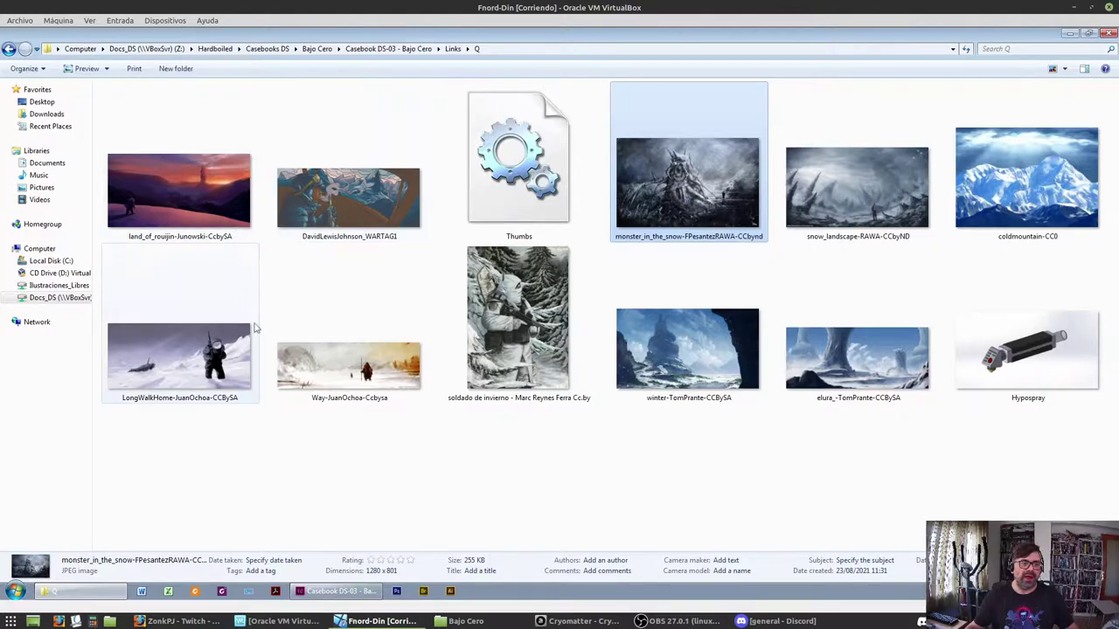
# View the LongWalkHome snow illustration at full size and close it
pyautogui.doubleClick(170, 350)
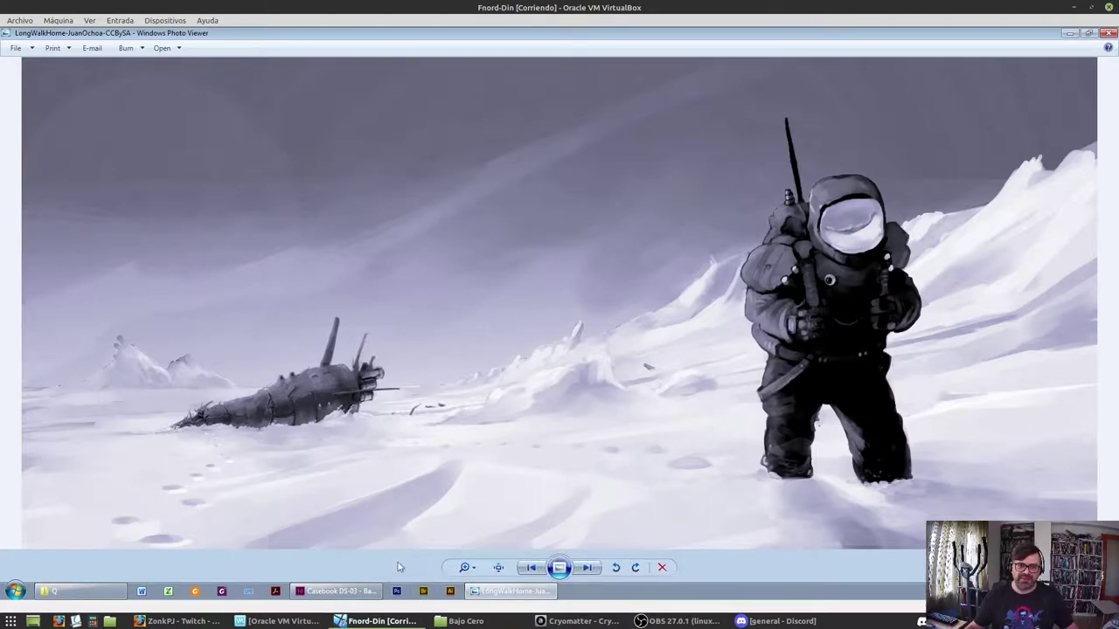
pyautogui.click(1108, 33)
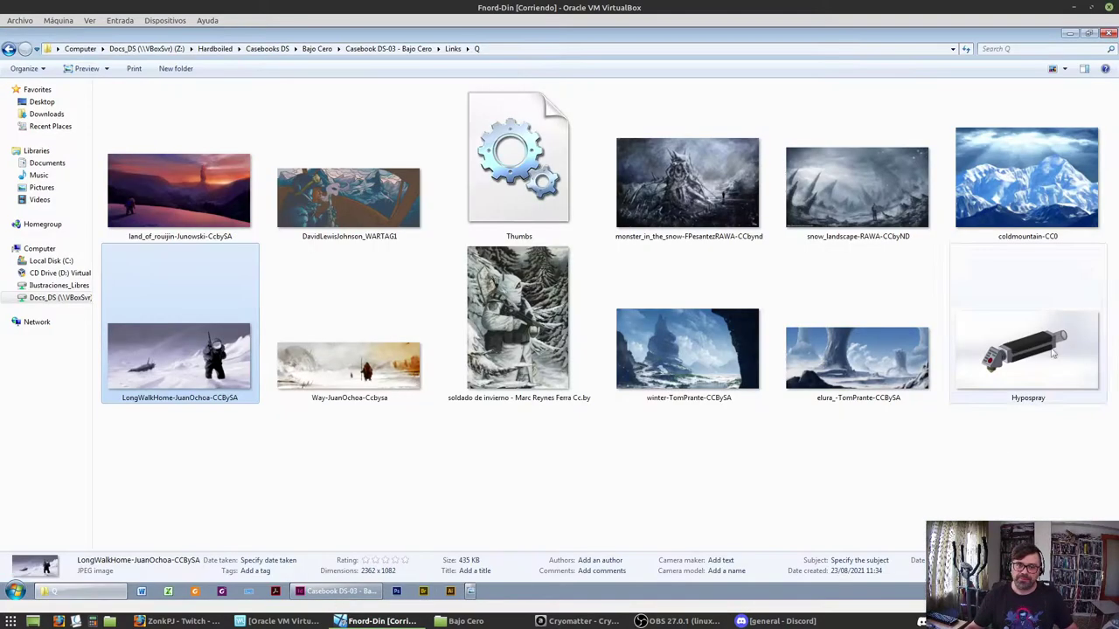
pyautogui.click(499, 492)
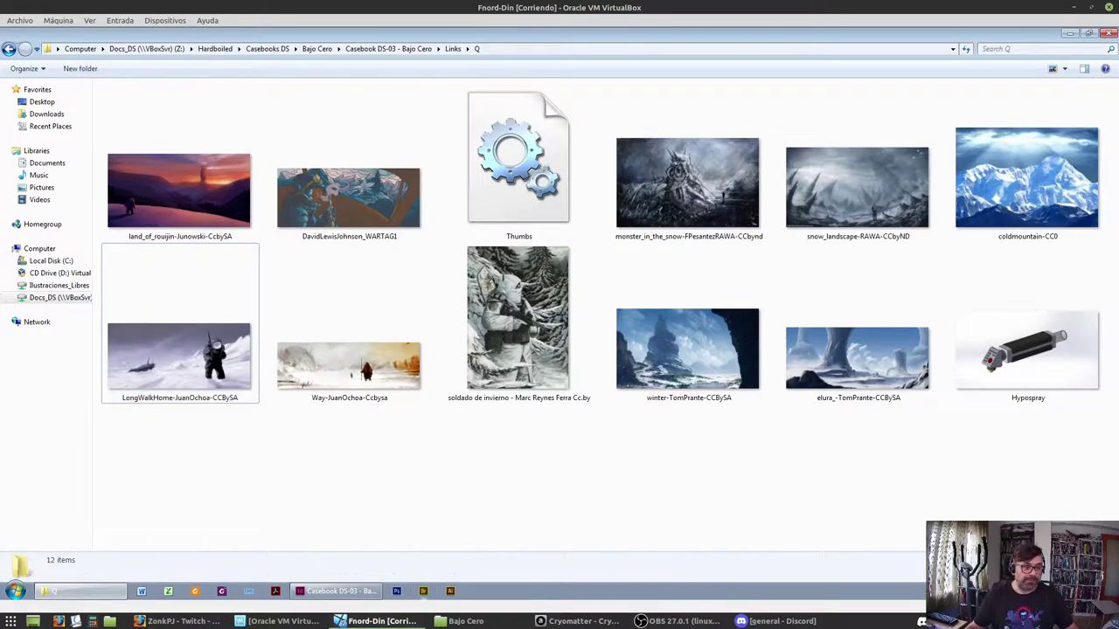
# Switch to InDesign and replace the scenario title "El lago que flotaba sobre la Tierra" with "Bajo Cero"
pyautogui.click(326, 594)
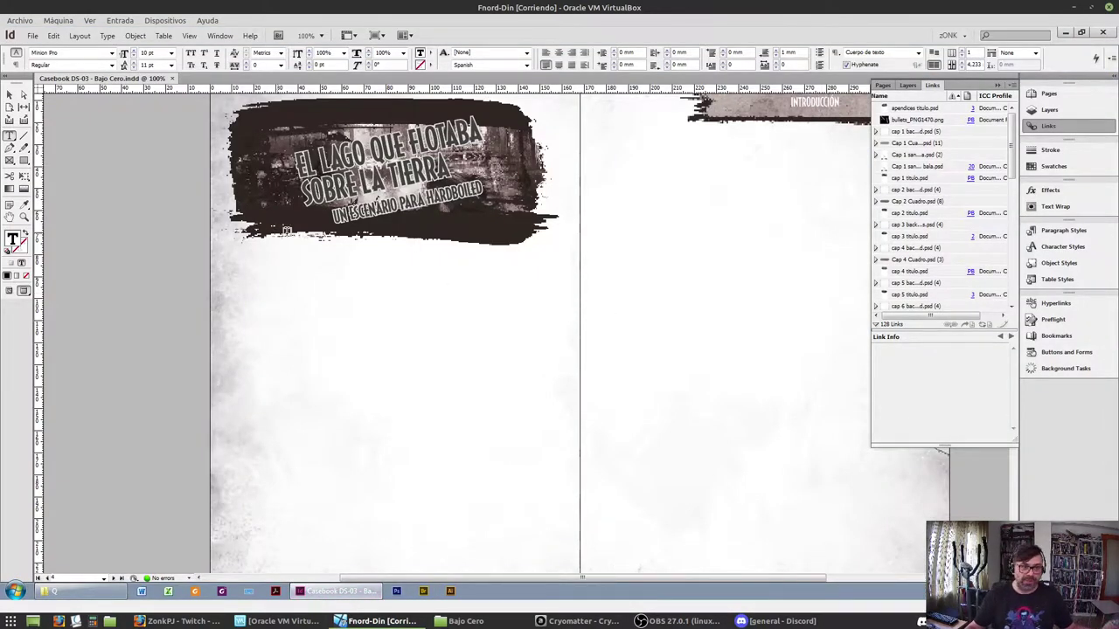
pyautogui.scroll(3, 280, 230)
pyautogui.tripleClick(357, 316)
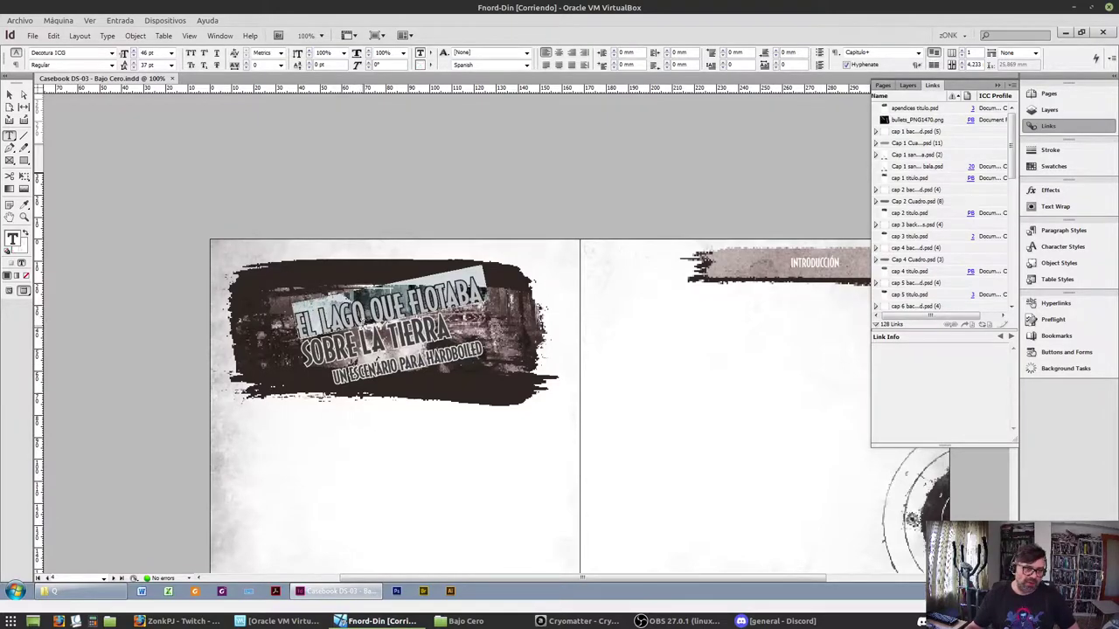
pyautogui.click(358, 320)
pyautogui.write('Bajo CERO')
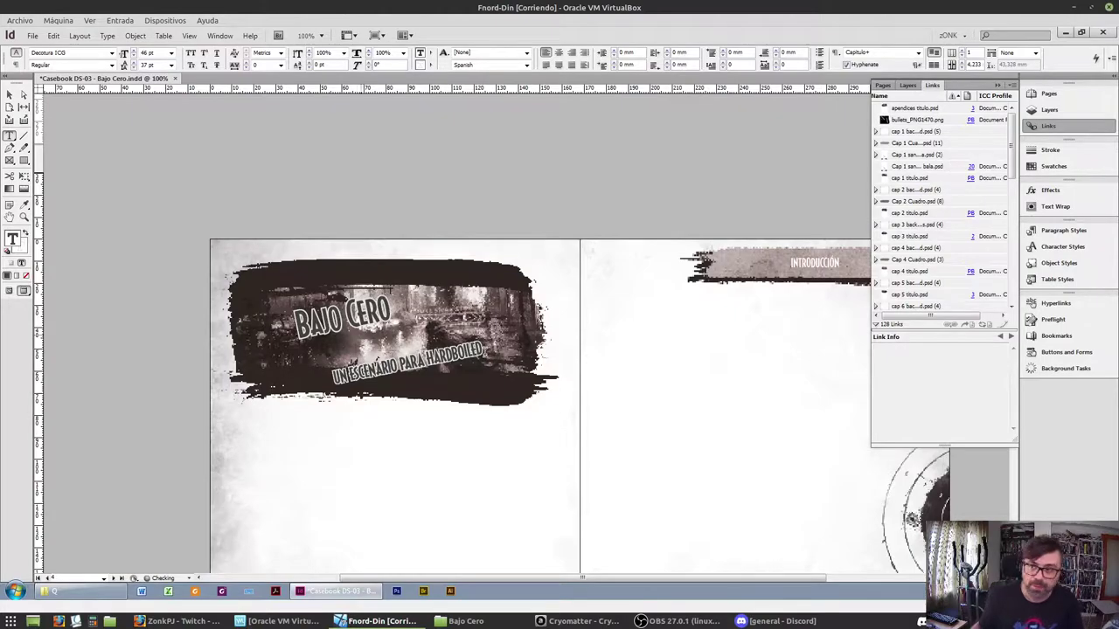
pyautogui.click(169, 622)
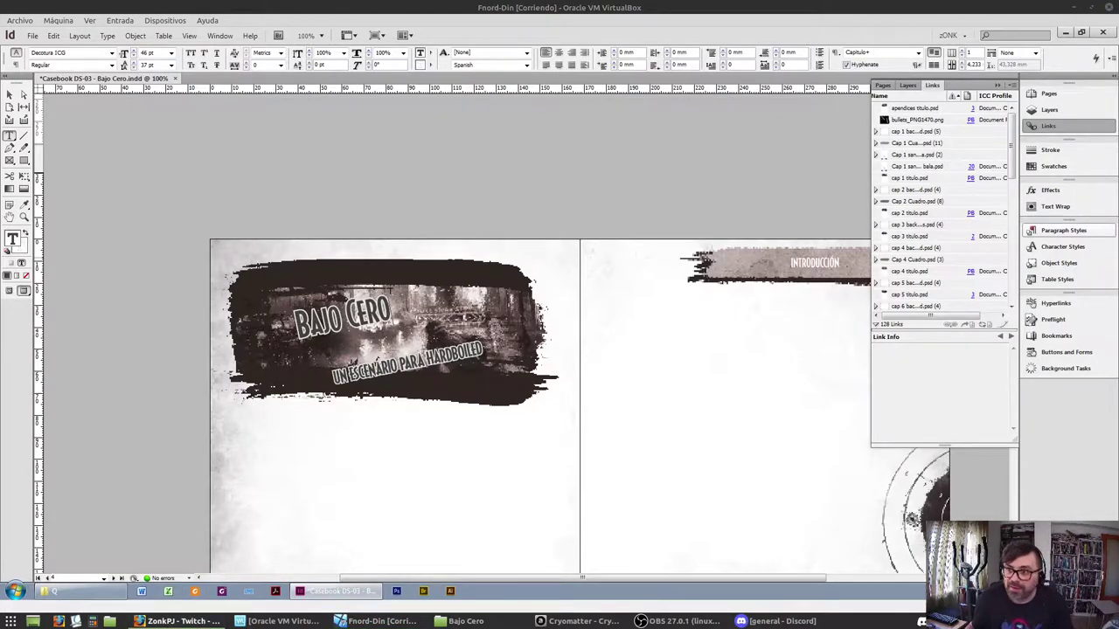
pyautogui.hotkey('ctrl', 'Tab')
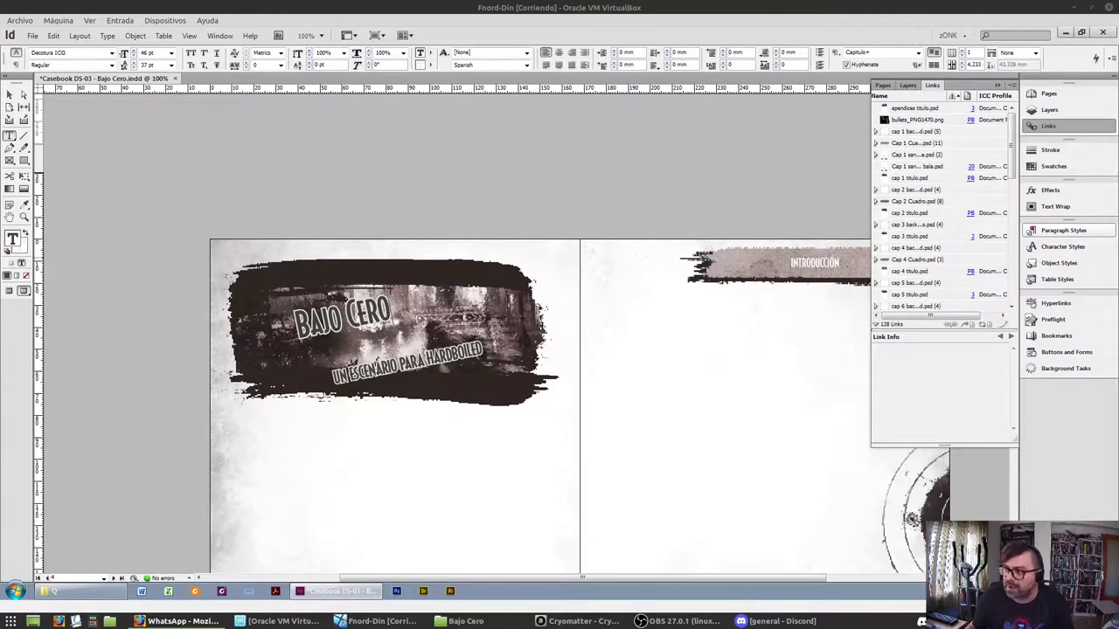
pyautogui.hotkey('ctrl', 'Tab')
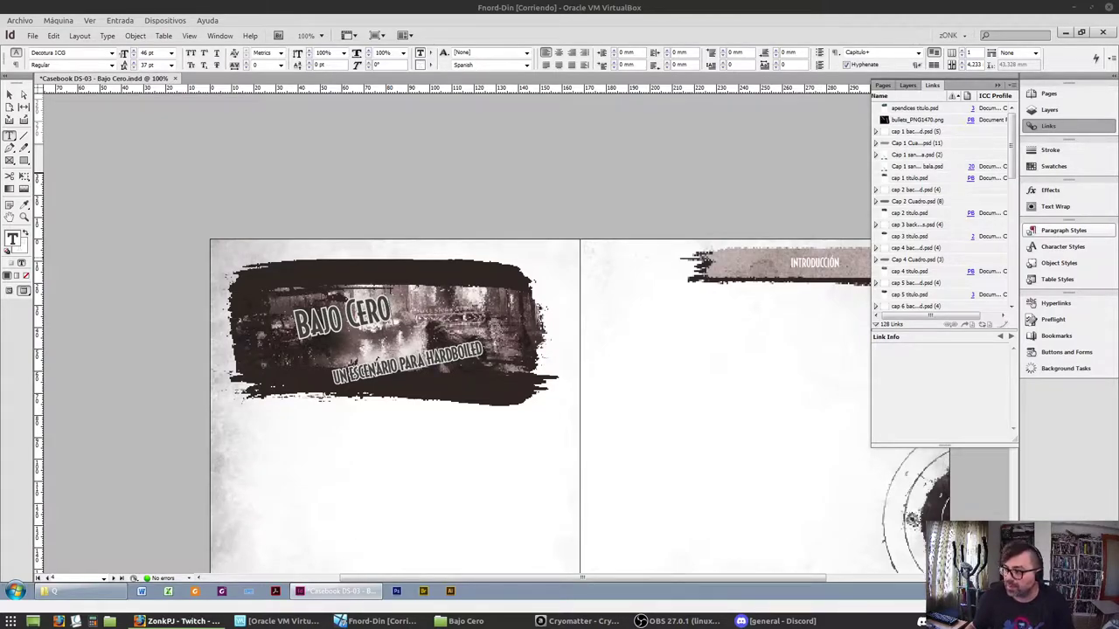
# Show frames and guides, then choose the Hardboiled Bajo Cero Word document for placing below the title, with import options shown
pyautogui.click(9, 291)
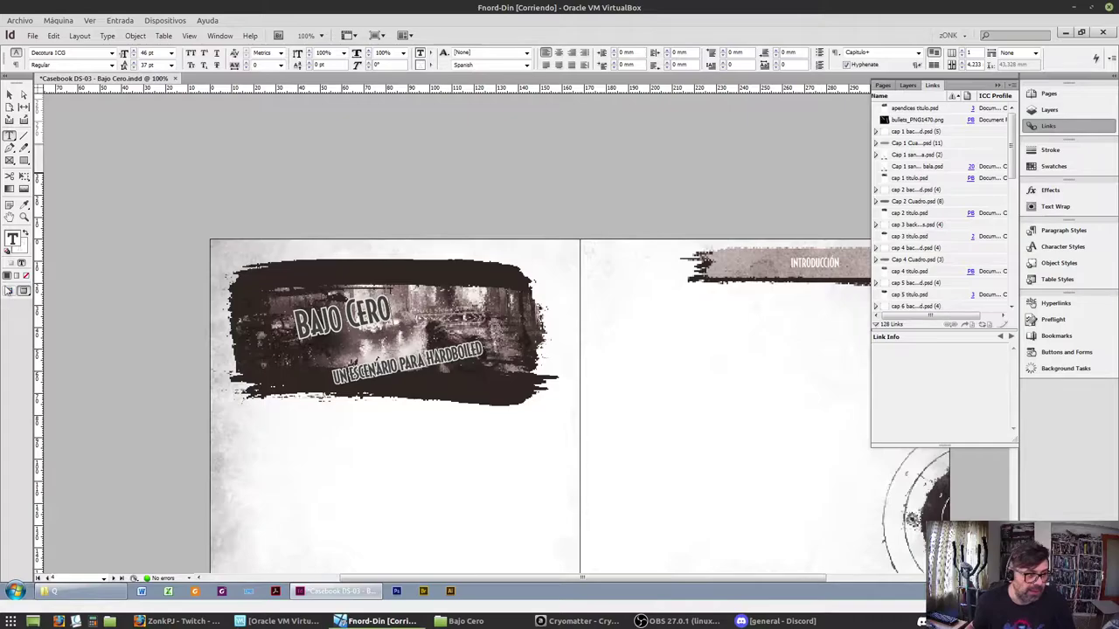
pyautogui.scroll(-2, 305, 271)
pyautogui.click(299, 301)
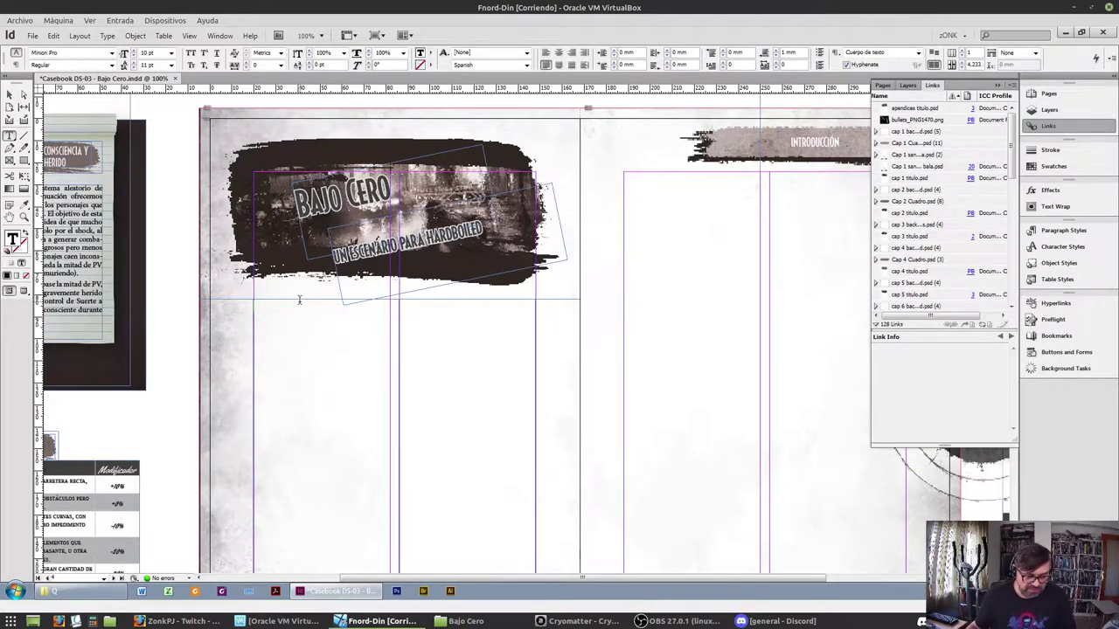
pyautogui.hotkey('ctrl', 'd')
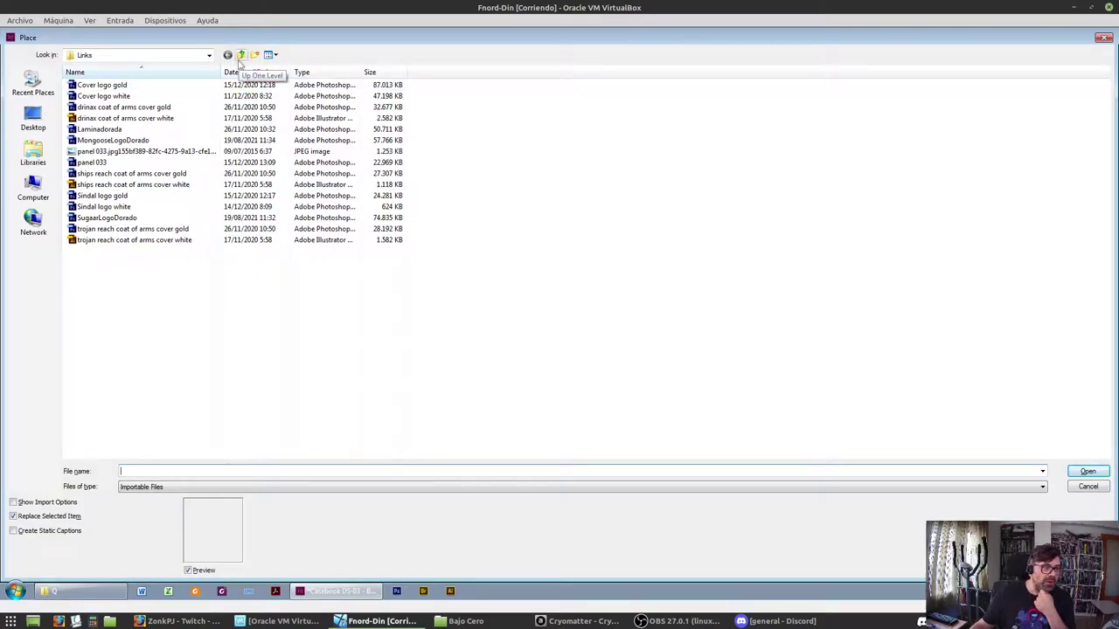
pyautogui.click(33, 83)
pyautogui.doubleClick(112, 98)
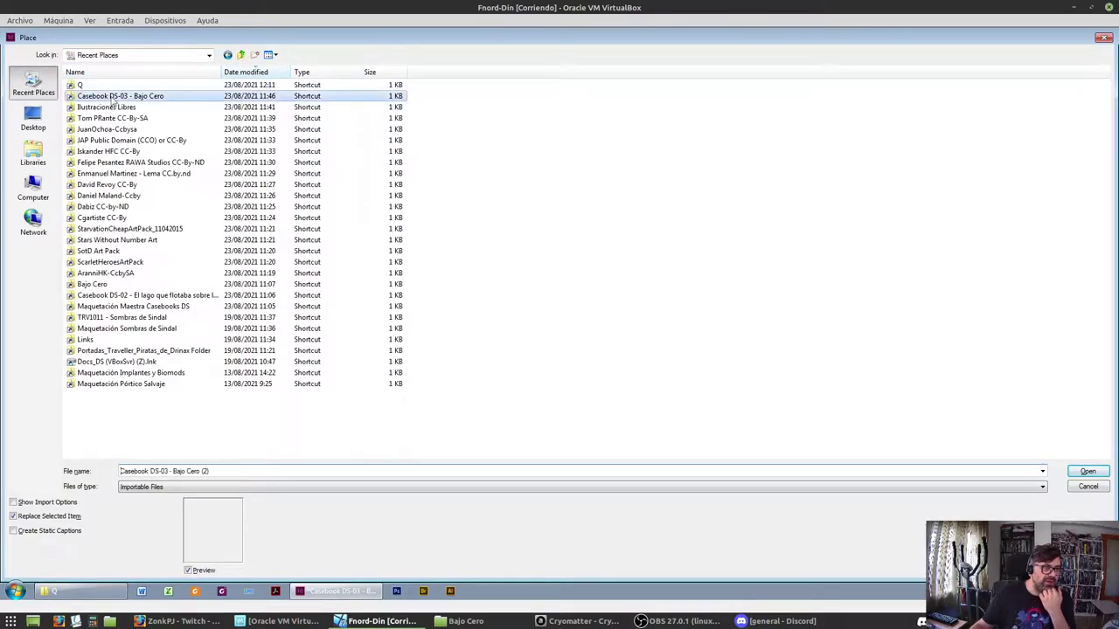
pyautogui.click(241, 55)
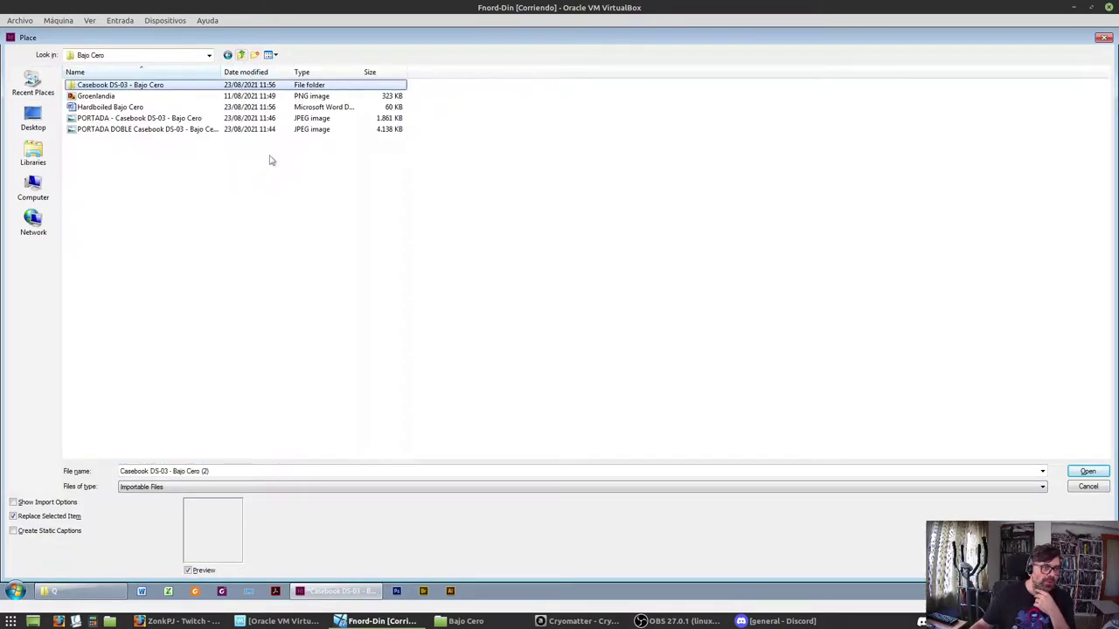
pyautogui.click(115, 107)
pyautogui.click(35, 502)
pyautogui.click(1088, 475)
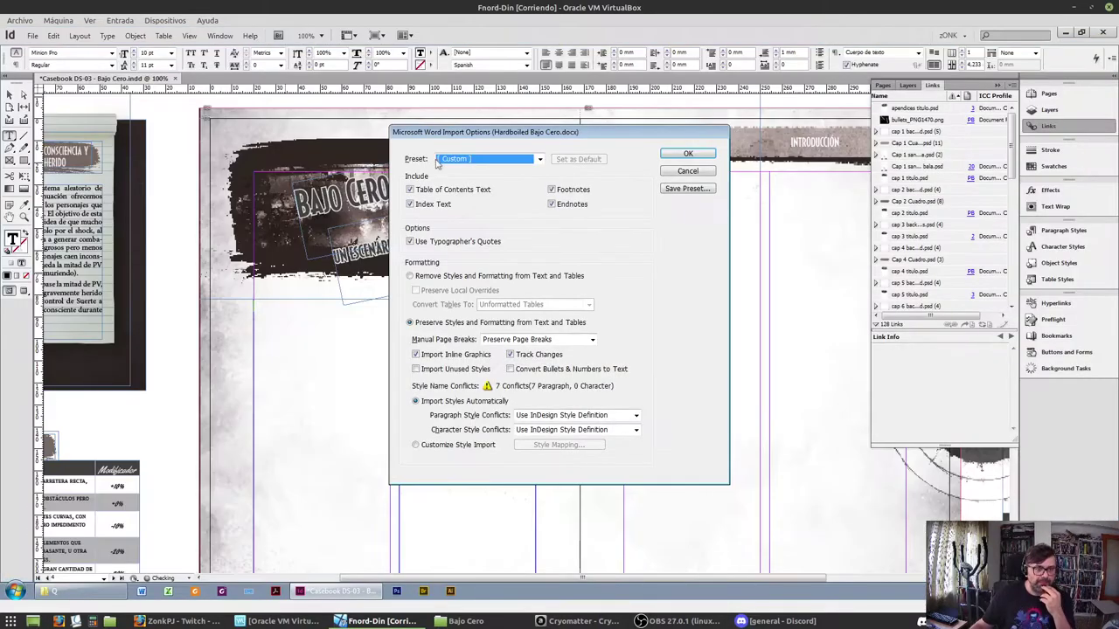
# Import the Word document into the page frames using the Hardboiled 2 preset
pyautogui.click(441, 159)
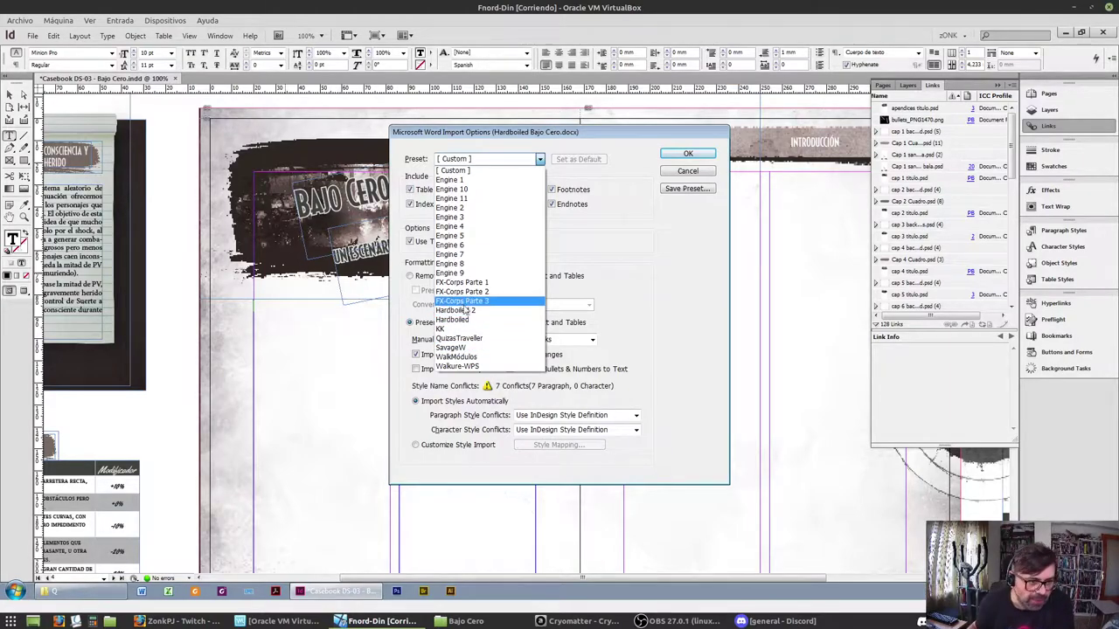
pyautogui.click(458, 310)
pyautogui.click(688, 155)
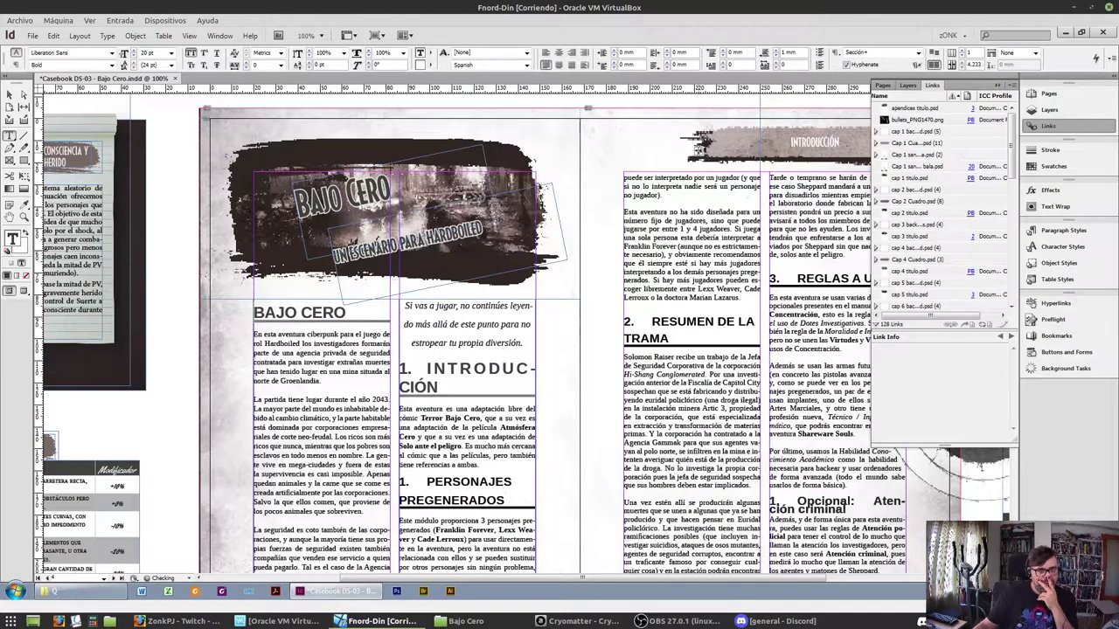
# Apply the Sección paragraph style to the imported BAJO CERO heading, clearing its overrides
pyautogui.tripleClick(273, 307)
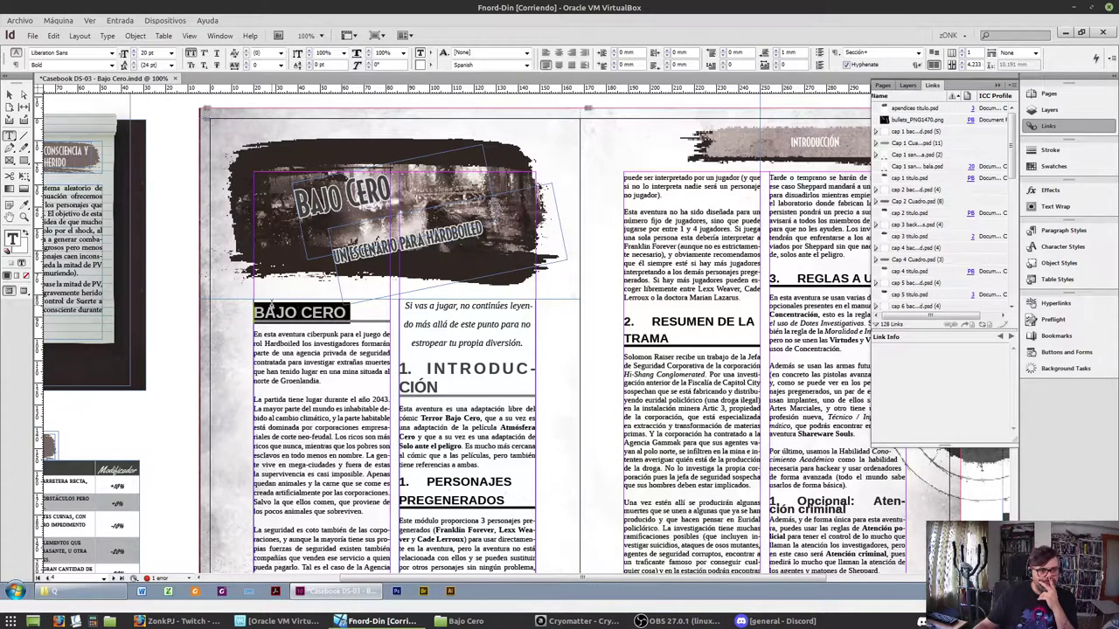
pyautogui.click(1056, 231)
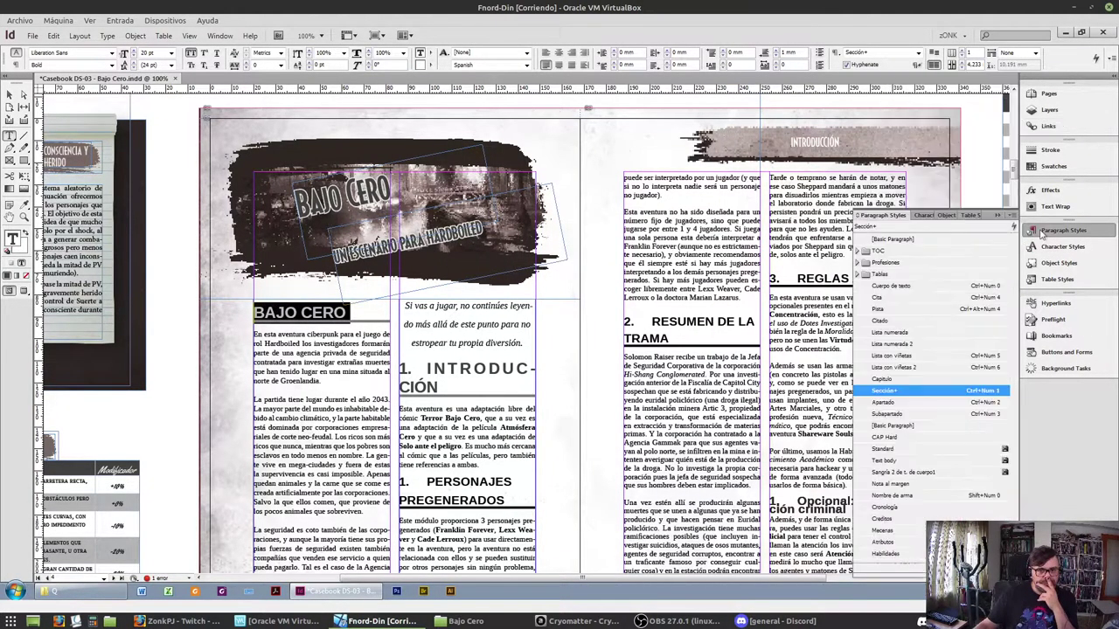
pyautogui.click(906, 393)
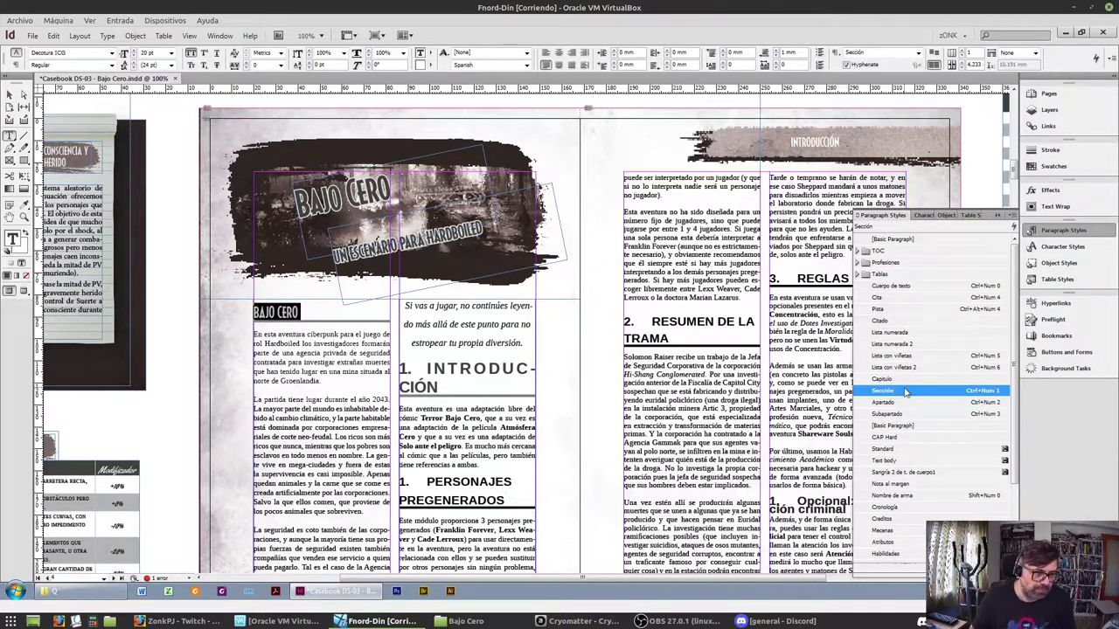
pyautogui.press('Down')
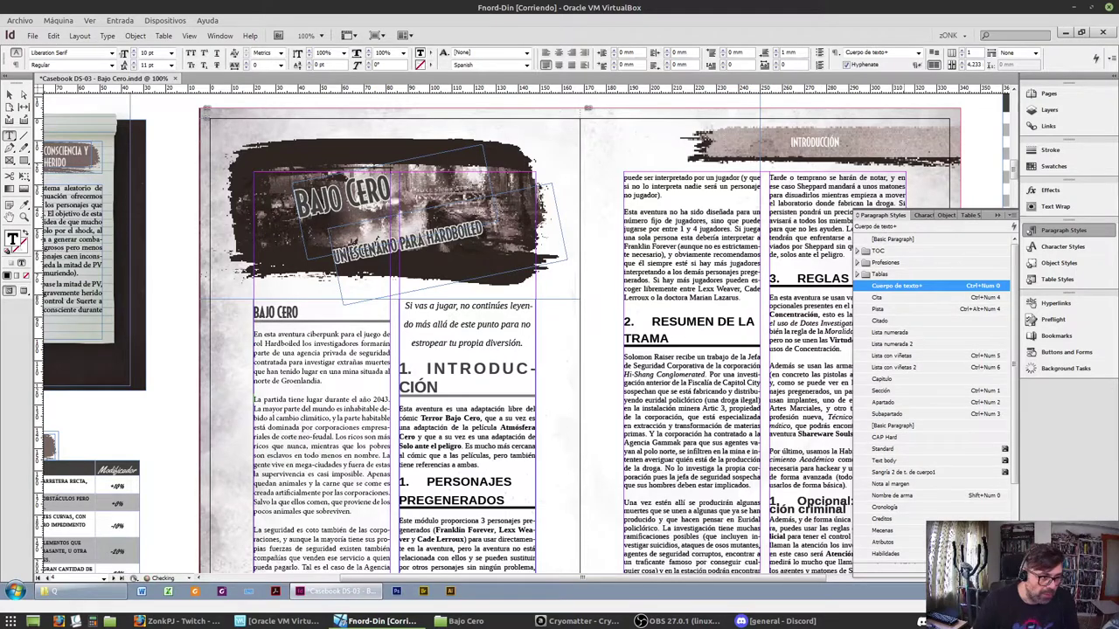
pyautogui.click(288, 565)
# Try the Cuerpo de texto, Cita, Pista and Citado paragraph styles on the "Si vas a jugar" warning paragraph
pyautogui.click(404, 306)
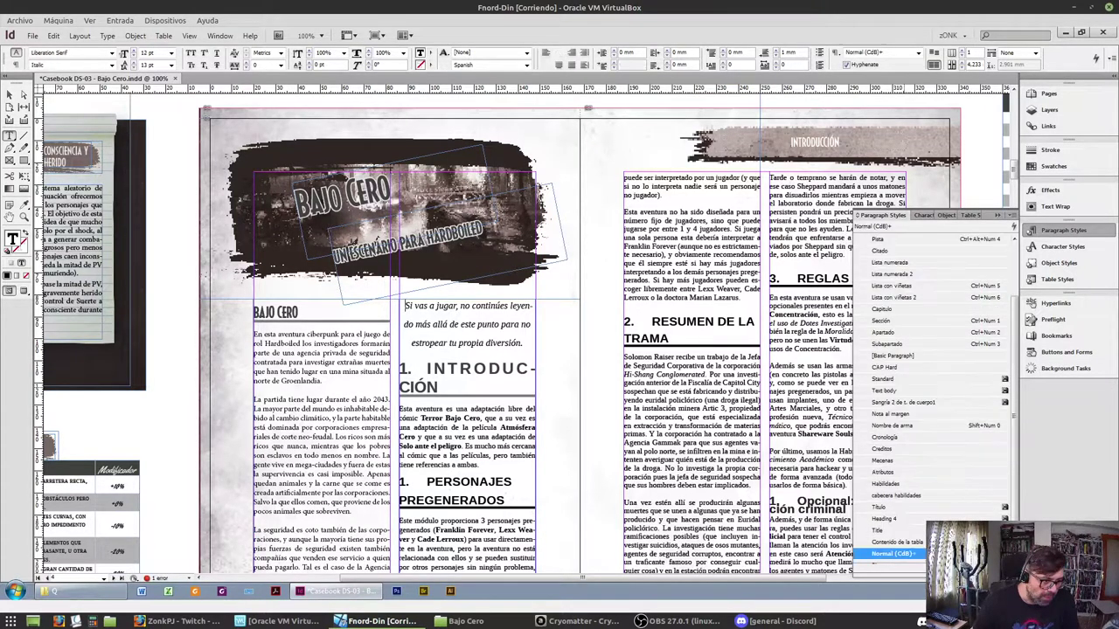
pyautogui.press('ctrl+KP_0')
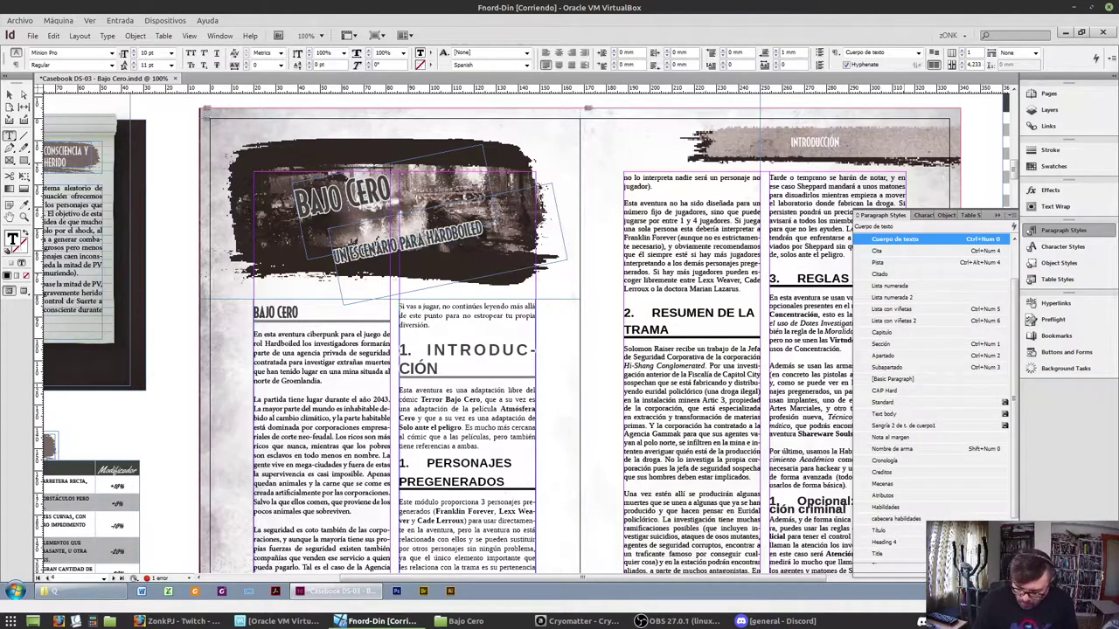
pyautogui.press('ctrl+KP_4')
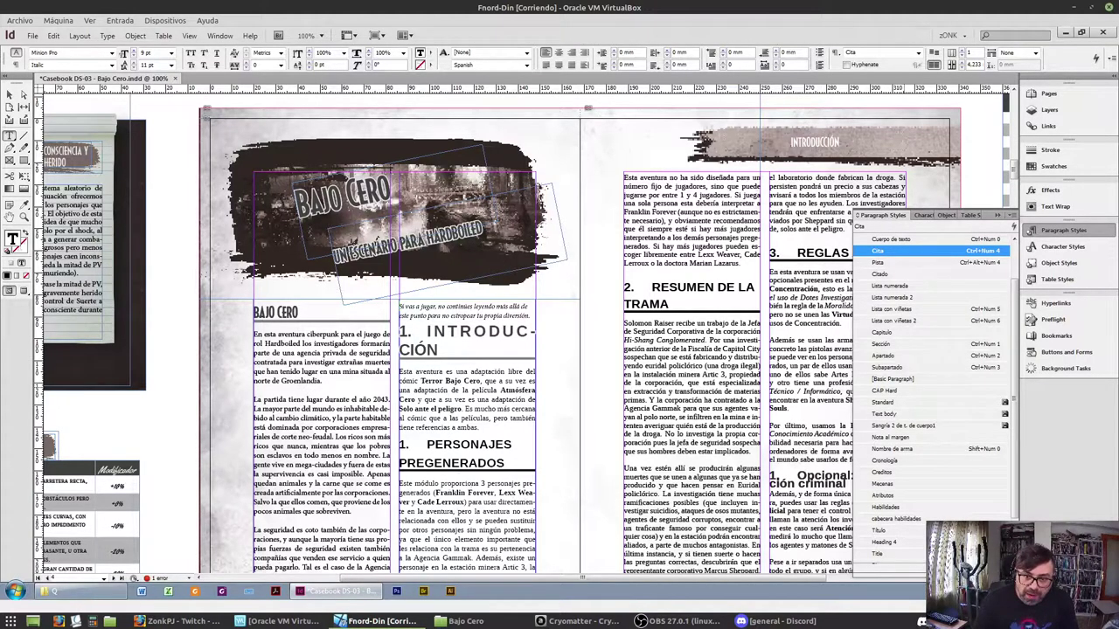
pyautogui.press('ctrl+alt+KP_4')
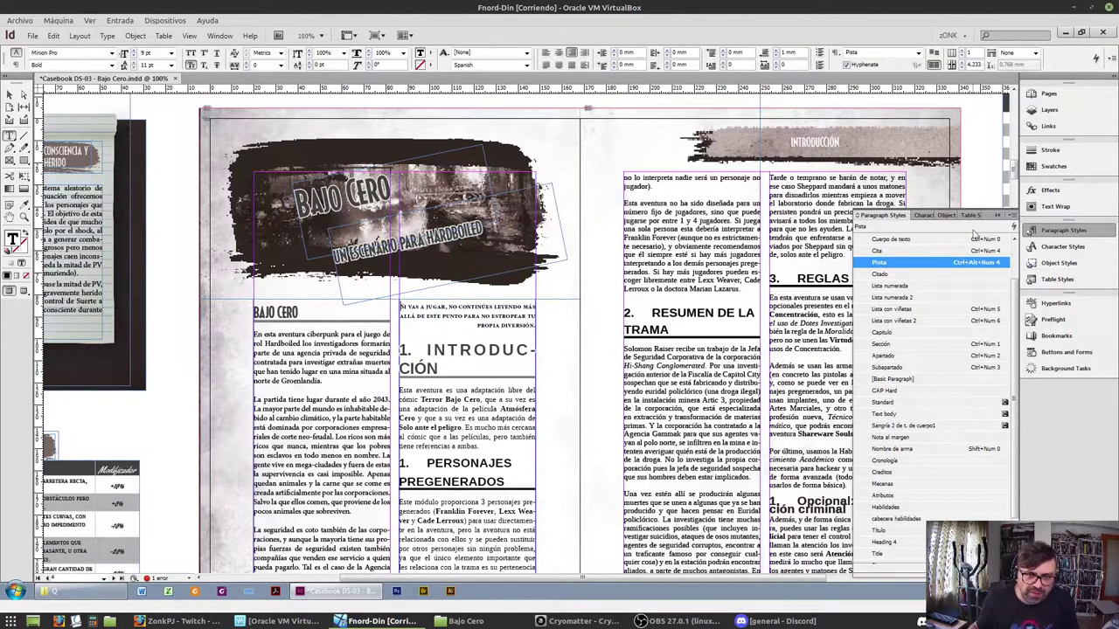
pyautogui.click(896, 277)
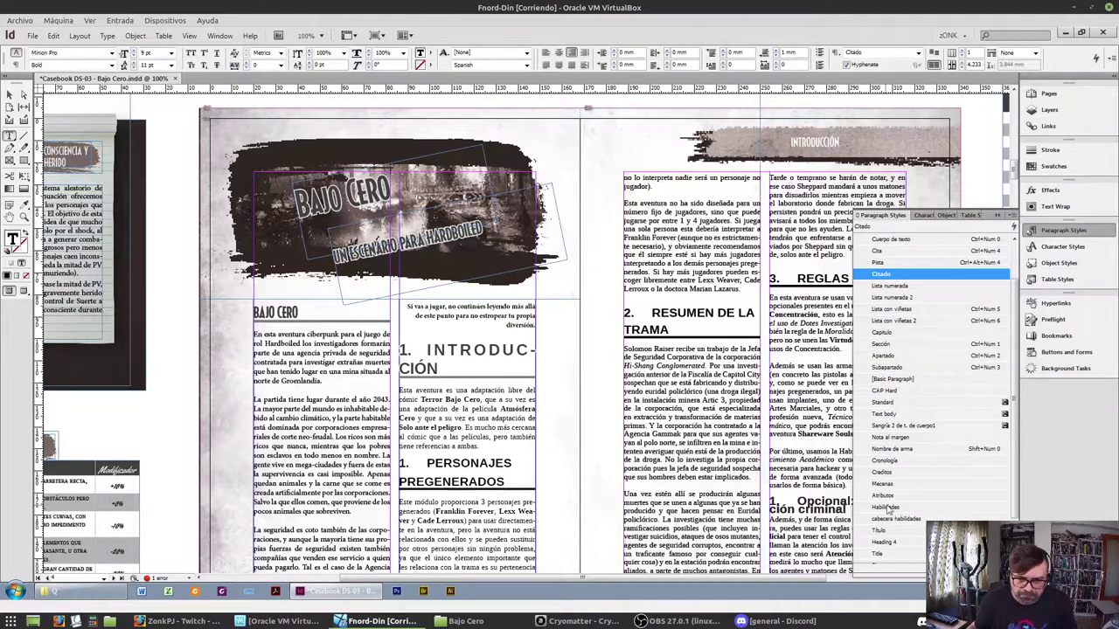
# Apply the Pista paragraph style to the "Si vas a jugar" warning paragraph and center its text
pyautogui.scroll(-2, 893, 508)
pyautogui.scroll(4, 909, 559)
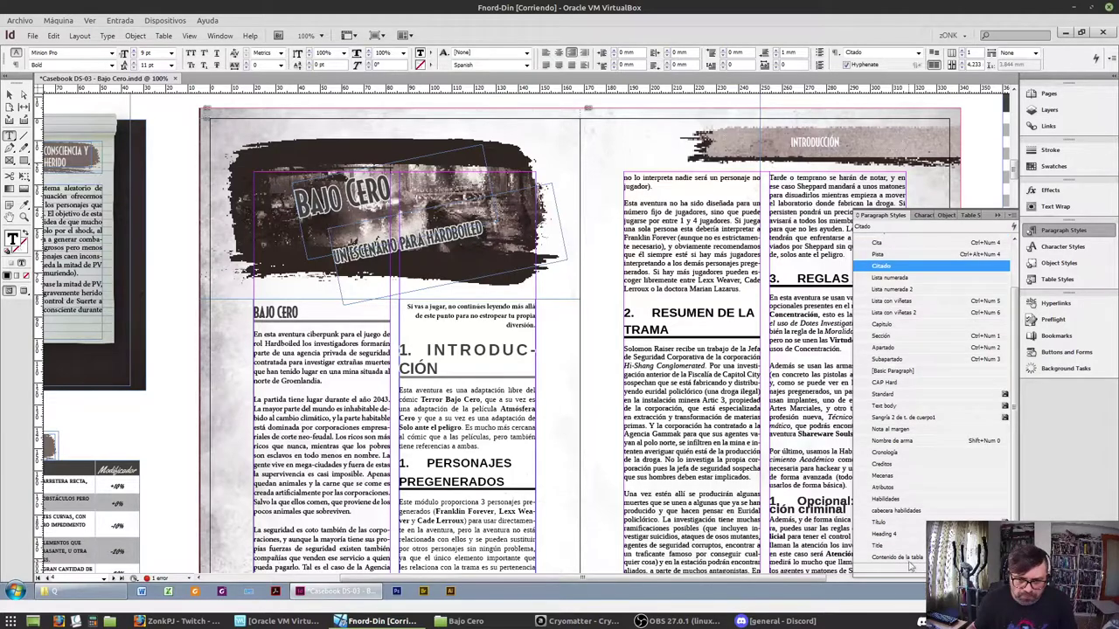
pyautogui.scroll(3, 520, 321)
pyautogui.scroll(-4, 444, 307)
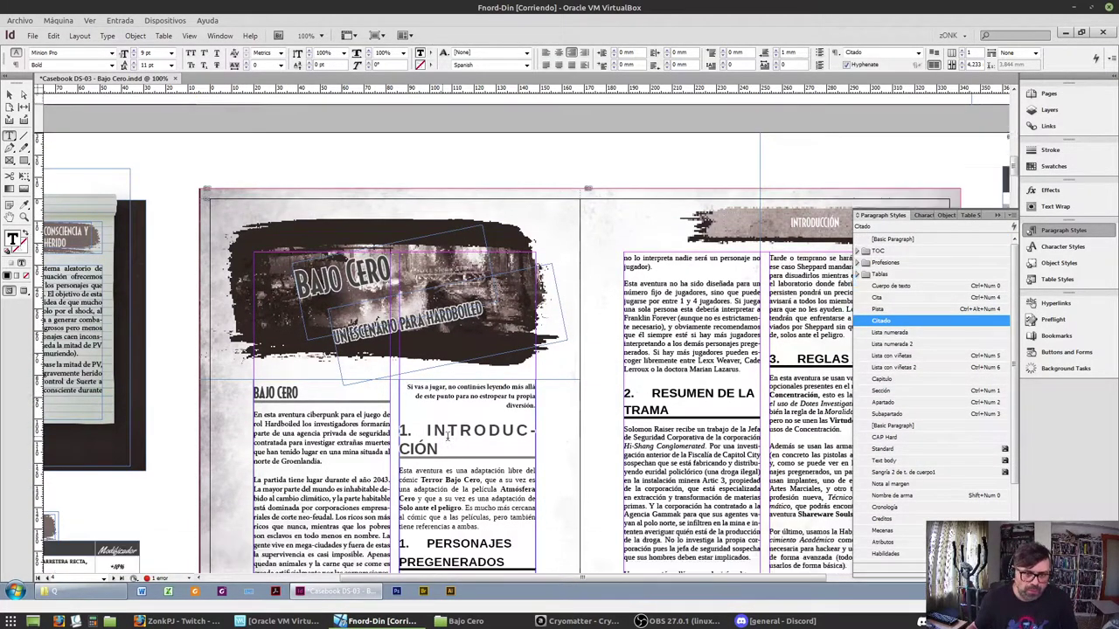
pyautogui.click(899, 309)
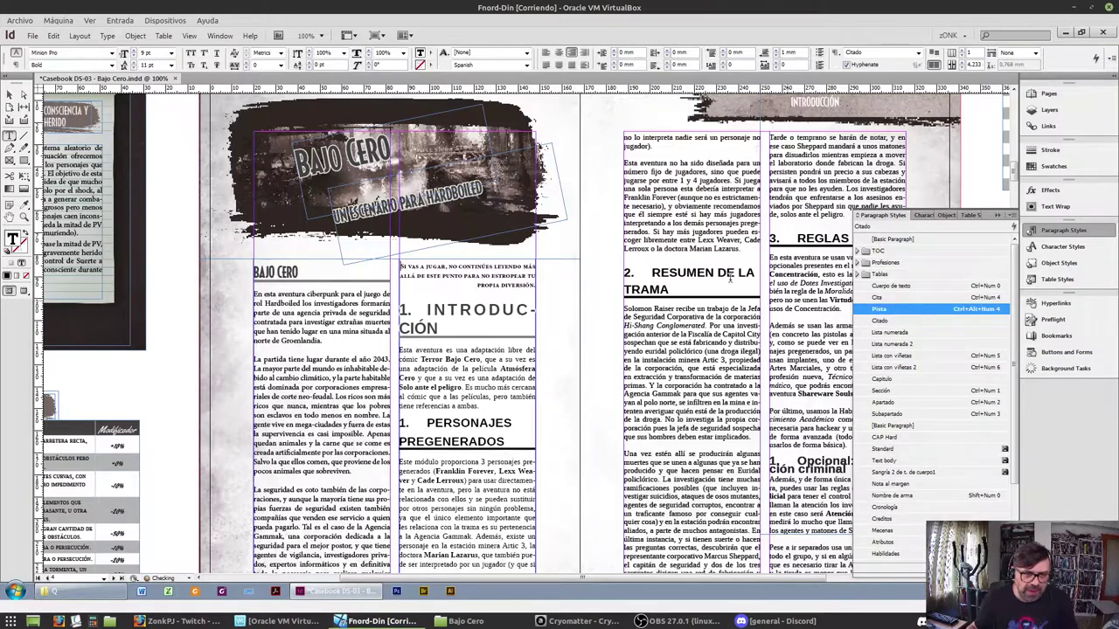
pyautogui.click(558, 52)
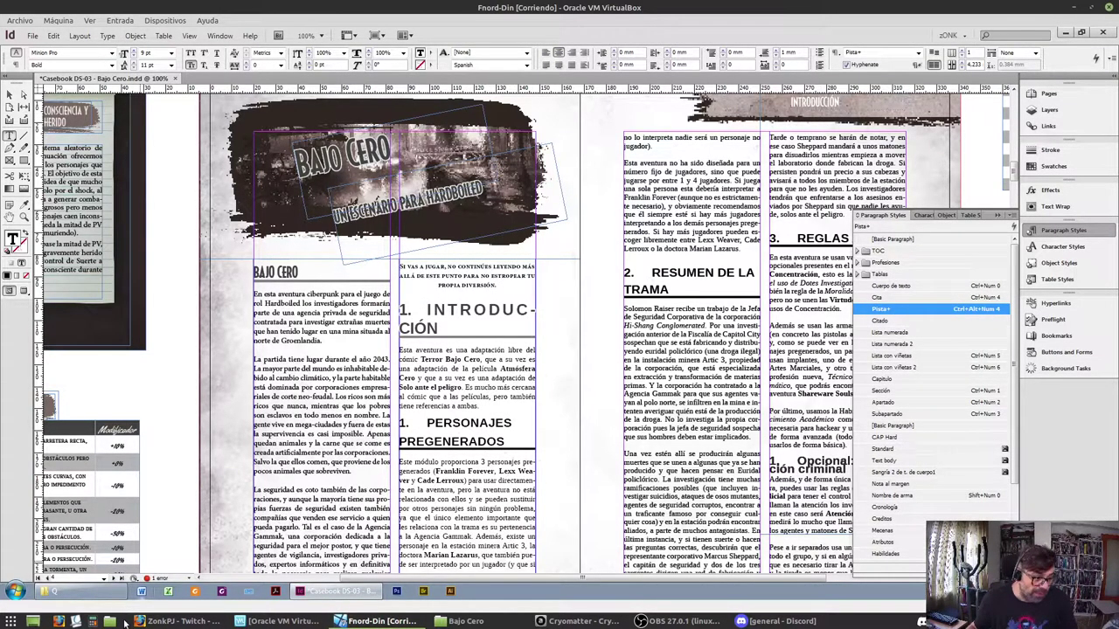
# Switch to Okular, open the recent Casebook DS-02 - El lago que flotaba sobre la Tierra PDF and view its Introducción page
pyautogui.click(76, 621)
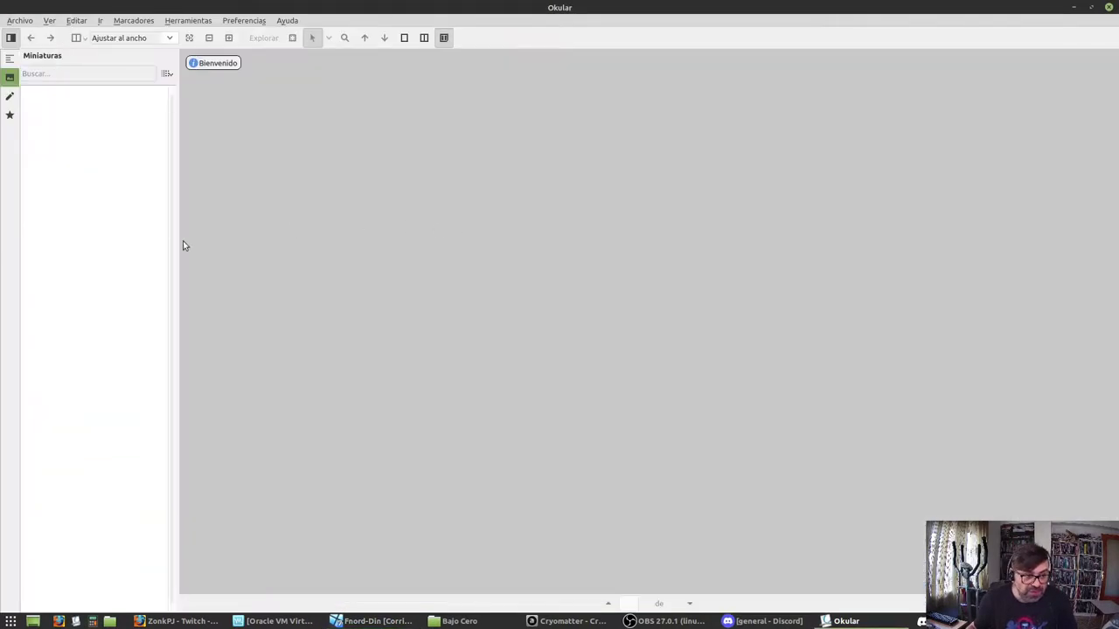
pyautogui.click(20, 21)
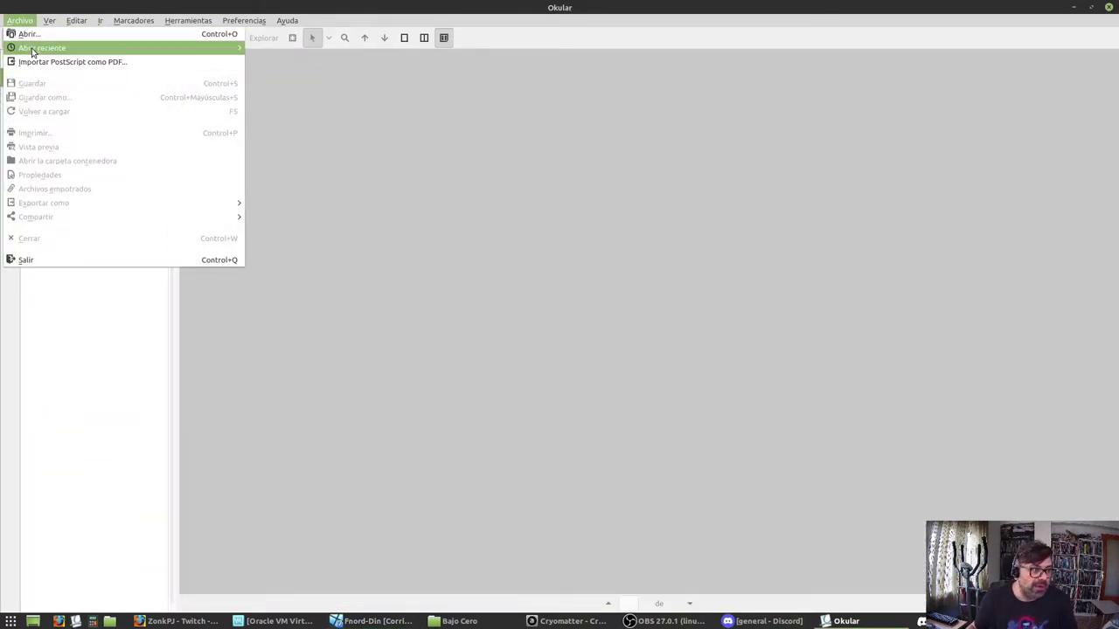
pyautogui.moveTo(37, 48)
pyautogui.click(333, 77)
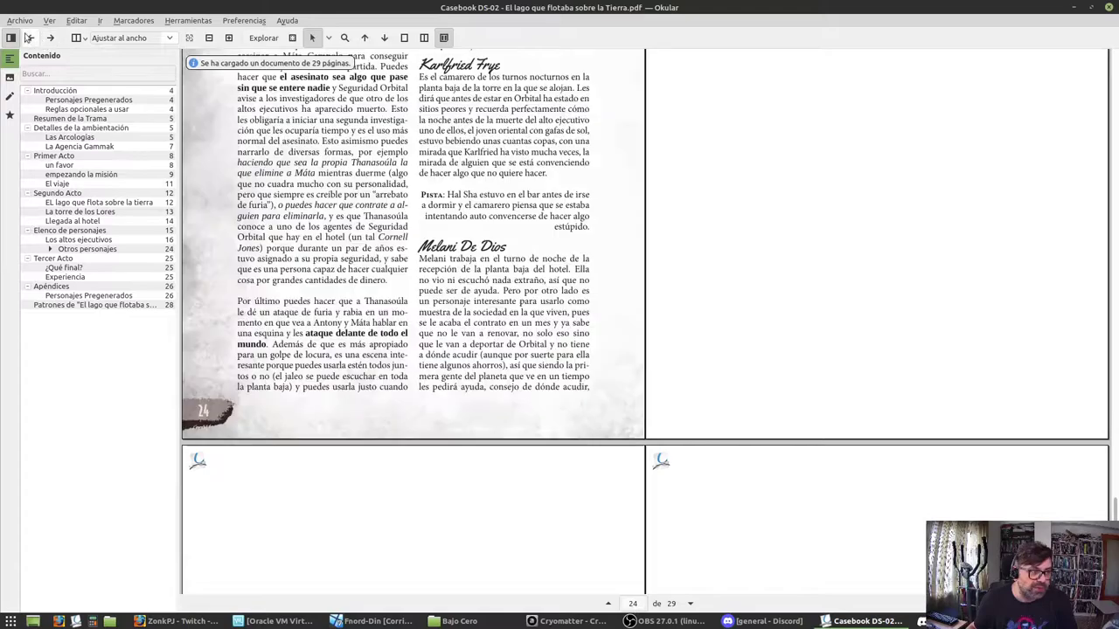
pyautogui.scroll(5, 448, 284)
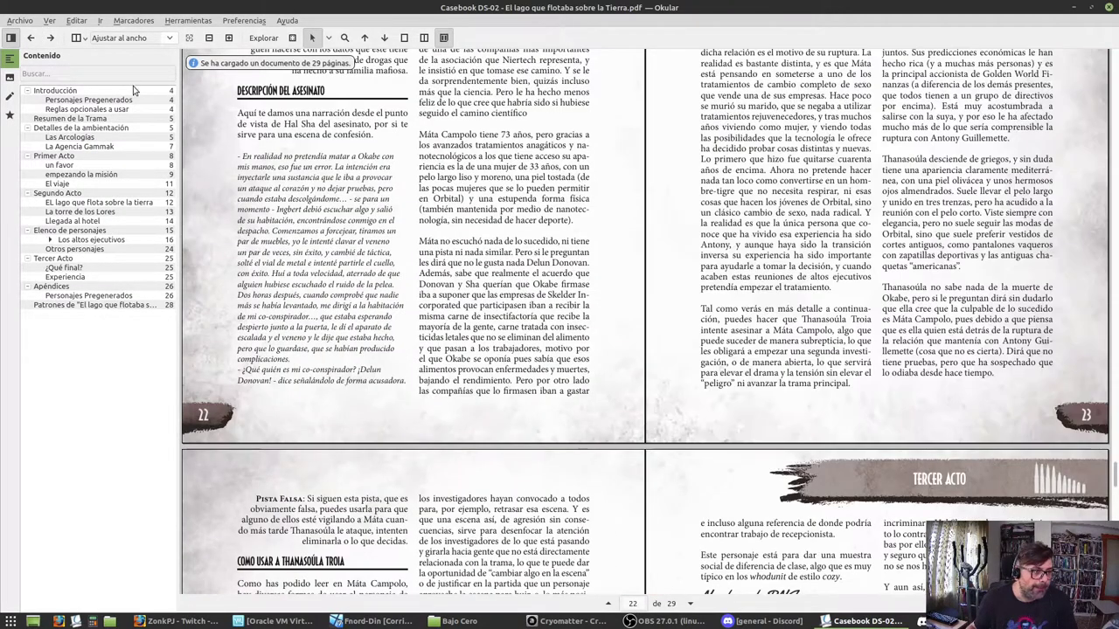
pyautogui.click(134, 90)
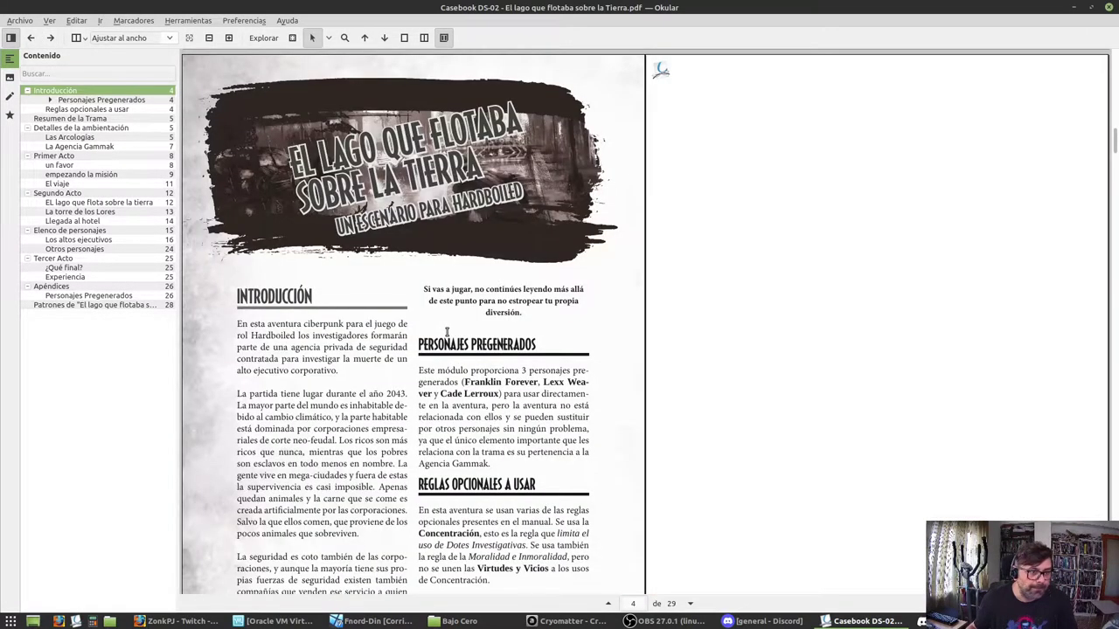
# Switch back to InDesign, apply the Citado paragraph style to the "Si vas a jugar" warning paragraph and center its text
pyautogui.click(371, 620)
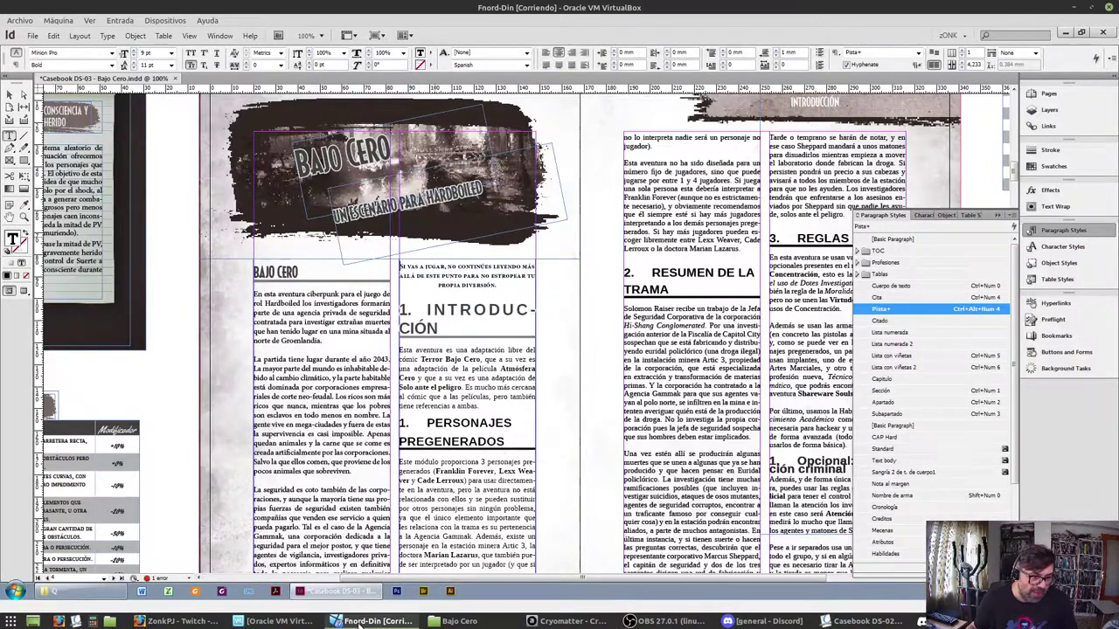
pyautogui.click(896, 298)
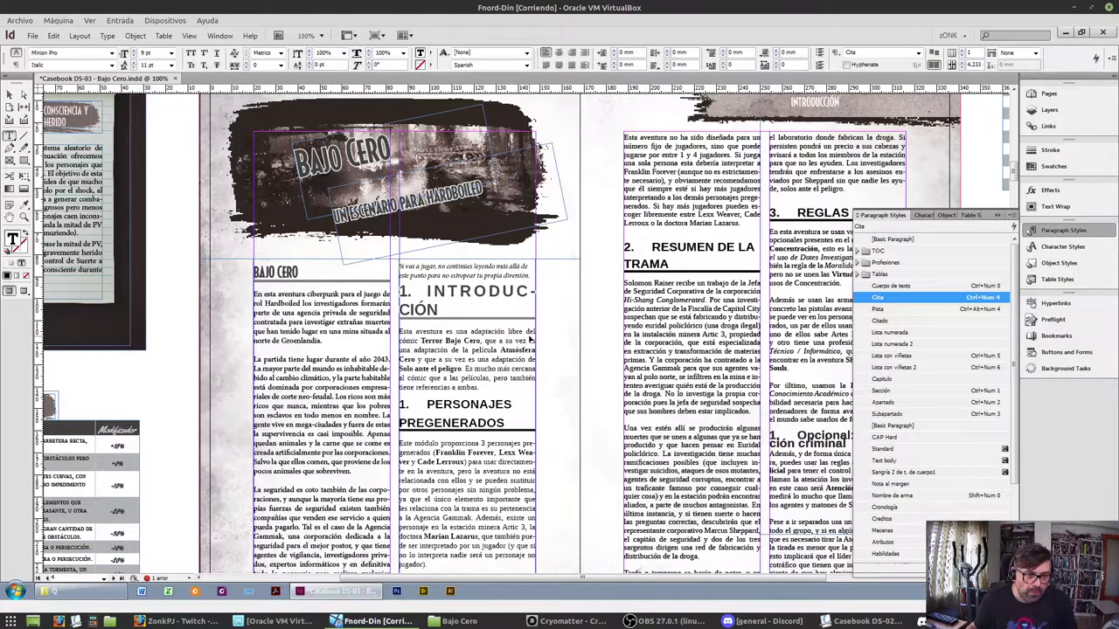
pyautogui.click(879, 309)
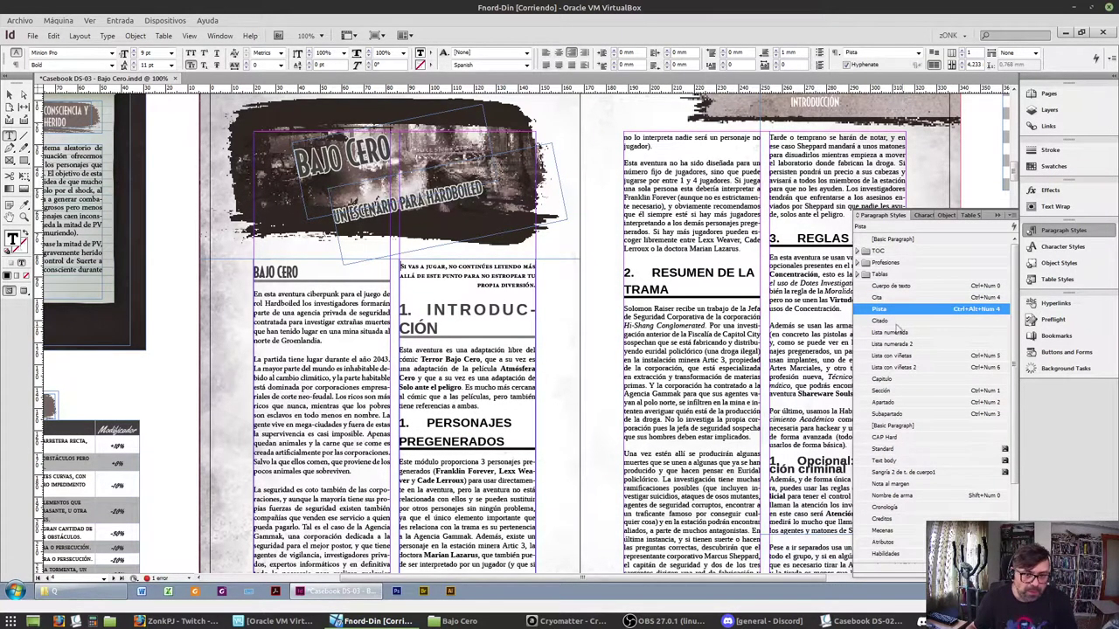
pyautogui.click(884, 322)
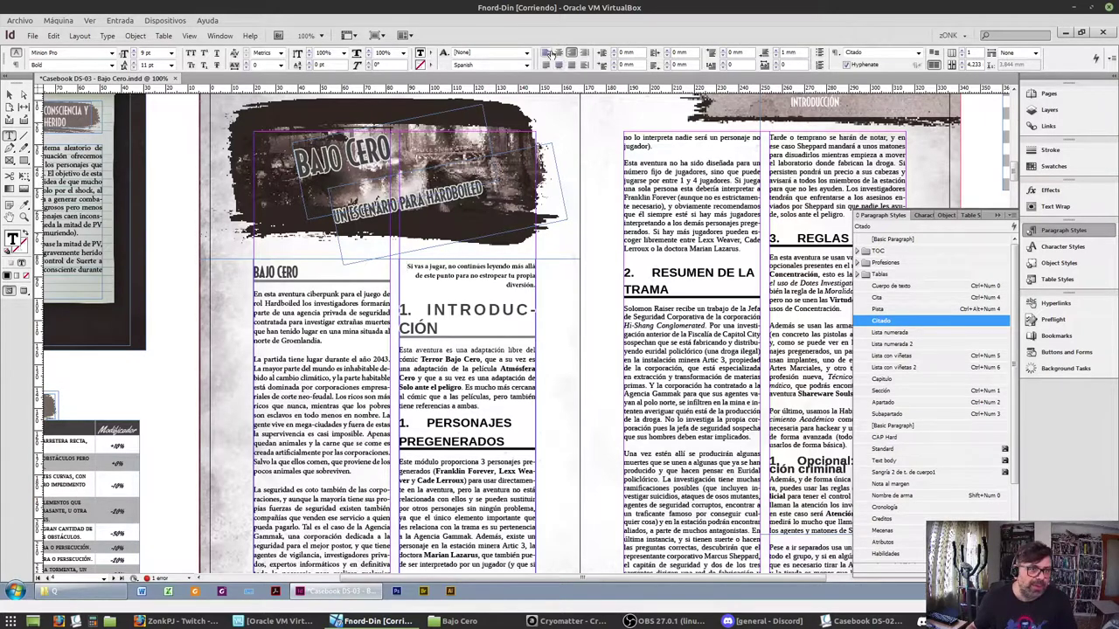
pyautogui.click(558, 53)
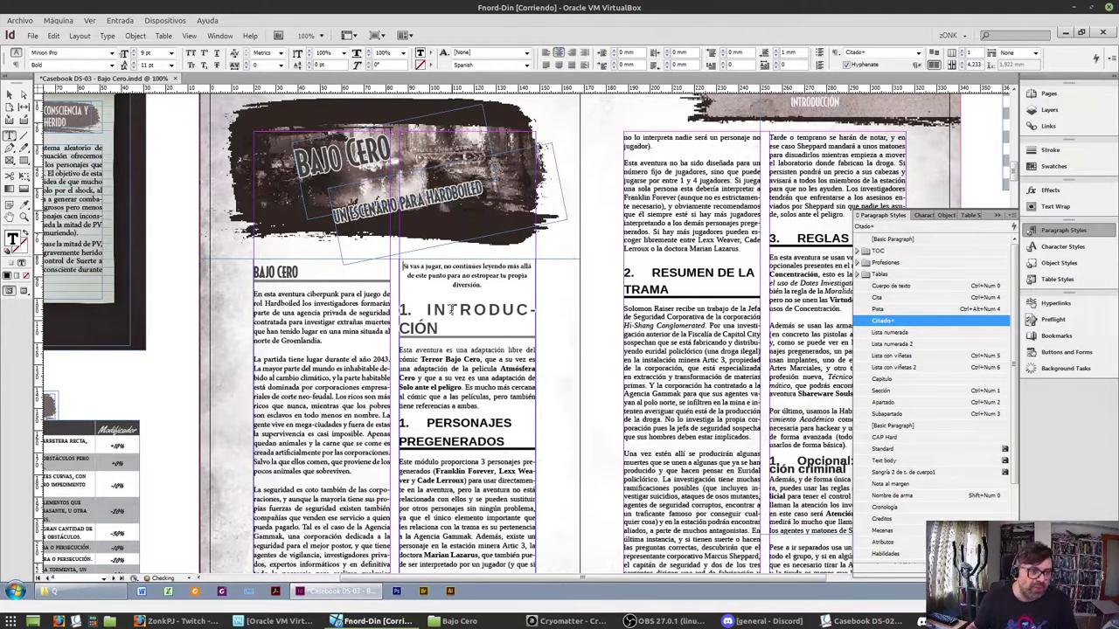
pyautogui.tripleClick(458, 281)
# Apply the Sección paragraph style to the Introducción heading and Cuerpo de texto to the paragraph below it
pyautogui.click(442, 311)
pyautogui.press('ctrl+KP_1')
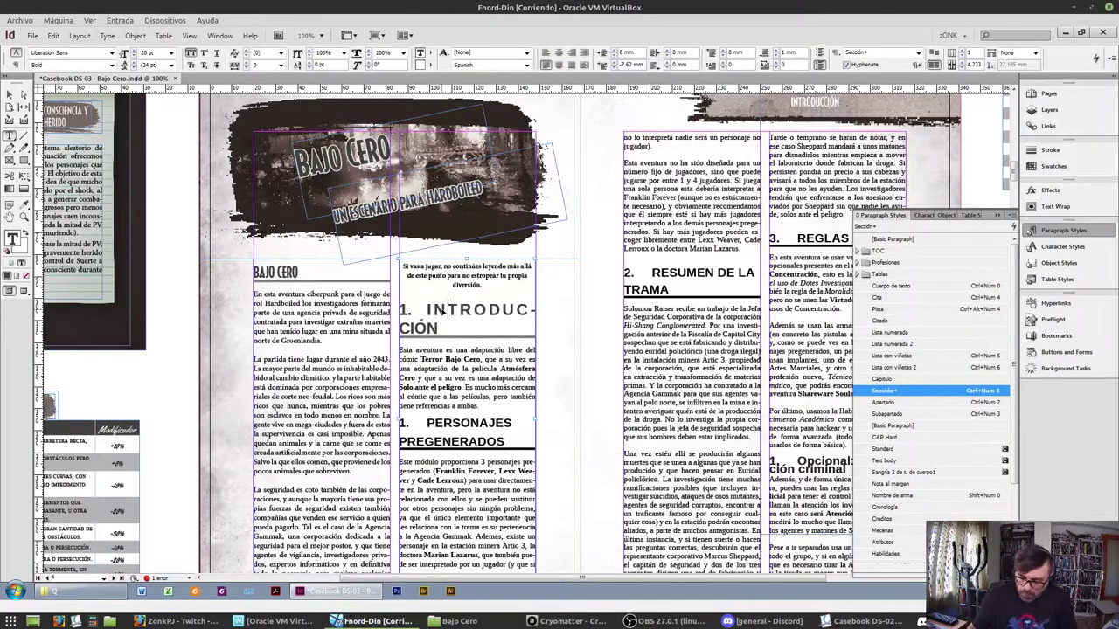
pyautogui.click(442, 351)
pyautogui.press('ctrl+KP_0')
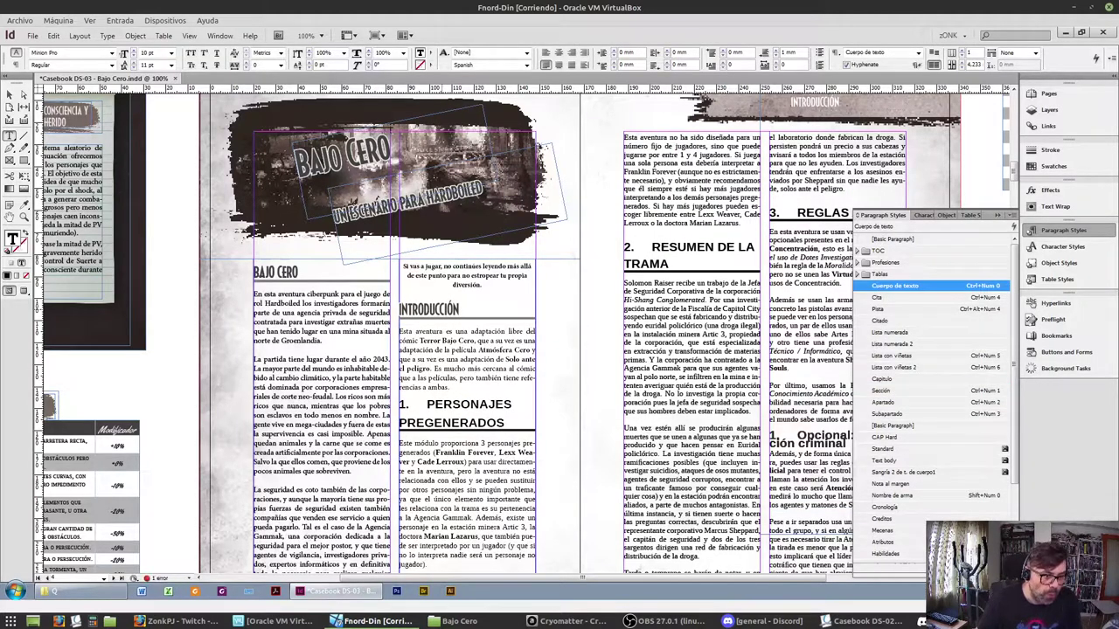
# Apply the Apartado style to the "Personajes pregenerados" and "Resumen de la trama" headings and Cuerpo de texto to the text between them
pyautogui.press('Down')
pyautogui.press('ctrl+KP_2')
pyautogui.press('ctrl+KP_1')
pyautogui.press('Down')
pyautogui.press('ctrl+KP_0')
pyautogui.press('Down')
pyautogui.press('ctrl+KP_2')
pyautogui.press('ctrl+KP_2')
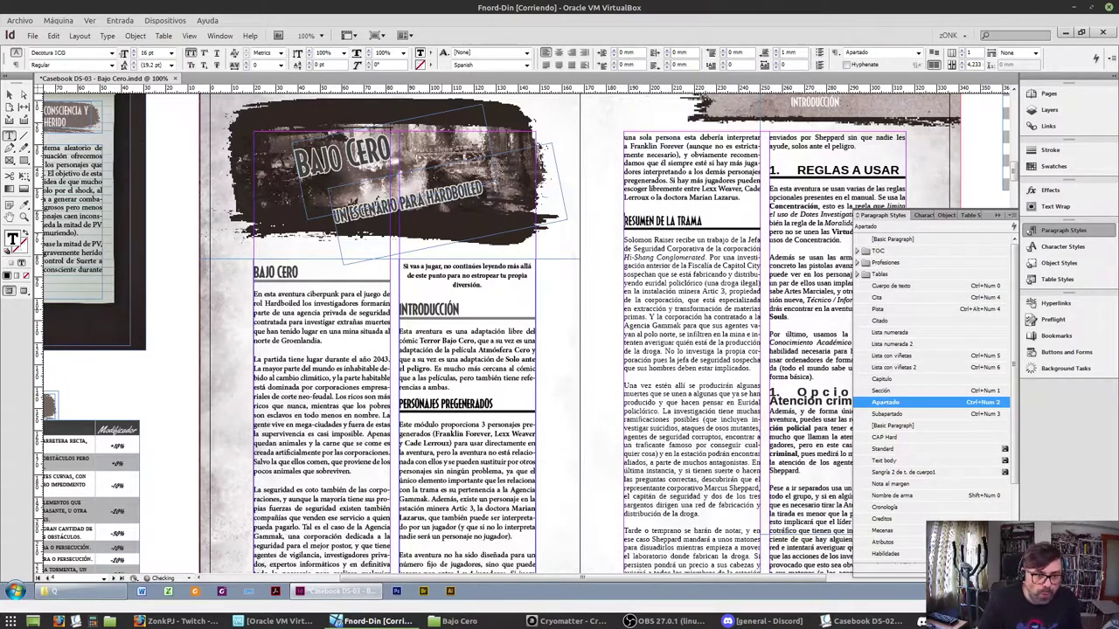
# Apply Cuerpo de texto to the "Resumen de la trama" paragraphs and the Apartado style to the "Reglas a usar" heading
pyautogui.hotkey('ctrl', 'Down')
pyautogui.press('ctrl+KP_0')
pyautogui.hotkey('ctrl', 'Down')
pyautogui.press('ctrl+KP_0')
pyautogui.hotkey('ctrl', 'Down')
pyautogui.hotkey('ctrl', 'Down')
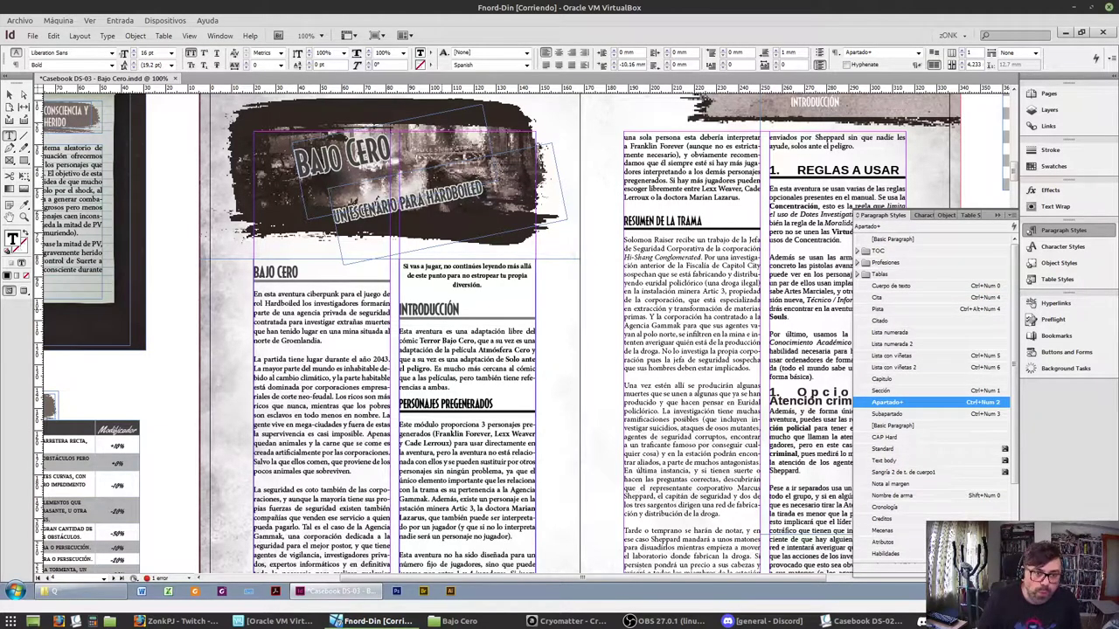
pyautogui.press('ctrl+KP_2')
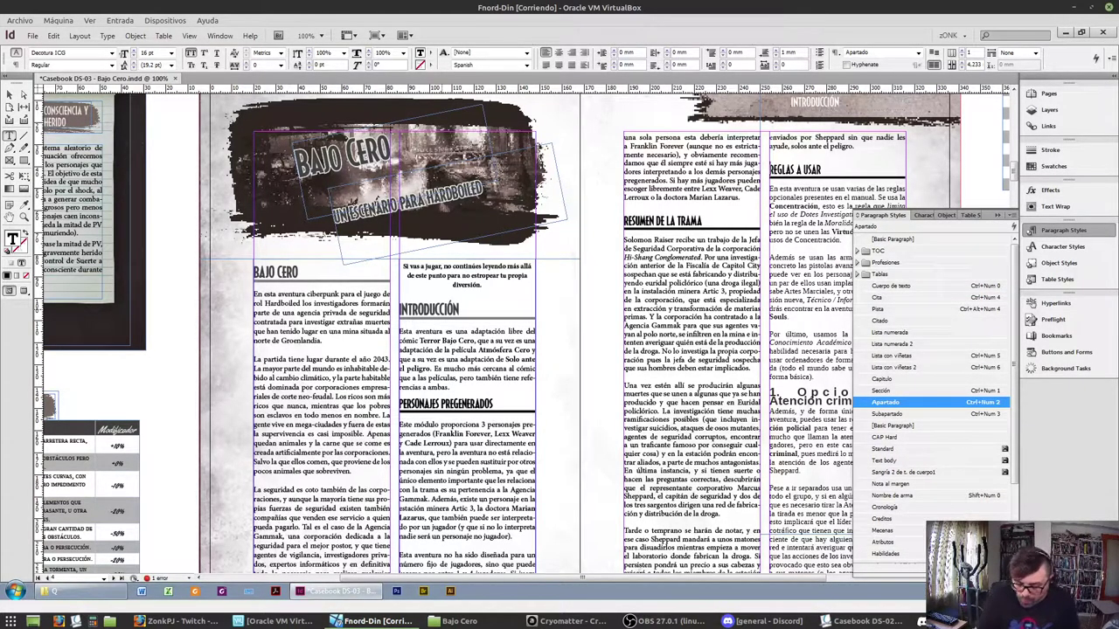
# Apply Cuerpo de texto to the first paragraph under "Reglas a usar" and the Subapartado style to the "Opcional: Atención criminal" heading
pyautogui.hotkey('ctrl', 'Down')
pyautogui.press('ctrl+KP_0')
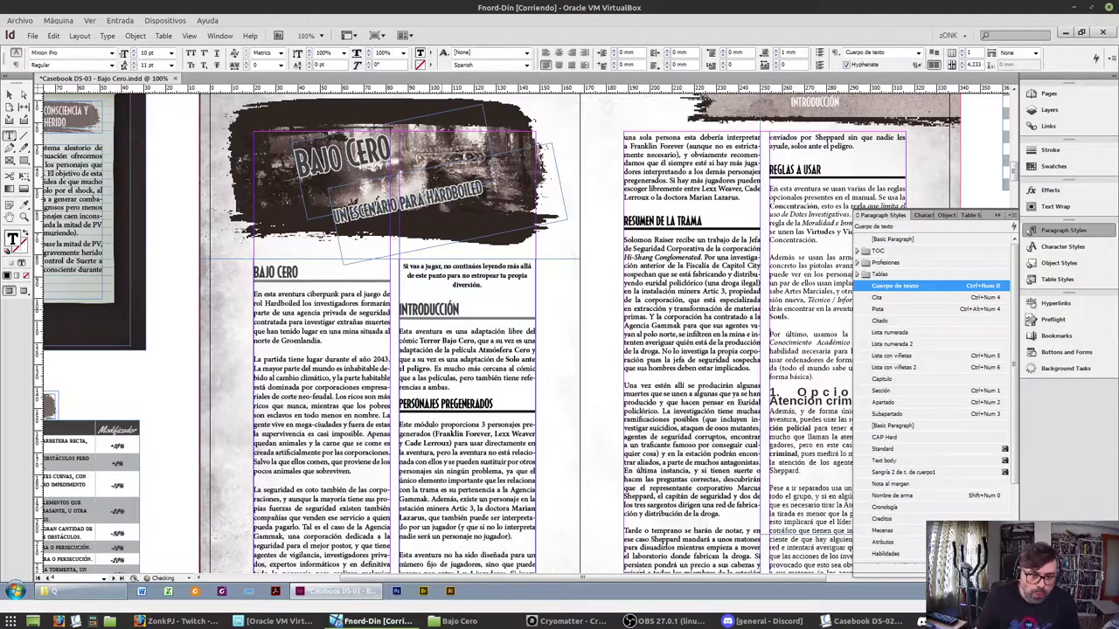
pyautogui.hotkey('ctrl', 'Down')
pyautogui.hotkey('ctrl', 'Down')
pyautogui.hotkey('ctrl', 'Down')
pyautogui.press('ctrl+KP_3')
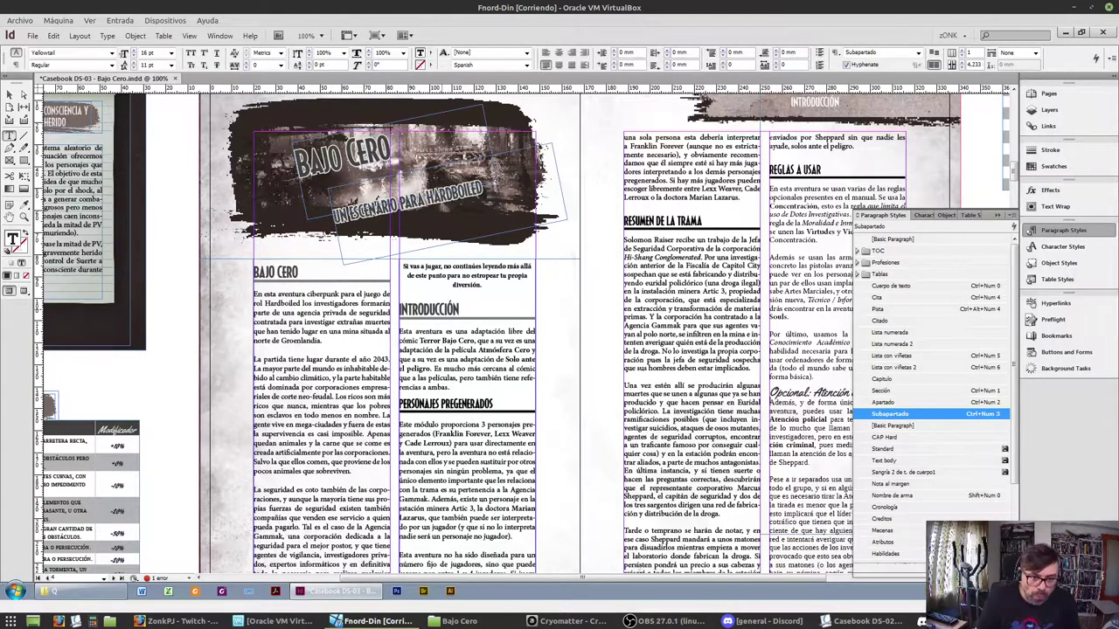
# Apply the Lista con viñetas style to the whole list of Atención criminal increases, from "Robar algo propiedad de un minero" to "Ser visto matando a alguien"
pyautogui.hotkey('ctrl', 'Down')
pyautogui.hotkey('ctrl', 'Down')
pyautogui.hotkey('ctrl', 'Down')
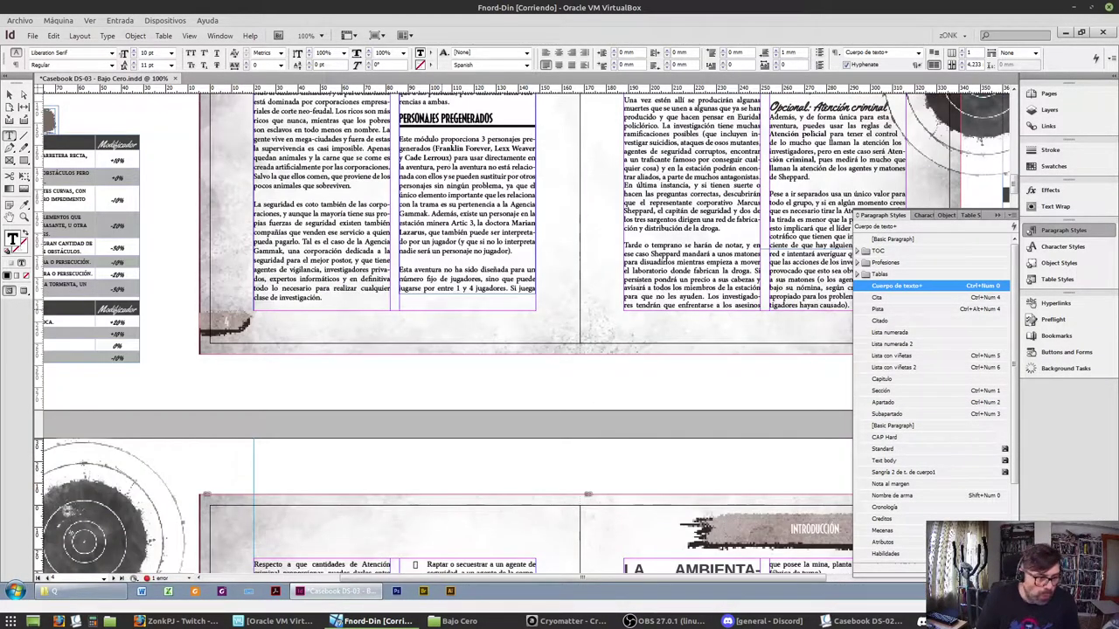
pyautogui.hotkey('ctrl', 'Down')
pyautogui.hotkey('ctrl', 'Down')
pyautogui.hotkey('ctrl', 'Down')
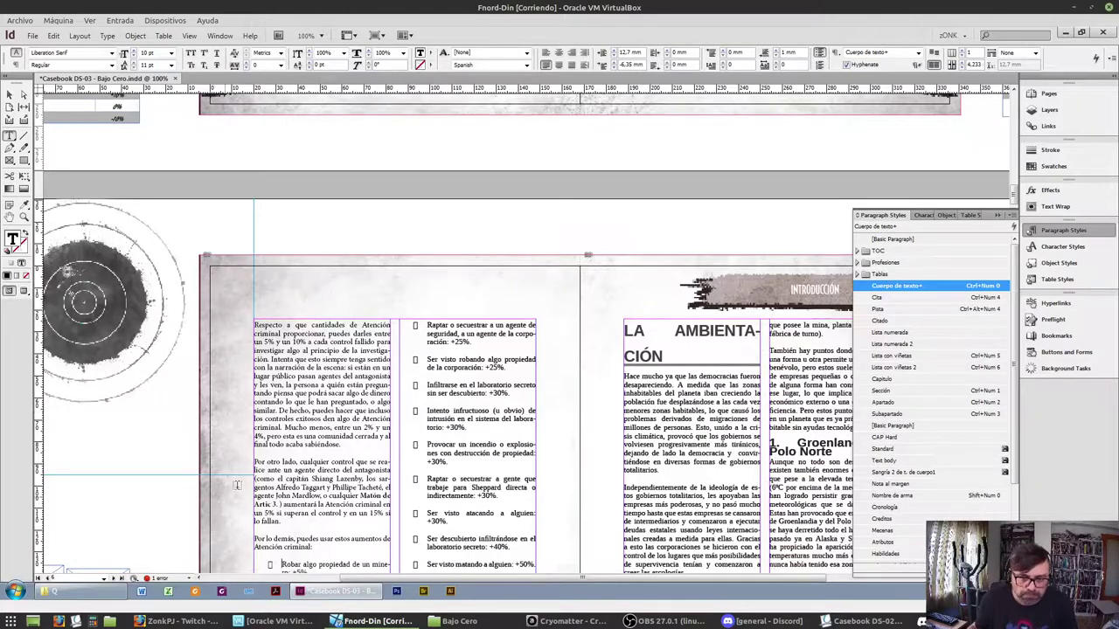
pyautogui.scroll(-6, 229, 492)
pyautogui.scroll(1, 318, 356)
pyautogui.hotkey('ctrl', 'shift', 'Down')
pyautogui.hotkey('ctrl', 'shift', 'Down')
pyautogui.hotkey('ctrl', 'shift', 'Down')
pyautogui.hotkey('ctrl', 'shift', 'Down')
pyautogui.hotkey('ctrl', 'shift', 'Down')
pyautogui.hotkey('ctrl', 'shift', 'Down')
pyautogui.hotkey('ctrl', 'shift', 'Down')
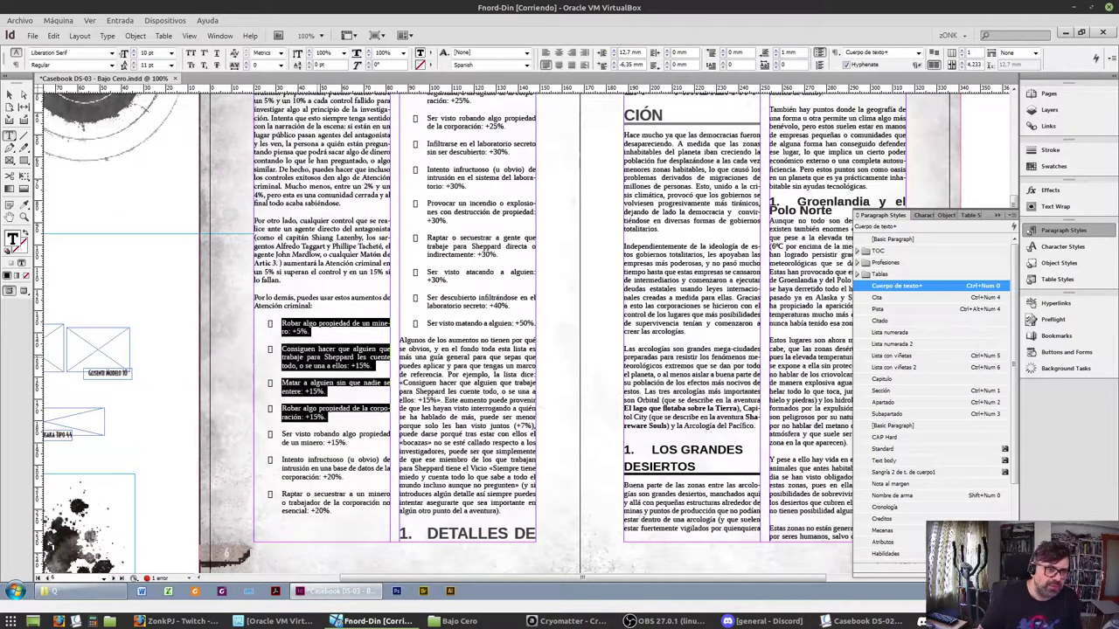
pyautogui.hotkey('ctrl', 'shift', 'Down')
pyautogui.hotkey('ctrl', 'shift', 'Down')
pyautogui.hotkey('ctrl', 'shift', 'Down')
pyautogui.hotkey('ctrl', 'shift', 'Down')
pyautogui.hotkey('ctrl', 'shift', 'Down')
pyautogui.hotkey('ctrl', 'shift', 'Down')
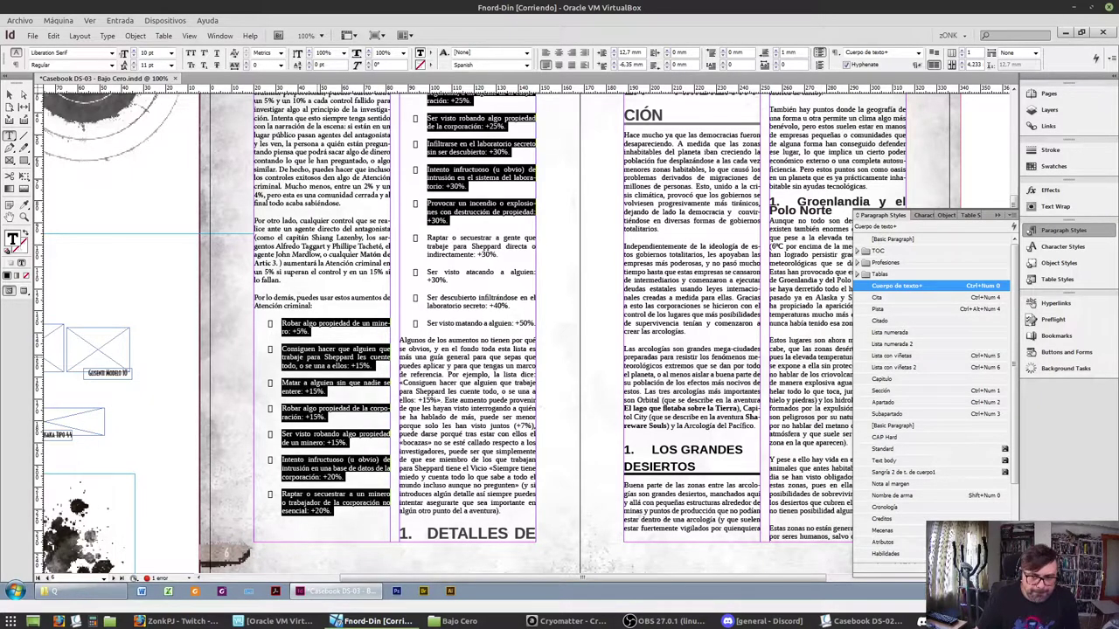
pyautogui.hotkey('ctrl', 'shift', 'Down')
pyautogui.hotkey('ctrl', 'shift', 'Down')
pyautogui.hotkey('ctrl', 'shift', 'Down')
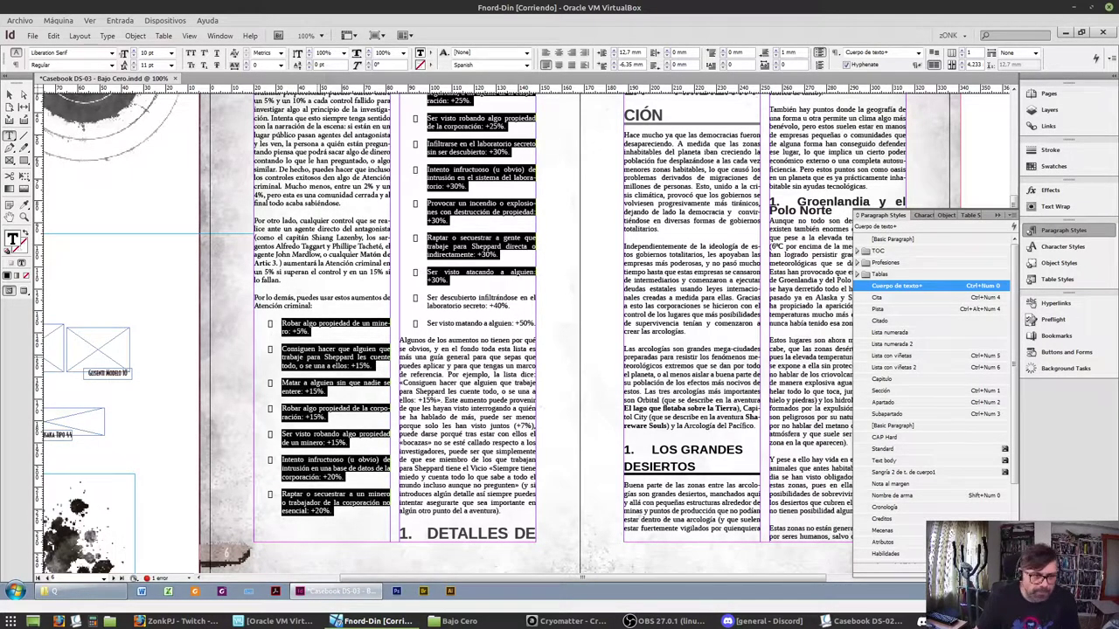
pyautogui.press('ctrl+KP_5')
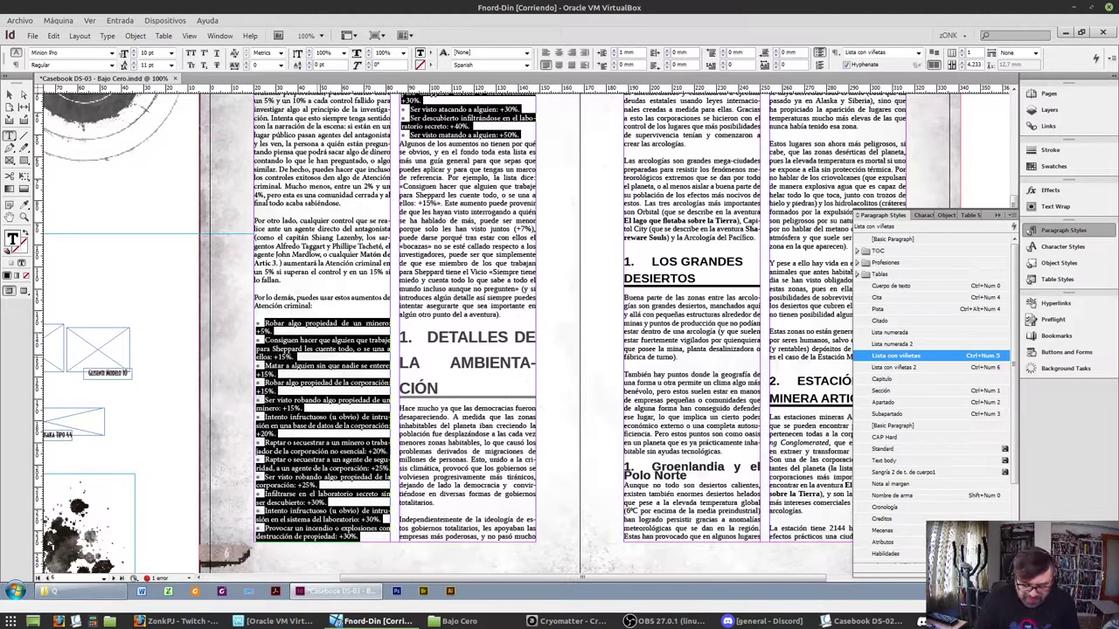
pyautogui.press('ctrl+KP_6')
pyautogui.press('ctrl+KP_5')
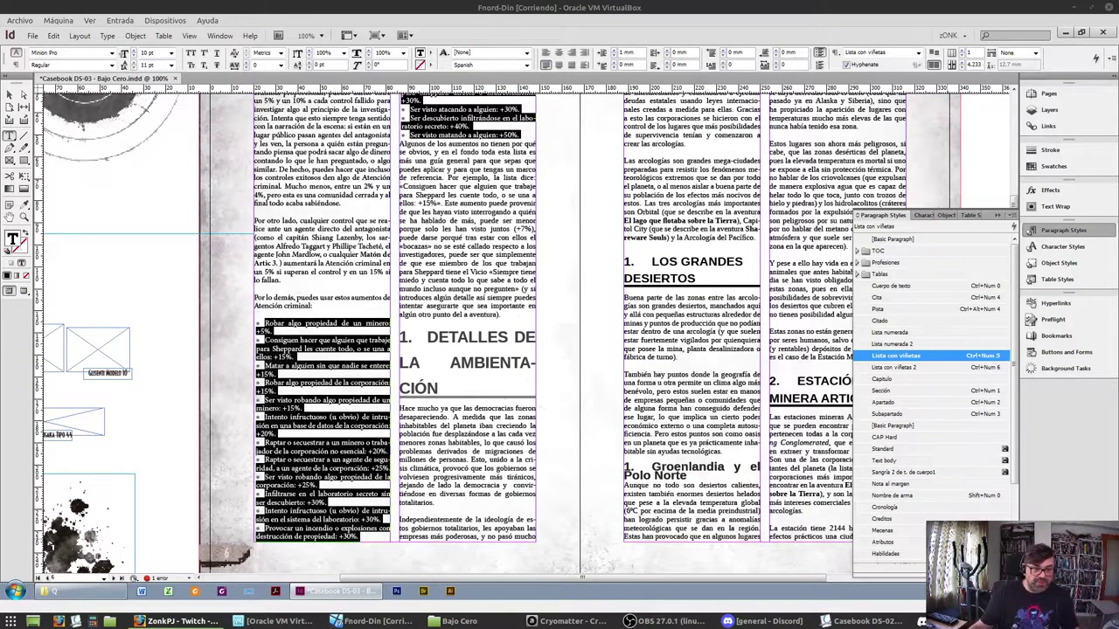
# Try tightening the tracking of the "Robar algo propiedad de un minero" list item
pyautogui.tripleClick(295, 316)
pyautogui.click(296, 315)
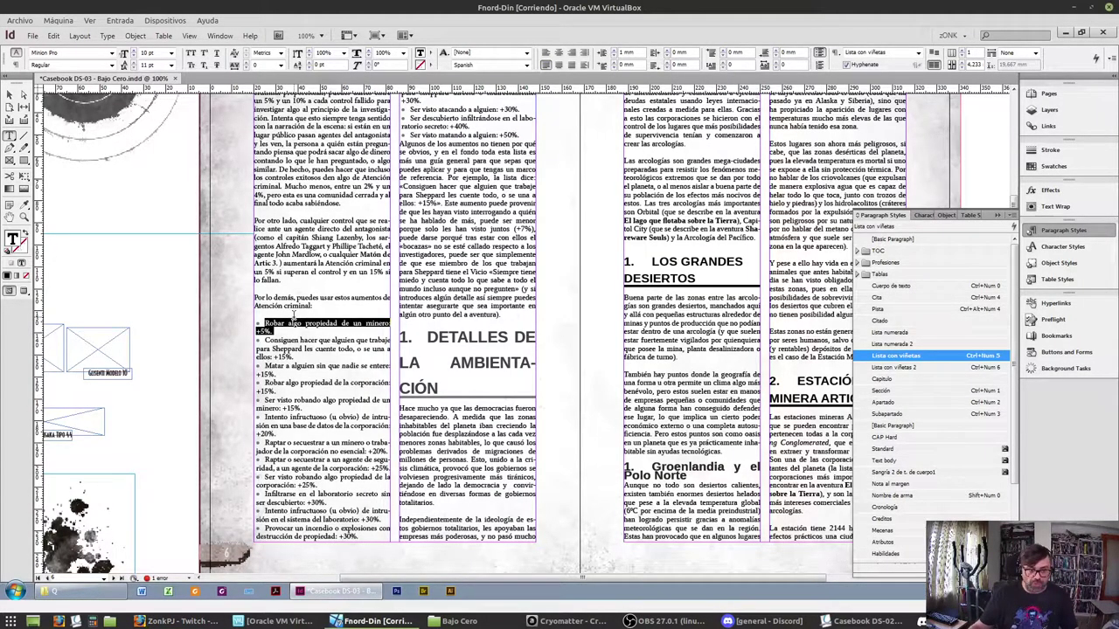
pyautogui.click(247, 69)
# Try several negative tracking values on the "Matar a alguien" and "Robar algo propiedad de la corporación" list items, returning the tracking to 0
pyautogui.moveTo(264, 358); pyautogui.dragTo(282, 378)
pyautogui.click(247, 68)
pyautogui.click(247, 68)
pyautogui.click(282, 66)
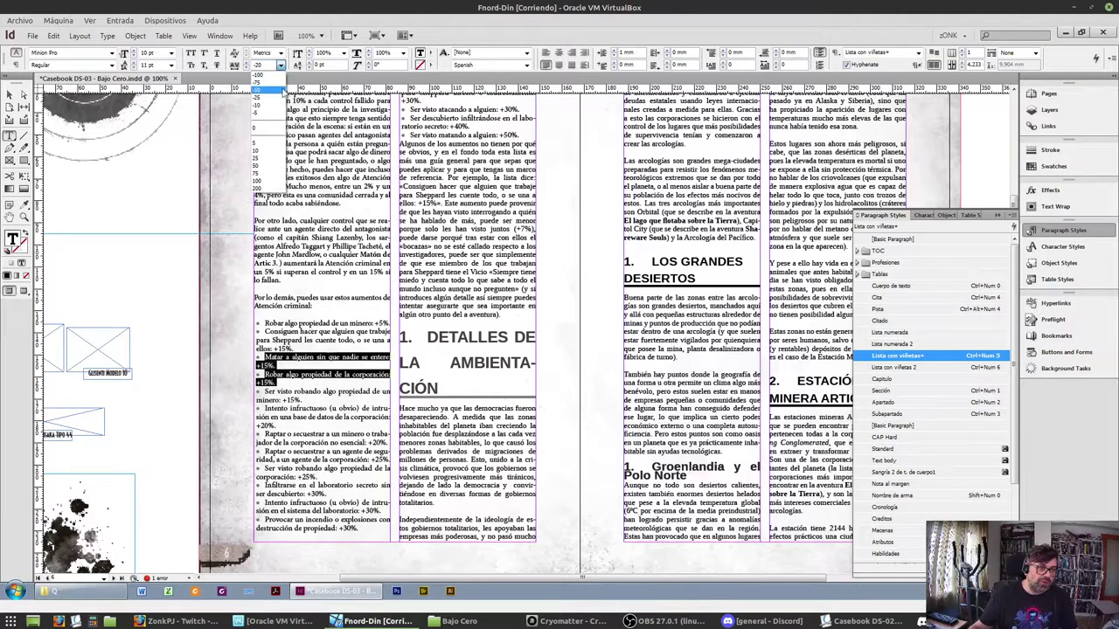
pyautogui.click(278, 93)
pyautogui.click(249, 69)
pyautogui.click(248, 69)
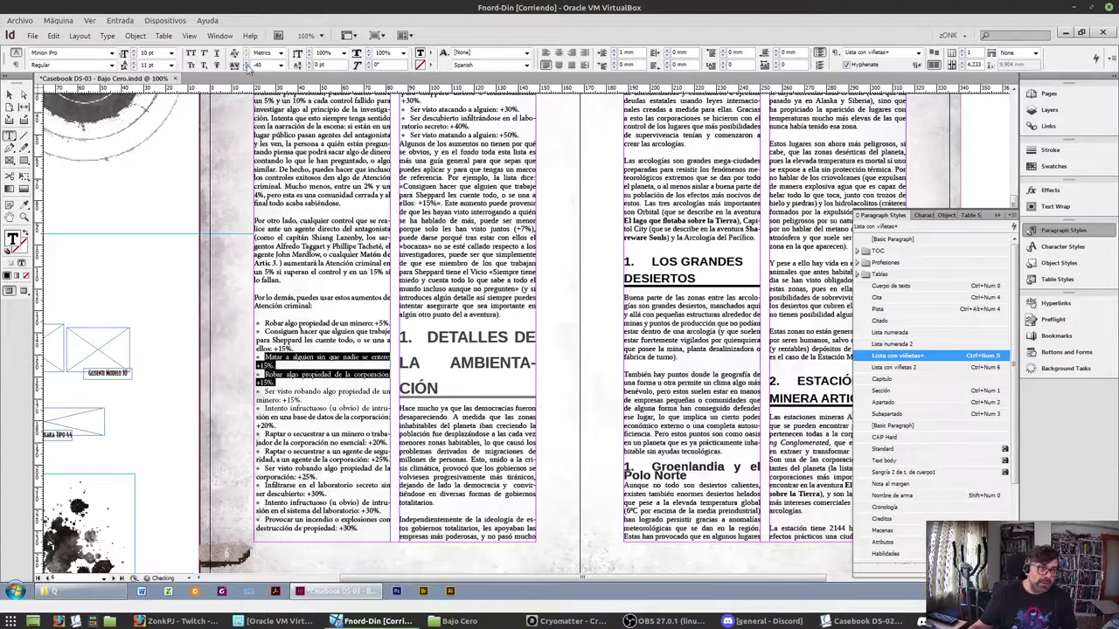
pyautogui.click(248, 69)
pyautogui.click(248, 69)
pyautogui.click(246, 63)
pyautogui.click(246, 63)
pyautogui.click(246, 63)
pyautogui.click(247, 63)
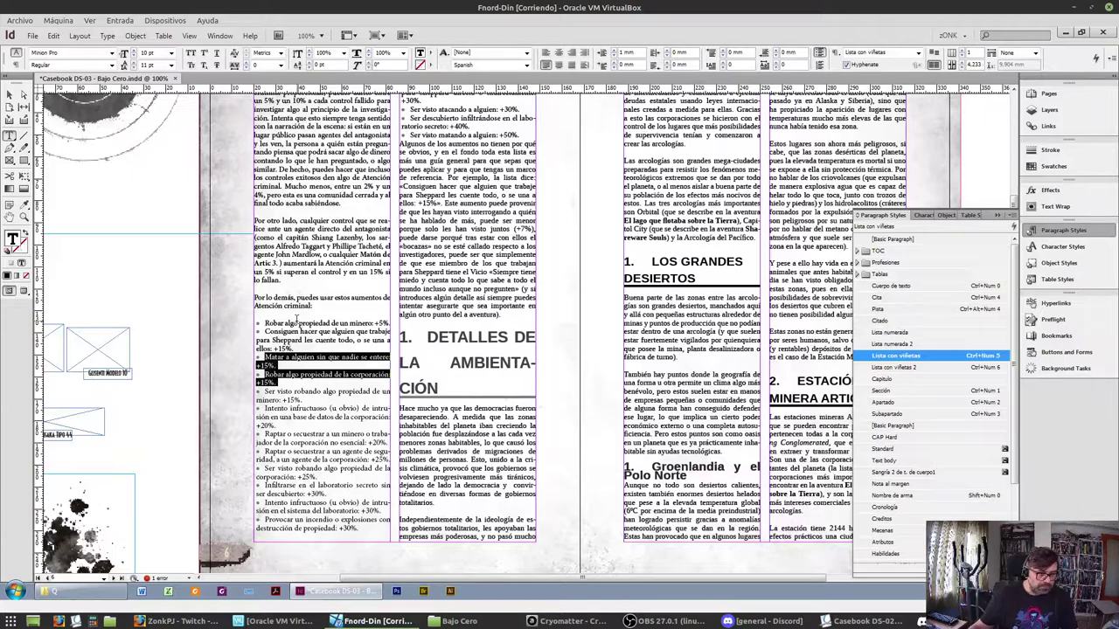
# Reapply the Lista con viñetas style to the first five items of the Atención criminal list, clearing their overrides
pyautogui.scroll(4, 366, 499)
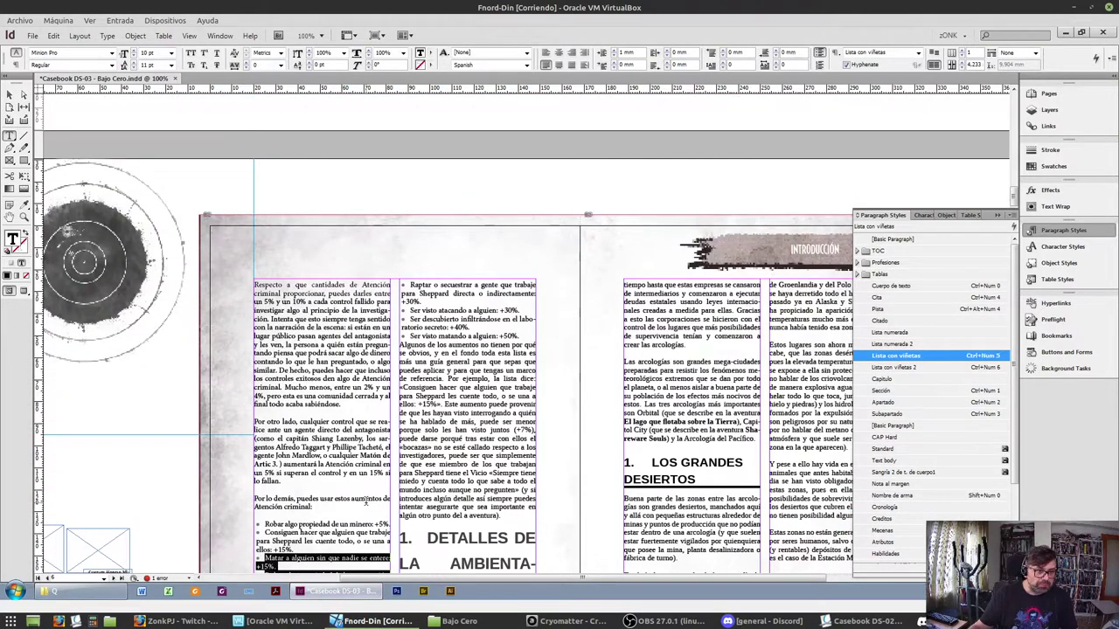
pyautogui.scroll(-3, 366, 500)
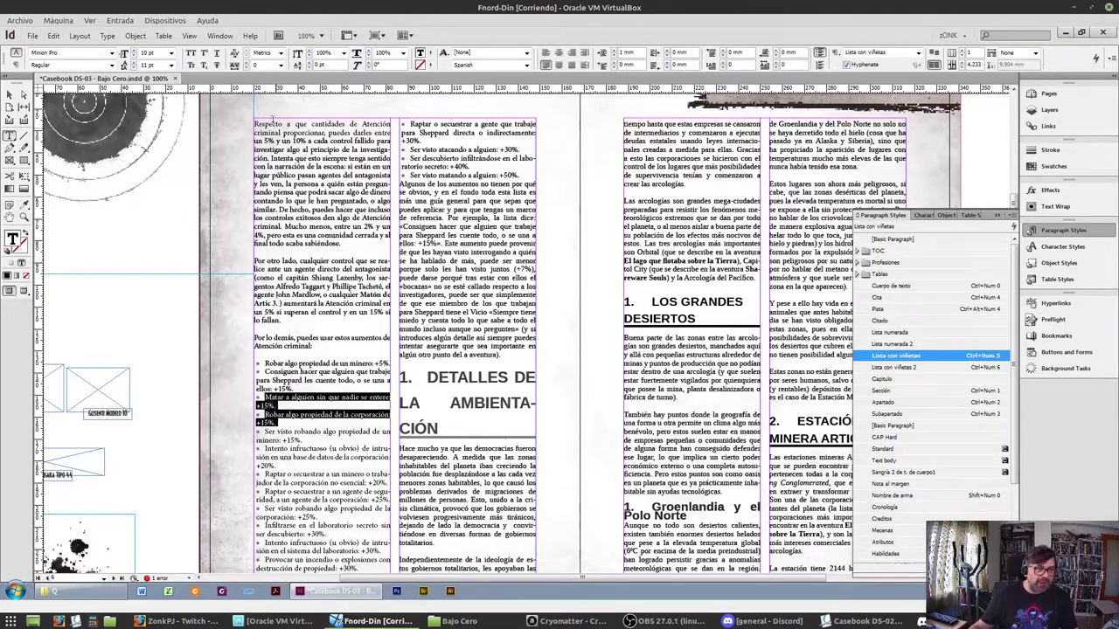
pyautogui.moveTo(297, 364); pyautogui.dragTo(300, 430)
pyautogui.press('ctrl+KP_6')
pyautogui.hotkey('ctrl', 'z')
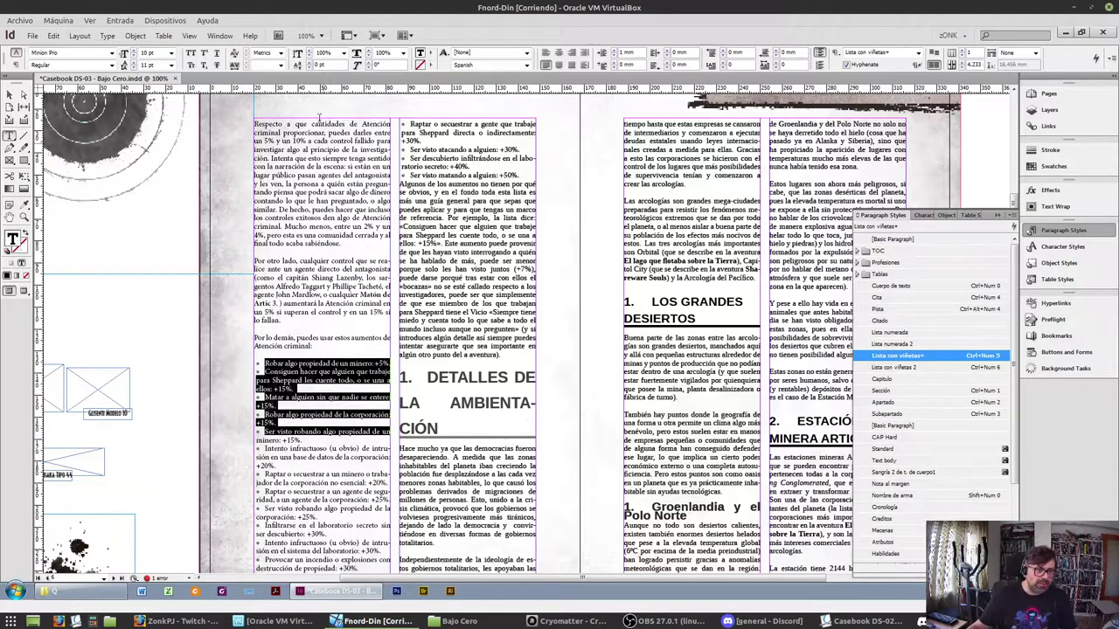
pyautogui.rightClick(915, 361)
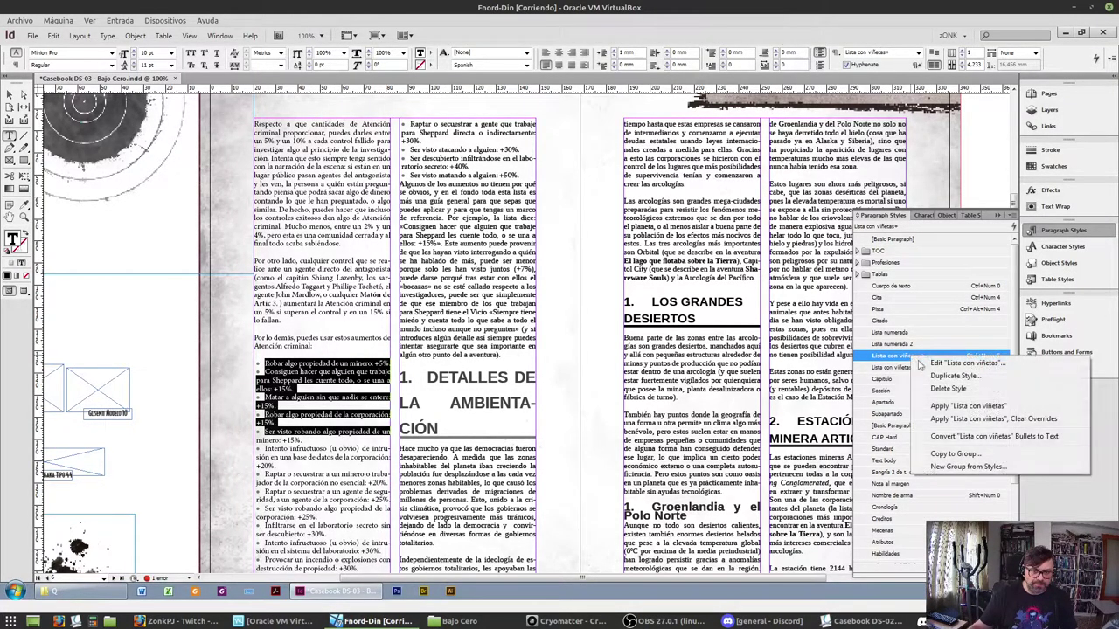
pyautogui.click(961, 418)
pyautogui.click(398, 260)
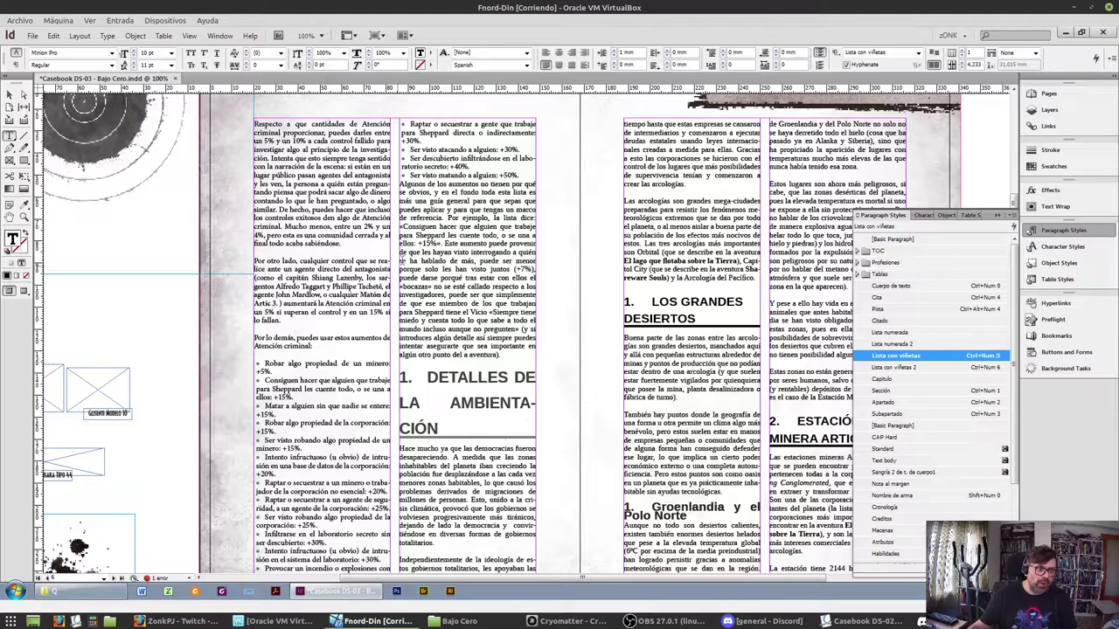
# Apply the Cuerpo de texto style to the "Algunos de los aumentos" paragraph after the bulleted list
pyautogui.click(417, 182)
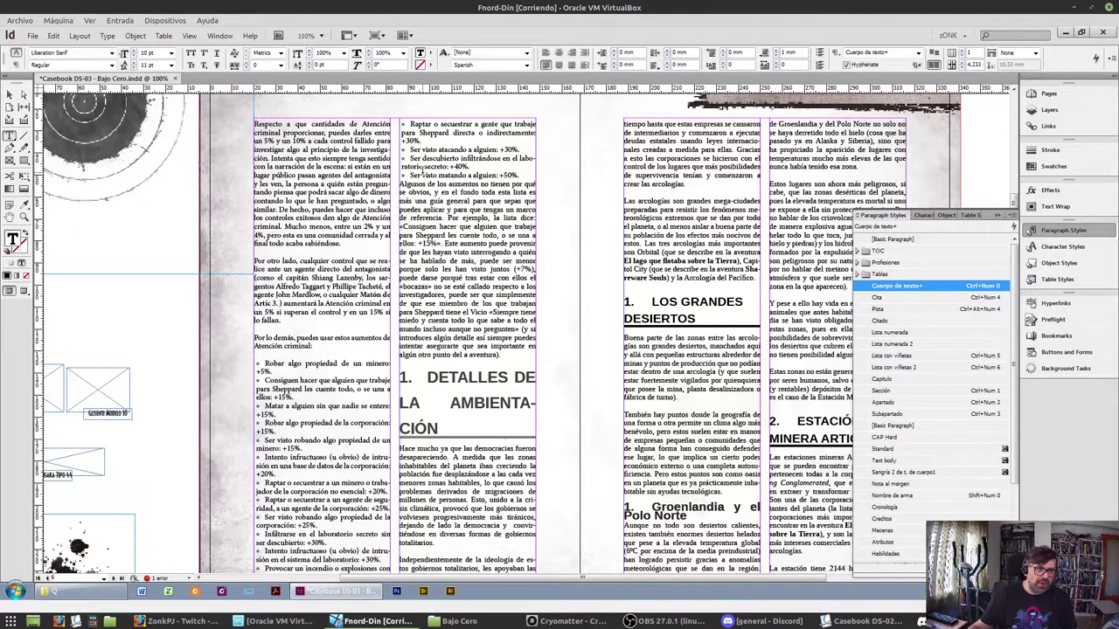
pyautogui.click(421, 172)
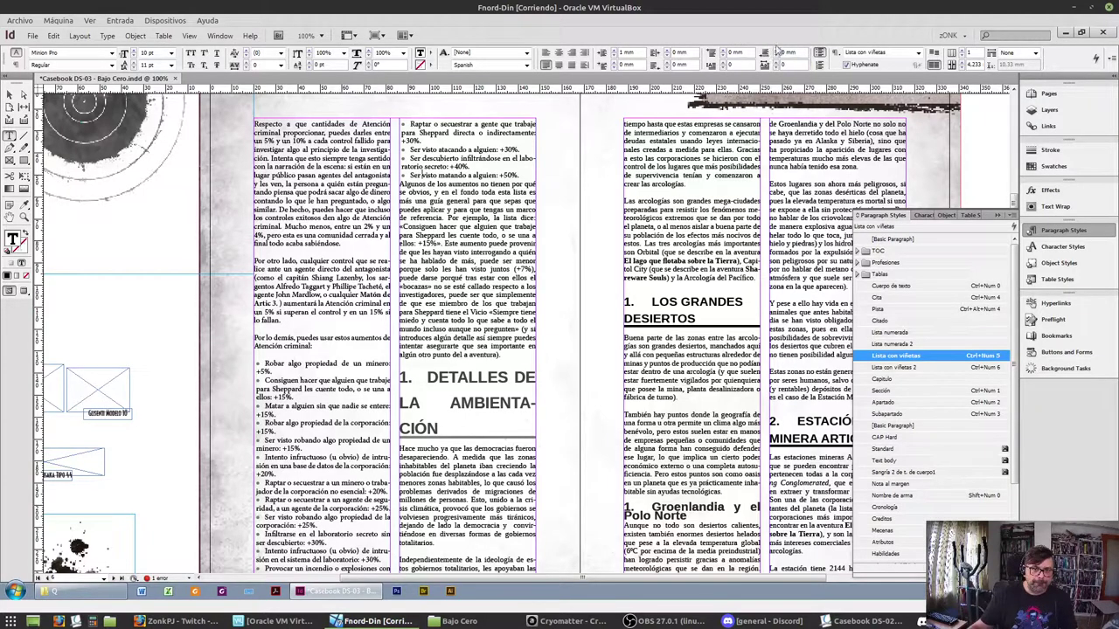
pyautogui.click(453, 243)
pyautogui.press('ctrl+KP_0')
# Apply the Sección style to the "Detalles de la ambientación" heading and Cuerpo de texto to its first paragraph
pyautogui.click(428, 377)
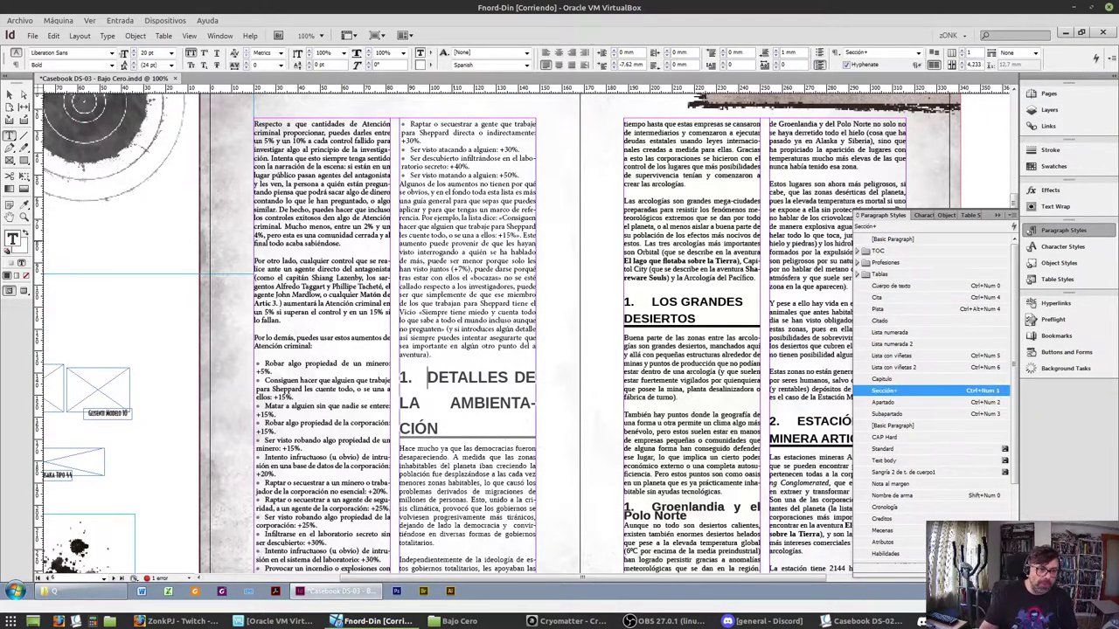
pyautogui.press('ctrl+KP_1')
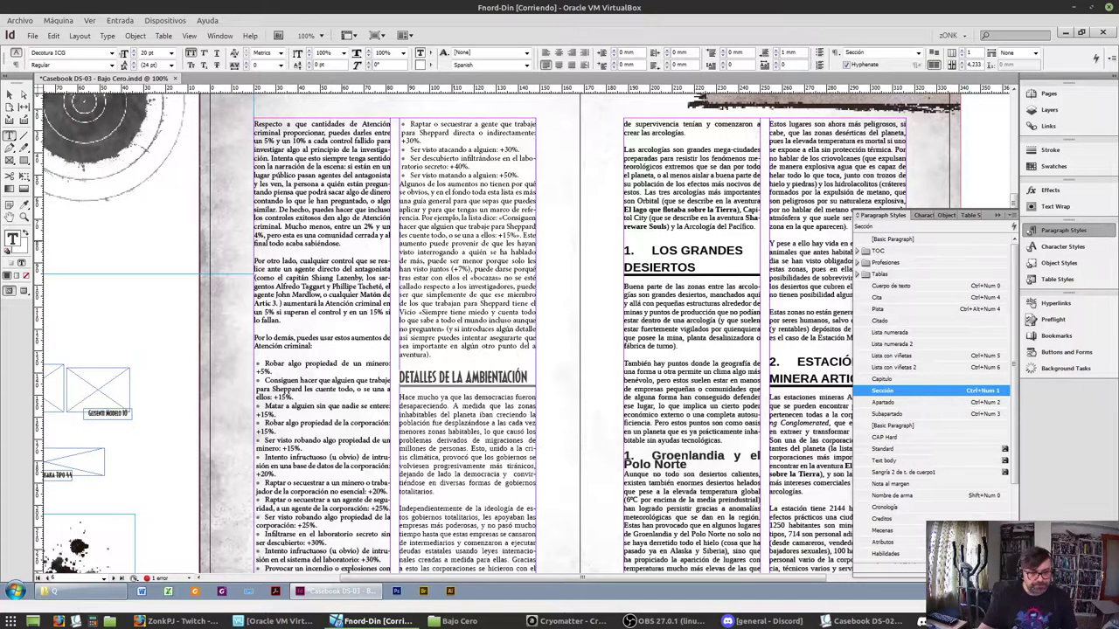
pyautogui.click(468, 440)
pyautogui.press('ctrl+KP_0')
# Apply Cuerpo de texto to the "Las arcologías" paragraph and the Apartado style to the "Los grandes desiertos" heading
pyautogui.click(691, 183)
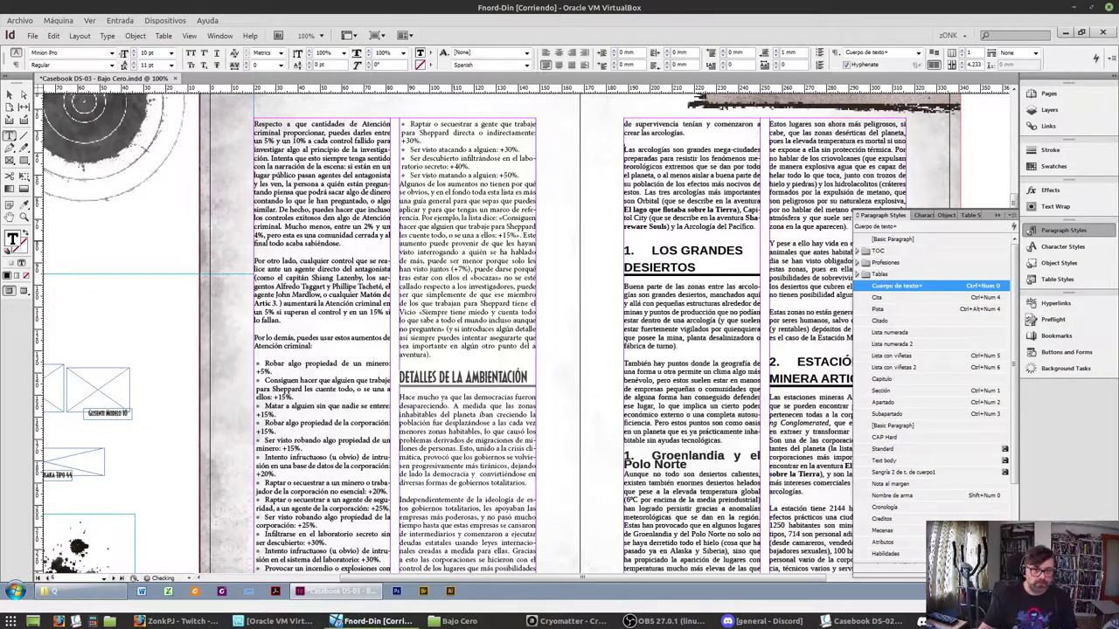
pyautogui.press('ctrl+KP_0')
pyautogui.click(651, 251)
pyautogui.click(651, 251)
pyautogui.press('ctrl+KP_2')
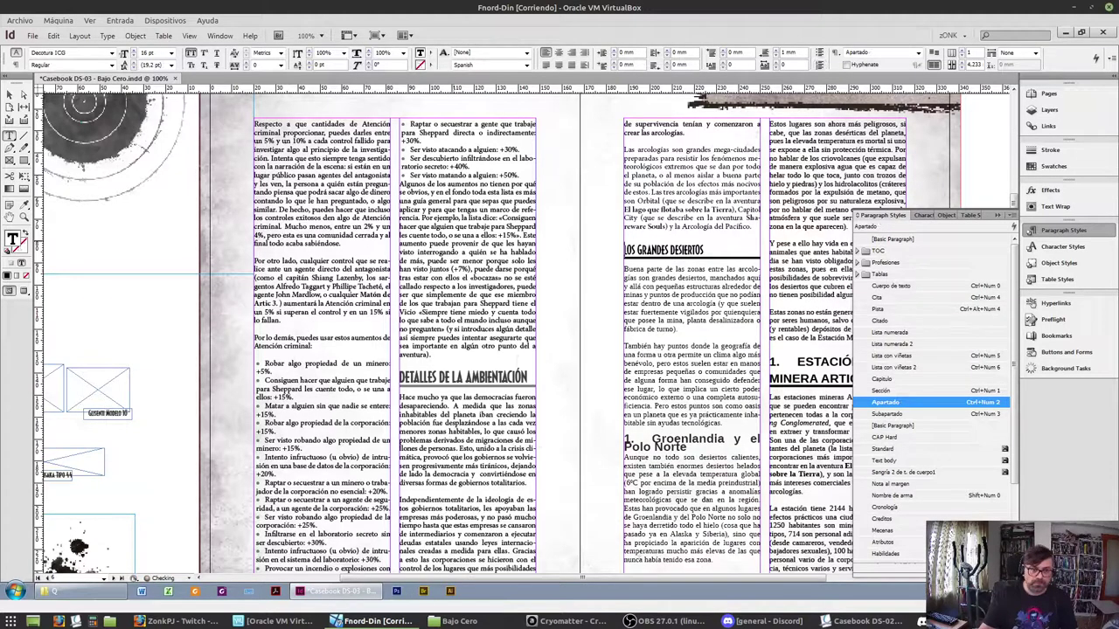
# Apply Cuerpo de texto to the two "Los grandes desiertos" paragraphs and the Subapartado style to the "Groenlandia y el Polo Norte" heading
pyautogui.click(681, 296)
pyautogui.press('ctrl+KP_0')
pyautogui.click(682, 376)
pyautogui.press('ctrl+KP_0')
pyautogui.click(652, 439)
pyautogui.press('ctrl+KP_3')
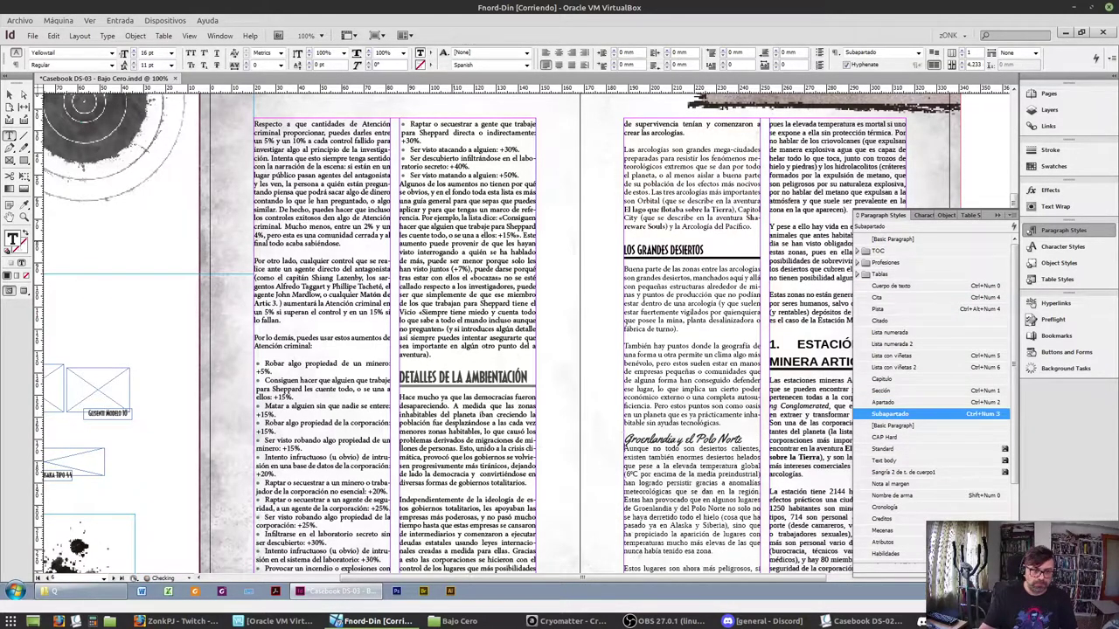
# Apply the Cuerpo de texto style to the paragraphs under the "Groenlandia y el Polo Norte" heading
pyautogui.click(686, 498)
pyautogui.press('ctrl+KP_0')
pyautogui.click(813, 175)
pyautogui.press('ctrl+KP_0')
pyautogui.click(813, 262)
pyautogui.press('ctrl+KP_0')
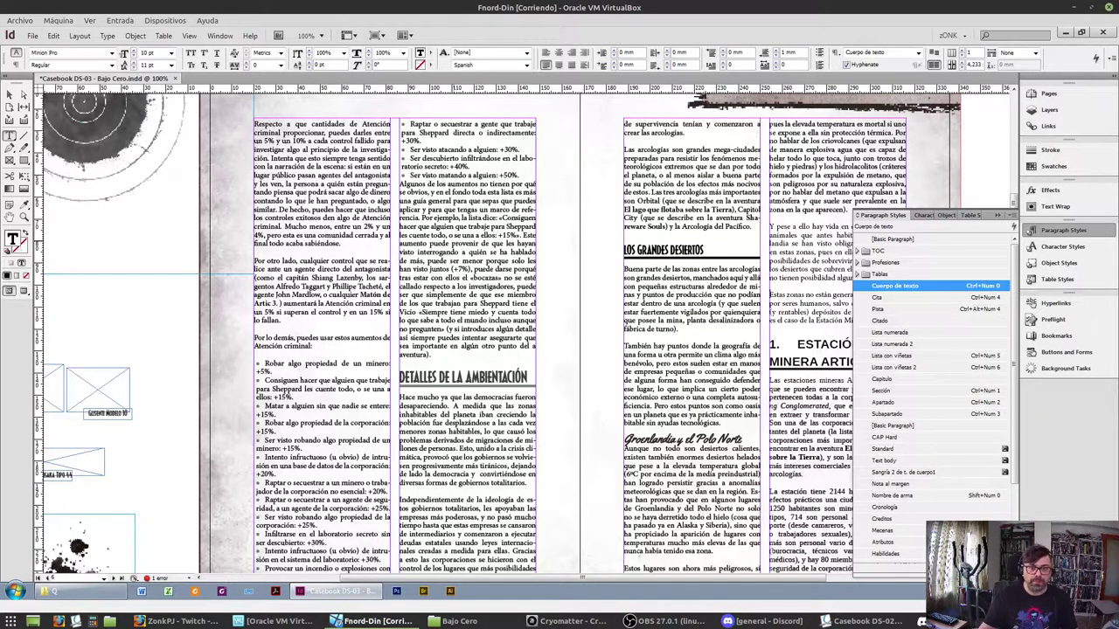
# Apply the Apartado style to the "Estación minera Artic 3" heading and Cuerpo de texto to its paragraphs
pyautogui.press('ctrl+KP_2')
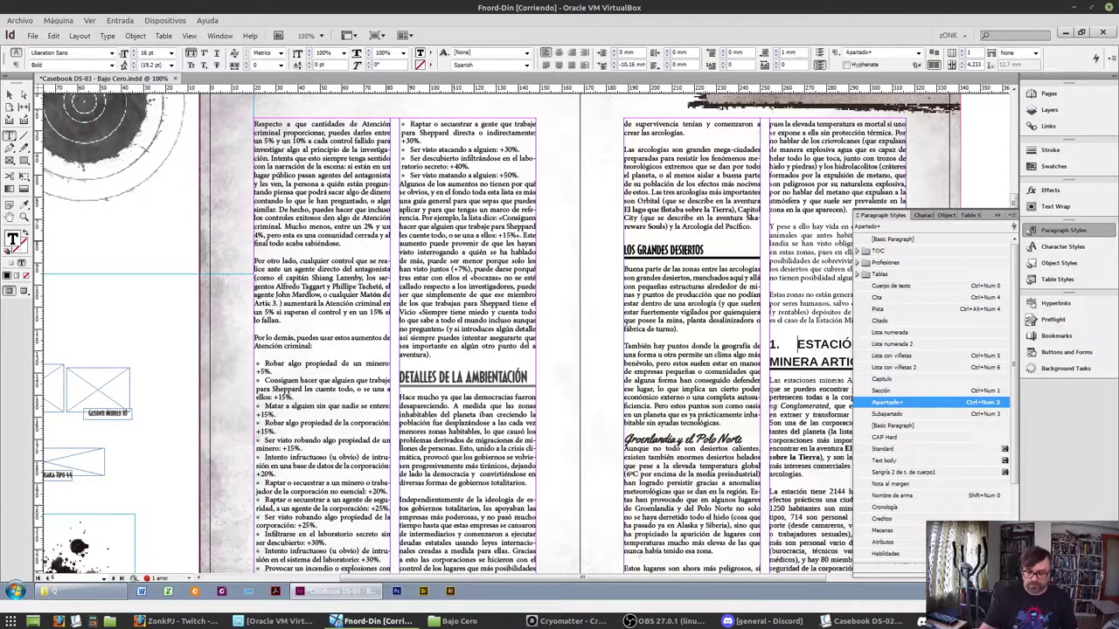
pyautogui.hotkey('ctrl', 'z')
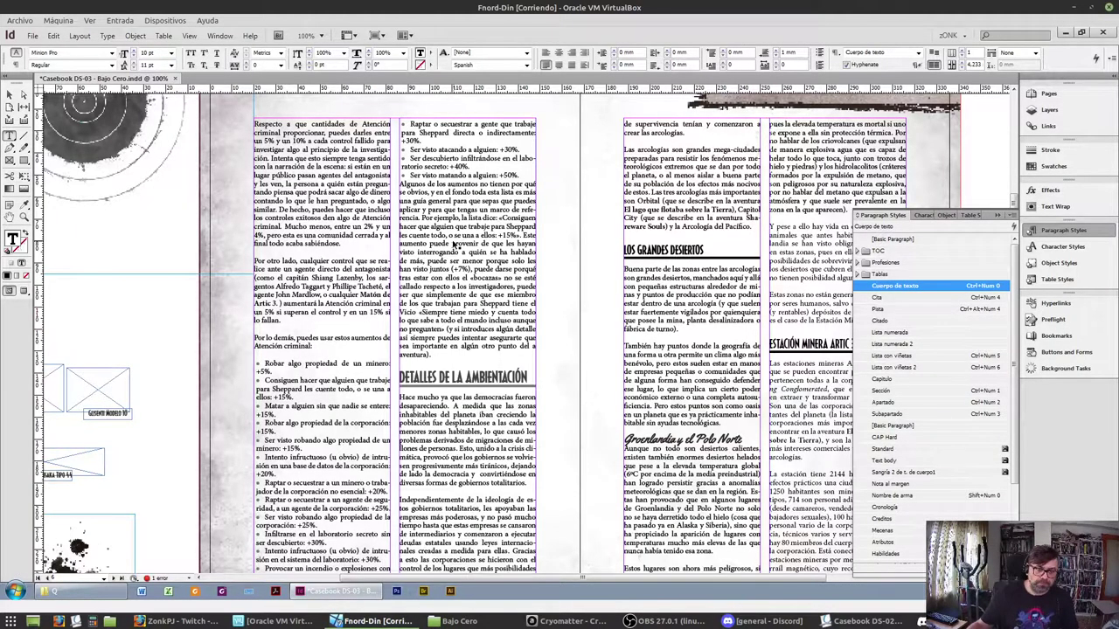
pyautogui.hscroll(2, 414, 283)
pyautogui.scroll(-6, 454, 269)
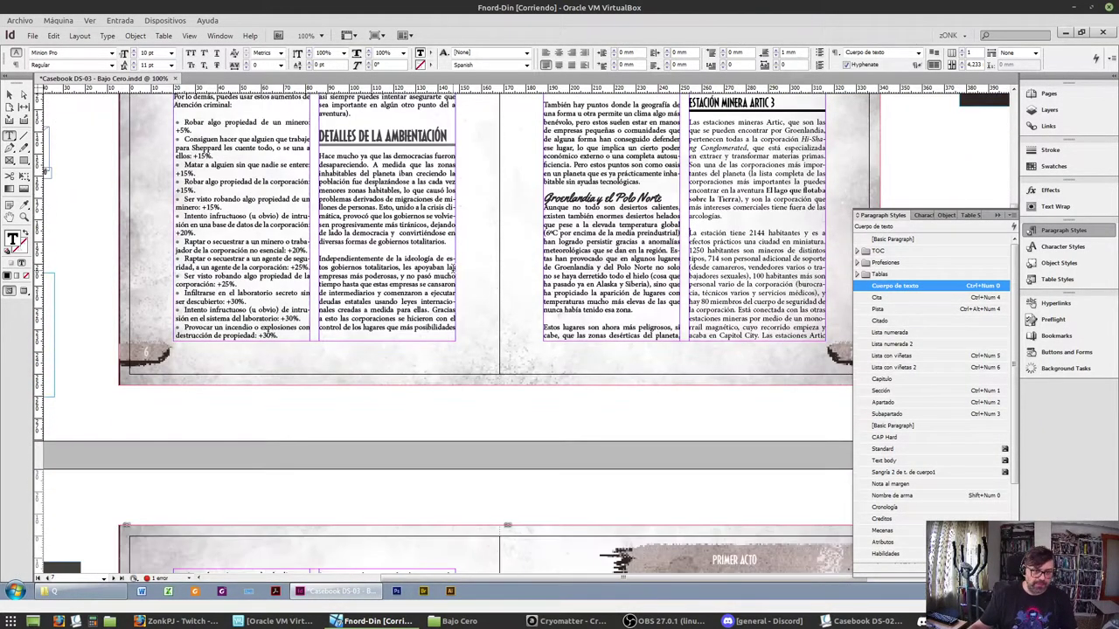
pyautogui.scroll(-2, 453, 274)
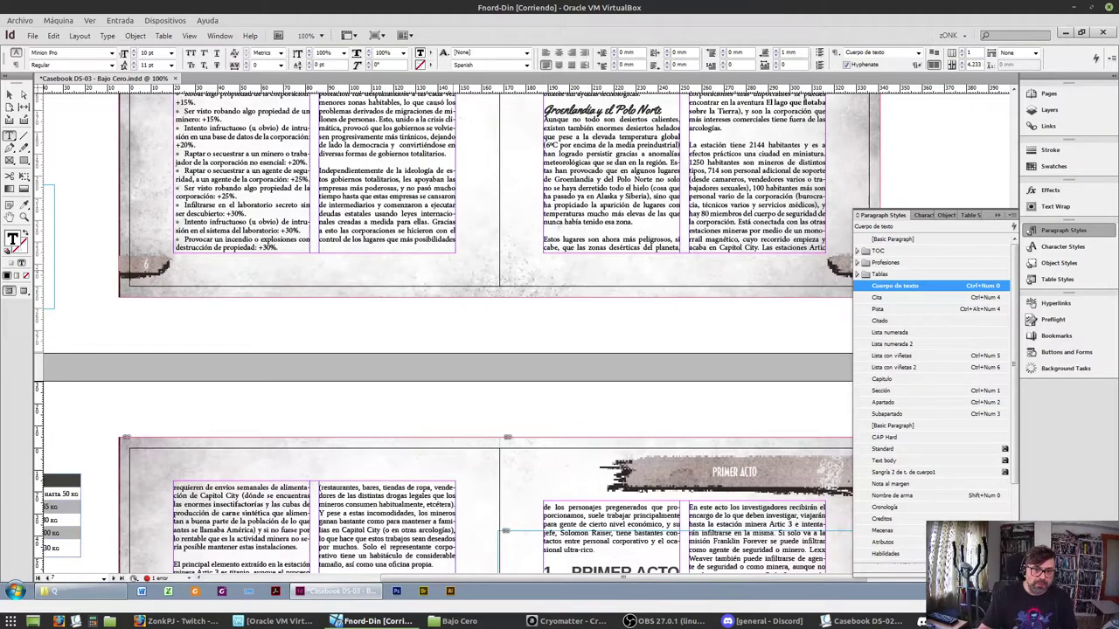
pyautogui.press('ctrl+KP_0')
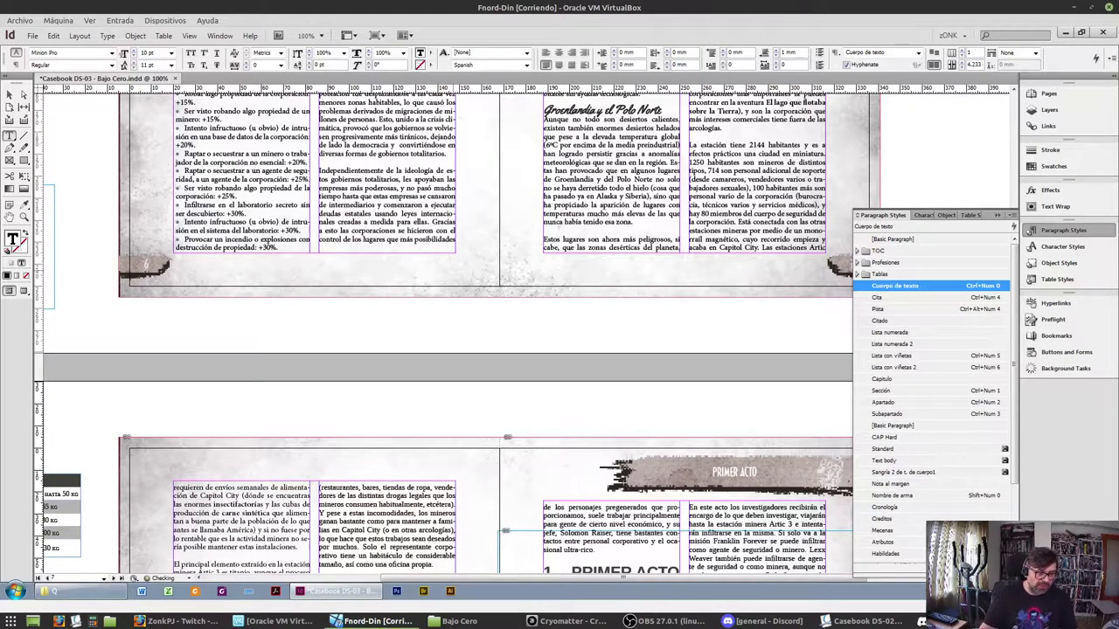
# Apply Cuerpo de texto to the remaining mining station paragraphs on page 8, before the "La Agencia Gammak" heading
pyautogui.scroll(-7, 453, 332)
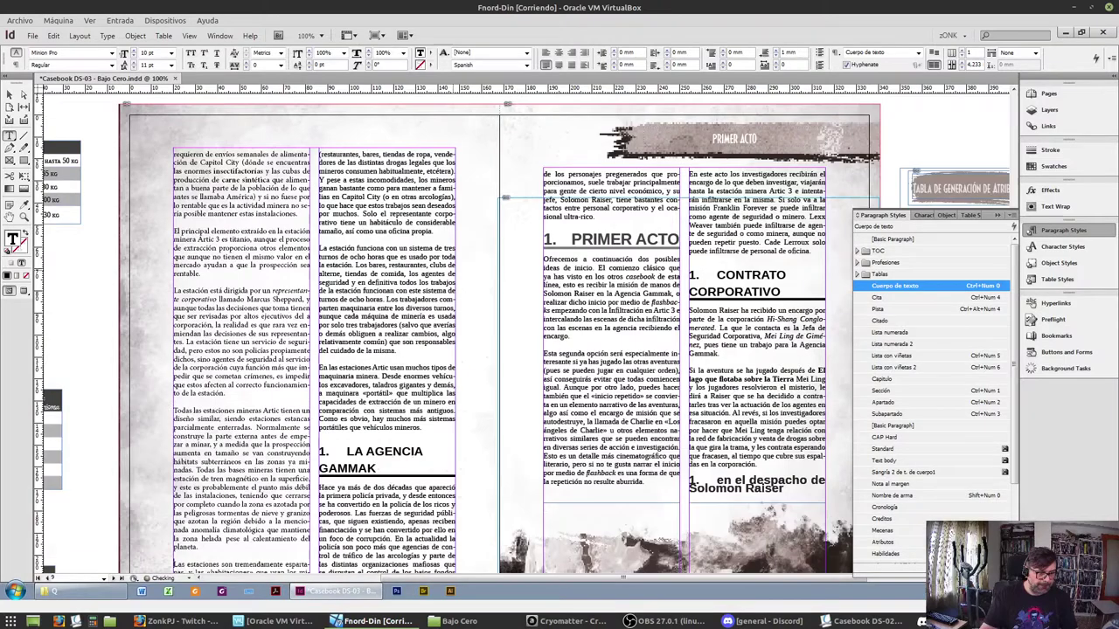
pyautogui.click(393, 197)
pyautogui.press('ctrl+KP_0')
pyautogui.click(393, 291)
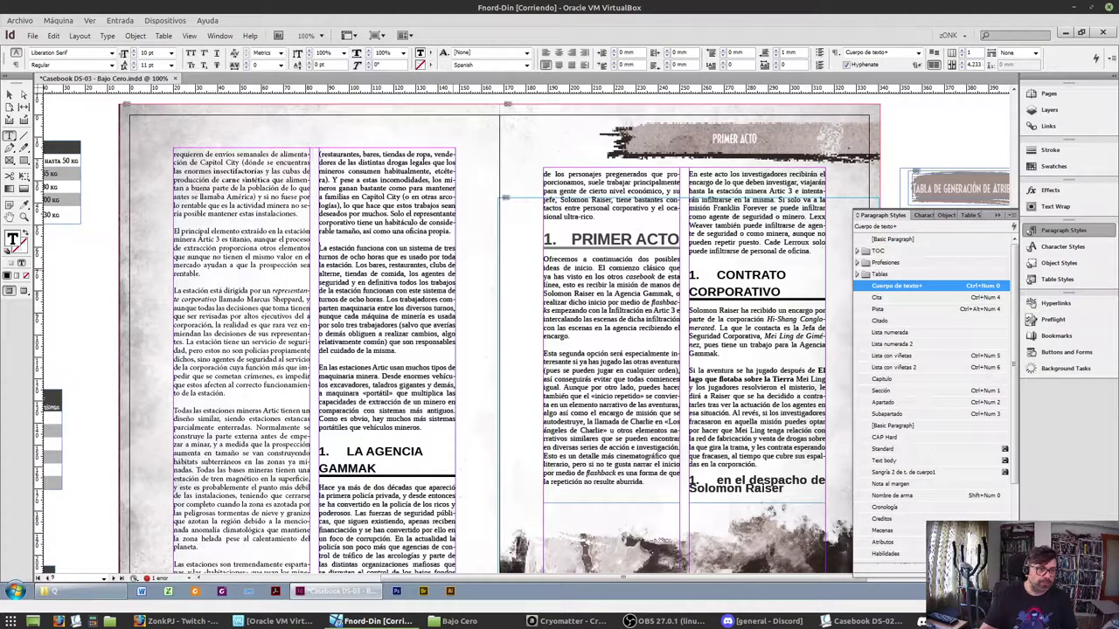
pyautogui.press('ctrl+KP_0')
pyautogui.click(376, 460)
pyautogui.press('ctrl+KP_0')
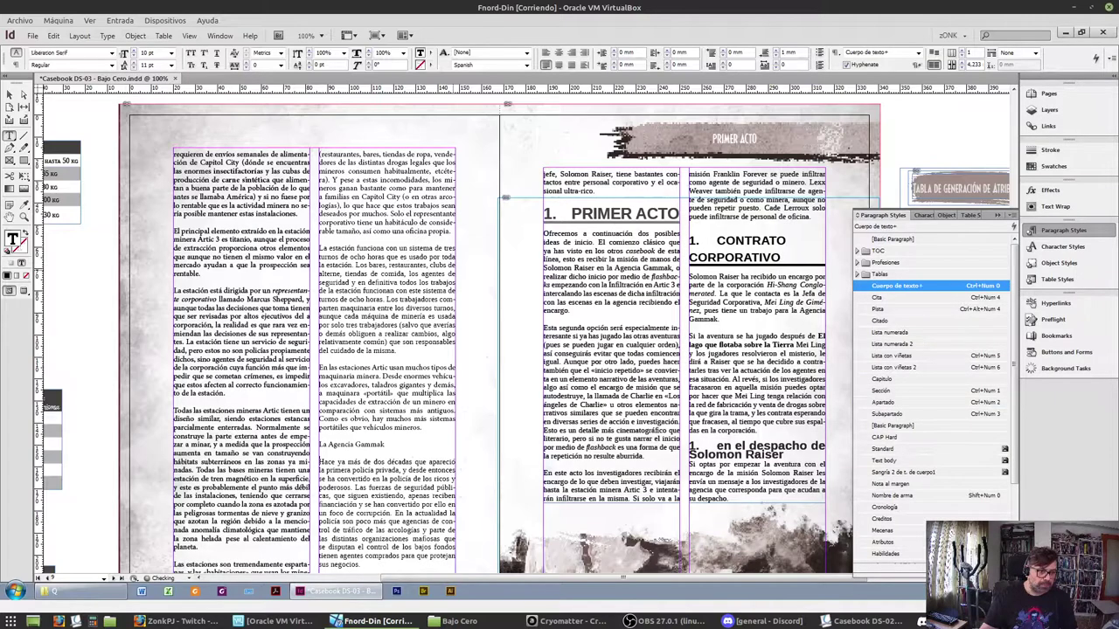
pyautogui.hotkey('ctrl', 'z')
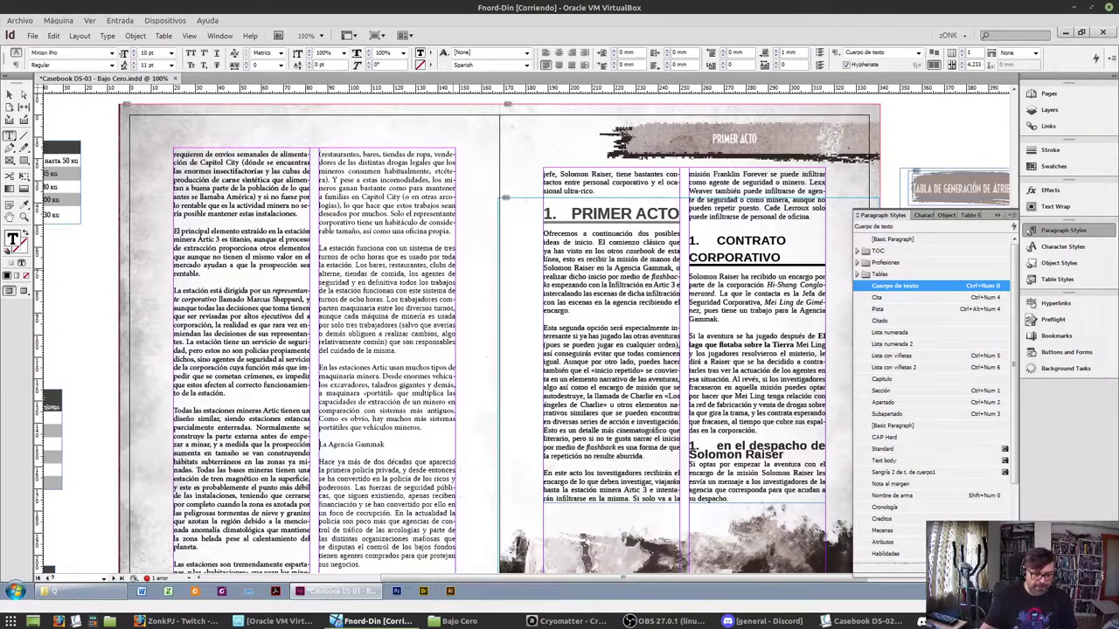
pyautogui.hotkey('ctrl', 'shift', 'z')
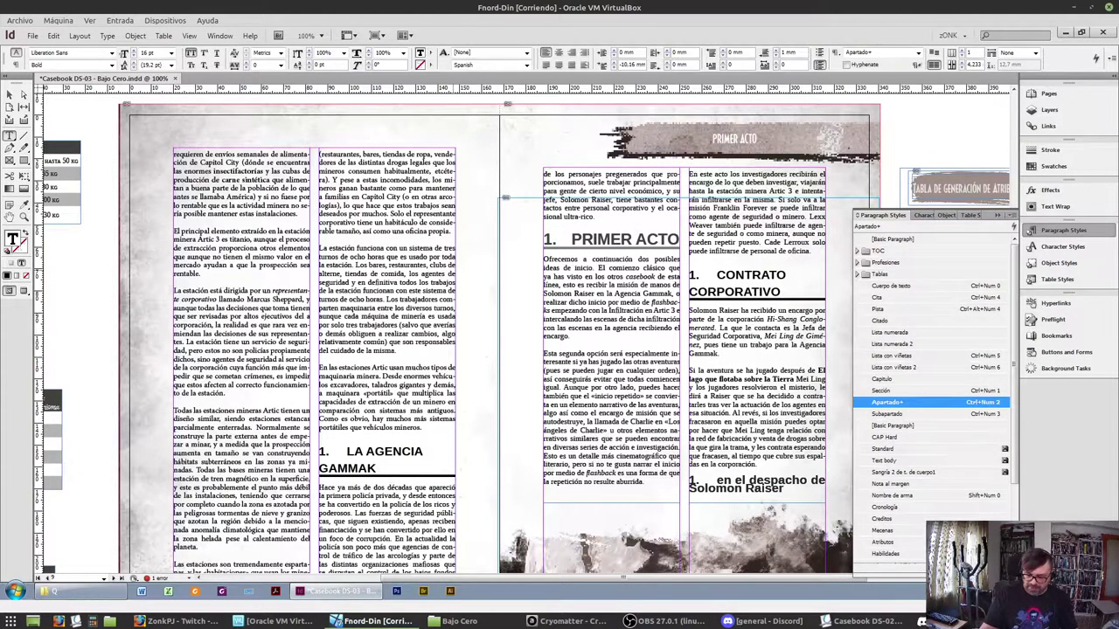
# Apply the Apartado style to the "La Agencia Gammak" heading and Cuerpo de texto to its paragraphs
pyautogui.press('ctrl+KP_2')
pyautogui.hotkey('ctrl', 'Down')
pyautogui.press('ctrl+KP_0')
pyautogui.hotkey('ctrl', 'Down')
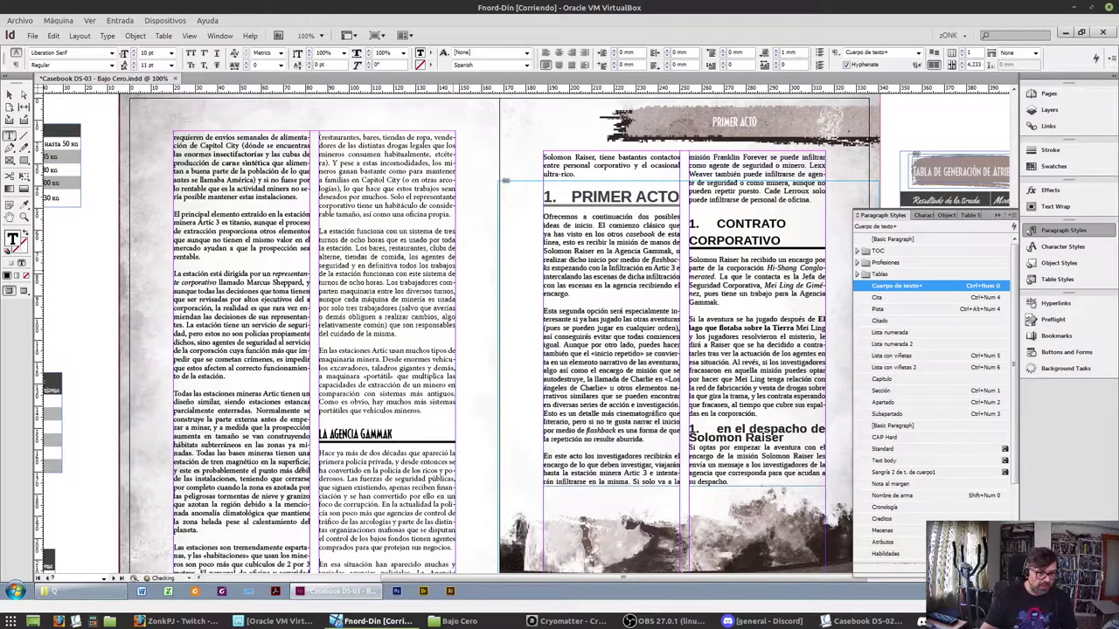
# Apply the Sección style to the "Primer acto" heading and Cuerpo de texto to the paragraphs below it
pyautogui.hotkey('ctrl', 'shift', 'z')
pyautogui.hotkey('ctrl', 'shift', 'z')
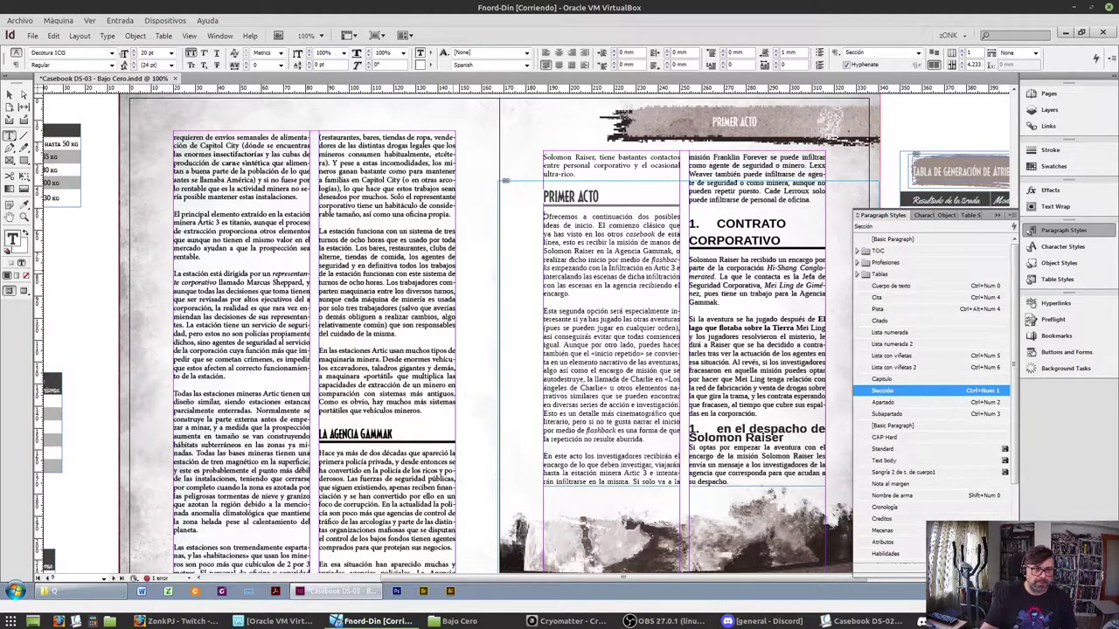
pyautogui.hotkey('ctrl', 'shift', 'z')
pyautogui.hotkey('ctrl', 'shift', 'z')
pyautogui.hotkey('ctrl', 'shift', 'z')
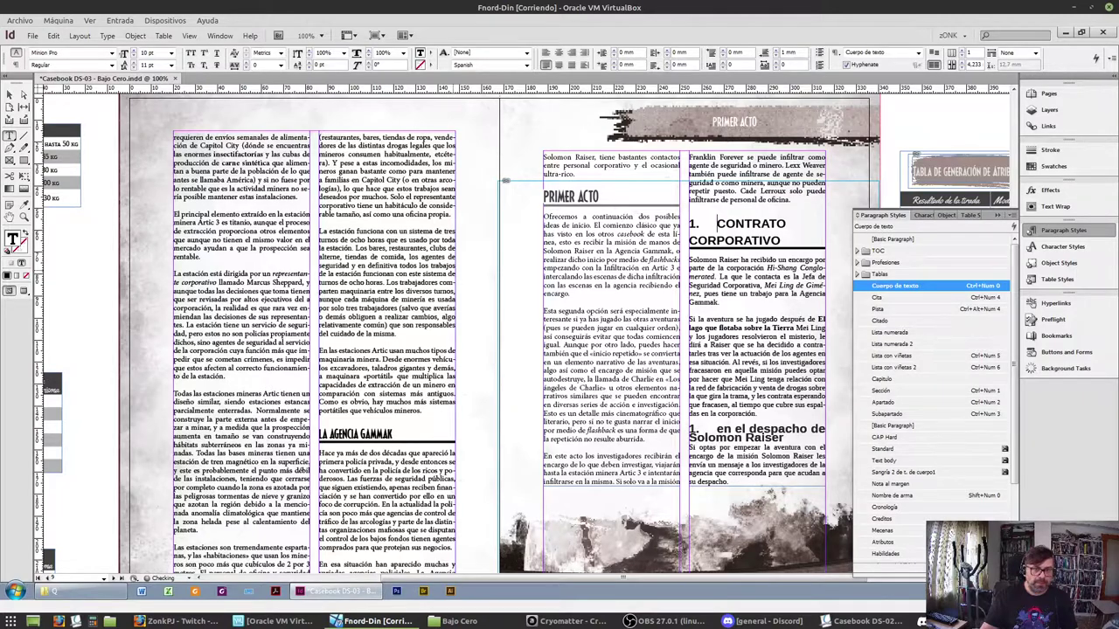
# Apply the Apartado style to the "Contrato corporativo" heading and Cuerpo de texto to its two paragraphs
pyautogui.hotkey('ctrl', 'shift', 'z')
pyautogui.hotkey('ctrl', 'shift', 'z')
pyautogui.hotkey('ctrl', 'shift', 'z')
pyautogui.hotkey('ctrl', 'shift', 'z')
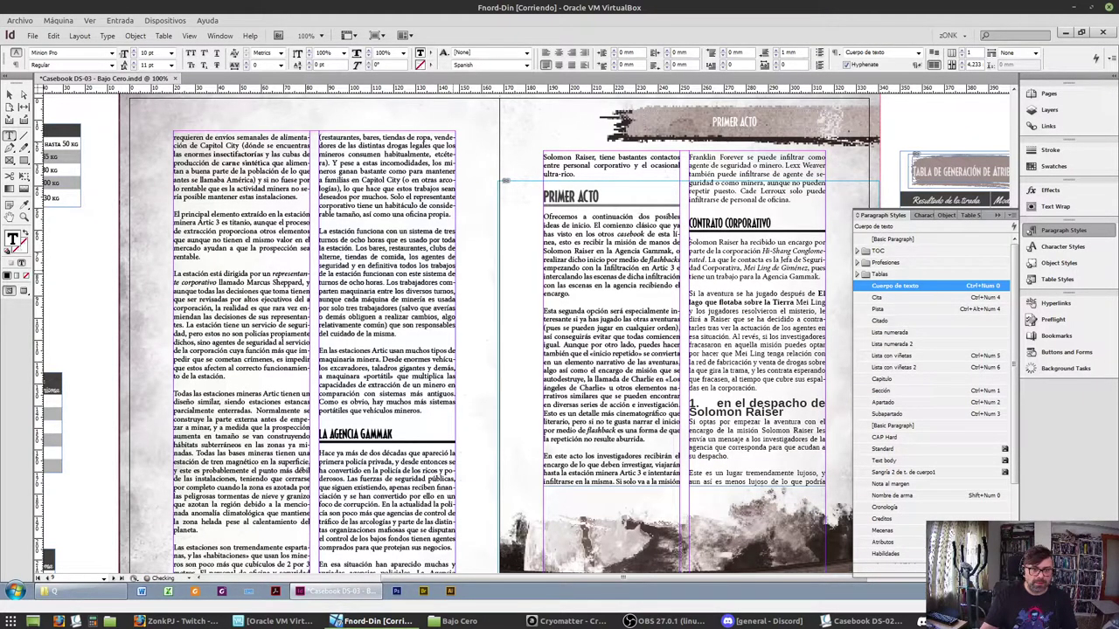
pyautogui.hotkey('ctrl', 'shift', 'z')
pyautogui.hotkey('ctrl', 'shift', 'z')
# Apply the Subapartado style without overrides to the "En el despacho" heading and capitalize its first letter
pyautogui.hotkey('ctrl', 'shift', 'z')
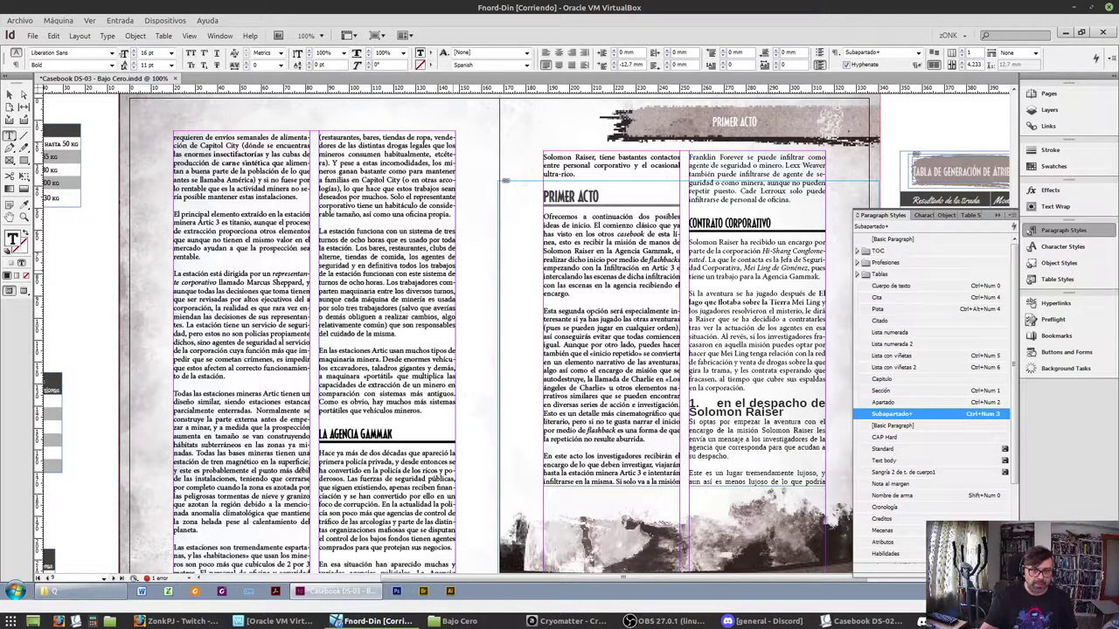
pyautogui.hotkey('ctrl', 'shift', 'z')
pyautogui.press('Delete')
pyautogui.write('E')
pyautogui.scroll(-4, 506, 181)
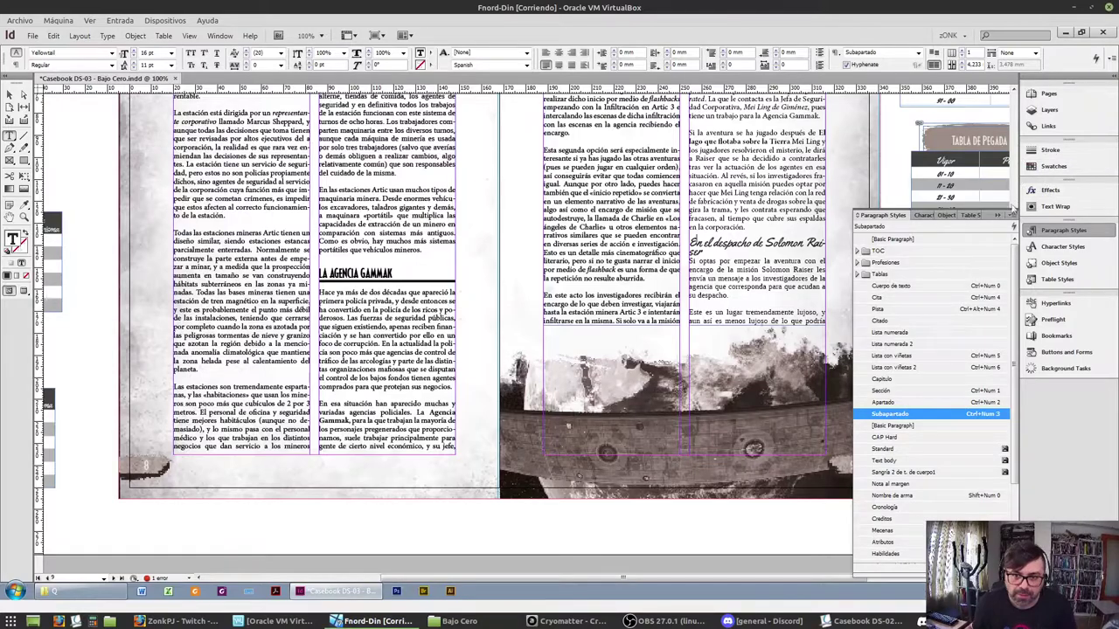
# Move the large illustration at the foot of page 9 off the page onto the pasteboard beside the spread
pyautogui.click(997, 215)
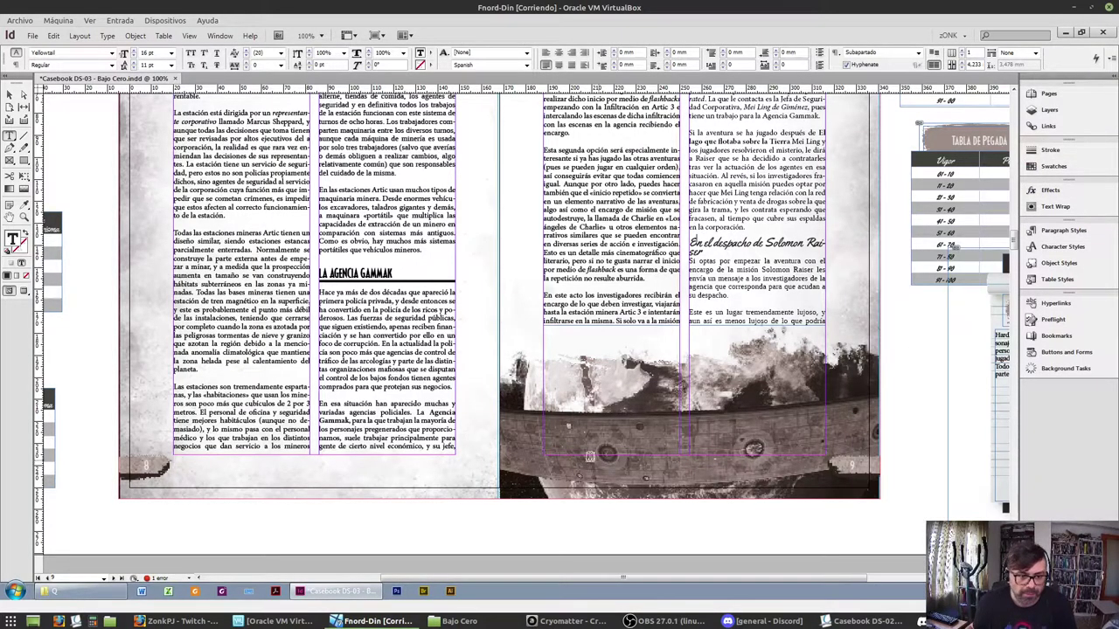
pyautogui.click(9, 94)
pyautogui.click(532, 477)
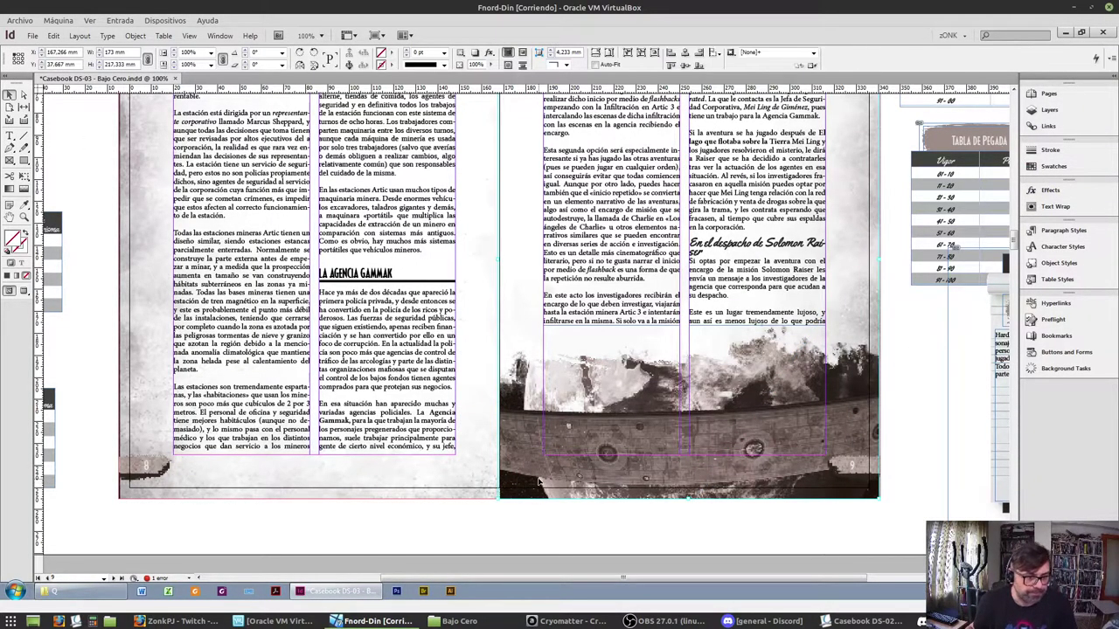
pyautogui.moveTo(532, 477); pyautogui.dragTo(931, 485)
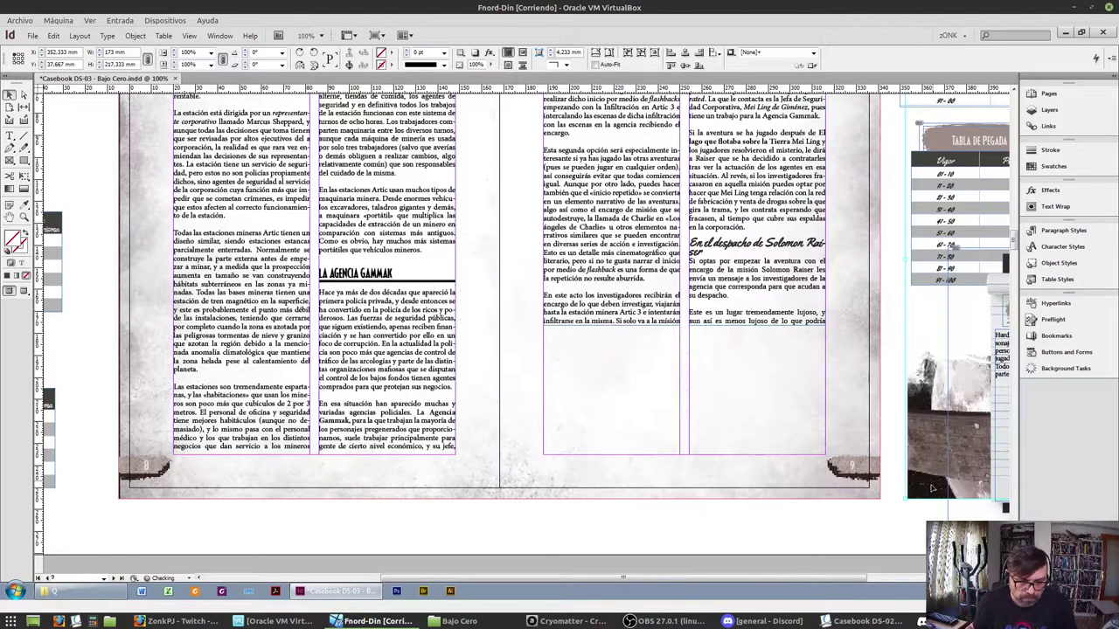
# Extend both text column frames on page 9 down to the bottom margin
pyautogui.click(615, 298)
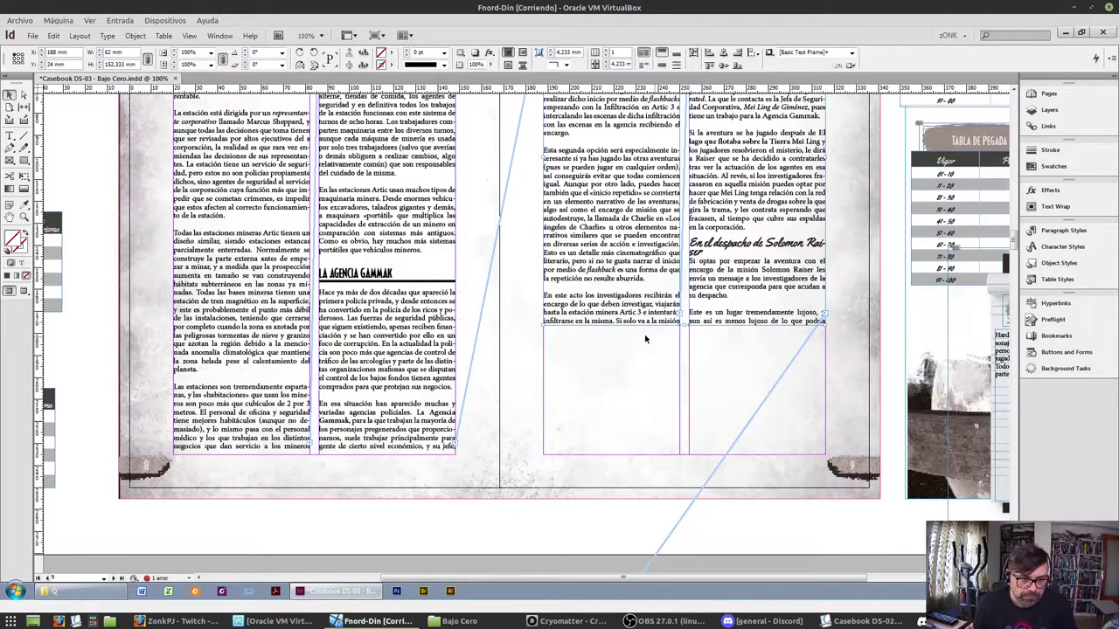
pyautogui.moveTo(683, 324); pyautogui.dragTo(710, 454)
pyautogui.scroll(5, 722, 381)
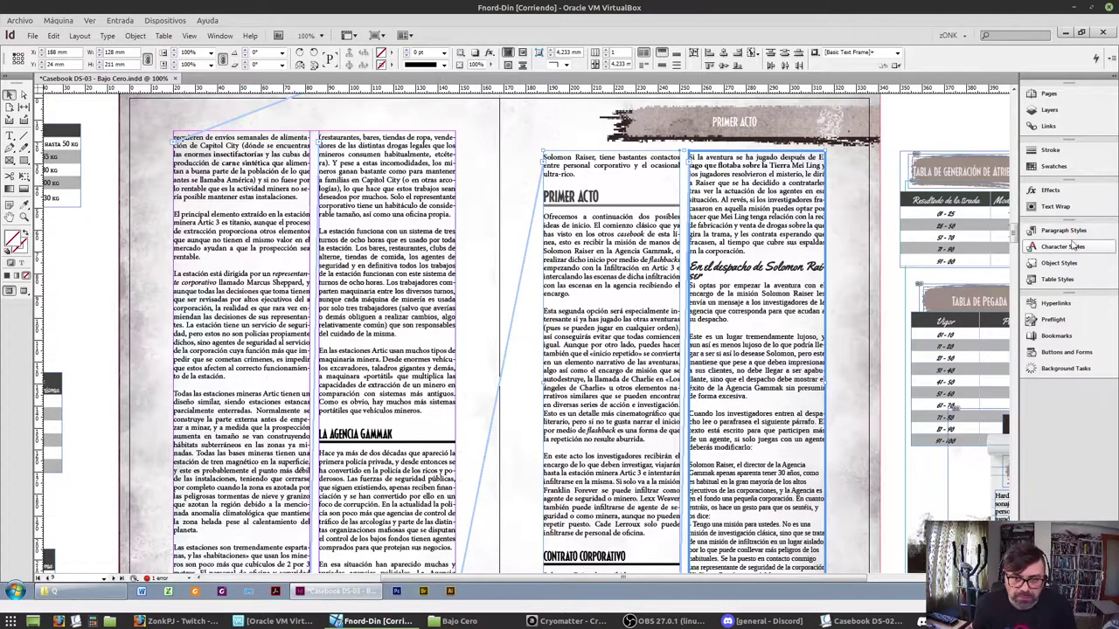
# Apply Cuerpo de texto to the paragraphs under the "En el despacho" heading, through "Cuando los investigadores entren"
pyautogui.click(1063, 231)
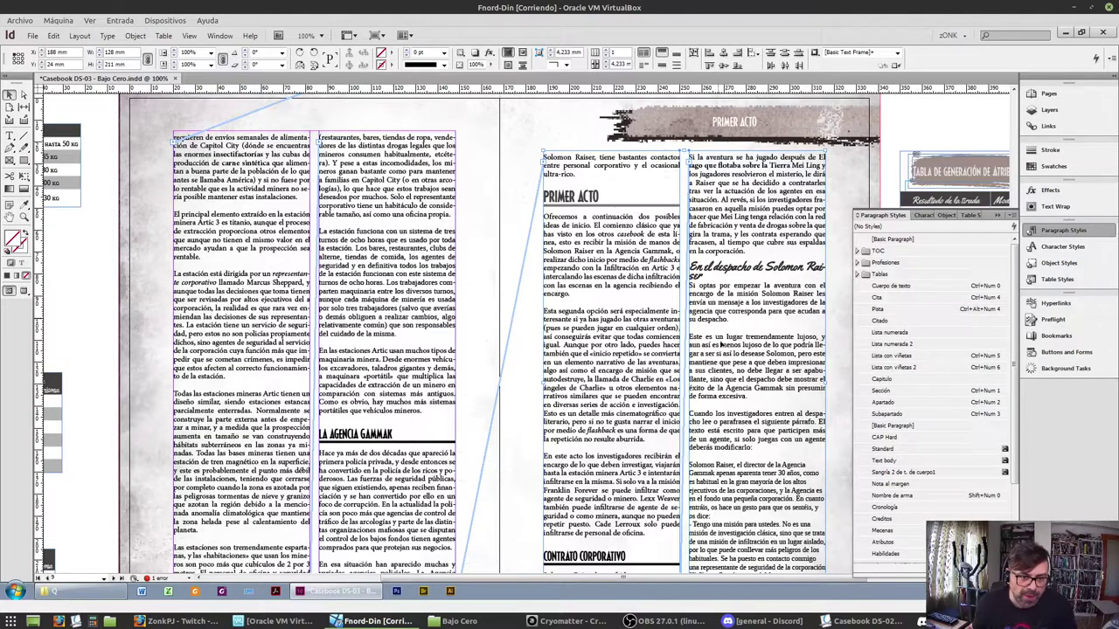
pyautogui.doubleClick(715, 297)
pyautogui.tripleClick(720, 264)
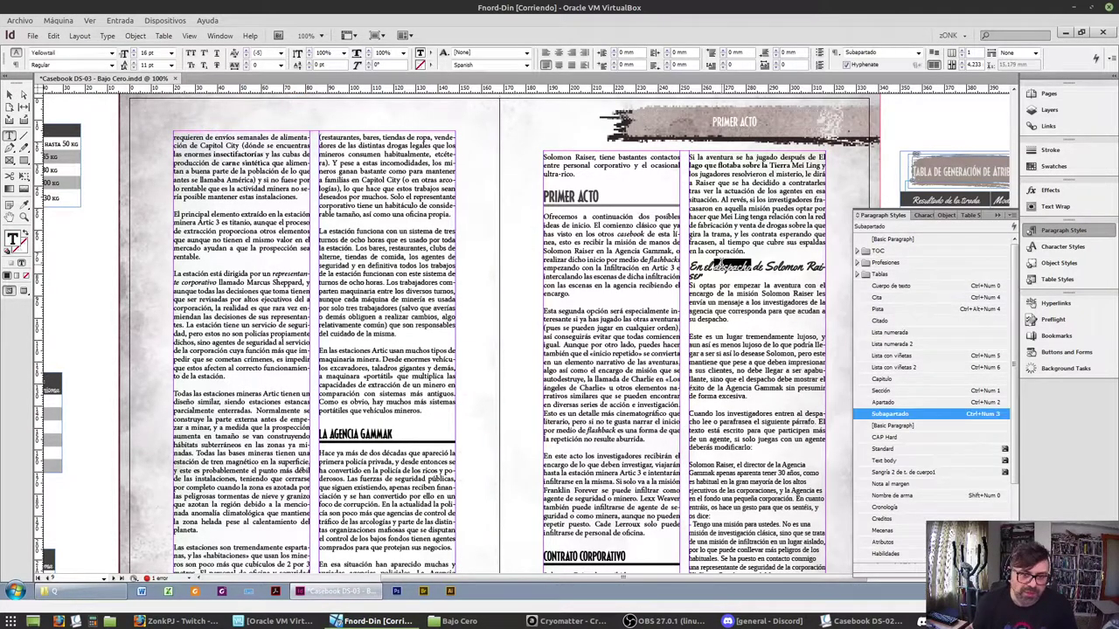
pyautogui.click(720, 265)
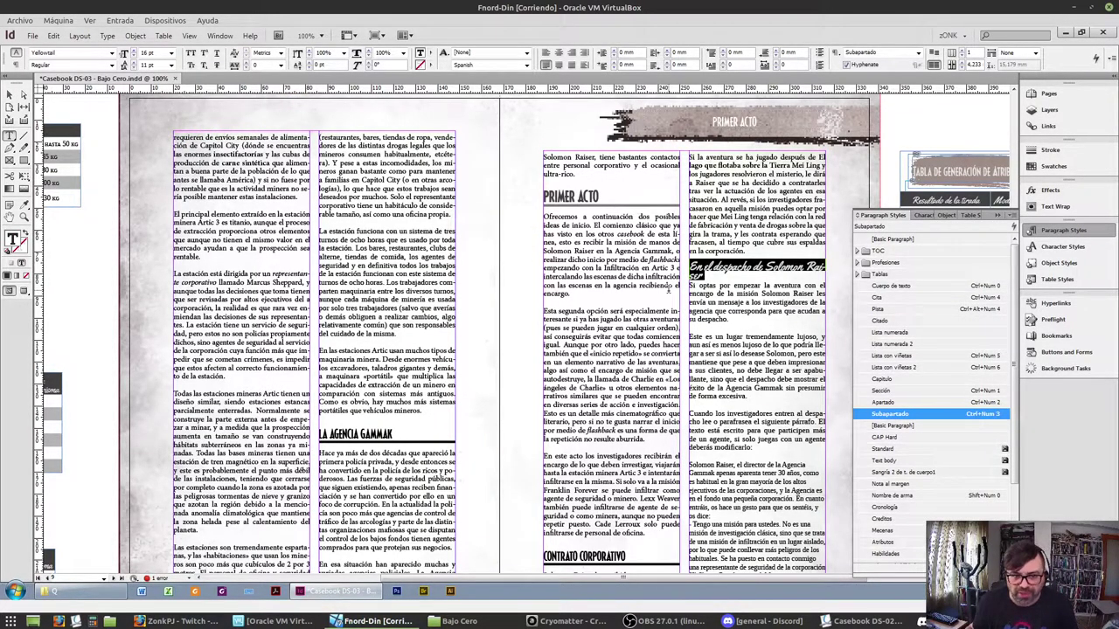
pyautogui.click(693, 295)
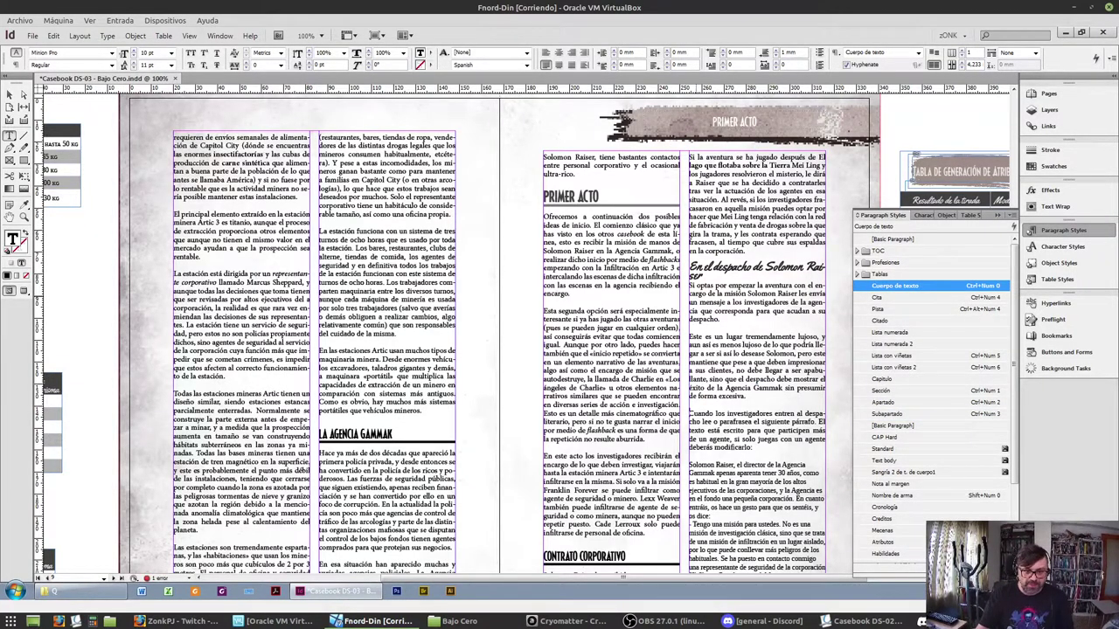
# Apply the Cita style to the read-aloud passage from the agency director's introduction through the "Además, al fijarse" paragraph
pyautogui.click(690, 465)
pyautogui.hotkey('ctrl', 'shift', 'Down')
pyautogui.hotkey('ctrl', 'shift', 'Down')
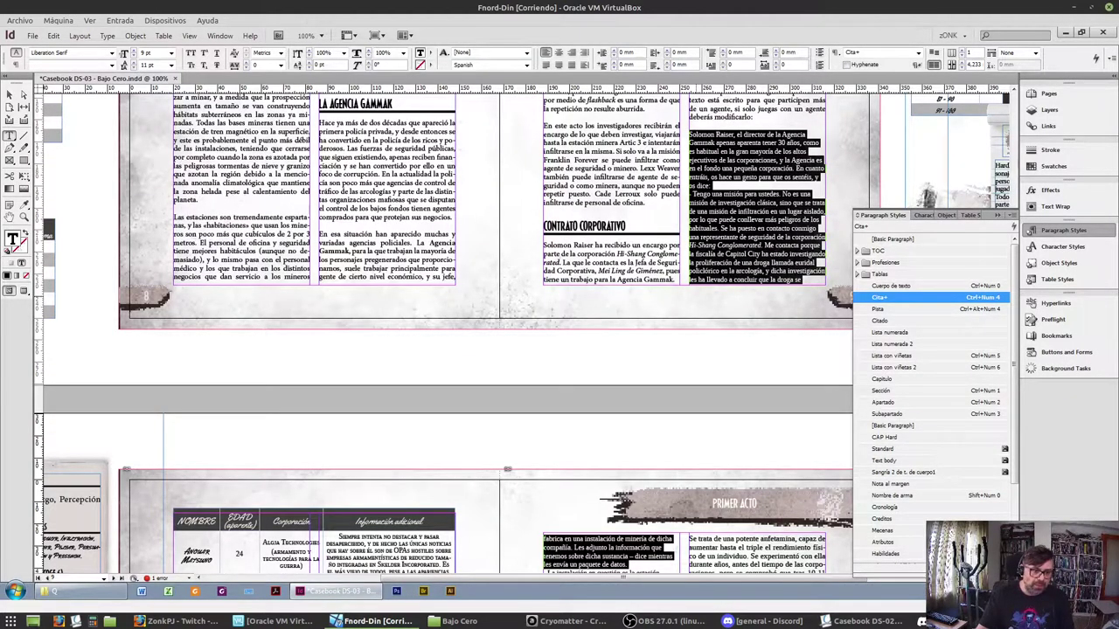
pyautogui.scroll(-10, 612, 245)
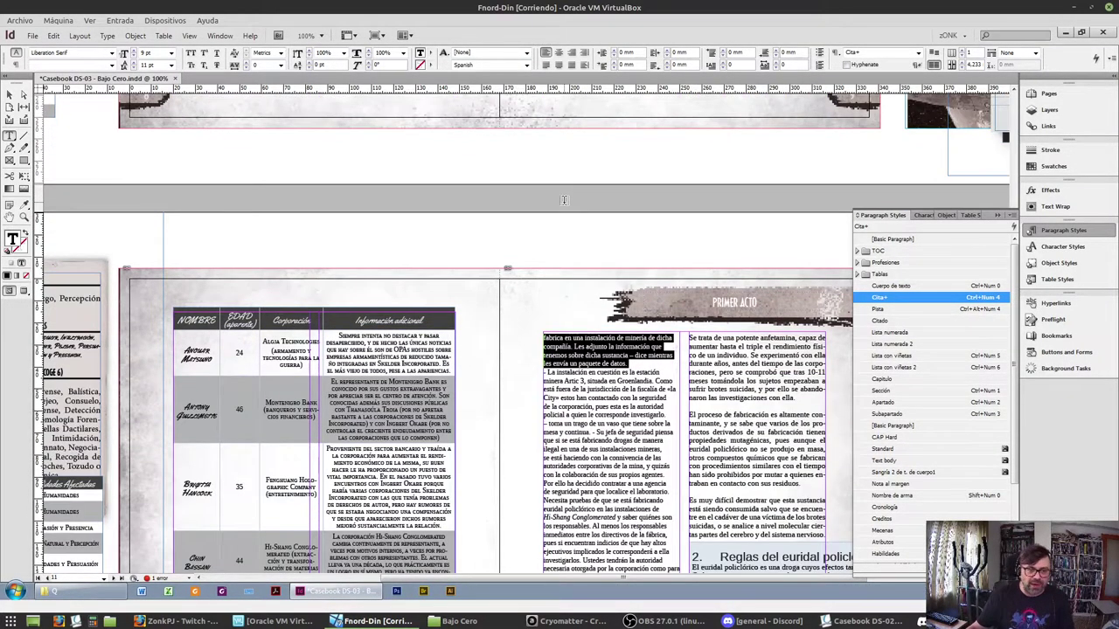
pyautogui.hotkey('ctrl', 'shift', 'Down')
pyautogui.hotkey('ctrl', 'shift', 'Down')
pyautogui.hotkey('ctrl', 'shift', 'Down')
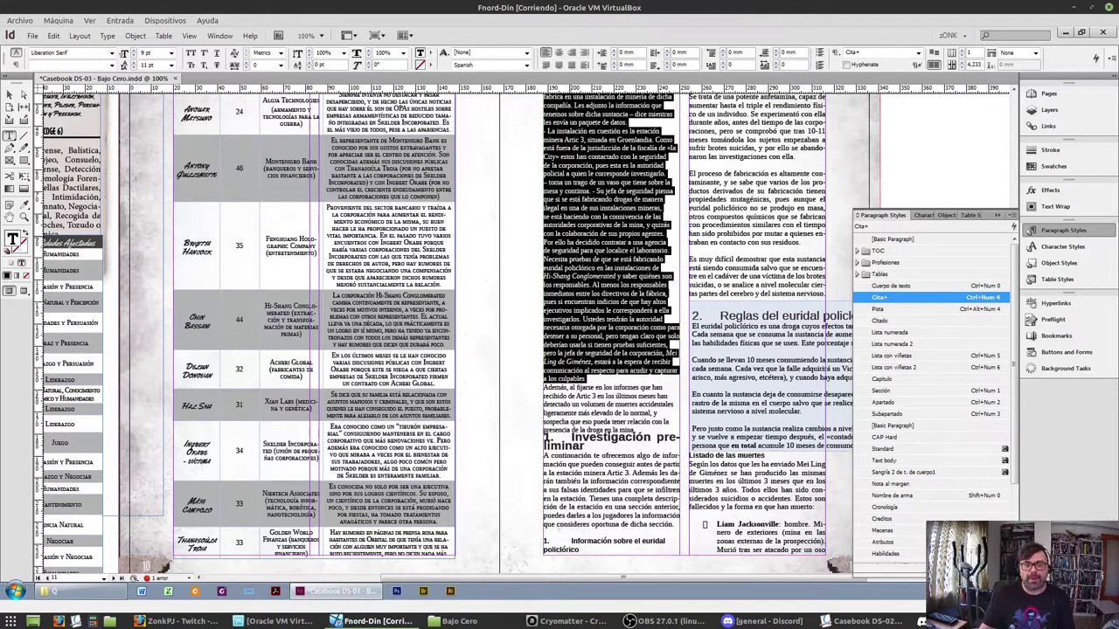
pyautogui.hotkey('ctrl', 'shift', 'Up')
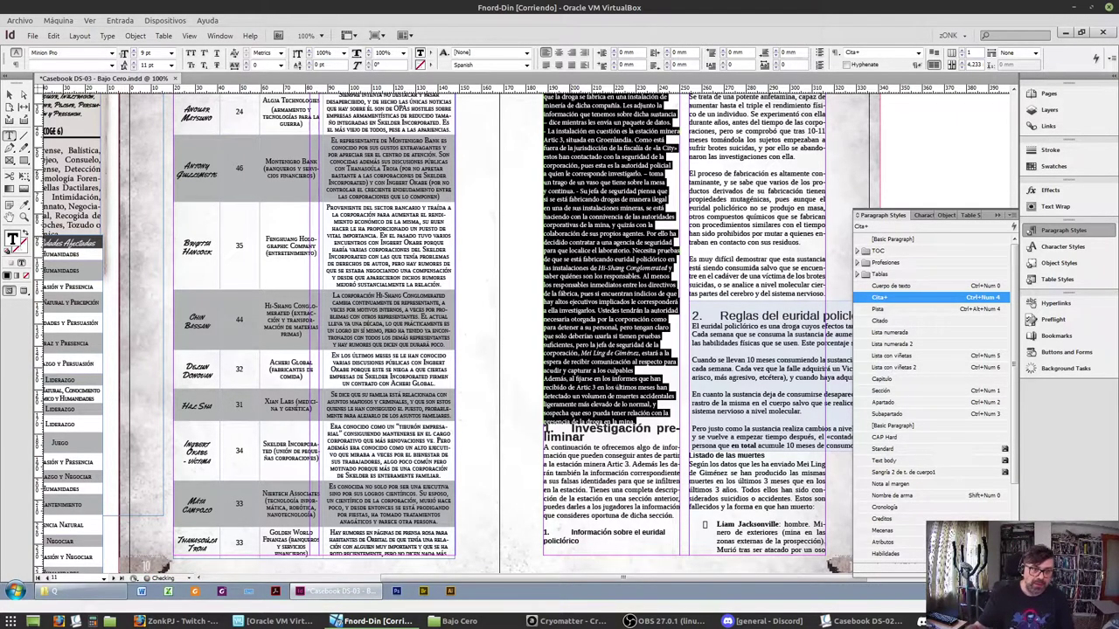
# Reapply the Cita style to the selected read-aloud passage with its overrides cleared
pyautogui.scroll(5, 667, 226)
pyautogui.scroll(4, 667, 225)
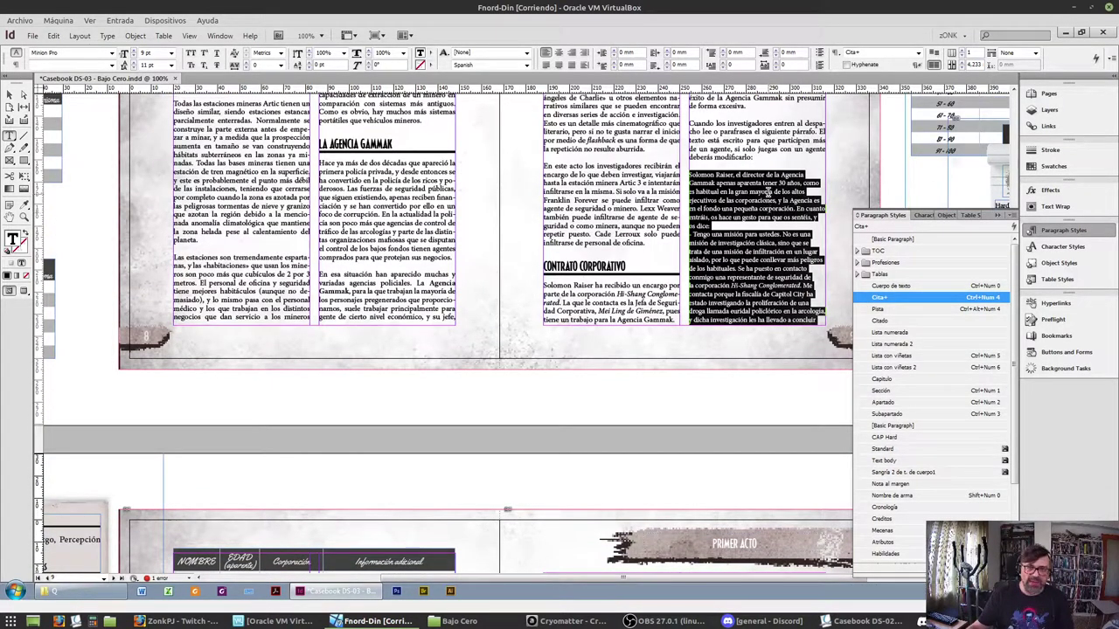
pyautogui.scroll(-3, 768, 201)
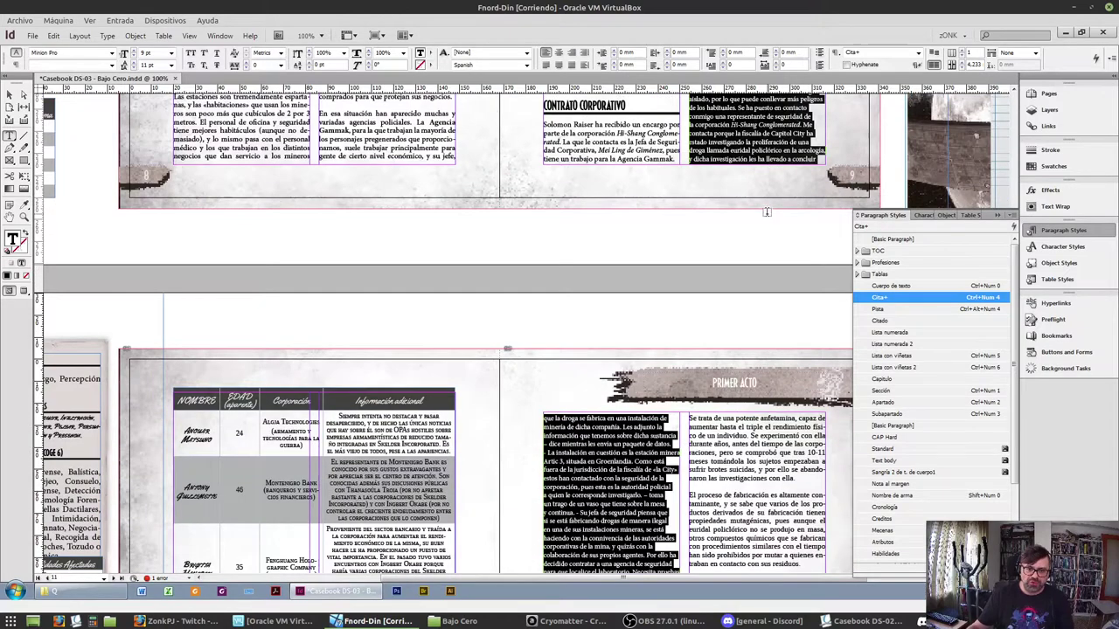
pyautogui.scroll(2, 783, 226)
pyautogui.rightClick(878, 299)
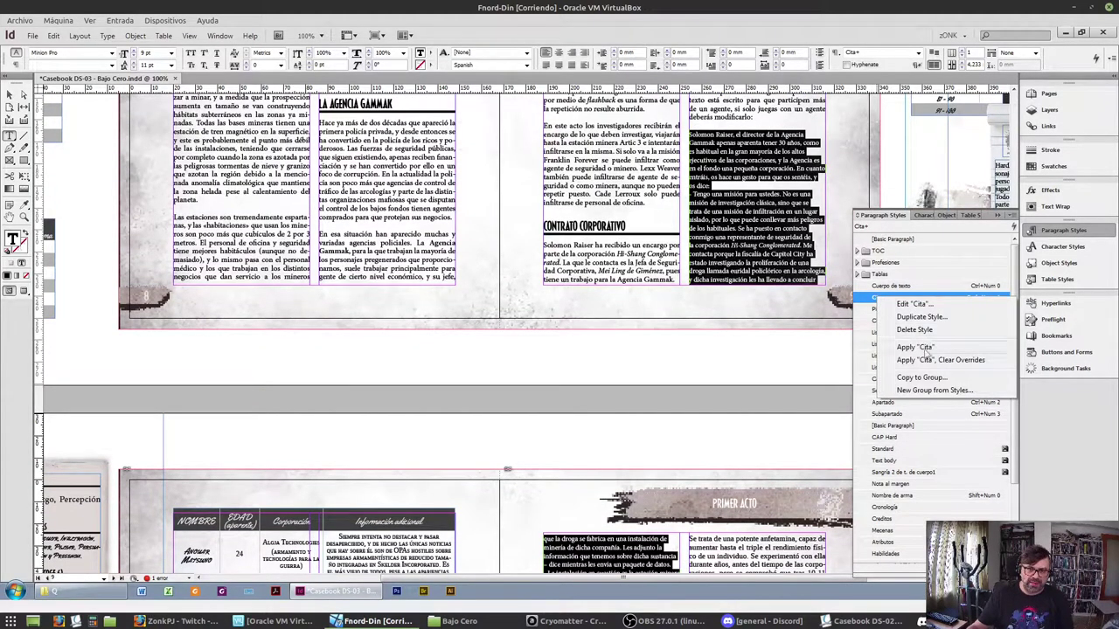
pyautogui.click(926, 360)
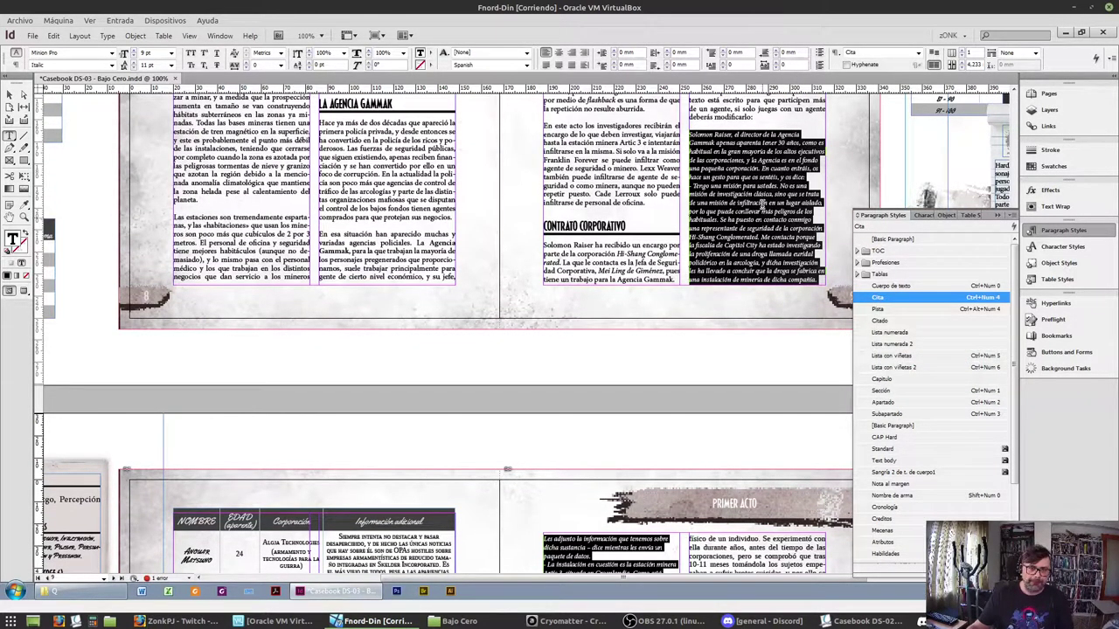
pyautogui.scroll(-10, 750, 142)
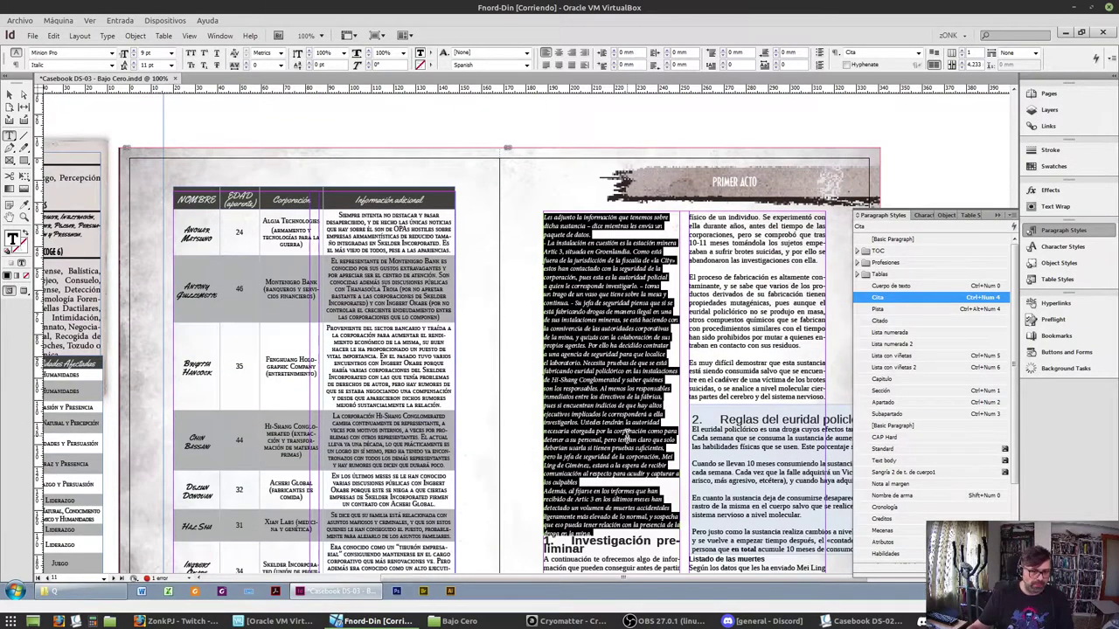
# Switch to the Okular PDF of Casebook DS-02 and examine how its Primer Acto pages style the headings and read-aloud text
pyautogui.scroll(7, 617, 420)
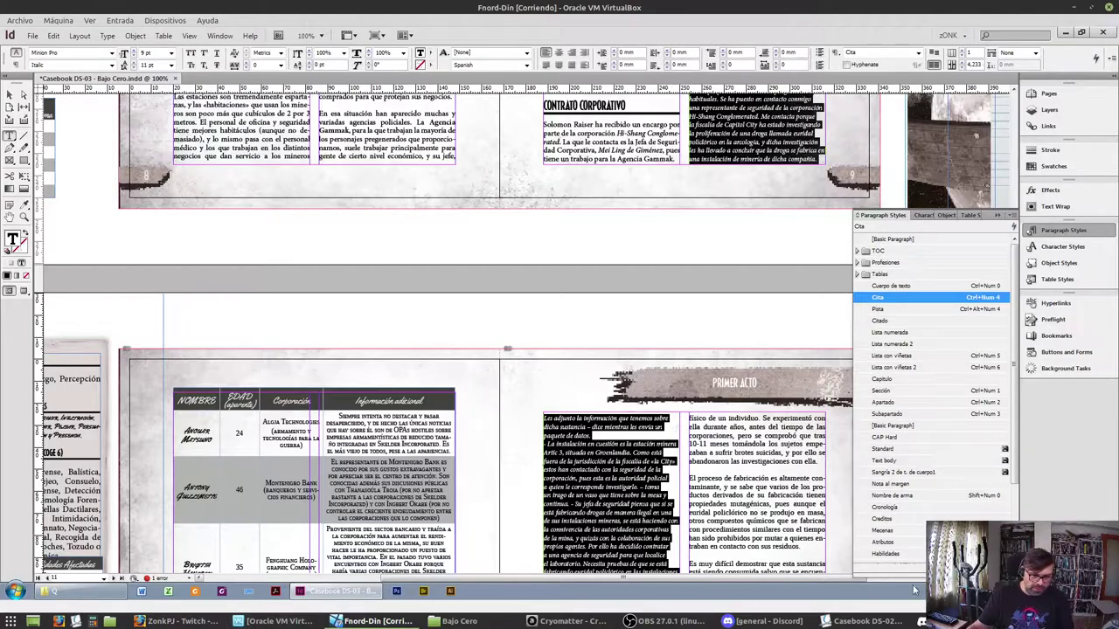
pyautogui.click(870, 622)
pyautogui.scroll(-5, 658, 366)
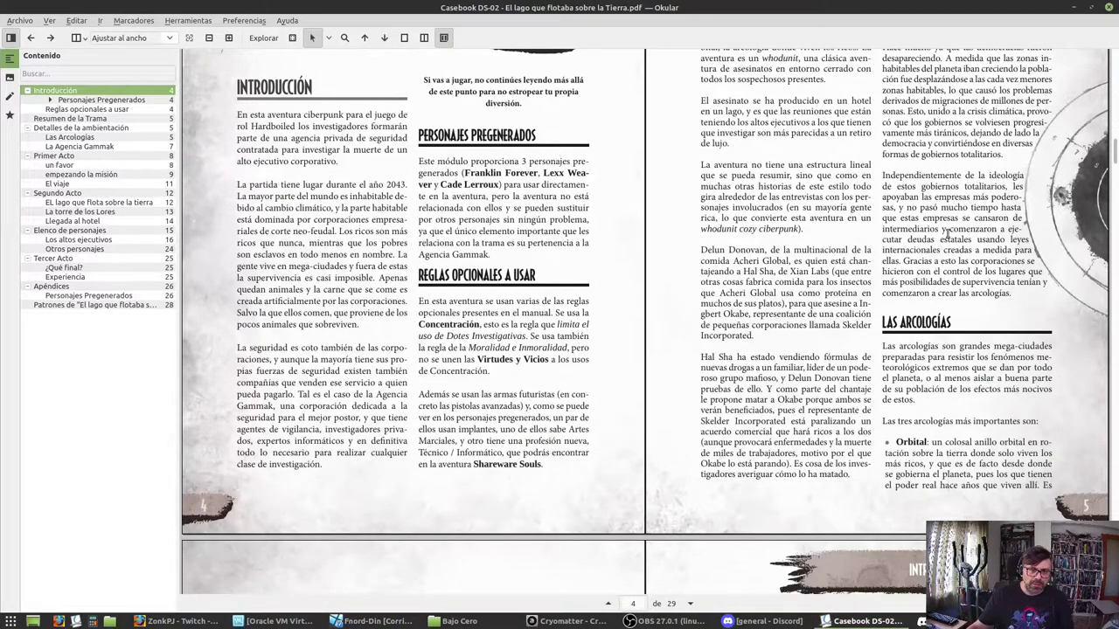
pyautogui.scroll(-15, 804, 259)
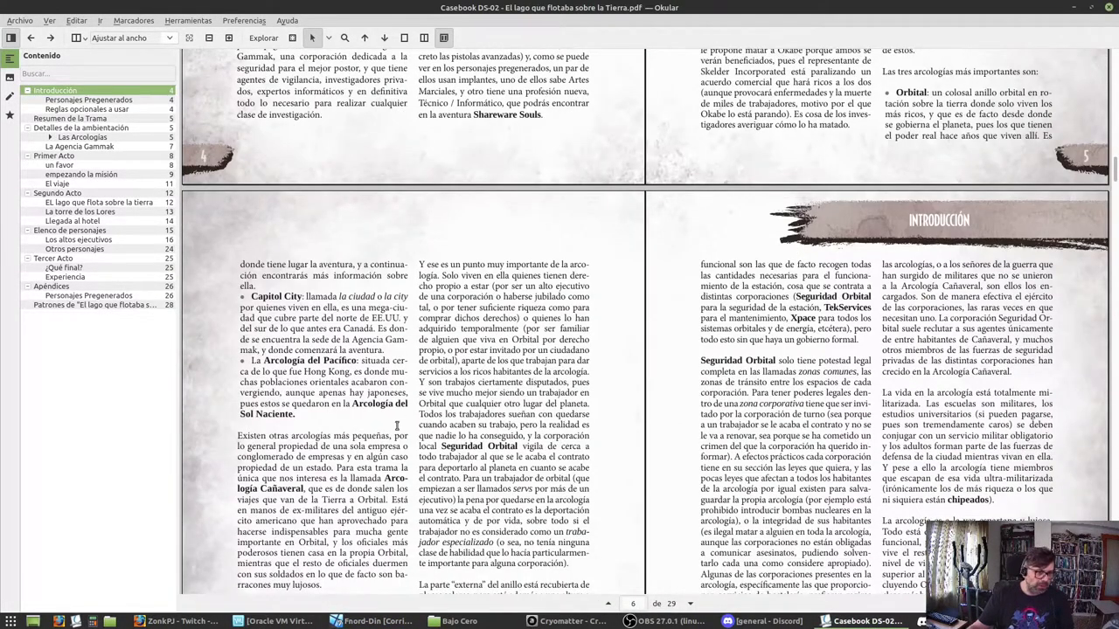
pyautogui.scroll(-5, 602, 347)
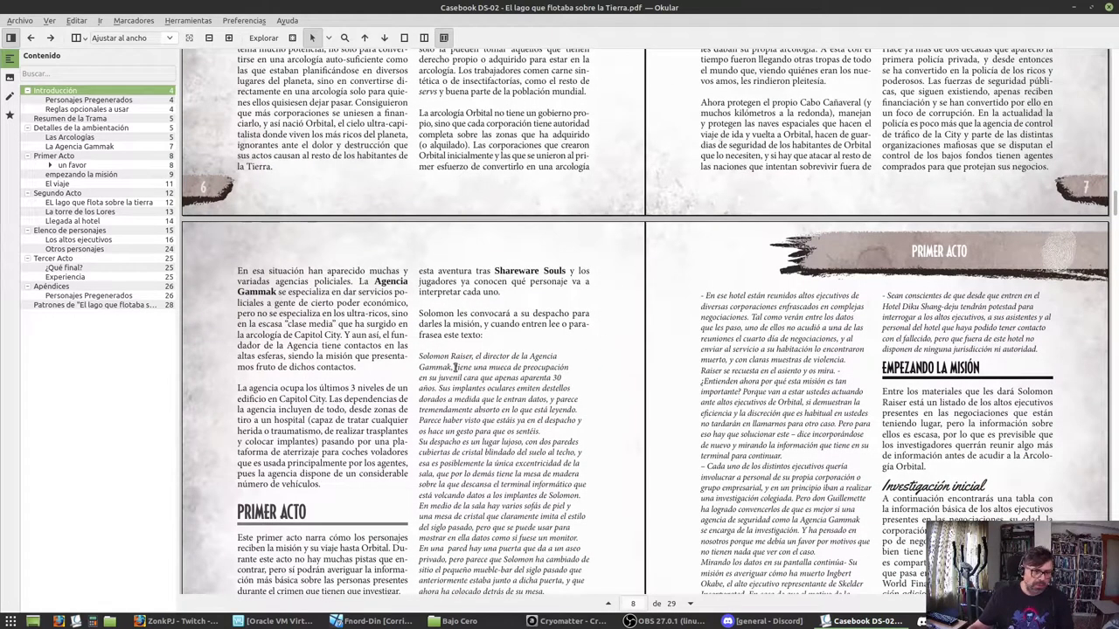
pyautogui.scroll(-2, 655, 356)
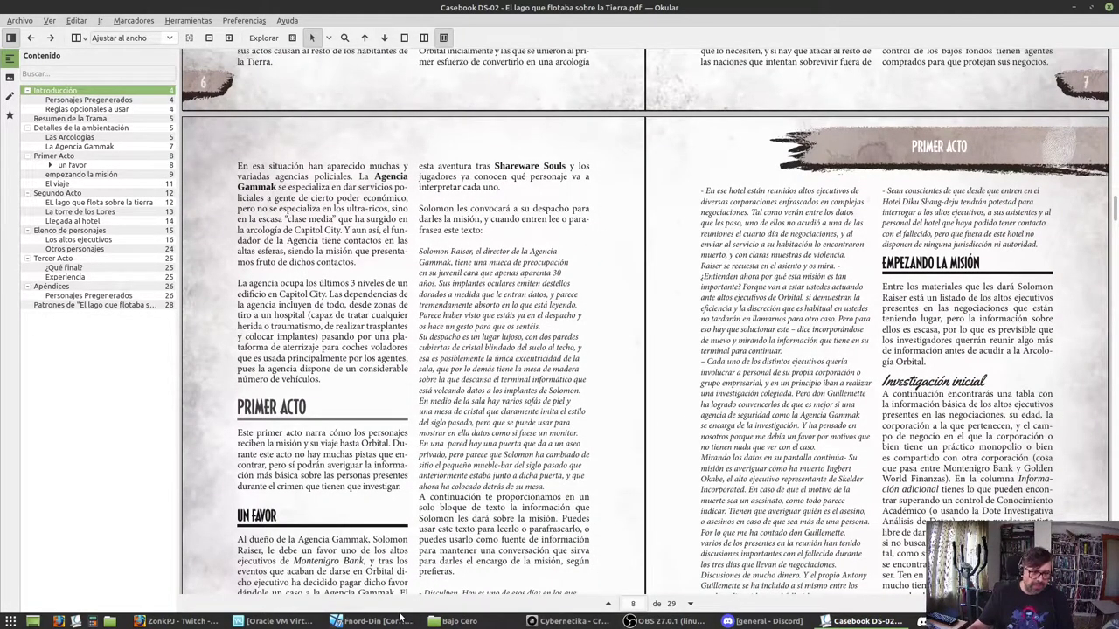
# Back in InDesign, move the Nombre/Edad/Corporación table off page 10 onto the pasteboard beside the spread, at X about -174 mm
pyautogui.click(372, 622)
pyautogui.scroll(-2, 670, 452)
pyautogui.scroll(1, 670, 452)
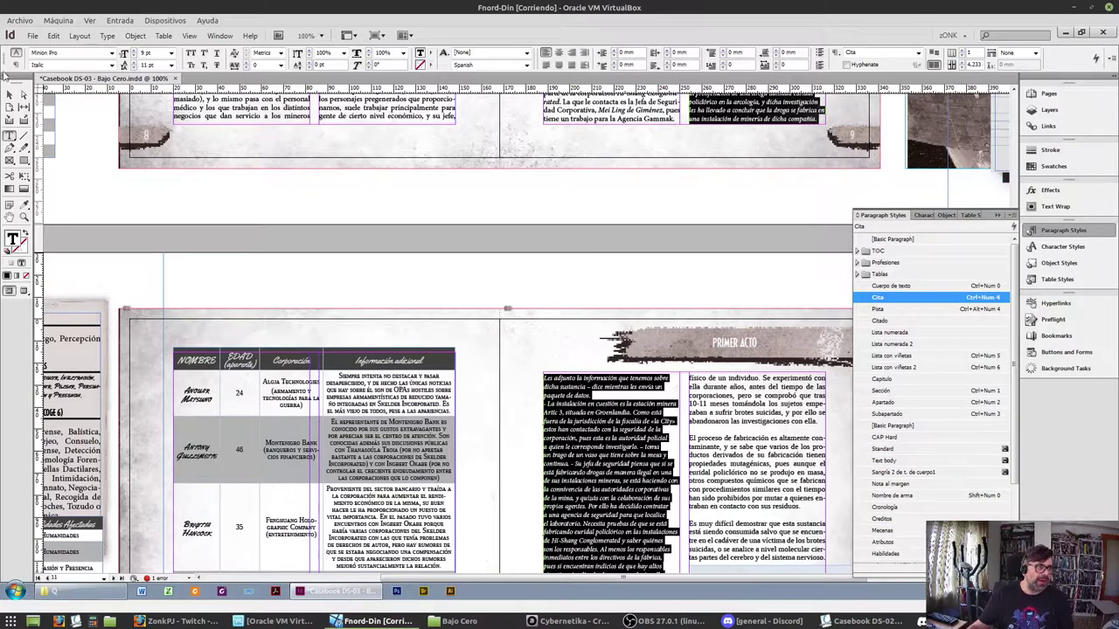
pyautogui.click(9, 94)
pyautogui.click(330, 413)
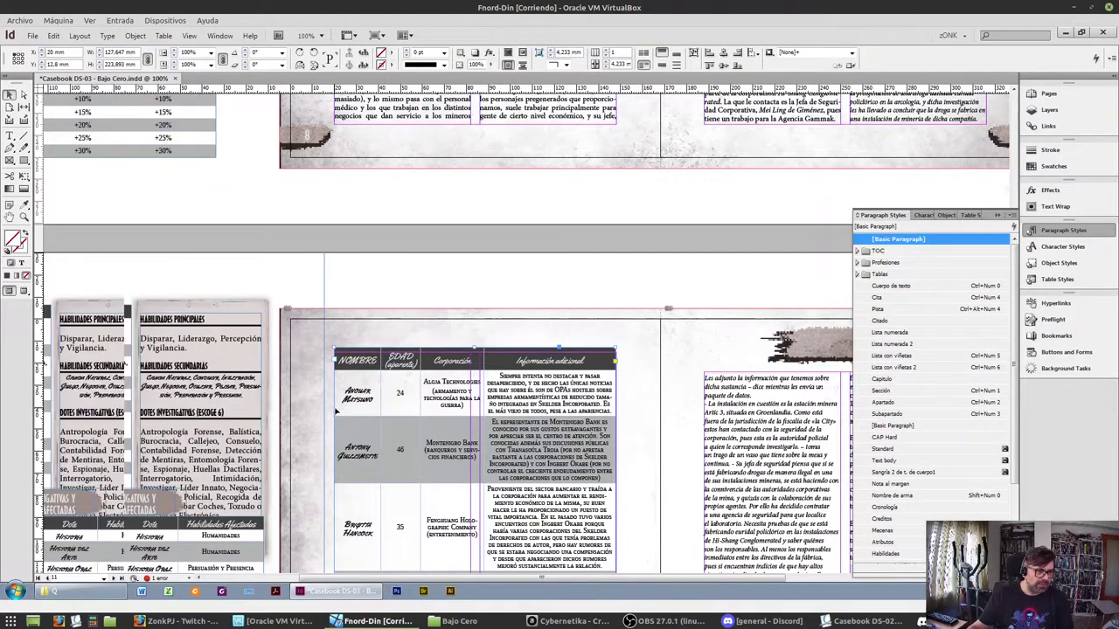
pyautogui.hscroll(-8, 524, 393)
pyautogui.moveTo(721, 376); pyautogui.dragTo(295, 356)
# Move the "Dotes investigativas y habilidades afectadas" table off page 10 onto the pasteboard, at X about -161 mm, Y about 54 mm
pyautogui.scroll(-1, 568, 372)
pyautogui.scroll(-5, 568, 371)
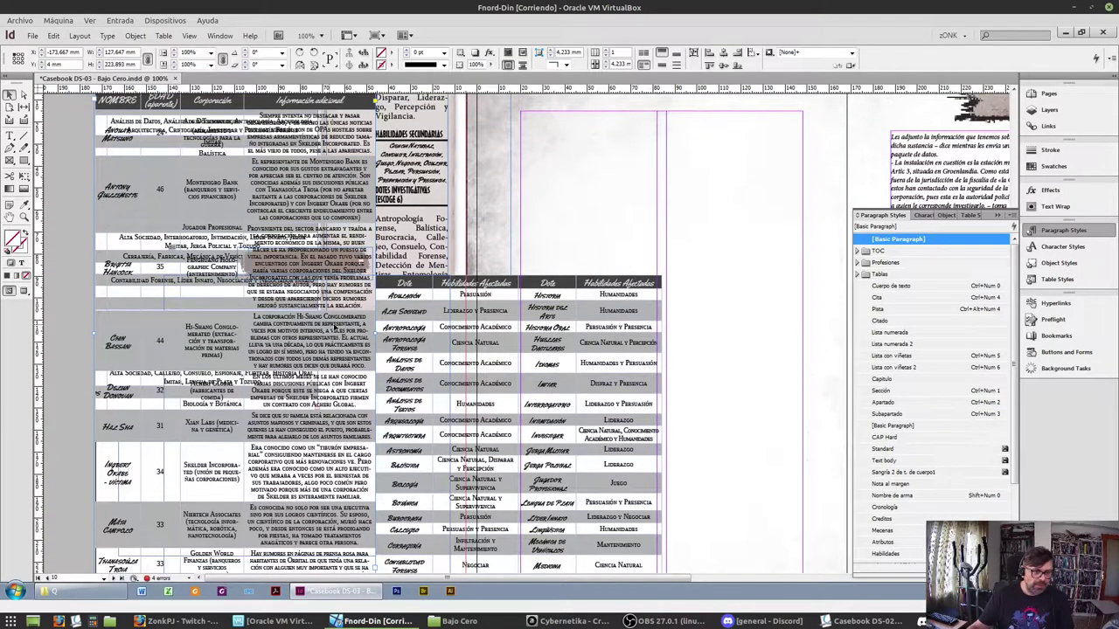
pyautogui.moveTo(245, 203); pyautogui.dragTo(714, 579)
pyautogui.moveTo(715, 579)
pyautogui.mouseDown()
pyautogui.moveTo(358, 528)
pyautogui.moveTo(278, 392)
pyautogui.mouseUp()
pyautogui.scroll(2, 673, 298)
pyautogui.scroll(10, 673, 293)
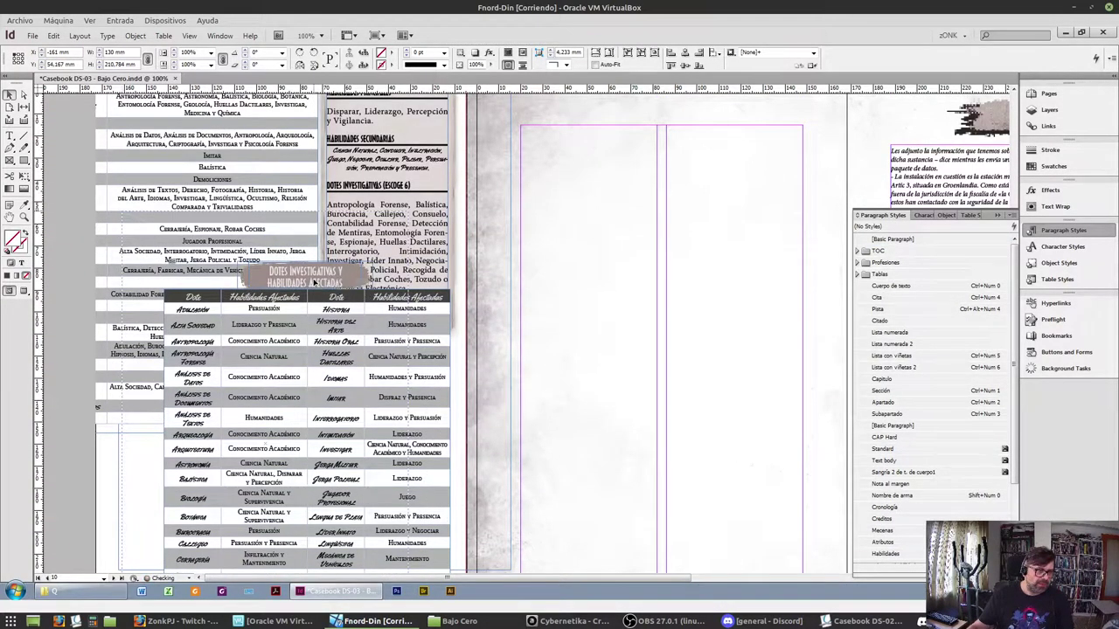
pyautogui.moveTo(353, 331); pyautogui.dragTo(311, 279)
pyautogui.scroll(2, 346, 310)
pyautogui.scroll(-1, 357, 312)
pyautogui.scroll(-2, 610, 371)
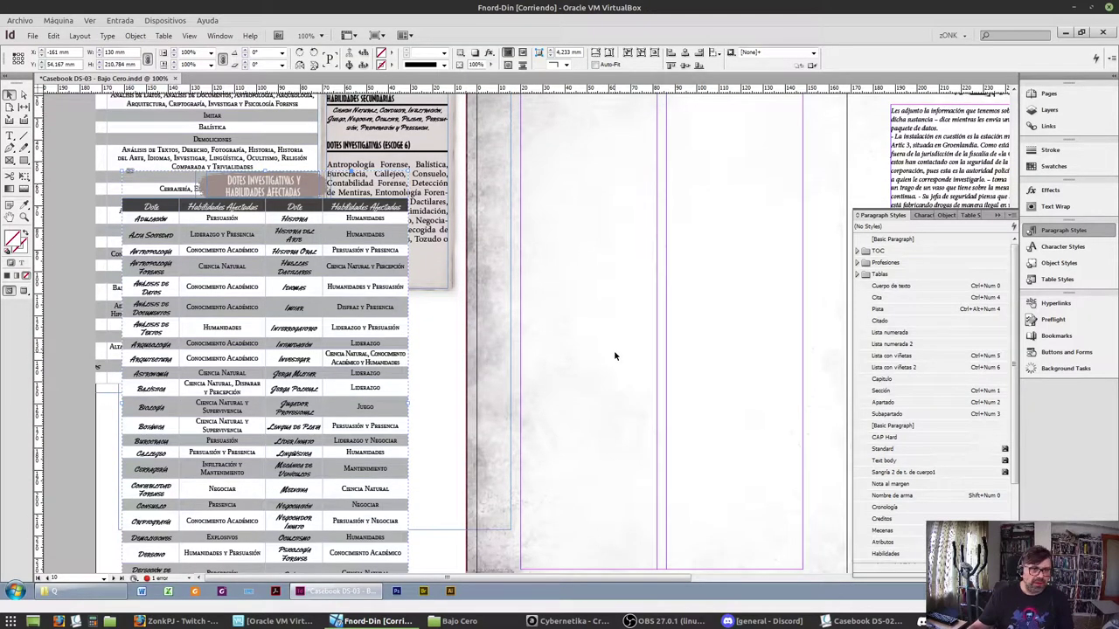
# Thread the story from the second column of page 9 into a new text frame in the first column of page 10
pyautogui.click(616, 351)
pyautogui.scroll(8, 698, 350)
pyautogui.hscroll(2, 699, 349)
pyautogui.hscroll(5, 699, 349)
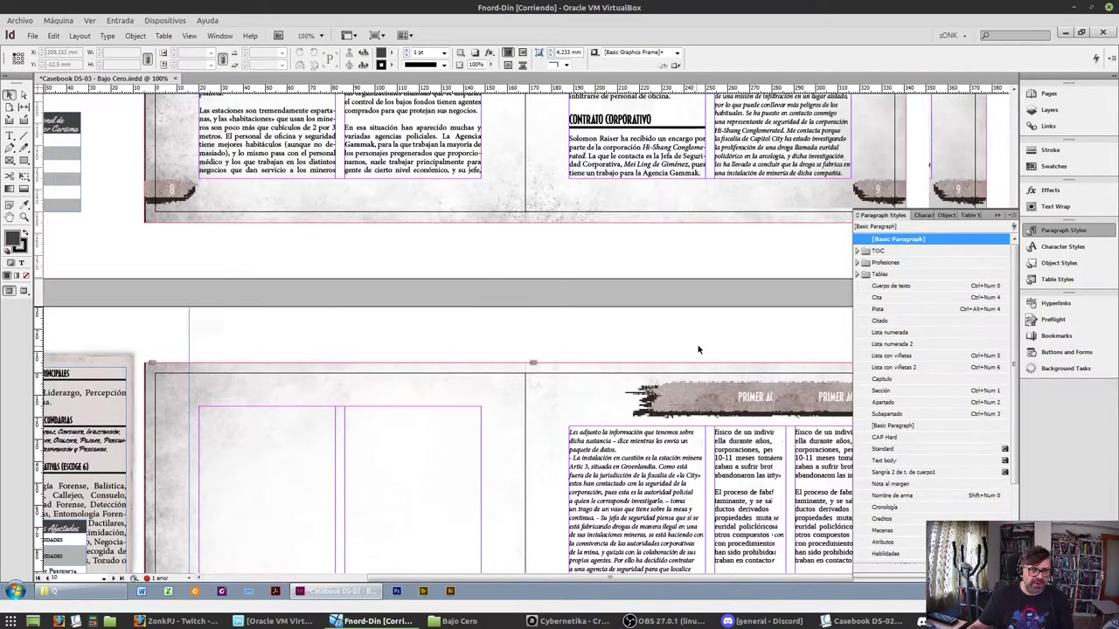
pyautogui.click(773, 168)
pyautogui.click(769, 172)
pyautogui.click(236, 411)
# Thread the text onward into the second column of page 10 and raise that frame's top edge to the 15 mm margin
pyautogui.scroll(-8, 236, 410)
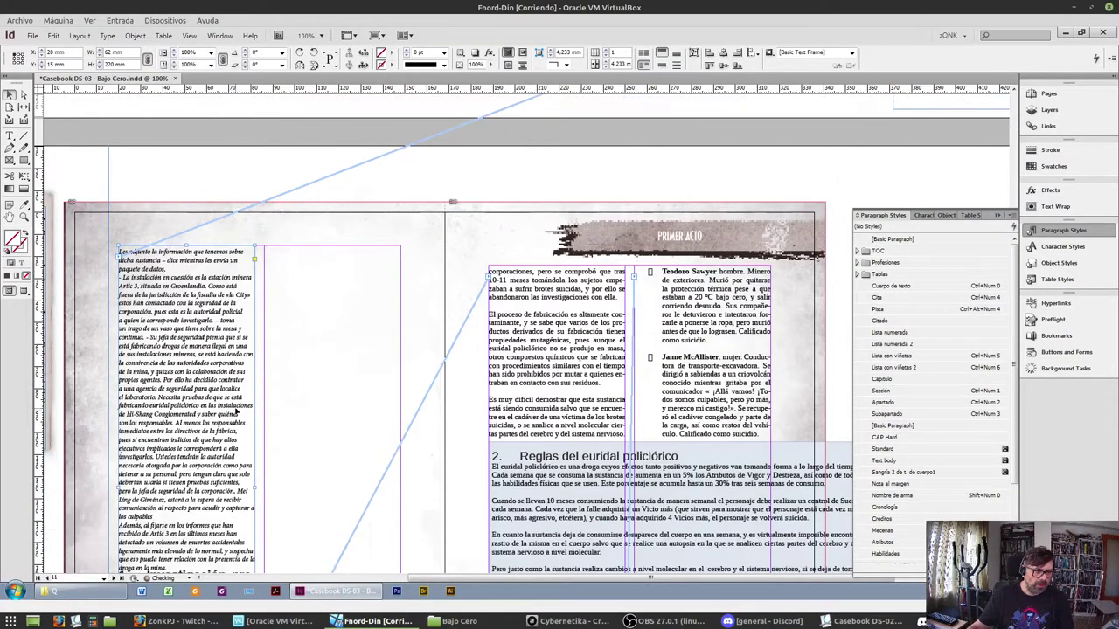
pyautogui.scroll(-8, 254, 411)
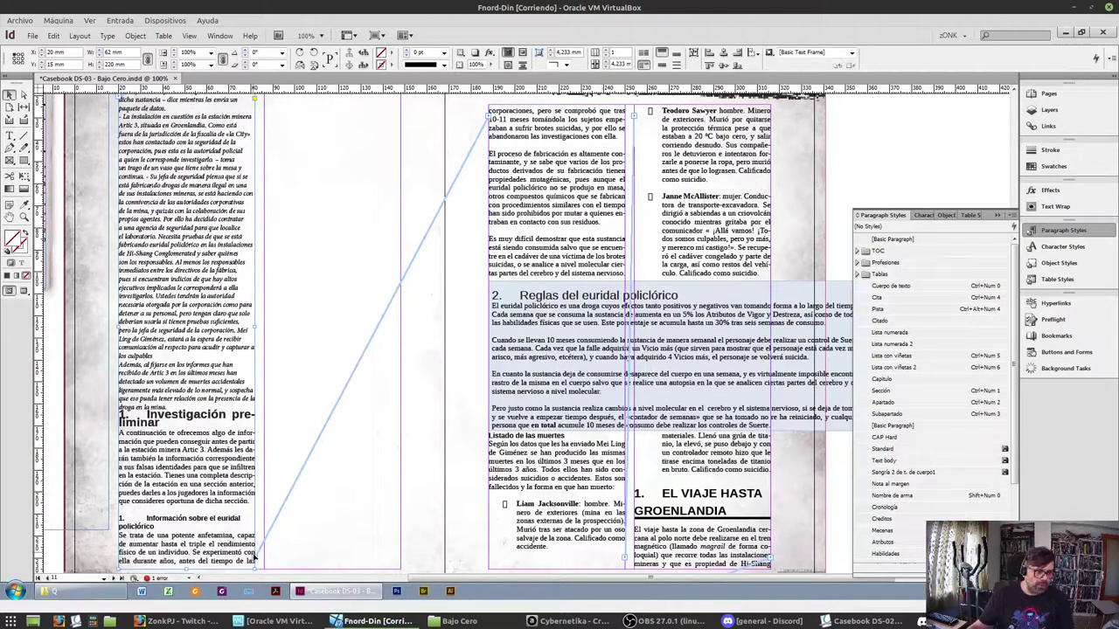
pyautogui.click(254, 563)
pyautogui.scroll(8, 354, 192)
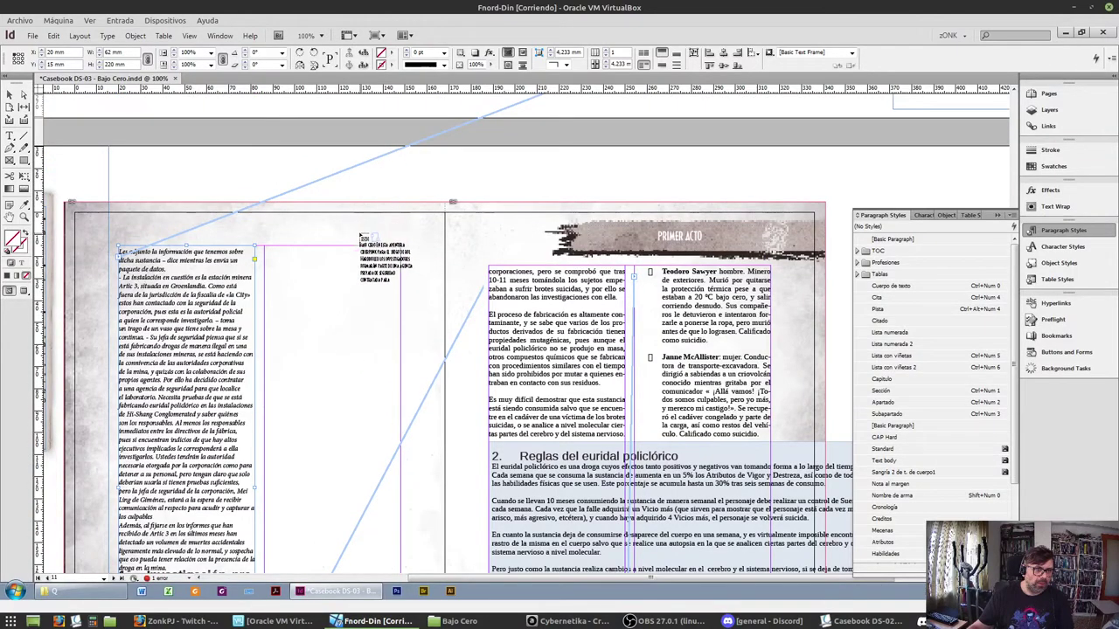
pyautogui.click(360, 253)
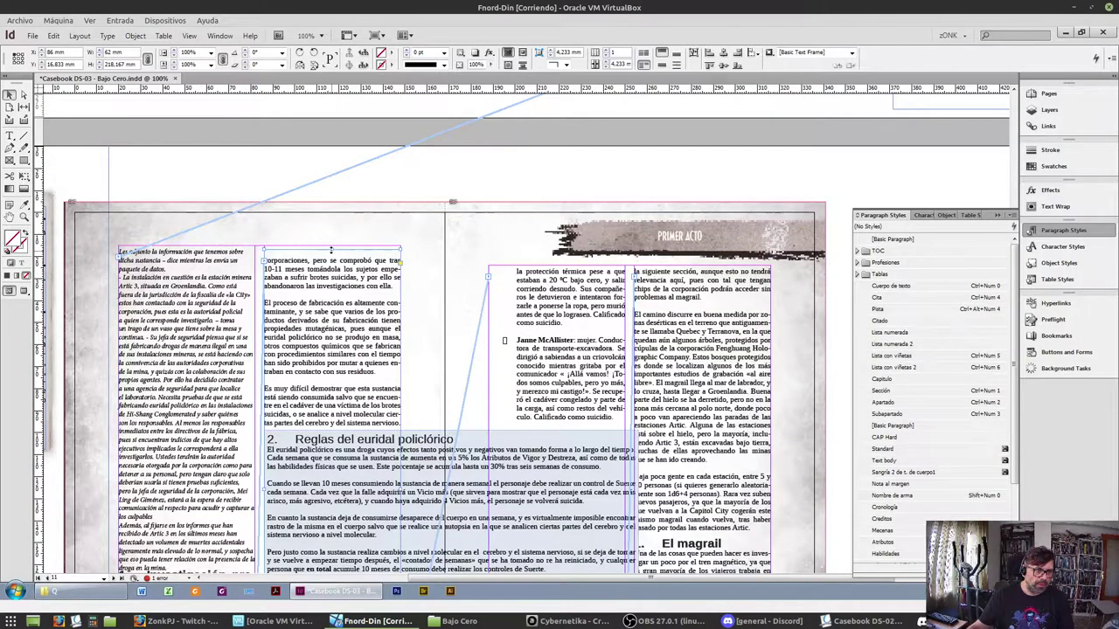
pyautogui.click(330, 244)
pyautogui.click(333, 253)
pyautogui.moveTo(332, 252); pyautogui.dragTo(332, 250)
pyautogui.scroll(2, 194, 366)
pyautogui.hscroll(4, 193, 360)
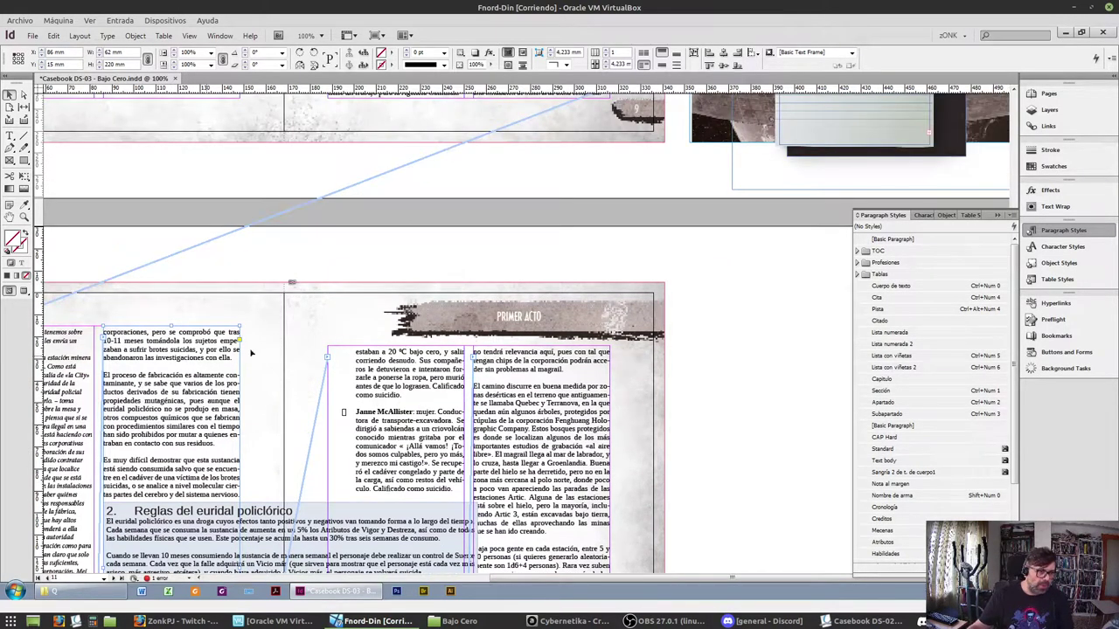
# Add space after the last Cita paragraph on page 10 and reapply Subapartado to the "Investigación preliminar" heading with its overrides cleared
pyautogui.scroll(-3, 126, 412)
pyautogui.scroll(-1, 126, 412)
pyautogui.hscroll(-6, 126, 411)
pyautogui.scroll(-2, 126, 412)
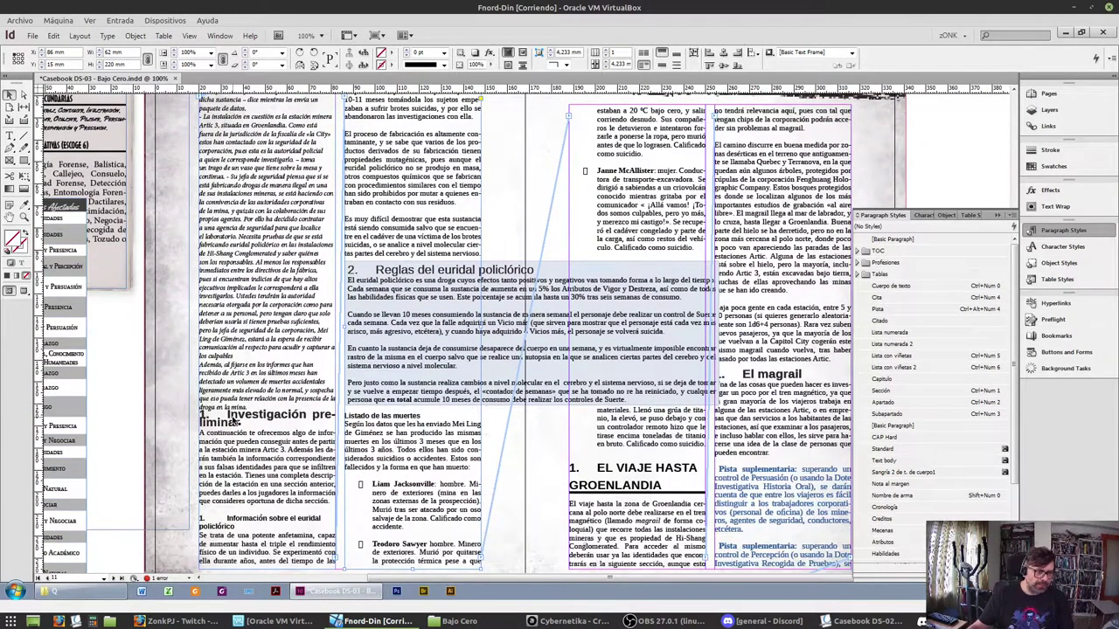
pyautogui.tripleClick(231, 415)
pyautogui.click(230, 395)
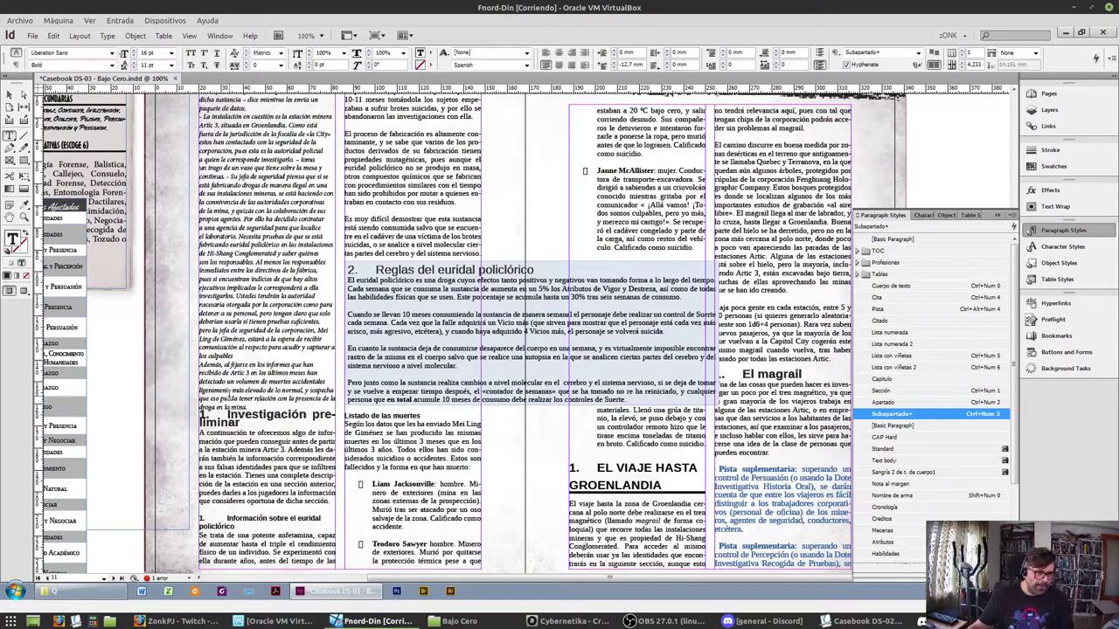
pyautogui.click(778, 50)
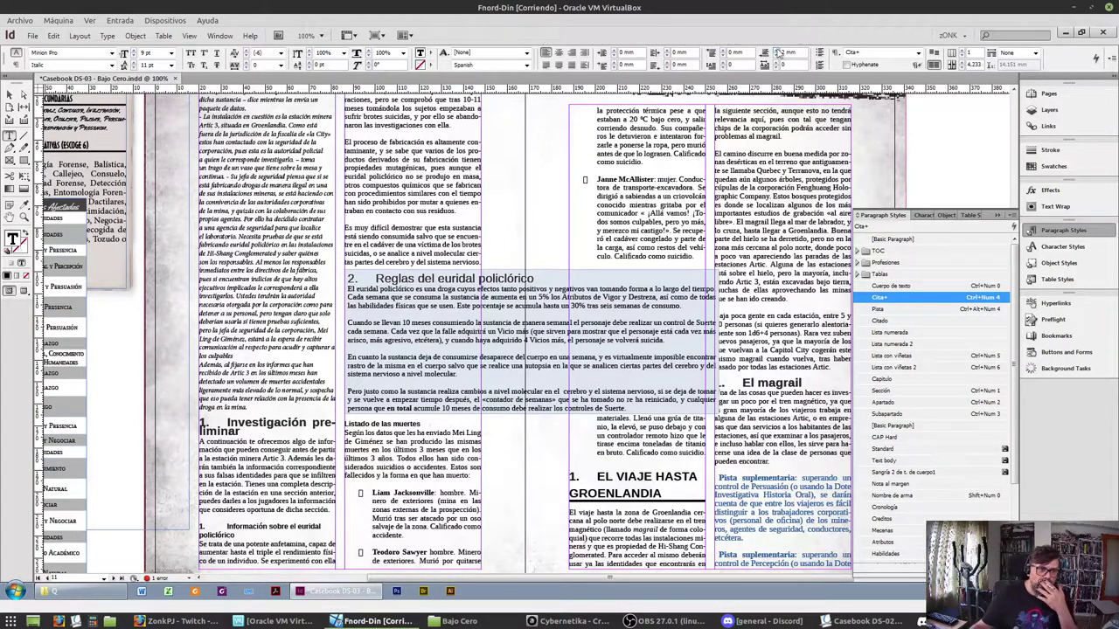
pyautogui.click(227, 421)
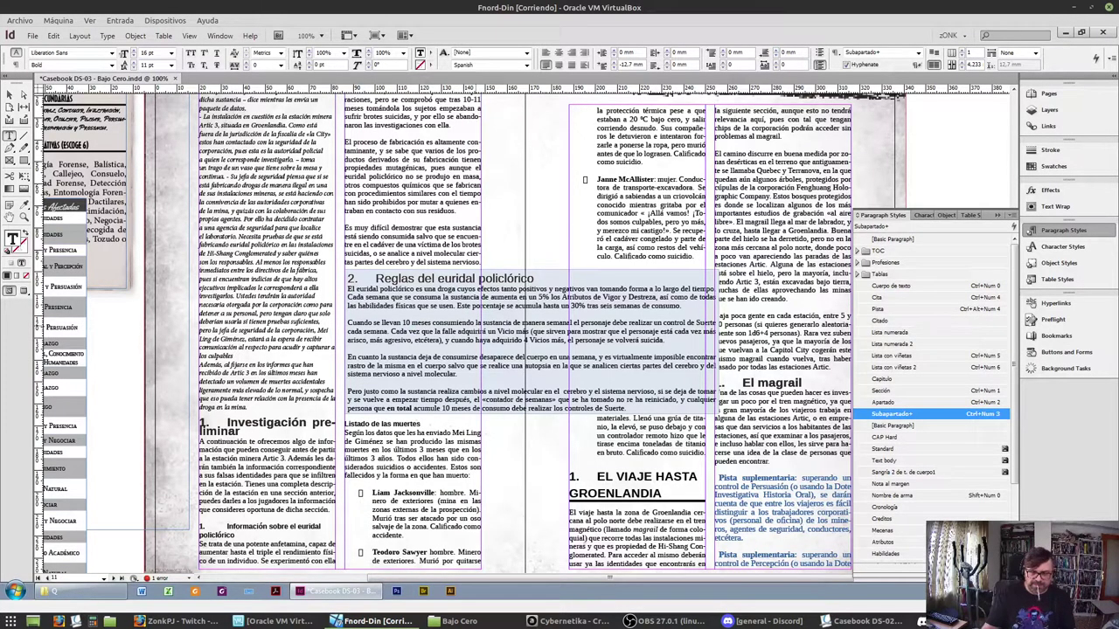
pyautogui.press('ctrl+alt+KP_3')
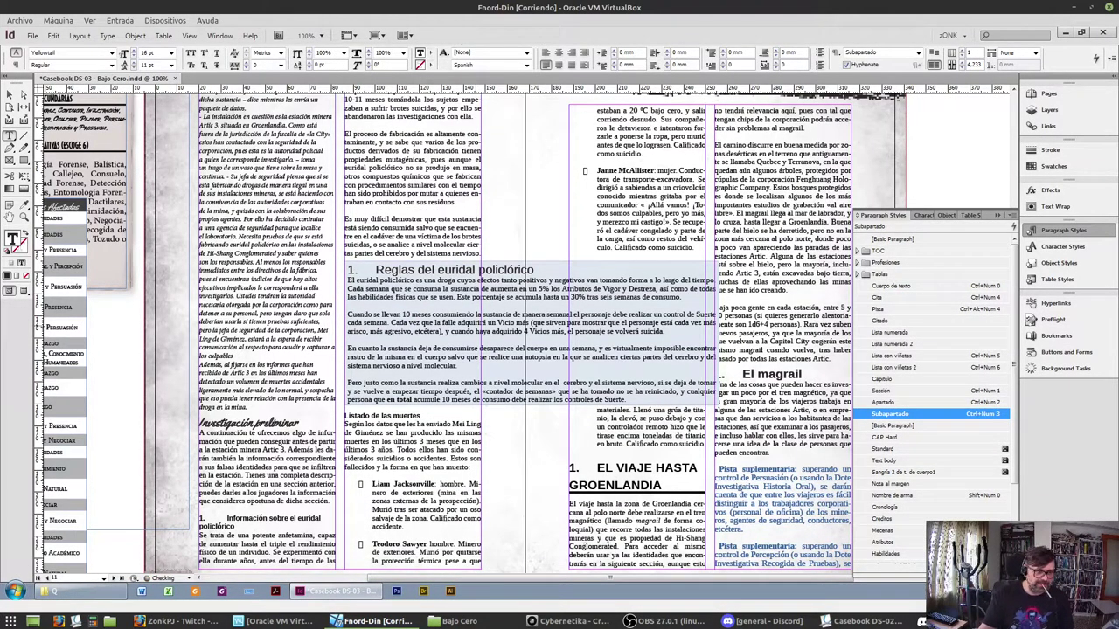
# Apply the Cita style with overrides cleared to the "Información sobre el euridal policlórico" heading
pyautogui.press('Down')
pyautogui.press('Down')
pyautogui.press('Down')
pyautogui.press('Down')
pyautogui.press('Down')
pyautogui.press('Down')
pyautogui.press('Down')
pyautogui.press('Down')
pyautogui.press('Down')
pyautogui.press('Down')
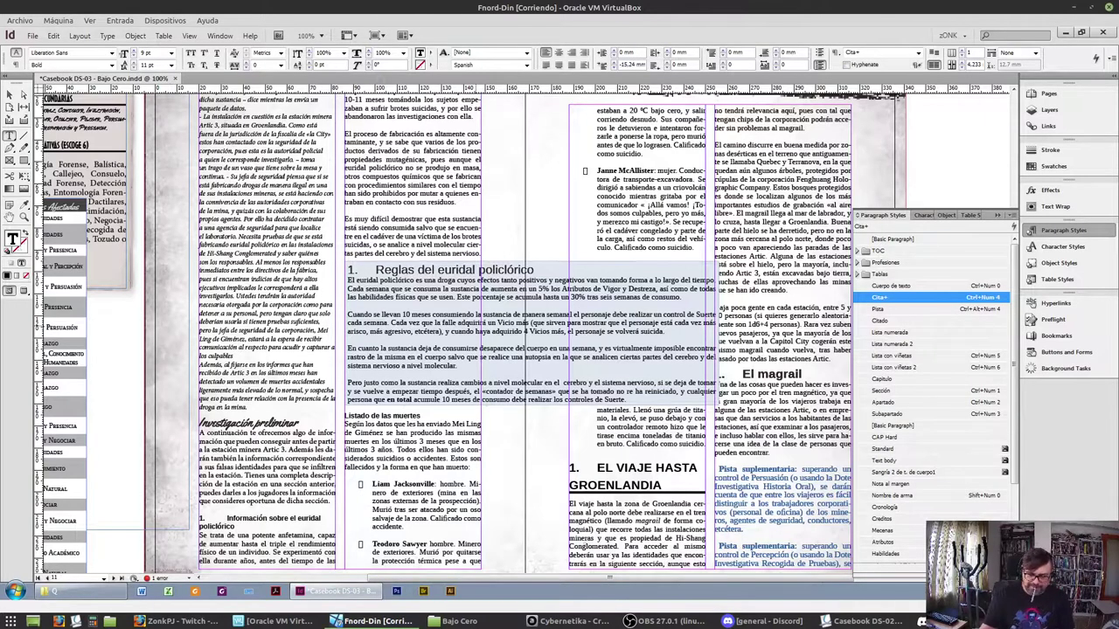
pyautogui.hotkey('ctrl', 'z')
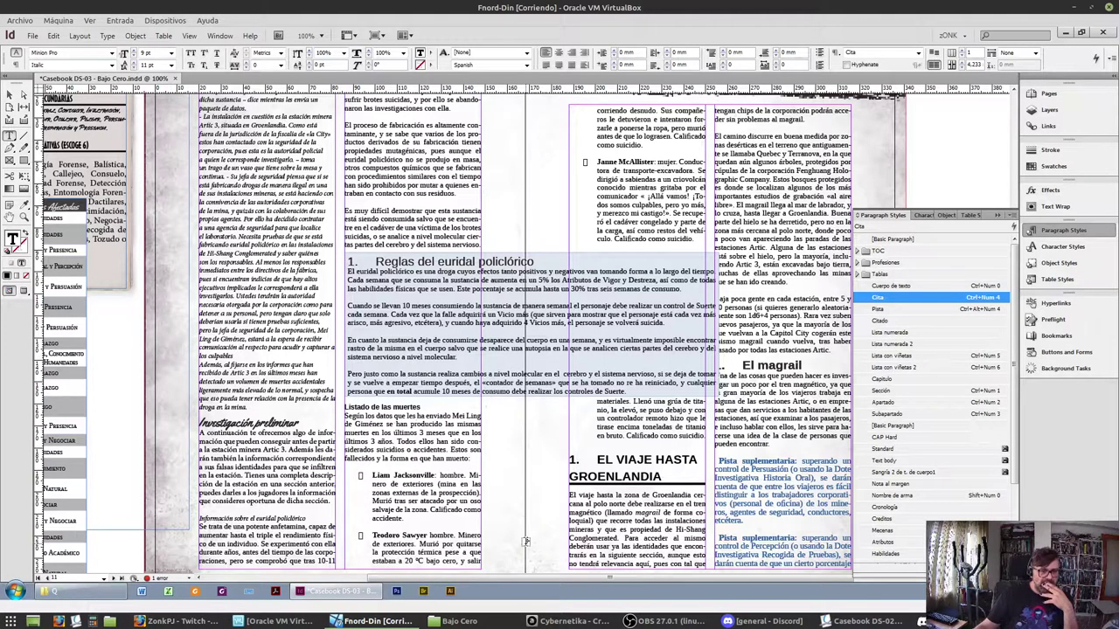
# Switch to the Casebook DS-02 PDF in Okular and look through its pages for how the lower-level headings are styled
pyautogui.click(861, 620)
pyautogui.scroll(-2, 560, 288)
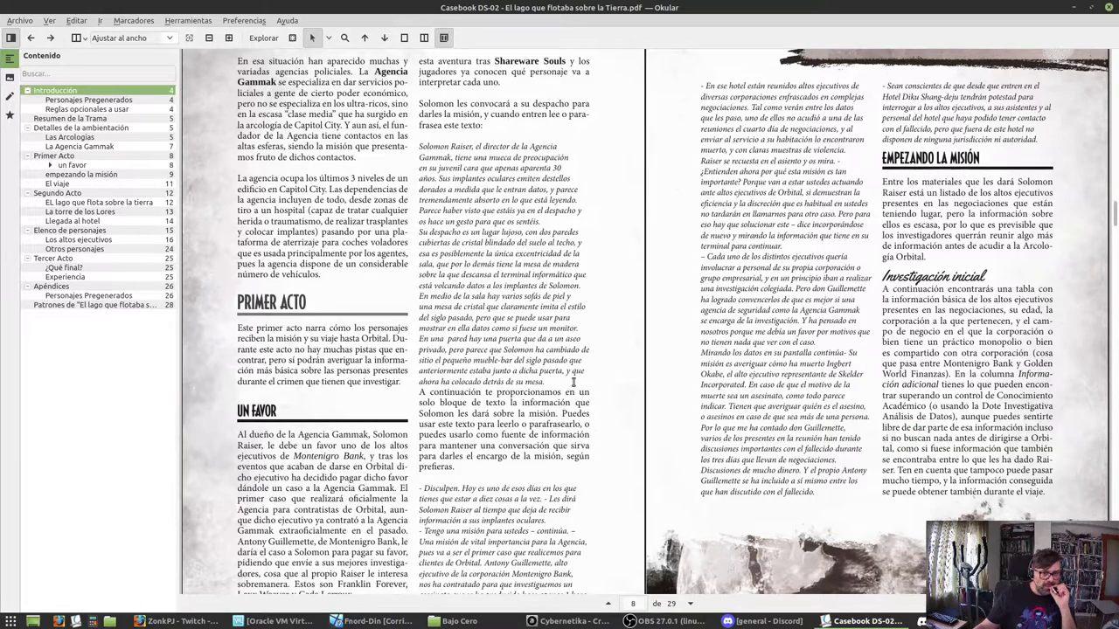
pyautogui.scroll(-10, 867, 250)
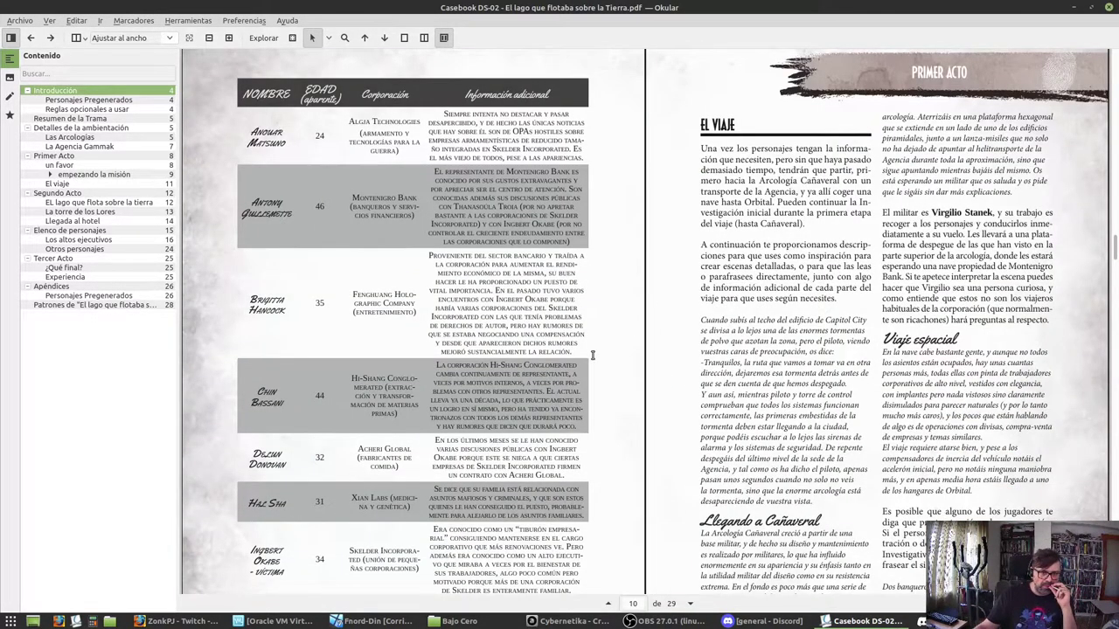
pyautogui.scroll(-10, 592, 354)
pyautogui.scroll(-10, 675, 337)
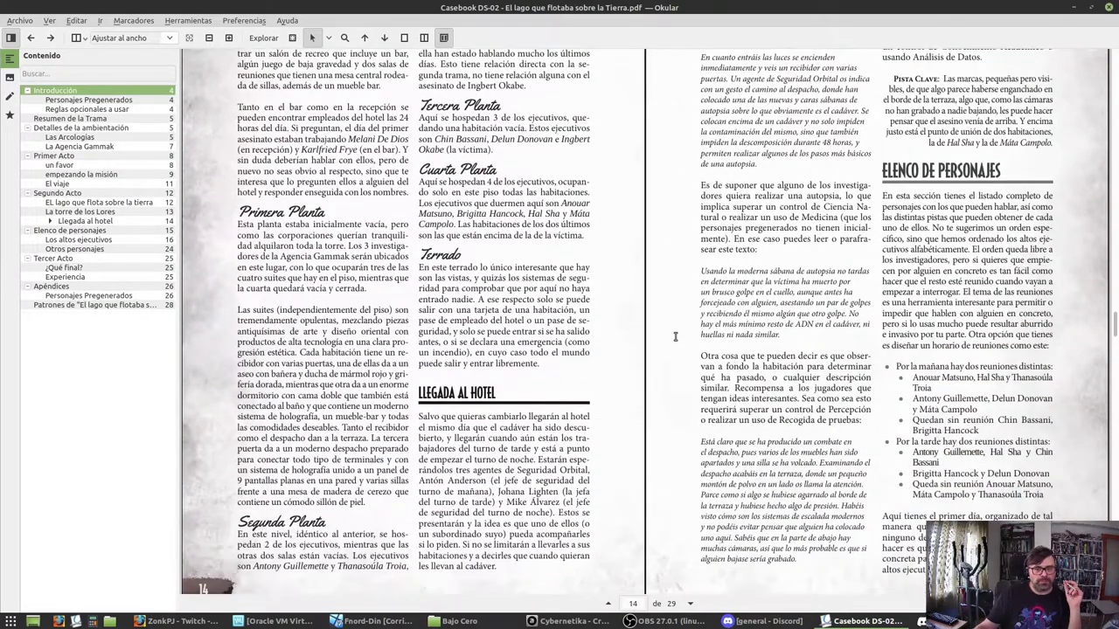
pyautogui.scroll(-7, 675, 337)
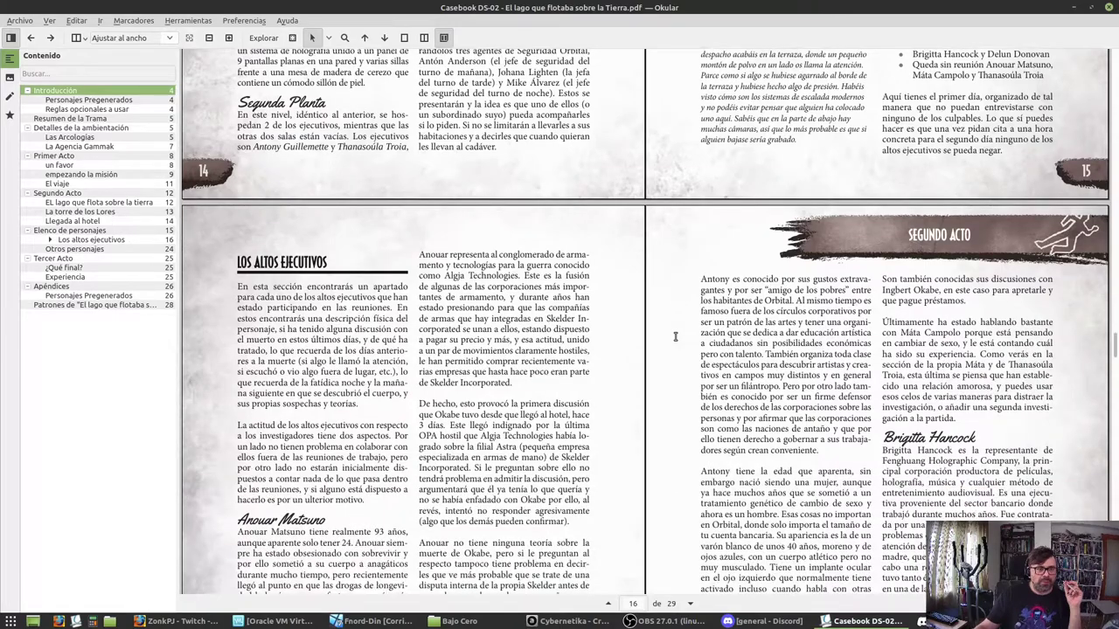
pyautogui.scroll(-6, 675, 336)
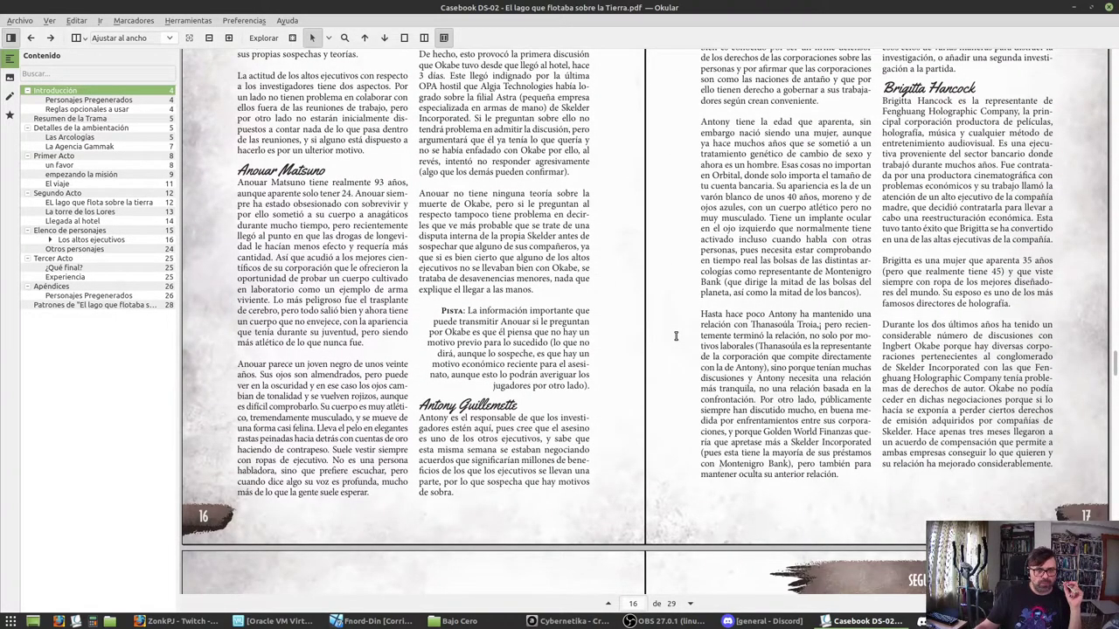
pyautogui.scroll(-12, 674, 337)
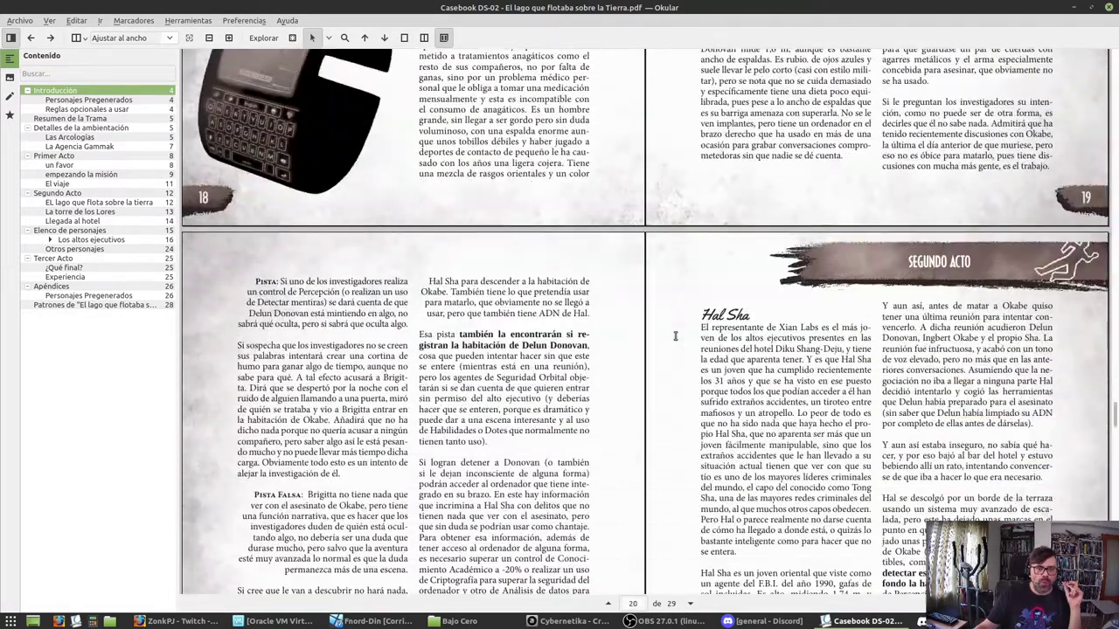
pyautogui.scroll(-6, 675, 337)
pyautogui.scroll(-3, 675, 336)
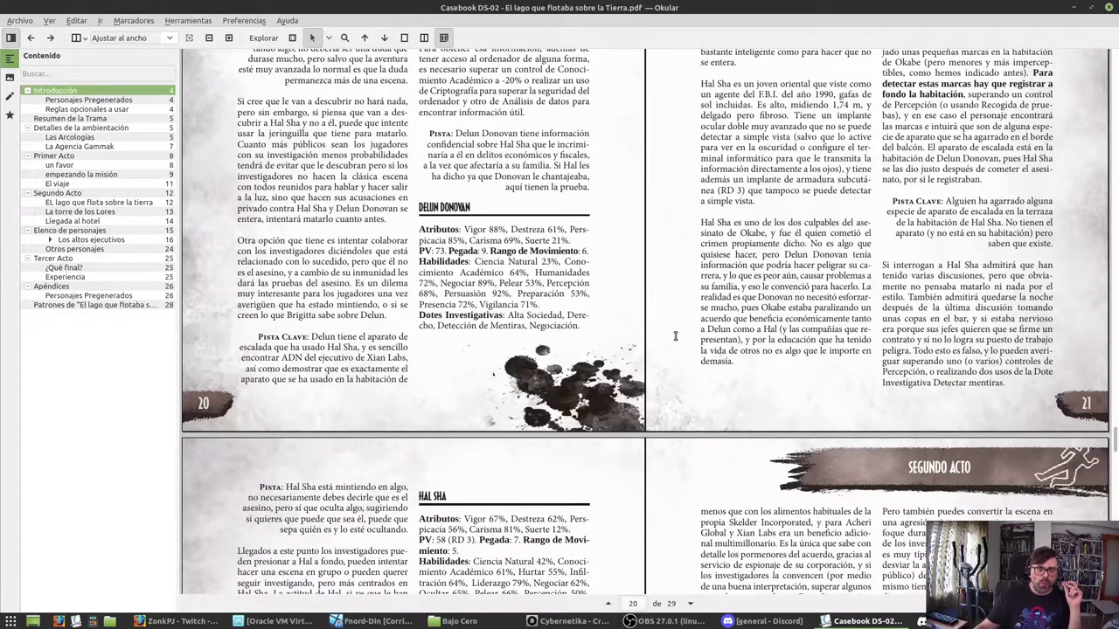
pyautogui.scroll(-10, 675, 337)
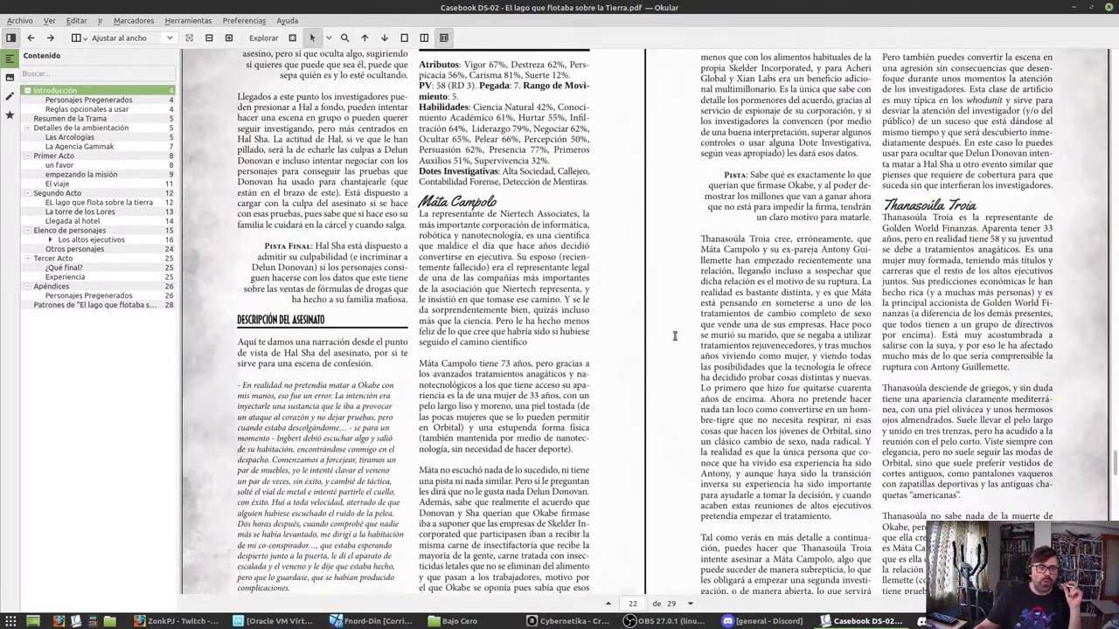
pyautogui.scroll(-7, 674, 336)
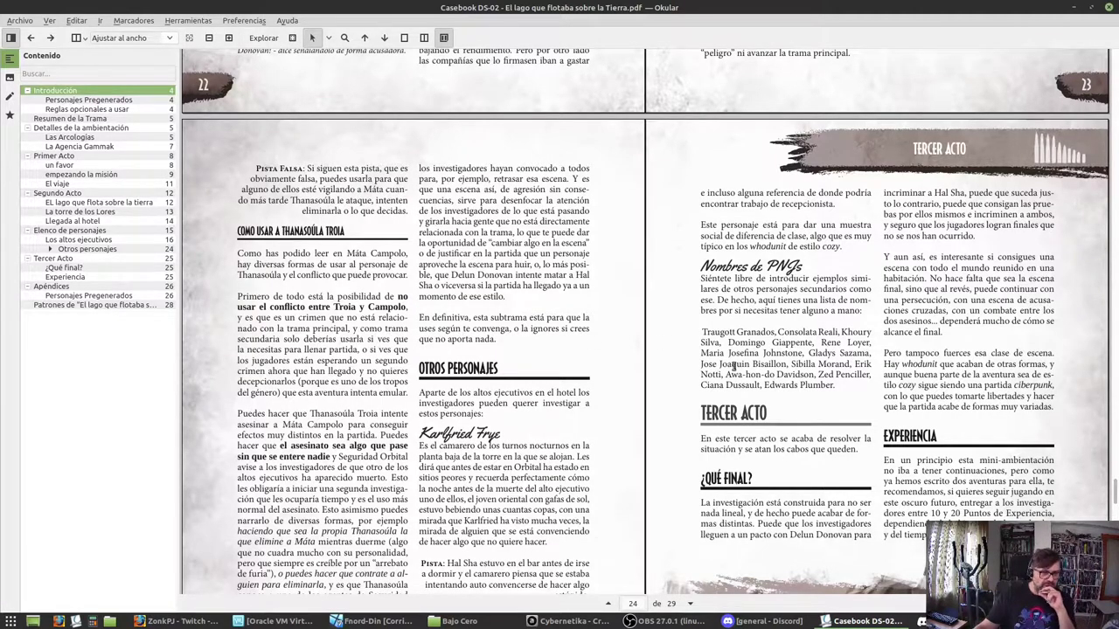
pyautogui.scroll(-1, 734, 365)
pyautogui.scroll(2, 815, 427)
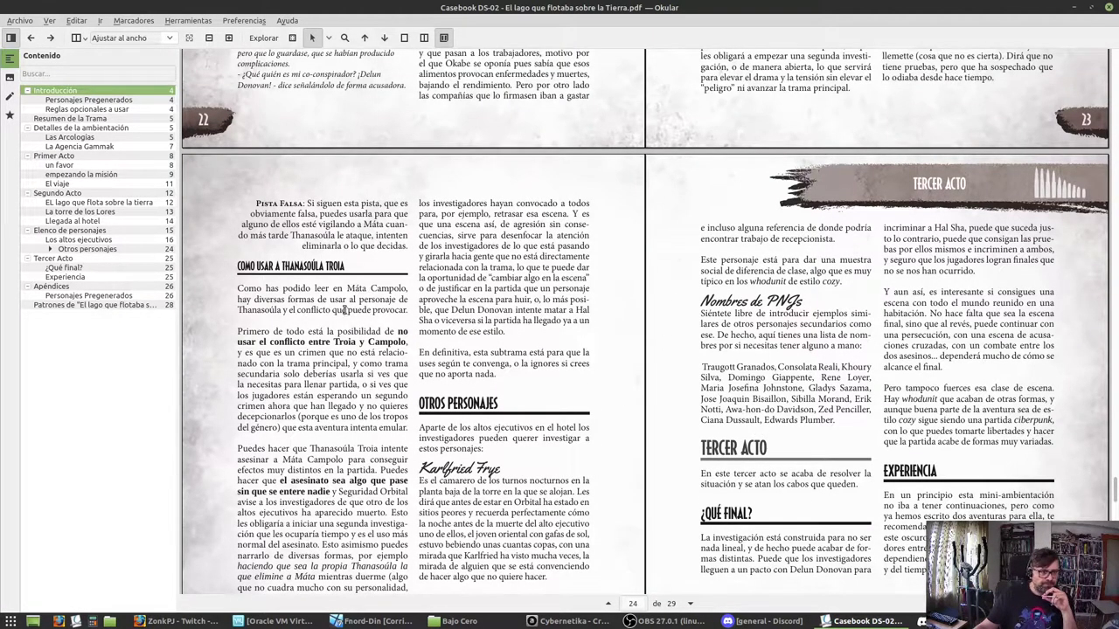
pyautogui.scroll(8, 291, 274)
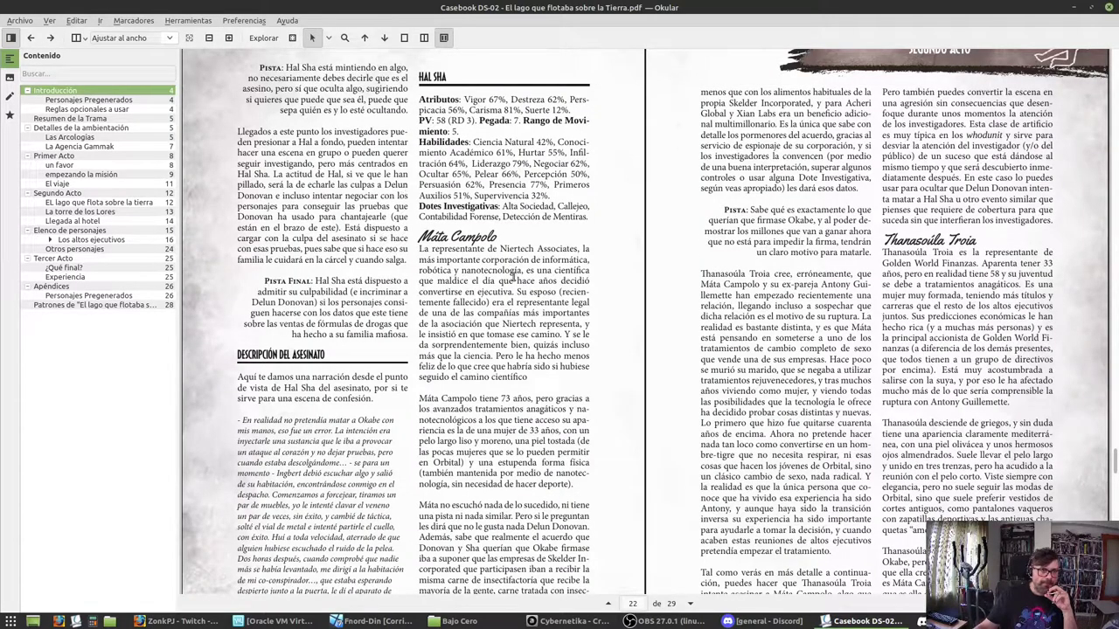
pyautogui.scroll(10, 331, 359)
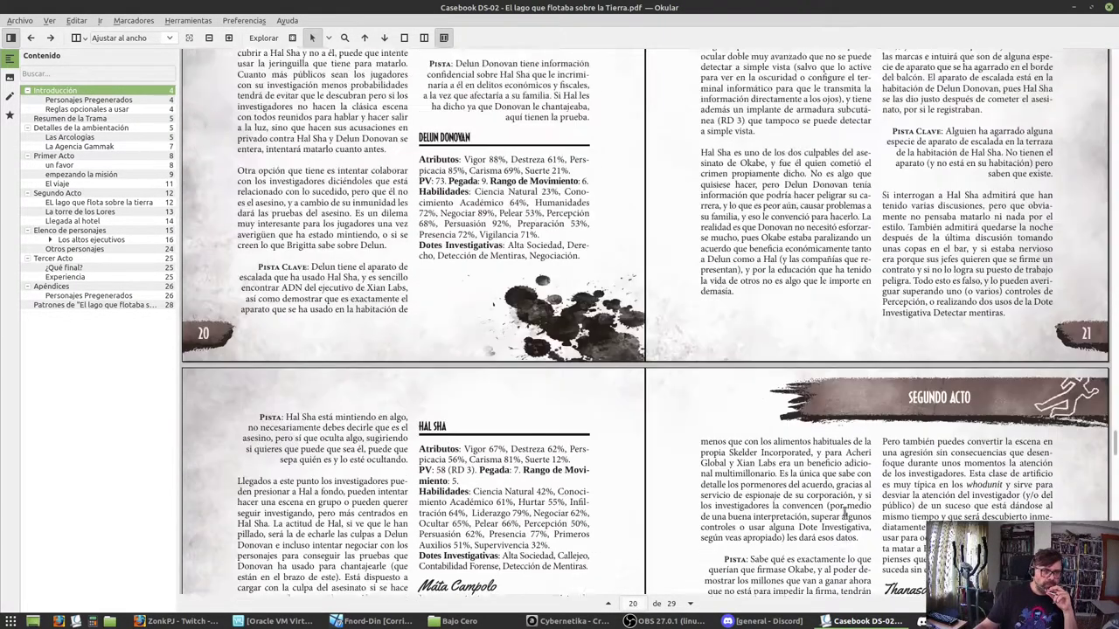
# Examine how the character and stat-block headings on pages 14 to 21 of the Casebook DS-02 PDF are styled
pyautogui.scroll(20, 679, 395)
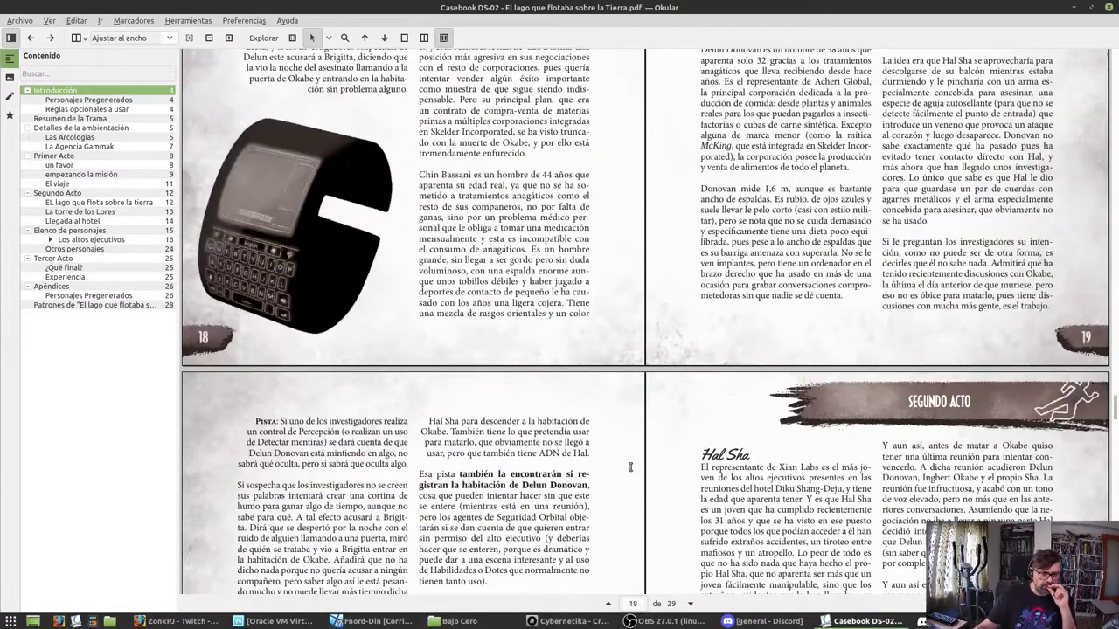
pyautogui.scroll(20, 636, 497)
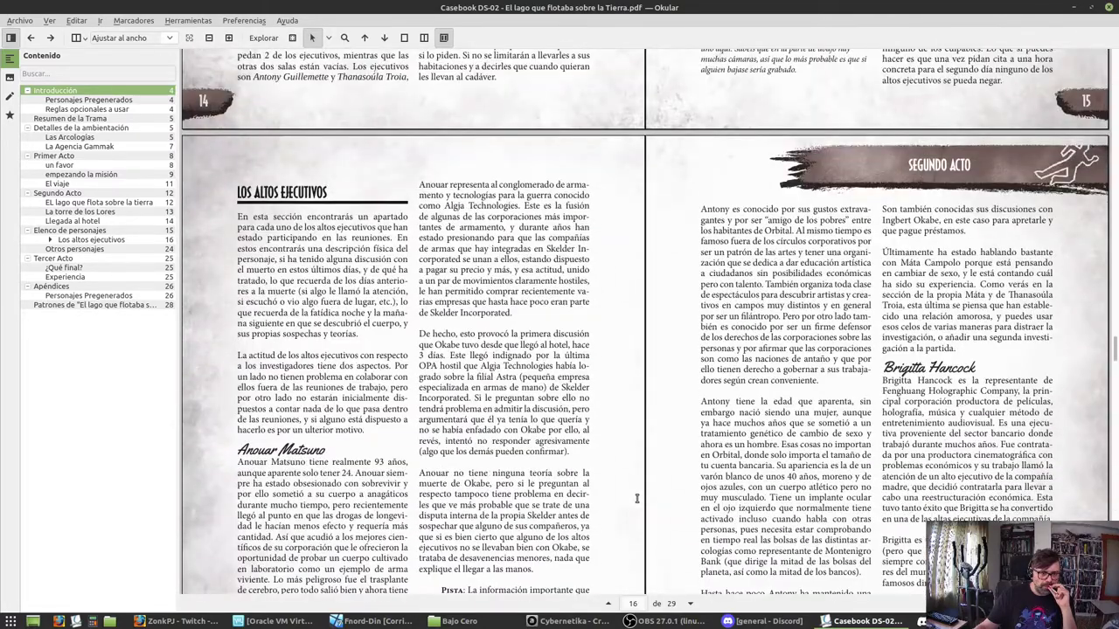
pyautogui.scroll(-20, 504, 484)
pyautogui.scroll(-3, 505, 484)
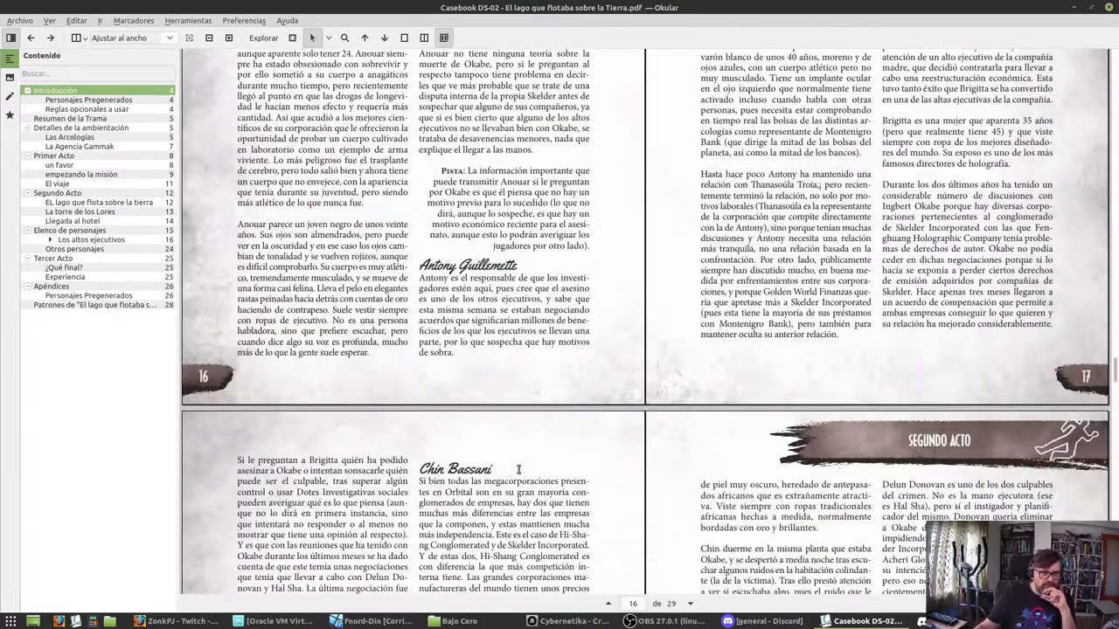
pyautogui.scroll(-20, 518, 469)
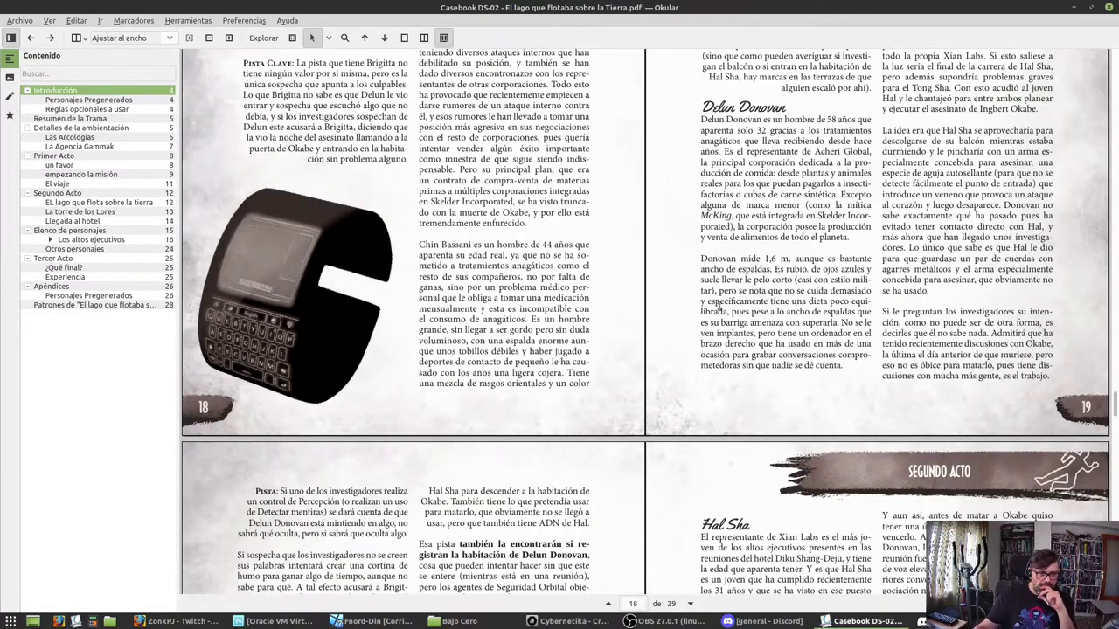
pyautogui.scroll(-5, 770, 291)
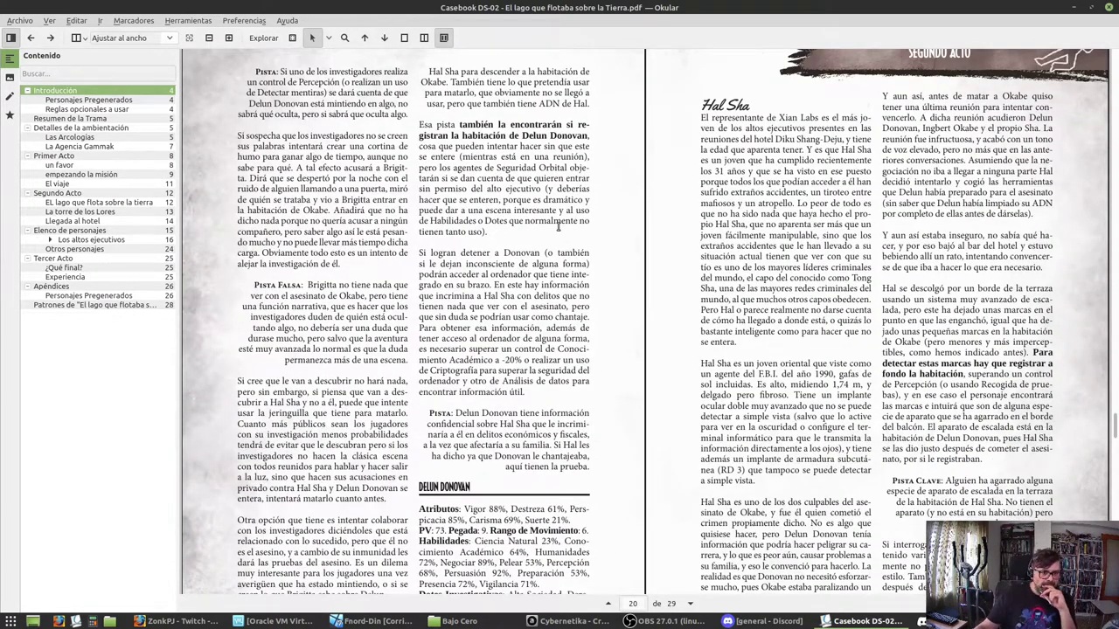
pyautogui.scroll(-3, 558, 226)
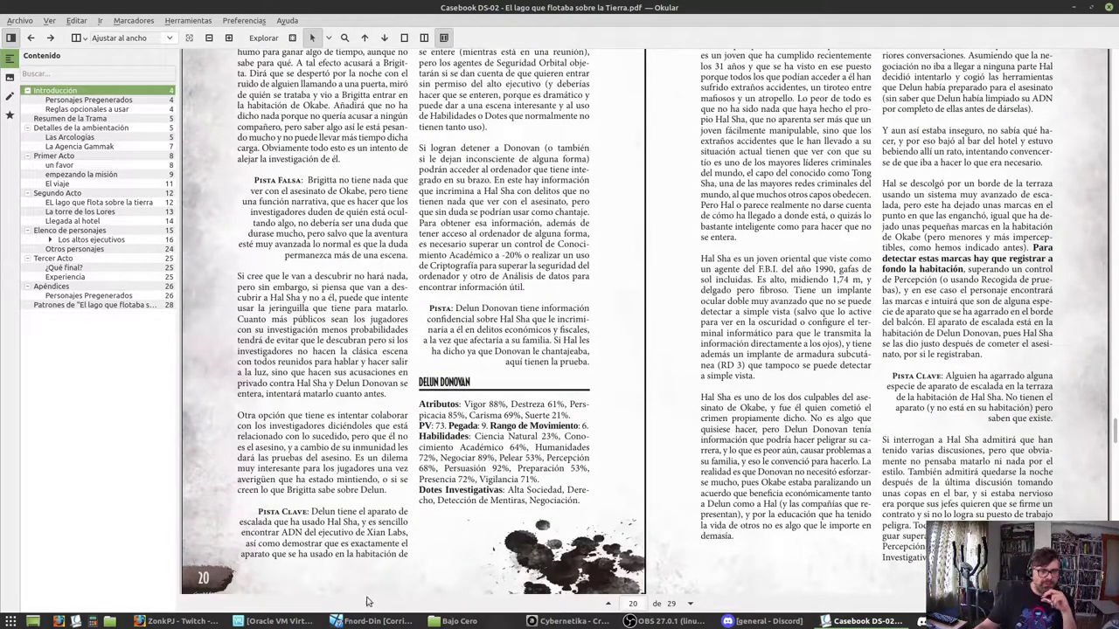
# Switch back to InDesign and open "Casebook DS-02 - El lago que flotaba sobre la Tierra" from the Casebooks DS folder
pyautogui.click(452, 622)
pyautogui.click(371, 622)
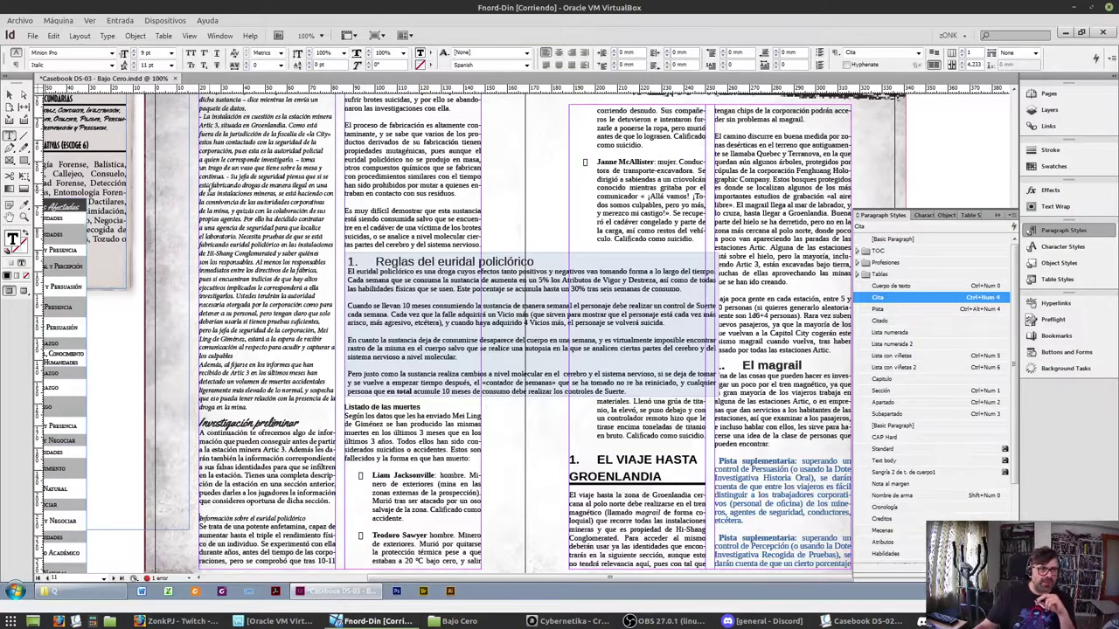
pyautogui.click(32, 35)
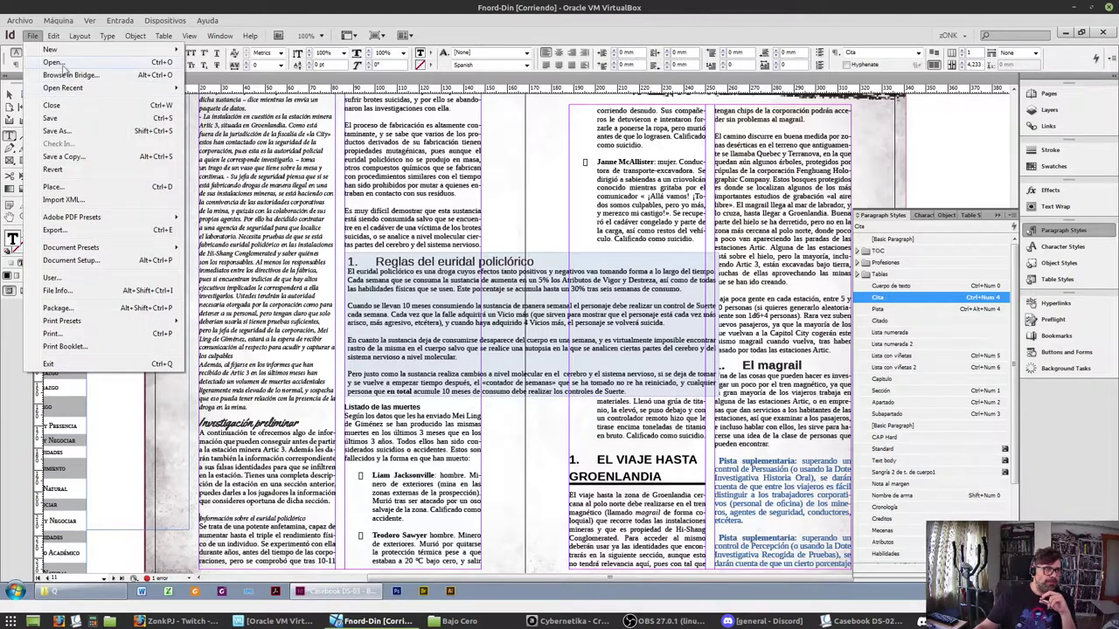
pyautogui.click(66, 70)
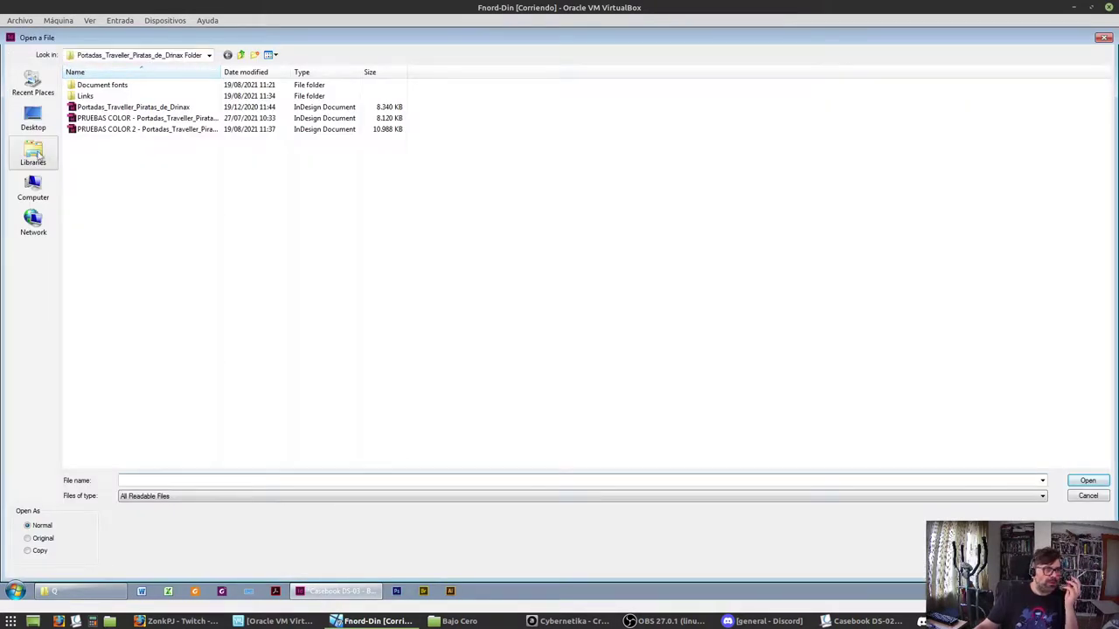
pyautogui.click(33, 84)
pyautogui.click(103, 86)
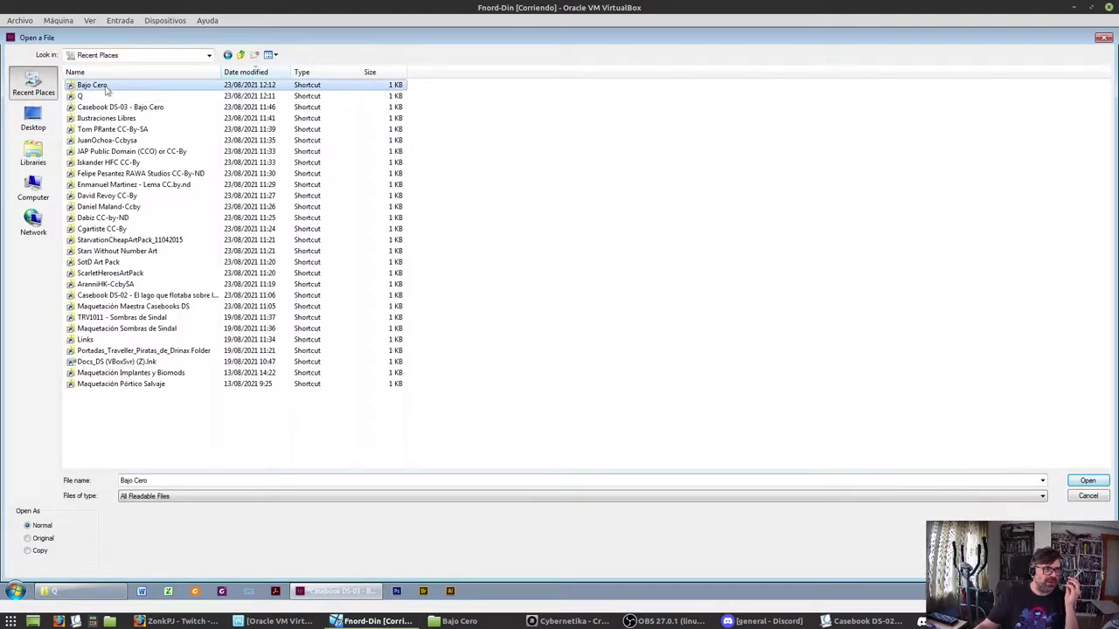
pyautogui.doubleClick(105, 90)
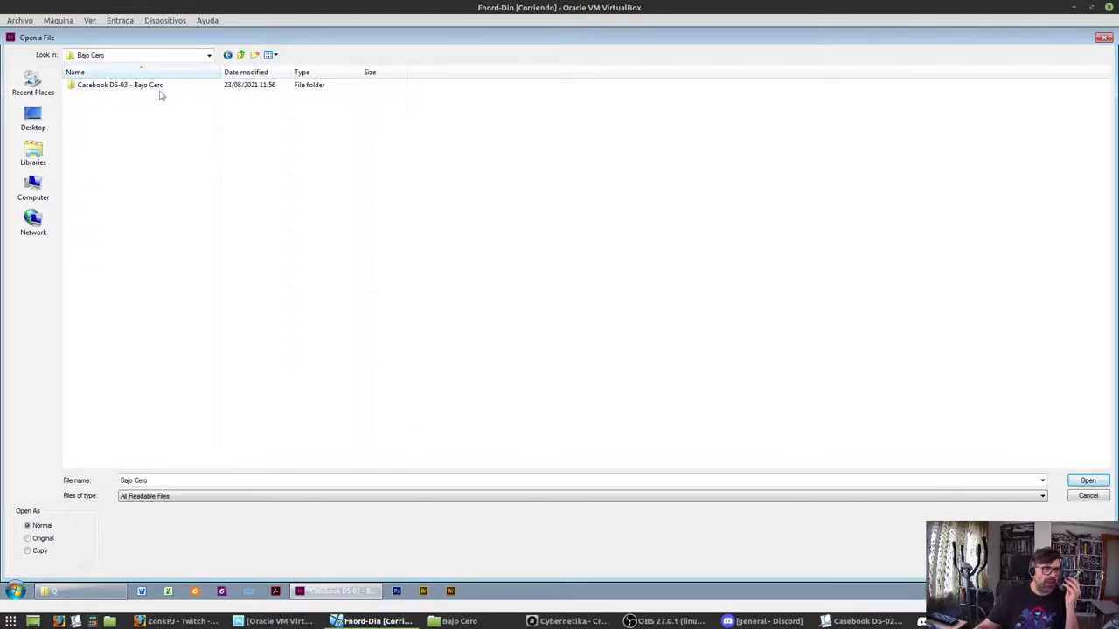
pyautogui.click(241, 55)
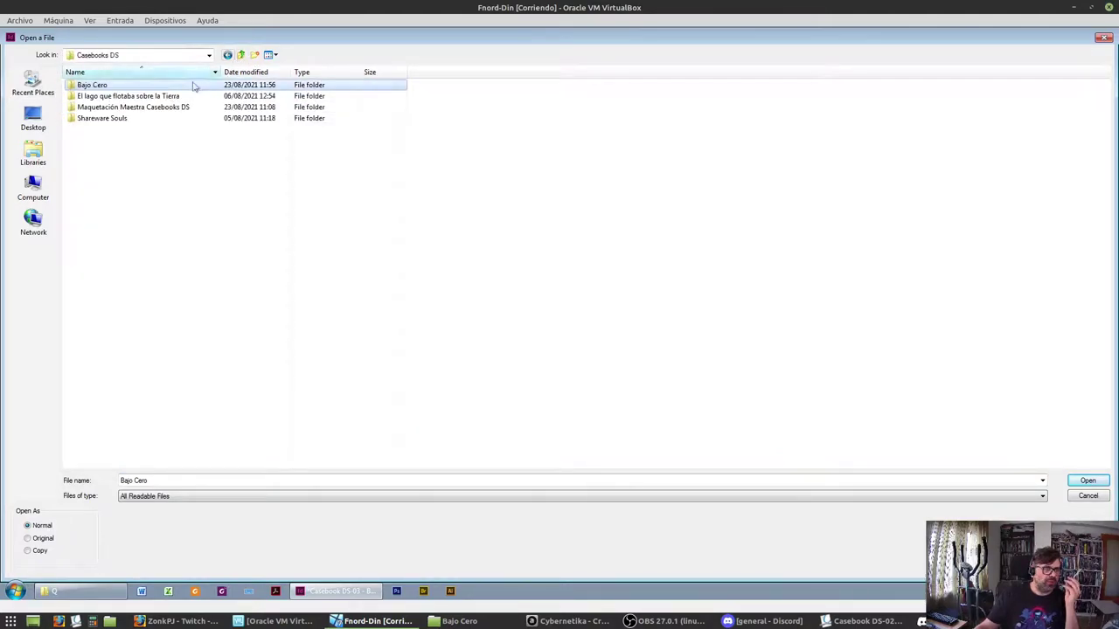
pyautogui.doubleClick(111, 96)
pyautogui.doubleClick(140, 131)
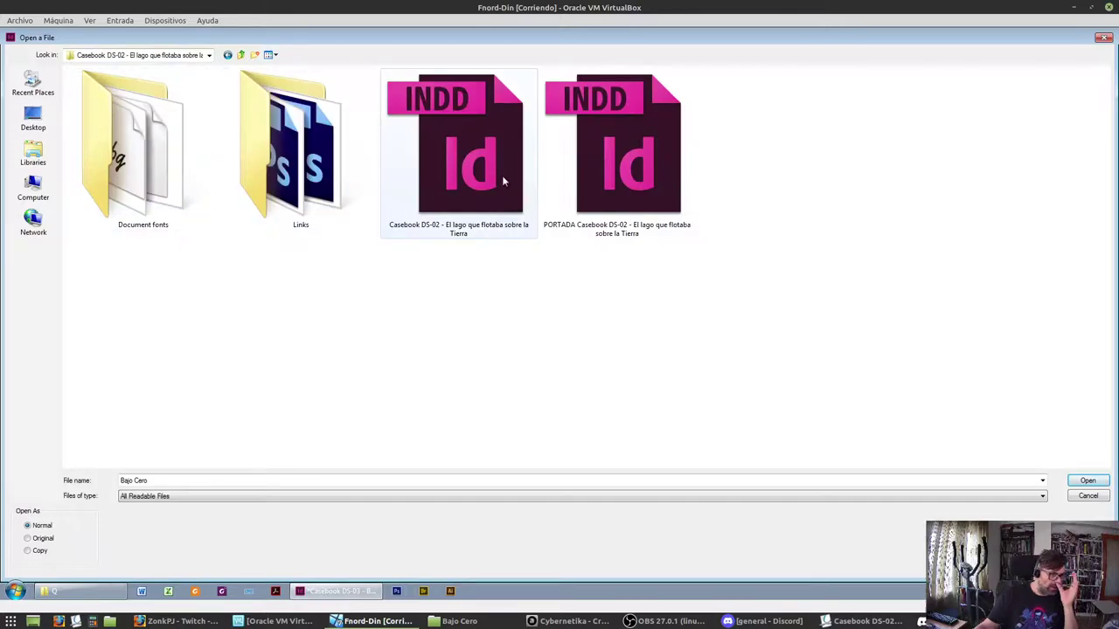
pyautogui.click(403, 184)
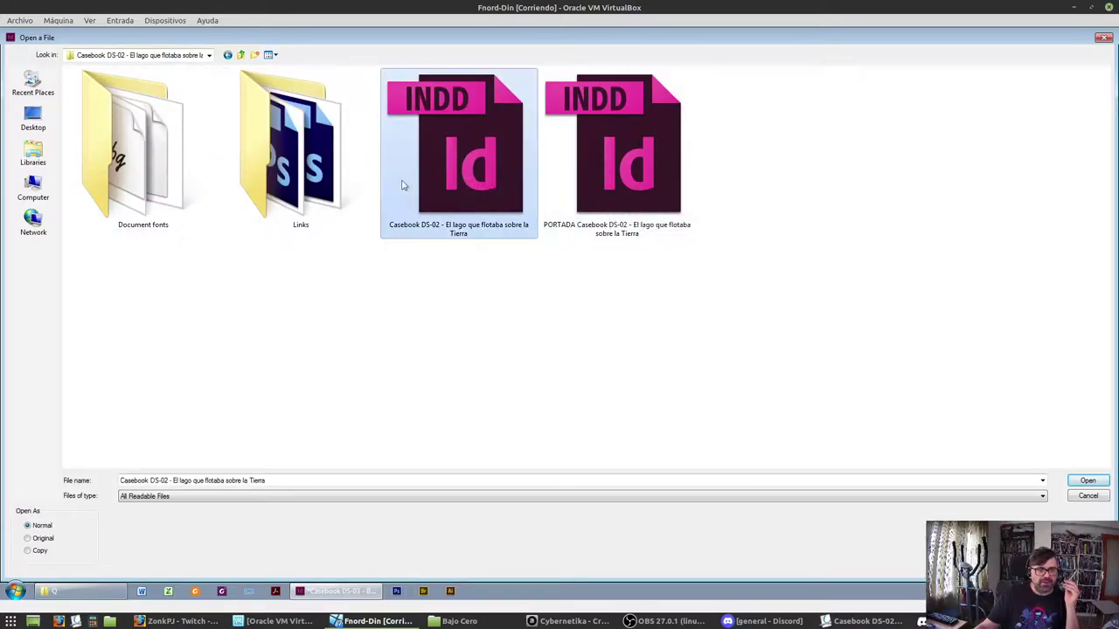
pyautogui.doubleClick(434, 170)
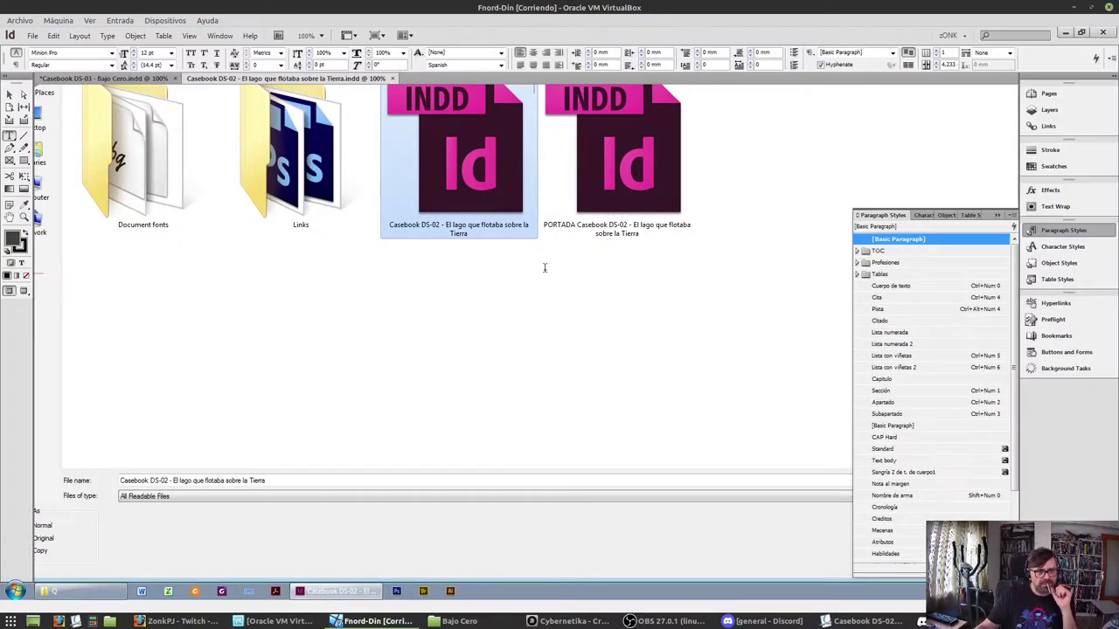
# Look through the DS-02 document up to the spread of pages 20 and 21 for a low-level heading, checking the "El viaje" heading's style
pyautogui.scroll(-10, 522, 302)
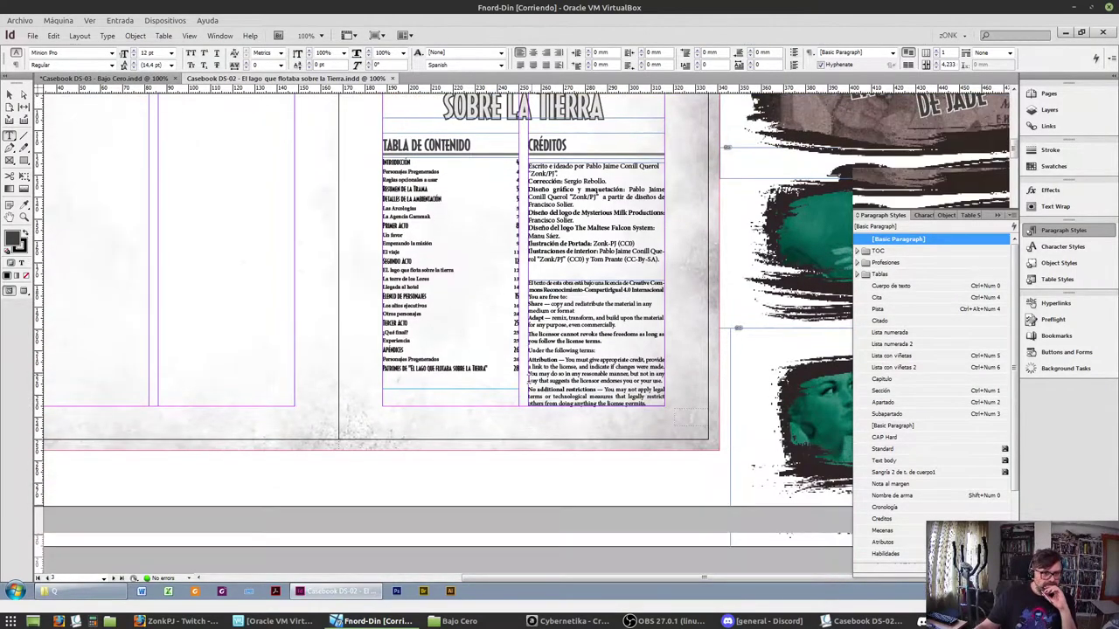
pyautogui.scroll(-10, 525, 388)
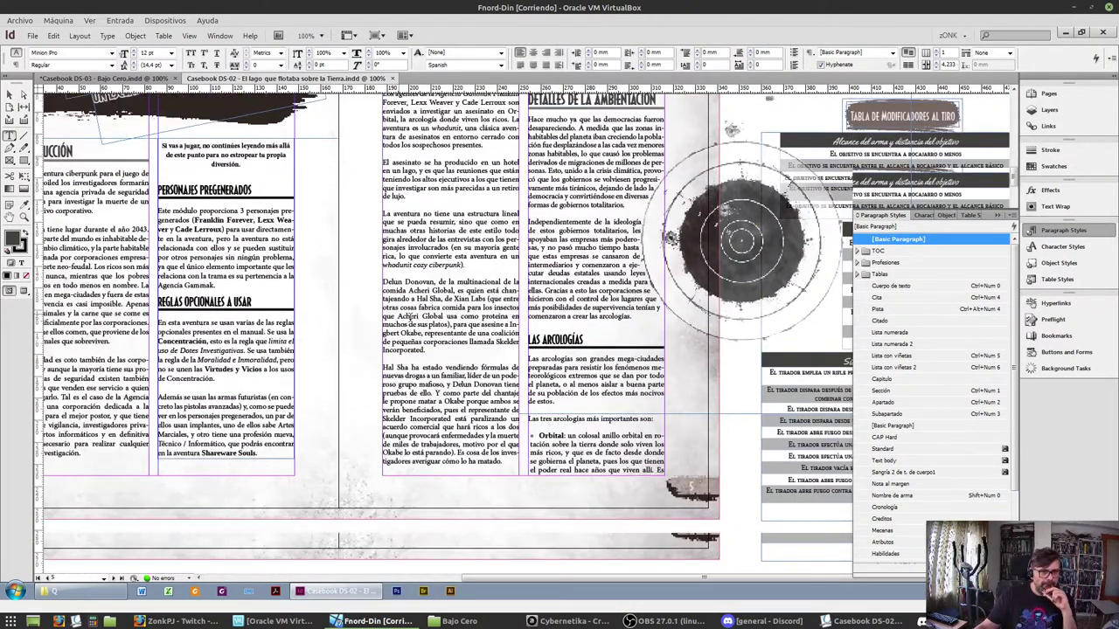
pyautogui.scroll(-10, 398, 325)
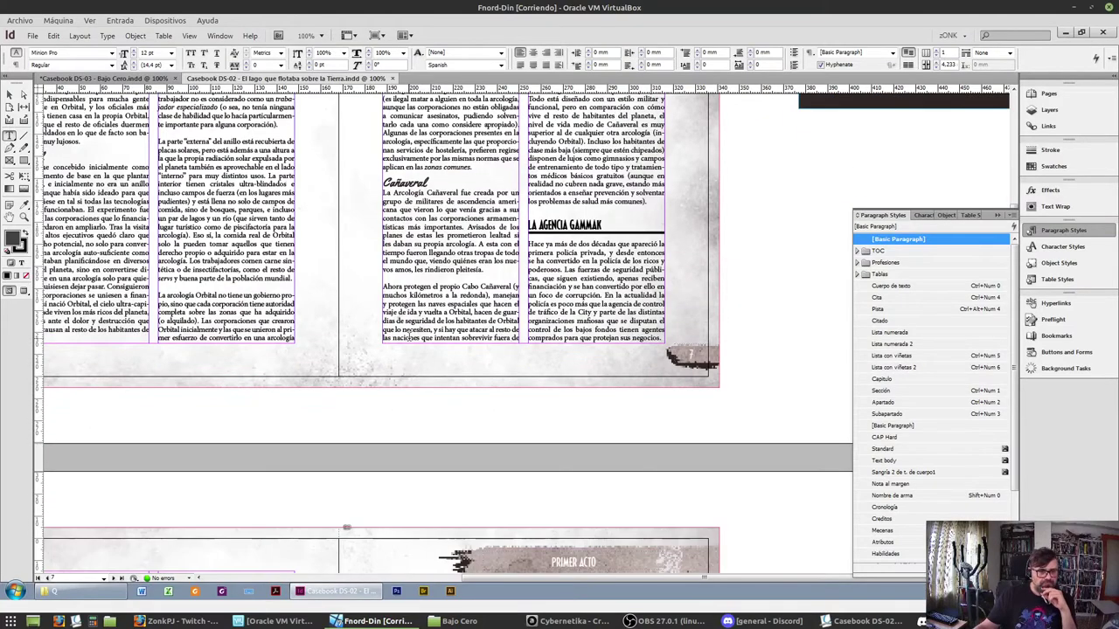
pyautogui.scroll(-10, 398, 327)
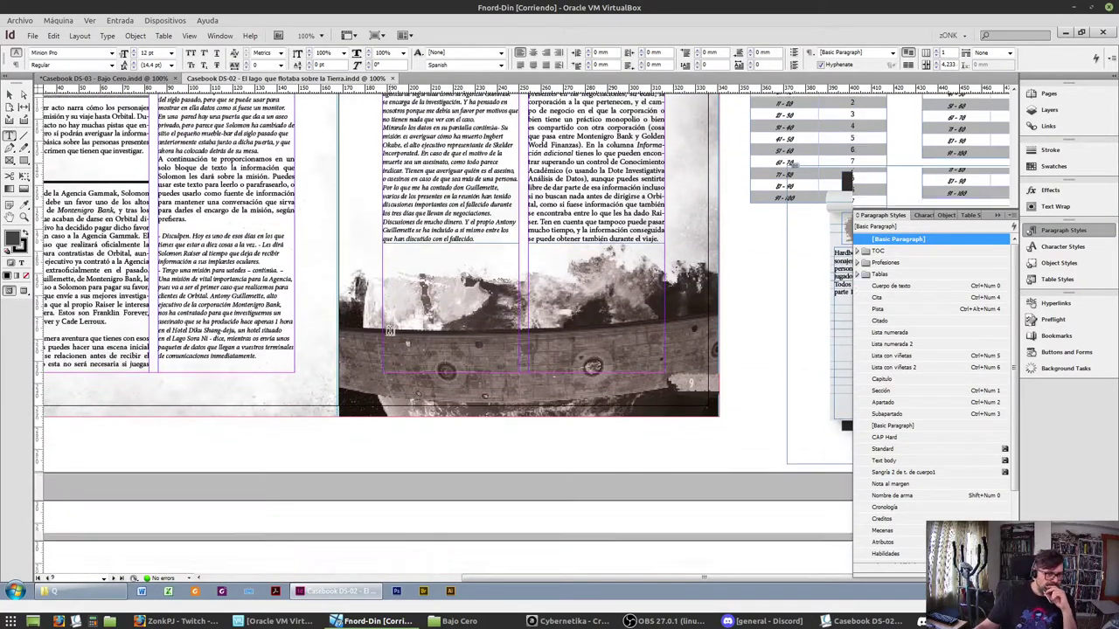
pyautogui.scroll(-1, 396, 331)
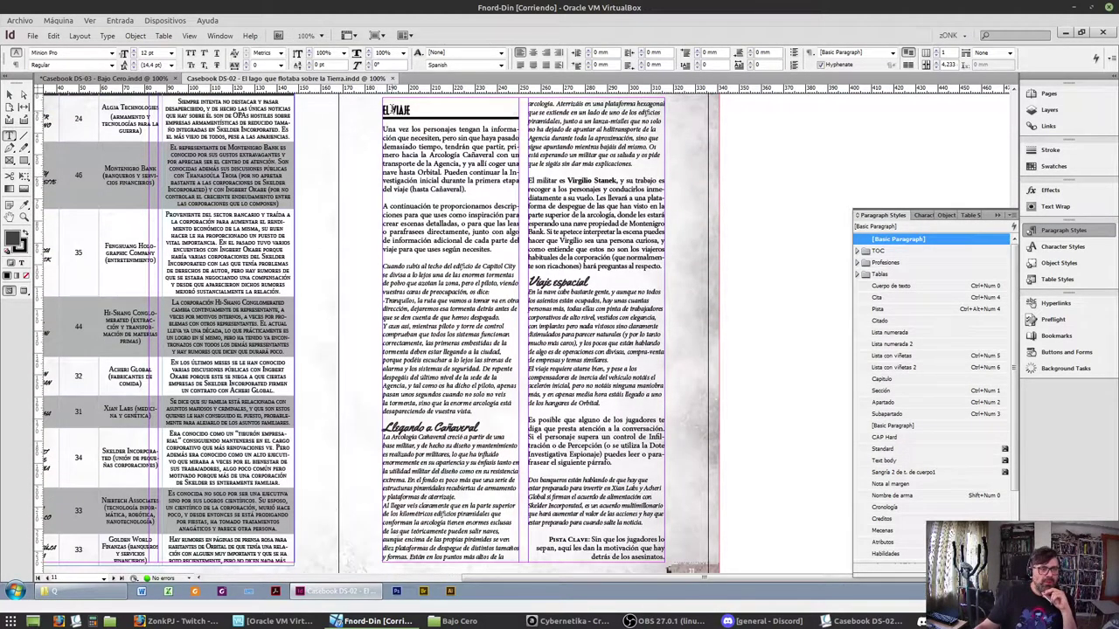
pyautogui.click(397, 110)
pyautogui.scroll(-5, 417, 168)
pyautogui.scroll(-10, 413, 166)
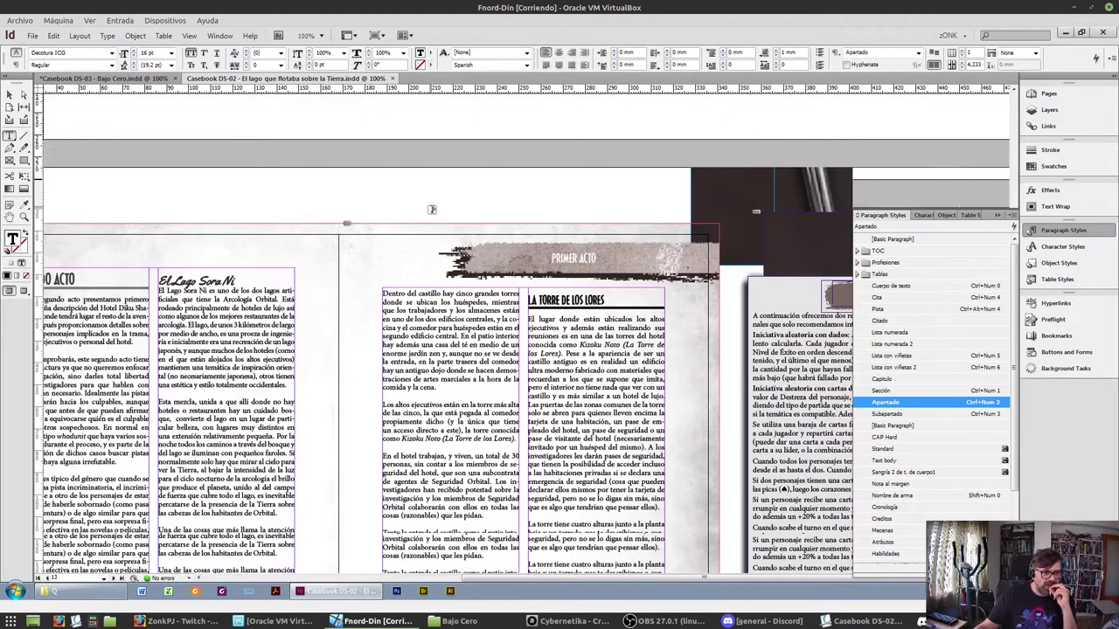
pyautogui.scroll(-15, 437, 251)
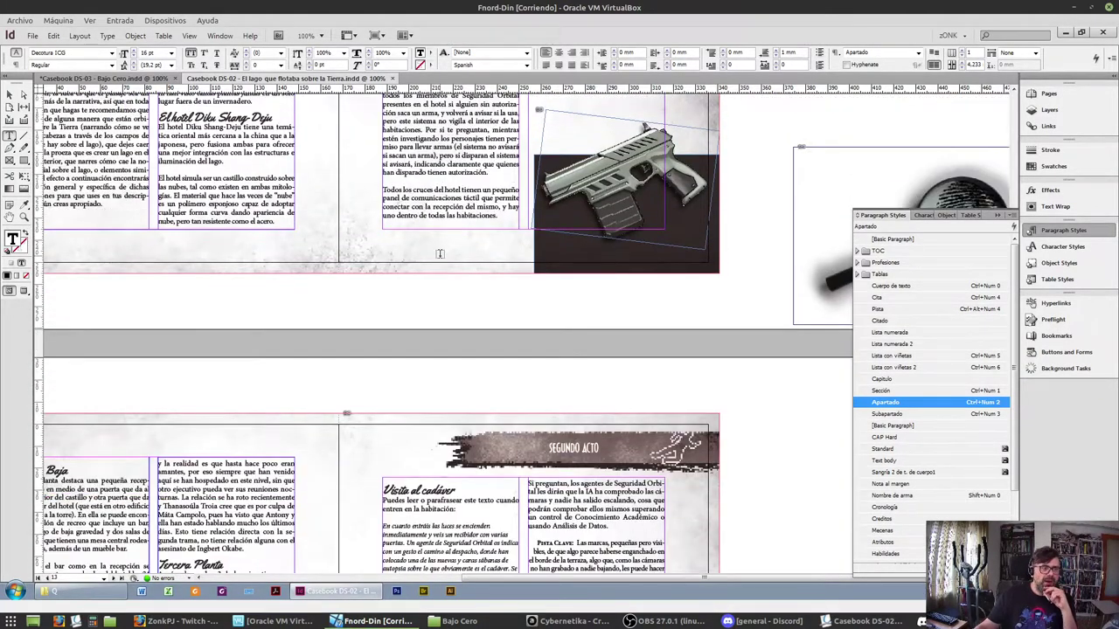
pyautogui.scroll(-15, 357, 378)
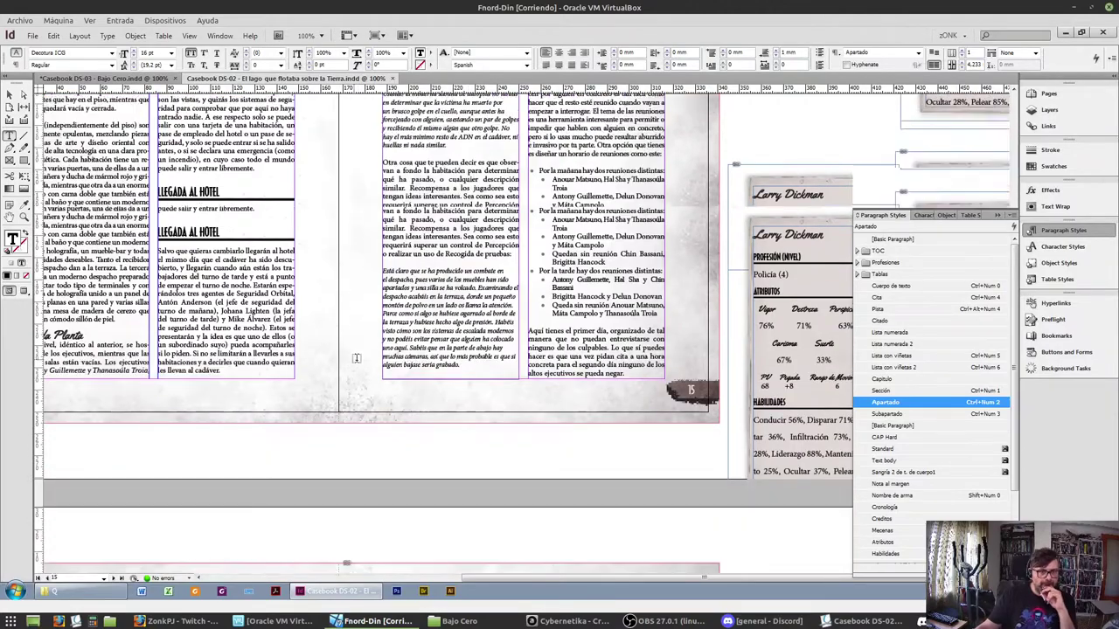
pyautogui.scroll(-15, 331, 368)
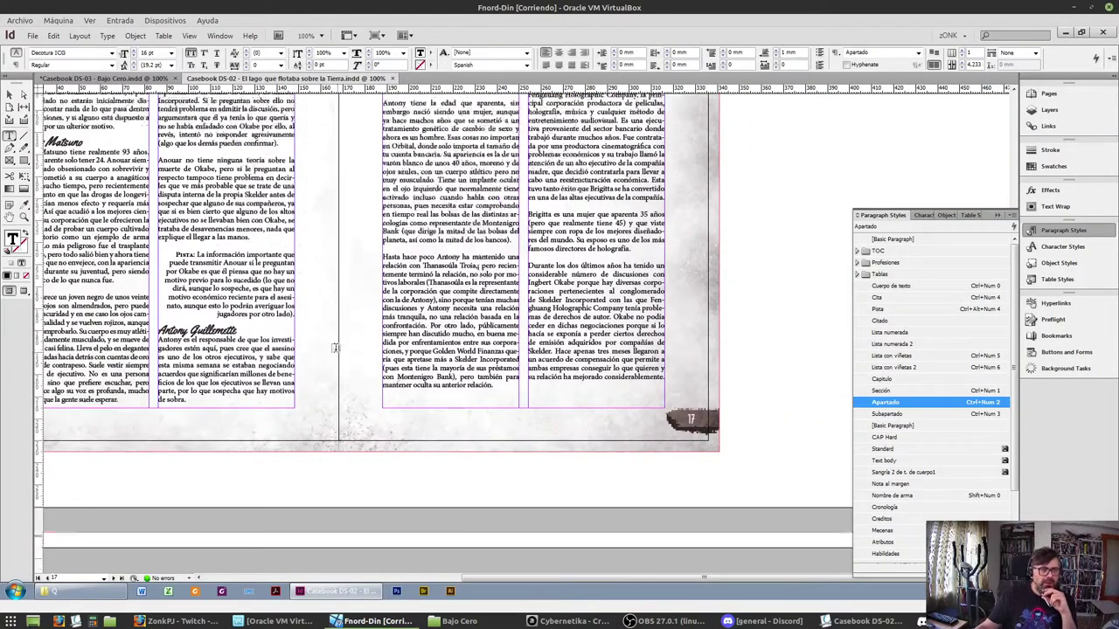
pyautogui.scroll(-15, 314, 340)
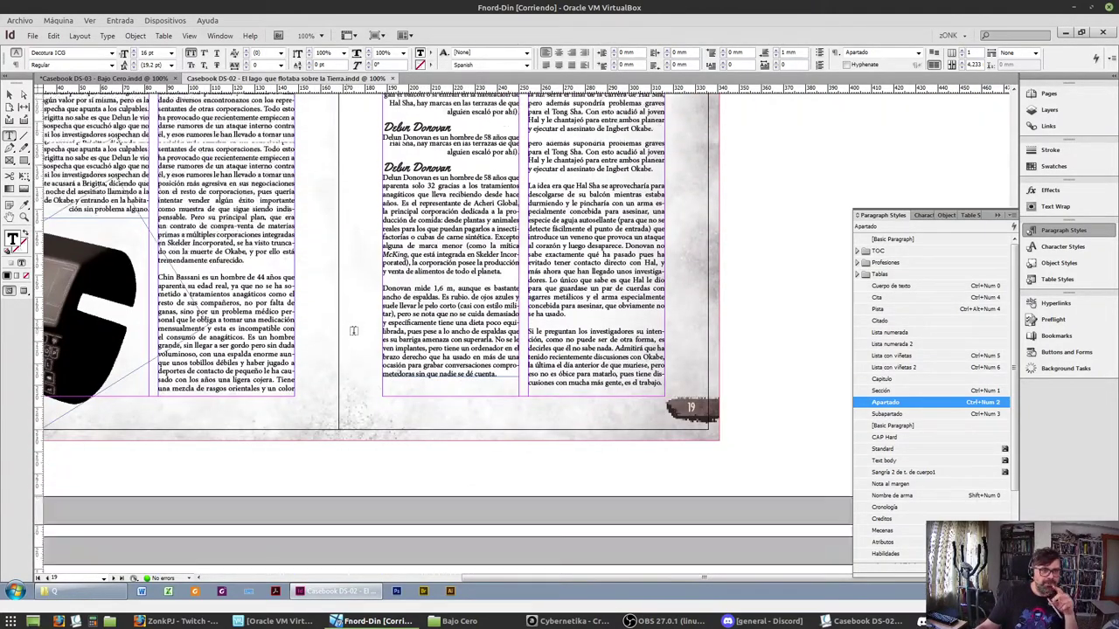
pyautogui.scroll(-5, 274, 413)
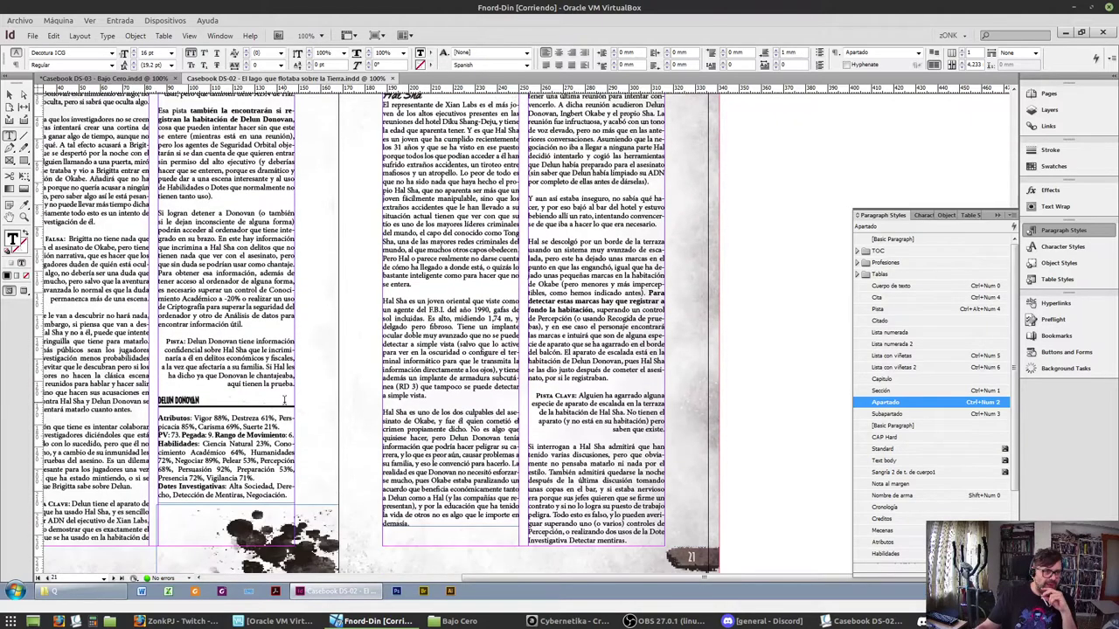
# Check which paragraph style the stat-block headings on pages 20 and 22 use, and return to the Bajo Cero document
pyautogui.click(194, 401)
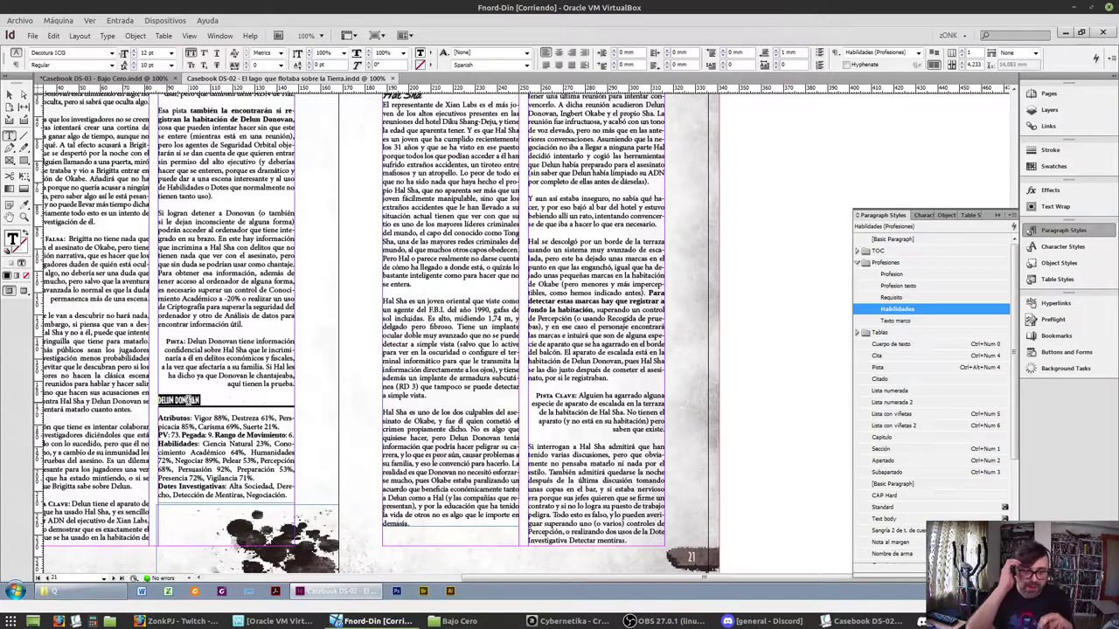
pyautogui.click(185, 423)
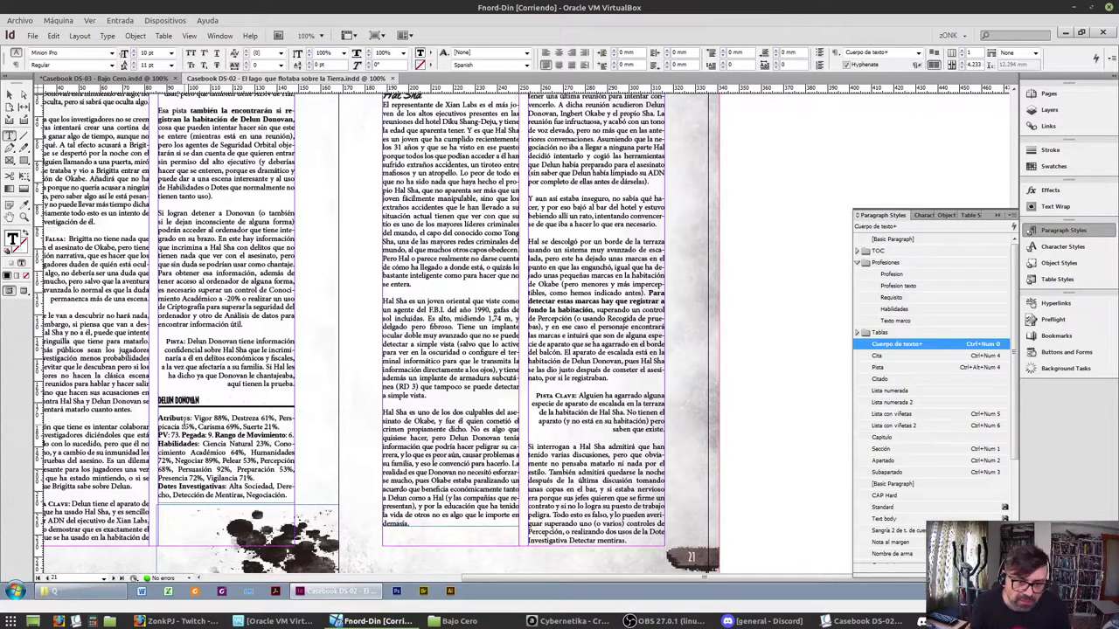
pyautogui.tripleClick(187, 400)
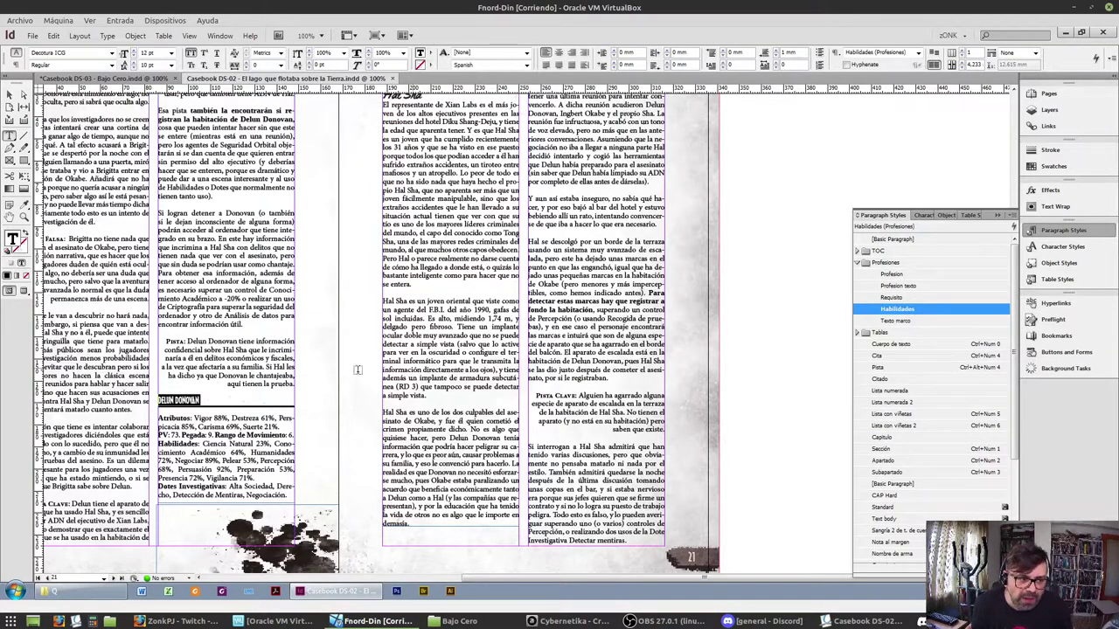
pyautogui.scroll(-10, 412, 364)
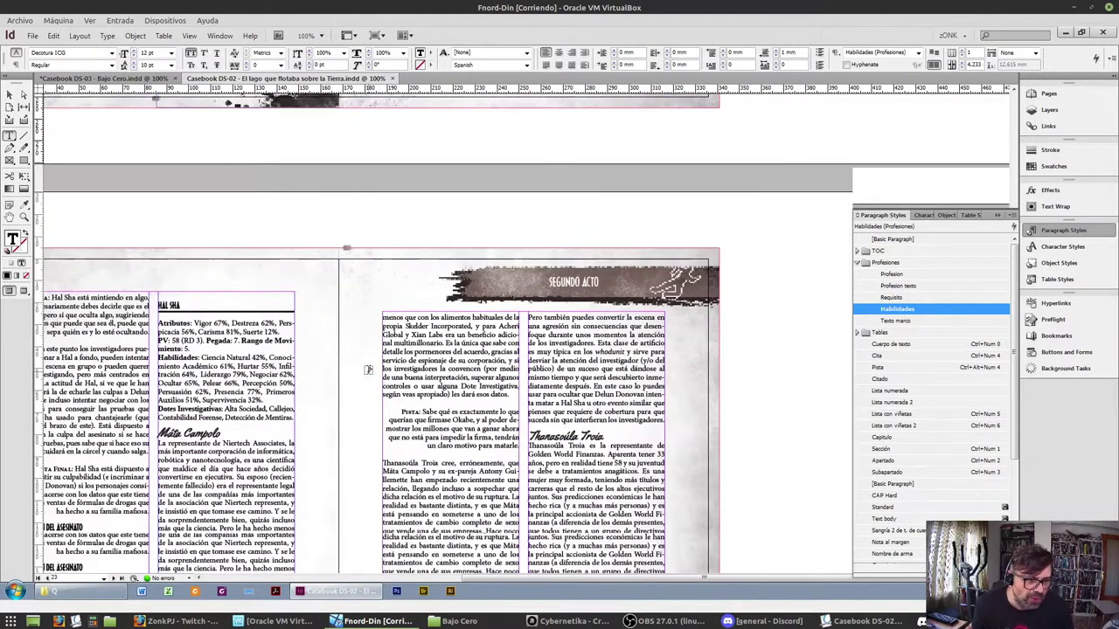
pyautogui.click(162, 305)
pyautogui.moveTo(163, 305); pyautogui.dragTo(190, 306)
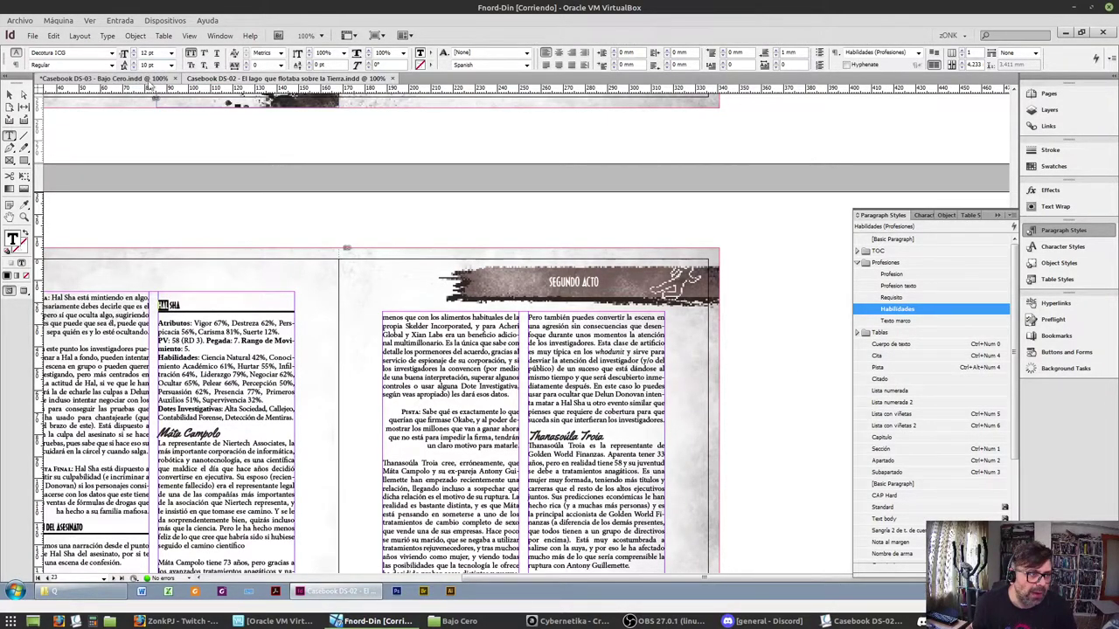
pyautogui.click(149, 80)
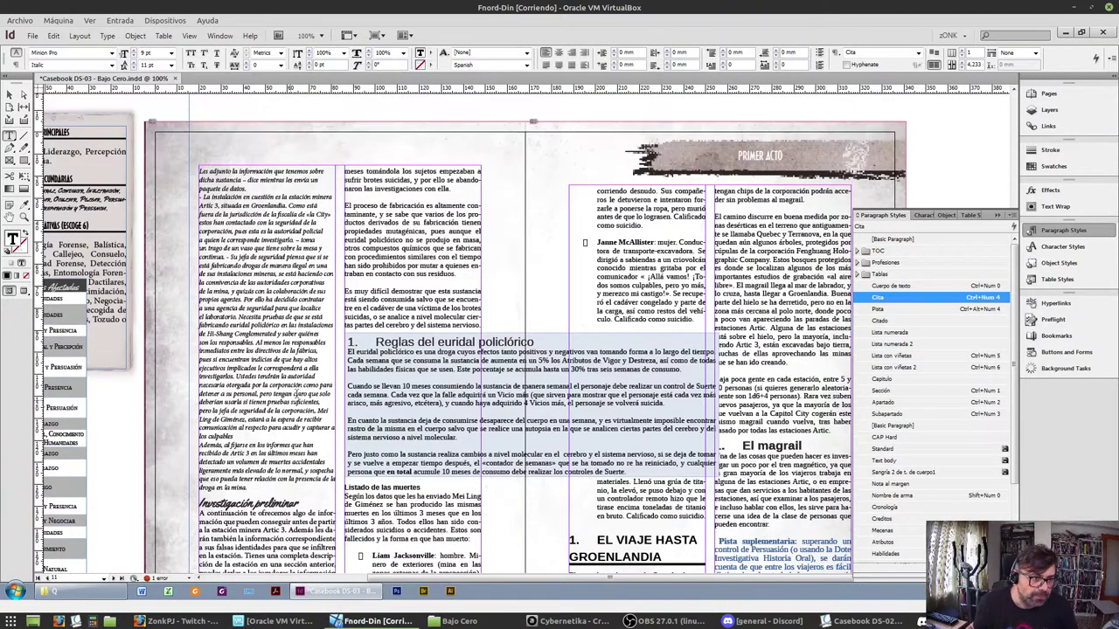
# Change the shortcut assigned to the Cita paragraph style to Ctrl+Alt+Num 5
pyautogui.scroll(-2, 271, 431)
pyautogui.tripleClick(359, 324)
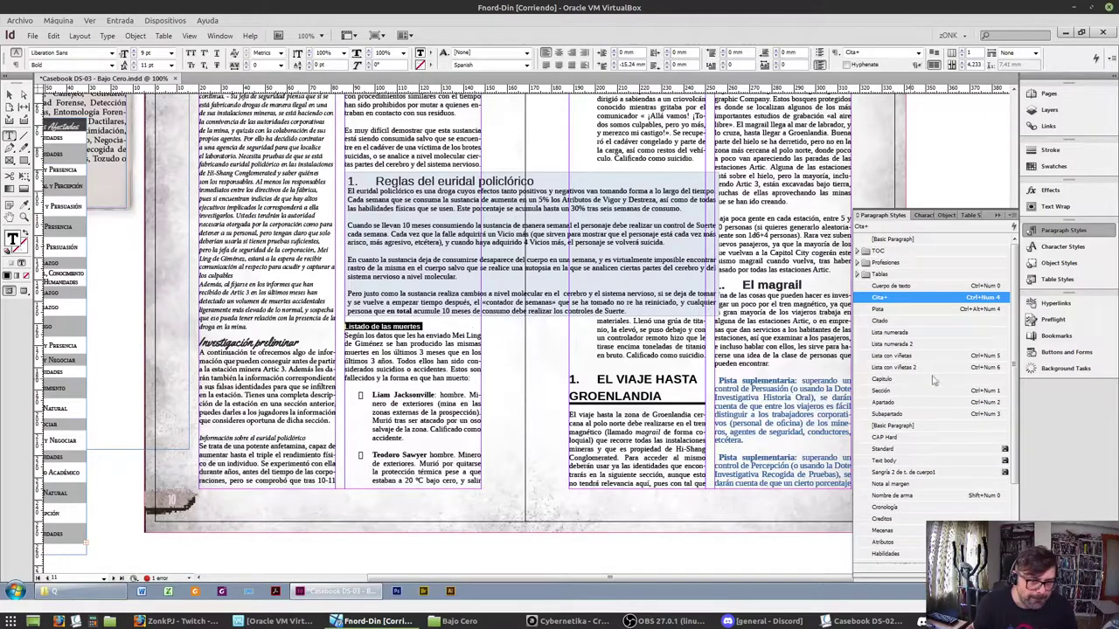
pyautogui.rightClick(984, 300)
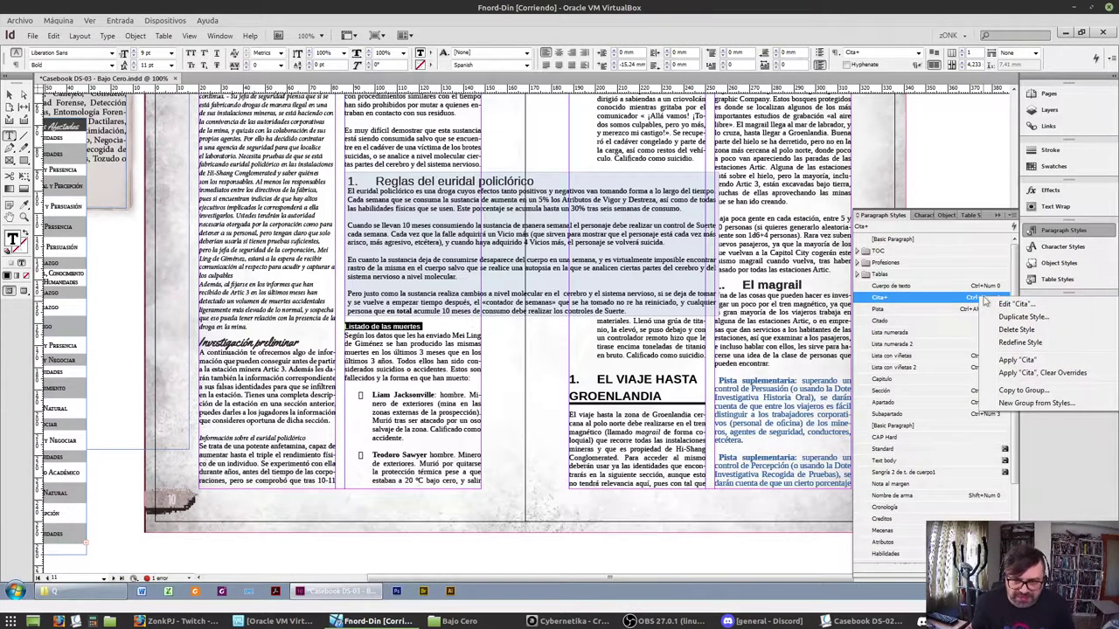
pyautogui.click(1014, 304)
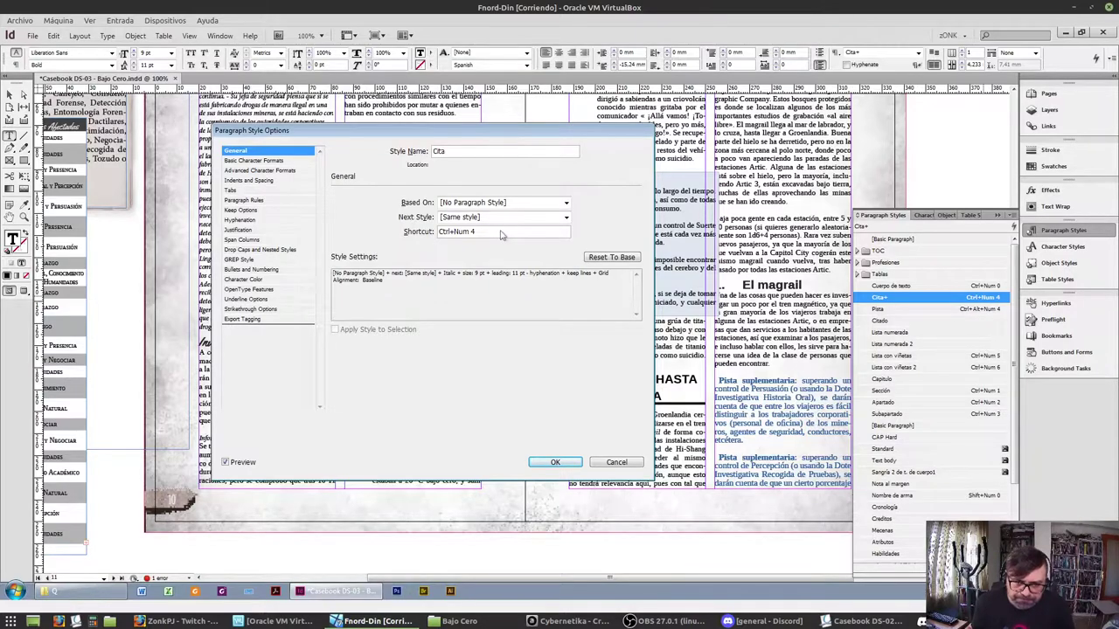
pyautogui.moveTo(472, 231); pyautogui.dragTo(431, 229)
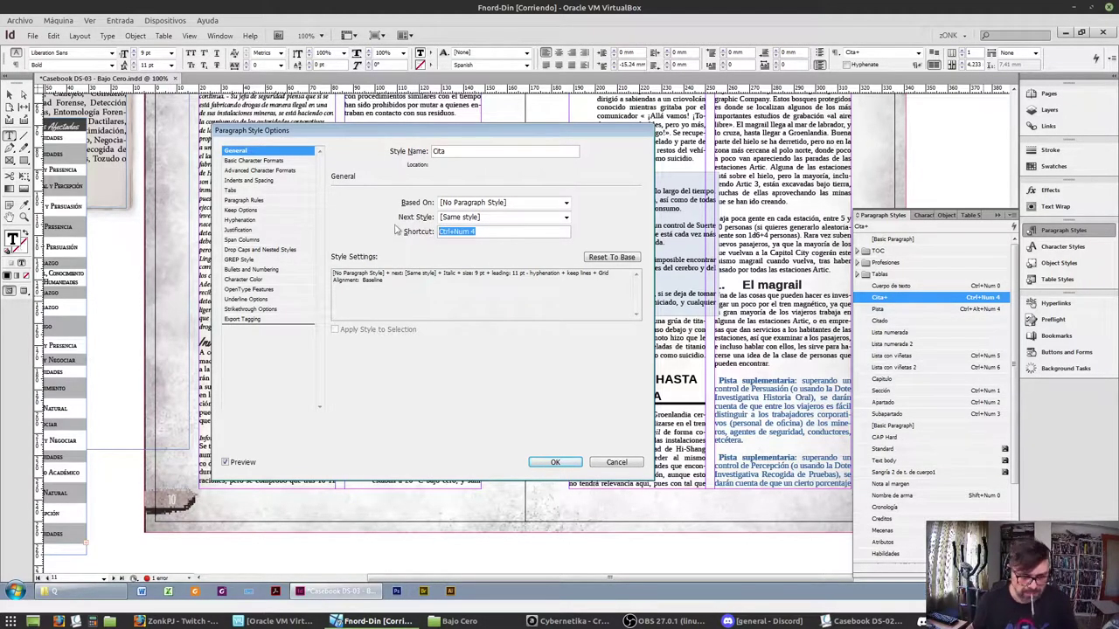
pyautogui.press('ctrl+alt+KP_5')
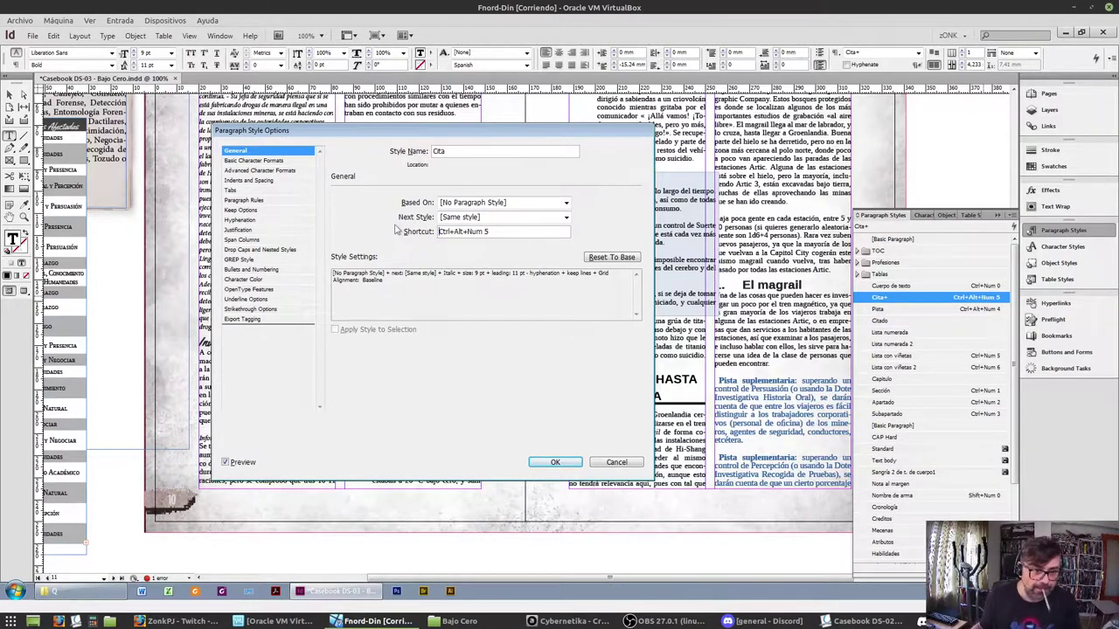
pyautogui.moveTo(491, 233); pyautogui.dragTo(438, 231)
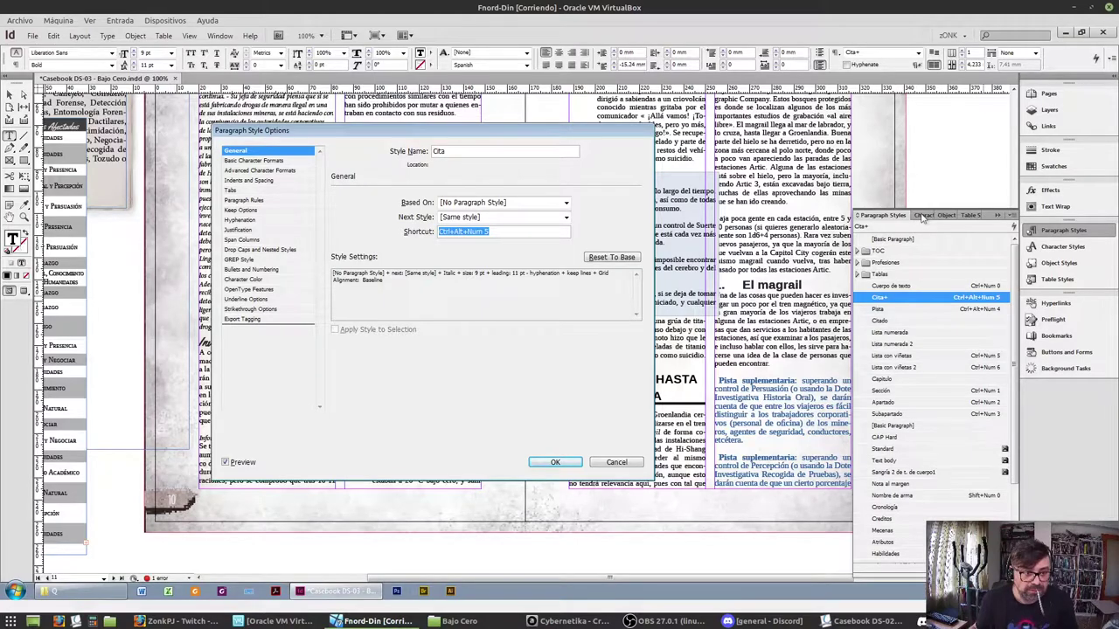
pyautogui.click(556, 463)
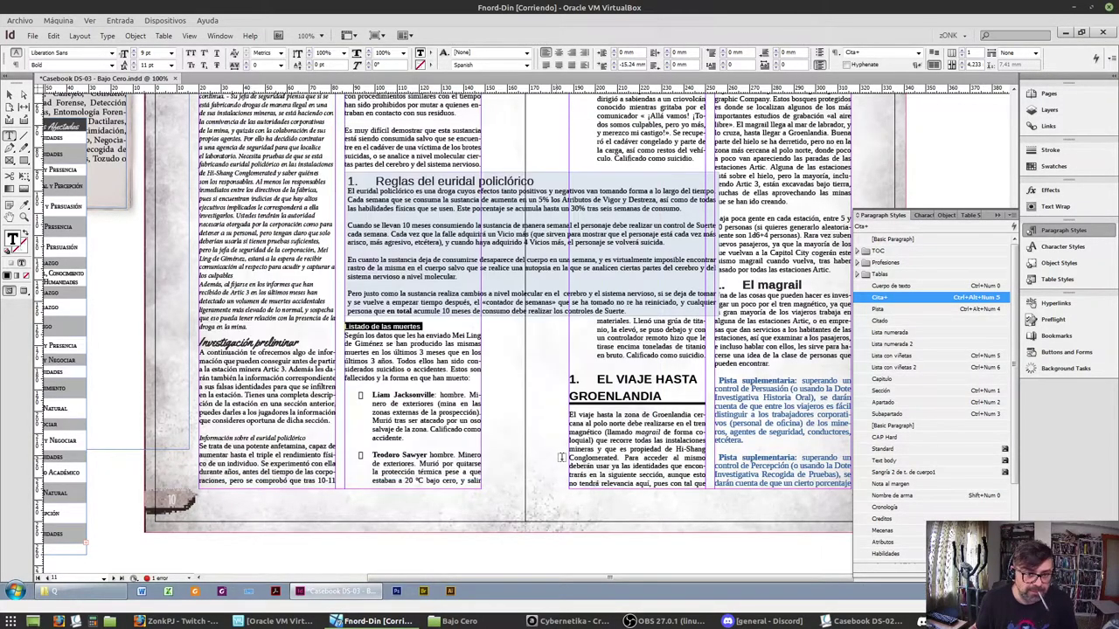
# Apply the Habilidades style from the Profesiones group to the "Listado de las muertes" heading, clearing its overrides
pyautogui.click(861, 264)
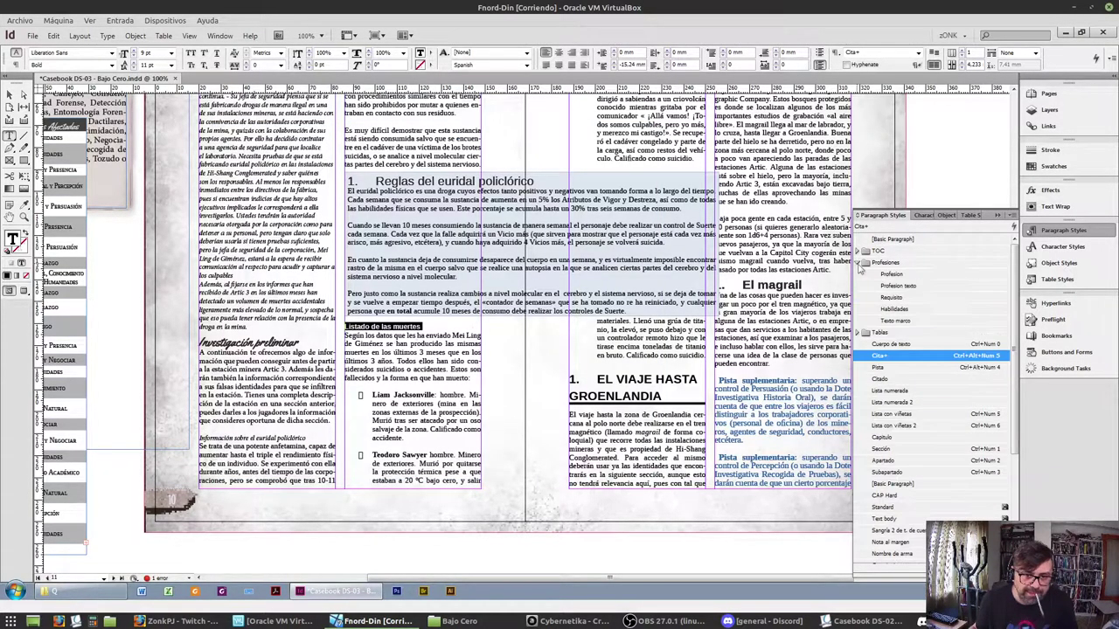
pyautogui.click(908, 310)
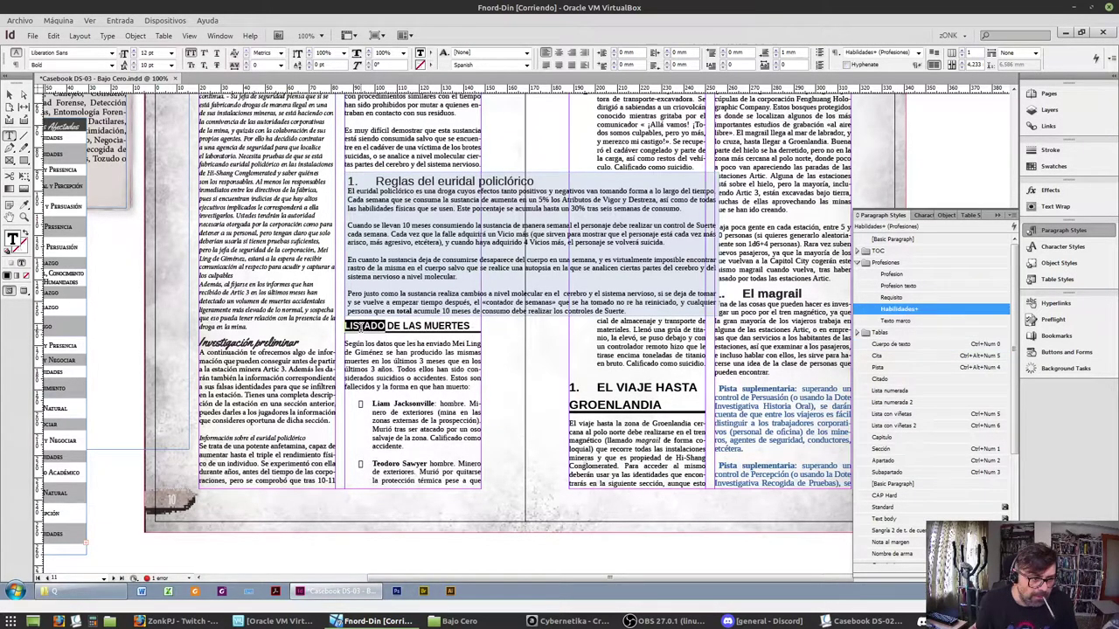
pyautogui.rightClick(958, 311)
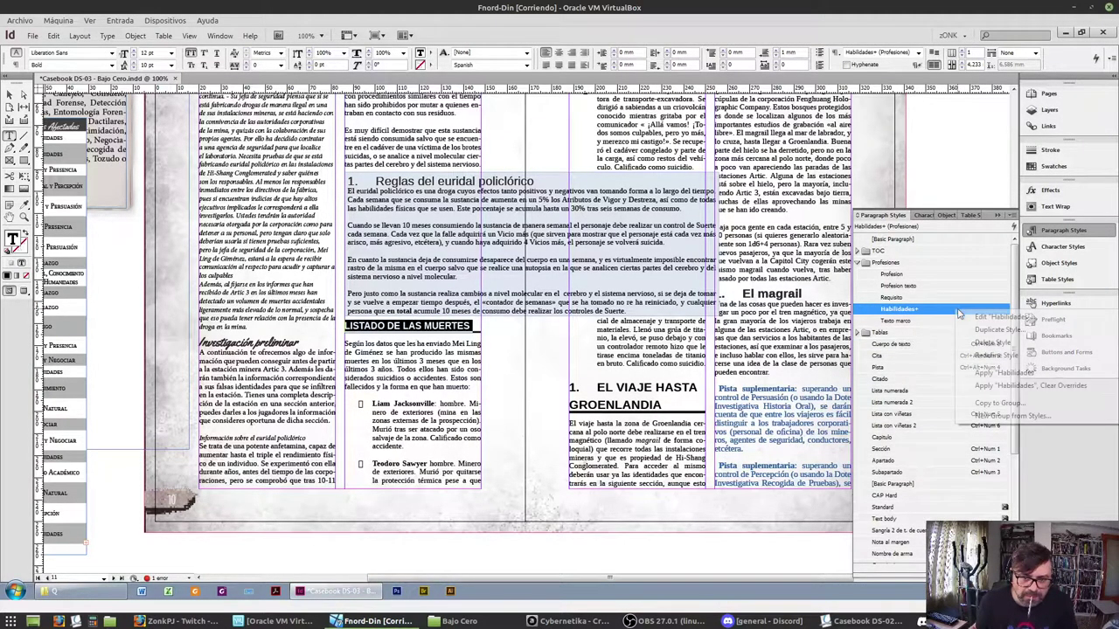
pyautogui.click(1017, 387)
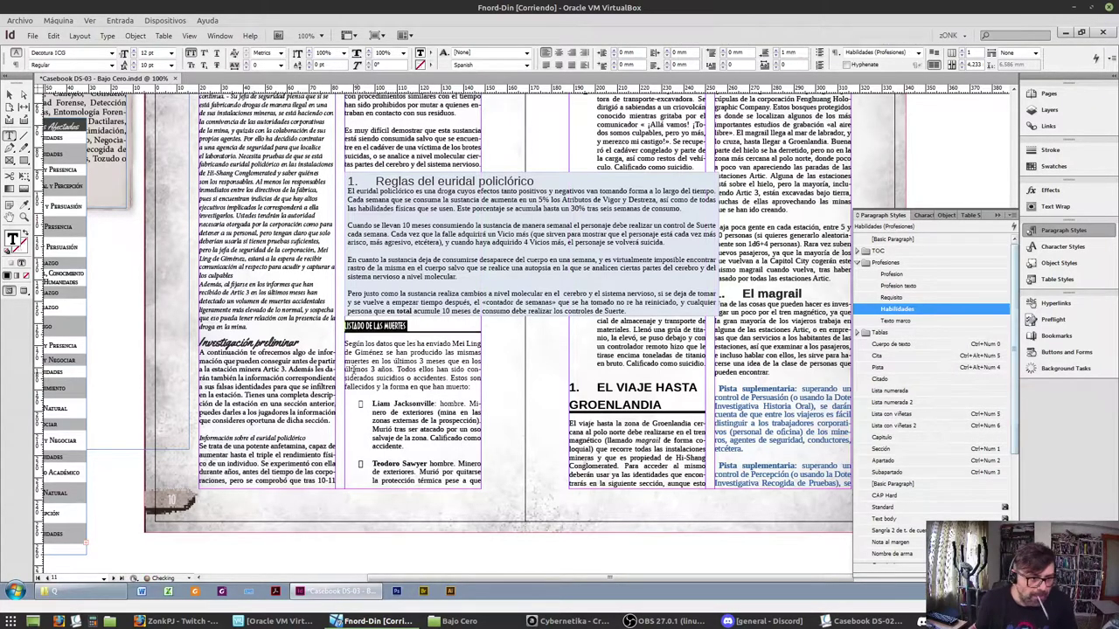
# Assign the shortcut Ctrl+Num 4 to the Habilidades paragraph style
pyautogui.rightClick(927, 312)
pyautogui.click(953, 316)
pyautogui.click(522, 233)
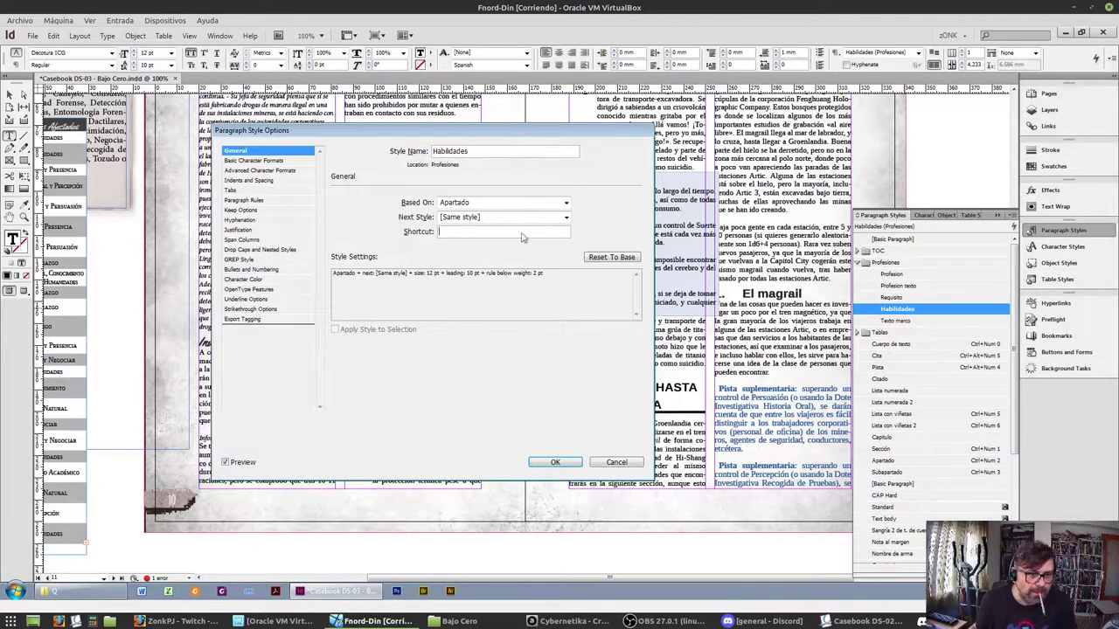
pyautogui.press('ctrl+KP_4')
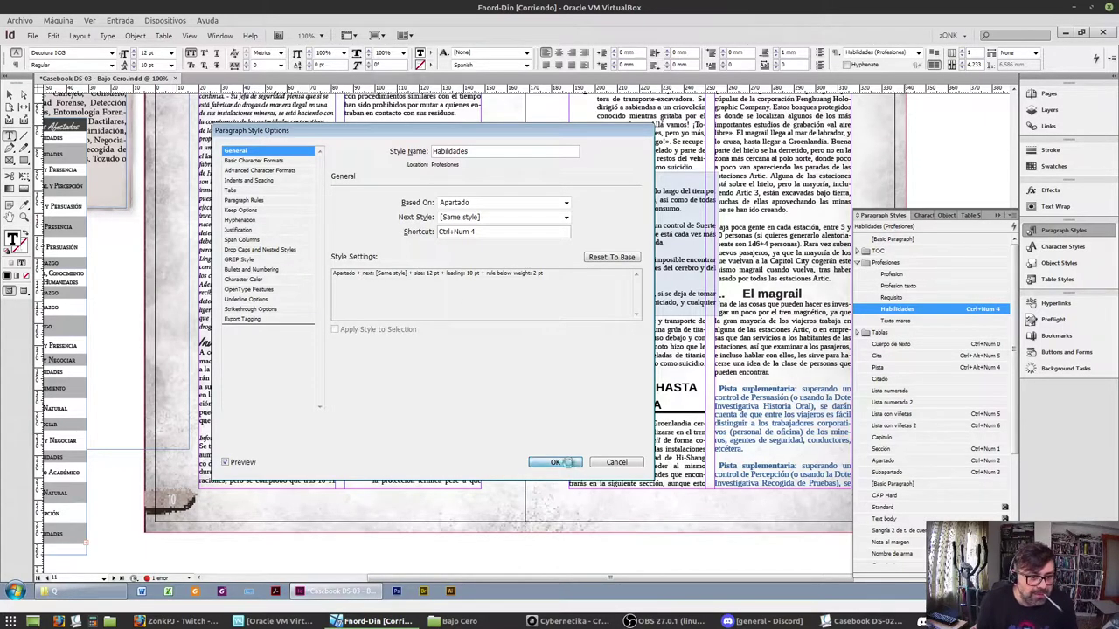
pyautogui.click(557, 463)
# Check which paragraph styles the "Requisitos diarios", "Primer día de trabajo" and "Identidades falsas" headings use on the next spread
pyautogui.scroll(4, 552, 385)
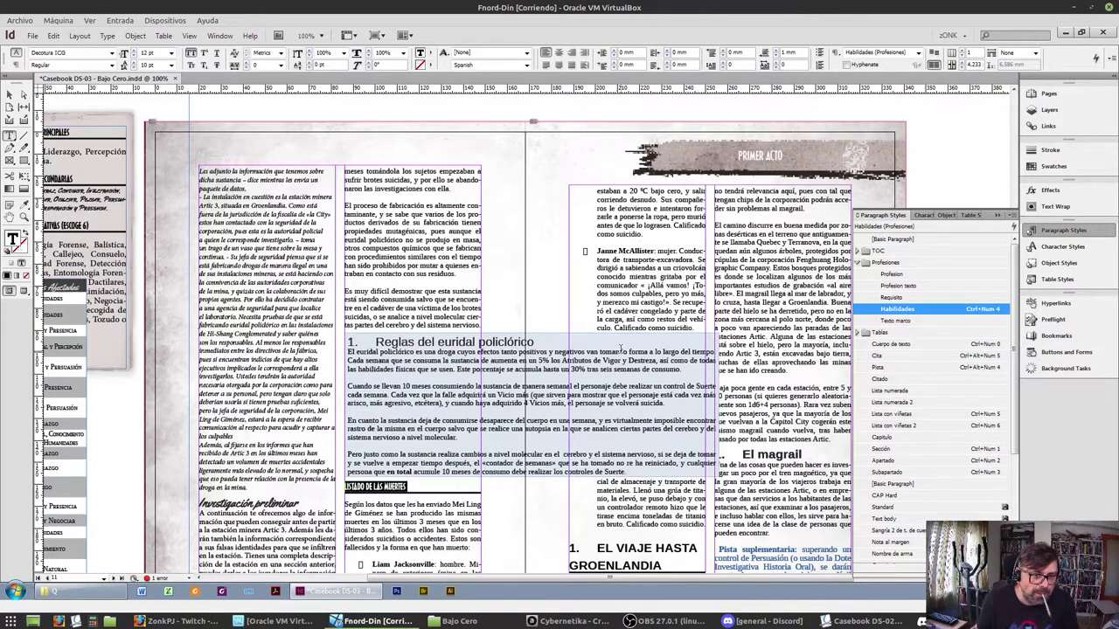
pyautogui.scroll(-12, 621, 350)
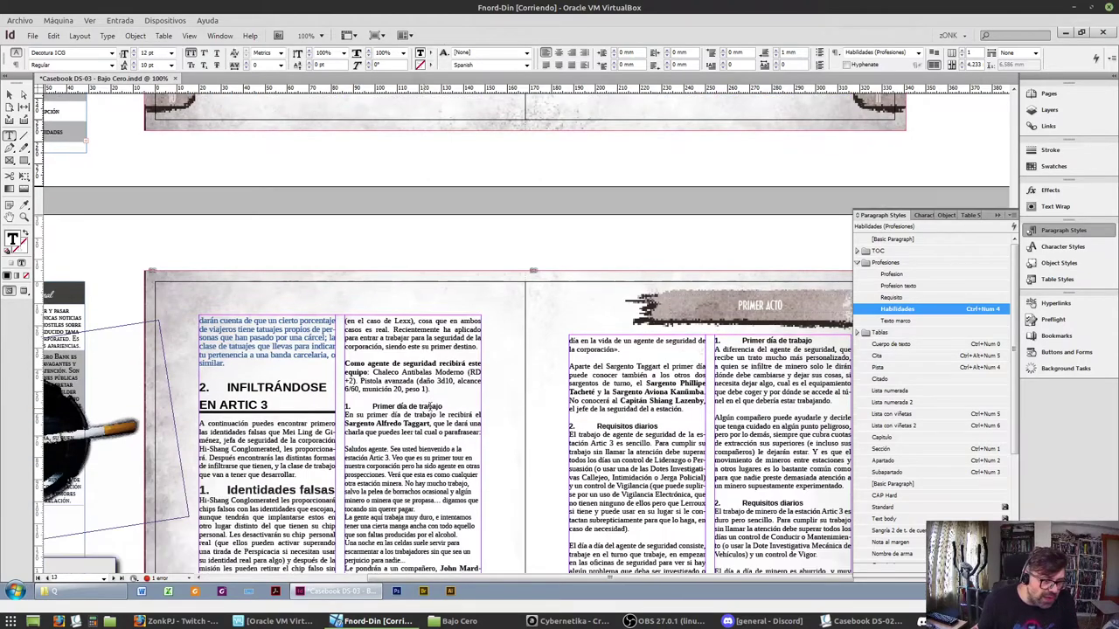
pyautogui.click(612, 421)
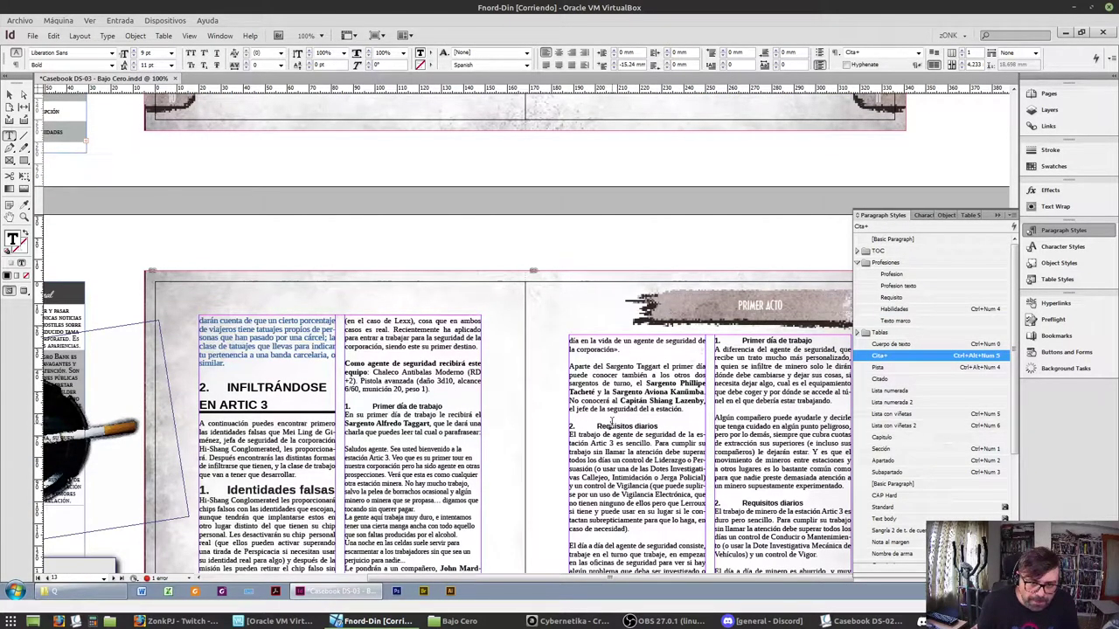
pyautogui.tripleClick(616, 425)
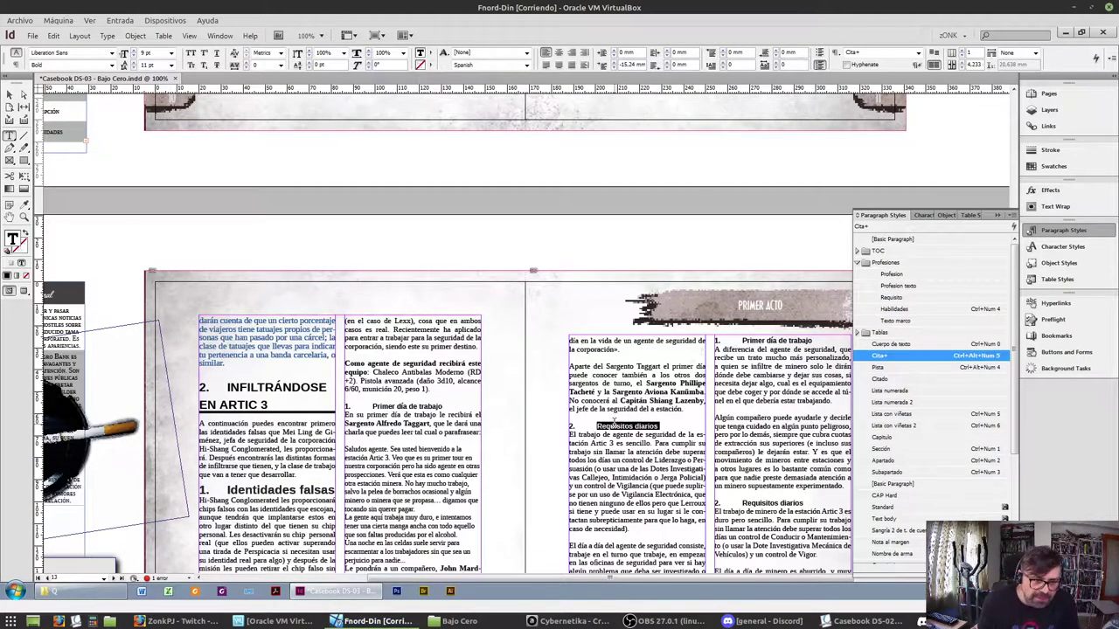
pyautogui.tripleClick(235, 489)
pyautogui.doubleClick(428, 407)
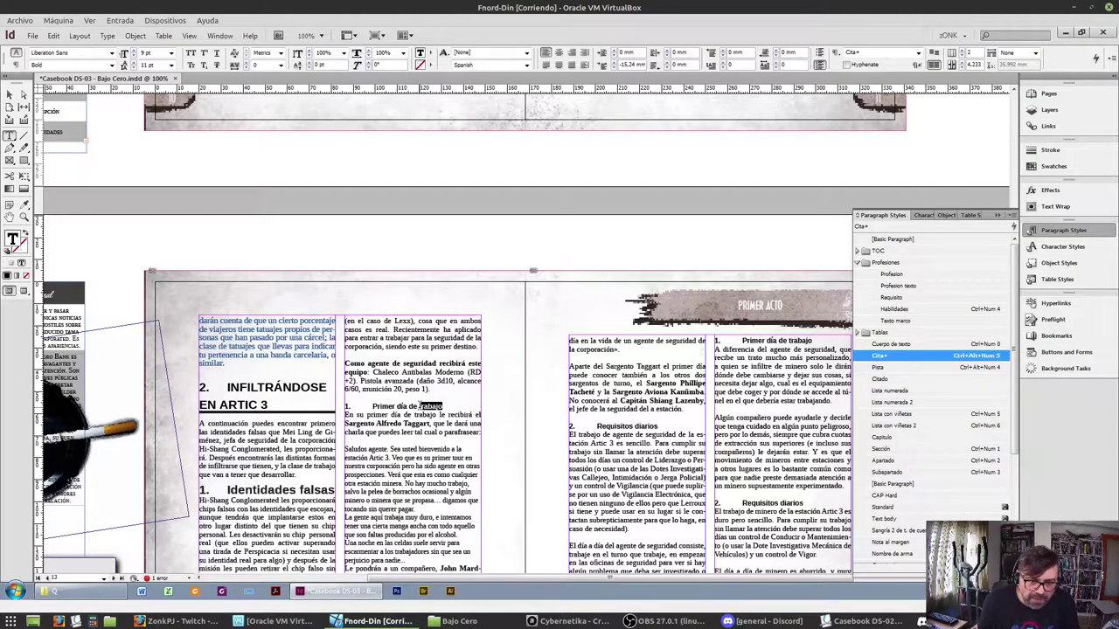
pyautogui.click(236, 483)
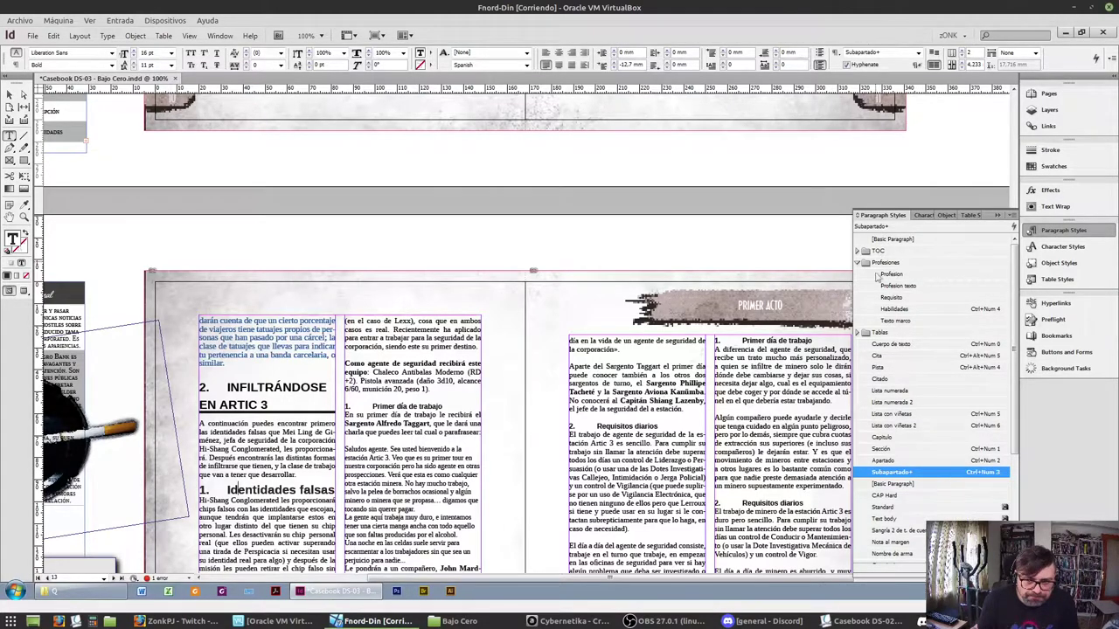
# Try to move the Habilidades style out of the Profesiones group to just after Subapartado, and collapse the group
pyautogui.moveTo(899, 310); pyautogui.dragTo(891, 483)
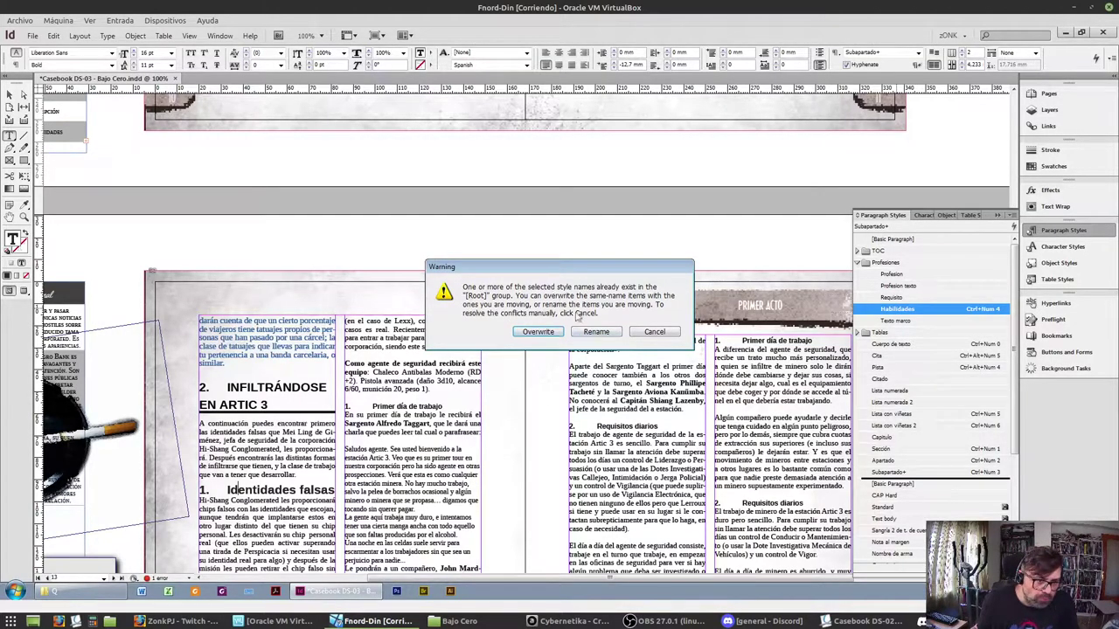
pyautogui.click(647, 333)
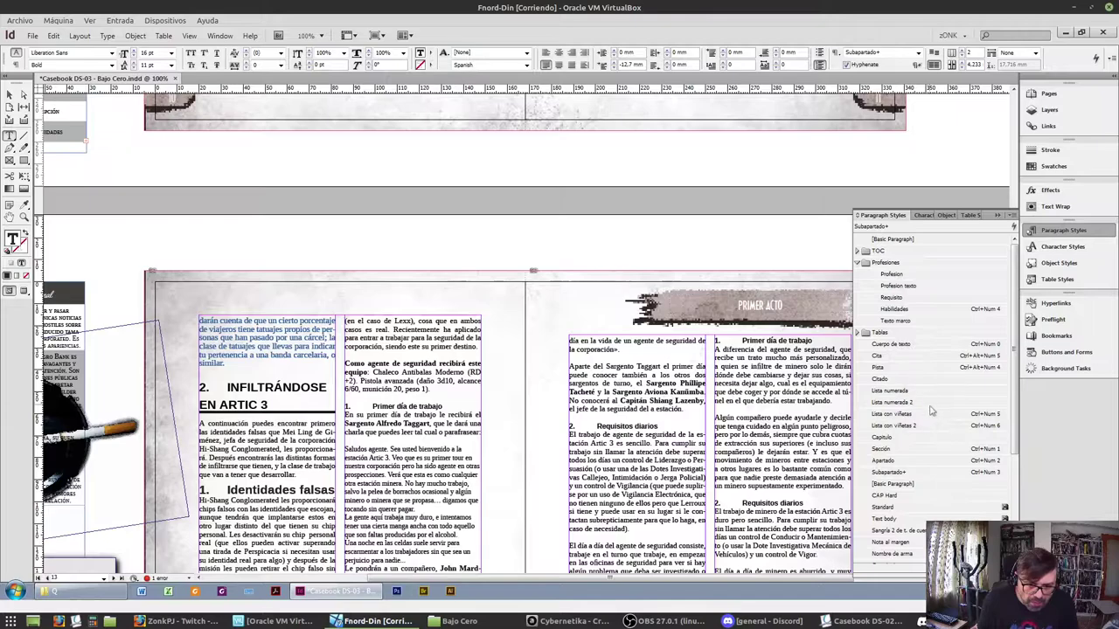
pyautogui.scroll(-3, 914, 317)
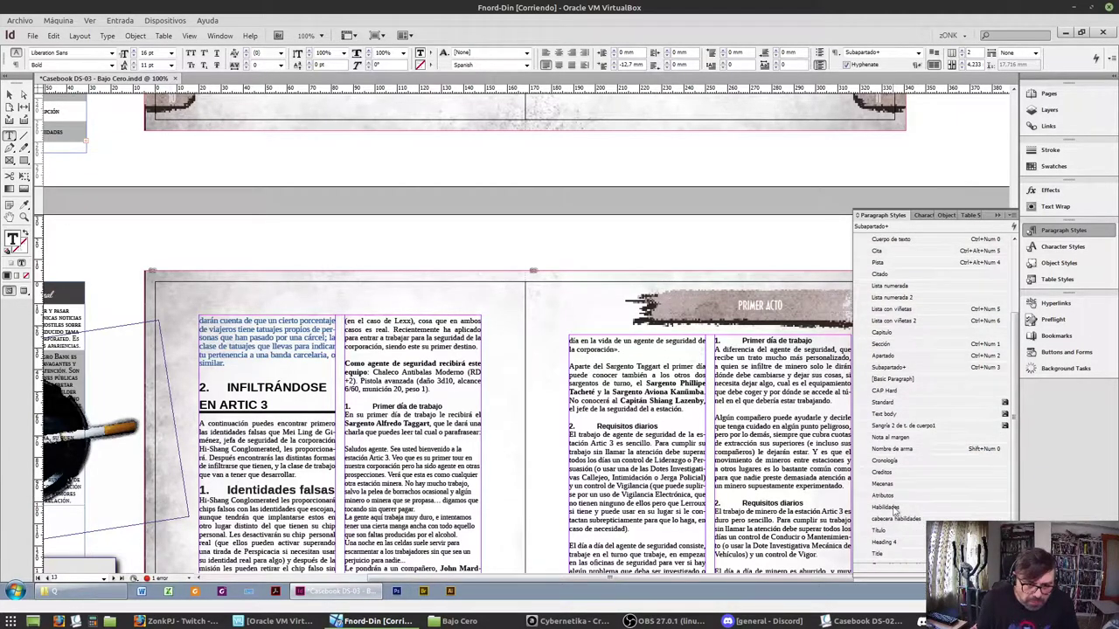
pyautogui.click(892, 507)
pyautogui.click(892, 367)
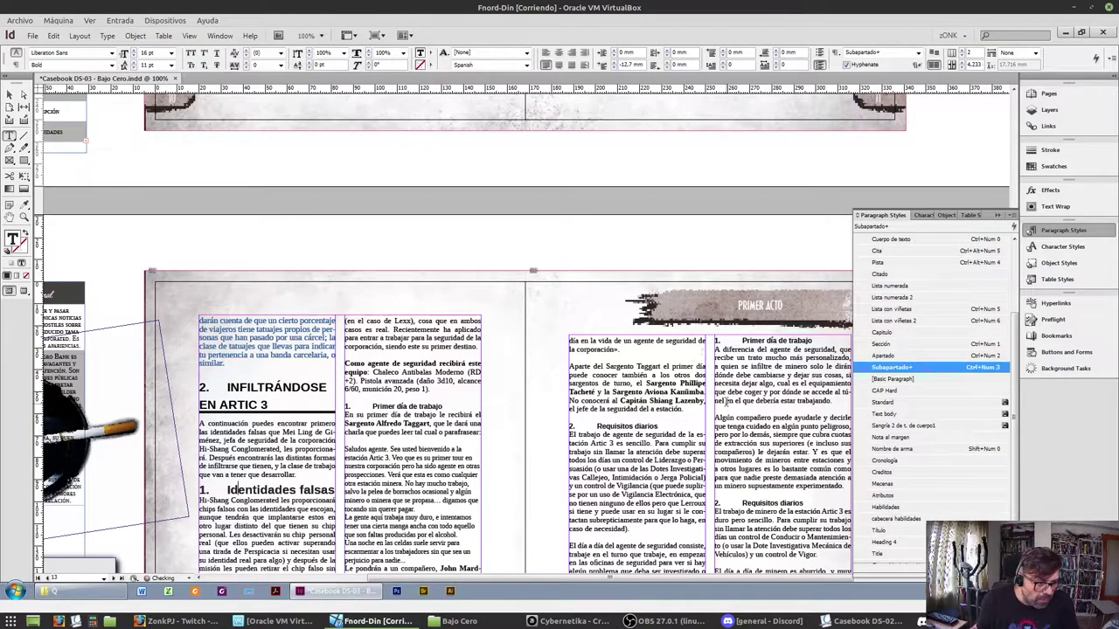
pyautogui.scroll(2, 519, 399)
pyautogui.scroll(3, 895, 309)
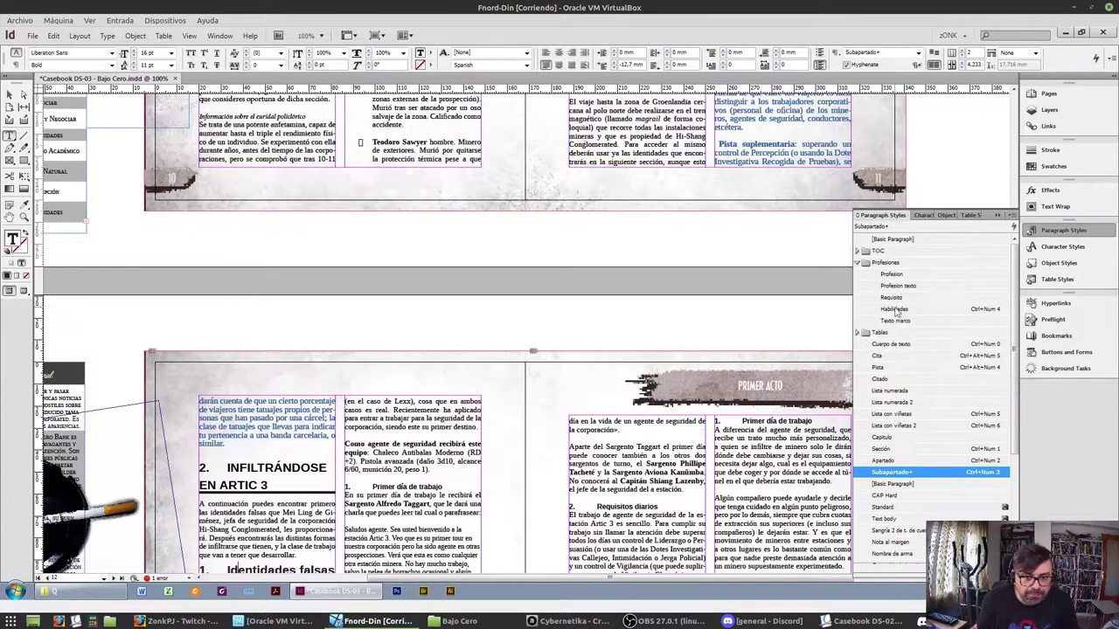
pyautogui.click(856, 263)
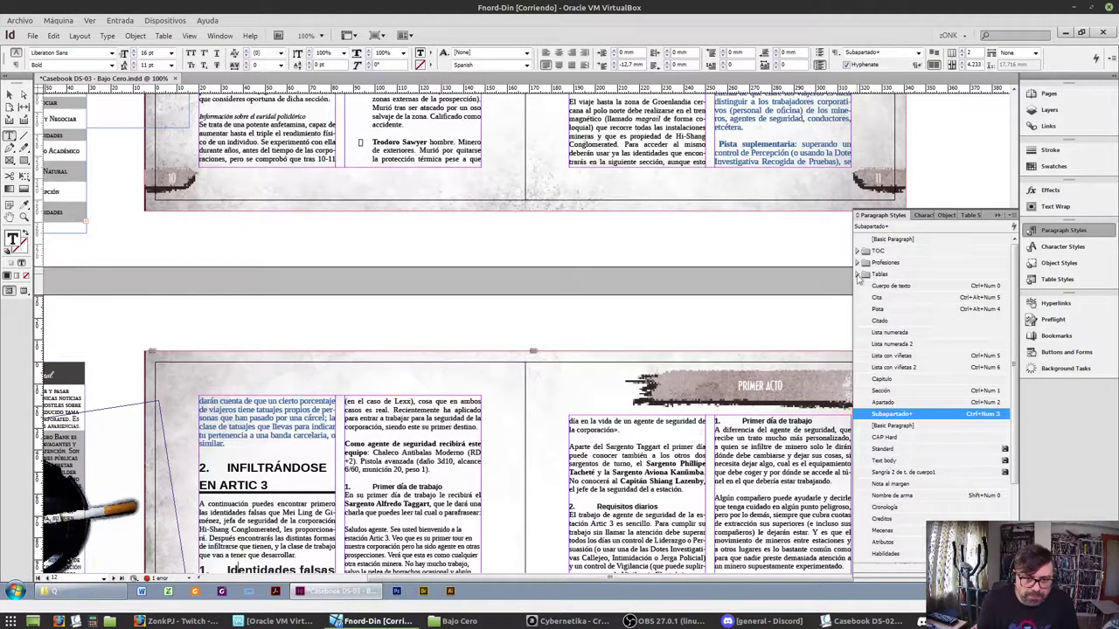
# Try the Subapartado style on the boxed "Reglas del euridal policlórico" heading, and style it as Apartado instead
pyautogui.scroll(10, 408, 411)
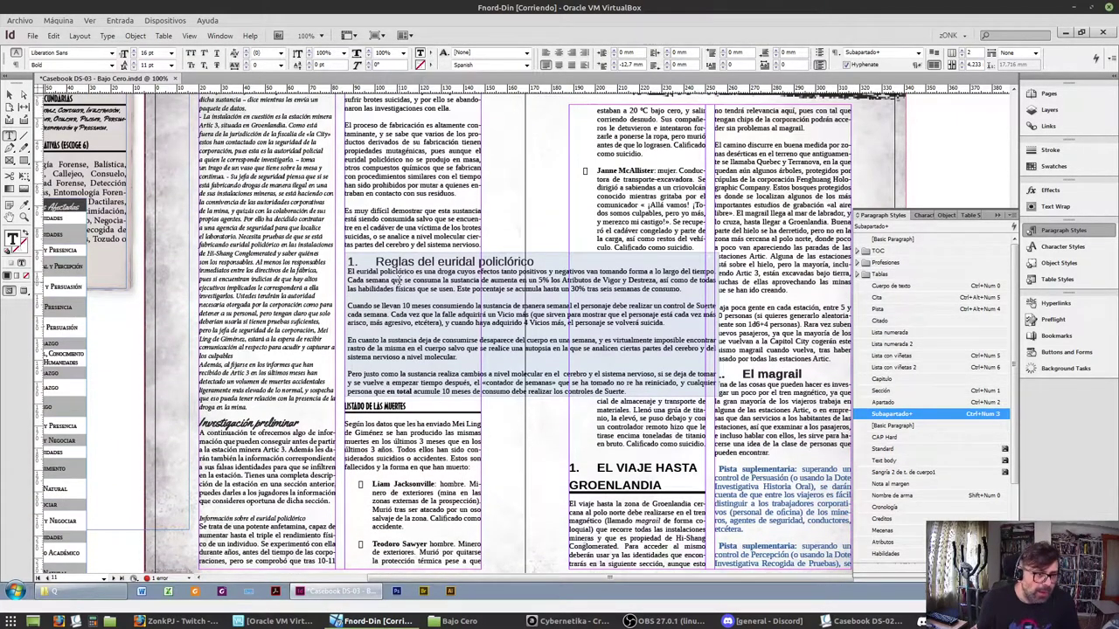
pyautogui.scroll(-2, 334, 225)
pyautogui.click(393, 181)
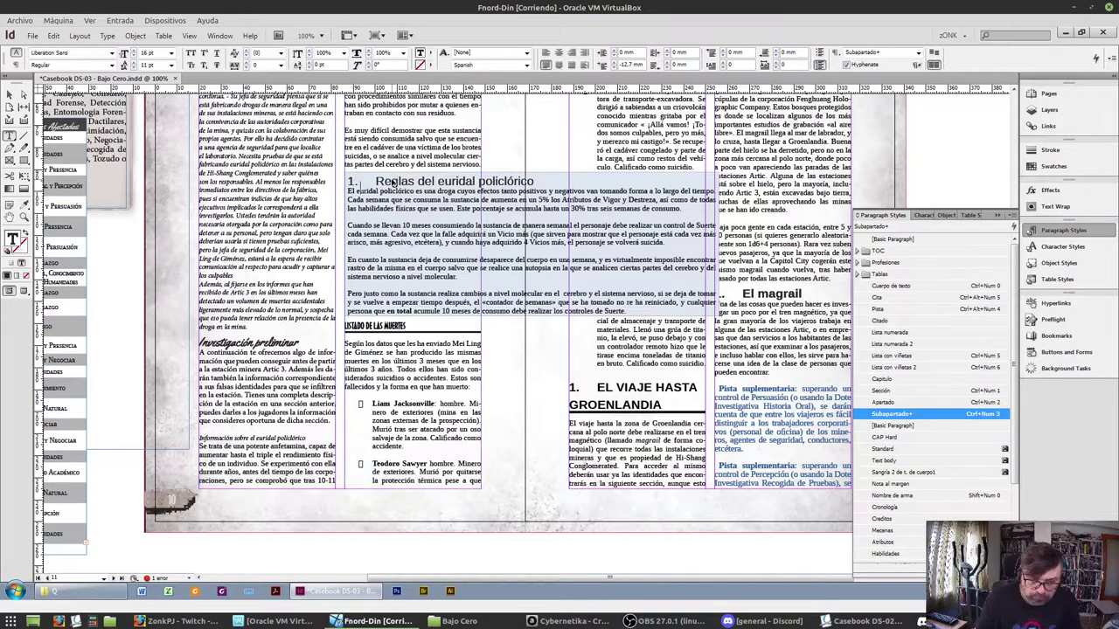
pyautogui.press('ctrl+KP_3')
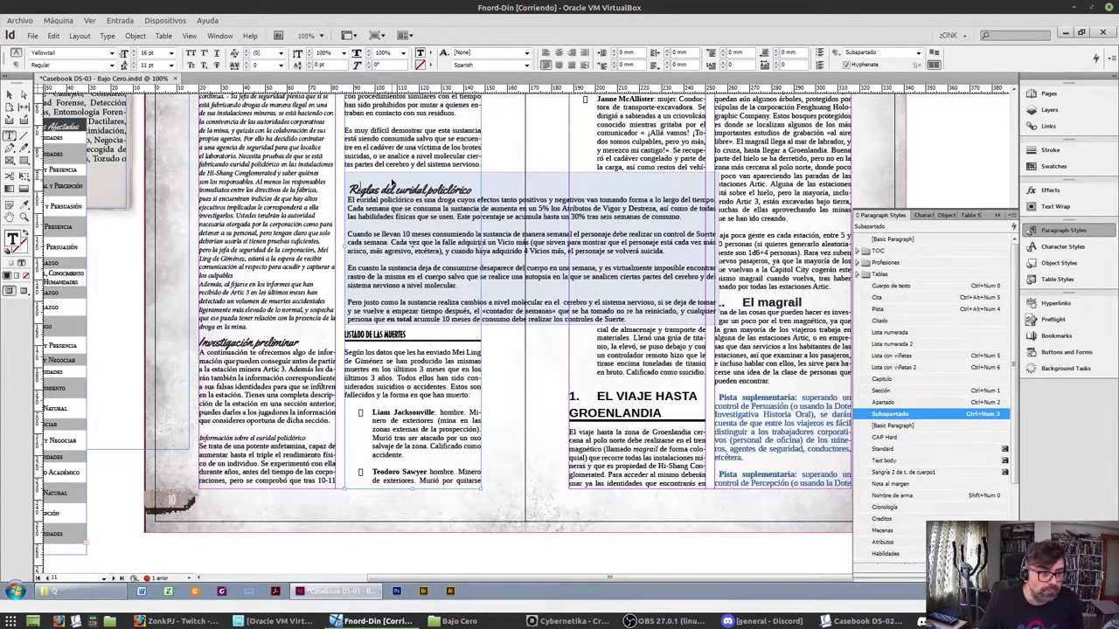
pyautogui.hotkey('ctrl', 'z')
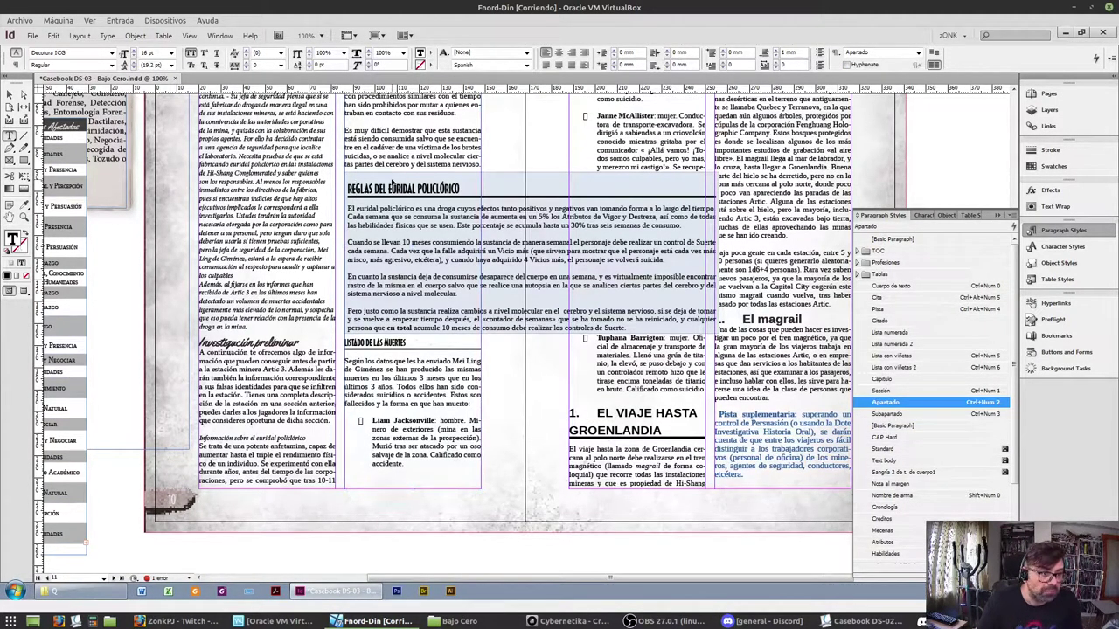
# Apply the Cuerpo de texto style to the four paragraphs under the "Reglas del euridal policlórico" heading
pyautogui.hotkey('ctrl', 'shift', 'Down')
pyautogui.hotkey('ctrl', 'shift', 'Down')
pyautogui.hotkey('ctrl', 'shift', 'Down')
pyautogui.hotkey('ctrl', 'shift', 'Down')
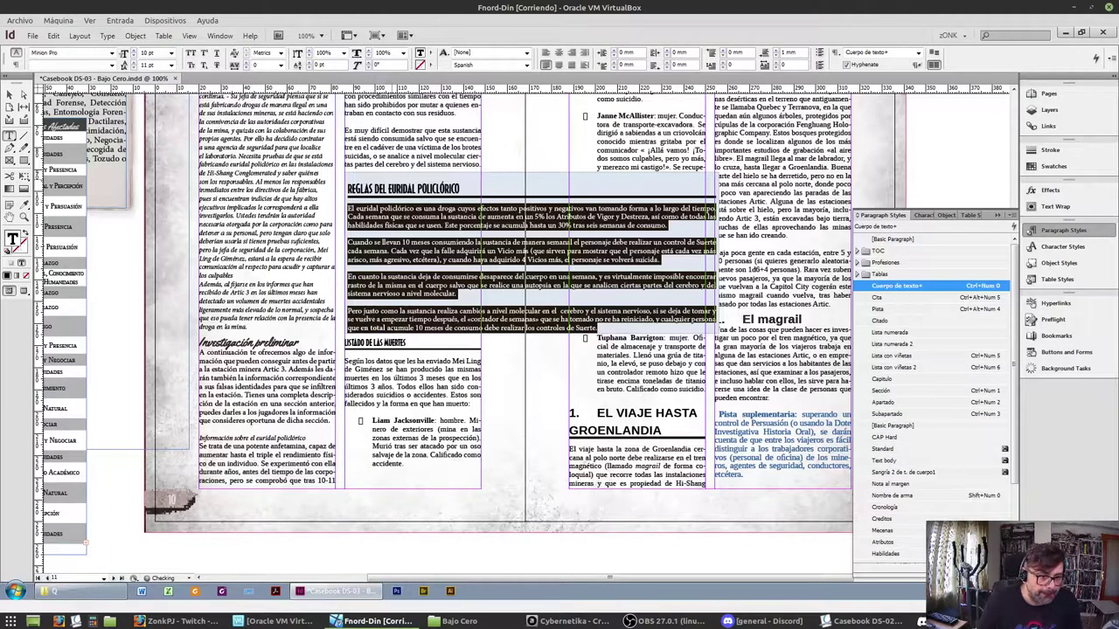
pyautogui.press('ctrl+KP_2')
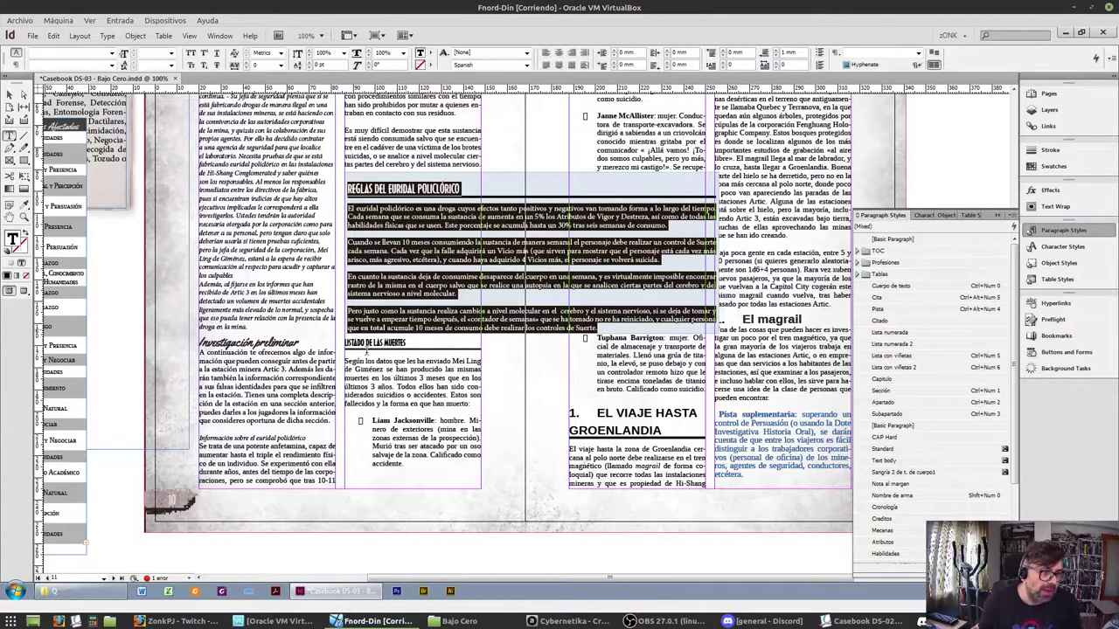
# Style the "Información sobre el euridal policlórico" heading as Habilidades and the paragraph below it as Cuerpo de texto
pyautogui.click(225, 391)
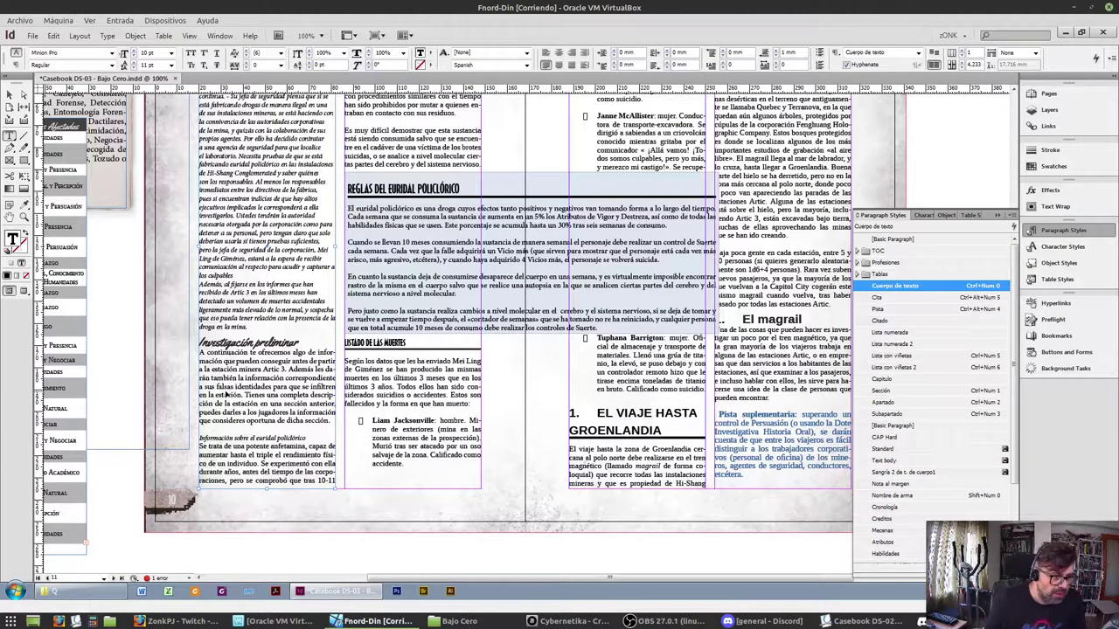
pyautogui.press('ctrl+alt+KP_5')
pyautogui.press('ctrl+KP_1')
pyautogui.press('ctrl+KP_4')
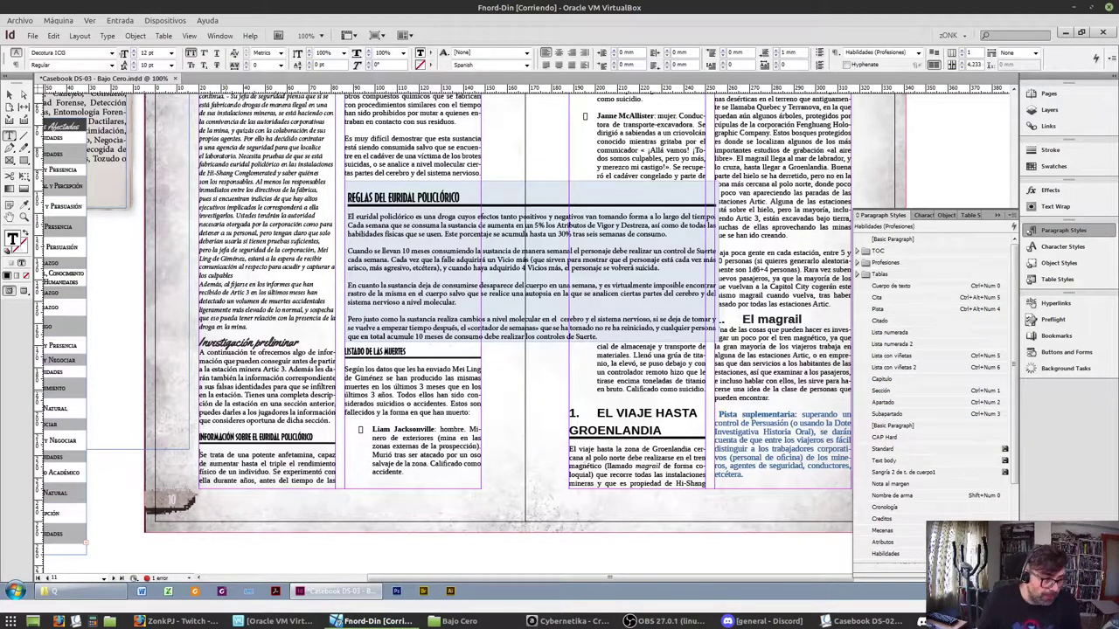
pyautogui.press('ctrl+KP_0')
pyautogui.scroll(1, 469, 333)
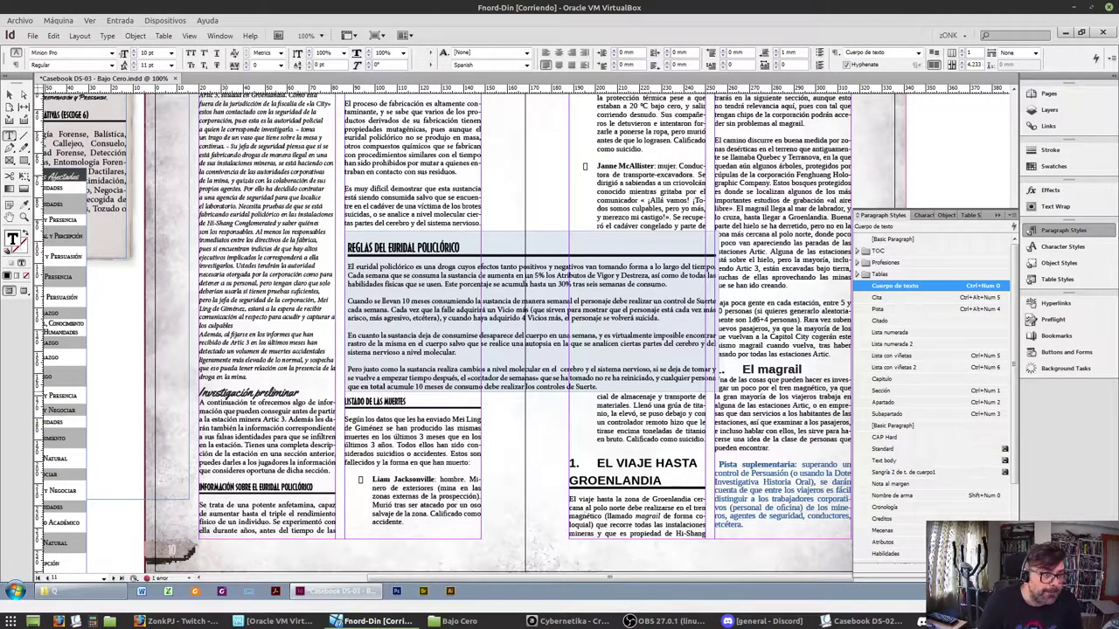
# Undo the last style change and apply the Sección style to the "Información sobre el euridal policlórico" heading
pyautogui.hotkey('ctrl', 'z')
pyautogui.press('ctrl+KP_0')
pyautogui.press('ctrl+KP_1')
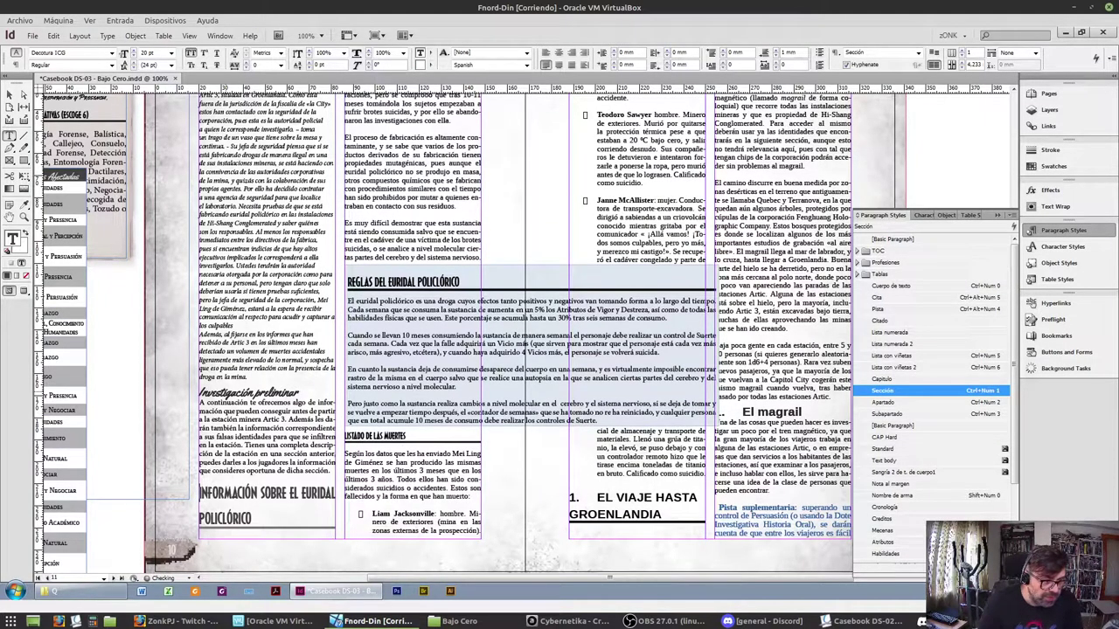
# Restyle the "Información sobre el euridal policlórico" heading to match the small ruled "Listado de las muertes" heading
pyautogui.press('ctrl+alt+KP_5')
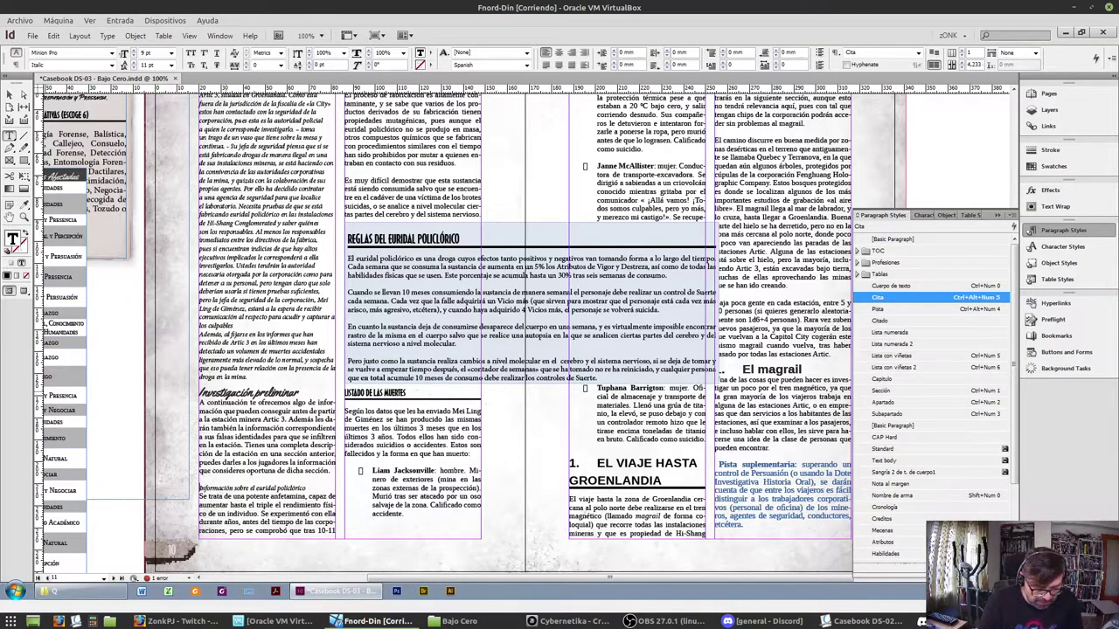
pyautogui.press('ctrl+KP_1')
pyautogui.press('ctrl+KP_3')
# Apply the Lista con viñetas style to the first four victim entries under the "Listado de las muertes" heading
pyautogui.press('Down')
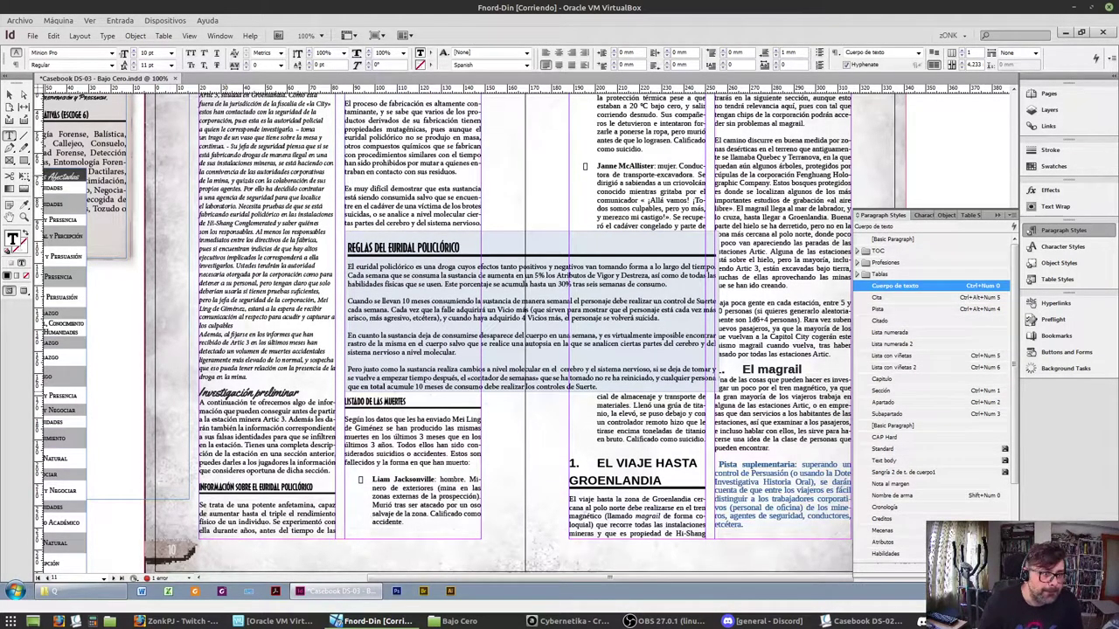
pyautogui.press('Down')
pyautogui.press('Down')
pyautogui.press('Down')
pyautogui.press('Down')
pyautogui.press('Down')
pyautogui.press('Down')
pyautogui.press('Down')
pyautogui.press('Down')
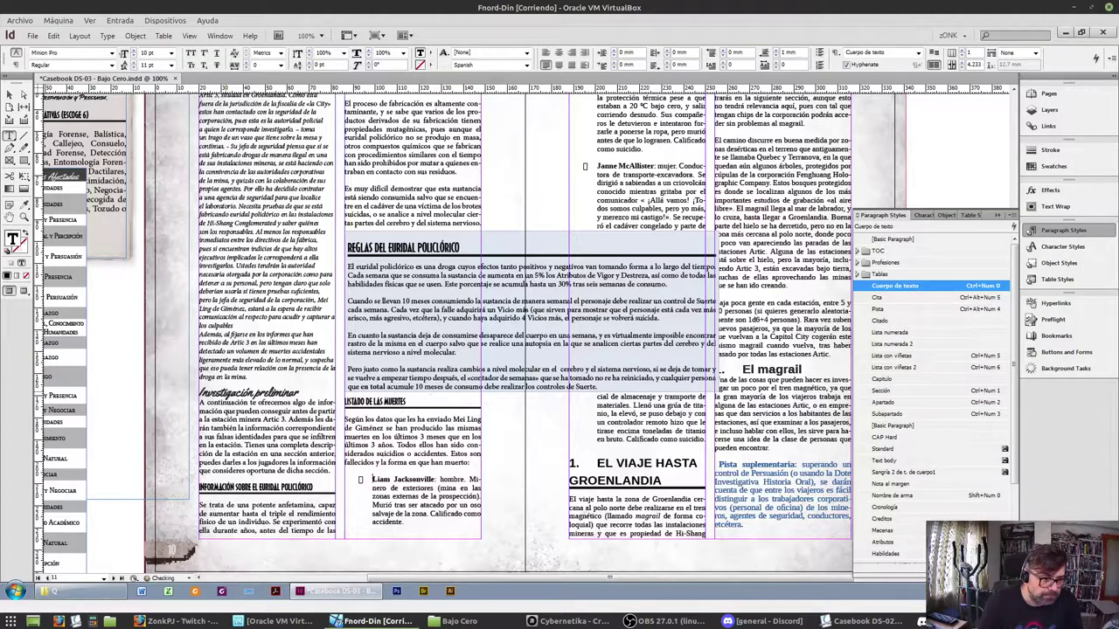
pyautogui.hotkey('ctrl', 'shift', 'Down')
pyautogui.hotkey('ctrl', 'shift', 'Down')
pyautogui.hotkey('ctrl', 'shift', 'Down')
pyautogui.hotkey('ctrl', 'shift', 'Down')
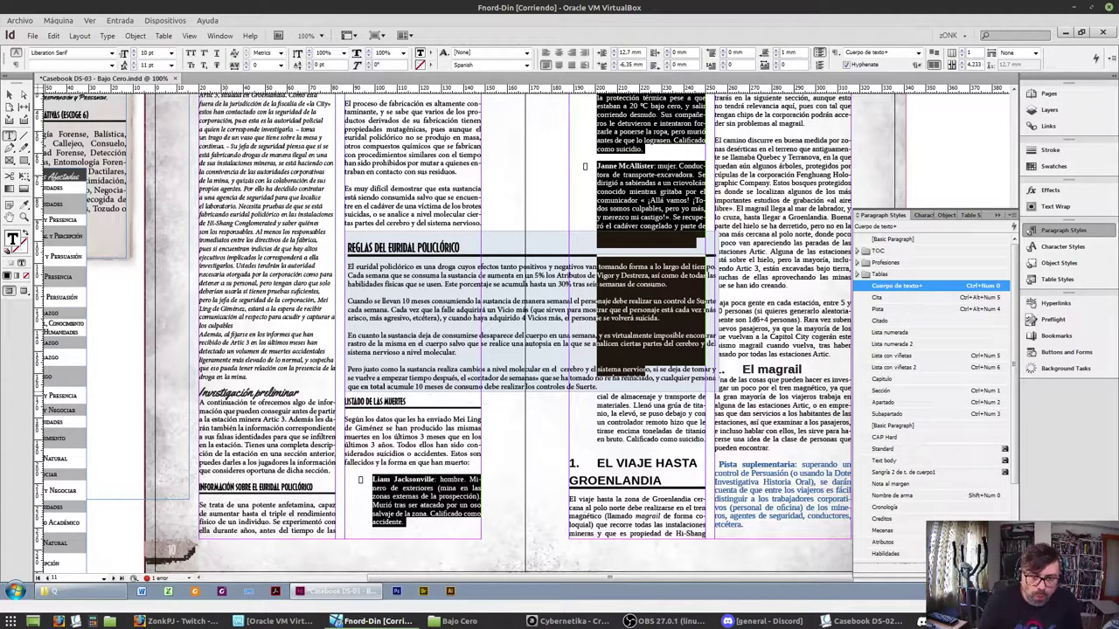
pyautogui.press('ctrl+KP_5')
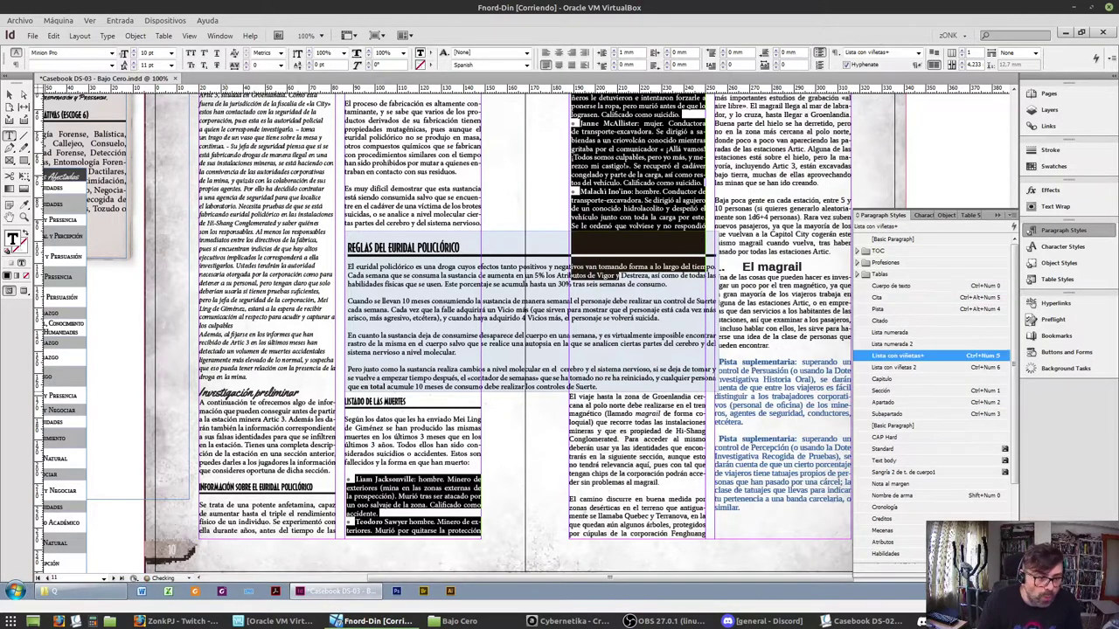
pyautogui.click(618, 276)
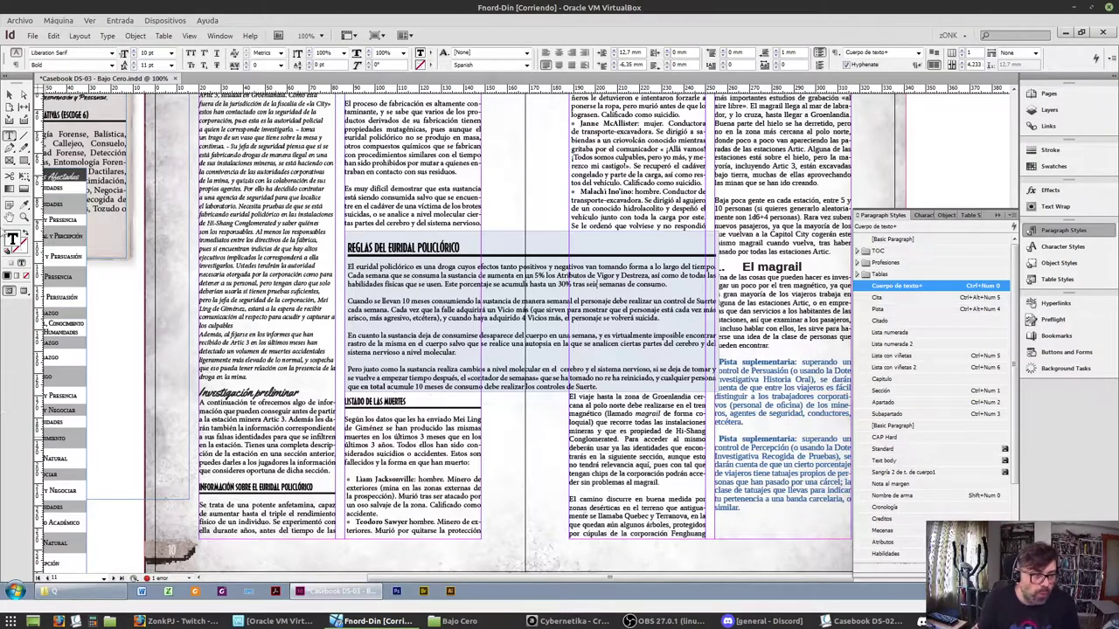
# Narrow the boxed "Reglas del euridal policlórico" frame to one column and place it at the top of page 11's first column
pyautogui.click(8, 94)
pyautogui.doubleClick(382, 352)
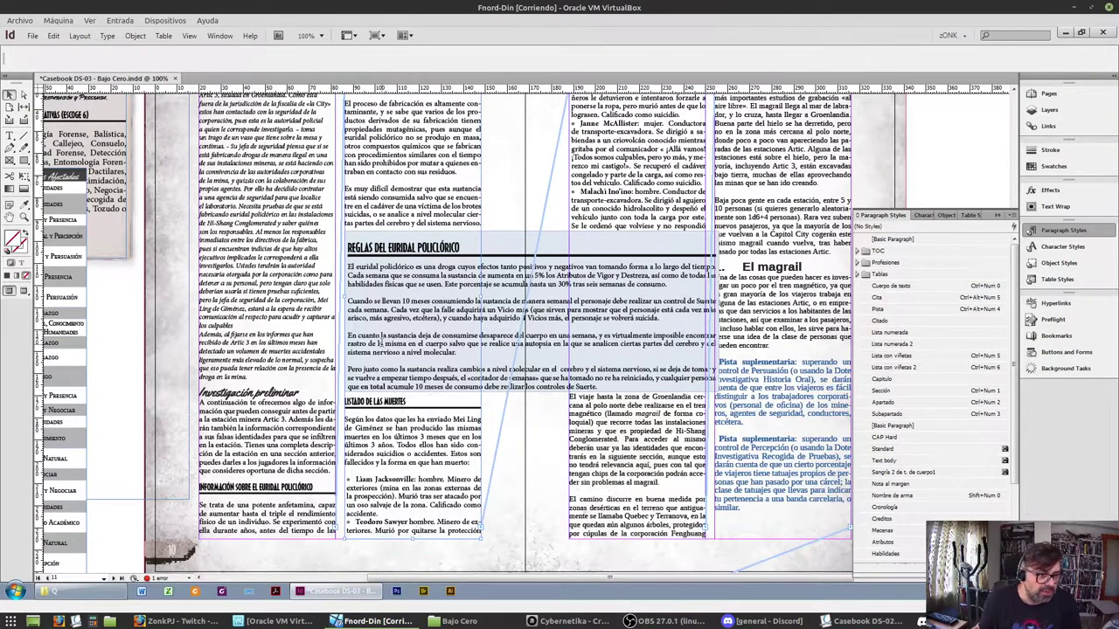
pyautogui.moveTo(720, 301); pyautogui.dragTo(481, 298)
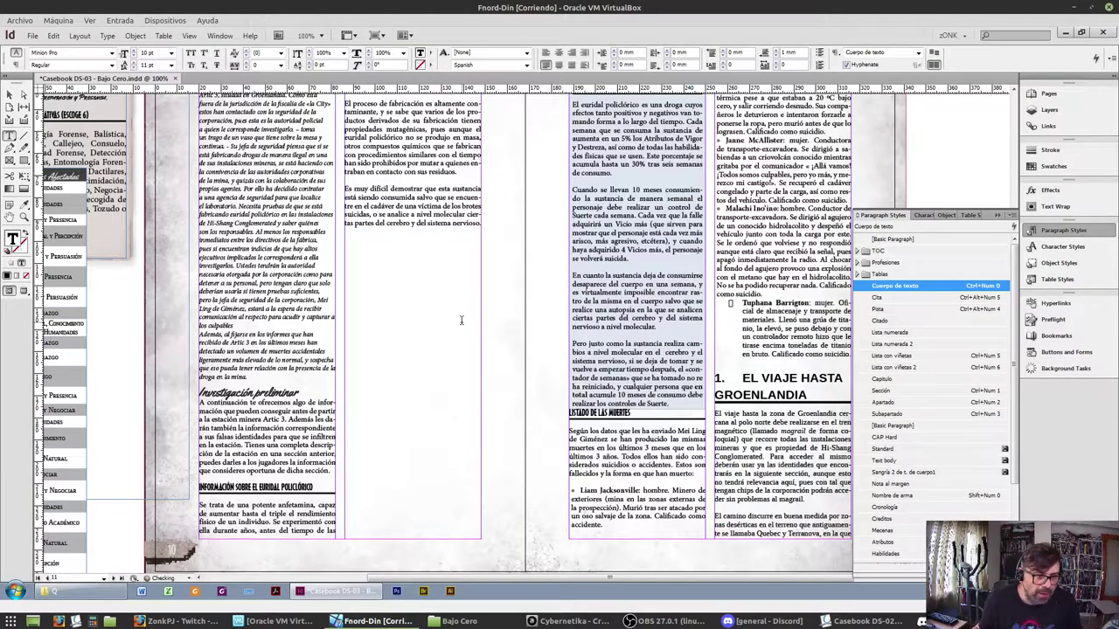
# Apply the Lista con viñetas style to the last victim entry, just above the "El viaje hasta Groenlandia" heading
pyautogui.scroll(4, 547, 321)
pyautogui.scroll(-2, 618, 332)
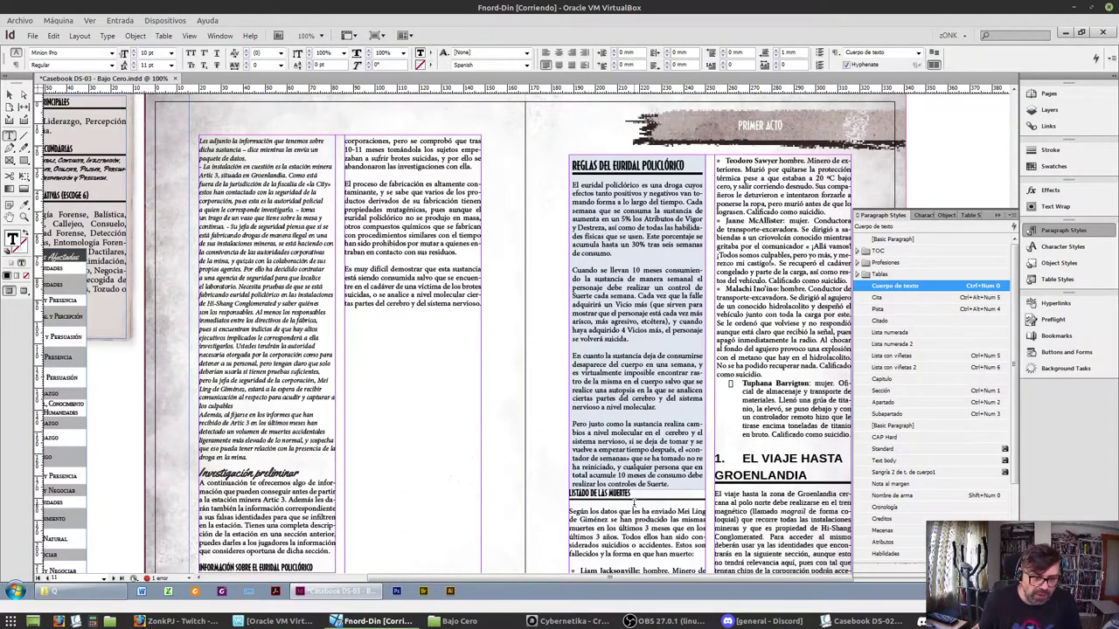
pyautogui.scroll(-3, 626, 498)
pyautogui.click(777, 282)
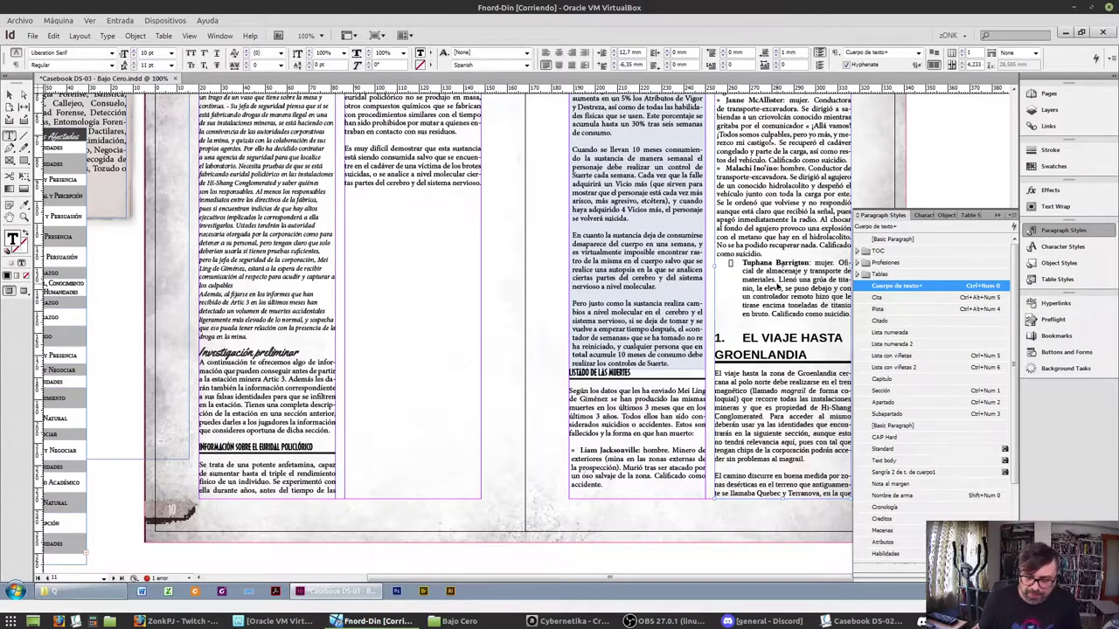
pyautogui.press('ctrl+KP_5')
# Style the "El viaje hasta Groenlandia" heading as Apartado and the body paragraphs below it as Cuerpo de texto
pyautogui.click(742, 321)
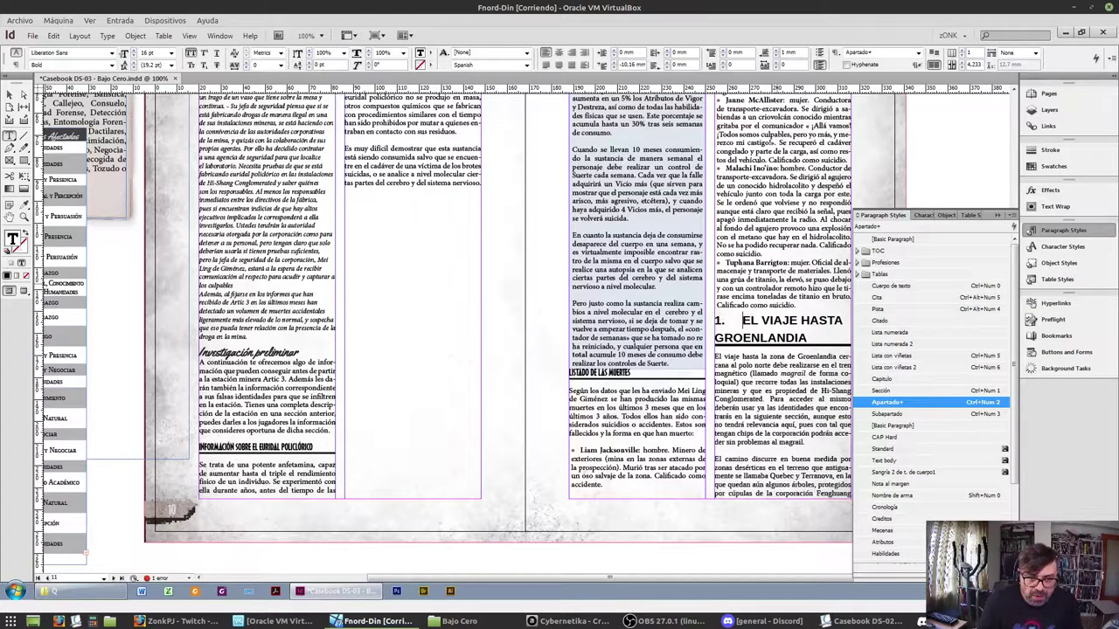
pyautogui.press('ctrl+KP_2')
pyautogui.hotkey('ctrl', 'Down')
pyautogui.press('ctrl+KP_0')
pyautogui.hotkey('ctrl', 'Down')
pyautogui.press('ctrl+KP_0')
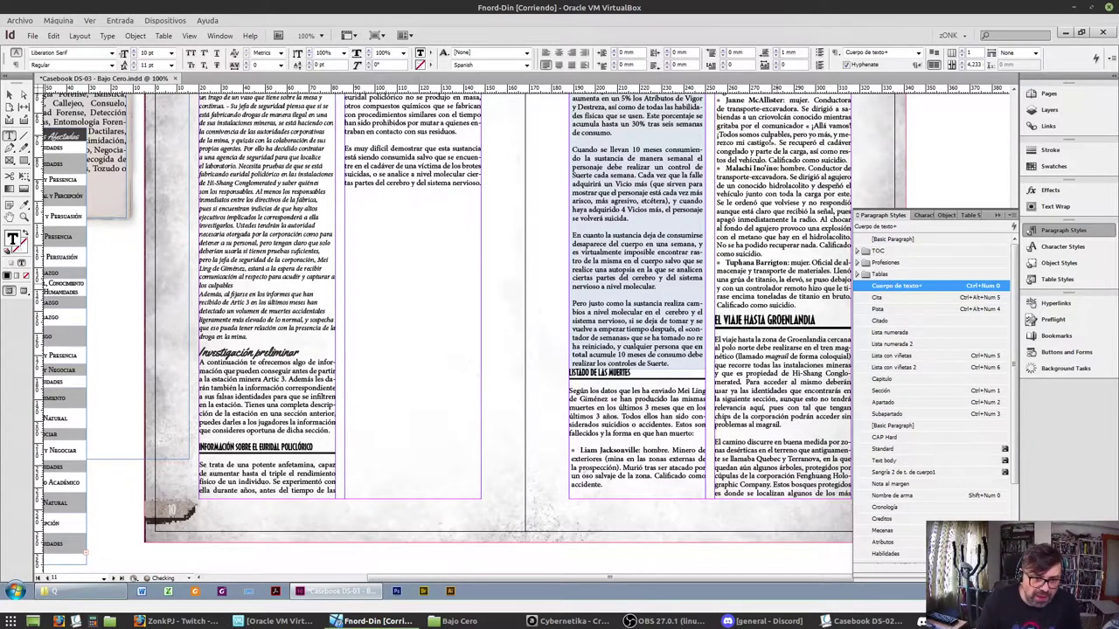
pyautogui.hotkey('ctrl', 'Down')
pyautogui.hotkey('ctrl', 'z')
pyautogui.hotkey('ctrl', 'Down')
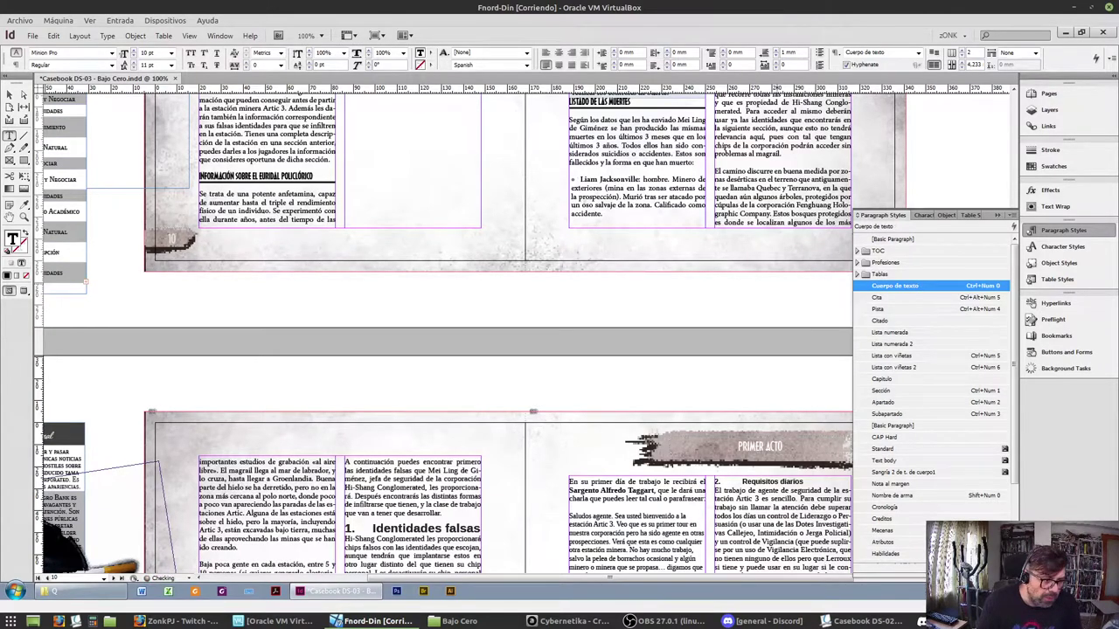
# Style the "El magrail" heading as Subapartado and the paragraph below it as Cuerpo de texto
pyautogui.hotkey('ctrl', 'Down')
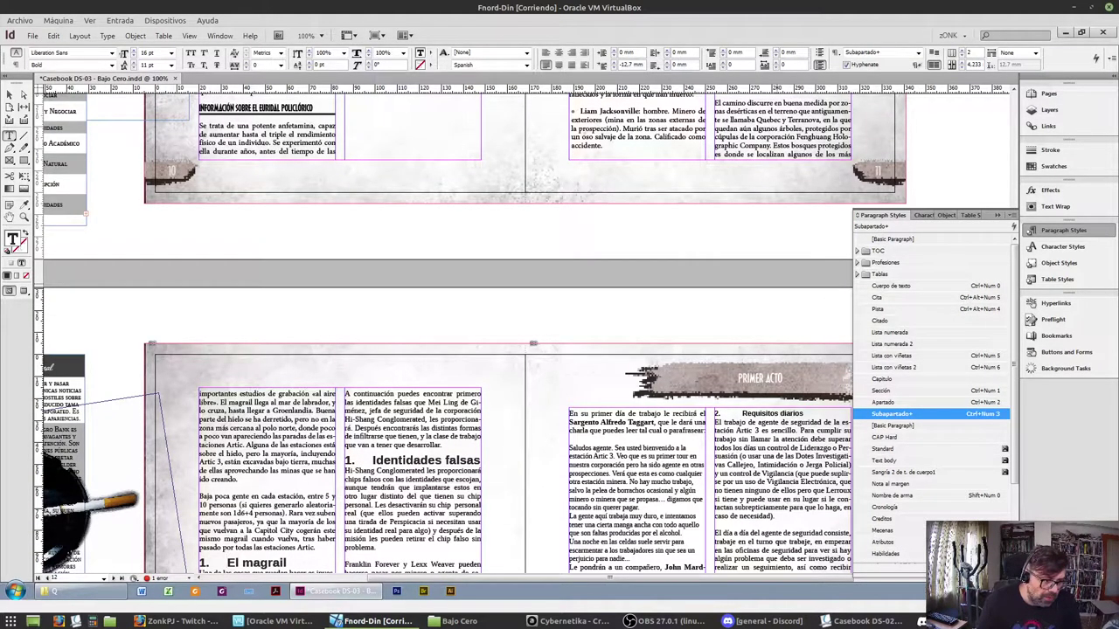
pyautogui.hotkey('ctrl', 'z')
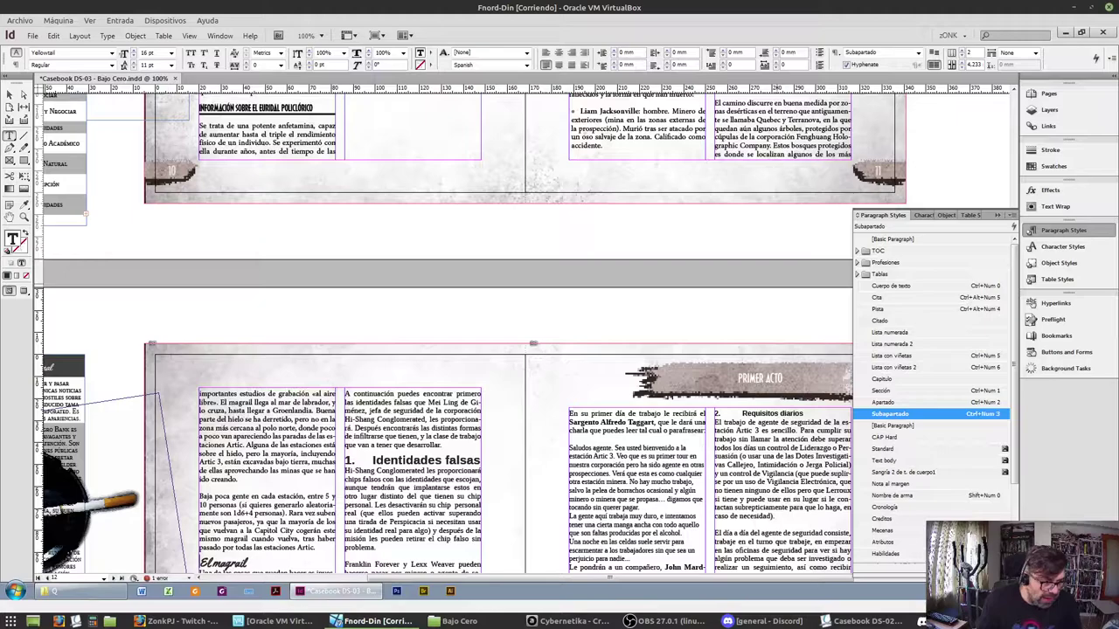
pyautogui.hotkey('ctrl', 'z')
pyautogui.hotkey('ctrl', 'z')
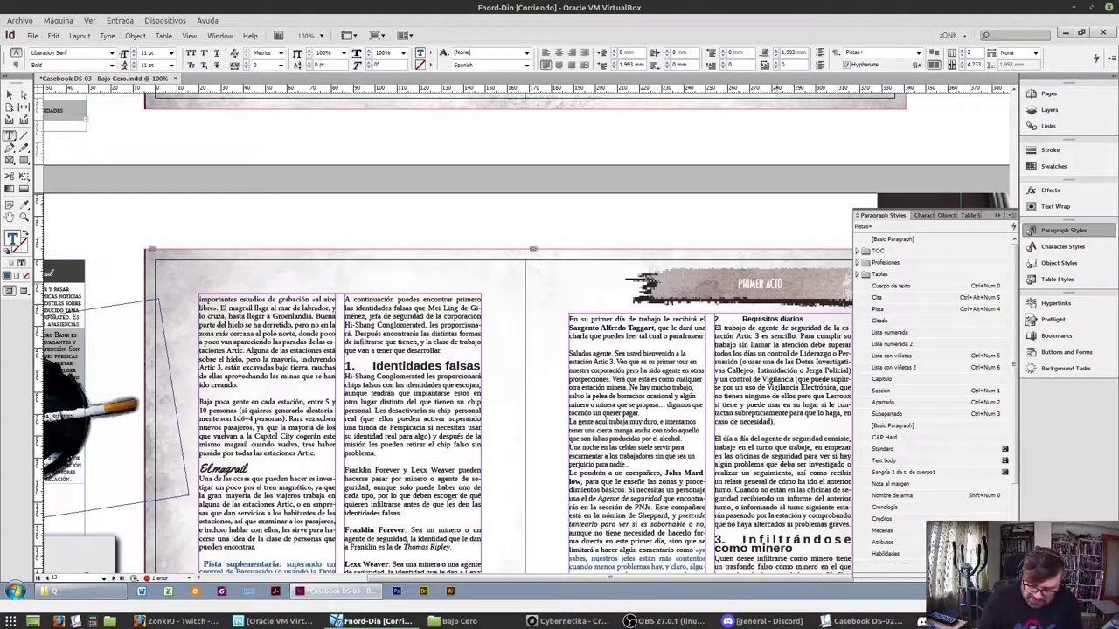
# Apply the Pista style to the two "Pista suplementaria" paragraphs in the "El magrail" section
pyautogui.hotkey('ctrl', 'z')
pyautogui.hotkey('ctrl', 'z')
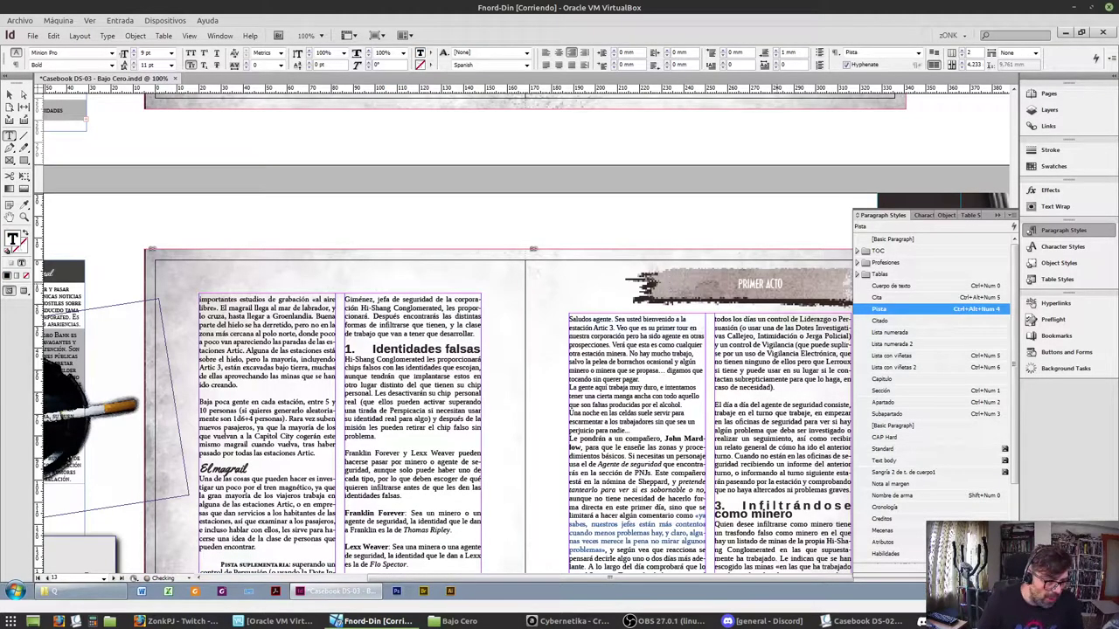
pyautogui.hotkey('ctrl', 'z')
pyautogui.hotkey('ctrl', 'z')
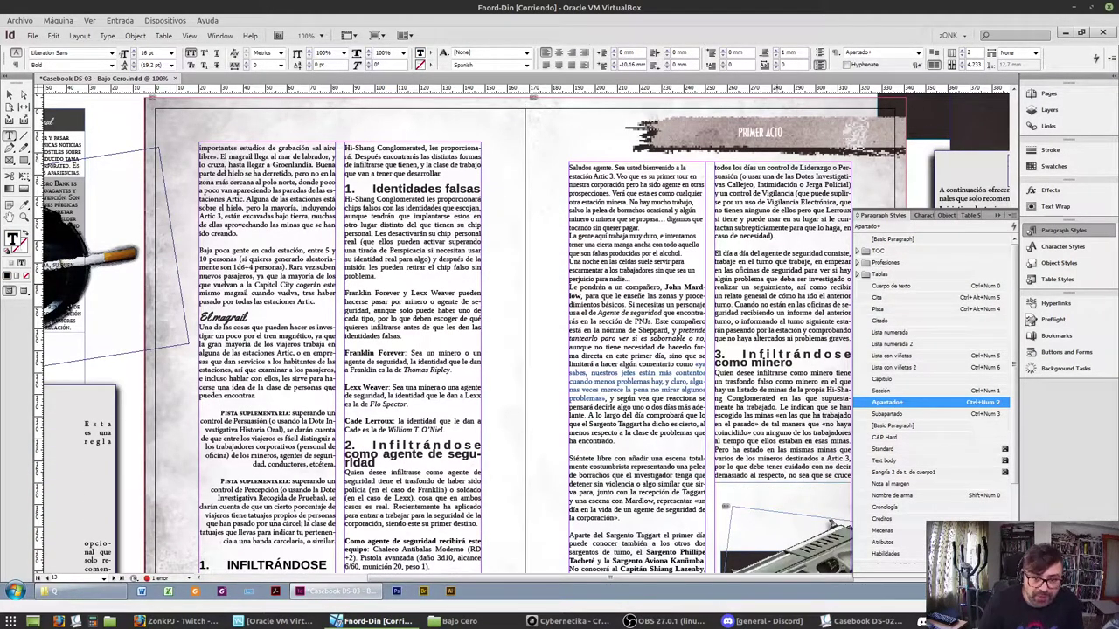
# Style the "Infiltrándose en Artic 3" heading as Apartado and its introductory paragraph as Cuerpo de texto
pyautogui.hotkey('ctrl', 'z')
pyautogui.hotkey('ctrl', 'z')
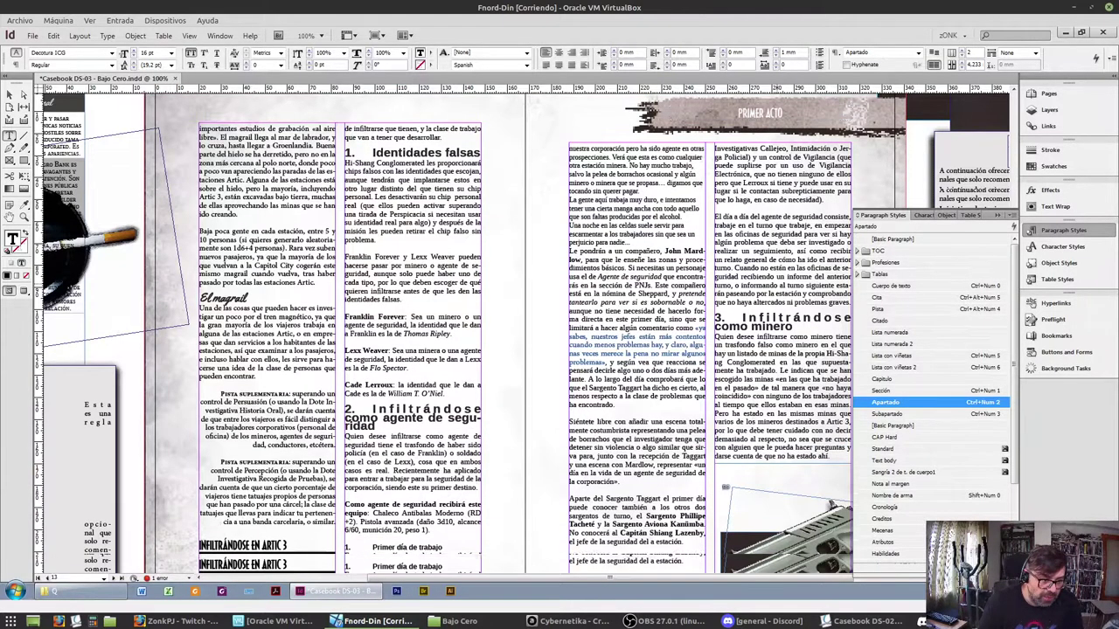
pyautogui.scroll(-3, 524, 333)
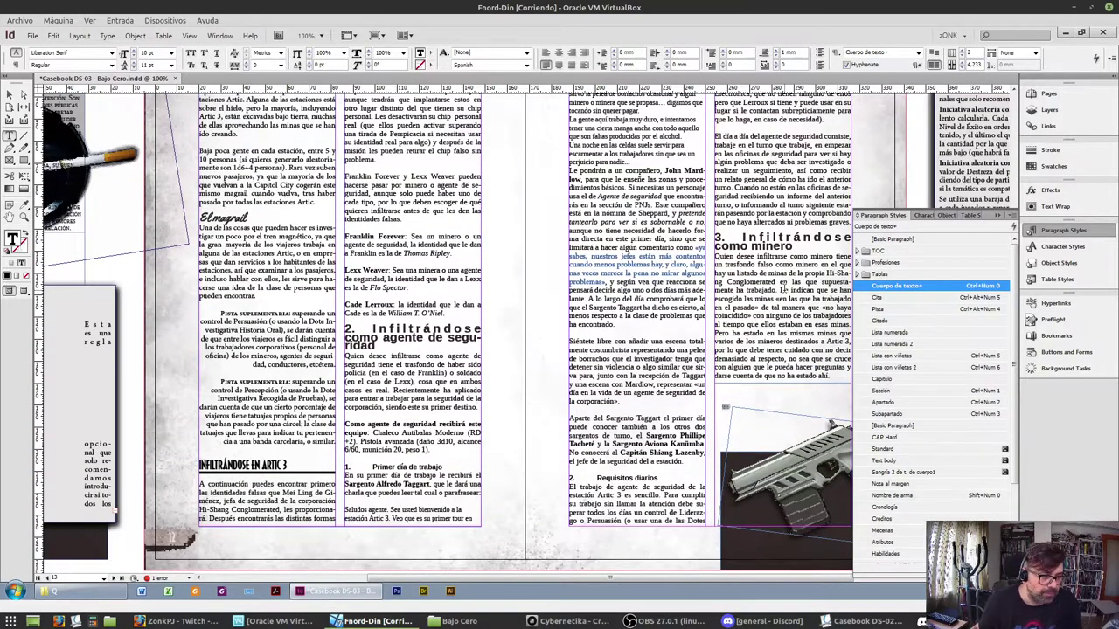
pyautogui.hotkey('ctrl', 'z')
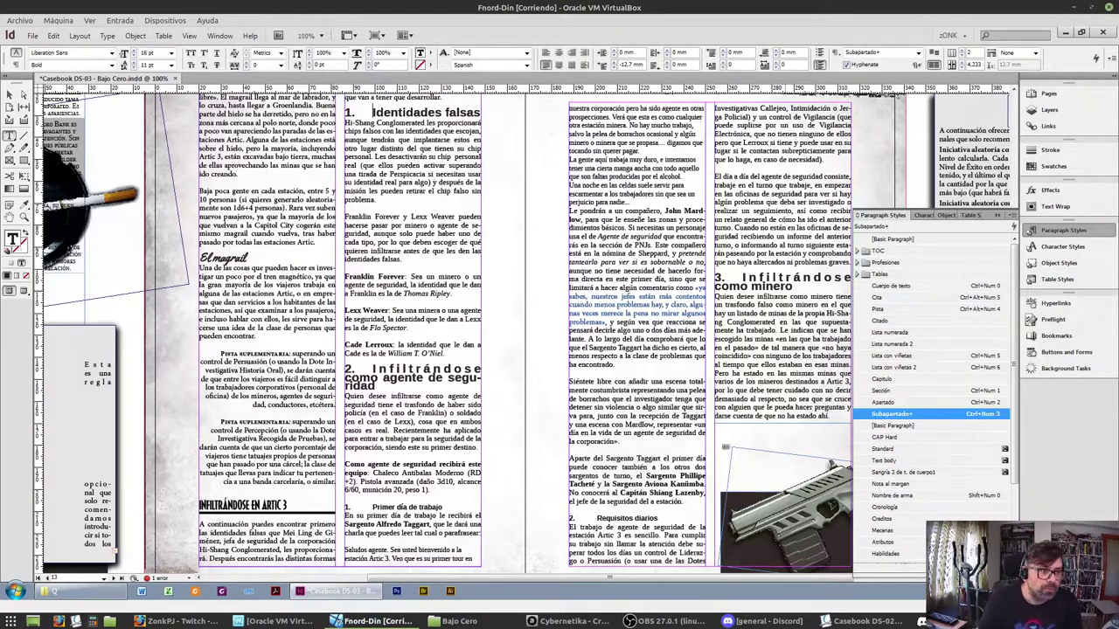
# Style the "Identidades falsas" heading as Subapartado and the paragraphs below it as Cuerpo de texto
pyautogui.hotkey('ctrl', 'z')
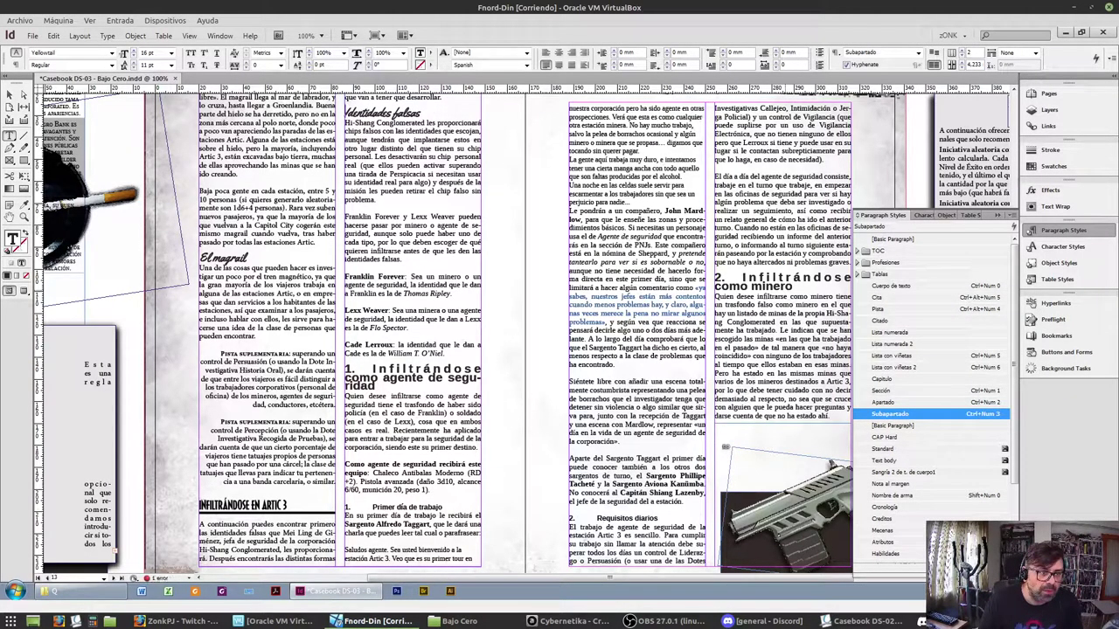
pyautogui.hotkey('ctrl', 'z')
pyautogui.hotkey('ctrl', 'z')
pyautogui.hotkey('ctrl', 'z')
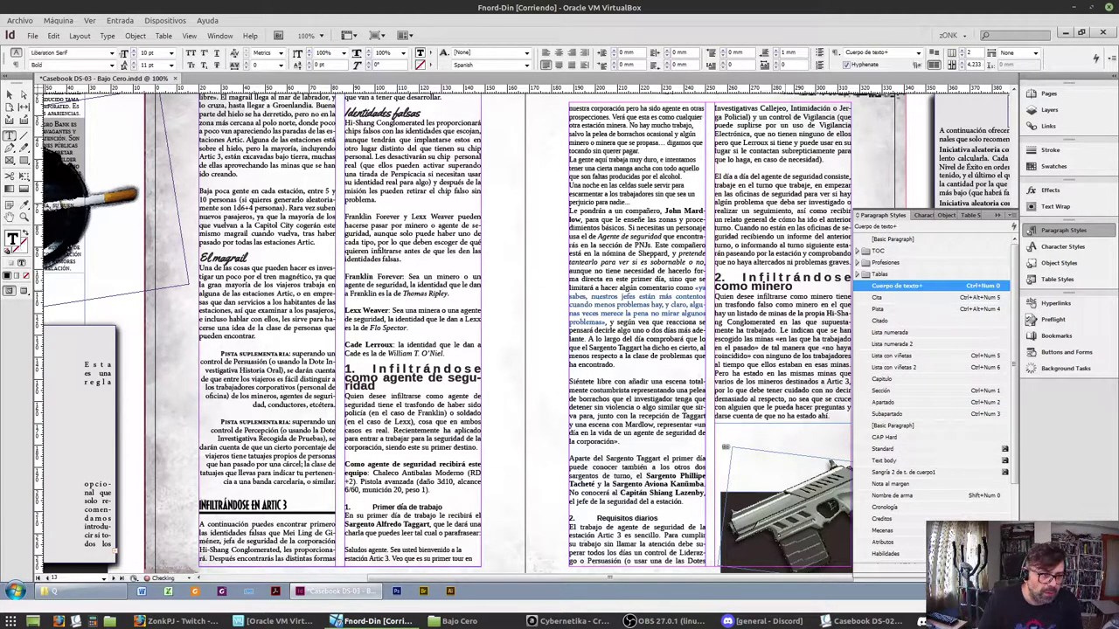
pyautogui.hotkey('ctrl', 'z')
pyautogui.hotkey('ctrl', 'z')
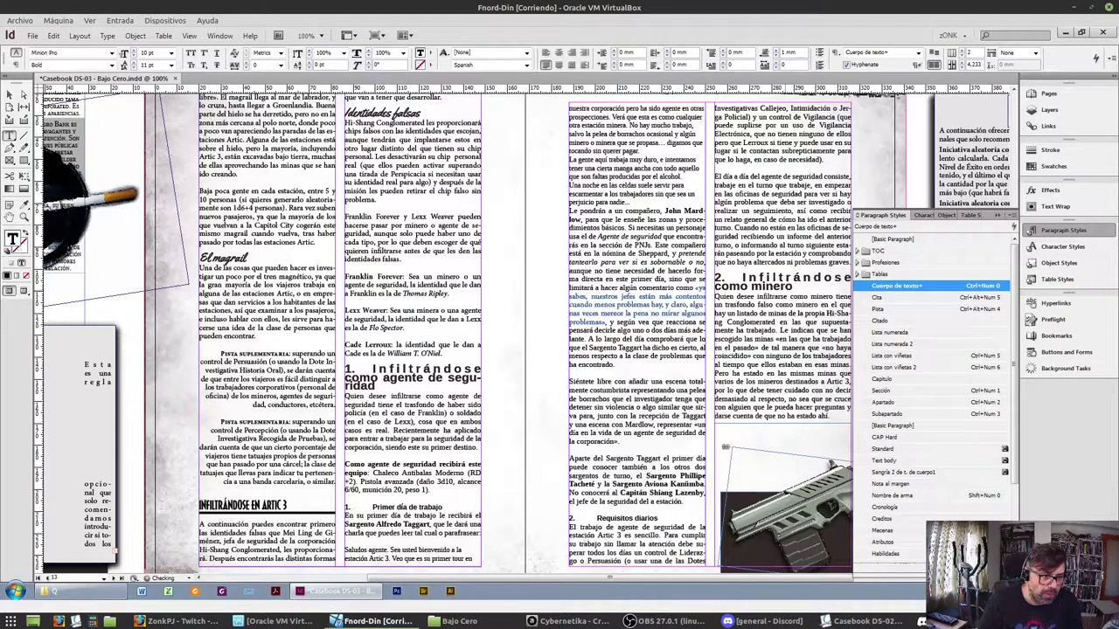
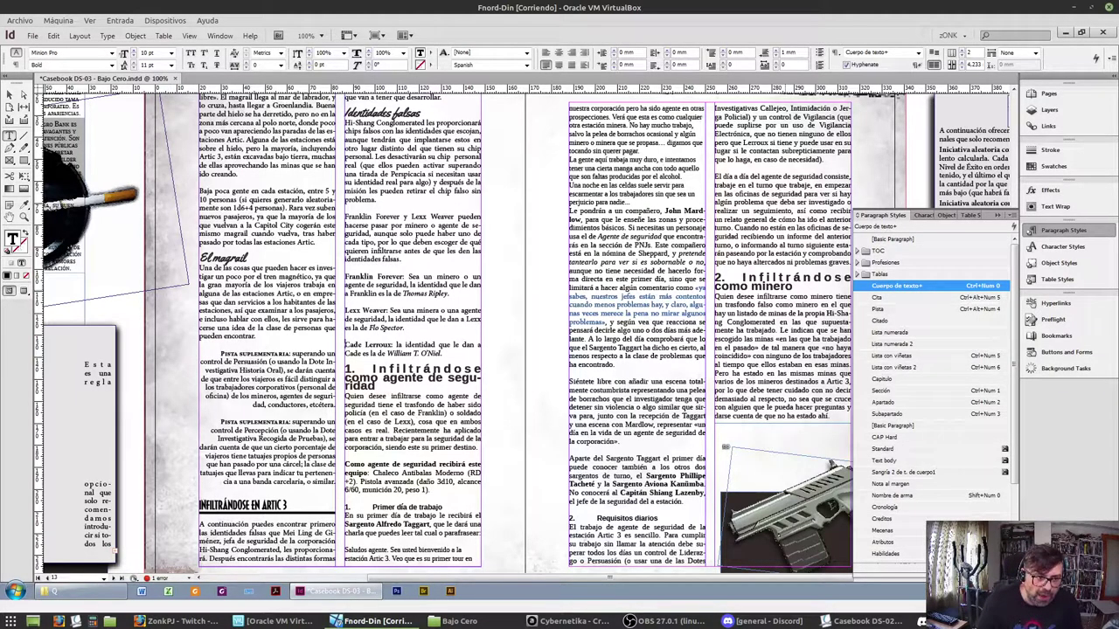
# Apply the Lista con viñetas style to the three character identity paragraphs under "Identidades falsas"
pyautogui.moveTo(346, 278); pyautogui.dragTo(443, 353)
pyautogui.press('ctrl+KP_4')
pyautogui.press('ctrl+KP_5')
pyautogui.hotkey('ctrl', 'z')
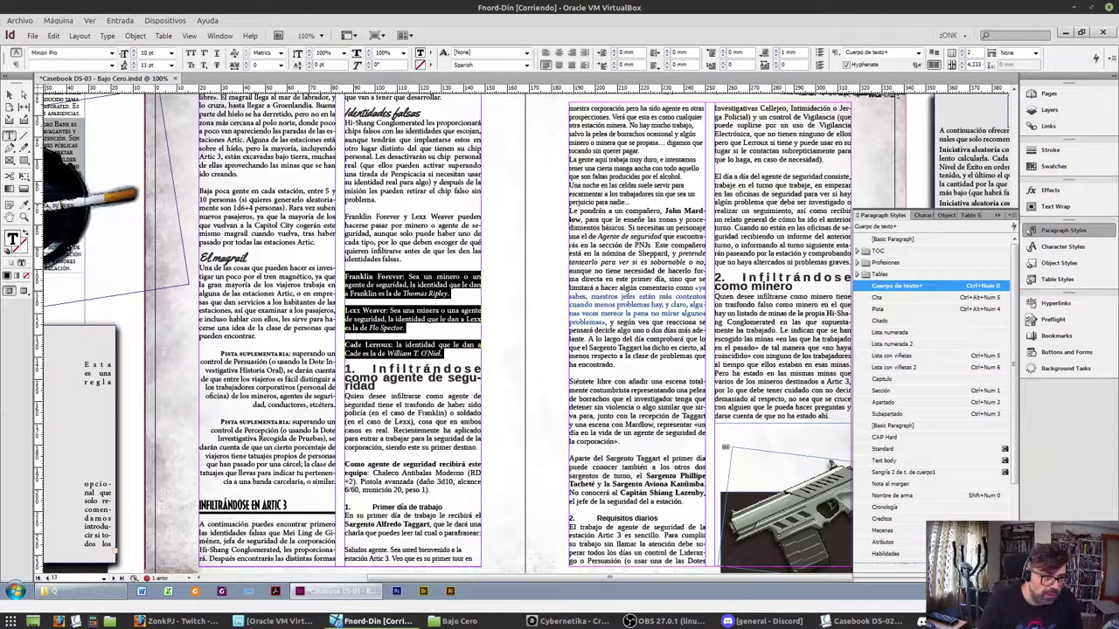
pyautogui.click(411, 352)
pyautogui.click(411, 380)
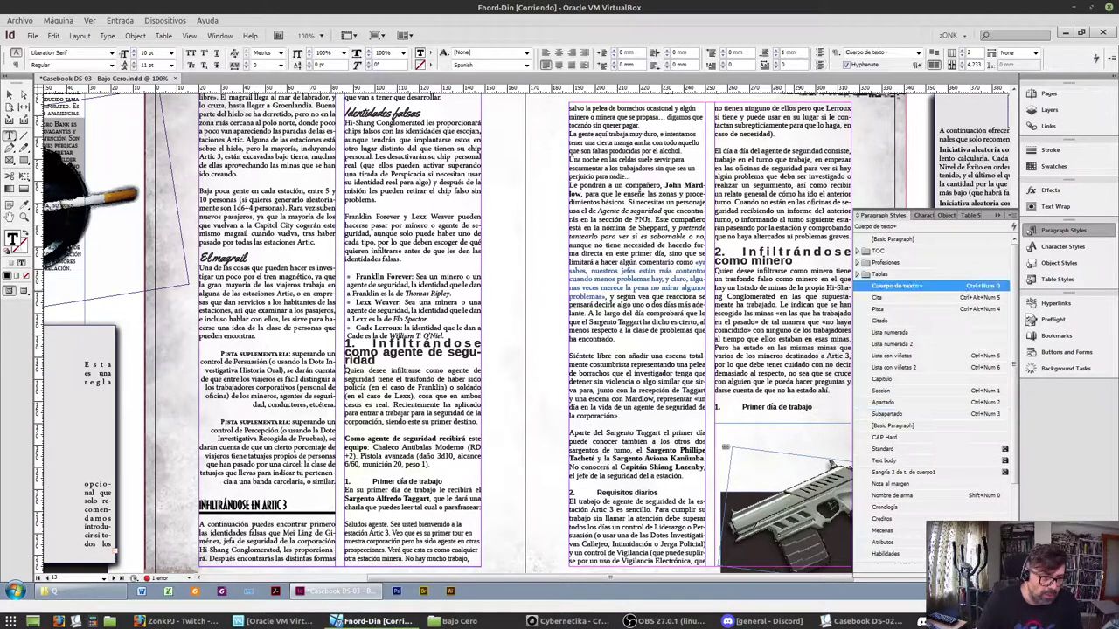
# Set the space after the last bulleted identity entry to 2 mm
pyautogui.press('Up')
pyautogui.press('Up')
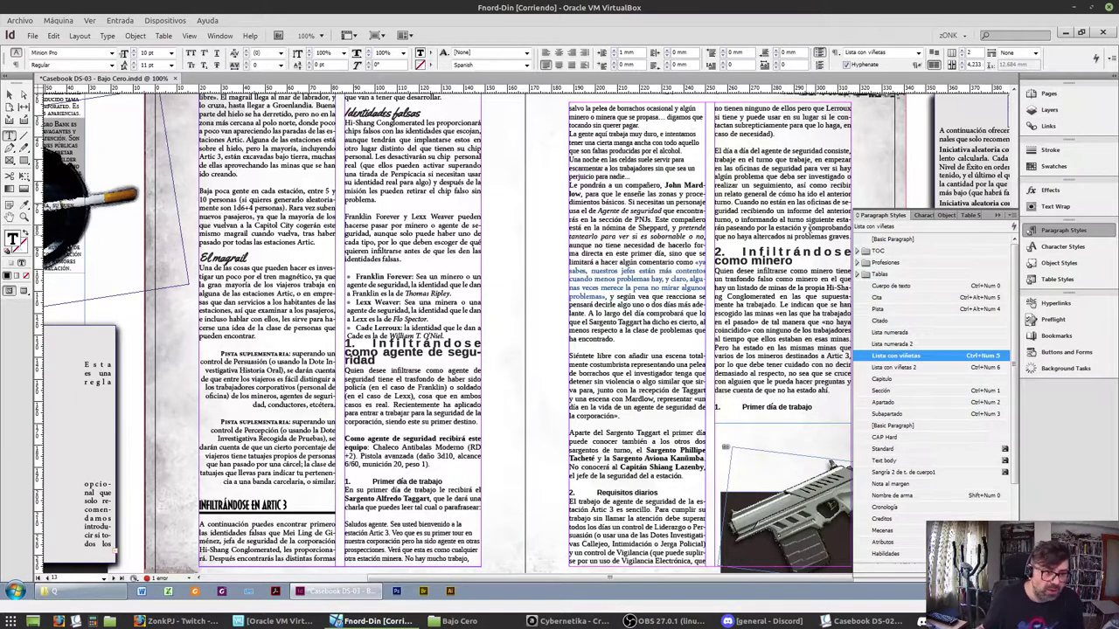
pyautogui.click(774, 52)
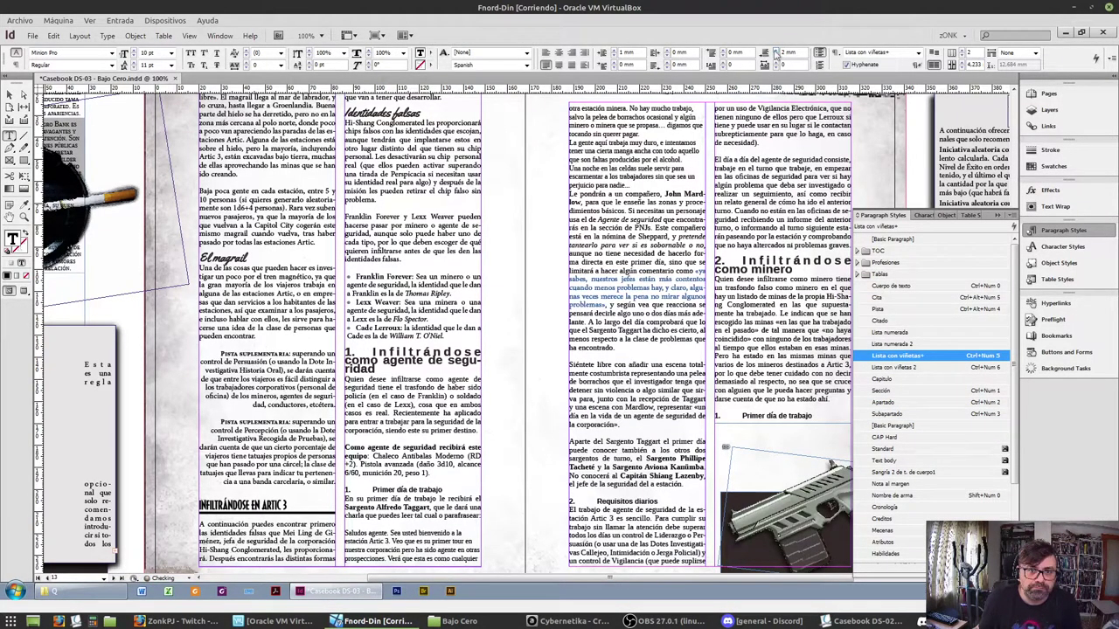
# Style the "Infiltrándose como agente de seguridad" heading as Subapartado and the two paragraphs below it as Cuerpo de texto
pyautogui.press('Down')
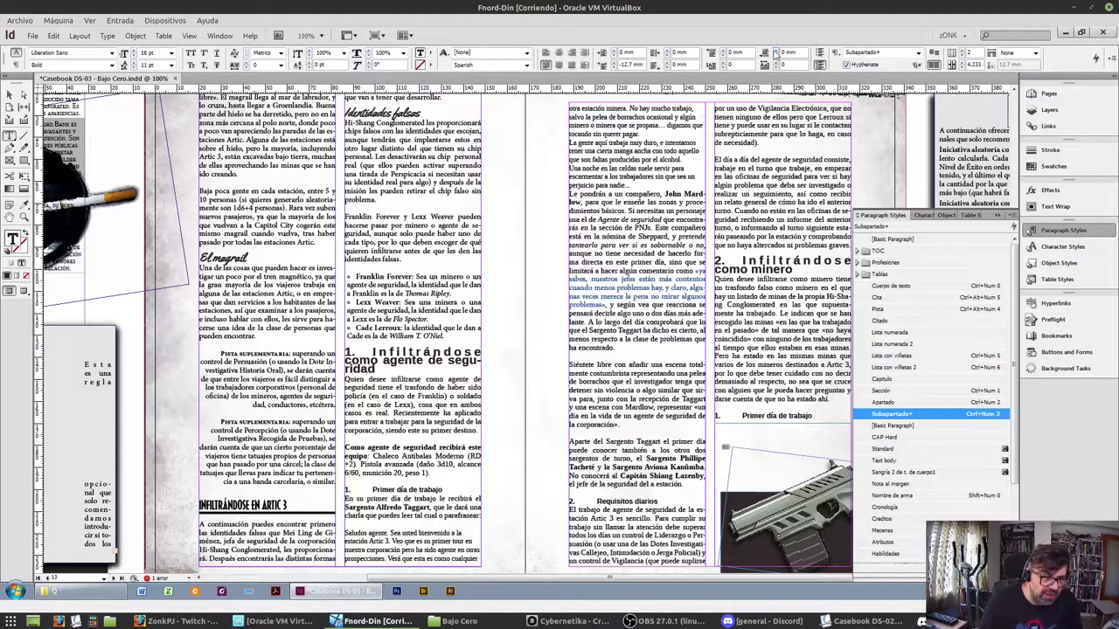
pyautogui.press('ctrl+KP_3')
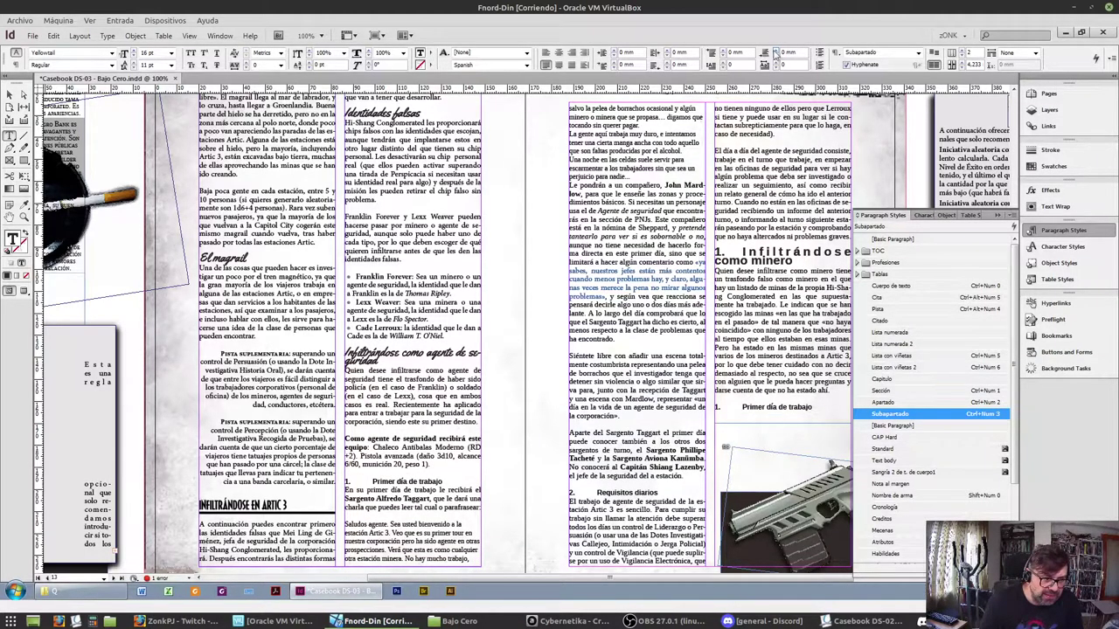
pyautogui.press('Down')
pyautogui.press('Down')
pyautogui.press('Down')
pyautogui.press('Down')
pyautogui.press('Down')
pyautogui.press('Down')
pyautogui.press('Down')
pyautogui.press('Down')
pyautogui.press('Down')
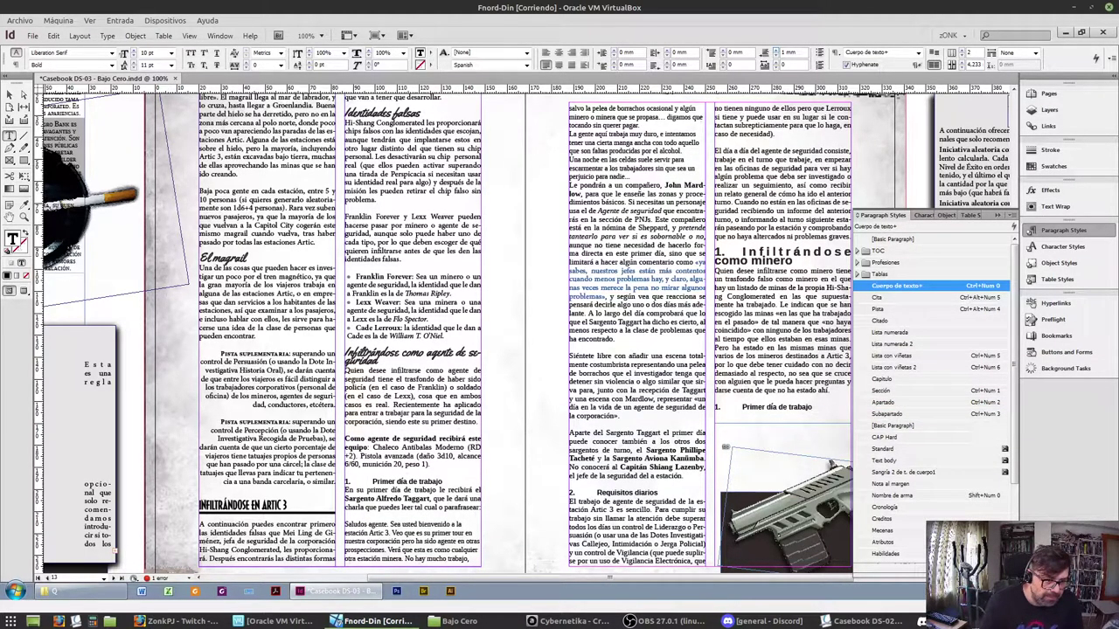
pyautogui.press('ctrl+KP_0')
pyautogui.press('Down')
pyautogui.press('Down')
pyautogui.press('ctrl+KP_0')
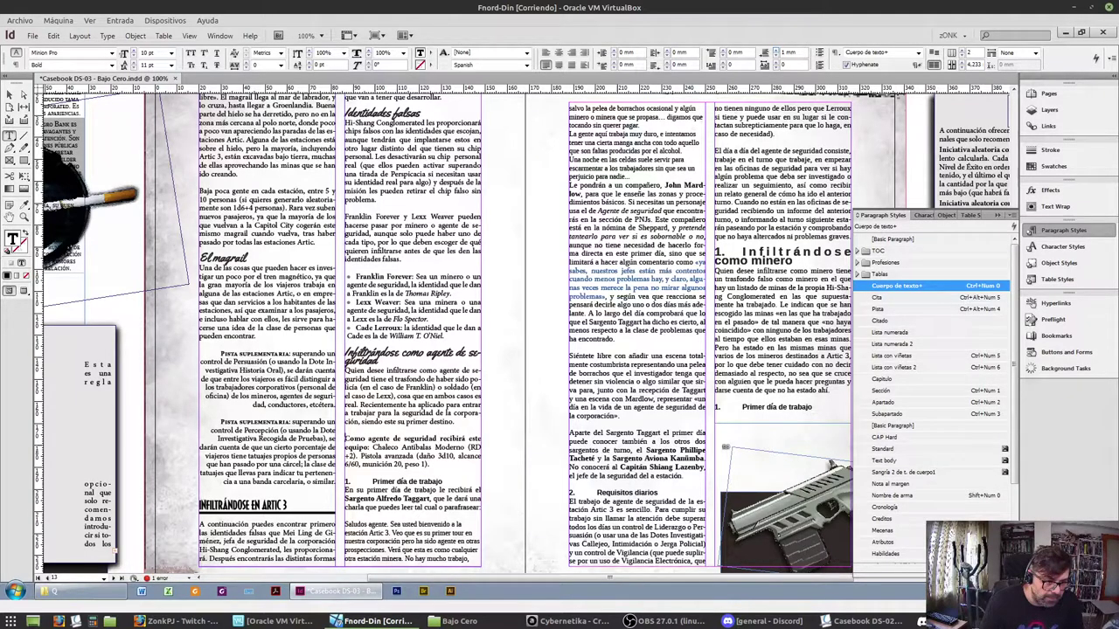
# Apply the Habilidades (Profesiones) style to the "Primer día de trabajo" heading
pyautogui.press('Down')
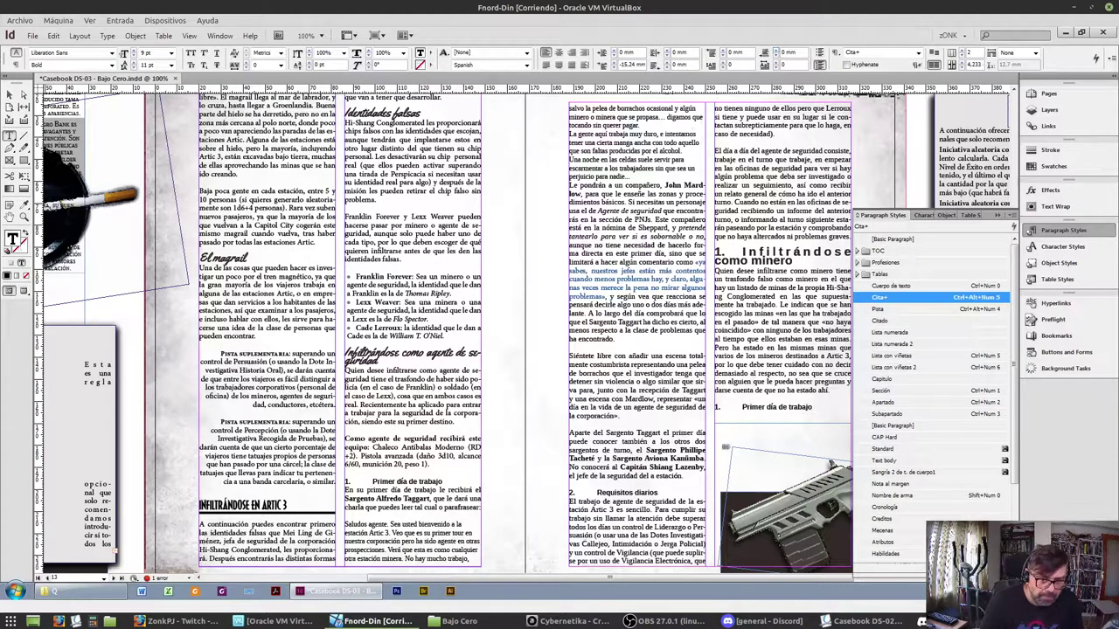
pyautogui.press('ctrl+KP_0')
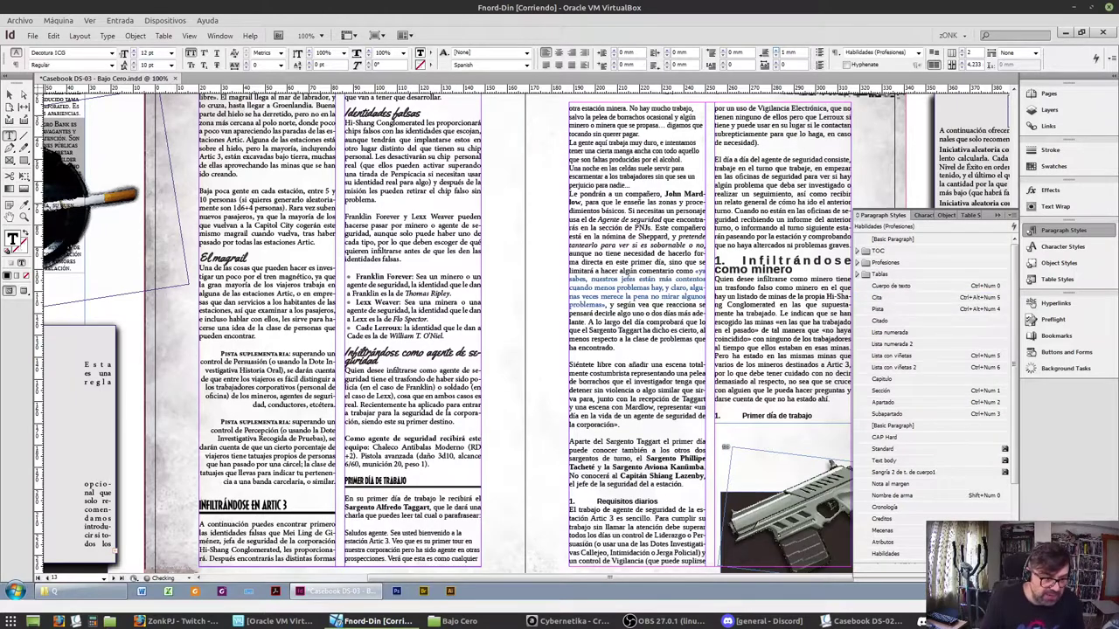
# Apply the Cuerpo de texto style to the paragraphs below the security agent's "Primer día de trabajo" heading
pyautogui.hotkey('ctrl', 'Down')
pyautogui.press('ctrl+KP_0')
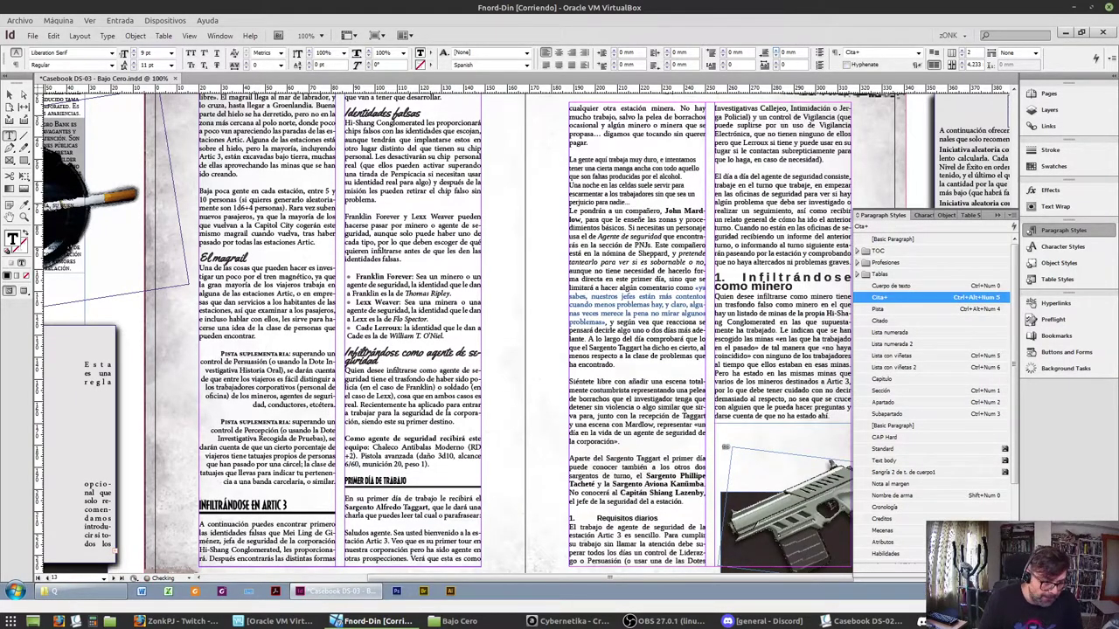
pyautogui.hotkey('ctrl', 'Down')
pyautogui.press('ctrl+KP_0')
pyautogui.hotkey('ctrl', 'Down')
pyautogui.press('Down')
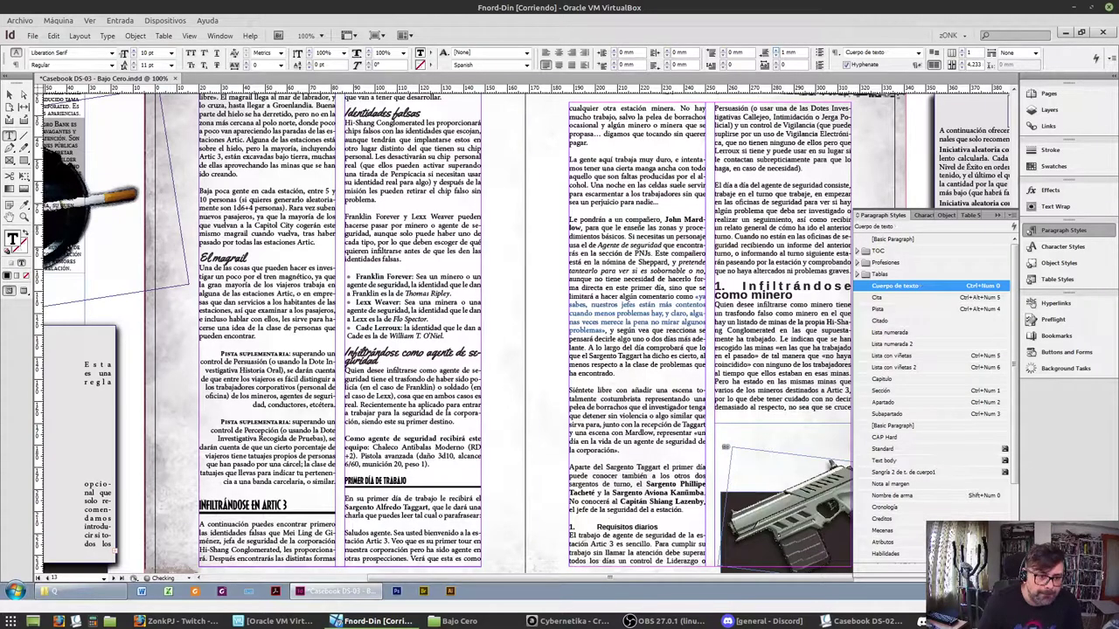
# Style the security agent's "Requisitos diarios" heading as Habilidades (Profesiones) and the text below it as Cuerpo de texto
pyautogui.press('ctrl+alt+KP_5')
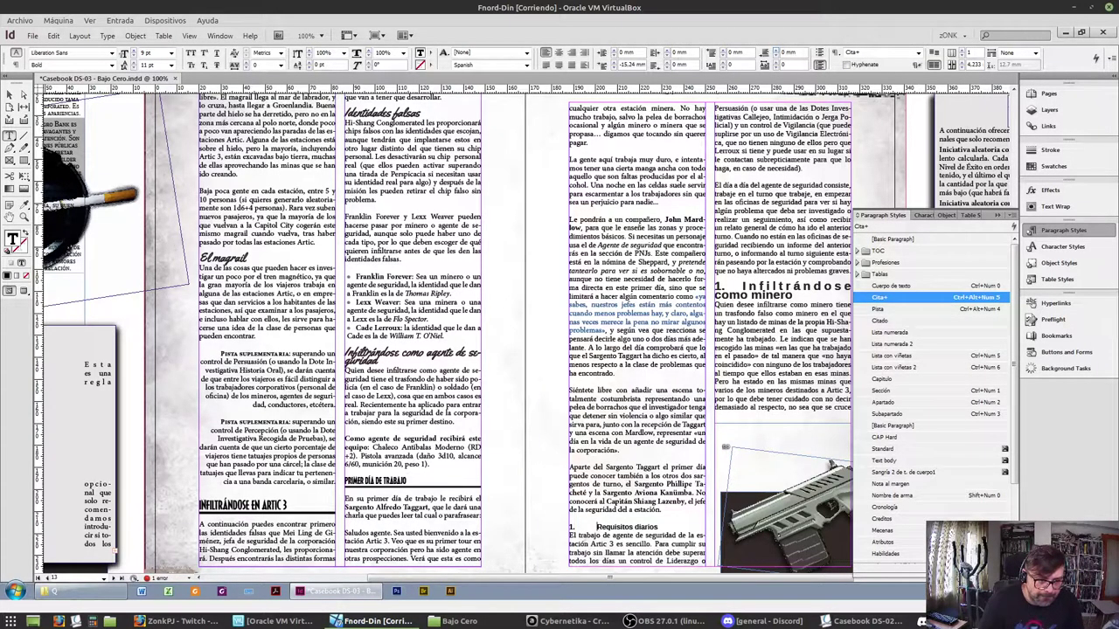
pyautogui.press('ctrl+KP_2')
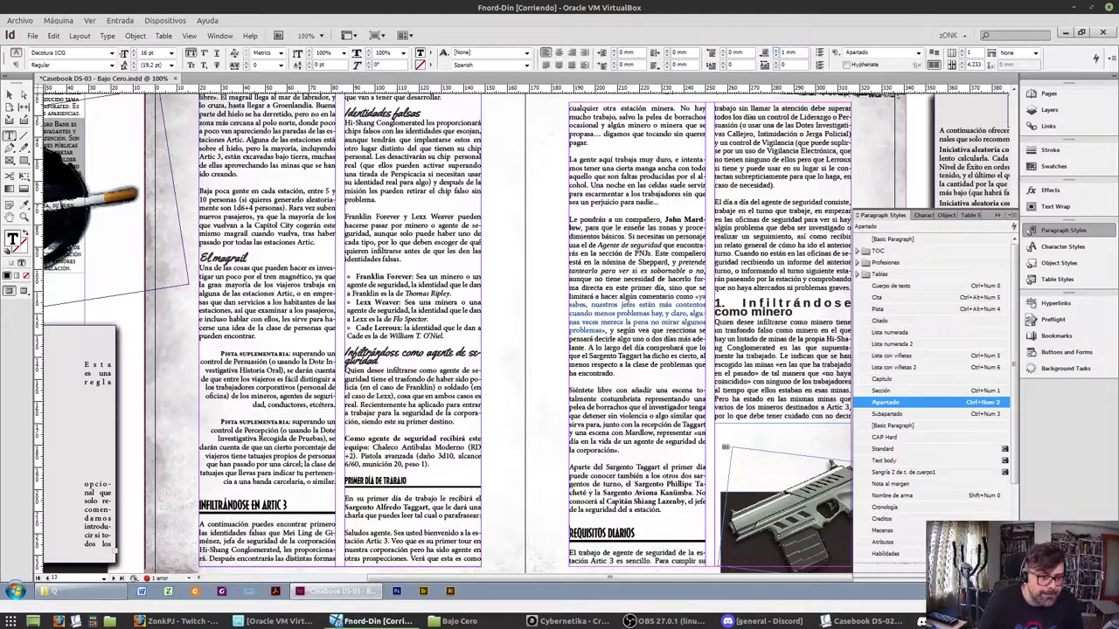
pyautogui.press('Down')
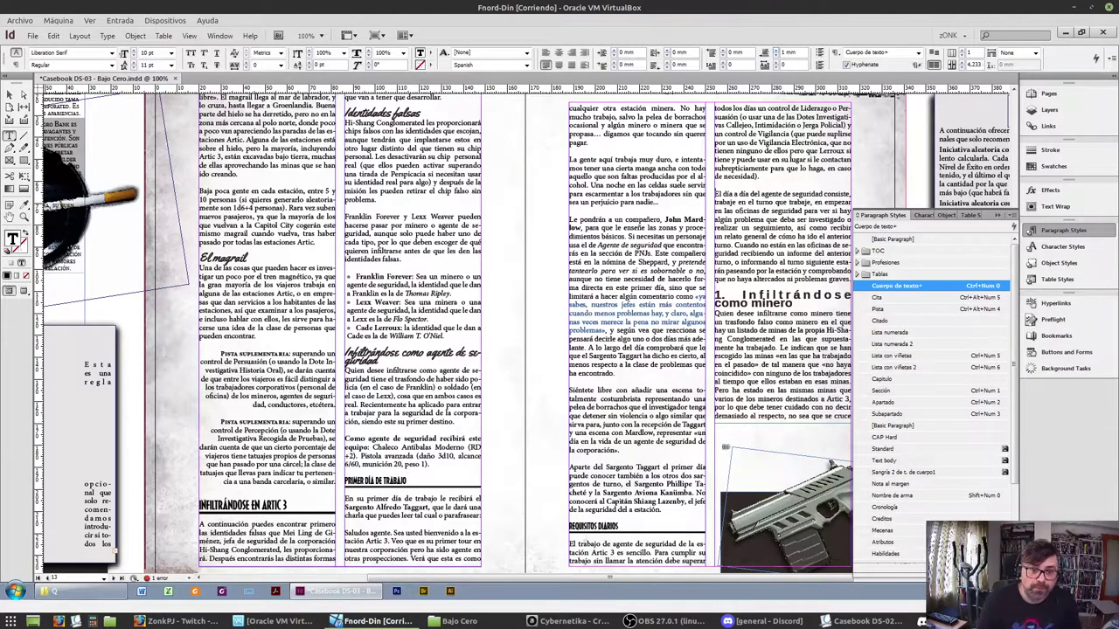
pyautogui.press('ctrl+KP_0')
# Style the "Infiltrándose como minero" heading as Subapartado and the paragraph below it as Cuerpo de texto
pyautogui.click(742, 302)
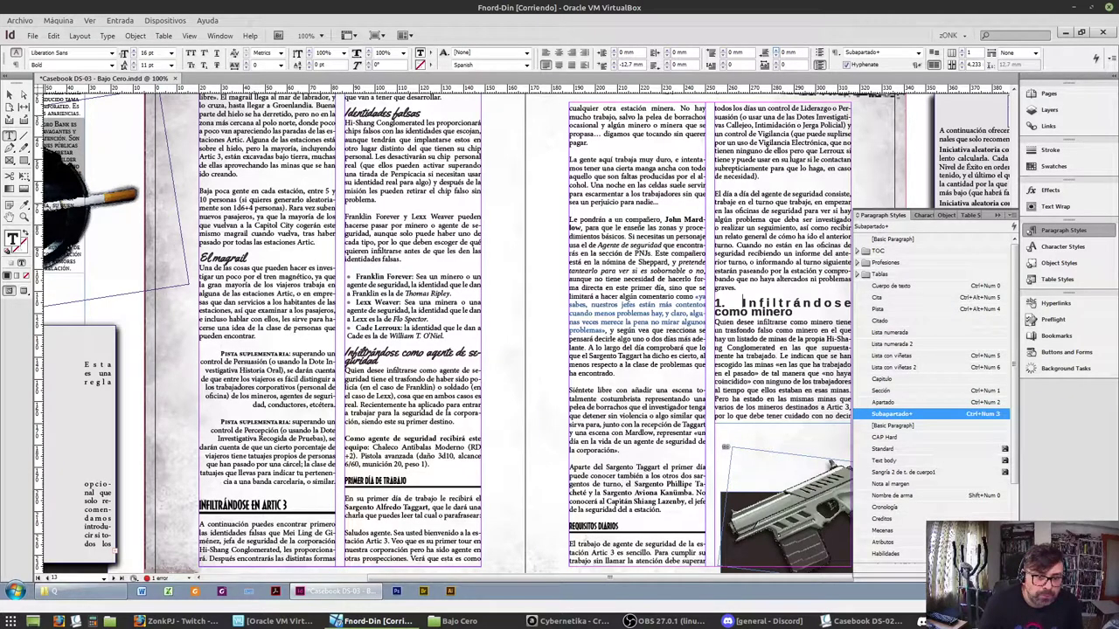
pyautogui.press('ctrl+KP_3')
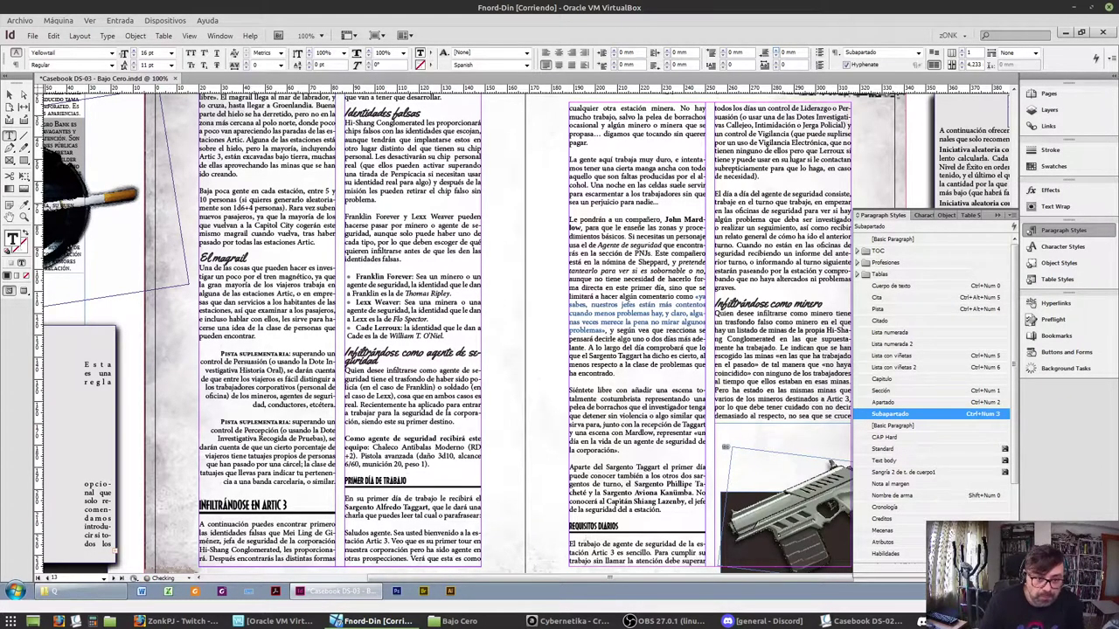
pyautogui.hotkey('ctrl', 'Down')
pyautogui.press('ctrl+KP_0')
# Style the miner's "Primer día de trabajo" heading as Habilidades (Profesiones) and the text below it as Cuerpo de texto
pyautogui.hotkey('ctrl', 'Down')
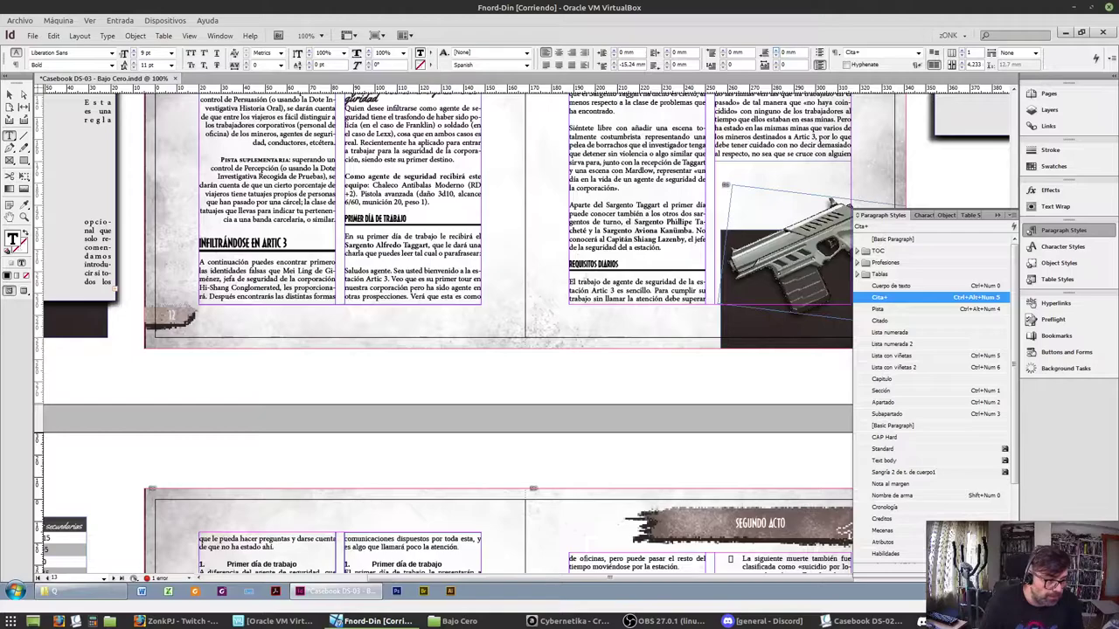
pyautogui.press('ctrl+KP_3')
pyautogui.hotkey('ctrl', 'Down')
pyautogui.hotkey('ctrl', 'Down')
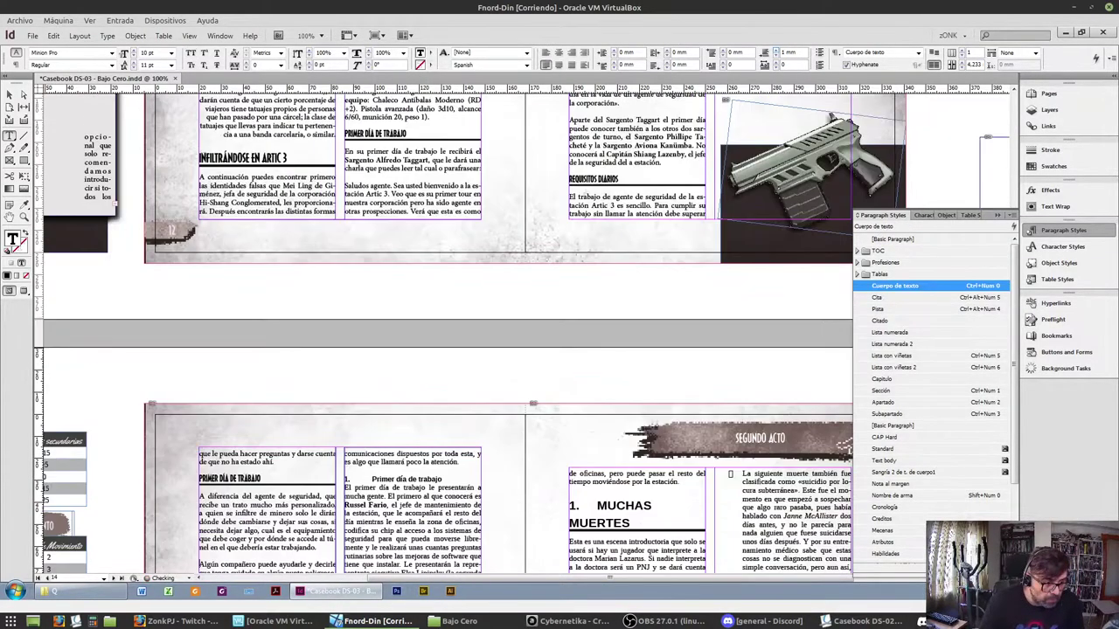
# Style the miner's "Requisitos diarios" heading as Habilidades (Profesiones) and its paragraphs as Cuerpo de texto
pyautogui.hotkey('ctrl', 'Down')
pyautogui.press('ctrl+KP_4')
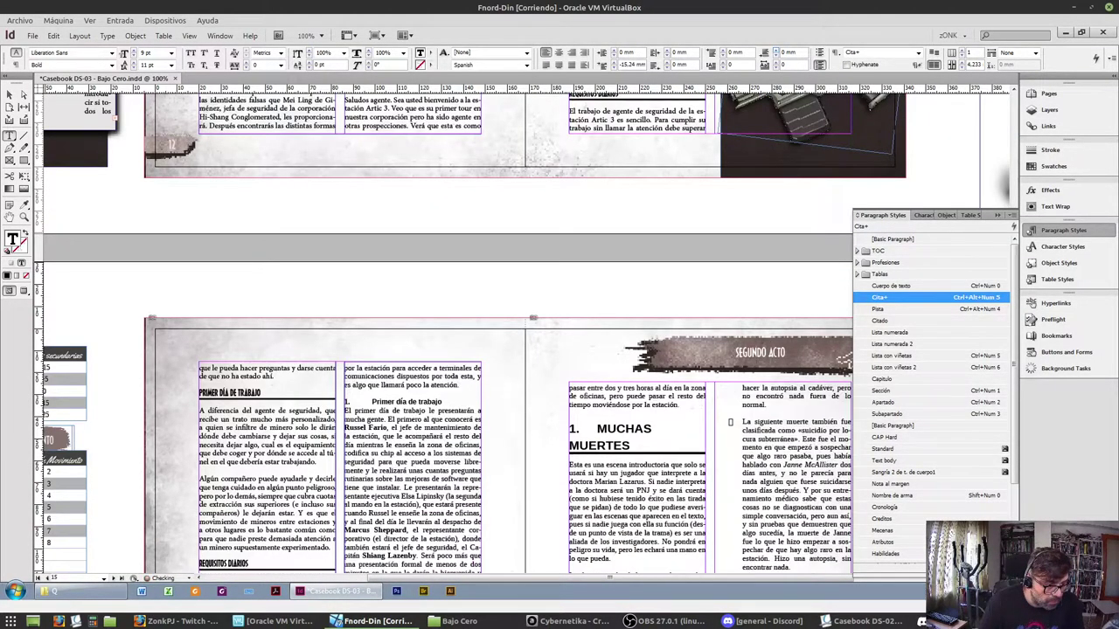
pyautogui.hotkey('ctrl', 'Down')
pyautogui.hotkey('ctrl', 'Down')
# Style the "Infiltrándose como informático de la corporación" heading as Subapartado and the text below it as Cuerpo de texto
pyautogui.hotkey('ctrl', 'Down')
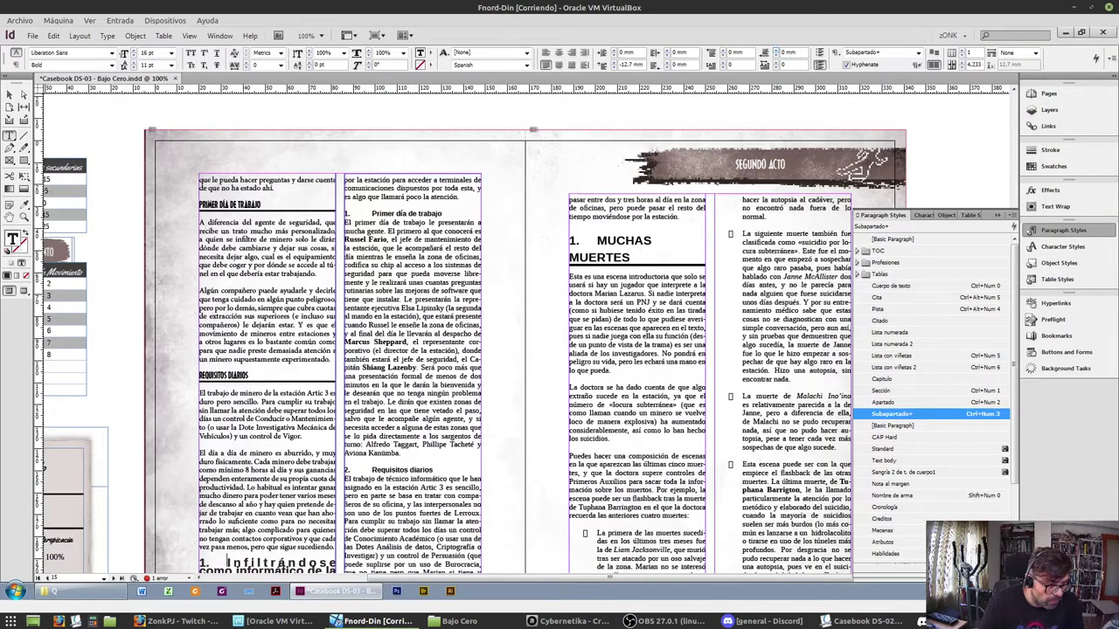
pyautogui.press('ctrl+KP_3')
pyautogui.hotkey('ctrl', 'Down')
pyautogui.press('ctrl+KP_0')
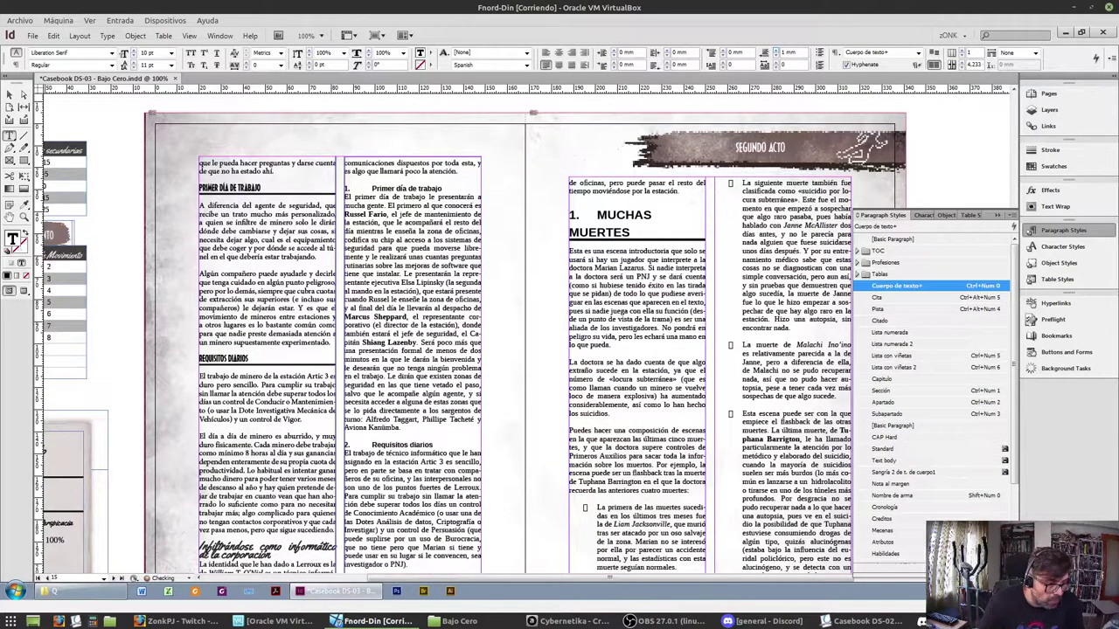
# Apply the Habilidades (Profesiones) style to the "Primer día de trabajo" heading in the corporate computer technician's section
pyautogui.press('ctrl+alt+KP_5')
pyautogui.press('ctrl+KP_0')
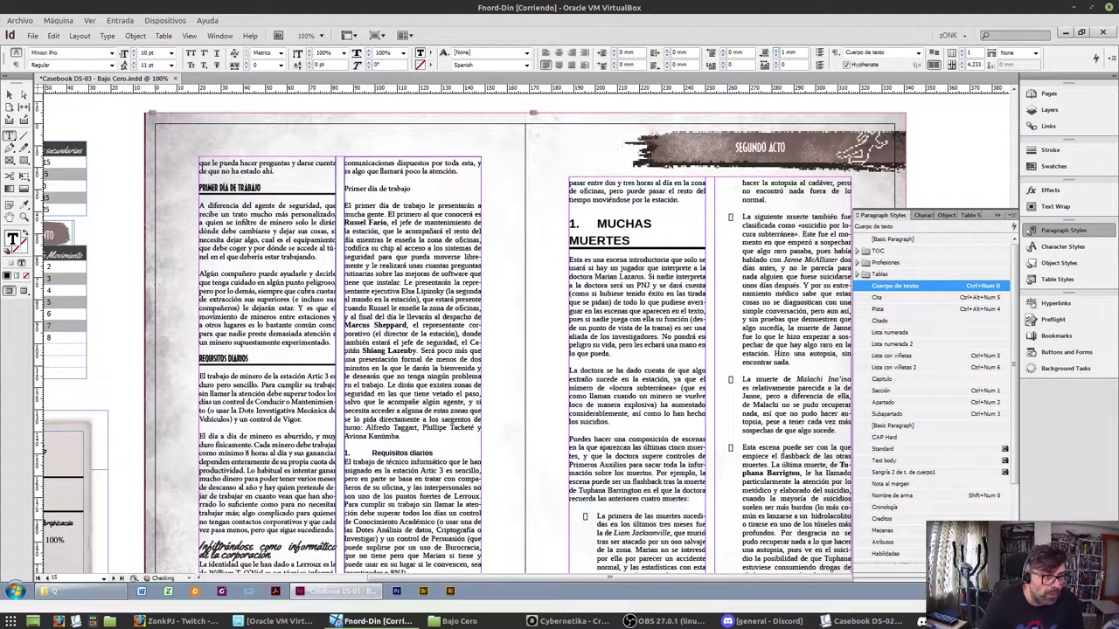
pyautogui.press('ctrl+KP_1')
pyautogui.press('ctrl+alt+KP_1')
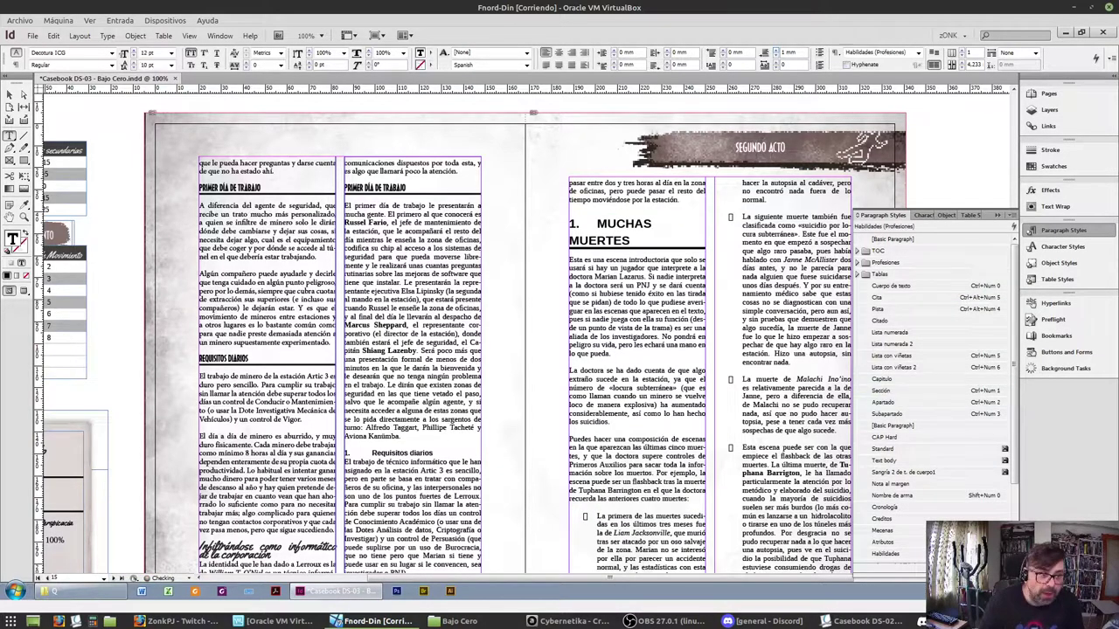
# Style the technician's "Requisitos diarios" heading as Habilidades (Profesiones) and the paragraphs around it as Cuerpo de texto
pyautogui.click(383, 436)
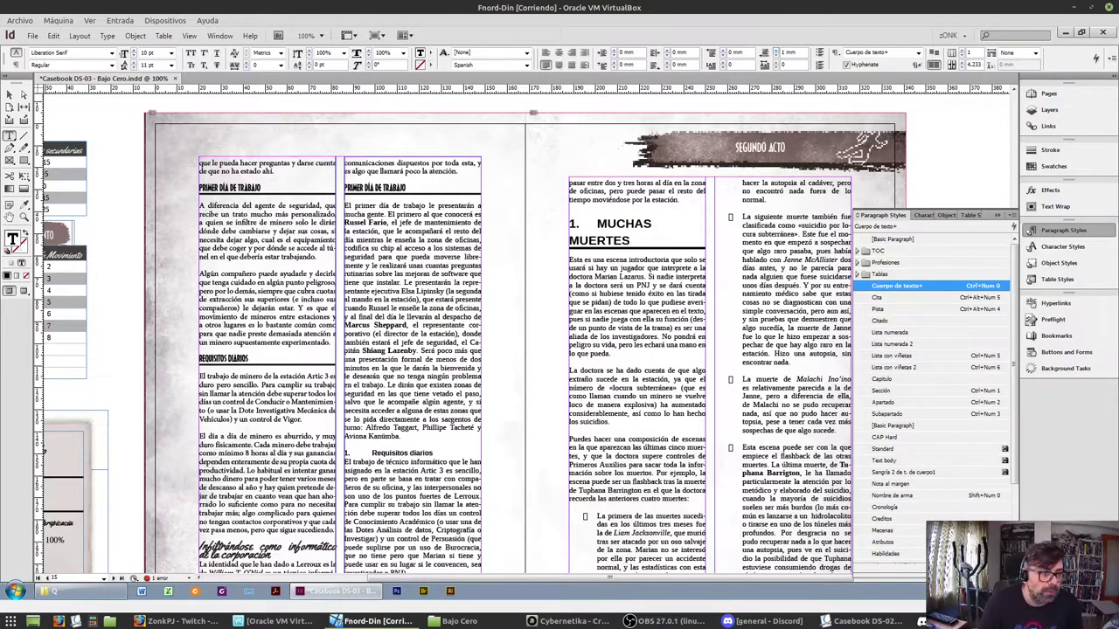
pyautogui.press('ctrl+alt+KP_5')
pyautogui.press('ctrl+KP_0')
pyautogui.hotkey('ctrl', 'Down')
pyautogui.press('ctrl+KP_1')
pyautogui.press('ctrl+alt+KP_1')
pyautogui.press('Down')
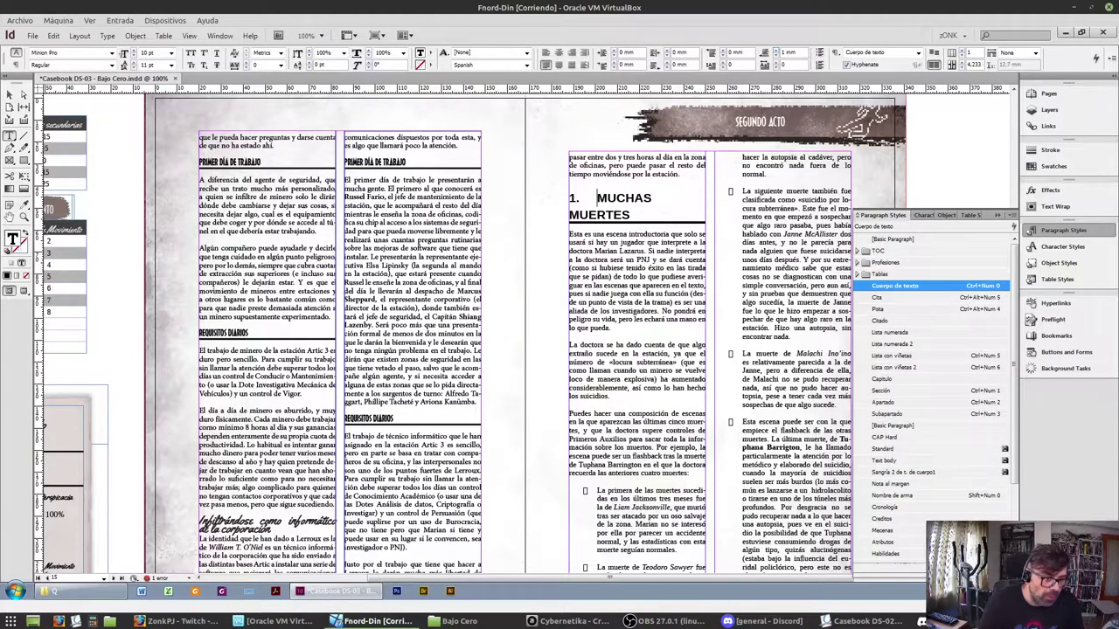
# Style the "Muchas muertes" heading as Apartado and the three paragraphs below it as Cuerpo de texto
pyautogui.press('ctrl+KP_2')
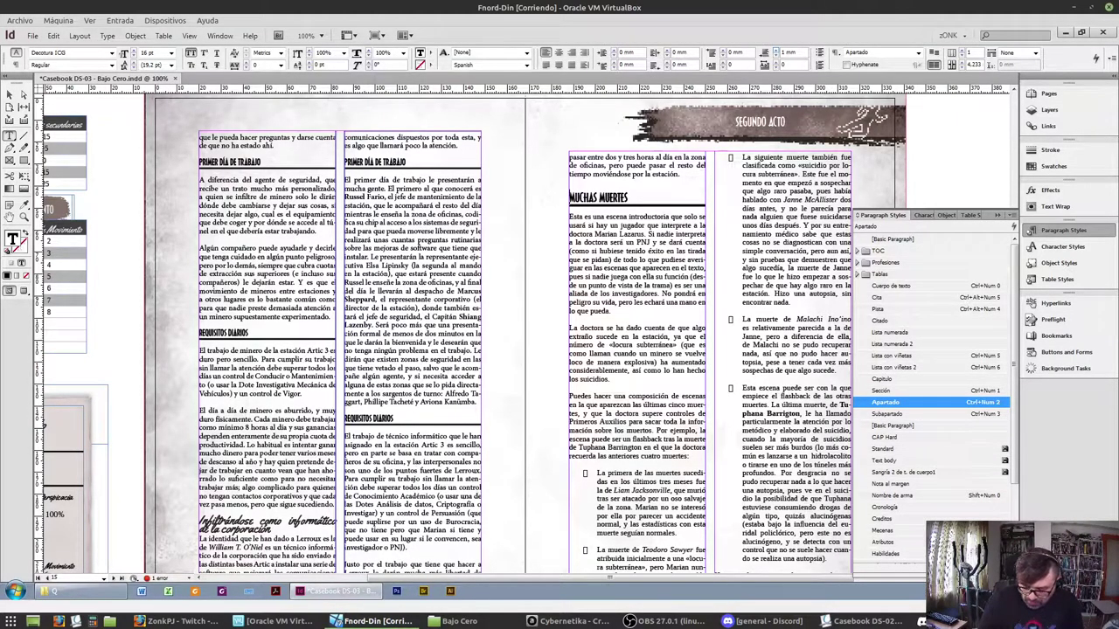
pyautogui.press('Down')
pyautogui.press('ctrl+KP_0')
pyautogui.hotkey('ctrl', 'Down')
pyautogui.press('ctrl+KP_0')
pyautogui.hotkey('ctrl', 'Down')
pyautogui.press('ctrl+KP_0')
# Apply the Lista con viñetas style to the five paragraphs describing the deaths under "Muchas muertes"
pyautogui.hotkey('ctrl', 'Down')
pyautogui.hotkey('ctrl', 'shift', 'Down')
pyautogui.hotkey('ctrl', 'shift', 'Down')
pyautogui.hotkey('ctrl', 'shift', 'Down')
pyautogui.hotkey('ctrl', 'shift', 'Down')
pyautogui.hotkey('ctrl', 'shift', 'Down')
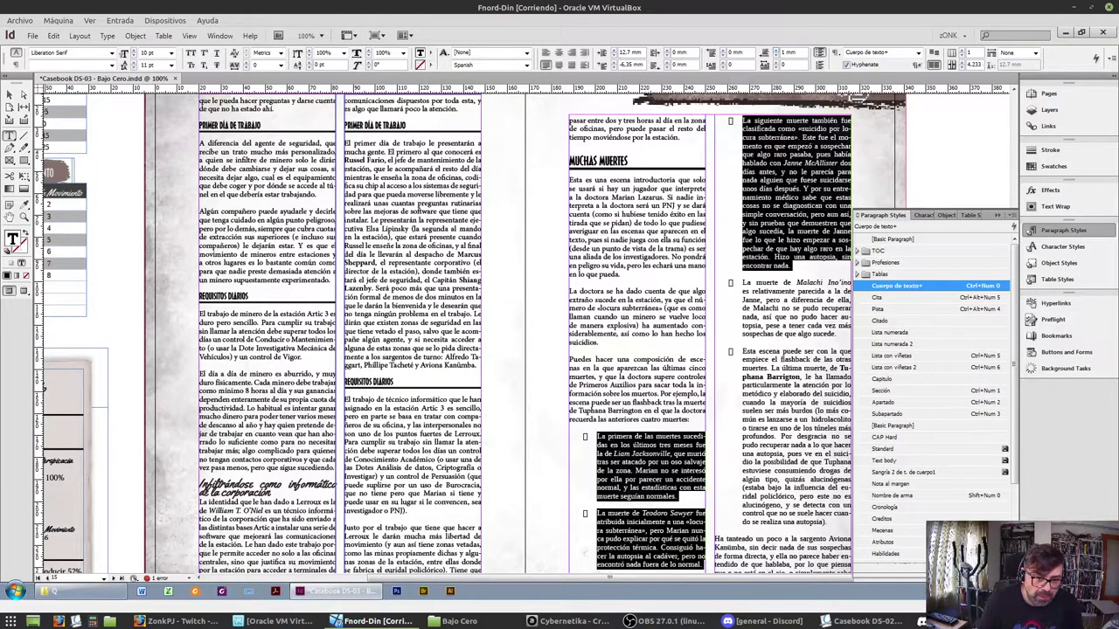
pyautogui.press('ctrl+KP_5')
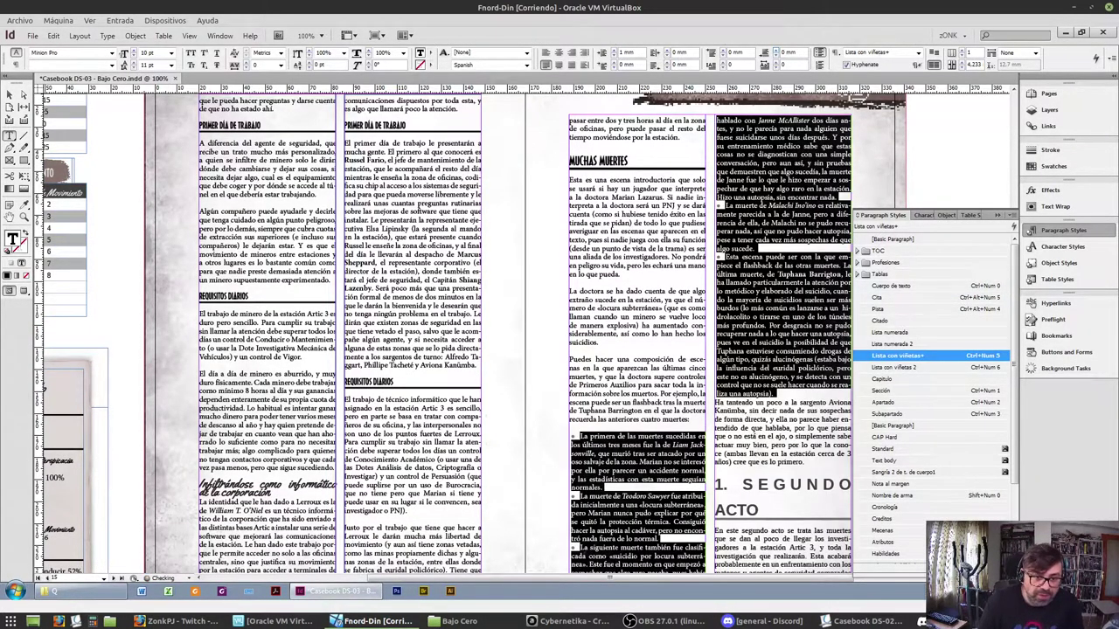
# Set the space after the last bulleted death entry to 2 mm
pyautogui.press('Down')
pyautogui.hotkey('ctrl', 'Down')
pyautogui.hotkey('ctrl', 'Down')
pyautogui.hotkey('ctrl', 'Down')
pyautogui.hotkey('ctrl', 'Down')
pyautogui.hotkey('ctrl', 'Down')
pyautogui.hotkey('ctrl', 'Down')
pyautogui.hotkey('ctrl', 'Down')
pyautogui.hotkey('ctrl', 'Up')
pyautogui.hotkey('ctrl', 'Up')
pyautogui.hotkey('ctrl', 'Up')
pyautogui.hotkey('ctrl', 'Up')
pyautogui.hotkey('ctrl', 'Up')
pyautogui.hotkey('ctrl', 'Up')
pyautogui.hotkey('ctrl', 'Up')
pyautogui.hotkey('ctrl', 'Up')
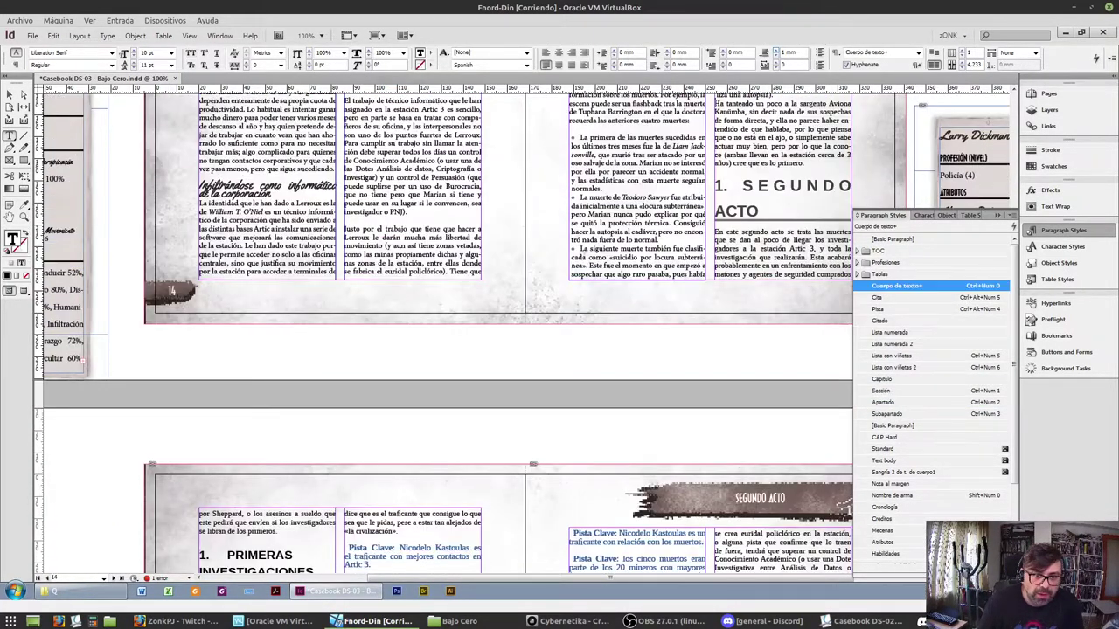
pyautogui.press('Down')
pyautogui.press('Down')
pyautogui.press('Down')
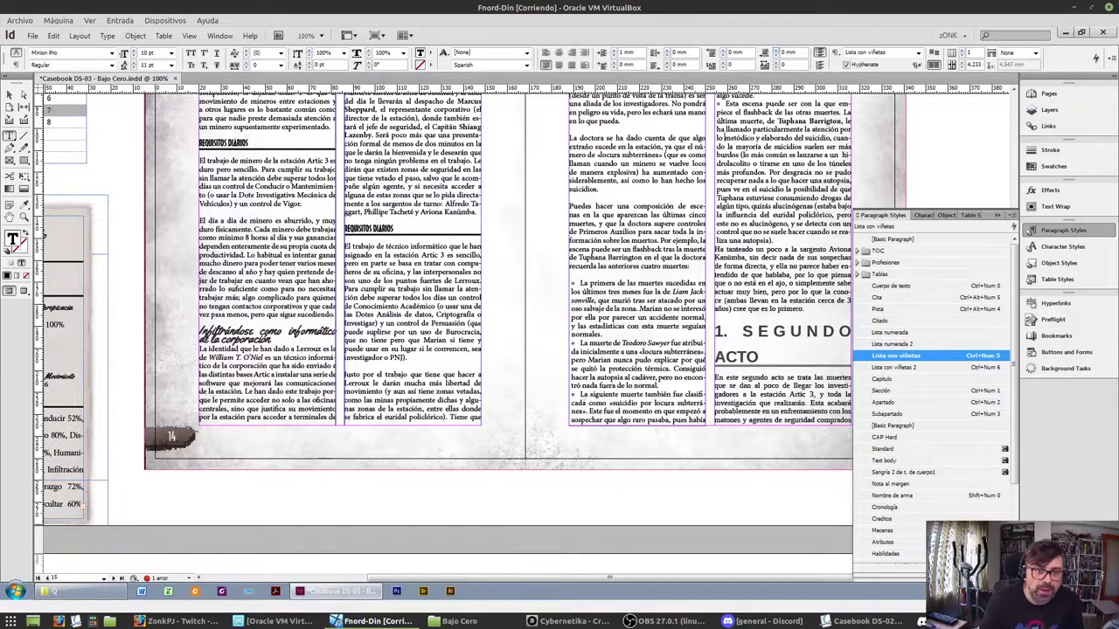
pyautogui.click(775, 50)
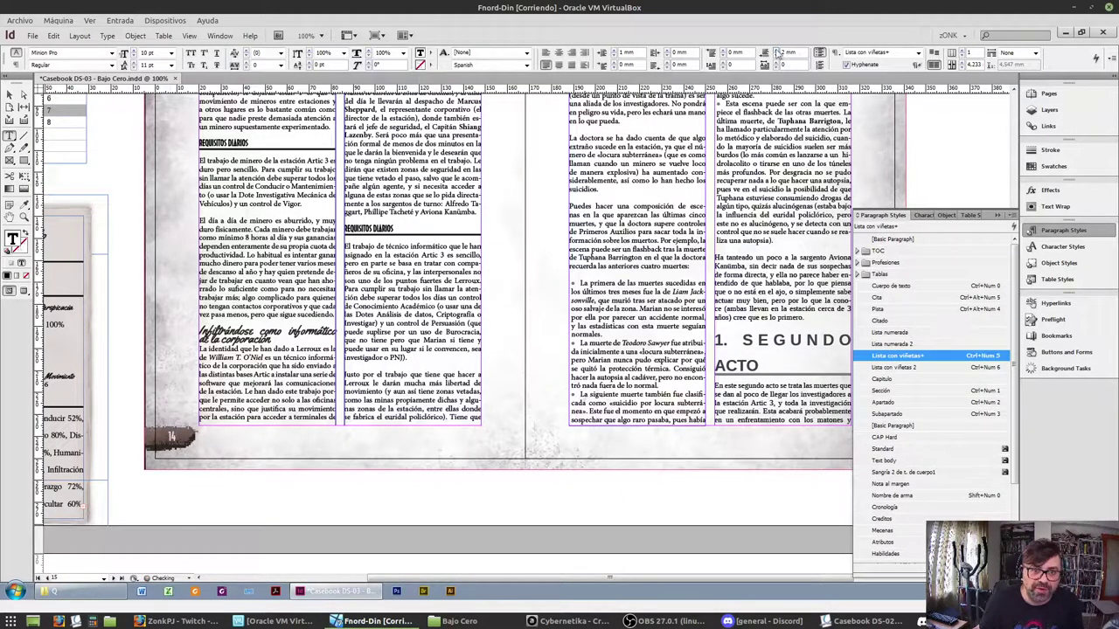
# Apply the Sección style to the "Segundo acto" heading
pyautogui.click(772, 341)
pyautogui.click(751, 302)
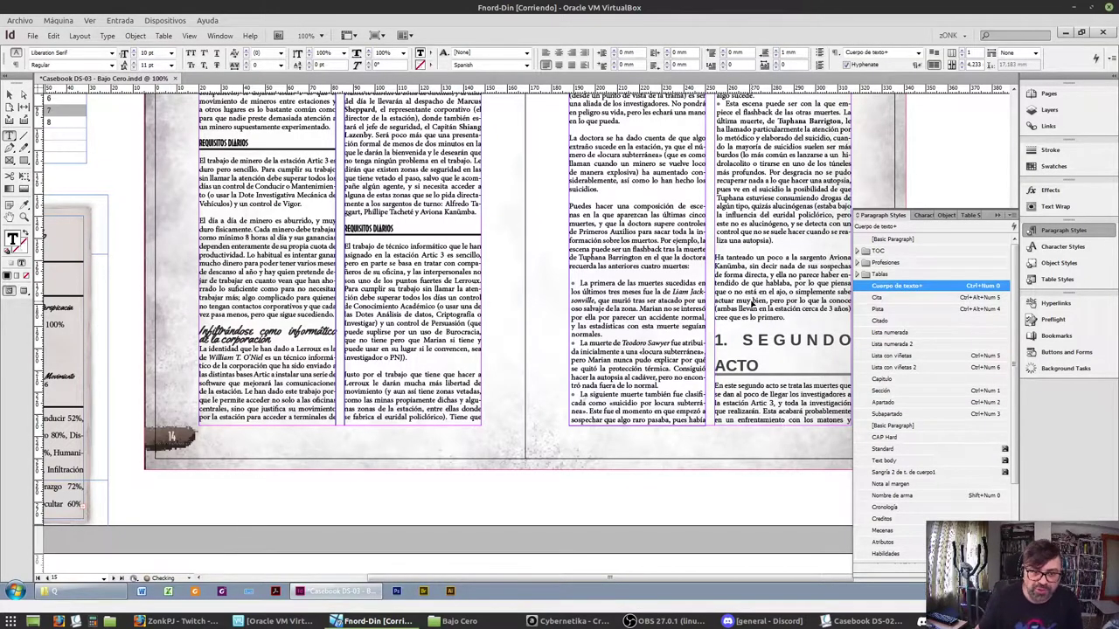
pyautogui.click(742, 341)
pyautogui.press('ctrl+KP_1')
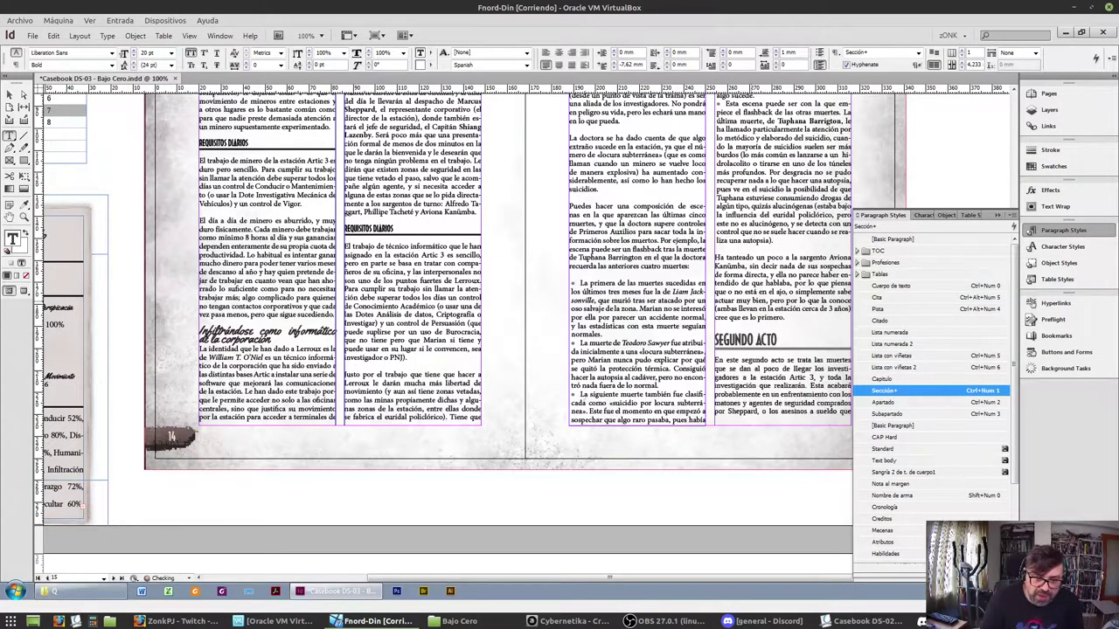
# Style the "Primeras investigaciones" heading as Apartado and the paragraphs before and after it as Cuerpo de texto
pyautogui.hotkey('ctrl', 'Down')
pyautogui.hotkey('ctrl', 'Down')
pyautogui.press('ctrl+KP_2')
pyautogui.hotkey('ctrl', 'Down')
pyautogui.hotkey('ctrl', 'Down')
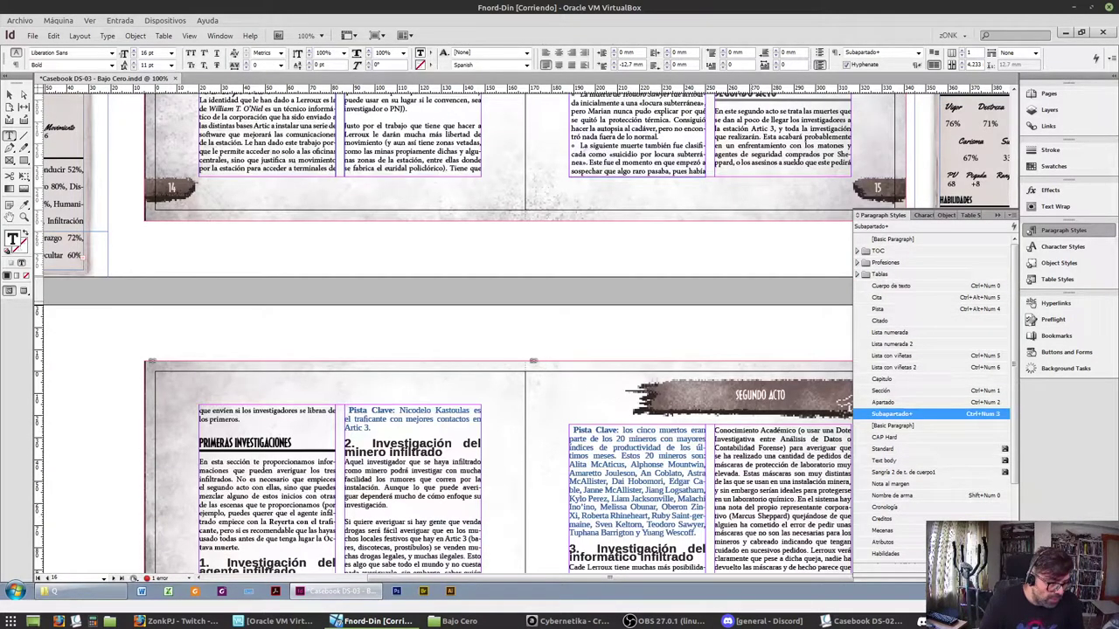
# Style the "Investigación del agente infiltrado" heading as Subapartado and its body paragraphs as Cuerpo de texto
pyautogui.press('ctrl+KP_3')
pyautogui.hotkey('ctrl', 'Down')
pyautogui.hotkey('ctrl', 'Down')
pyautogui.hotkey('ctrl', 'Down')
pyautogui.hotkey('ctrl', 'Down')
pyautogui.hotkey('ctrl', 'Down')
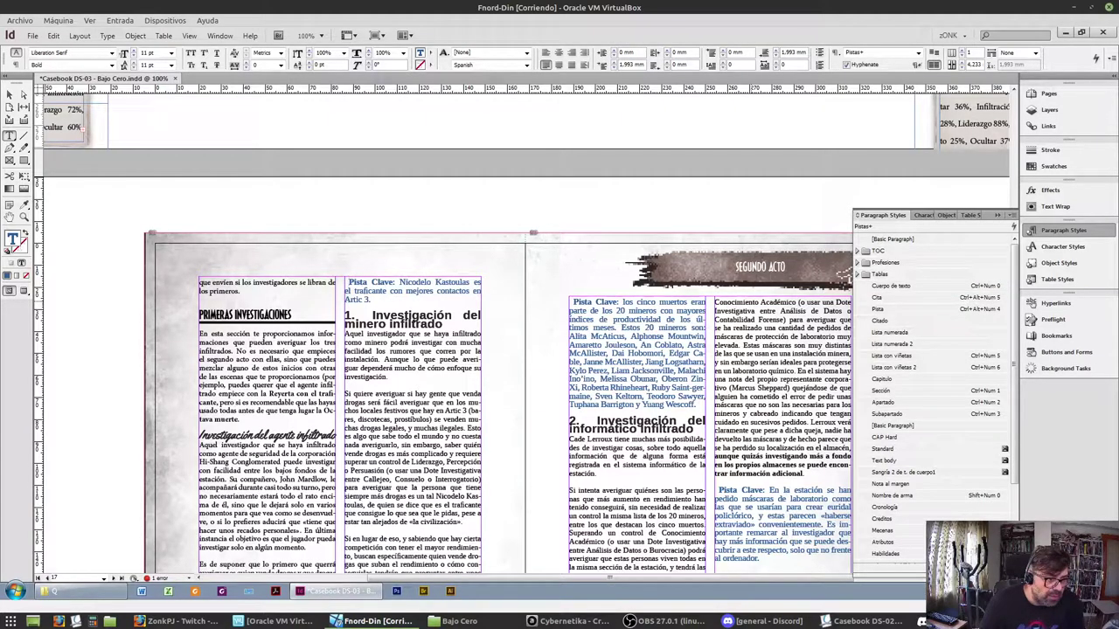
# Style the infiltrated agent's key clue as Pista and the "Investigación del minero infiltrado" heading as Subapartado
pyautogui.press('ctrl+alt+KP_4')
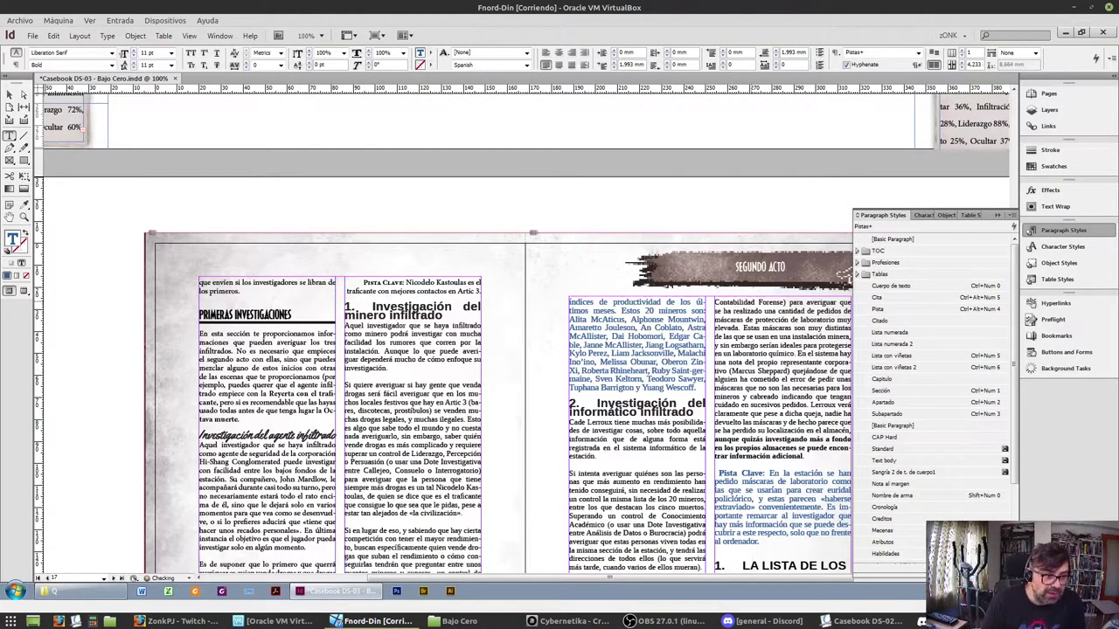
pyautogui.hotkey('ctrl', 'Down')
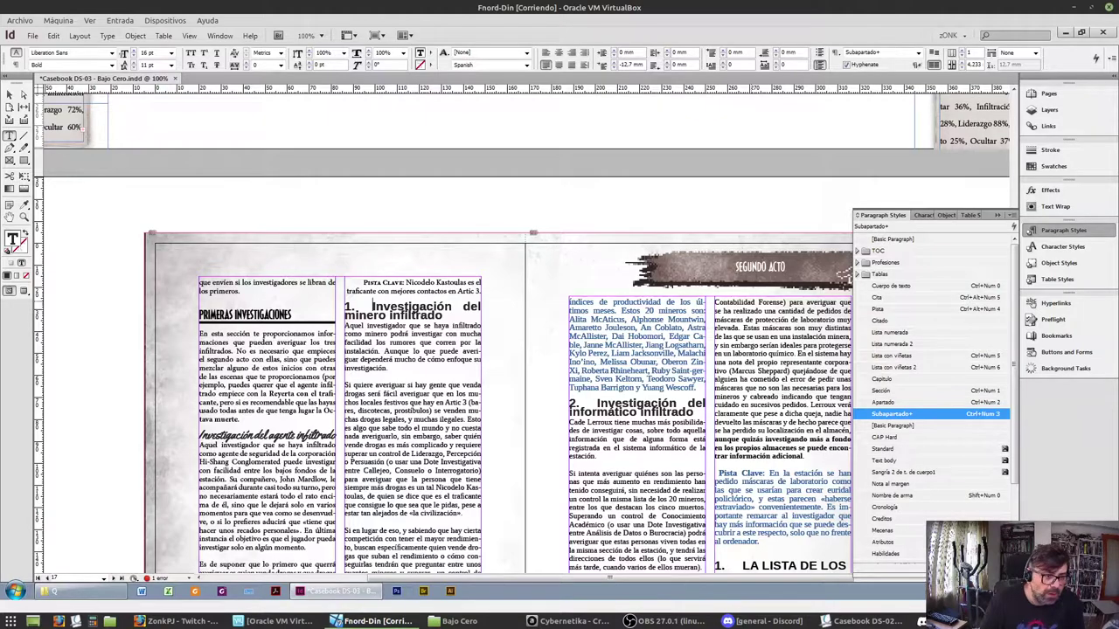
pyautogui.press('ctrl+KP_3')
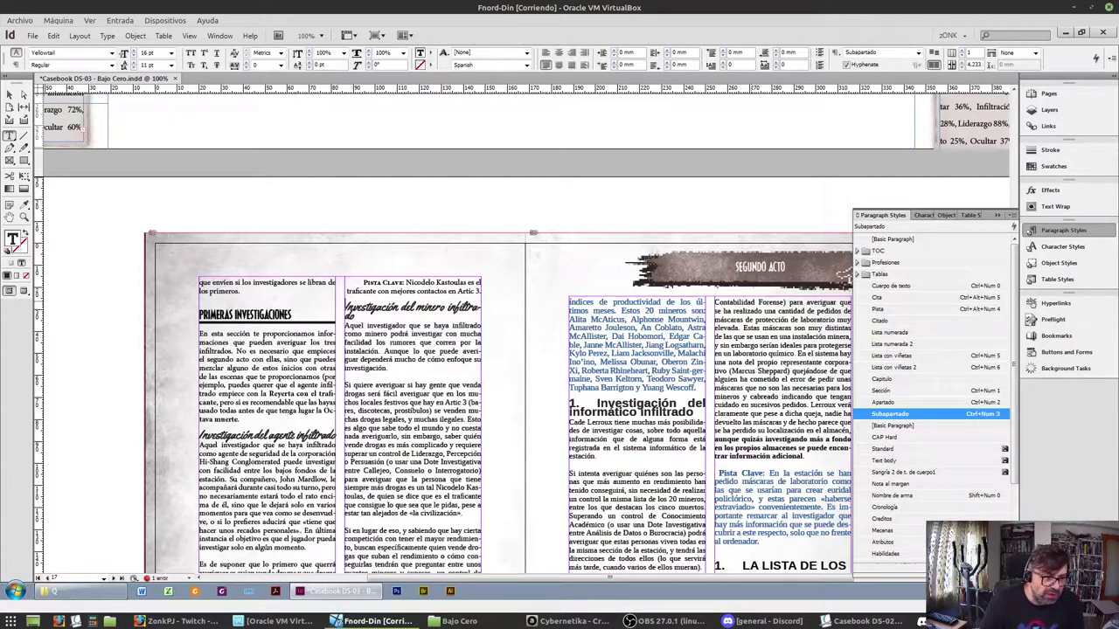
# Style the infiltrated miner section's body paragraphs as Cuerpo de texto and its two key clues as Pista
pyautogui.hotkey('ctrl', 'Down')
pyautogui.hotkey('ctrl', 'Down')
pyautogui.hotkey('ctrl', 'Down')
pyautogui.hotkey('ctrl', 'Down')
pyautogui.hotkey('ctrl', 'Down')
pyautogui.hotkey('ctrl', 'Down')
pyautogui.press('ctrl+KP_0')
pyautogui.press('ctrl+alt+KP_4')
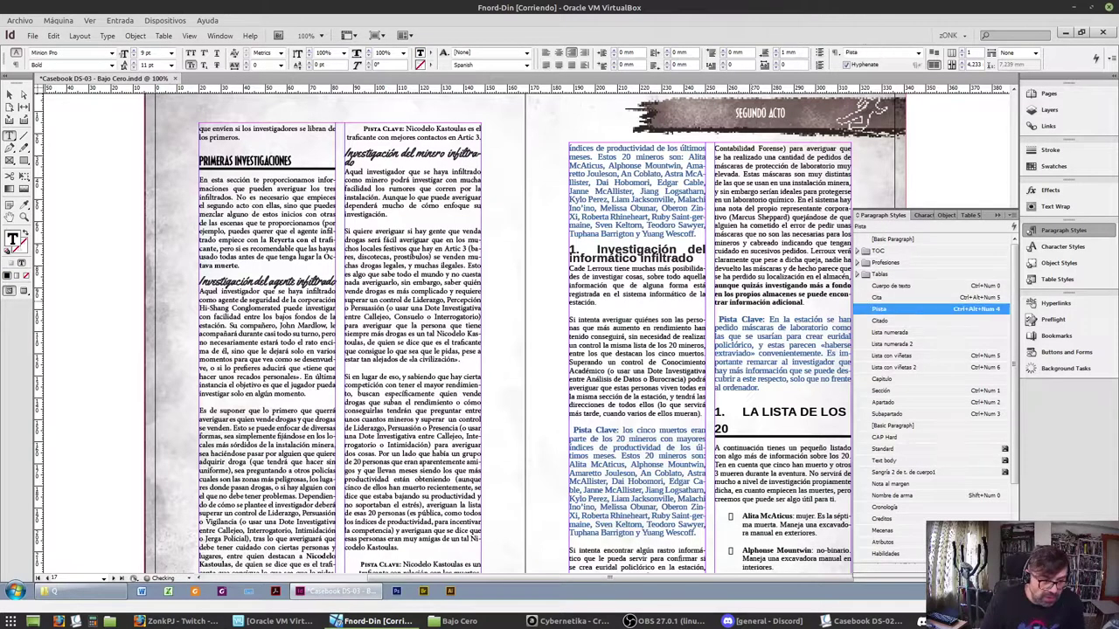
pyautogui.hotkey('ctrl', 'Down')
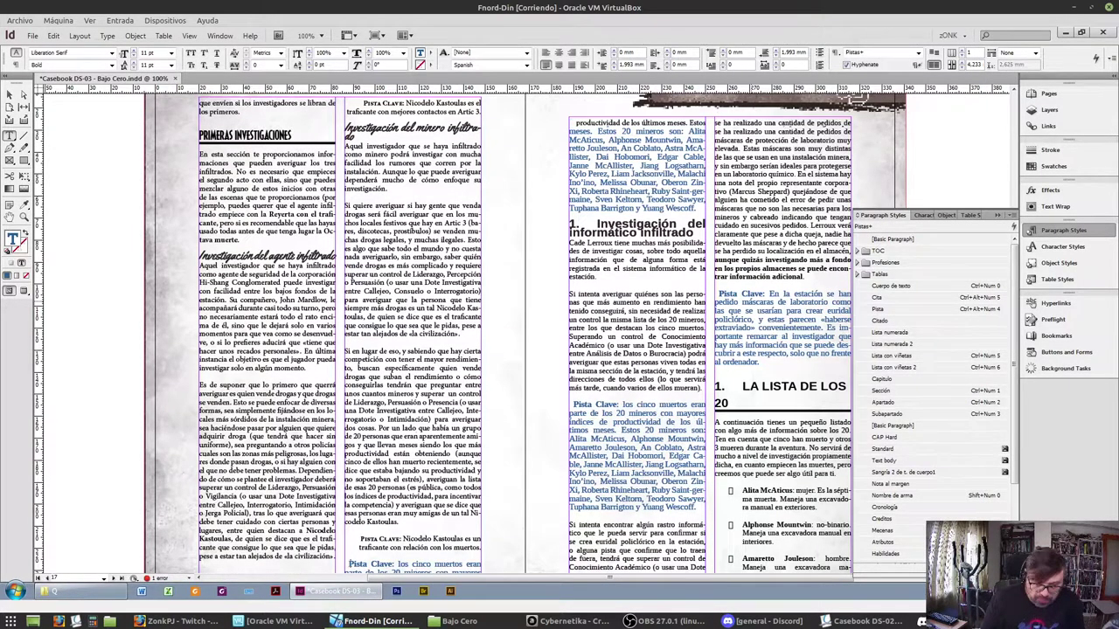
pyautogui.press('ctrl+KP_4')
# Style the "Investigación del informático infiltrado" heading as Subapartado and the two paragraphs below it as Cuerpo de texto
pyautogui.hotkey('ctrl', 'Down')
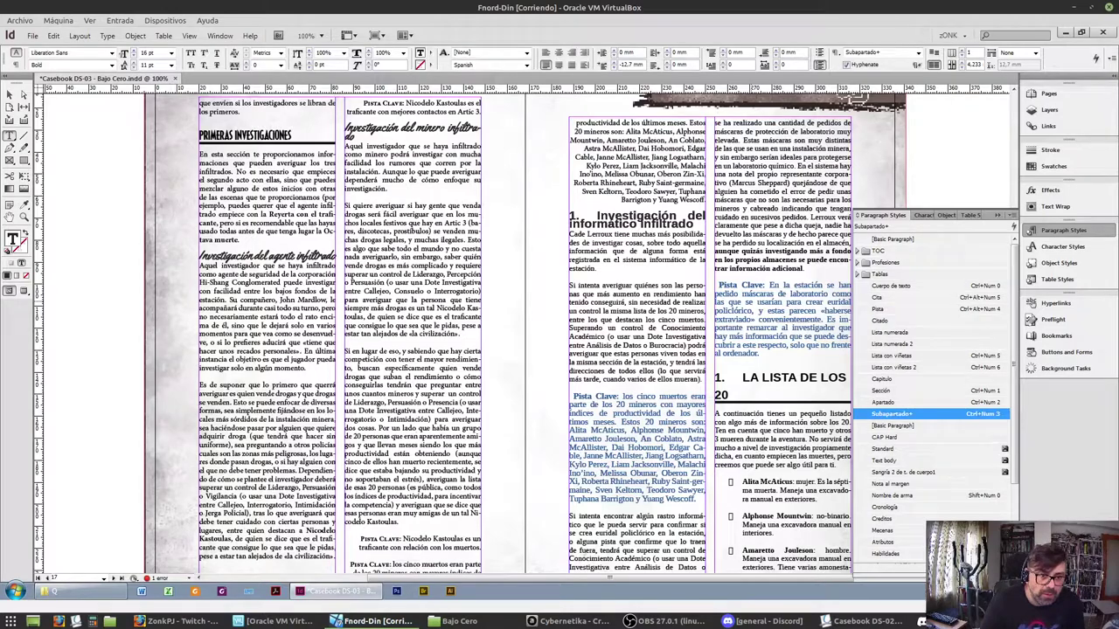
pyautogui.press('ctrl+KP_3')
pyautogui.press('ctrl+KP_0')
pyautogui.press('ctrl+KP_3')
pyautogui.hotkey('ctrl', 'Down')
pyautogui.press('ctrl+KP_0')
pyautogui.hotkey('ctrl', 'Down')
pyautogui.press('ctrl+KP_0')
pyautogui.hotkey('ctrl', 'Down')
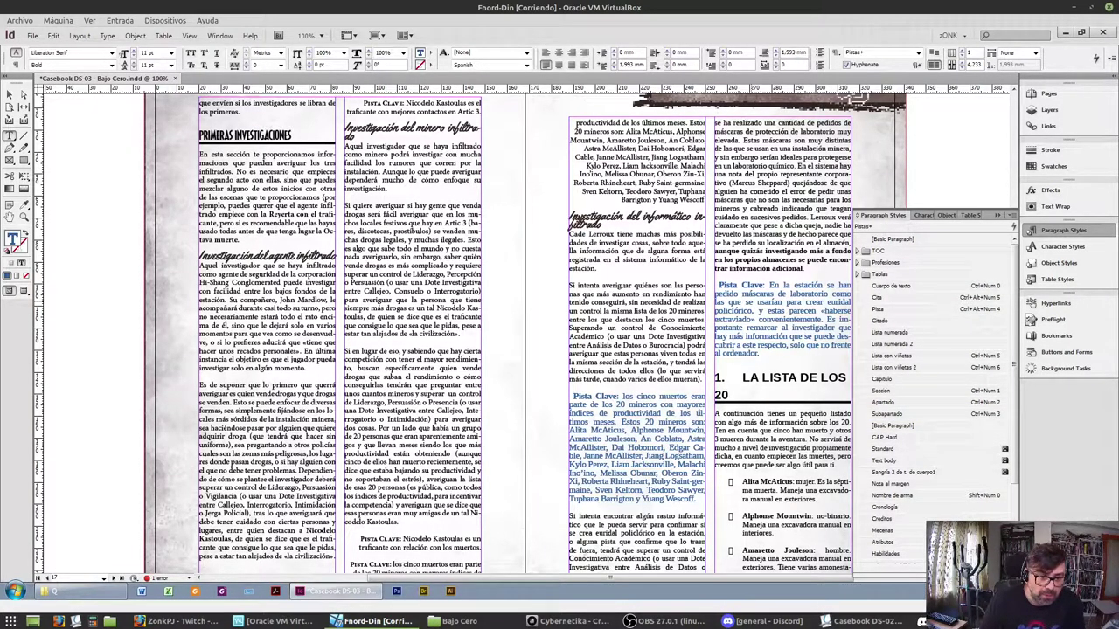
# Style the infiltrated technician's two key clues as Pista and the paragraphs between them as Cuerpo de texto
pyautogui.press('ctrl+alt+KP_4')
pyautogui.hotkey('ctrl', 'Down')
pyautogui.press('ctrl+KP_0')
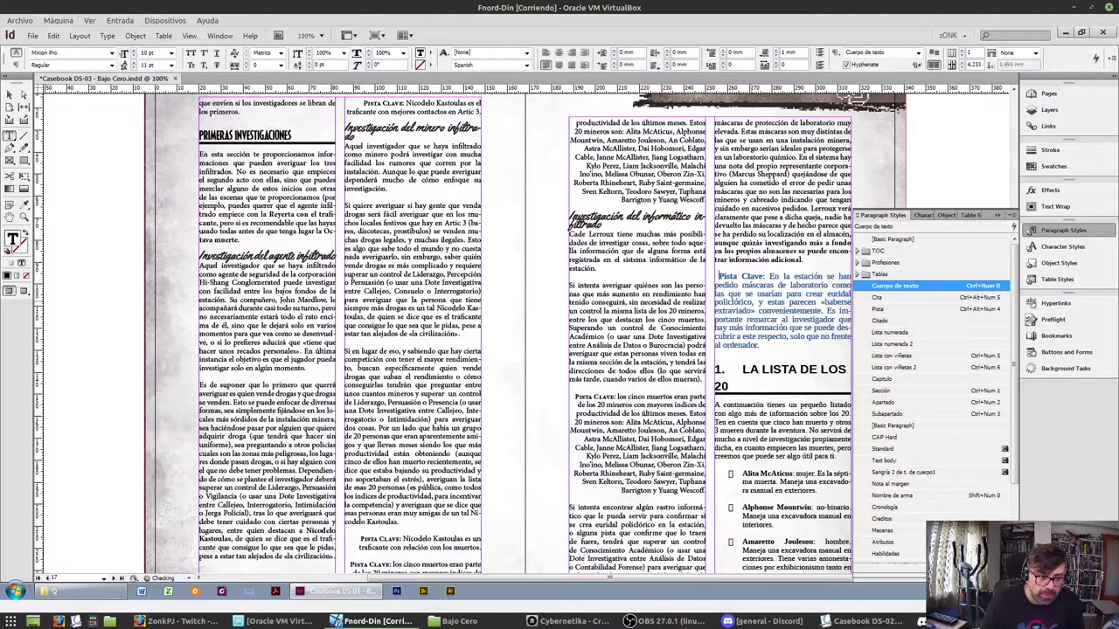
pyautogui.hotkey('ctrl', 'Down')
pyautogui.press('ctrl+KP_0')
pyautogui.hotkey('ctrl', 'Down')
pyautogui.press('ctrl+alt+KP_4')
# Style the "La lista de los 20" heading as Apartado
pyautogui.hotkey('ctrl', 'Down')
pyautogui.press('ctrl+KP_2')
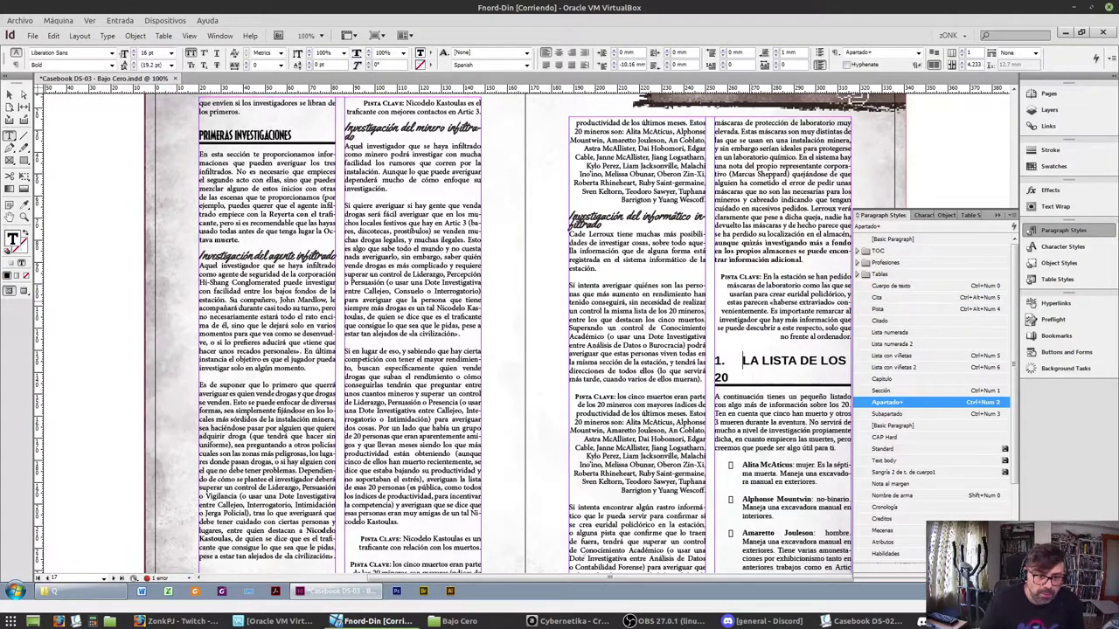
pyautogui.press('ctrl+KP_3')
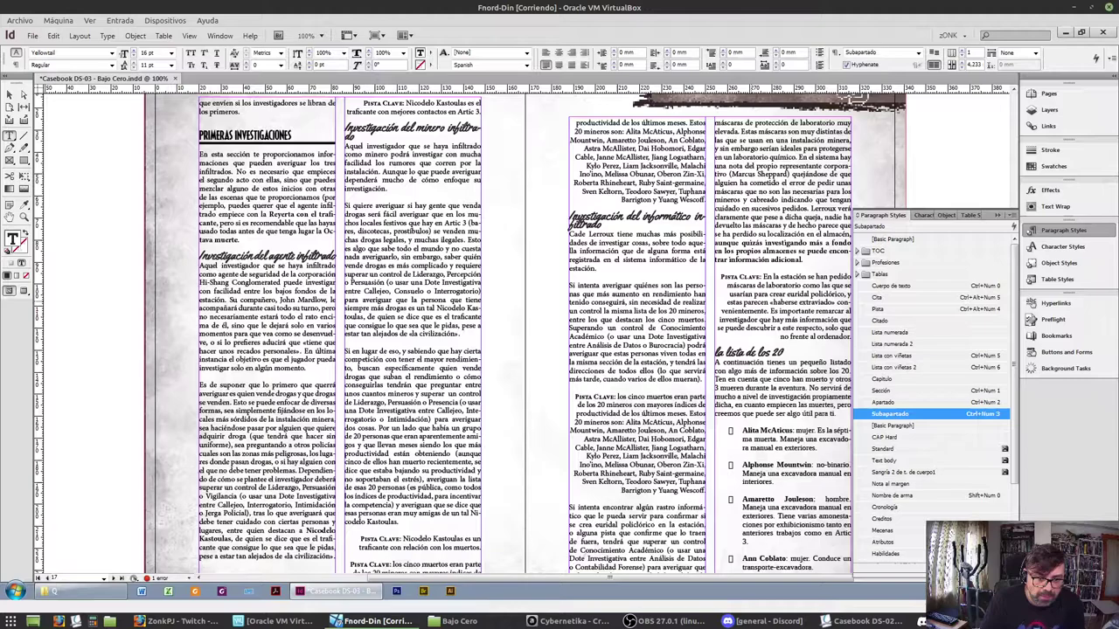
pyautogui.press('ctrl+KP_1')
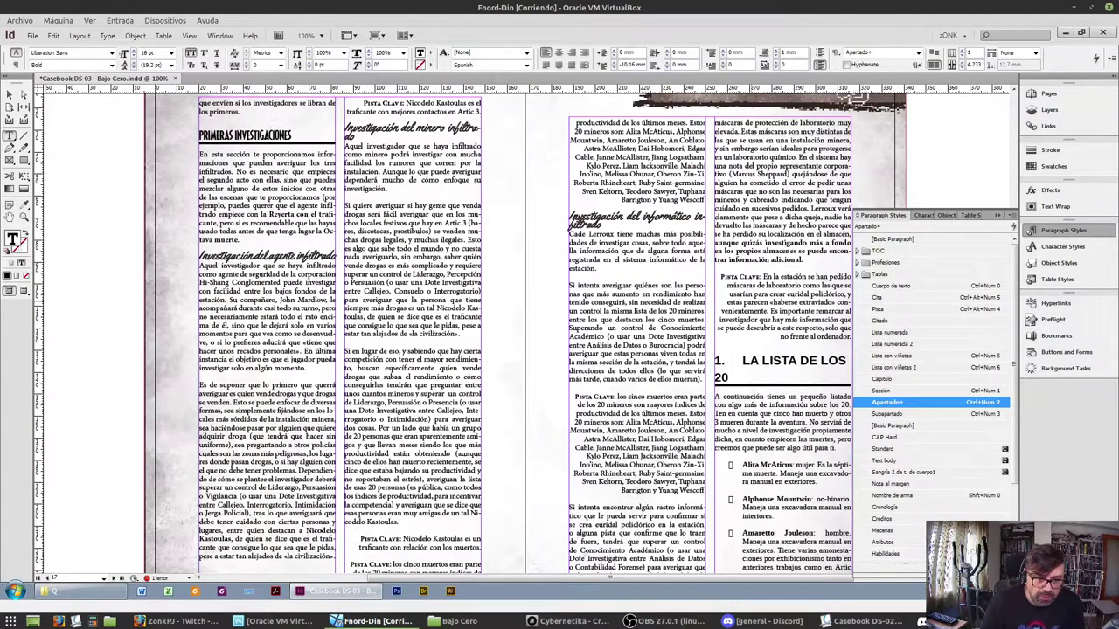
pyautogui.press('ctrl+KP_2')
# Replace the initial letter of the "La lista de los 20" heading with a capital L
pyautogui.write('L')
pyautogui.press('Delete')
pyautogui.write('L')
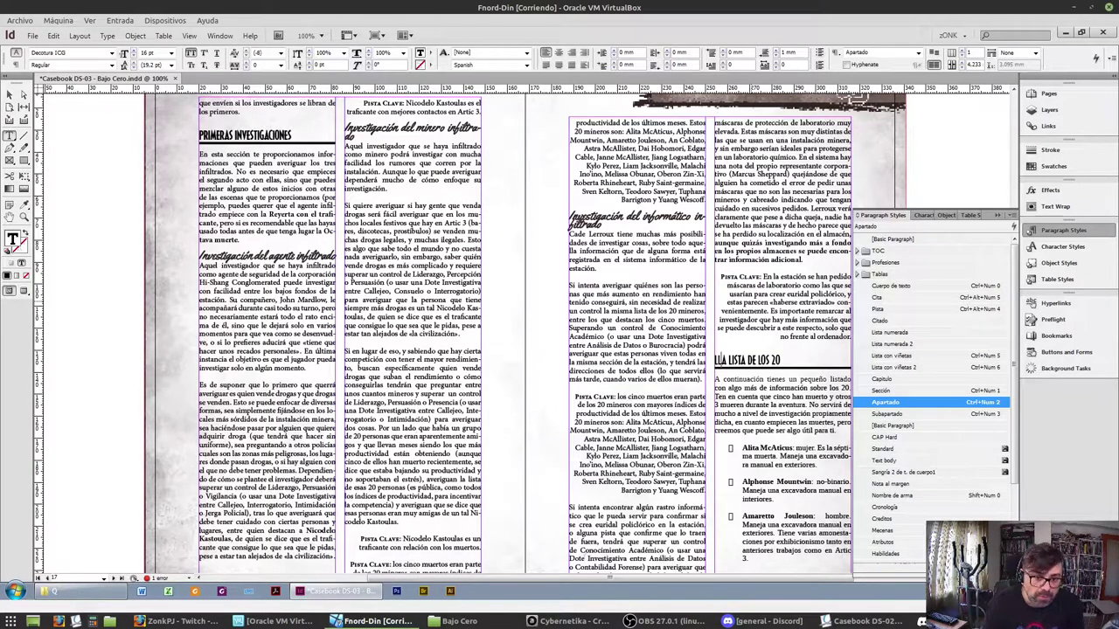
pyautogui.press('BackSpace')
pyautogui.press('BackSpace')
pyautogui.write('L')
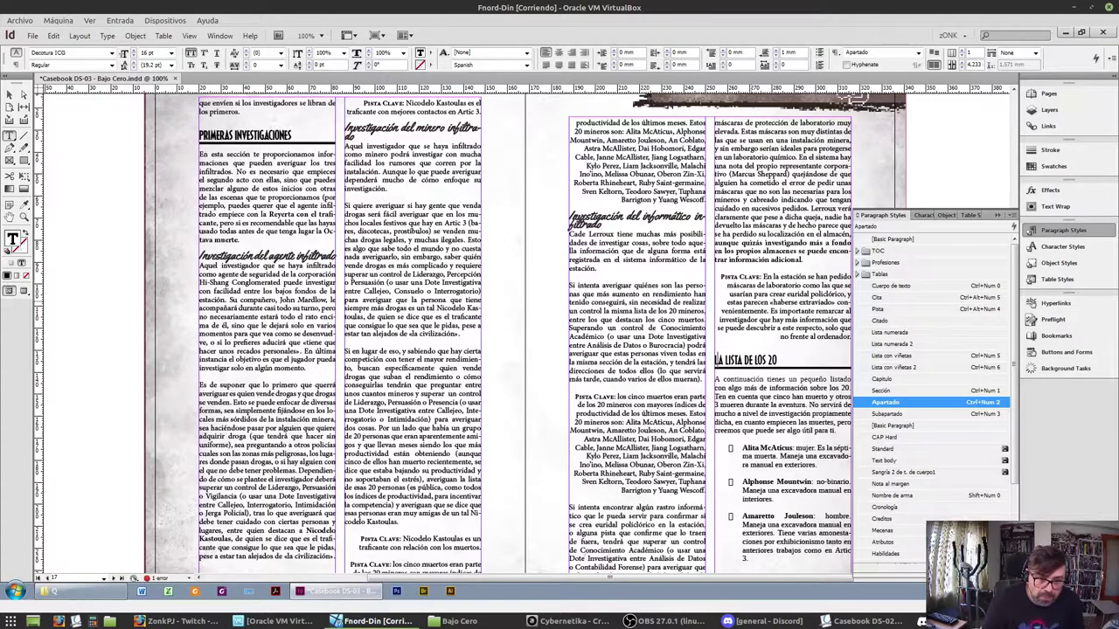
# Select all the miners' entries in the list under "La lista de los 20", ending before the "Conociendo a la doctora Lazarus" heading
pyautogui.hotkey('ctrl', 'Down')
pyautogui.hotkey('ctrl', 'Down')
pyautogui.hotkey('ctrl', 'shift', 'Down')
pyautogui.hotkey('ctrl', 'shift', 'Down')
pyautogui.hotkey('ctrl', 'shift', 'Down')
pyautogui.hotkey('ctrl', 'shift', 'Down')
pyautogui.hotkey('ctrl', 'shift', 'Down')
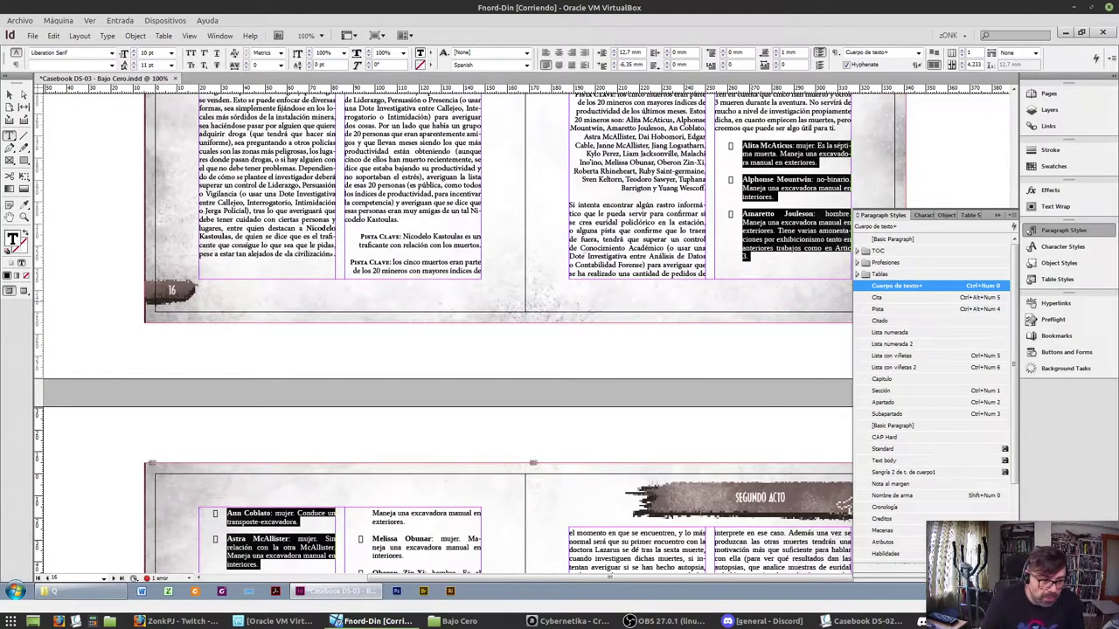
pyautogui.moveTo(288, 568); pyautogui.dragTo(411, 342)
pyautogui.hotkey('ctrl', 'shift', 'Down')
pyautogui.hotkey('ctrl', 'shift', 'Down')
pyautogui.hotkey('ctrl', 'shift', 'Down')
pyautogui.hotkey('ctrl', 'shift', 'Down')
pyautogui.hotkey('ctrl', 'shift', 'Down')
pyautogui.hotkey('ctrl', 'shift', 'Down')
pyautogui.hotkey('ctrl', 'shift', 'Down')
pyautogui.hotkey('ctrl', 'shift', 'Down')
pyautogui.hotkey('ctrl', 'shift', 'Down')
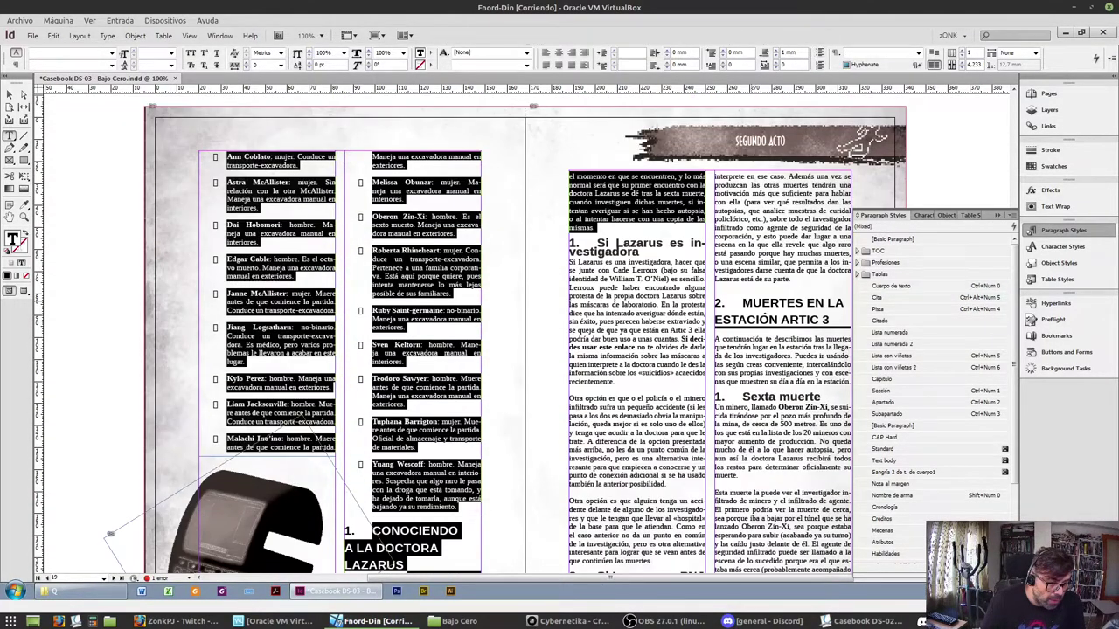
pyautogui.moveTo(603, 229); pyautogui.dragTo(461, 509)
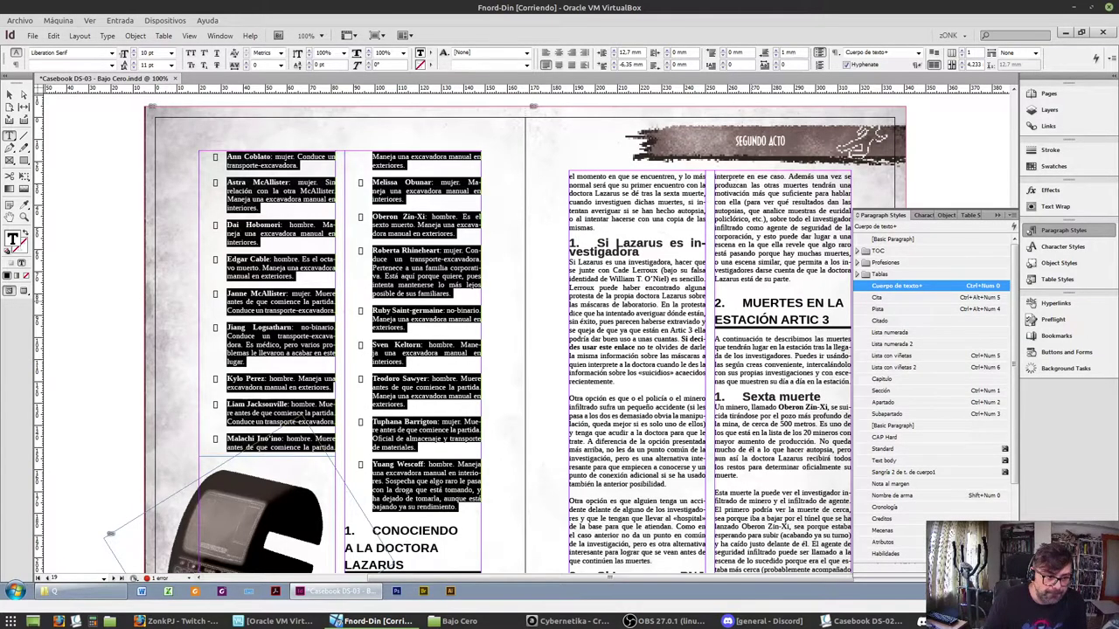
# Try the Lista con viñetas and Lista con viñetas 2 styles on the selected miners' entries
pyautogui.press('ctrl+KP_4')
pyautogui.press('ctrl+KP_5')
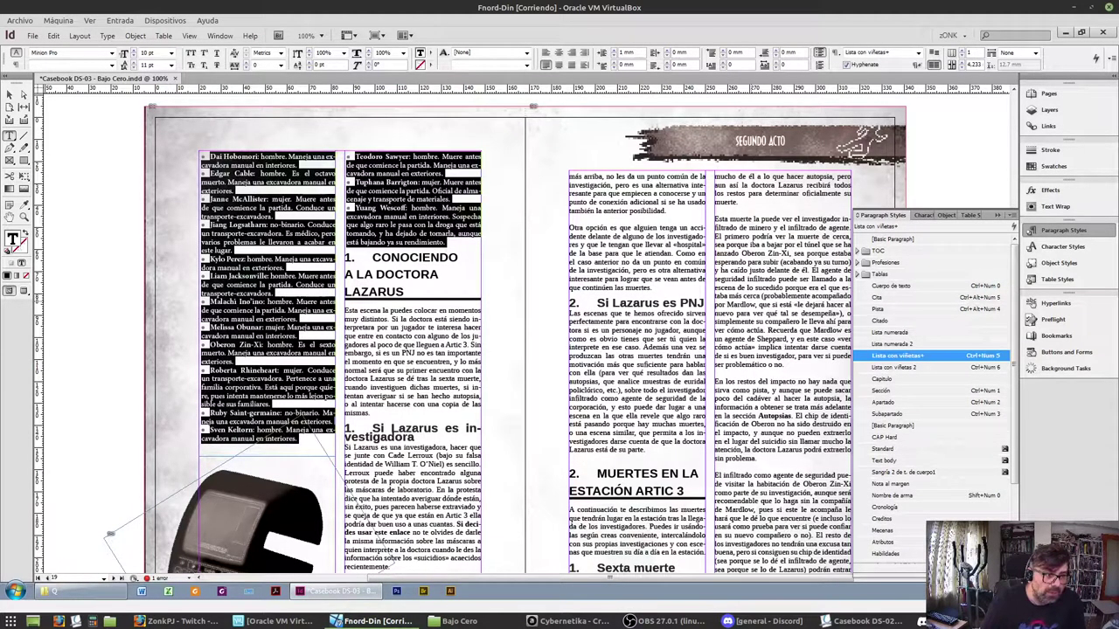
pyautogui.hotkey('ctrl', 'z')
pyautogui.hotkey('ctrl', 'z')
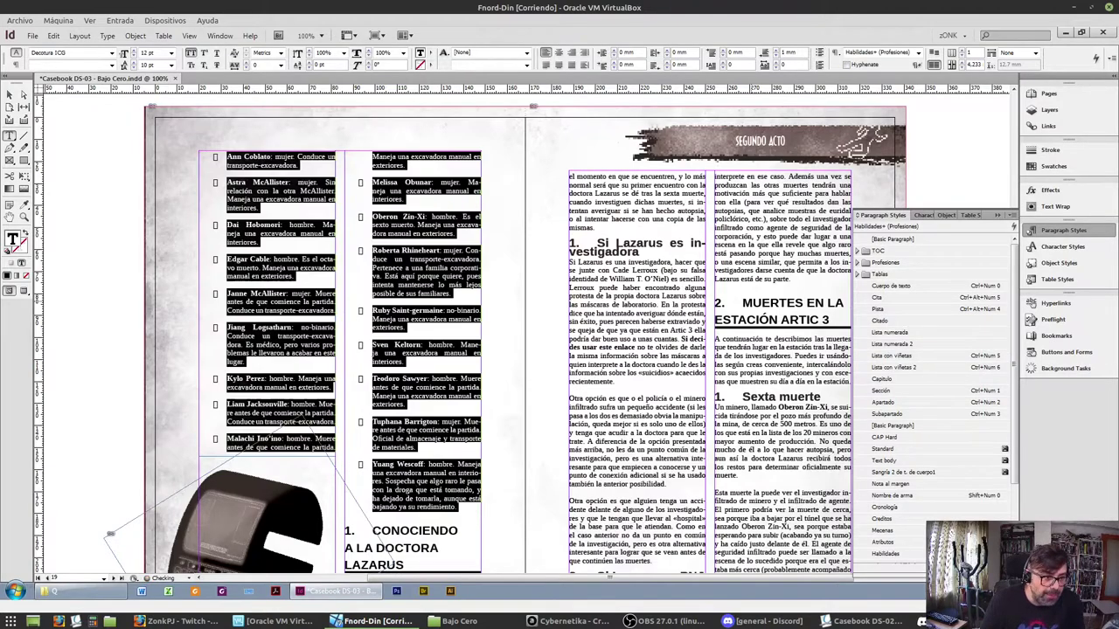
pyautogui.press('ctrl+KP_6')
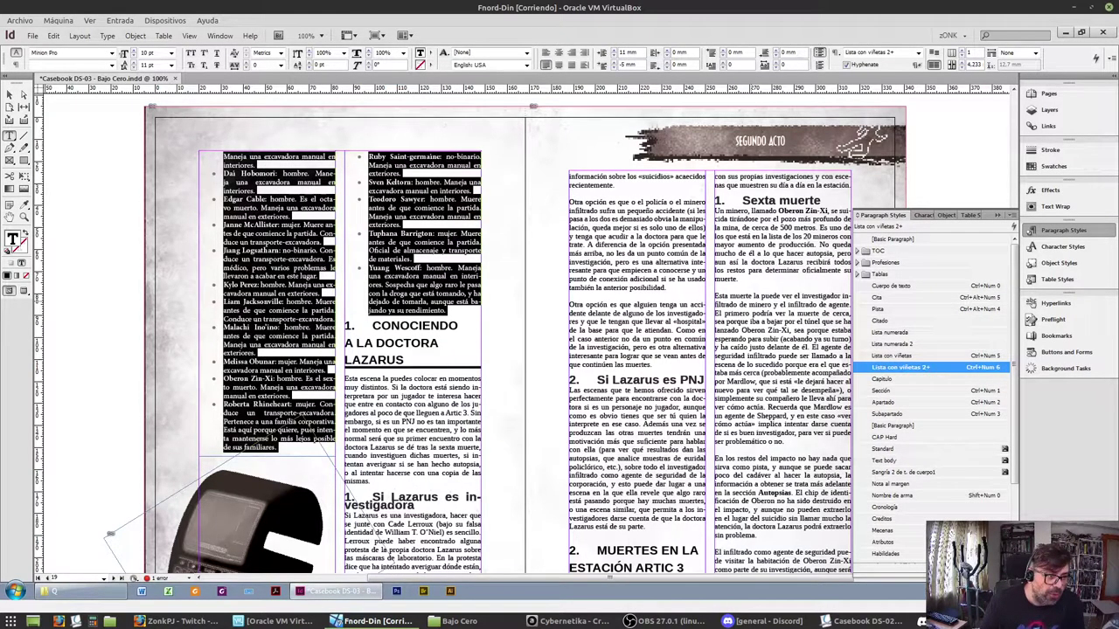
pyautogui.press('Right')
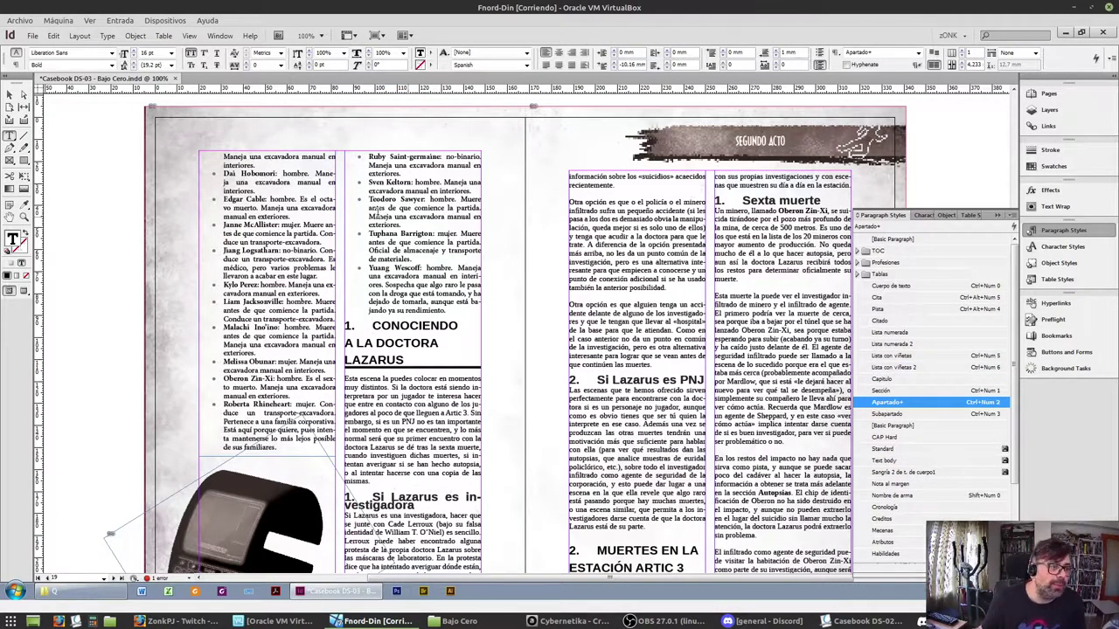
pyautogui.scroll(8, 407, 212)
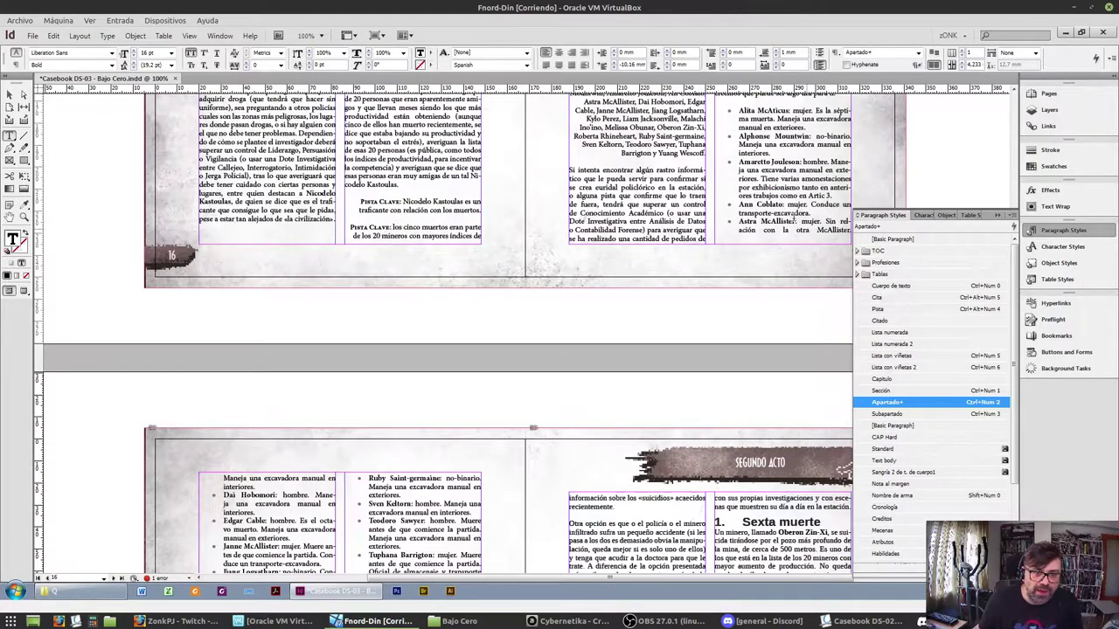
pyautogui.scroll(3, 807, 228)
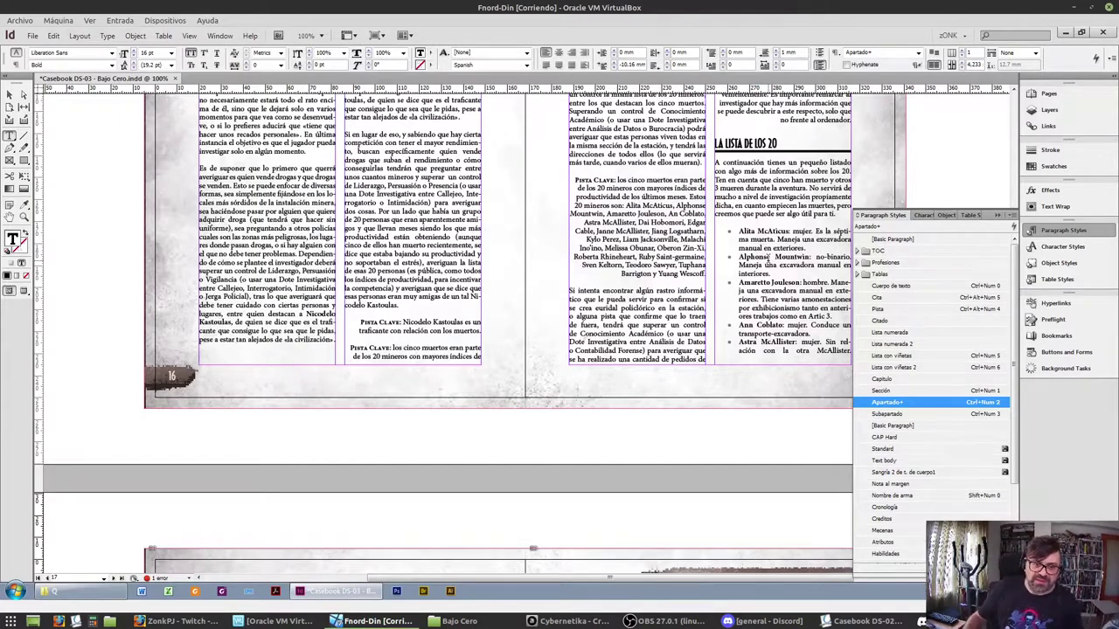
pyautogui.doubleClick(786, 239)
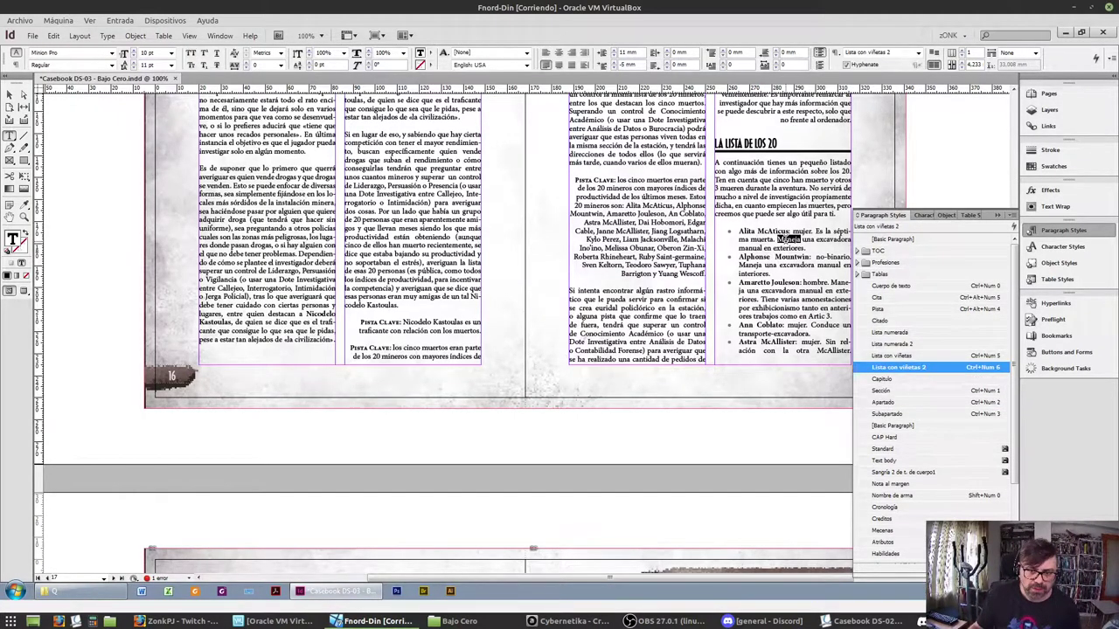
pyautogui.click(775, 238)
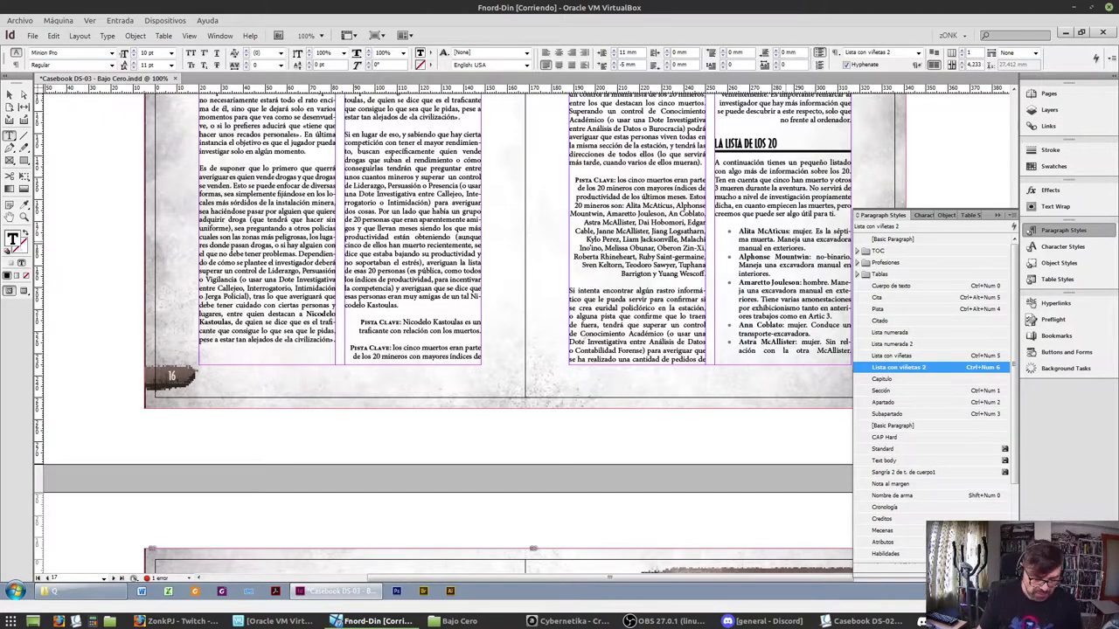
# Undo the Lista con viñetas 2 formatting and style the miners' entries as Lista con viñetas
pyautogui.hotkey('ctrl', 'z')
pyautogui.hotkey('ctrl', 'z')
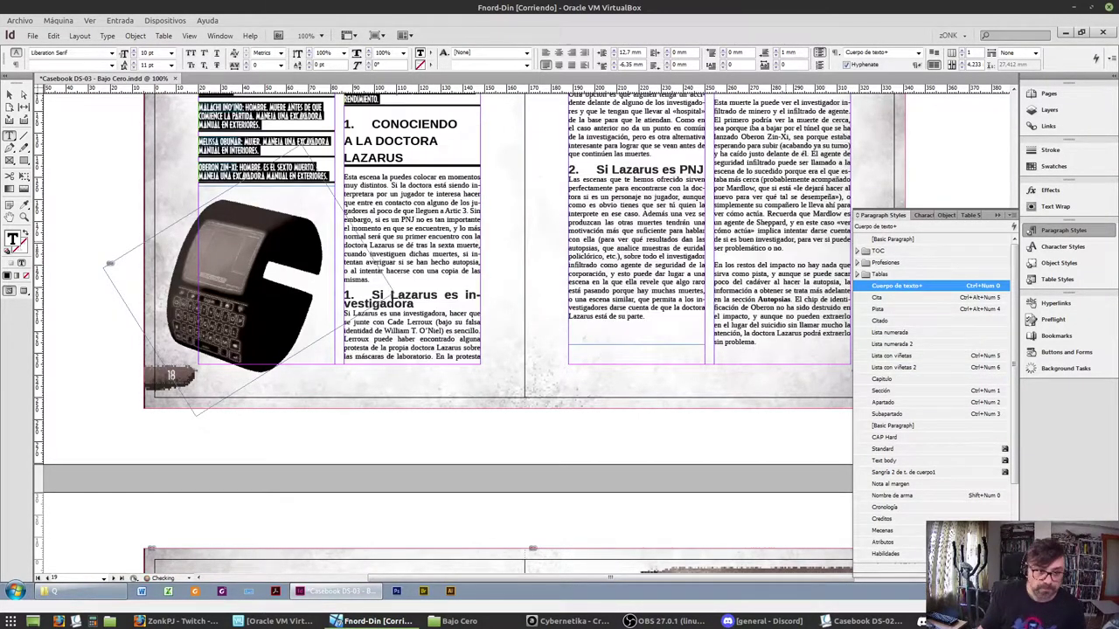
pyautogui.hotkey('ctrl', 'shift', 'z')
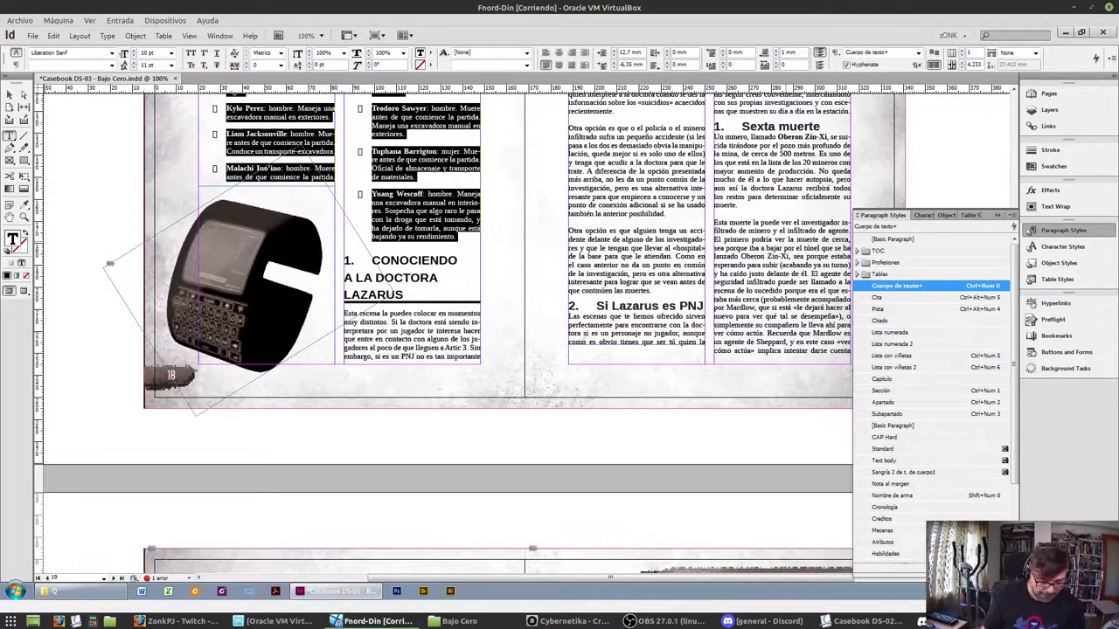
pyautogui.press('ctrl+KP_5')
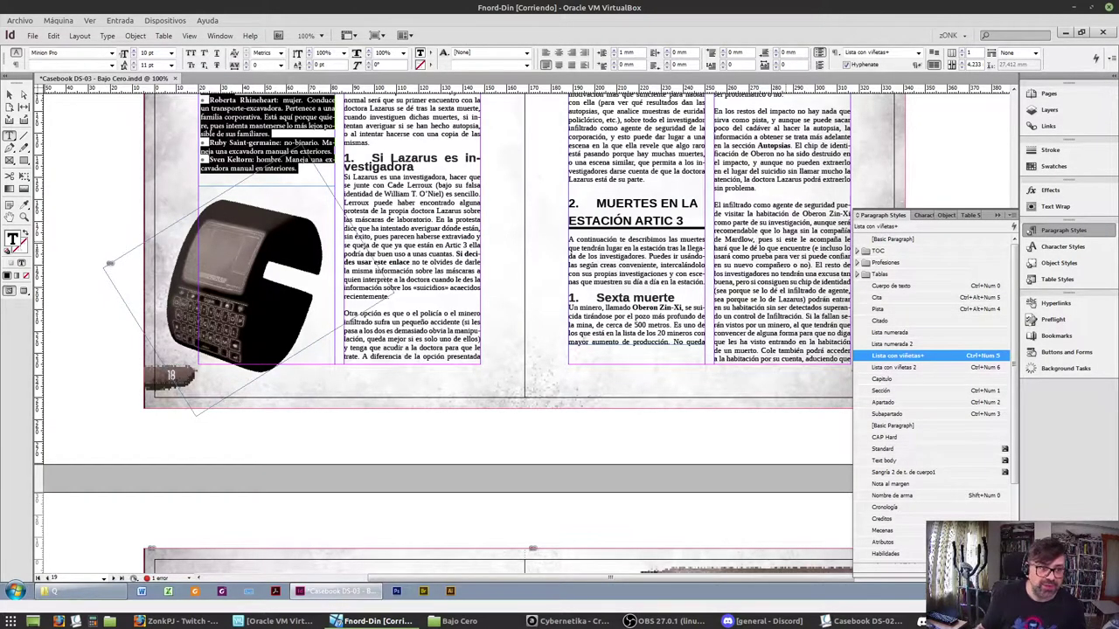
# Set the tracking of the third miner's entry in the list to -10
pyautogui.scroll(15, 305, 107)
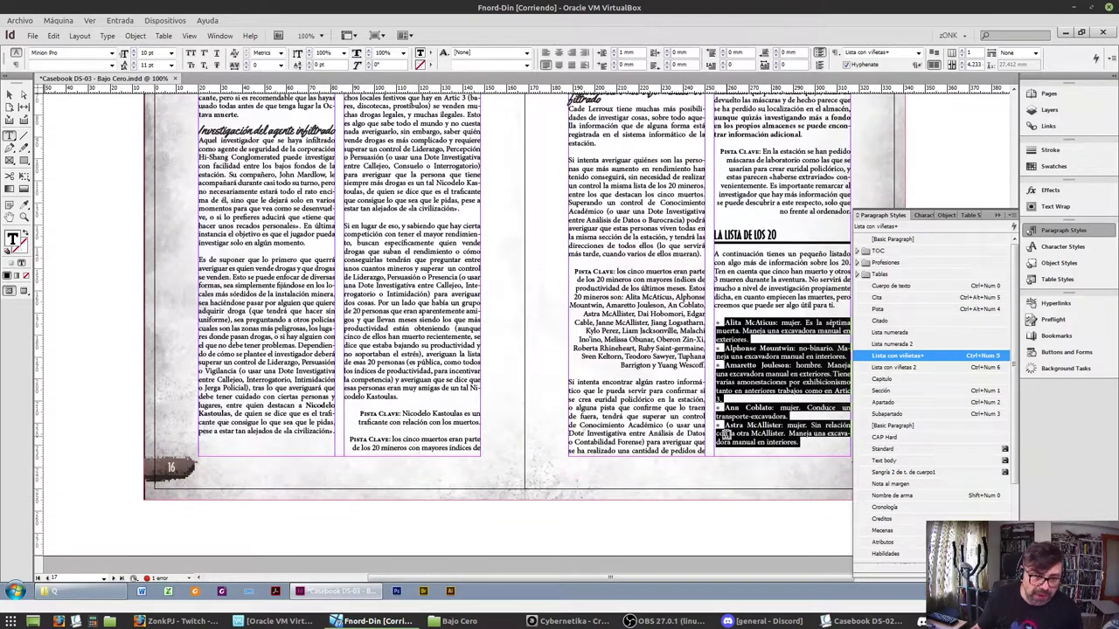
pyautogui.tripleClick(750, 375)
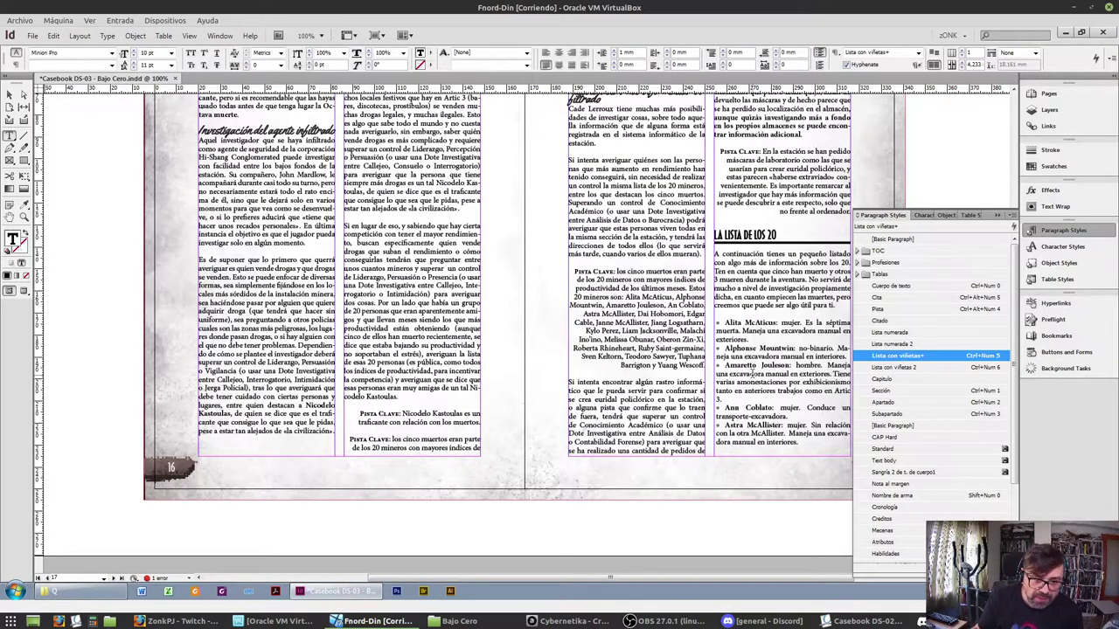
pyautogui.click(753, 374)
pyautogui.click(774, 385)
pyautogui.doubleClick(783, 389)
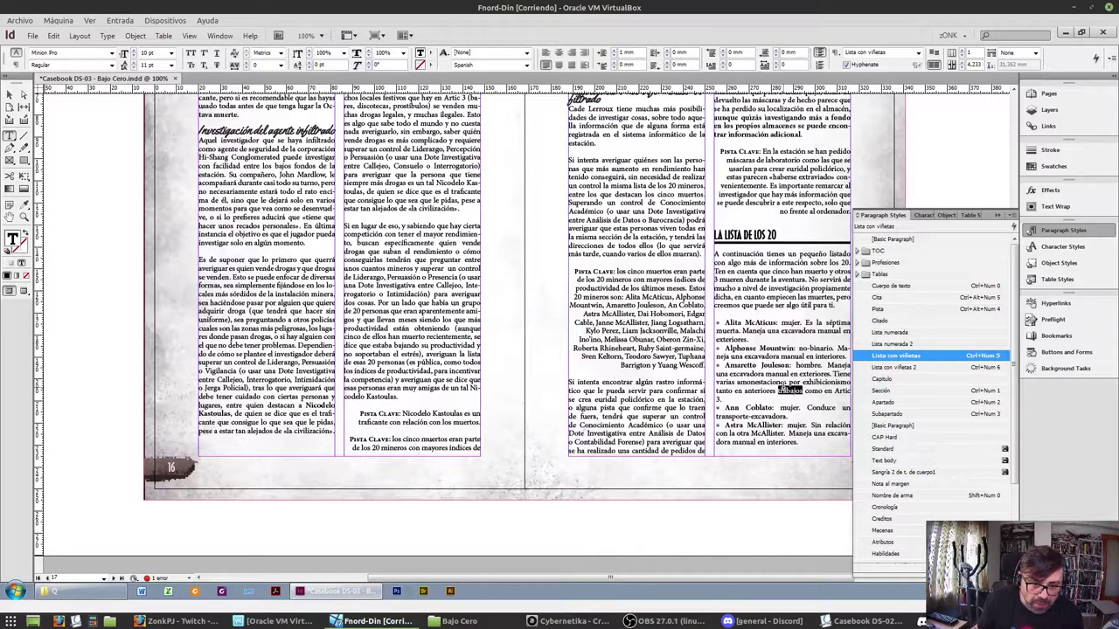
pyautogui.doubleClick(783, 389)
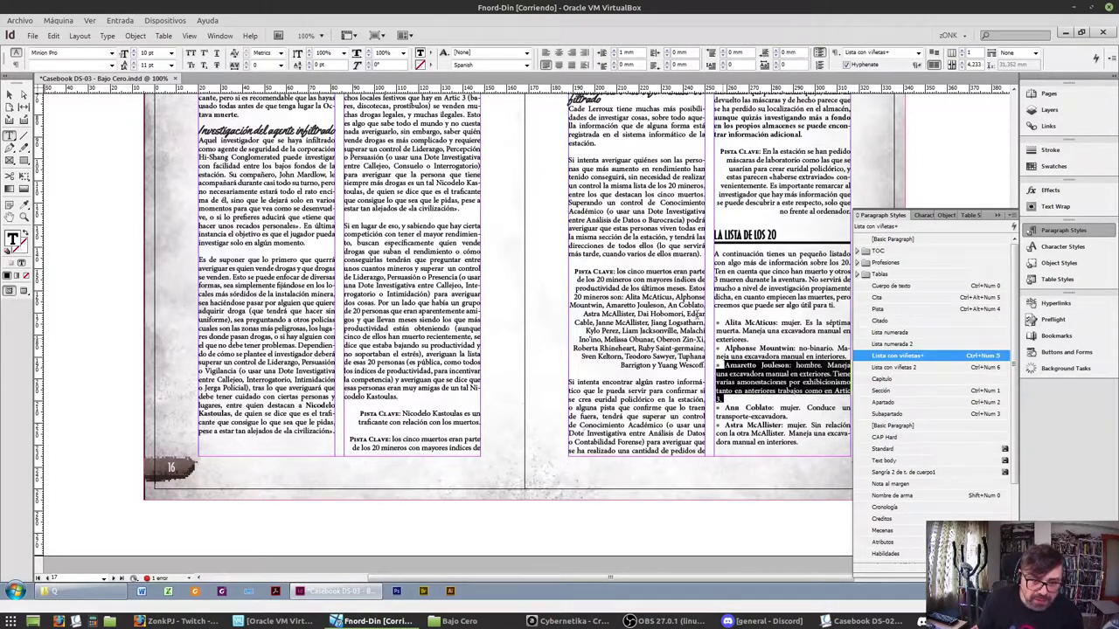
pyautogui.click(245, 69)
pyautogui.hscroll(2, 738, 403)
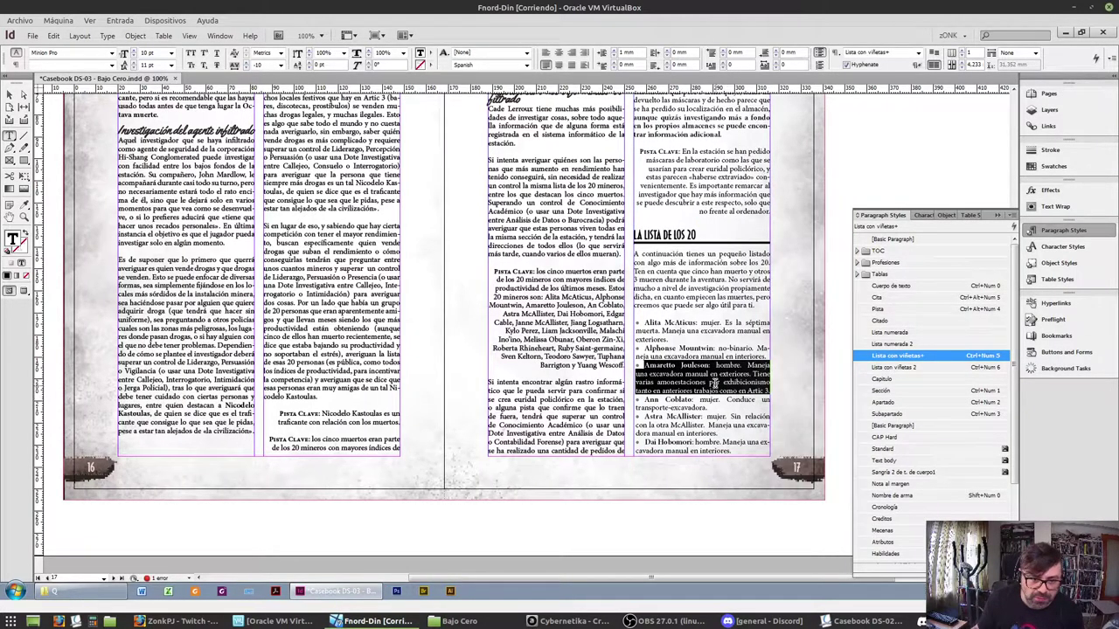
# Style the "Conociendo a la doctora Lazarus" heading as Apartado
pyautogui.scroll(-10, 708, 332)
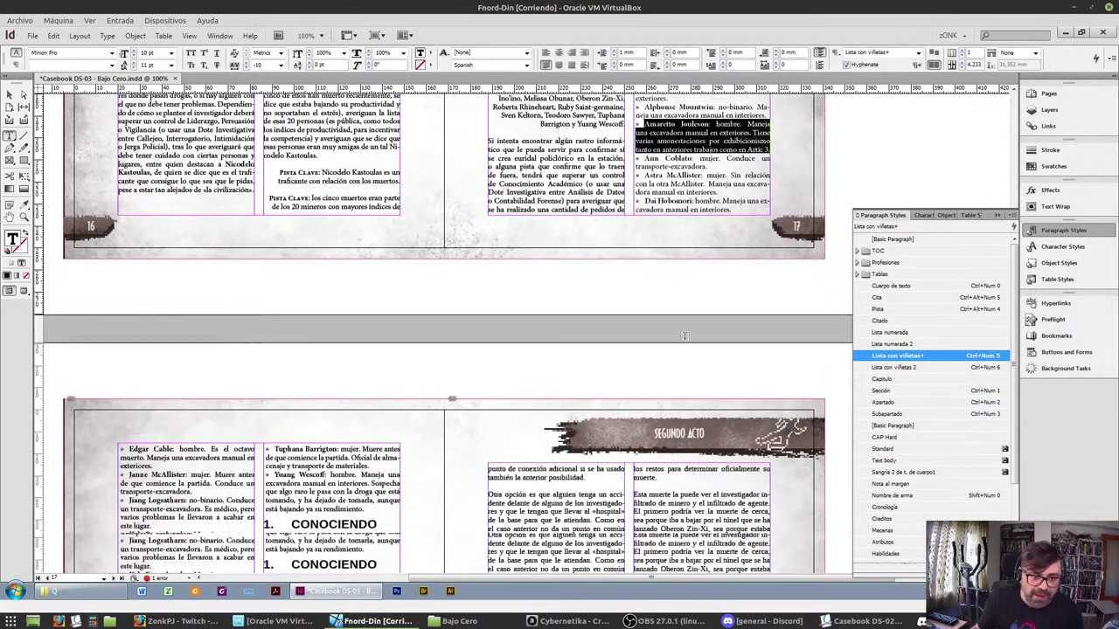
pyautogui.scroll(-2, 153, 505)
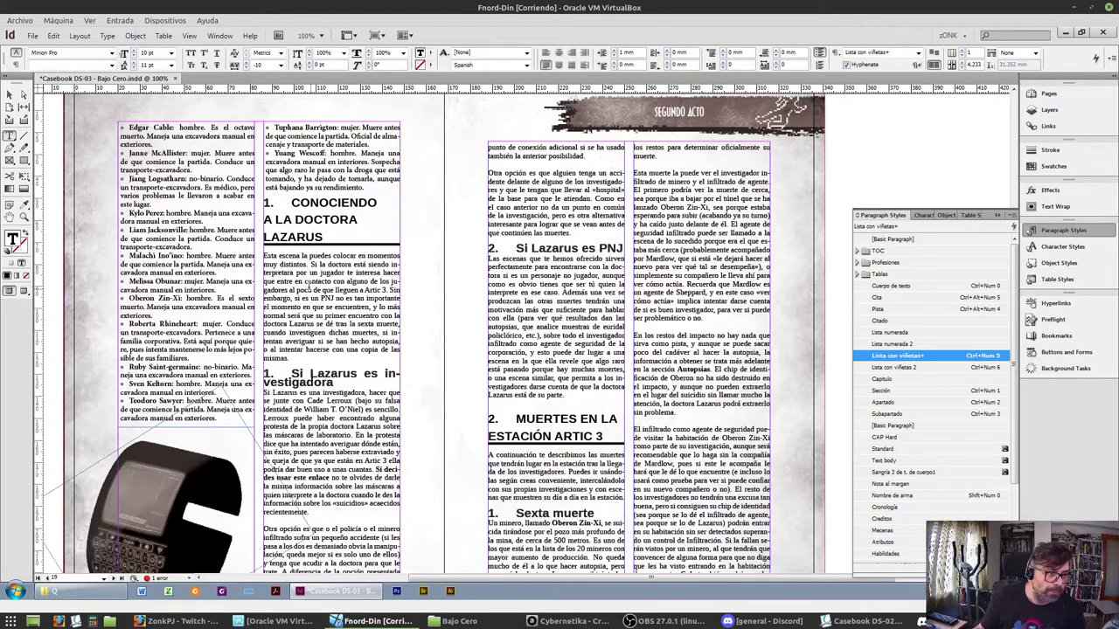
pyautogui.click(328, 206)
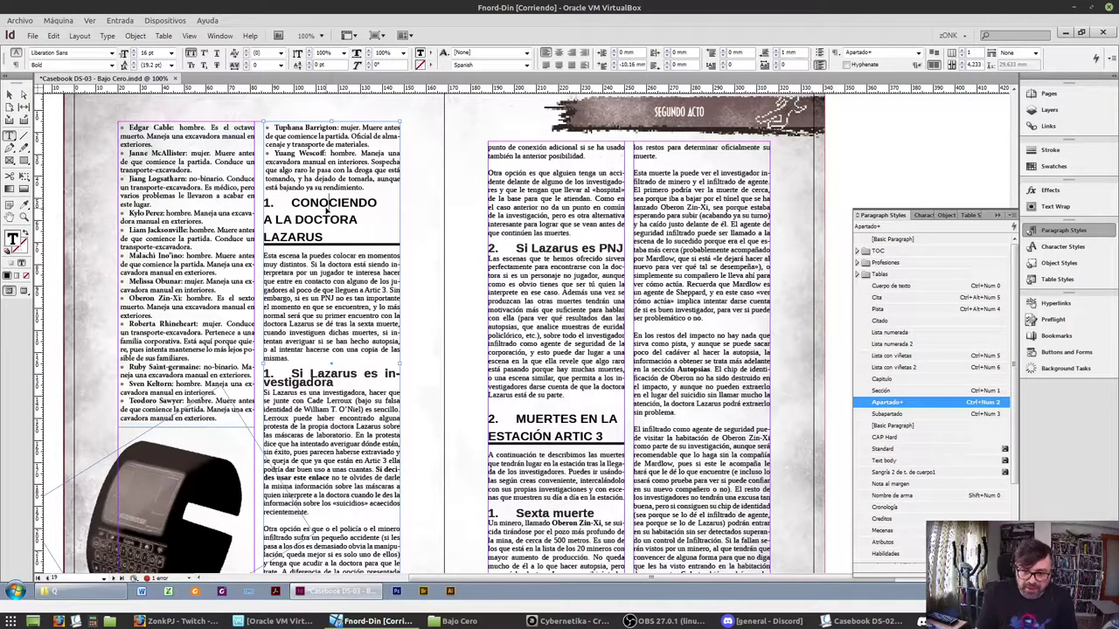
pyautogui.press('ctrl+KP_0')
pyautogui.press('ctrl+KP_2')
# Style the "Si Lazarus es investigadora" heading as Subapartado and the body text below it as Cuerpo de texto
pyautogui.hotkey('ctrl', 'Down')
pyautogui.hotkey('ctrl', 'Down')
pyautogui.press('ctrl+KP_0')
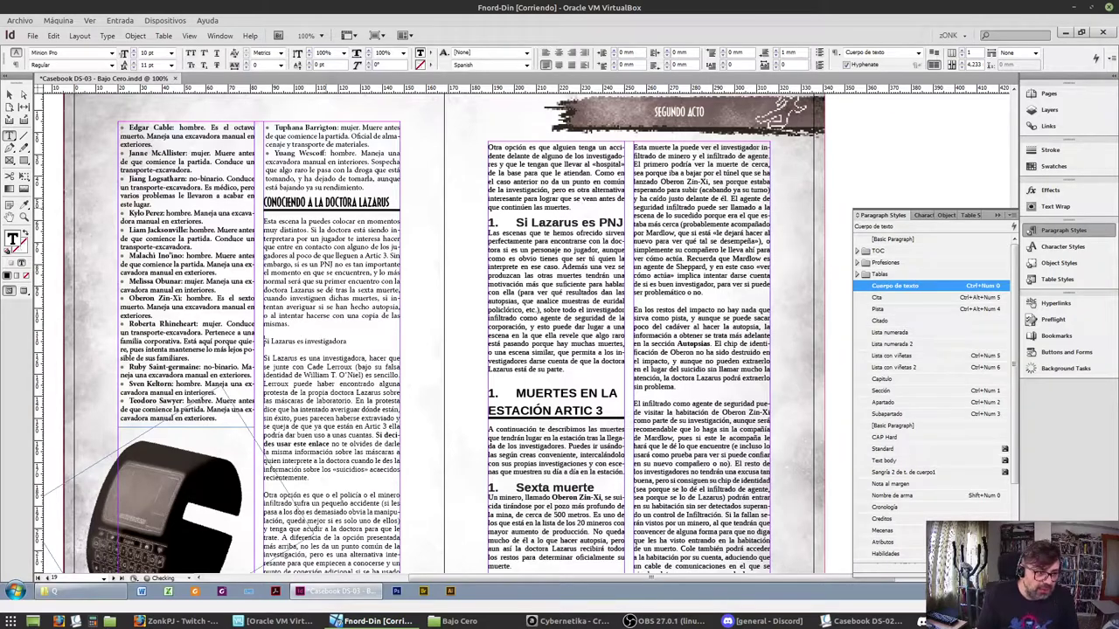
pyautogui.press('ctrl+KP_3')
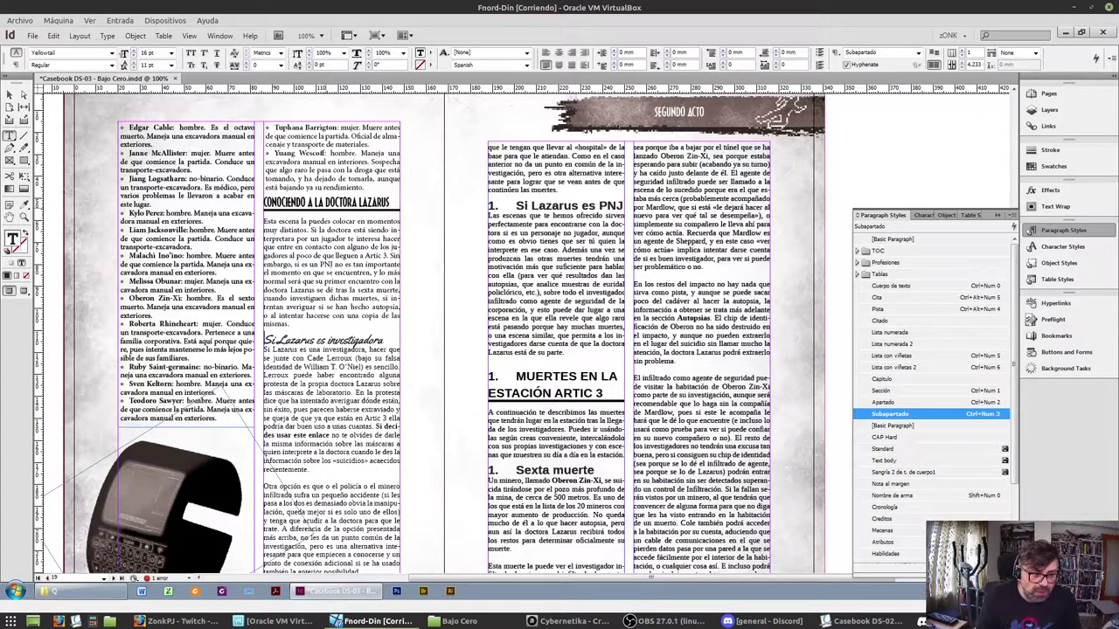
pyautogui.press('ctrl+KP_0')
pyautogui.press('ctrl+KP_3')
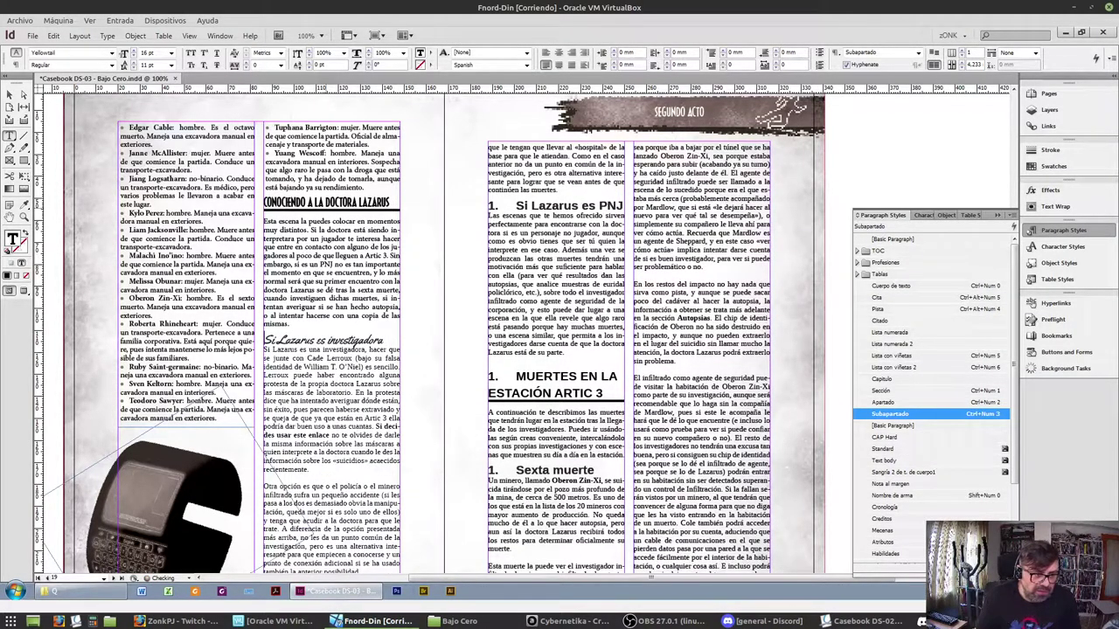
pyautogui.hotkey('ctrl', 'Down')
pyautogui.press('ctrl+KP_0')
# Style the "Si Lazarus es PNJ" heading as Subapartado and the "Muertes en la estación Artic 3" heading as Apartado
pyautogui.scroll(-1, 515, 192)
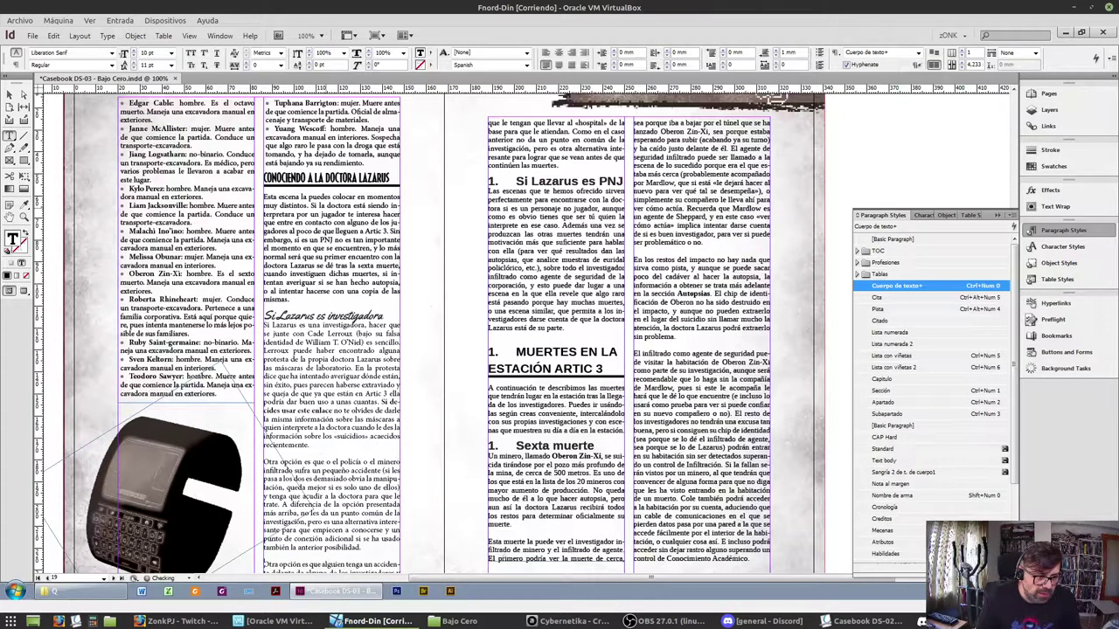
pyautogui.press('ctrl+KP_3')
pyautogui.press('ctrl+KP_3')
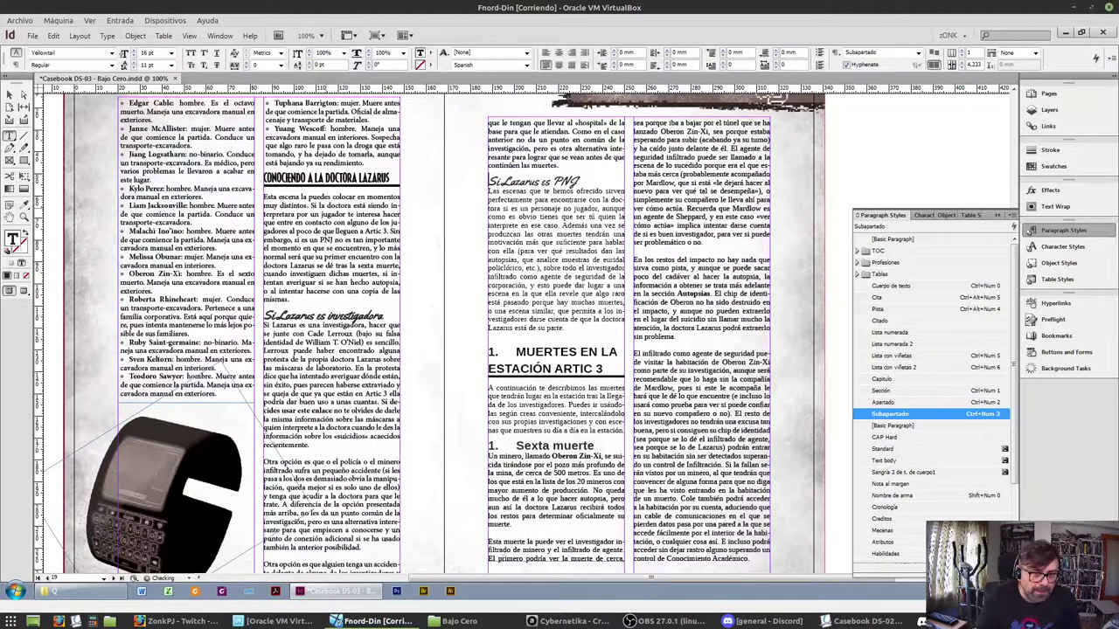
pyautogui.click(515, 351)
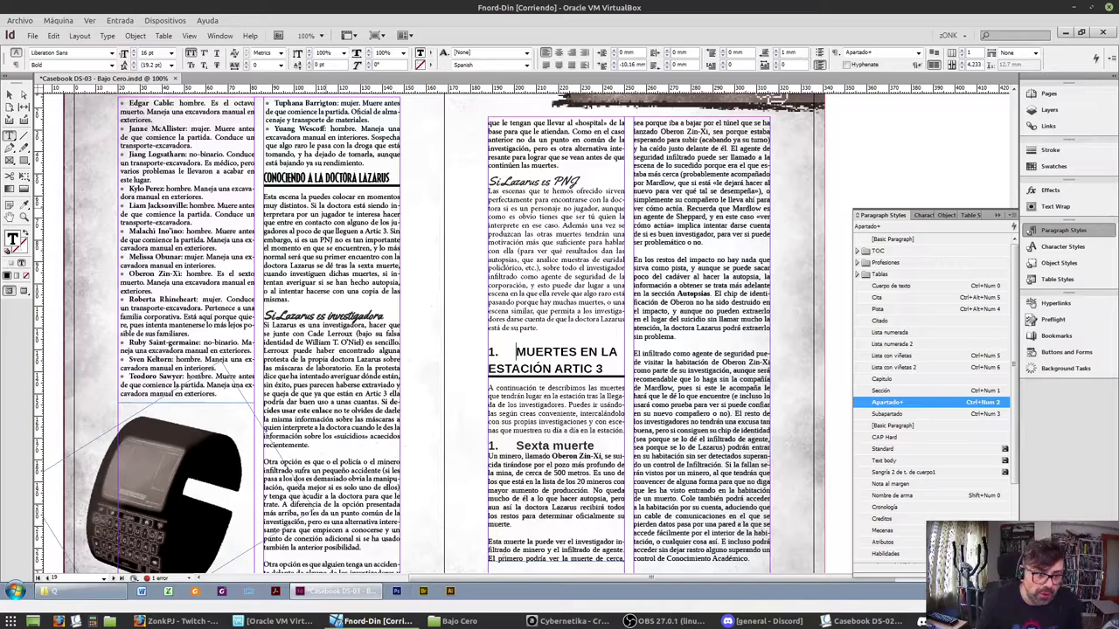
pyautogui.press('alt+ctrl+KP_2')
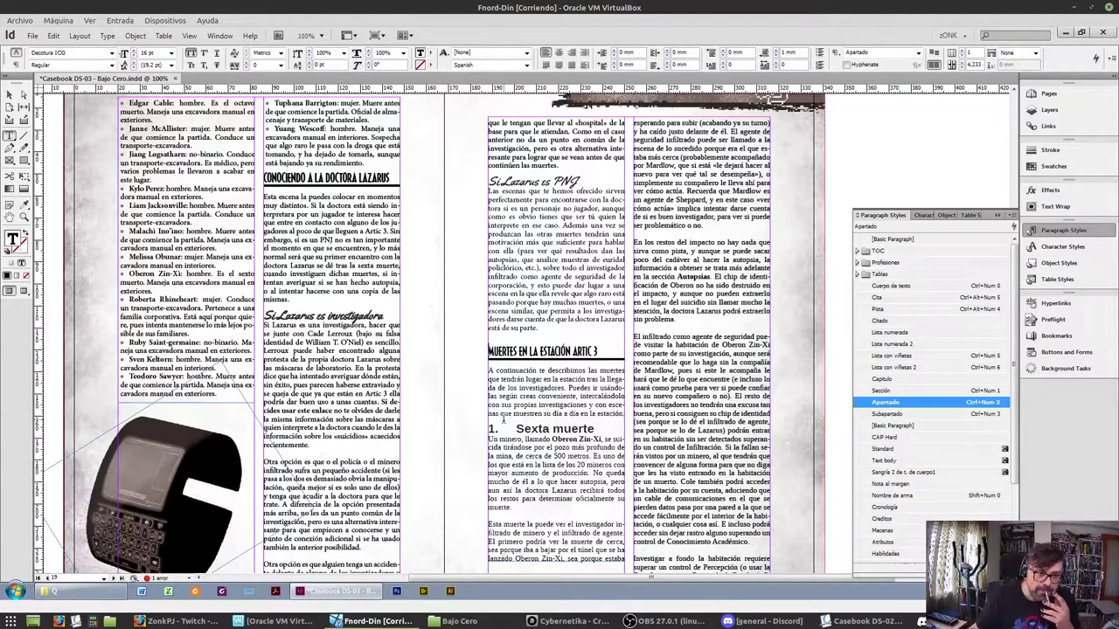
# Move the wrist device image off page 18 onto the pasteboard and extend the first column's text frame down to the bottom margin
pyautogui.click(9, 95)
pyautogui.hscroll(-3, 112, 489)
pyautogui.moveTo(344, 521); pyautogui.dragTo(91, 492)
pyautogui.click(342, 398)
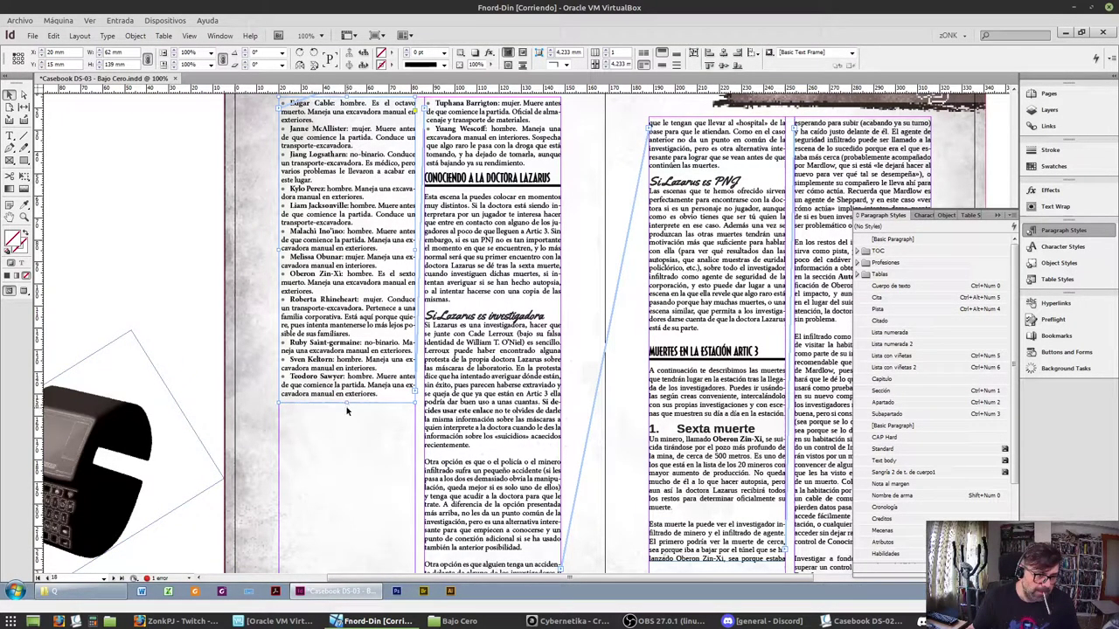
pyautogui.moveTo(345, 404); pyautogui.dragTo(353, 524)
pyautogui.hscroll(6, 428, 467)
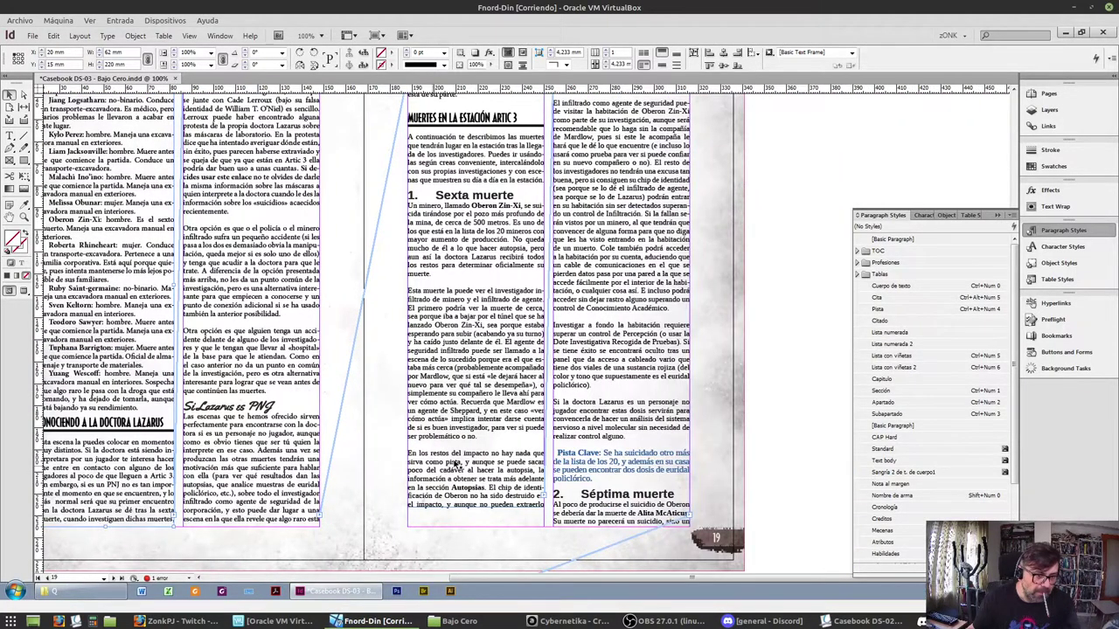
# Style the paragraph under "Muertes en la estación Artic 3" as Cuerpo de texto and the "Sexta muerte" heading as Subapartado
pyautogui.scroll(2, 501, 375)
pyautogui.doubleClick(491, 321)
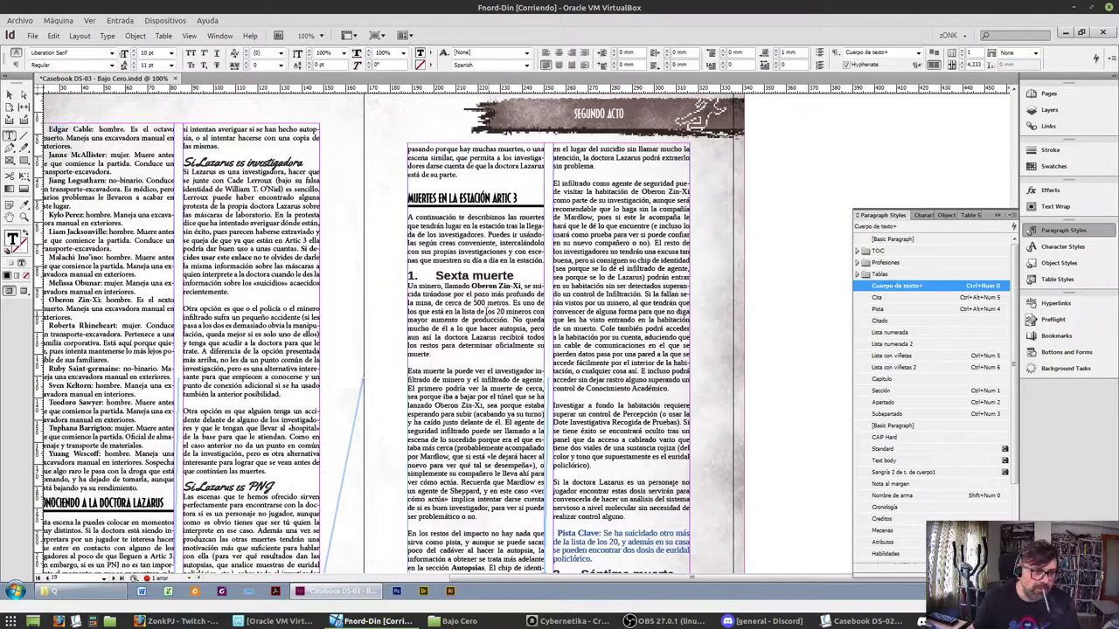
pyautogui.doubleClick(460, 234)
pyautogui.press('ctrl+KP_0')
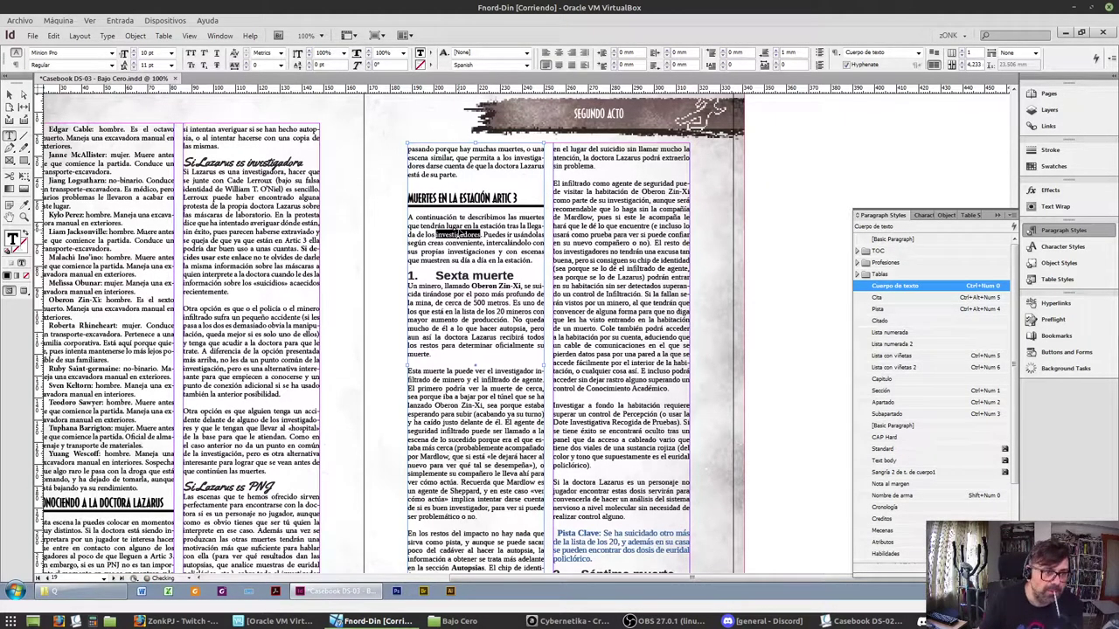
pyautogui.press('Right')
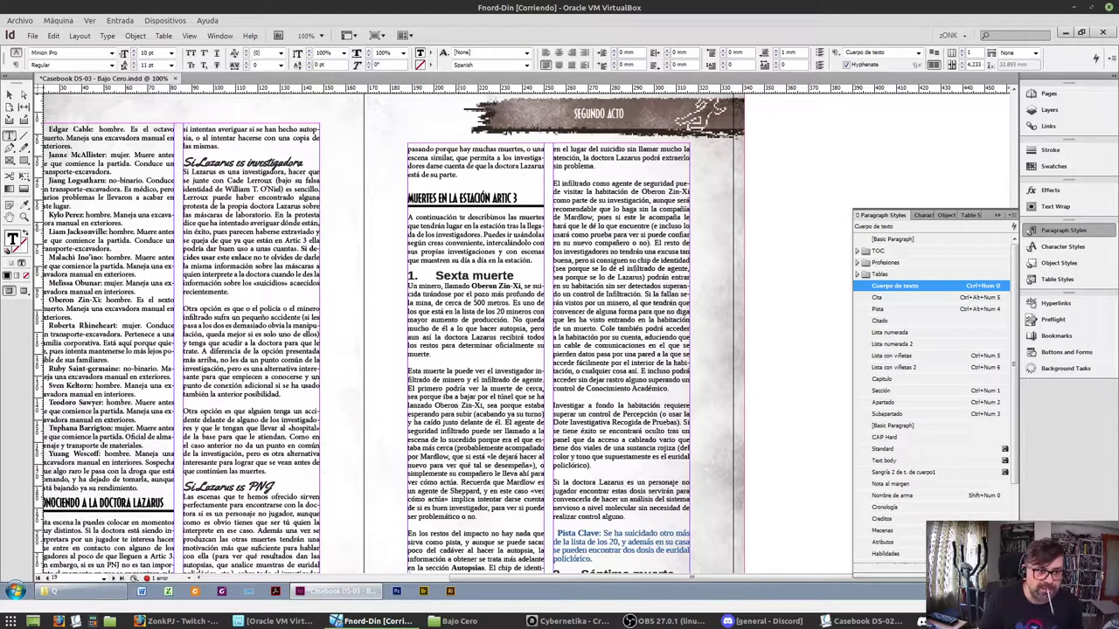
pyautogui.press('ctrl+KP_3')
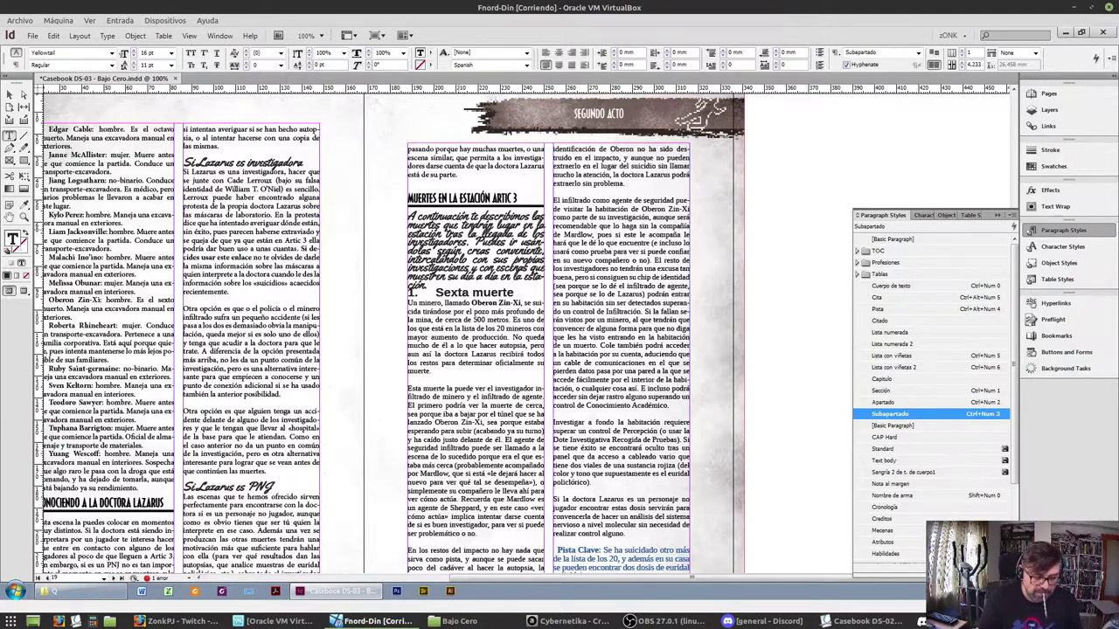
pyautogui.hotkey('ctrl', 'z')
pyautogui.hotkey('ctrl', 'Down')
pyautogui.press('ctrl+KP_3')
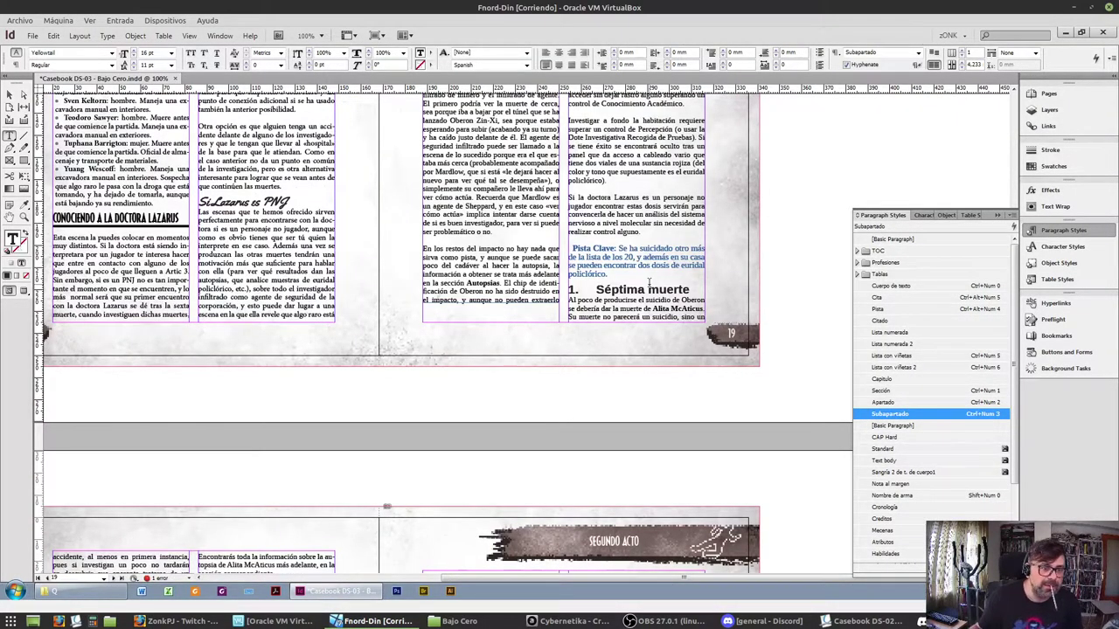
# Style the body text under "Sexta muerte" as Cuerpo de texto and the "Pista Clave" paragraph that follows it as Pista
pyautogui.scroll(3, 648, 281)
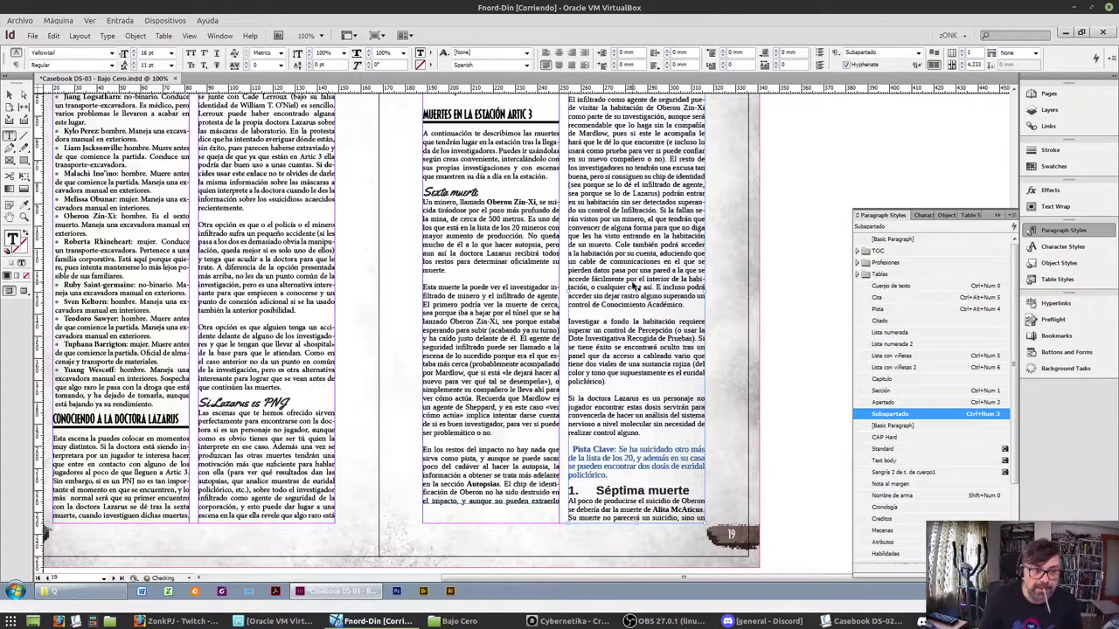
pyautogui.hotkey('ctrl', 'Down')
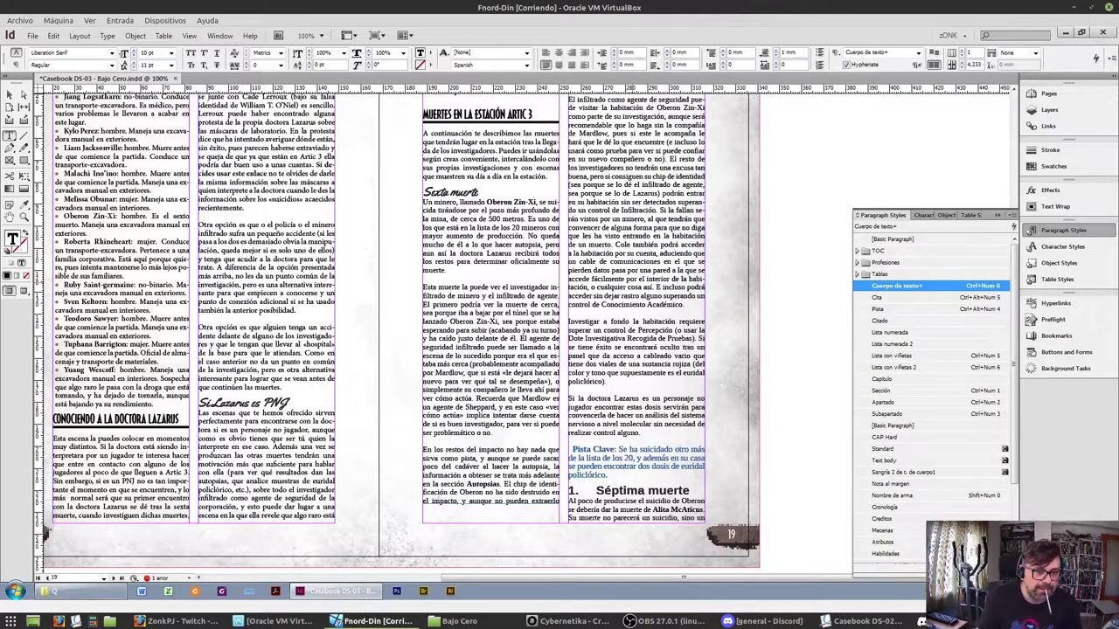
pyautogui.hotkey('ctrl', 'shift', 'End')
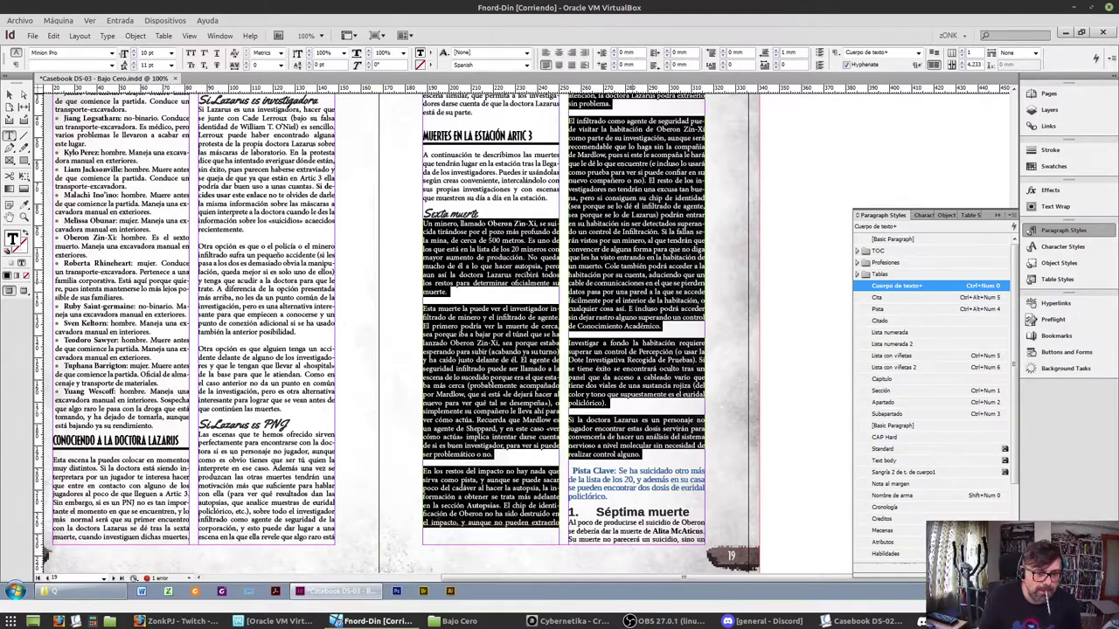
pyautogui.press('Right')
pyautogui.press('ctrl+alt+KP_4')
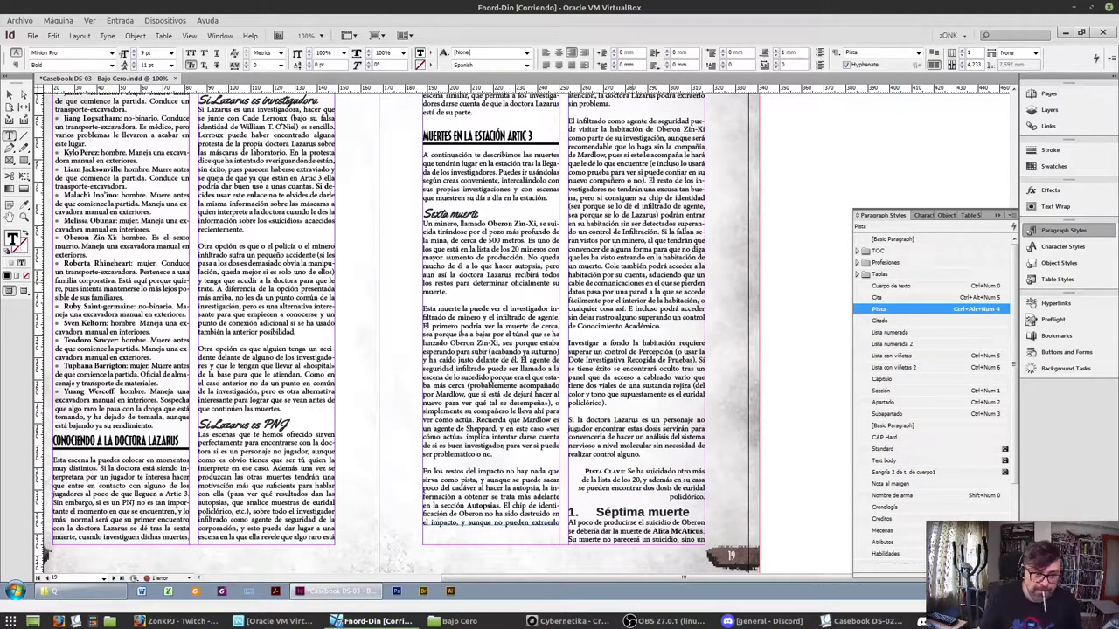
# Style the "Séptima muerte" heading as Subapartado and the body paragraphs below it as Cuerpo de texto
pyautogui.hotkey('ctrl', 'Down')
pyautogui.press('ctrl+KP_3')
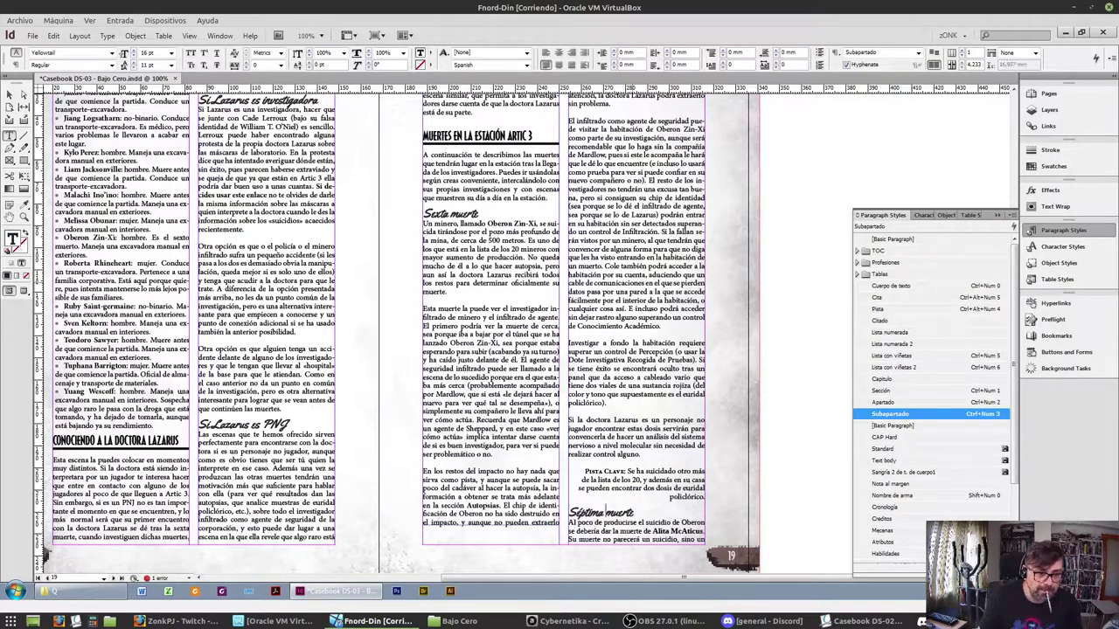
pyautogui.press('ctrl+KP_0')
pyautogui.press('ctrl+KP_3')
pyautogui.hotkey('ctrl', 'Down')
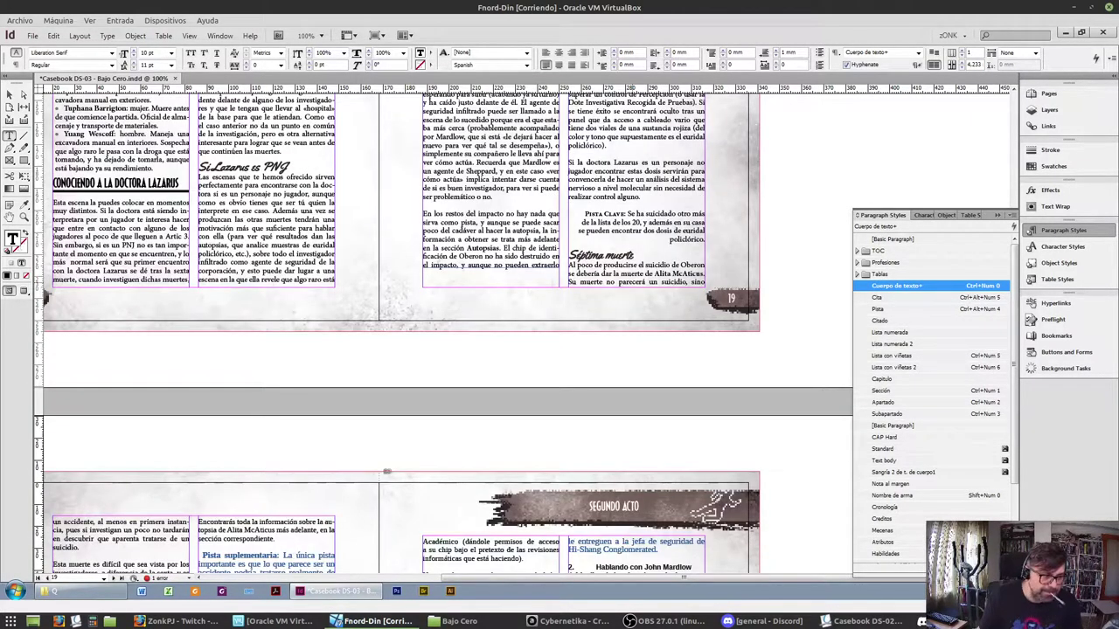
pyautogui.hotkey('ctrl', 'shift', 'Down')
pyautogui.hotkey('ctrl', 'shift', 'Down')
pyautogui.hotkey('ctrl', 'shift', 'Down')
pyautogui.hotkey('ctrl', 'shift', 'Down')
pyautogui.hotkey('ctrl', 'shift', 'Down')
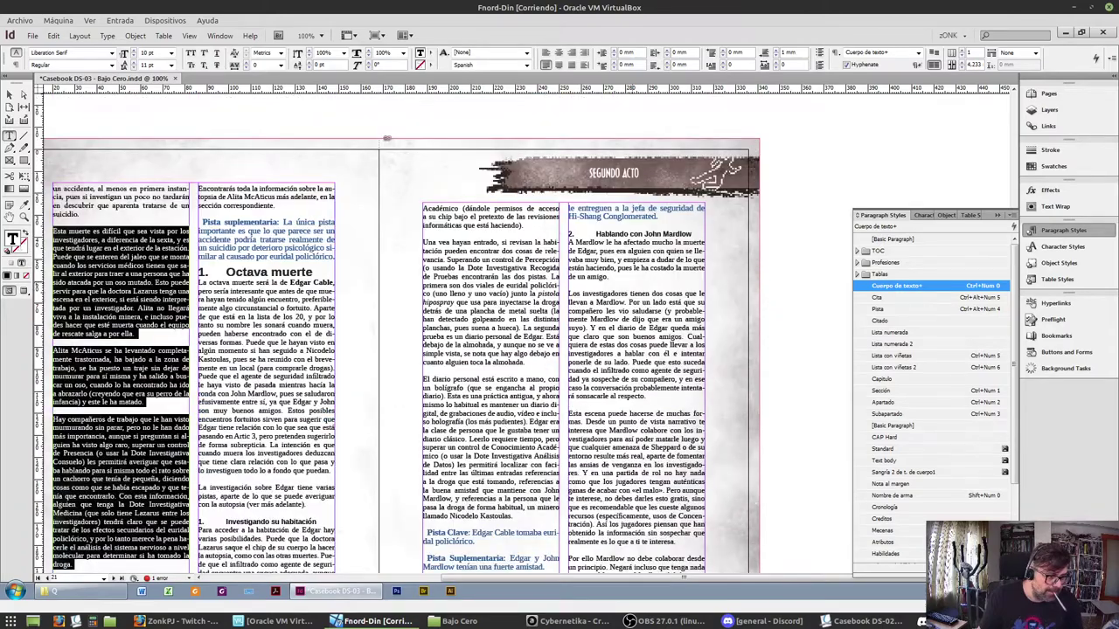
pyautogui.press('ctrl+KP_0')
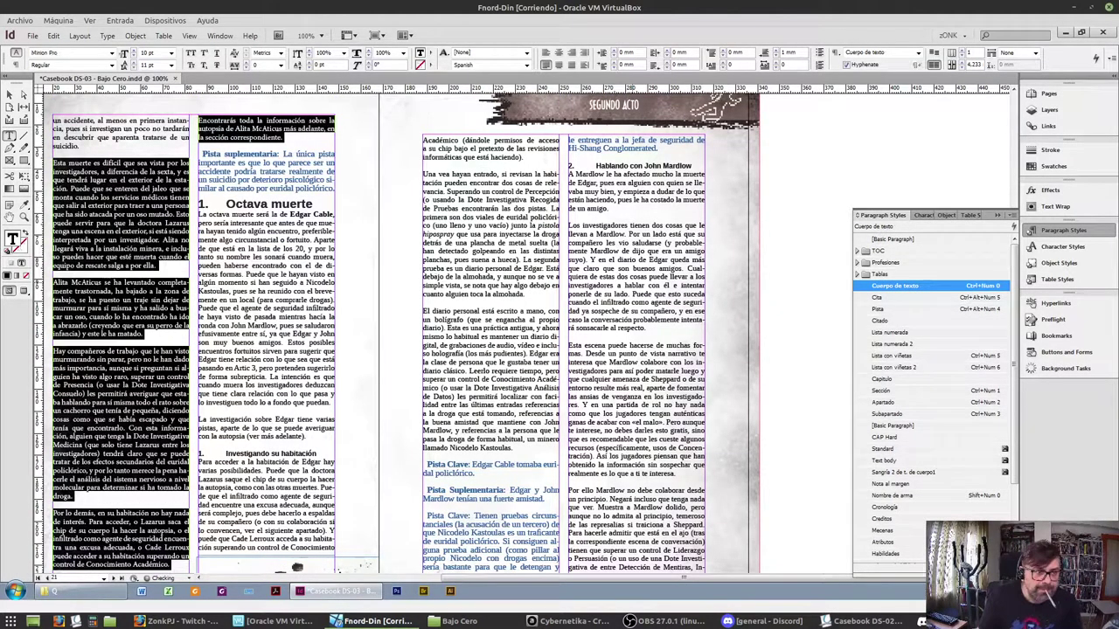
# Style the "Pista suplementaria" paragraph as Pista and the "Octava muerte" heading as Subapartado
pyautogui.press('Right')
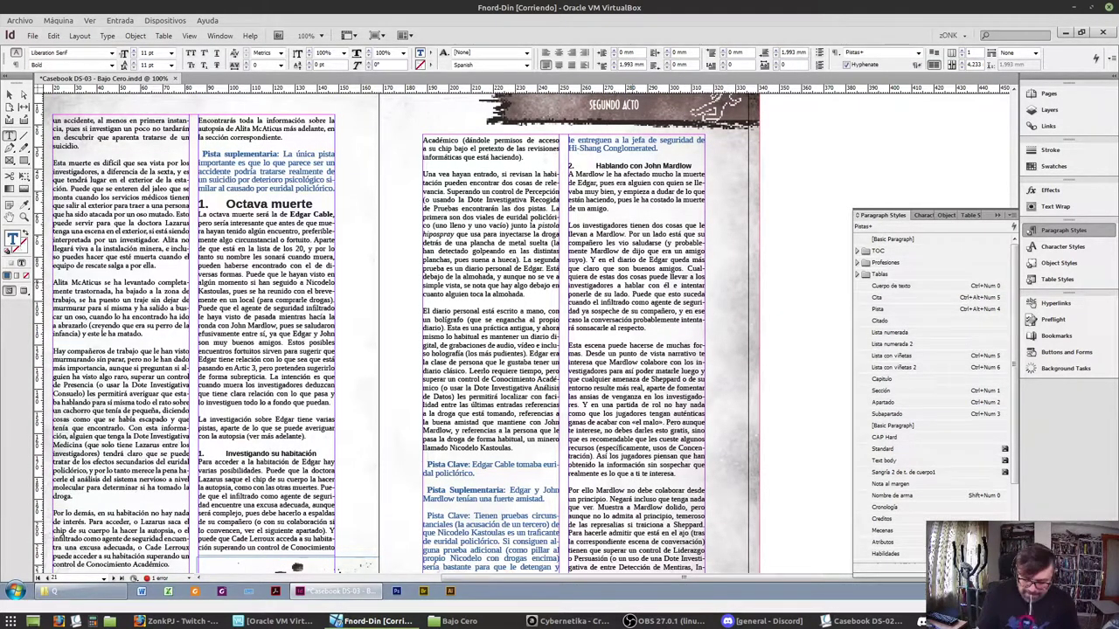
pyautogui.press('ctrl+alt+KP_4')
pyautogui.press('ctrl+KP_3')
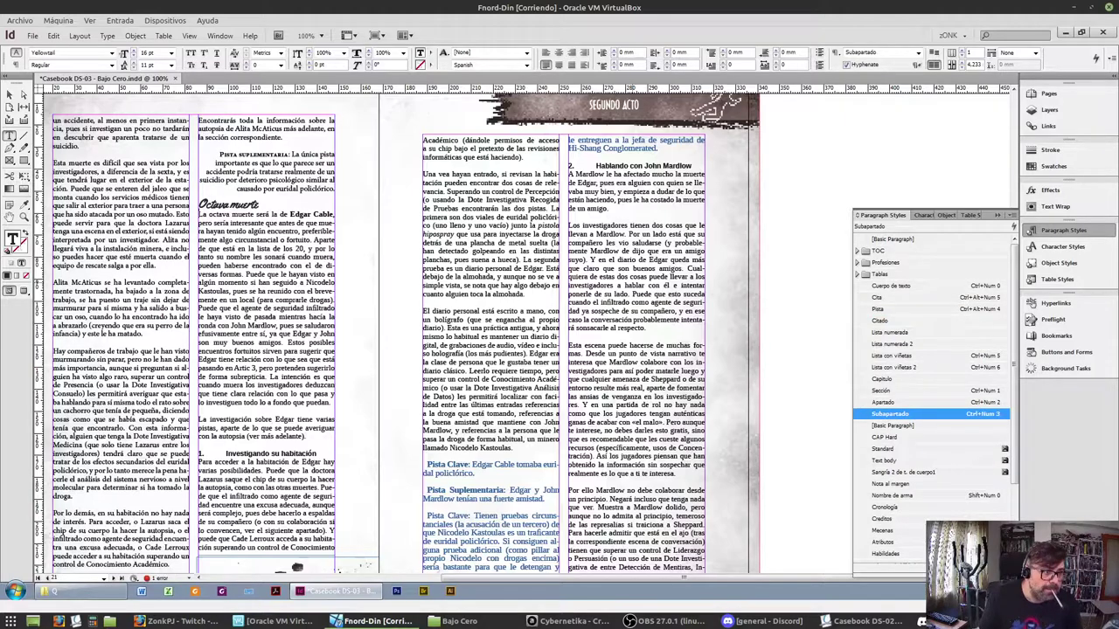
# Style the body paragraphs under "Octava muerte" as Cuerpo de texto
pyautogui.press('Down')
pyautogui.hotkey('ctrl', 'shift', 'Down')
pyautogui.hotkey('ctrl', 'shift', 'Down')
pyautogui.hotkey('ctrl', 'shift', 'Down')
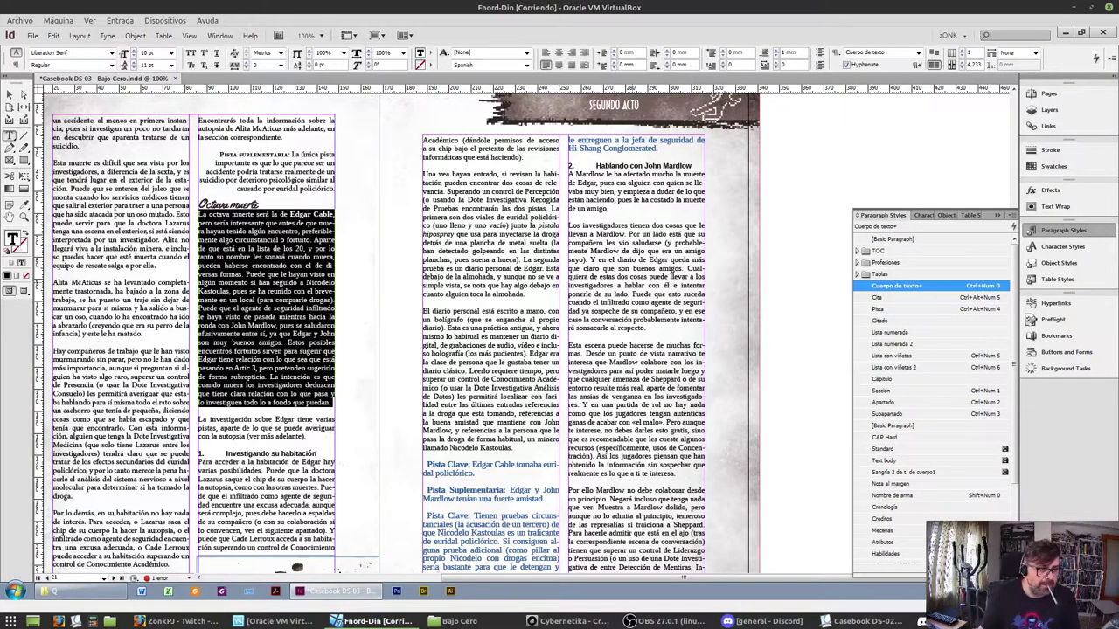
pyautogui.press('ctrl+KP_0')
# Apply the small underlined heading style to "Investigando su habitación" and Cuerpo de texto to the text below it
pyautogui.press('Down')
pyautogui.press('Down')
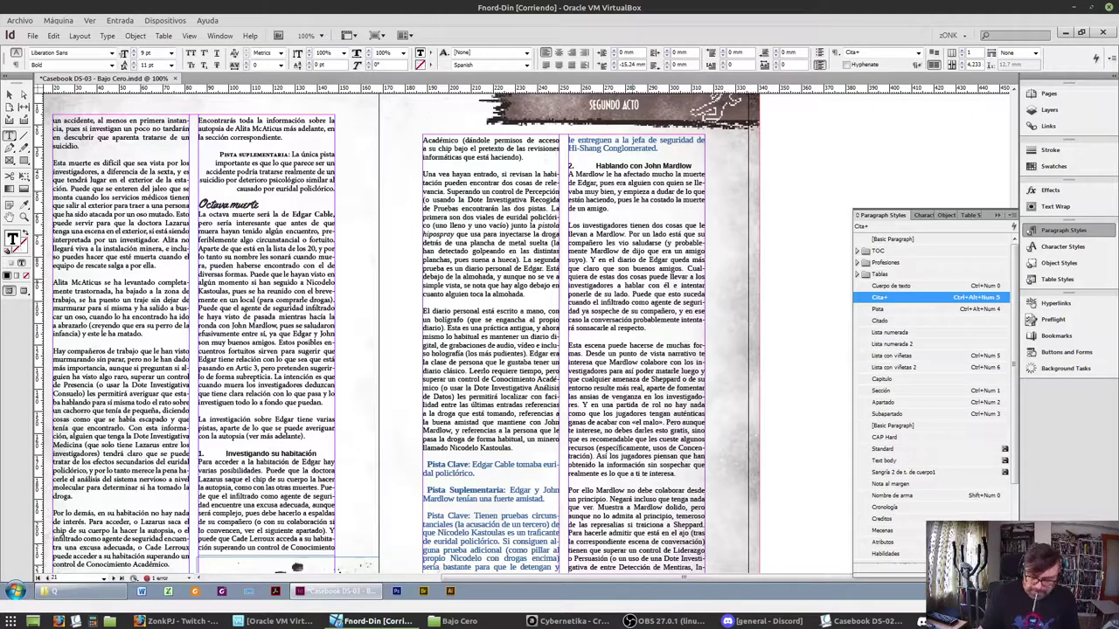
pyautogui.press('ctrl+KP_4')
pyautogui.press('ctrl+KP_0')
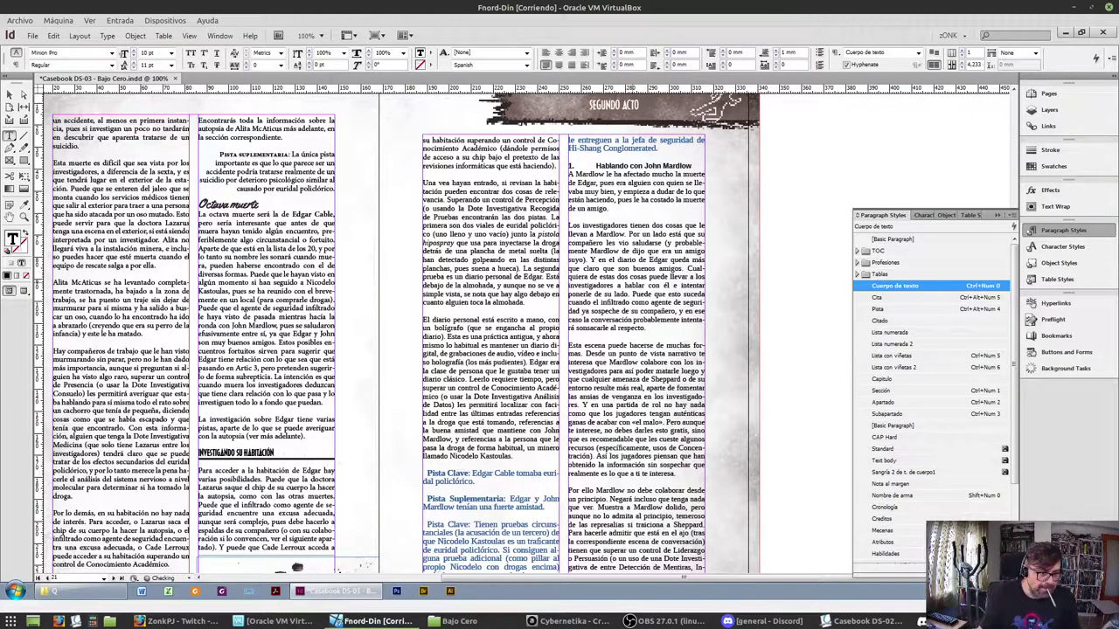
# Move the ink splatter image off page 20 onto the pasteboard and extend the second column's text frame to 220 mm high
pyautogui.scroll(-3, 601, 260)
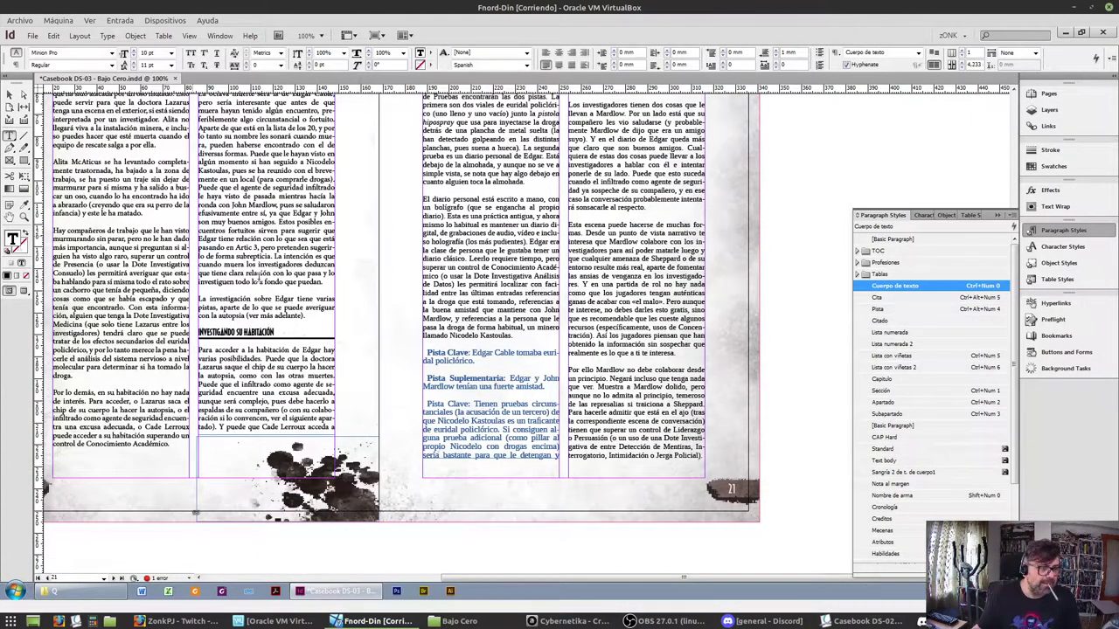
pyautogui.scroll(3, 94, 296)
pyautogui.click(10, 94)
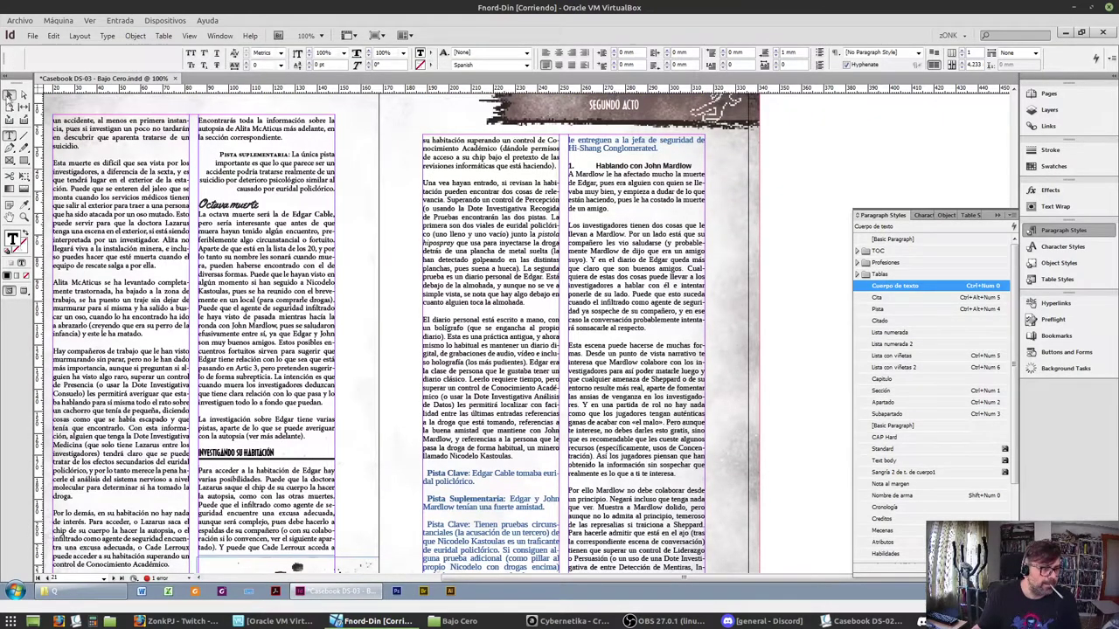
pyautogui.hscroll(-6, 369, 439)
pyautogui.hscroll(5, 369, 438)
pyautogui.hotkey('ctrl', '-')
pyautogui.hotkey('ctrl', '-')
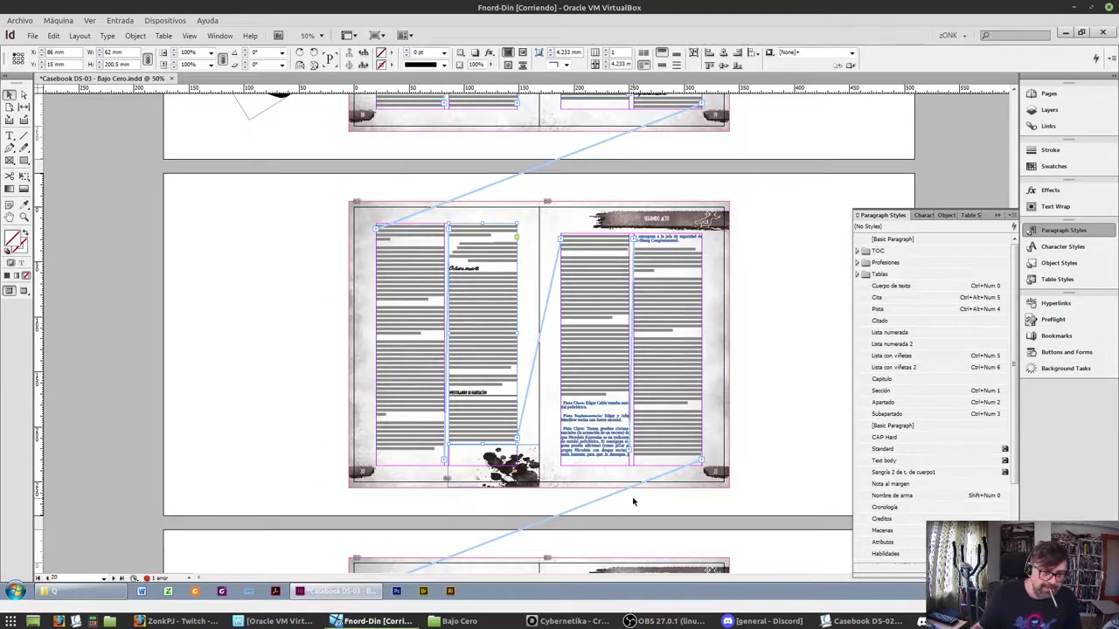
pyautogui.click(542, 462)
pyautogui.moveTo(542, 461); pyautogui.dragTo(281, 463)
pyautogui.click(456, 451)
pyautogui.moveTo(481, 441); pyautogui.dragTo(482, 464)
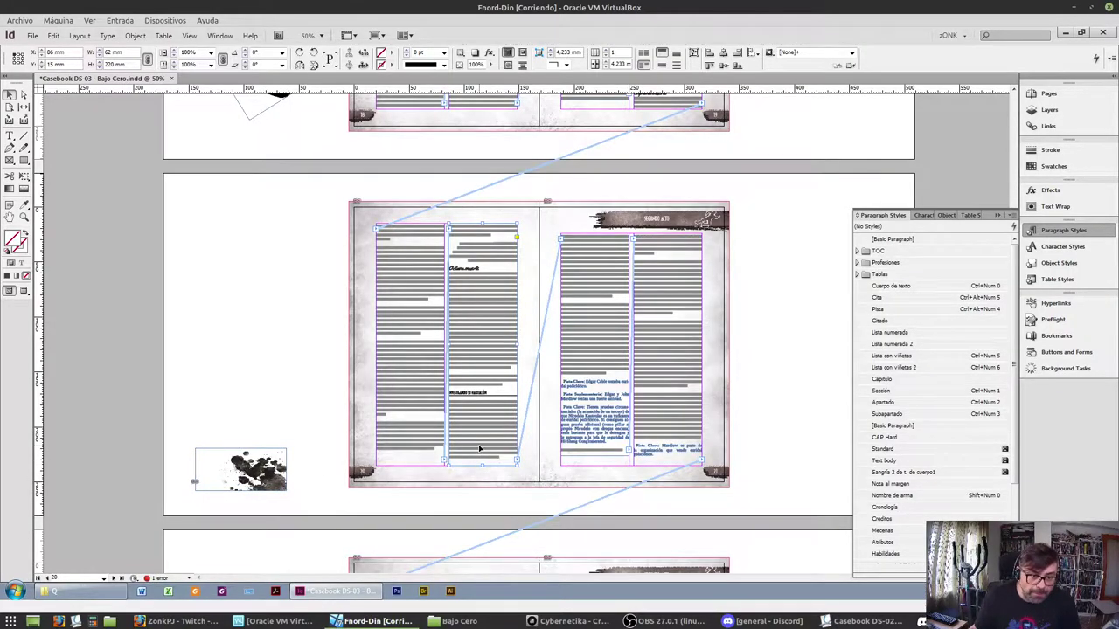
# Move the pistol image off the earlier spread onto the pasteboard and extend the text frame above it to 211 mm high
pyautogui.scroll(10, 479, 448)
pyautogui.scroll(8, 514, 334)
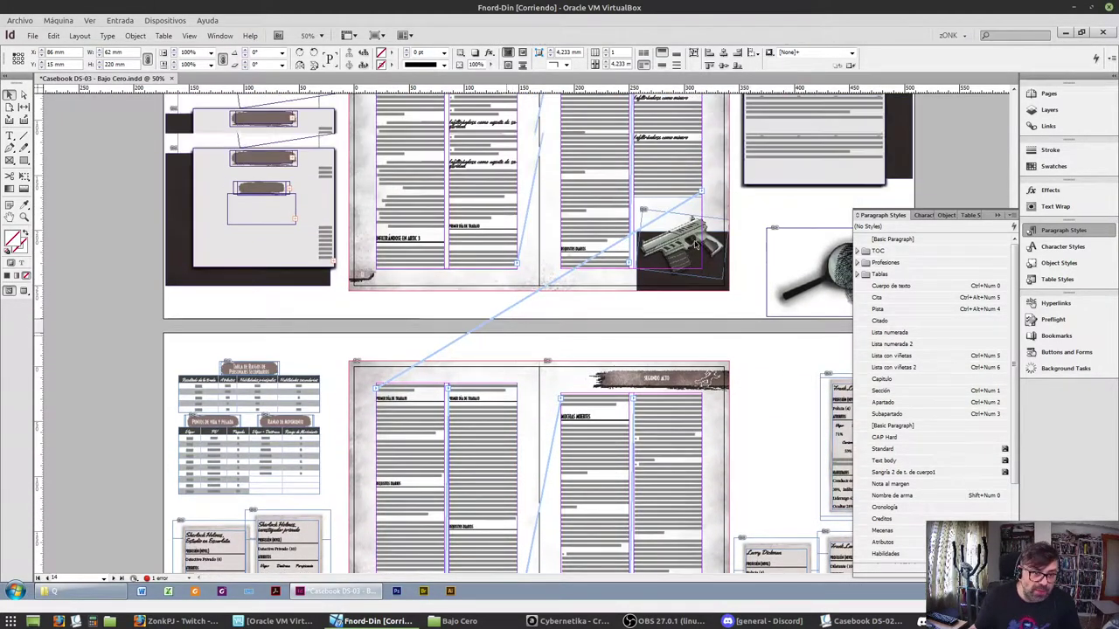
pyautogui.click(690, 249)
pyautogui.moveTo(690, 249); pyautogui.dragTo(806, 246)
pyautogui.click(664, 203)
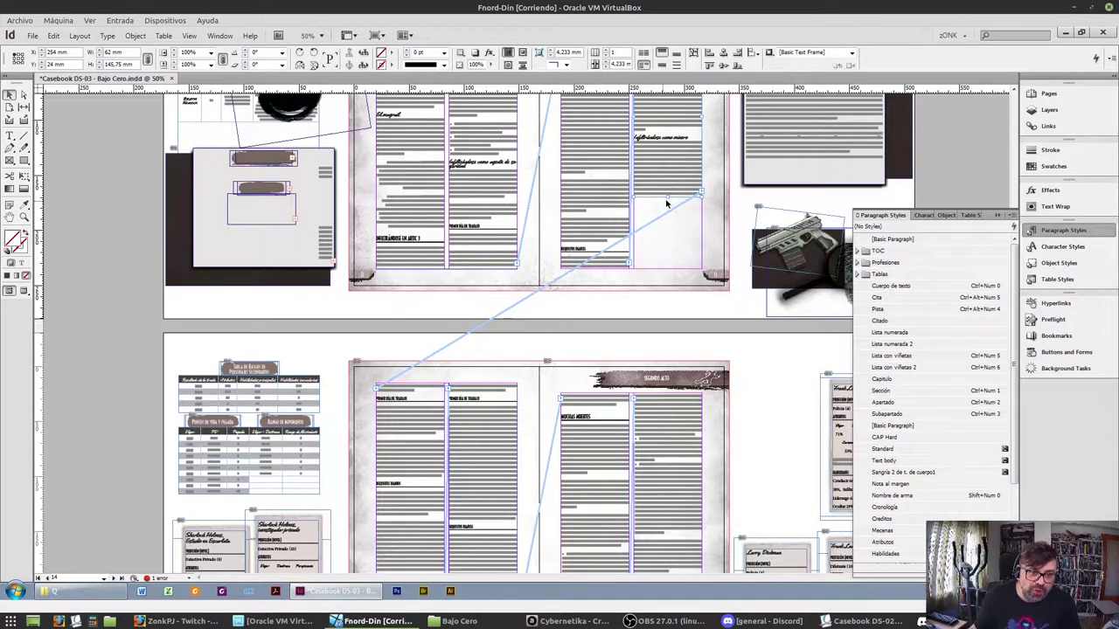
pyautogui.moveTo(665, 198); pyautogui.dragTo(658, 247)
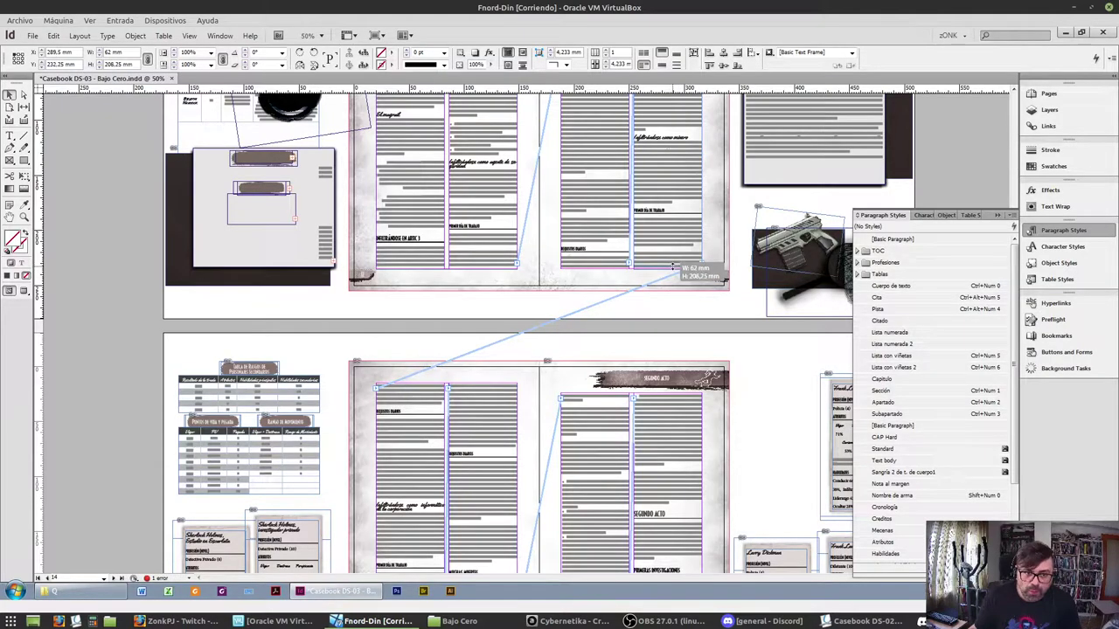
# Review the earlier spreads back to the casebook's opening page, checking the images and text frames
pyautogui.scroll(2, 520, 226)
pyautogui.scroll(10, 585, 268)
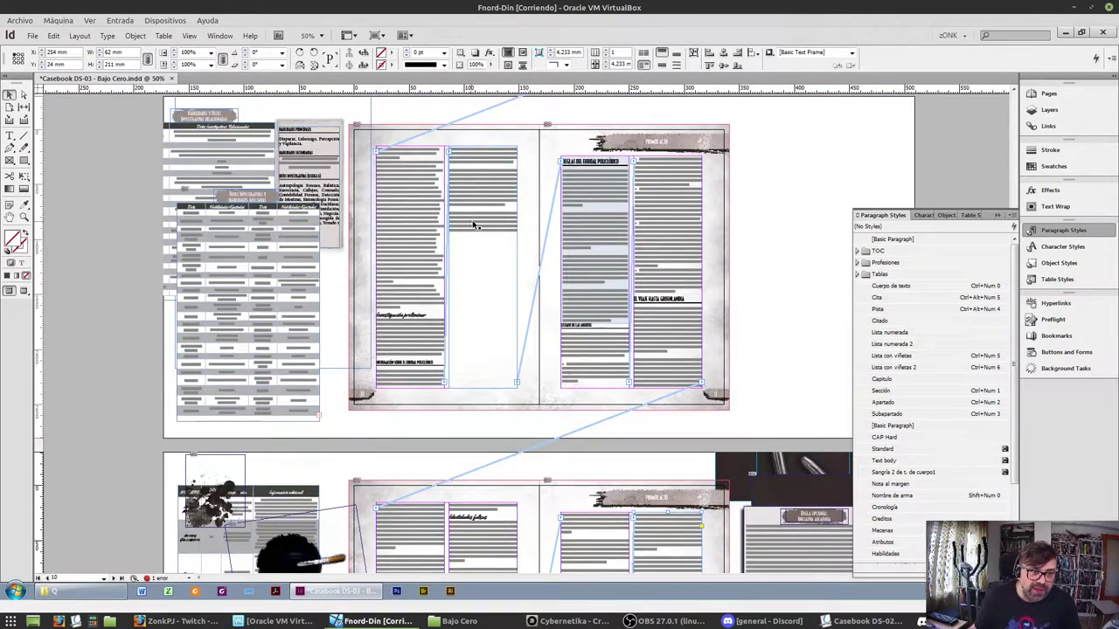
pyautogui.click(474, 225)
pyautogui.scroll(1, 594, 327)
pyautogui.scroll(15, 593, 328)
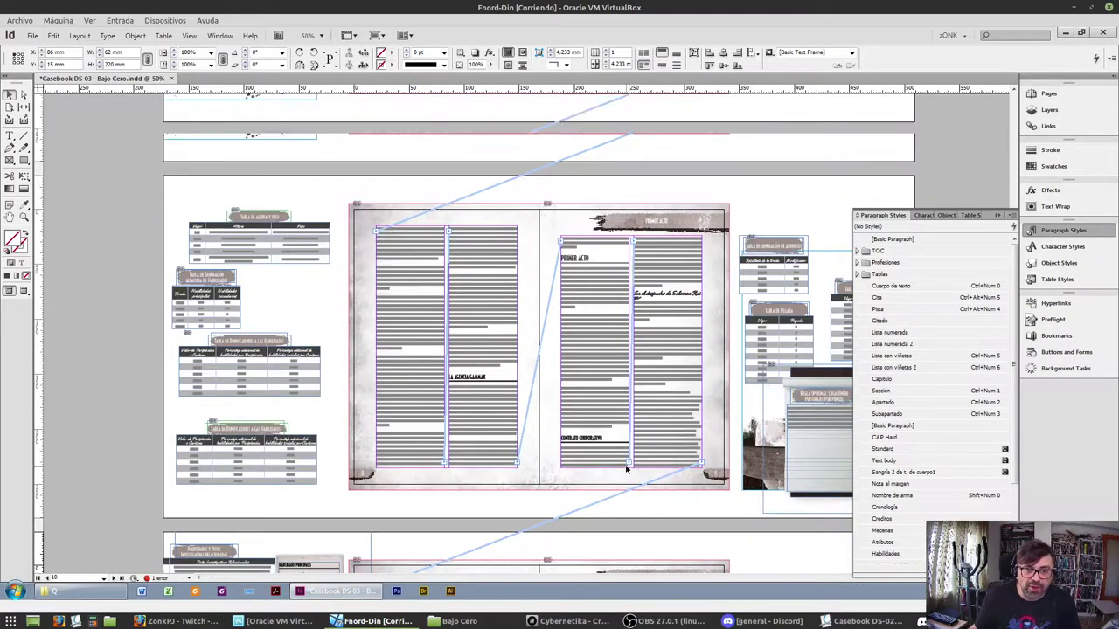
pyautogui.scroll(7, 312, 333)
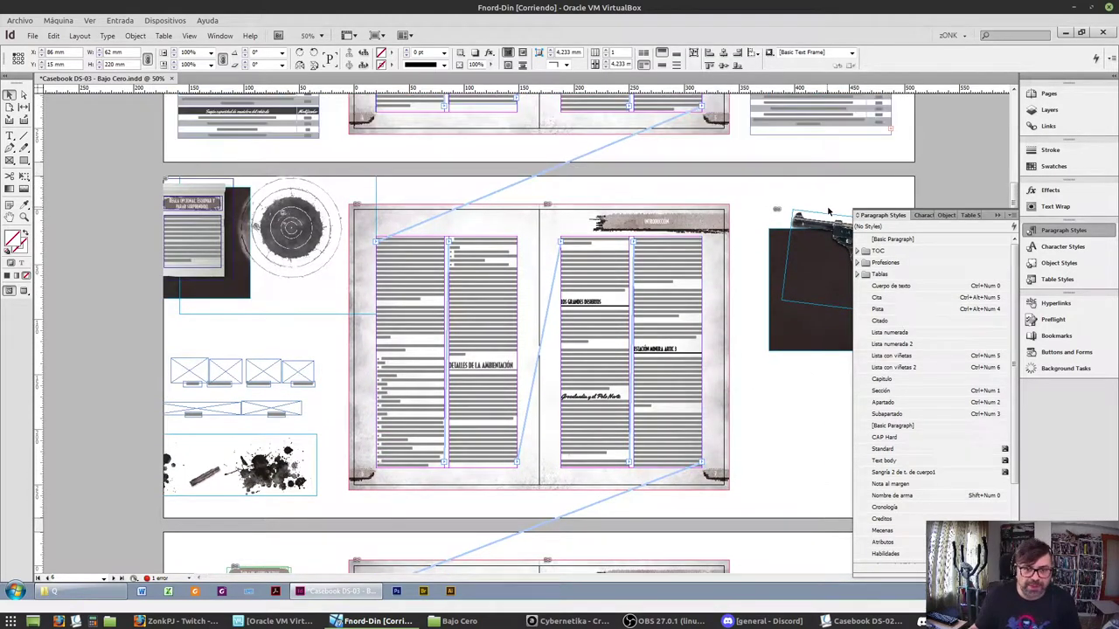
pyautogui.scroll(4, 582, 310)
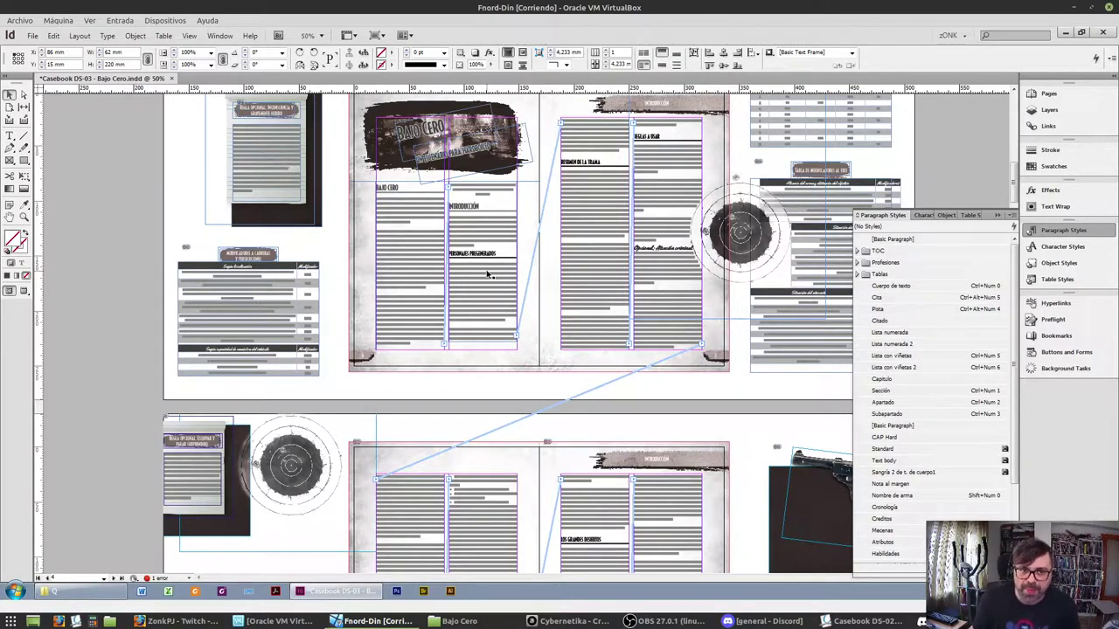
pyautogui.scroll(-1, 600, 219)
pyautogui.scroll(2, 601, 219)
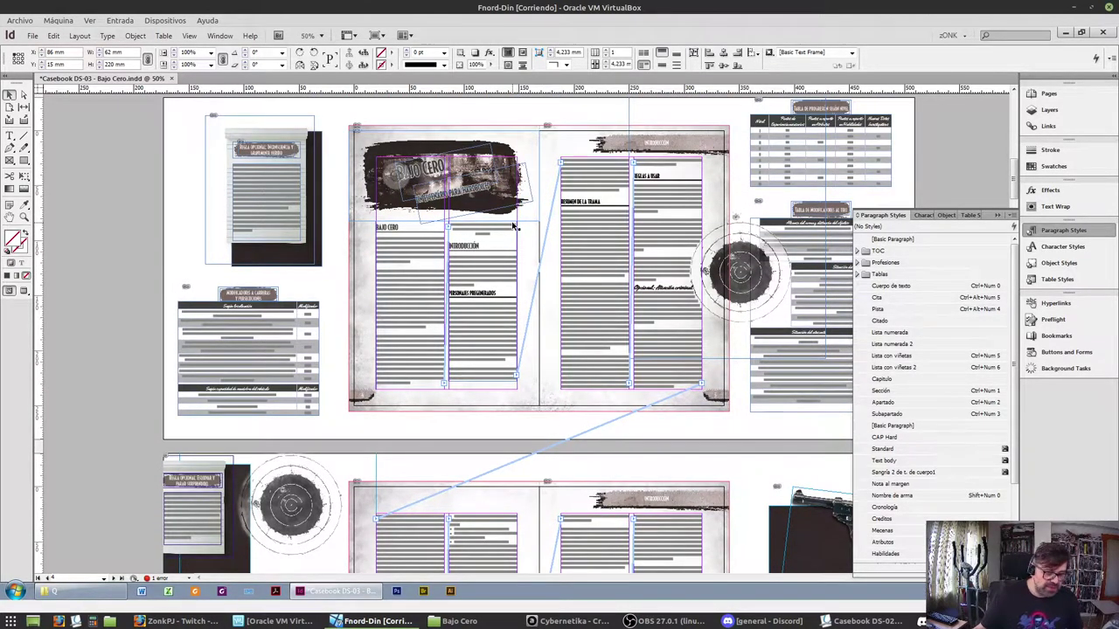
pyautogui.scroll(-3, 514, 226)
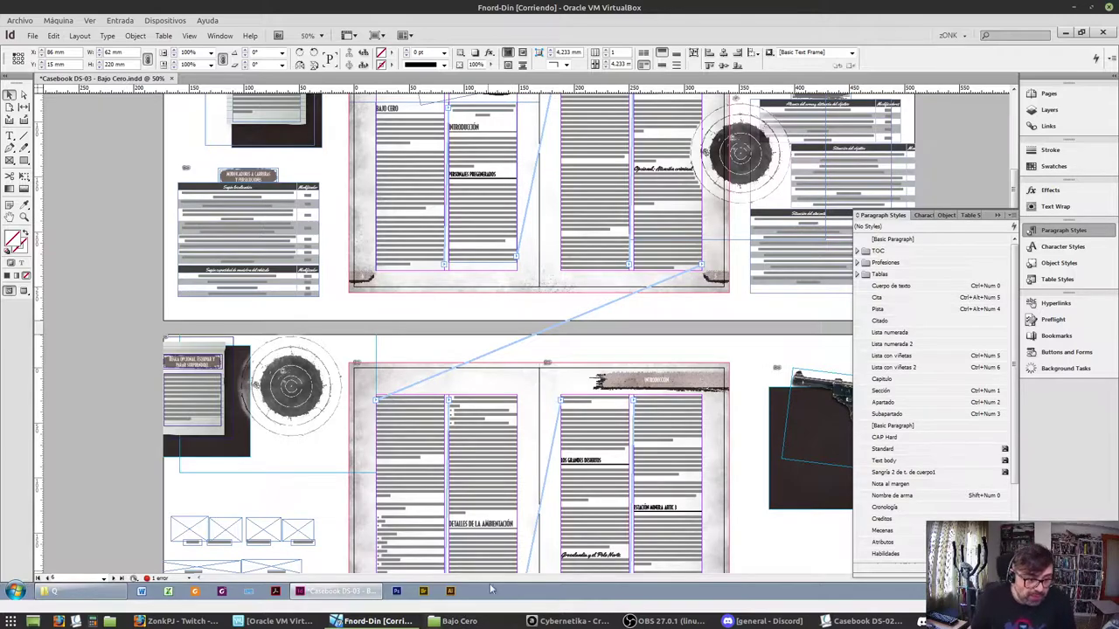
# Switch to Okular and open the recent file "Casebook DS-01 - Shareware Souls.pdf" alongside the DS-02 casebook
pyautogui.click(861, 621)
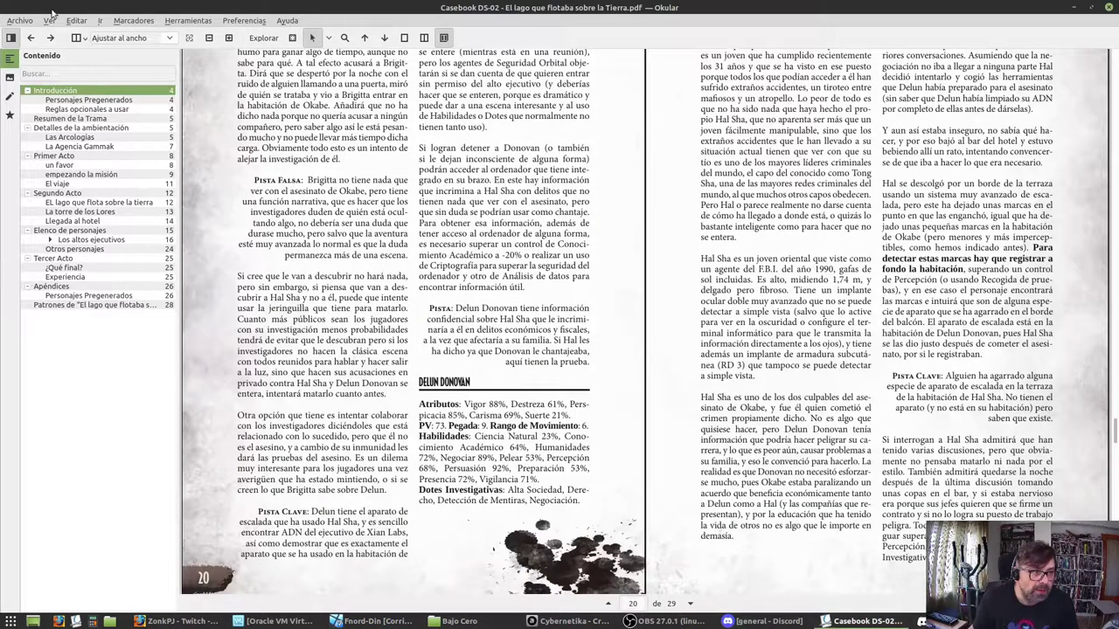
pyautogui.click(19, 20)
pyautogui.moveTo(68, 48)
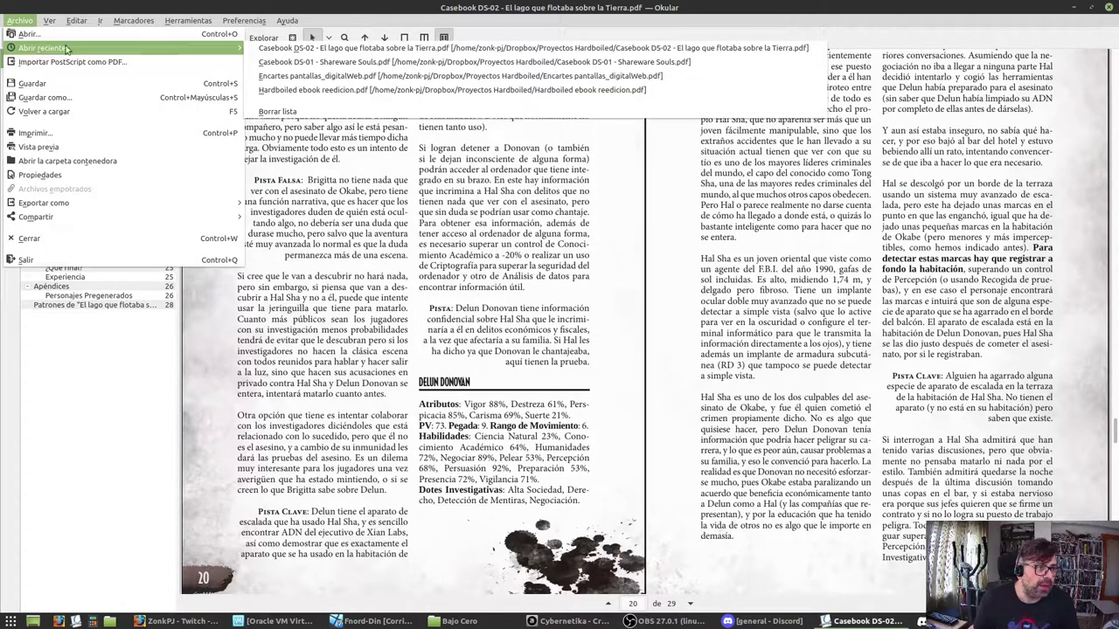
pyautogui.click(306, 68)
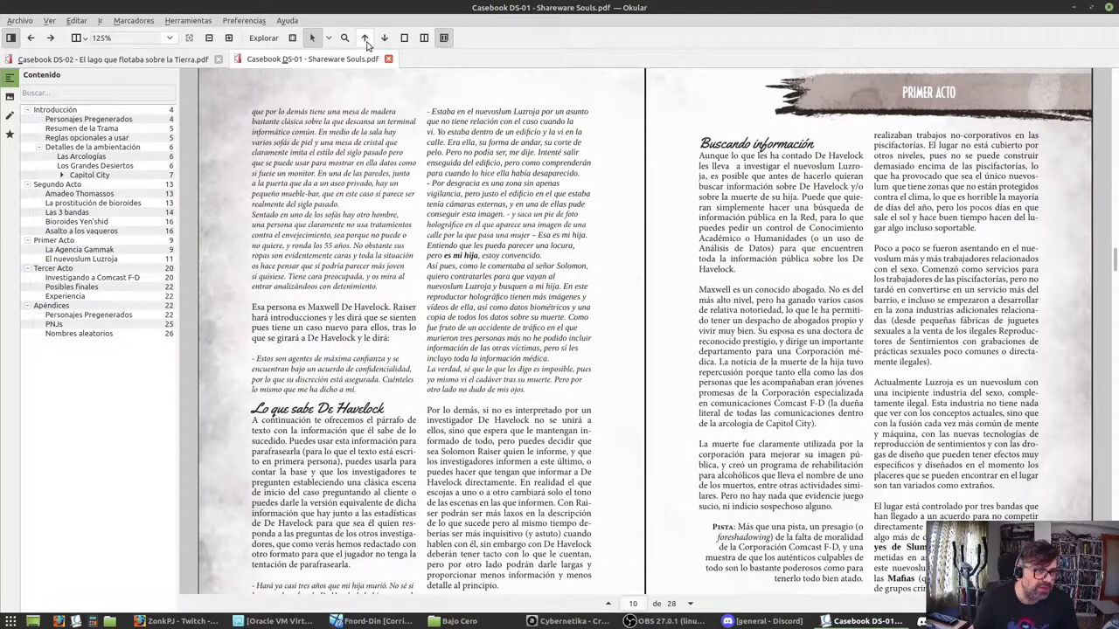
pyautogui.hotkey('ctrl', 'f')
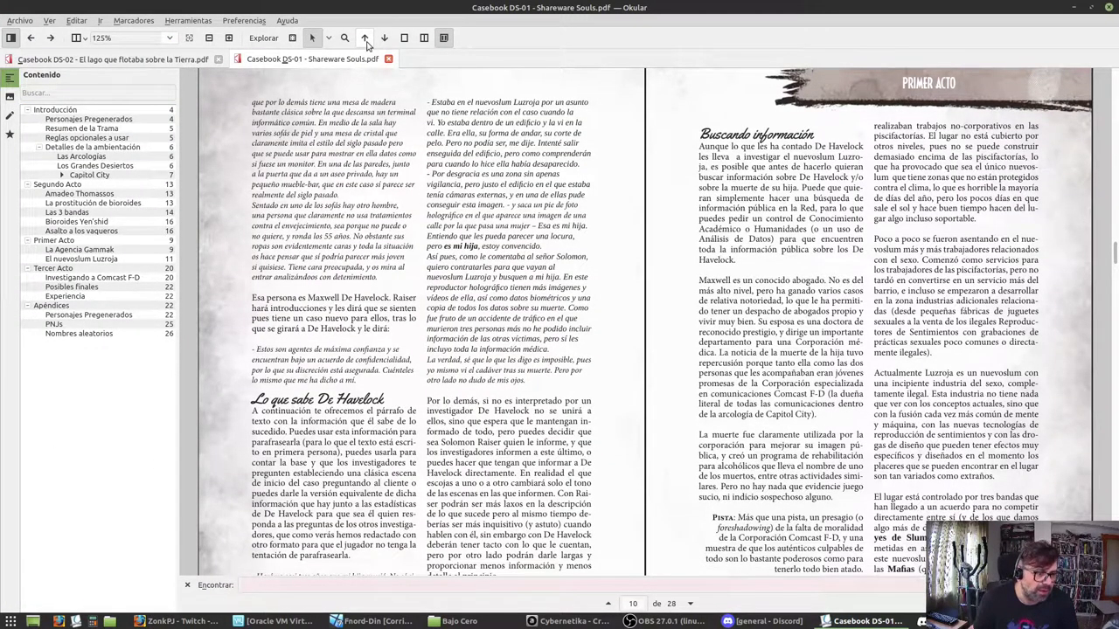
pyautogui.click(187, 585)
# Examine the title and introduction spread on page 4 of the Shareware Souls casebook
pyautogui.moveTo(1114, 261); pyautogui.dragTo(1114, 81)
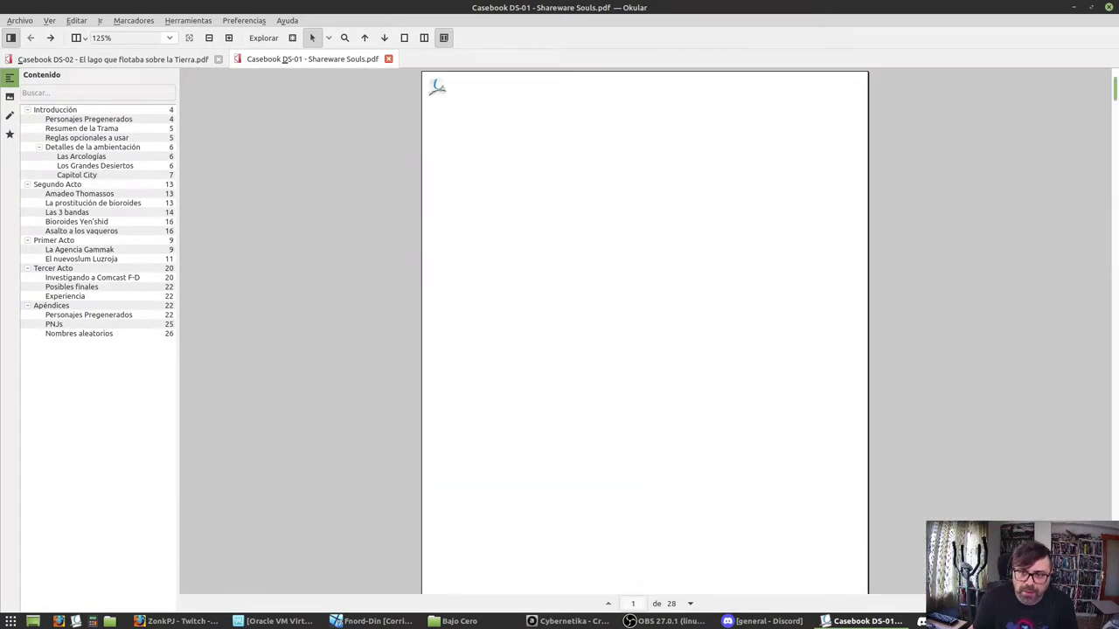
pyautogui.scroll(-8, 735, 198)
pyautogui.scroll(-8, 735, 198)
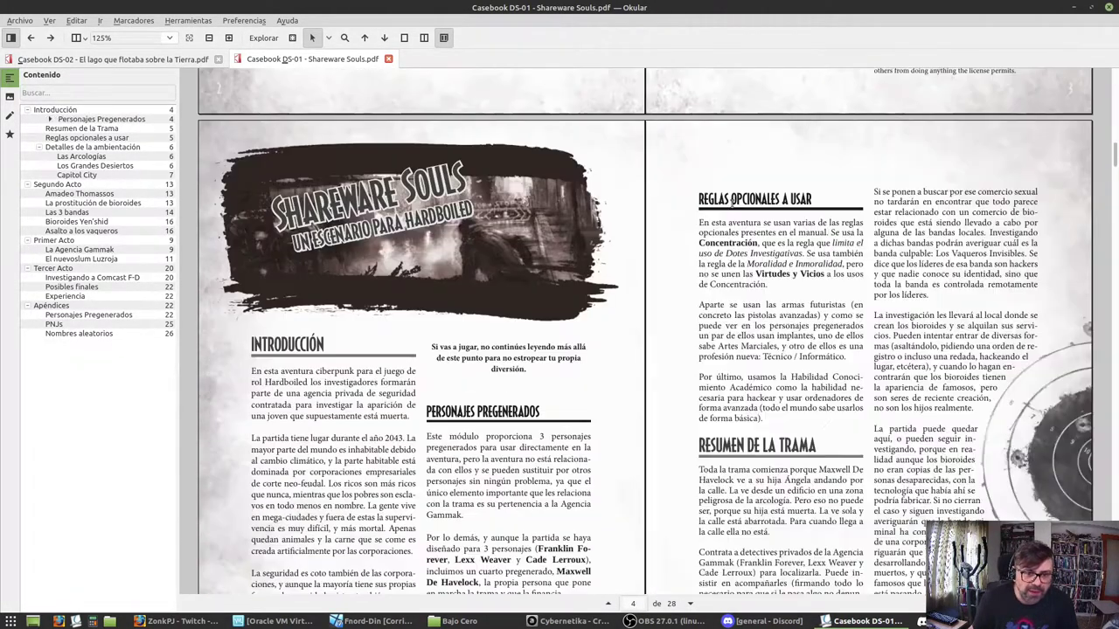
# Compare the DS-02 casebook's title and introduction spread with the Shareware Souls one, and return to the InDesign layout
pyautogui.click(169, 59)
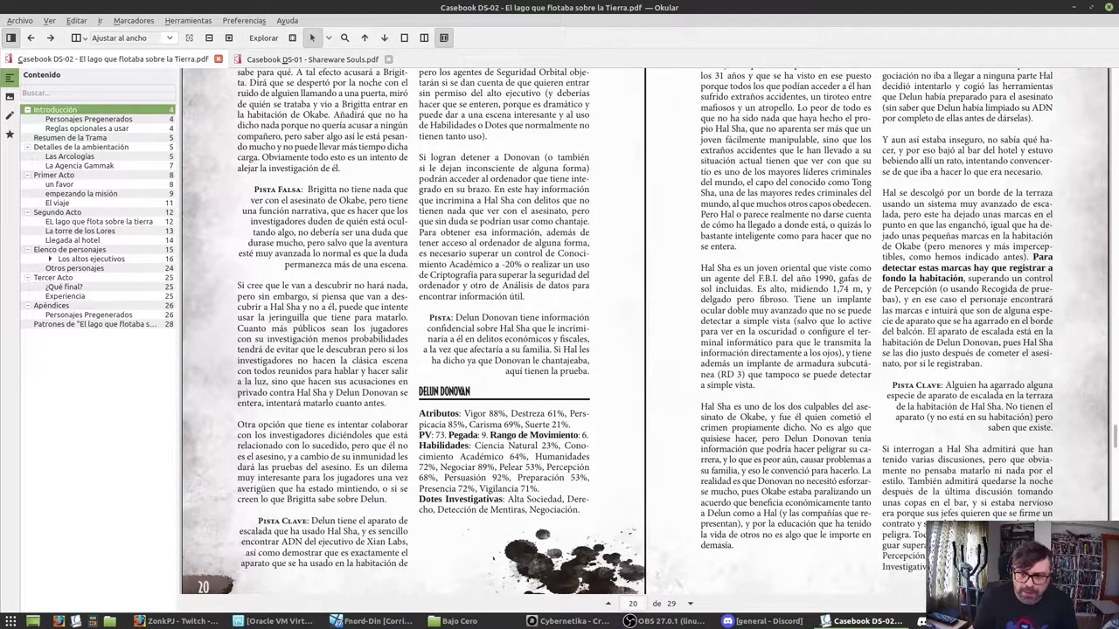
pyautogui.moveTo(1115, 442); pyautogui.dragTo(1114, 88)
pyautogui.scroll(-3, 529, 348)
pyautogui.scroll(-10, 529, 348)
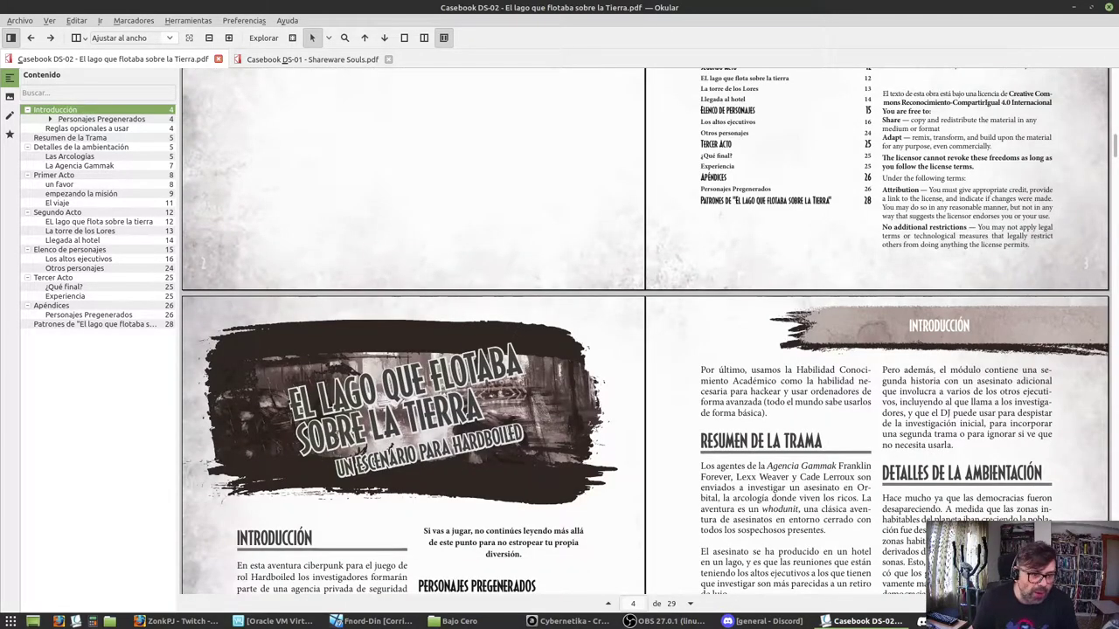
pyautogui.click(281, 63)
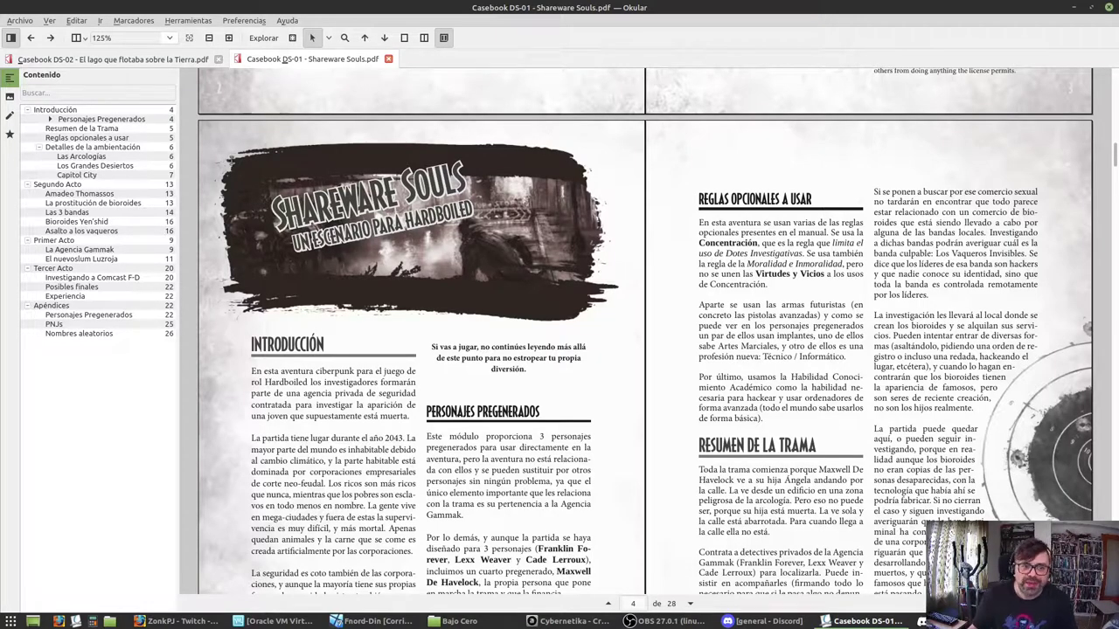
pyautogui.click(1075, 7)
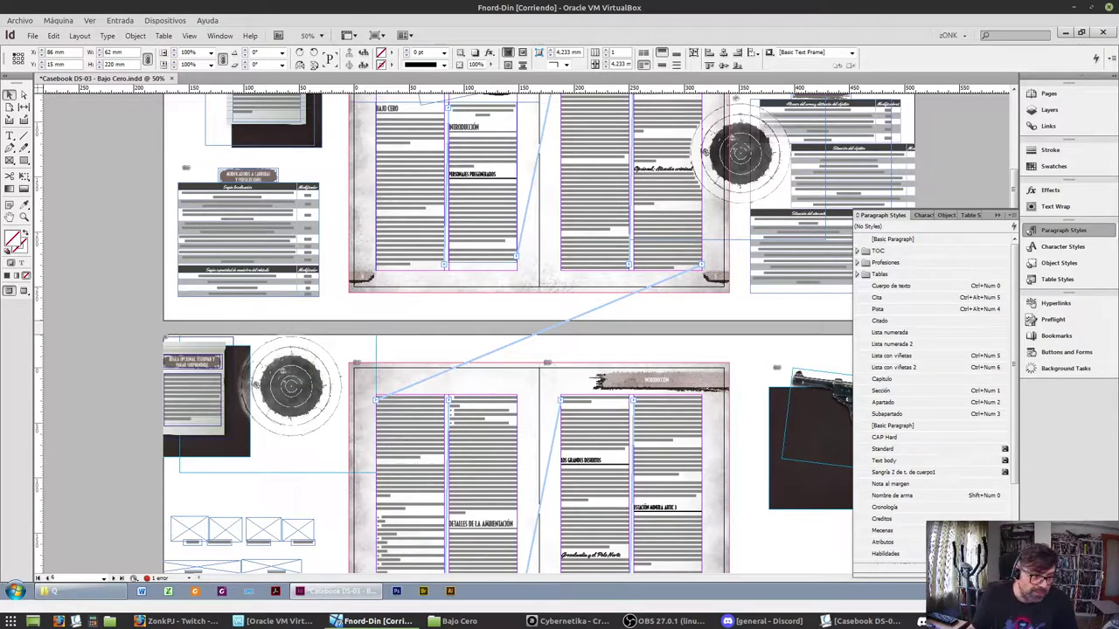
# Look through the spreads from page 6 up to pages 20 and 21 to find where the unformatted text begins
pyautogui.scroll(-3, 647, 341)
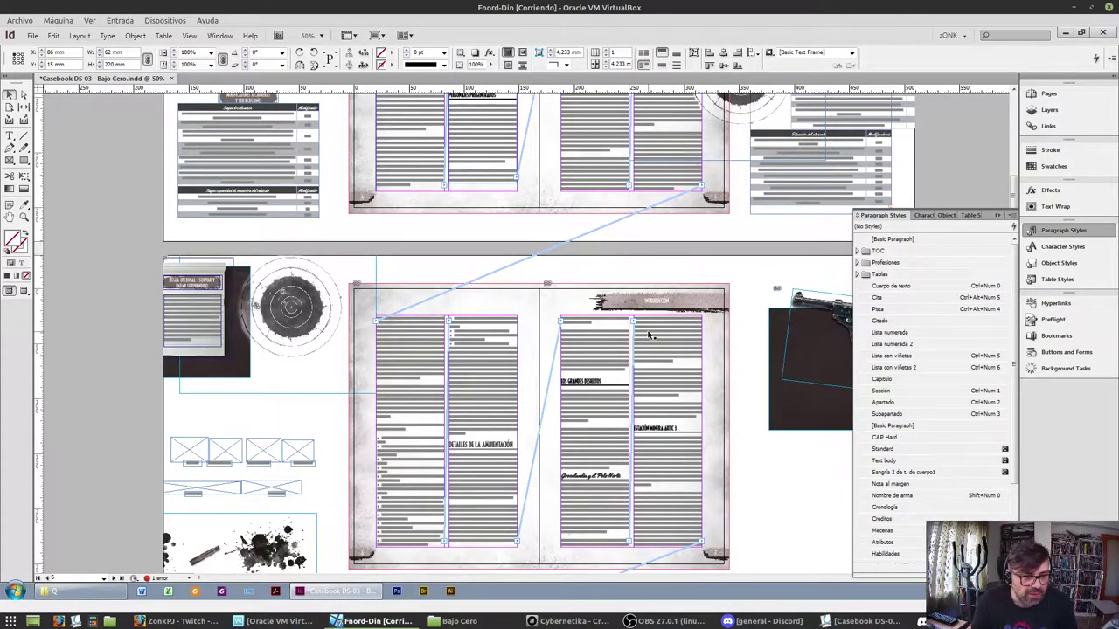
pyautogui.scroll(-10, 638, 349)
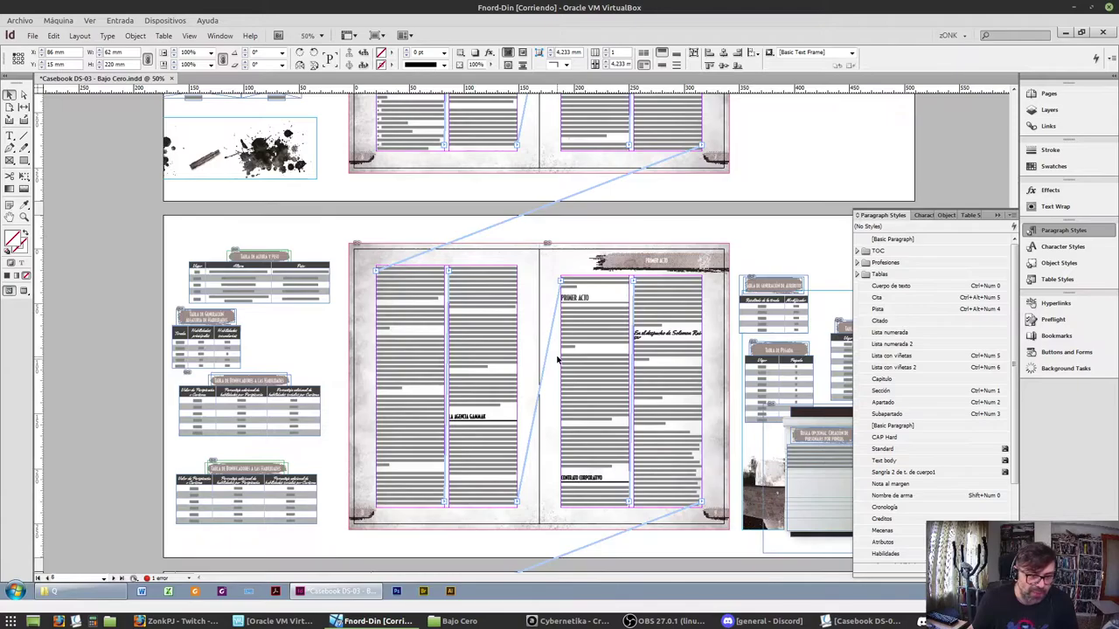
pyautogui.scroll(-10, 559, 361)
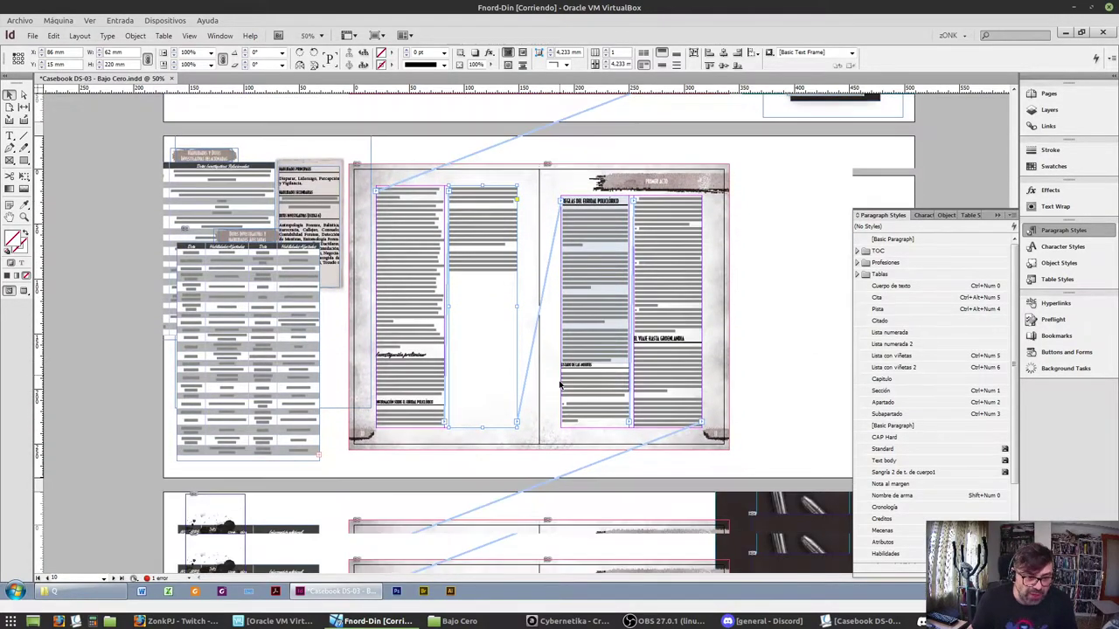
pyautogui.scroll(-5, 554, 383)
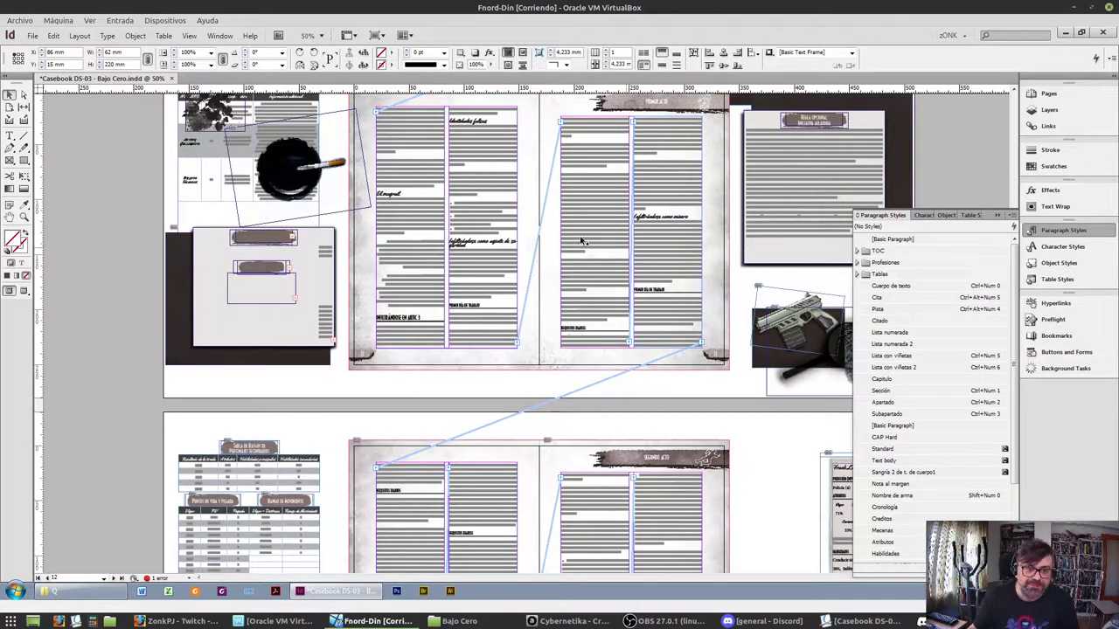
pyautogui.click(759, 336)
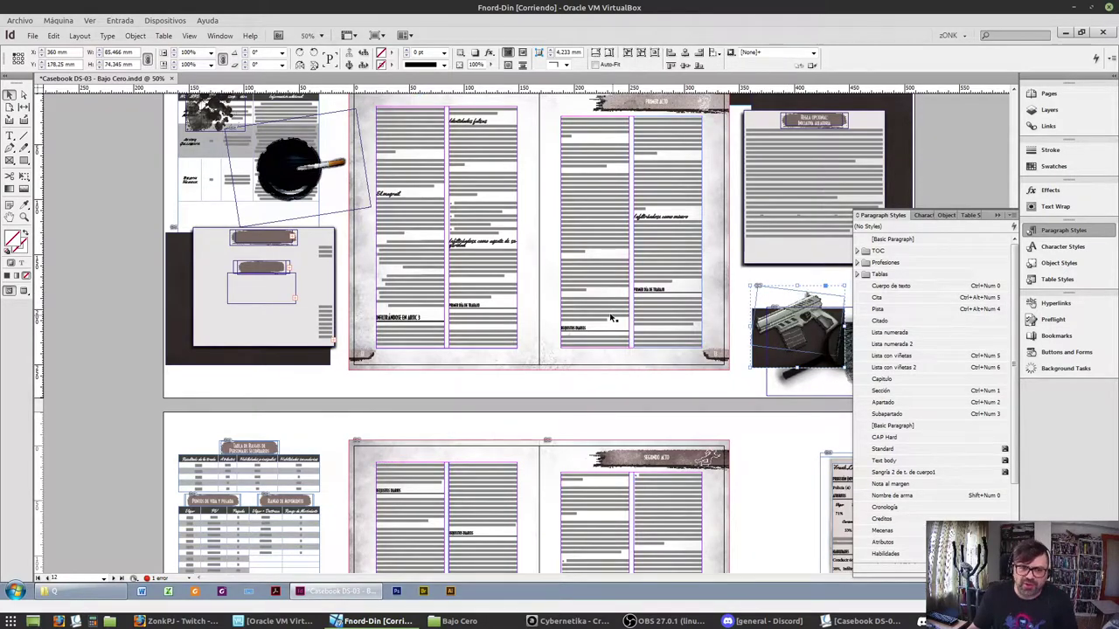
pyautogui.scroll(2, 675, 319)
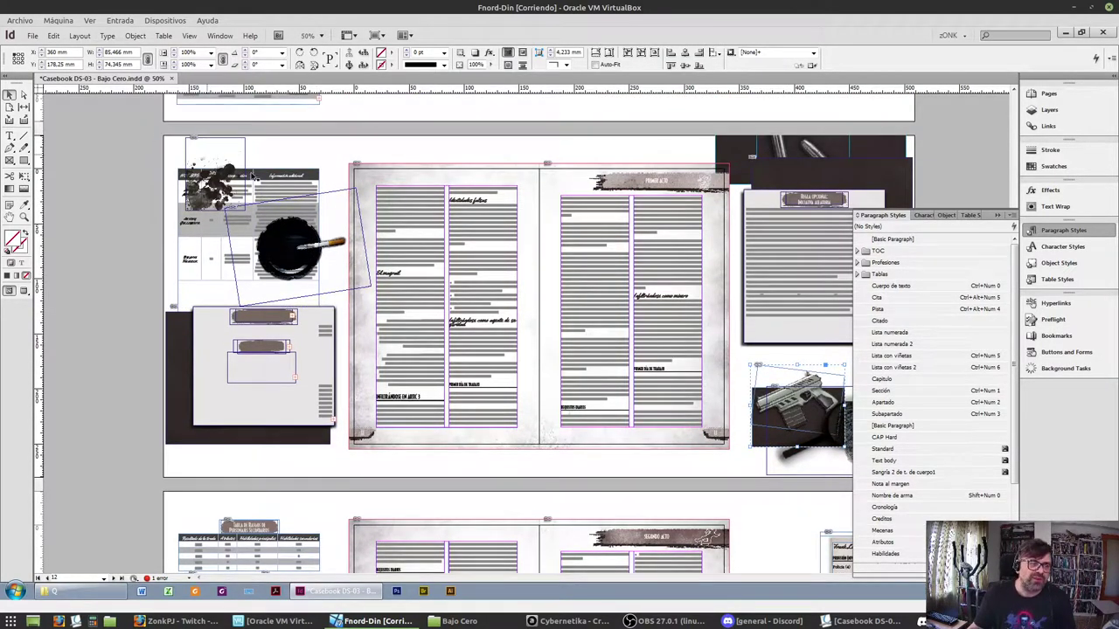
pyautogui.scroll(2, 769, 183)
pyautogui.scroll(2, 769, 184)
pyautogui.scroll(-3, 528, 373)
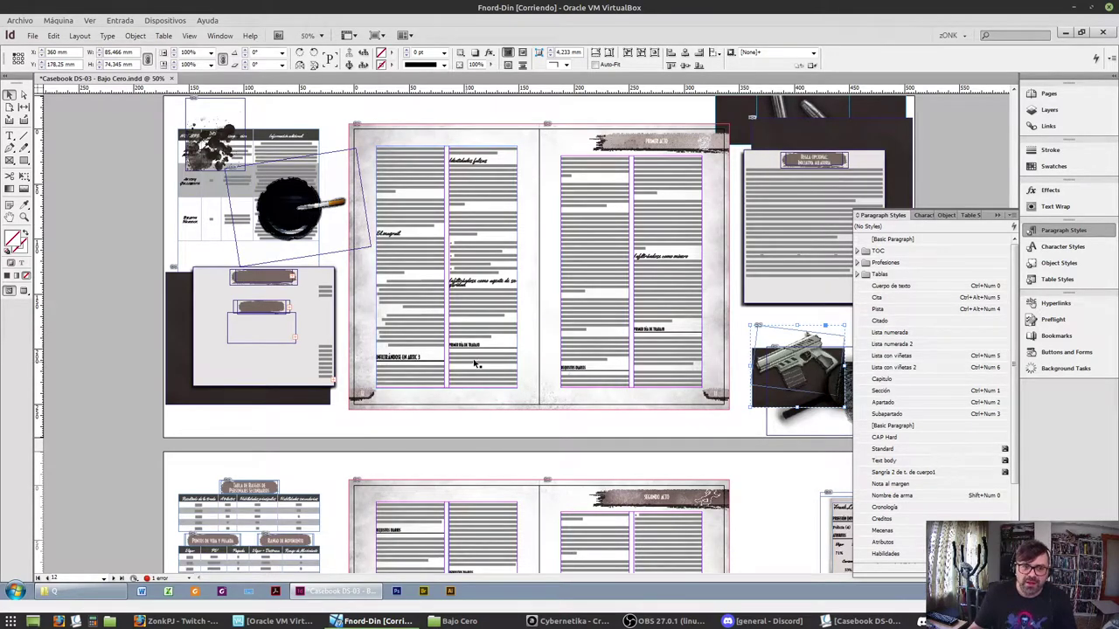
pyautogui.scroll(-12, 496, 380)
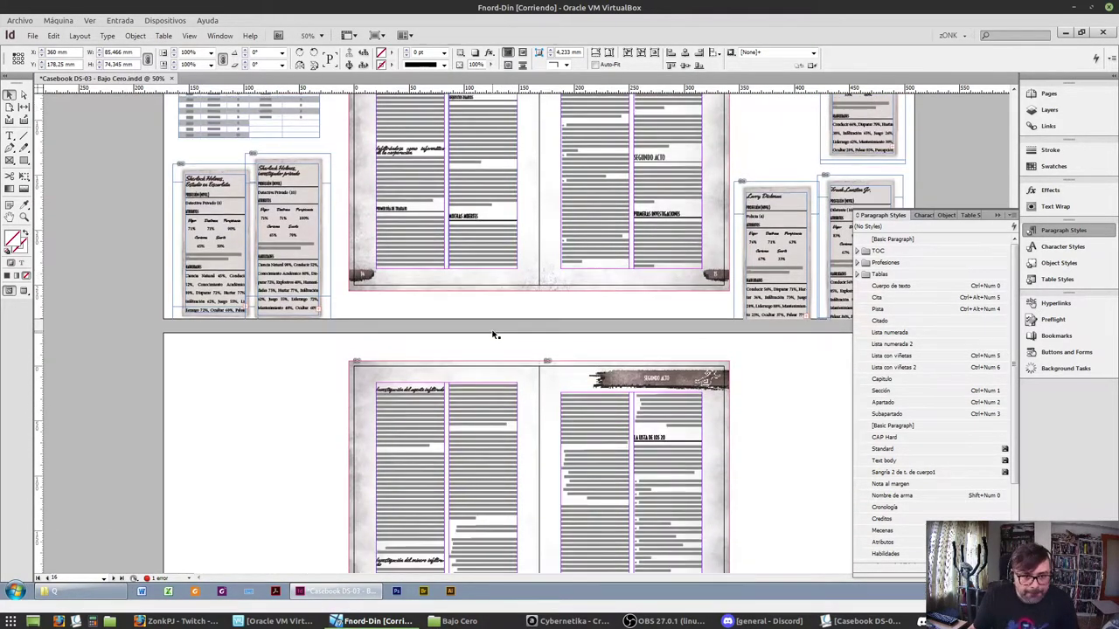
pyautogui.scroll(-15, 498, 335)
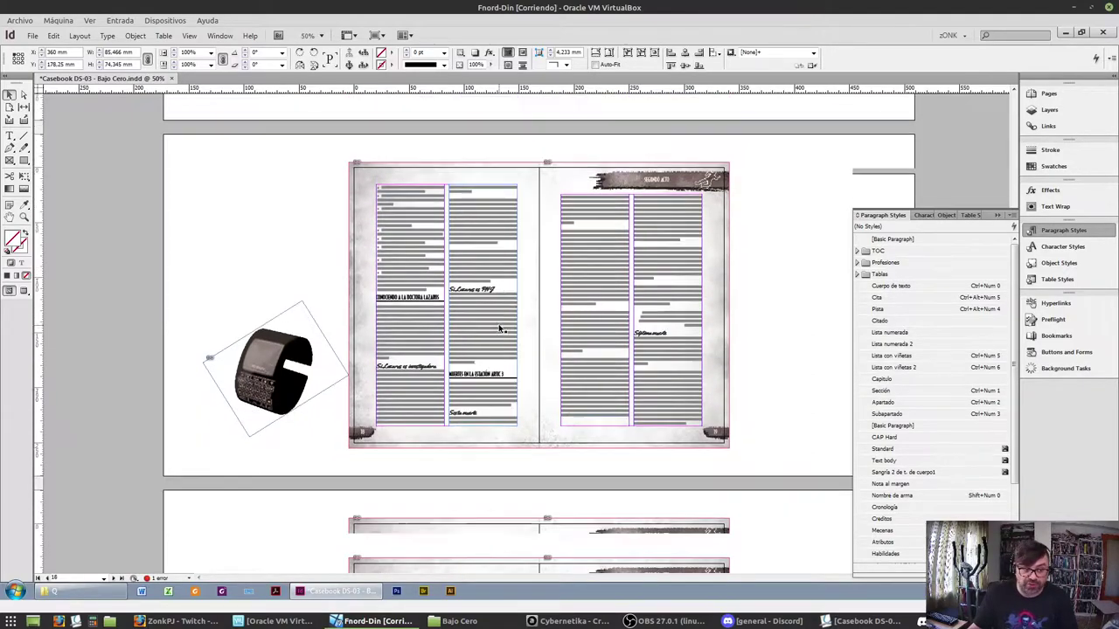
pyautogui.scroll(-3, 500, 328)
# Apply the Pista paragraph style to the three blue clue paragraphs in the first column of page 21
pyautogui.click(478, 325)
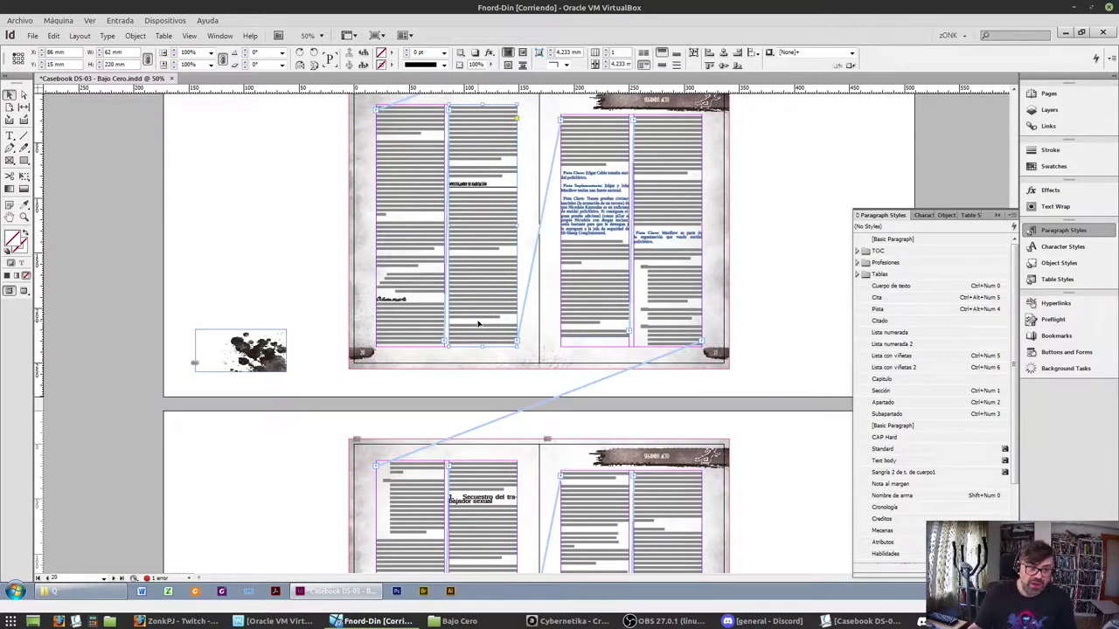
pyautogui.hotkey('ctrl', '1')
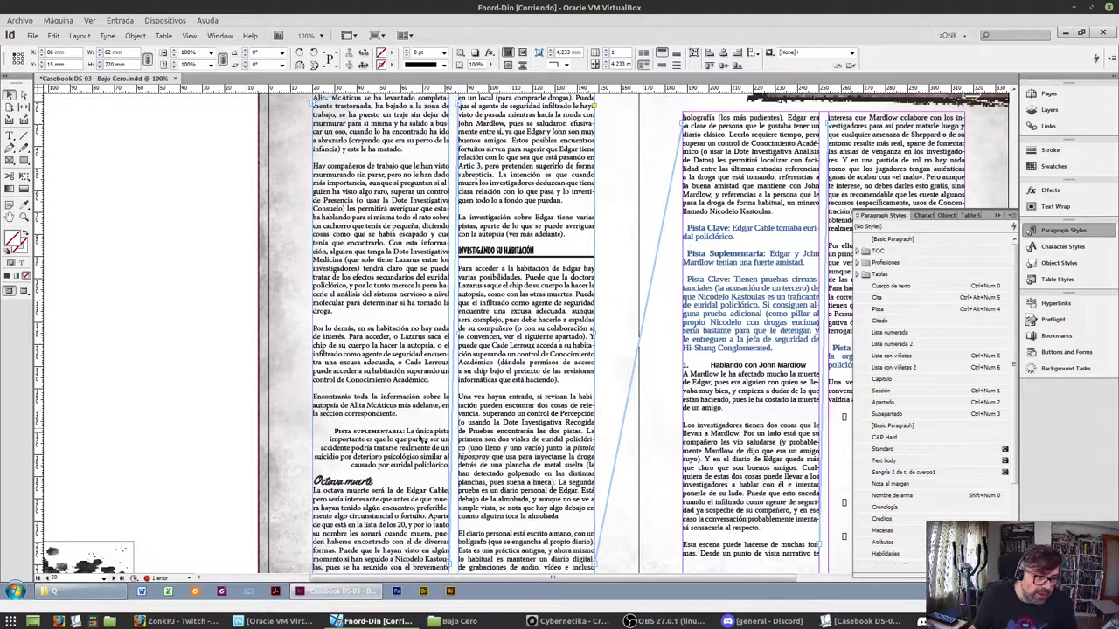
pyautogui.doubleClick(554, 177)
pyautogui.hotkey('ctrl', 'a')
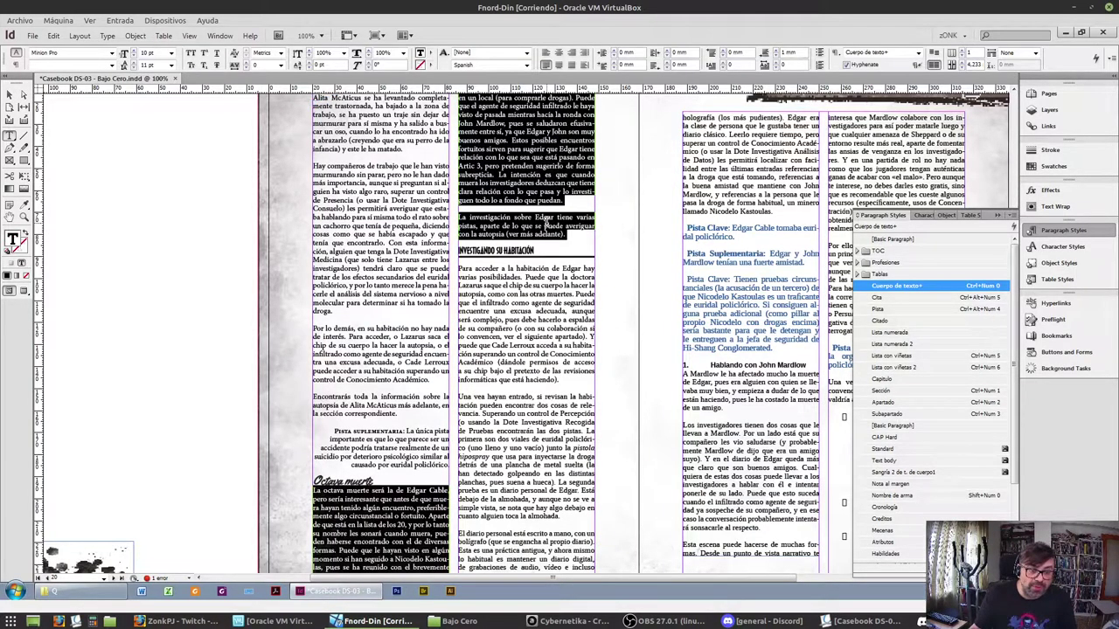
pyautogui.click(547, 225)
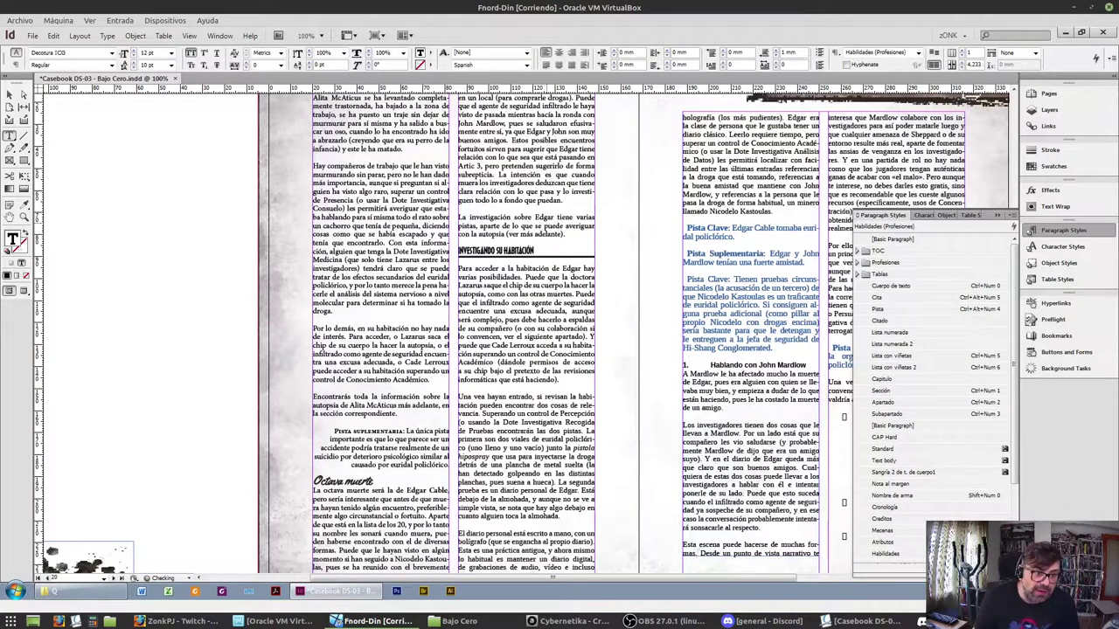
pyautogui.click(688, 228)
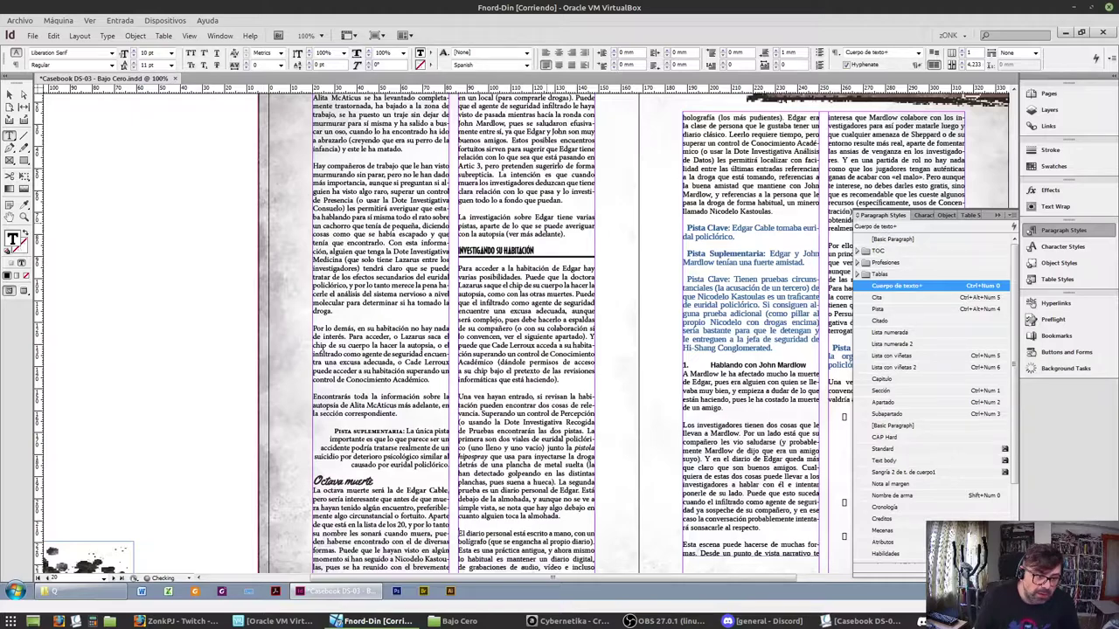
pyautogui.press('ctrl+KP_0')
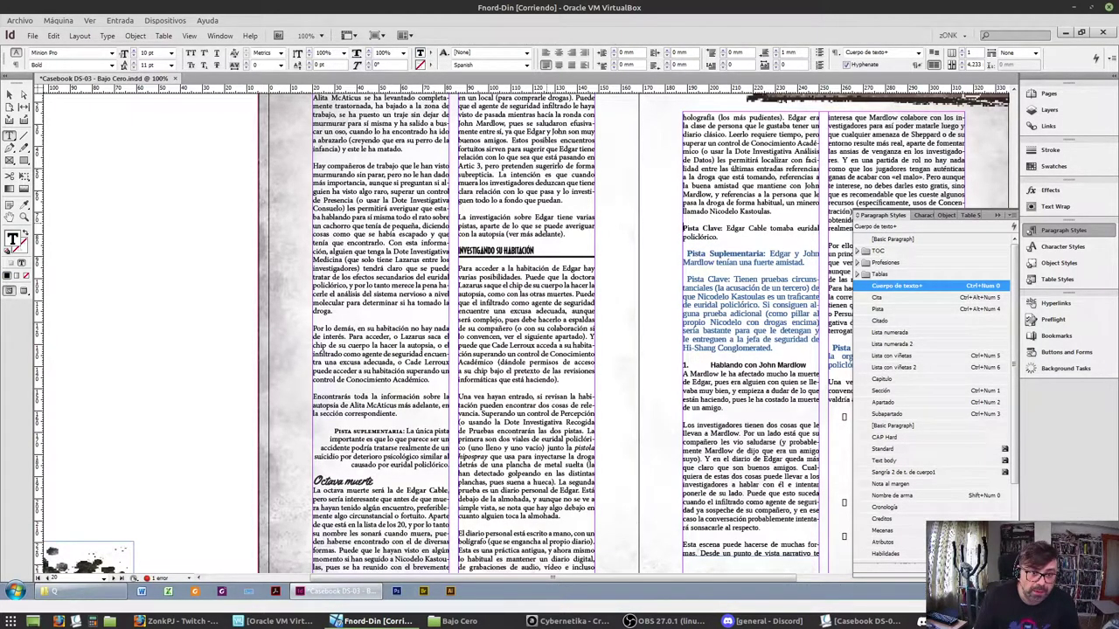
pyautogui.press('ctrl+alt+KP_4')
pyautogui.hotkey('ctrl', 'shift', 'Down')
pyautogui.hotkey('ctrl', 'shift', 'Down')
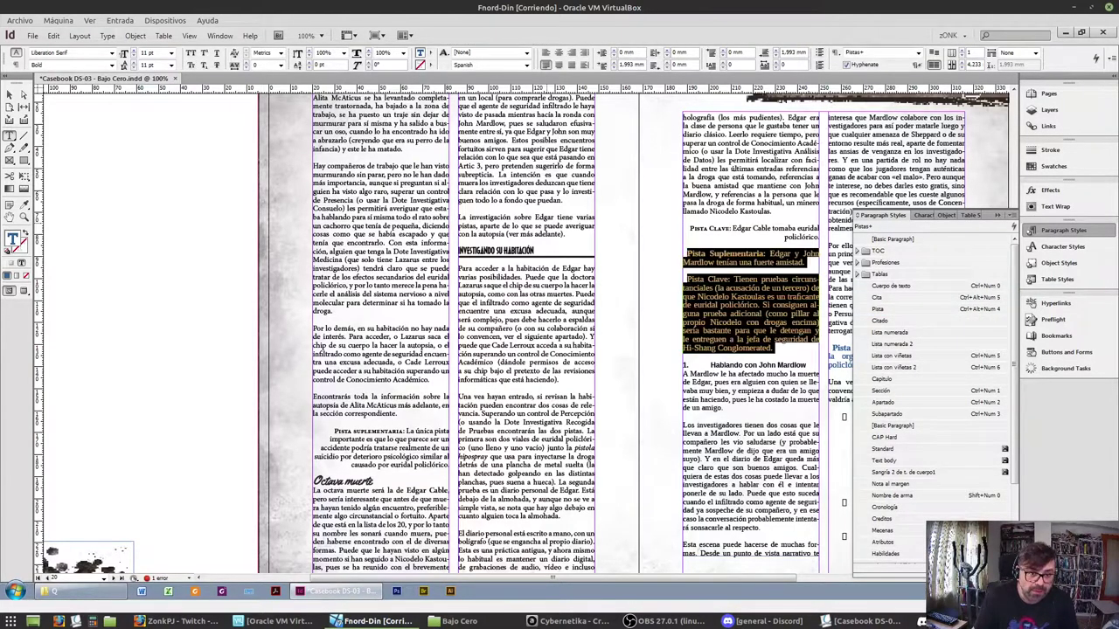
pyautogui.press('ctrl+alt+KP_5')
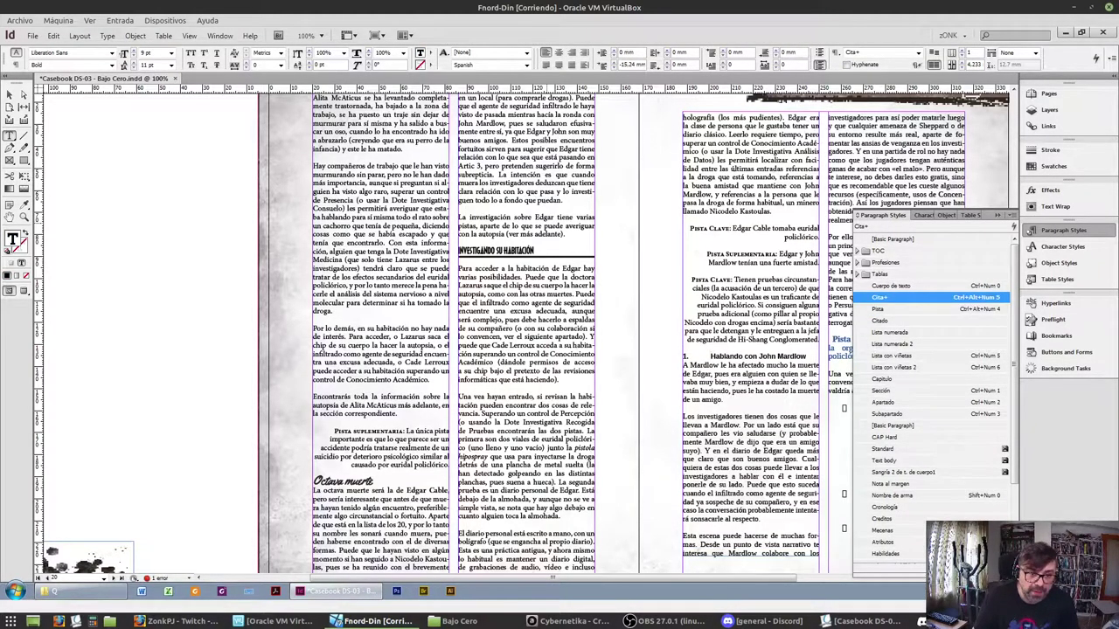
# Apply the Habilidades style from the Profesiones group to the numbered heading below the clues, and Cuerpo de texto to the paragraphs under it
pyautogui.press('ctrl+KP_4')
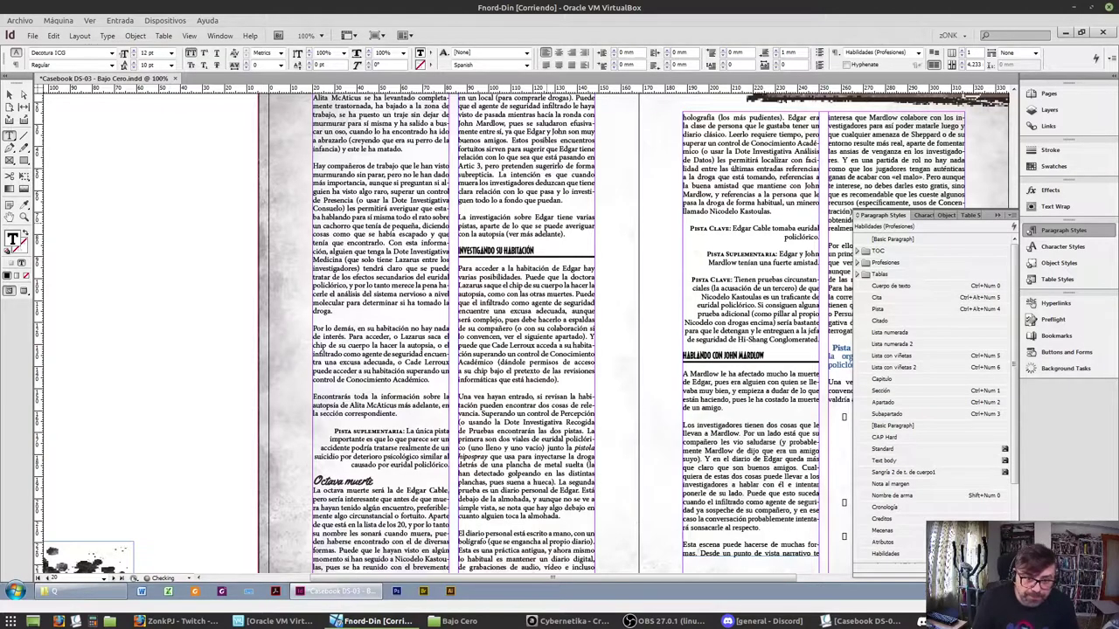
pyautogui.hotkey('ctrl', 'z')
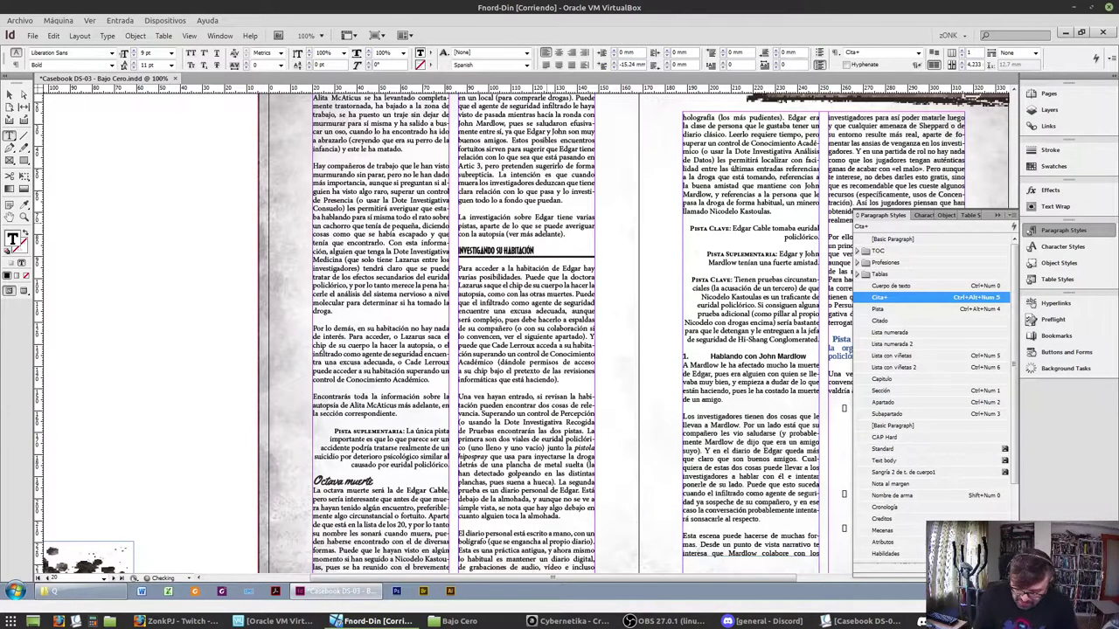
pyautogui.hotkey('ctrl', 'shift', 'z')
pyautogui.press('ctrl+KP_0')
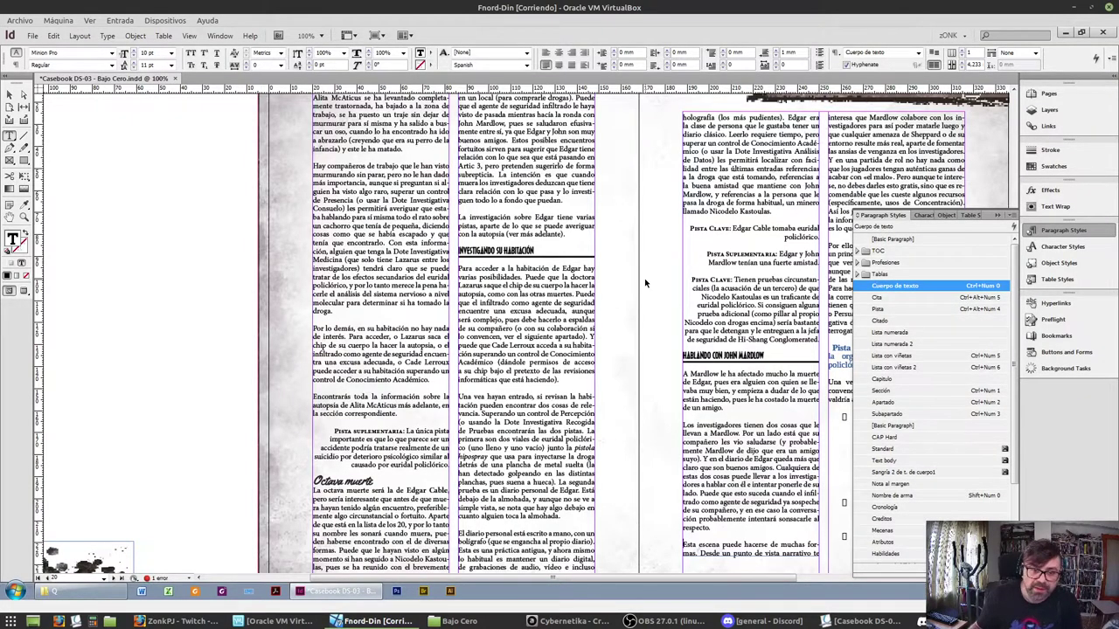
# Apply the Pista paragraph style to the blue "Pista Clave" paragraph in the second column of page 21
pyautogui.hscroll(2, 612, 405)
pyautogui.scroll(-1, 619, 517)
pyautogui.scroll(-1, 617, 517)
pyautogui.press('Escape')
pyautogui.moveTo(591, 434); pyautogui.dragTo(591, 456)
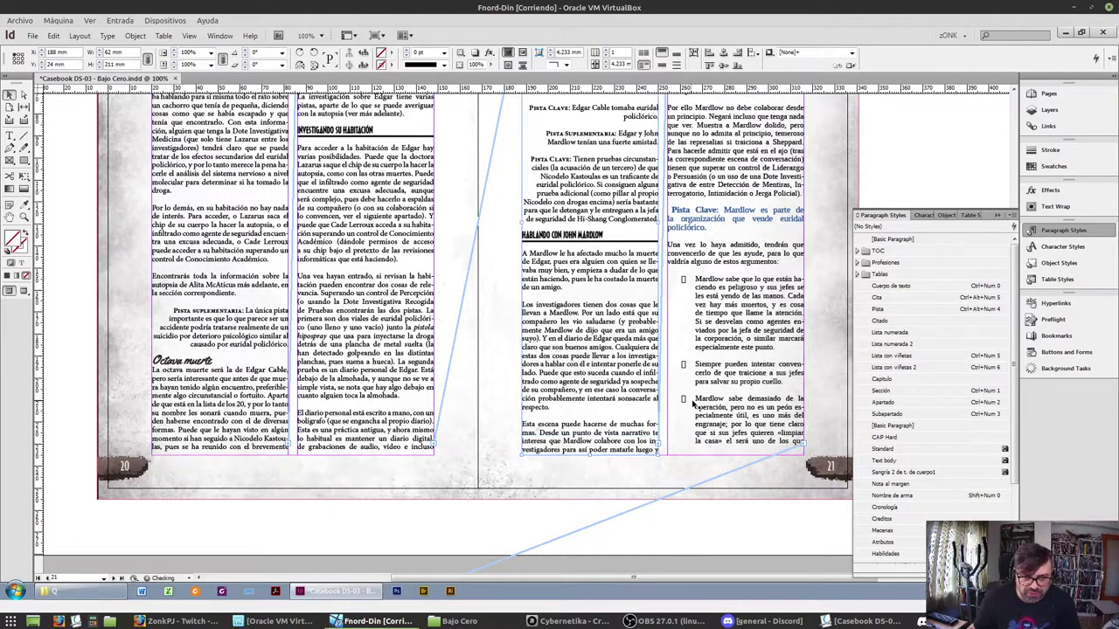
pyautogui.doubleClick(575, 371)
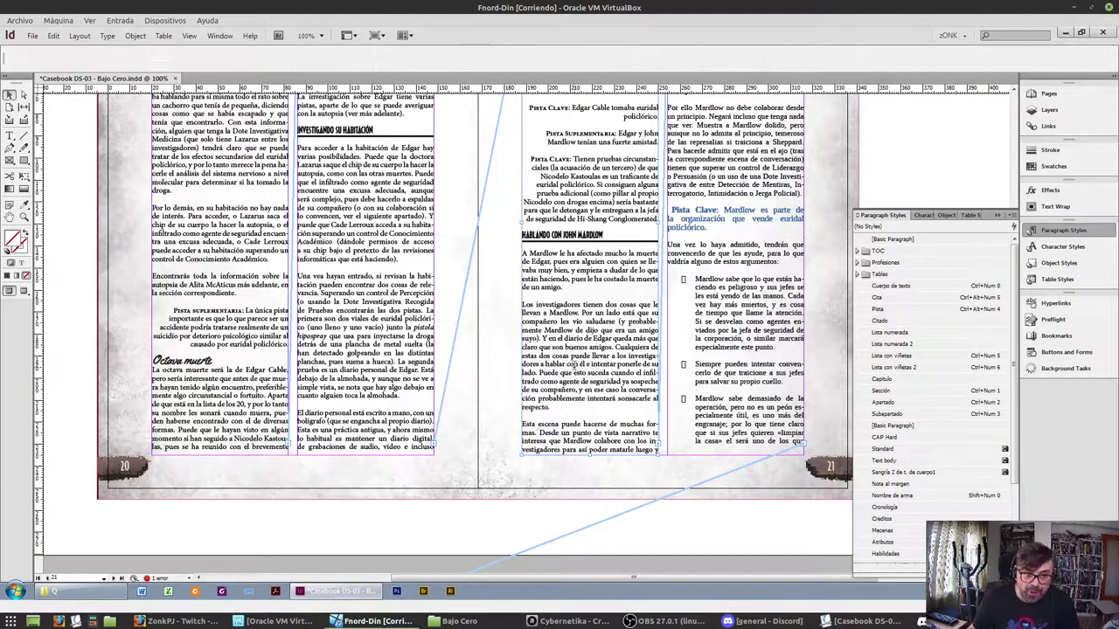
pyautogui.tripleClick(576, 387)
pyautogui.moveTo(576, 393); pyautogui.dragTo(583, 439)
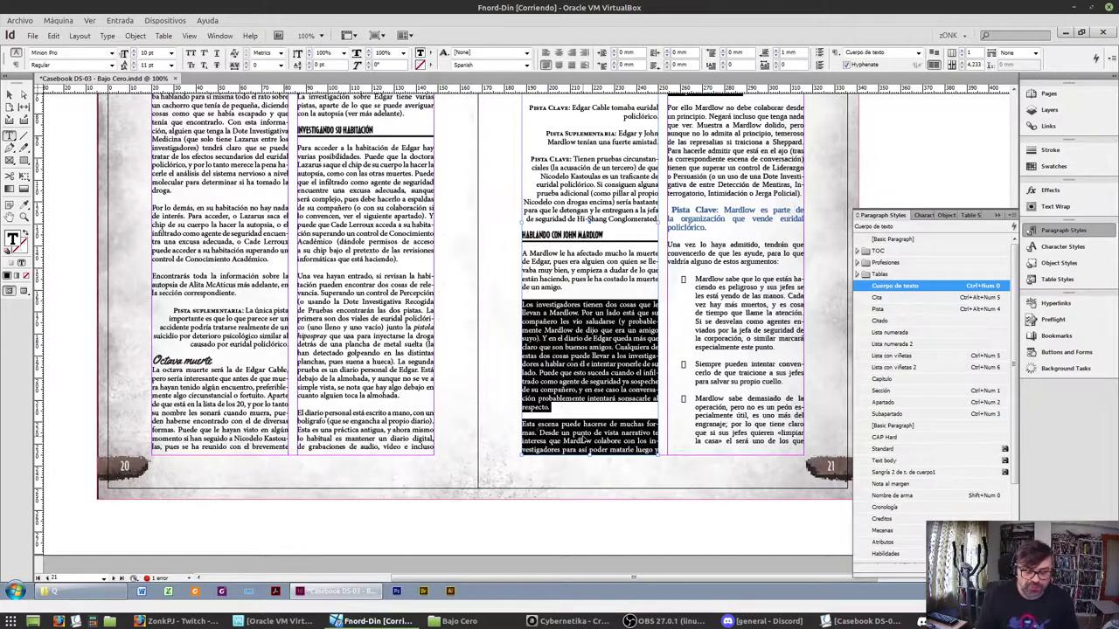
pyautogui.click(672, 210)
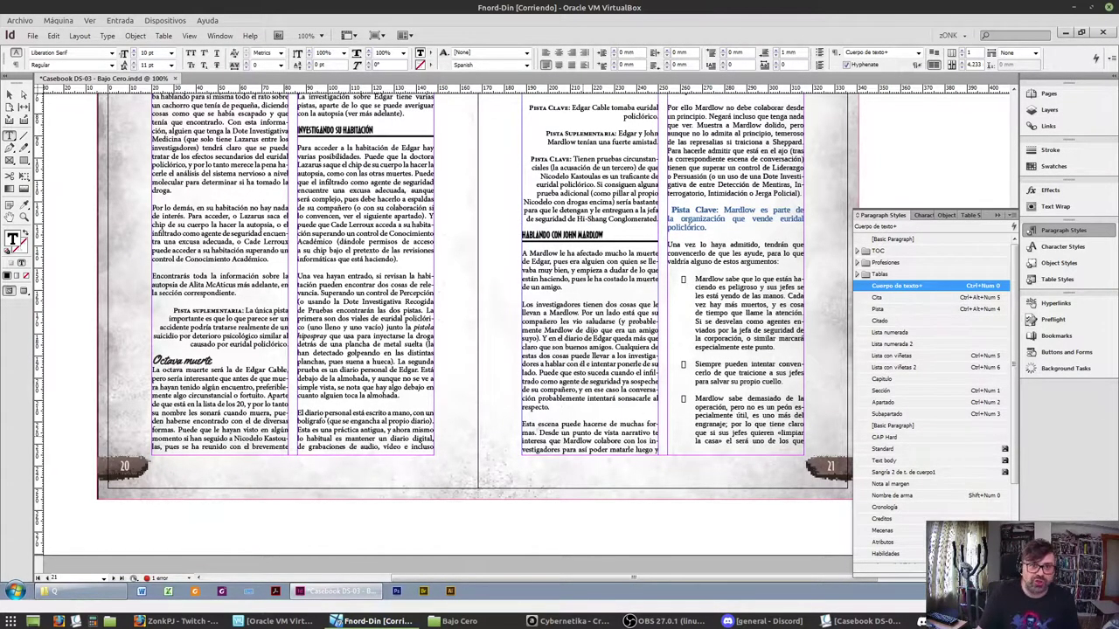
pyautogui.press('ctrl+alt+KP_4')
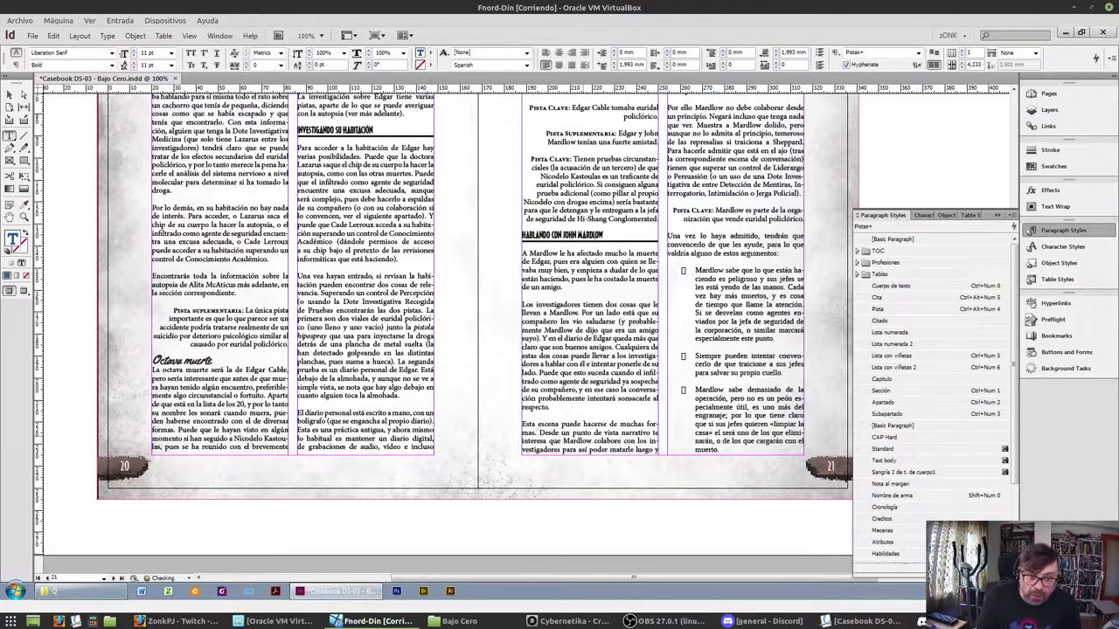
# Format the four argument paragraphs running from page 21 onto page 22 with the Lista con viñetas style
pyautogui.click(696, 270)
pyautogui.hotkey('ctrl', 'shift', 'Down')
pyautogui.hotkey('ctrl', 'shift', 'Down')
pyautogui.hotkey('ctrl', 'shift', 'Down')
pyautogui.hotkey('ctrl', 'shift', 'Down')
pyautogui.hotkey('ctrl', 'shift', 'Down')
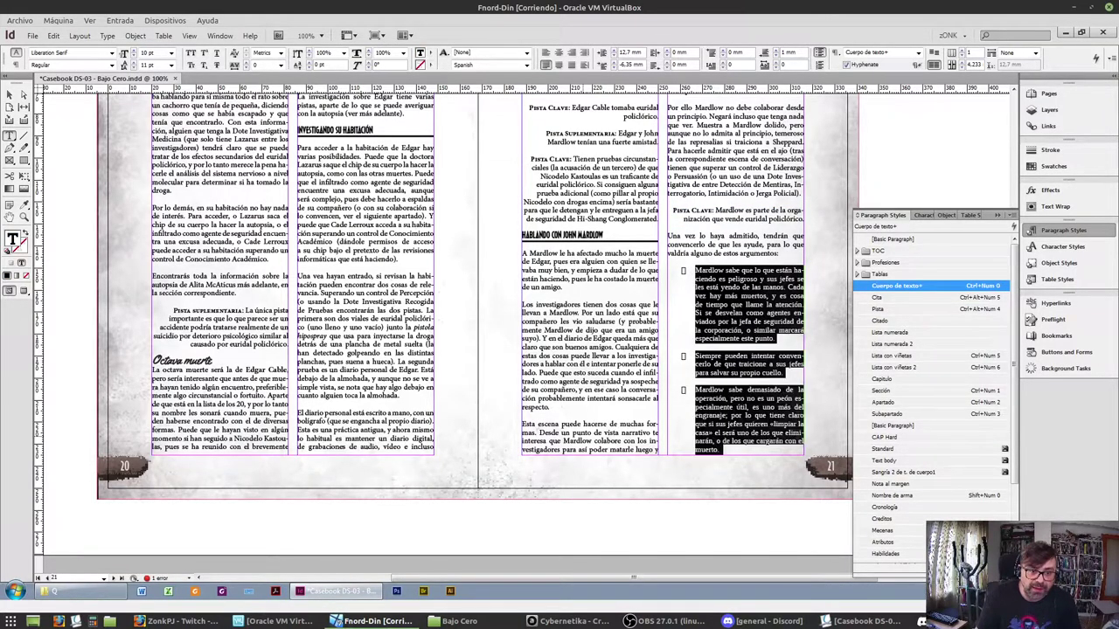
pyautogui.hotkey('ctrl', 'shift', 'Up')
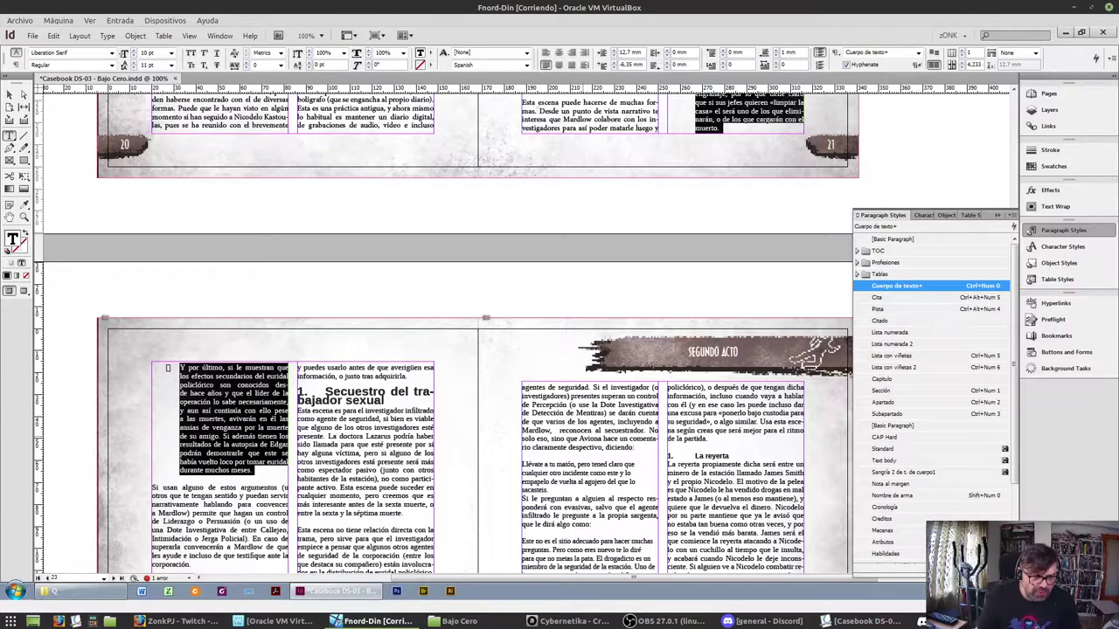
pyautogui.press('ctrl+KP_5')
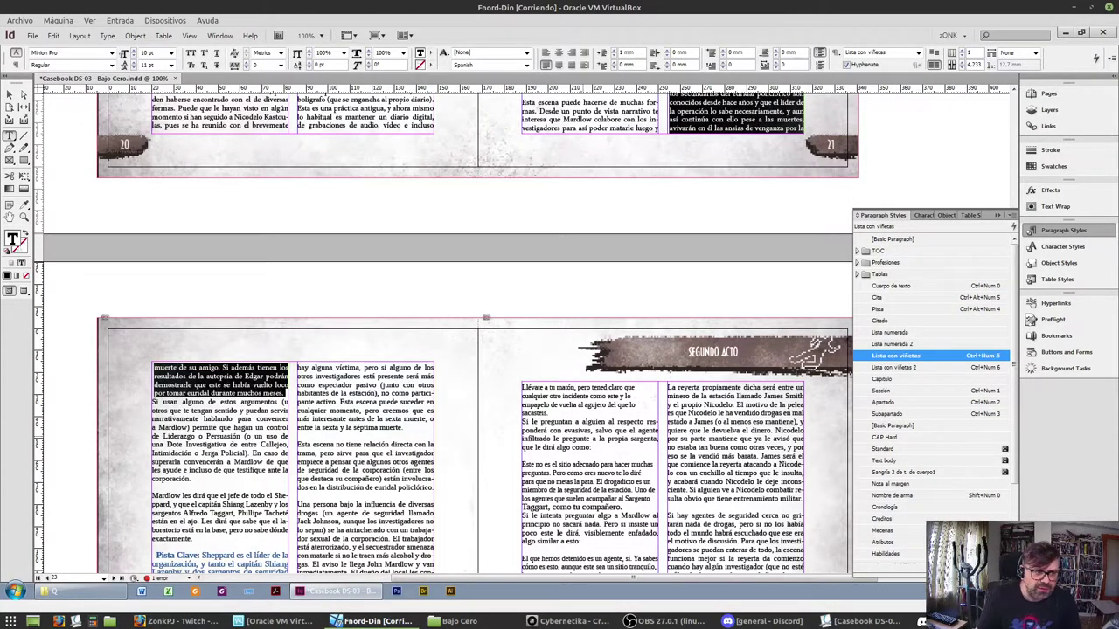
pyautogui.scroll(3, 691, 355)
pyautogui.scroll(2, 656, 232)
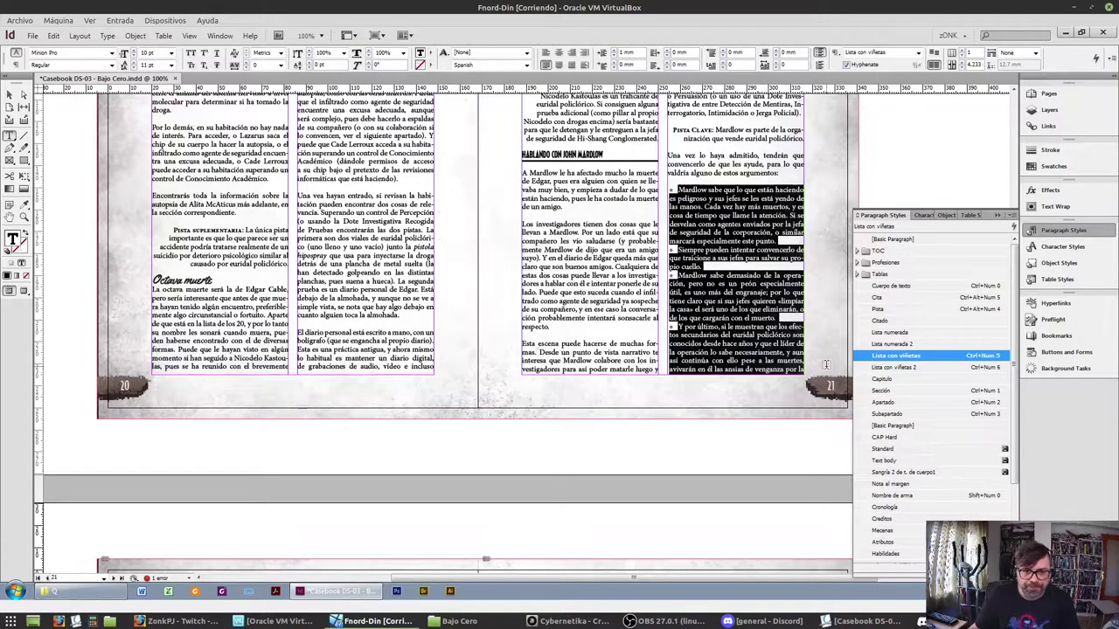
# Set the space after the last bulleted paragraph, at the top of page 22, to 2 mm
pyautogui.scroll(-5, 749, 197)
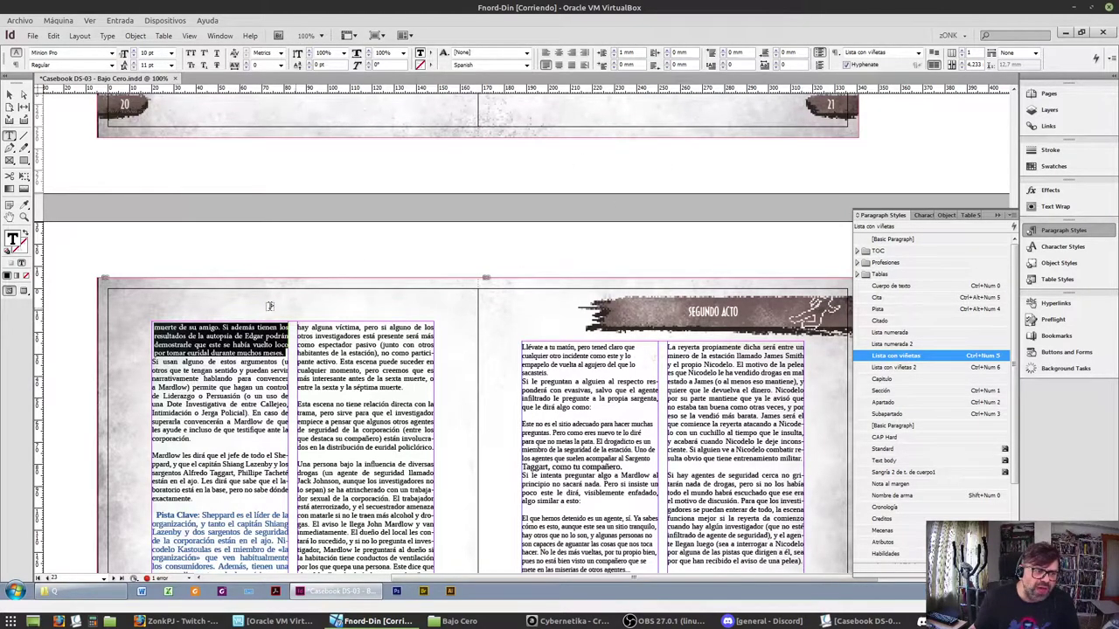
pyautogui.click(250, 340)
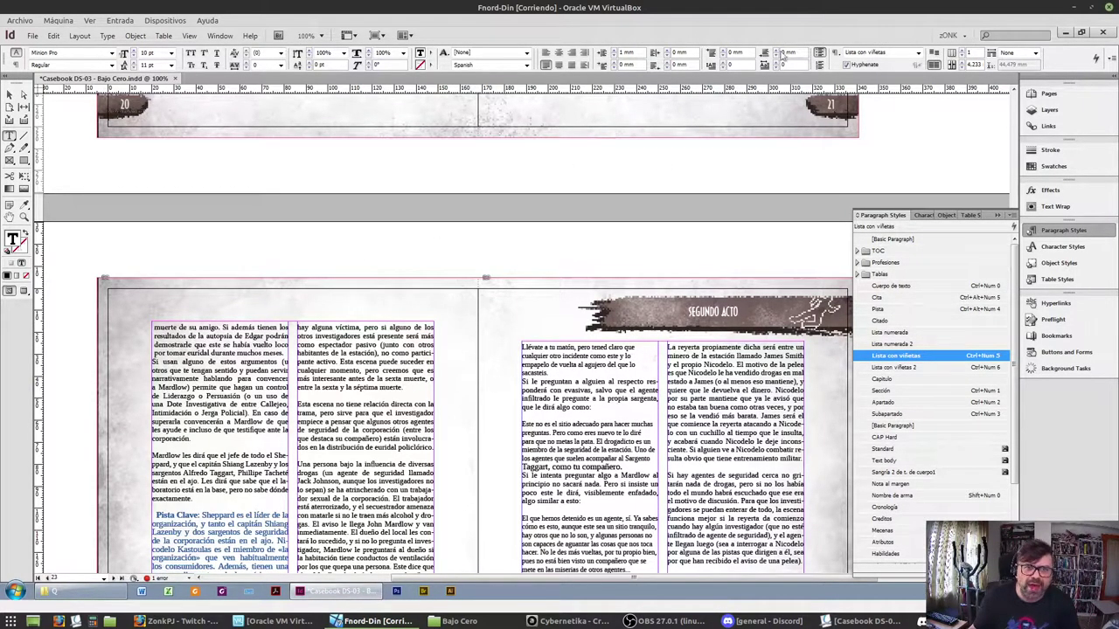
pyautogui.click(777, 52)
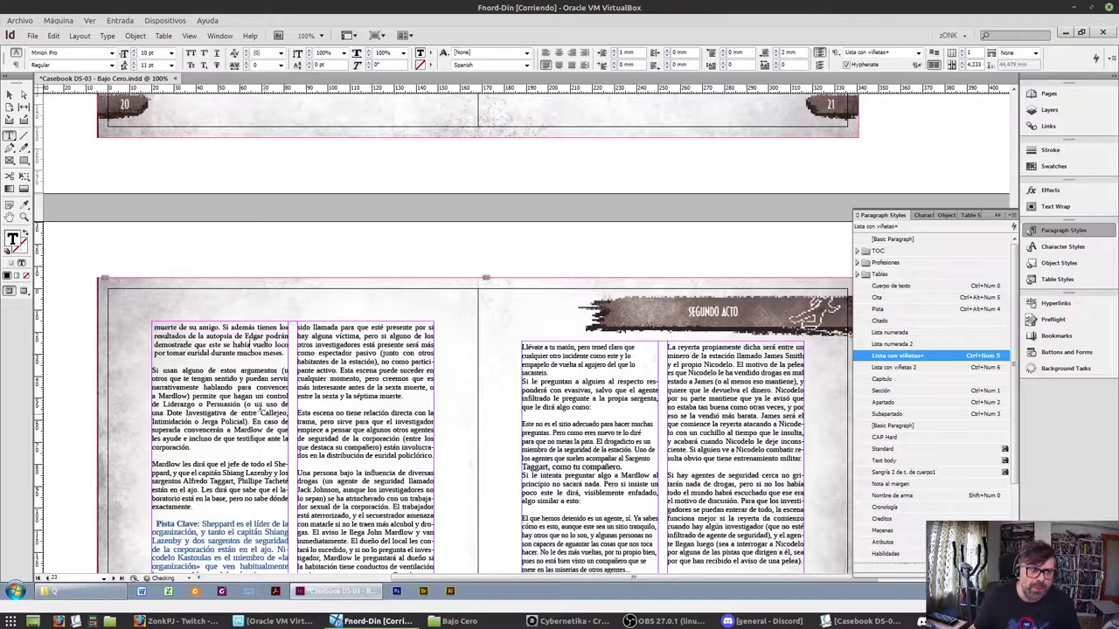
# Apply the Cuerpo de texto style to the two paragraphs between the bulleted list and the blue clues on page 22
pyautogui.click(244, 387)
pyautogui.hotkey('ctrl', 'alt', 'shift', 't')
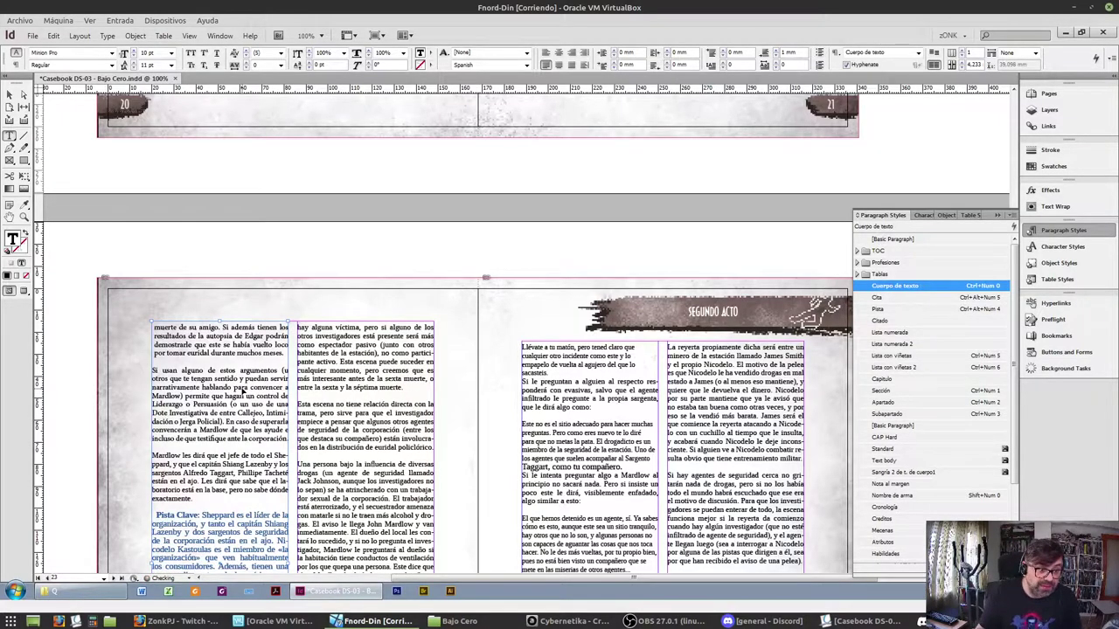
pyautogui.hotkey('ctrl', 'Down')
pyautogui.press('ctrl+KP_0')
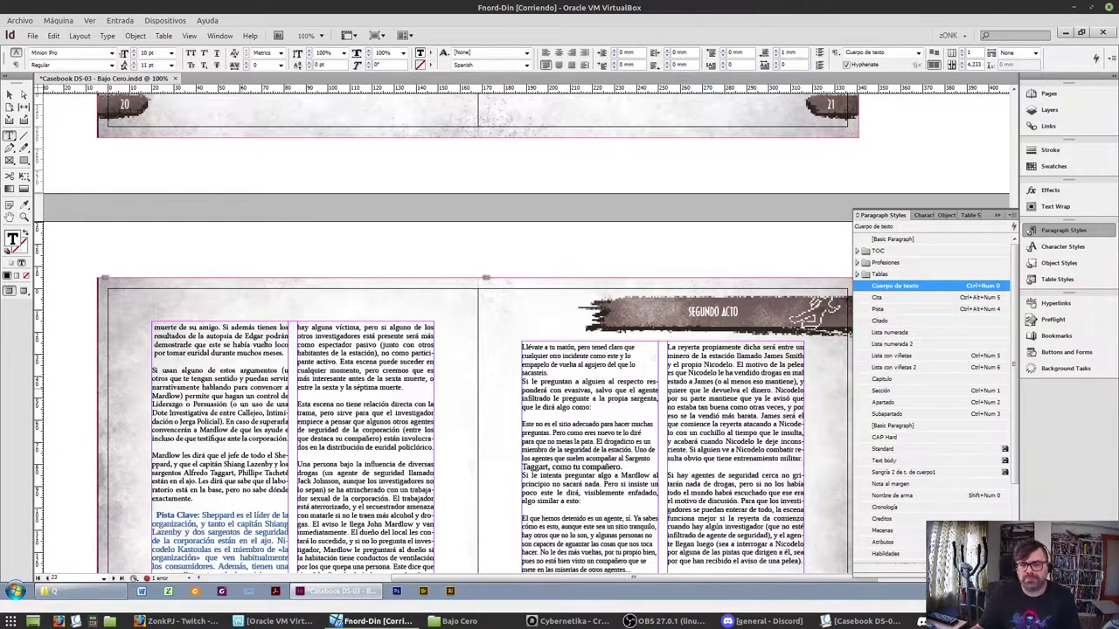
pyautogui.scroll(-3, 259, 370)
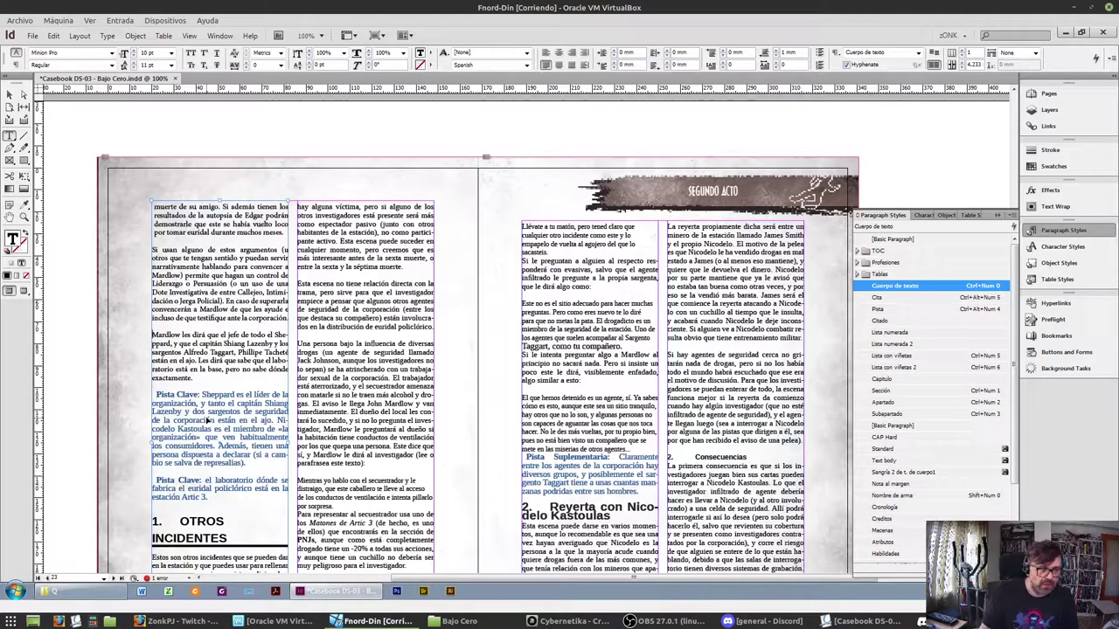
# Apply the Pista style to the two blue clue paragraphs on page 22 and the Apartado style to the "Otros incidentes" heading below them
pyautogui.moveTo(154, 394); pyautogui.dragTo(209, 497)
pyautogui.press('ctrl+alt+KP_4')
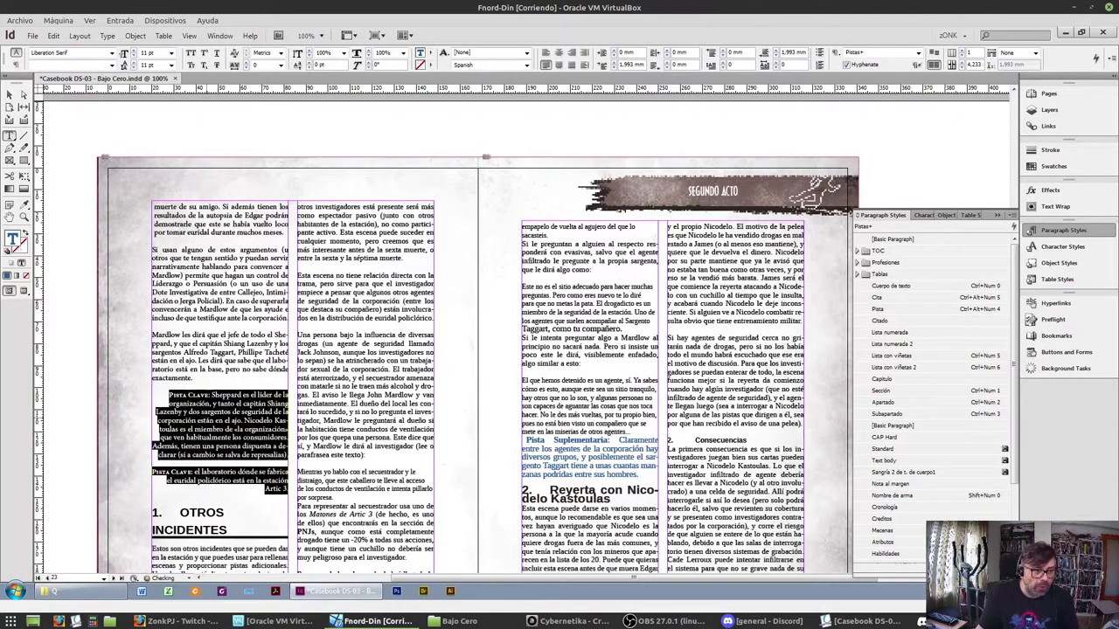
pyautogui.click(179, 513)
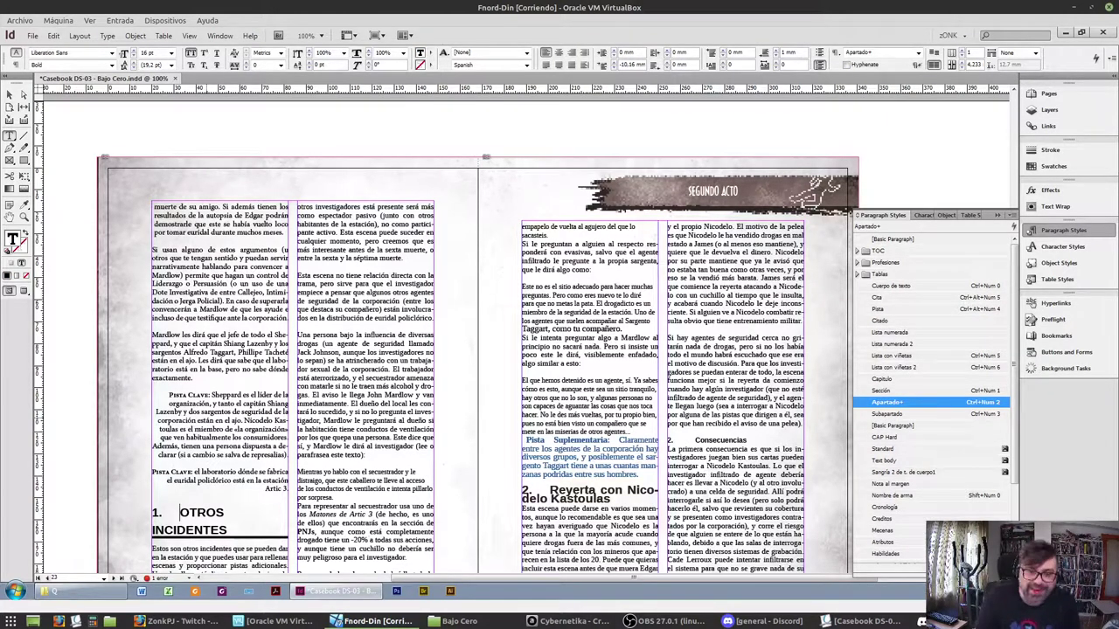
pyautogui.press('ctrl+alt+KP_2')
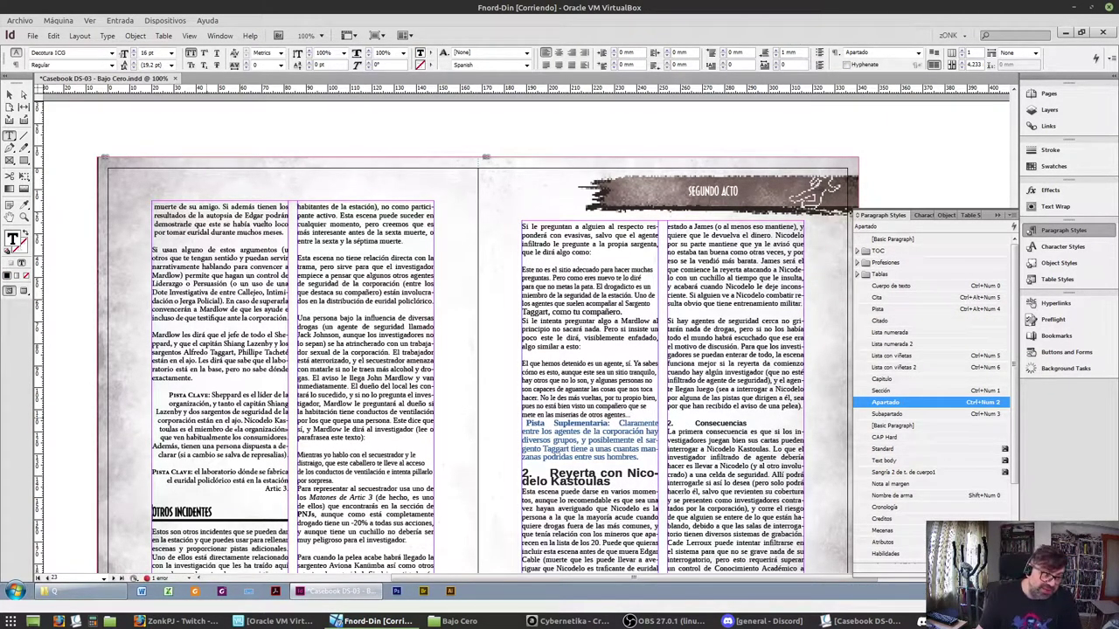
# Try to apply the Subapartado style to the numbered heading "Secuestro del trabajador sexual" on page 22
pyautogui.hotkey('ctrl', 'Down')
pyautogui.hotkey('ctrl', 'Down')
pyautogui.press('ctrl+alt+KP_3')
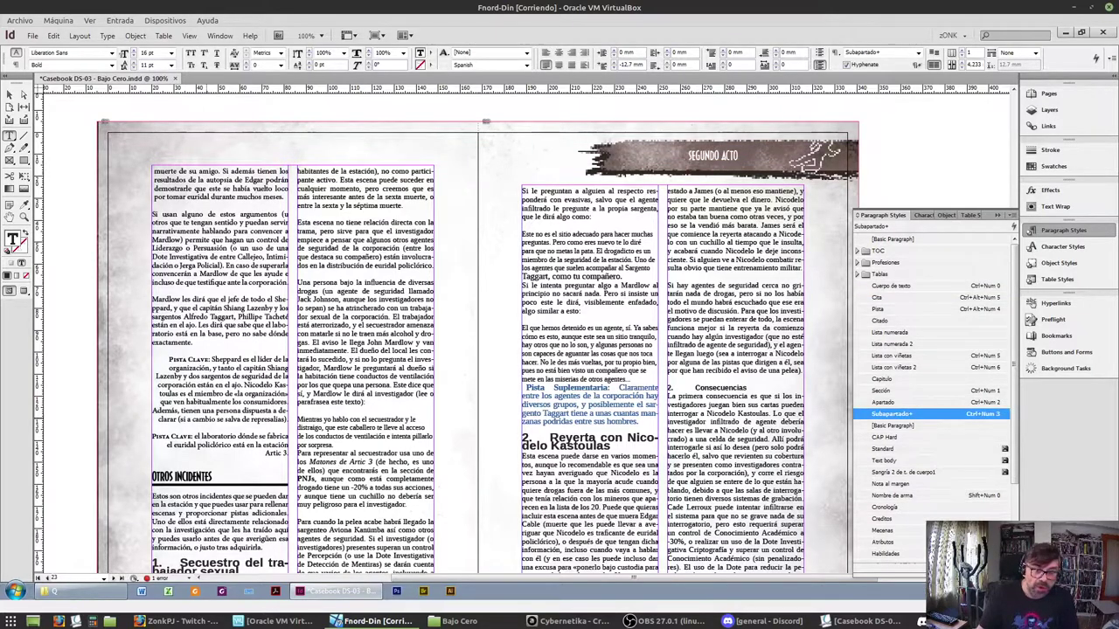
pyautogui.scroll(-2, 505, 363)
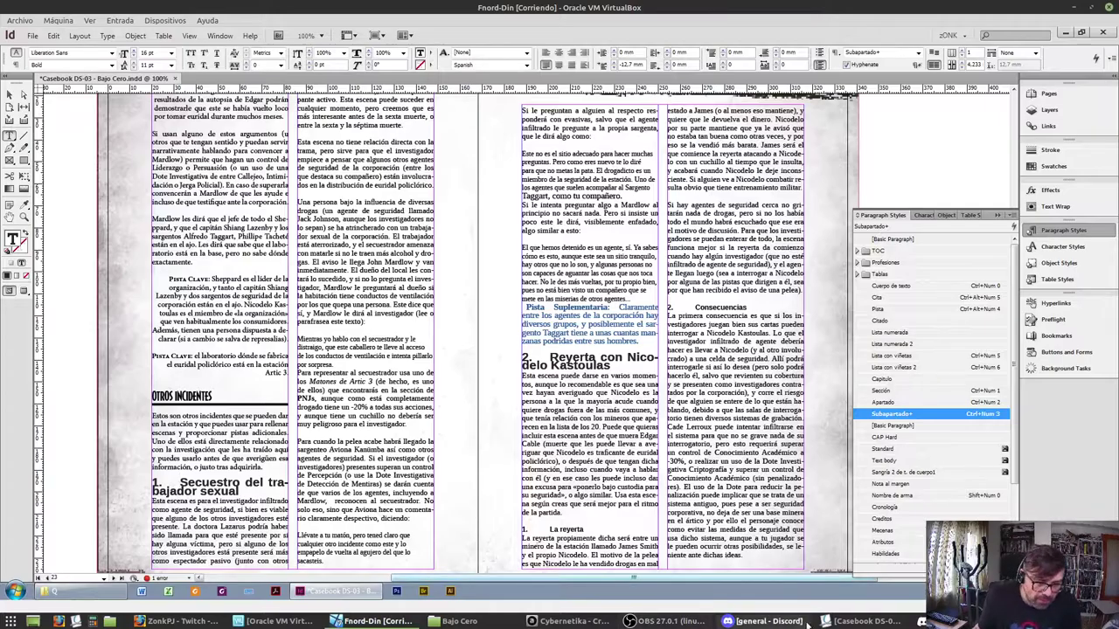
# Switch to Okular and compare the covers of the Casebook DS-01 and Casebook DS-02 PDFs
pyautogui.click(860, 620)
pyautogui.scroll(15, 342, 166)
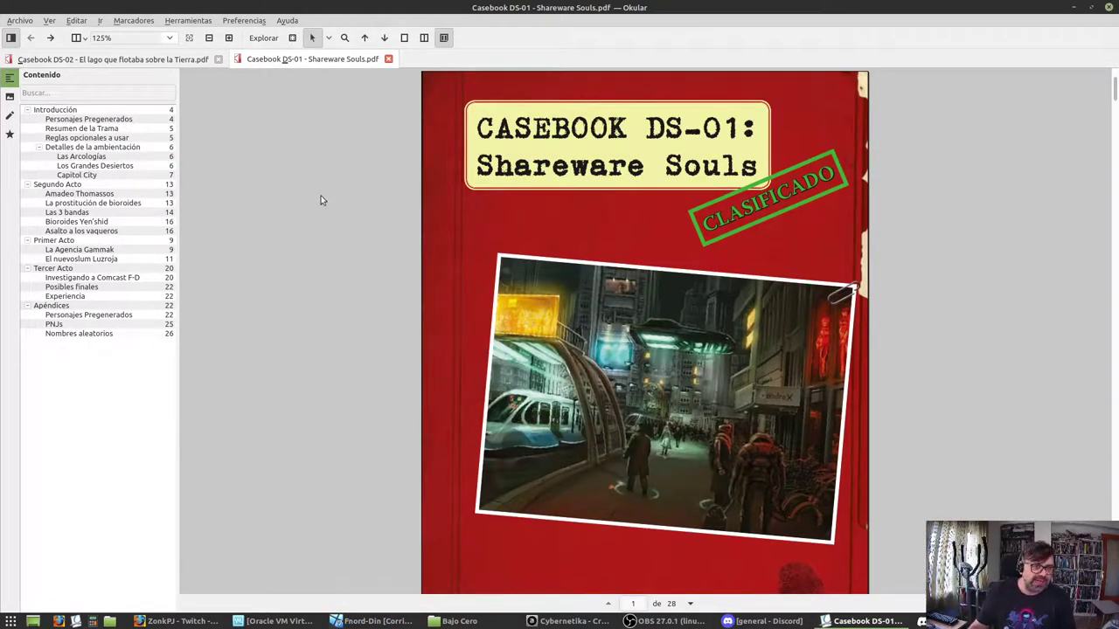
pyautogui.click(121, 60)
pyautogui.scroll(2, 517, 322)
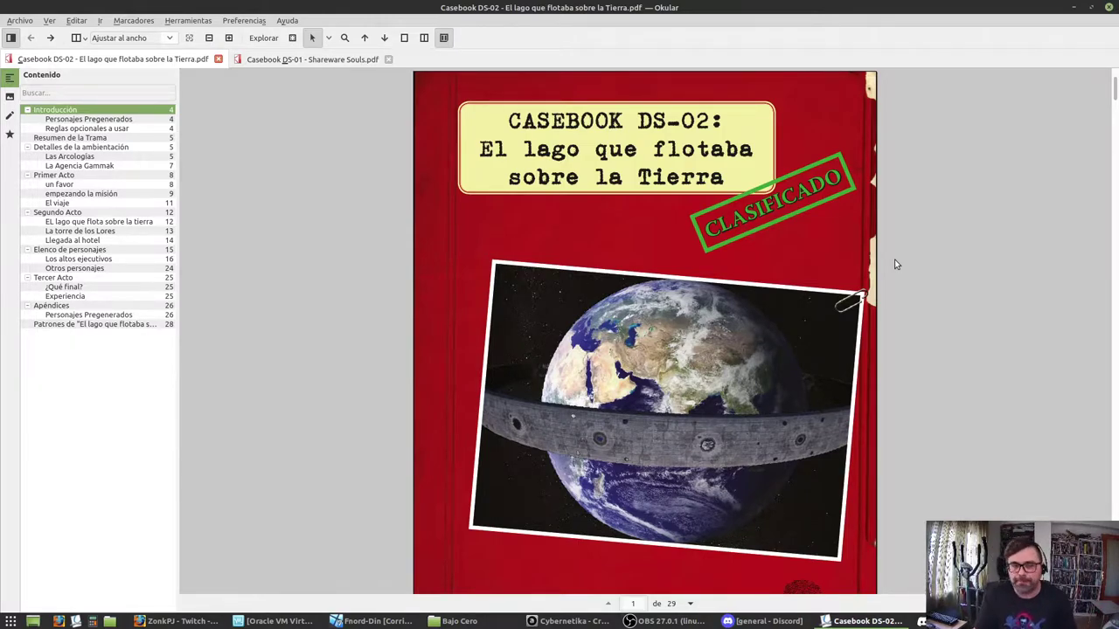
pyautogui.click(263, 62)
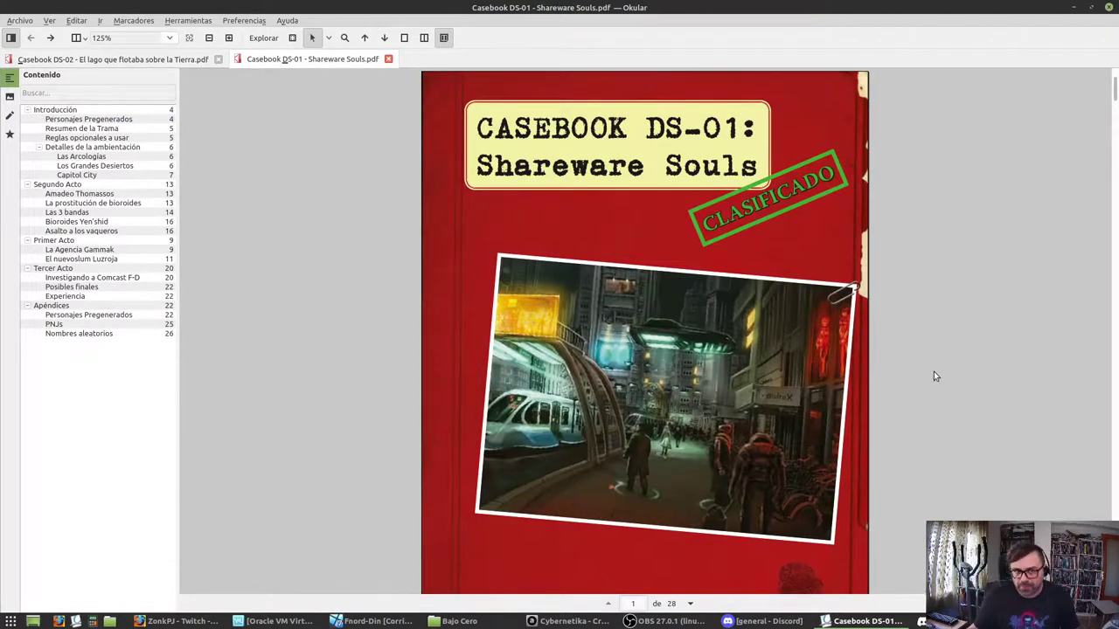
pyautogui.click(114, 59)
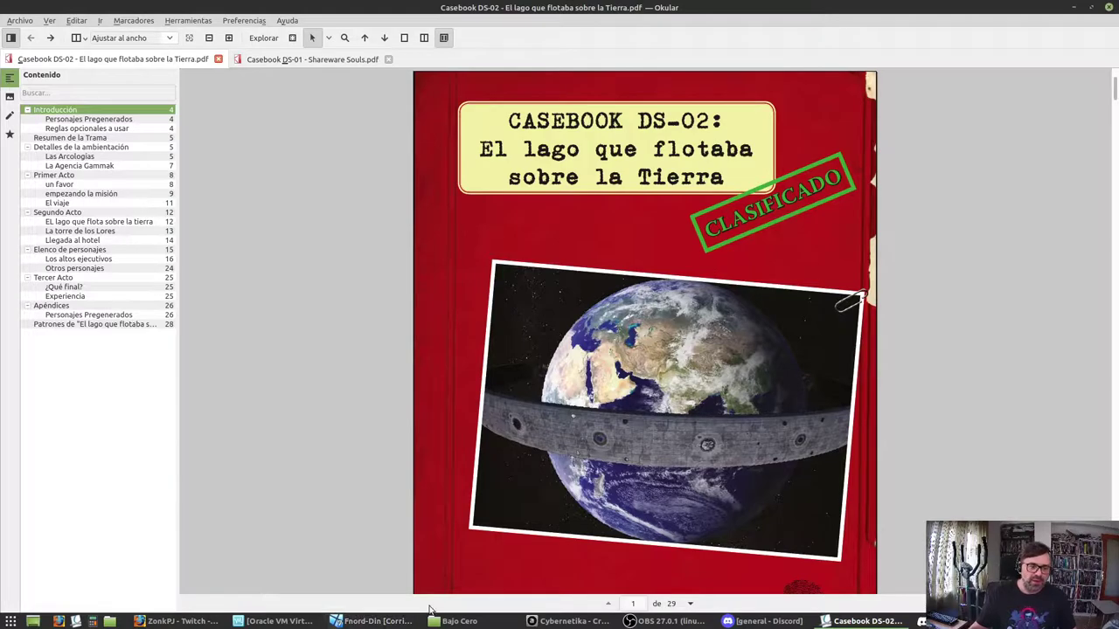
# Switch back to InDesign and view the Bajo Cero cover on page 1 in preview mode
pyautogui.click(374, 621)
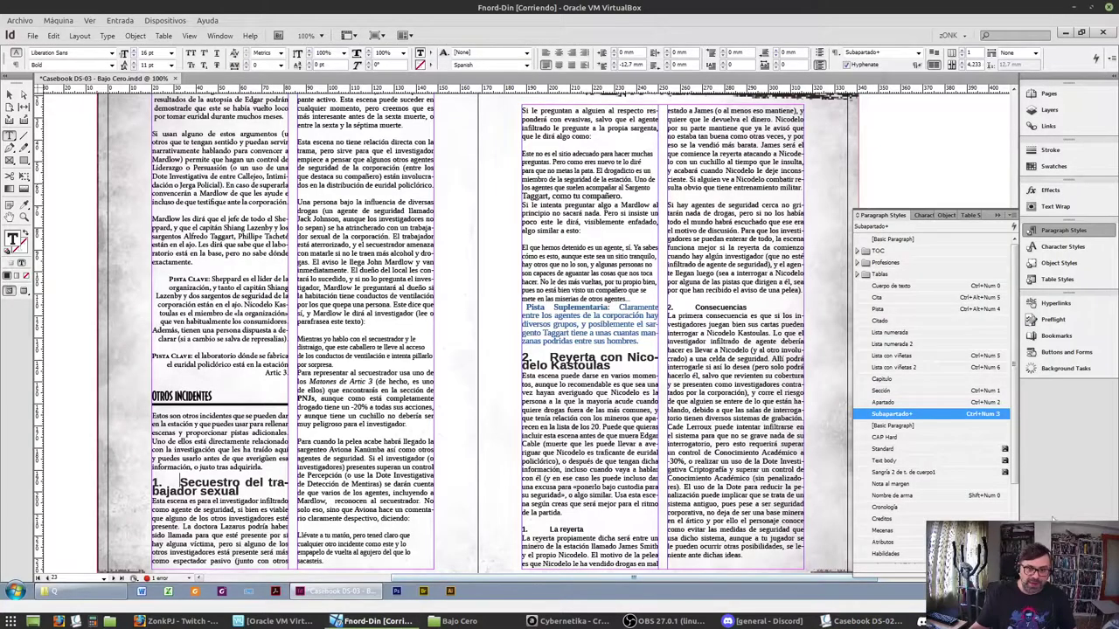
pyautogui.click(36, 578)
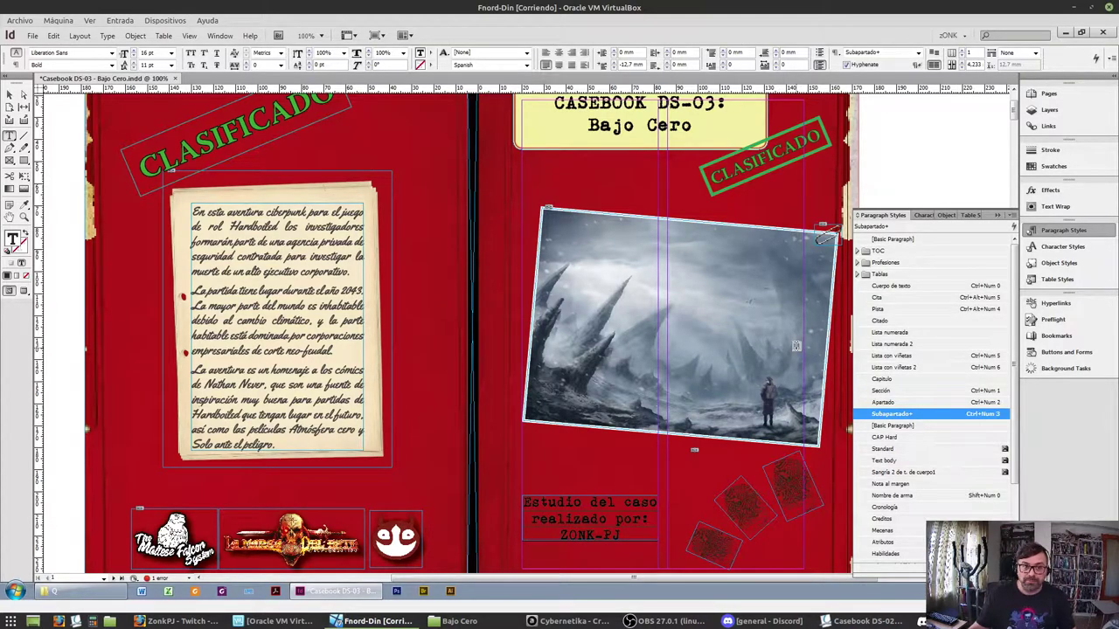
pyautogui.click(25, 290)
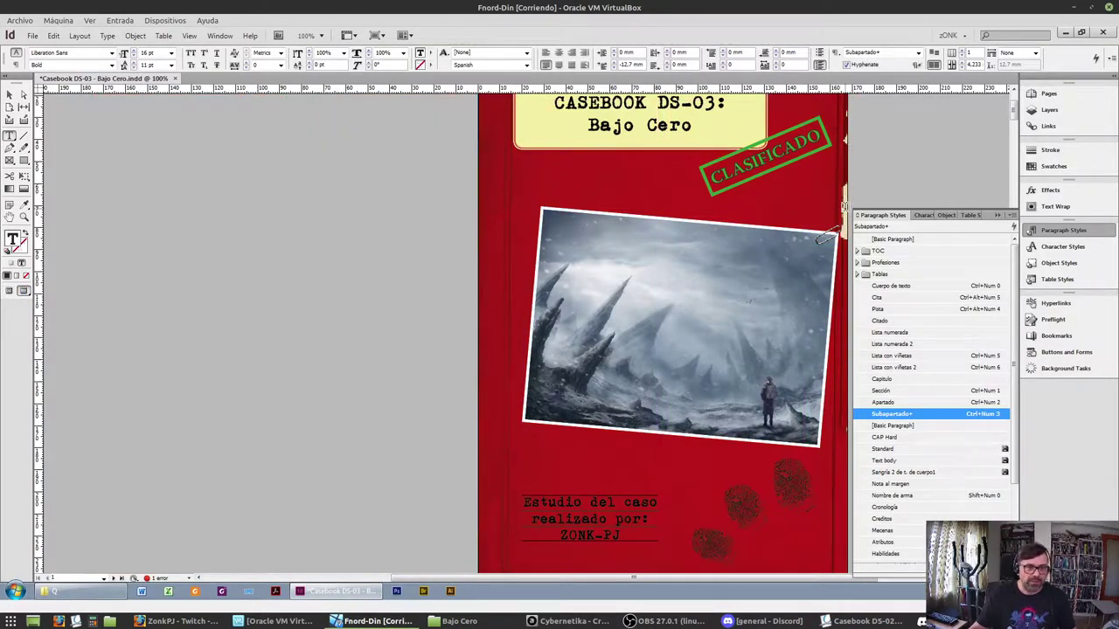
pyautogui.scroll(1, 846, 207)
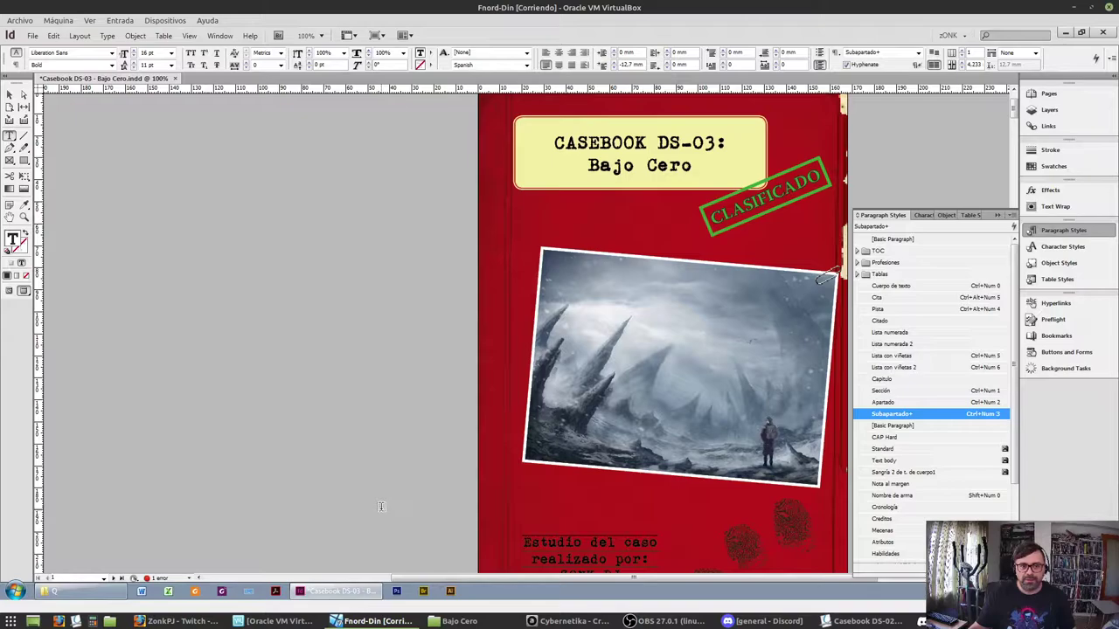
pyautogui.scroll(-1, 381, 506)
pyautogui.scroll(-1, 381, 506)
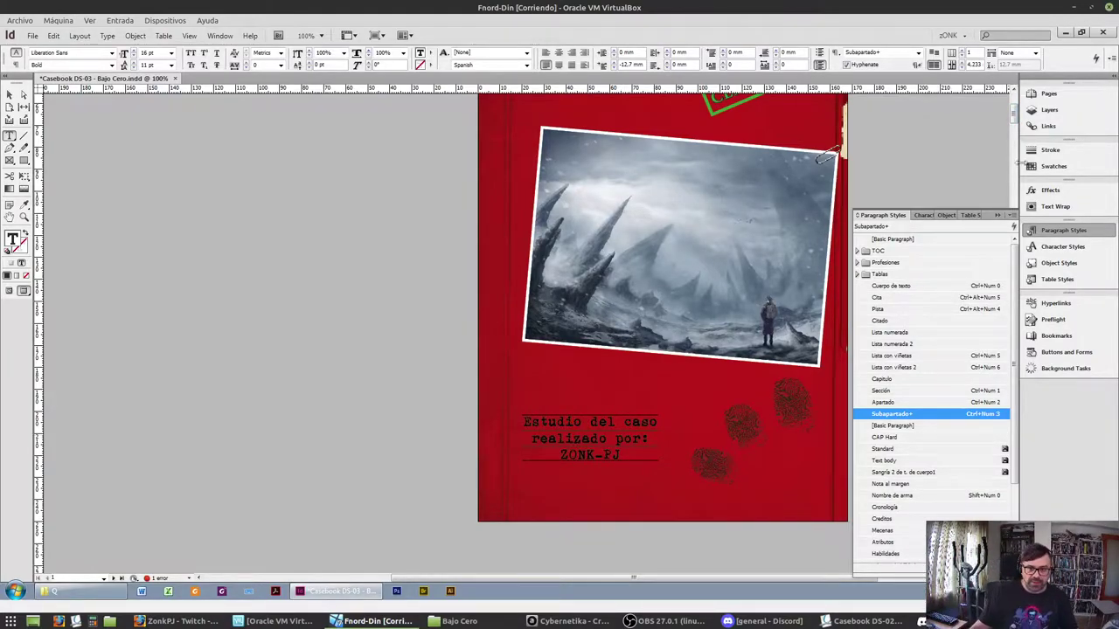
# Return to page 22 and apply the Subapartado style to the heading "Secuestro del trabajador sexual"
pyautogui.click(998, 216)
pyautogui.moveTo(1012, 122); pyautogui.dragTo(1012, 428)
pyautogui.scroll(-10, 878, 496)
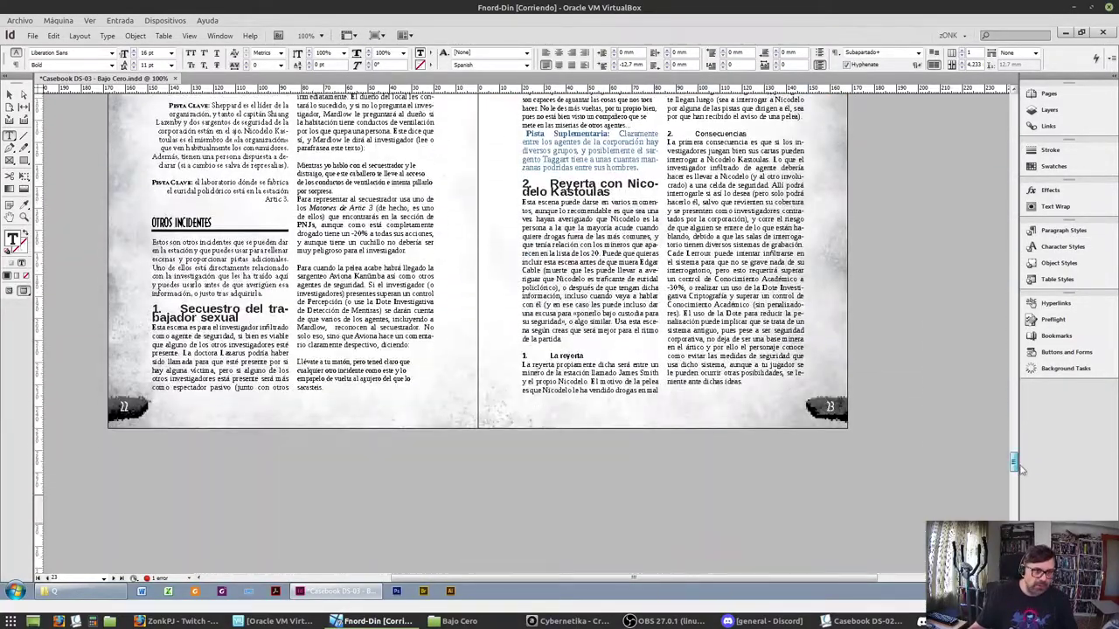
pyautogui.scroll(10, 879, 496)
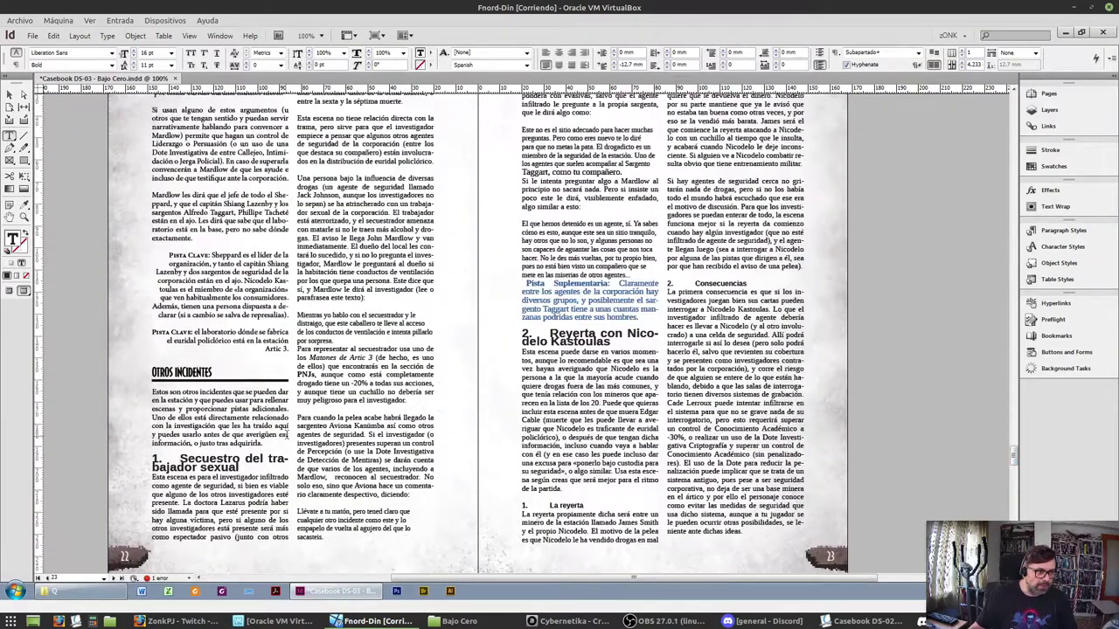
pyautogui.scroll(4, 335, 525)
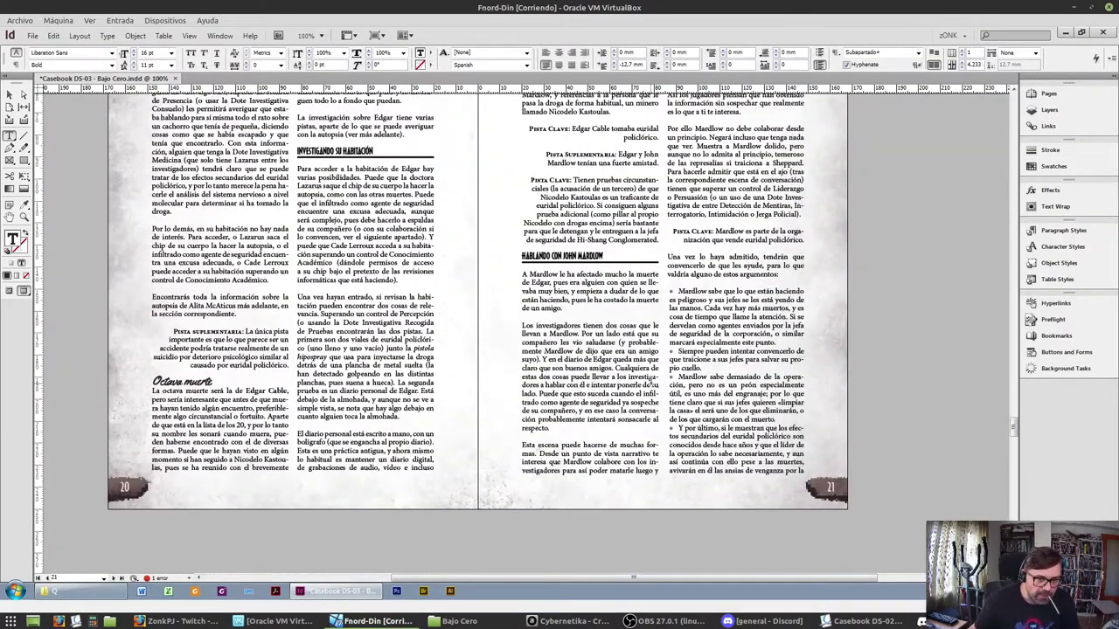
pyautogui.scroll(-10, 334, 525)
pyautogui.scroll(-2, 175, 428)
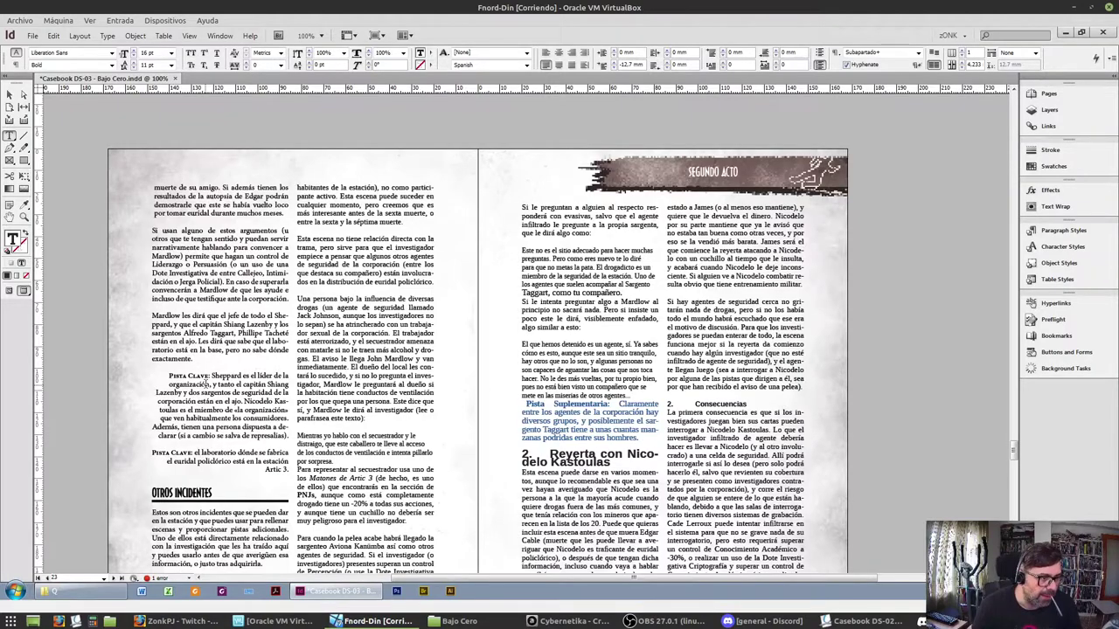
pyautogui.scroll(-3, 206, 384)
pyautogui.click(196, 349)
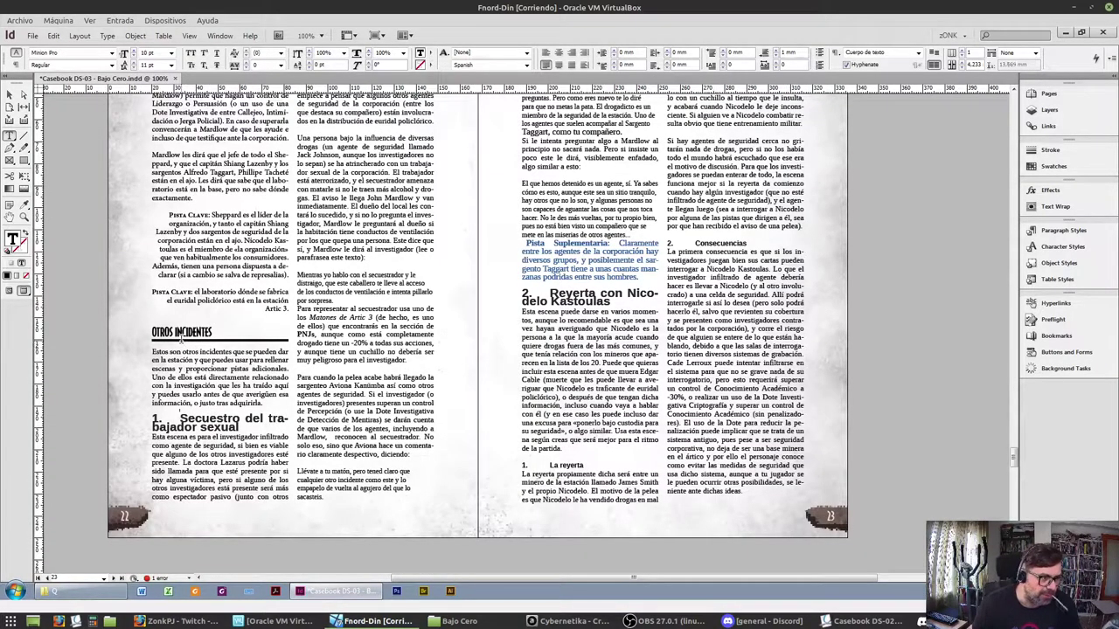
pyautogui.click(180, 418)
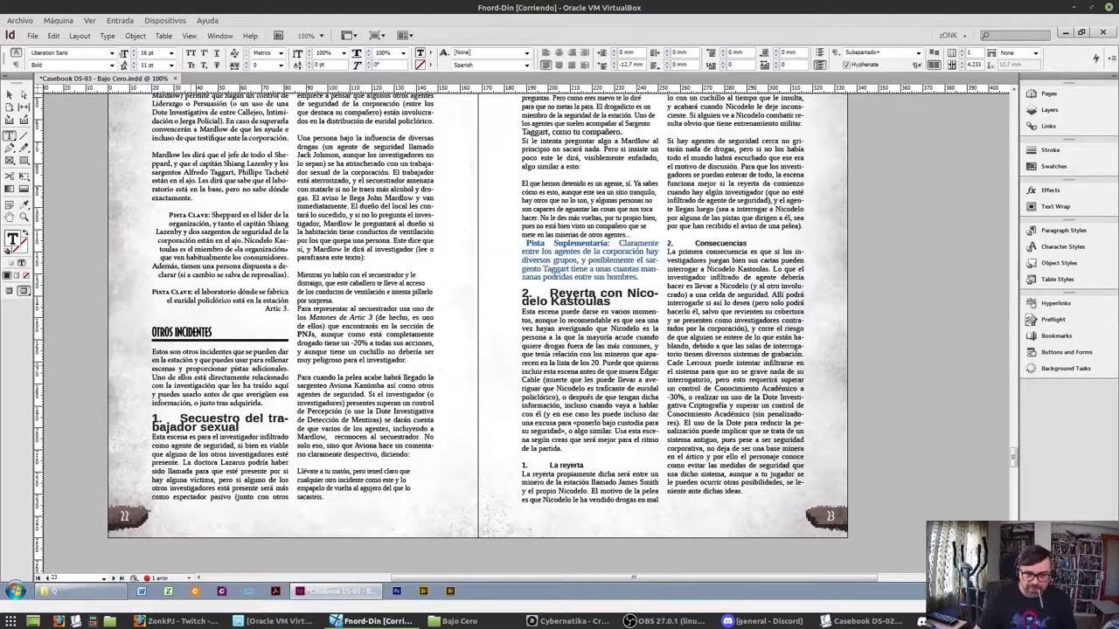
pyautogui.click(1036, 232)
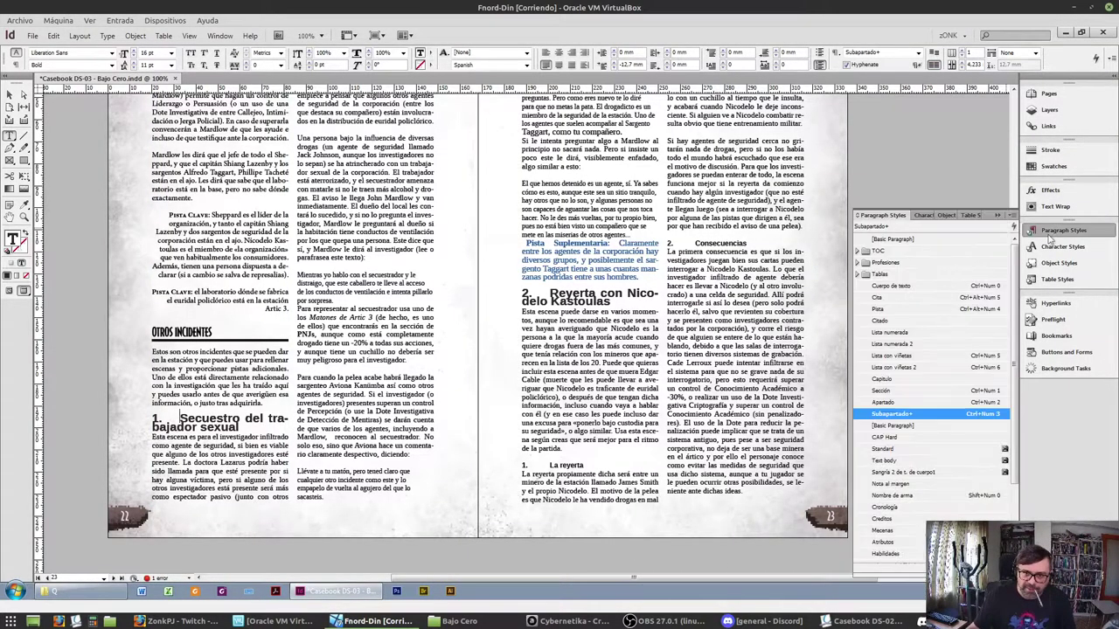
pyautogui.press('ctrl+KP_2')
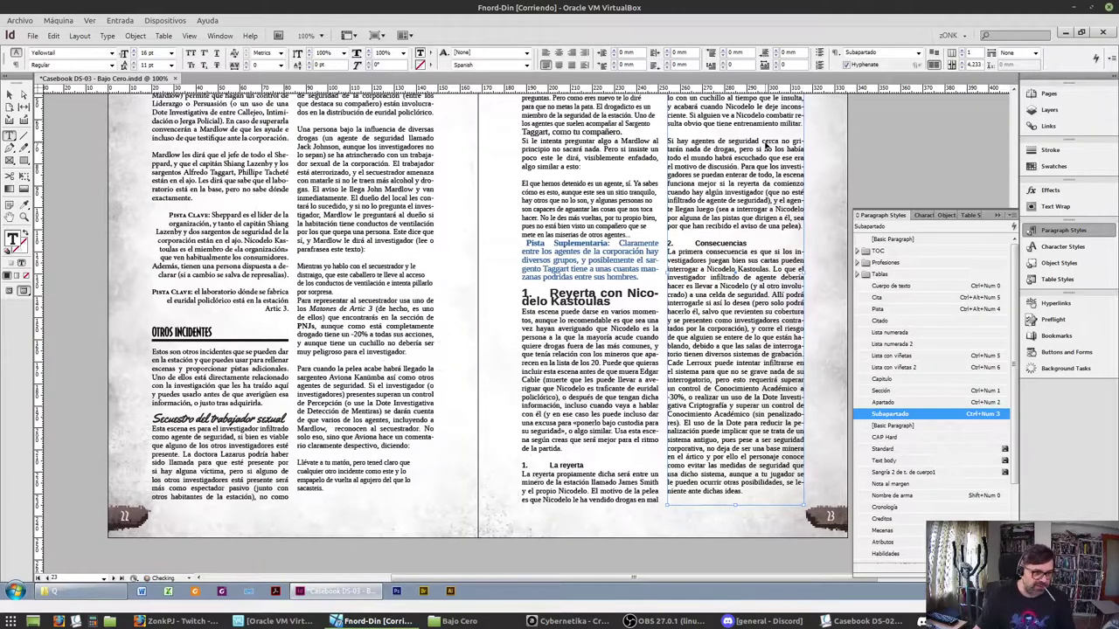
# Apply the Cuerpo de texto style to the paragraphs of the "Secuestro del trabajador sexual" section on page 22, through "Llévate a tu matón"
pyautogui.click(766, 145)
pyautogui.scroll(1, 767, 145)
pyautogui.press('ctrl+alt+KP_5')
pyautogui.click(365, 368)
pyautogui.press('ctrl+KP_0')
pyautogui.click(365, 445)
pyautogui.hotkey('ctrl', 'Down')
pyautogui.press('ctrl+alt+KP_5')
pyautogui.hotkey('ctrl', 'Down')
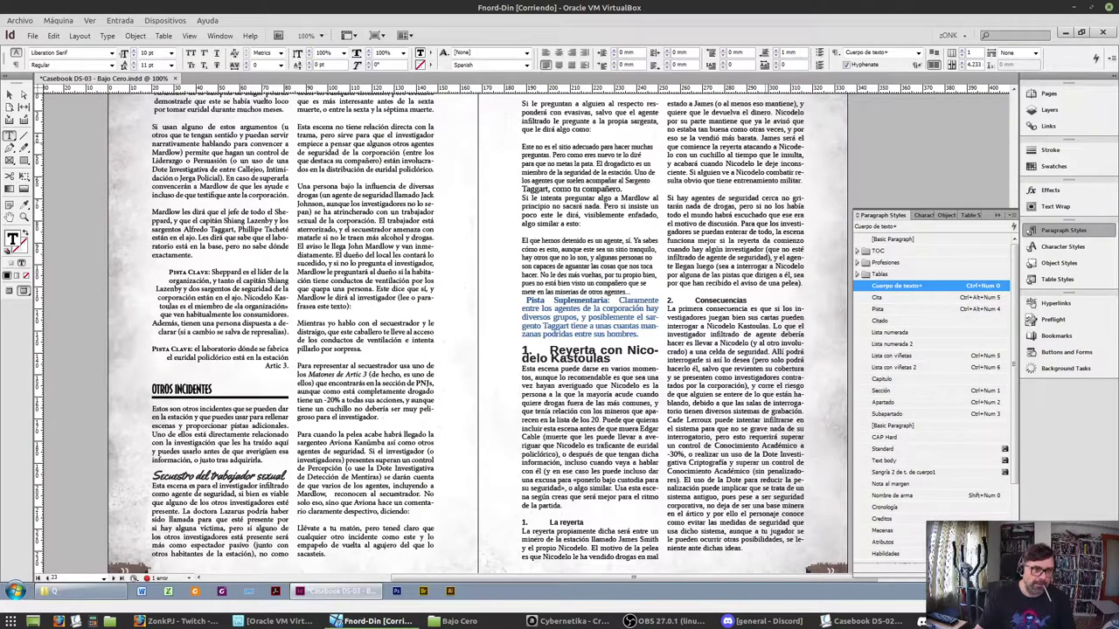
# Apply the Cuerpo de texto style to the paragraphs above the blue clue in the first column of page 23
pyautogui.press('ctrl+KP_0')
pyautogui.hotkey('ctrl', 'Down')
pyautogui.press('ctrl+alt+KP_5')
pyautogui.hotkey('ctrl', 'Down')
pyautogui.press('ctrl+KP_0')
pyautogui.hotkey('ctrl', 'Down')
pyautogui.press('ctrl+alt+KP_5')
pyautogui.hotkey('ctrl', 'Down')
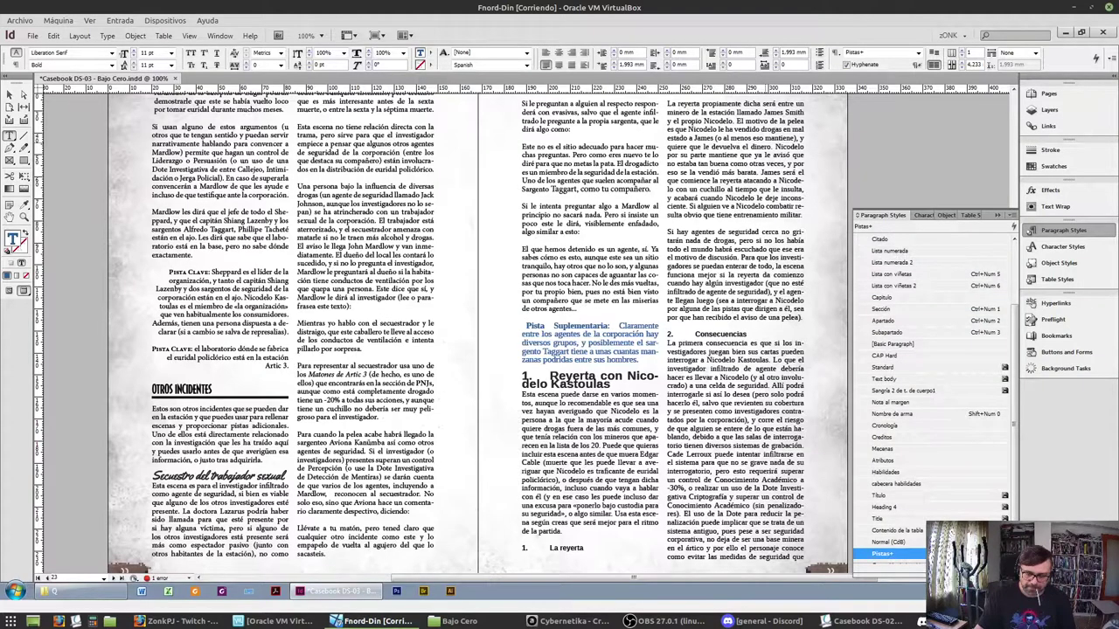
# Apply the Pista style to the "Pista Suplementaria" paragraph on page 23 and the Subapartado style to the "Reyerta con Nicodelo Kastoulas" heading
pyautogui.press('ctrl+KP_3')
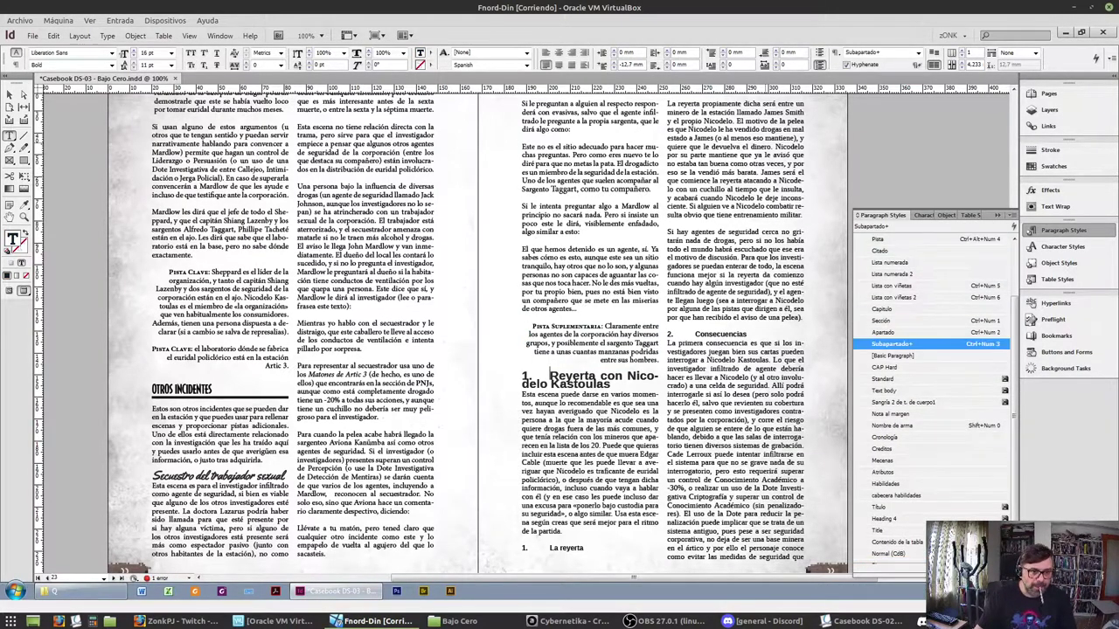
pyautogui.press('ctrl+KP_3')
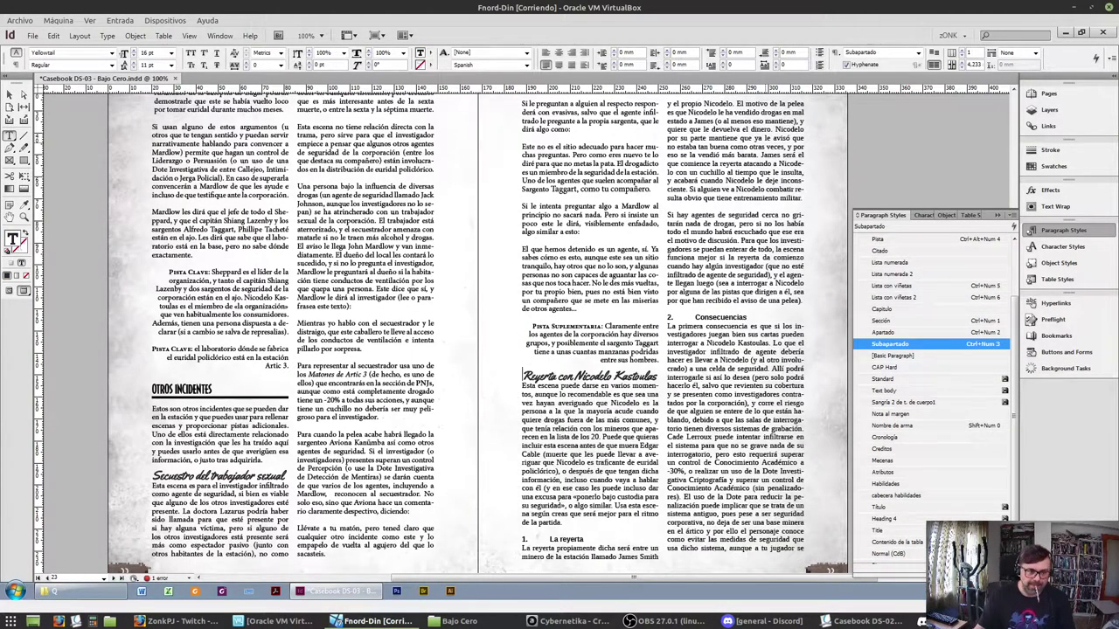
# Apply the Cuerpo de texto style to the paragraph under the "Reyerta con Nicodelo Kastoulas" heading
pyautogui.hotkey('ctrl', 'Down')
pyautogui.press('ctrl+KP_0')
pyautogui.hotkey('ctrl', 'Down')
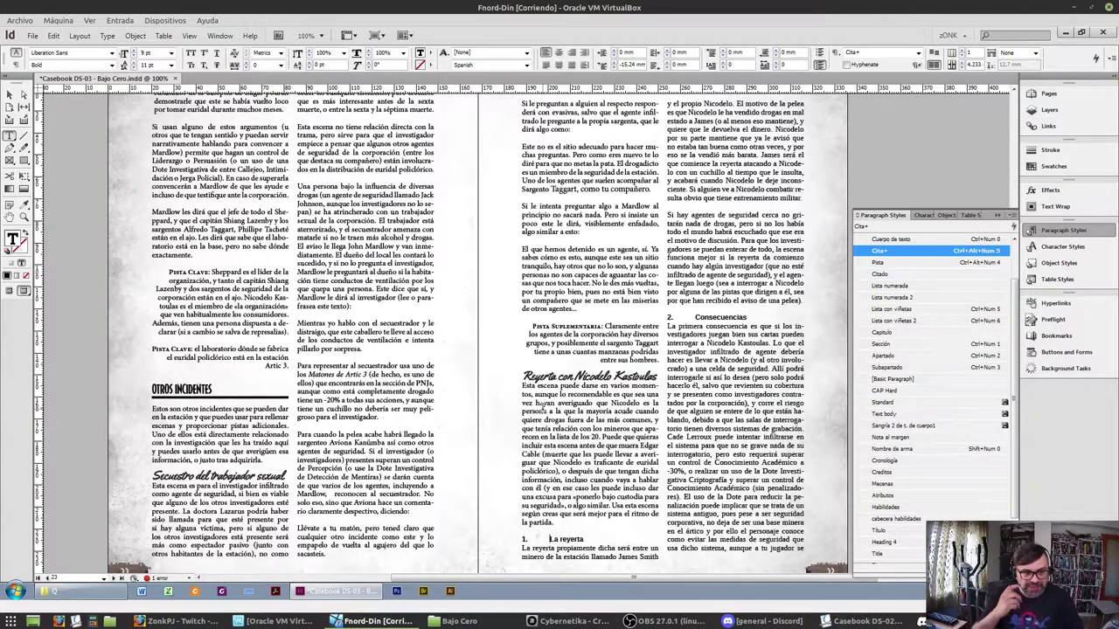
# Apply the Habilidades style to the "La reyerta" heading on page 23 and the Cuerpo de texto style to the text following it
pyautogui.click(543, 409)
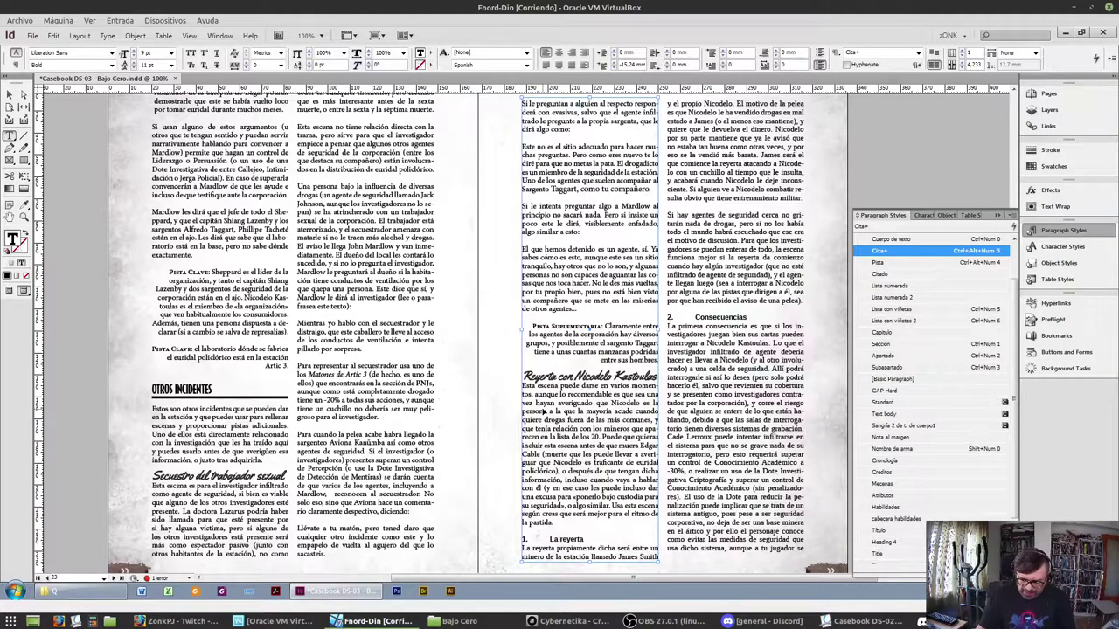
pyautogui.press('ctrl+alt+KP_4')
pyautogui.press('ctrl+KP_4')
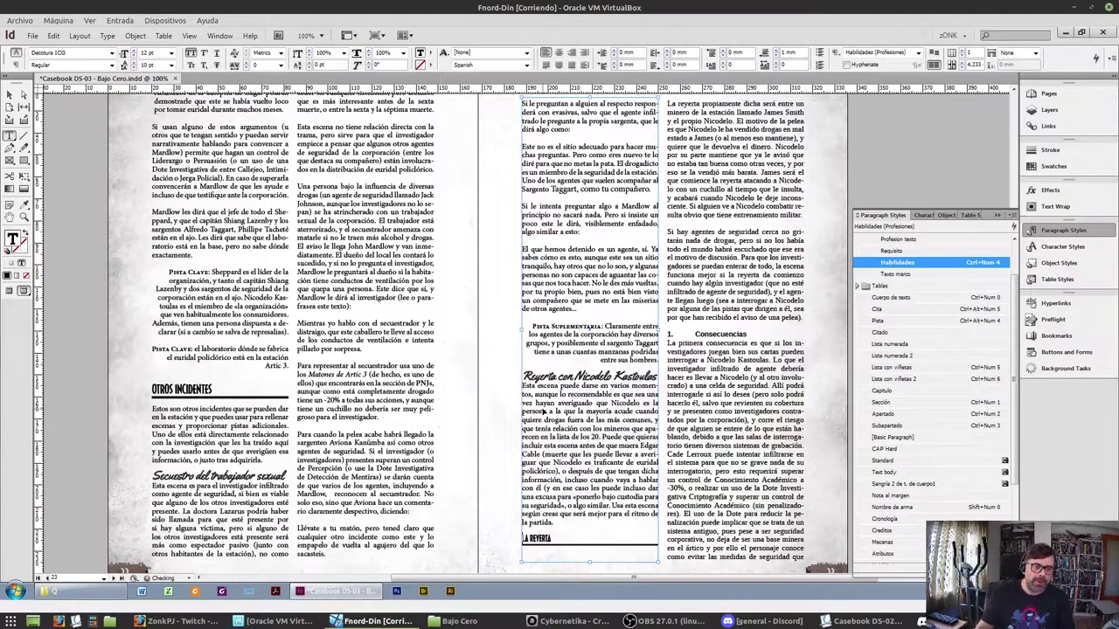
pyautogui.press('Down')
pyautogui.press('Up')
pyautogui.press('Down')
pyautogui.press('ctrl+KP_0')
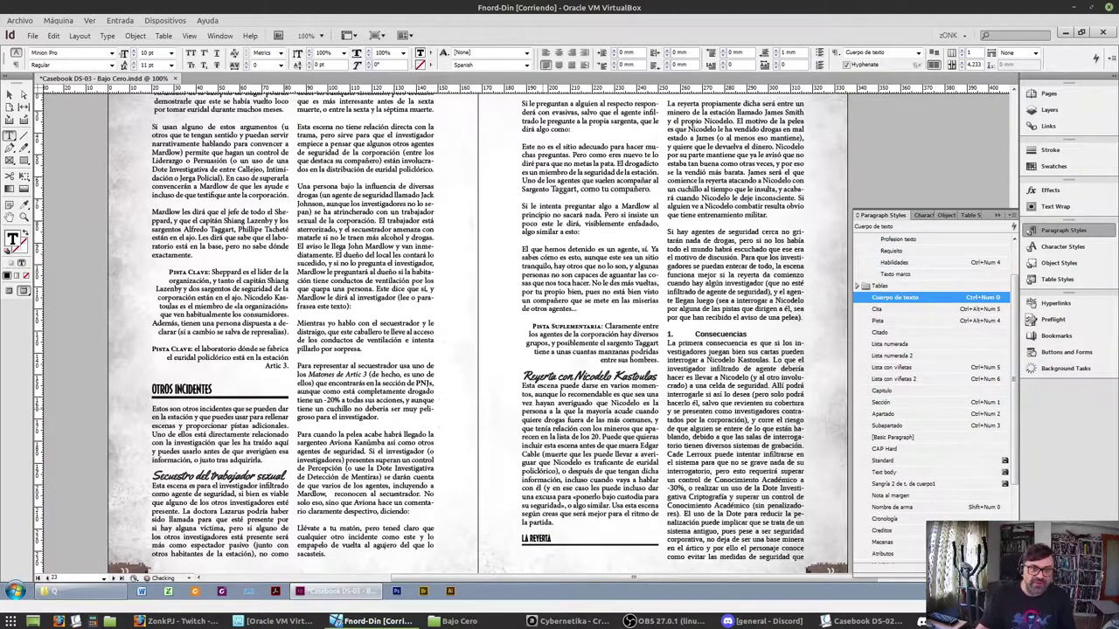
# Apply the Habilidades style to the "Consecuencias" heading on page 23 and move on through its text to page 24
pyautogui.click(696, 334)
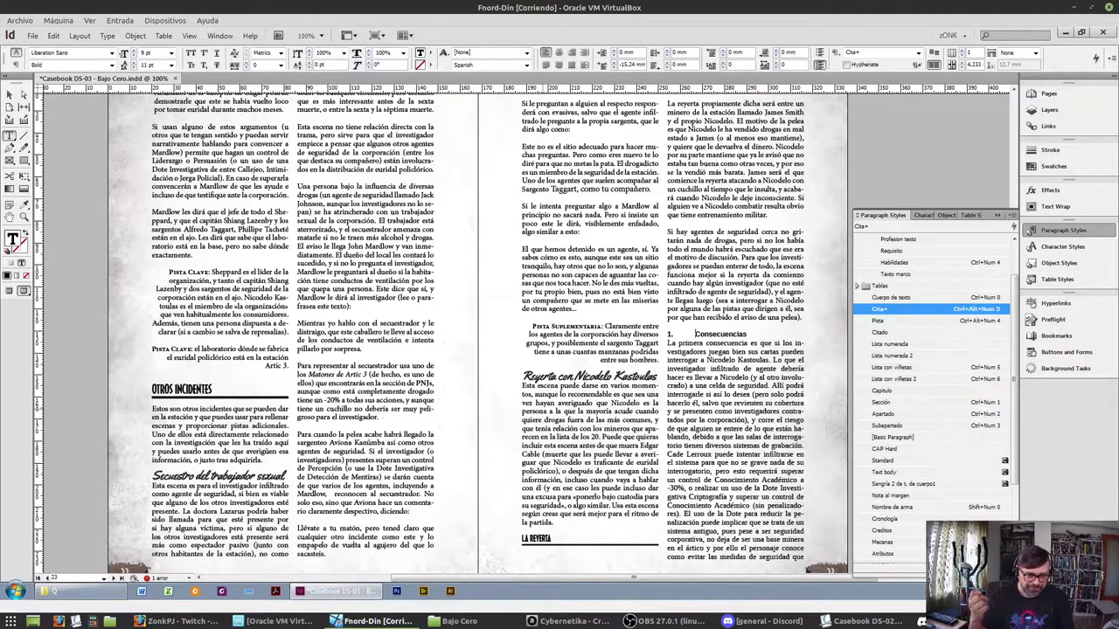
pyautogui.press('ctrl+alt+KP_5')
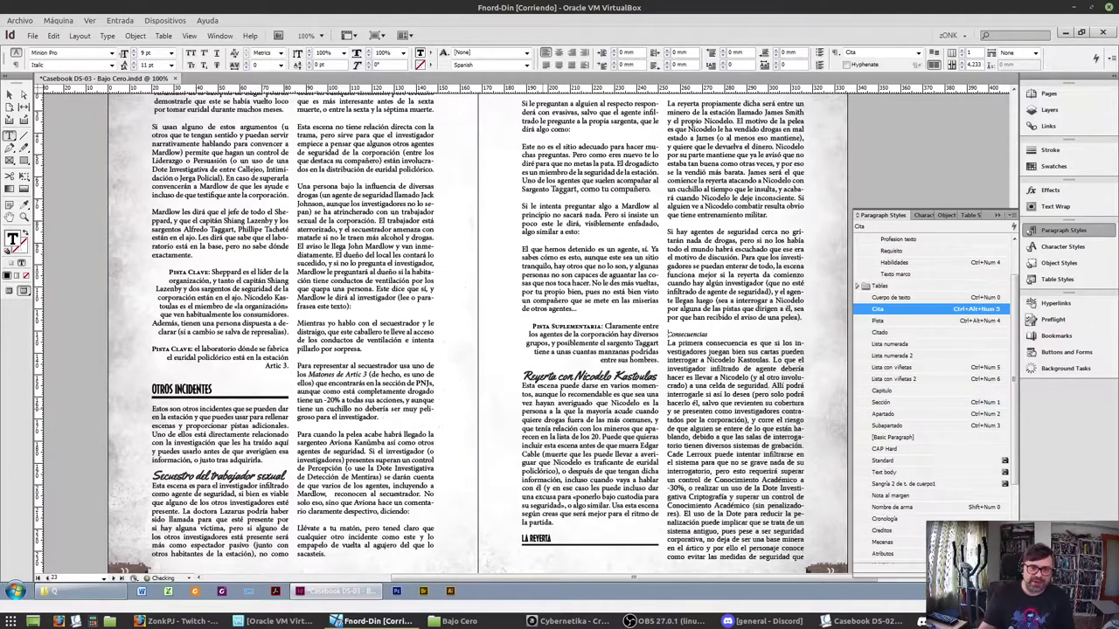
pyautogui.press('ctrl+KP_4')
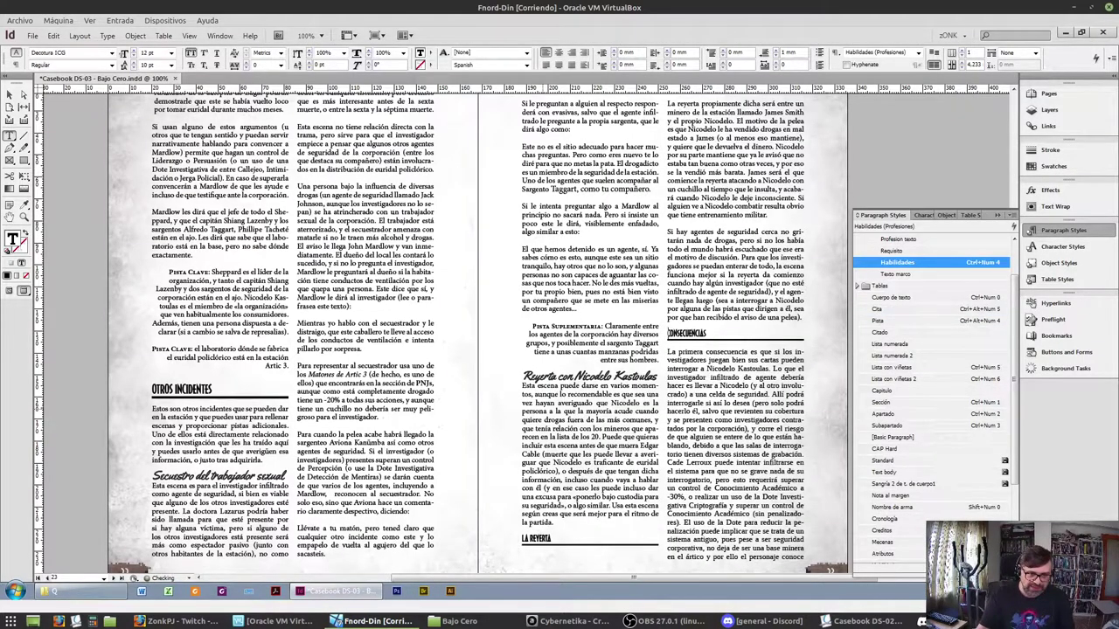
pyautogui.hotkey('ctrl', 'Down')
pyautogui.hotkey('ctrl', 'Down')
pyautogui.hotkey('ctrl', 'Down')
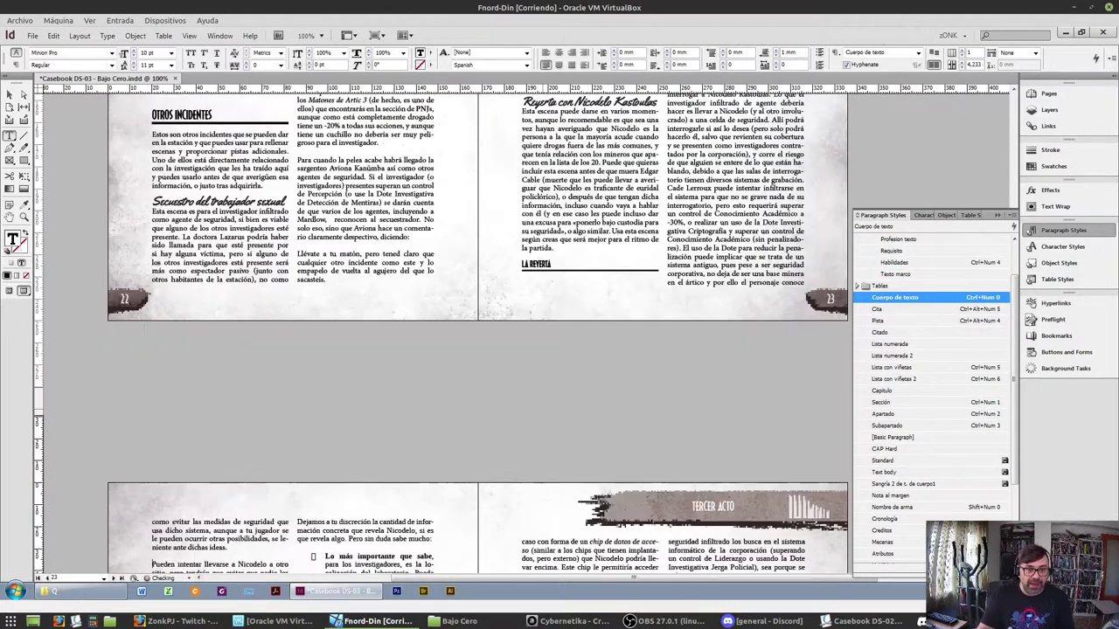
pyautogui.scroll(-3, 476, 332)
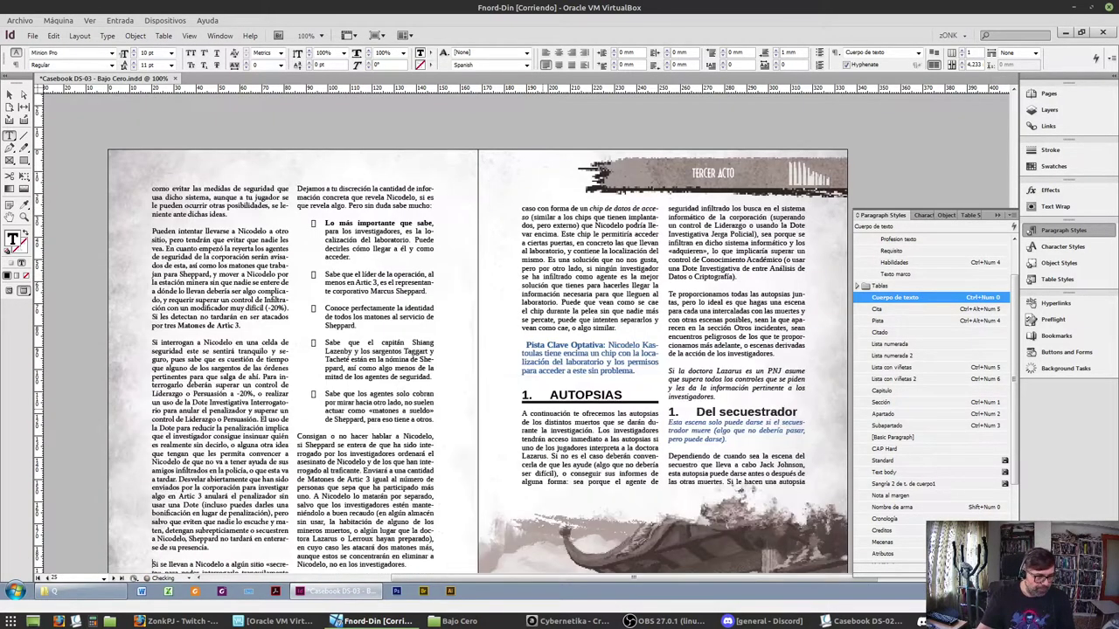
# Apply the Lista con viñetas style to the five paragraphs listing what Nicodelo knows and the Cuerpo de texto style to the paragraph following them
pyautogui.hotkey('ctrl', 'Down')
pyautogui.press('BackSpace')
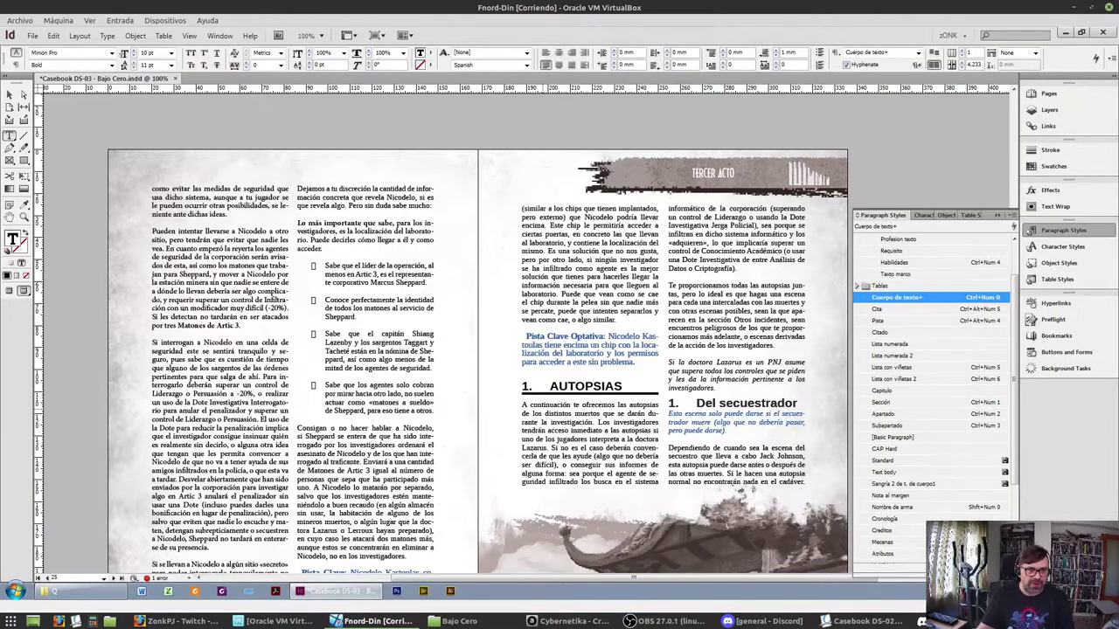
pyautogui.hotkey('ctrl', 'z')
pyautogui.hotkey('ctrl', 'shift', 'Down')
pyautogui.hotkey('ctrl', 'shift', 'Down')
pyautogui.hotkey('ctrl', 'shift', 'Down')
pyautogui.hotkey('ctrl', 'shift', 'Down')
pyautogui.hotkey('ctrl', 'shift', 'Down')
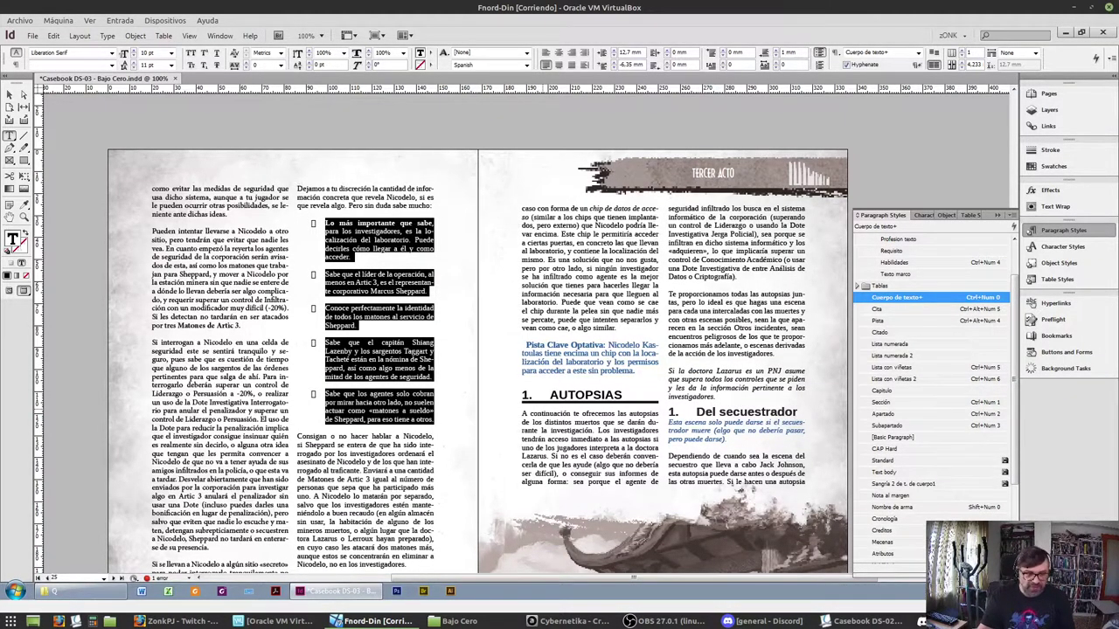
pyautogui.press('ctrl+KP_5')
pyautogui.press('Right')
pyautogui.press('ctrl+KP_0')
pyautogui.hotkey('ctrl', 'Down')
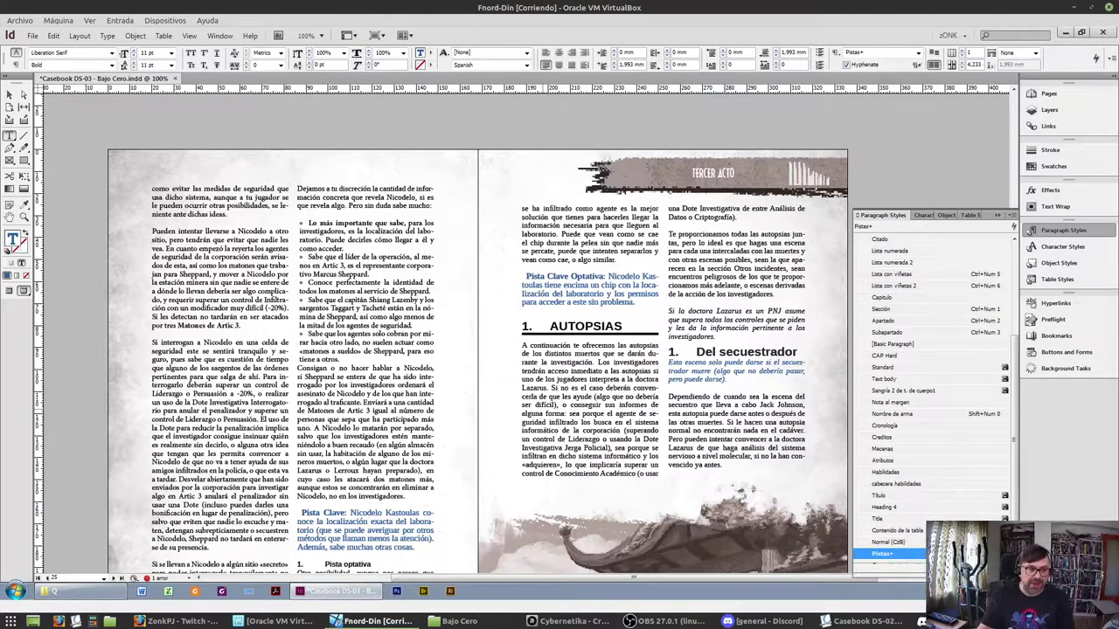
# Apply the Pista style to the "Pista Clave" paragraph on page 24 and the Habilidades style to the "Pista optativa" heading below it
pyautogui.press('ctrl+alt+KP_4')
pyautogui.scroll(-2, 571, 508)
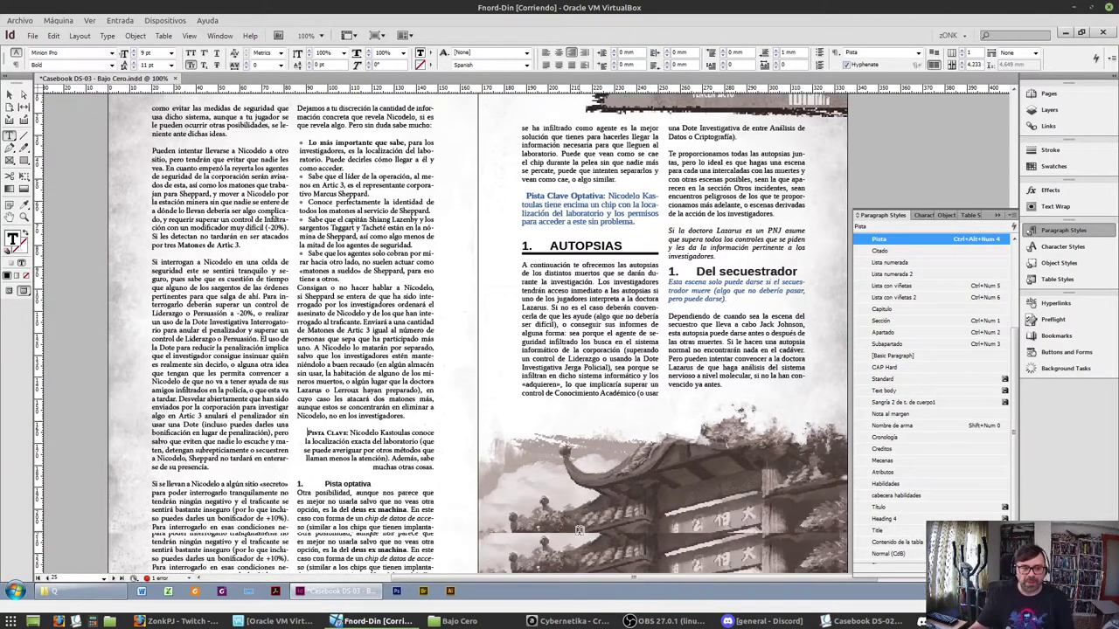
pyautogui.press('ctrl+alt+KP_5')
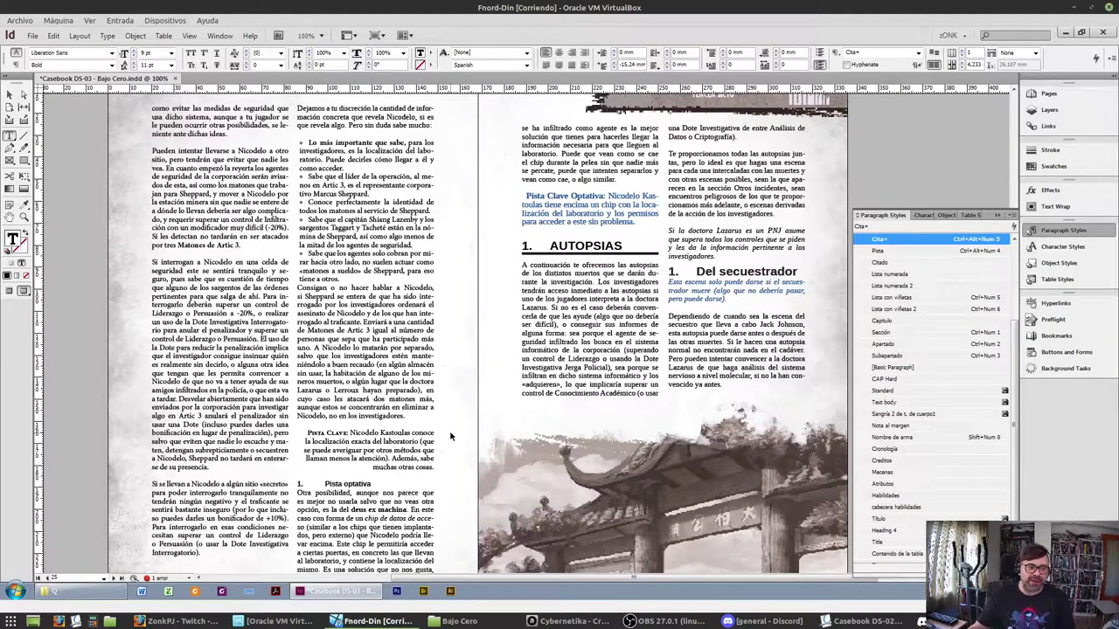
pyautogui.hotkey('ctrl', 'z')
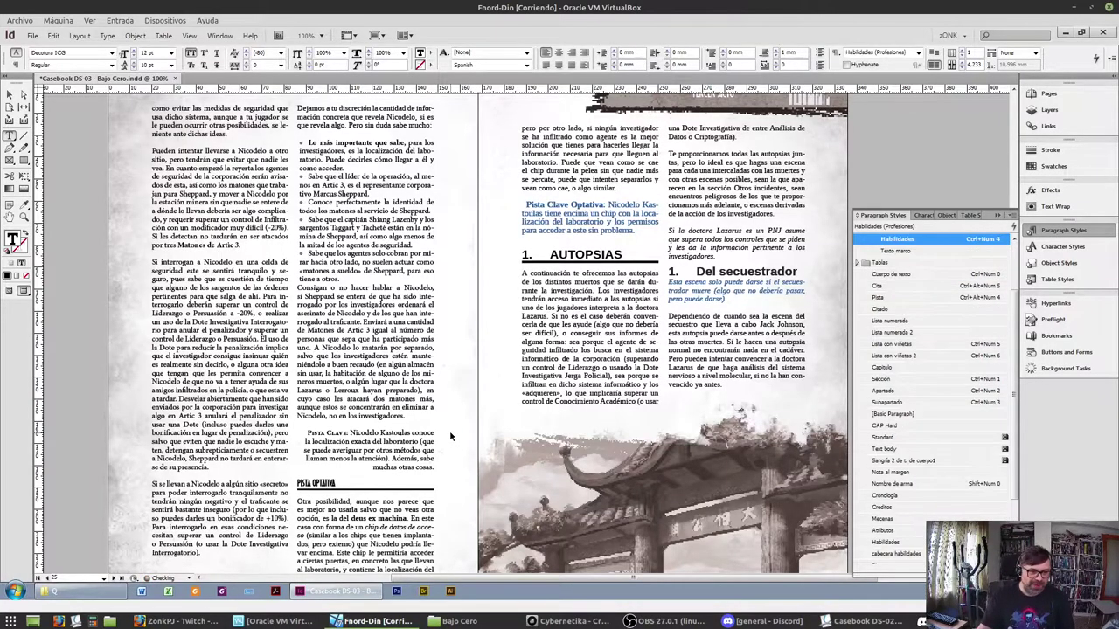
pyautogui.hotkey('ctrl', 'z')
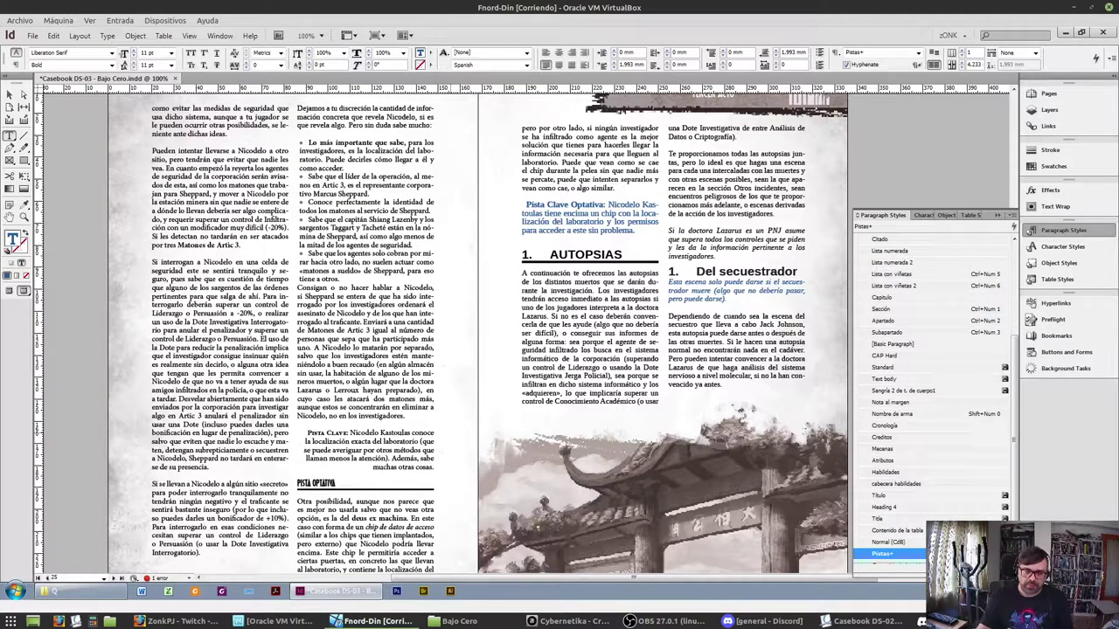
# Apply the Pista style to the "Pista Clave Optativa" paragraph on page 25 and the Apartado style to the "Autopsias" heading
pyautogui.press('ctrl+alt+KP_4')
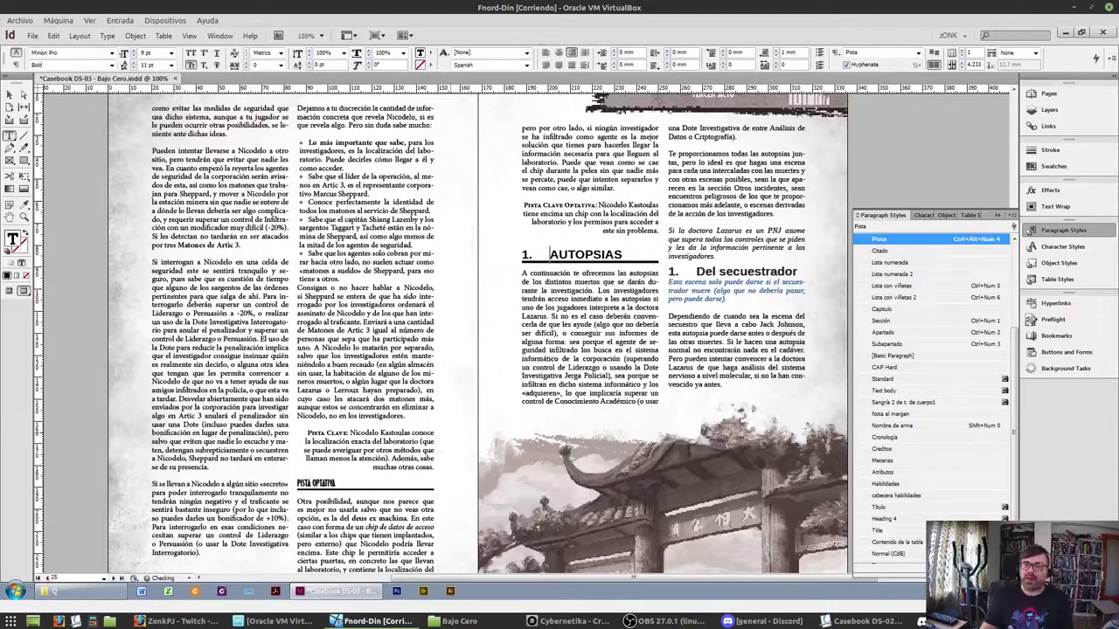
pyautogui.press('ctrl+KP_2')
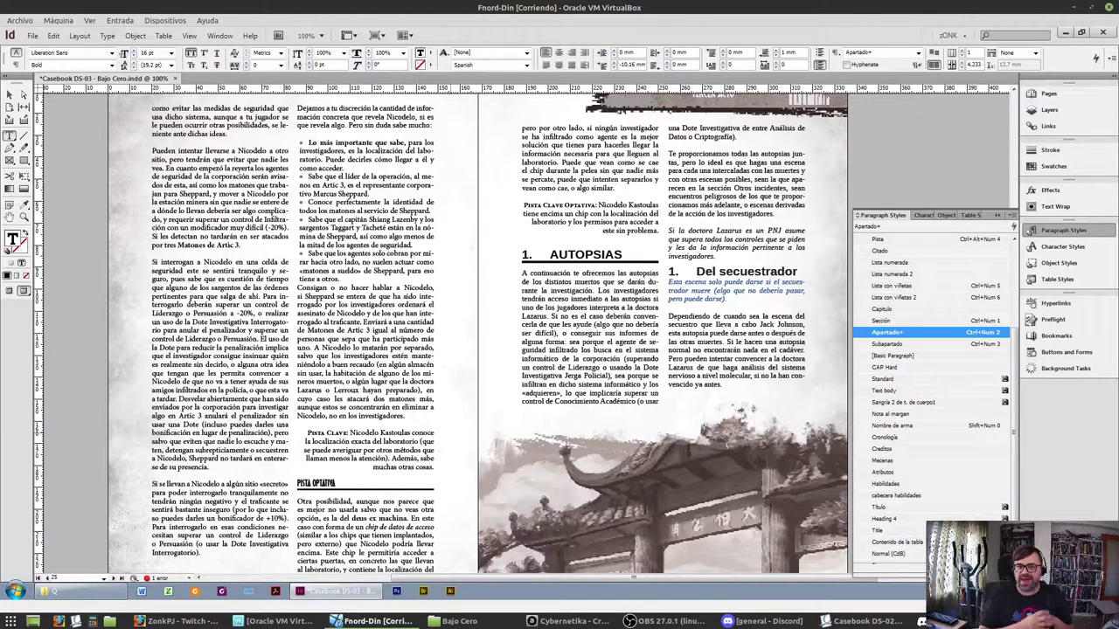
pyautogui.scroll(2, 974, 357)
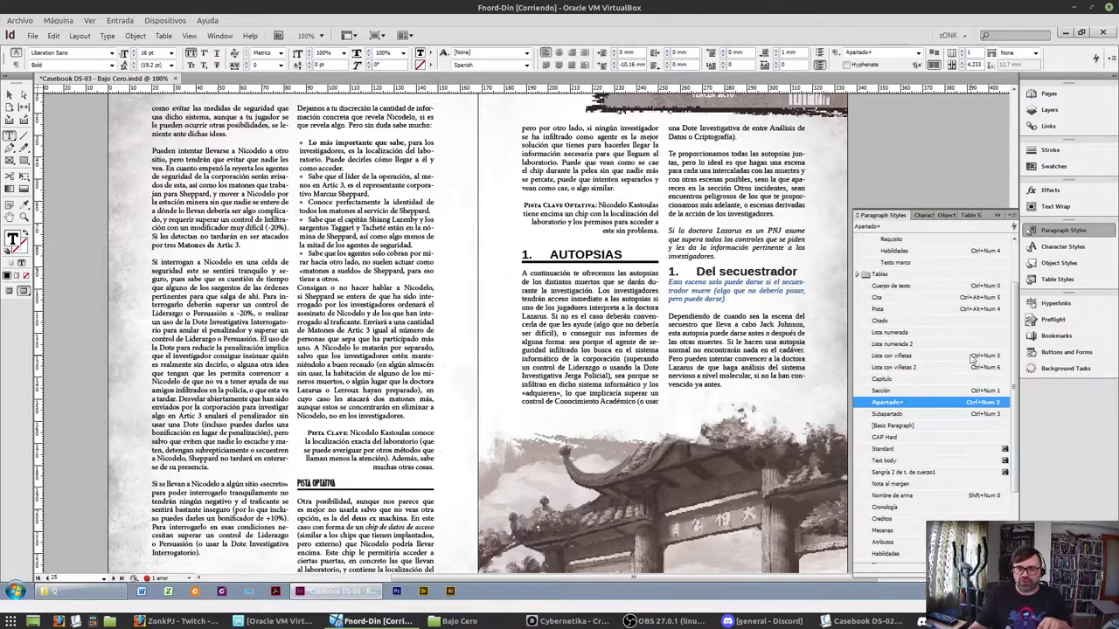
pyautogui.scroll(1, 970, 356)
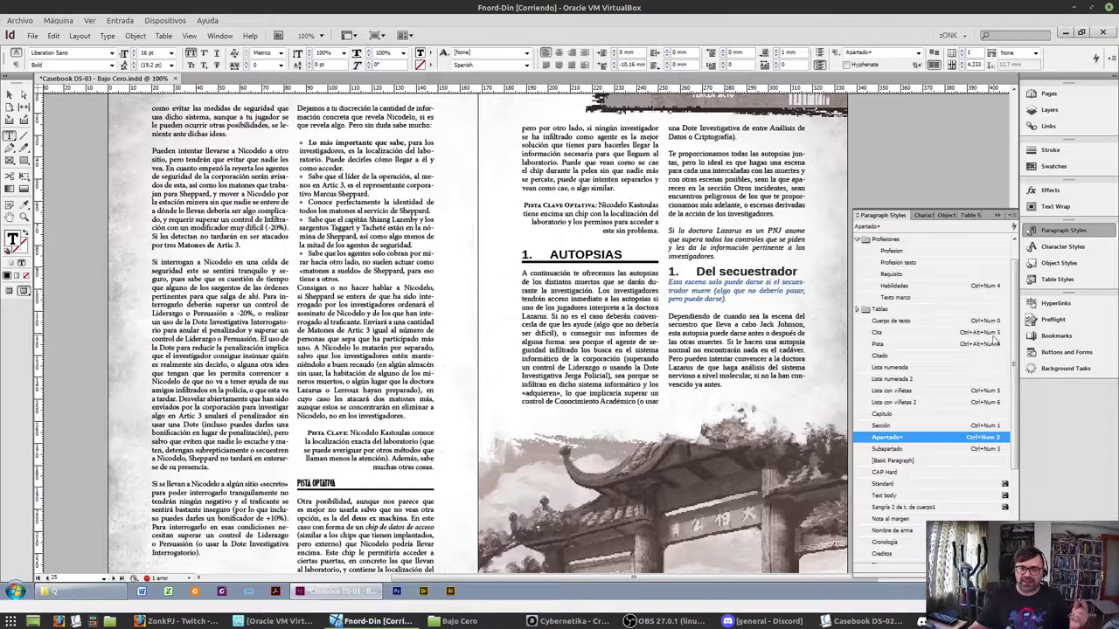
pyautogui.scroll(-1, 966, 516)
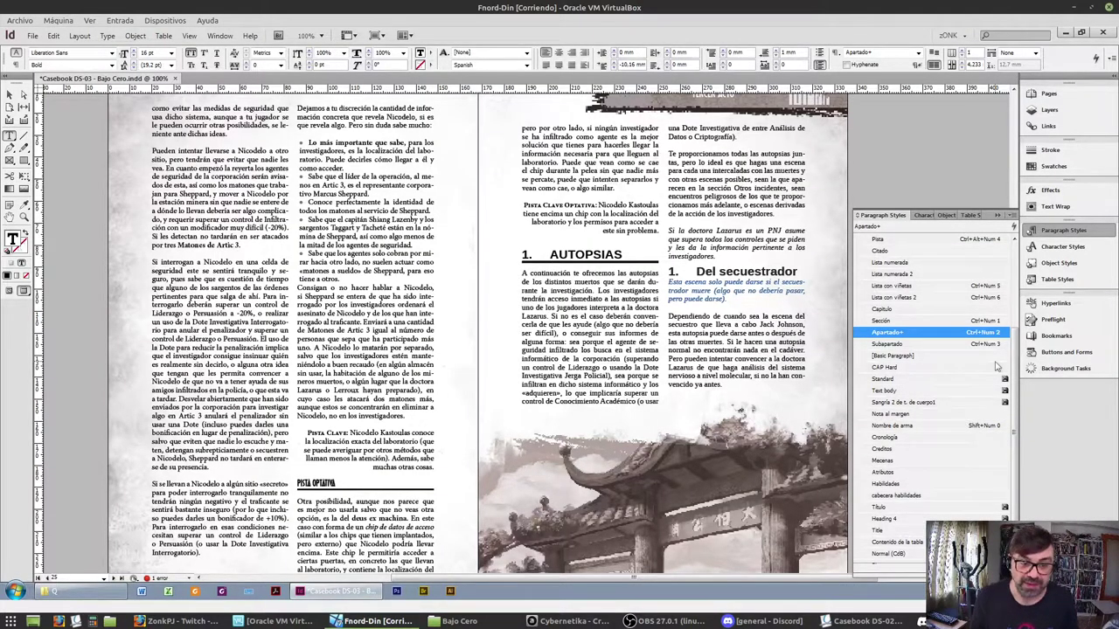
pyautogui.press('ctrl+KP_2')
# Apply the Cuerpo de texto style to the body paragraphs under the "Autopsias" heading
pyautogui.hotkey('ctrl', 'Down')
pyautogui.press('ctrl+KP_0')
pyautogui.hotkey('ctrl', 'Down')
pyautogui.hotkey('ctrl', 'Down')
pyautogui.press('ctrl+KP_0')
pyautogui.hotkey('ctrl', 'Down')
pyautogui.hotkey('ctrl', 'z')
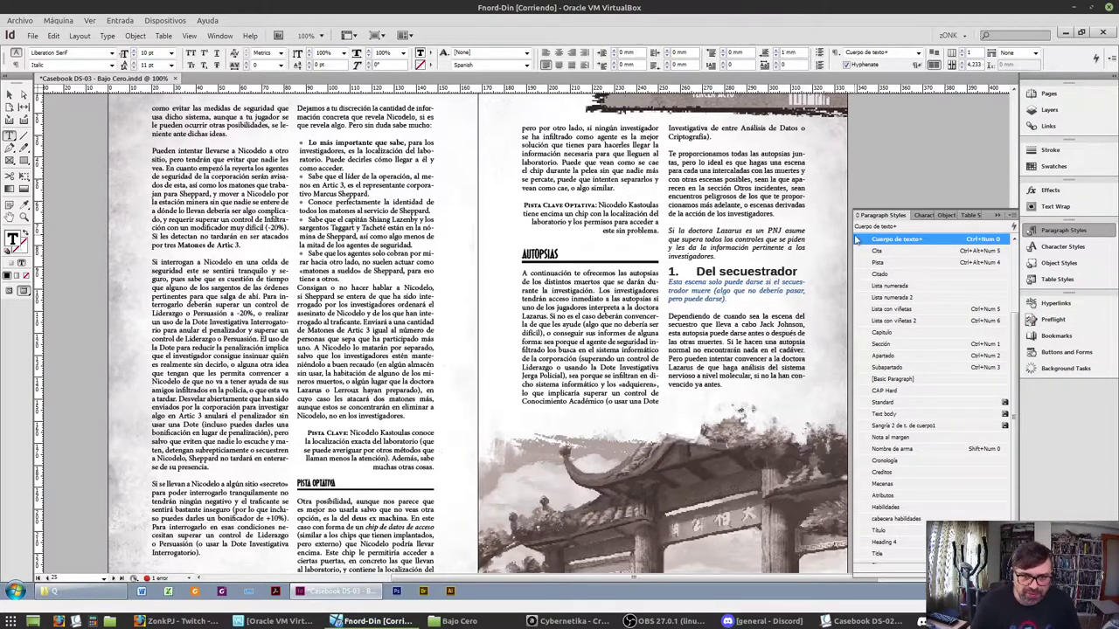
# Apply the Citado style to the italic paragraph above the "Del secuestrador" heading and to the "Esta escena solo puede darse" note below it
pyautogui.click(878, 253)
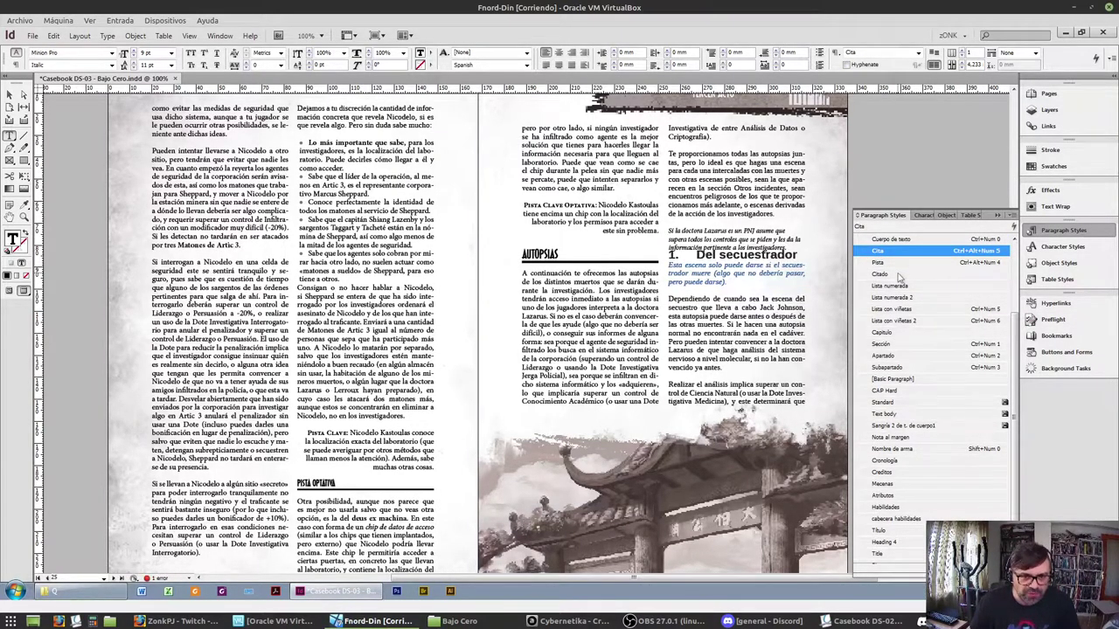
pyautogui.click(900, 274)
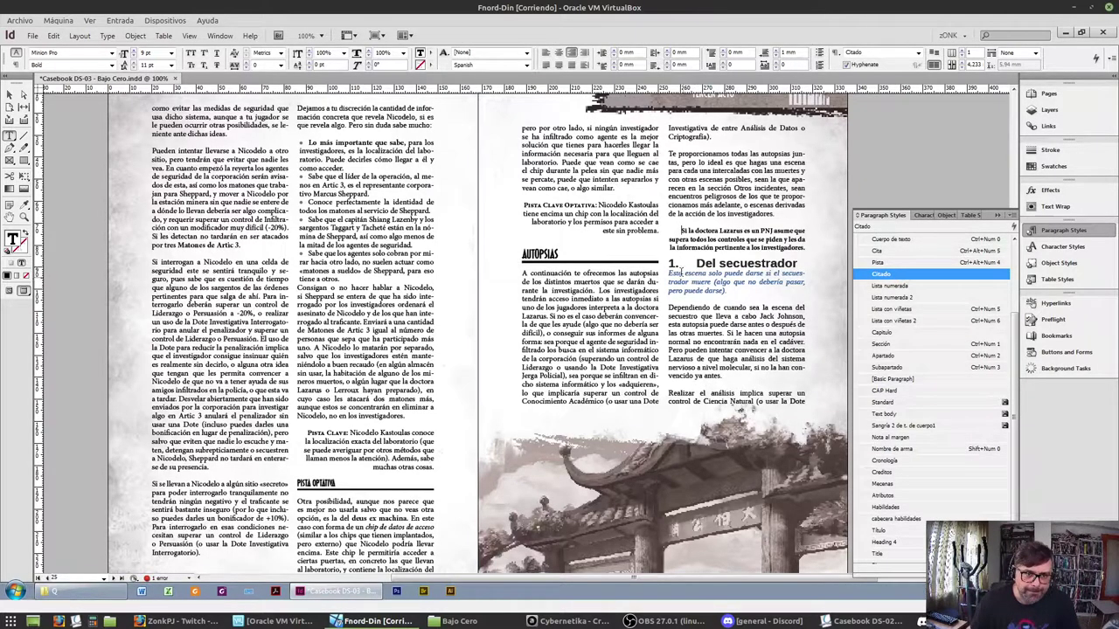
pyautogui.click(671, 273)
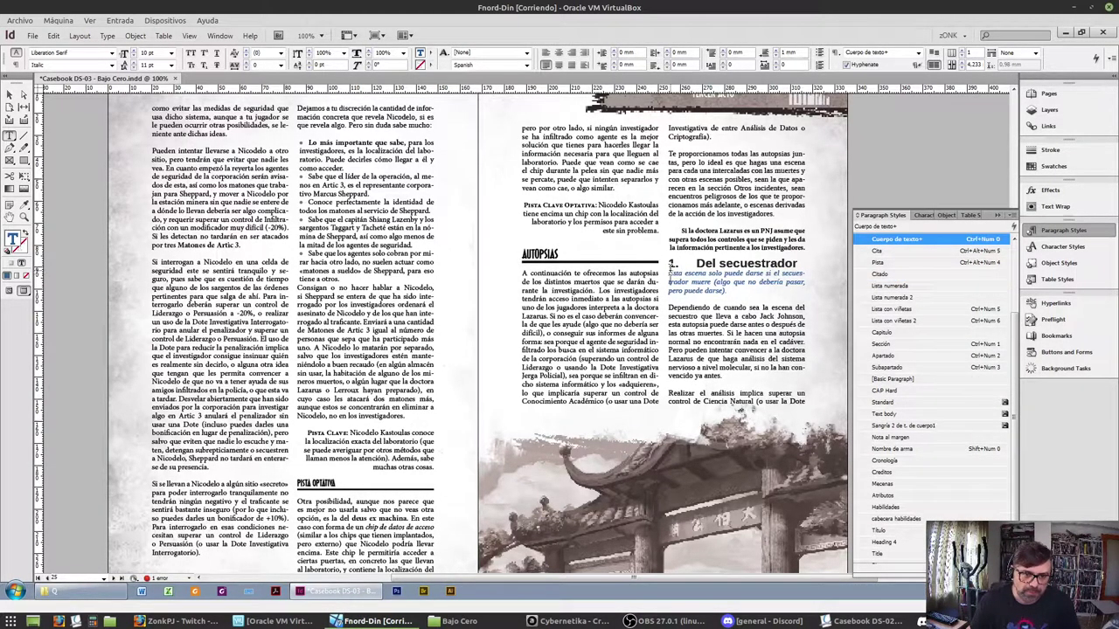
pyautogui.click(884, 275)
# Apply the Subapartado style to the "Del secuestrador" heading and the Cuerpo de texto style to the paragraph above it
pyautogui.click(726, 261)
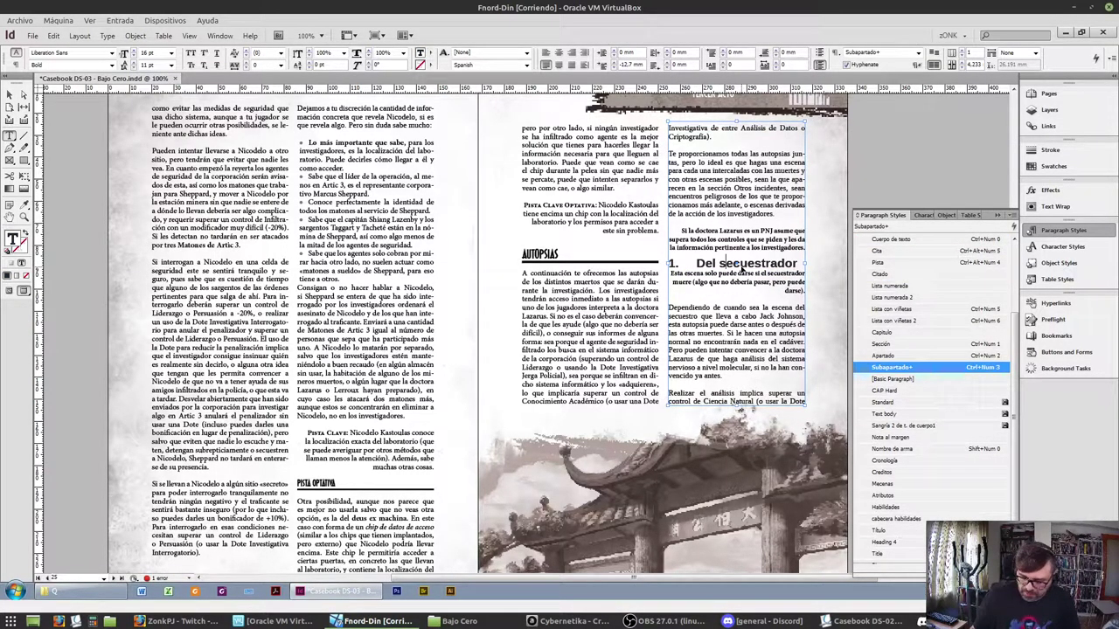
pyautogui.press('ctrl+KP_3')
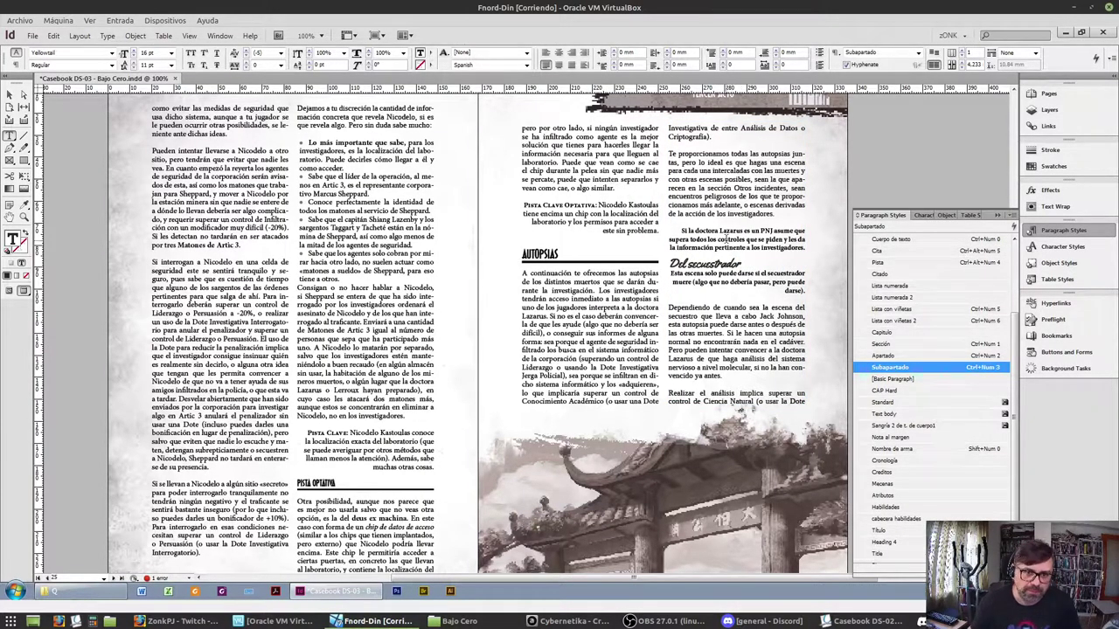
pyautogui.click(726, 241)
pyautogui.press('ctrl+KP_0')
pyautogui.tripleClick(714, 234)
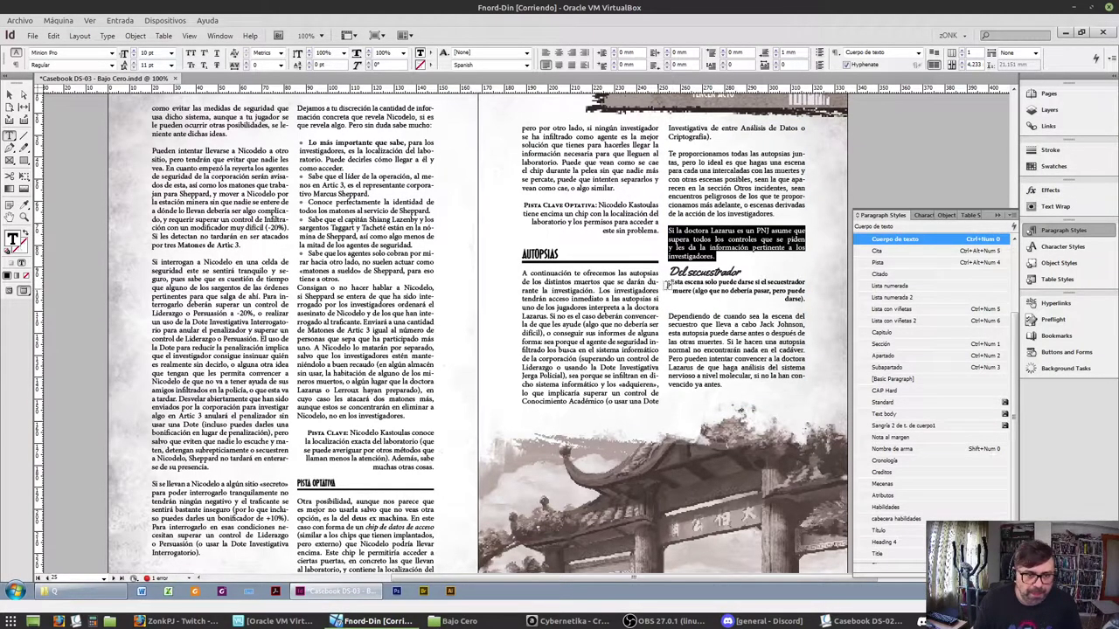
# Set the tracking of the "Esta escena solo puede darse" note to 10 and turn off its hyphenation
pyautogui.click(697, 288)
pyautogui.tripleClick(699, 288)
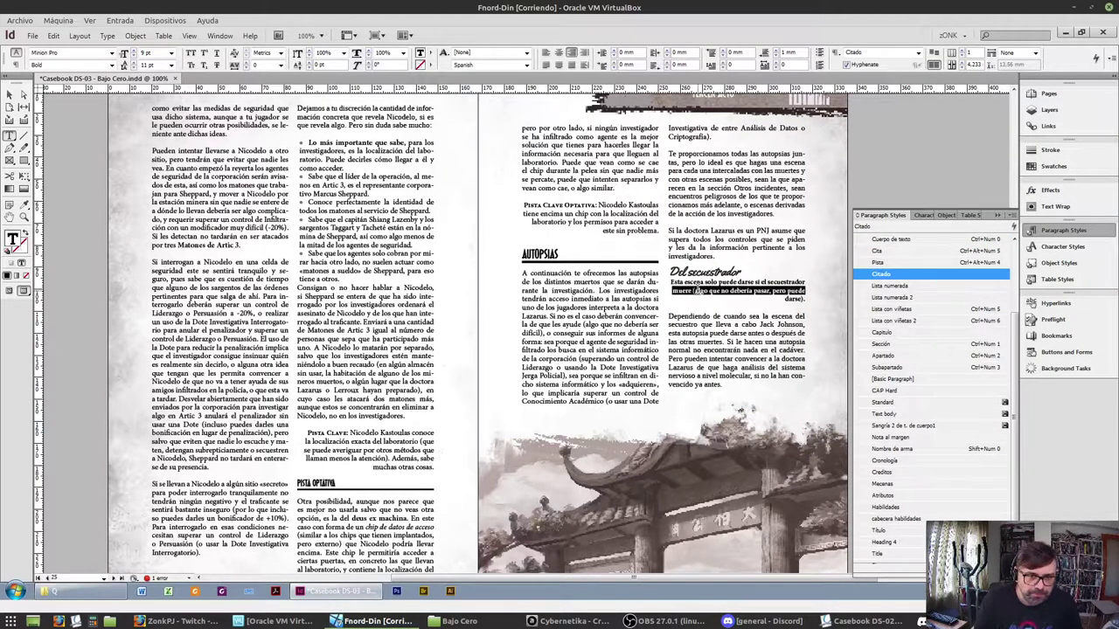
pyautogui.click(247, 68)
pyautogui.click(247, 69)
pyautogui.click(247, 68)
pyautogui.click(247, 68)
pyautogui.click(248, 62)
pyautogui.click(247, 62)
pyautogui.click(247, 62)
pyautogui.click(248, 62)
pyautogui.click(247, 62)
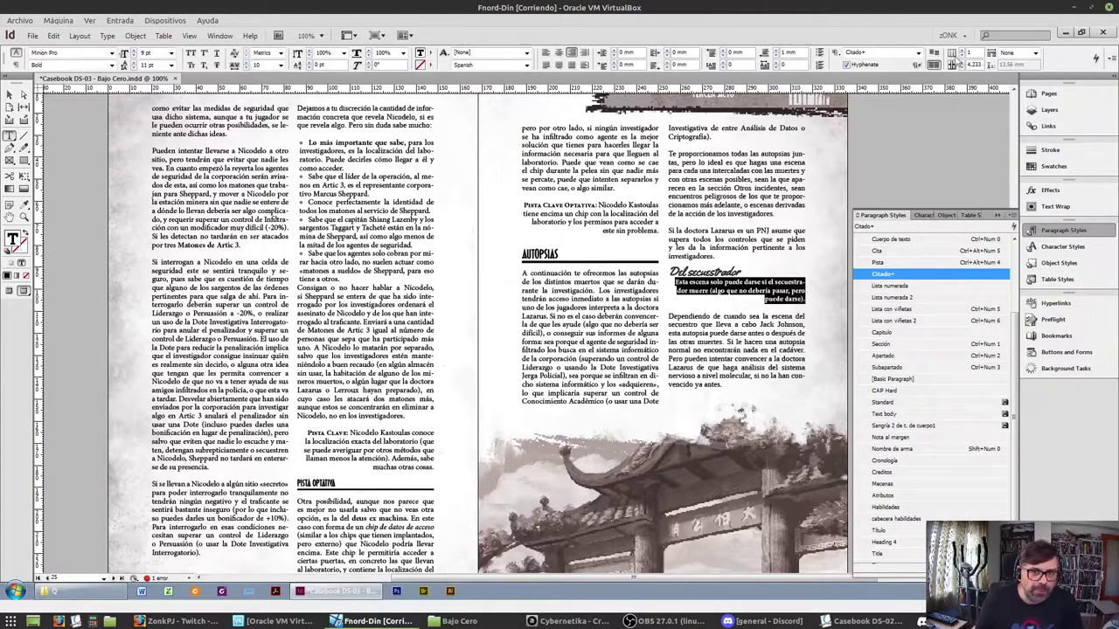
pyautogui.click(846, 66)
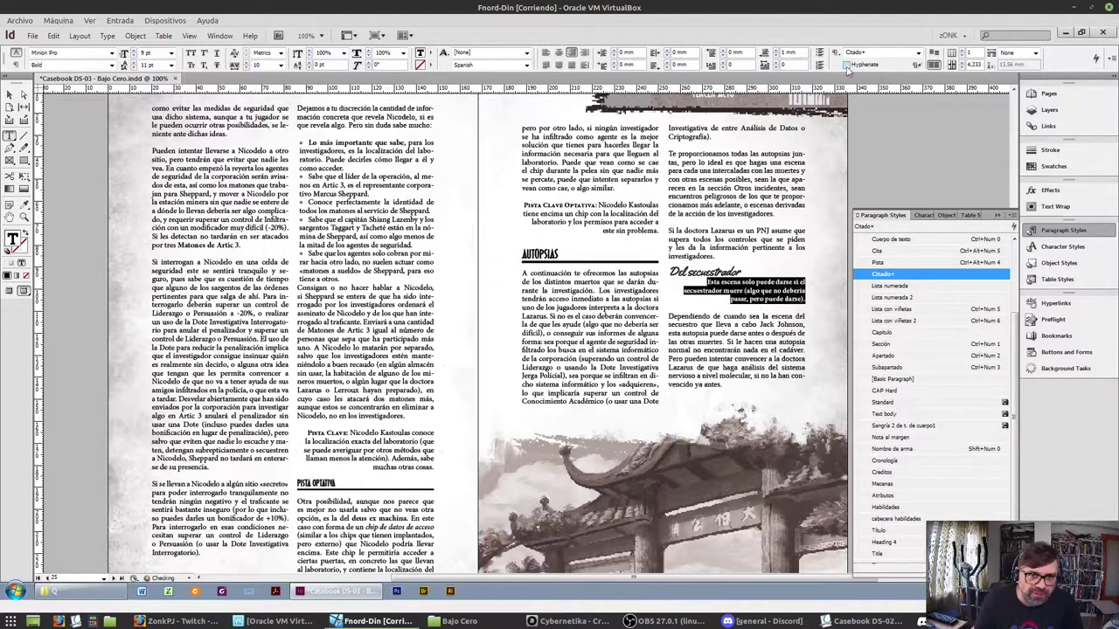
pyautogui.click(797, 348)
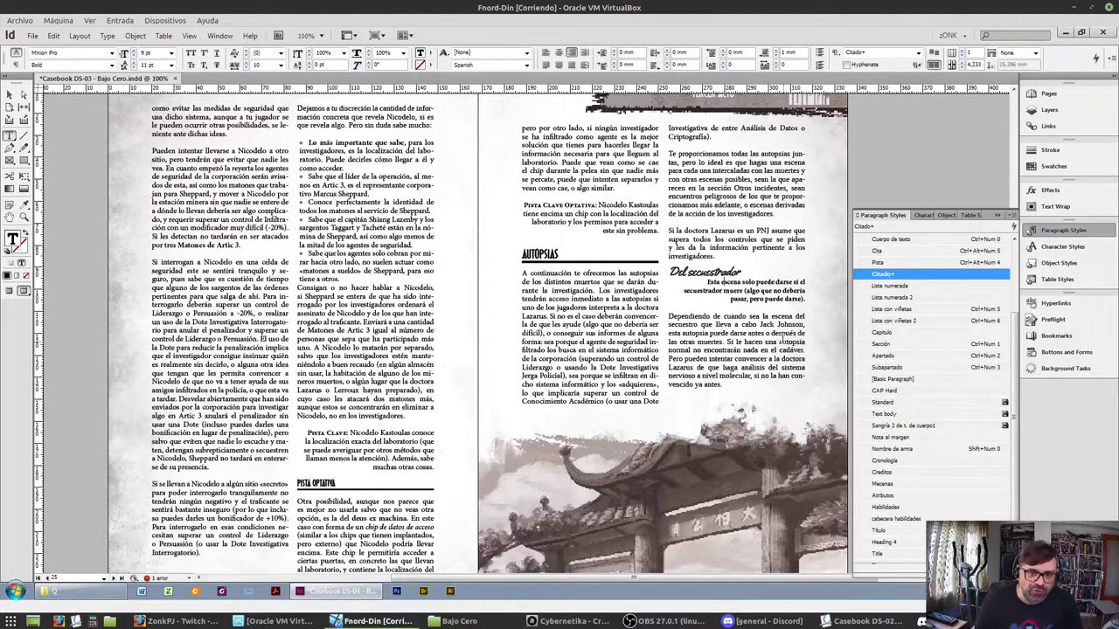
# Apply the Pista style to the first "Pista Clave" paragraph on page 26 and the Subapartado style to the "De la sexta muerte" heading
pyautogui.click(716, 316)
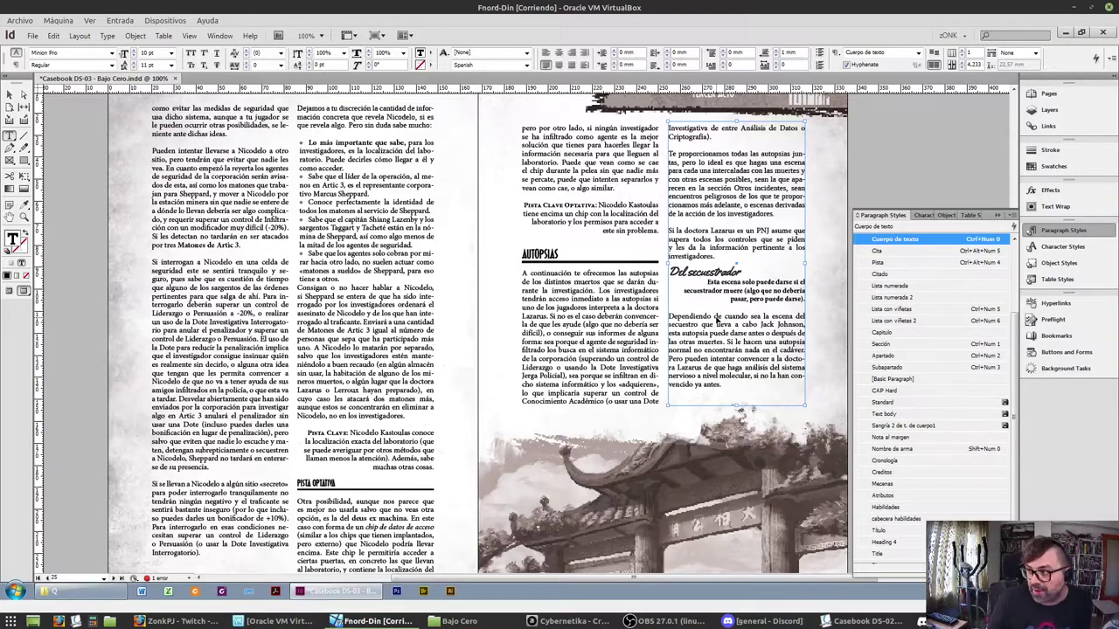
pyautogui.scroll(-5, 717, 322)
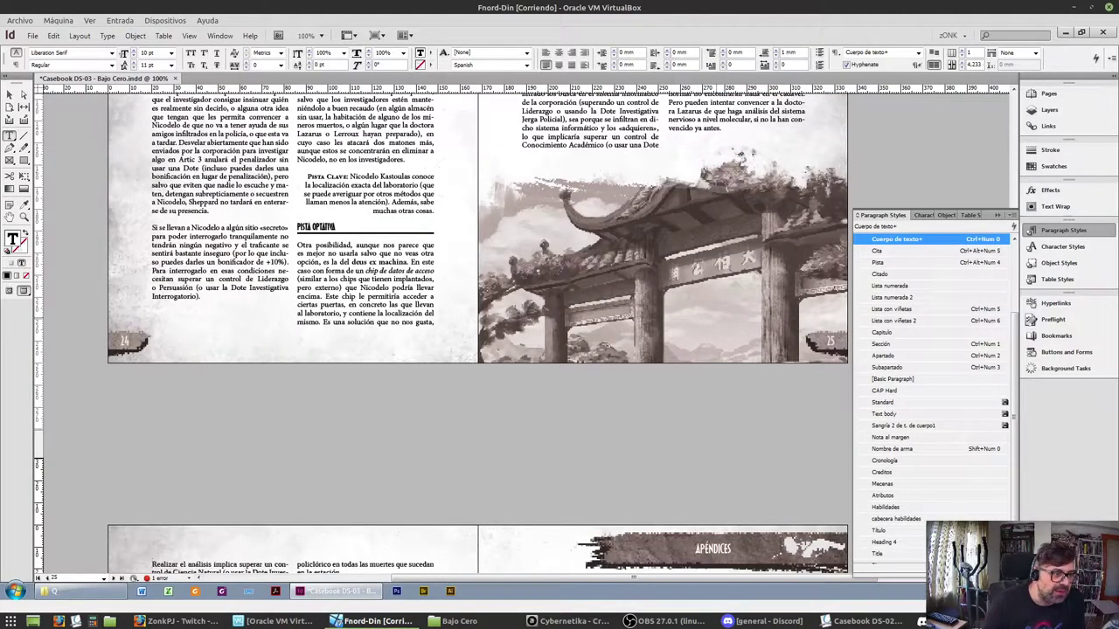
pyautogui.hotkey('ctrl', 'Down')
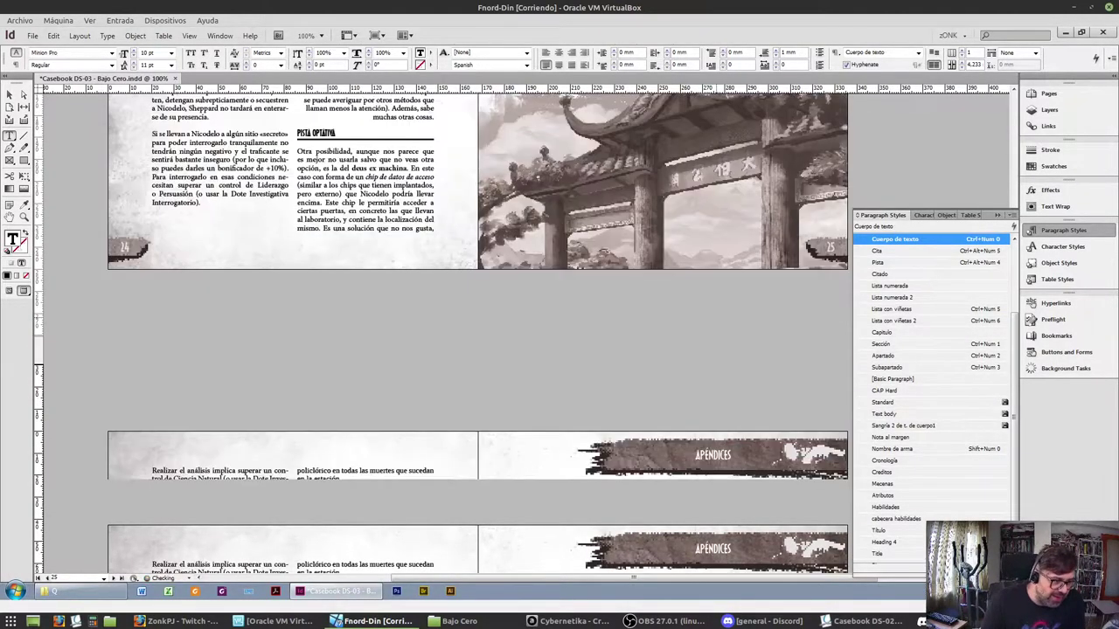
pyautogui.press('ctrl+alt+KP_4')
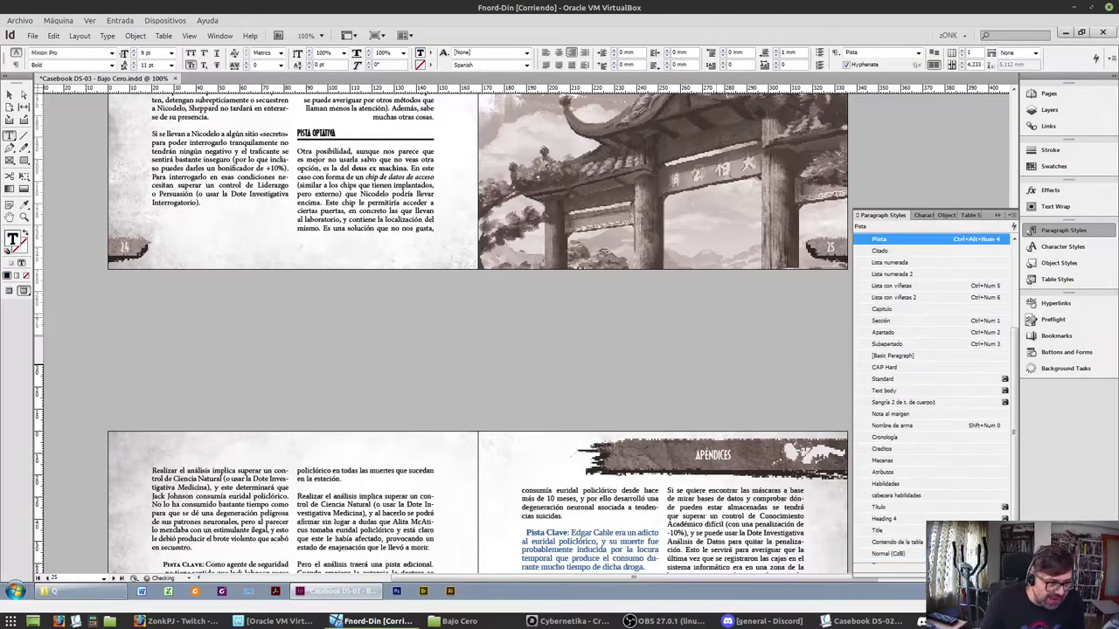
pyautogui.hotkey('ctrl', 'Down')
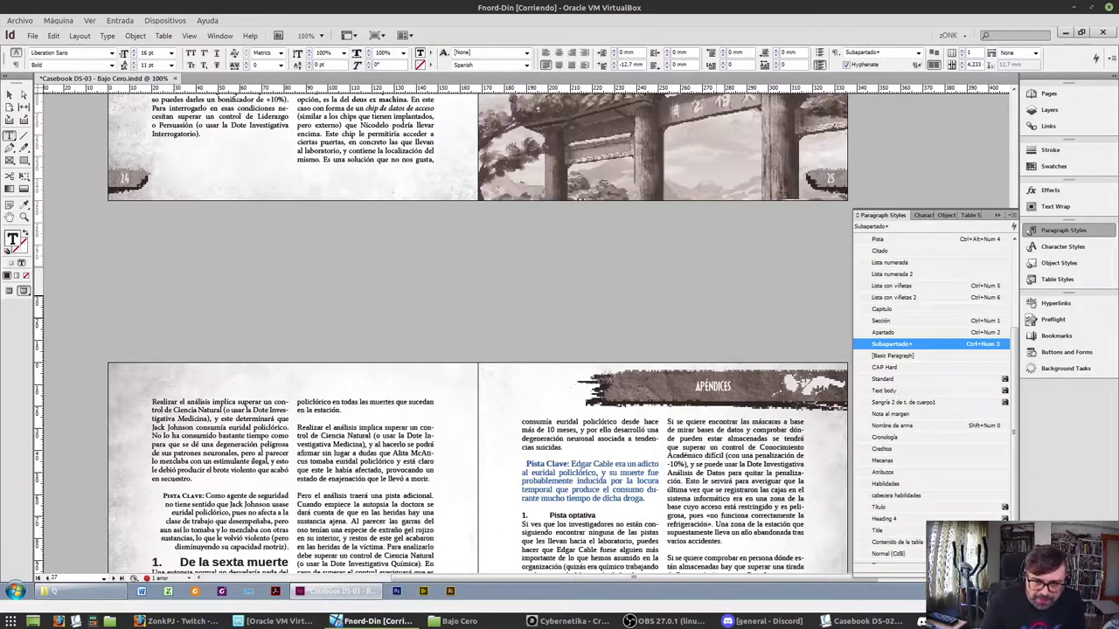
pyautogui.press('ctrl+KP_3')
pyautogui.hotkey('ctrl', 'Down')
pyautogui.hotkey('ctrl', 'Down')
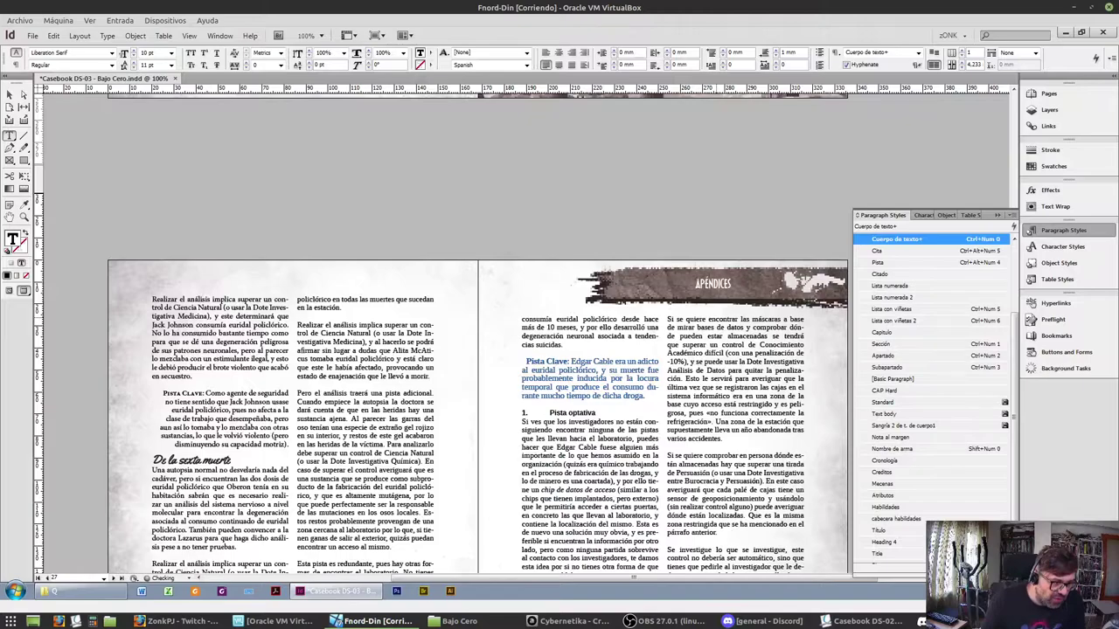
# Apply the Pista style to the "Pista Clave" paragraph ending the sexta muerte section and the Subapartado style to the "De la Séptima muerte" heading
pyautogui.hotkey('ctrl', 'Down')
pyautogui.press('ctrl+alt+KP_4')
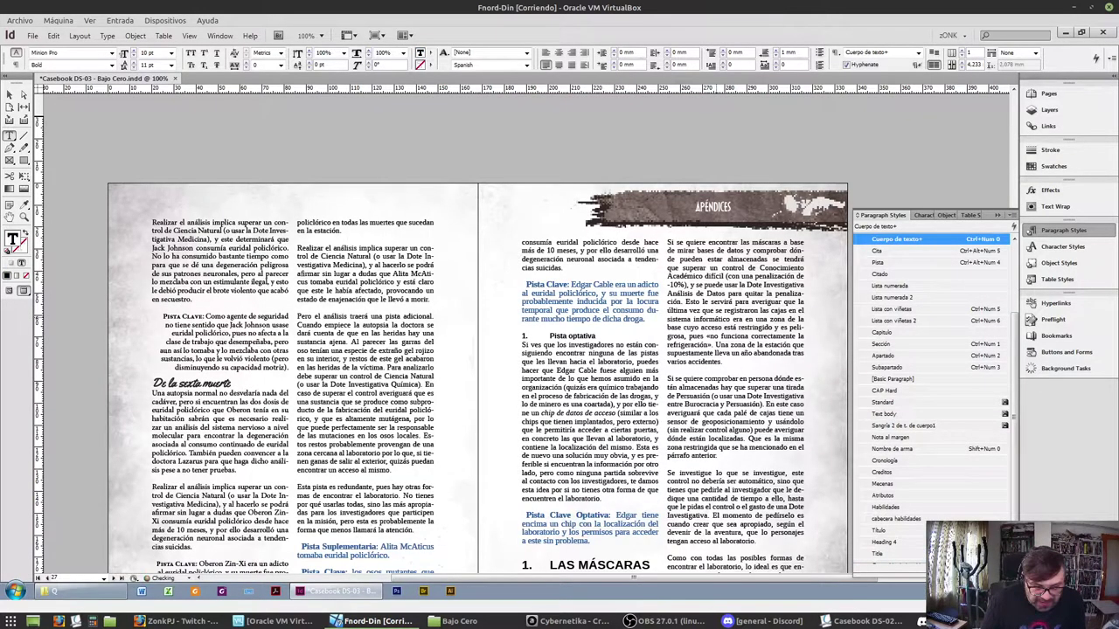
pyautogui.hotkey('ctrl', 'Down')
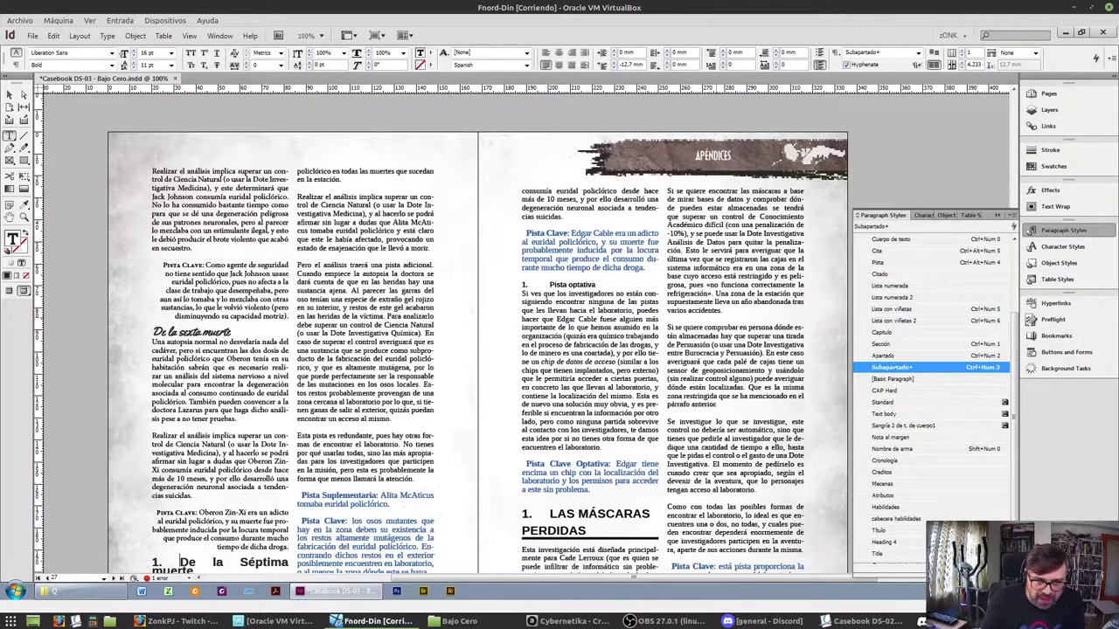
pyautogui.press('ctrl+KP_3')
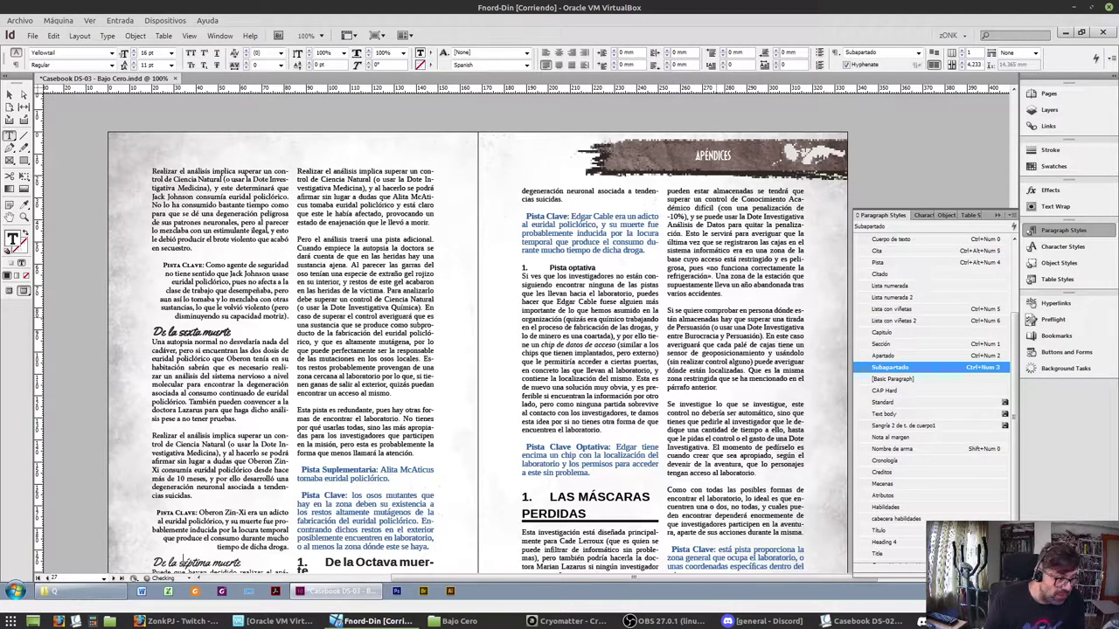
# Apply the Cuerpo de texto style to the three body paragraphs in the second column of page 26
pyautogui.click(298, 171)
pyautogui.press('ctrl+KP_0')
pyautogui.hotkey('ctrl', 'Down')
pyautogui.press('ctrl+KP_0')
pyautogui.hotkey('ctrl', 'Down')
pyautogui.press('ctrl+KP_0')
pyautogui.hotkey('ctrl', 'Down')
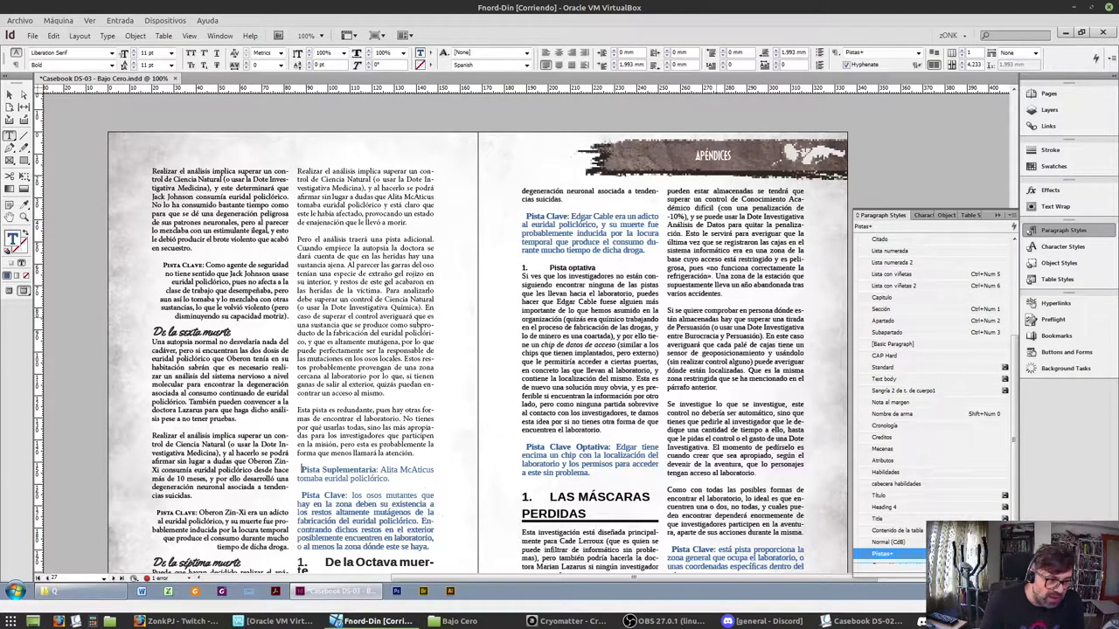
# Apply the Pista style to the "Pista Suplementaria" and "Pista Clave" paragraphs and the Subapartado style to the "De la Octava muerte" heading
pyautogui.hotkey('ctrl', 'shift', 'Down')
pyautogui.hotkey('ctrl', 'shift', 'Down')
pyautogui.press('ctrl+alt+KP_4')
pyautogui.press('Right')
pyautogui.press('ctrl+KP_0')
pyautogui.press('ctrl+KP_3')
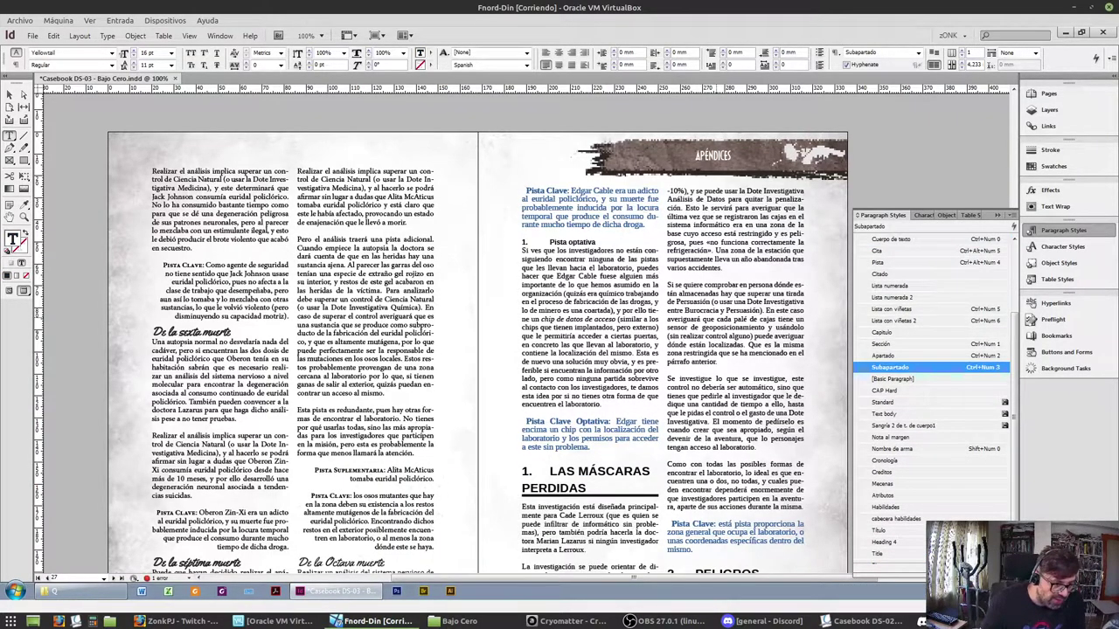
pyautogui.press('ctrl+alt+KP_3')
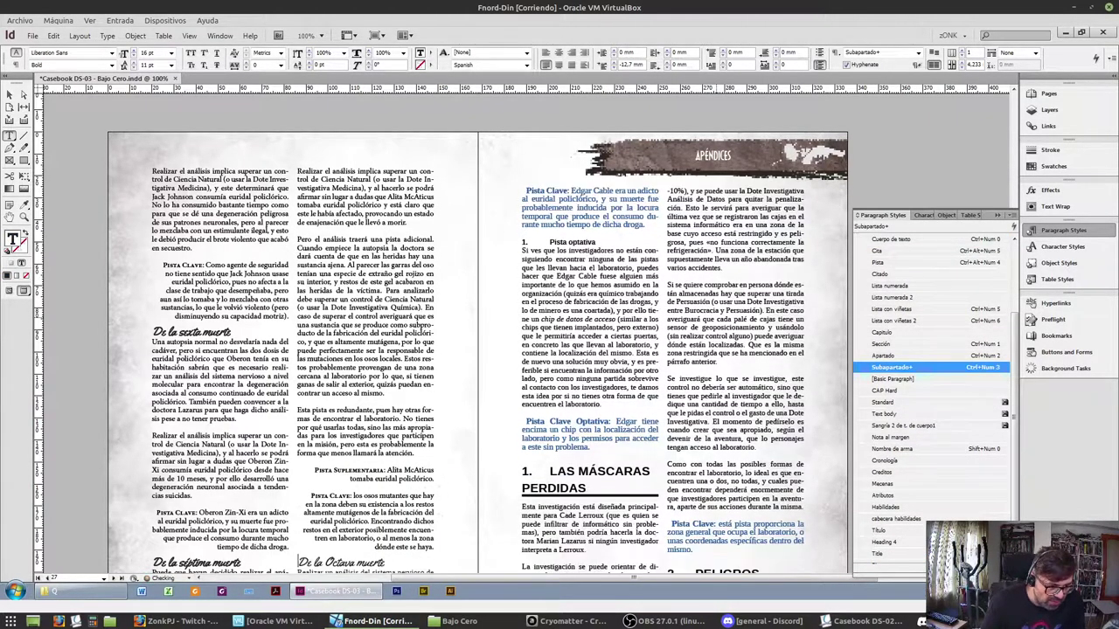
# Change "Octava" to lowercase in the "De la octava muerte" heading and apply the Cuerpo de texto style to the paragraph beneath it
pyautogui.hotkey('ctrl', 'Right')
pyautogui.hotkey('ctrl', 'Right')
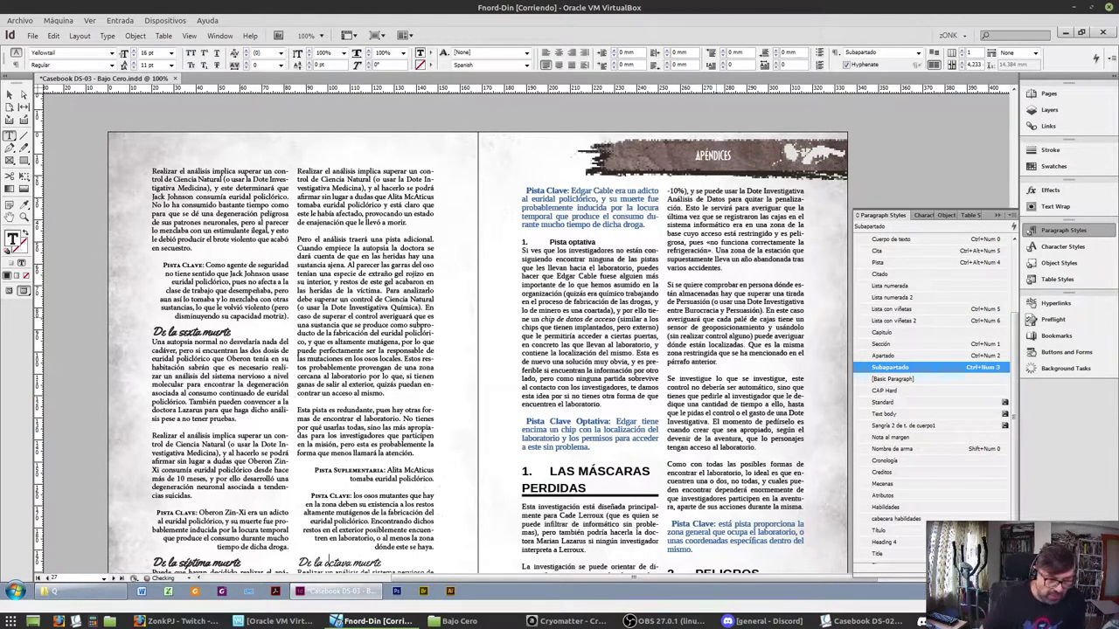
pyautogui.scroll(-3, 478, 332)
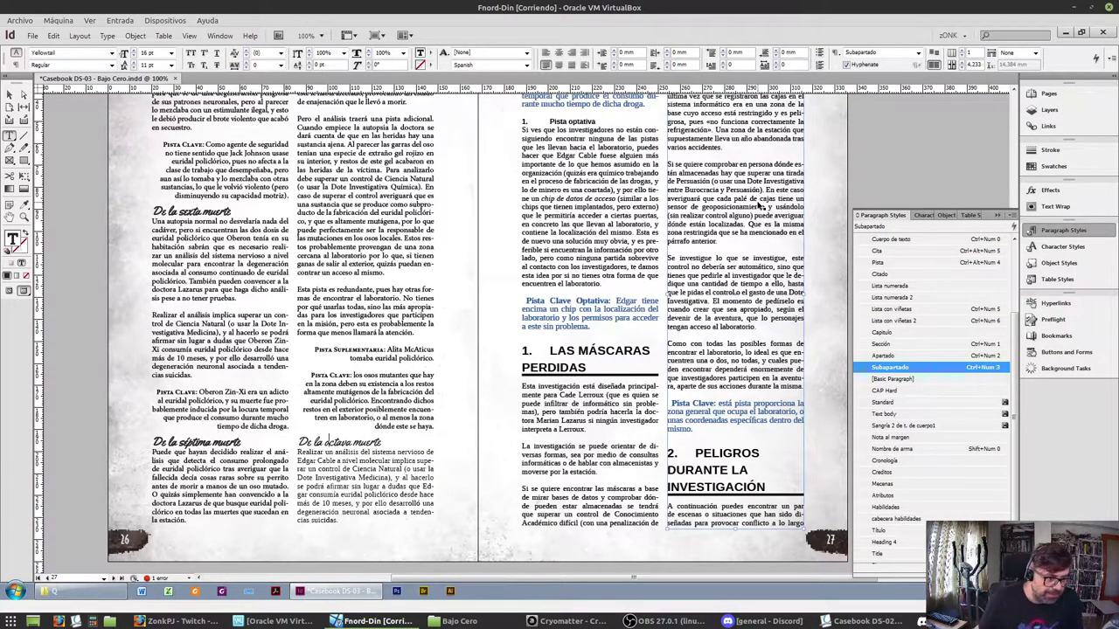
pyautogui.hotkey('ctrl', 'Down')
pyautogui.press('ctrl+KP_0')
pyautogui.hotkey('ctrl', 'Down')
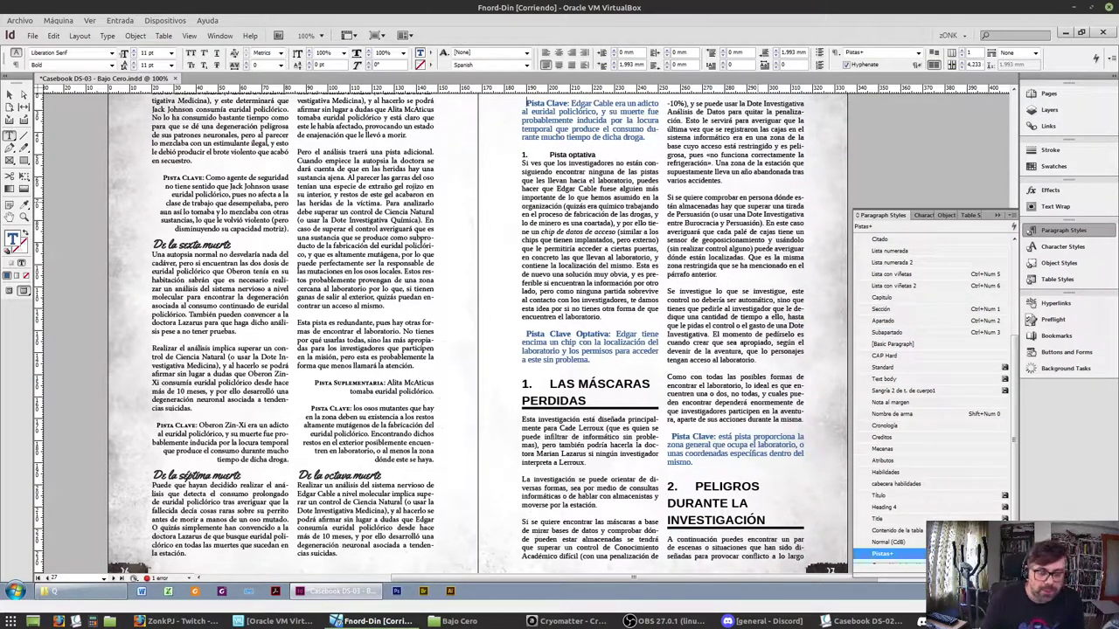
# Apply the Pista style to the first "Pista Clave" paragraph on page 27 and the Habilidades style to the "Pista optativa" heading
pyautogui.press('ctrl+alt+KP_4')
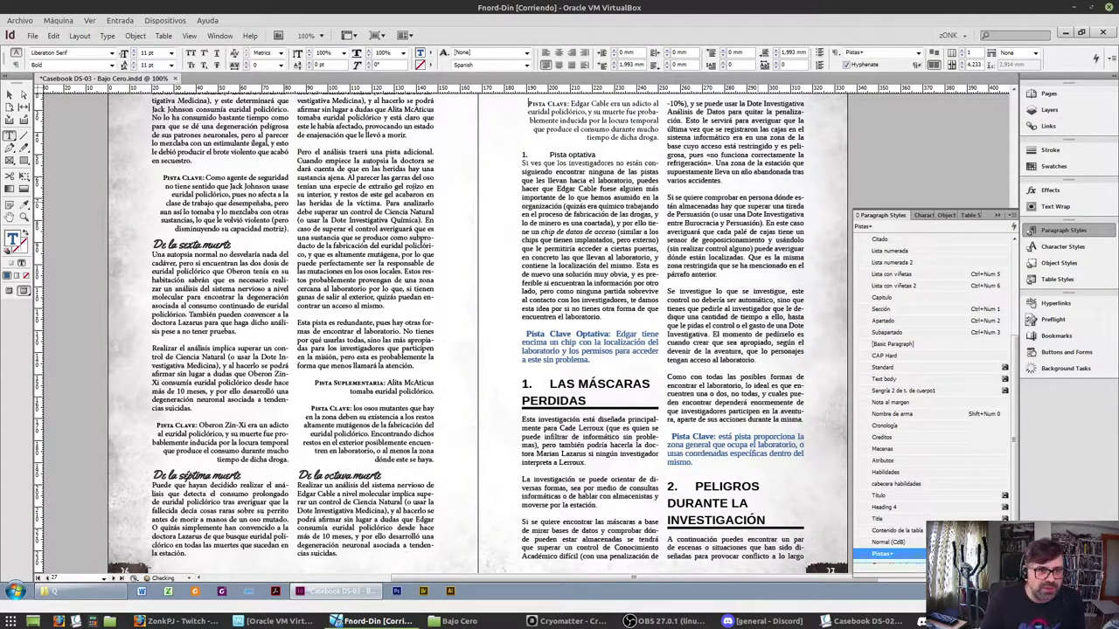
pyautogui.click(550, 154)
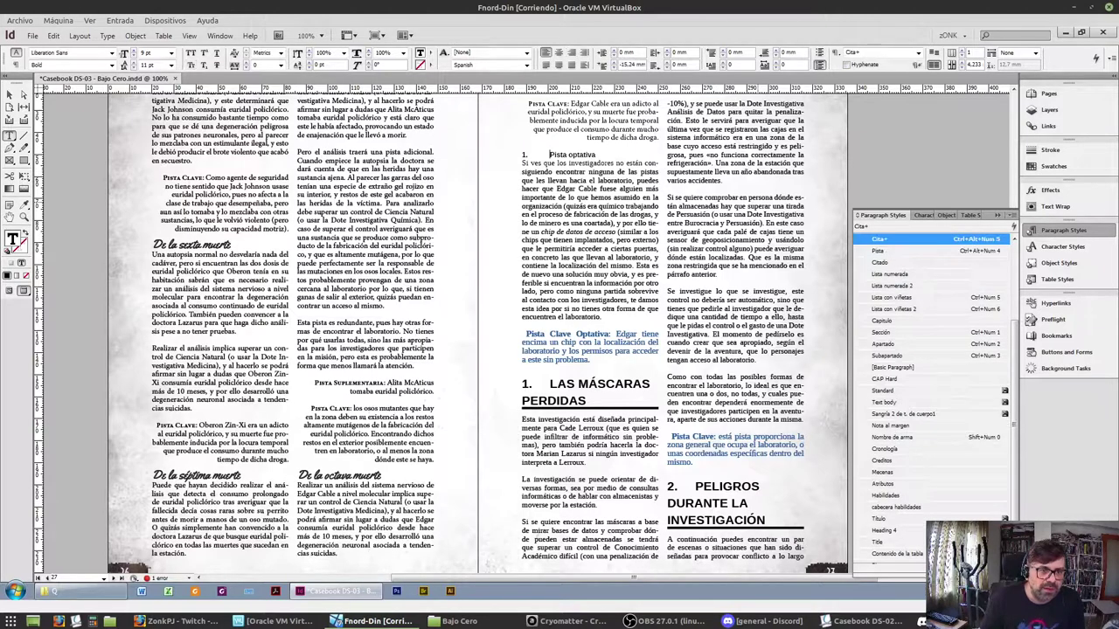
pyautogui.press('ctrl+KP_4')
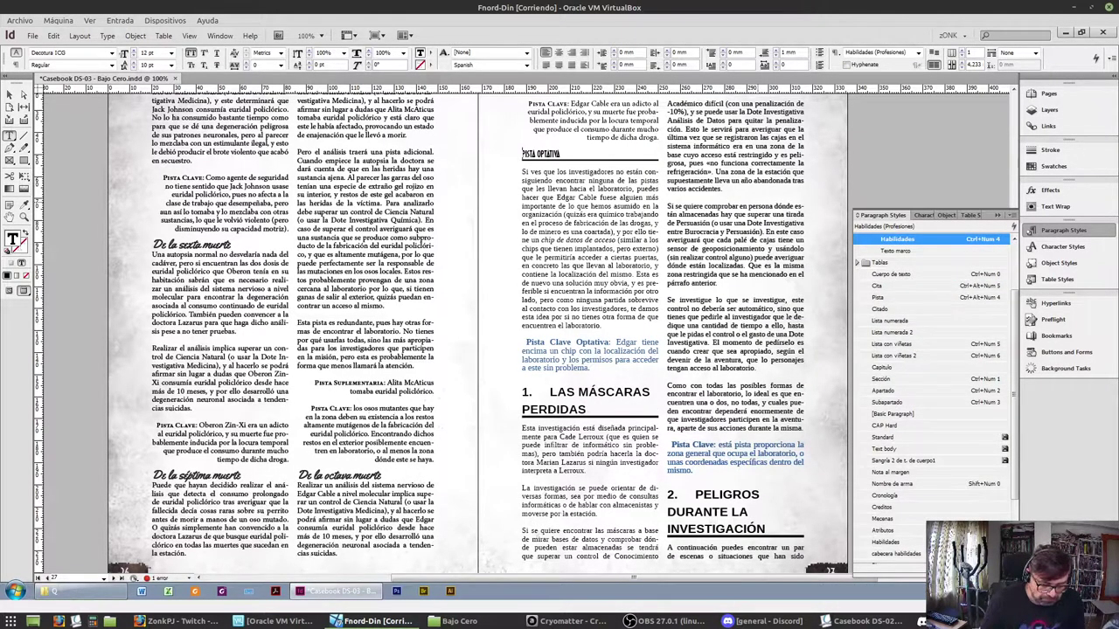
pyautogui.hotkey('ctrl', 'z')
pyautogui.press('ctrl+KP_4')
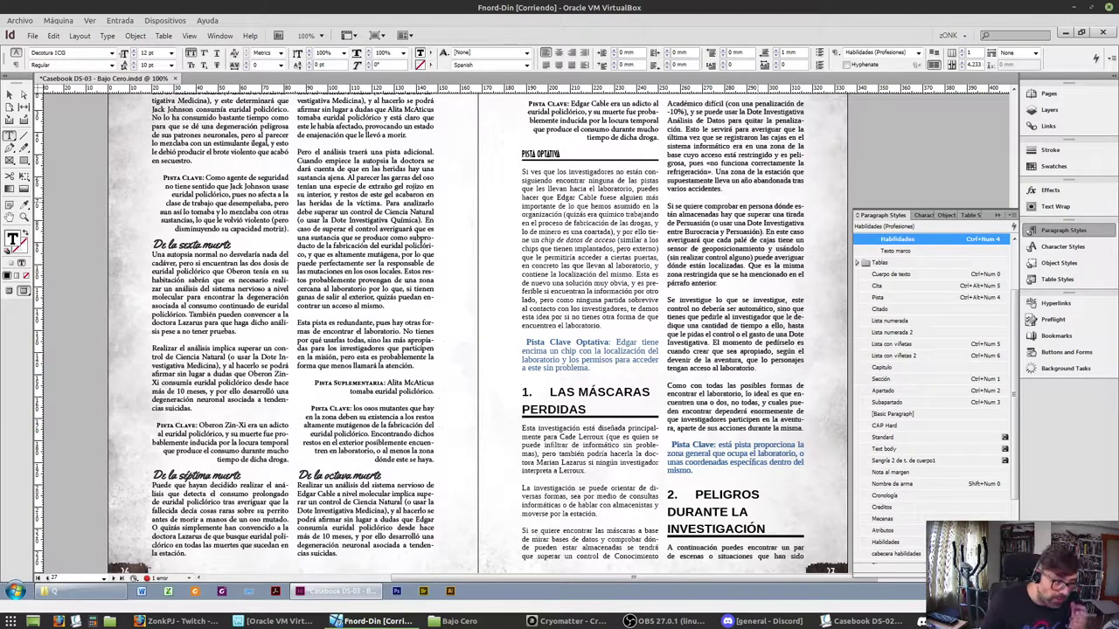
# Apply the Cuerpo de texto style to the paragraph under "Pista optativa" and the Pista style to the "Pista Clave Optativa" paragraph
pyautogui.hotkey('ctrl', 'Down')
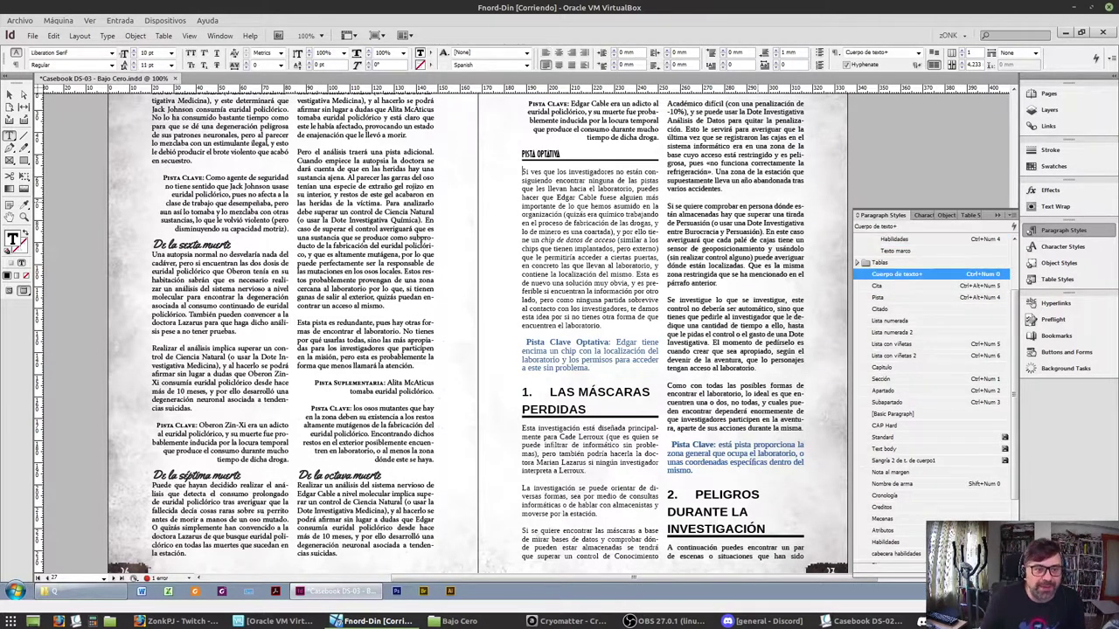
pyautogui.press('ctrl+KP_0')
pyautogui.hotkey('ctrl', 'Down')
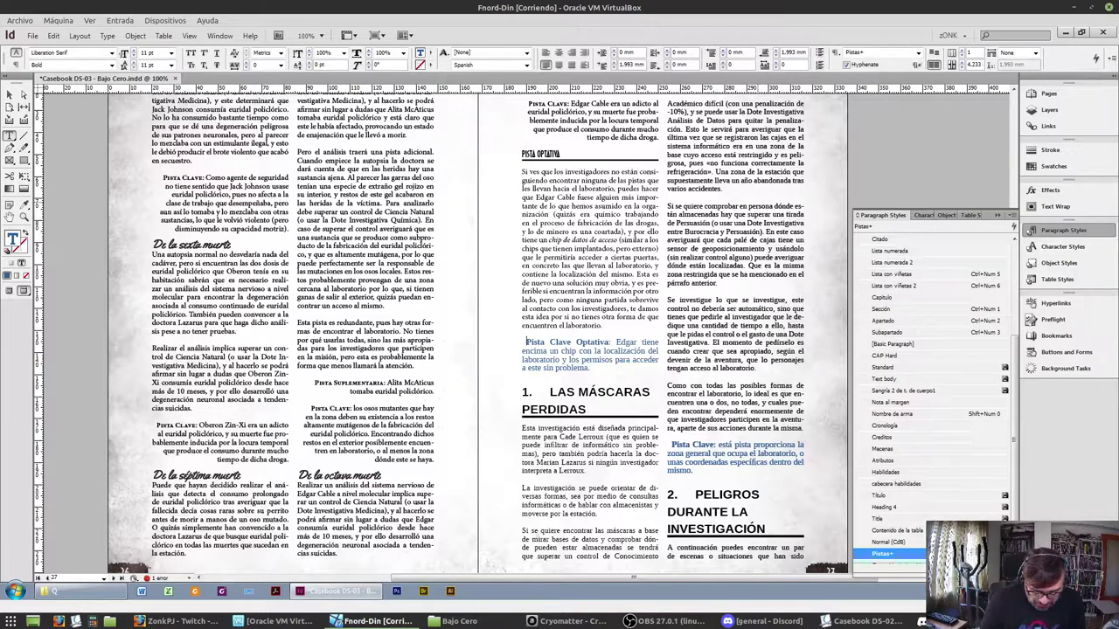
pyautogui.press('ctrl+alt+KP_4')
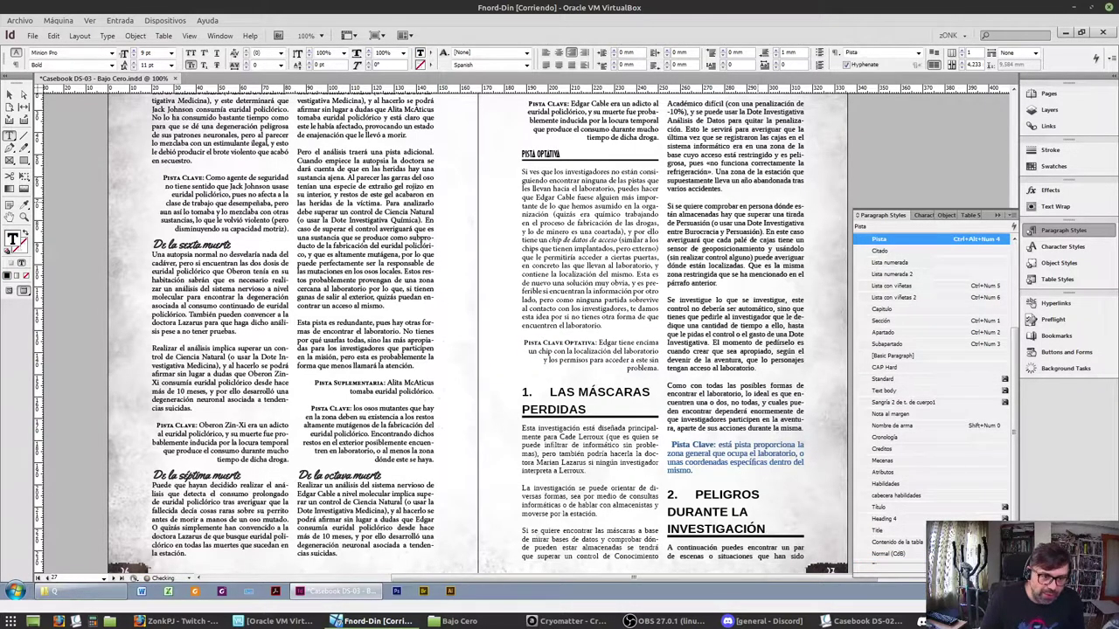
# Apply the Apartado style to the "Las máscaras perdidas" heading and the Cuerpo de texto style to the body paragraphs that follow it
pyautogui.hotkey('ctrl', 'Down')
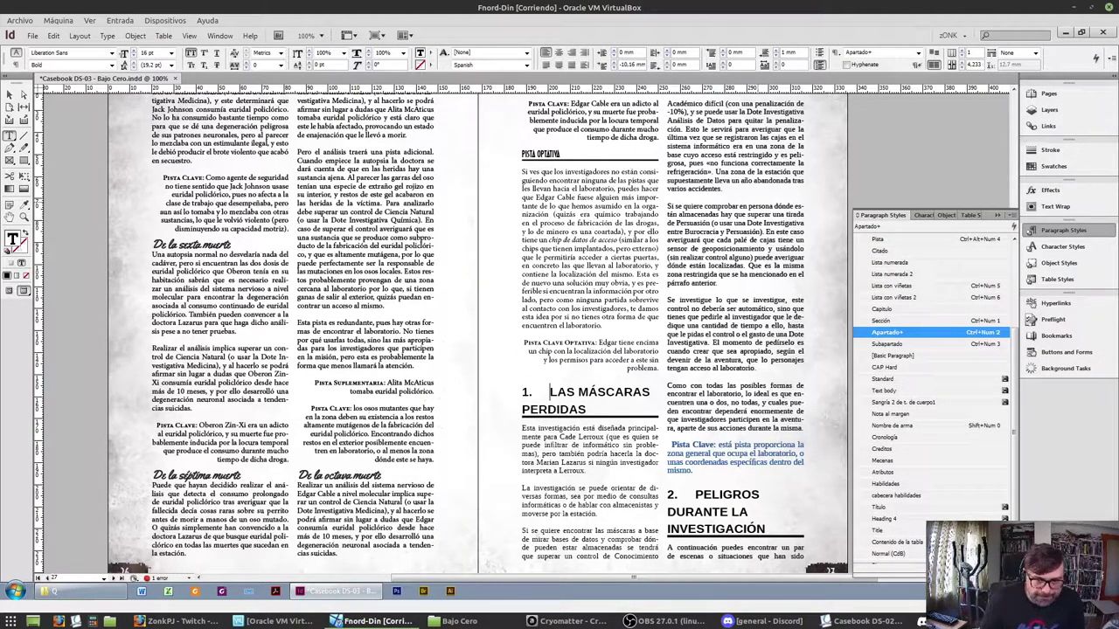
pyautogui.press('ctrl+KP_2')
pyautogui.hotkey('ctrl', 'Down')
pyautogui.hotkey('ctrl', 'Down')
pyautogui.press('ctrl+KP_0')
pyautogui.hotkey('ctrl', 'Down')
pyautogui.press('ctrl+KP_0')
pyautogui.hotkey('ctrl', 'Down')
pyautogui.press('ctrl+KP_0')
pyautogui.hotkey('ctrl', 'Down')
pyautogui.press('ctrl+KP_0')
pyautogui.hotkey('ctrl', 'Down')
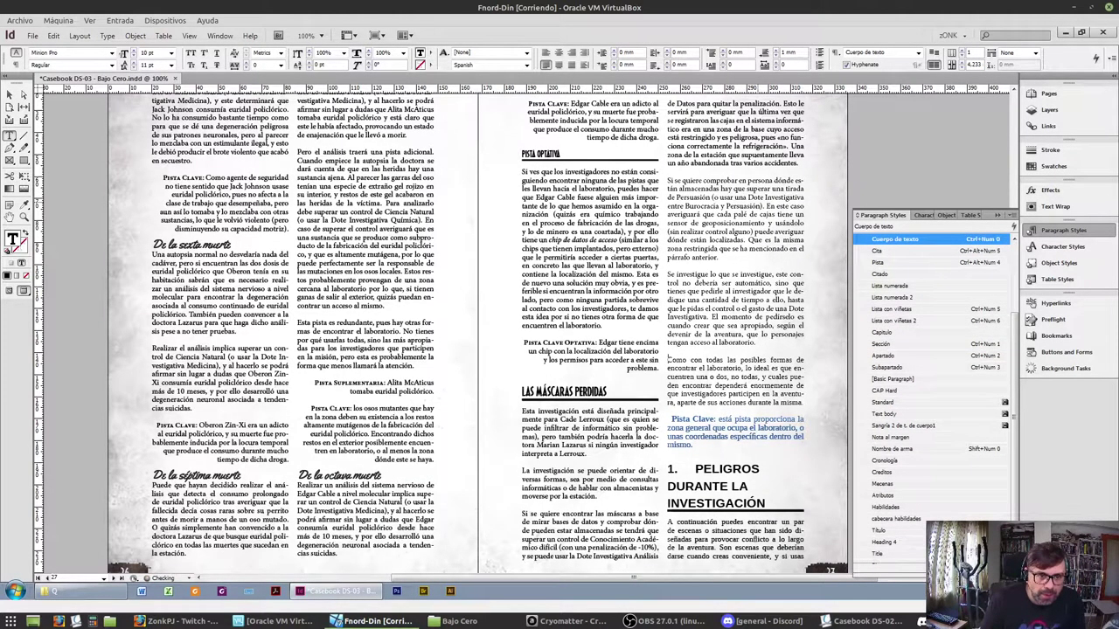
# Apply the Cuerpo de texto style to the "Como con todas" paragraph and the Pista style to the "Pista Clave" paragraph below it
pyautogui.hotkey('ctrl', 'Down')
pyautogui.press('ctrl+KP_4')
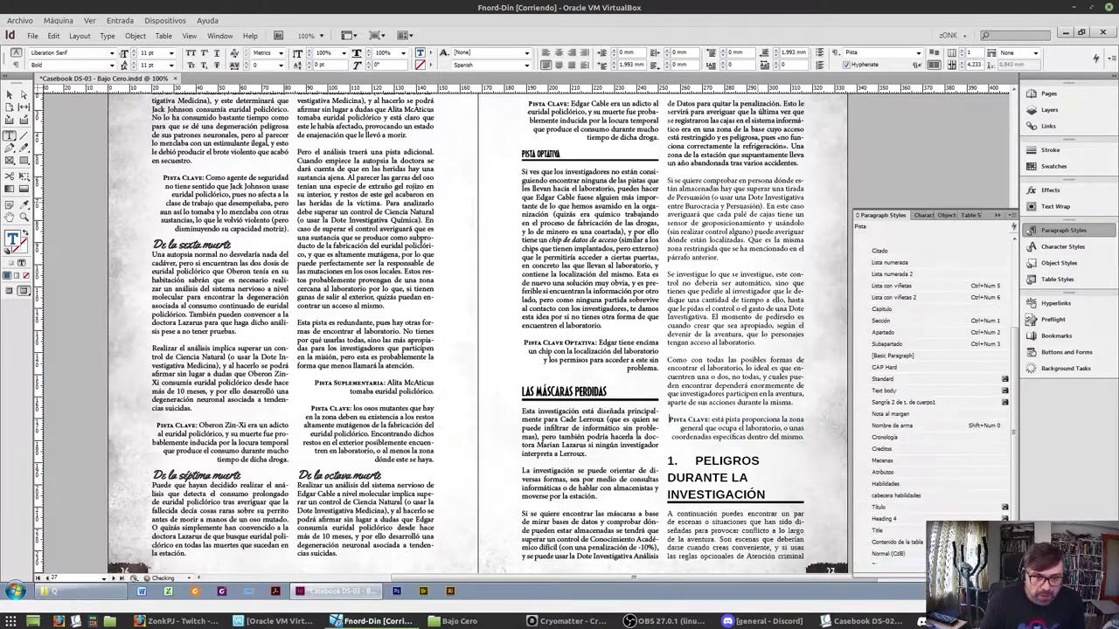
pyautogui.press('ctrl+KP_0')
pyautogui.press('ctrl+alt+KP_4')
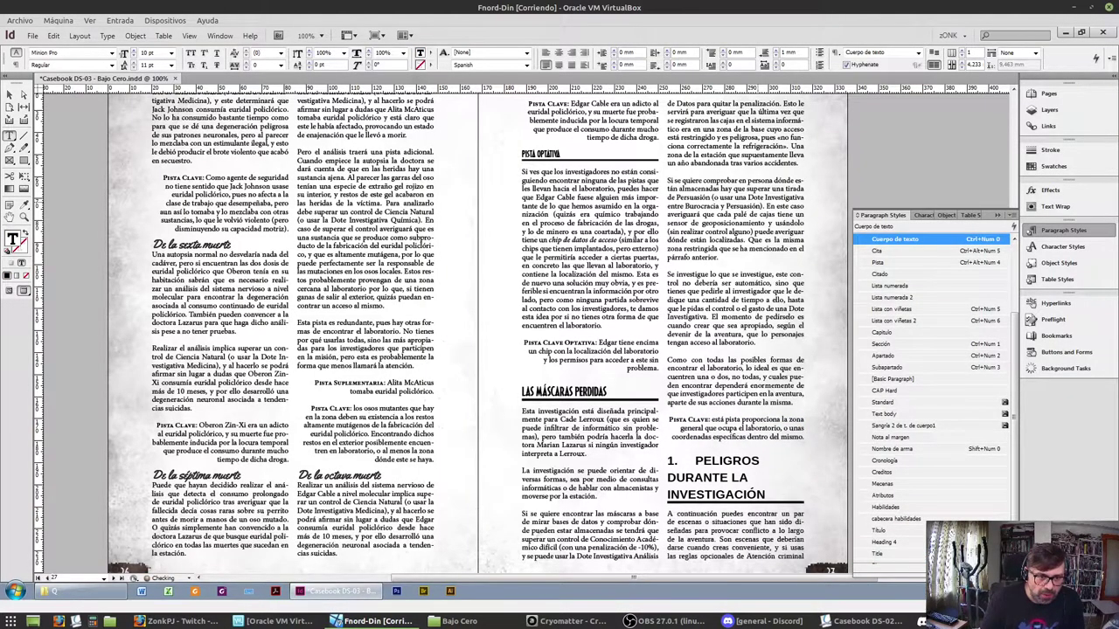
pyautogui.hotkey('ctrl', 'Right')
pyautogui.hotkey('ctrl', 'Right')
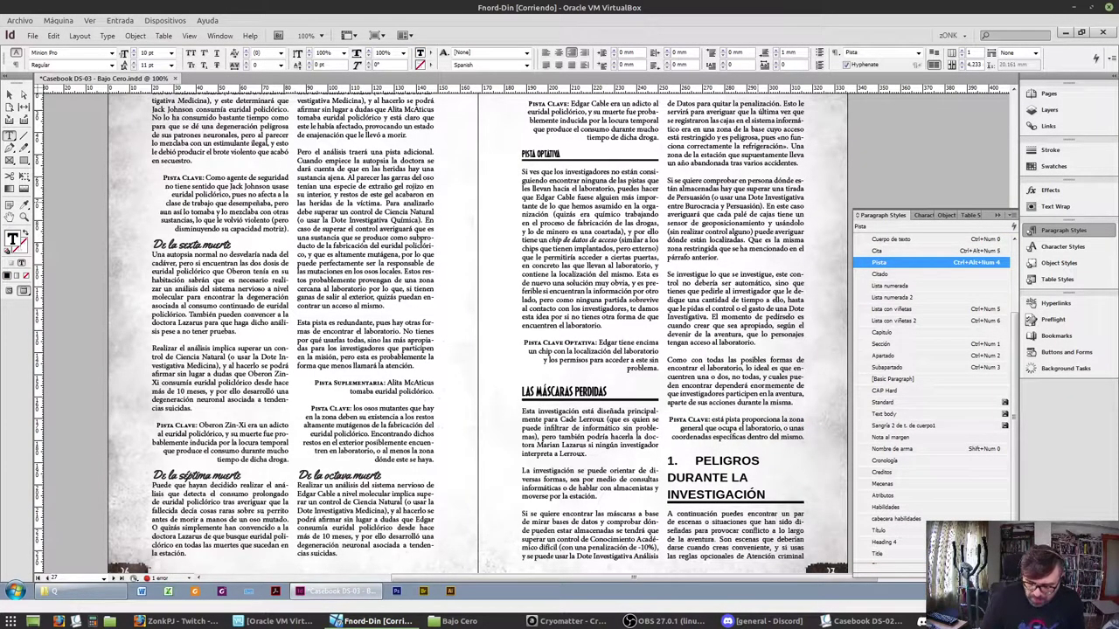
# Apply the Apartado style to the "Peligros durante la investigación" heading and the Cuerpo de texto style to the paragraph below it
pyautogui.hotkey('ctrl', 'Down')
pyautogui.press('ctrl+KP_2')
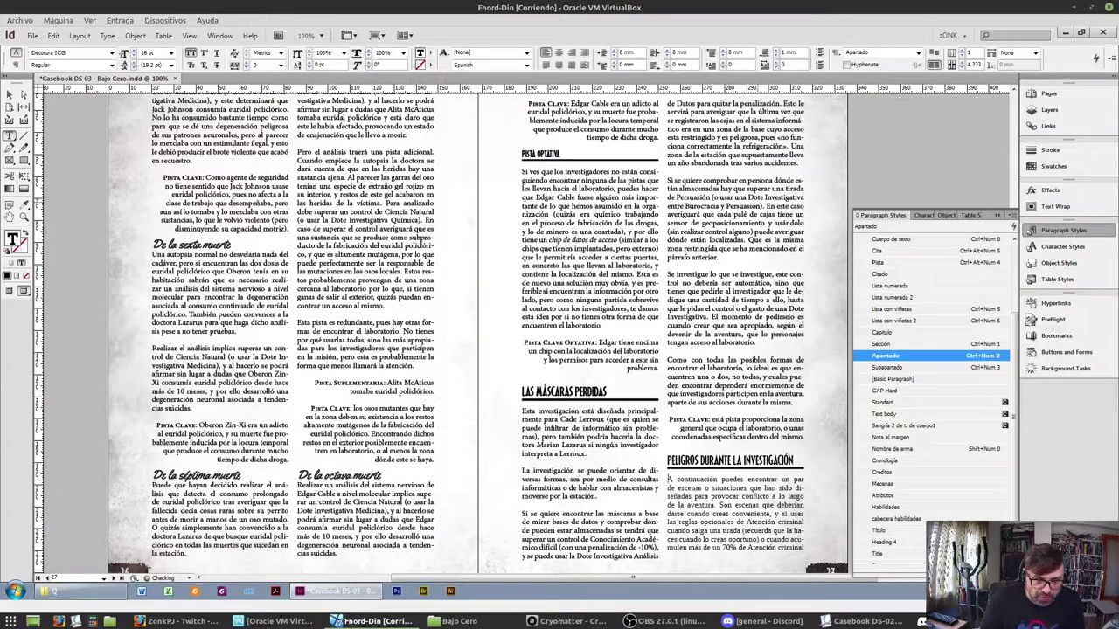
pyautogui.press('ctrl+KP_0')
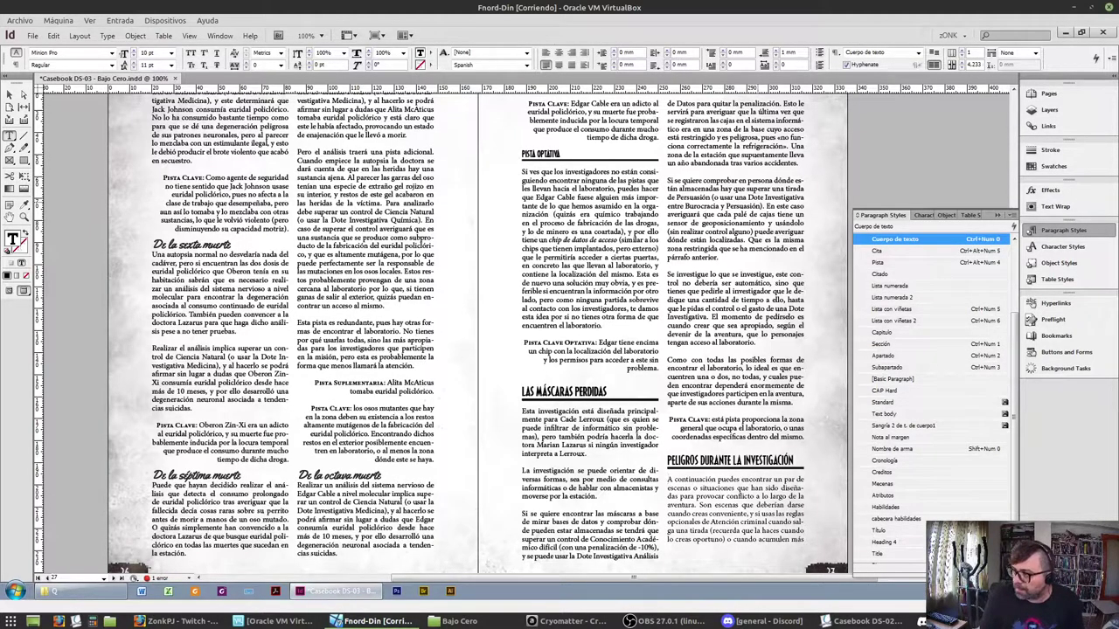
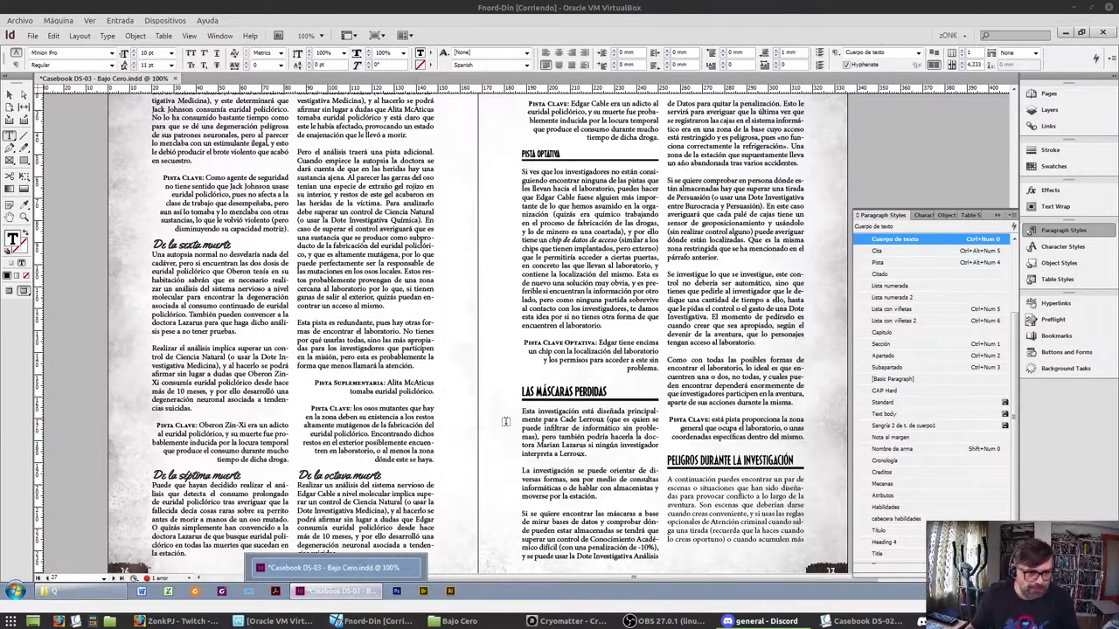
# Examine how the text runs from page 27 onto pages 28 and 29, and bring up the page thumbnails
pyautogui.click(385, 475)
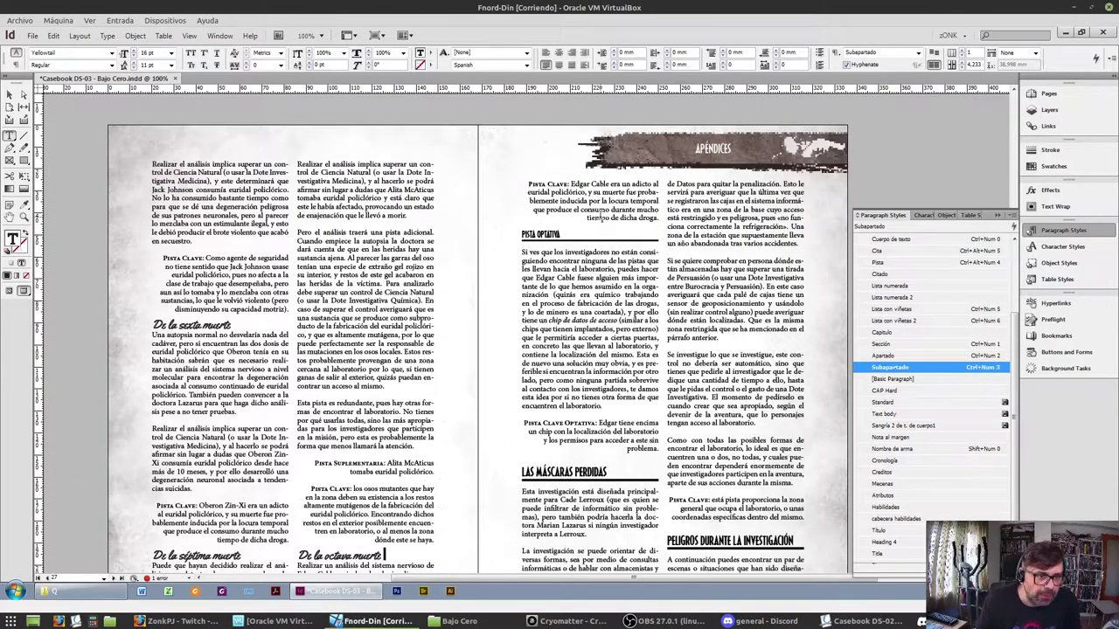
pyautogui.scroll(-1, 622, 450)
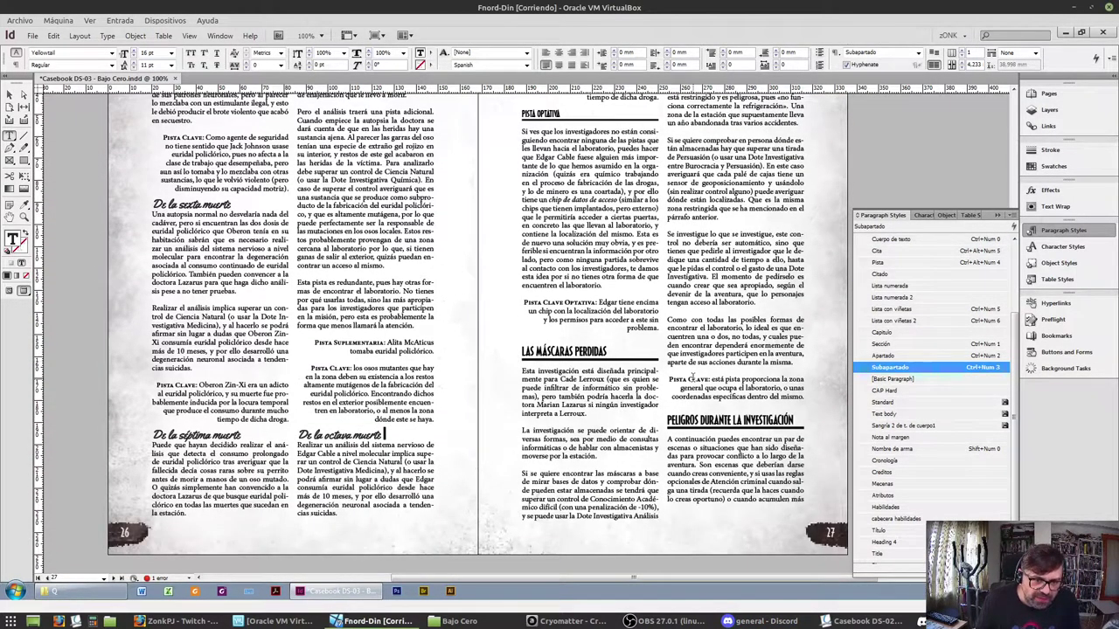
pyautogui.click(725, 460)
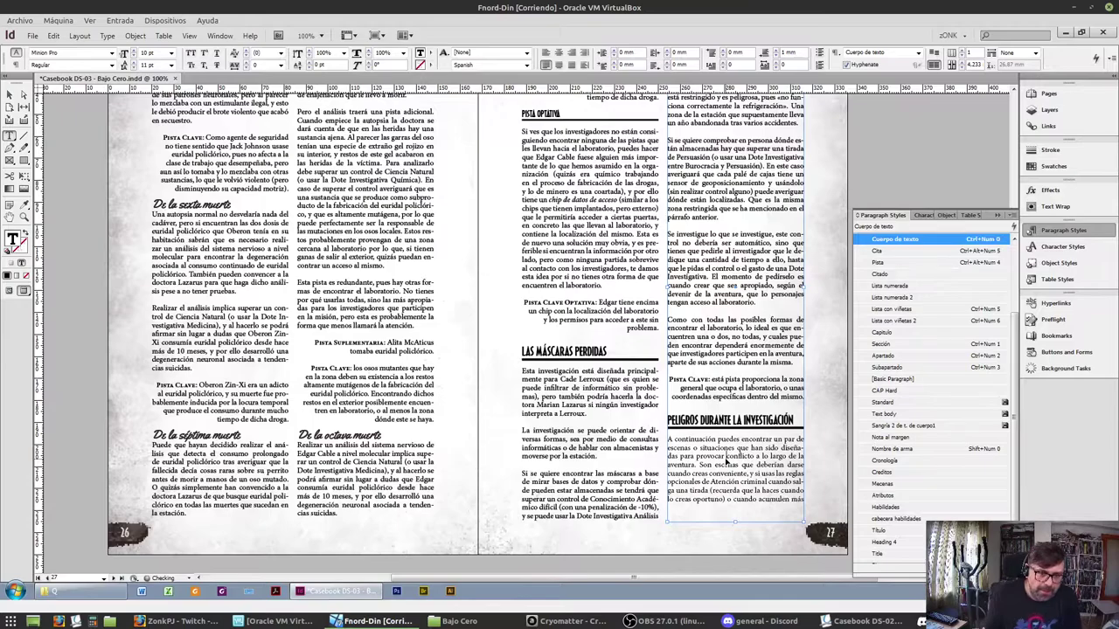
pyautogui.scroll(-5, 725, 461)
pyautogui.scroll(-4, 737, 457)
pyautogui.scroll(7, 743, 437)
pyautogui.scroll(-7, 586, 360)
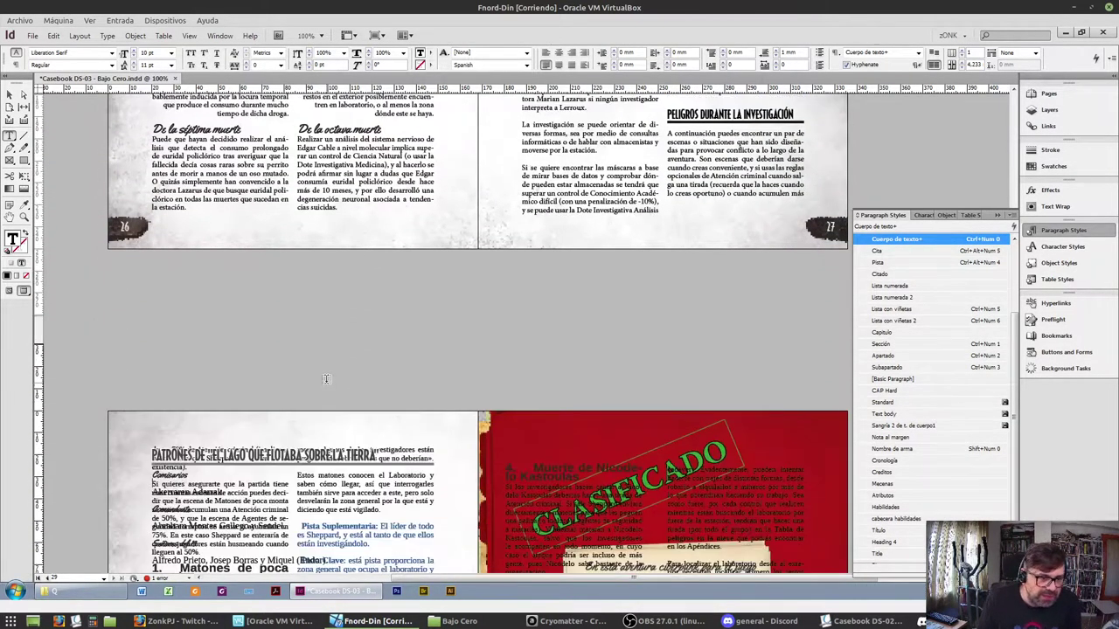
pyautogui.scroll(-2, 611, 250)
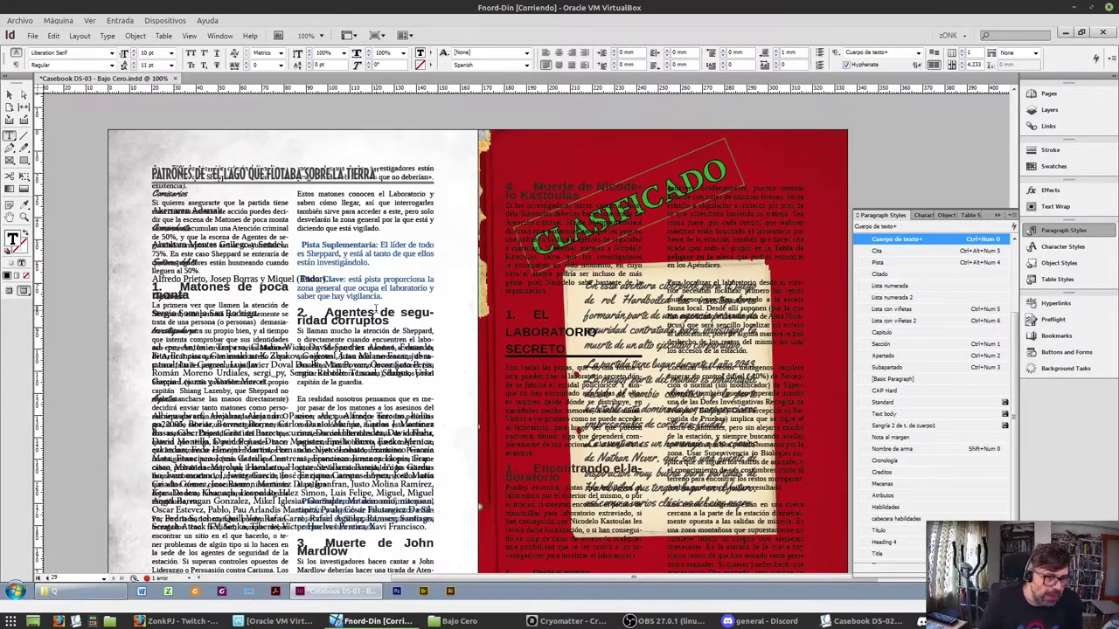
pyautogui.scroll(-5, 611, 253)
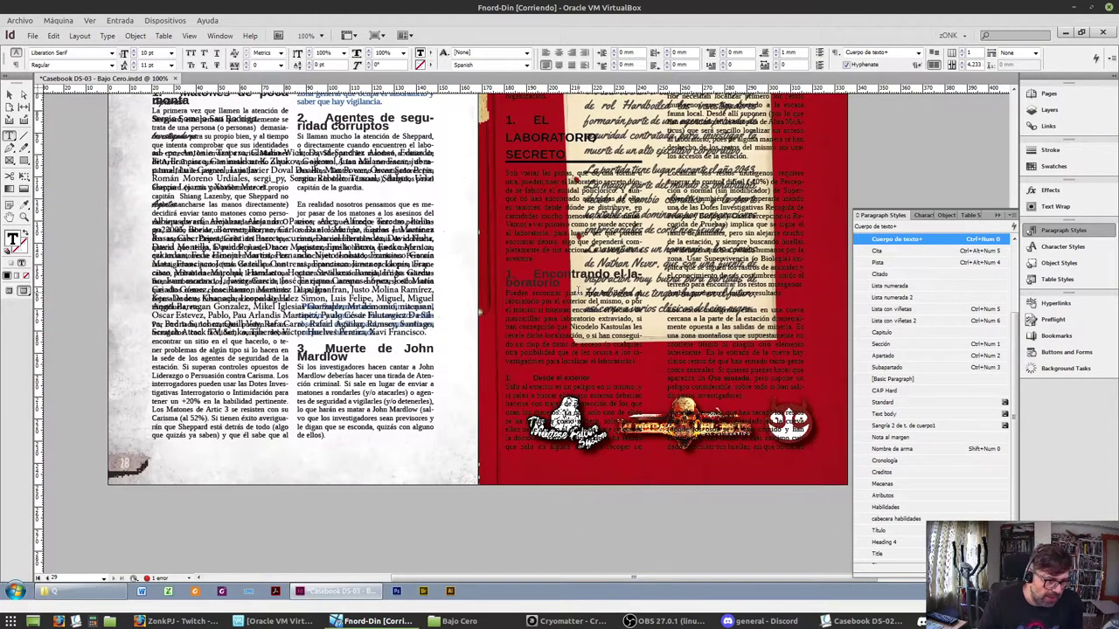
pyautogui.click(1047, 93)
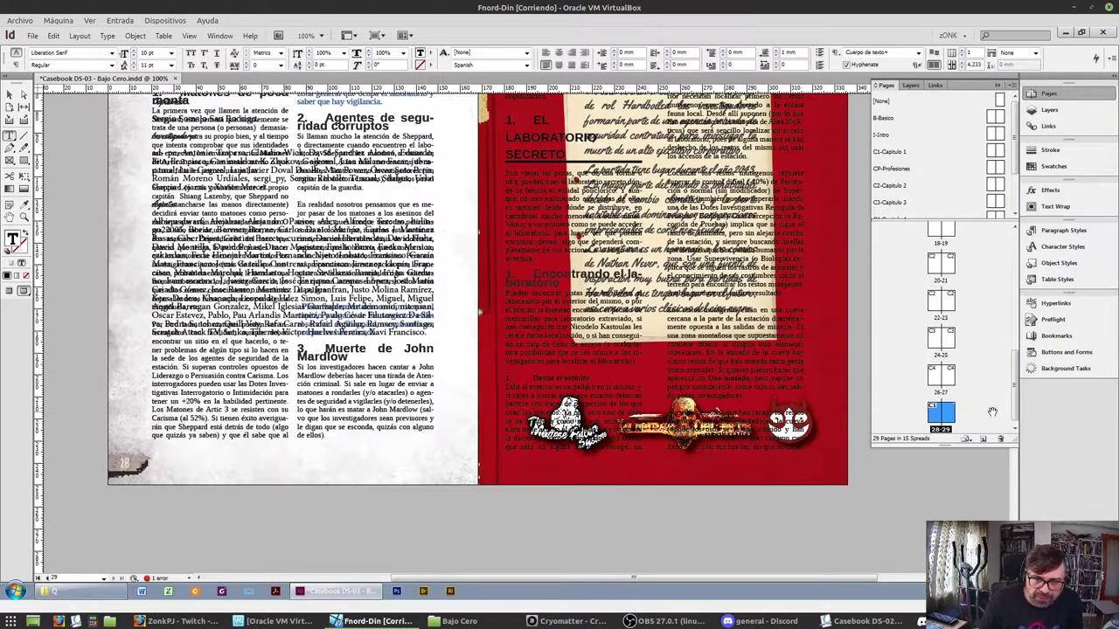
pyautogui.scroll(5, 429, 276)
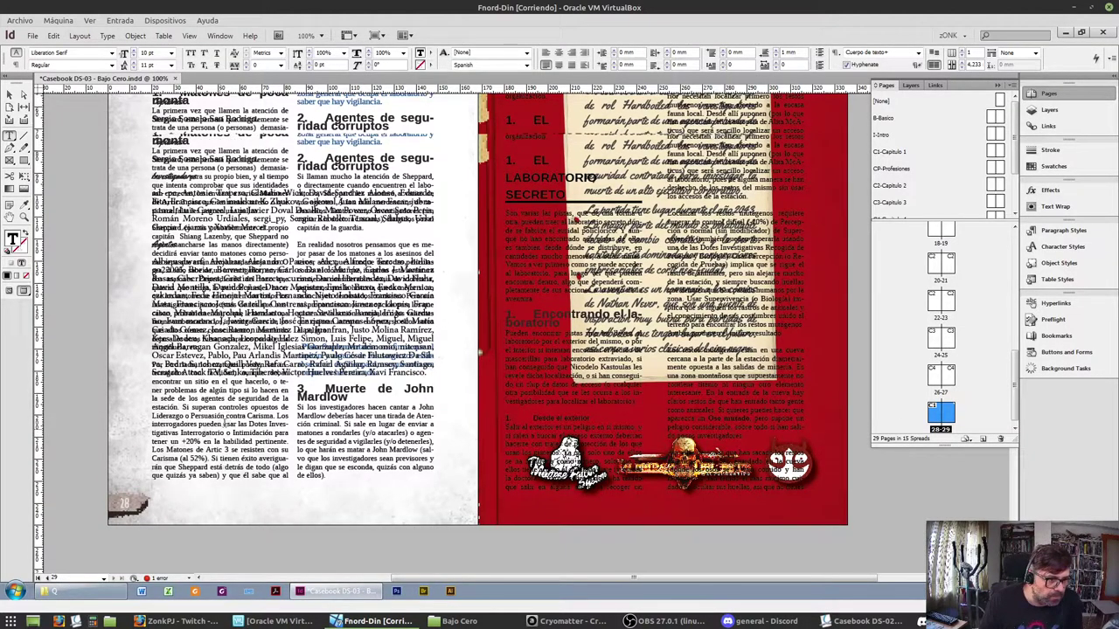
pyautogui.scroll(-3, 429, 276)
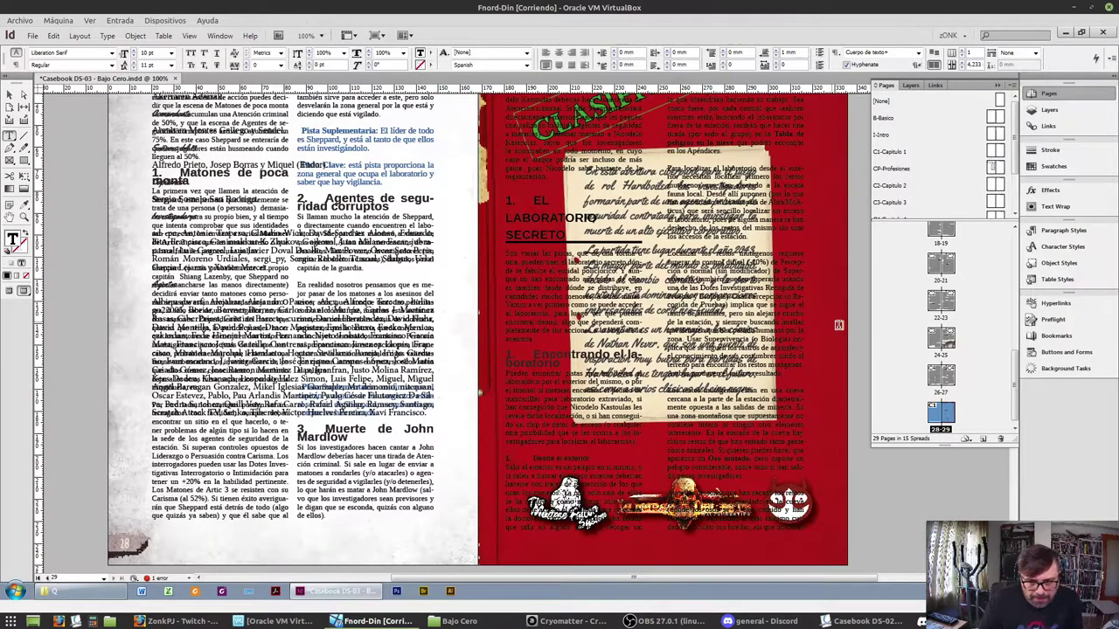
pyautogui.click(935, 376)
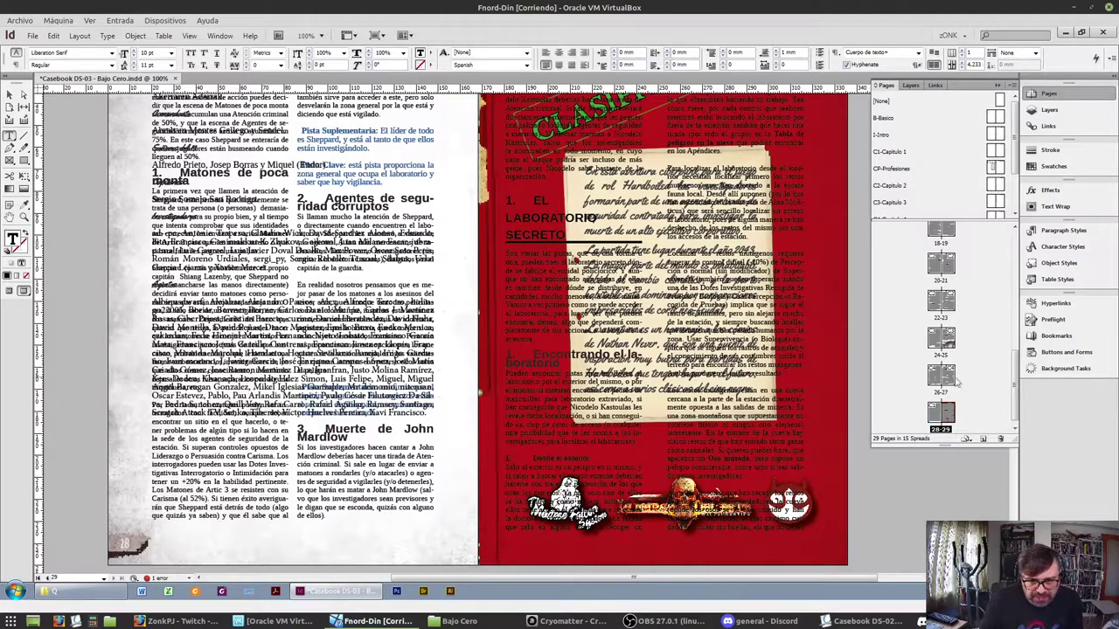
pyautogui.rightClick(945, 376)
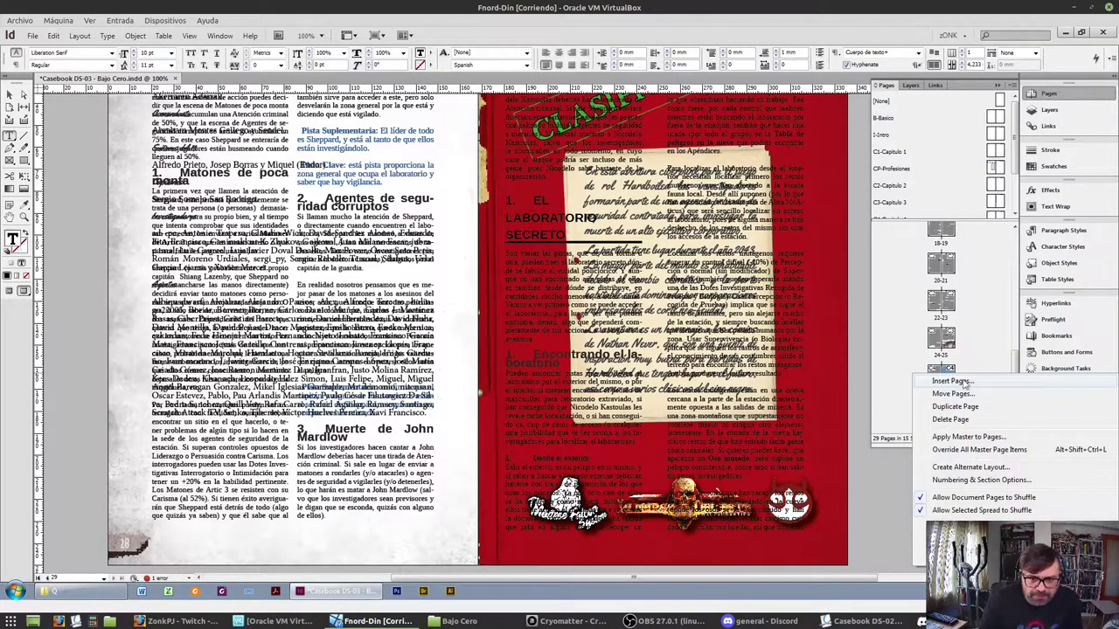
pyautogui.click(960, 381)
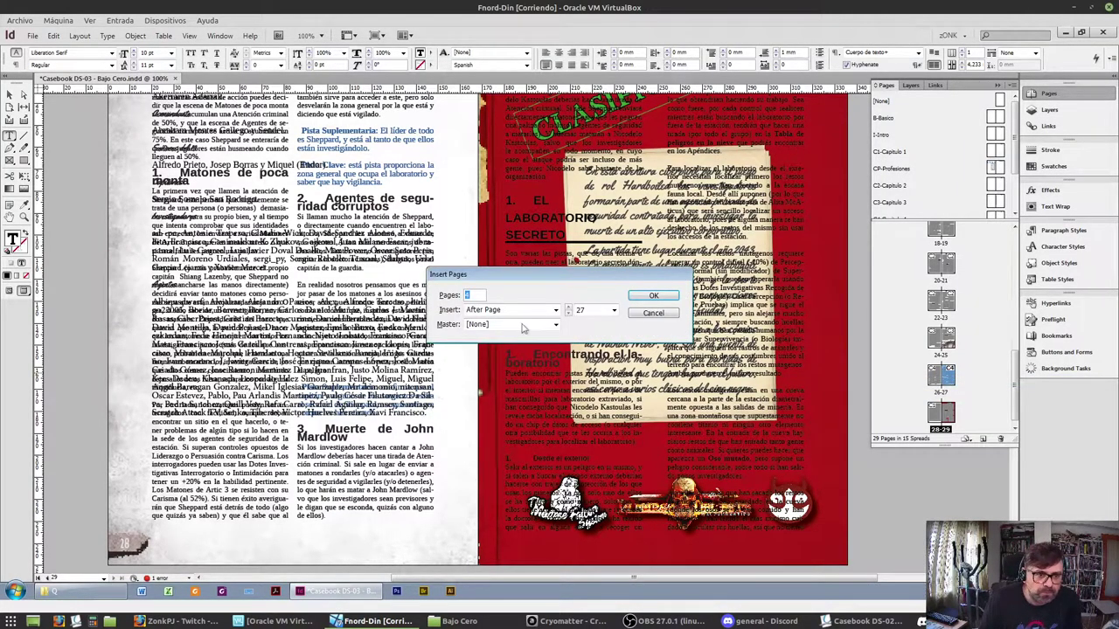
pyautogui.click(651, 313)
# Insert 10 pages after page 27, based on the C3-Capitulo 3 master
pyautogui.scroll(15, 478, 332)
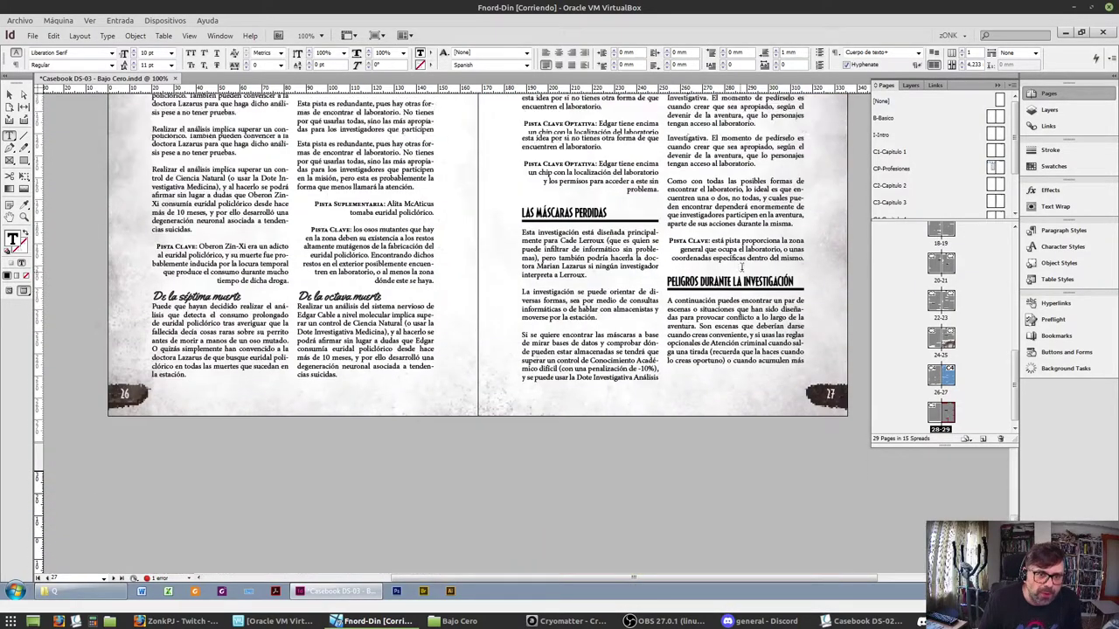
pyautogui.scroll(-2, 882, 181)
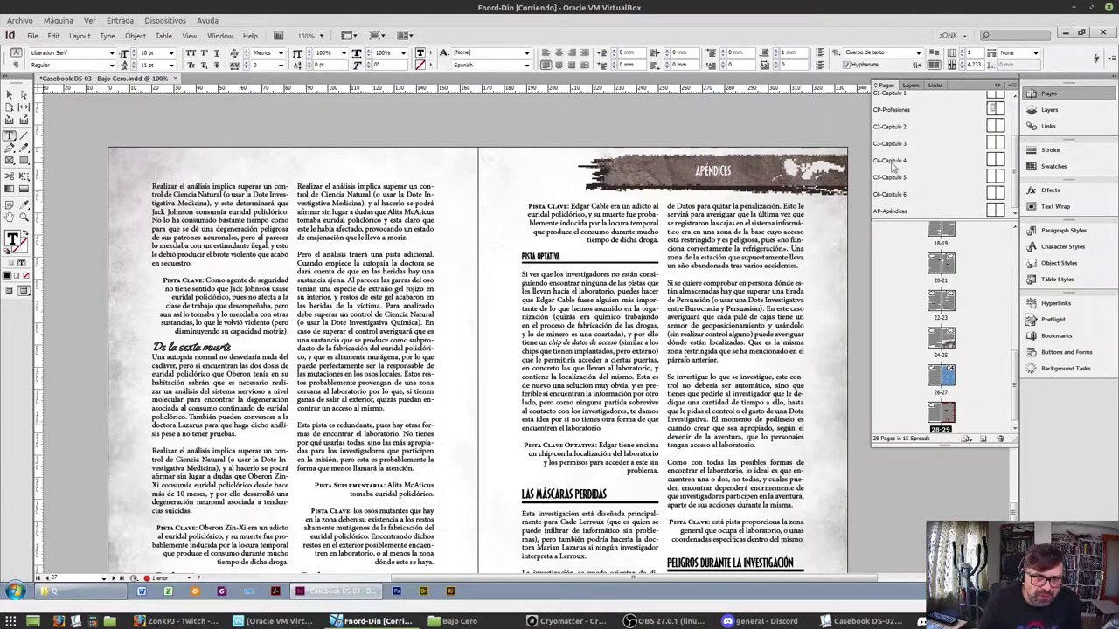
pyautogui.doubleClick(891, 144)
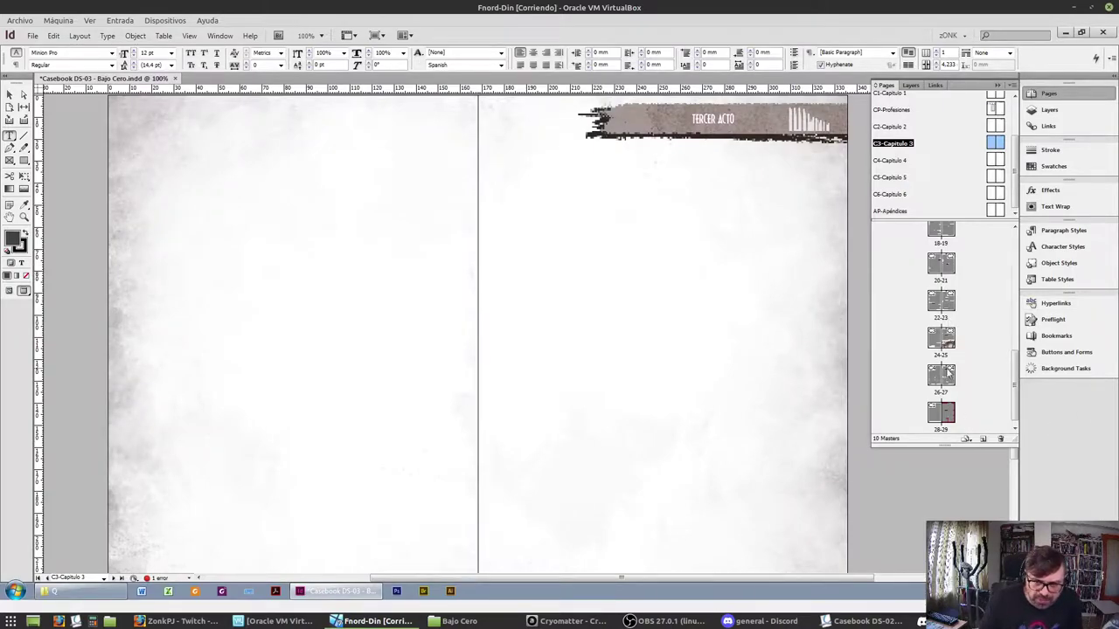
pyautogui.rightClick(949, 379)
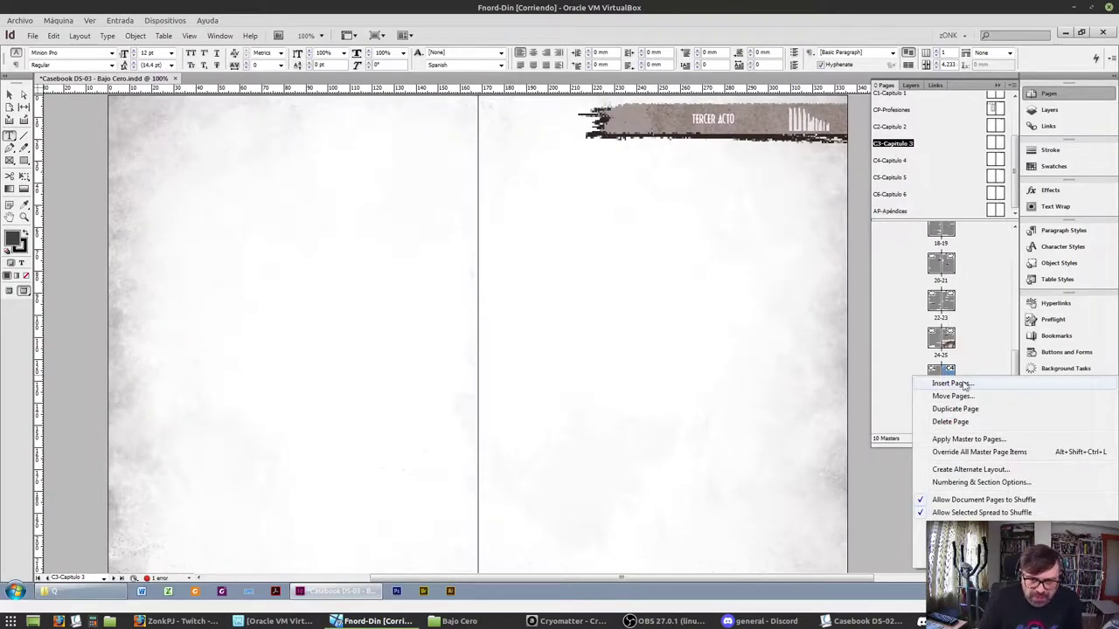
pyautogui.click(952, 382)
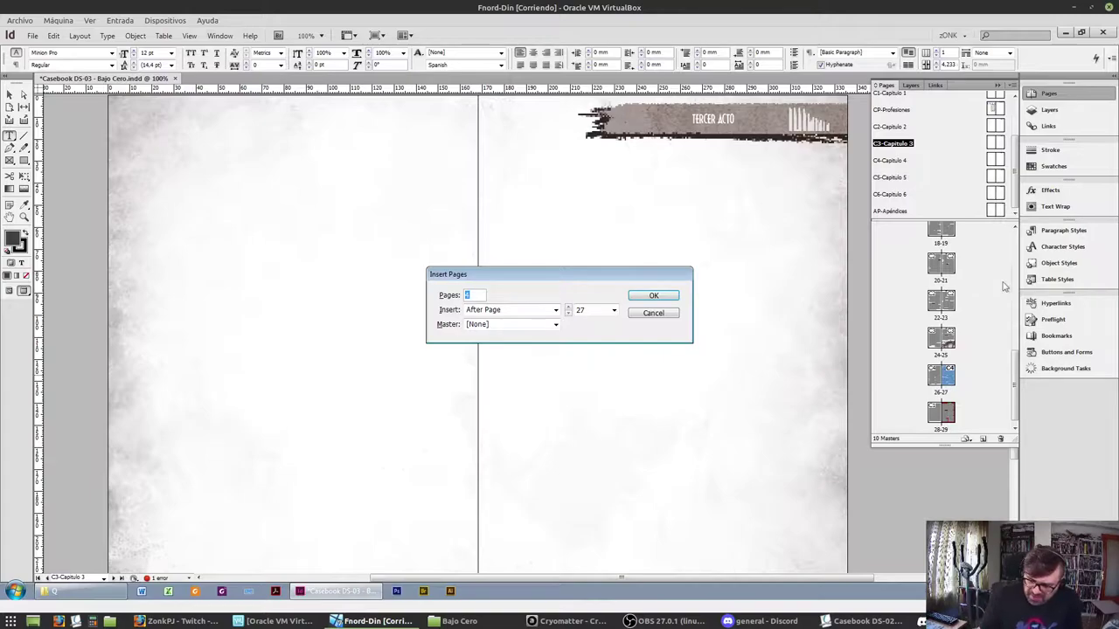
pyautogui.write('10')
pyautogui.click(556, 324)
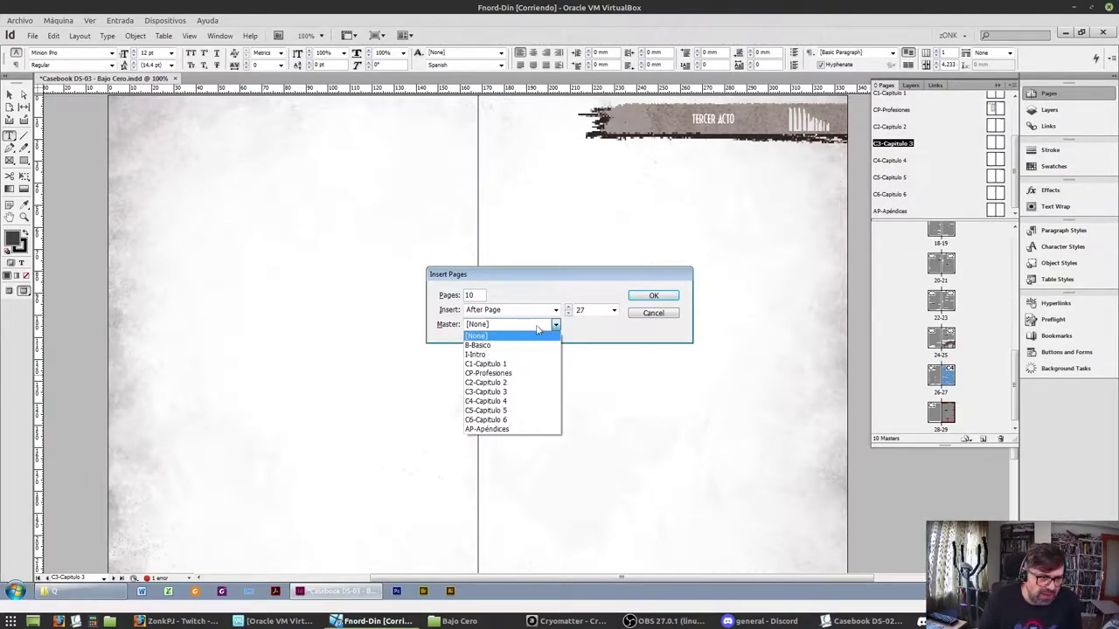
pyautogui.click(512, 391)
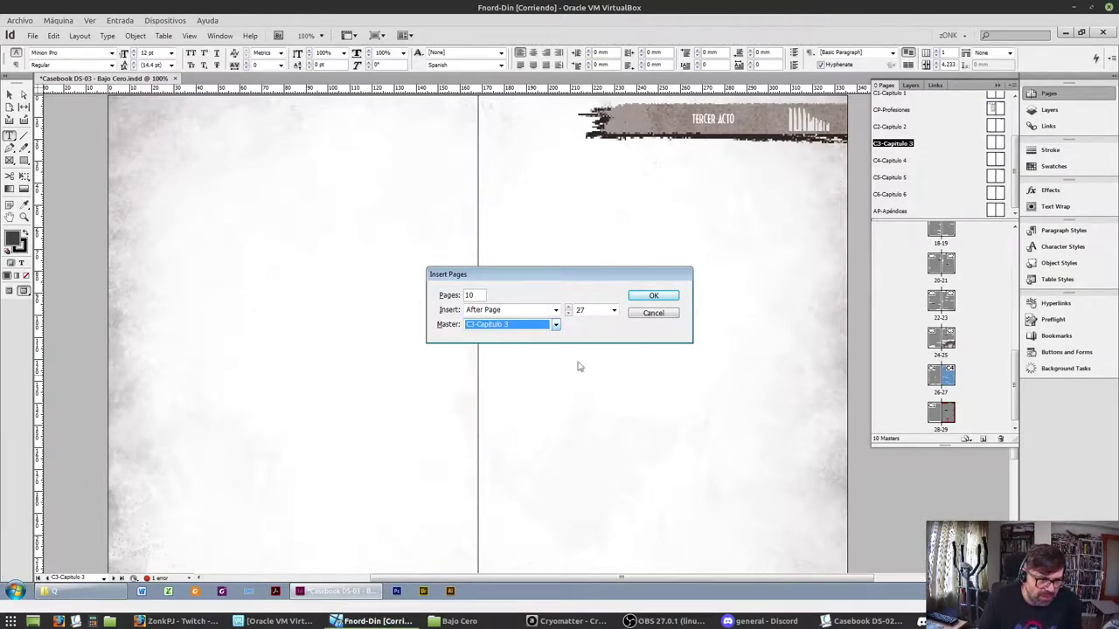
pyautogui.click(652, 295)
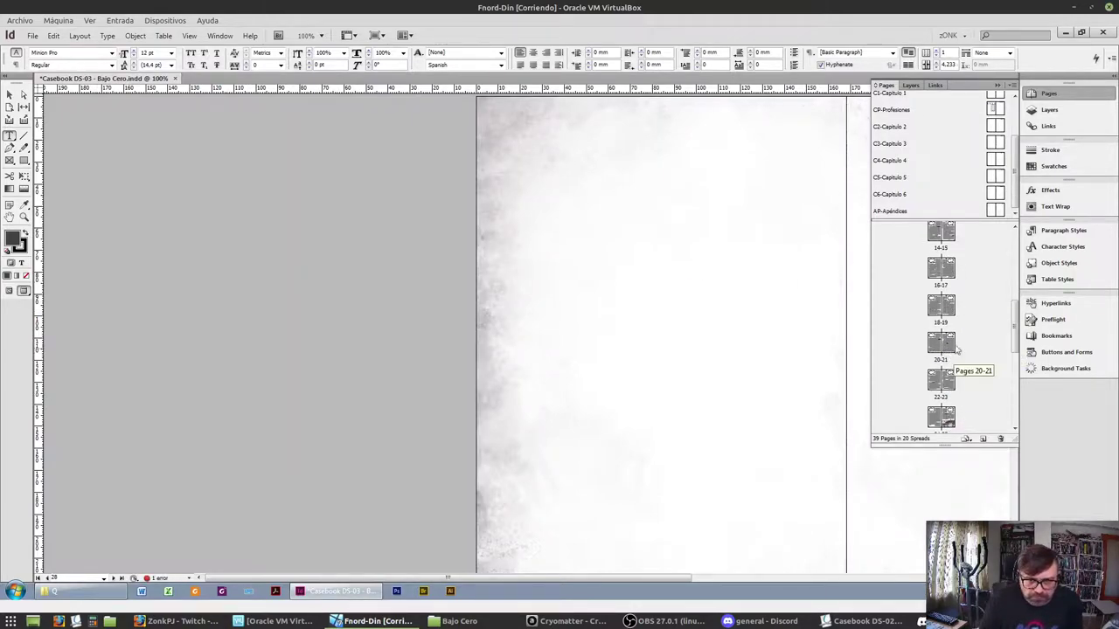
# Delete the overlapping casebook text columns from the red back cover on page 39
pyautogui.scroll(-3, 967, 335)
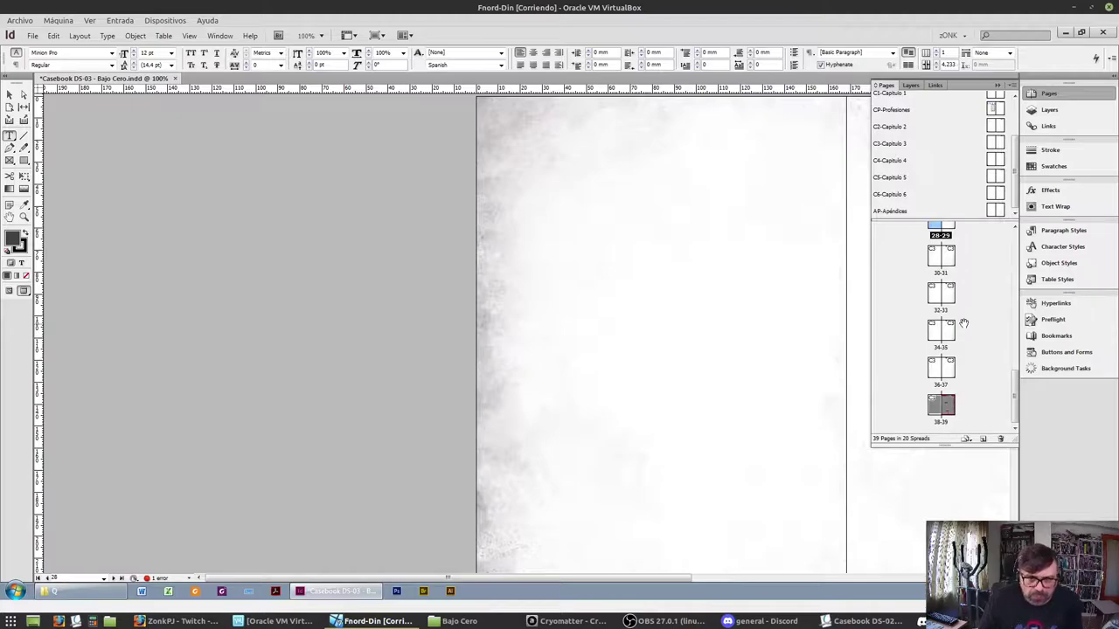
pyautogui.doubleClick(951, 410)
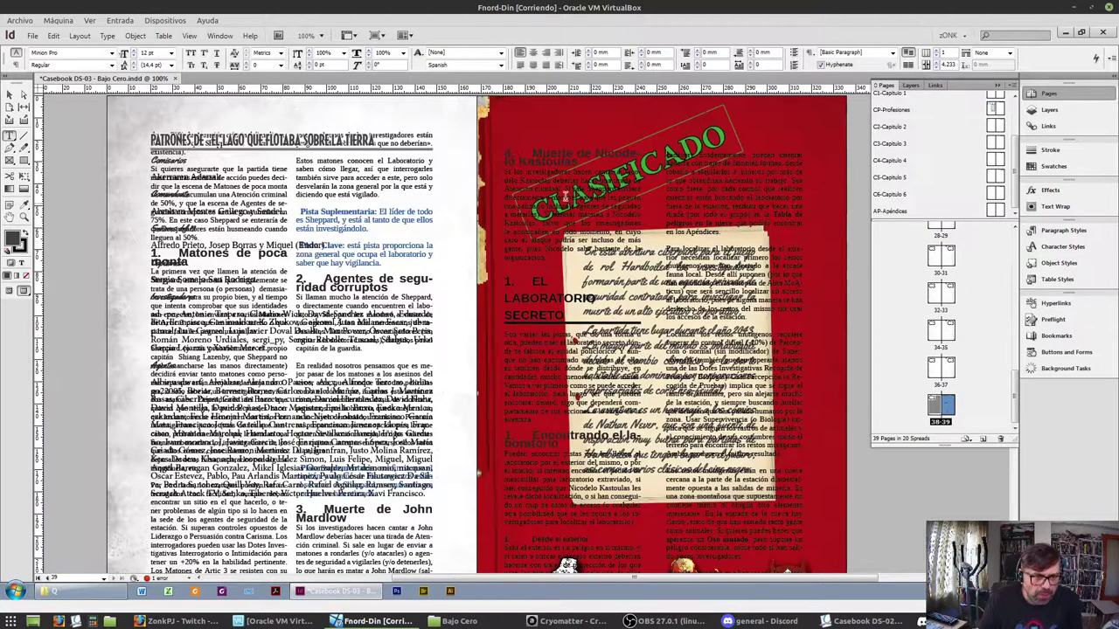
pyautogui.click(9, 94)
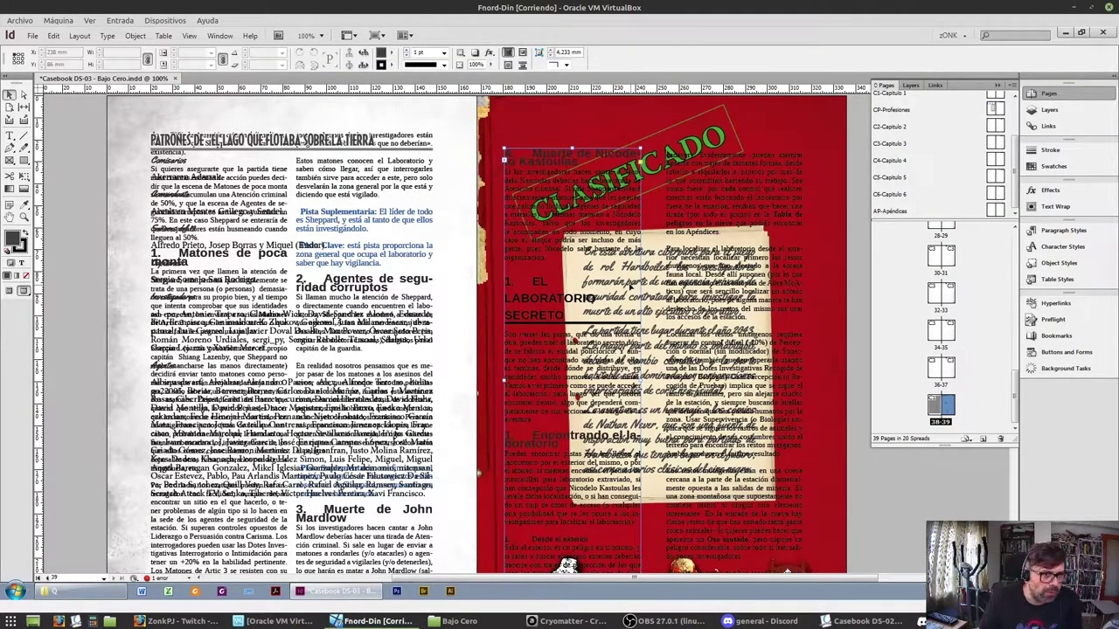
pyautogui.moveTo(623, 285); pyautogui.dragTo(785, 284)
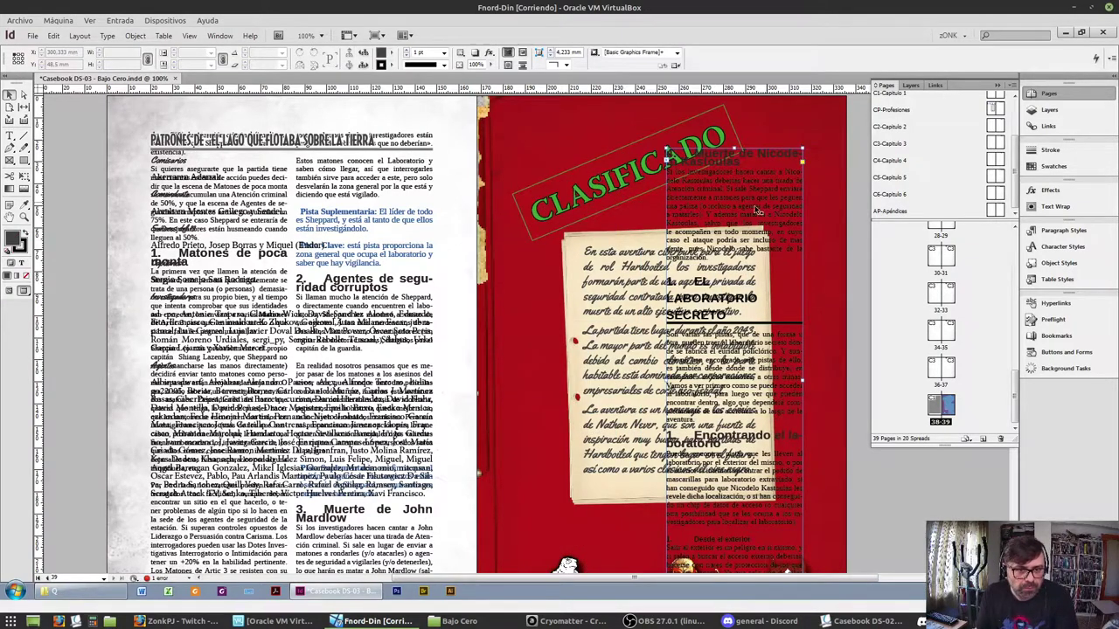
pyautogui.press('Delete')
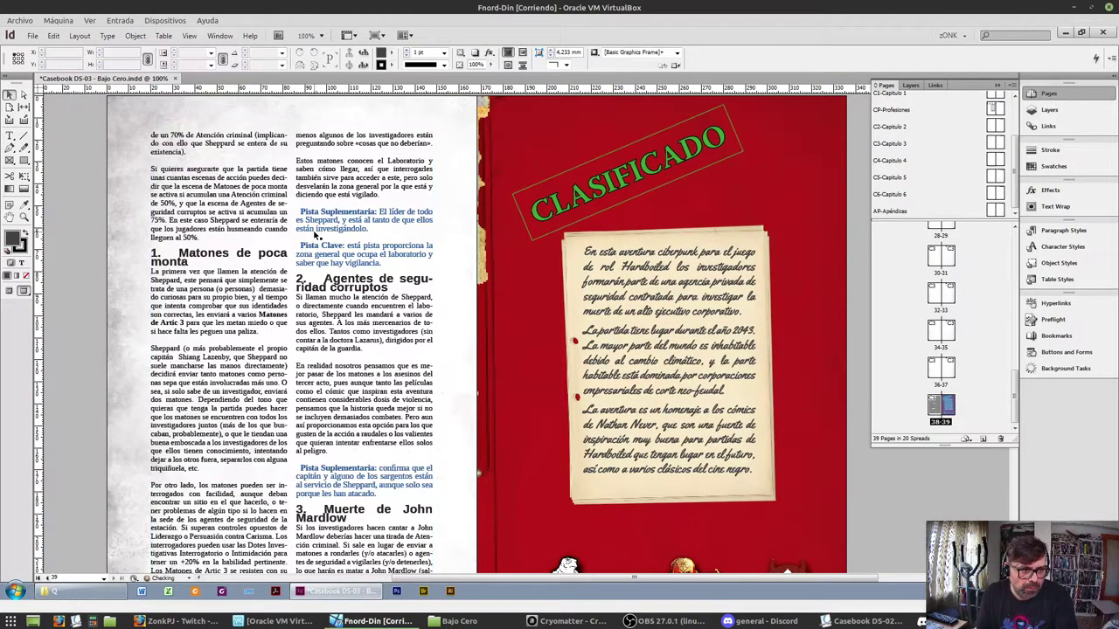
# Undo the deletion of the patrons list frame on page 38
pyautogui.hotkey('ctrl', 'z')
pyautogui.hotkey('ctrl', 'z')
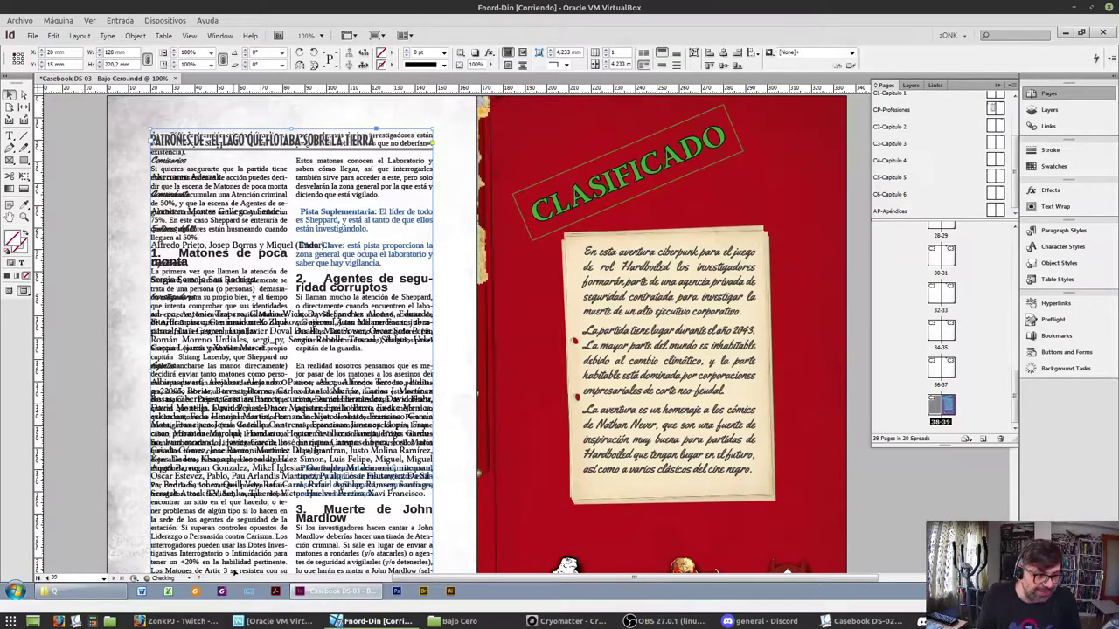
pyautogui.press('t')
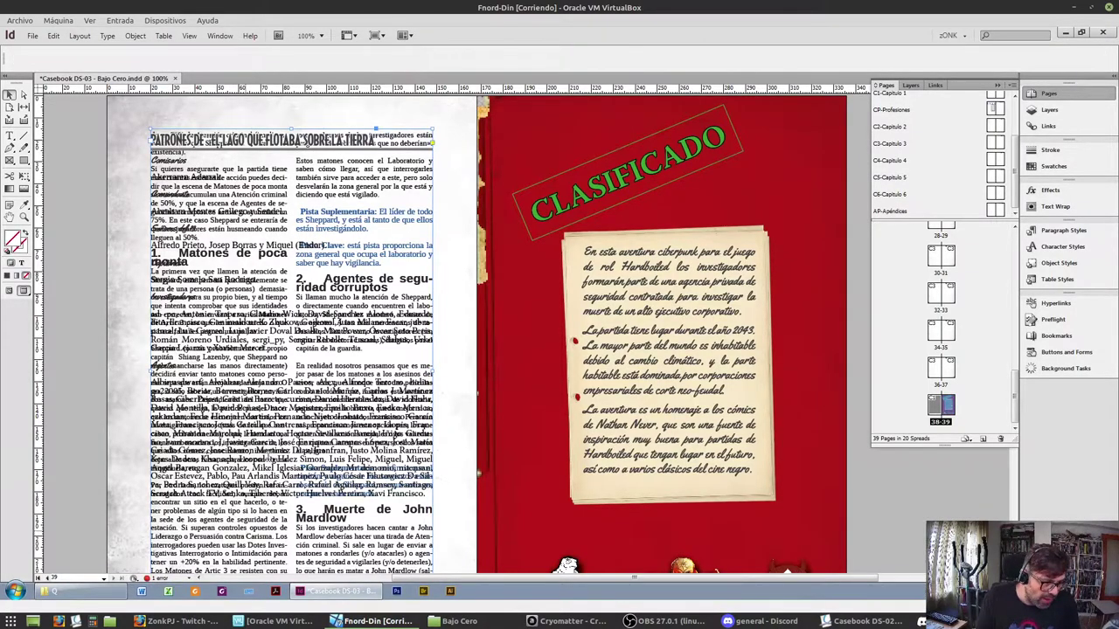
pyautogui.scroll(-3, 477, 328)
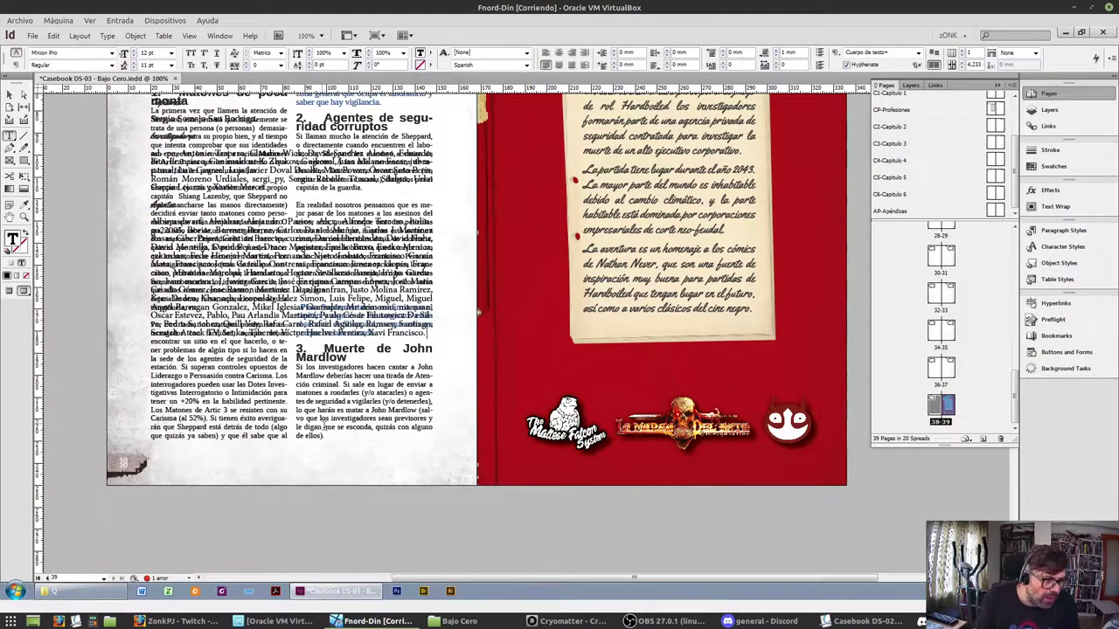
pyautogui.click(302, 513)
pyautogui.click(316, 436)
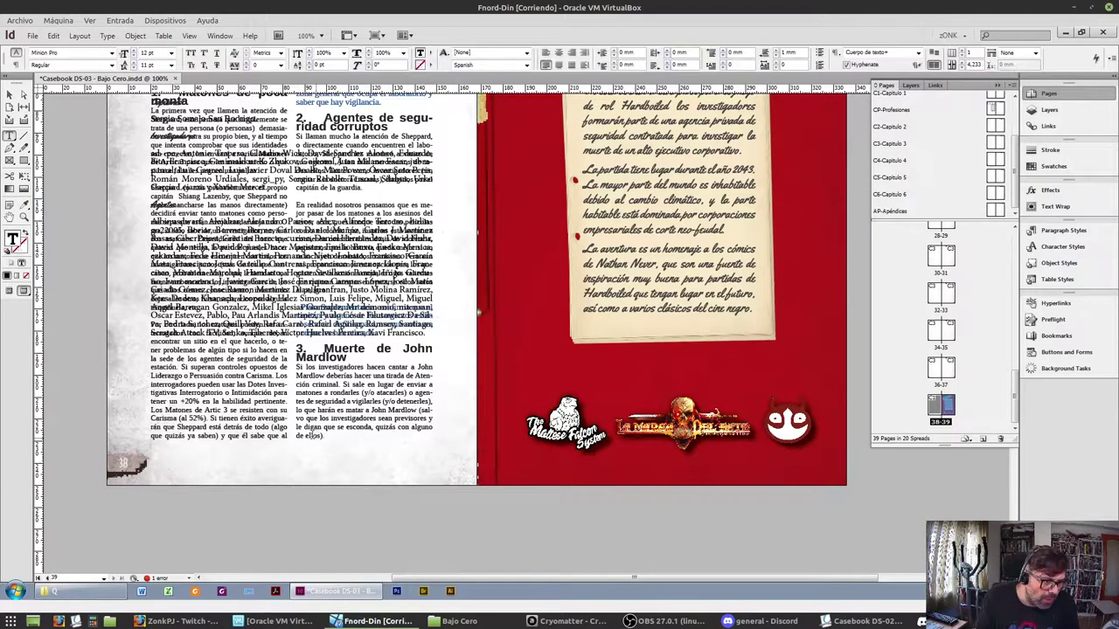
pyautogui.press('Escape')
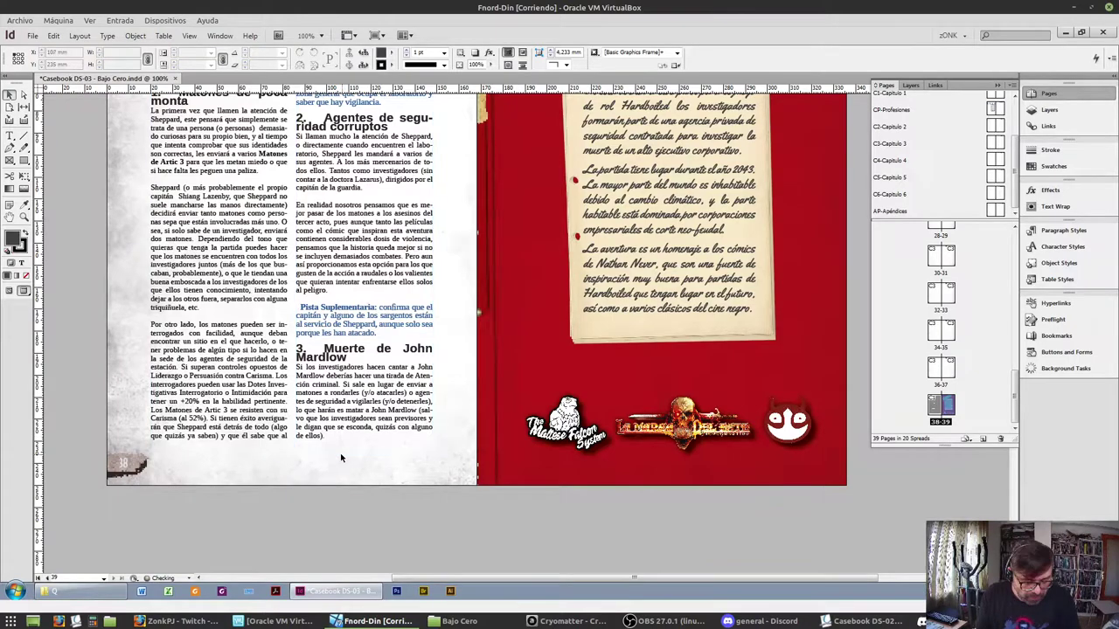
# Delete the two casebook text columns overlapping the patrons list on page 38, keeping the list itself
pyautogui.moveTo(291, 452); pyautogui.dragTo(295, 397)
pyautogui.moveTo(358, 432); pyautogui.dragTo(353, 432)
pyautogui.press('Delete')
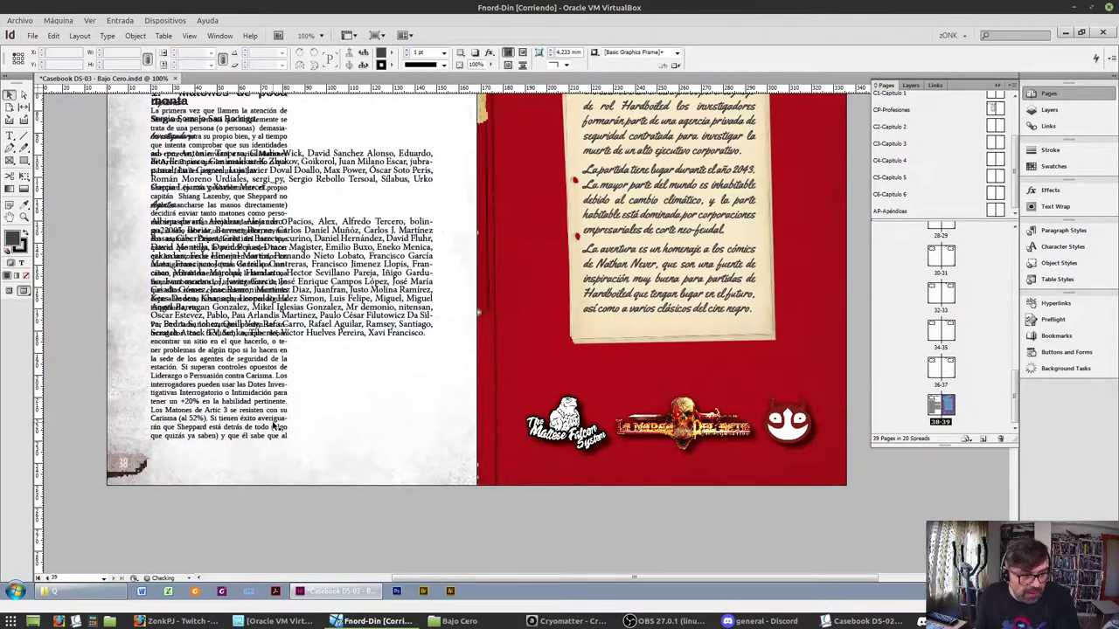
pyautogui.click(275, 425)
pyautogui.press('Delete')
# Apply the C3-Capitulo 3 master to the spread of pages 26-27
pyautogui.scroll(3, 307, 400)
pyautogui.scroll(15, 306, 398)
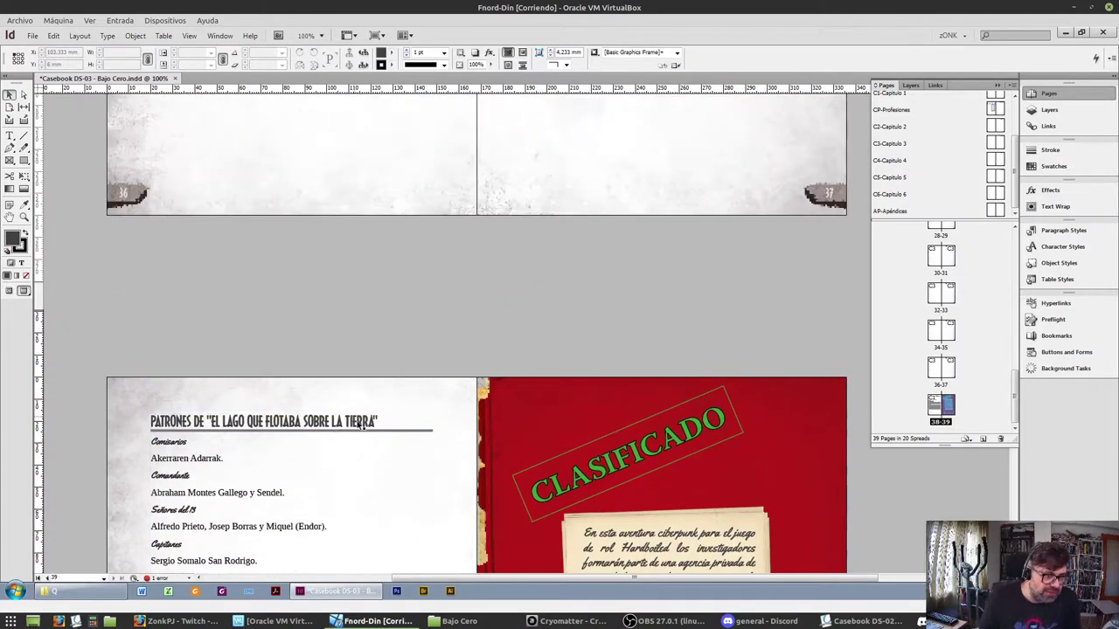
pyautogui.scroll(8, 385, 433)
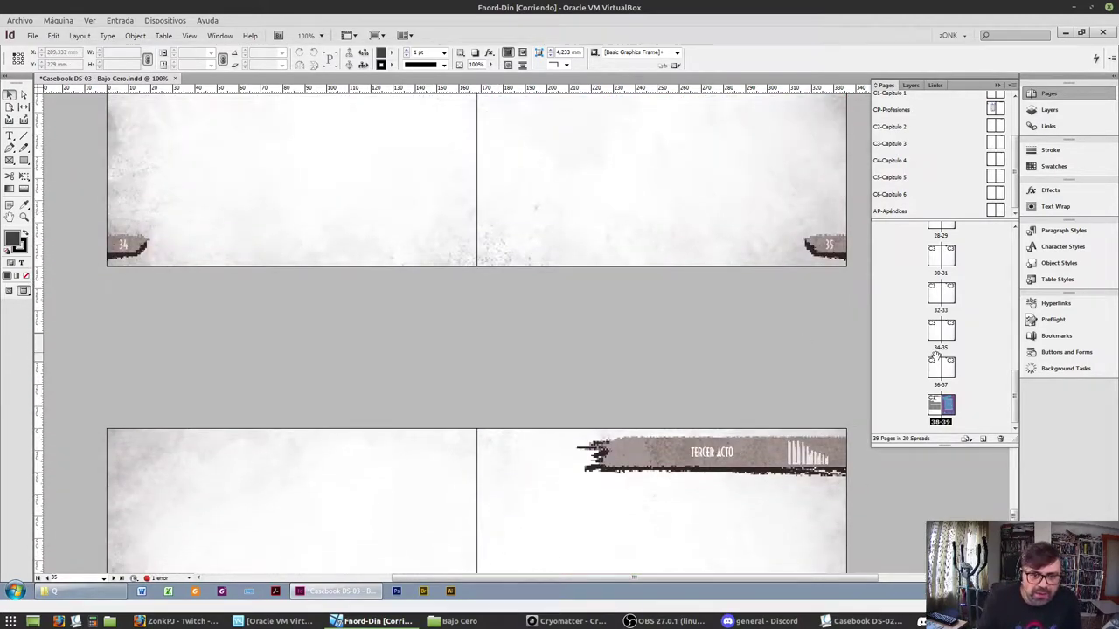
pyautogui.scroll(5, 969, 365)
pyautogui.doubleClick(942, 390)
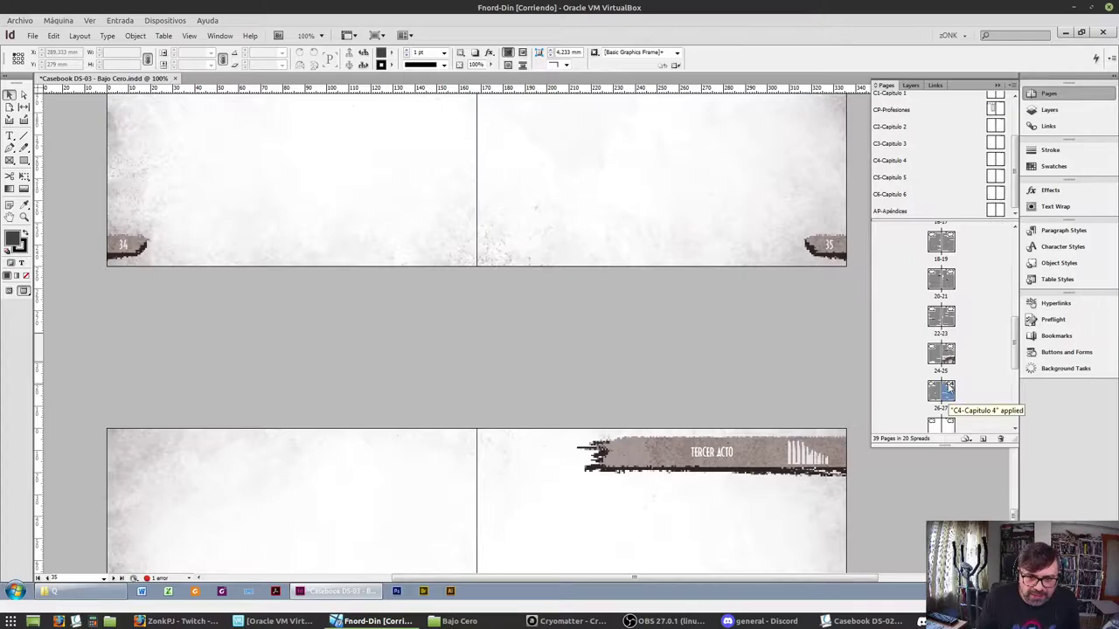
pyautogui.moveTo(929, 386); pyautogui.dragTo(931, 393)
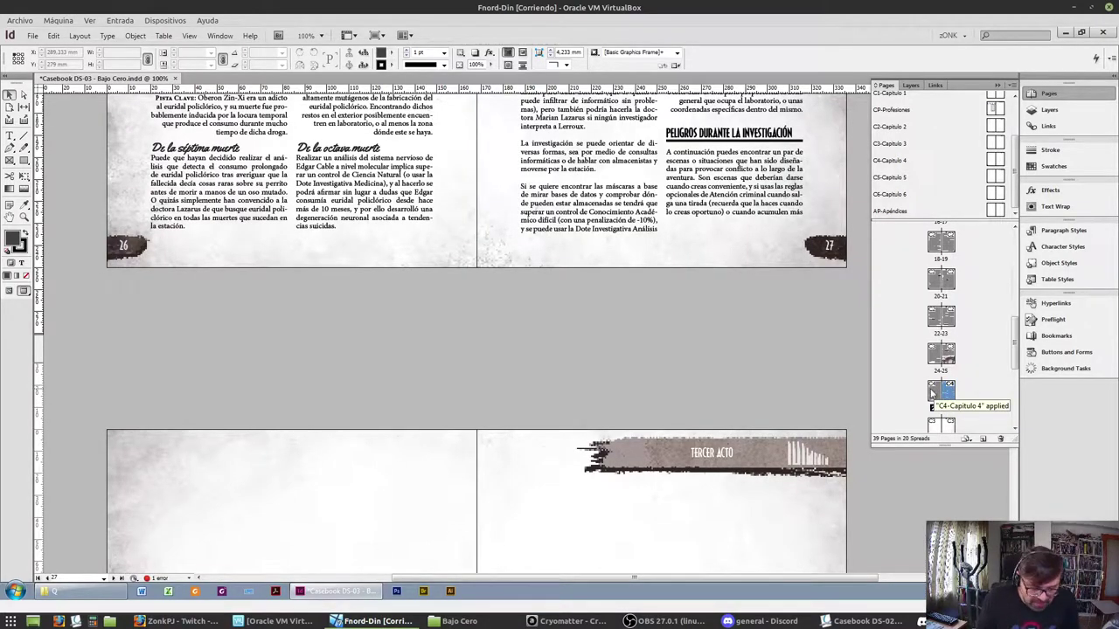
pyautogui.rightClick(932, 391)
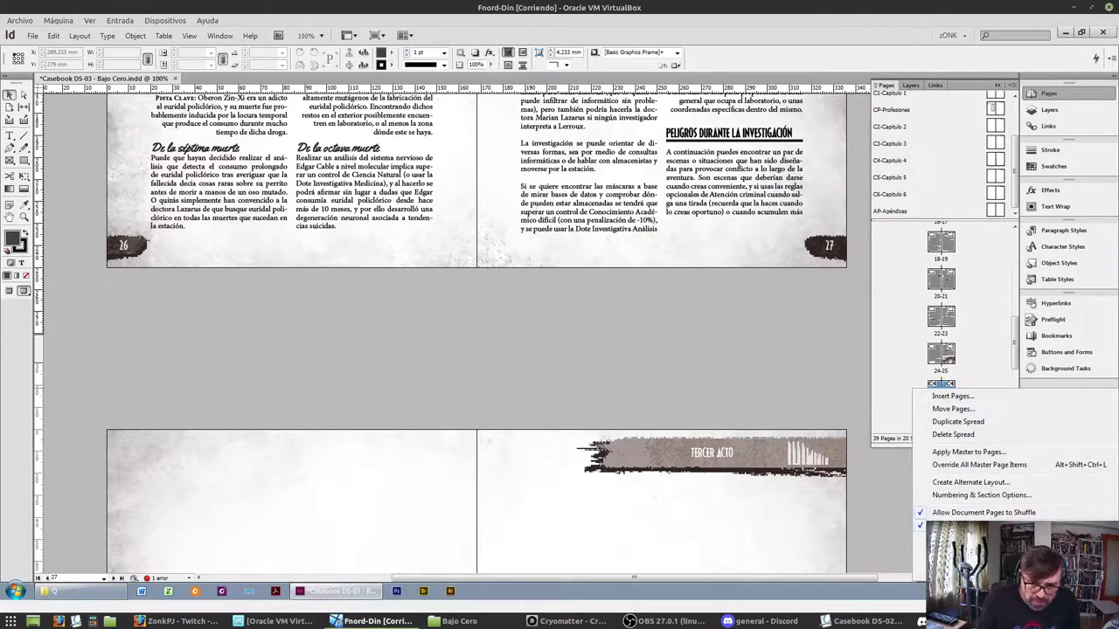
pyautogui.click(965, 453)
pyautogui.click(582, 299)
pyautogui.click(566, 378)
pyautogui.click(637, 302)
# Autoflow the overset text of page 27 onto the pages from 28 on, and extend page 28's first column up to the top margin
pyautogui.scroll(5, 828, 357)
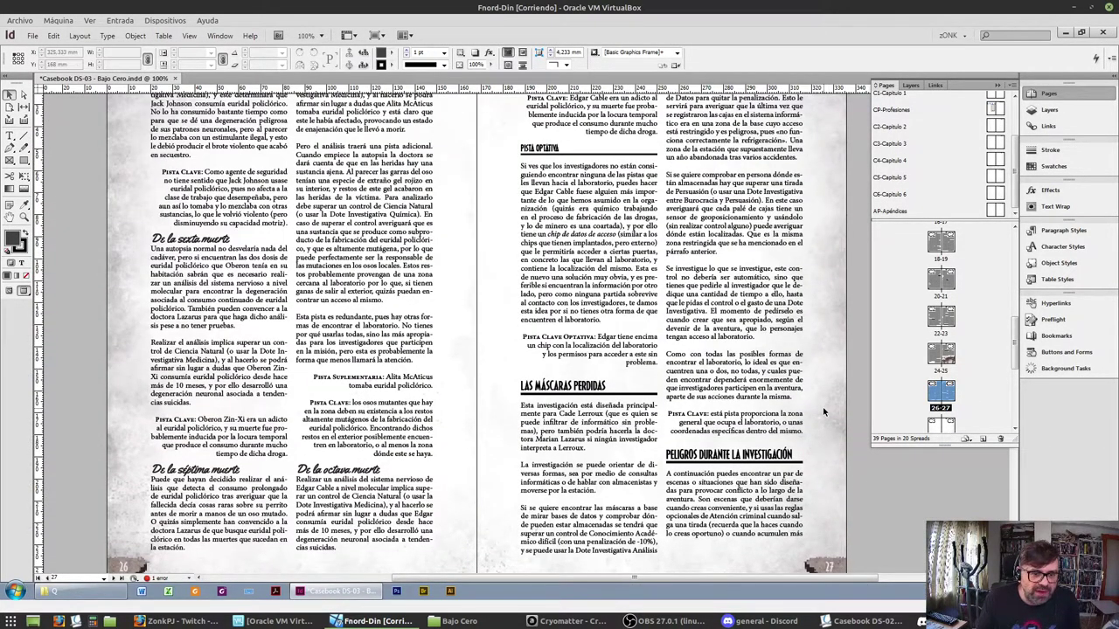
pyautogui.scroll(-3, 822, 411)
pyautogui.click(705, 341)
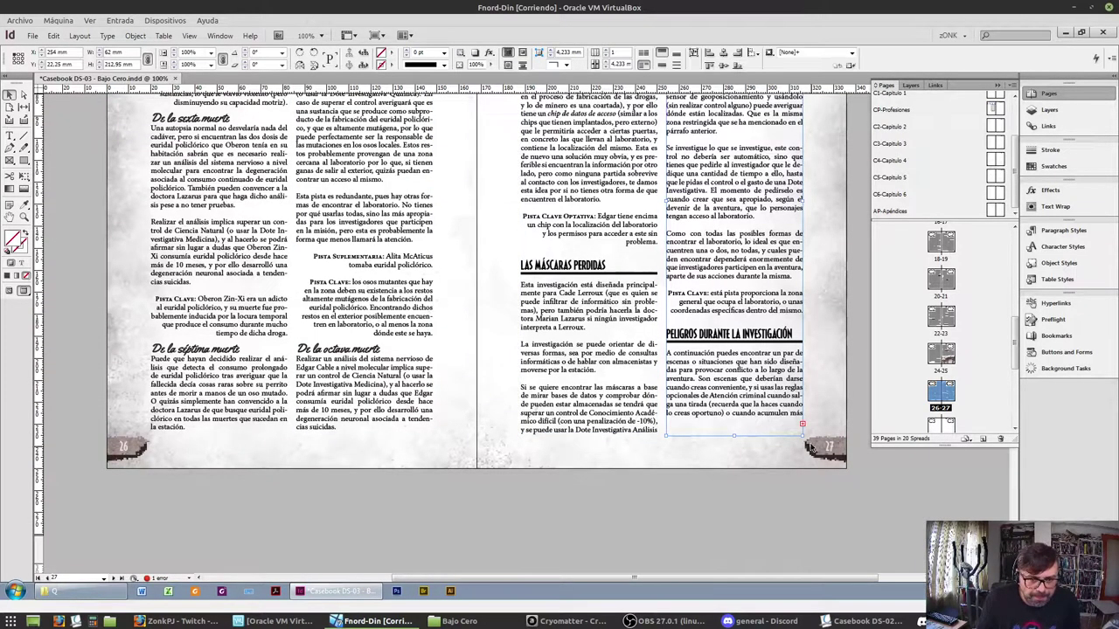
pyautogui.click(803, 425)
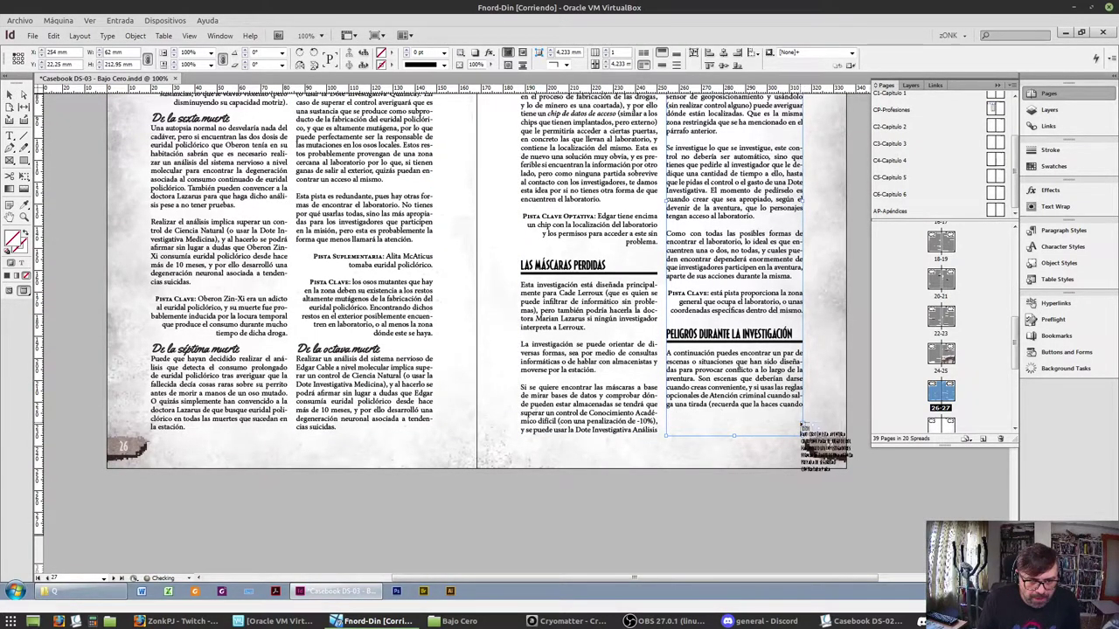
pyautogui.scroll(-5, 499, 399)
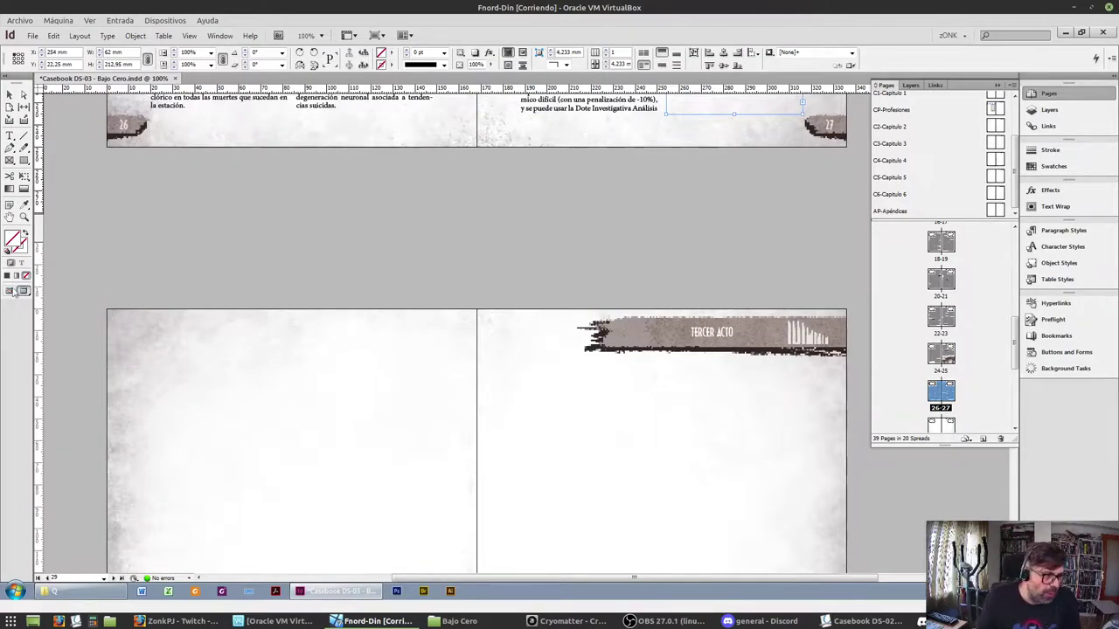
pyautogui.keyDown('shift'); pyautogui.click(204, 362); pyautogui.keyUp('shift')
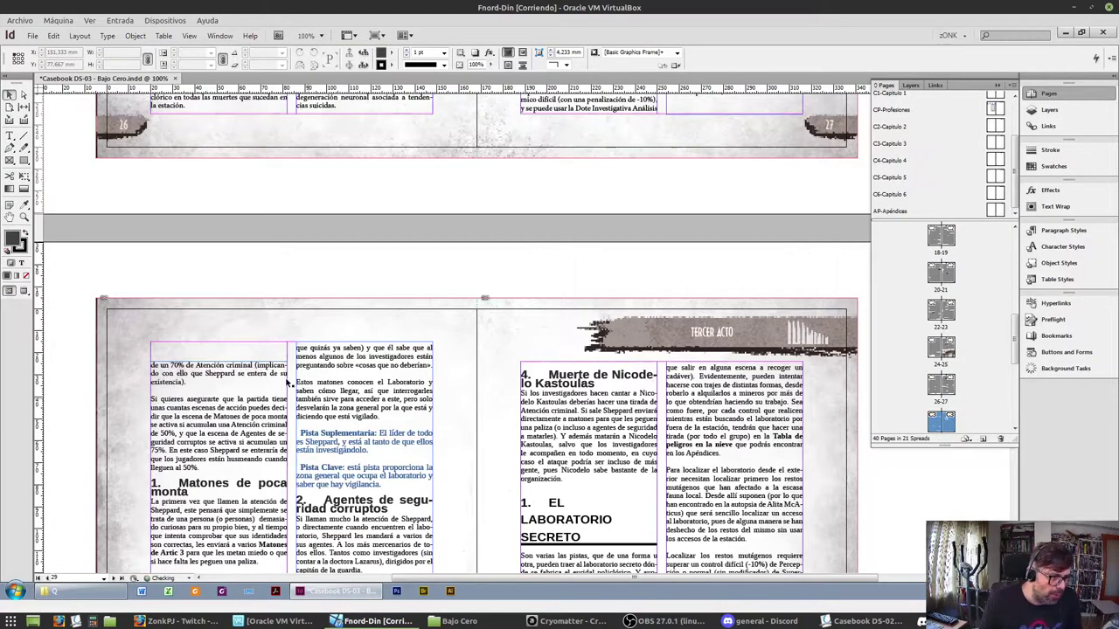
pyautogui.click(227, 368)
pyautogui.moveTo(219, 361); pyautogui.dragTo(220, 342)
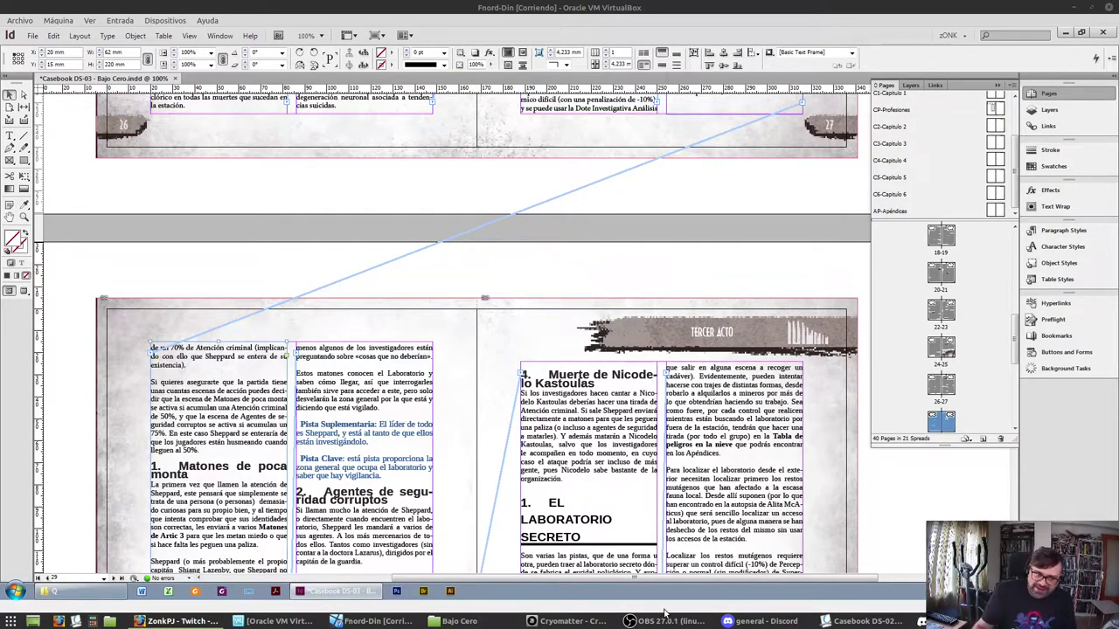
# Apply the Subapartado style to the "Matones de poca monta" heading and the Cuerpo de texto style to the body paragraphs below it
pyautogui.scroll(-3, 202, 346)
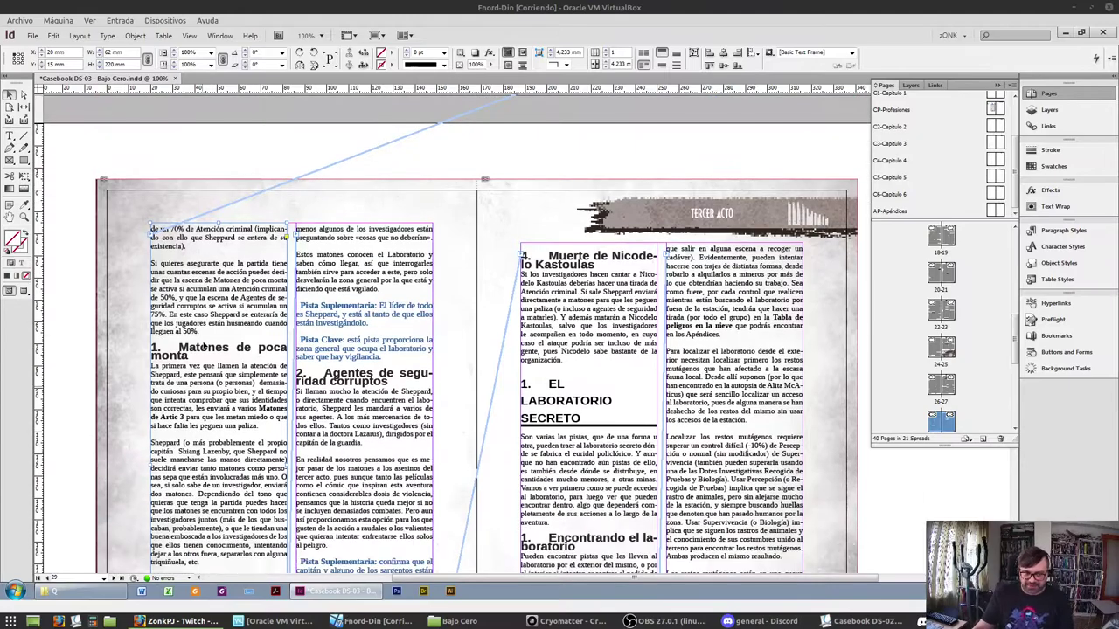
pyautogui.tripleClick(218, 241)
pyautogui.moveTo(218, 240); pyautogui.dragTo(222, 273)
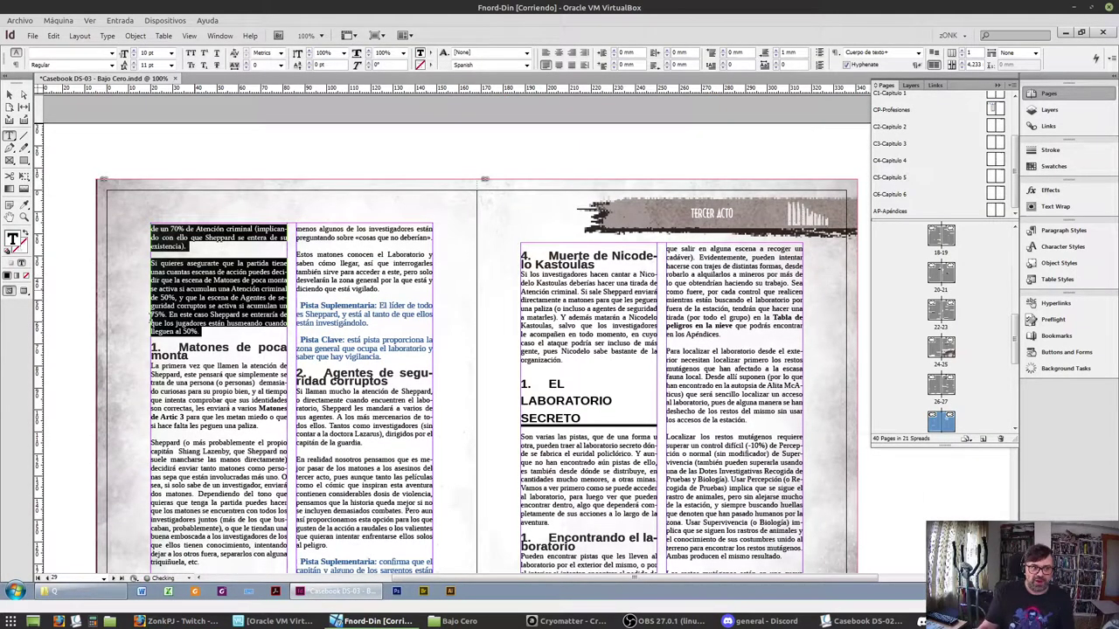
pyautogui.click(218, 348)
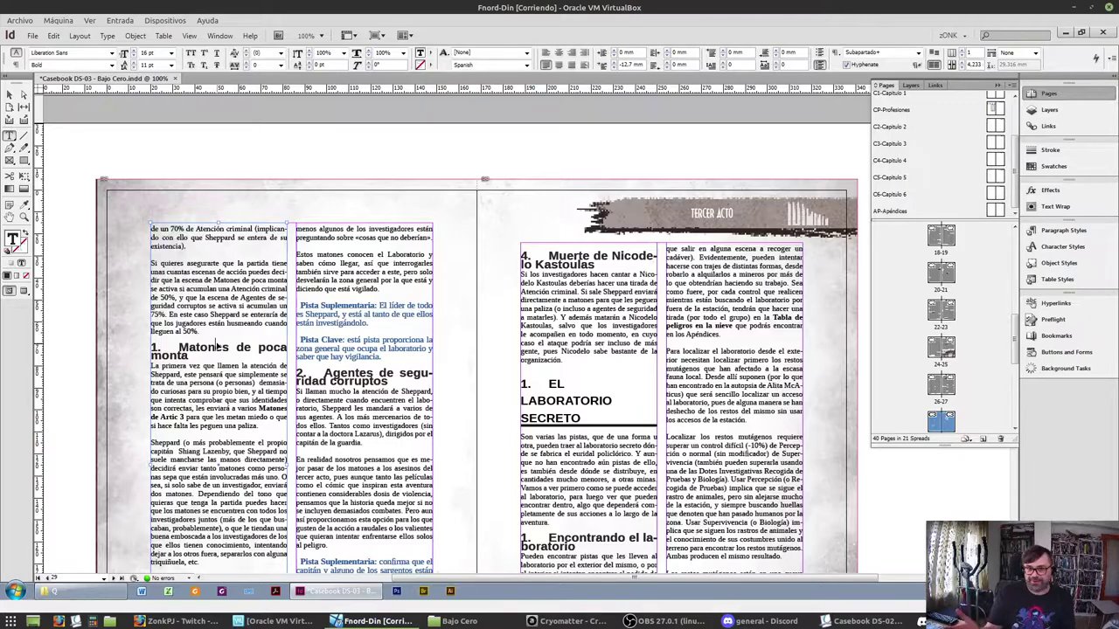
pyautogui.click(1062, 229)
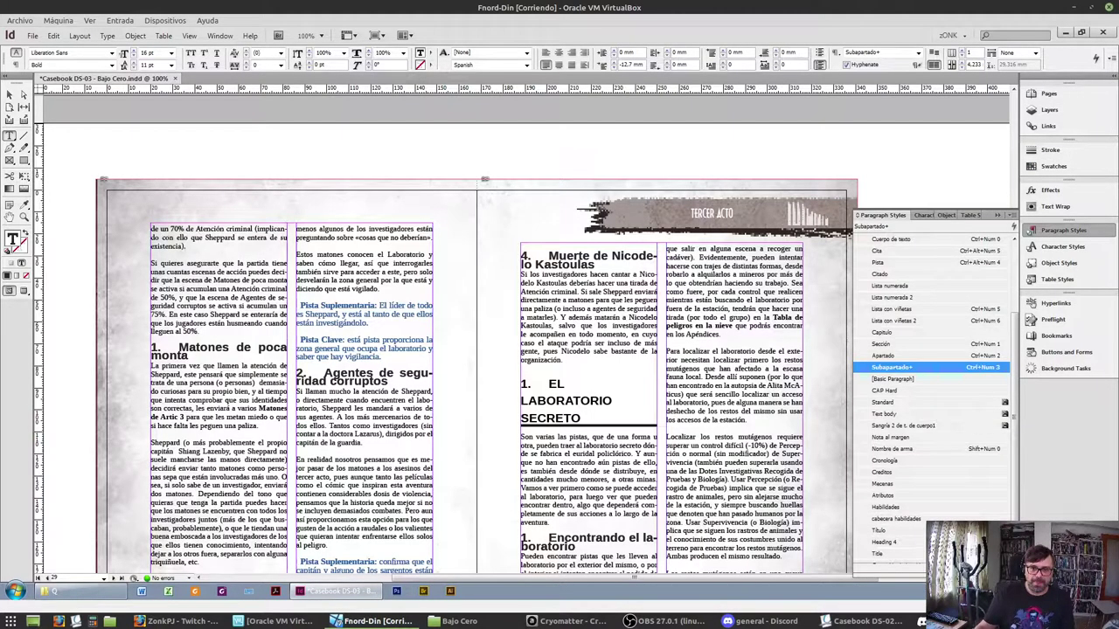
pyautogui.press('ctrl+KP_3')
pyautogui.hotkey('ctrl', 'Down')
pyautogui.press('ctrl+KP_0')
pyautogui.hotkey('ctrl', 'Down')
pyautogui.hotkey('ctrl', 'Down')
pyautogui.press('ctrl+KP_0')
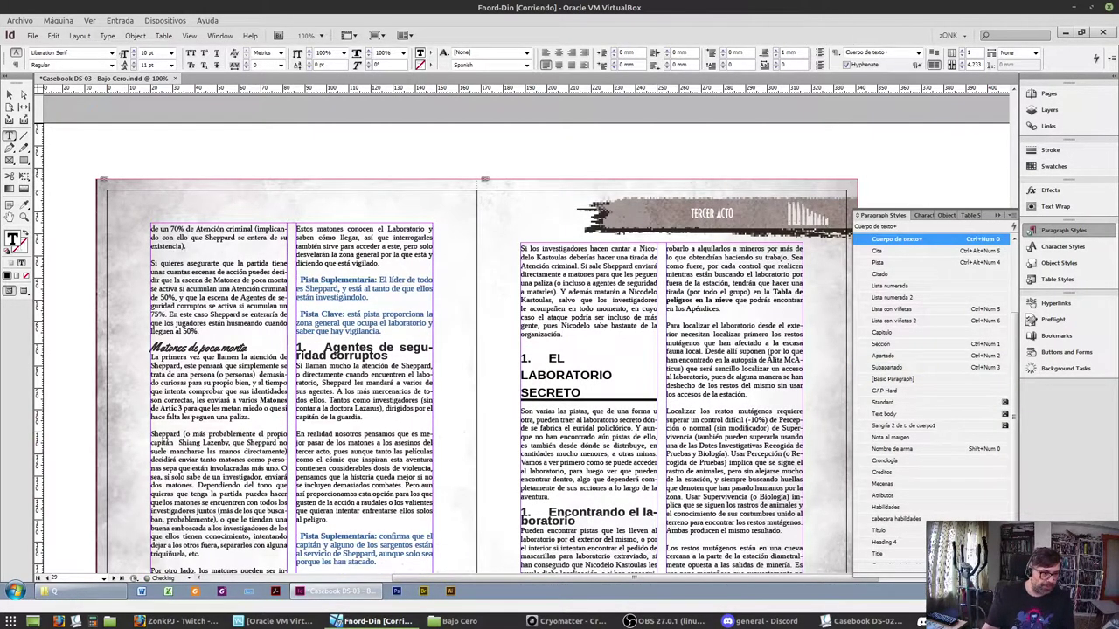
# Apply the Cuerpo de texto style to the body text above the clues on page 28 and Pista to the two blue clue paragraphs
pyautogui.press('ctrl+KP_0')
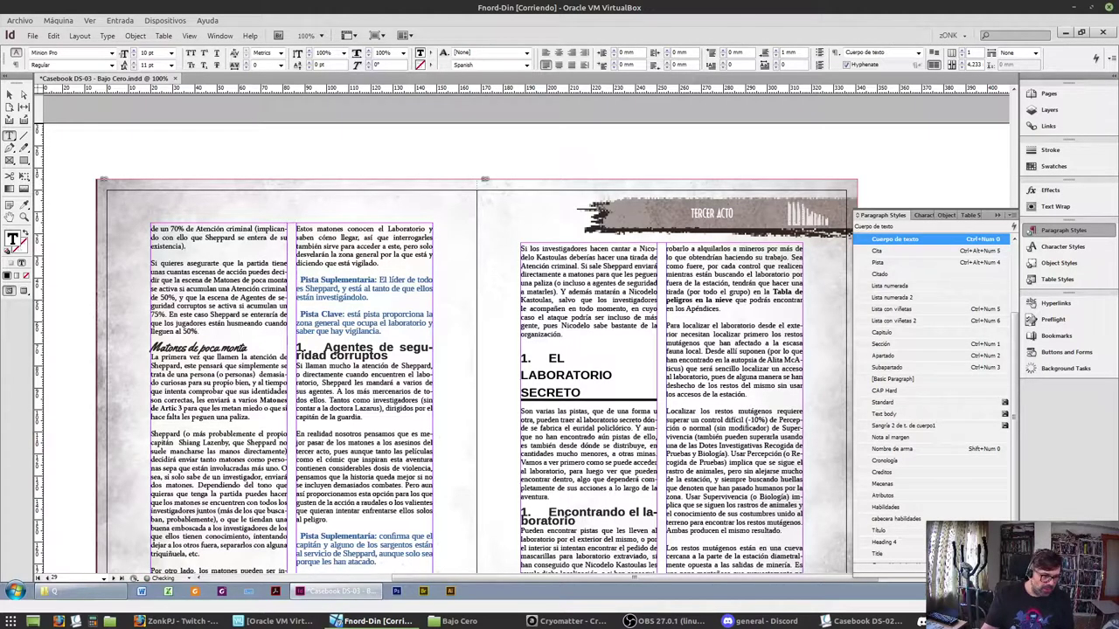
pyautogui.moveTo(300, 278); pyautogui.dragTo(379, 332)
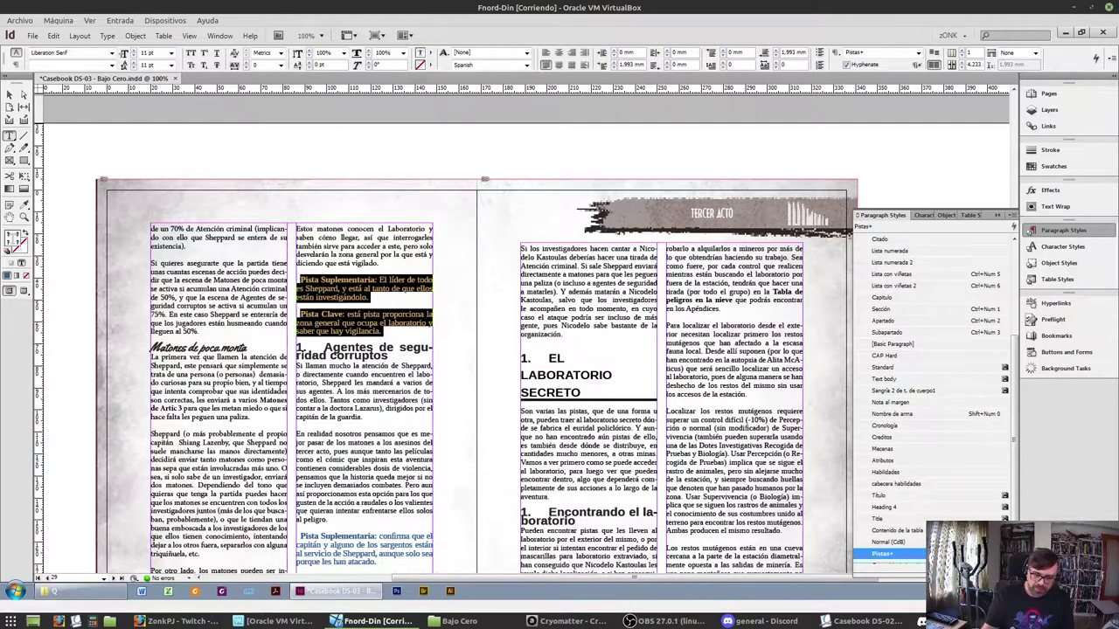
pyautogui.press('ctrl+alt+KP_4')
# Apply the Subapartado style to the "Agentes de seguridad corruptos" heading and Cuerpo de texto to the body paragraphs below it
pyautogui.click(351, 354)
pyautogui.press('ctrl+KP_3')
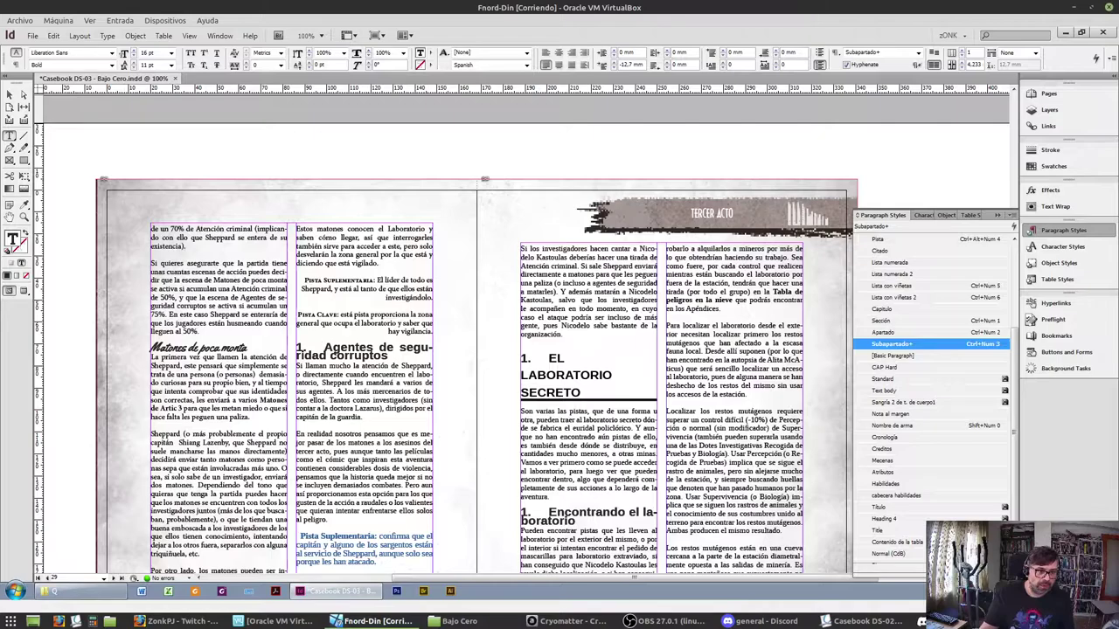
pyautogui.click(365, 388)
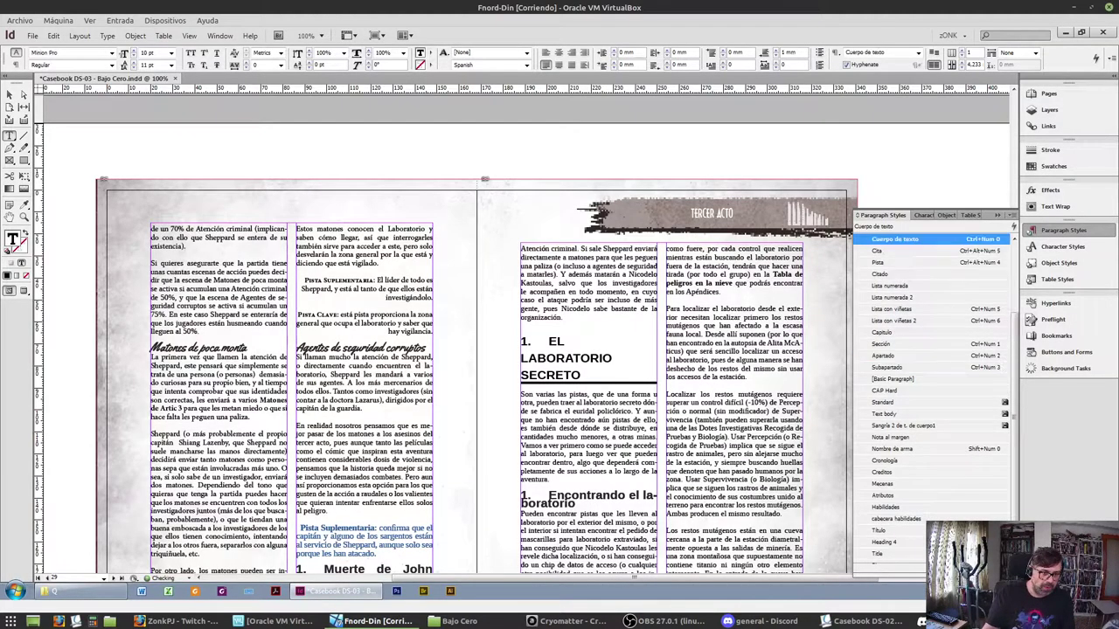
# Apply the Pista style to the "Pista Suplementaria" about the captain and Subapartado to the "Muerte de" heading right below it
pyautogui.click(300, 528)
pyautogui.press('ctrl+alt+KP_4')
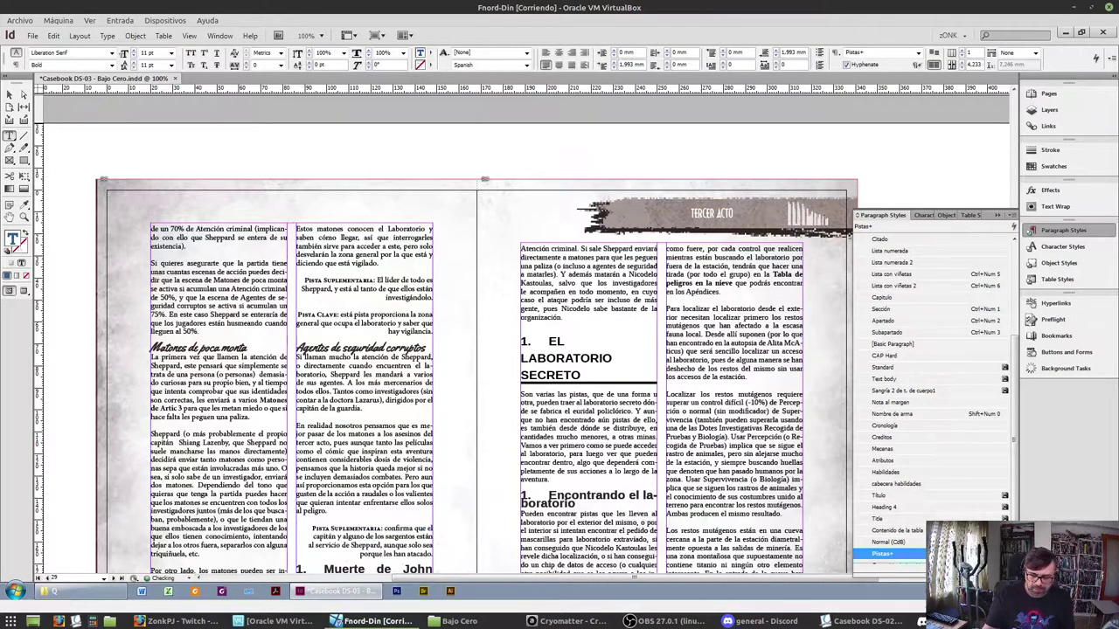
pyautogui.press('Down')
pyautogui.press('ctrl+KP_3')
# Apply the Subapartado style to the second "Muerte de" heading near the end of page 28
pyautogui.hotkey('ctrl', 'Down')
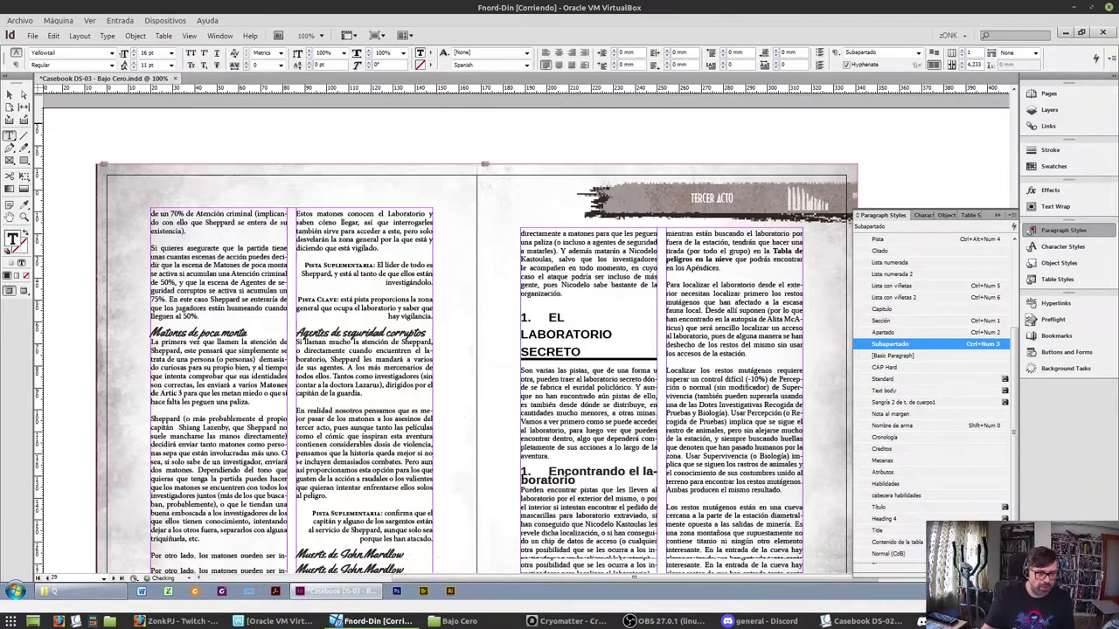
pyautogui.hotkey('ctrl', 'Down')
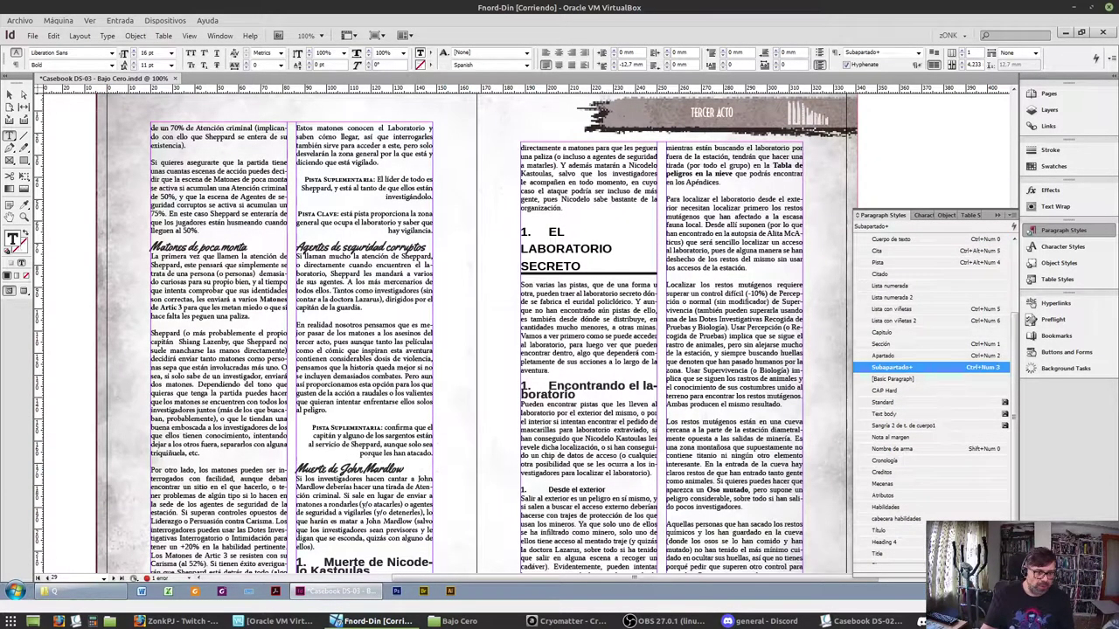
pyautogui.press('ctrl+KP_3')
pyautogui.press('Down')
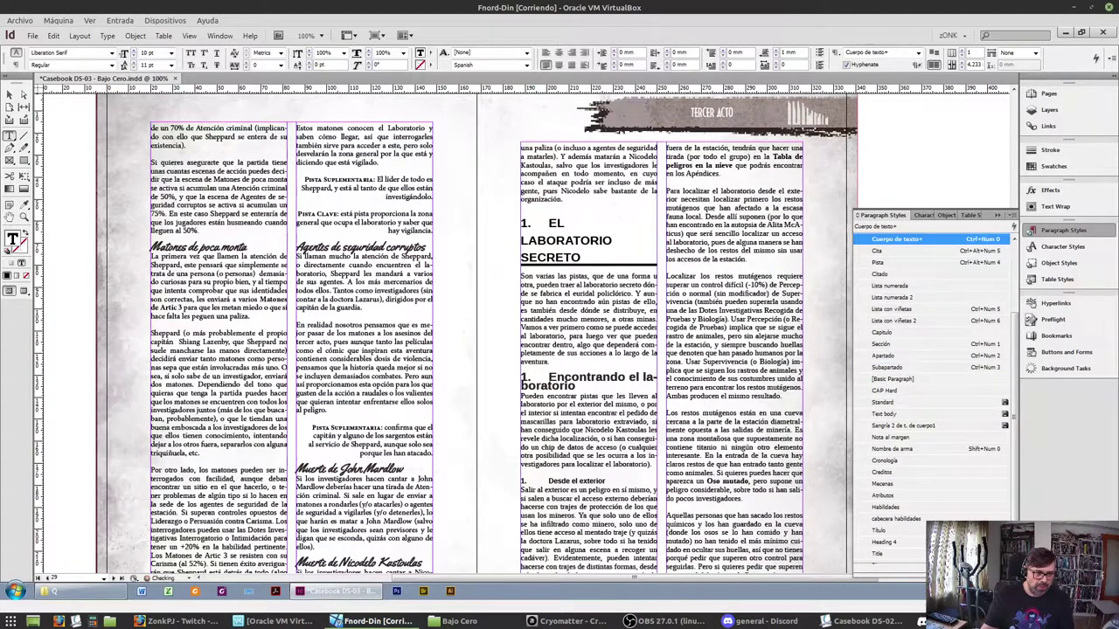
# Apply the Apartado style to the "El laboratorio secreto" heading and Subapartado to "Encontrando el laboratorio" on page 29
pyautogui.hotkey('ctrl', 'Down')
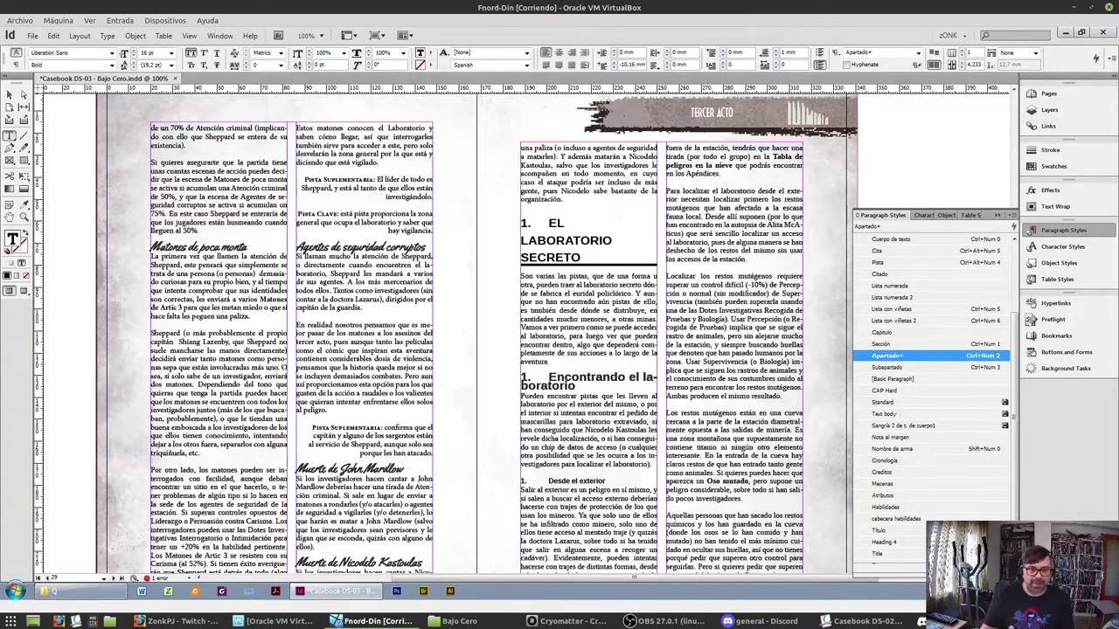
pyautogui.press('ctrl+KP_3')
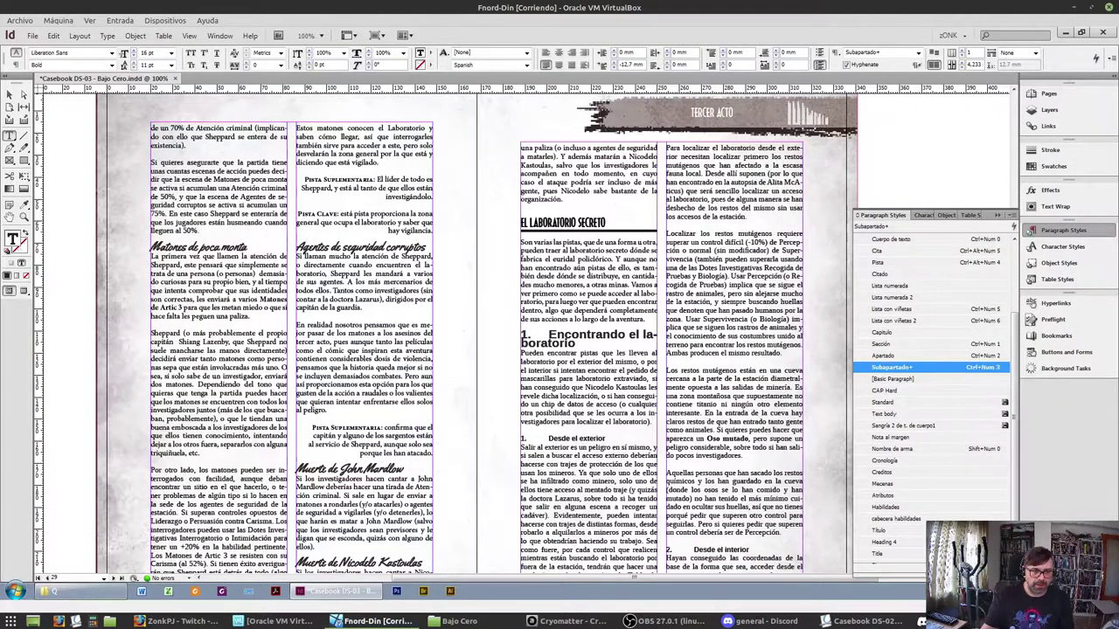
pyautogui.press('ctrl+KP_3')
# Apply the Habilidades style to the "Desde el exterior" heading and Cuerpo de texto to the paragraphs that follow it
pyautogui.hotkey('ctrl', 'Down')
pyautogui.hotkey('ctrl', 'Down')
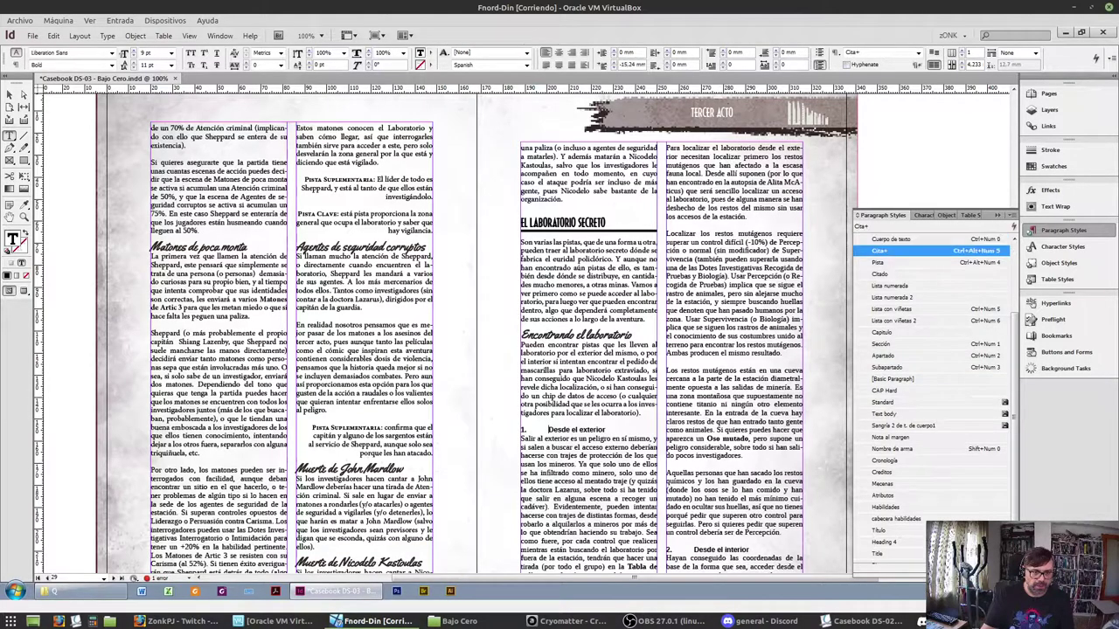
pyautogui.press('ctrl+KP_4')
pyautogui.hotkey('ctrl', 'Down')
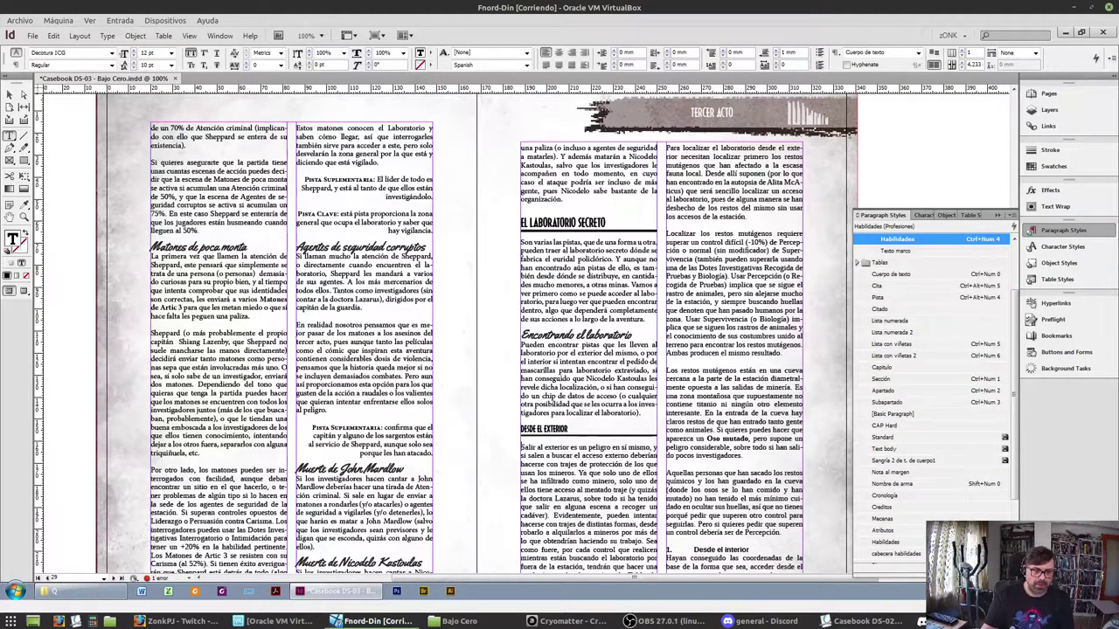
pyautogui.press('ctrl+KP_0')
pyautogui.hotkey('ctrl', 'Down')
pyautogui.press('ctrl+KP_0')
pyautogui.hotkey('ctrl', 'Down')
pyautogui.press('ctrl+KP_0')
# Apply the Habilidades style to the "Desde el interior" heading and Cuerpo de texto to its paragraphs running onto page 30
pyautogui.hotkey('ctrl', 'Down')
pyautogui.press('Down')
pyautogui.press('ctrl+KP_4')
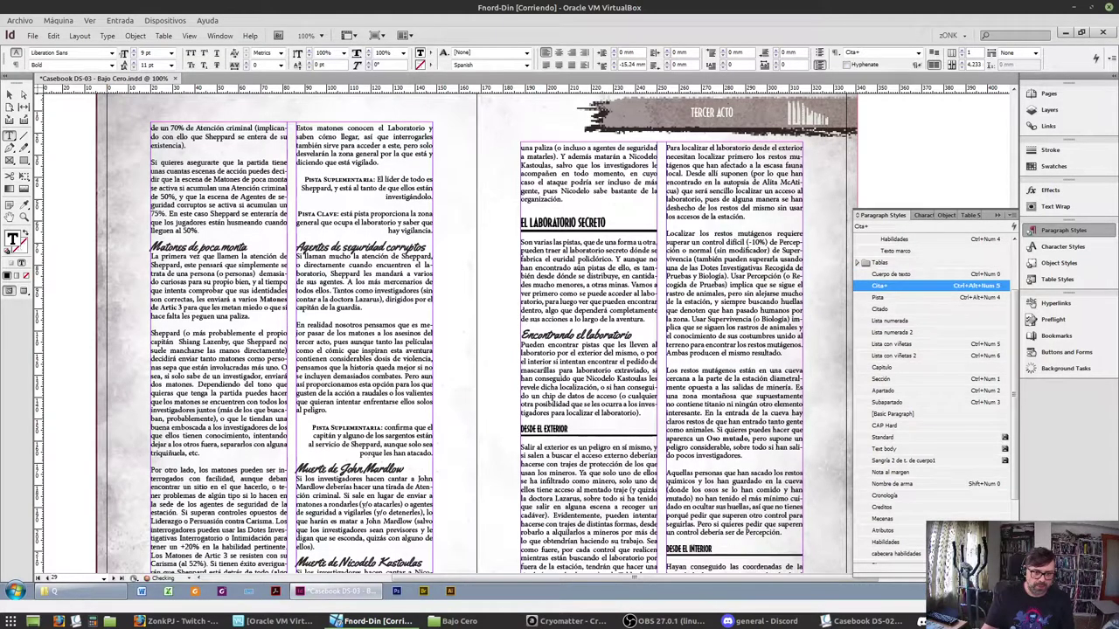
pyautogui.hotkey('ctrl', 'Down')
pyautogui.hotkey('ctrl', 'Down')
pyautogui.hotkey('ctrl', 'Down')
pyautogui.hotkey('ctrl', 'Down')
pyautogui.hotkey('ctrl', 'Down')
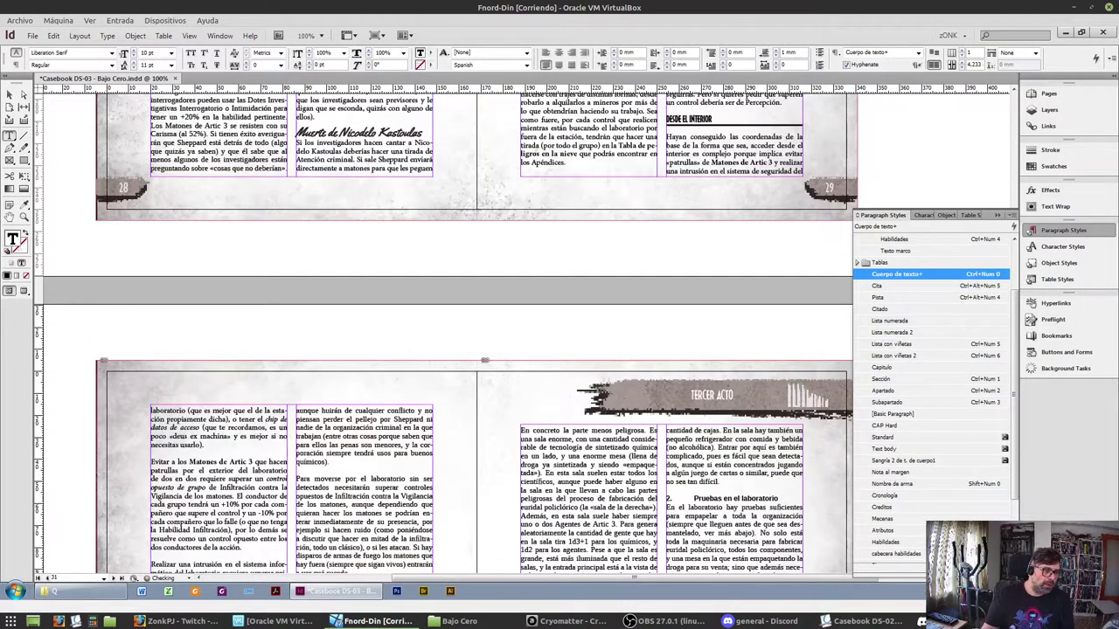
pyautogui.press('ctrl+KP_0')
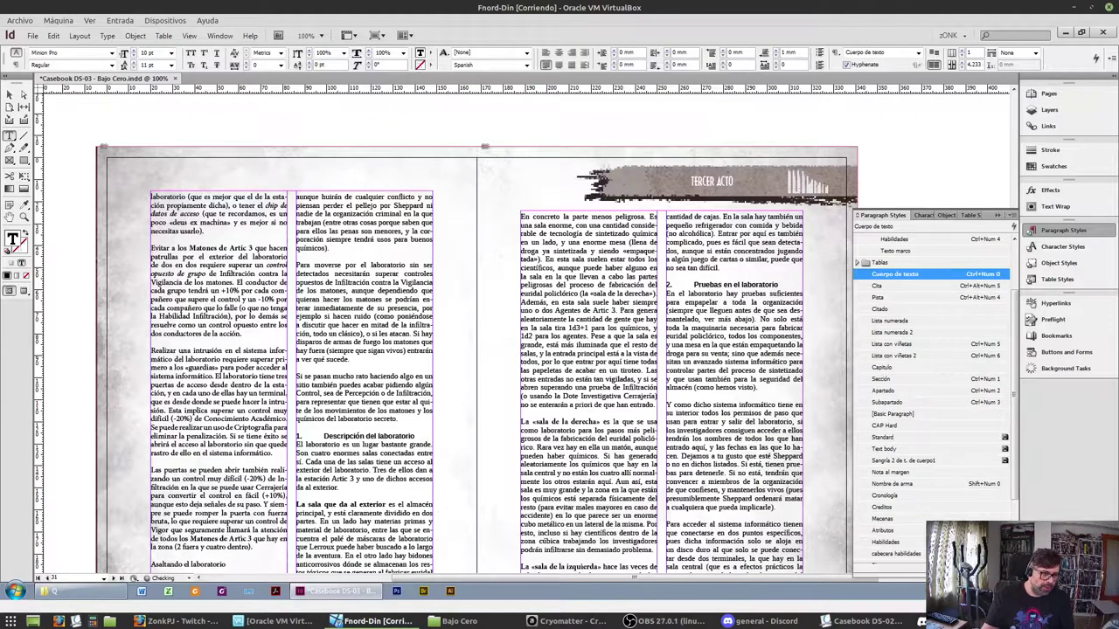
# Apply the Subapartado style to the "Asaltando el laboratorio" line on page 30 and Cuerpo de texto to the paragraphs below it
pyautogui.press('ctrl+KP_3')
pyautogui.hotkey('ctrl', 'Down')
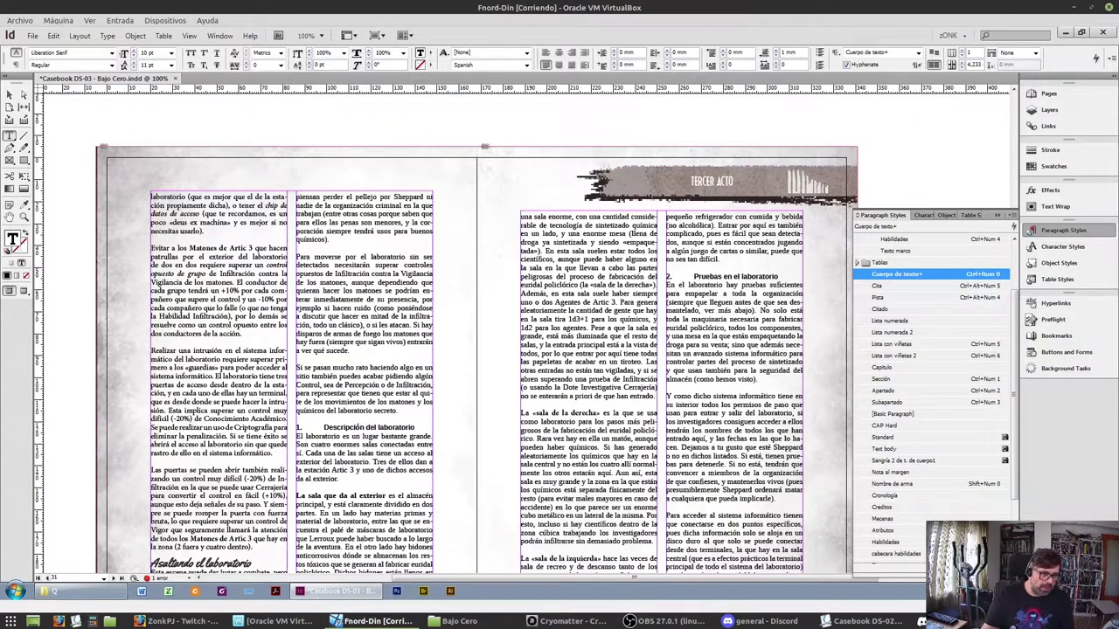
pyautogui.press('ctrl+KP_3')
pyautogui.press('ctrl+KP_3')
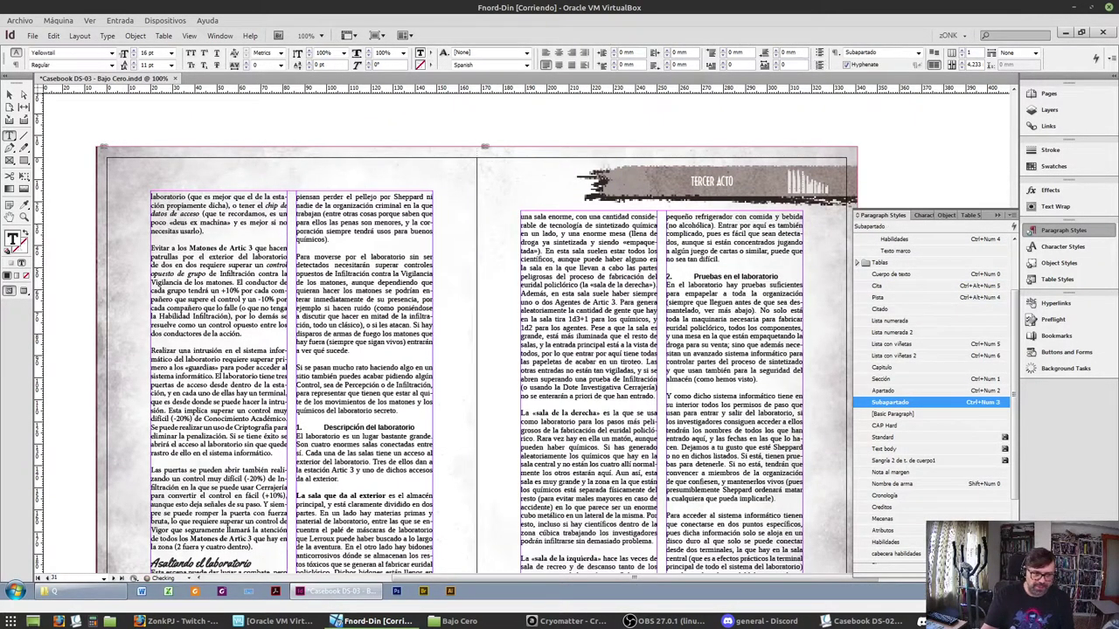
pyautogui.hotkey('ctrl', 'Down')
pyautogui.press('ctrl+KP_0')
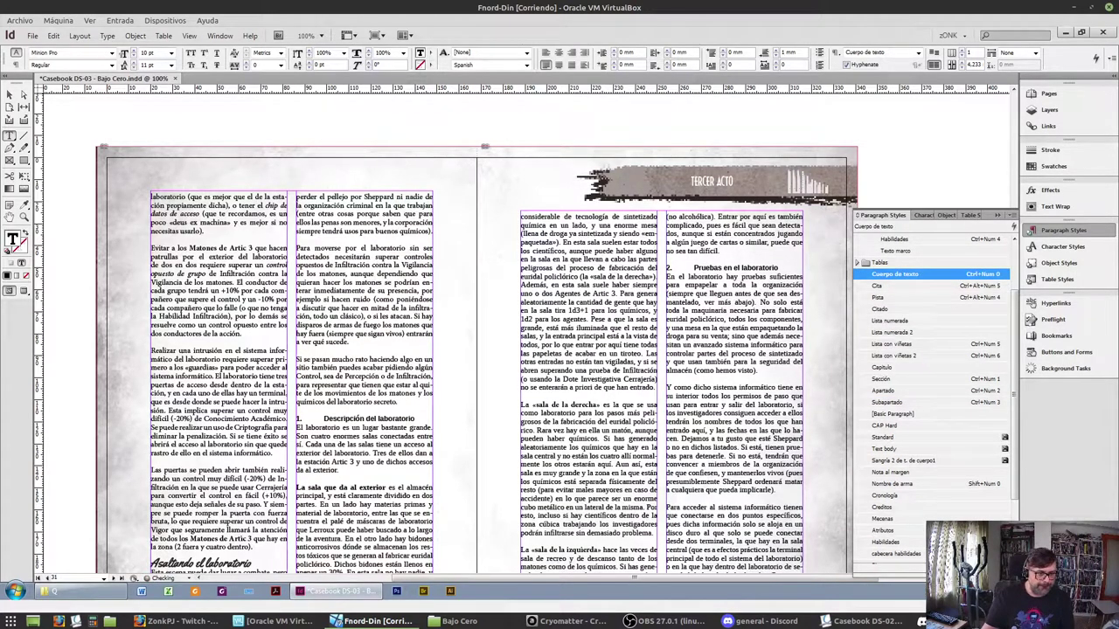
# Apply the Habilidades style to the "Descripción del laboratorio" heading and Cuerpo de texto to the room descriptions following it
pyautogui.click(372, 419)
pyautogui.press('ctrl+KP_4')
pyautogui.hotkey('ctrl', 'Down')
pyautogui.hotkey('ctrl', 'Down')
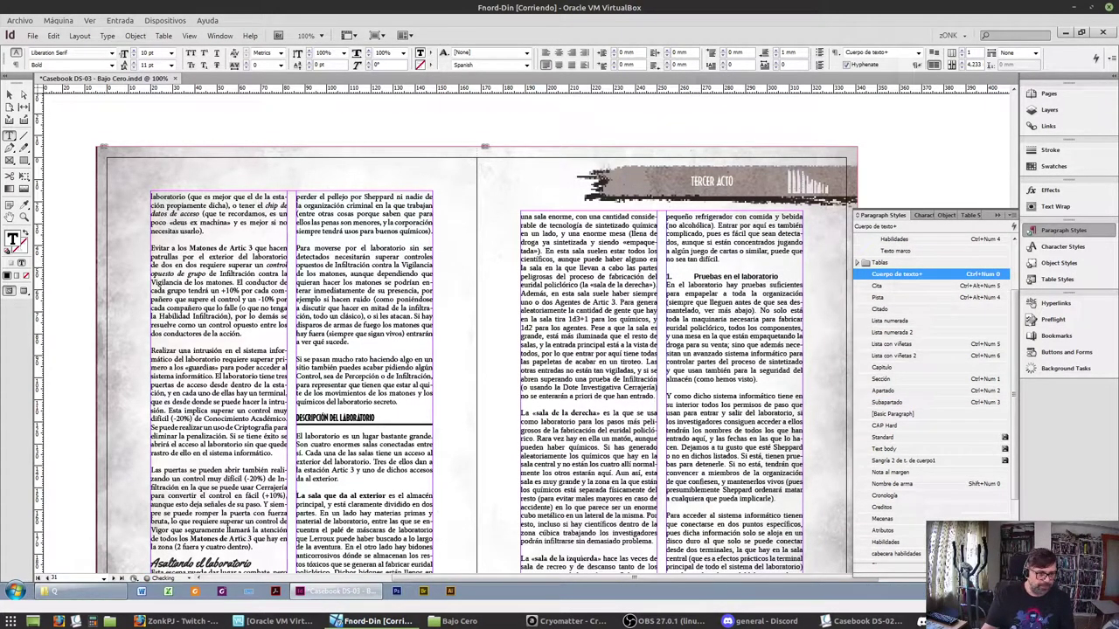
pyautogui.press('ctrl+KP_0')
pyautogui.hotkey('ctrl', 'Down')
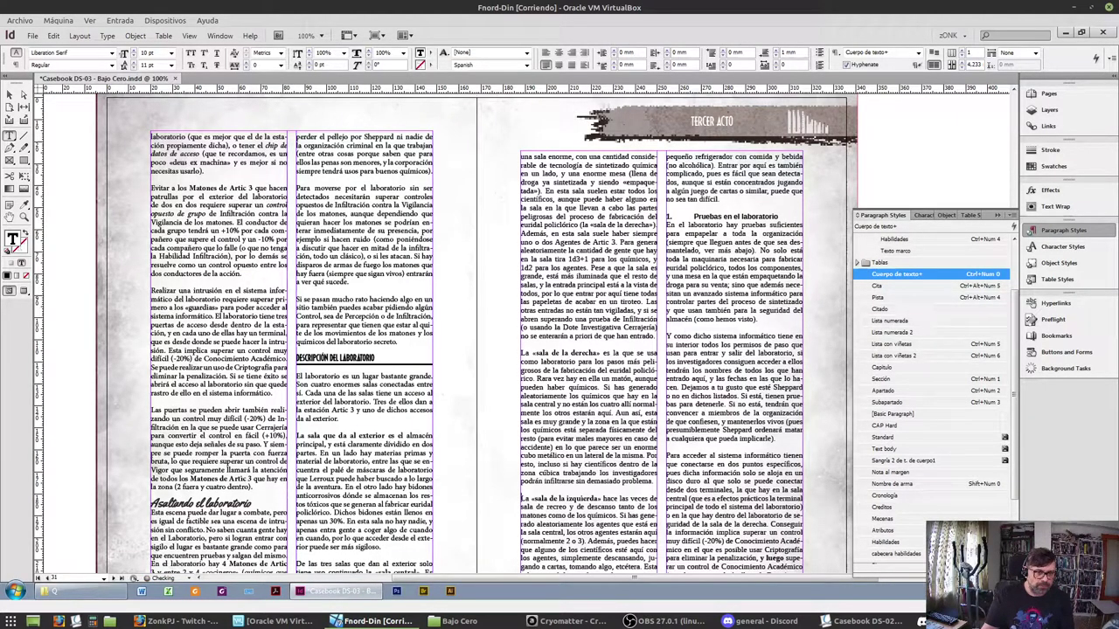
# Format the "Pruebas en el laboratorio" heading on page 31 with the Habilidades style and its body paragraphs with Cuerpo de texto
pyautogui.press('ctrl+alt+KP_5')
pyautogui.press('ctrl+KP_0')
pyautogui.press('ctrl+KP_2')
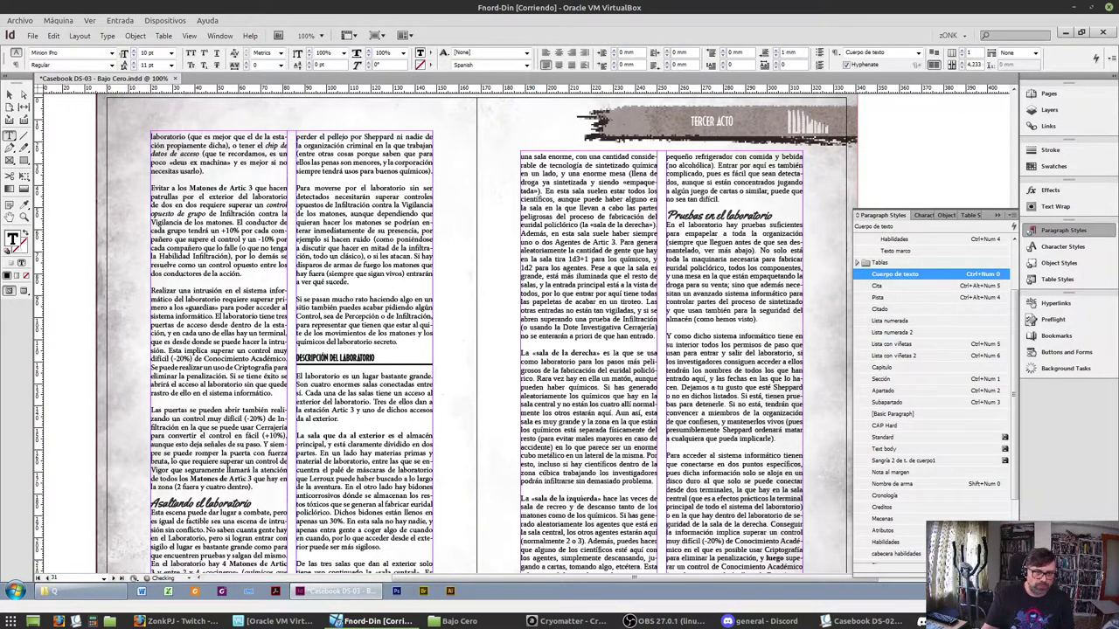
pyautogui.press('ctrl+KP_3')
pyautogui.hotkey('ctrl', 'Down')
pyautogui.press('ctrl+KP_0')
pyautogui.hotkey('ctrl', 'Down')
pyautogui.press('ctrl+KP_0')
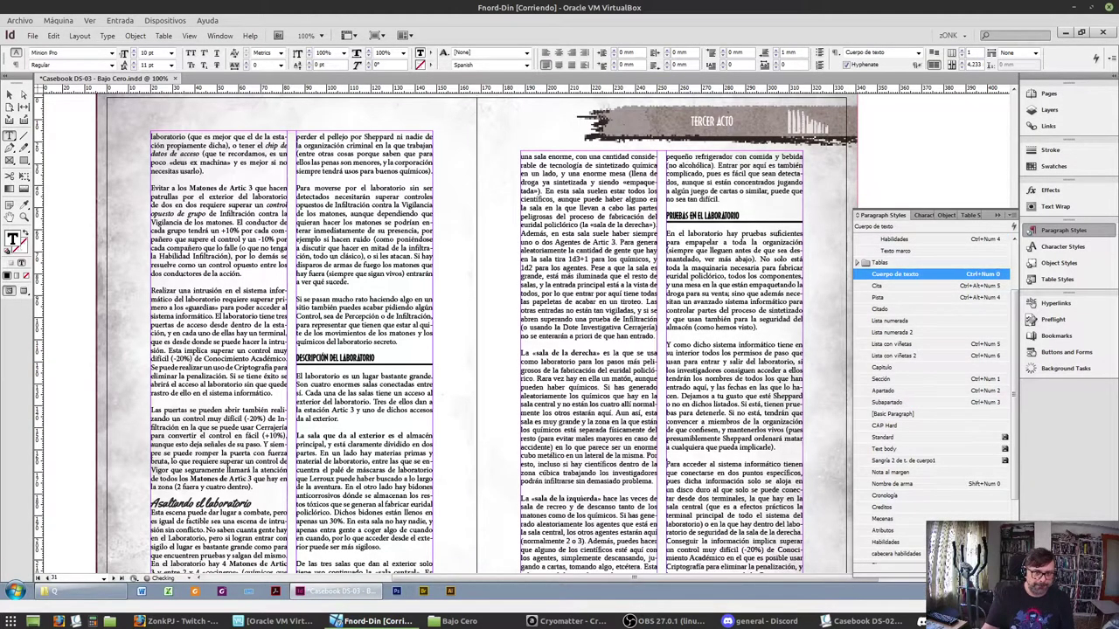
# Apply the Cuerpo de texto style to the rest of page 31's text and Pista to the "Pista Final" paragraph on page 32
pyautogui.hotkey('ctrl', 'Down')
pyautogui.press('ctrl+KP_0')
pyautogui.hotkey('ctrl', 'Down')
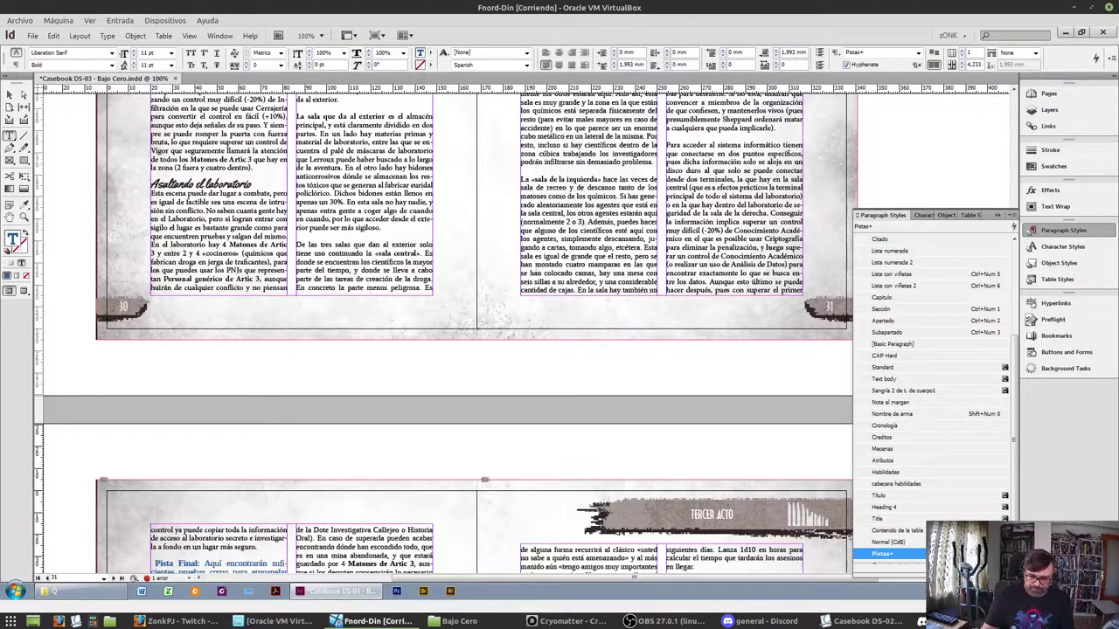
pyautogui.press('ctrl+alt+KP_5')
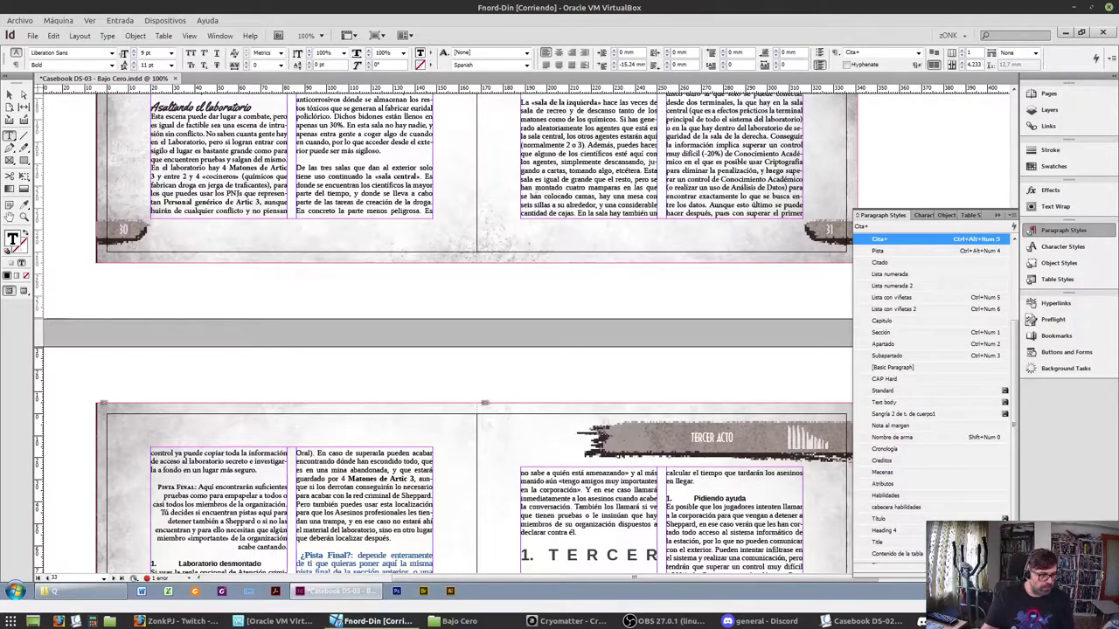
# Apply the Habilidades style to the "Laboratorio desmontado" heading and Cuerpo de texto to the paragraphs below it on page 32
pyautogui.press('ctrl+KP_4')
pyautogui.hotkey('ctrl', 'Down')
pyautogui.press('ctrl+KP_0')
pyautogui.hotkey('ctrl', 'Down')
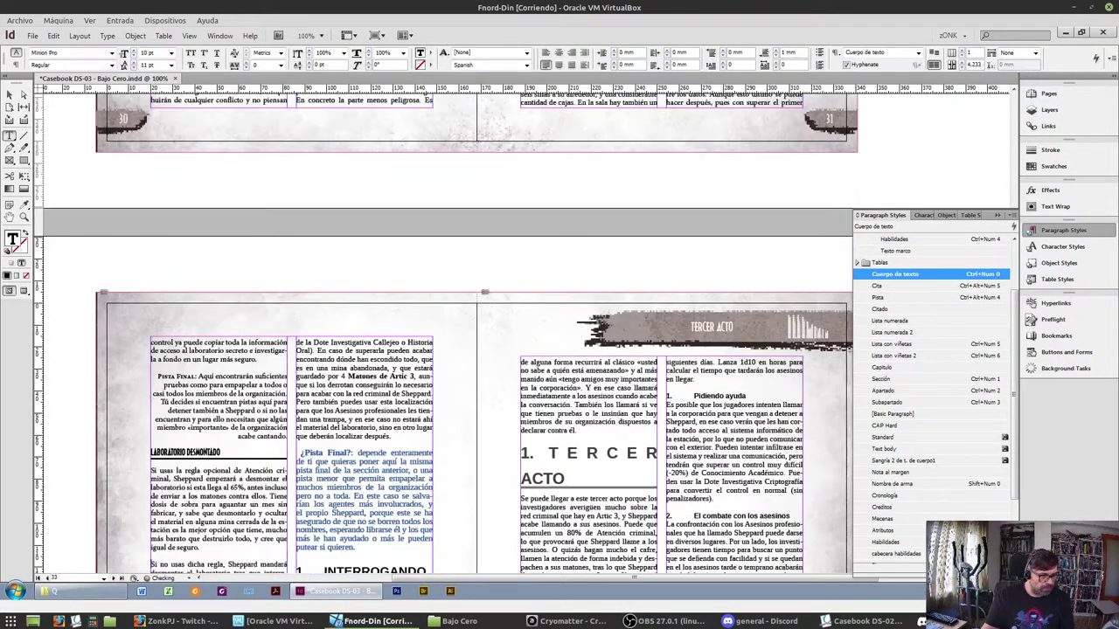
pyautogui.hotkey('ctrl', 'Down')
pyautogui.press('ctrl+KP_0')
pyautogui.hotkey('ctrl', 'Down')
pyautogui.press('ctrl+KP_0')
pyautogui.hotkey('ctrl', 'Down')
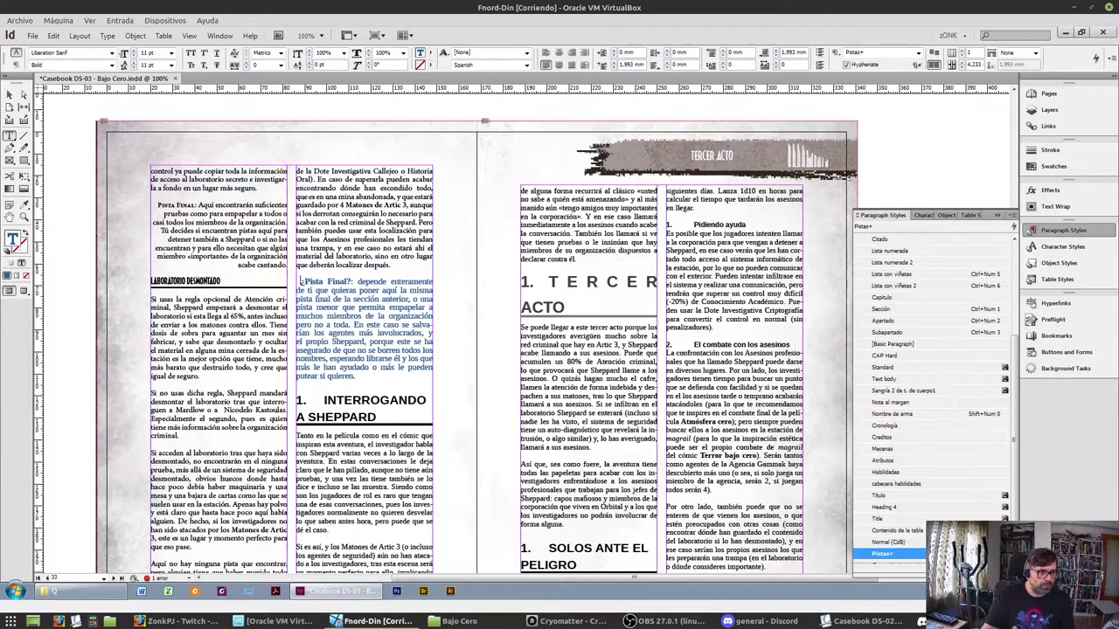
# Apply the Pista style to the "¿Pista Final?" paragraph and the Apartado style to the "Interrogando a Sheppard" heading
pyautogui.press('ctrl+alt+KP_4')
pyautogui.click(323, 391)
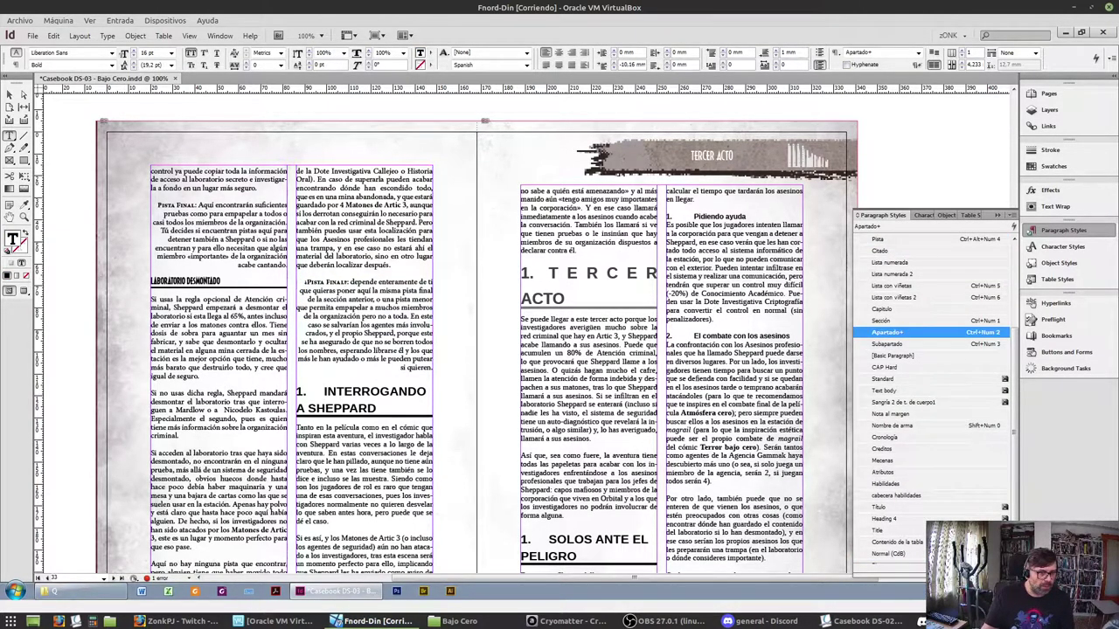
pyautogui.press('ctrl+KP_2')
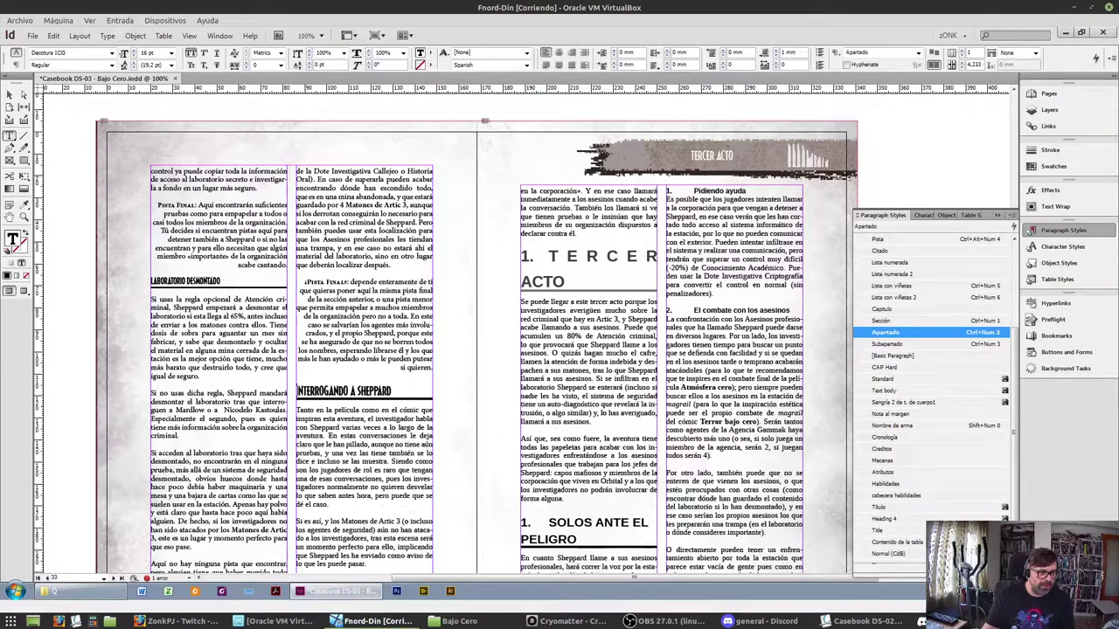
# Apply the Cuerpo de texto style to the body paragraphs under "Interrogando a Sheppard", up to the "Tercer acto" heading
pyautogui.hotkey('ctrl', 'Down')
pyautogui.hotkey('ctrl', 'Down')
pyautogui.hotkey('ctrl', 'Down')
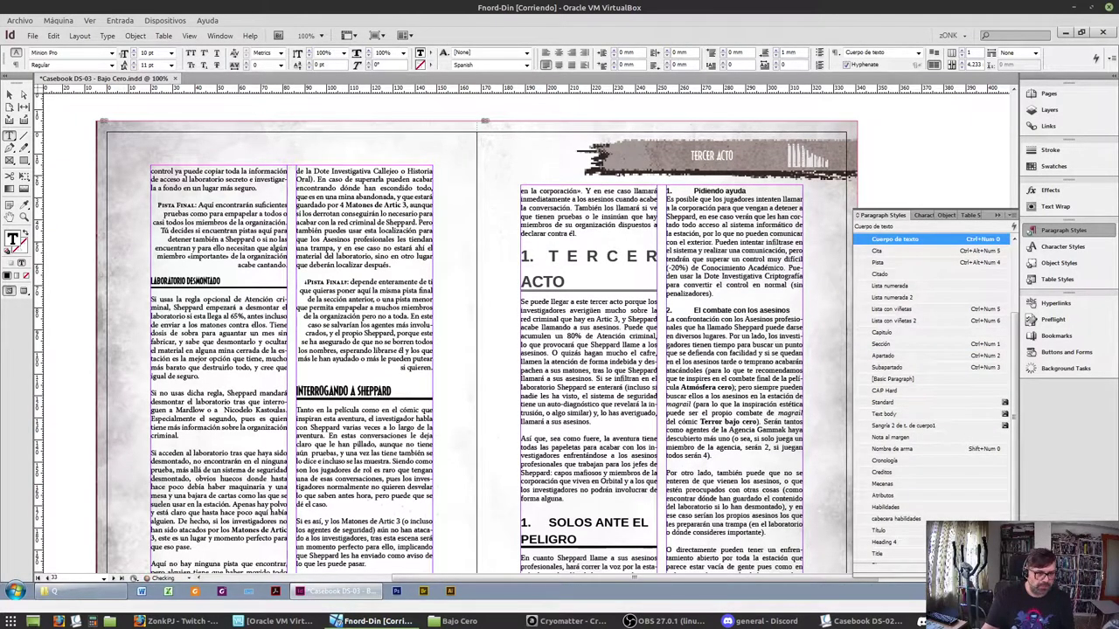
pyautogui.press('Down')
pyautogui.press('Down')
pyautogui.press('Down')
pyautogui.press('Down')
pyautogui.press('Down')
pyautogui.press('Down')
pyautogui.press('Down')
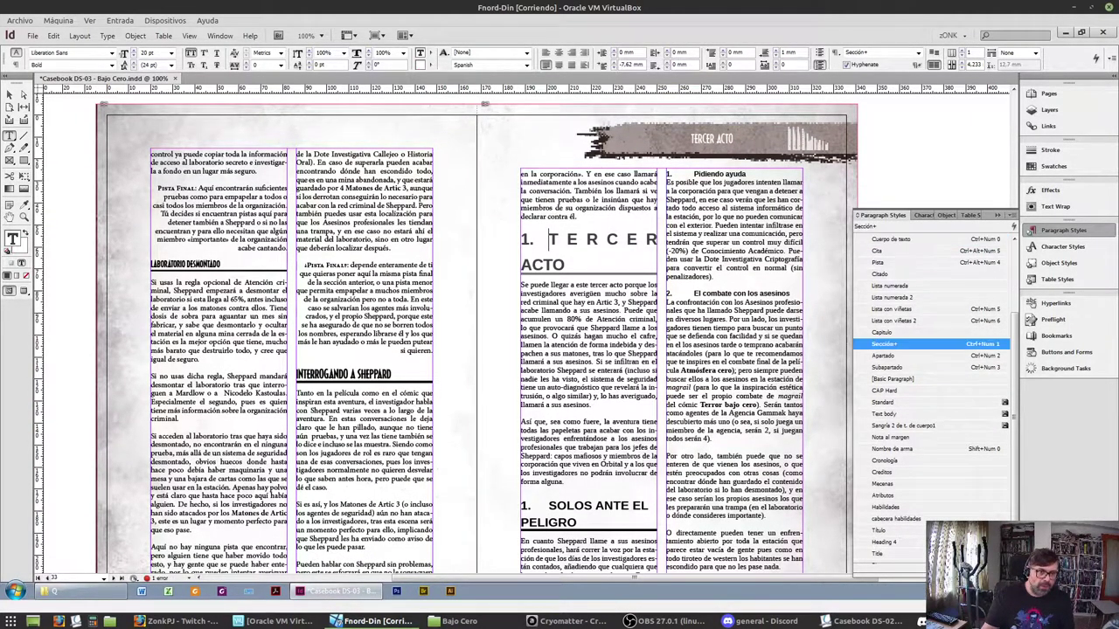
# Apply the Sección style to the "Tercer acto" heading on page 33 and Cuerpo de texto to its body paragraphs
pyautogui.press('ctrl+KP_1')
pyautogui.press('Down')
pyautogui.press('Down')
pyautogui.press('Down')
pyautogui.press('Down')
pyautogui.press('Down')
pyautogui.press('Down')
pyautogui.press('Down')
pyautogui.press('Down')
pyautogui.press('Down')
pyautogui.press('Down')
pyautogui.press('Down')
pyautogui.press('Down')
pyautogui.press('Down')
pyautogui.press('Down')
pyautogui.press('Down')
pyautogui.press('Down')
pyautogui.press('Down')
pyautogui.press('Down')
pyautogui.press('Down')
pyautogui.press('Down')
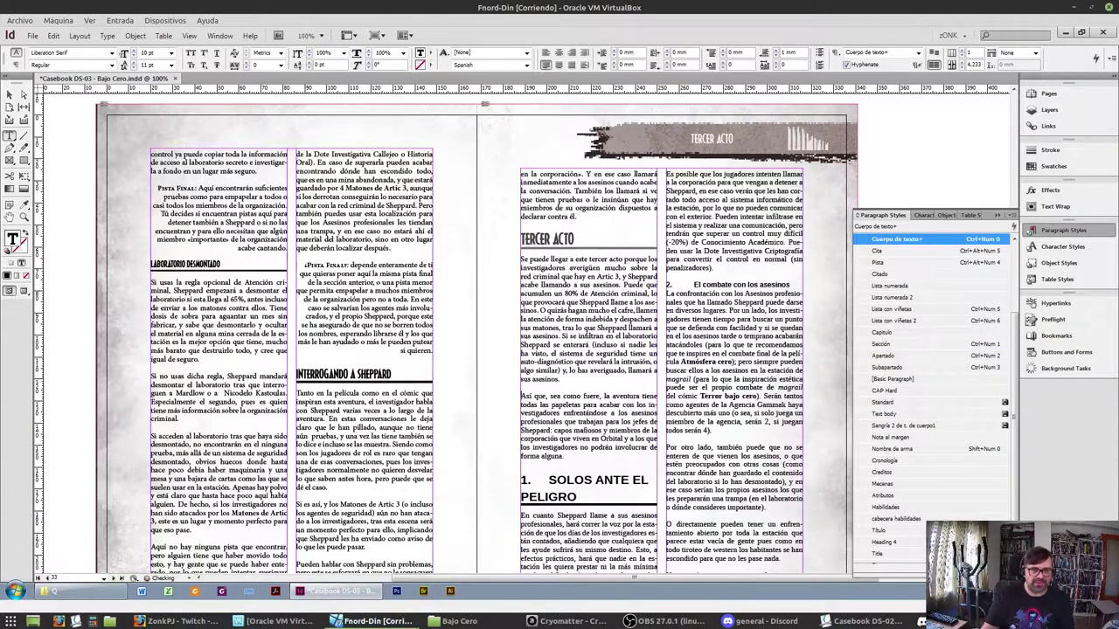
# Apply the Apartado style to the "Solos ante el peligro" heading and Cuerpo de texto to the paragraph below it
pyautogui.press('ctrl+KP_3')
pyautogui.press('Down')
pyautogui.press('Down')
pyautogui.press('Down')
pyautogui.press('Down')
pyautogui.press('Down')
pyautogui.press('Down')
pyautogui.press('Down')
pyautogui.press('Down')
pyautogui.press('Down')
pyautogui.press('Down')
pyautogui.press('Down')
pyautogui.press('Down')
pyautogui.press('Down')
pyautogui.press('Down')
pyautogui.press('Down')
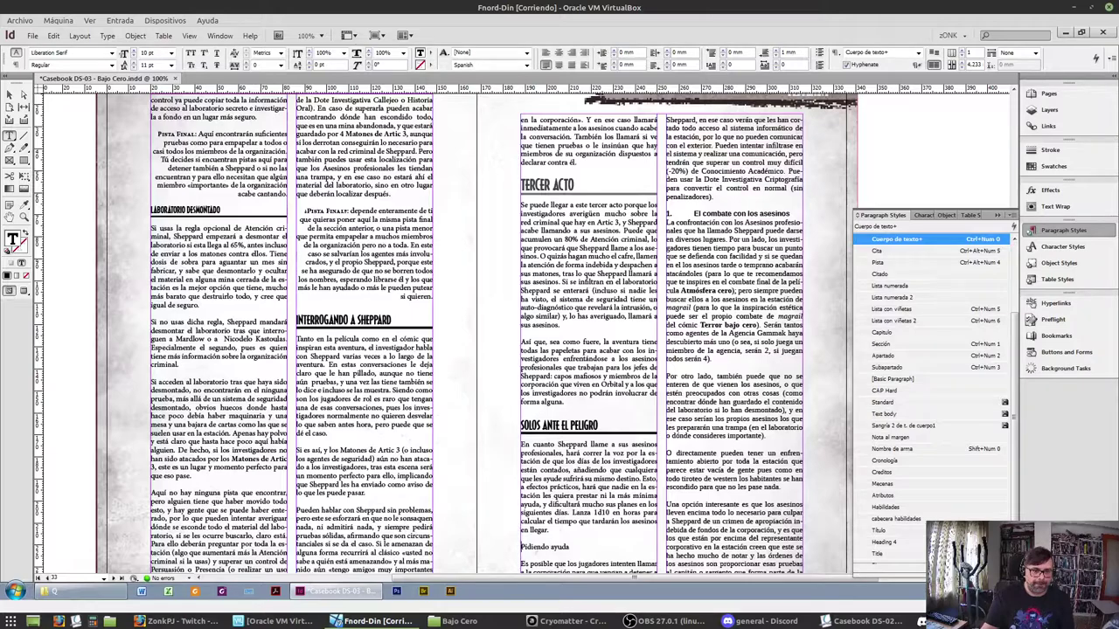
# Apply the Subapartado style to the "Pidiendo ayuda" heading at the foot of page 33's first column
pyautogui.press('Down')
pyautogui.press('Down')
pyautogui.press('ctrl+alt+KP_5')
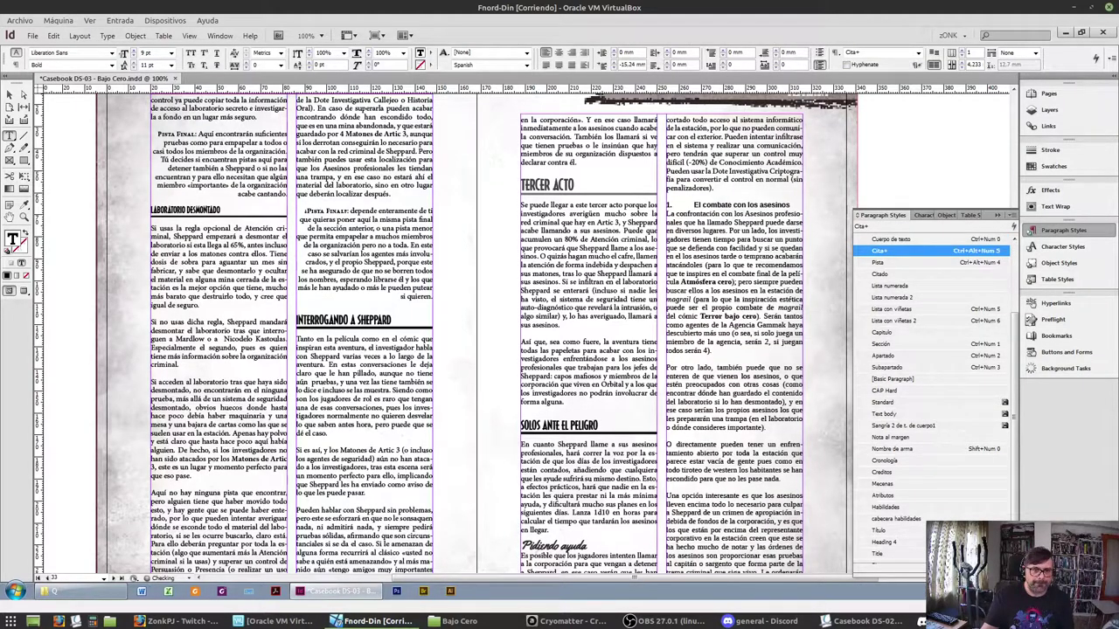
pyautogui.press('ctrl+KP_3')
# Apply the Subapartado style to the "El combate con los asesinos" heading and Cuerpo de texto to the surrounding body paragraphs
pyautogui.press('Down')
pyautogui.press('Down')
pyautogui.press('Down')
pyautogui.press('Down')
pyautogui.press('Down')
pyautogui.press('Down')
pyautogui.press('Down')
pyautogui.press('Down')
pyautogui.press('Down')
pyautogui.press('Down')
pyautogui.press('Down')
pyautogui.press('Down')
pyautogui.press('Down')
pyautogui.press('Down')
pyautogui.press('Down')
pyautogui.press('Down')
pyautogui.press('Down')
pyautogui.press('Down')
pyautogui.press('Down')
pyautogui.press('Down')
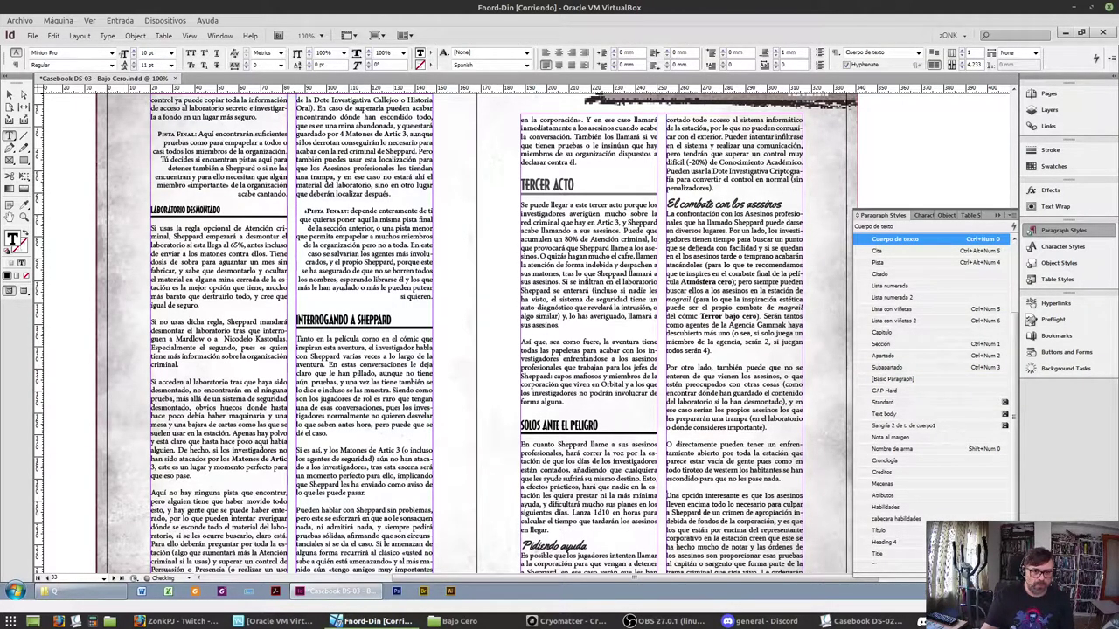
# Continue the Cuerpo de texto style onto page 34 and apply Subapartado to the "Llega la caballería" heading
pyautogui.press('Down')
pyautogui.press('Down')
pyautogui.press('Down')
pyautogui.press('Down')
pyautogui.press('Down')
pyautogui.press('Down')
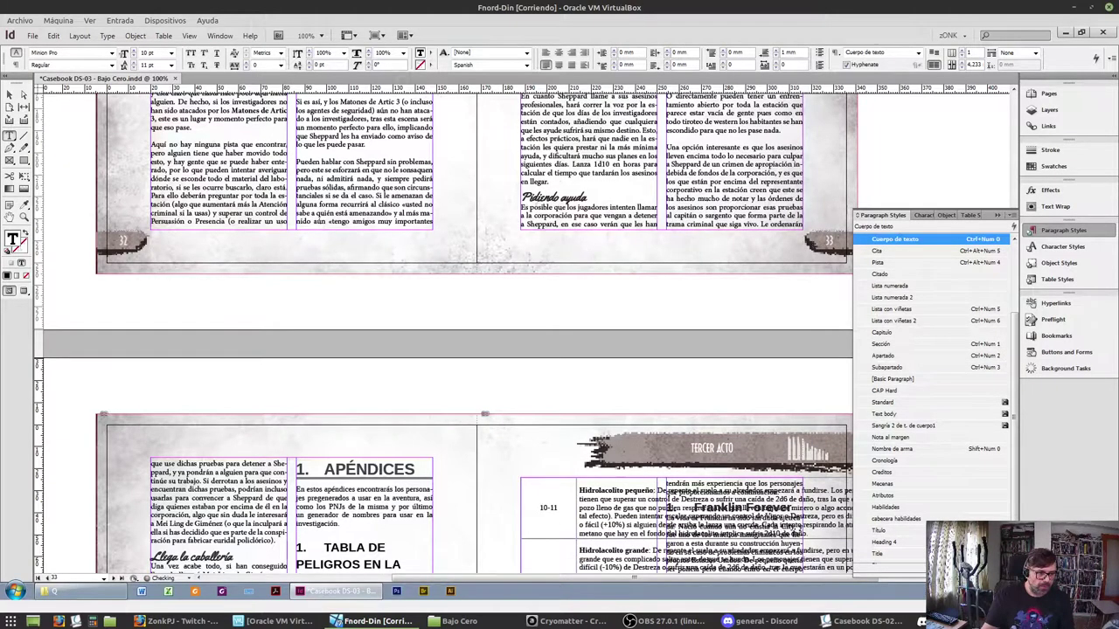
# Apply the Apartado style to the "Llega la caballería" heading and Cuerpo de texto to the paragraphs below it
pyautogui.press('ctrl+KP_3')
pyautogui.press('ctrl+KP_2')
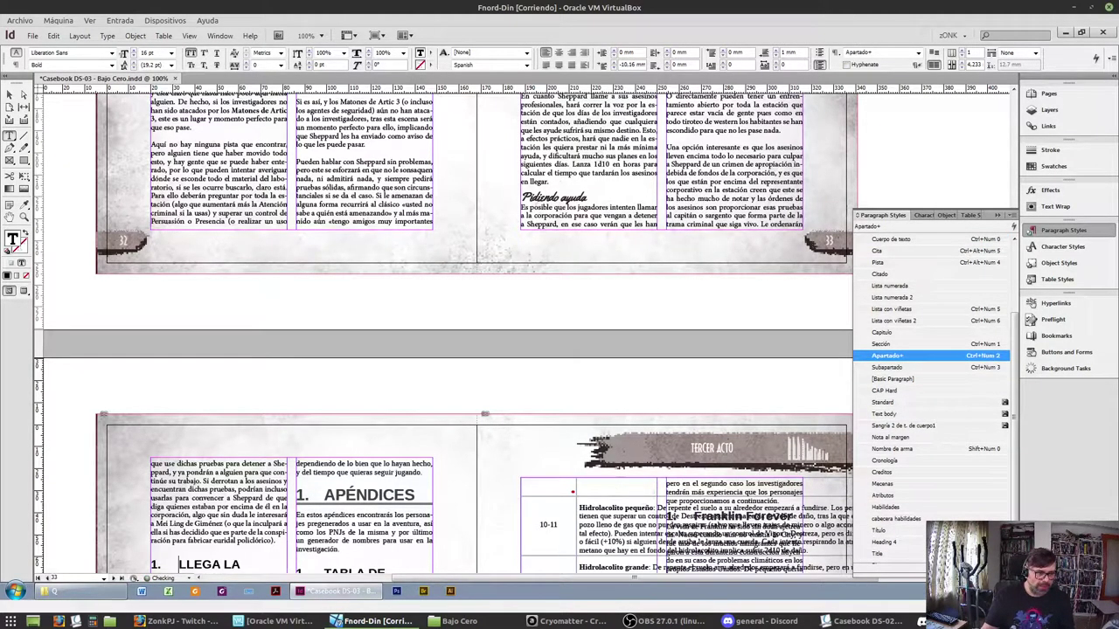
pyautogui.press('ctrl+KP_2')
pyautogui.hotkey('ctrl', 'Down')
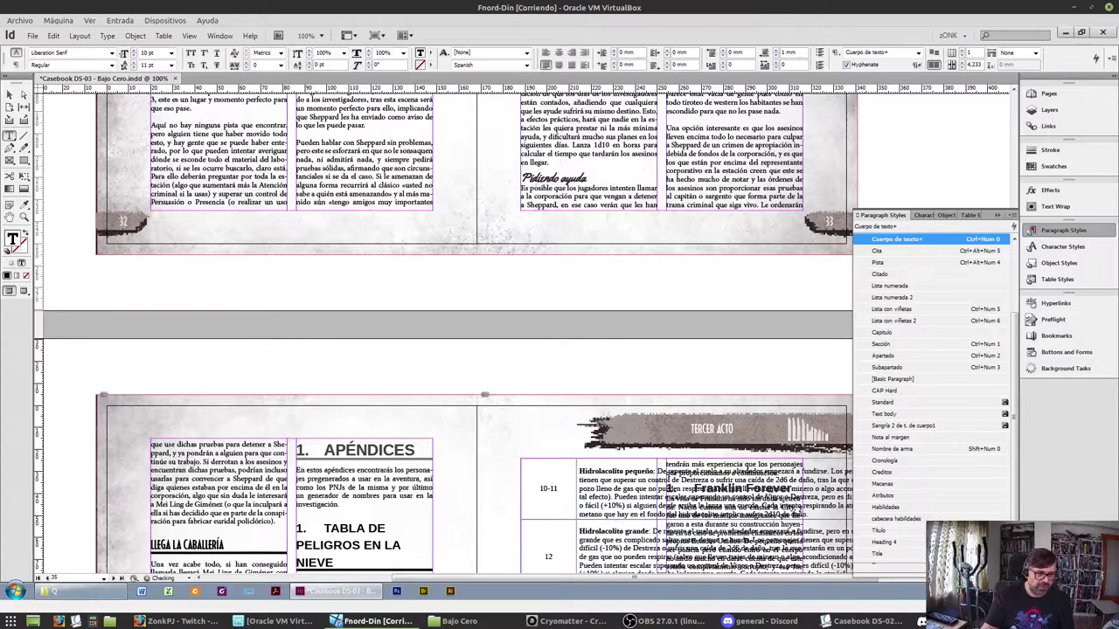
pyautogui.hotkey('ctrl', 'Down')
pyautogui.hotkey('ctrl', 'Down')
pyautogui.hotkey('ctrl', 'Down')
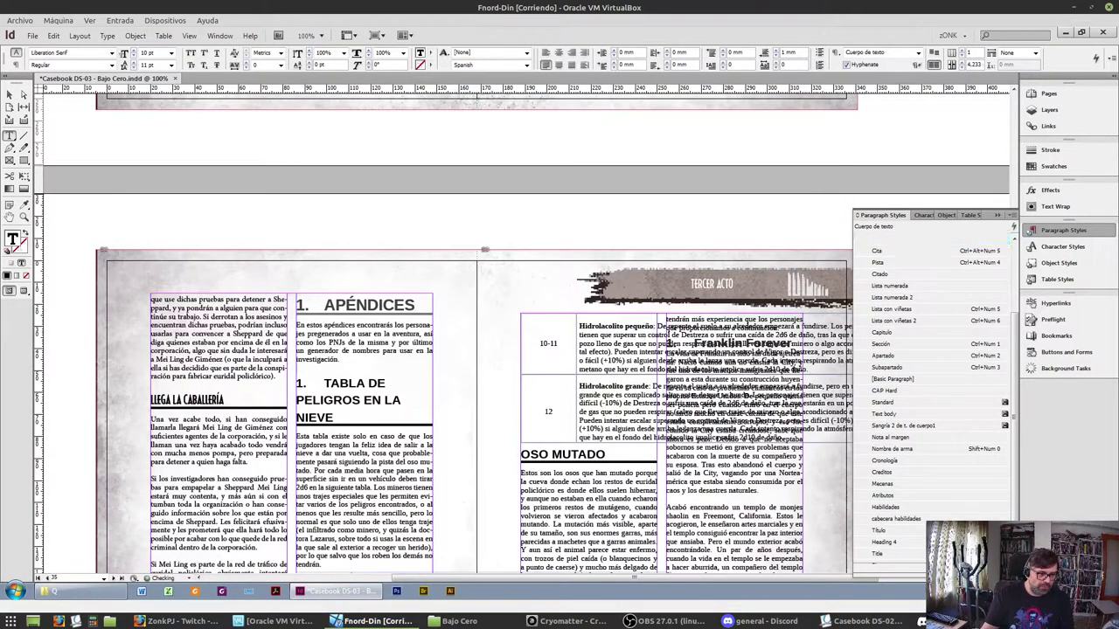
# Apply Apartado to the "Experiencia" heading, Cuerpo de texto to its paragraph, and Sección to the "Apéndices" heading on page 34
pyautogui.press('ctrl+KP_0')
pyautogui.press('ctrl+KP_2')
pyautogui.press('ctrl+KP_1')
pyautogui.press('ctrl+KP_0')
pyautogui.press('ctrl+KP_2')
pyautogui.press('ctrl+KP_0')
pyautogui.press('ctrl+KP_1')
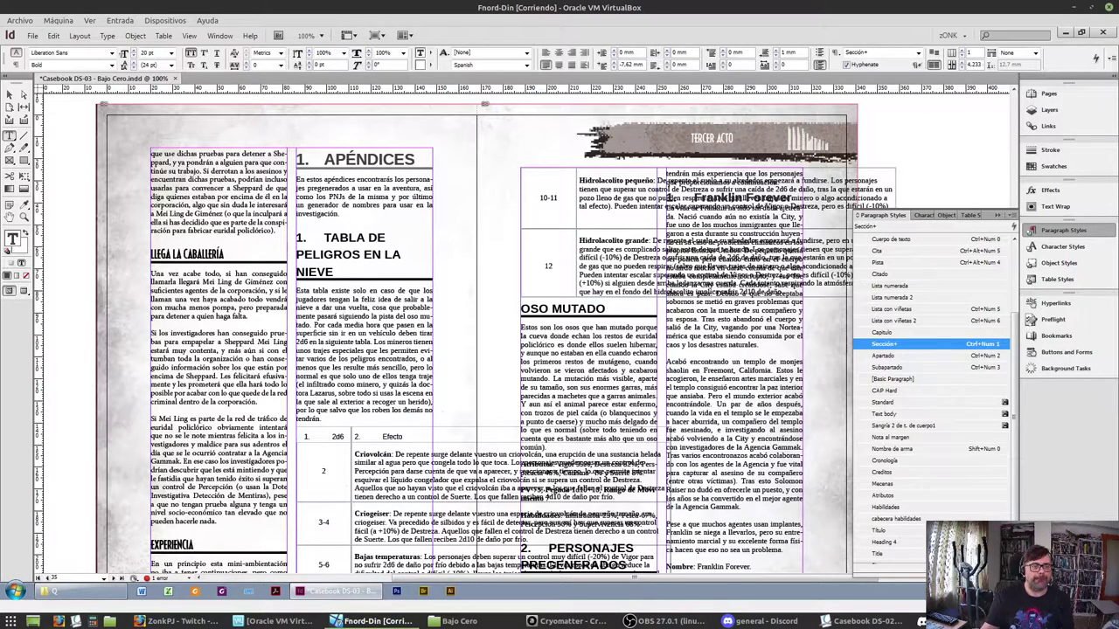
pyautogui.press('ctrl+KP_1')
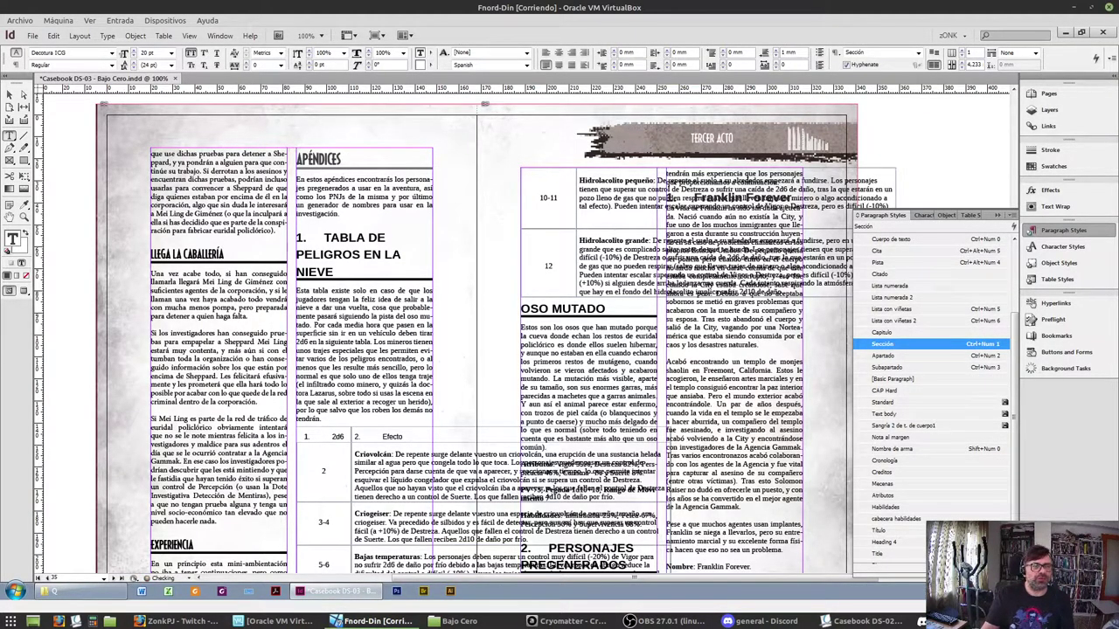
# Apply Apartado to the "Tabla de peligros en la nieve" heading and Cuerpo de texto to the body paragraphs around it
pyautogui.press('ctrl+KP_0')
pyautogui.press('ctrl+KP_2')
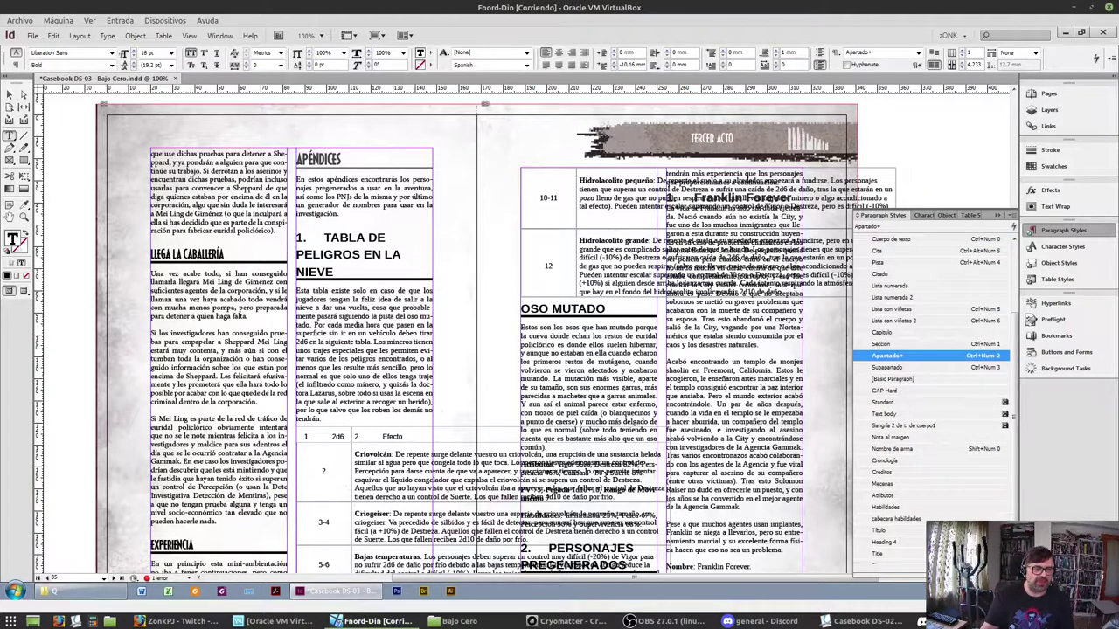
pyautogui.press('ctrl+KP_0')
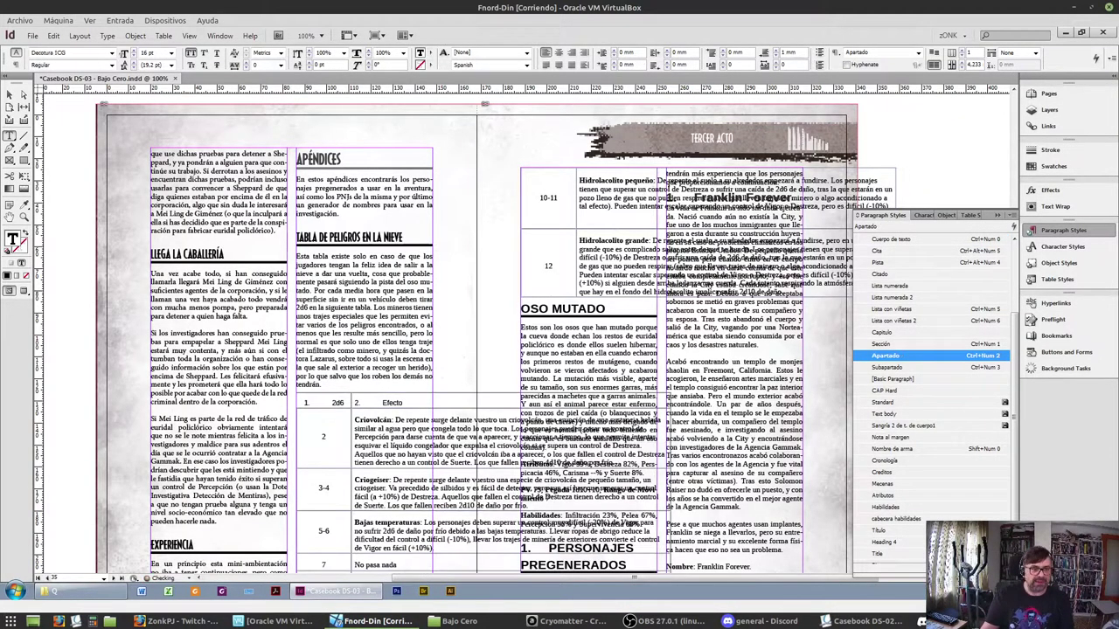
pyautogui.press('ctrl+KP_2')
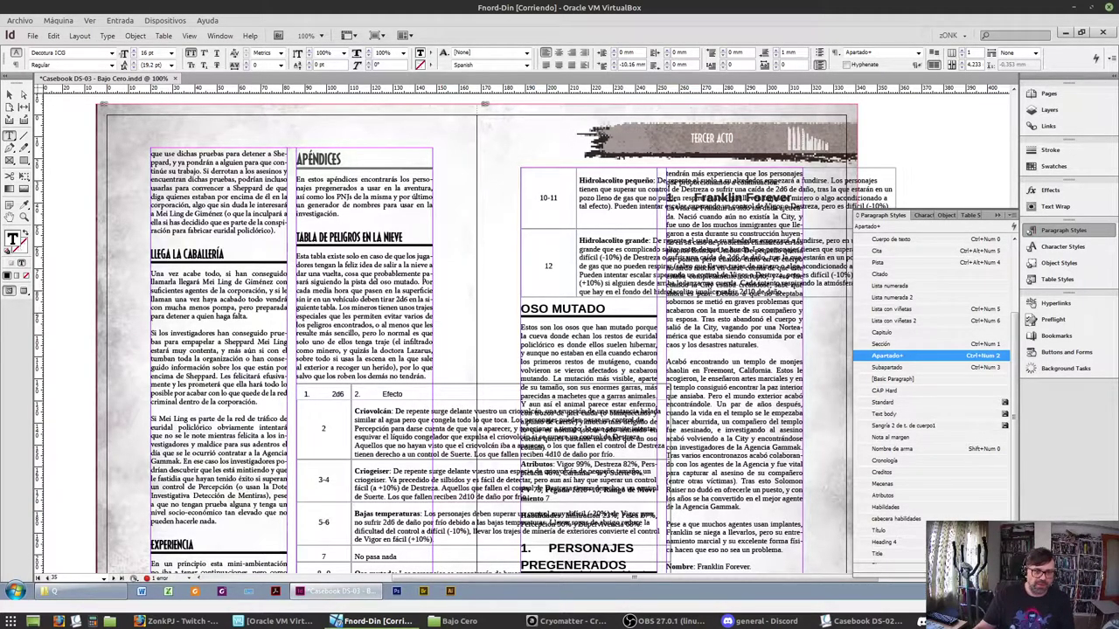
# Cut the whole 2d6/Efecto hazards table out of the text flow on page 34
pyautogui.click(541, 303)
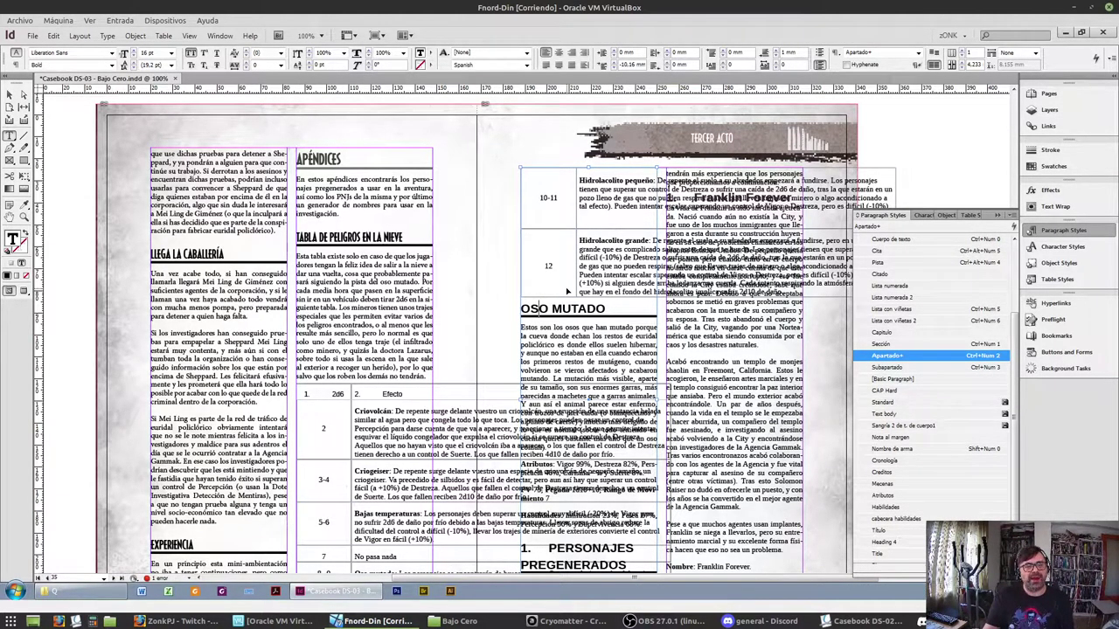
pyautogui.hotkey('ctrl', 'shift', 'a')
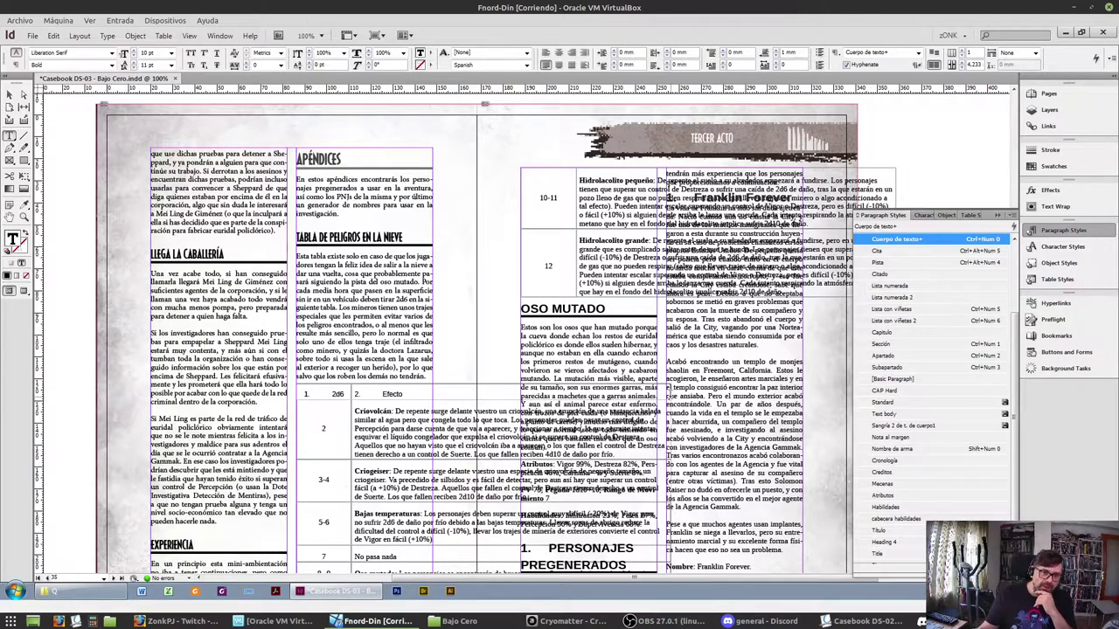
pyautogui.doubleClick(391, 409)
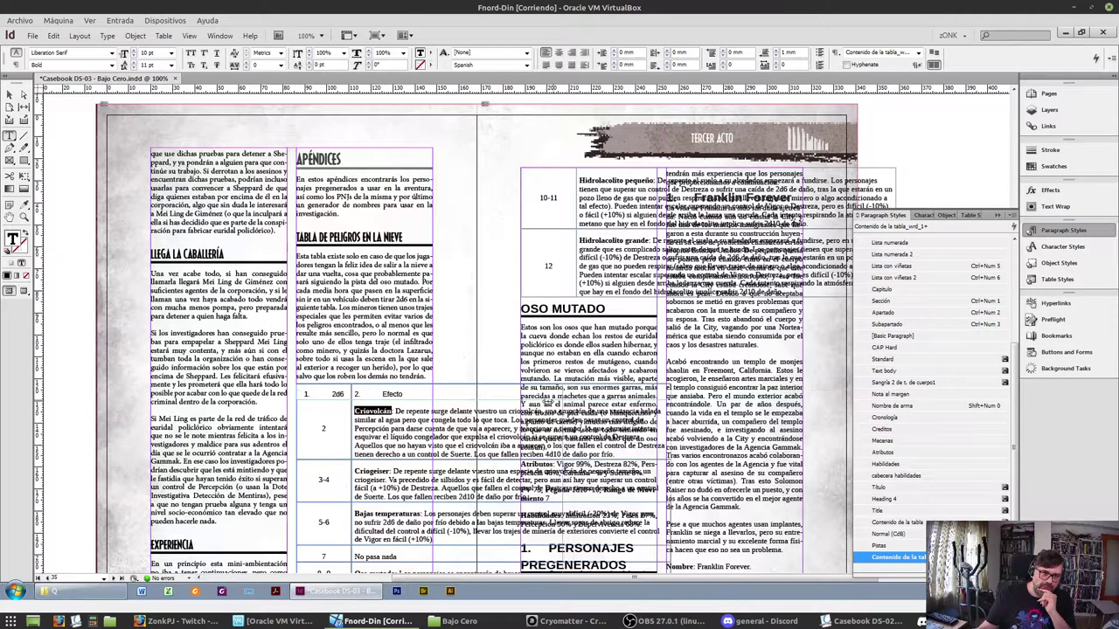
pyautogui.moveTo(630, 396); pyautogui.dragTo(643, 397)
pyautogui.moveTo(309, 386); pyautogui.dragTo(555, 386)
pyautogui.press('BackSpace')
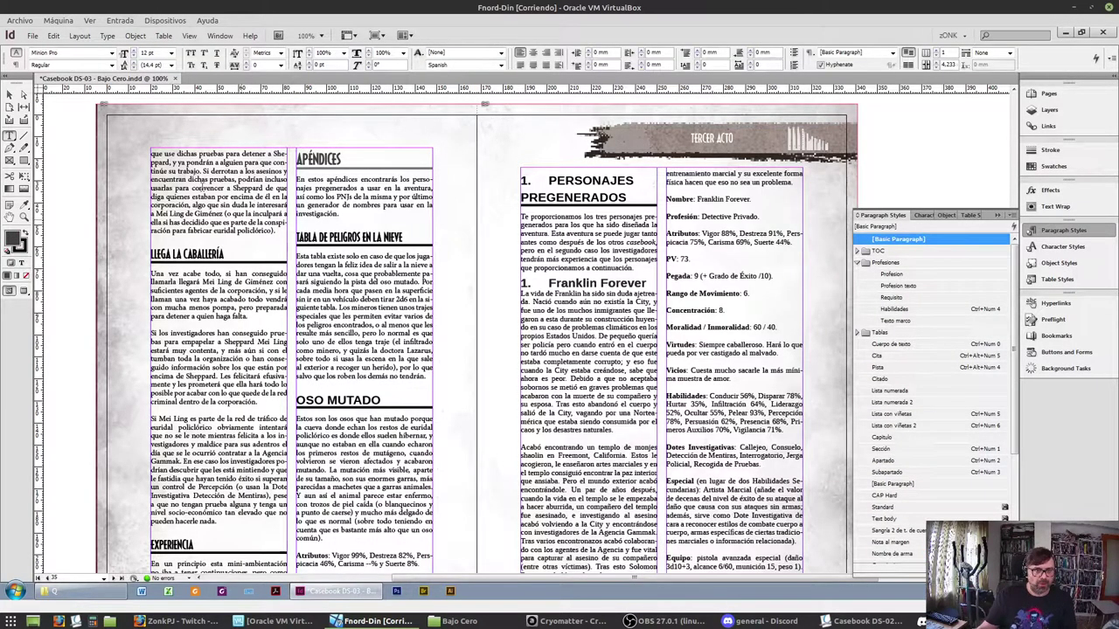
# Paste the hazards table as its own frame atop page 35, wrap text around its bounding box, and enlarge it to about 126 × 119.5 mm
pyautogui.click(11, 94)
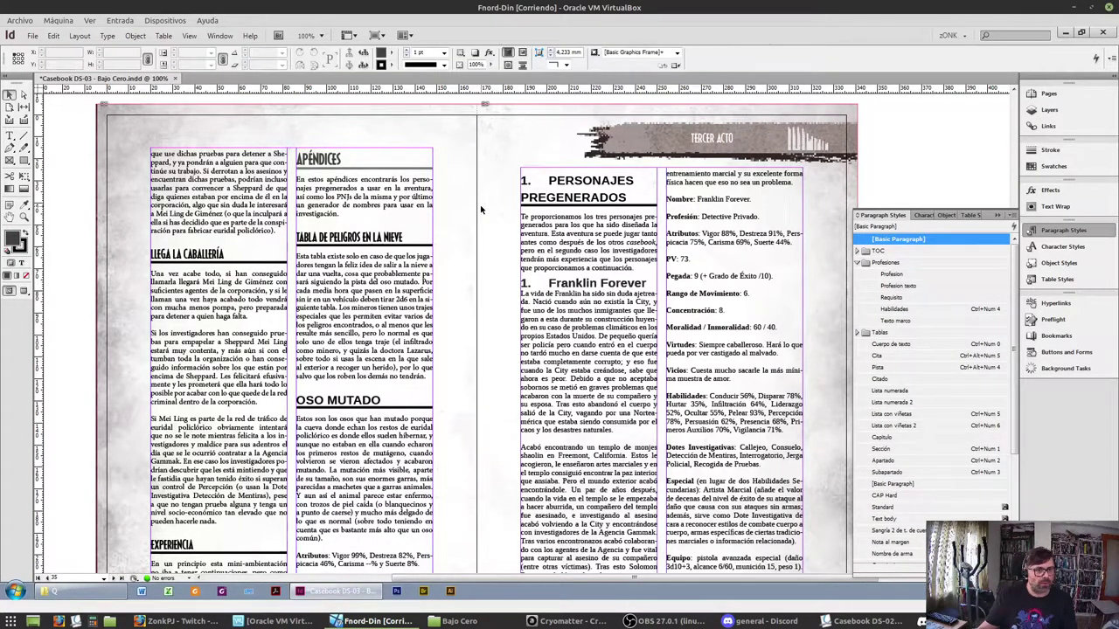
pyautogui.hotkey('ctrl', 'v')
pyautogui.moveTo(495, 292); pyautogui.dragTo(548, 184)
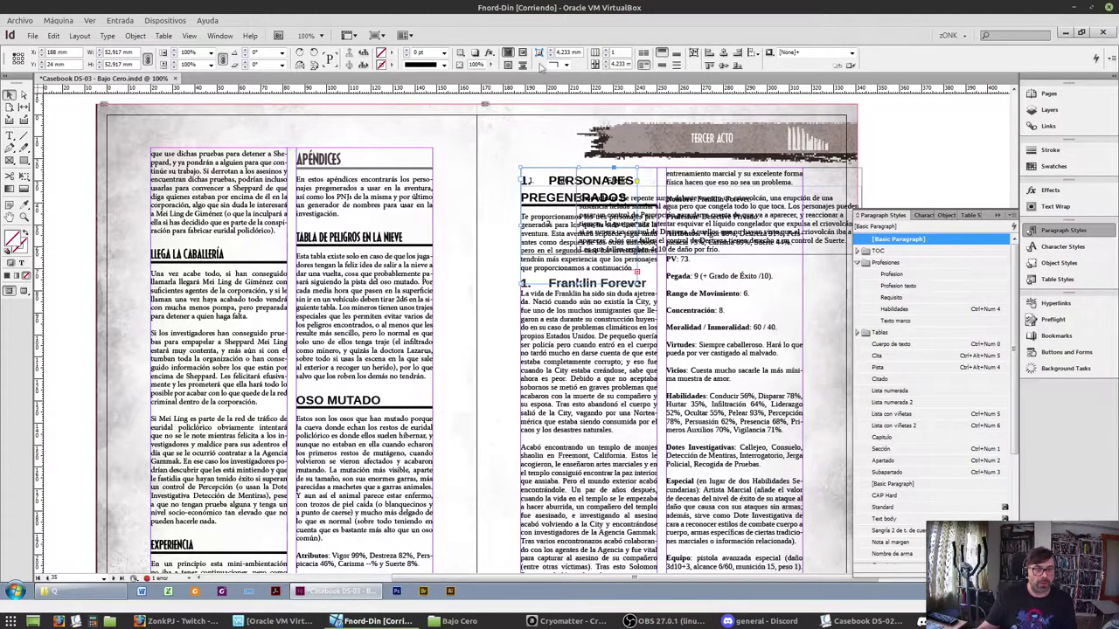
pyautogui.click(508, 65)
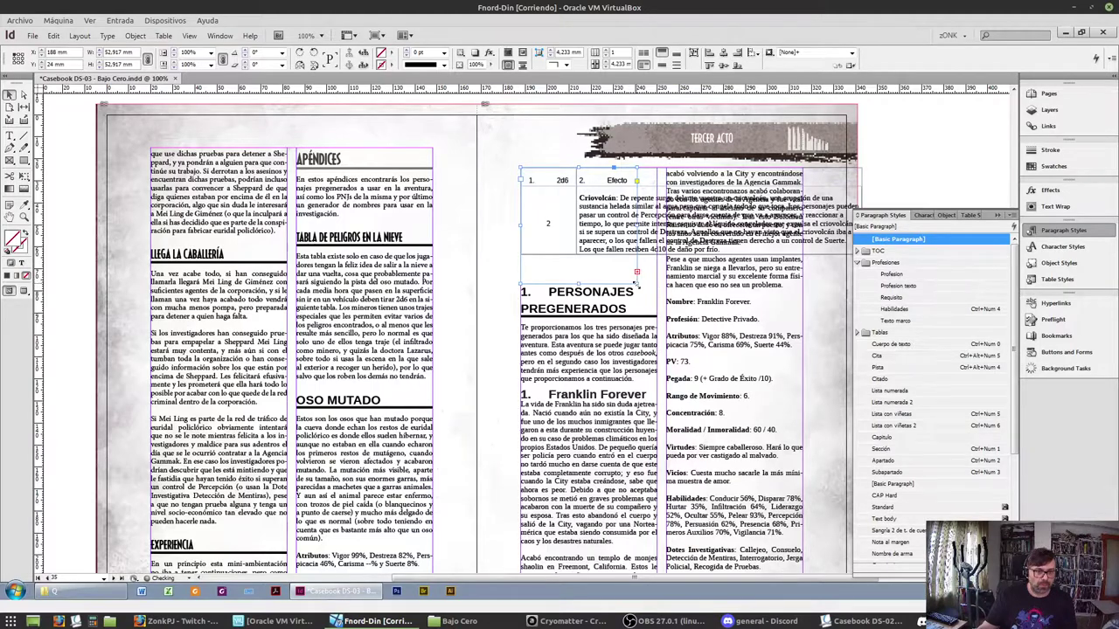
pyautogui.moveTo(637, 283); pyautogui.dragTo(798, 419)
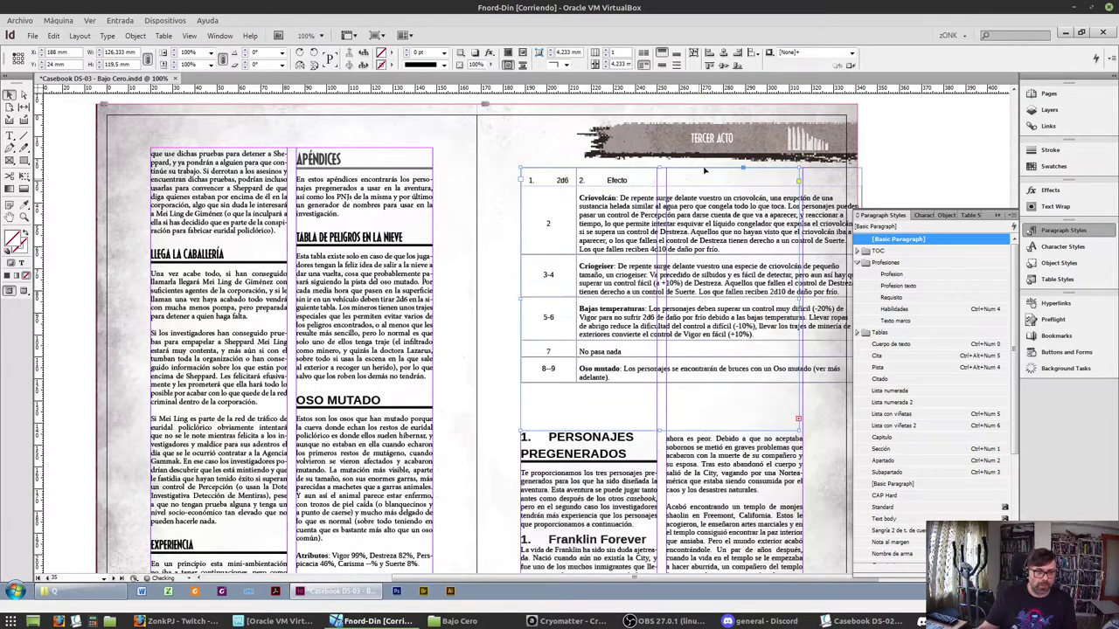
# Select the hazards table's header row and look through the paragraph styles for a suitable table heading style
pyautogui.doubleClick(564, 180)
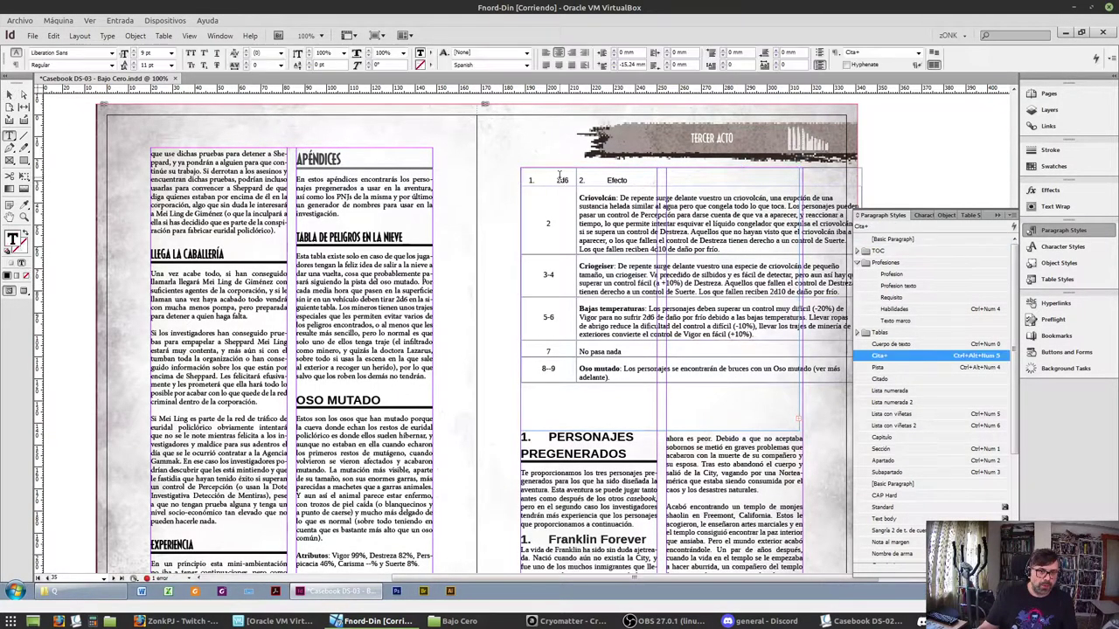
pyautogui.moveTo(565, 180); pyautogui.dragTo(603, 174)
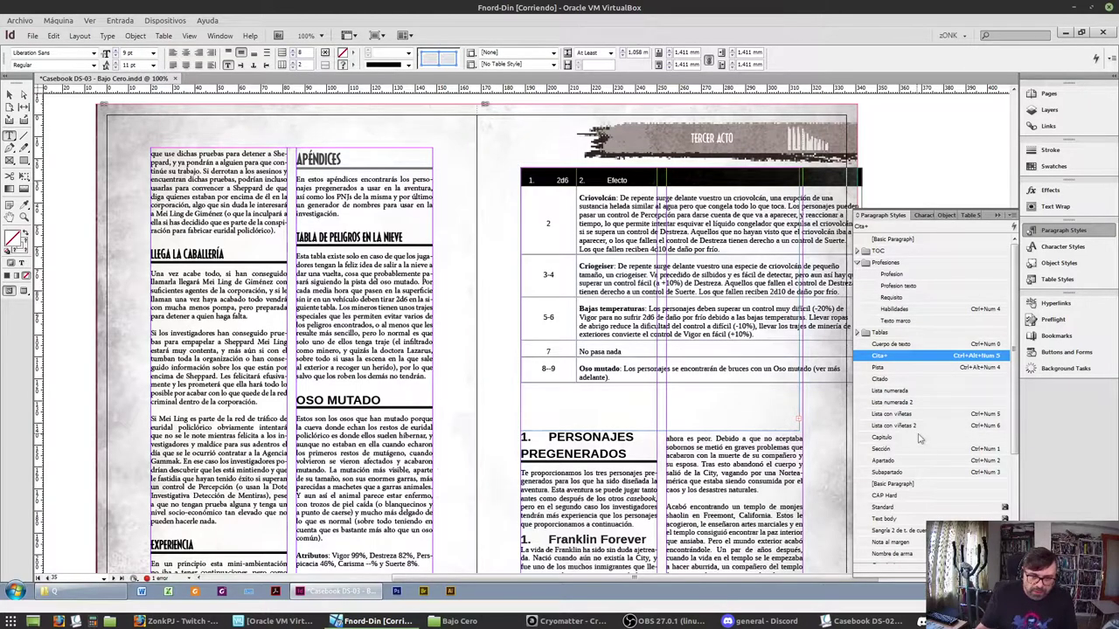
pyautogui.scroll(-4, 919, 439)
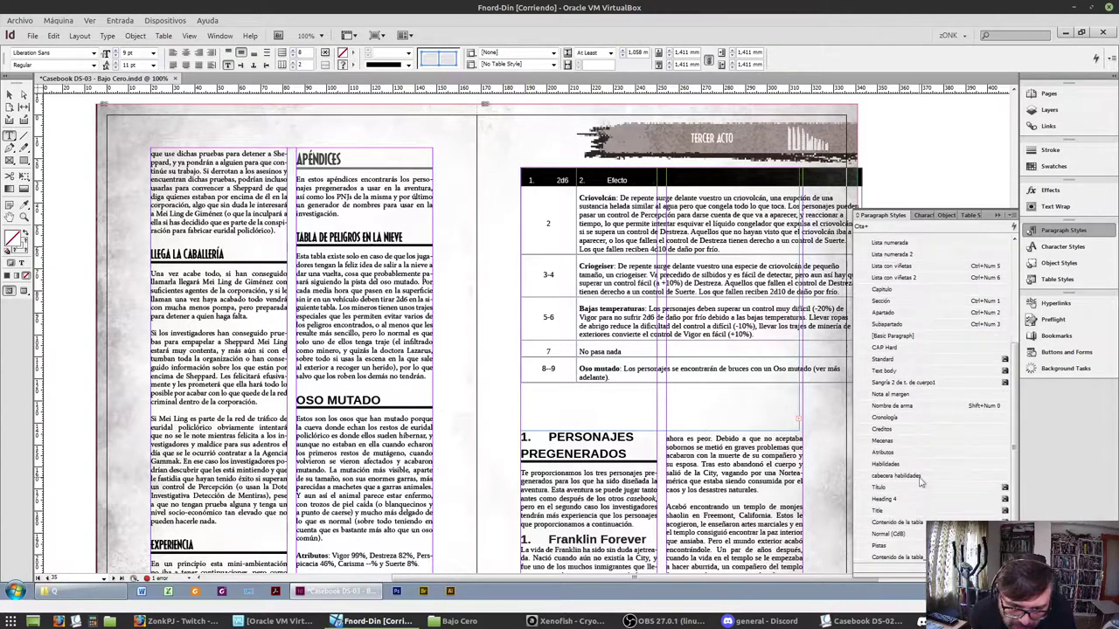
pyautogui.scroll(4, 919, 500)
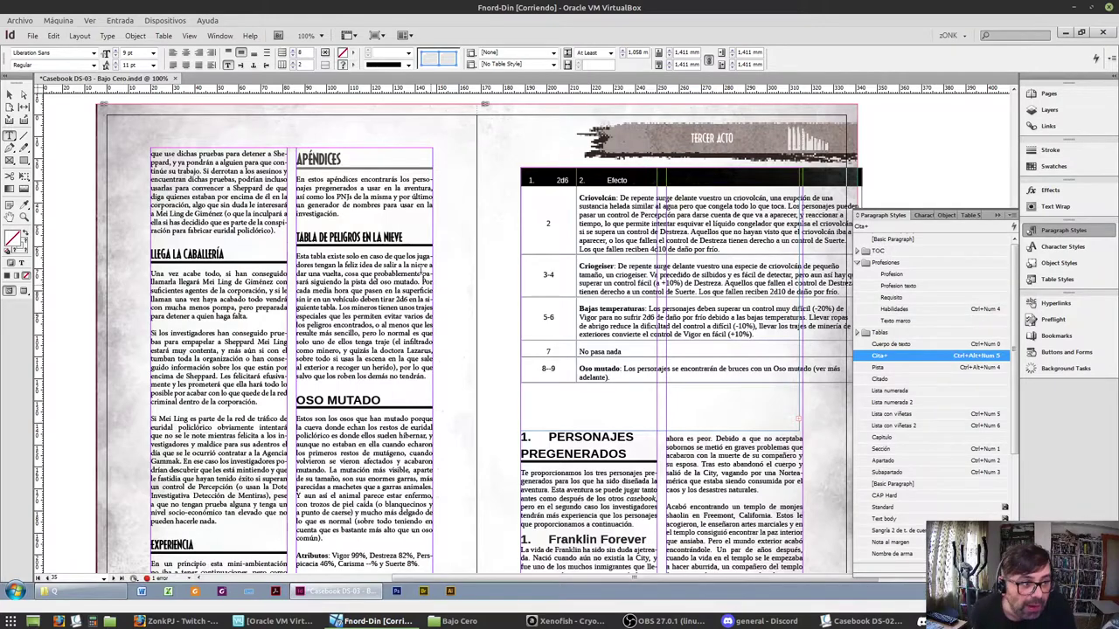
# Examine the text and table styles of the header and body cells in the "Dotes investigativas y habilidades afectadas" table beside page 10
pyautogui.scroll(3, 427, 279)
pyautogui.scroll(-4, 424, 239)
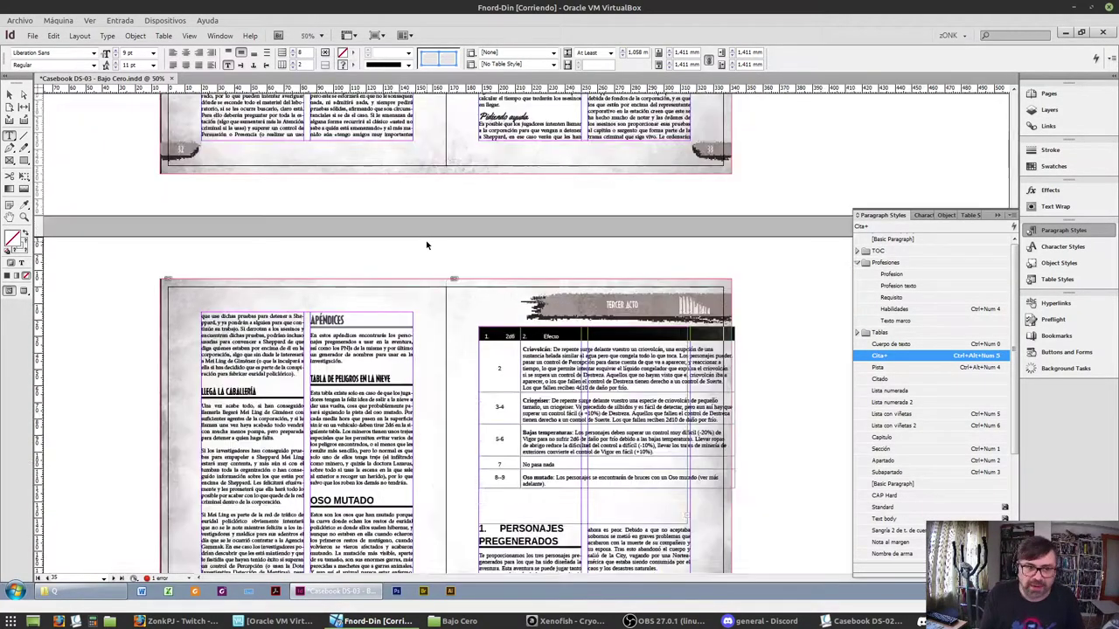
pyautogui.scroll(20, 410, 405)
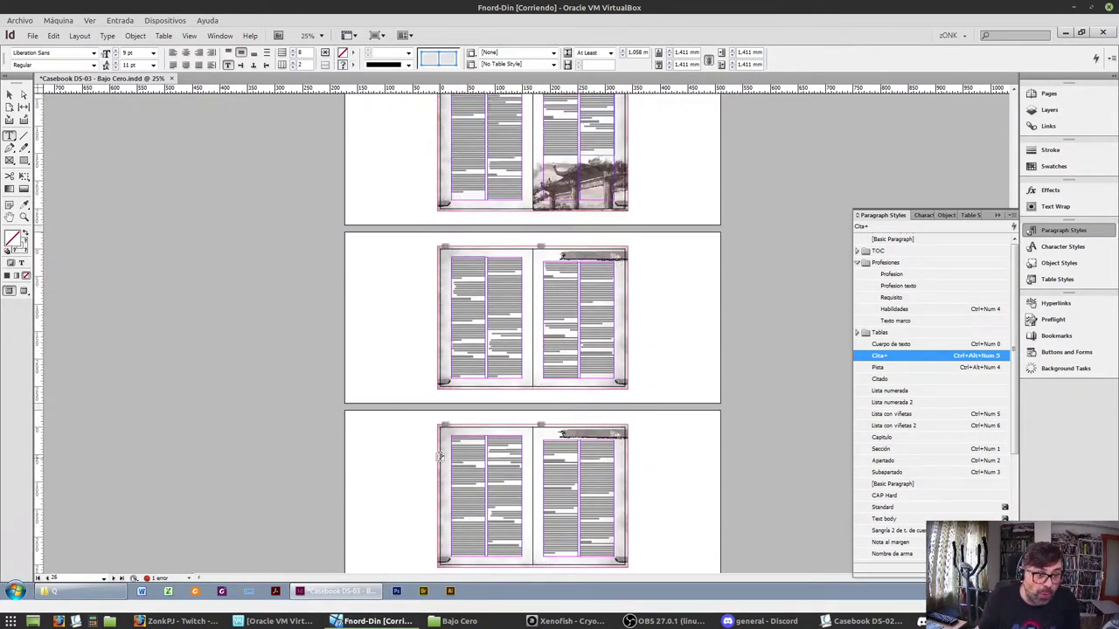
pyautogui.scroll(10, 426, 464)
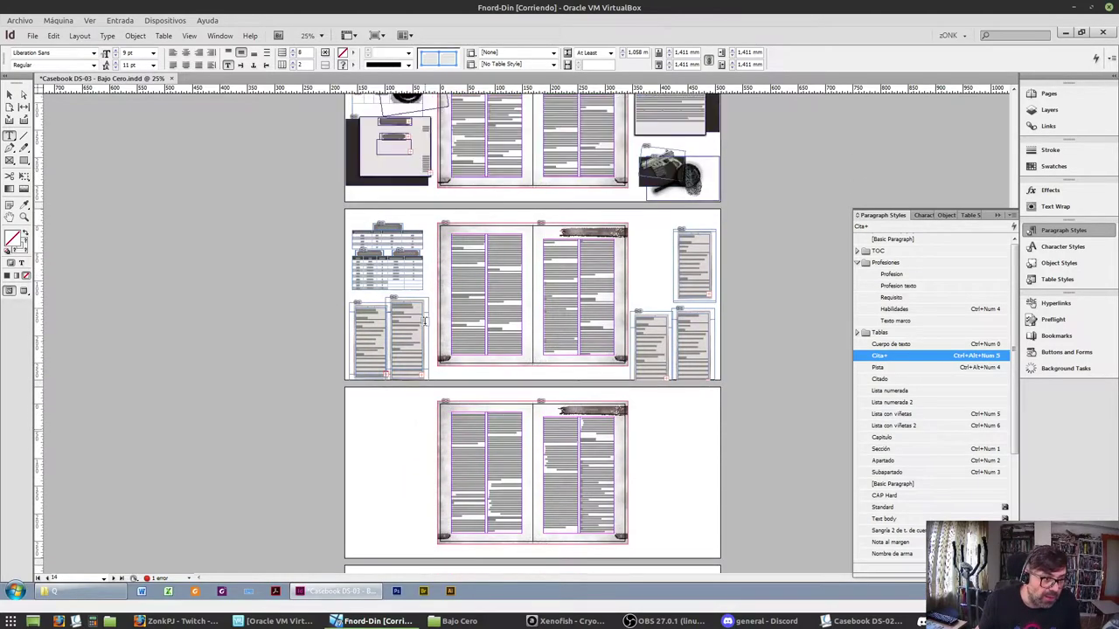
pyautogui.scroll(2, 404, 254)
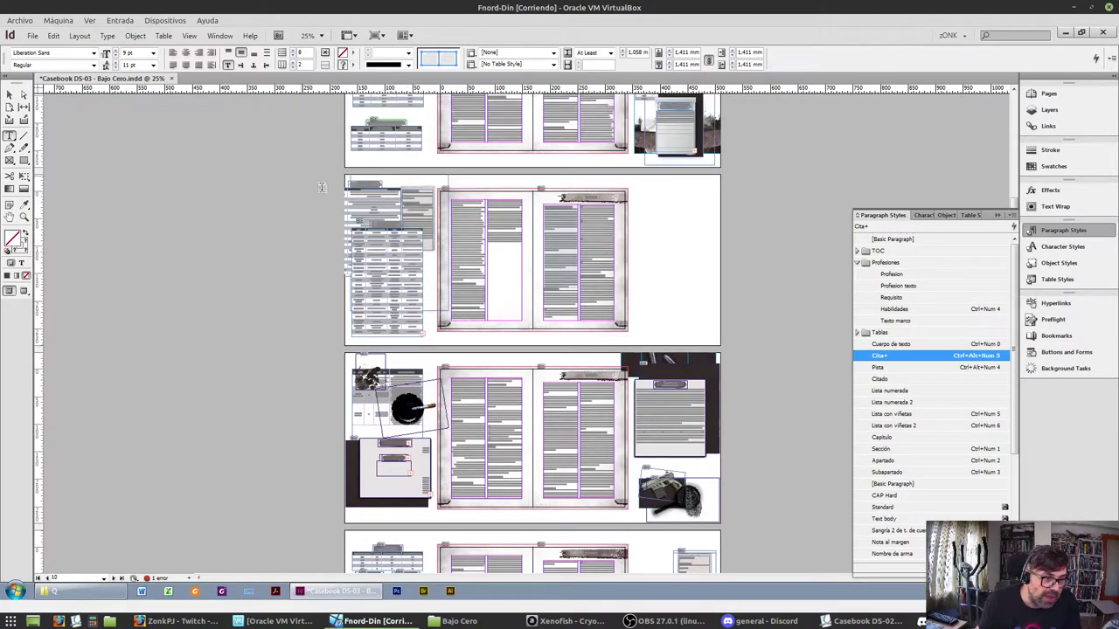
pyautogui.click(393, 234)
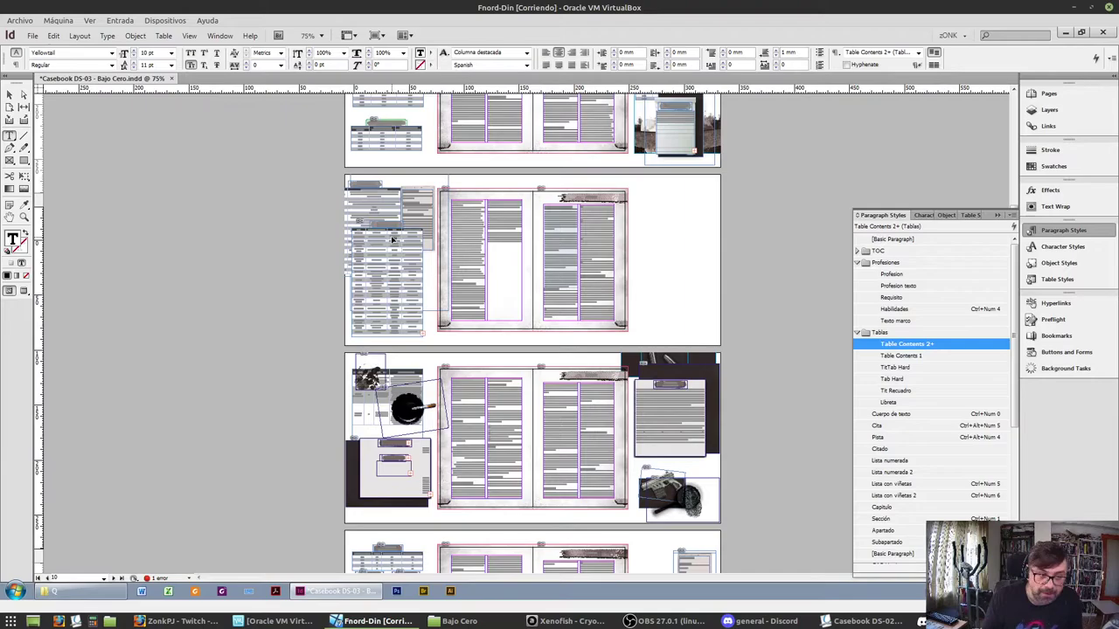
pyautogui.hotkey('ctrl', '1')
pyautogui.moveTo(155, 298); pyautogui.dragTo(362, 294)
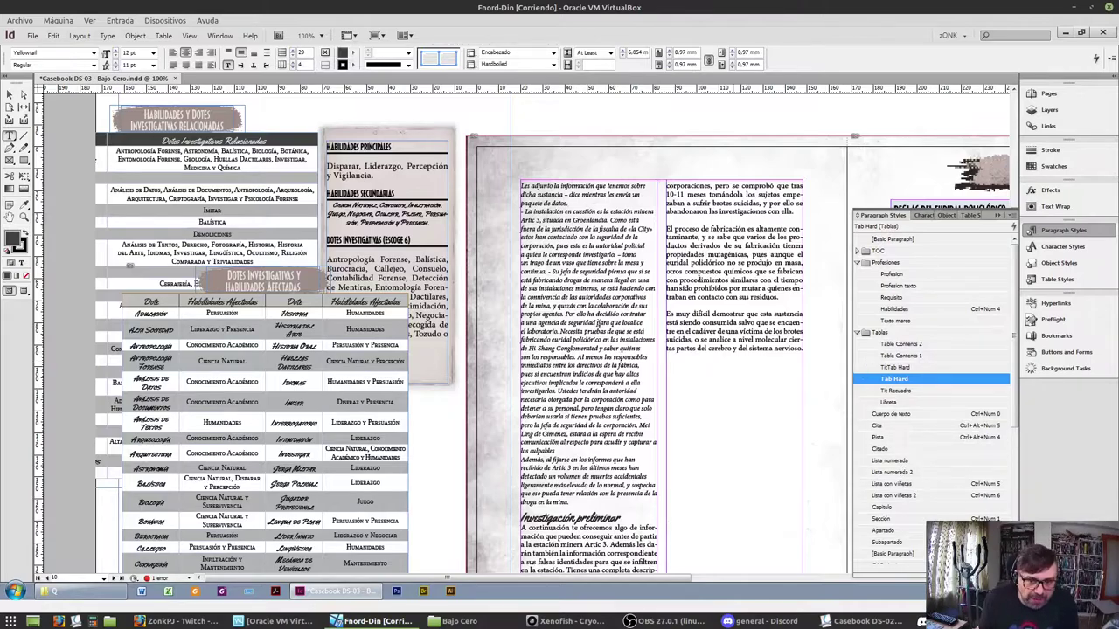
pyautogui.moveTo(148, 312)
pyautogui.mouseDown()
pyautogui.moveTo(150, 332)
pyautogui.moveTo(154, 324)
pyautogui.mouseUp()
pyautogui.click(222, 309)
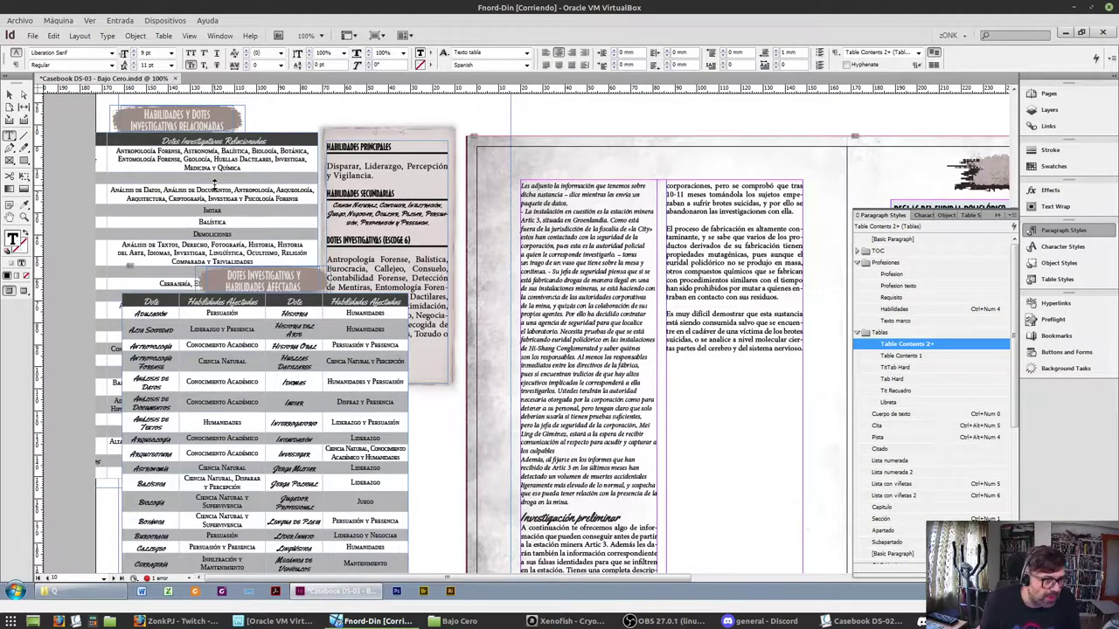
pyautogui.click(998, 215)
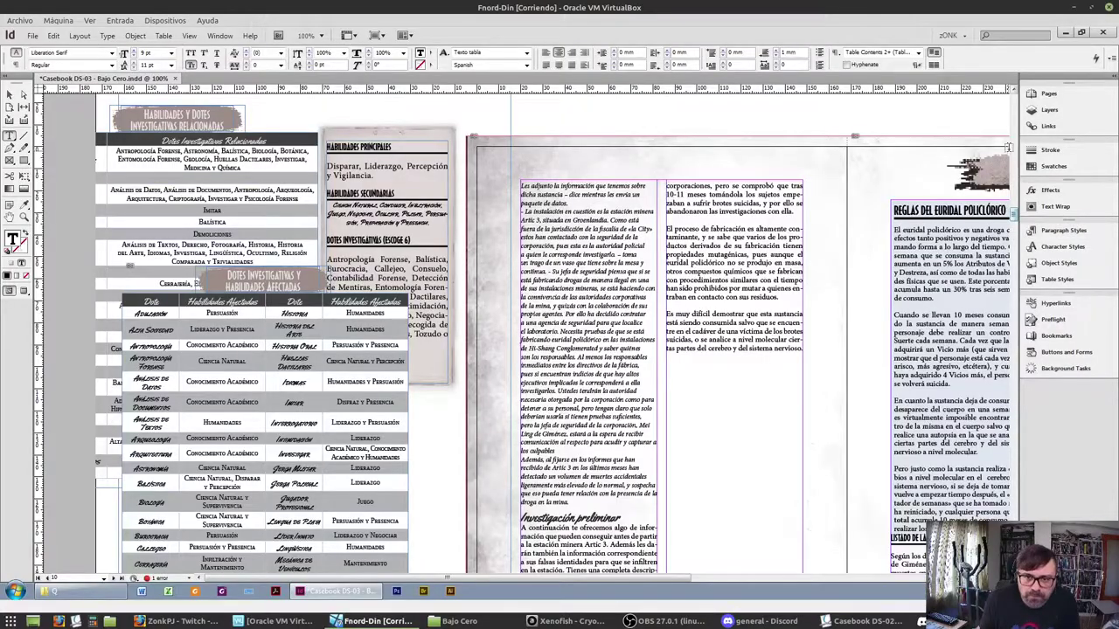
# Examine the swatches used in the header and shaded rows of the "Tabla de bonificadores a las habilidades" beside page 8
pyautogui.scroll(-20, 559, 332)
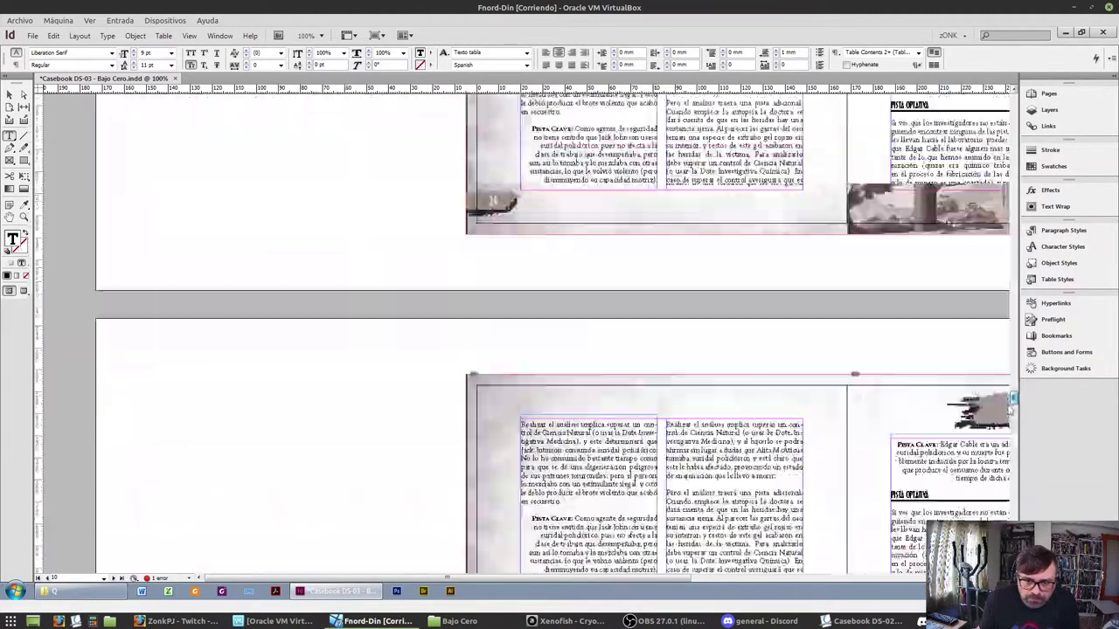
pyautogui.moveTo(1016, 519); pyautogui.dragTo(1037, 198)
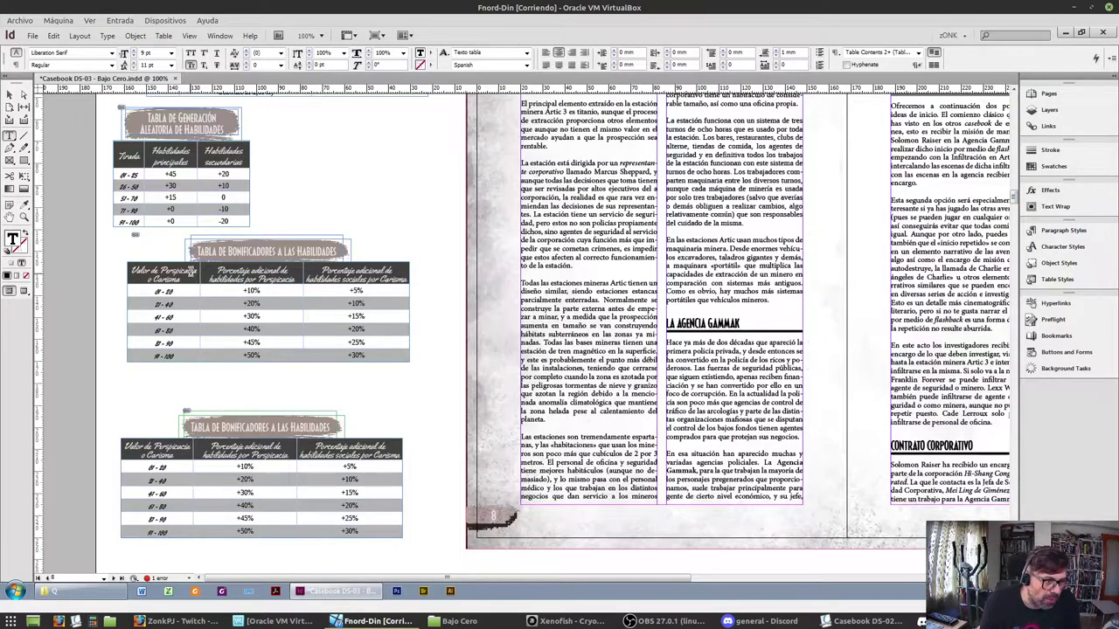
pyautogui.moveTo(191, 273); pyautogui.dragTo(350, 275)
pyautogui.click(1054, 166)
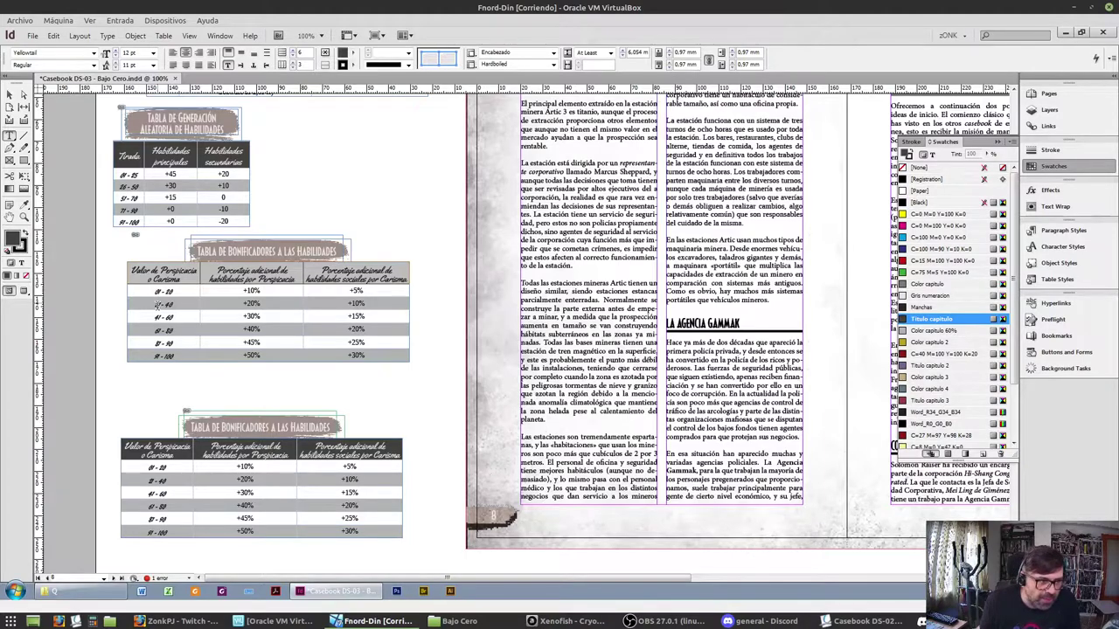
pyautogui.moveTo(175, 304); pyautogui.dragTo(251, 308)
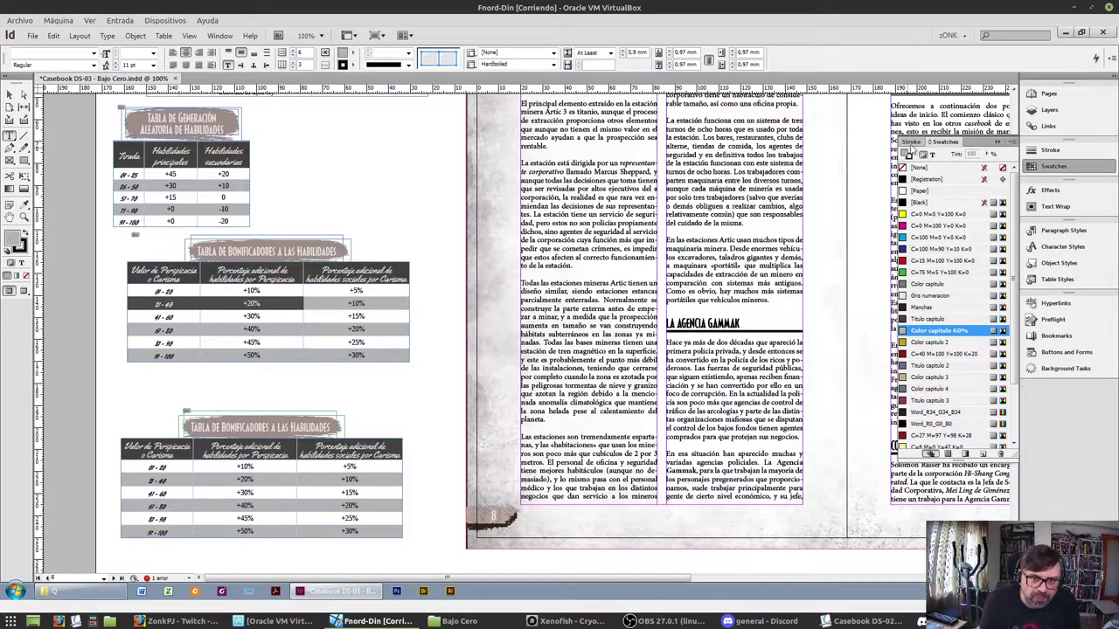
pyautogui.click(909, 157)
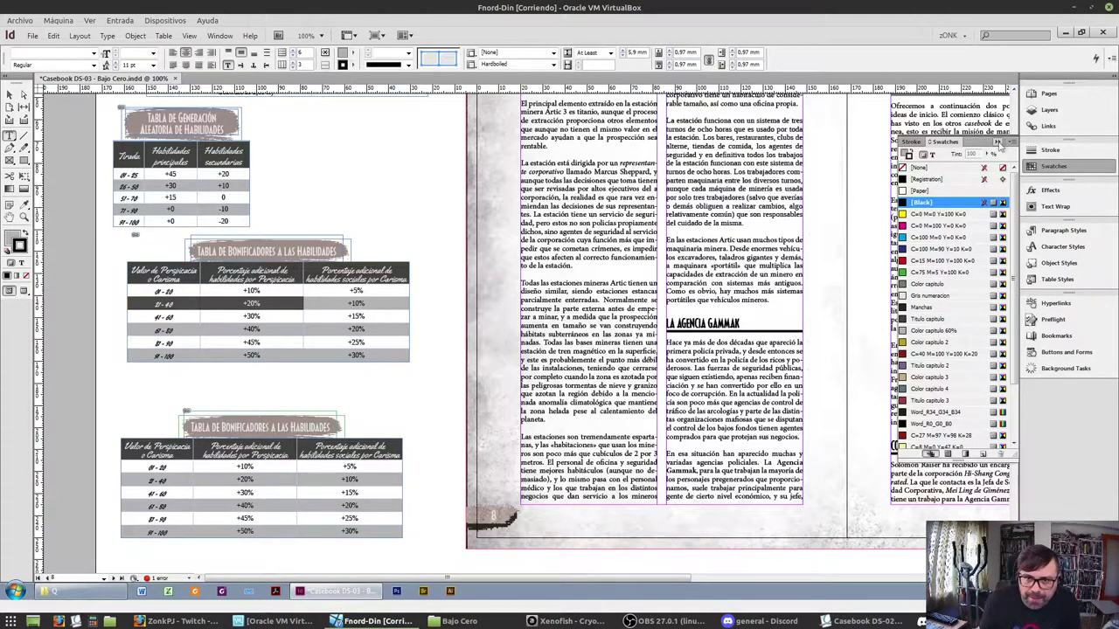
pyautogui.click(997, 141)
# Fill the header row of the snow hazards table on page 35 with the Titulo capitulo swatch
pyautogui.scroll(-10, 1014, 349)
pyautogui.moveTo(1020, 486)
pyautogui.mouseDown()
pyautogui.moveTo(1016, 527)
pyautogui.moveTo(1016, 489)
pyautogui.mouseUp()
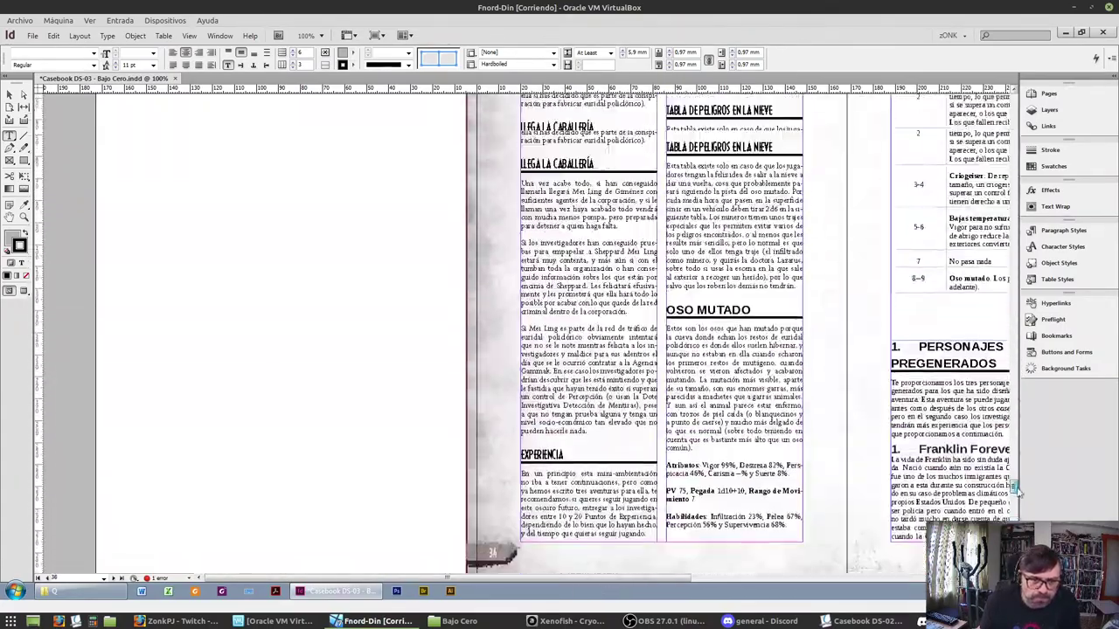
pyautogui.scroll(6, 1016, 491)
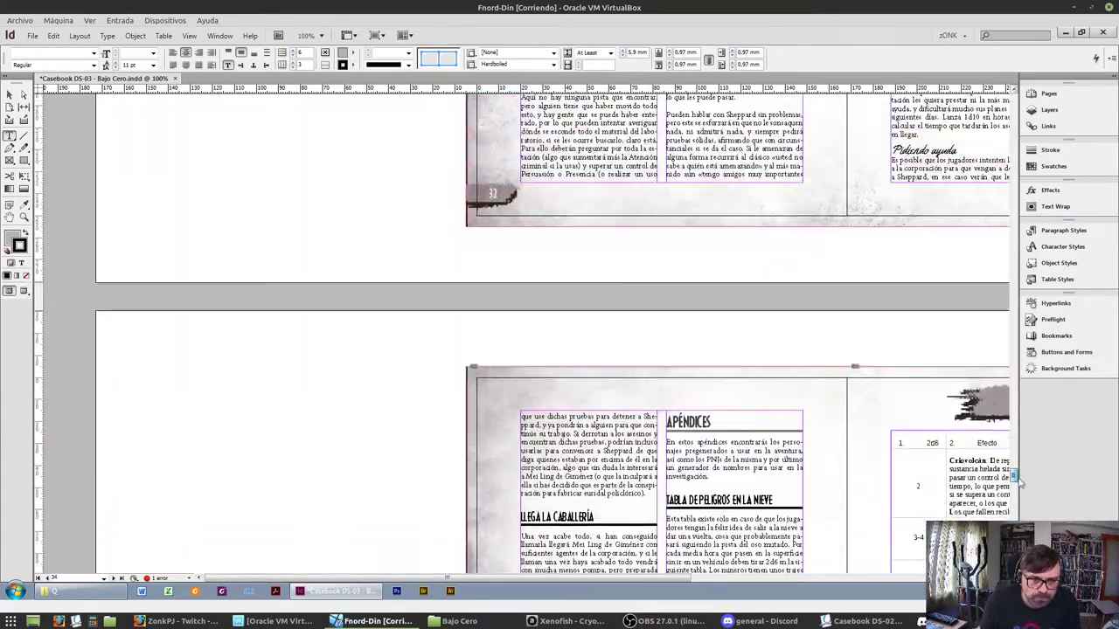
pyautogui.click(885, 440)
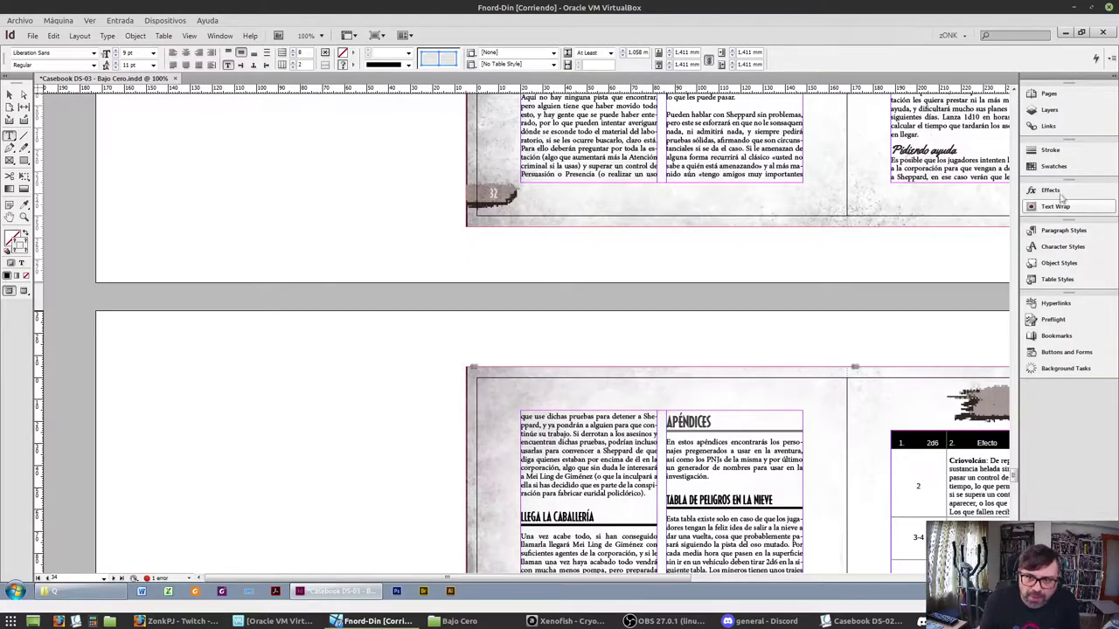
pyautogui.click(1053, 166)
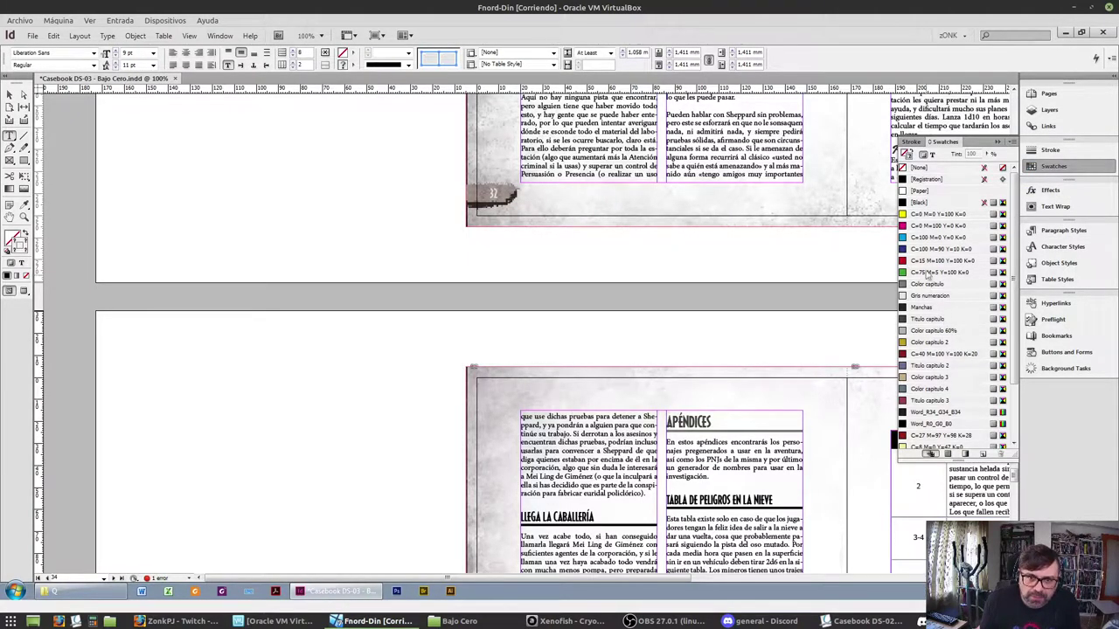
pyautogui.click(908, 155)
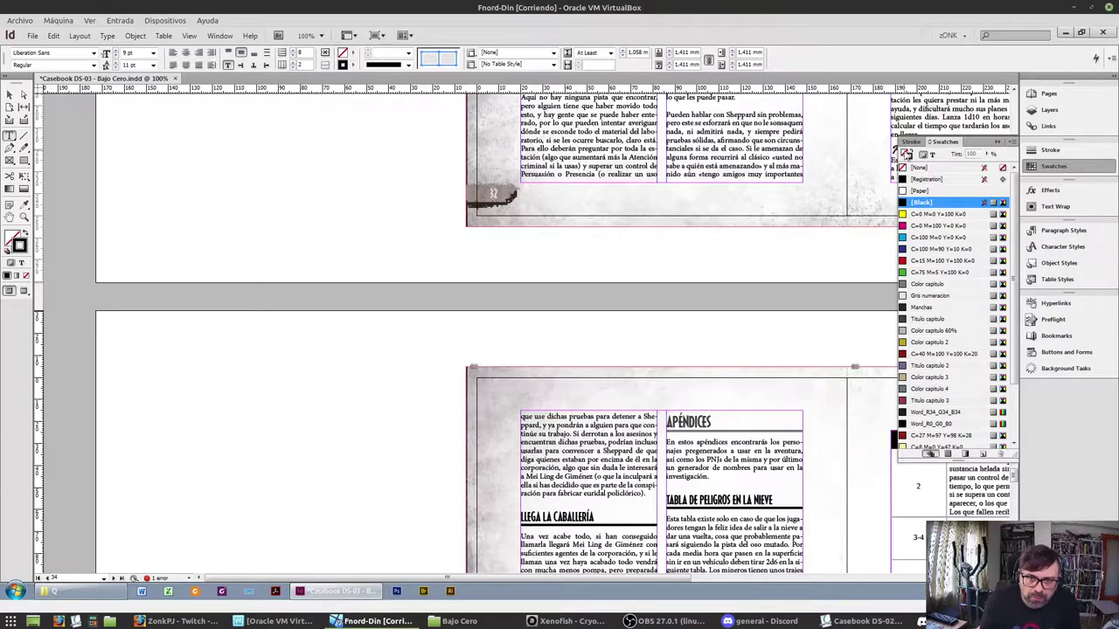
pyautogui.click(916, 167)
pyautogui.click(932, 319)
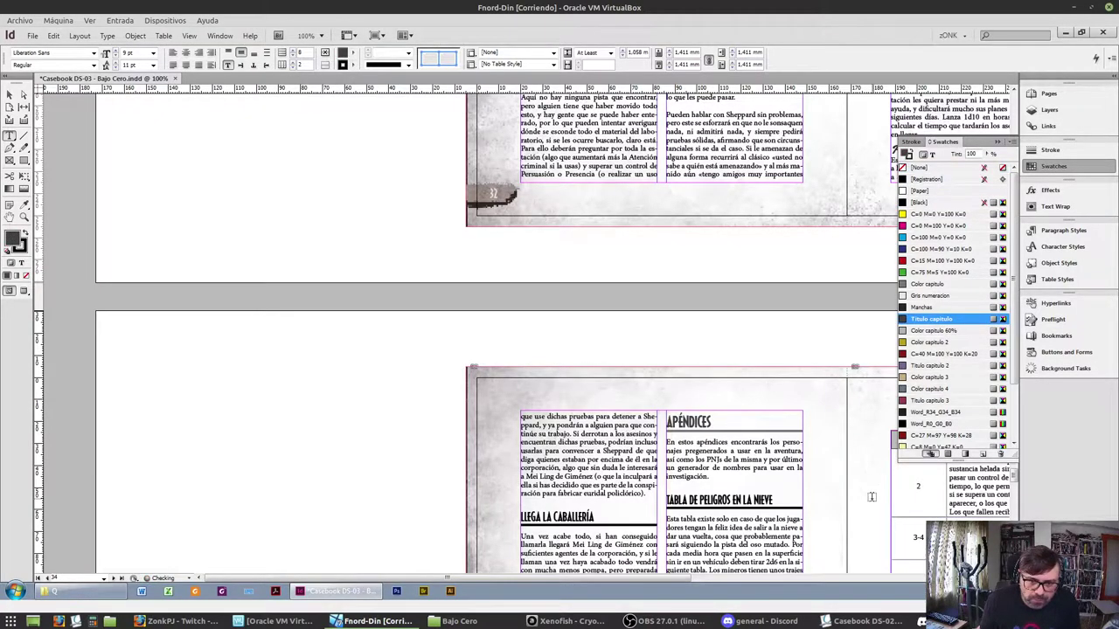
# Shade the 3-4 and 8-9 rows of the hazards table with the Color capitulo 60% swatch
pyautogui.hscroll(5, 871, 496)
pyautogui.scroll(-2, 549, 457)
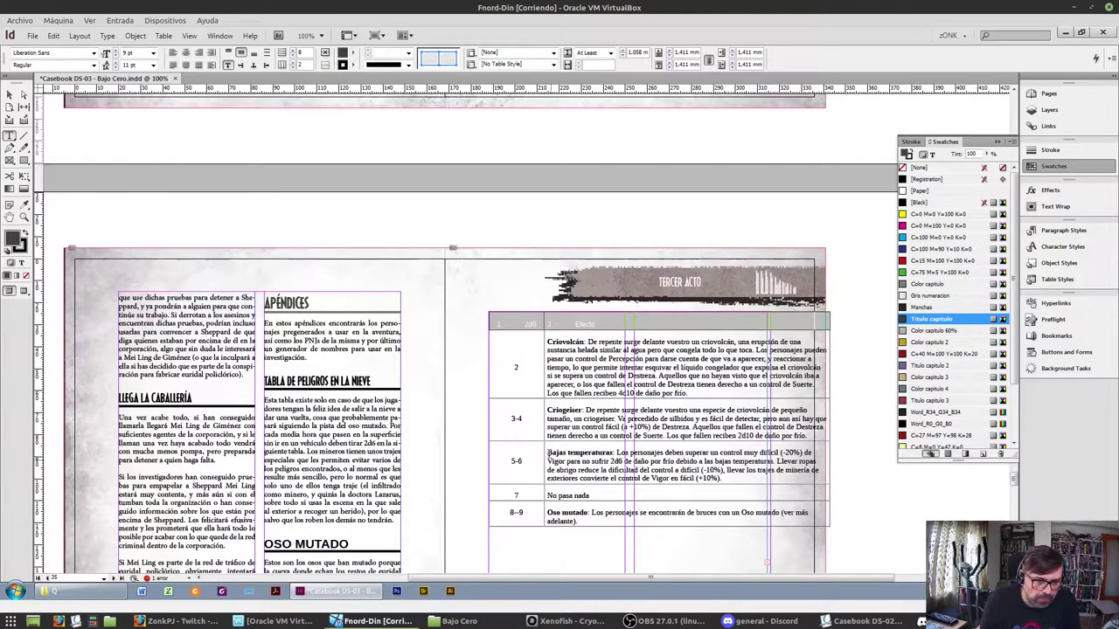
pyautogui.moveTo(533, 427); pyautogui.dragTo(581, 424)
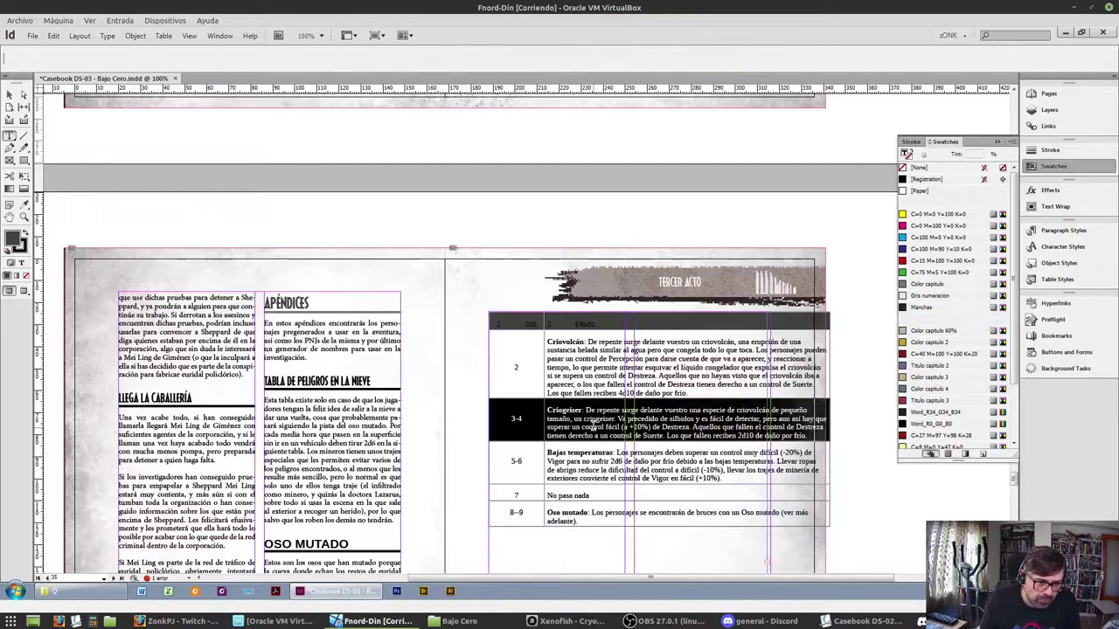
pyautogui.click(939, 331)
pyautogui.moveTo(535, 513); pyautogui.dragTo(578, 513)
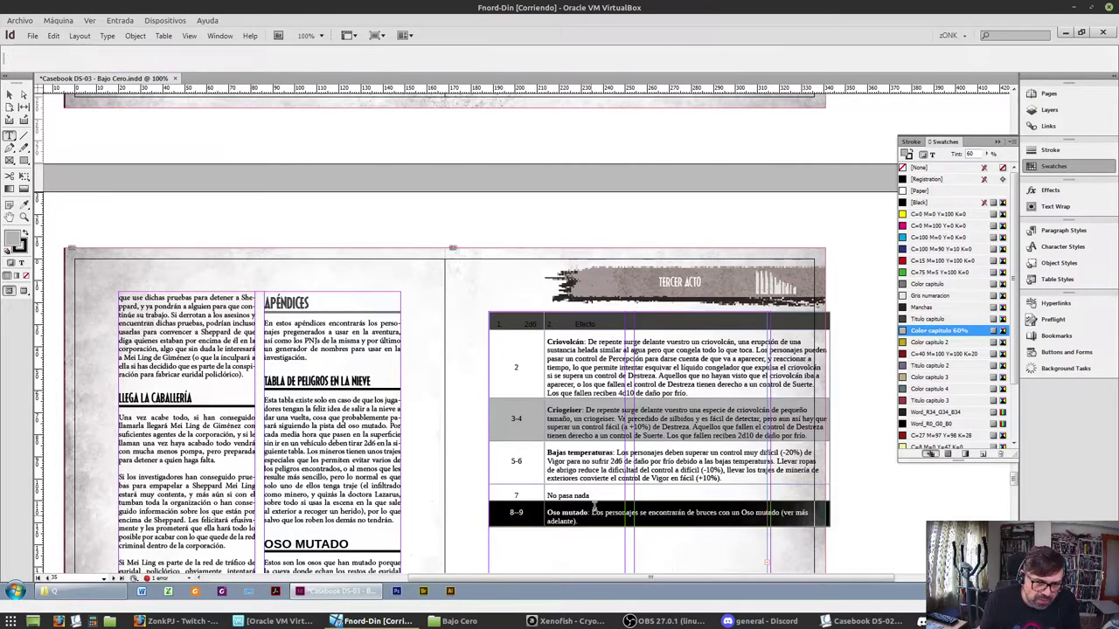
pyautogui.click(937, 331)
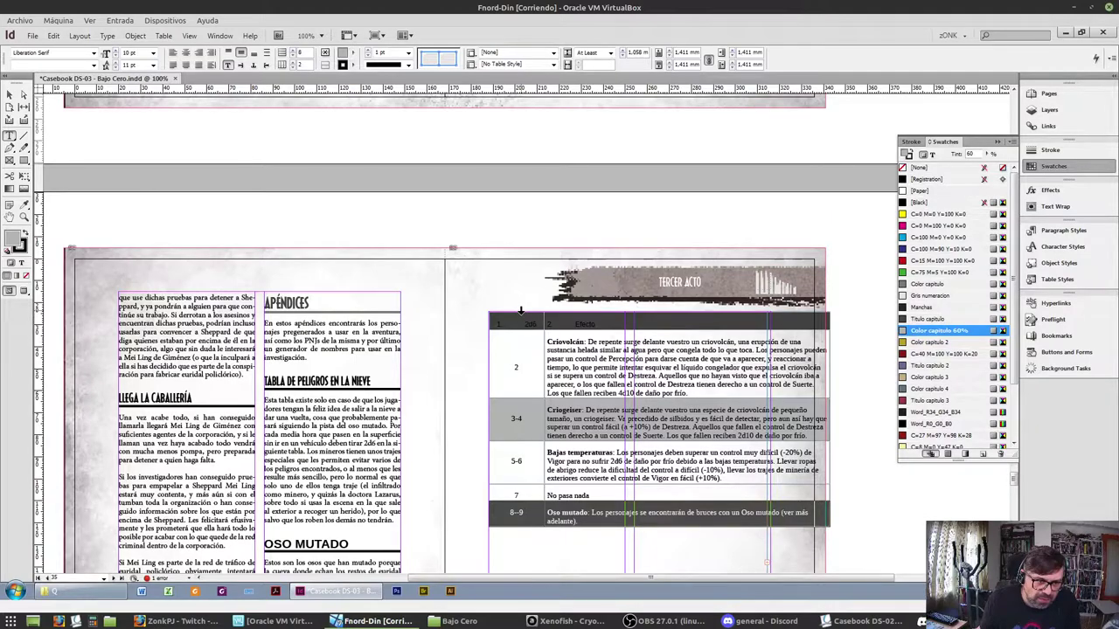
# Select the whole hazards table and set its cell border weight to 0 pt
pyautogui.moveTo(520, 310); pyautogui.dragTo(709, 328)
pyautogui.click(431, 61)
pyautogui.click(407, 52)
pyautogui.click(384, 55)
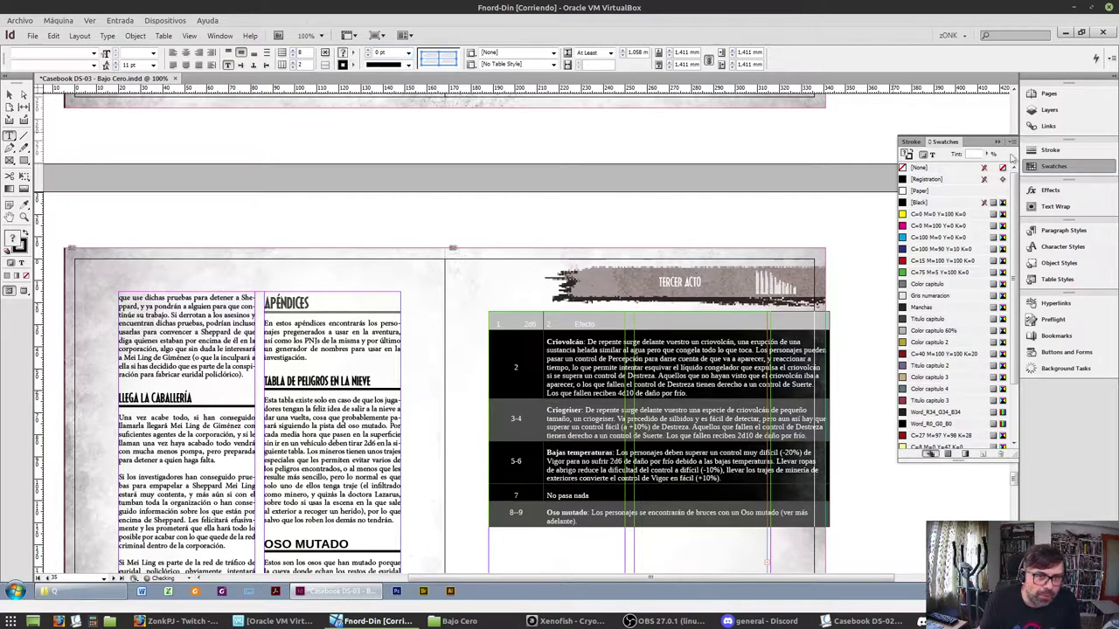
pyautogui.click(930, 202)
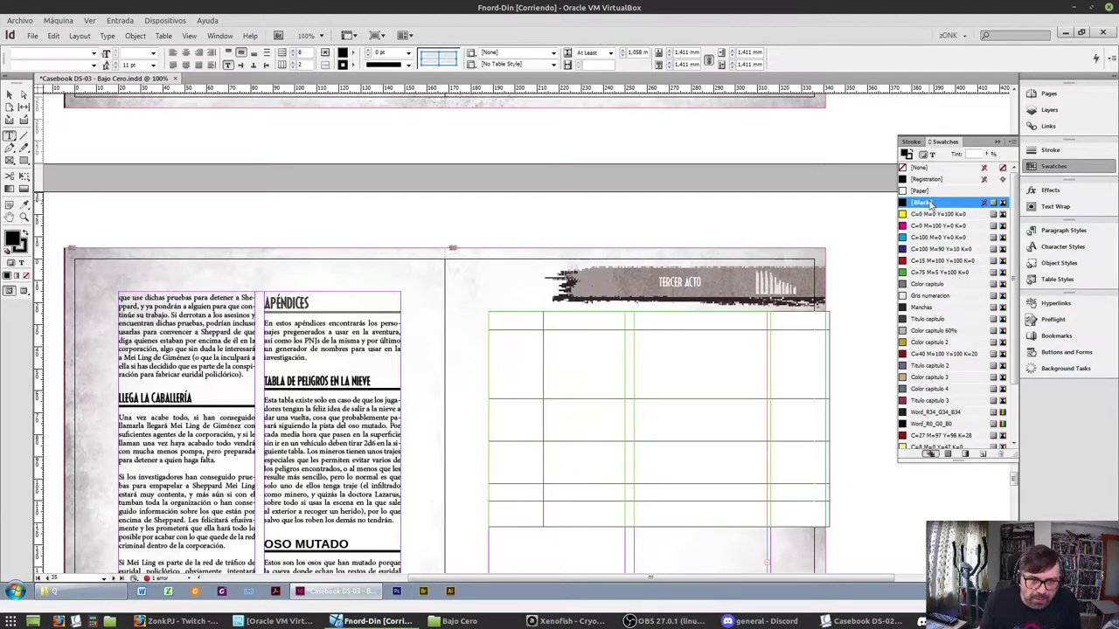
pyautogui.click(909, 157)
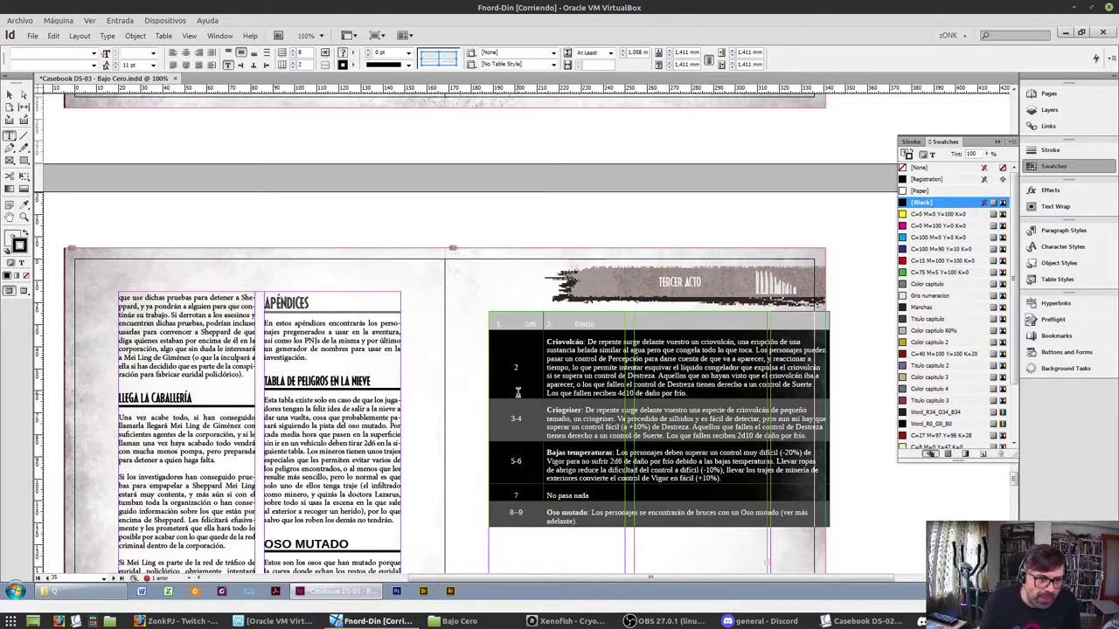
# Apply the Tab Hard paragraph style to the hazards table's header row
pyautogui.click(523, 335)
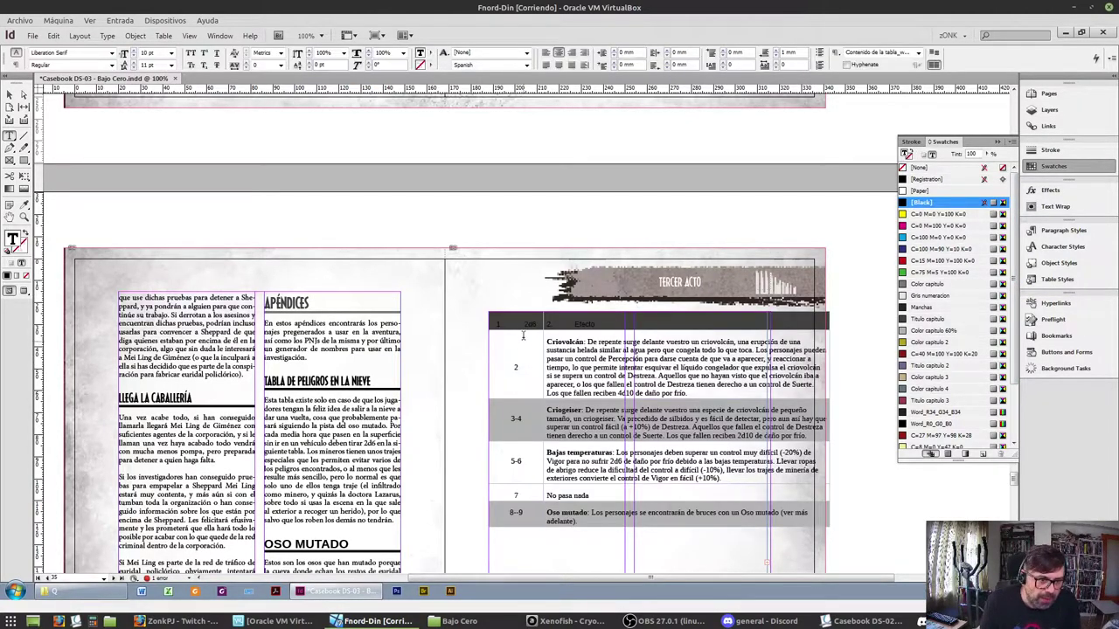
pyautogui.click(1063, 230)
pyautogui.click(907, 380)
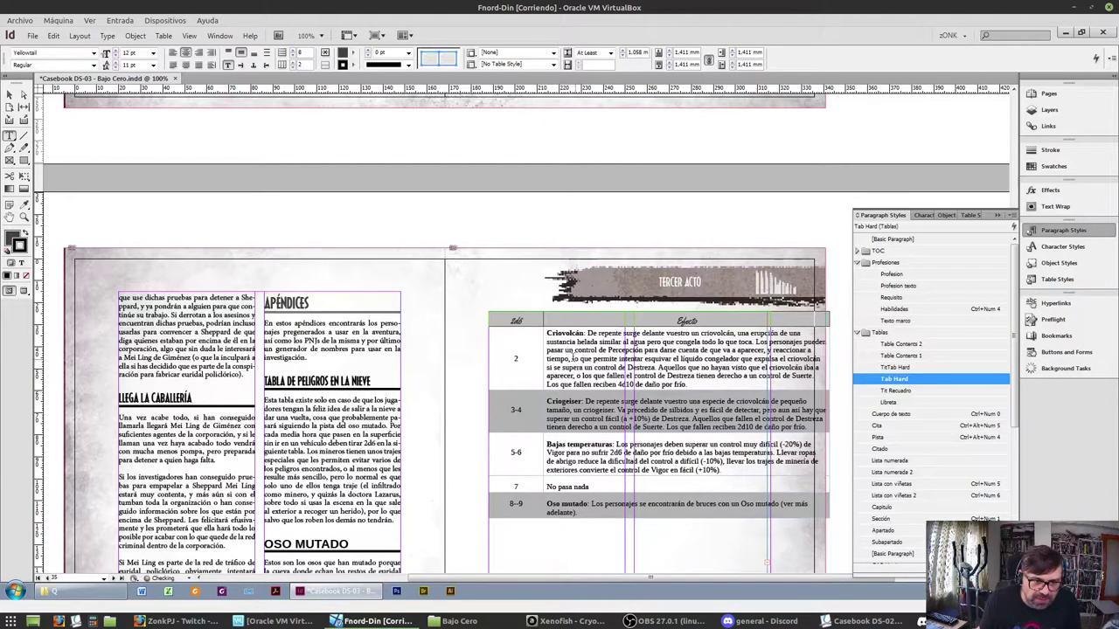
# Apply Table Contents 1 to the visible 2d6 column cells and Table Contents 2 to the Efecto cells
pyautogui.moveTo(510, 353); pyautogui.dragTo(520, 505)
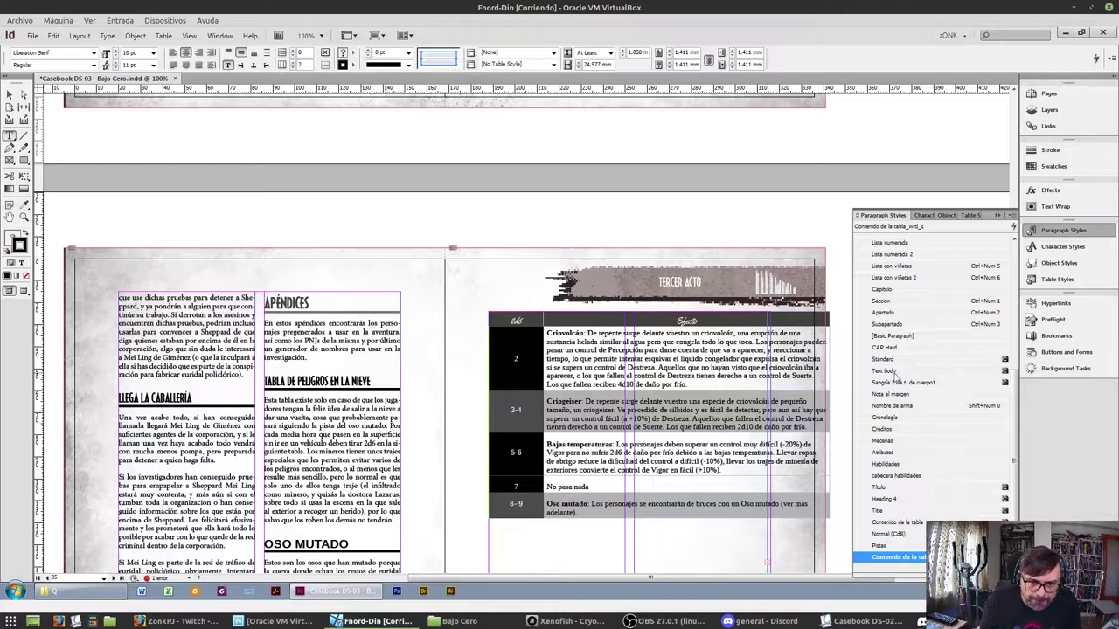
pyautogui.scroll(5, 895, 376)
pyautogui.click(904, 355)
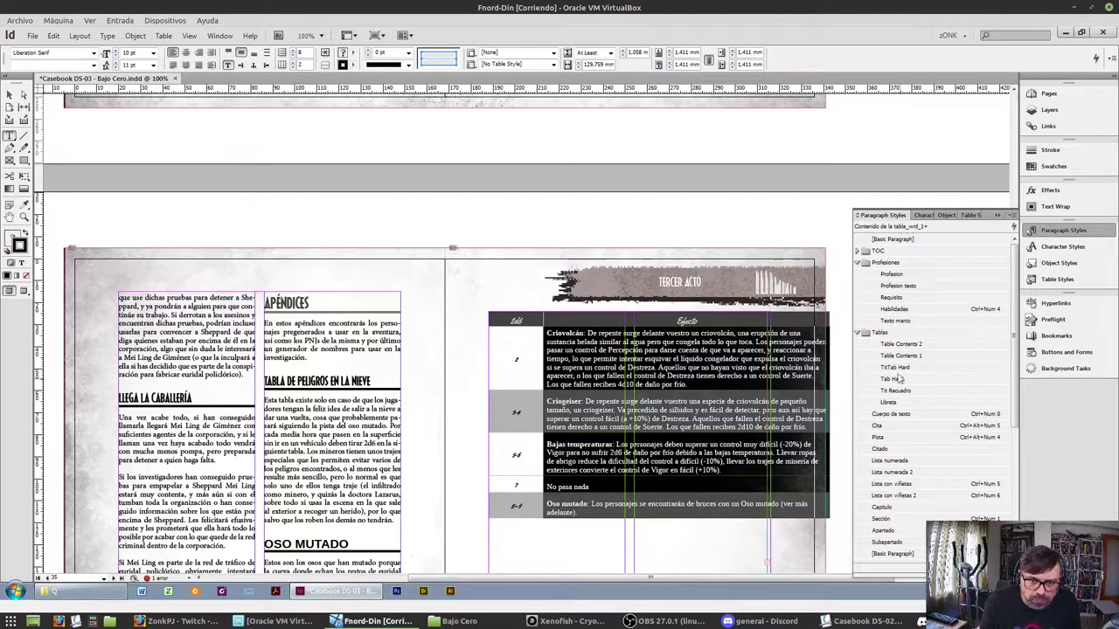
pyautogui.click(903, 344)
# Style the 10-11 row, using Table Contents 1 for the number and Table Contents 2 for the Hidrolacolito pequeño text
pyautogui.click(508, 521)
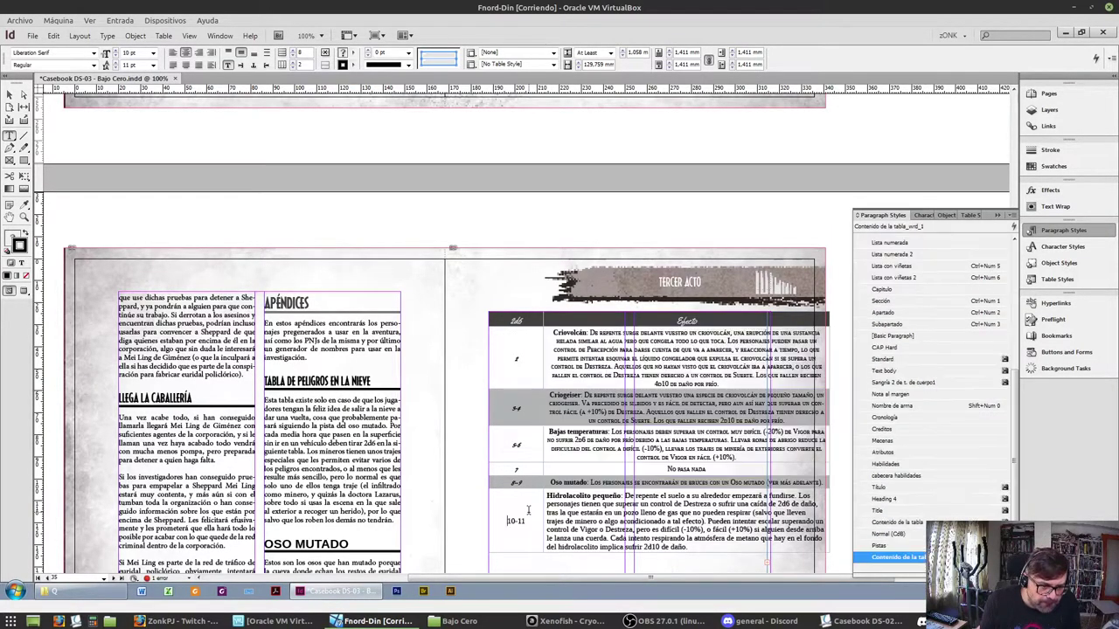
pyautogui.scroll(5, 932, 315)
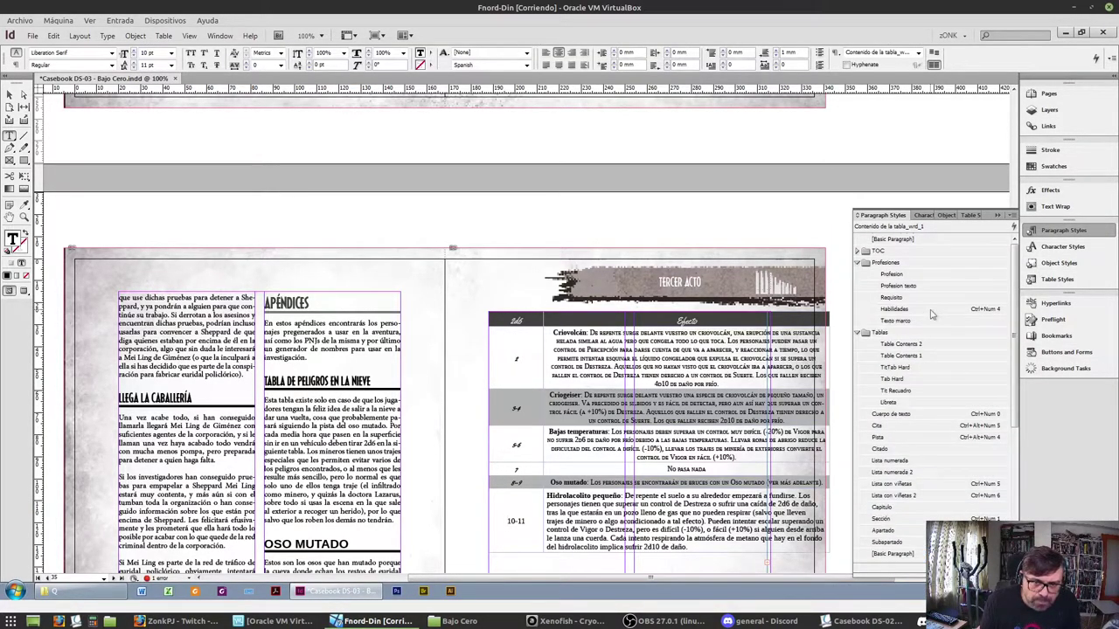
pyautogui.click(511, 521)
pyautogui.click(626, 522)
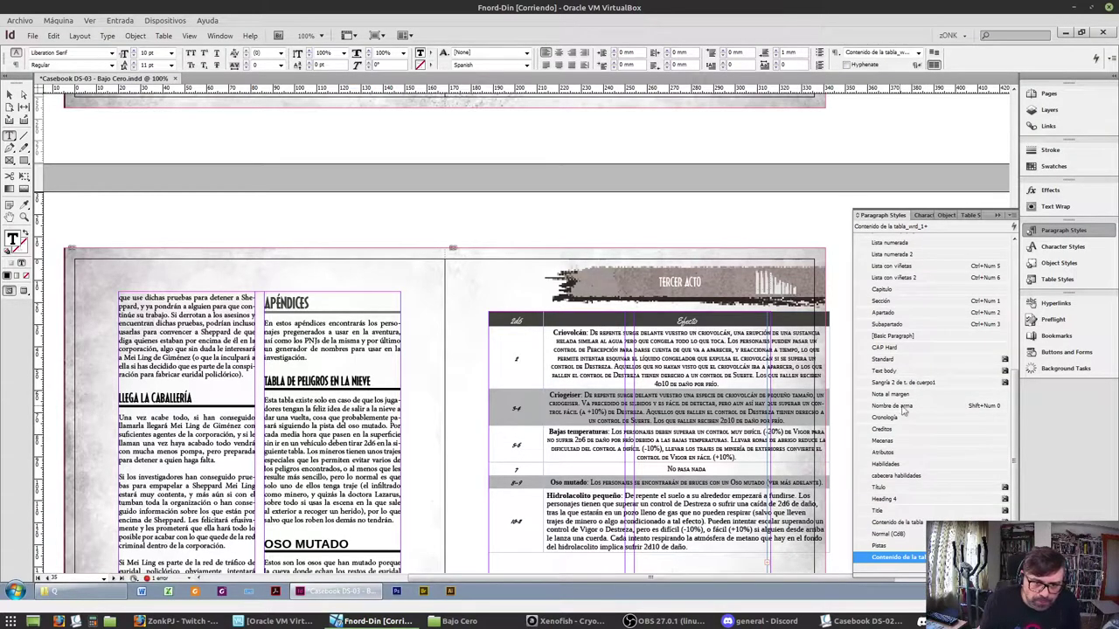
pyautogui.click(913, 336)
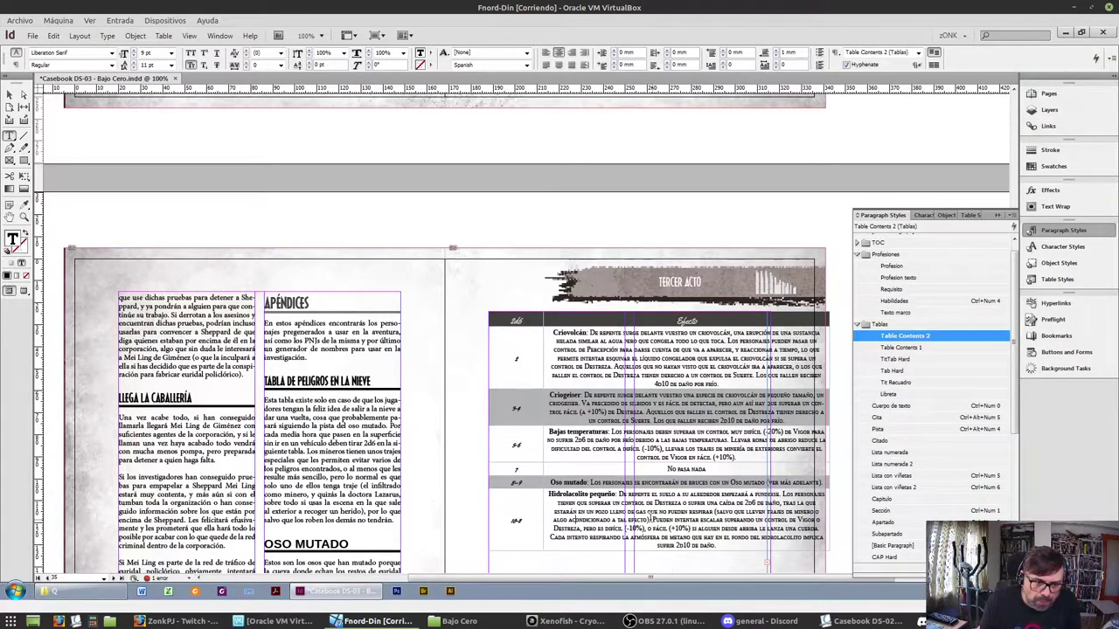
# Select all the Efecto body cells and reapply Table Contents 2 with the formatting overrides cleared
pyautogui.tripleClick(573, 482)
pyautogui.moveTo(573, 482); pyautogui.dragTo(658, 350)
pyautogui.doubleClick(668, 518)
pyautogui.rightClick(900, 349)
pyautogui.click(953, 407)
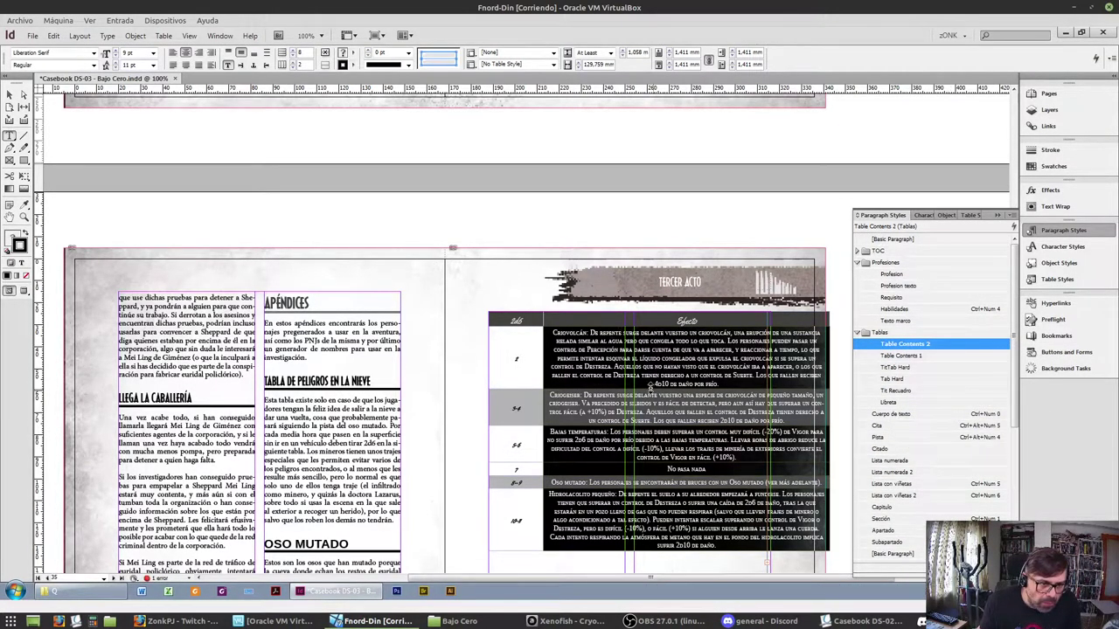
# Try setting the word "Criovolcán" in bold in the first Efecto cell
pyautogui.click(543, 344)
pyautogui.doubleClick(569, 333)
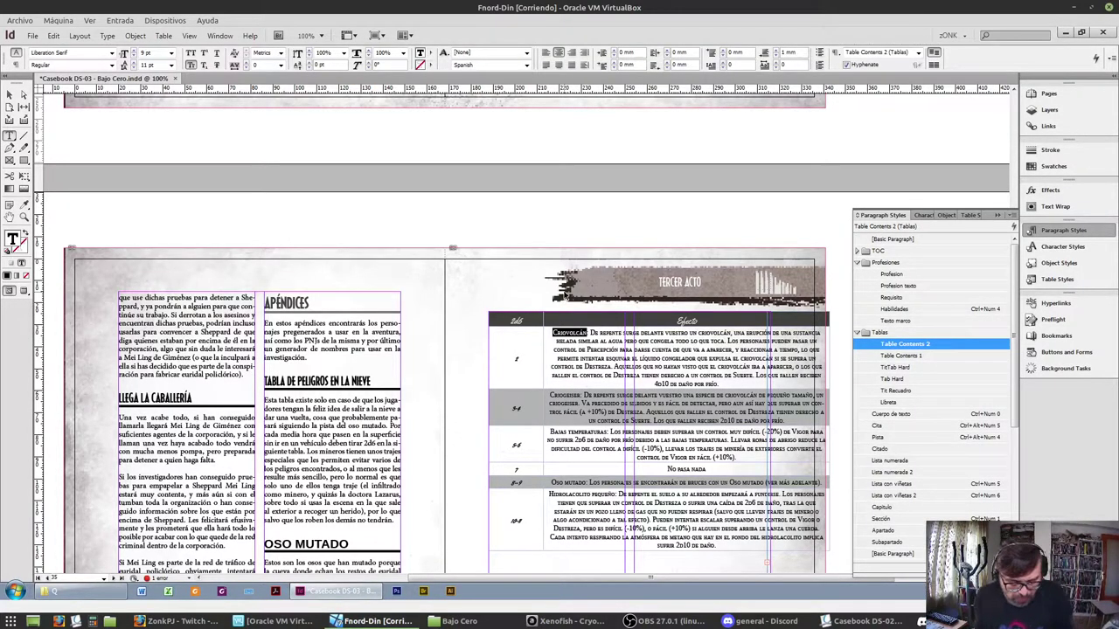
pyautogui.hotkey('ctrl', 'shift', 'b')
pyautogui.hotkey('ctrl', 'z')
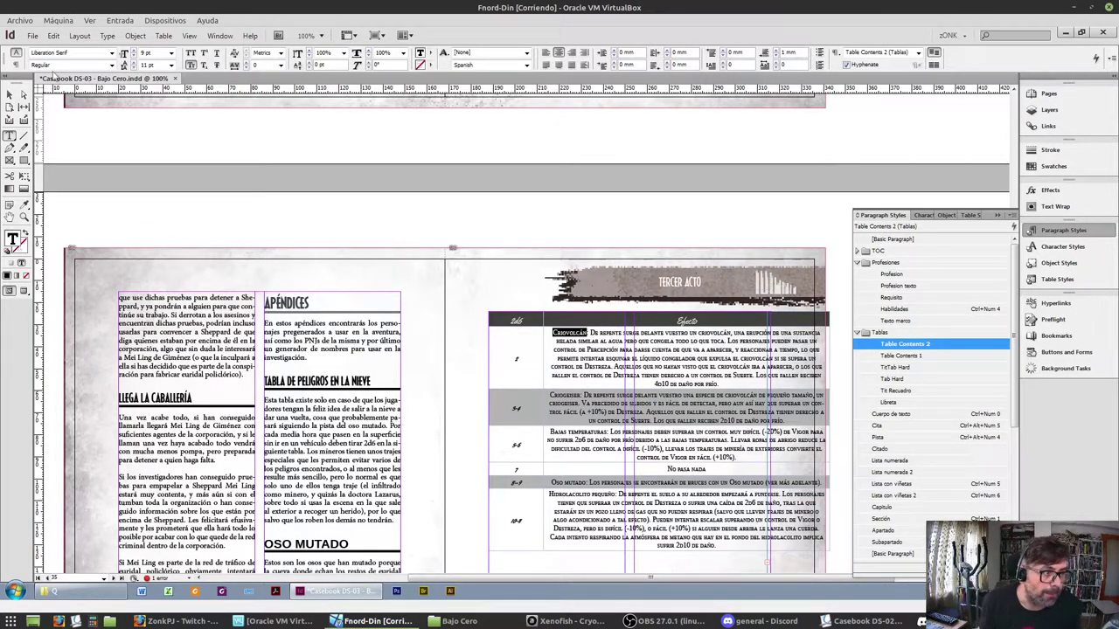
pyautogui.click(112, 66)
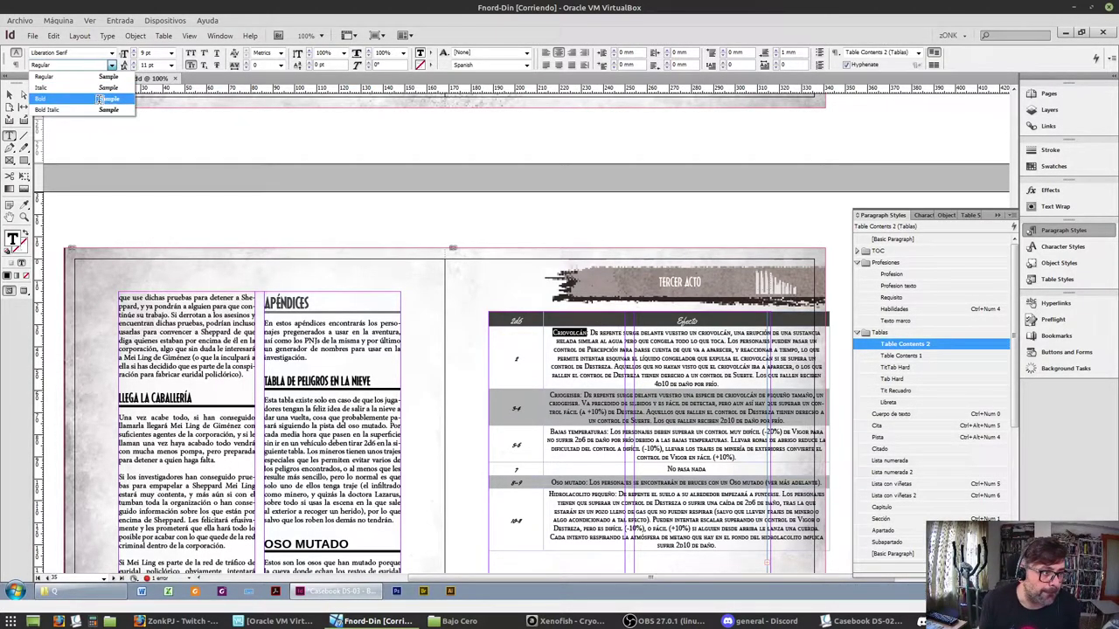
pyautogui.click(100, 98)
pyautogui.click(596, 348)
pyautogui.hotkey('ctrl', 'z')
pyautogui.click(582, 337)
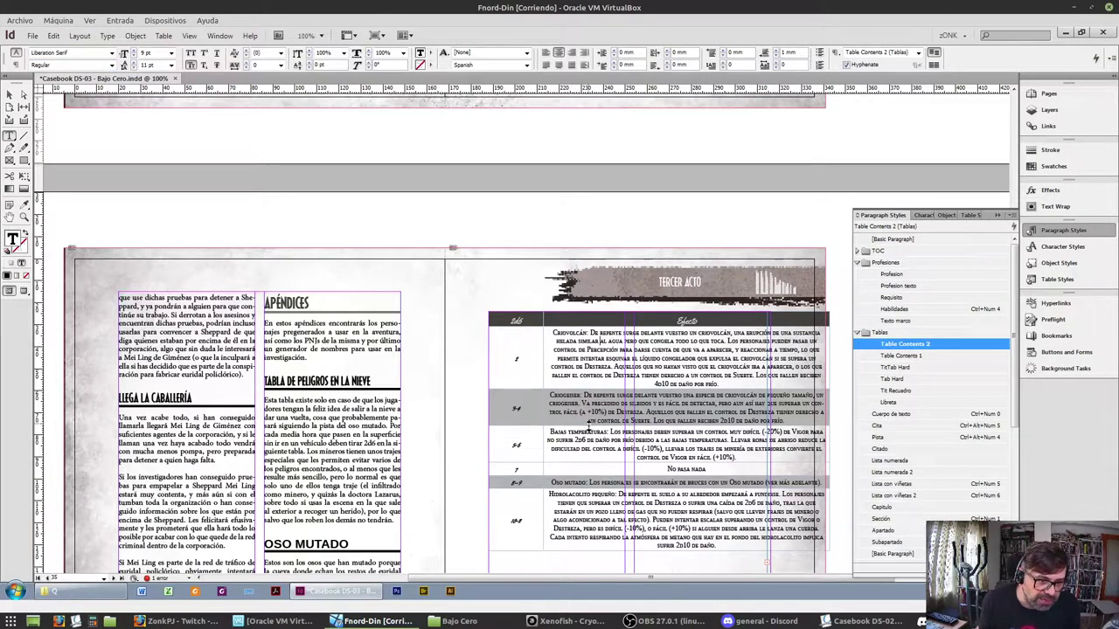
# Try bold with all caps and small caps variations on the word "Criogeiser" in the 3-4 row
pyautogui.doubleClick(562, 395)
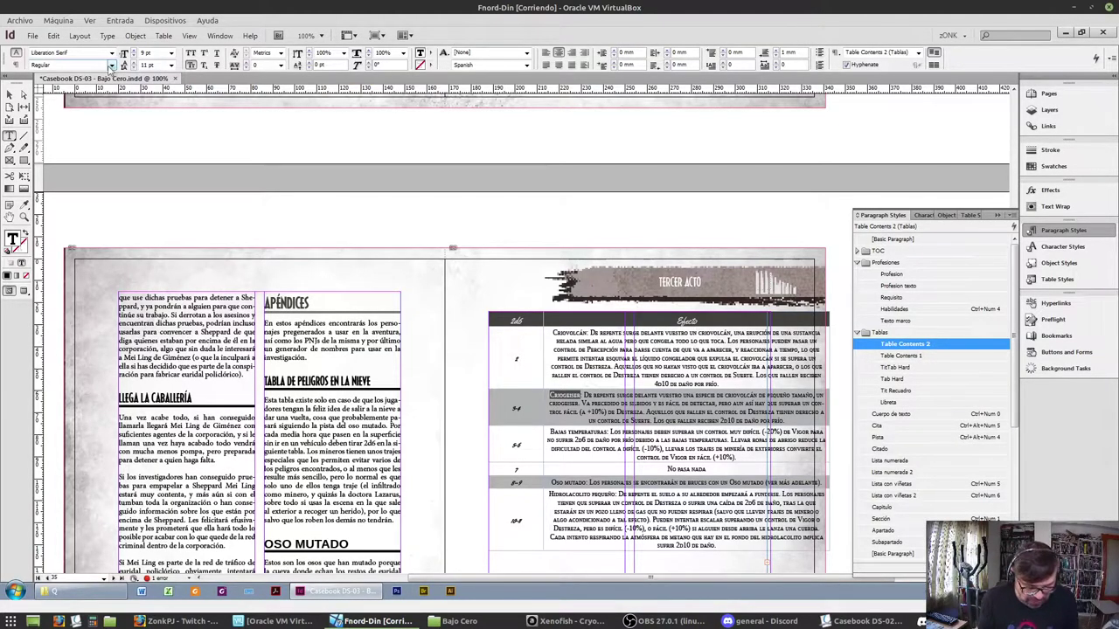
pyautogui.hotkey('ctrl', 'shift', 'b')
pyautogui.click(191, 53)
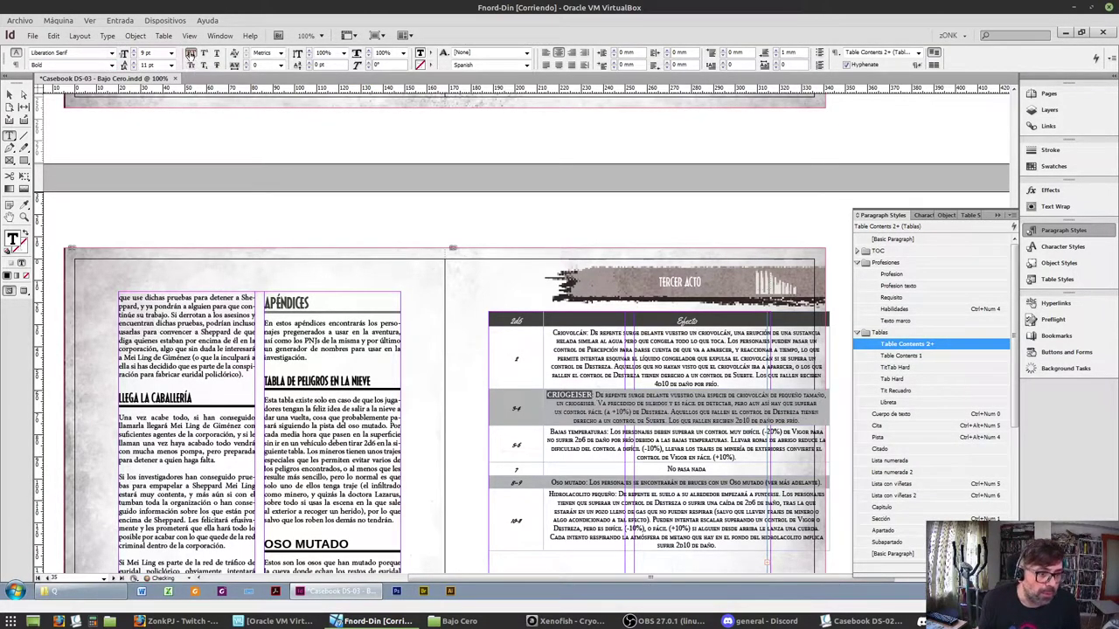
pyautogui.click(191, 65)
pyautogui.click(191, 54)
pyautogui.click(191, 65)
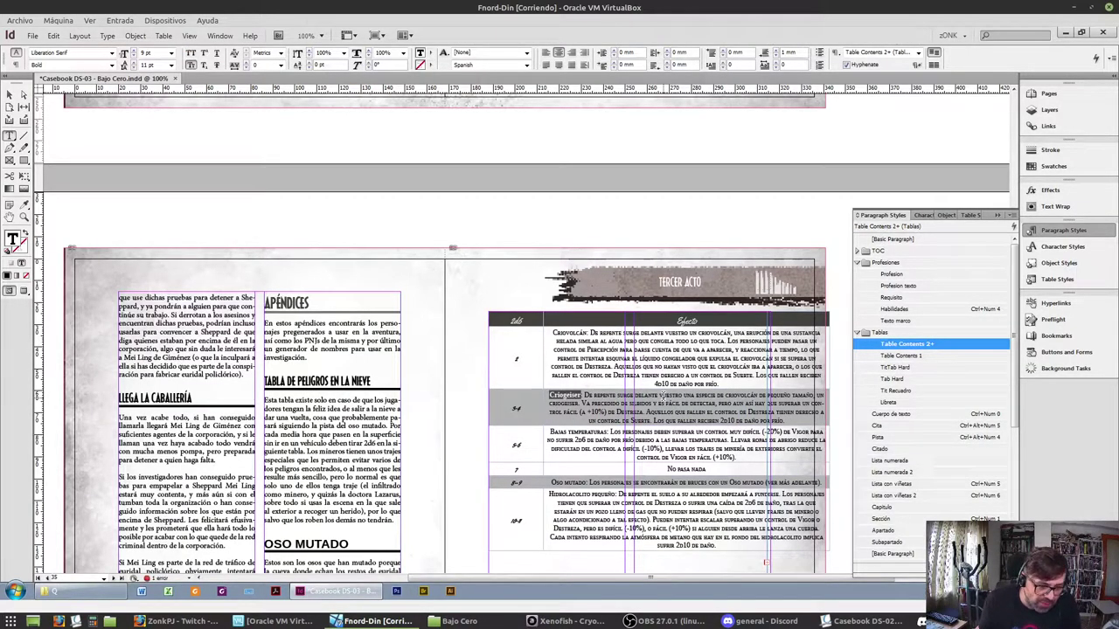
pyautogui.click(626, 435)
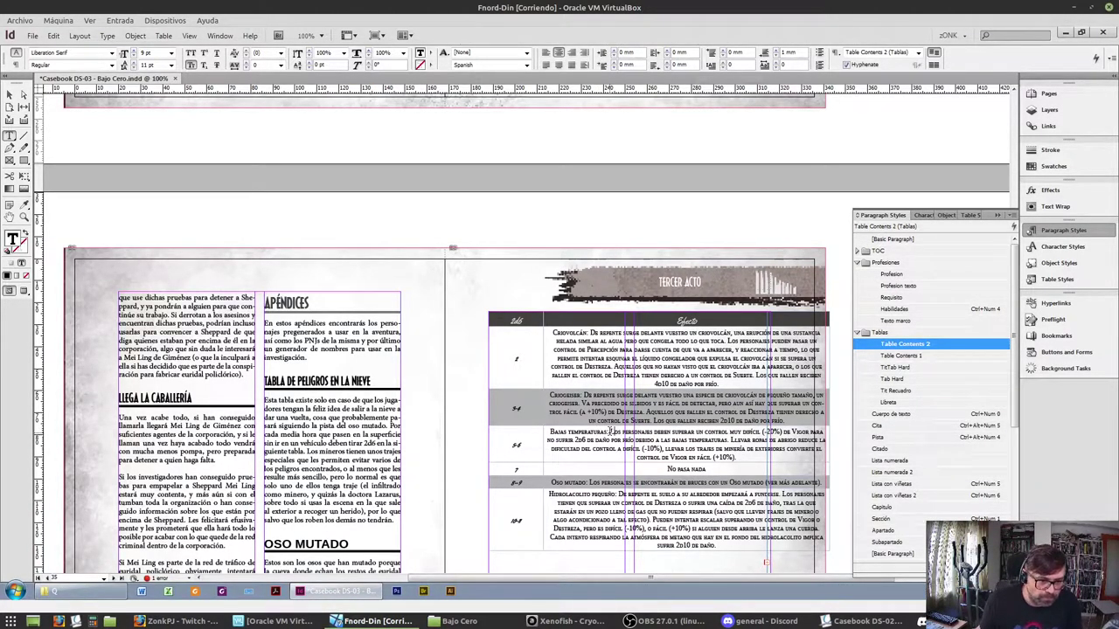
# Try the Texto tabla, Columna destacada, Destacado and Character Style 1 character styles on "Bajas temperaturas" in the 5-6 row
pyautogui.moveTo(552, 432); pyautogui.dragTo(607, 433)
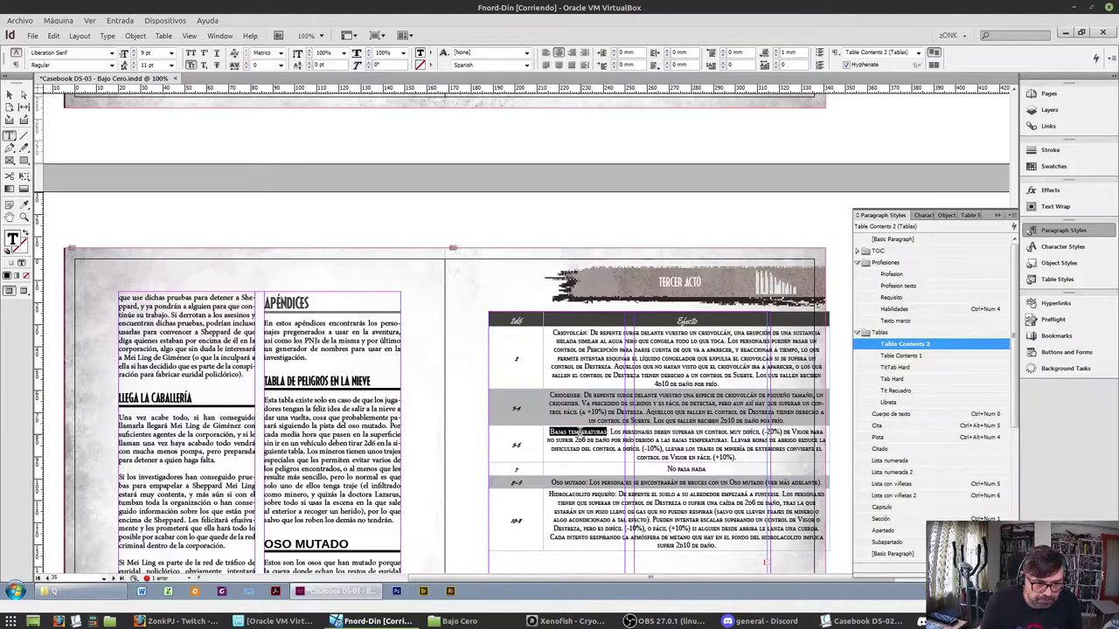
pyautogui.click(923, 215)
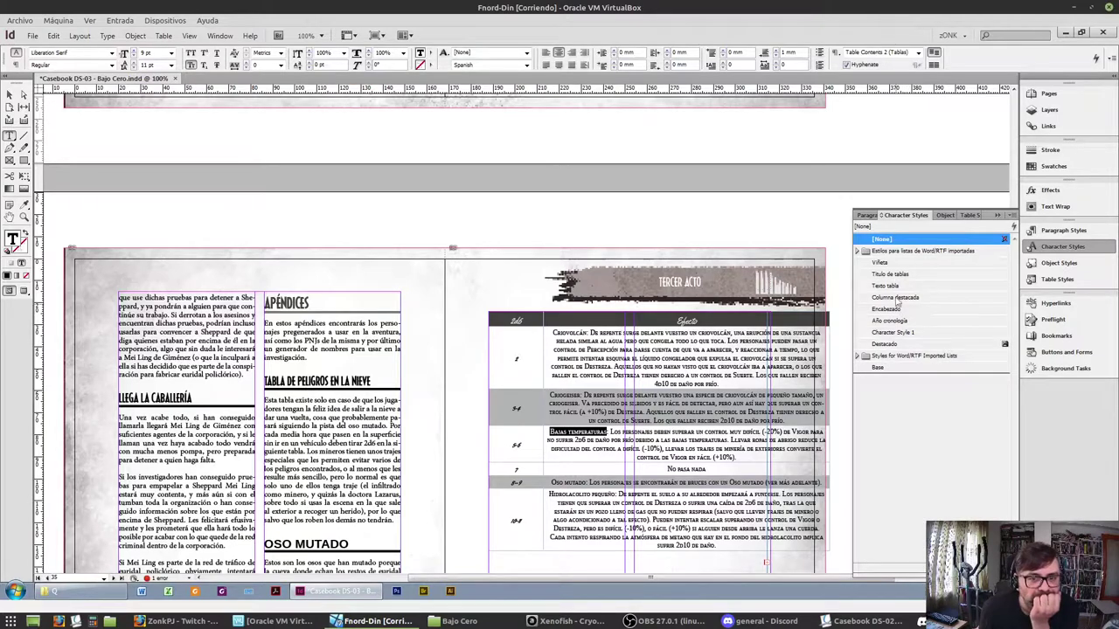
pyautogui.click(879, 262)
pyautogui.click(886, 286)
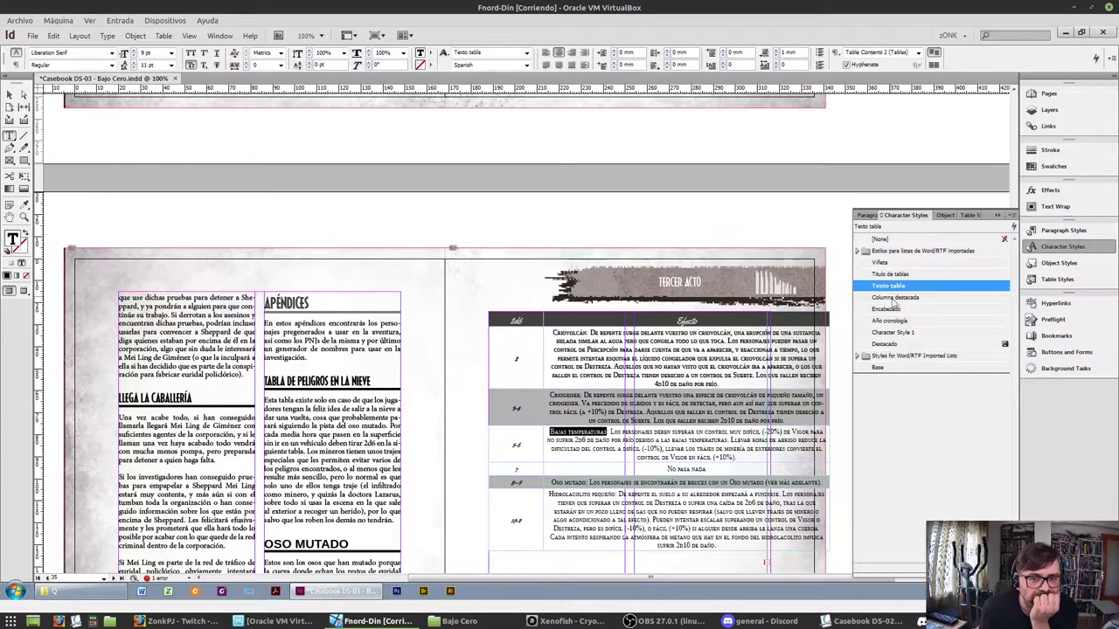
pyautogui.click(893, 298)
pyautogui.click(900, 345)
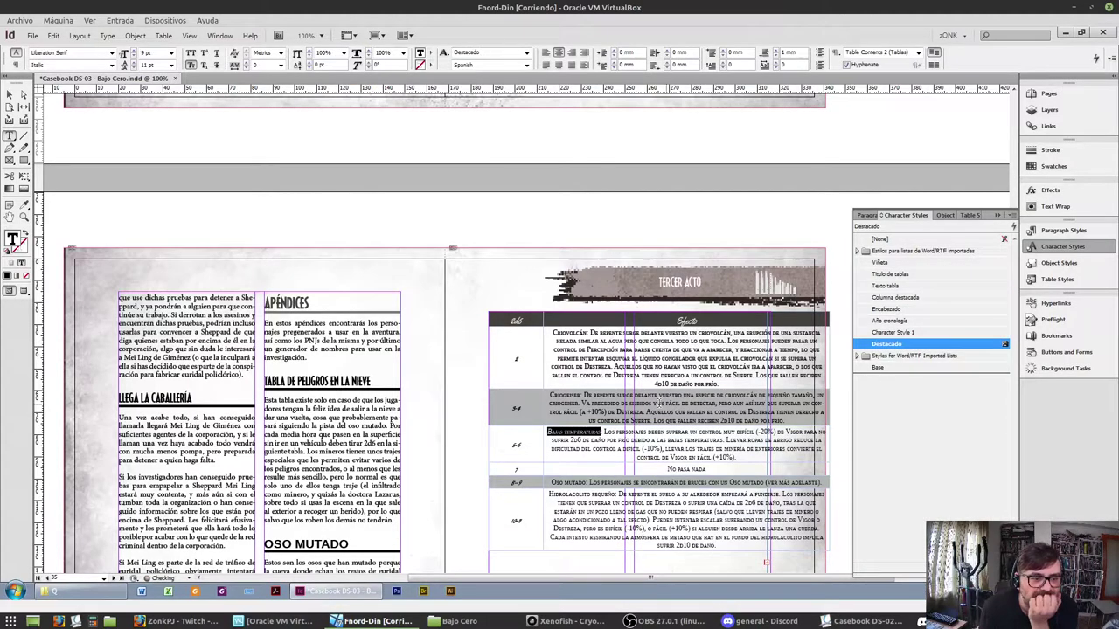
pyautogui.click(887, 334)
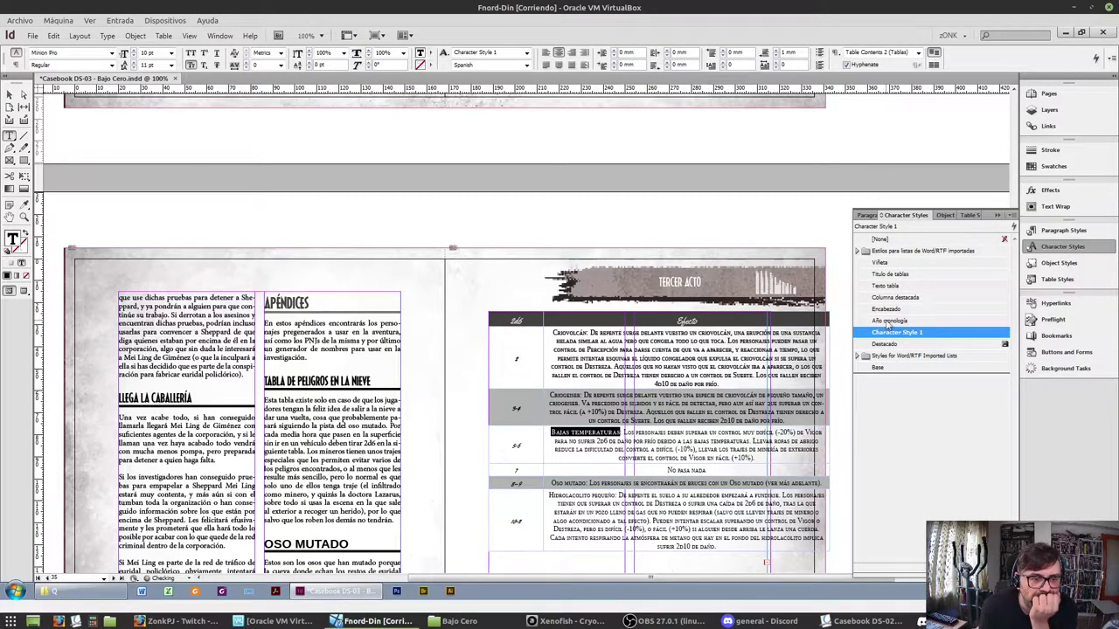
# Try the Año cronología character style on the hazard name "Bajas temperaturas"
pyautogui.click(606, 432)
pyautogui.doubleClick(606, 431)
pyautogui.keyDown('shift'); pyautogui.click(559, 432); pyautogui.keyUp('shift')
pyautogui.click(887, 319)
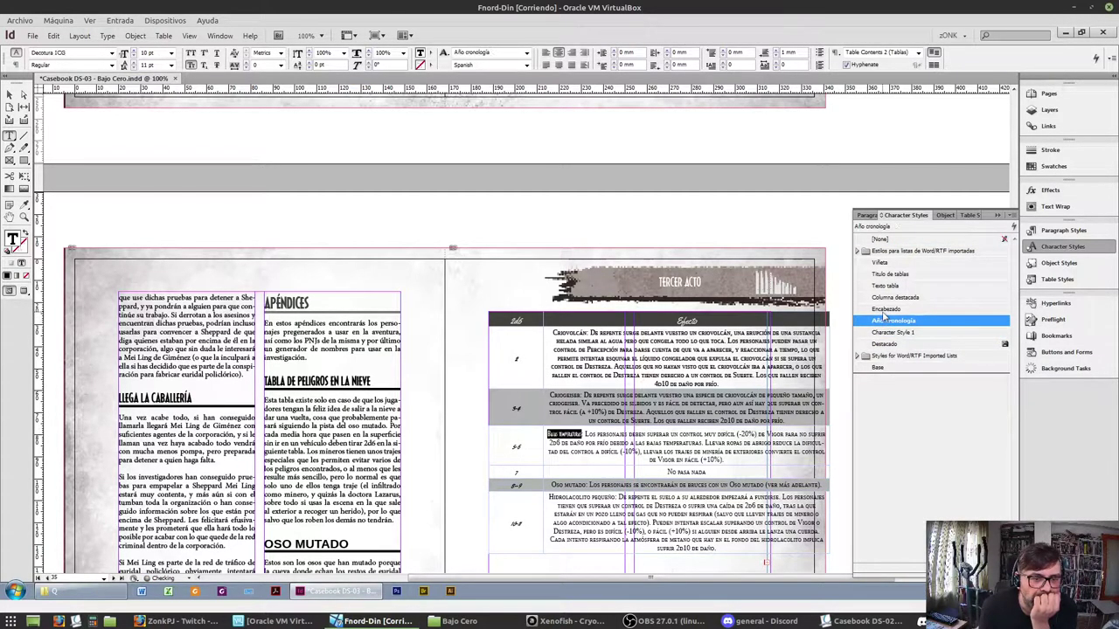
pyautogui.click(623, 445)
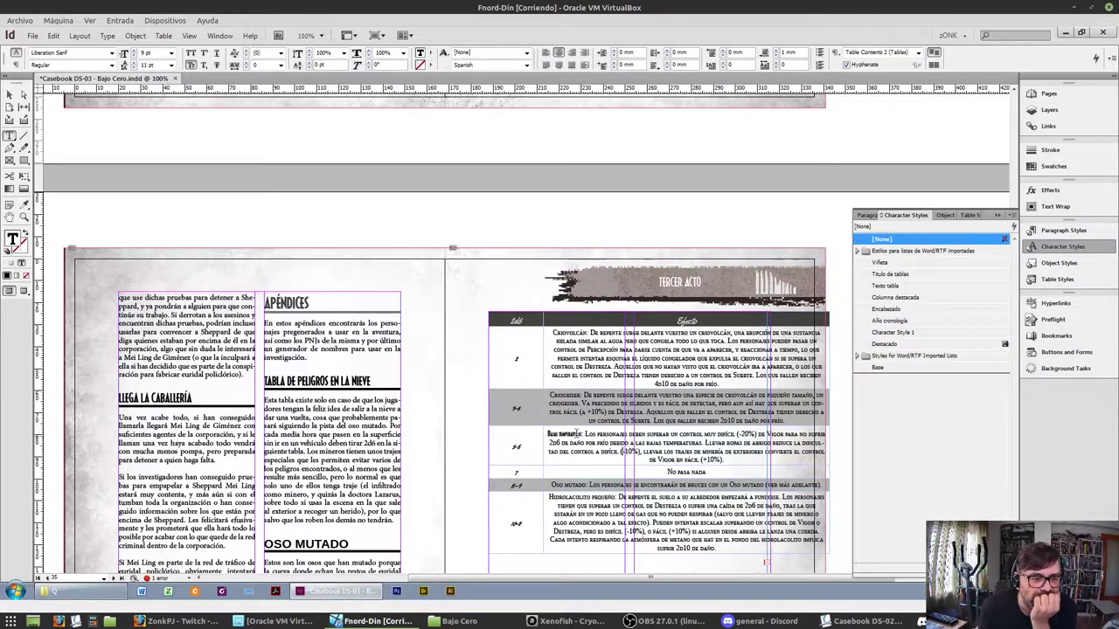
# Try the Encabezado, Título de tablas, Texto tabla and Columna destacada character styles on the hazard name "Bajas temperaturas"
pyautogui.keyDown('shift'); pyautogui.click(562, 429); pyautogui.keyUp('shift')
pyautogui.click(896, 308)
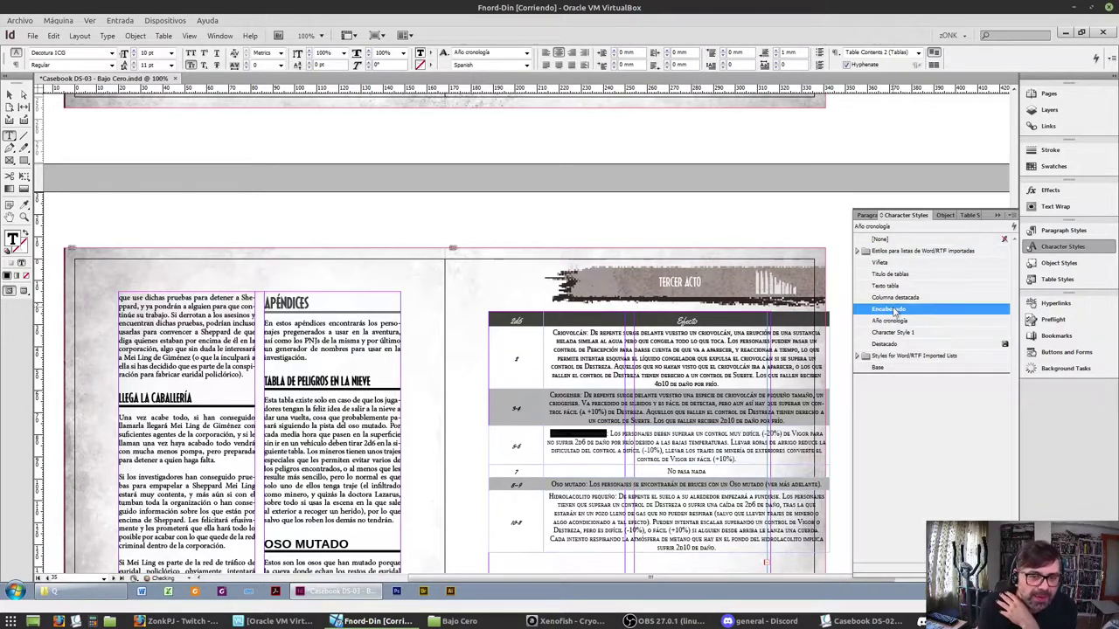
pyautogui.click(898, 298)
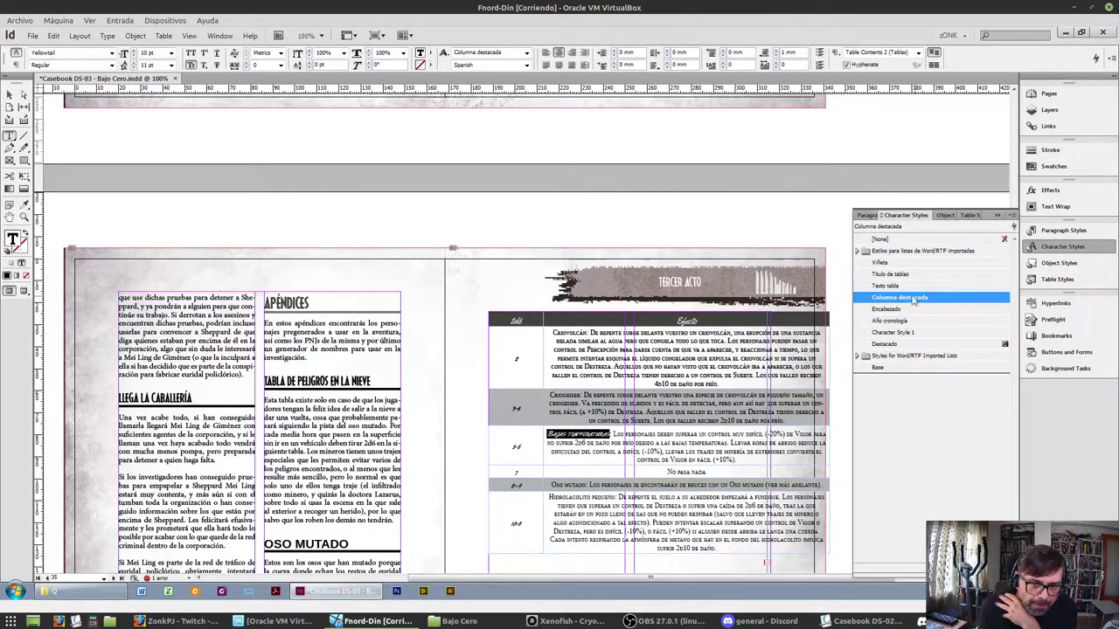
pyautogui.click(897, 287)
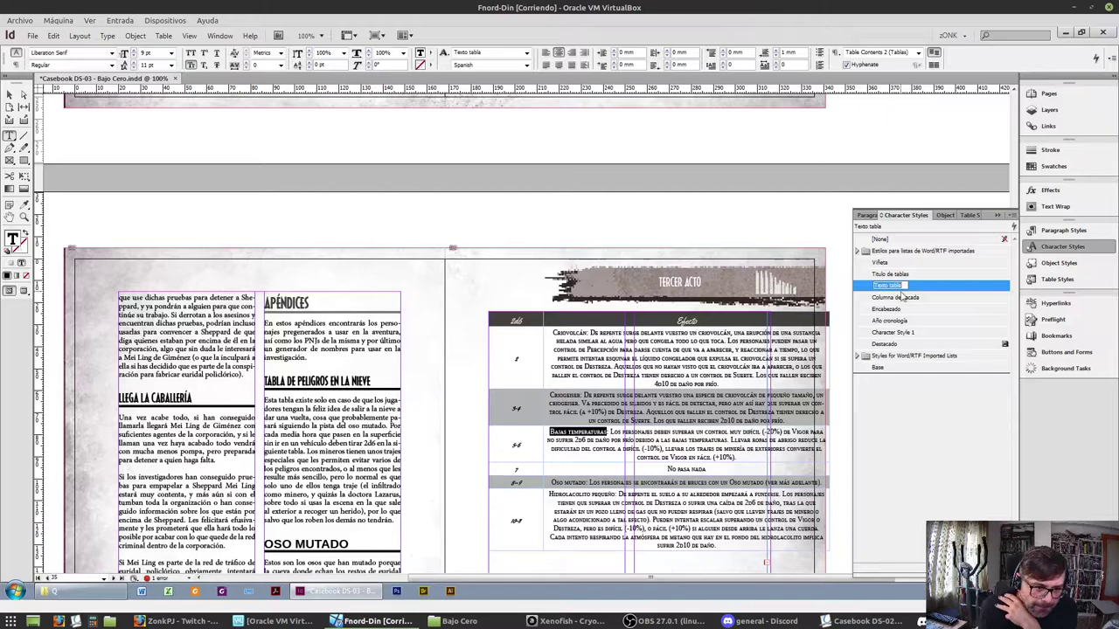
pyautogui.click(907, 298)
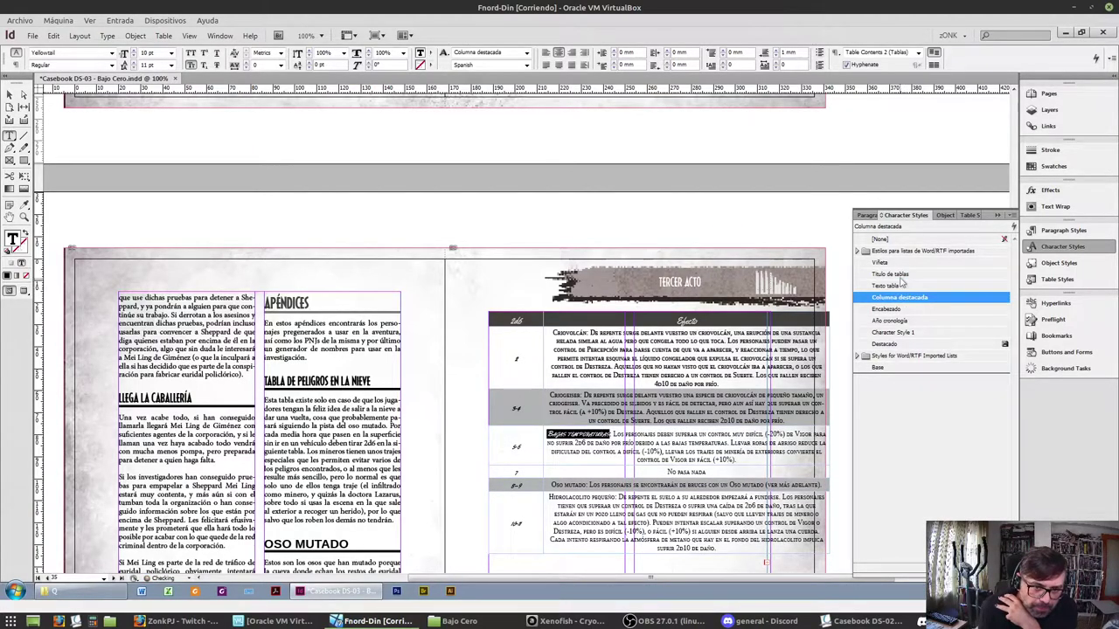
pyautogui.click(901, 276)
pyautogui.click(906, 298)
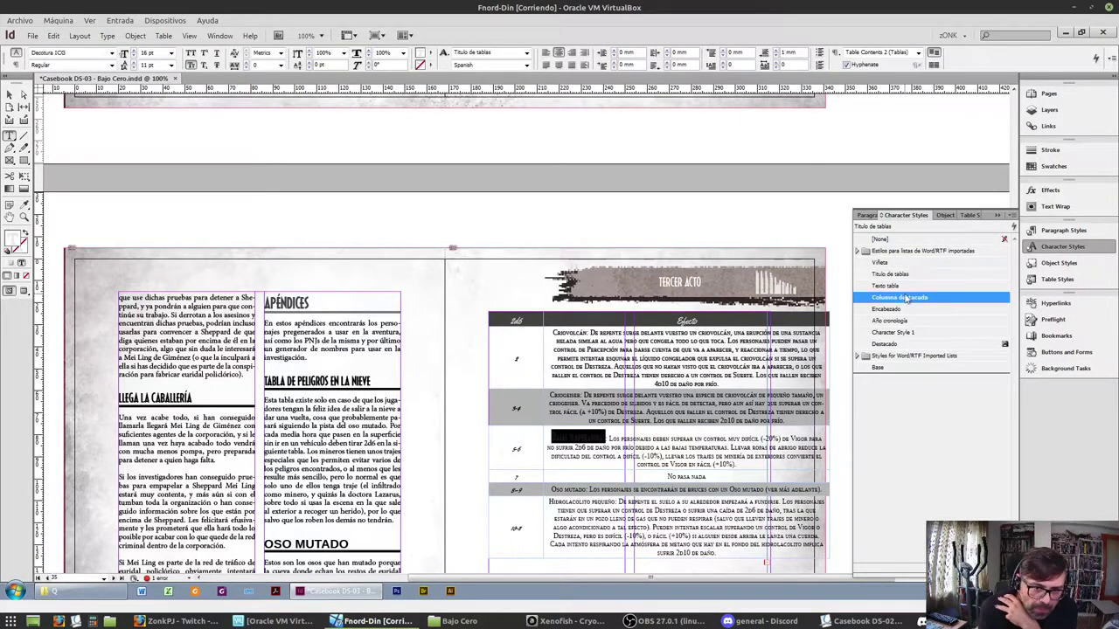
pyautogui.click(684, 433)
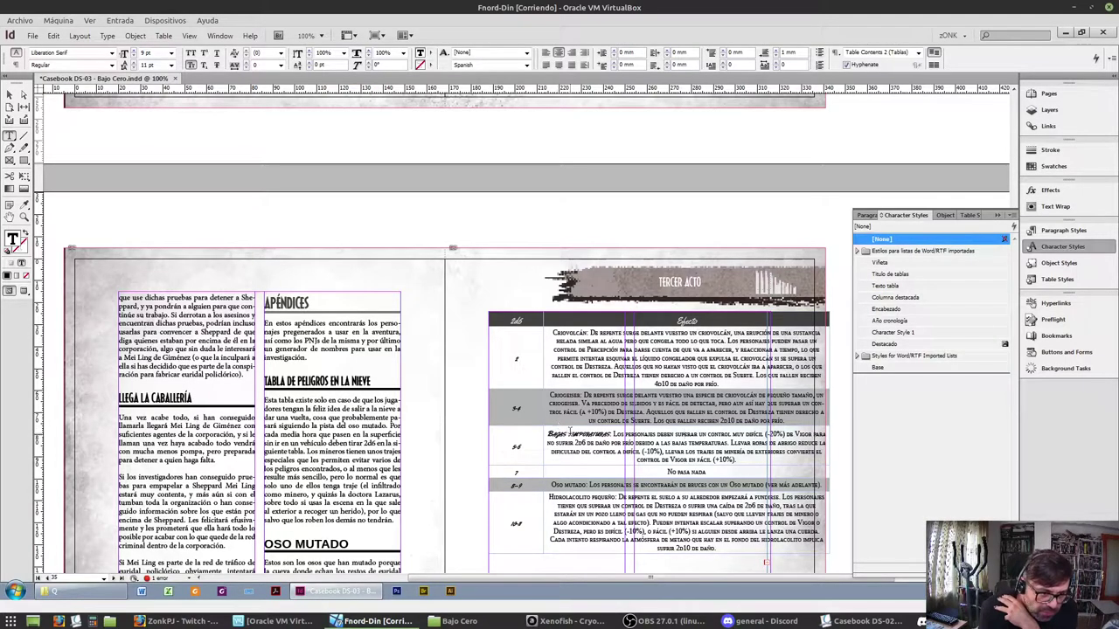
pyautogui.moveTo(611, 434); pyautogui.dragTo(548, 434)
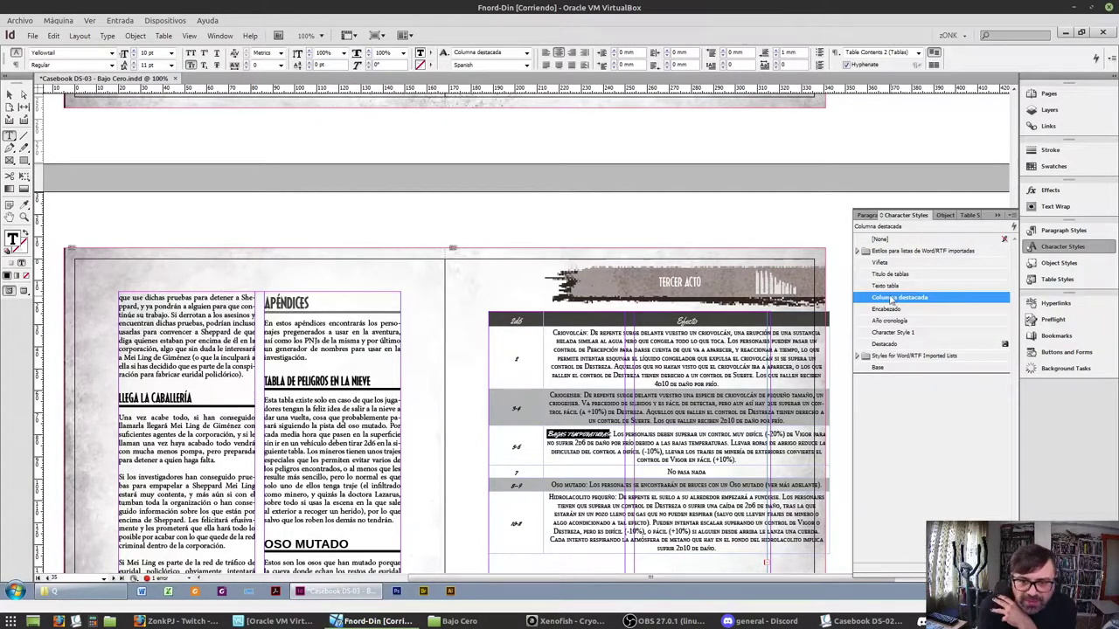
# Reset the hazard name "Bajas temperaturas" to the None character style and undo the stray formatting
pyautogui.click(881, 239)
pyautogui.click(558, 428)
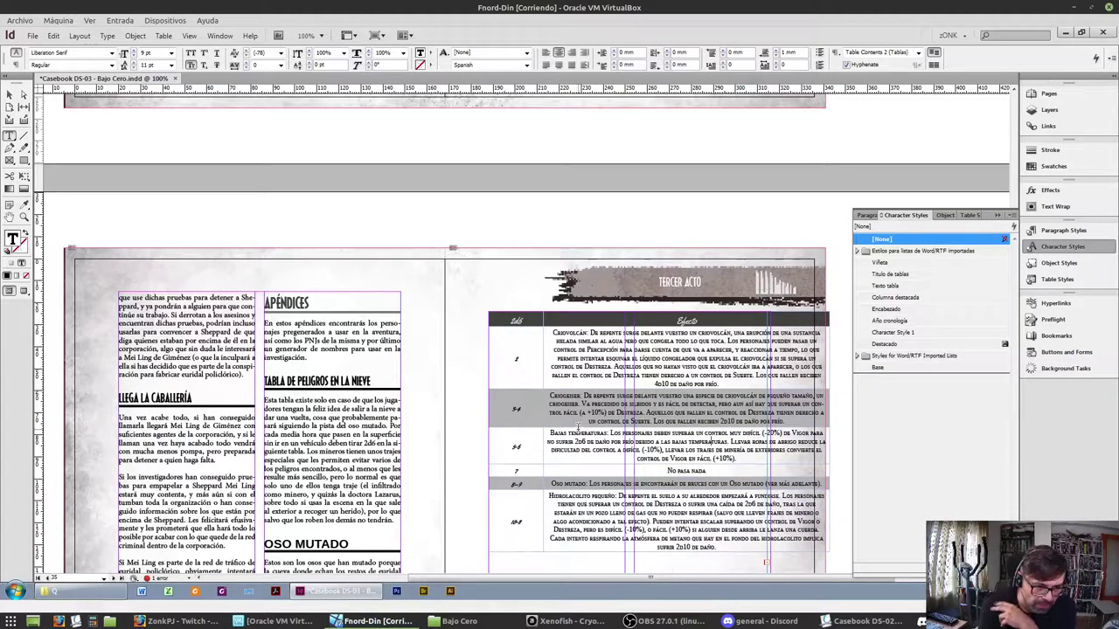
pyautogui.moveTo(579, 427); pyautogui.dragTo(580, 424)
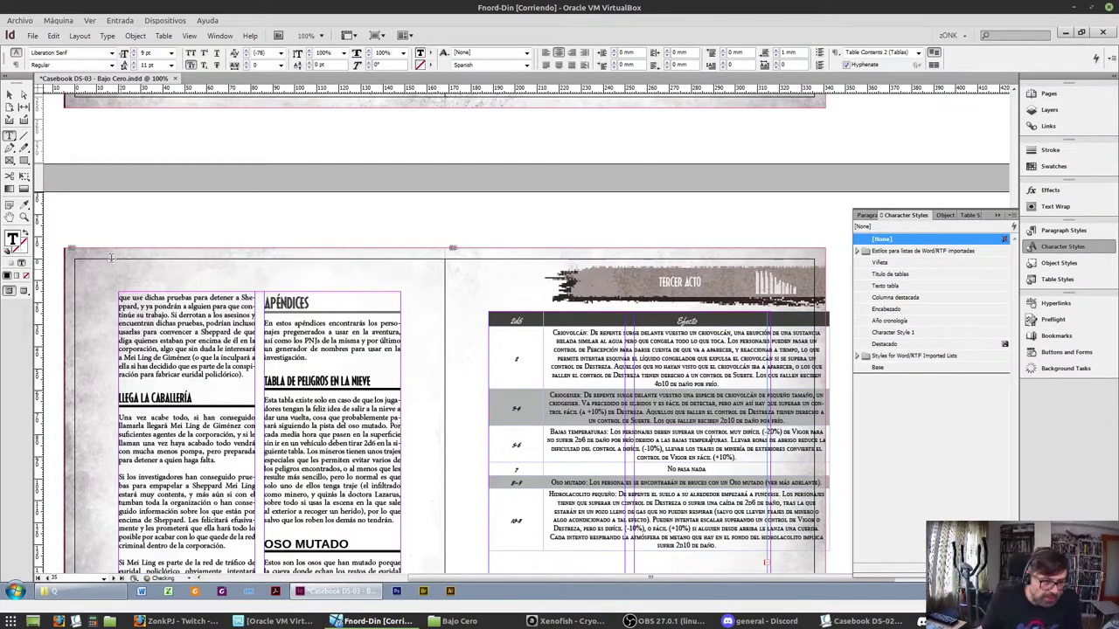
# Narrow the 2d6 column to about half its width and bring the Efecto column's outer edge in to the page's text margin
pyautogui.click(9, 94)
pyautogui.scroll(-2, 765, 369)
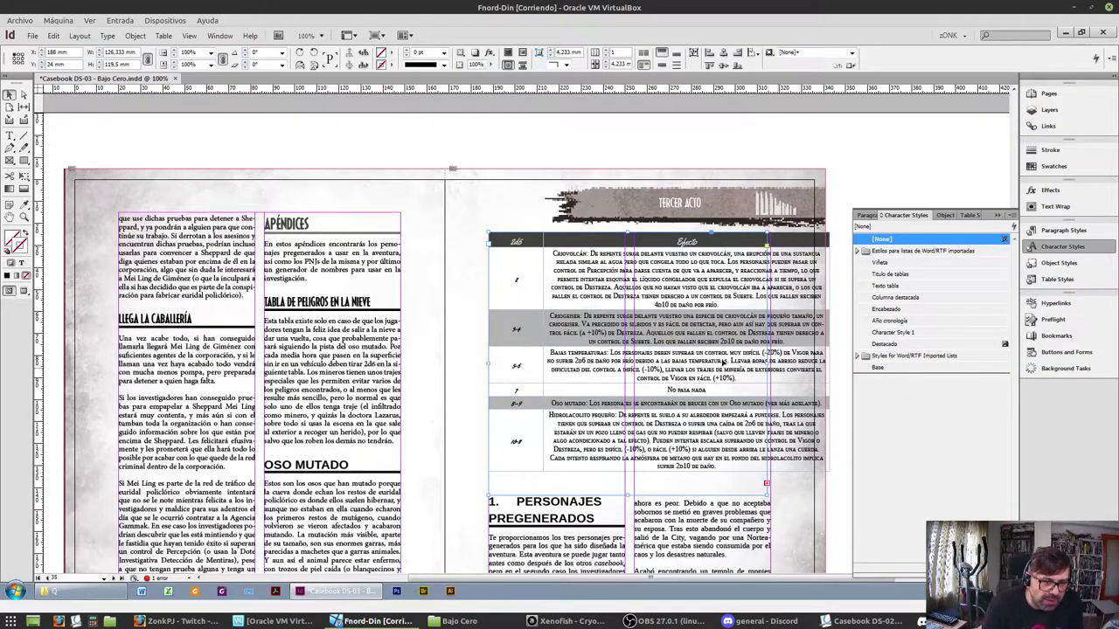
pyautogui.doubleClick(544, 265)
pyautogui.moveTo(543, 264); pyautogui.dragTo(518, 263)
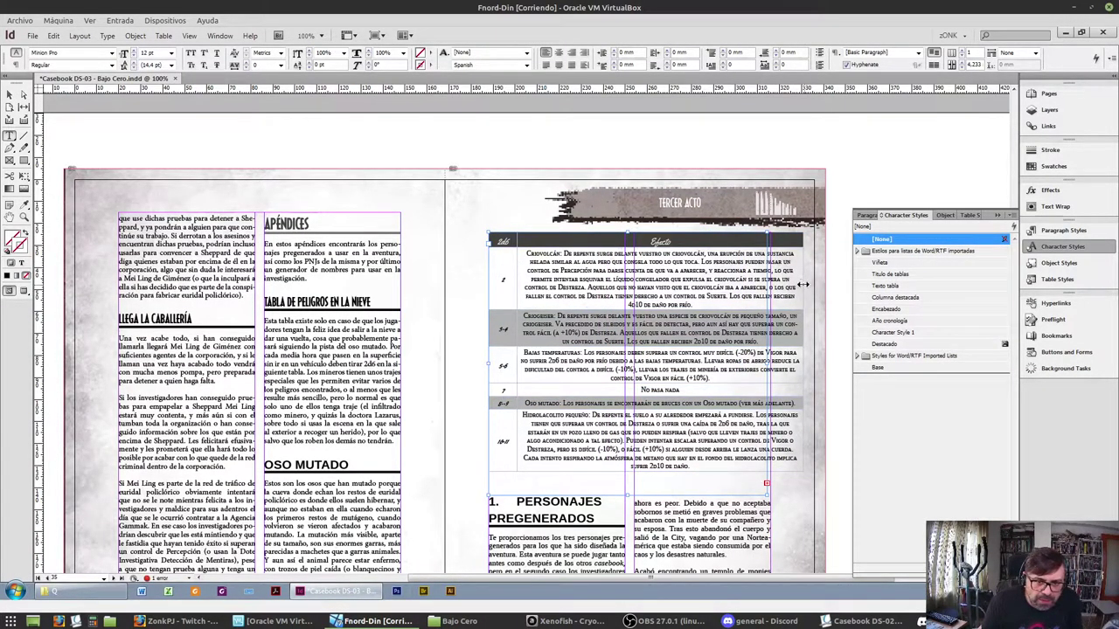
pyautogui.moveTo(802, 280); pyautogui.dragTo(769, 281)
# Lengthen the hazard table's frame to about 143 mm and try moving it sideways off the text columns
pyautogui.click(10, 94)
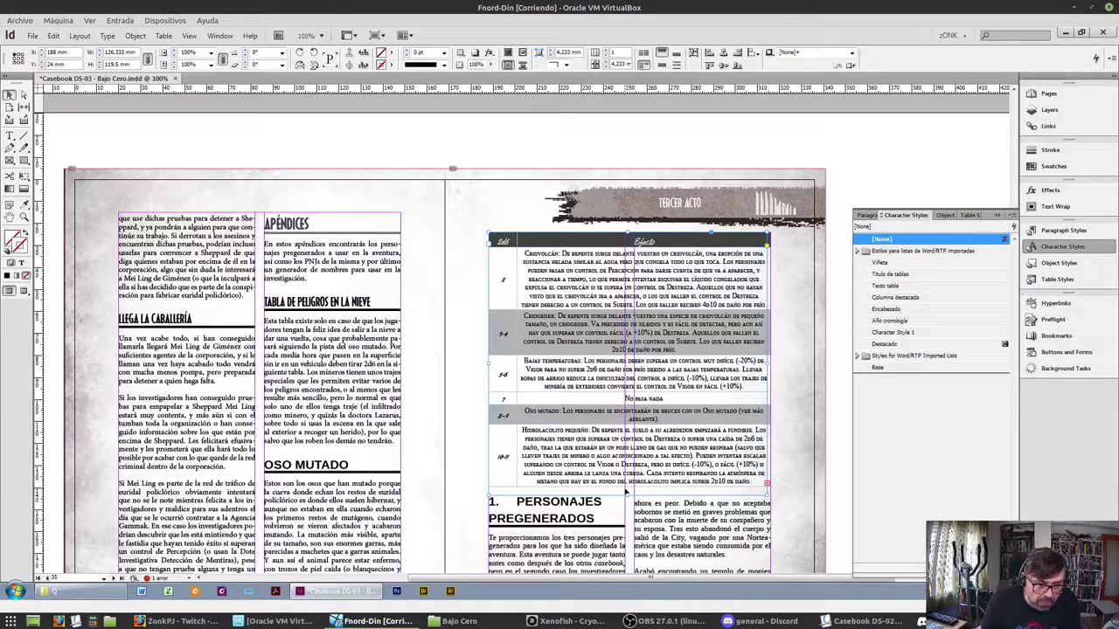
pyautogui.moveTo(627, 496); pyautogui.dragTo(630, 547)
pyautogui.scroll(-3, 631, 540)
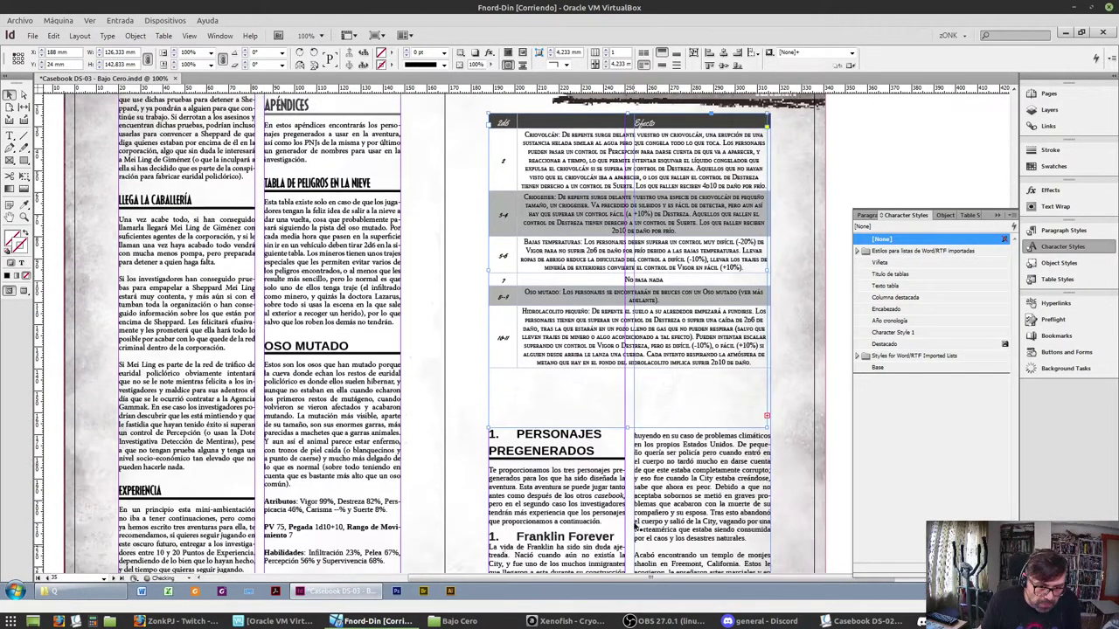
pyautogui.moveTo(594, 387); pyautogui.dragTo(757, 384)
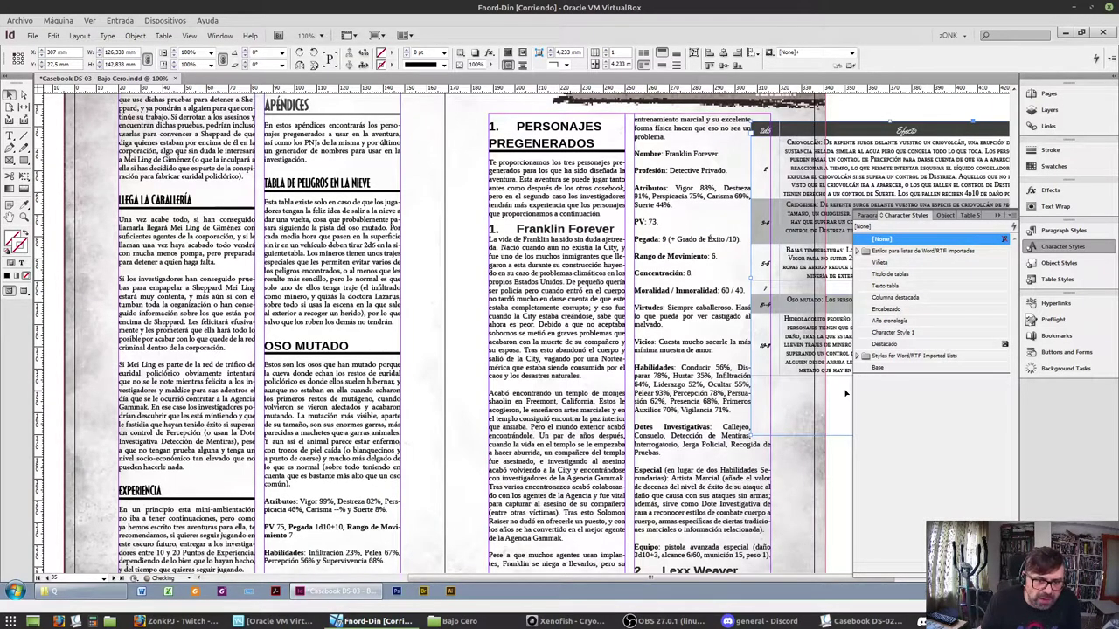
pyautogui.doubleClick(757, 294)
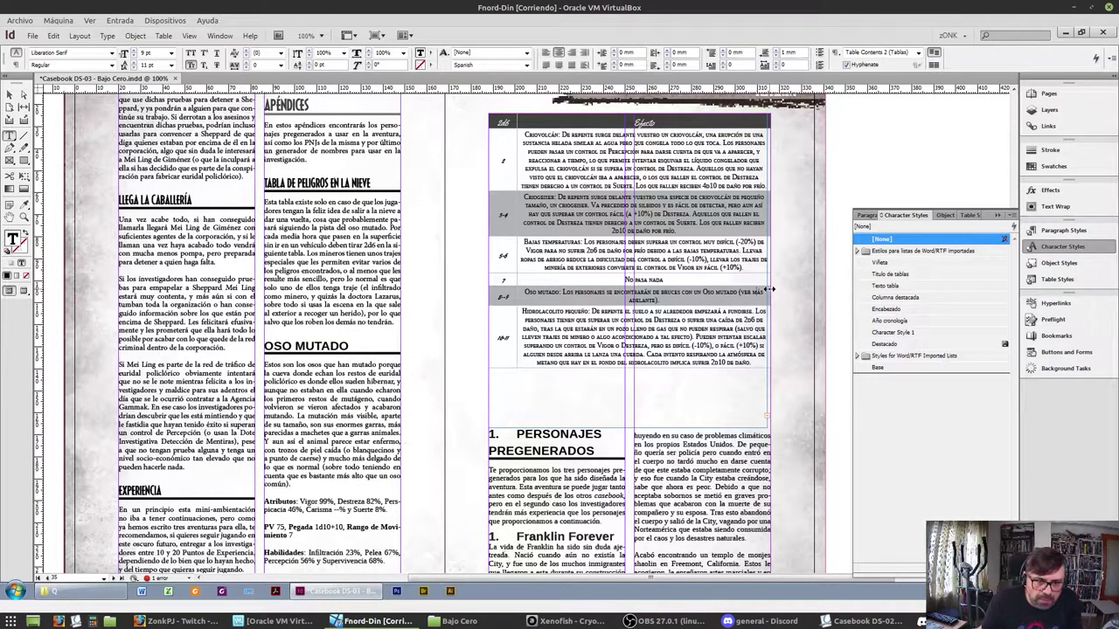
pyautogui.press('Escape')
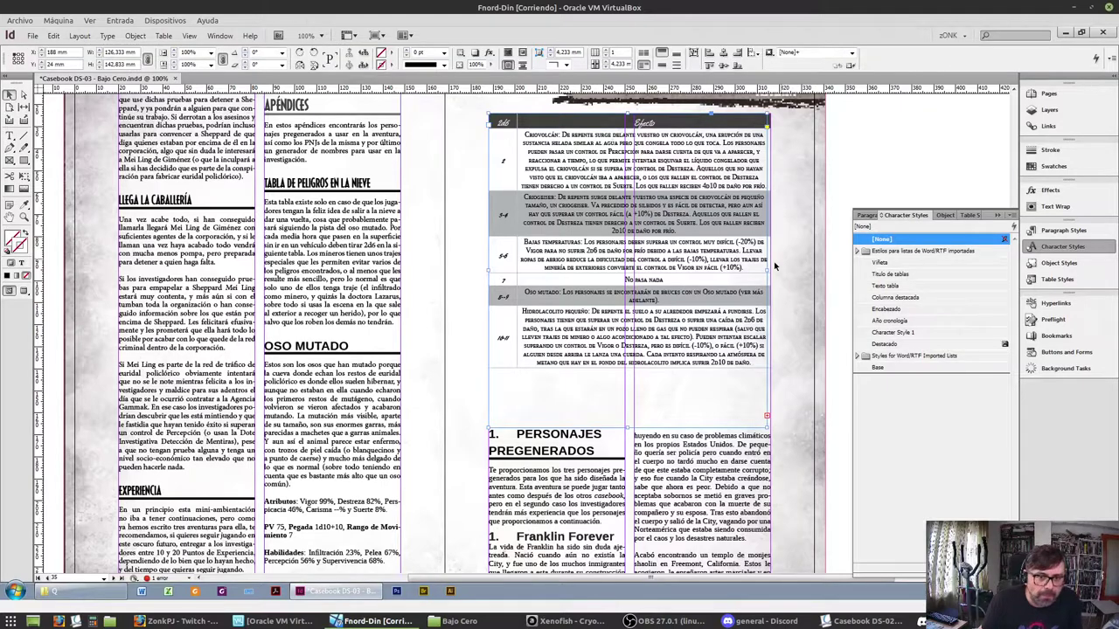
# Widen the hazard table's frame to 128 mm, lengthen it until row 12 fits, and fit the frame to its content
pyautogui.moveTo(767, 271); pyautogui.dragTo(771, 272)
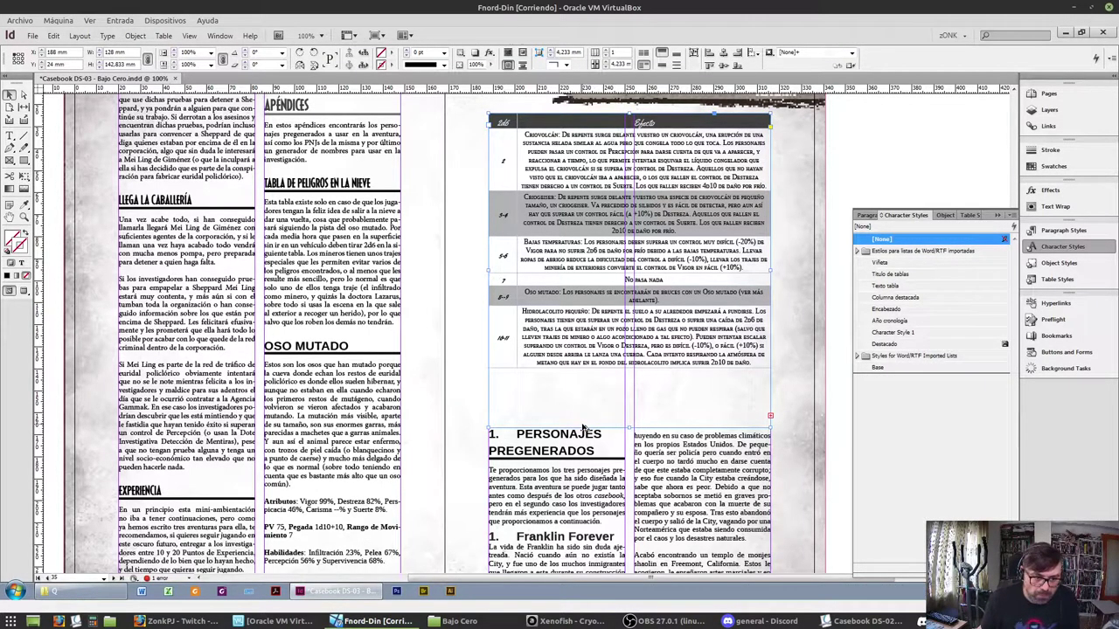
pyautogui.moveTo(629, 427); pyautogui.dragTo(644, 535)
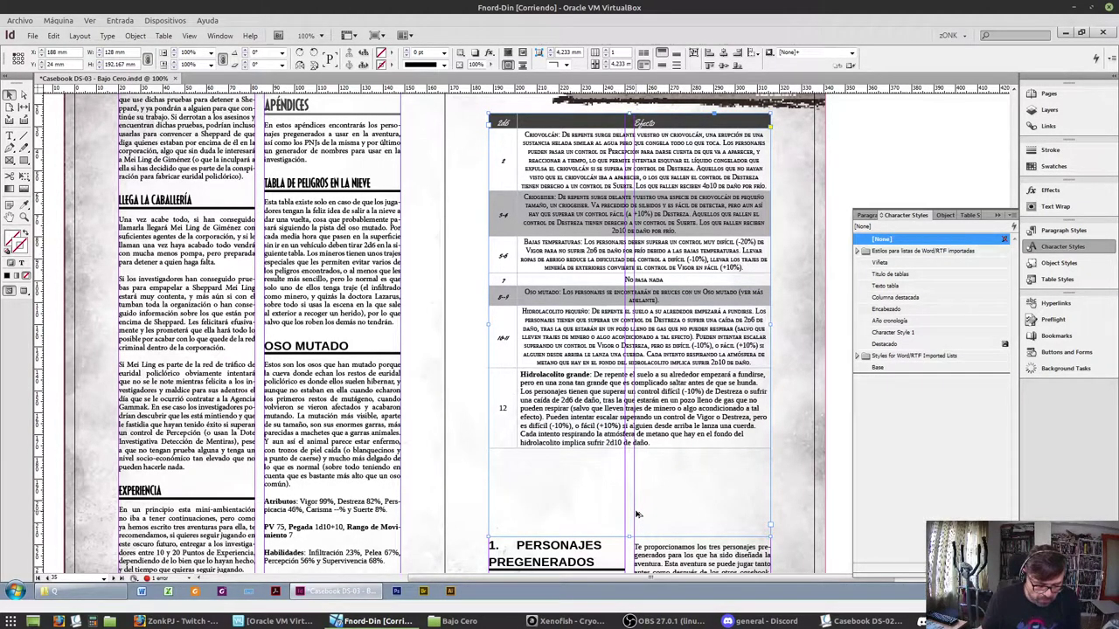
pyautogui.rightClick(671, 437)
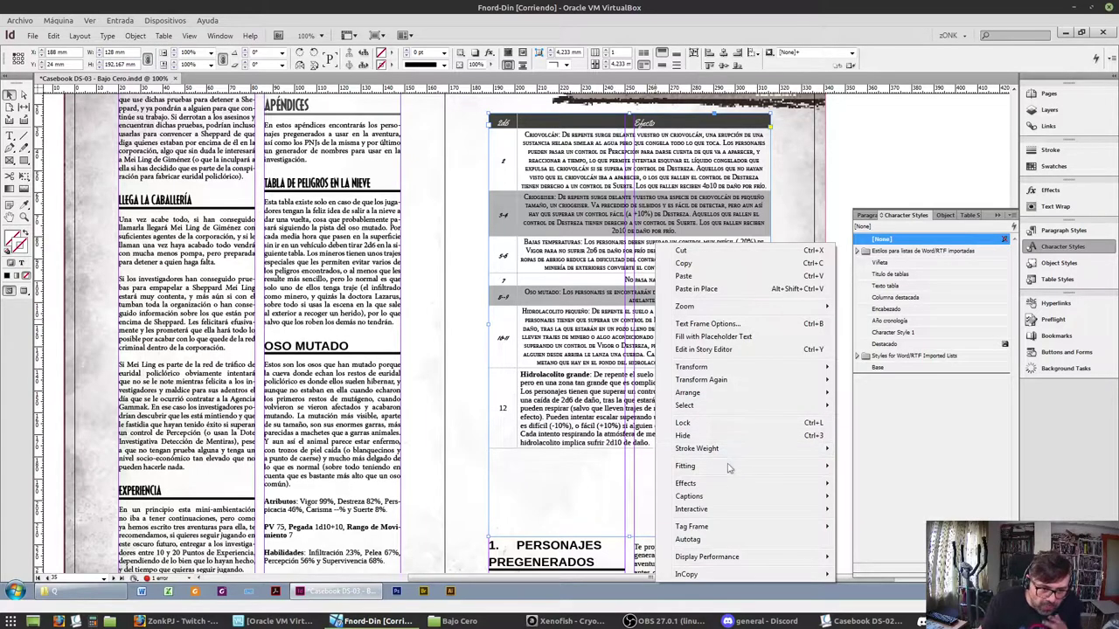
pyautogui.moveTo(714, 468)
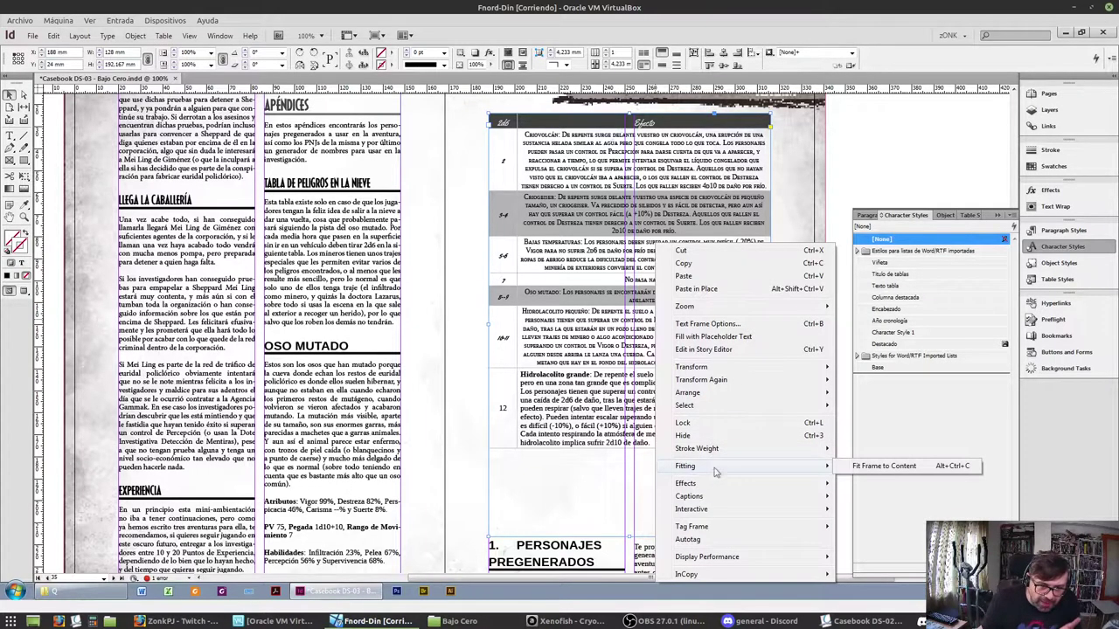
pyautogui.click(941, 467)
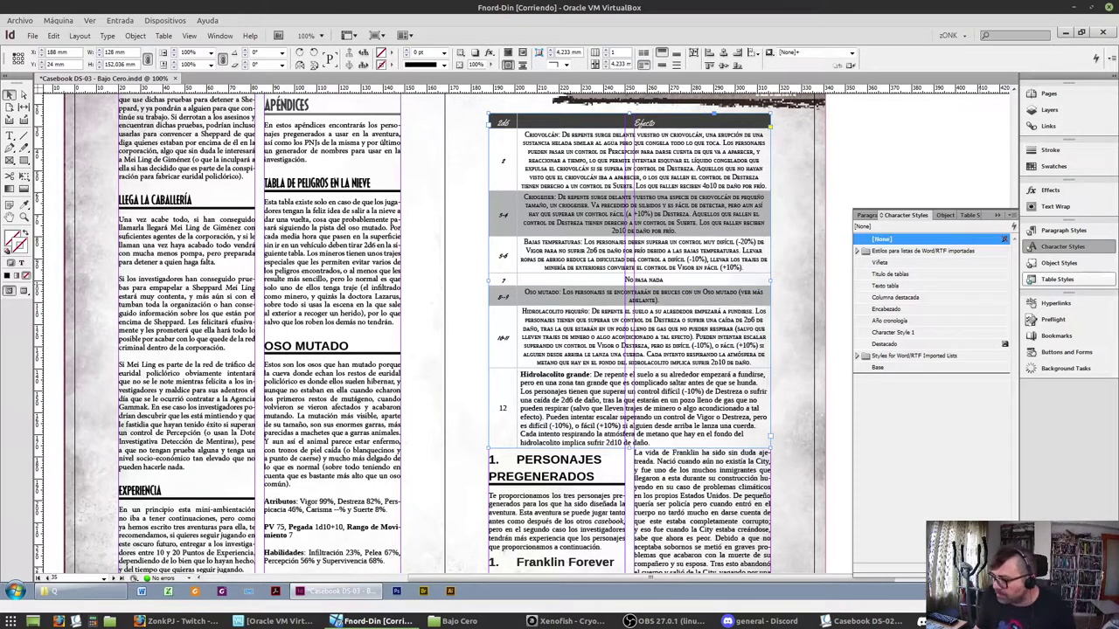
# Format the "Personajes Pregenerados" heading below the table with the Apartado style, without its imported numbering and font overrides
pyautogui.doubleClick(559, 458)
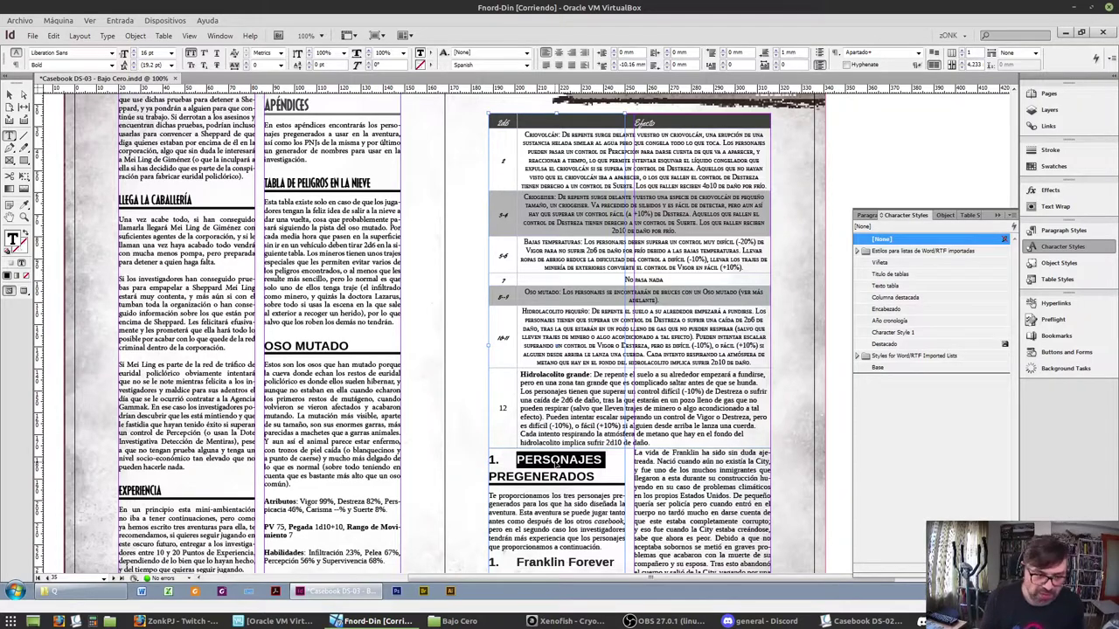
pyautogui.press('ctrl+KP_2')
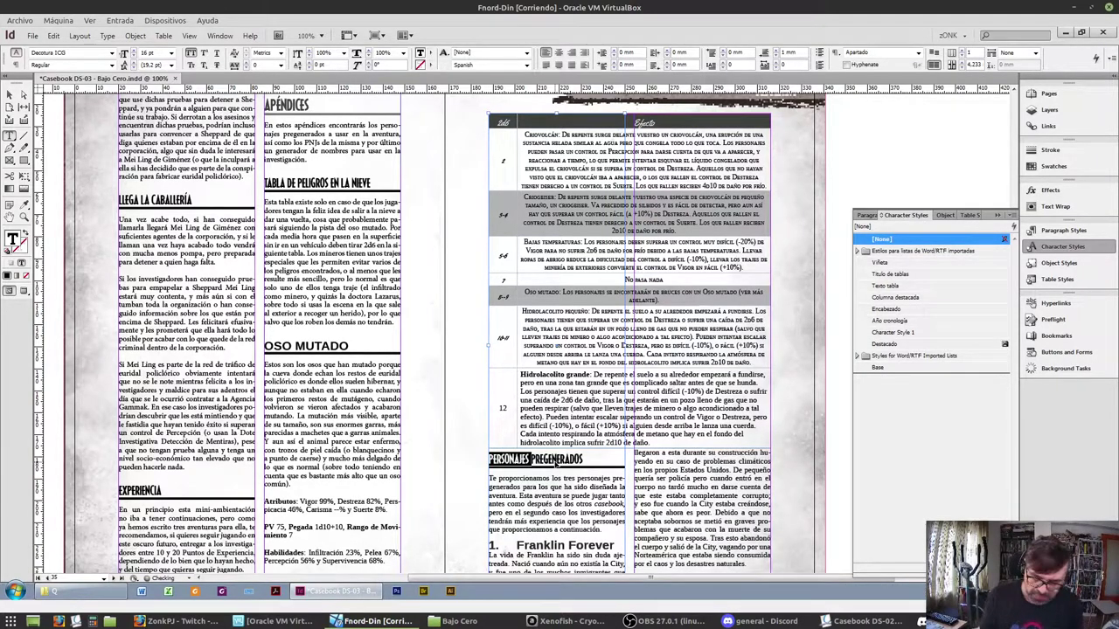
pyautogui.hotkey('ctrl', 'z')
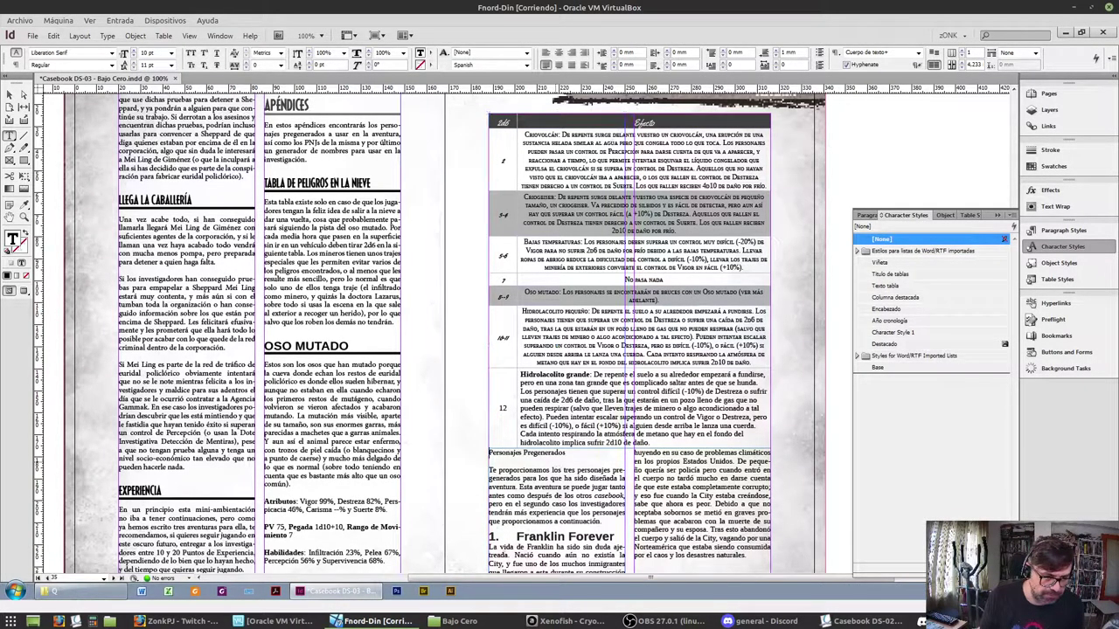
pyautogui.press('ctrl+KP_2')
pyautogui.hotkey('ctrl', 'Down')
pyautogui.press('ctrl+KP_1')
pyautogui.hotkey('ctrl', 'Down')
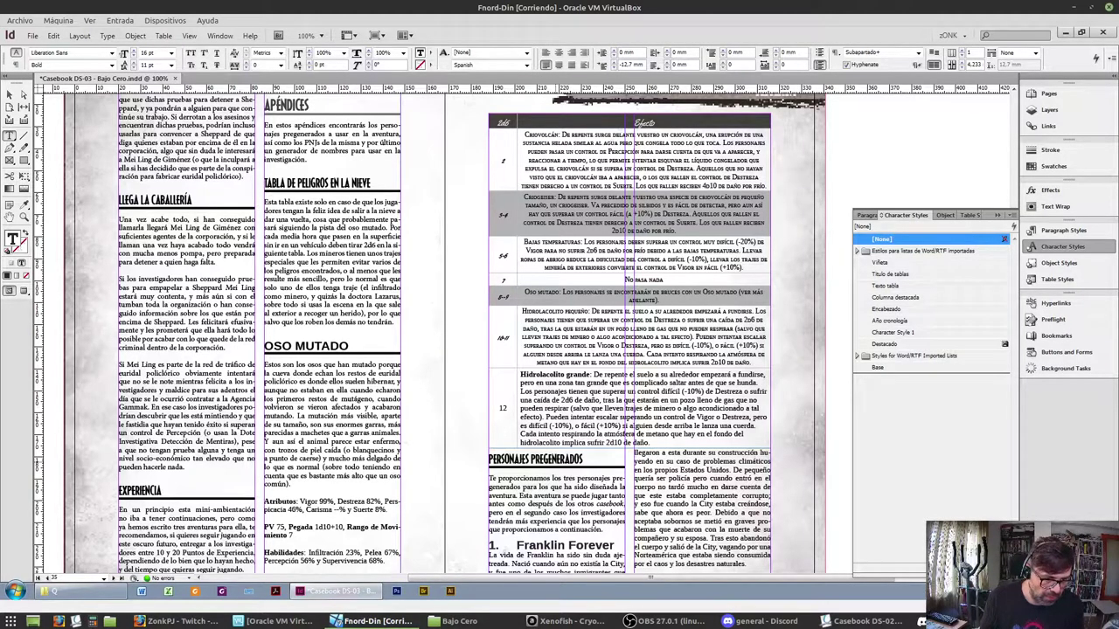
# Switch to the Casebook DS-02 PDF in Okular and examine how its Personajes Pregenerados section formats character names, biographies and stats
pyautogui.scroll(-2, 471, 440)
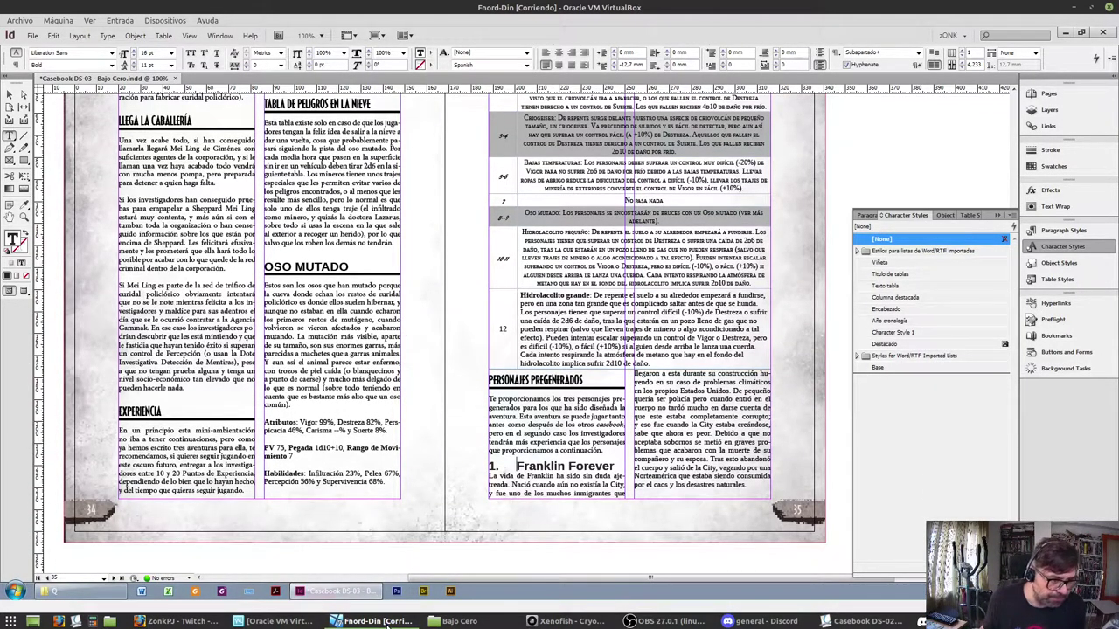
pyautogui.click(861, 621)
pyautogui.scroll(-1, 699, 380)
pyautogui.scroll(-5, 699, 380)
pyautogui.click(66, 316)
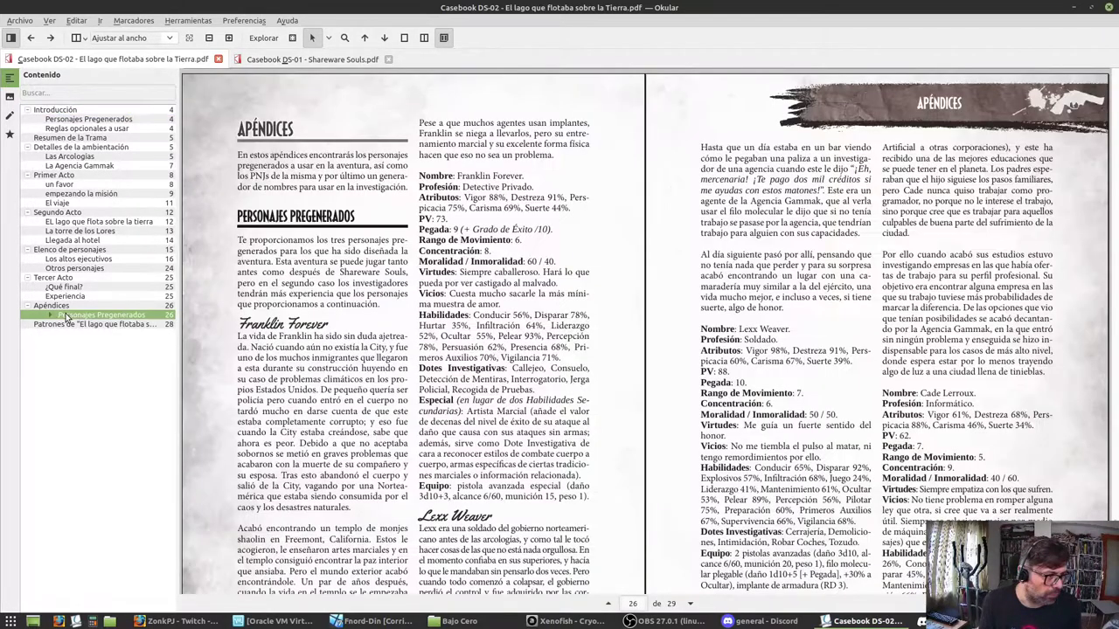
pyautogui.moveTo(440, 176); pyautogui.dragTo(481, 381)
pyautogui.scroll(-3, 356, 288)
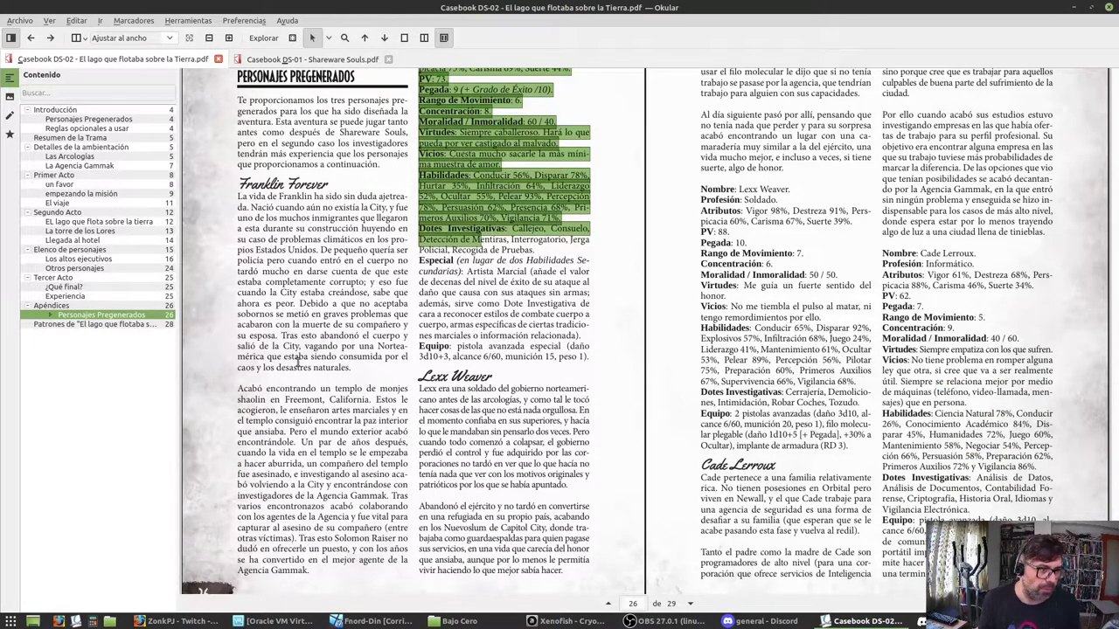
# Return to the InDesign document and set the space after the mutated bear's Atributos and PV paragraphs to 0 mm
pyautogui.scroll(1, 298, 361)
pyautogui.scroll(1, 482, 367)
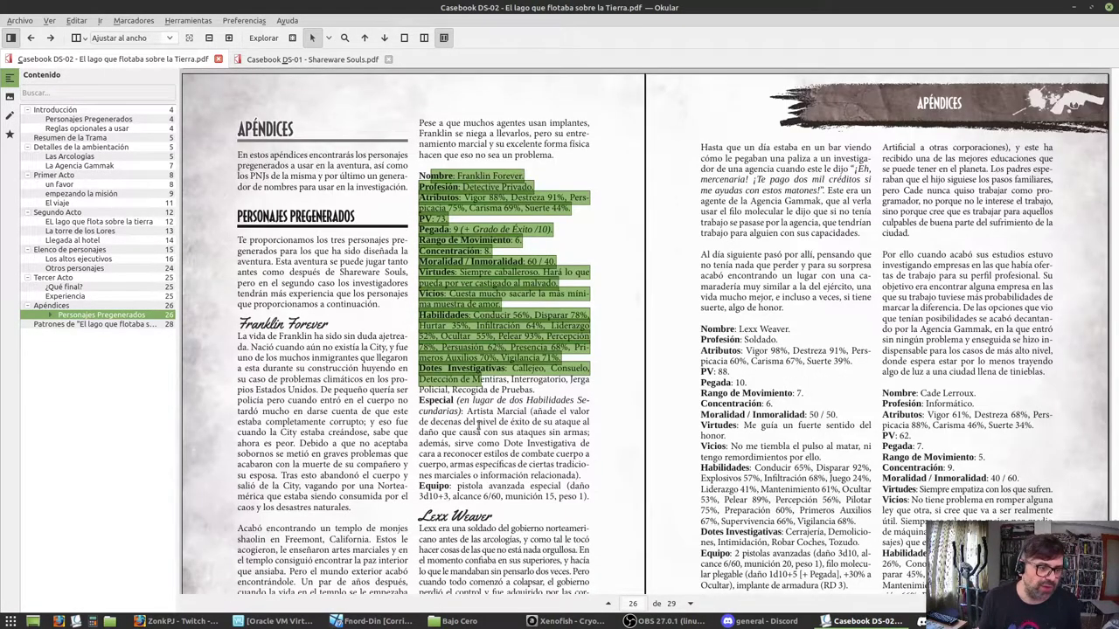
pyautogui.click(472, 497)
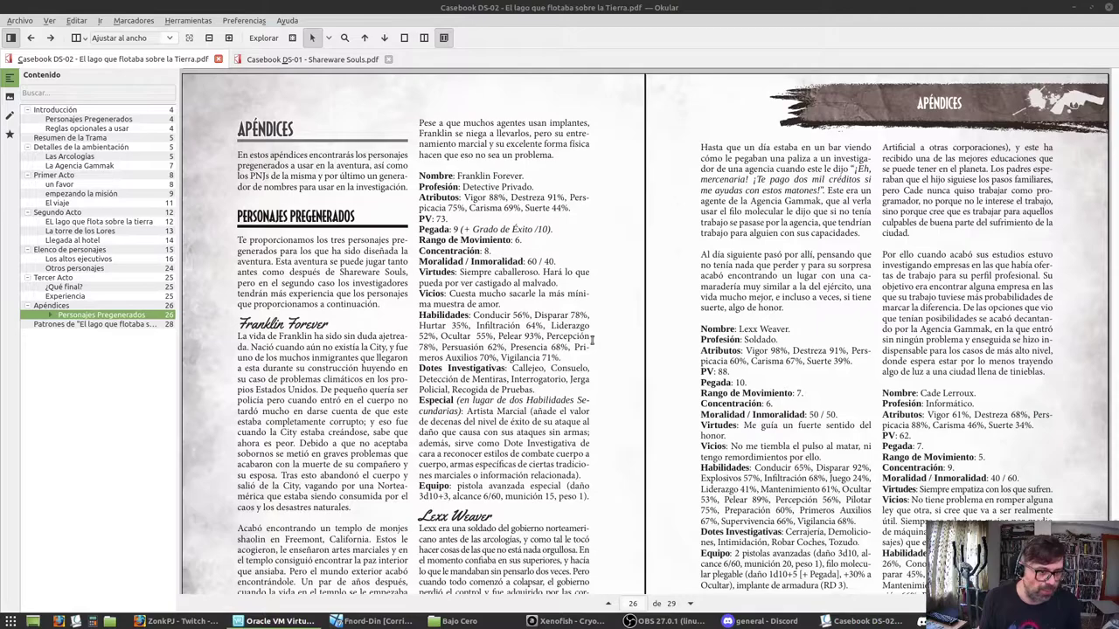
pyautogui.click(367, 621)
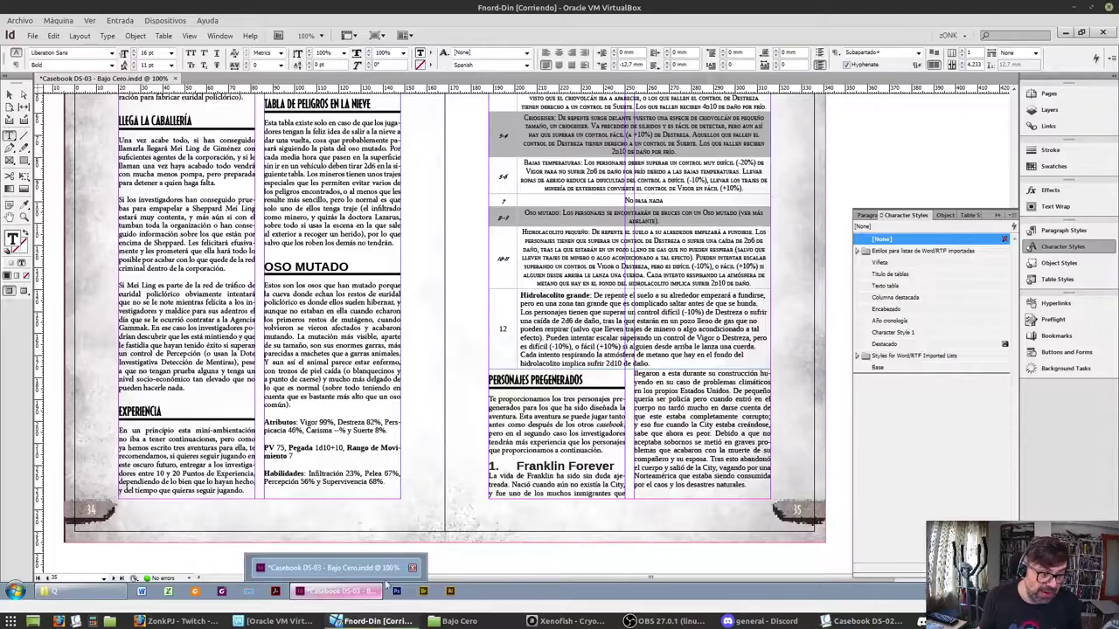
pyautogui.moveTo(297, 414); pyautogui.dragTo(308, 474)
pyautogui.click(310, 477)
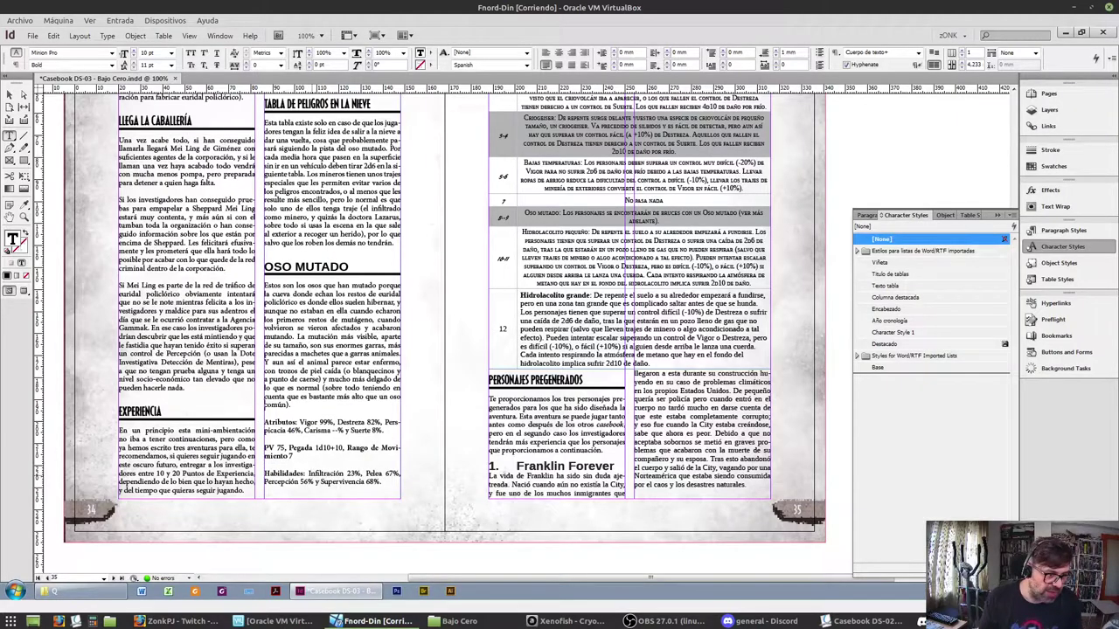
pyautogui.moveTo(265, 423); pyautogui.dragTo(297, 457)
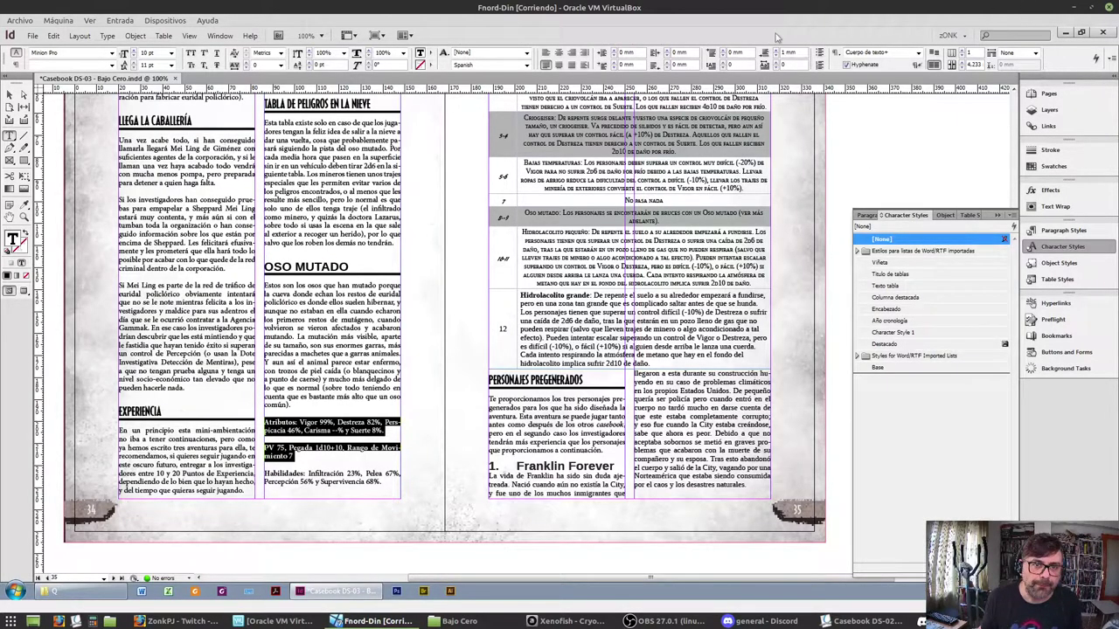
pyautogui.click(775, 58)
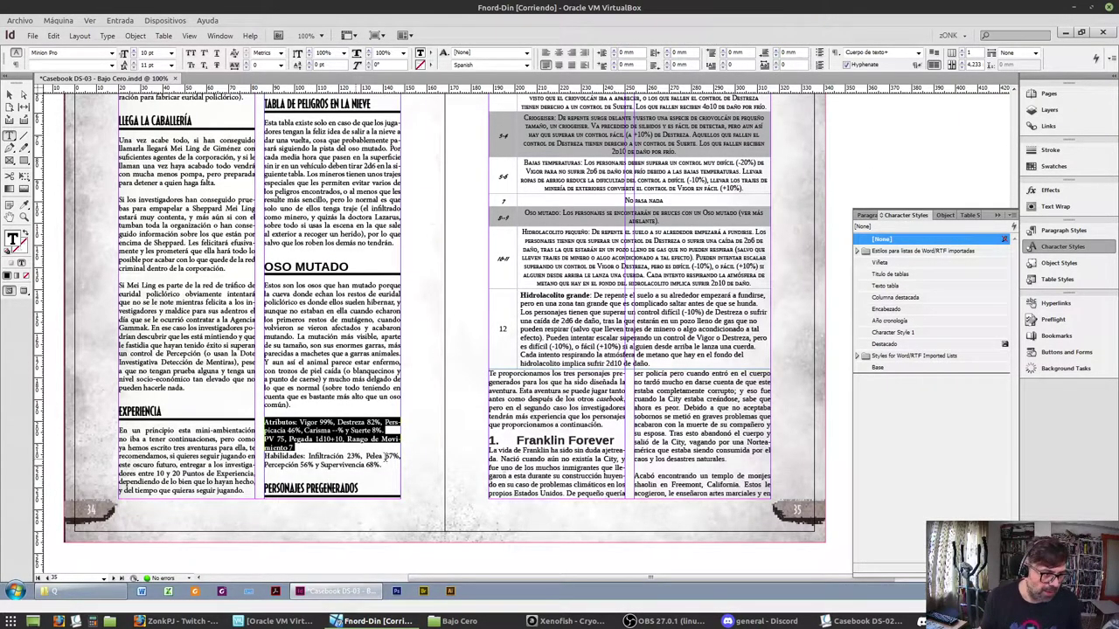
# Format the Franklin Forever heading with the book's script subheading style and its biography with the Cuerpo de texto style
pyautogui.click(525, 441)
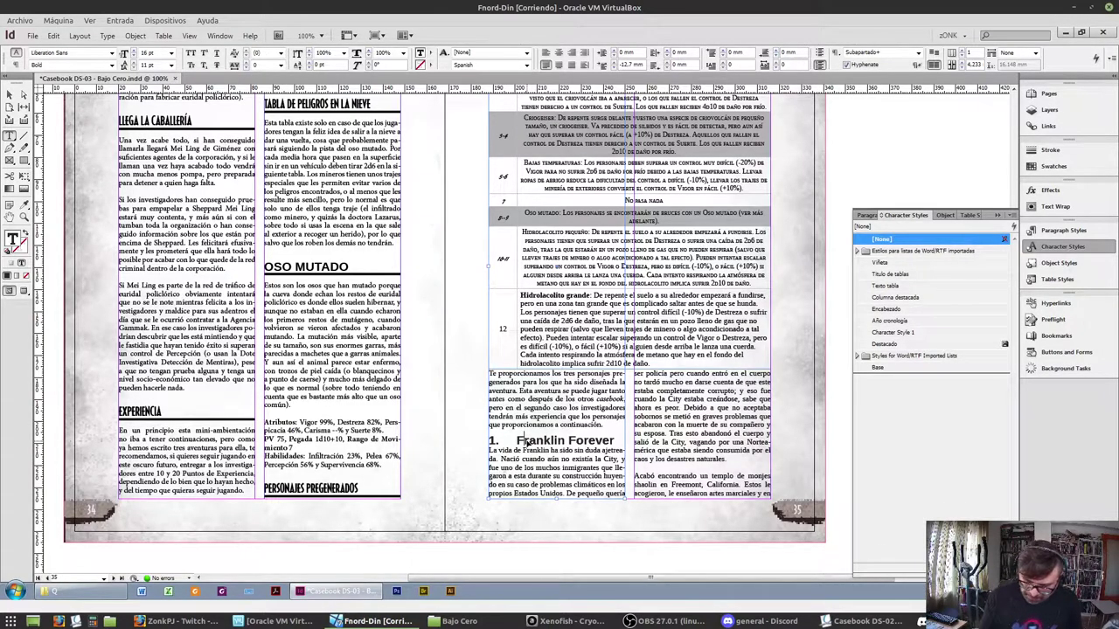
pyautogui.press('ctrl+KP_4')
pyautogui.click(529, 460)
pyautogui.press('ctrl+KP_1')
pyautogui.scroll(-5, 528, 460)
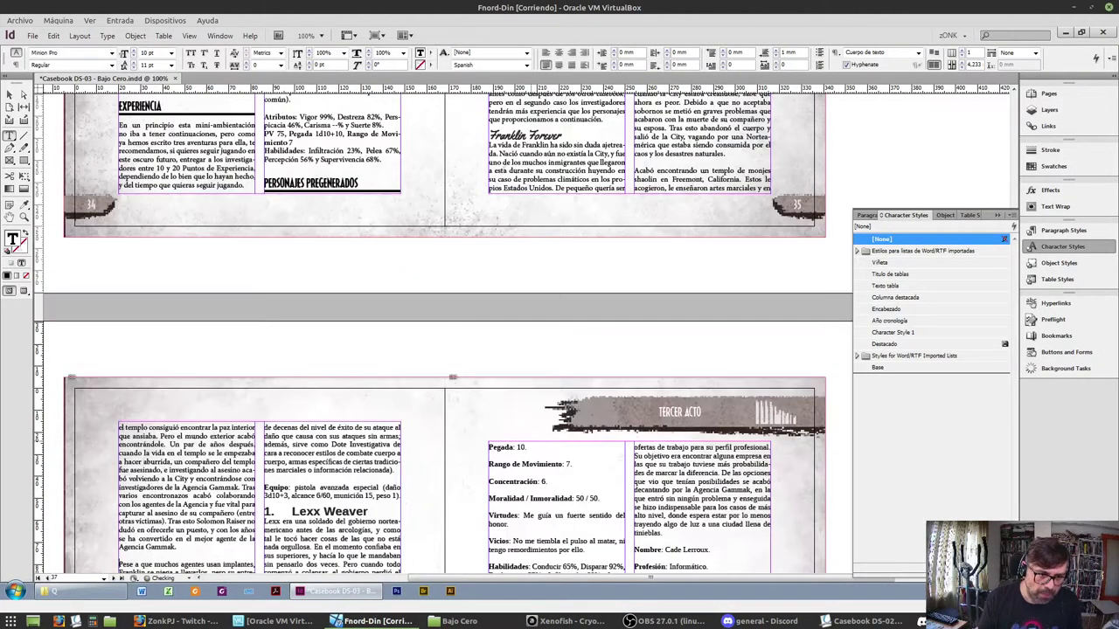
pyautogui.press('ctrl+KP_1')
pyautogui.hotkey('ctrl', 'Down')
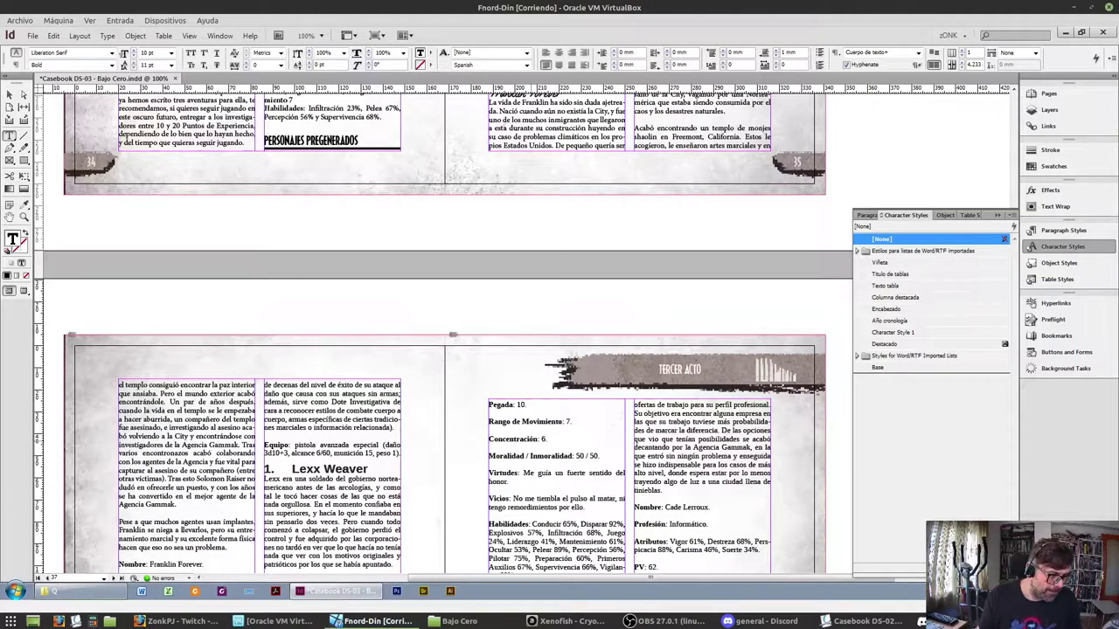
pyautogui.scroll(-5, 452, 334)
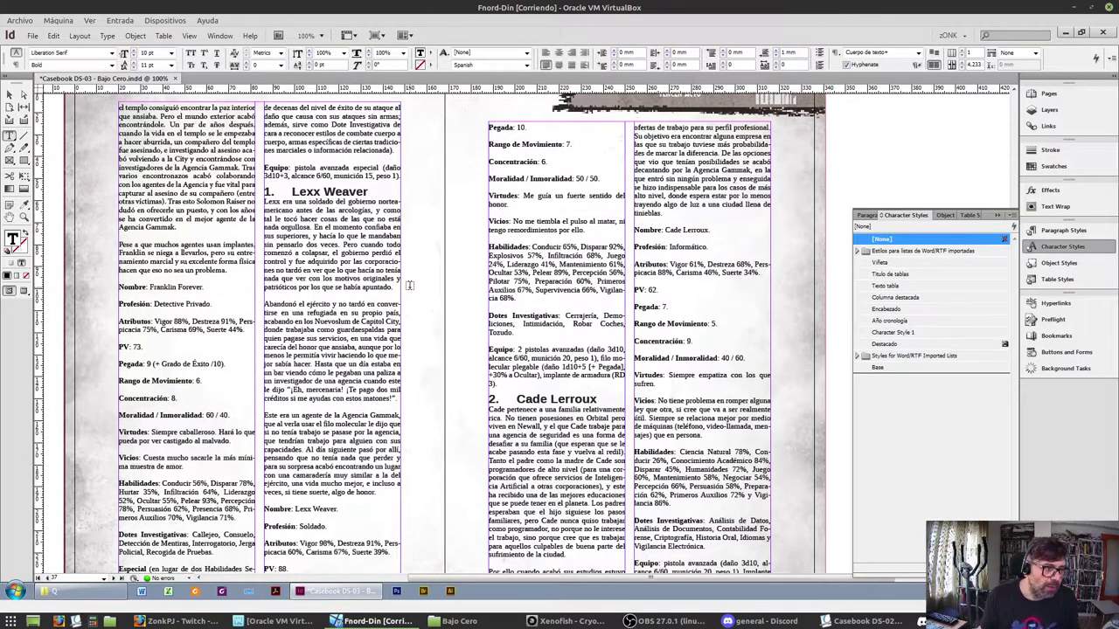
# Remove the spacing between Franklin Forever's stat paragraphs, from Nombre through Especial, by setting their space after to 0 mm
pyautogui.moveTo(118, 286); pyautogui.dragTo(398, 178)
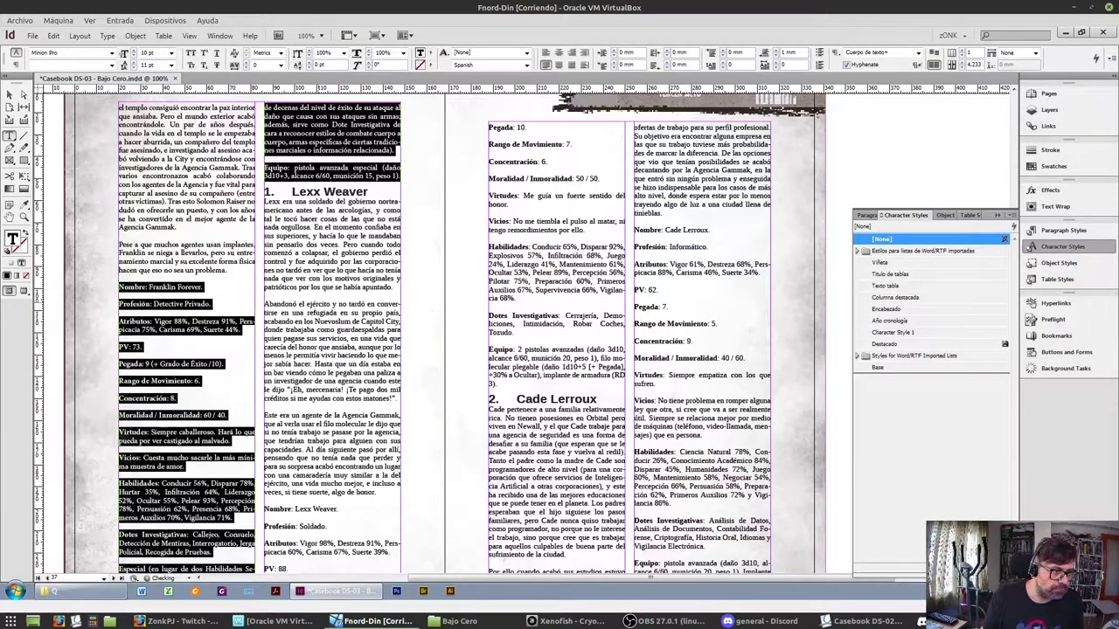
pyautogui.click(291, 175)
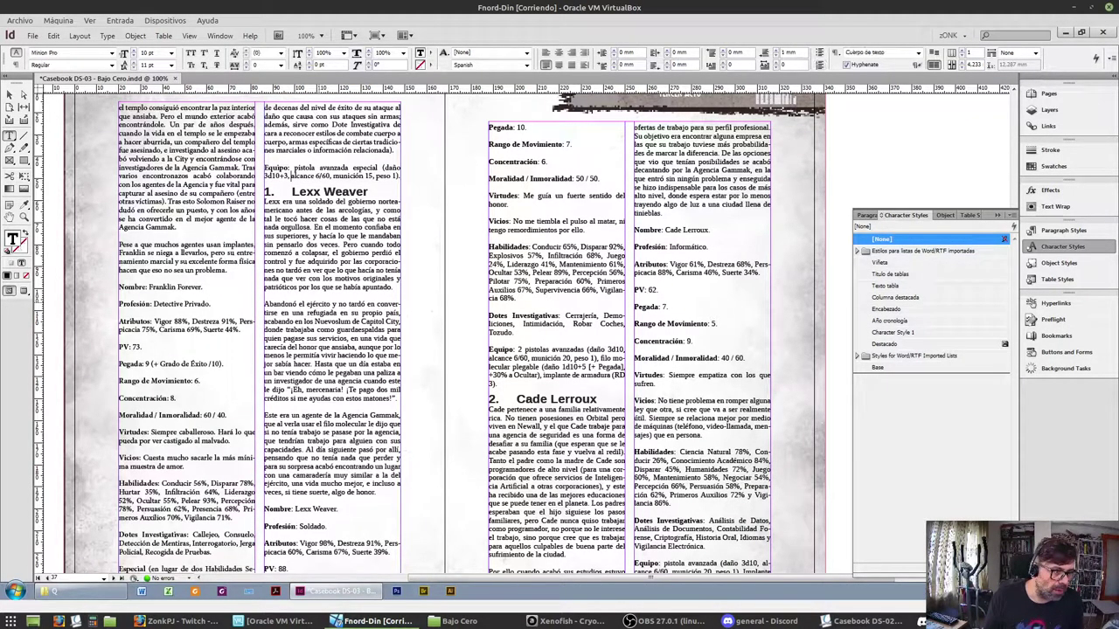
pyautogui.moveTo(120, 286); pyautogui.dragTo(397, 144)
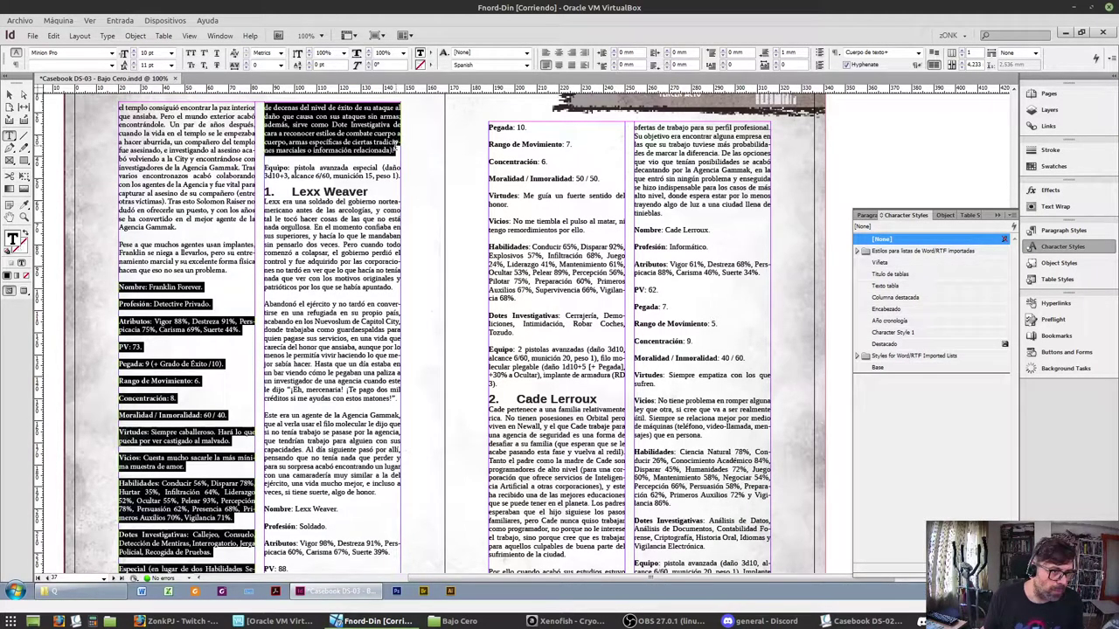
pyautogui.click(776, 56)
pyautogui.click(209, 416)
# Format the Lexx Weaver heading with the script subheading style and the biography paragraphs below it with Cuerpo de texto
pyautogui.scroll(-3, 161, 368)
pyautogui.click(165, 361)
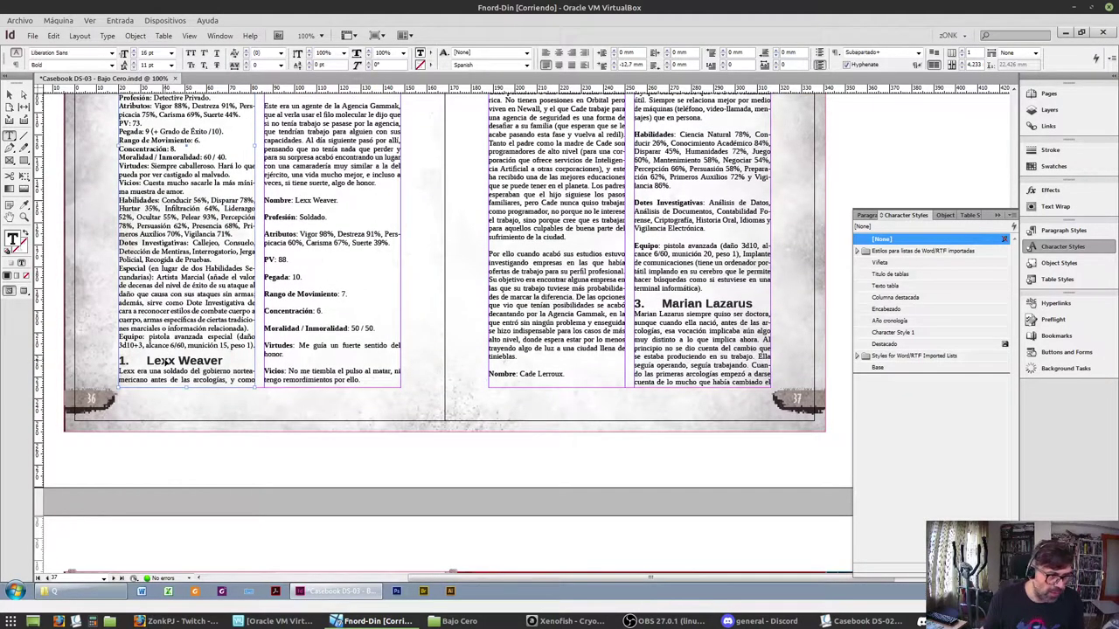
pyautogui.press('ctrl+KP_2')
pyautogui.hotkey('ctrl', 'Down')
pyautogui.press('ctrl+KP_1')
pyautogui.hotkey('ctrl', 'Down')
pyautogui.hotkey('ctrl', 'Down')
pyautogui.press('ctrl+KP_1')
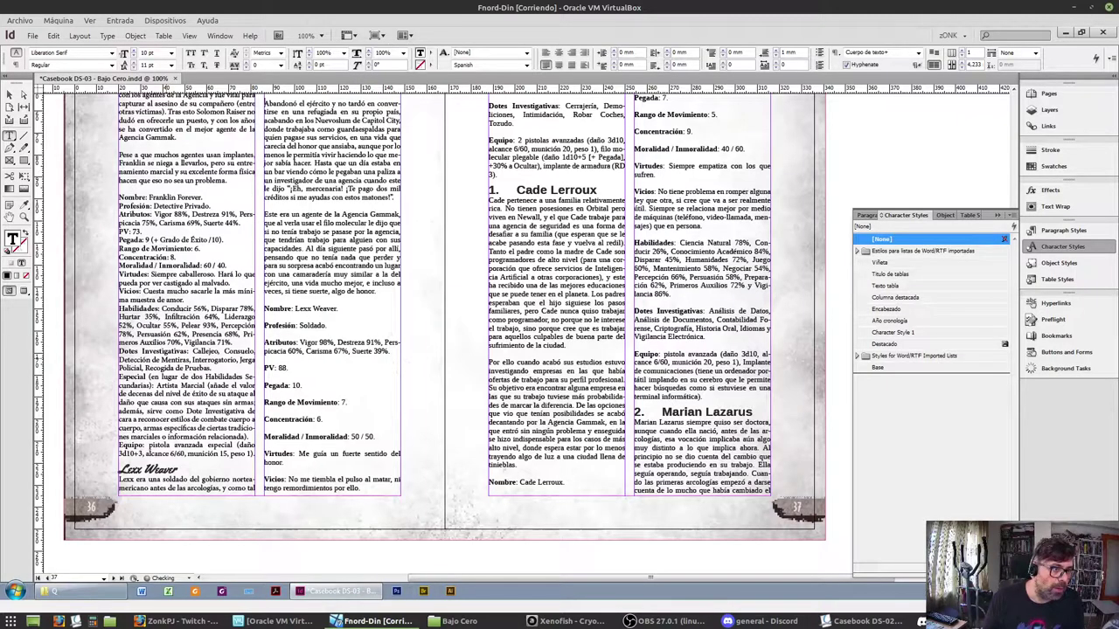
pyautogui.hotkey('ctrl', 'Down')
pyautogui.hotkey('ctrl', 'Down')
pyautogui.press('ctrl+KP_1')
# Set the space after to 0 mm for Lexx Weaver's stat paragraphs, from Nombre through Dotes Investigativas
pyautogui.moveTo(264, 307); pyautogui.dragTo(285, 464)
pyautogui.hotkey('ctrl', 'shift', 'Down')
pyautogui.hotkey('ctrl', 'shift', 'Down')
pyautogui.hotkey('ctrl', 'shift', 'Down')
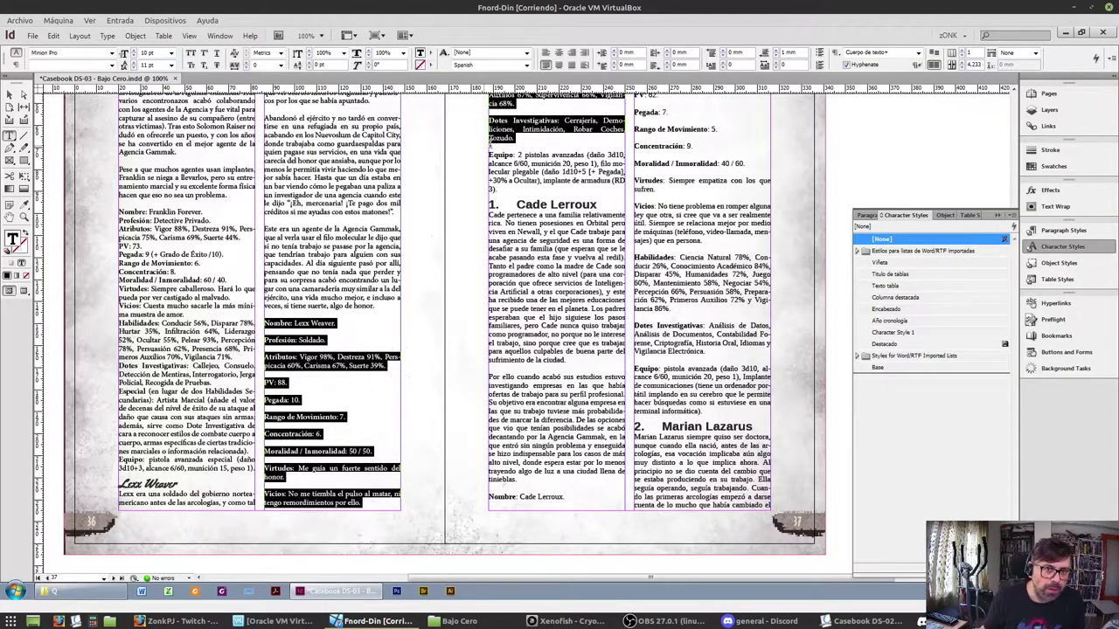
pyautogui.click(778, 56)
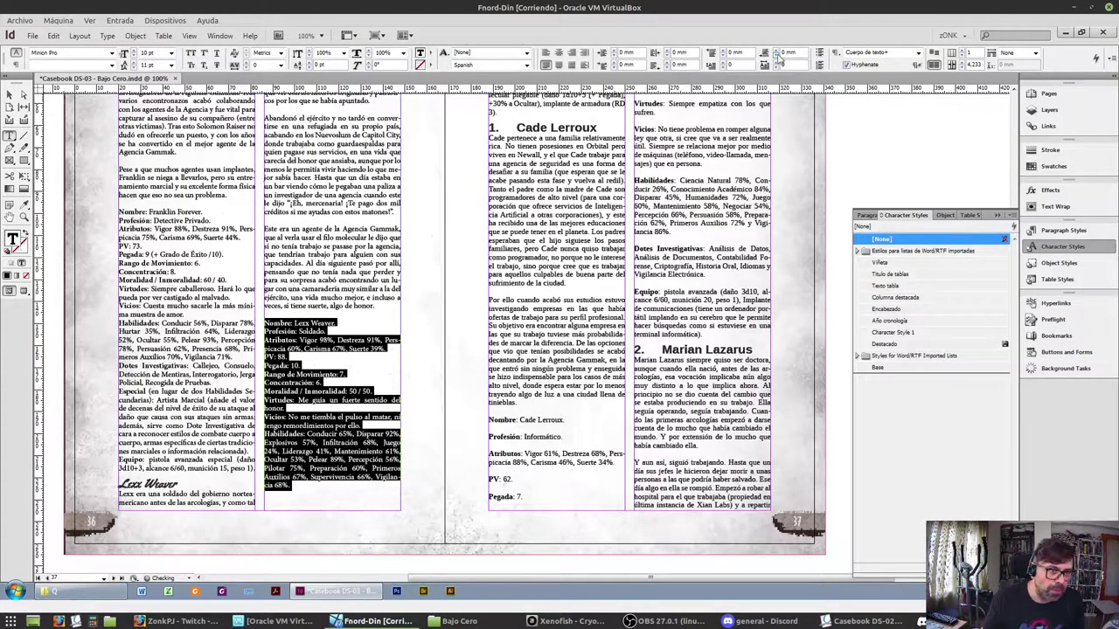
pyautogui.click(328, 391)
pyautogui.scroll(4, 780, 180)
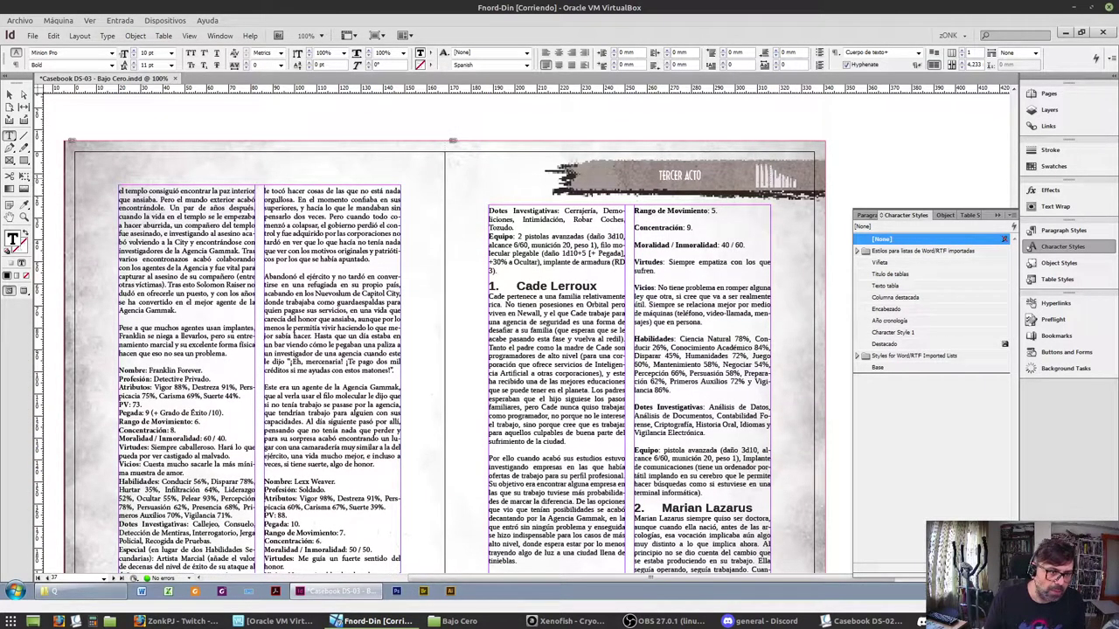
pyautogui.click(775, 176)
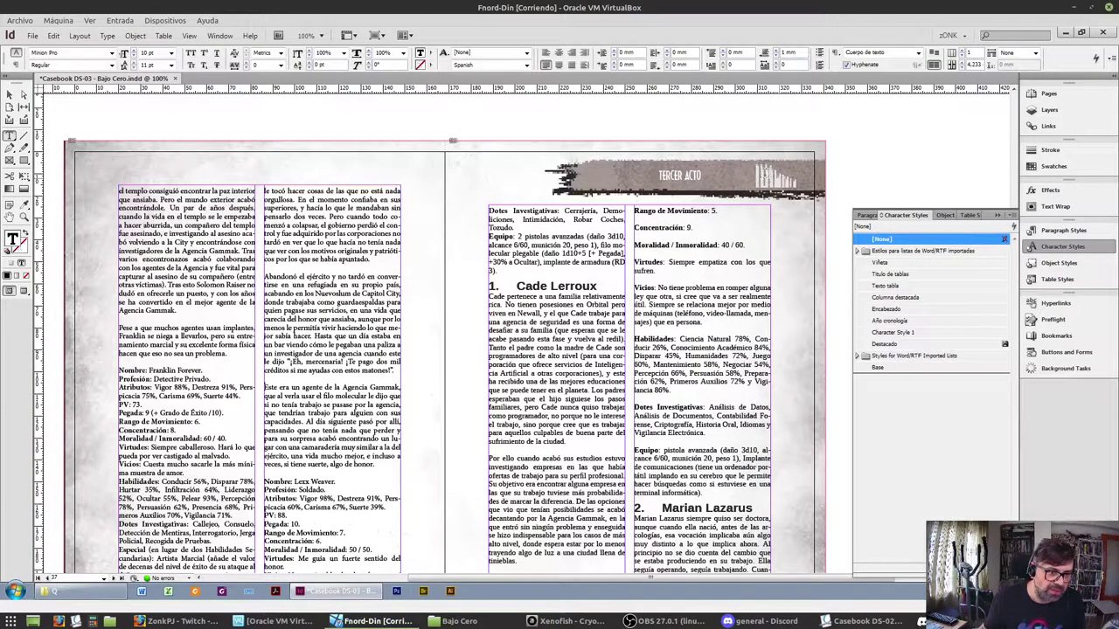
pyautogui.click(528, 246)
pyautogui.write(',')
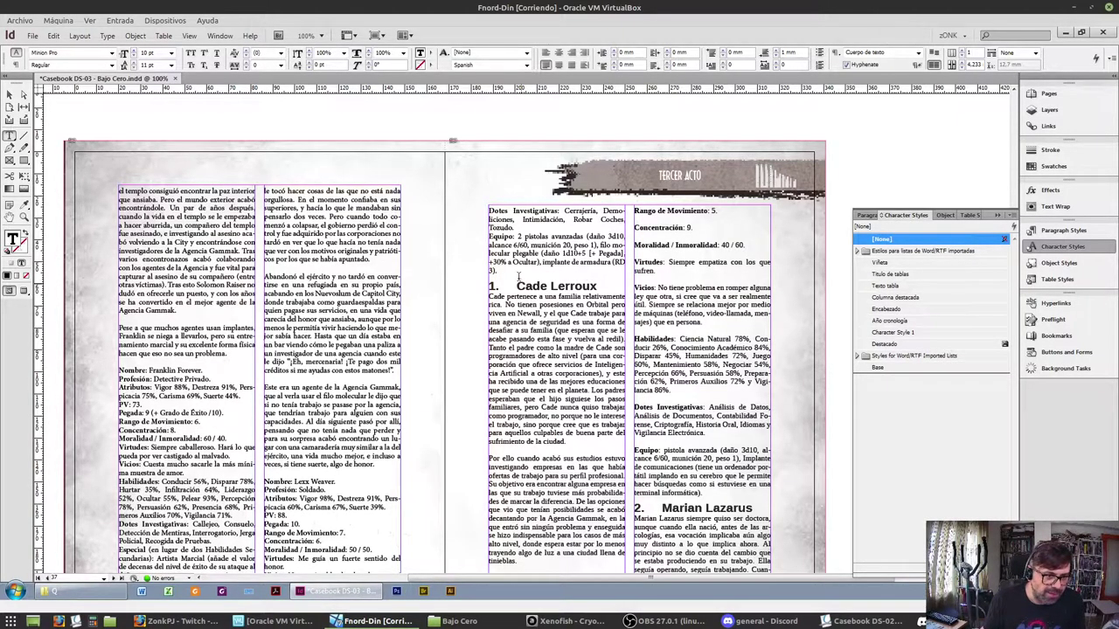
pyautogui.tripleClick(519, 249)
pyautogui.click(245, 69)
pyautogui.write('-15')
pyautogui.press('Return')
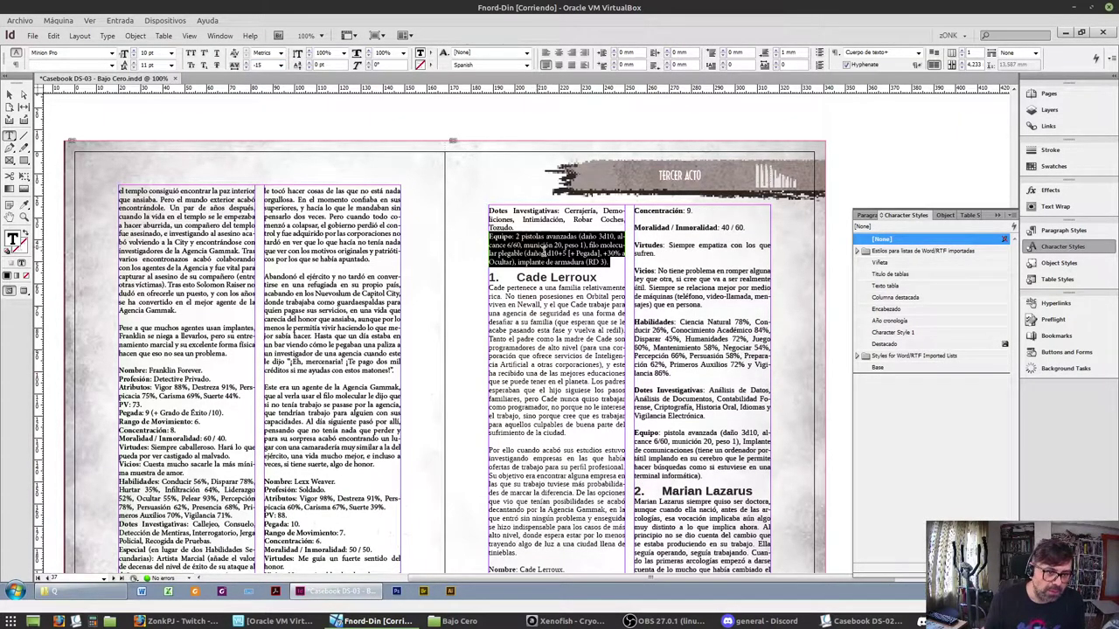
# Format the Cade Lerroux heading with the script subheading style and its biography paragraphs with Cuerpo de texto
pyautogui.click(558, 276)
pyautogui.press('ctrl+KP_2')
pyautogui.press('Home')
pyautogui.press('ctrl+KP_1')
pyautogui.hotkey('ctrl', 'Down')
pyautogui.press('ctrl+KP_1')
pyautogui.hotkey('ctrl', 'Down')
# Apply Cuerpo de texto to Cade Lerroux's stat block, with 0 mm space after from Nombre through Dotes Investigativas
pyautogui.hotkey('ctrl', 'shift', 'Down')
pyautogui.hotkey('ctrl', 'shift', 'Down')
pyautogui.hotkey('ctrl', 'shift', 'Down')
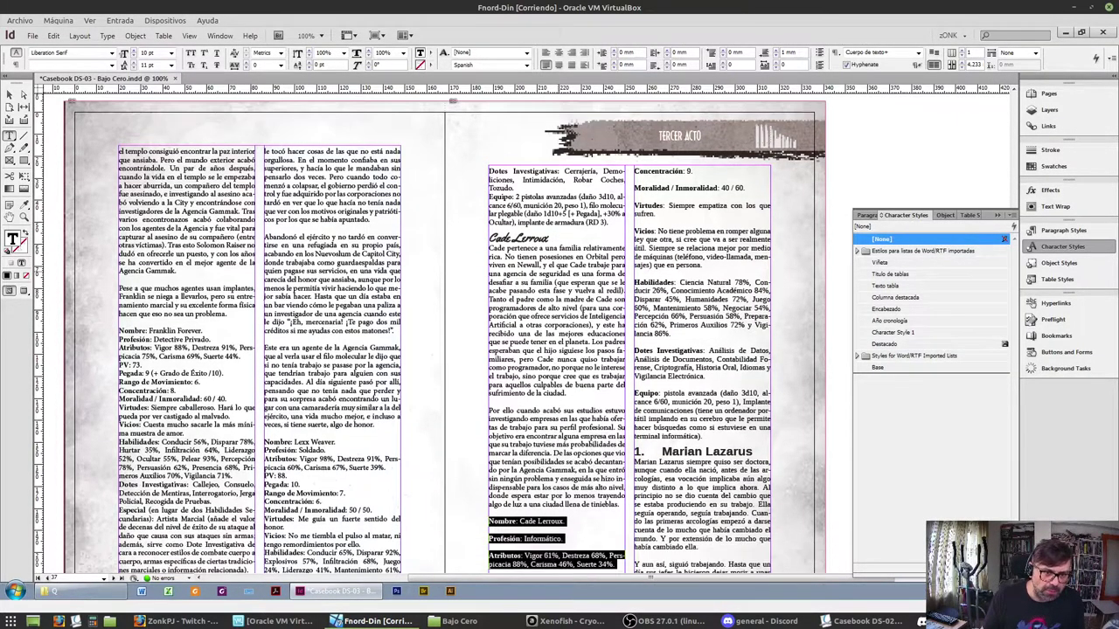
pyautogui.hotkey('ctrl', 'shift', 'Down')
pyautogui.hotkey('ctrl', 'shift', 'Down')
pyautogui.hotkey('ctrl', 'shift', 'Down')
pyautogui.hotkey('ctrl', 'shift', 'Down')
pyautogui.hotkey('ctrl', 'shift', 'Down')
pyautogui.hotkey('ctrl', 'shift', 'Down')
pyautogui.hotkey('ctrl', 'shift', 'Down')
pyautogui.hotkey('ctrl', 'shift', 'Down')
pyautogui.hotkey('ctrl', 'shift', 'Down')
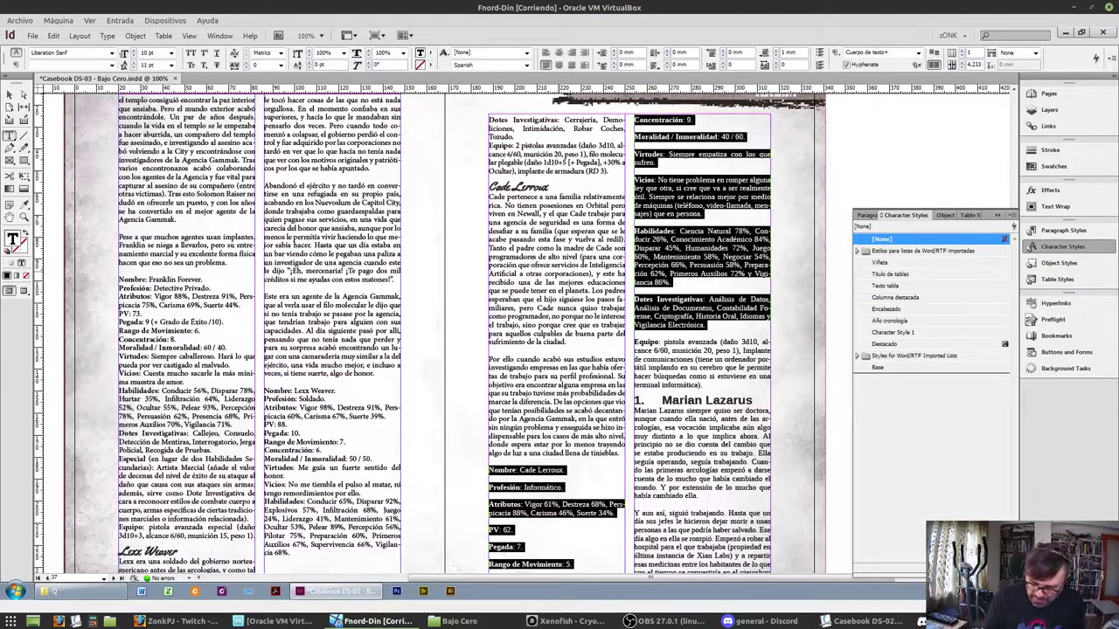
pyautogui.press('ctrl+KP_1')
pyautogui.click(775, 56)
pyautogui.click(775, 60)
pyautogui.press('Right')
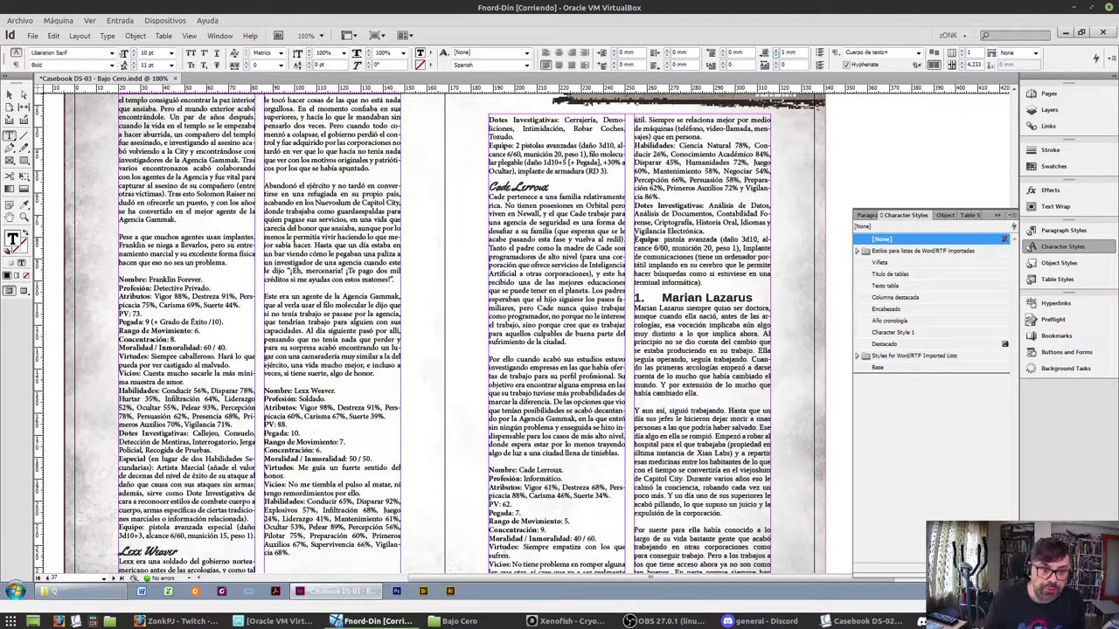
pyautogui.press('ctrl+KP_1')
pyautogui.hotkey('ctrl', 'Down')
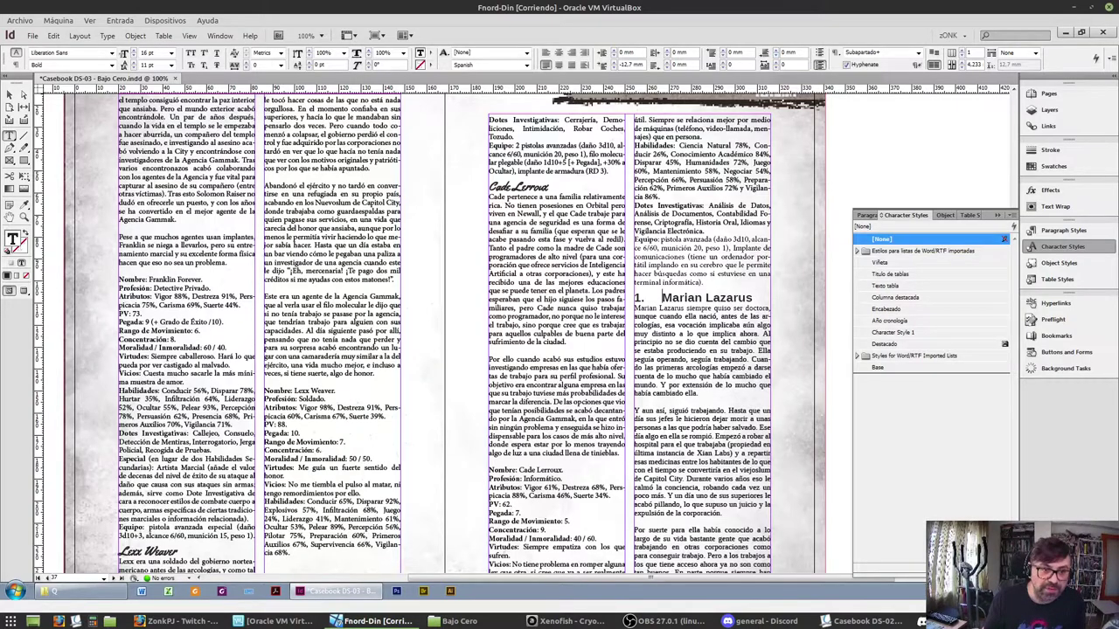
pyautogui.press('ctrl+KP_2')
pyautogui.hotkey('ctrl', 'Down')
pyautogui.press('ctrl+KP_1')
pyautogui.hotkey('ctrl', 'Down')
pyautogui.hotkey('ctrl', 'Down')
pyautogui.press('ctrl+KP_1')
pyautogui.hotkey('ctrl', 'Down')
pyautogui.hotkey('ctrl', 'Down')
pyautogui.press('ctrl+KP_1')
pyautogui.hotkey('ctrl', 'Down')
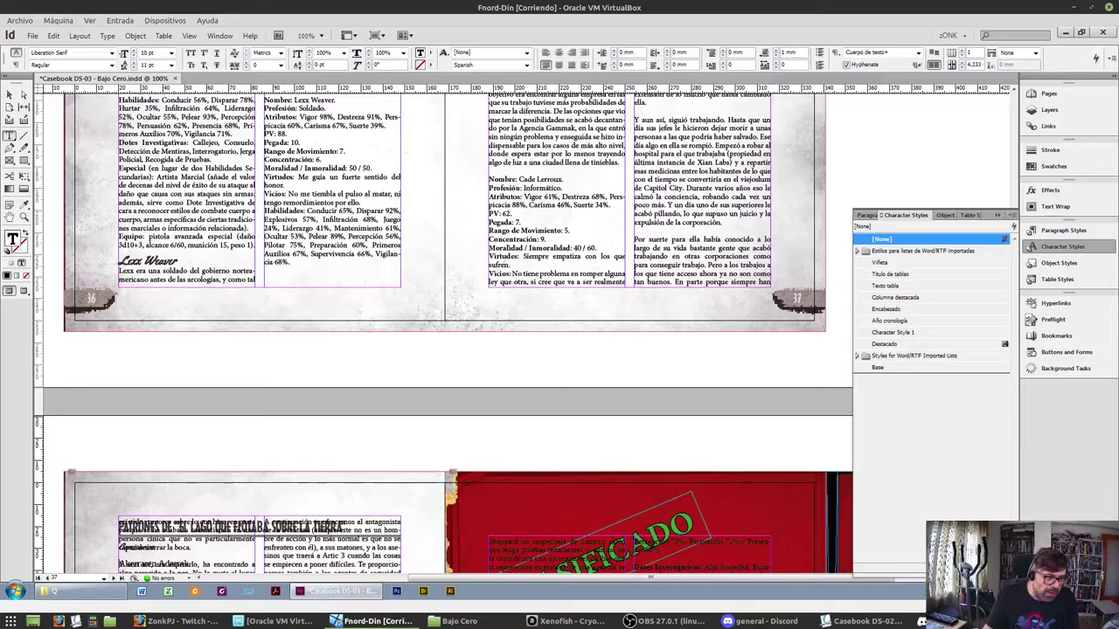
# Delete the four threaded text frames that overlap the patrons page and the red back cover on pages 38-39
pyautogui.scroll(-10, 383, 438)
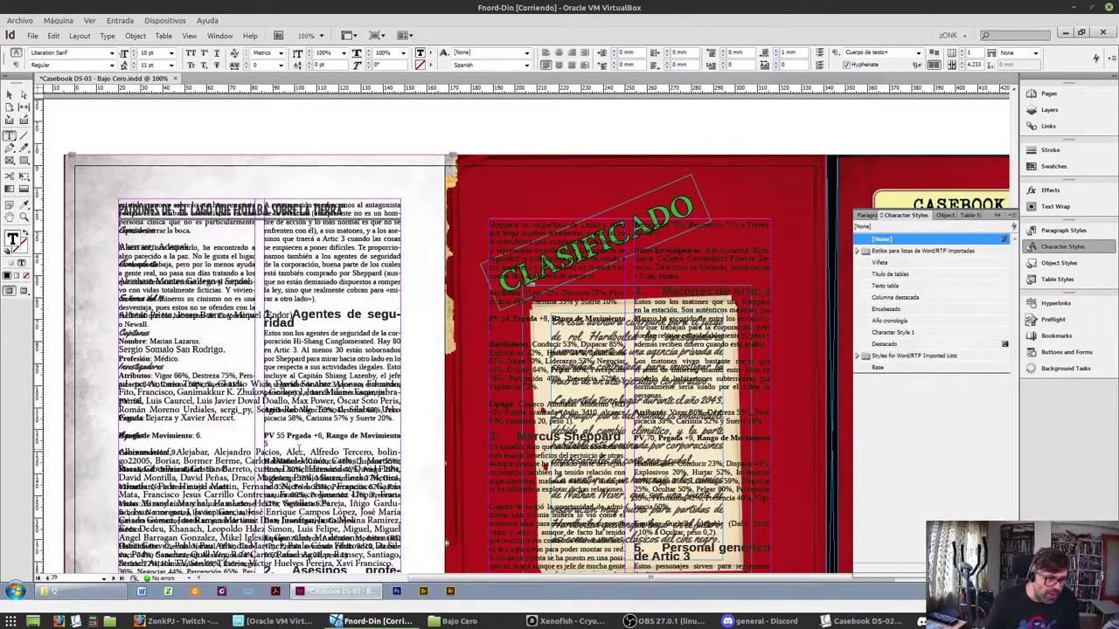
pyautogui.scroll(-5, 635, 375)
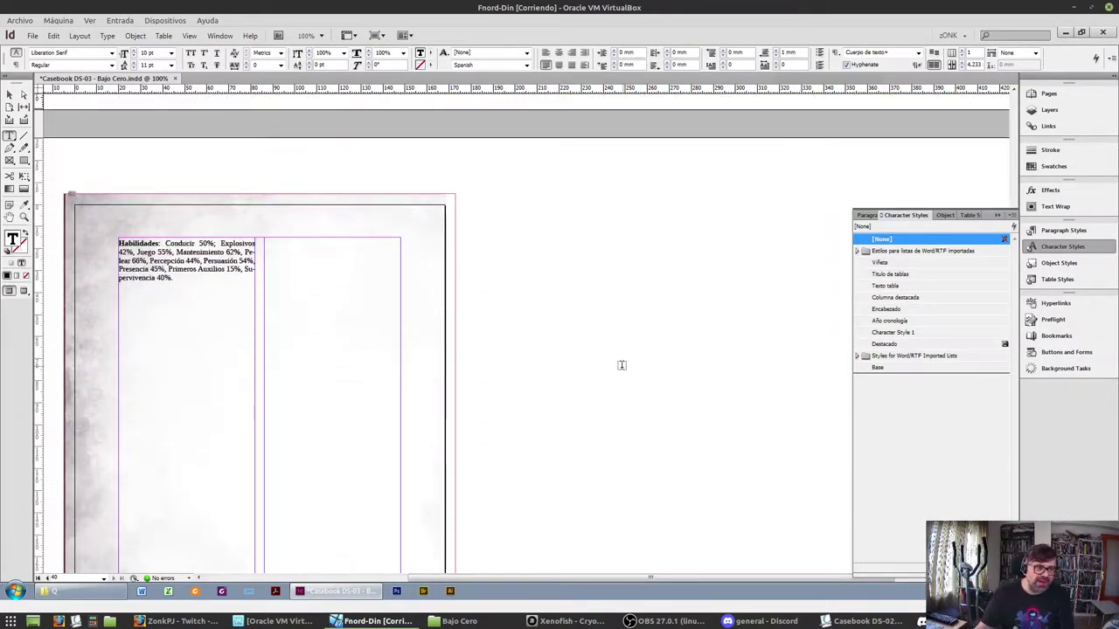
pyautogui.scroll(5, 621, 364)
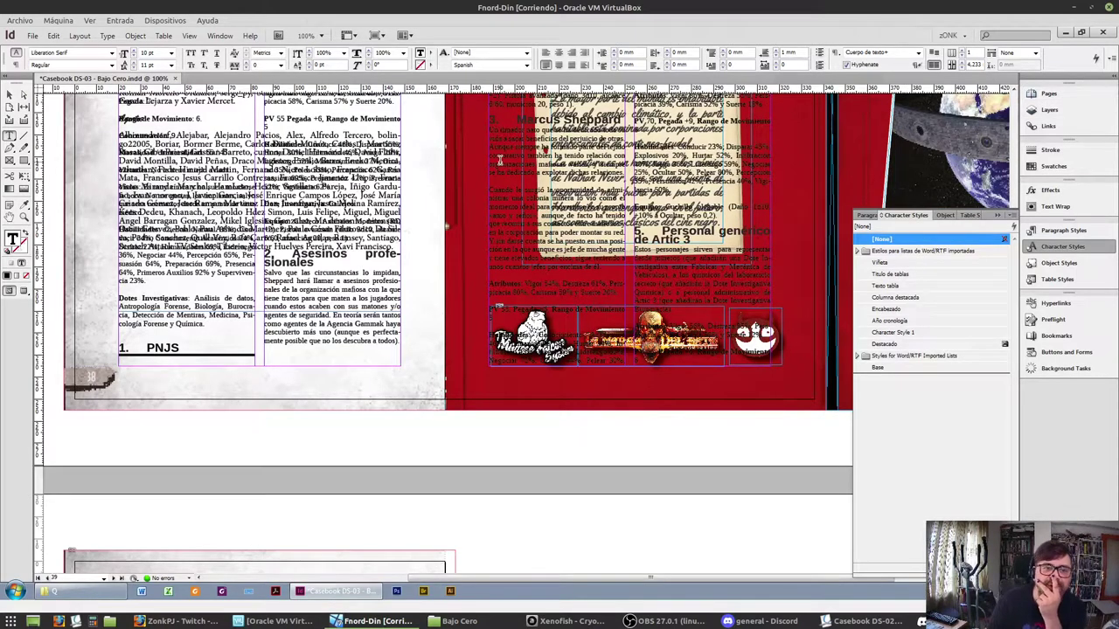
pyautogui.press('Escape')
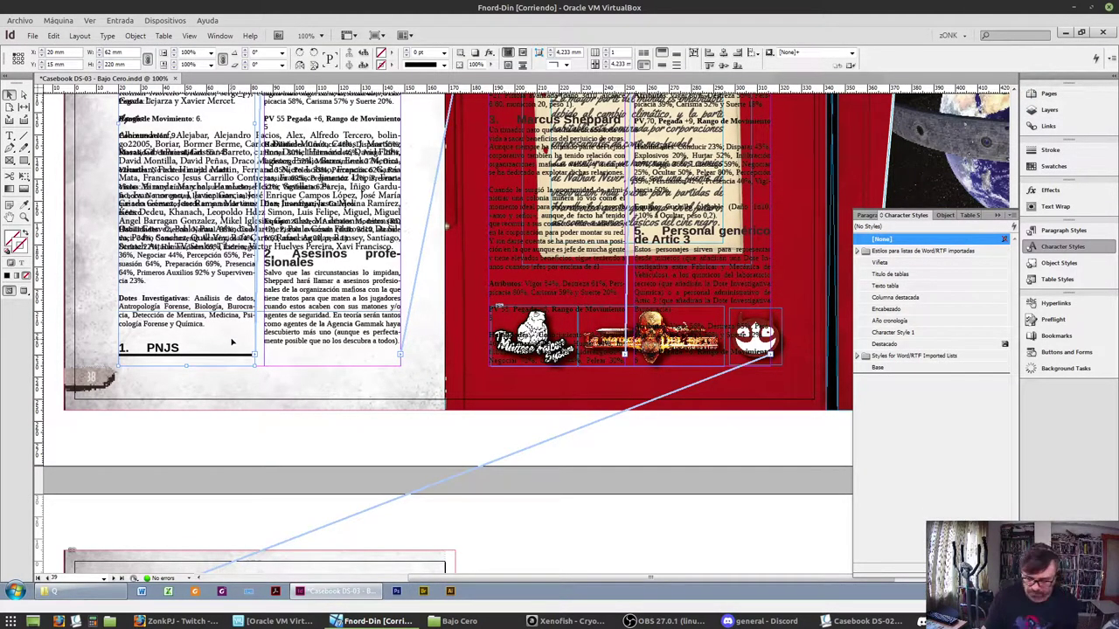
pyautogui.press('Delete')
pyautogui.click(284, 336)
pyautogui.press('Delete')
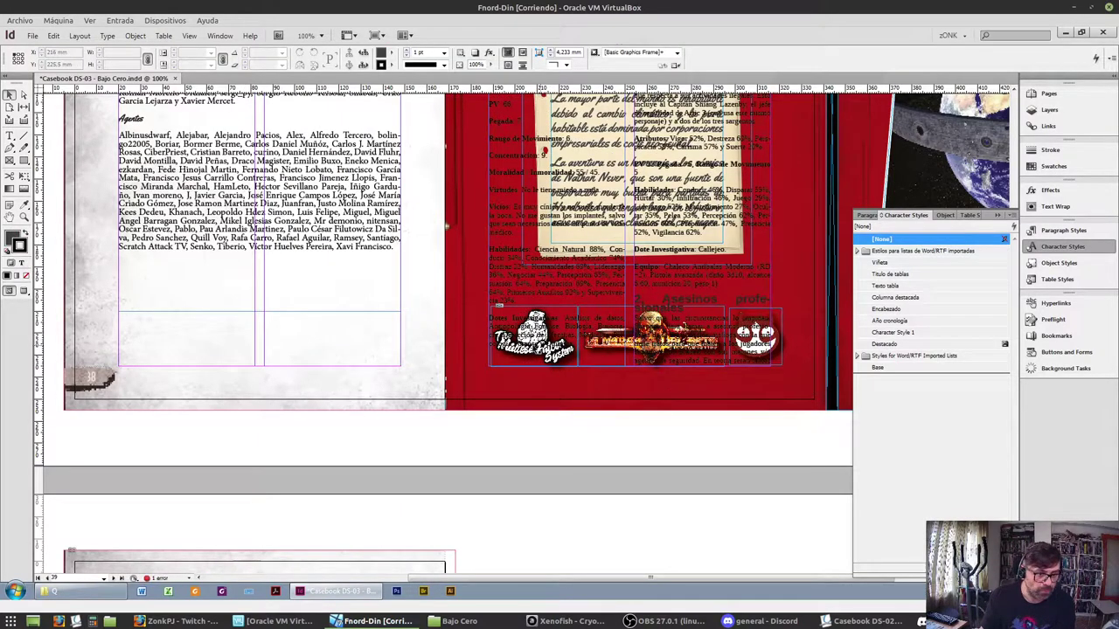
pyautogui.click(522, 295)
pyautogui.press('Delete')
pyautogui.click(731, 293)
pyautogui.press('Delete')
pyautogui.scroll(2, 733, 292)
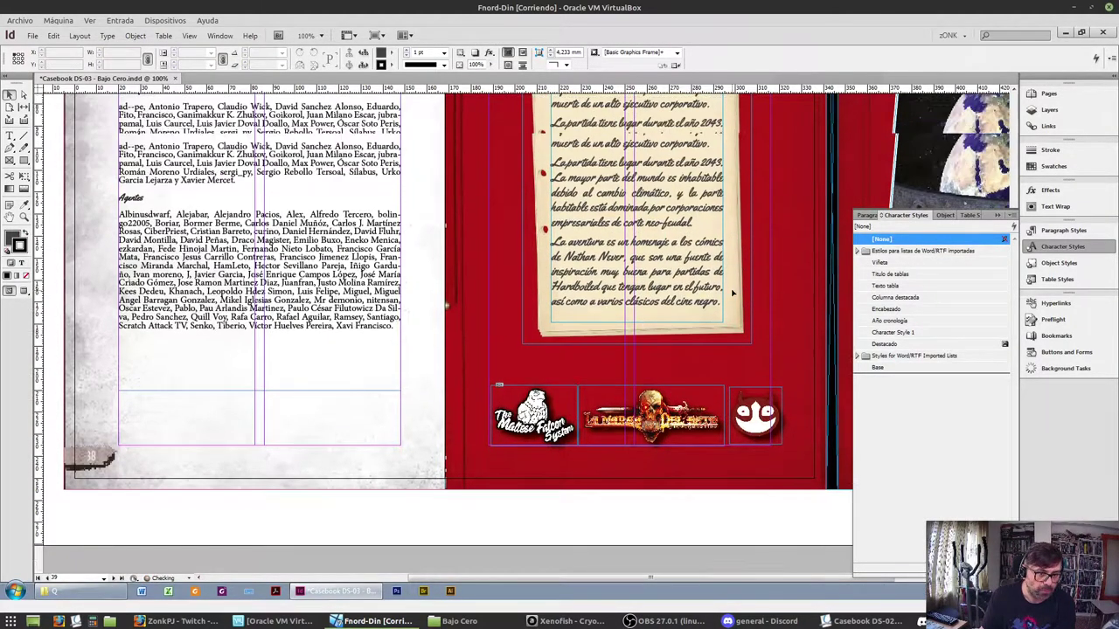
pyautogui.click(669, 326)
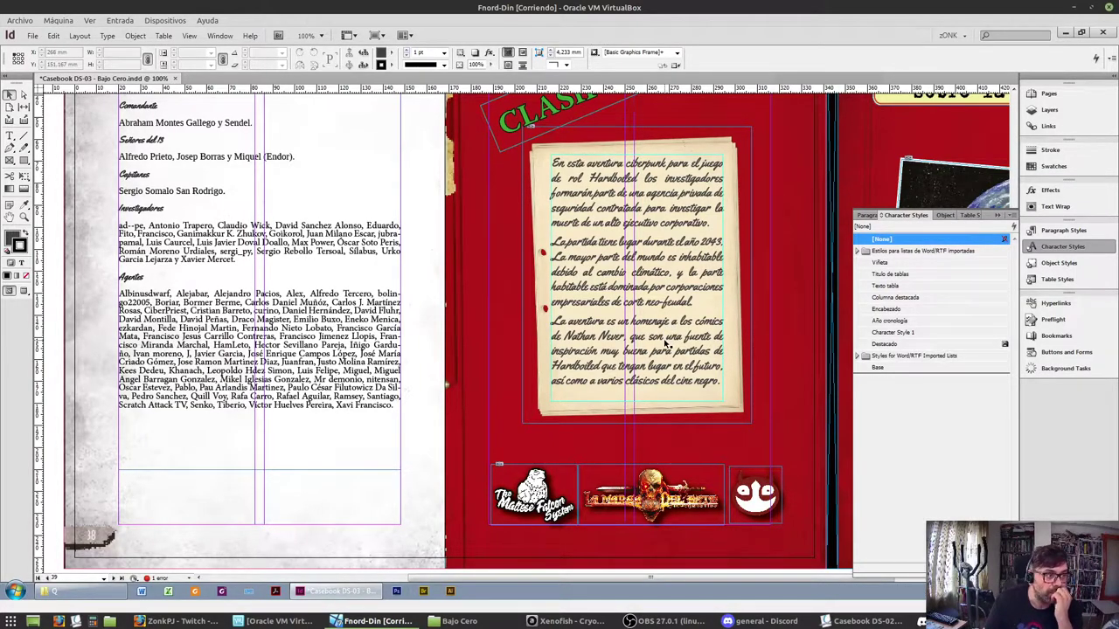
pyautogui.tripleClick(664, 341)
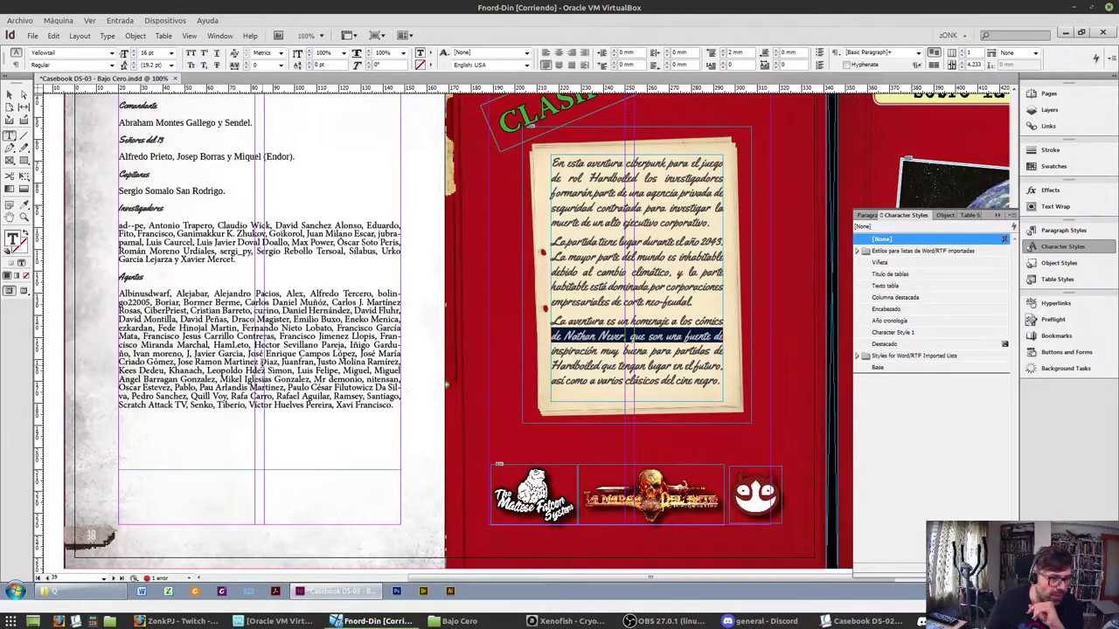
pyautogui.scroll(2, 272, 354)
# Insert 5 pages after page 38 based on the AP-Apéndices master, ahead of the patrons page and back cover
pyautogui.click(1047, 95)
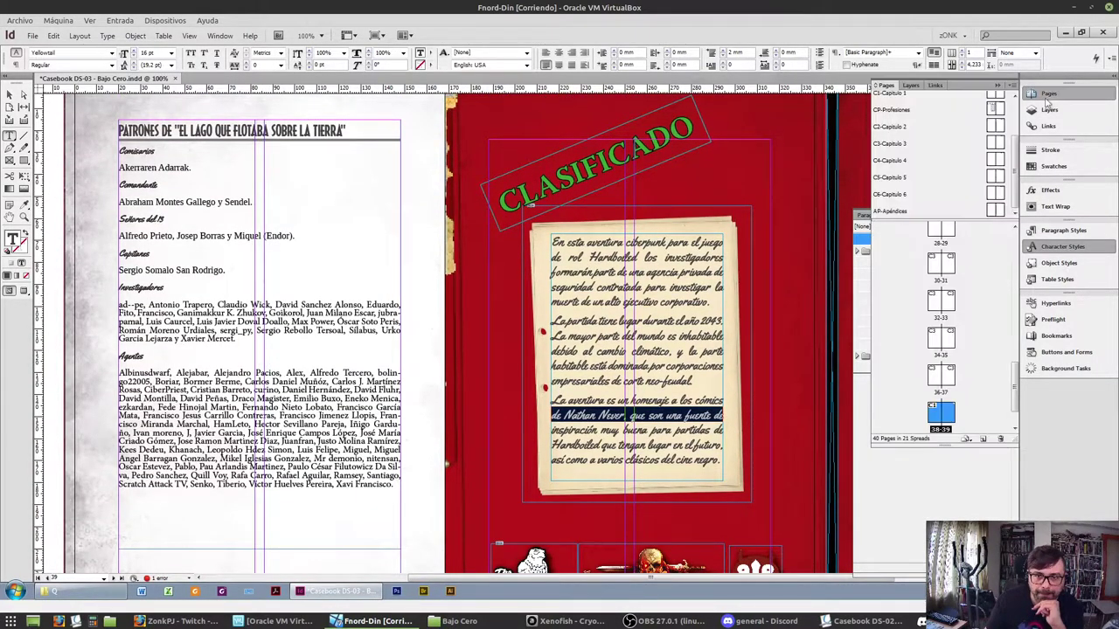
pyautogui.scroll(-2, 991, 420)
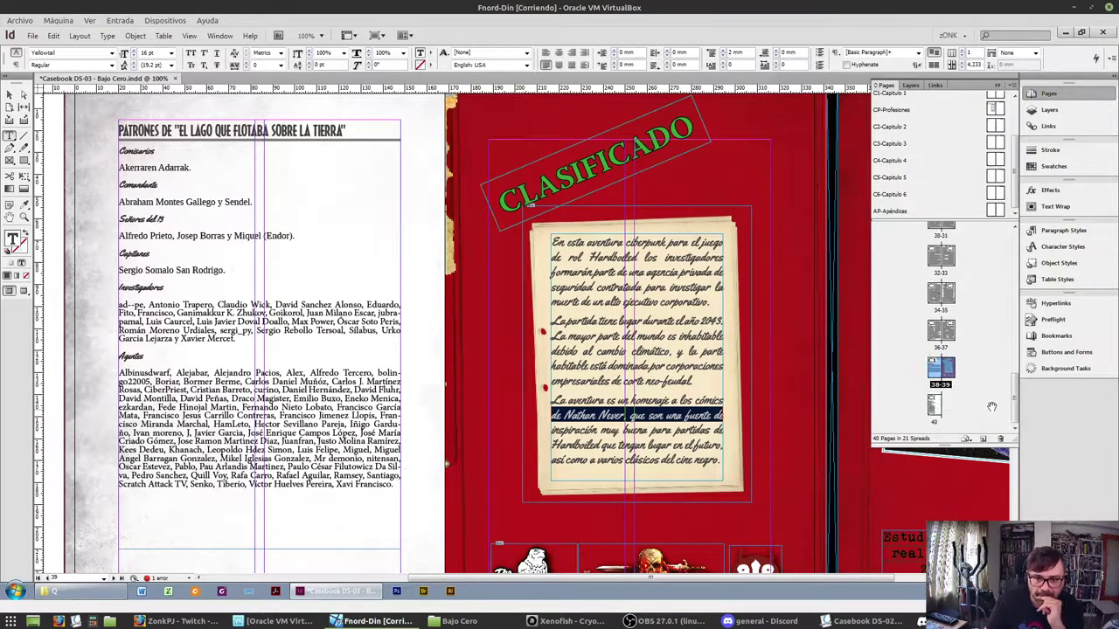
pyautogui.doubleClick(939, 406)
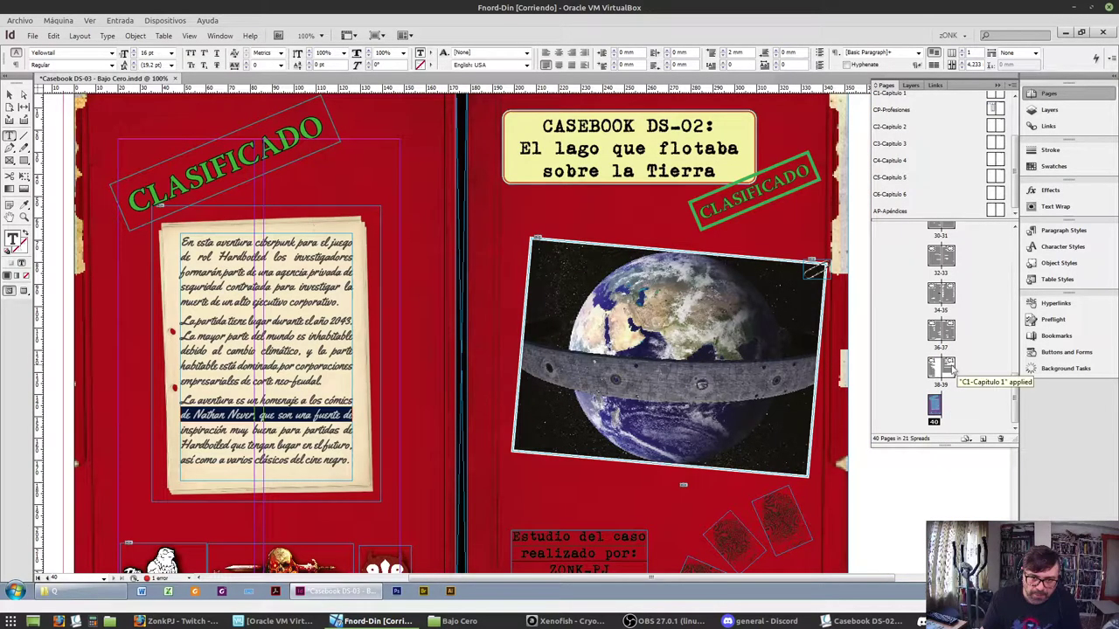
pyautogui.rightClick(948, 370)
pyautogui.click(951, 374)
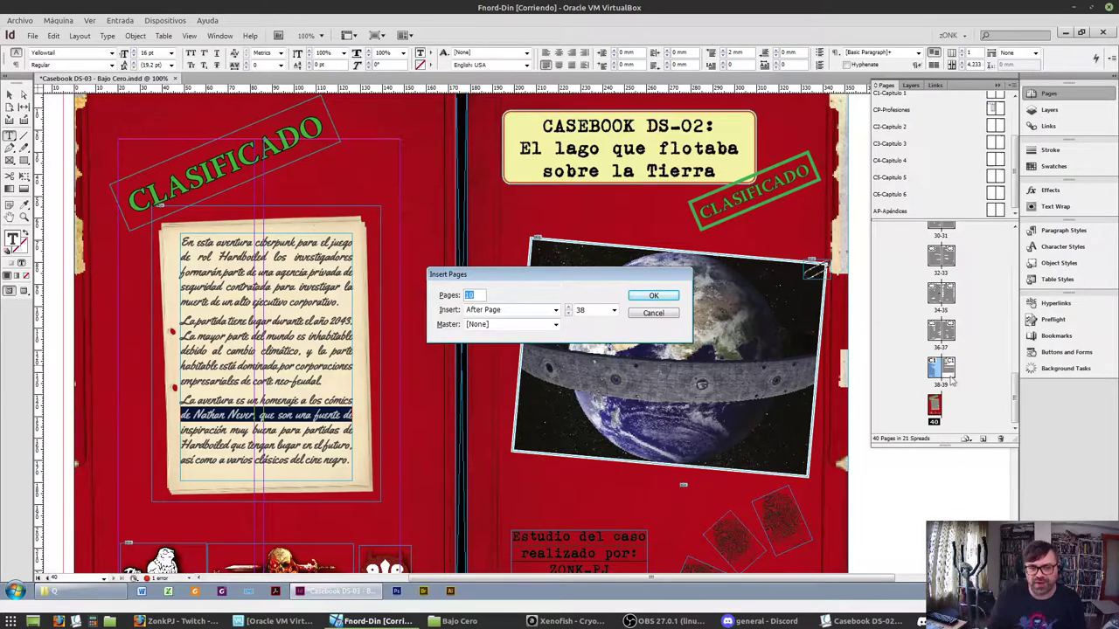
pyautogui.write('5')
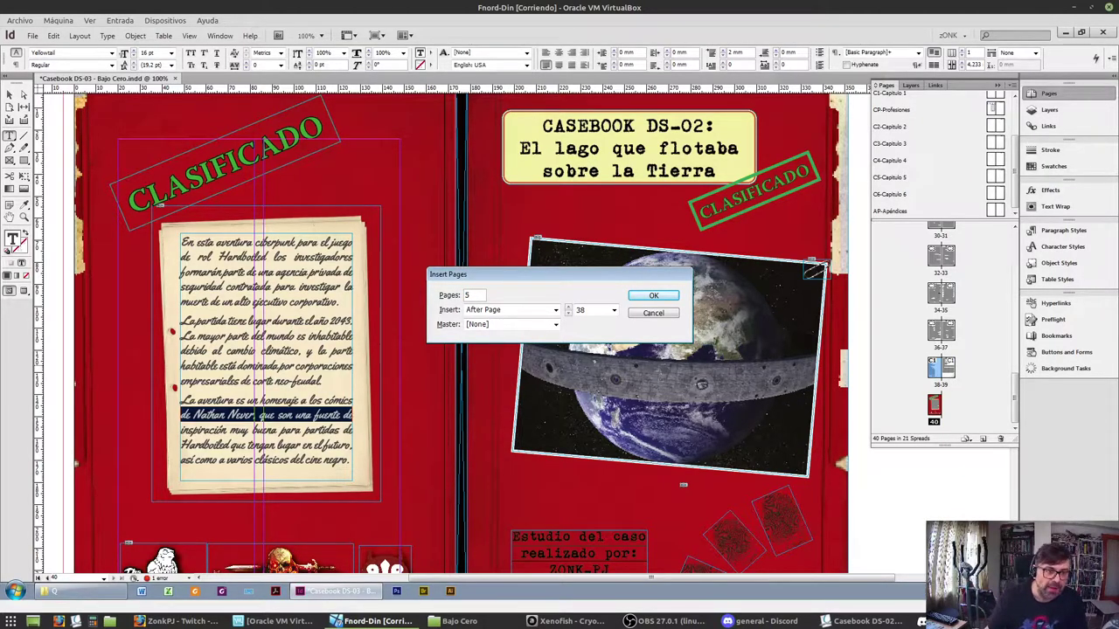
pyautogui.click(555, 324)
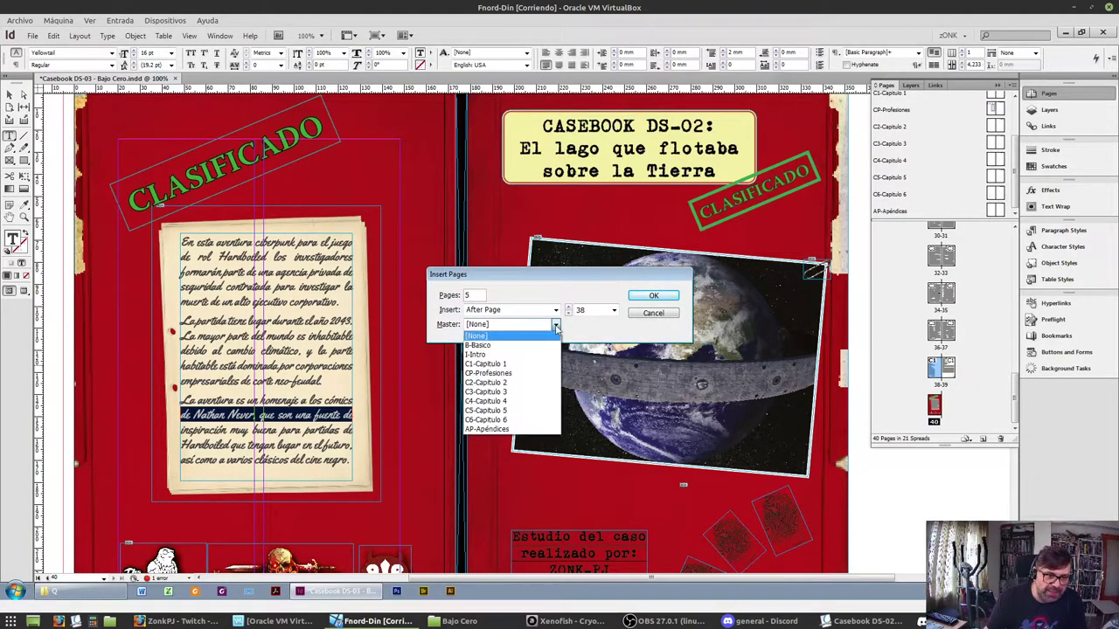
pyautogui.click(523, 429)
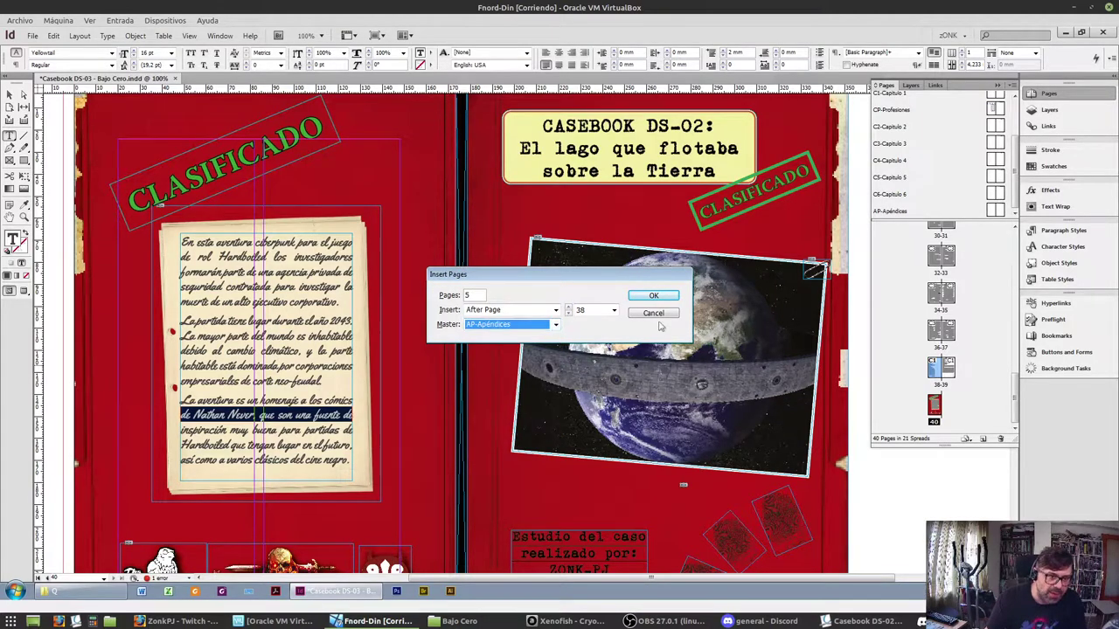
pyautogui.click(653, 297)
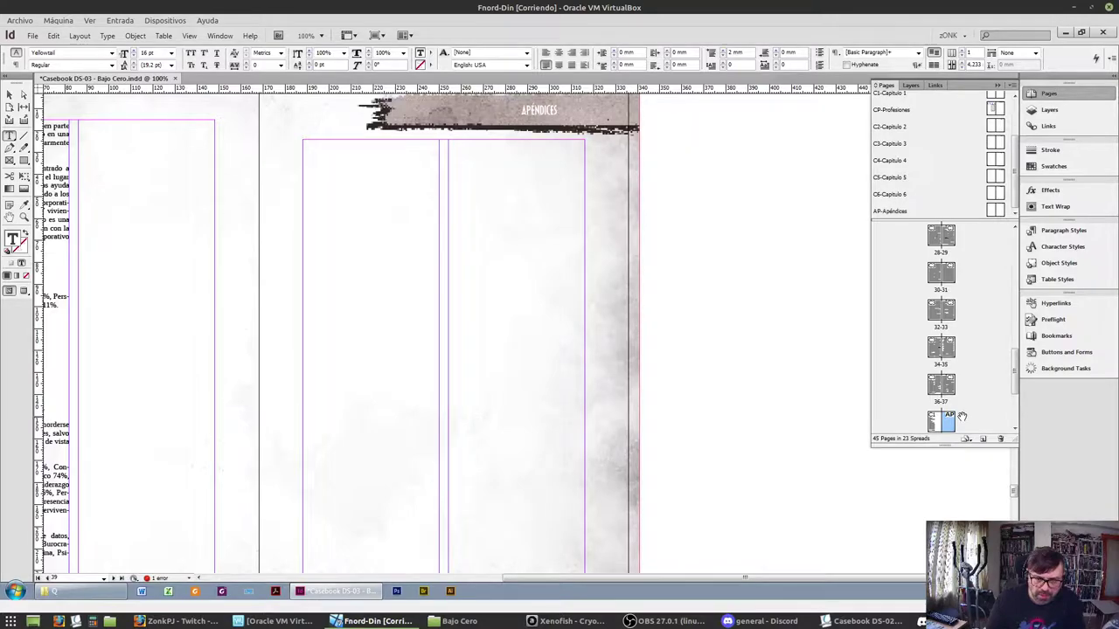
# Check the page order from the 38-39 spread through the new appendix pages to the patrons page on page 44
pyautogui.doubleClick(930, 423)
pyautogui.scroll(-3, 522, 349)
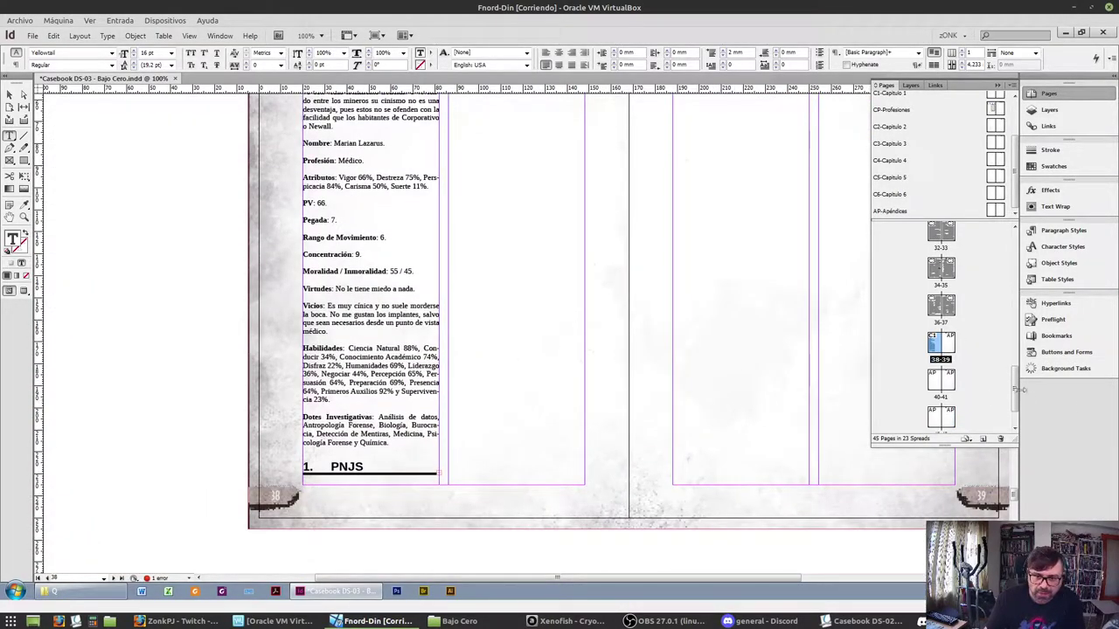
pyautogui.scroll(-1, 986, 369)
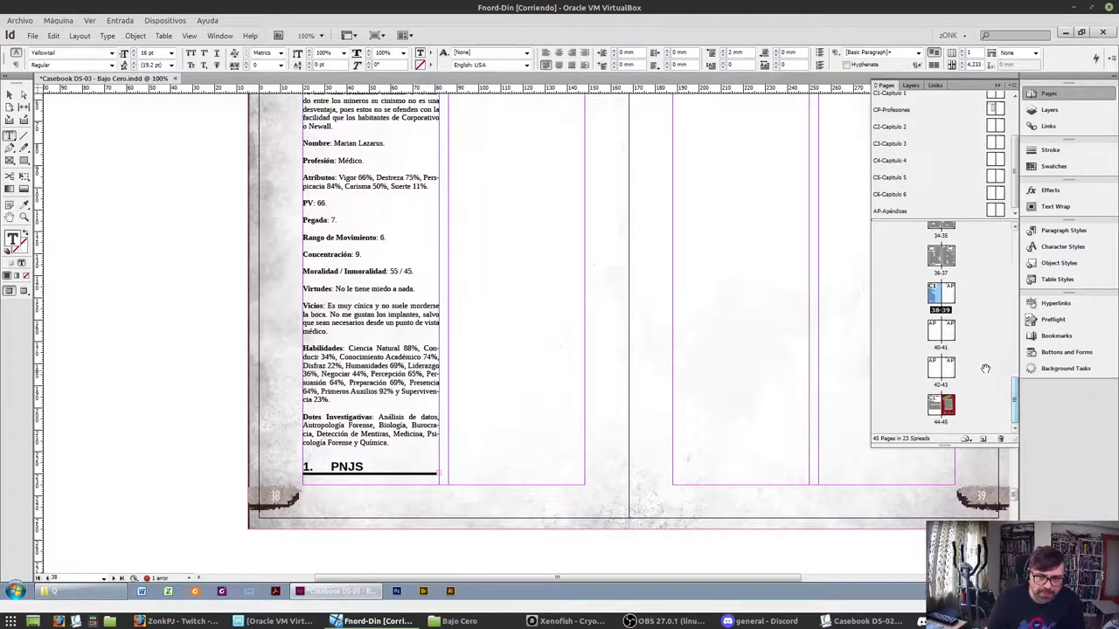
pyautogui.doubleClick(938, 405)
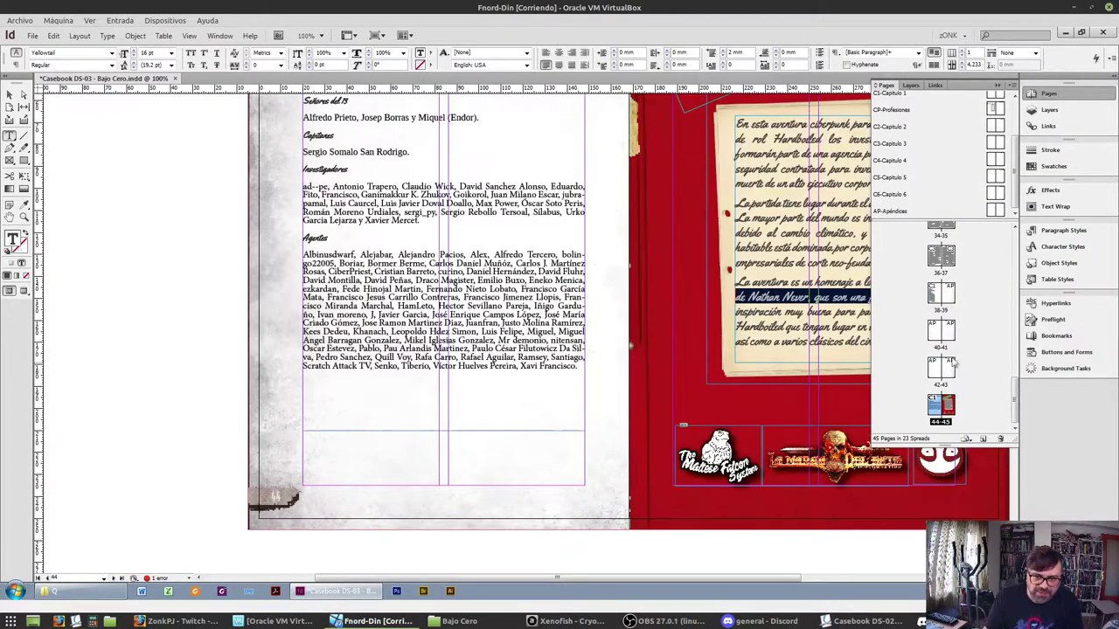
# Thread the overset text after the PNJS heading on page 38 into a frame filling that page's second column
pyautogui.doubleClick(931, 296)
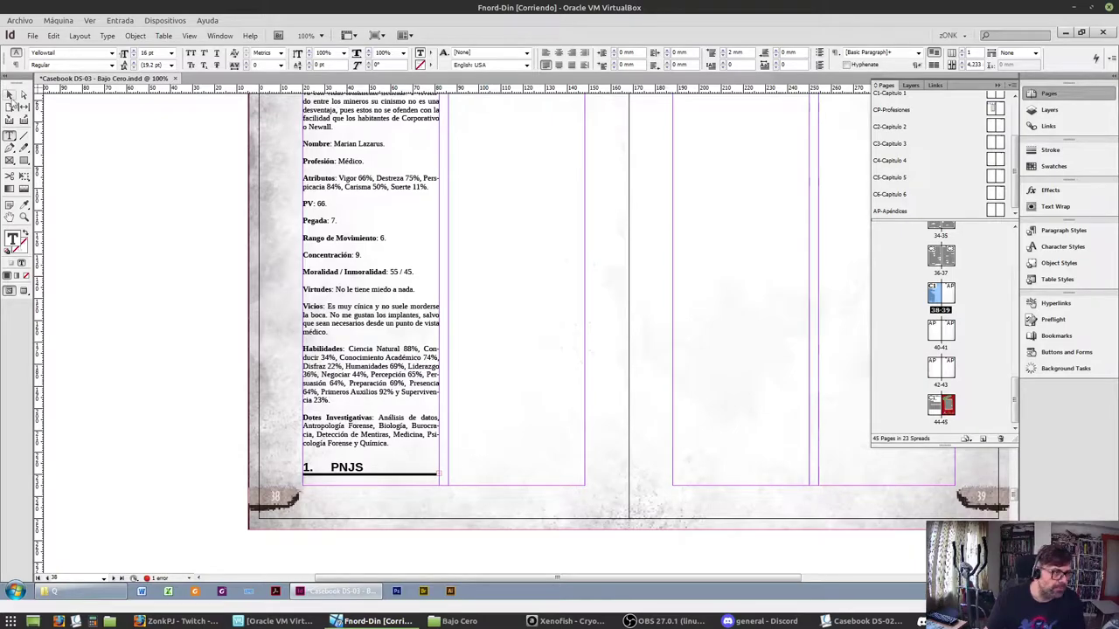
pyautogui.click(11, 94)
pyautogui.click(440, 476)
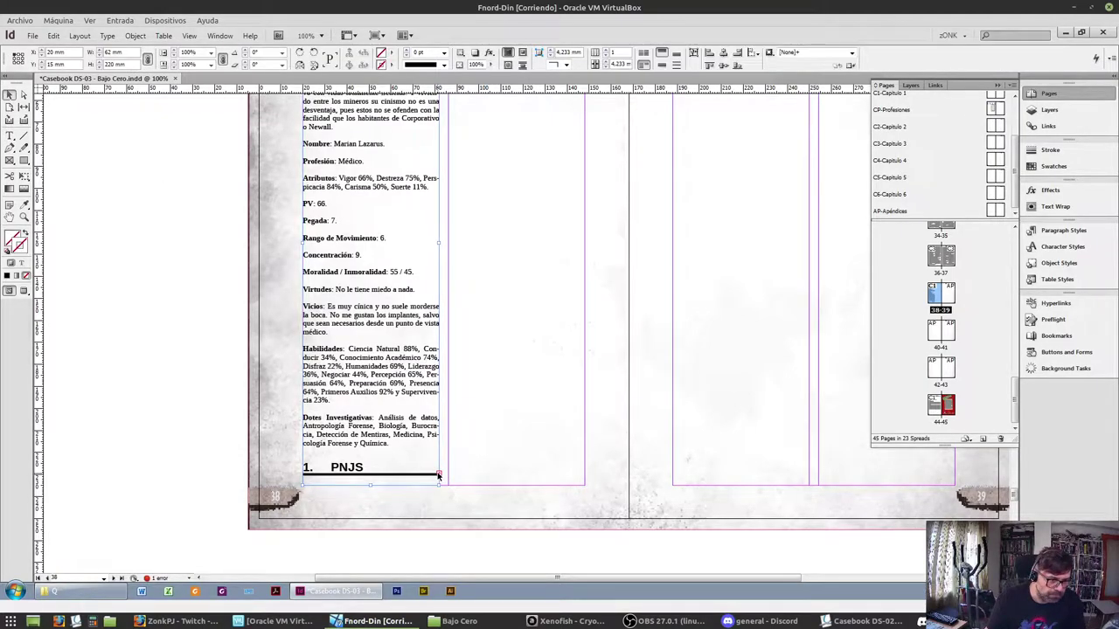
pyautogui.click(500, 304)
pyautogui.scroll(3, 525, 281)
pyautogui.moveTo(521, 423); pyautogui.dragTo(526, 122)
pyautogui.scroll(-2, 594, 464)
# Continue the text thread from page 38 into the first and second columns of page 39
pyautogui.click(585, 519)
pyautogui.scroll(3, 724, 210)
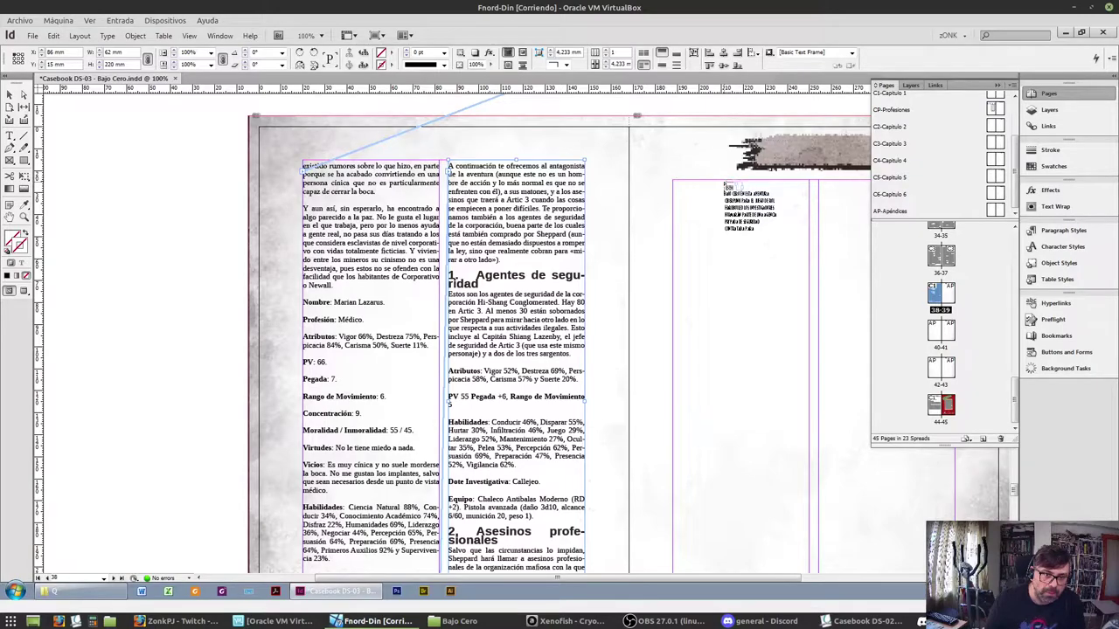
pyautogui.click(724, 185)
pyautogui.scroll(-3, 808, 525)
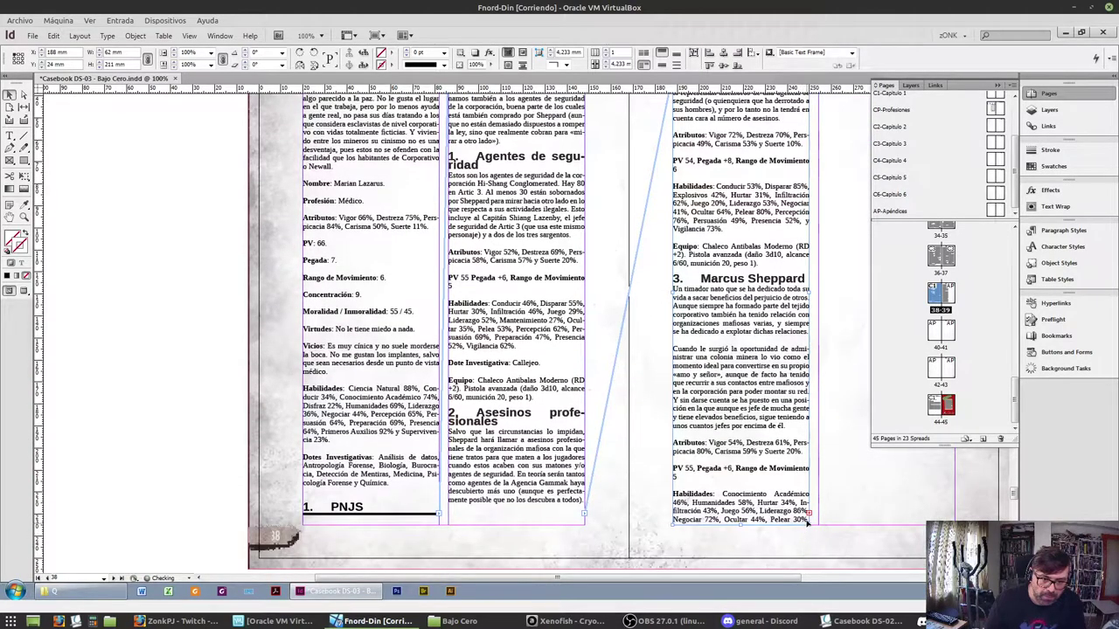
pyautogui.click(810, 516)
pyautogui.scroll(4, 813, 437)
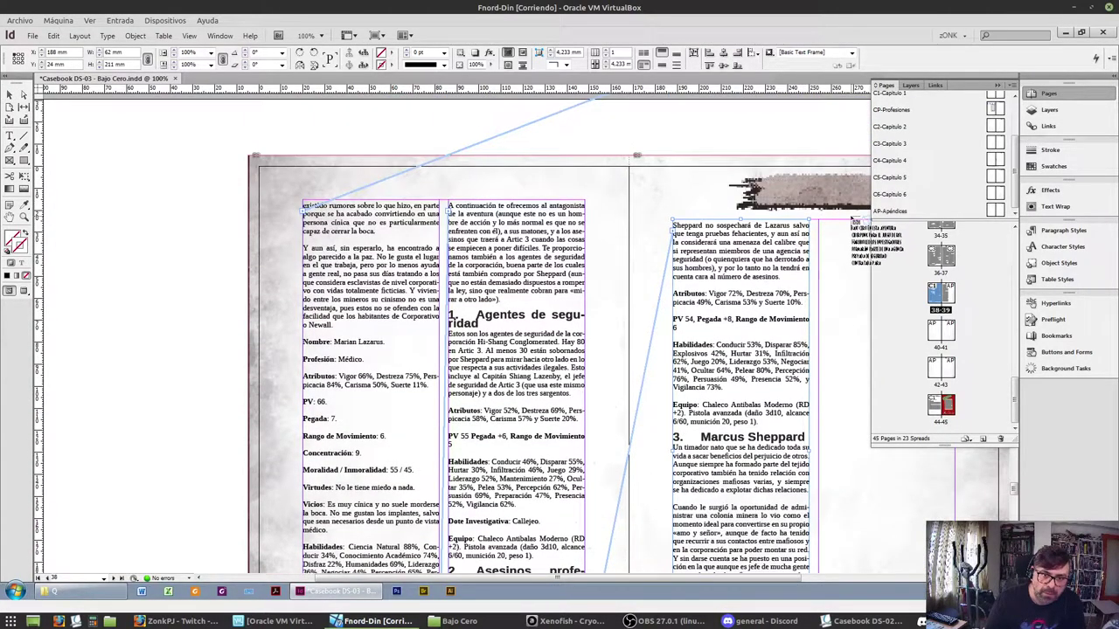
# Flow the overset text into the second column of page 39
pyautogui.click(851, 224)
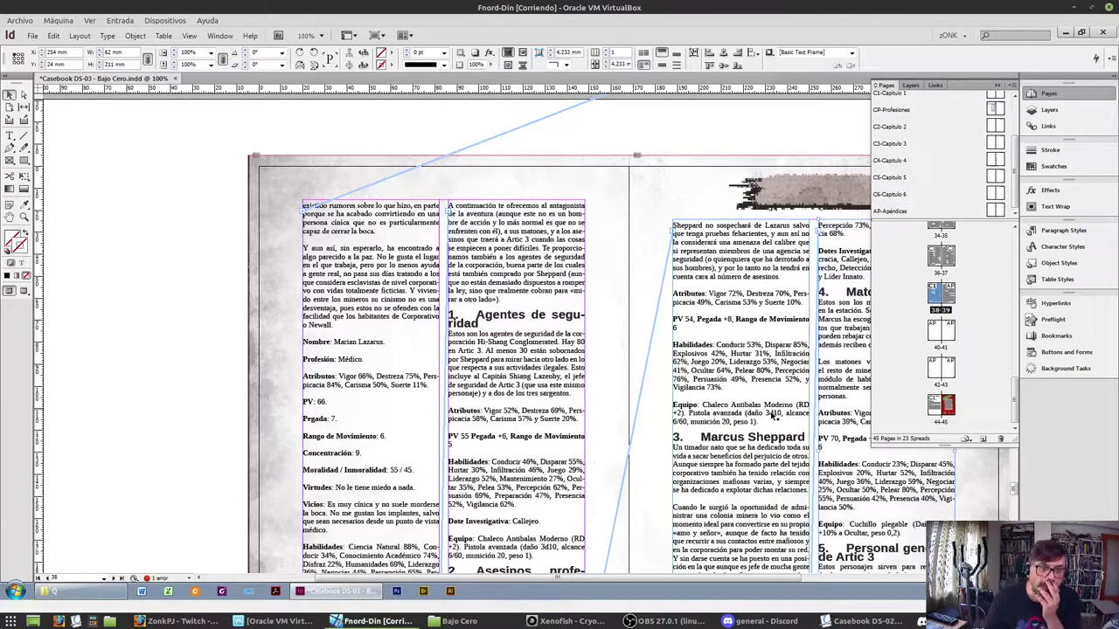
pyautogui.scroll(-5, 540, 391)
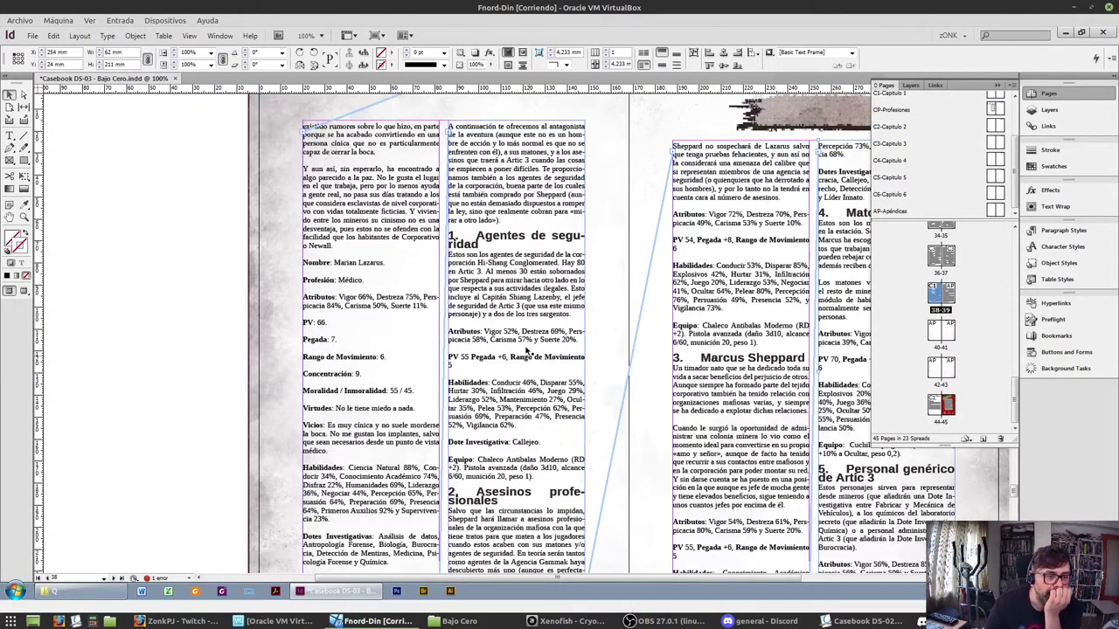
pyautogui.scroll(-6, 740, 305)
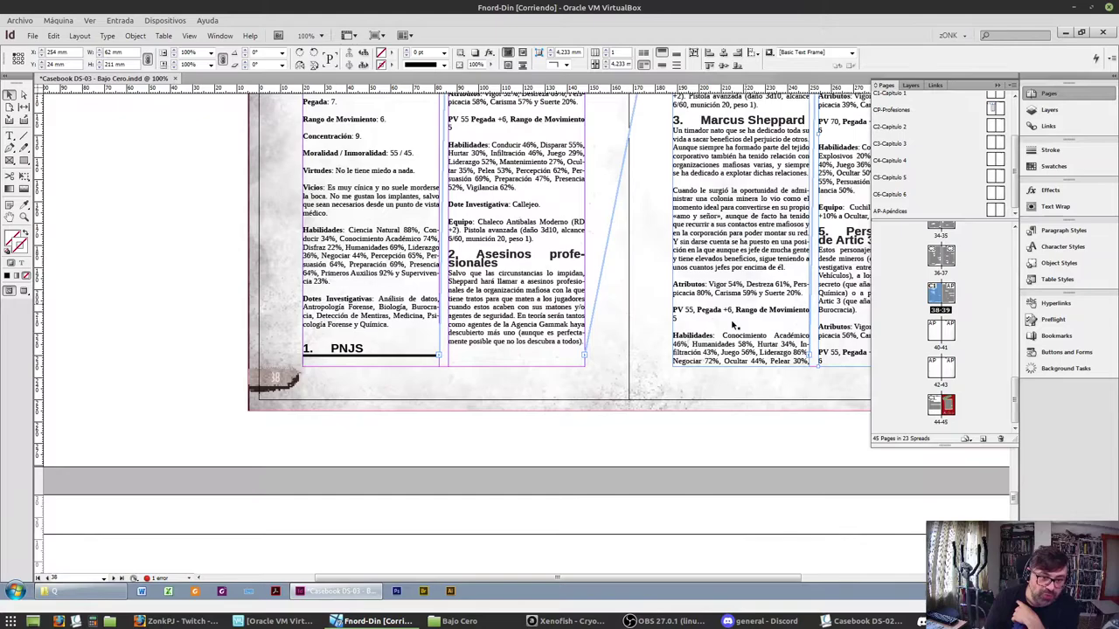
pyautogui.moveTo(618, 582); pyautogui.dragTo(669, 575)
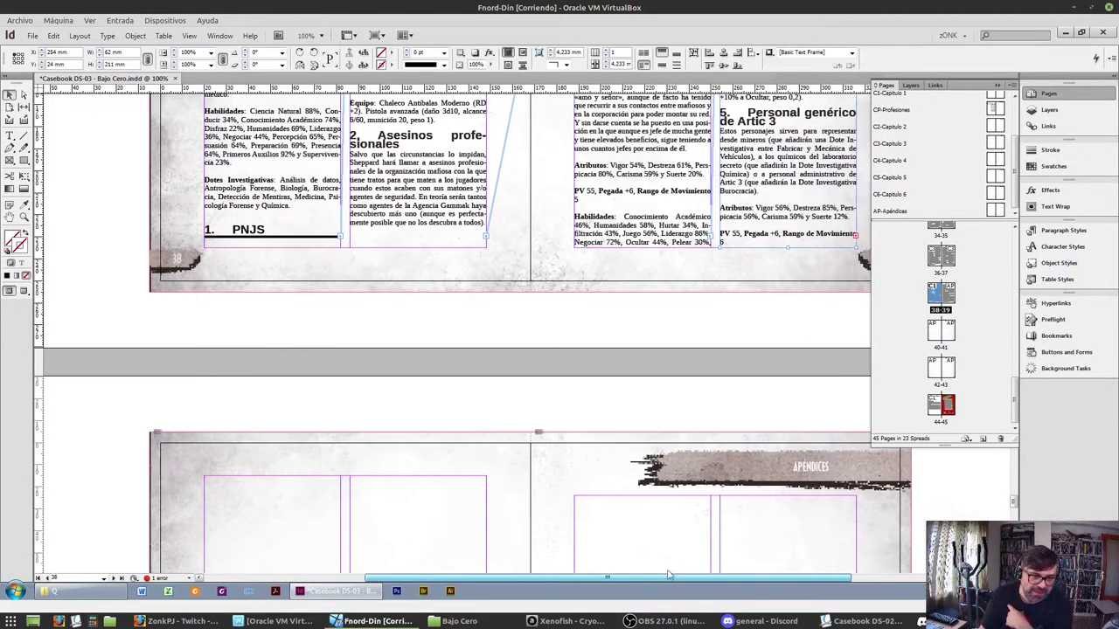
# Thread the overset text into the first column of page 40 and extend its frame to the top margin, 220 mm high
pyautogui.click(690, 540)
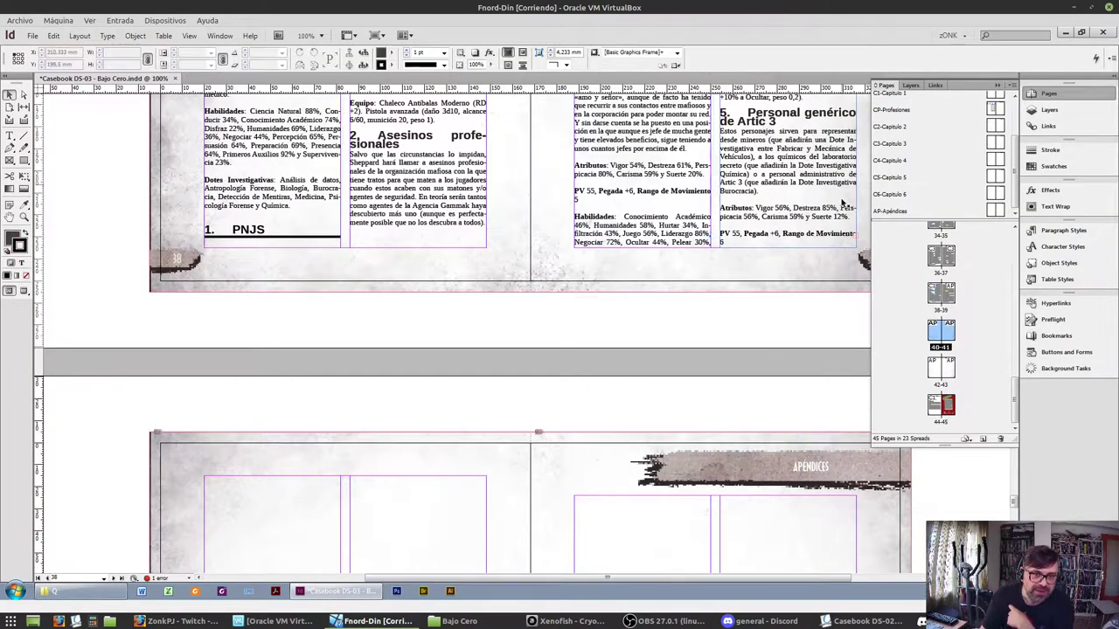
pyautogui.click(857, 237)
pyautogui.click(856, 237)
pyautogui.scroll(-4, 225, 374)
pyautogui.click(205, 377)
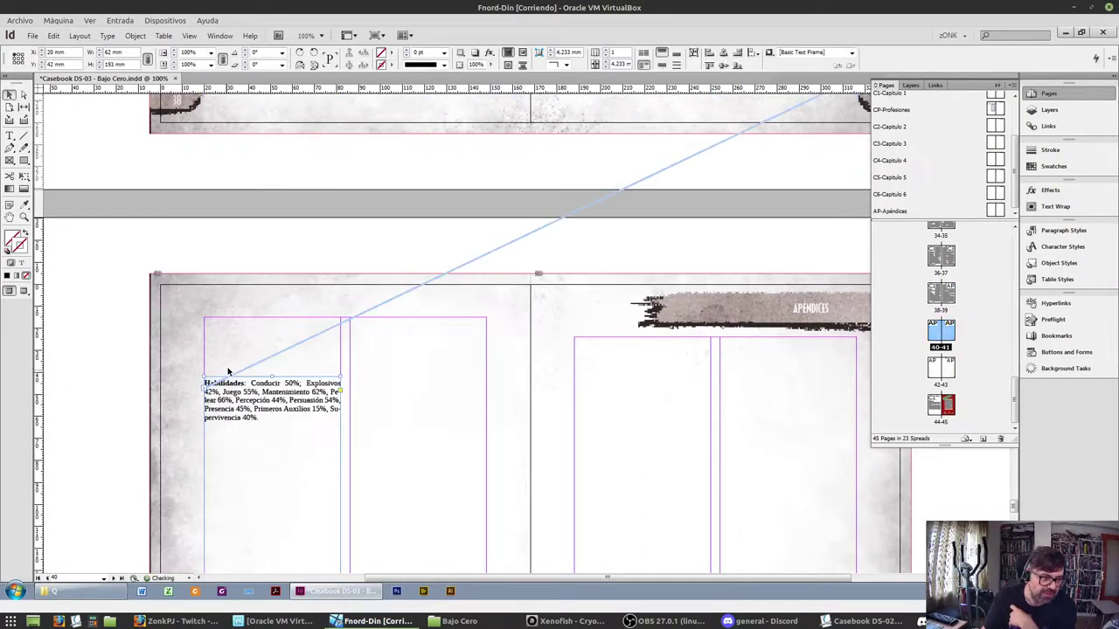
pyautogui.scroll(-4, 272, 249)
pyautogui.moveTo(272, 218); pyautogui.dragTo(272, 160)
pyautogui.scroll(-3, 437, 355)
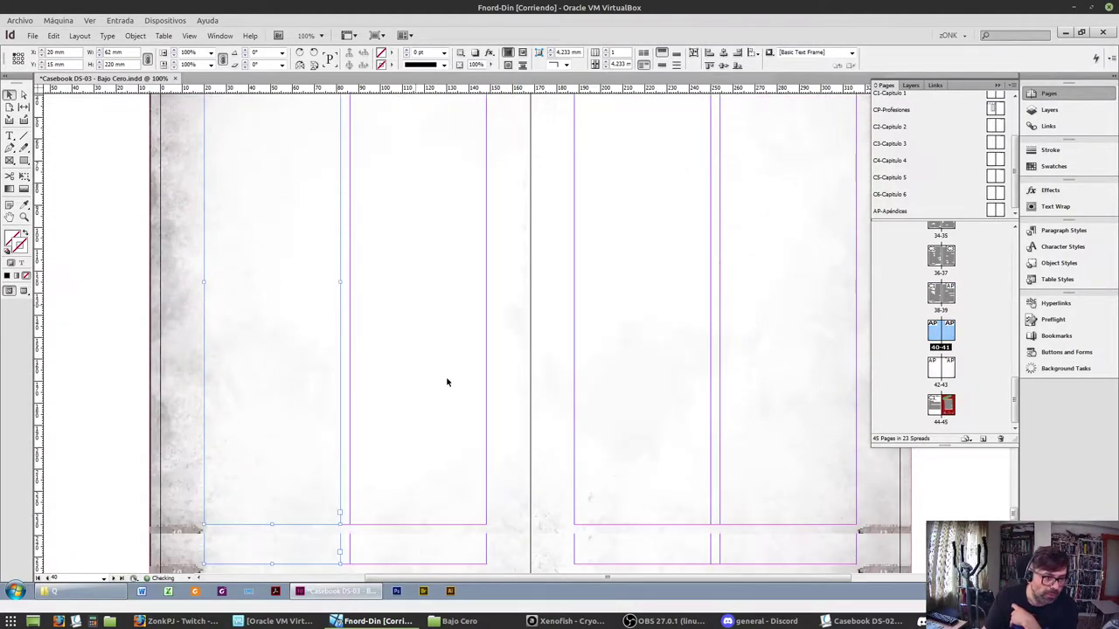
pyautogui.scroll(-1, 436, 355)
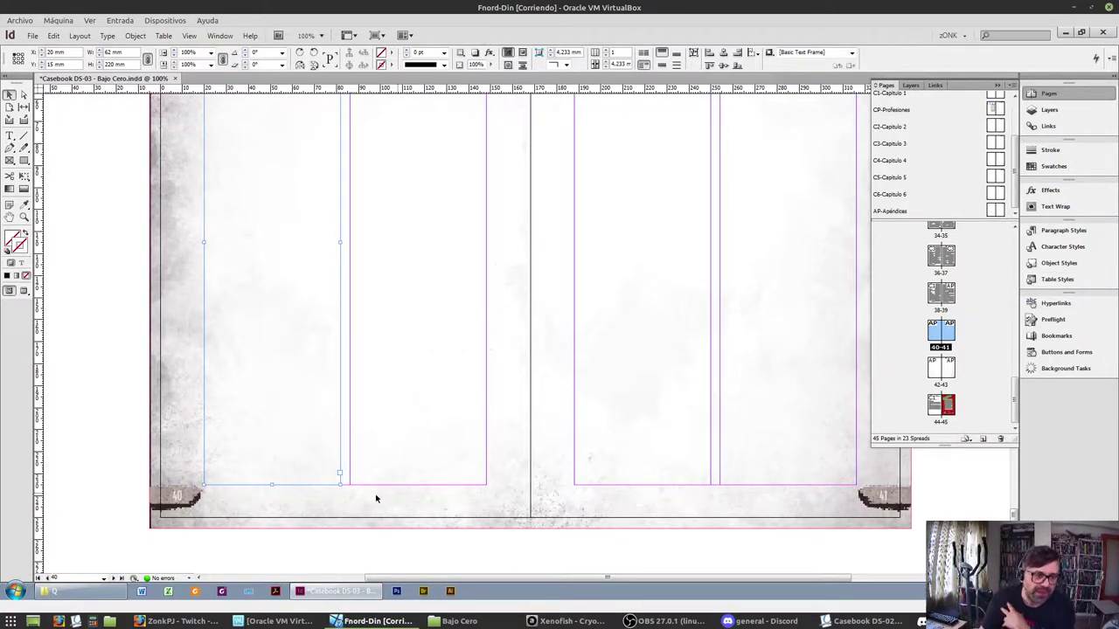
# Thread a frame into the second column of page 40 and extend it to the top margin, 220 mm high
pyautogui.click(341, 475)
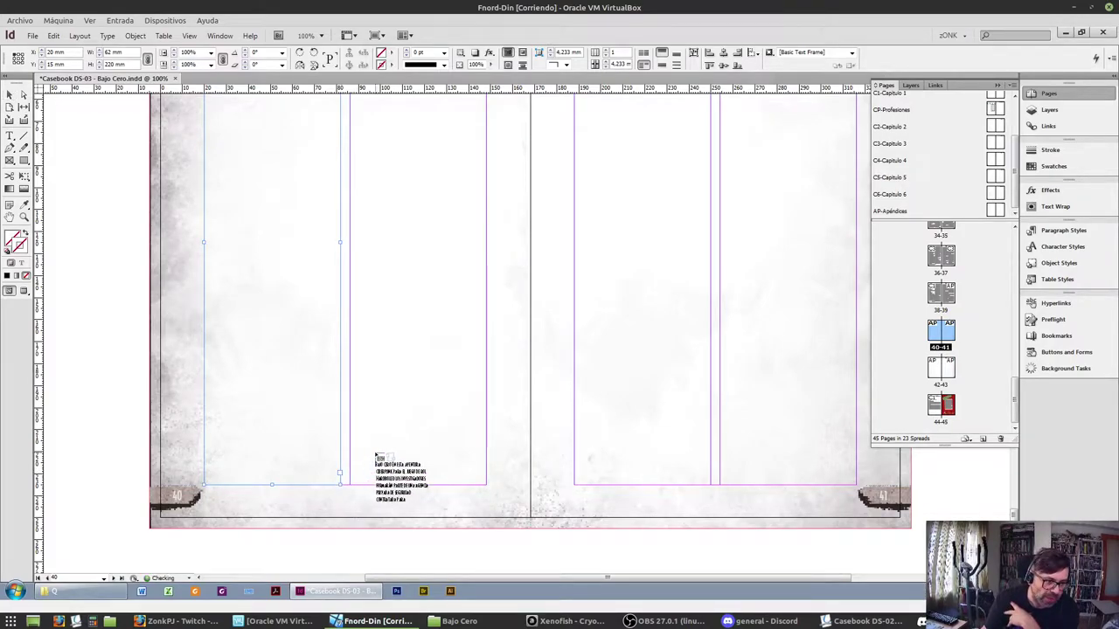
pyautogui.scroll(5, 376, 437)
pyautogui.click(418, 166)
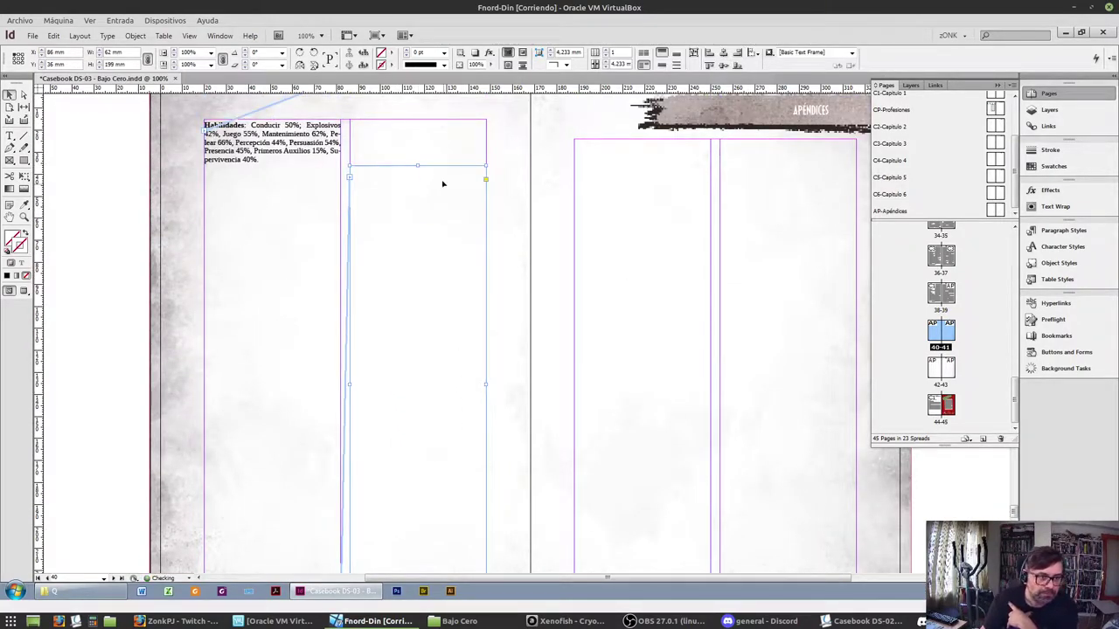
pyautogui.moveTo(418, 164); pyautogui.dragTo(417, 120)
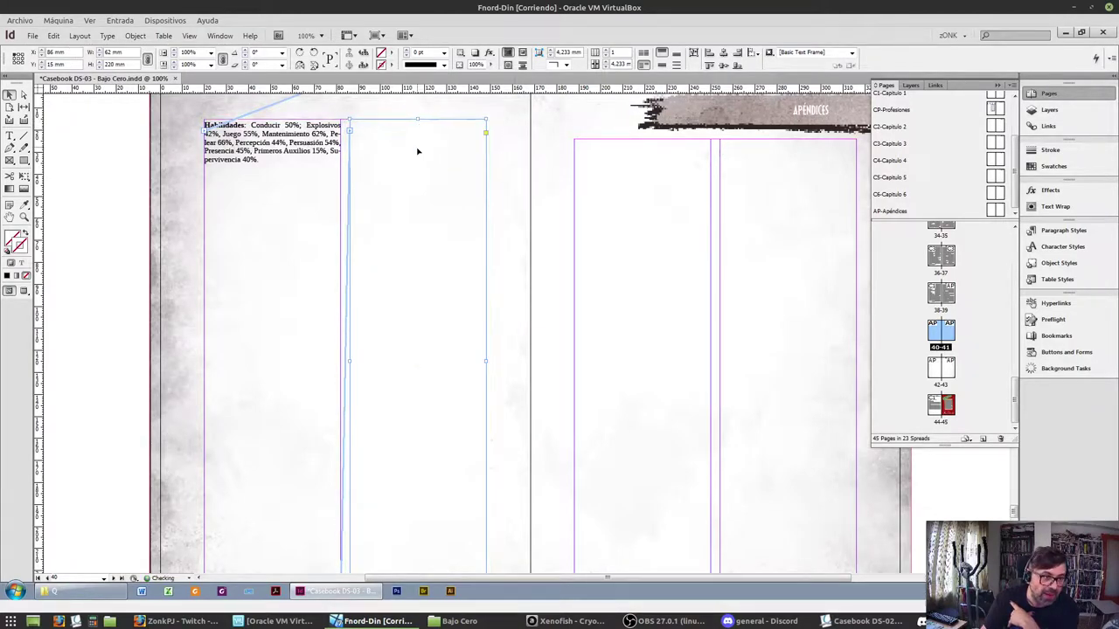
# Thread a frame into the first column of page 41 and stretch it to the column's top margin, 211 mm high
pyautogui.scroll(-1, 417, 201)
pyautogui.scroll(-3, 418, 229)
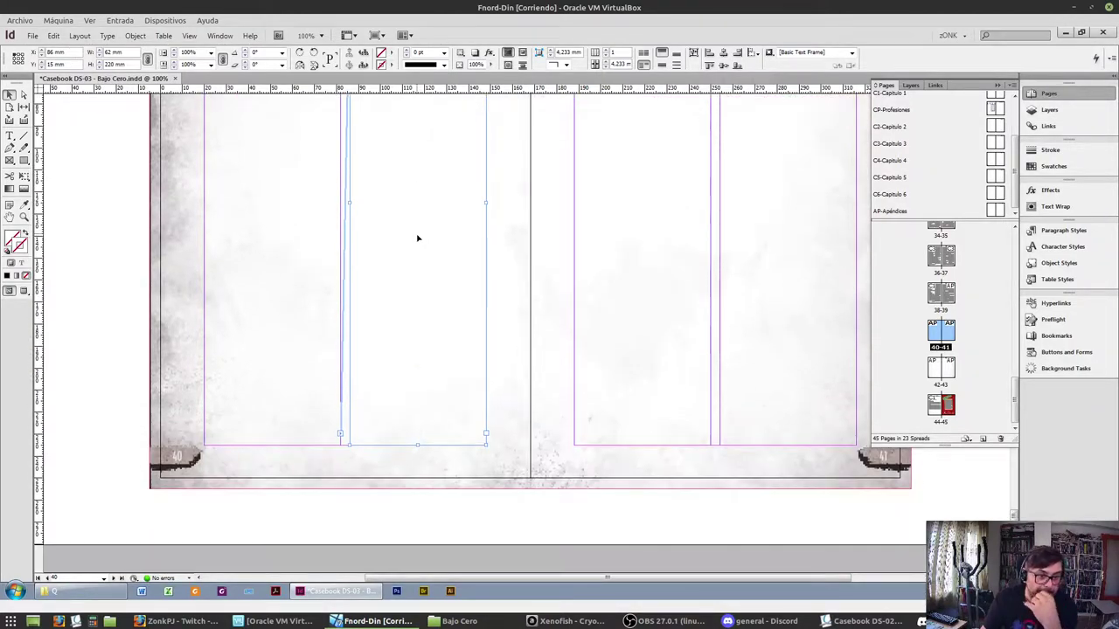
pyautogui.click(486, 434)
pyautogui.scroll(5, 589, 287)
pyautogui.click(647, 230)
pyautogui.moveTo(641, 230); pyautogui.dragTo(640, 180)
# Continue the thread into the second column of page 41 and raise the frame to the top margin, 211 mm high
pyautogui.scroll(-3, 699, 469)
pyautogui.click(710, 513)
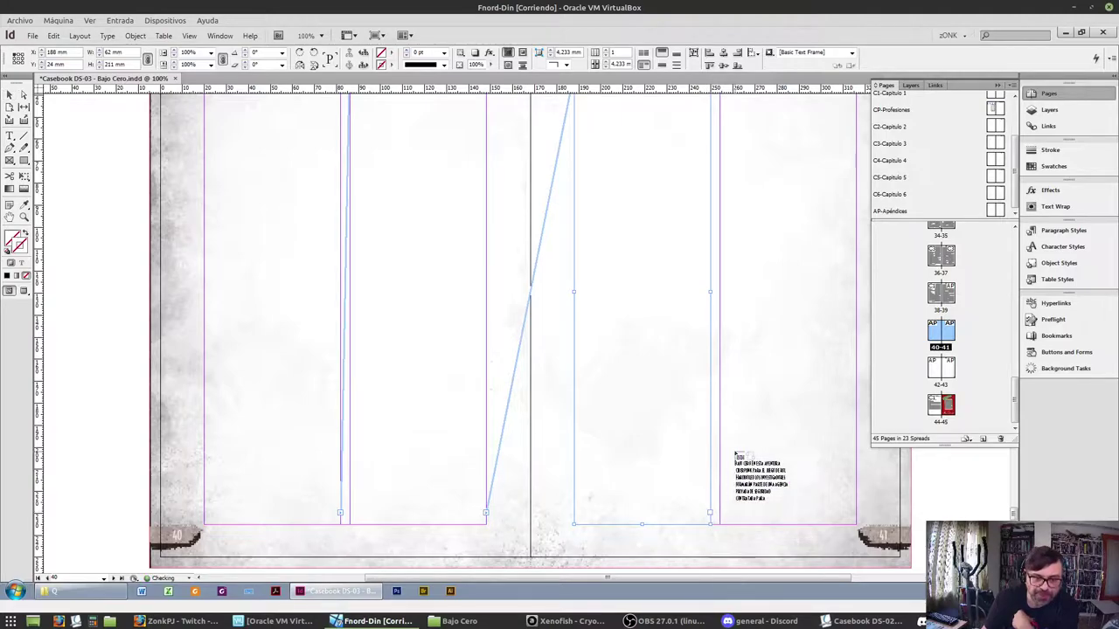
pyautogui.click(778, 320)
pyautogui.moveTo(787, 323); pyautogui.dragTo(797, 127)
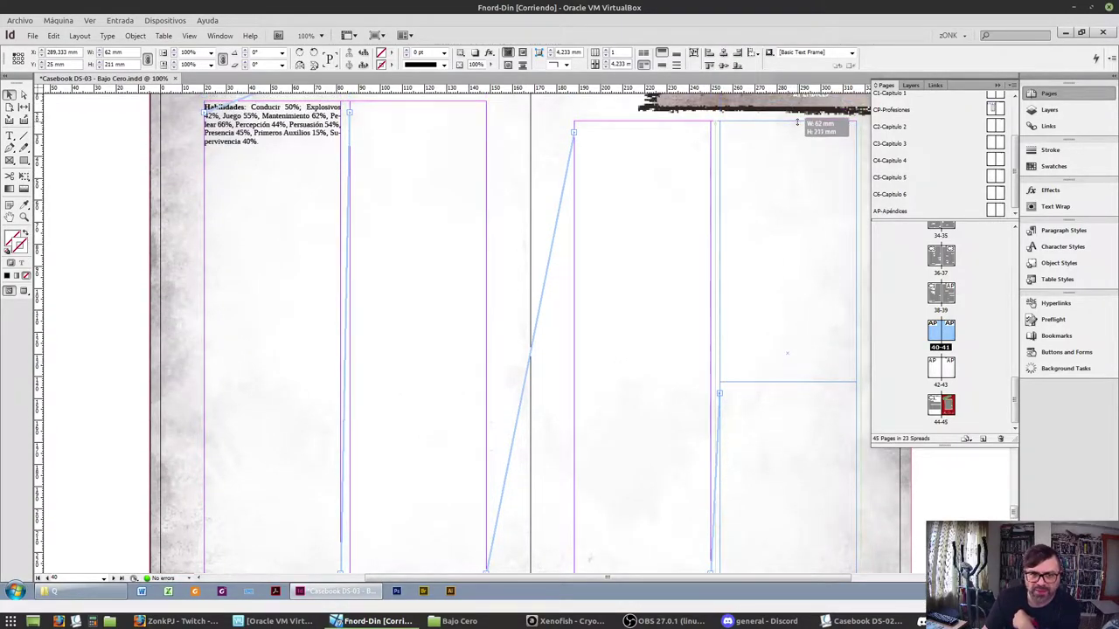
# Switch to the calculator, compute 48÷16, and close it
pyautogui.click(103, 620)
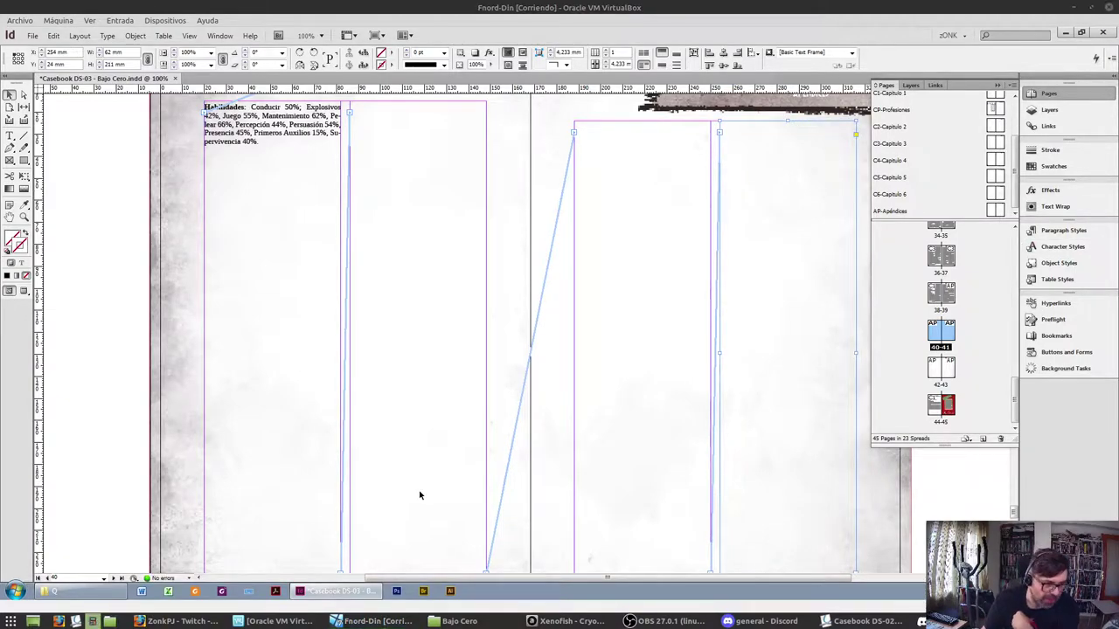
pyautogui.write('48÷')
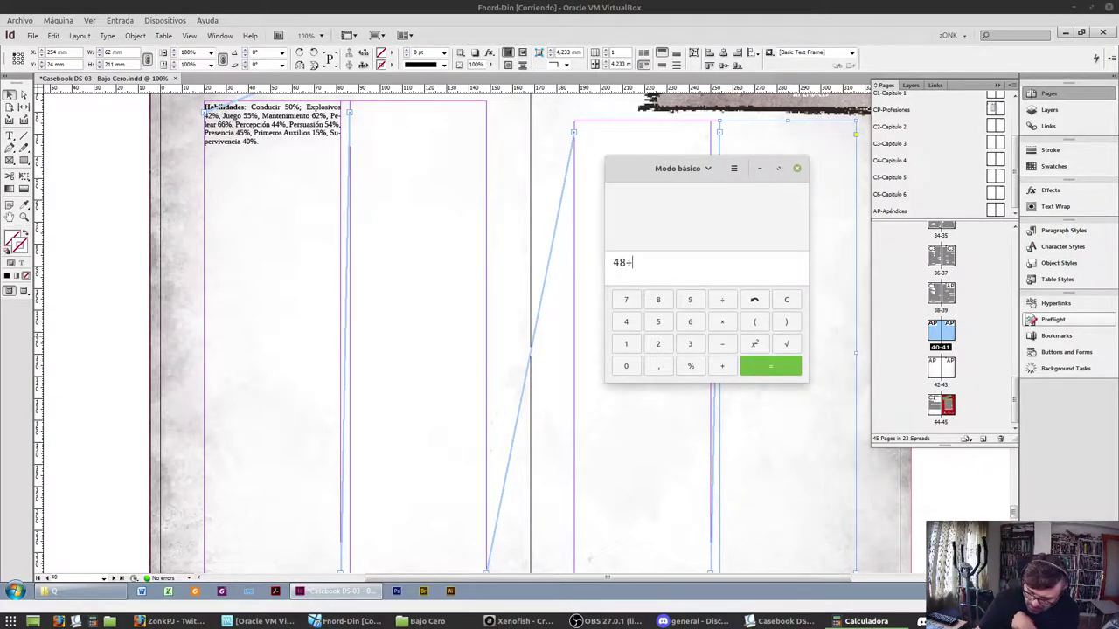
pyautogui.write('/16')
pyautogui.press('Return')
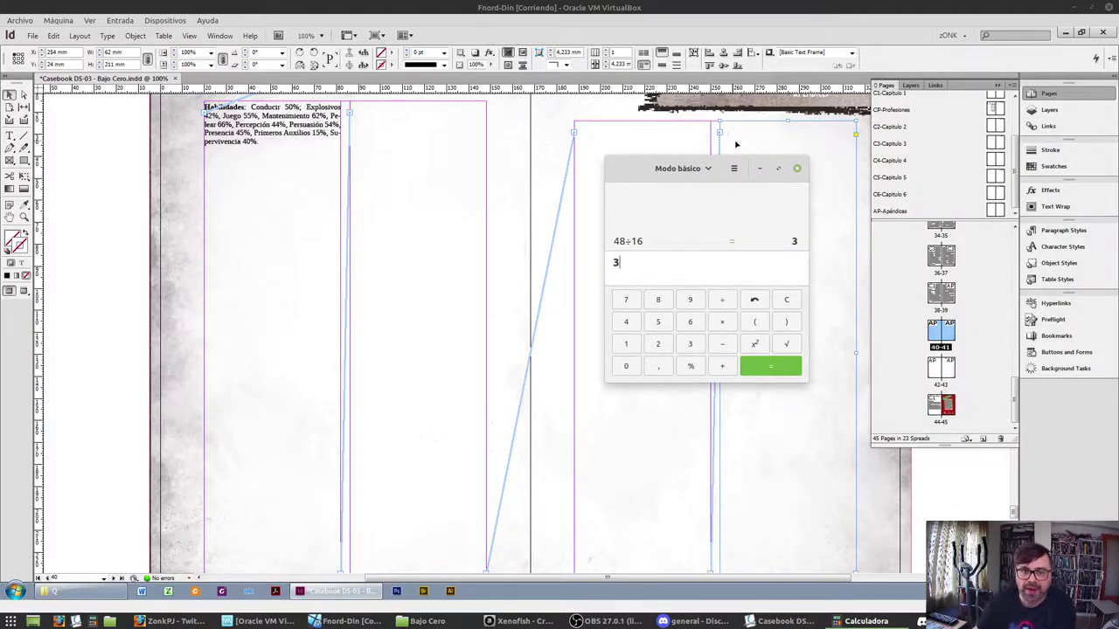
pyautogui.click(796, 168)
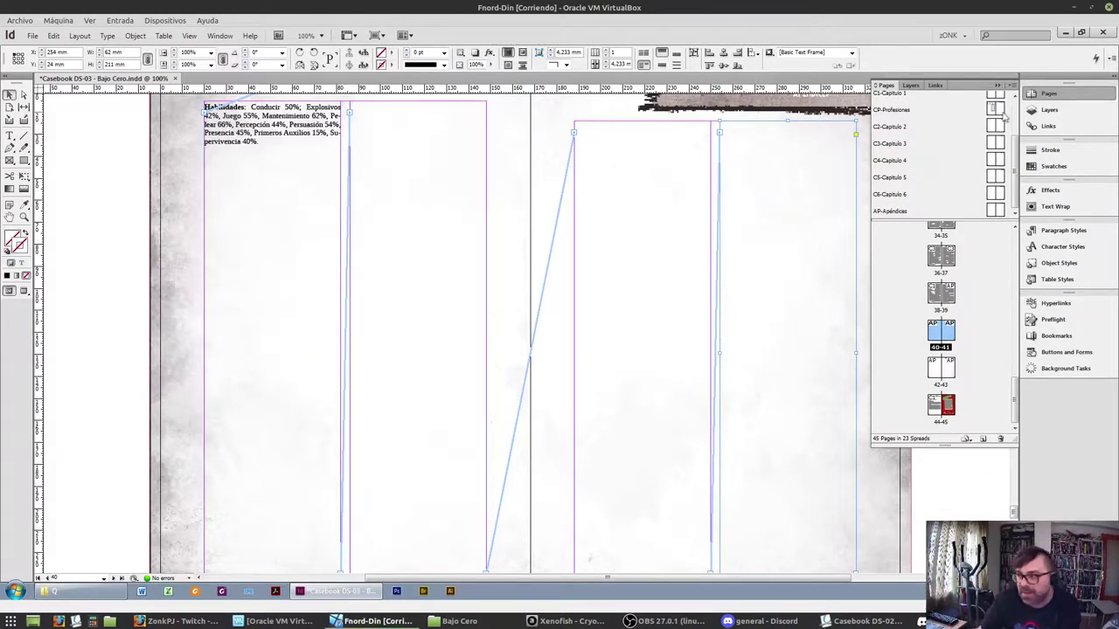
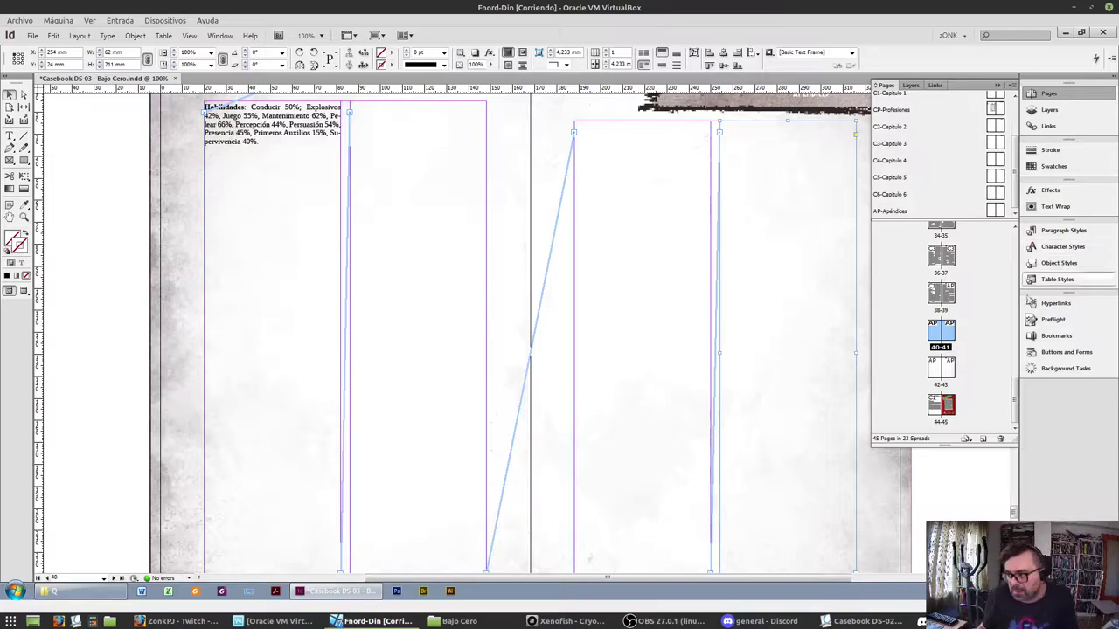
# Go to the cover on page 1 and copy the whole blurb text from the back cover's paper note
pyautogui.doubleClick(944, 347)
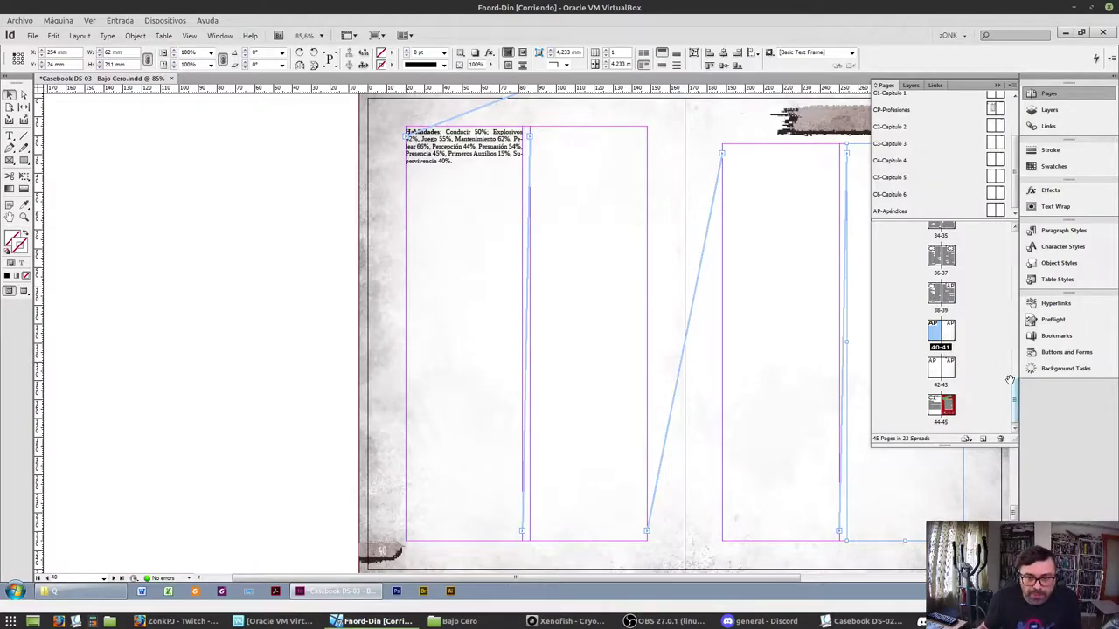
pyautogui.click(935, 404)
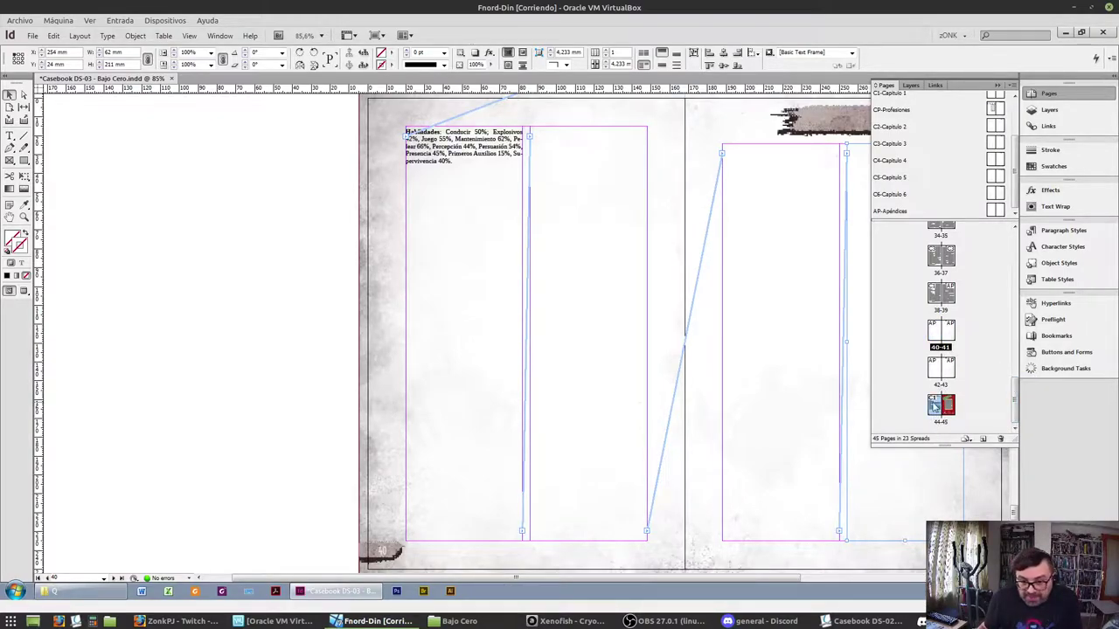
pyautogui.click(37, 578)
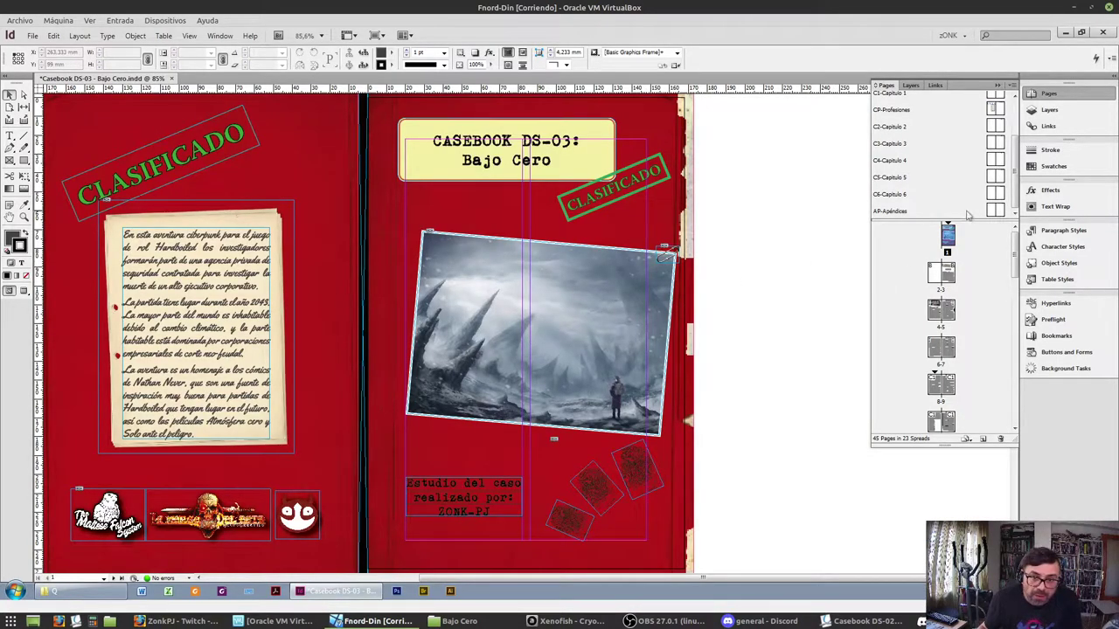
pyautogui.doubleClick(185, 310)
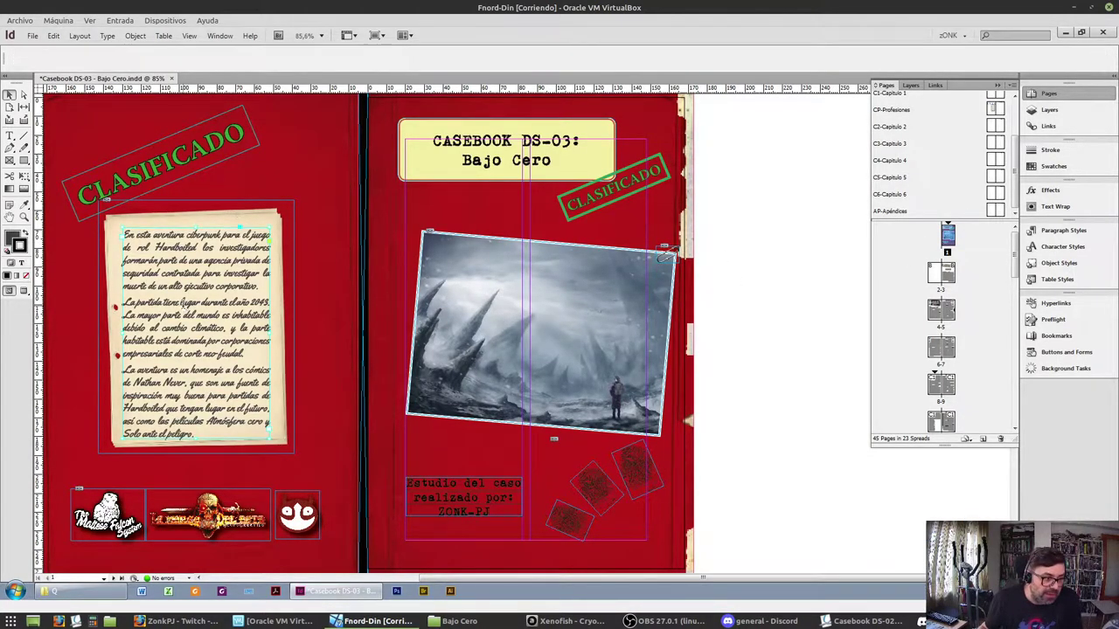
pyautogui.hotkey('ctrl', 'a')
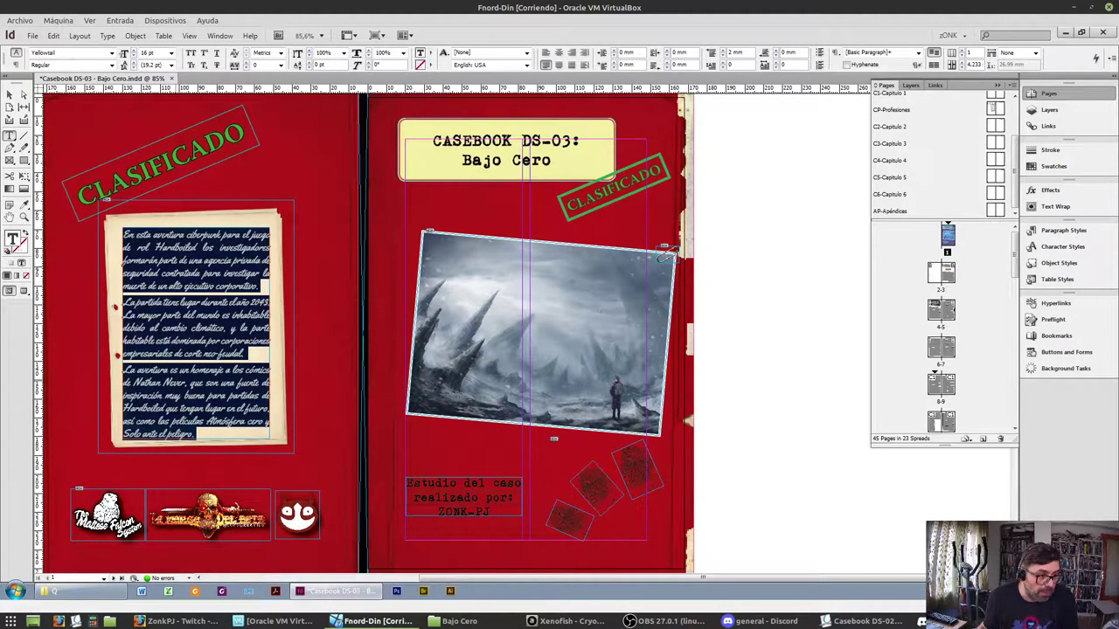
# Replace the whole blurb on the back cover at page 45 with the text copied from page 1
pyautogui.click(121, 579)
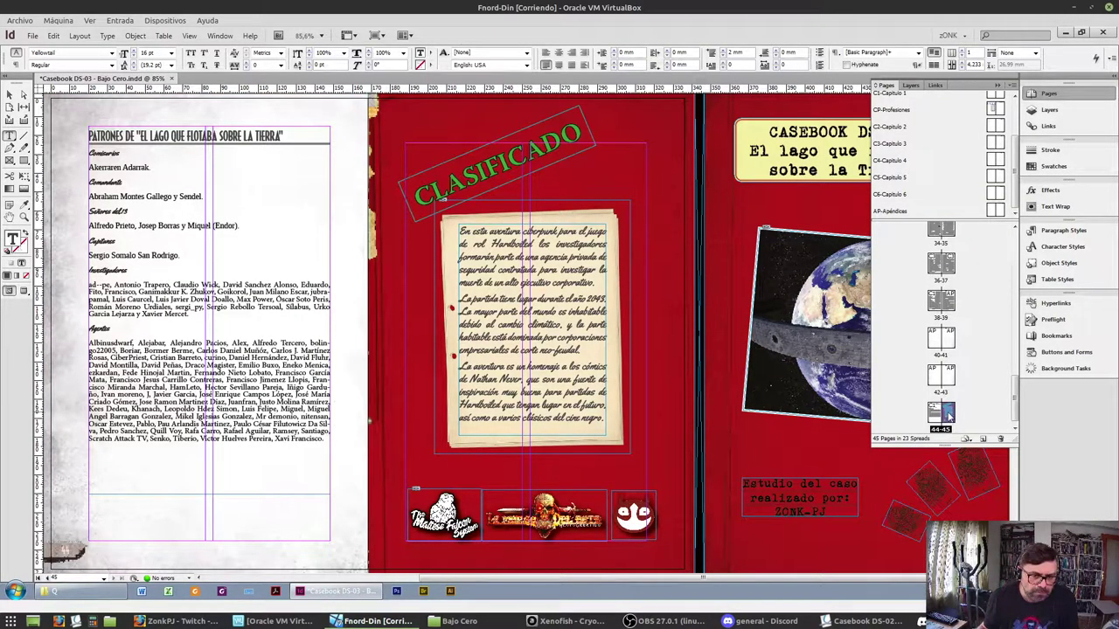
pyautogui.tripleClick(522, 299)
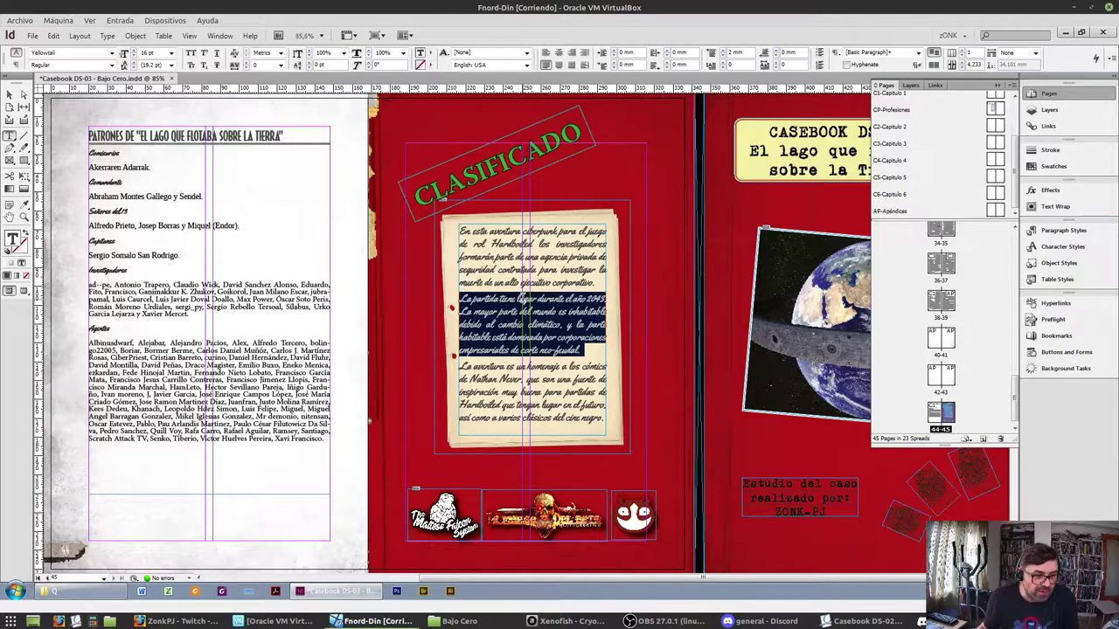
pyautogui.tripleClick(556, 352)
pyautogui.doubleClick(557, 352)
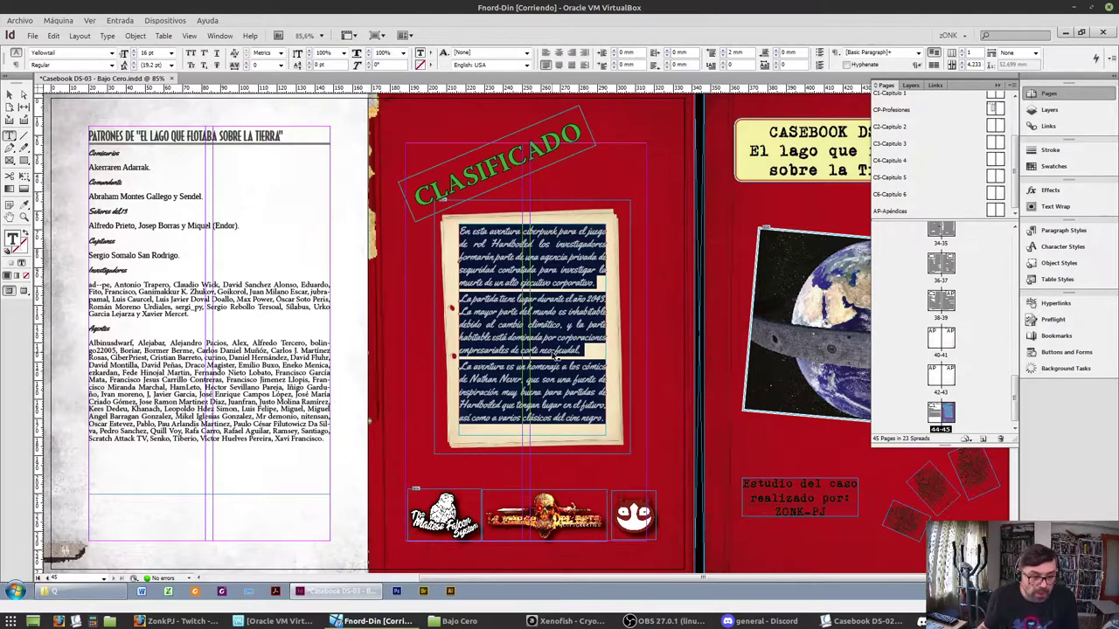
pyautogui.hotkey('ctrl', 'v')
pyautogui.click(10, 94)
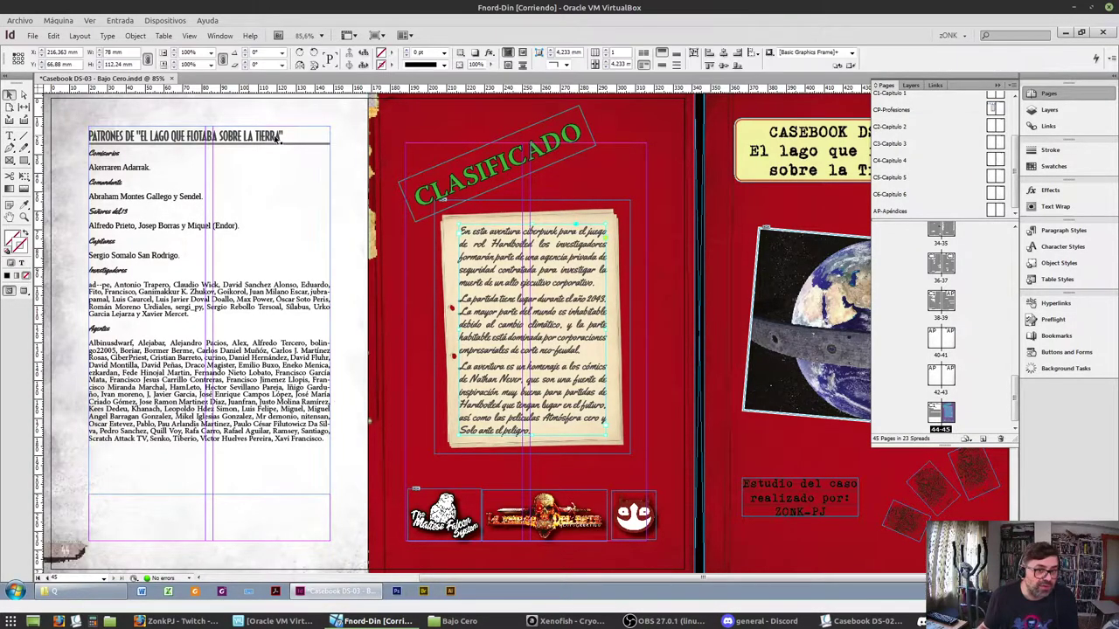
# Delete the old title box, the Earth picture and the author credit from the front cover beside page 45
pyautogui.click(820, 152)
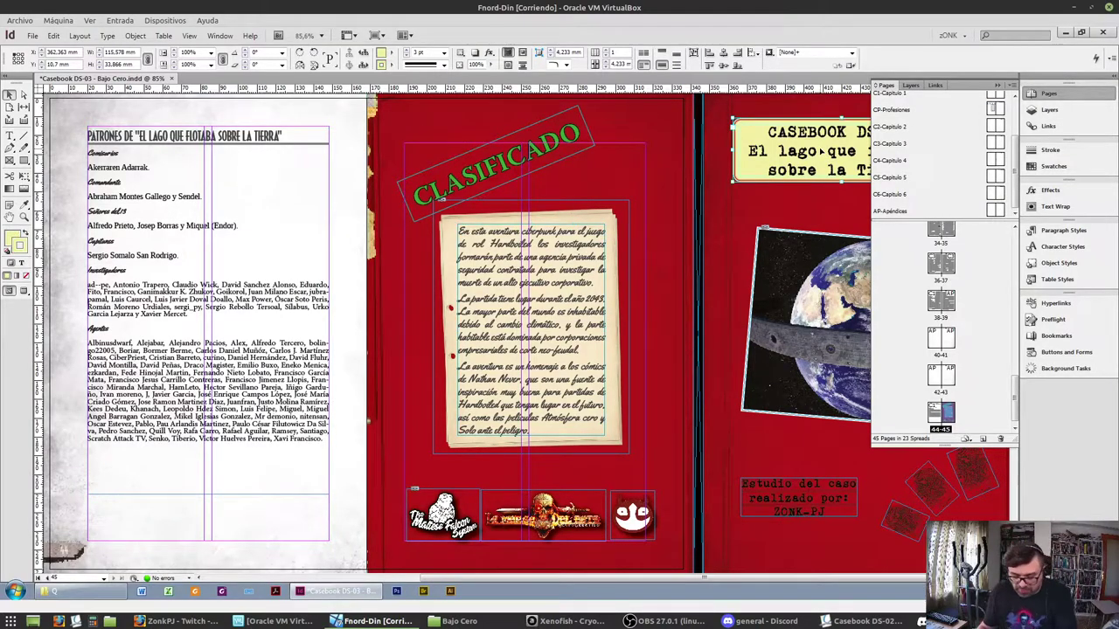
pyautogui.press('Delete')
pyautogui.click(818, 292)
pyautogui.press('Delete')
pyautogui.click(813, 488)
pyautogui.press('Delete')
# Delete the three fingerprint images from the front cover beside page 45
pyautogui.doubleClick(910, 520)
pyautogui.press('Delete')
pyautogui.doubleClick(938, 496)
pyautogui.press('Delete')
pyautogui.click(965, 487)
pyautogui.moveTo(966, 488); pyautogui.dragTo(968, 486)
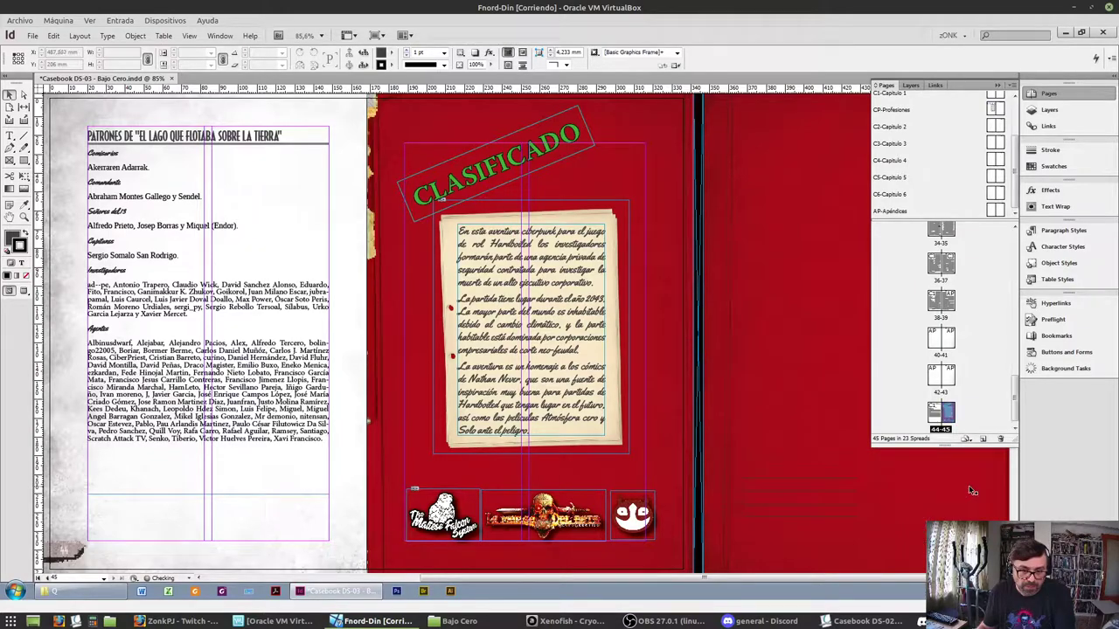
# Undo the accidental edit and delete the paper clip at the outer edge of the front cover beside page 45
pyautogui.click(997, 85)
pyautogui.moveTo(813, 470); pyautogui.dragTo(829, 528)
pyautogui.hotkey('ctrl', 'z')
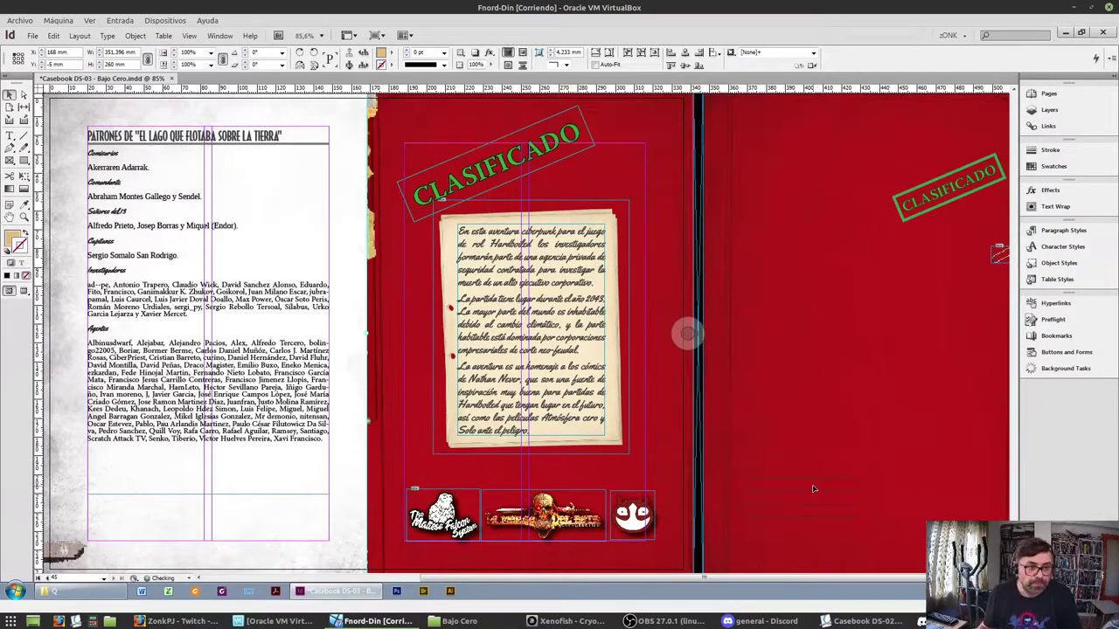
pyautogui.click(1003, 258)
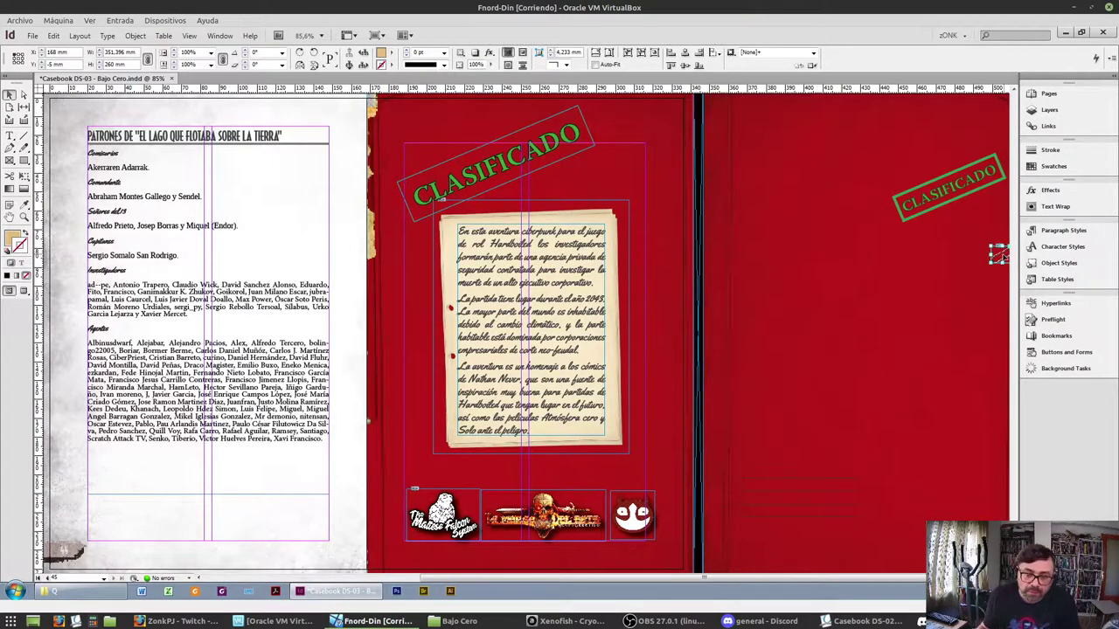
pyautogui.press('Delete')
# Crop the red cover image to the outer edge of page 45 and delete the leftover CLASIFICADO stamp and lines beside it
pyautogui.scroll(-1, 1003, 259)
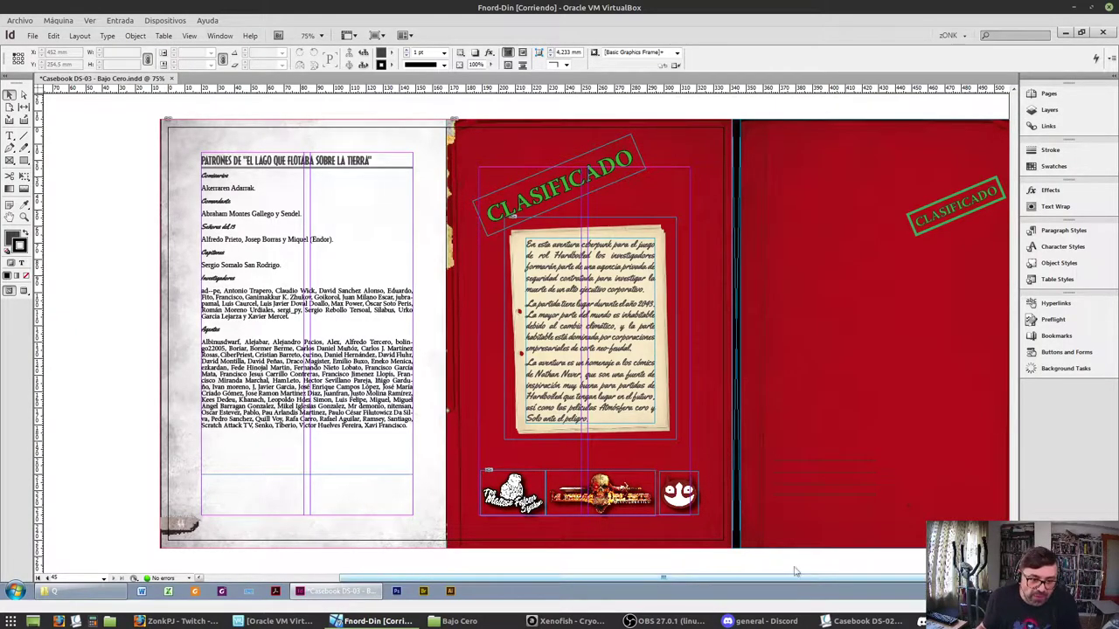
pyautogui.click(977, 393)
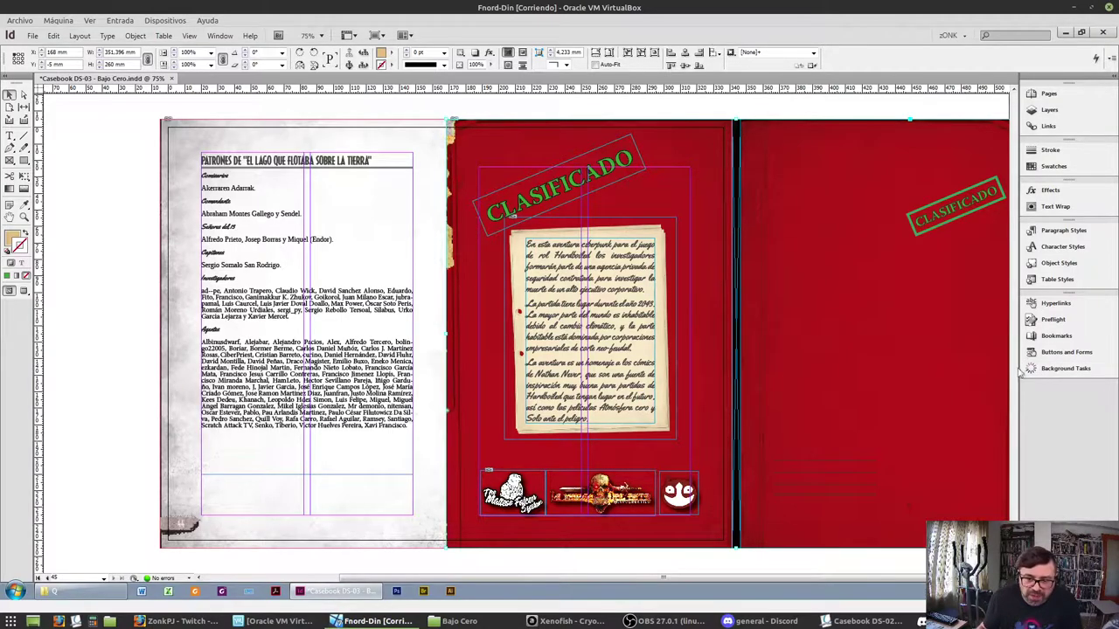
pyautogui.hotkey('ctrl', '-')
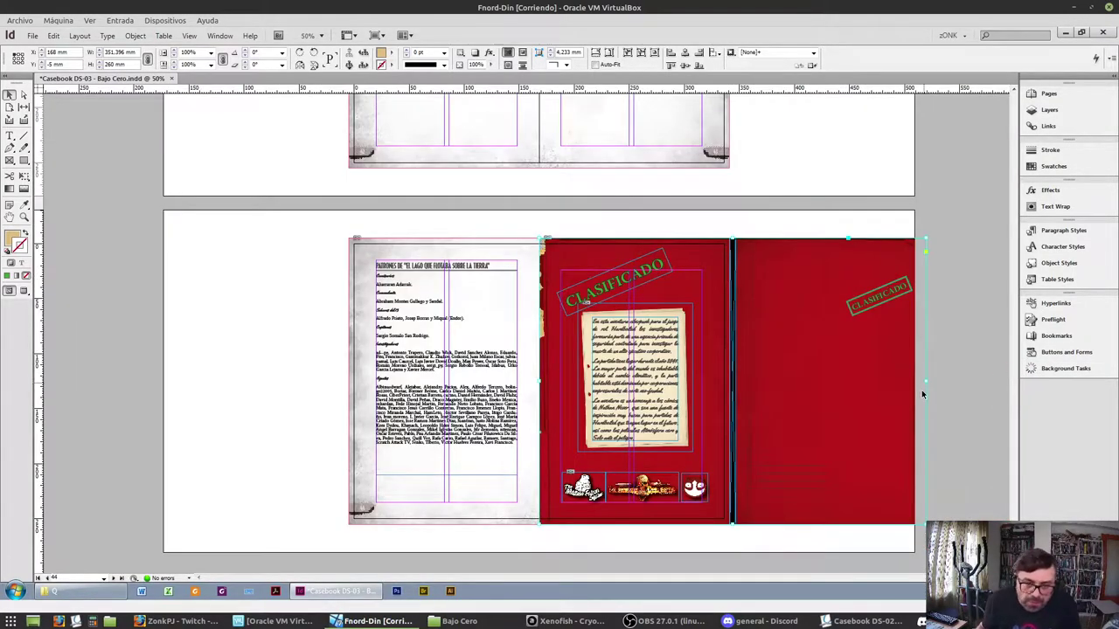
pyautogui.moveTo(923, 385); pyautogui.dragTo(734, 402)
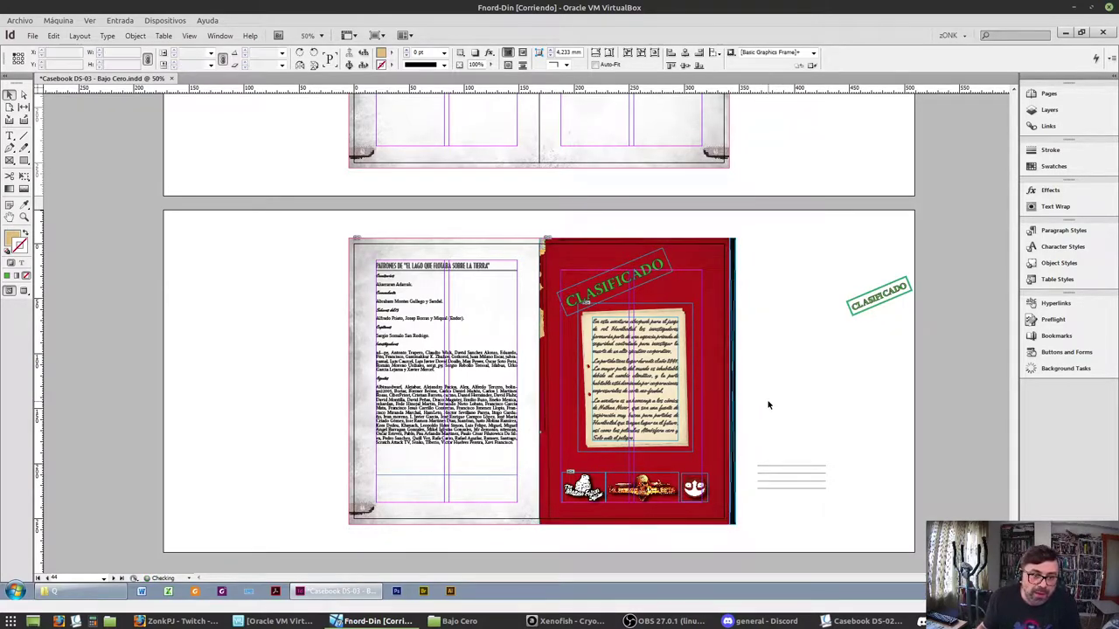
pyautogui.moveTo(749, 268); pyautogui.dragTo(880, 500)
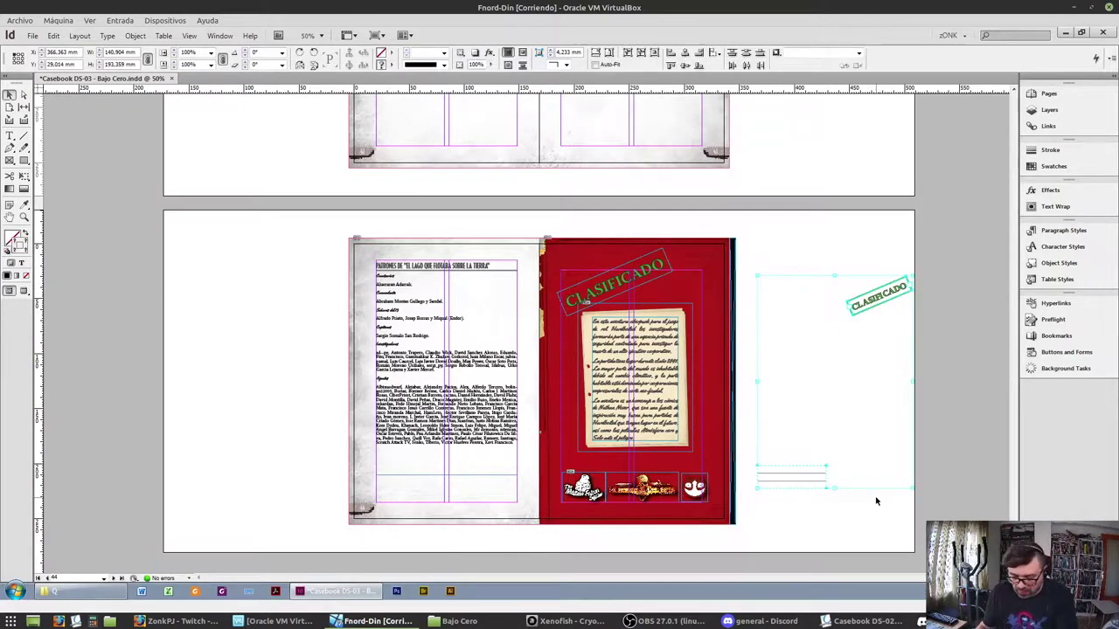
pyautogui.press('Delete')
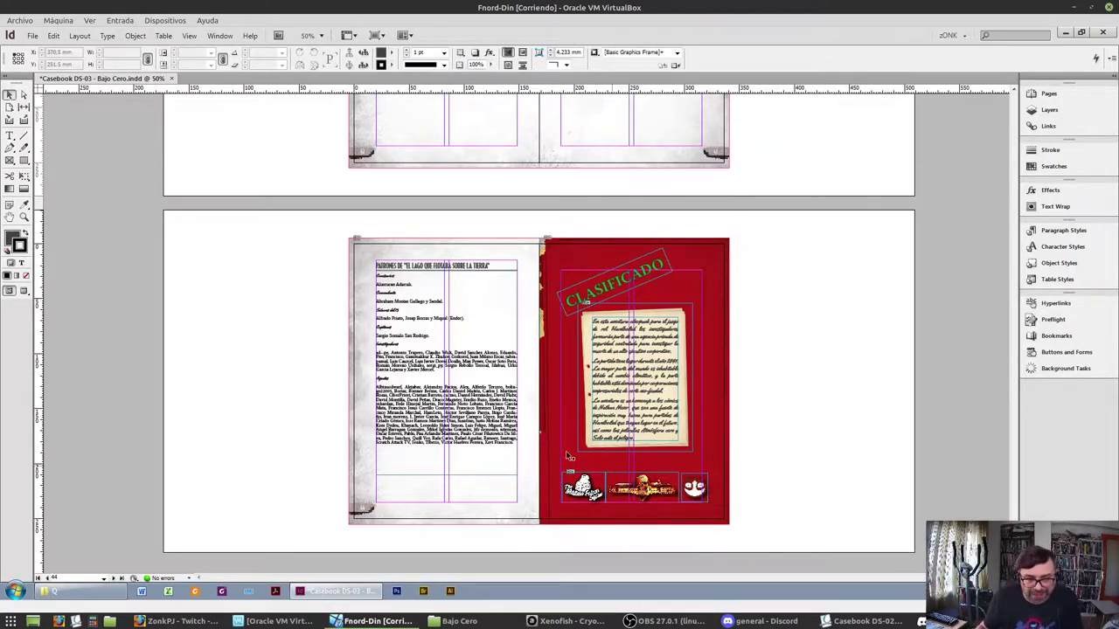
# Preview the finished front cover on page 1 without guides, and examine the title, contents and credits spread that follows it
pyautogui.scroll(5, 787, 389)
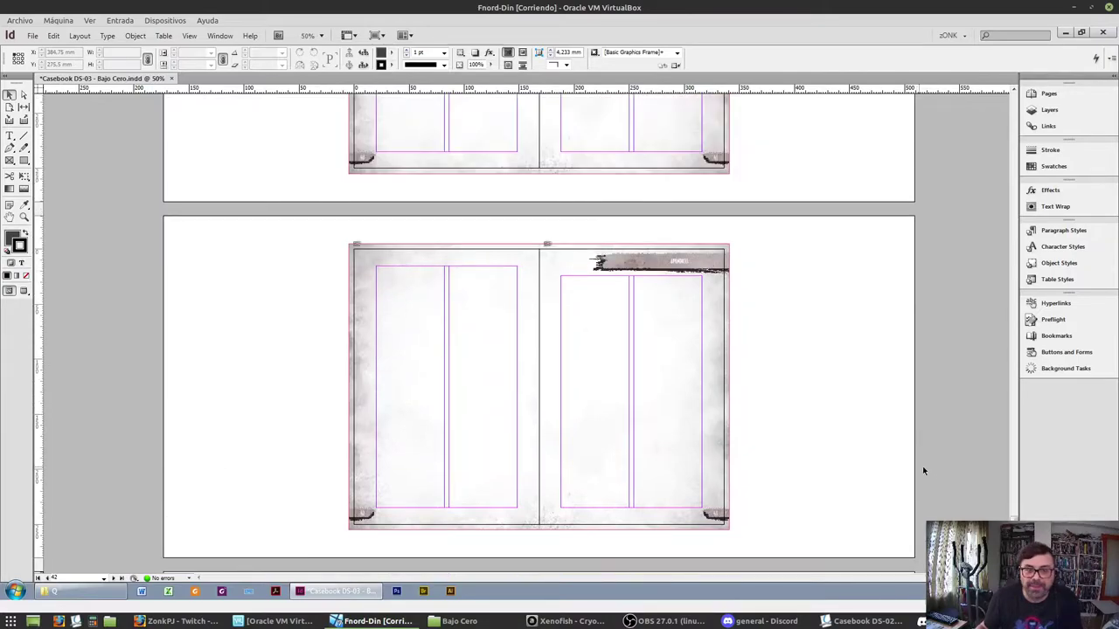
pyautogui.moveTo(1014, 520)
pyautogui.mouseDown()
pyautogui.moveTo(960, 36)
pyautogui.moveTo(1001, 104)
pyautogui.mouseUp()
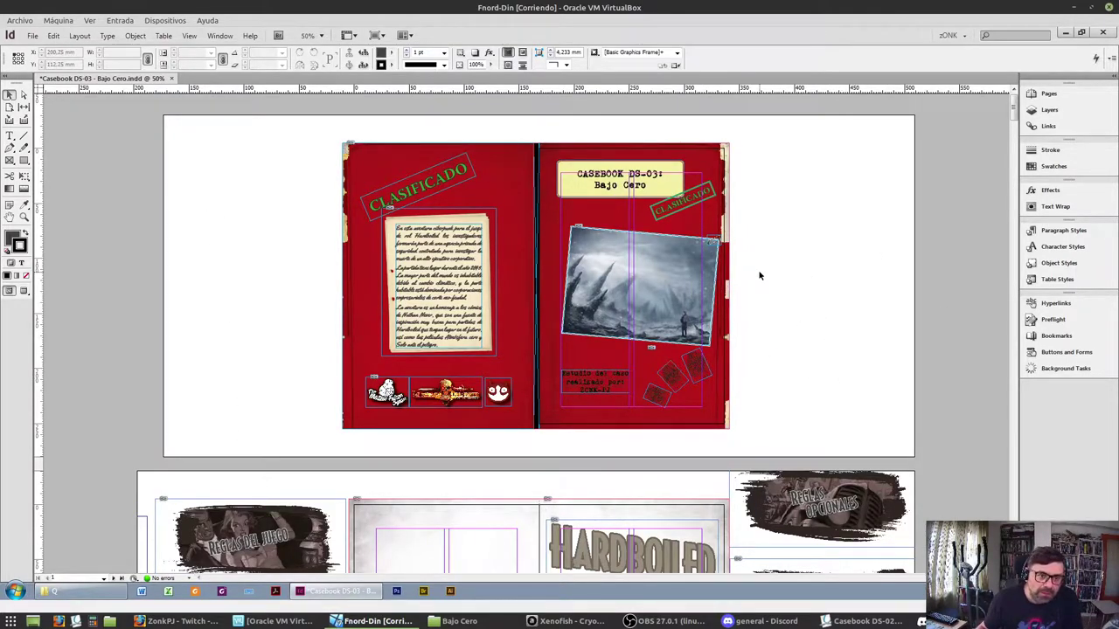
pyautogui.click(24, 291)
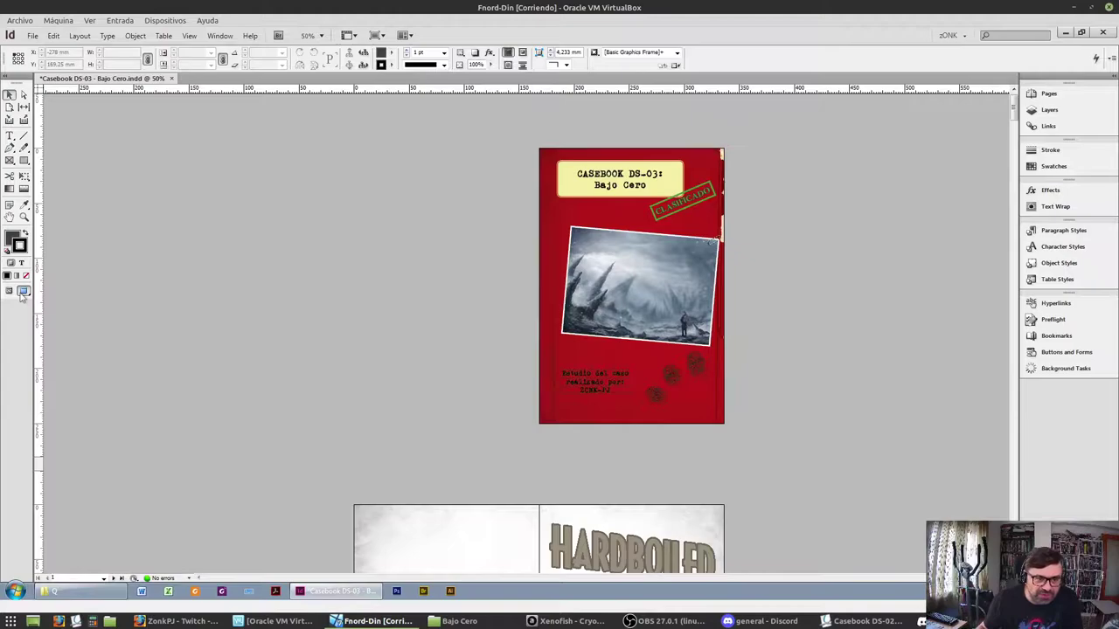
pyautogui.click(24, 291)
pyautogui.scroll(-5, 799, 319)
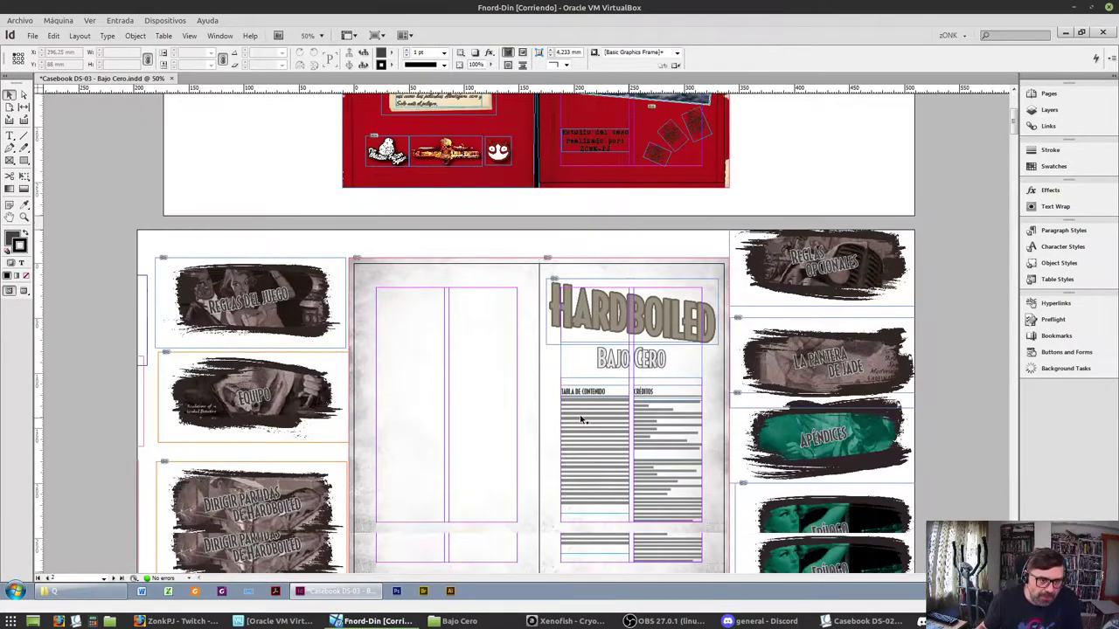
pyautogui.scroll(-1, 585, 422)
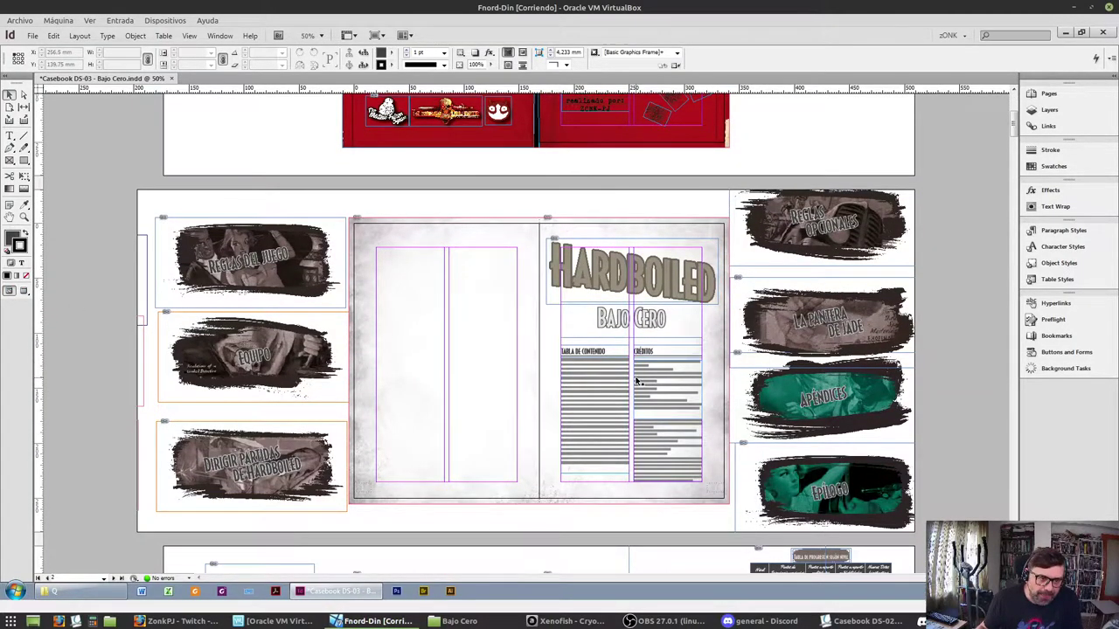
pyautogui.scroll(-2, 637, 382)
pyautogui.scroll(-6, 494, 384)
# Extend the second text column on page 4 down to the bottom margin, for a frame height of 153.2 mm
pyautogui.click(418, 374)
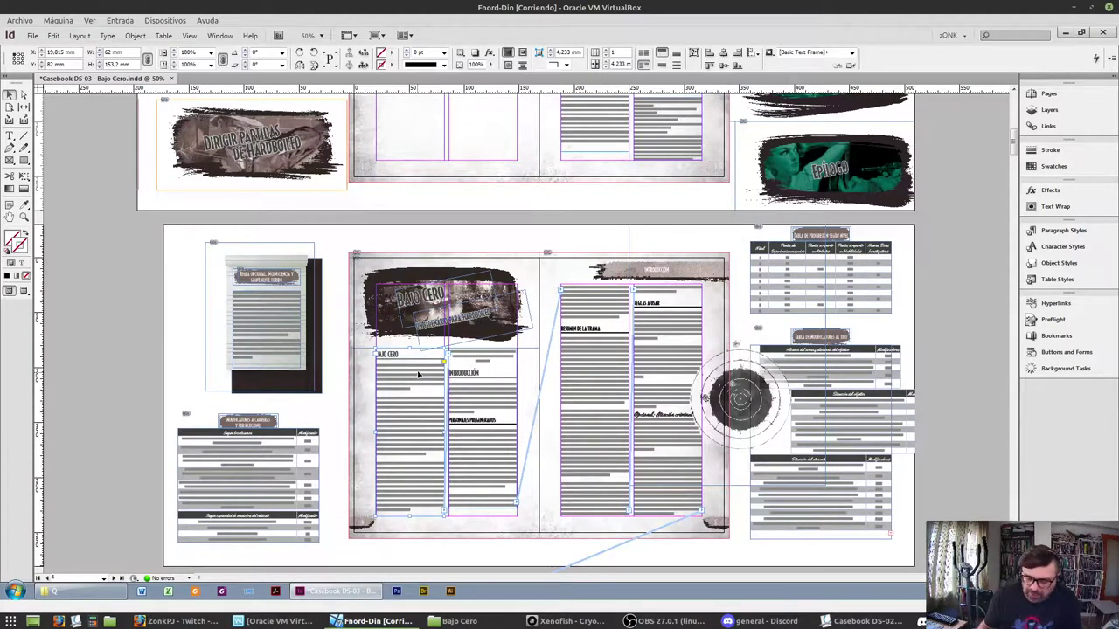
pyautogui.hotkey('ctrl', '1')
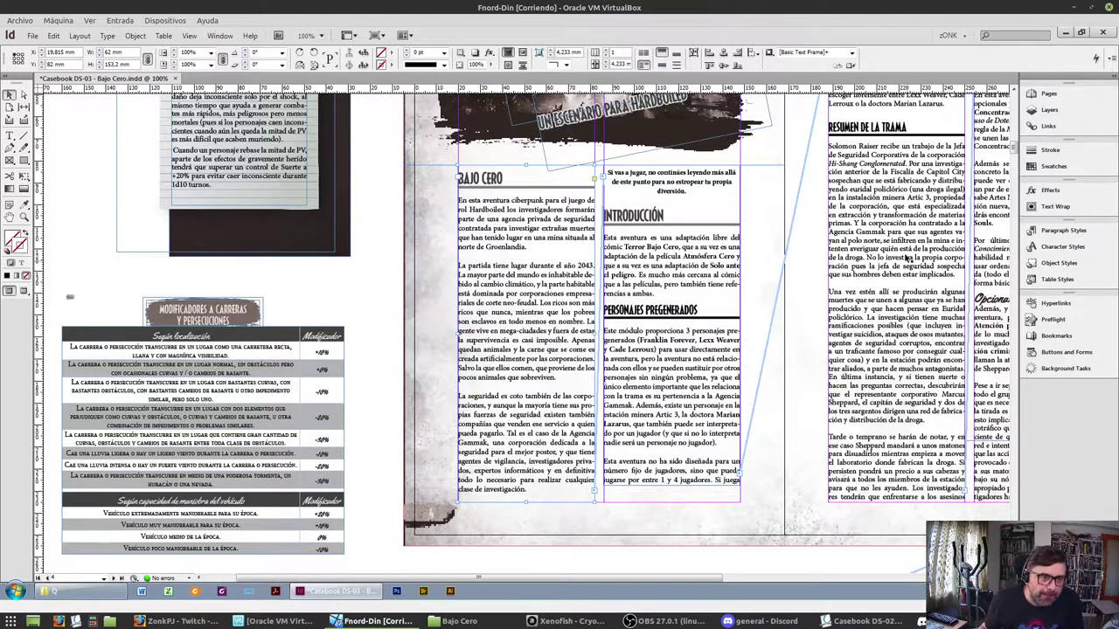
pyautogui.hscroll(3, 909, 263)
pyautogui.scroll(2, 435, 454)
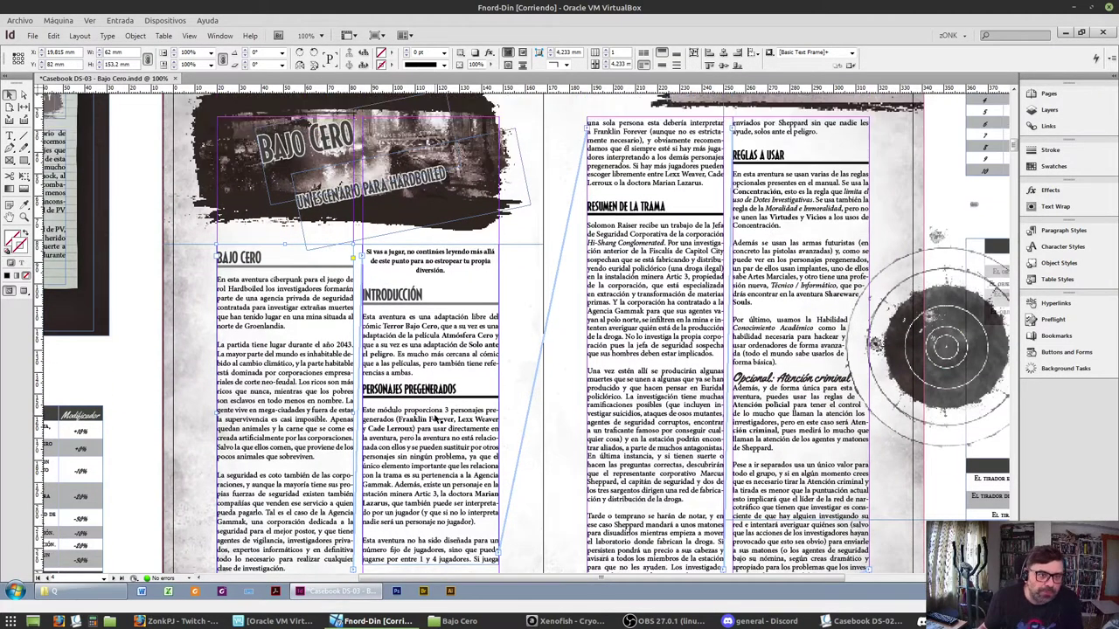
pyautogui.scroll(-1, 430, 487)
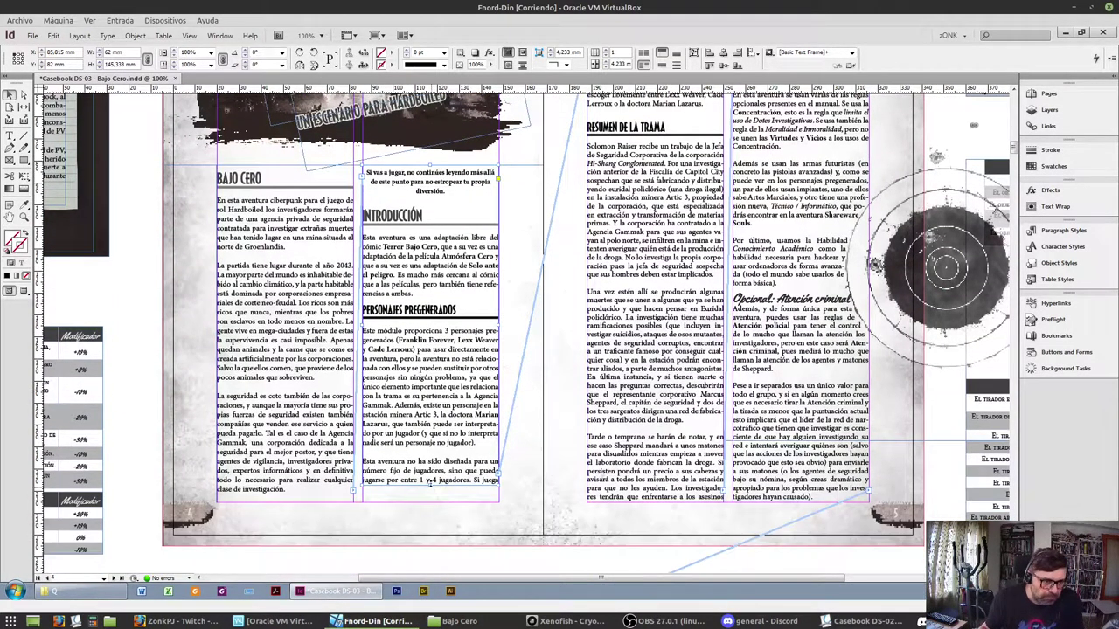
pyautogui.moveTo(430, 490); pyautogui.dragTo(436, 507)
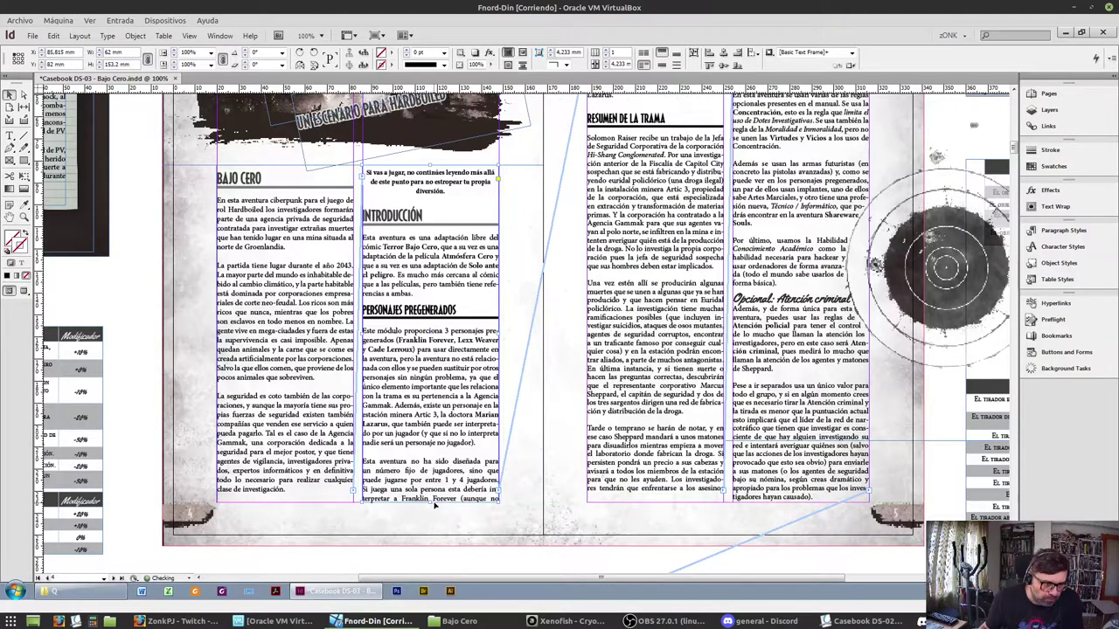
# Set the tracking of the paragraph starting "Esta aventura no ha sido diseñada" on page 4 to -10
pyautogui.doubleClick(443, 480)
pyautogui.tripleClick(437, 416)
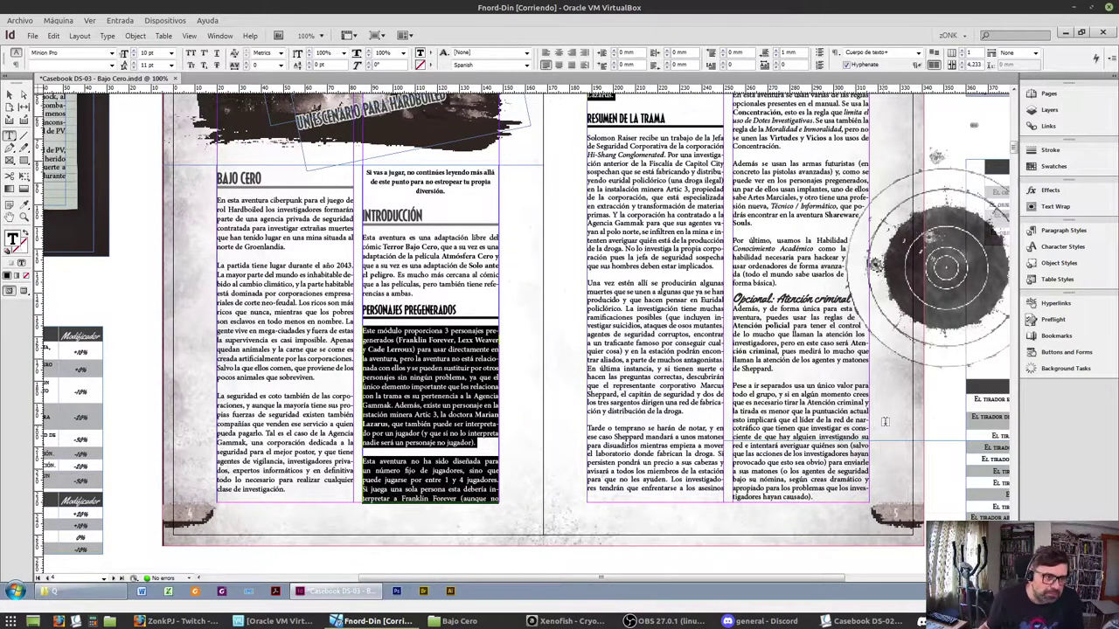
pyautogui.tripleClick(461, 480)
pyautogui.click(461, 480)
pyautogui.click(1091, 232)
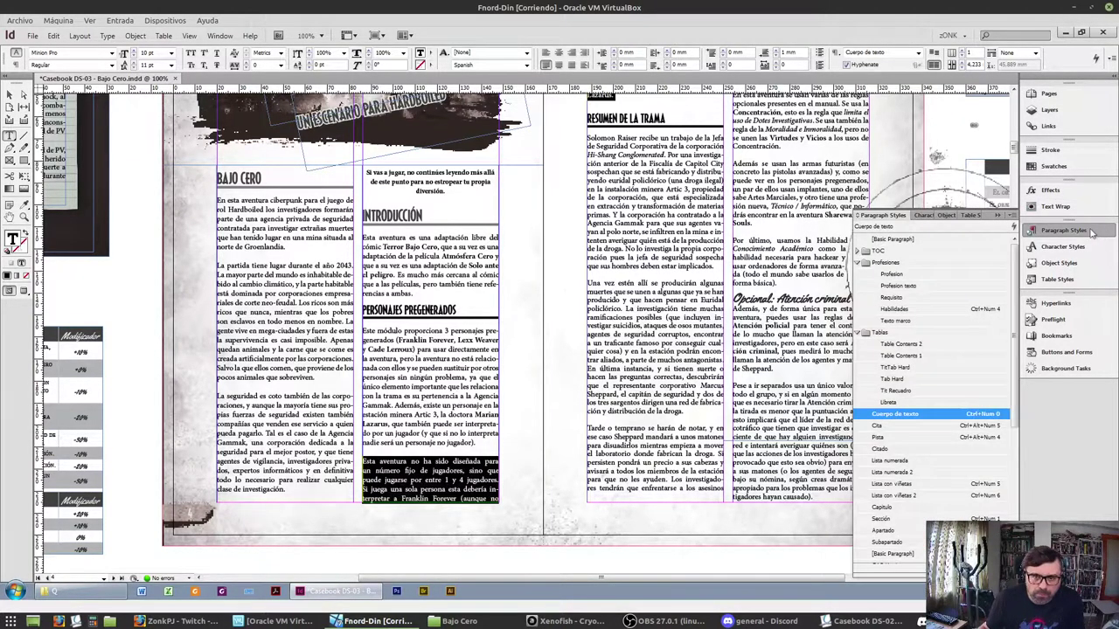
pyautogui.click(857, 333)
pyautogui.click(858, 262)
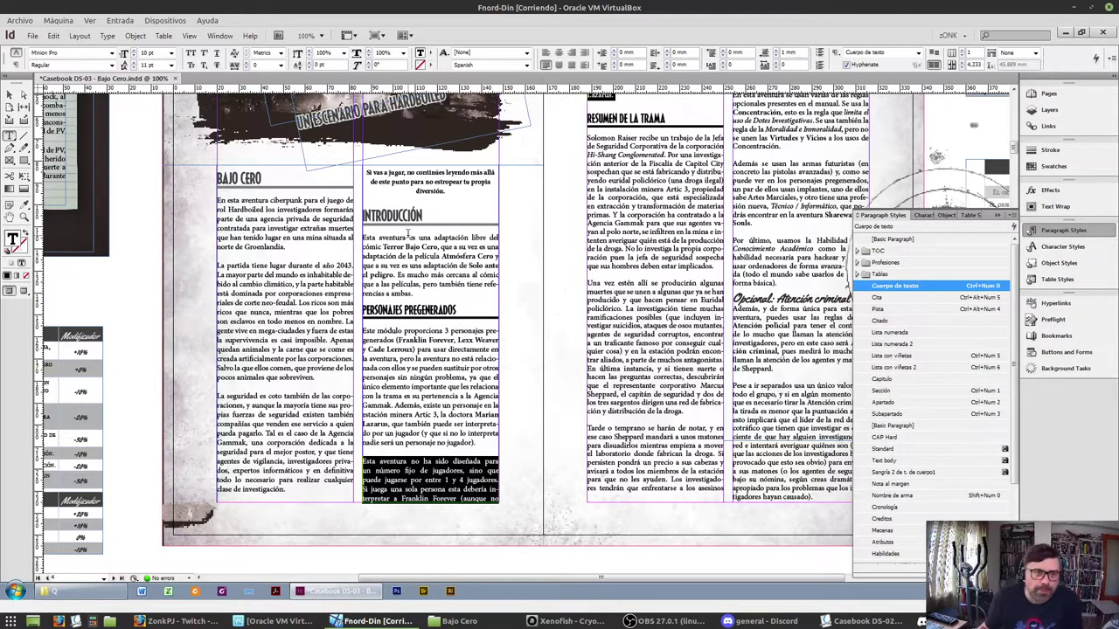
pyautogui.scroll(3, 593, 259)
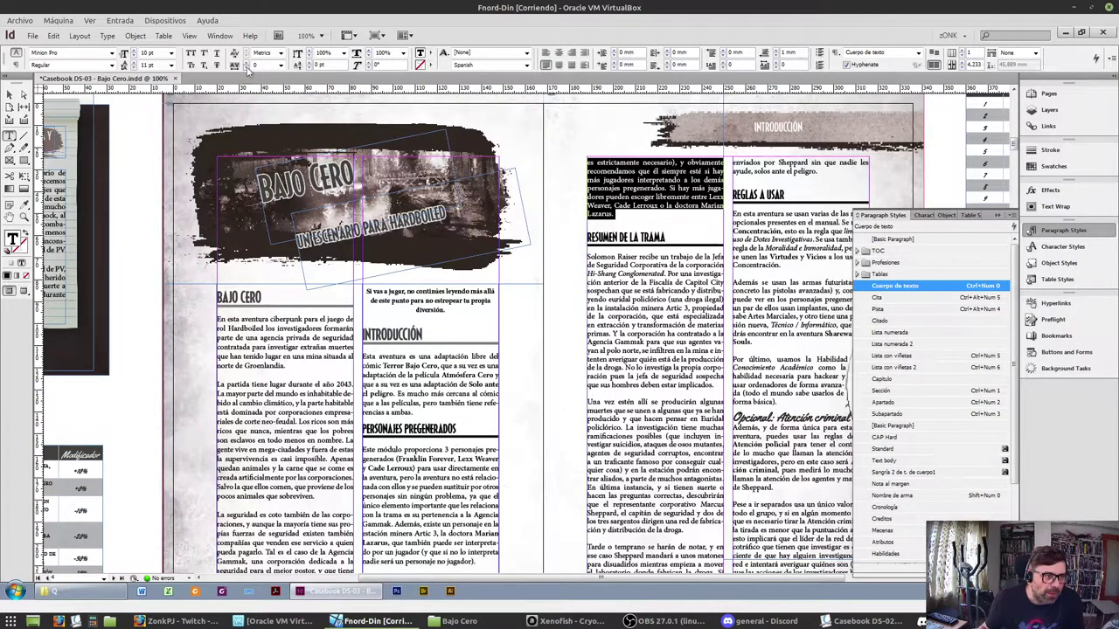
pyautogui.scroll(-4, 549, 237)
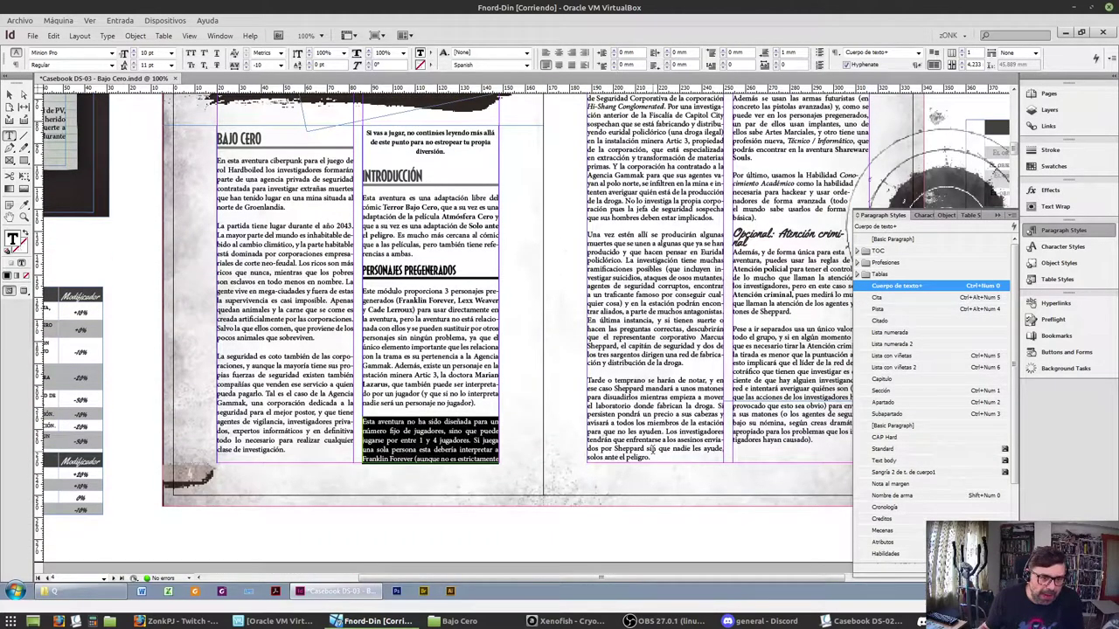
# Set the tracking of the page 5 paragraph starting "Además se usan las armas futuristas" to -5
pyautogui.scroll(2, 629, 262)
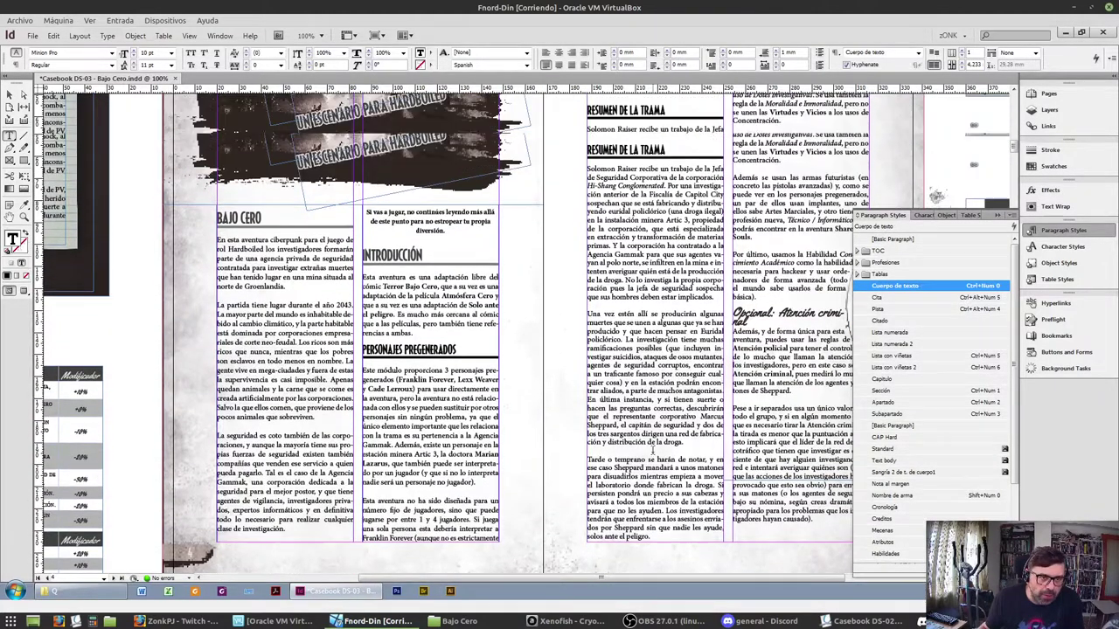
pyautogui.tripleClick(633, 247)
pyautogui.hscroll(3, 525, 332)
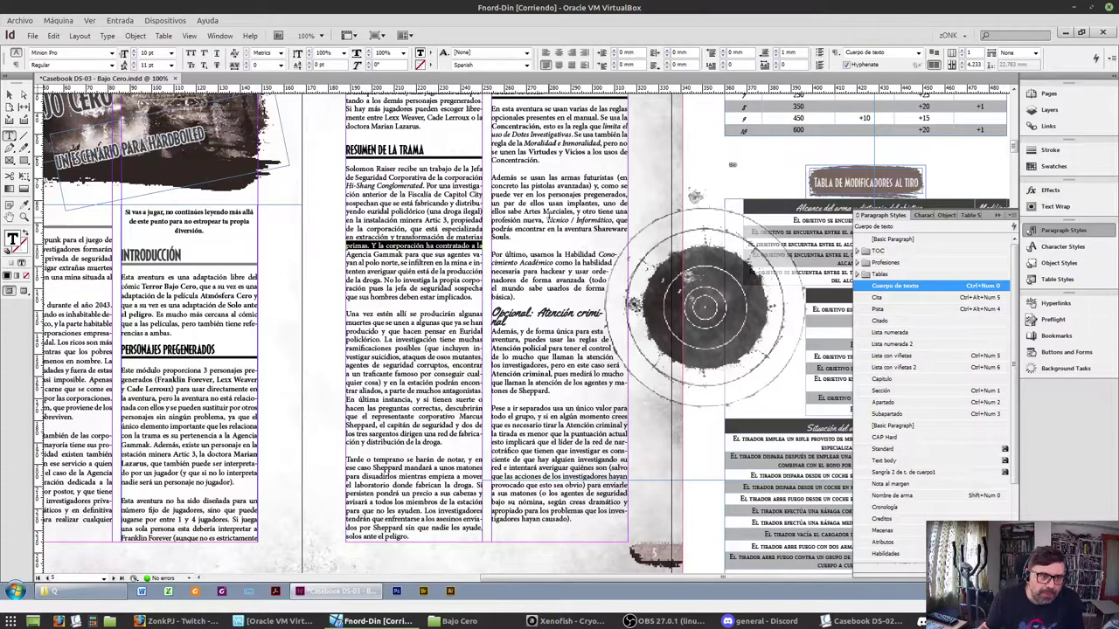
pyautogui.tripleClick(549, 217)
pyautogui.click(549, 217)
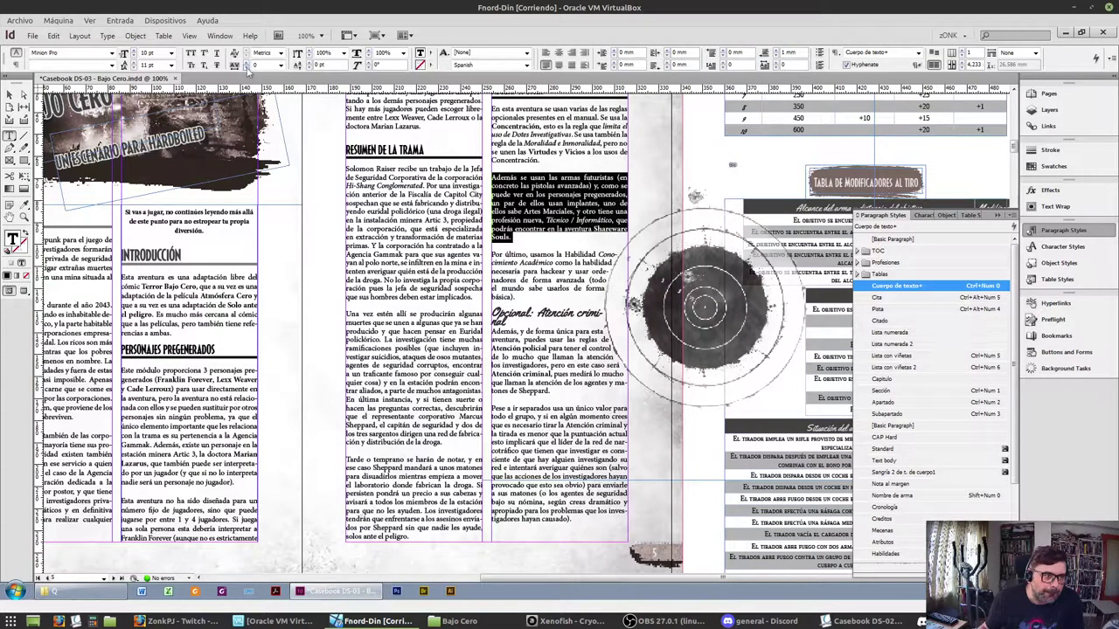
pyautogui.click(247, 69)
pyautogui.click(283, 70)
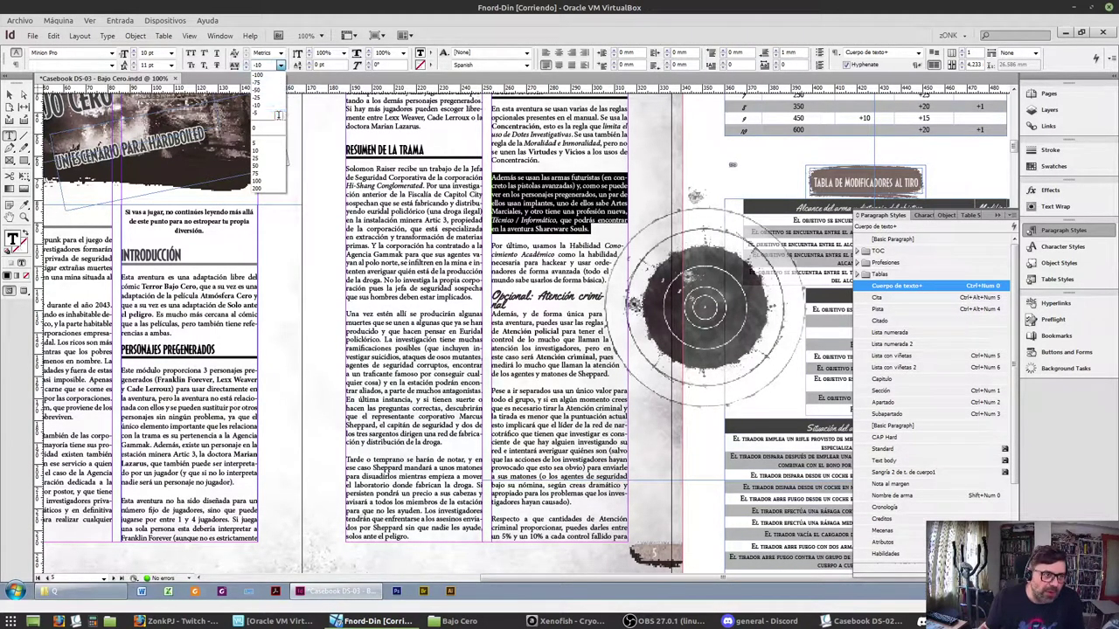
pyautogui.click(271, 111)
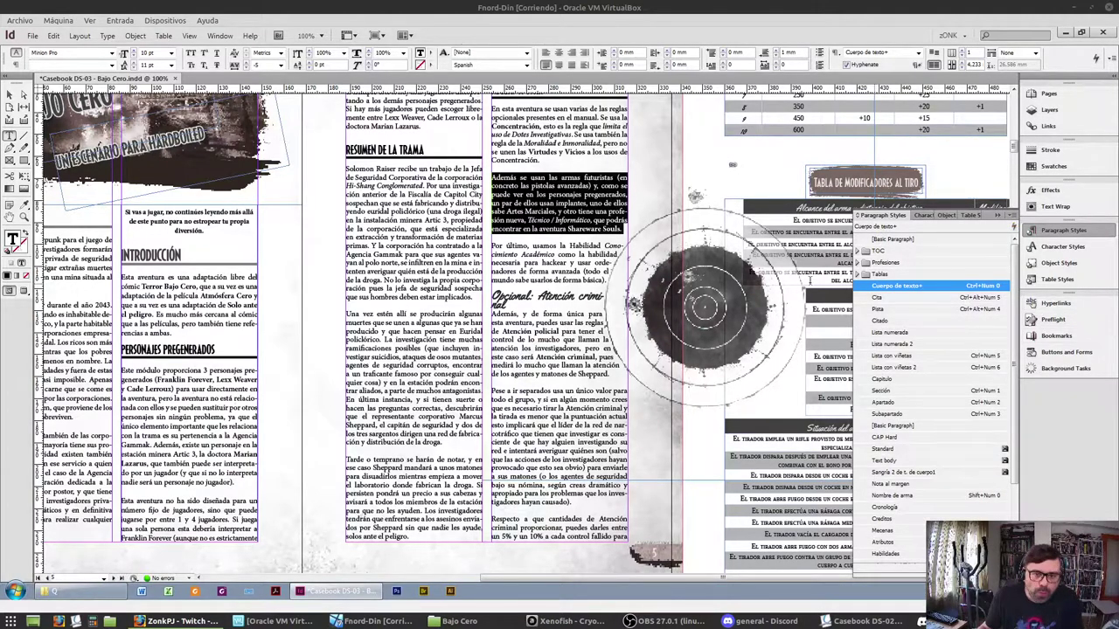
# Try a tracking of -20 on the first paragraph under "Reglas a usar" and loosen it again
pyautogui.scroll(1, 563, 201)
pyautogui.tripleClick(539, 186)
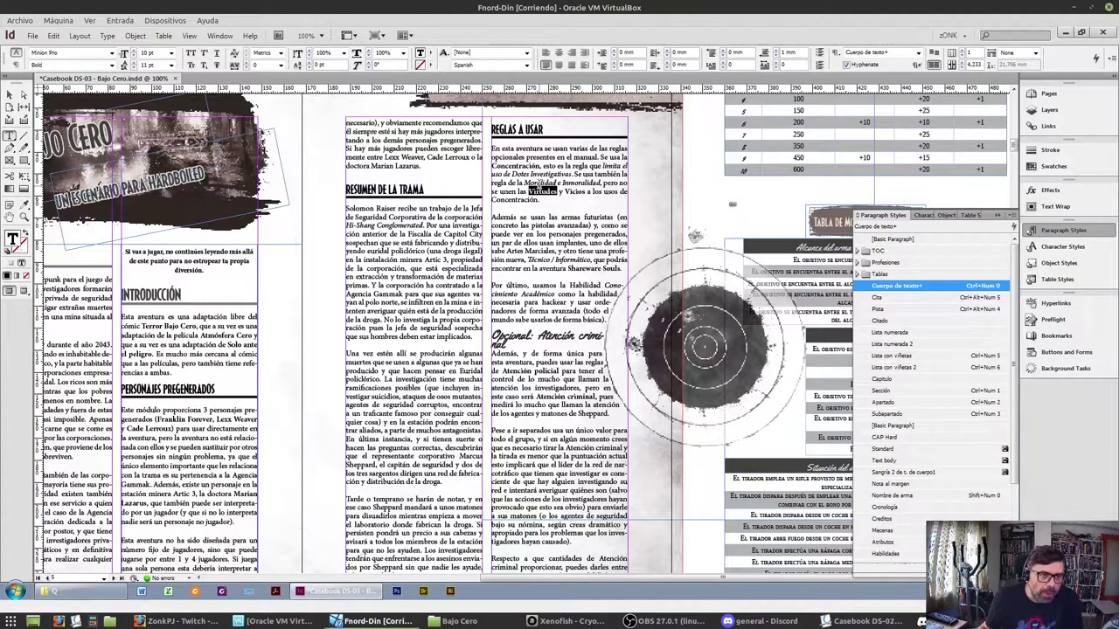
pyautogui.click(248, 69)
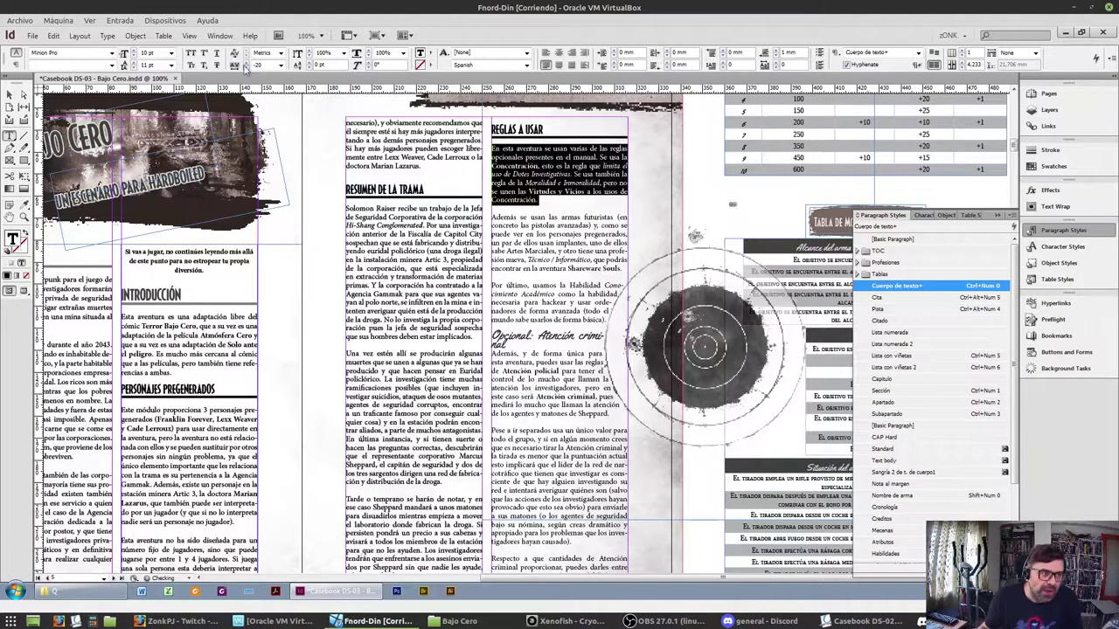
pyautogui.click(248, 61)
pyautogui.scroll(-1, 566, 404)
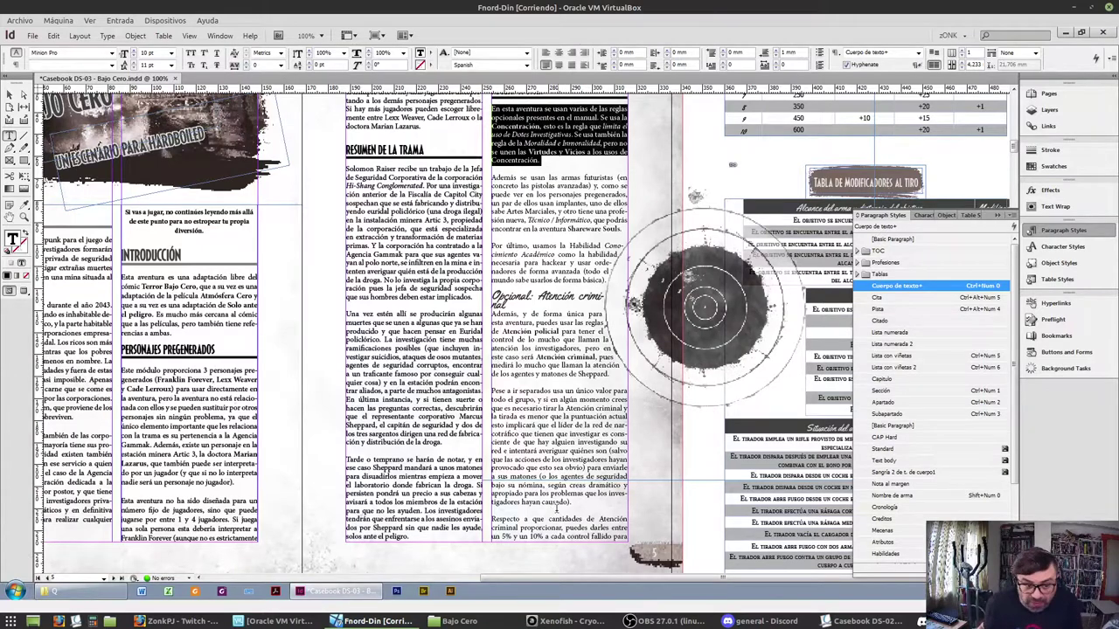
# Move the round target graphic at the edge of page 5 outward to X 252.5 mm, away from the heading "Opcional: Atención criminal"
pyautogui.tripleClick(531, 281)
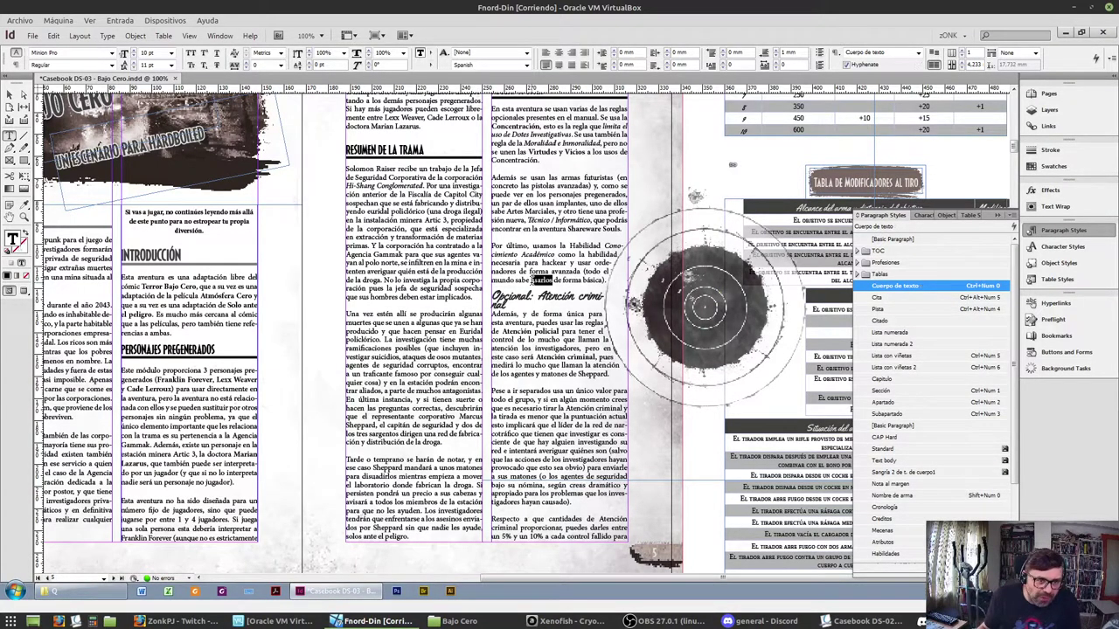
pyautogui.tripleClick(515, 302)
pyautogui.tripleClick(503, 299)
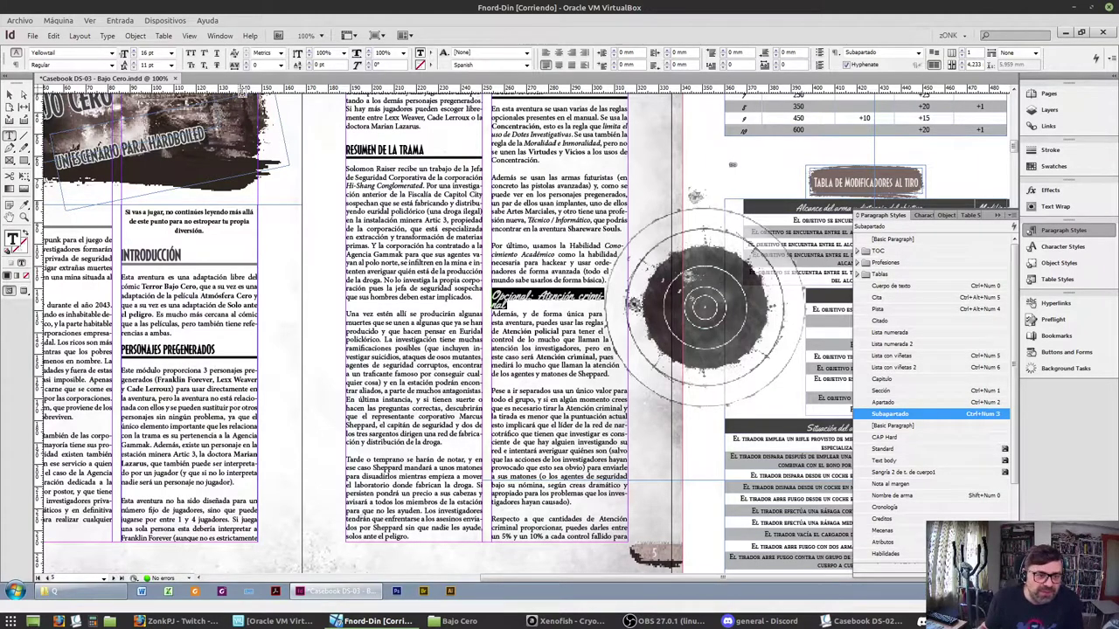
pyautogui.click(10, 93)
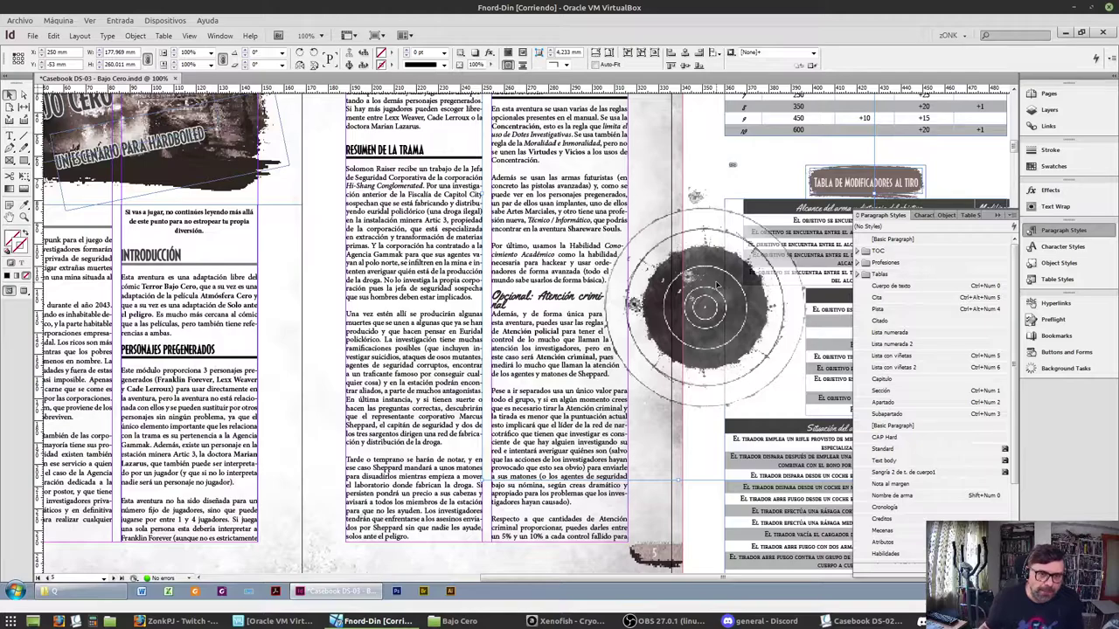
pyautogui.moveTo(704, 305); pyautogui.dragTo(710, 306)
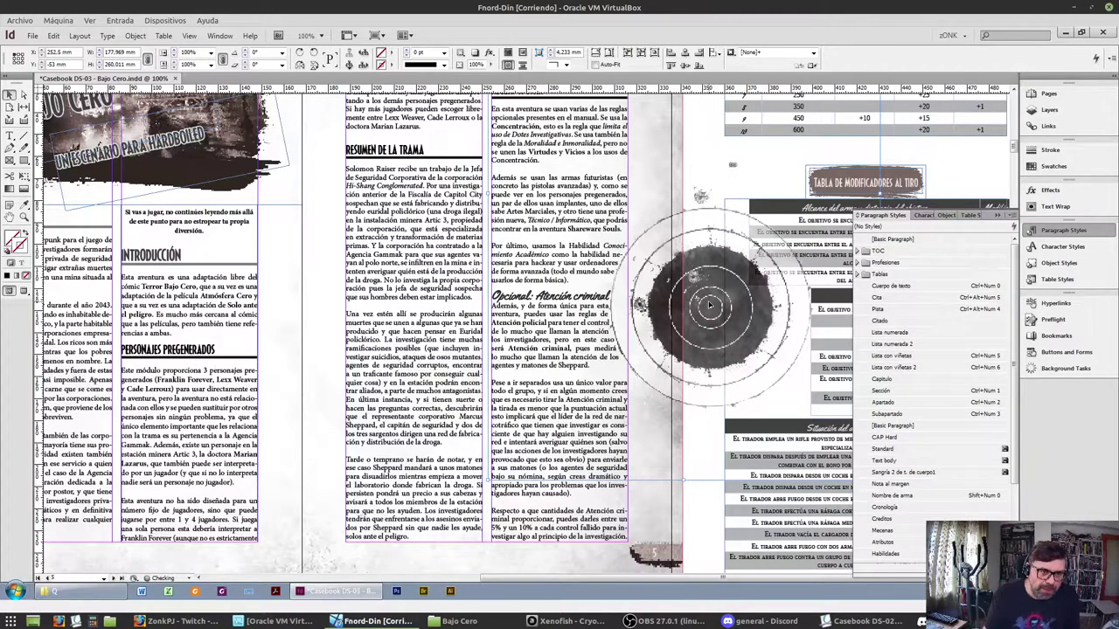
pyautogui.scroll(-10, 544, 476)
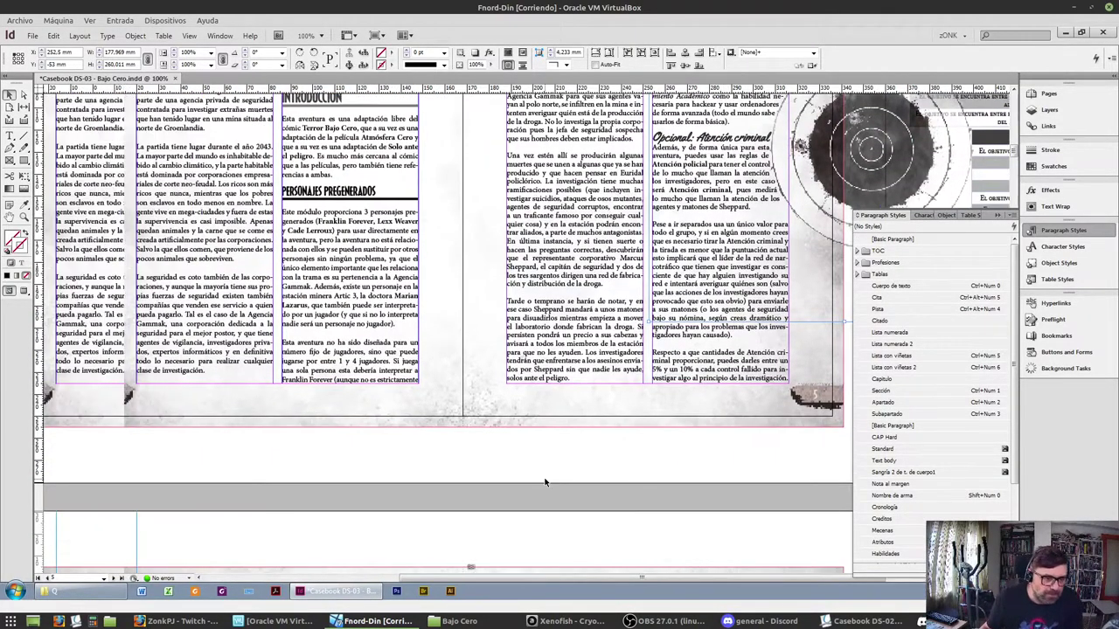
pyautogui.scroll(8, 543, 476)
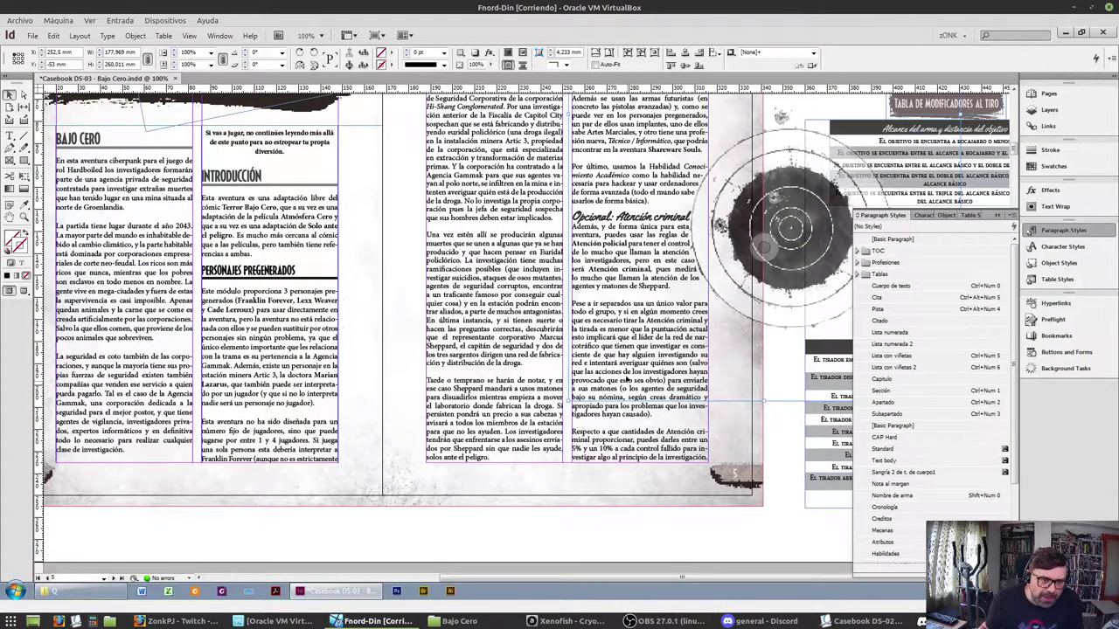
# Try converting page 6's bulleted list of Atención criminal increases to a Basic Table, with Tab as column separator and Paragraph as row separator
pyautogui.scroll(3, 619, 321)
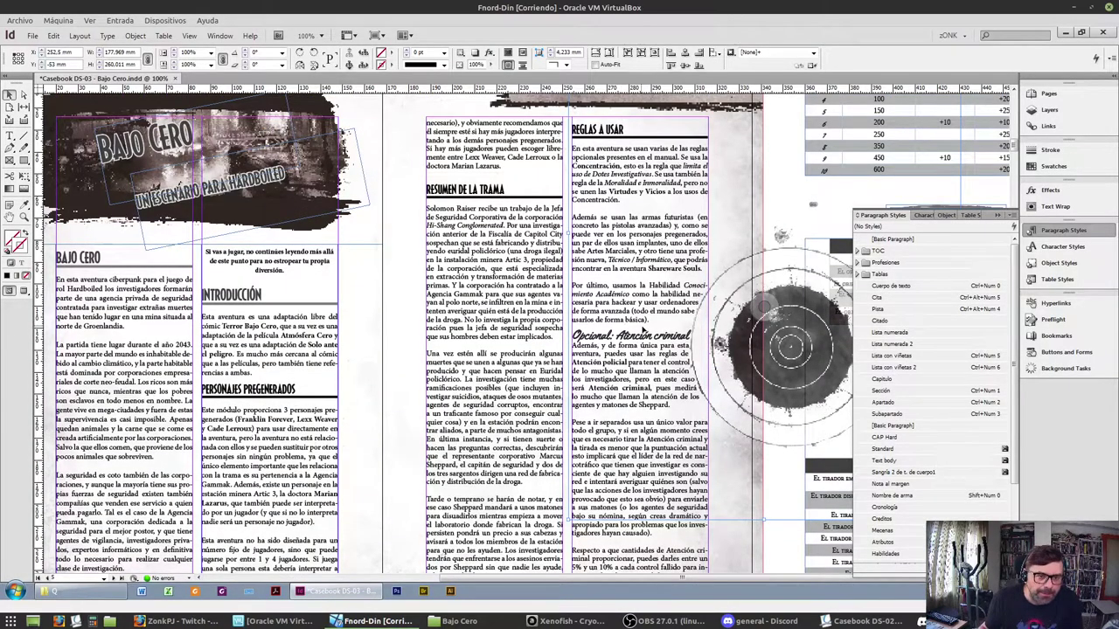
pyautogui.scroll(-3, 638, 332)
pyautogui.hscroll(-4, 639, 332)
pyautogui.scroll(-2, 639, 333)
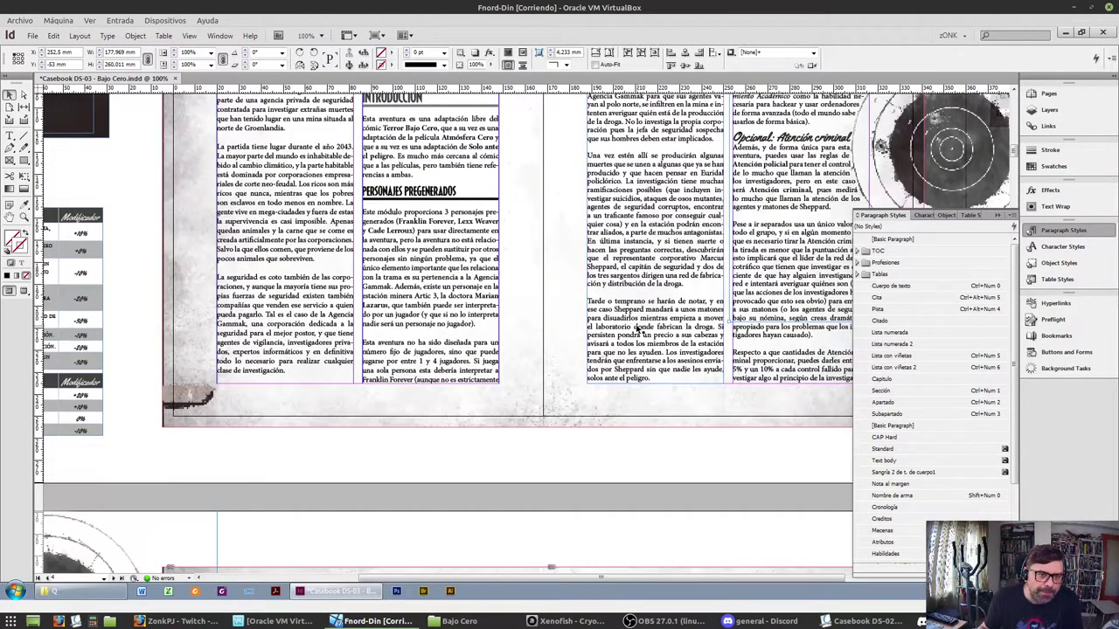
pyautogui.scroll(-10, 639, 330)
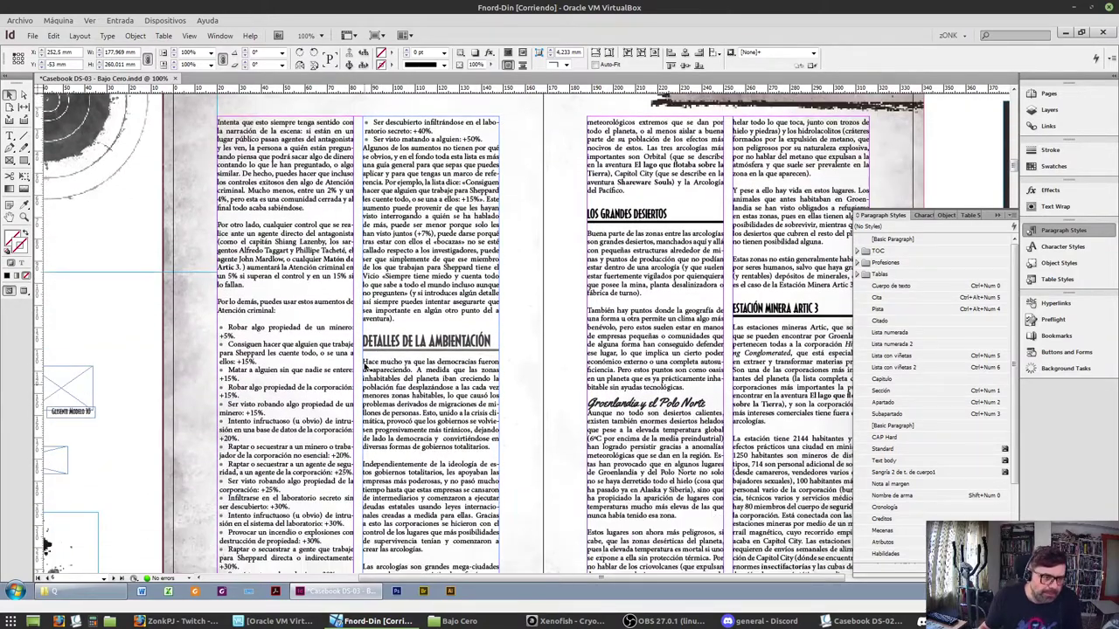
pyautogui.scroll(-3, 359, 363)
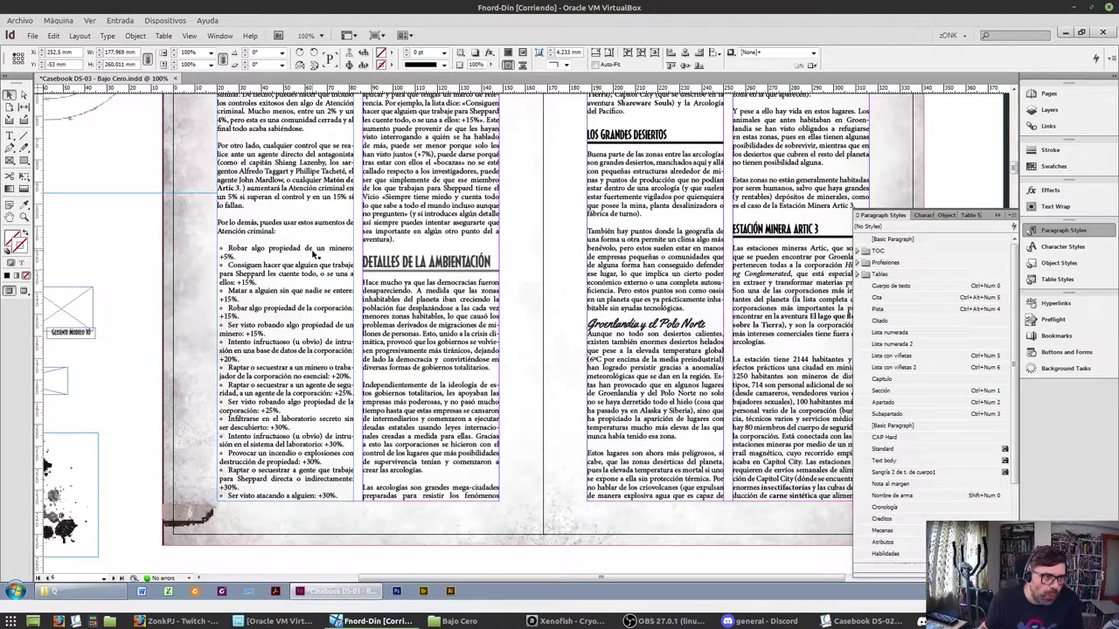
pyautogui.doubleClick(313, 251)
pyautogui.tripleClick(310, 251)
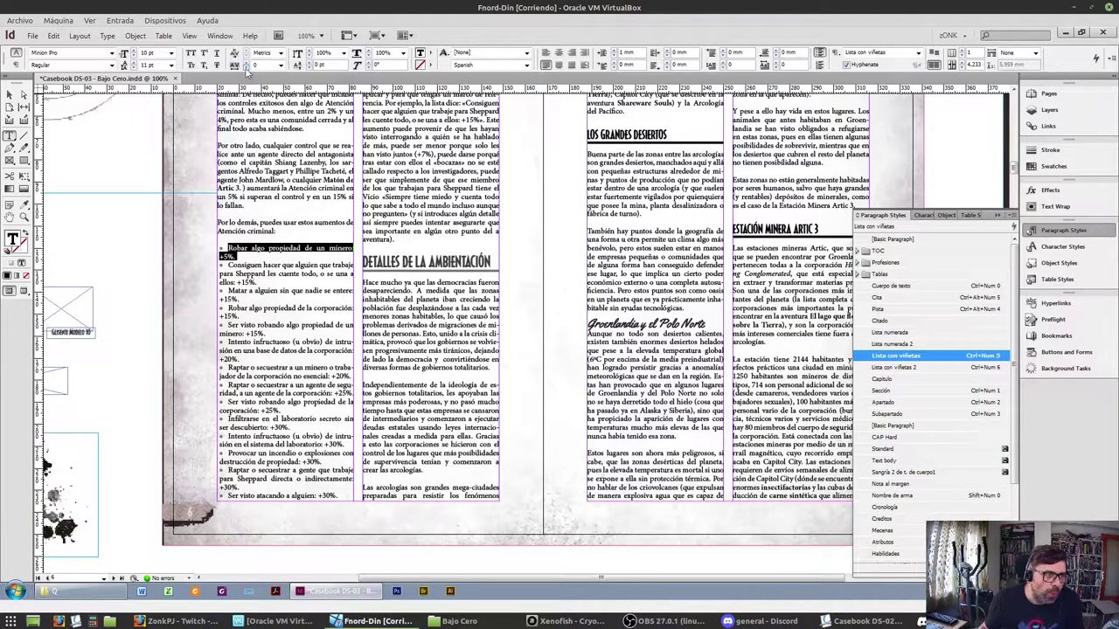
pyautogui.moveTo(225, 218); pyautogui.dragTo(351, 394)
pyautogui.scroll(3, 349, 390)
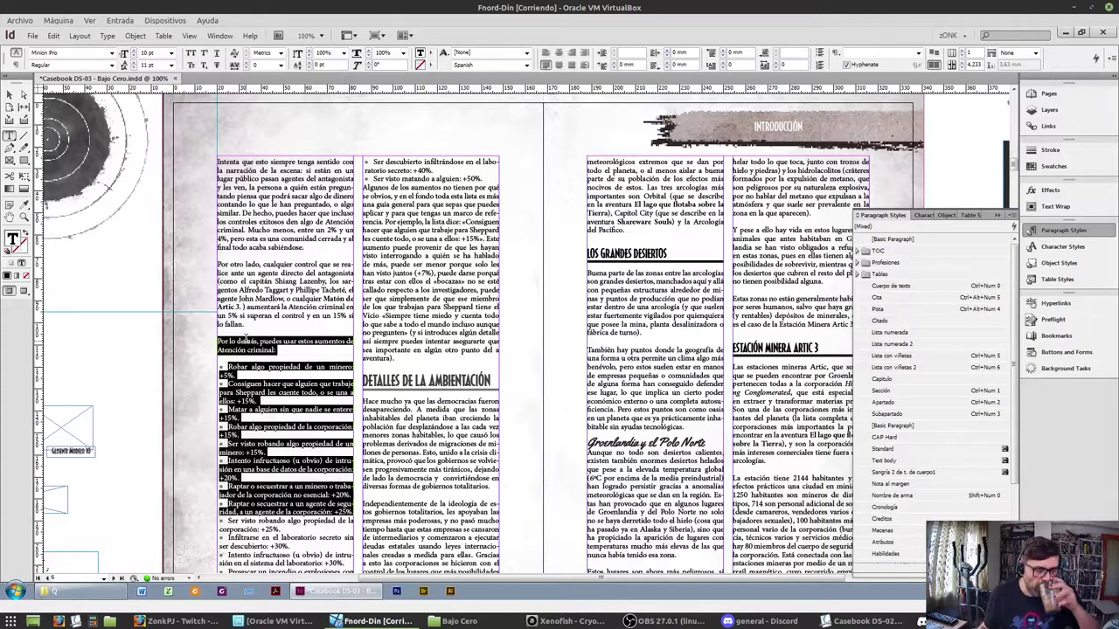
pyautogui.doubleClick(284, 367)
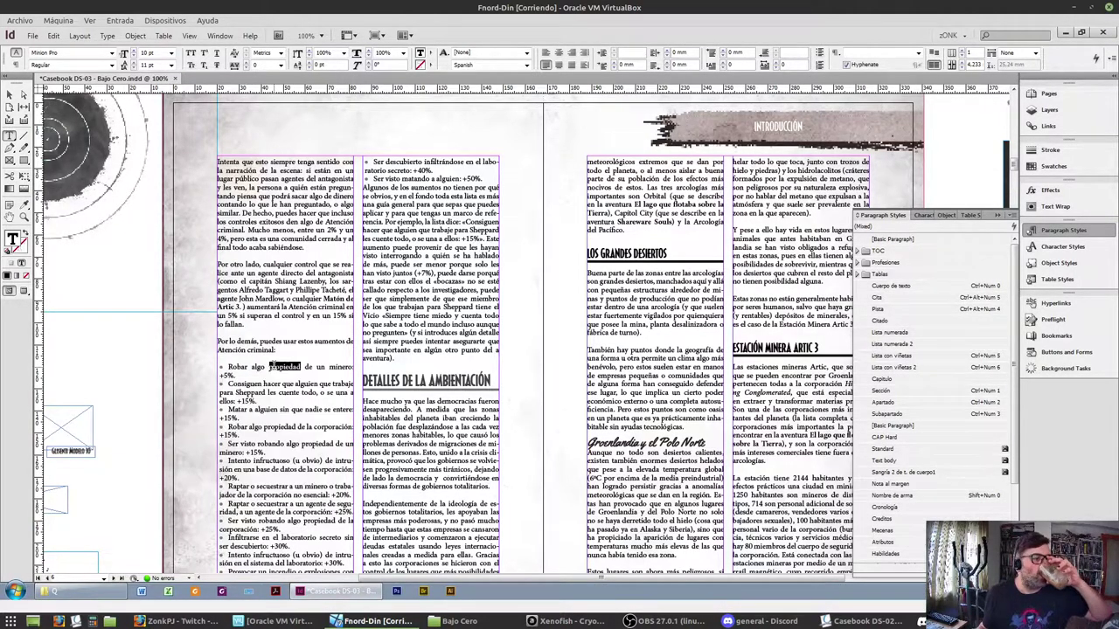
pyautogui.tripleClick(274, 365)
pyautogui.moveTo(273, 365); pyautogui.dragTo(446, 178)
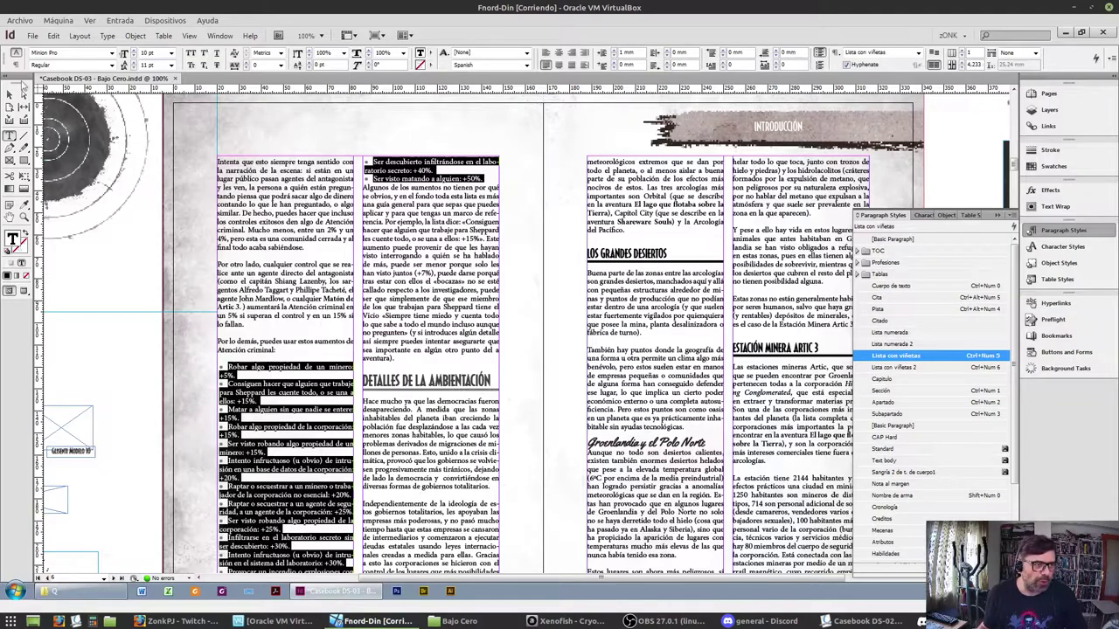
pyautogui.click(105, 36)
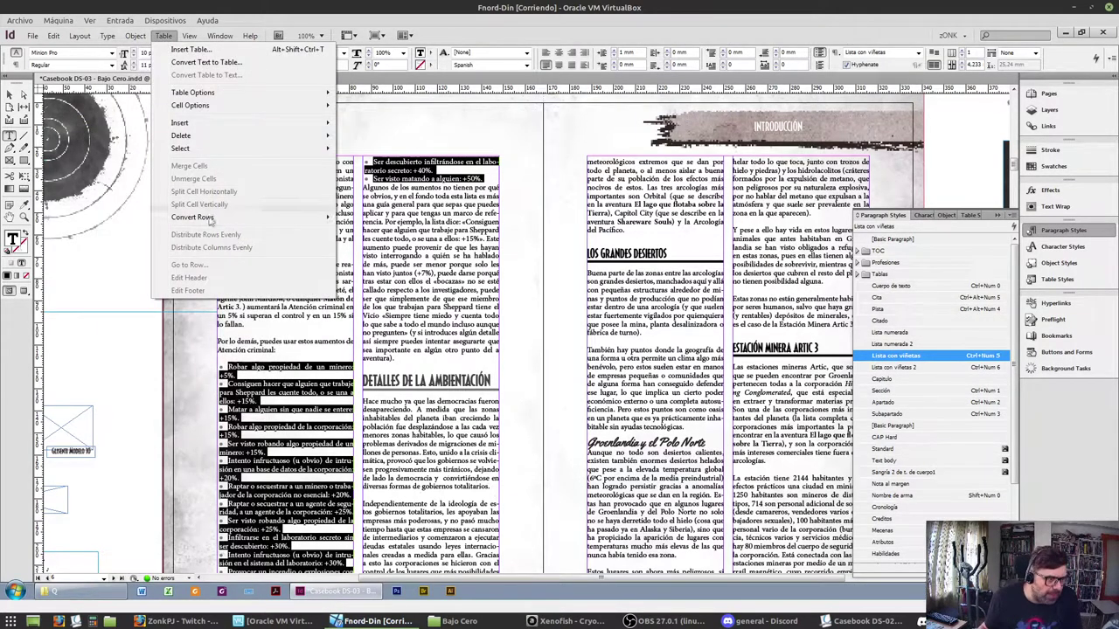
pyautogui.moveTo(224, 221)
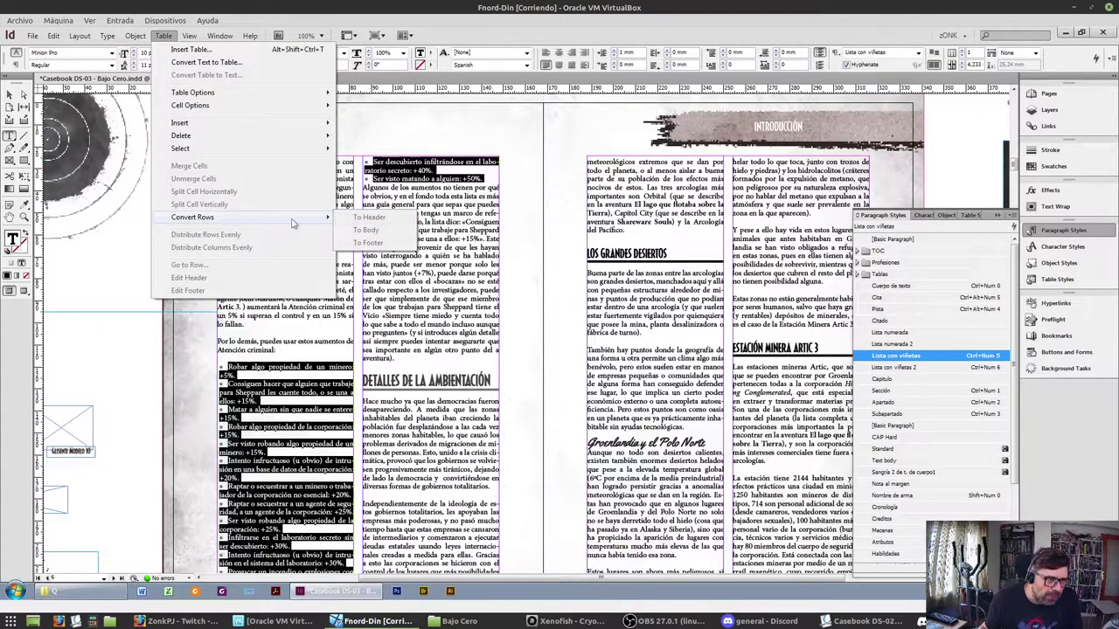
pyautogui.click(255, 63)
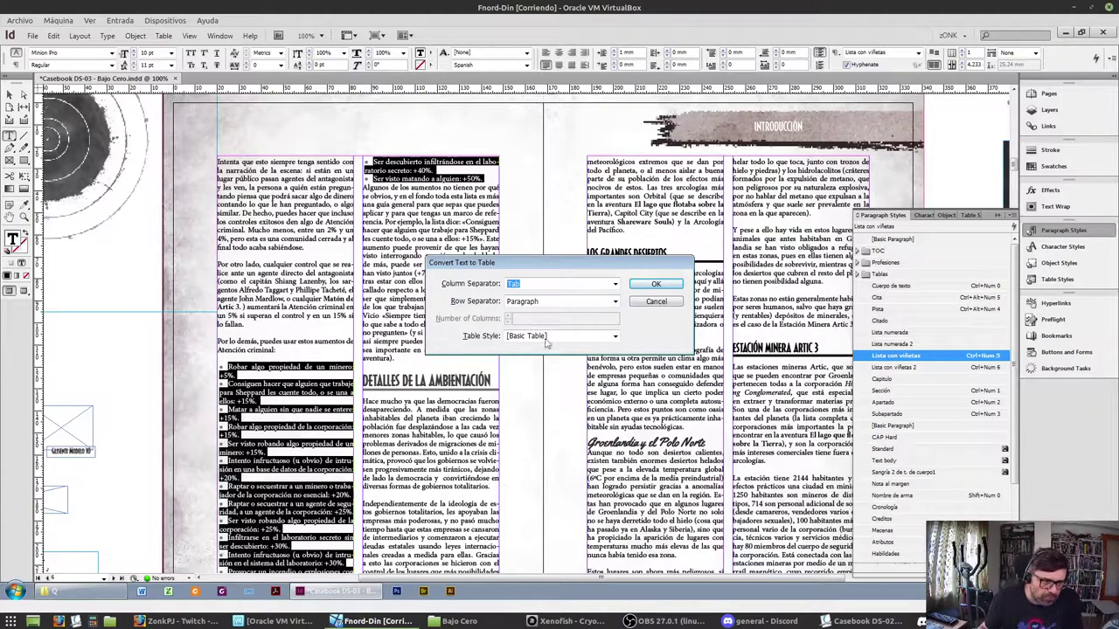
pyautogui.click(653, 284)
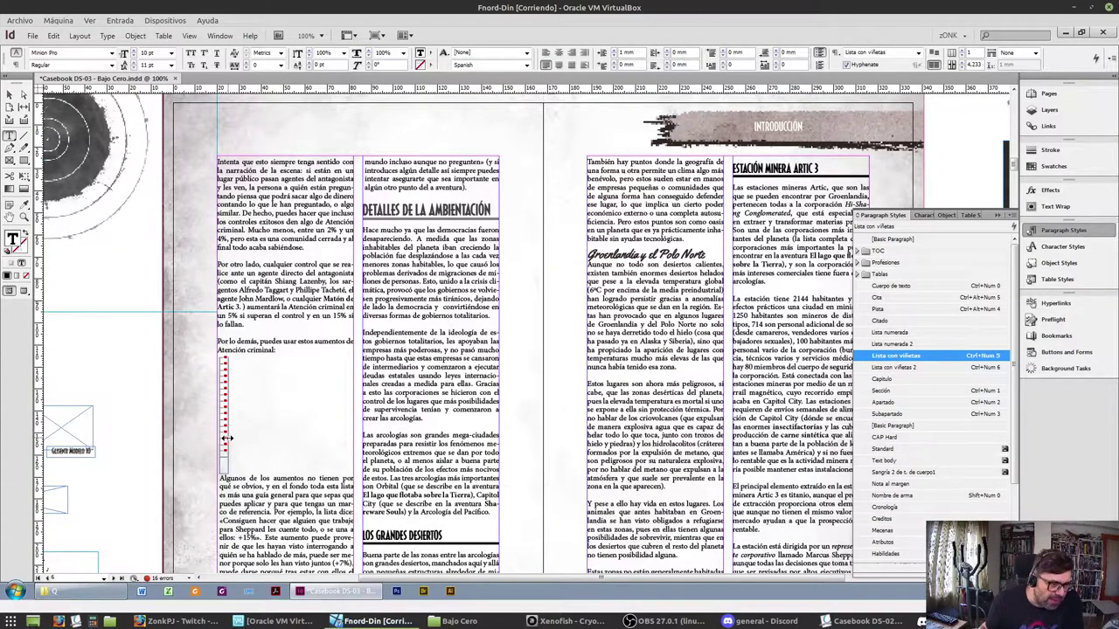
# Widen the new table's column to about 60.6 mm to fill the text column and delete the table's empty last row
pyautogui.moveTo(225, 434); pyautogui.dragTo(348, 431)
pyautogui.moveTo(354, 433); pyautogui.dragTo(352, 433)
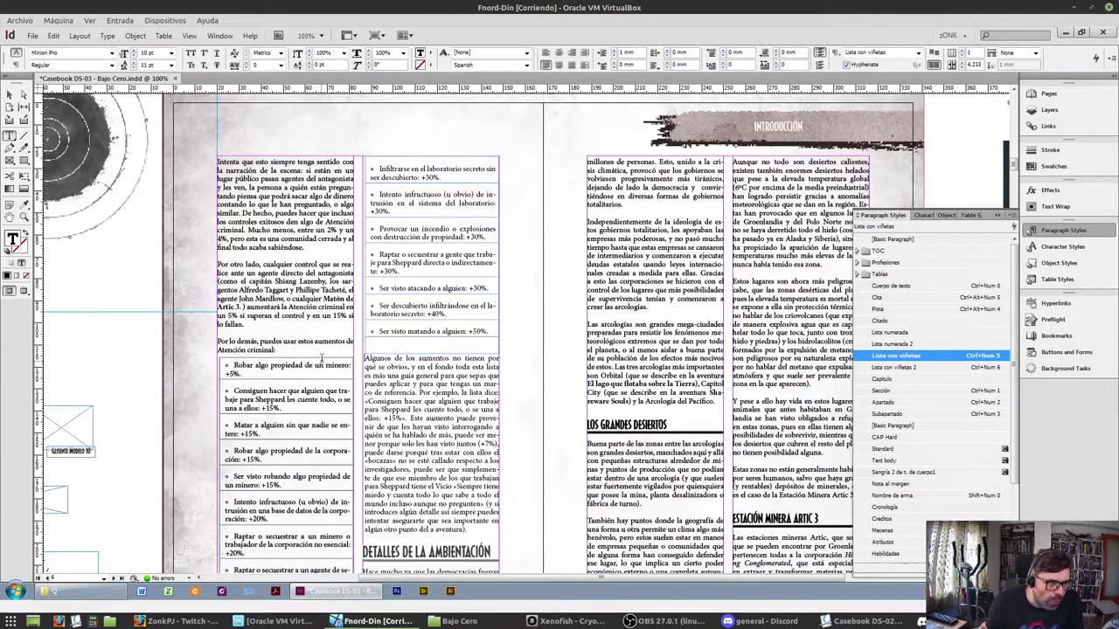
pyautogui.click(259, 357)
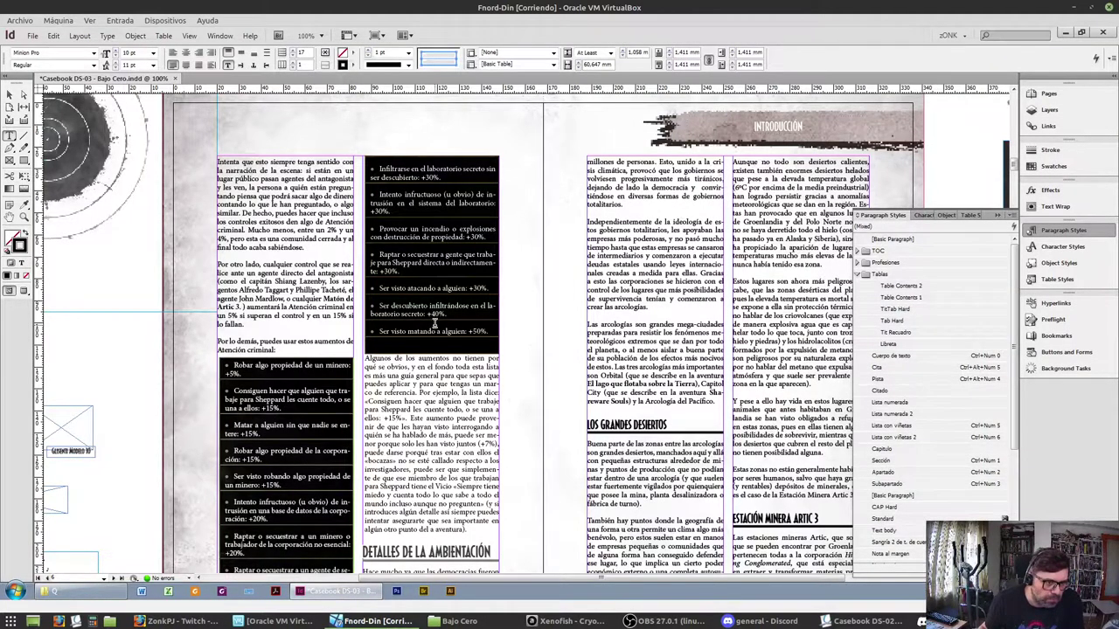
pyautogui.hotkey('ctrl', 'z')
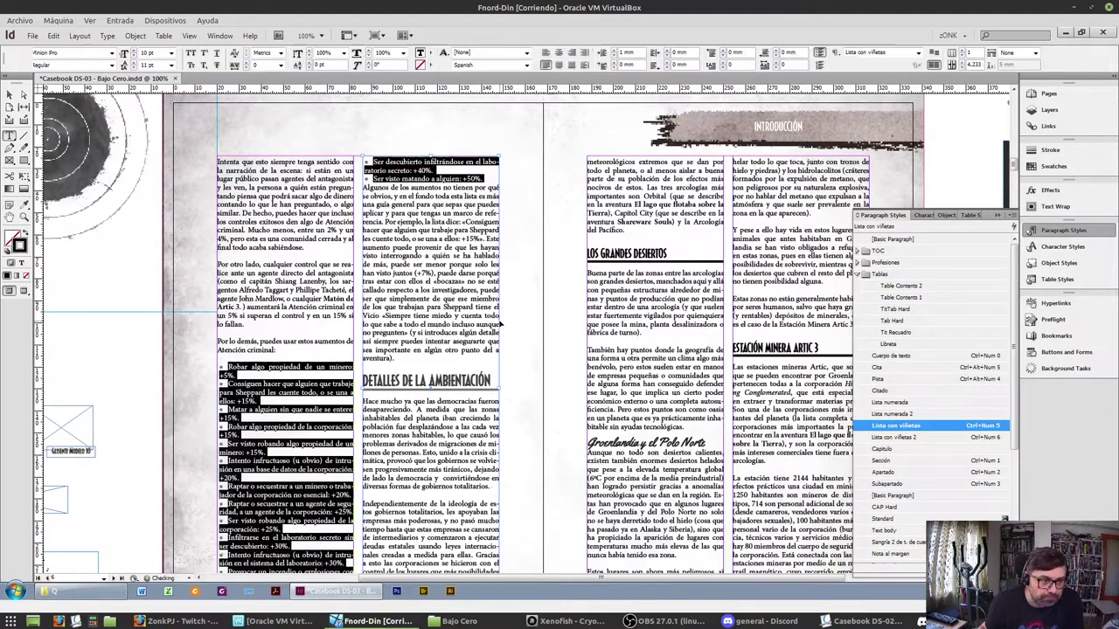
pyautogui.hotkey('ctrl', 'shift', 'z')
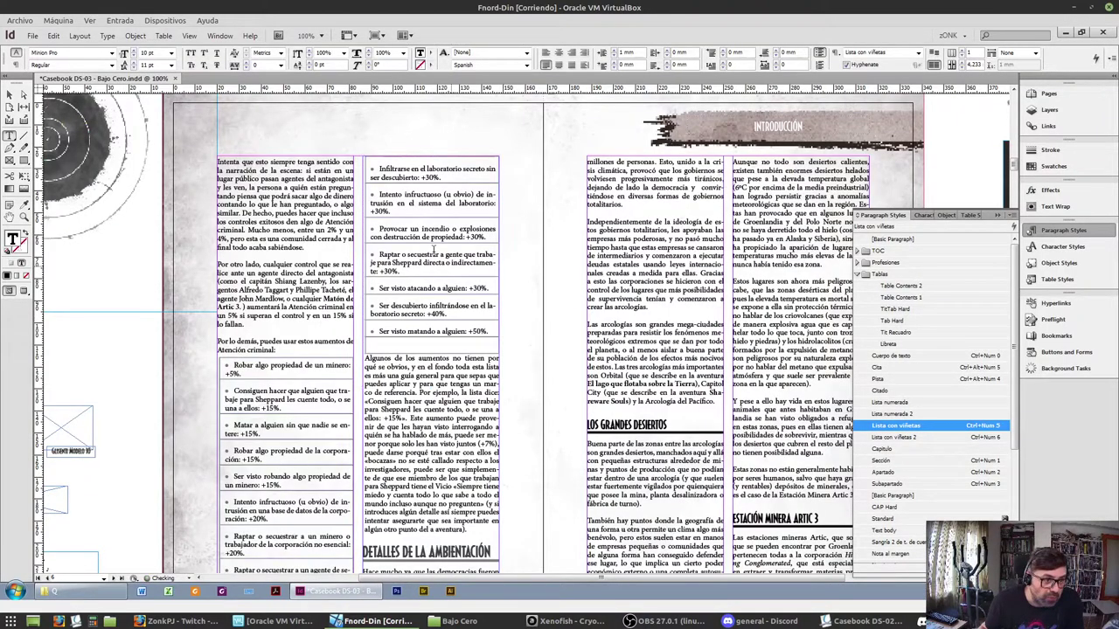
pyautogui.click(366, 346)
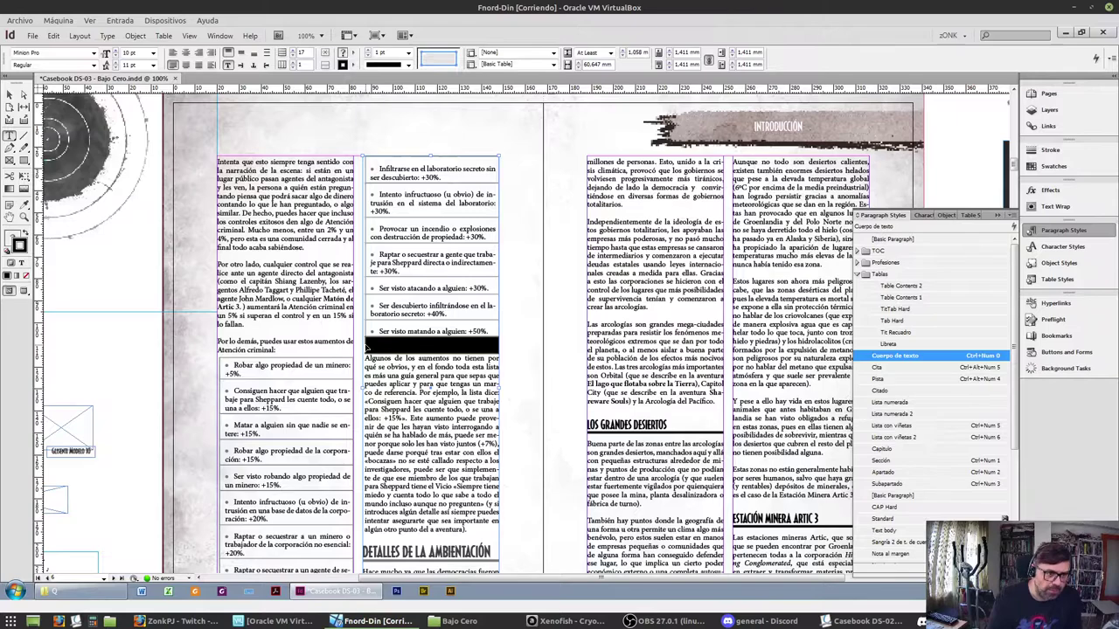
pyautogui.hotkey('ctrl', 'BackSpace')
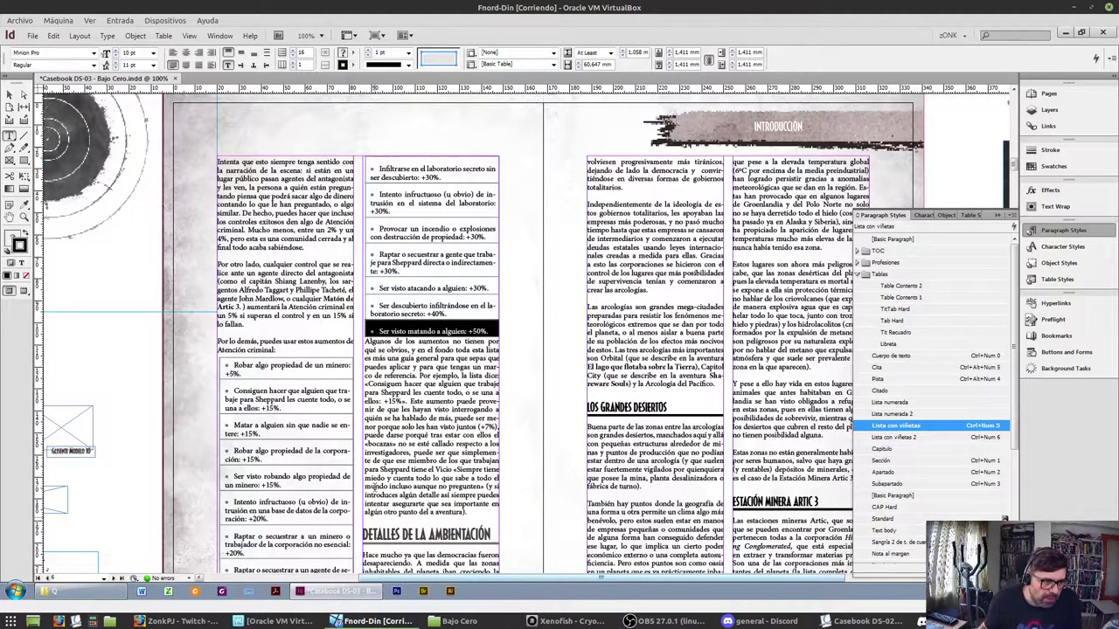
# Undo the table edits and the text-to-table conversion of the Atención criminal list
pyautogui.click(270, 356)
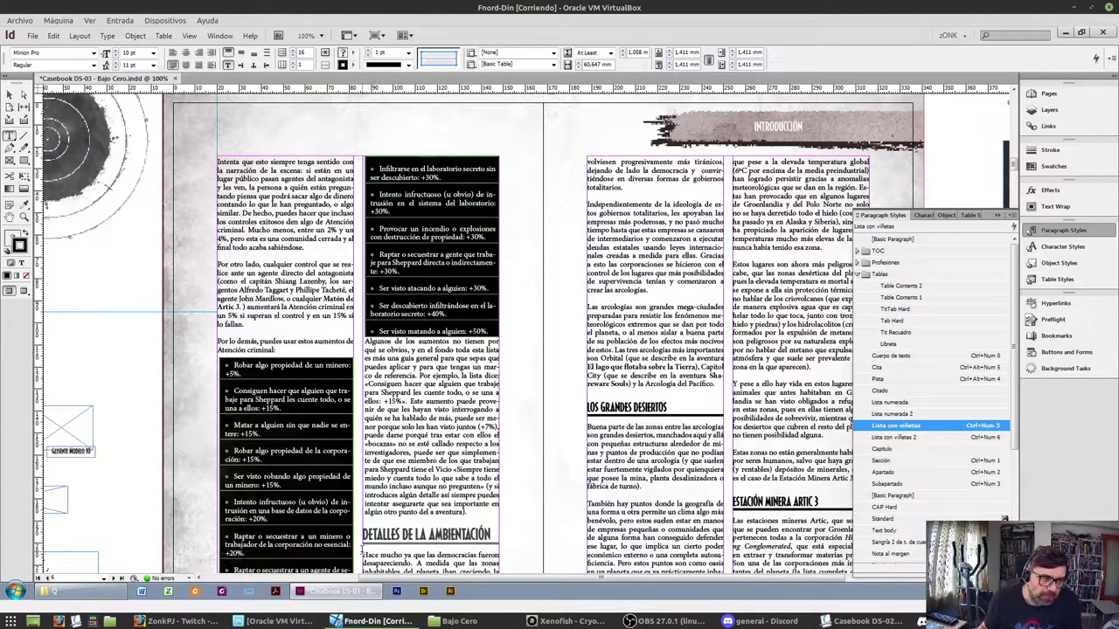
pyautogui.moveTo(341, 592)
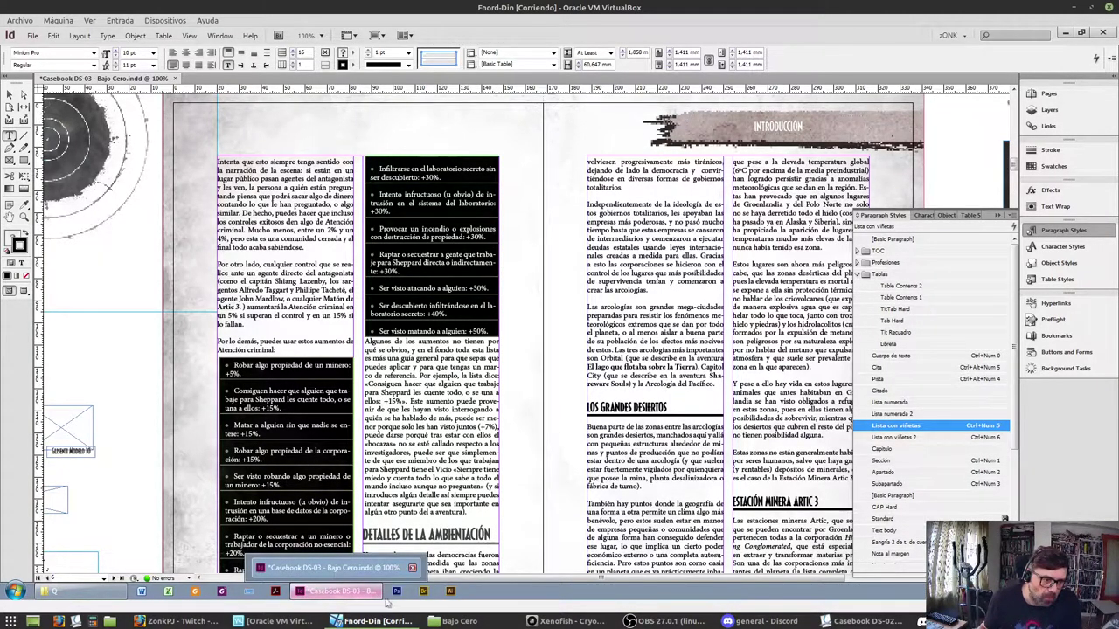
pyautogui.hscroll(-5, 352, 344)
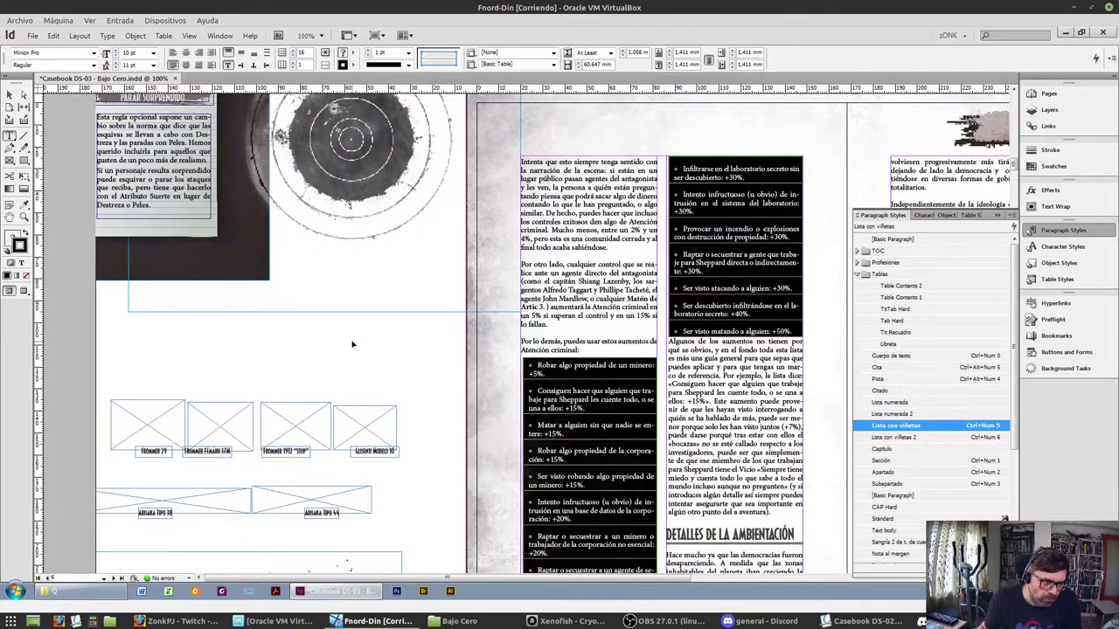
pyautogui.hscroll(5, 352, 345)
pyautogui.hotkey('ctrl', 'z')
pyautogui.hotkey('ctrl', 'z')
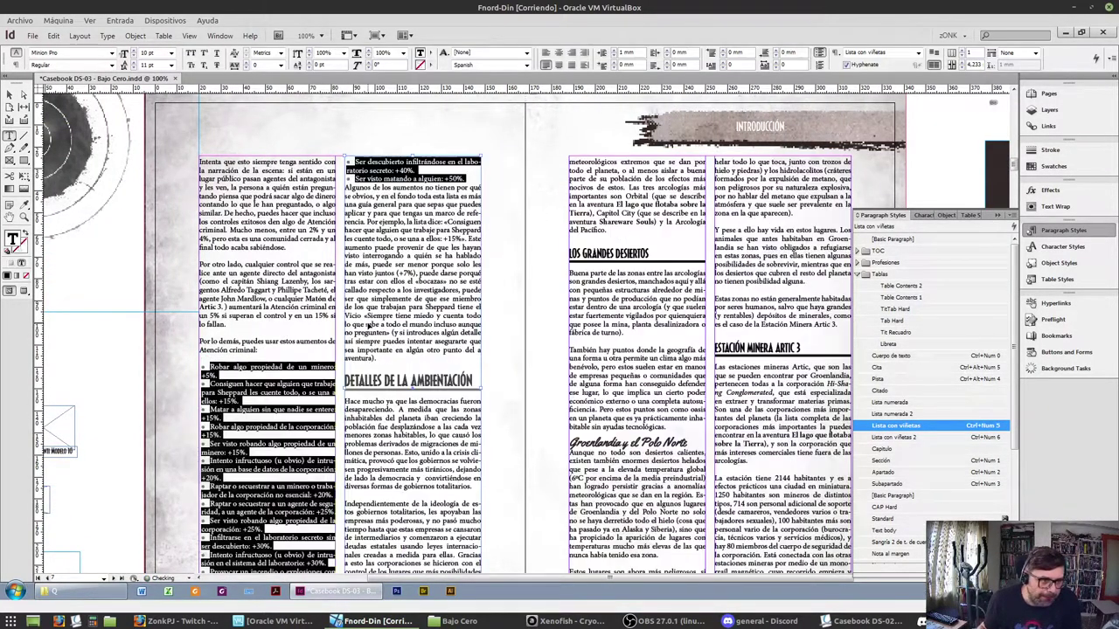
# Set the tracking of the page 6 paragraph starting "Por otro lado, cualquier control" to -10
pyautogui.tripleClick(223, 340)
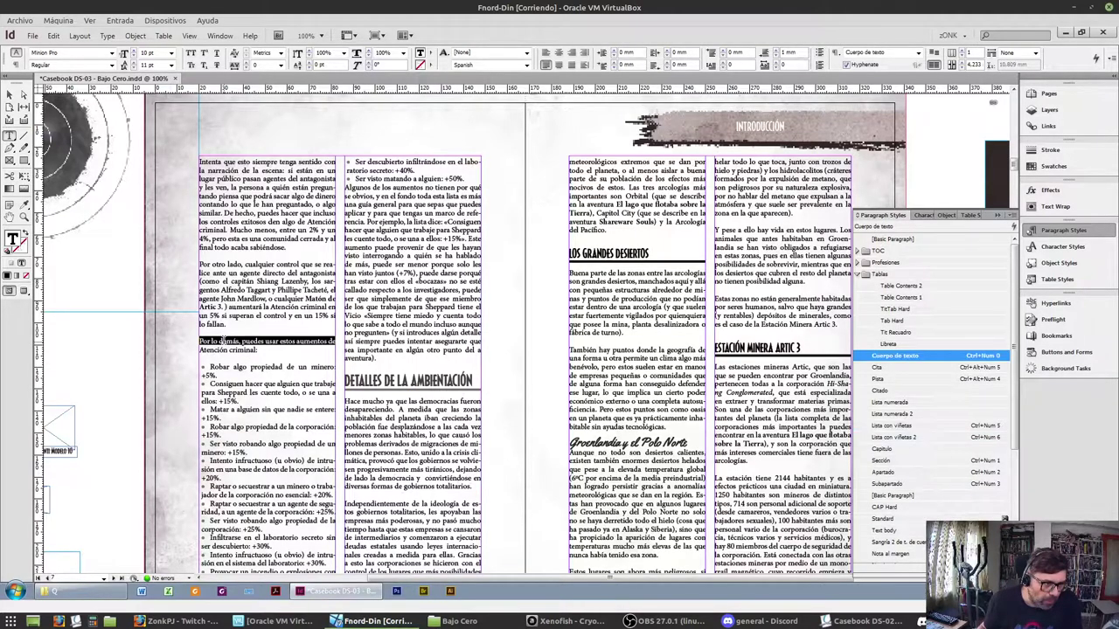
pyautogui.tripleClick(256, 246)
pyautogui.click(256, 247)
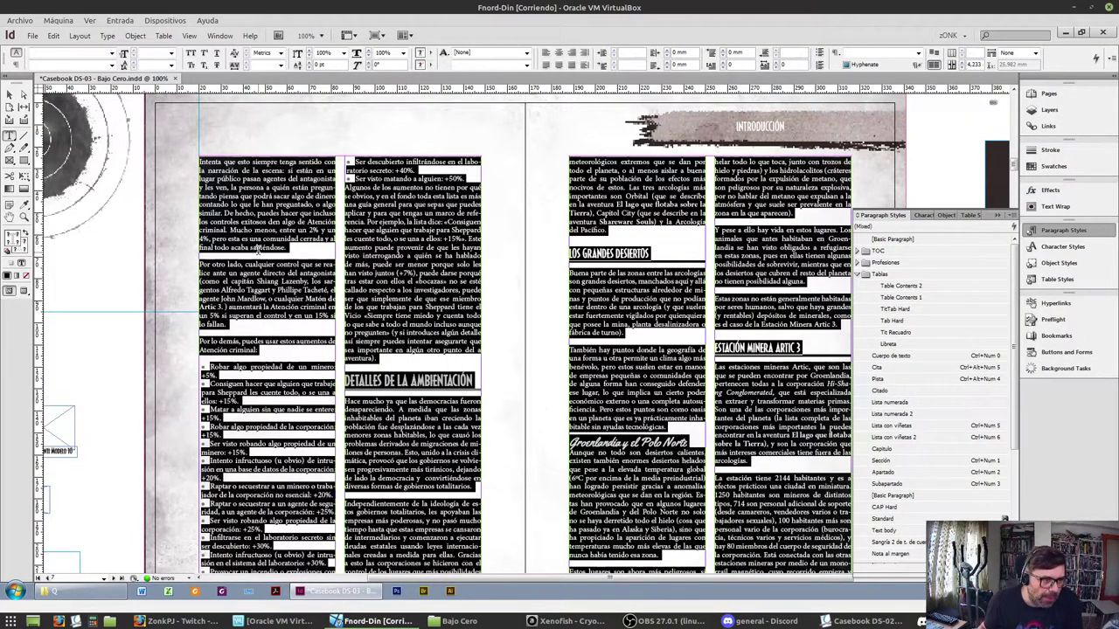
pyautogui.click(258, 266)
pyautogui.tripleClick(258, 264)
pyautogui.click(258, 264)
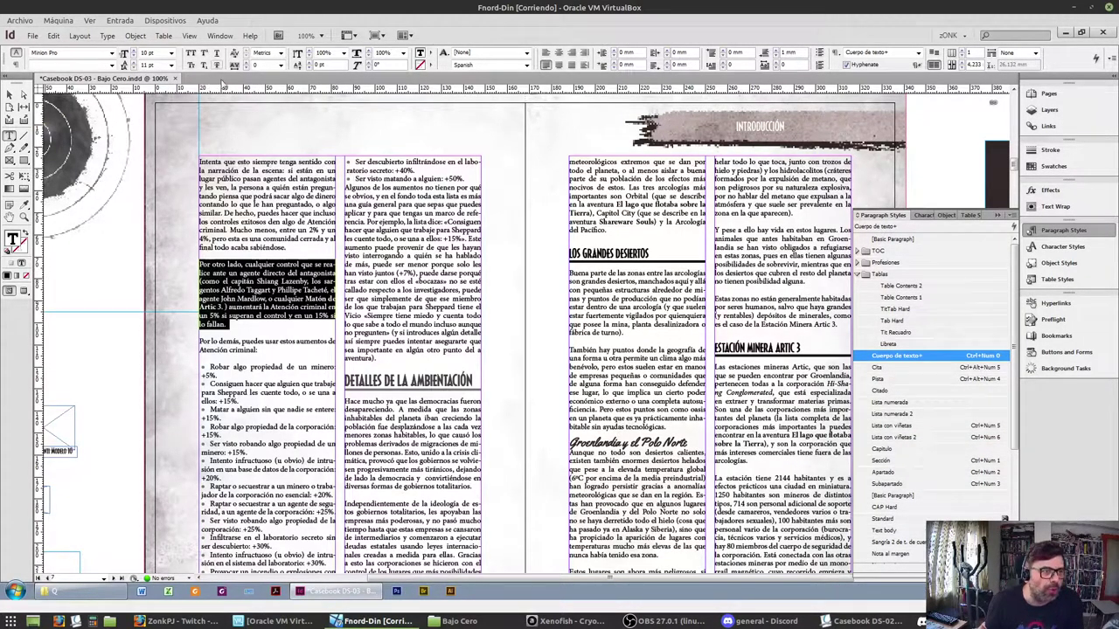
pyautogui.click(249, 68)
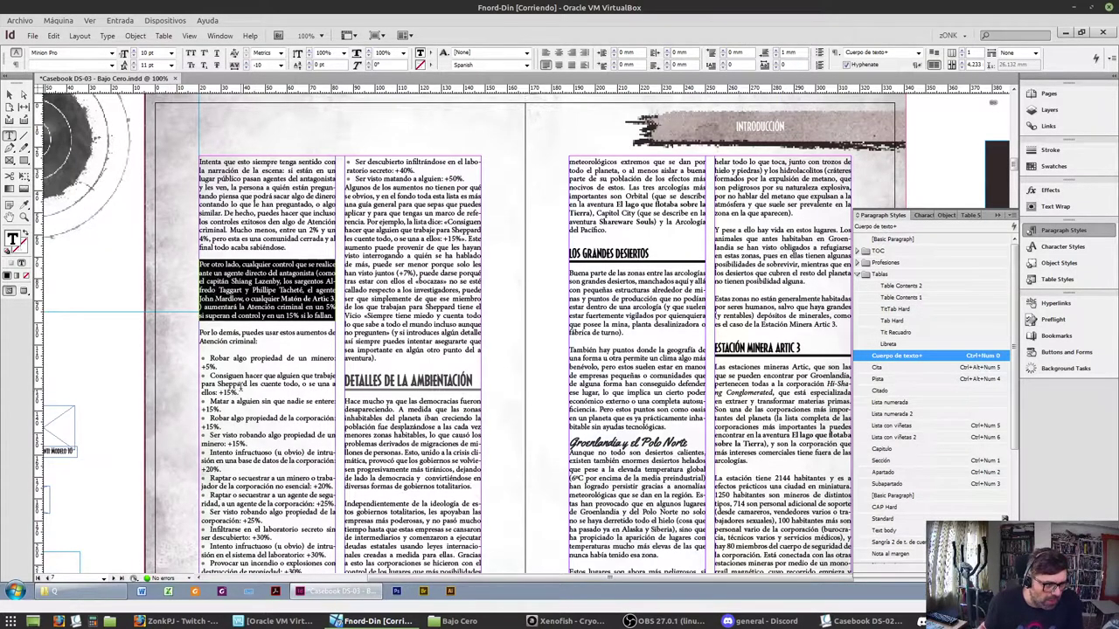
# Set the tracking of the first bullet, "Robar algo propiedad de un minero", to -10
pyautogui.click(235, 361)
pyautogui.tripleClick(235, 361)
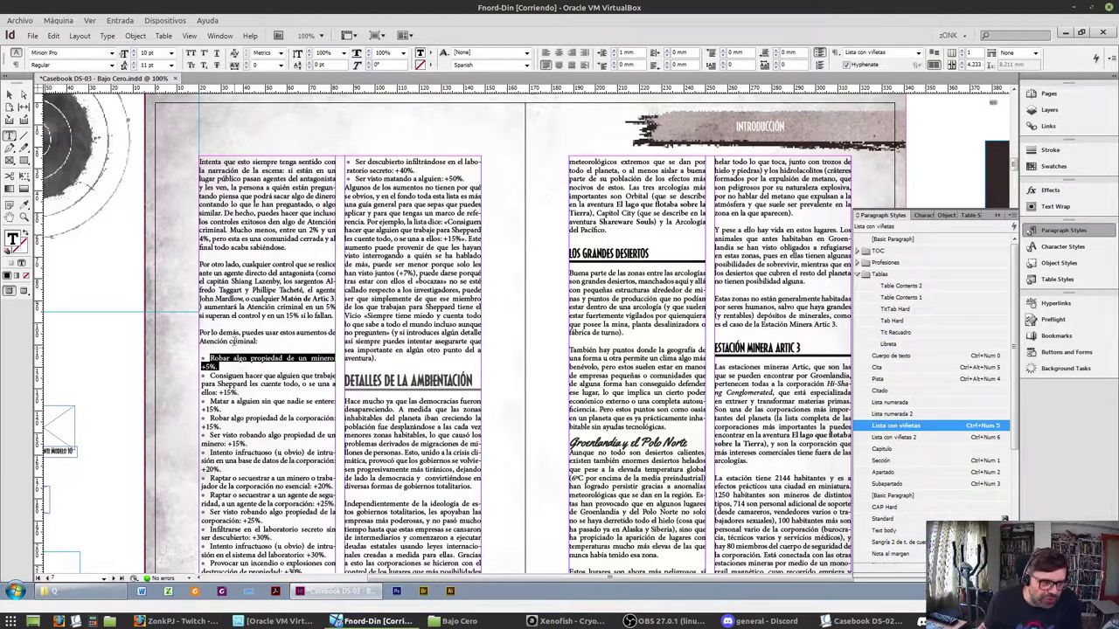
pyautogui.click(248, 68)
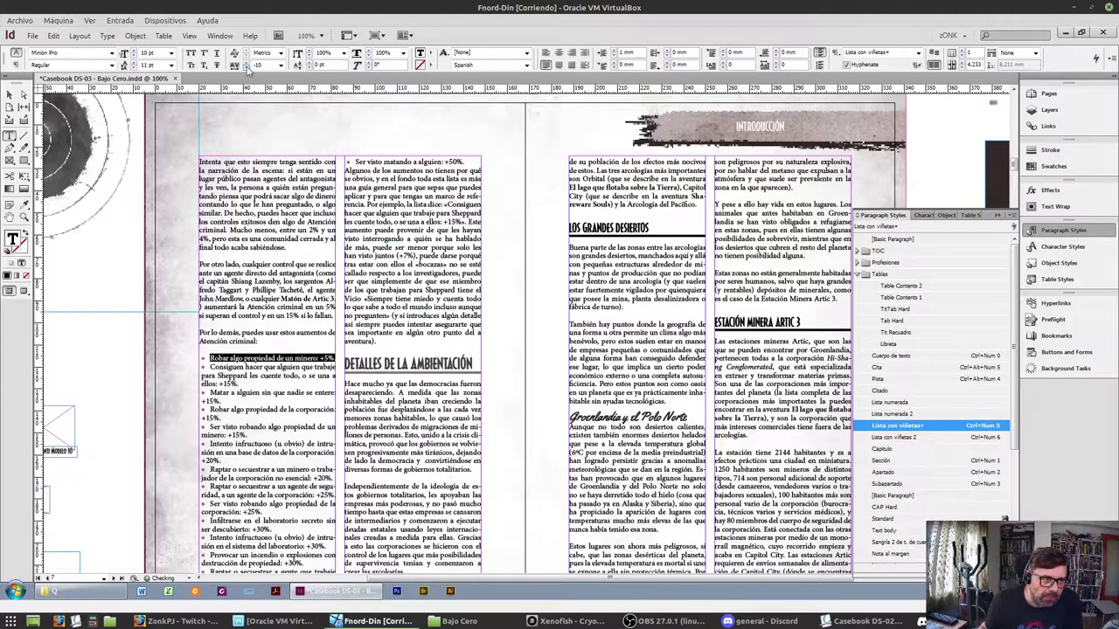
# Set the bullet "Matar a alguien sin que nadie se entere" to tracking -30 and horizontal scale 95%
pyautogui.tripleClick(231, 393)
pyautogui.click(248, 68)
pyautogui.click(247, 68)
pyautogui.click(248, 69)
pyautogui.click(369, 57)
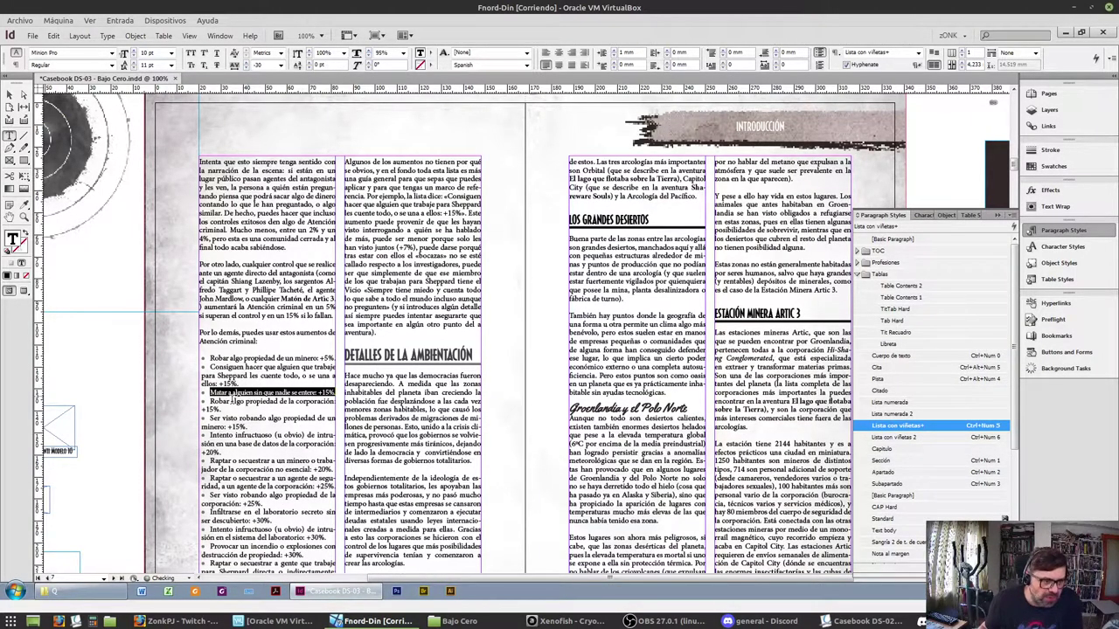
pyautogui.hotkey('ctrl', 'z')
pyautogui.hotkey('ctrl', 'z')
pyautogui.hotkey('ctrl', 'z')
pyautogui.hotkey('ctrl', 'z')
pyautogui.hotkey('ctrl', 'a')
# Set the bullet "Robar algo propiedad de la corporación" to tracking -30 and reduce its horizontal scale until it fits on one line
pyautogui.moveTo(219, 399); pyautogui.dragTo(230, 410)
pyautogui.click(247, 67)
pyautogui.click(247, 67)
pyautogui.click(246, 67)
pyautogui.click(368, 57)
pyautogui.click(368, 56)
pyautogui.click(368, 56)
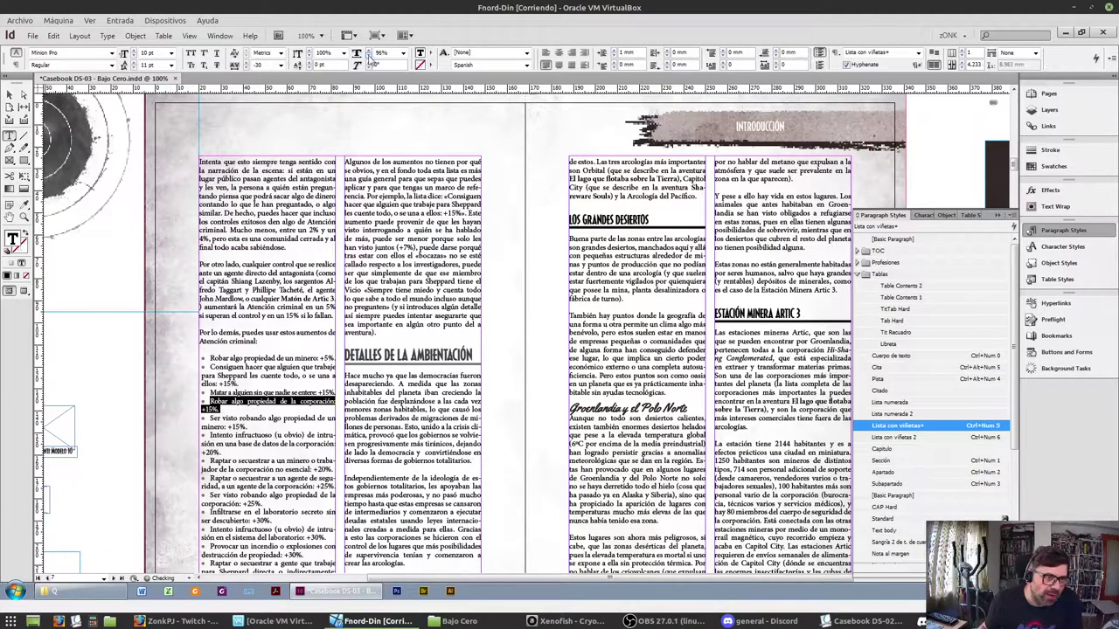
pyautogui.click(368, 58)
# Set the tracking of the bullet starting "Intento infructuoso (u obvio) de intrusión en una base de datos" to -20
pyautogui.click(249, 448)
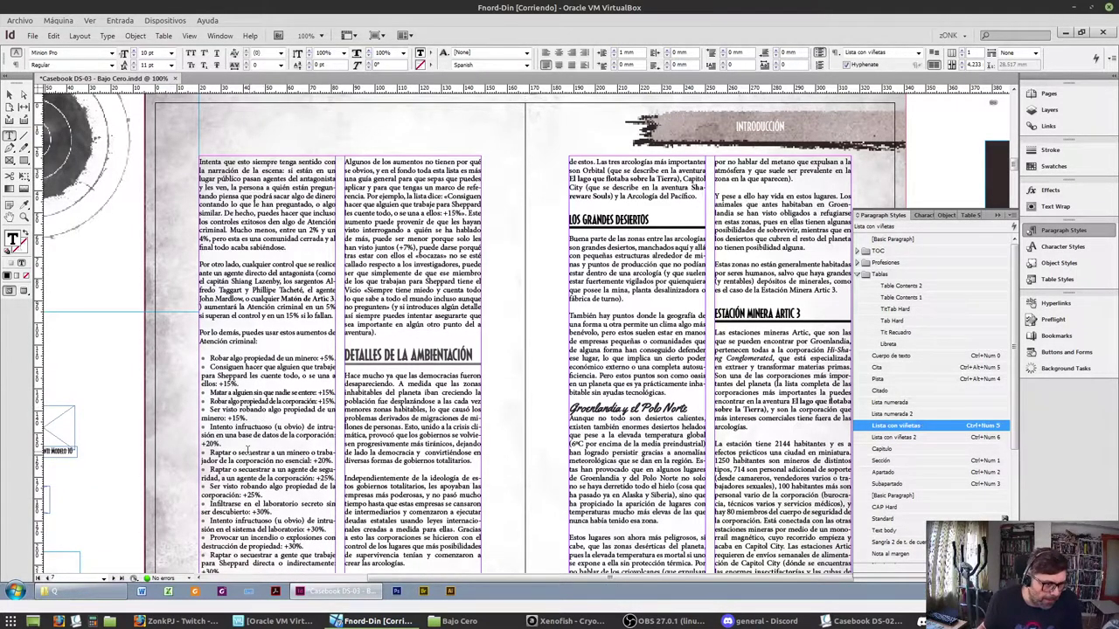
pyautogui.tripleClick(221, 428)
pyautogui.doubleClick(221, 429)
pyautogui.click(234, 428)
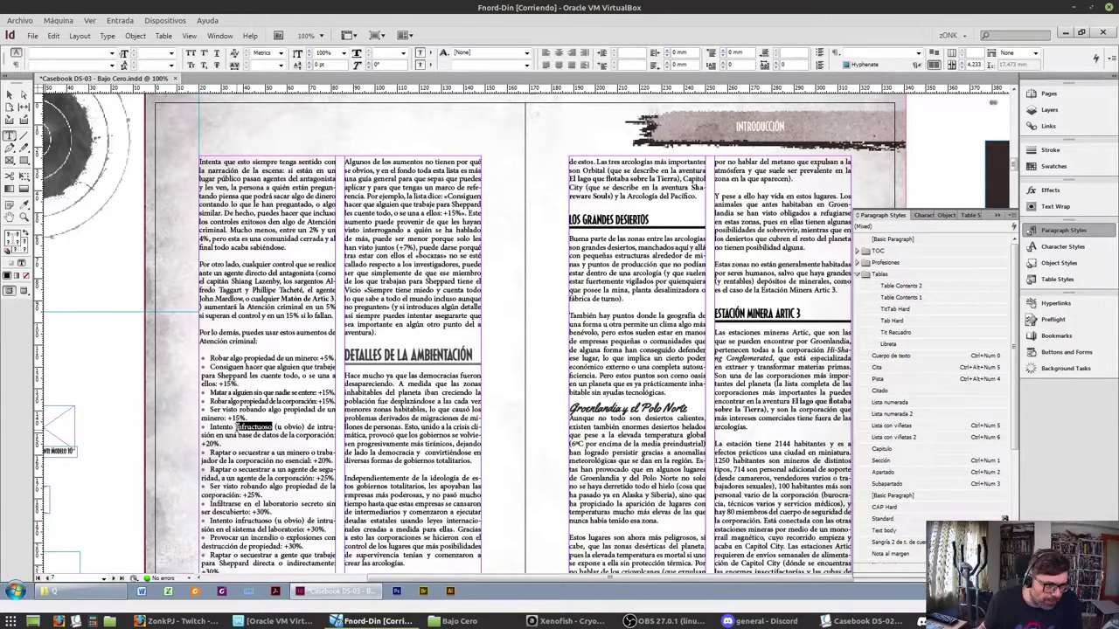
pyautogui.tripleClick(234, 428)
pyautogui.click(246, 69)
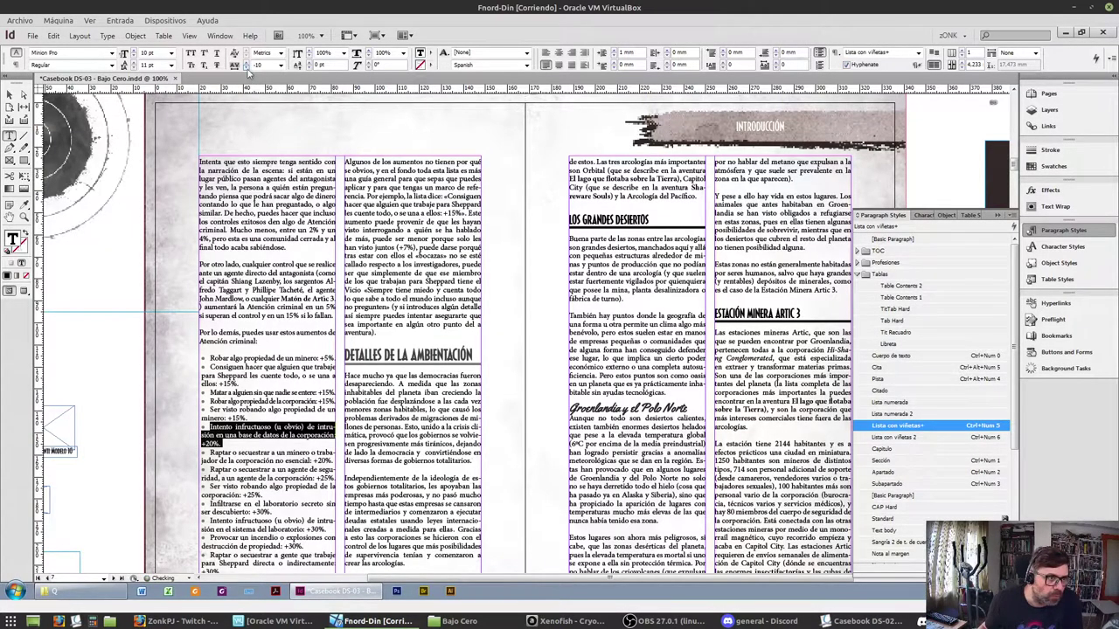
pyautogui.click(246, 69)
# Set the tracking of the bullet starting "Raptar o secuestrar a gente que trabaje para Sheppard" to -20
pyautogui.scroll(-1, 203, 539)
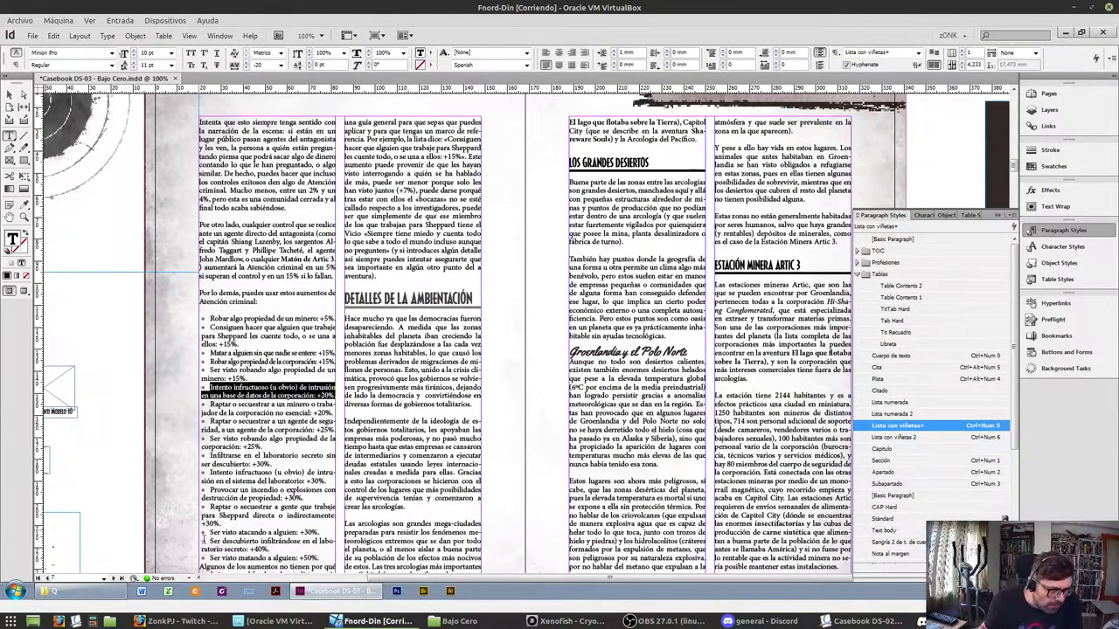
pyautogui.click(234, 505)
pyautogui.tripleClick(234, 505)
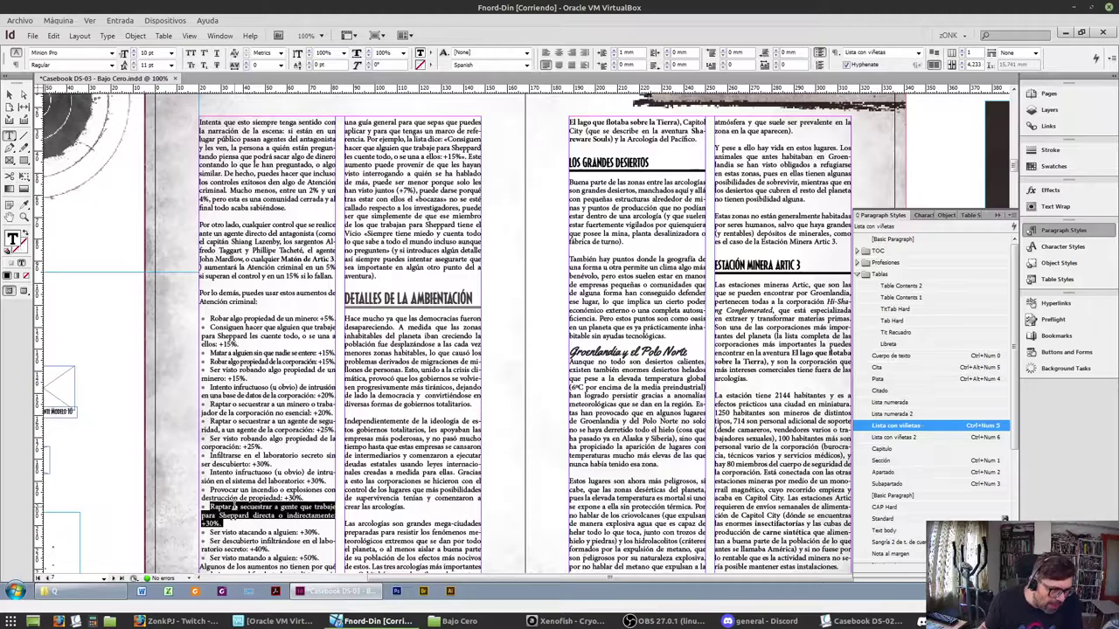
pyautogui.click(246, 67)
pyautogui.click(246, 67)
pyautogui.click(246, 68)
pyautogui.click(247, 64)
pyautogui.scroll(-3, 274, 461)
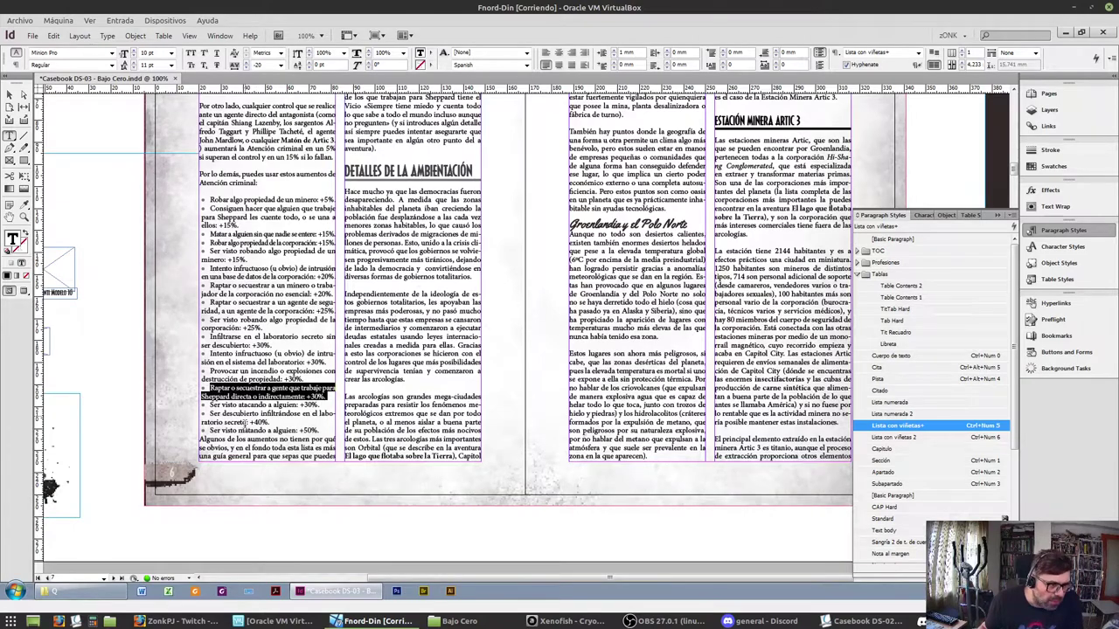
# Push the paragraph starting "Algunos de los aumentos" to the top of page 6's second column and set its tracking to -10
pyautogui.click(214, 432)
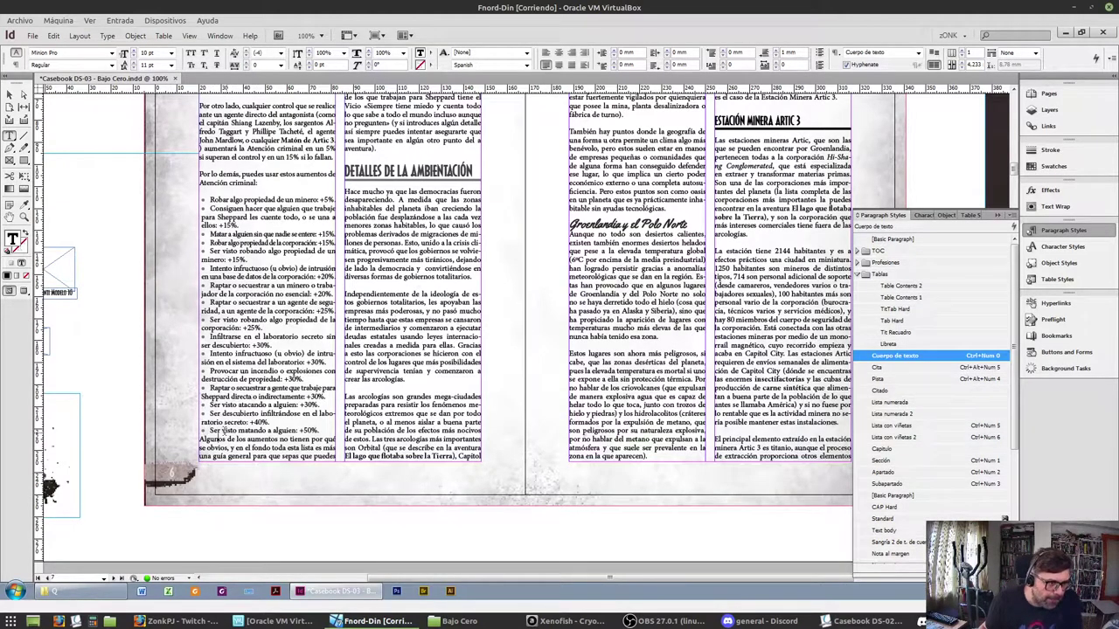
pyautogui.click(200, 438)
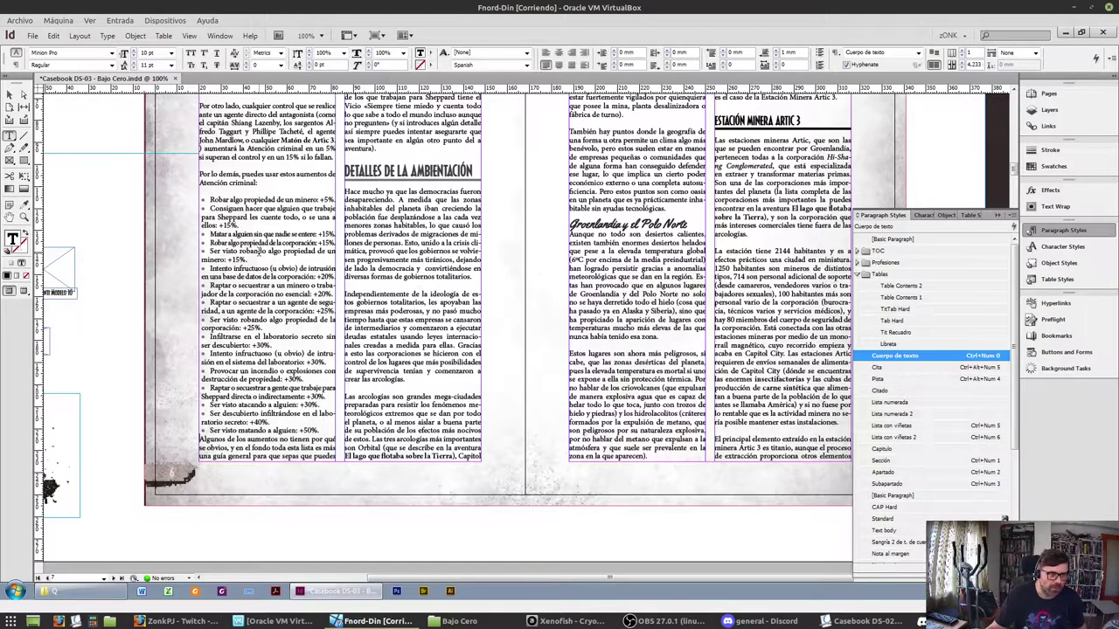
pyautogui.scroll(3, 33, 243)
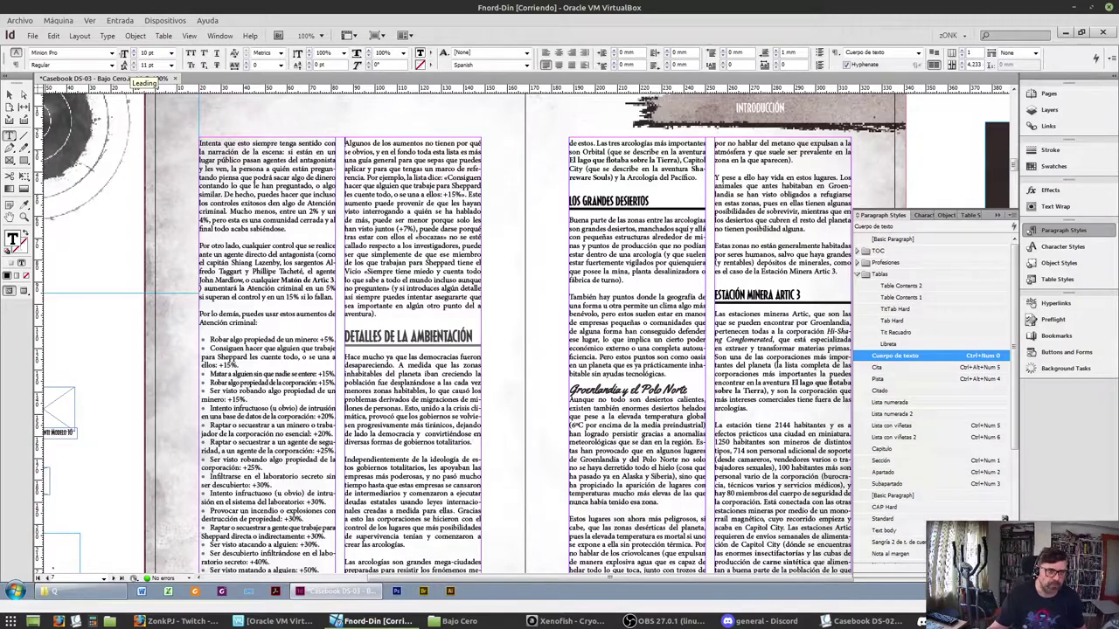
pyautogui.tripleClick(411, 216)
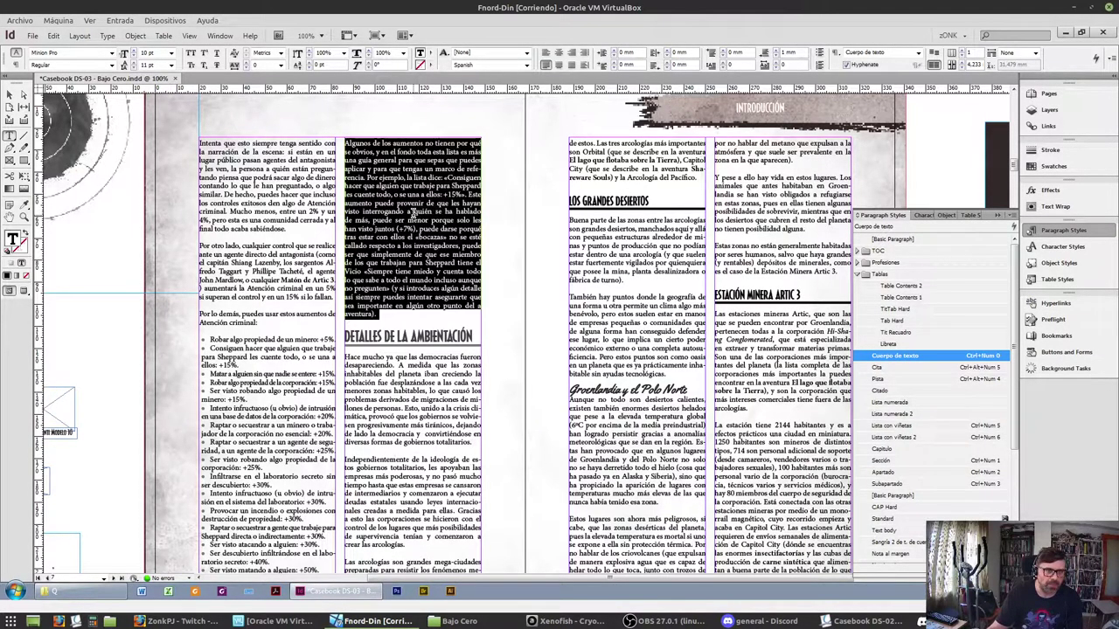
pyautogui.click(247, 68)
pyautogui.scroll(-3, 464, 489)
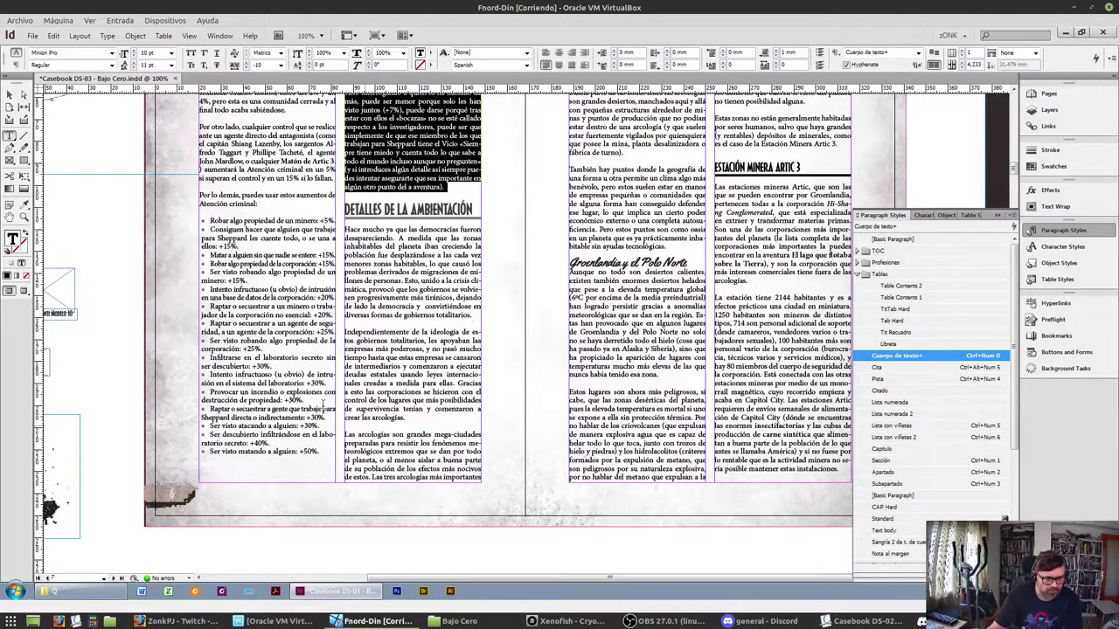
# Shorten the second-column text frame on page 6 to 183 mm high, ending it after "crear las arcologías"
pyautogui.click(10, 94)
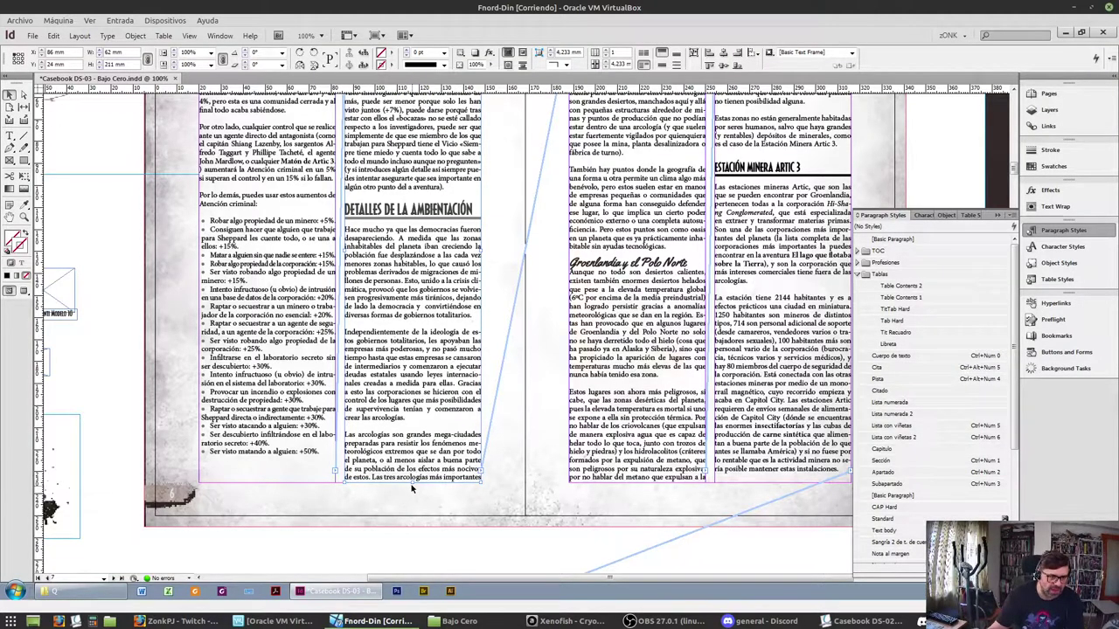
pyautogui.moveTo(411, 489); pyautogui.dragTo(414, 422)
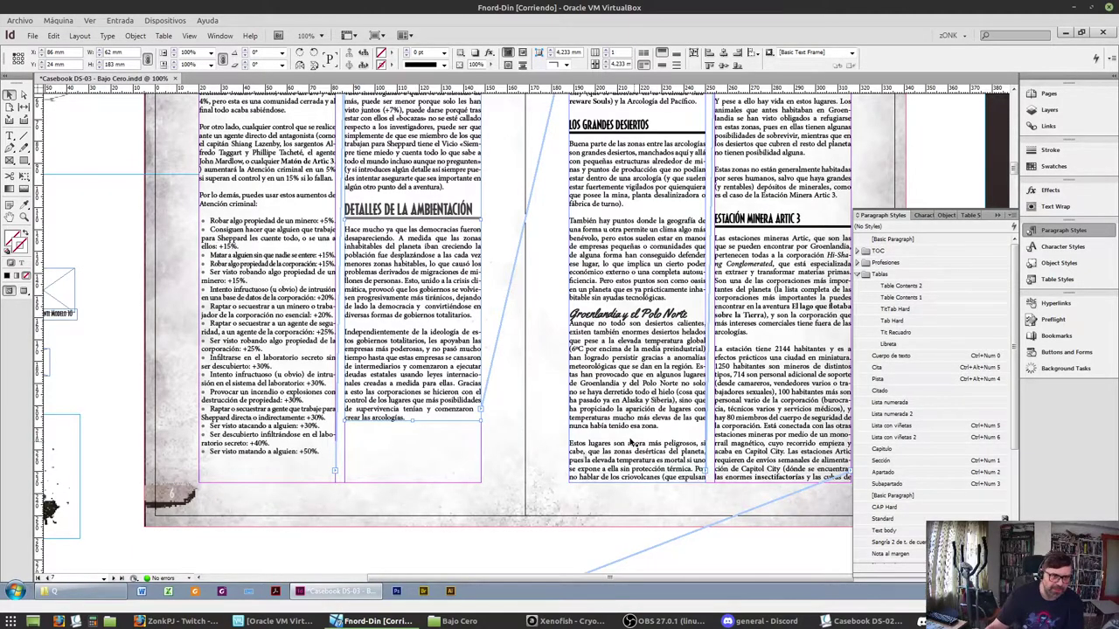
pyautogui.scroll(4, 643, 411)
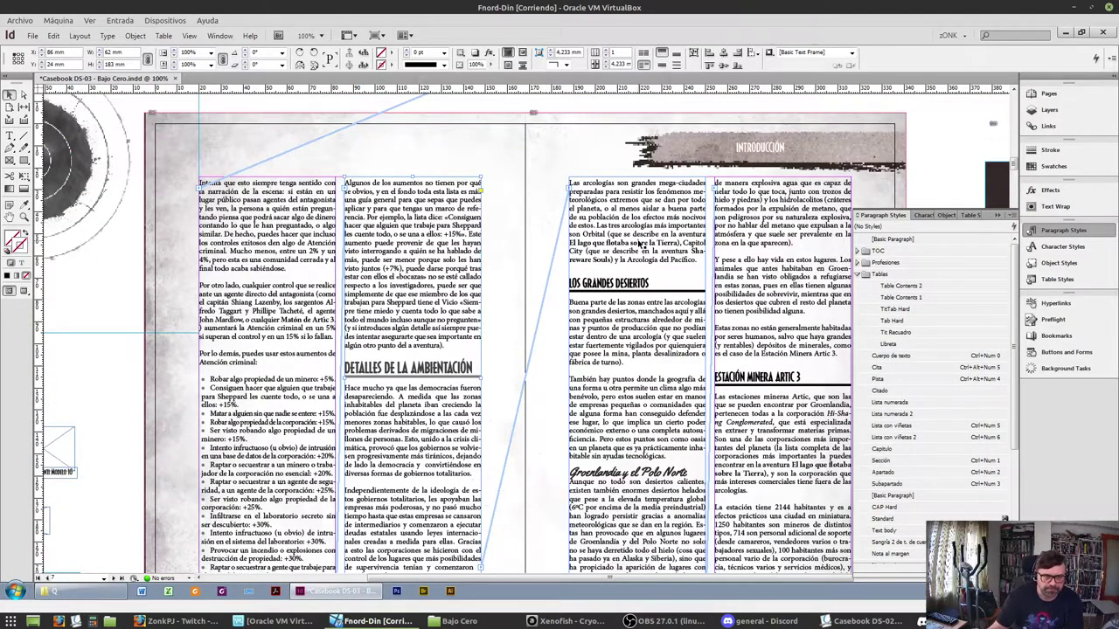
pyautogui.scroll(-4, 642, 415)
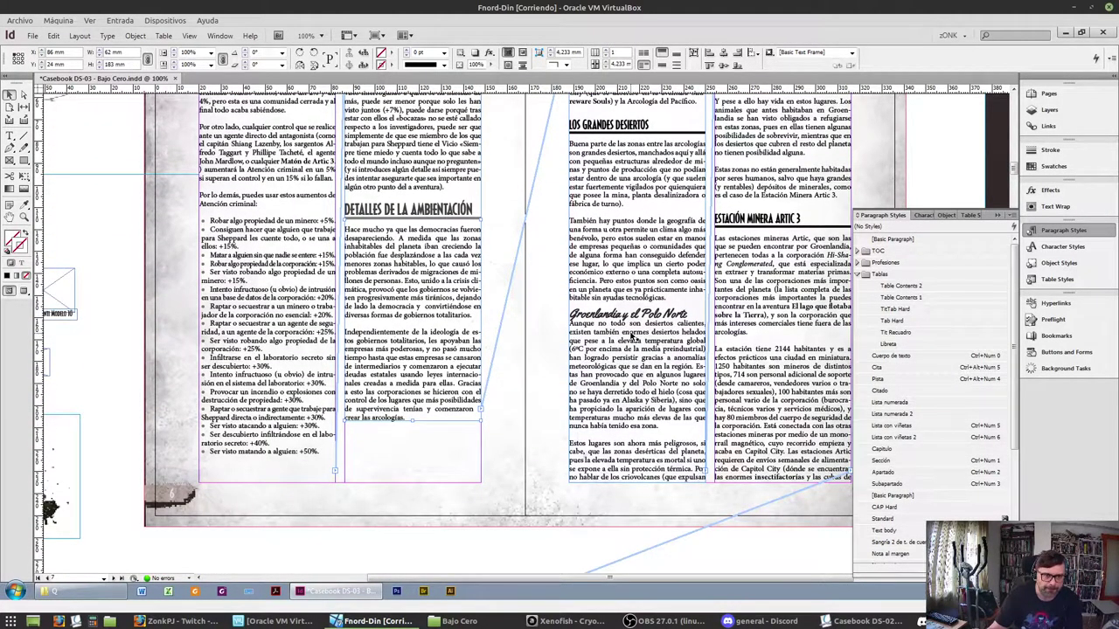
# Try shortening both text frames on page 7 together to about 129 mm, ending the first column before the "Groenlandia y el Polo Norte" heading
pyautogui.click(640, 374)
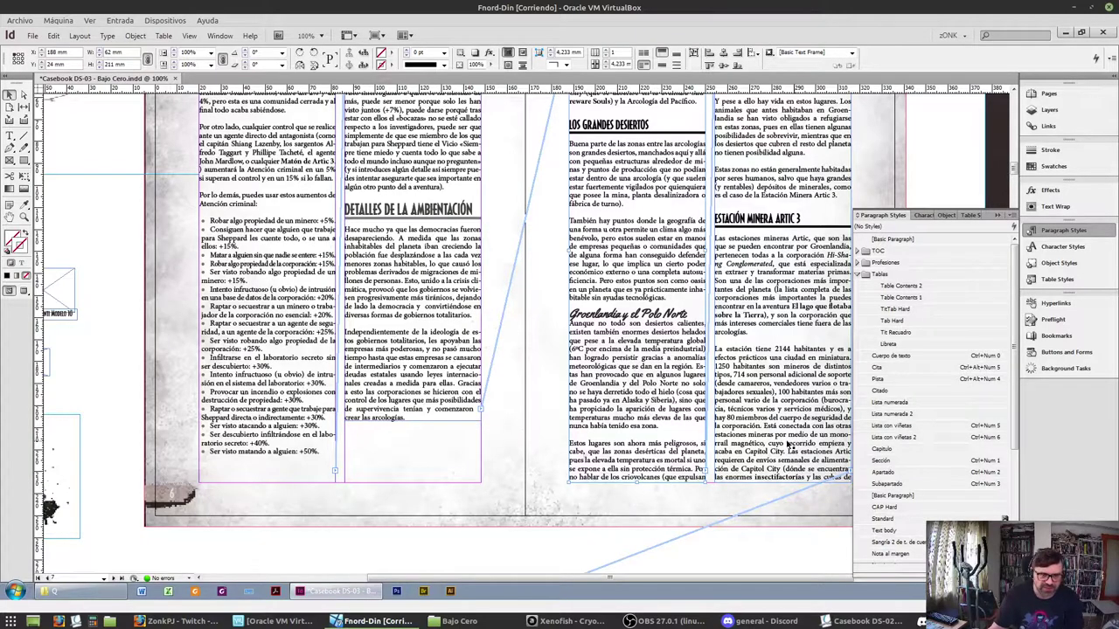
pyautogui.keyDown('shift'); pyautogui.click(716, 472); pyautogui.keyUp('shift')
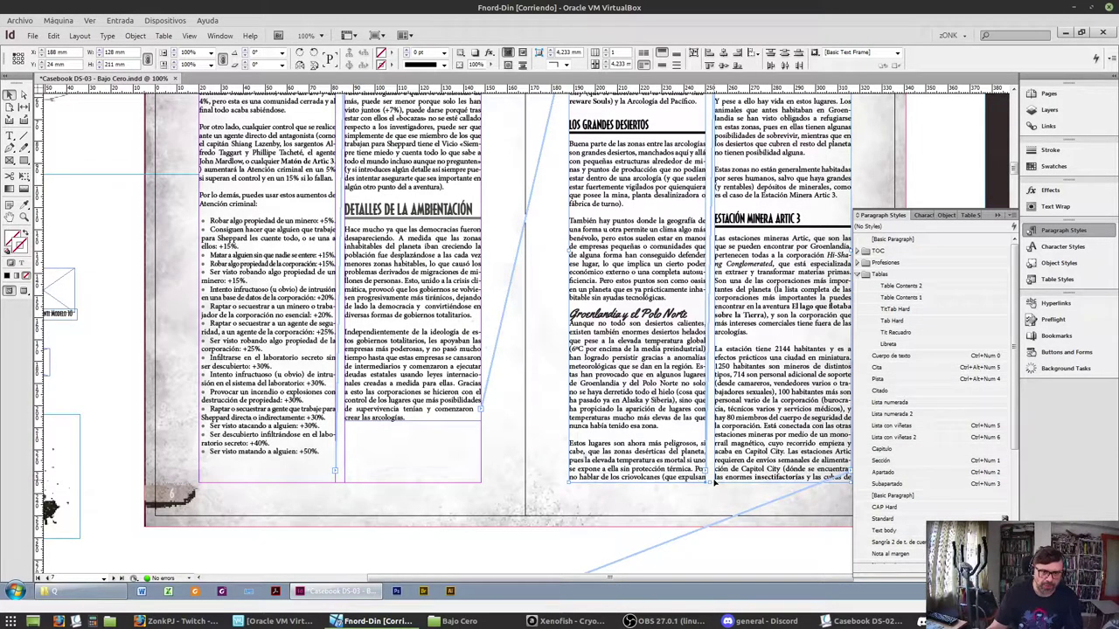
pyautogui.moveTo(709, 487); pyautogui.dragTo(709, 323)
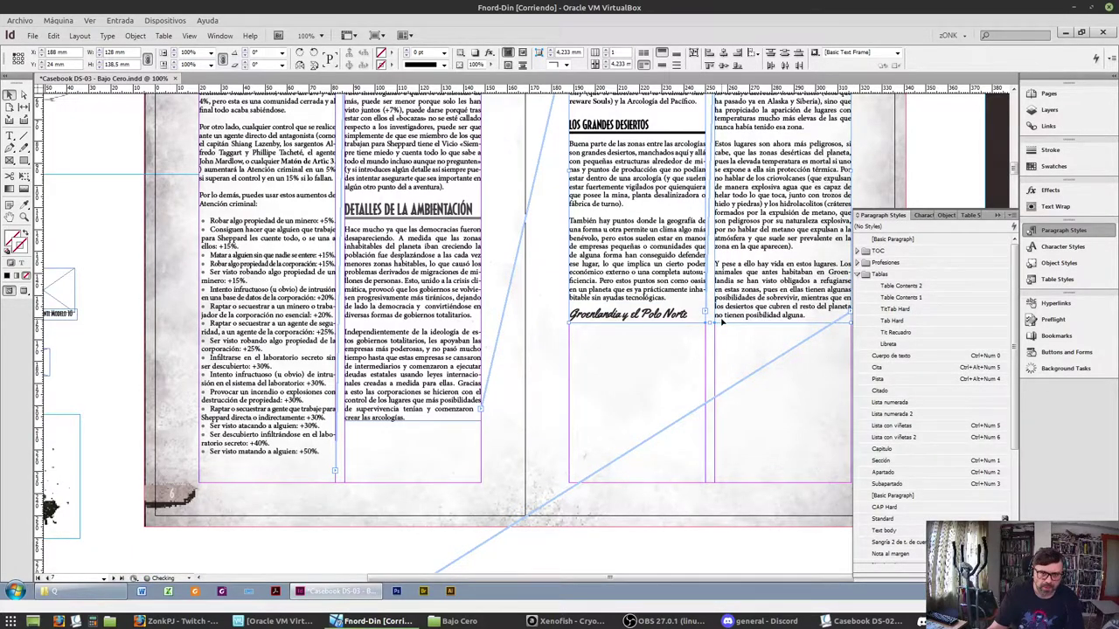
pyautogui.scroll(-1, 717, 319)
pyautogui.hscroll(-2, 716, 319)
pyautogui.scroll(-6, 594, 421)
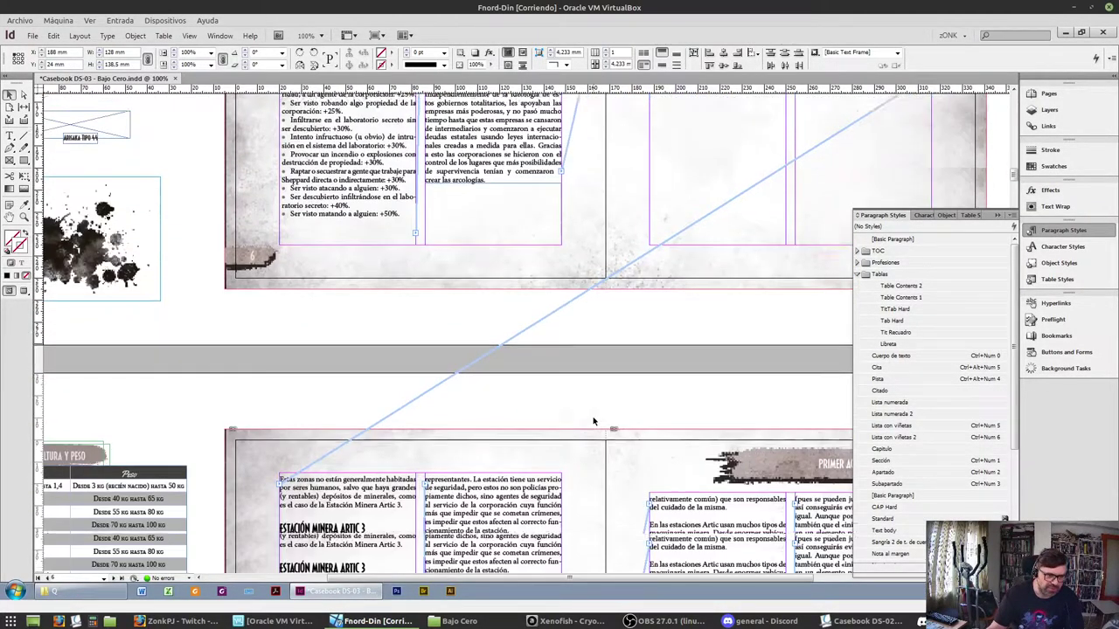
pyautogui.hscroll(8, 593, 421)
pyautogui.hscroll(-2, 593, 421)
pyautogui.scroll(4, 594, 421)
pyautogui.scroll(7, 592, 422)
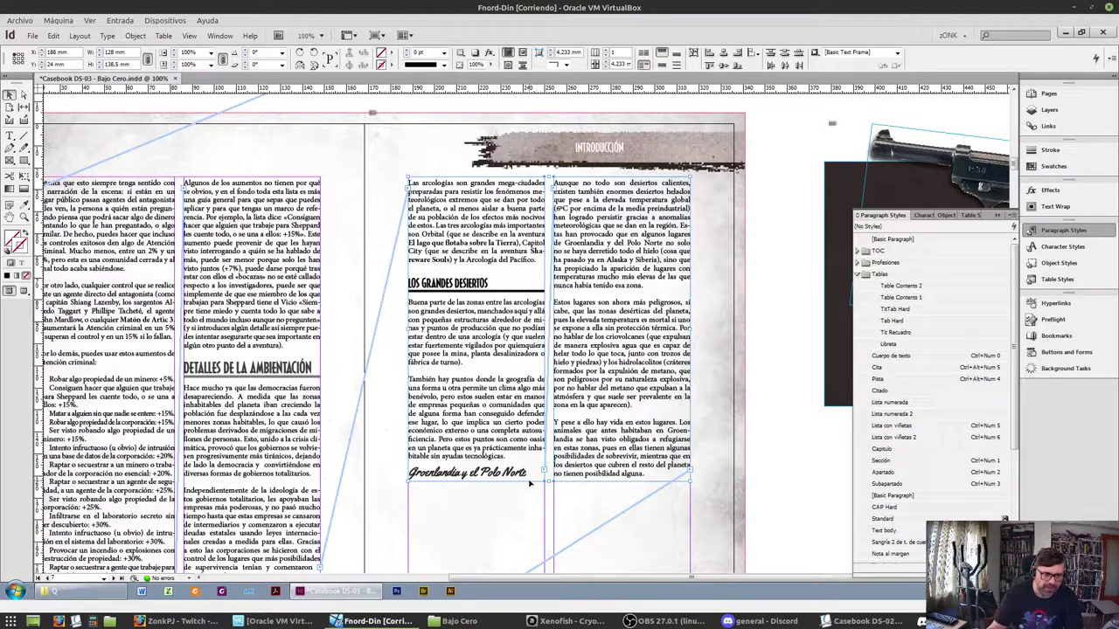
pyautogui.moveTo(529, 483); pyautogui.dragTo(529, 463)
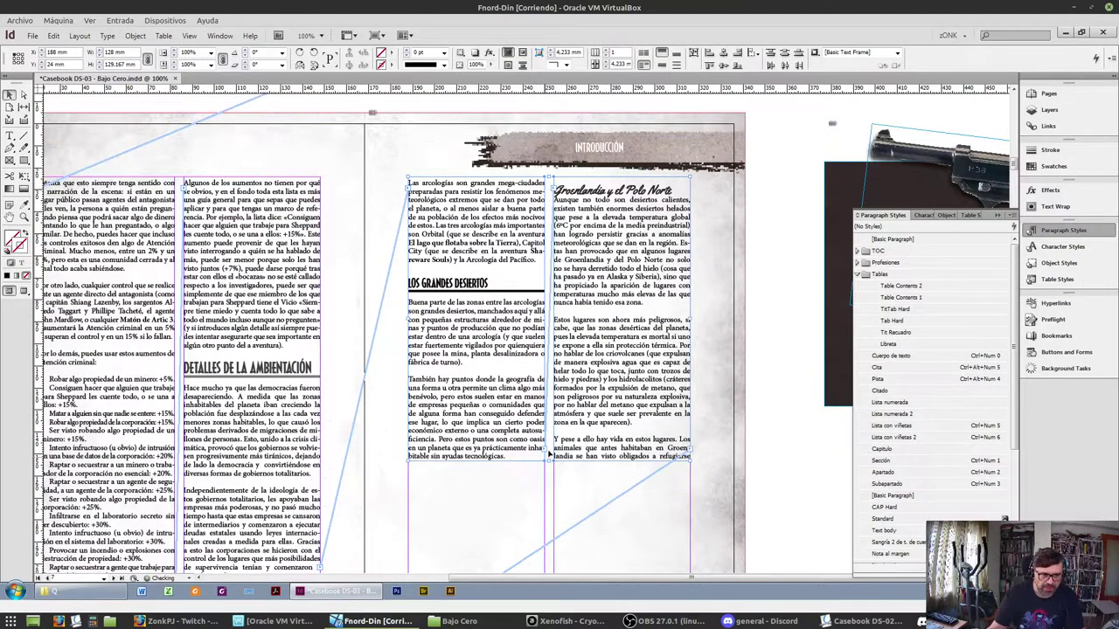
# Try lengthening page 7's second-column text frame alone to about 169 mm, and undo the resize
pyautogui.click(608, 496)
pyautogui.click(618, 456)
pyautogui.moveTo(622, 461); pyautogui.dragTo(619, 549)
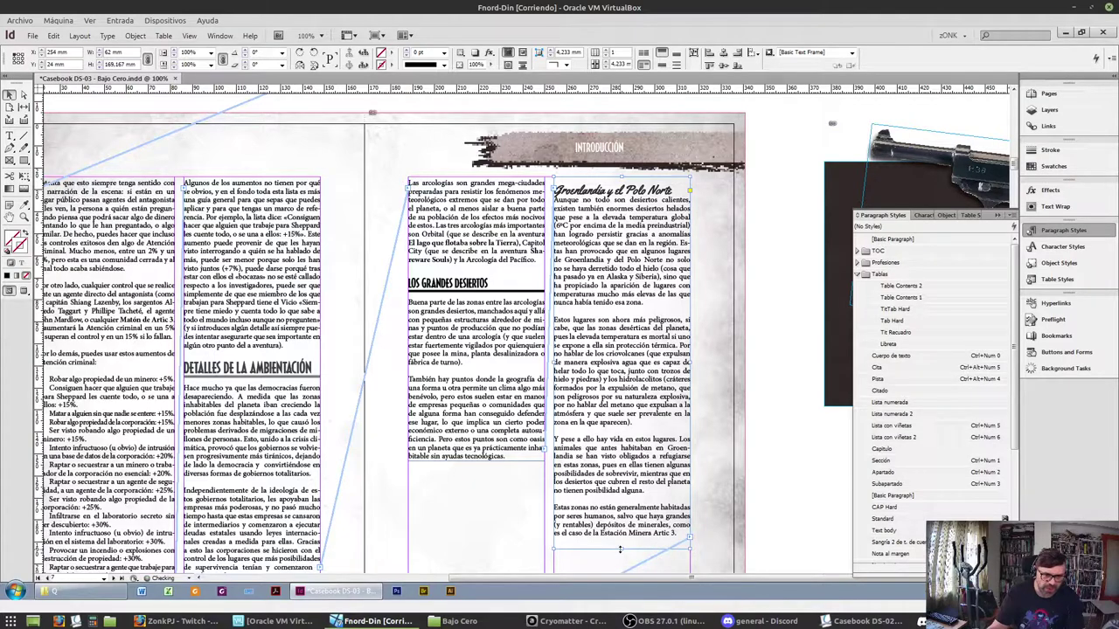
pyautogui.hotkey('ctrl', 'z')
# Switch to the Q links folder in the file explorer, examine the candidate illustrations, and return to the InDesign layout
pyautogui.scroll(-2, 541, 450)
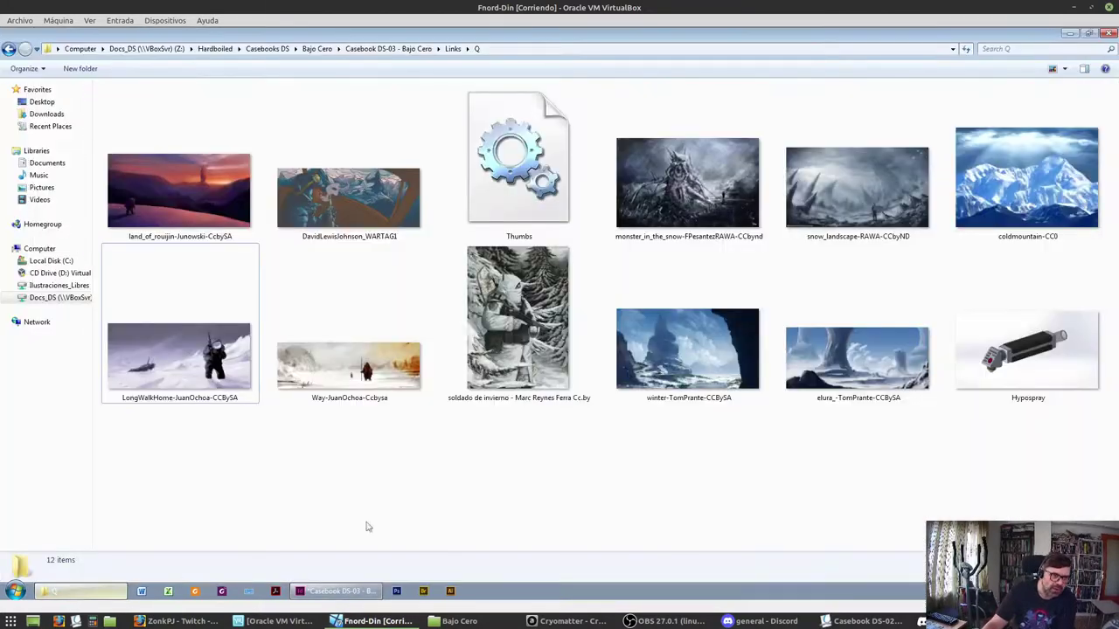
pyautogui.click(80, 592)
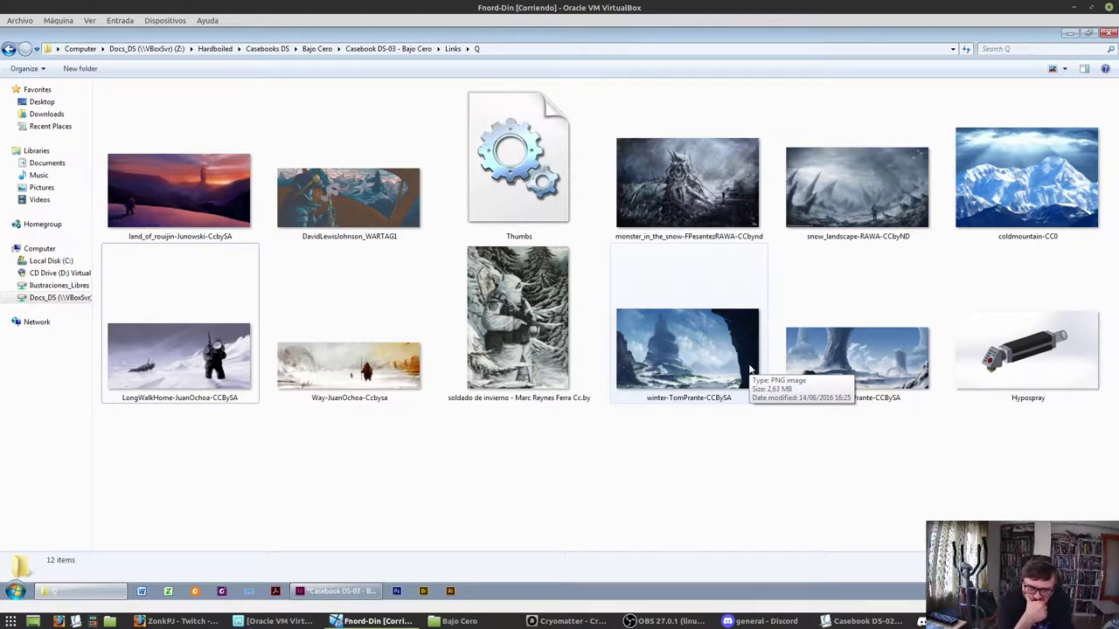
pyautogui.click(301, 592)
# Extend both text frames on page 7 back down to the bottom margin, 211 mm high
pyautogui.click(483, 383)
pyautogui.moveTo(476, 382); pyautogui.dragTo(515, 561)
pyautogui.click(607, 447)
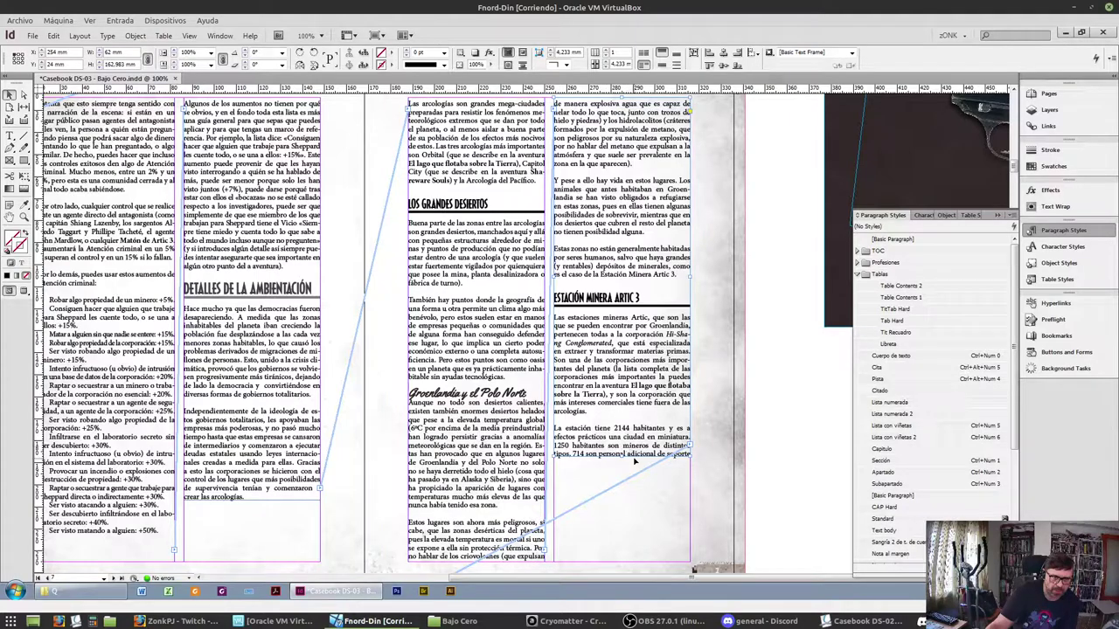
pyautogui.moveTo(623, 458); pyautogui.dragTo(546, 560)
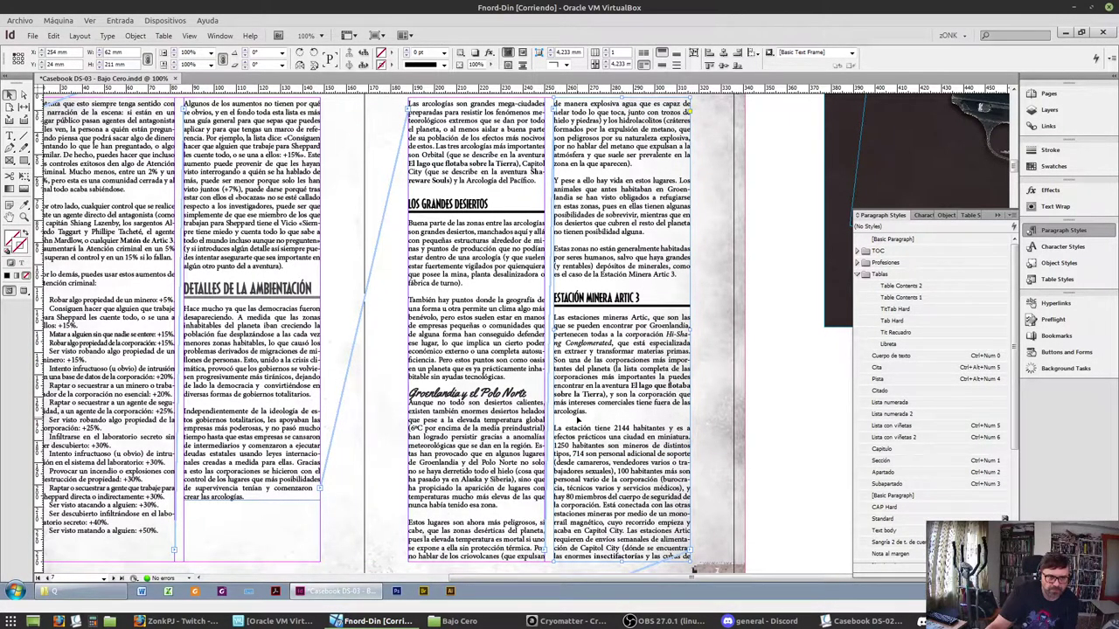
# Shorten only the first-column text frame on page 7 to 148 mm high, leaving space beneath it
pyautogui.scroll(3, 530, 529)
pyautogui.scroll(-3, 530, 528)
pyautogui.click(507, 525)
pyautogui.moveTo(475, 562); pyautogui.dragTo(479, 426)
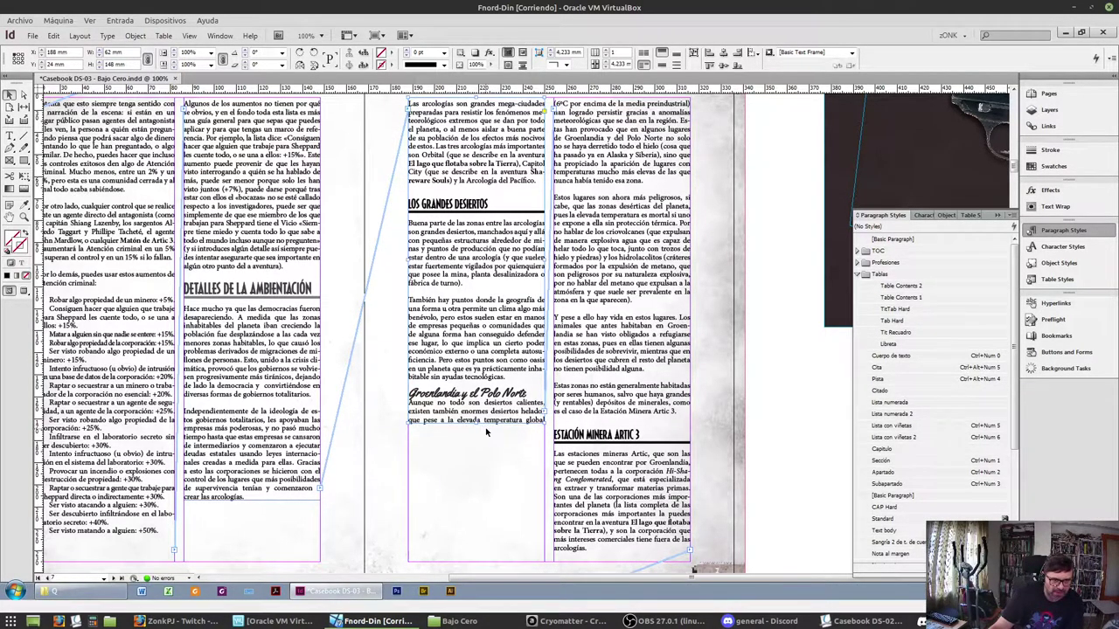
# Try tracking values down to -30 on the paragraph under "Los grandes desiertos" starting "Buena parte de las zonas", and settle on -20
pyautogui.tripleClick(458, 262)
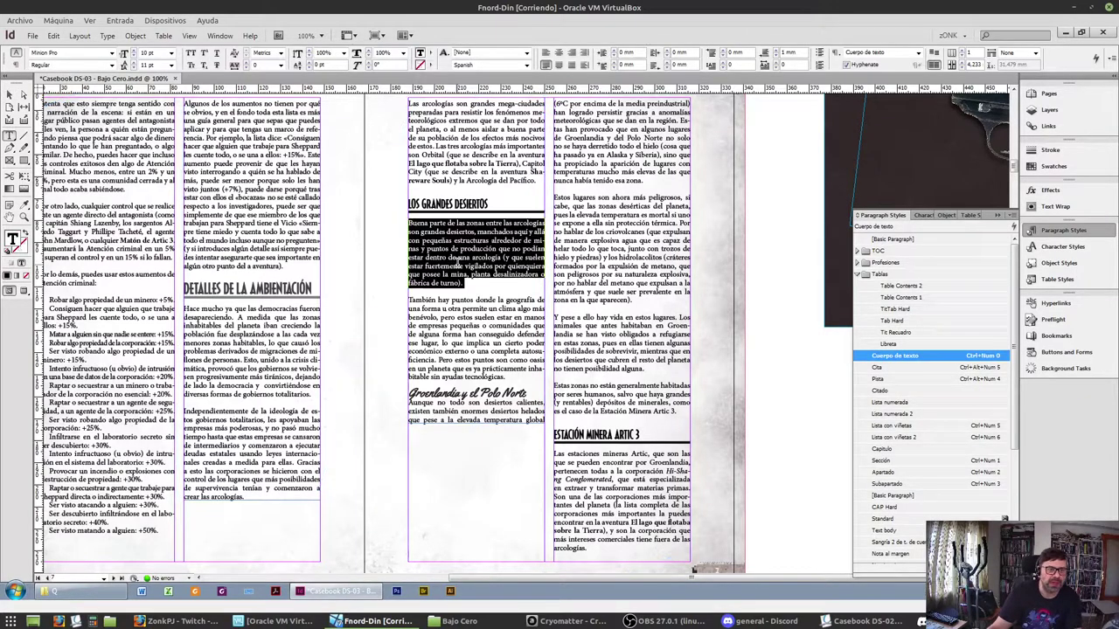
pyautogui.scroll(3, 267, 245)
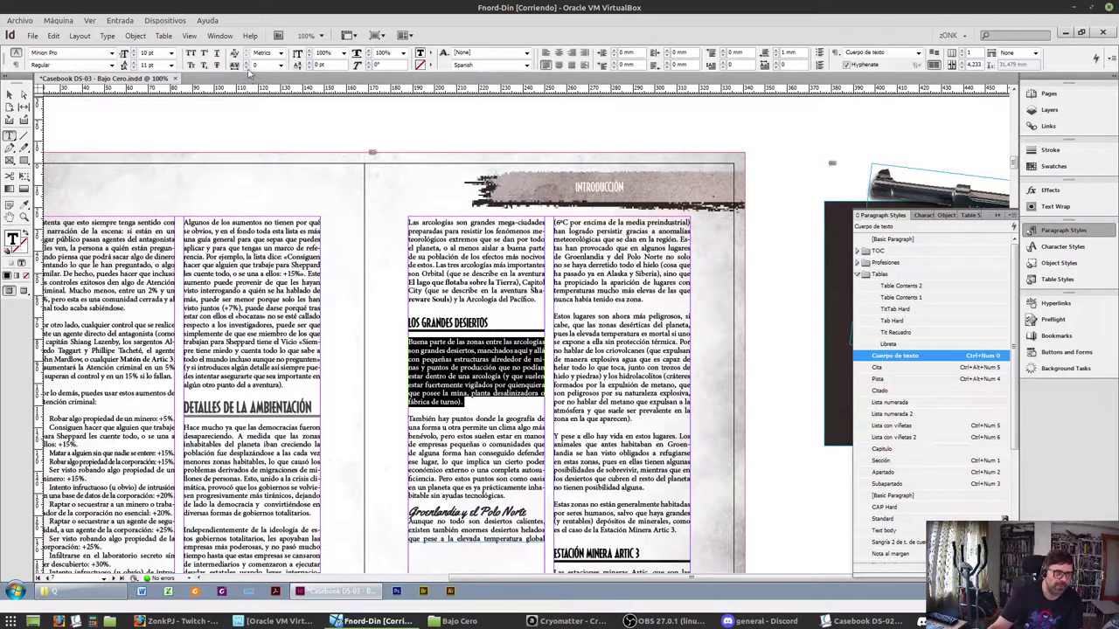
pyautogui.click(247, 68)
pyautogui.click(247, 69)
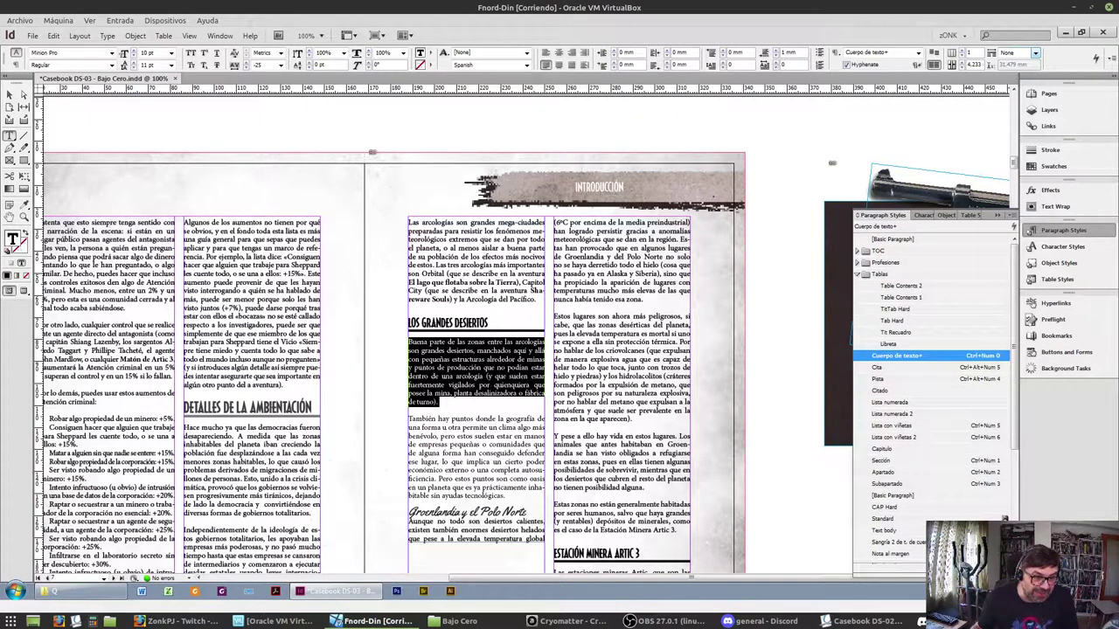
pyautogui.scroll(-4, 500, 414)
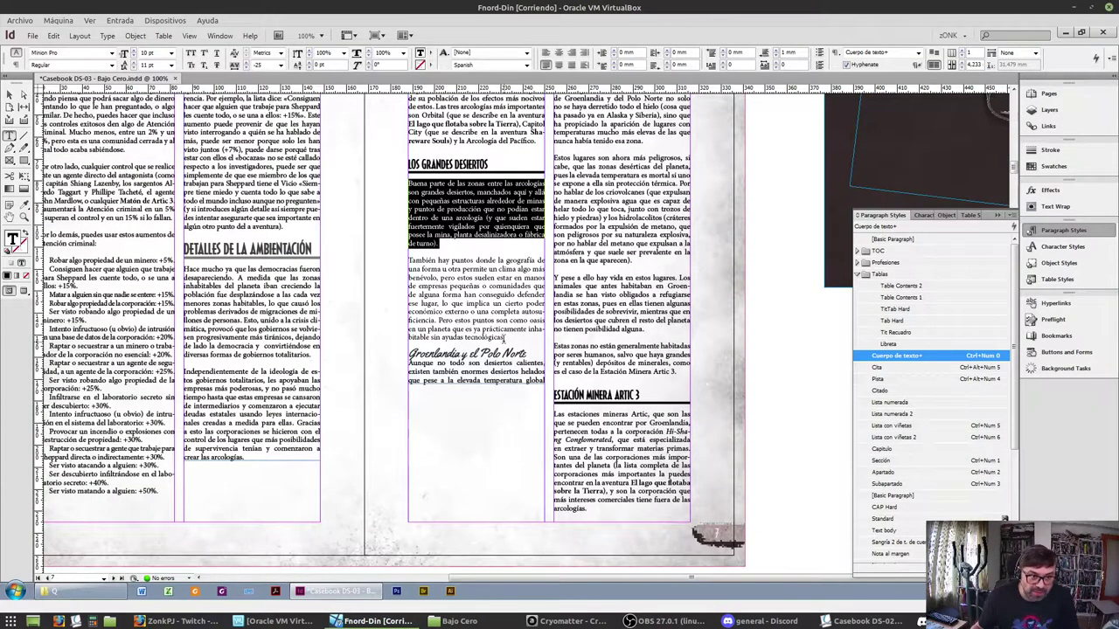
pyautogui.click(247, 69)
pyautogui.click(249, 69)
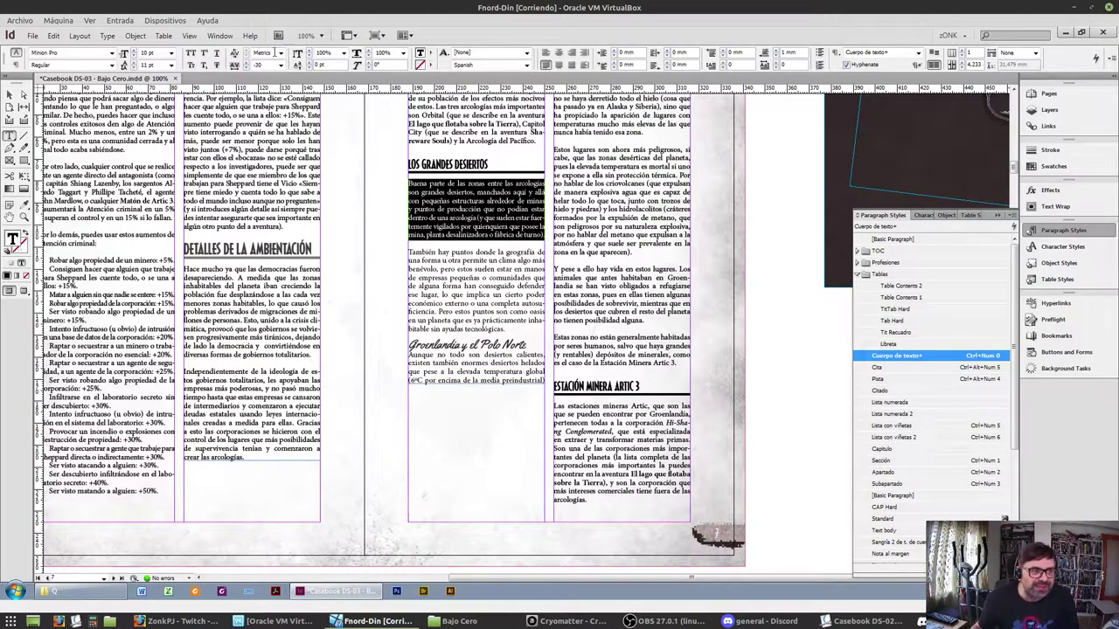
pyautogui.click(251, 64)
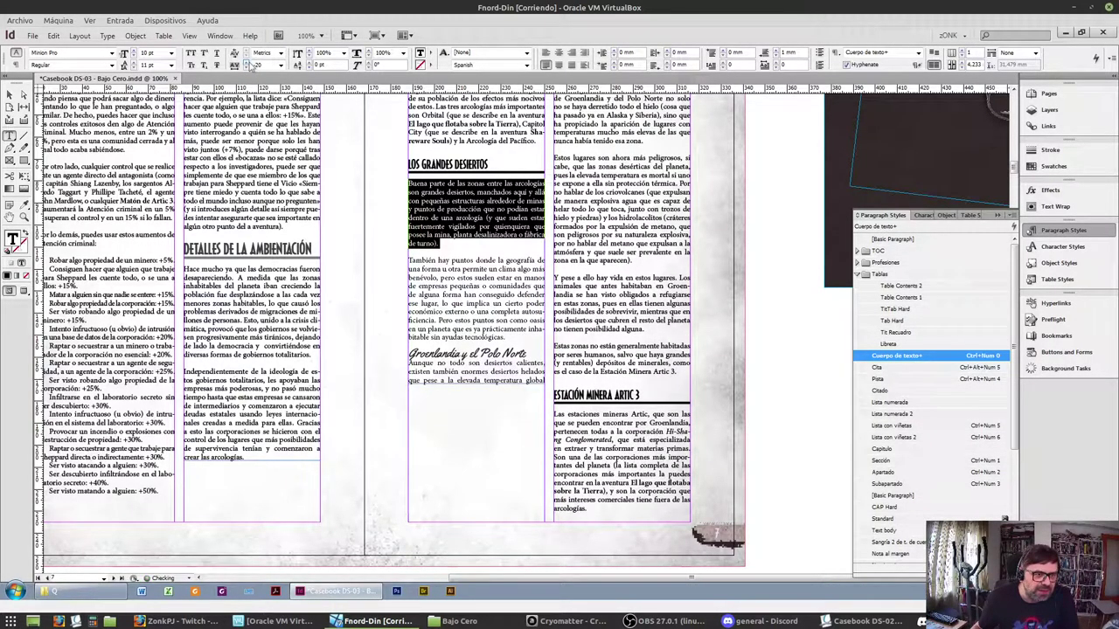
# Delete the word "grandes" before "desiertos" in the paragraph starting "Buena parte de las zonas"
pyautogui.doubleClick(417, 184)
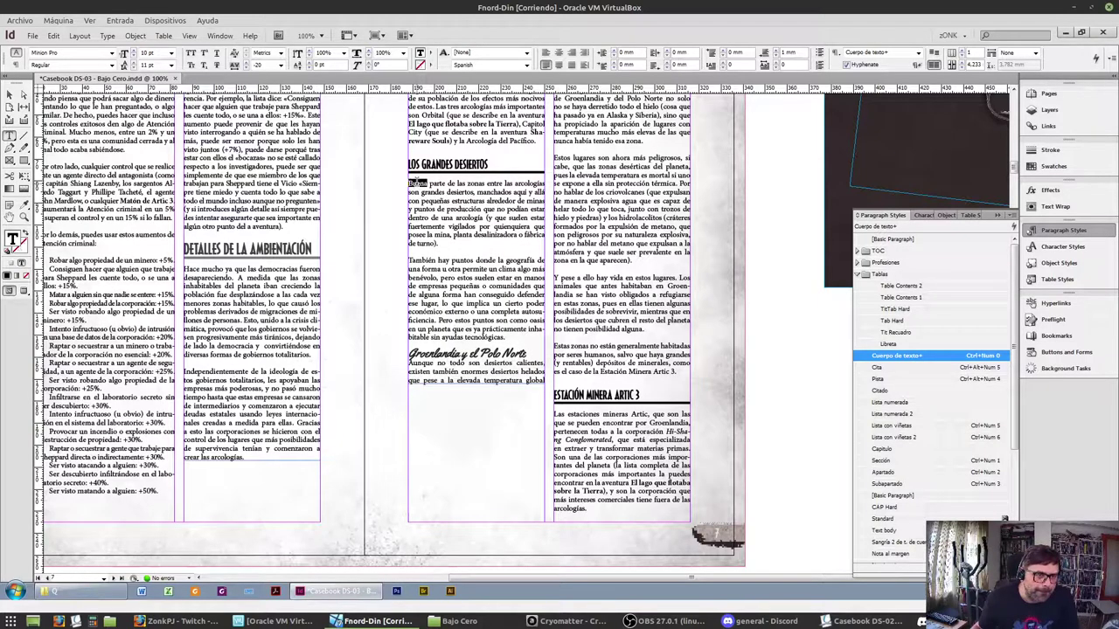
pyautogui.moveTo(419, 183); pyautogui.dragTo(427, 182)
pyautogui.doubleClick(432, 191)
pyautogui.press('BackSpace')
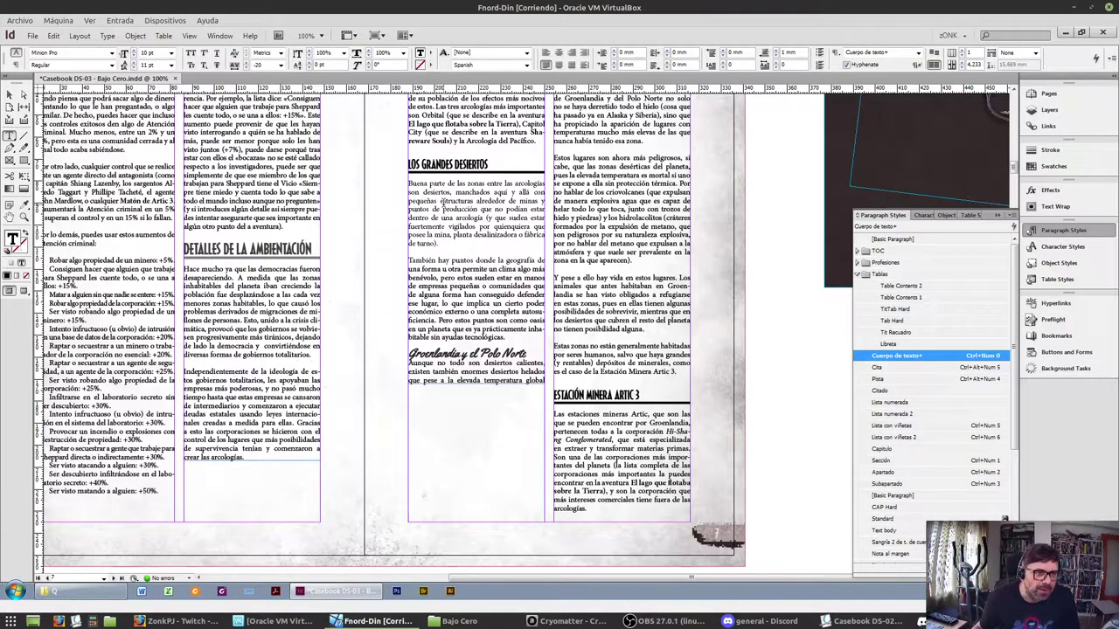
# Set the tracking of the whole "Buena parte de las zonas" paragraph to -25
pyautogui.tripleClick(435, 201)
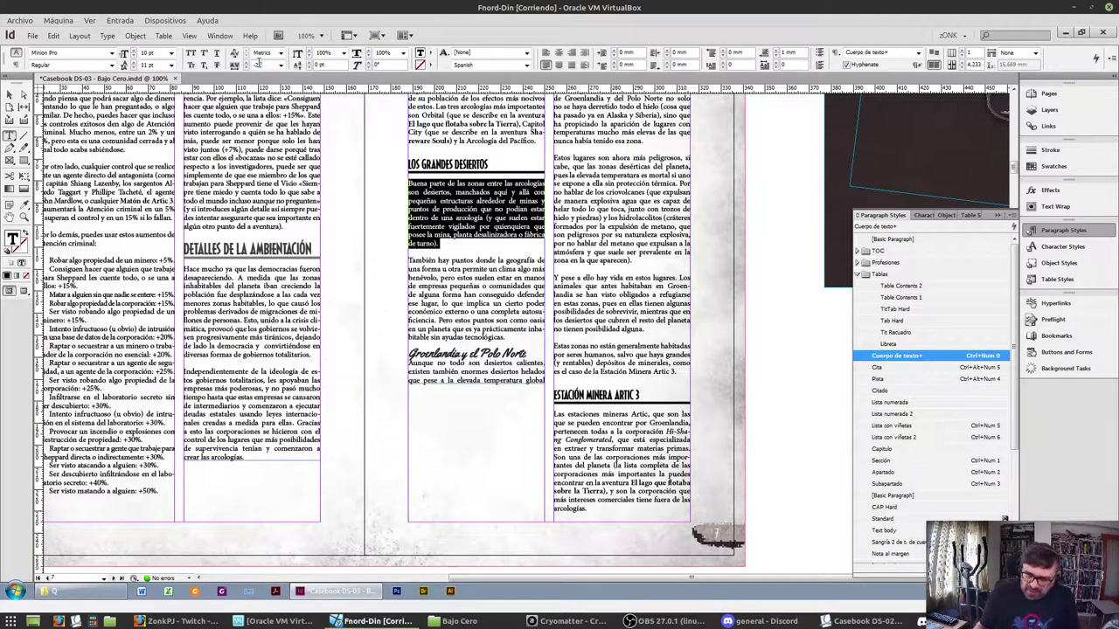
pyautogui.press('Return')
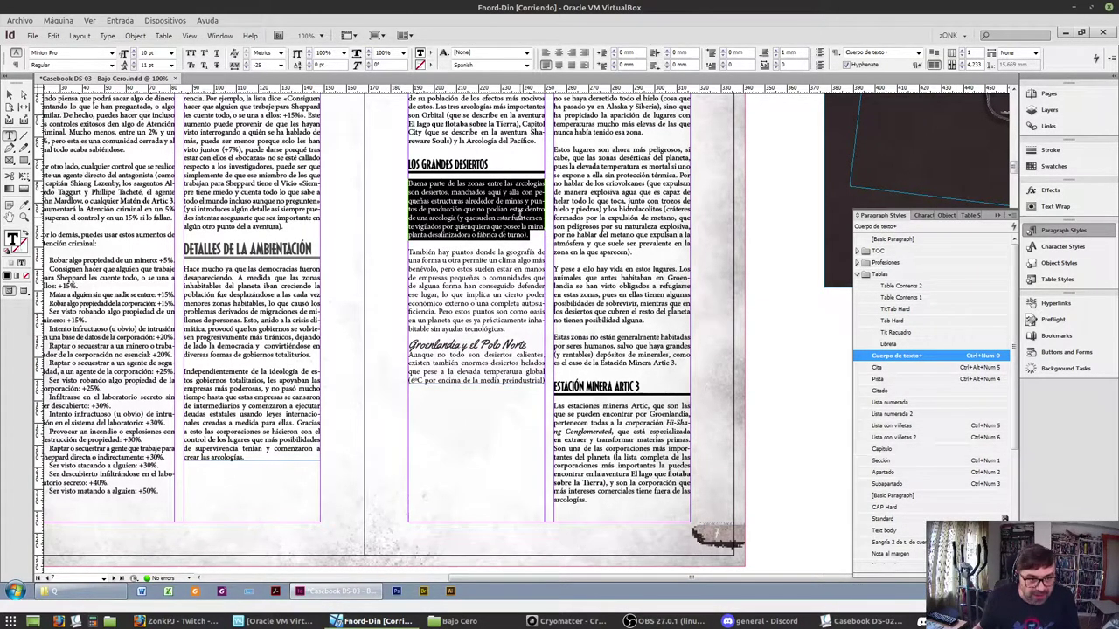
pyautogui.click(518, 214)
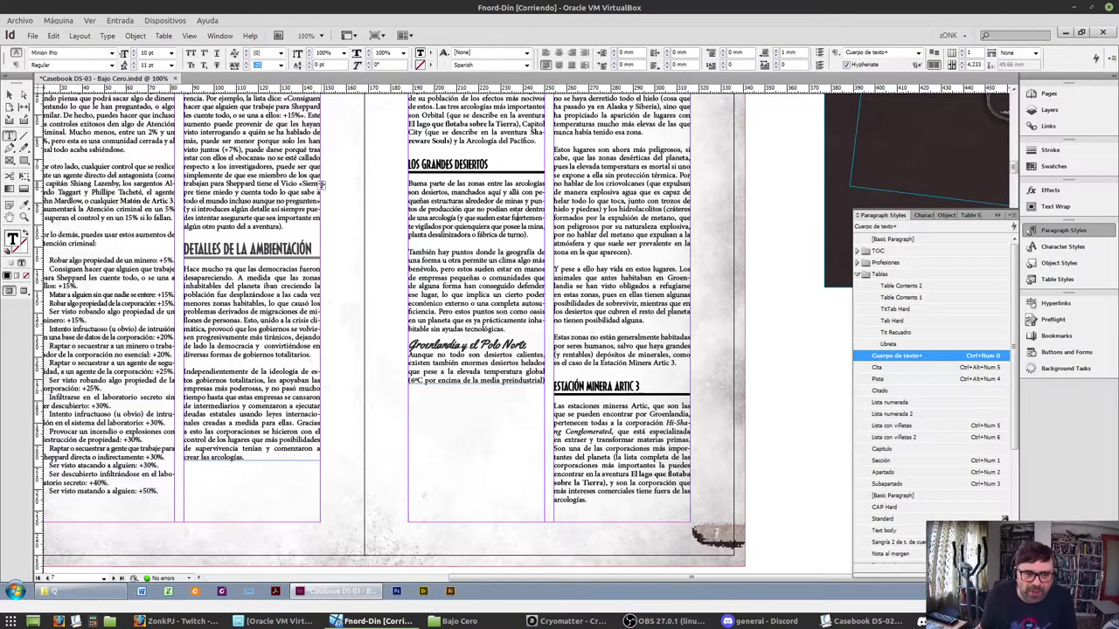
# Shorten both column text frames on page 7 to 147.167 mm high, aligning their lower edges
pyautogui.scroll(2, 322, 185)
pyautogui.click(477, 455)
pyautogui.press('Escape')
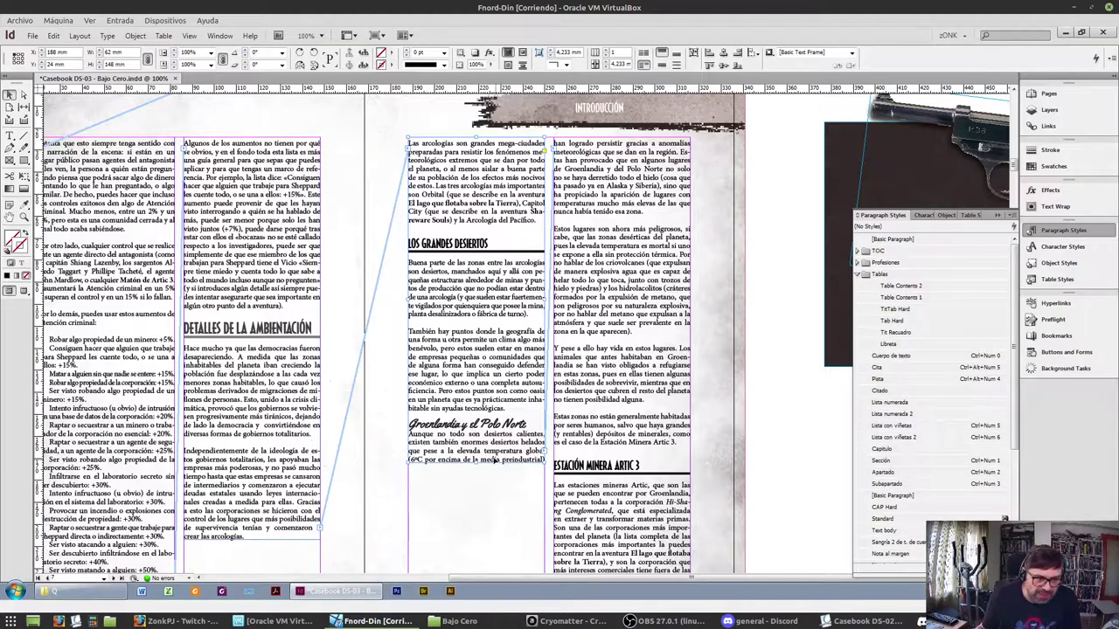
pyautogui.moveTo(477, 463); pyautogui.dragTo(476, 456)
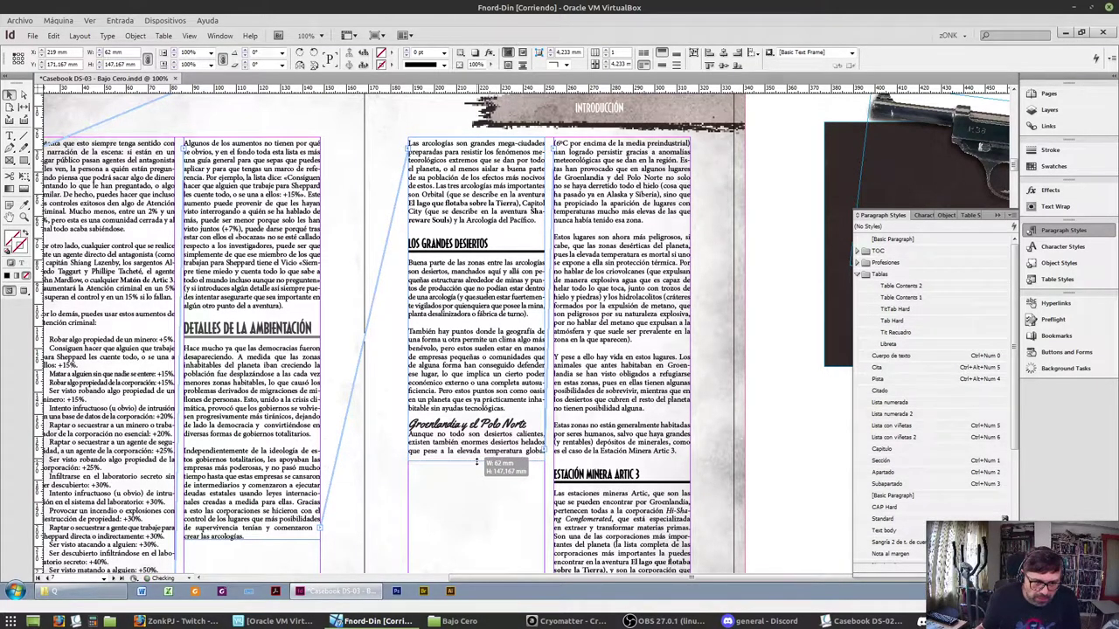
pyautogui.scroll(-3, 617, 464)
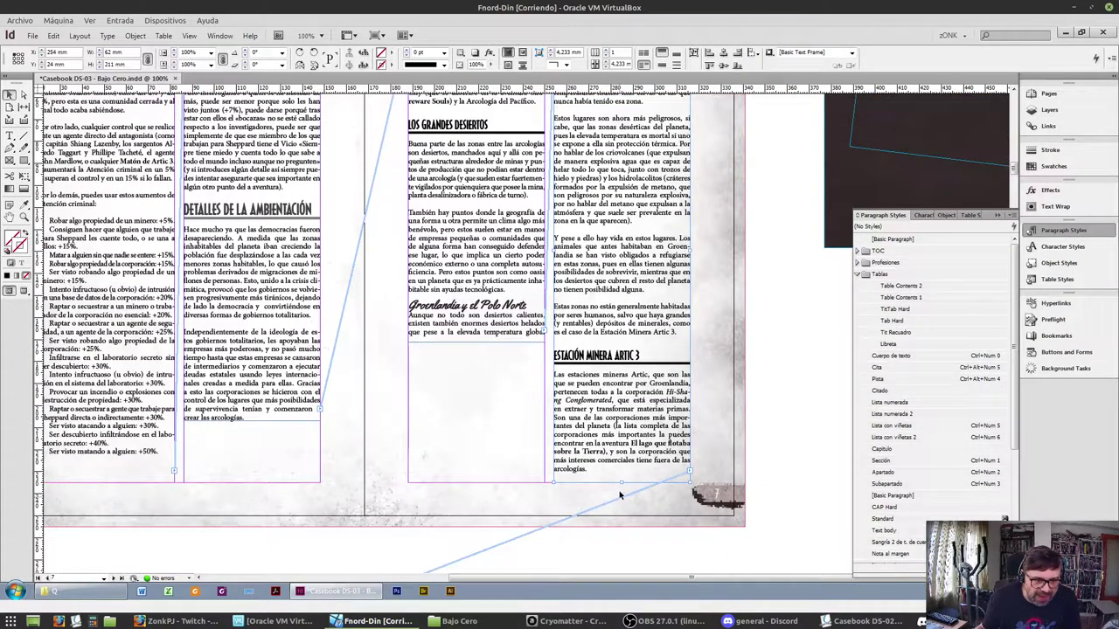
pyautogui.moveTo(622, 482); pyautogui.dragTo(610, 343)
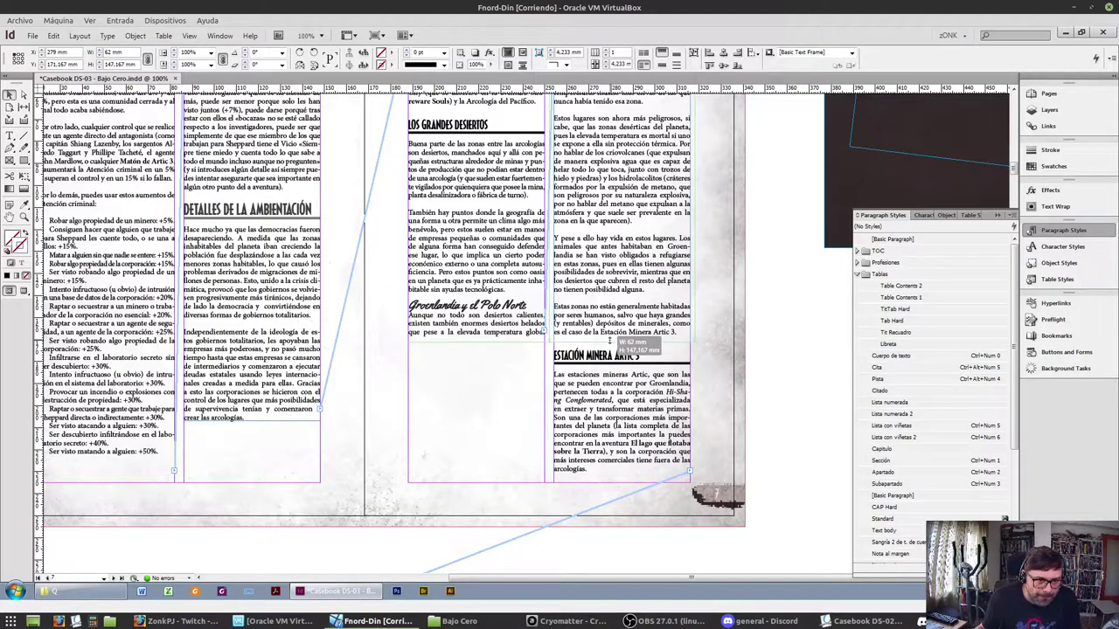
pyautogui.scroll(4, 635, 323)
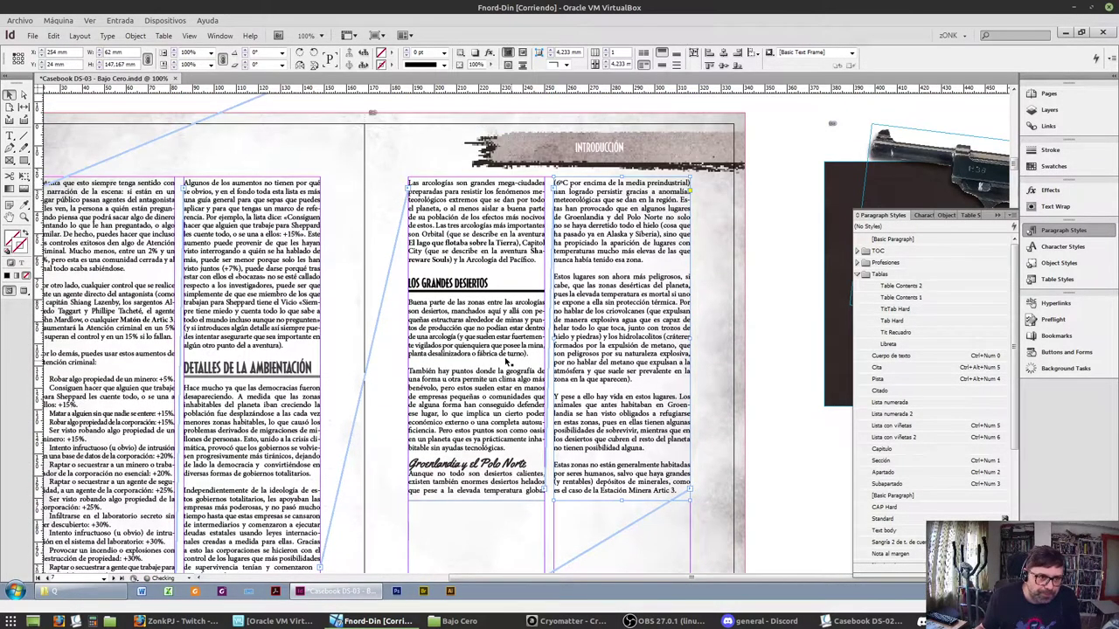
pyautogui.scroll(-2, 512, 365)
pyautogui.scroll(-1, 309, 505)
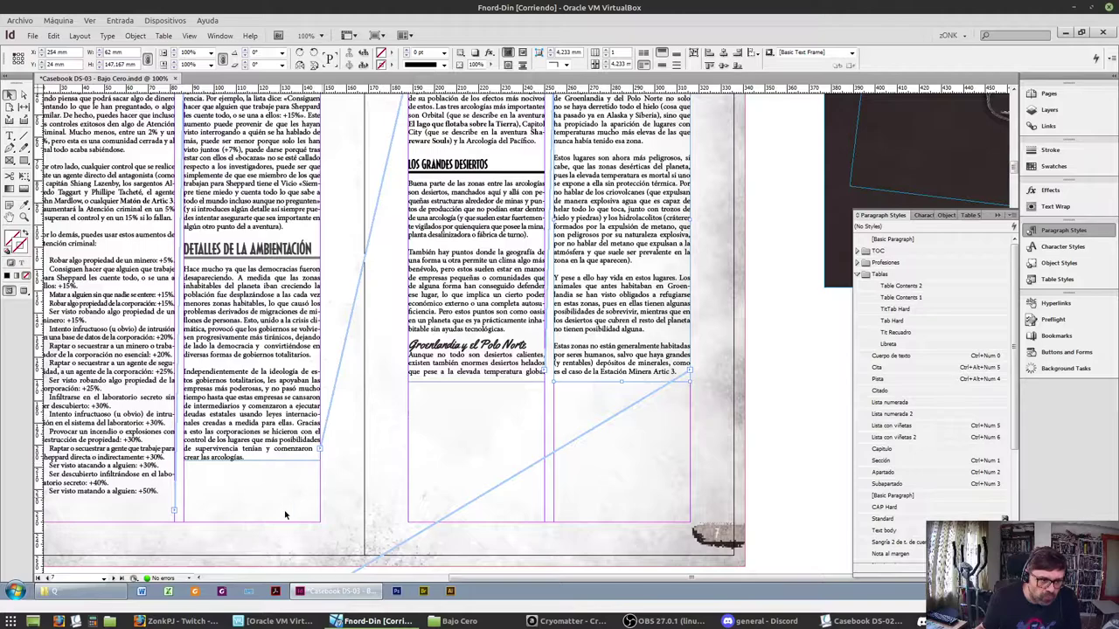
# Place the ink splatter and bullet artwork across the lower part of page 7, beneath both columns
pyautogui.hotkey('ctrl', '-')
pyautogui.hotkey('ctrl', '-')
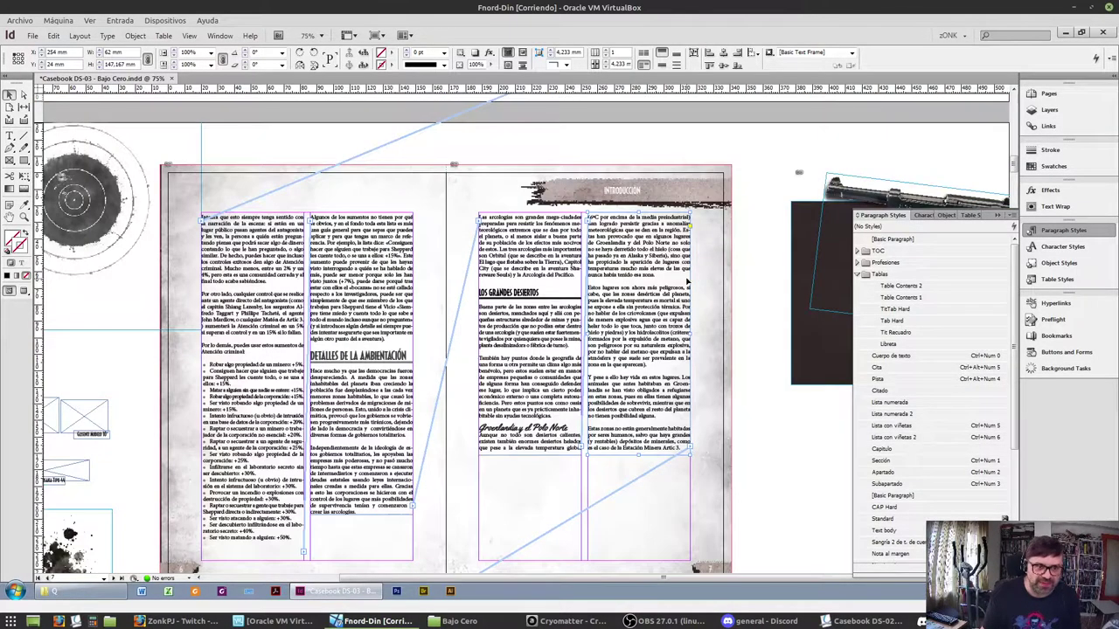
pyautogui.moveTo(245, 482)
pyautogui.mouseDown()
pyautogui.moveTo(601, 478)
pyautogui.moveTo(661, 489)
pyautogui.mouseUp()
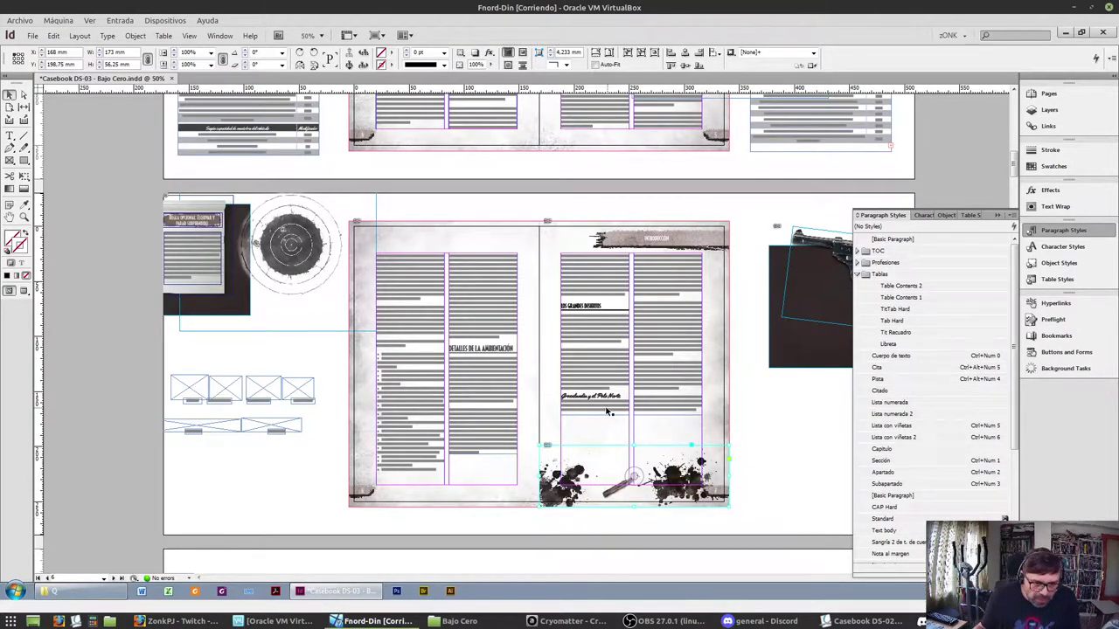
# Find the ink splatter beside the later Primer Acto spread and move it below the second column on page 6
pyautogui.scroll(-8, 516, 393)
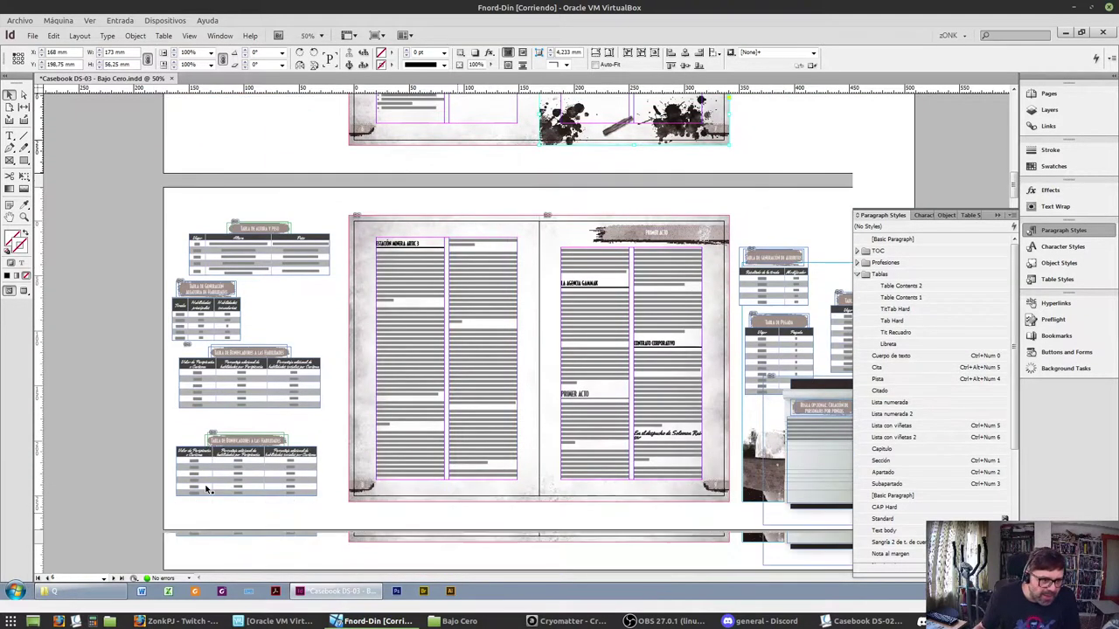
pyautogui.scroll(-18, 207, 490)
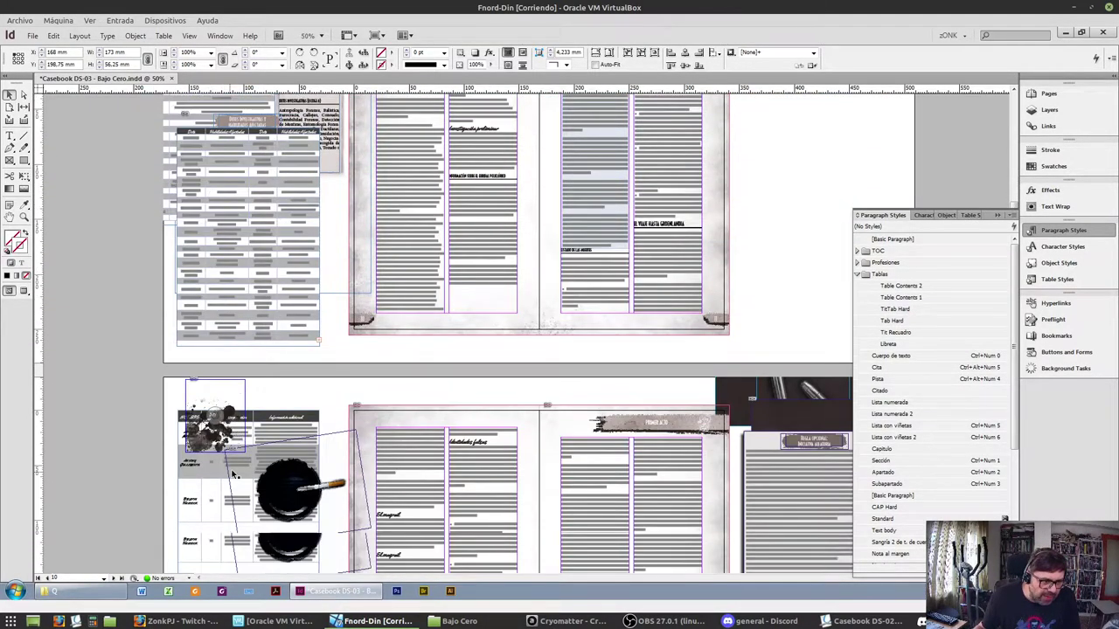
pyautogui.scroll(-9, 235, 475)
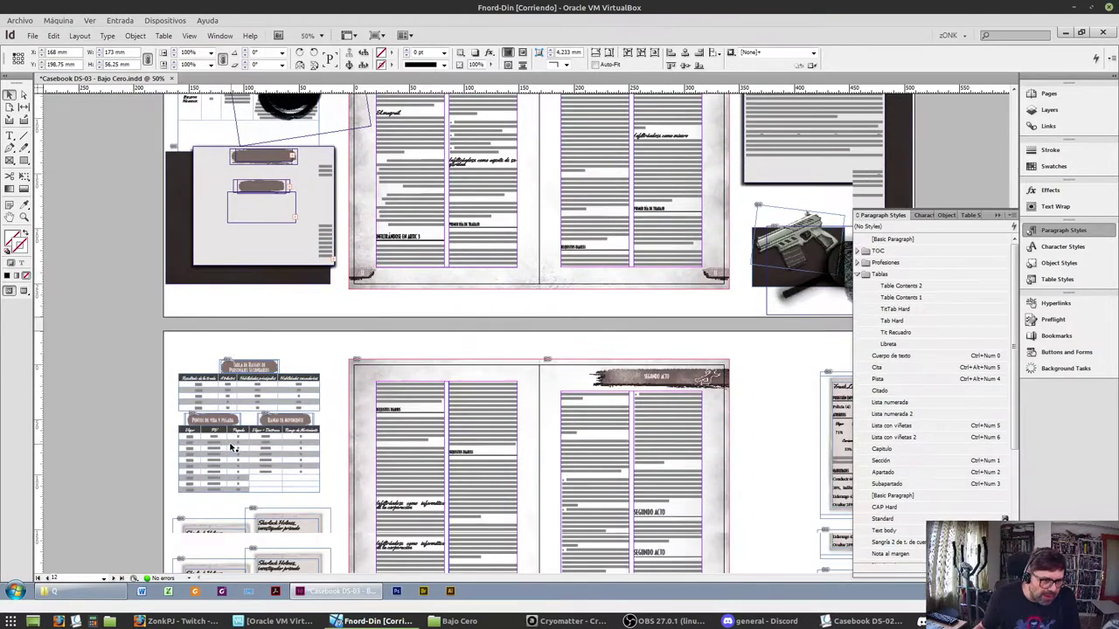
pyautogui.scroll(-15, 223, 447)
pyautogui.scroll(8, 227, 433)
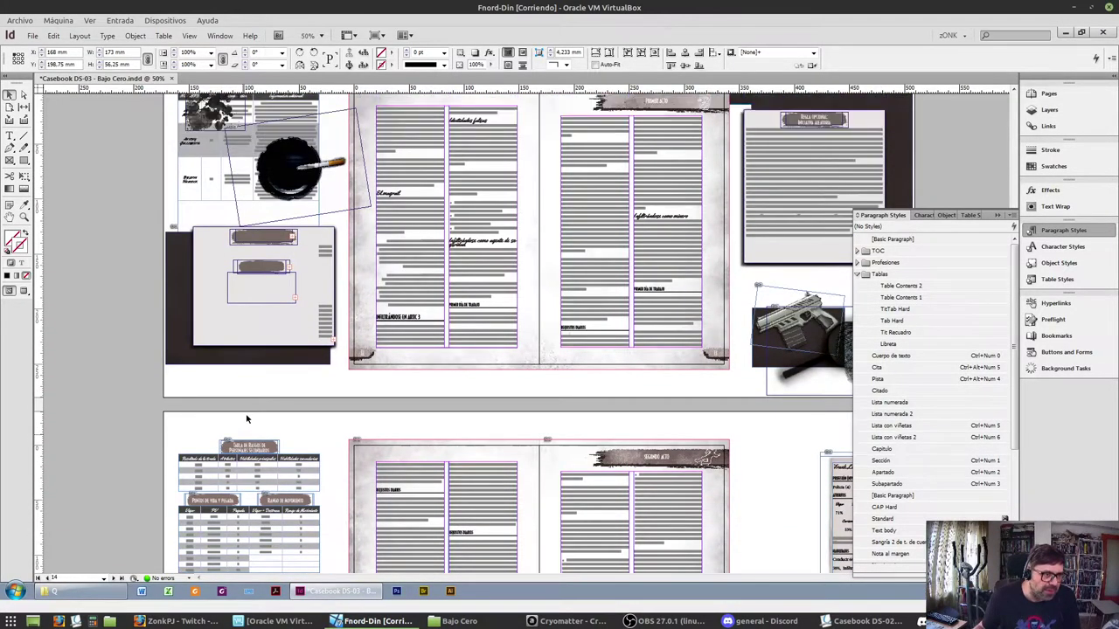
pyautogui.scroll(4, 246, 419)
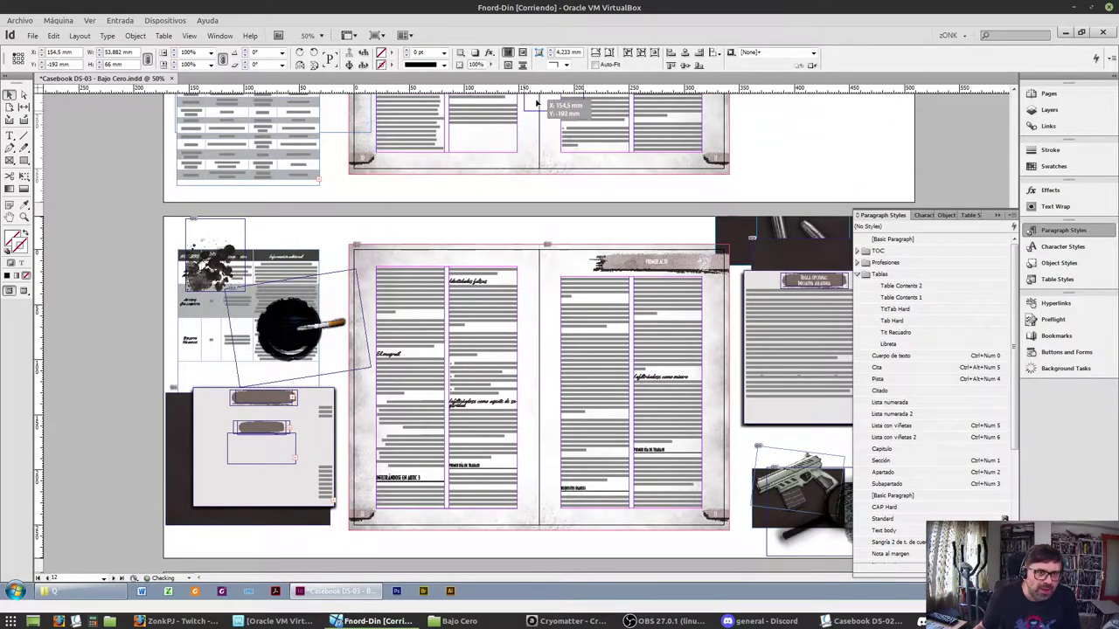
pyautogui.scroll(8, 536, 104)
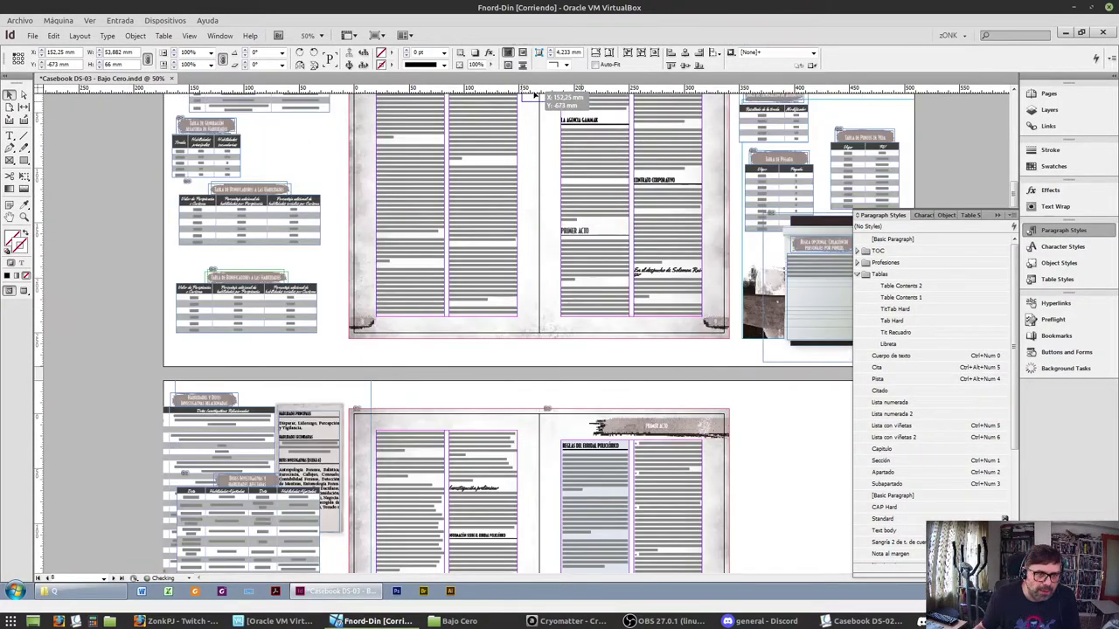
pyautogui.scroll(6, 516, 393)
pyautogui.scroll(-2, 501, 508)
pyautogui.moveTo(502, 508); pyautogui.dragTo(484, 509)
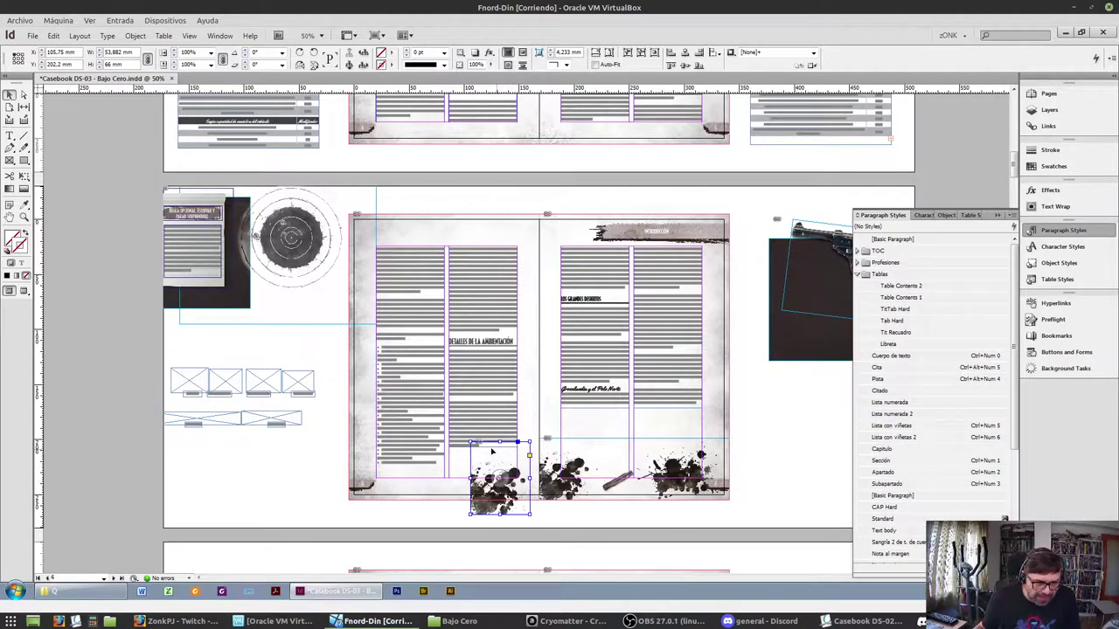
# Rotate the page 6 splatter 90° counterclockwise, flip it vertically and move it to about X 99 mm, Y 219 mm
pyautogui.click(312, 52)
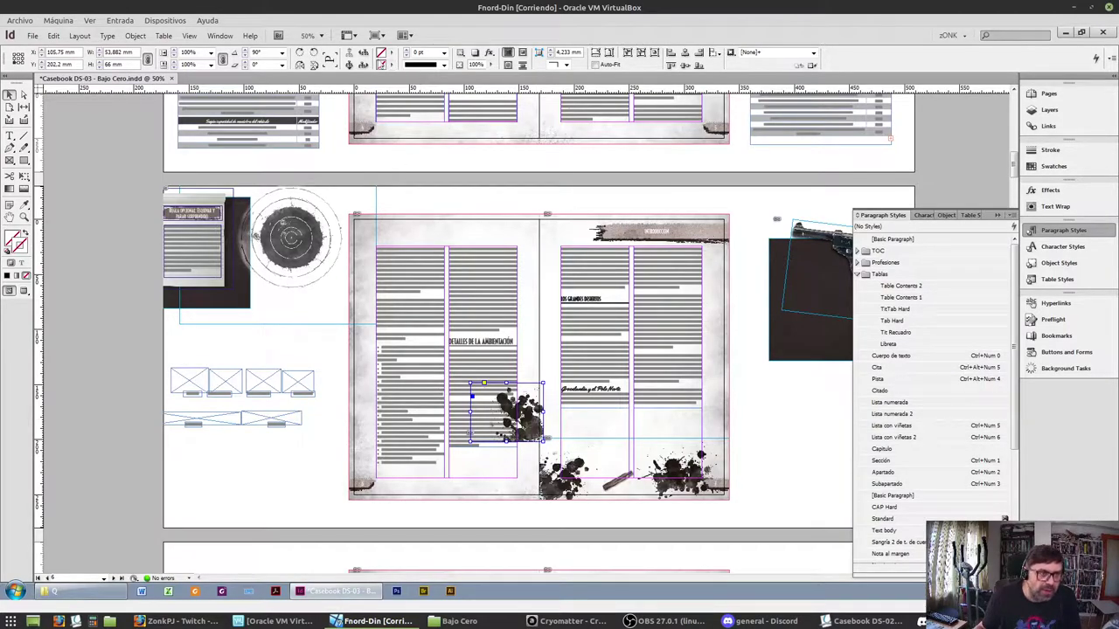
pyautogui.click(313, 66)
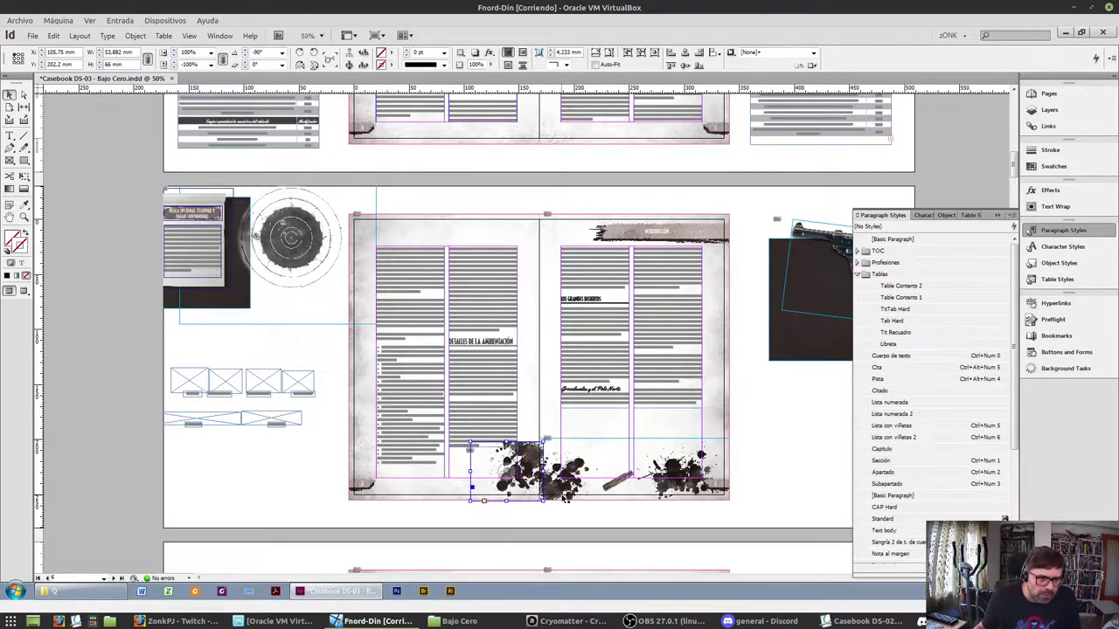
pyautogui.moveTo(527, 469); pyautogui.dragTo(519, 484)
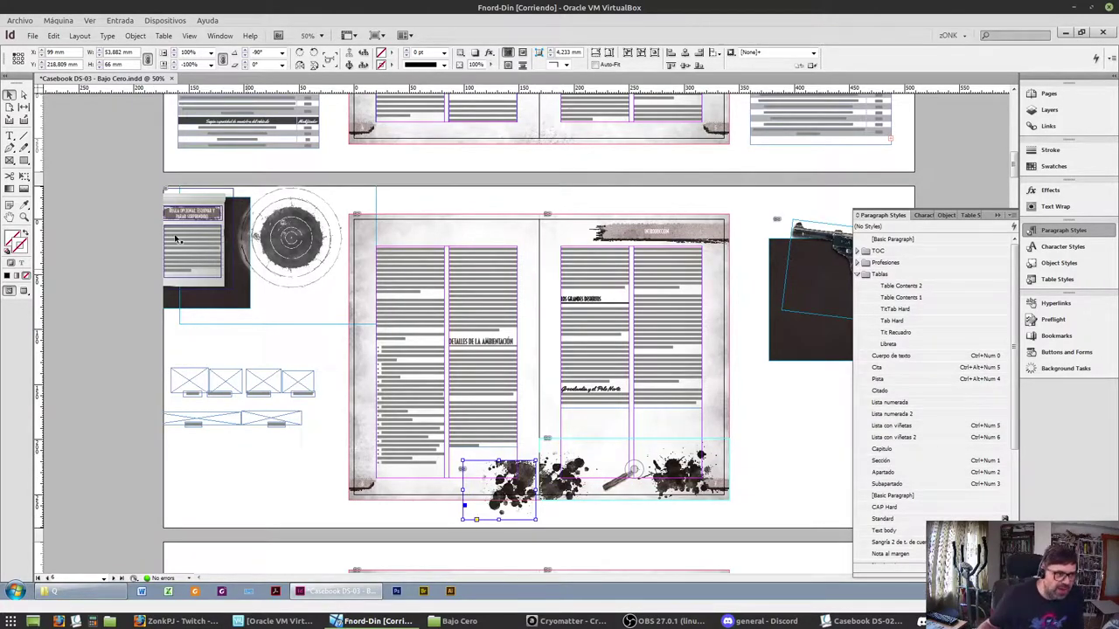
# Preview the spread without guides, nudge the page 6 splatter toward the spine and extend its frame upward to about 86 mm
pyautogui.click(23, 291)
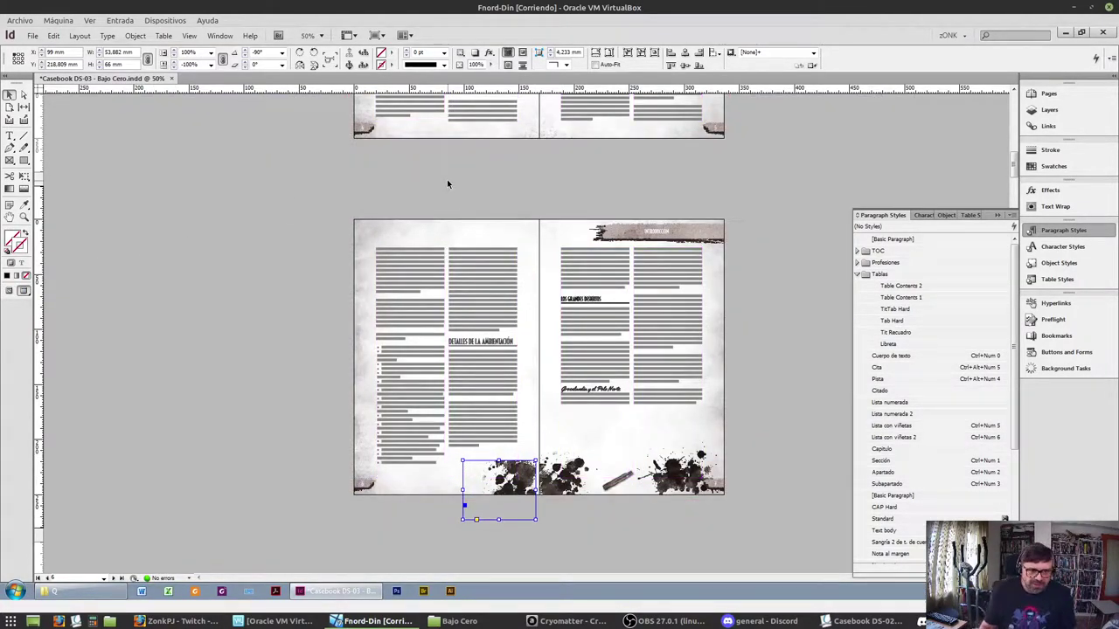
pyautogui.hotkey('shift', 'Right')
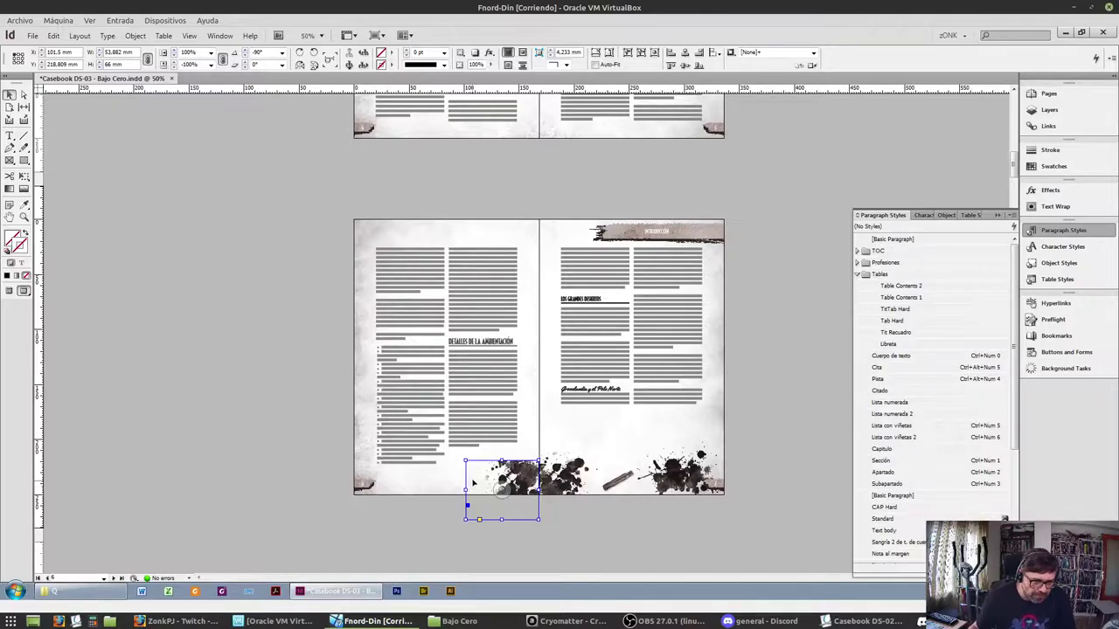
pyautogui.moveTo(502, 461); pyautogui.dragTo(507, 425)
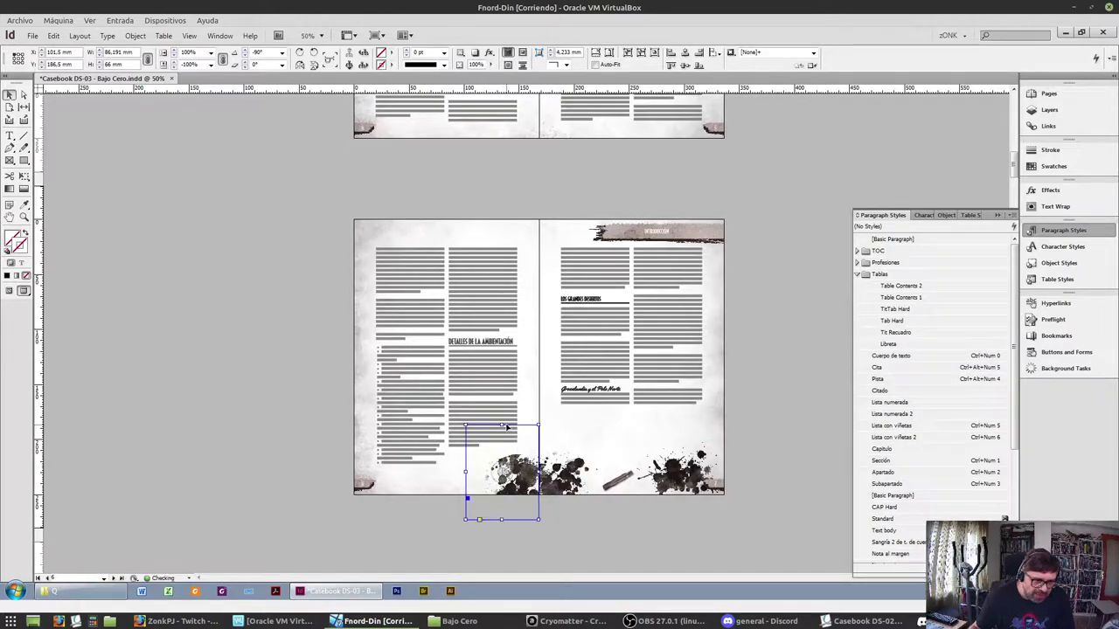
pyautogui.click(582, 536)
pyautogui.click(531, 489)
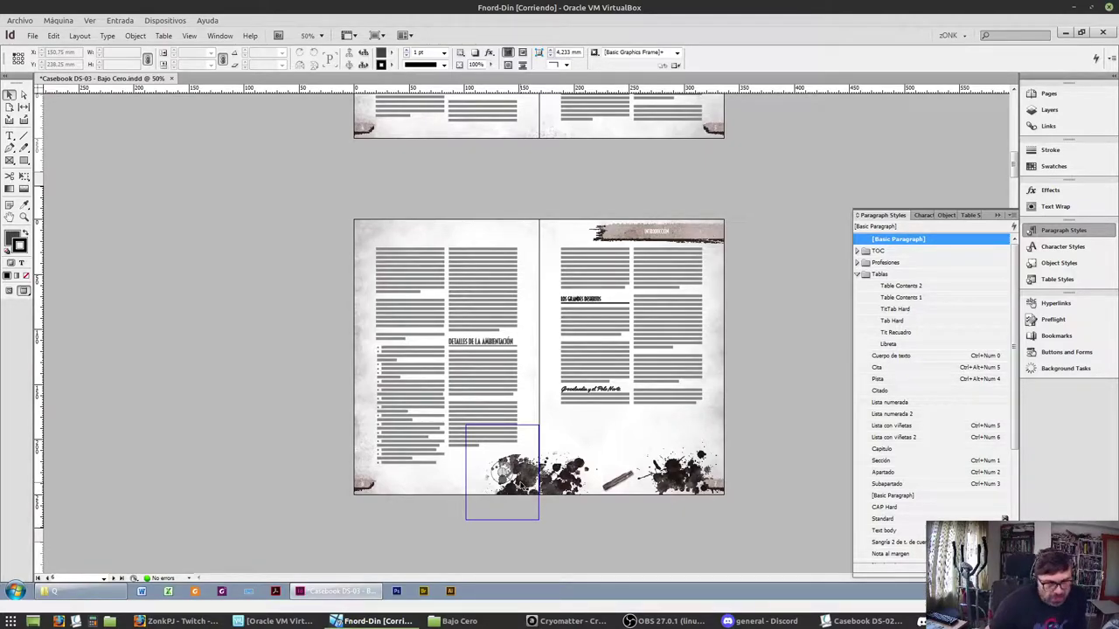
pyautogui.click(527, 517)
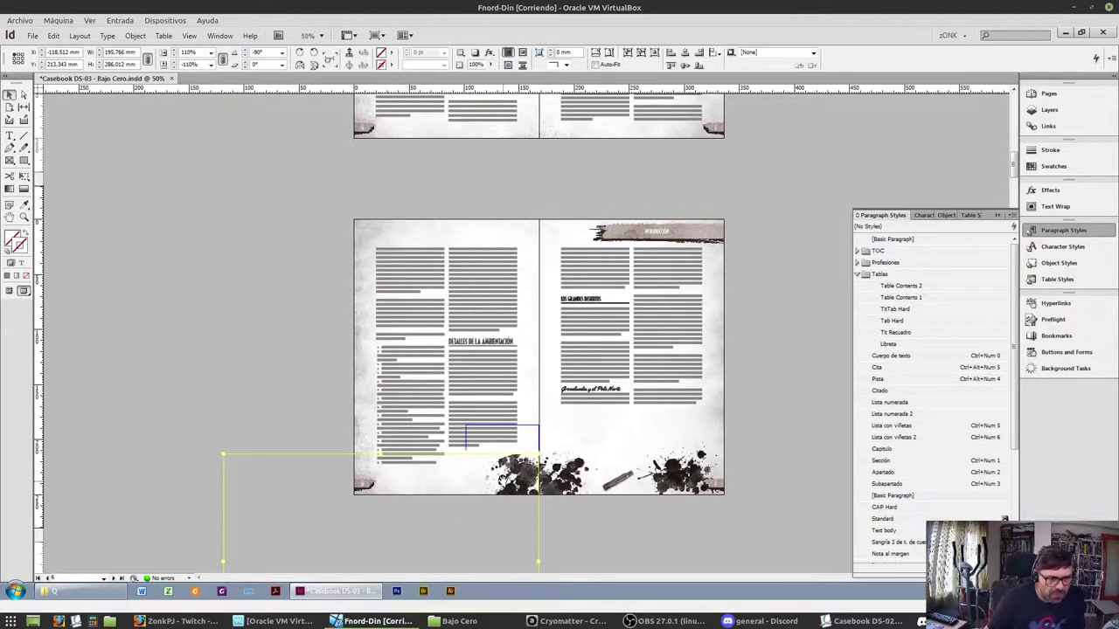
pyautogui.click(530, 507)
pyautogui.click(516, 471)
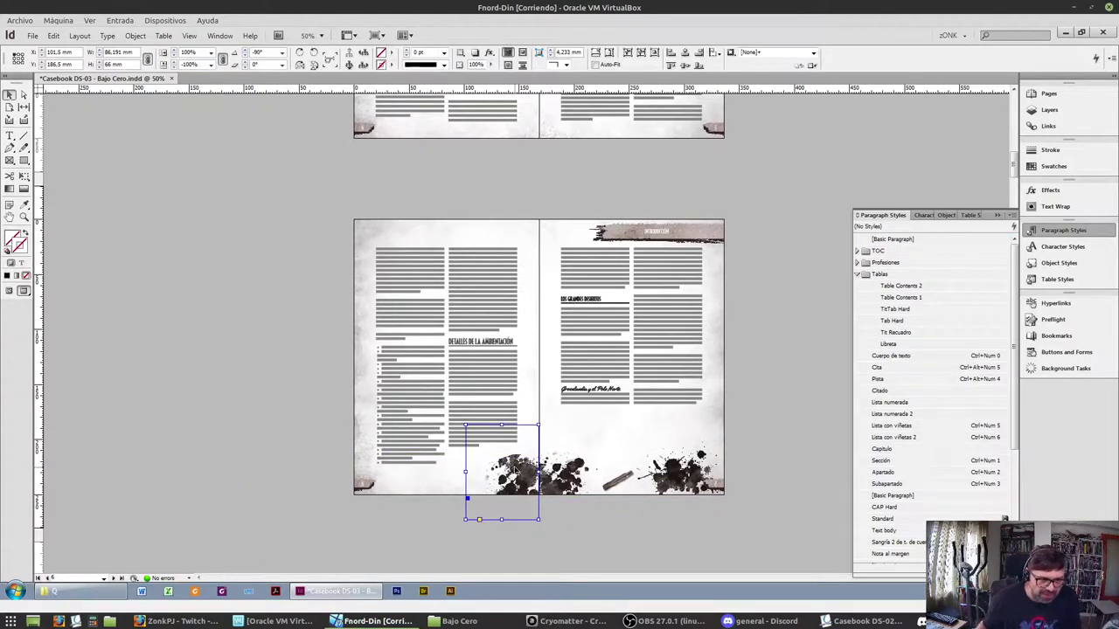
# Try different horizontal positions for the page 6 splatter and settle on X 94.25 mm
pyautogui.hotkey('shift', 'Left')
pyautogui.hotkey('shift', 'Left')
pyautogui.hotkey('shift', 'Left')
pyautogui.hotkey('shift', 'Left')
pyautogui.hotkey('shift', 'Left')
pyautogui.hotkey('shift', 'Left')
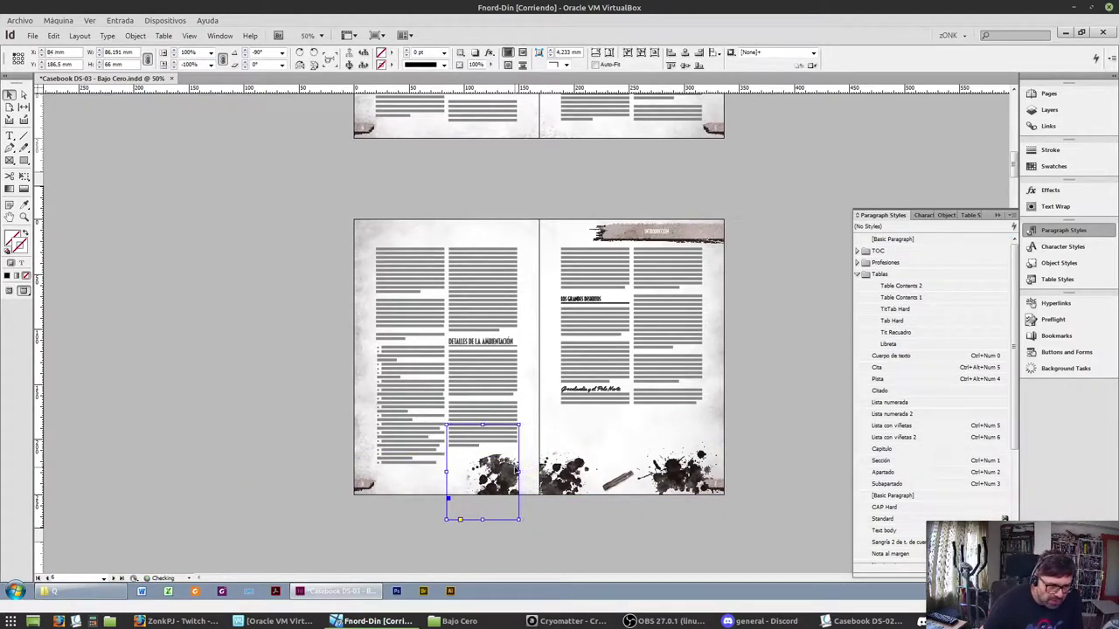
pyautogui.hotkey('shift', 'Left')
pyautogui.hotkey('shift', 'Left')
pyautogui.hotkey('shift', 'Left')
pyautogui.hotkey('shift', 'Right')
pyautogui.hotkey('shift', 'Right')
pyautogui.hotkey('shift', 'Right')
pyautogui.hotkey('shift', 'Right')
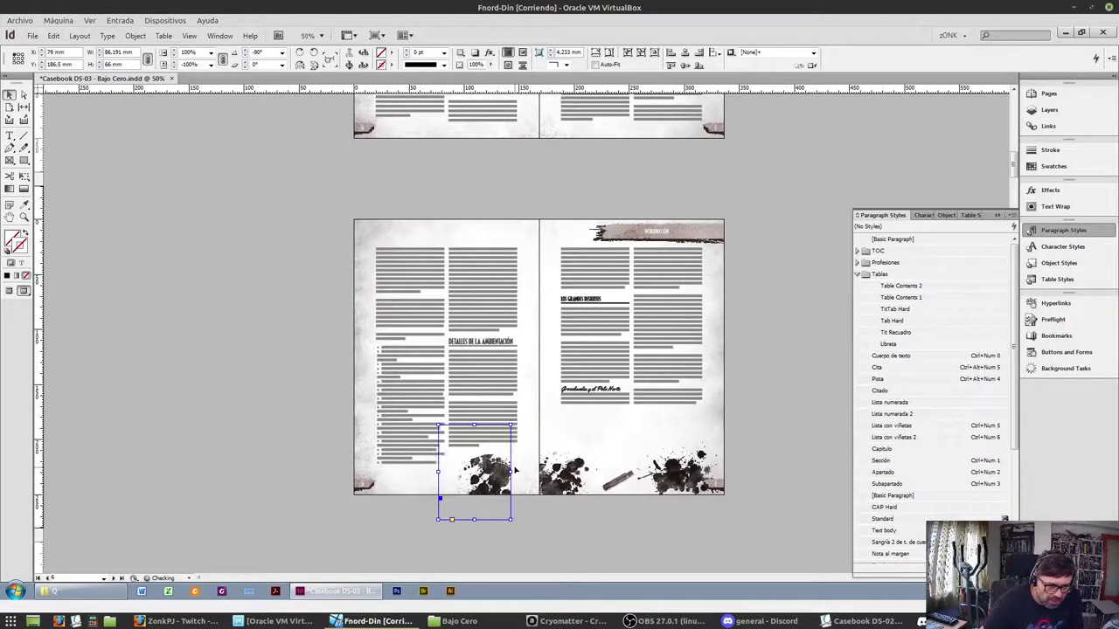
pyautogui.hotkey('shift', 'Right')
pyautogui.hotkey('shift', 'Right')
pyautogui.hotkey('shift', 'Right')
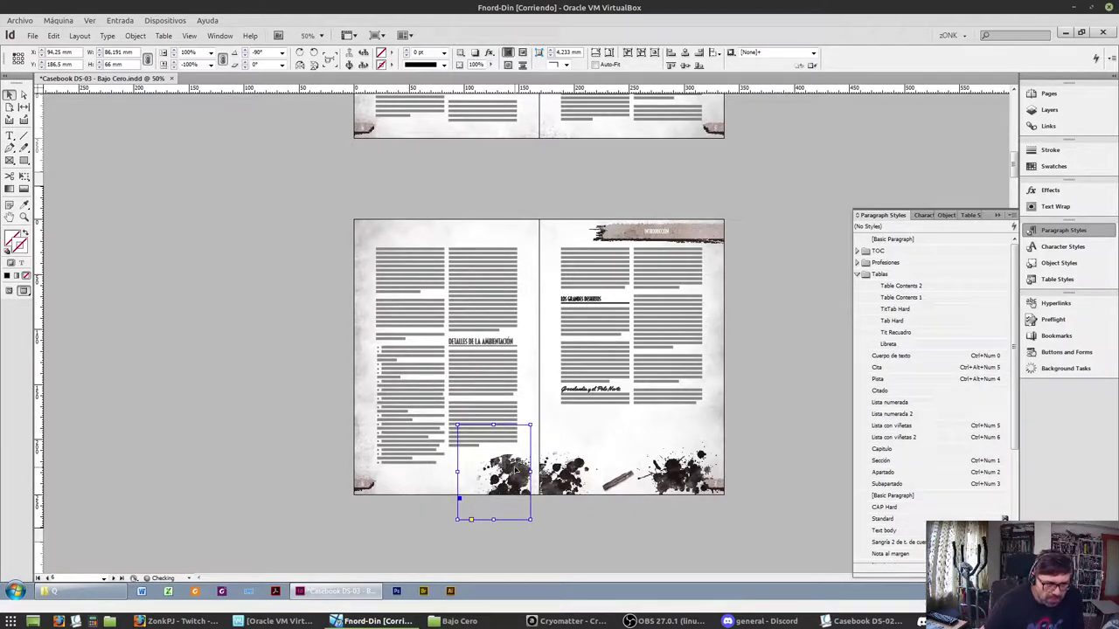
# Rotate the page 7 splatter and bullet artwork to -14° and move it up slightly beneath the columns
pyautogui.click(552, 450)
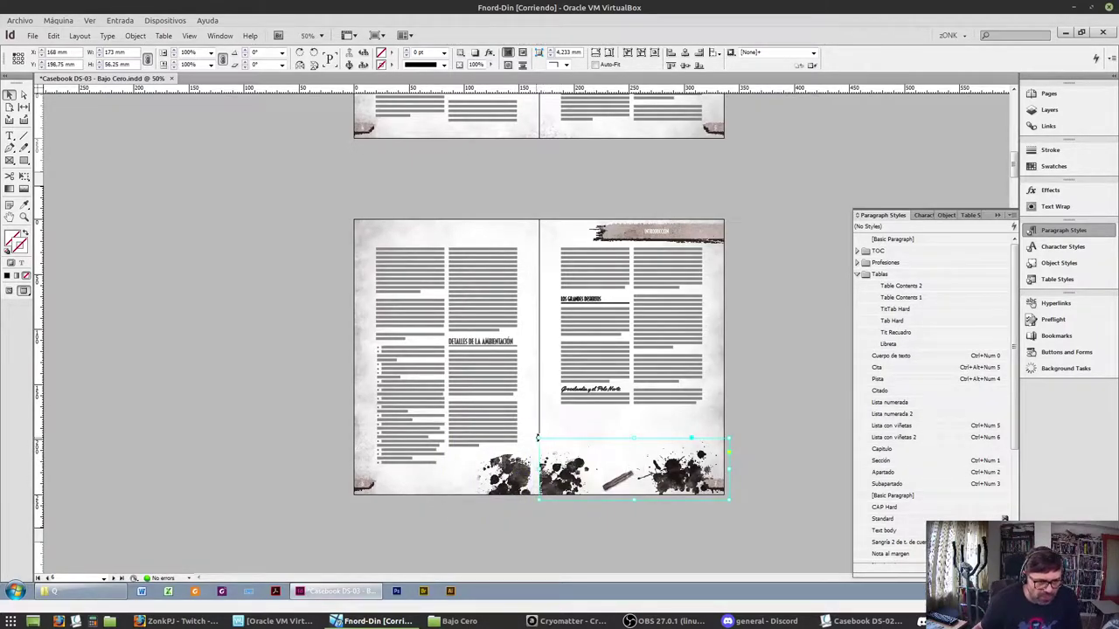
pyautogui.moveTo(536, 435); pyautogui.dragTo(543, 408)
pyautogui.moveTo(617, 456); pyautogui.dragTo(622, 438)
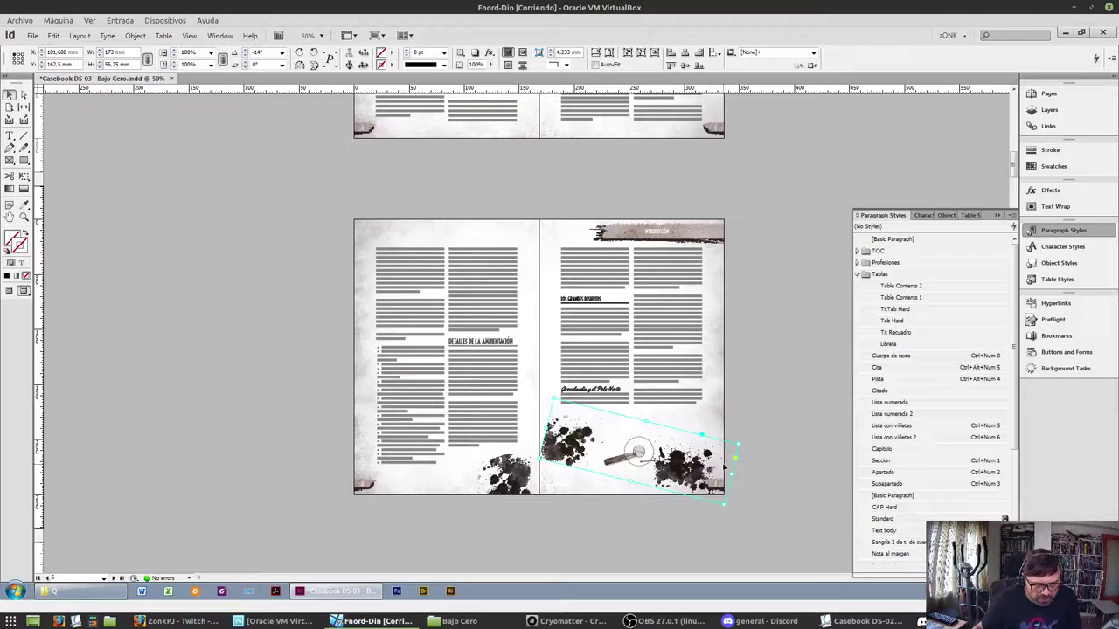
# Fit the page 6 splatter's frame to its full image content and return to the normal view with guides
pyautogui.click(505, 474)
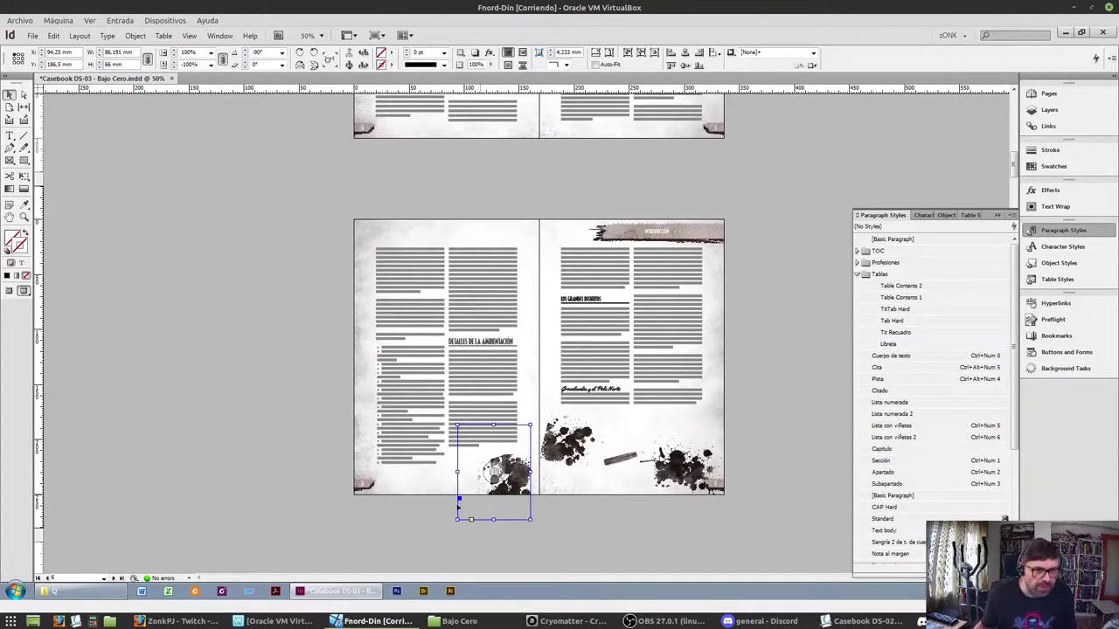
pyautogui.rightClick(494, 476)
pyautogui.moveTo(542, 310)
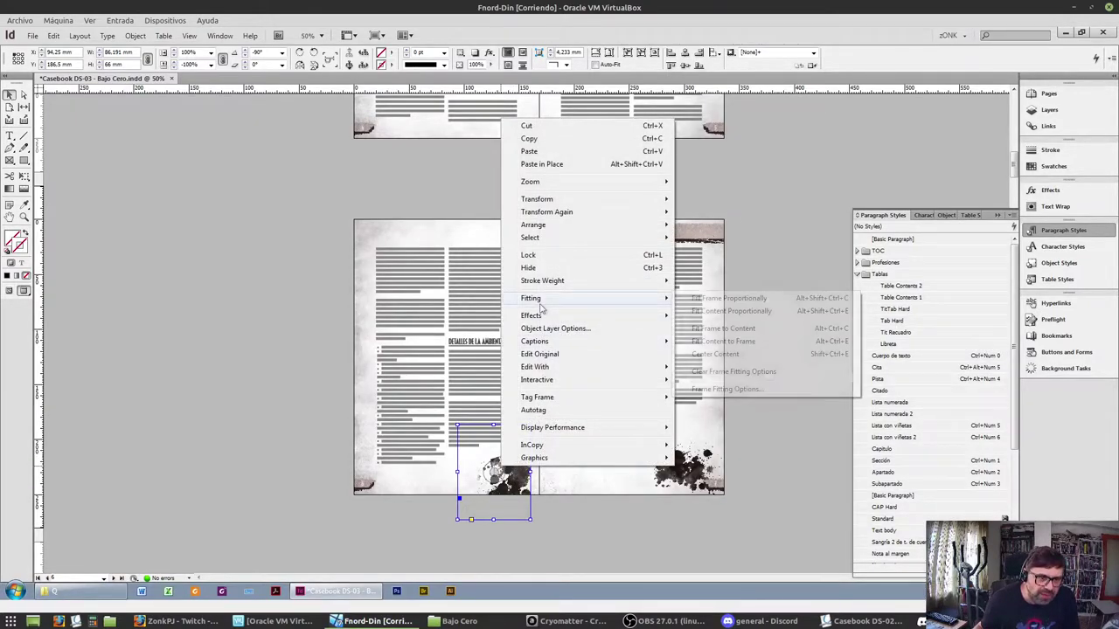
pyautogui.click(775, 330)
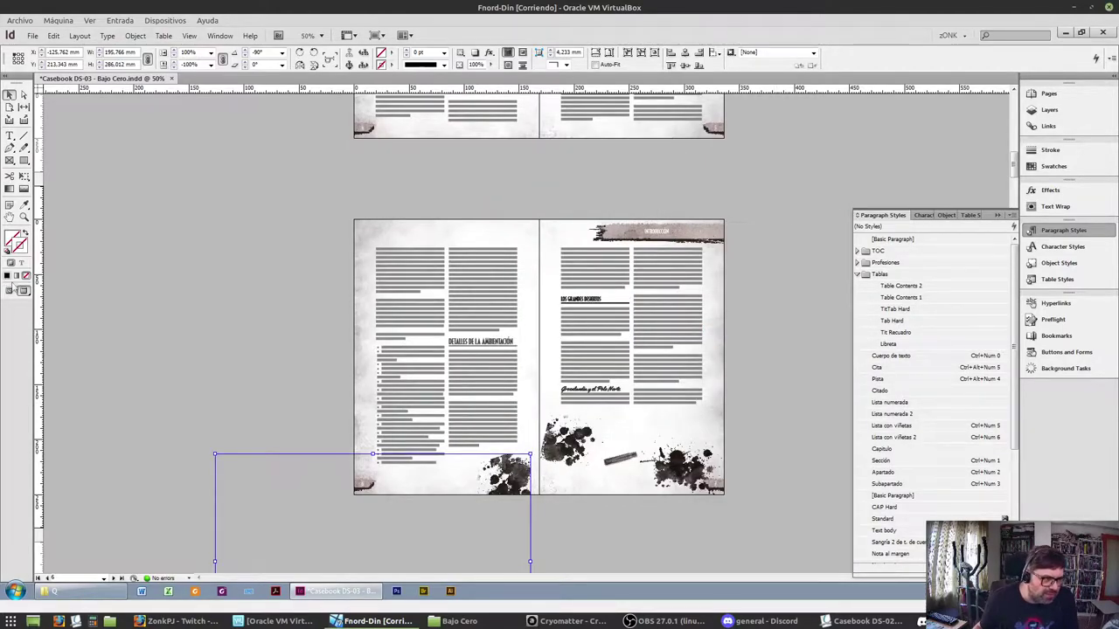
pyautogui.click(10, 290)
# Move the uncropped splatter image up over page 6 and crop its outer side to about 81 mm across
pyautogui.scroll(-5, 466, 303)
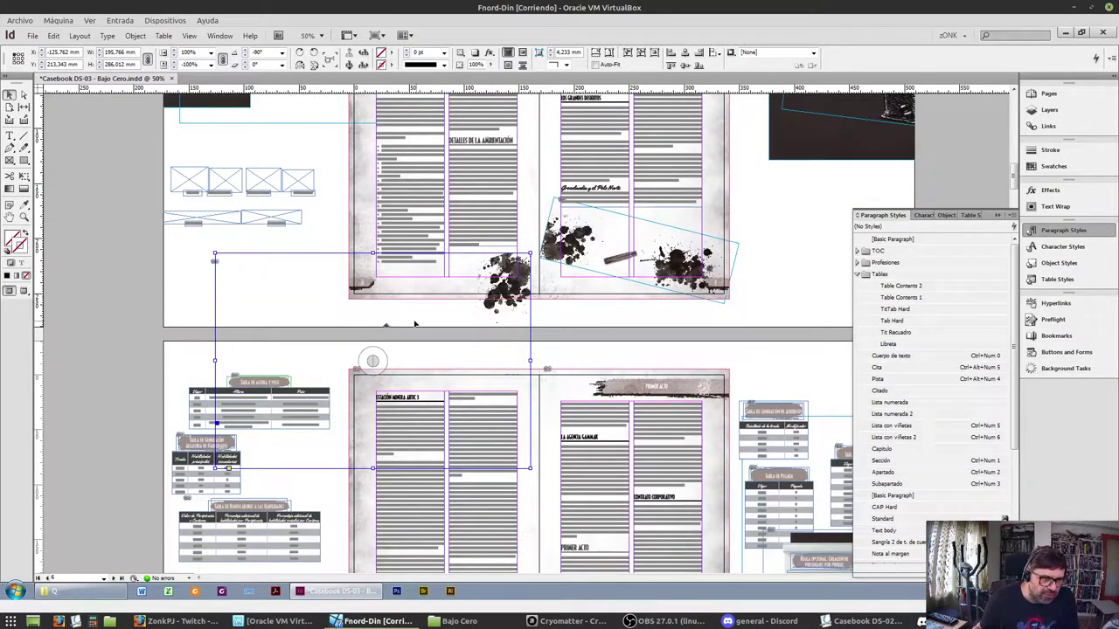
pyautogui.moveTo(343, 273); pyautogui.dragTo(316, 148)
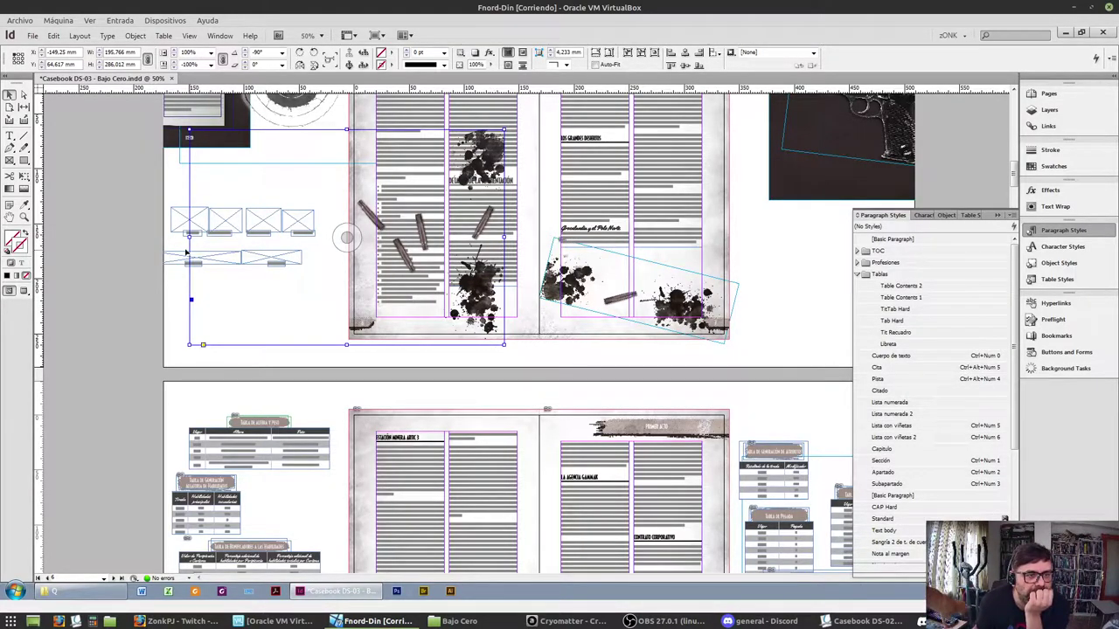
pyautogui.moveTo(189, 237); pyautogui.dragTo(417, 232)
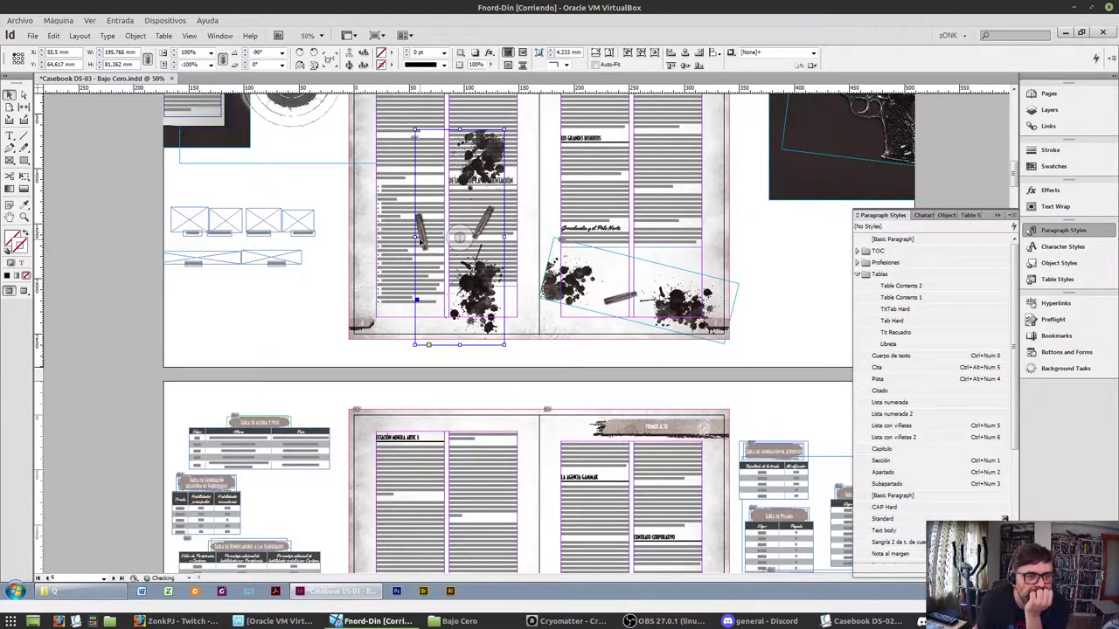
# Move the rotated splatter and bullet artwork off page 7 onto the pasteboard beside the spread
pyautogui.moveTo(645, 286); pyautogui.dragTo(881, 307)
pyautogui.hotkey('ctrl', 'z')
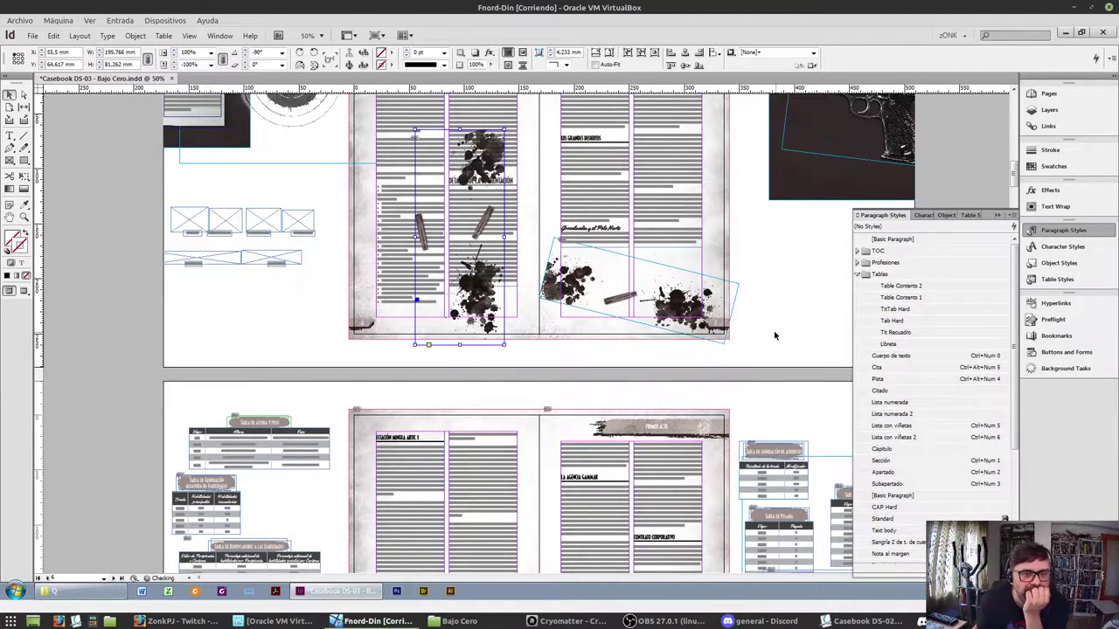
pyautogui.click(705, 362)
pyautogui.moveTo(693, 309); pyautogui.dragTo(836, 299)
pyautogui.moveTo(710, 246); pyautogui.dragTo(776, 234)
# Rotate the page 6 splatter to 180° and place it at the foot of page 7 at X 337 mm, Y 168.738 mm
pyautogui.click(416, 131)
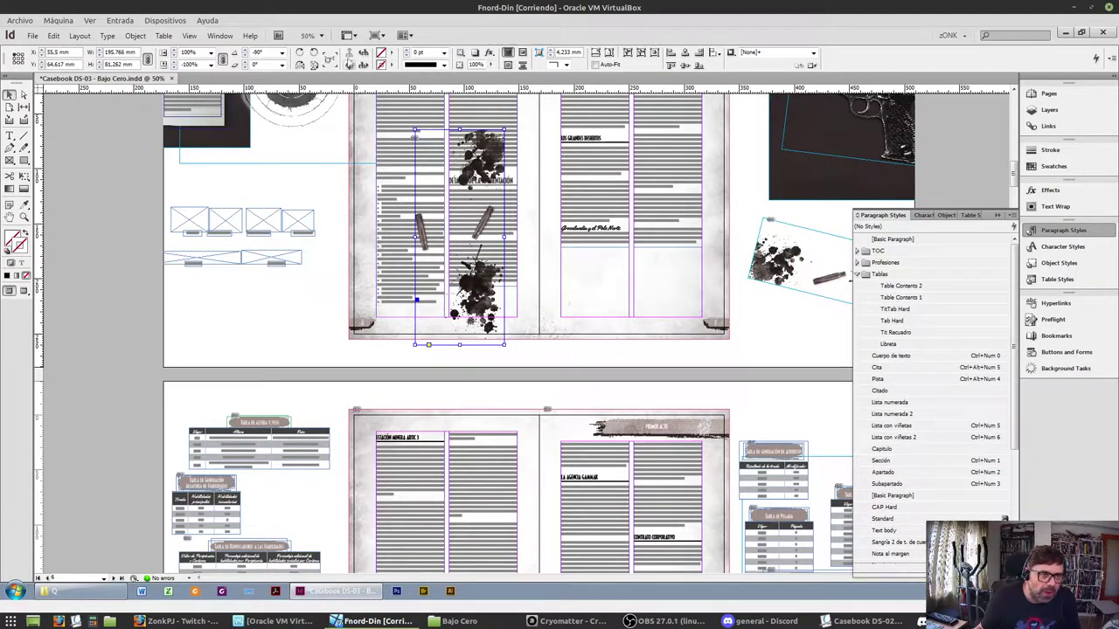
pyautogui.click(299, 53)
pyautogui.moveTo(386, 199)
pyautogui.mouseDown()
pyautogui.moveTo(568, 310)
pyautogui.moveTo(701, 330)
pyautogui.mouseUp()
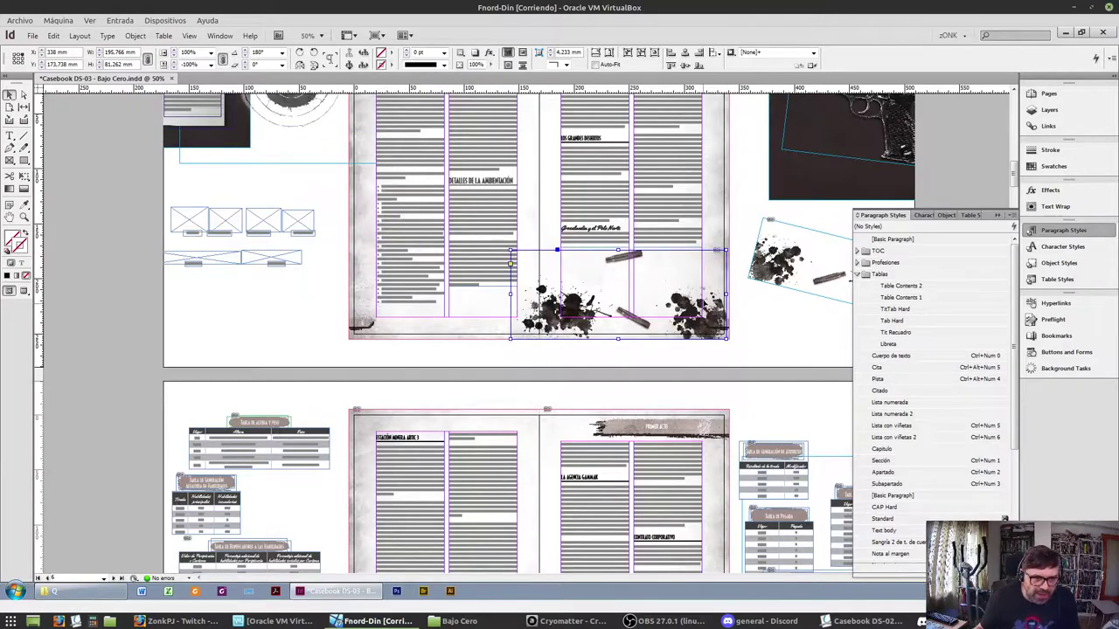
pyautogui.press('Left')
pyautogui.press('Up')
pyautogui.press('Up')
pyautogui.press('Up')
pyautogui.press('Up')
pyautogui.press('Up')
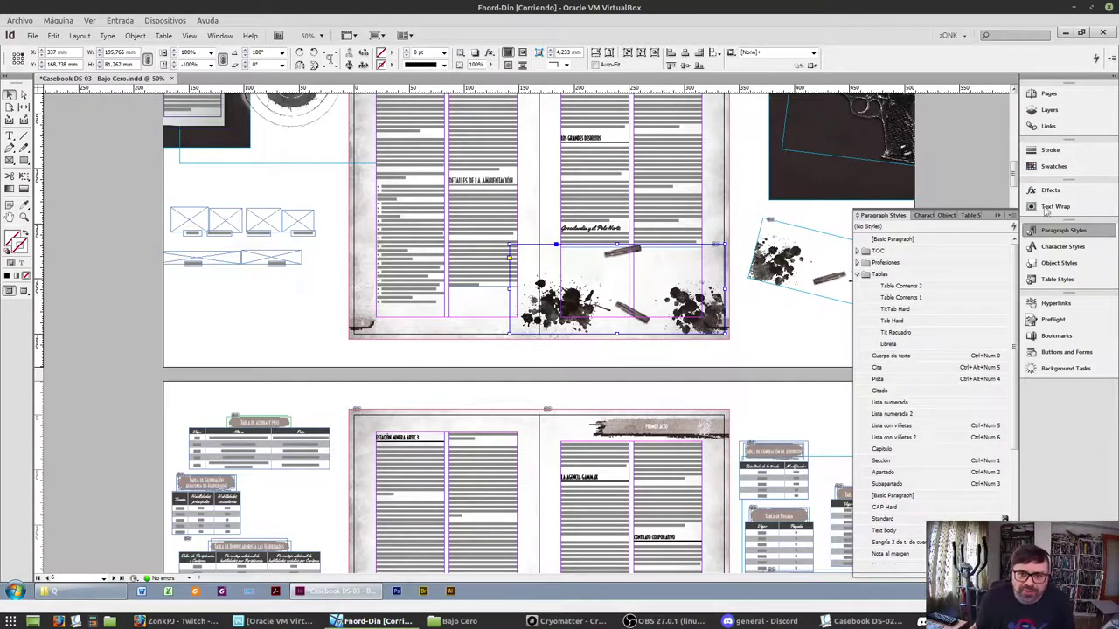
# Show the splatter image's full link information and scale the image inside its frame to 100%
pyautogui.click(1047, 127)
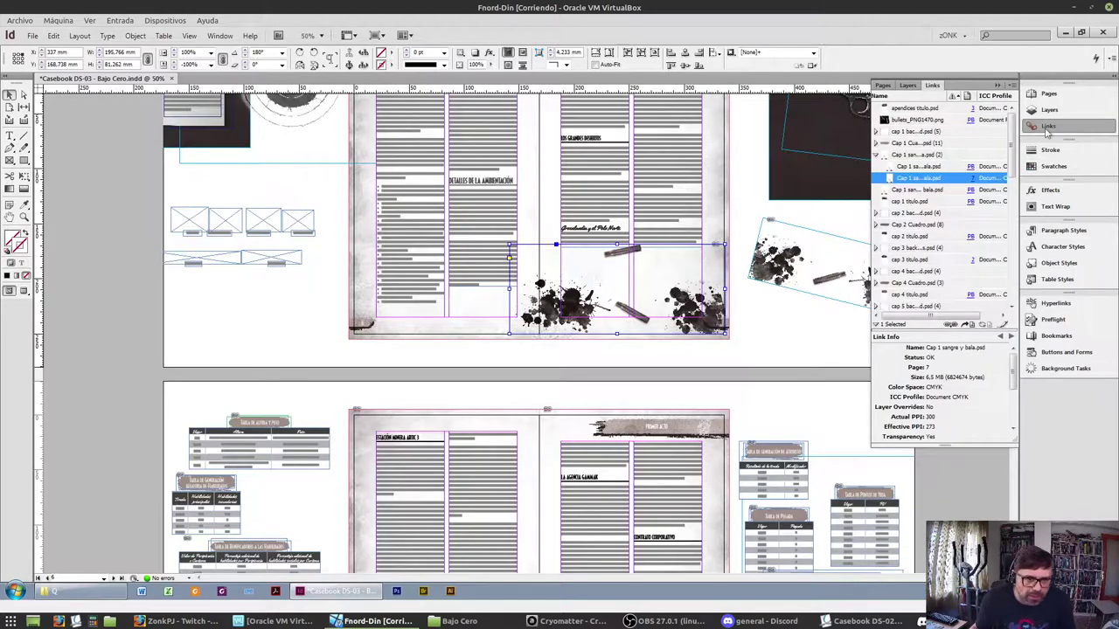
pyautogui.moveTo(1015, 443); pyautogui.dragTo(1014, 564)
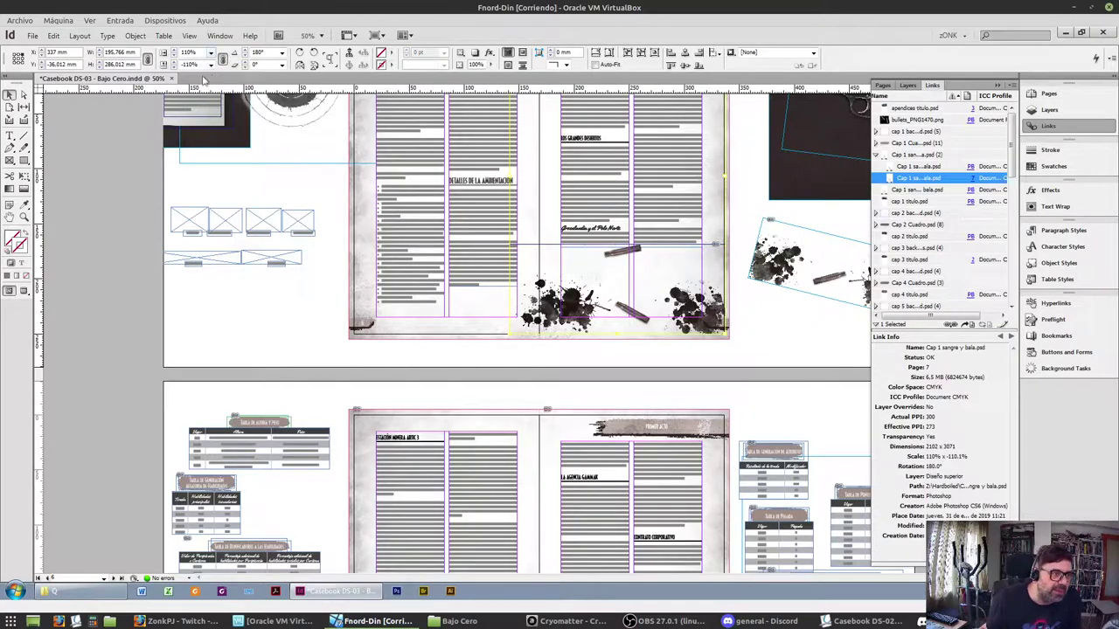
pyautogui.click(211, 65)
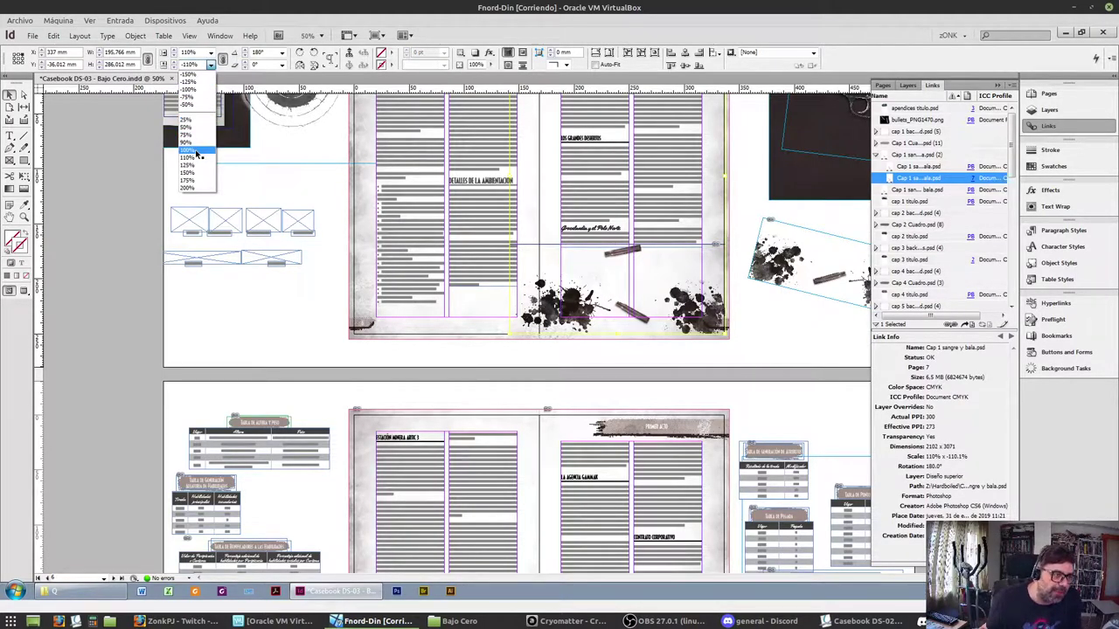
pyautogui.click(199, 151)
pyautogui.click(664, 350)
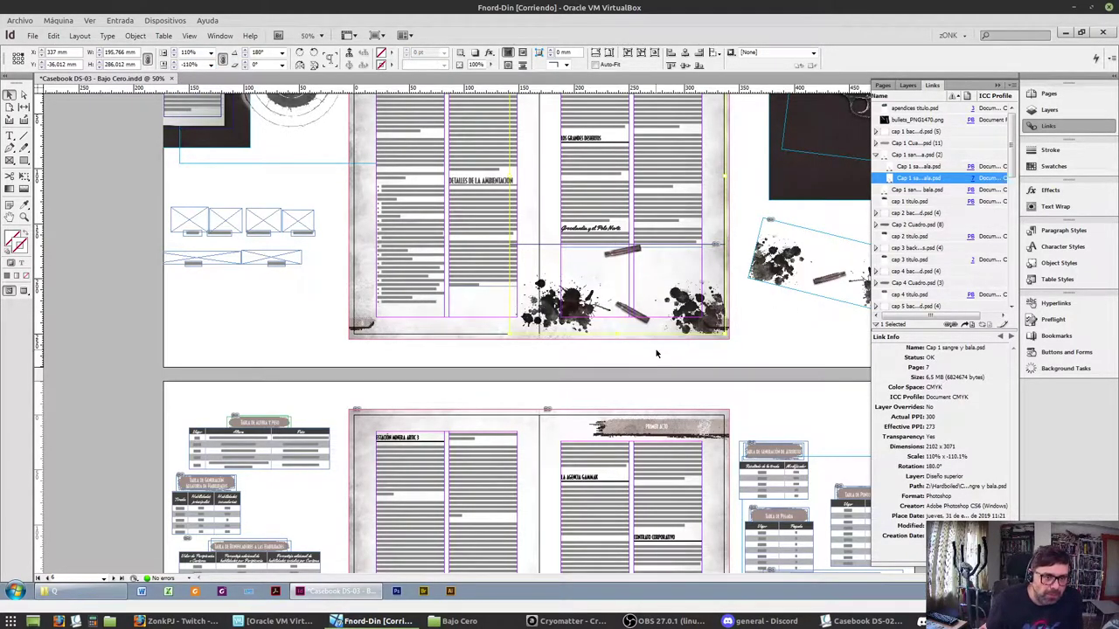
pyautogui.click(211, 64)
pyautogui.click(210, 52)
pyautogui.click(210, 53)
pyautogui.click(203, 138)
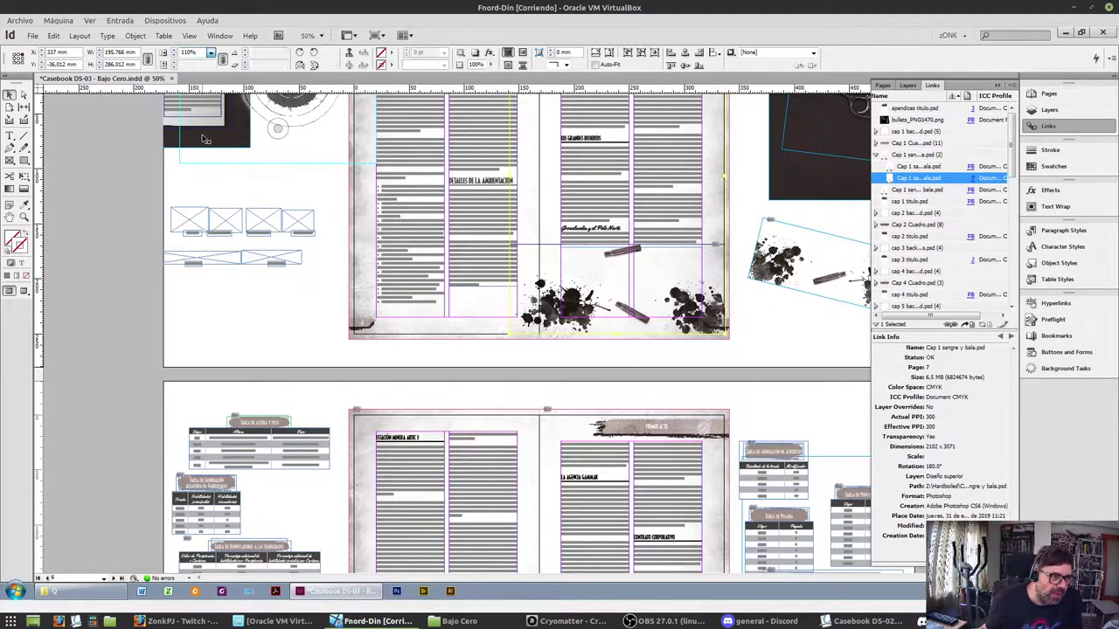
pyautogui.click(672, 385)
# Shift the splatter image down within its frame, crop the frame's upper edge to a height of 73.628 mm and preview the spread
pyautogui.click(615, 282)
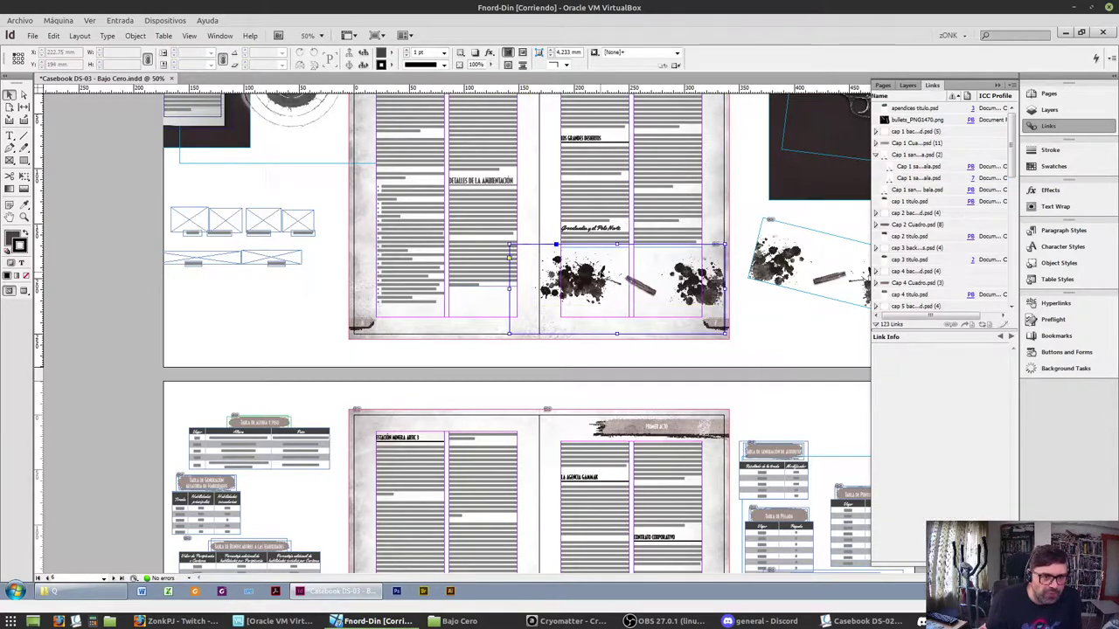
pyautogui.moveTo(627, 280); pyautogui.dragTo(624, 322)
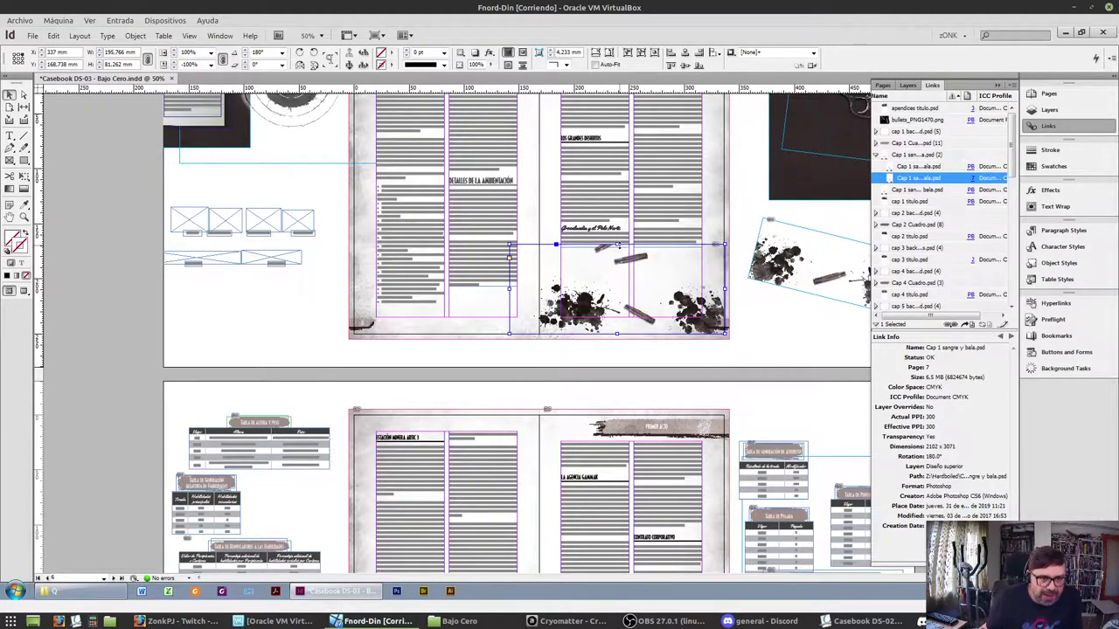
pyautogui.moveTo(616, 247); pyautogui.dragTo(616, 255)
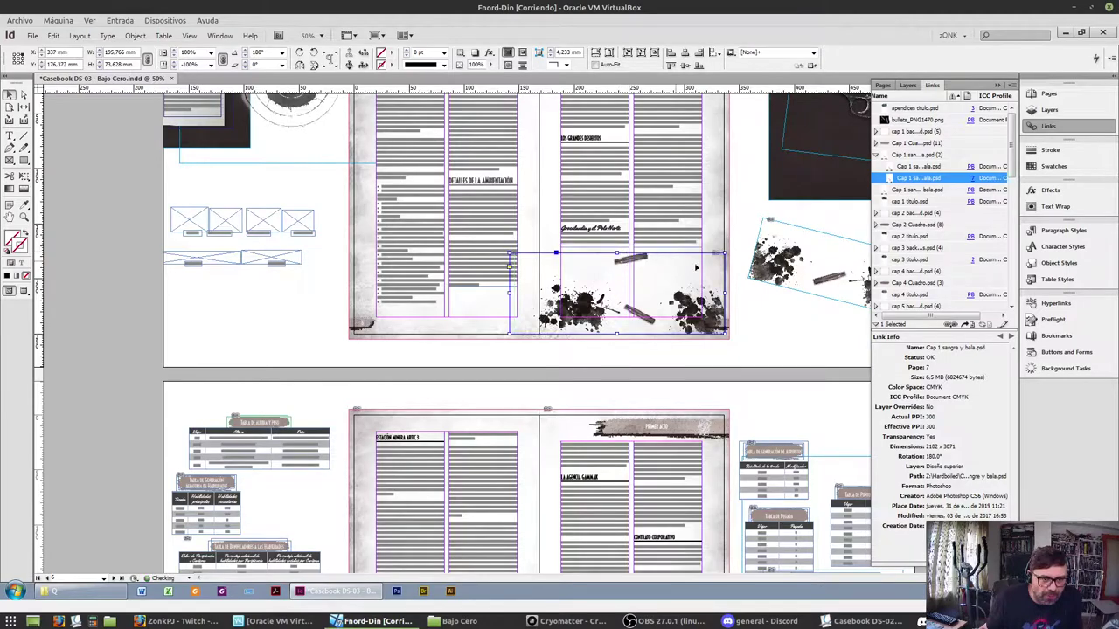
pyautogui.click(797, 414)
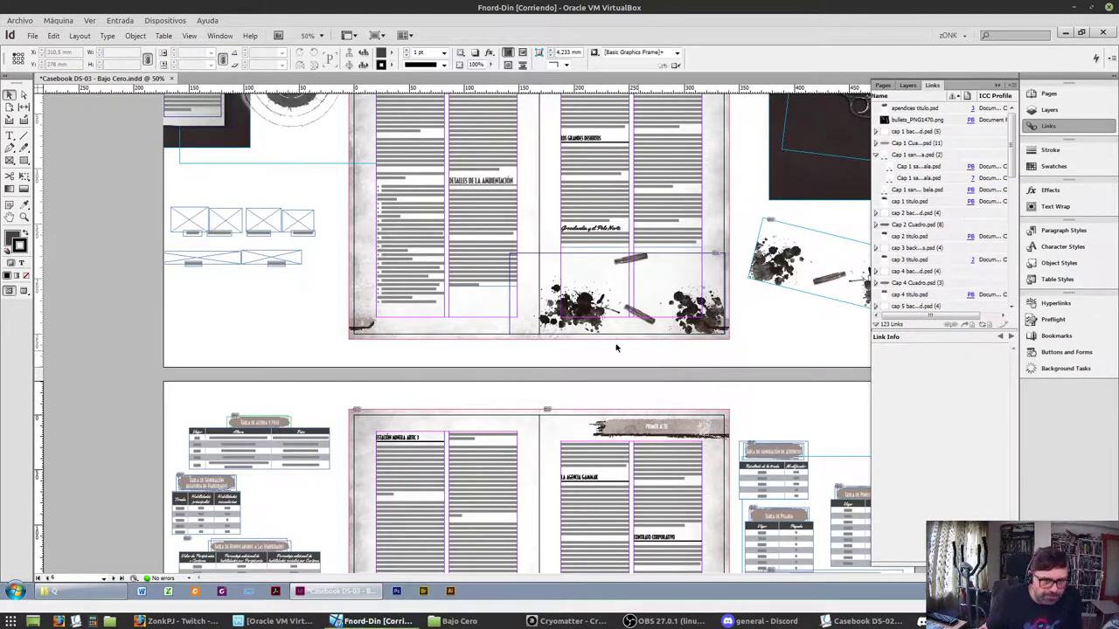
pyautogui.click(483, 262)
pyautogui.click(24, 290)
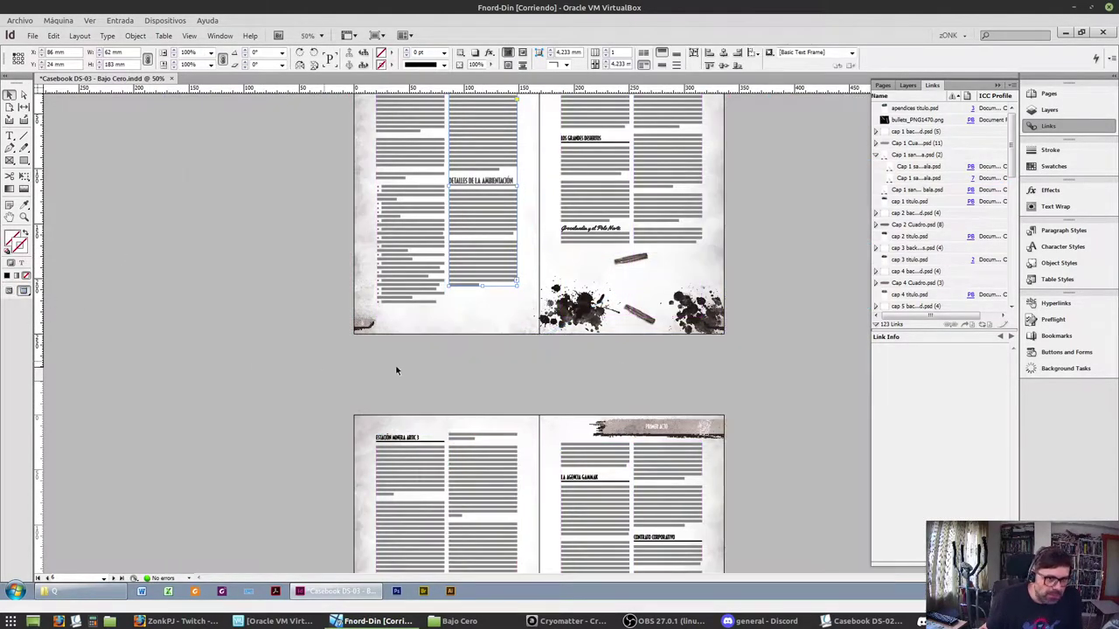
pyautogui.click(9, 290)
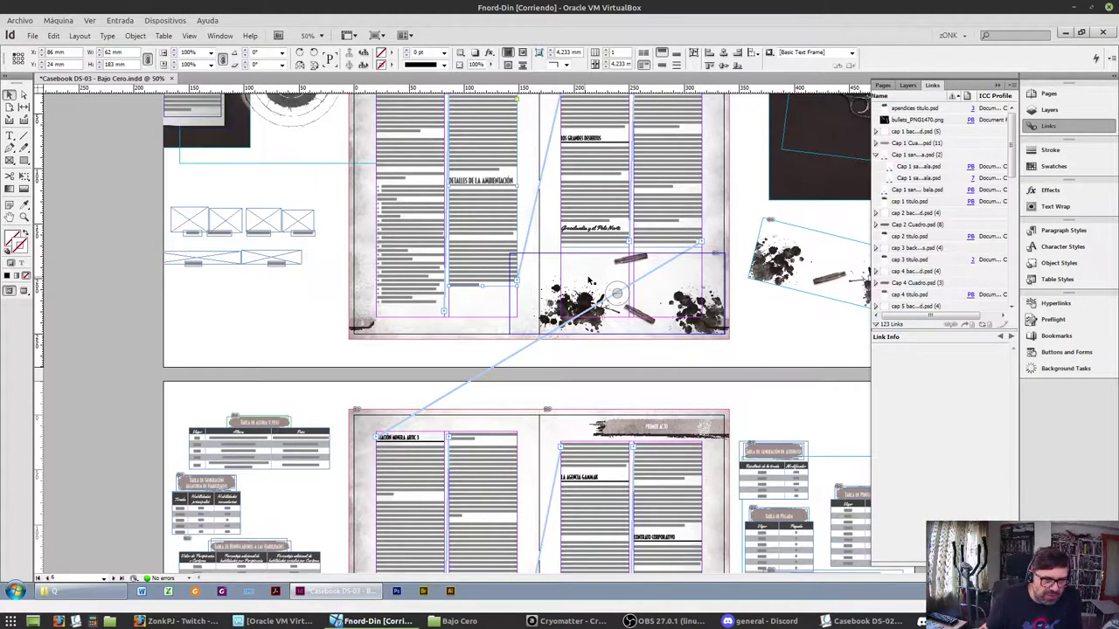
# Move the page 7 splatter inward and slightly up to X 316.133 mm, Y 173.872 mm and preview the spread without guides
pyautogui.moveTo(706, 307); pyautogui.dragTo(683, 309)
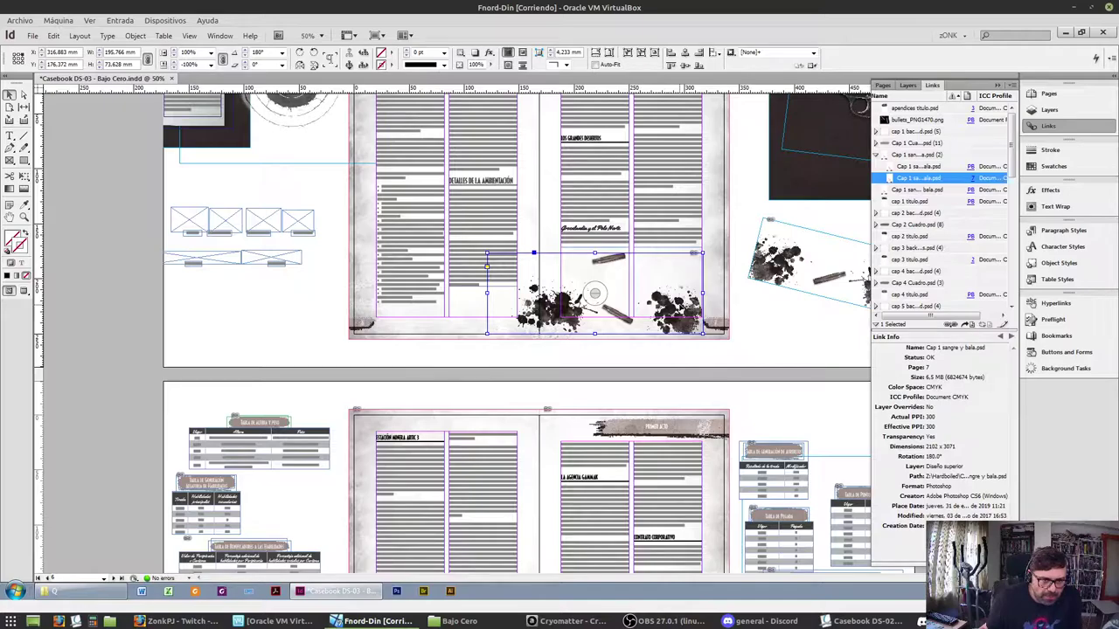
pyautogui.moveTo(682, 310); pyautogui.dragTo(681, 310)
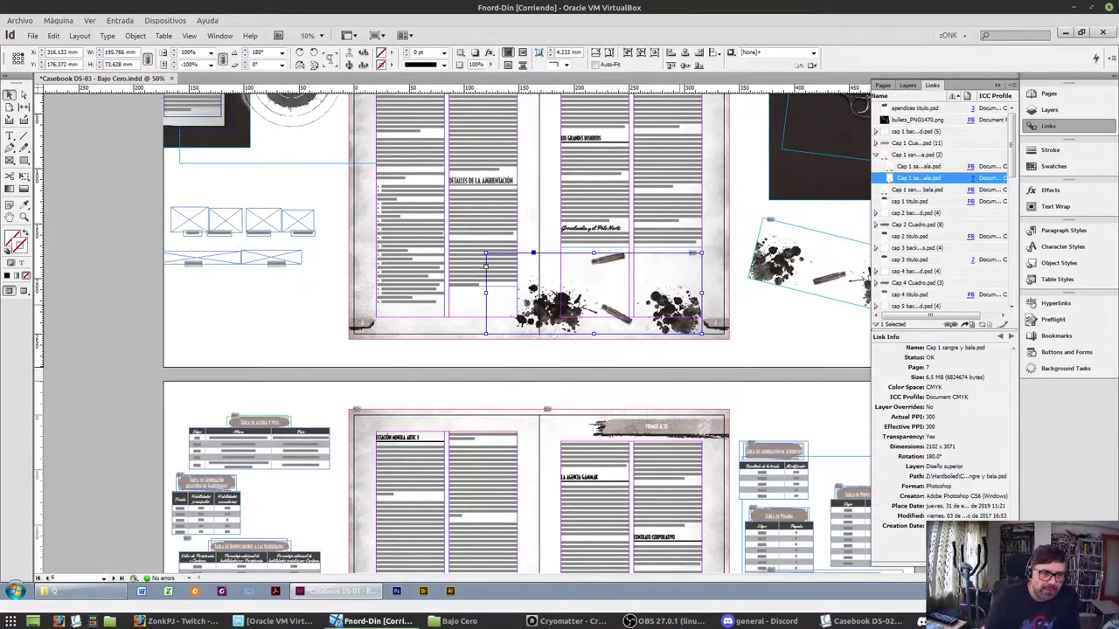
pyautogui.hotkey('shift', 'Up')
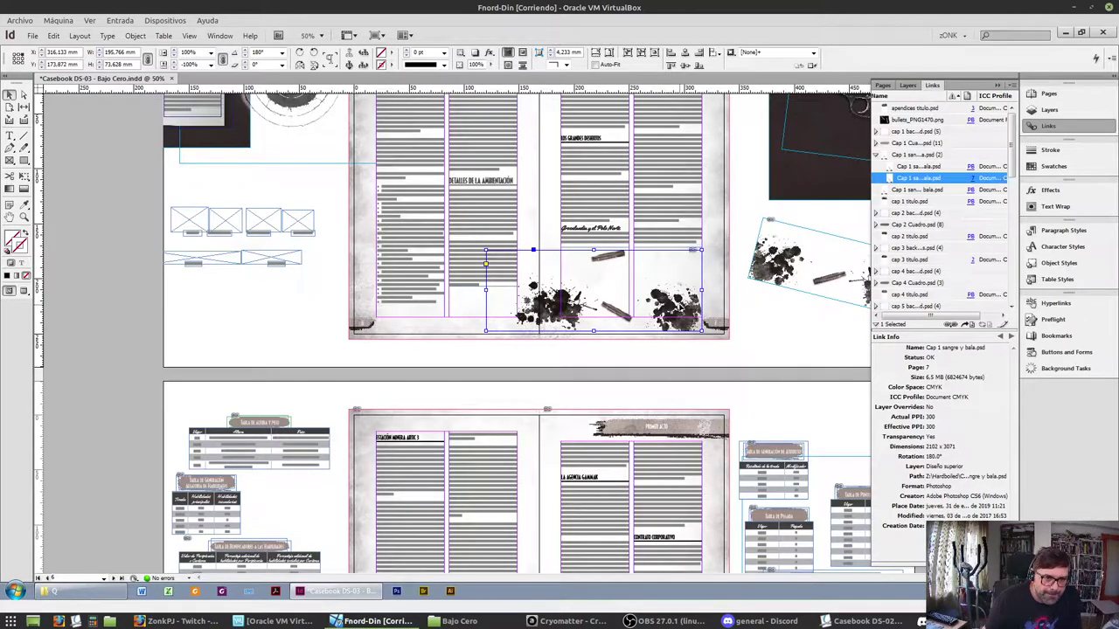
pyautogui.click(23, 290)
pyautogui.click(593, 332)
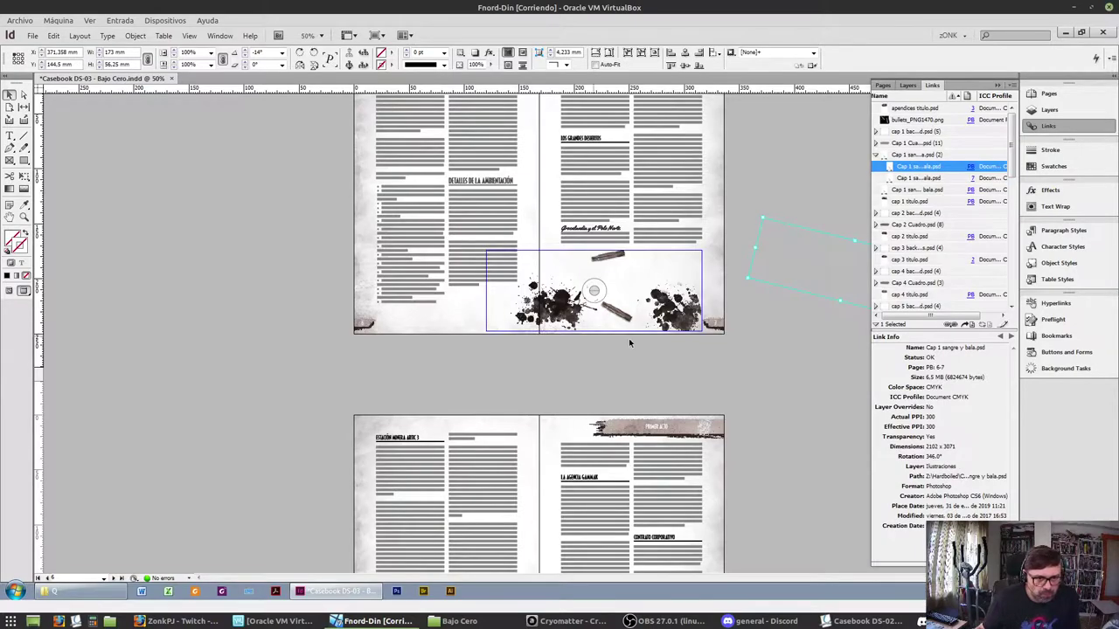
pyautogui.scroll(5, 757, 341)
pyautogui.scroll(-2, 757, 341)
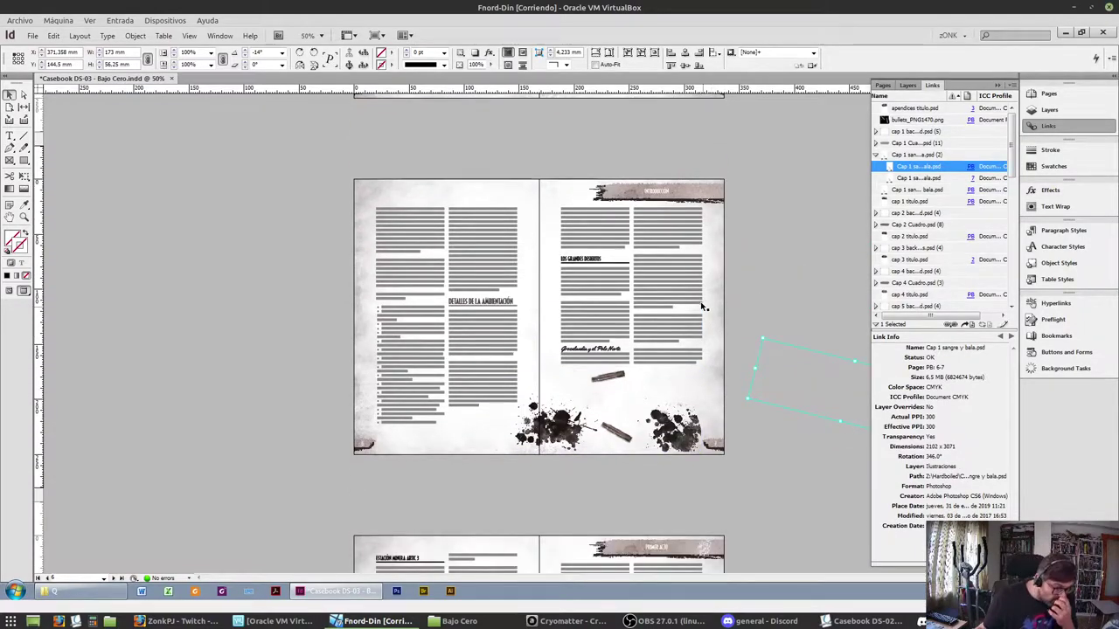
pyautogui.scroll(-3, 707, 361)
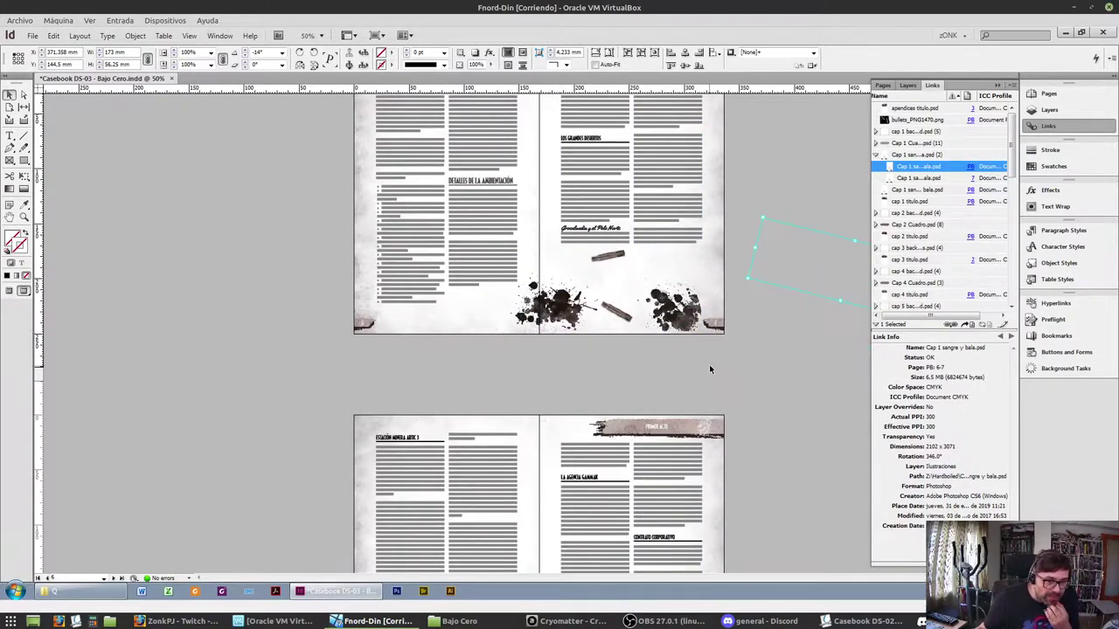
pyautogui.scroll(-3, 705, 362)
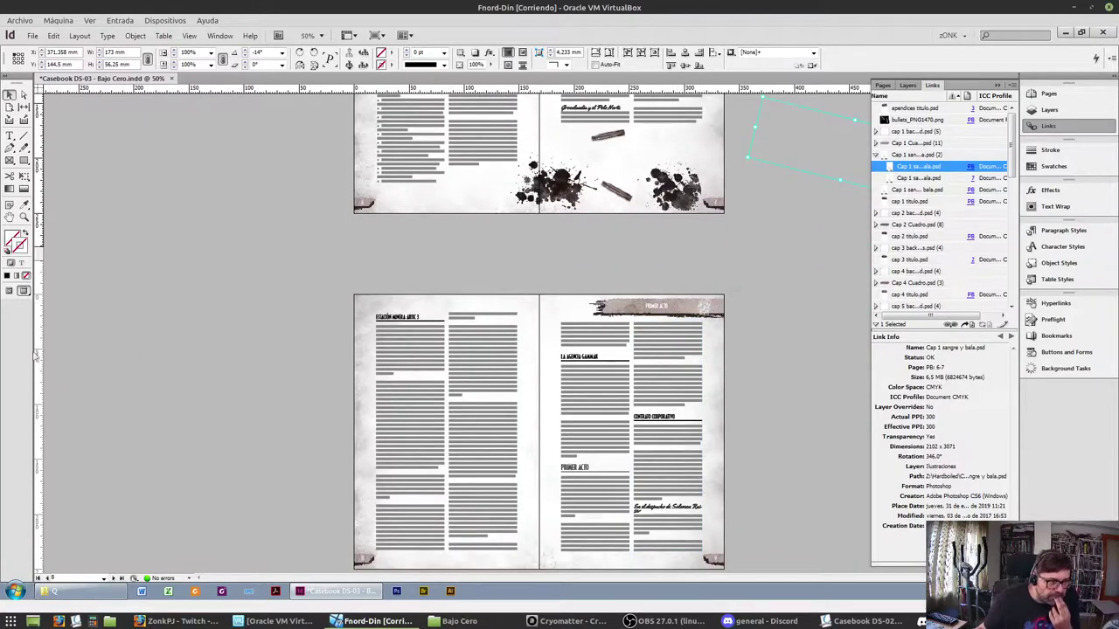
# Return to the normal view and set the tracking of page 8's first body paragraph under "Estación Minera Artic 3" to -10
pyautogui.click(9, 293)
pyautogui.click(392, 371)
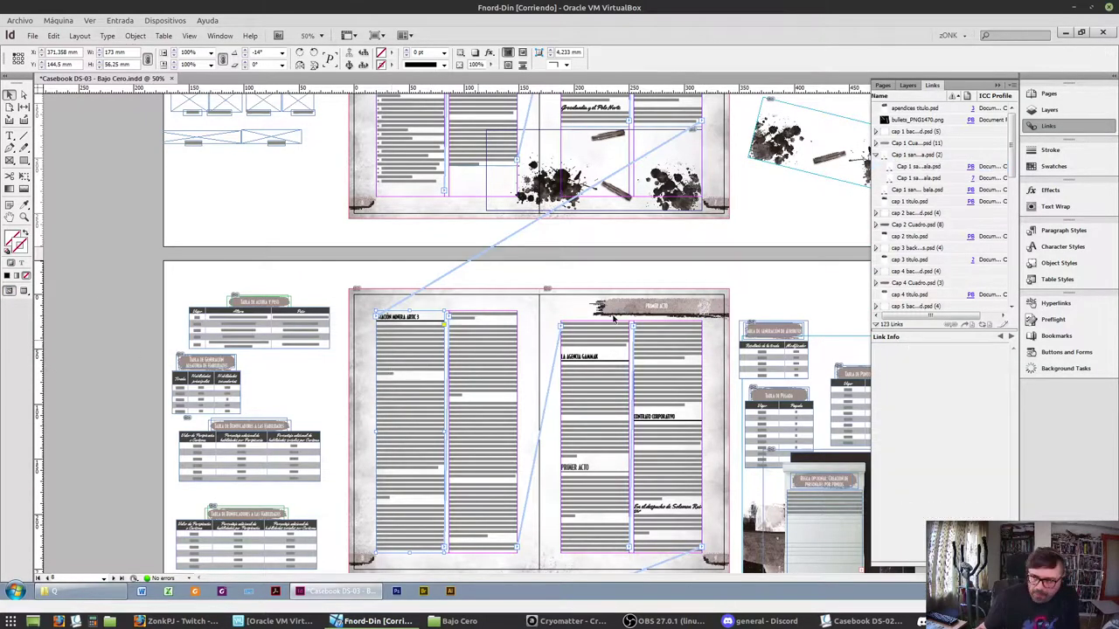
pyautogui.hotkey('ctrl', '=')
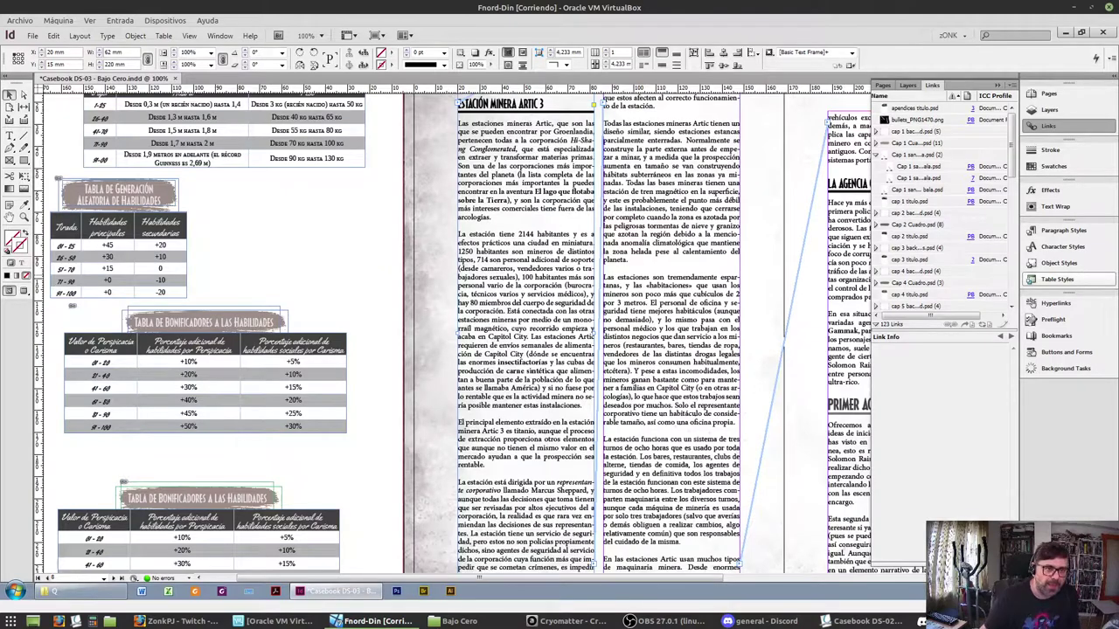
pyautogui.scroll(2, 495, 226)
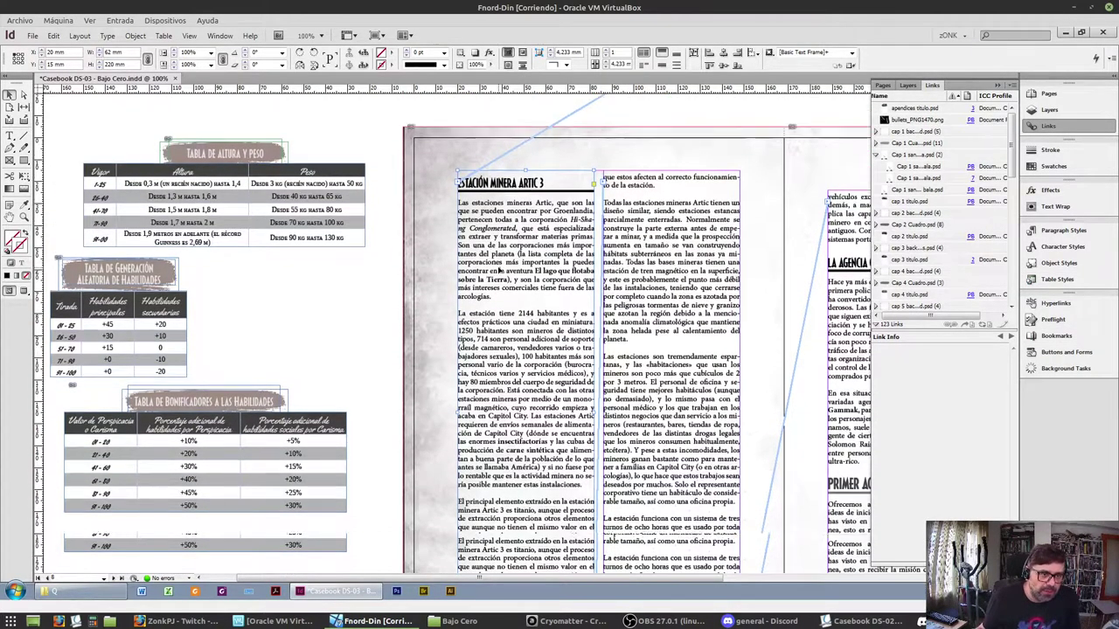
pyautogui.doubleClick(497, 223)
pyautogui.tripleClick(498, 224)
pyautogui.click(248, 68)
pyautogui.scroll(-4, 503, 273)
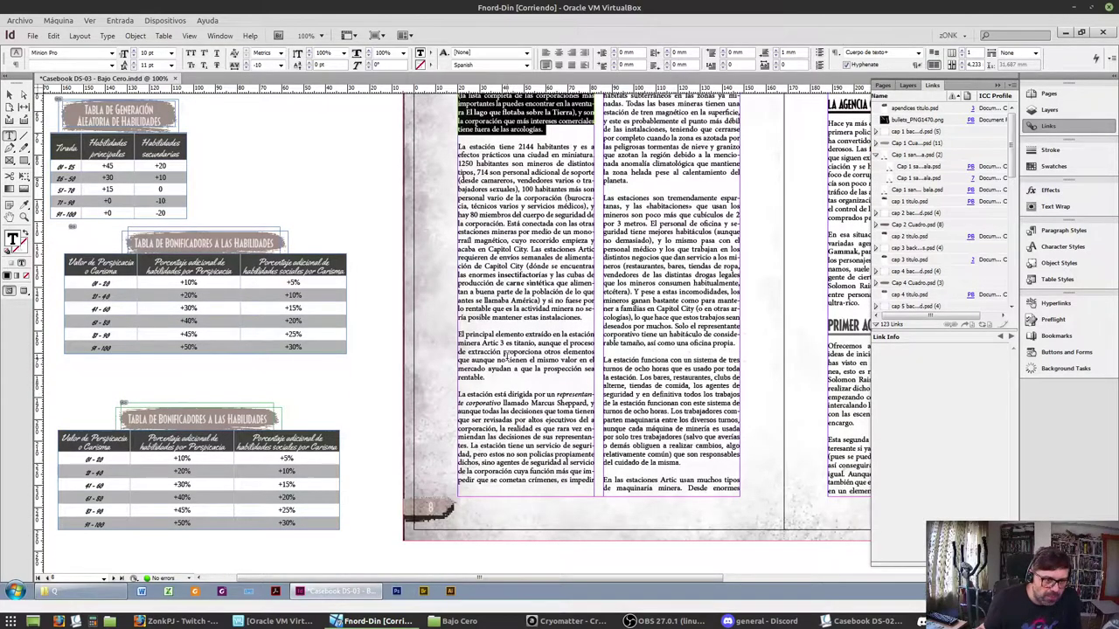
# Set the tracking of the page 8 paragraph beginning "El principal elemento extraído" to -15
pyautogui.tripleClick(505, 354)
pyautogui.click(247, 69)
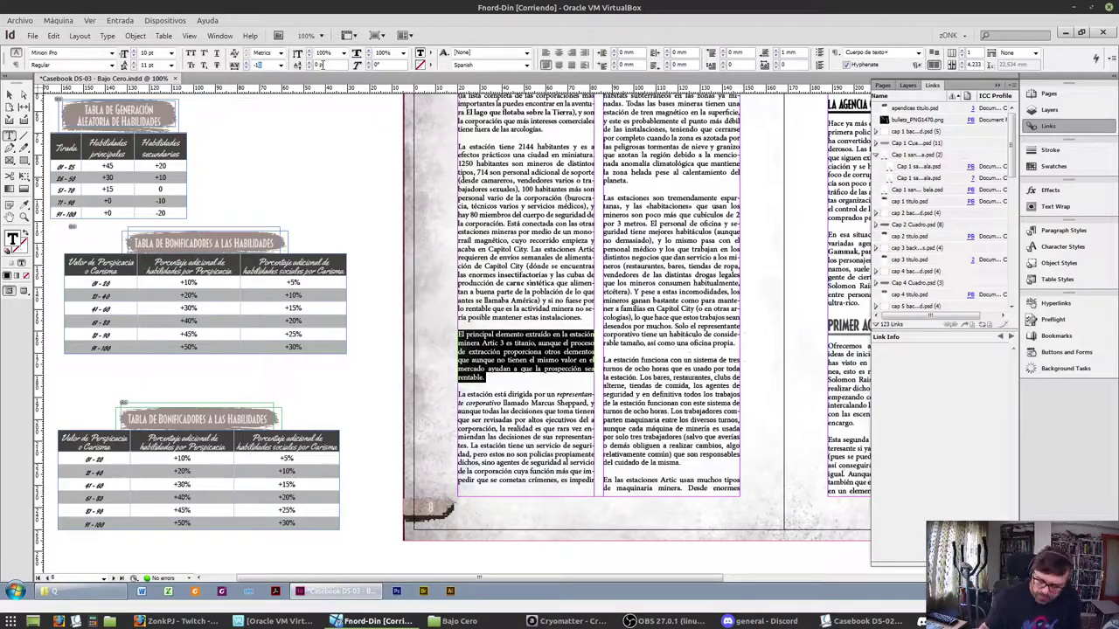
pyautogui.press('Return')
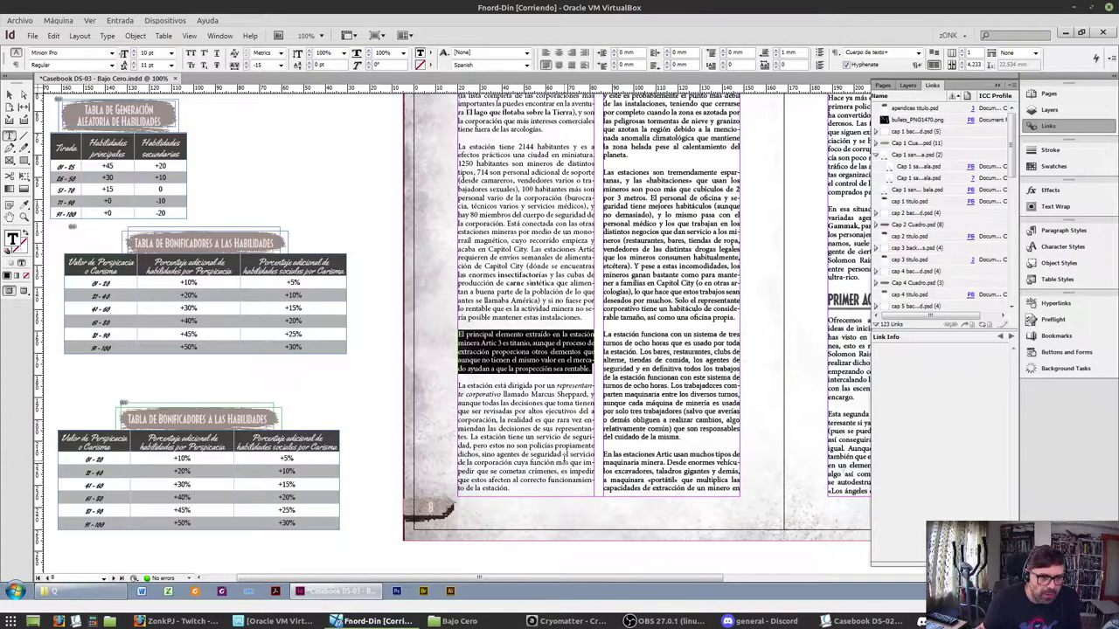
# Set the tracking of the page 8 paragraph beginning "La estación está dirigida" to -5
pyautogui.tripleClick(559, 459)
pyautogui.click(280, 65)
pyautogui.click(272, 129)
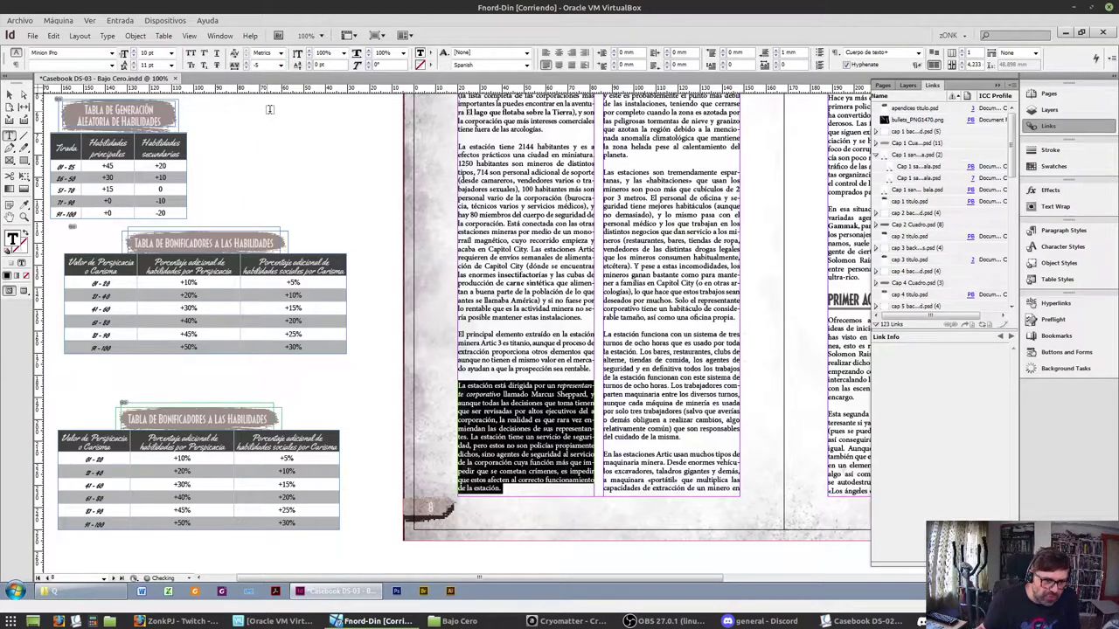
# Try looser tracking values of 0 and 5 on the same paragraph and undo them
pyautogui.click(245, 63)
pyautogui.click(280, 65)
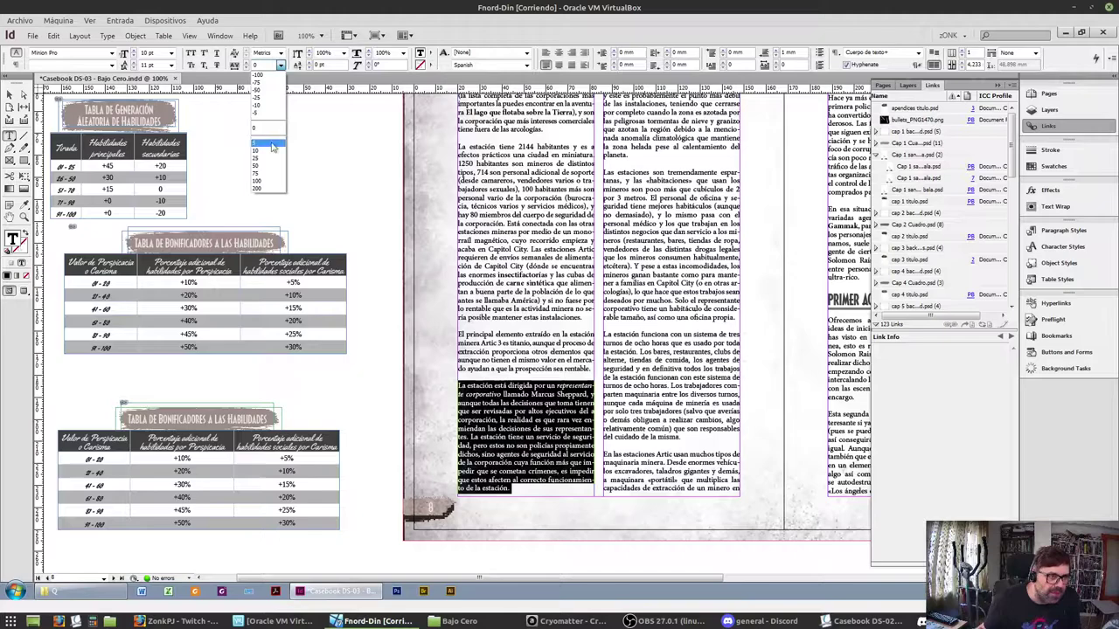
pyautogui.click(274, 144)
pyautogui.hotkey('ctrl', 'z')
pyautogui.hotkey('ctrl', 'z')
# Set the tracking of the second-column paragraph beginning "Todas las estaciones mineras Artic" to -10 and check the text flow across pages 8 and 9
pyautogui.hscroll(8, 379, 238)
pyautogui.scroll(3, 232, 257)
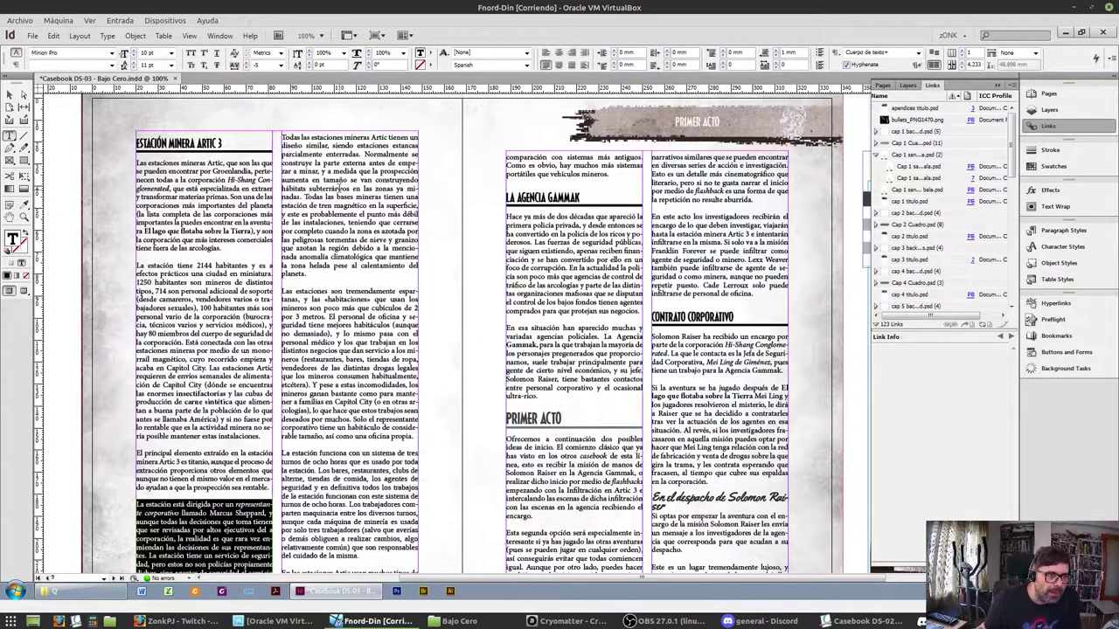
pyautogui.click(337, 188)
pyautogui.tripleClick(333, 190)
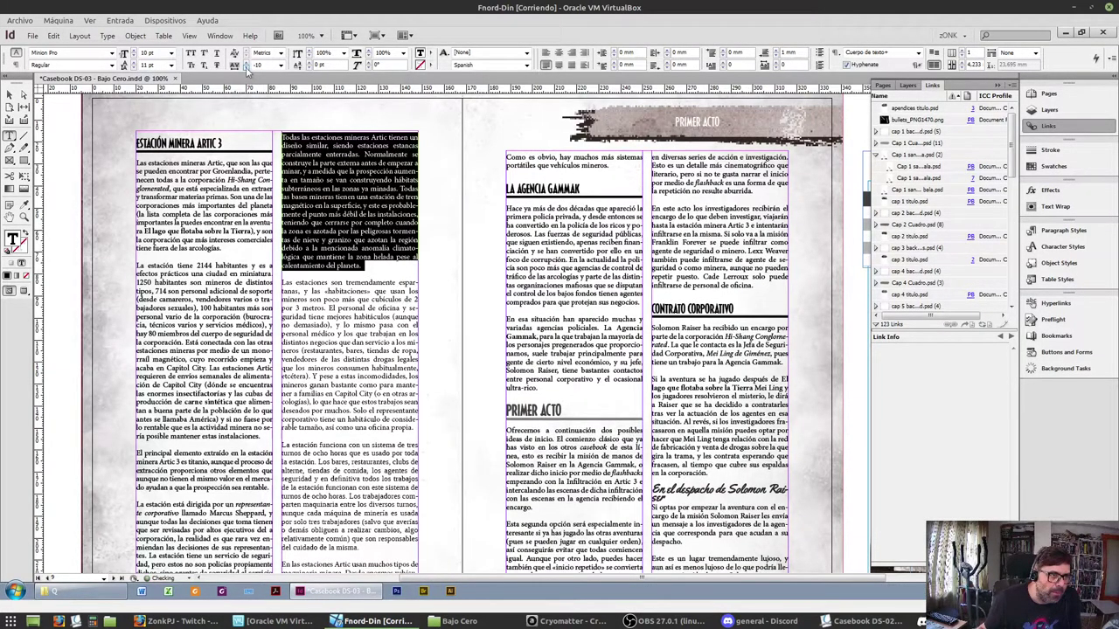
pyautogui.scroll(-4, 429, 430)
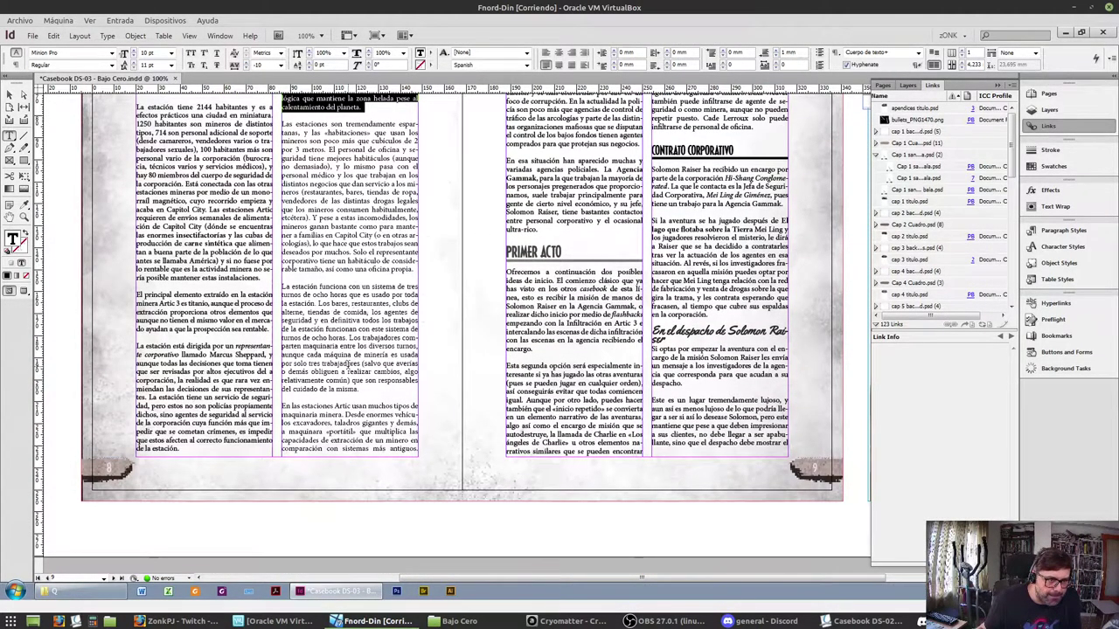
pyautogui.scroll(5, 348, 364)
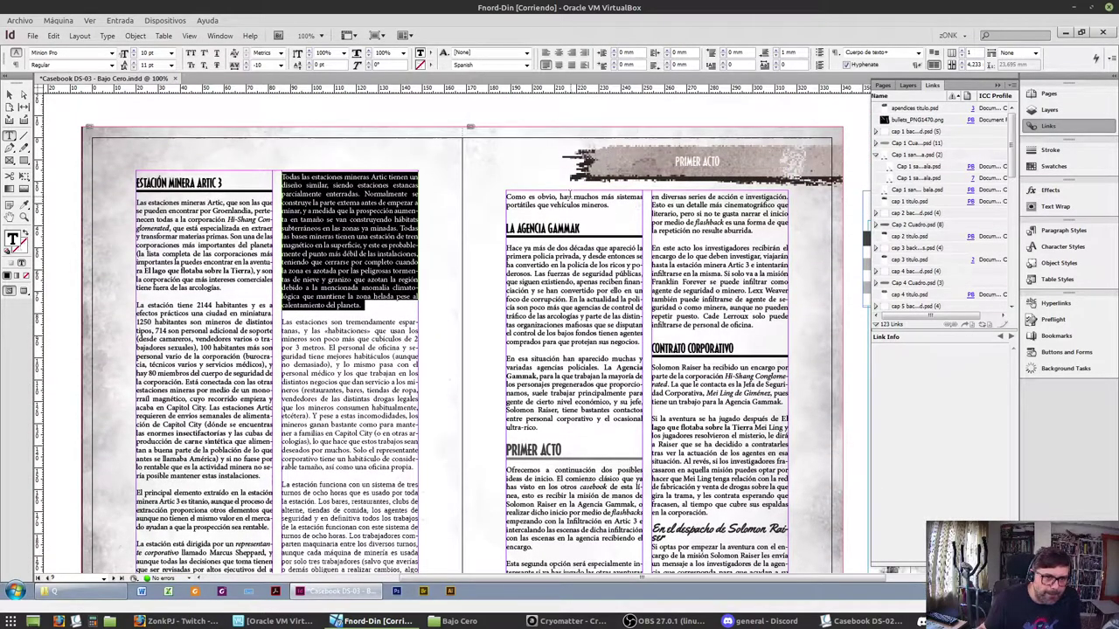
pyautogui.scroll(-4, 549, 227)
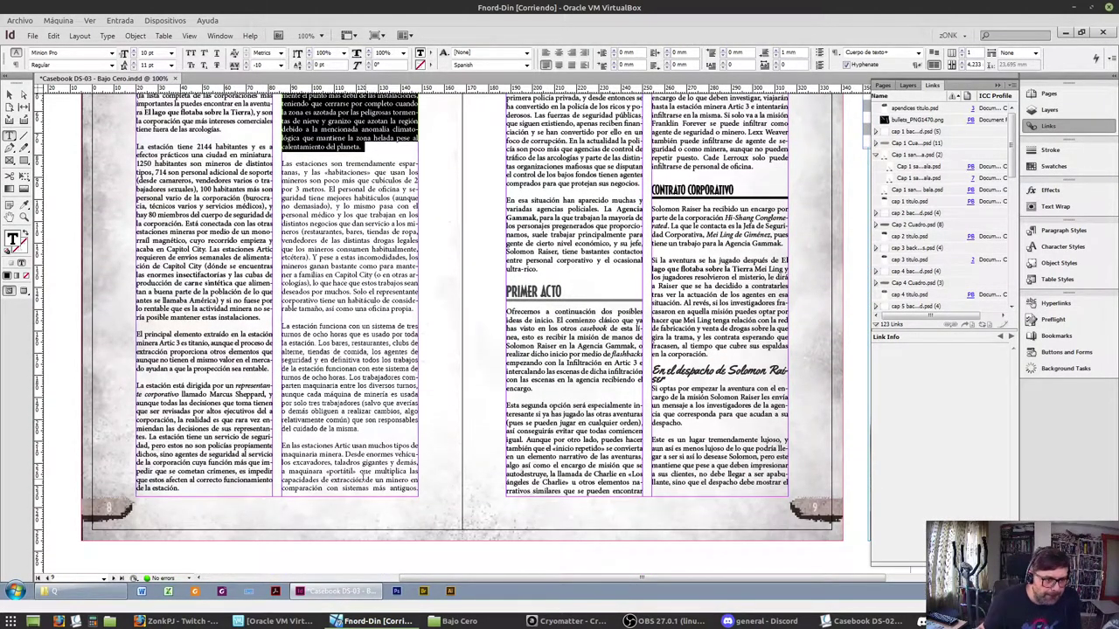
# Try tighter tracking values of -20, -25 and -30 on the page 8 paragraph beginning "Todas las estaciones mineras Artic"
pyautogui.scroll(3, 348, 473)
pyautogui.scroll(-2, 363, 426)
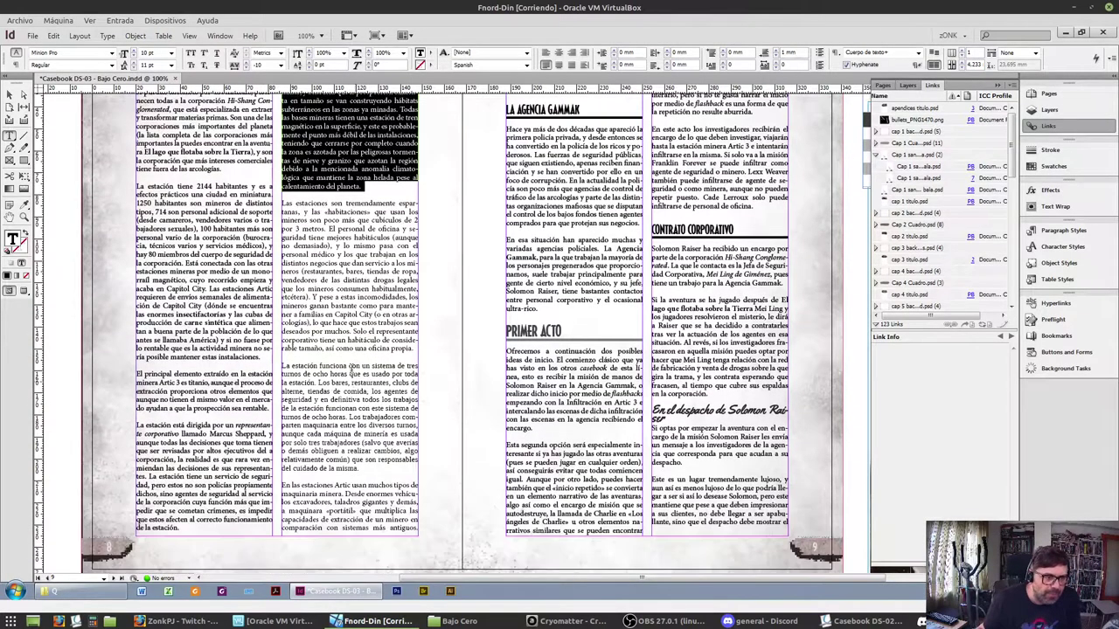
pyautogui.scroll(3, 325, 278)
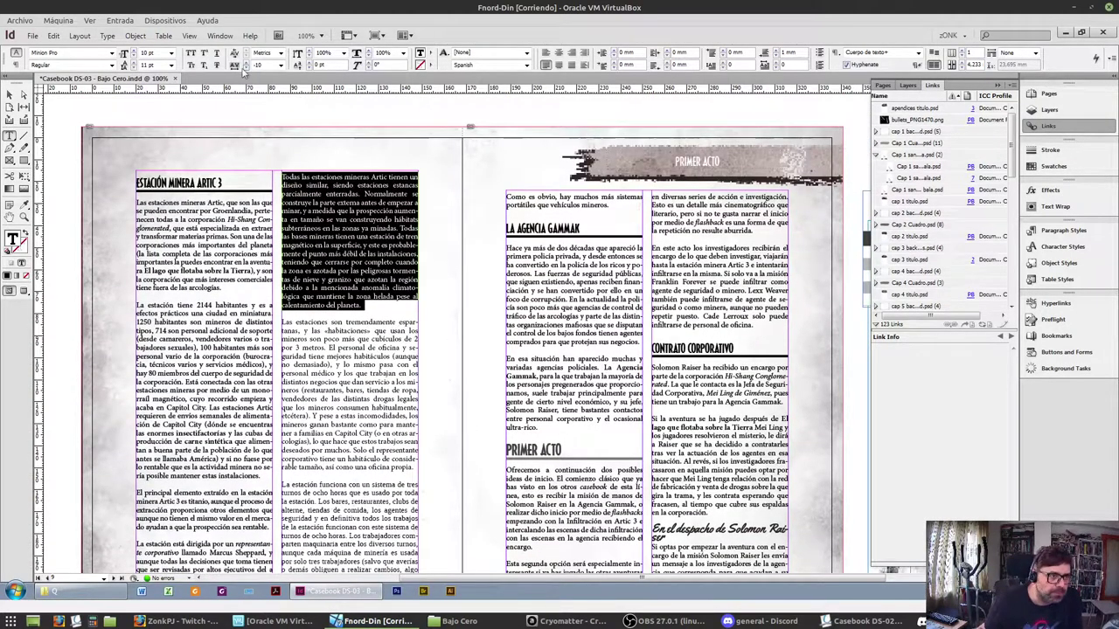
pyautogui.click(280, 66)
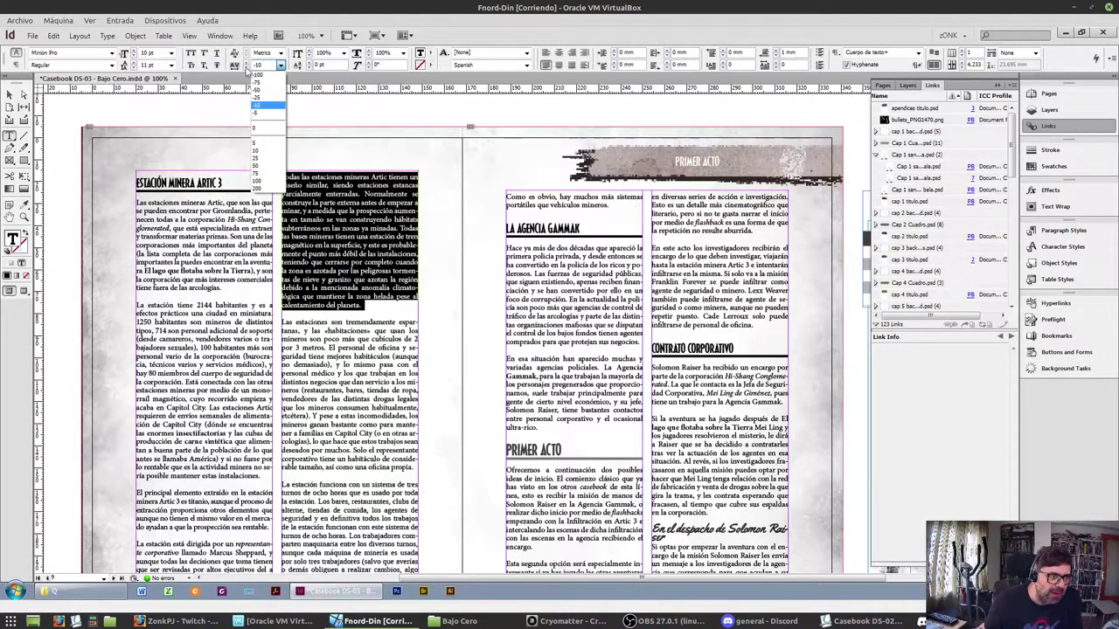
pyautogui.click(256, 97)
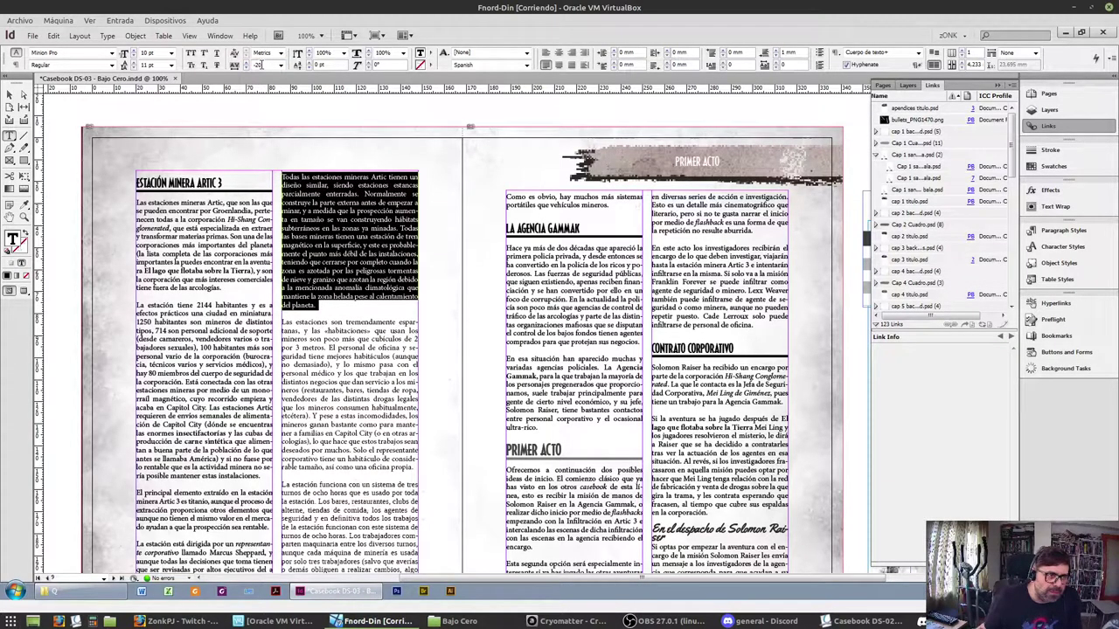
pyautogui.click(281, 65)
pyautogui.click(275, 92)
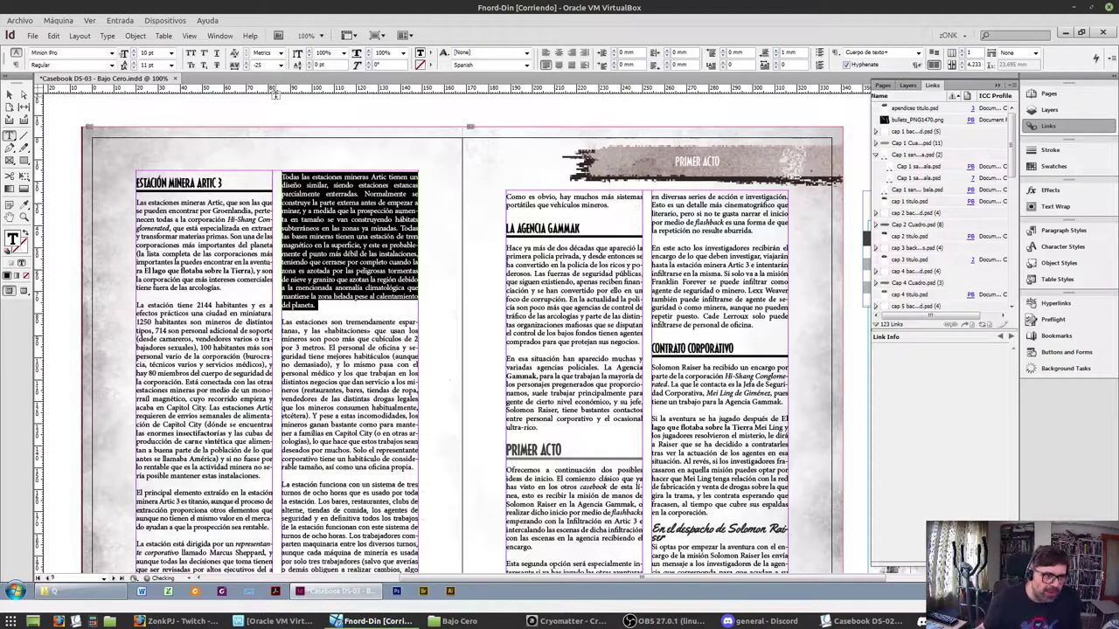
pyautogui.click(248, 68)
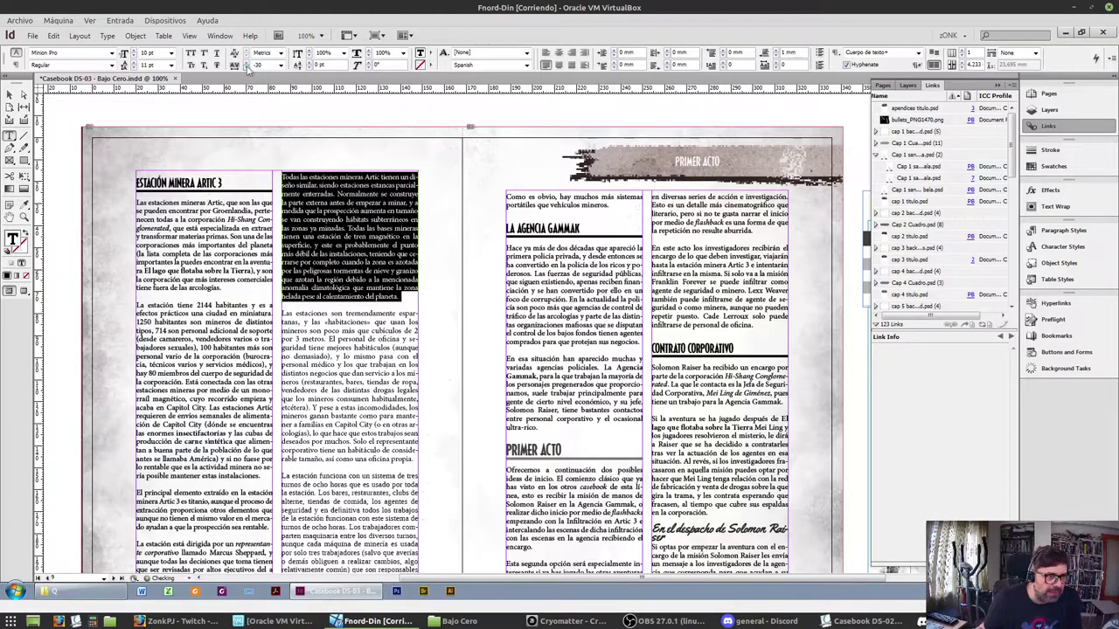
pyautogui.click(249, 63)
pyautogui.click(250, 63)
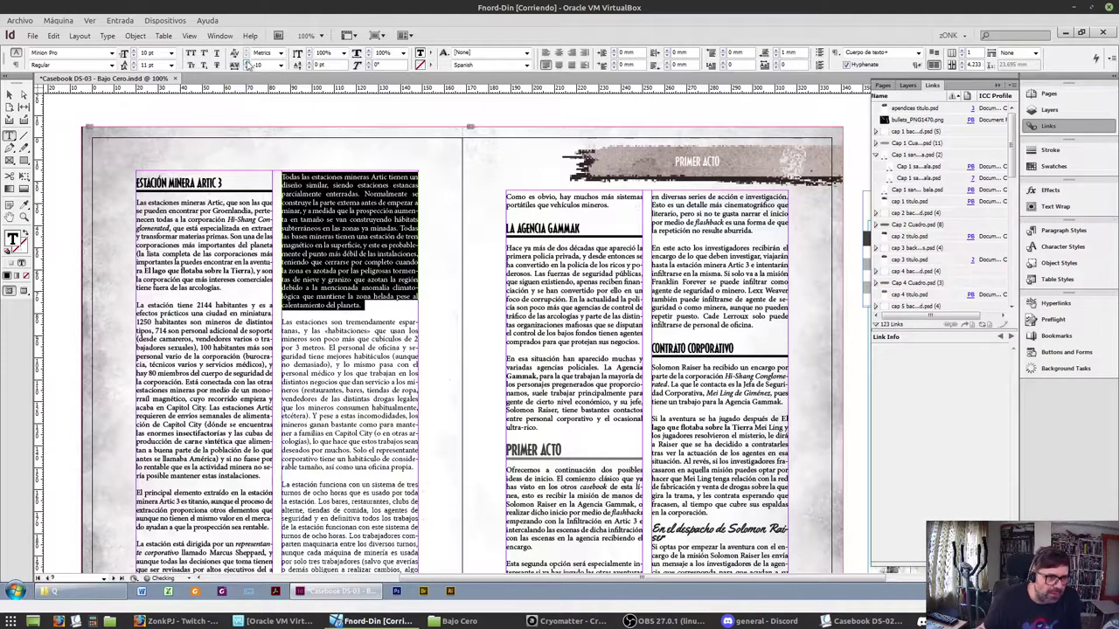
# Set the tracking of the paragraph beginning "Todas las estaciones mineras Artic" to -5
pyautogui.click(280, 65)
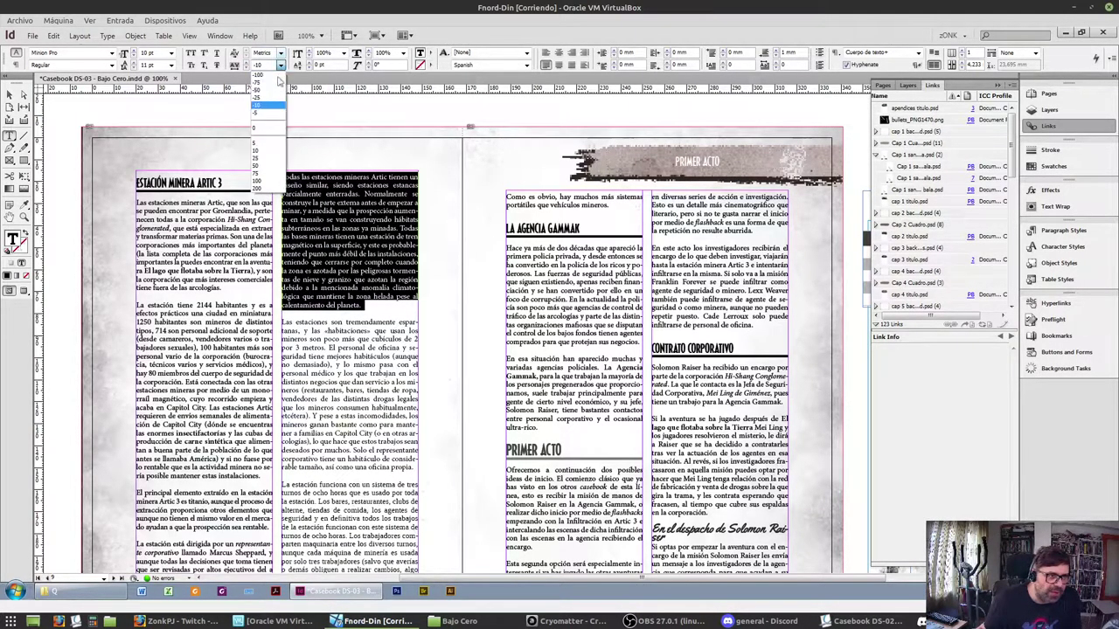
pyautogui.click(264, 113)
pyautogui.click(361, 404)
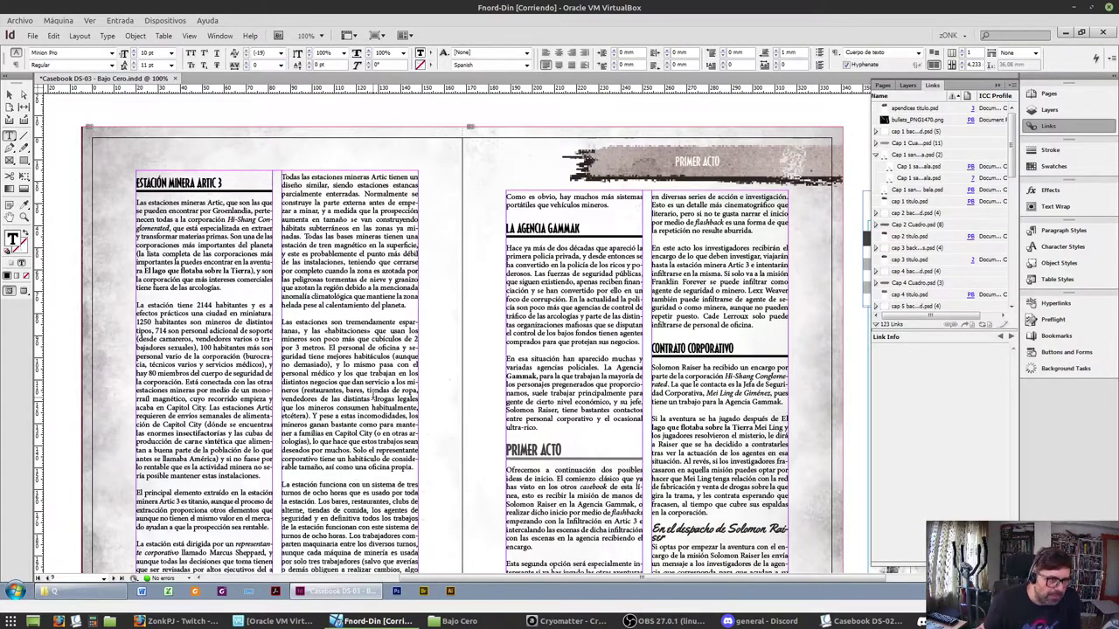
# Set the tracking of the page 8 paragraph beginning "La estación funciona con un sistema de tres turnos" to -25 and check the text flow
pyautogui.scroll(-3, 361, 402)
pyautogui.tripleClick(355, 384)
pyautogui.click(355, 385)
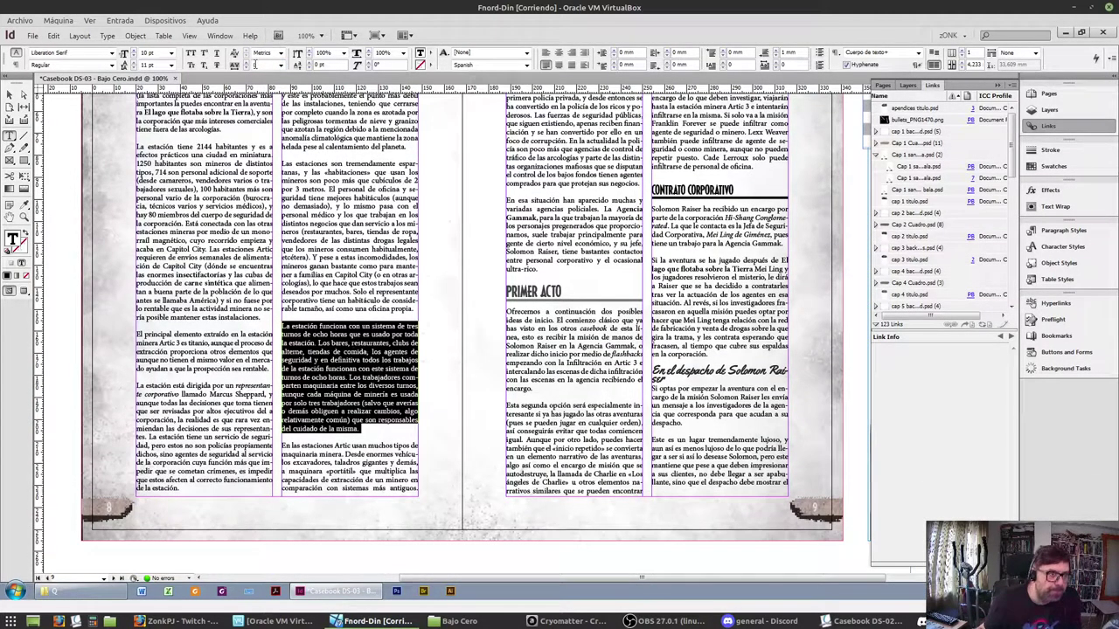
pyautogui.click(246, 69)
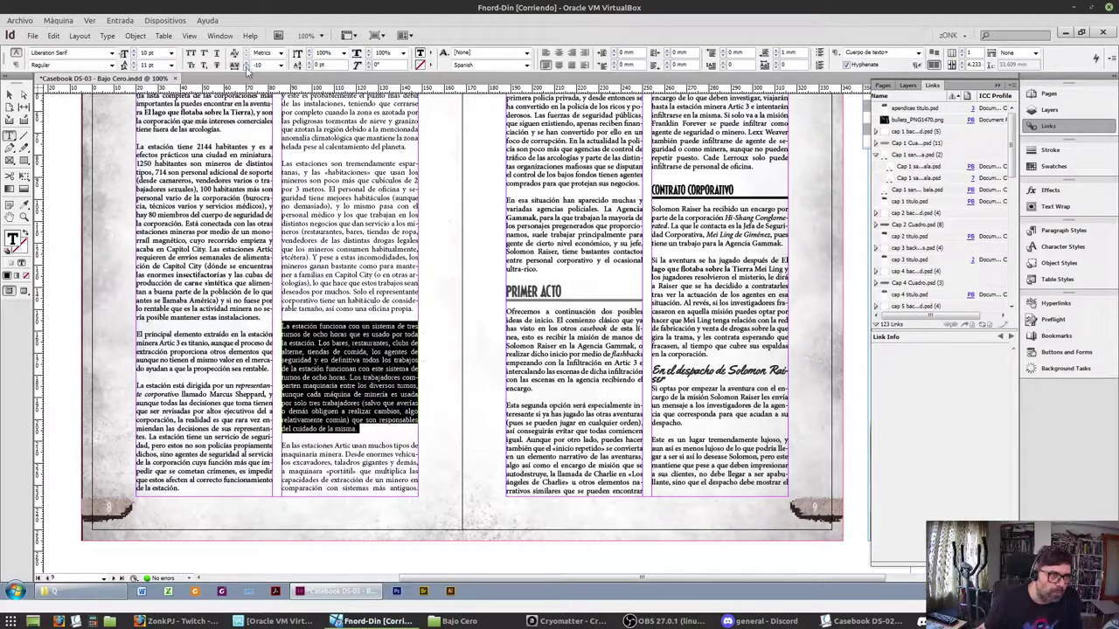
pyautogui.click(246, 69)
pyautogui.doubleClick(261, 66)
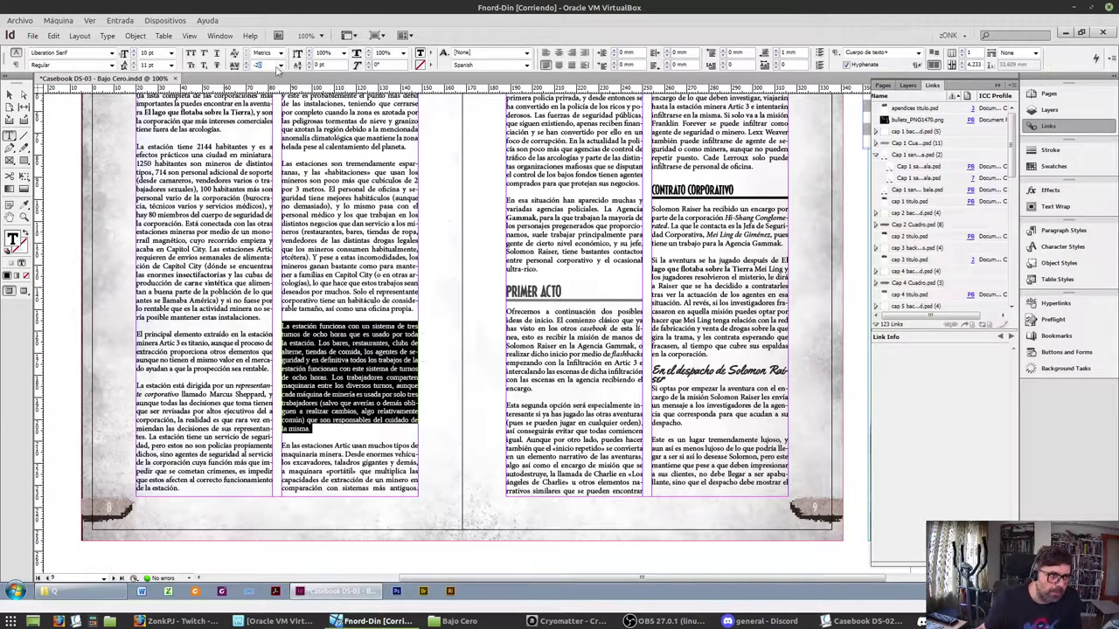
pyautogui.write('5')
pyautogui.press('Return')
pyautogui.scroll(3, 433, 233)
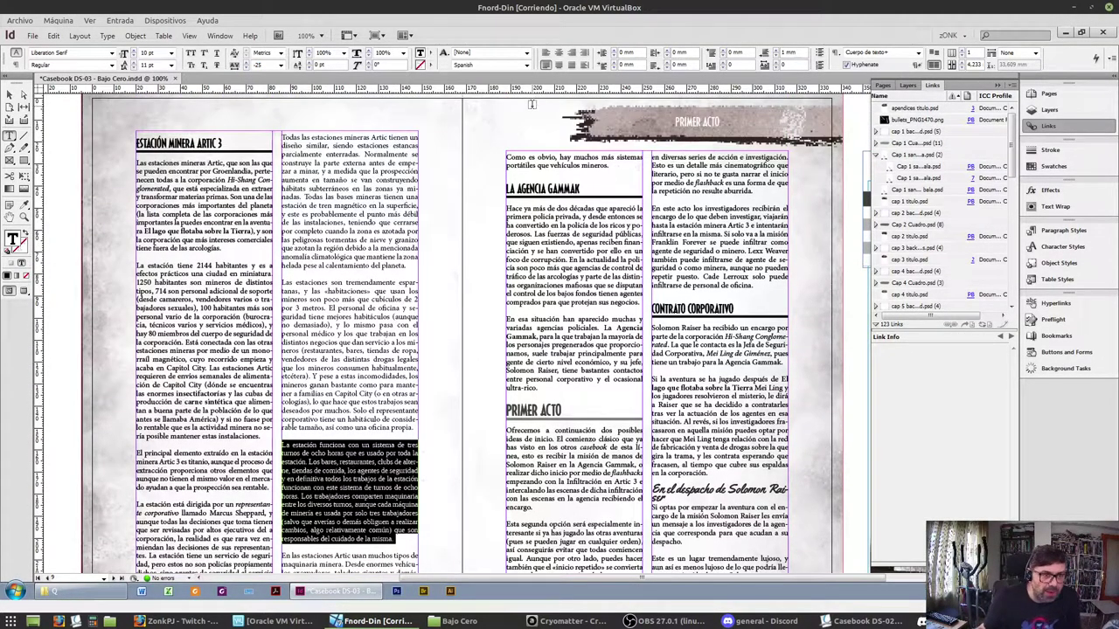
pyautogui.scroll(-3, 409, 336)
# Try reducing the leading of the selected second-column text on page 8 to 10.9, 10.85 and 10.8 pt
pyautogui.doubleClick(337, 470)
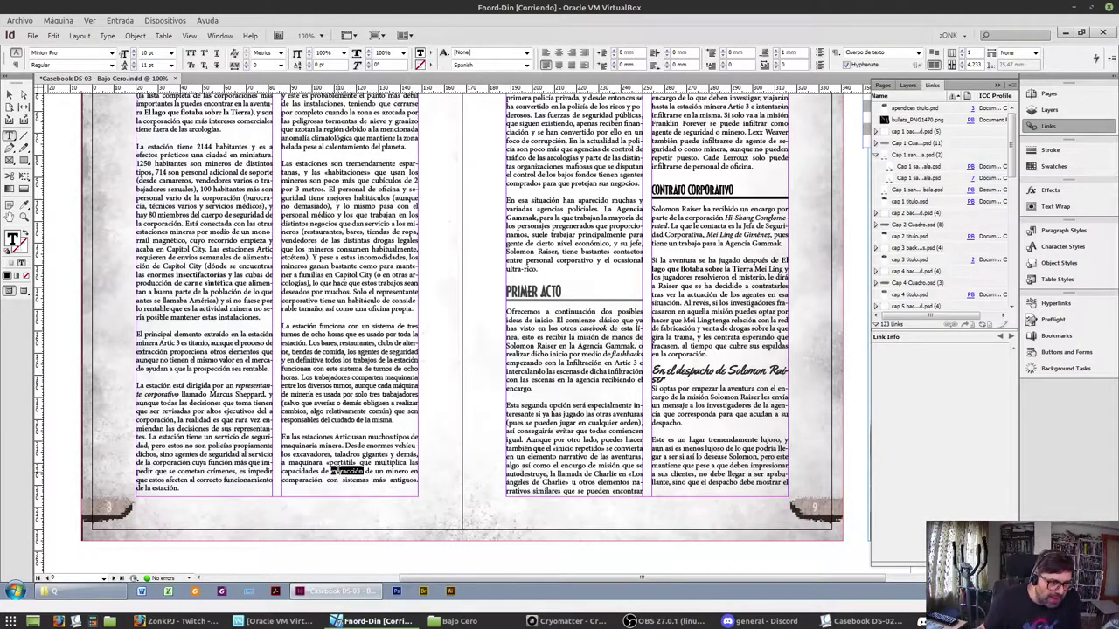
pyautogui.doubleClick(338, 469)
pyautogui.click(337, 469)
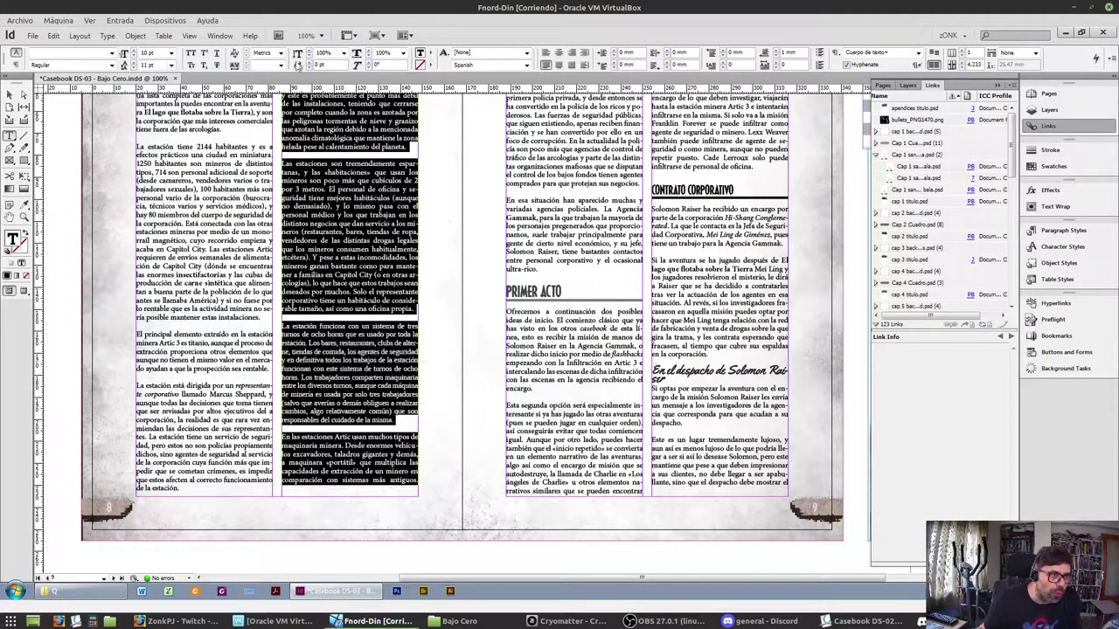
pyautogui.moveTo(161, 65); pyautogui.dragTo(112, 65)
pyautogui.write('10')
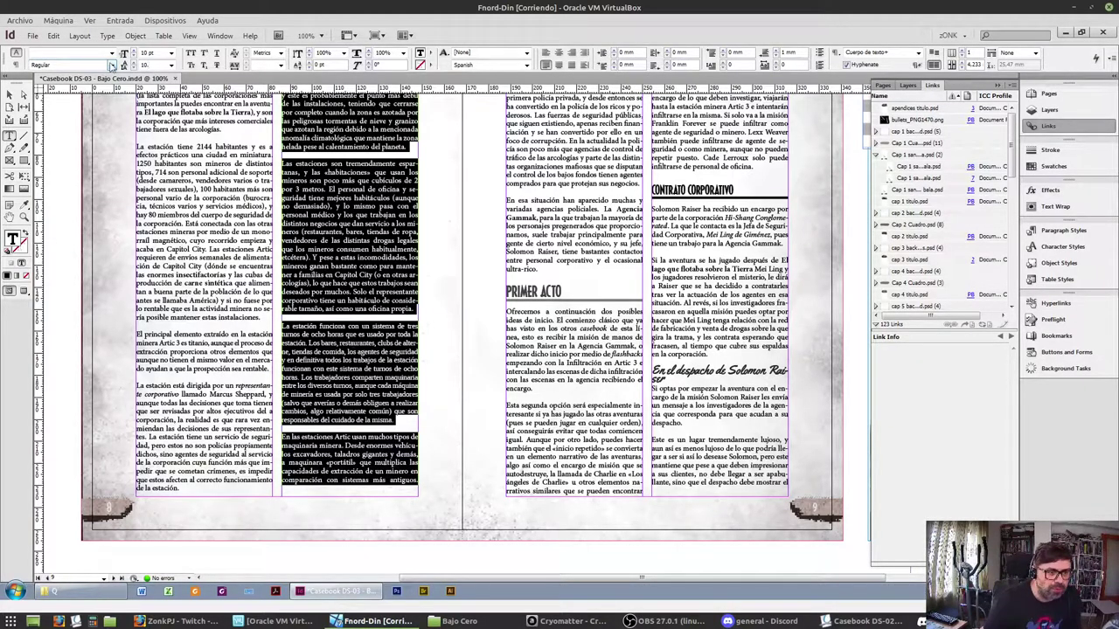
pyautogui.write('10,95')
pyautogui.press('Return')
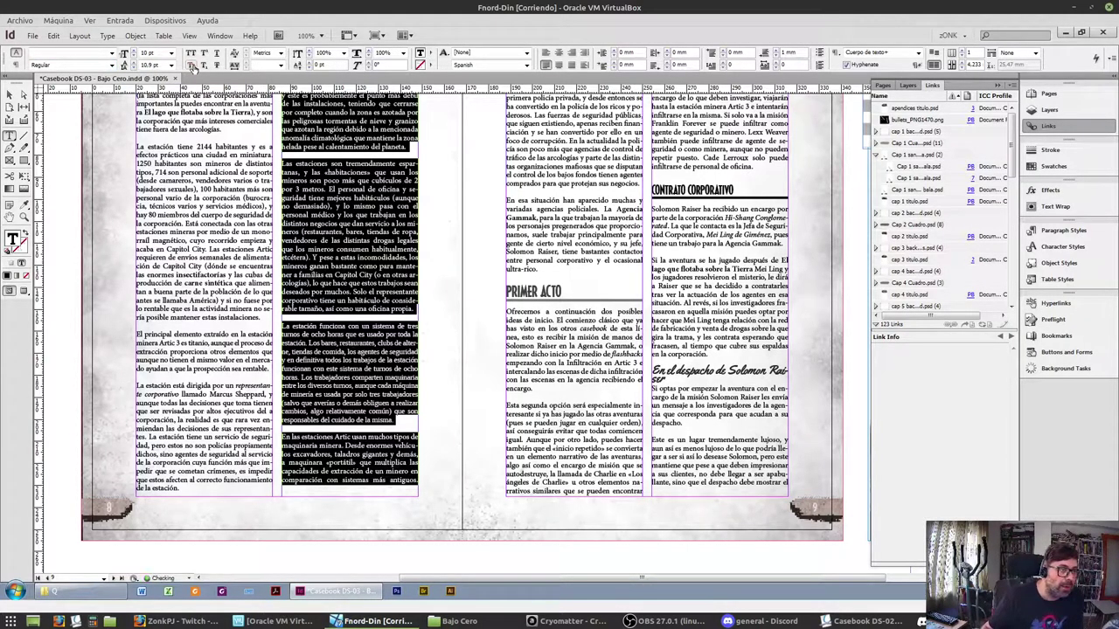
pyautogui.doubleClick(150, 65)
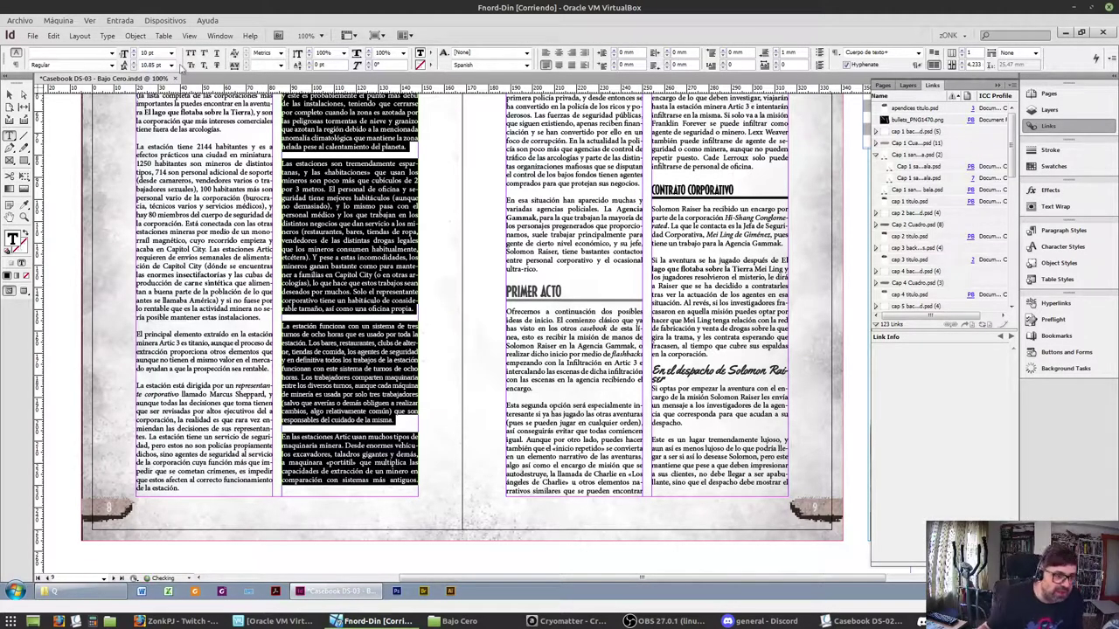
pyautogui.moveTo(149, 65); pyautogui.dragTo(188, 64)
pyautogui.write(',')
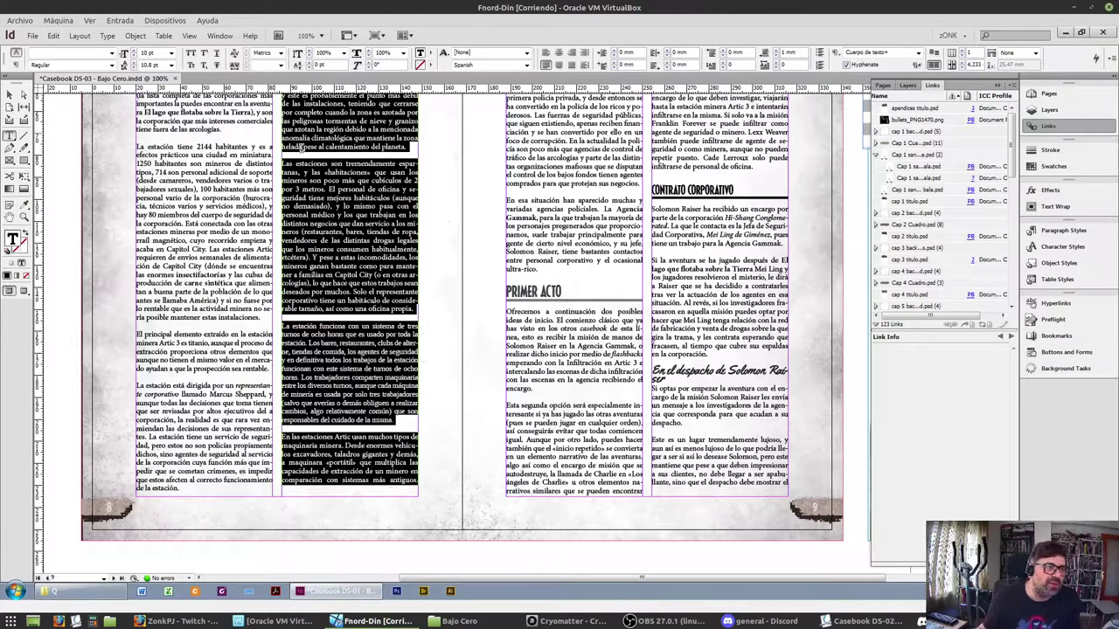
# Select the second-column text through "Como es obvio" on page 9 and try automatic 12 pt leading on it
pyautogui.click(349, 214)
pyautogui.scroll(3, 350, 214)
pyautogui.tripleClick(288, 154)
pyautogui.click(287, 154)
pyautogui.click(288, 154)
pyautogui.doubleClick(330, 154)
pyautogui.tripleClick(341, 155)
pyautogui.click(341, 155)
pyautogui.click(173, 66)
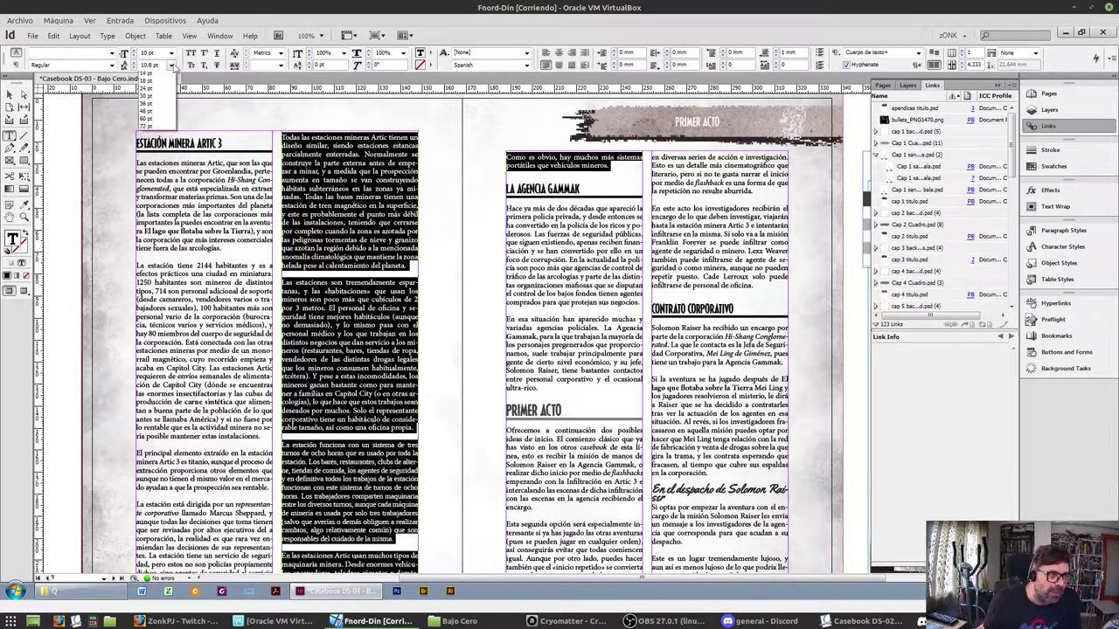
pyautogui.click(158, 80)
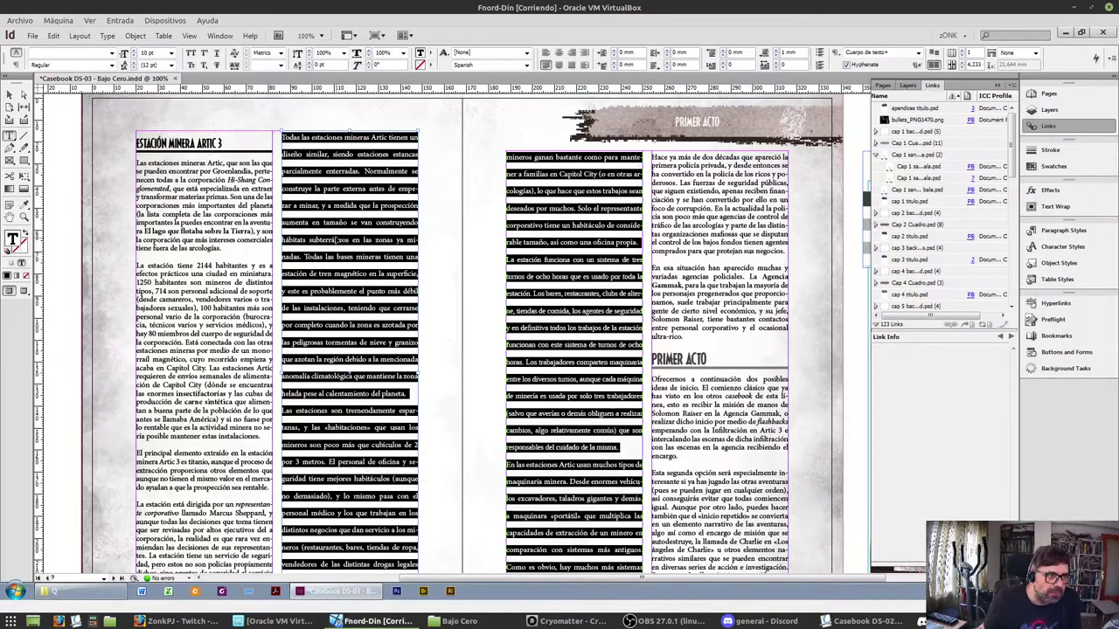
# Undo the leading changes on the second-column text, keeping the -25 tracking on the paragraph beginning "La estación funciona"
pyautogui.hotkey('ctrl', 'z')
pyautogui.hotkey('ctrl', 'z')
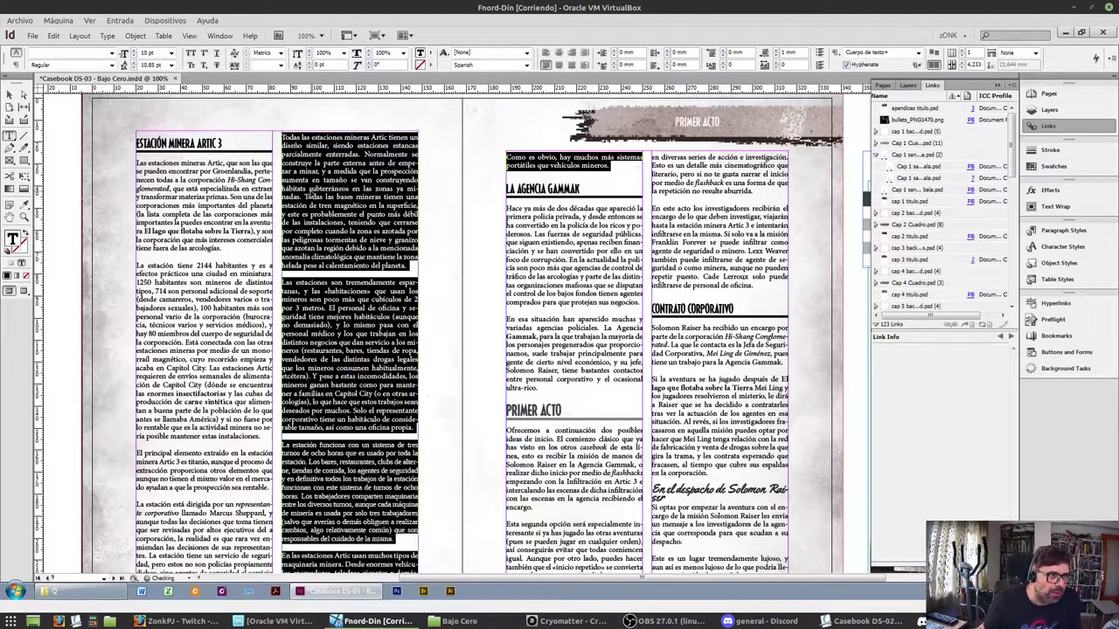
pyautogui.hotkey('ctrl', 'z')
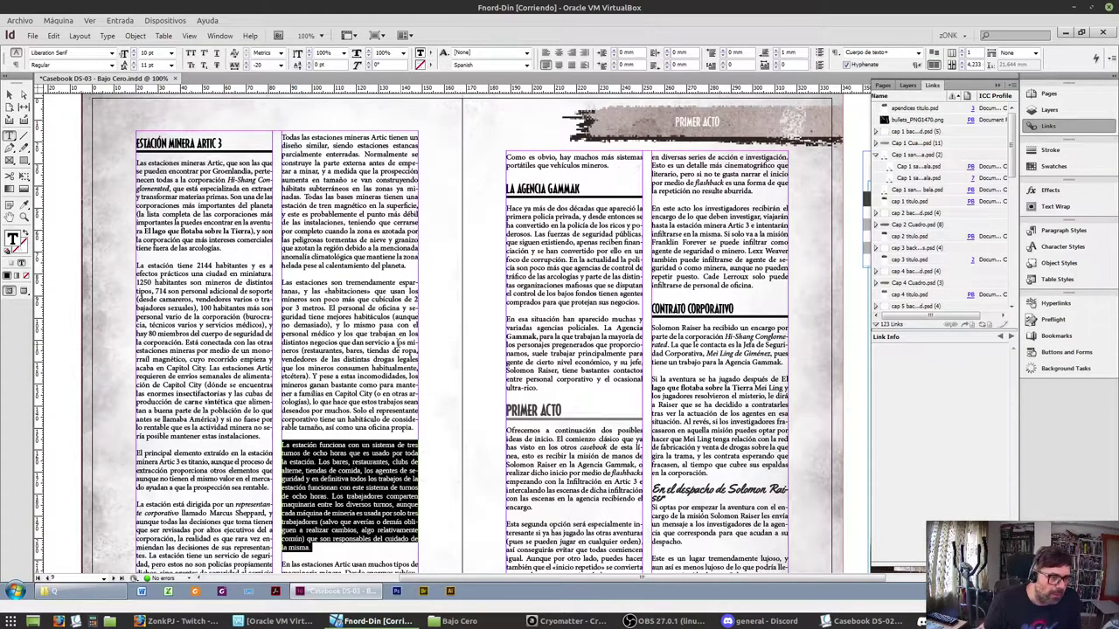
pyautogui.hotkey('ctrl', 'z')
pyautogui.hotkey('ctrl', 'z')
# Try tightening the tracking of the last page 8 paragraph, beginning "En las estaciones Artic", to -20
pyautogui.scroll(-3, 354, 177)
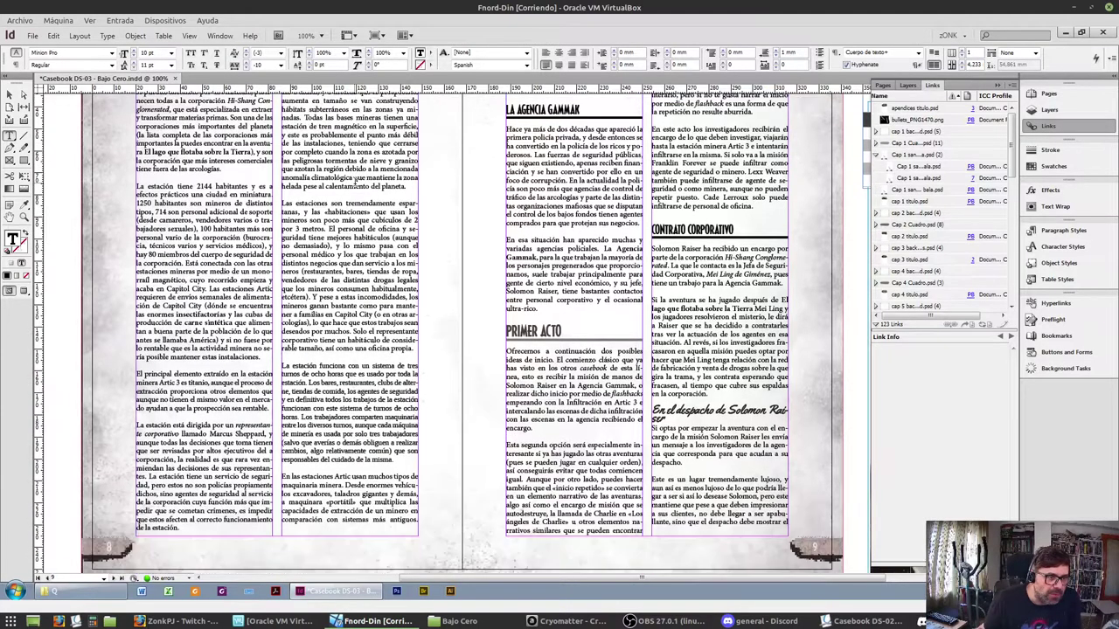
pyautogui.tripleClick(362, 500)
pyautogui.scroll(6, 548, 264)
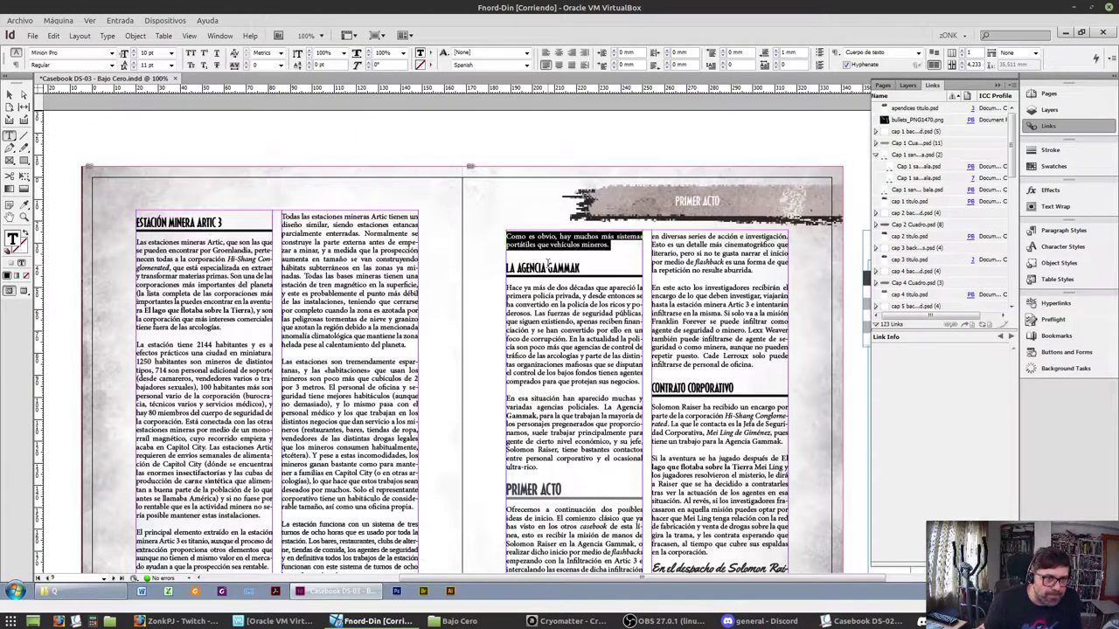
pyautogui.click(9, 94)
pyautogui.scroll(-6, 362, 499)
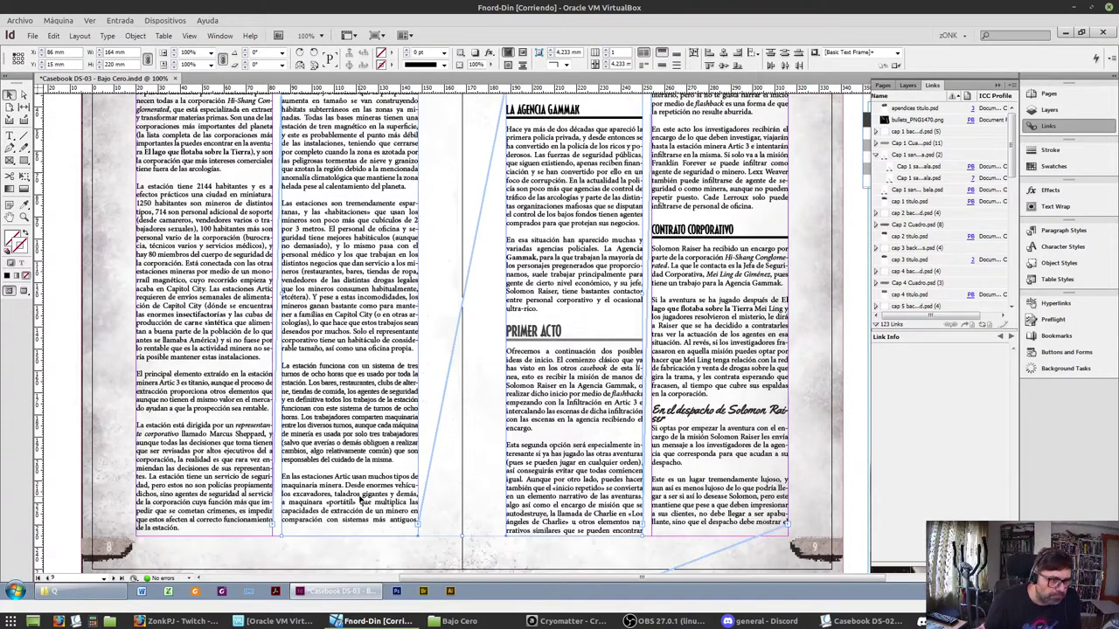
pyautogui.doubleClick(360, 498)
pyautogui.tripleClick(360, 498)
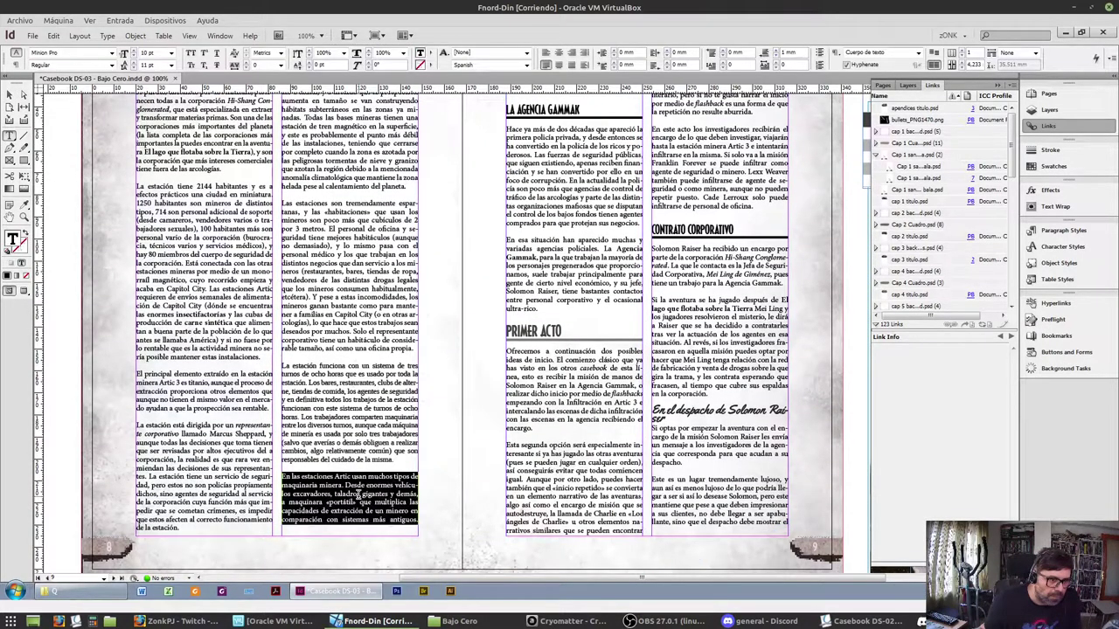
pyautogui.scroll(3, 393, 444)
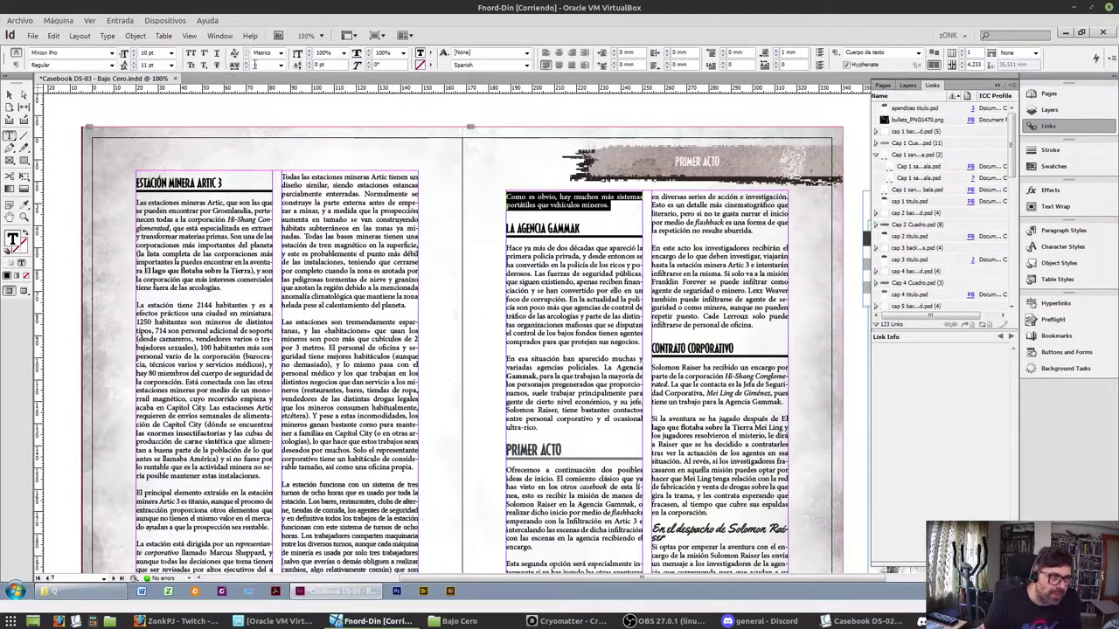
pyautogui.click(247, 70)
pyautogui.click(248, 70)
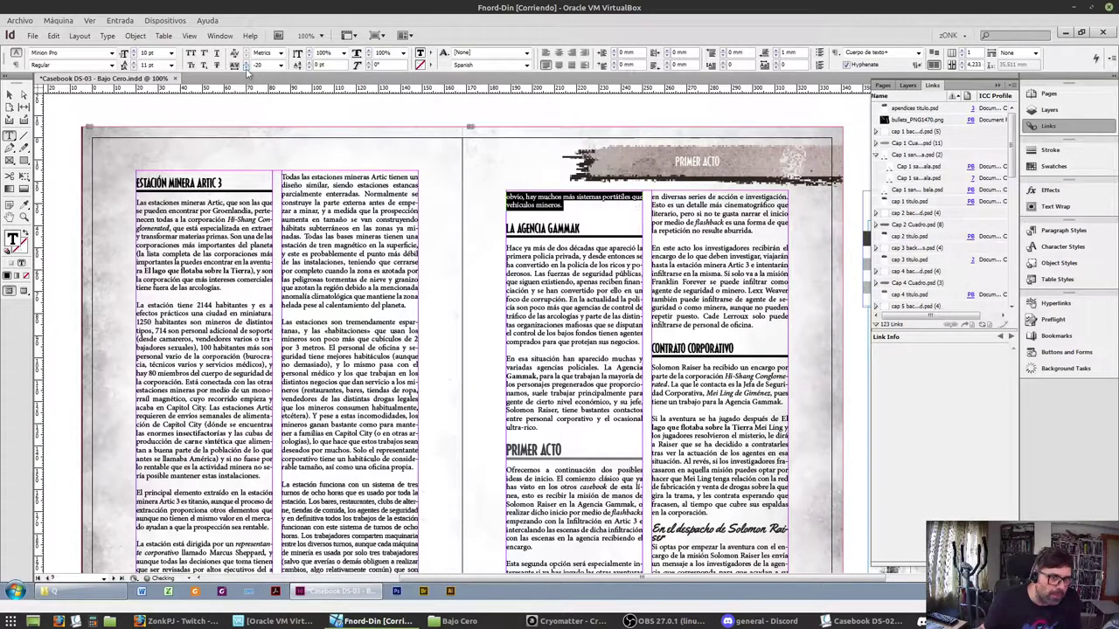
pyautogui.write('5')
pyautogui.press('Return')
# Try still tighter tracking from -30 to -60 on the paragraph beginning "En las estaciones Artic"
pyautogui.click(246, 69)
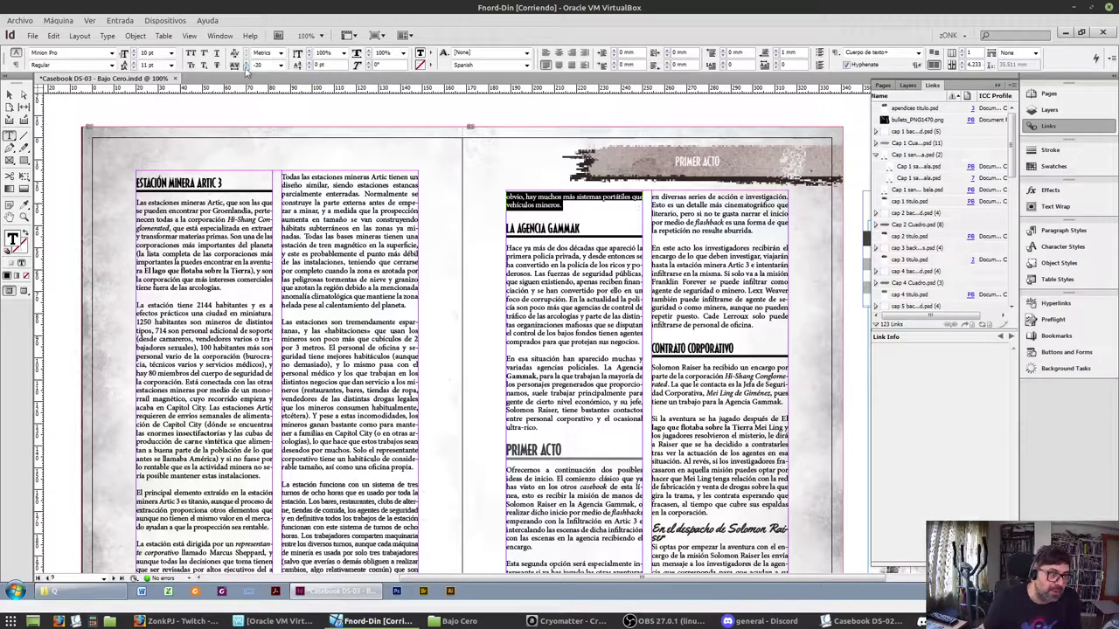
pyautogui.click(247, 70)
pyautogui.click(248, 70)
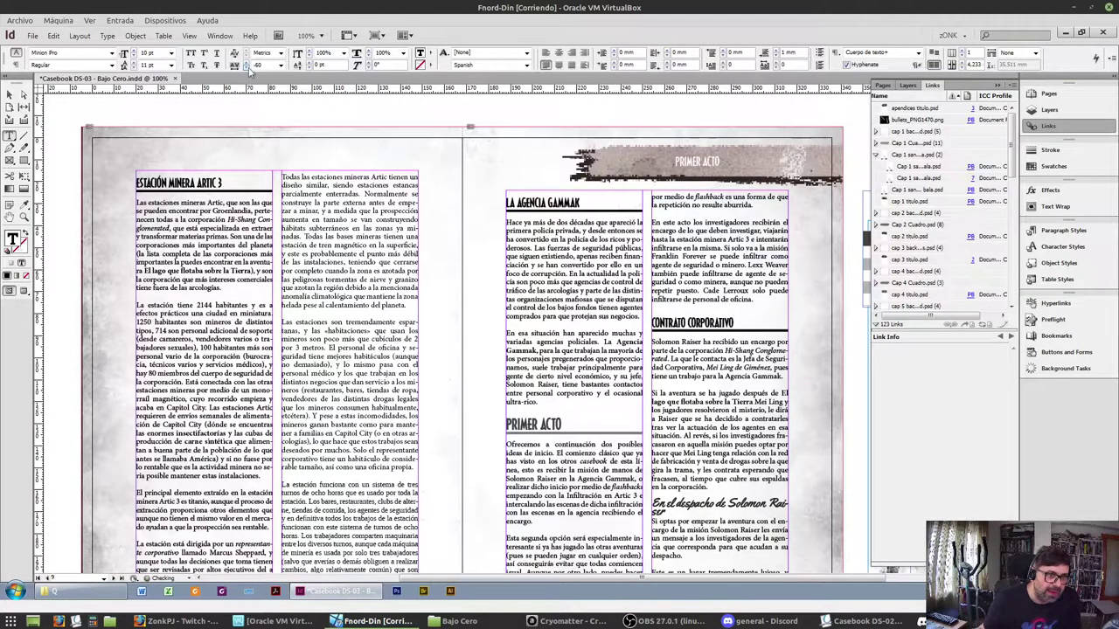
pyautogui.click(247, 70)
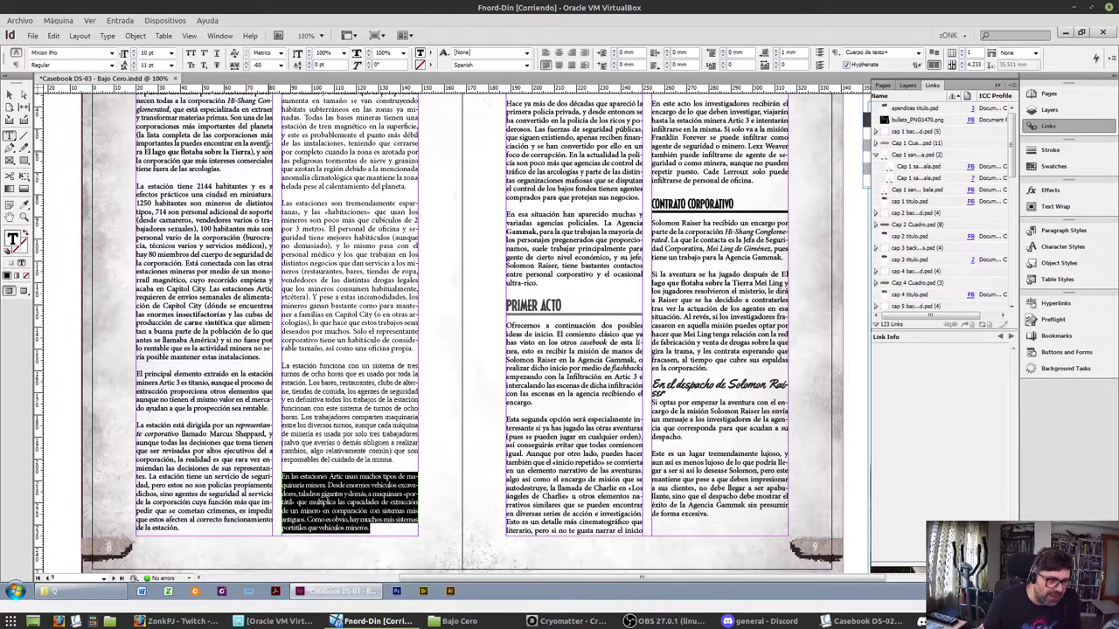
# Reset the tracking of the paragraph beginning "En las estaciones Artic" to 0 and check the flow onto page 9
pyautogui.click(287, 67)
pyautogui.click(270, 131)
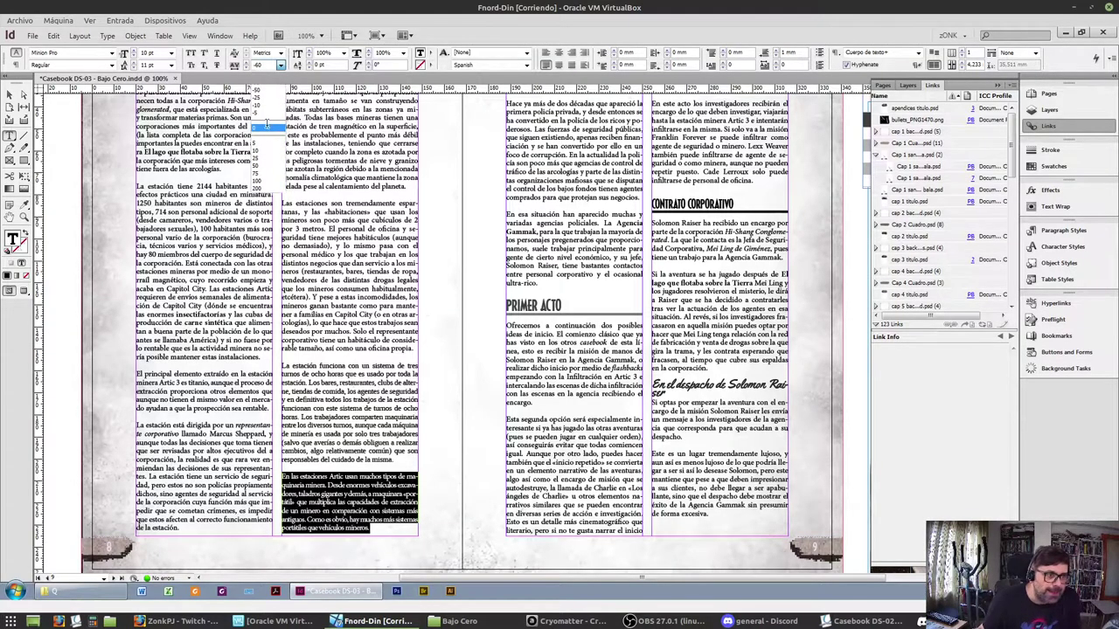
pyautogui.scroll(2, 503, 285)
pyautogui.scroll(-2, 361, 410)
# Set the horizontal scale of the page 8 paragraph beginning "La estación funciona" to 99%
pyautogui.click(361, 393)
pyautogui.tripleClick(361, 395)
pyautogui.click(361, 395)
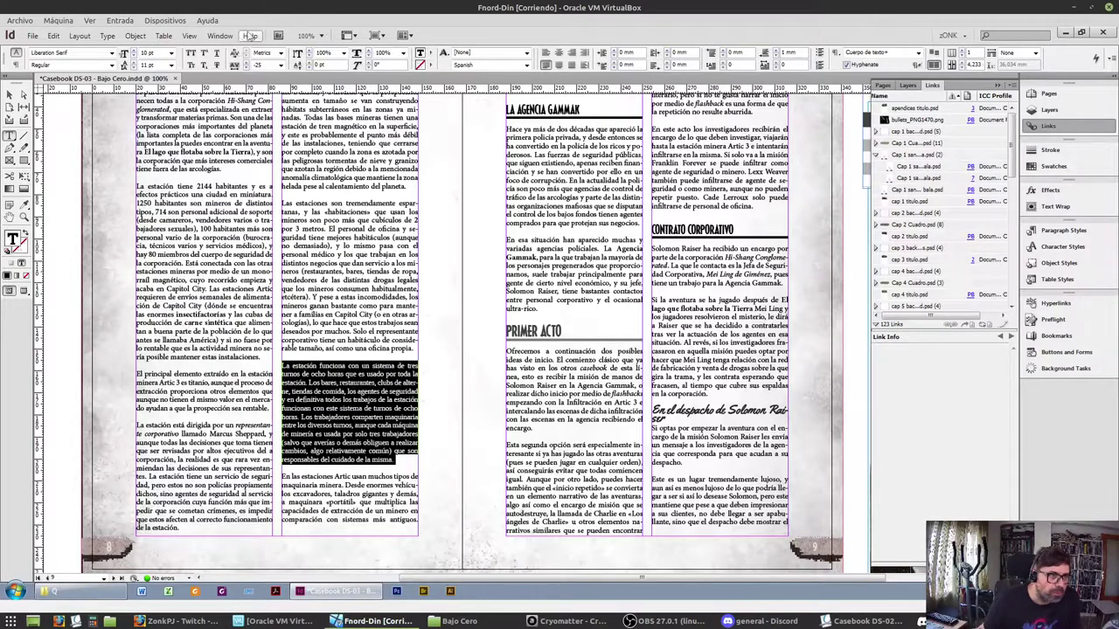
pyautogui.click(371, 56)
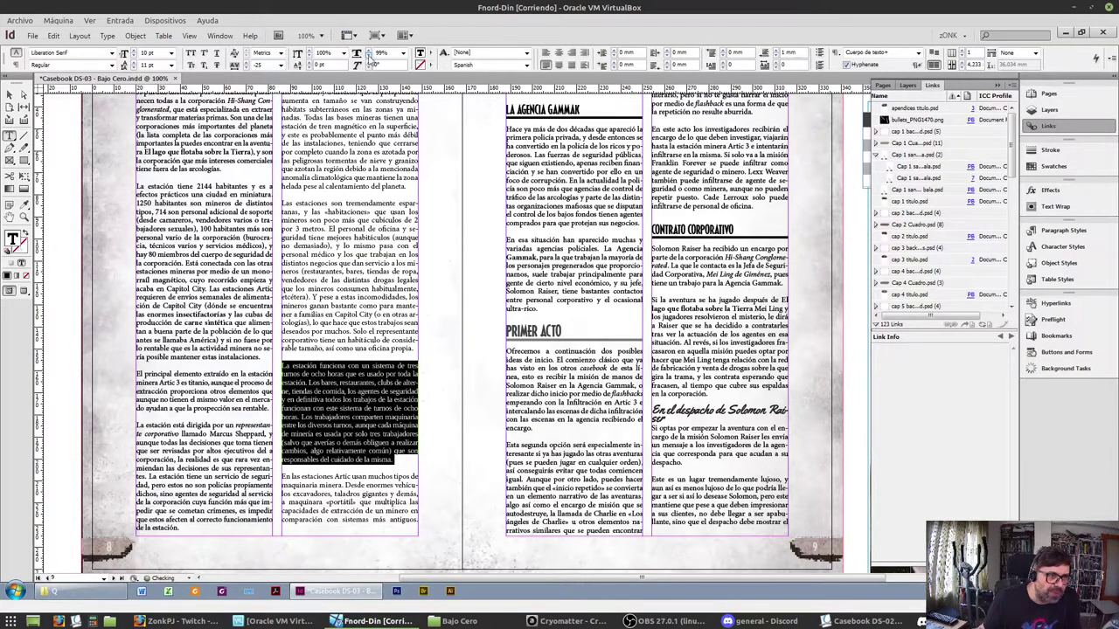
# Reset the page 8 paragraph beginning "La estación funciona" to 100% horizontal scale and 0 tracking
pyautogui.click(370, 51)
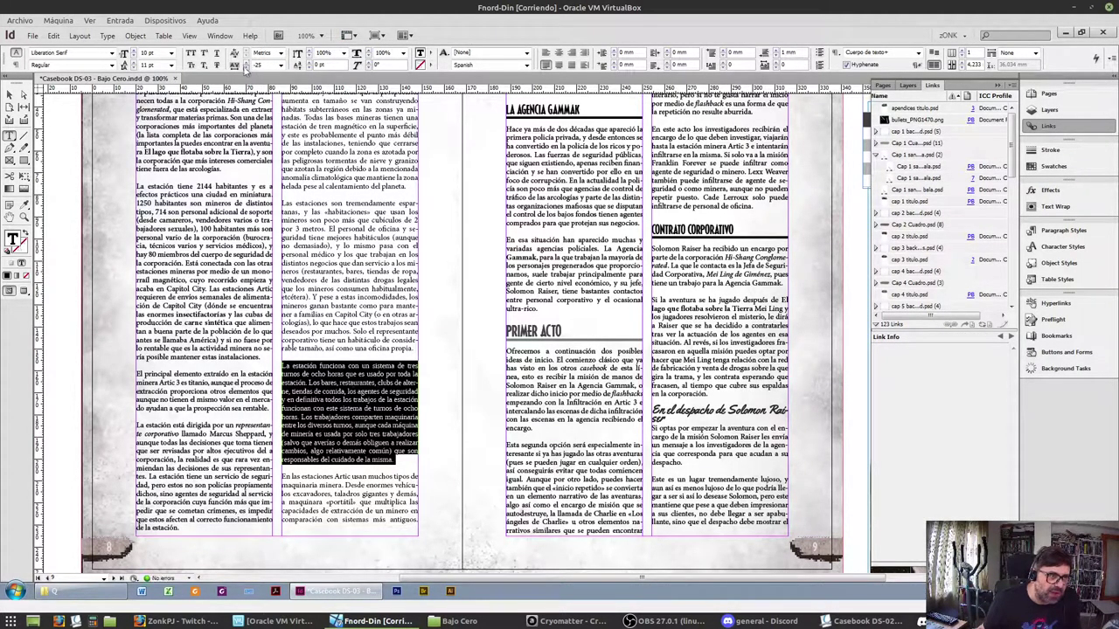
pyautogui.click(246, 62)
pyautogui.click(246, 62)
pyautogui.click(246, 62)
pyautogui.click(246, 64)
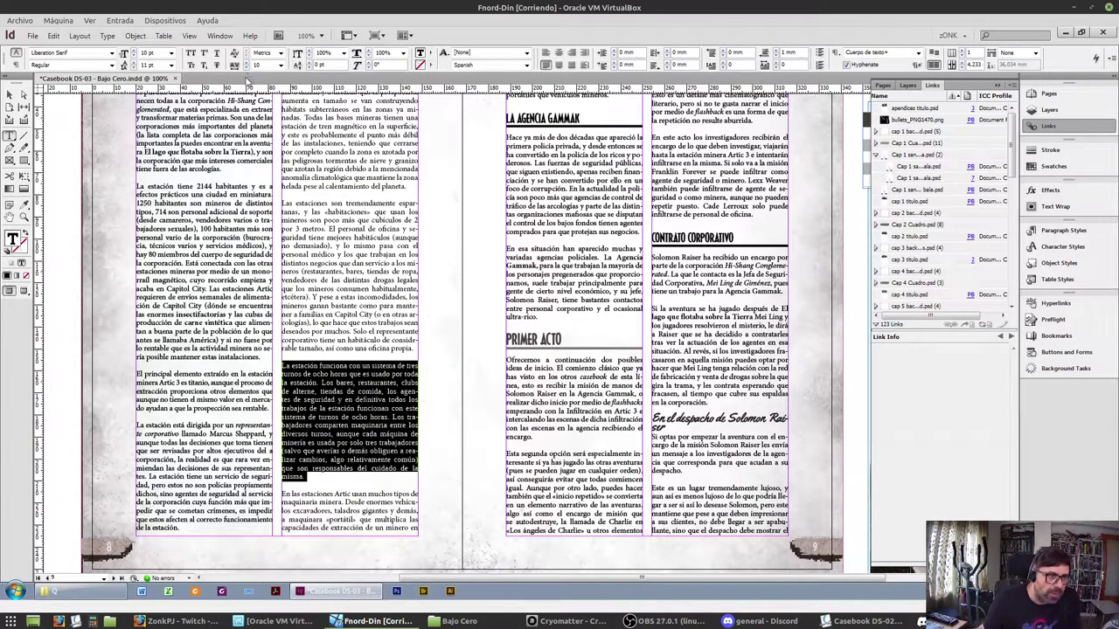
pyautogui.click(246, 70)
pyautogui.click(280, 66)
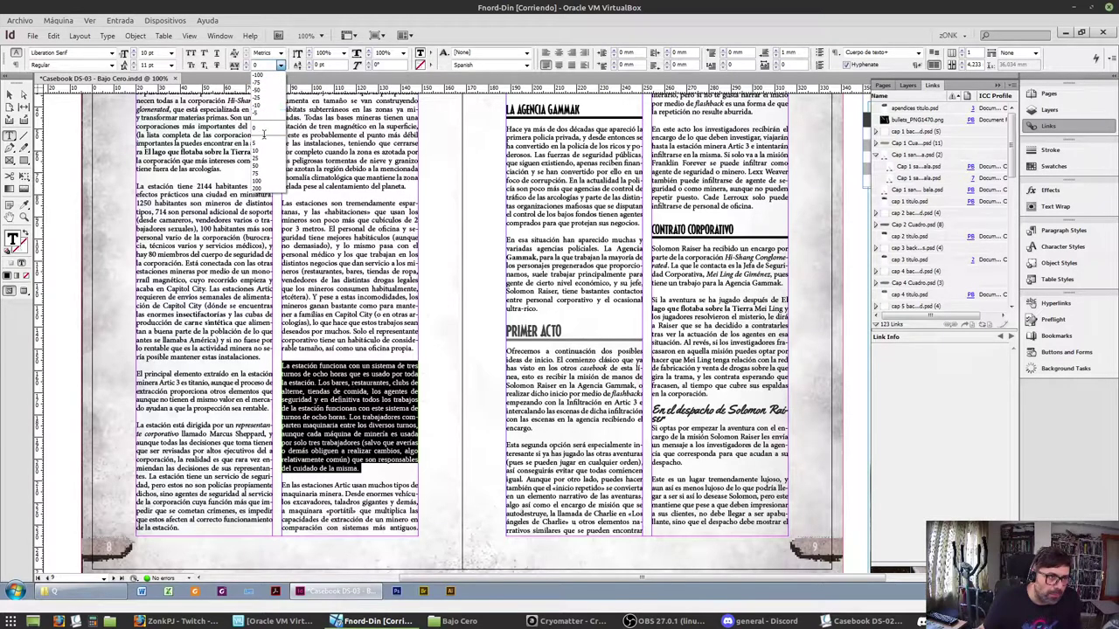
pyautogui.click(263, 141)
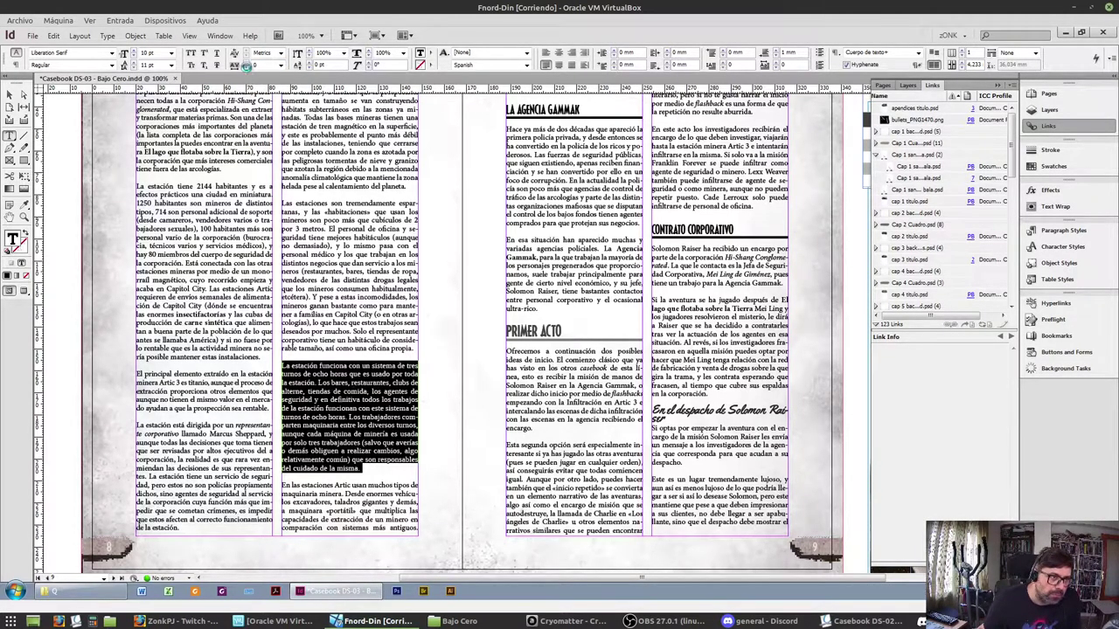
pyautogui.click(284, 408)
# Set the tracking of the page 9 paragraph beginning "En esa situación" to -10 and check the text flow
pyautogui.scroll(5, 343, 528)
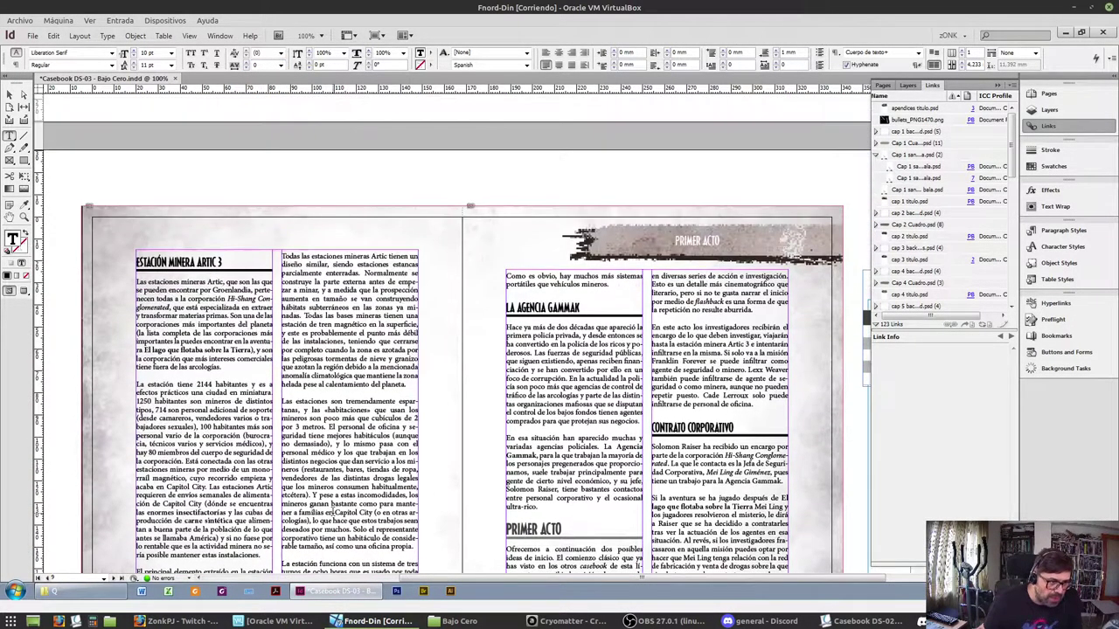
pyautogui.scroll(-5, 329, 513)
pyautogui.scroll(3, 519, 343)
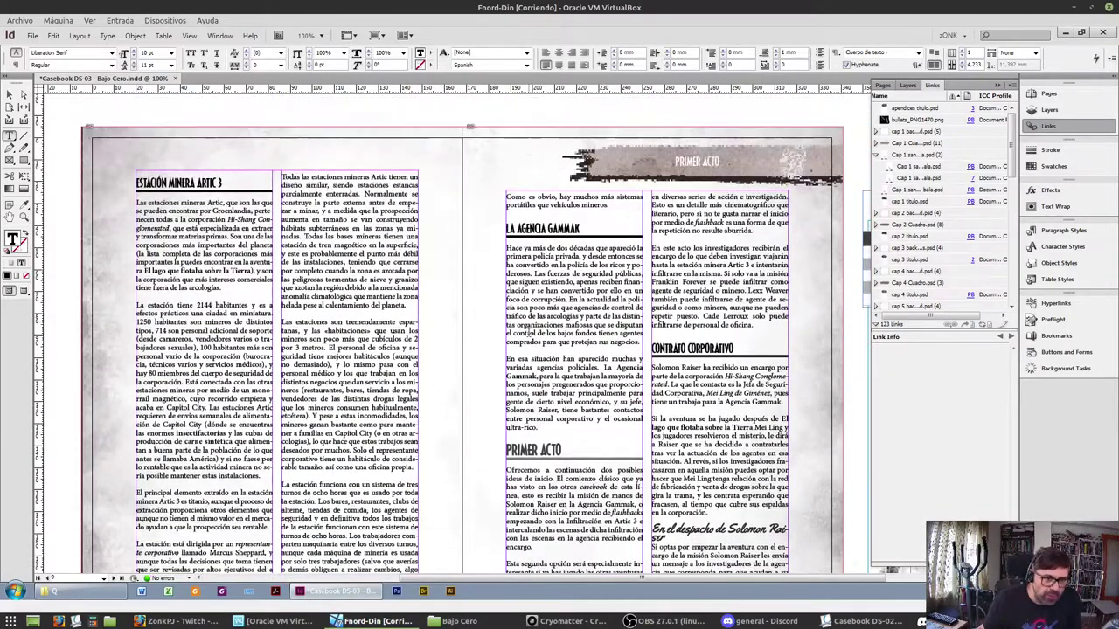
pyautogui.tripleClick(533, 388)
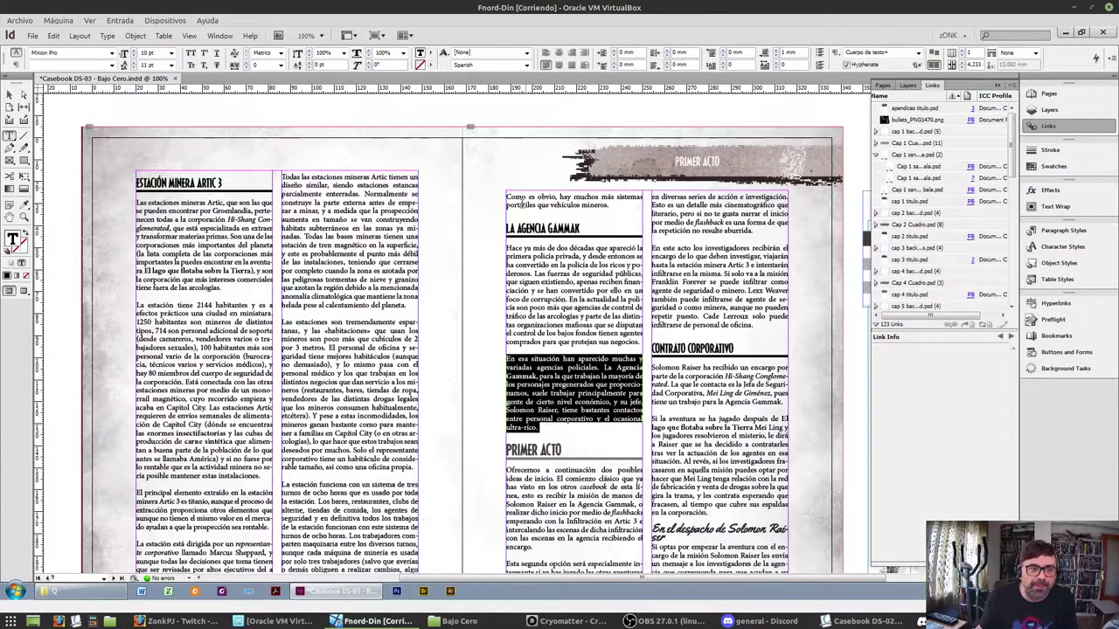
pyautogui.click(246, 69)
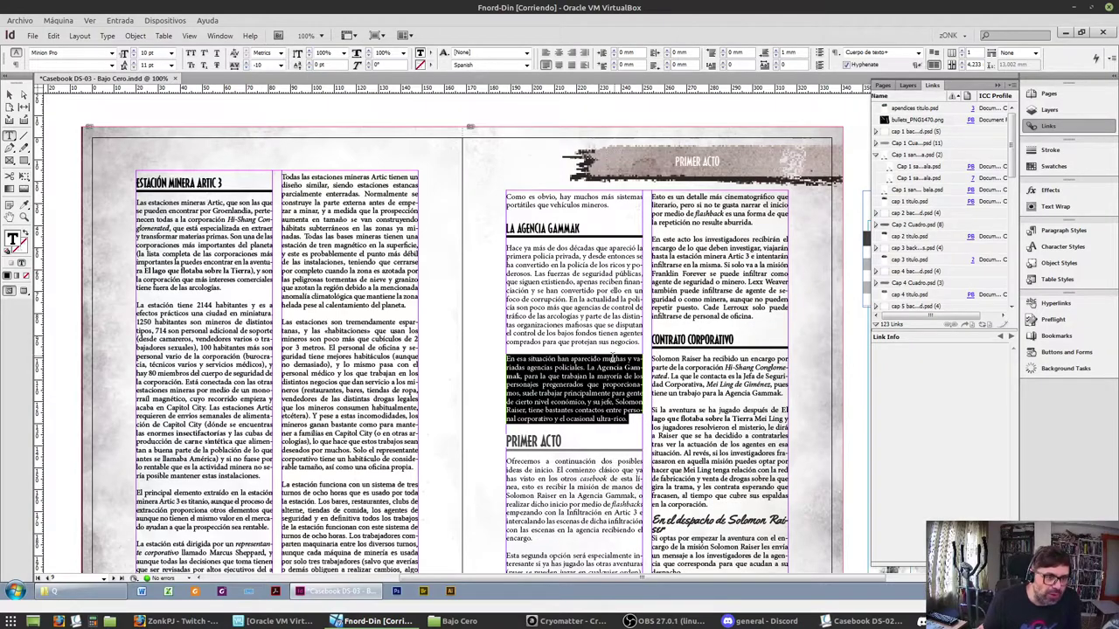
pyautogui.scroll(-4, 615, 353)
pyautogui.scroll(2, 564, 285)
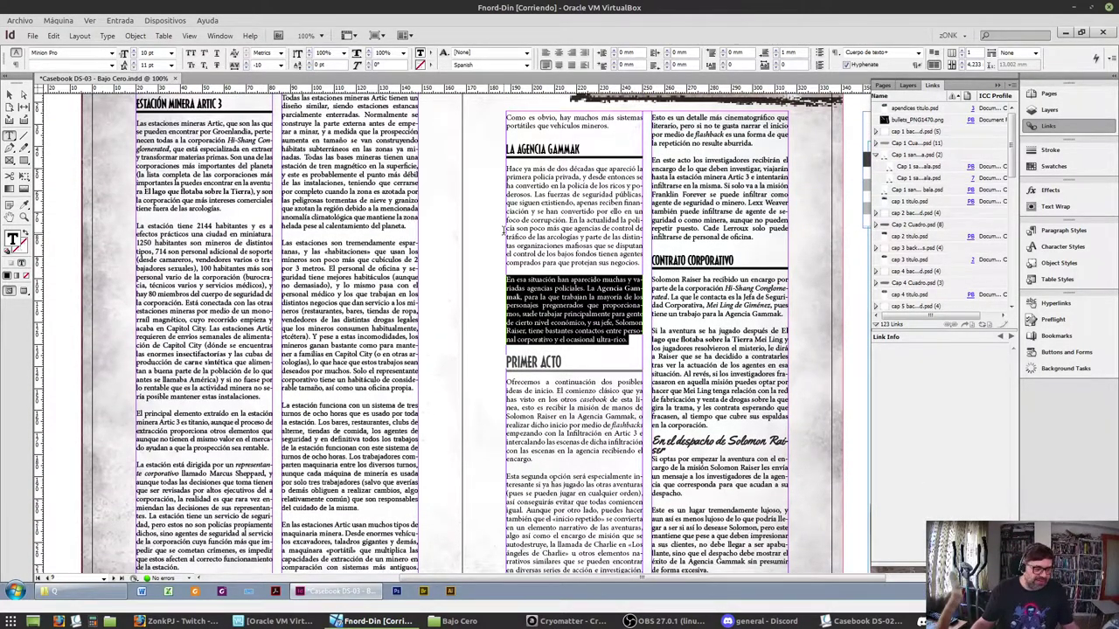
pyautogui.scroll(2, 559, 282)
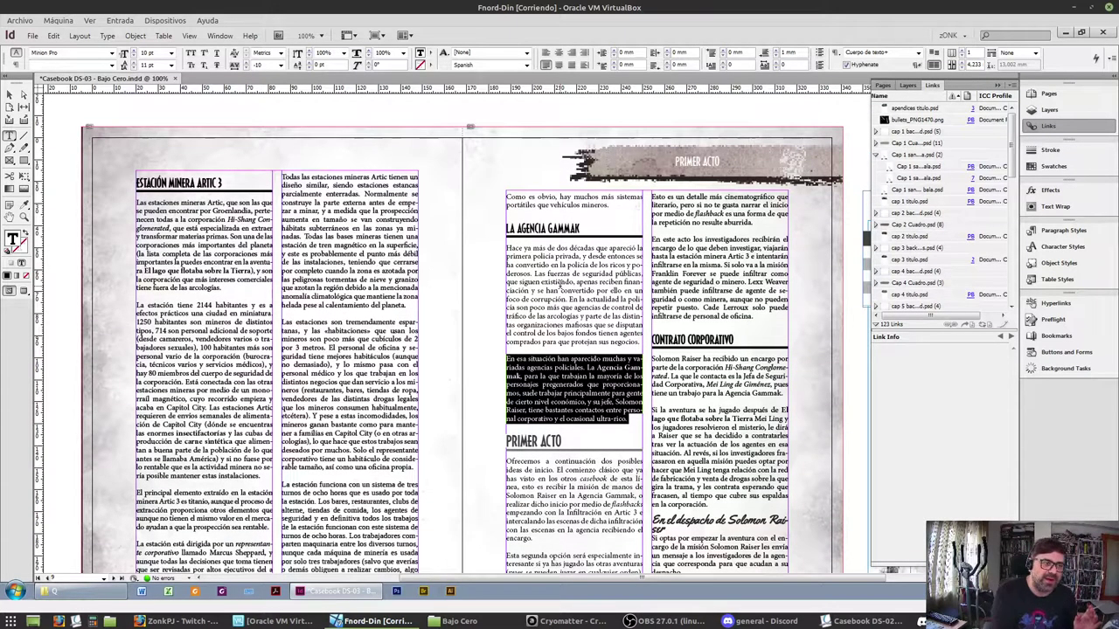
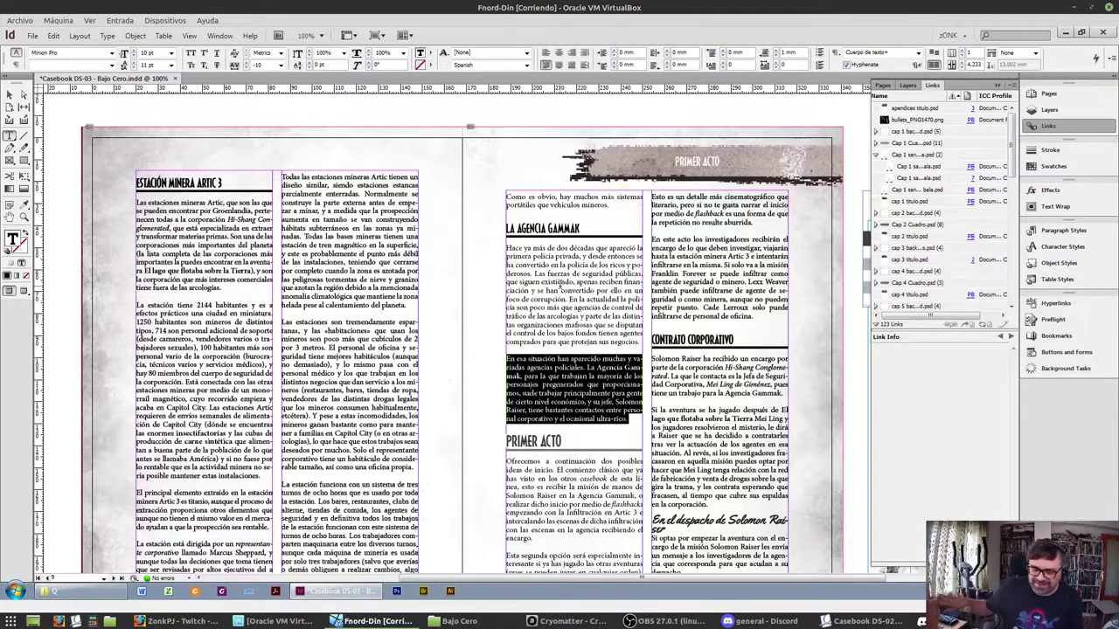
# Shorten page 8's second-column text frame to 195 mm high, ending it after the paragraph beginning "La estación funciona"
pyautogui.scroll(-3, 275, 181)
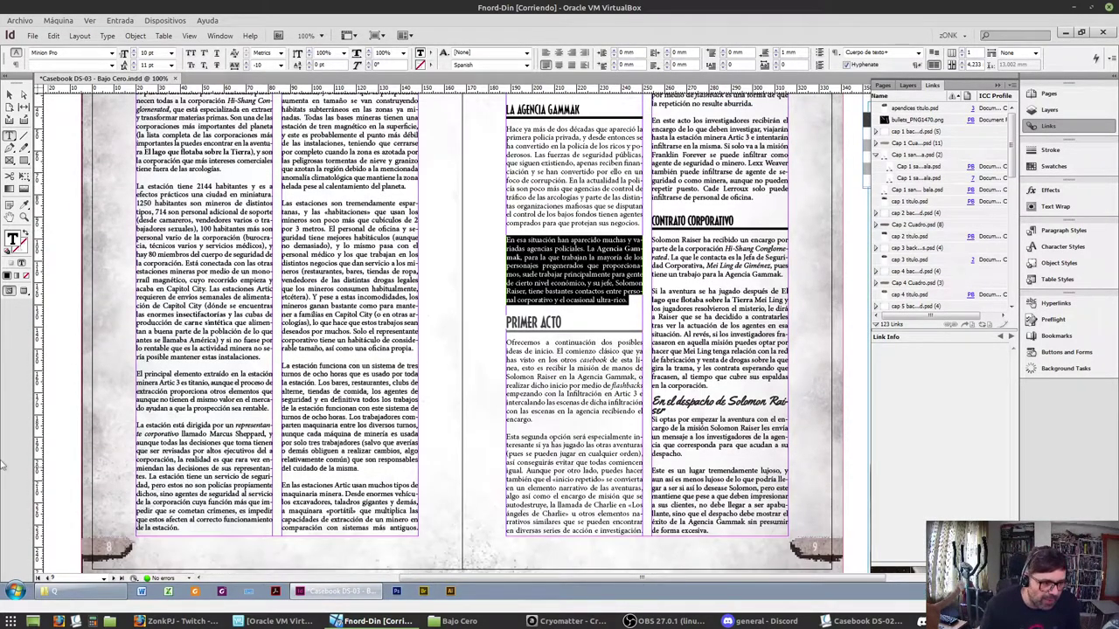
pyautogui.click(9, 94)
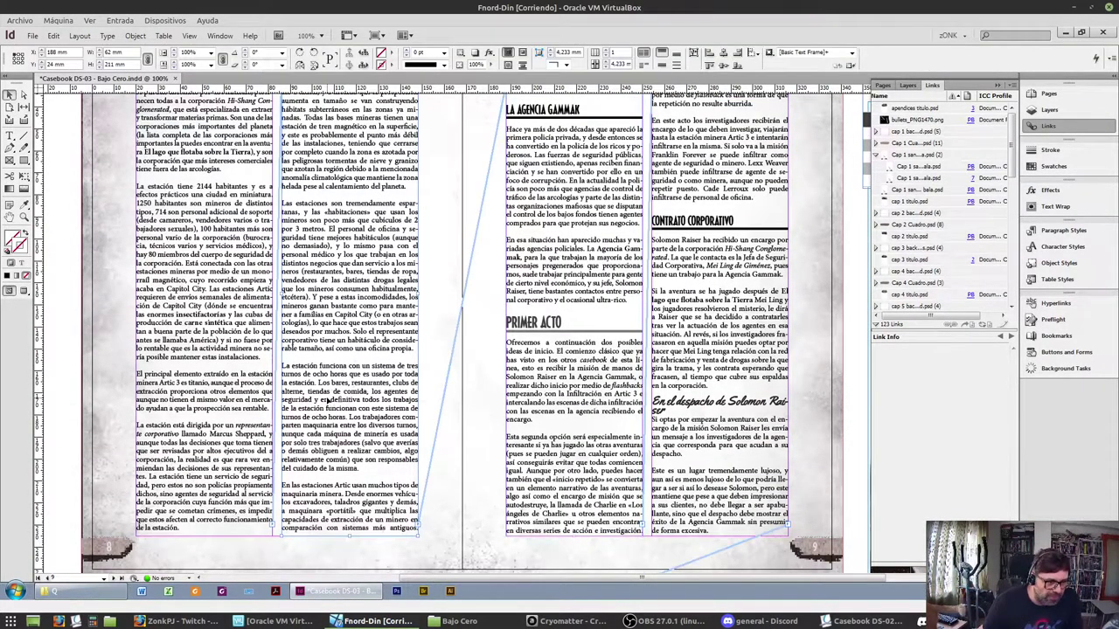
pyautogui.moveTo(350, 535); pyautogui.dragTo(349, 479)
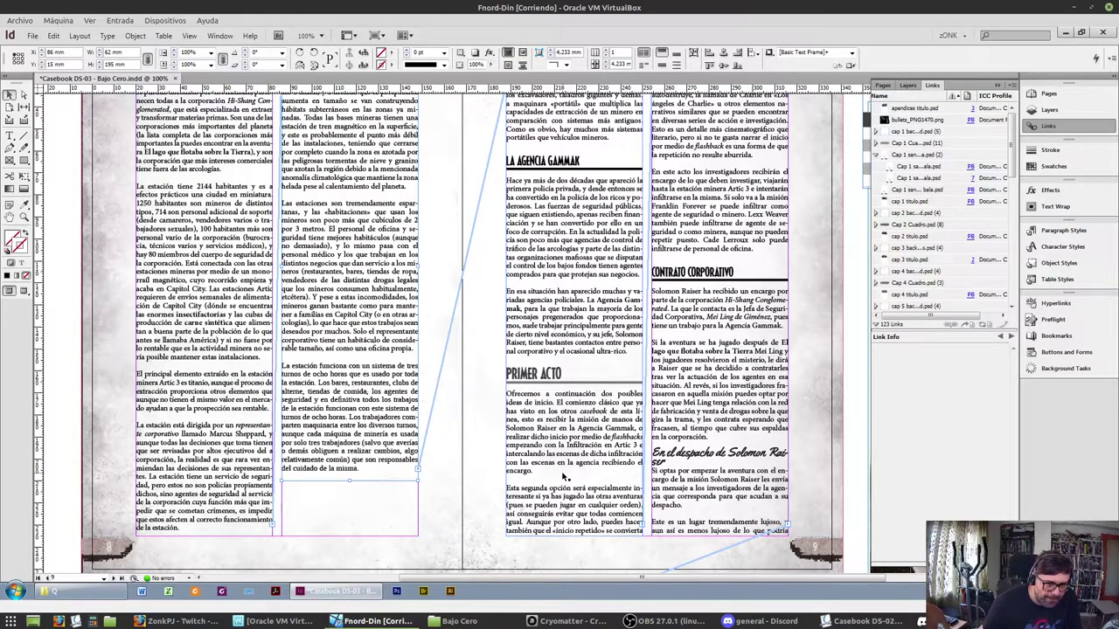
# Shorten page 9's first-column text frame to 96 mm high, ending it after the first paragraph under "La Agencia Gammak"
pyautogui.scroll(2, 564, 477)
pyautogui.click(587, 496)
pyautogui.scroll(-2, 591, 499)
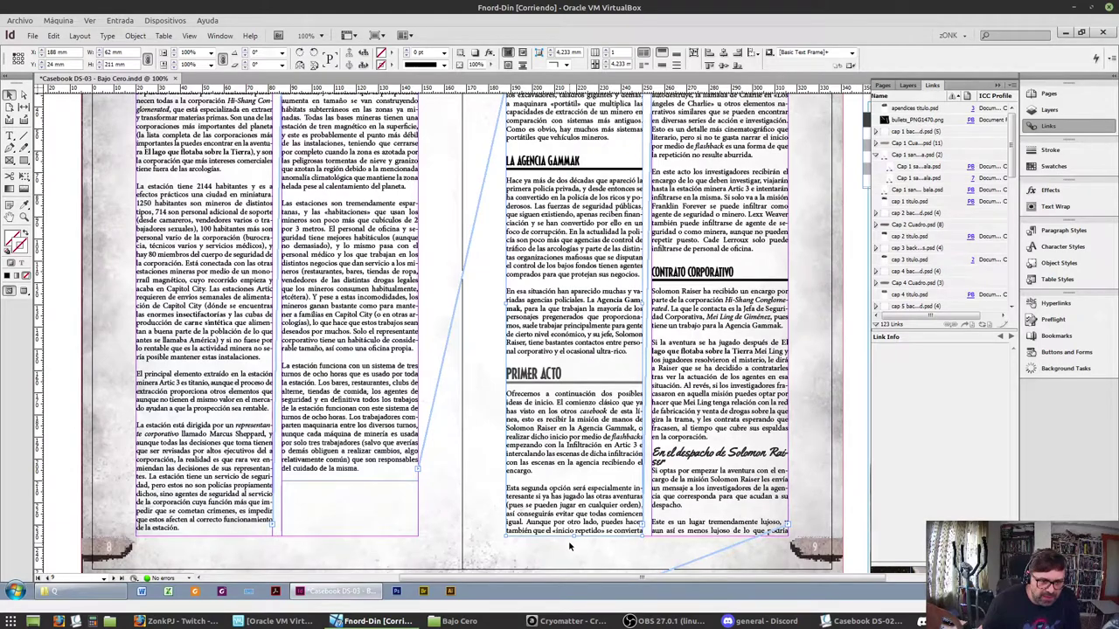
pyautogui.moveTo(573, 537); pyautogui.dragTo(574, 282)
pyautogui.scroll(2, 785, 326)
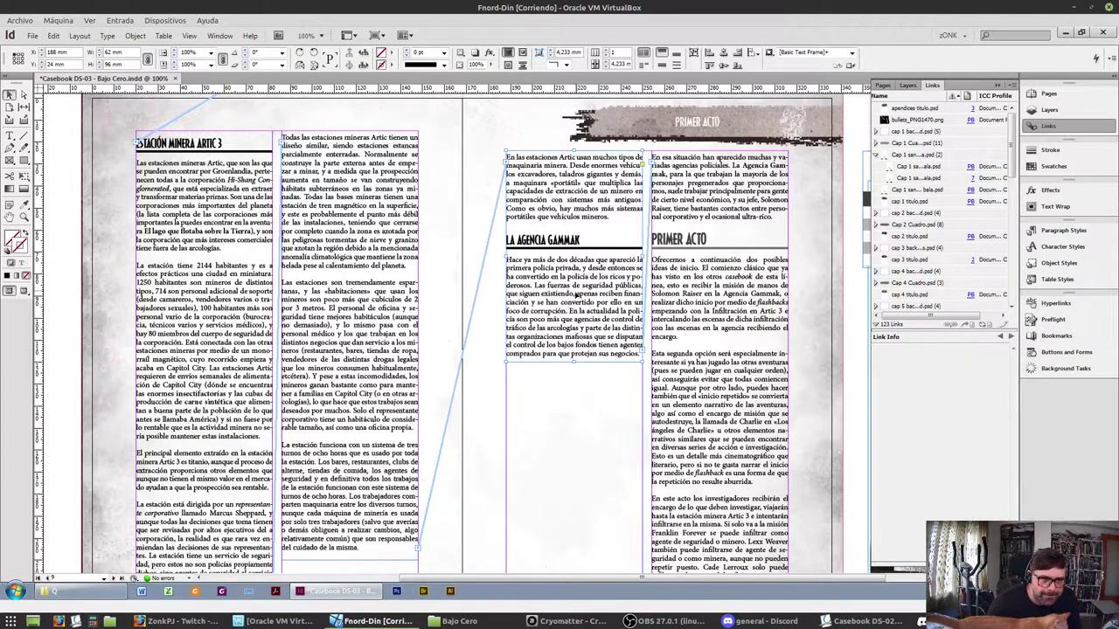
# Examine the spreads around pages 8 and 9 for the reflowed text and the free space in the columns
pyautogui.scroll(-2, 564, 323)
pyautogui.scroll(10, 564, 323)
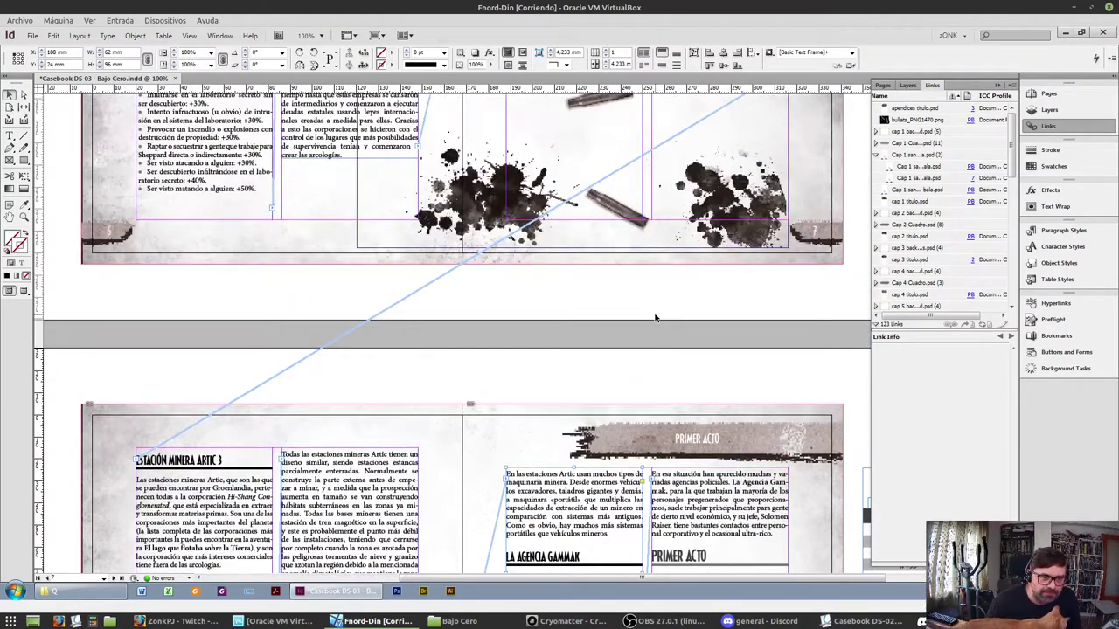
pyautogui.scroll(2, 660, 322)
pyautogui.scroll(-6, 611, 358)
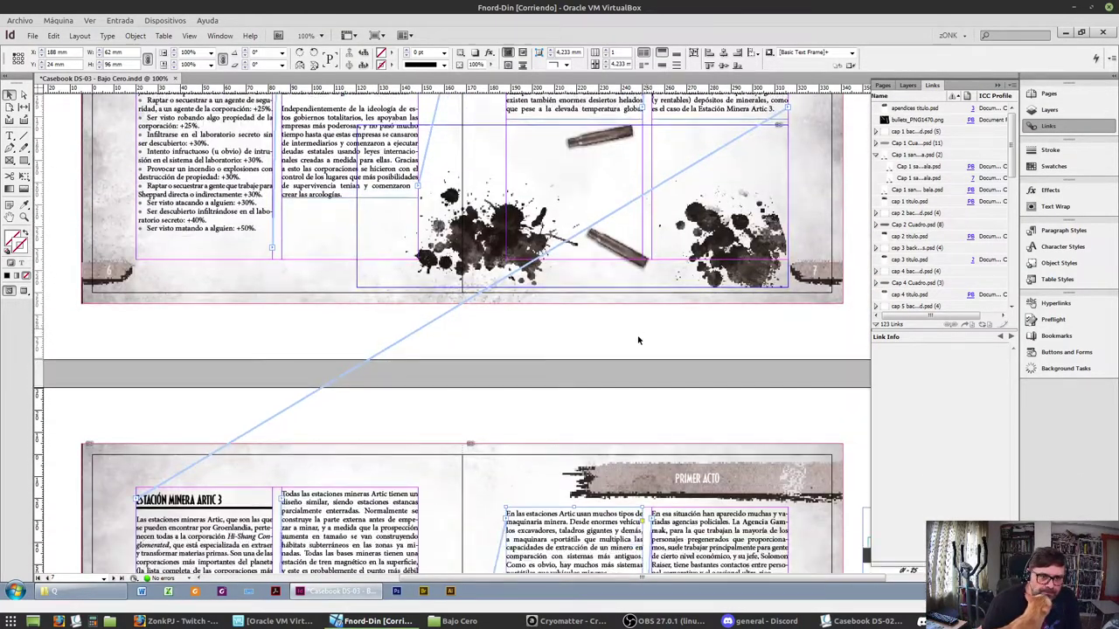
pyautogui.scroll(-8, 610, 359)
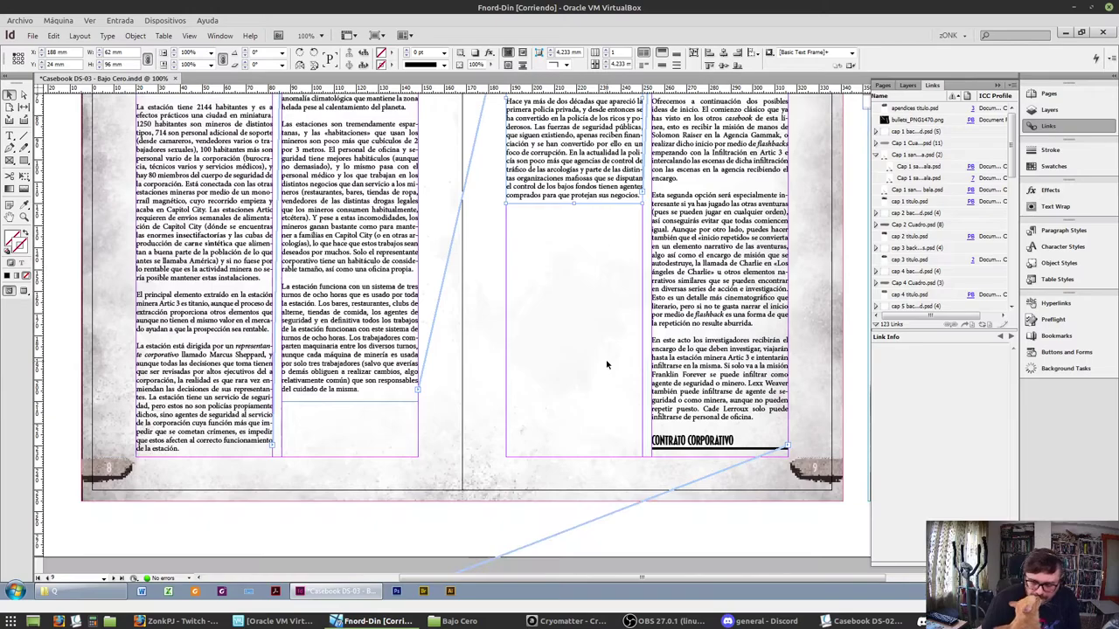
pyautogui.scroll(-10, 608, 363)
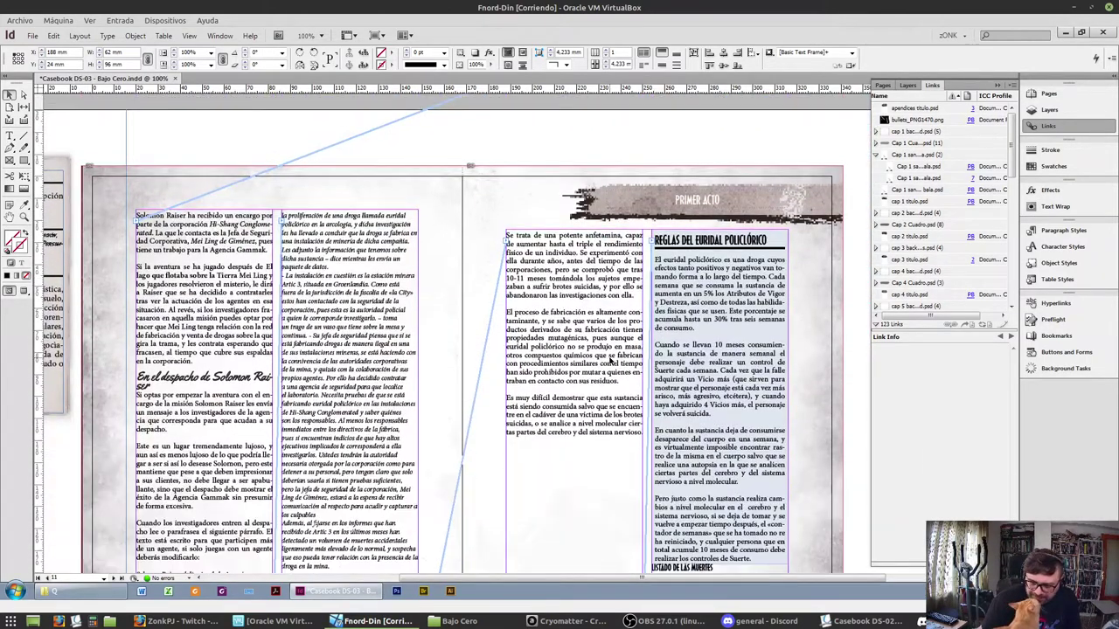
pyautogui.scroll(-6, 610, 361)
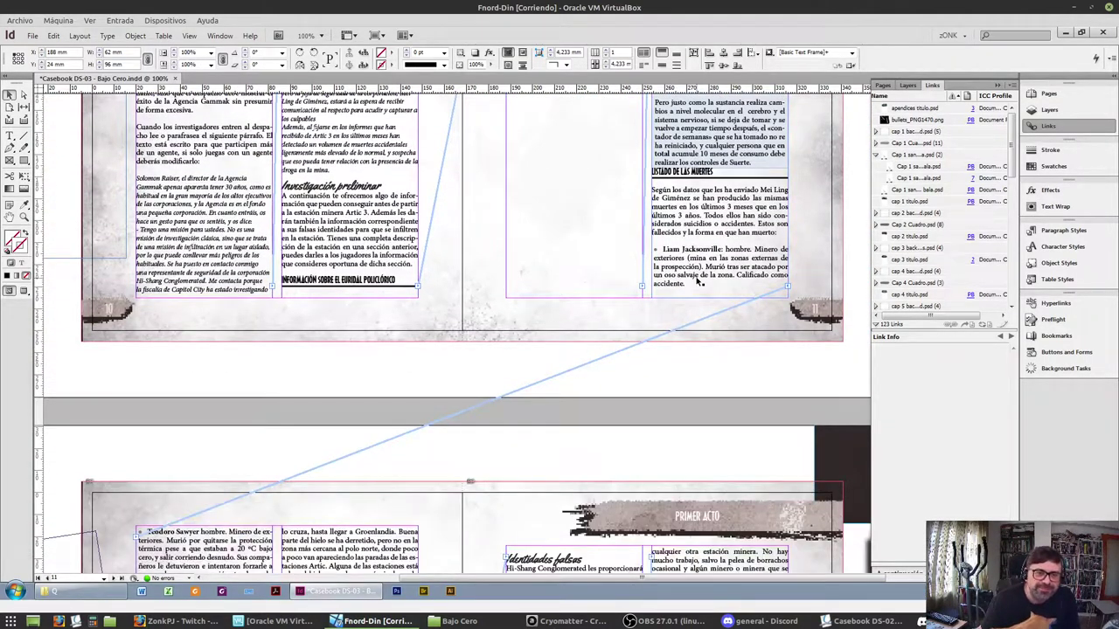
pyautogui.scroll(12, 681, 288)
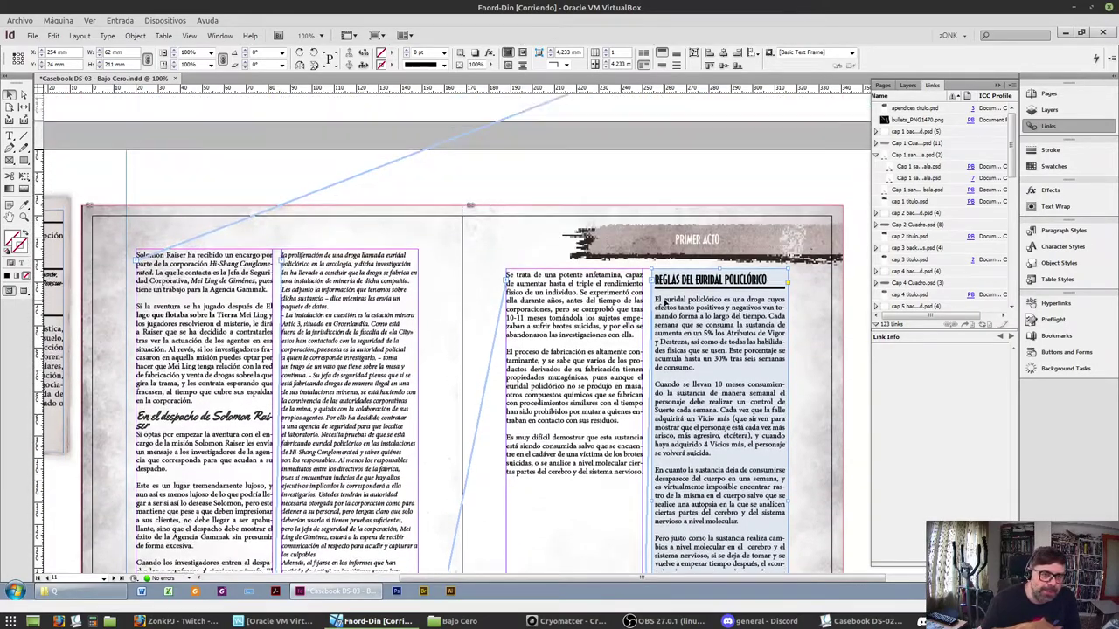
pyautogui.scroll(6, 725, 367)
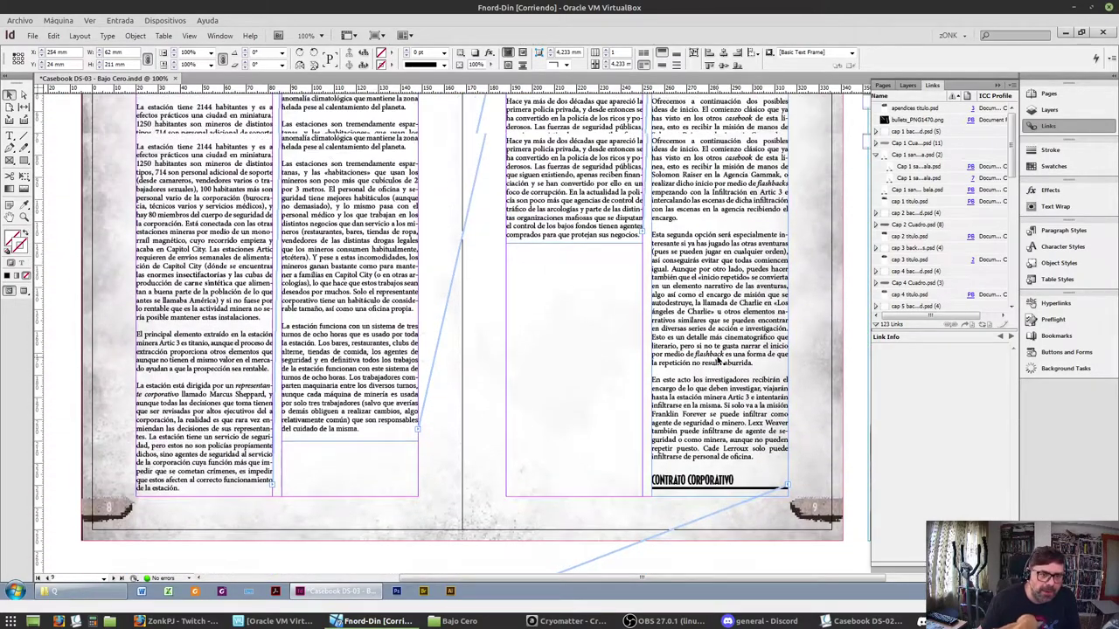
pyautogui.scroll(1, 717, 359)
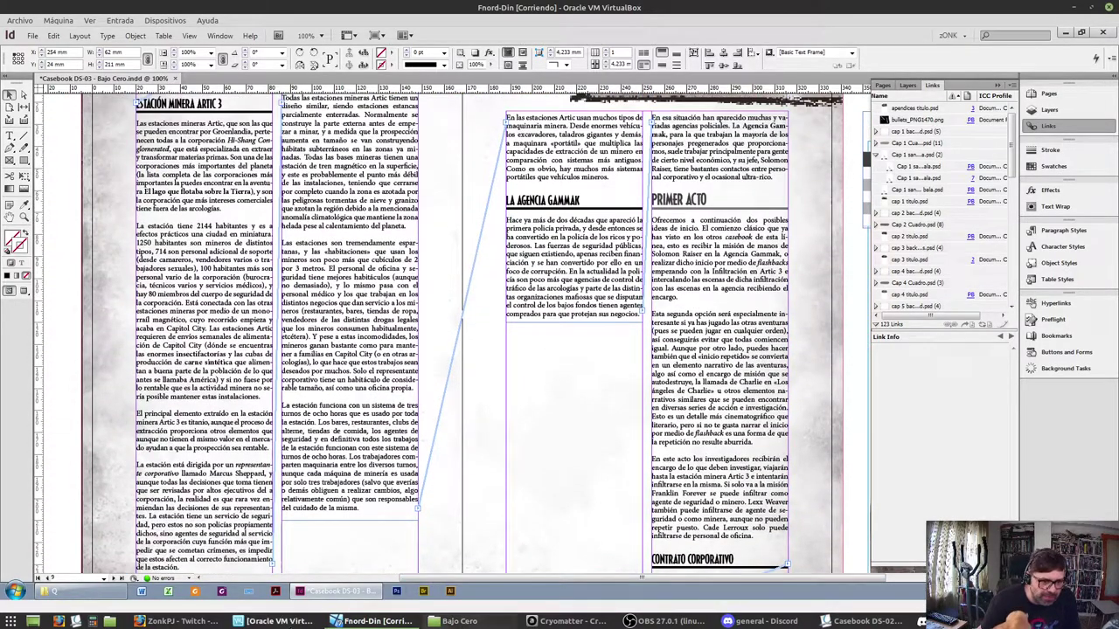
# Switch to the file manager and restore the most recently deleted Hardboiled Bajo Cero.pdf from the trash
pyautogui.click(454, 621)
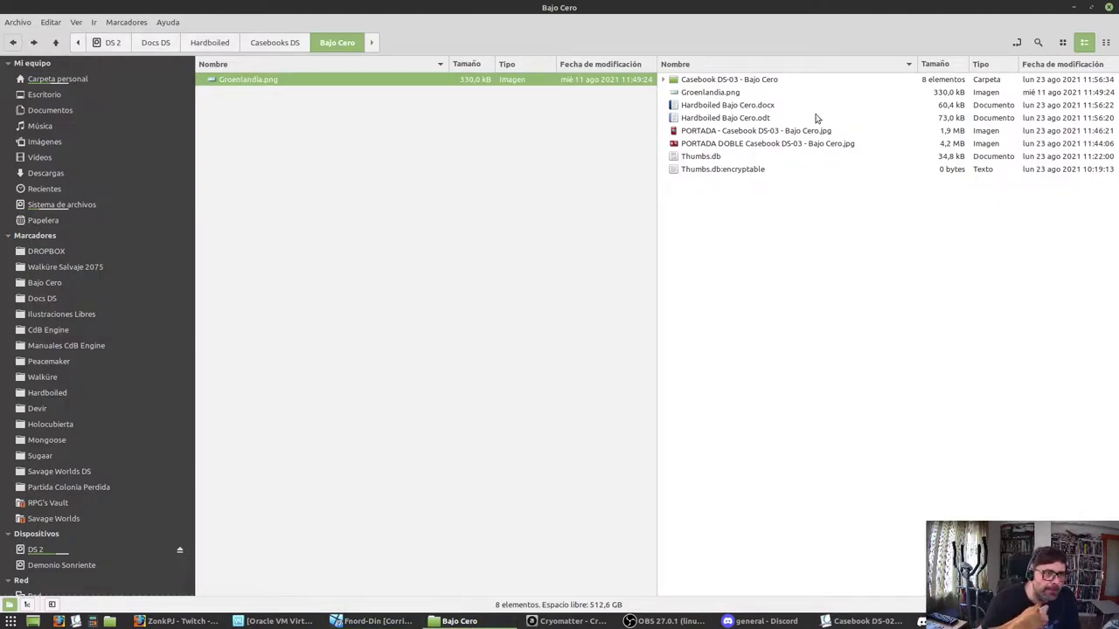
pyautogui.click(75, 220)
pyautogui.click(733, 109)
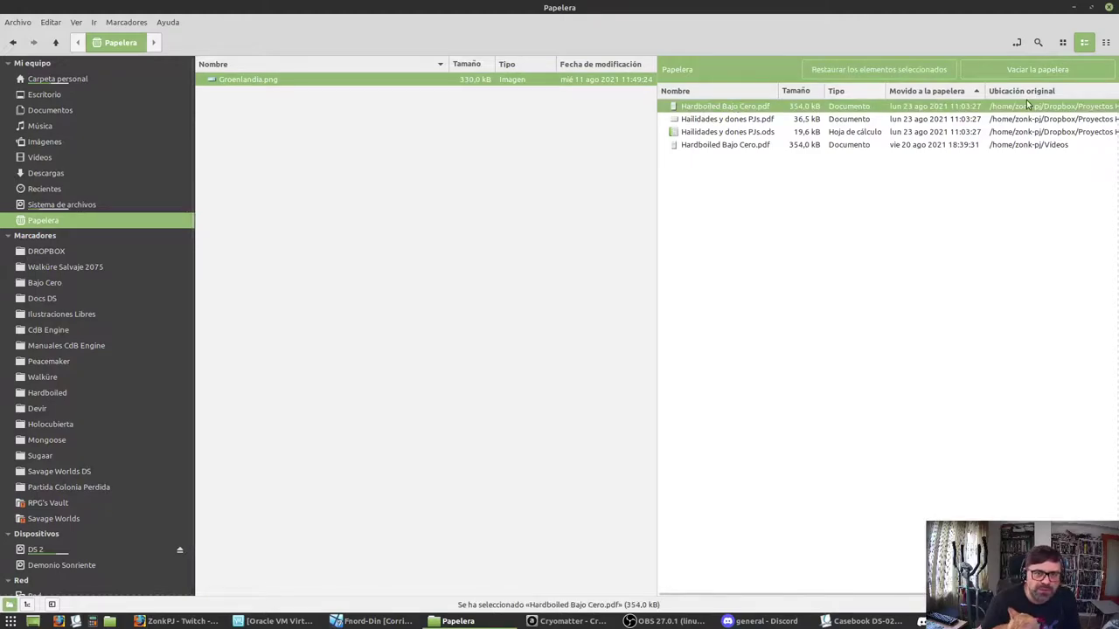
pyautogui.click(920, 73)
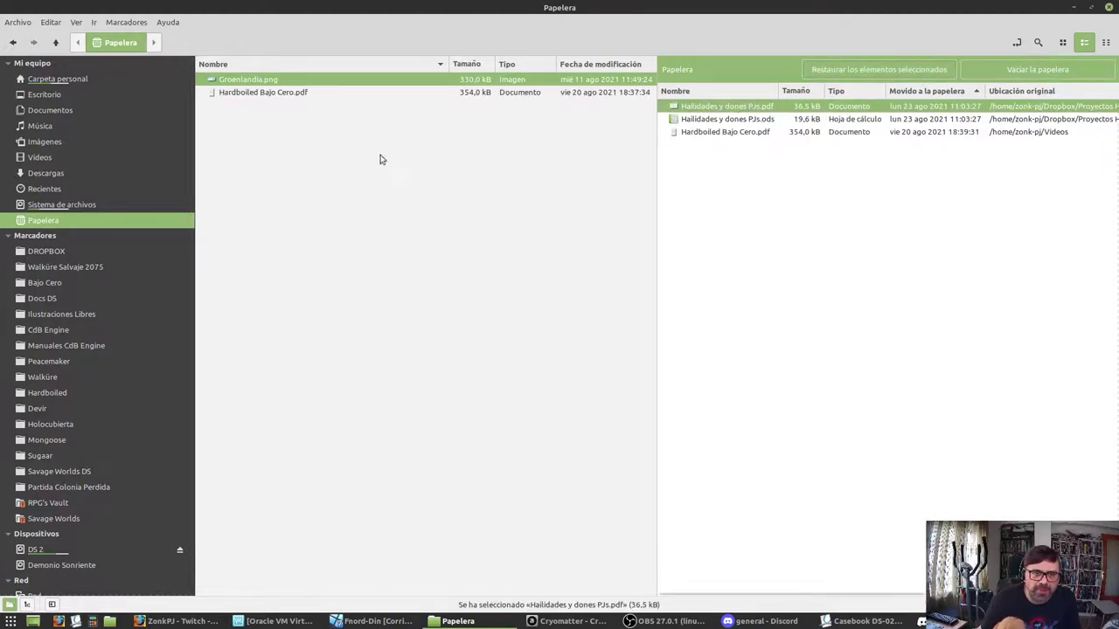
# Open the restored Hardboiled Bajo Cero.pdf in Okular and examine the manuscript's structure around the "Contrato corporativo" section
pyautogui.click(278, 127)
pyautogui.click(814, 191)
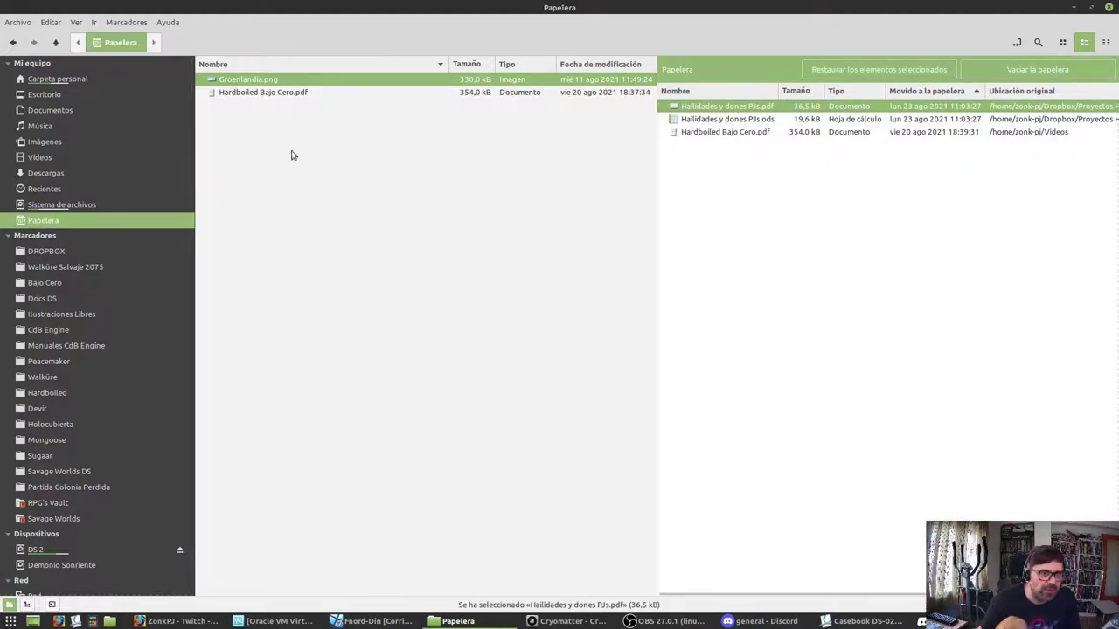
pyautogui.click(13, 42)
pyautogui.click(226, 86)
pyautogui.doubleClick(228, 92)
pyautogui.scroll(-10, 661, 395)
pyautogui.scroll(-20, 661, 395)
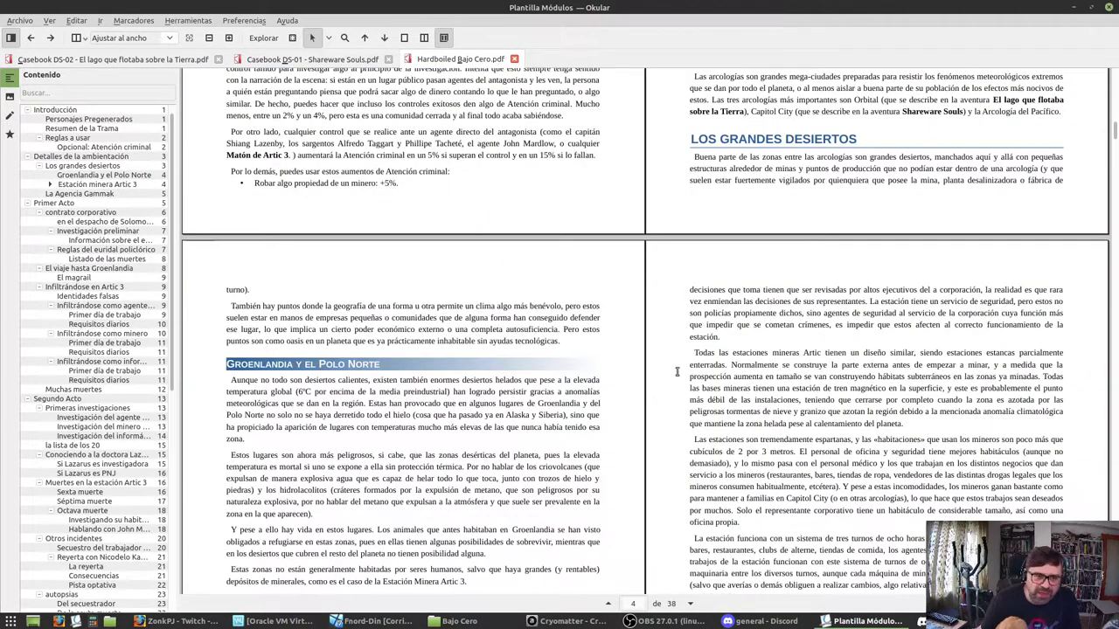
pyautogui.scroll(-13, 665, 425)
pyautogui.scroll(6, 651, 262)
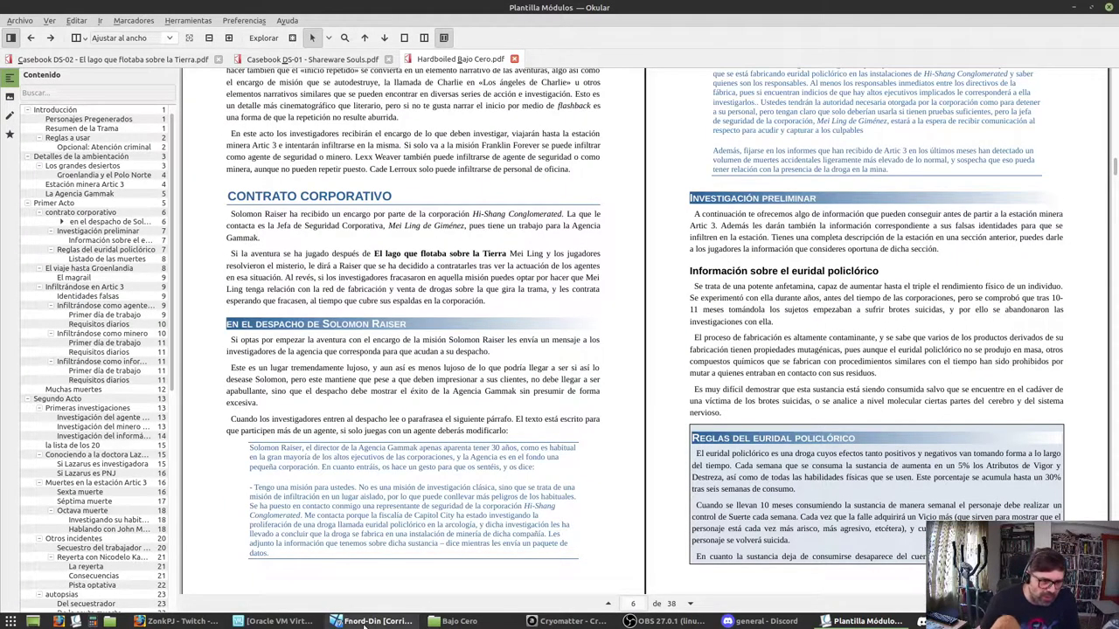
# Switch back to the InDesign layout and review how the sections fall on pages 8 to 11
pyautogui.click(402, 620)
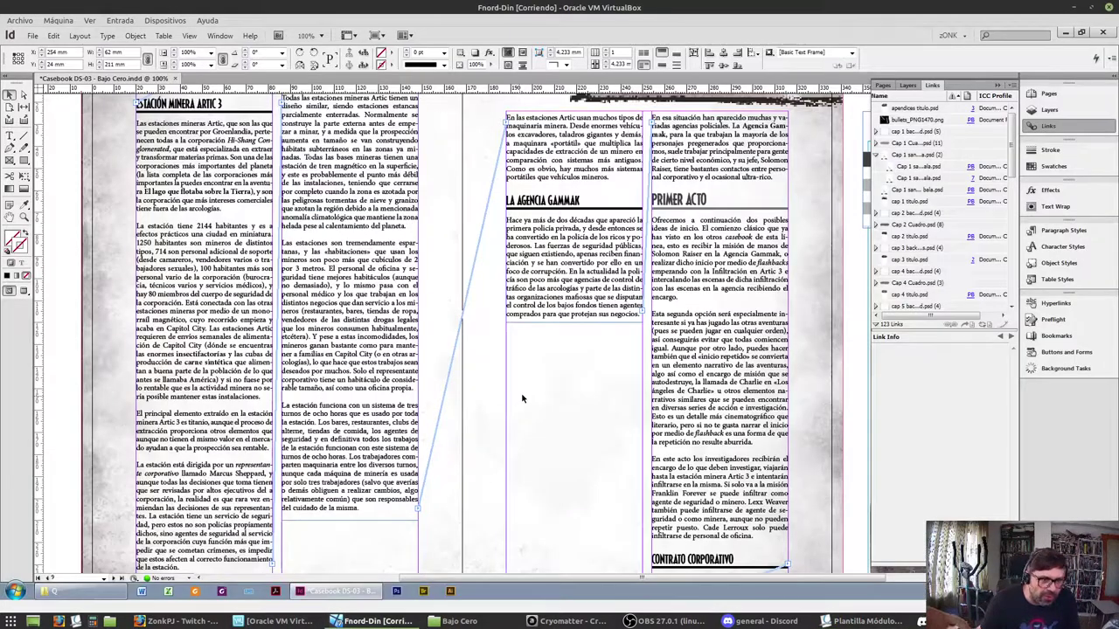
pyautogui.scroll(-10, 517, 277)
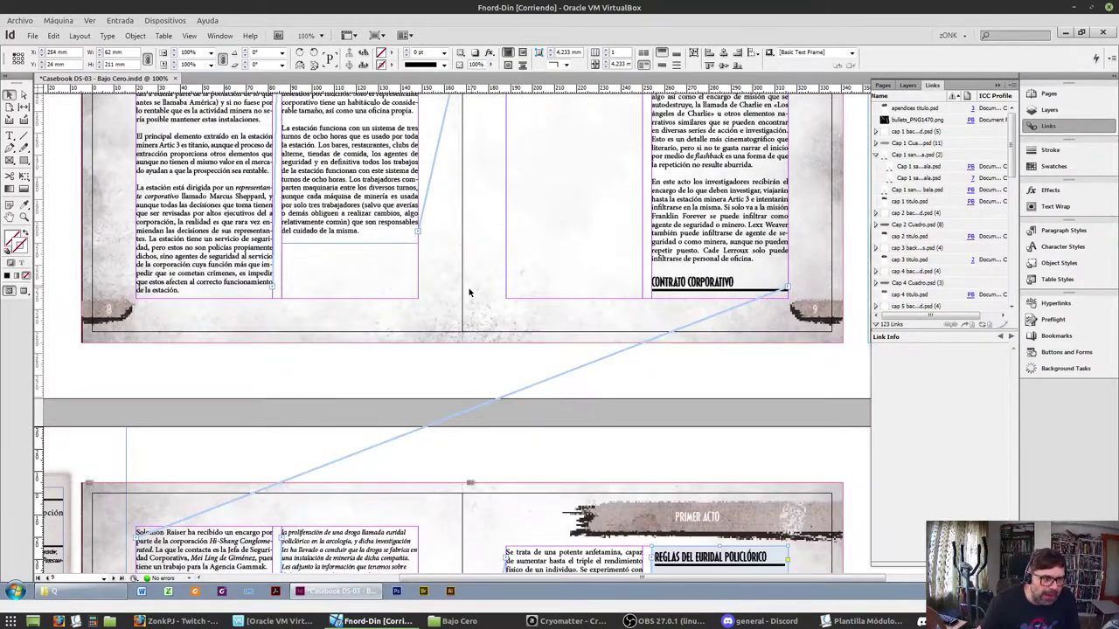
pyautogui.scroll(-2, 469, 277)
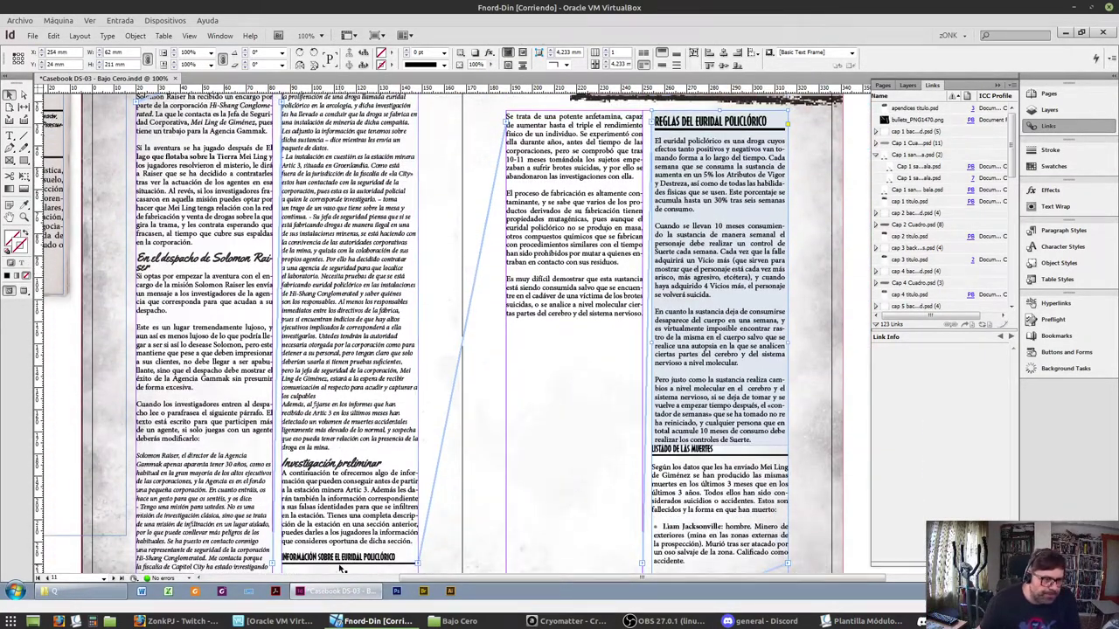
pyautogui.scroll(10, 542, 352)
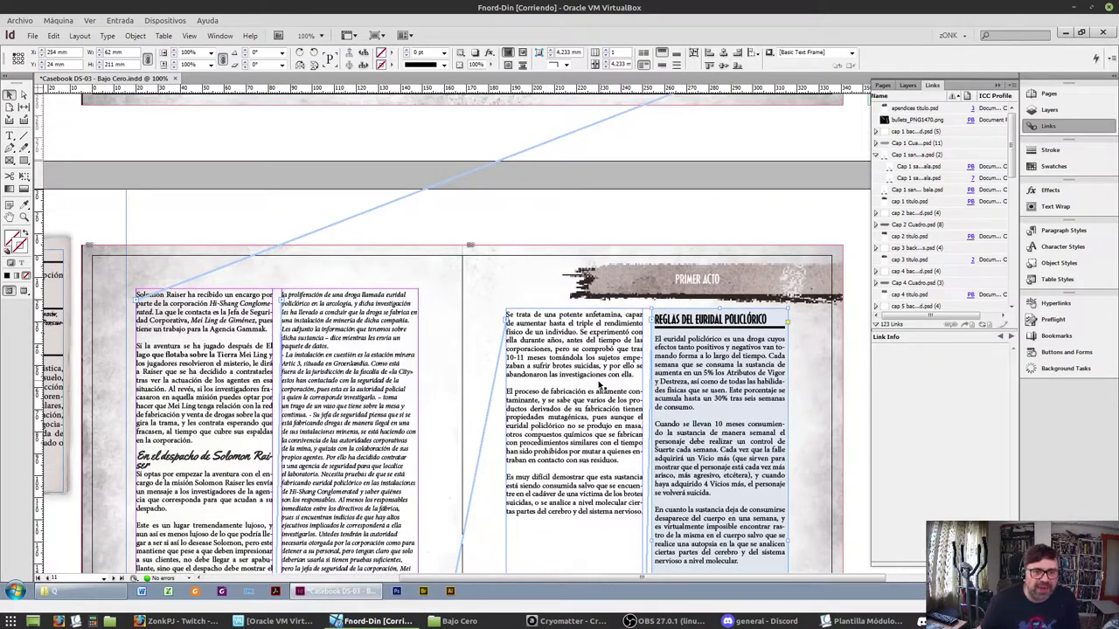
pyautogui.scroll(5, 598, 379)
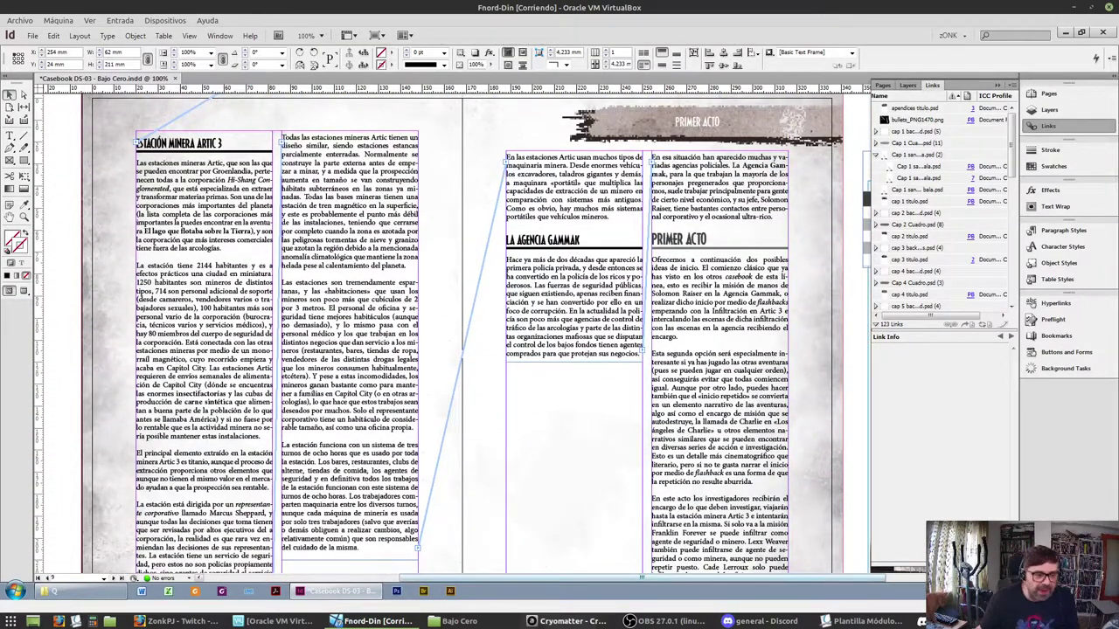
# Switch to Okular, examine where the acts begin in the two earlier casebook PDFs, and return to the InDesign layout
pyautogui.click(863, 620)
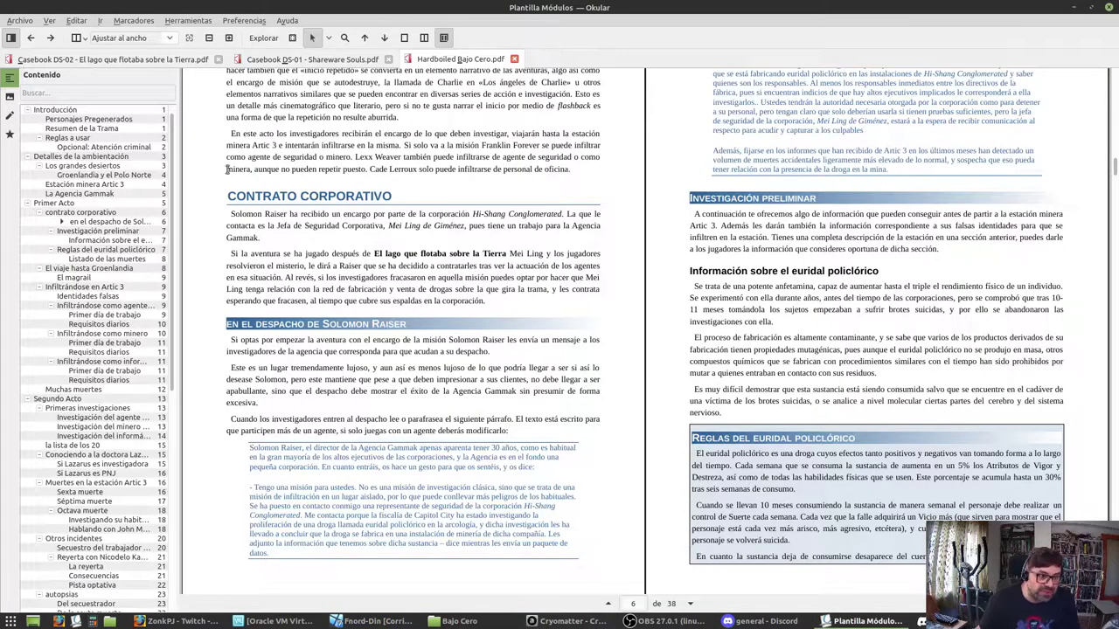
pyautogui.click(258, 65)
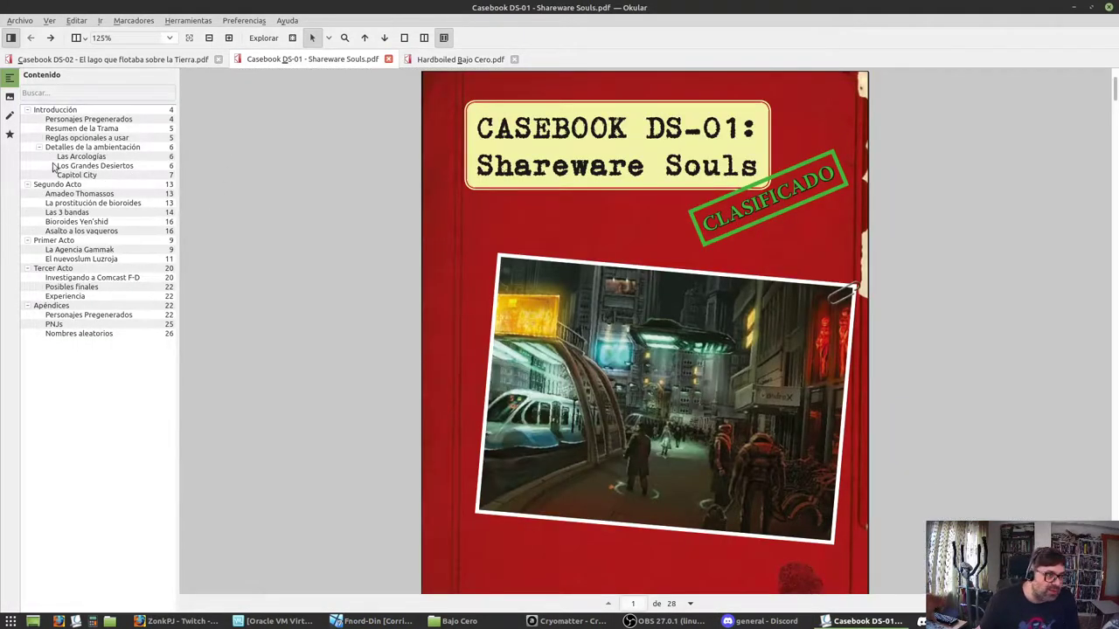
pyautogui.click(54, 240)
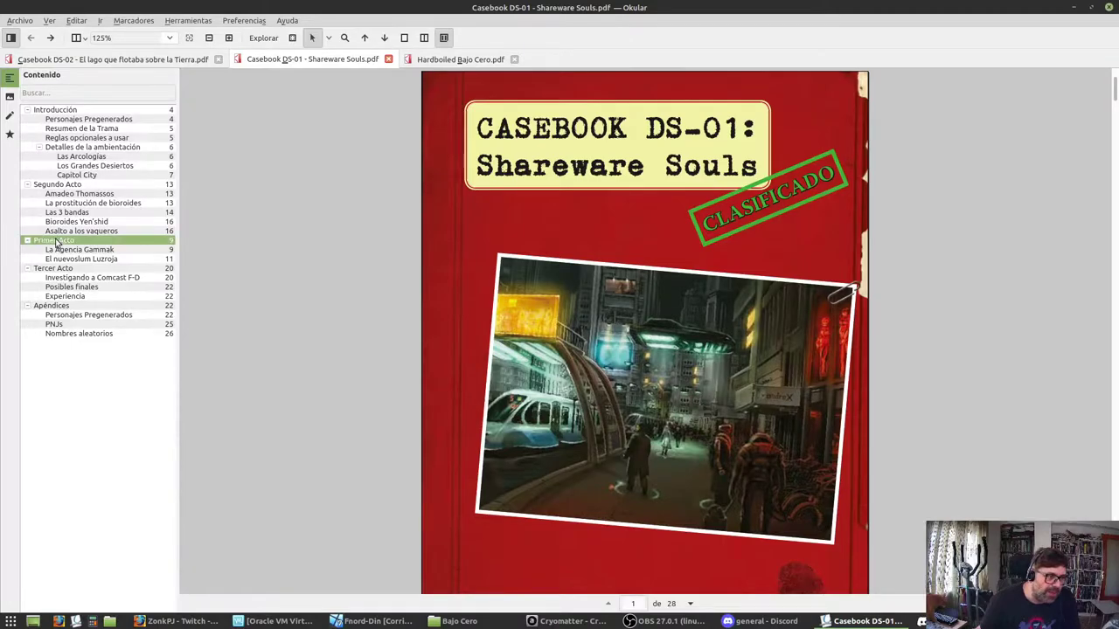
pyautogui.click(58, 183)
pyautogui.click(97, 63)
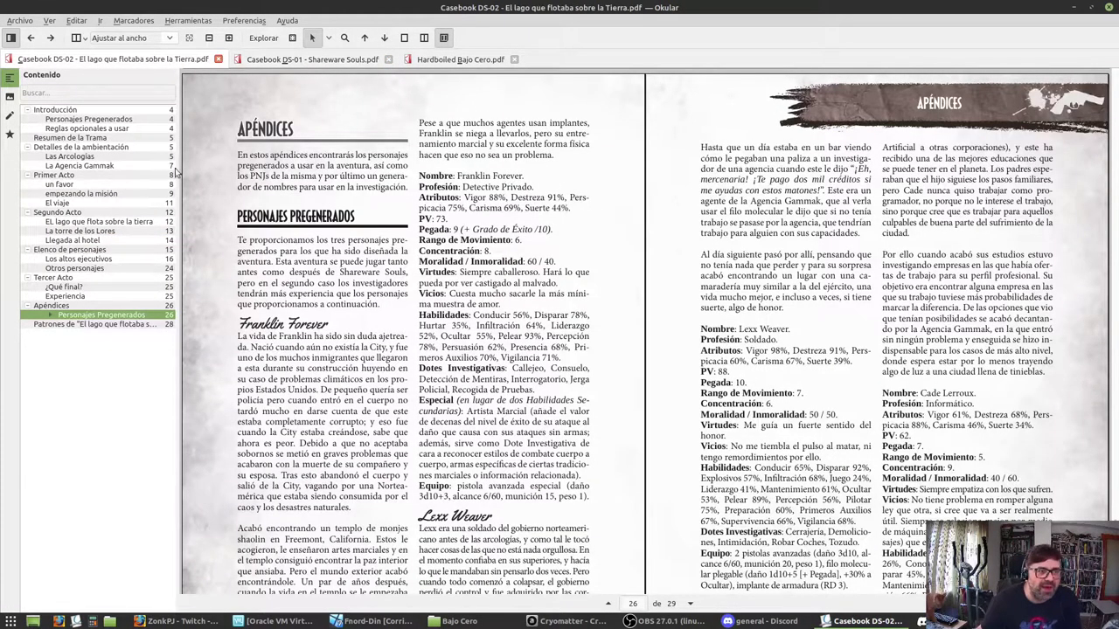
pyautogui.click(67, 178)
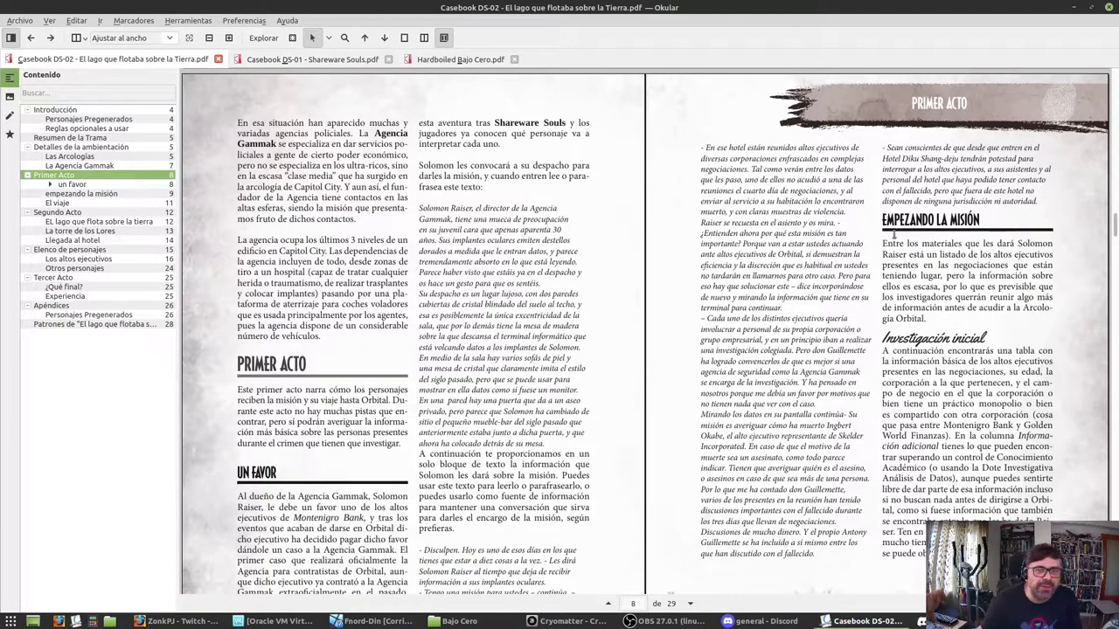
pyautogui.click(50, 214)
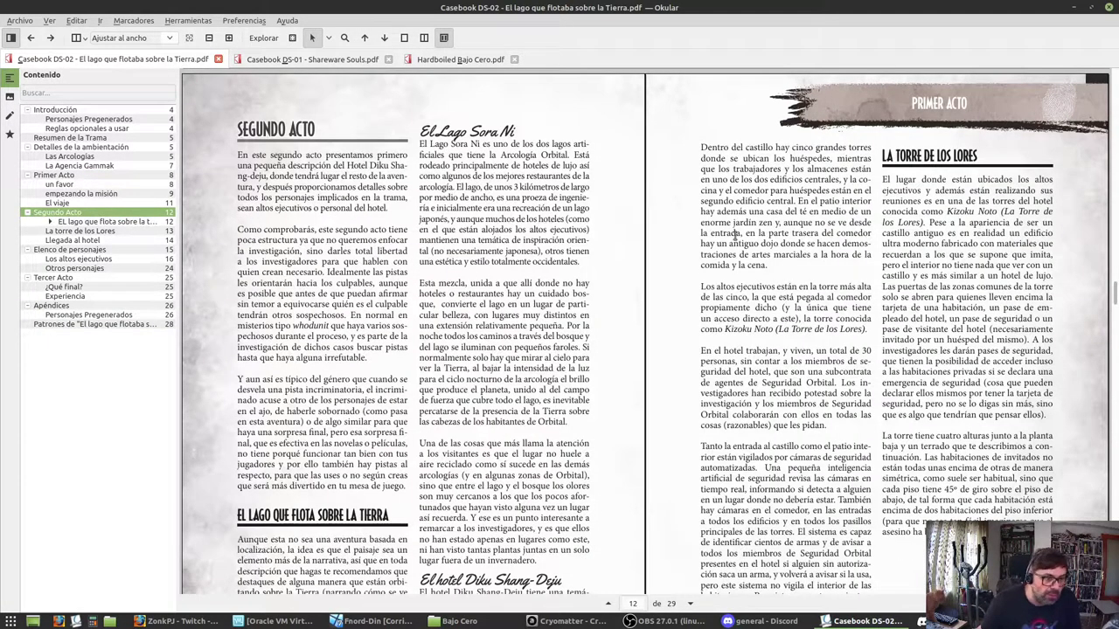
pyautogui.click(371, 620)
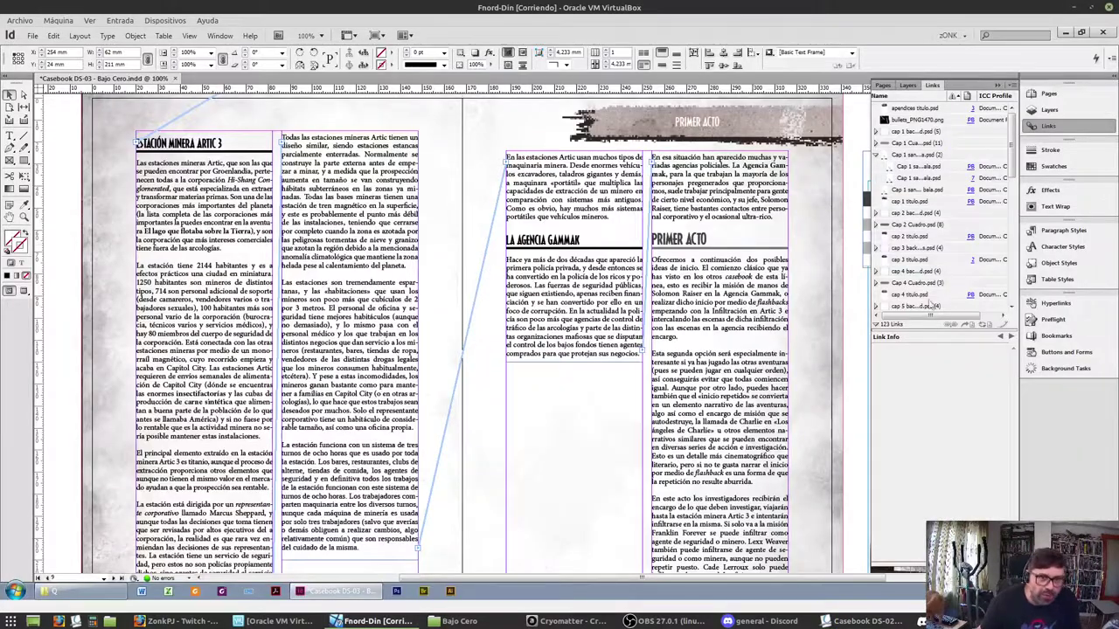
# Try to shorten the first column's text frame on page 9 to a height of 68 mm
pyautogui.scroll(-3, 585, 249)
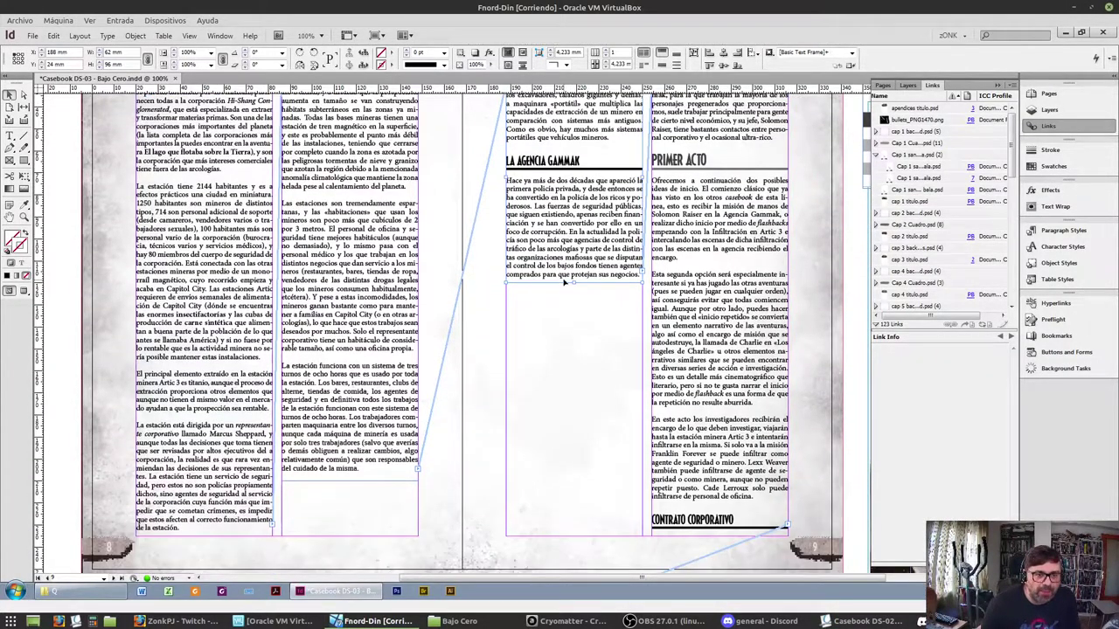
pyautogui.moveTo(573, 282); pyautogui.dragTo(572, 202)
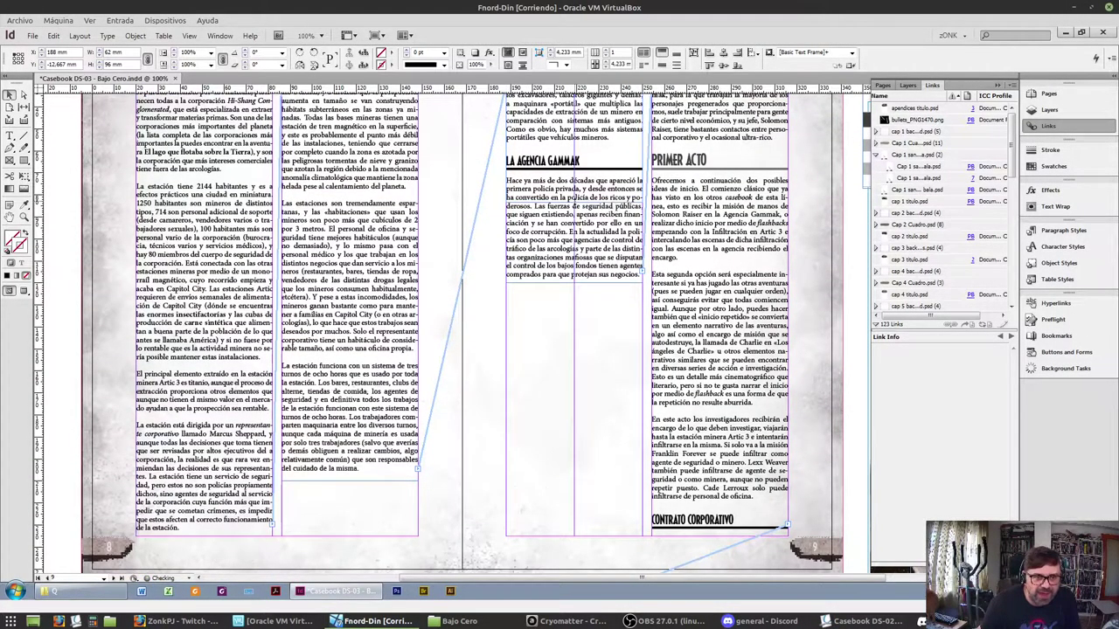
pyautogui.hotkey('ctrl', 'z')
pyautogui.scroll(3, 581, 442)
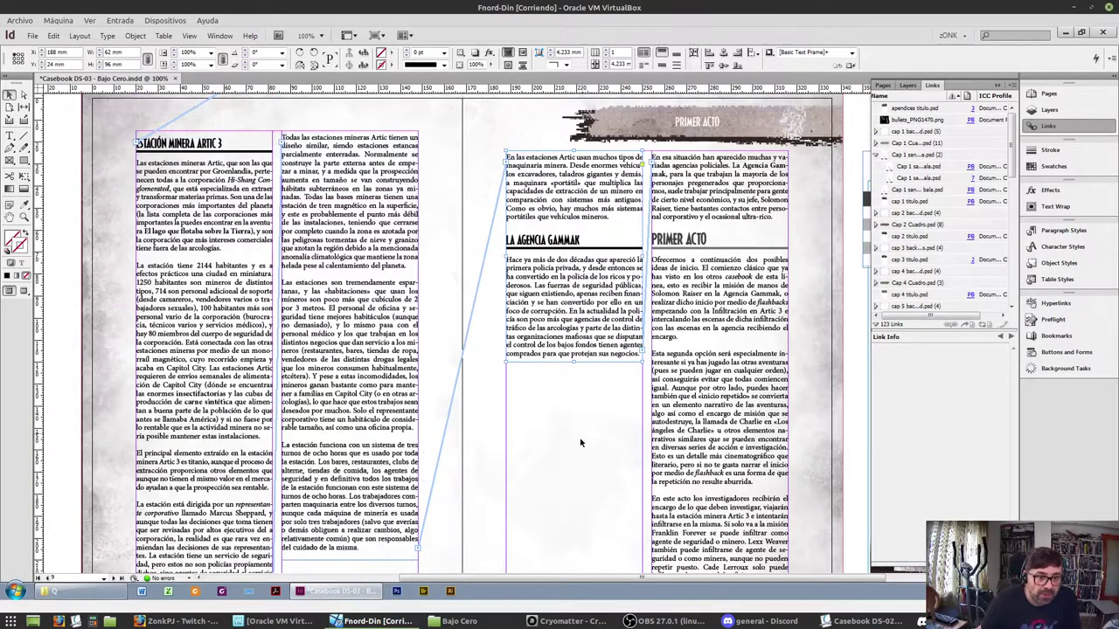
pyautogui.moveTo(574, 360); pyautogui.dragTo(574, 300)
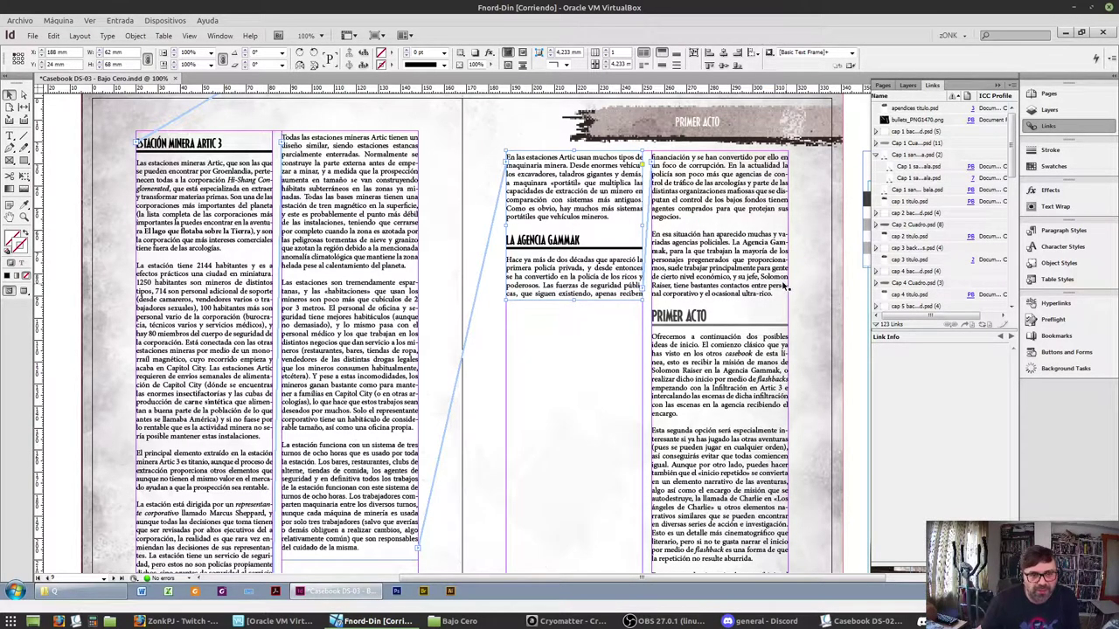
pyautogui.scroll(-3, 466, 399)
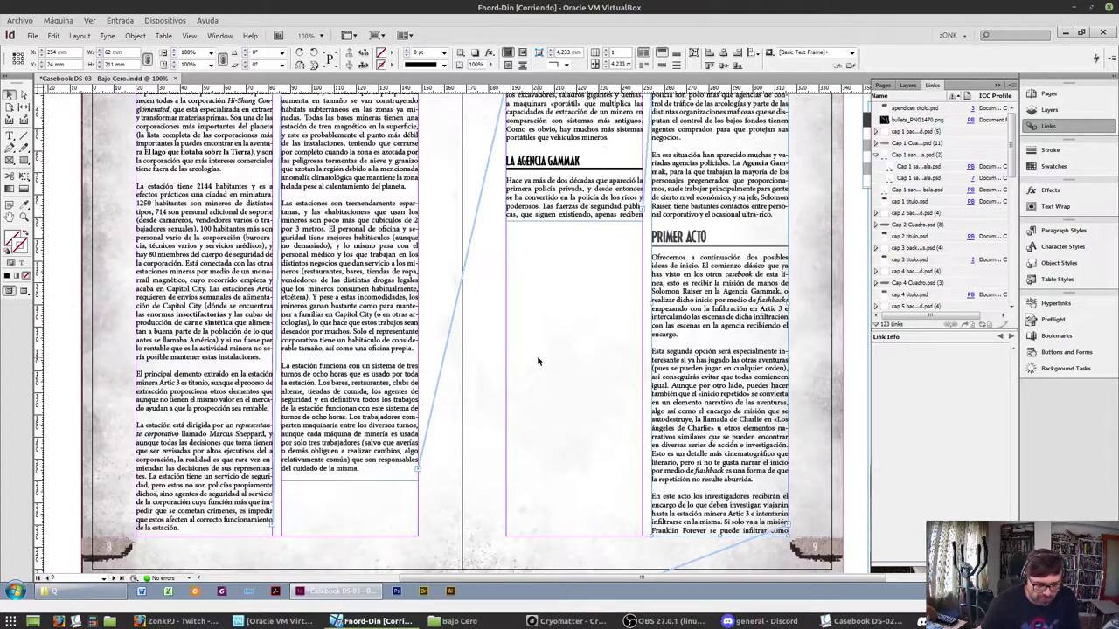
# Undo the recent height changes to the text frames on pages 8 and 9
pyautogui.hotkey('ctrl', 'z')
pyautogui.hotkey('ctrl', 'z')
pyautogui.hotkey('ctrl', 'z')
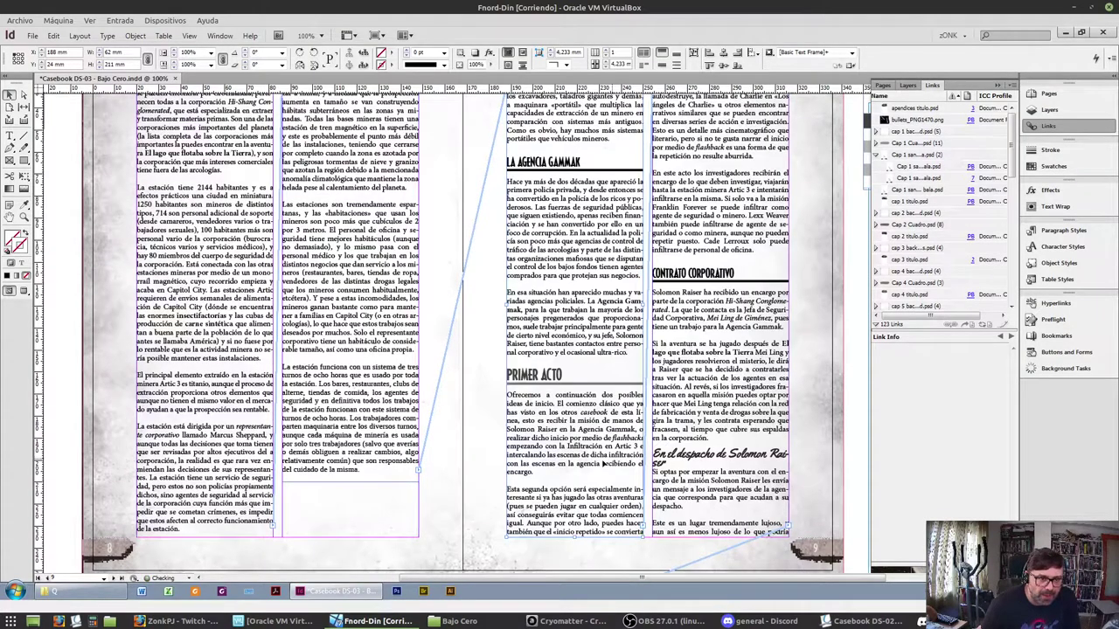
pyautogui.hotkey('ctrl', 'z')
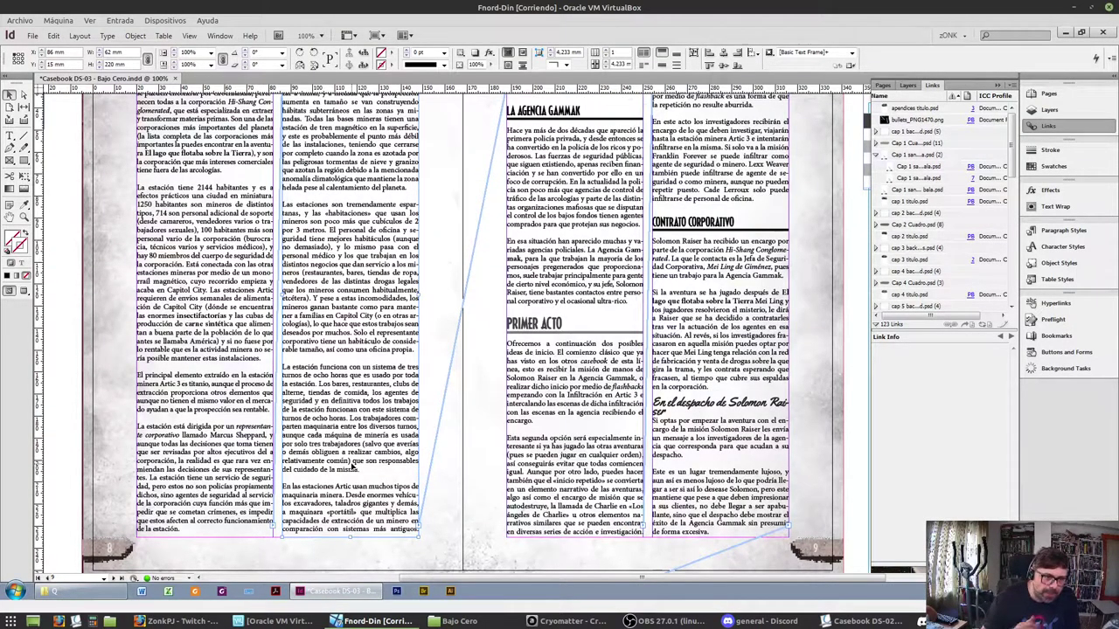
pyautogui.scroll(2, 459, 395)
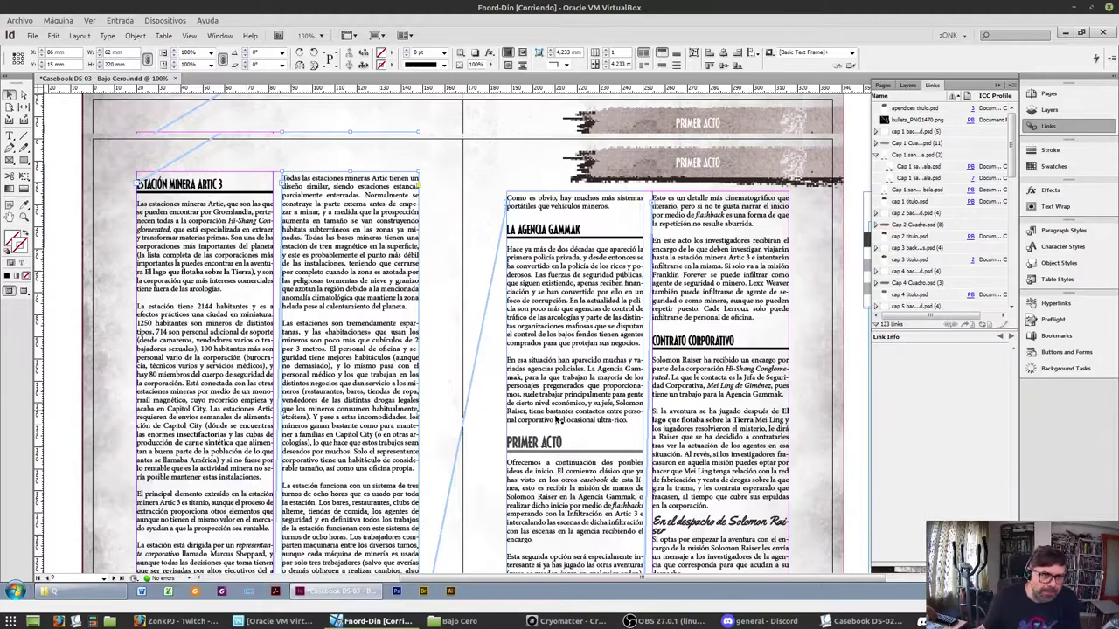
pyautogui.scroll(-4, 326, 492)
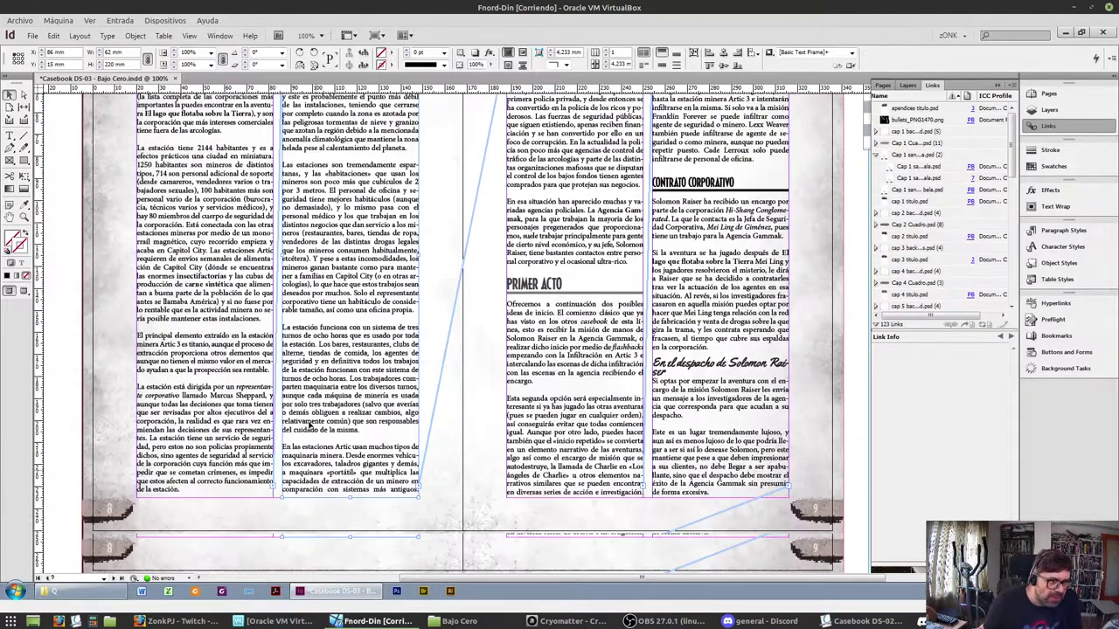
# Remove "Como es obvio," at the start of page 9 so the sentence begins with "Hay muchos más sistemas"
pyautogui.doubleClick(306, 447)
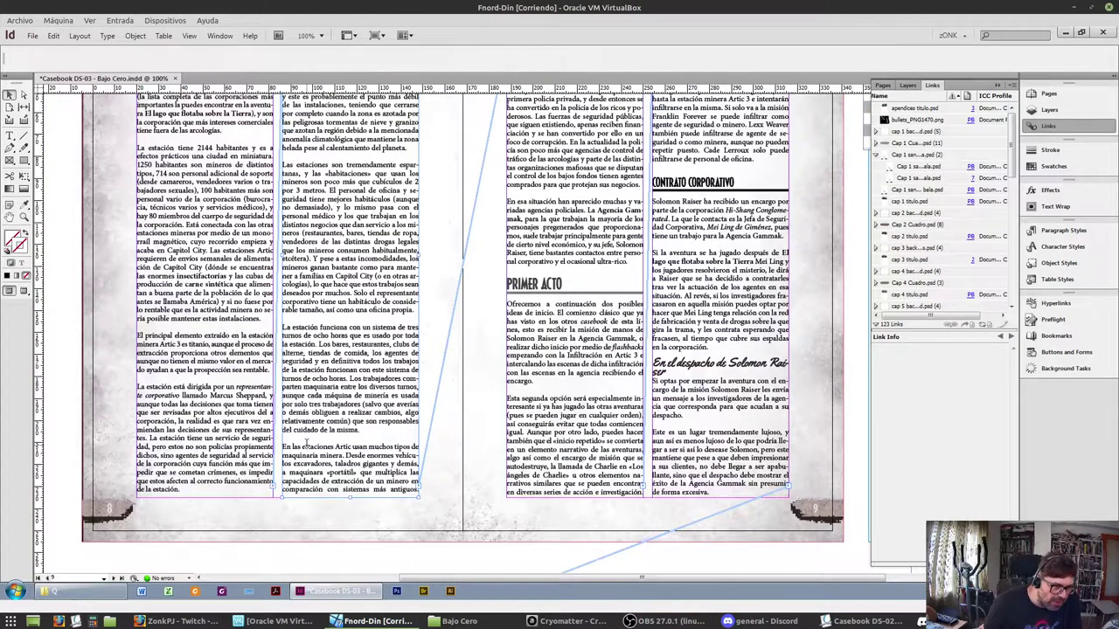
pyautogui.tripleClick(307, 447)
pyautogui.click(354, 449)
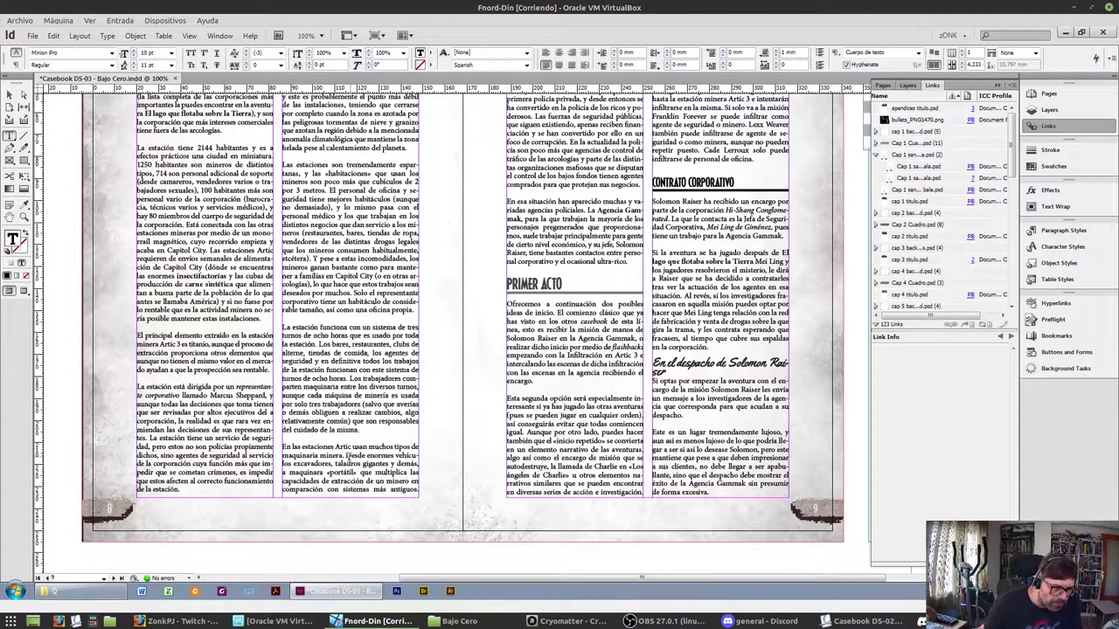
pyautogui.doubleClick(348, 455)
pyautogui.doubleClick(353, 472)
pyautogui.doubleClick(353, 472)
pyautogui.scroll(3, 353, 472)
pyautogui.moveTo(507, 238); pyautogui.dragTo(553, 238)
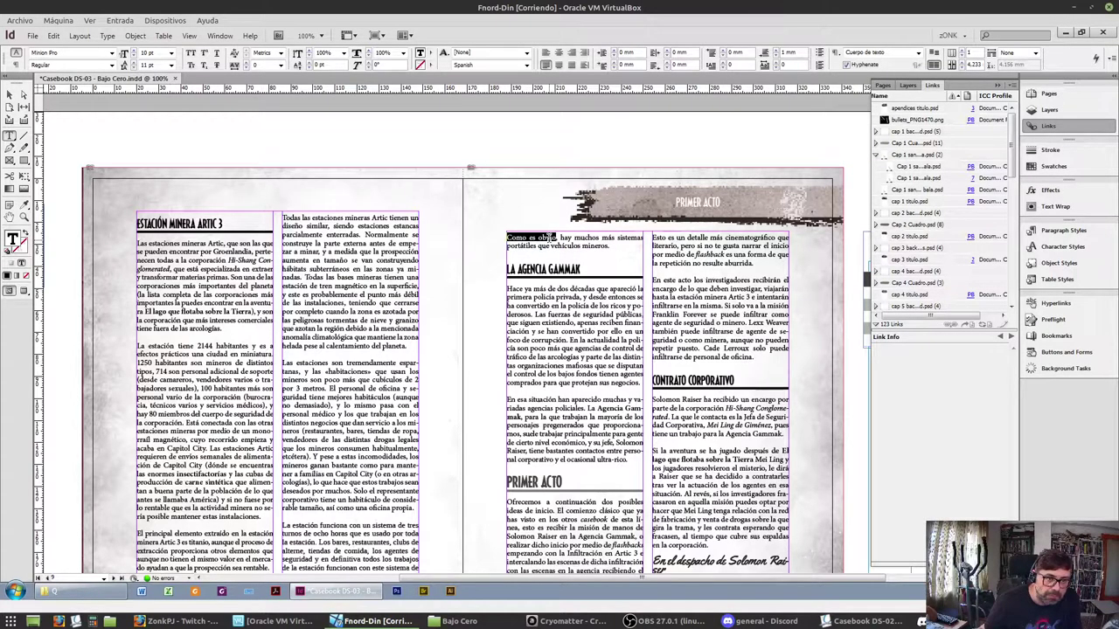
pyautogui.write('H')
pyautogui.press('Delete')
pyautogui.press('Delete')
pyautogui.press('Delete')
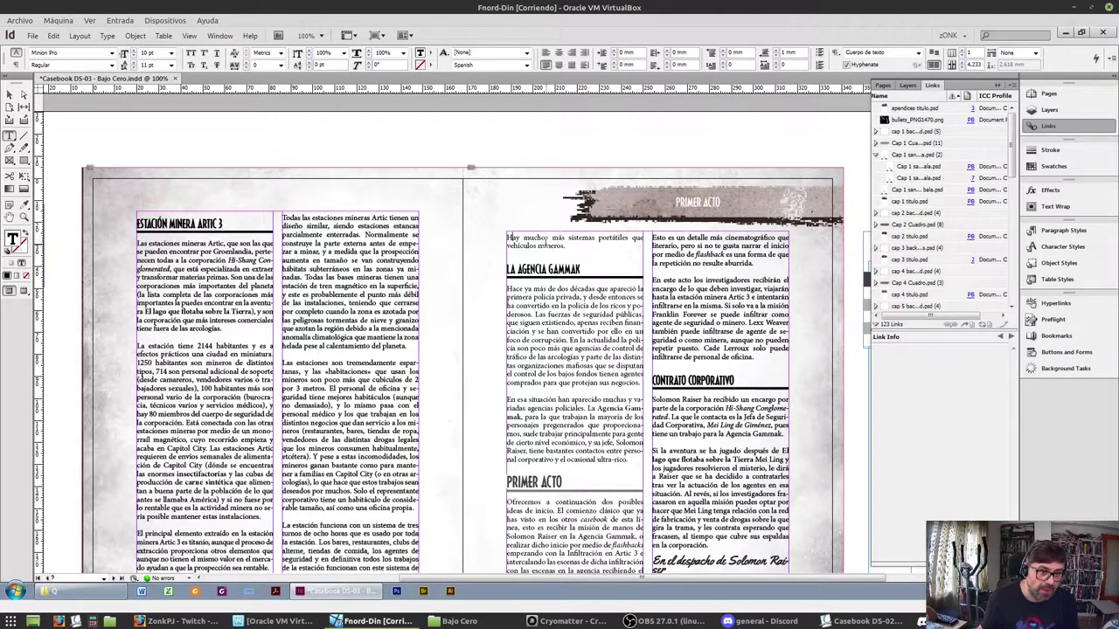
# Set the tracking of the "La estación funciona con un sistema de tres turnos" paragraph on page 8 to -25
pyautogui.doubleClick(528, 237)
pyautogui.scroll(-5, 527, 234)
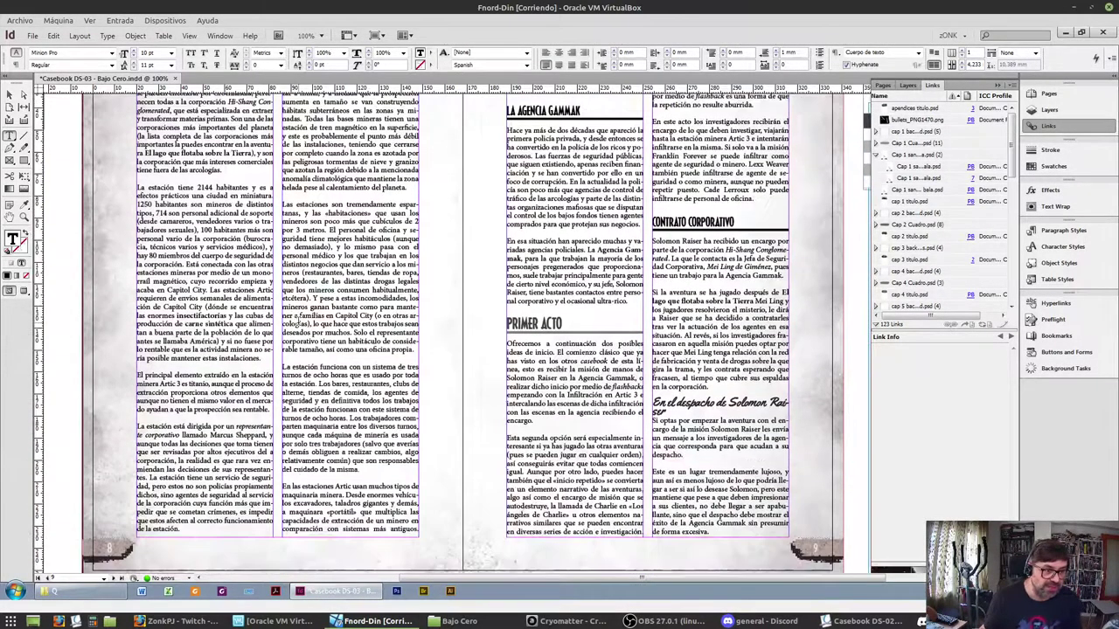
pyautogui.tripleClick(308, 388)
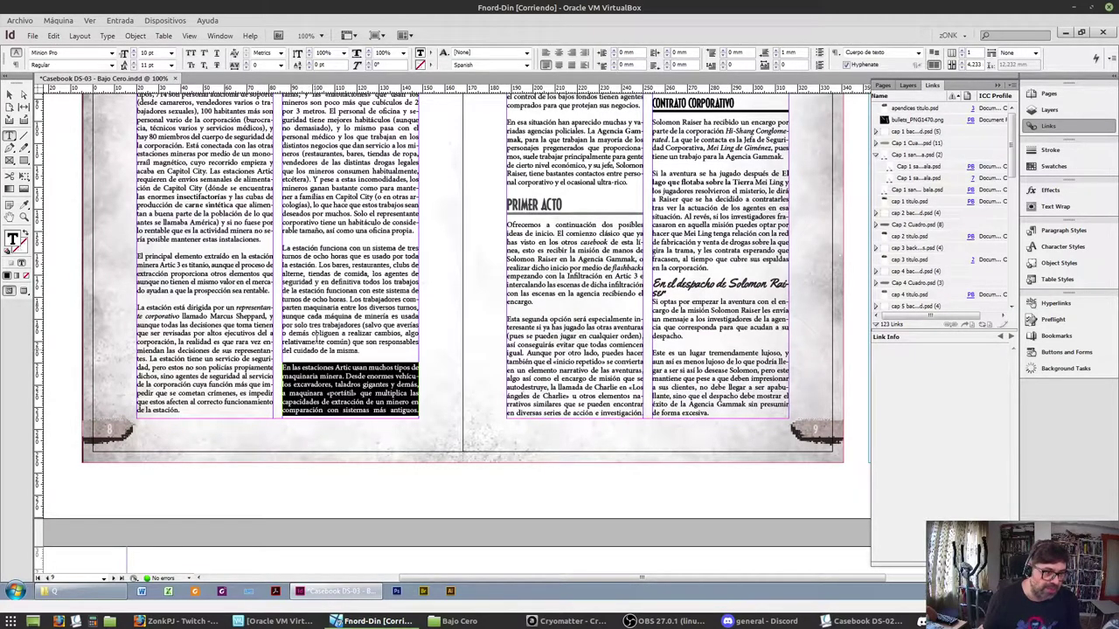
pyautogui.tripleClick(320, 325)
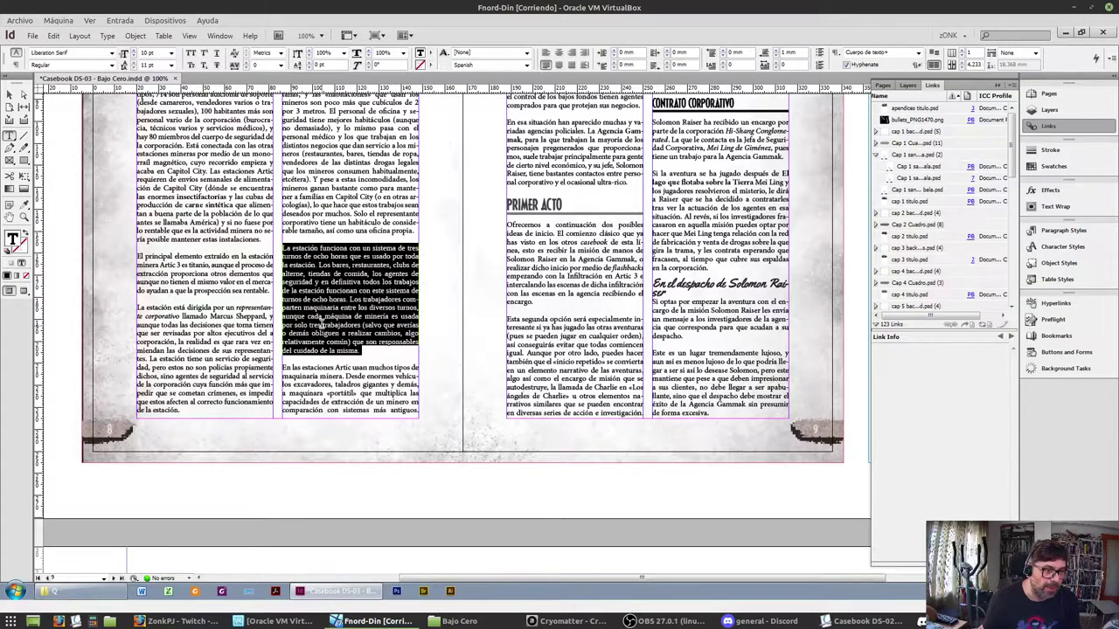
pyautogui.click(246, 68)
pyautogui.click(245, 68)
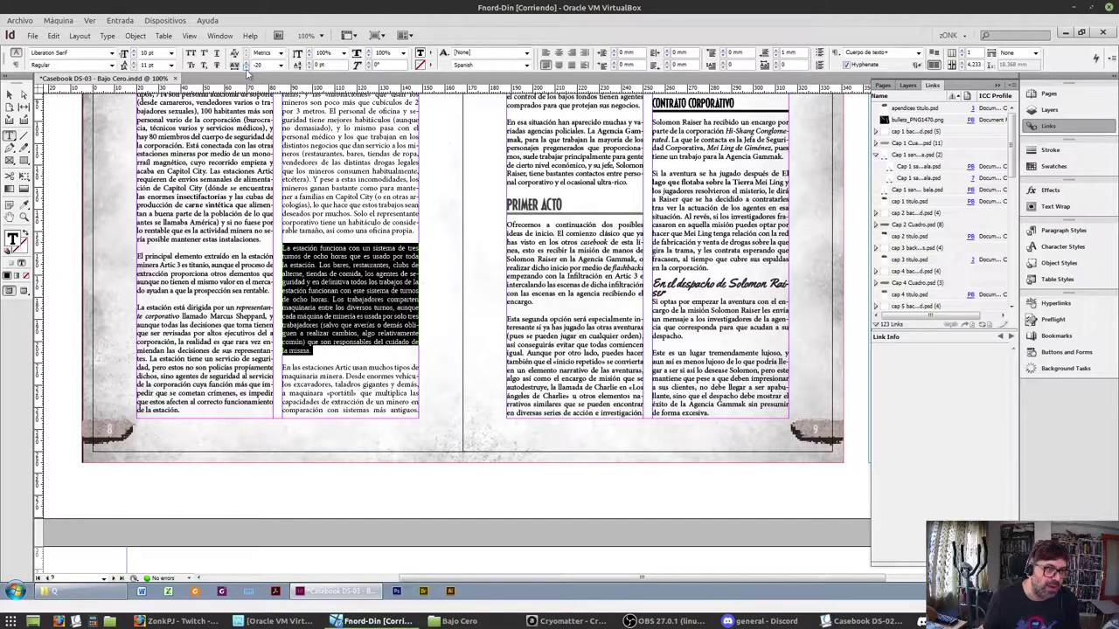
pyautogui.click(246, 68)
pyautogui.click(279, 68)
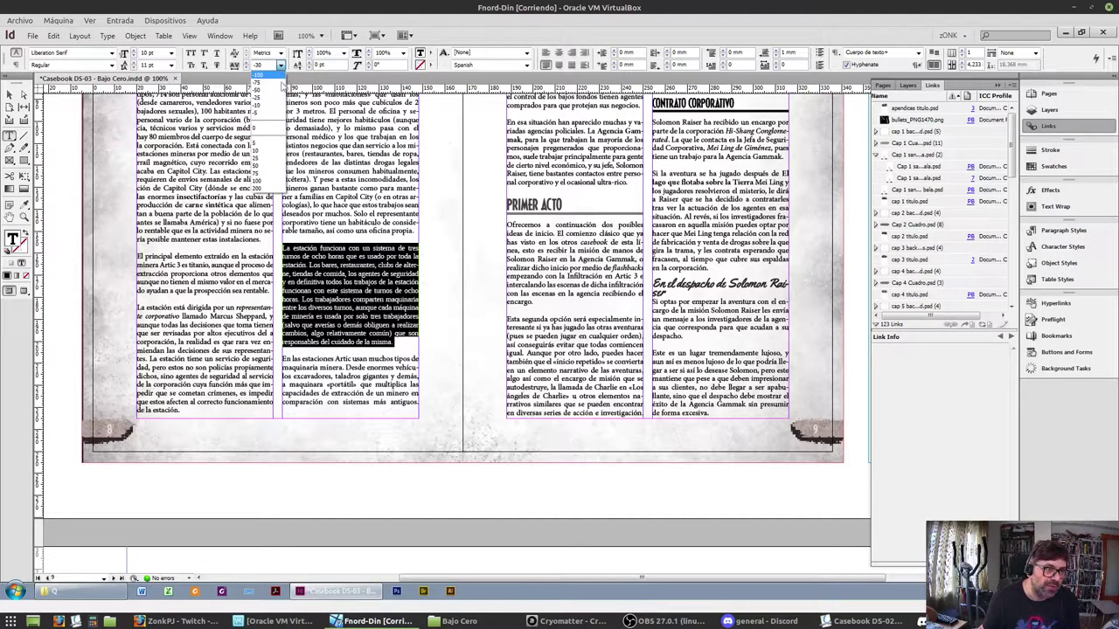
pyautogui.click(272, 91)
# Tighten the tracking of the "En las estaciones Artic" paragraph so it ends on page 8
pyautogui.click(381, 378)
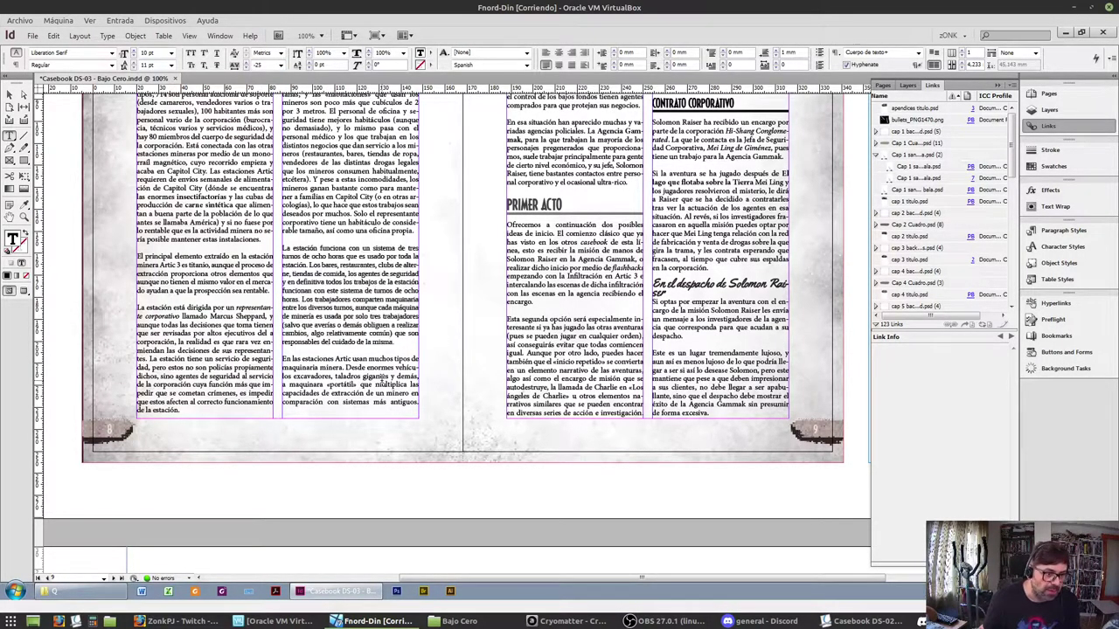
pyautogui.tripleClick(381, 378)
pyautogui.click(245, 68)
pyautogui.click(245, 68)
pyautogui.scroll(4, 477, 295)
pyautogui.click(554, 208)
pyautogui.scroll(-3, 446, 284)
pyautogui.scroll(3, 450, 249)
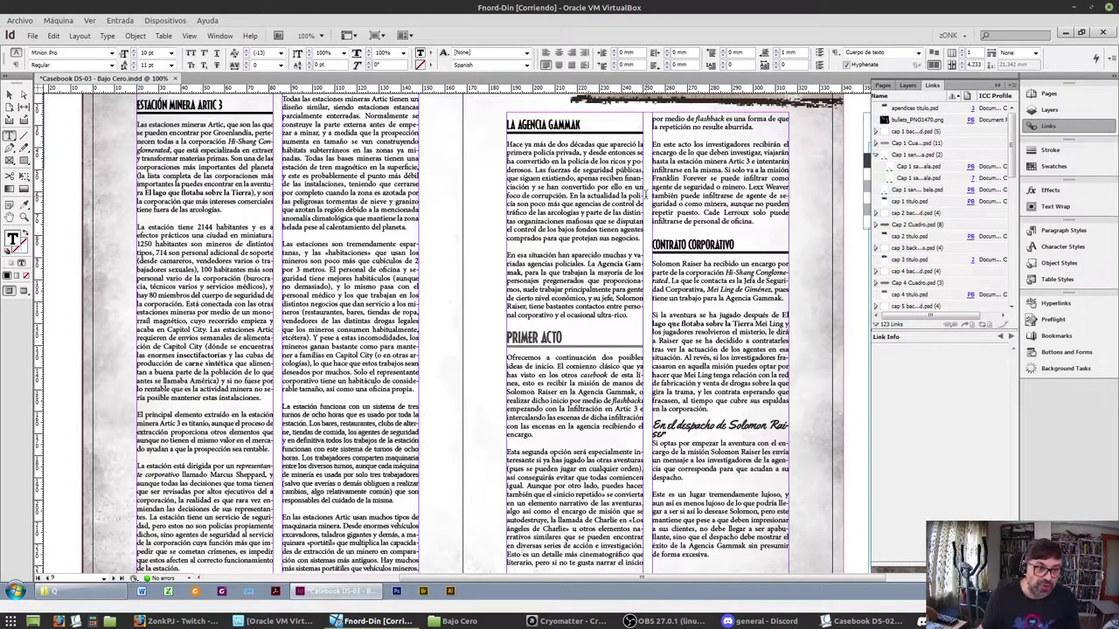
# Set the tracking of the "Ofrecemos a continuación" paragraph under the Primer Acto heading to -10
pyautogui.tripleClick(622, 209)
pyautogui.click(608, 434)
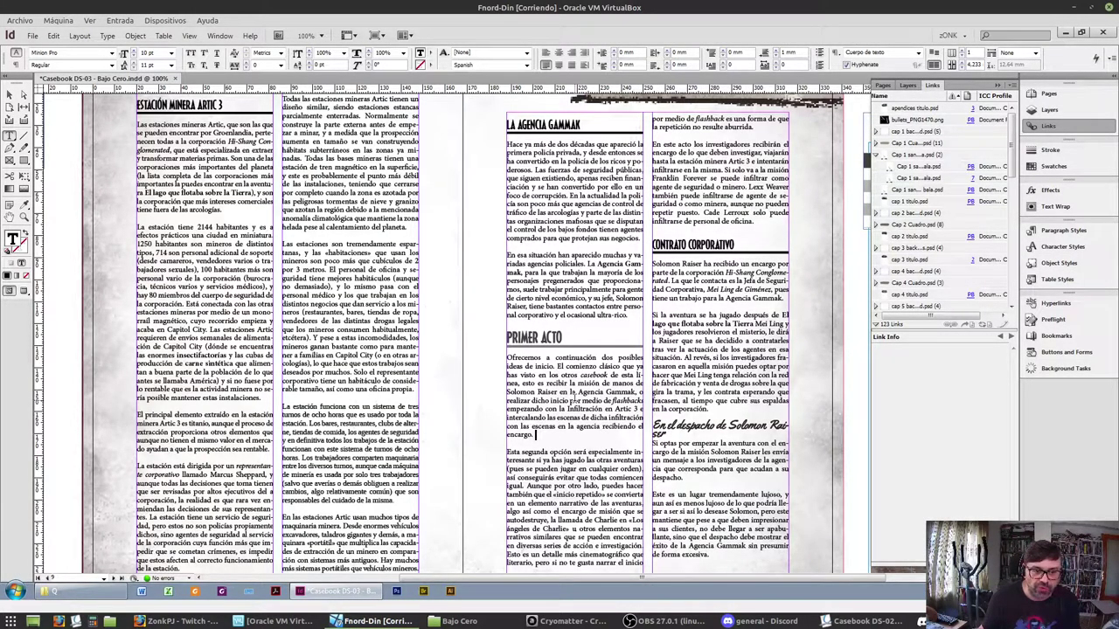
pyautogui.tripleClick(575, 399)
pyautogui.click(245, 68)
pyautogui.scroll(-3, 681, 402)
pyautogui.scroll(1, 690, 403)
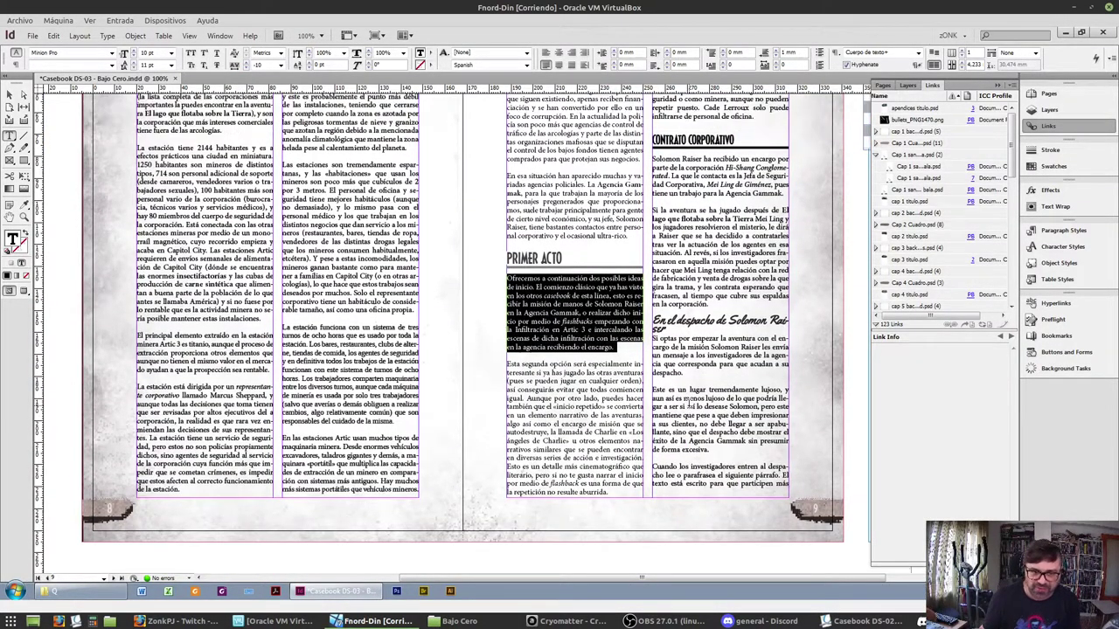
# Set the tracking of the "En el despacho" subheading on page 9 to -20 so it fits on one line
pyautogui.tripleClick(673, 321)
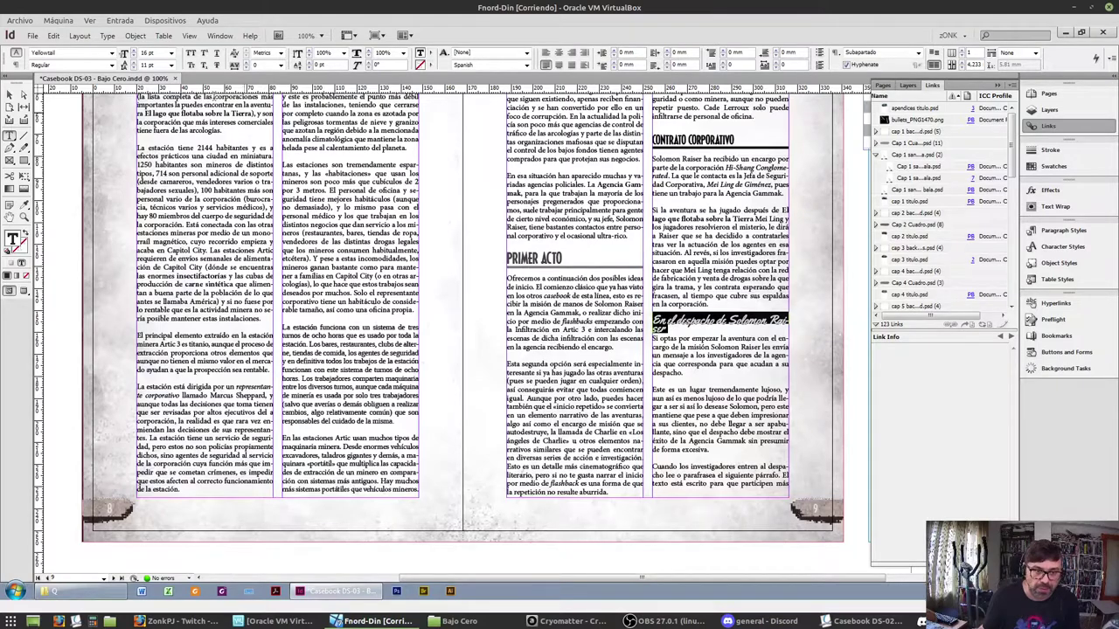
pyautogui.click(246, 68)
pyautogui.click(246, 68)
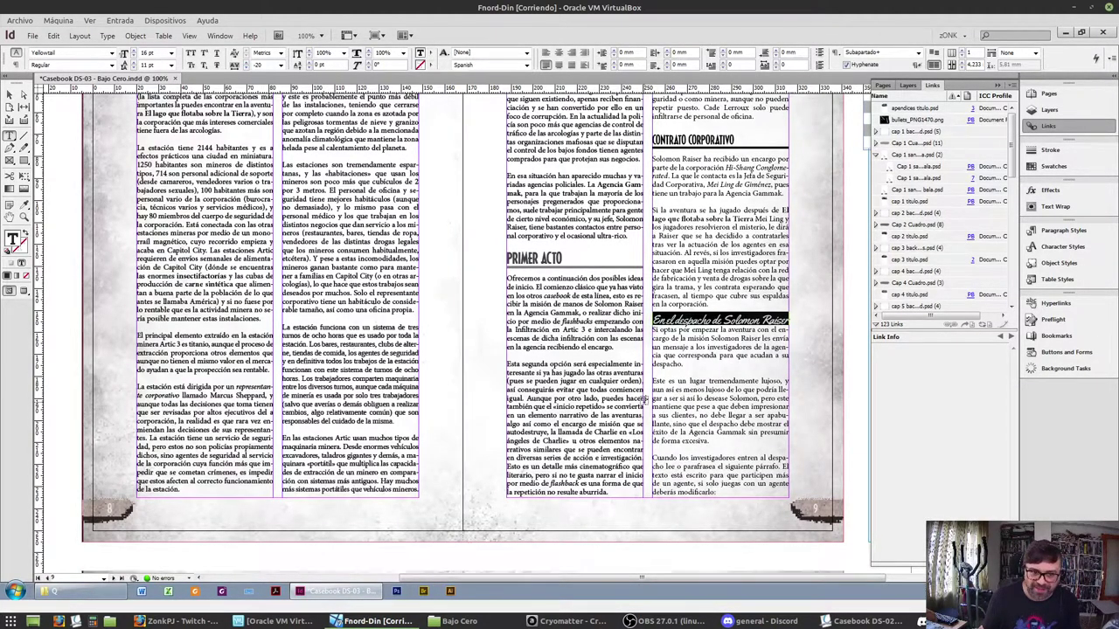
pyautogui.scroll(3, 645, 398)
pyautogui.scroll(-2, 719, 285)
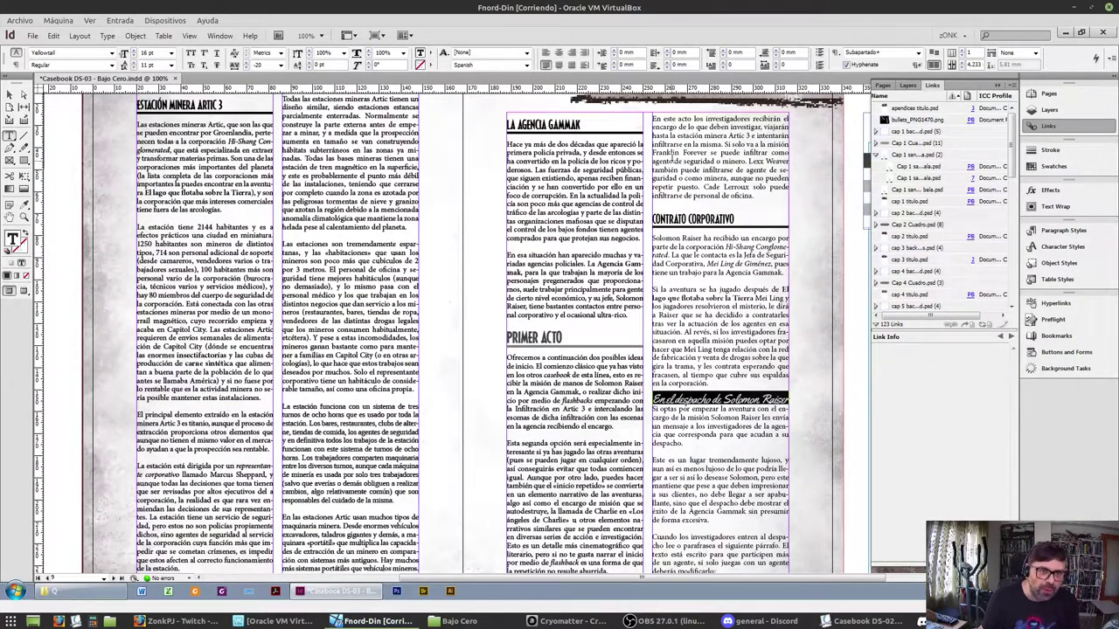
# Try clearing the Cuerpo de texto style overrides on the "Esta segunda opción" paragraph on page 9, and undo it
pyautogui.tripleClick(673, 158)
pyautogui.click(1047, 230)
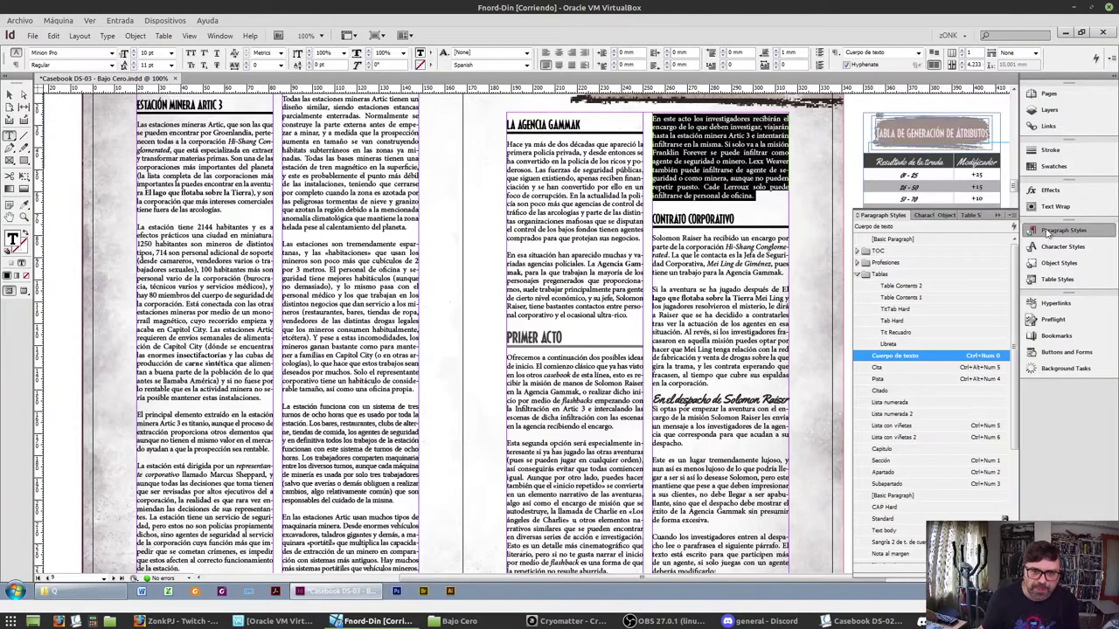
pyautogui.tripleClick(514, 472)
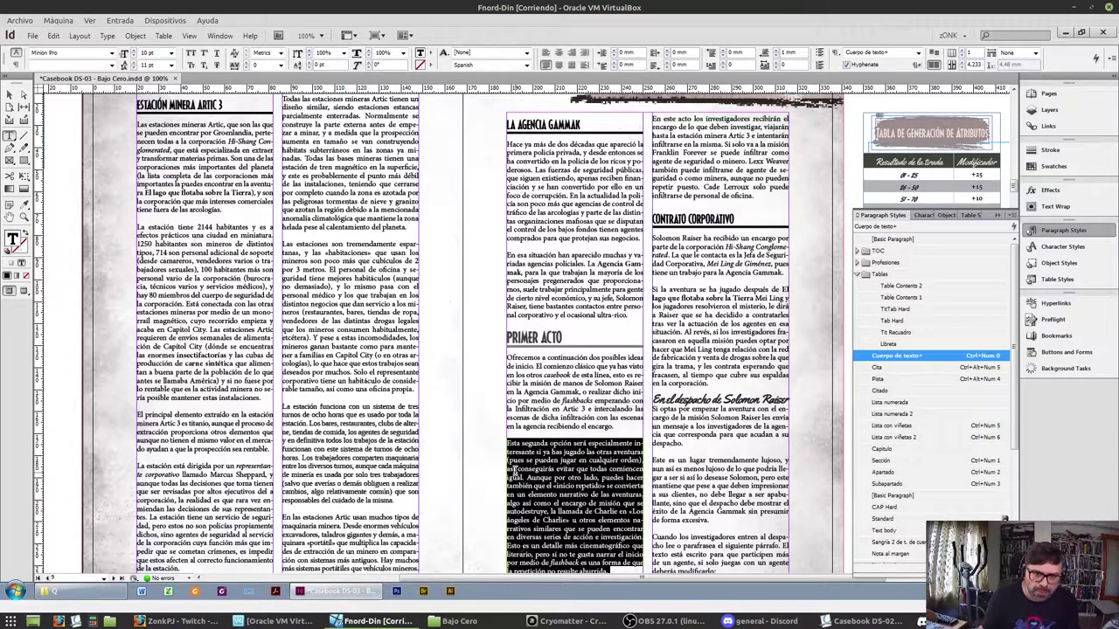
pyautogui.scroll(-3, 496, 518)
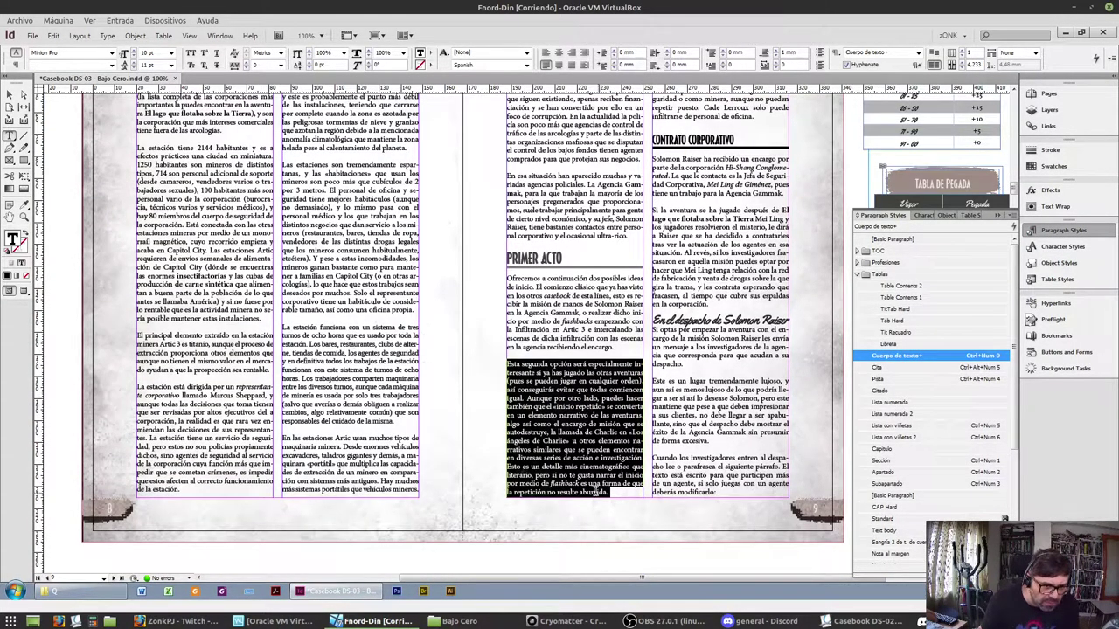
pyautogui.rightClick(867, 359)
pyautogui.click(902, 425)
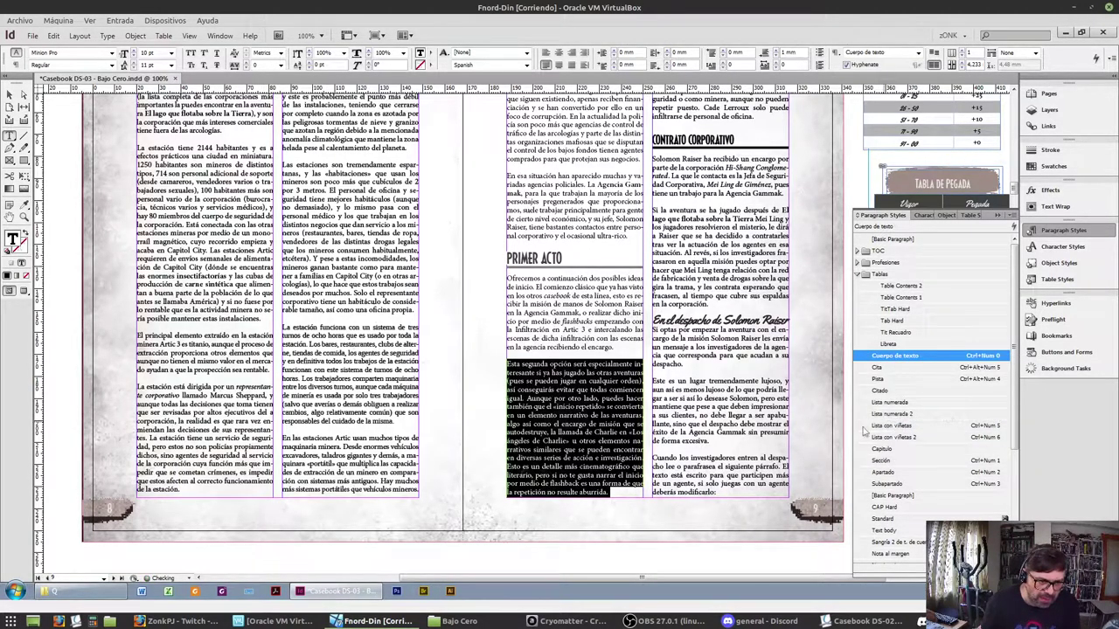
pyautogui.hotkey('ctrl', 'z')
# Compare the colour swatch and paragraph style of the "Esta segunda opción" paragraph with neighbouring body paragraphs on page 9
pyautogui.click(564, 415)
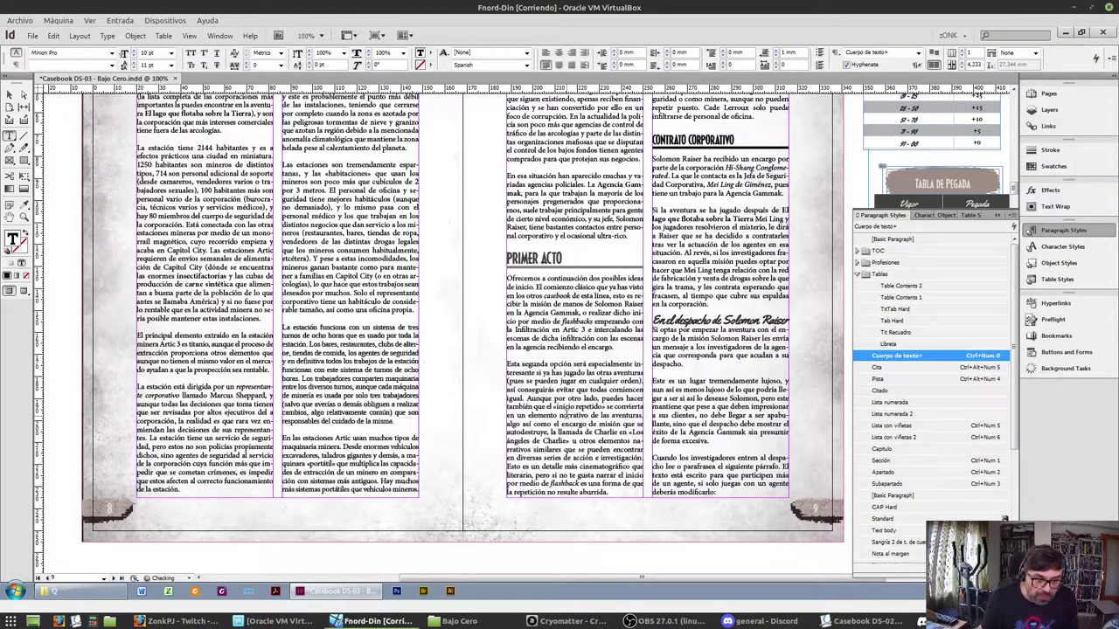
pyautogui.tripleClick(565, 415)
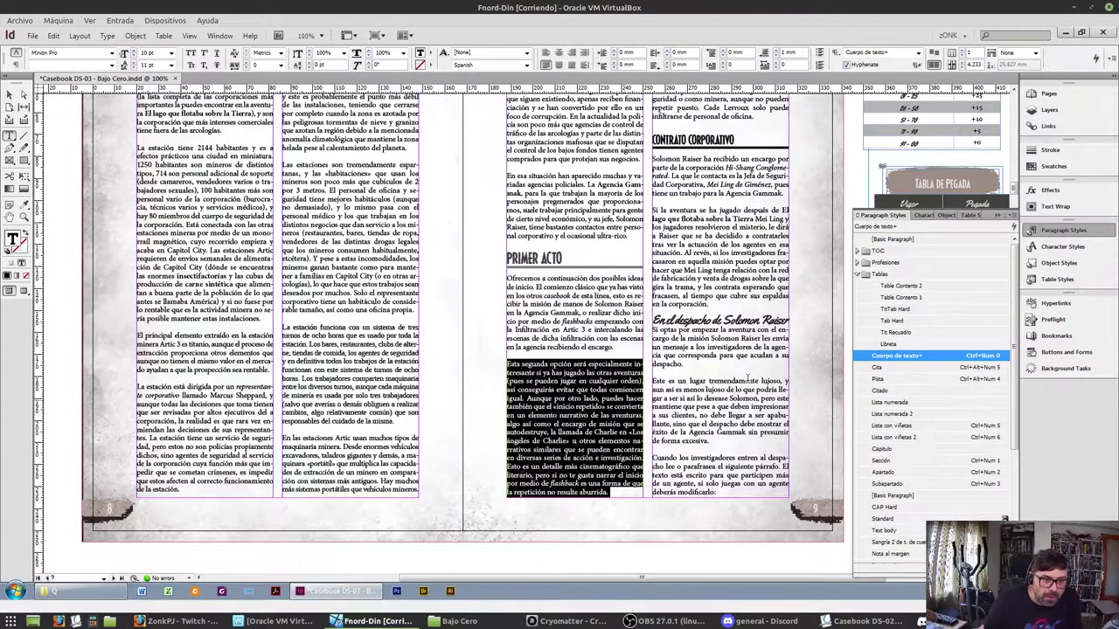
pyautogui.click(1053, 168)
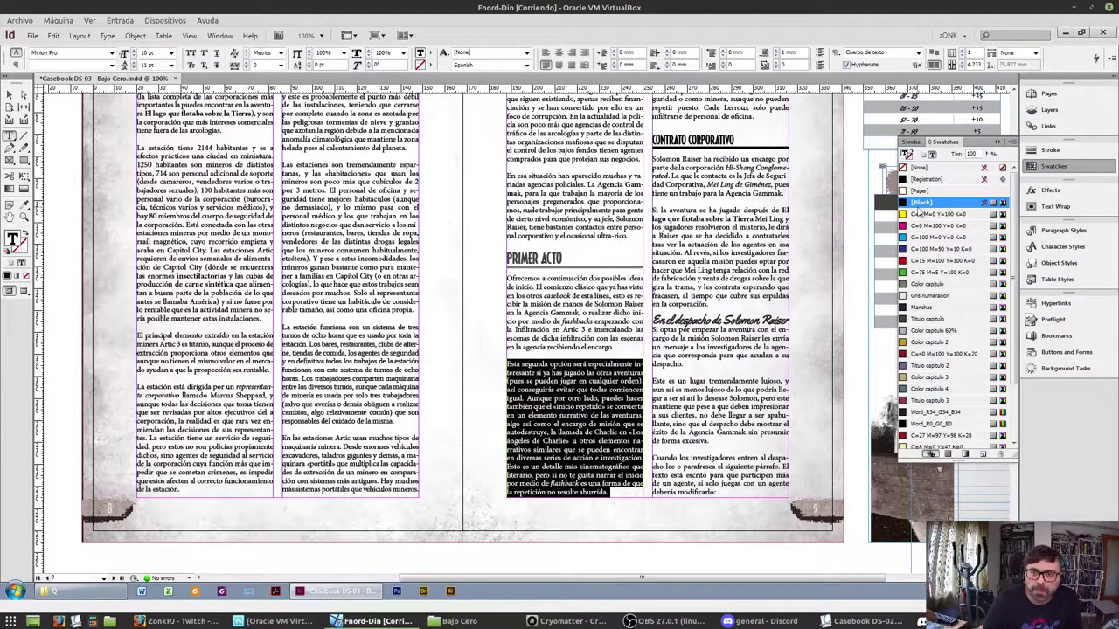
pyautogui.tripleClick(606, 301)
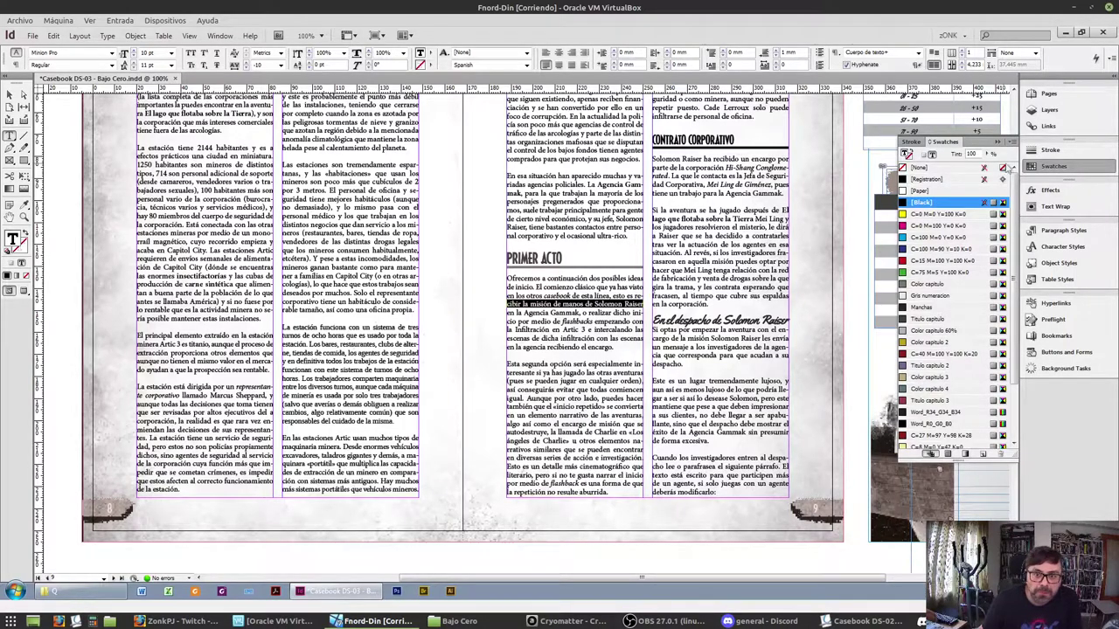
pyautogui.tripleClick(591, 365)
pyautogui.click(592, 366)
pyautogui.click(1044, 169)
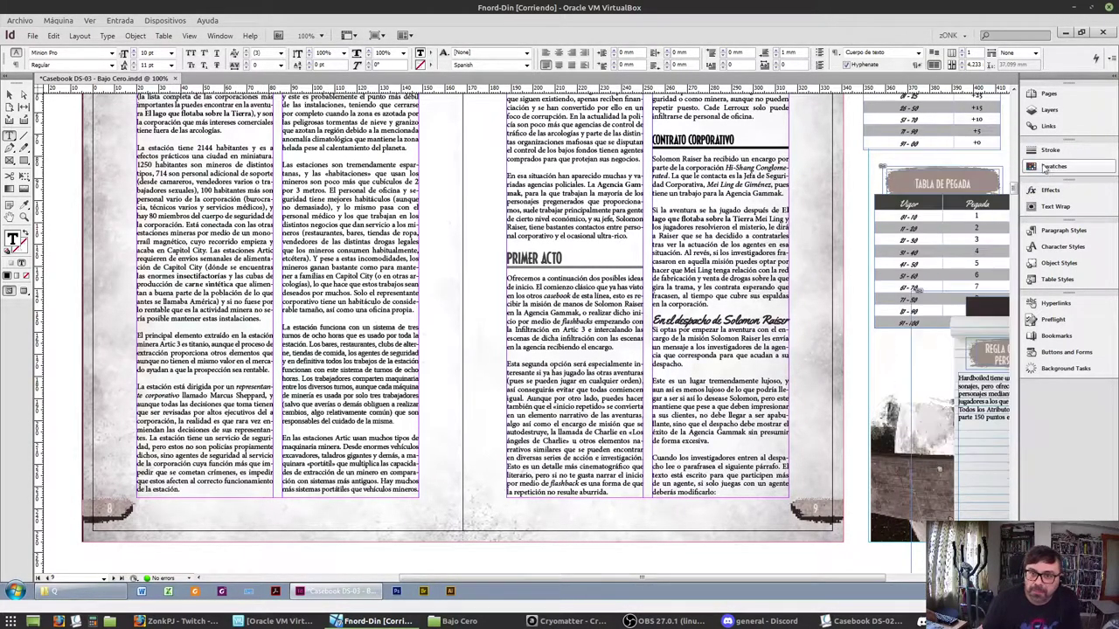
pyautogui.click(1057, 231)
pyautogui.scroll(3, 552, 434)
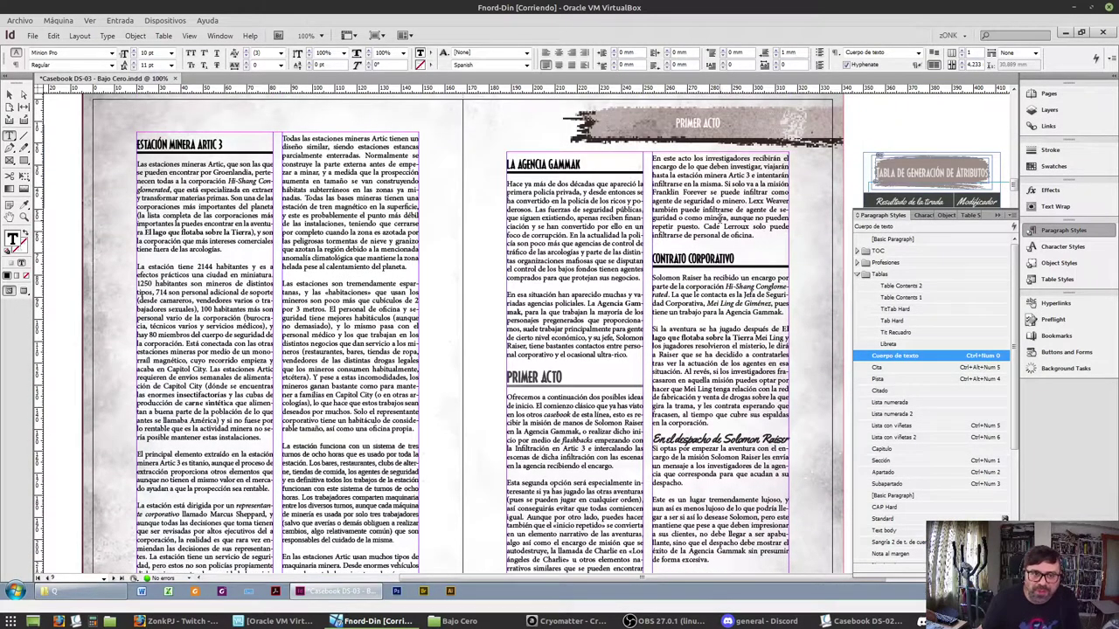
pyautogui.tripleClick(715, 217)
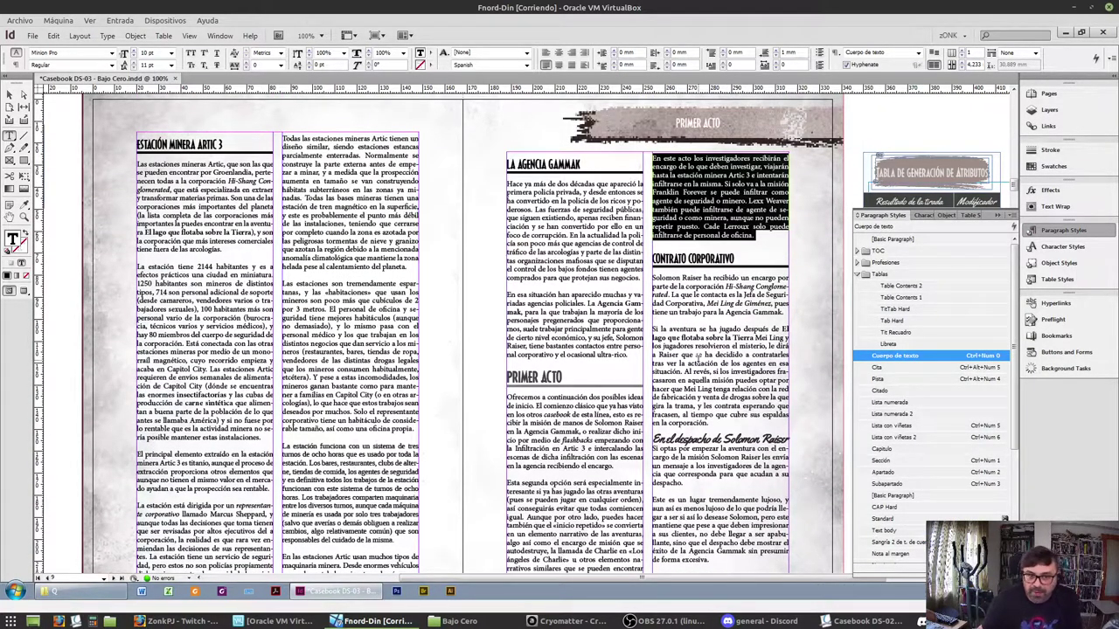
# Set the tracking of the "Si optas por empezar la aventura" paragraph on page 9 to -10
pyautogui.scroll(-1, 684, 341)
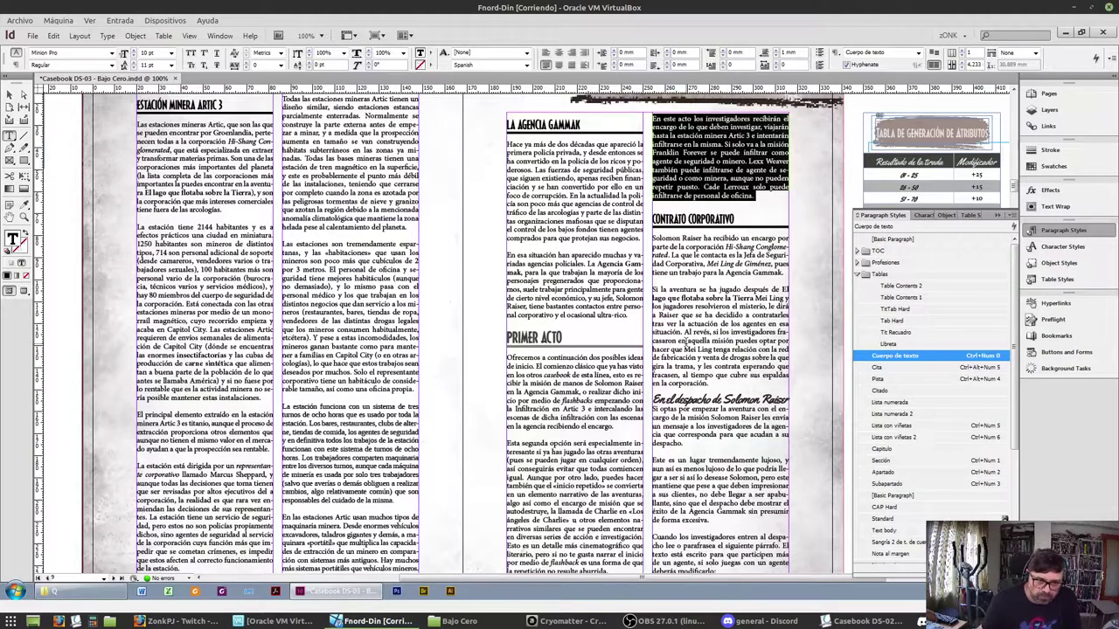
pyautogui.scroll(-1, 713, 443)
pyautogui.tripleClick(675, 384)
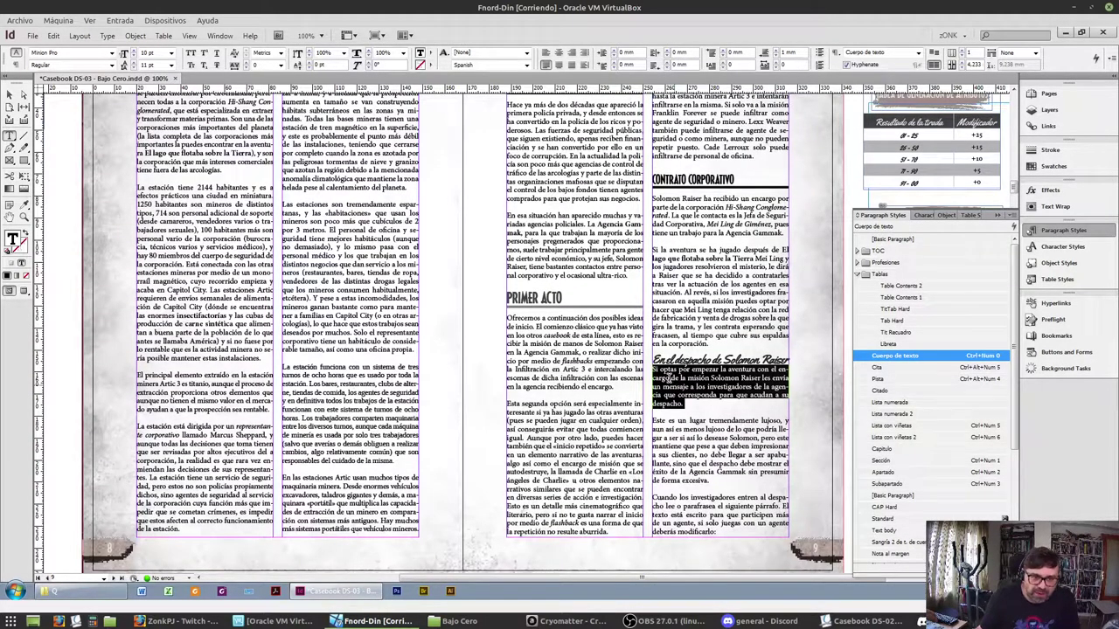
pyautogui.click(246, 68)
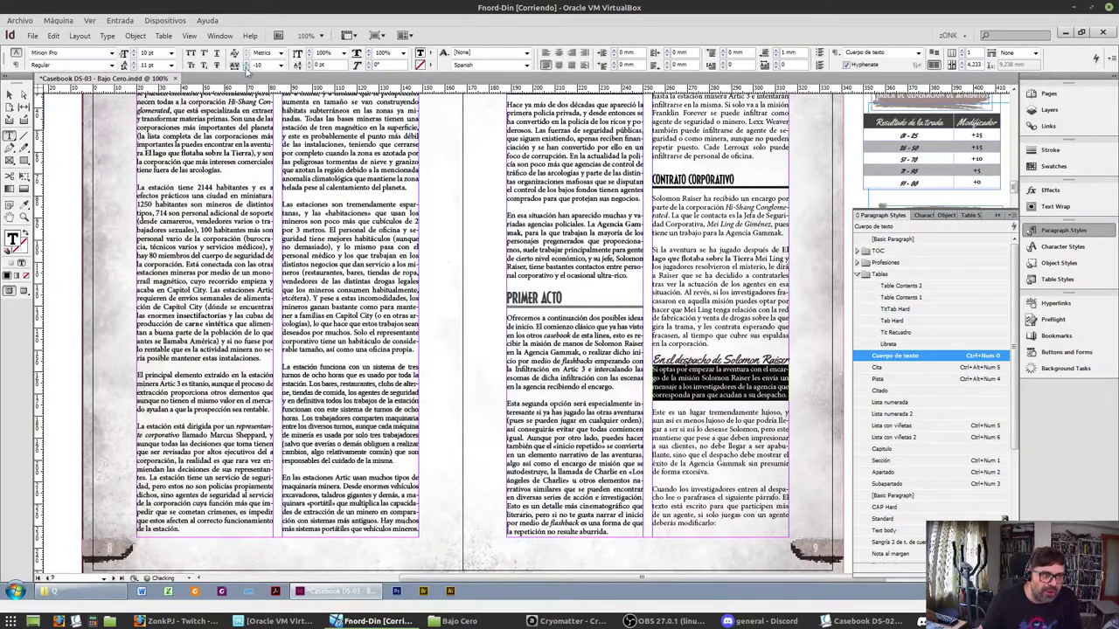
# Try a tracking of -20 on the "Tengo una misión para ustedes" quote paragraph on page 10, and reset it to 0
pyautogui.scroll(-6, 765, 381)
pyautogui.scroll(-3, 519, 401)
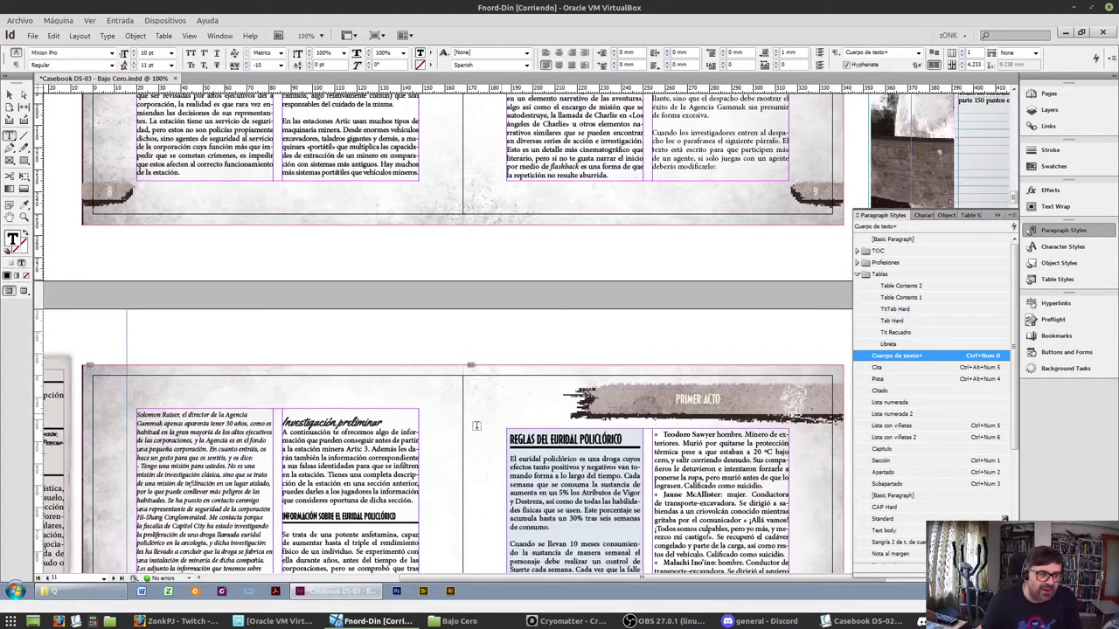
pyautogui.scroll(4, 800, 350)
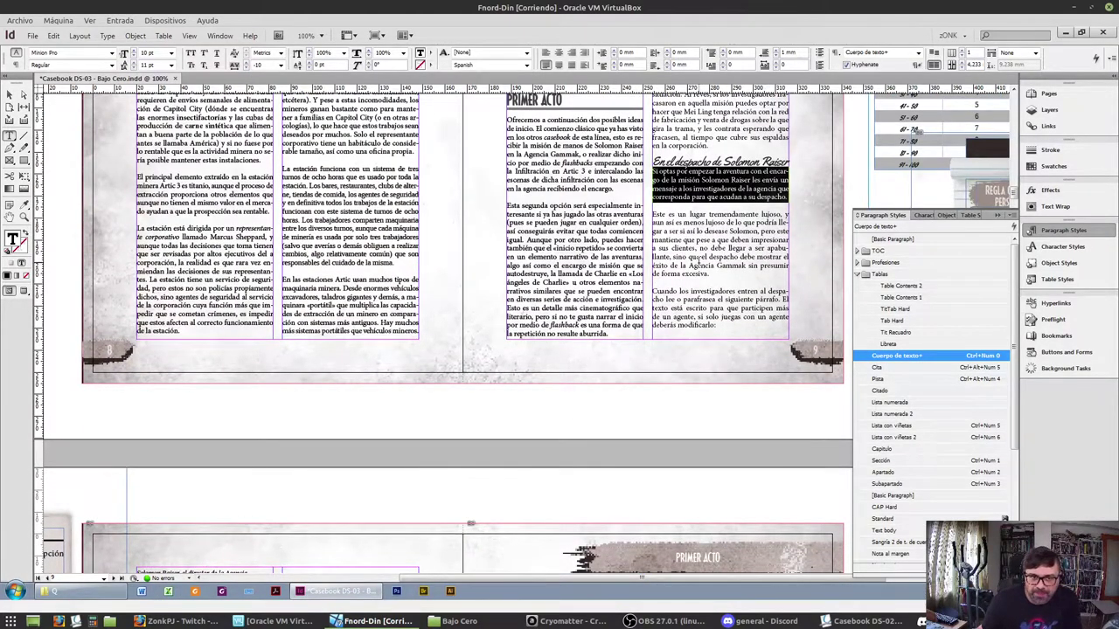
pyautogui.scroll(2, 696, 259)
pyautogui.scroll(-7, 678, 303)
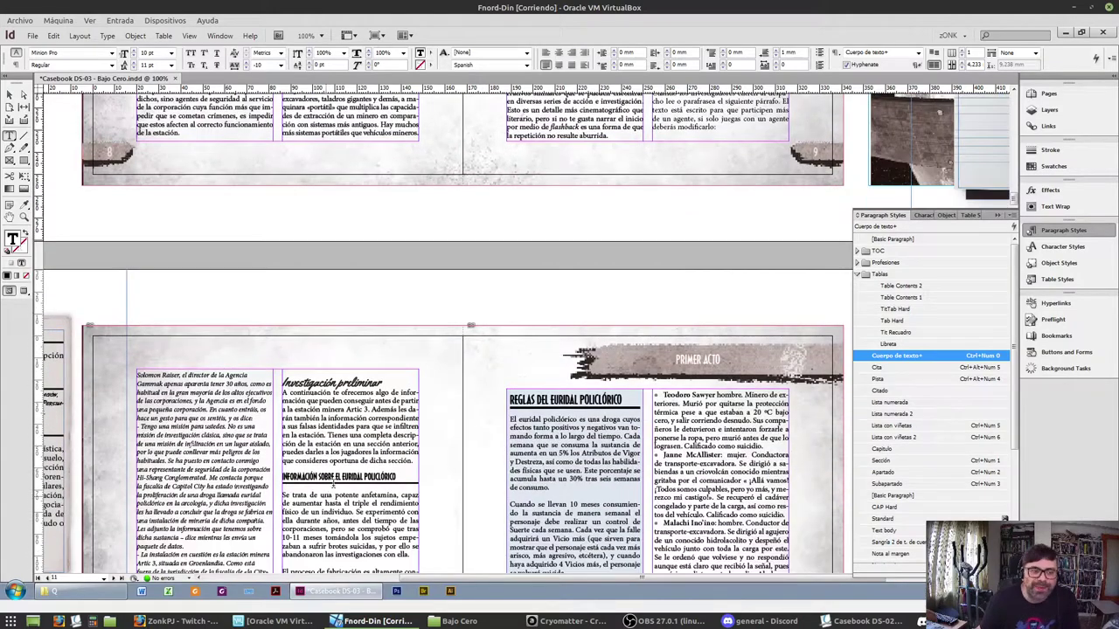
pyautogui.scroll(-3, 329, 488)
pyautogui.hotkey('ctrl', 'a')
pyautogui.click(189, 324)
pyautogui.tripleClick(188, 324)
pyautogui.click(246, 70)
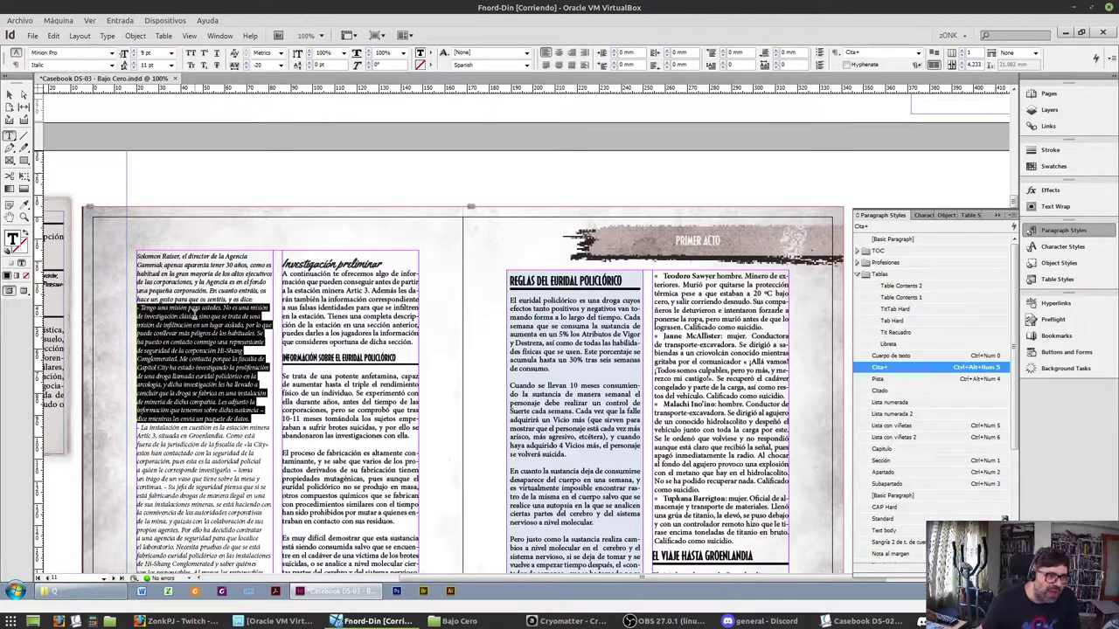
pyautogui.click(247, 63)
pyautogui.click(245, 62)
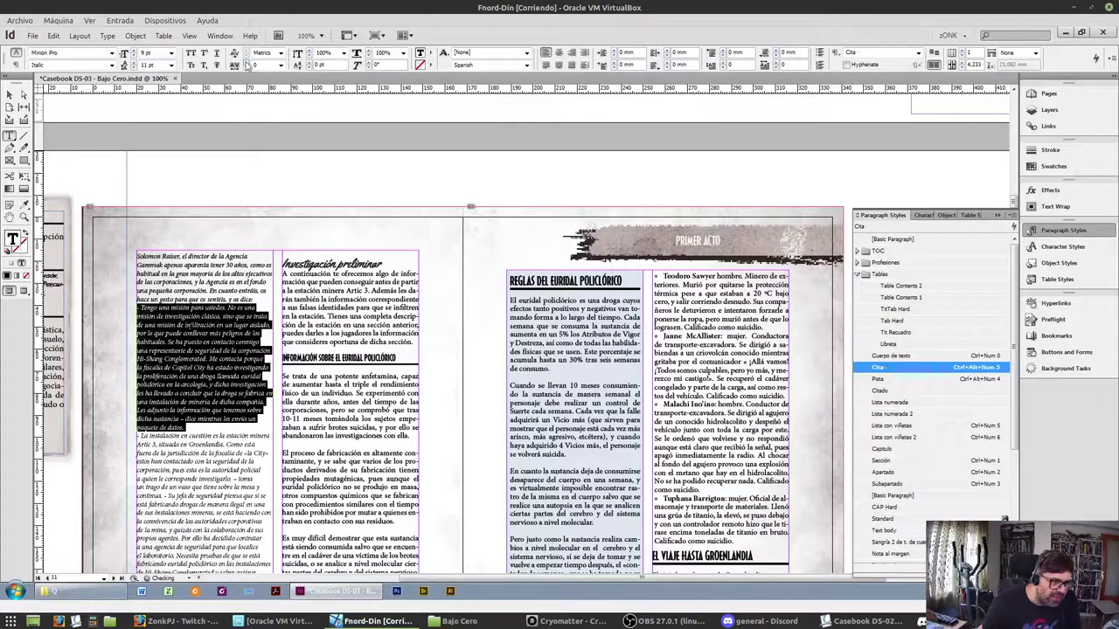
# Remove the shaded "Reglas del euridal policlórico" table from the text flow on page 11
pyautogui.scroll(-4, 281, 236)
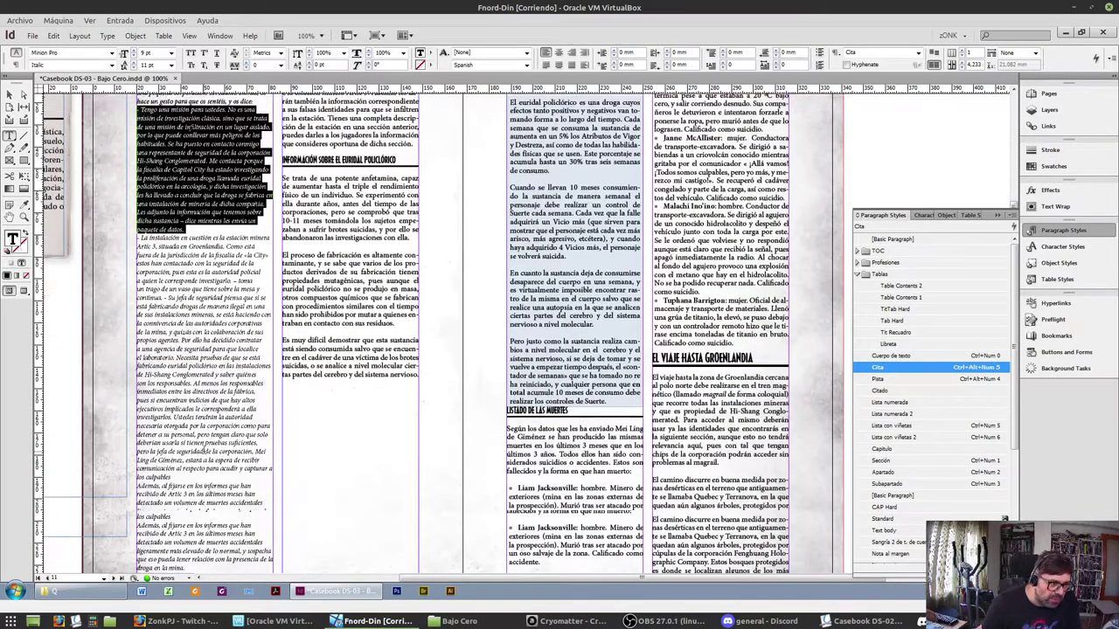
pyautogui.scroll(3, 179, 417)
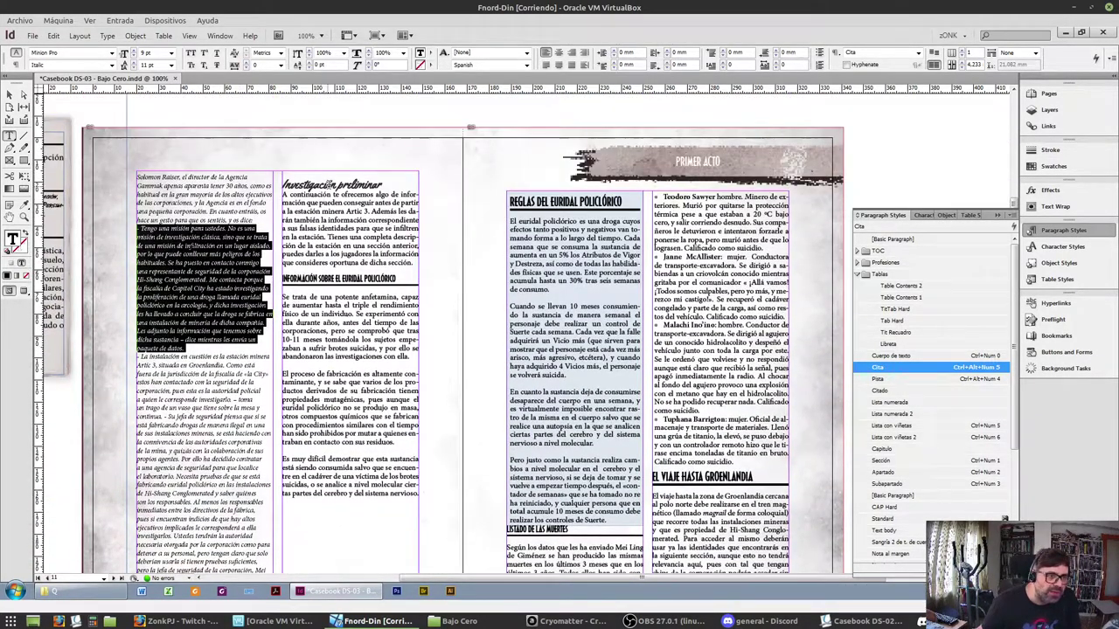
pyautogui.click(517, 193)
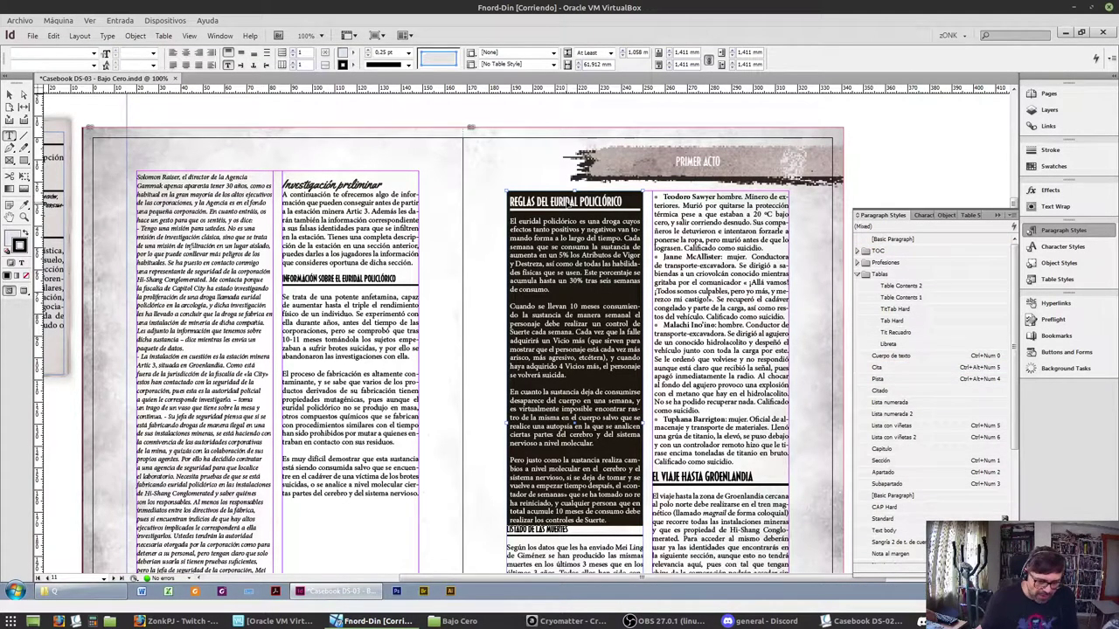
pyautogui.press('BackSpace')
pyautogui.scroll(-2, 350, 397)
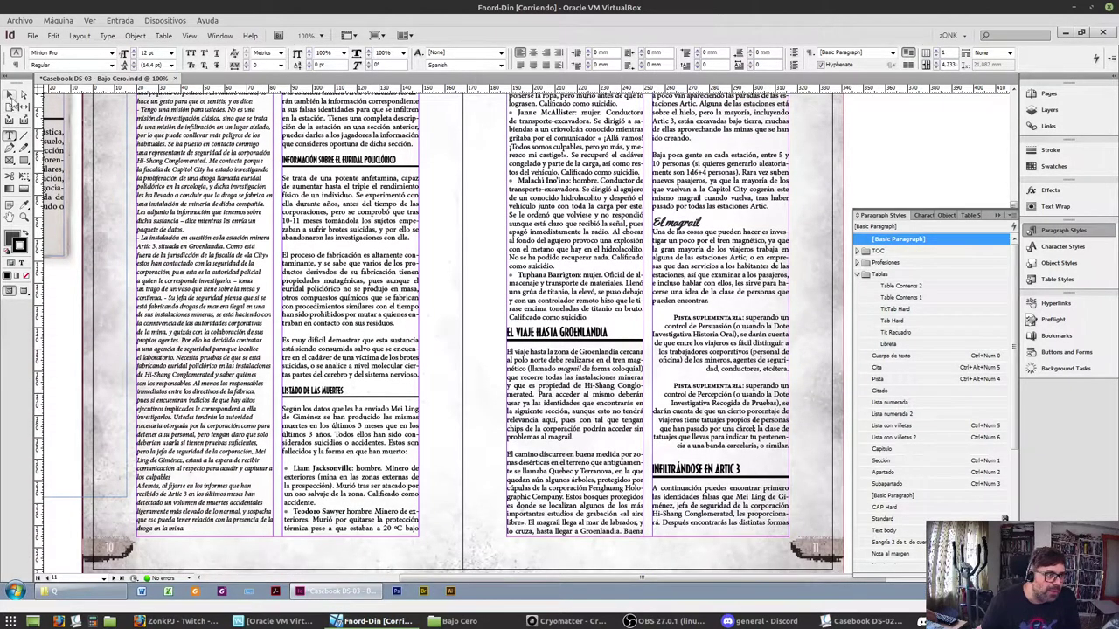
pyautogui.press('Escape')
# Switch to Okular and look through the Casebook DS-01 Shareware Souls PDF to the back cover for boxed-element and table layouts
pyautogui.hscroll(-8, 227, 295)
pyautogui.scroll(3, 252, 267)
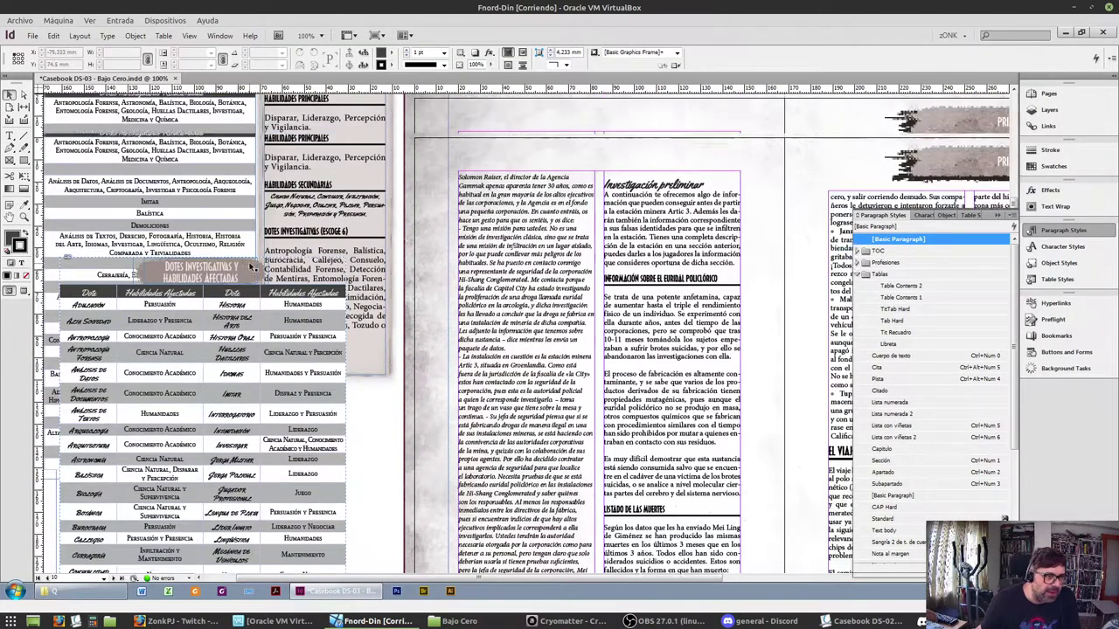
pyautogui.scroll(1, 251, 267)
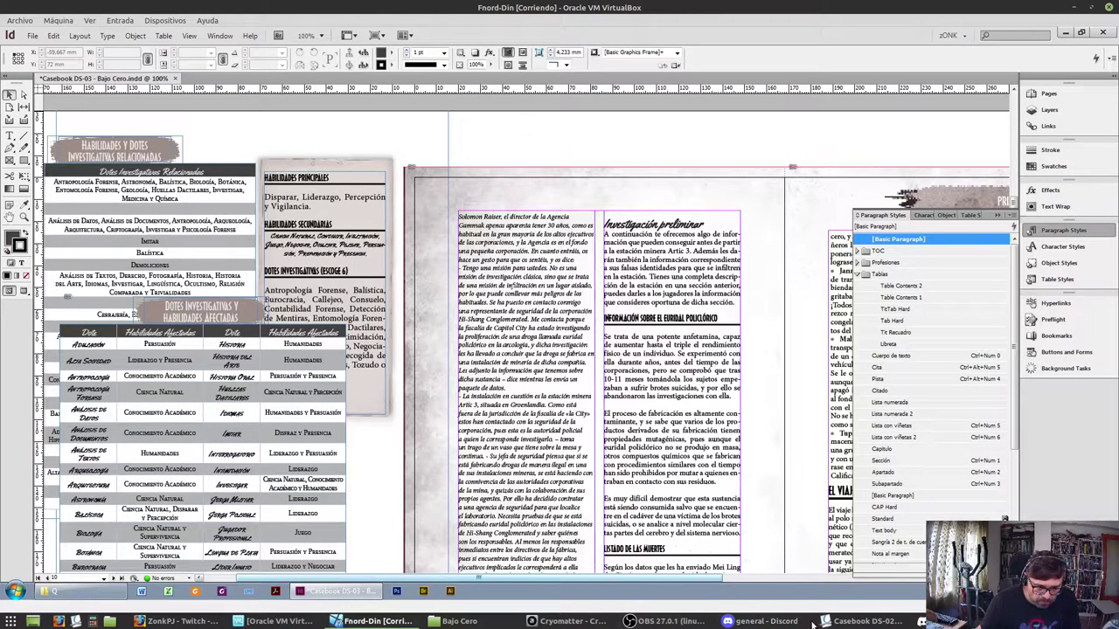
pyautogui.click(861, 621)
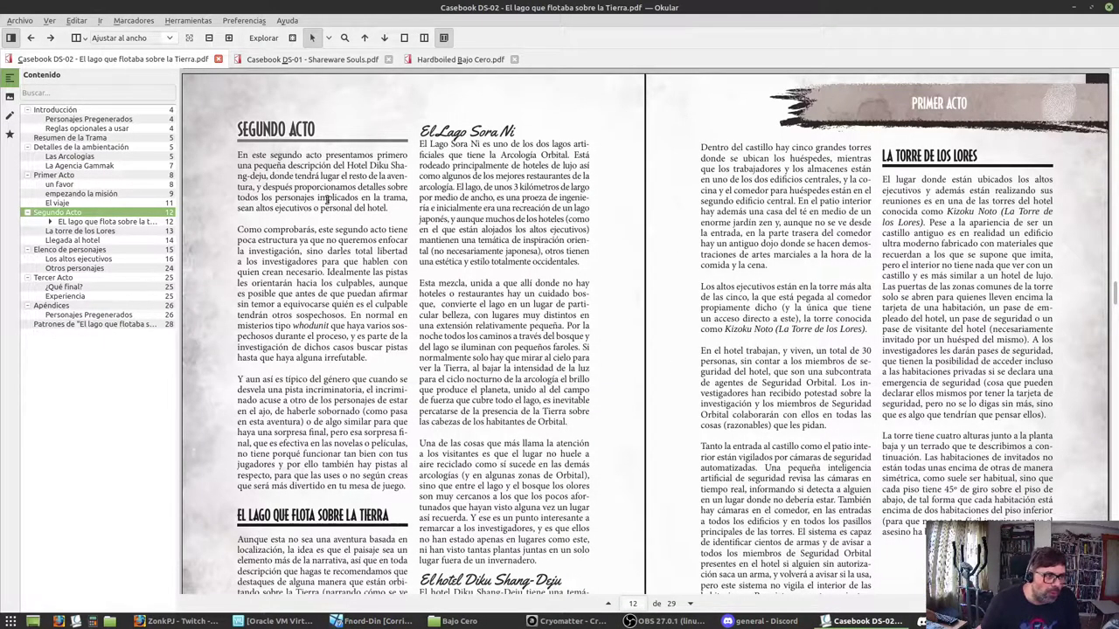
pyautogui.click(332, 61)
pyautogui.scroll(10, 638, 332)
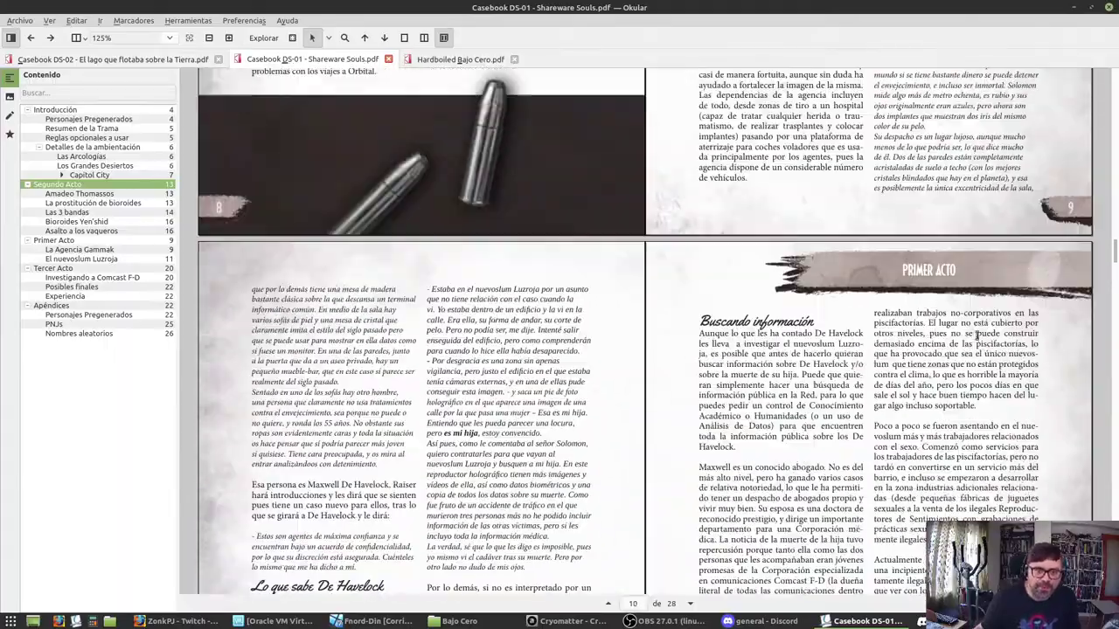
pyautogui.scroll(10, 694, 443)
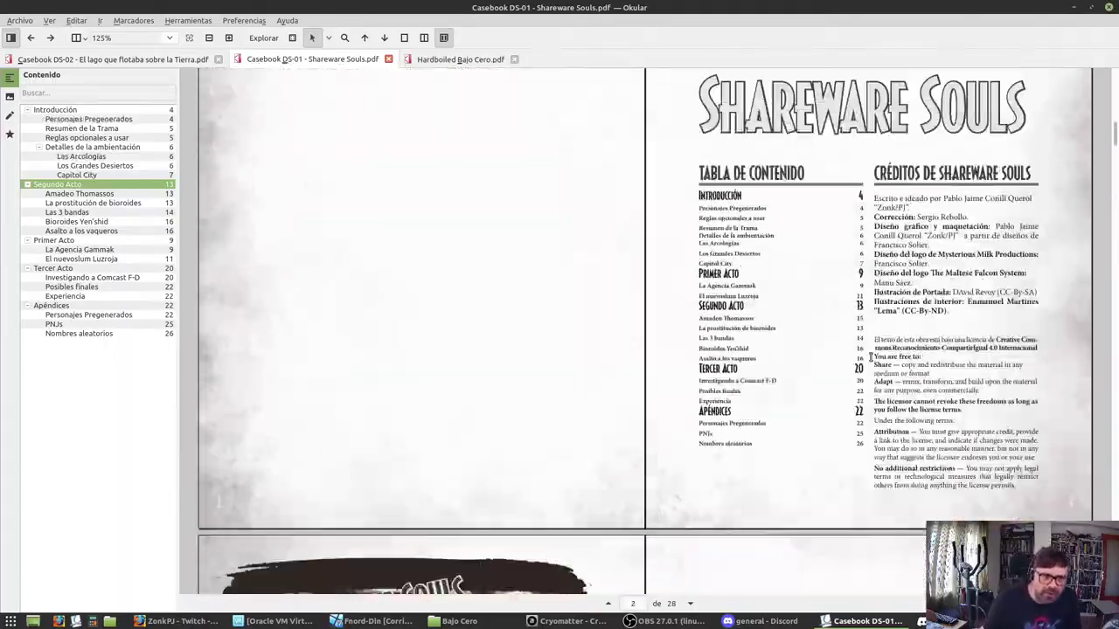
pyautogui.scroll(-20, 694, 443)
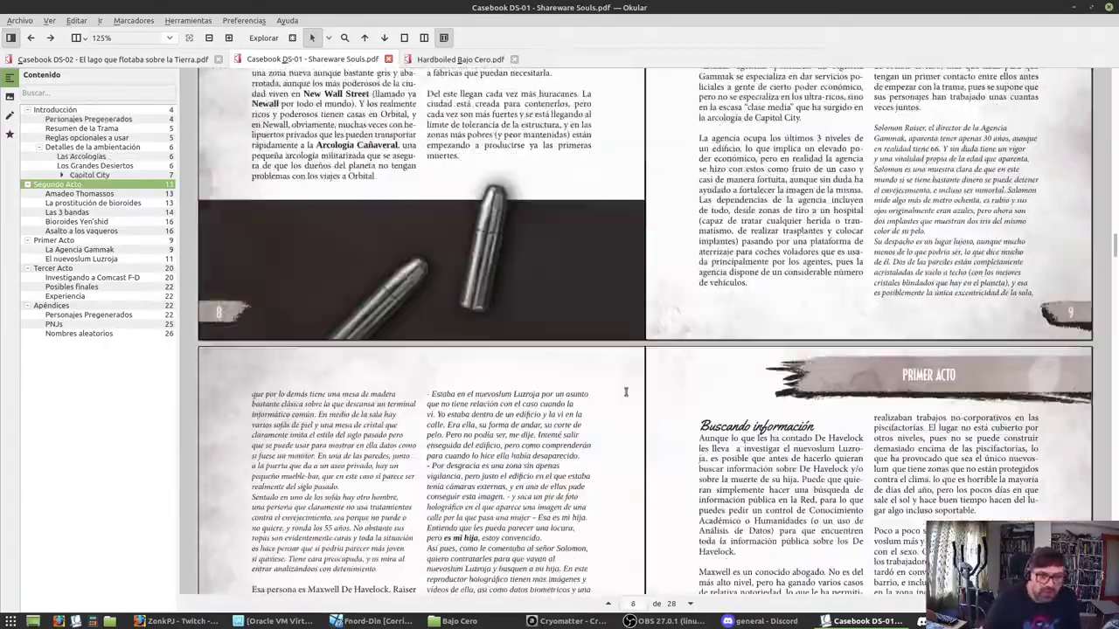
pyautogui.scroll(-15, 626, 377)
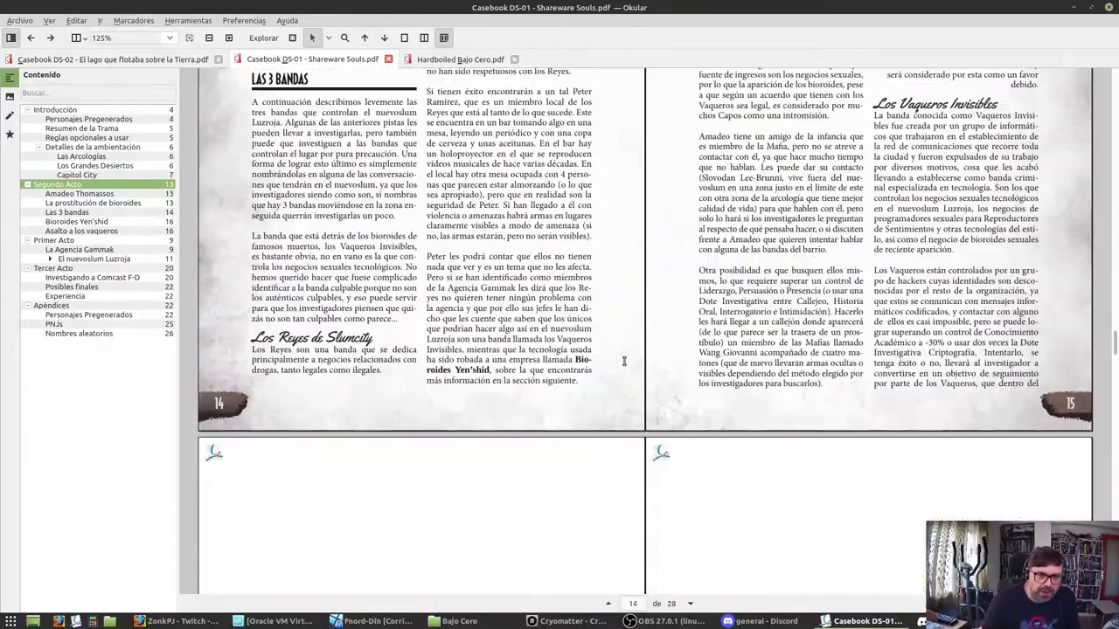
pyautogui.scroll(-12, 628, 374)
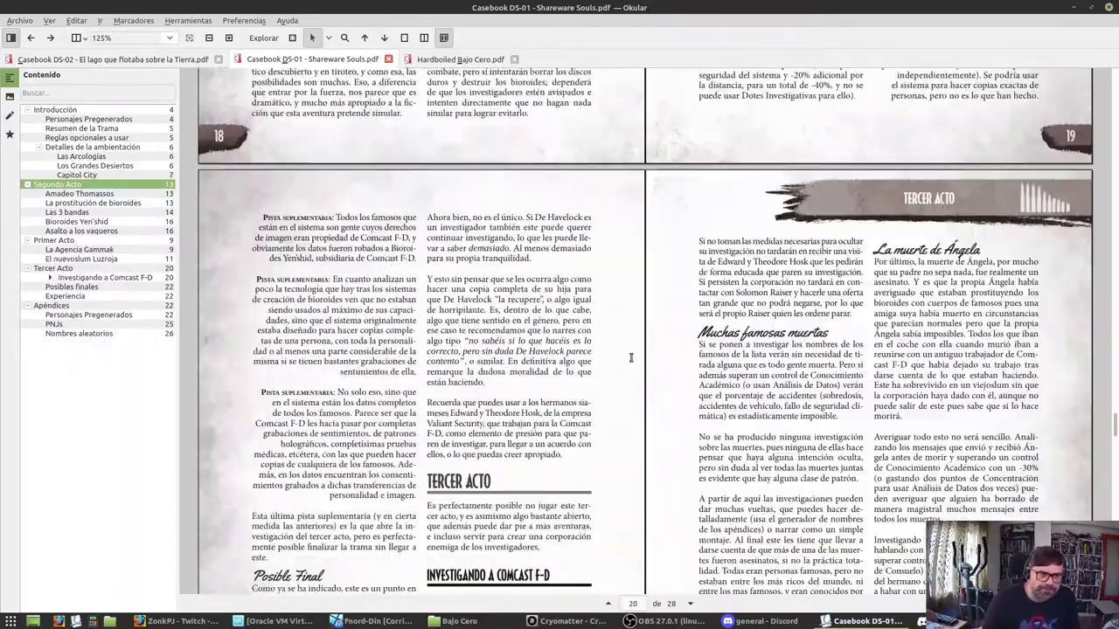
pyautogui.scroll(-12, 631, 354)
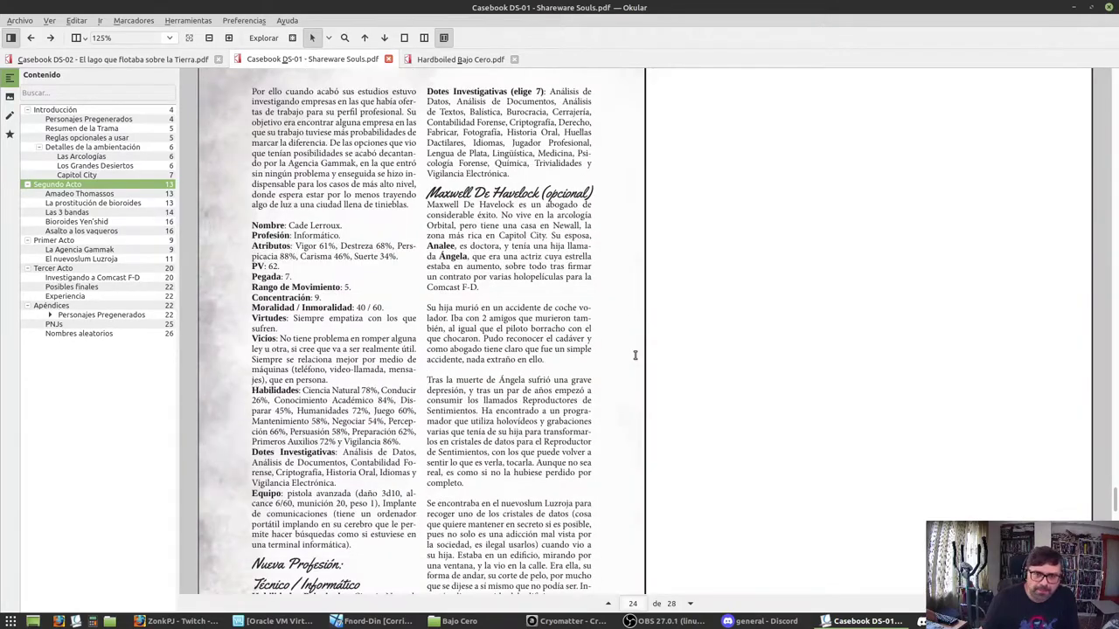
pyautogui.scroll(-10, 634, 354)
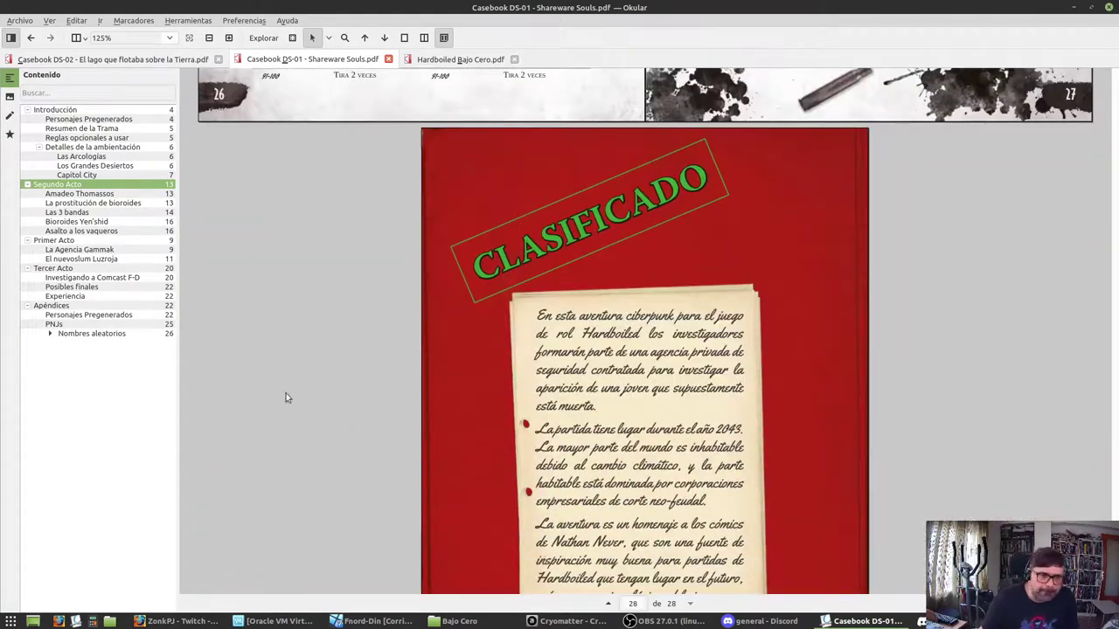
# Look through the Casebook DS-02 El lago que flotaba sobre la Tierra PDF for page and table layouts, including the character table on page 10
pyautogui.click(214, 58)
pyautogui.scroll(-10, 678, 323)
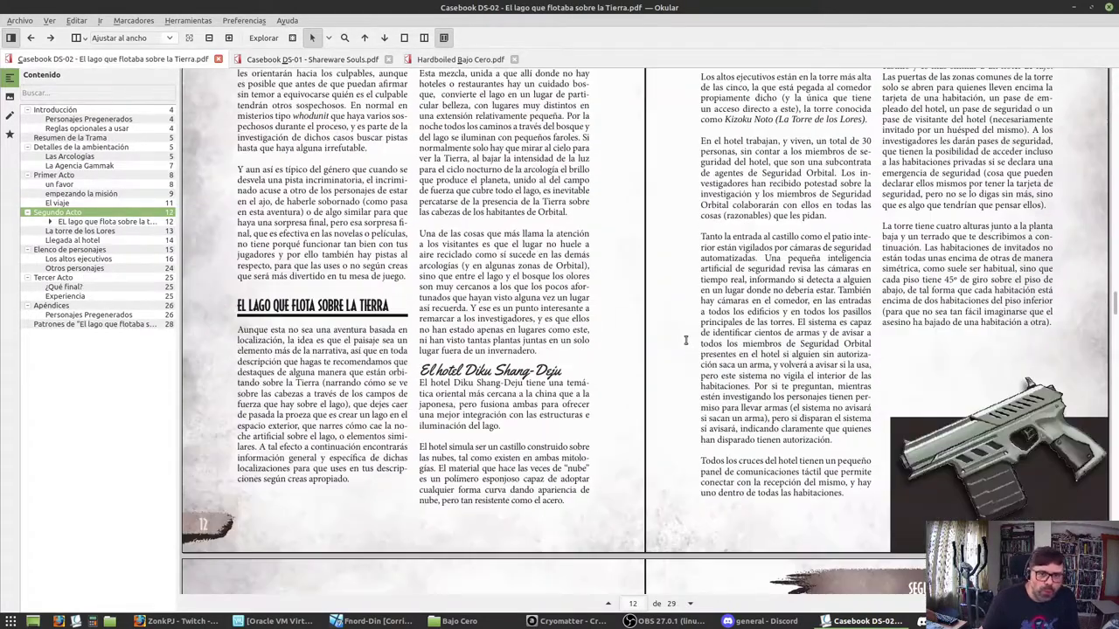
pyautogui.scroll(-10, 678, 324)
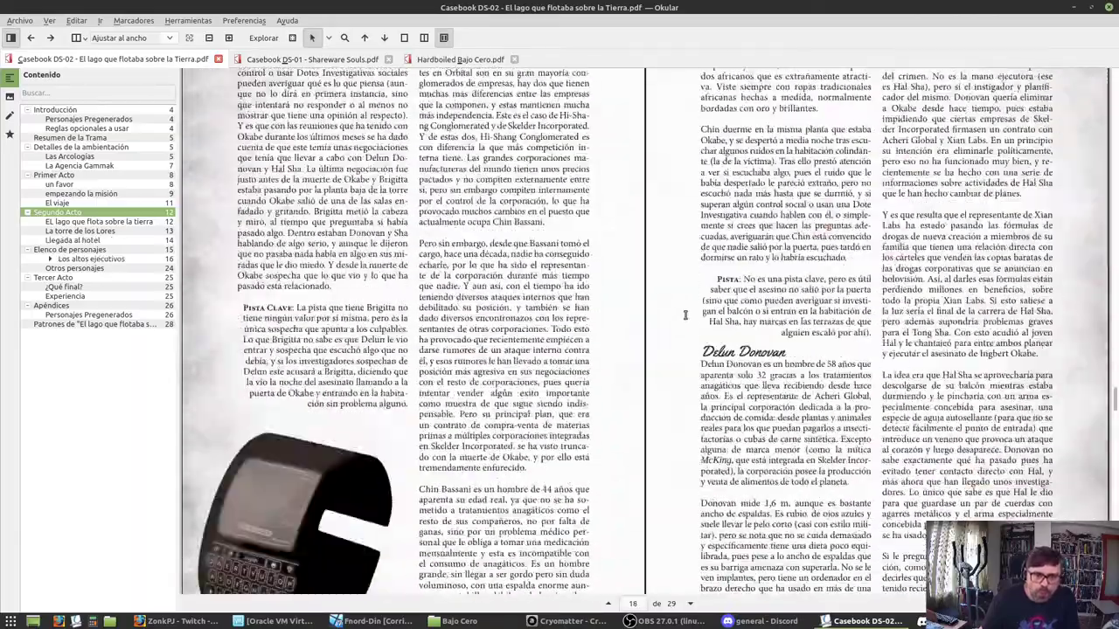
pyautogui.scroll(-10, 677, 311)
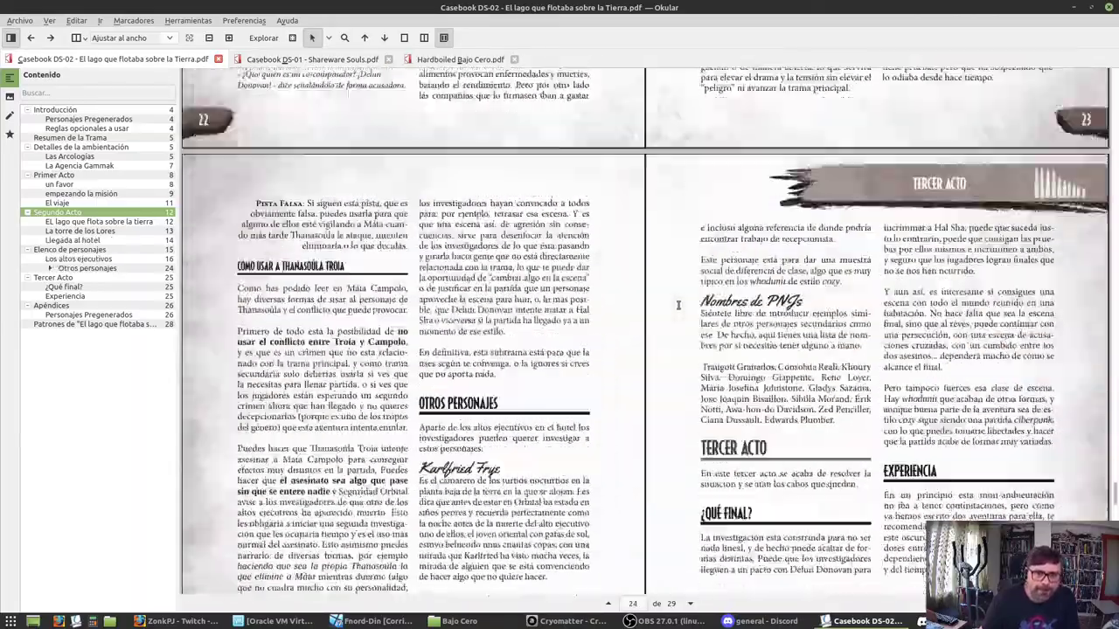
pyautogui.scroll(-5, 674, 305)
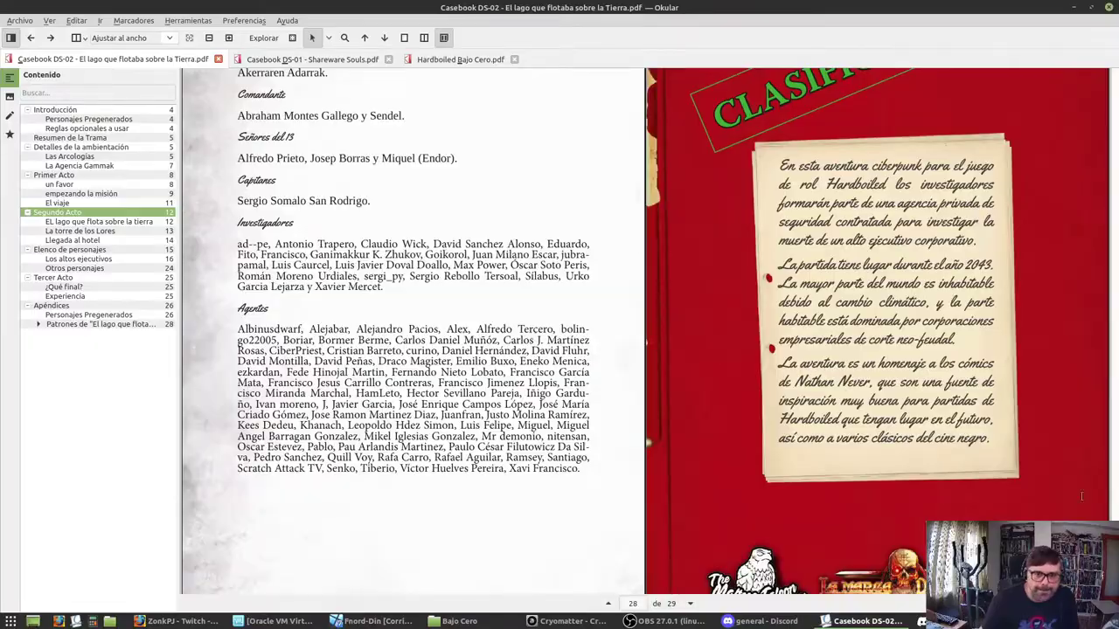
pyautogui.moveTo(1115, 572); pyautogui.dragTo(1114, 163)
pyautogui.scroll(-10, 647, 332)
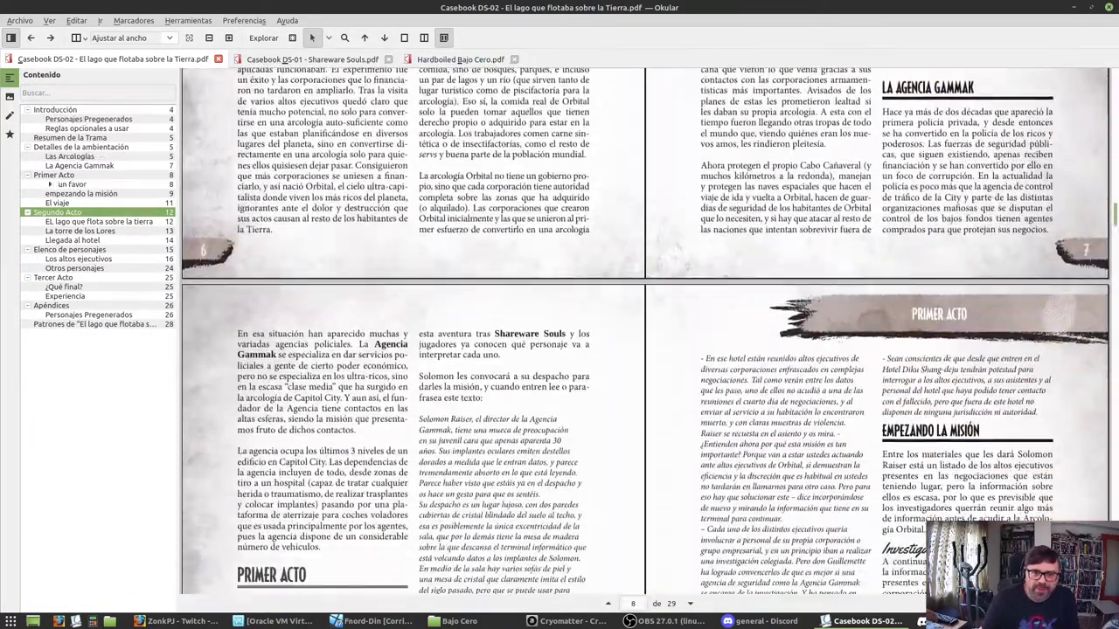
pyautogui.scroll(-2, 646, 349)
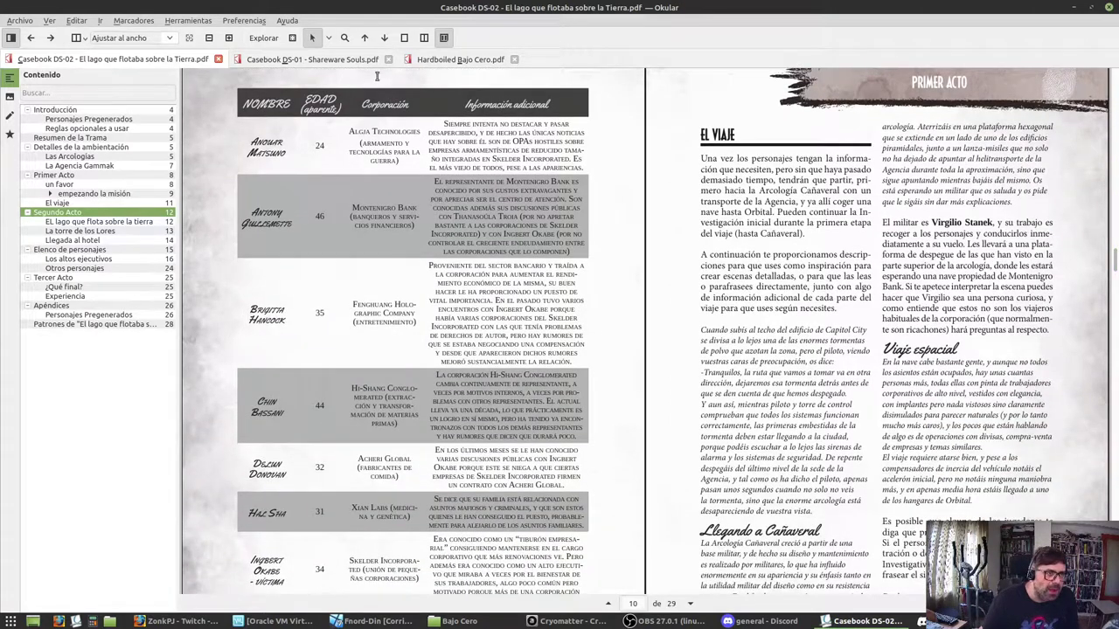
# Switch to the file manager and open Casebook 06 - Aloha, muñeca.pdf from the Proyectos Hardboiled folder
pyautogui.click(459, 620)
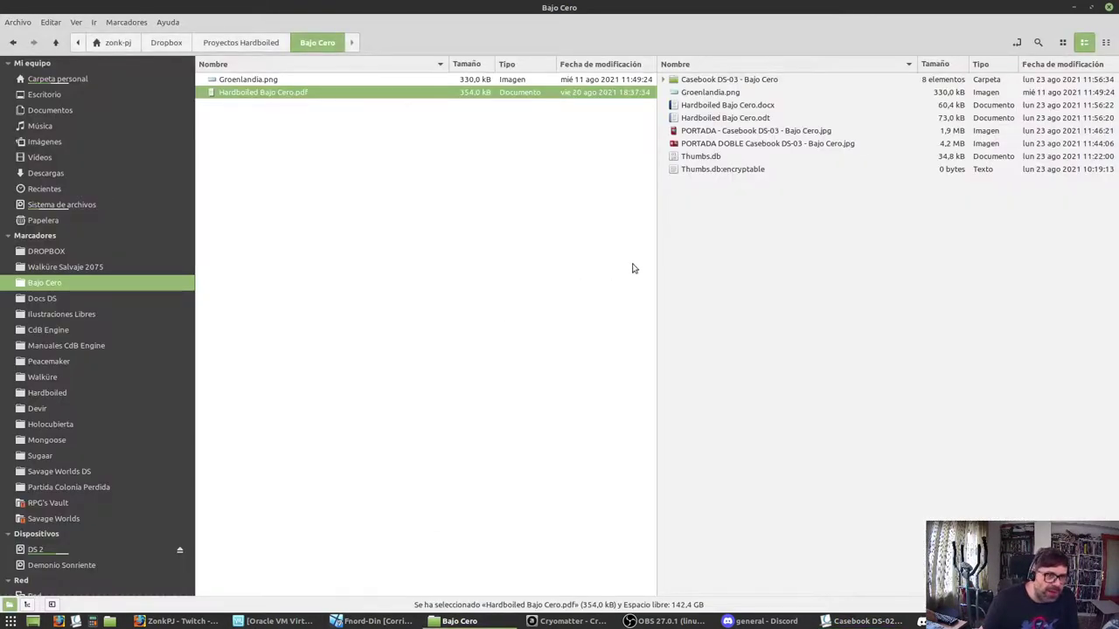
pyautogui.click(345, 156)
pyautogui.click(262, 41)
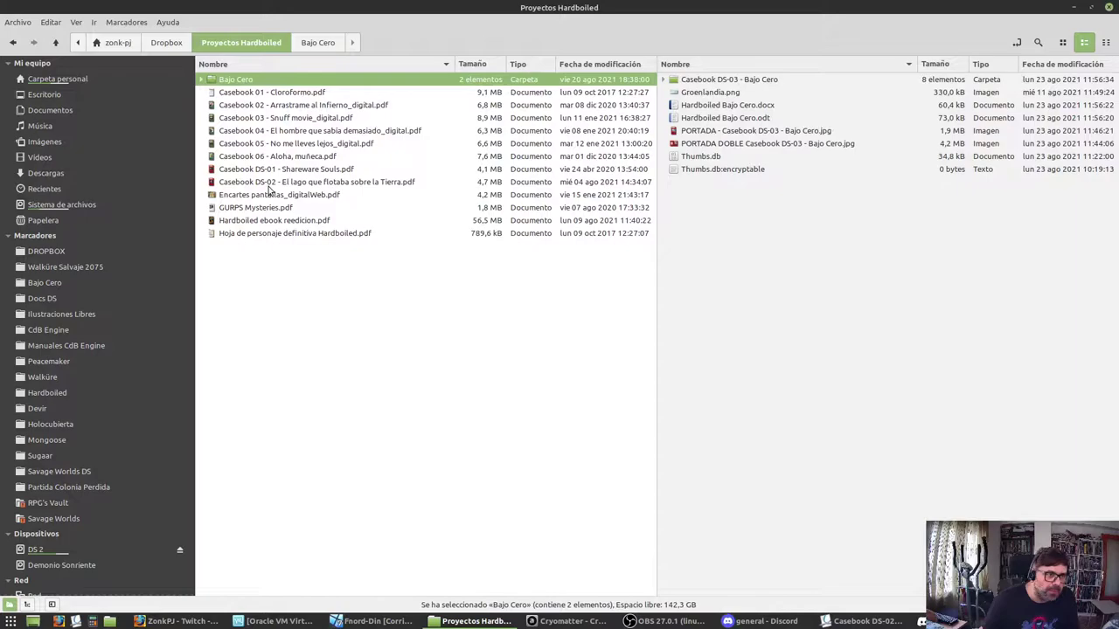
pyautogui.doubleClick(267, 156)
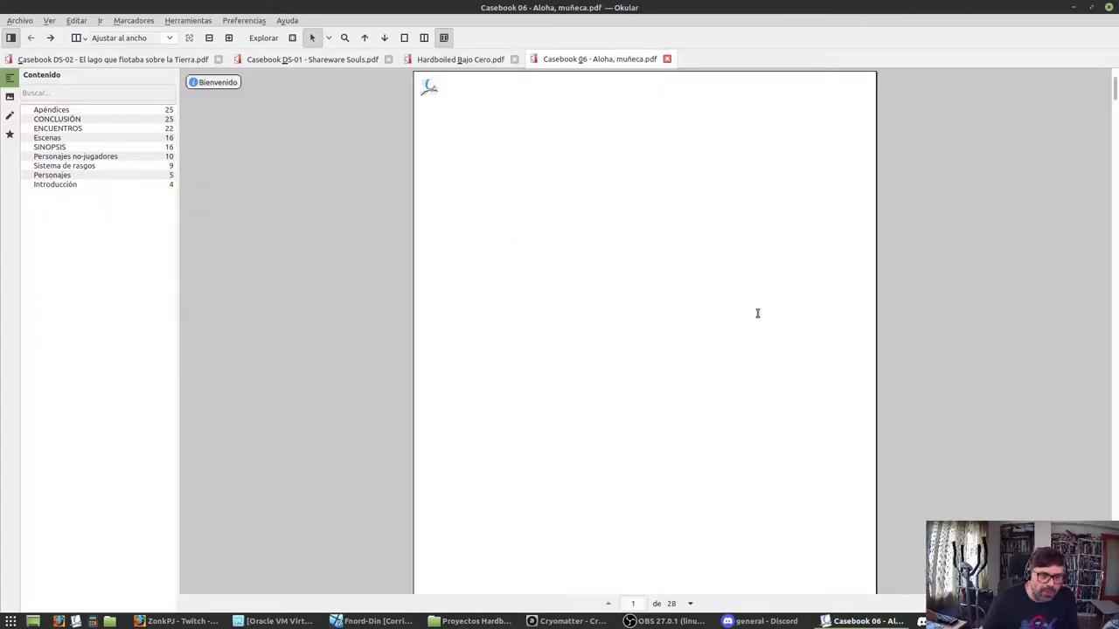
# Look through the Aloha, muñeca casebook, examining how its character boxes, headings and scene pages are laid out
pyautogui.scroll(-8, 699, 297)
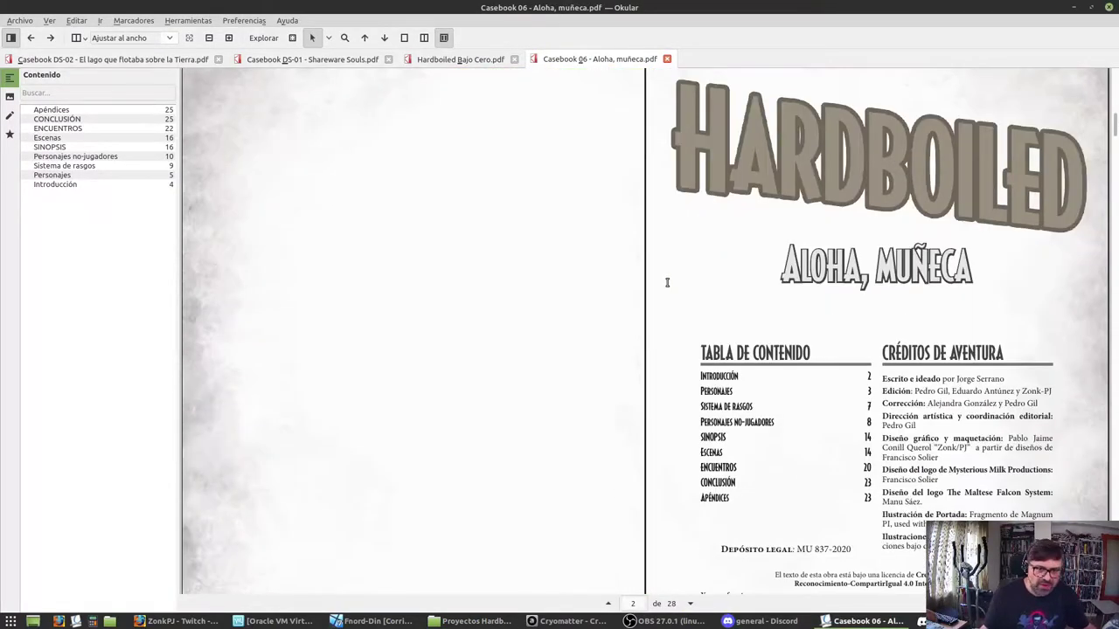
pyautogui.scroll(-15, 673, 271)
pyautogui.scroll(-8, 678, 266)
pyautogui.scroll(-15, 679, 267)
pyautogui.scroll(-8, 677, 262)
pyautogui.scroll(-10, 669, 261)
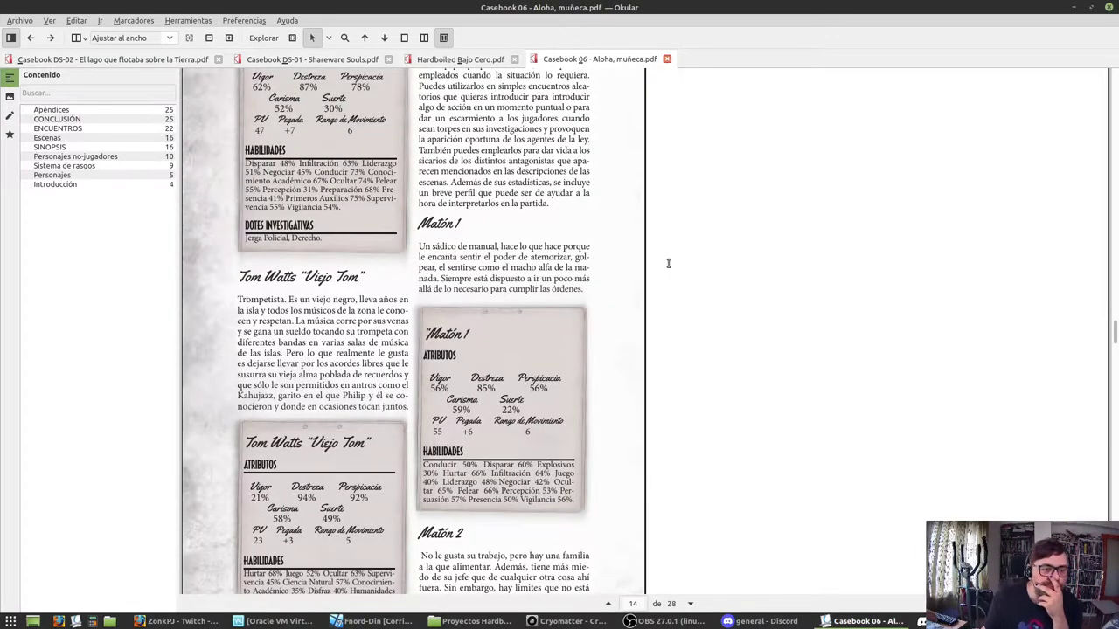
pyautogui.scroll(-8, 656, 254)
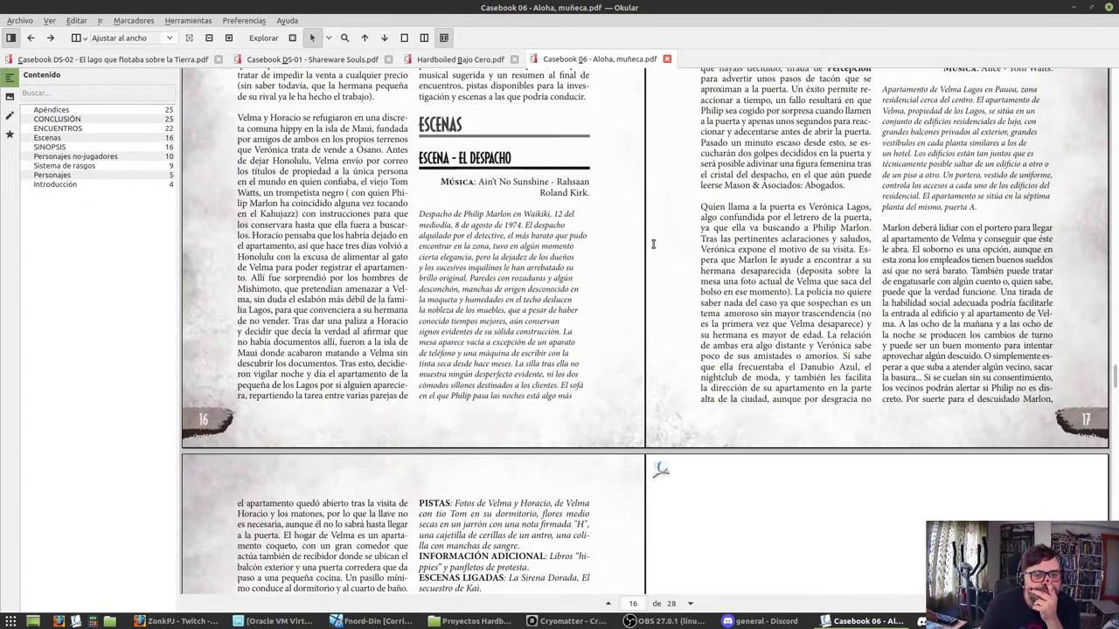
pyautogui.scroll(-15, 653, 393)
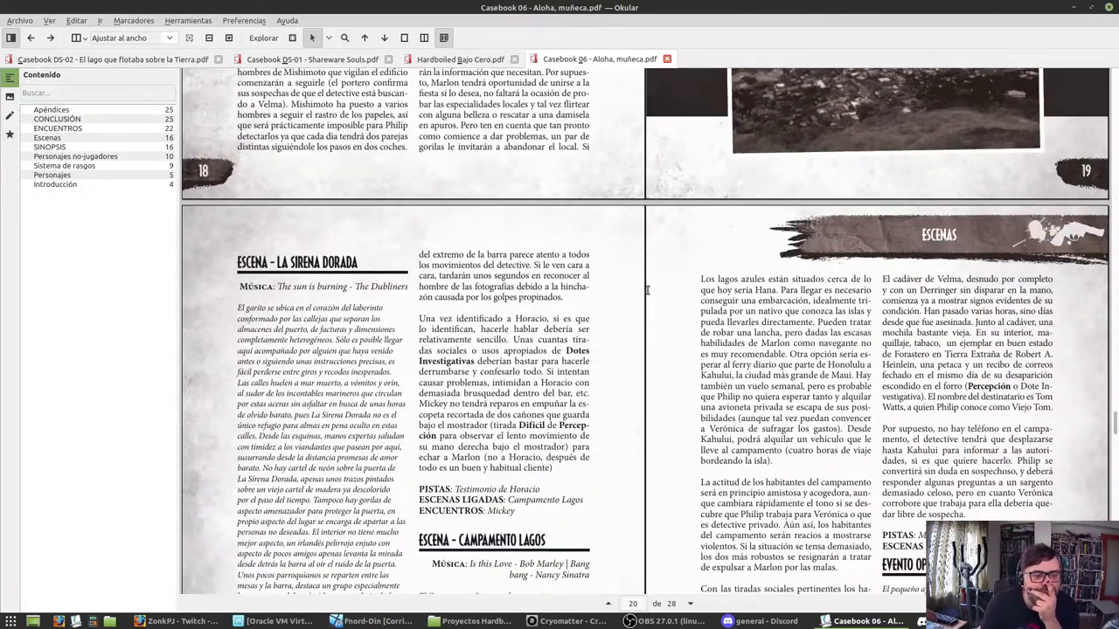
pyautogui.scroll(-15, 647, 290)
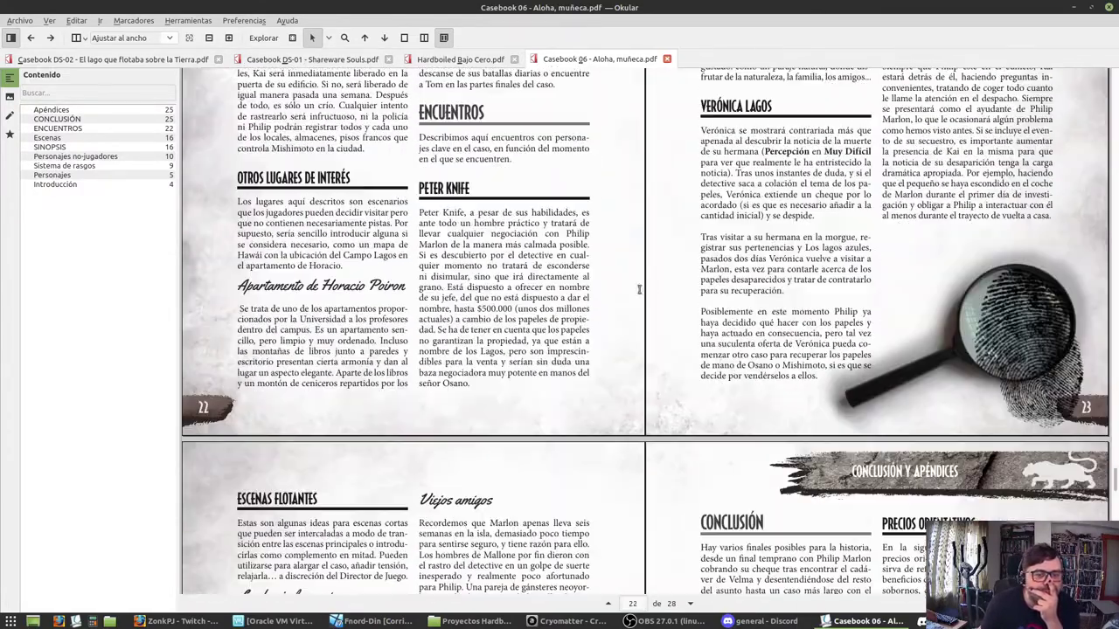
# Skim the Casebook 06 PDF, close it, and switch to the Bajo Cero layout in InDesign
pyautogui.scroll(-4, 634, 276)
pyautogui.scroll(8, 616, 309)
pyautogui.scroll(15, 613, 310)
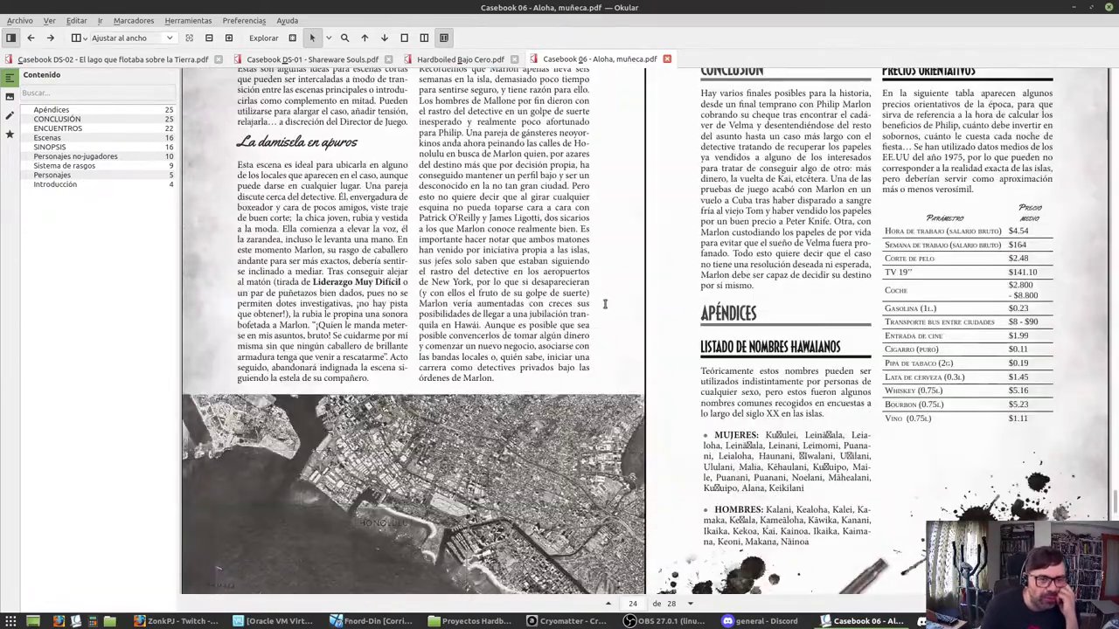
pyautogui.scroll(8, 612, 310)
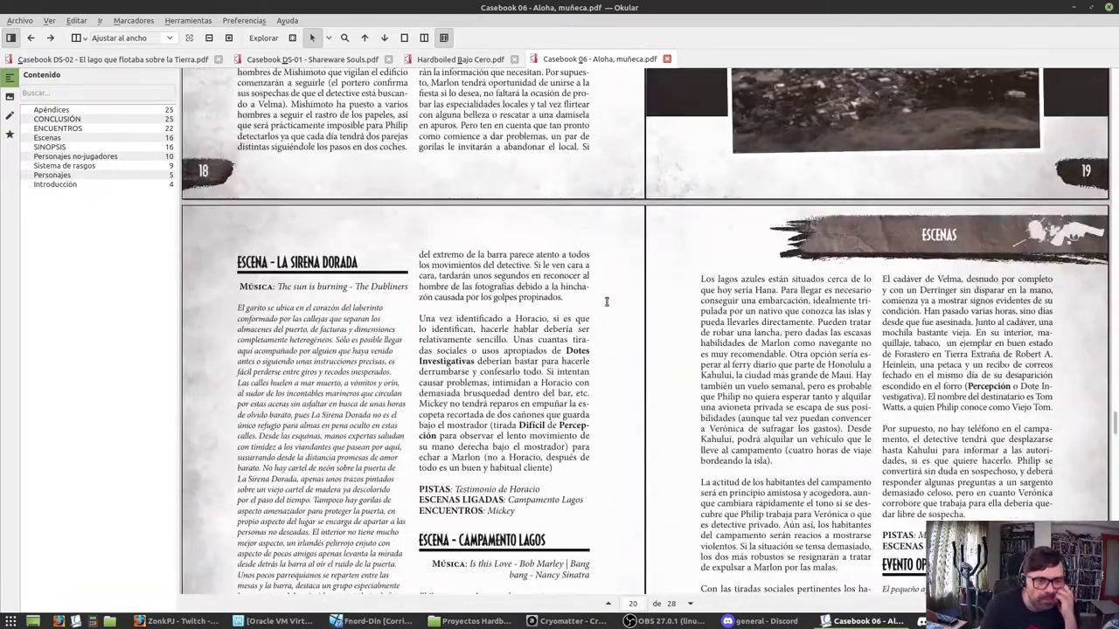
pyautogui.click(665, 58)
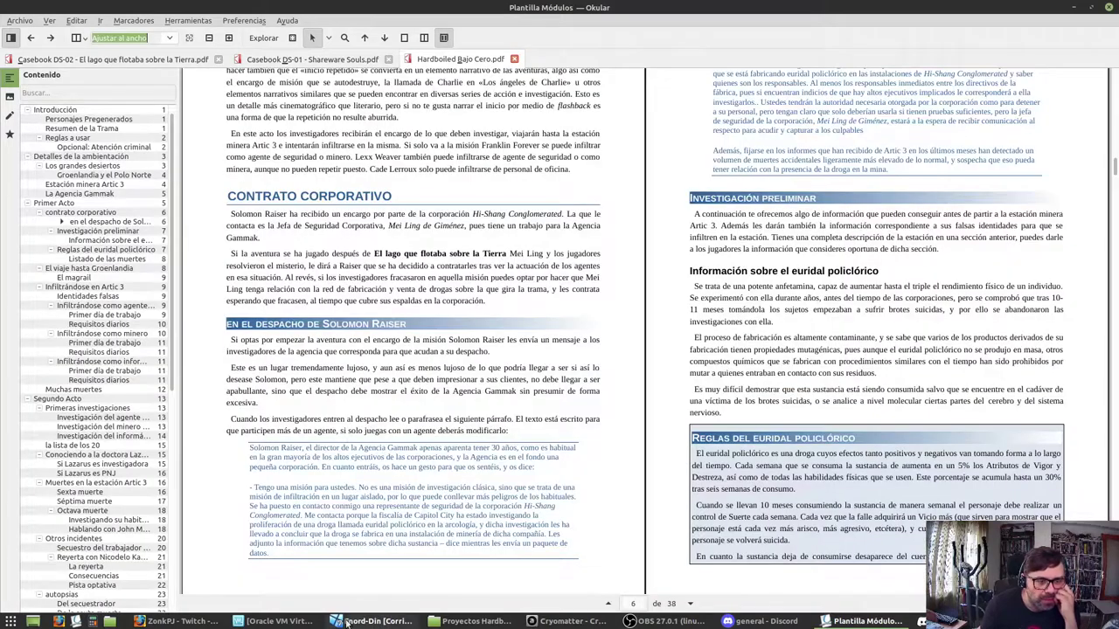
pyautogui.click(371, 621)
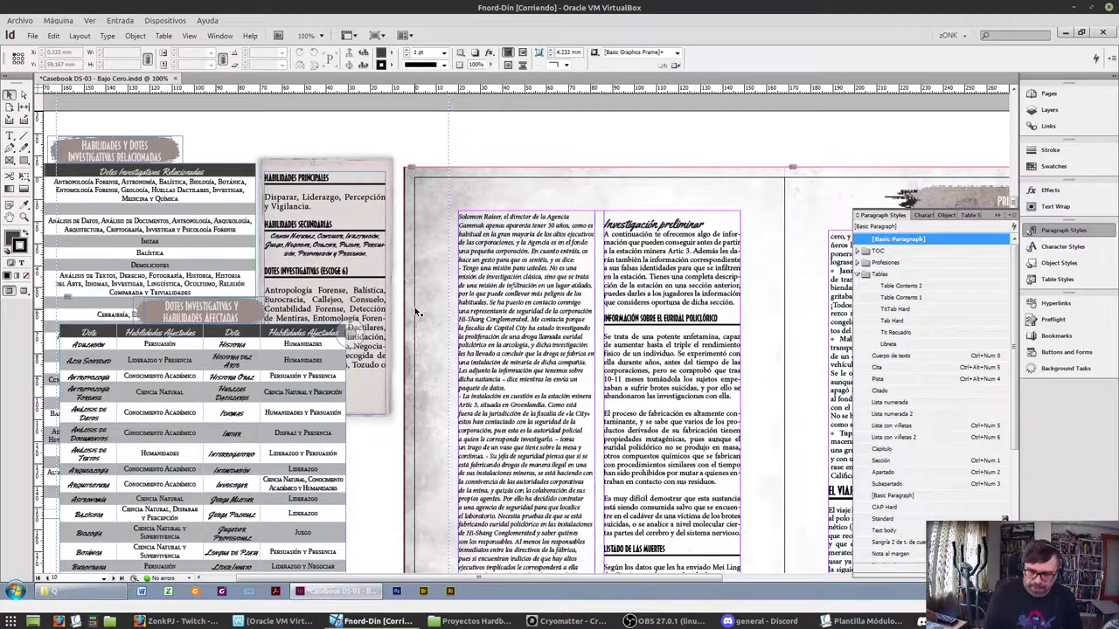
# Look through the layout's spreads and their pasteboard items for a notepad box suited to a rules sidebar
pyautogui.scroll(-4, 448, 297)
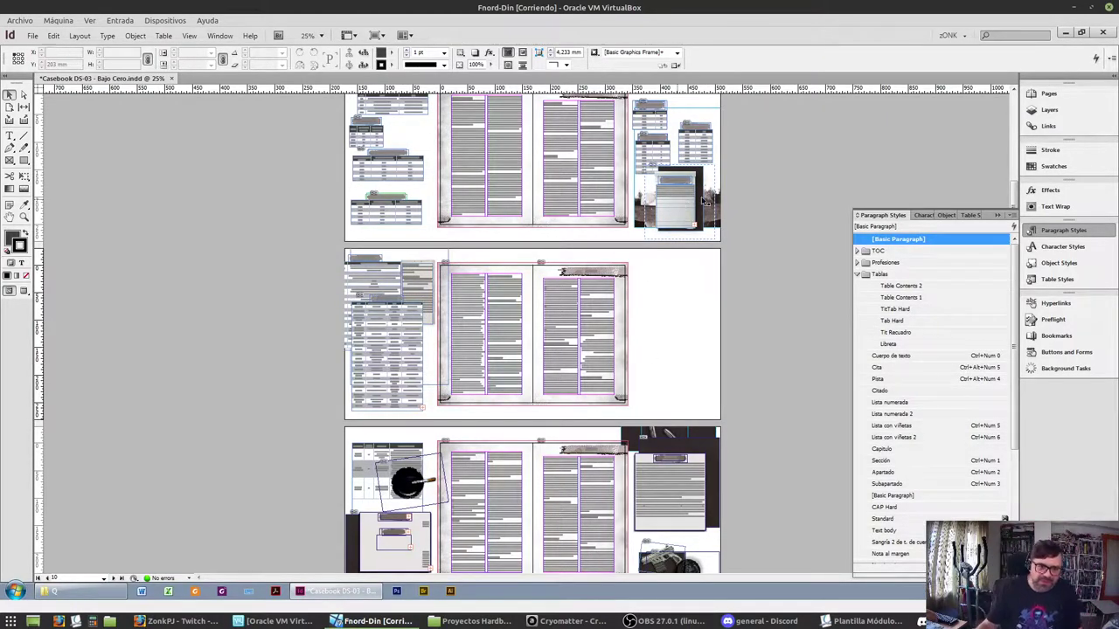
pyautogui.click(685, 484)
pyautogui.scroll(-1, 685, 480)
pyautogui.scroll(-6, 685, 480)
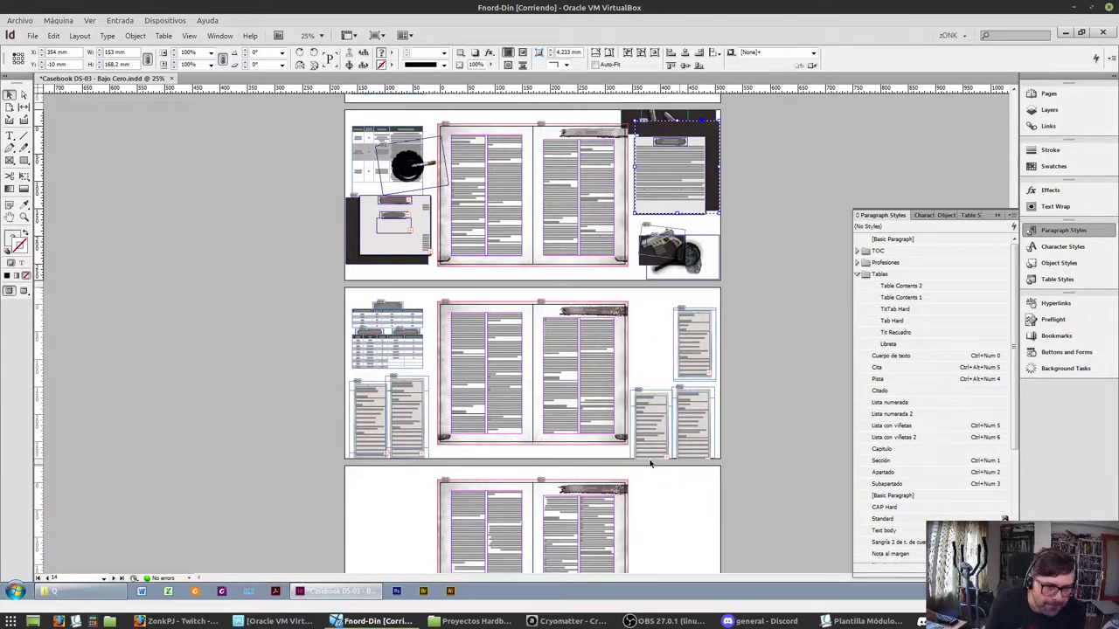
pyautogui.scroll(-5, 550, 437)
pyautogui.scroll(9, 534, 462)
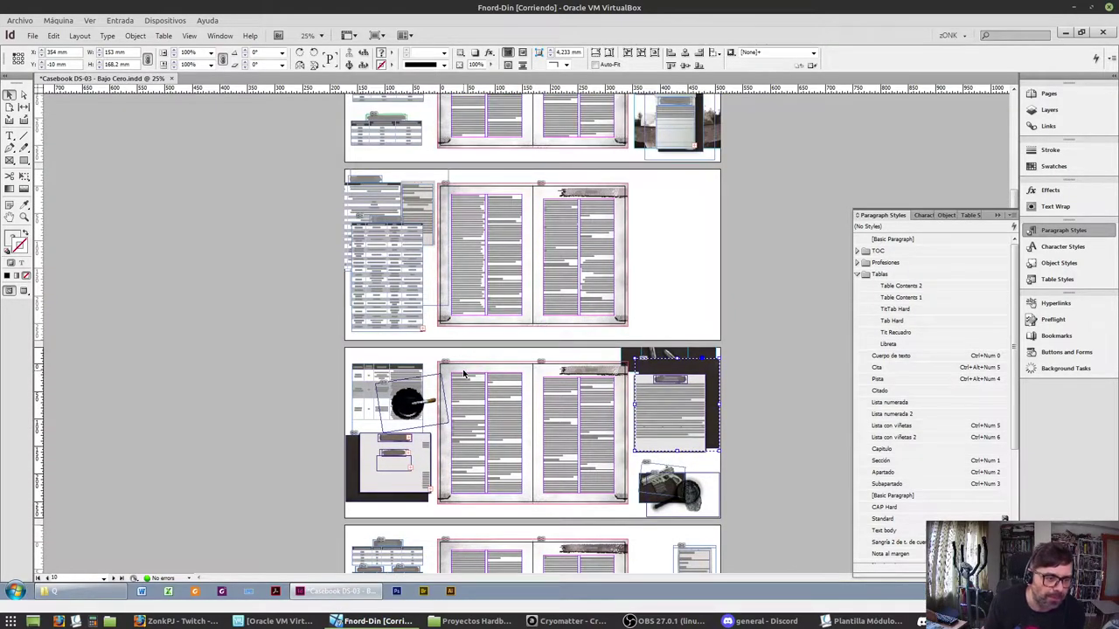
pyautogui.scroll(6, 463, 374)
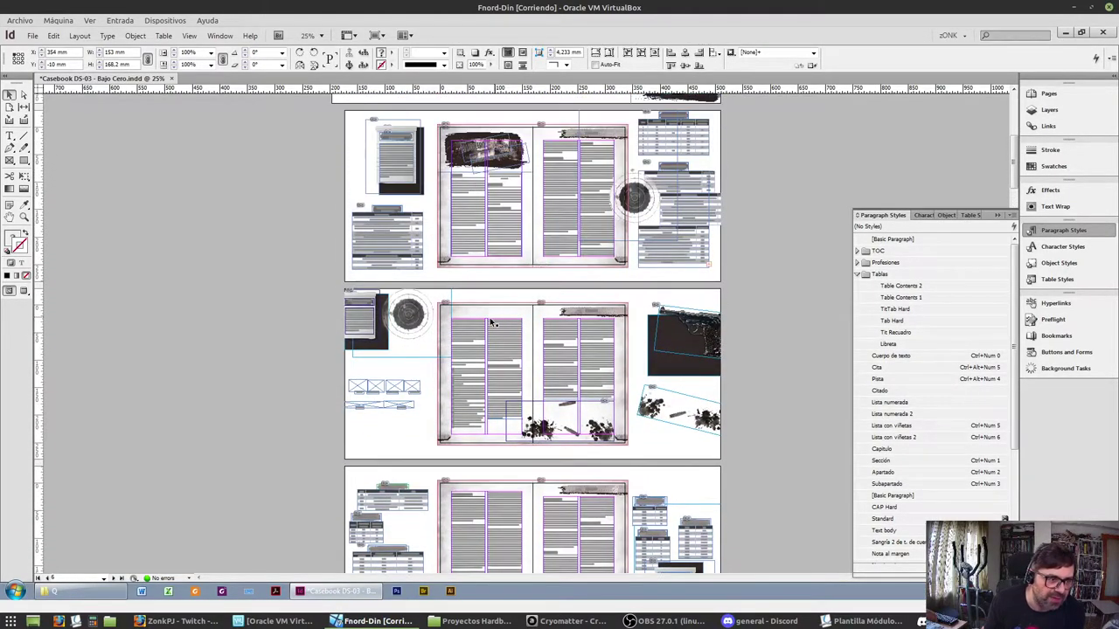
# Move the "Regla opcional: Esquivar y parar sorprendido" notepad with its dark background onto the pasteboard beside the Primer Acto spread
pyautogui.click(352, 333)
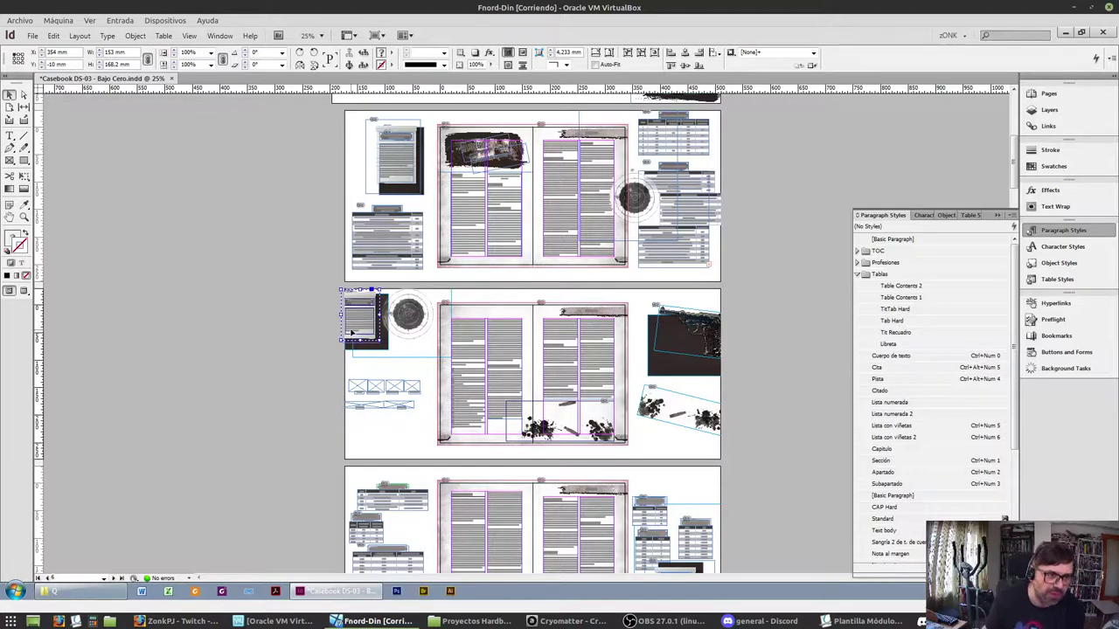
pyautogui.scroll(2, 352, 334)
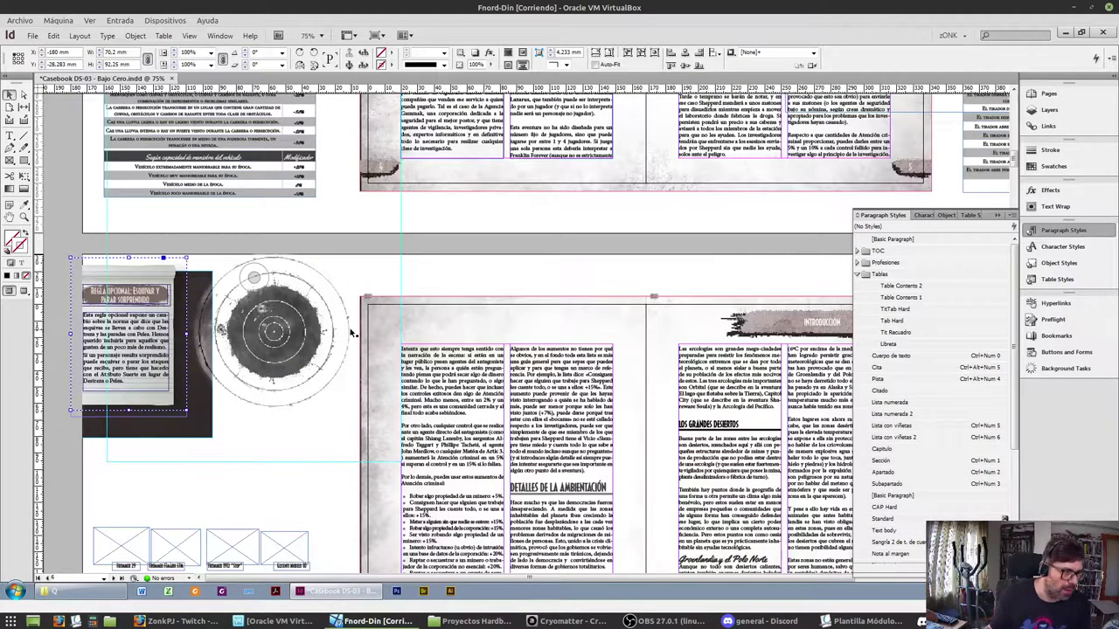
pyautogui.click(125, 378)
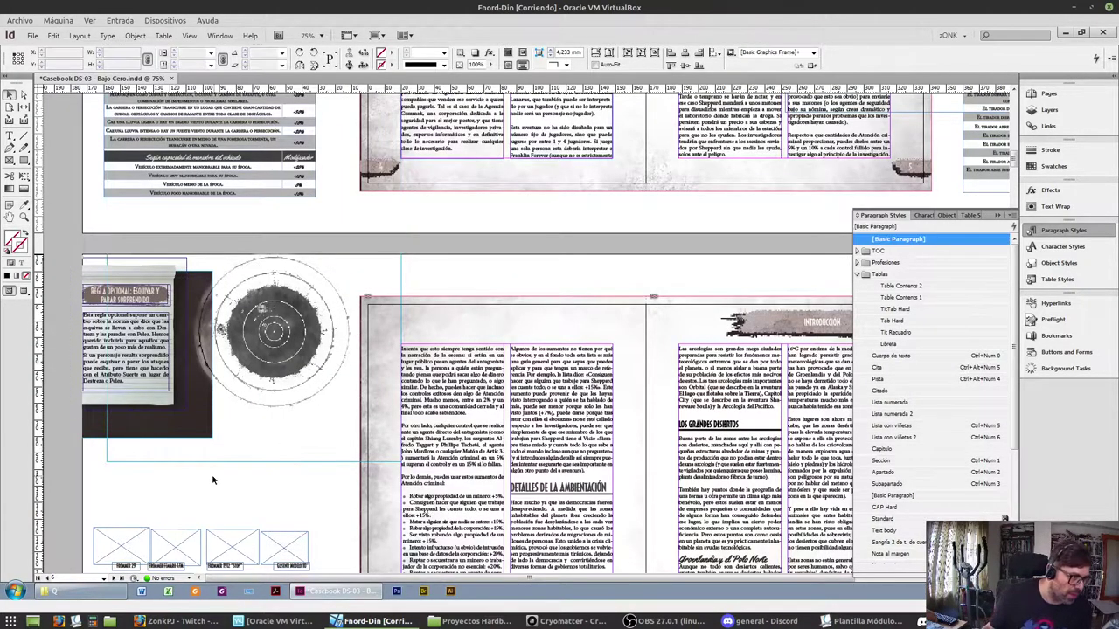
pyautogui.click(145, 420)
pyautogui.click(89, 398)
pyautogui.click(96, 443)
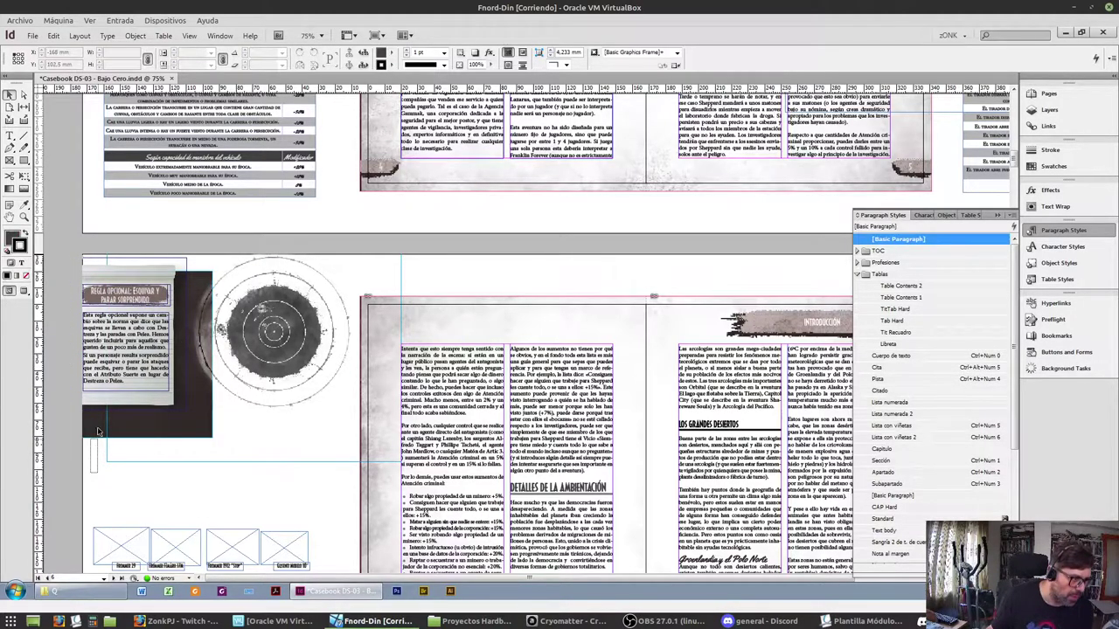
pyautogui.click(92, 353)
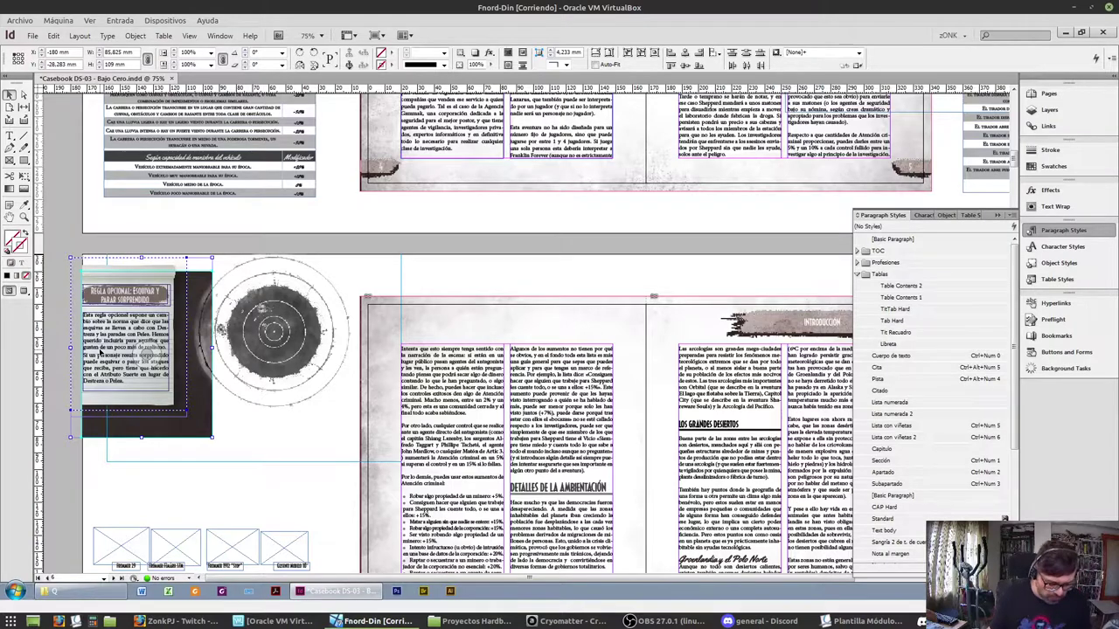
pyautogui.moveTo(100, 358); pyautogui.dragTo(125, 380)
pyautogui.moveTo(145, 308); pyautogui.dragTo(1021, 342)
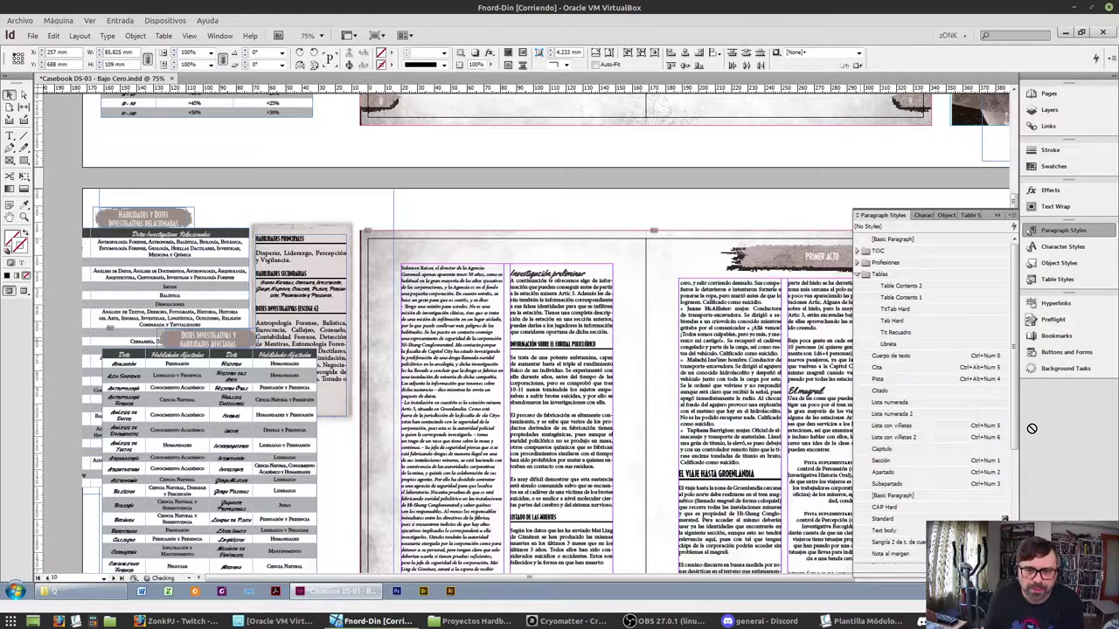
pyautogui.moveTo(997, 245); pyautogui.dragTo(799, 323)
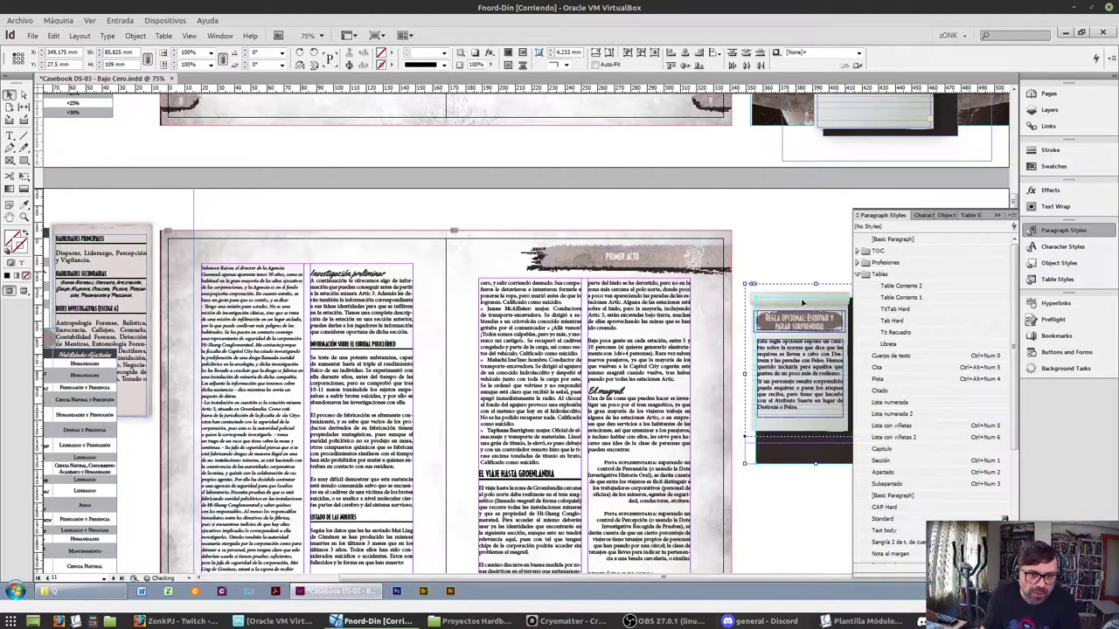
pyautogui.click(996, 216)
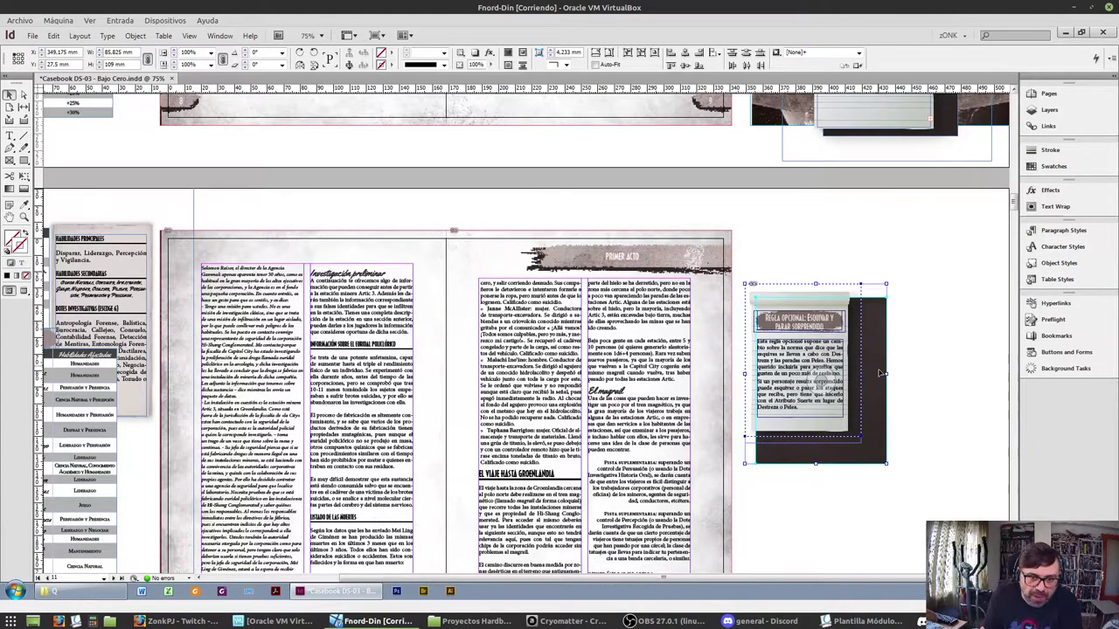
# Delete the Esquivar y parar notepad and move the "Creación de personajes por puntos" notepad beside the Primer Acto spread instead
pyautogui.scroll(5, 880, 371)
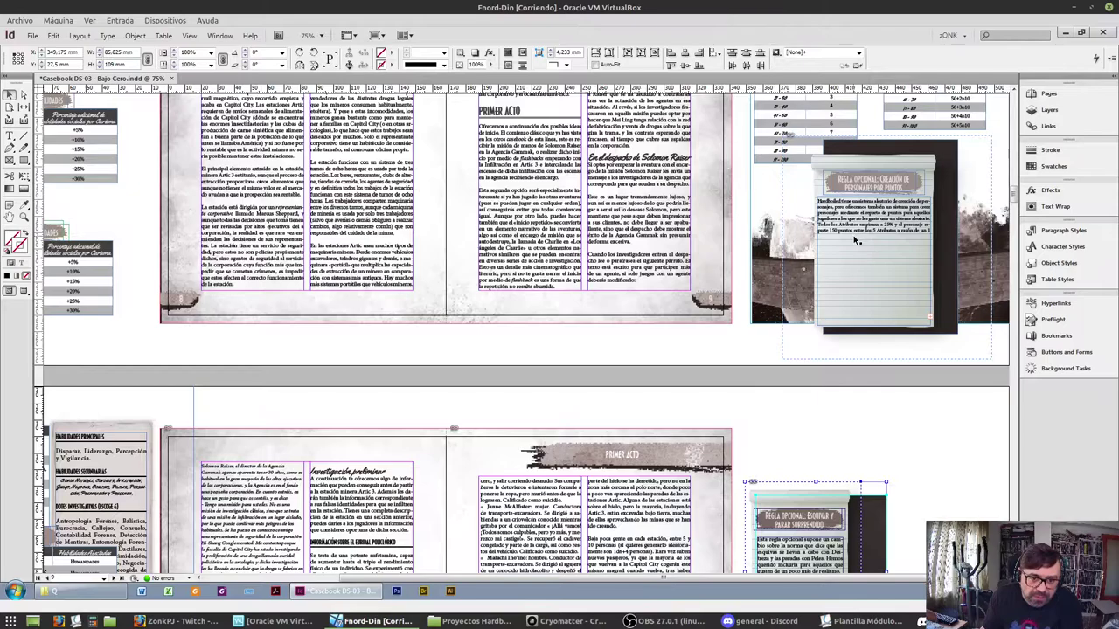
pyautogui.scroll(-3, 855, 229)
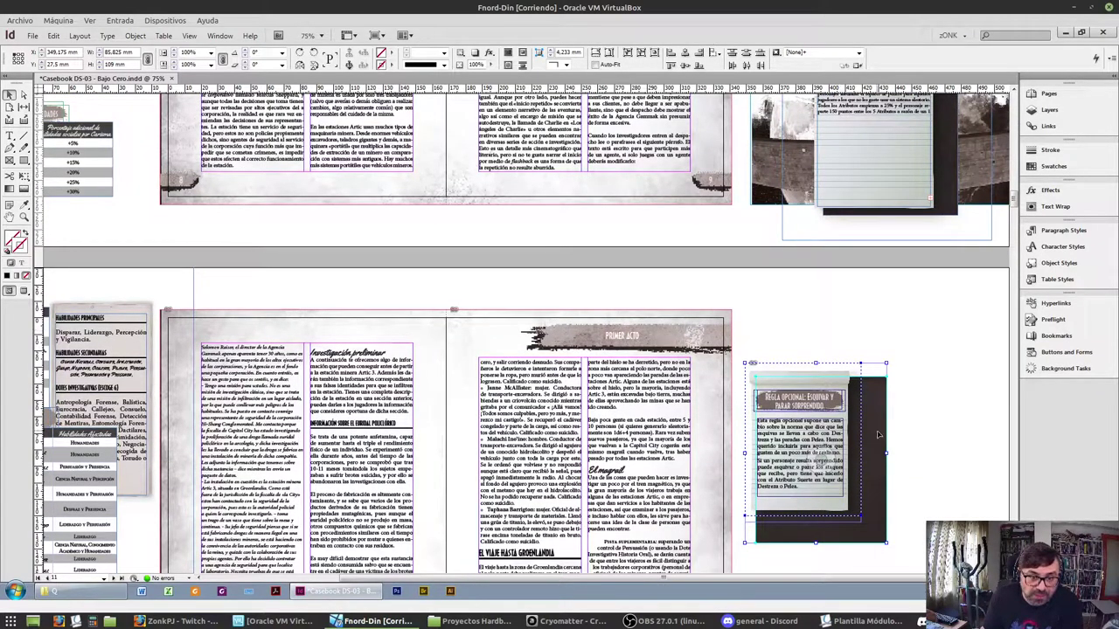
pyautogui.press('Delete')
pyautogui.moveTo(859, 182); pyautogui.dragTo(836, 508)
# Try to clear the body text of the "Creación de personajes por puntos" notepad
pyautogui.click(815, 418)
pyautogui.doubleClick(815, 413)
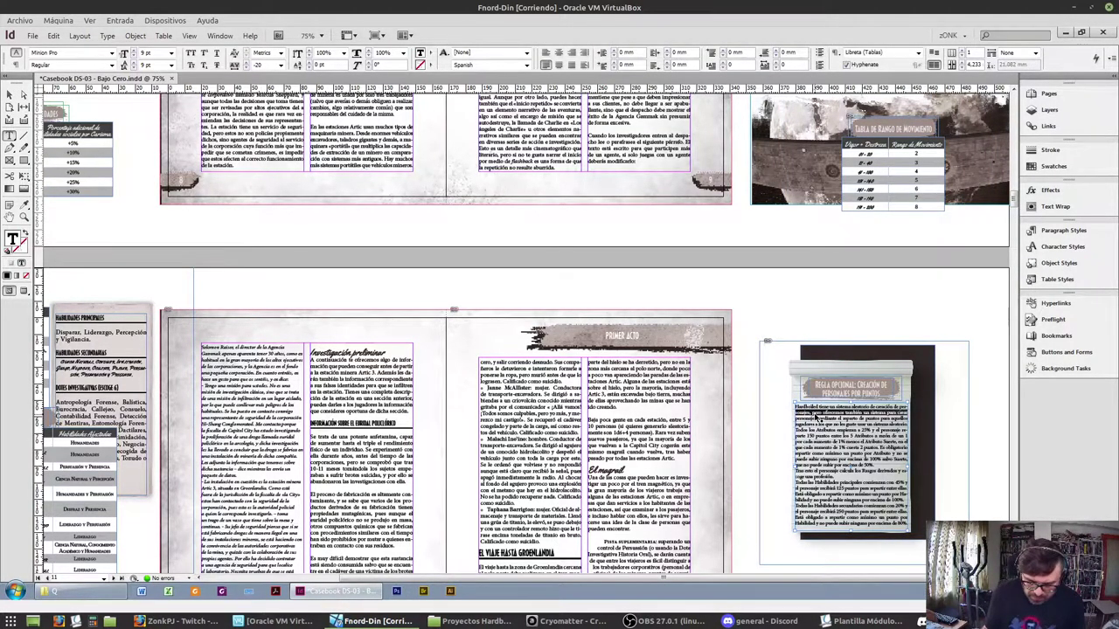
pyautogui.hotkey('ctrl', 'a')
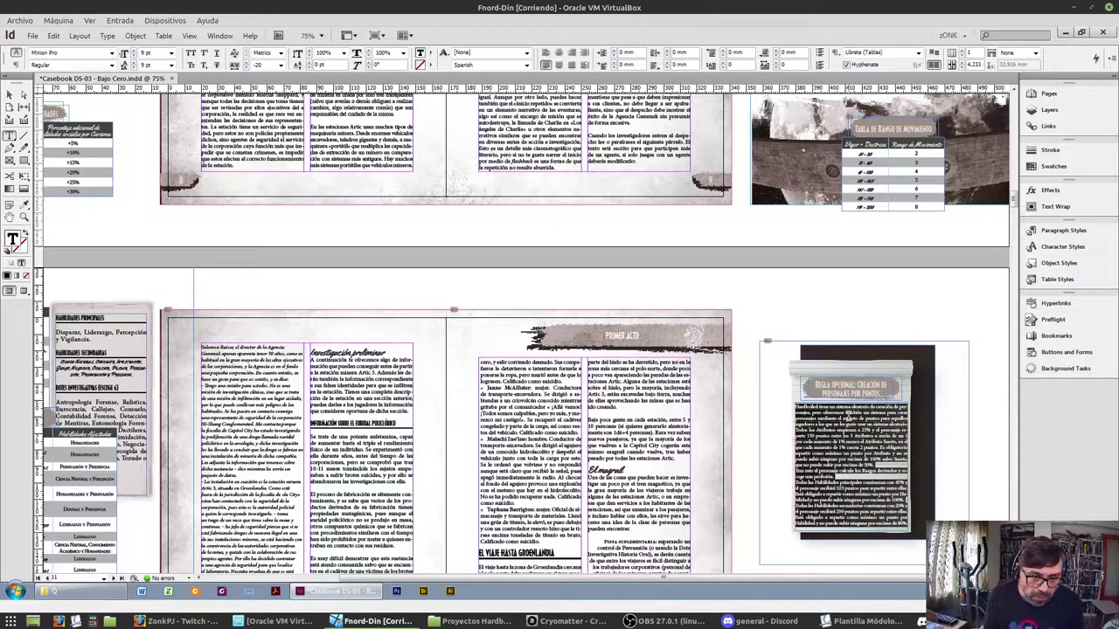
pyautogui.press('BackSpace')
pyautogui.hotkey('ctrl', 'z')
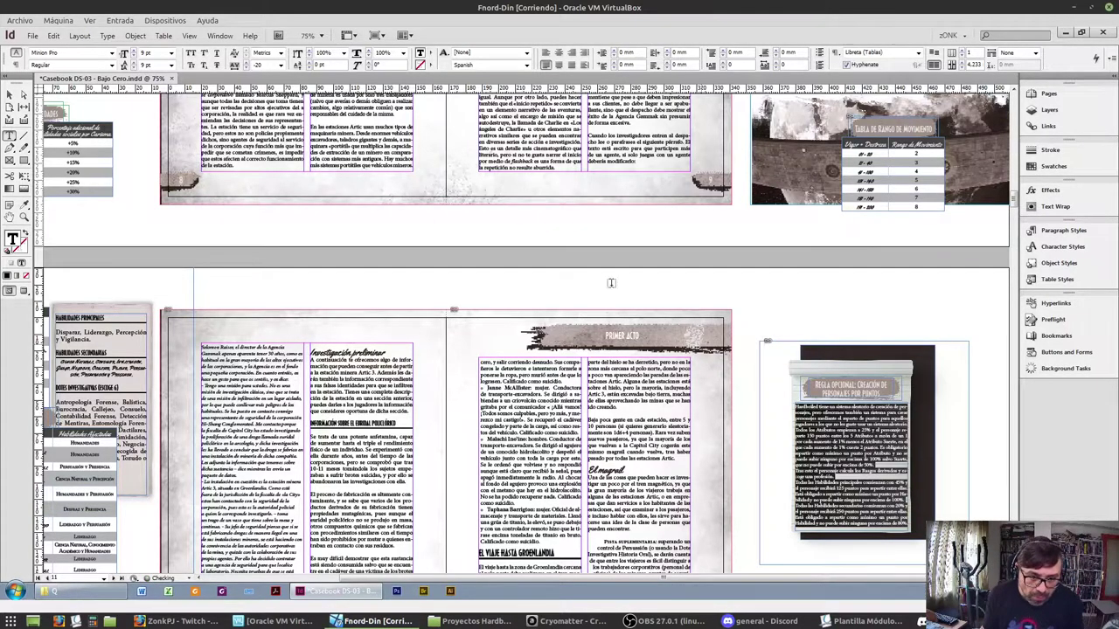
# Place the "Reglas del euridal policlórico" text box at the outer edge of the Primer Acto spread, next to the notepad
pyautogui.click(8, 93)
pyautogui.click(654, 292)
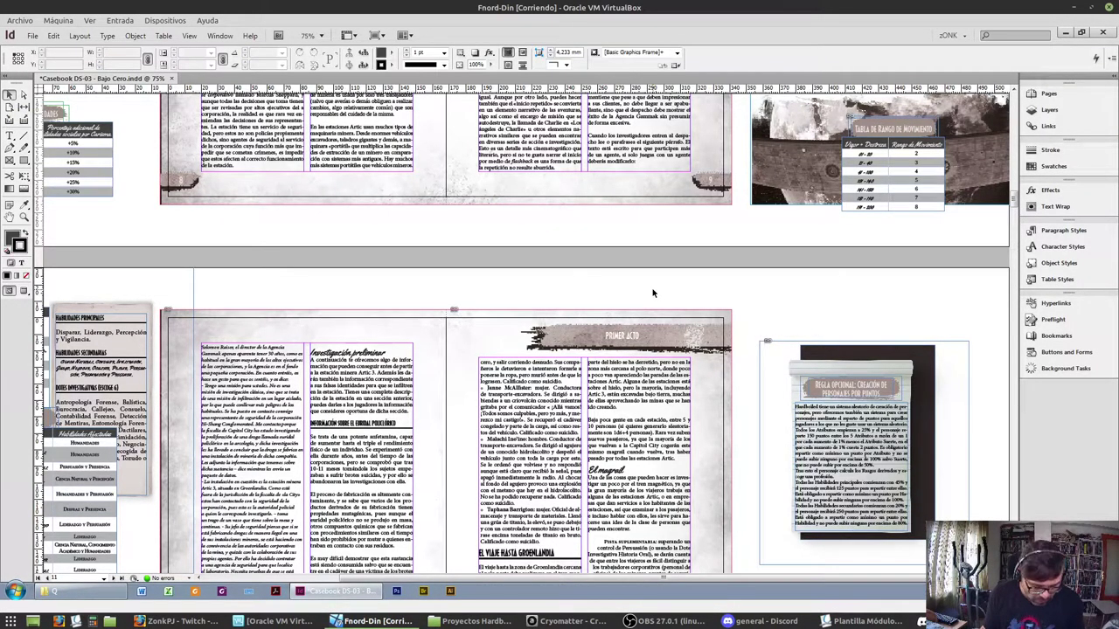
pyautogui.moveTo(535, 305); pyautogui.dragTo(771, 286)
pyautogui.hotkey('ctrl', 'alt', 'c')
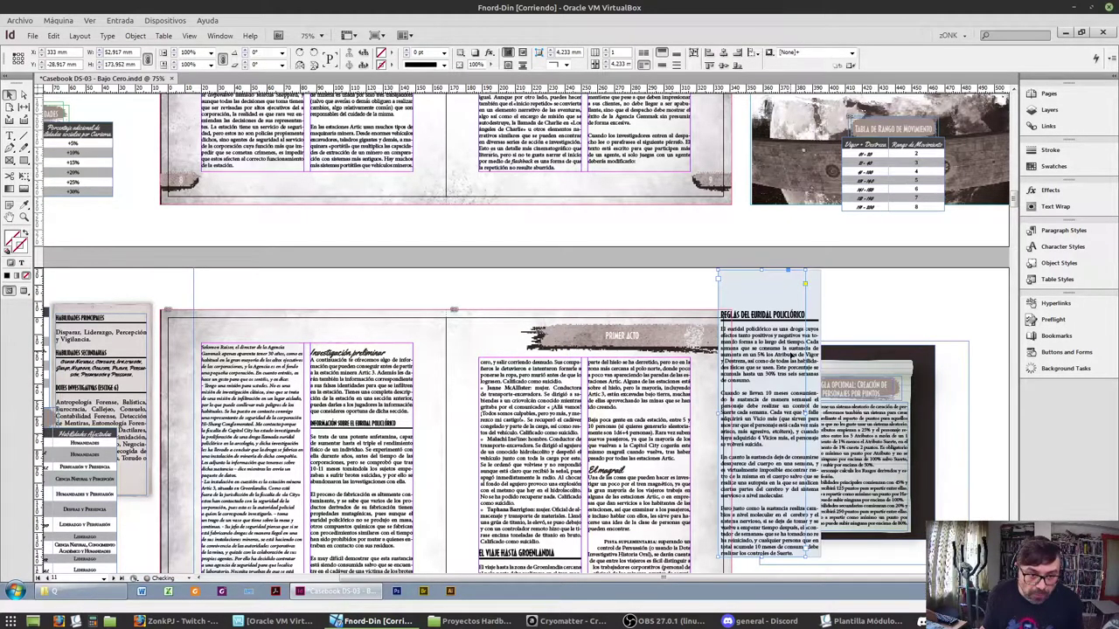
# Try to cut the euridal policlórico body text from its box and paste it over the notepad's body text
pyautogui.doubleClick(749, 337)
pyautogui.moveTo(749, 336); pyautogui.dragTo(749, 515)
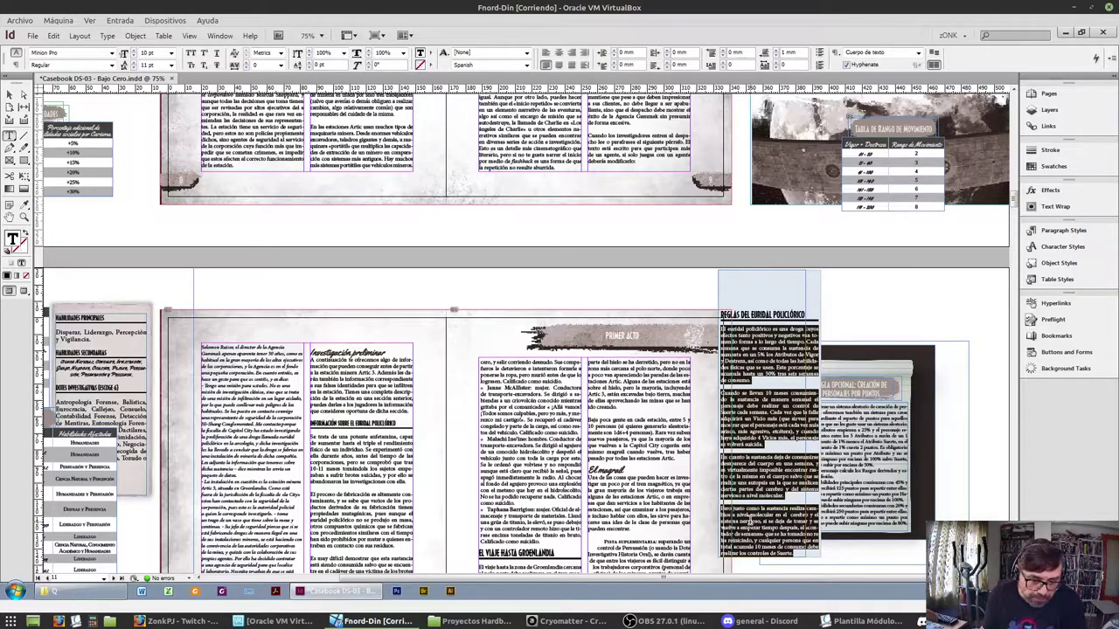
pyautogui.hotkey('ctrl', 'x')
pyautogui.click(859, 411)
pyautogui.hotkey('ctrl', 'a')
pyautogui.hotkey('ctrl', 'v')
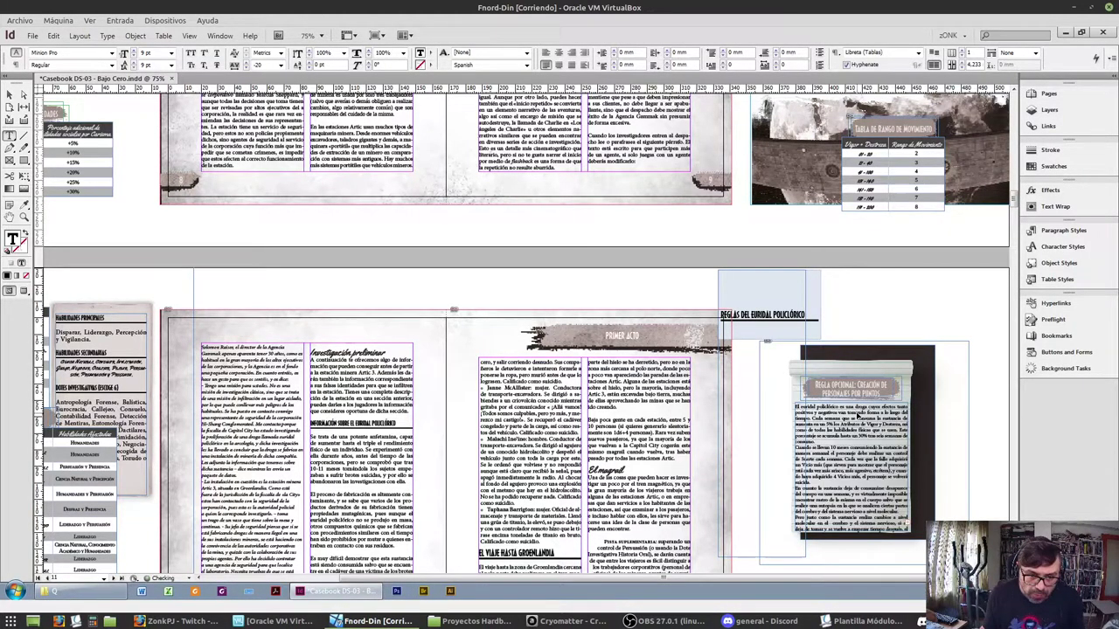
pyautogui.hotkey('ctrl', 'z')
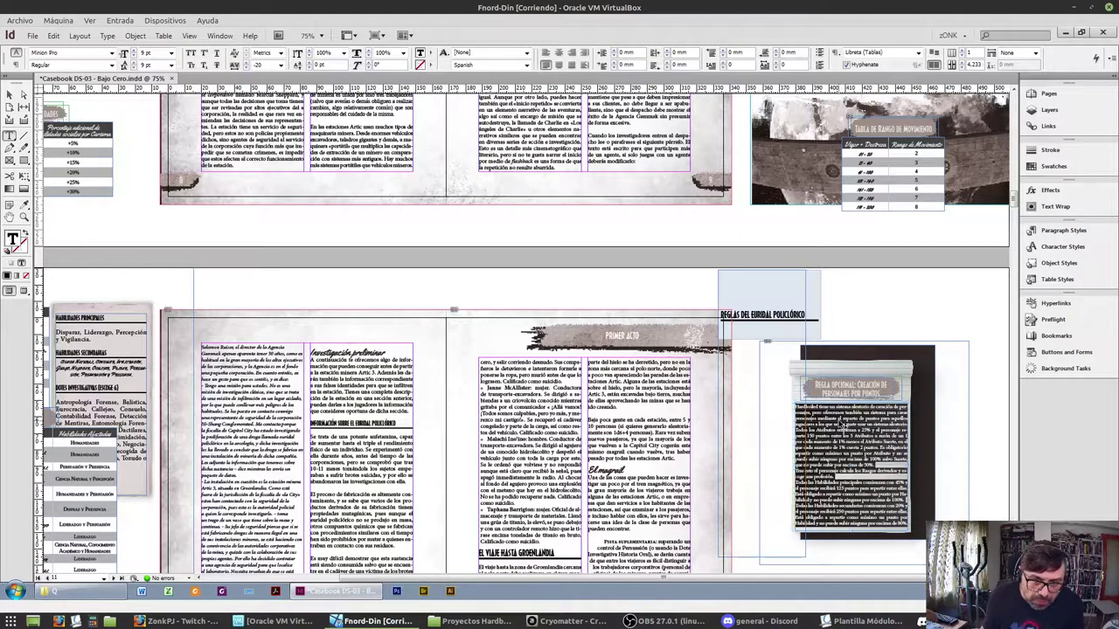
pyautogui.hotkey('ctrl', 'z')
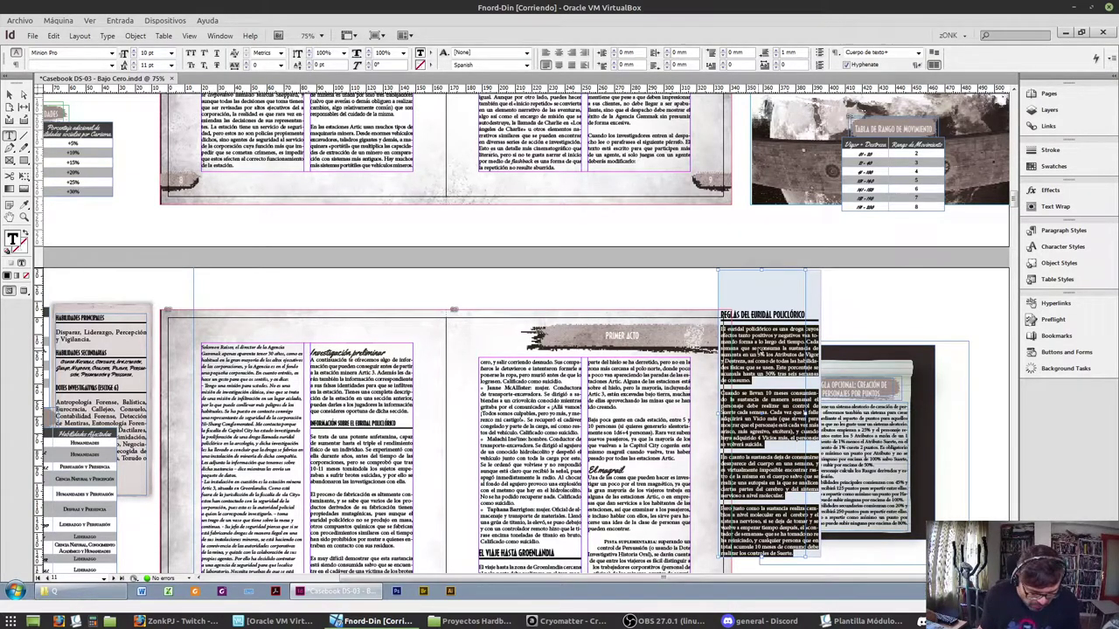
# Replace the notepad's body text with the euridal policlórico rules text in the Libreta paragraph style
pyautogui.tripleClick(844, 415)
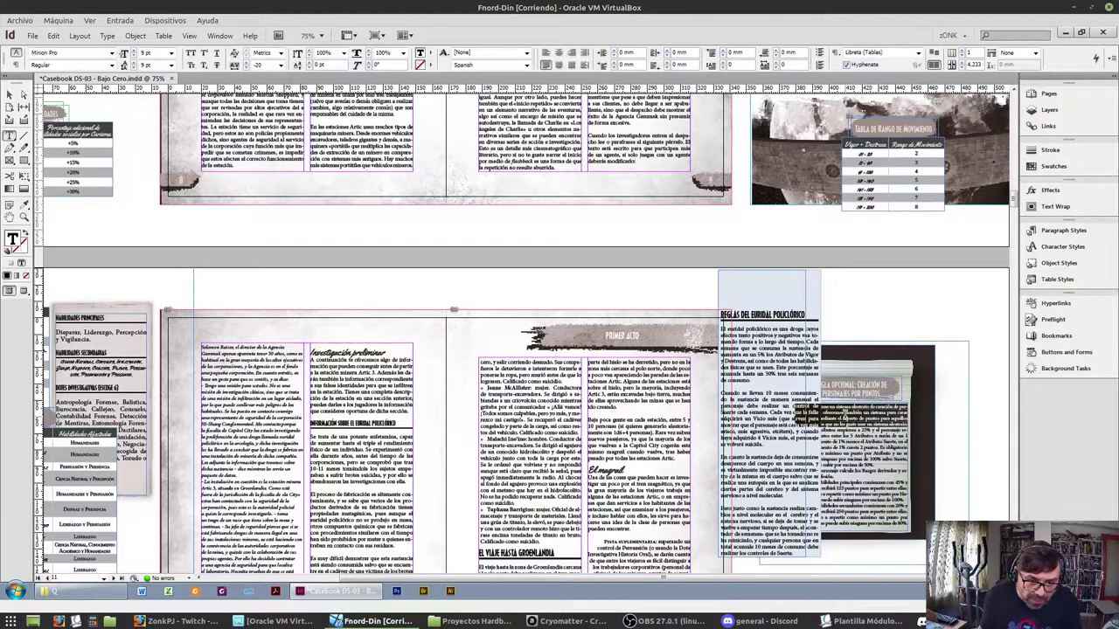
pyautogui.tripleClick(846, 419)
pyautogui.click(846, 418)
pyautogui.click(846, 418)
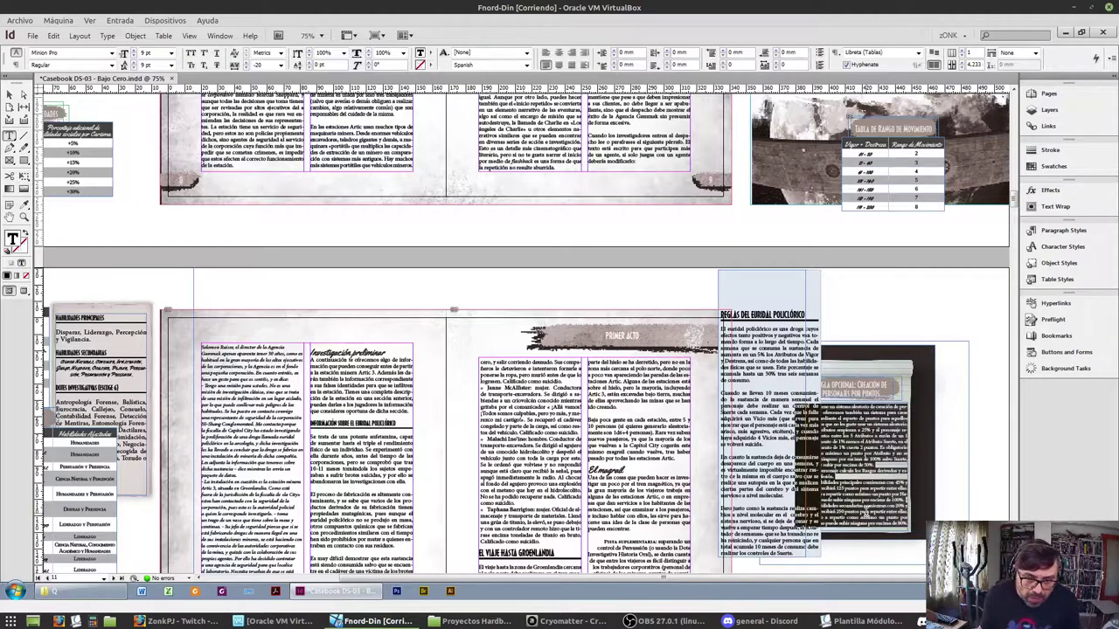
pyautogui.click(1071, 230)
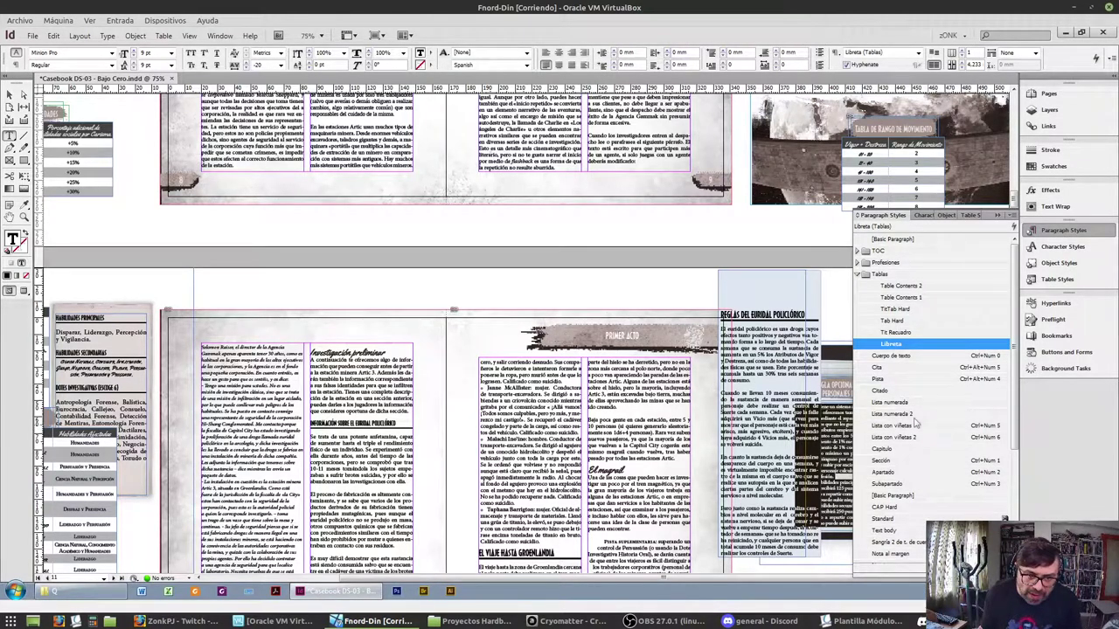
pyautogui.click(865, 356)
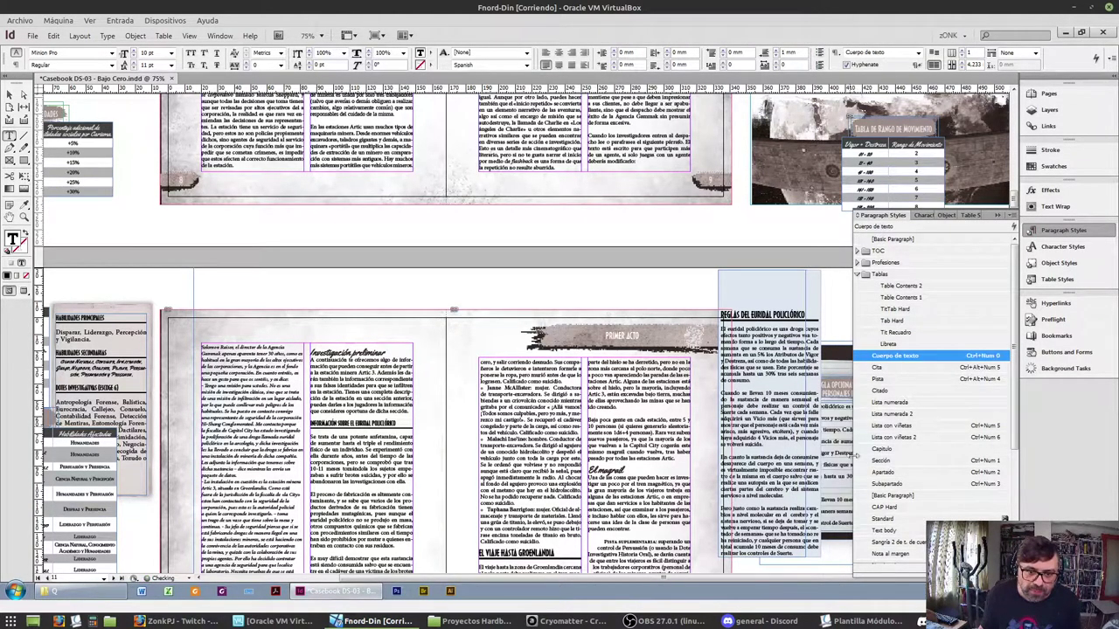
pyautogui.hotkey('ctrl', 'z')
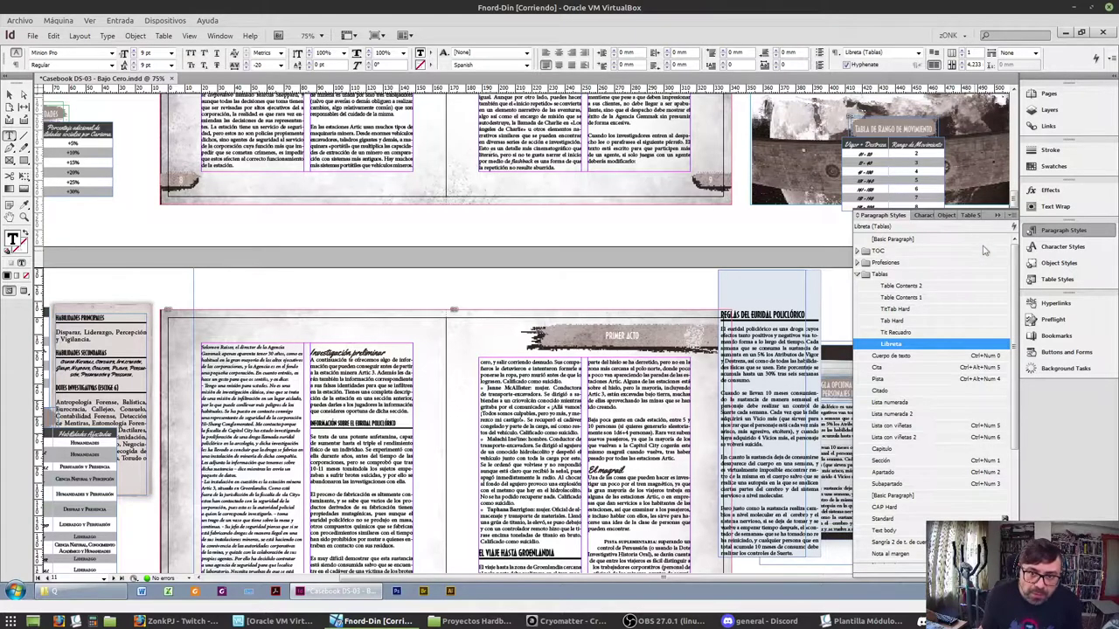
pyautogui.click(997, 215)
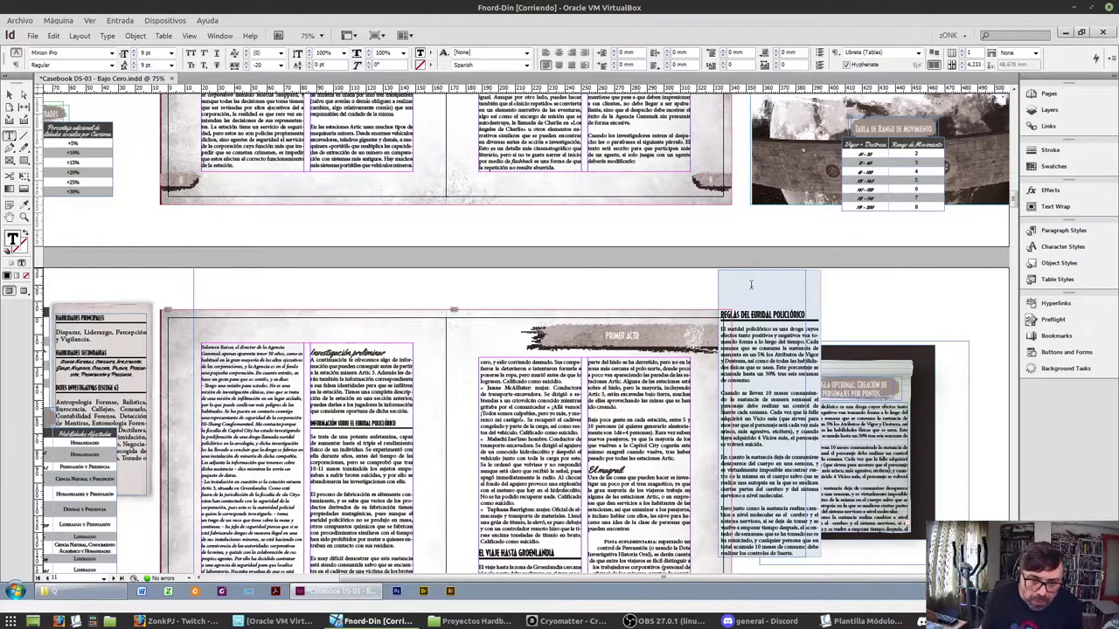
# Move the "Reglas del euridal policlórico" source text box inward over the Primer Acto page, clear of the notepad
pyautogui.click(9, 95)
pyautogui.moveTo(751, 298); pyautogui.dragTo(672, 287)
pyautogui.hotkey('ctrl', '=')
pyautogui.hotkey('ctrl', '=')
pyautogui.hotkey('ctrl', '=')
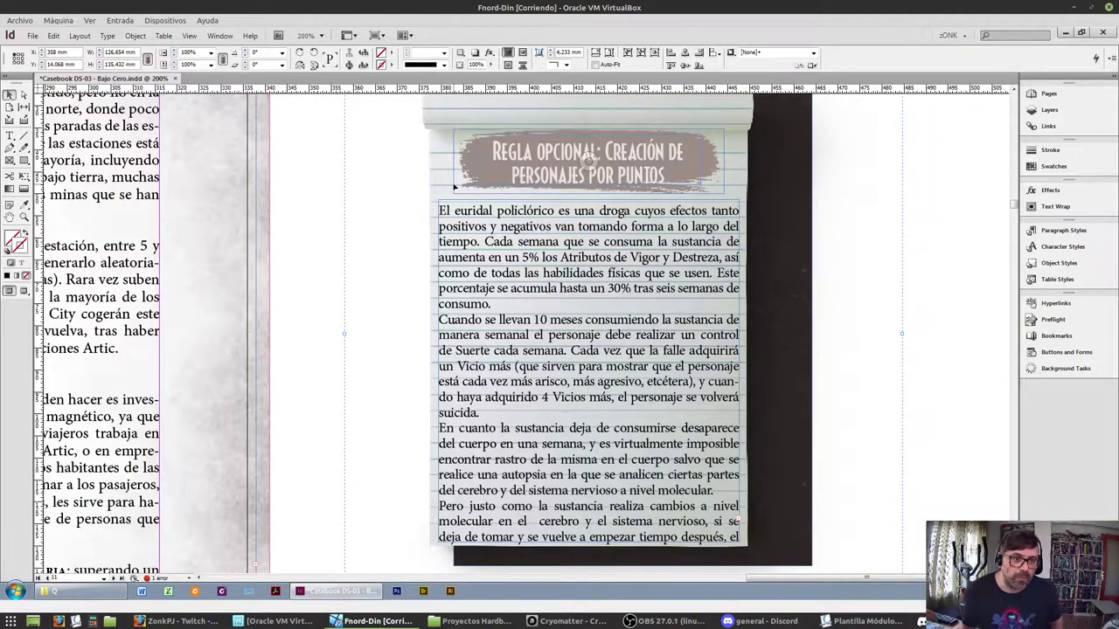
# Set the tracking of the first two paragraphs of the notepad's body text to -25
pyautogui.click(573, 251)
pyautogui.doubleClick(571, 246)
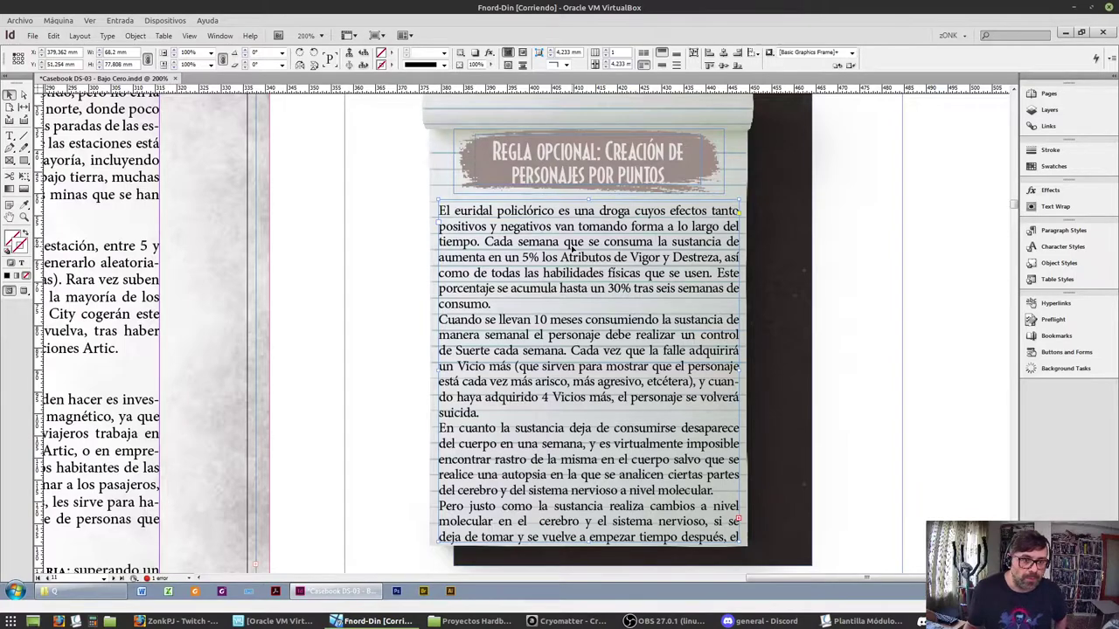
pyautogui.tripleClick(571, 244)
pyautogui.moveTo(570, 244); pyautogui.dragTo(545, 342)
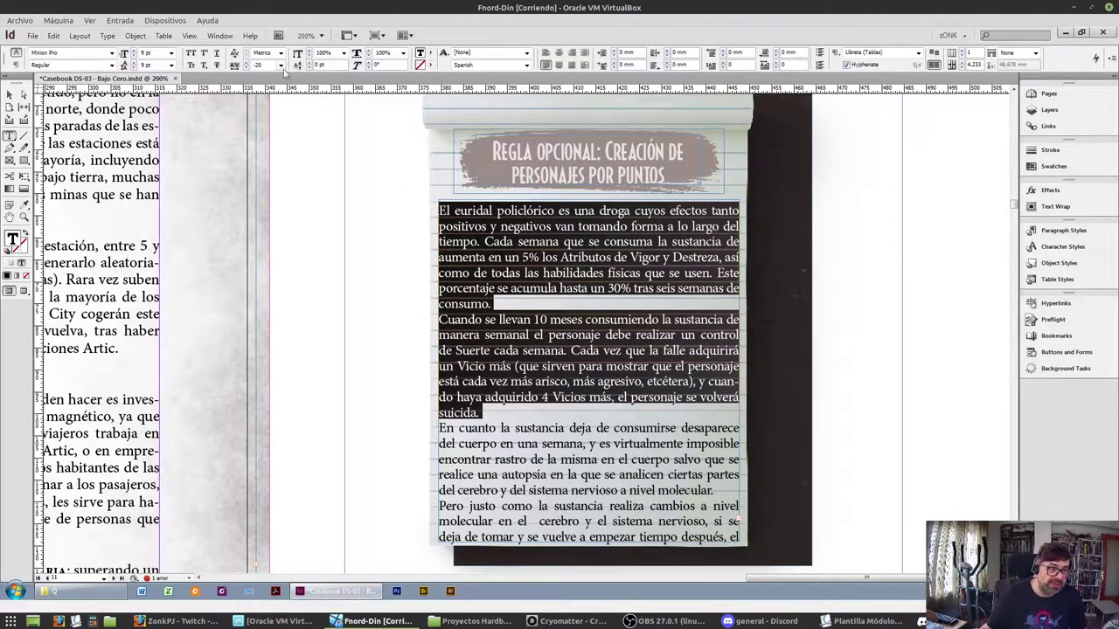
pyautogui.click(282, 66)
pyautogui.click(278, 100)
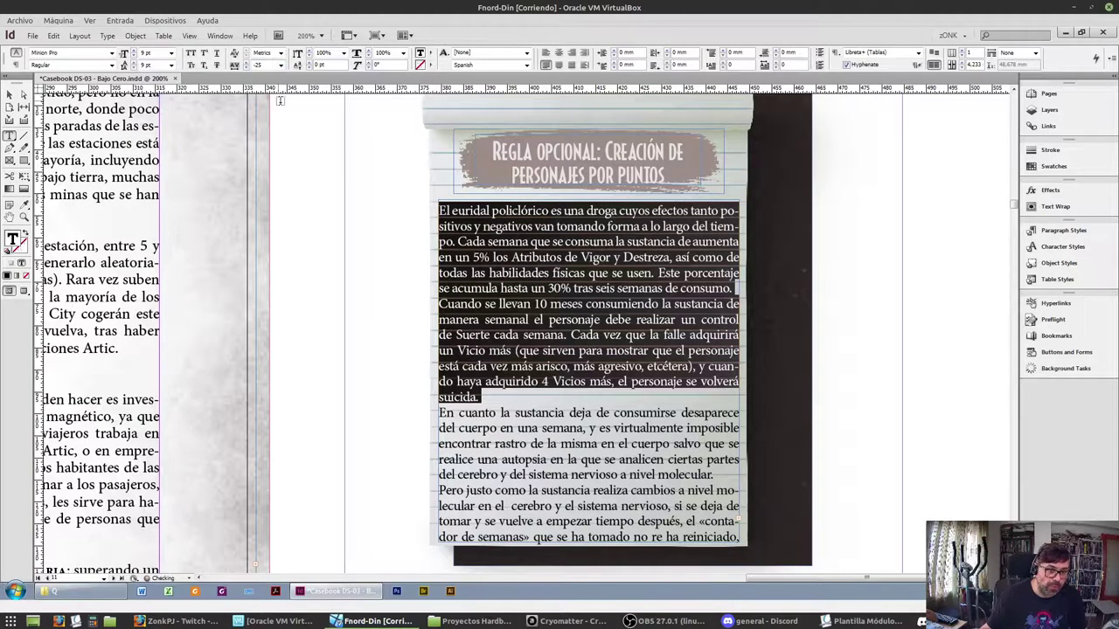
# Set the horizontal scale of the notepad's second body paragraph, starting "Cuando se llevan 10 meses", to 99%
pyautogui.tripleClick(552, 326)
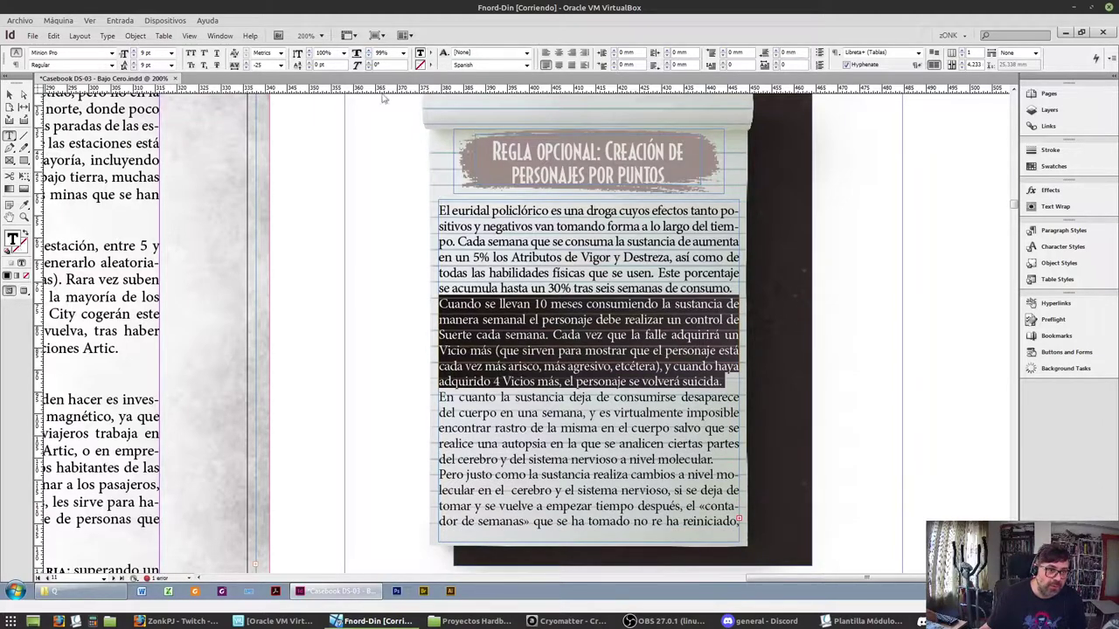
pyautogui.tripleClick(584, 443)
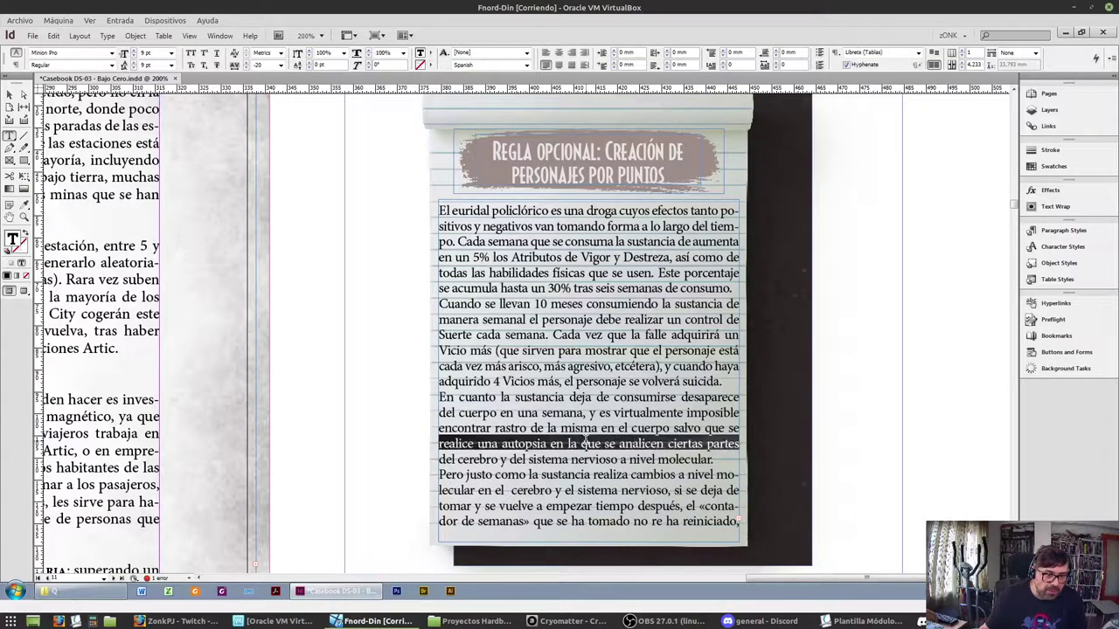
pyautogui.click(584, 443)
pyautogui.press('Escape')
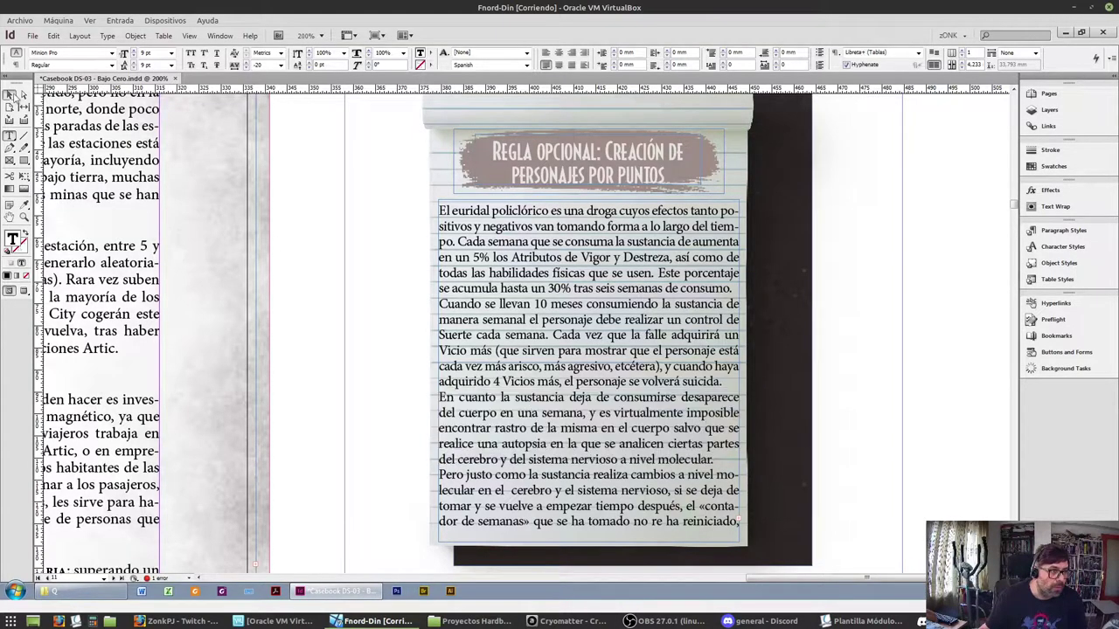
# Fit the notepad's body text frame to its content so the overset lines have room
pyautogui.scroll(-3, 617, 426)
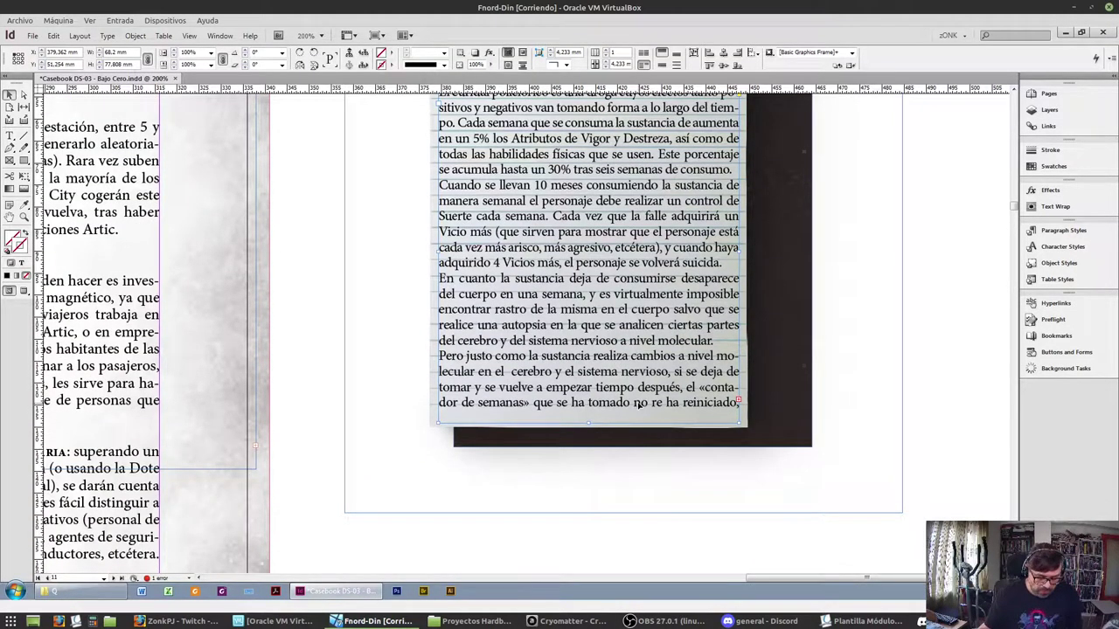
pyautogui.hotkey('ctrl', 'alt', 'c')
pyautogui.tripleClick(623, 404)
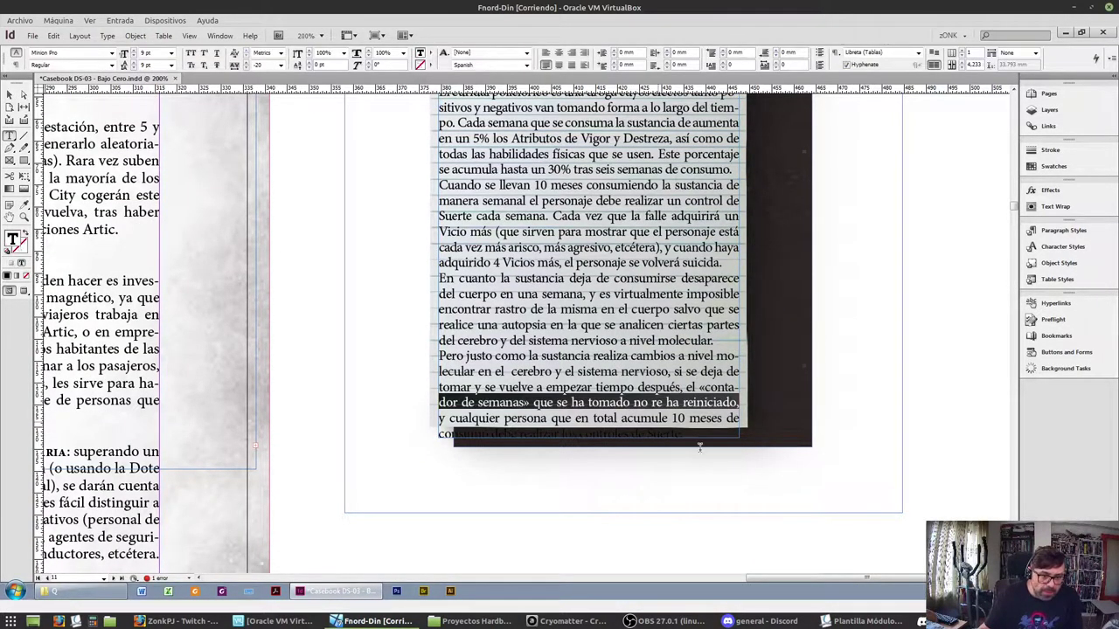
# Move the source text box back to the outer edge of the Primer Acto spread, beside the notepad
pyautogui.scroll(4, 566, 416)
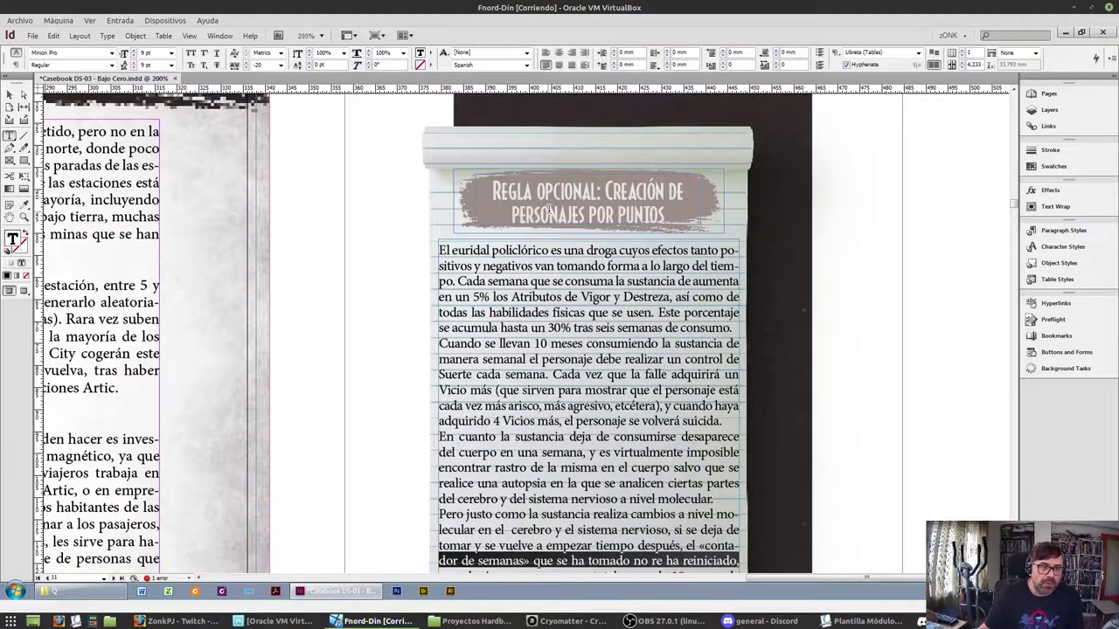
pyautogui.hscroll(-5, 513, 233)
pyautogui.scroll(8, 513, 233)
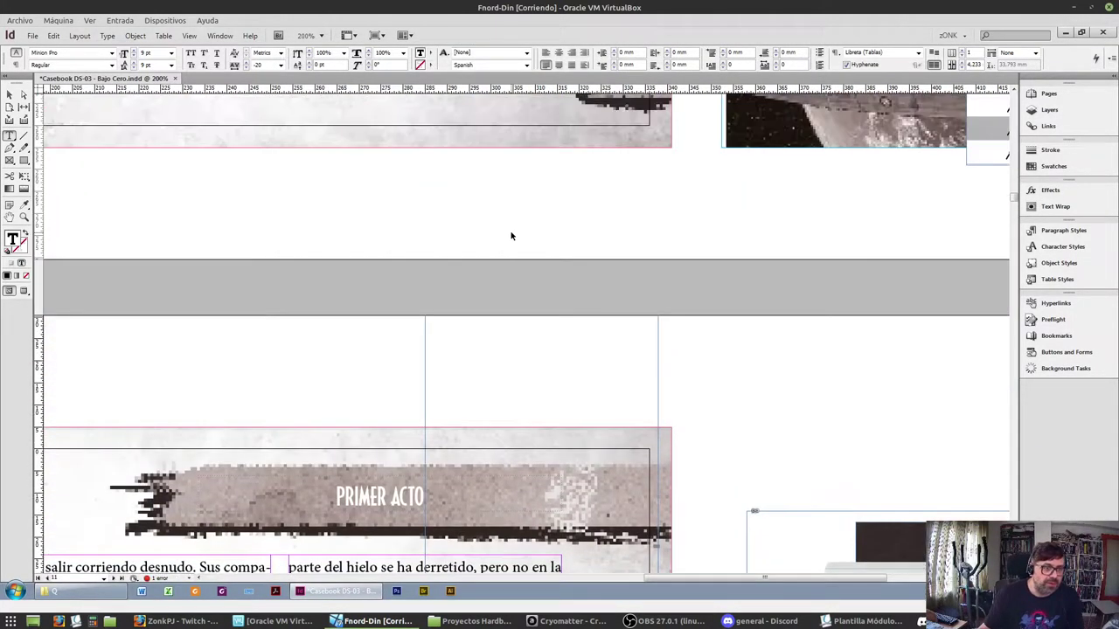
pyautogui.click(11, 94)
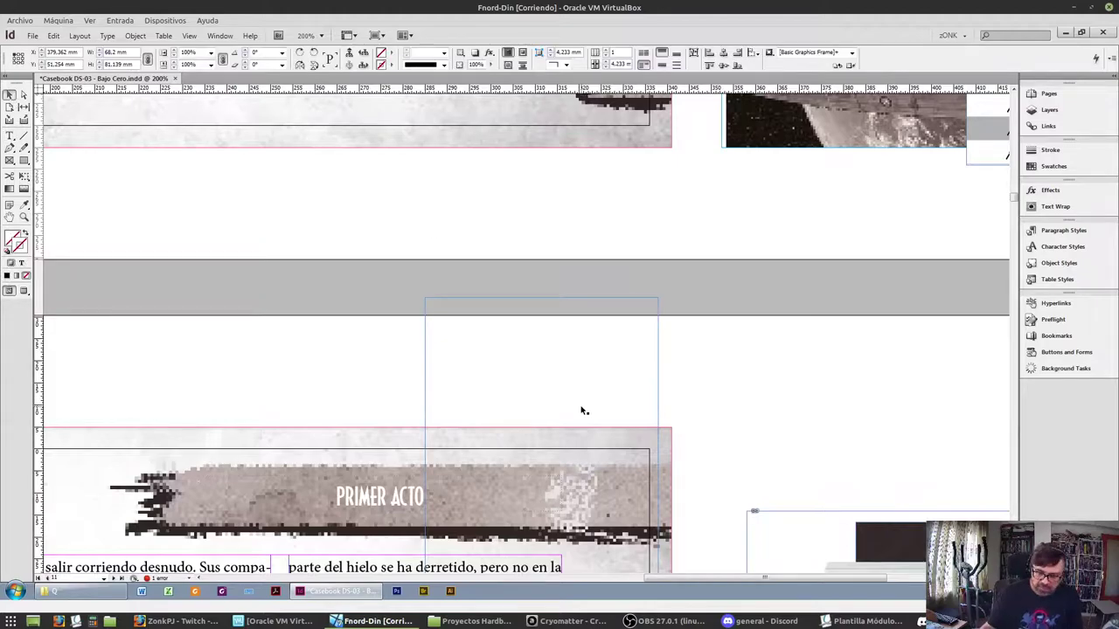
pyautogui.hotkey('ctrl', '-')
pyautogui.hotkey('ctrl', '-')
pyautogui.scroll(-3, 584, 411)
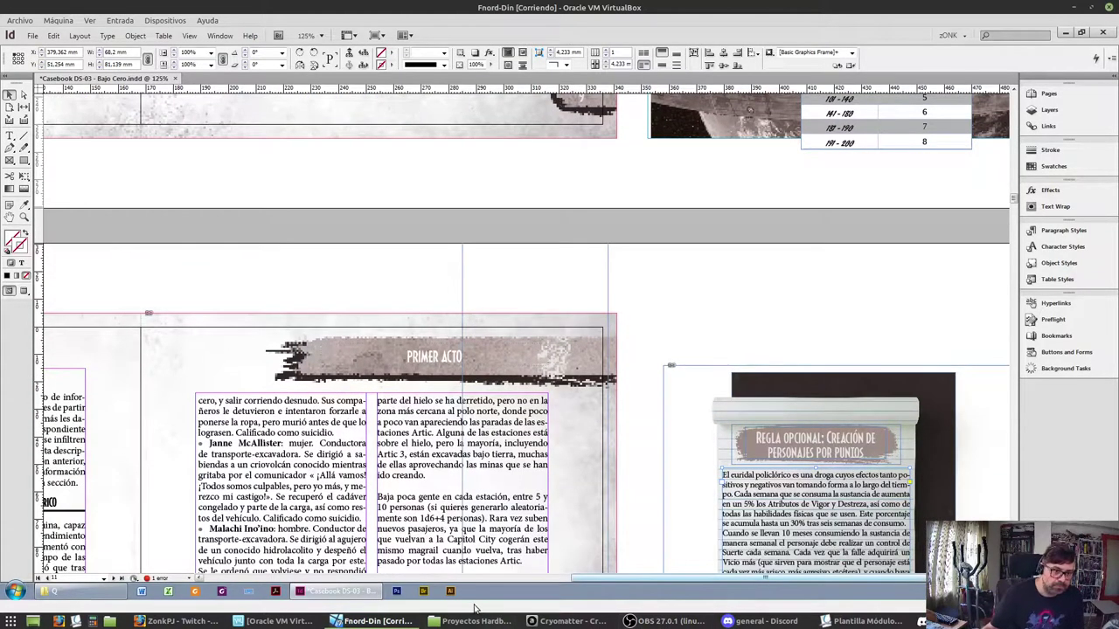
pyautogui.moveTo(511, 257); pyautogui.dragTo(636, 272)
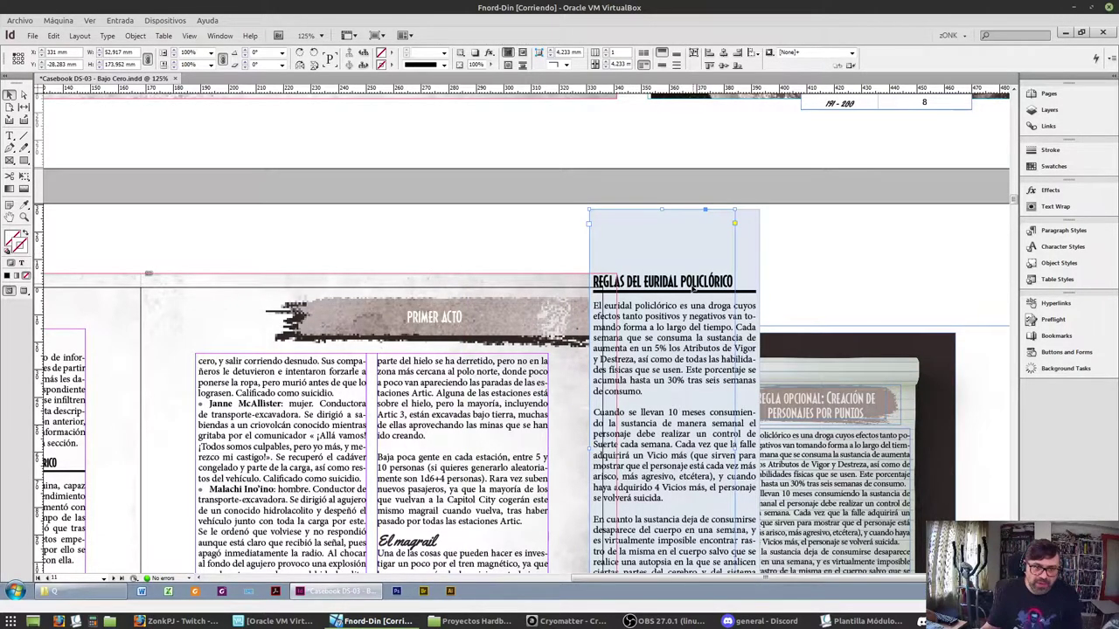
# Replace the notepad's title with the heading "Reglas del euridal policlórico" copied from the source text box
pyautogui.doubleClick(672, 280)
pyautogui.moveTo(593, 281); pyautogui.dragTo(736, 278)
pyautogui.hotkey('ctrl', 'c')
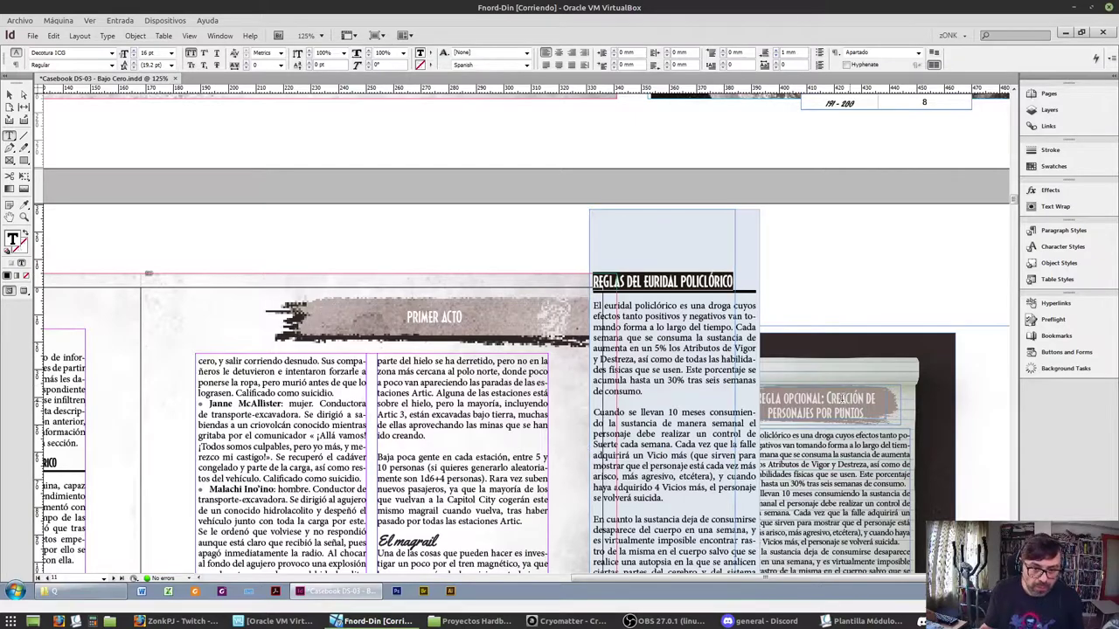
pyautogui.click(775, 398)
pyautogui.hotkey('ctrl', 'a')
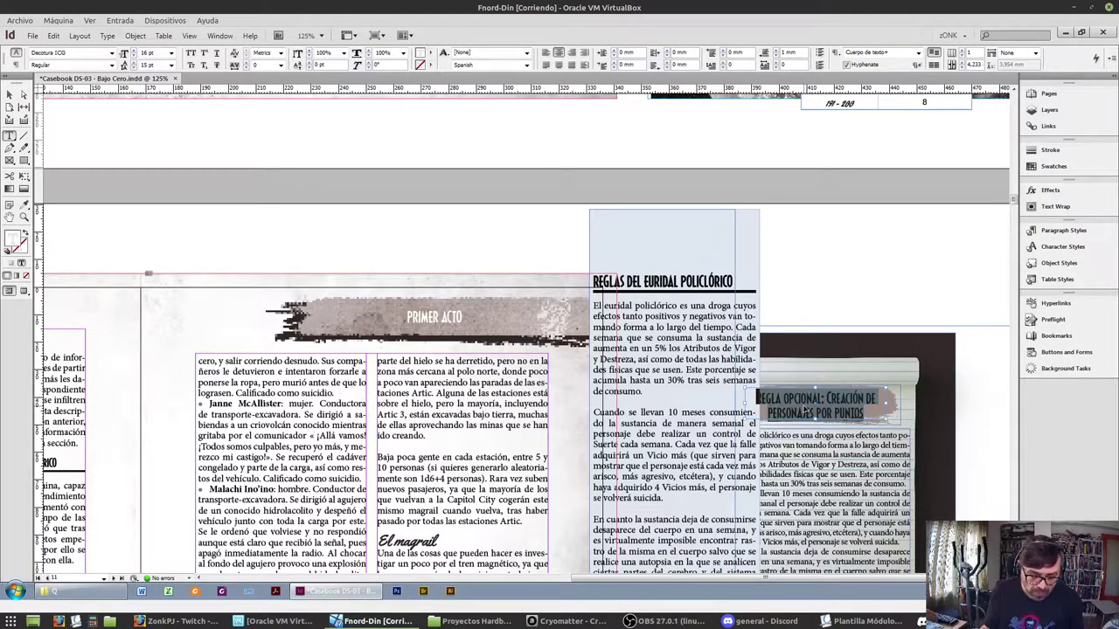
pyautogui.hotkey('ctrl', 'v')
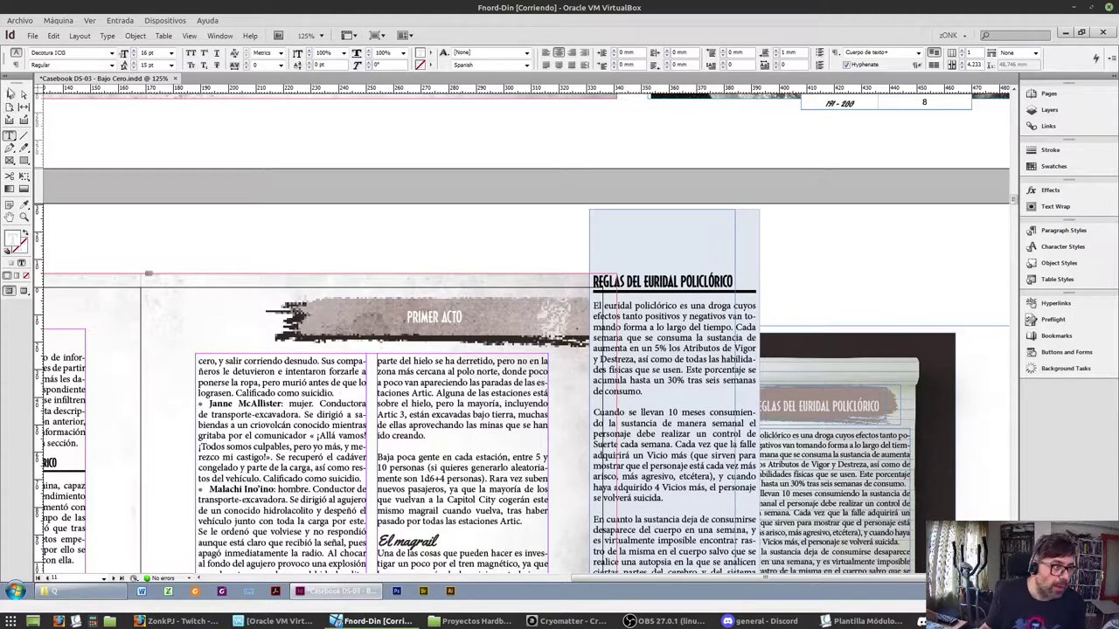
# Delete the leftover "Reglas del euridal policlórico" source text box from the edge of the spread
pyautogui.click(10, 94)
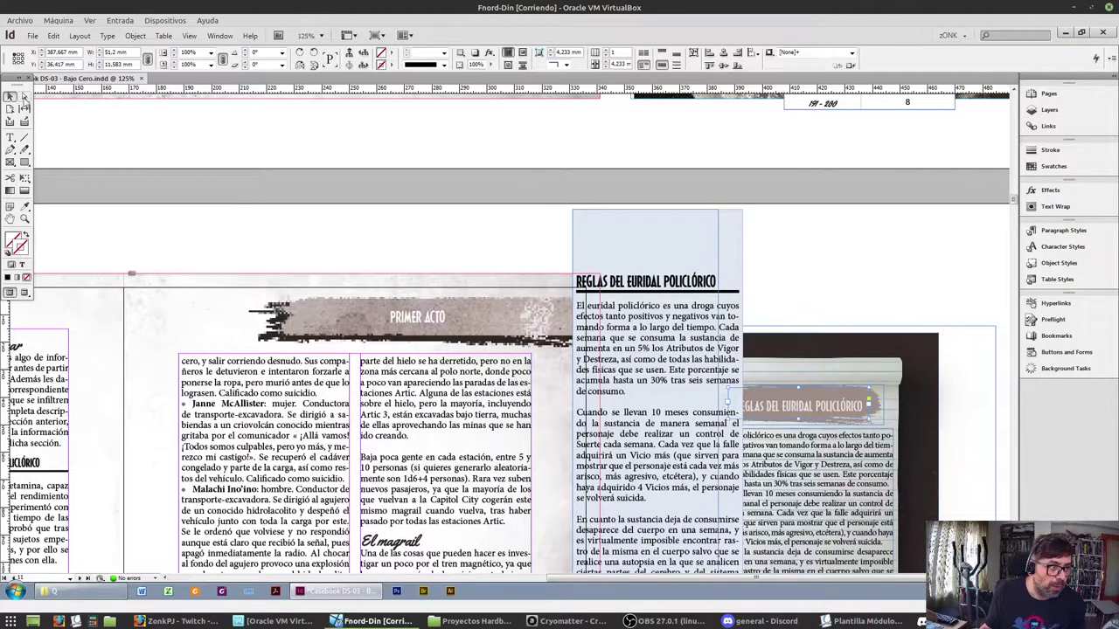
pyautogui.moveTo(12, 86); pyautogui.dragTo(2, 80)
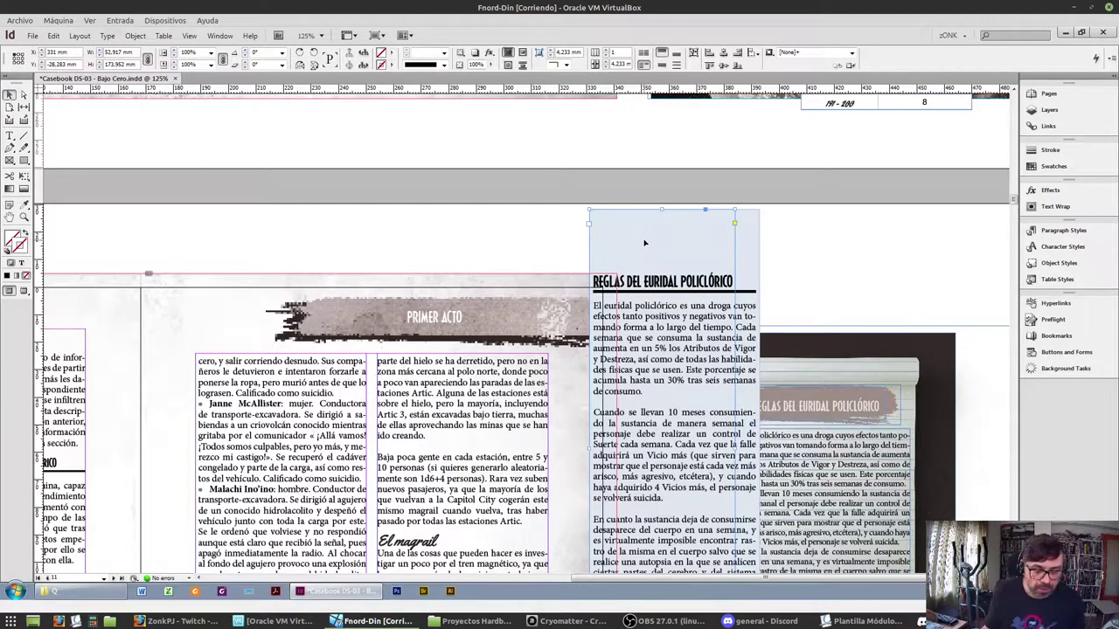
pyautogui.press('Delete')
# Expand the sidebar's group on the Texto layer and select the notepad mockup image inside it
pyautogui.scroll(-2, 775, 325)
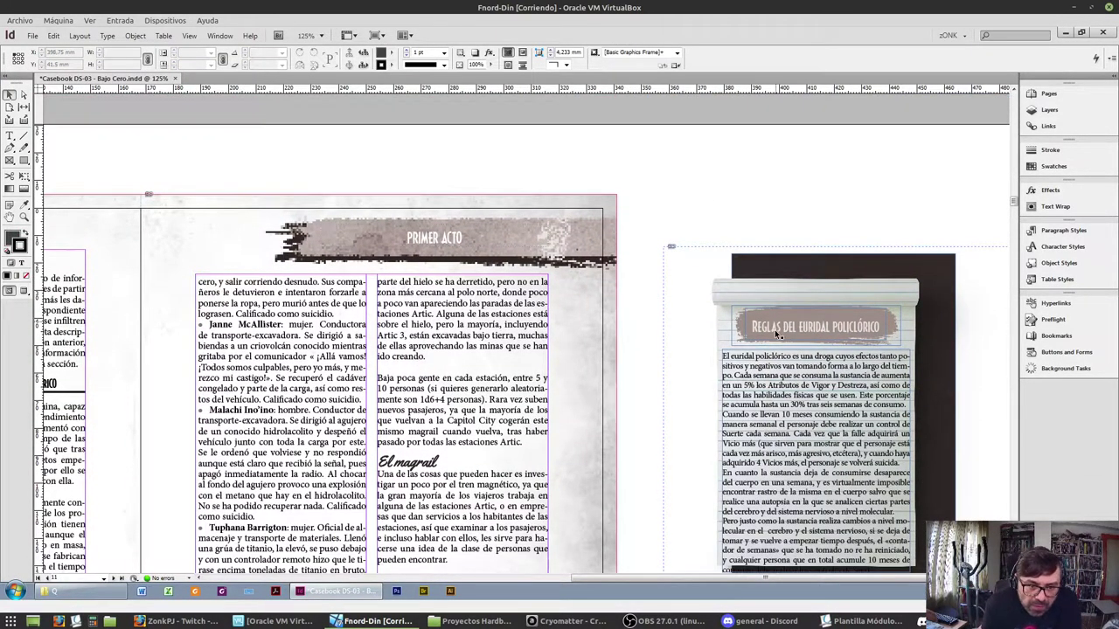
pyautogui.scroll(-3, 775, 325)
pyautogui.click(789, 207)
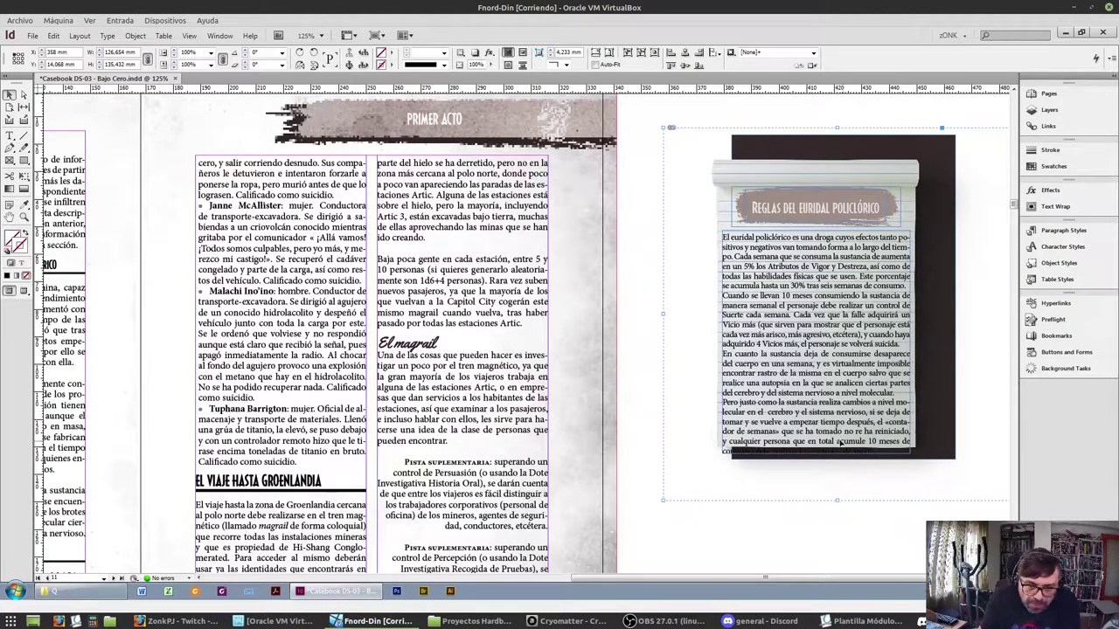
pyautogui.hotkey('ctrl', 'shift', 'g')
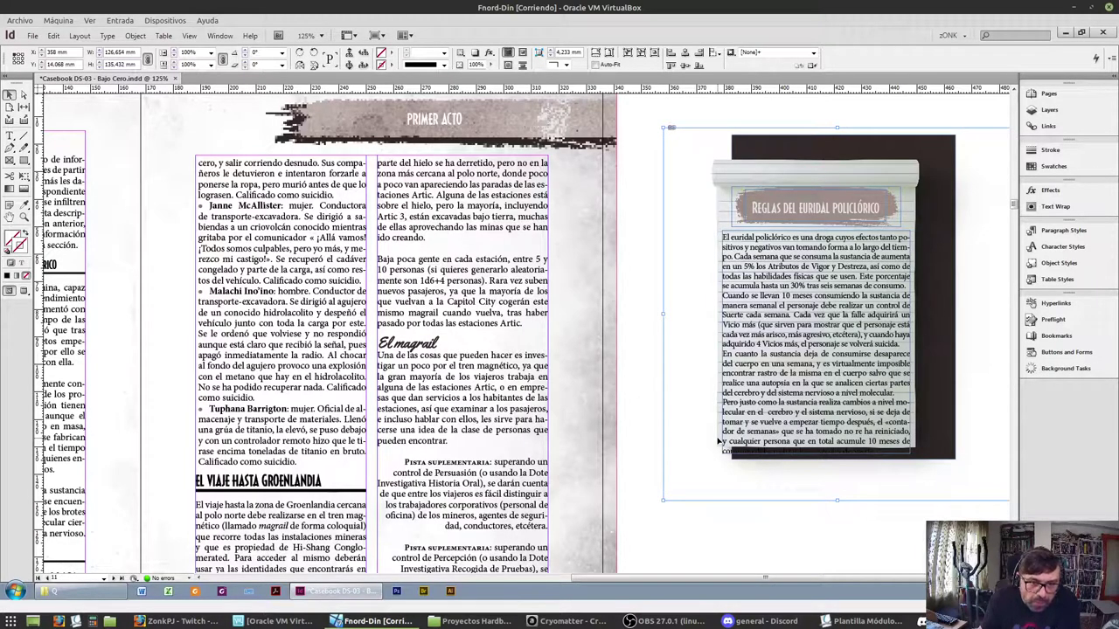
pyautogui.click(1048, 111)
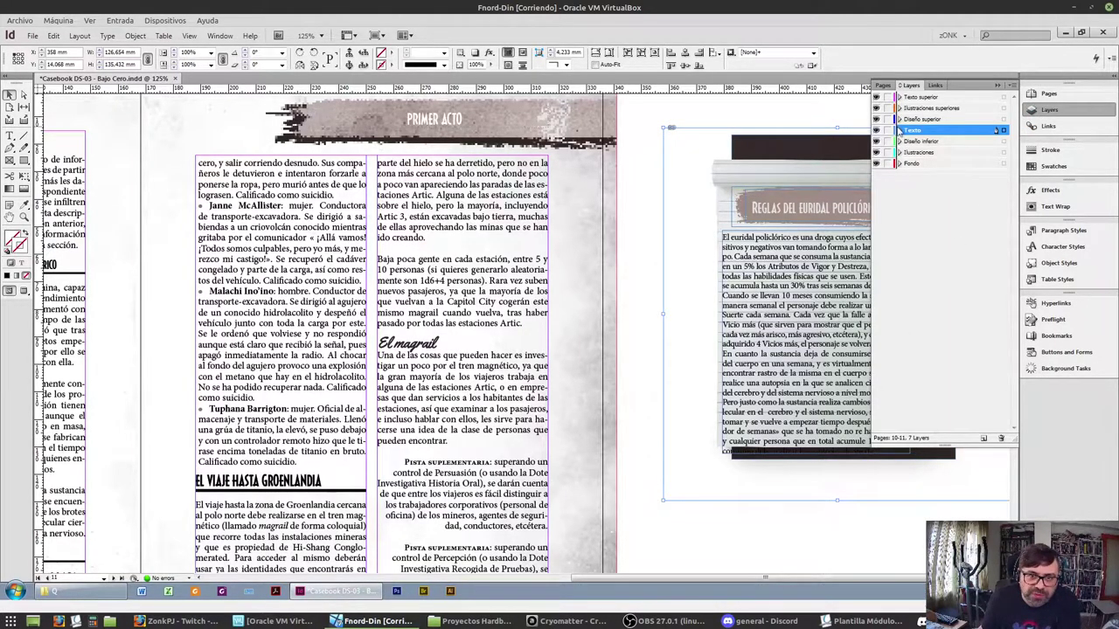
pyautogui.click(899, 129)
pyautogui.click(905, 141)
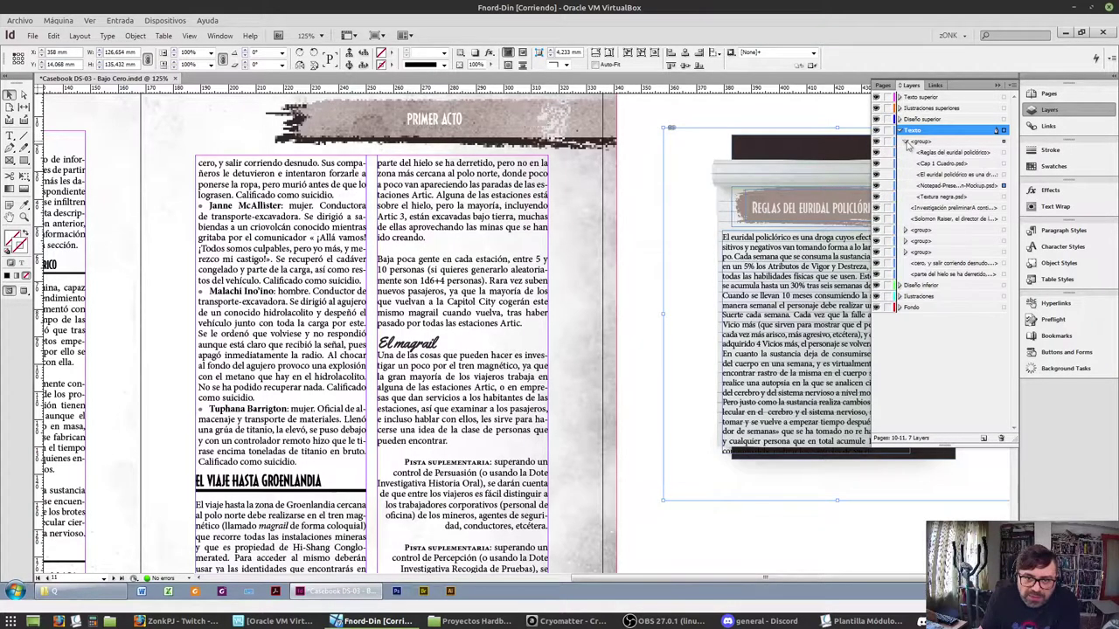
pyautogui.moveTo(807, 578); pyautogui.dragTo(876, 576)
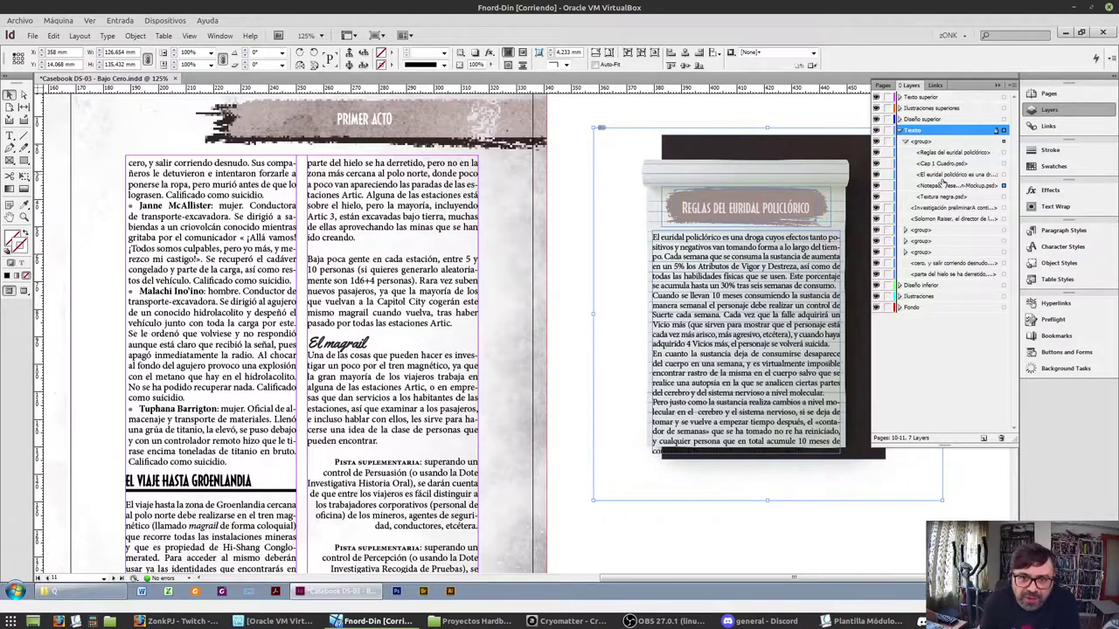
pyautogui.click(1003, 186)
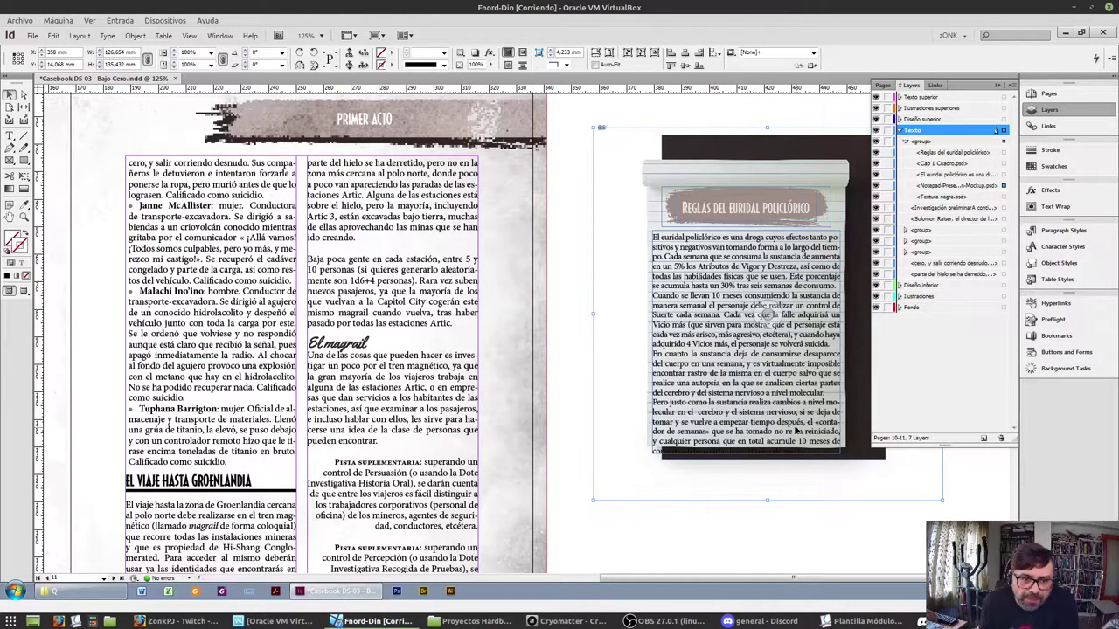
# Stretch the notepad image downward to about 144 mm tall so the paper covers all the body text
pyautogui.moveTo(767, 498); pyautogui.dragTo(764, 516)
pyautogui.hotkey('ctrl', 'z')
pyautogui.moveTo(768, 500); pyautogui.dragTo(765, 523)
pyautogui.hotkey('ctrl', 'z')
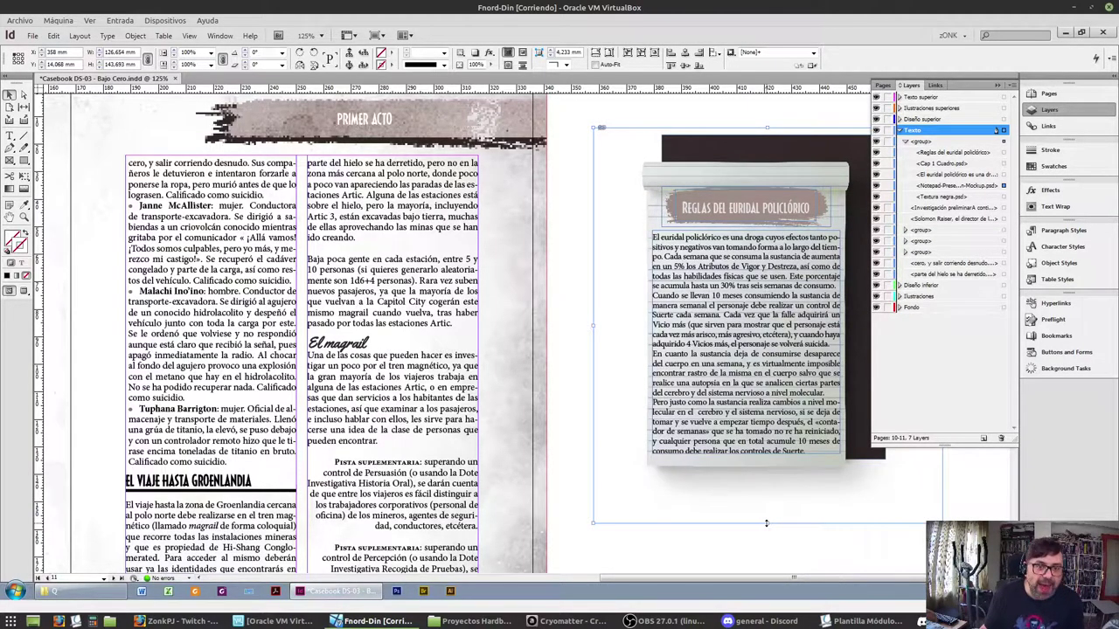
# Nudge the notepad image up to Y 11.818 mm behind its title and body text, and deselect it
pyautogui.press('Up')
pyautogui.press('Up')
pyautogui.press('Up')
pyautogui.press('Up')
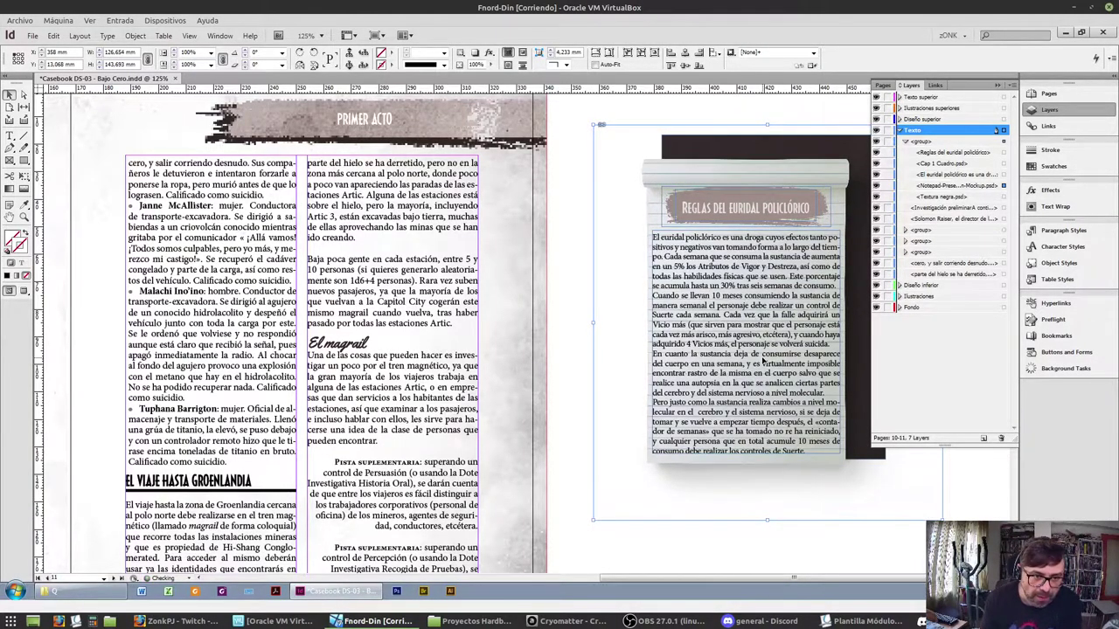
pyautogui.press('Up')
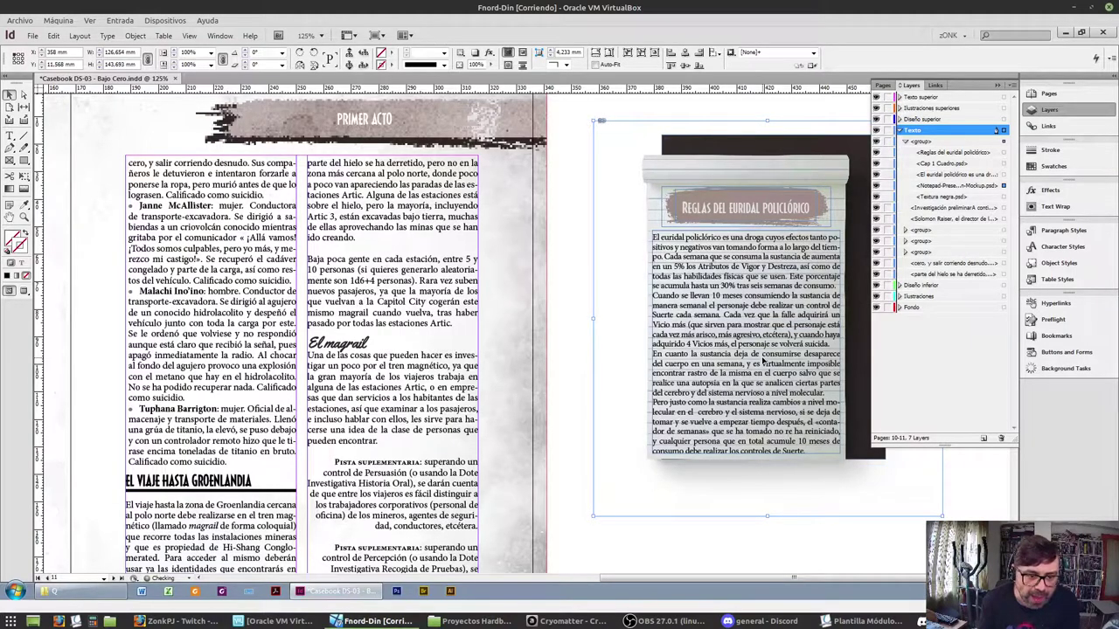
pyautogui.press('Down')
pyautogui.click(559, 168)
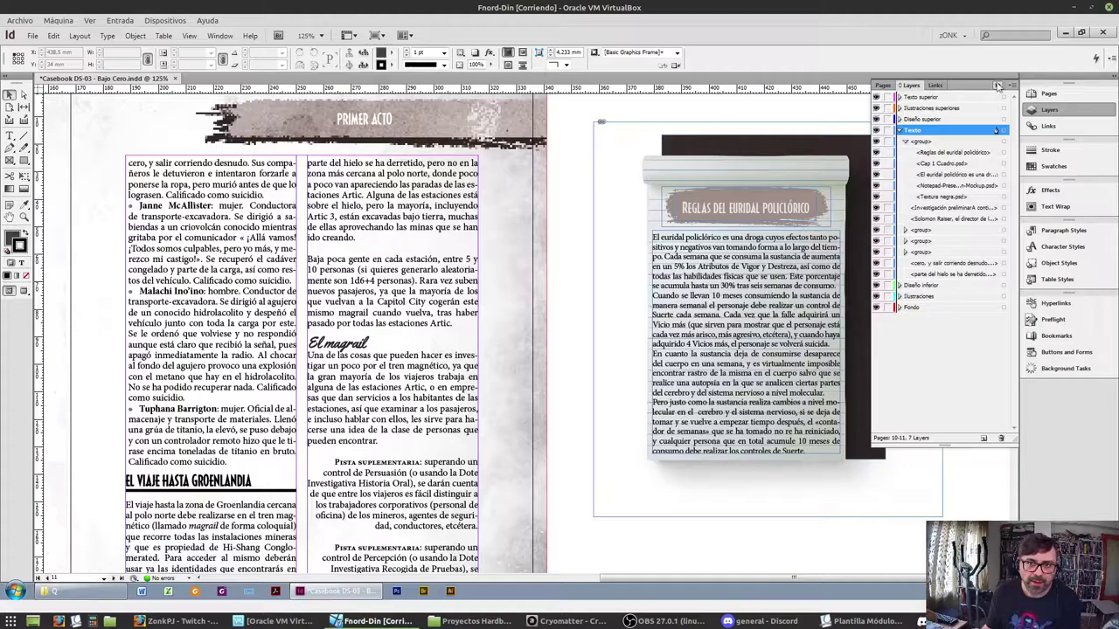
pyautogui.click(997, 85)
# Review the Primer Acto spread's text columns together with the notepad sidebar beside them
pyautogui.click(805, 353)
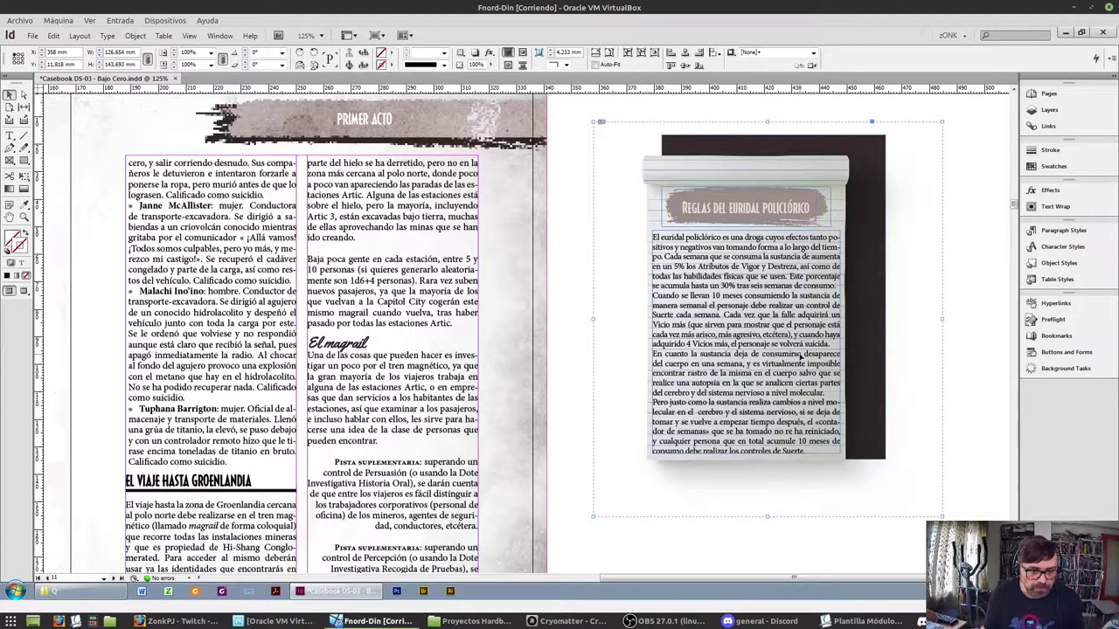
pyautogui.hscroll(-5, 798, 313)
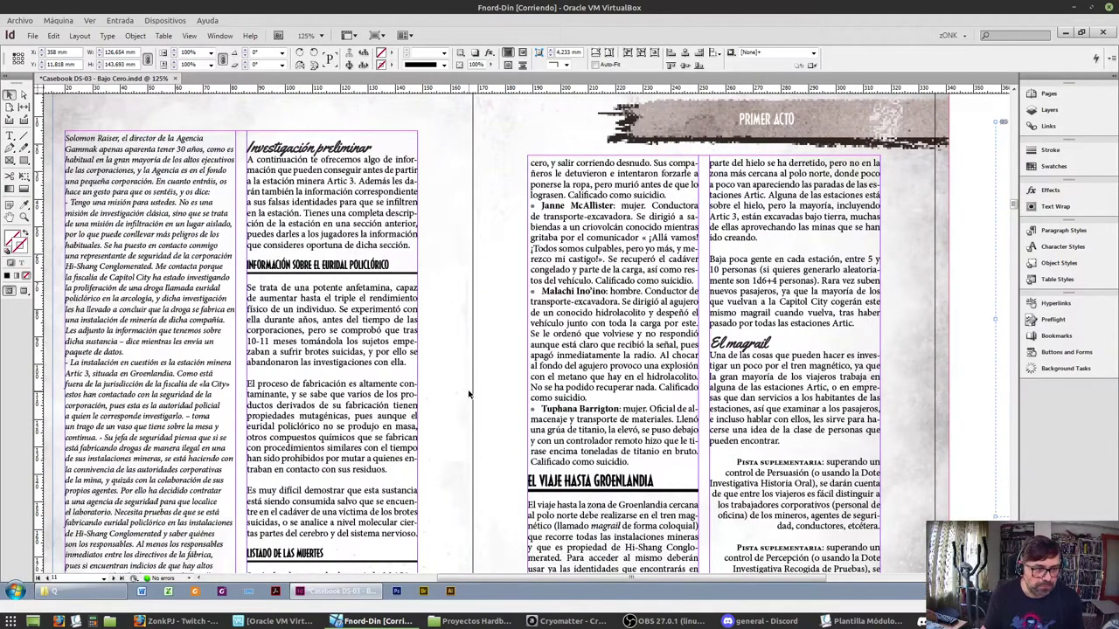
pyautogui.scroll(-2, 776, 232)
pyautogui.hotkey('ctrl', '-')
pyautogui.hotkey('ctrl', '-')
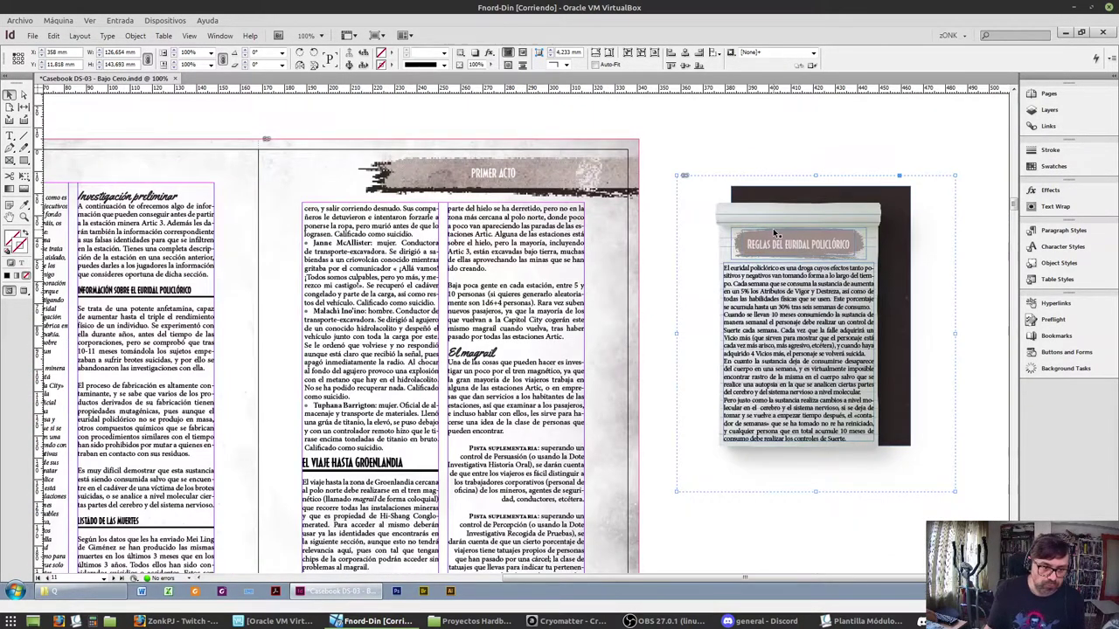
pyautogui.scroll(-1, 775, 232)
pyautogui.scroll(1, 399, 173)
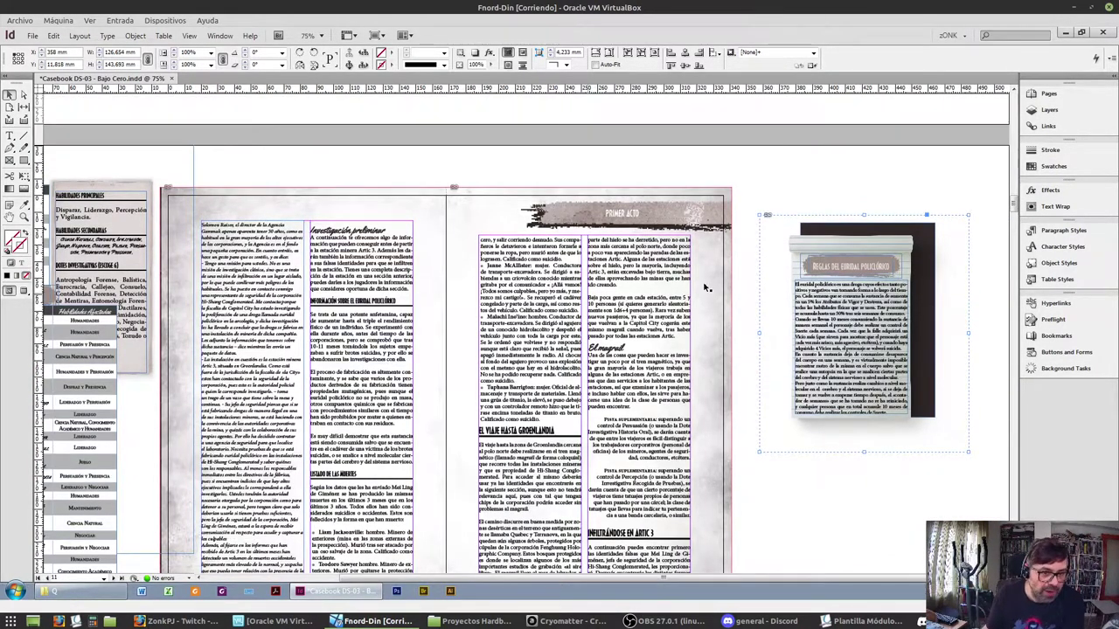
pyautogui.scroll(-3, 398, 173)
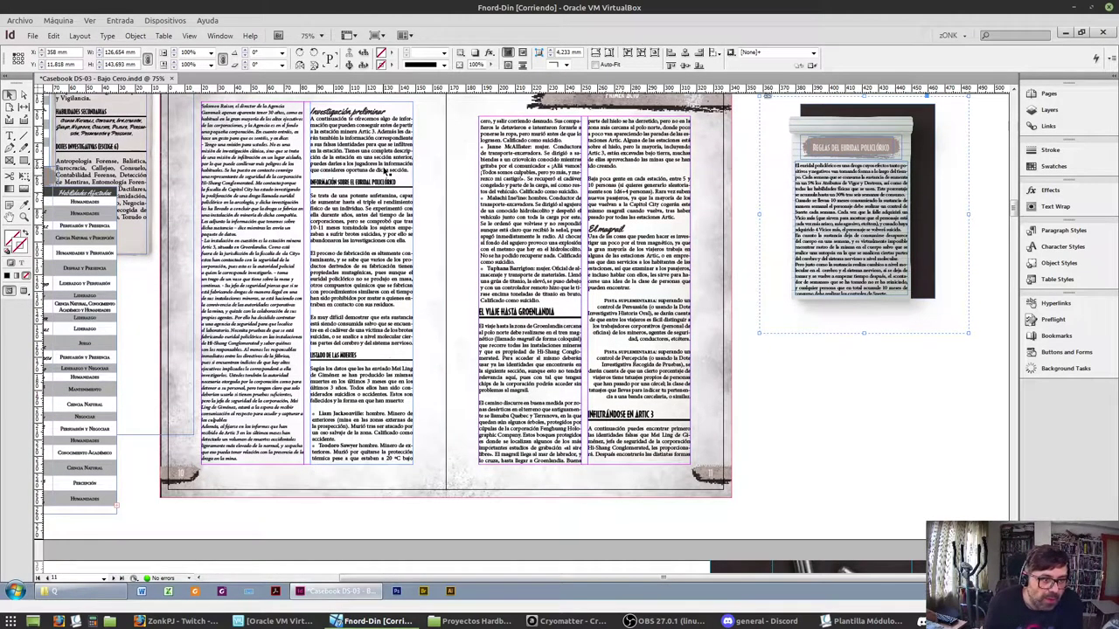
# Move the notepad sidebar group onto the right page's upper outer corner, at about X 235 mm, Y -9.4 mm
pyautogui.click(919, 499)
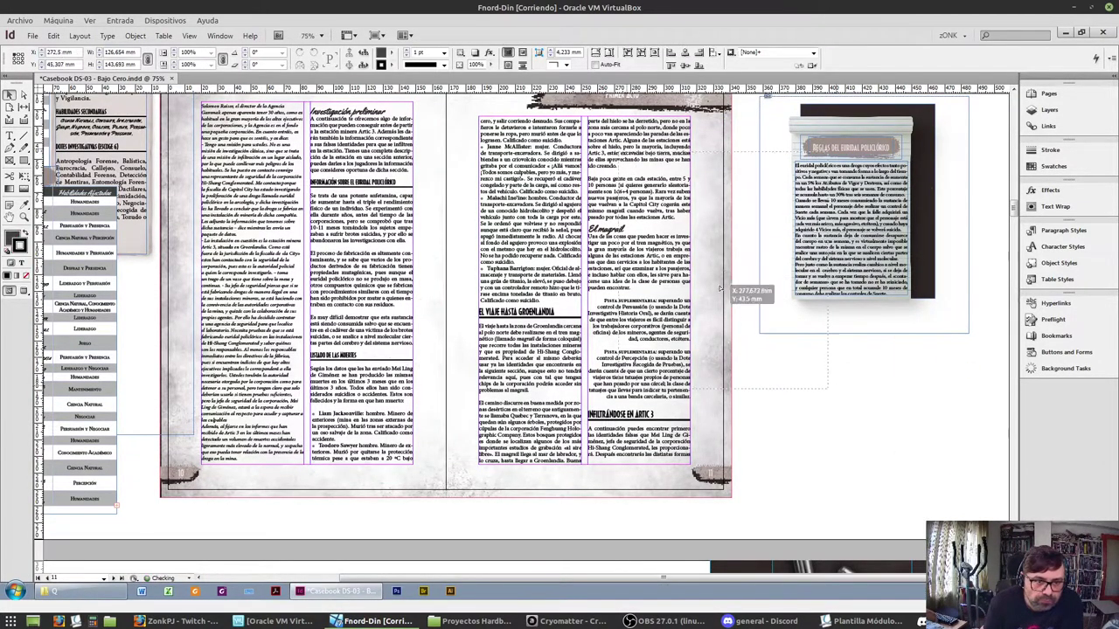
pyautogui.moveTo(636, 235); pyautogui.dragTo(637, 227)
pyautogui.scroll(2, 634, 262)
pyautogui.moveTo(634, 275); pyautogui.dragTo(632, 253)
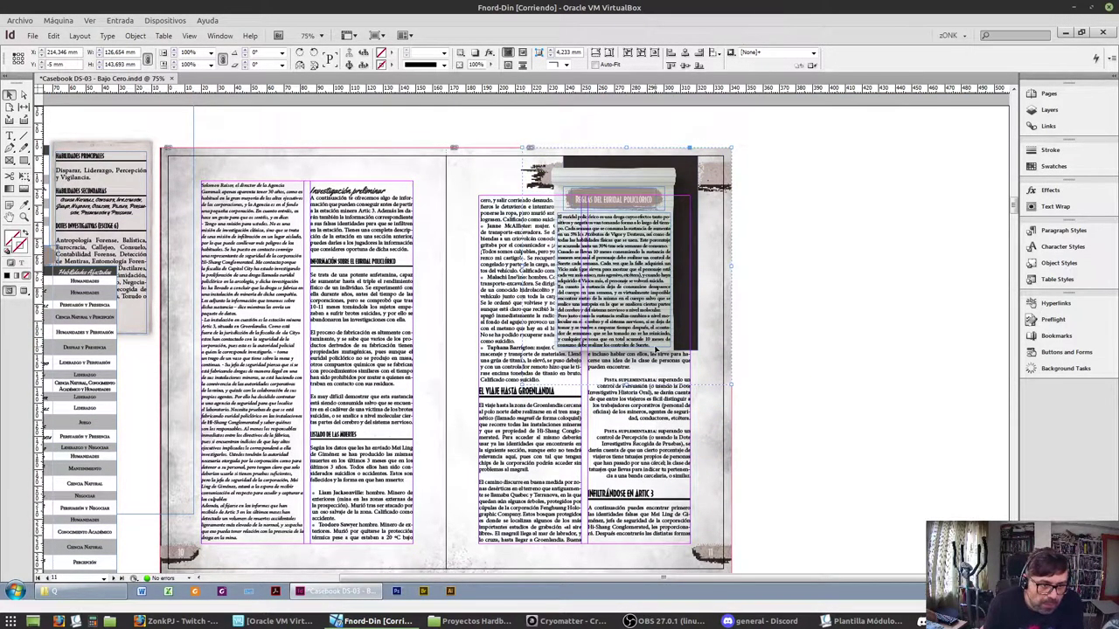
pyautogui.moveTo(659, 262); pyautogui.dragTo(691, 256)
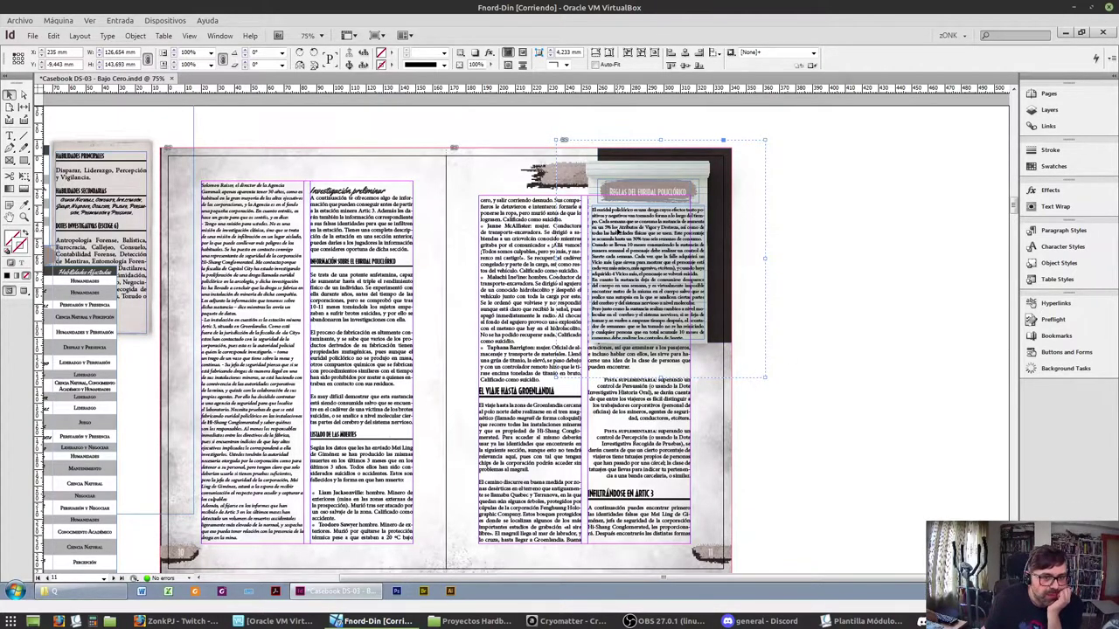
# Try the notepad sidebar at the foot of the left page's second column, at about Y 132.75 mm
pyautogui.moveTo(672, 179); pyautogui.dragTo(379, 422)
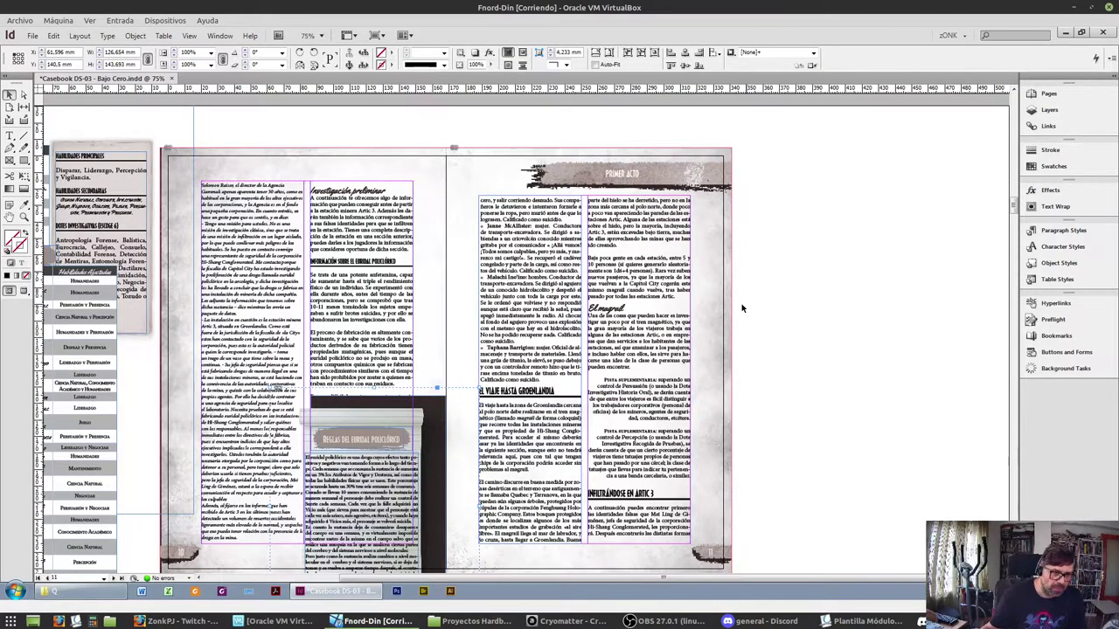
pyautogui.scroll(-3, 708, 305)
pyautogui.press('Up')
pyautogui.press('Up')
pyautogui.press('Up')
pyautogui.press('Up')
pyautogui.press('Up')
pyautogui.press('Up')
pyautogui.press('Up')
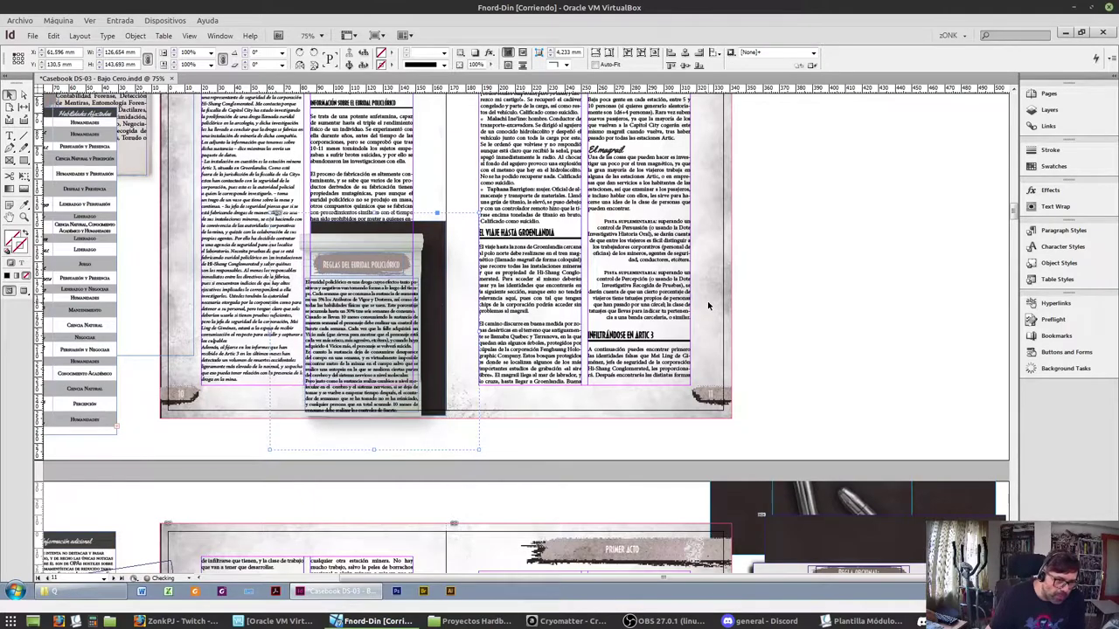
pyautogui.hotkey('shift', 'Up')
pyautogui.hotkey('shift', 'Up')
pyautogui.hotkey('shift', 'Down')
pyautogui.hotkey('shift', 'Down')
pyautogui.press('Up')
pyautogui.press('Up')
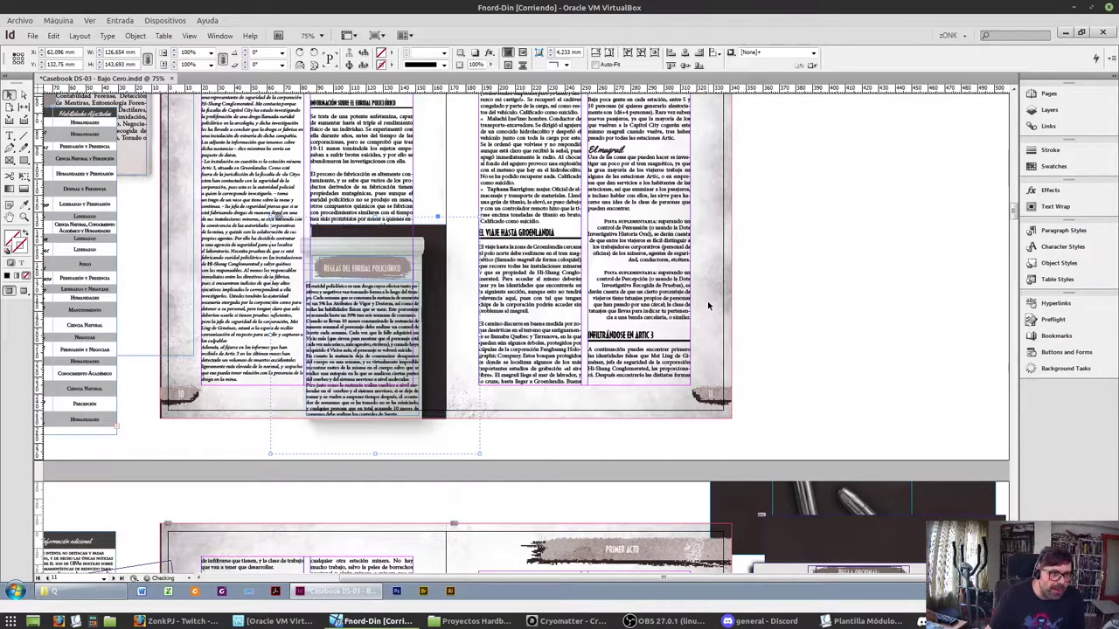
# Try shortening the left page's second text column to 88.5 mm tall above the notepad sidebar, and undo it
pyautogui.scroll(3, 707, 301)
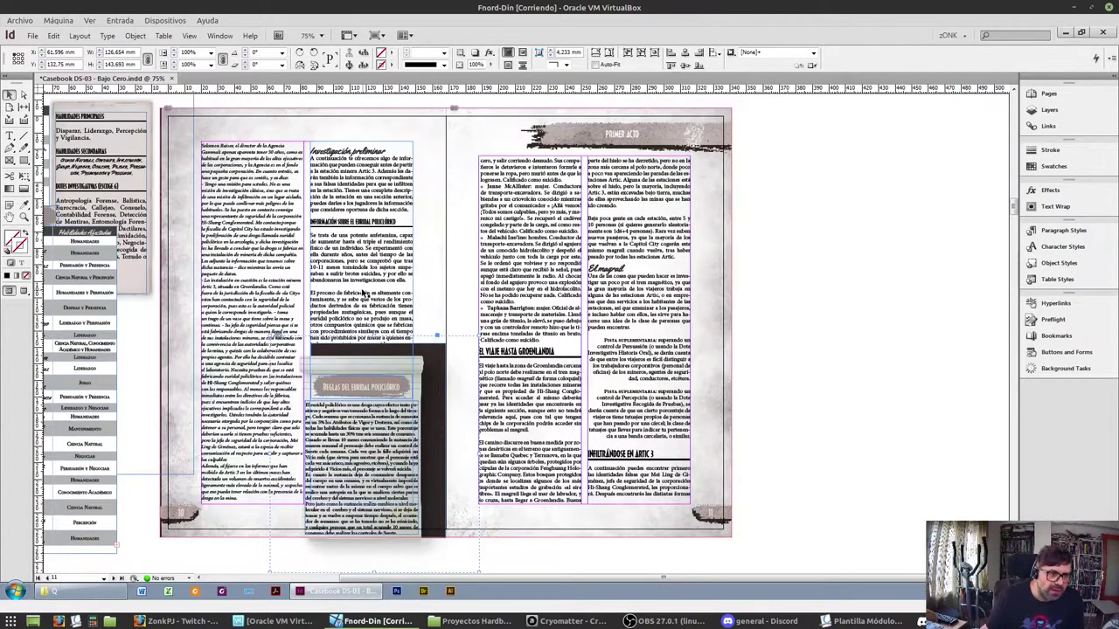
pyautogui.click(364, 293)
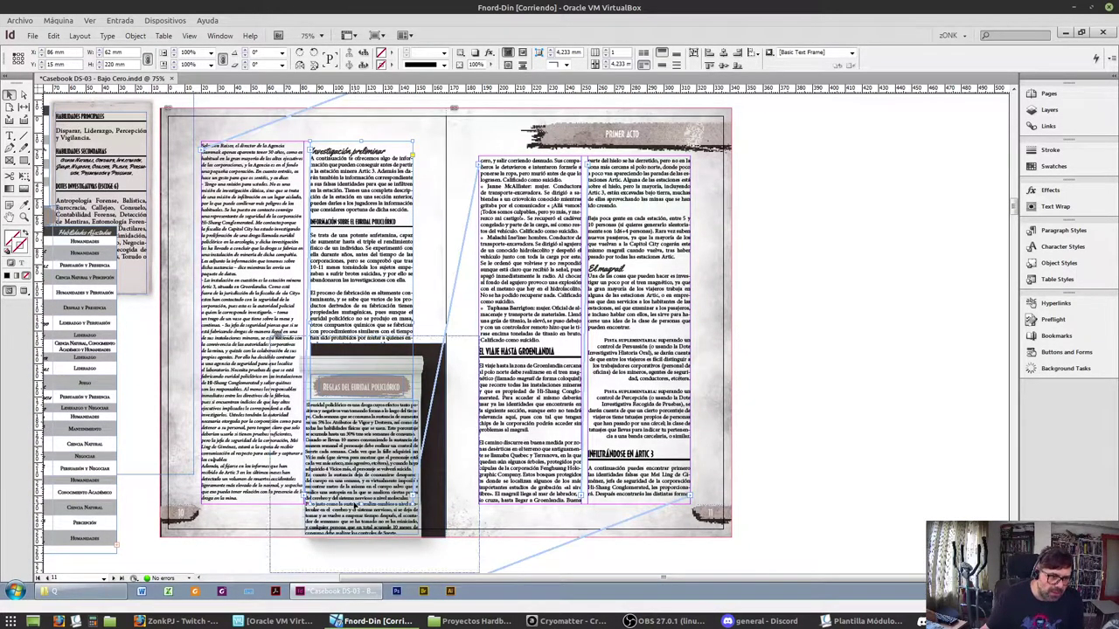
pyautogui.moveTo(363, 504); pyautogui.dragTo(374, 290)
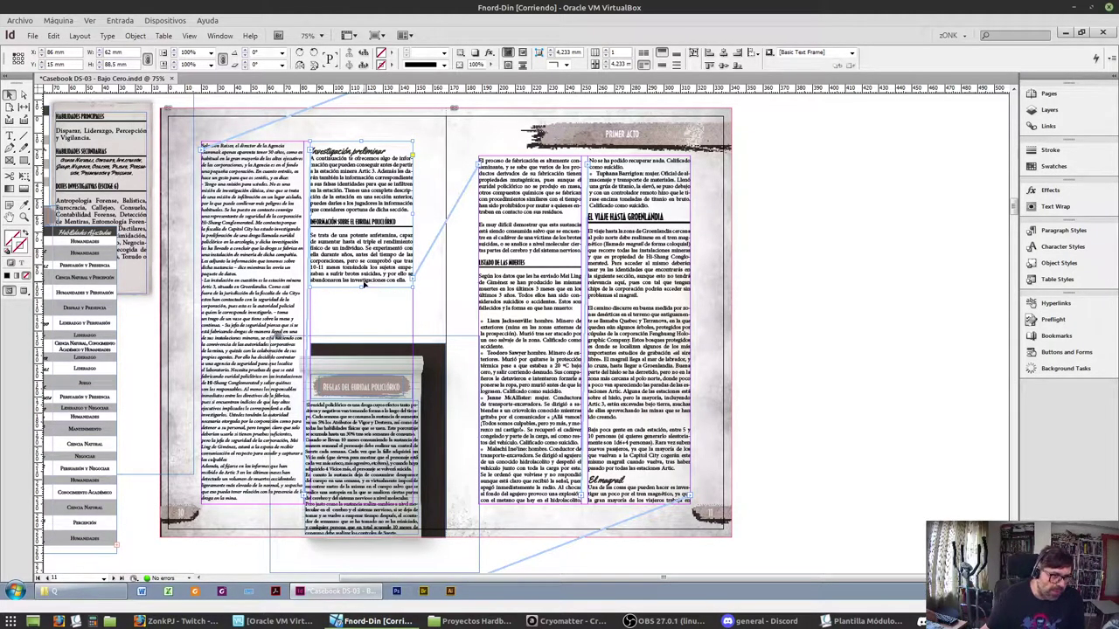
pyautogui.moveTo(362, 287); pyautogui.dragTo(365, 319)
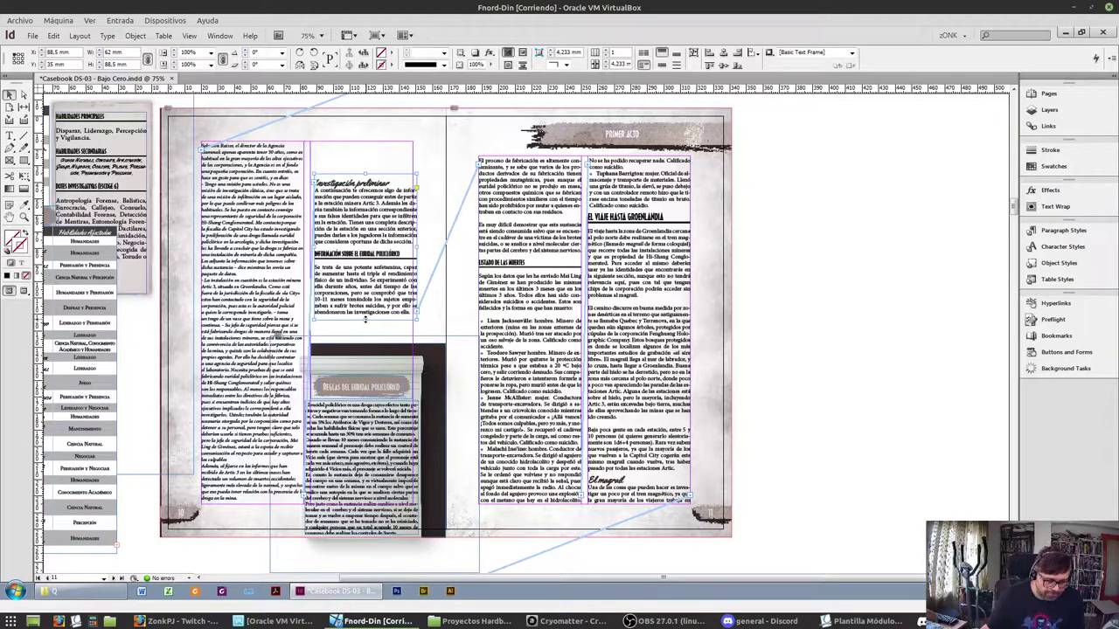
pyautogui.hotkey('ctrl', 'z')
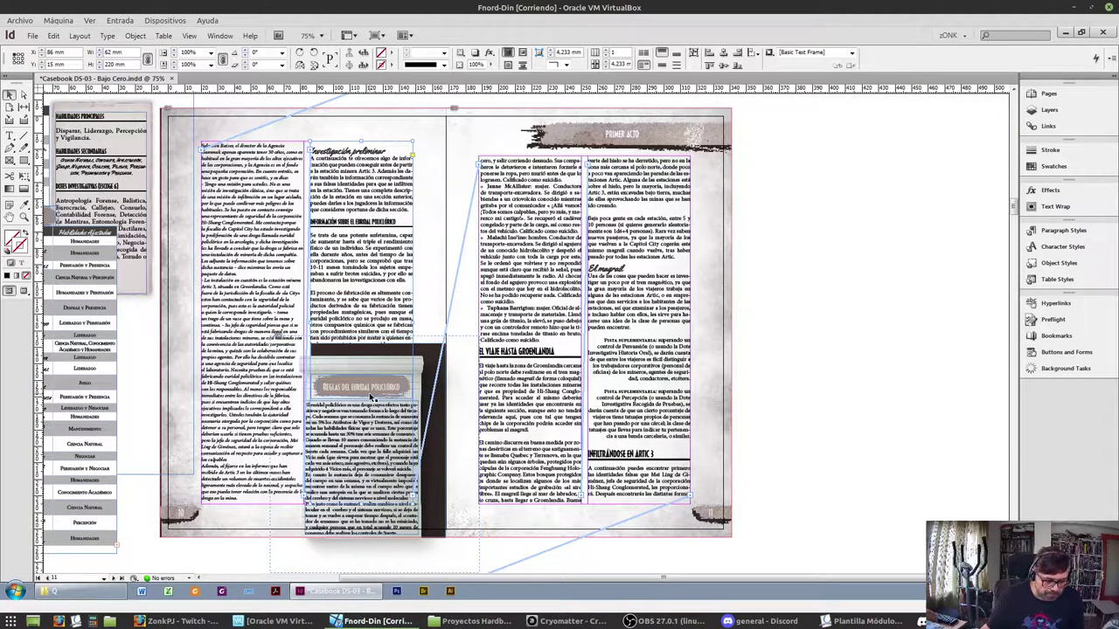
# Nudge the notepad sidebar vertically, and undo its moves back to the right page's upper outer corner
pyautogui.click(371, 398)
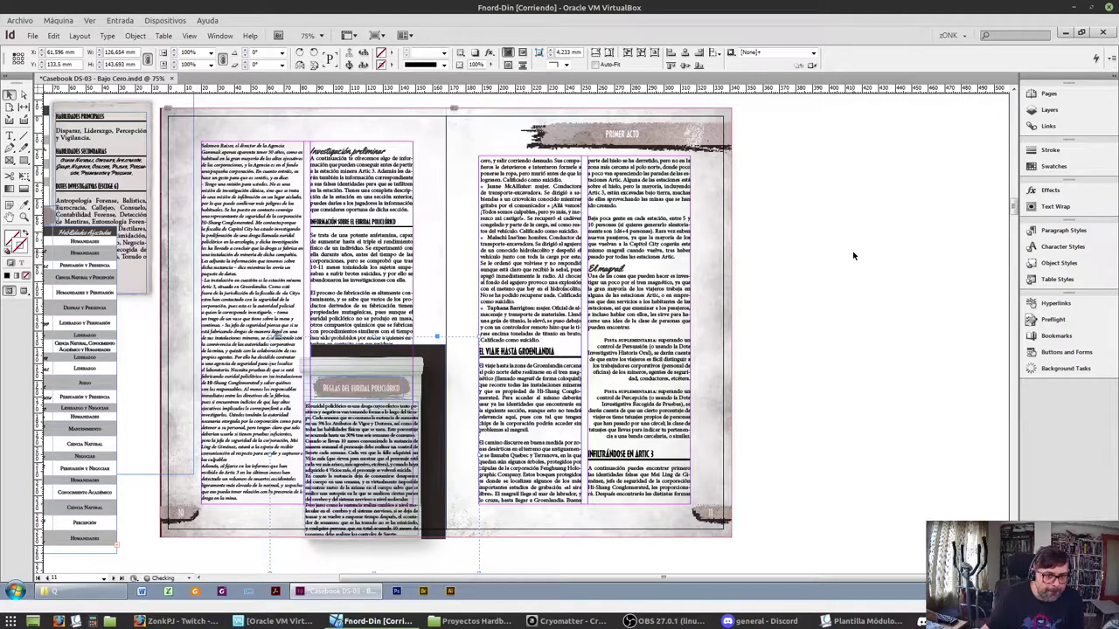
pyautogui.press('Up')
pyautogui.press('Up')
pyautogui.press('Up')
pyautogui.press('Down')
pyautogui.press('Down')
pyautogui.press('Down')
pyautogui.press('Down')
pyautogui.press('Down')
pyautogui.press('Down')
pyautogui.press('Down')
pyautogui.press('Down')
pyautogui.press('Down')
pyautogui.press('Down')
pyautogui.press('Down')
pyautogui.hotkey('ctrl', 'z')
pyautogui.hotkey('ctrl', 'z')
pyautogui.hotkey('ctrl', 'z')
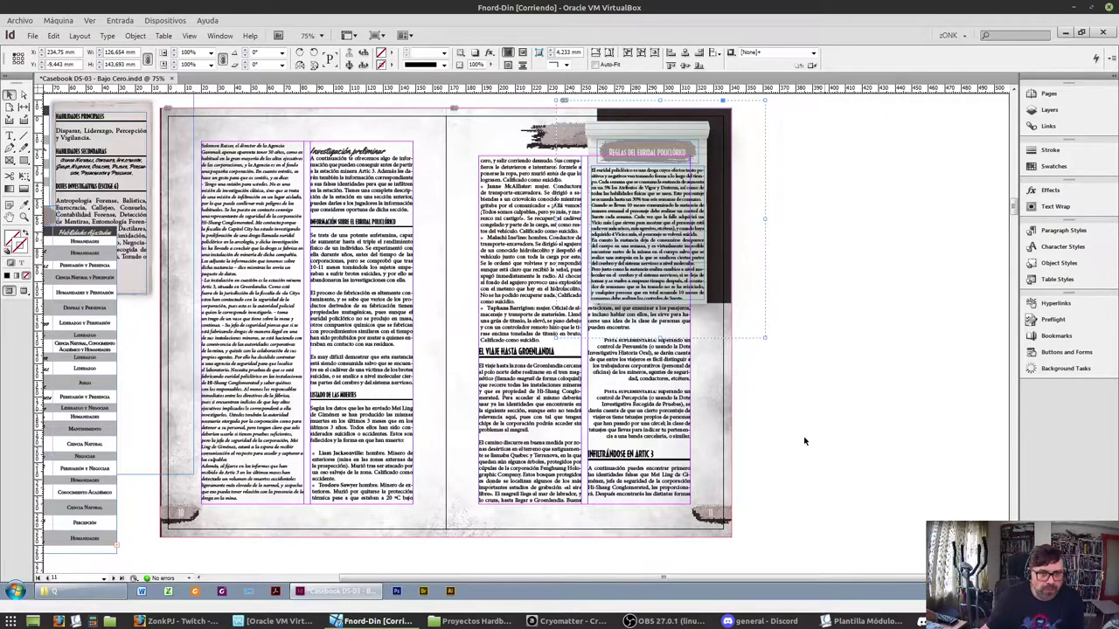
# Shorten the left page's second text column to 150.5 mm tall, ending it before the "Listado de las muertes" heading
pyautogui.click(540, 327)
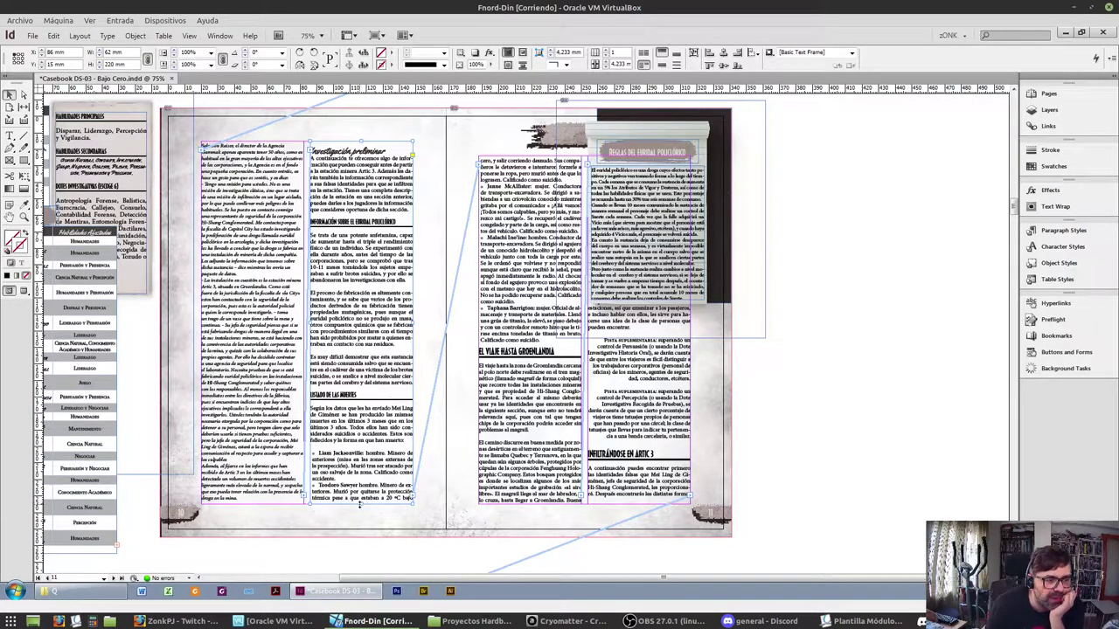
pyautogui.moveTo(360, 505); pyautogui.dragTo(360, 391)
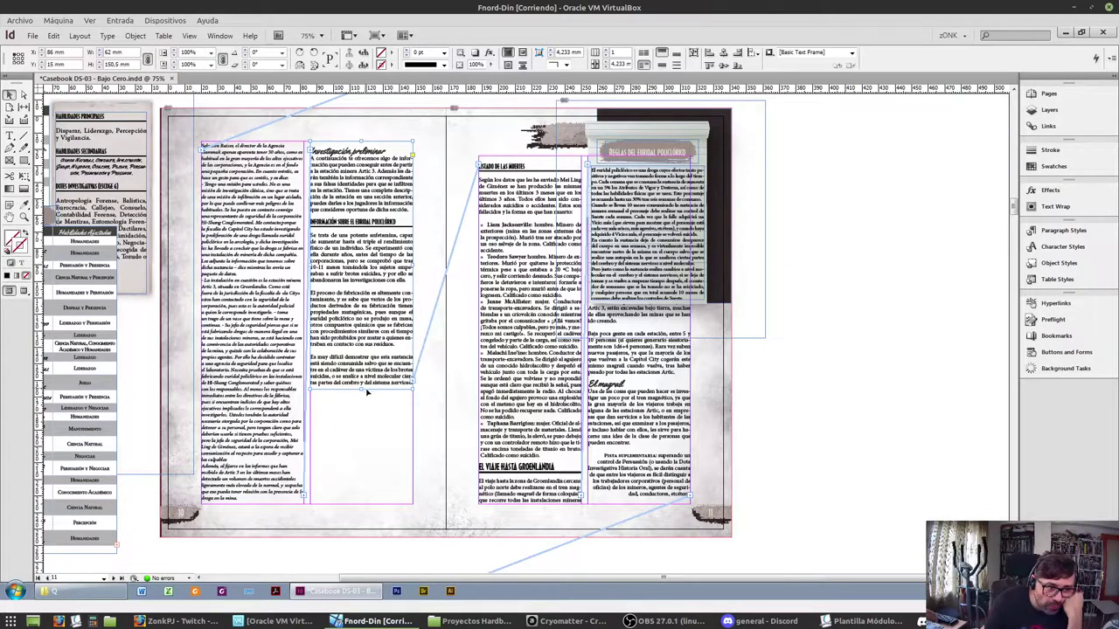
pyautogui.moveTo(361, 391); pyautogui.dragTo(371, 328)
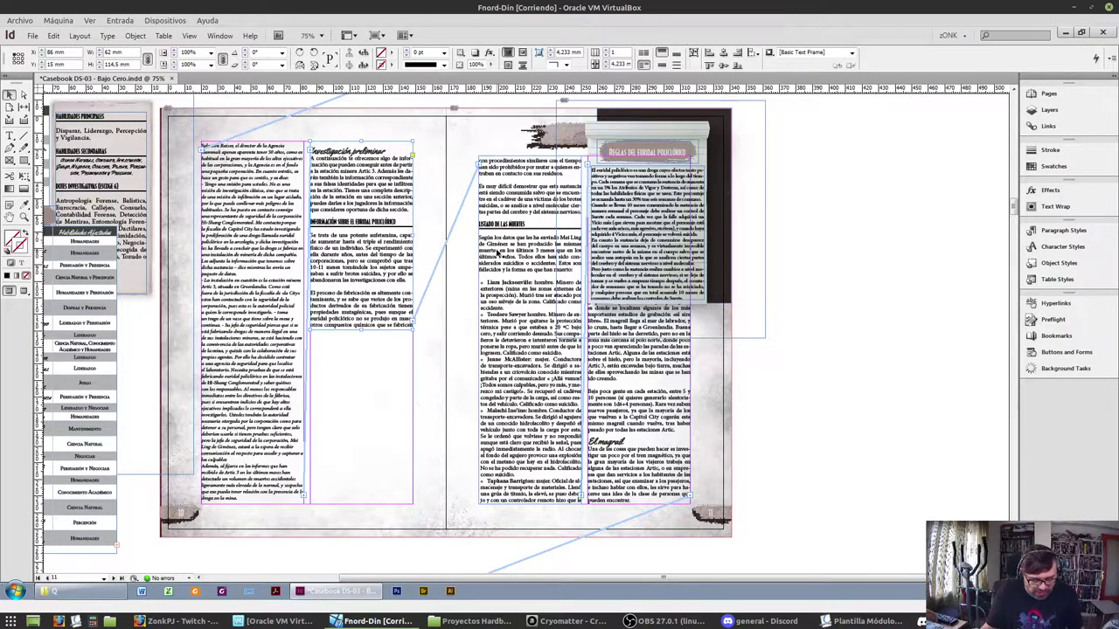
pyautogui.hotkey('ctrl', 'z')
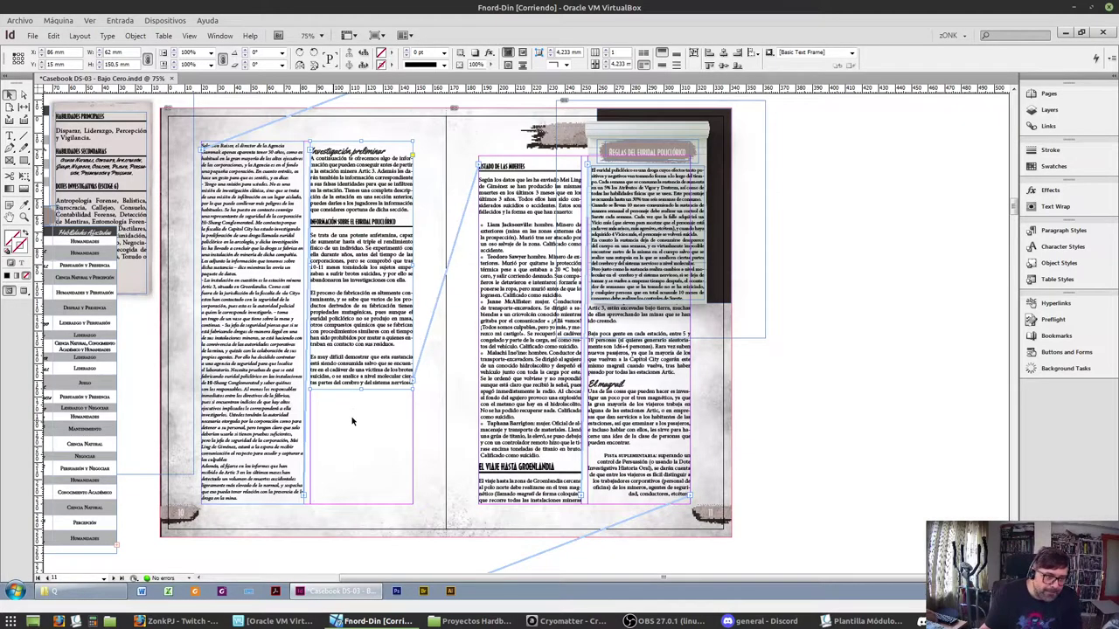
# Shorten the right page's first text column from below so "El viaje hasta Groenlandia" moves into the next column
pyautogui.scroll(4, 804, 392)
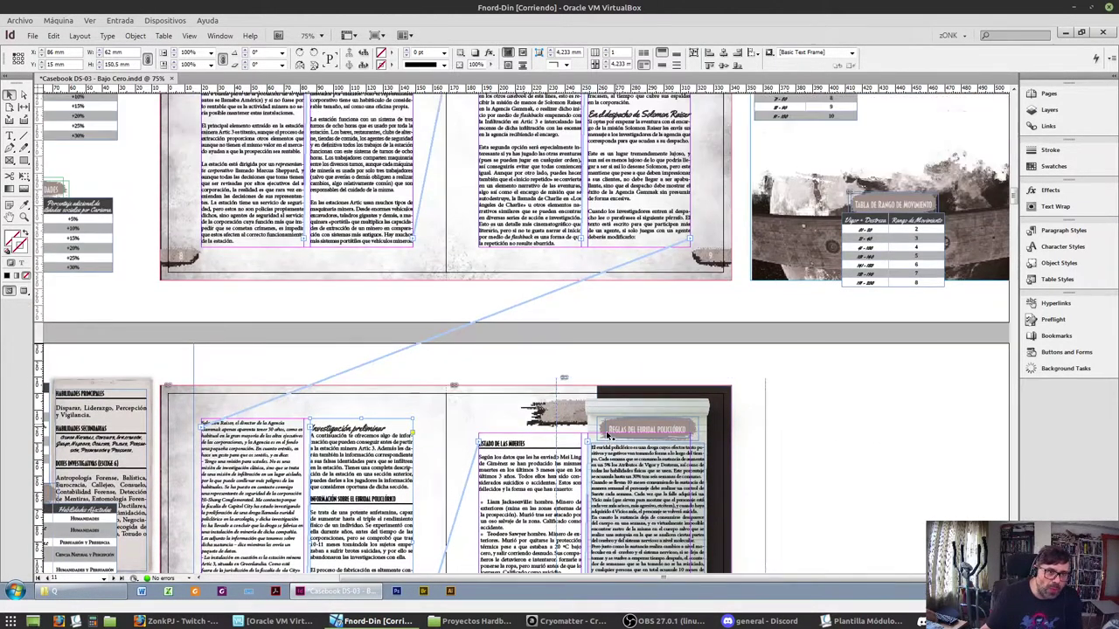
pyautogui.scroll(15, 608, 437)
pyautogui.scroll(-5, 596, 449)
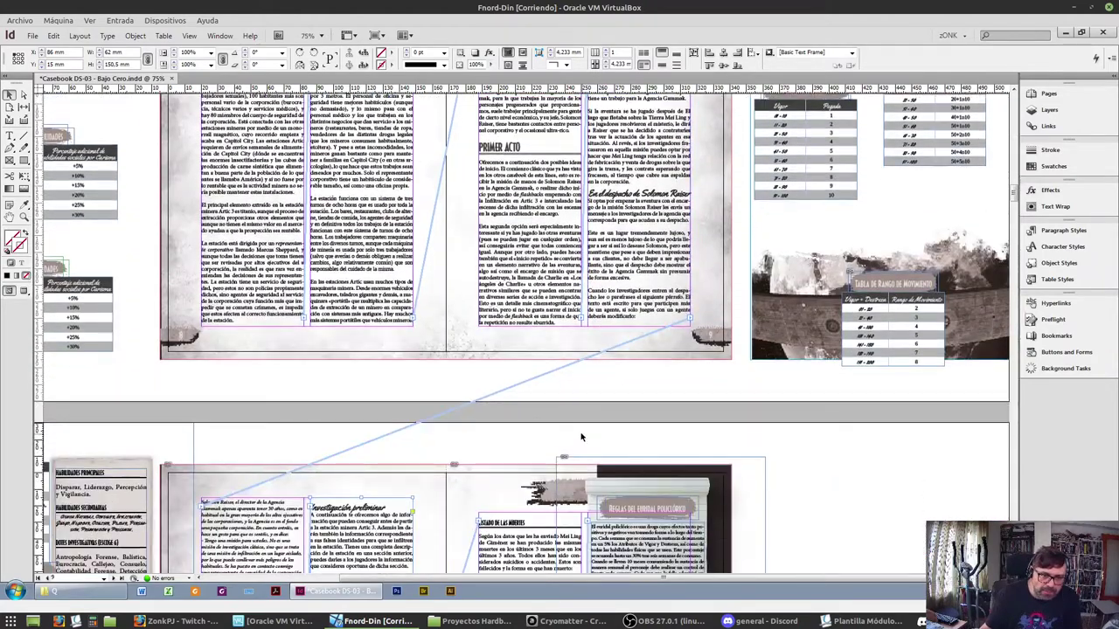
pyautogui.scroll(-7, 582, 437)
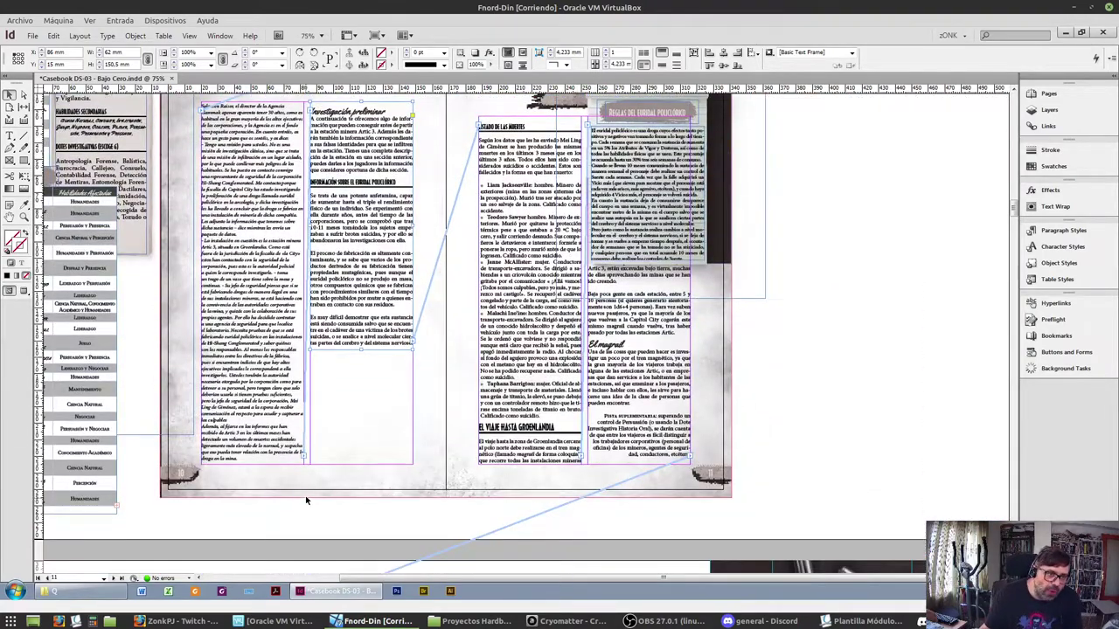
pyautogui.scroll(1, 305, 502)
pyautogui.click(652, 219)
pyautogui.click(540, 455)
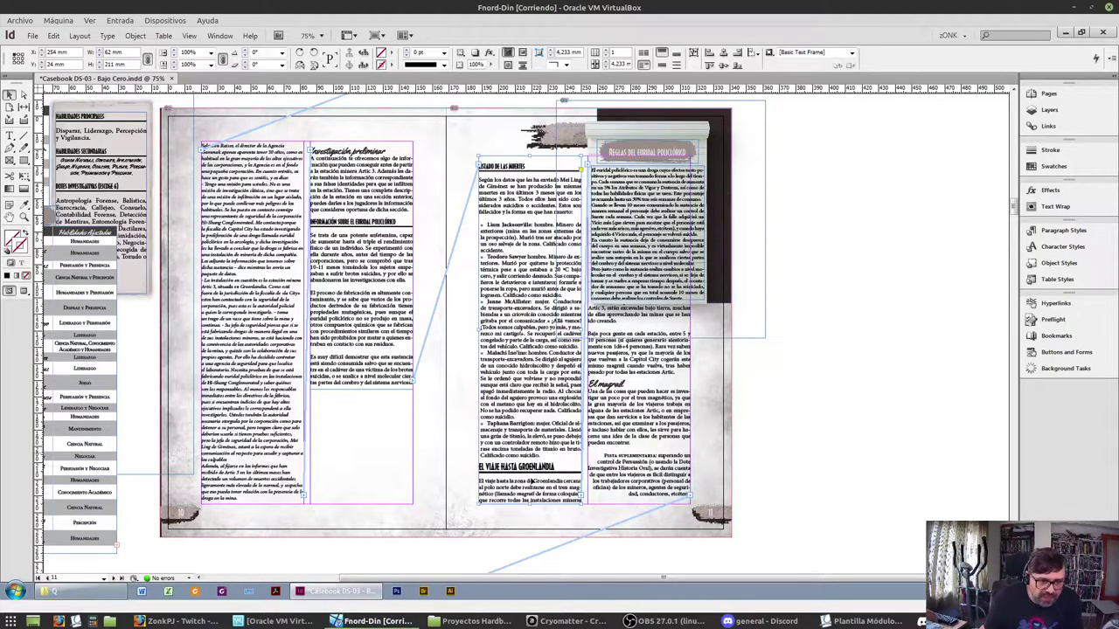
pyautogui.moveTo(530, 502); pyautogui.dragTo(533, 459)
# Lower the top of the right page's second text column below the notepad sidebar, leaving it about 110 mm tall
pyautogui.click(636, 381)
pyautogui.moveTo(639, 157); pyautogui.dragTo(641, 324)
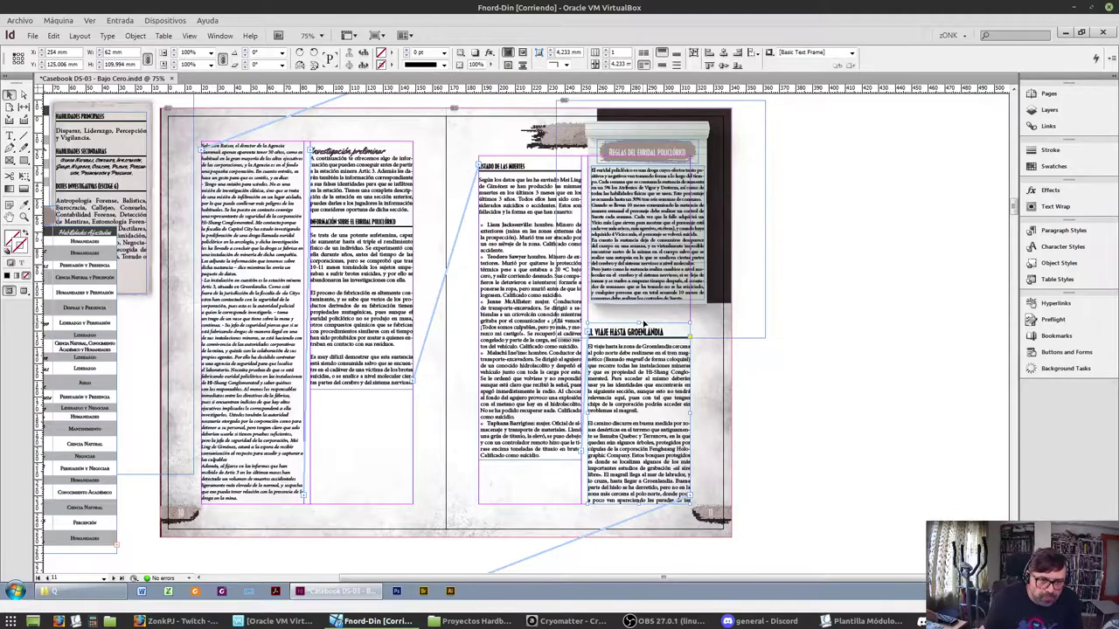
pyautogui.click(852, 219)
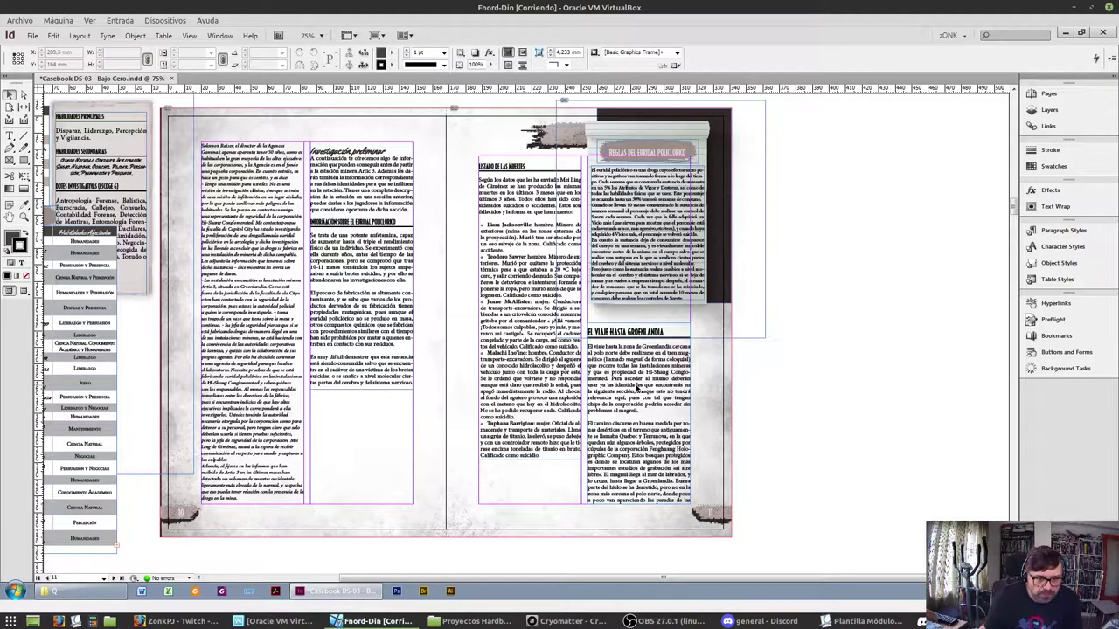
# Select the "Textura negra.psd" image inside the sidebar group and shift it up to Y -9.591 mm
pyautogui.scroll(-2, 630, 425)
pyautogui.scroll(3, 625, 419)
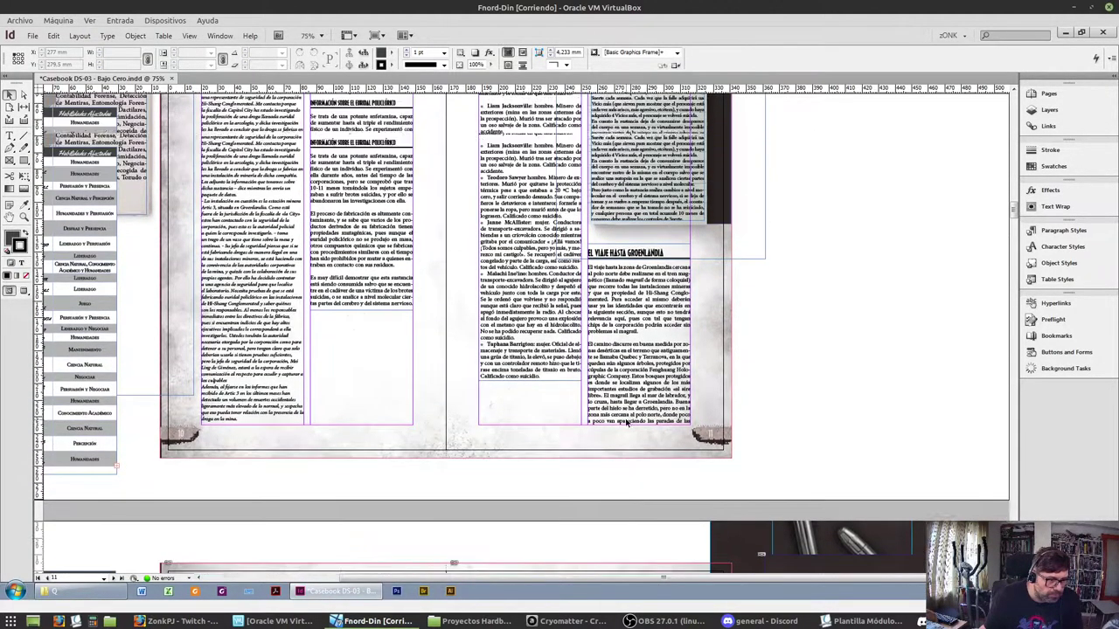
pyautogui.click(619, 205)
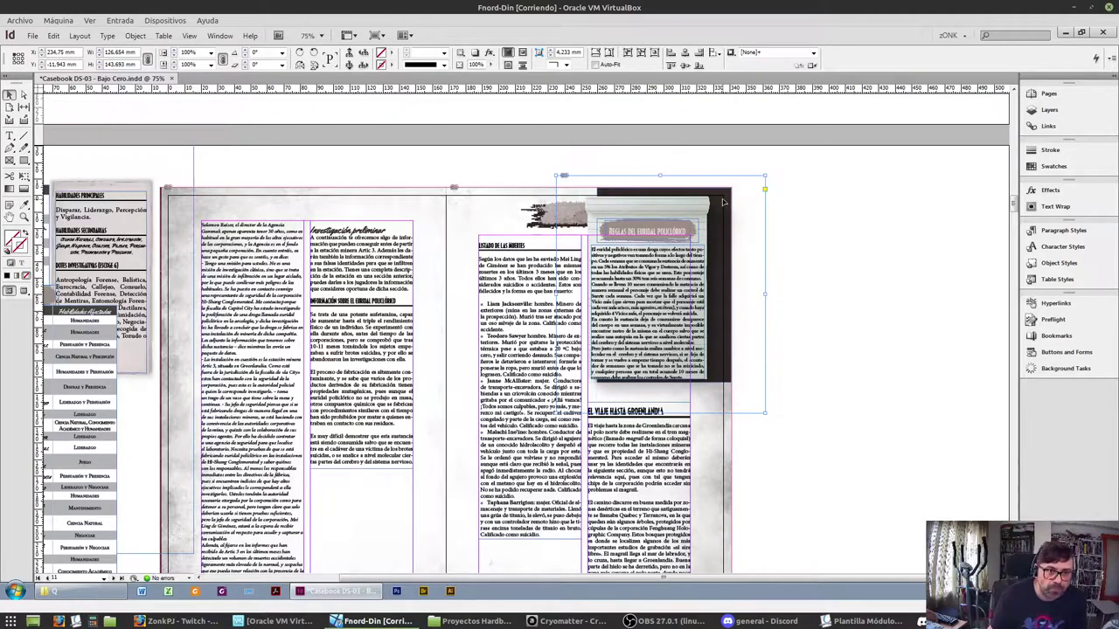
pyautogui.click(791, 201)
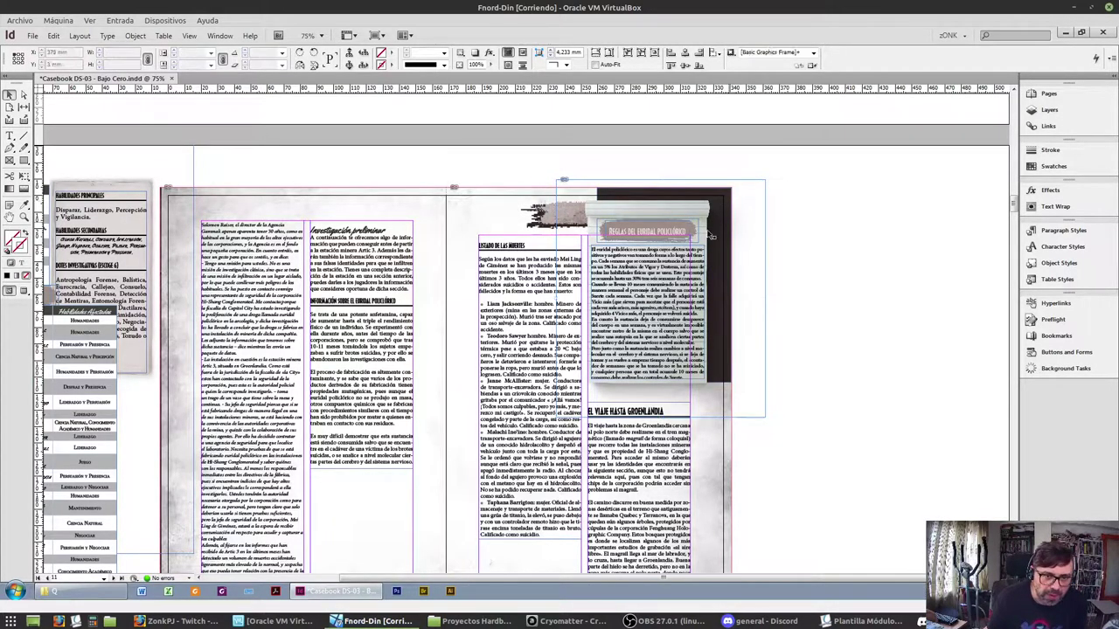
pyautogui.click(1052, 110)
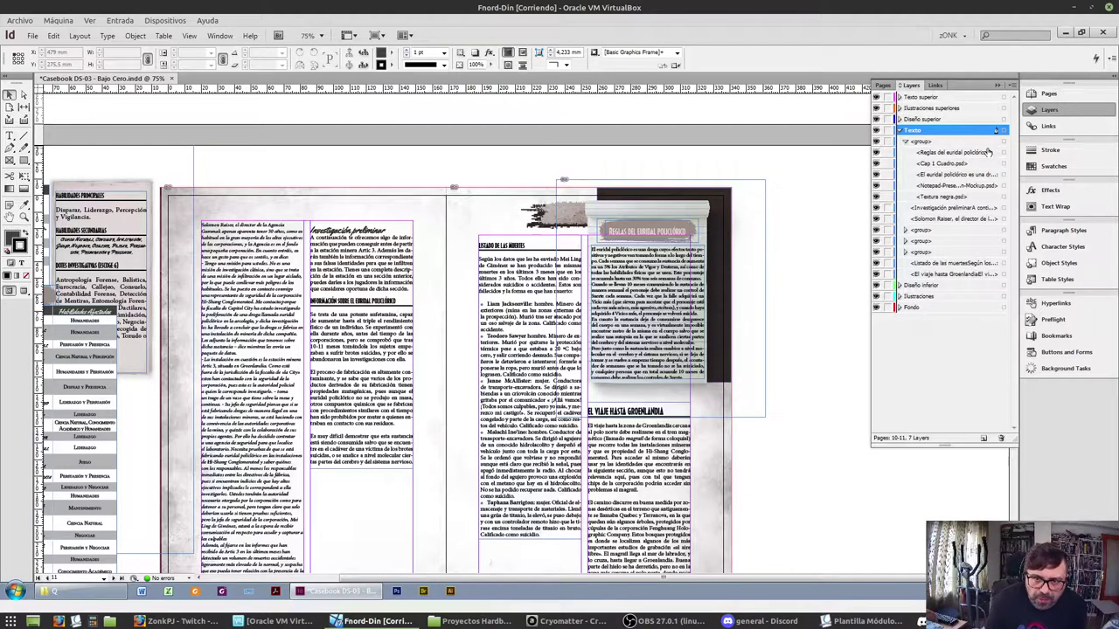
pyautogui.click(1003, 197)
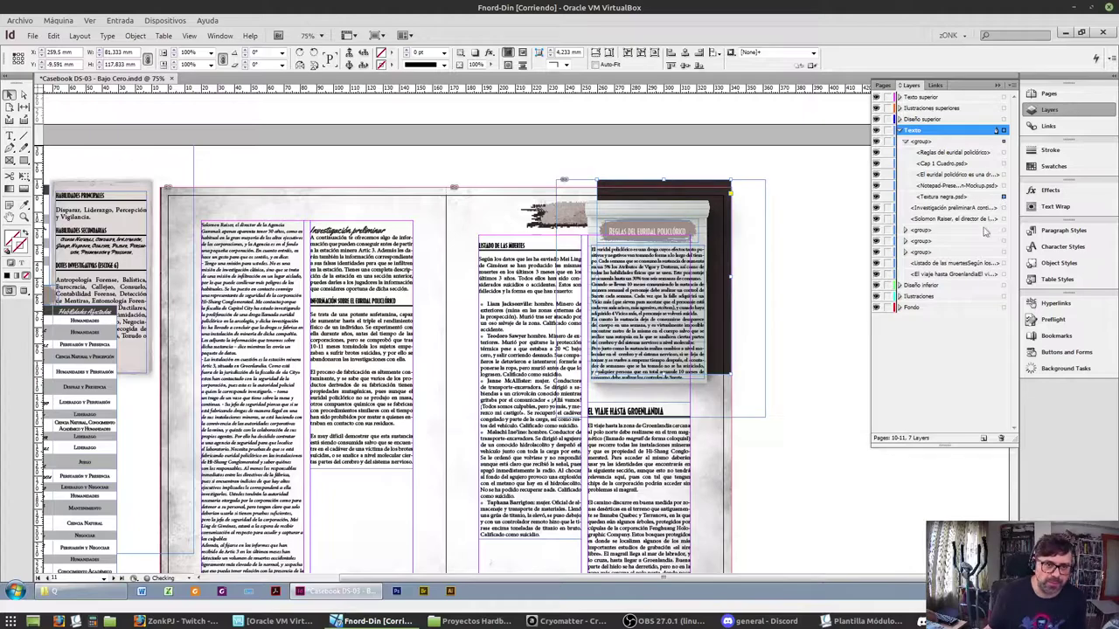
pyautogui.click(807, 263)
# Nudge the whole notepad sidebar group down to Y -5.091 mm and deselect it
pyautogui.click(658, 348)
pyautogui.press('Down')
pyautogui.press('Down')
pyautogui.press('Down')
pyautogui.press('Down')
pyautogui.press('Down')
pyautogui.press('Down')
pyautogui.press('Down')
pyautogui.press('Down')
pyautogui.press('Down')
pyautogui.press('Down')
pyautogui.press('Down')
pyautogui.press('Down')
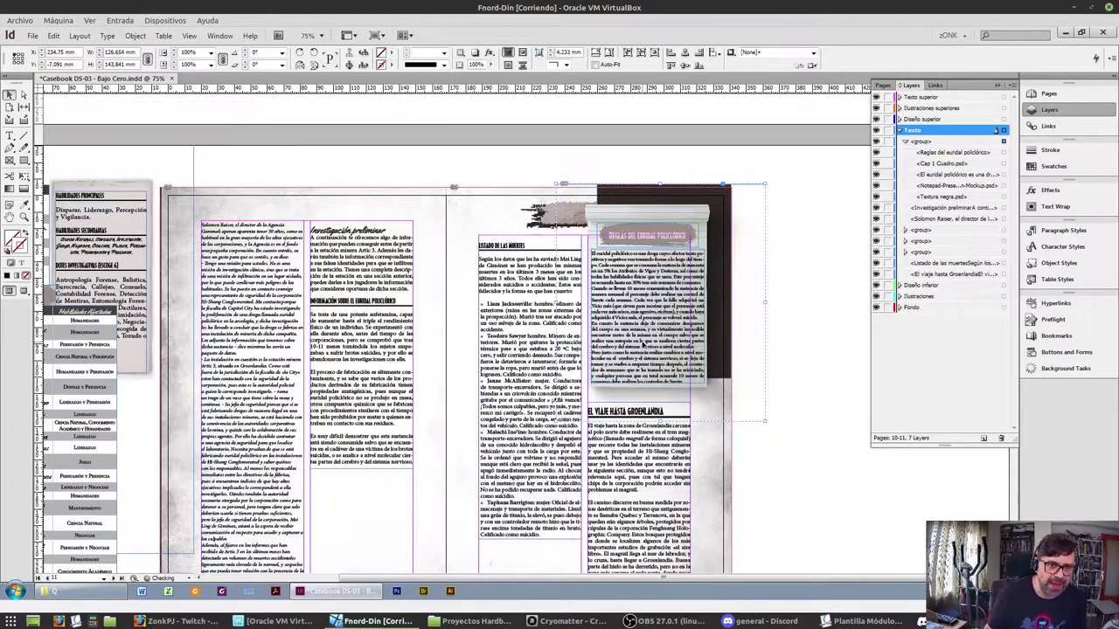
pyautogui.press('Down')
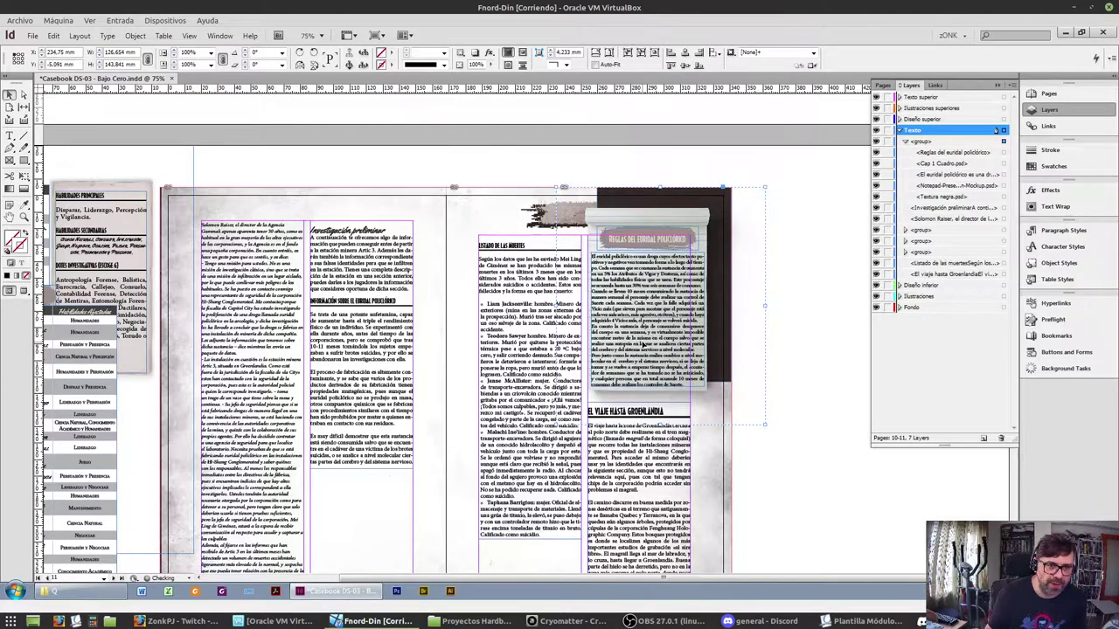
pyautogui.click(692, 446)
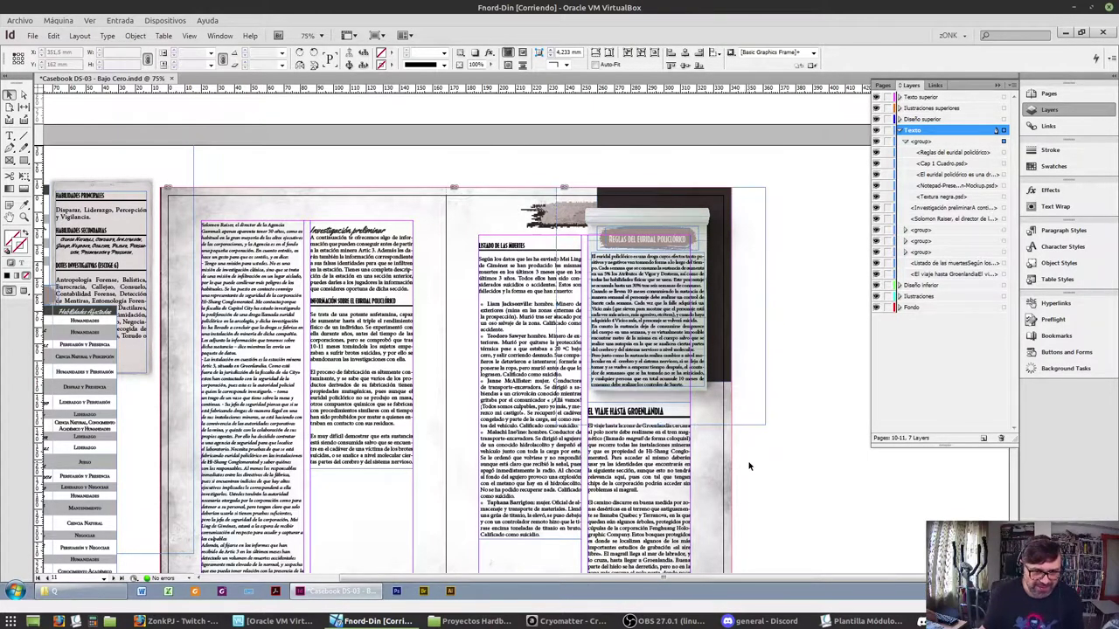
# Set the tracking of the first paragraph under "El viaje hasta Groenlandia" to -15
pyautogui.scroll(-5, 741, 449)
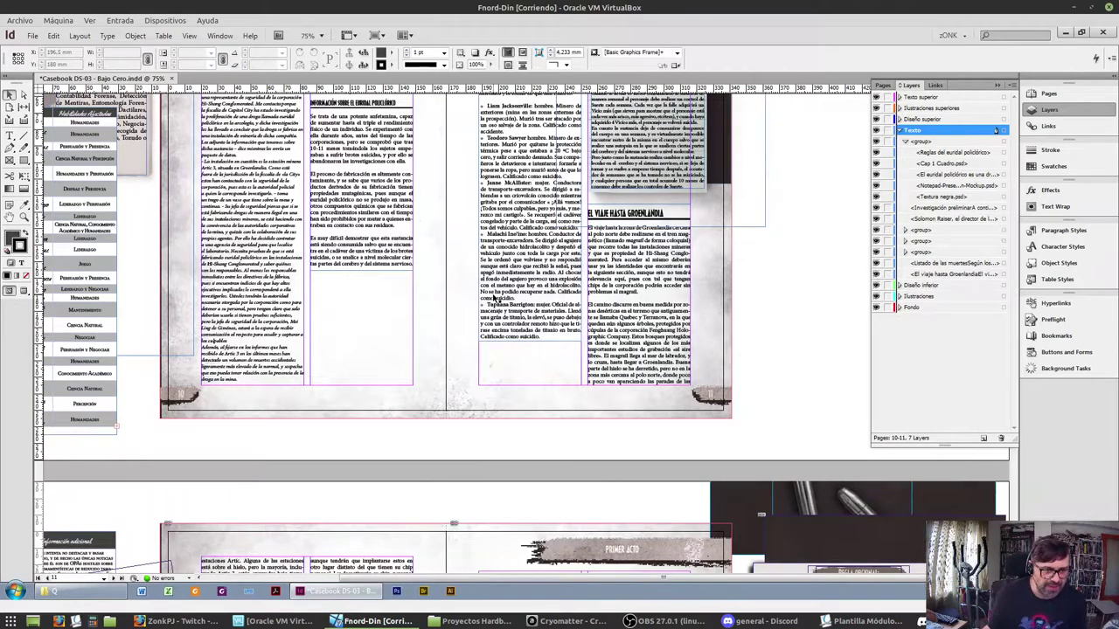
pyautogui.click(614, 313)
pyautogui.doubleClick(615, 290)
pyautogui.tripleClick(615, 290)
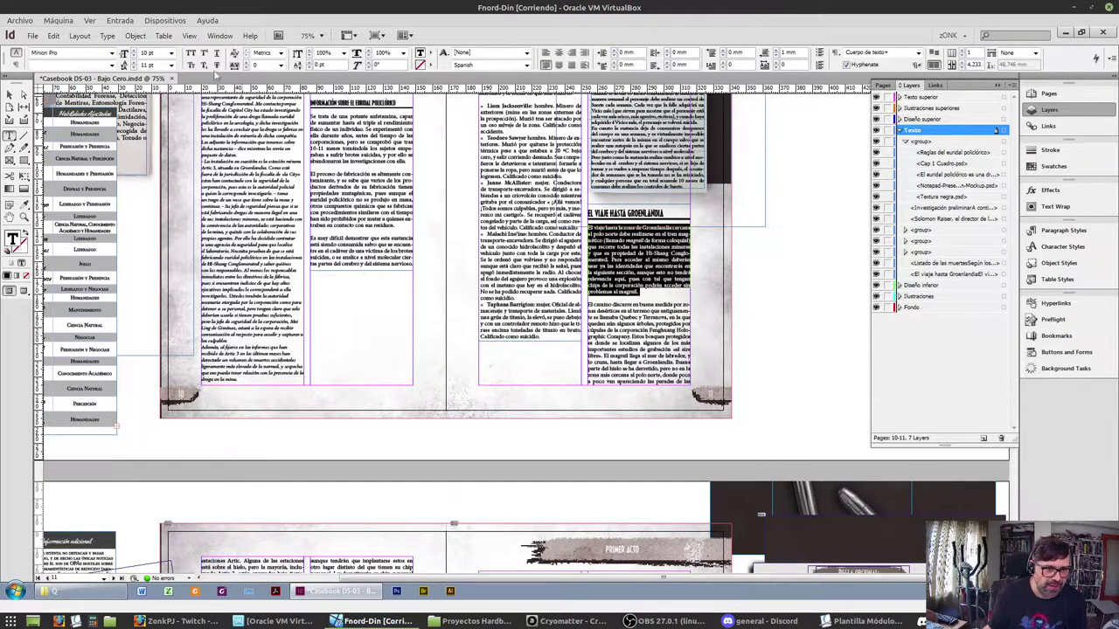
pyautogui.click(247, 68)
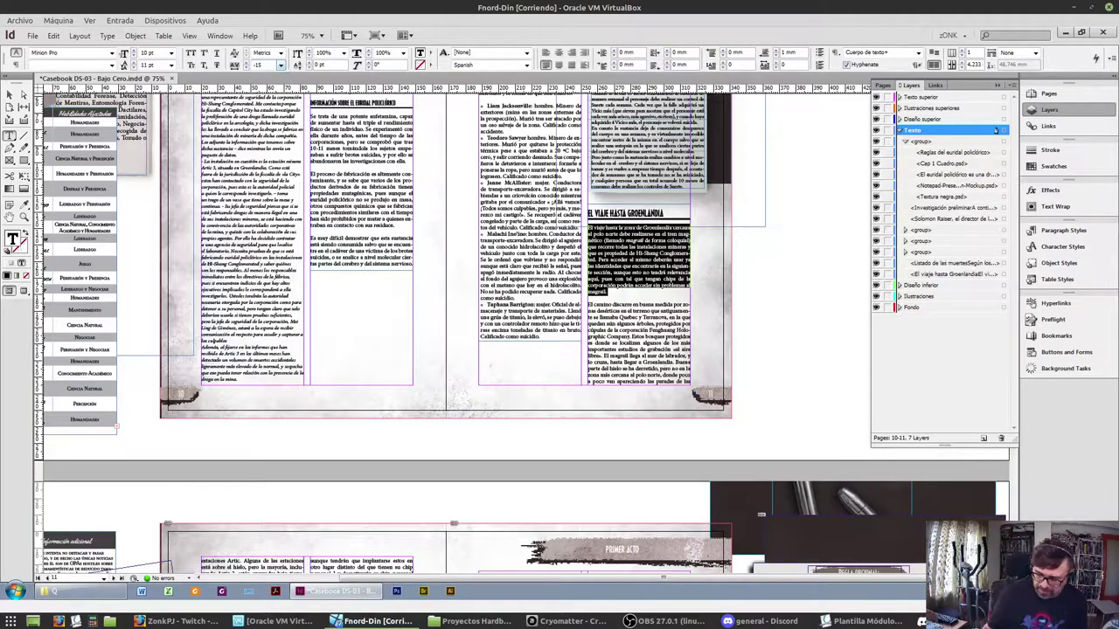
pyautogui.write('5')
pyautogui.press('Return')
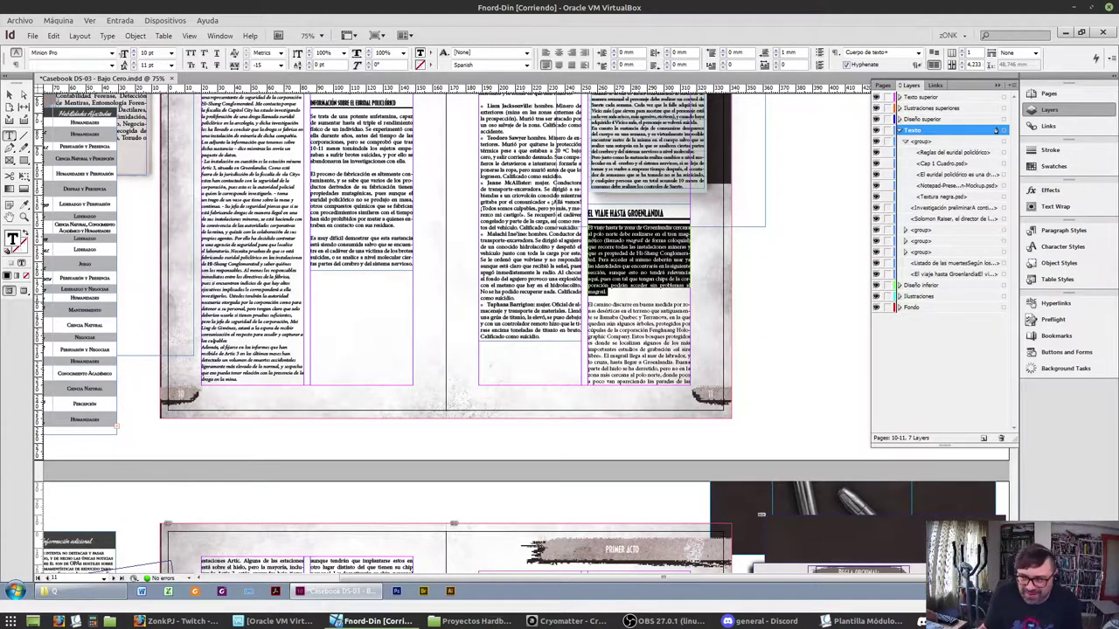
# Tighten the tracking of the first paragraph under "El viaje hasta Groenlandia" to -20
pyautogui.click(246, 70)
pyautogui.scroll(-3, 613, 334)
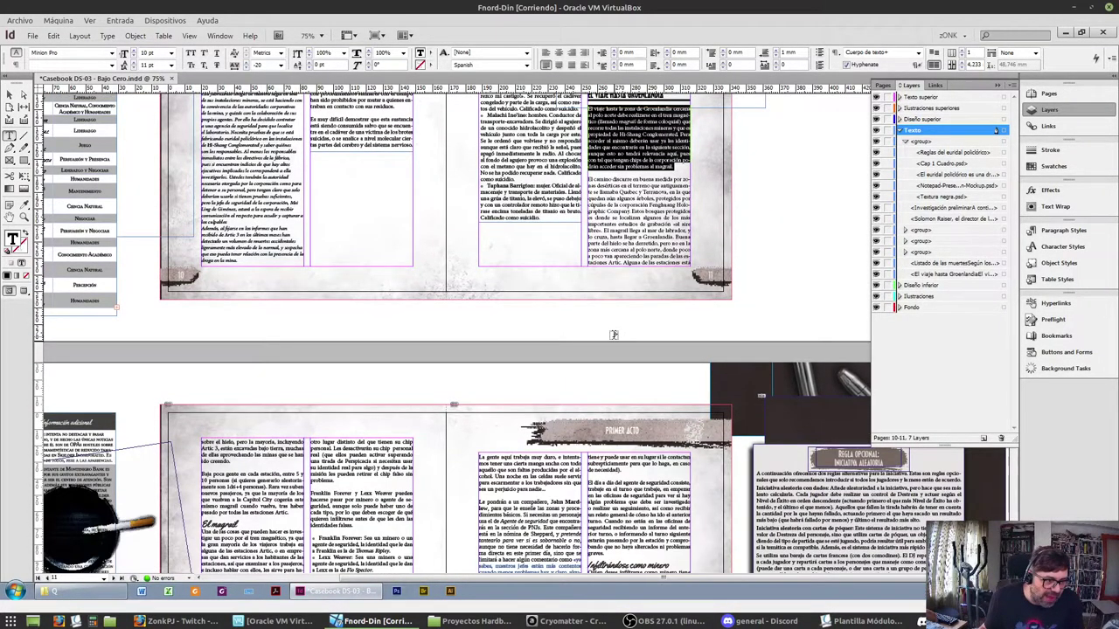
pyautogui.scroll(6, 614, 334)
pyautogui.scroll(-1, 467, 212)
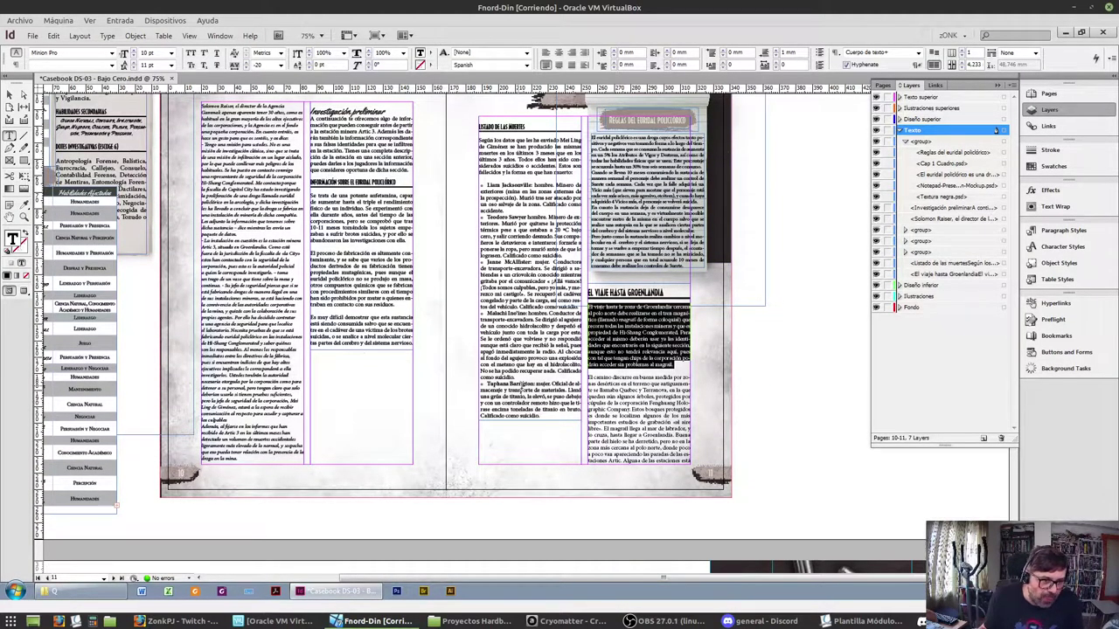
# Extend the bottom of the right page's first text column to the lower margin, making the frame 211 mm tall
pyautogui.click(10, 95)
pyautogui.click(529, 411)
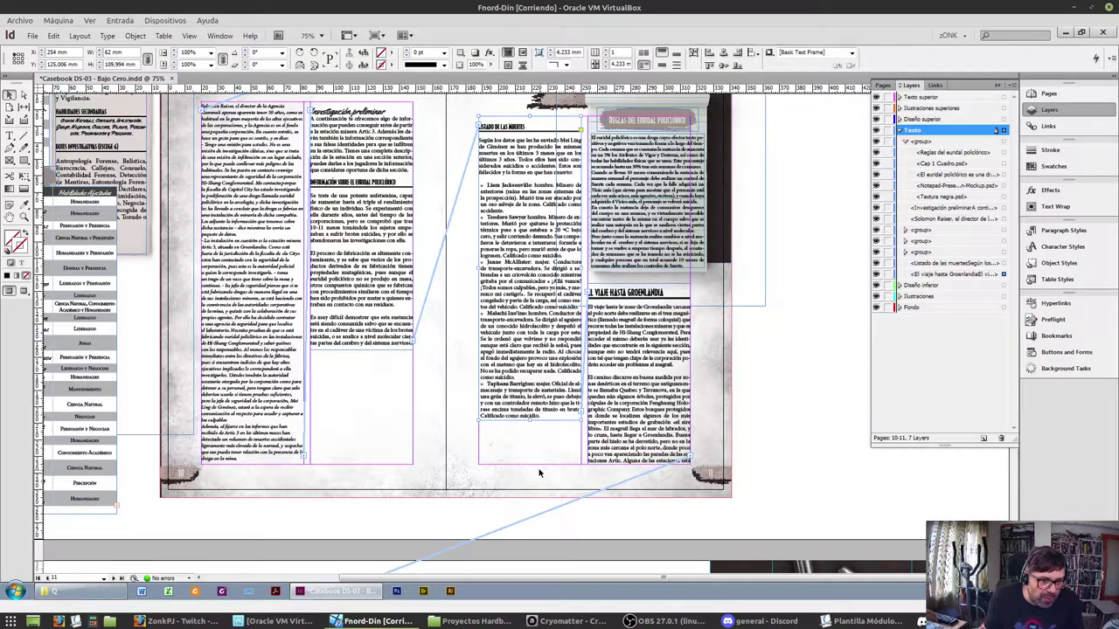
pyautogui.moveTo(530, 421); pyautogui.dragTo(531, 464)
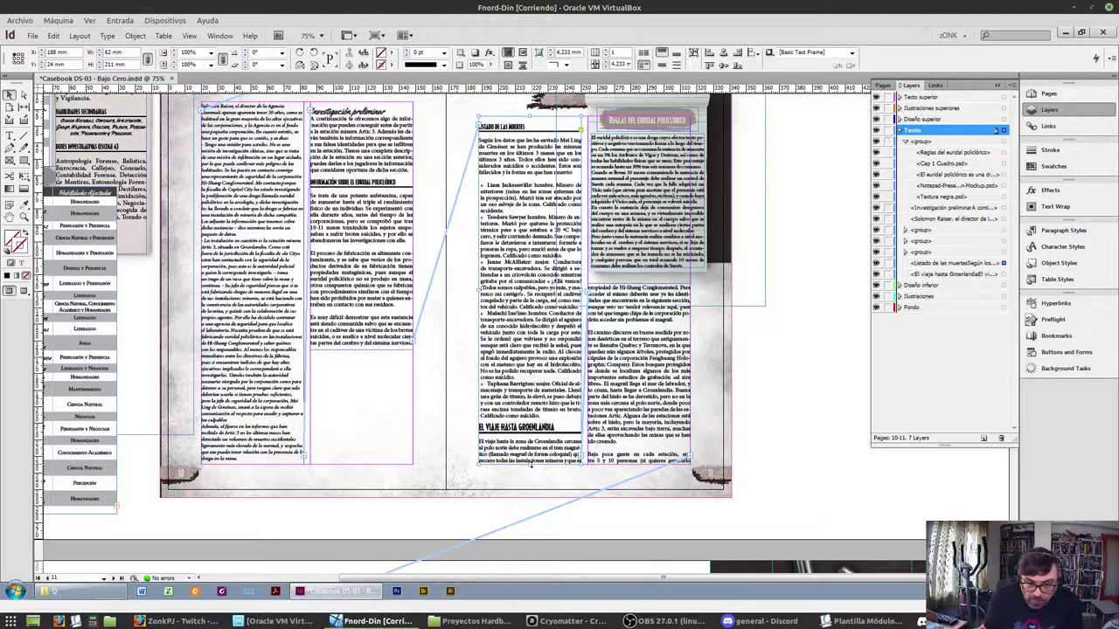
# Set the tracking of the first bulleted entry under "Listado de las muertes" to -25
pyautogui.tripleClick(513, 191)
pyautogui.click(513, 191)
pyautogui.click(246, 68)
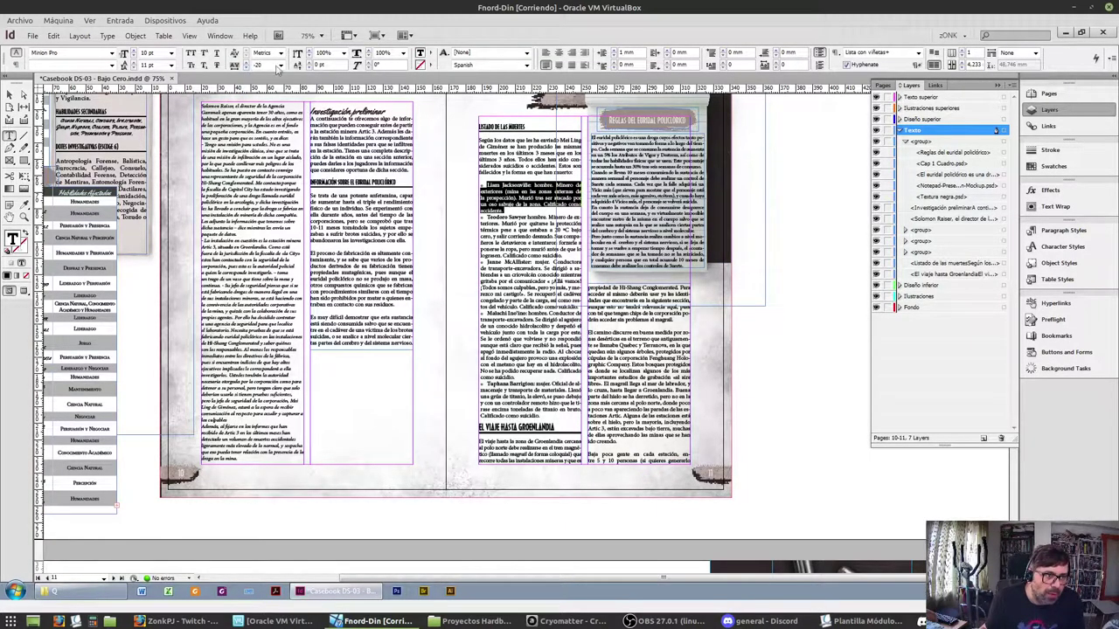
pyautogui.click(281, 65)
pyautogui.click(269, 101)
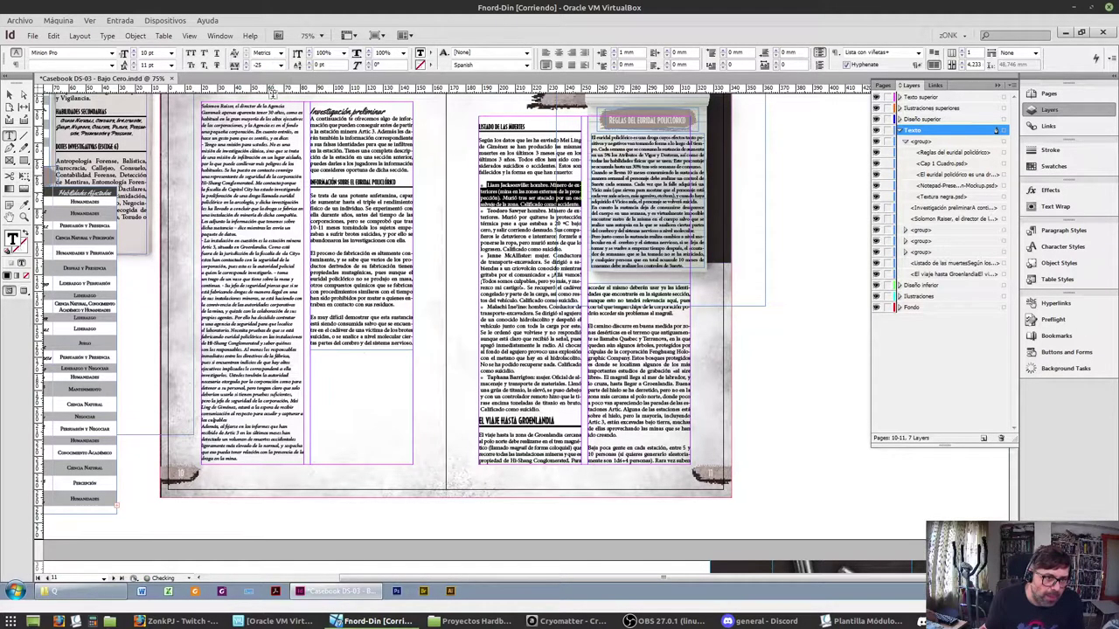
# Set the tracking of the fourth bulleted entry under "Listado de las muertes" to -20
pyautogui.click(519, 364)
pyautogui.tripleClick(519, 364)
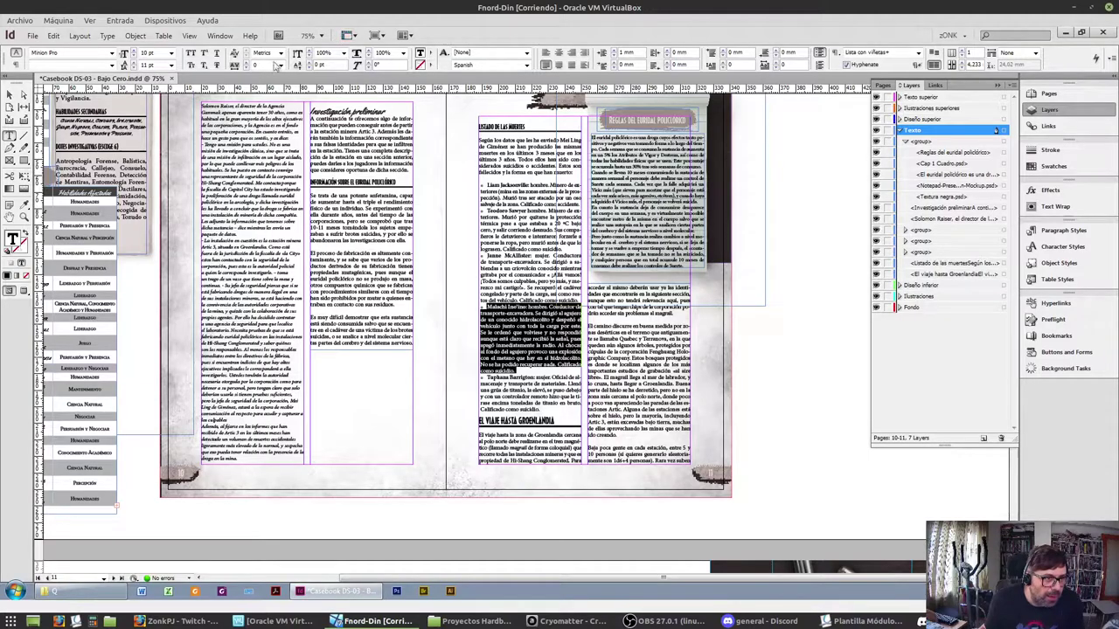
pyautogui.click(248, 70)
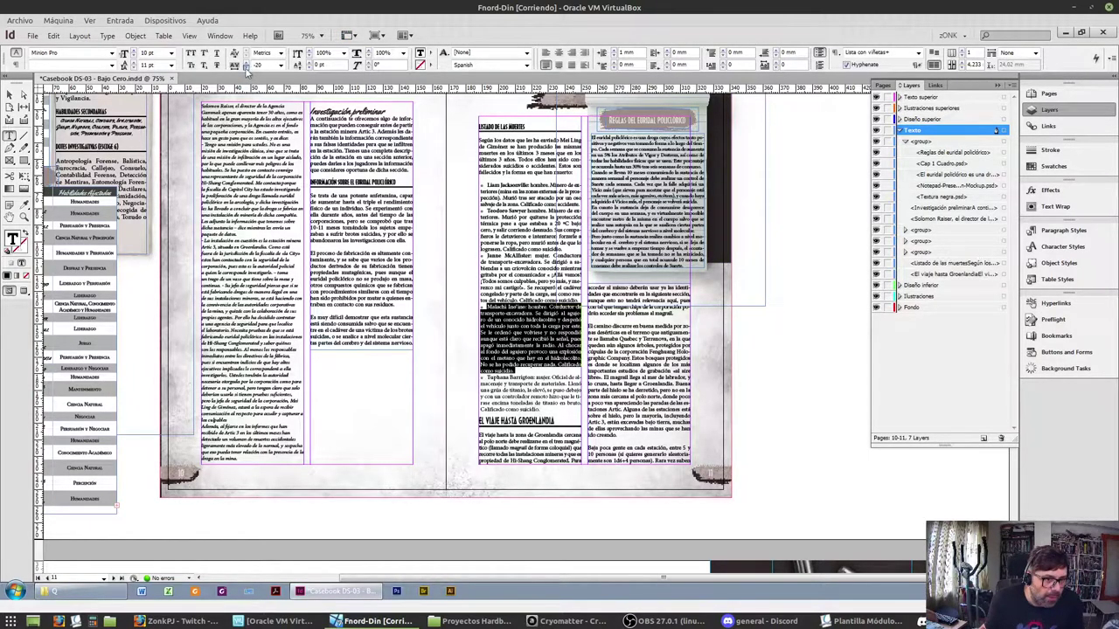
pyautogui.click(248, 70)
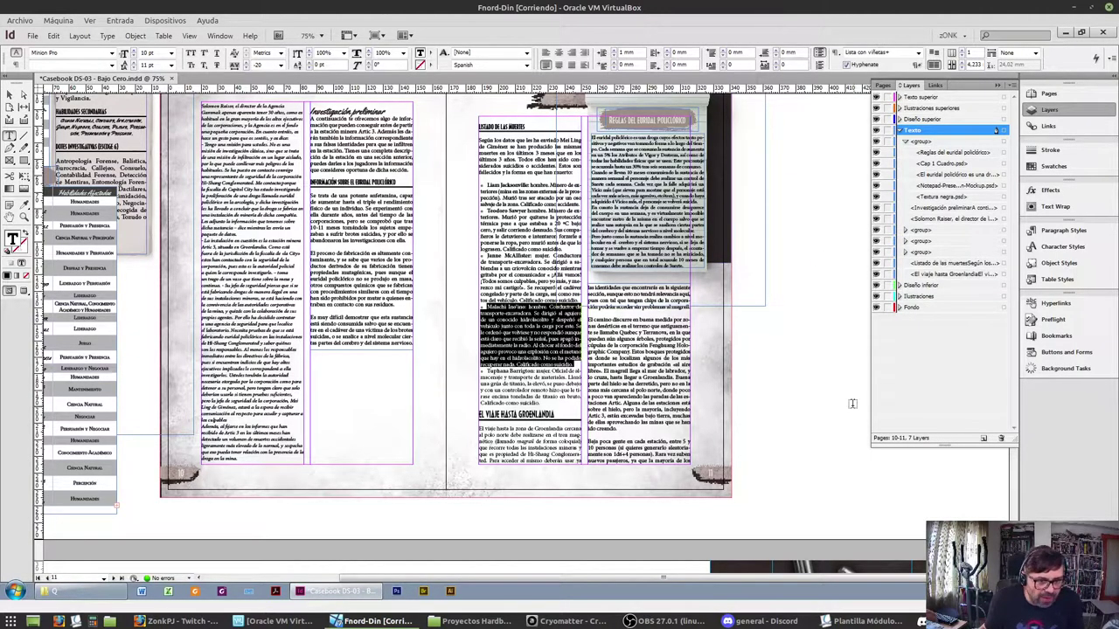
pyautogui.click(607, 368)
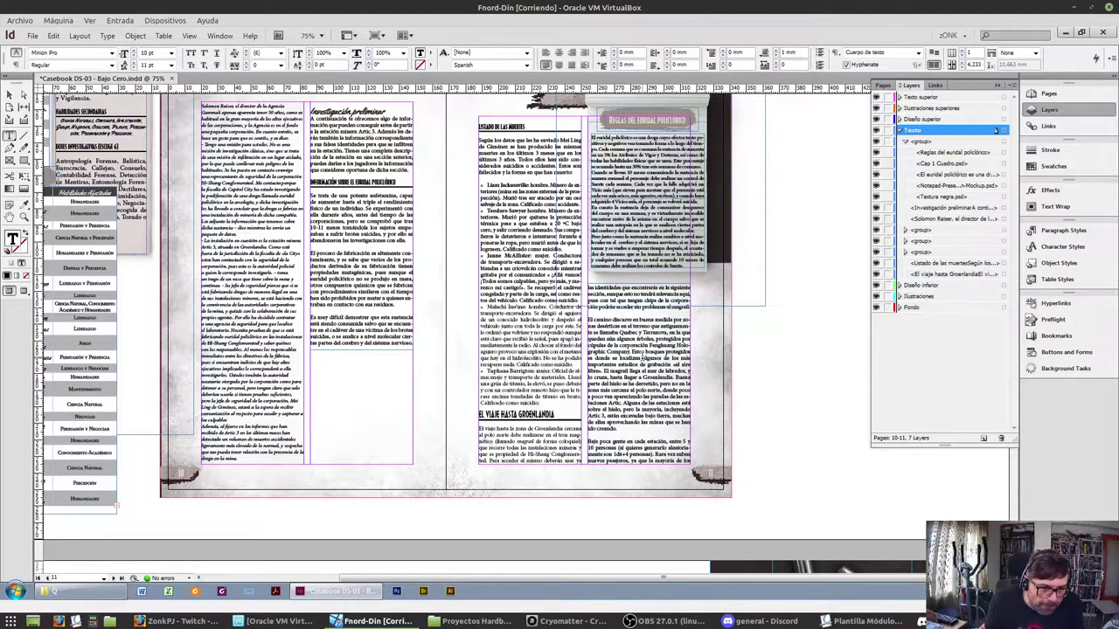
pyautogui.scroll(-2, 580, 182)
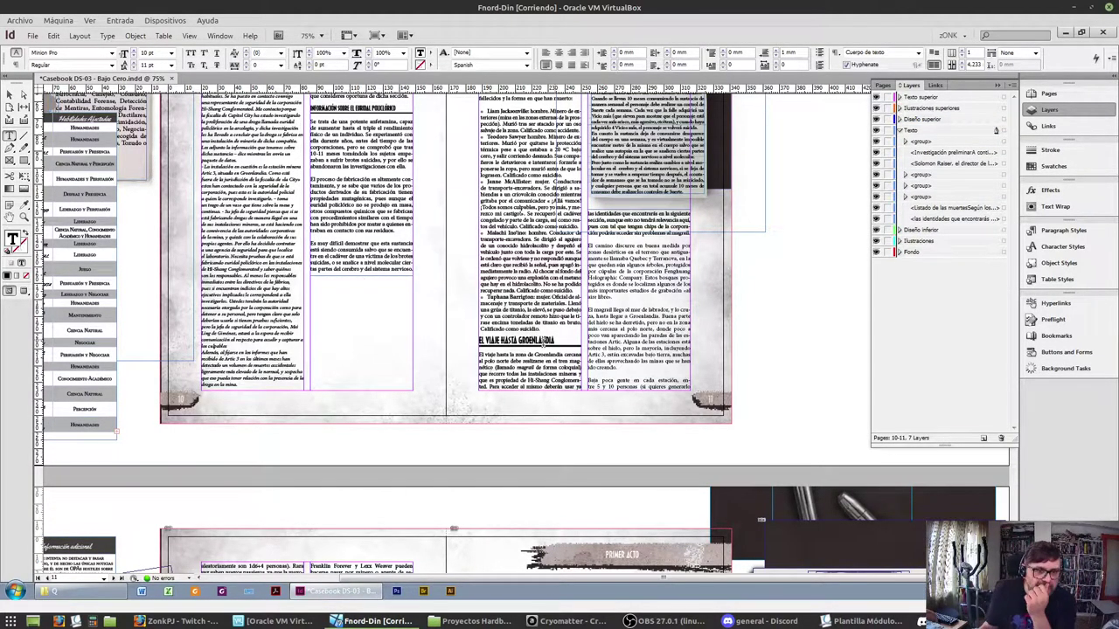
# Raise the bottom of the right page's first text column, leaving the frame about 204 mm tall
pyautogui.click(10, 93)
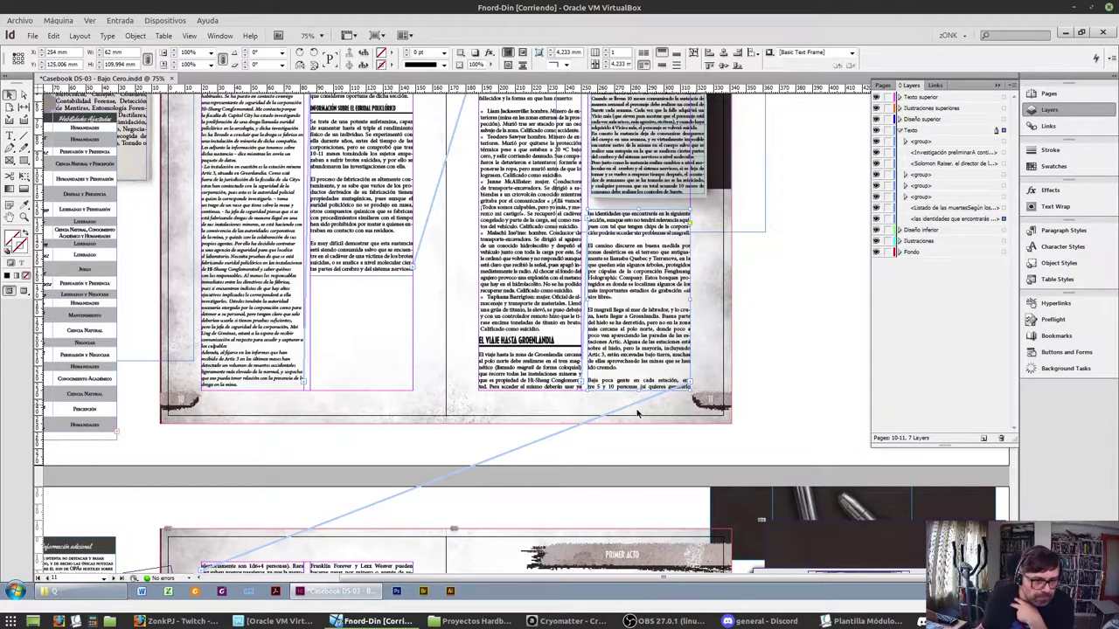
pyautogui.click(538, 393)
pyautogui.click(530, 390)
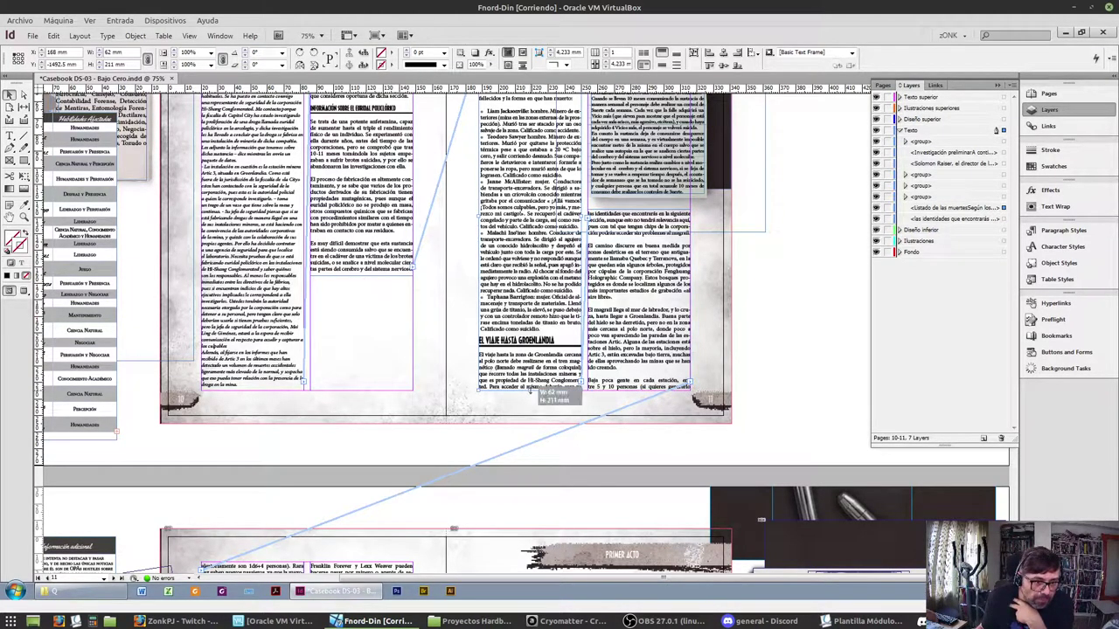
pyautogui.moveTo(531, 388); pyautogui.dragTo(531, 377)
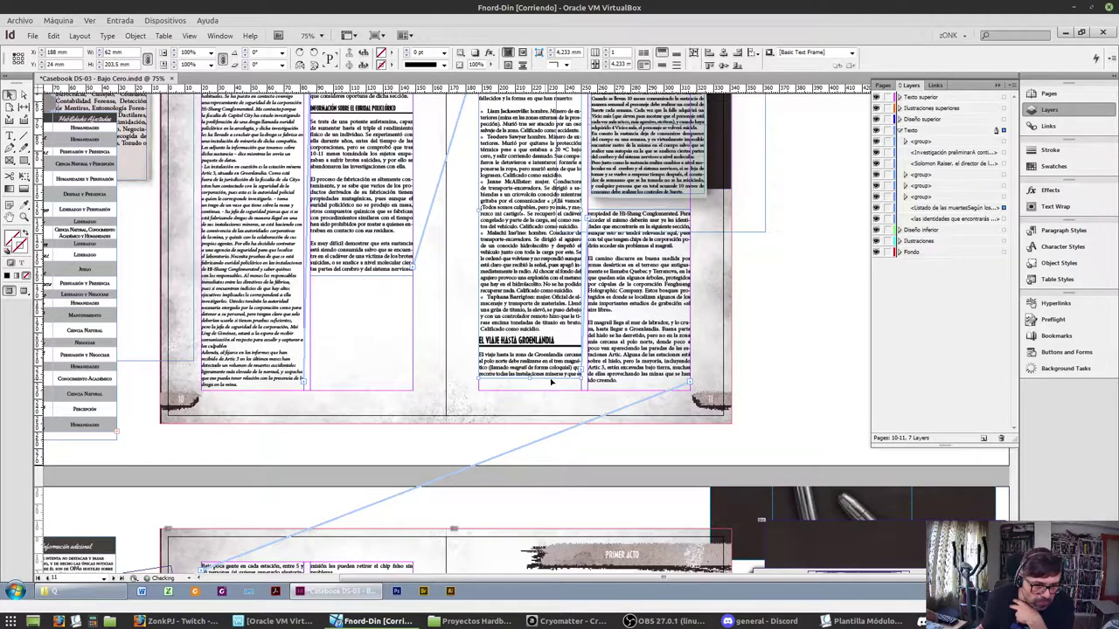
# Tighten the tracking of the "El magrail llega" paragraph and set the "El camino discurre" paragraph's tracking to 10
pyautogui.tripleClick(618, 272)
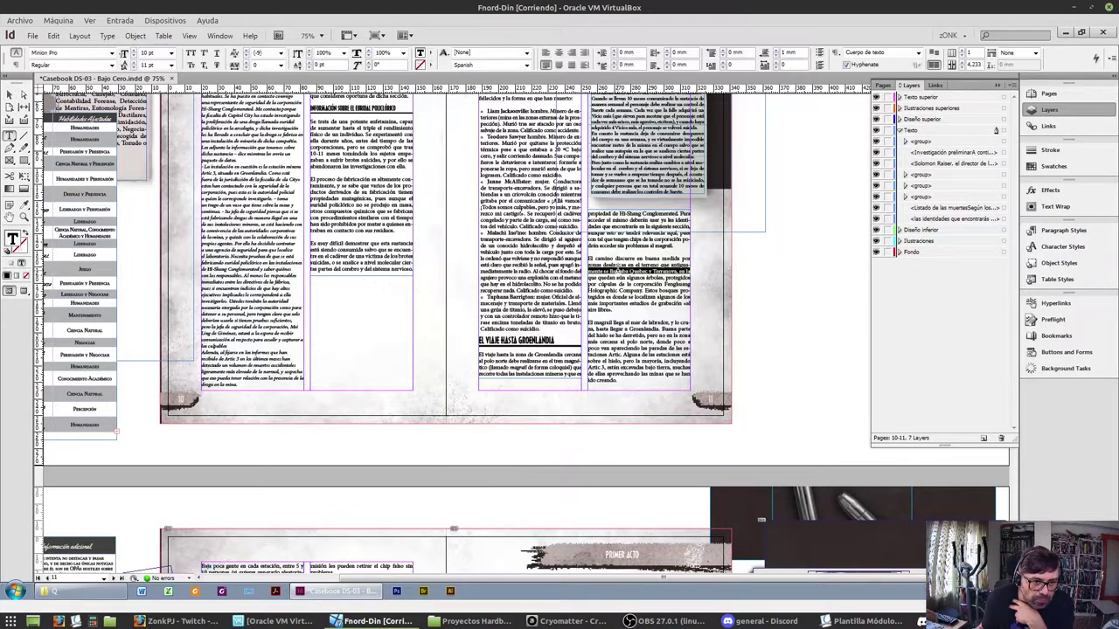
pyautogui.moveTo(618, 273); pyautogui.dragTo(625, 325)
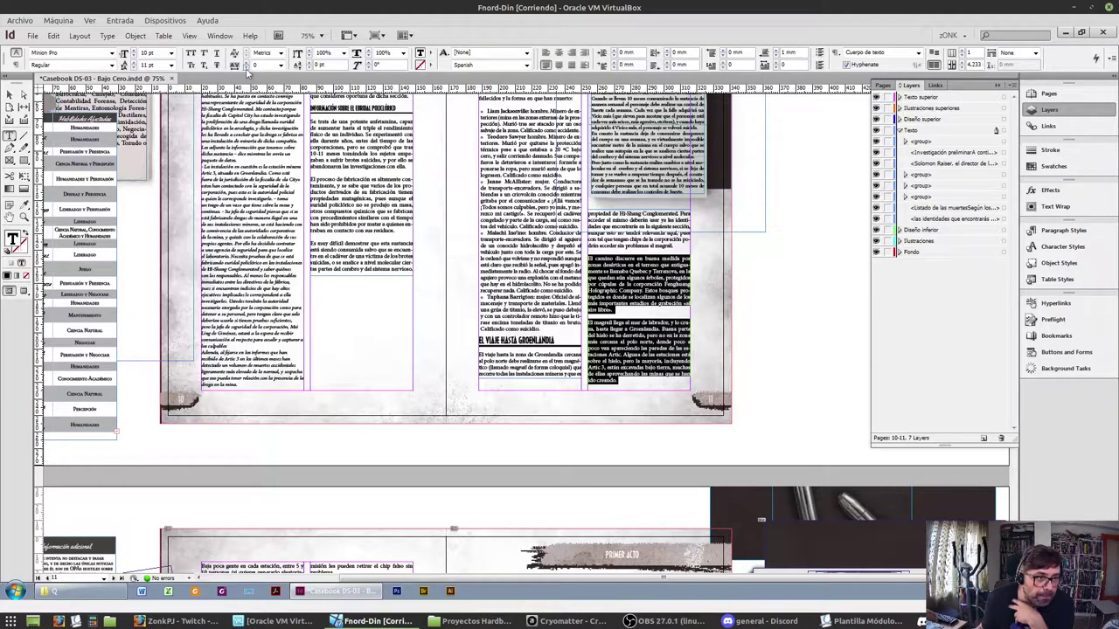
pyautogui.click(246, 69)
pyautogui.click(652, 263)
pyautogui.tripleClick(652, 262)
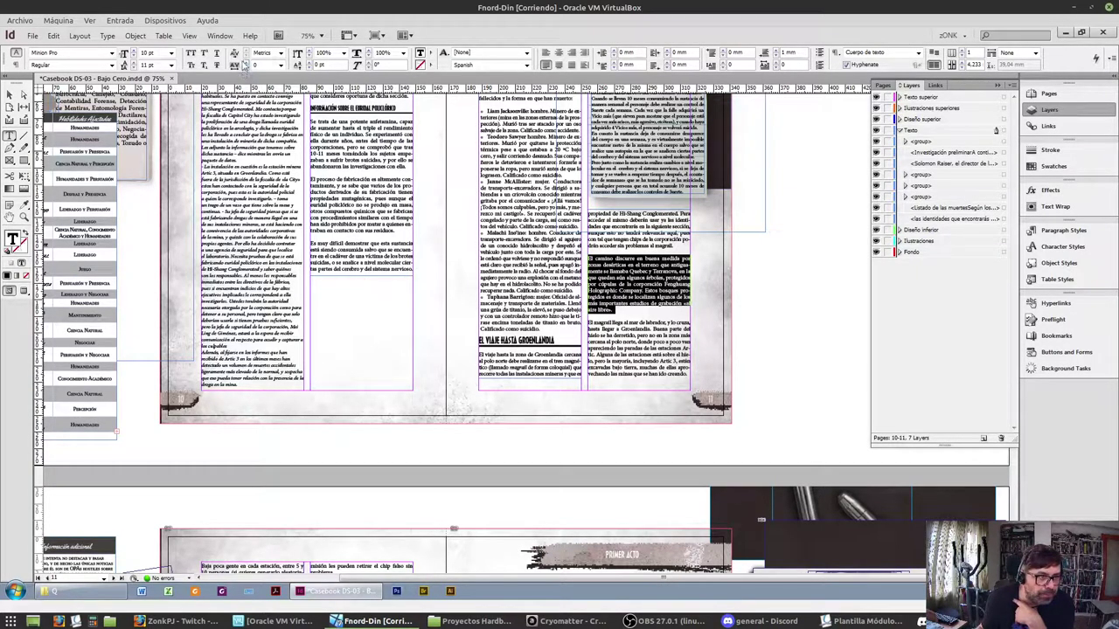
pyautogui.click(245, 63)
pyautogui.click(619, 305)
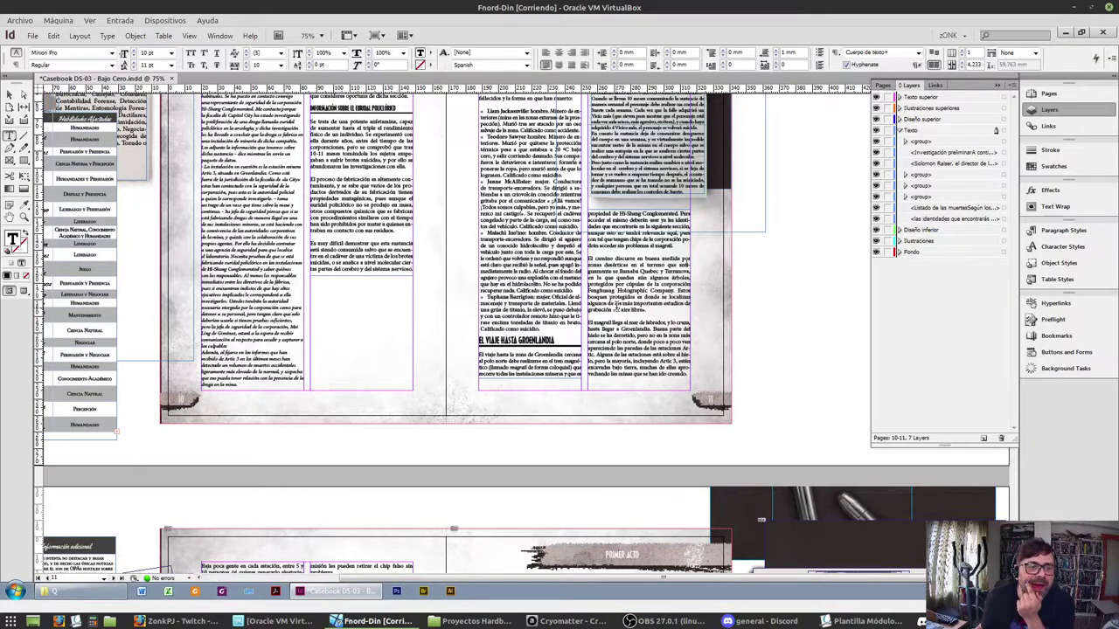
# Switch the spread to preview display and set the tracking of the last two paragraphs in the left page's first column to -15
pyautogui.scroll(3, 617, 306)
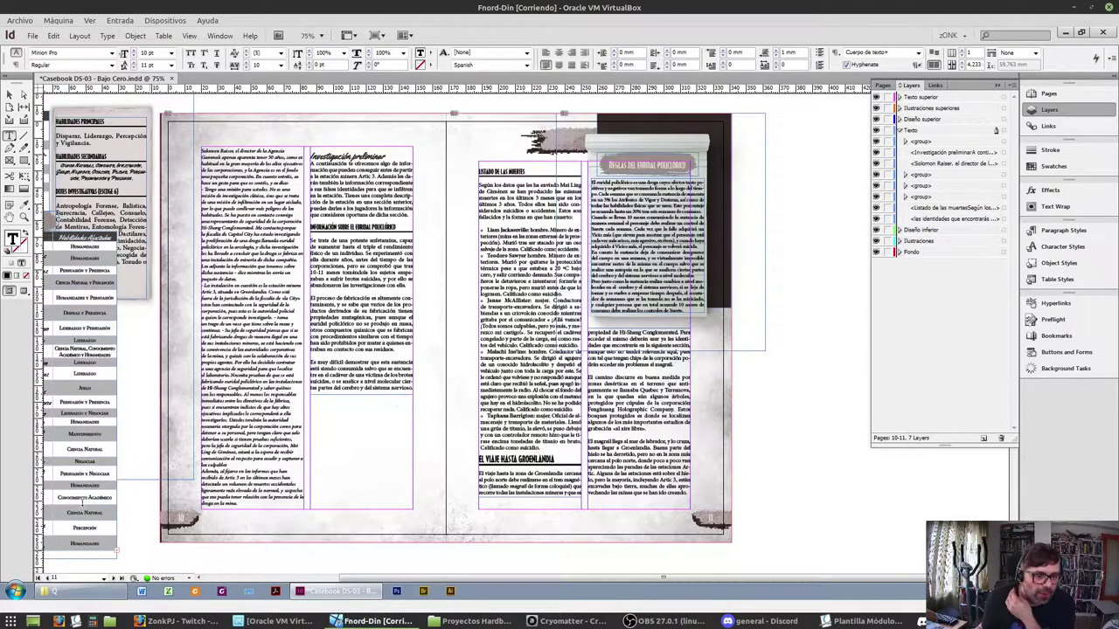
pyautogui.click(23, 292)
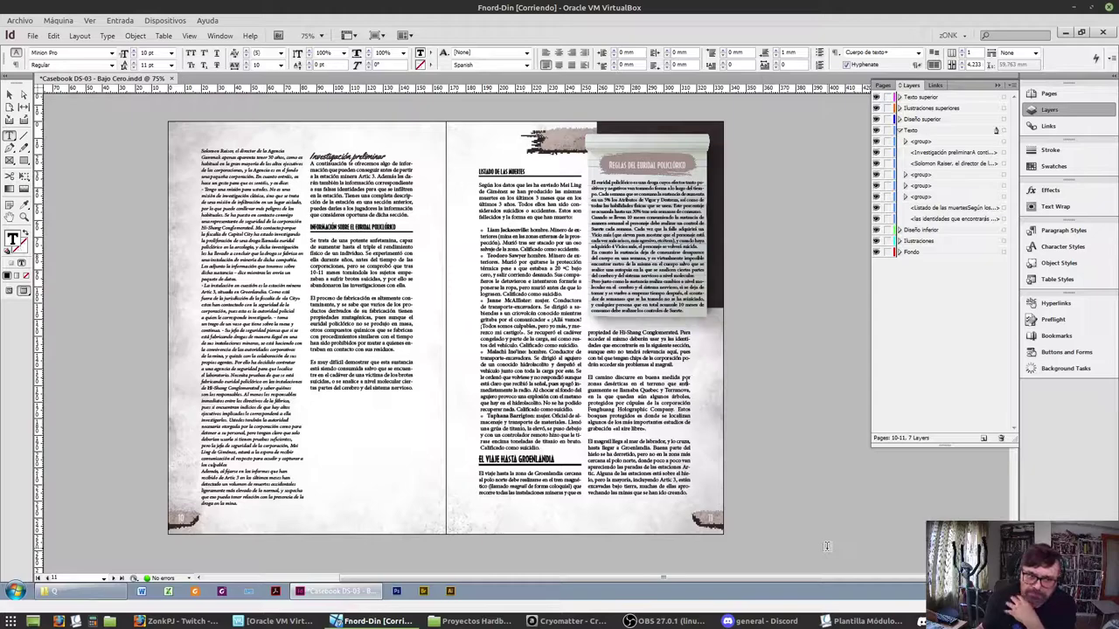
pyautogui.doubleClick(226, 452)
pyautogui.tripleClick(219, 449)
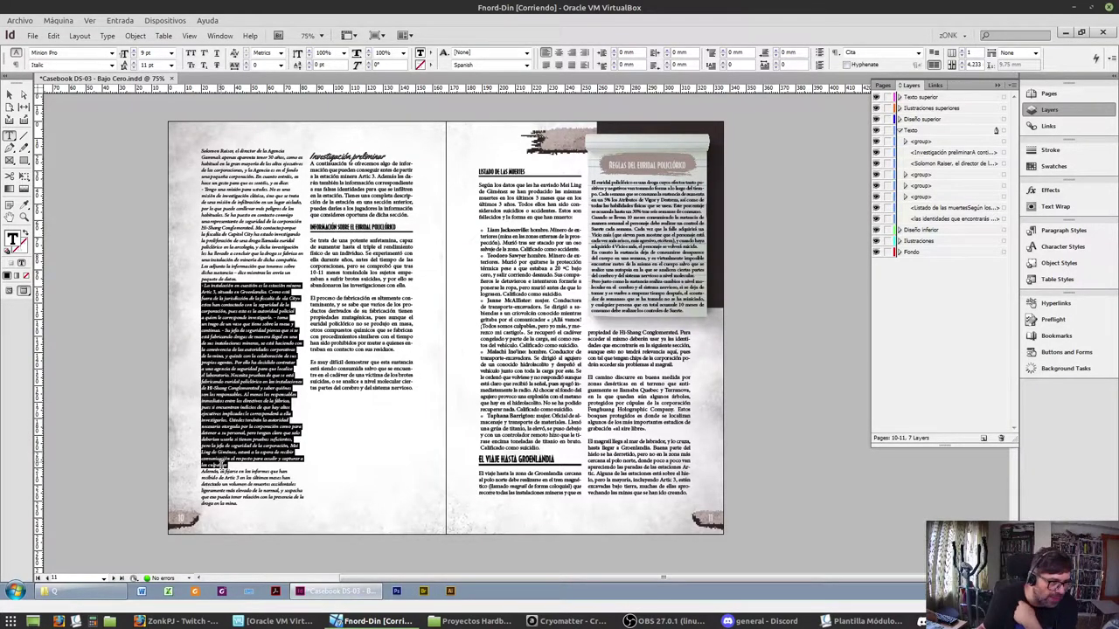
pyautogui.moveTo(219, 450); pyautogui.dragTo(223, 473)
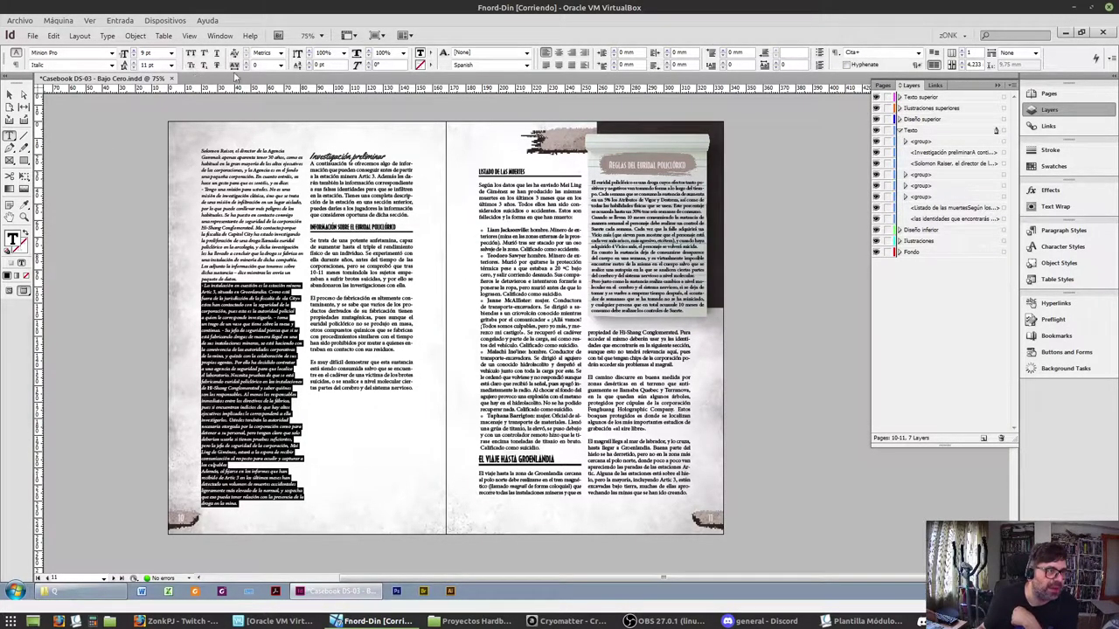
pyautogui.click(246, 70)
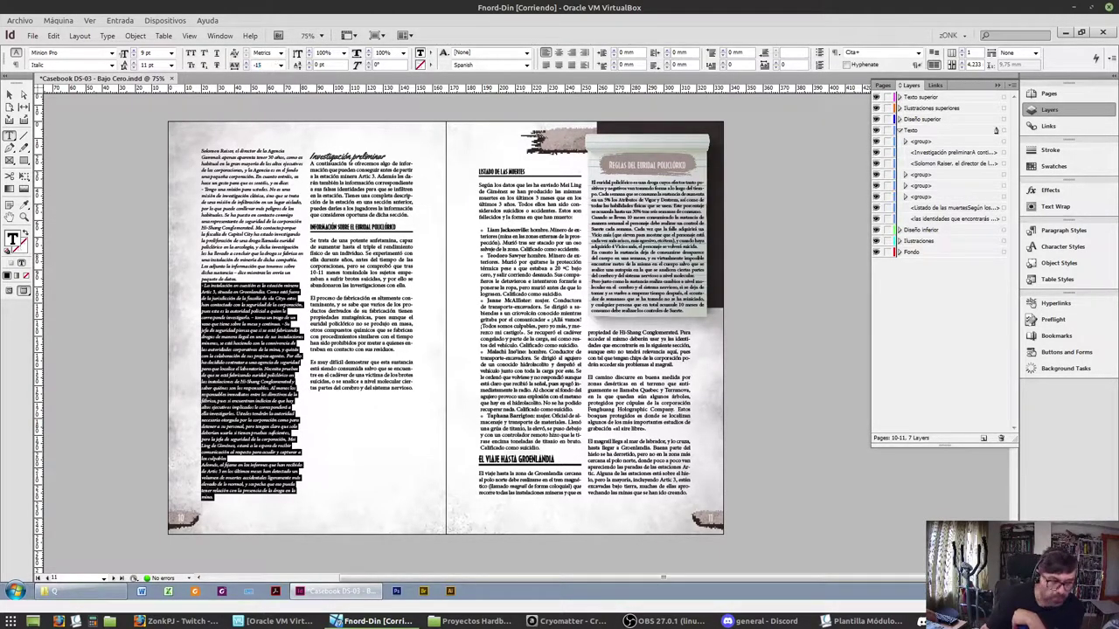
# Tighten further the tracking of the closing paragraph in the left page's first column, starting "Además"
pyautogui.press('Return')
pyautogui.click(221, 472)
pyautogui.tripleClick(222, 472)
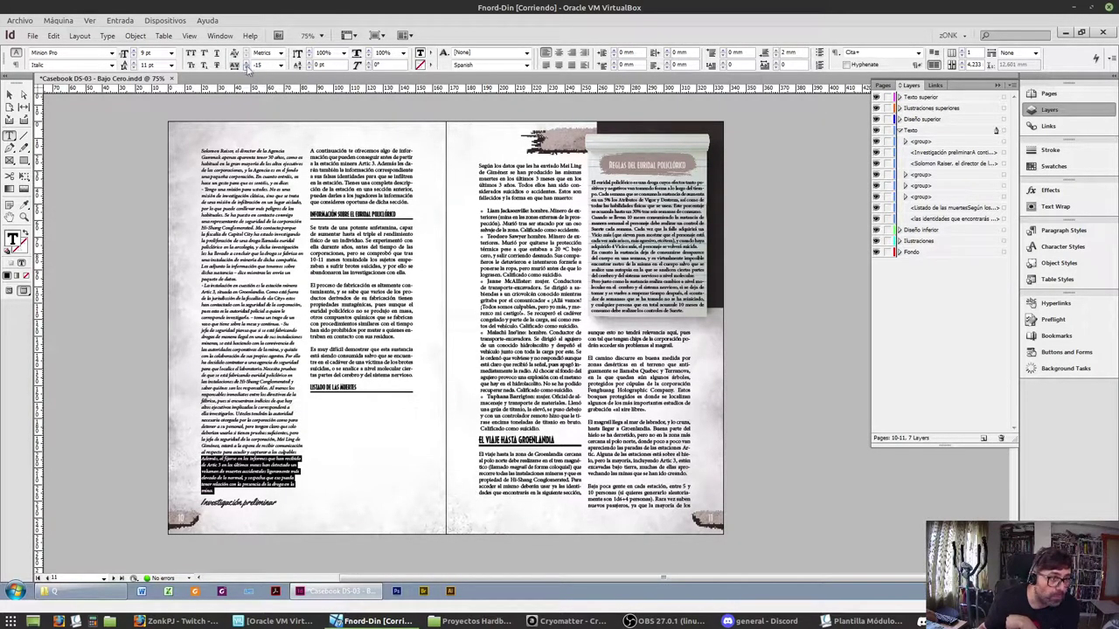
pyautogui.click(248, 69)
# Raise the bottom of the left page's first text column to make the frame 208 mm tall and deselect it
pyautogui.click(10, 94)
pyautogui.click(222, 456)
pyautogui.moveTo(254, 509); pyautogui.dragTo(254, 486)
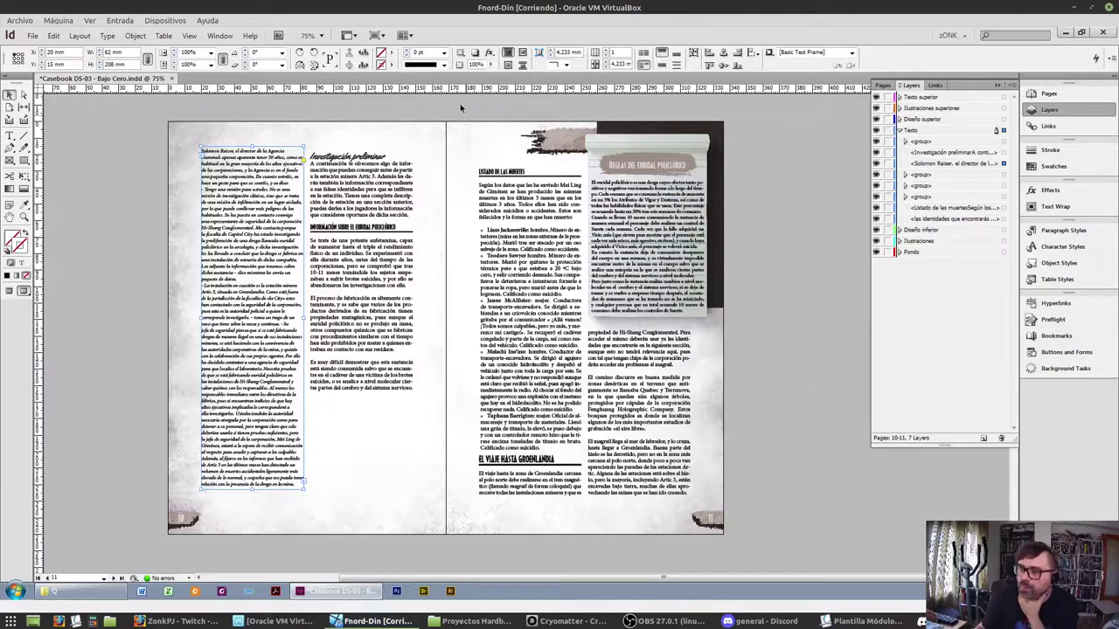
pyautogui.click(548, 146)
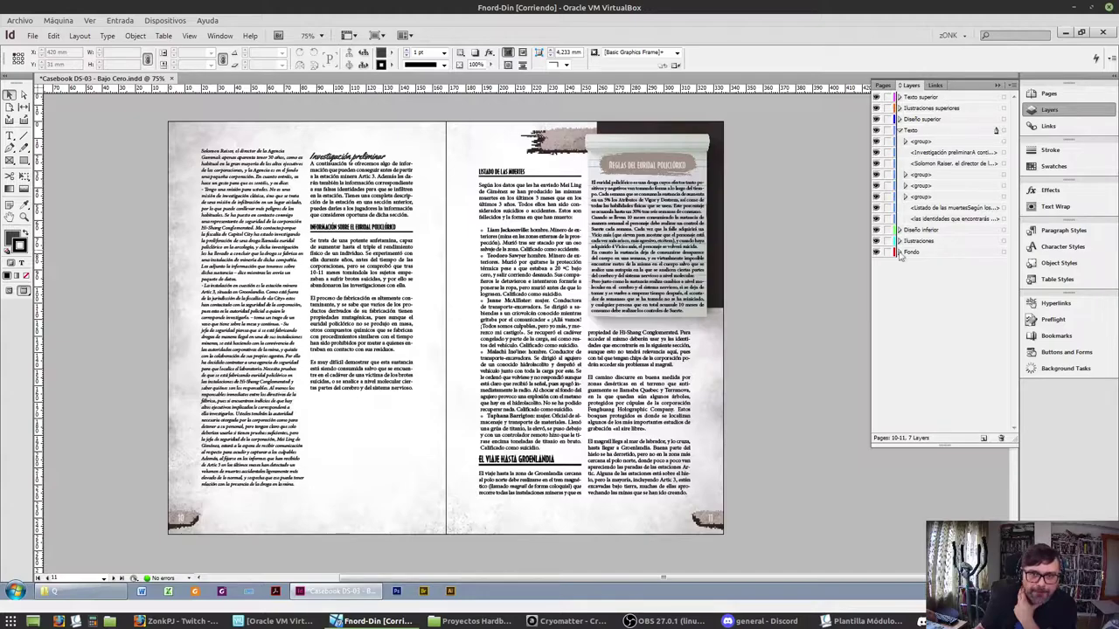
# Examine the master spreads in turn: CP-Profesiones, Capítulo 2 to Capítulo 6, AP-Apéndices, I-Intro and B-Basico
pyautogui.click(1070, 98)
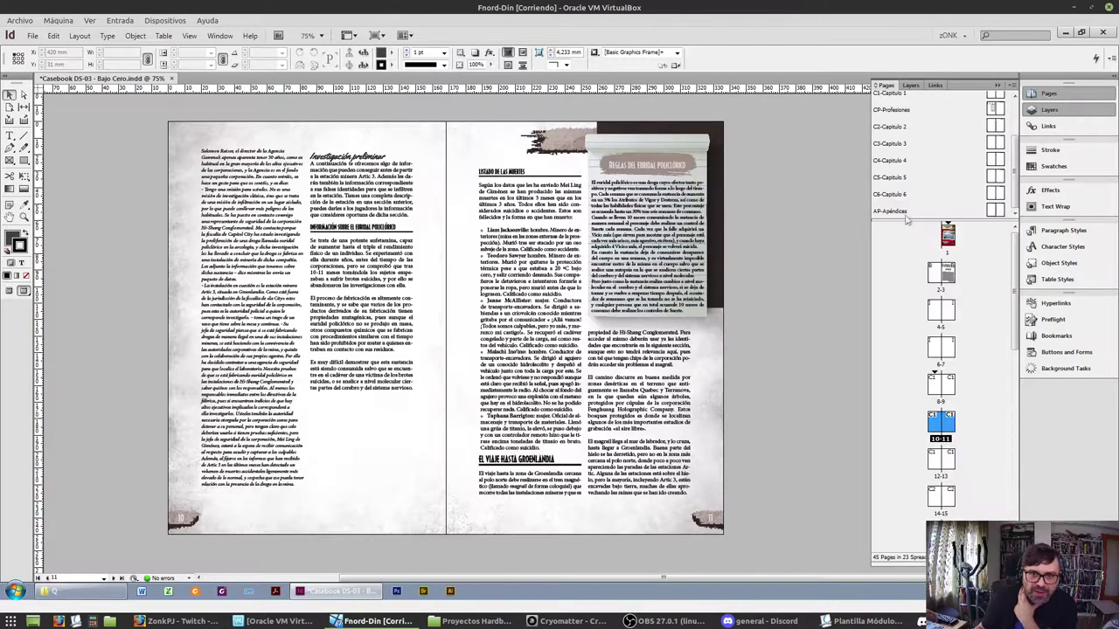
pyautogui.doubleClick(893, 111)
pyautogui.doubleClick(890, 126)
pyautogui.doubleClick(890, 144)
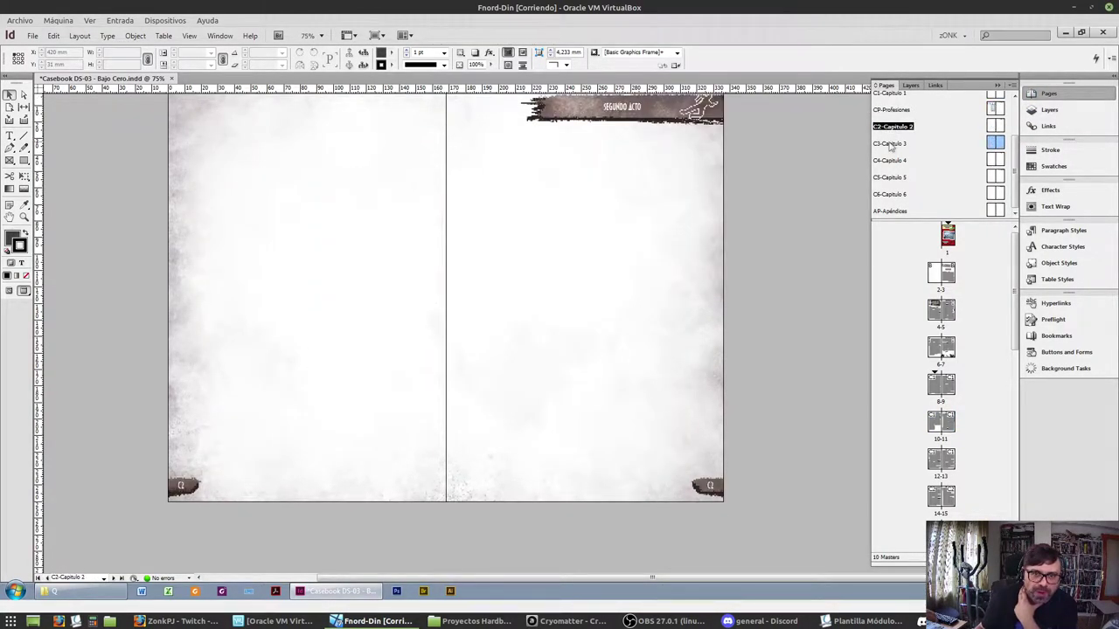
pyautogui.doubleClick(889, 160)
pyautogui.doubleClick(890, 177)
pyautogui.doubleClick(890, 194)
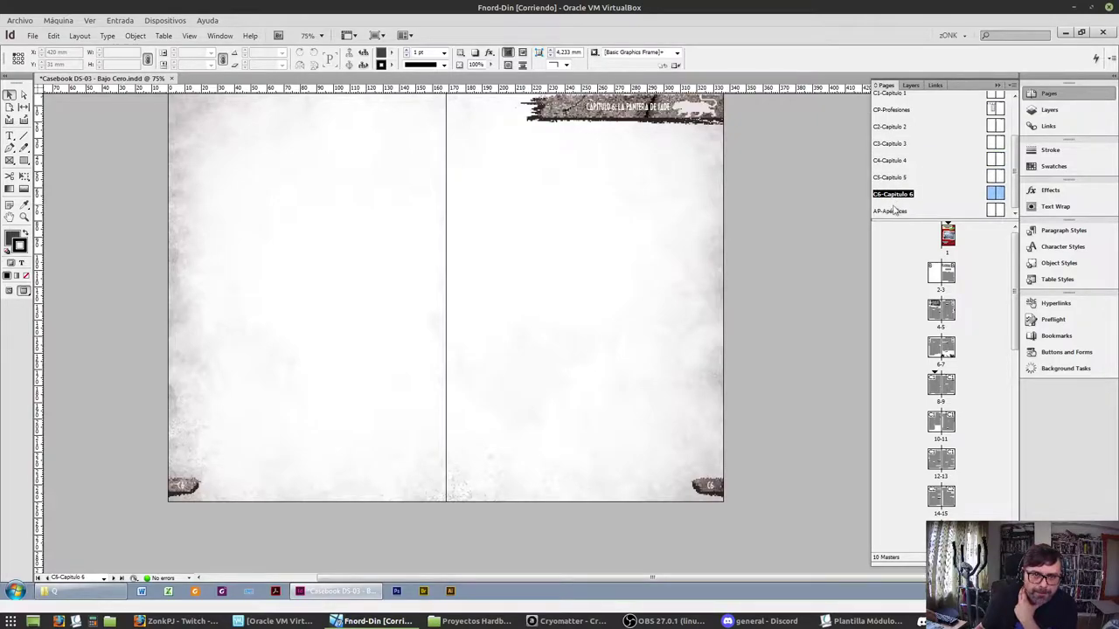
pyautogui.doubleClick(893, 210)
pyautogui.scroll(3, 900, 192)
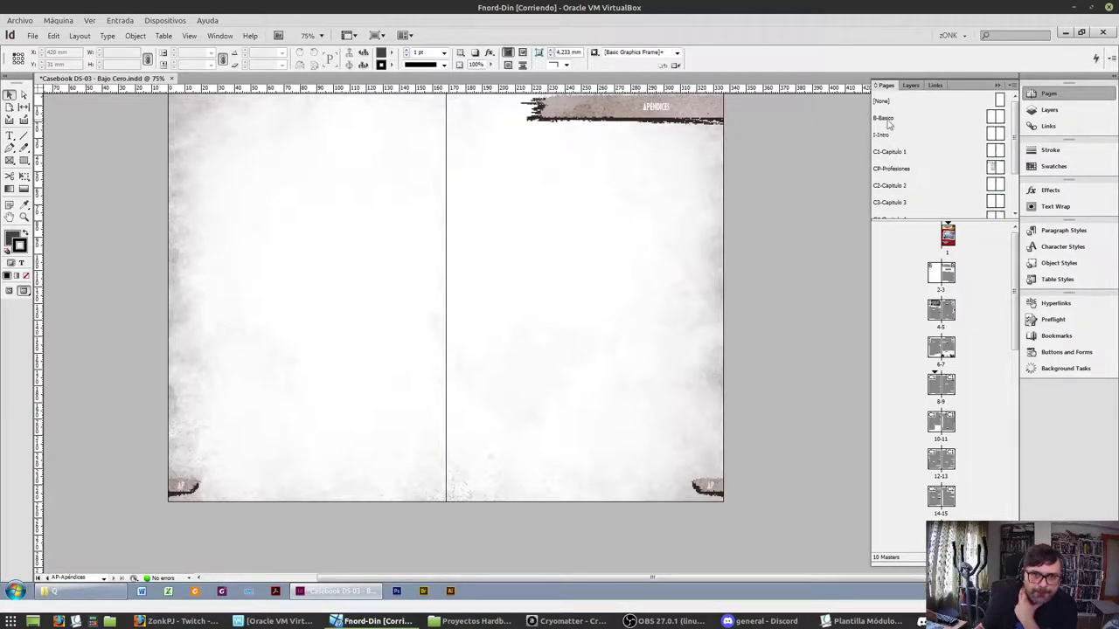
pyautogui.doubleClick(886, 120)
pyautogui.doubleClick(881, 135)
pyautogui.doubleClick(886, 117)
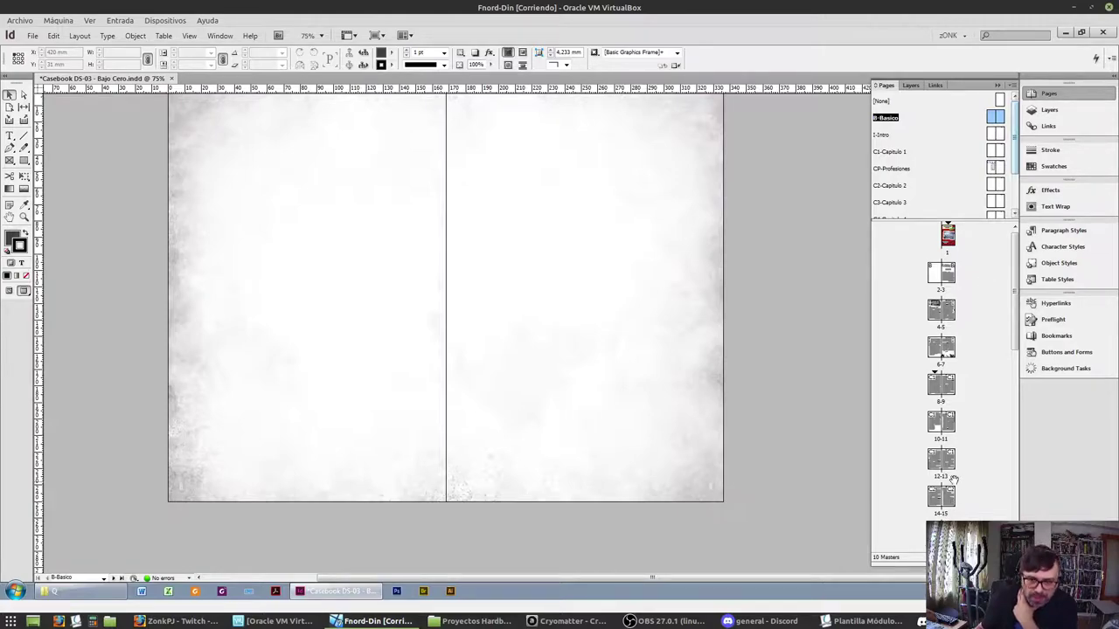
# Return to the document spread of pages 10-11
pyautogui.scroll(-3, 947, 446)
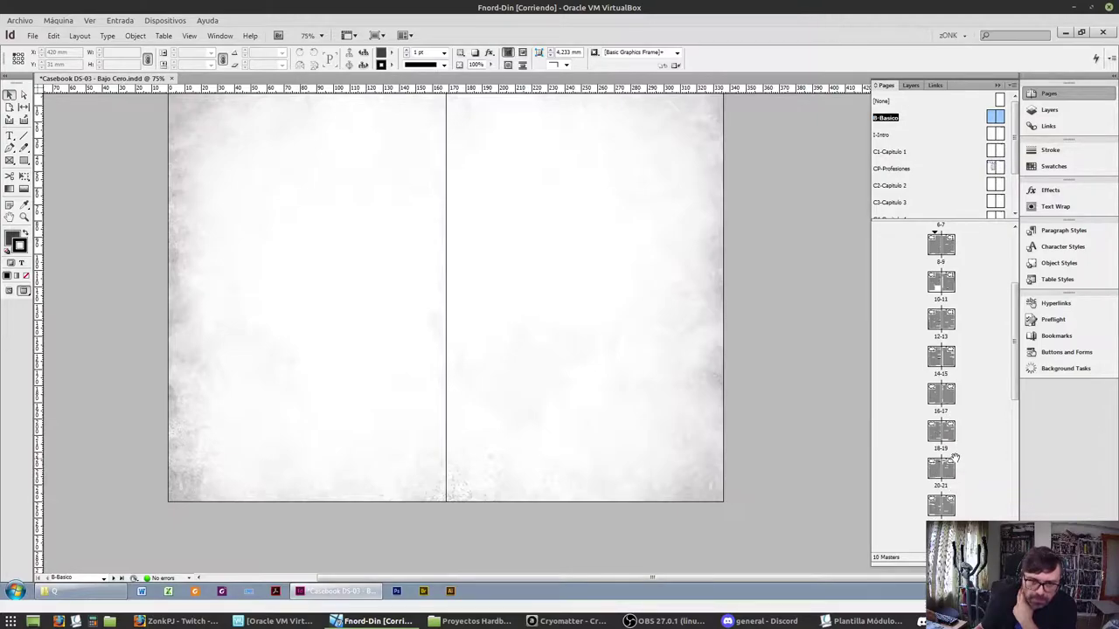
pyautogui.scroll(3, 955, 458)
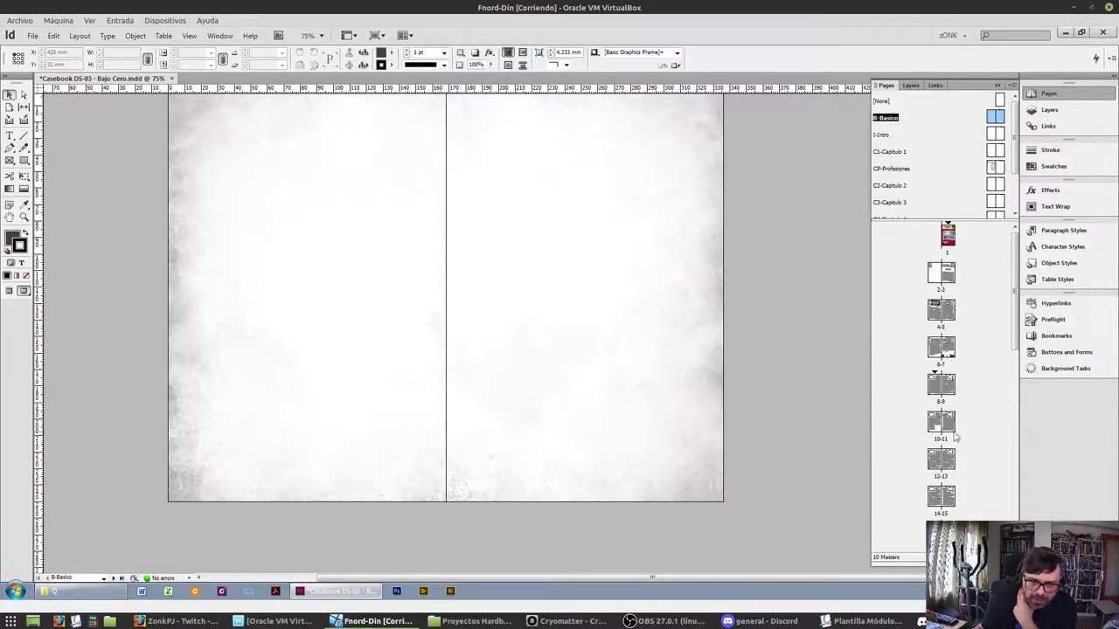
pyautogui.doubleClick(947, 423)
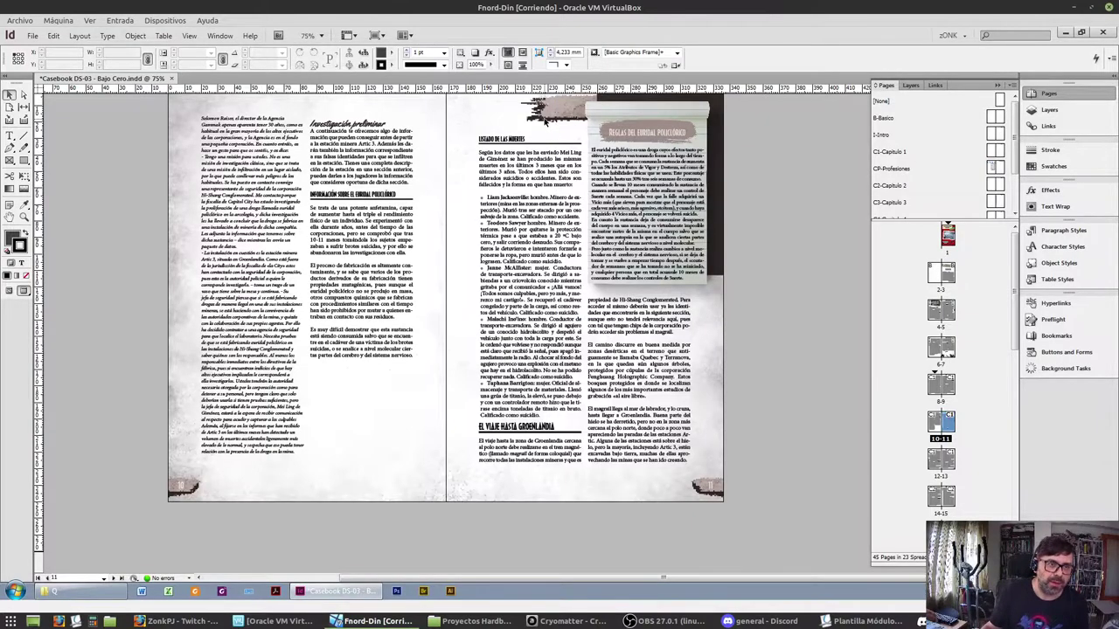
pyautogui.scroll(1, 544, 121)
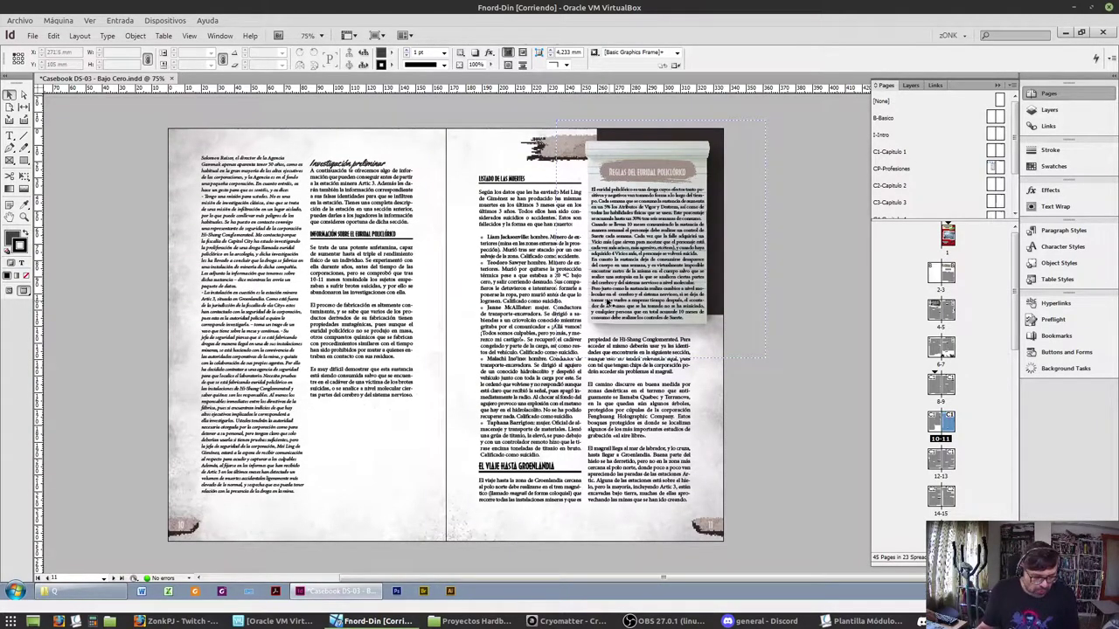
# Look through the Diseño inferior and Diseño superior layers for the object that holds page 11's header brush stroke
pyautogui.click(535, 154)
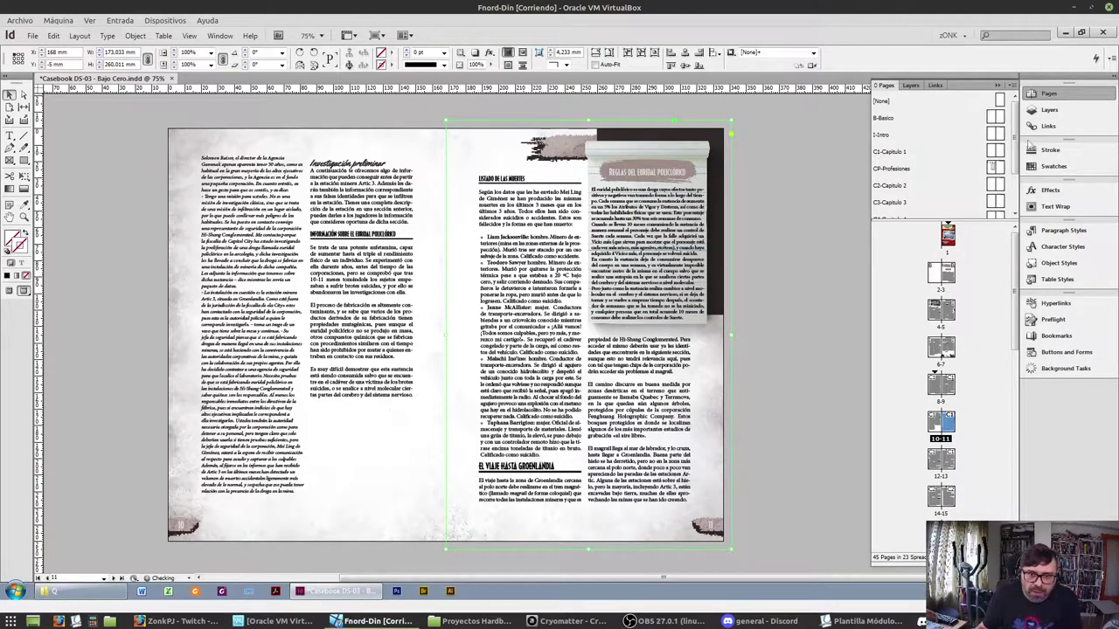
pyautogui.click(1059, 114)
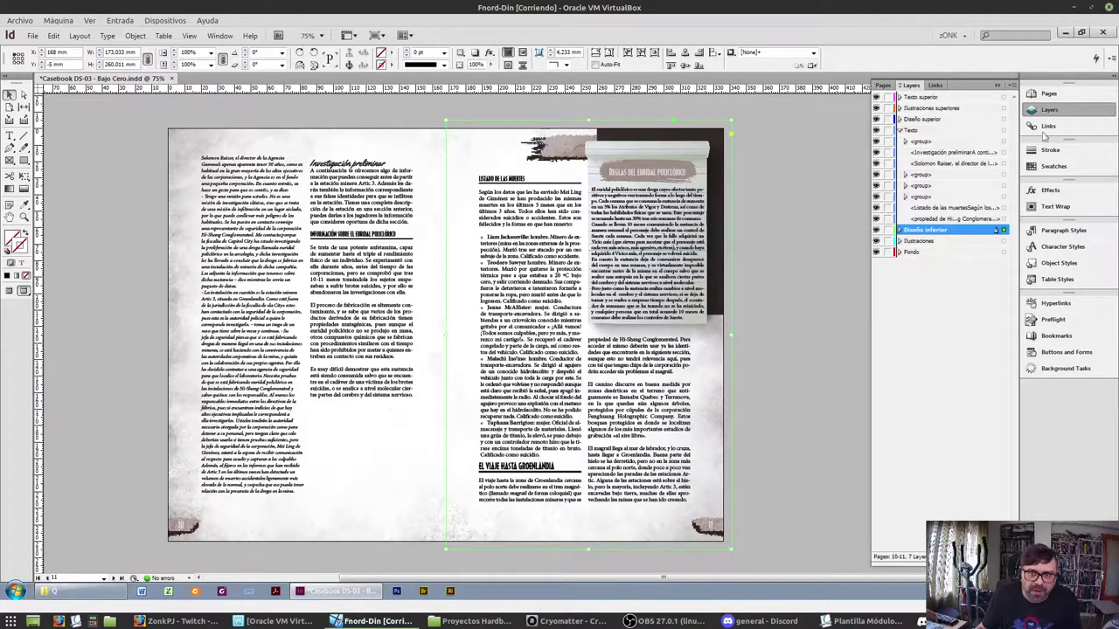
pyautogui.click(899, 231)
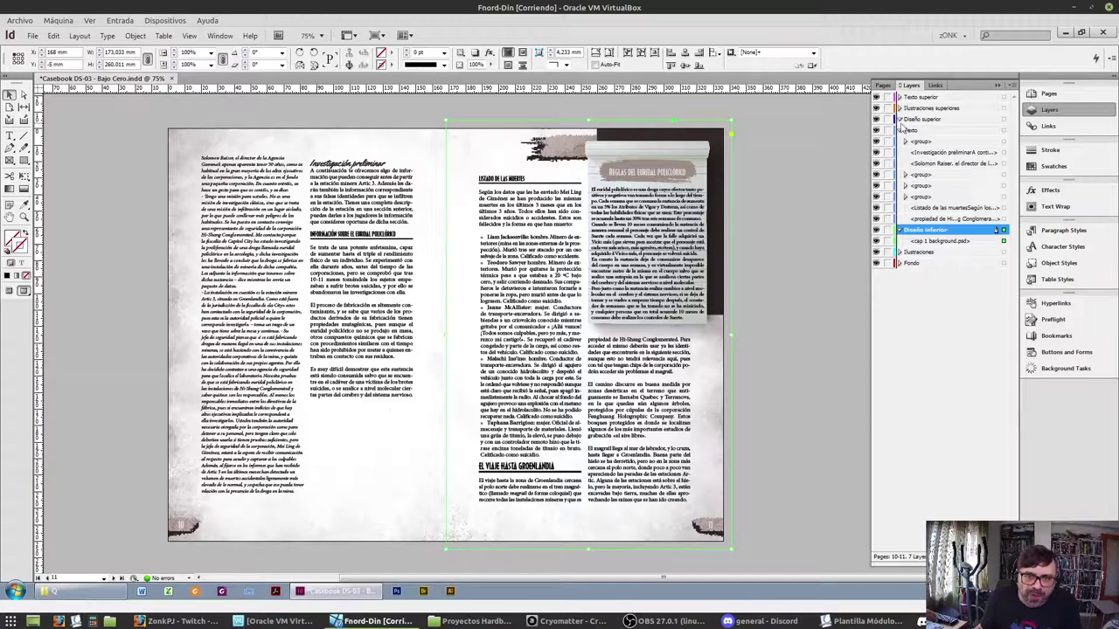
pyautogui.click(909, 120)
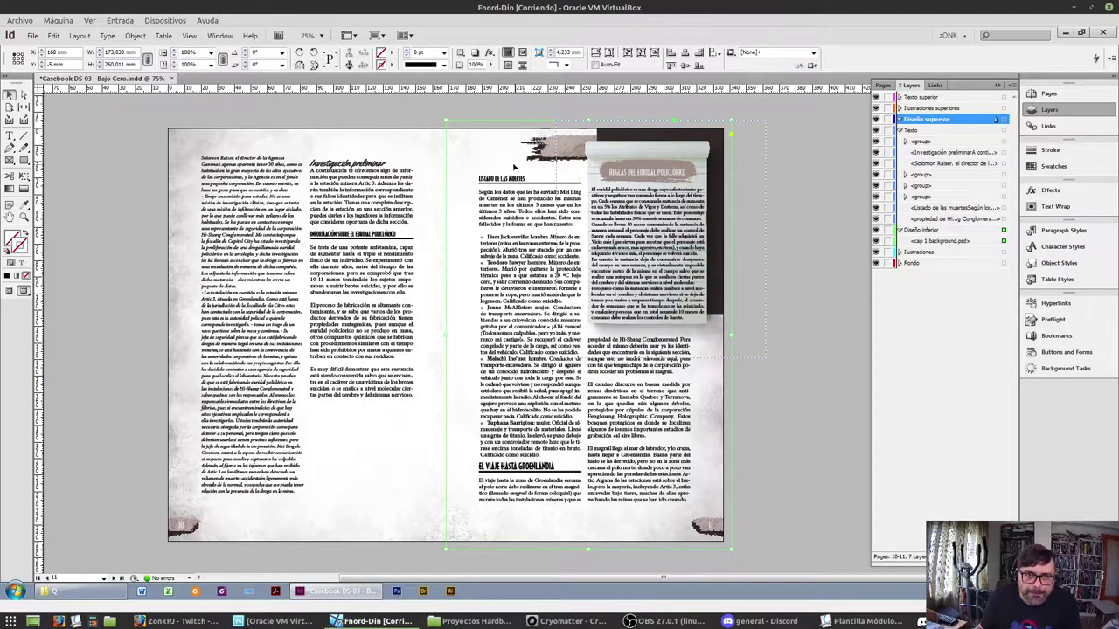
pyautogui.click(563, 150)
pyautogui.click(551, 150)
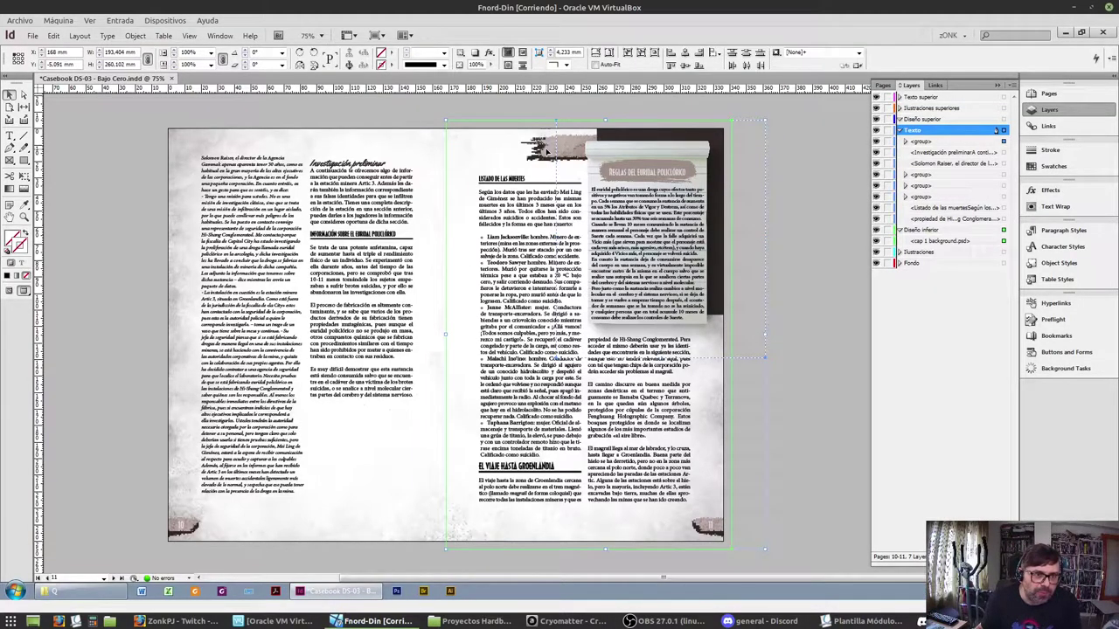
# Toggle the visibility of cap 1 background.psd off and on to check which page 11 artwork it contains
pyautogui.click(876, 240)
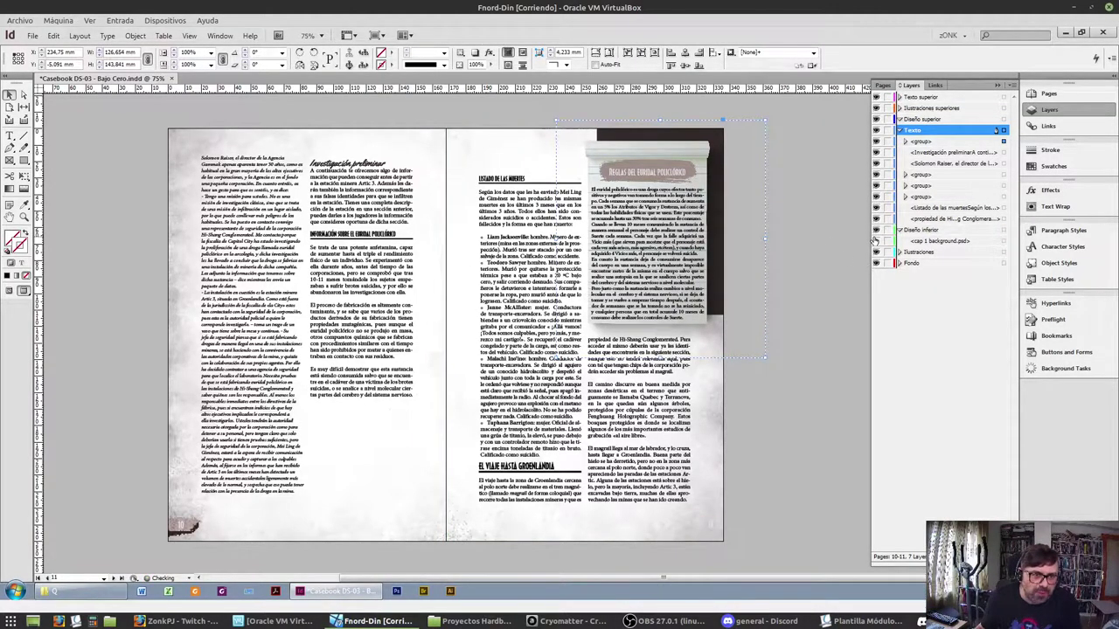
pyautogui.click(875, 240)
pyautogui.click(875, 240)
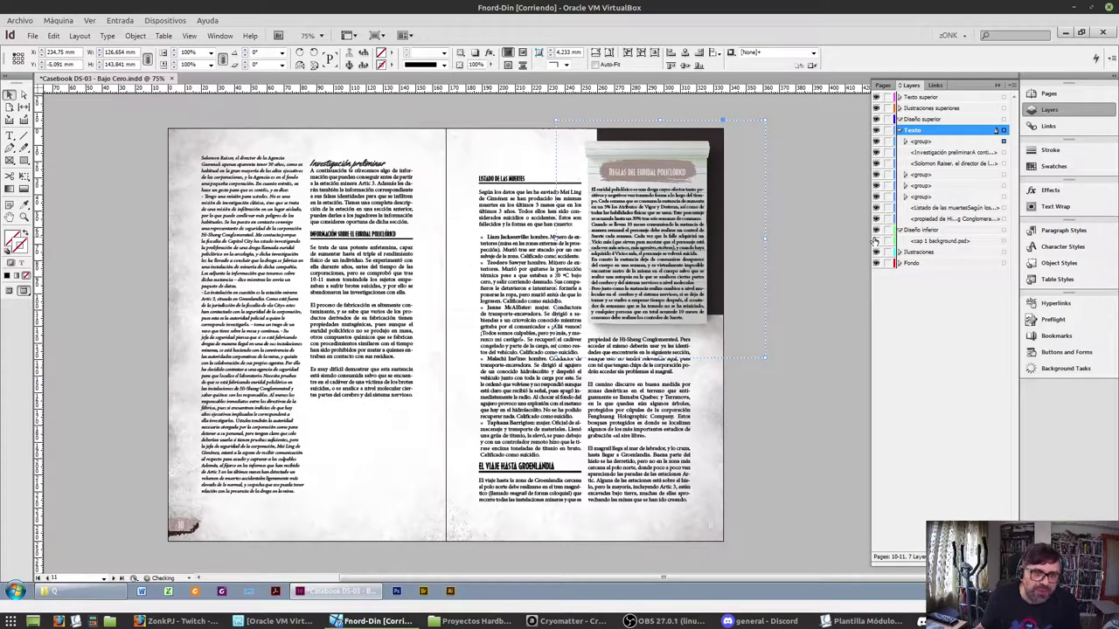
pyautogui.click(876, 241)
# Select the cap 1 background.psd graphic on page 11 and inspect its link information and available link commands
pyautogui.click(906, 242)
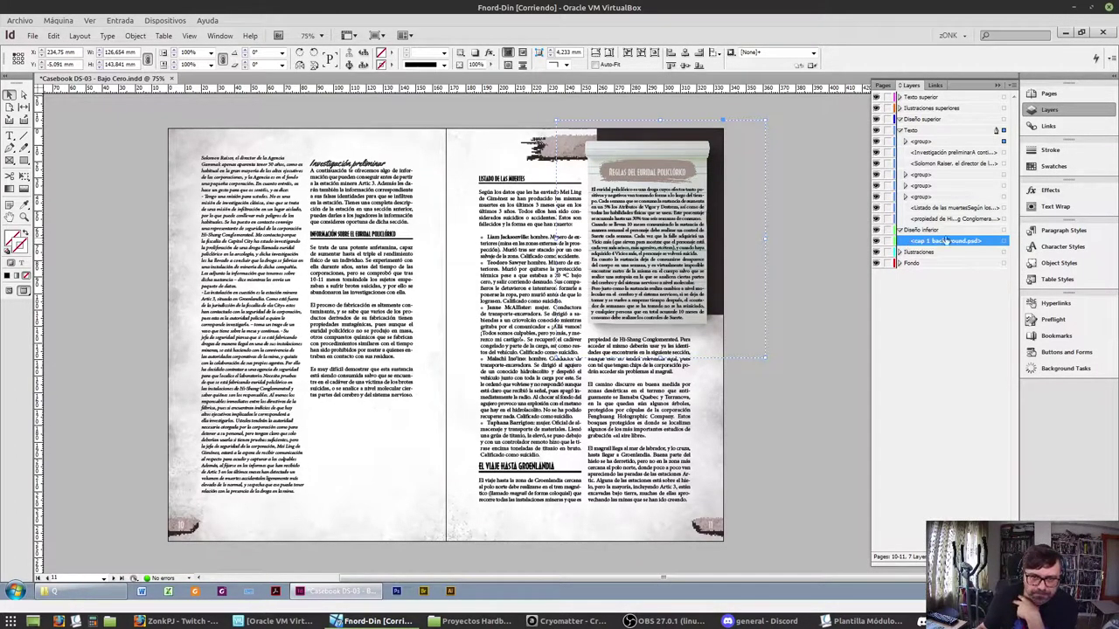
pyautogui.click(1047, 126)
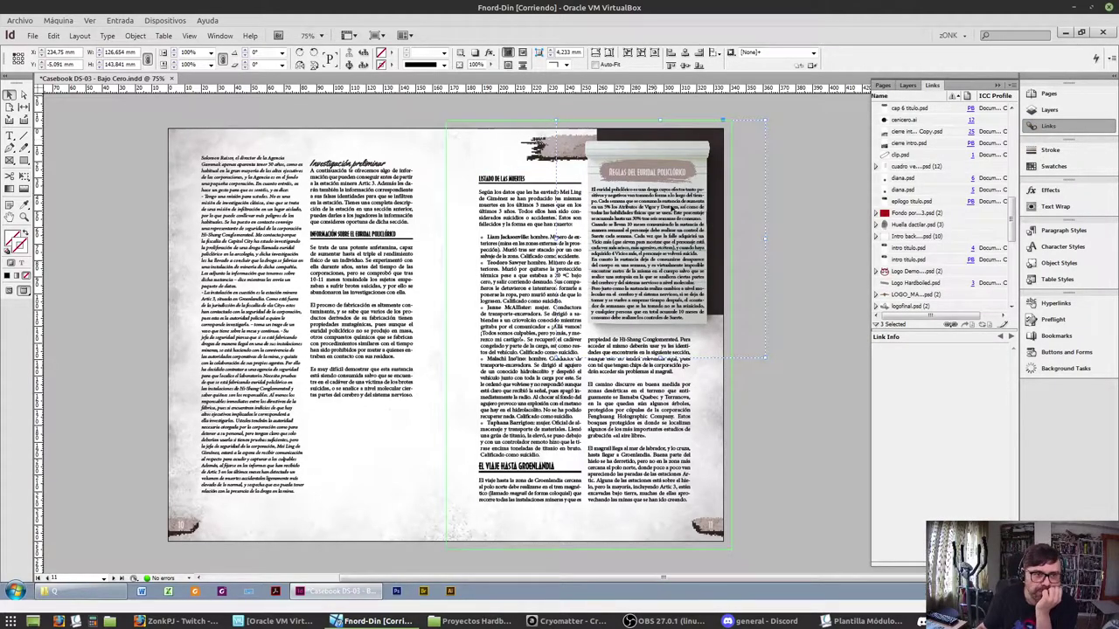
pyautogui.click(1051, 109)
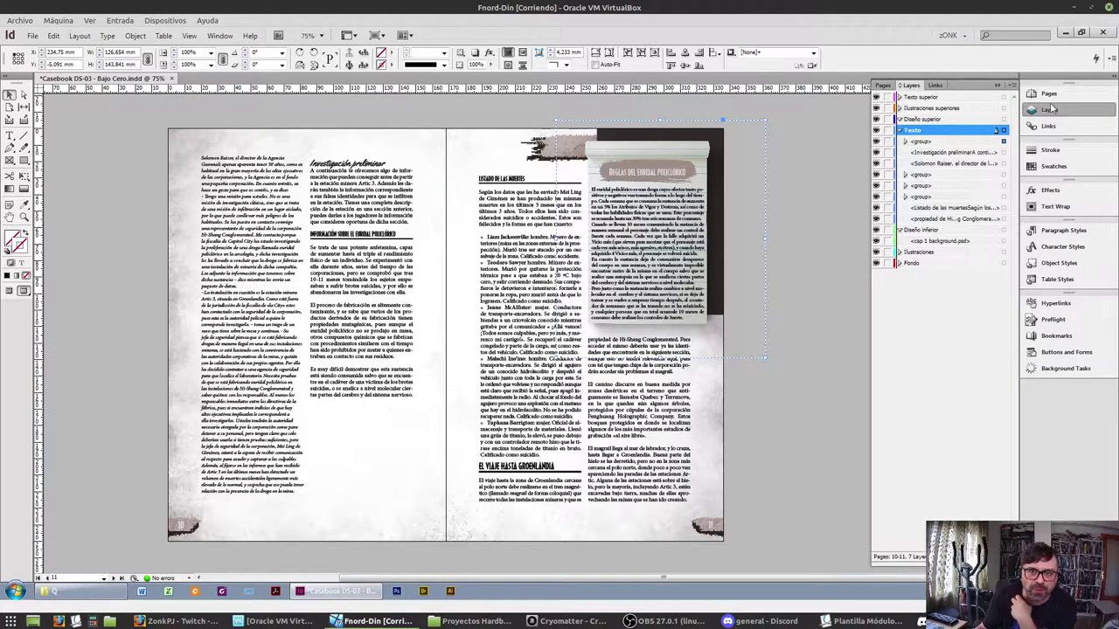
pyautogui.click(1003, 241)
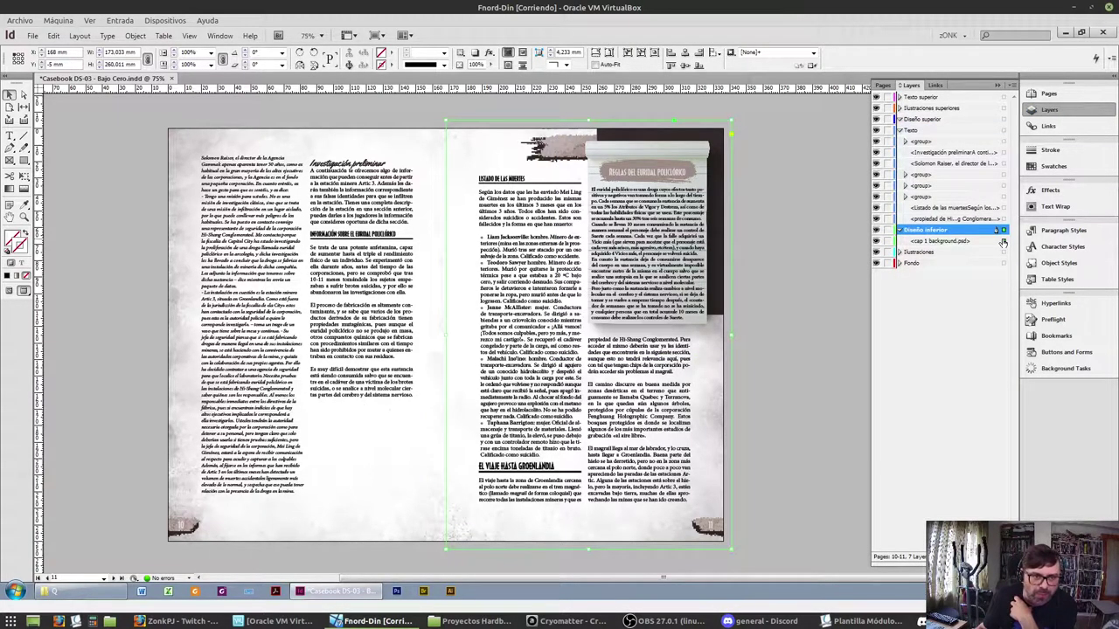
pyautogui.click(993, 243)
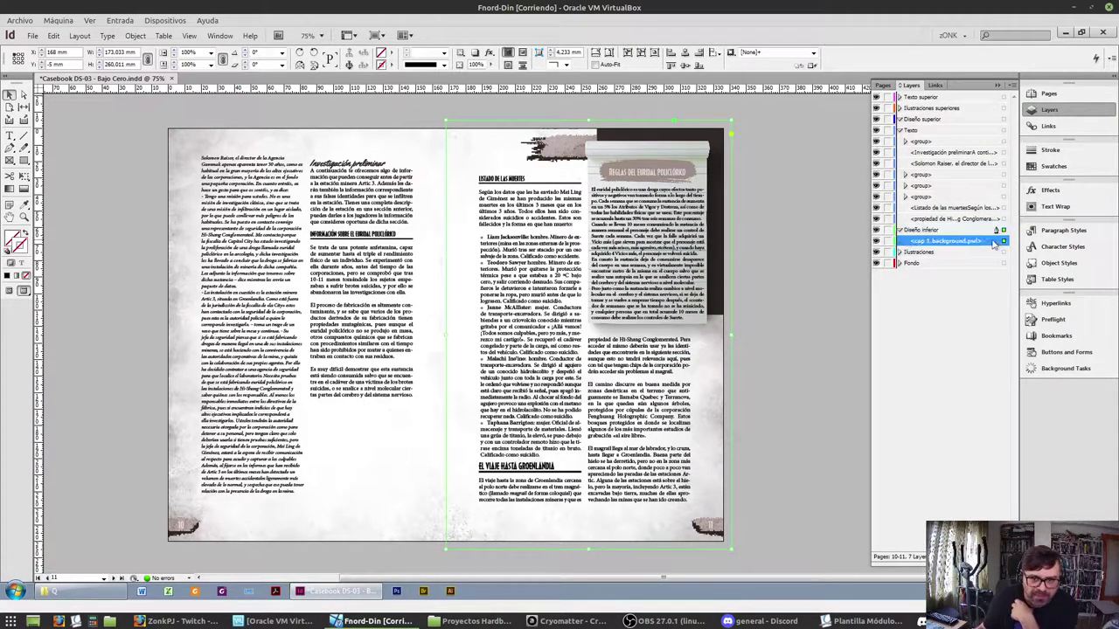
pyautogui.click(1063, 126)
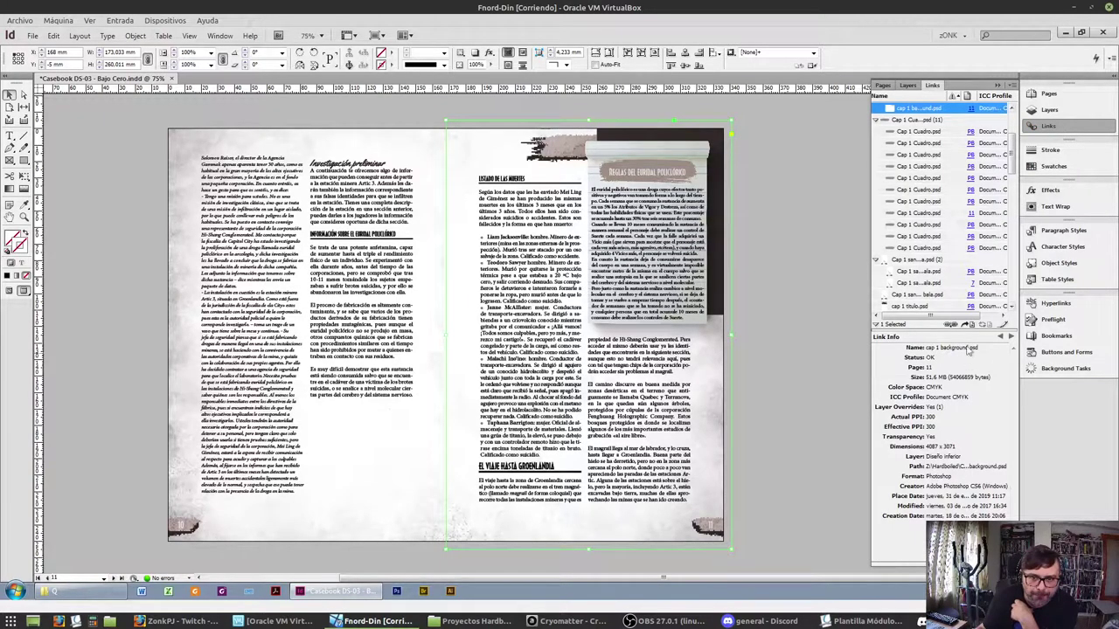
pyautogui.scroll(-1, 990, 159)
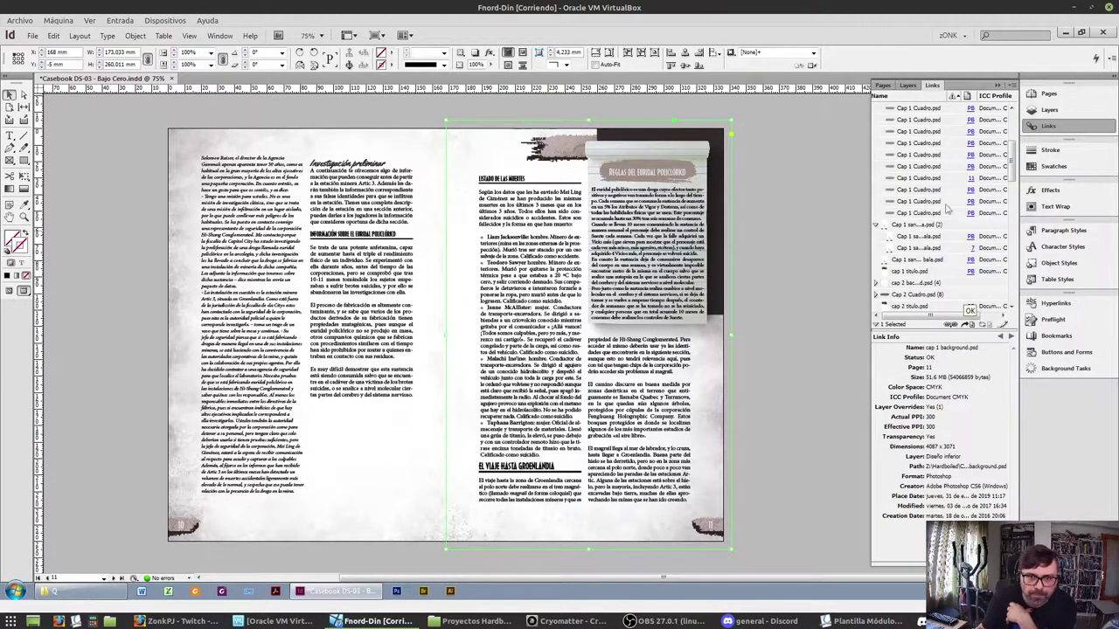
pyautogui.scroll(1, 824, 193)
pyautogui.scroll(2, 927, 209)
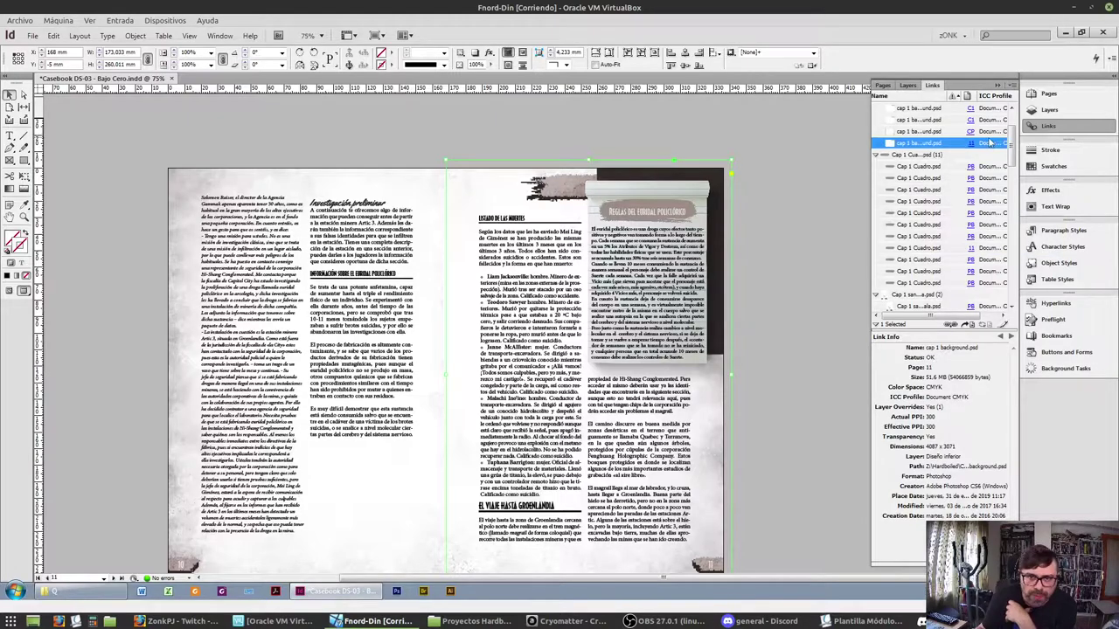
pyautogui.scroll(2, 954, 146)
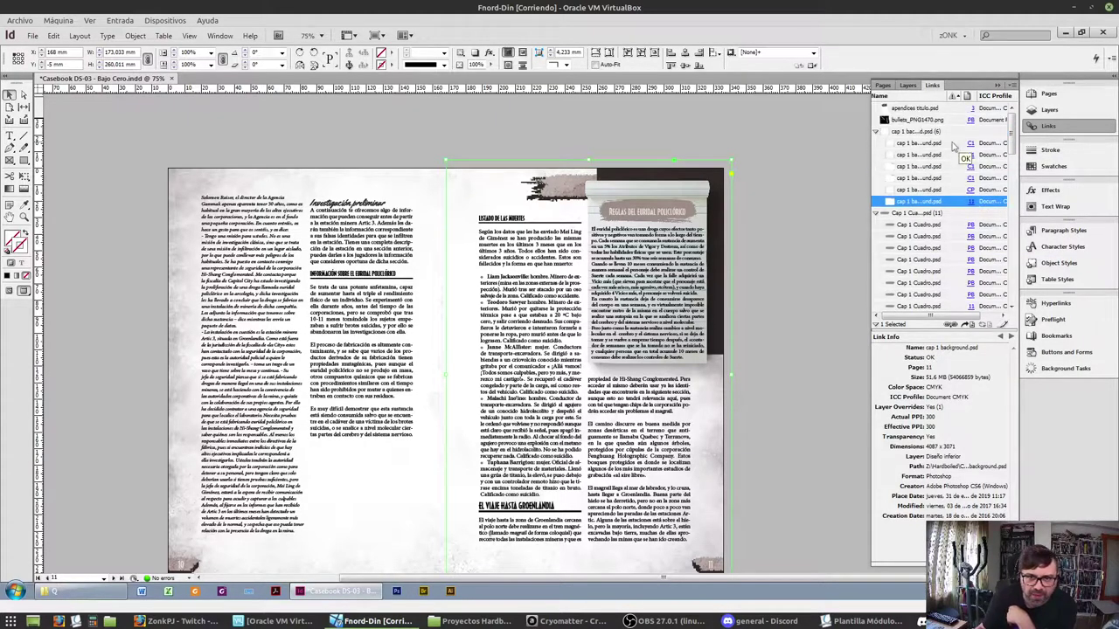
pyautogui.scroll(-1, 954, 146)
pyautogui.rightClick(941, 167)
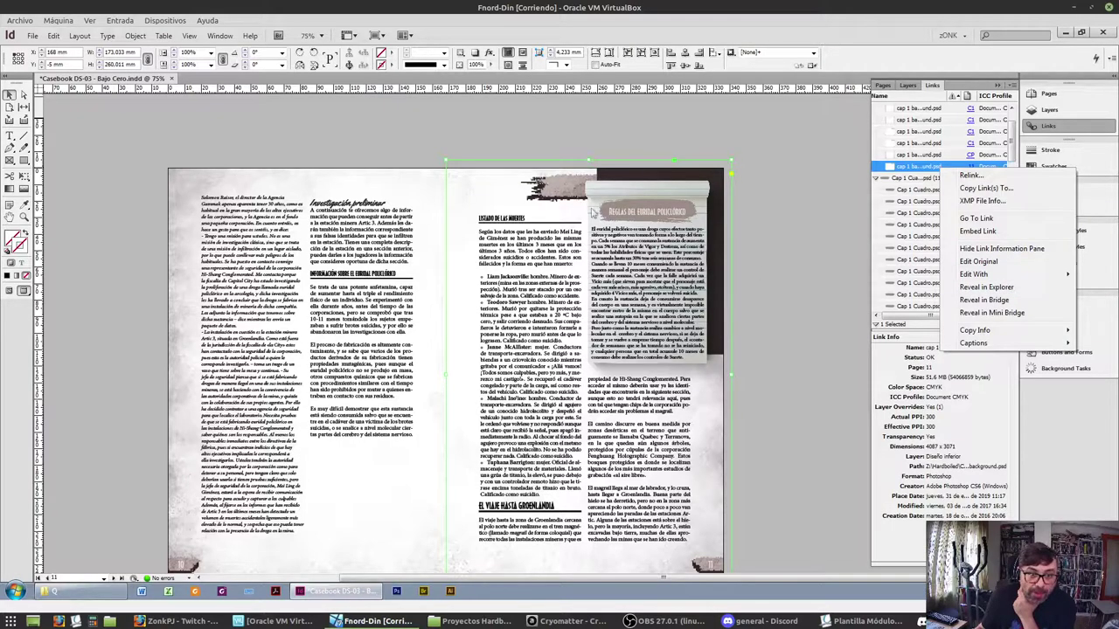
pyautogui.click(25, 41)
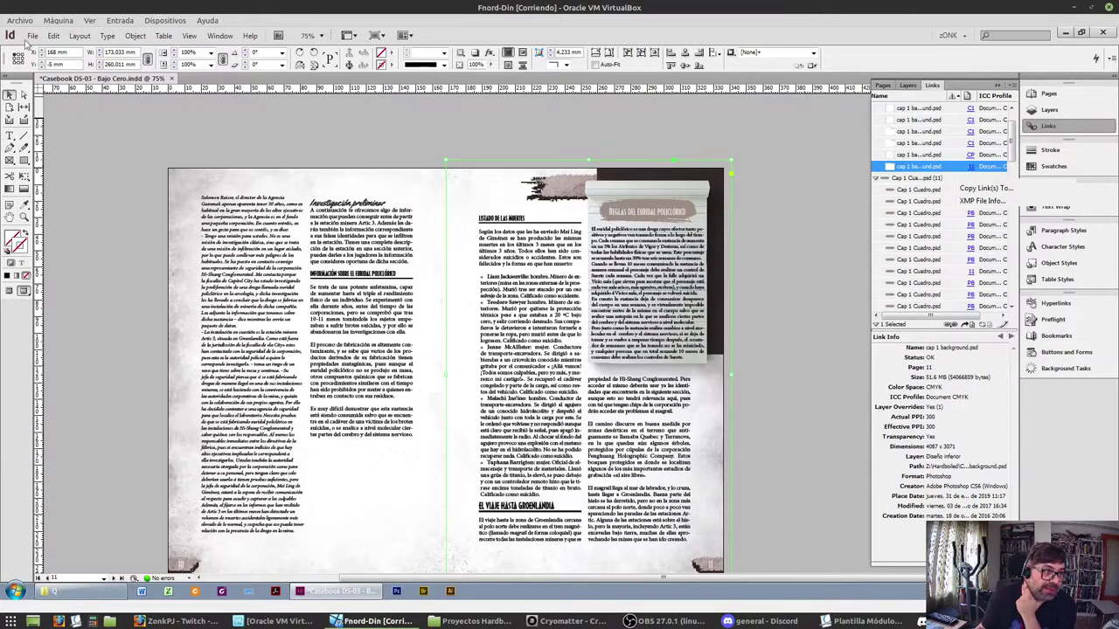
# Hide the Indicador de capitulo layer of page 11's cap 1 background.psd through Object Layer Options, with the preview enabled
pyautogui.click(51, 37)
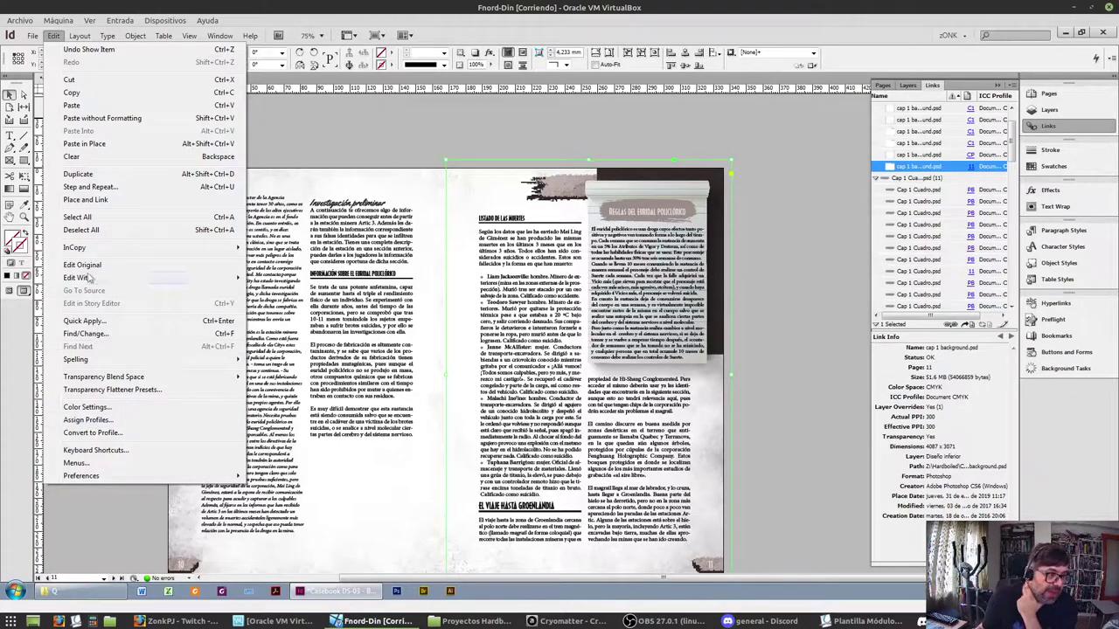
pyautogui.moveTo(136, 39)
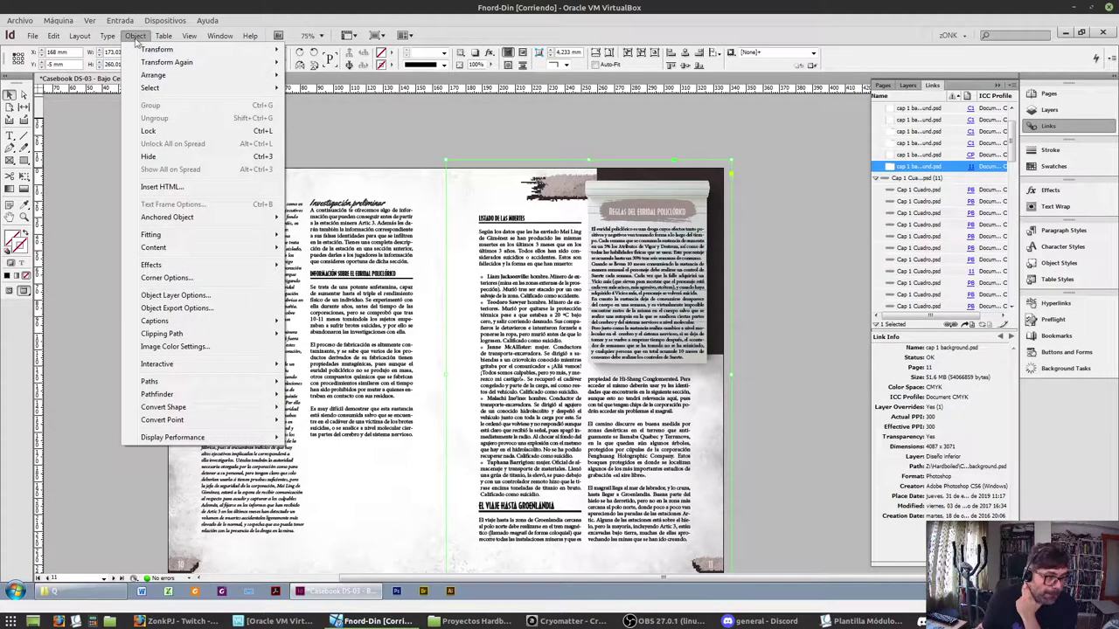
pyautogui.click(204, 298)
pyautogui.click(432, 248)
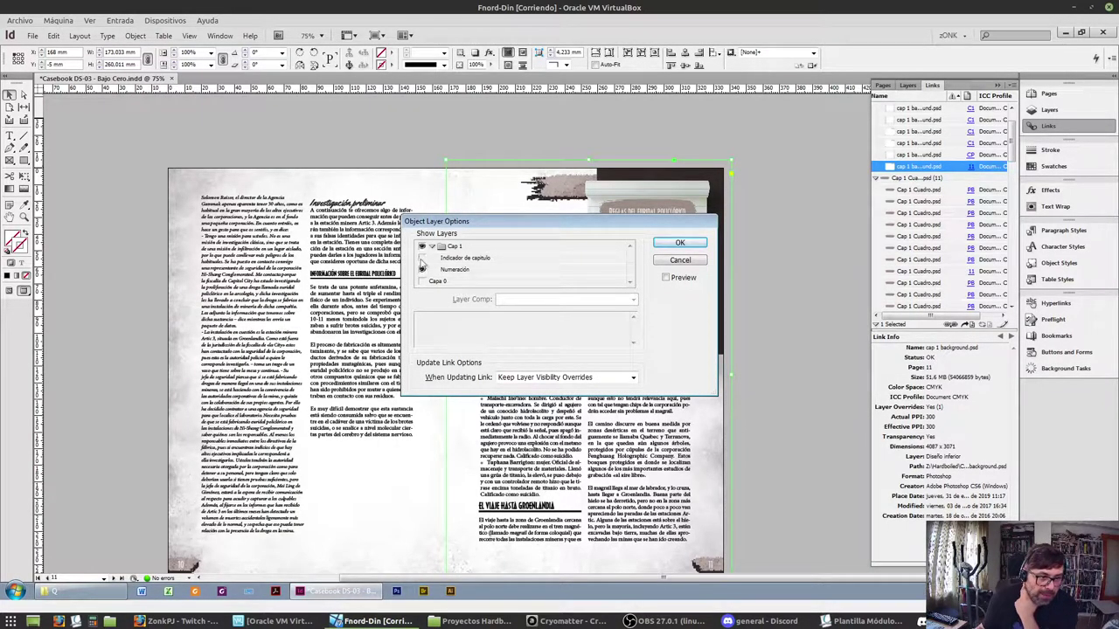
pyautogui.click(667, 278)
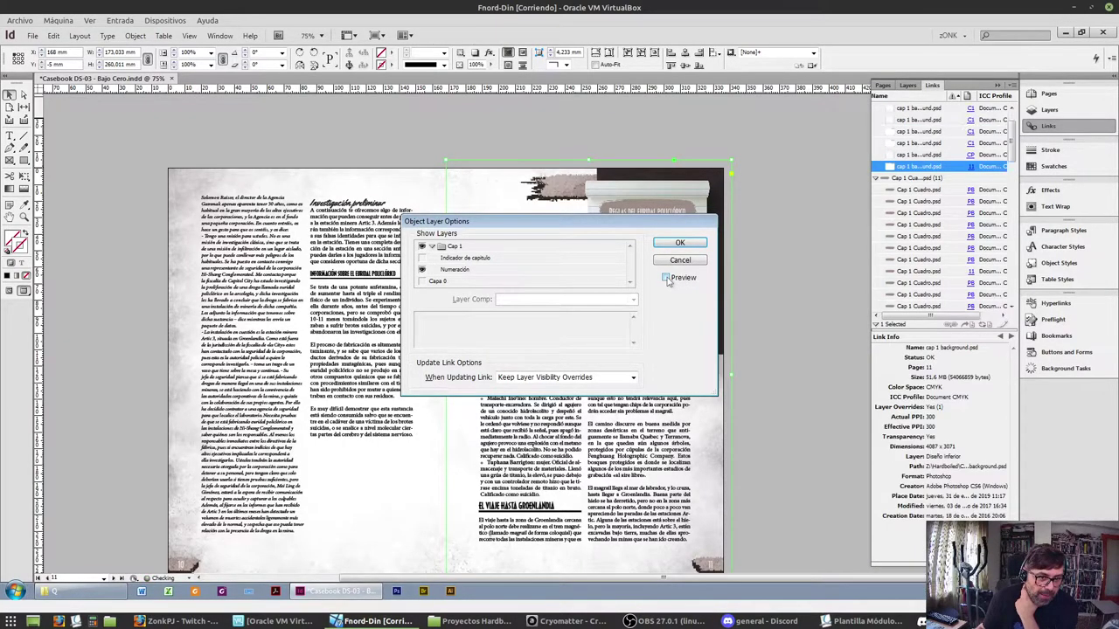
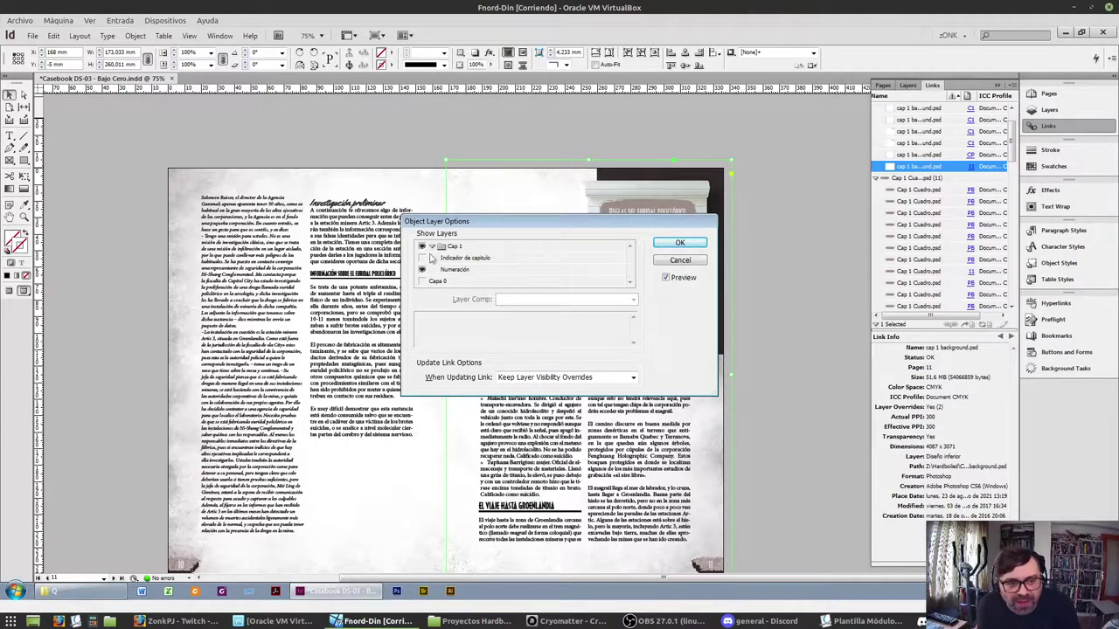
pyautogui.click(422, 258)
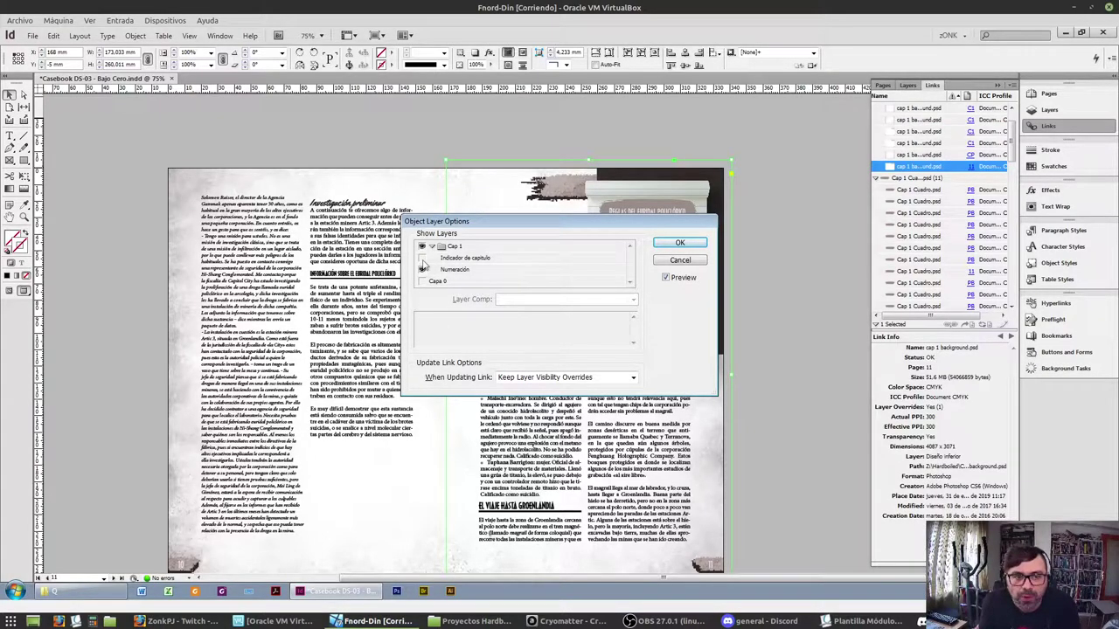
pyautogui.click(422, 258)
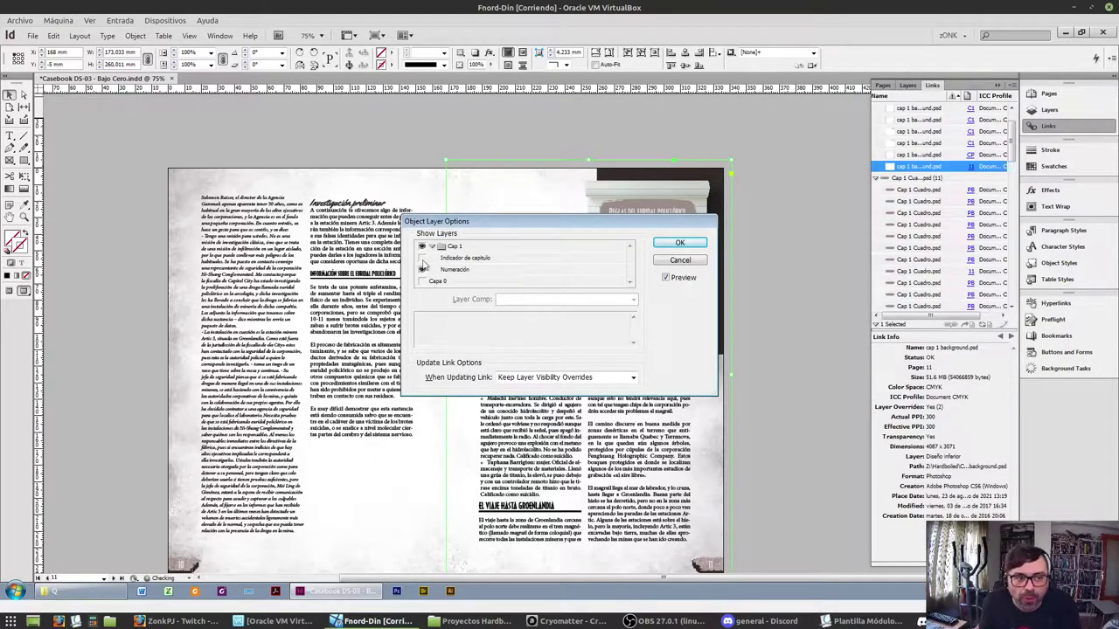
pyautogui.click(678, 245)
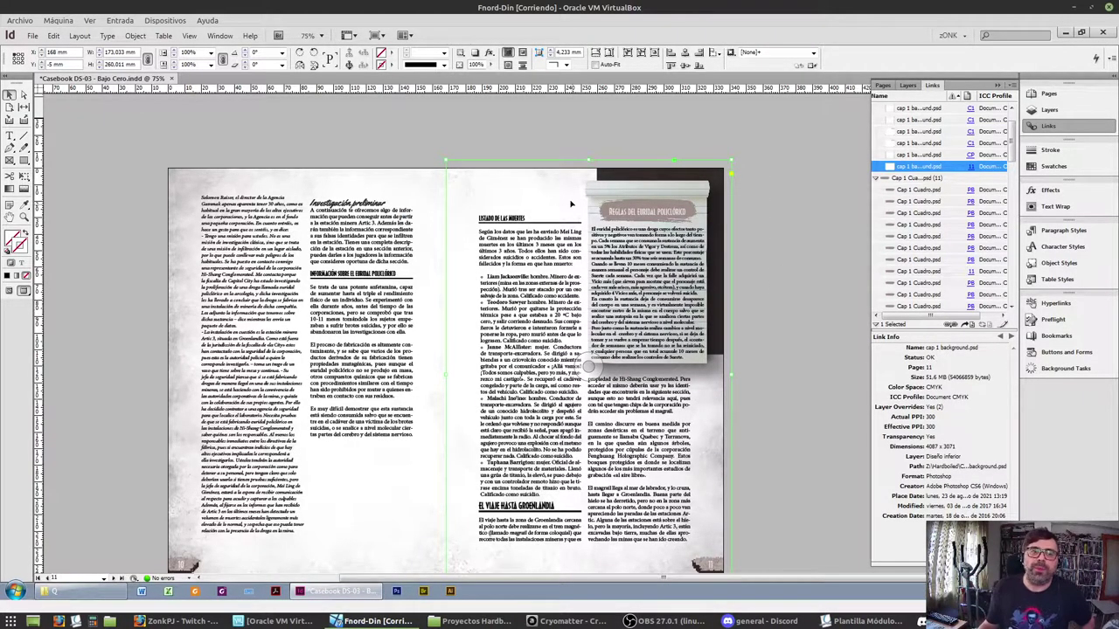
pyautogui.click(1058, 95)
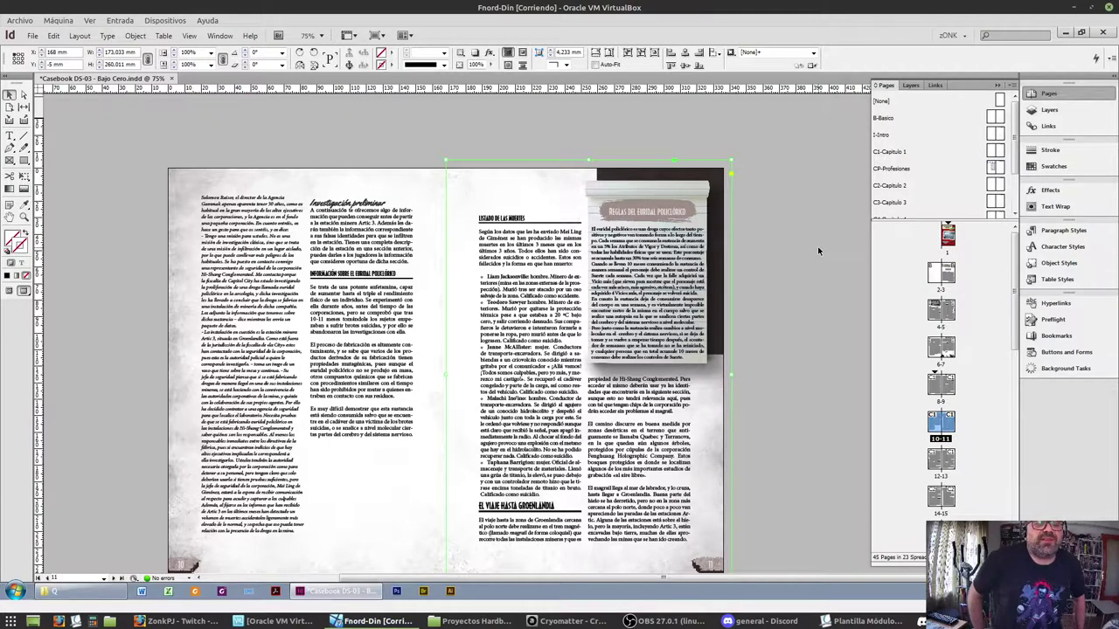
pyautogui.scroll(-2, 918, 177)
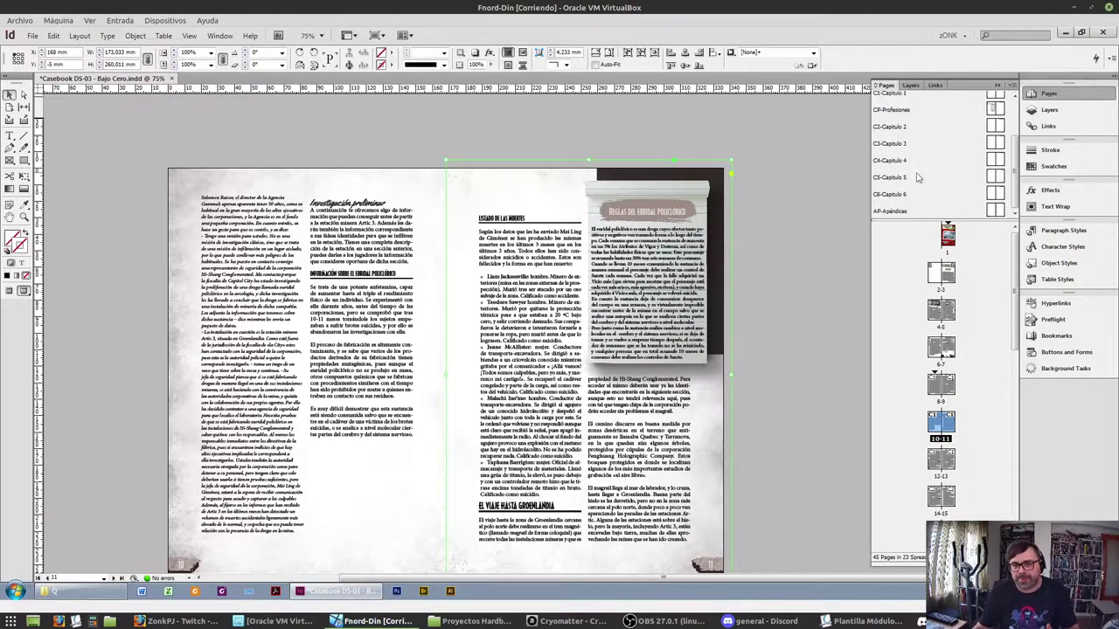
pyautogui.scroll(2, 842, 231)
pyautogui.scroll(-3, 796, 317)
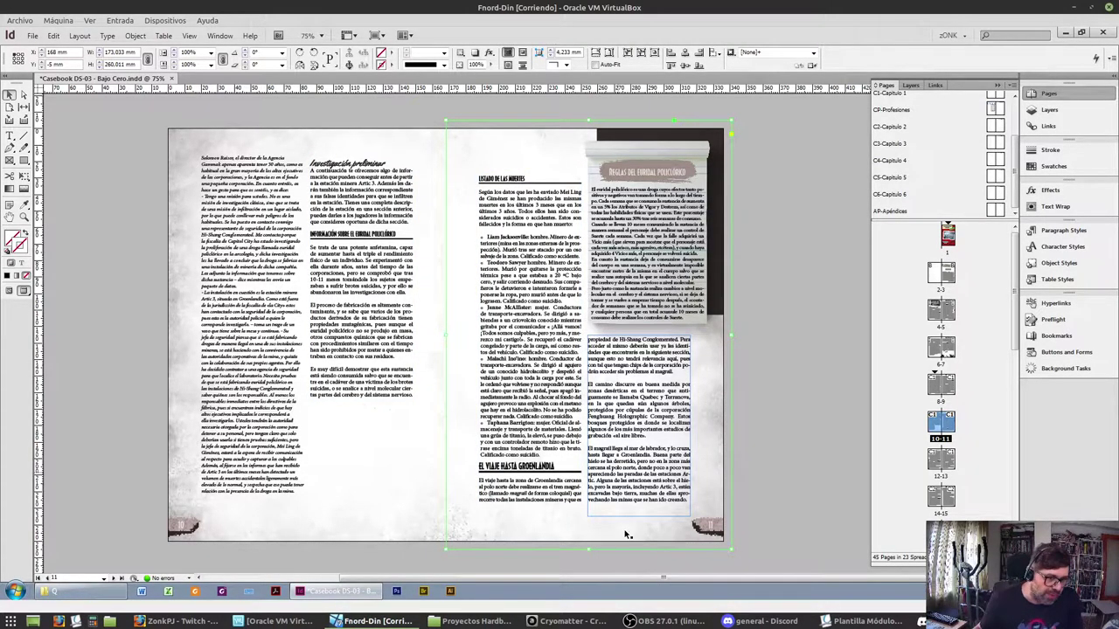
# Turn off hyphenation and left-align the "Infiltrándose como agente de seguridad" subheading on page 12
pyautogui.scroll(-1, 689, 566)
pyautogui.scroll(-10, 609, 480)
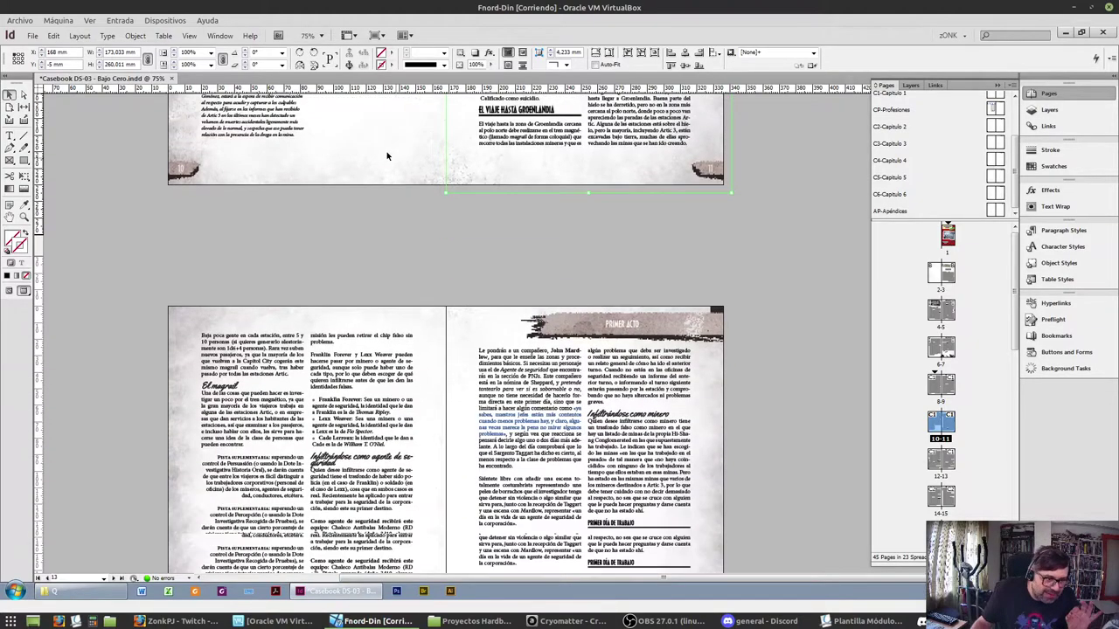
pyautogui.scroll(-4, 312, 255)
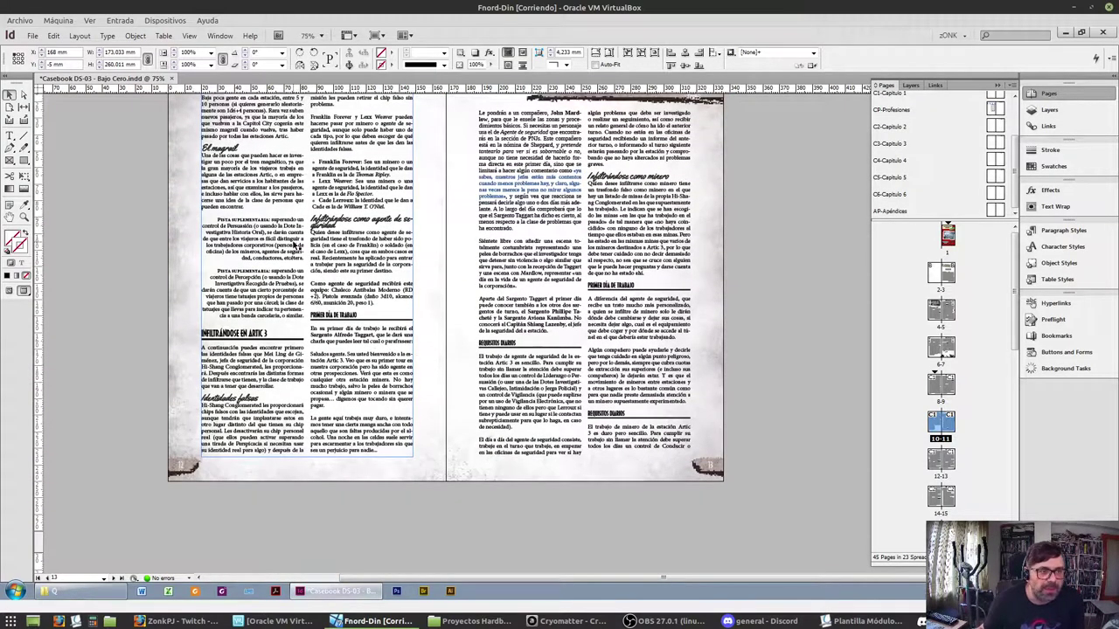
pyautogui.doubleClick(363, 220)
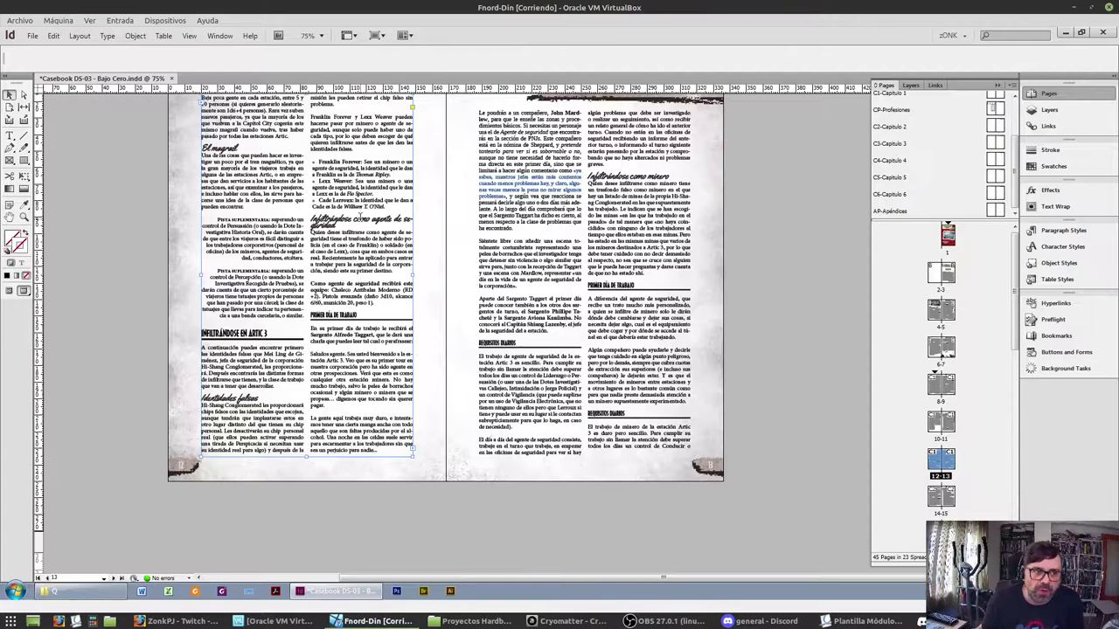
pyautogui.tripleClick(363, 220)
pyautogui.click(846, 65)
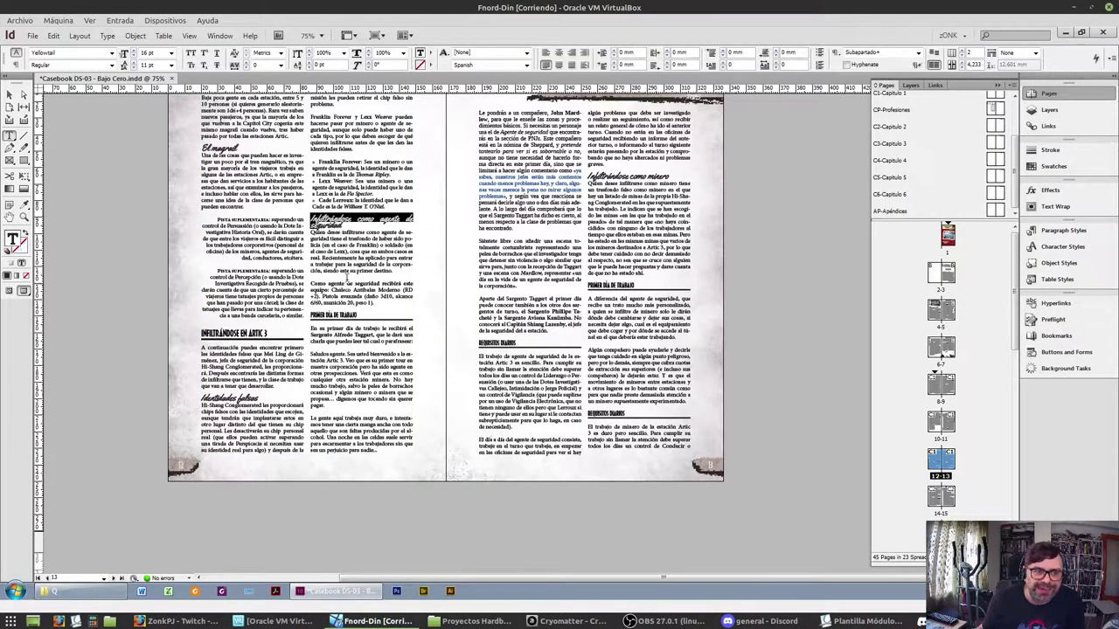
pyautogui.click(545, 52)
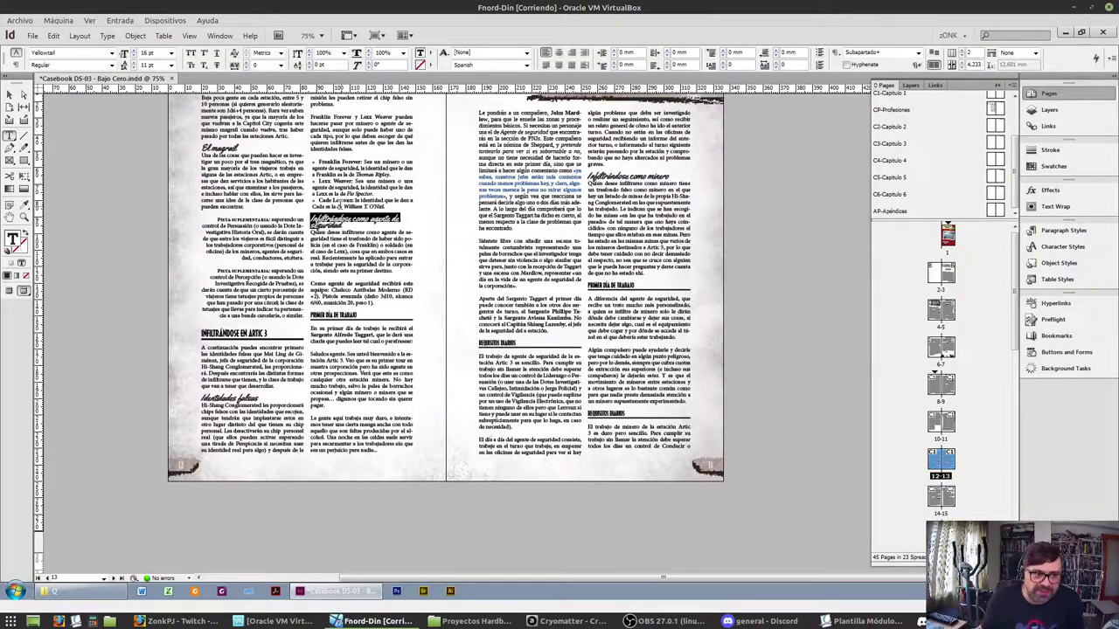
pyautogui.click(314, 224)
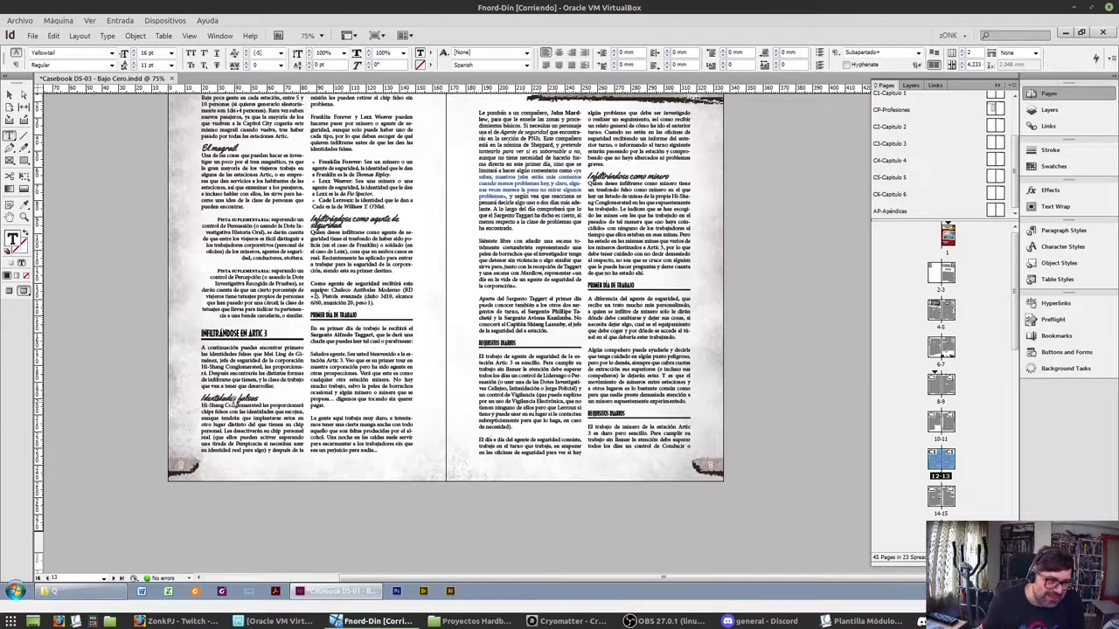
# Review page 12's text columns up close for layout problems, from the opening paragraph to the identity list and security-agent section
pyautogui.scroll(3, 236, 404)
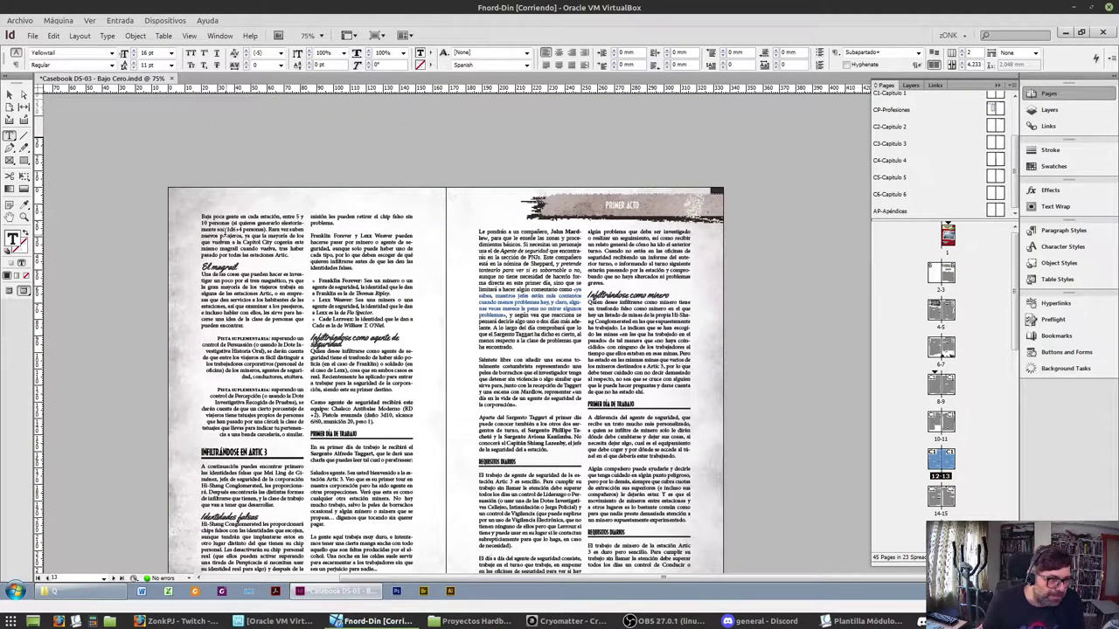
pyautogui.tripleClick(225, 236)
pyautogui.scroll(5, 288, 334)
pyautogui.scroll(-3, 288, 334)
pyautogui.hotkey('ctrl', '=')
pyautogui.hotkey('ctrl', '=')
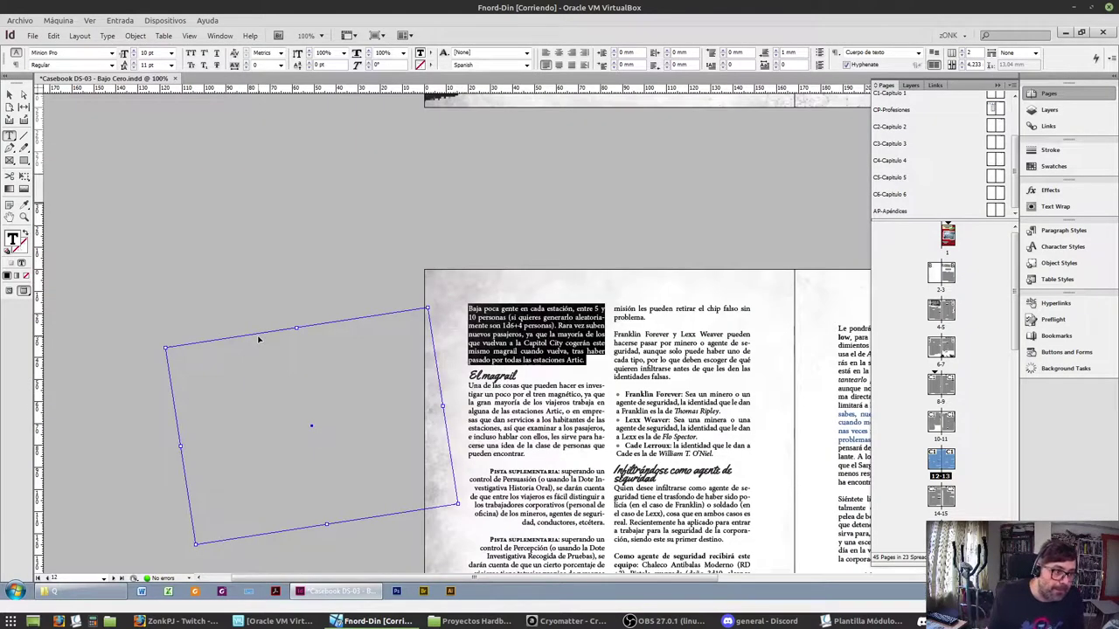
pyautogui.hscroll(3, 453, 276)
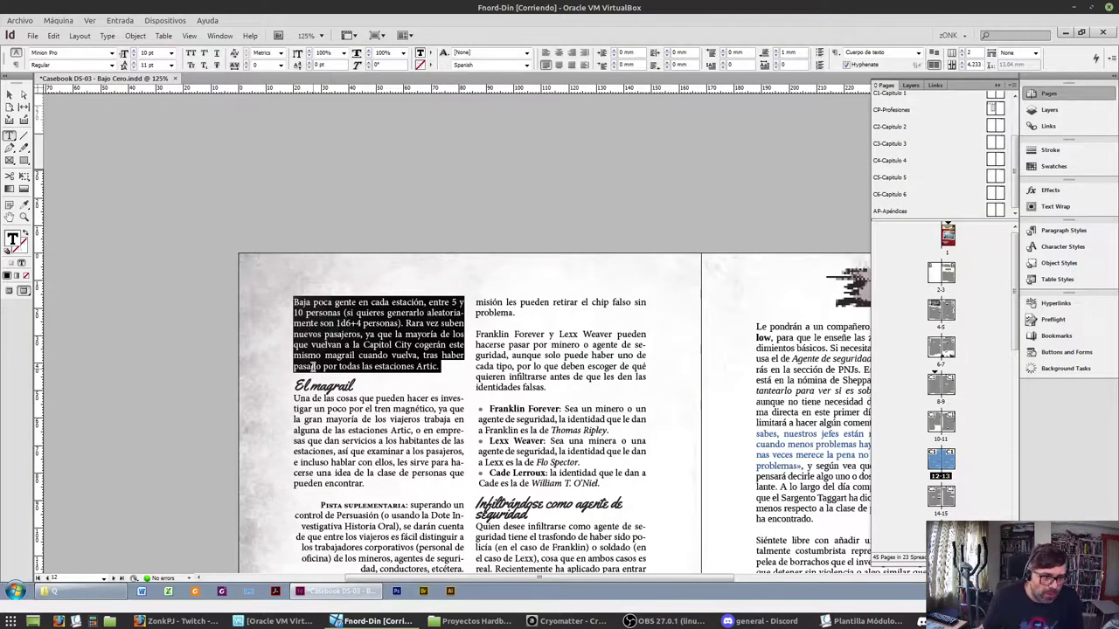
pyautogui.scroll(-4, 341, 344)
pyautogui.scroll(-6, 360, 345)
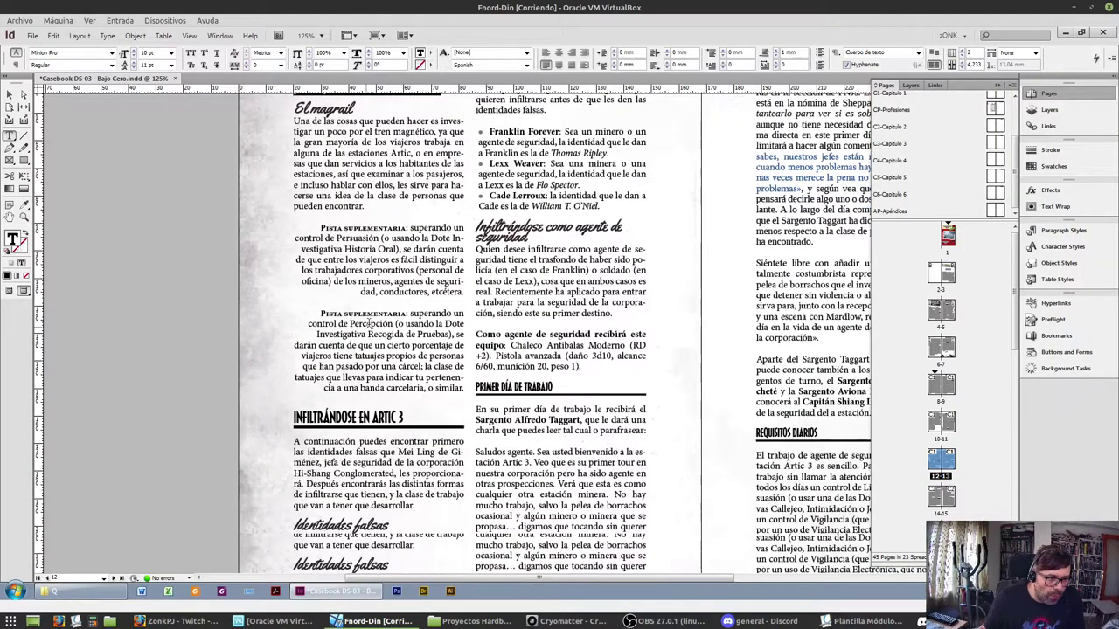
pyautogui.scroll(3, 369, 313)
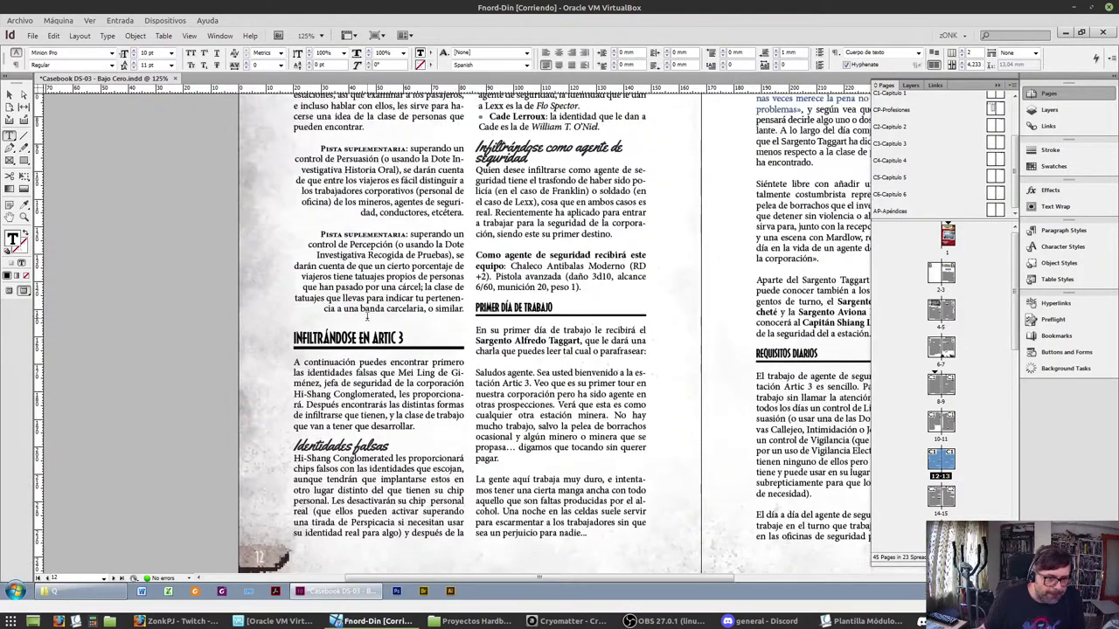
pyautogui.scroll(5, 565, 351)
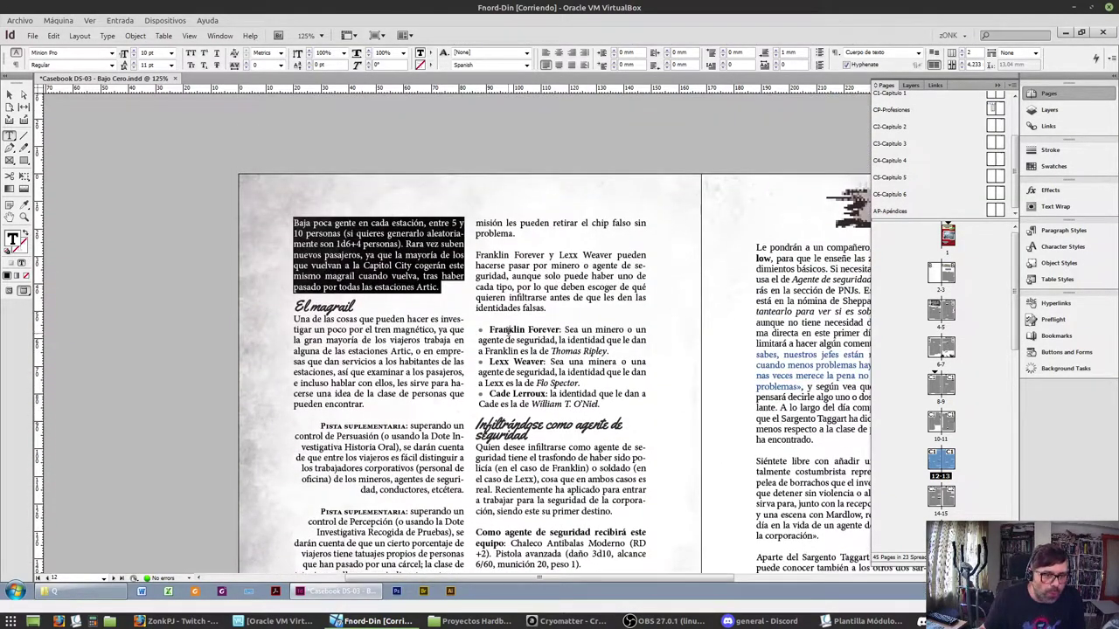
pyautogui.doubleClick(514, 328)
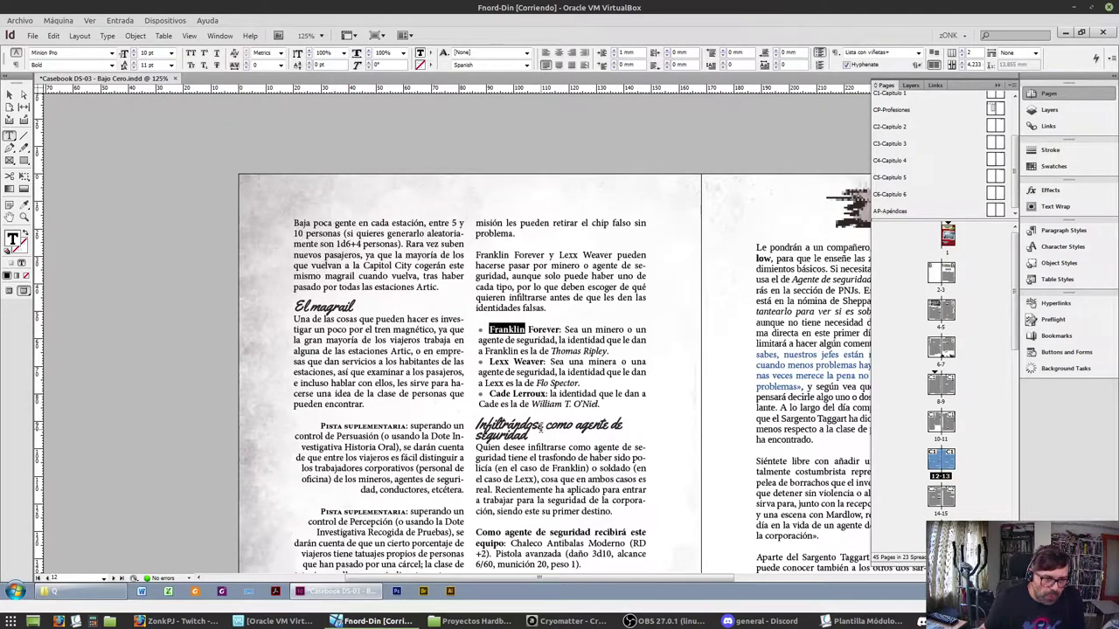
pyautogui.scroll(-3, 539, 425)
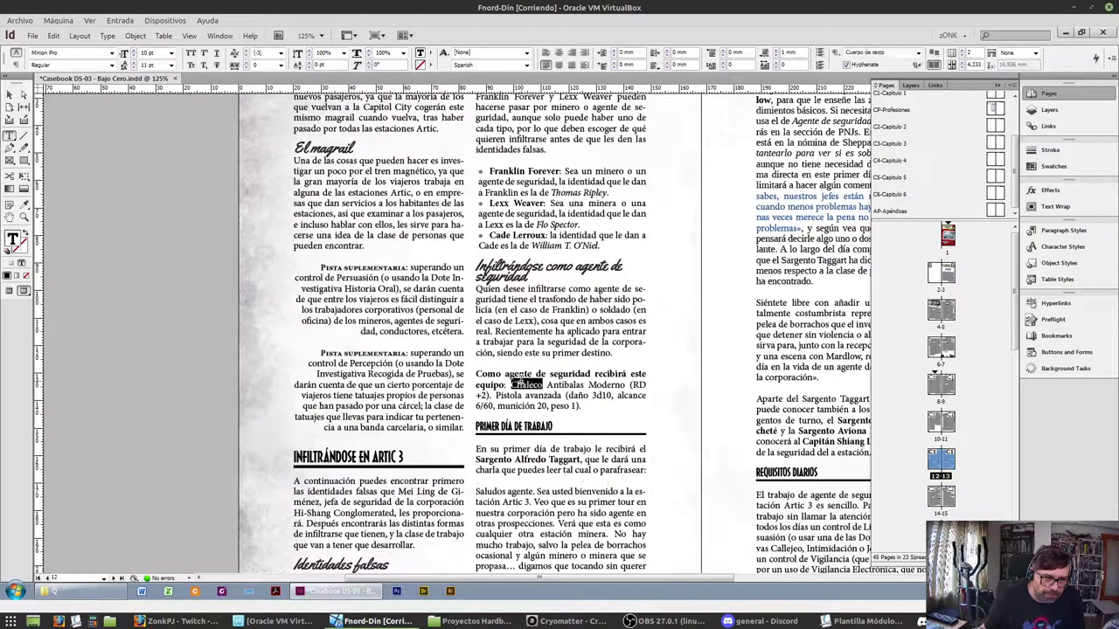
# Replace "Como" with "Equipo de" at the start of the bold equipment lead-in on page 12
pyautogui.tripleClick(522, 381)
pyautogui.tripleClick(491, 374)
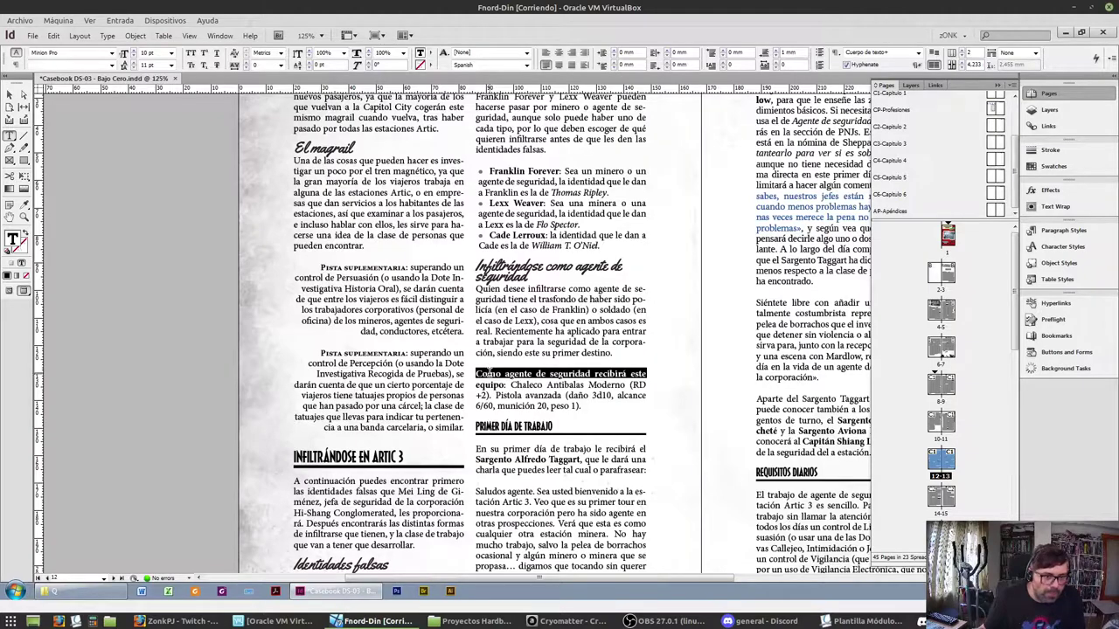
pyautogui.click(506, 379)
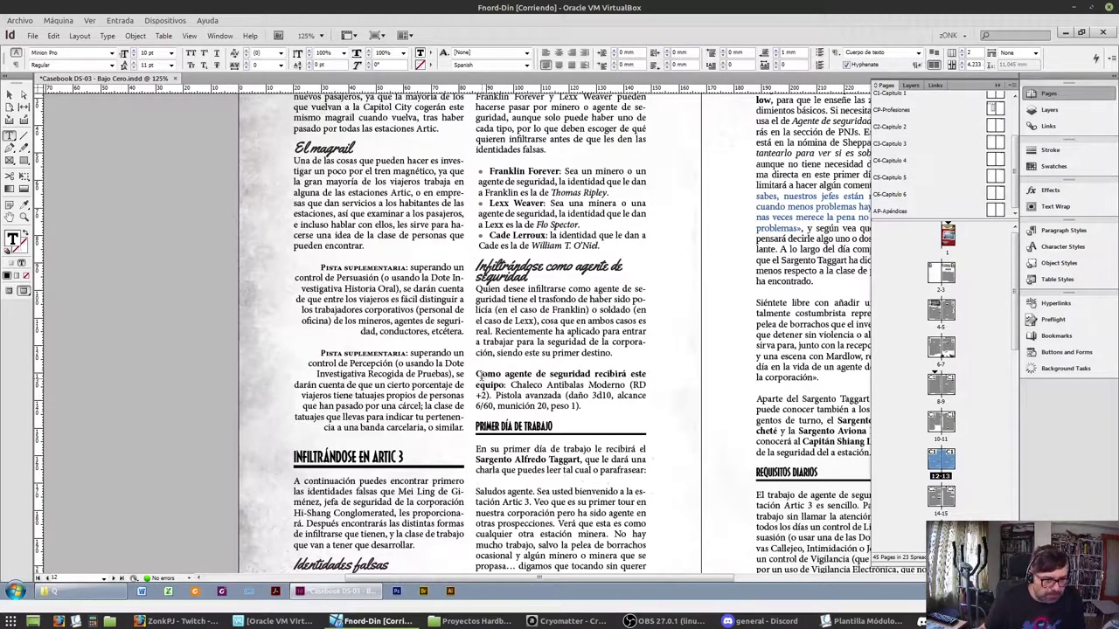
pyautogui.moveTo(491, 383)
pyautogui.mouseDown()
pyautogui.moveTo(529, 382)
pyautogui.moveTo(506, 376)
pyautogui.mouseUp()
pyautogui.doubleClick(486, 373)
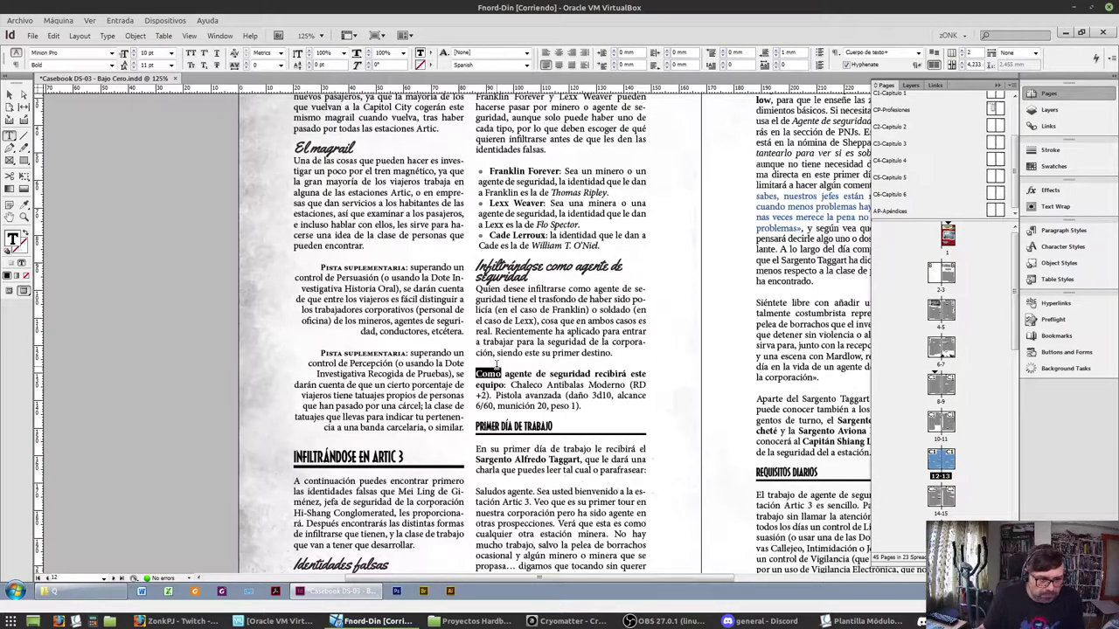
pyautogui.write('Equipo d')
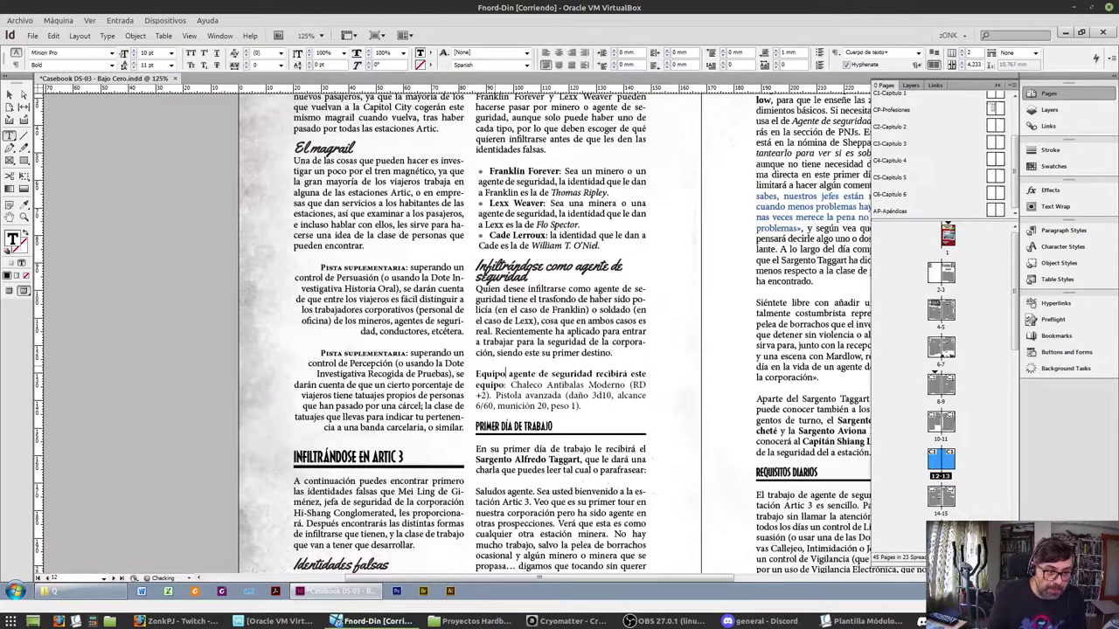
pyautogui.write('e')
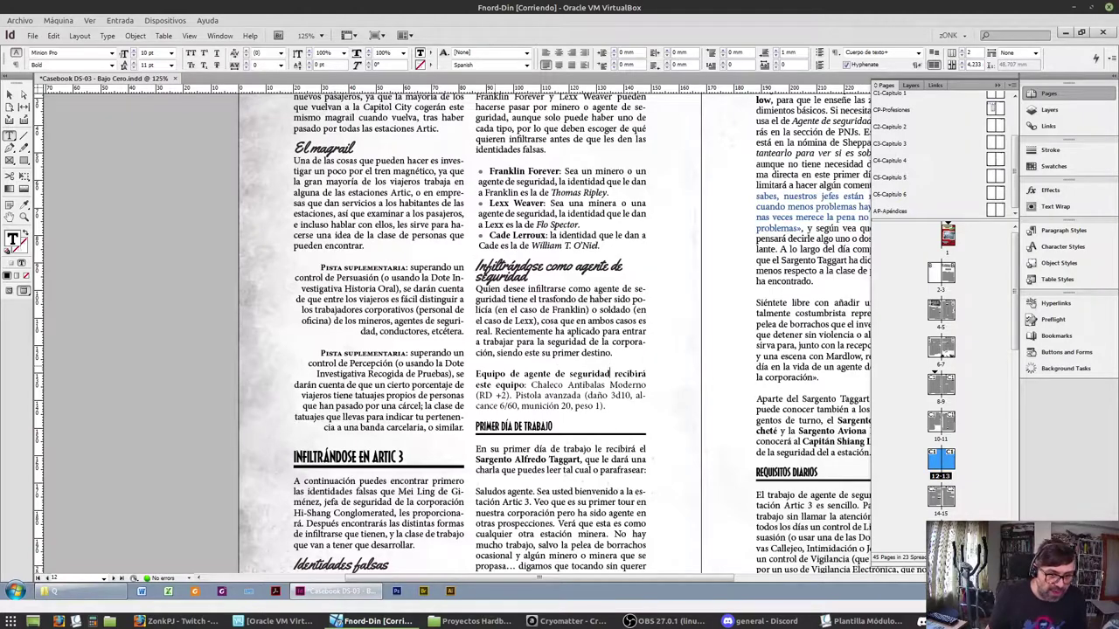
# Replace "recibirá este equipo:" with a paragraph break and give "Equipo de agente de seguridad" the Habilidades heading style
pyautogui.hotkey('ctrl', 'shift', 'Right')
pyautogui.hotkey('ctrl', 'shift', 'Right')
pyautogui.hotkey('ctrl', 'shift', 'Right')
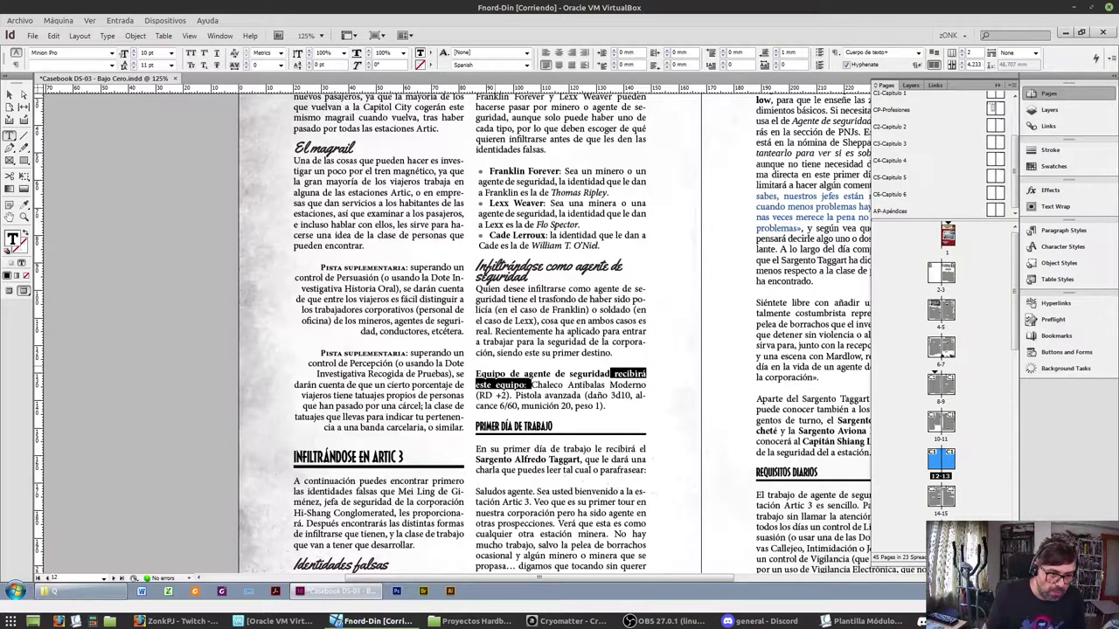
pyautogui.press('Return')
pyautogui.press('ctrl+KP_4')
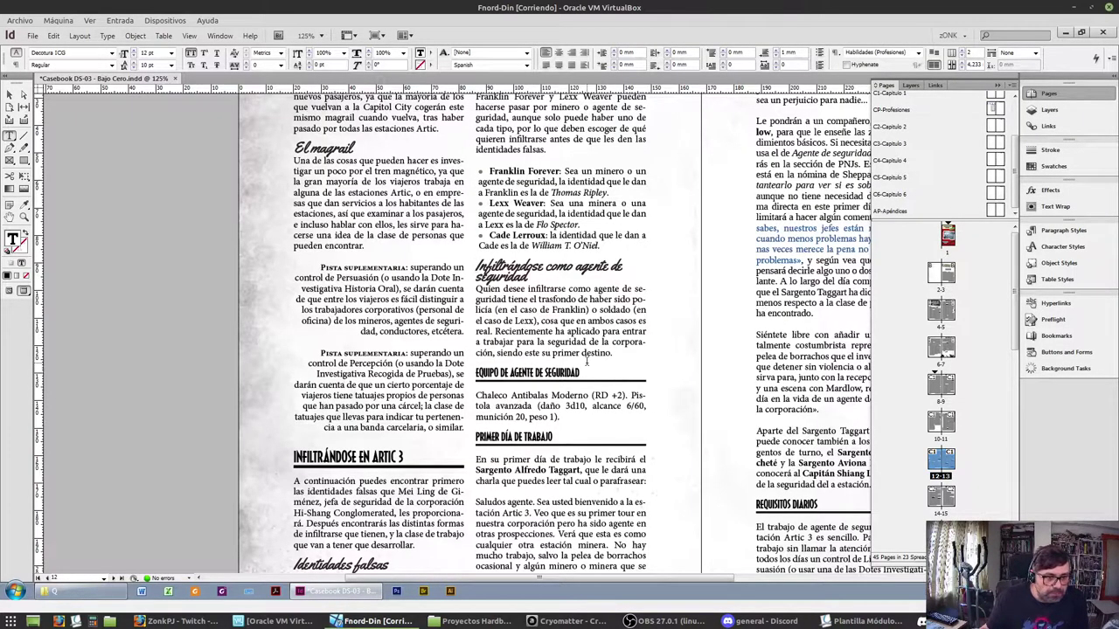
# Set the tracking of the "Saludos agente" paragraph on page 12 to -15
pyautogui.scroll(-2, 587, 361)
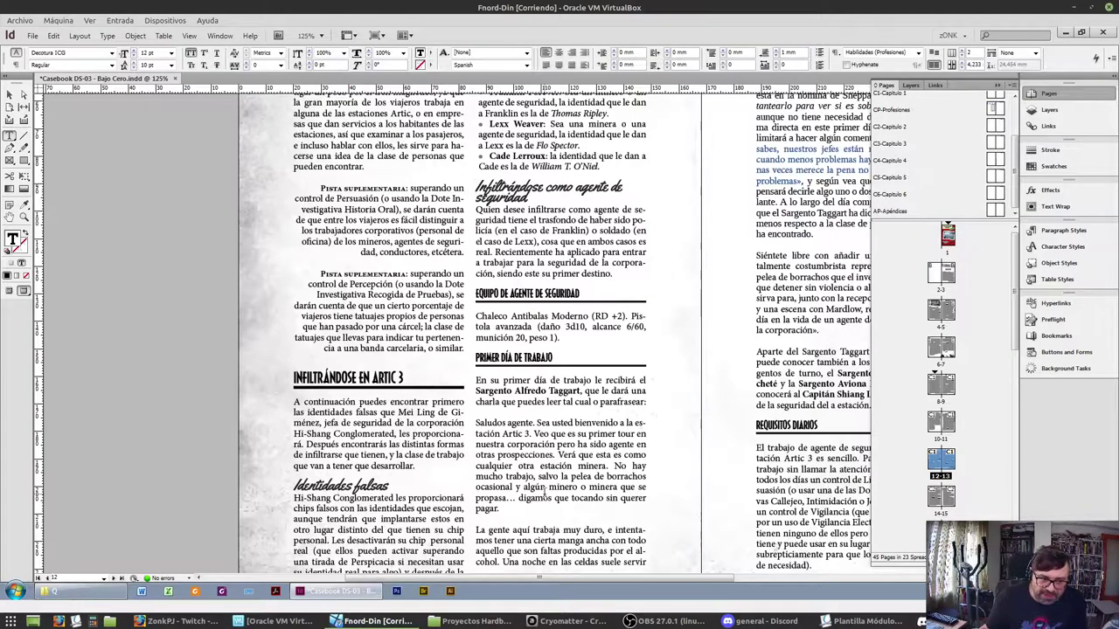
pyautogui.tripleClick(543, 493)
pyautogui.click(246, 67)
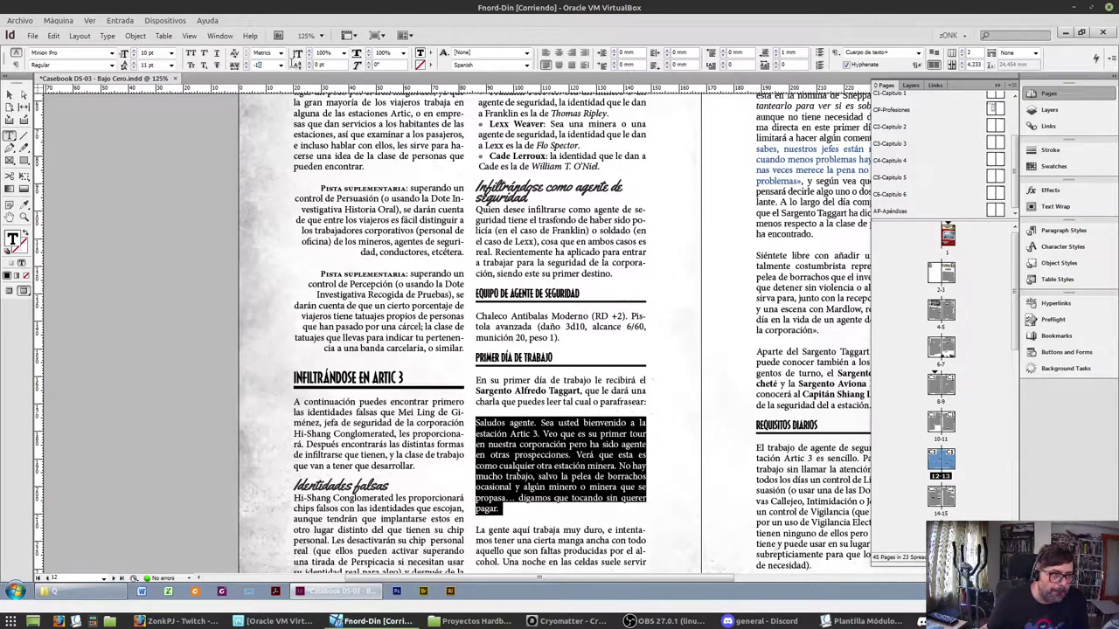
pyautogui.write('5')
pyautogui.press('Return')
# Select the blue "ya sabes, nuestros jefes..." quote on page 13 and check the available character styles
pyautogui.scroll(-3, 351, 342)
pyautogui.scroll(3, 601, 219)
pyautogui.hscroll(8, 601, 218)
pyautogui.scroll(2, 602, 219)
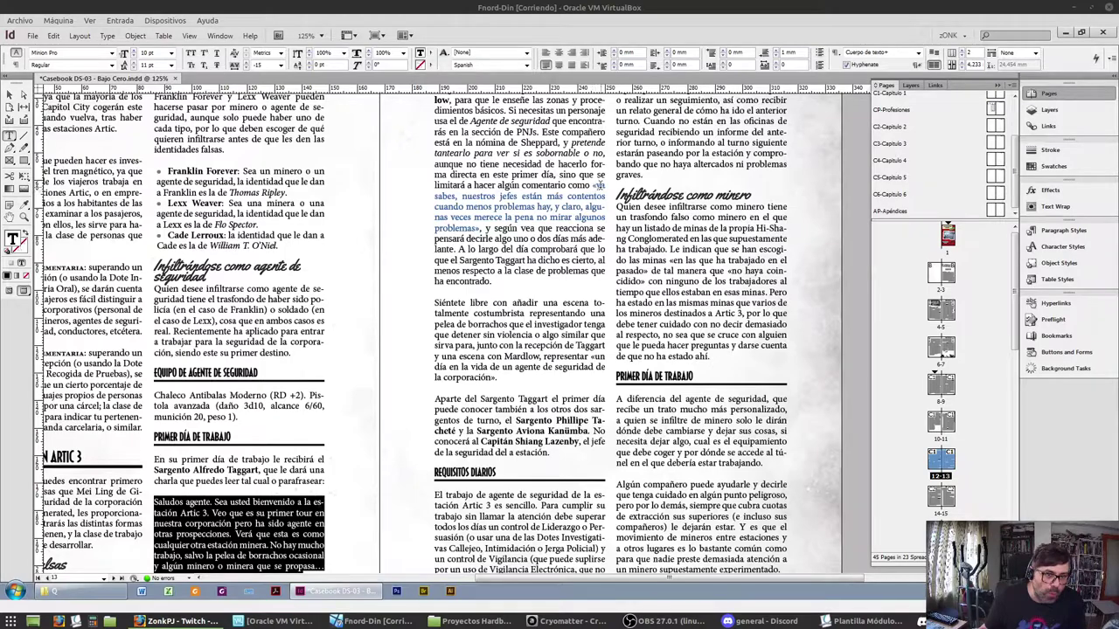
pyautogui.scroll(1, 661, 247)
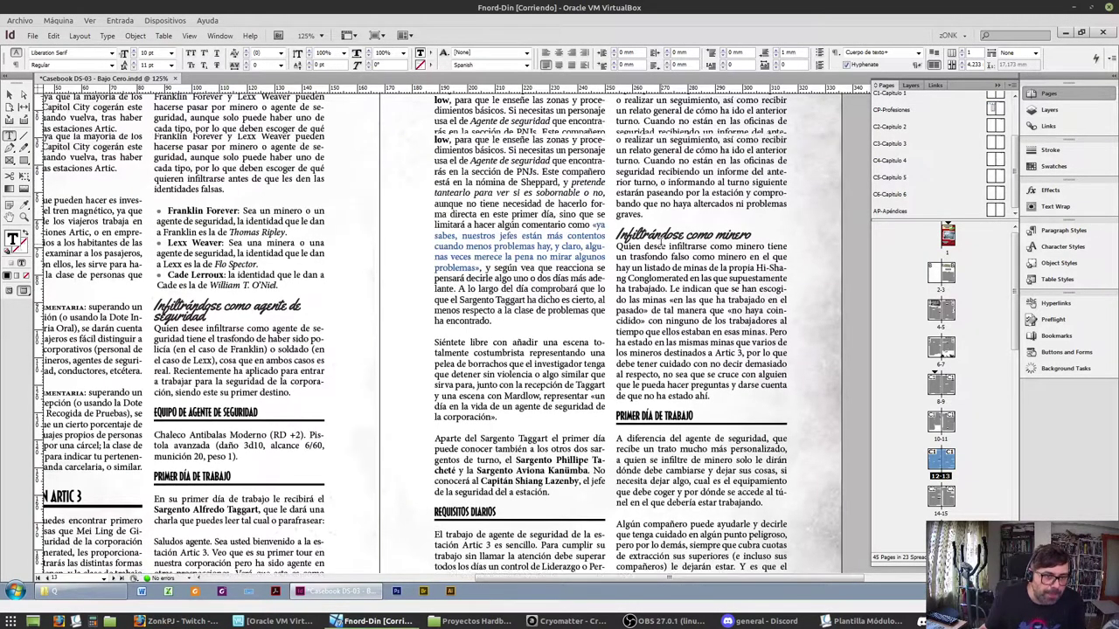
pyautogui.scroll(1, 661, 248)
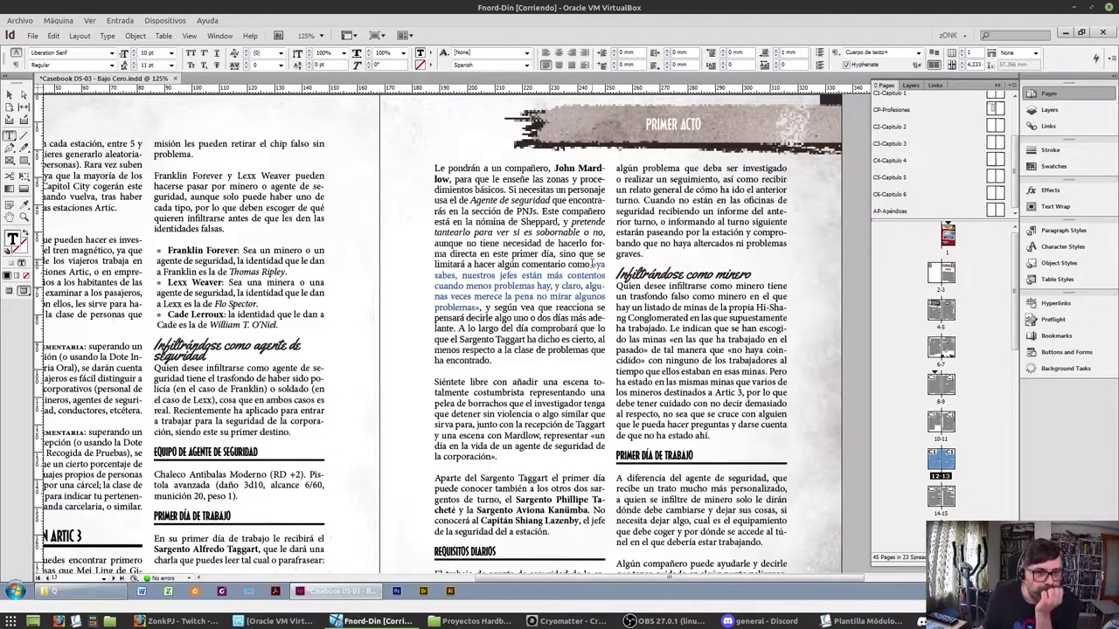
pyautogui.moveTo(592, 264); pyautogui.dragTo(478, 308)
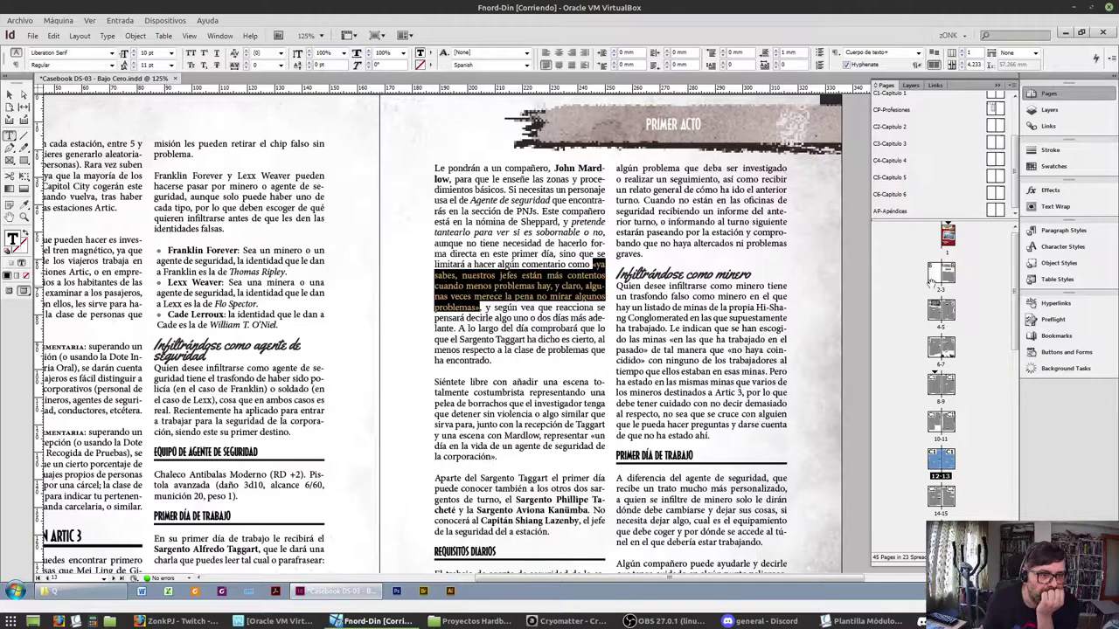
pyautogui.click(1066, 247)
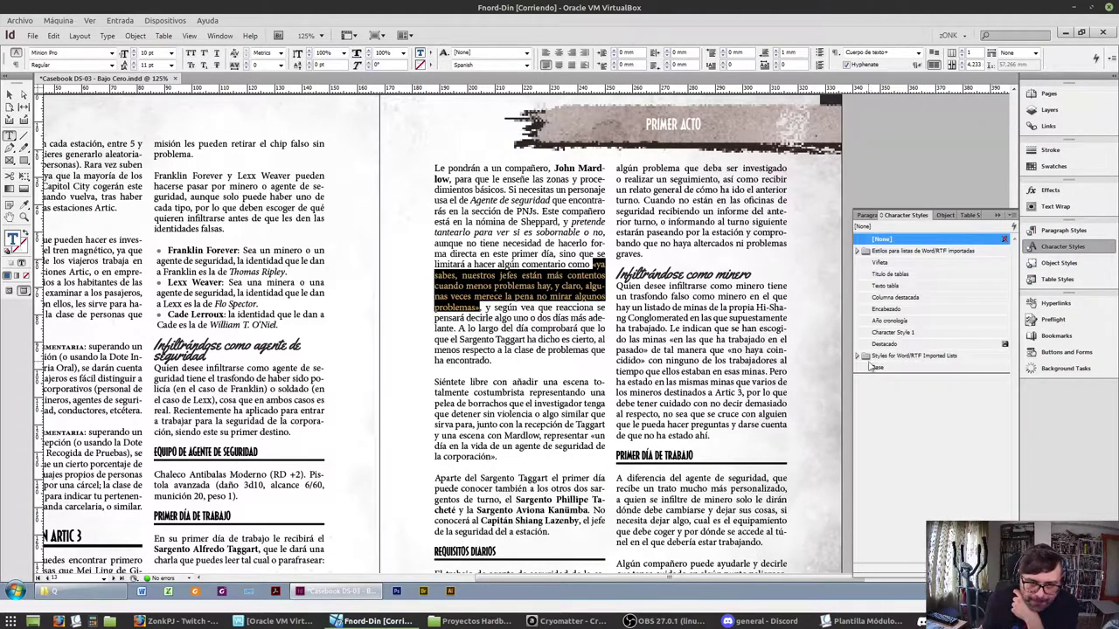
pyautogui.click(591, 287)
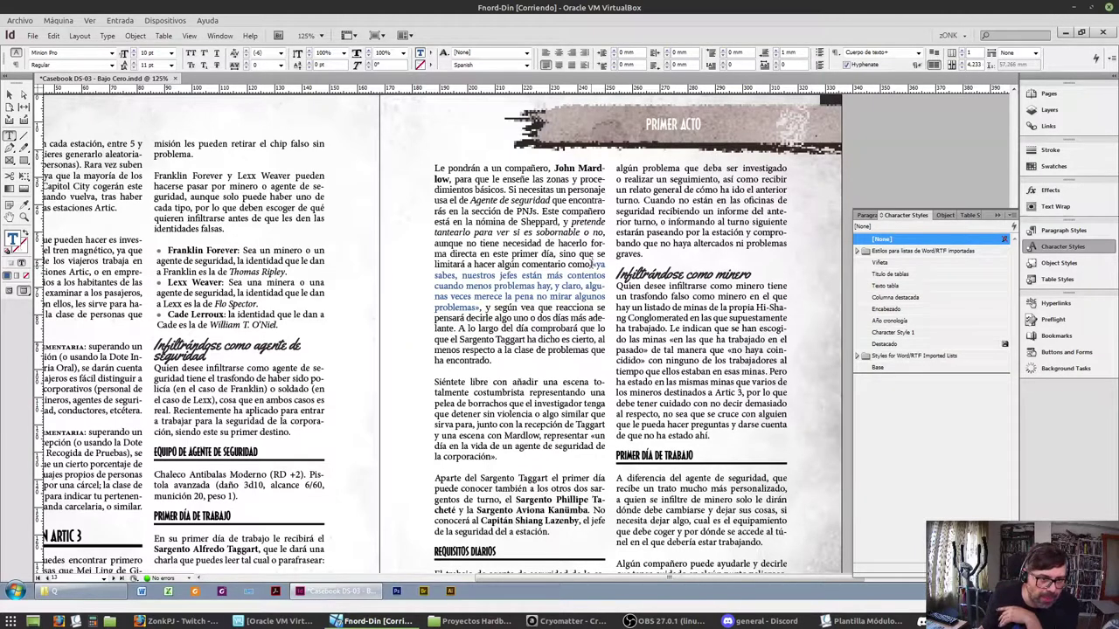
# Split the blue quote on page 13 into its own paragraph and apply the Cita paragraph style to it
pyautogui.press('Return')
pyautogui.click(479, 319)
pyautogui.press('Return')
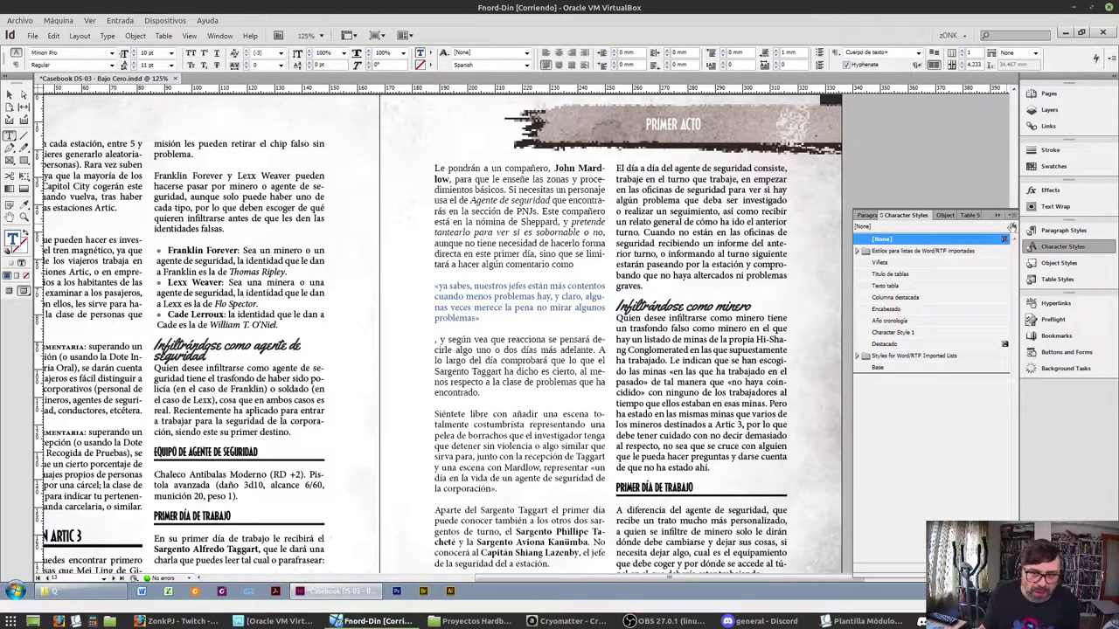
pyautogui.click(1057, 233)
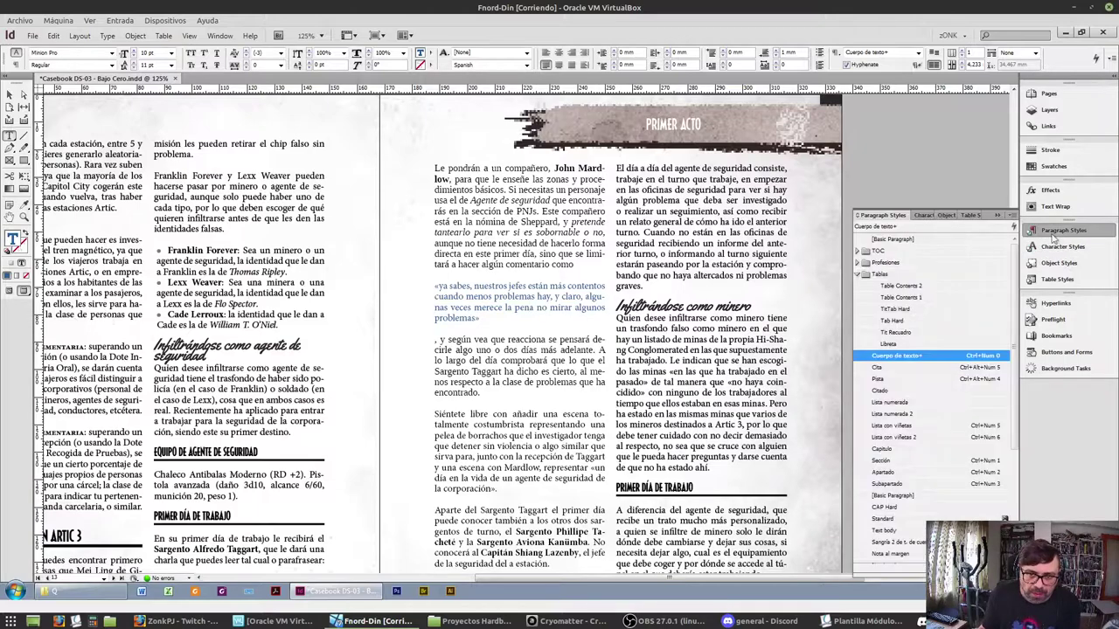
pyautogui.click(888, 371)
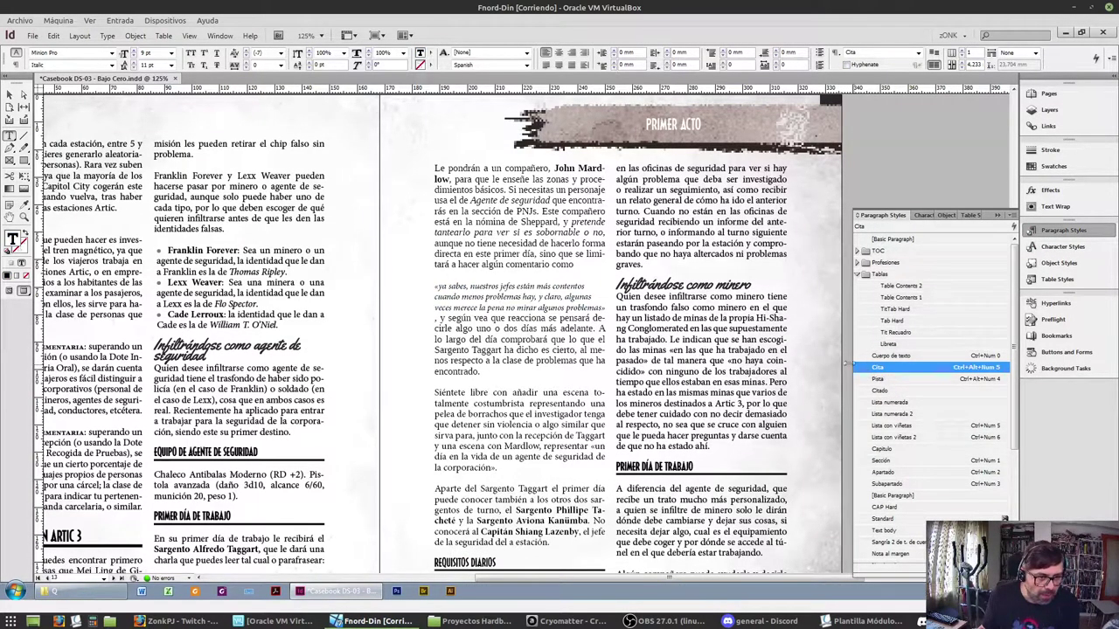
pyautogui.click(1075, 249)
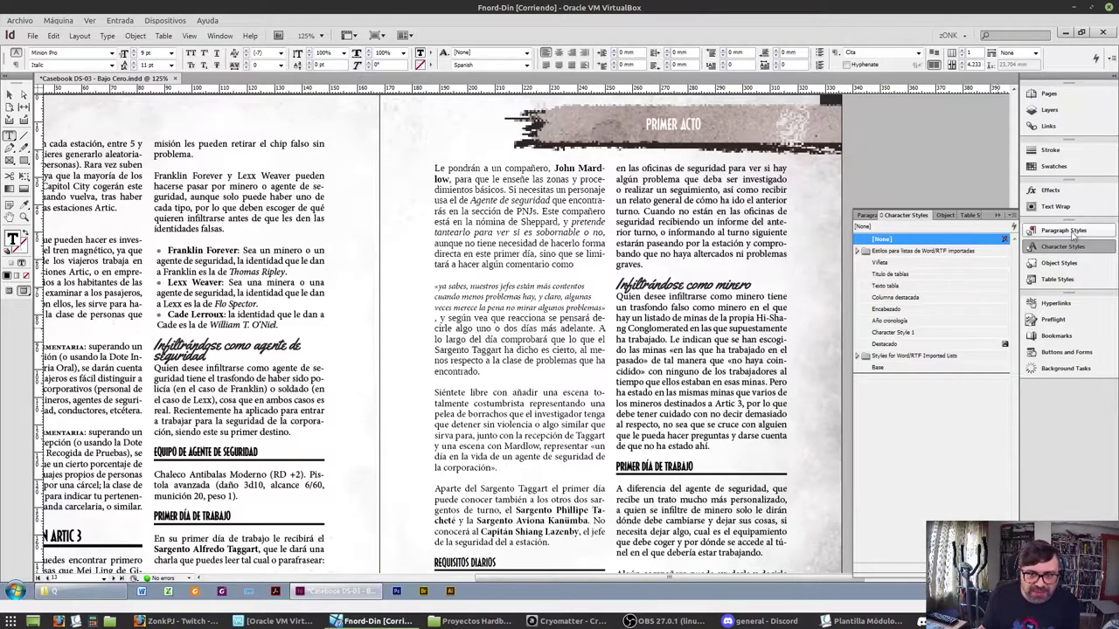
pyautogui.click(1068, 233)
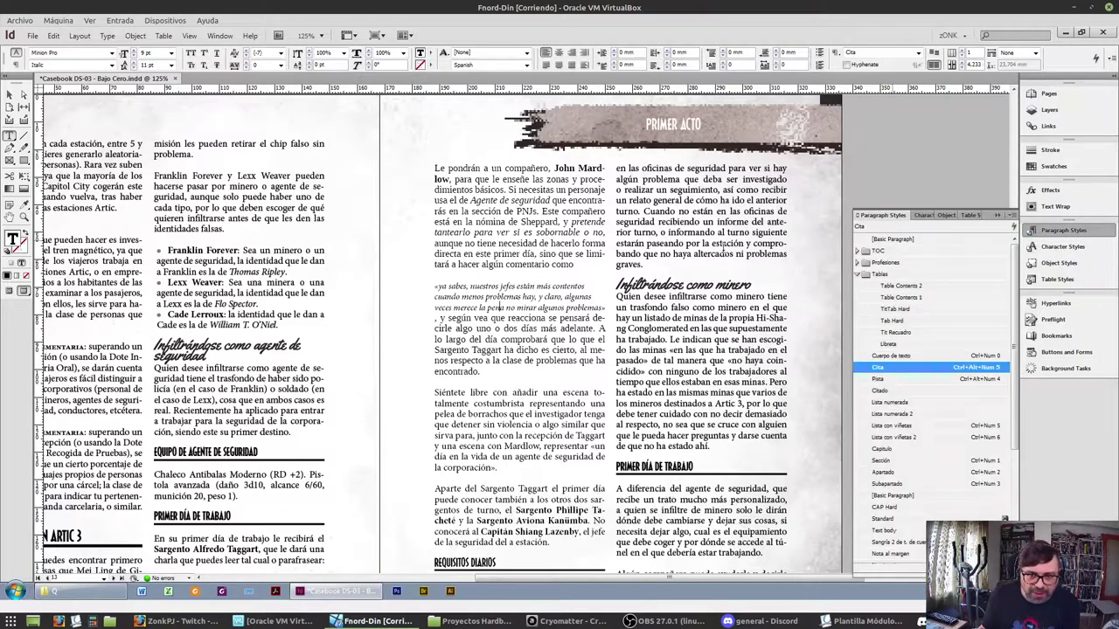
# Remove the paragraph breaks before and after the italic quote so it runs inline with its surrounding text
pyautogui.click(581, 259)
pyautogui.press('Delete')
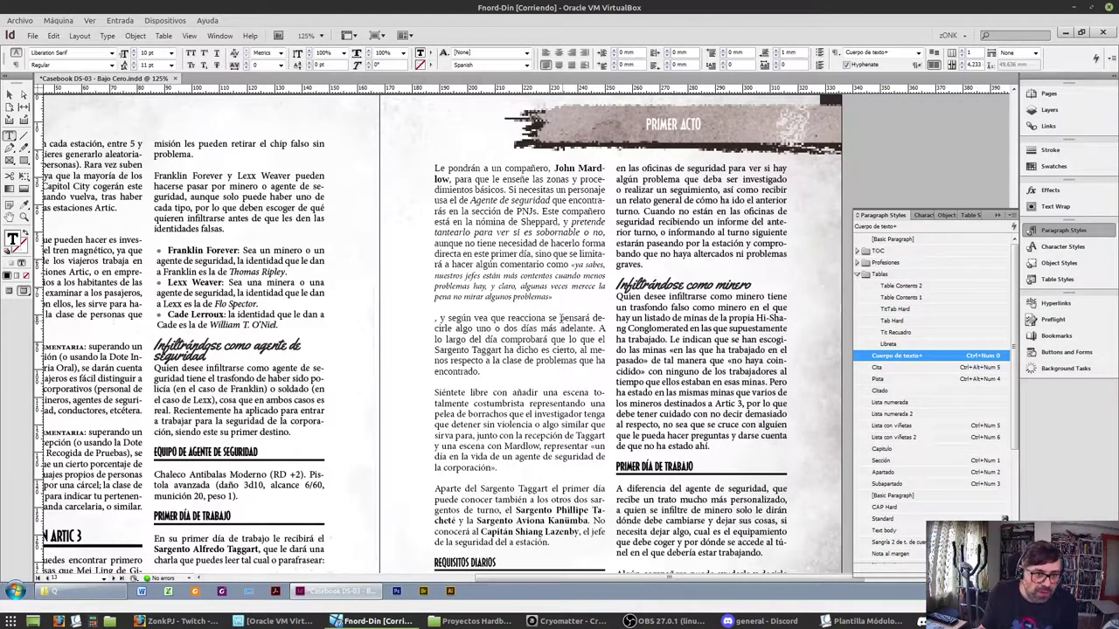
pyautogui.click(562, 298)
pyautogui.press('Delete')
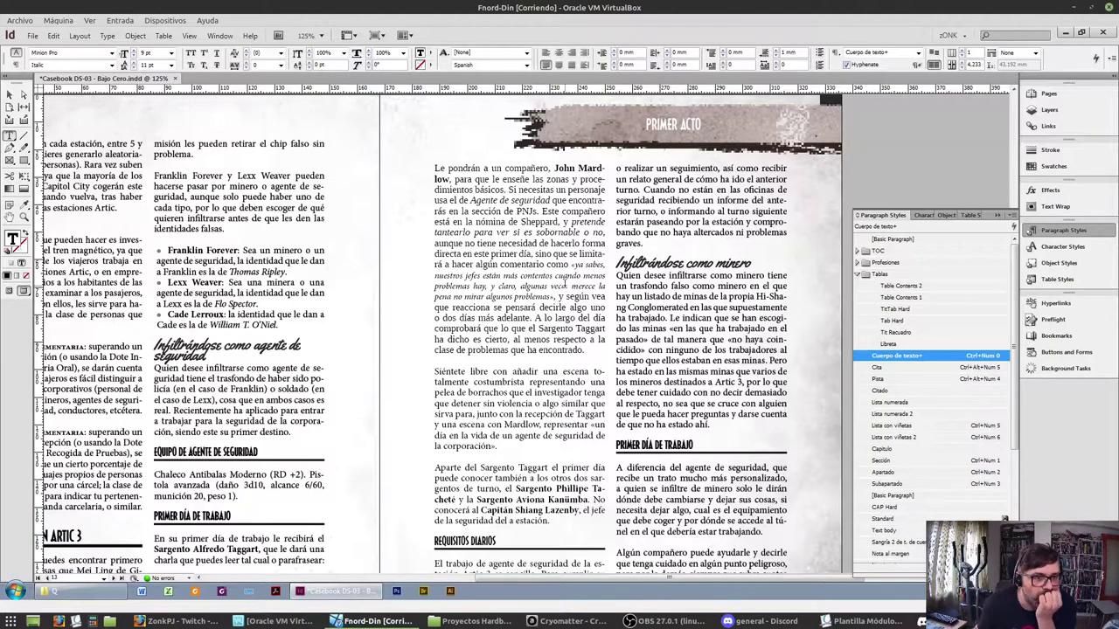
# Set the tracking of the "Siéntete libre con añadir una escena" paragraph on page 13 to -15
pyautogui.scroll(-1, 468, 390)
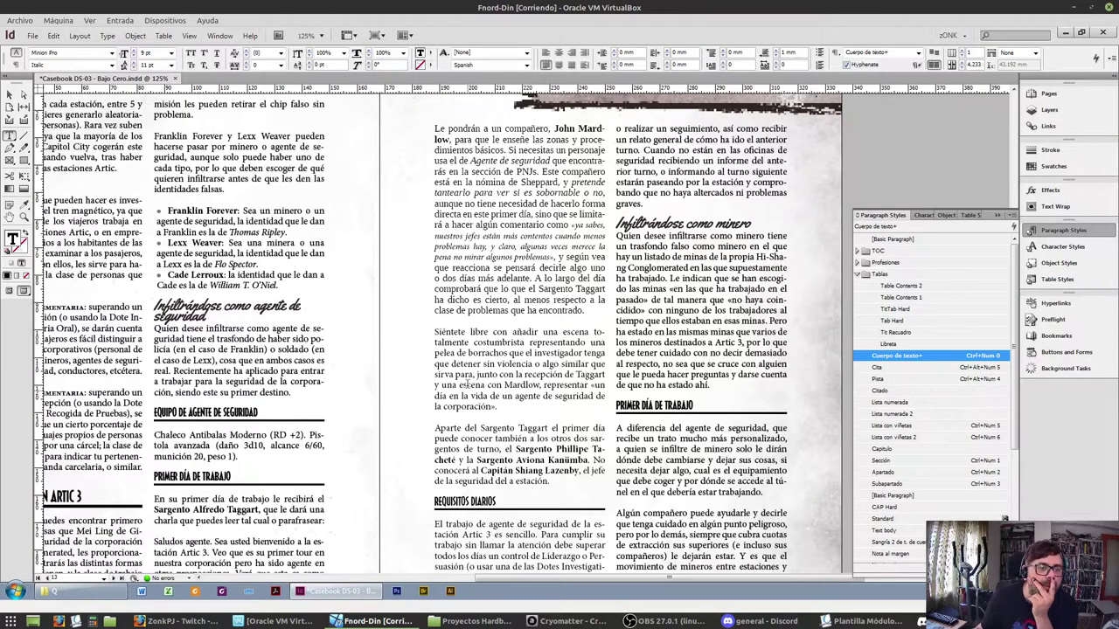
pyautogui.tripleClick(478, 328)
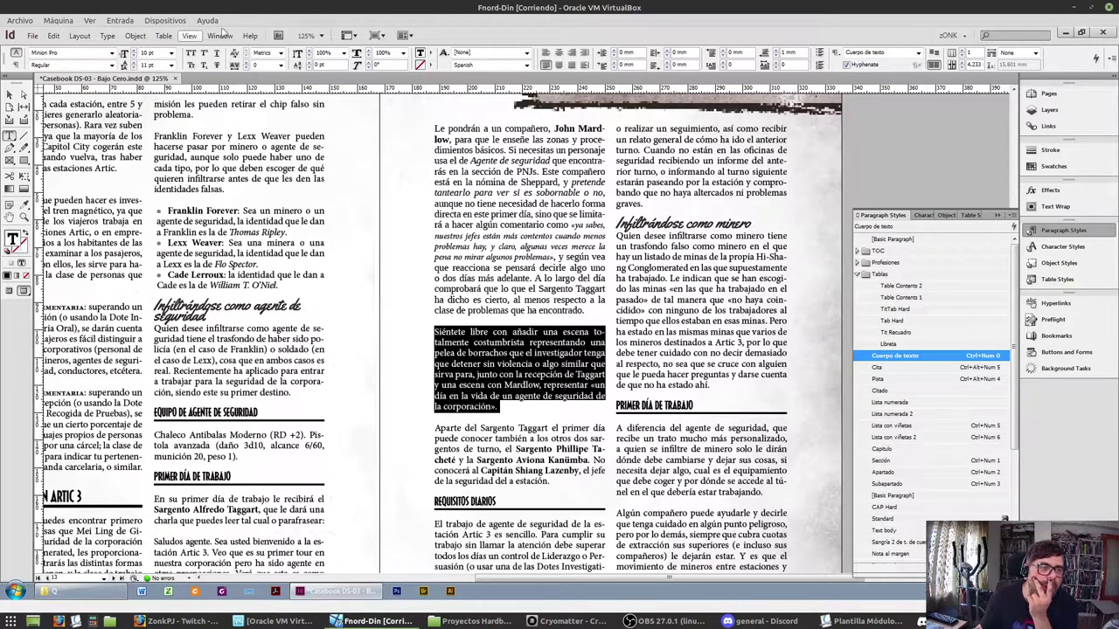
pyautogui.click(249, 68)
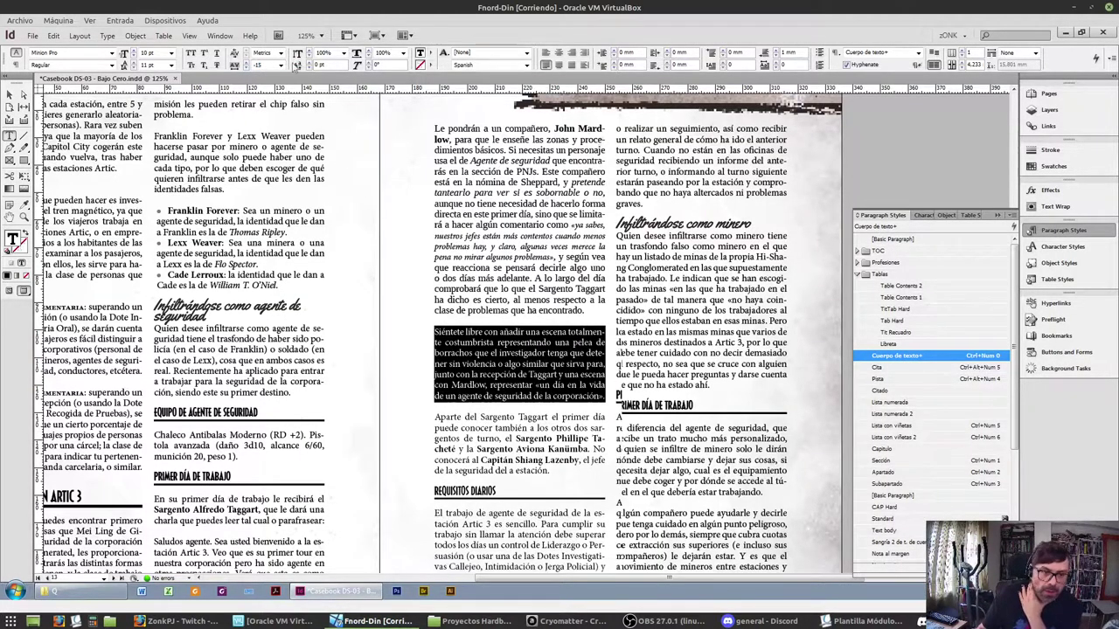
# Tighten the tracking of the first paragraph under page 13's security-agent "Requisitos diarios" heading to -10
pyautogui.scroll(-4, 633, 247)
pyautogui.click(446, 380)
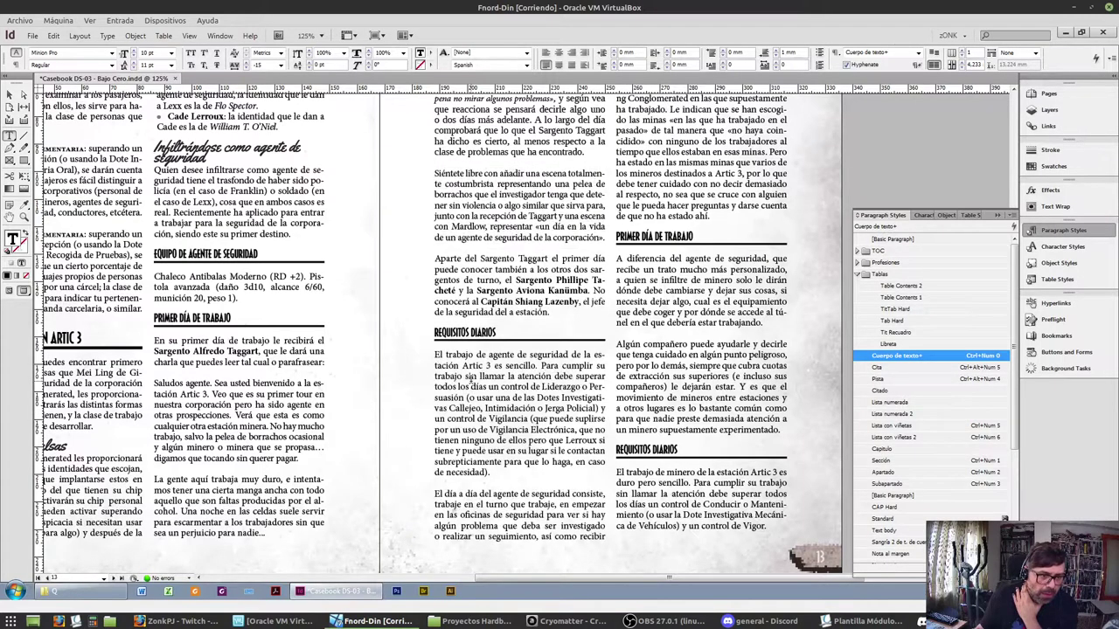
pyautogui.tripleClick(446, 380)
pyautogui.click(245, 67)
pyautogui.click(245, 67)
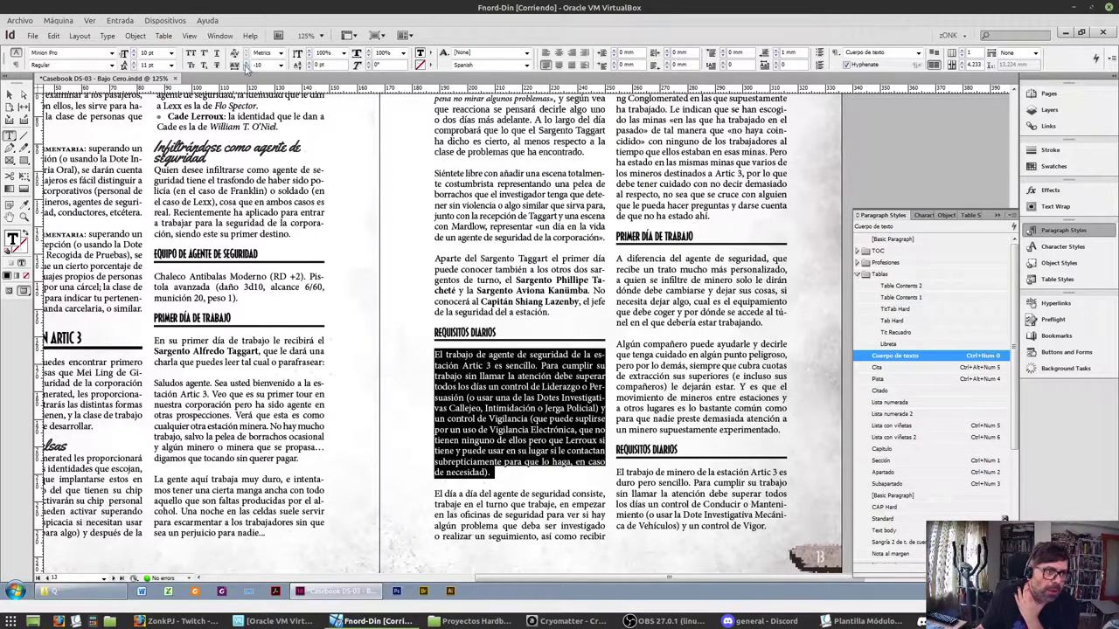
# Set the tracking of the first paragraph under page 13's security-agent "Requisitos diarios" heading to -15
pyautogui.click(246, 63)
pyautogui.moveTo(259, 65); pyautogui.dragTo(279, 64)
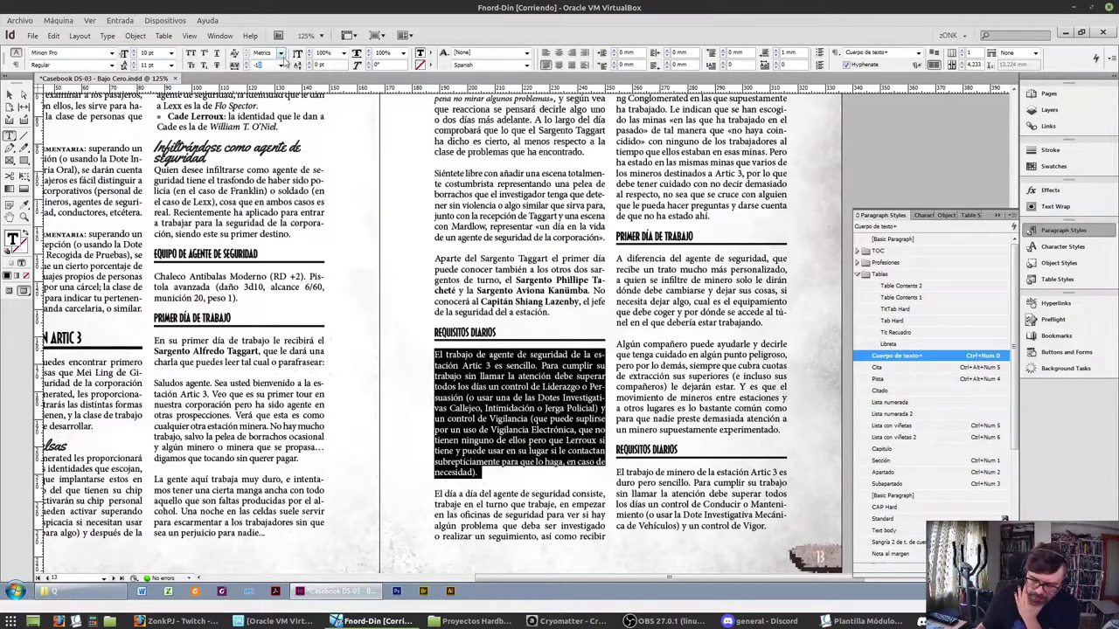
pyautogui.click(247, 68)
# Set the tracking of page 13's "El día a día del agente de seguridad" paragraph, which continues into the second column, to -10
pyautogui.scroll(4, 742, 351)
pyautogui.scroll(5, 741, 352)
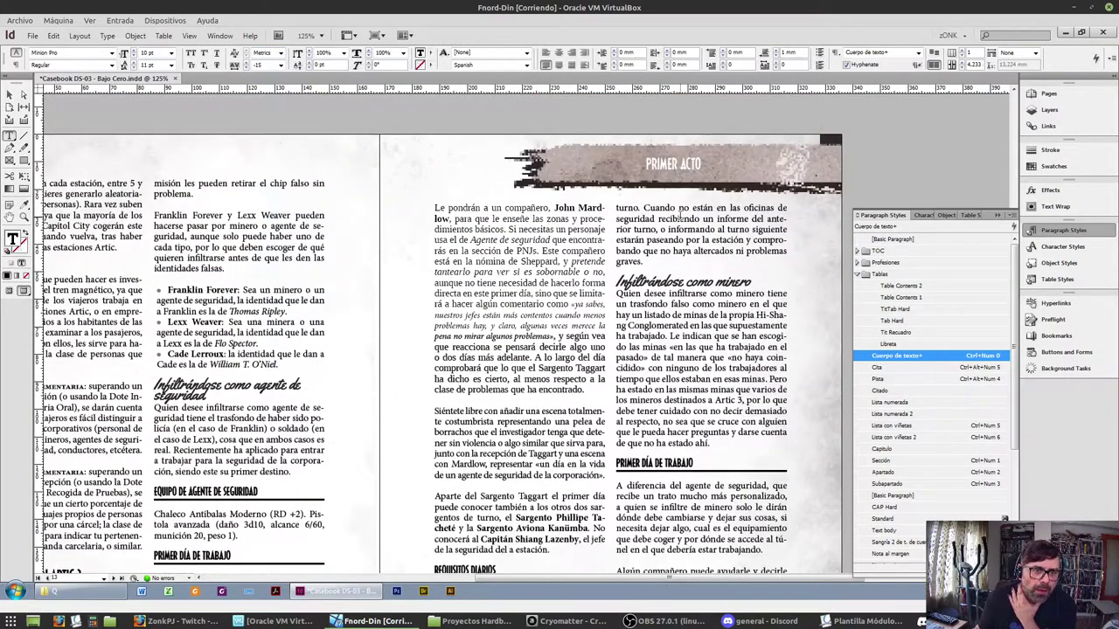
pyautogui.doubleClick(678, 218)
pyautogui.tripleClick(678, 217)
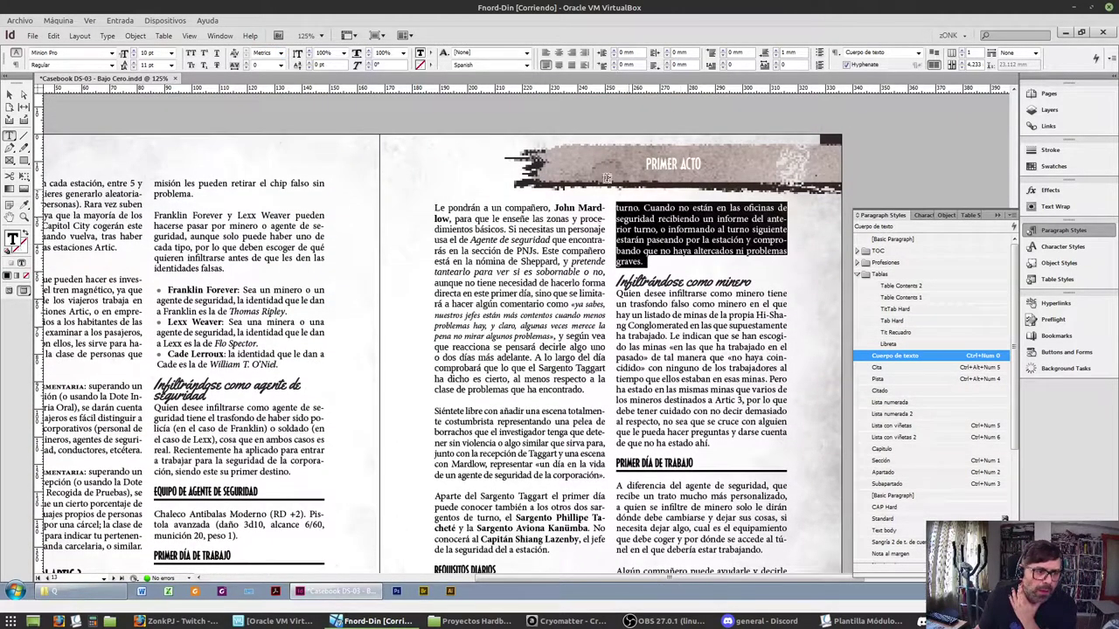
pyautogui.click(248, 70)
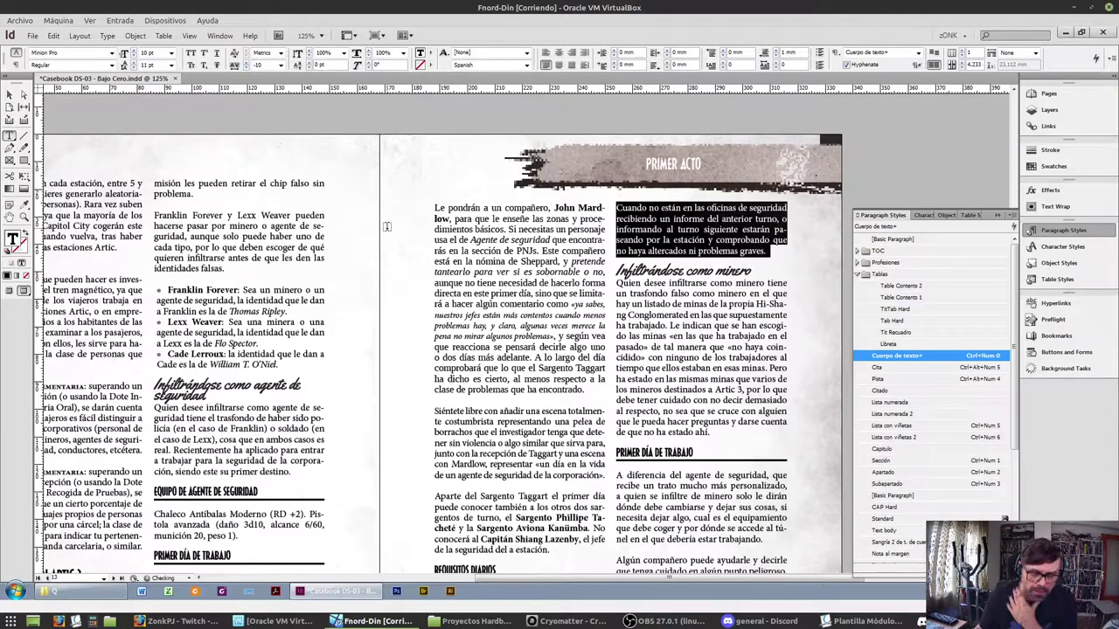
# Set the tracking of the paragraph under the "El magrail" subheading on page 12 to -10
pyautogui.hotkey('ctrl', '-')
pyautogui.scroll(1, 619, 426)
pyautogui.scroll(3, 619, 425)
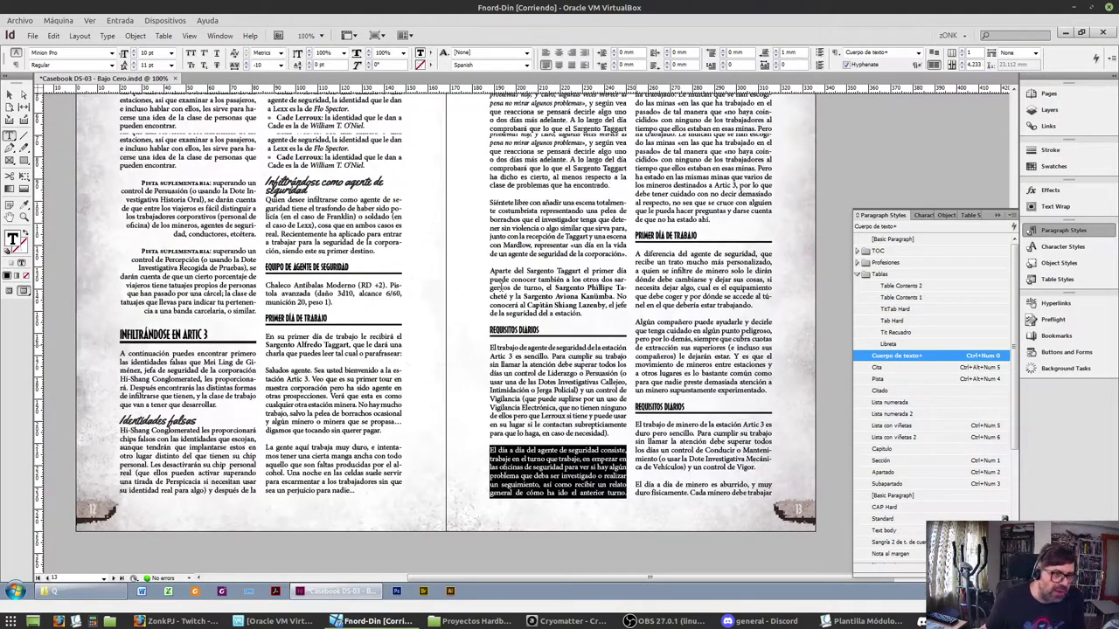
pyautogui.scroll(1, 183, 414)
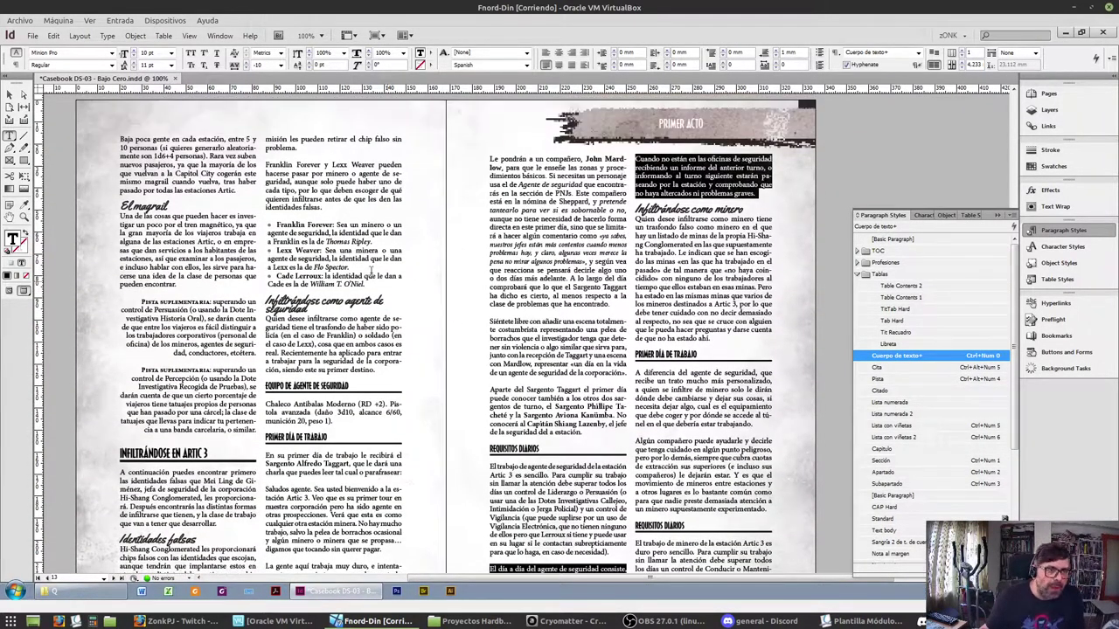
pyautogui.tripleClick(293, 146)
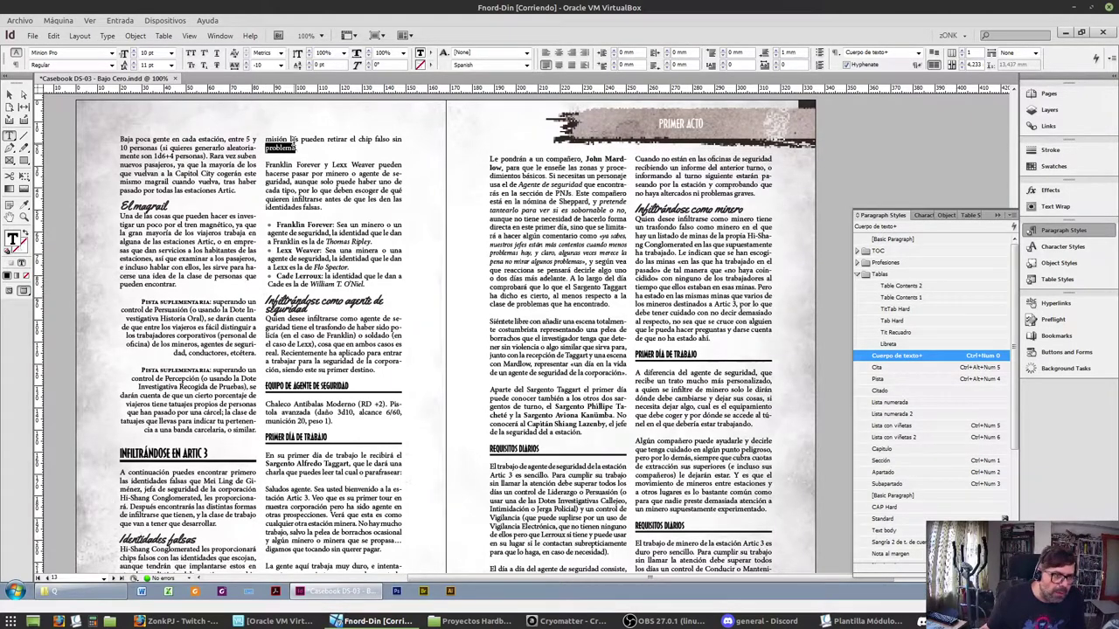
pyautogui.tripleClick(196, 276)
pyautogui.click(194, 274)
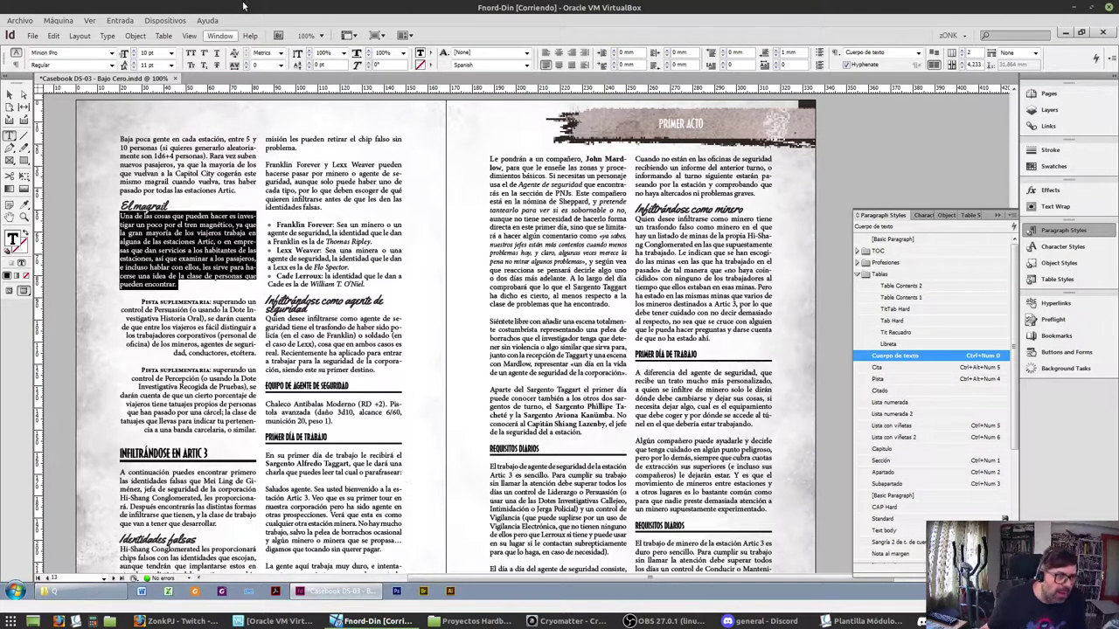
pyautogui.click(248, 70)
pyautogui.scroll(-2, 166, 437)
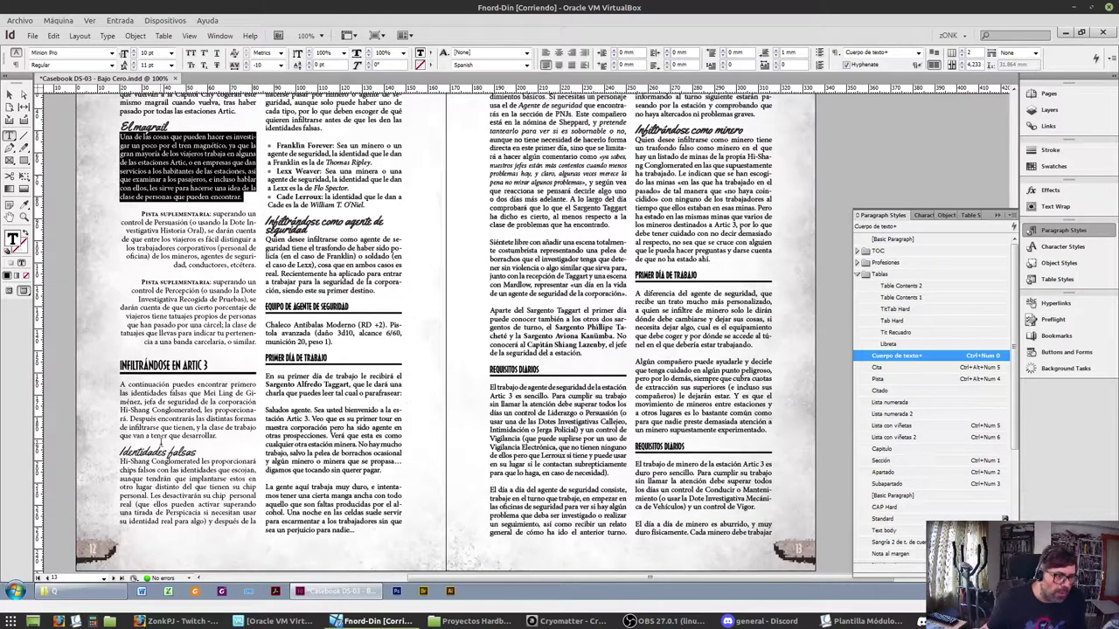
# Set the tracking of the paragraph under the "Identidades falsas" subheading on page 12 to -10
pyautogui.tripleClick(185, 469)
pyautogui.click(185, 468)
pyautogui.scroll(2, 278, 139)
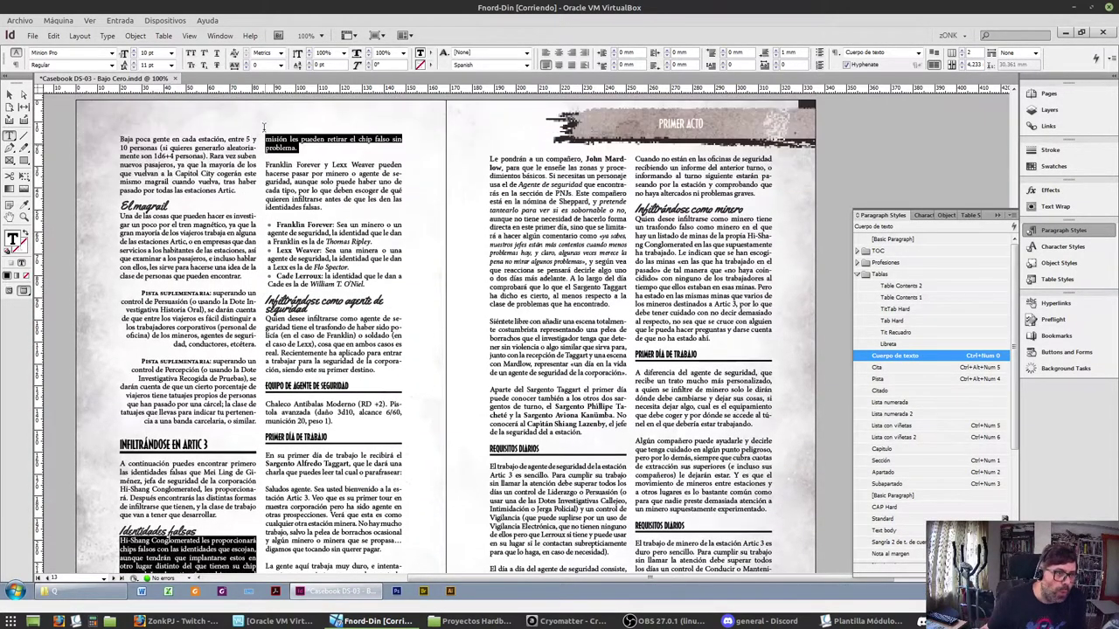
pyautogui.click(249, 69)
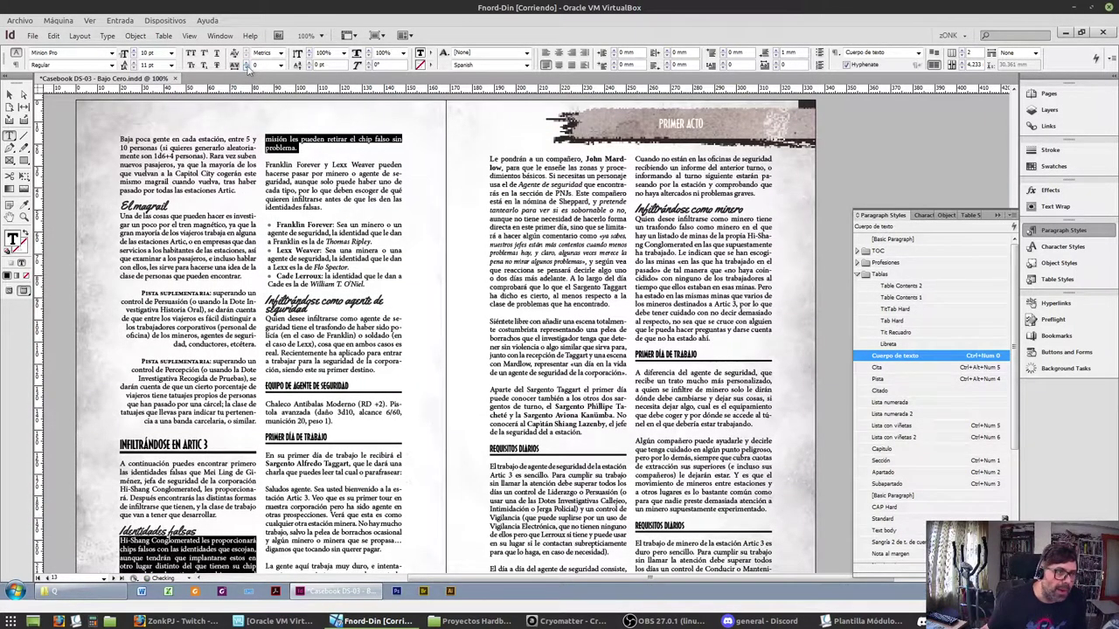
pyautogui.scroll(-2, 341, 157)
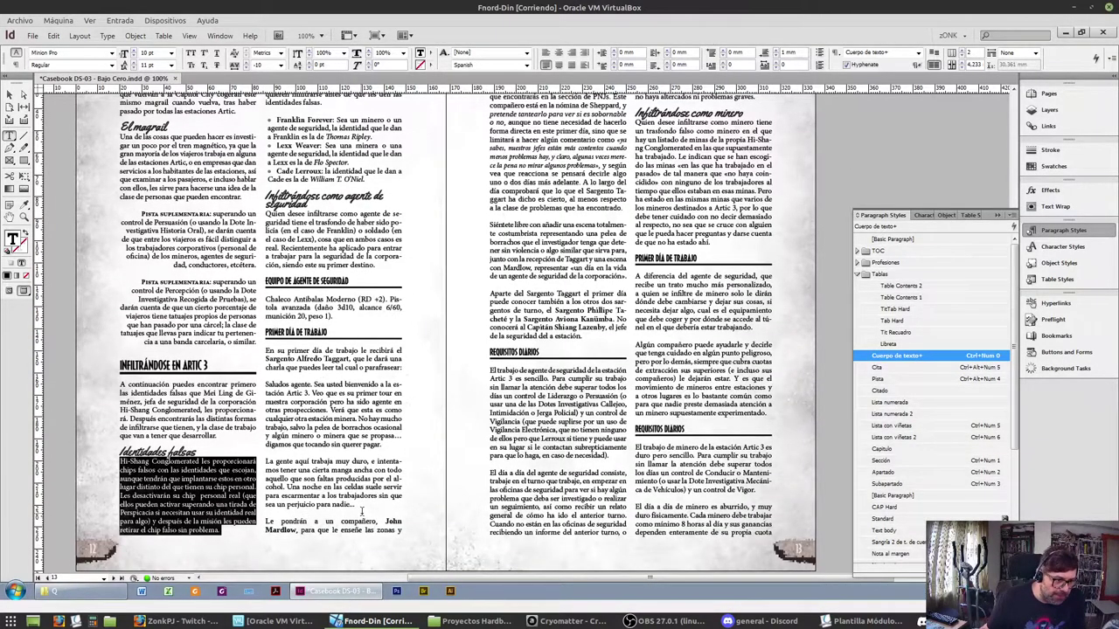
pyautogui.scroll(1, 354, 525)
pyautogui.scroll(2, 352, 535)
pyautogui.scroll(-3, 381, 431)
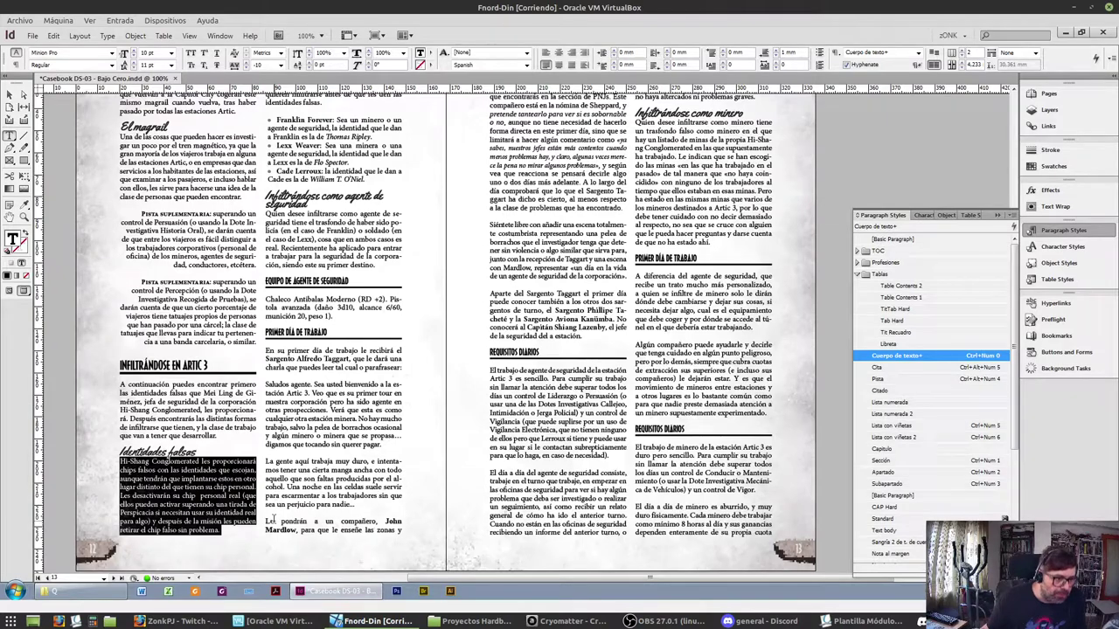
pyautogui.scroll(3, 269, 520)
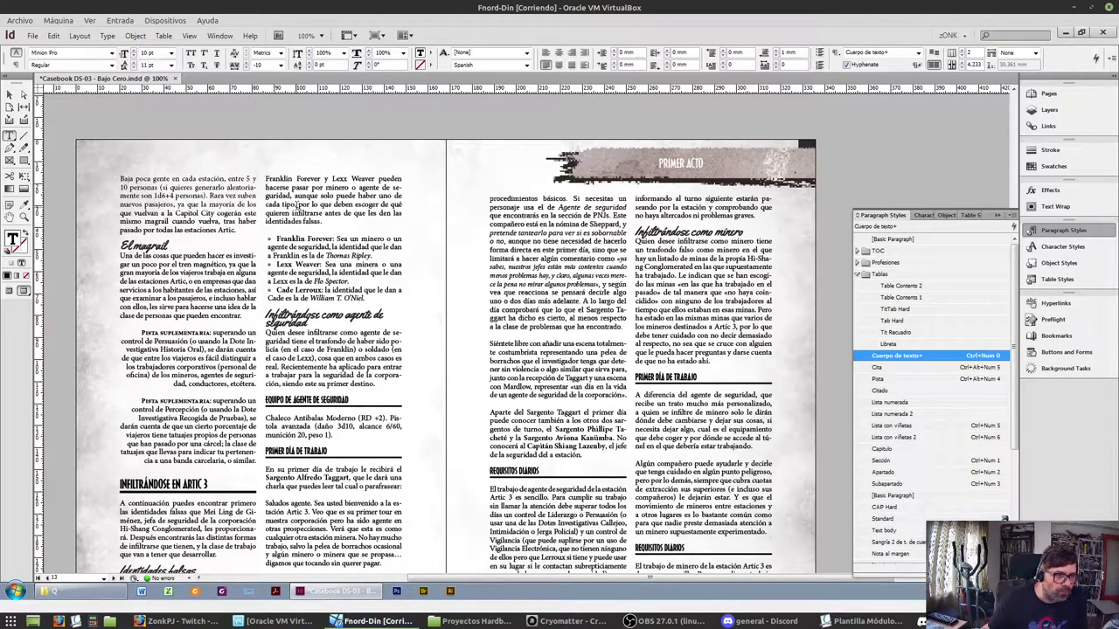
# Set the space after the paragraph introducing page 12's bulleted identities to 0 mm and replace its final period with a colon
pyautogui.click(304, 213)
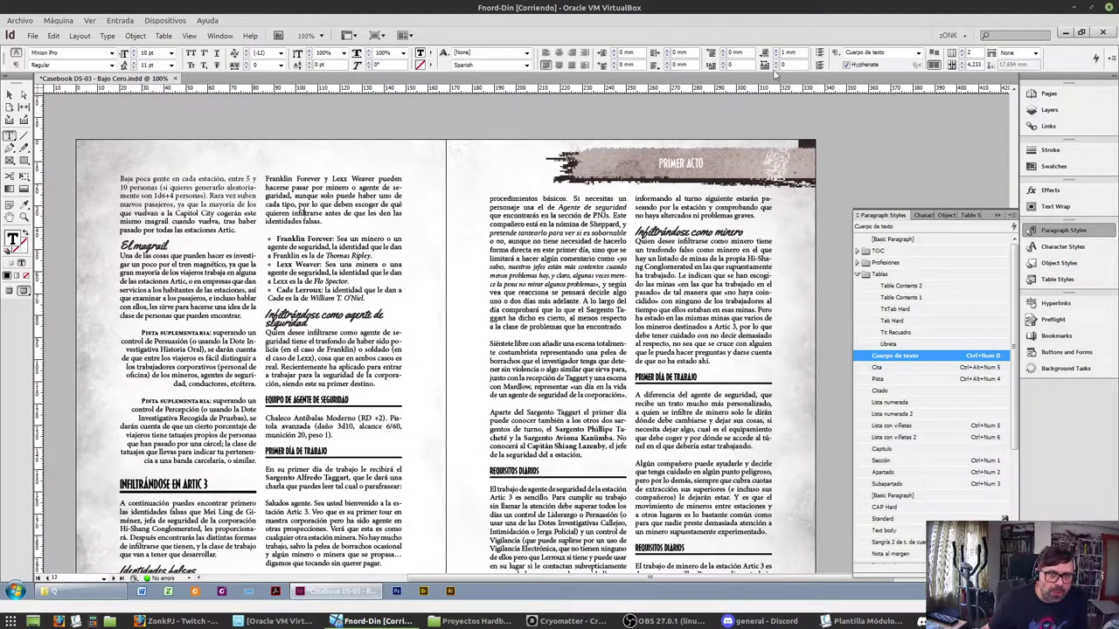
pyautogui.click(775, 55)
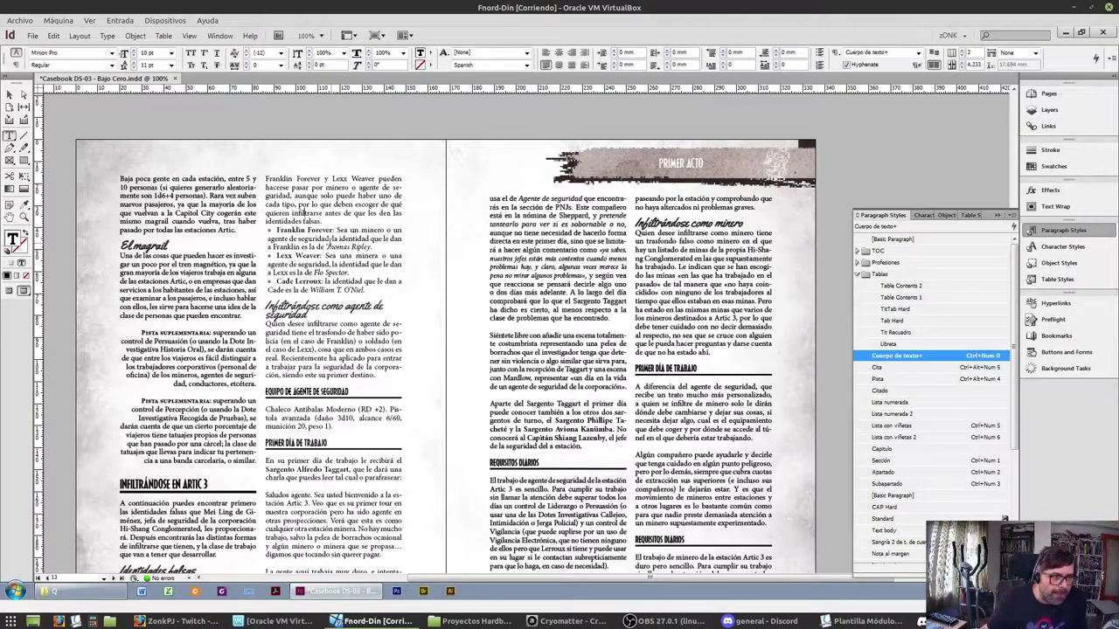
pyautogui.click(327, 221)
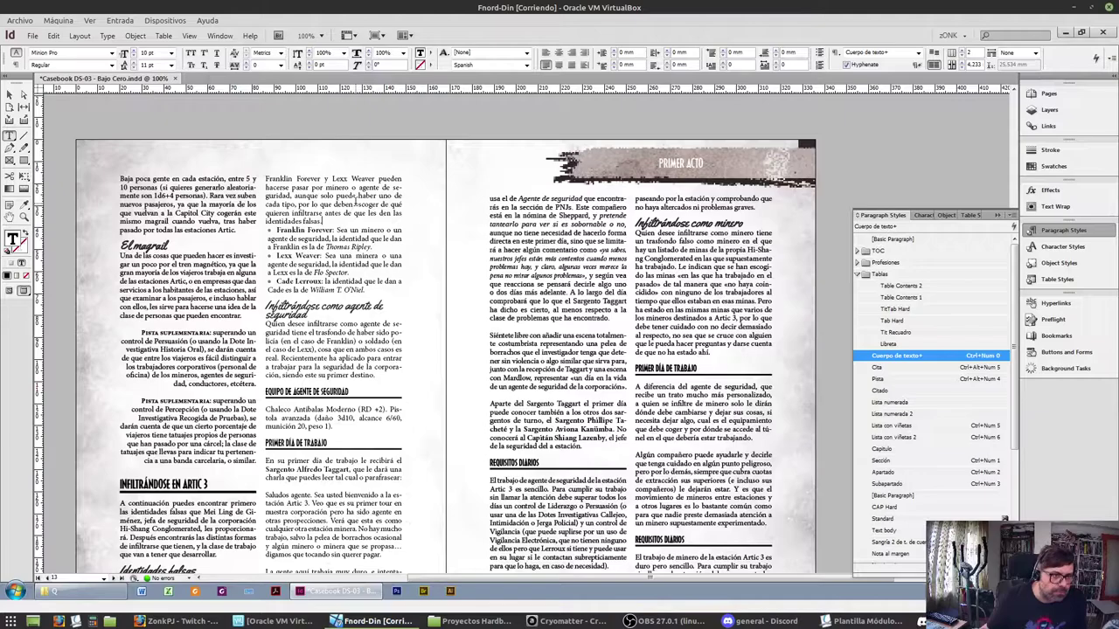
pyautogui.press('BackSpace')
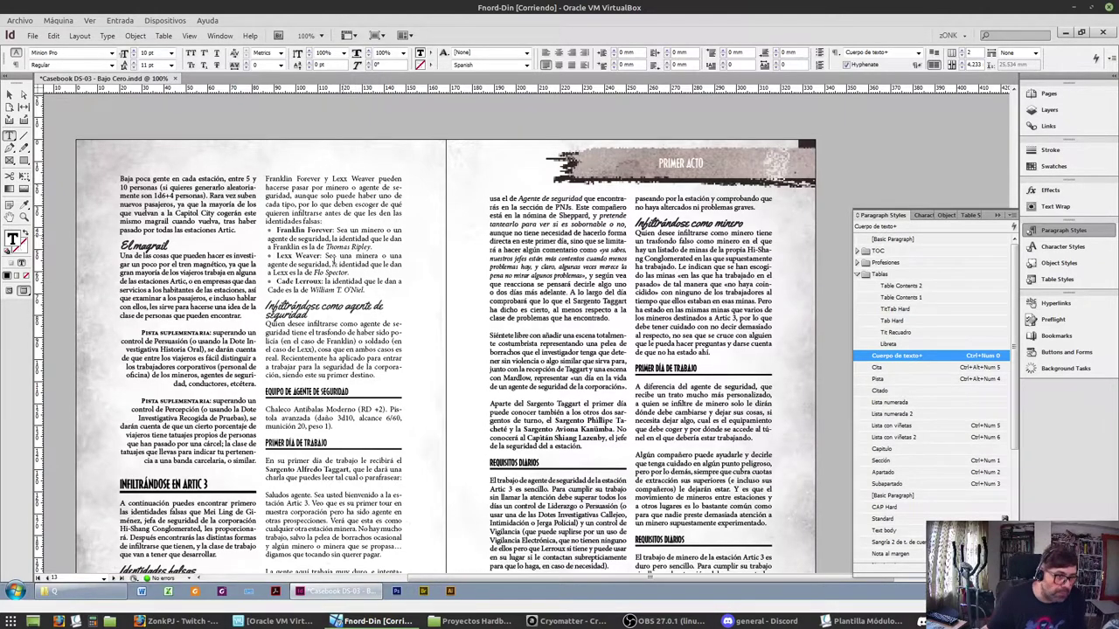
pyautogui.scroll(-3, 267, 249)
pyautogui.scroll(3, 508, 396)
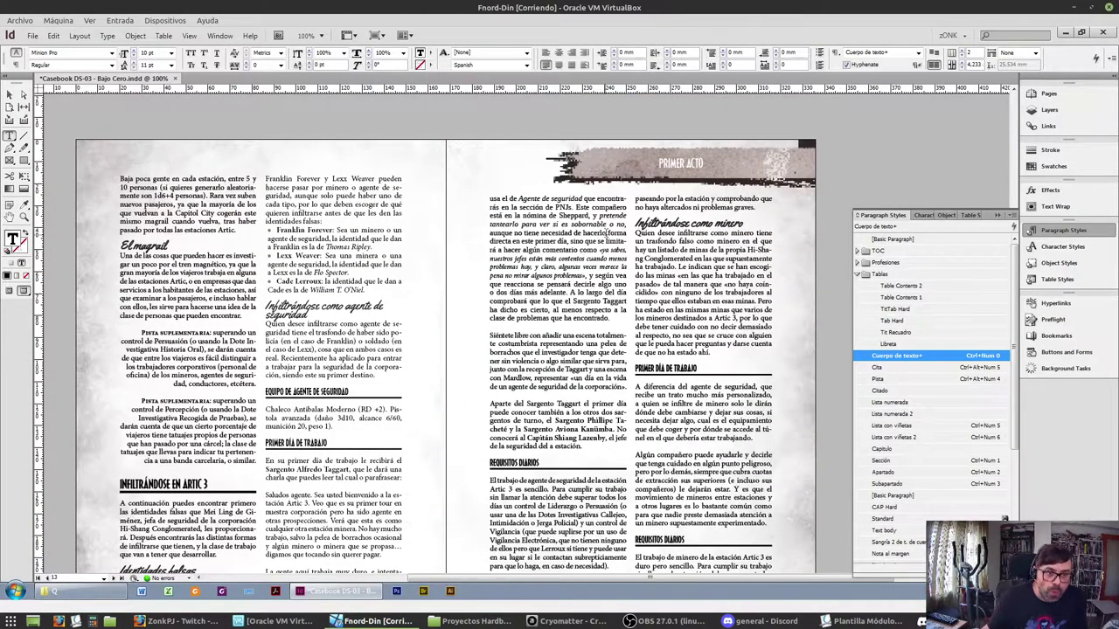
pyautogui.scroll(-3, 529, 237)
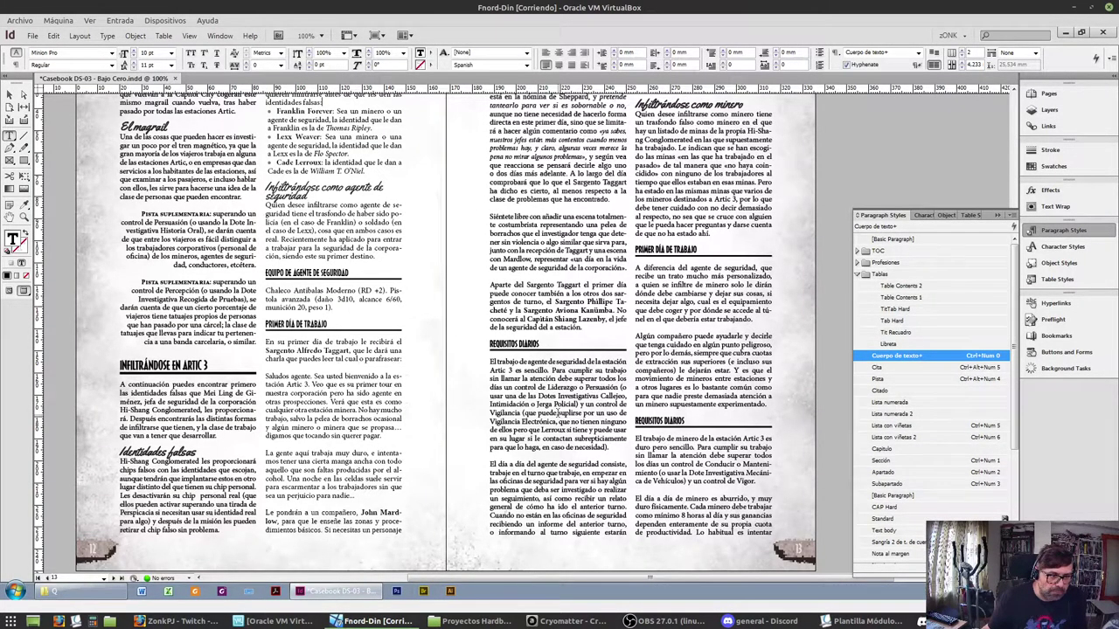
pyautogui.scroll(2, 530, 409)
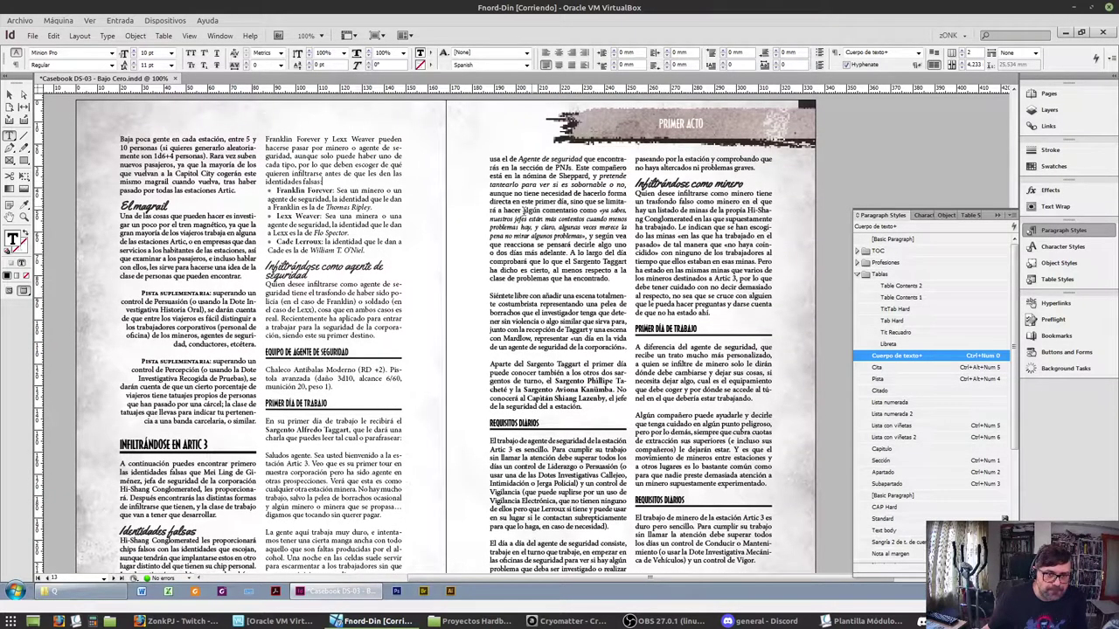
# Turn off the preview display so frame edges, guides and pasteboard items are shown around the page 12–13 spread
pyautogui.tripleClick(559, 389)
pyautogui.click(560, 389)
pyautogui.scroll(-4, 54, 275)
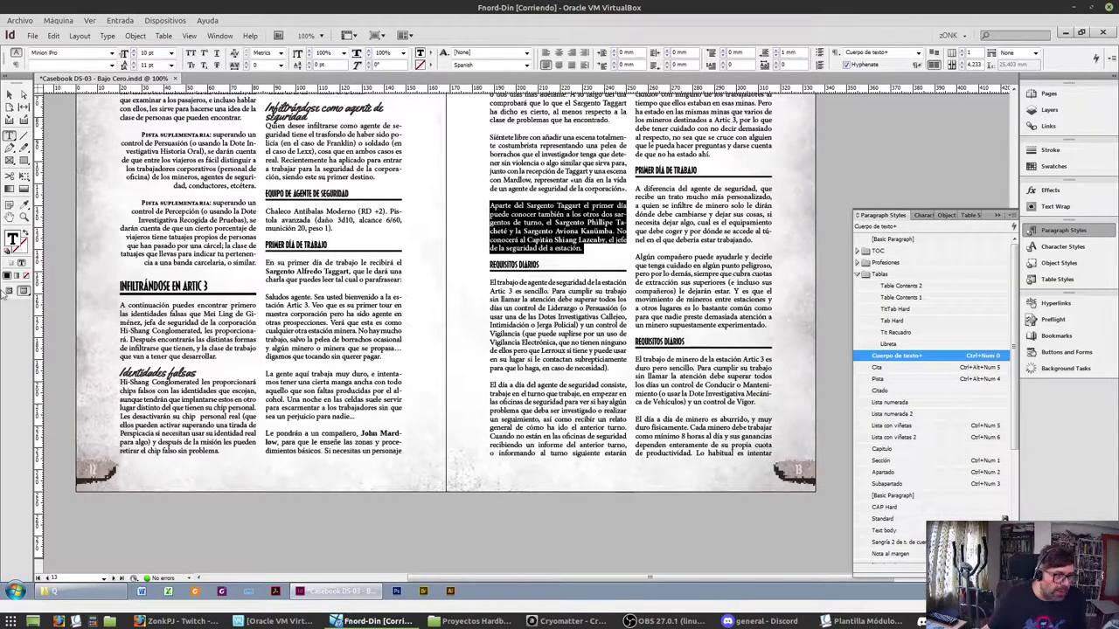
pyautogui.click(24, 290)
pyautogui.scroll(4, 539, 231)
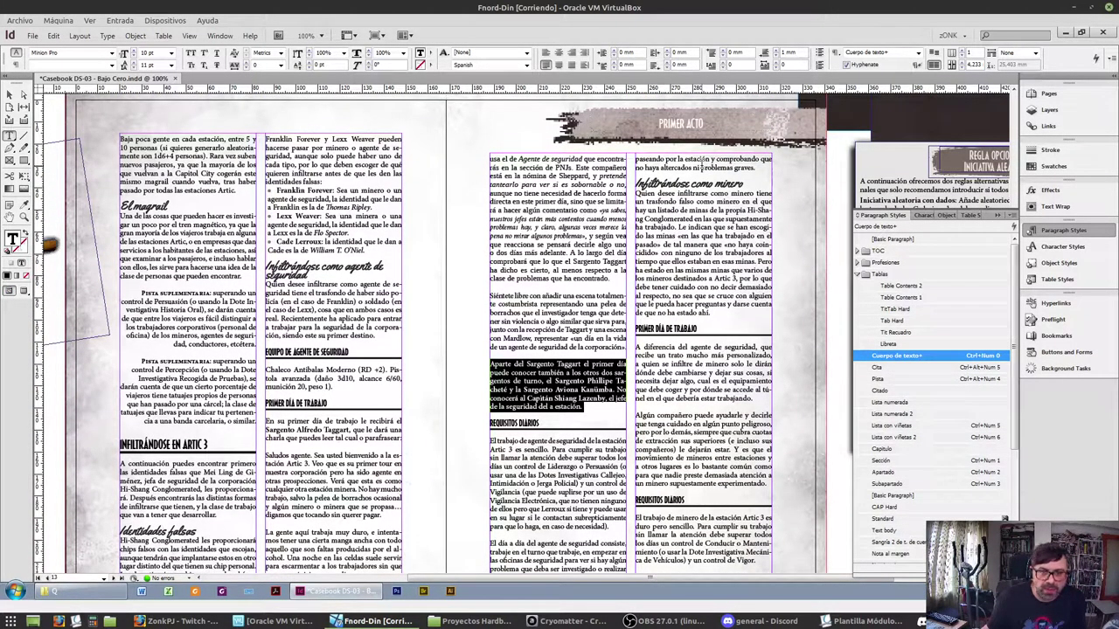
# Set the tracking of the "El día a día de minero" paragraph running from page 13 to page 14 to -10
pyautogui.scroll(-10, 685, 229)
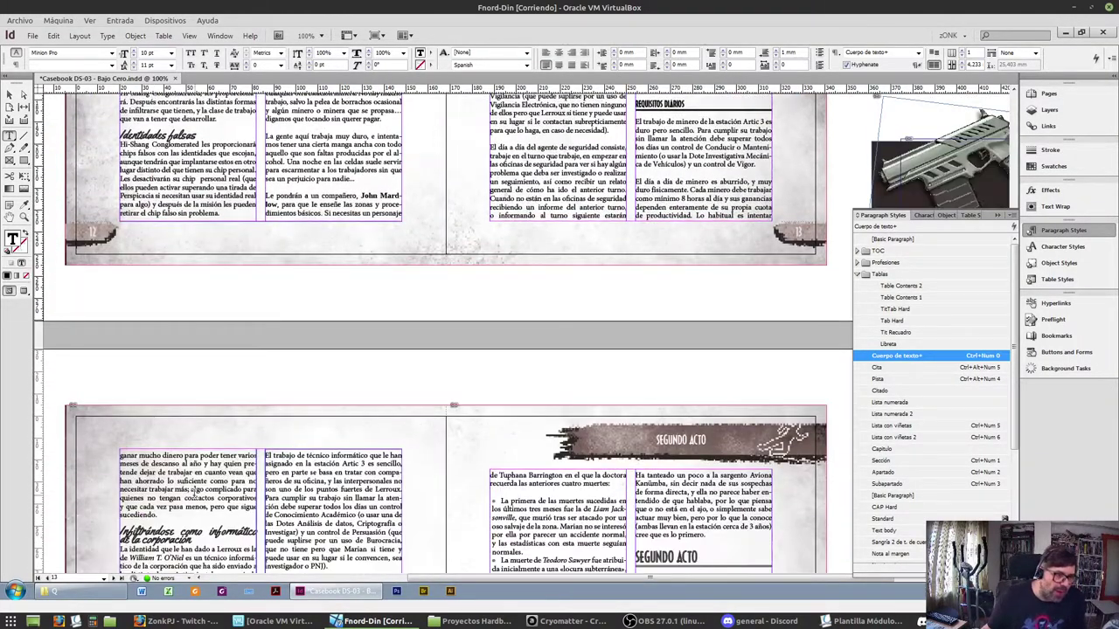
pyautogui.tripleClick(192, 492)
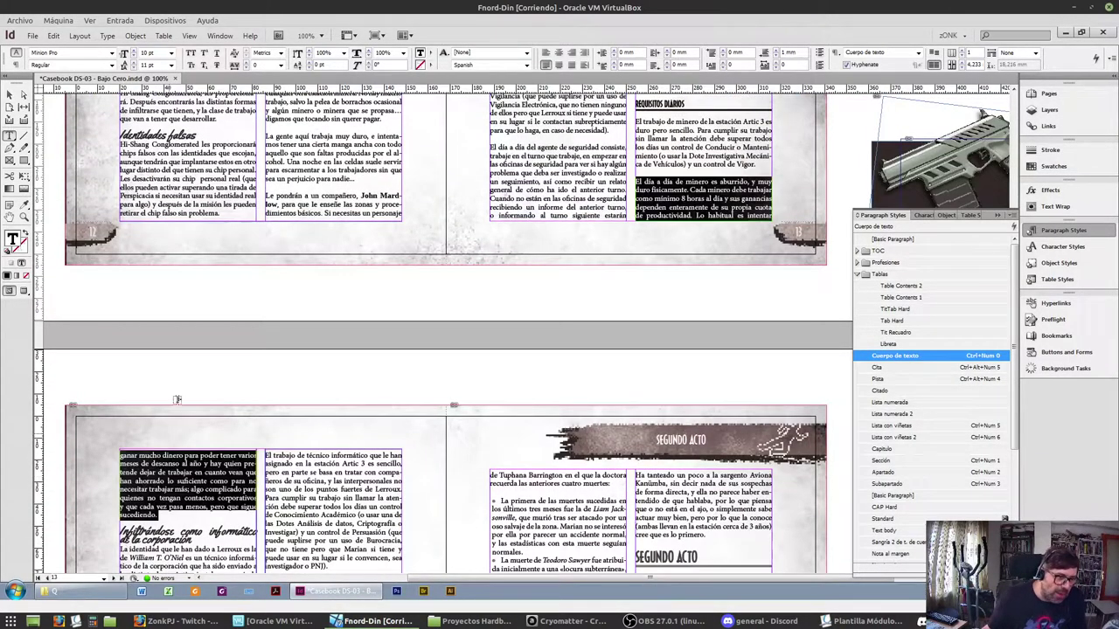
pyautogui.click(244, 69)
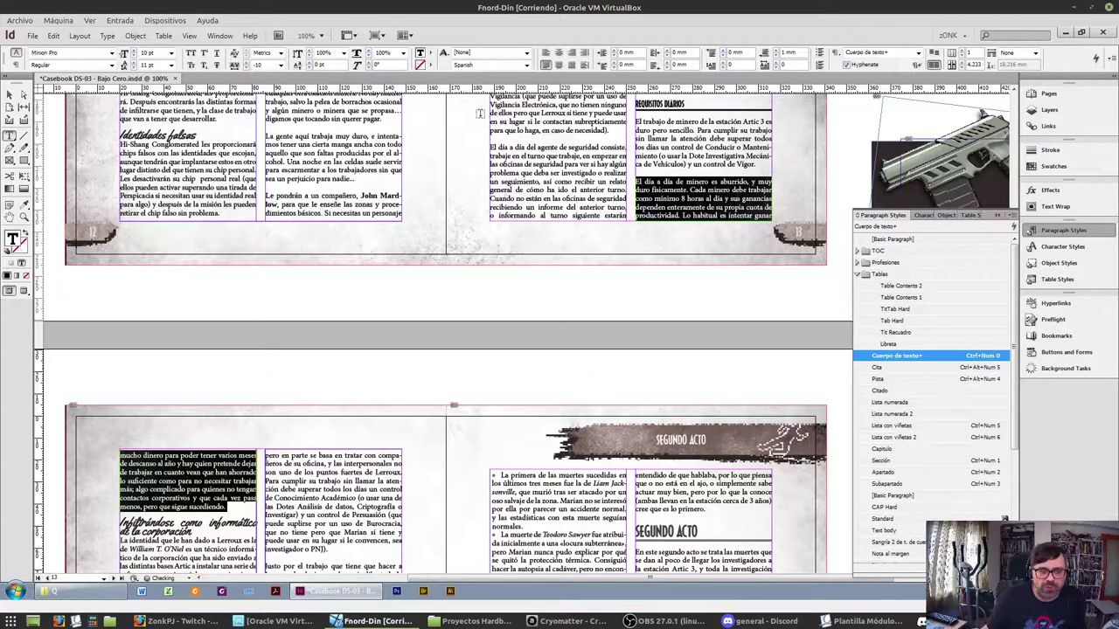
pyautogui.scroll(2, 667, 207)
pyautogui.scroll(8, 667, 206)
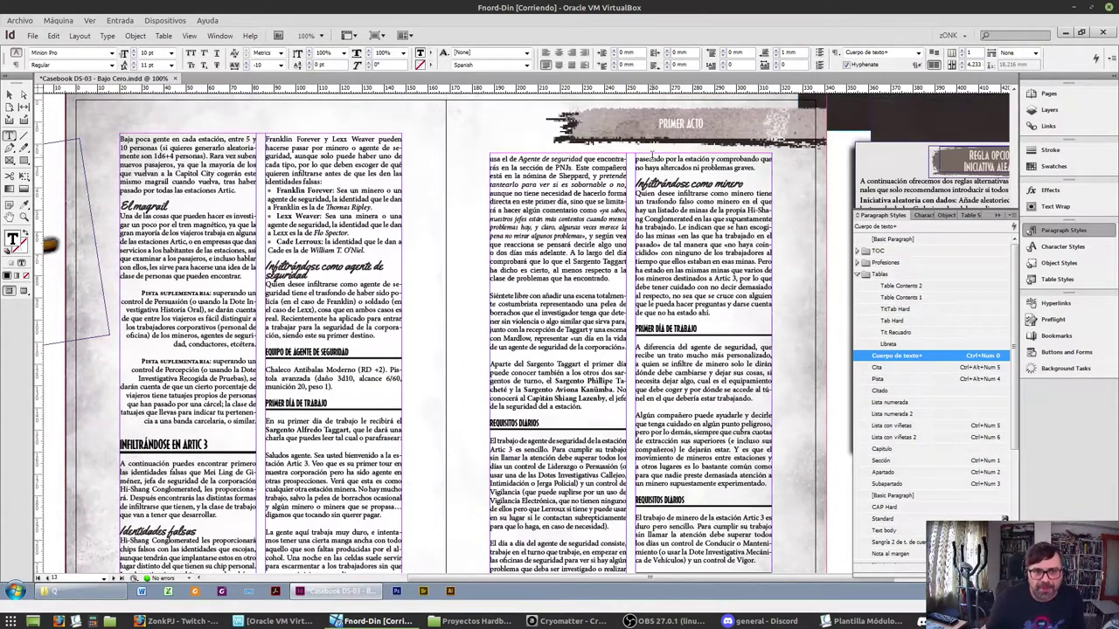
# Examine the two carried-over lines above the "Infiltrándose como minero" subheading in page 13's second column
pyautogui.doubleClick(651, 159)
pyautogui.tripleClick(651, 158)
pyautogui.click(651, 158)
pyautogui.doubleClick(651, 158)
pyautogui.moveTo(728, 152); pyautogui.dragTo(754, 158)
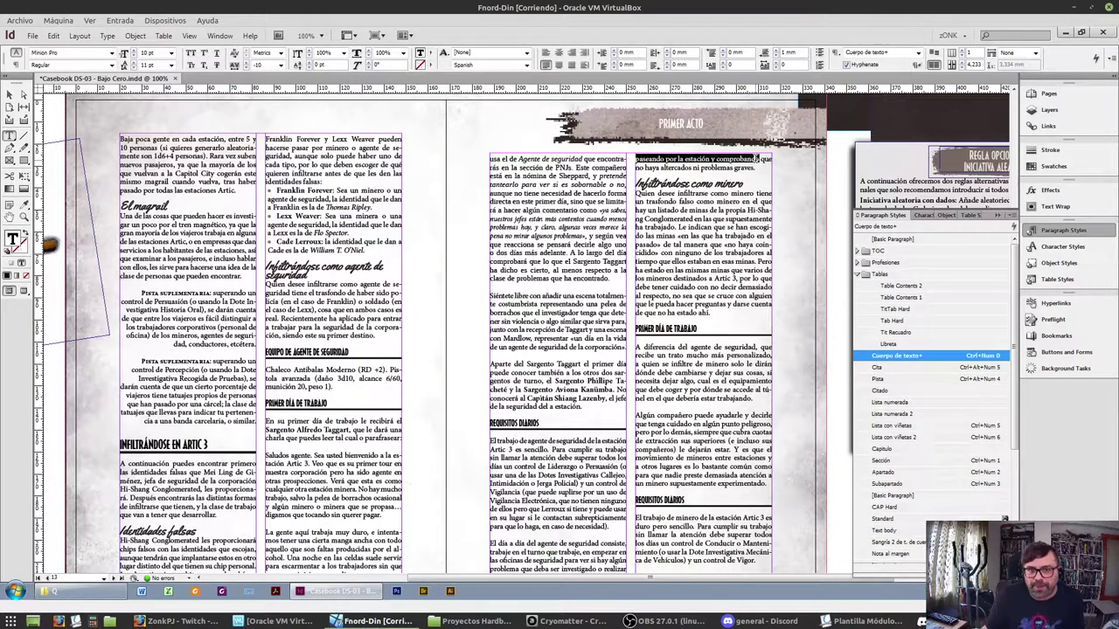
pyautogui.click(759, 166)
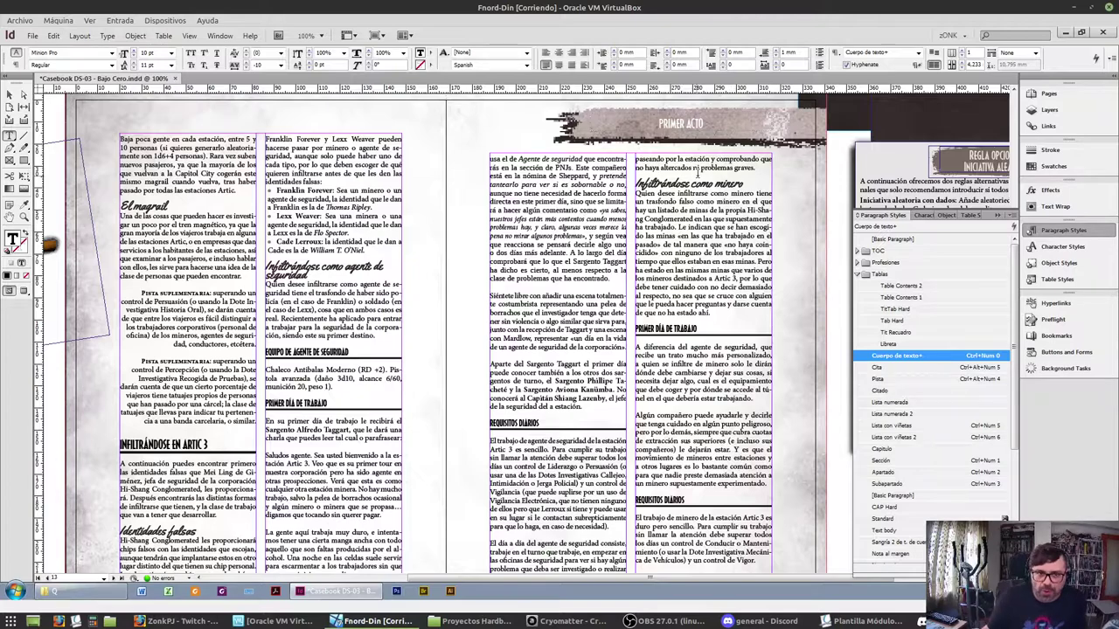
pyautogui.moveTo(635, 167); pyautogui.dragTo(655, 168)
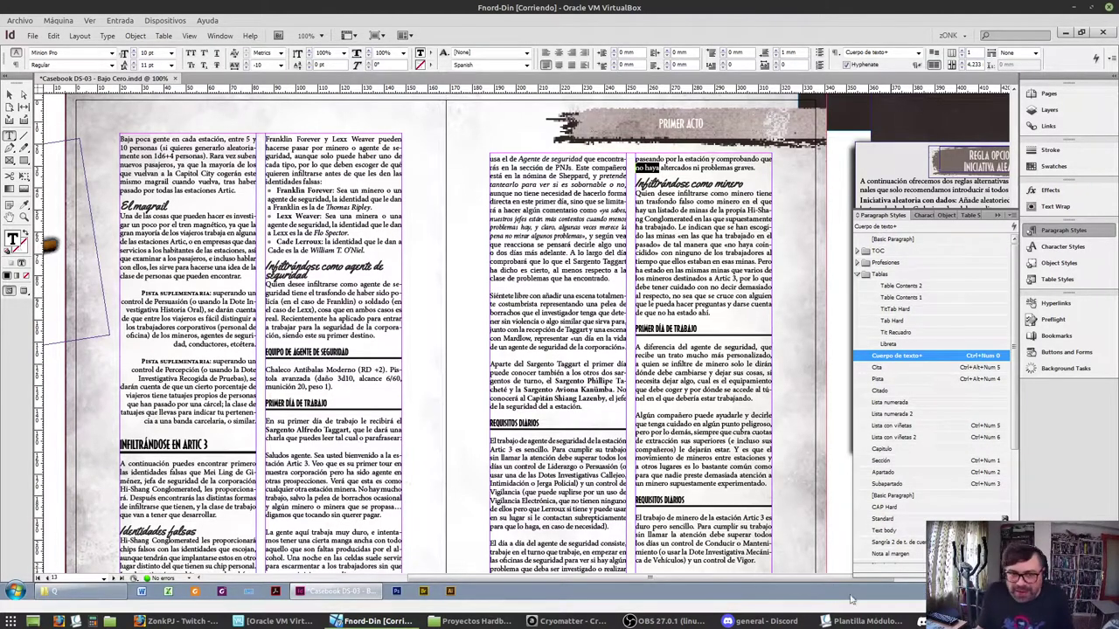
pyautogui.click(661, 208)
# Set the tracking of the first two paragraphs under the "Muchas muertes" heading on page 14 to -10
pyautogui.scroll(-3, 662, 208)
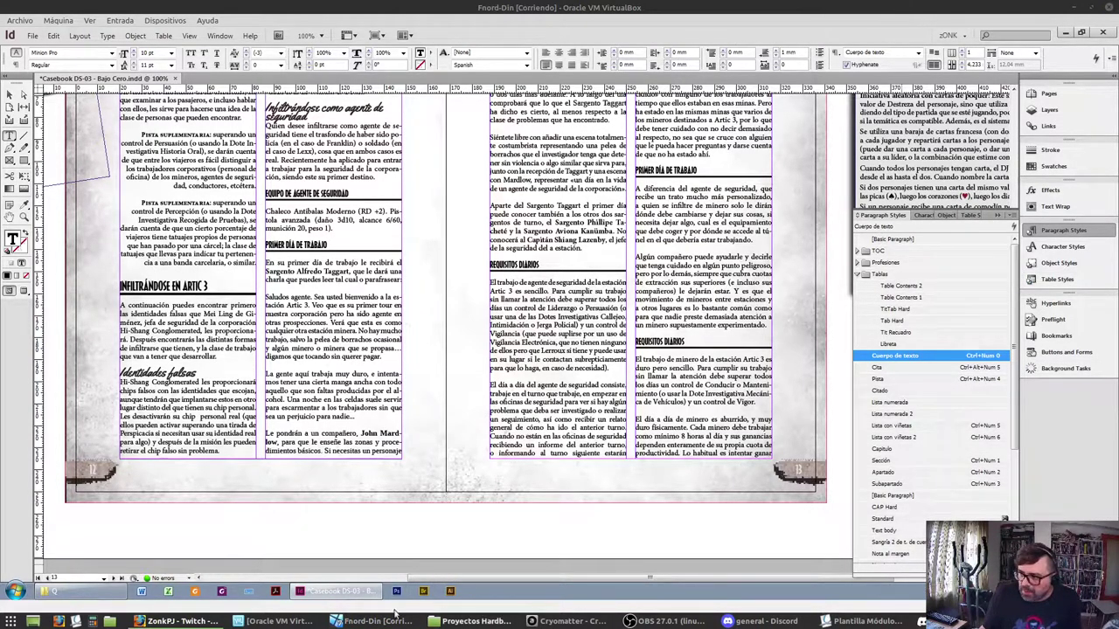
pyautogui.scroll(-3, 340, 434)
pyautogui.scroll(1, 340, 433)
pyautogui.scroll(-5, 340, 434)
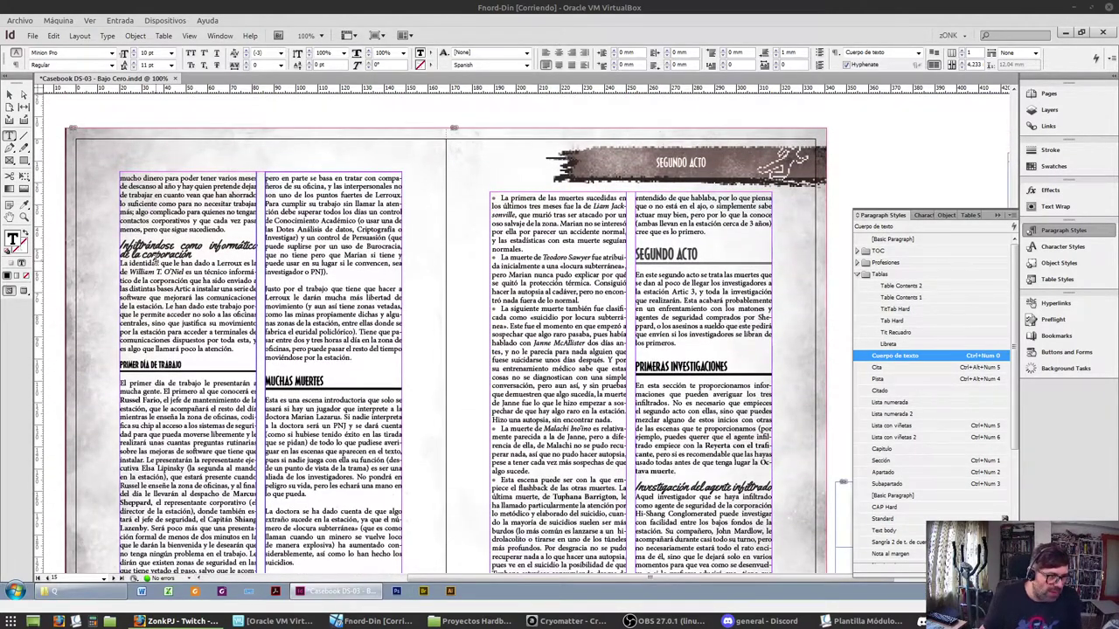
pyautogui.scroll(-2, 155, 259)
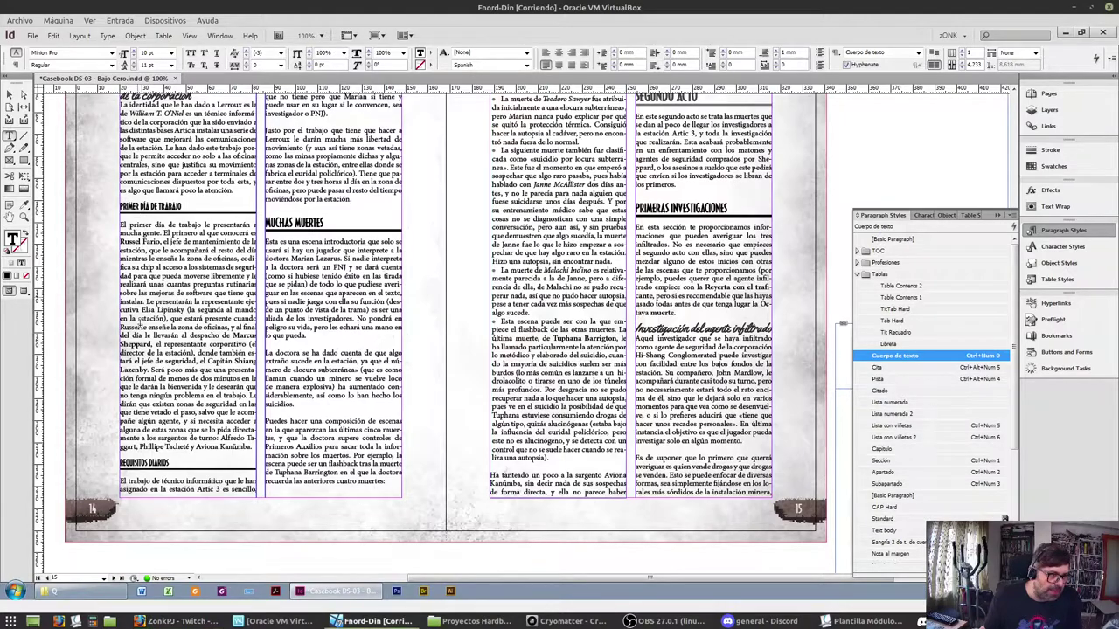
pyautogui.scroll(1, 216, 362)
pyautogui.scroll(-1, 272, 249)
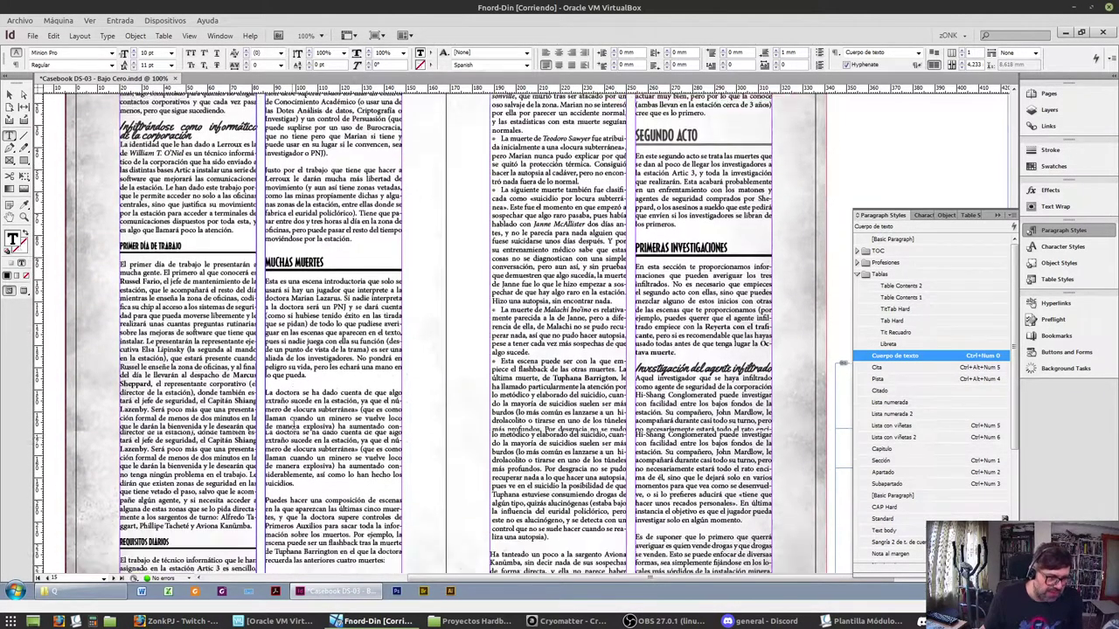
pyautogui.scroll(1, 293, 339)
pyautogui.doubleClick(294, 340)
pyautogui.moveTo(293, 342); pyautogui.dragTo(294, 431)
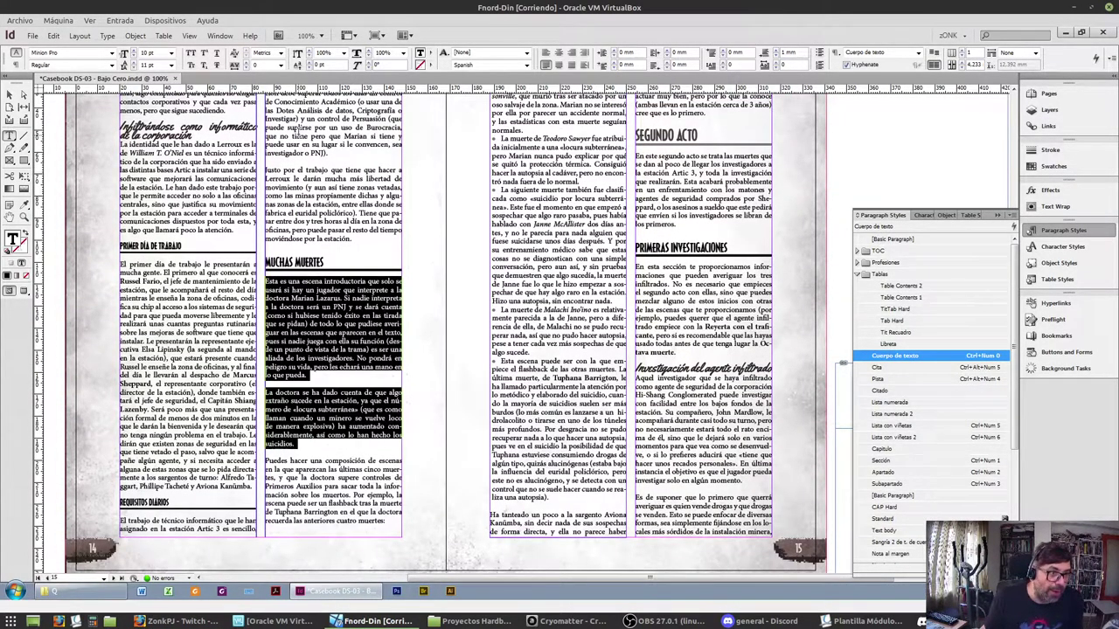
pyautogui.click(250, 70)
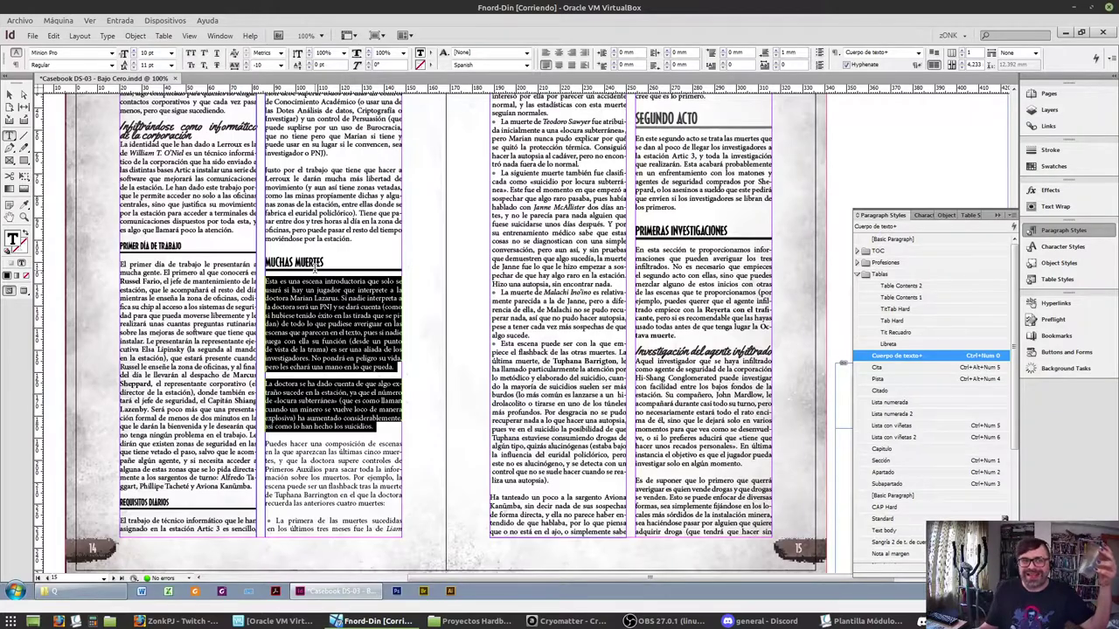
# Look over the spreads from page 10 to page 15 and save the casebook document
pyautogui.scroll(10, 381, 468)
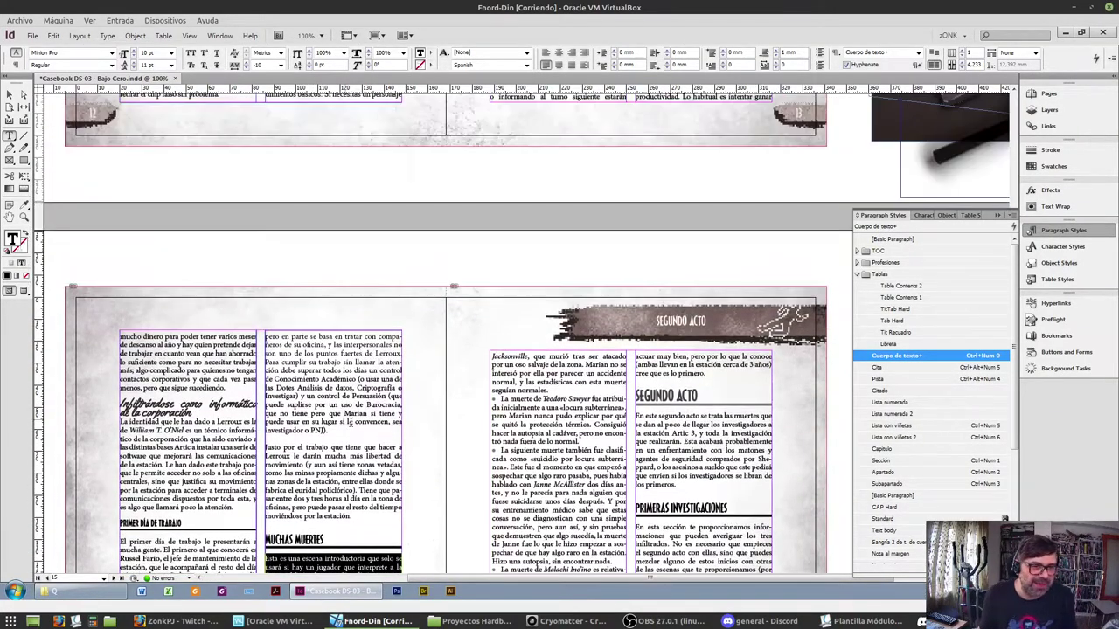
pyautogui.scroll(10, 385, 341)
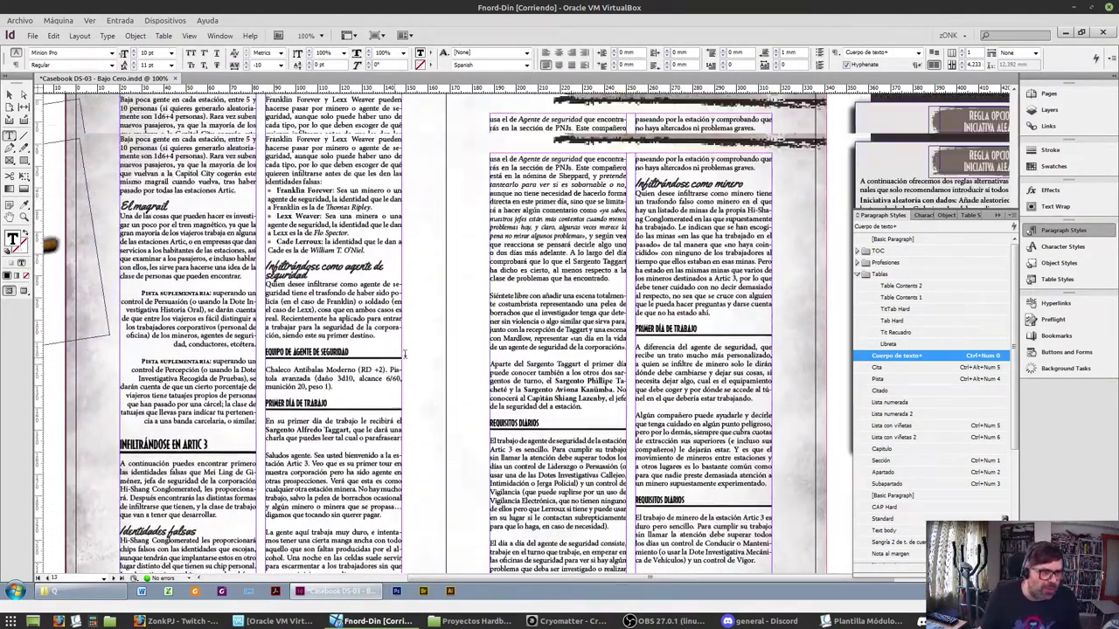
pyautogui.scroll(5, 421, 375)
pyautogui.scroll(-12, 359, 341)
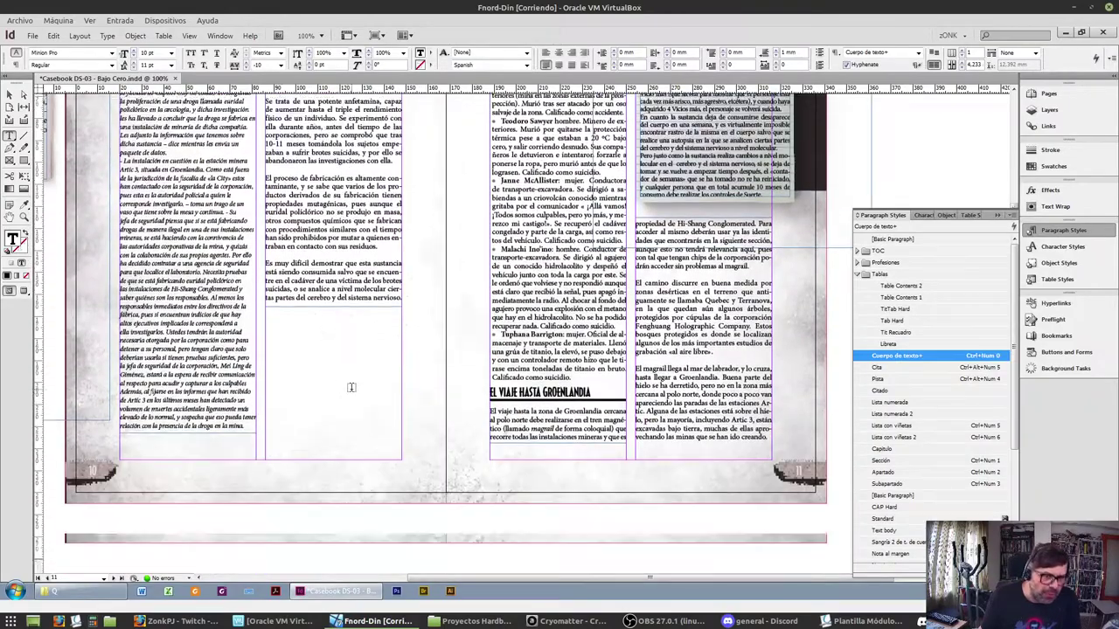
pyautogui.scroll(-10, 360, 341)
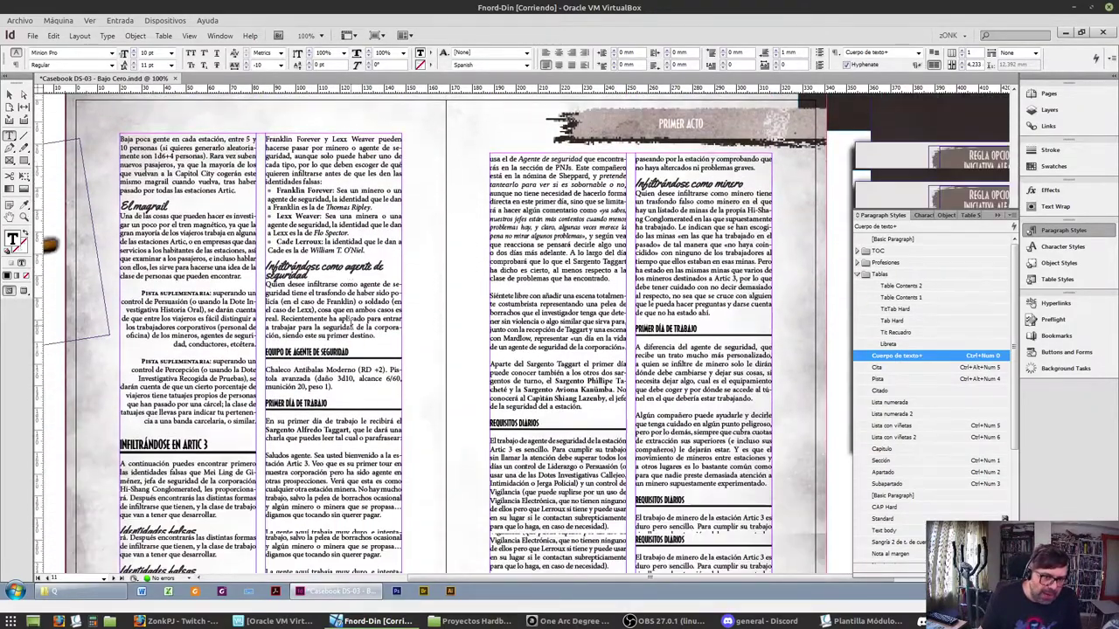
pyautogui.scroll(-5, 349, 308)
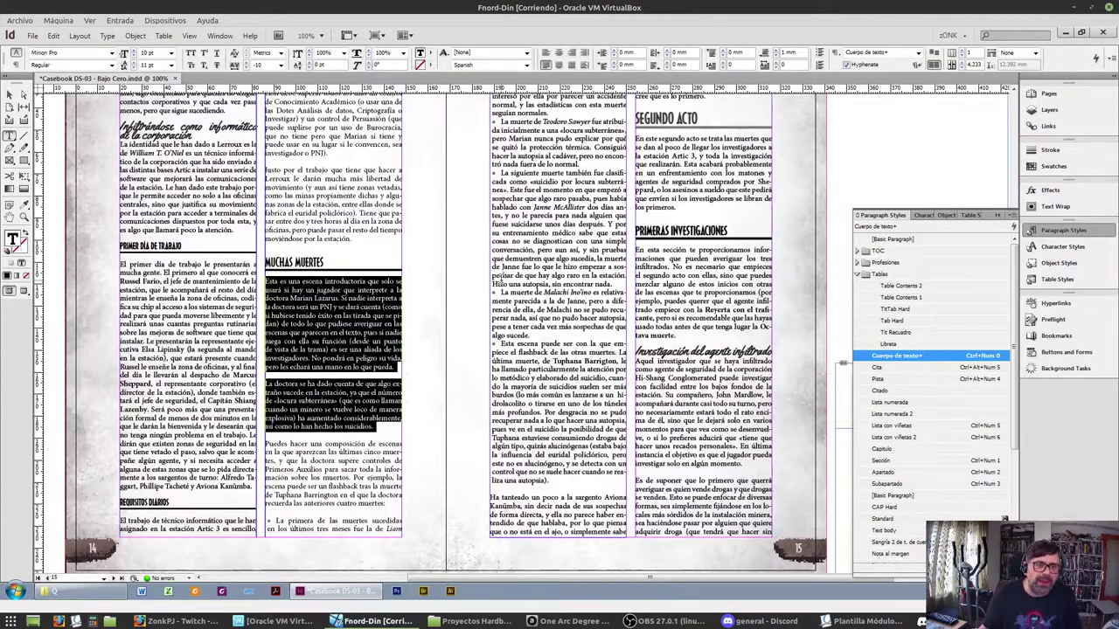
pyautogui.click(501, 276)
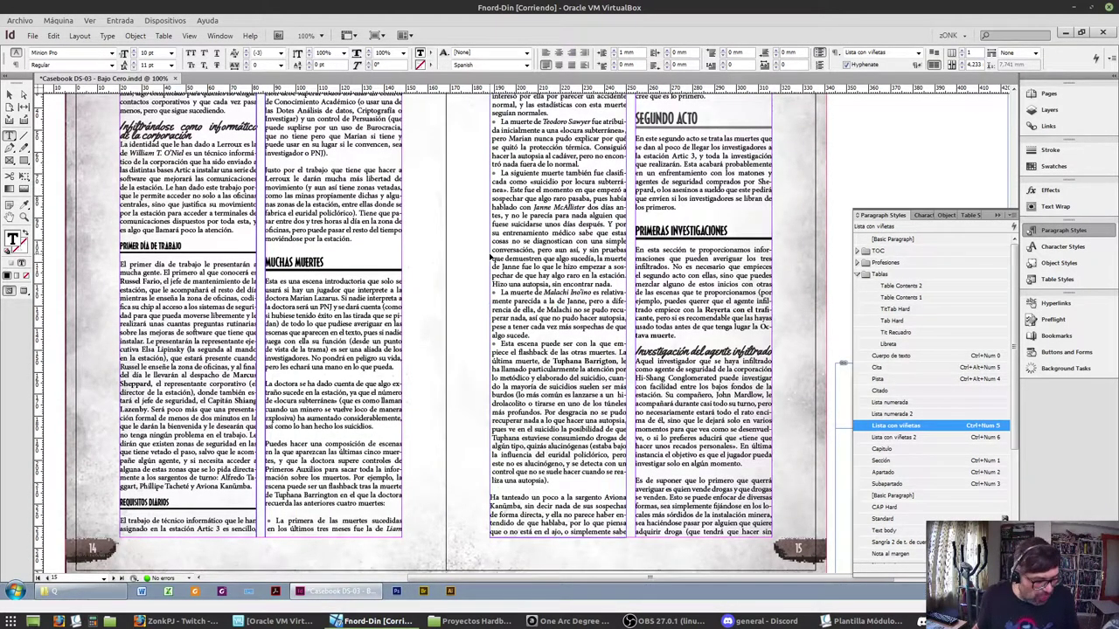
pyautogui.hotkey('ctrl', 's')
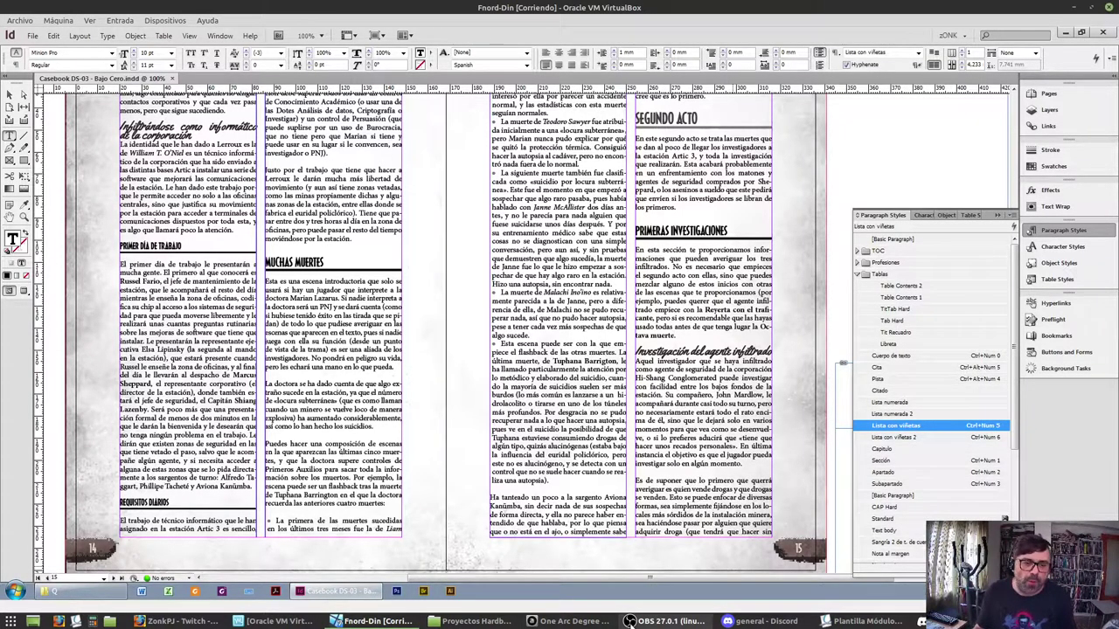
pyautogui.moveTo(629, 621)
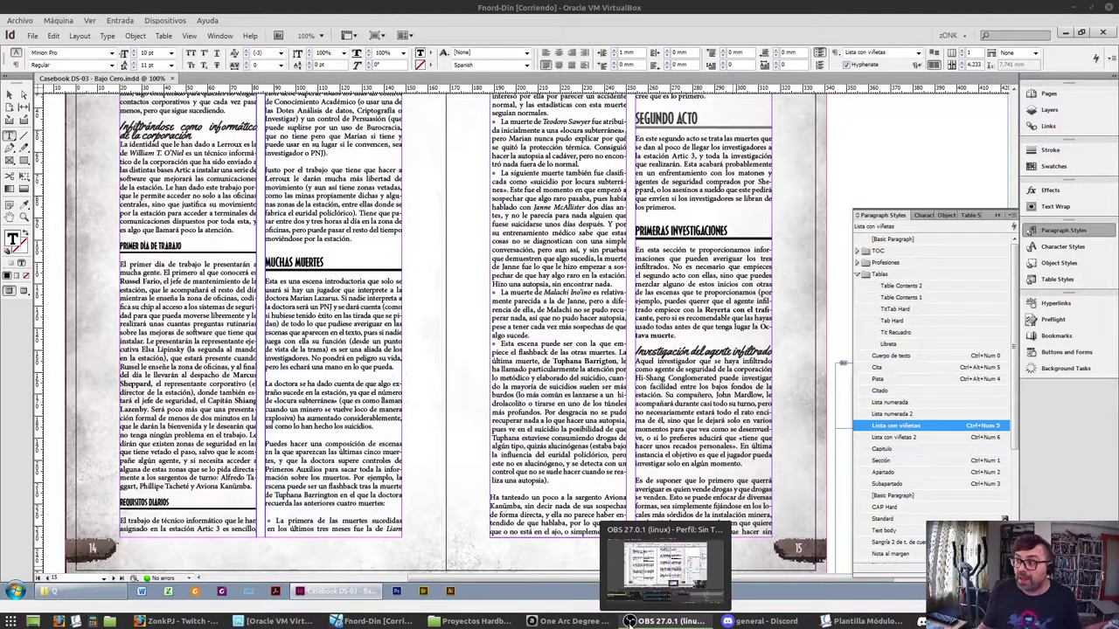
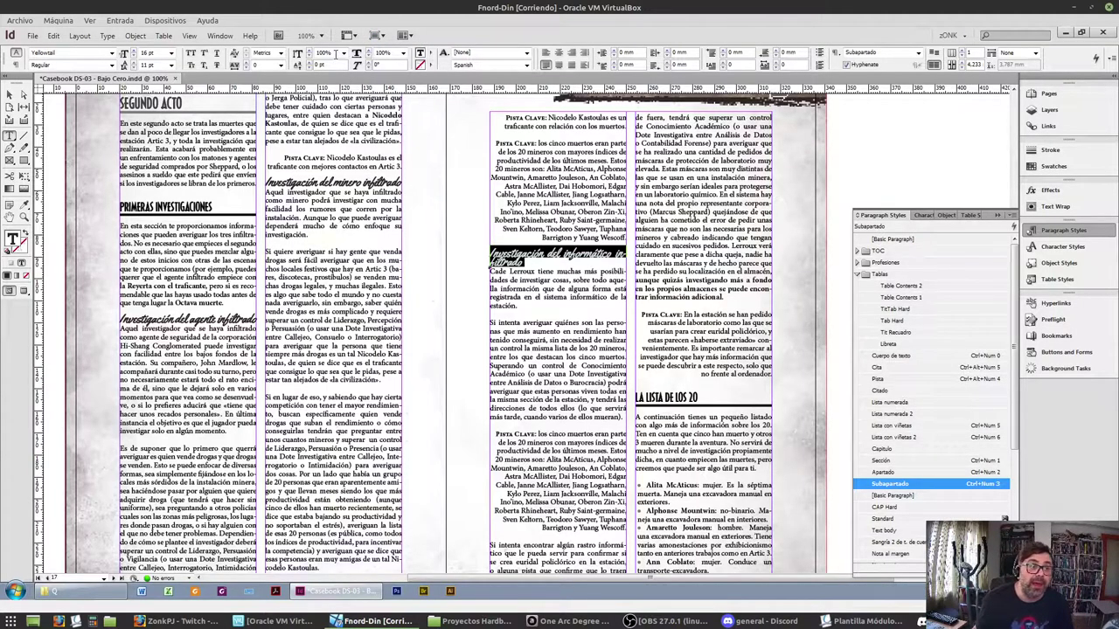
# Turn off hyphenation and left-align the "Investigación del informático infiltrado" subheading on page 17
pyautogui.click(845, 65)
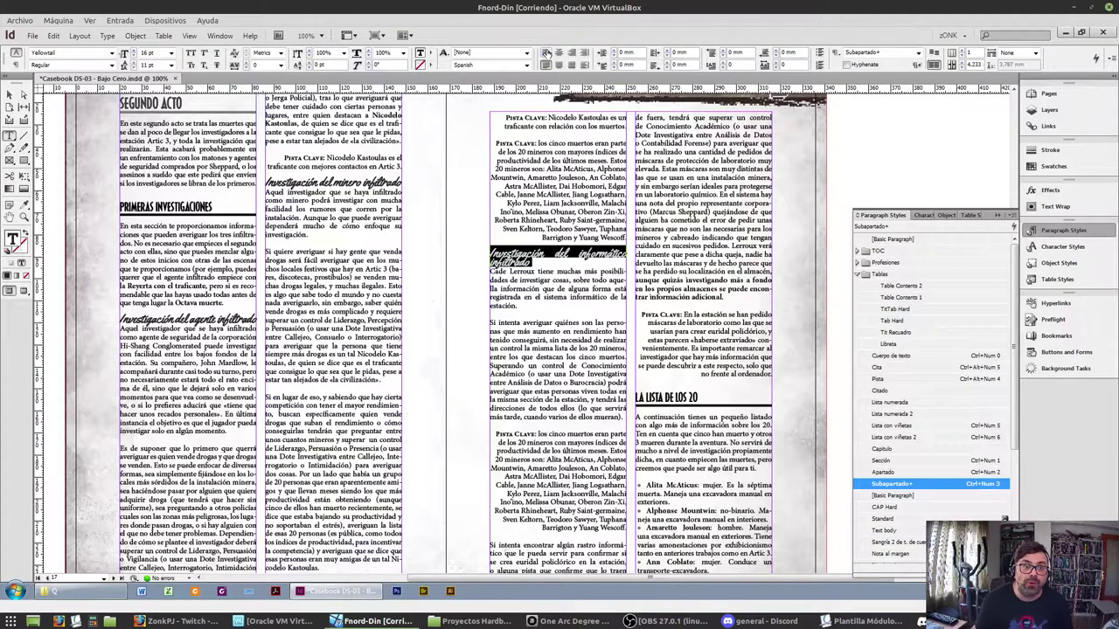
pyautogui.click(545, 53)
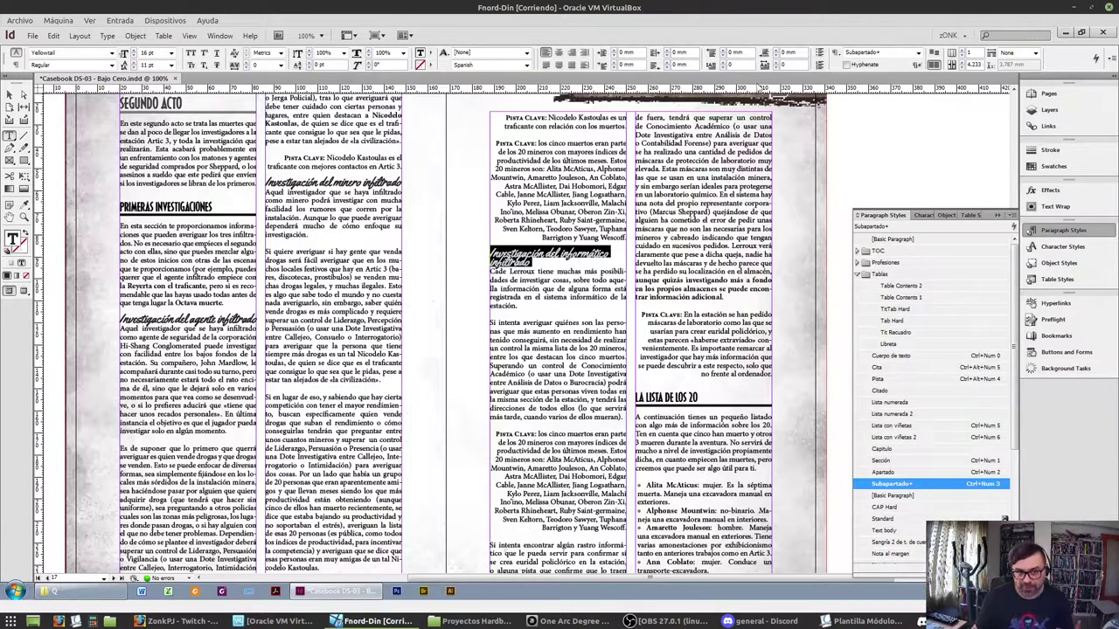
# Set the tracking of the "Si en lugar de eso" paragraph at the end of page 16's second column to 5
pyautogui.scroll(-3, 393, 301)
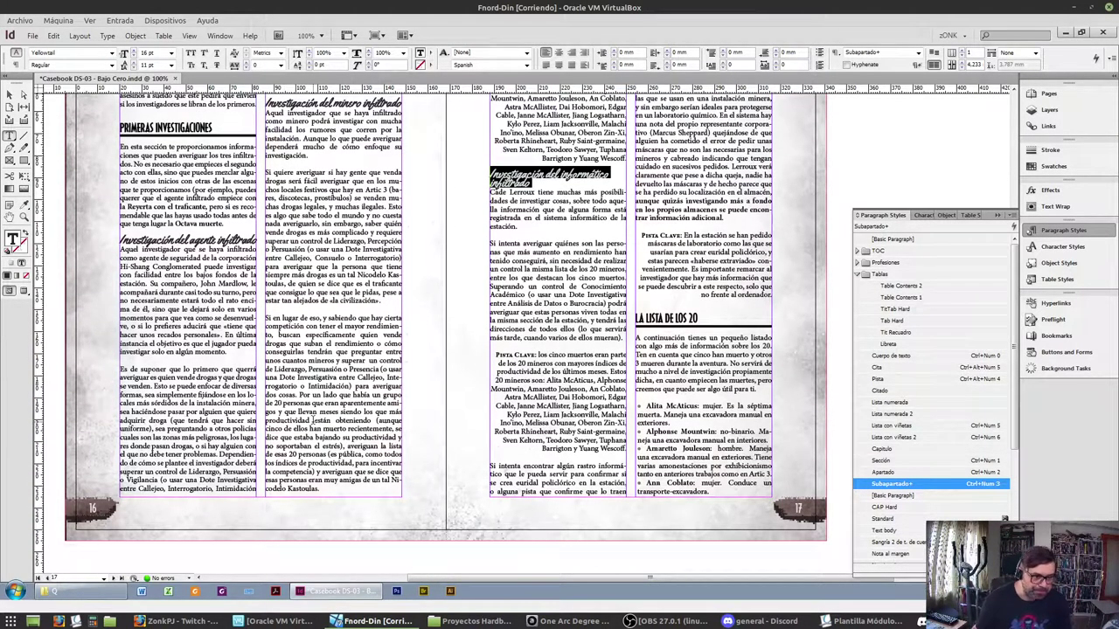
pyautogui.click(312, 420)
pyautogui.tripleClick(312, 420)
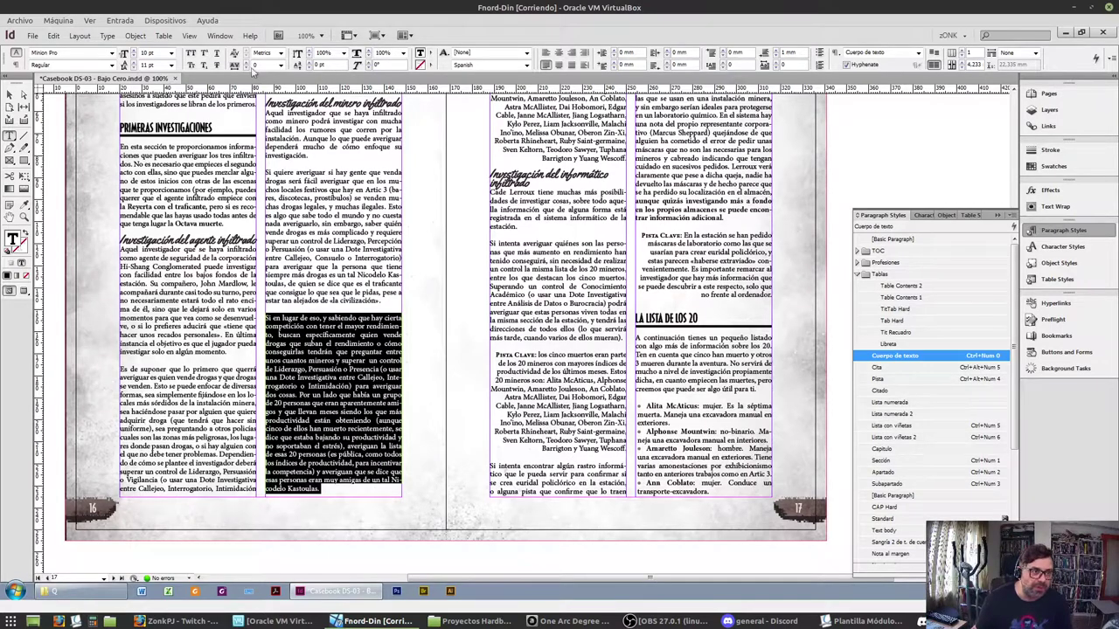
pyautogui.click(281, 66)
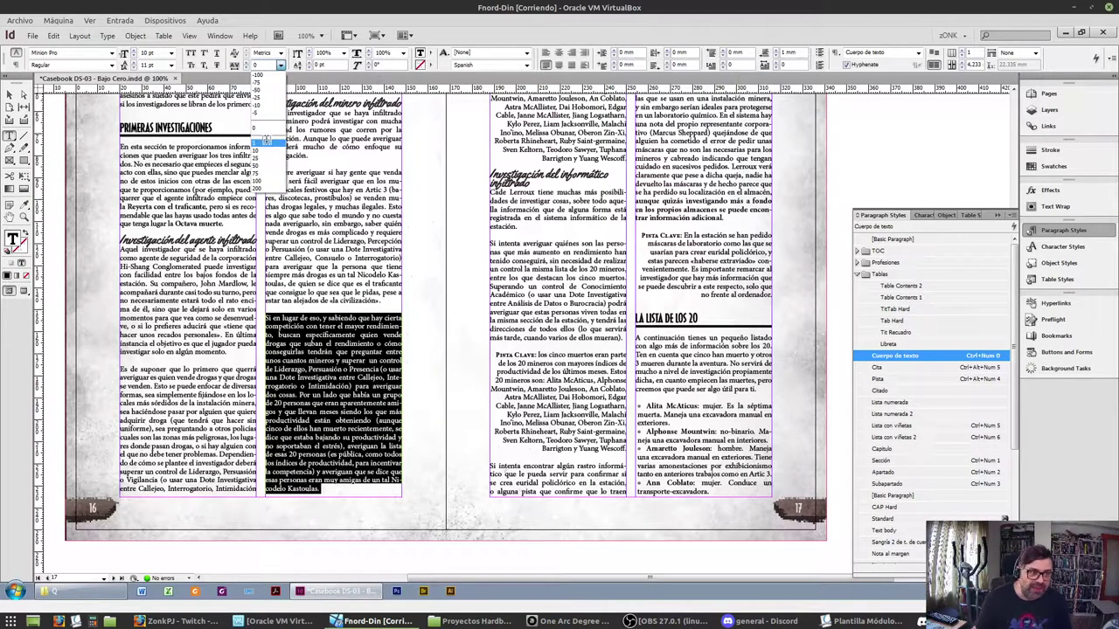
pyautogui.click(265, 141)
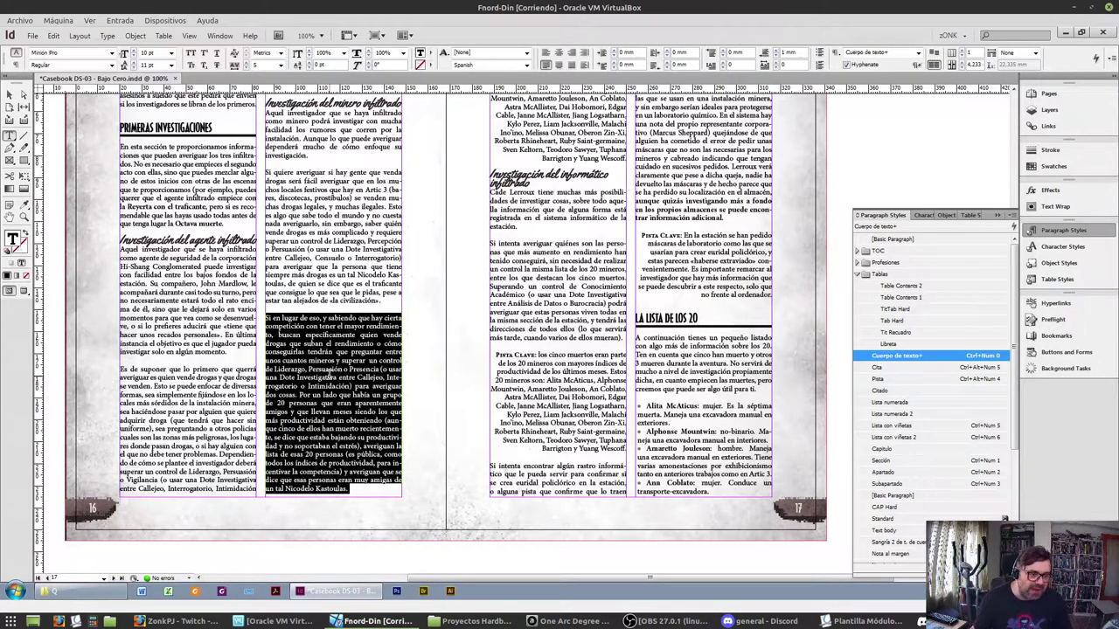
pyautogui.click(363, 355)
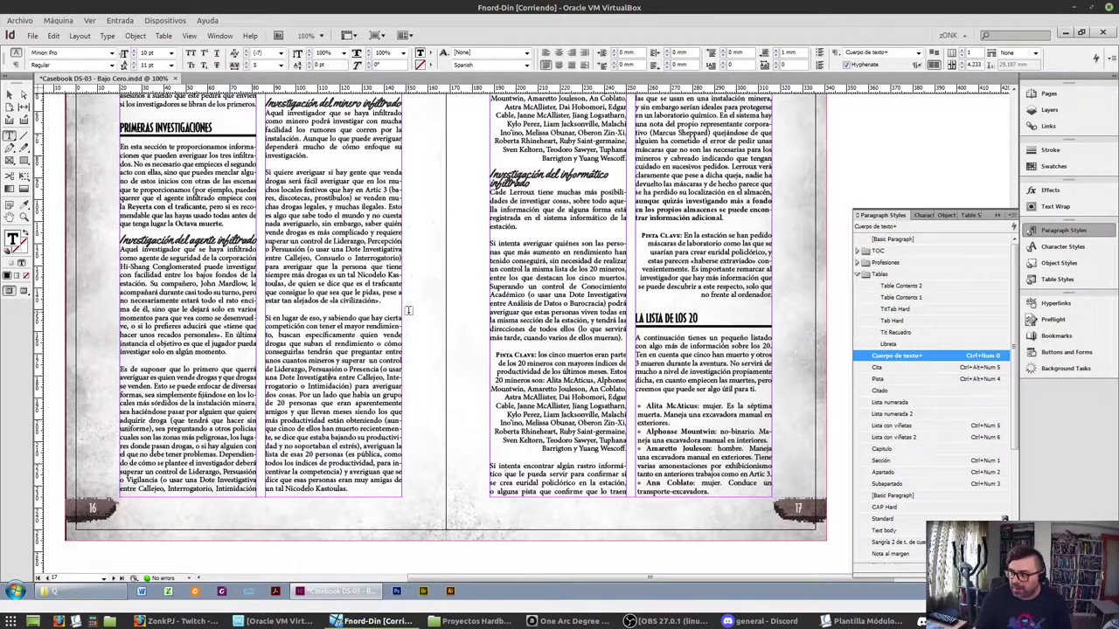
pyautogui.scroll(3, 283, 152)
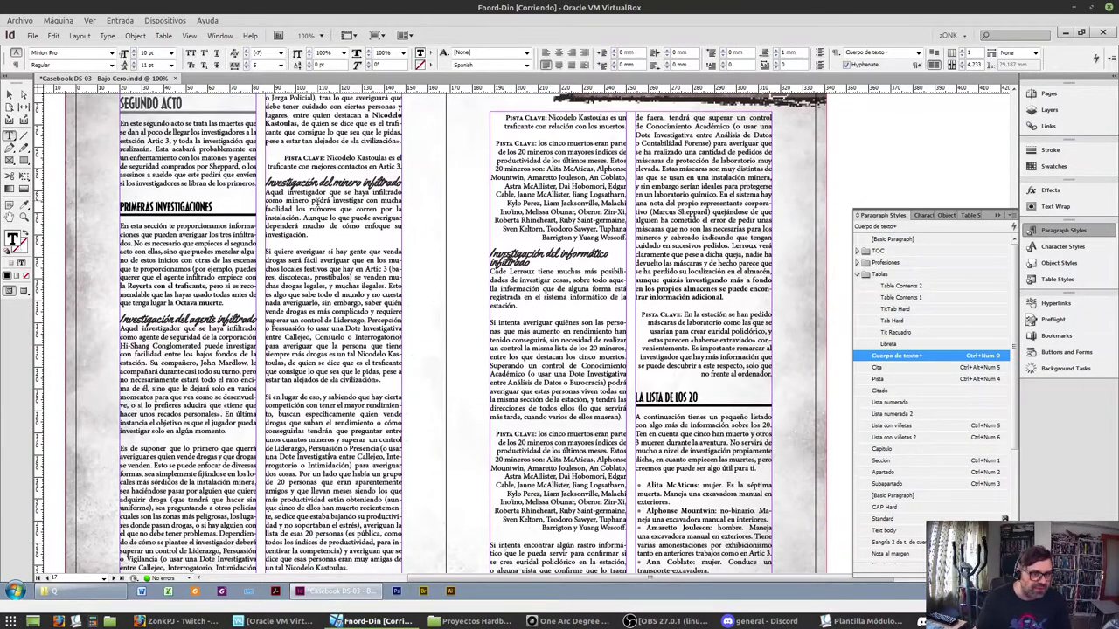
pyautogui.tripleClick(316, 208)
pyautogui.click(317, 208)
pyautogui.scroll(-3, 317, 208)
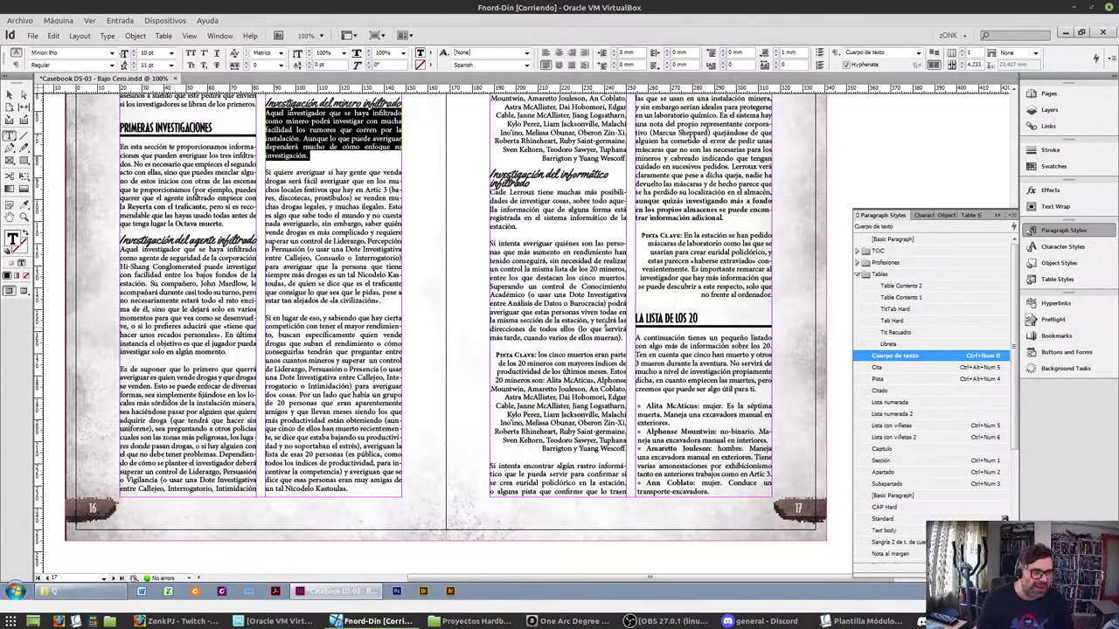
# Set the tracking of the first paragraph under "Investigación del informático infiltrado" on page 17 to -10
pyautogui.scroll(6, 316, 208)
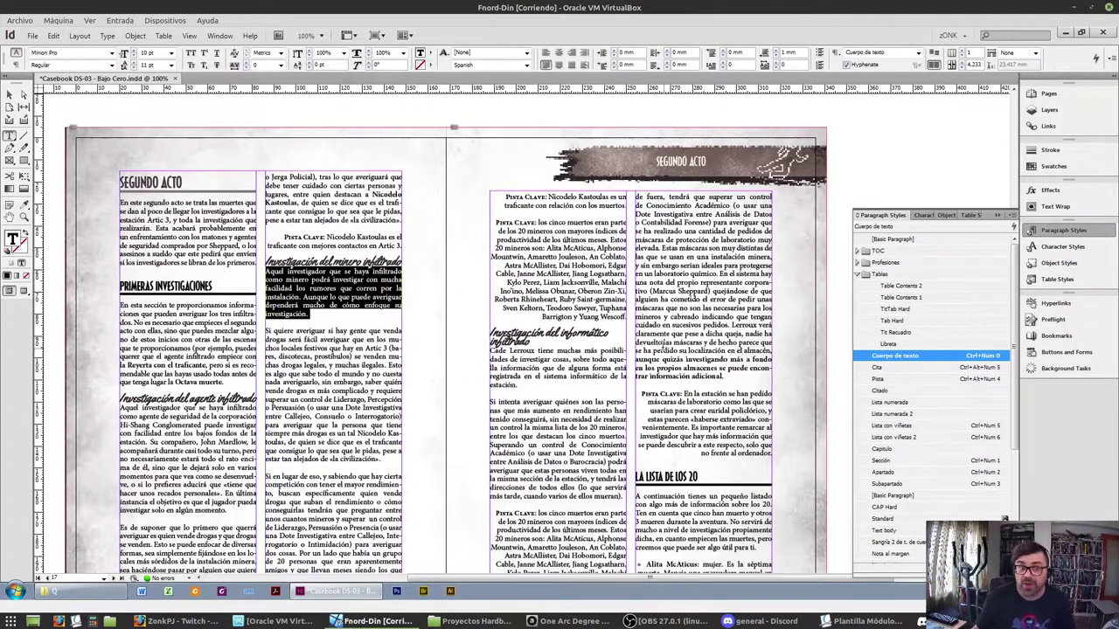
pyautogui.click(569, 360)
pyautogui.tripleClick(569, 360)
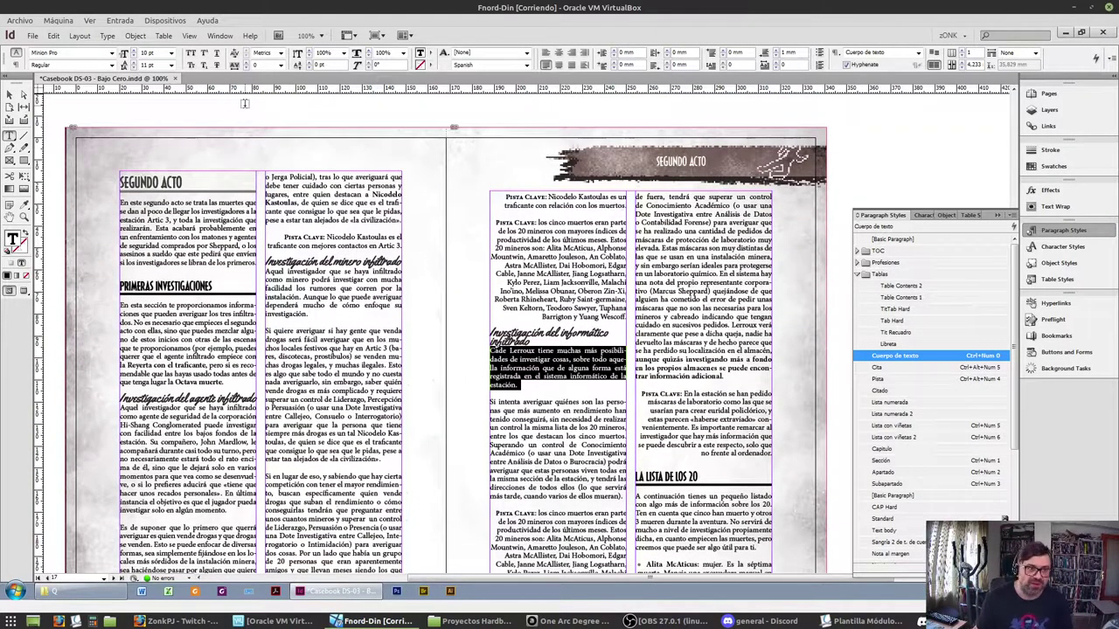
pyautogui.click(246, 69)
pyautogui.scroll(-1, 710, 311)
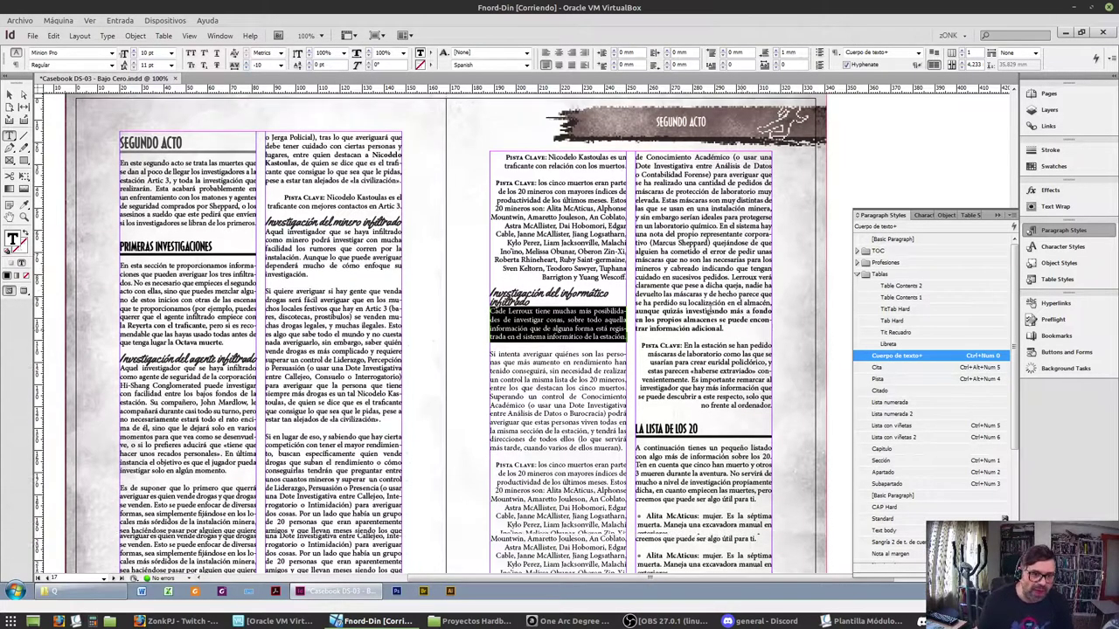
# Try tightening the tracking of the "Pista clave" paragraph above "La lista de los 20" on page 17 to -20 and -25
pyautogui.scroll(-3, 705, 312)
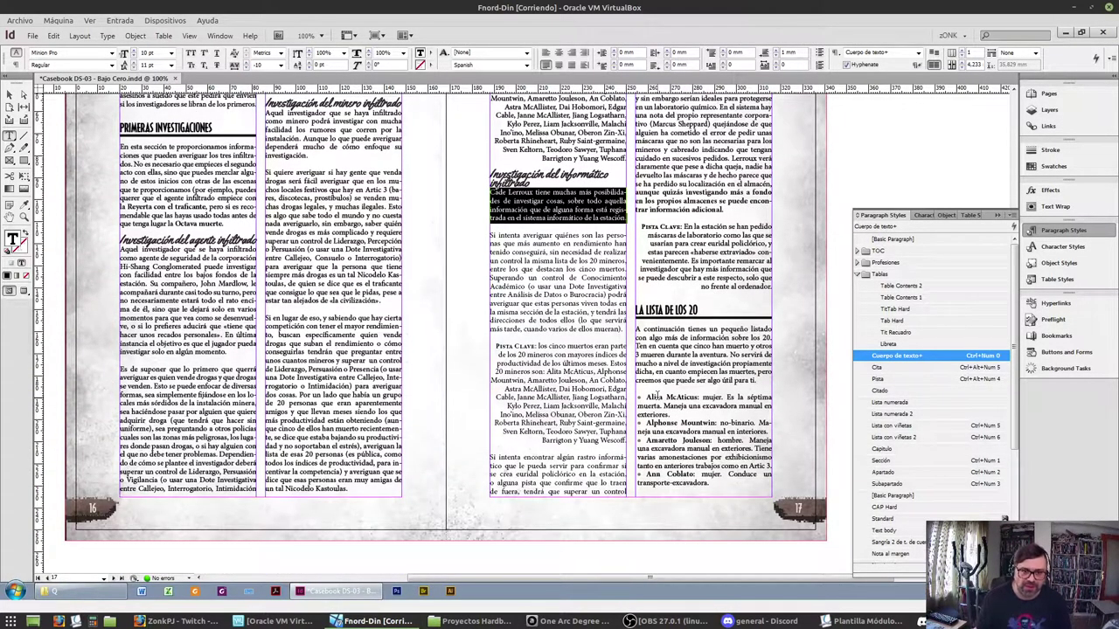
pyautogui.scroll(-5, 667, 371)
pyautogui.scroll(8, 691, 359)
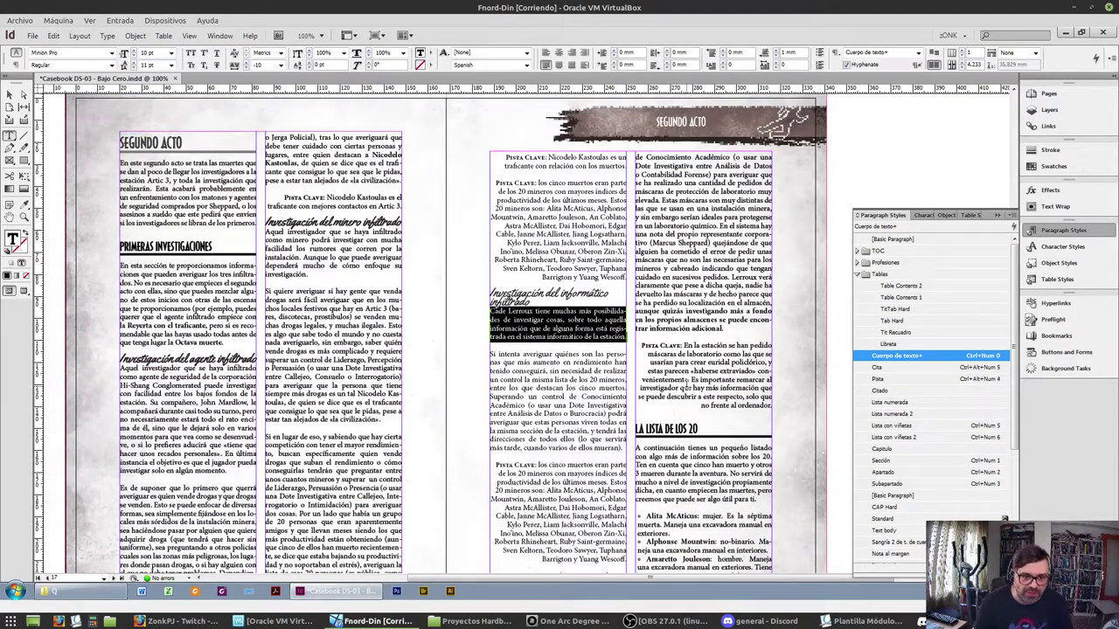
pyautogui.doubleClick(687, 384)
pyautogui.tripleClick(686, 385)
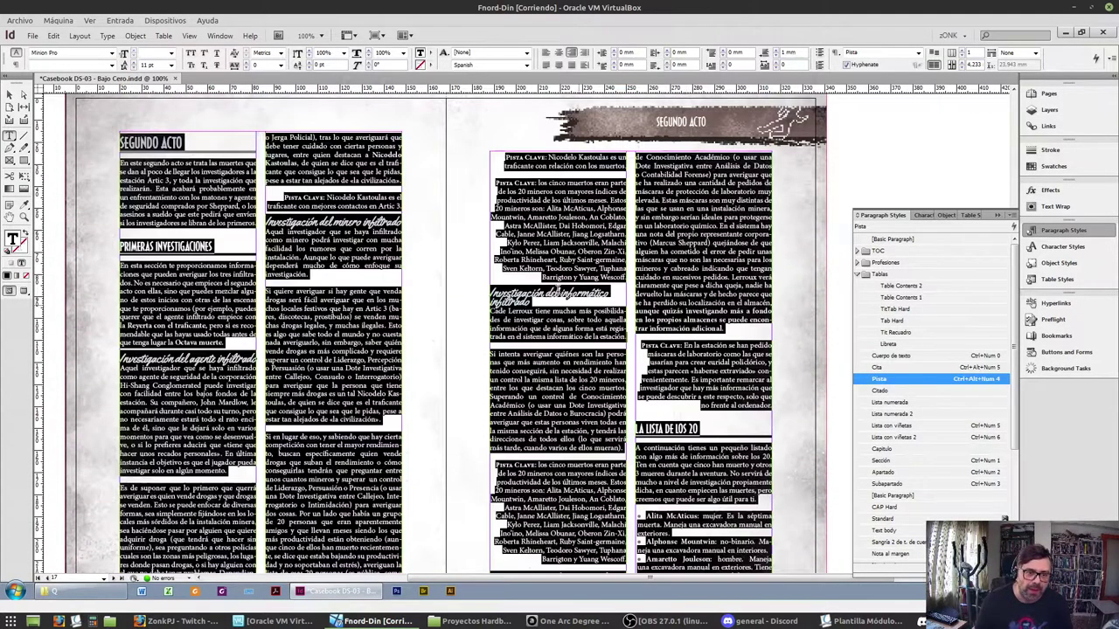
pyautogui.doubleClick(655, 350)
pyautogui.tripleClick(661, 353)
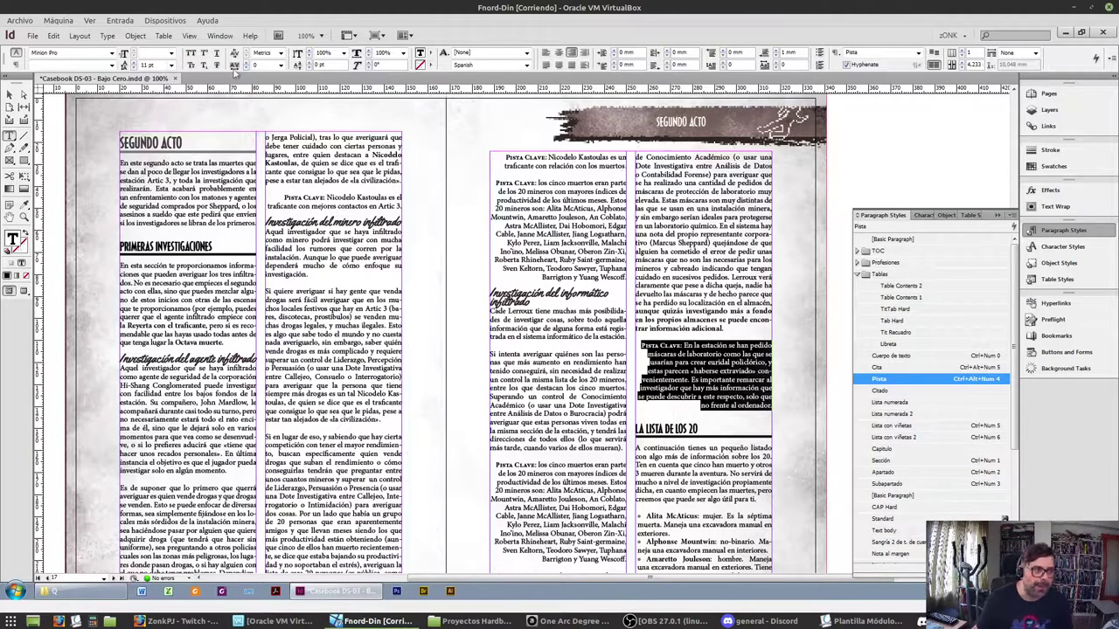
pyautogui.click(246, 68)
pyautogui.click(246, 69)
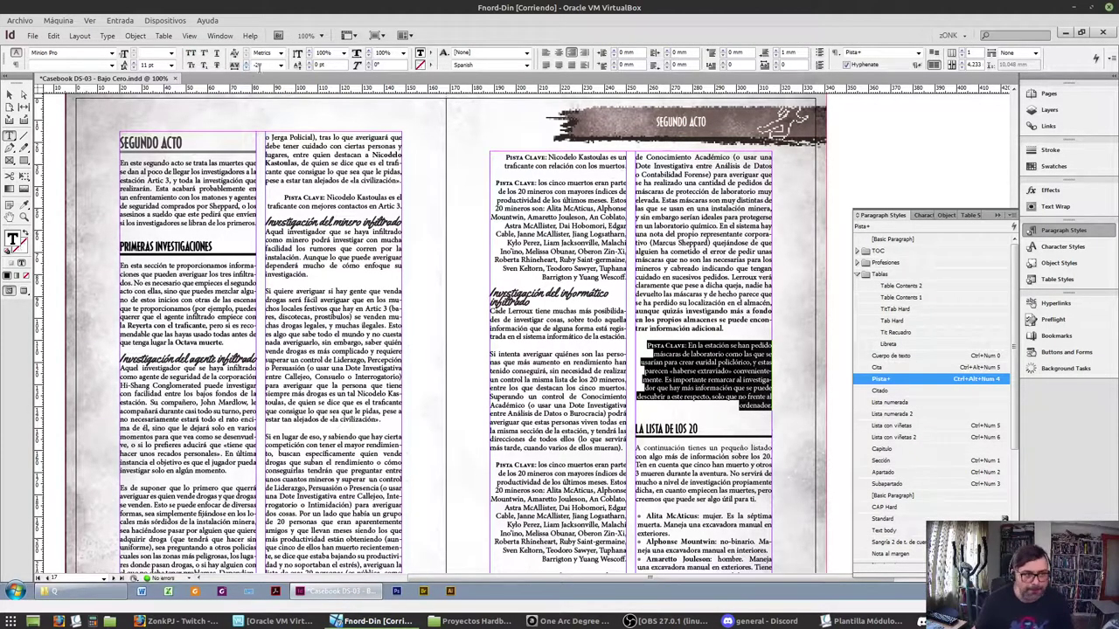
pyautogui.click(280, 66)
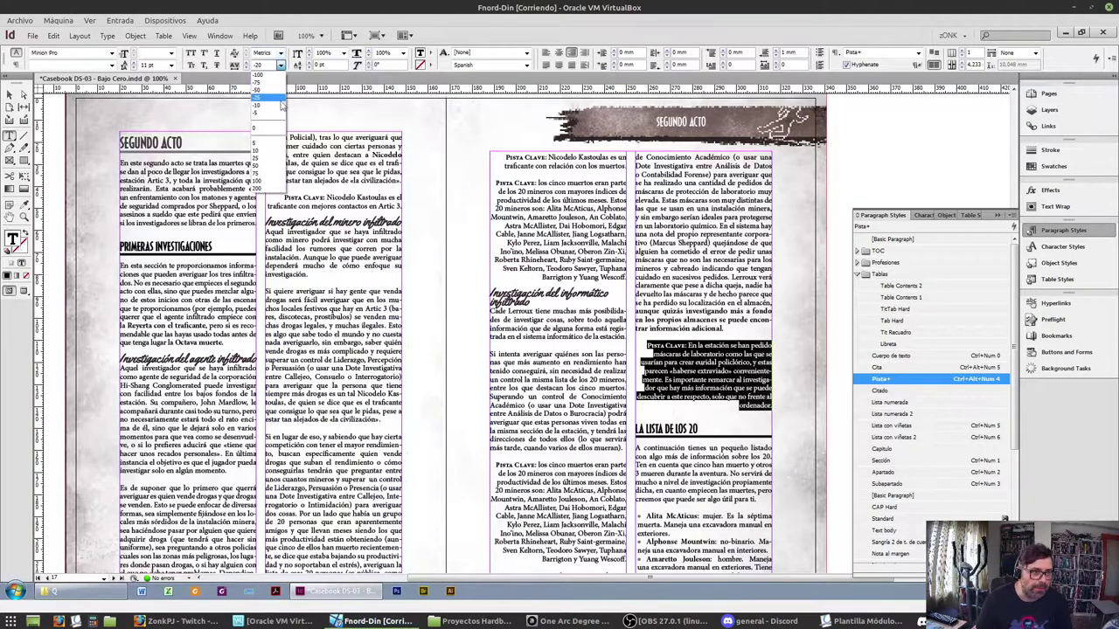
pyautogui.click(277, 98)
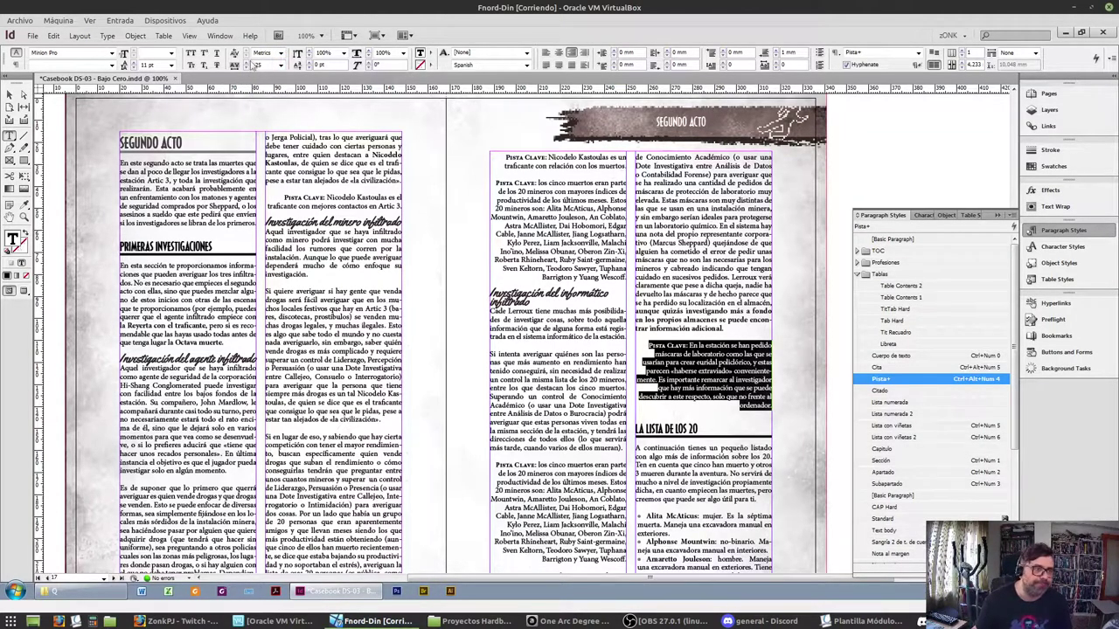
# Set the tracking of the "Pista clave" paragraph above "La lista de los 20" on page 17 to 10
pyautogui.click(247, 61)
pyautogui.click(247, 61)
pyautogui.click(247, 61)
pyautogui.click(246, 61)
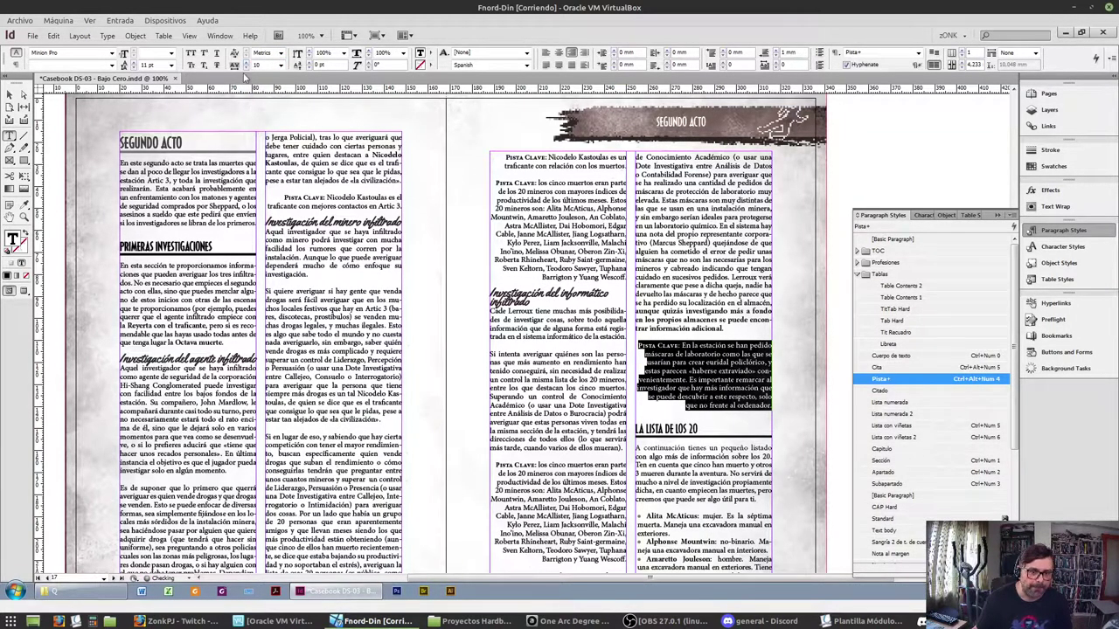
# Shorten the first-column text frame on page 17 to about 191 mm high, ending it below the "Pista clave" paragraph listing the 20 miners
pyautogui.click(547, 335)
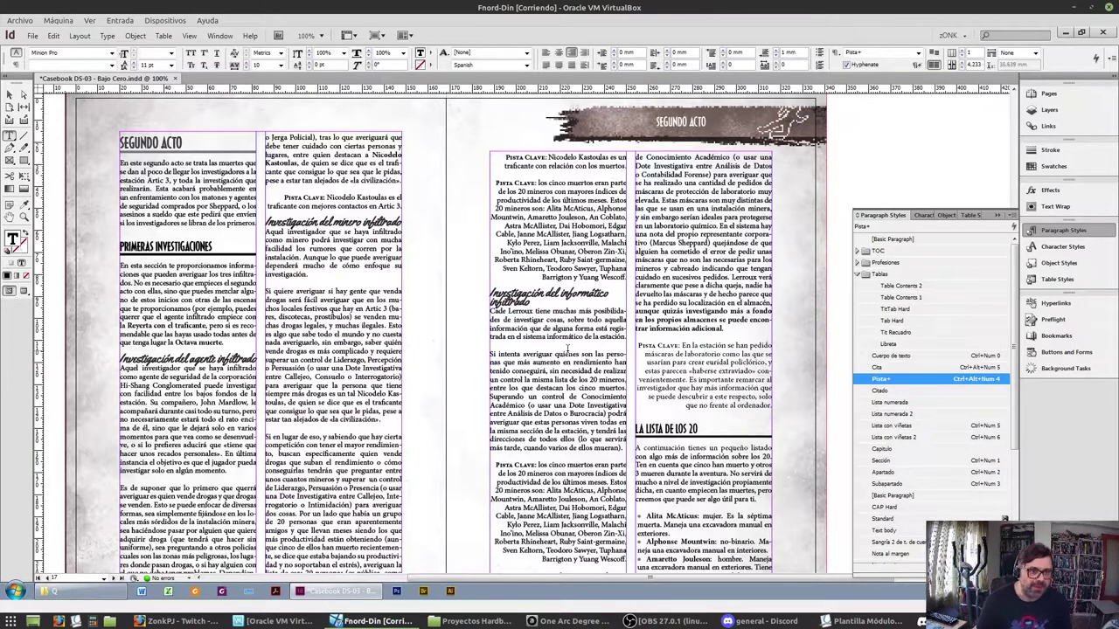
pyautogui.scroll(-1, 521, 203)
pyautogui.scroll(-2, 525, 206)
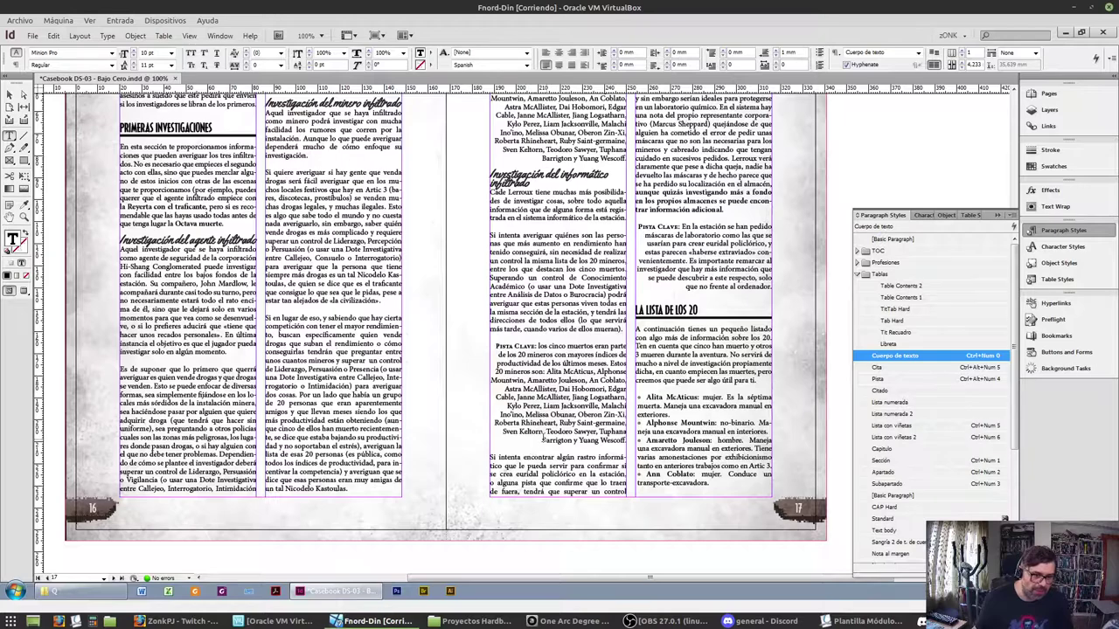
pyautogui.click(8, 94)
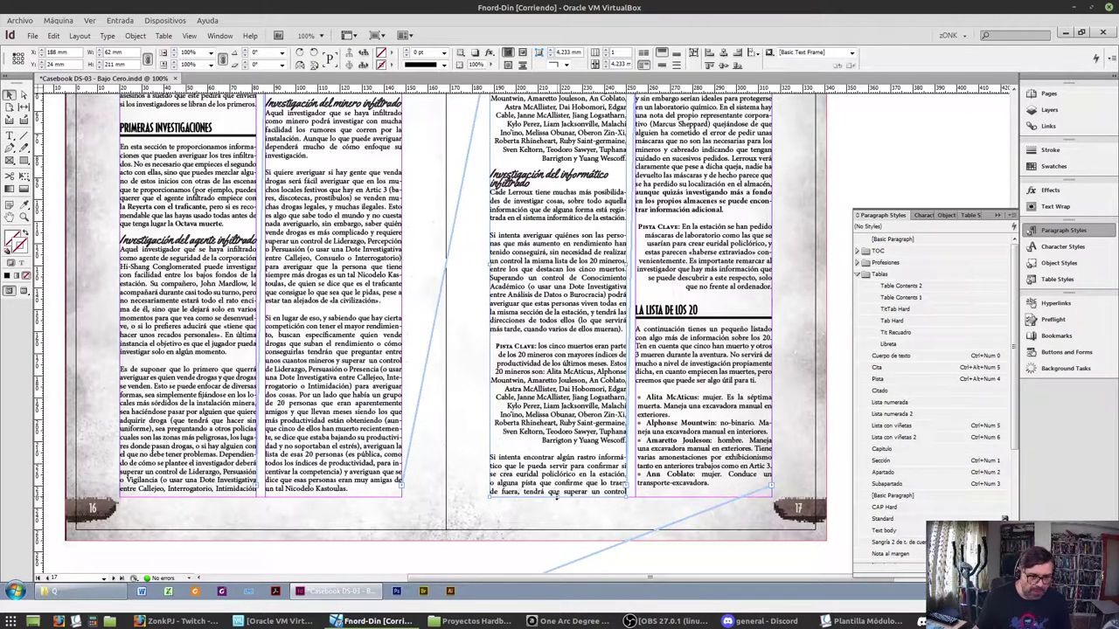
pyautogui.moveTo(556, 494); pyautogui.dragTo(552, 455)
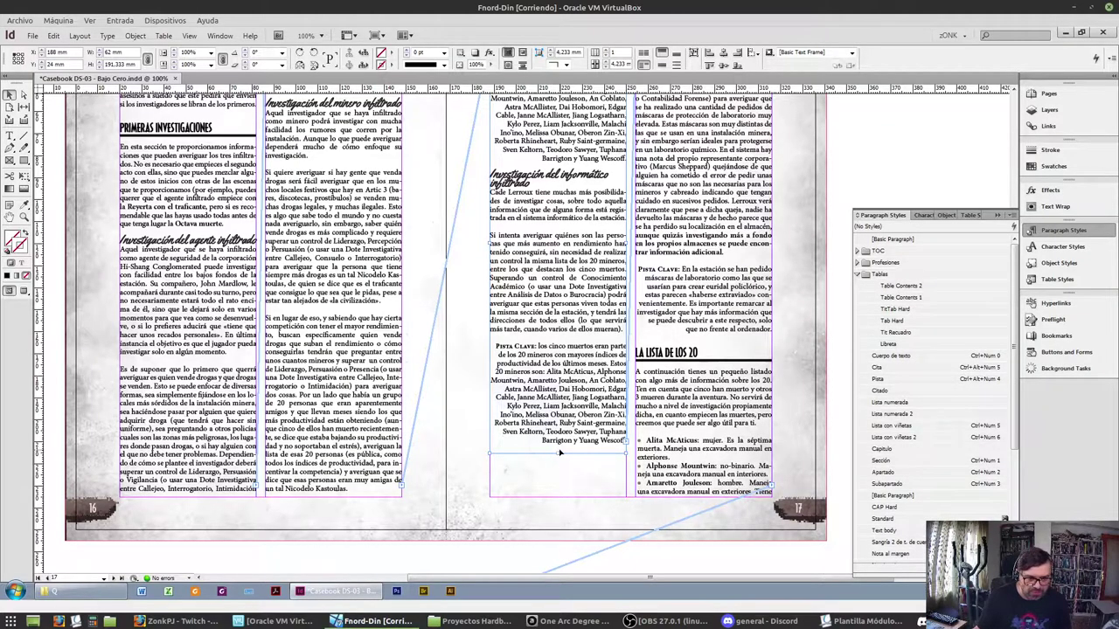
# Shorten the second-column text frame on page 17 to 181 mm high so the bulleted miner list starts on page 18
pyautogui.scroll(-5, 561, 452)
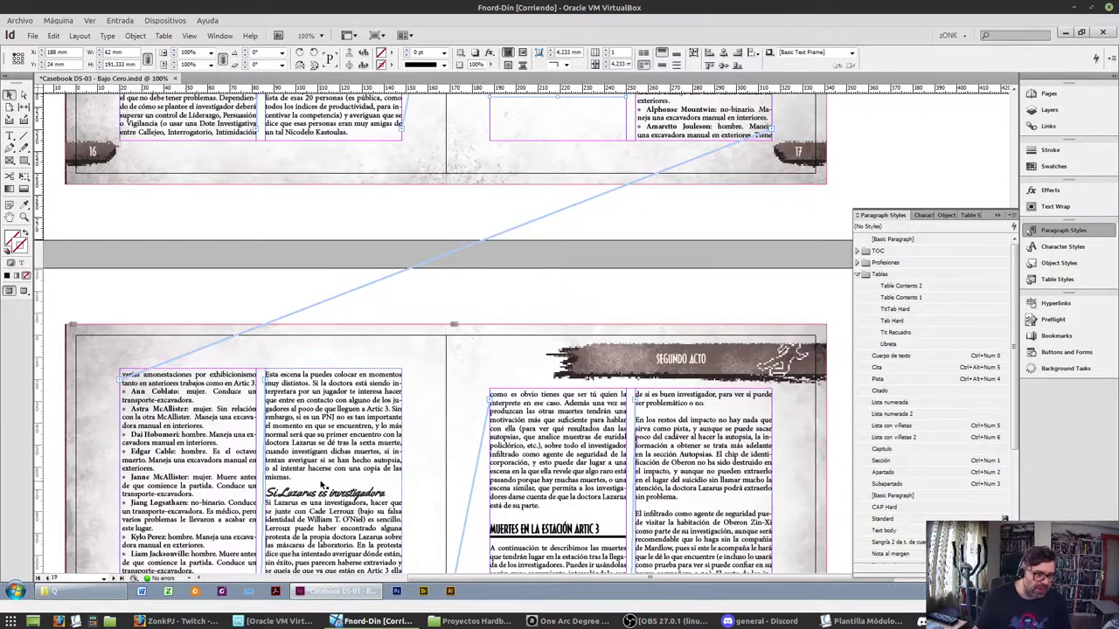
pyautogui.scroll(-5, 320, 485)
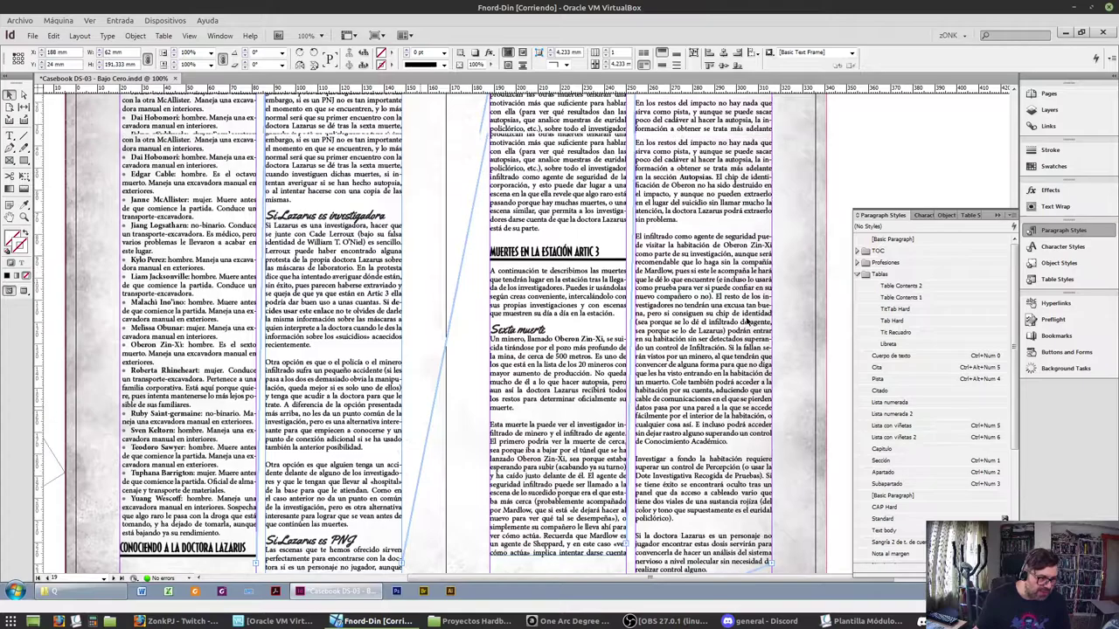
pyautogui.scroll(10, 747, 321)
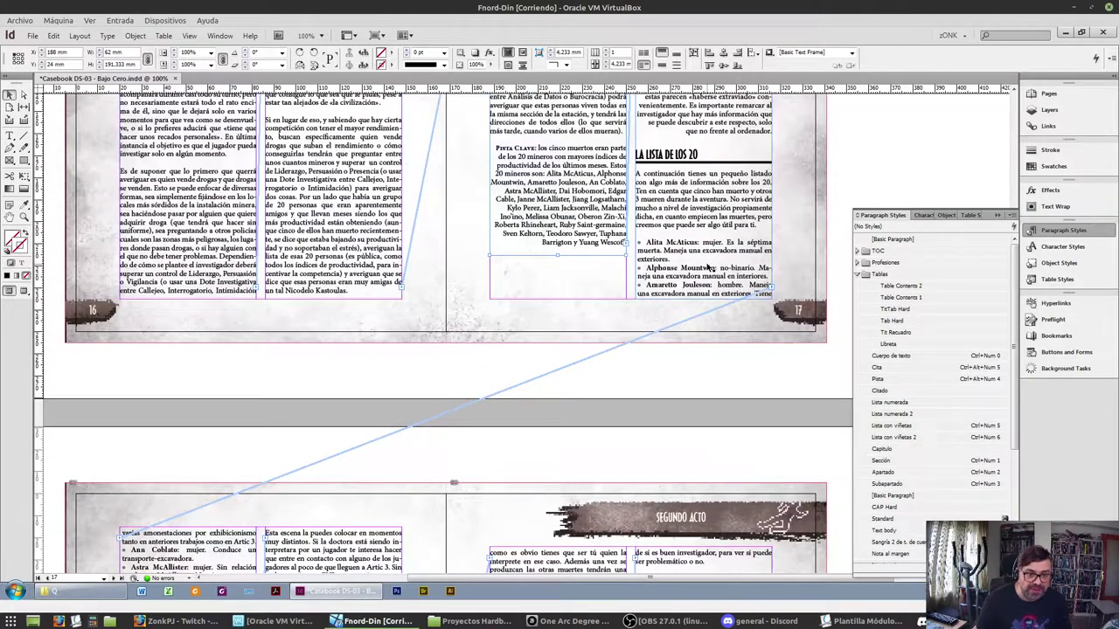
pyautogui.click(703, 293)
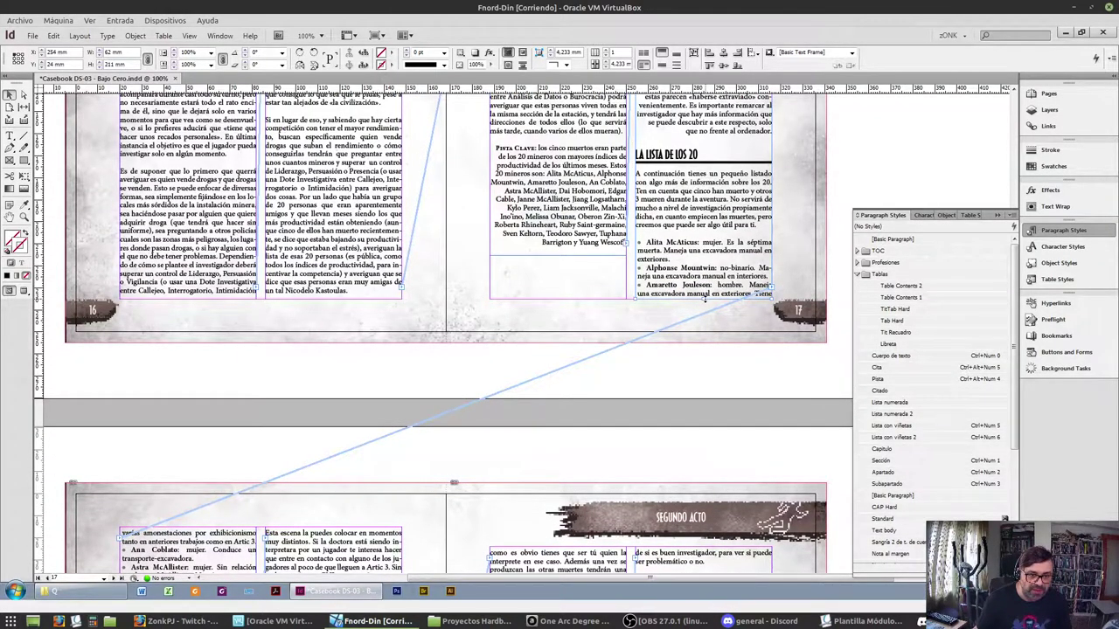
# Try tightening the tracking of the first bulleted miner entry on page 18 to -20 and -25, and reset it to 0
pyautogui.scroll(-4, 648, 257)
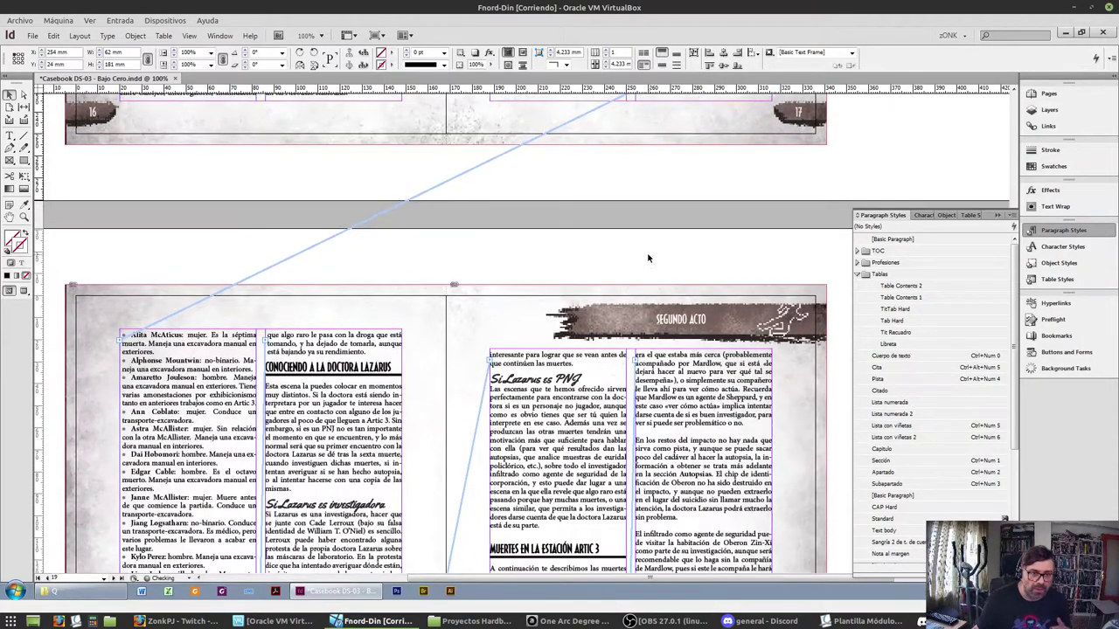
pyautogui.scroll(-5, 648, 258)
pyautogui.doubleClick(156, 340)
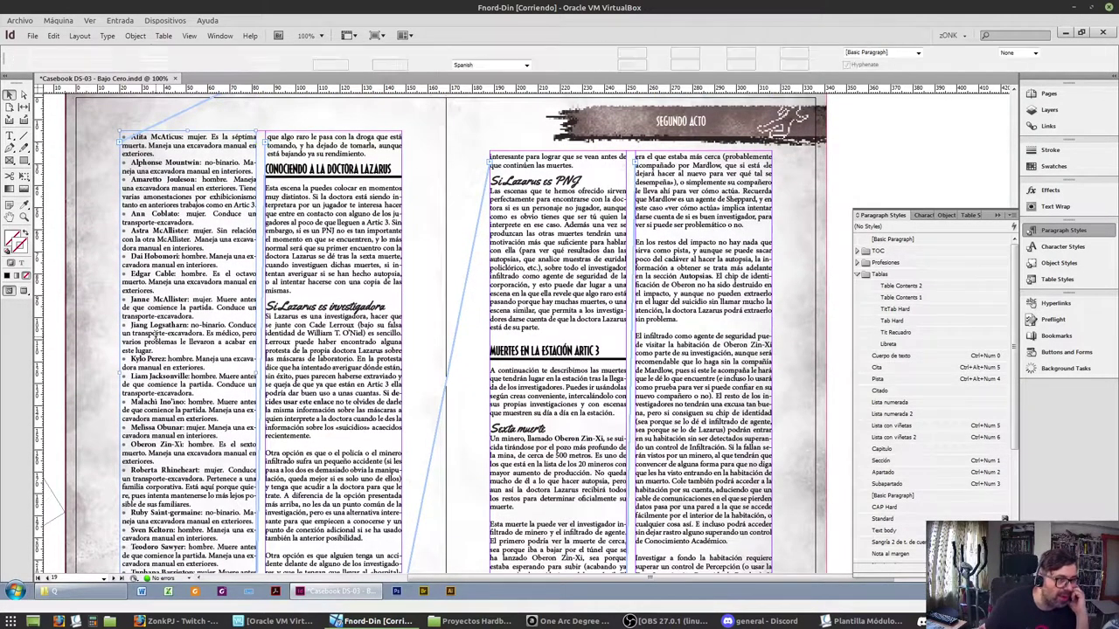
pyautogui.tripleClick(156, 340)
pyautogui.click(147, 146)
pyautogui.tripleClick(147, 146)
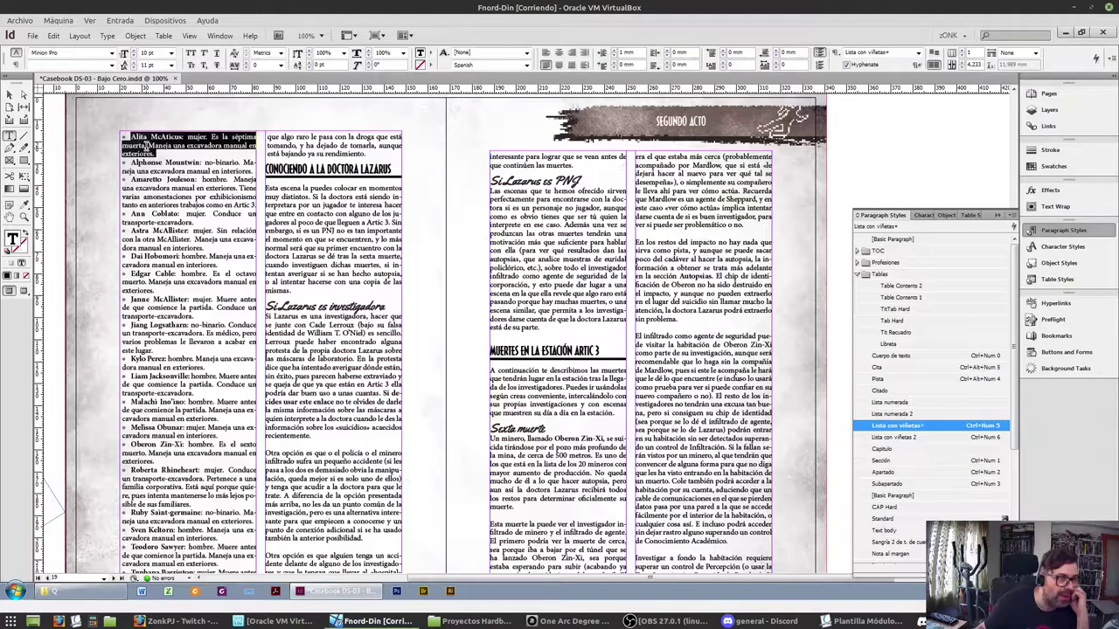
pyautogui.scroll(-3, 209, 319)
pyautogui.scroll(4, 192, 540)
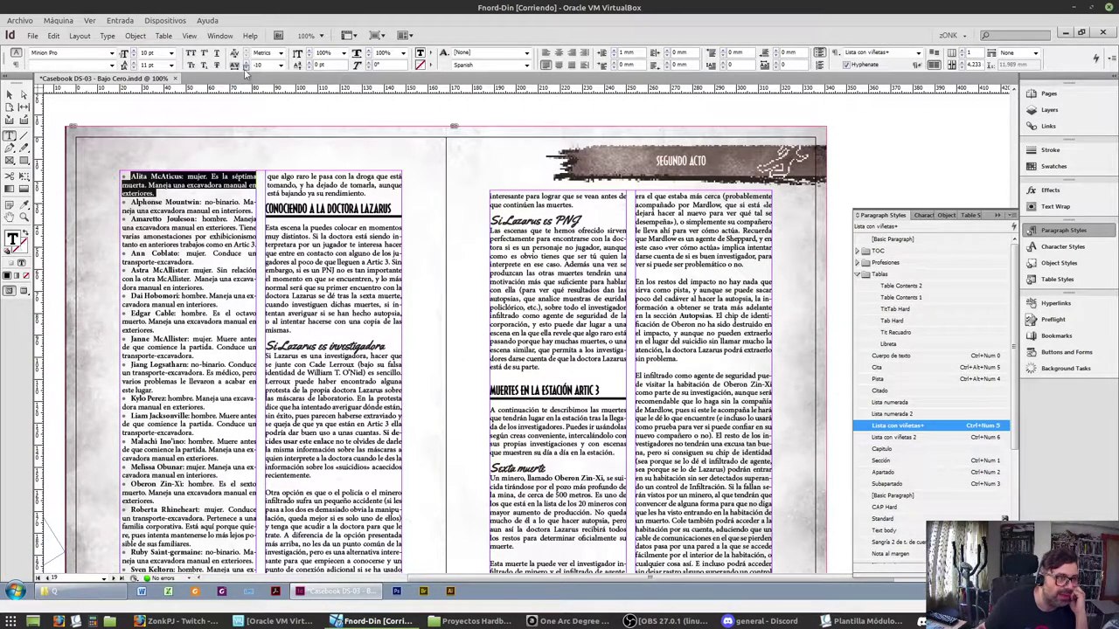
pyautogui.click(280, 65)
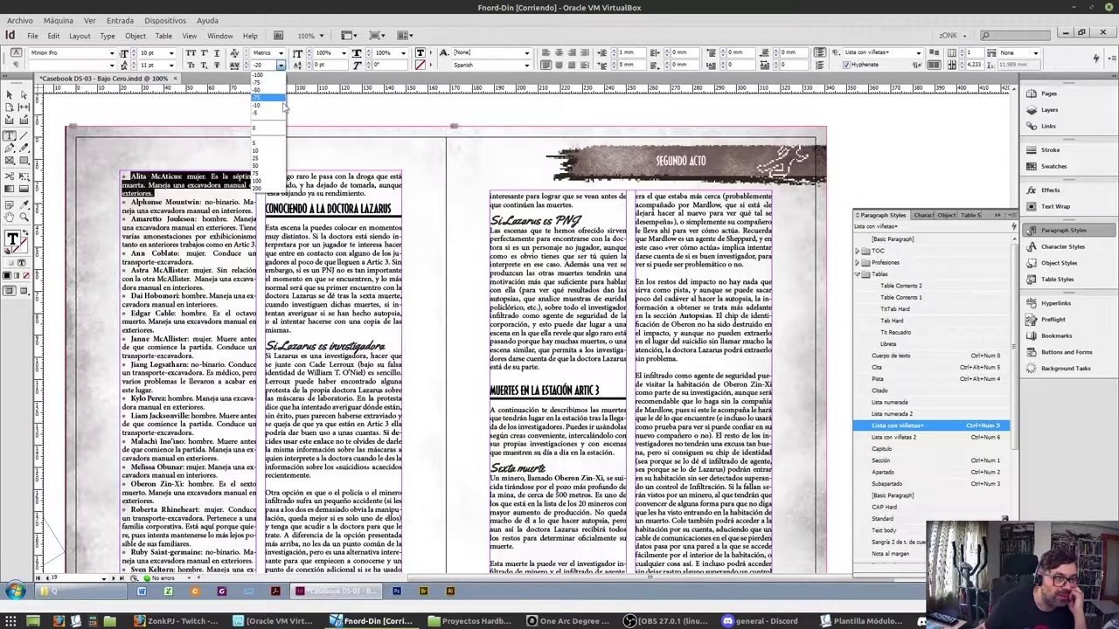
pyautogui.click(262, 97)
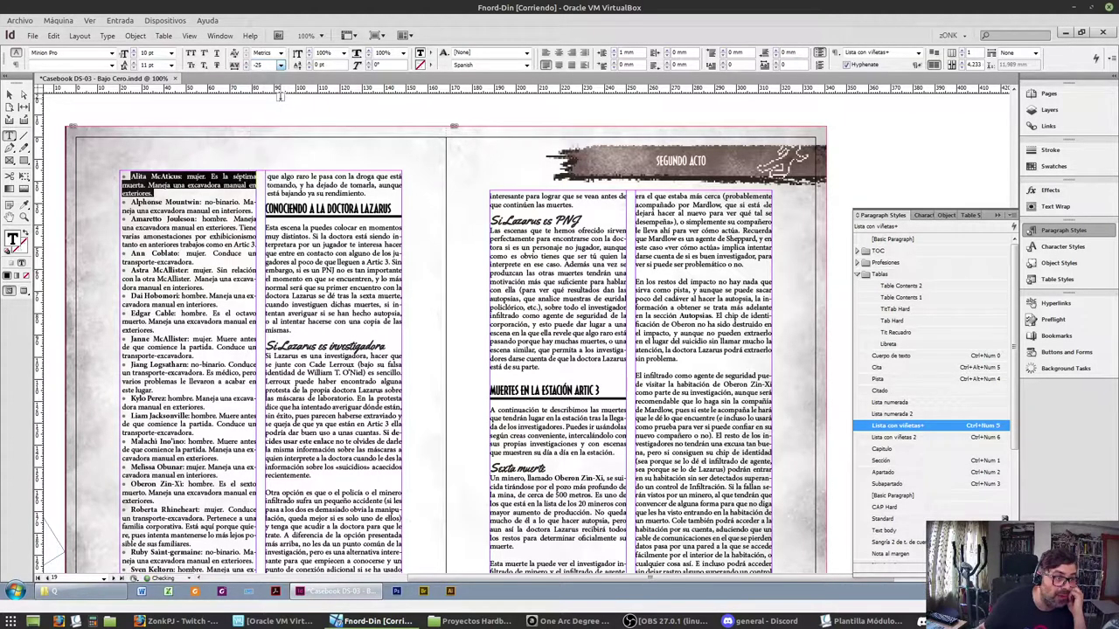
pyautogui.click(245, 62)
pyautogui.click(246, 62)
pyautogui.click(245, 62)
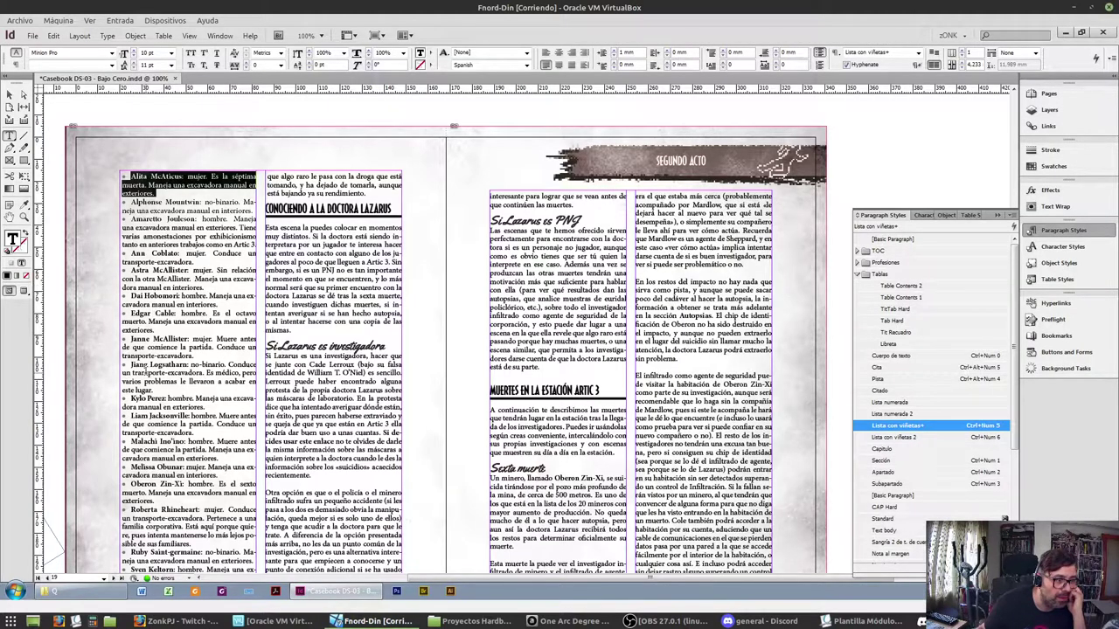
# Set the tracking of the bulleted entry ending "acabar en este lugar" on page 18 to -25
pyautogui.tripleClick(145, 372)
pyautogui.click(145, 373)
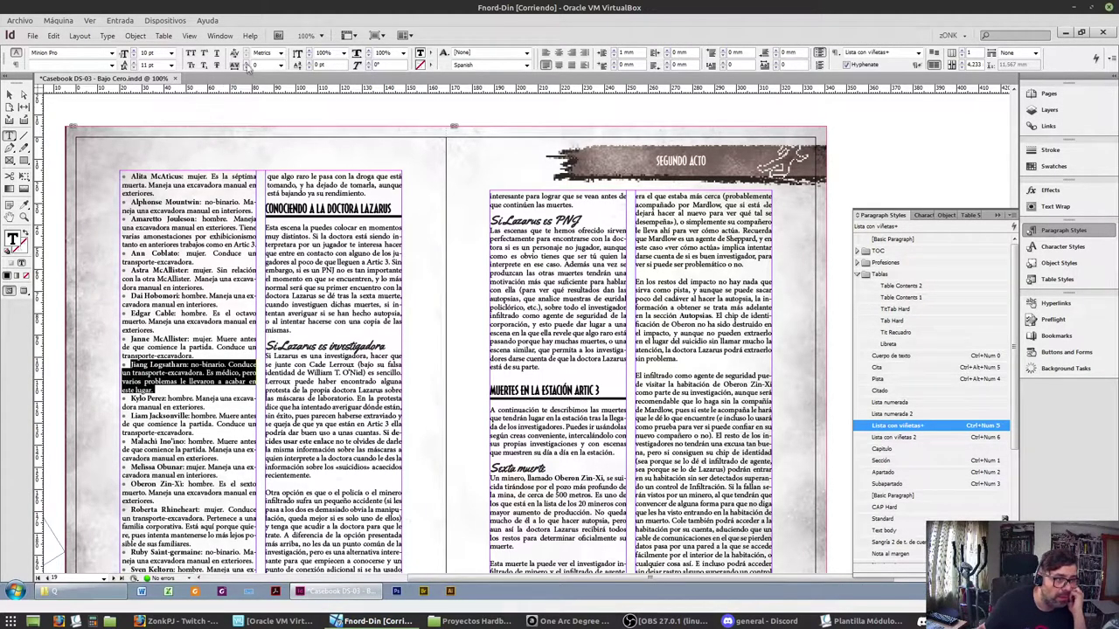
pyautogui.click(248, 69)
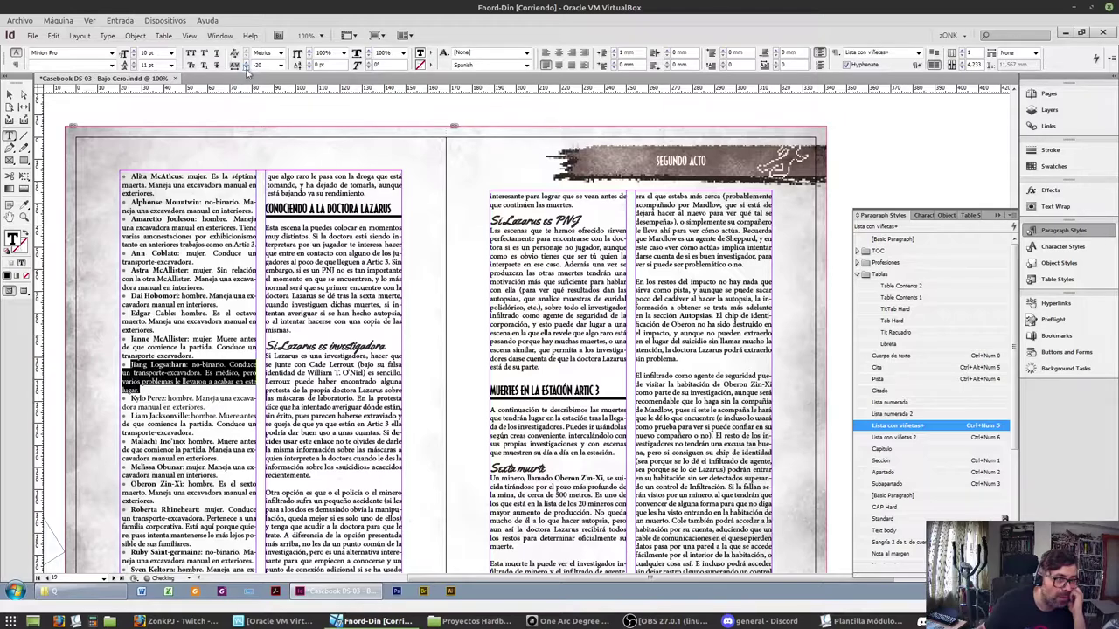
pyautogui.click(282, 66)
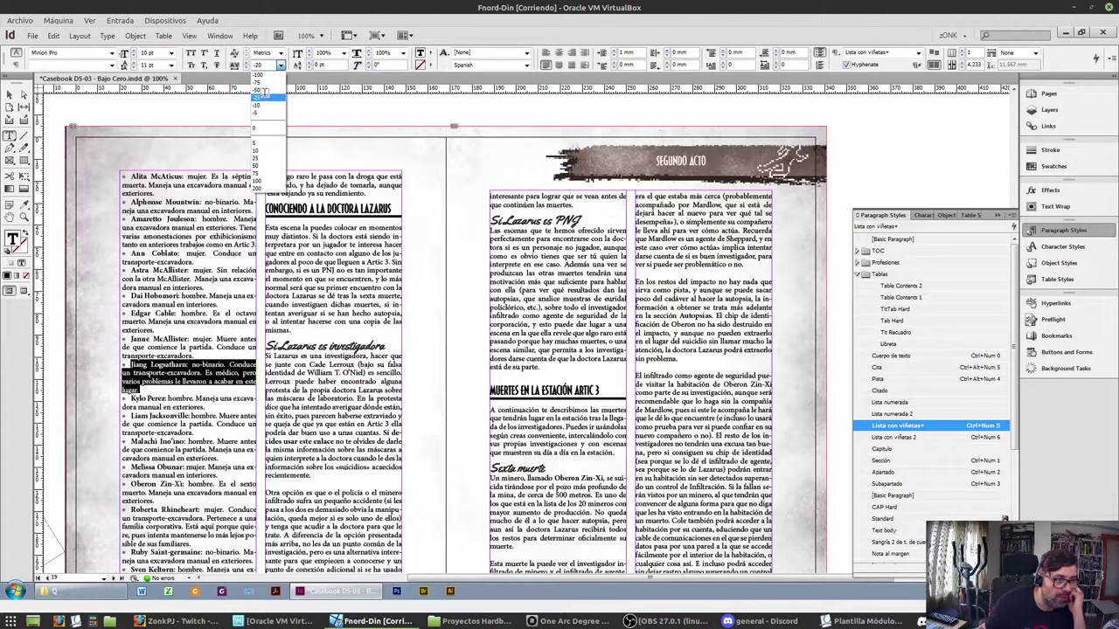
pyautogui.click(264, 92)
# Set the "Es el sexto muerto" list entry on page 18 to -25 tracking and 98% horizontal scale
pyautogui.scroll(-3, 181, 400)
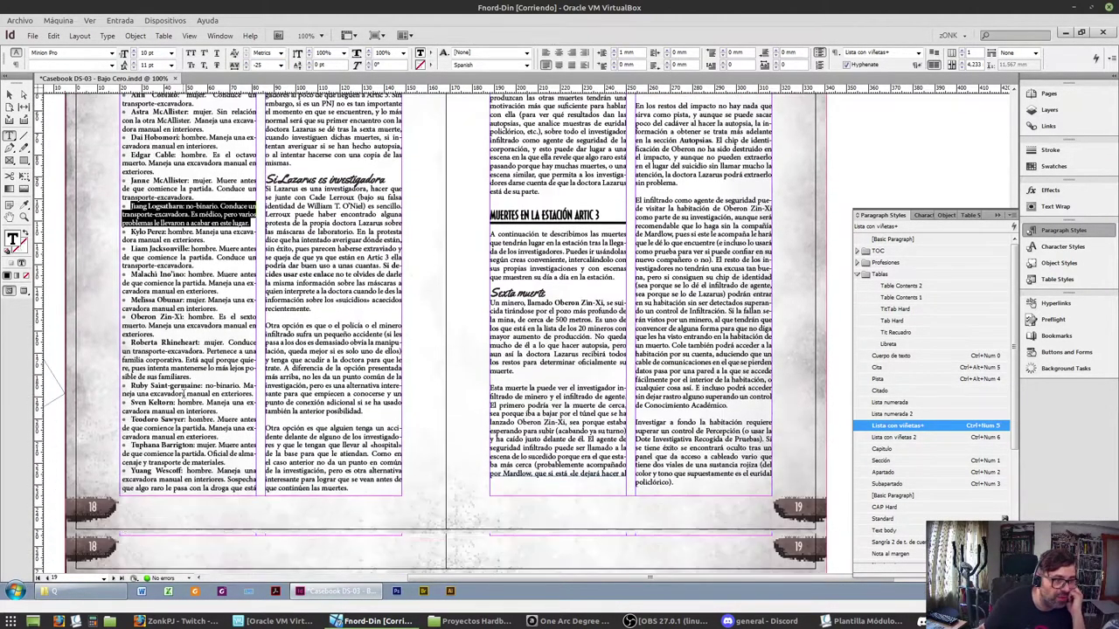
pyautogui.tripleClick(150, 324)
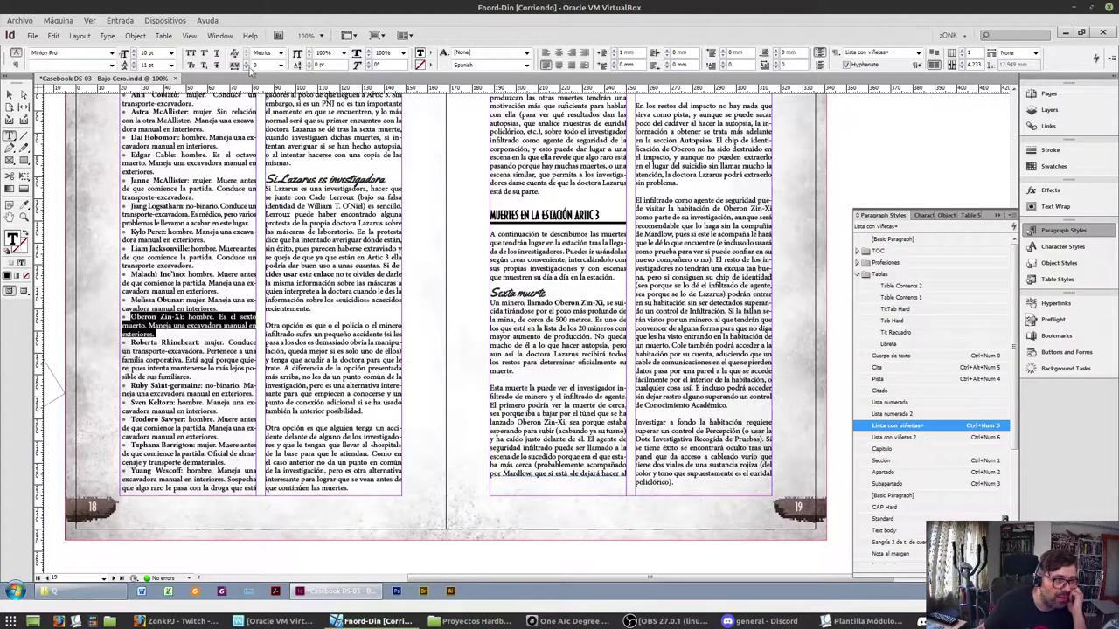
pyautogui.click(282, 66)
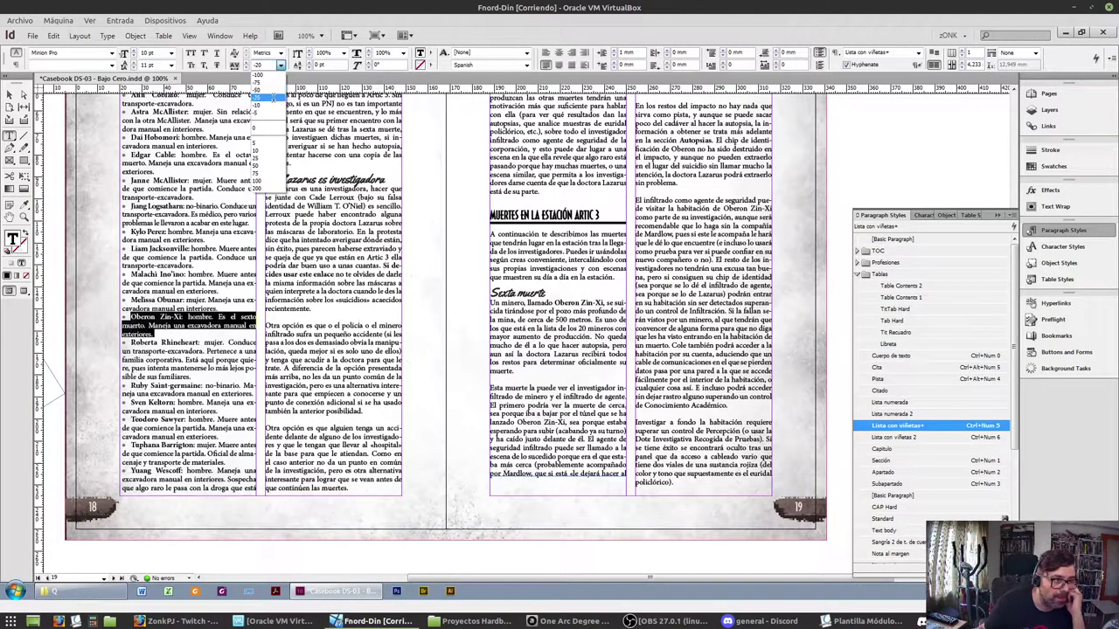
pyautogui.click(264, 93)
pyautogui.click(371, 58)
pyautogui.click(371, 58)
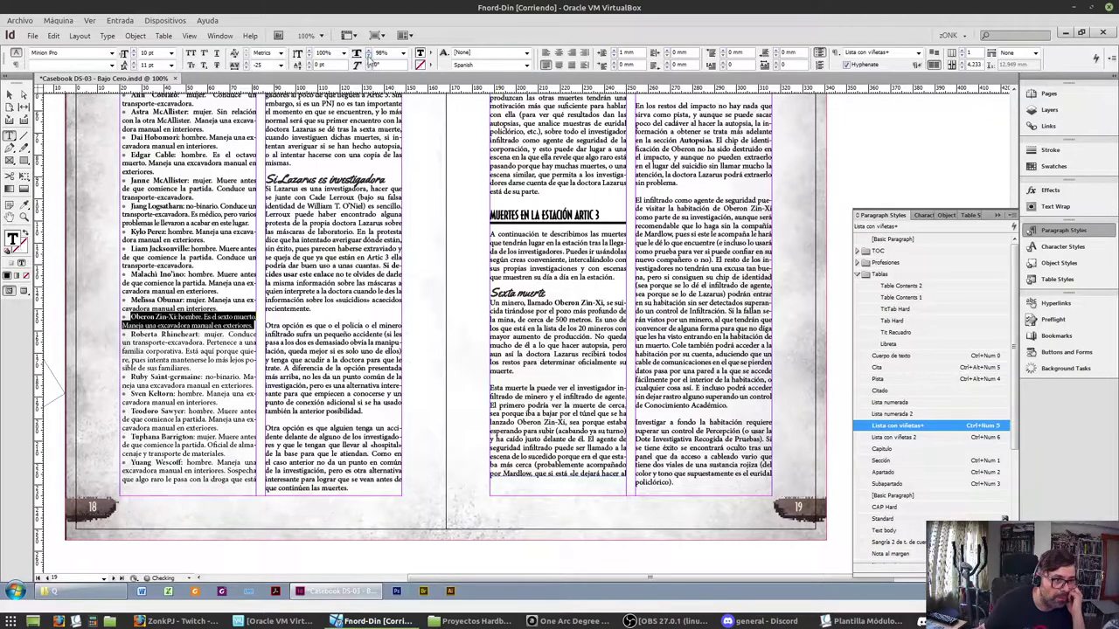
# Set the tracking of the "Es el octavo muerto" list entry on page 18 to -20
pyautogui.scroll(5, 166, 434)
pyautogui.scroll(-3, 192, 396)
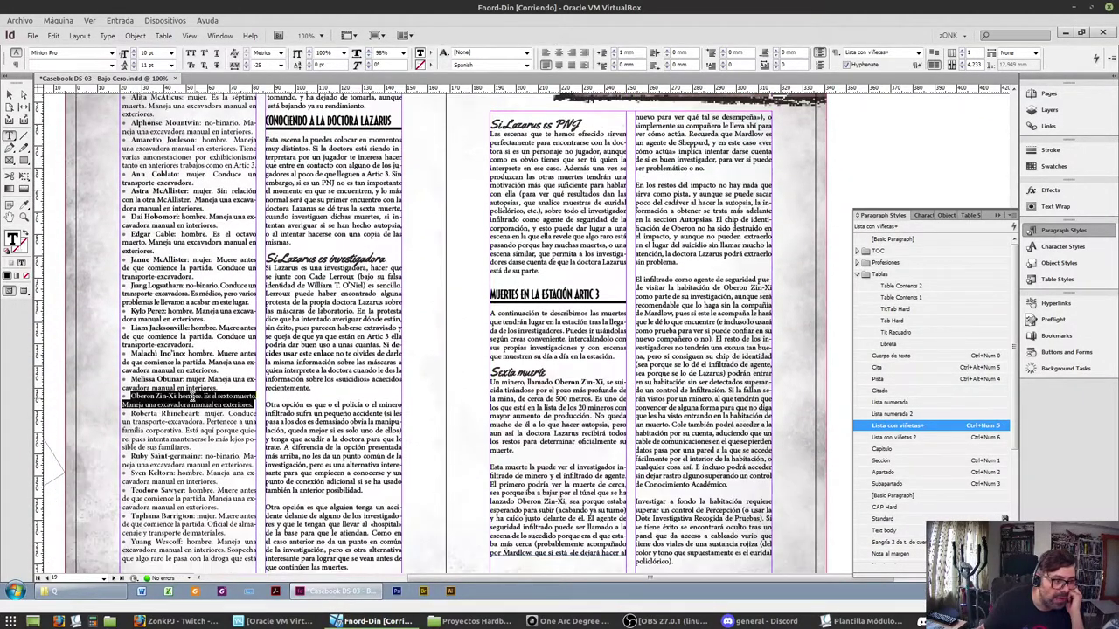
pyautogui.click(153, 239)
pyautogui.tripleClick(153, 239)
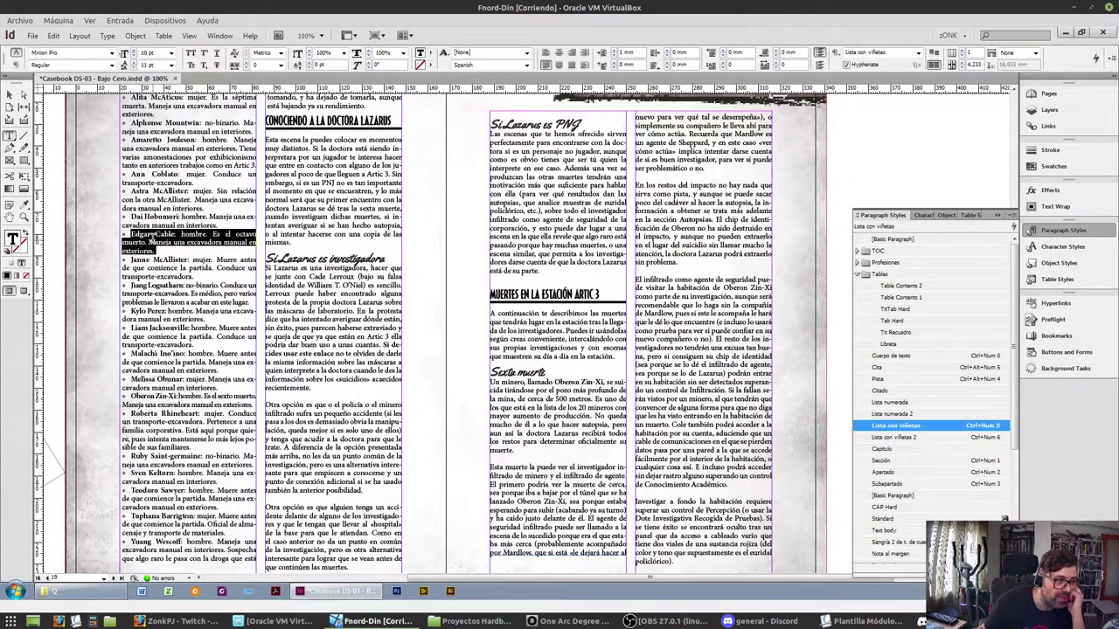
pyautogui.click(247, 70)
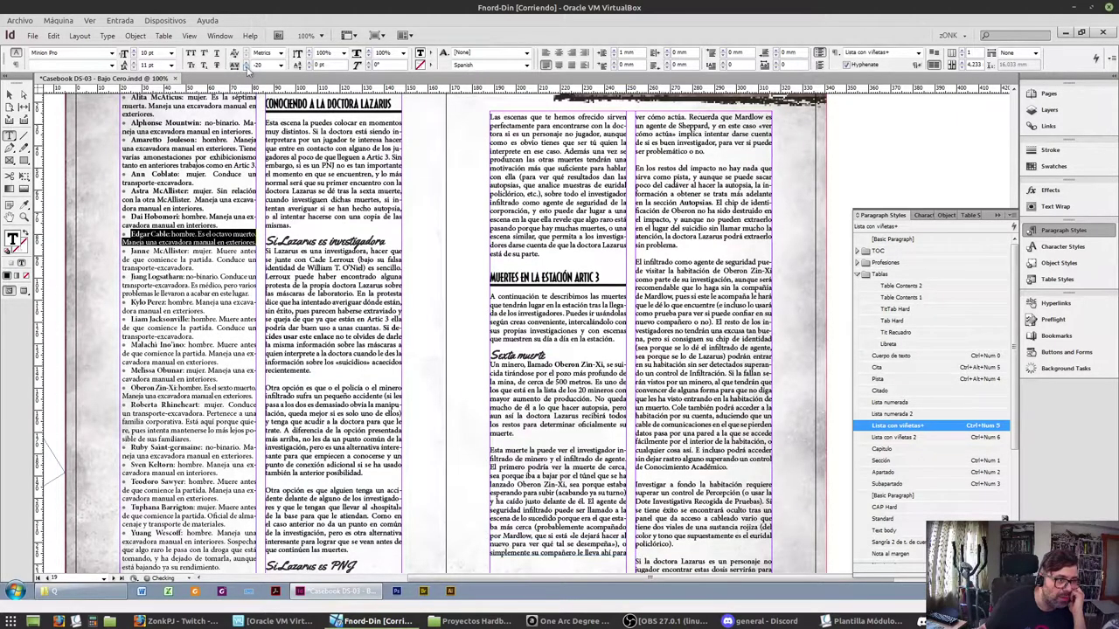
pyautogui.scroll(-3, 259, 368)
pyautogui.scroll(5, 259, 369)
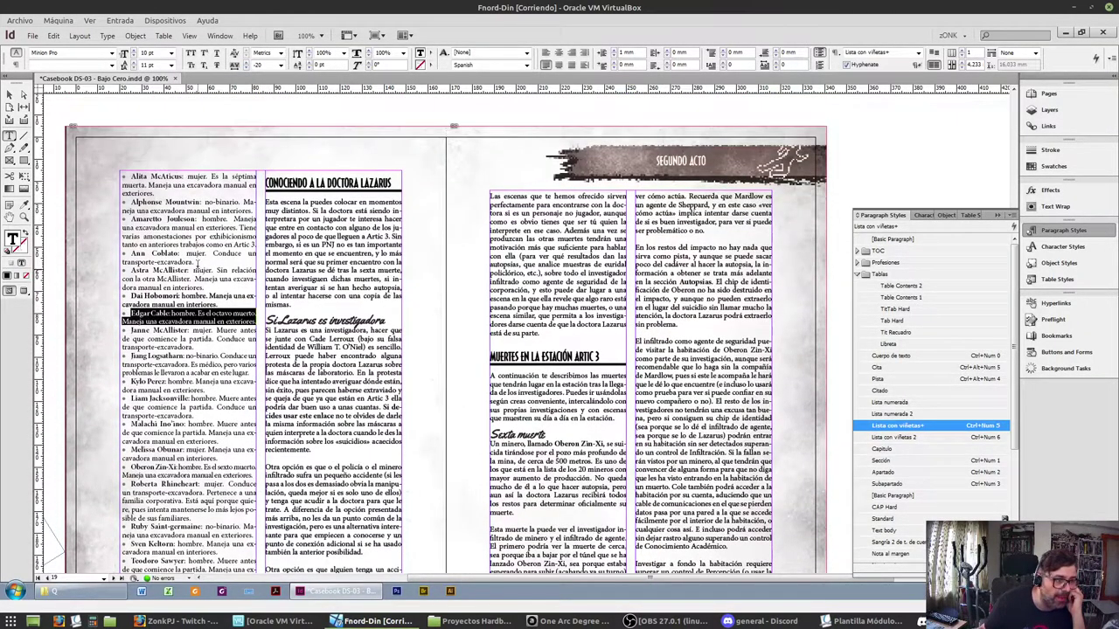
# Set the tracking of the "Pista clave" paragraph at the end of page 17's first column to -25, after trying -20 and -30
pyautogui.scroll(4, 198, 226)
pyautogui.scroll(3, 673, 338)
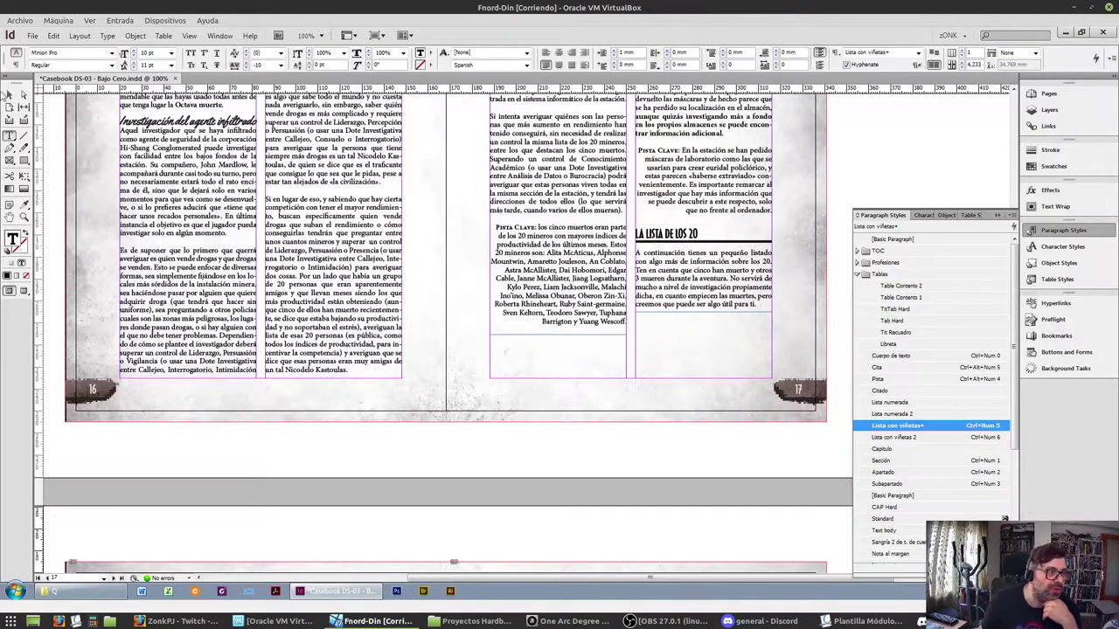
pyautogui.press('Escape')
pyautogui.scroll(4, 564, 243)
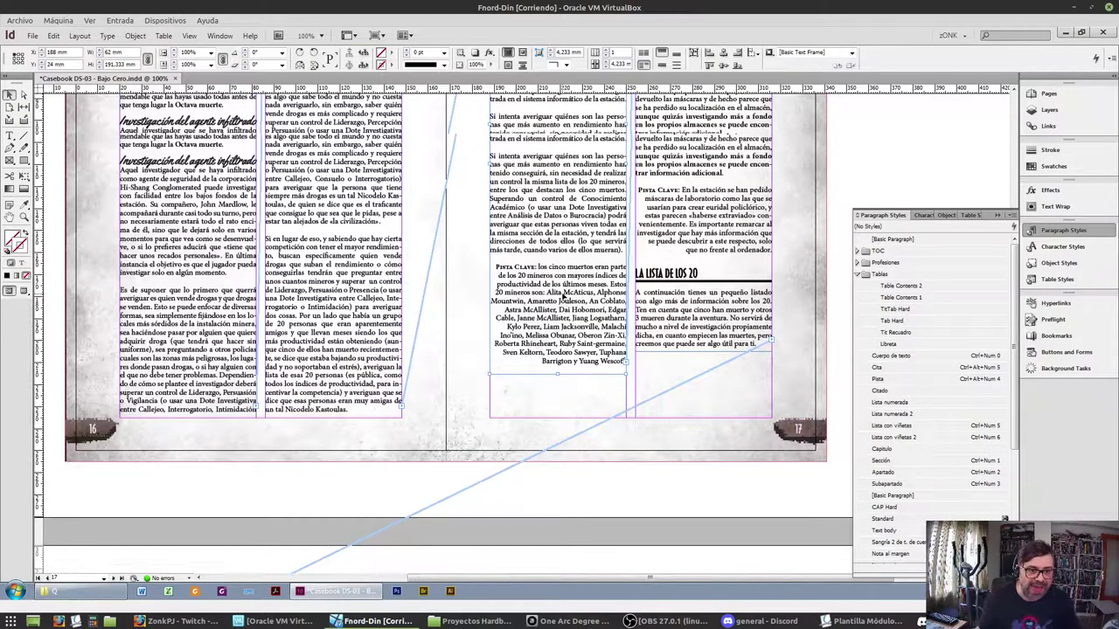
pyautogui.scroll(2, 547, 231)
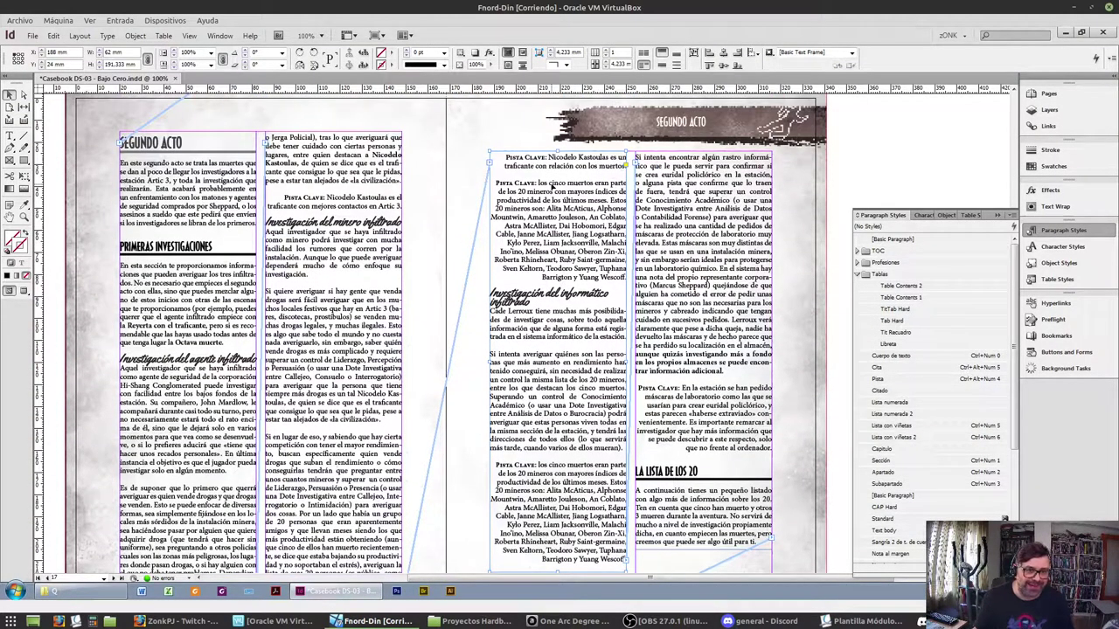
pyautogui.scroll(-2, 566, 432)
pyautogui.tripleClick(566, 433)
pyautogui.click(565, 433)
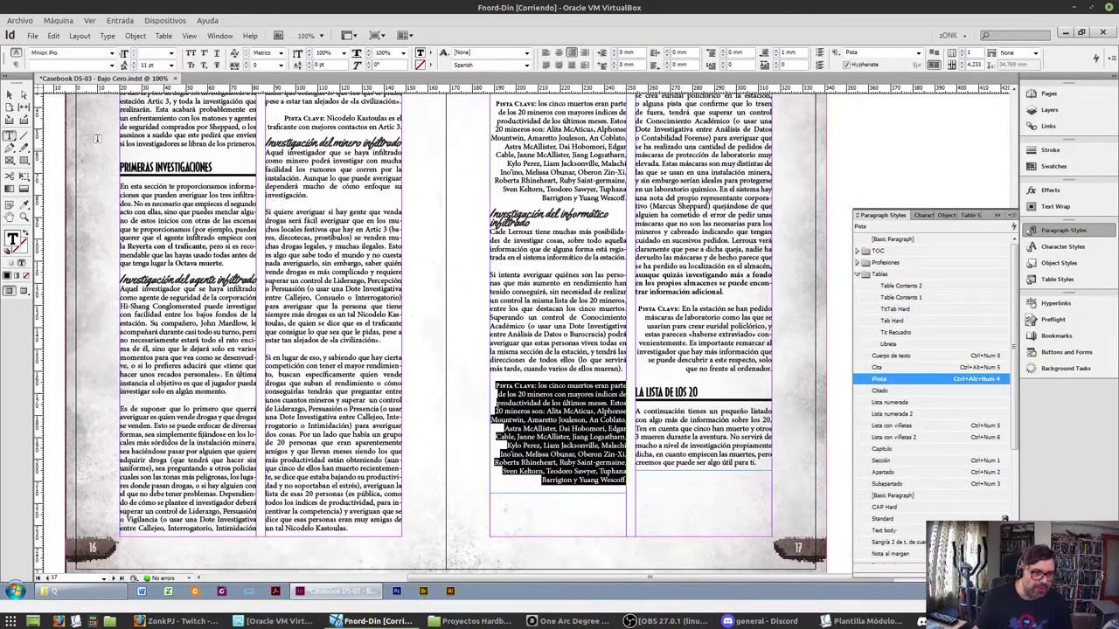
pyautogui.click(247, 70)
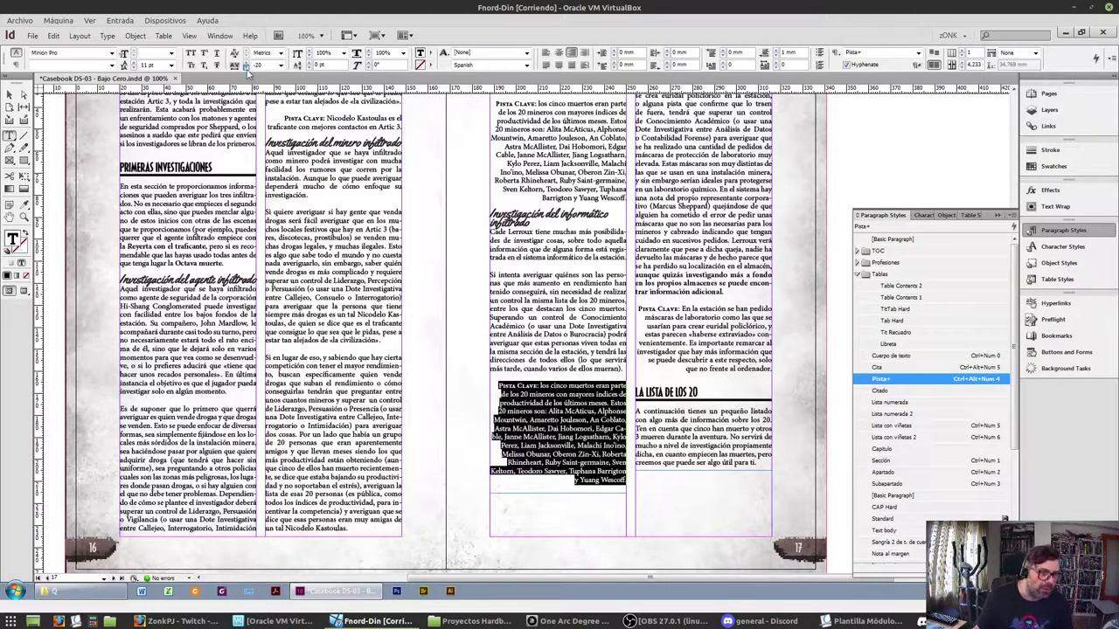
pyautogui.click(248, 70)
pyautogui.scroll(4, 587, 256)
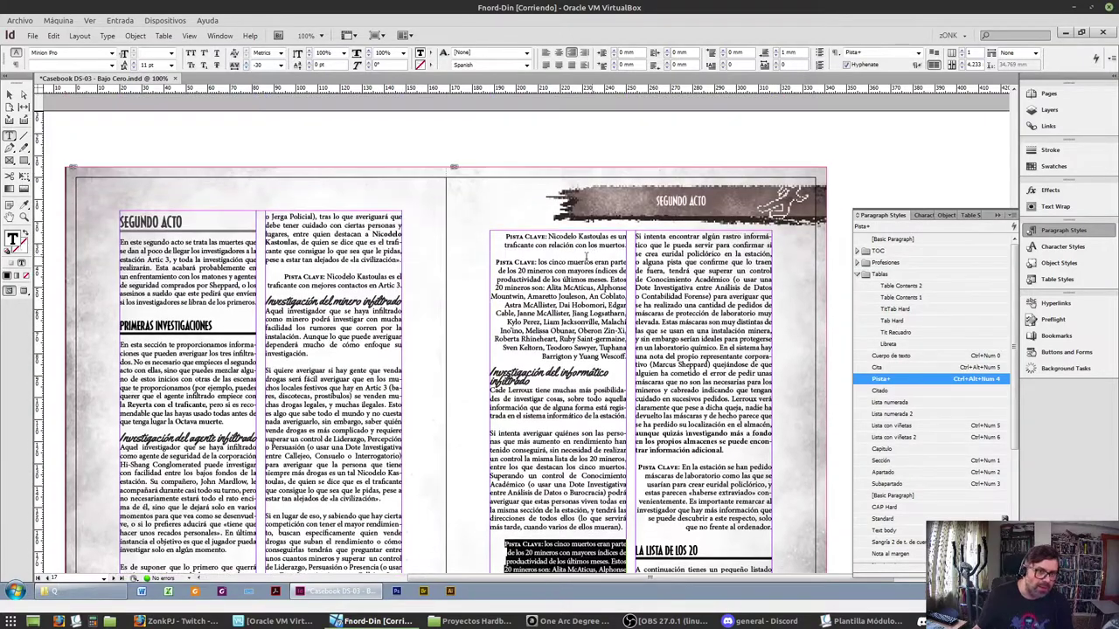
pyautogui.click(281, 66)
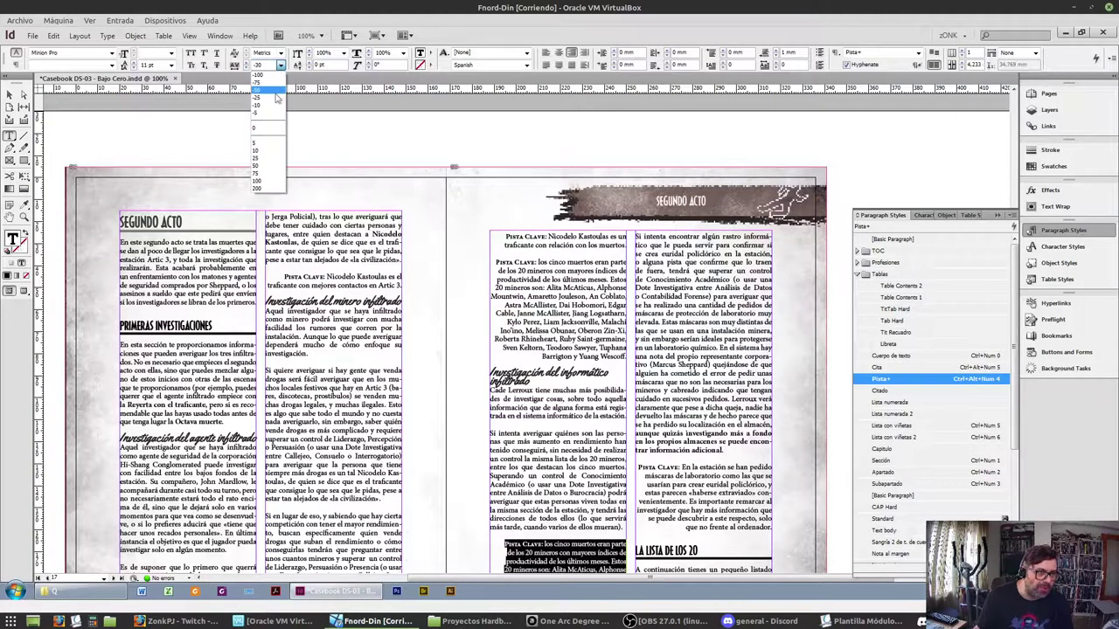
pyautogui.click(274, 99)
pyautogui.scroll(-4, 611, 374)
pyautogui.scroll(4, 603, 373)
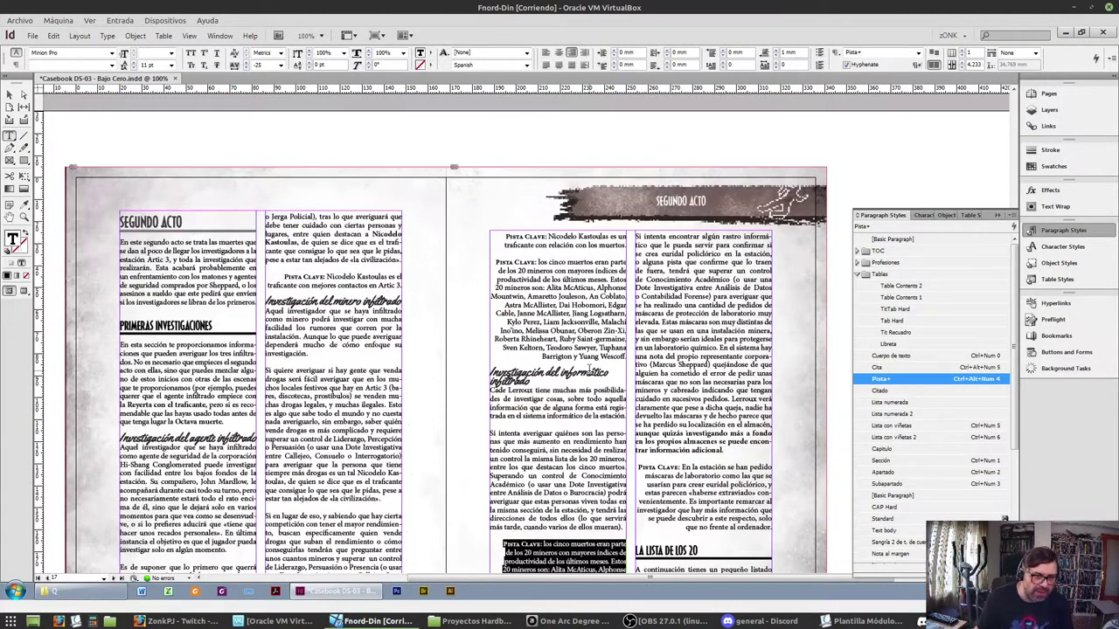
# Set the tracking of the upper "Pista clave: los cinco muertos" paragraph in page 17's first column to -25
pyautogui.click(589, 370)
pyautogui.tripleClick(582, 291)
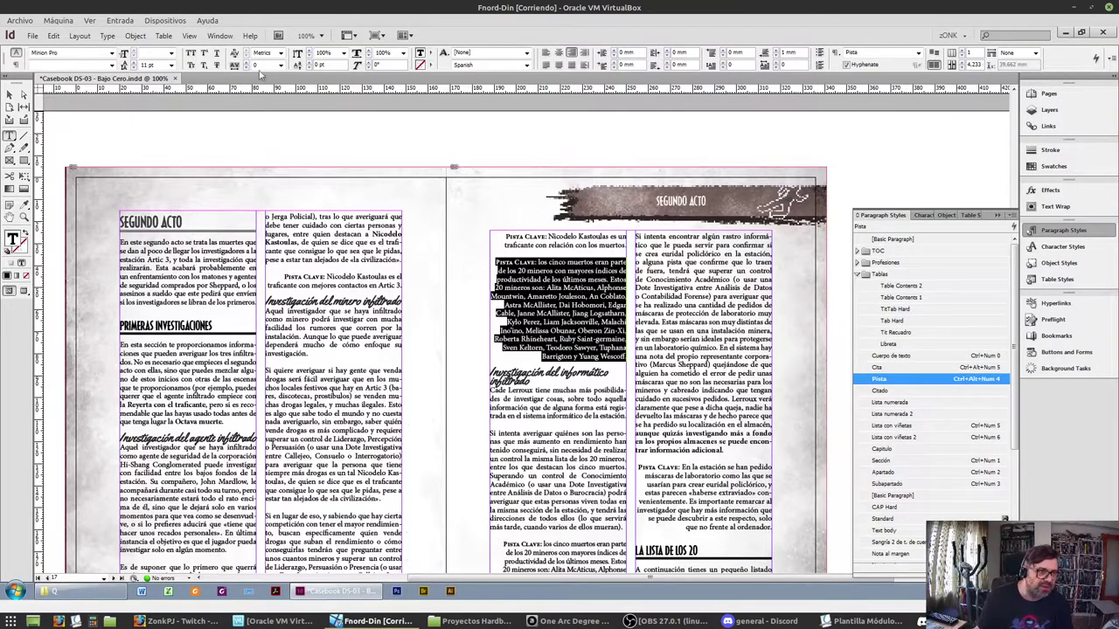
pyautogui.click(278, 68)
pyautogui.click(271, 97)
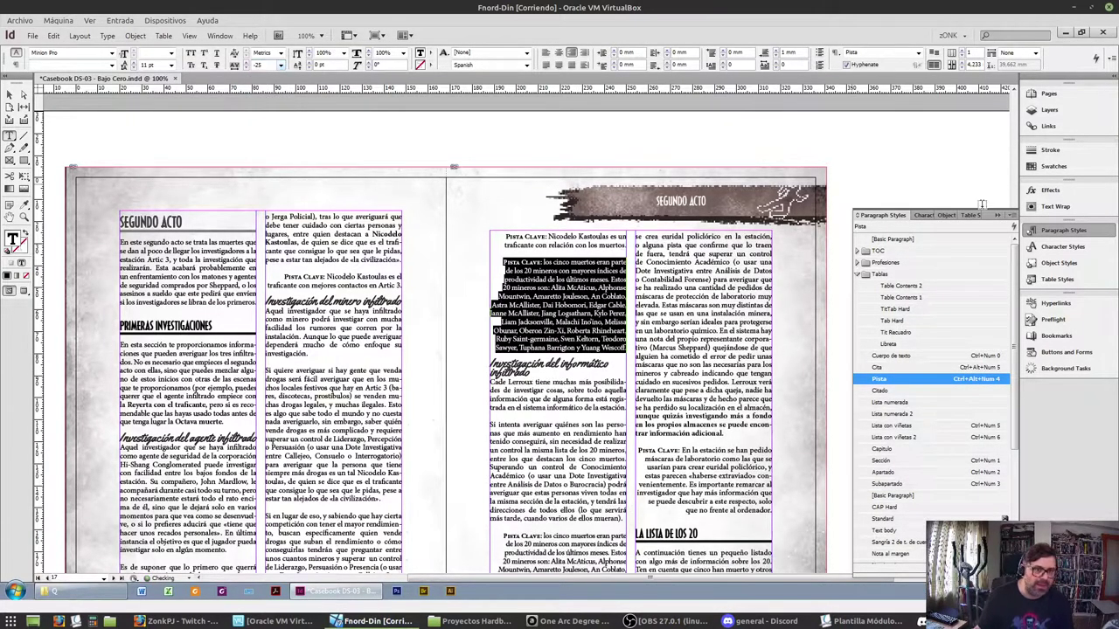
# Shorten page 17's first-column text frame to a height of 181 mm so its last lines flow into the second column
pyautogui.click(9, 95)
pyautogui.scroll(-5, 516, 354)
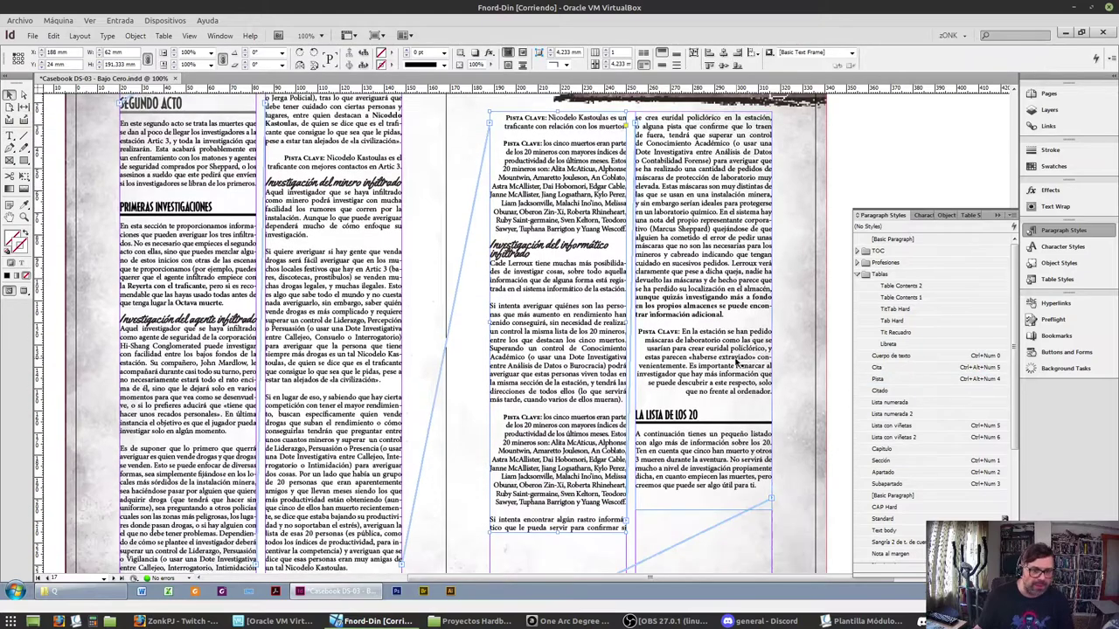
pyautogui.moveTo(556, 454); pyautogui.dragTo(557, 428)
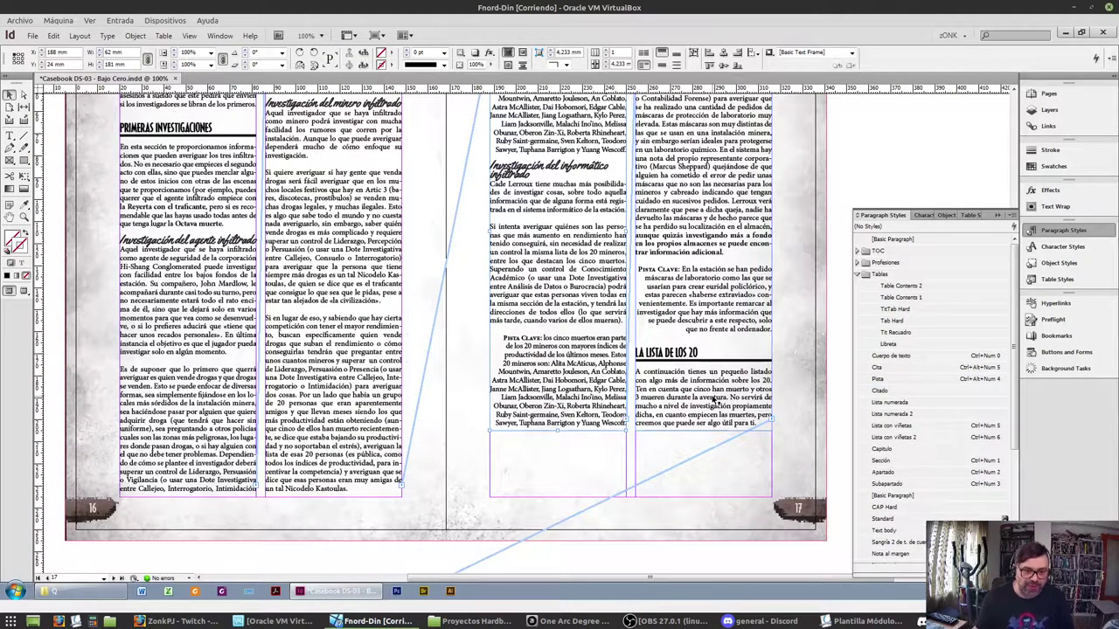
pyautogui.click(635, 453)
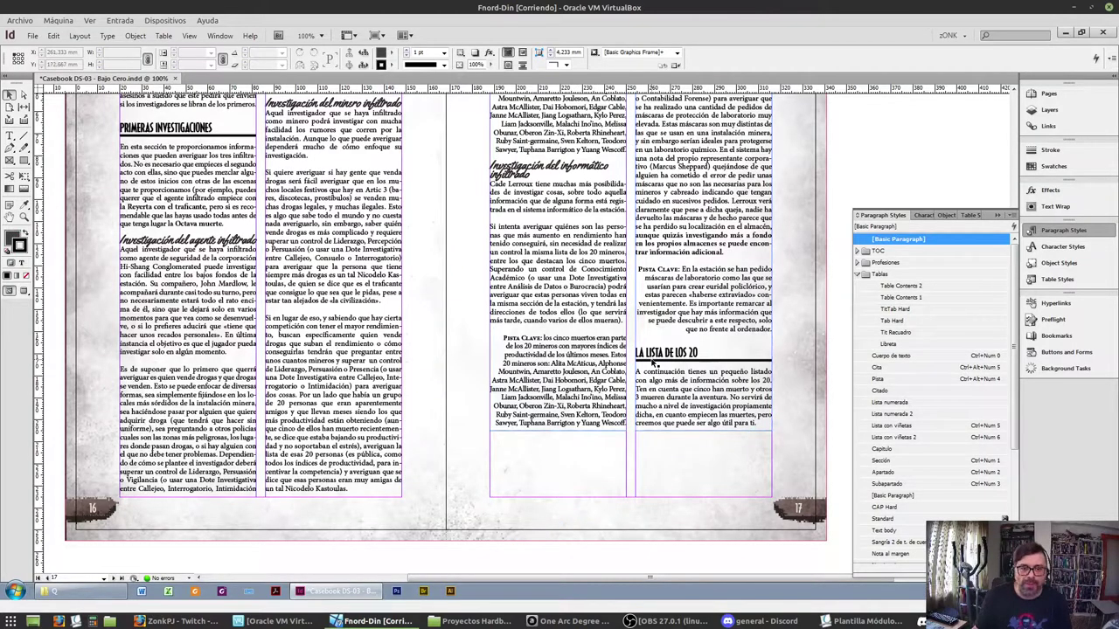
pyautogui.scroll(-10, 545, 346)
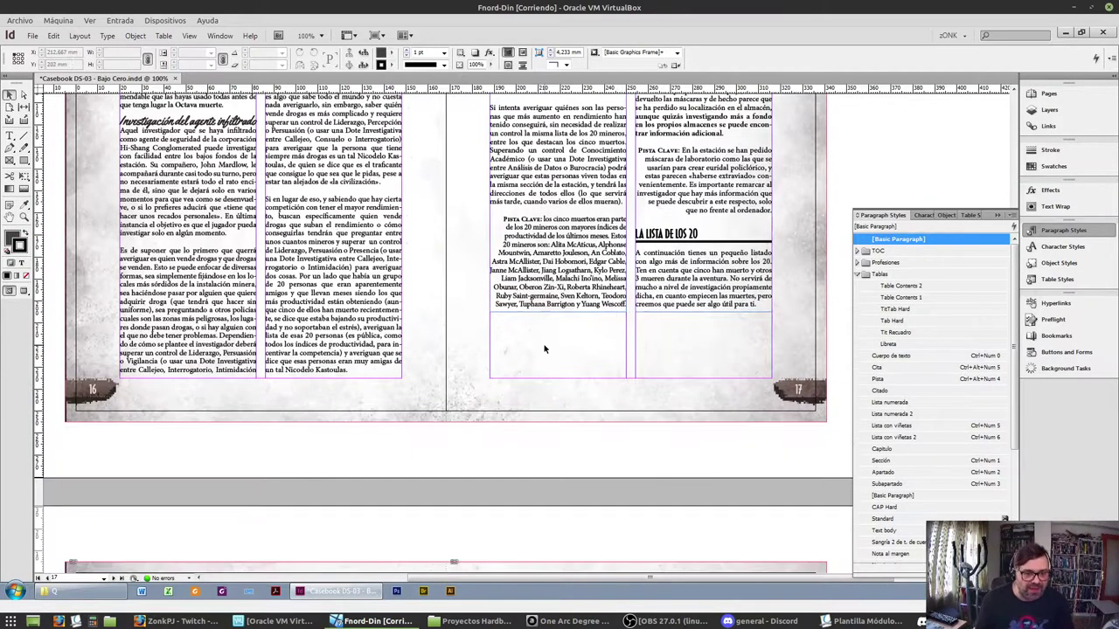
# Shorten page 18's second-column text frame to 211 mm high, moving the "Si Lazarus es PNJ" subheading to page 19
pyautogui.scroll(-8, 49, 334)
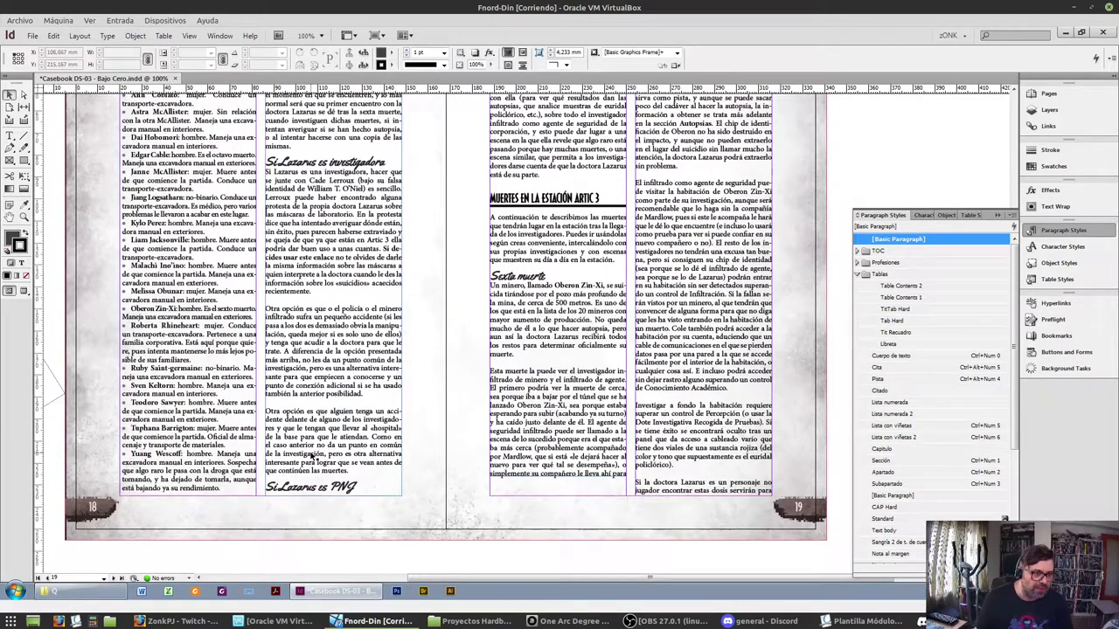
pyautogui.click(312, 457)
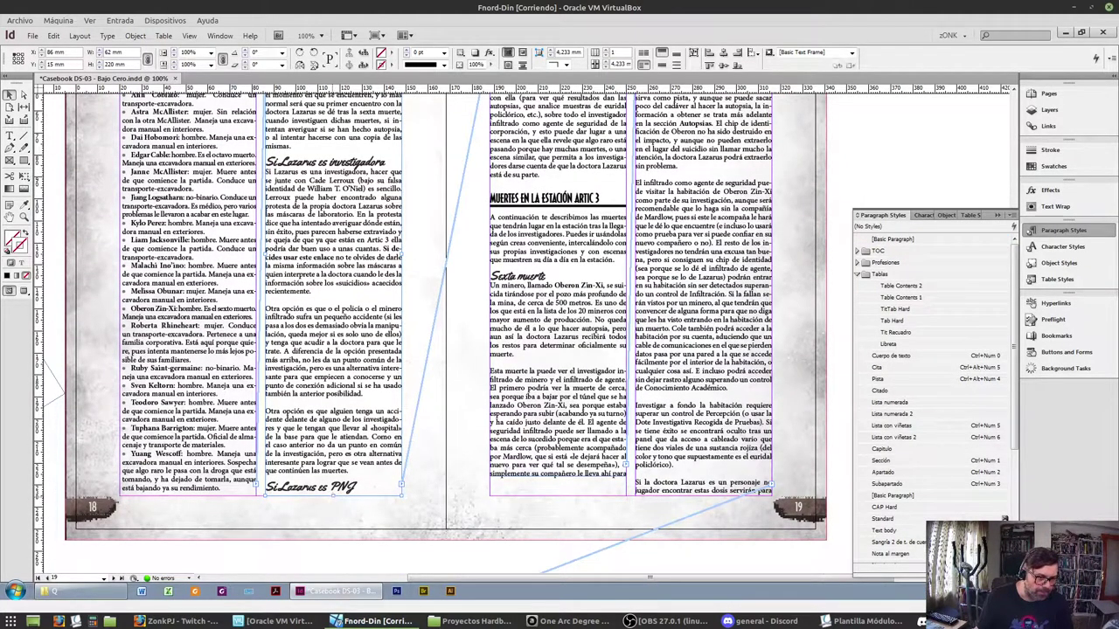
pyautogui.moveTo(333, 495); pyautogui.dragTo(333, 476)
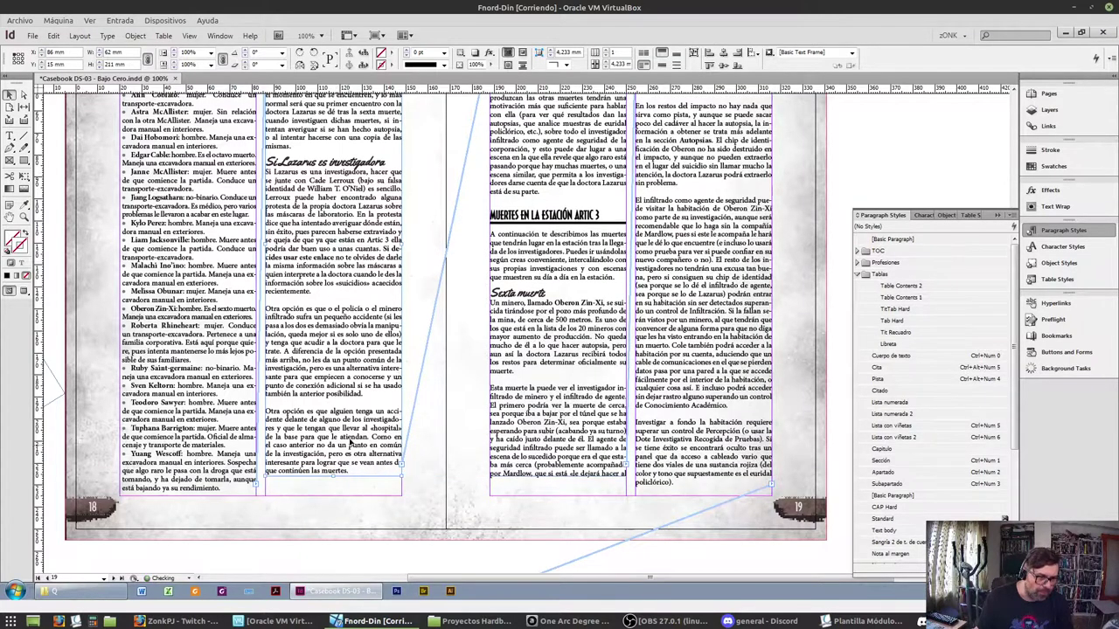
# Set the tracking of the paragraph below "Si Lazarus es PNJ" on page 19 to -10
pyautogui.scroll(3, 350, 444)
pyautogui.tripleClick(337, 367)
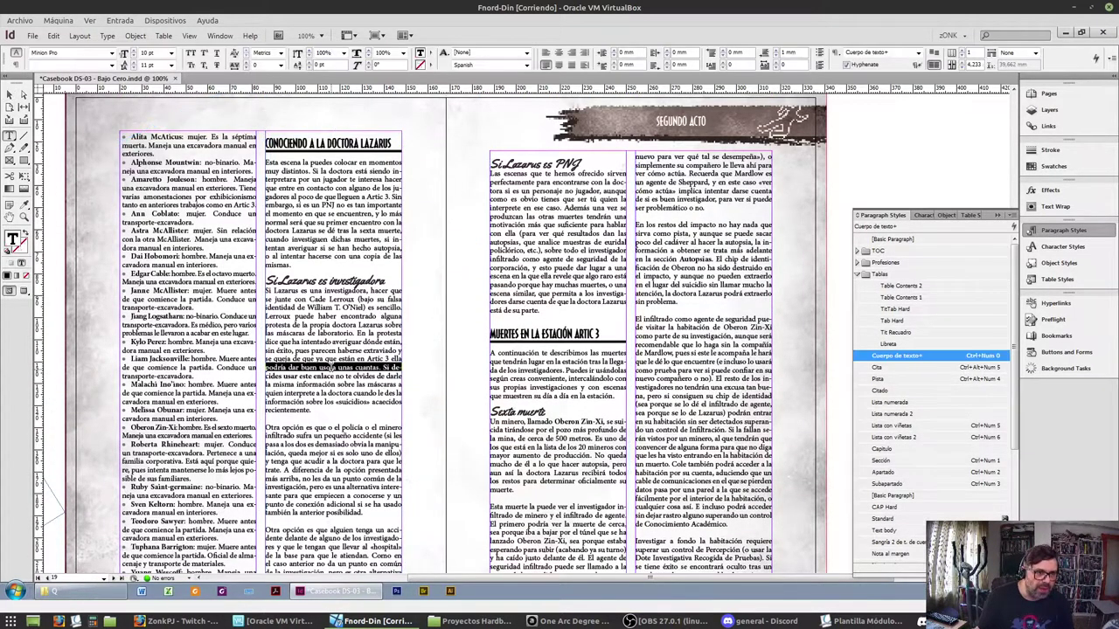
pyautogui.click(336, 363)
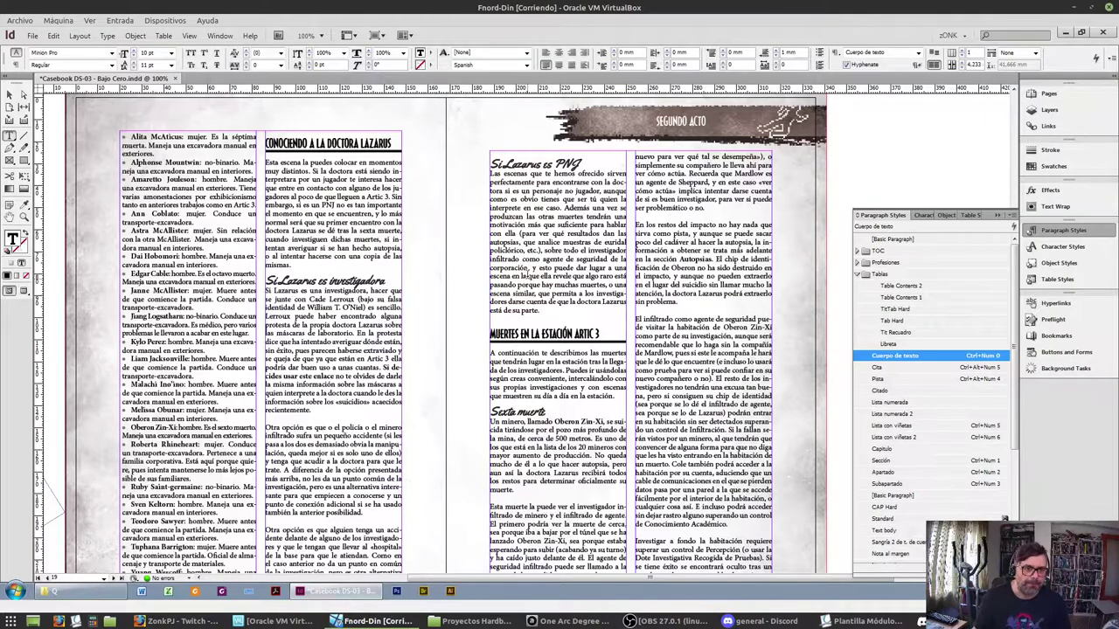
pyautogui.tripleClick(528, 273)
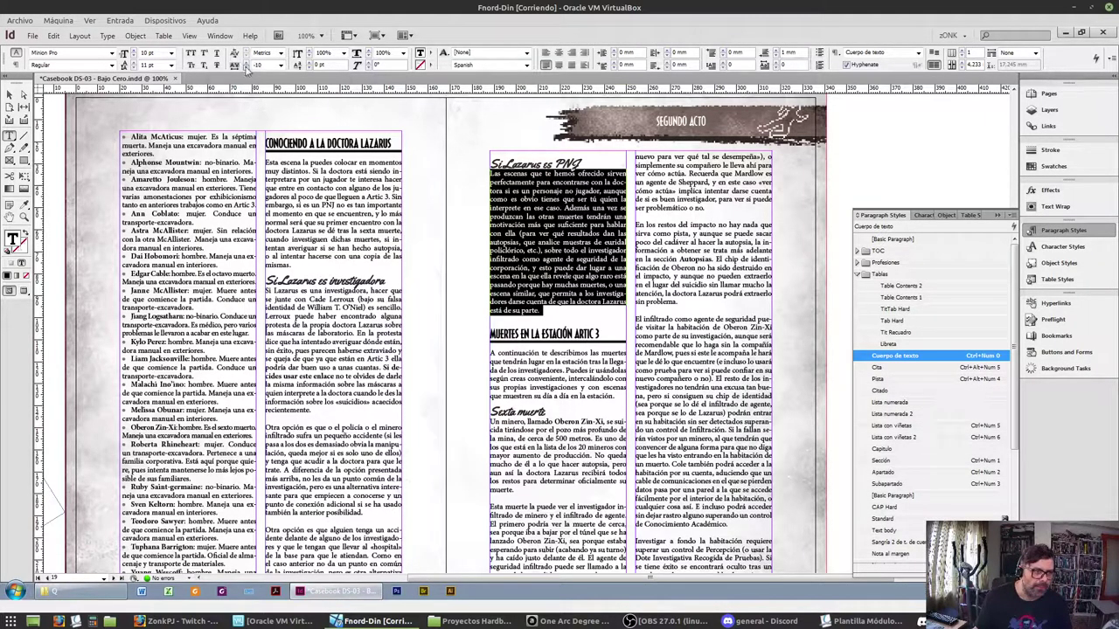
pyautogui.click(246, 69)
# Extend page 19's first-column text frame down to the bottom margin
pyautogui.scroll(-3, 818, 327)
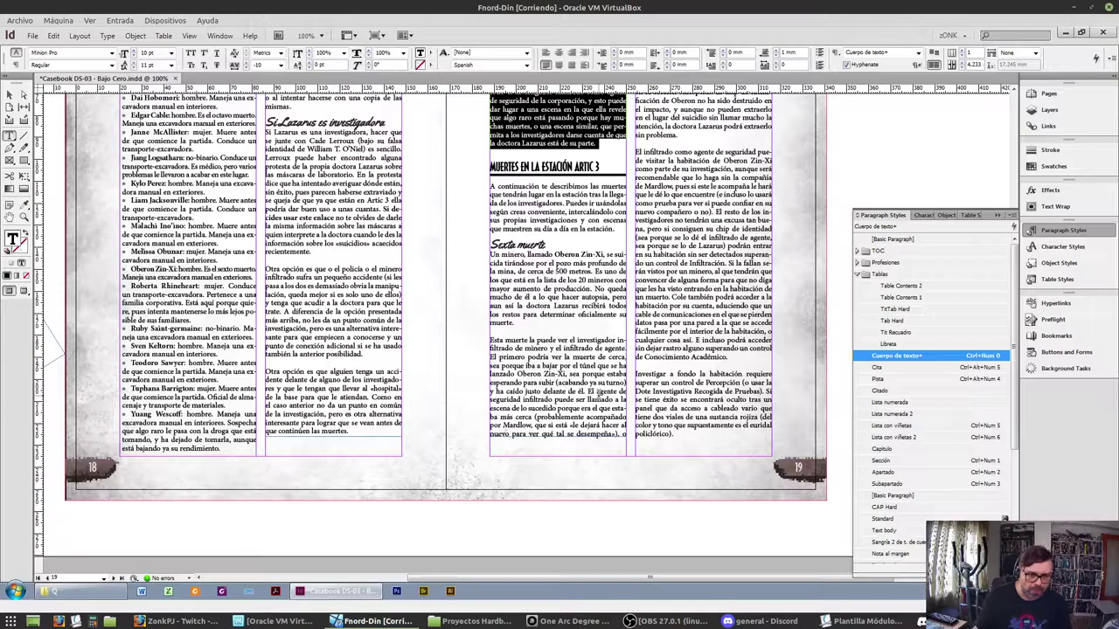
pyautogui.click(10, 93)
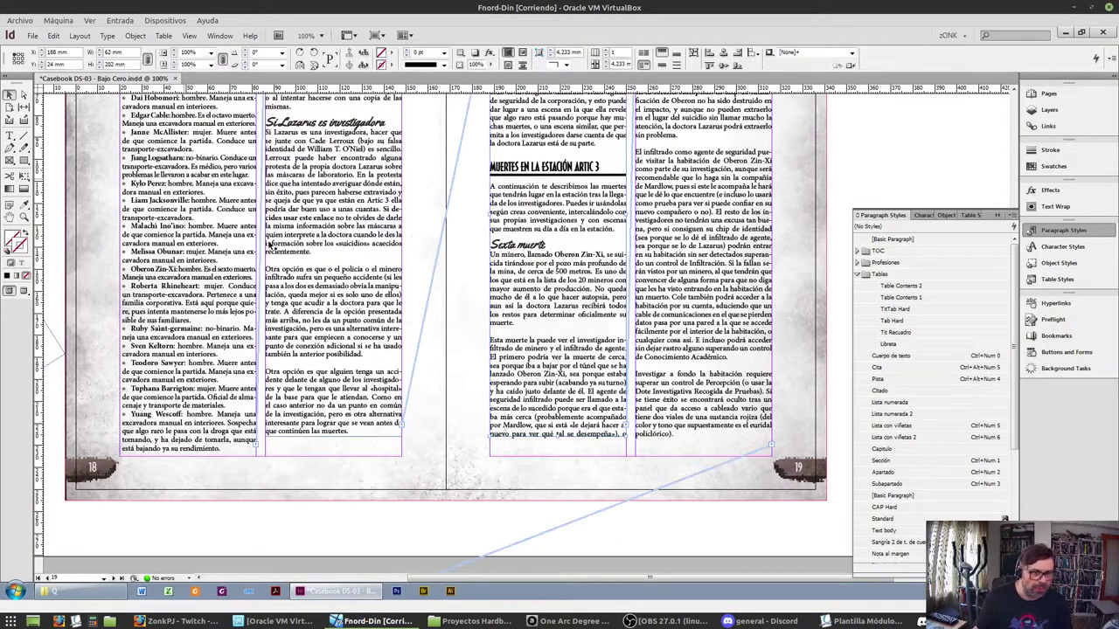
pyautogui.moveTo(557, 436); pyautogui.dragTo(557, 456)
pyautogui.scroll(1, 691, 407)
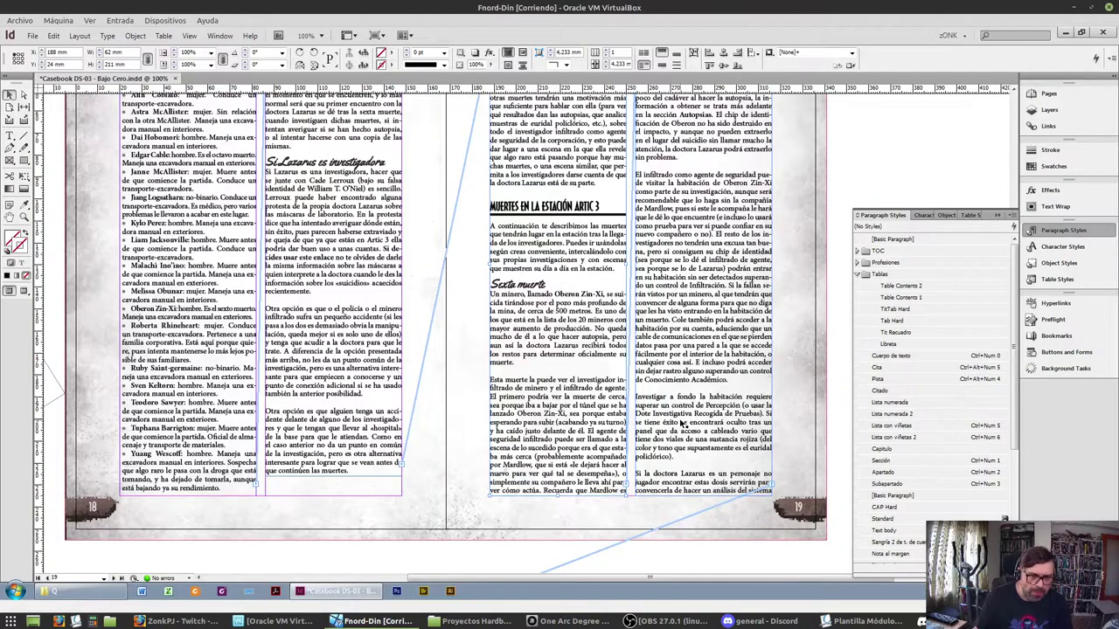
# Set the tracking of the "Investigar a fondo la habitación" paragraph in page 19's second column to -10
pyautogui.doubleClick(691, 407)
pyautogui.tripleClick(685, 412)
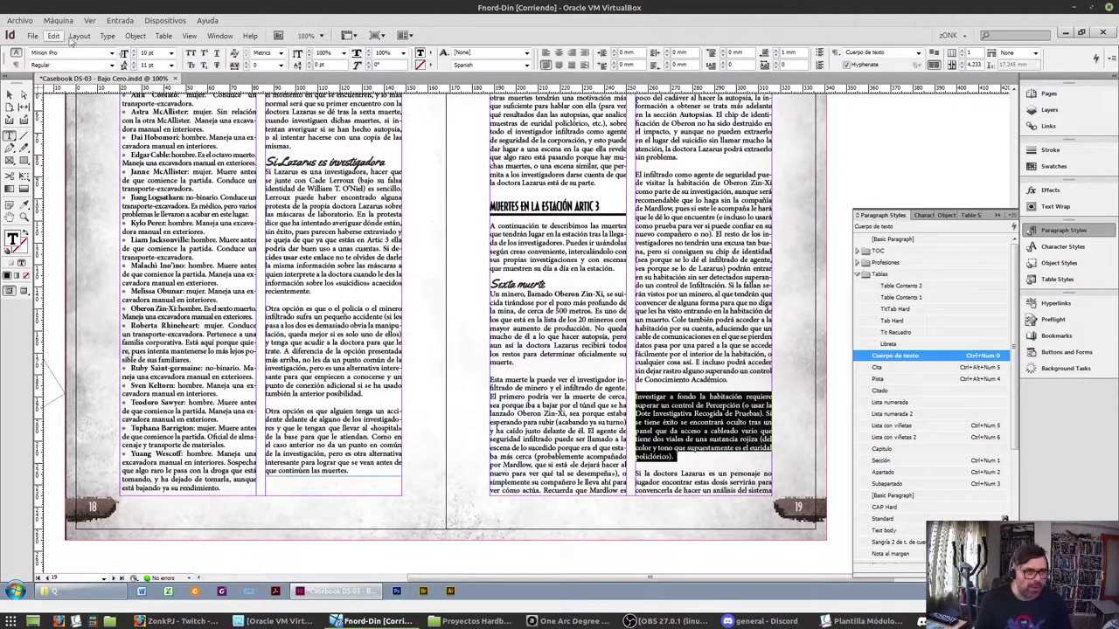
pyautogui.click(246, 69)
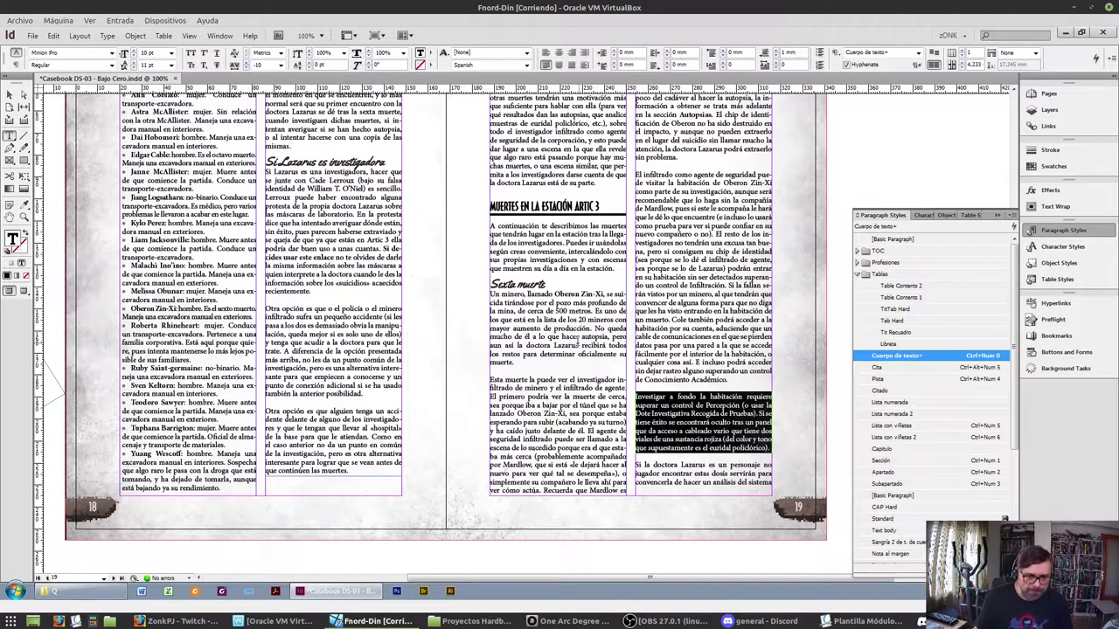
# Set the tracking of the paragraph below the "Sexta muerte" subheading on page 19 to -10
pyautogui.tripleClick(563, 337)
pyautogui.click(563, 336)
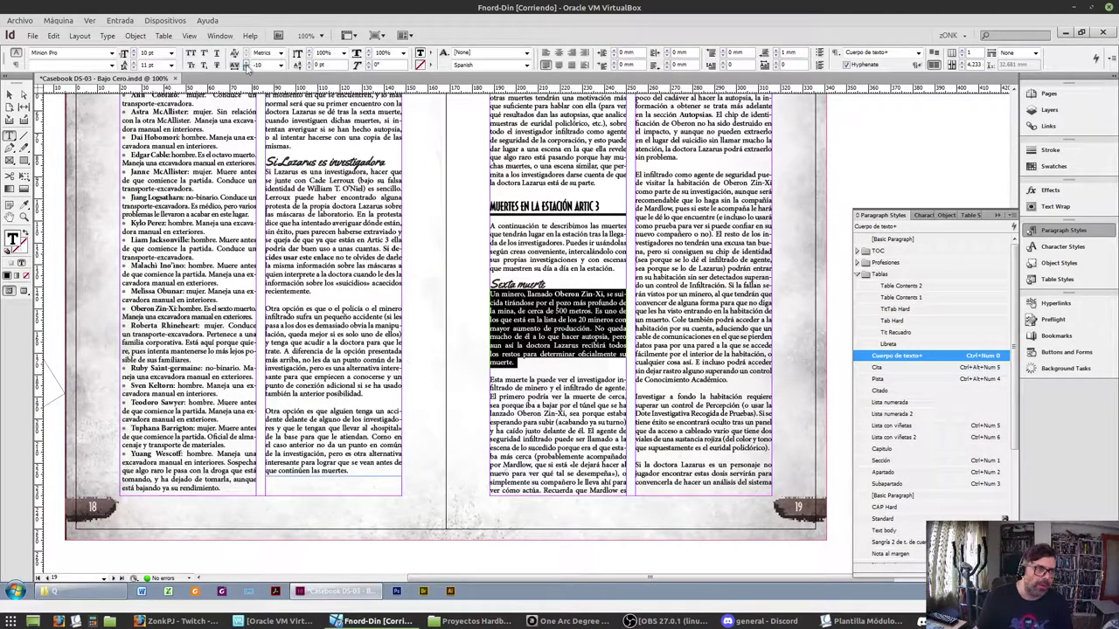
pyautogui.scroll(3, 649, 356)
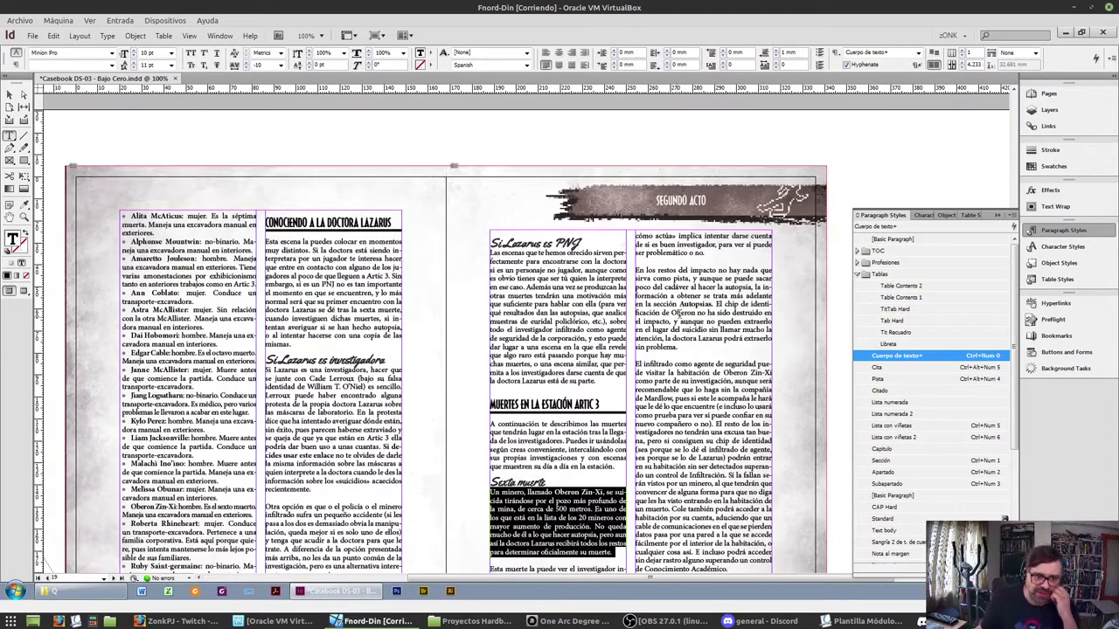
# Set the tracking of the "En los restos del impacto" paragraph in page 19's second column to -10
pyautogui.doubleClick(682, 312)
pyautogui.doubleClick(689, 312)
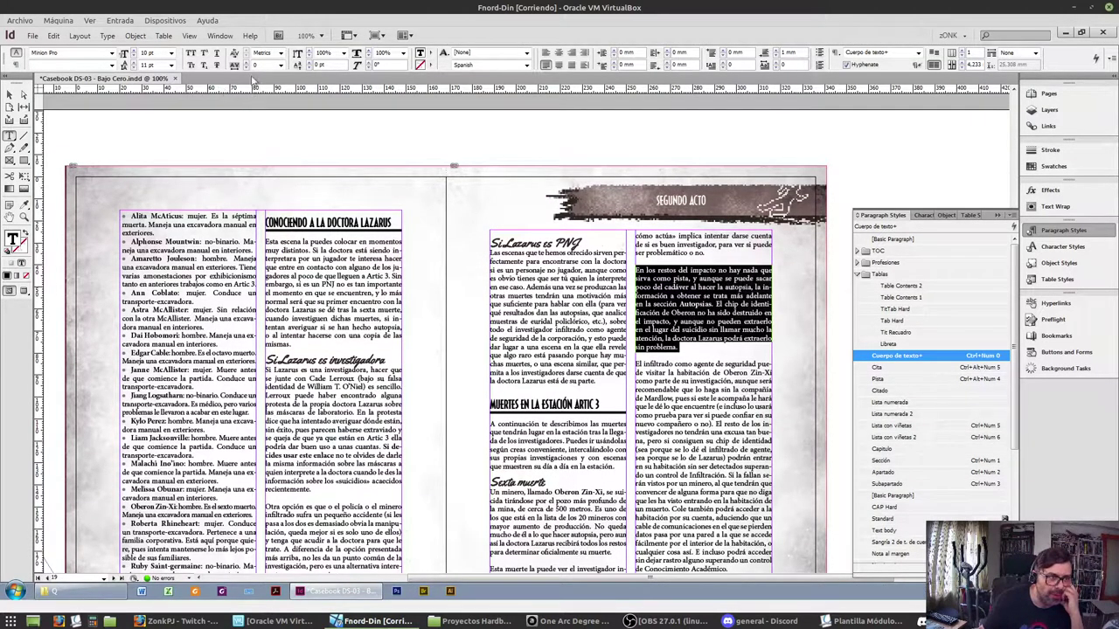
pyautogui.scroll(-10, 722, 349)
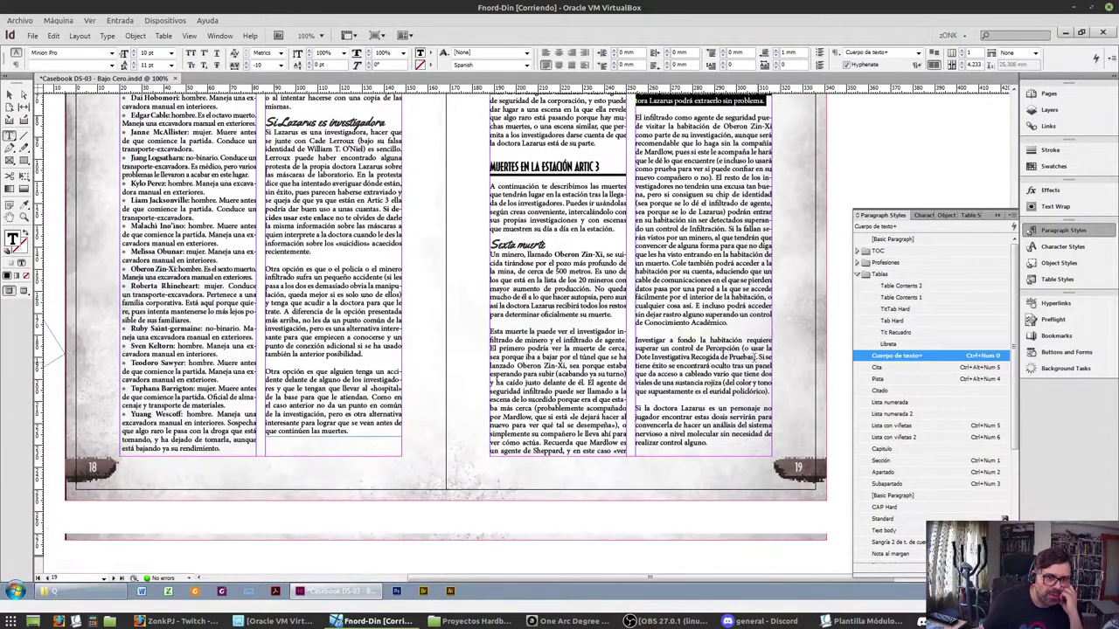
# Review the column endings on pages 18 and 19 and how the text continues onto the following spread
pyautogui.scroll(-8, 721, 349)
pyautogui.scroll(11, 664, 314)
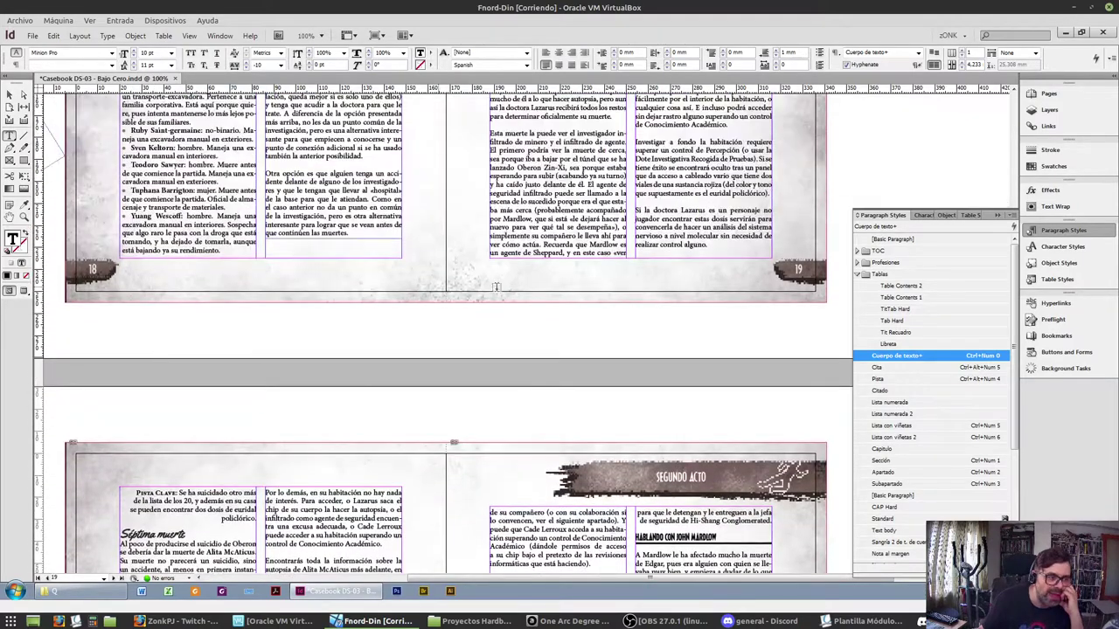
pyautogui.scroll(4, 654, 310)
pyautogui.scroll(2, 652, 437)
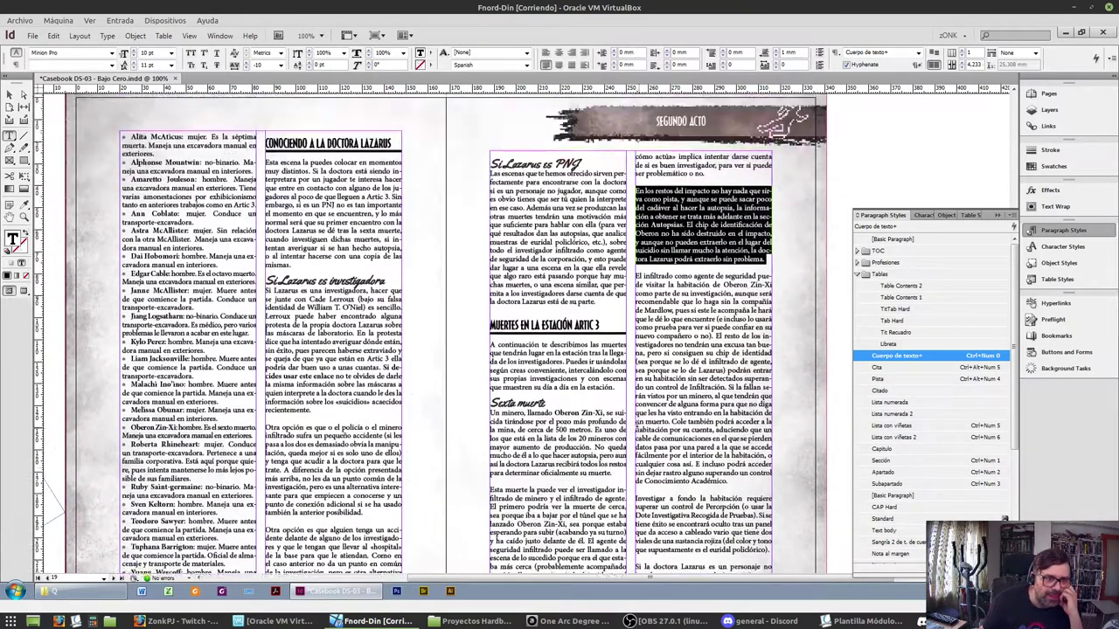
pyautogui.scroll(-2, 450, 517)
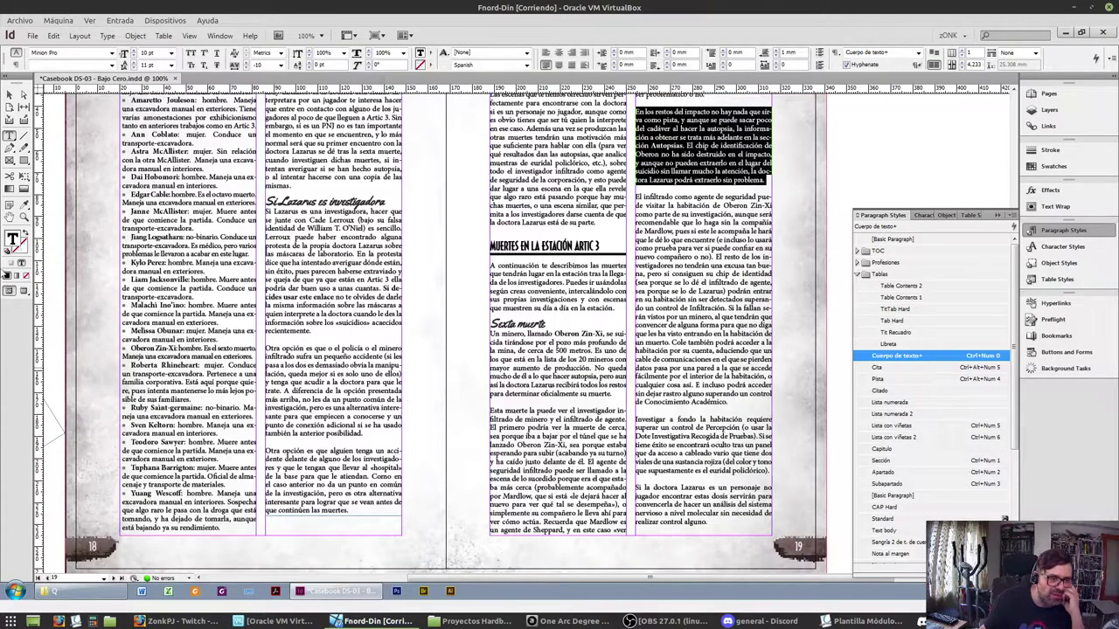
pyautogui.scroll(3, 358, 188)
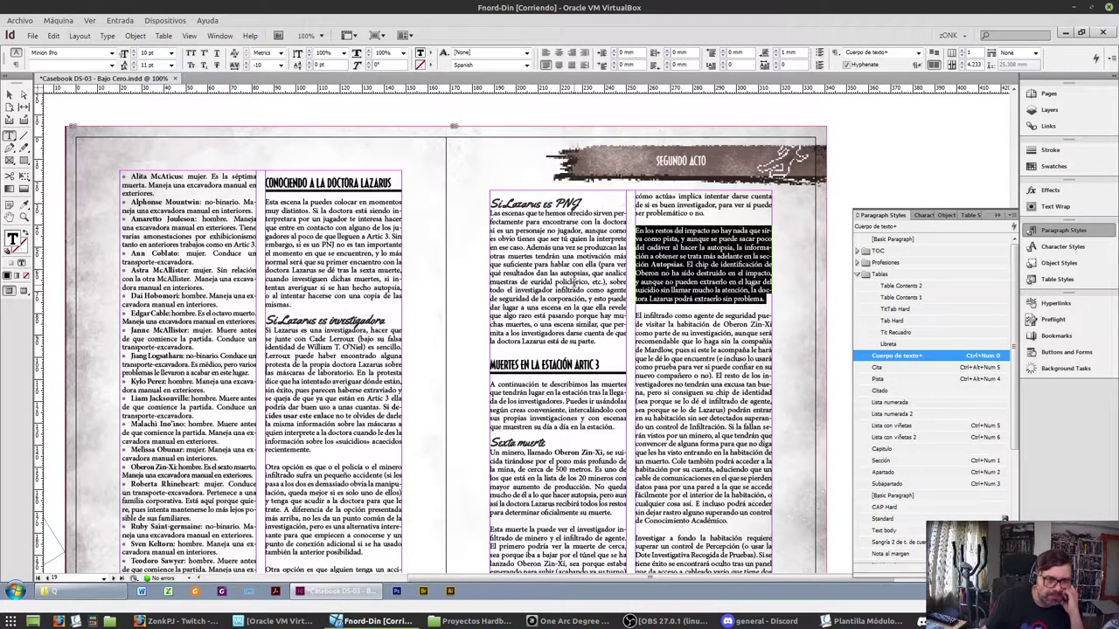
pyautogui.scroll(-3, 572, 282)
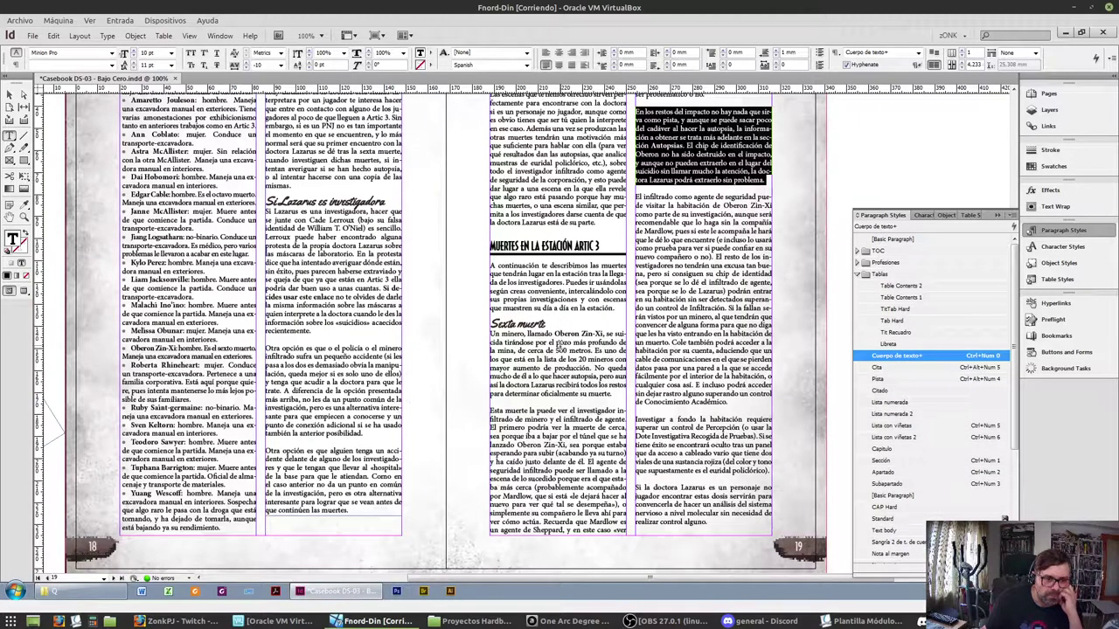
pyautogui.scroll(3, 553, 284)
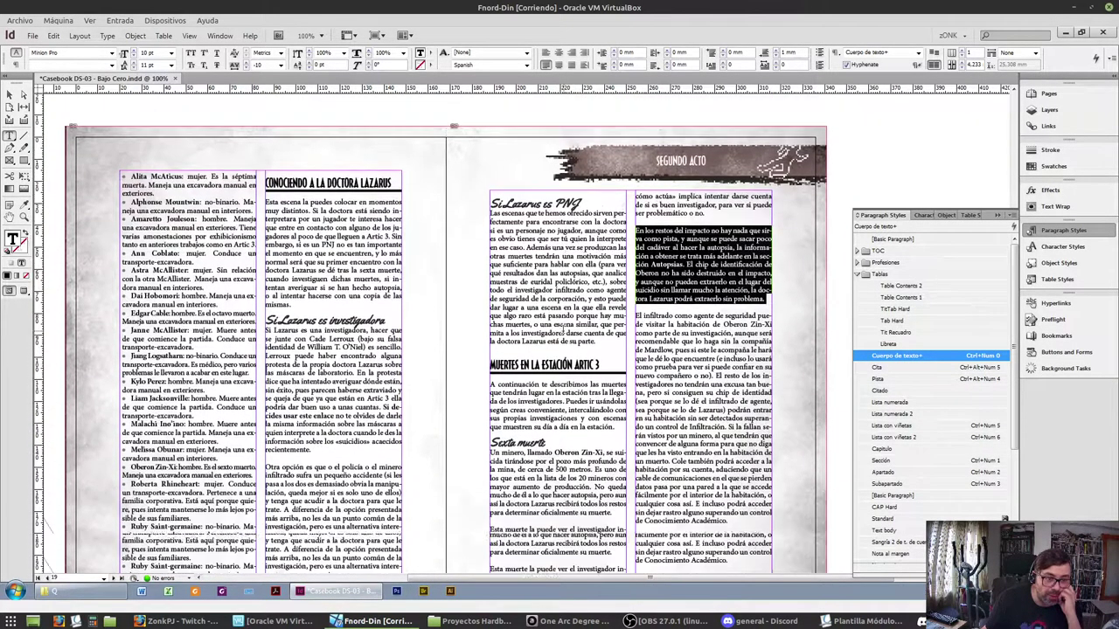
# Try a tracking of -25 on the paragraph below "Si Lazarus es PNJ" and check the column endings
pyautogui.scroll(-1, 558, 288)
pyautogui.tripleClick(560, 251)
pyautogui.click(559, 251)
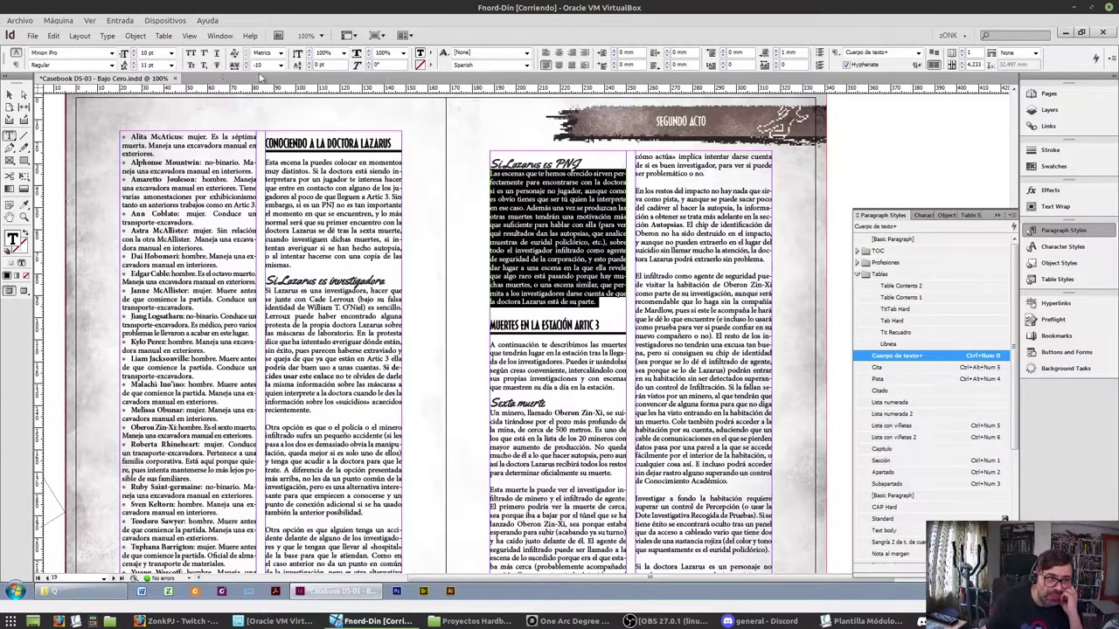
pyautogui.click(280, 66)
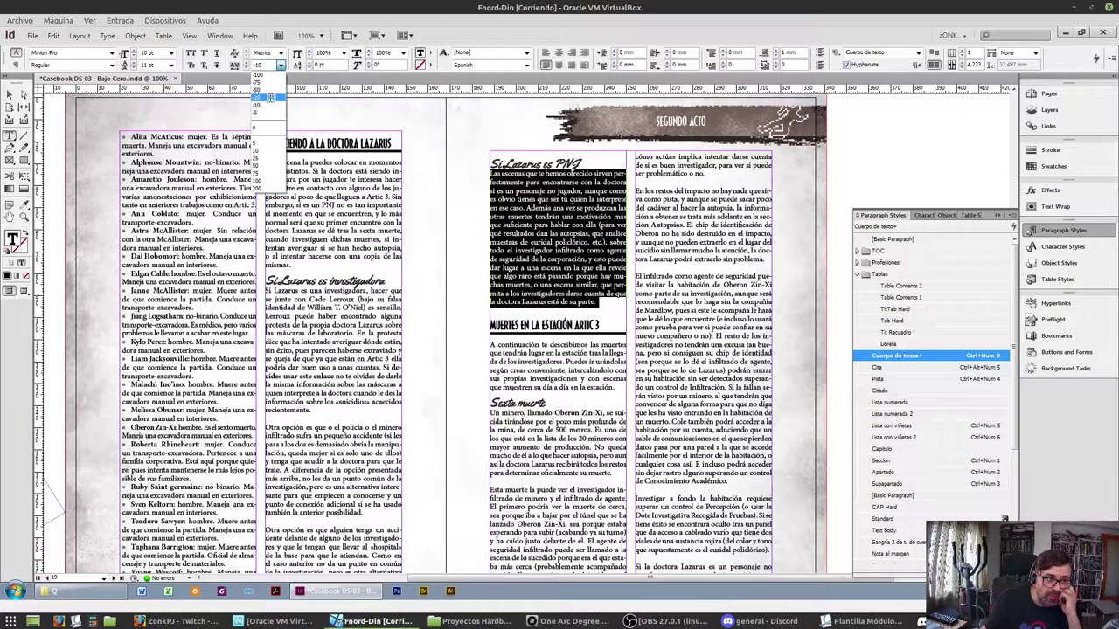
pyautogui.click(271, 97)
pyautogui.scroll(-15, 270, 104)
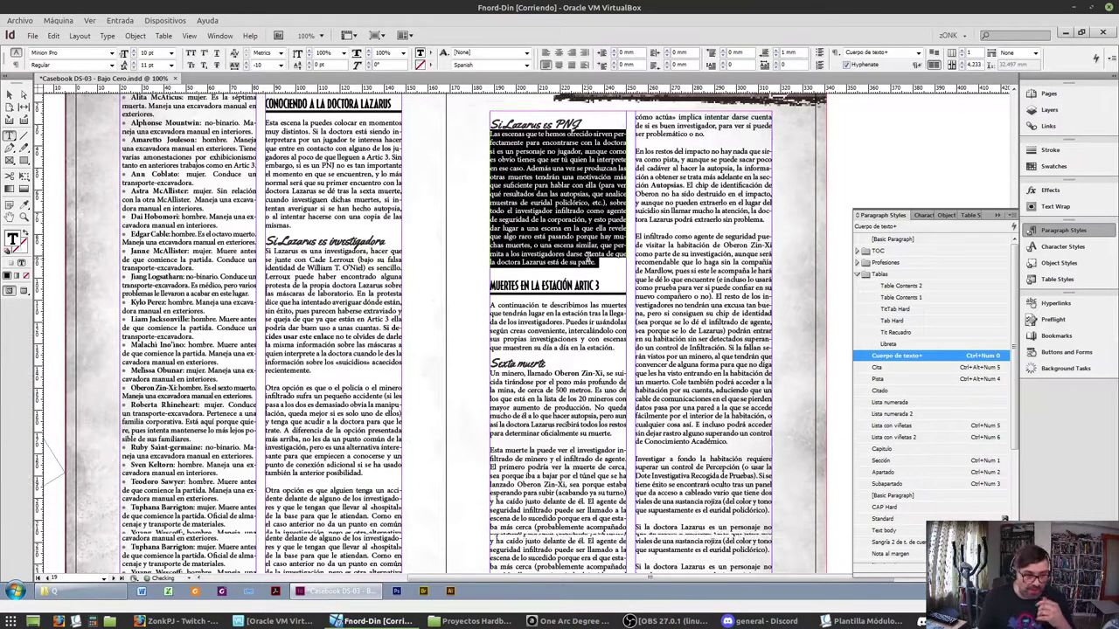
pyautogui.scroll(10, 216, 339)
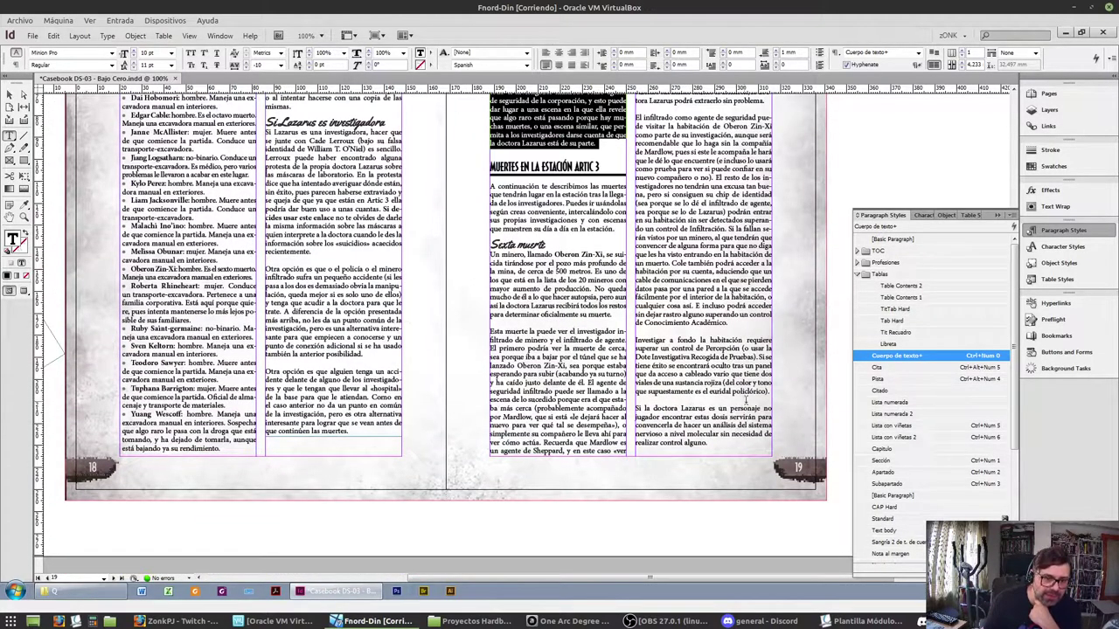
pyautogui.click(769, 392)
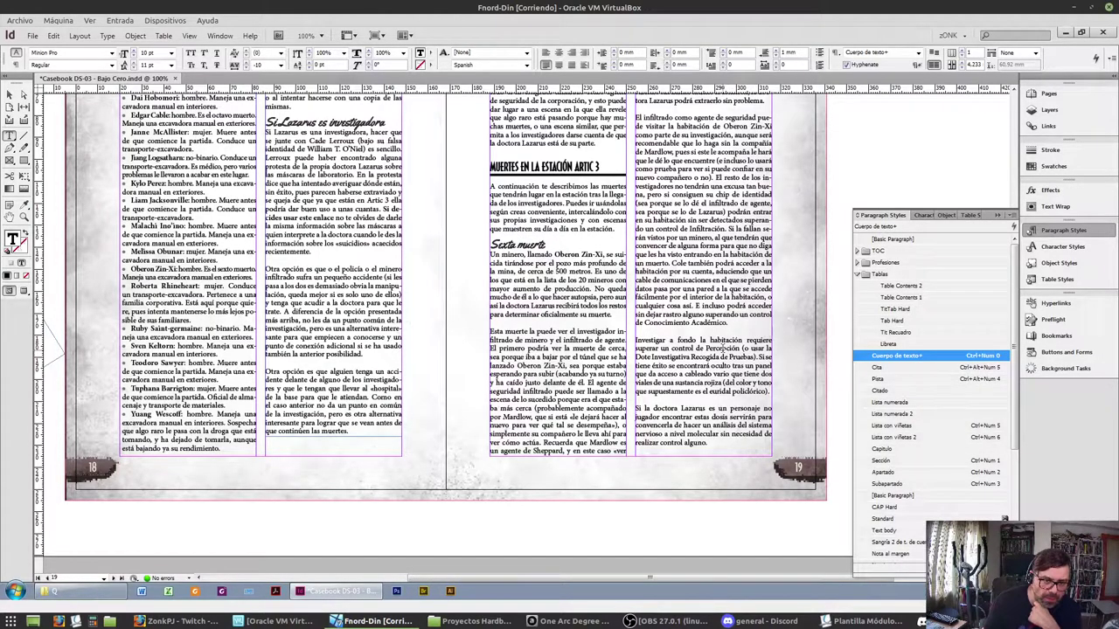
pyautogui.scroll(5, 745, 330)
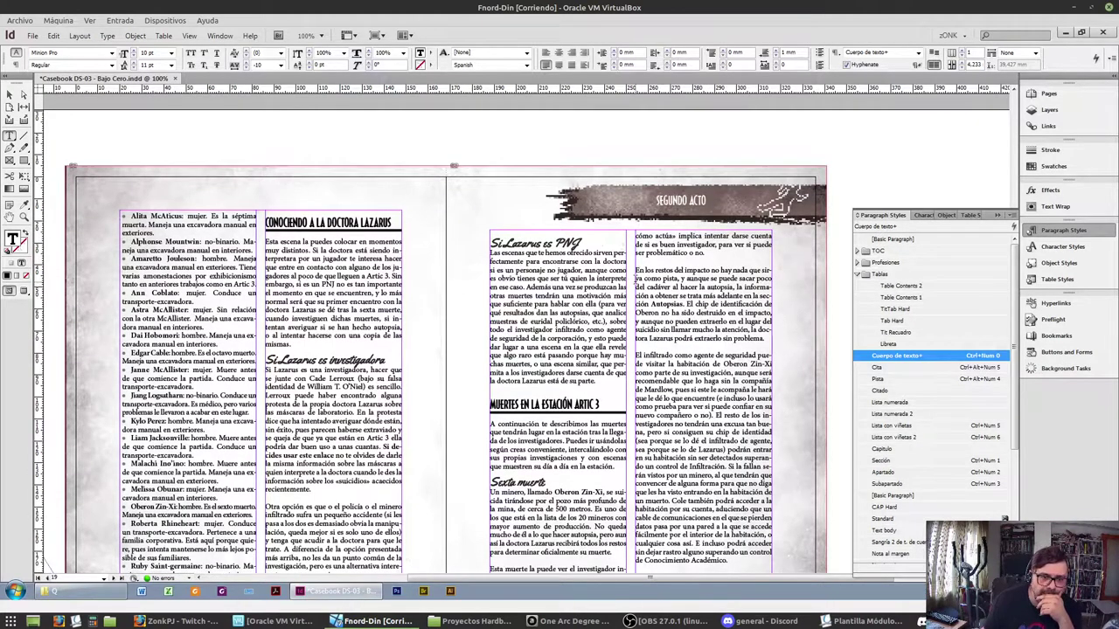
pyautogui.scroll(-4, 638, 243)
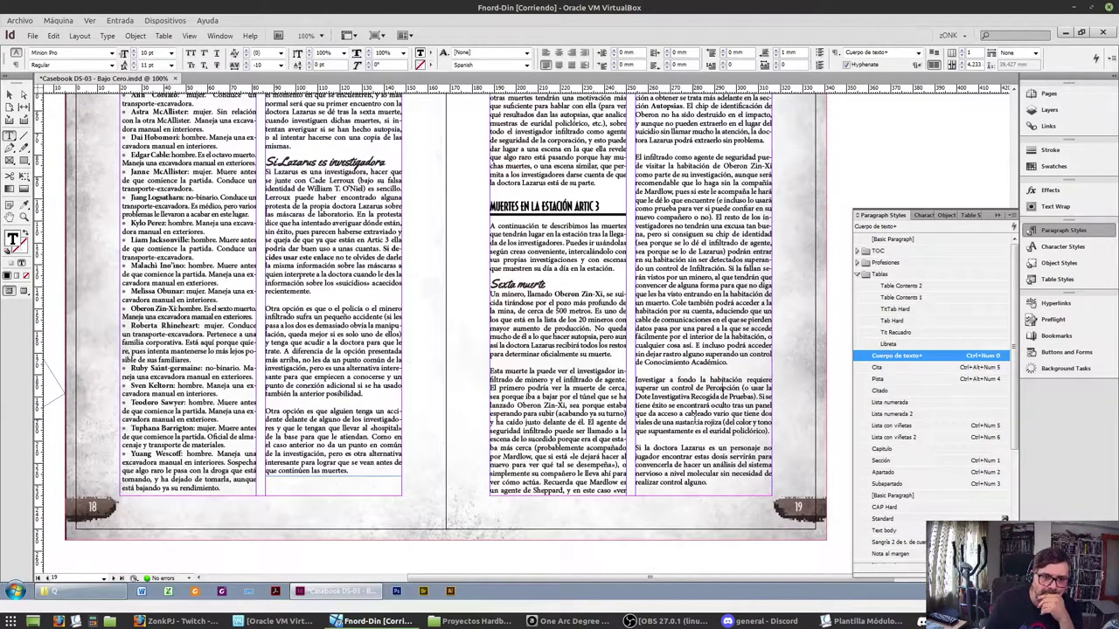
pyautogui.scroll(-4, 690, 468)
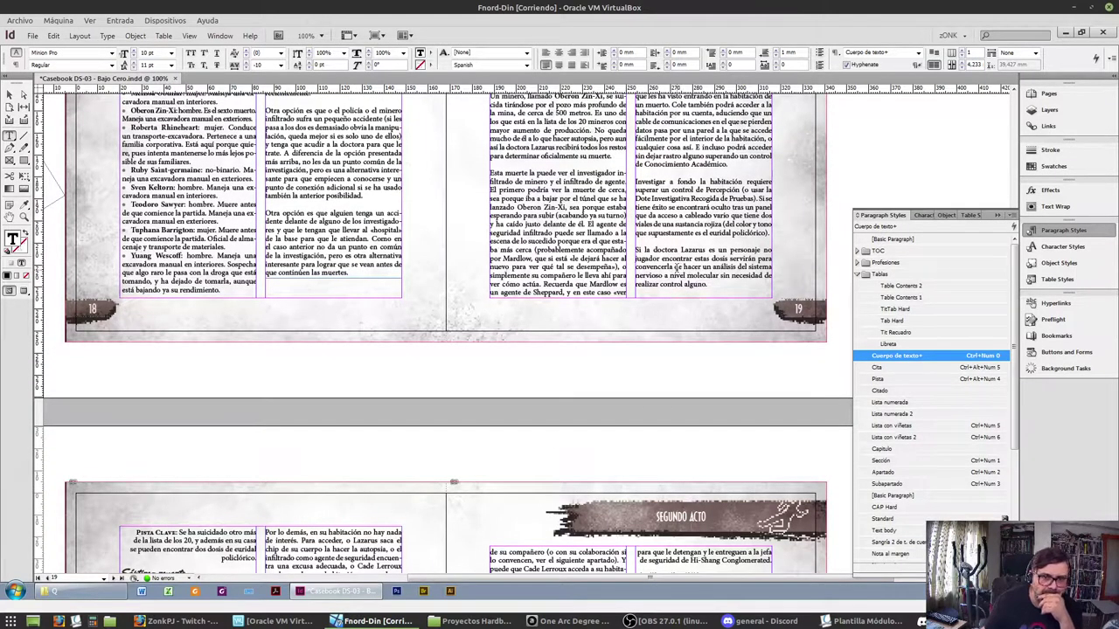
# Try the Pista, Cita and Citado paragraph styles on page 19's last paragraph, then restore Cuerpo de texto
pyautogui.tripleClick(678, 268)
pyautogui.click(678, 267)
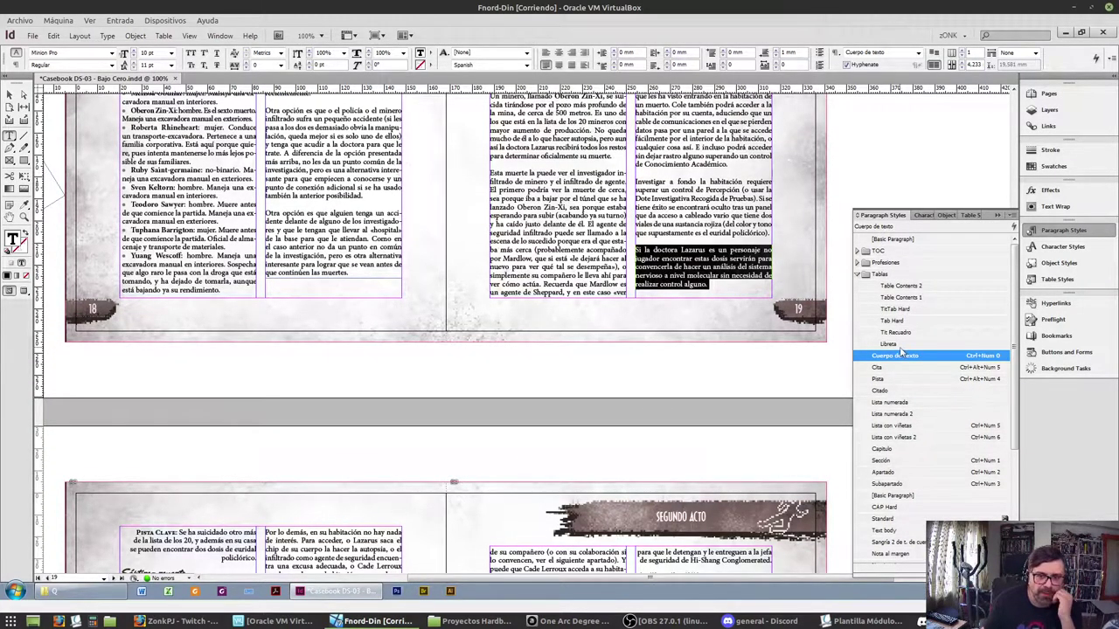
pyautogui.click(881, 379)
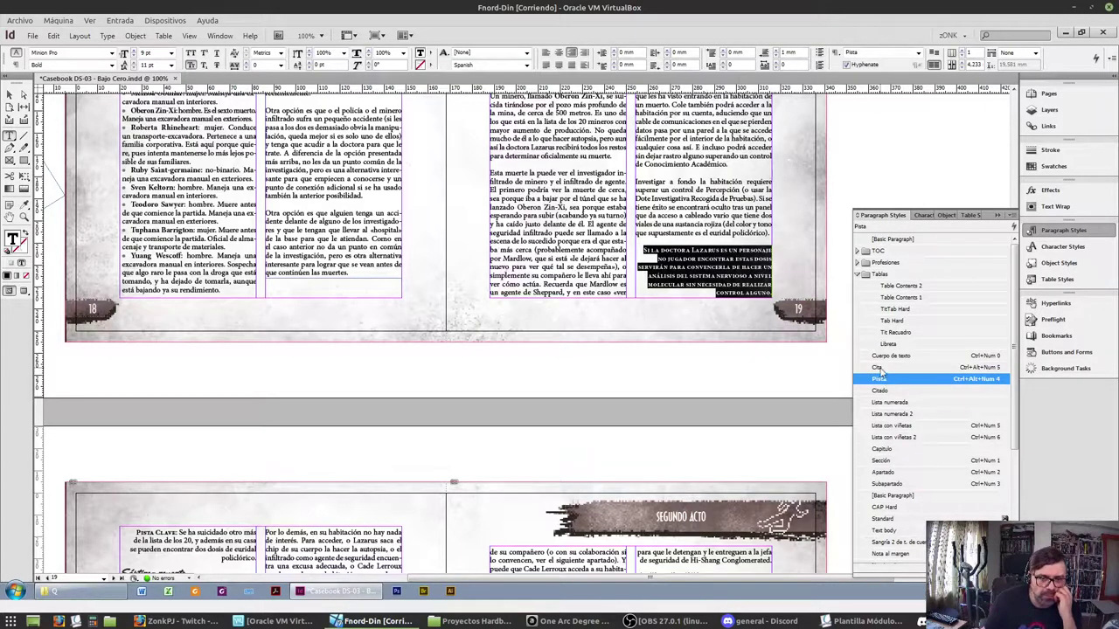
pyautogui.click(881, 369)
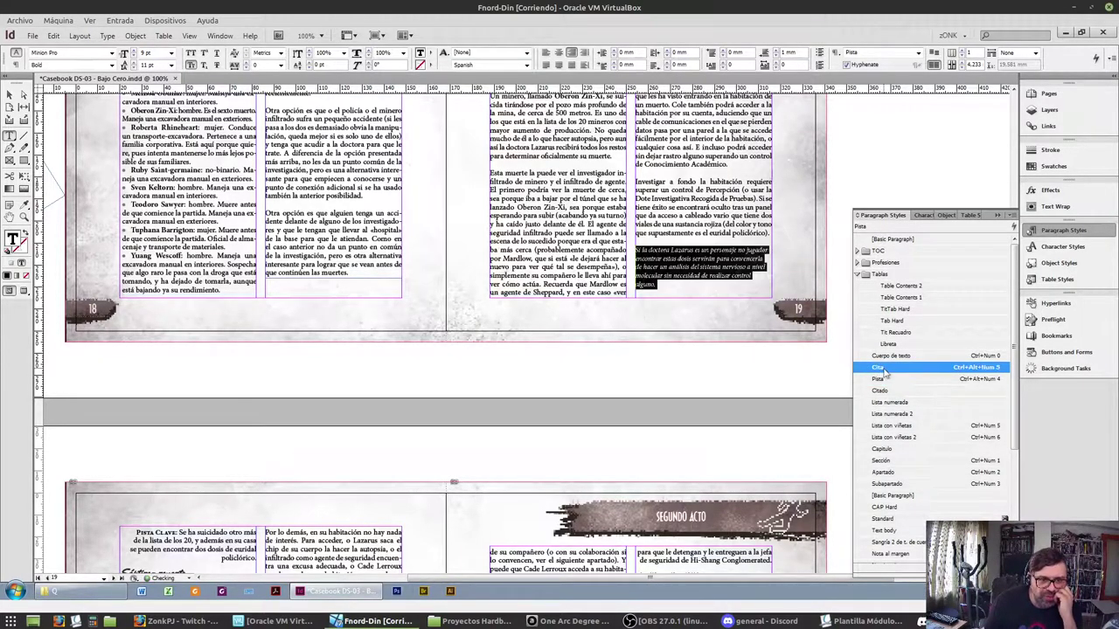
pyautogui.click(896, 357)
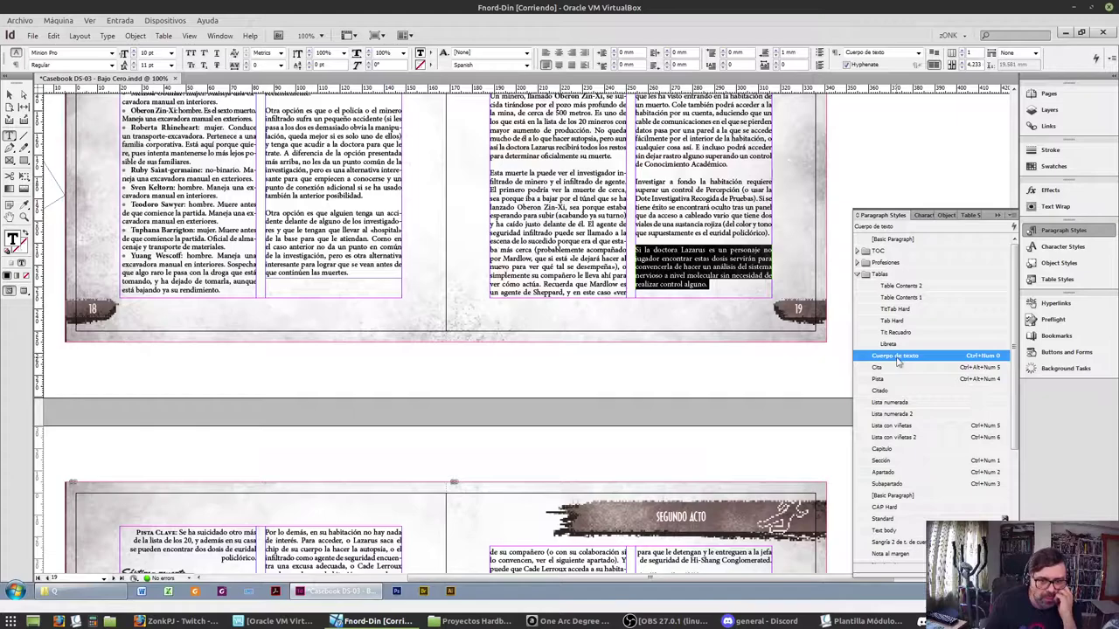
pyautogui.click(896, 390)
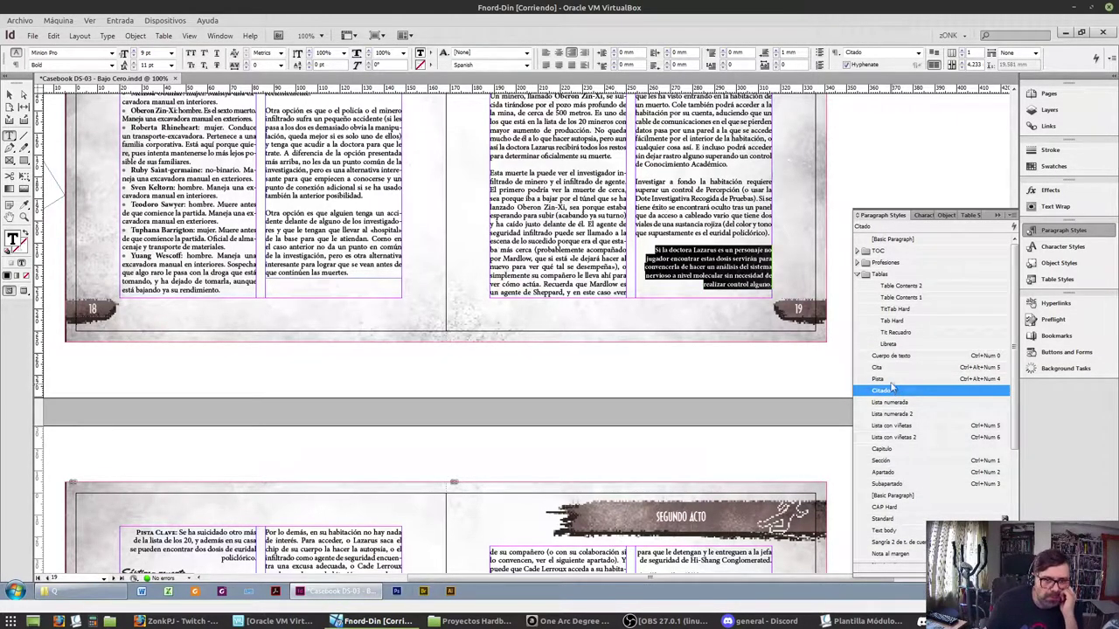
pyautogui.click(889, 356)
# Set the tracking of the "Pista Clave" paragraph above the "Séptima muerte" subheading to -10
pyautogui.scroll(-8, 483, 477)
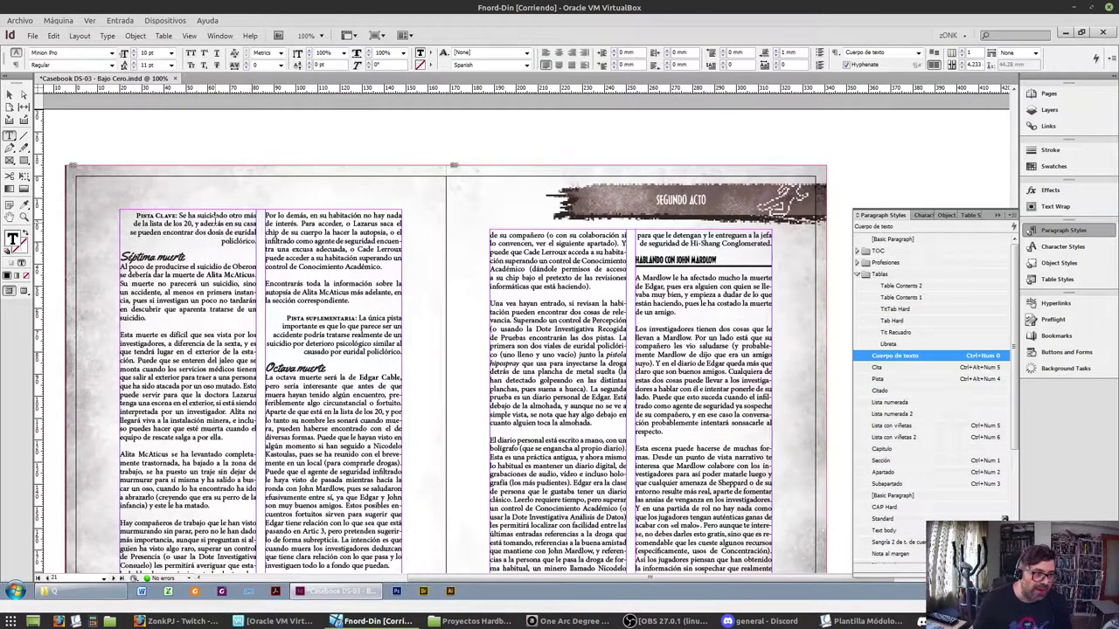
pyautogui.tripleClick(214, 221)
pyautogui.click(247, 68)
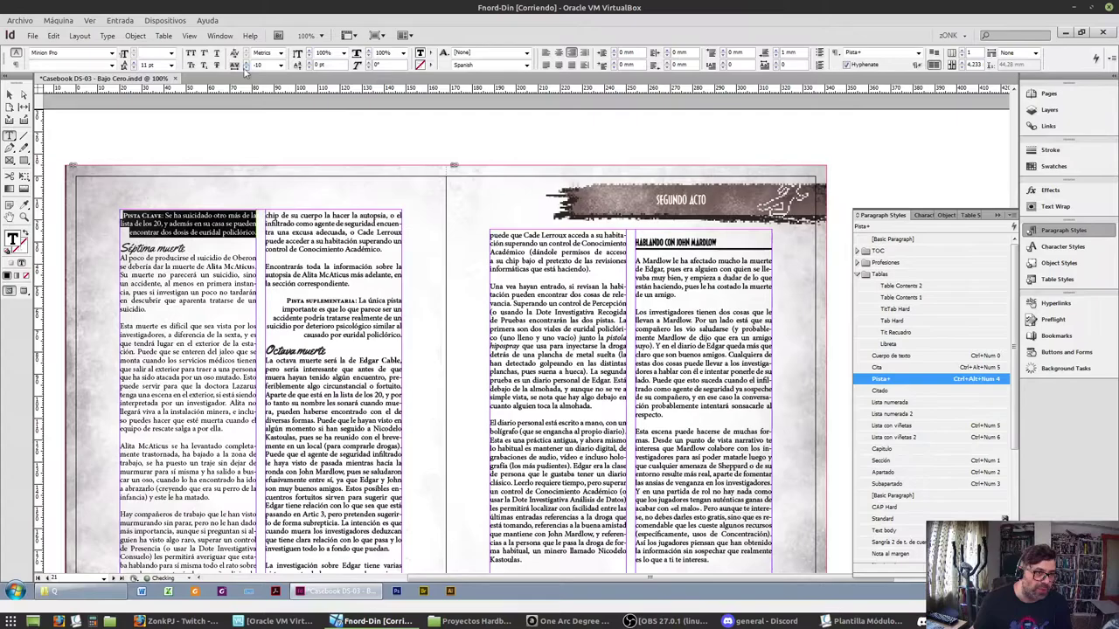
pyautogui.tripleClick(142, 280)
# Set the tracking of the "Esta muerte la puede ver" paragraph, which runs across both columns of page 19, to -20
pyautogui.scroll(10, 749, 340)
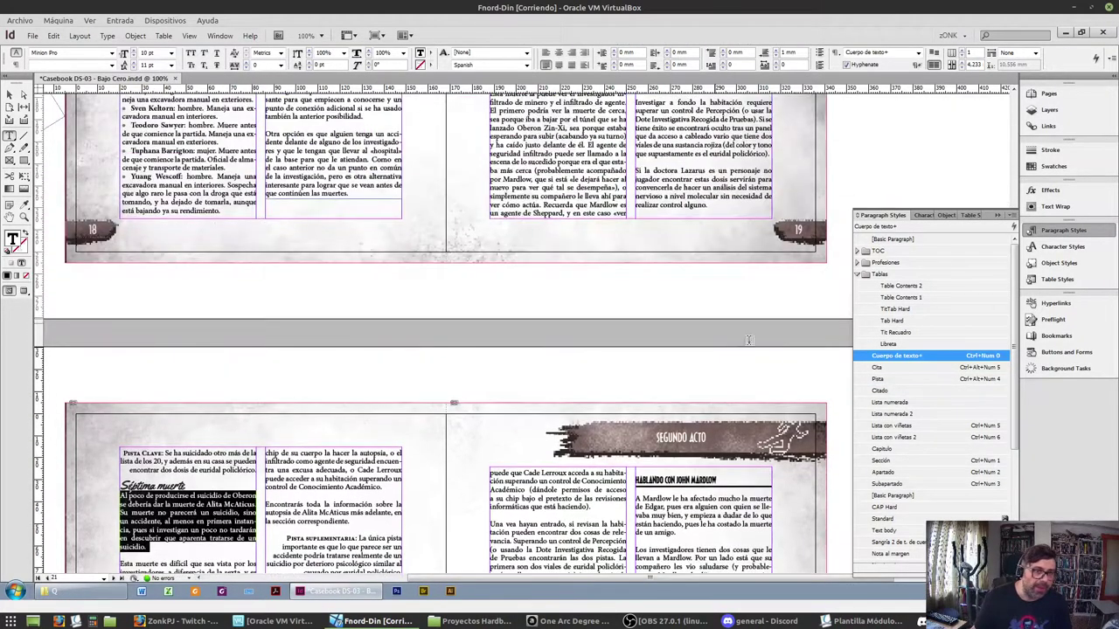
pyautogui.scroll(6, 789, 286)
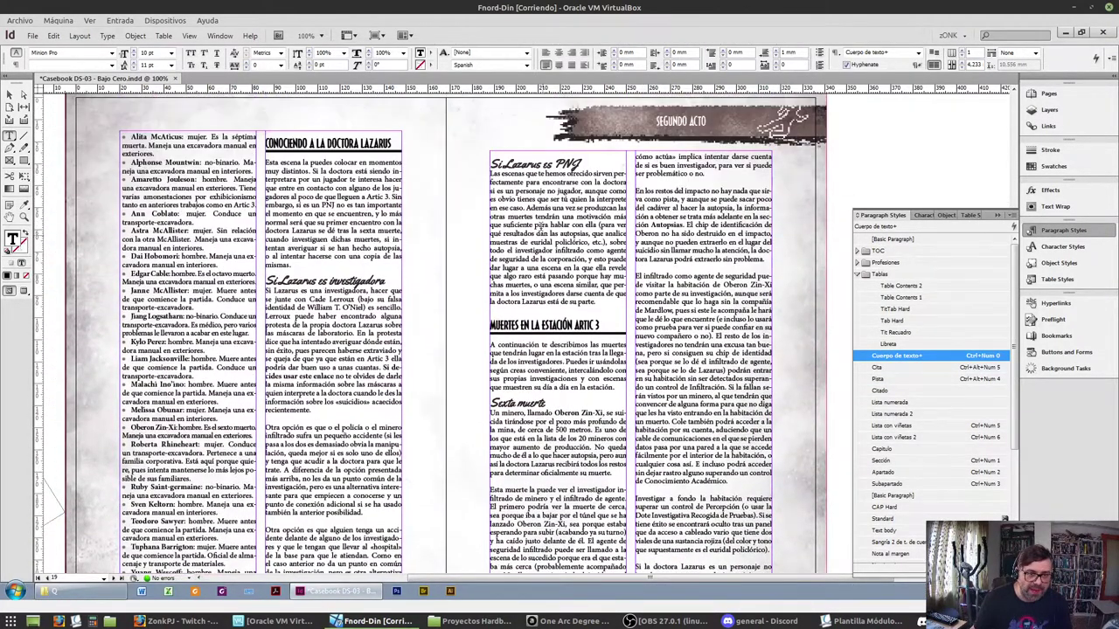
pyautogui.tripleClick(667, 164)
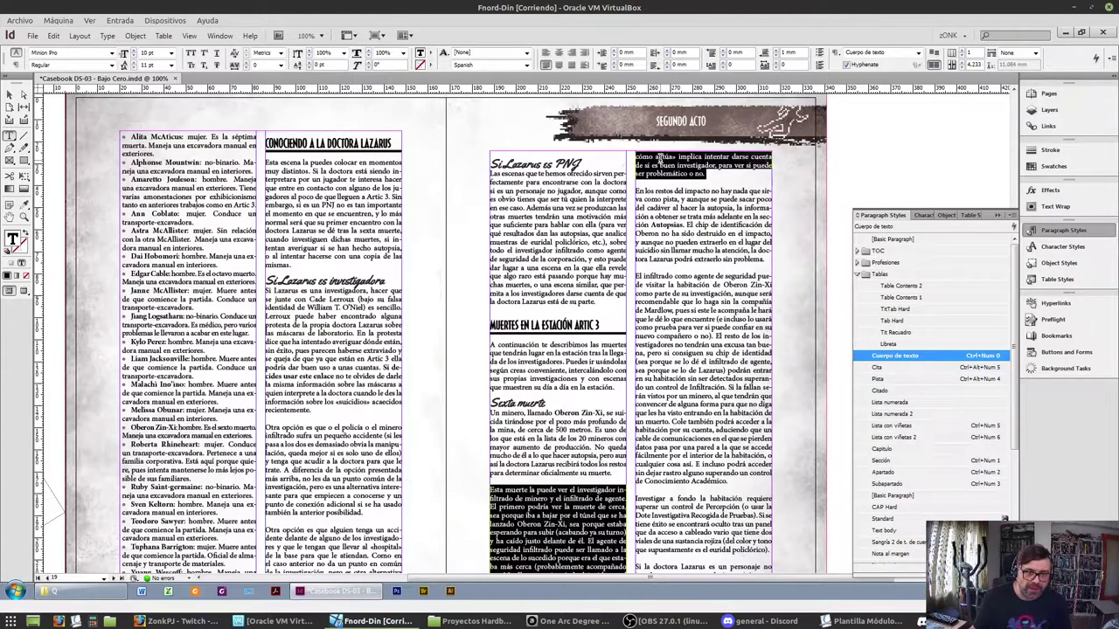
pyautogui.click(245, 68)
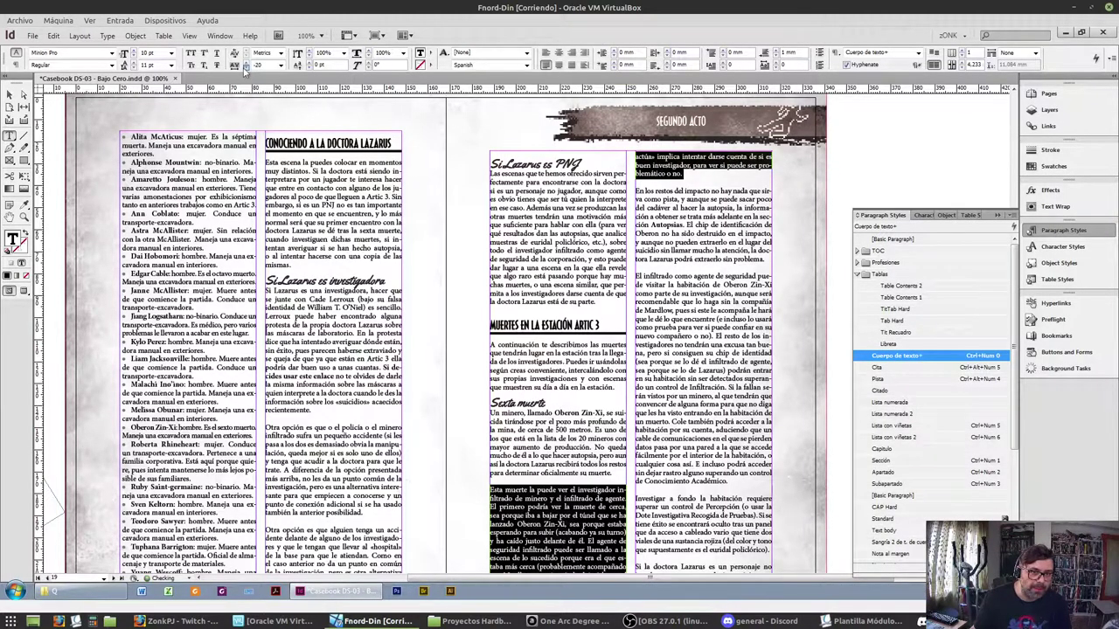
# Set the tracking to -20 for page 19's body paragraphs beginning "Esta muerte la puede ver" and "El infiltrado como agente de seguridad"
pyautogui.click(244, 68)
pyautogui.scroll(-3, 626, 364)
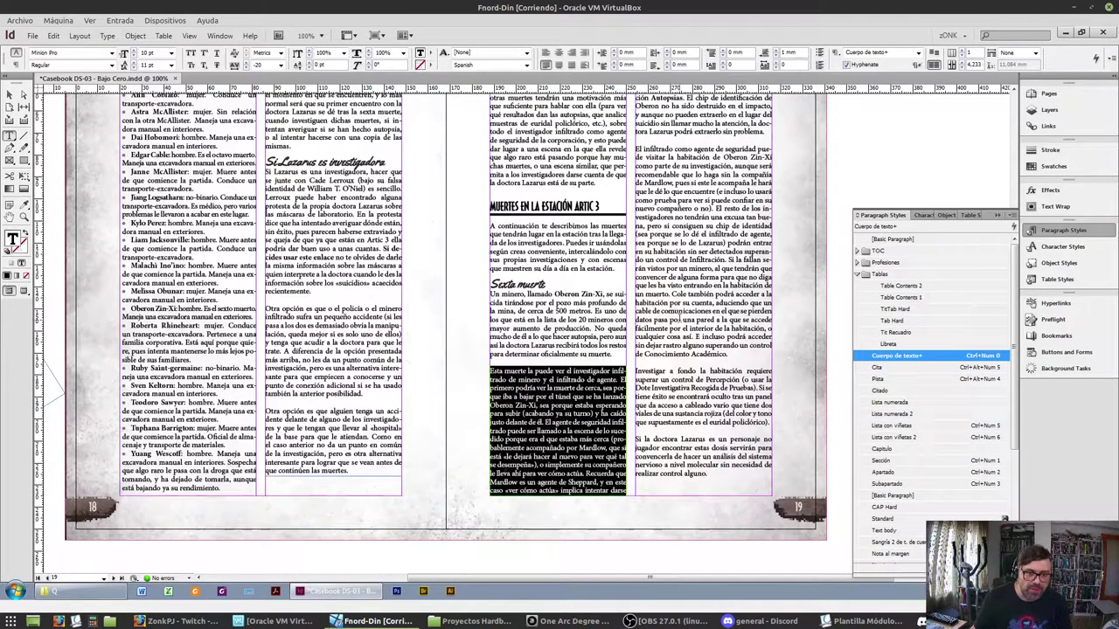
pyautogui.tripleClick(678, 318)
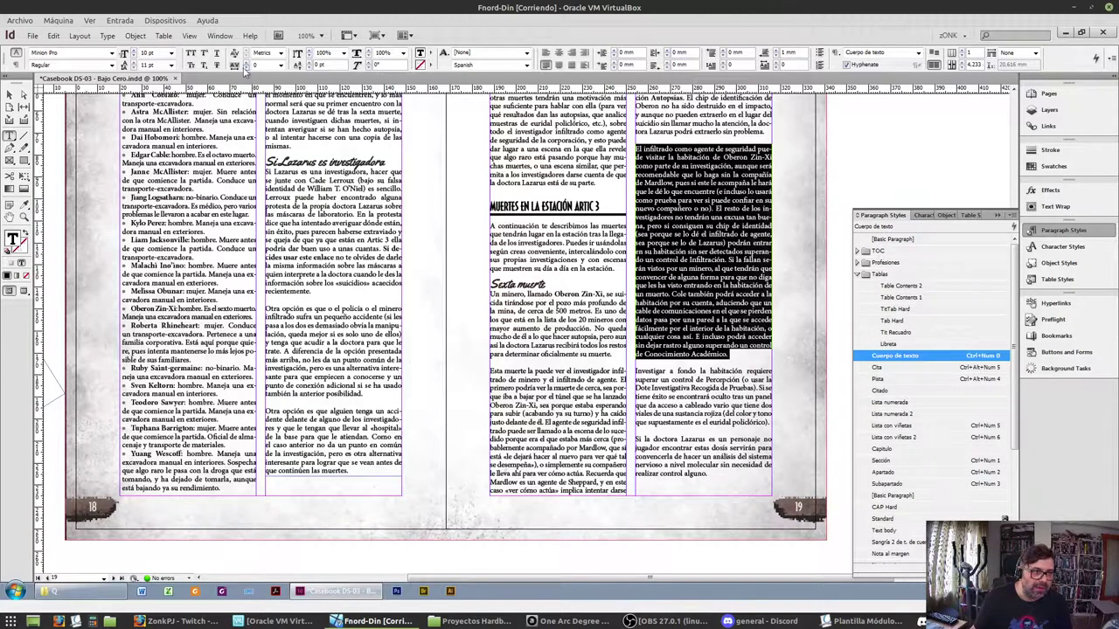
pyautogui.click(245, 69)
pyautogui.click(246, 68)
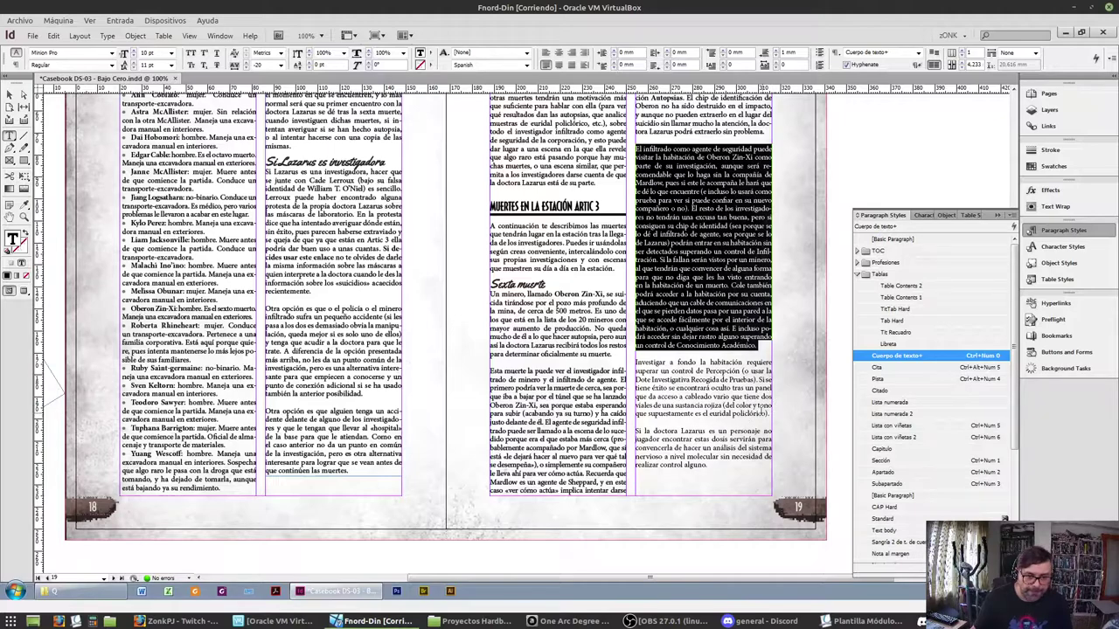
# Examine the last paragraph on page 19 and how the text fits at the end of its second column
pyautogui.click(738, 433)
pyautogui.tripleClick(715, 442)
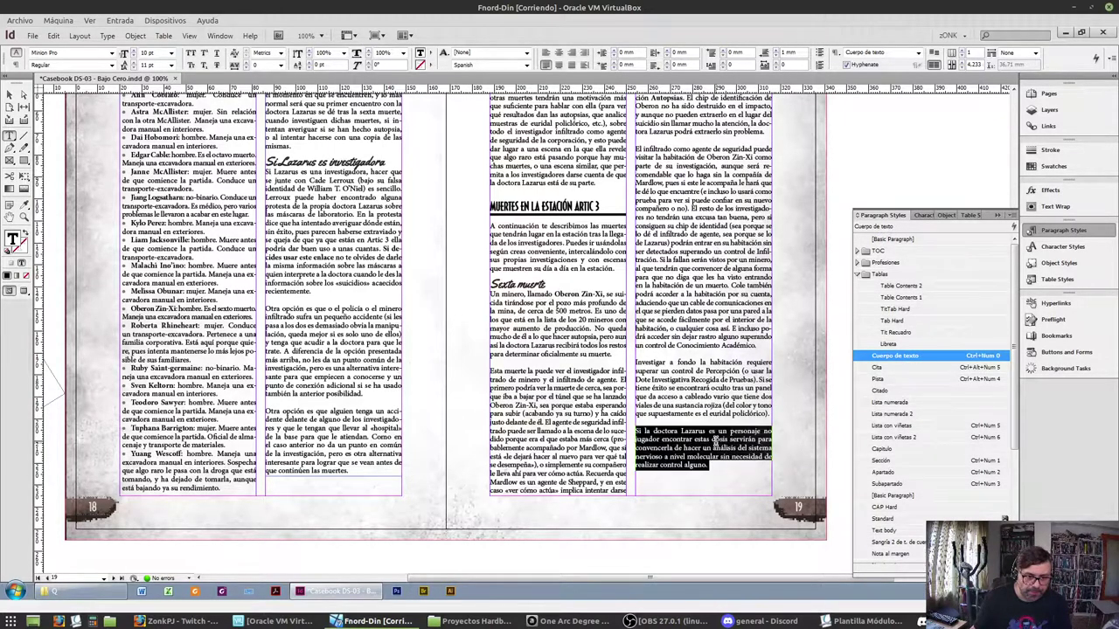
pyautogui.doubleClick(678, 439)
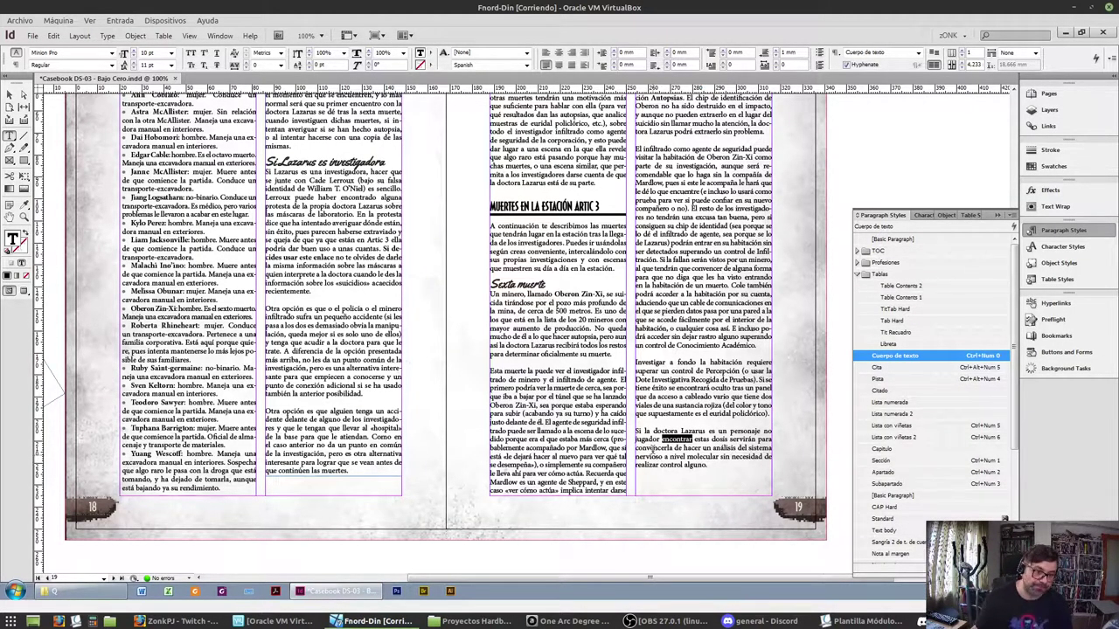
pyautogui.tripleClick(648, 431)
pyautogui.click(659, 437)
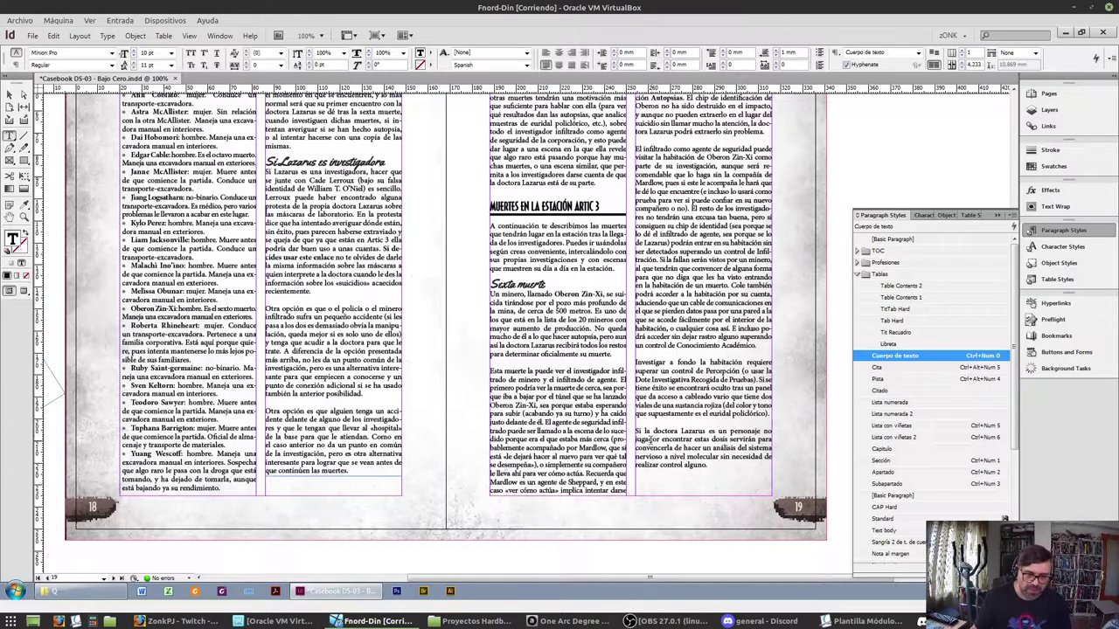
pyautogui.scroll(-8, 572, 312)
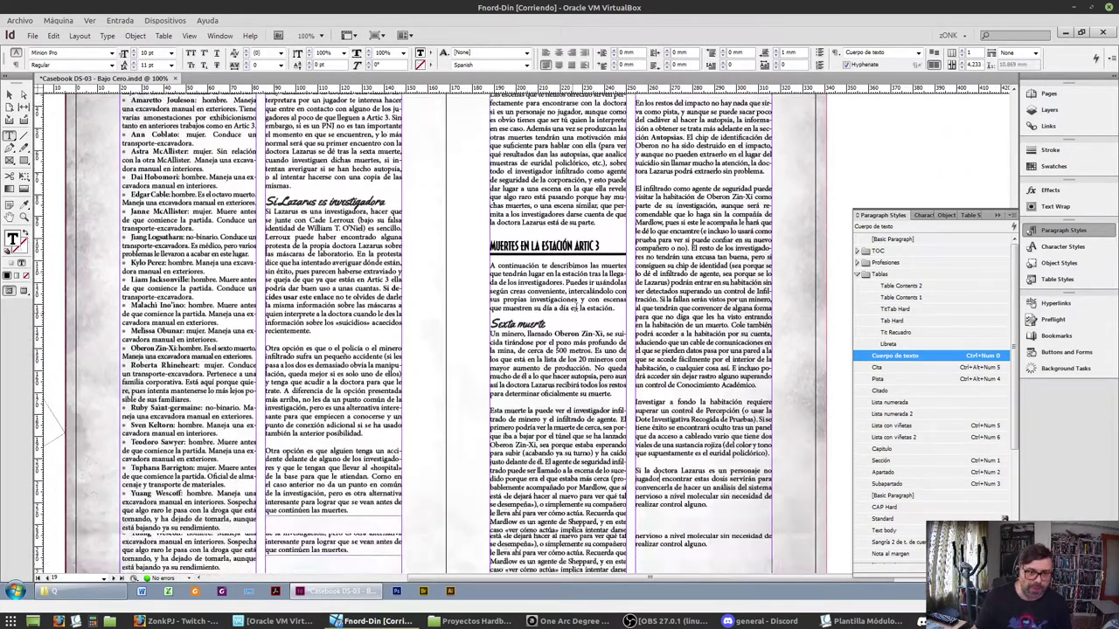
pyautogui.scroll(8, 573, 307)
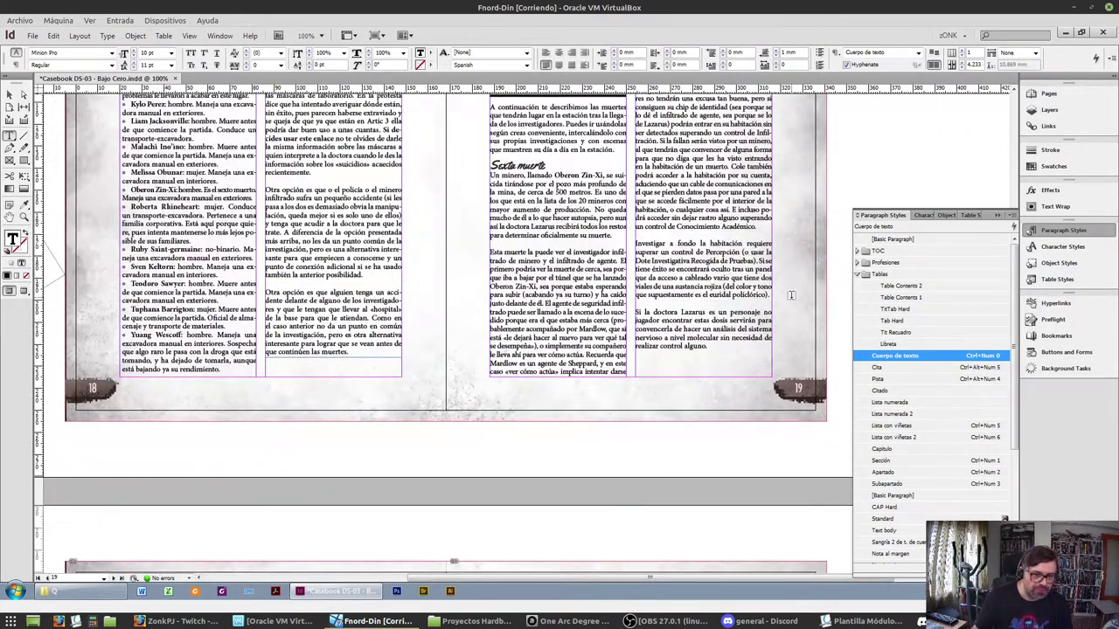
pyautogui.moveTo(701, 328); pyautogui.dragTo(683, 328)
pyautogui.tripleClick(686, 328)
pyautogui.scroll(6, 687, 321)
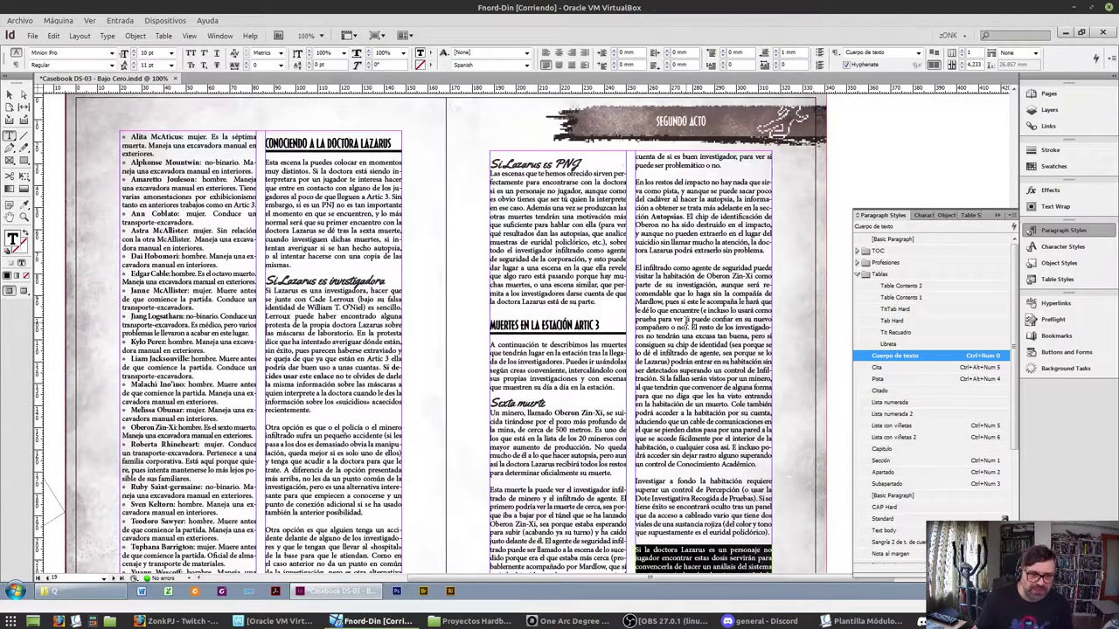
# In the "El infiltrado como agente de seguridad" paragraph, replace "será recomendable que lo haga sin la compañía de" with "mejor sin"
pyautogui.tripleClick(686, 323)
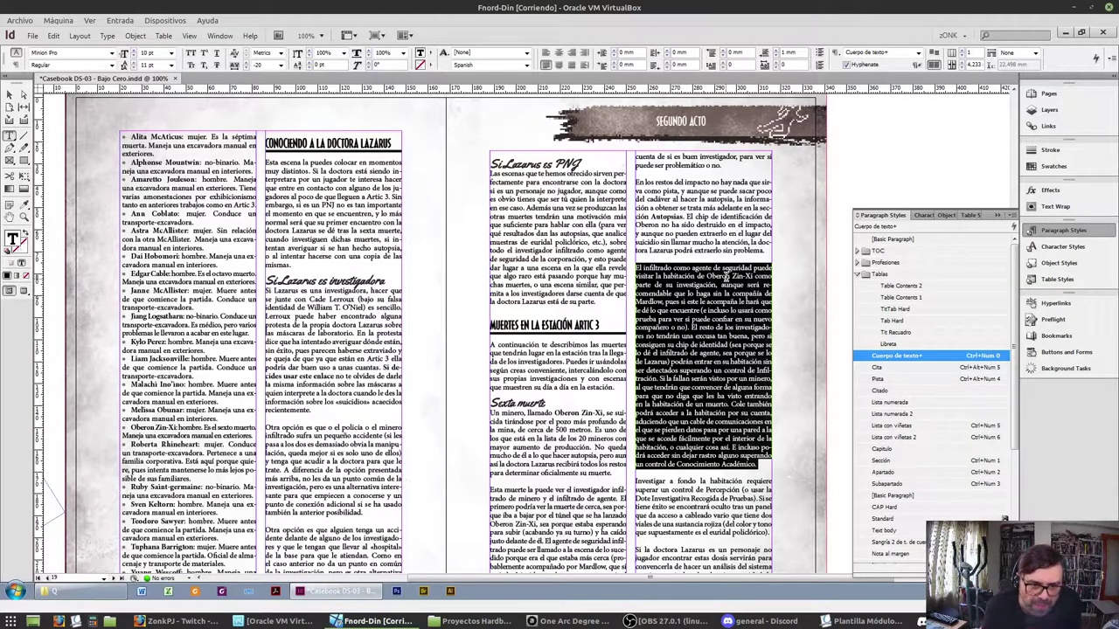
pyautogui.moveTo(747, 285); pyautogui.dragTo(777, 287)
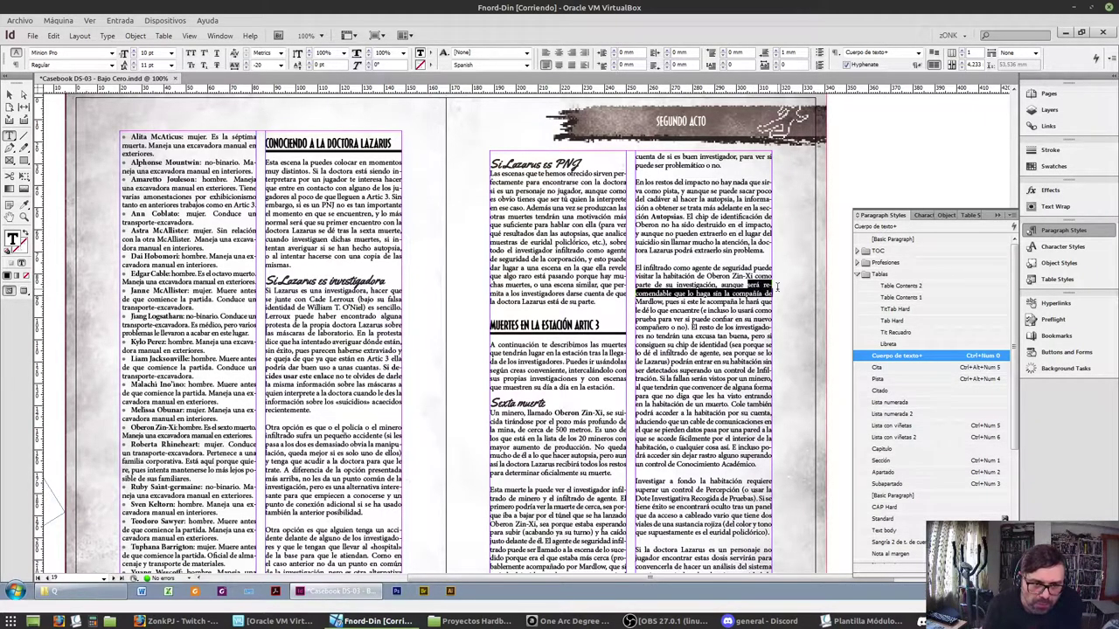
pyautogui.write('mejor sin')
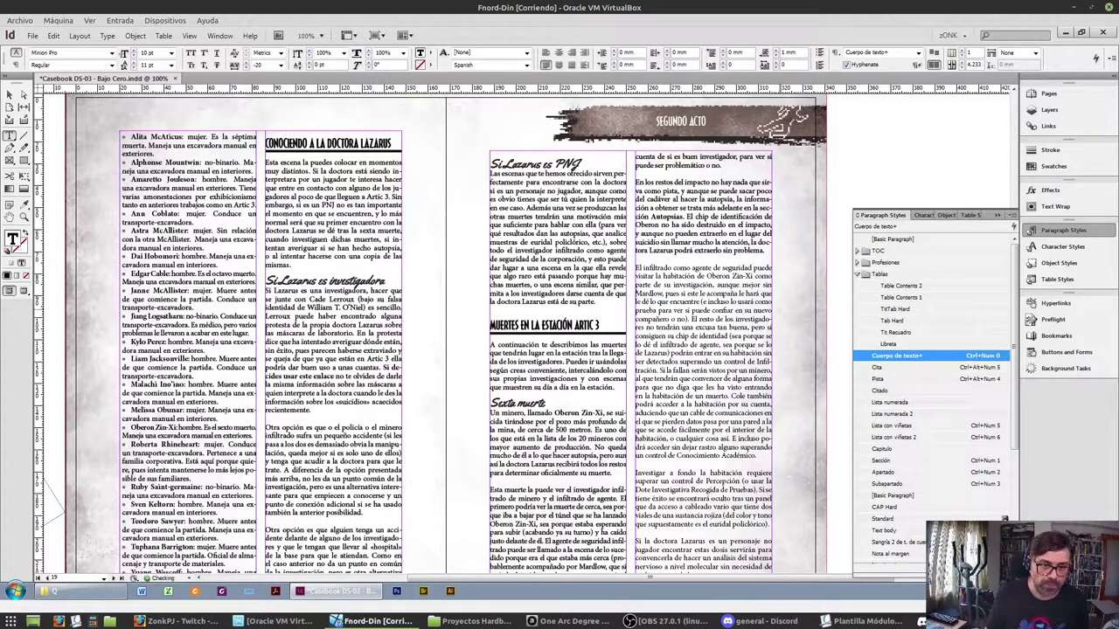
pyautogui.tripleClick(669, 284)
pyautogui.scroll(-3, 673, 284)
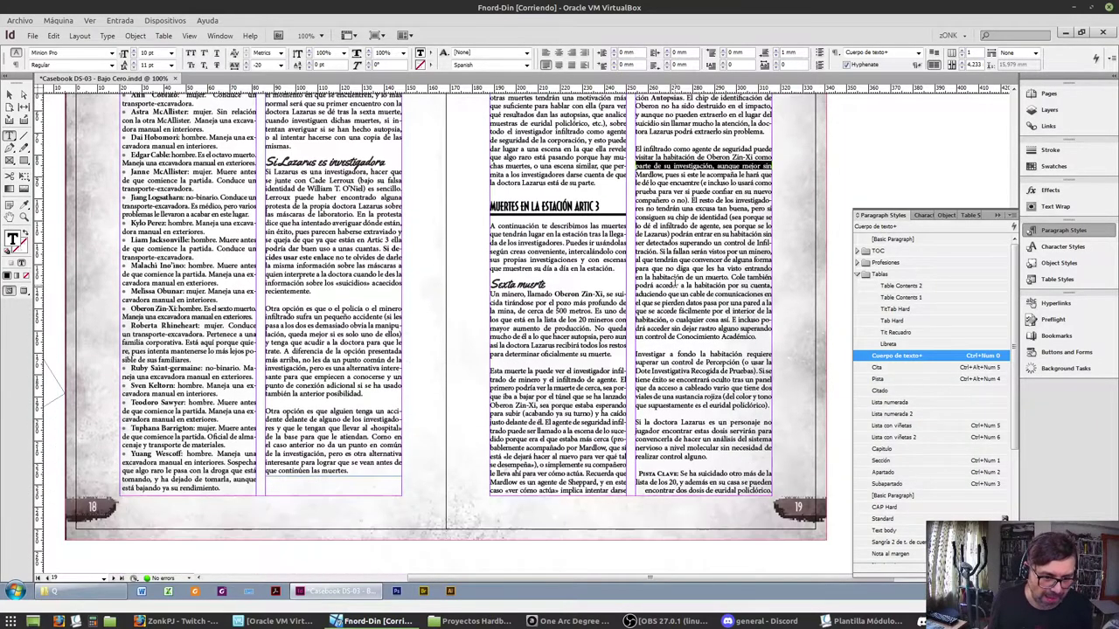
pyautogui.scroll(-3, 710, 316)
pyautogui.scroll(6, 710, 316)
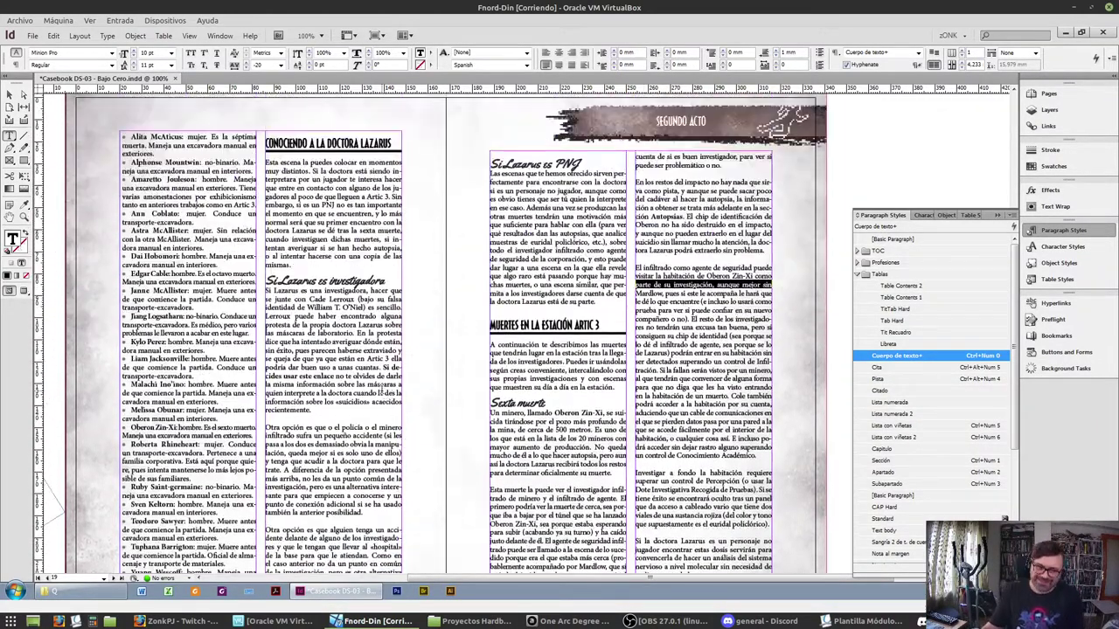
# Set the tracking to -10 for the opening paragraph under "Séptima muerte" on page 20
pyautogui.scroll(-3, 360, 417)
pyautogui.scroll(-10, 359, 420)
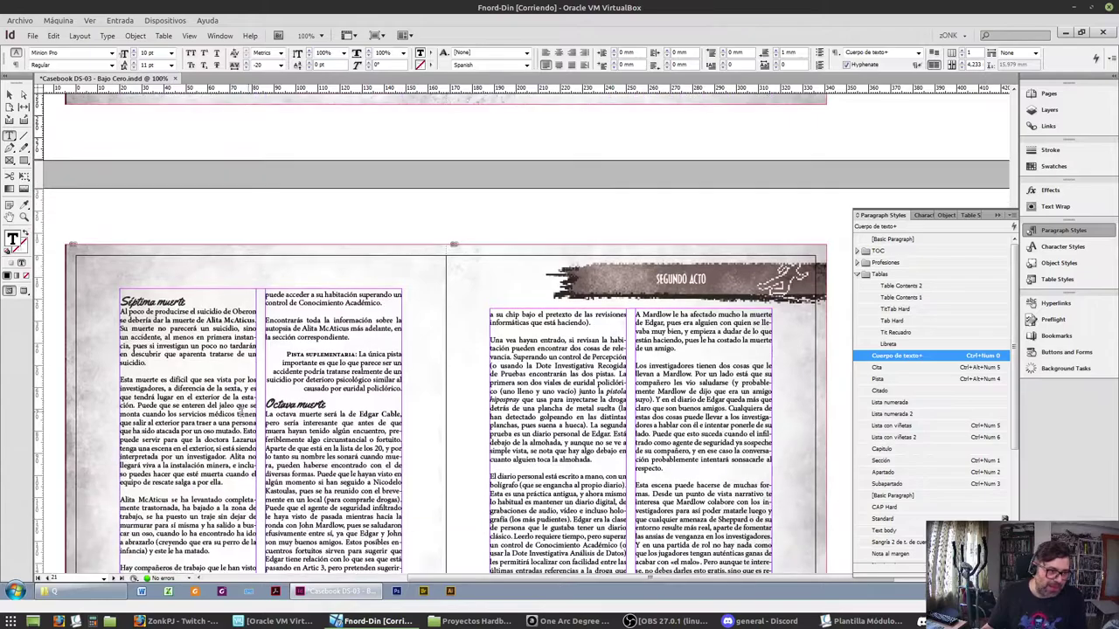
pyautogui.tripleClick(187, 316)
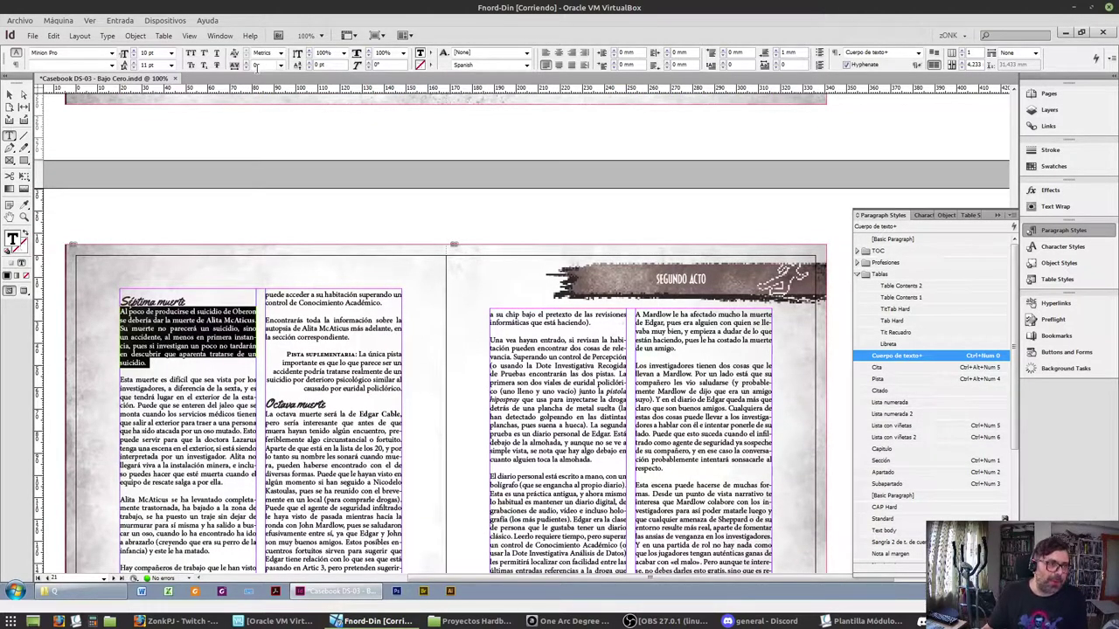
pyautogui.click(248, 68)
pyautogui.scroll(-4, 262, 393)
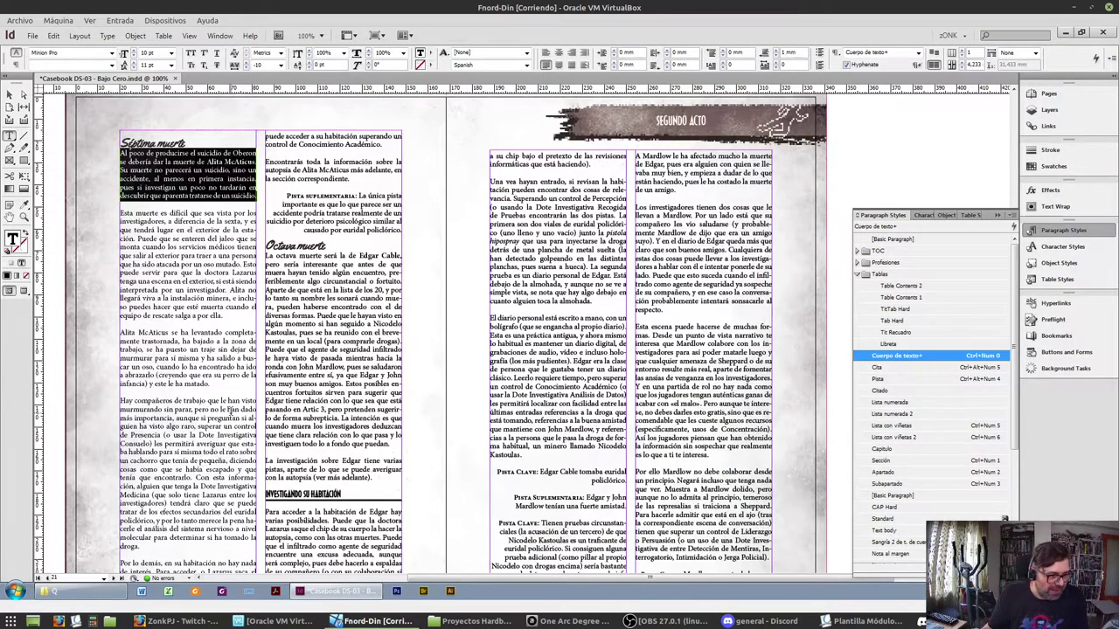
# Set the tracking to -10 for the paragraph beginning "Hay compañeros de trabajo" on page 20
pyautogui.tripleClick(163, 495)
pyautogui.scroll(-3, 166, 477)
pyautogui.scroll(2, 166, 477)
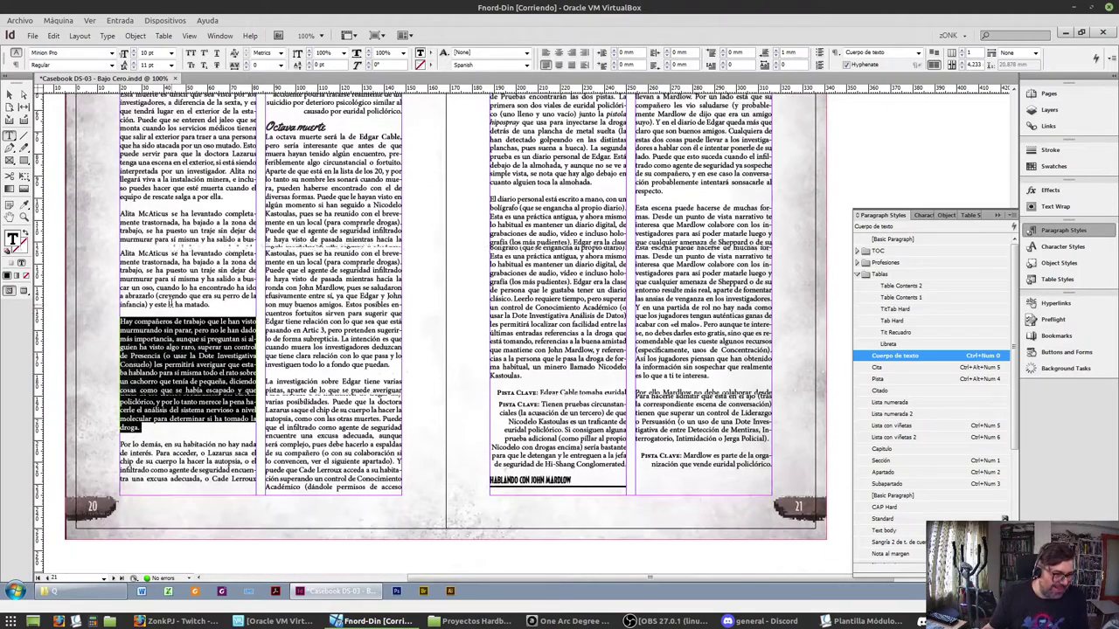
pyautogui.click(248, 68)
pyautogui.scroll(-1, 225, 343)
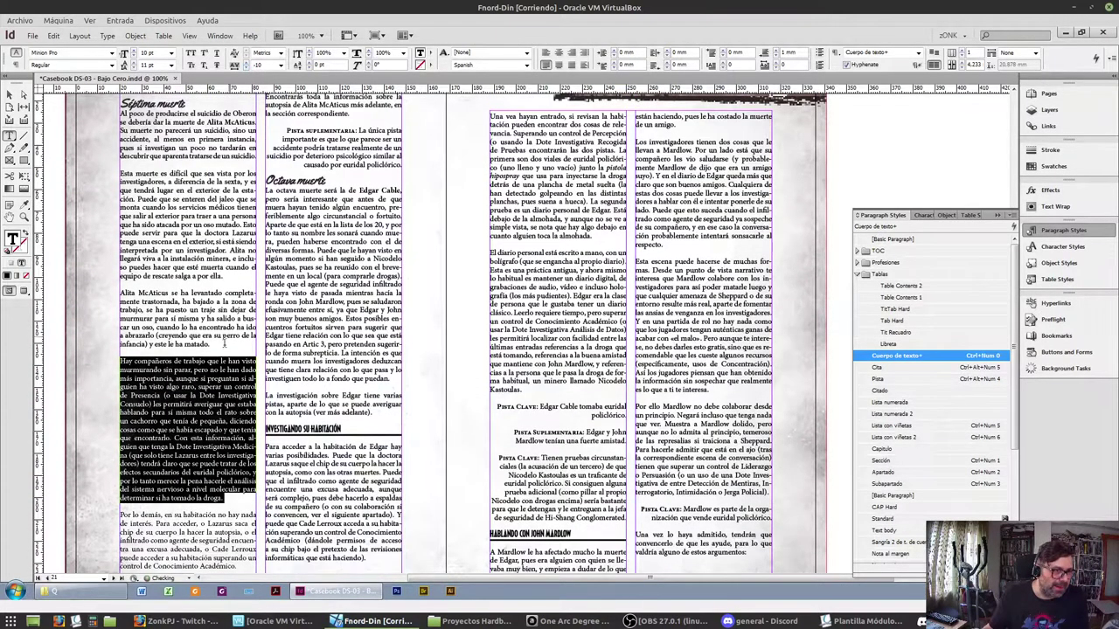
# Review the text flow on pages 20 and 21, including the "Investigando su habitación" heading
pyautogui.scroll(-3, 205, 381)
pyautogui.scroll(6, 205, 381)
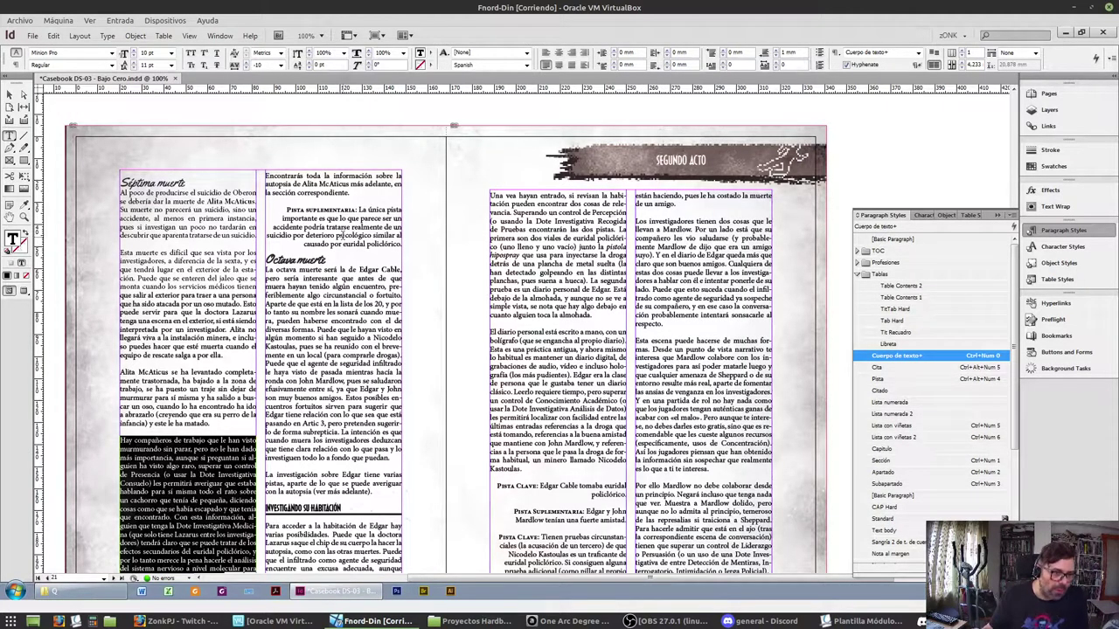
pyautogui.scroll(-3, 346, 237)
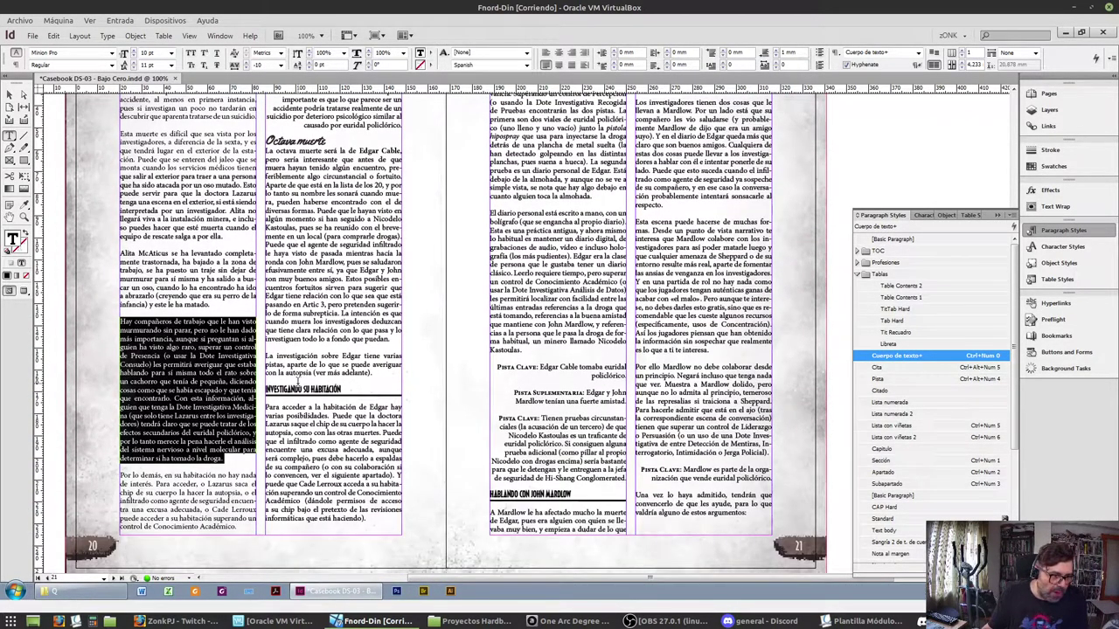
pyautogui.click(298, 386)
pyautogui.scroll(4, 298, 386)
pyautogui.scroll(-3, 434, 384)
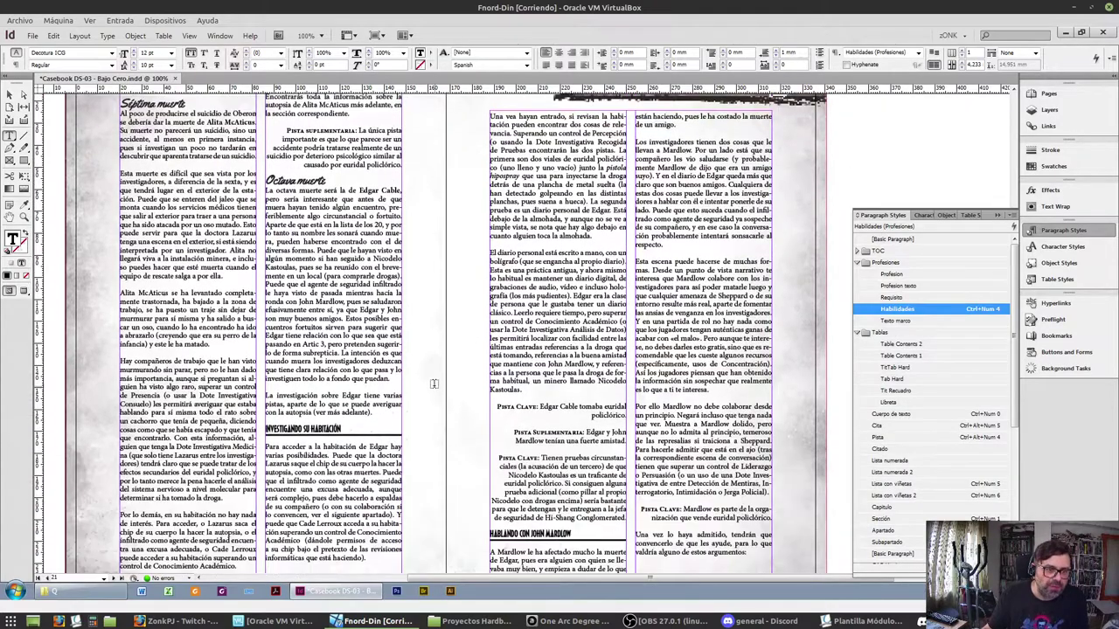
pyautogui.scroll(-3, 433, 383)
# Try tightening the first "Pista clave" paragraph on page 21 to a tracking of -20
pyautogui.click(528, 293)
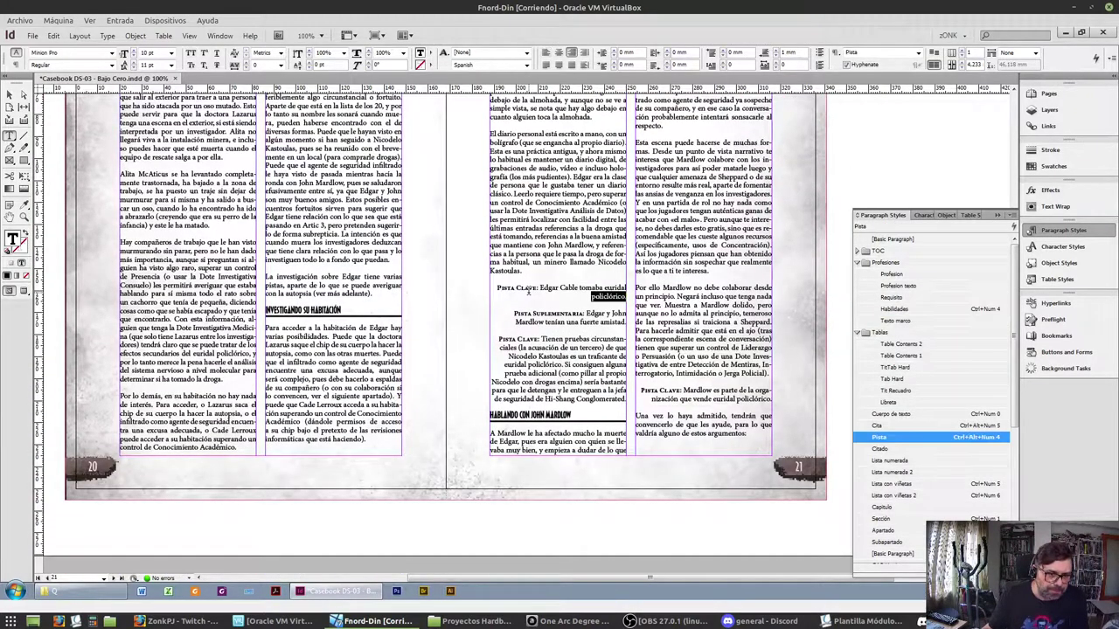
pyautogui.tripleClick(528, 293)
pyautogui.click(248, 65)
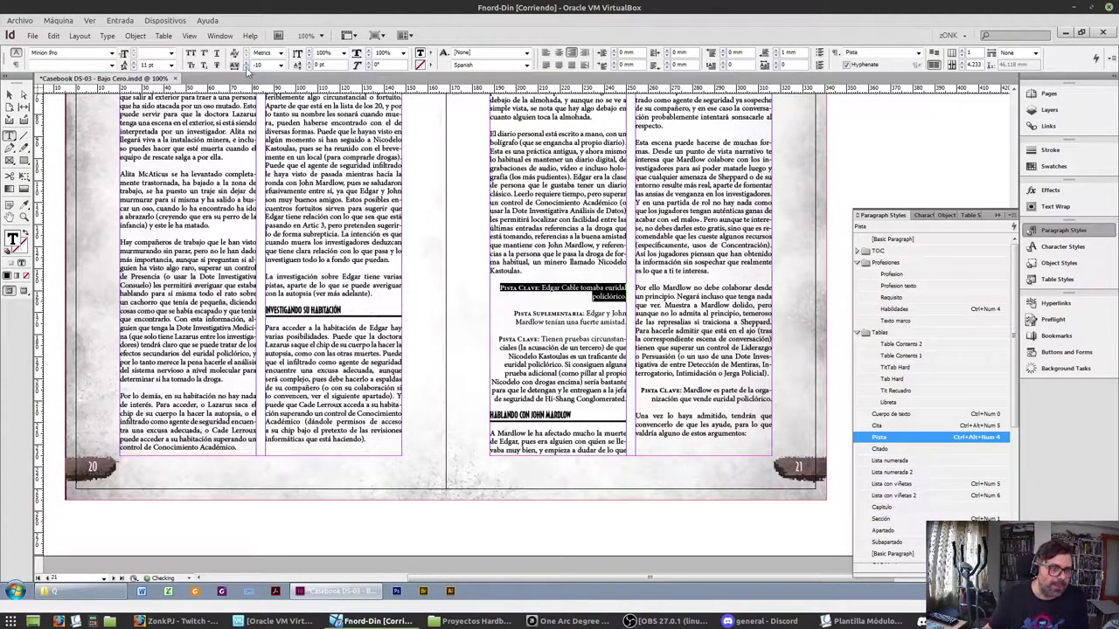
pyautogui.click(248, 66)
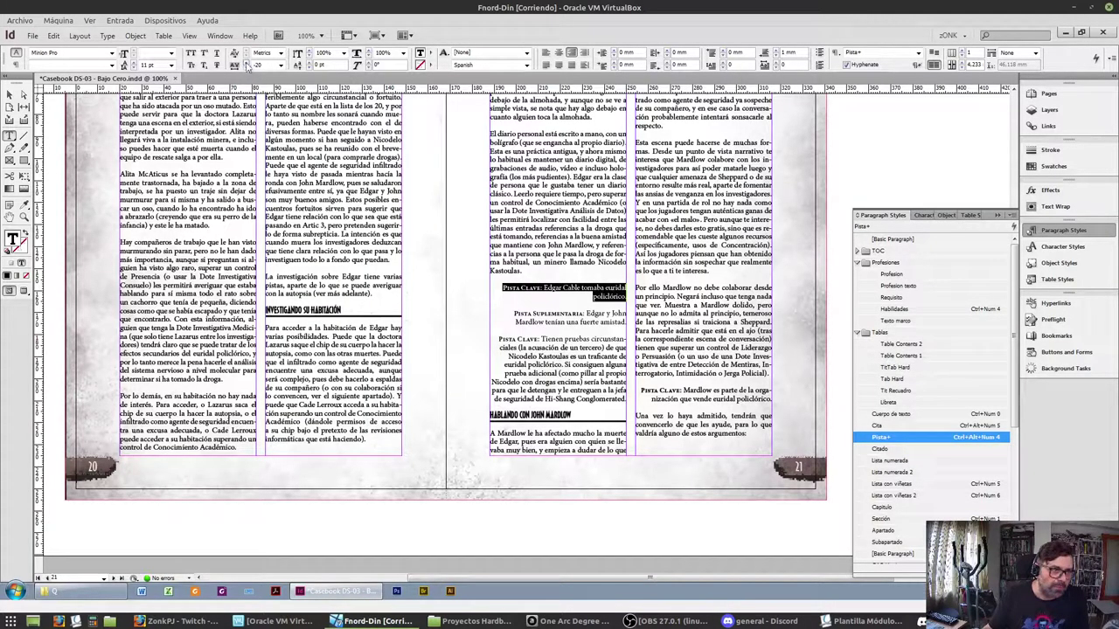
pyautogui.click(248, 69)
pyautogui.click(247, 69)
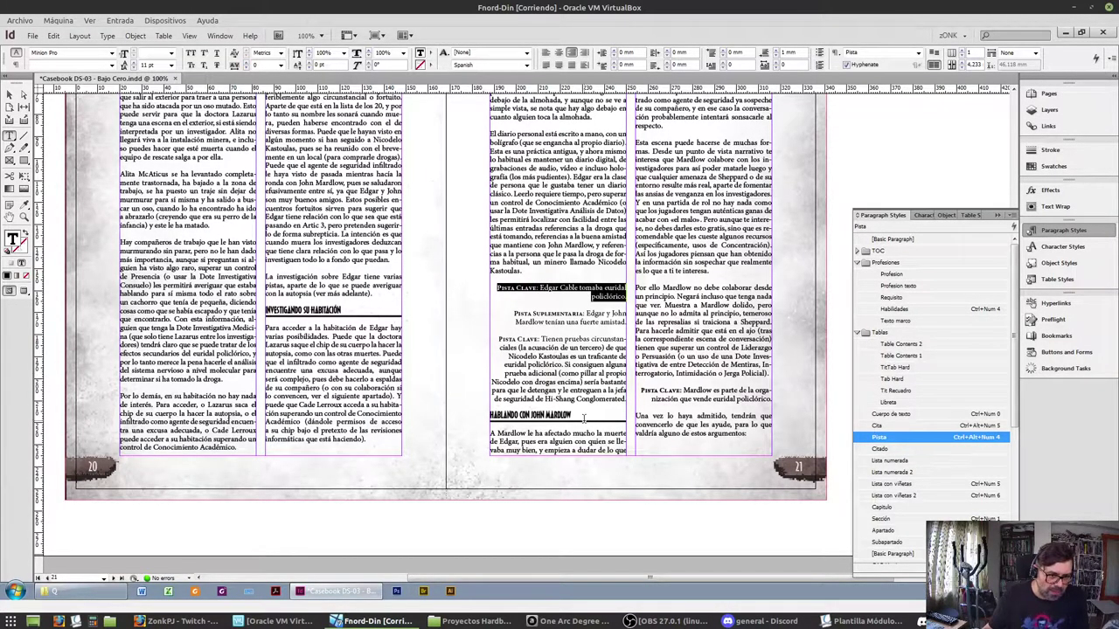
# Set the tracking to -10 for page 21's three body paragraphs, from the one split across the columns through "Esta escena puede hacerse"
pyautogui.scroll(3, 676, 377)
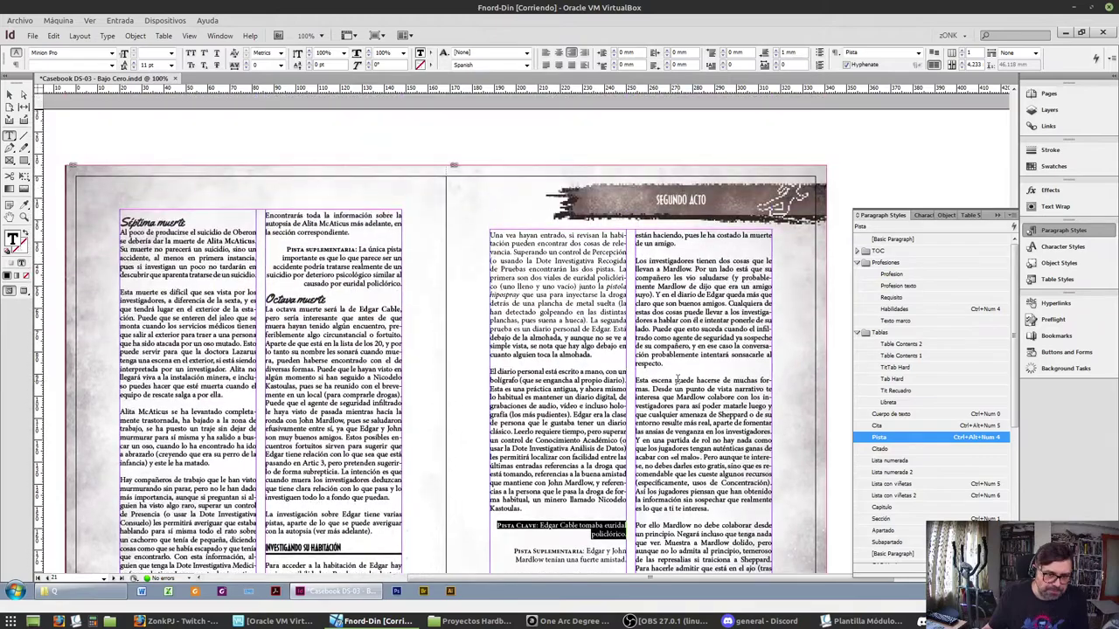
pyautogui.tripleClick(674, 359)
pyautogui.tripleClick(670, 285)
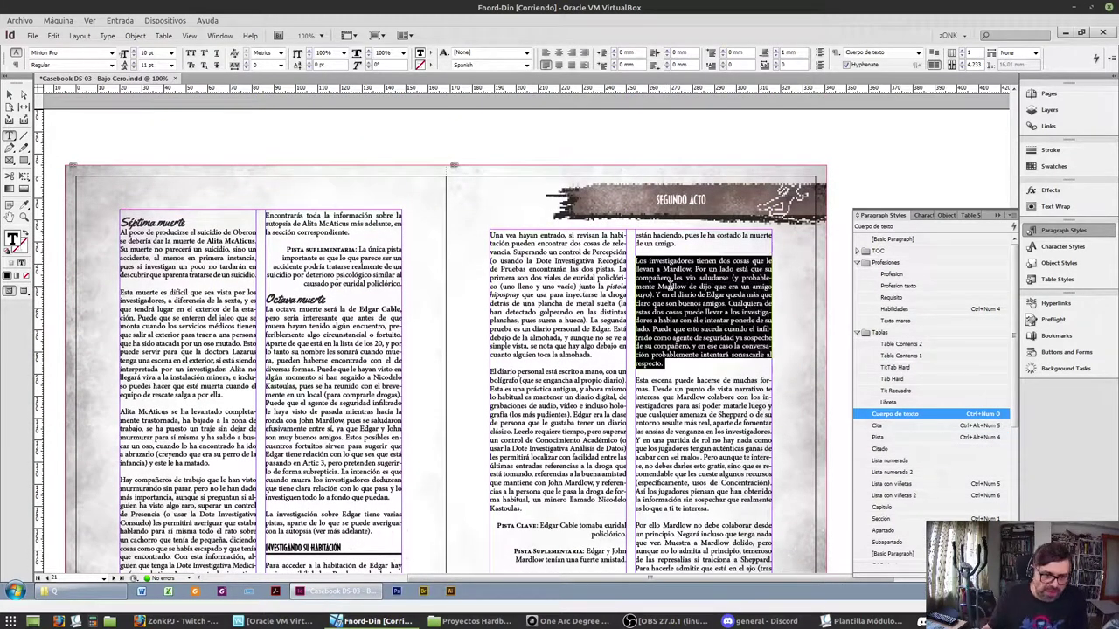
pyautogui.click(670, 285)
pyautogui.tripleClick(657, 242)
pyautogui.click(657, 242)
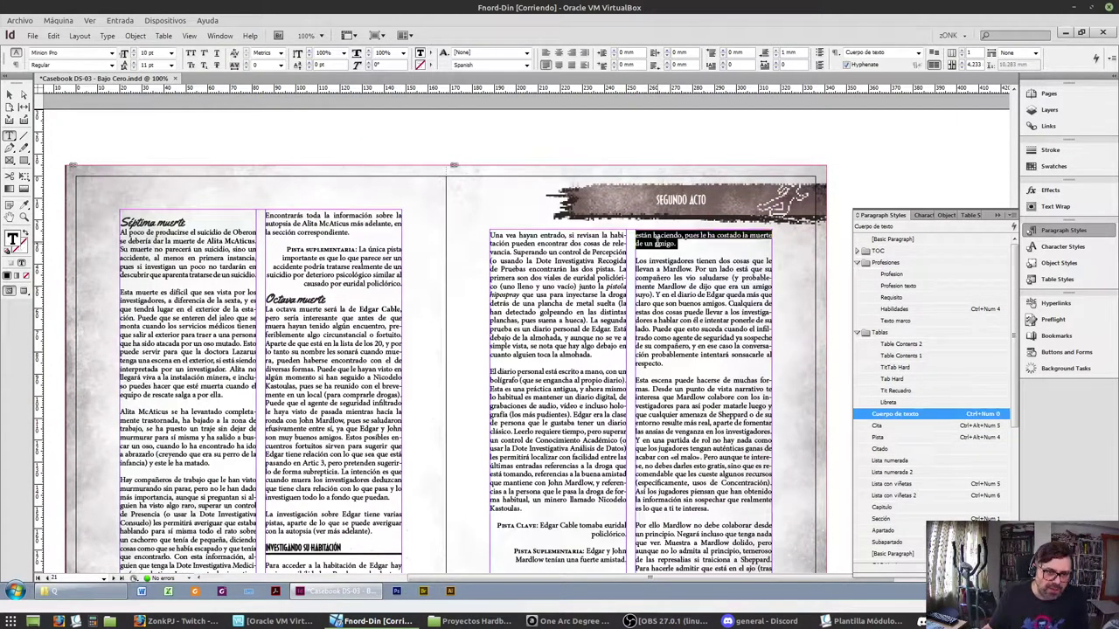
pyautogui.moveTo(655, 239); pyautogui.dragTo(697, 471)
pyautogui.scroll(-4, 697, 470)
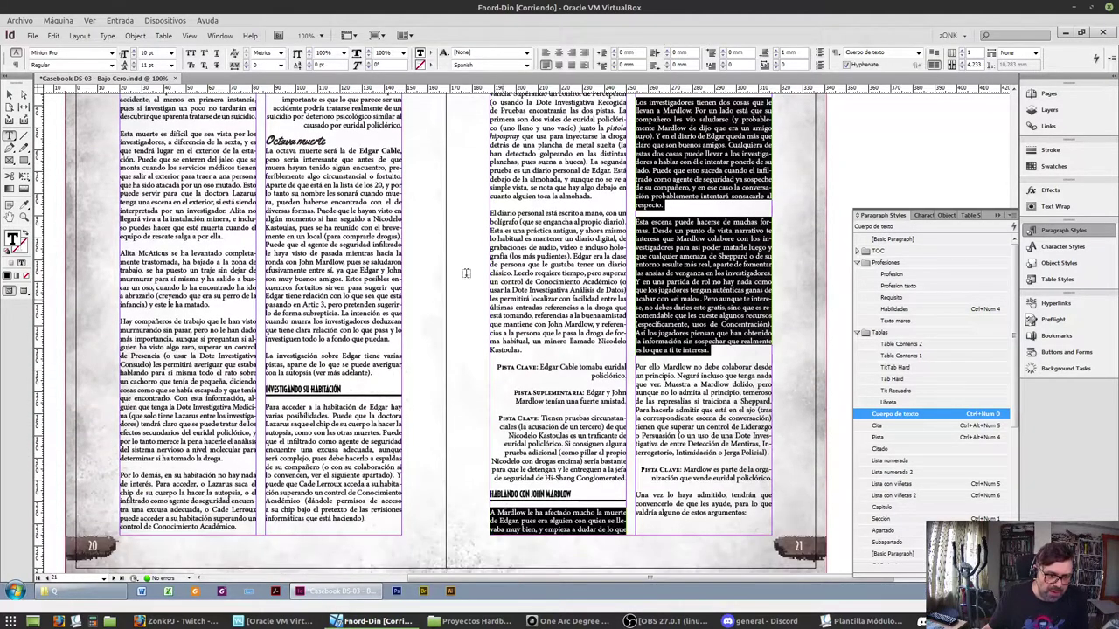
pyautogui.click(246, 69)
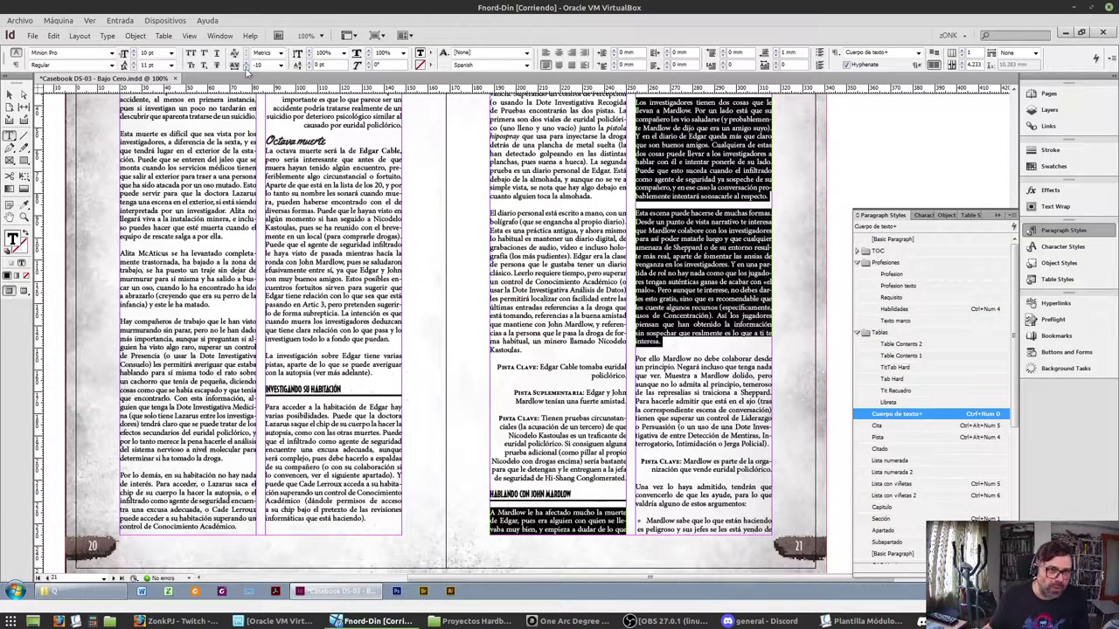
# Try a tracking of -20 on the paragraph that continues at the start of page 21's second column
pyautogui.scroll(3, 751, 280)
pyautogui.tripleClick(653, 196)
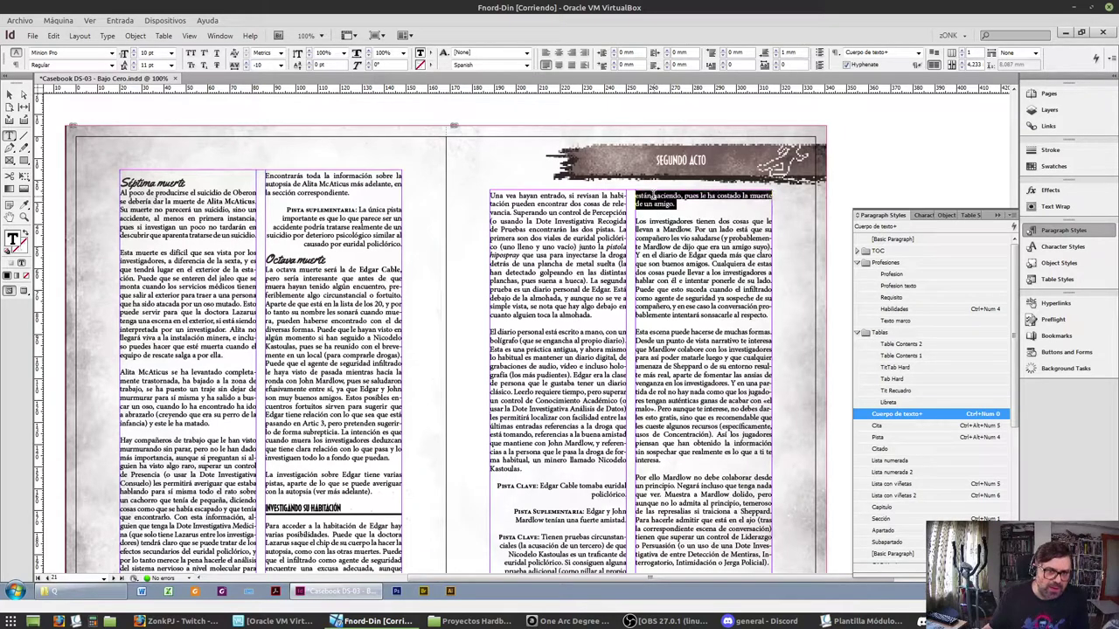
pyautogui.click(247, 69)
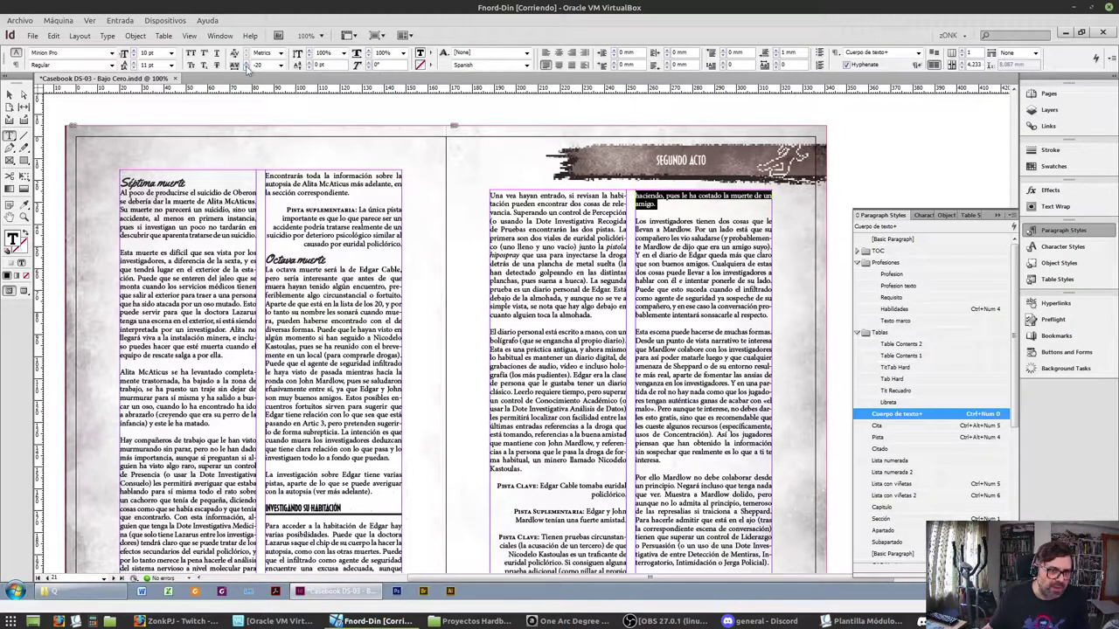
pyautogui.click(281, 66)
pyautogui.click(278, 96)
pyautogui.click(246, 63)
pyautogui.click(246, 63)
pyautogui.click(246, 63)
# Set the tracking to -20 for the paragraph beginning "Esta escena puede hacerse de muchas formas" on page 21
pyautogui.doubleClick(688, 417)
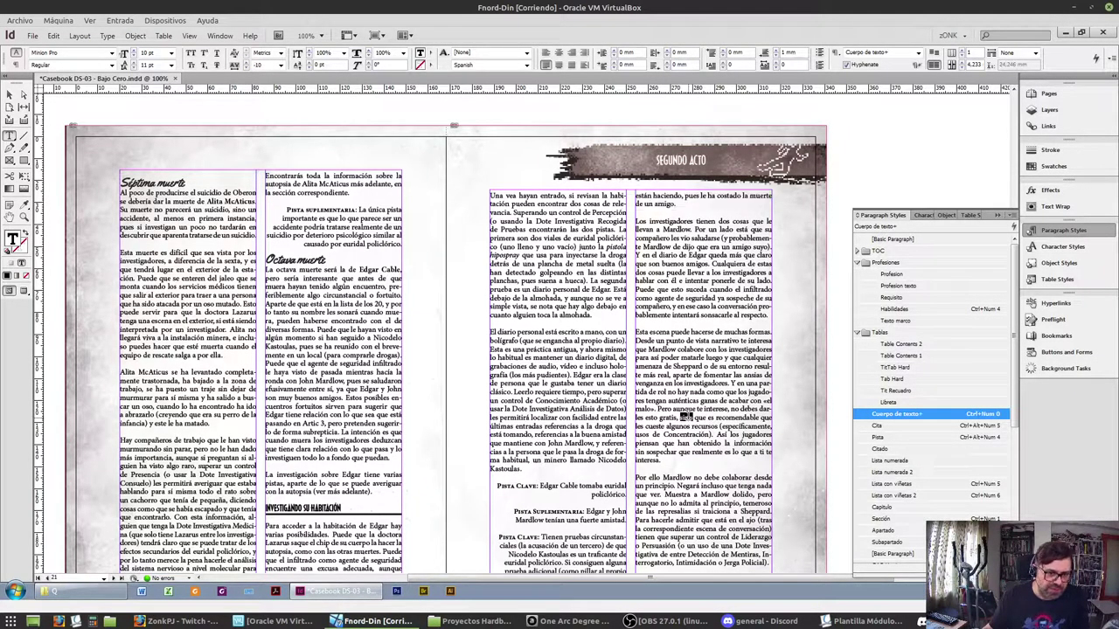
pyautogui.tripleClick(687, 418)
pyautogui.click(246, 68)
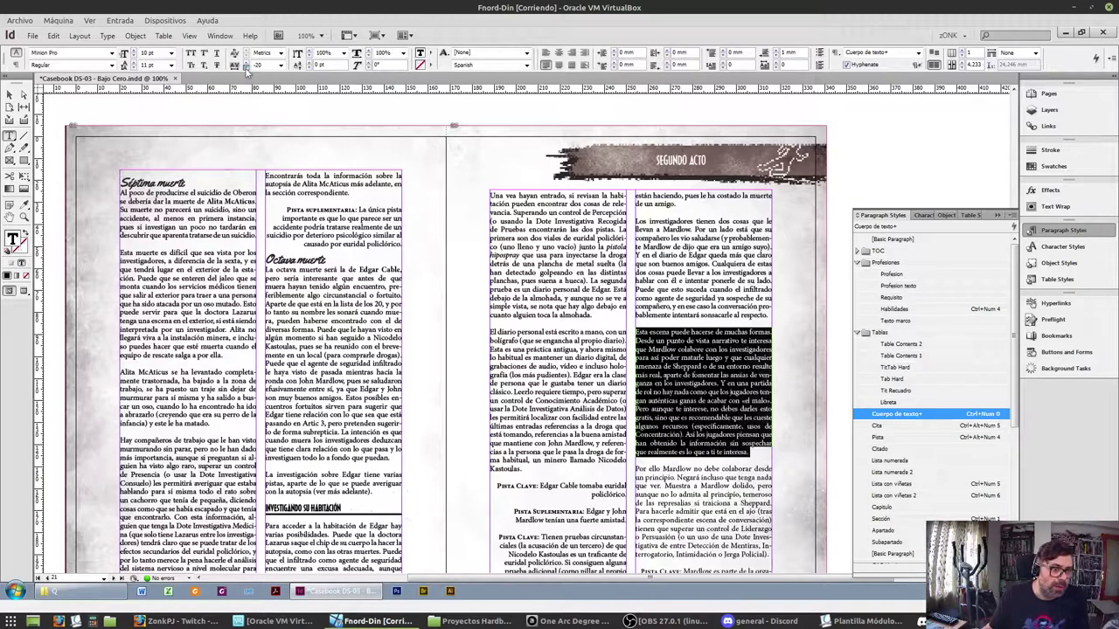
# Shorten the text frame of page 21's first column to about 189 mm high, ending just above the column's last heading
pyautogui.scroll(-5, 539, 367)
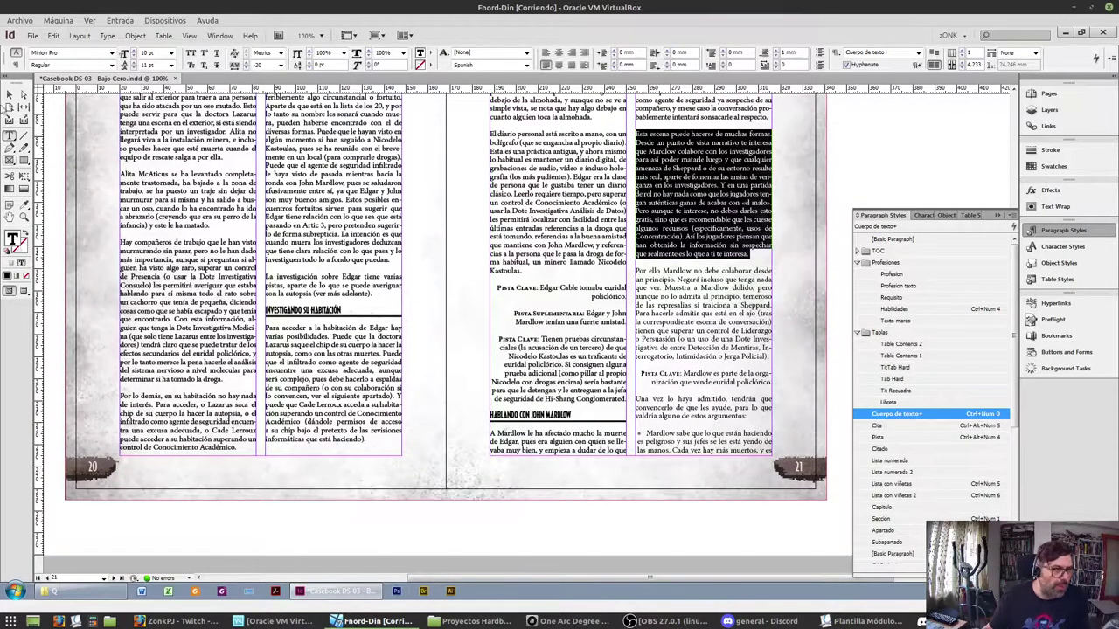
pyautogui.click(9, 94)
pyautogui.click(527, 368)
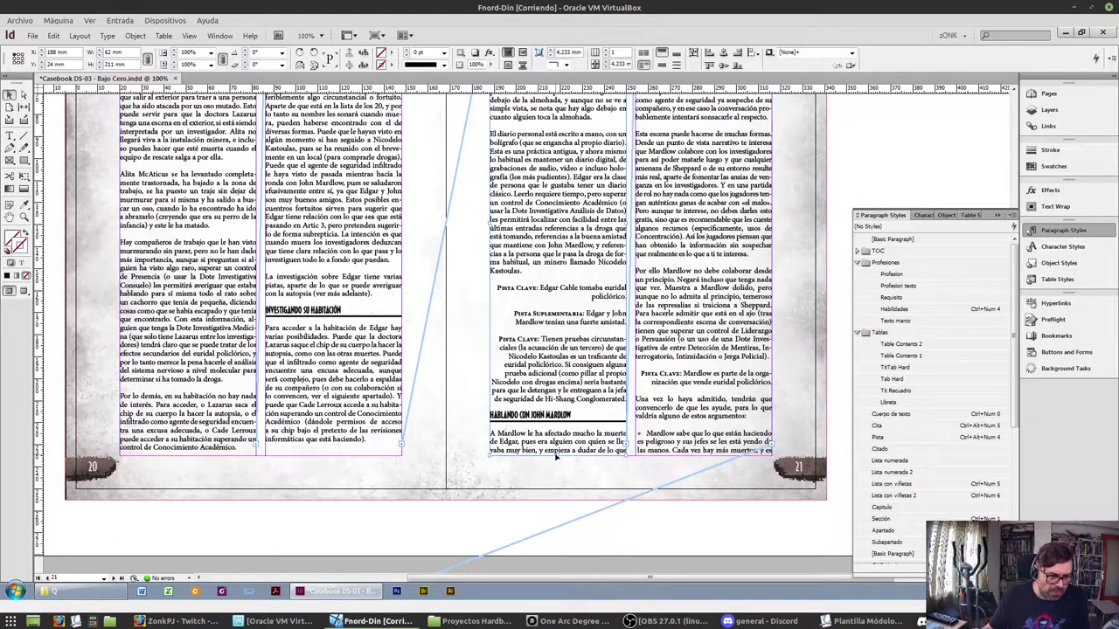
pyautogui.moveTo(557, 455); pyautogui.dragTo(558, 406)
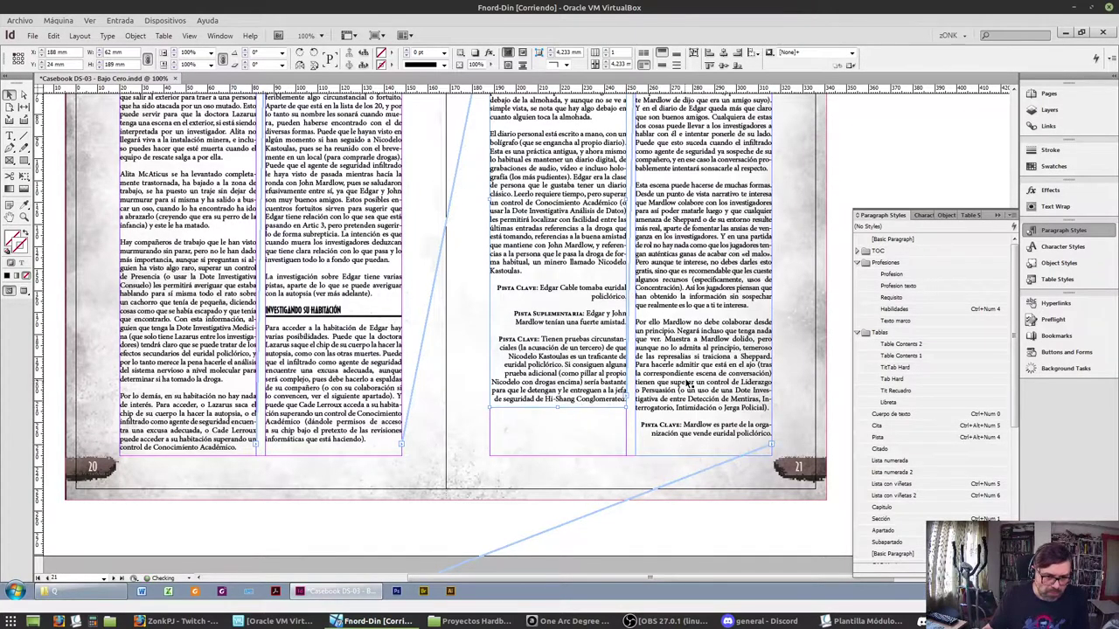
# Try a tracking of -20 on the body paragraph just above "Pista clave" in page 22's first column
pyautogui.scroll(-2, 699, 378)
pyautogui.scroll(-7, 699, 378)
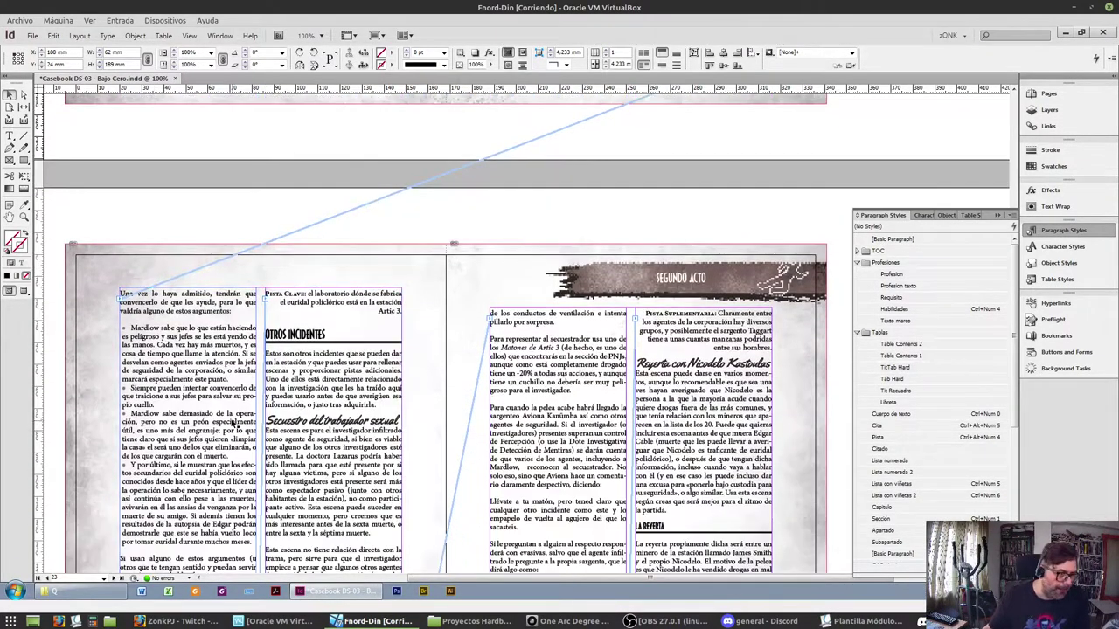
pyautogui.scroll(-2, 203, 367)
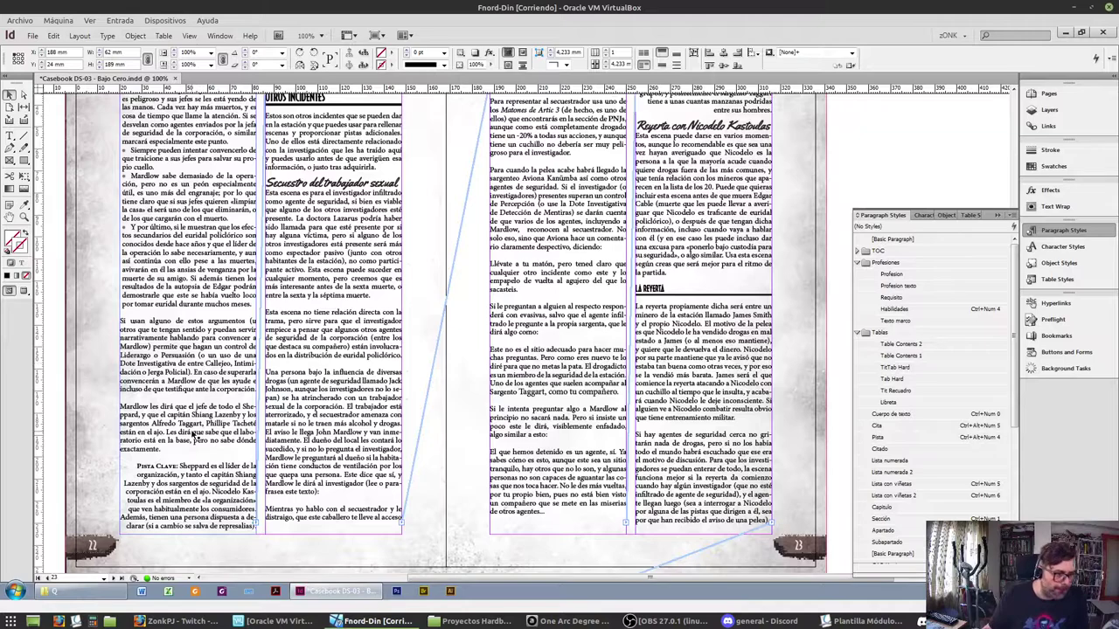
pyautogui.doubleClick(183, 421)
pyautogui.tripleClick(184, 421)
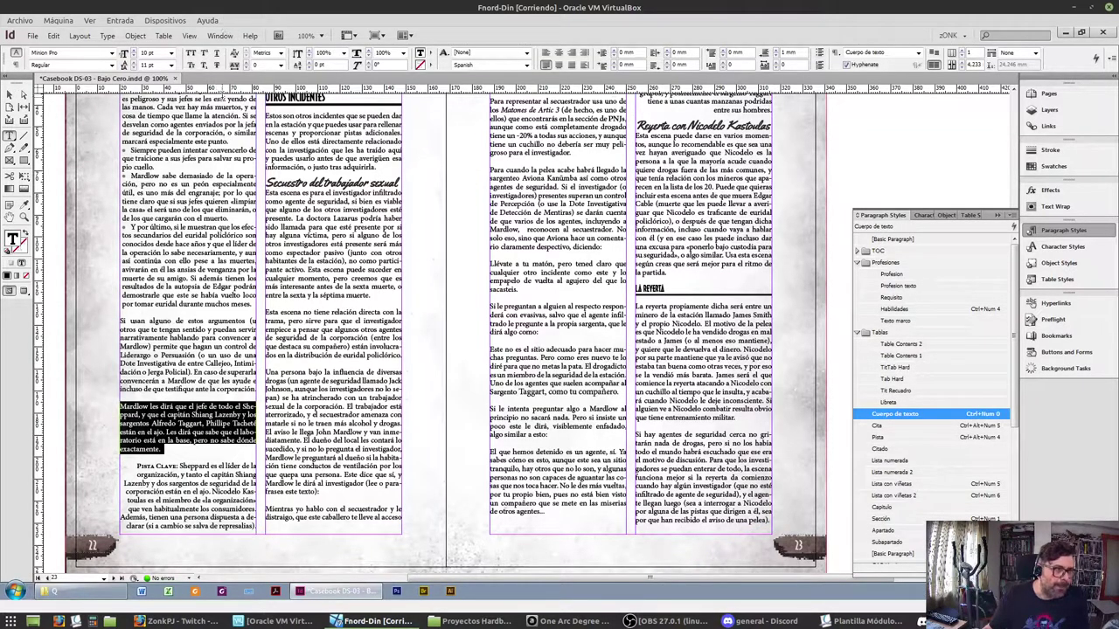
pyautogui.click(247, 68)
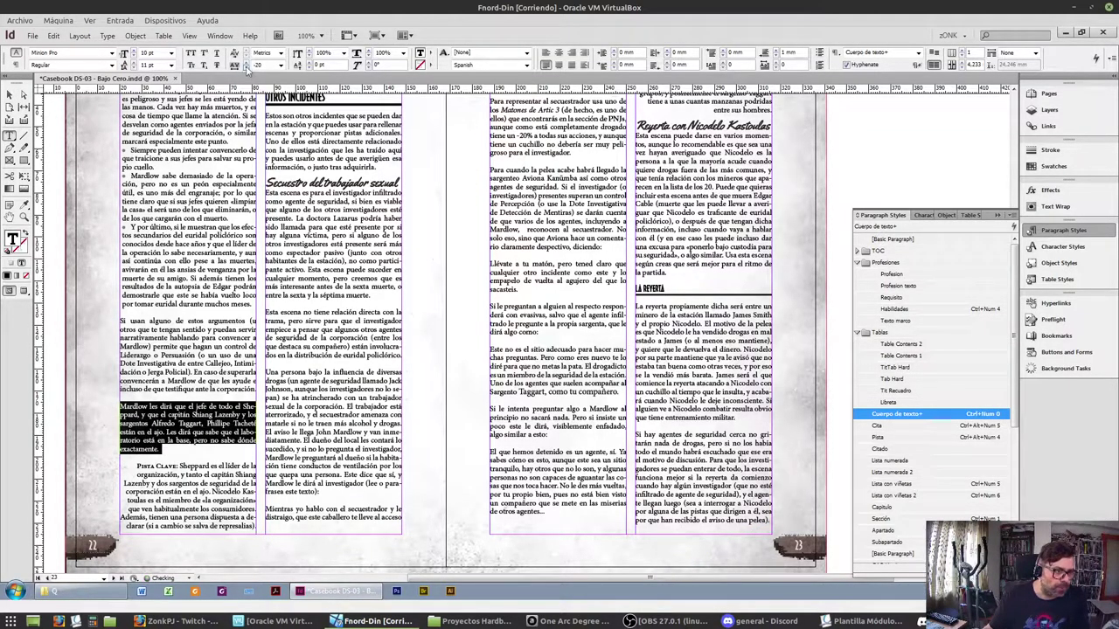
pyautogui.click(246, 62)
pyautogui.click(246, 62)
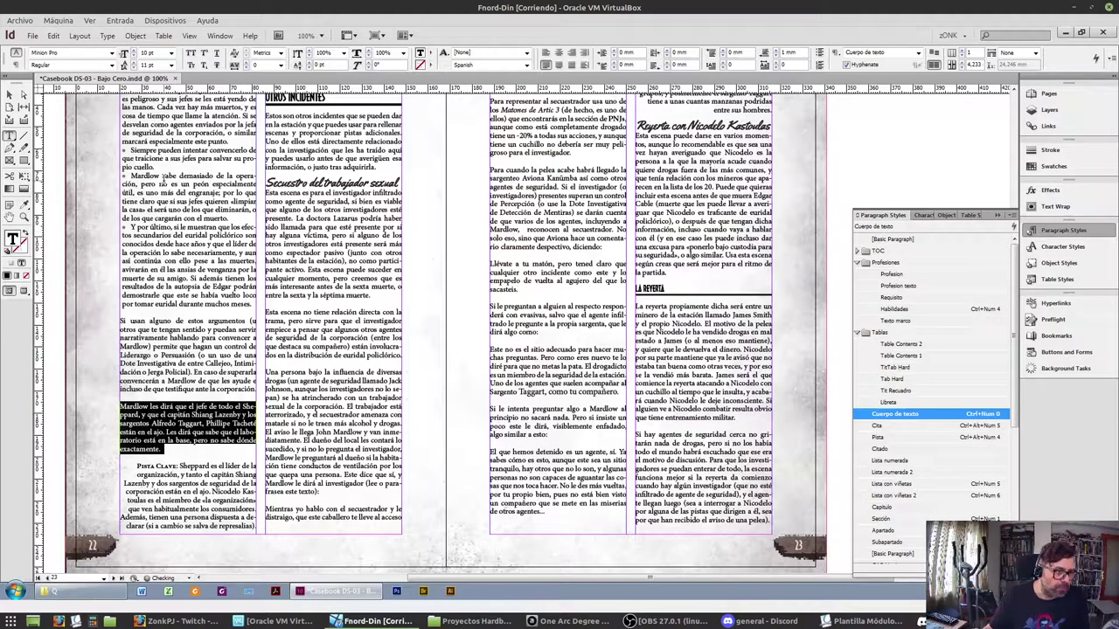
# Test tracking values of -10 and -25 on page 22's "Siempre pueden intentar convencerlo" bullet, and settle on 10
pyautogui.scroll(3, 163, 178)
pyautogui.tripleClick(173, 262)
pyautogui.click(175, 297)
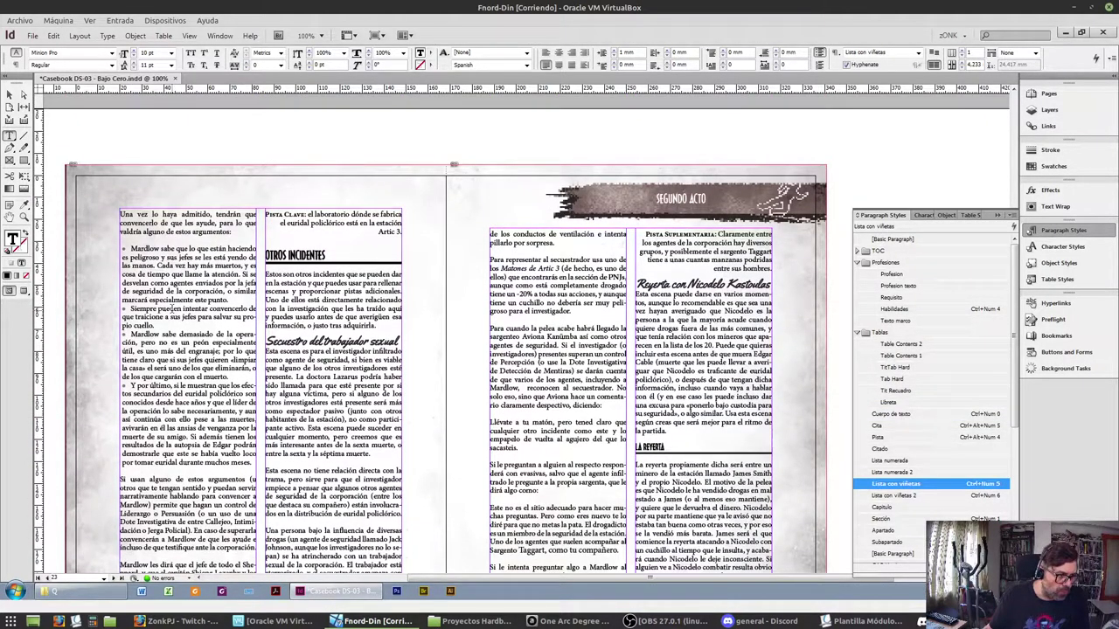
pyautogui.click(157, 349)
pyautogui.tripleClick(145, 314)
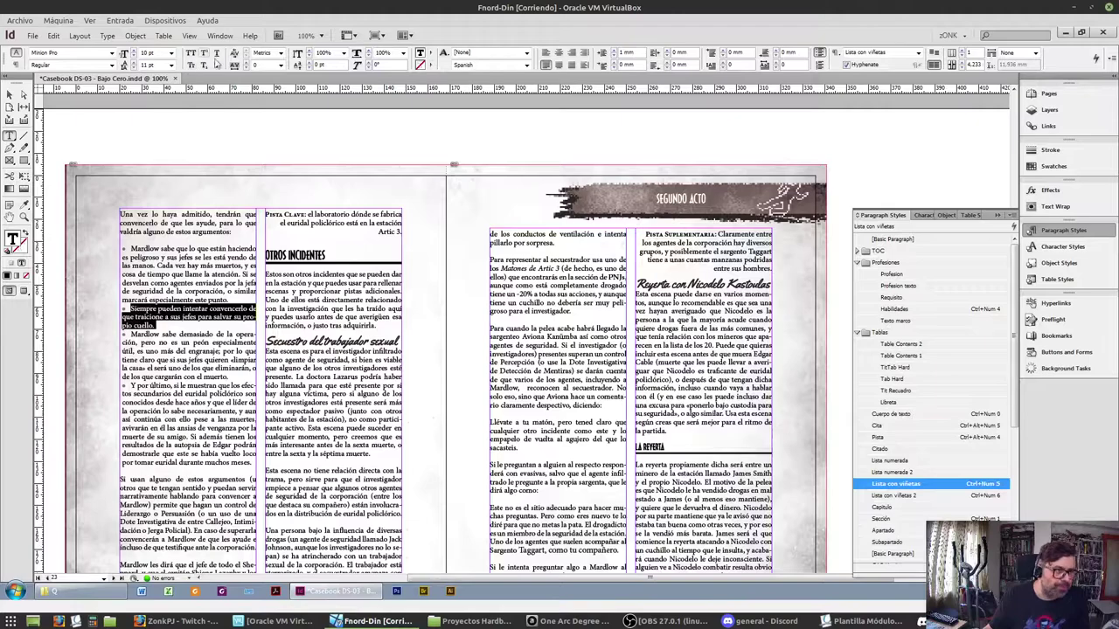
pyautogui.click(248, 69)
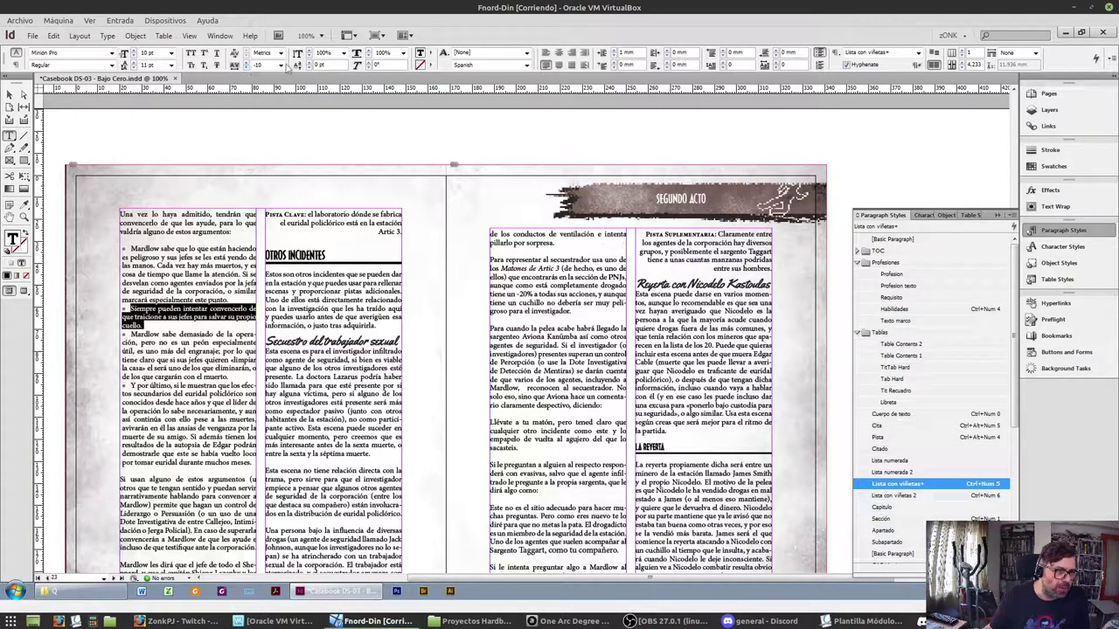
pyautogui.click(281, 67)
pyautogui.click(271, 96)
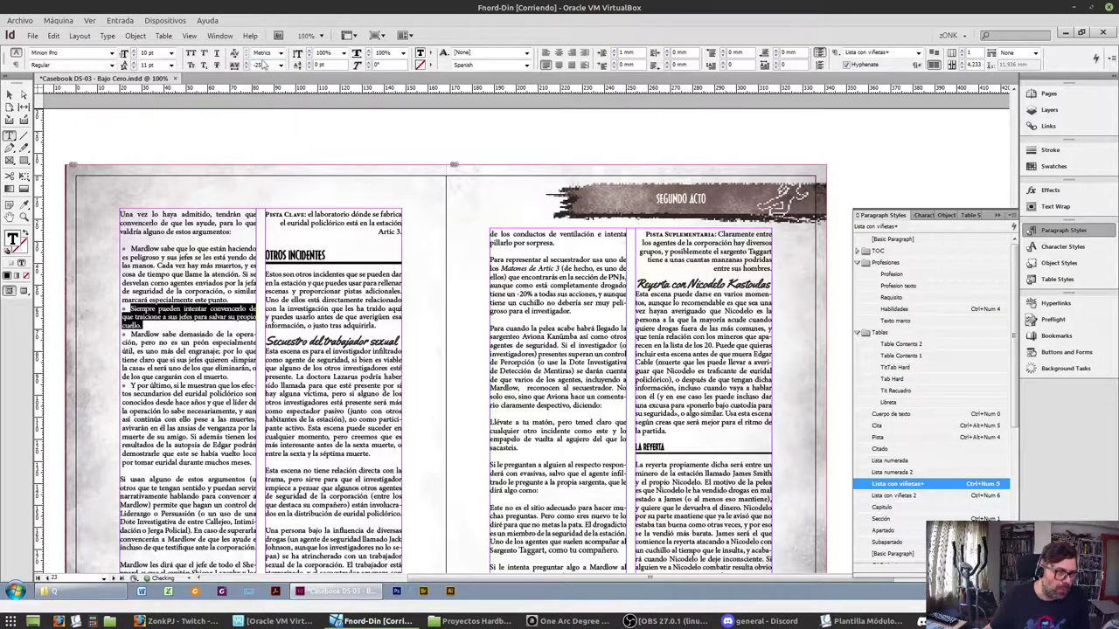
pyautogui.click(248, 65)
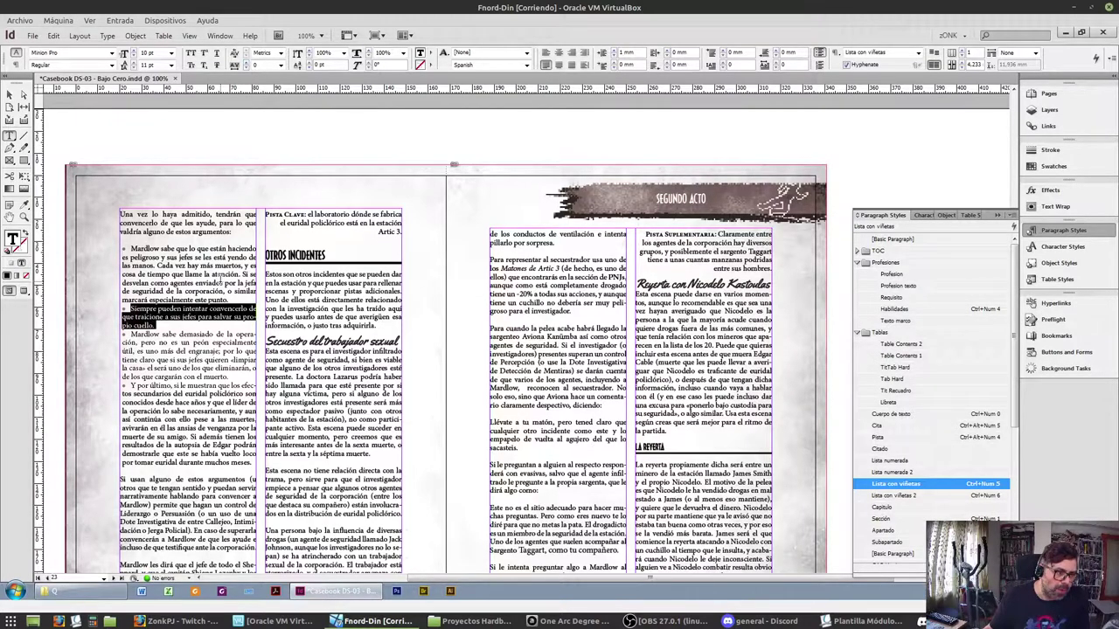
pyautogui.click(248, 69)
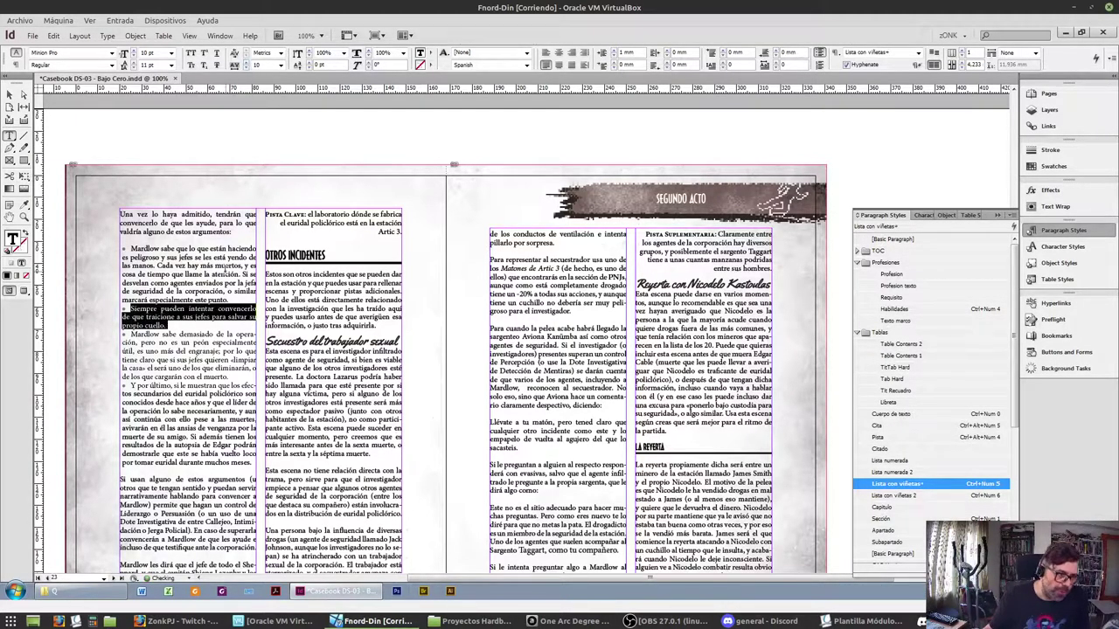
pyautogui.click(249, 456)
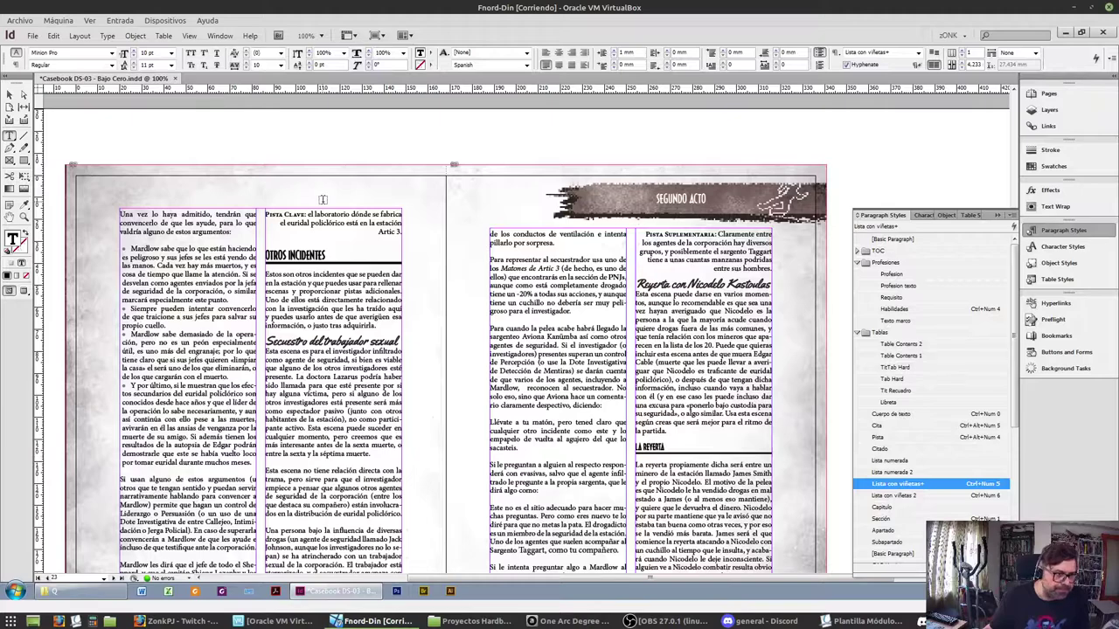
# Set the tracking to -20 for the "Pista clave" paragraph at the start of page 22's second column
pyautogui.tripleClick(339, 225)
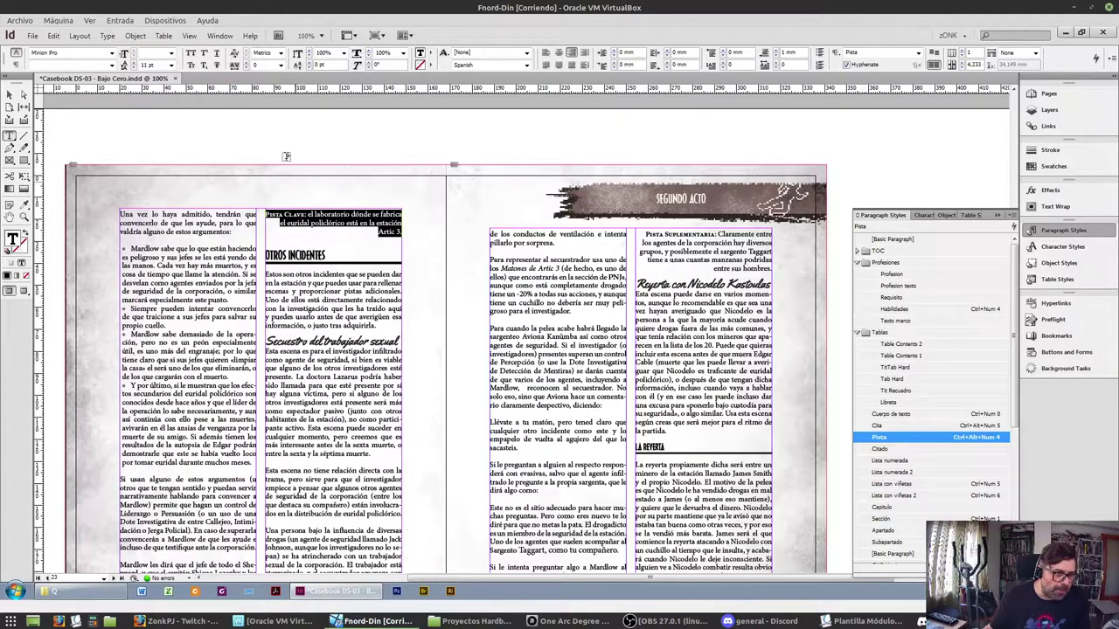
pyautogui.click(246, 68)
pyautogui.click(247, 69)
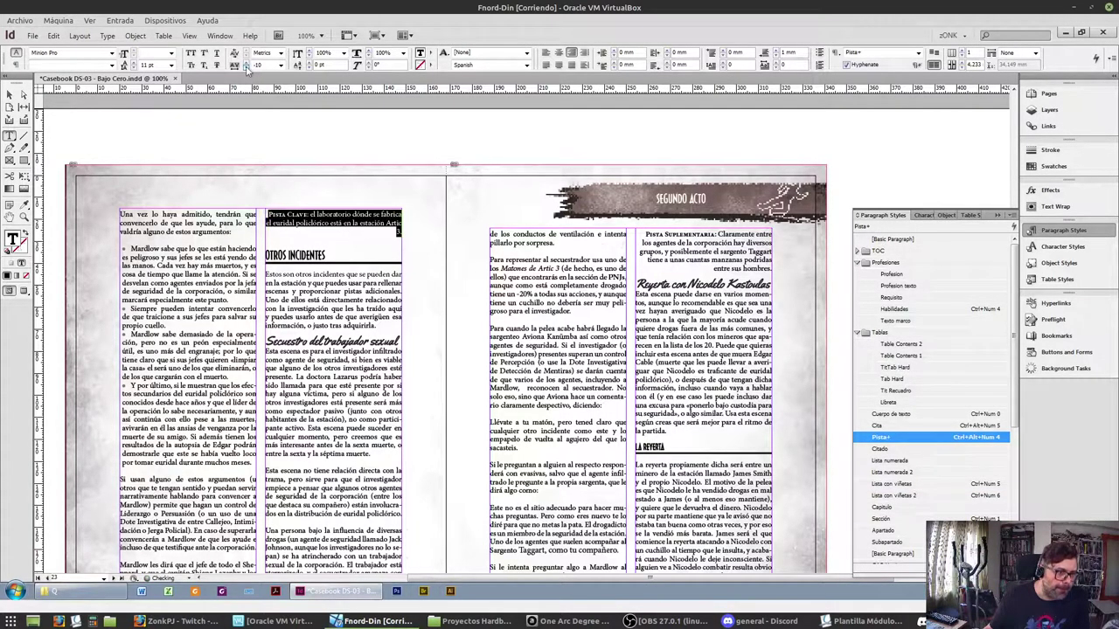
pyautogui.click(246, 69)
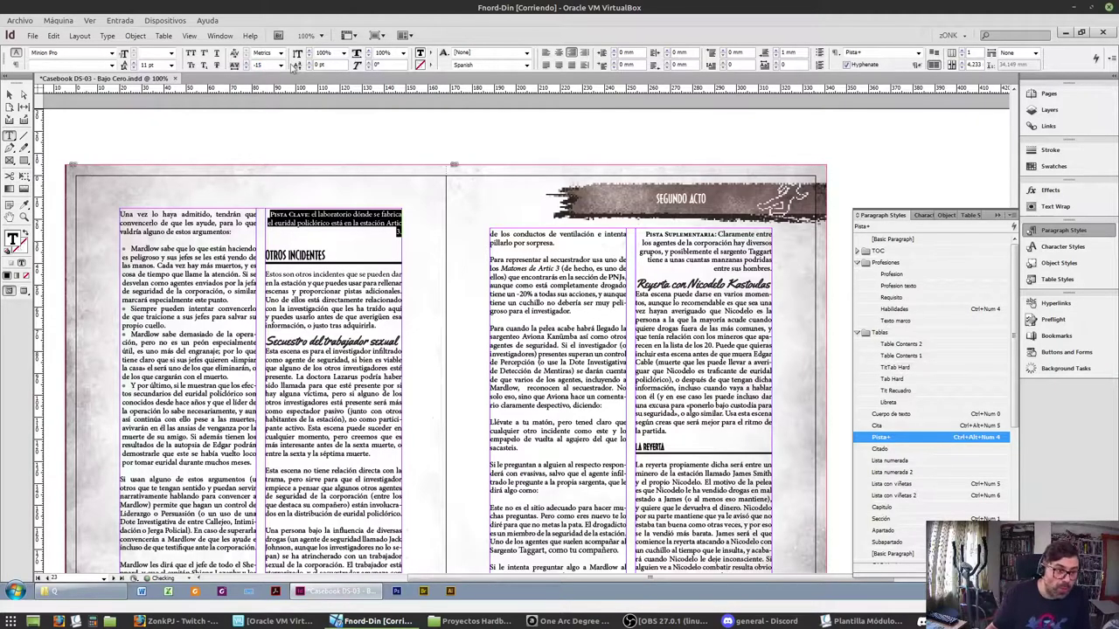
pyautogui.click(246, 69)
# Apply the Cita paragraph style to the "Mientras yo hablo con el secuestrador" paragraph at the end of page 22
pyautogui.scroll(-5, 350, 322)
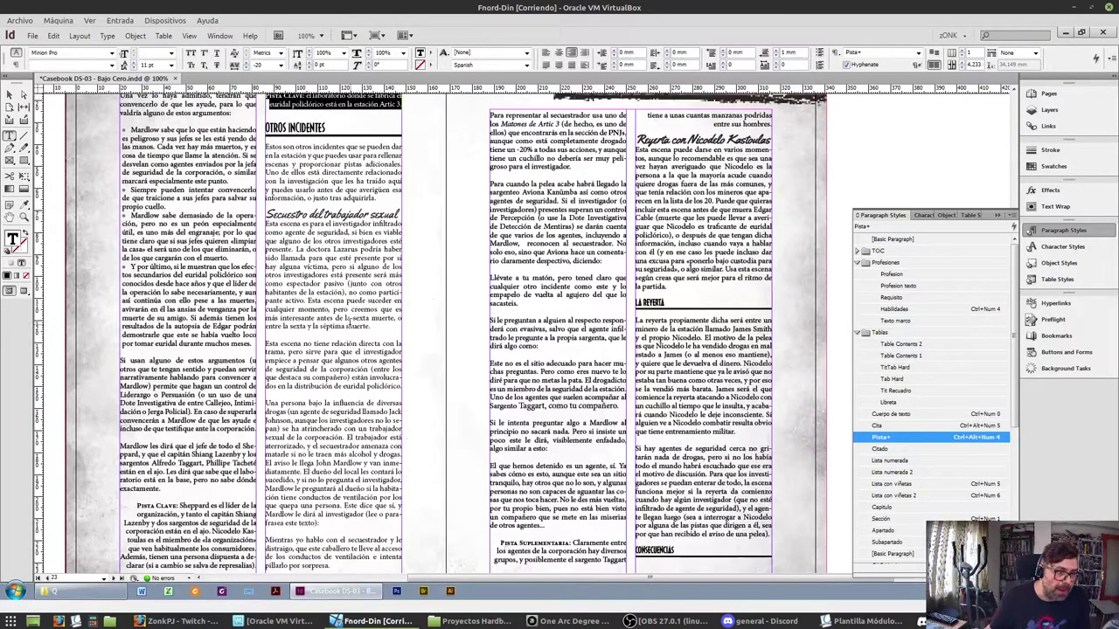
pyautogui.scroll(3, 353, 343)
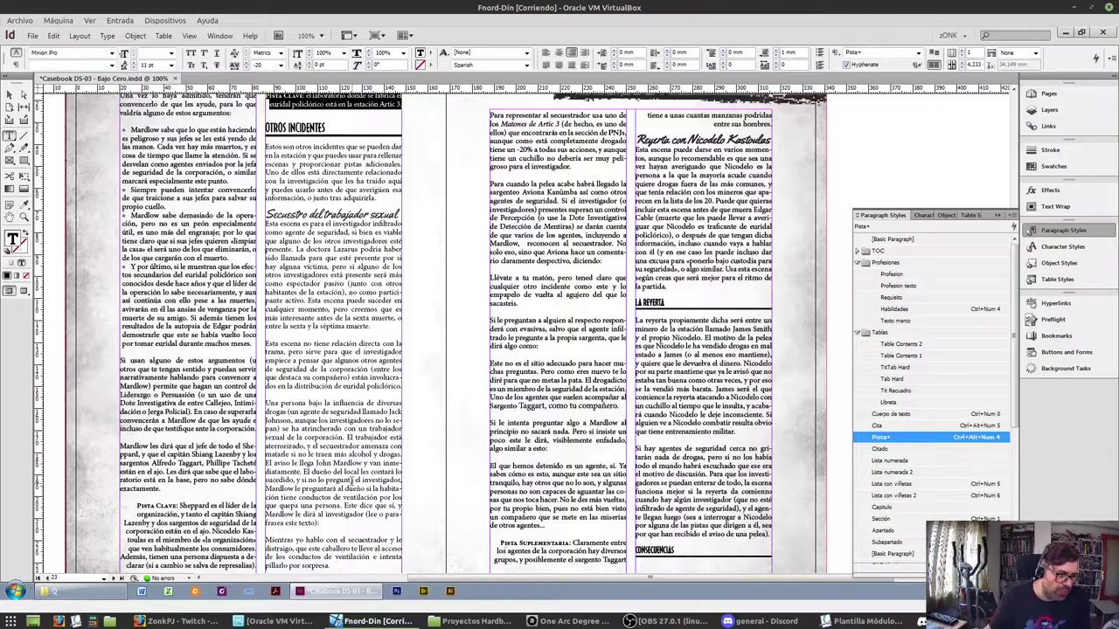
pyautogui.scroll(3, 352, 480)
pyautogui.scroll(-2, 326, 274)
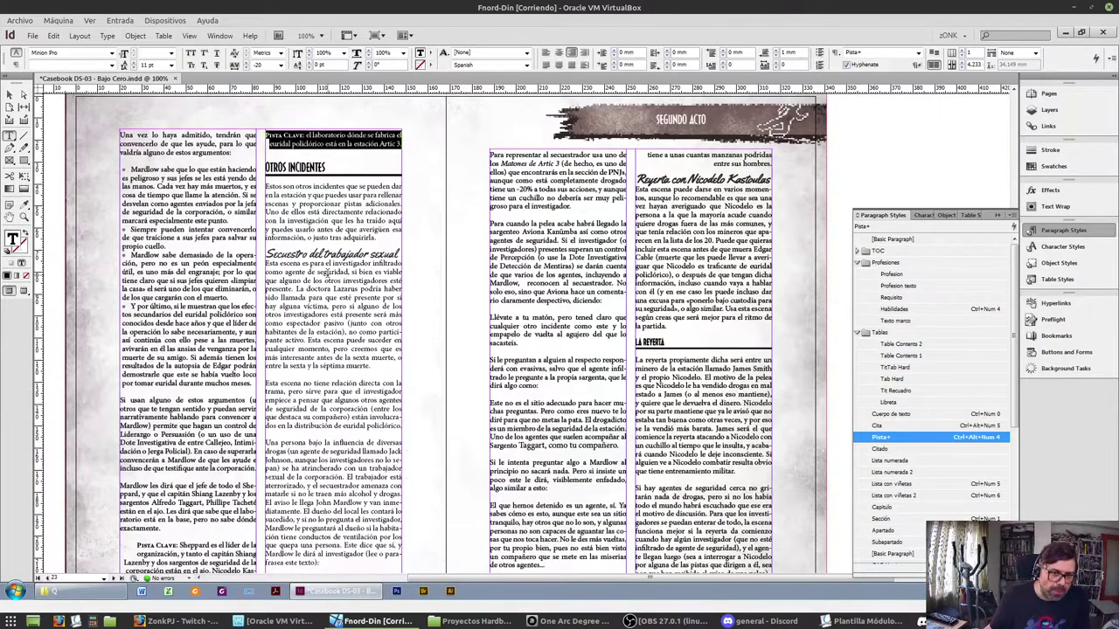
pyautogui.scroll(-3, 547, 300)
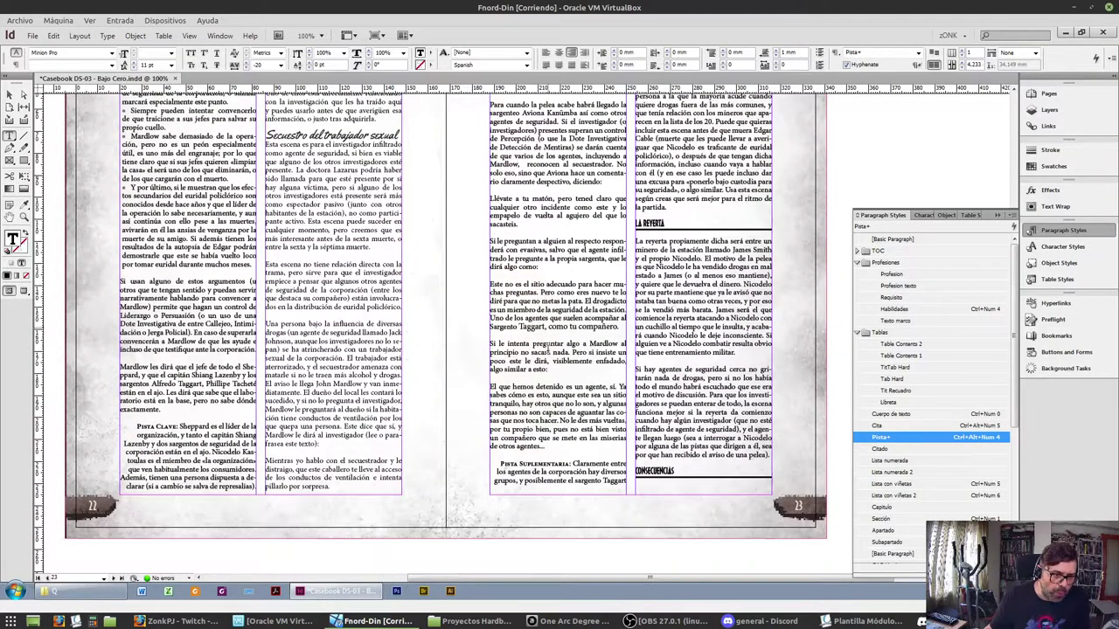
pyautogui.scroll(5, 530, 435)
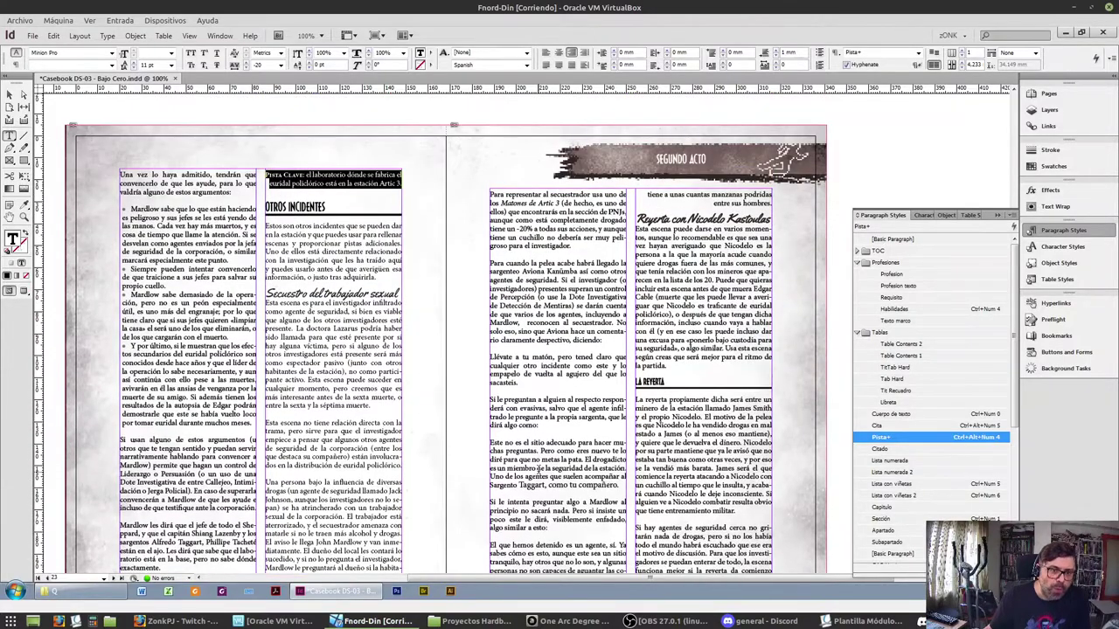
pyautogui.scroll(-5, 536, 461)
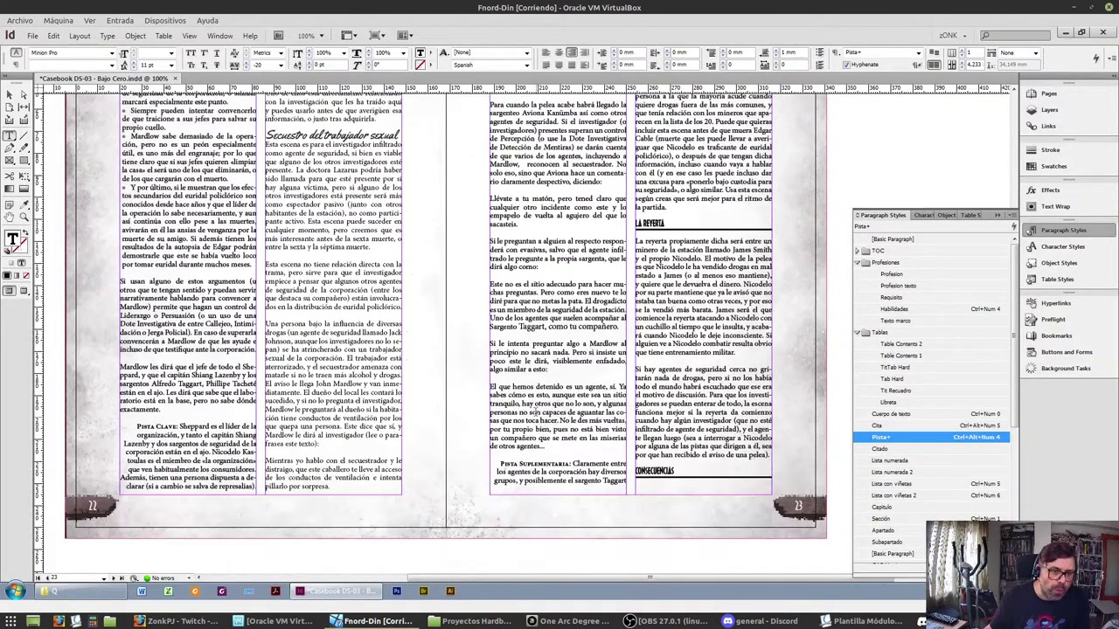
pyautogui.tripleClick(308, 468)
pyautogui.click(308, 467)
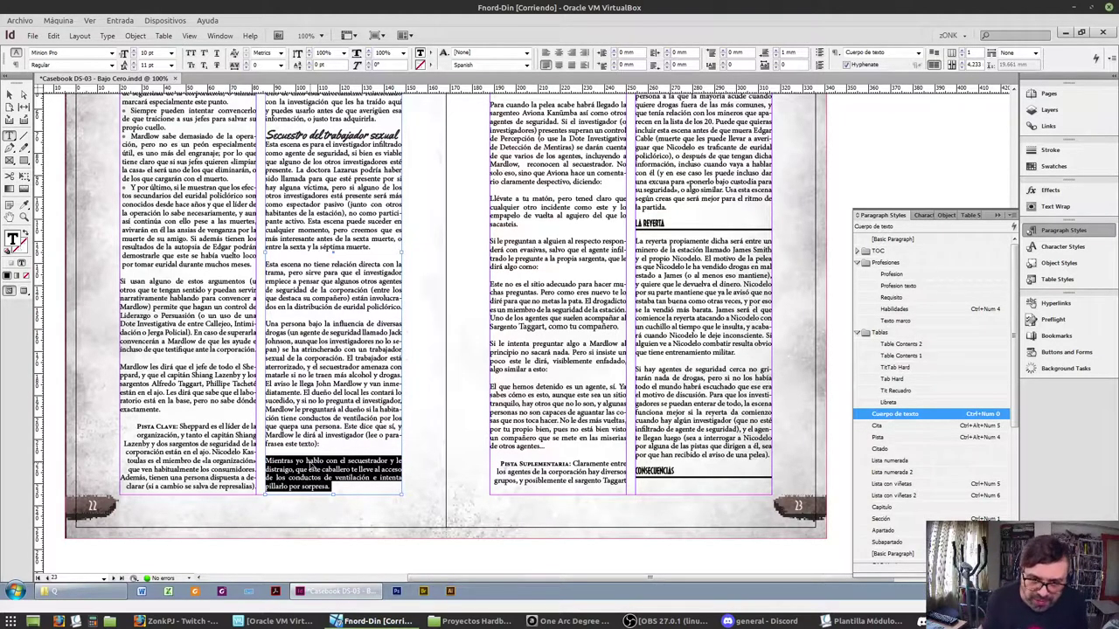
pyautogui.press('ctrl+KP_5')
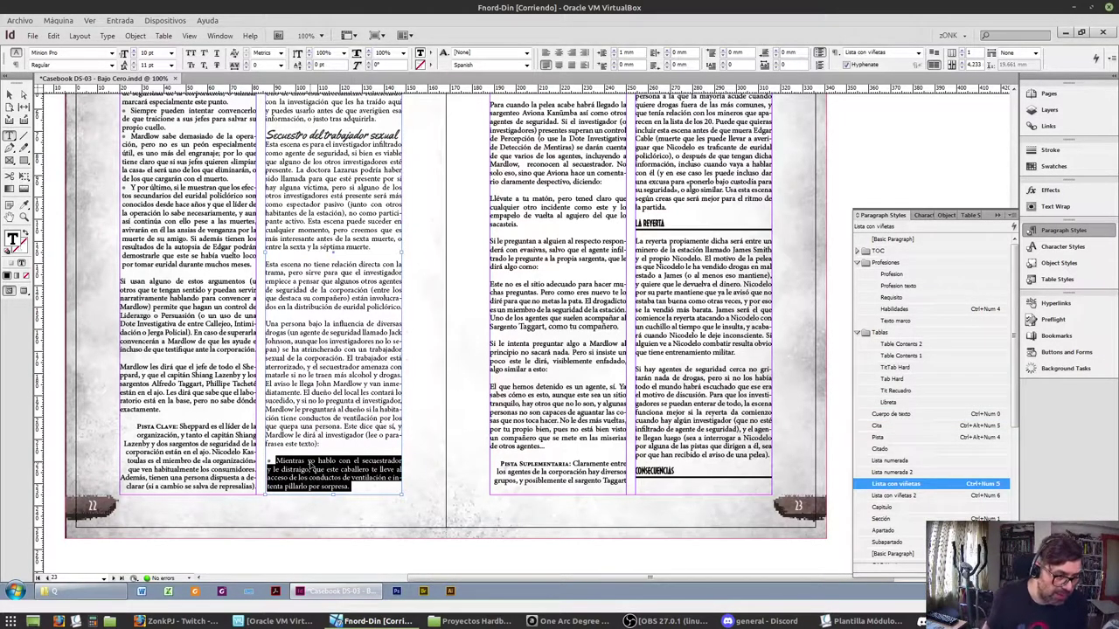
pyautogui.press('ctrl+alt+KP_5')
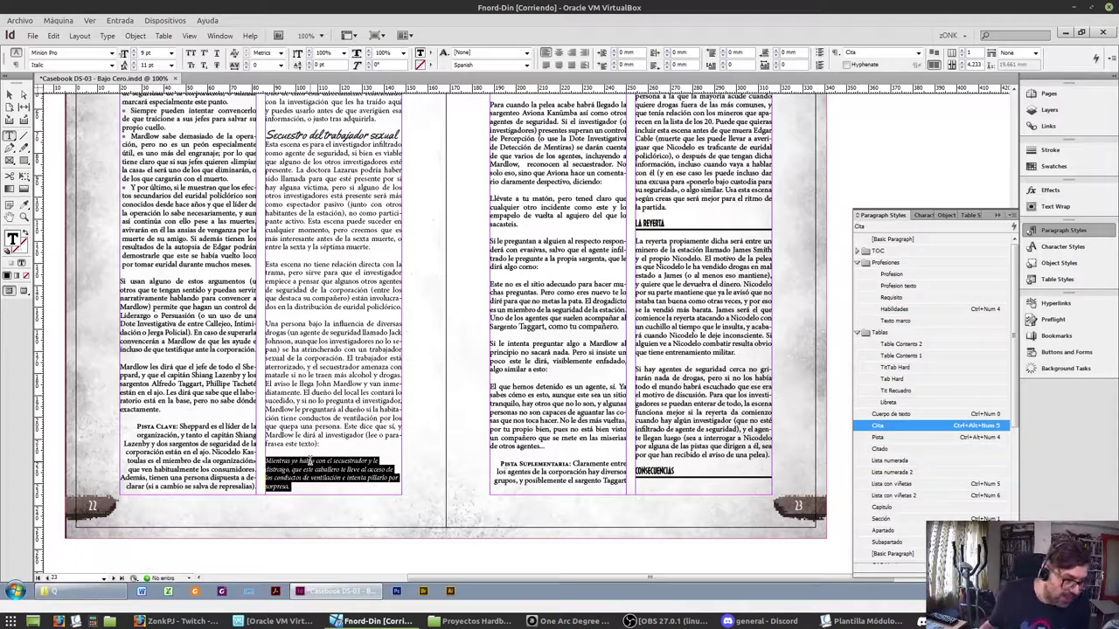
pyautogui.click(309, 460)
# Apply the Cita paragraph style to the "Llévate a tu matón" paragraph in page 23's first column
pyautogui.scroll(3, 558, 237)
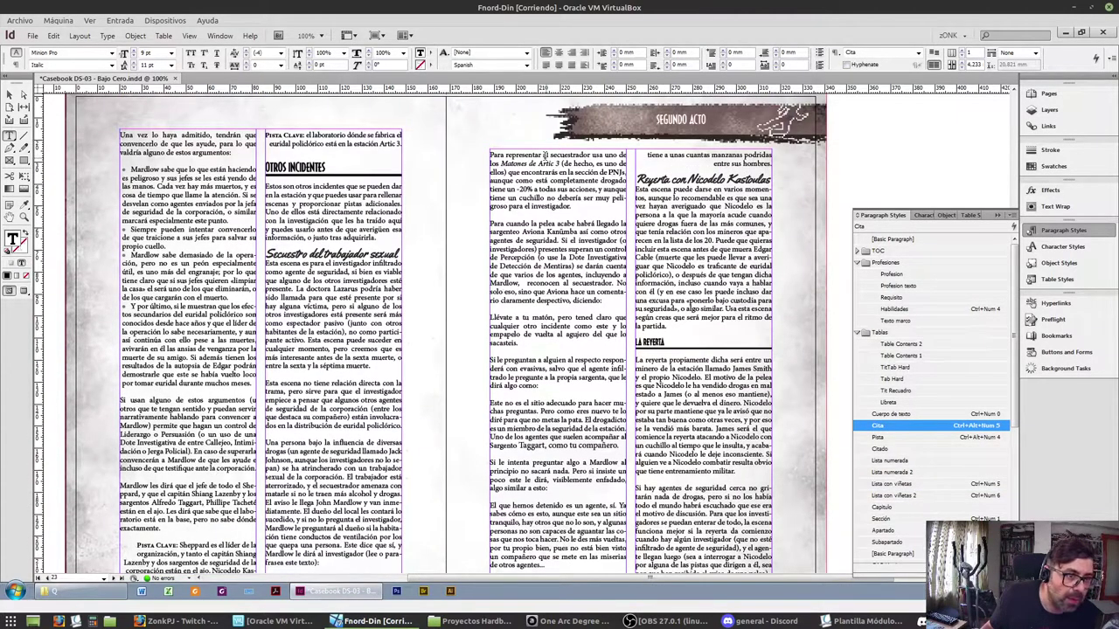
pyautogui.tripleClick(517, 317)
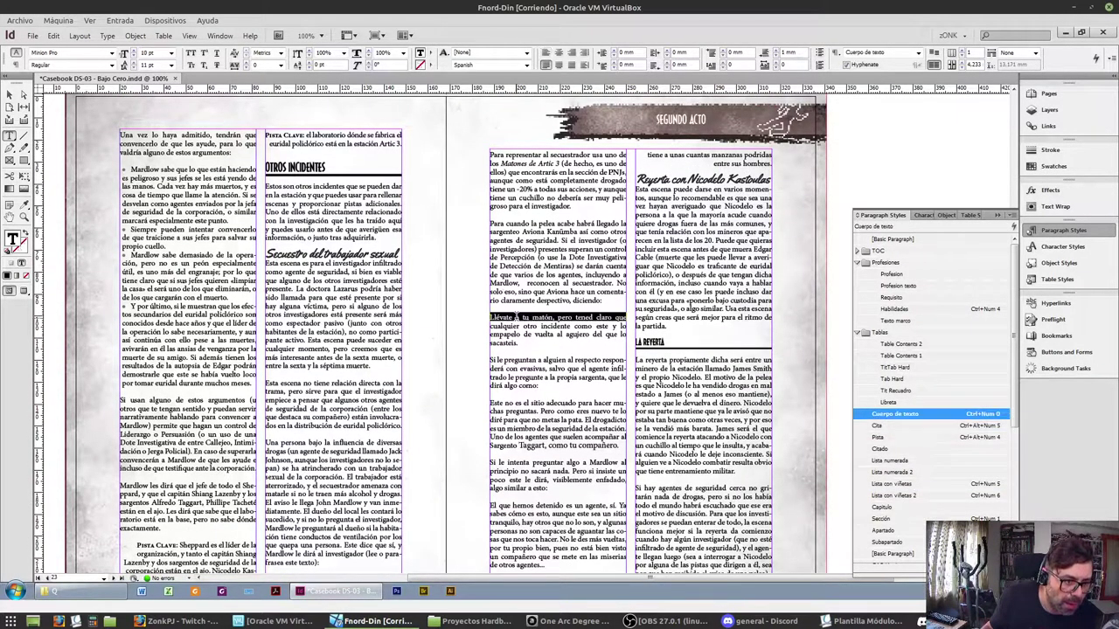
pyautogui.click(517, 317)
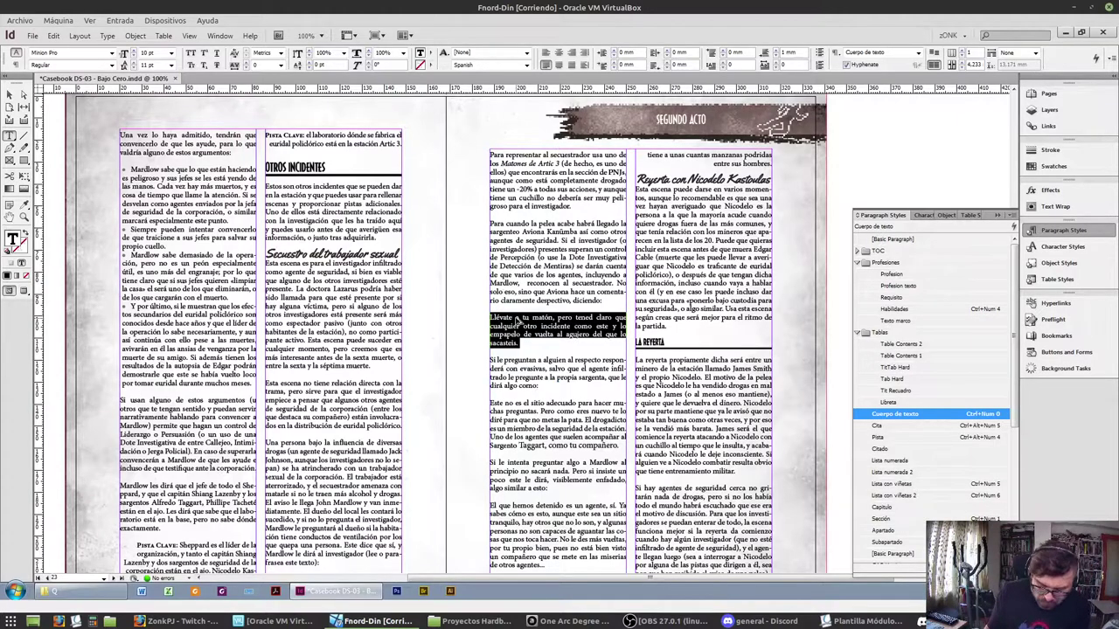
pyautogui.press('ctrl+alt+KP_5')
pyautogui.click(590, 359)
# Set the space after the "Llévate a tu matón" quote in page 23's first column to 1 mm, leaving its space before at 0 mm
pyautogui.scroll(-3, 586, 360)
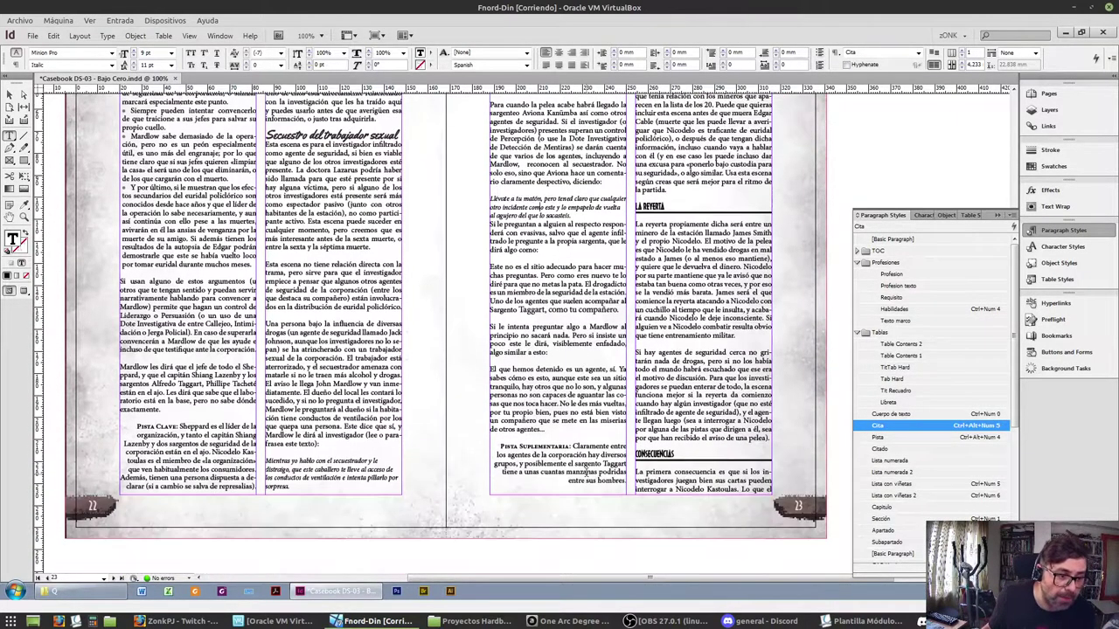
pyautogui.scroll(1, 553, 453)
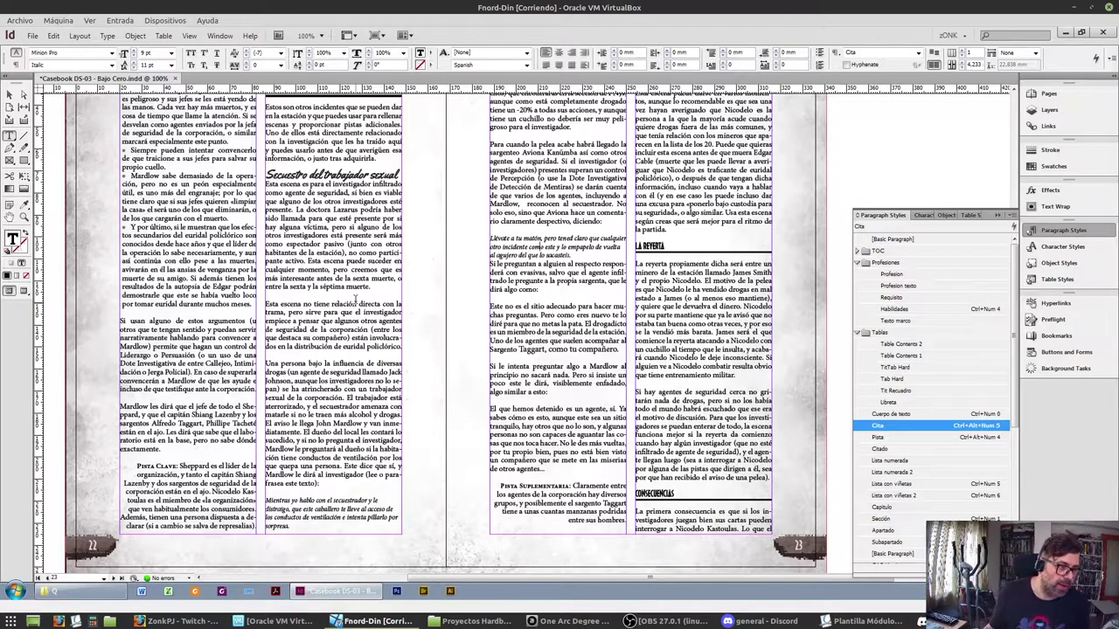
pyautogui.scroll(2, 651, 275)
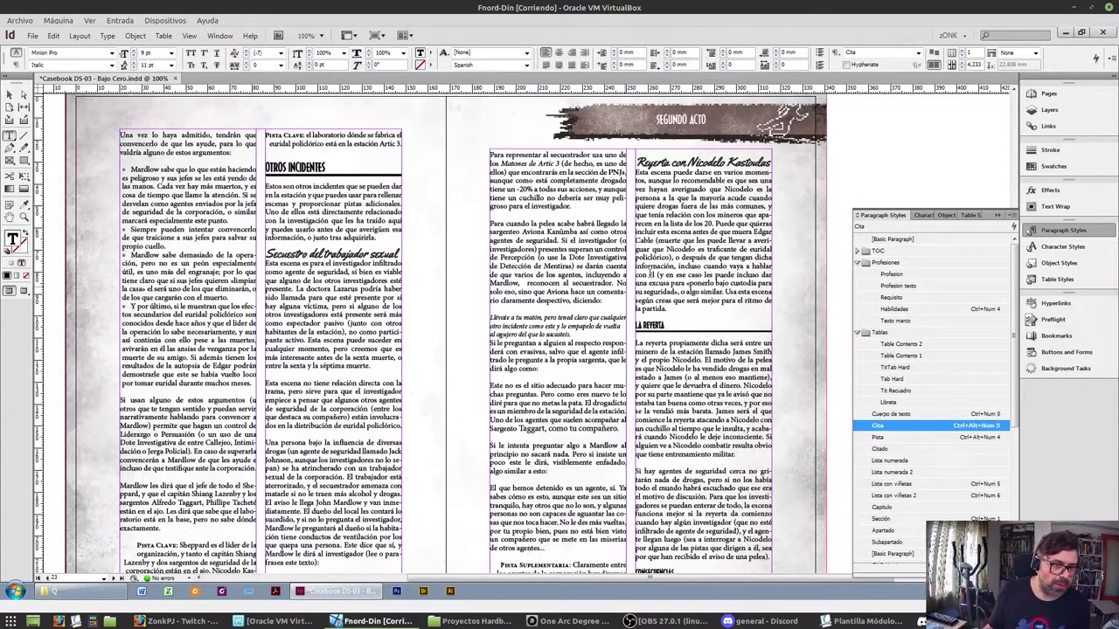
pyautogui.press('Right')
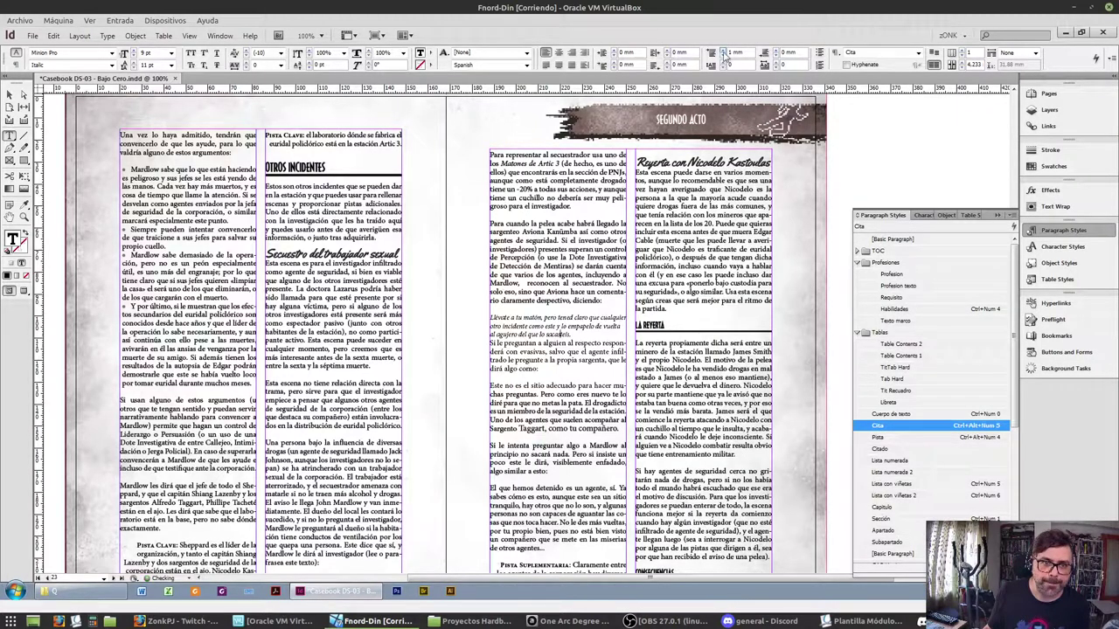
pyautogui.scroll(-4, 559, 175)
pyautogui.scroll(4, 629, 159)
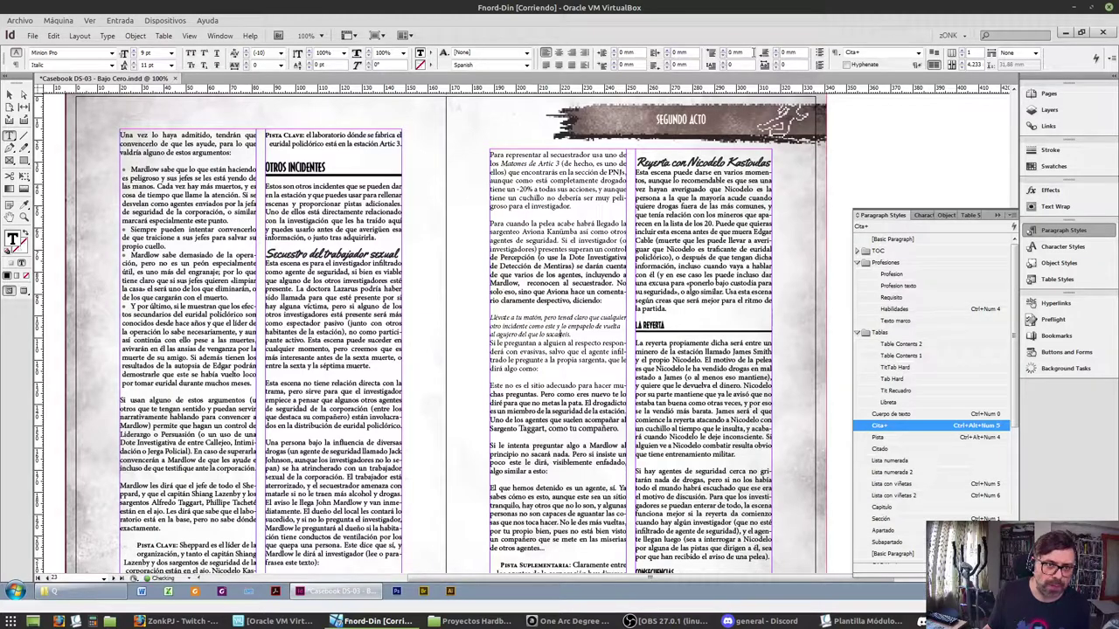
pyautogui.click(771, 50)
pyautogui.scroll(-3, 560, 214)
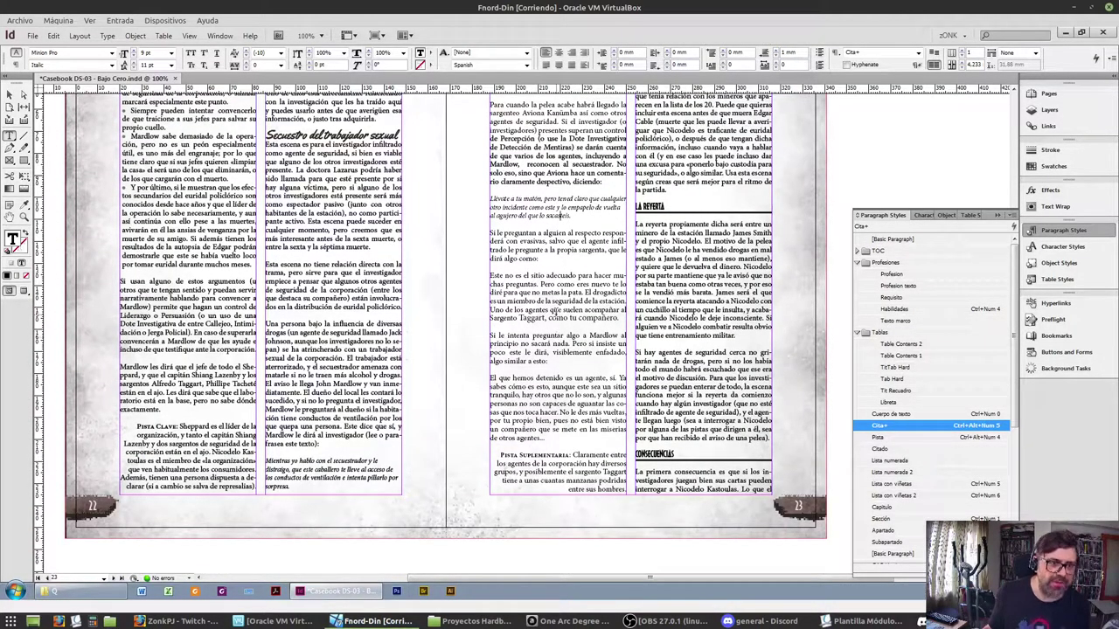
# Reapply the Cuerpo de texto paragraph style with overrides cleared to the "Este no es el sitio adecuado" paragraph on page 23
pyautogui.click(563, 298)
pyautogui.tripleClick(564, 298)
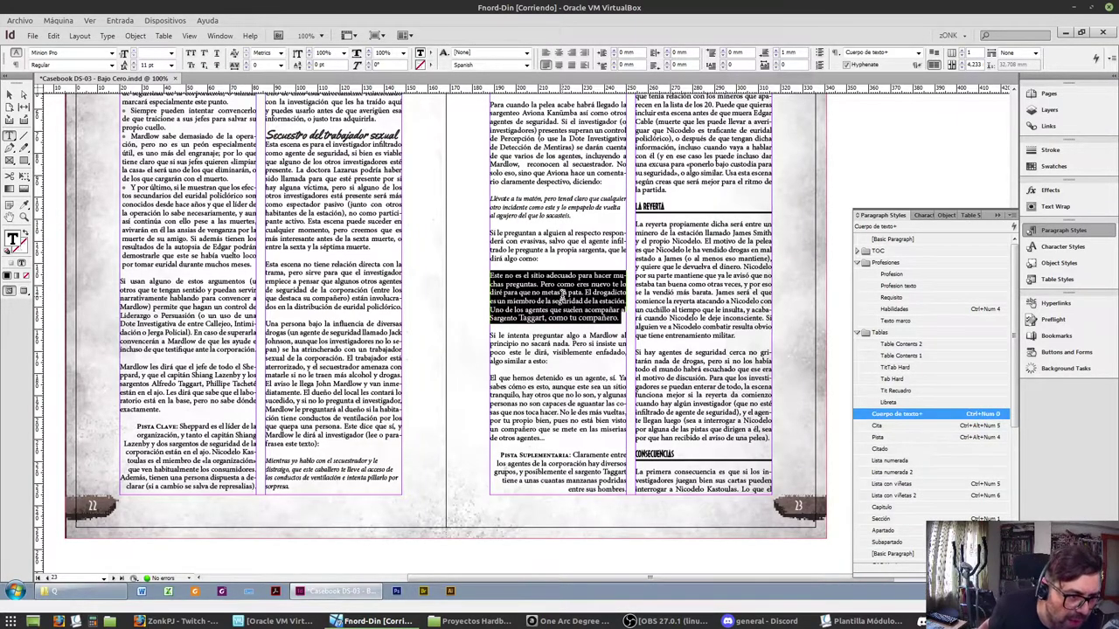
pyautogui.rightClick(944, 414)
pyautogui.click(998, 485)
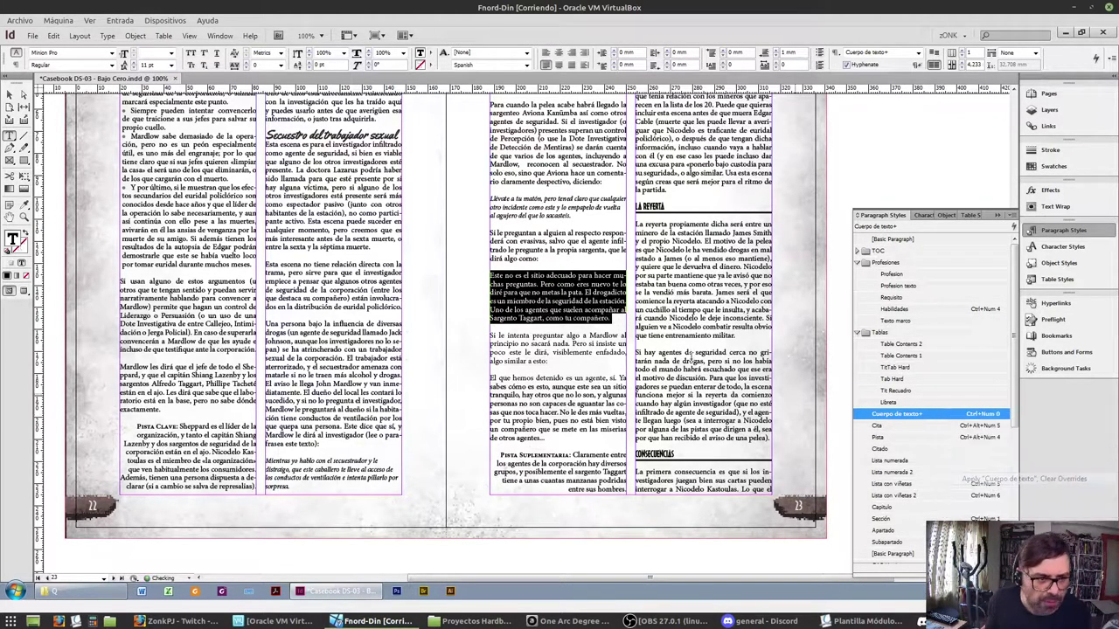
pyautogui.click(523, 282)
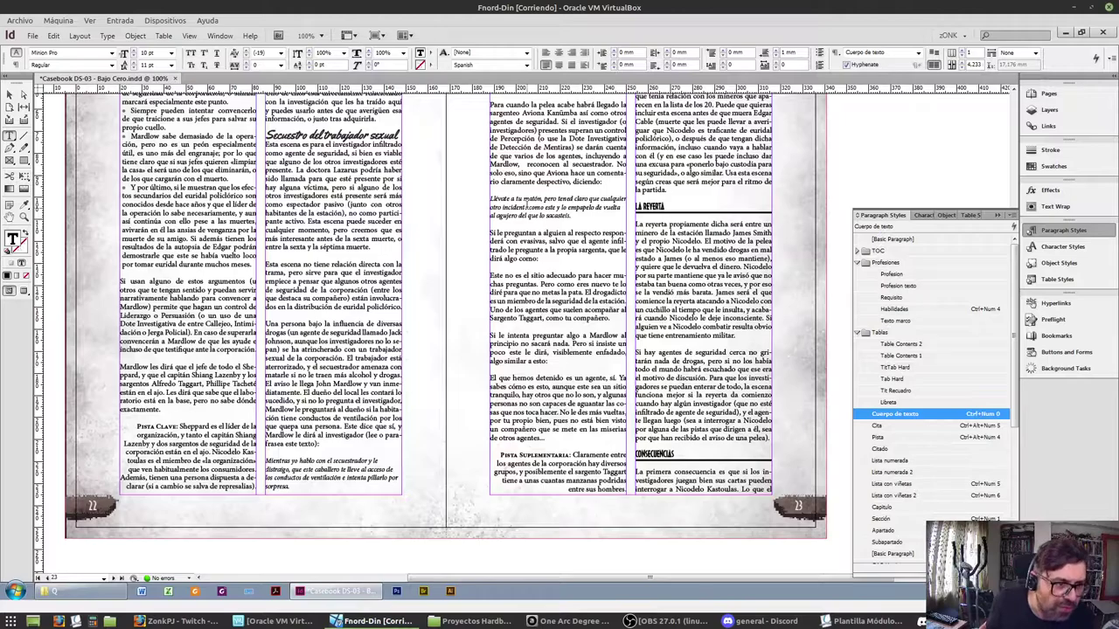
# Set the tracking to -10 for the whole paragraph under the "Reyerta con Nicodelo Kastoulas" heading on page 23
pyautogui.scroll(1, 546, 274)
pyautogui.scroll(2, 547, 260)
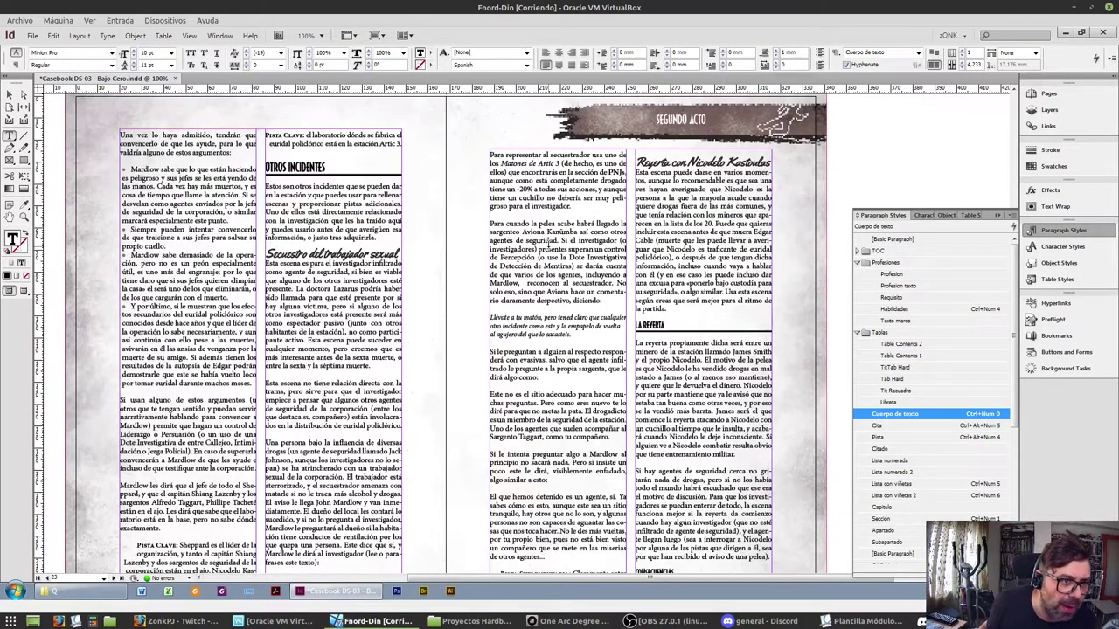
pyautogui.scroll(-2, 554, 245)
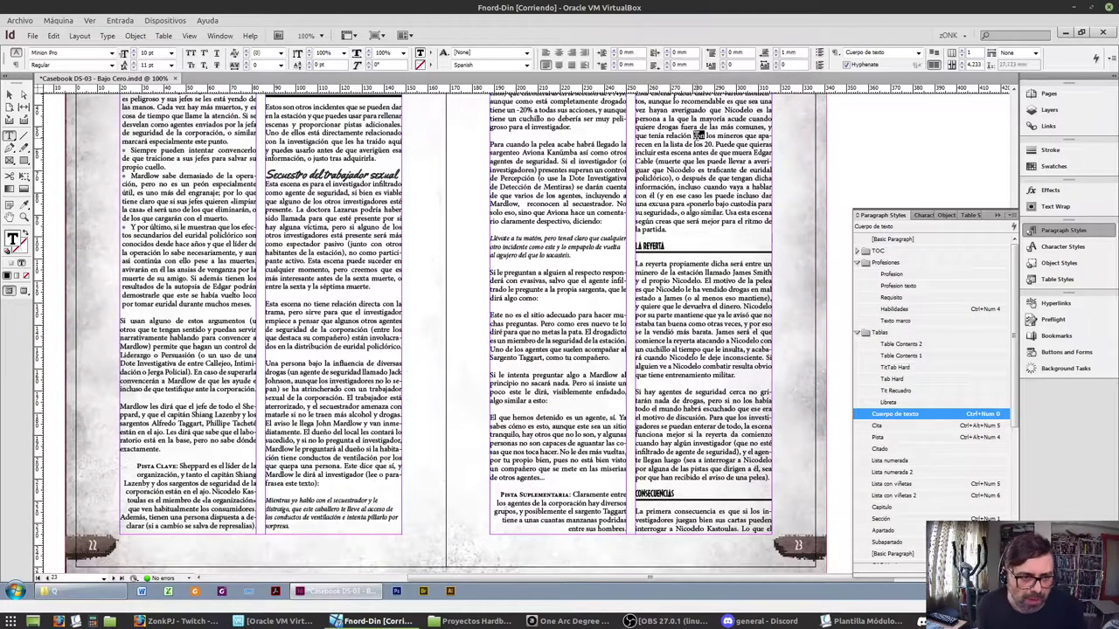
pyautogui.tripleClick(700, 135)
pyautogui.tripleClick(687, 195)
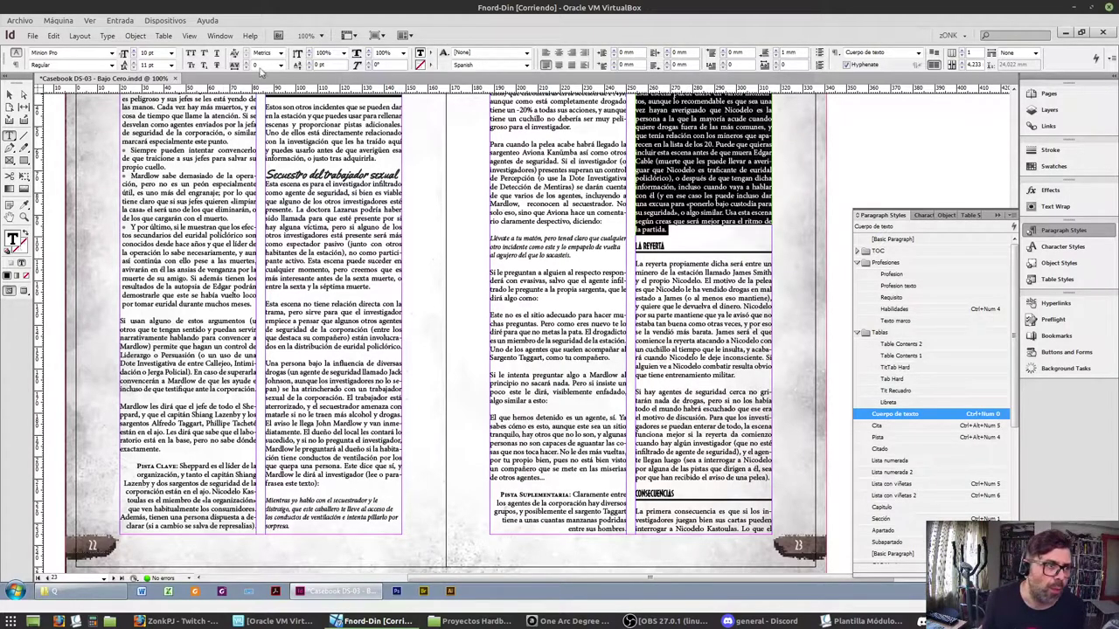
pyautogui.click(247, 69)
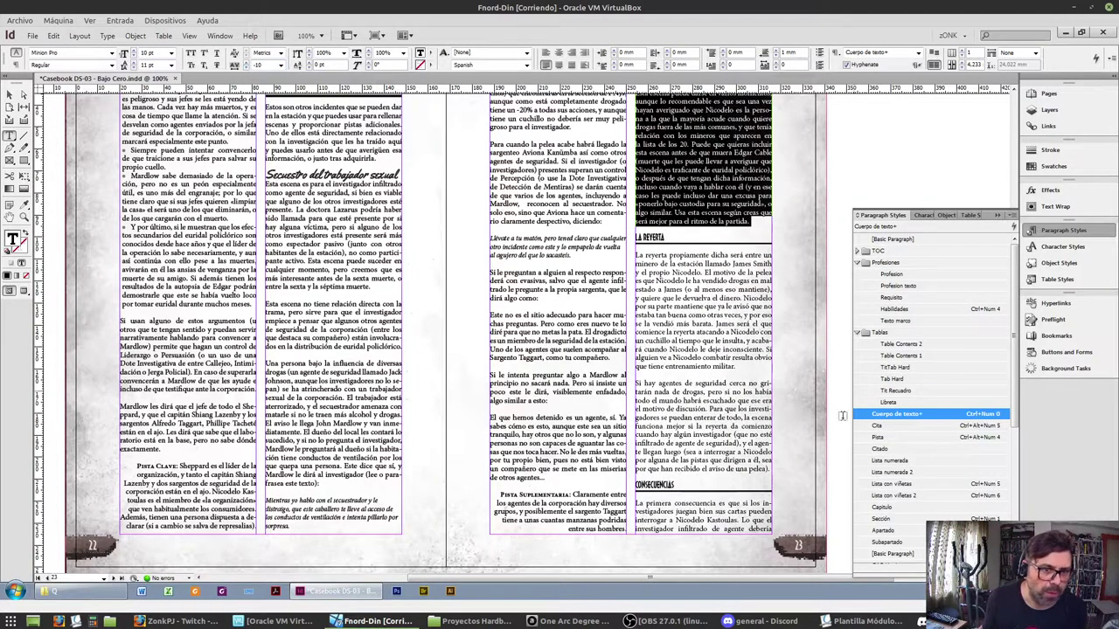
# Review the text flow and empty column space across pages 14 to 25, and return to page 23
pyautogui.scroll(-9, 690, 451)
pyautogui.scroll(-5, 690, 450)
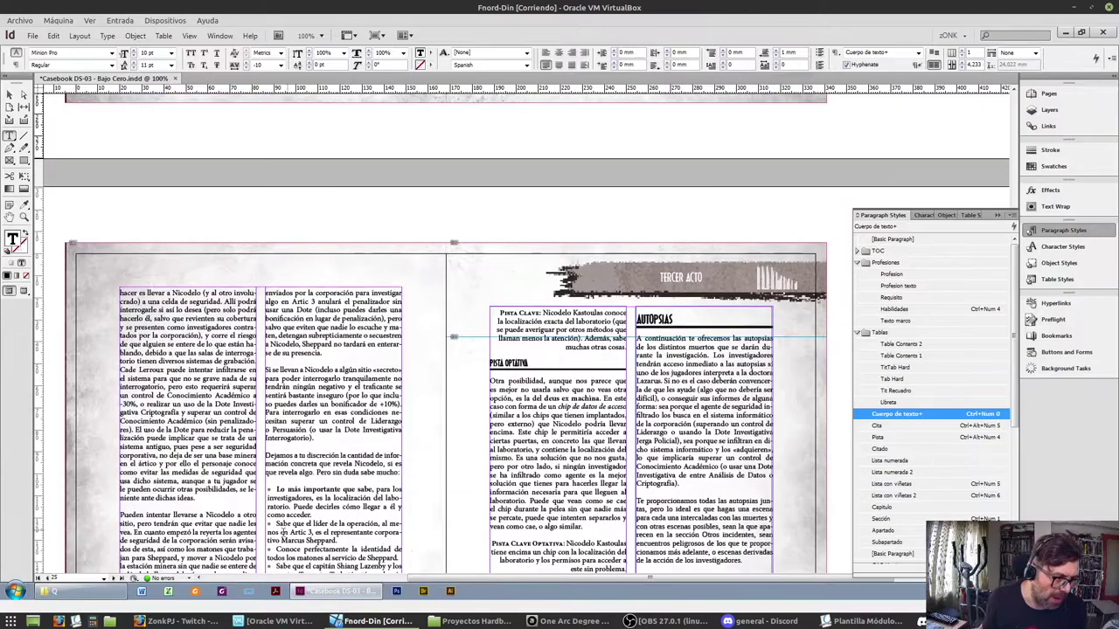
pyautogui.scroll(5, 626, 402)
pyautogui.scroll(8, 626, 402)
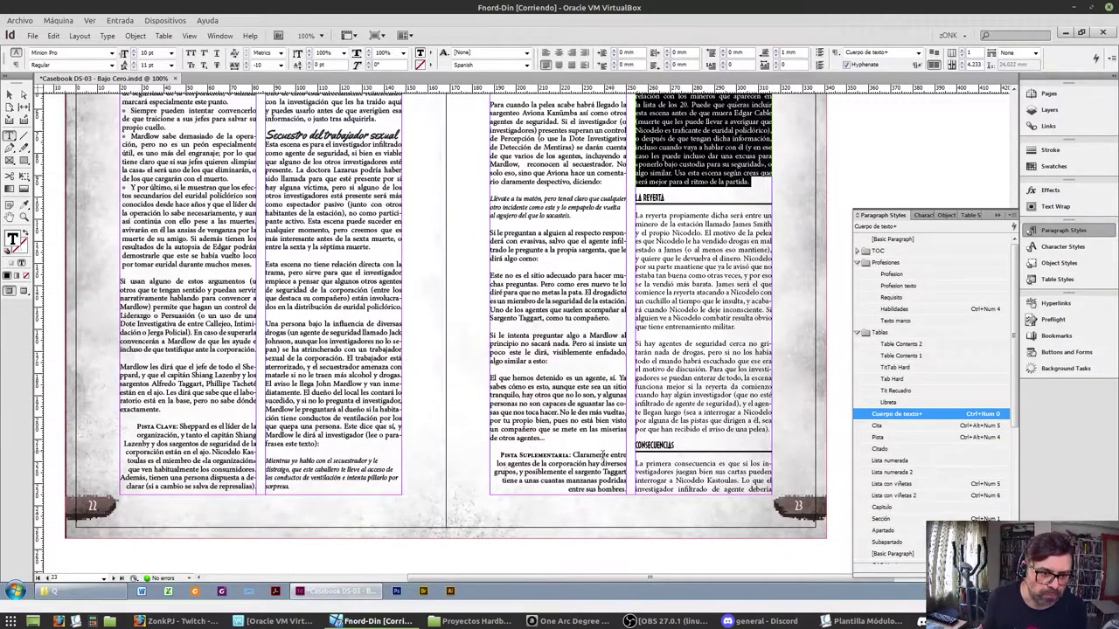
pyautogui.scroll(6, 680, 438)
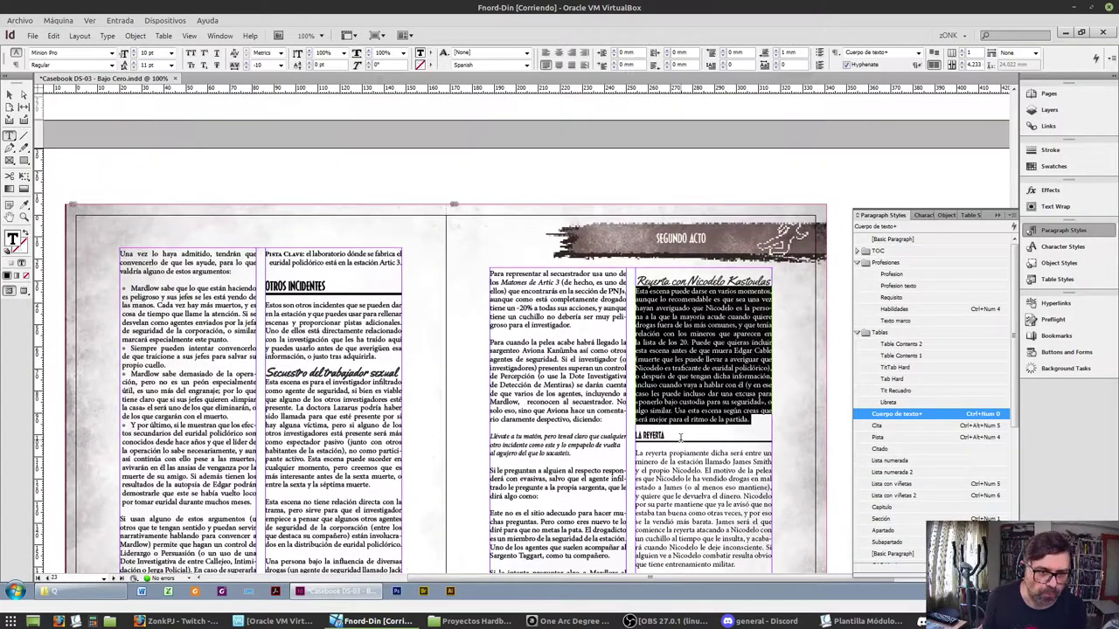
pyautogui.scroll(-5, 680, 438)
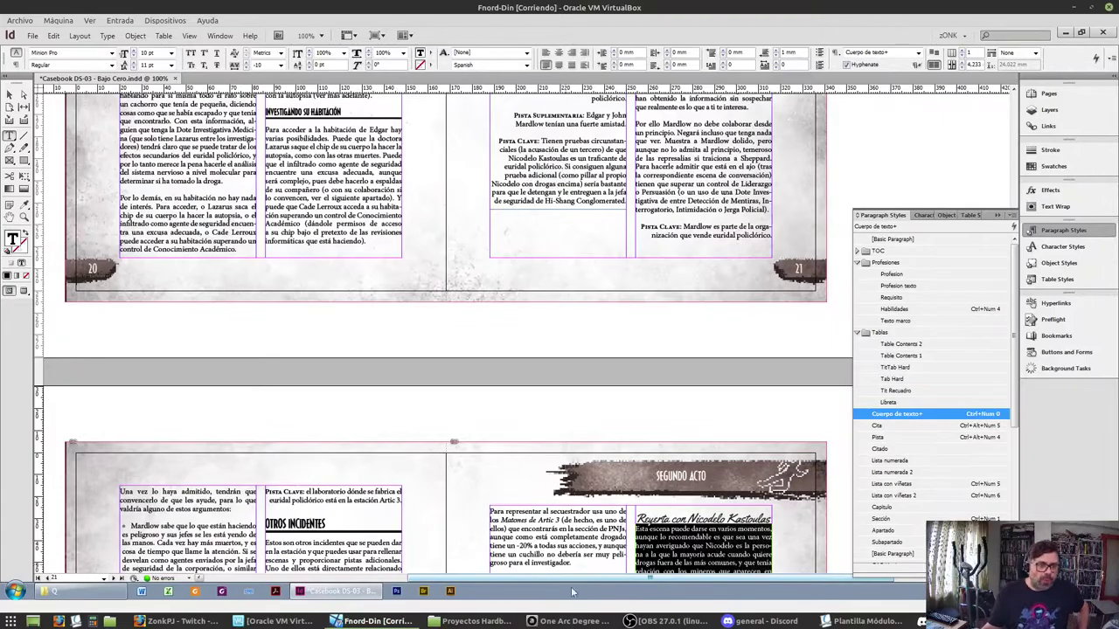
pyautogui.scroll(18, 324, 260)
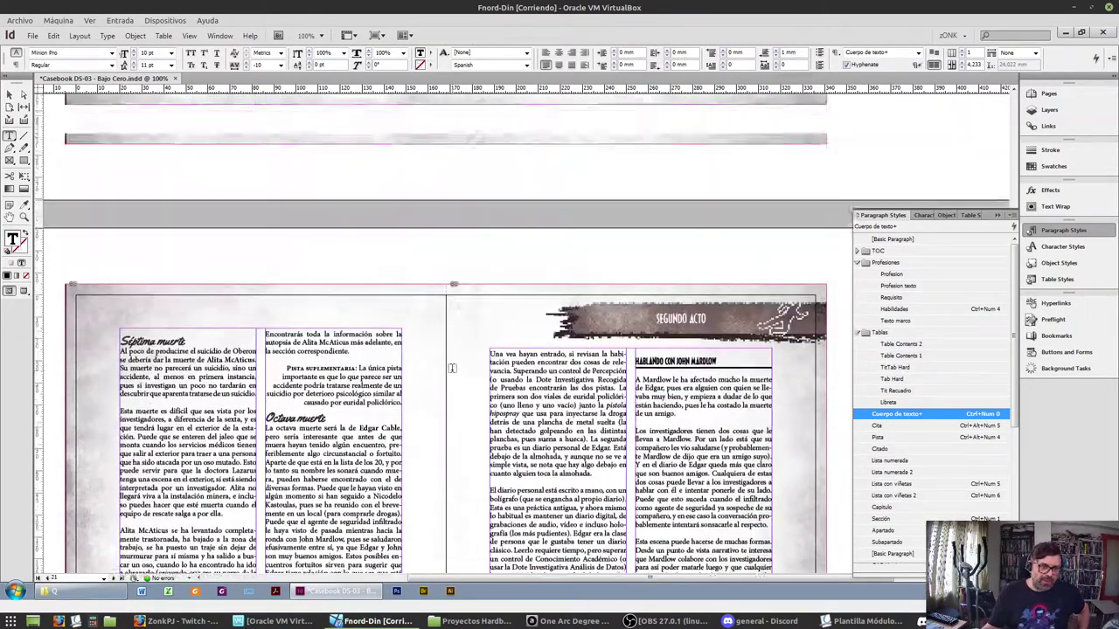
pyautogui.scroll(12, 445, 361)
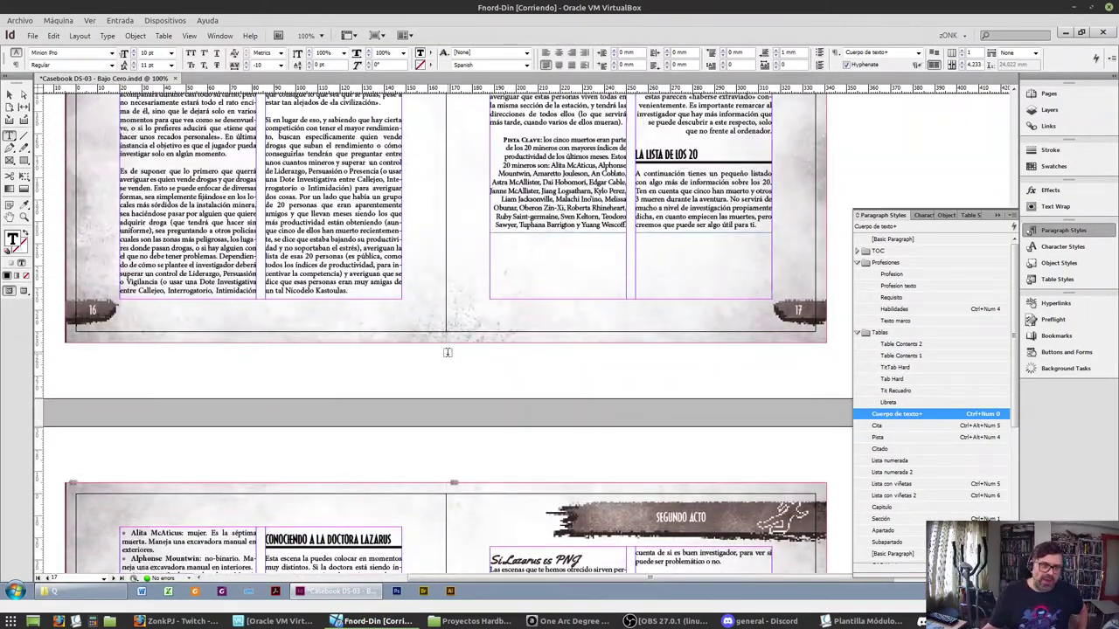
pyautogui.scroll(8, 446, 344)
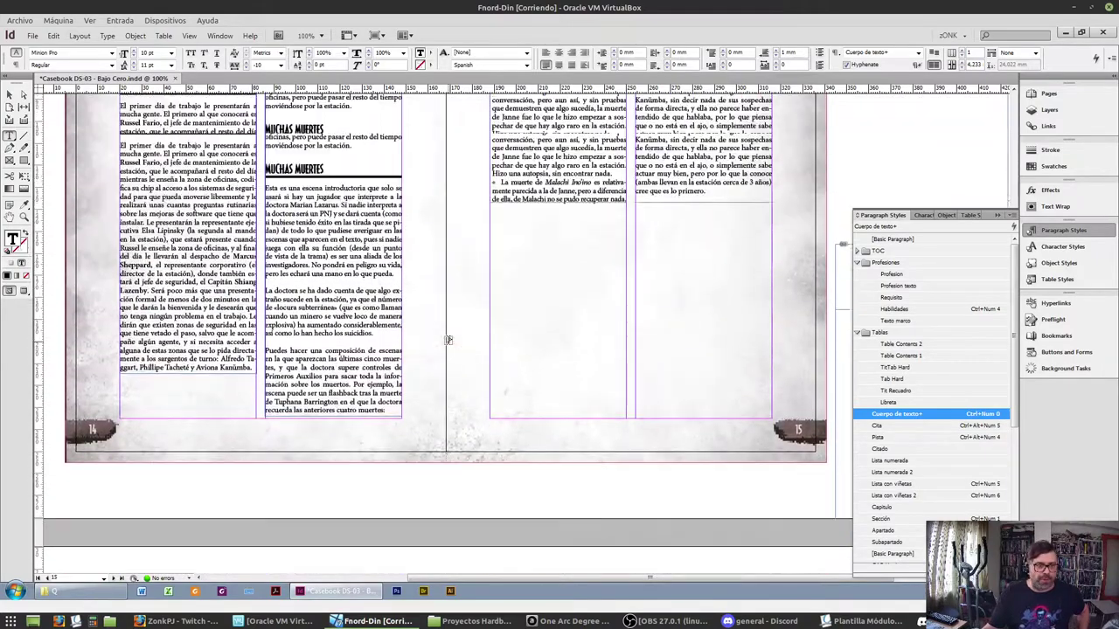
pyautogui.scroll(-7, 447, 341)
pyautogui.scroll(-20, 454, 335)
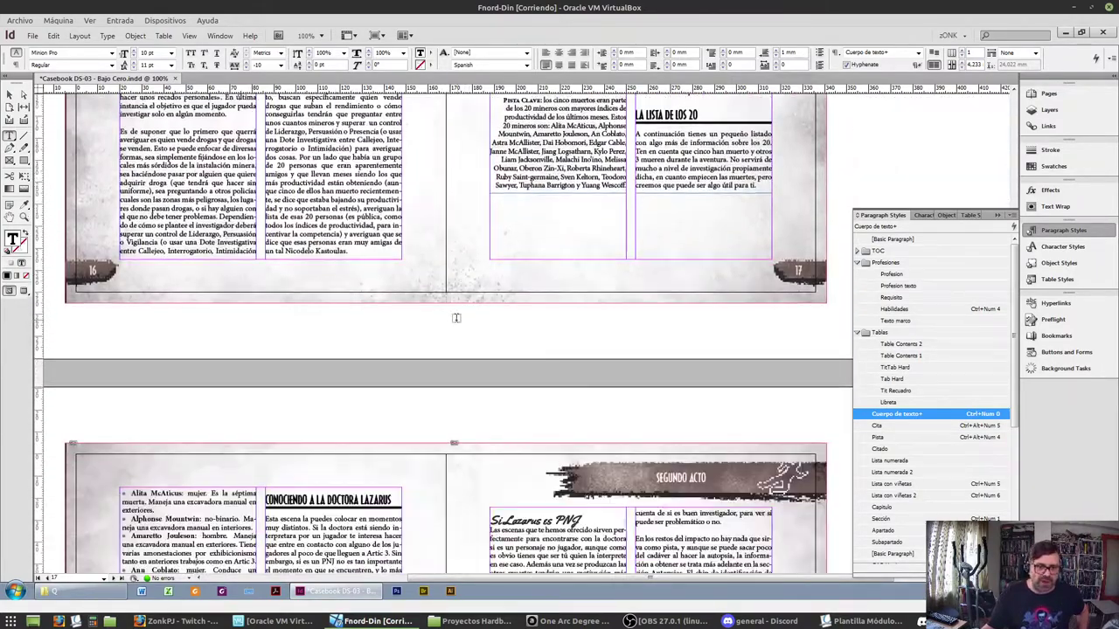
pyautogui.scroll(-15, 440, 316)
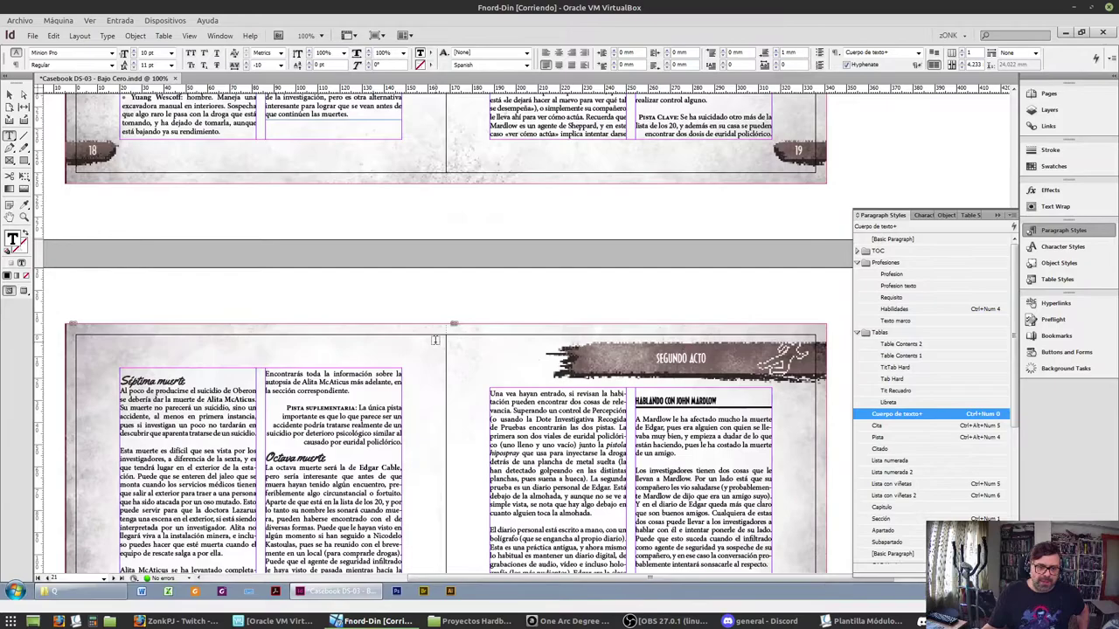
pyautogui.scroll(8, 437, 326)
pyautogui.scroll(-12, 437, 324)
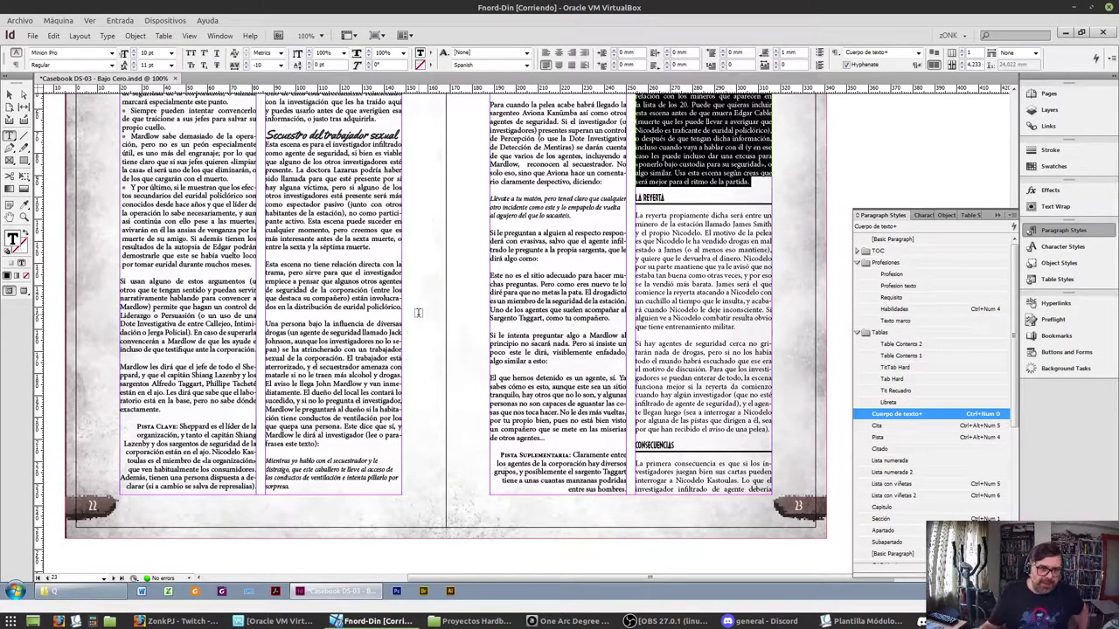
# Shorten both text frames on page 23 together from the bottom to a height of 106 mm, and check the reflowed text
pyautogui.scroll(3, 435, 310)
pyautogui.press('Escape')
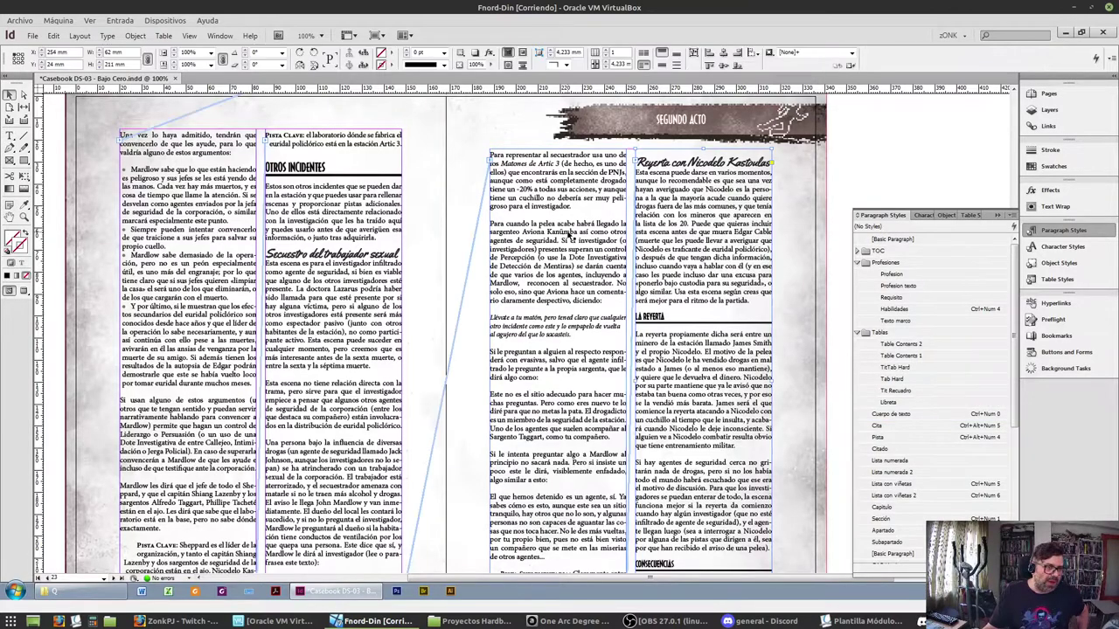
pyautogui.scroll(-2, 298, 385)
pyautogui.scroll(3, 300, 385)
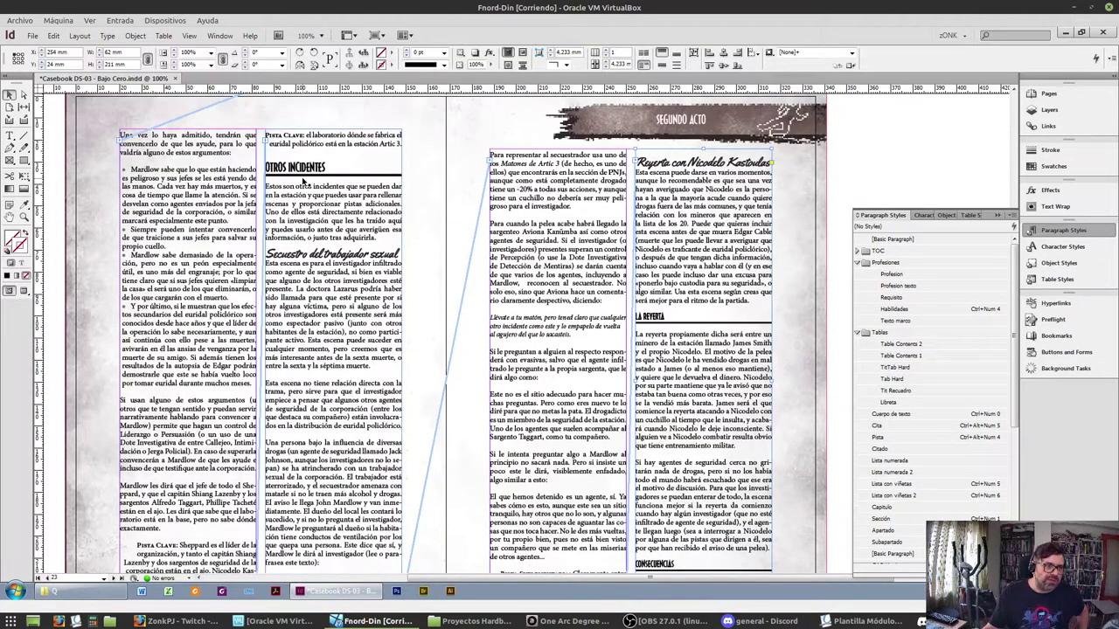
pyautogui.scroll(-2, 313, 153)
pyautogui.scroll(-2, 313, 151)
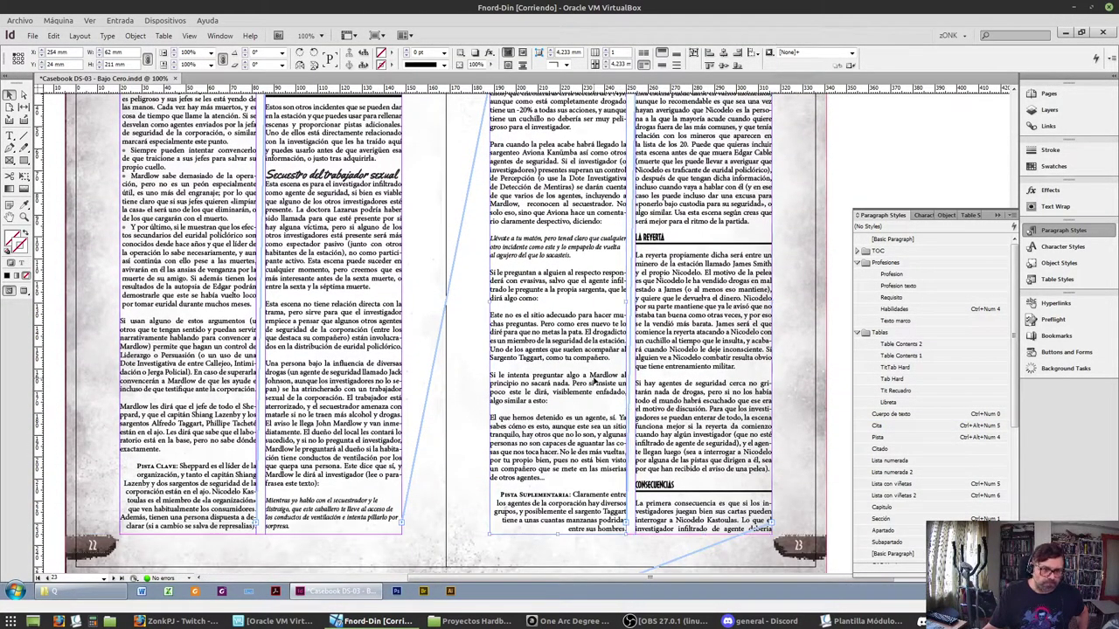
pyautogui.click(603, 551)
pyautogui.click(626, 540)
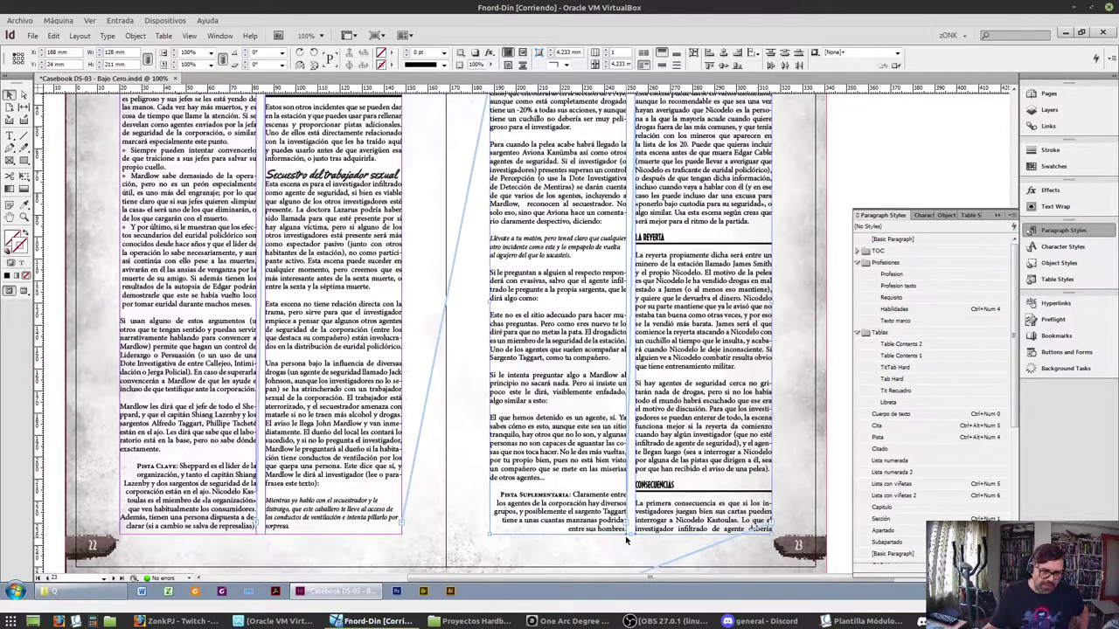
pyautogui.moveTo(631, 534); pyautogui.dragTo(631, 302)
pyautogui.scroll(-5, 622, 310)
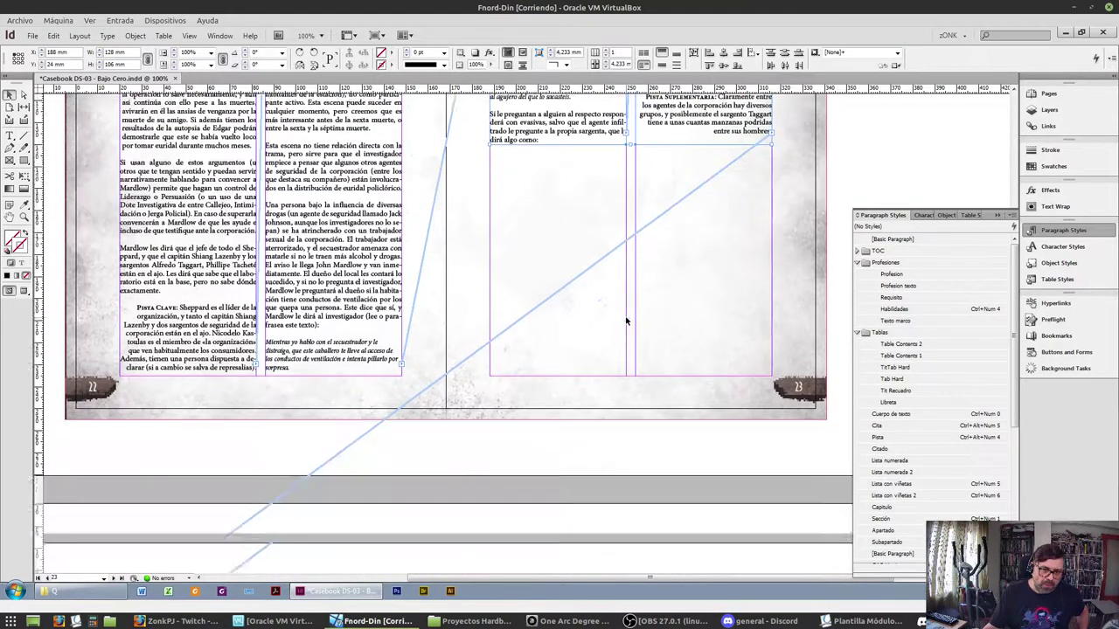
pyautogui.scroll(4, 623, 316)
pyautogui.scroll(5, 635, 316)
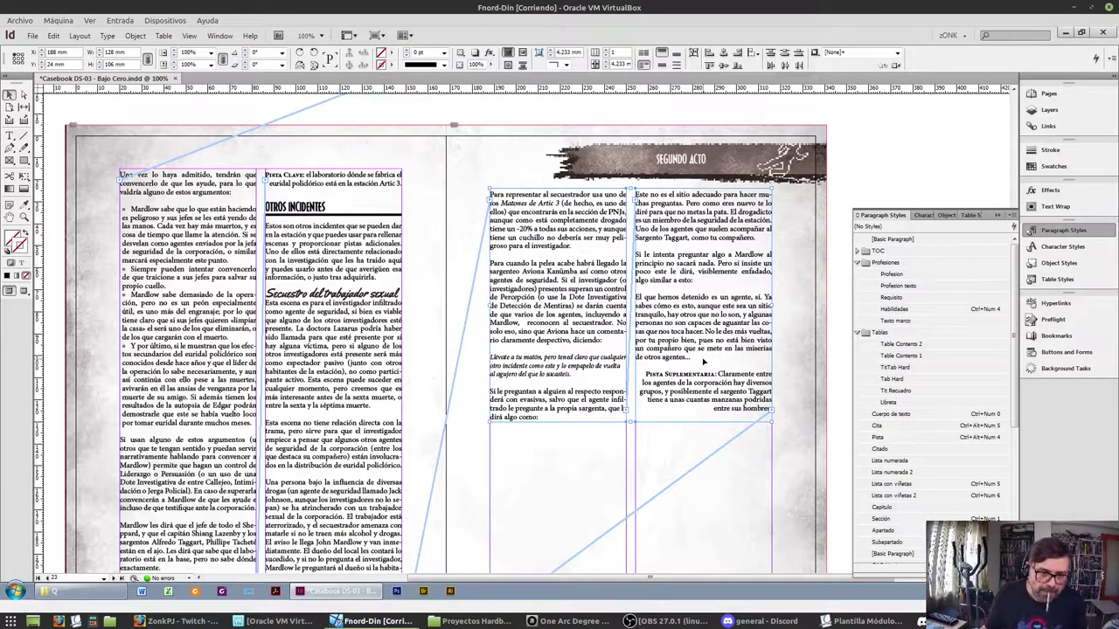
pyautogui.doubleClick(703, 359)
# Move the temple gate illustration off page 25 onto the pasteboard beside the page
pyautogui.scroll(-15, 704, 374)
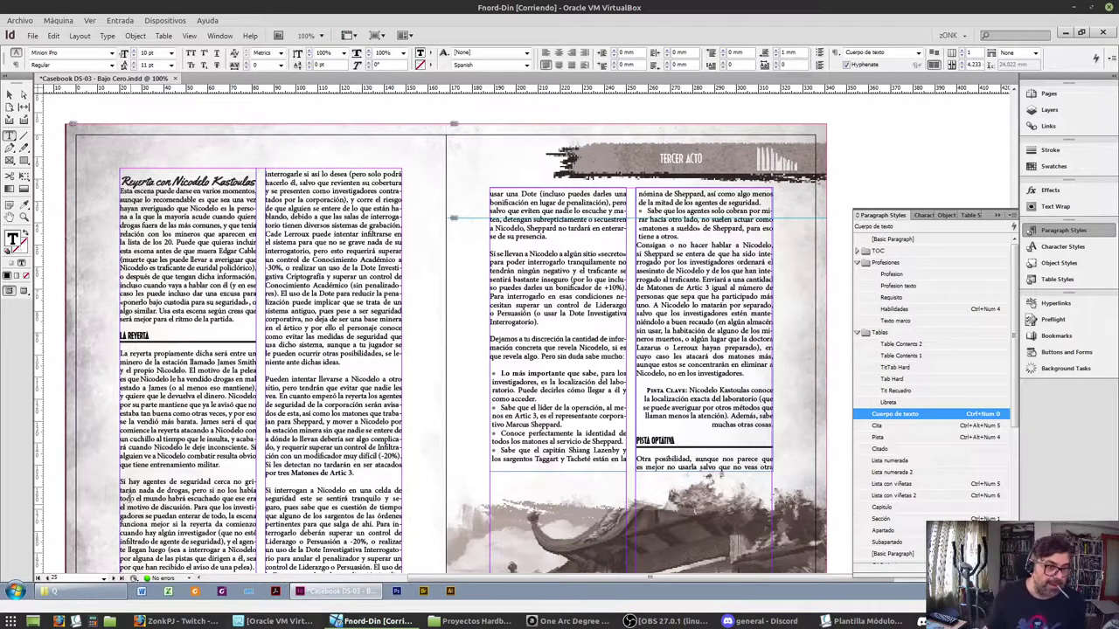
pyautogui.scroll(-3, 620, 525)
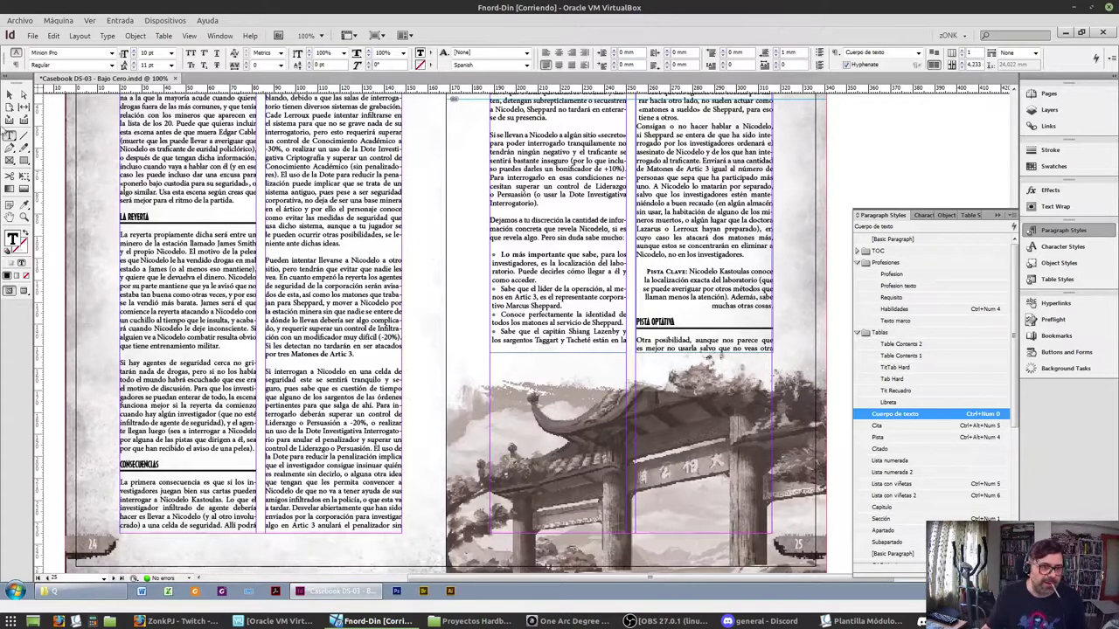
pyautogui.press('Escape')
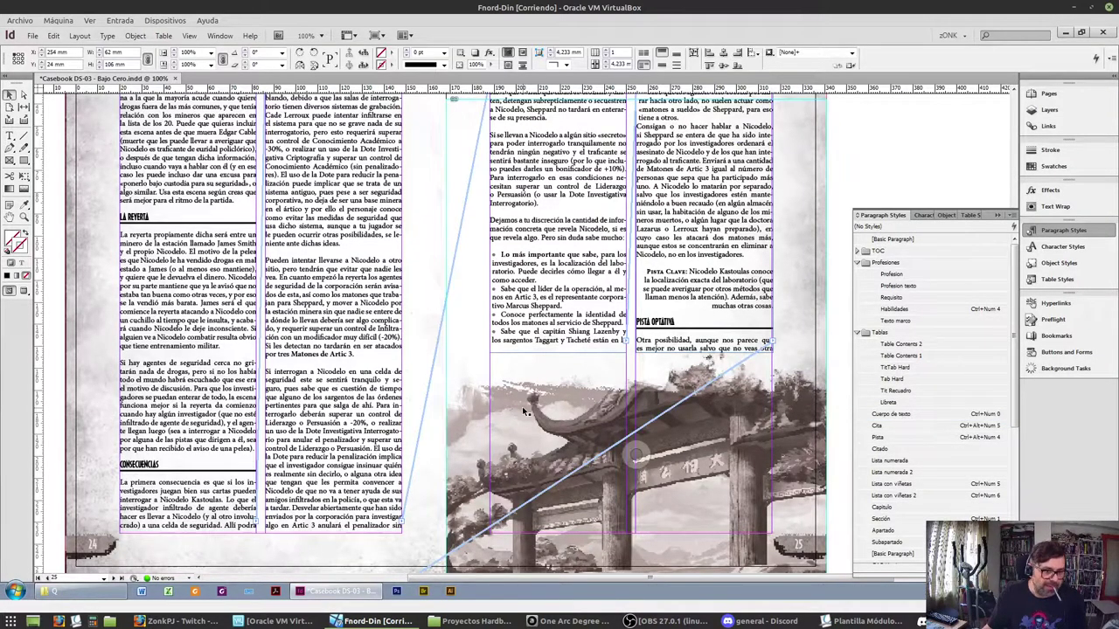
pyautogui.click(504, 425)
pyautogui.moveTo(500, 441); pyautogui.dragTo(798, 443)
pyautogui.moveTo(705, 446); pyautogui.dragTo(755, 437)
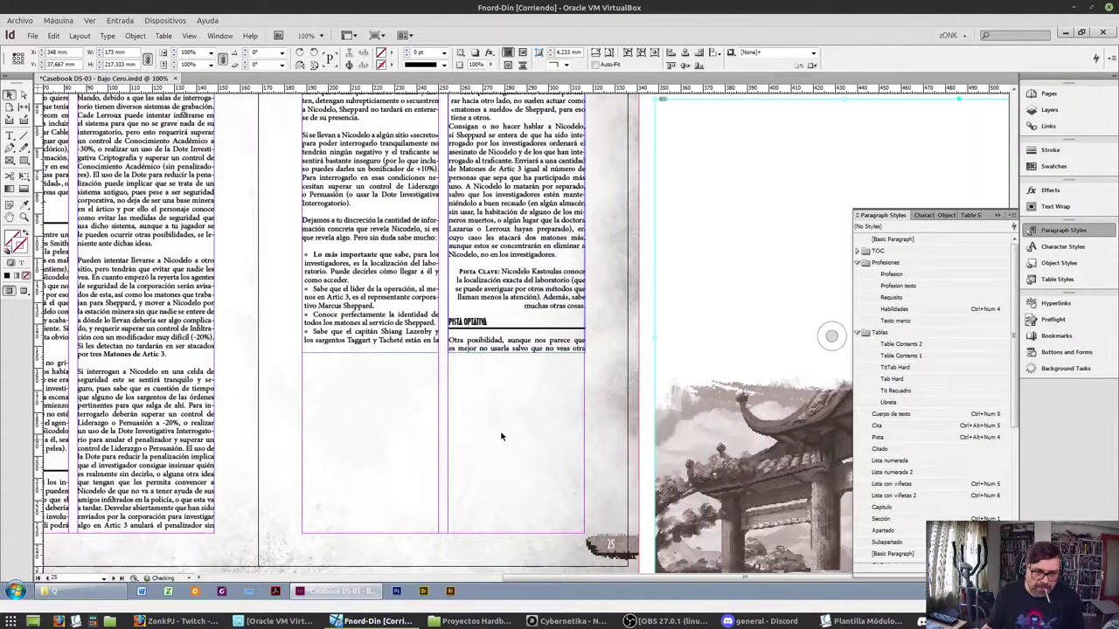
# Extend both text frames on page 25 together down to the bottom margin
pyautogui.click(405, 348)
pyautogui.keyDown('shift'); pyautogui.click(478, 342); pyautogui.keyUp('shift')
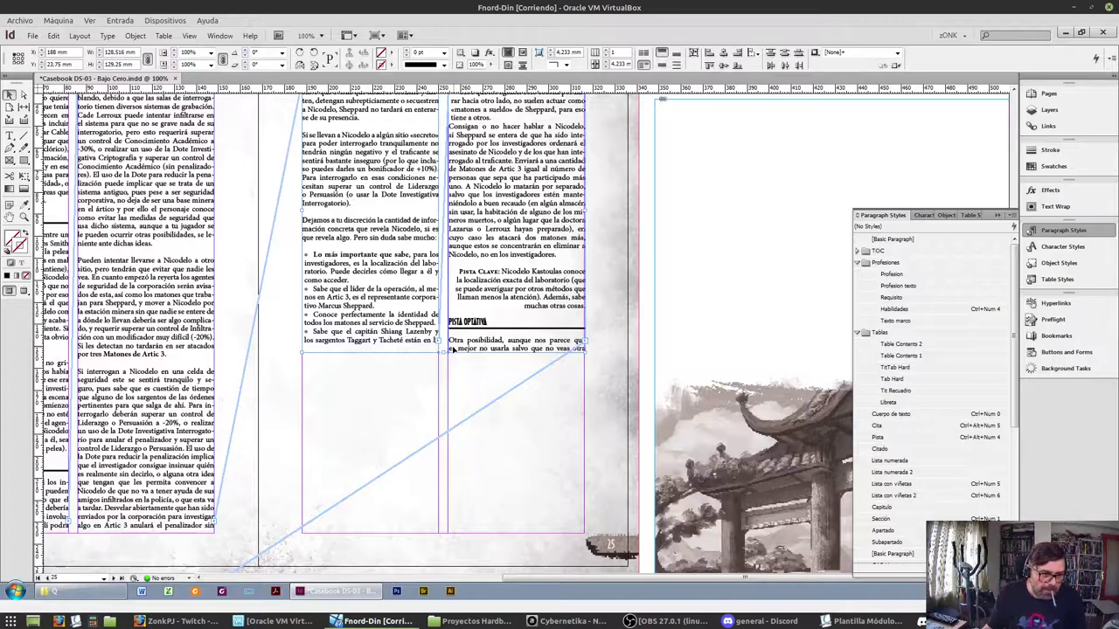
pyautogui.moveTo(450, 352); pyautogui.dragTo(453, 534)
pyautogui.scroll(3, 443, 469)
pyautogui.hscroll(-5, 443, 469)
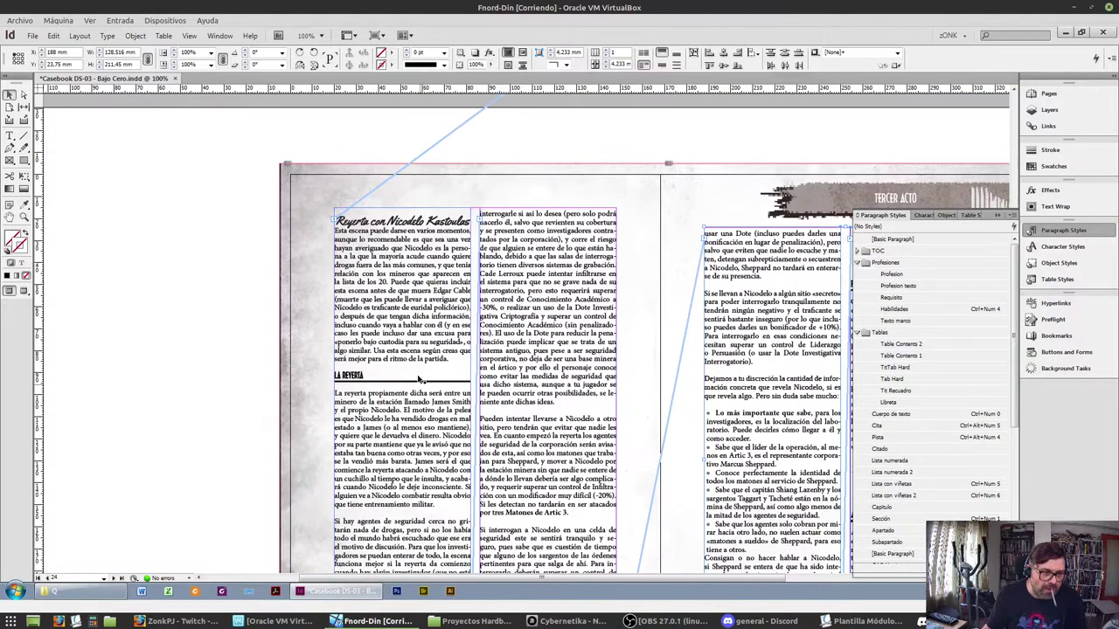
# Review the reflowed text in both columns of pages 24 and 25, from the headings down to the bottom margins
pyautogui.scroll(-3, 377, 251)
pyautogui.scroll(-2, 388, 262)
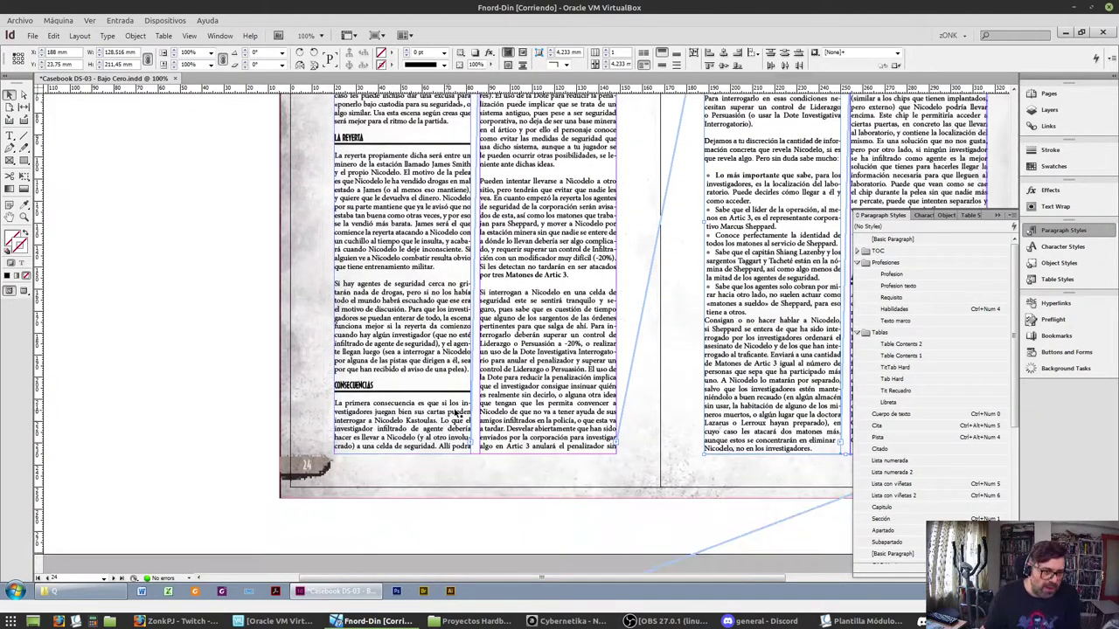
pyautogui.scroll(3, 455, 414)
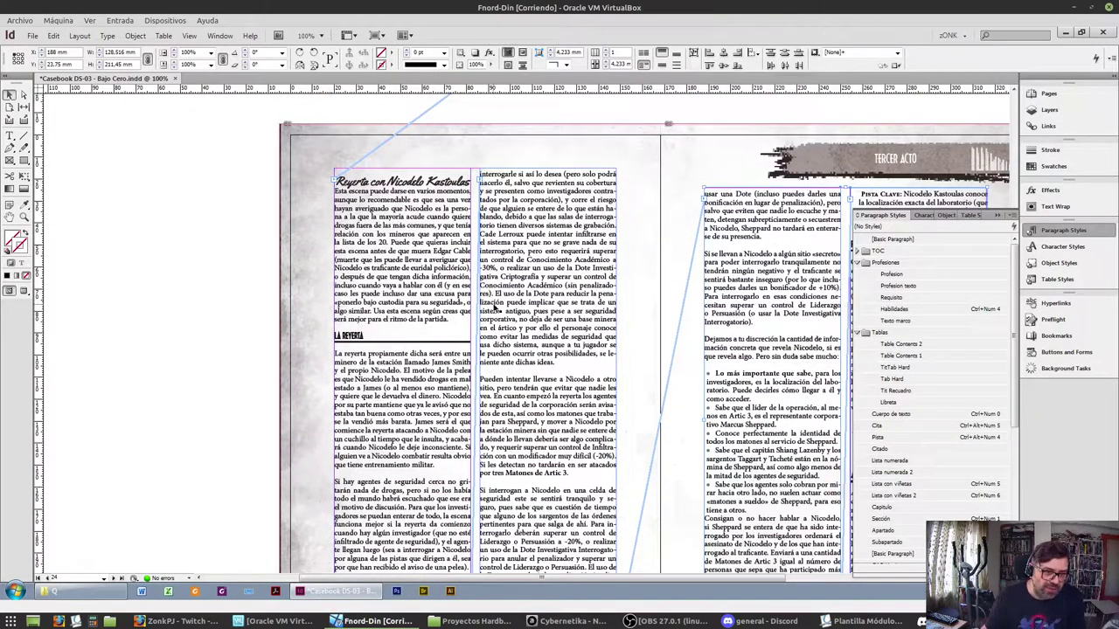
pyautogui.scroll(-2, 664, 510)
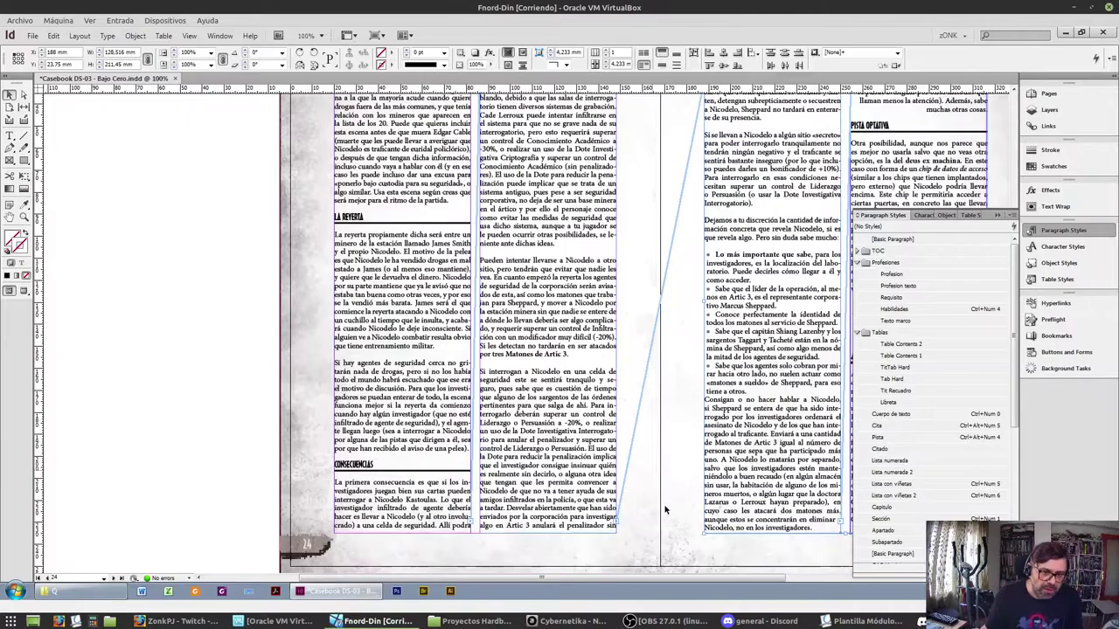
pyautogui.hscroll(3, 664, 509)
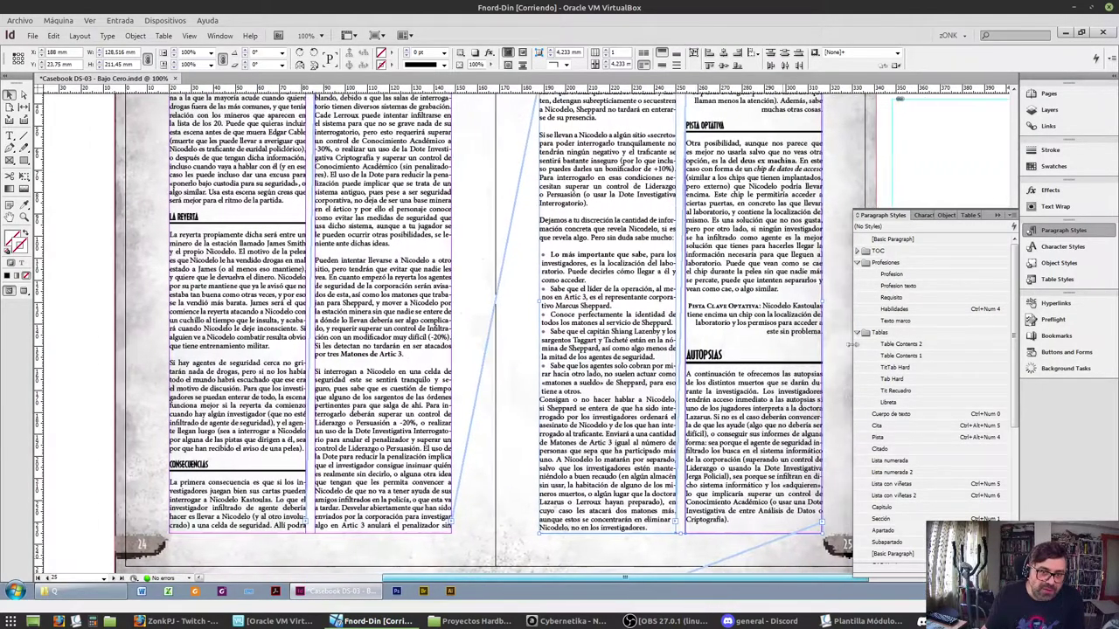
pyautogui.scroll(1, 787, 272)
pyautogui.scroll(-1, 592, 360)
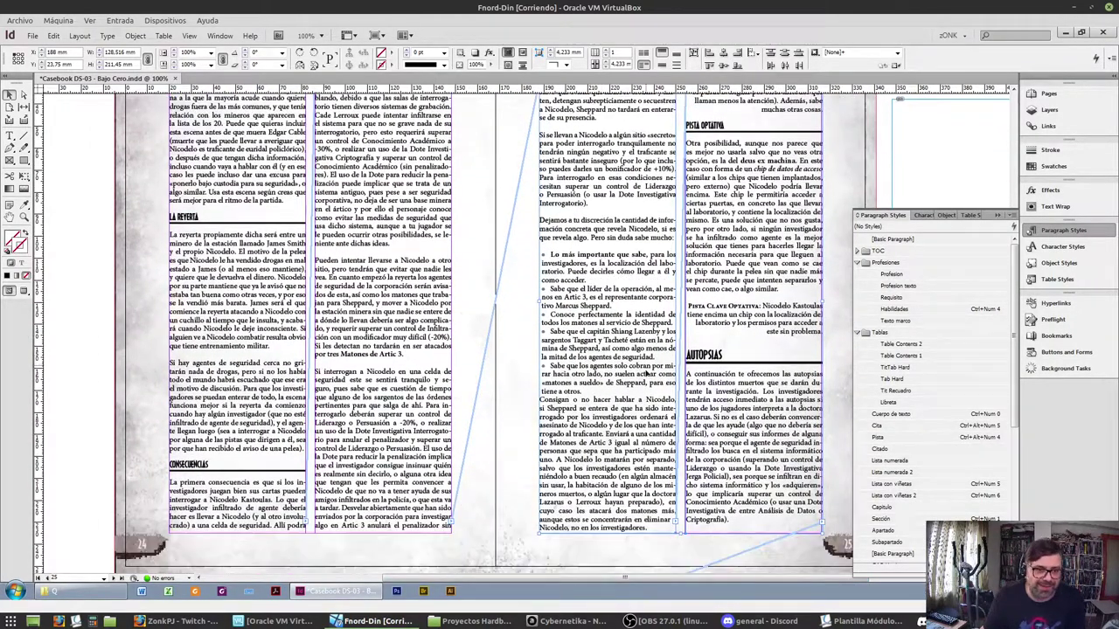
pyautogui.scroll(1, 646, 373)
pyautogui.click(732, 213)
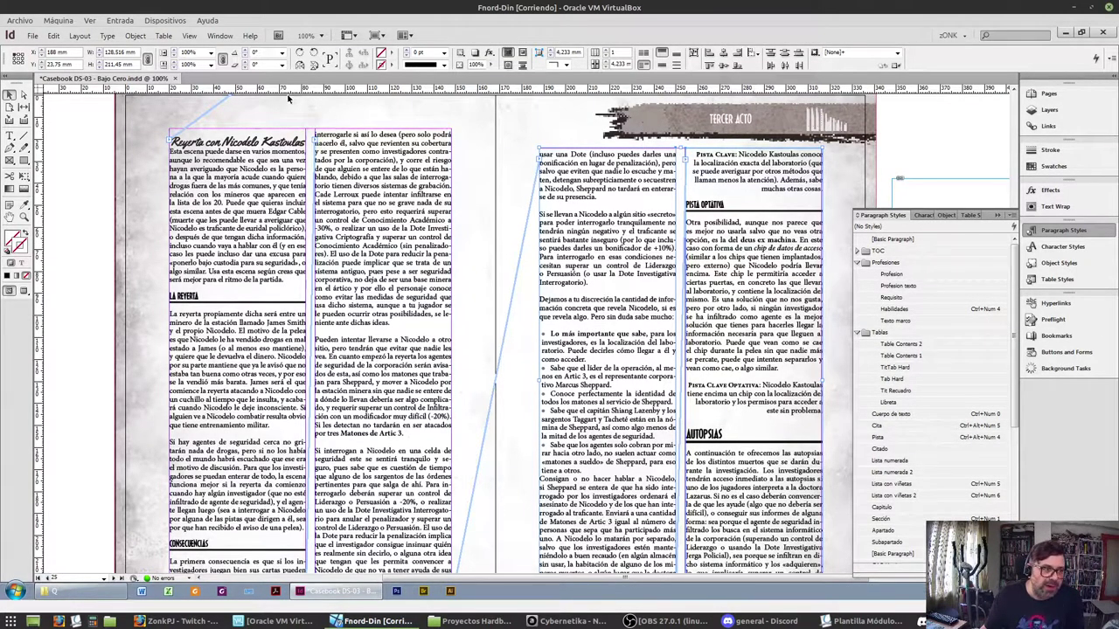
# Check which paragraph styles the "Autopsias" heading on page 25 and the "Reyerta con Nicodelo Kastoulas" heading on page 24 use
pyautogui.scroll(-1, 688, 411)
pyautogui.doubleClick(689, 395)
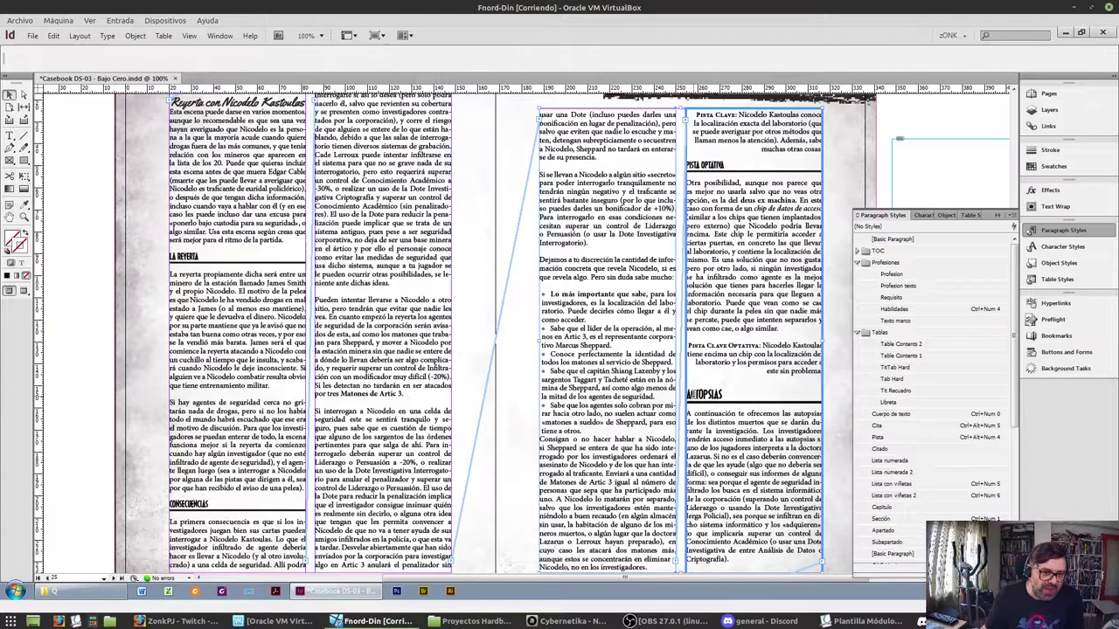
pyautogui.doubleClick(691, 395)
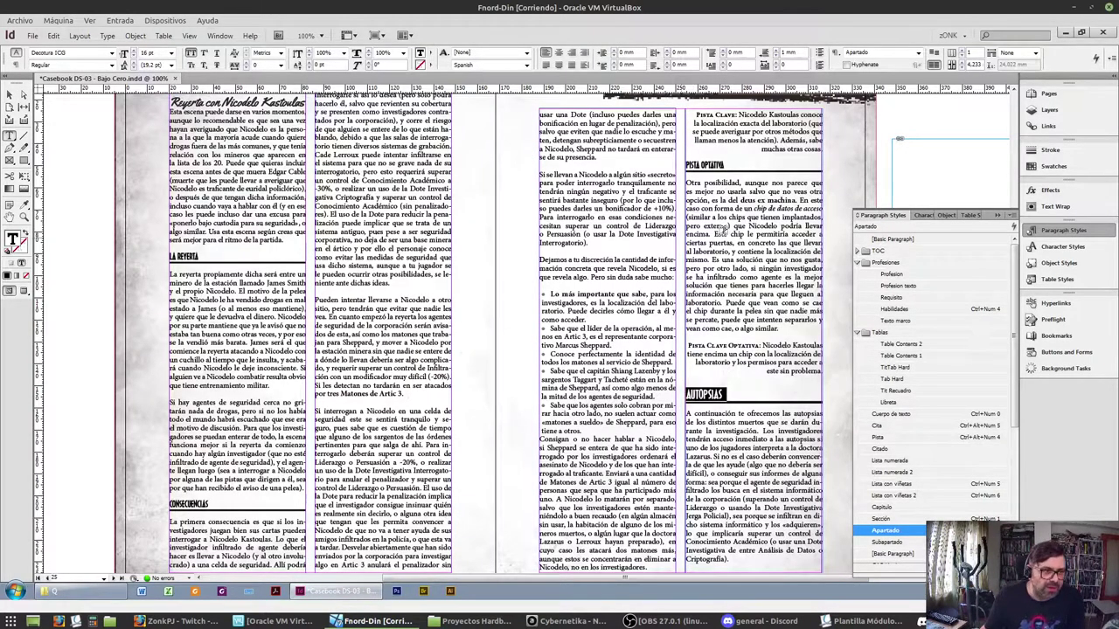
pyautogui.tripleClick(222, 102)
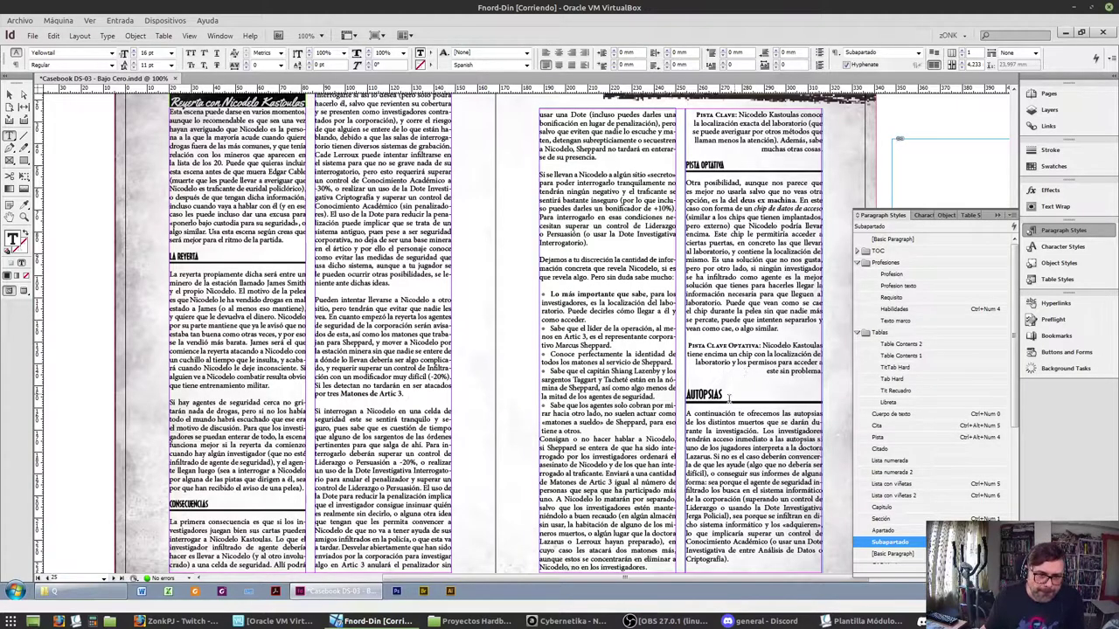
pyautogui.scroll(-5, 697, 388)
pyautogui.scroll(8, 700, 385)
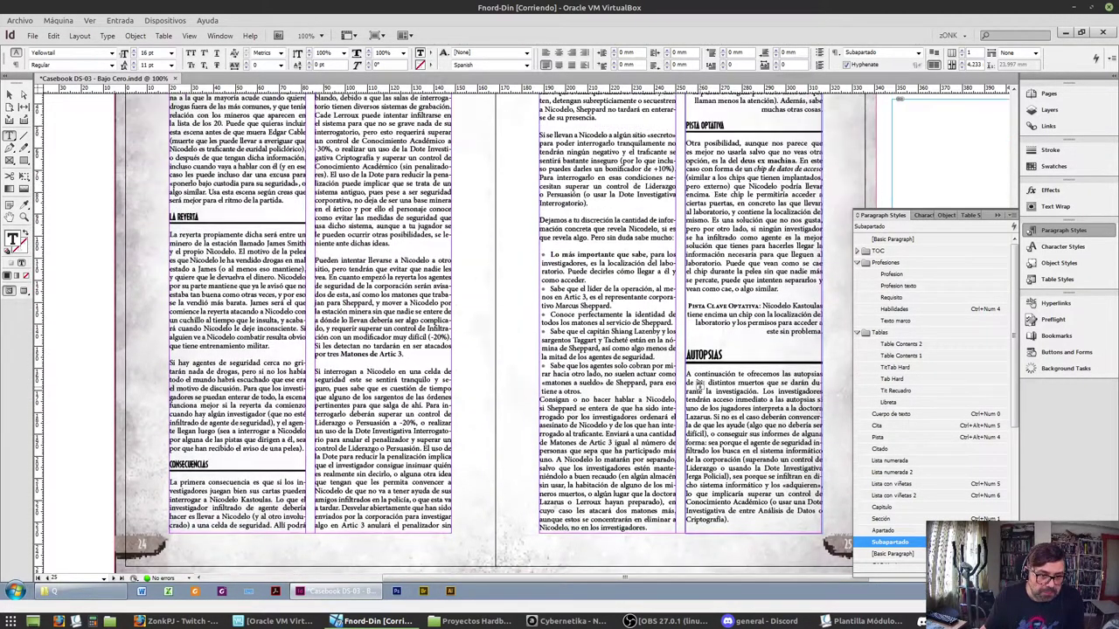
# Lower the top edge of the first-column text frame on page 26 to align with the second column's frame
pyautogui.scroll(-8, 702, 382)
pyautogui.scroll(-8, 701, 381)
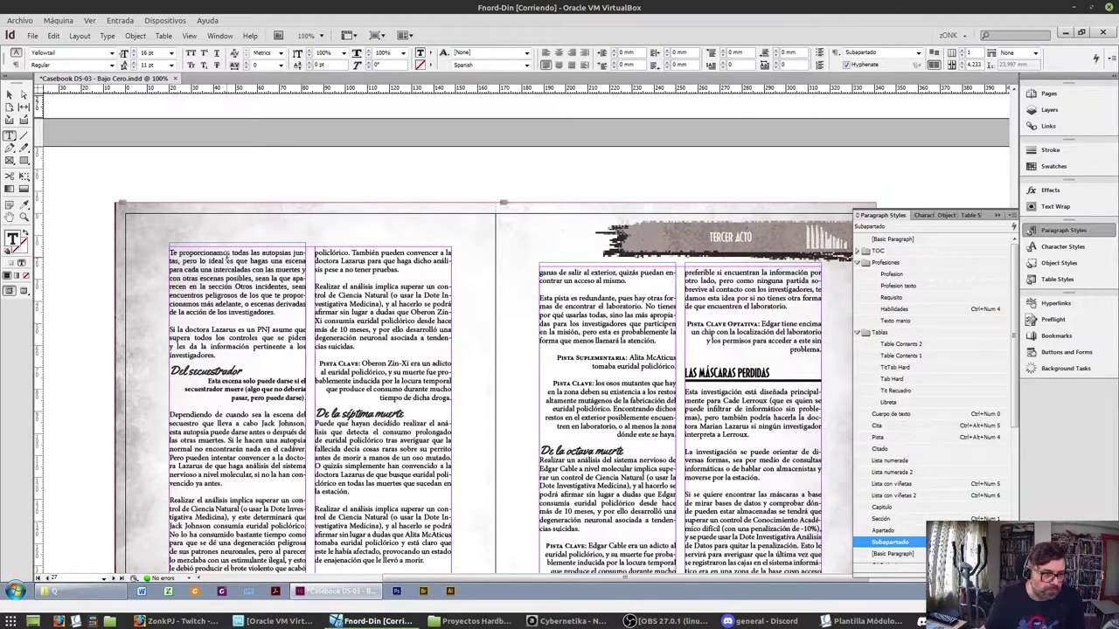
pyautogui.scroll(-5, 225, 255)
pyautogui.scroll(3, 210, 209)
pyautogui.press('Escape')
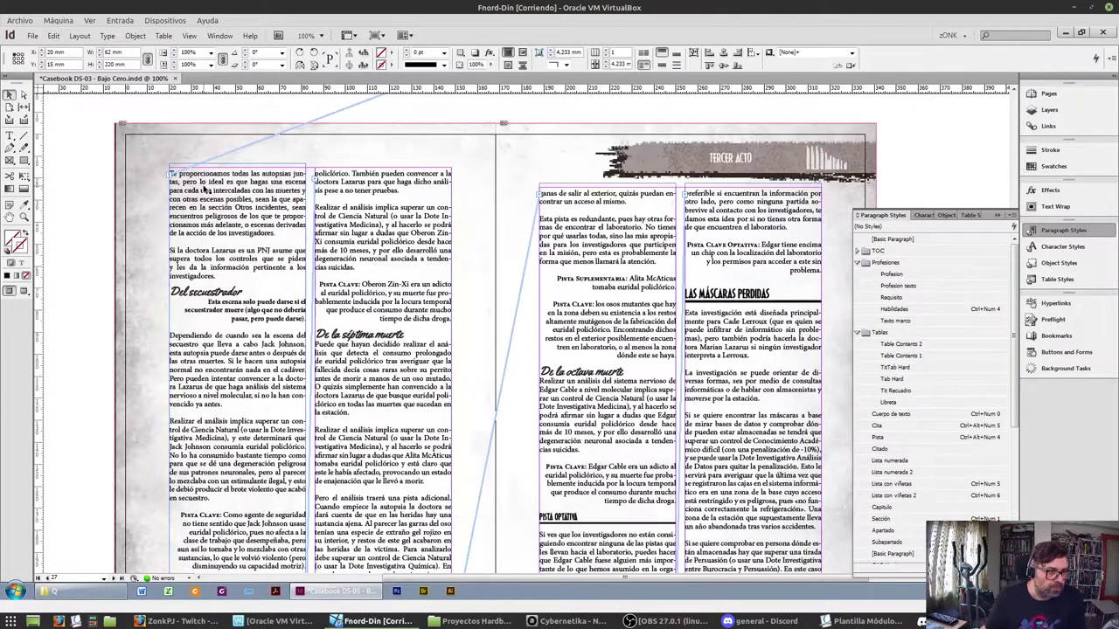
pyautogui.moveTo(237, 163); pyautogui.dragTo(237, 168)
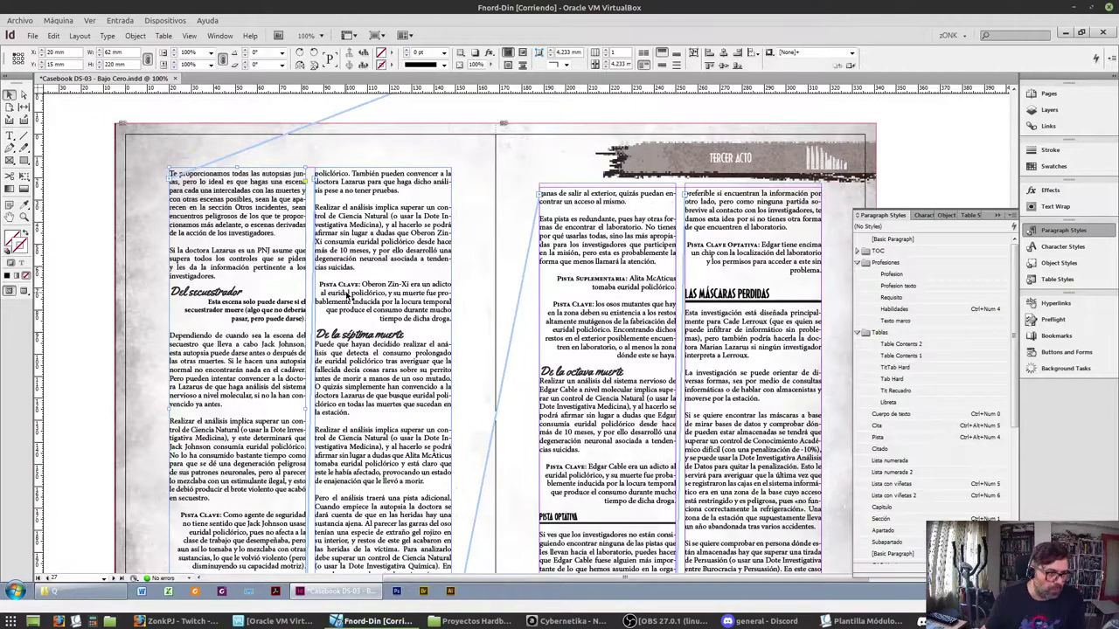
pyautogui.scroll(-4, 310, 327)
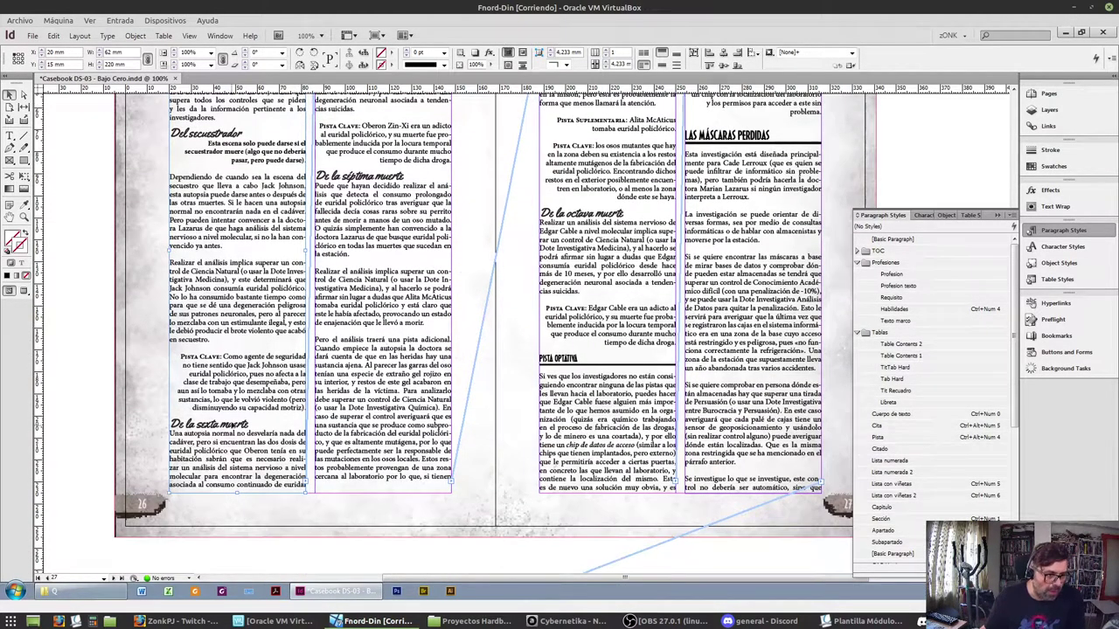
pyautogui.scroll(4, 231, 411)
# Apply the Cuerpo de texto paragraph style to the bold note directly below the "Del secuestrador" heading on page 26
pyautogui.tripleClick(221, 379)
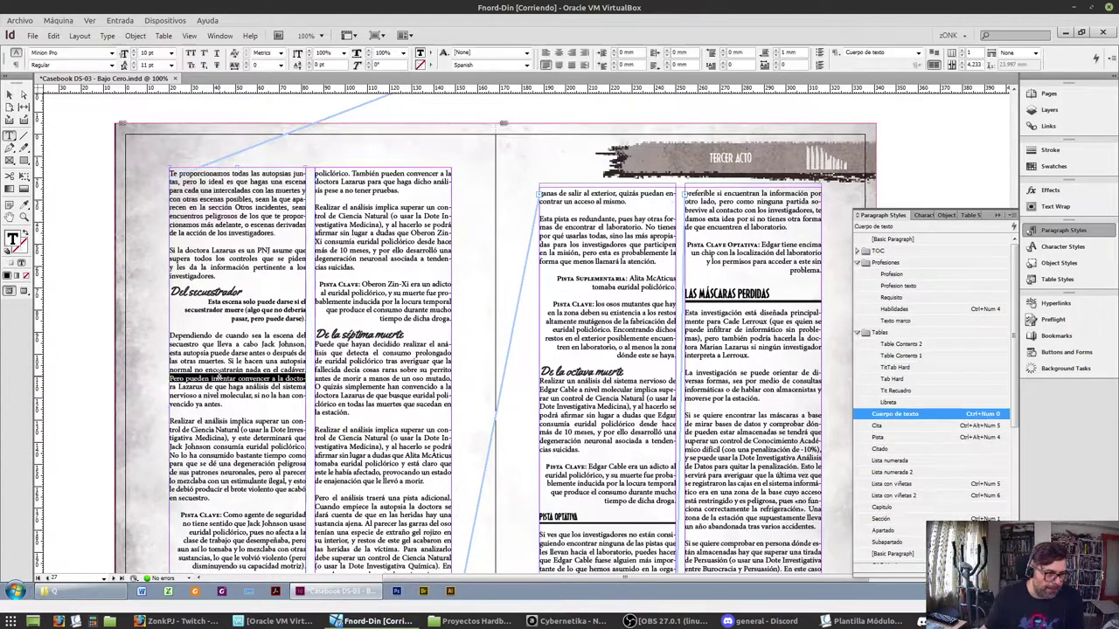
pyautogui.moveTo(220, 378); pyautogui.dragTo(229, 427)
pyautogui.tripleClick(249, 308)
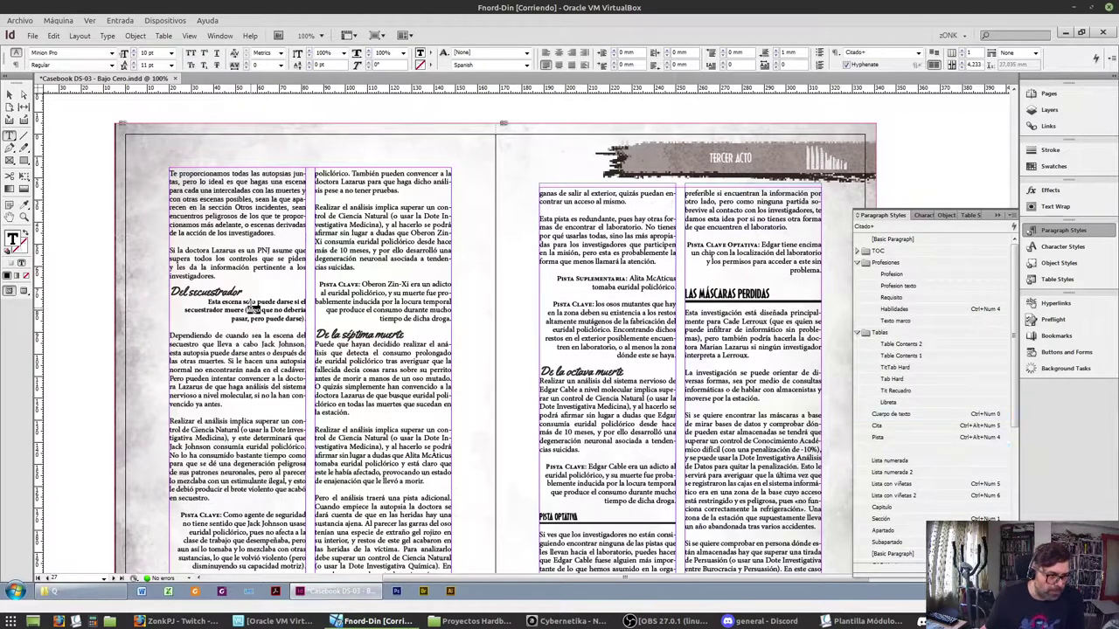
pyautogui.click(252, 367)
pyautogui.tripleClick(251, 367)
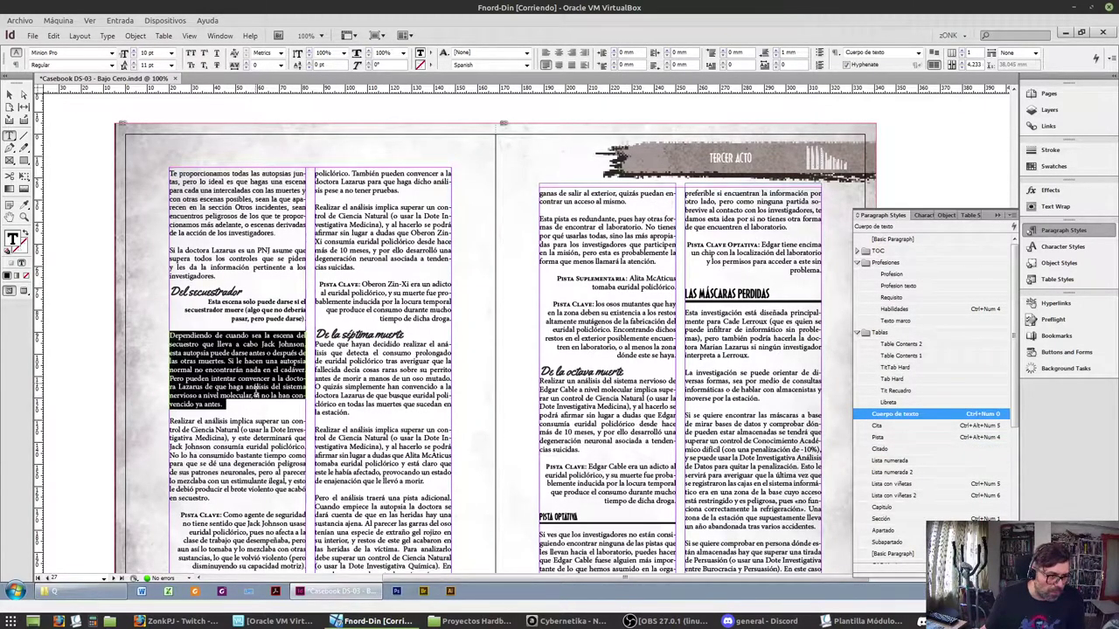
pyautogui.keyDown('shift'); pyautogui.click(257, 423); pyautogui.keyUp('shift')
pyautogui.click(259, 298)
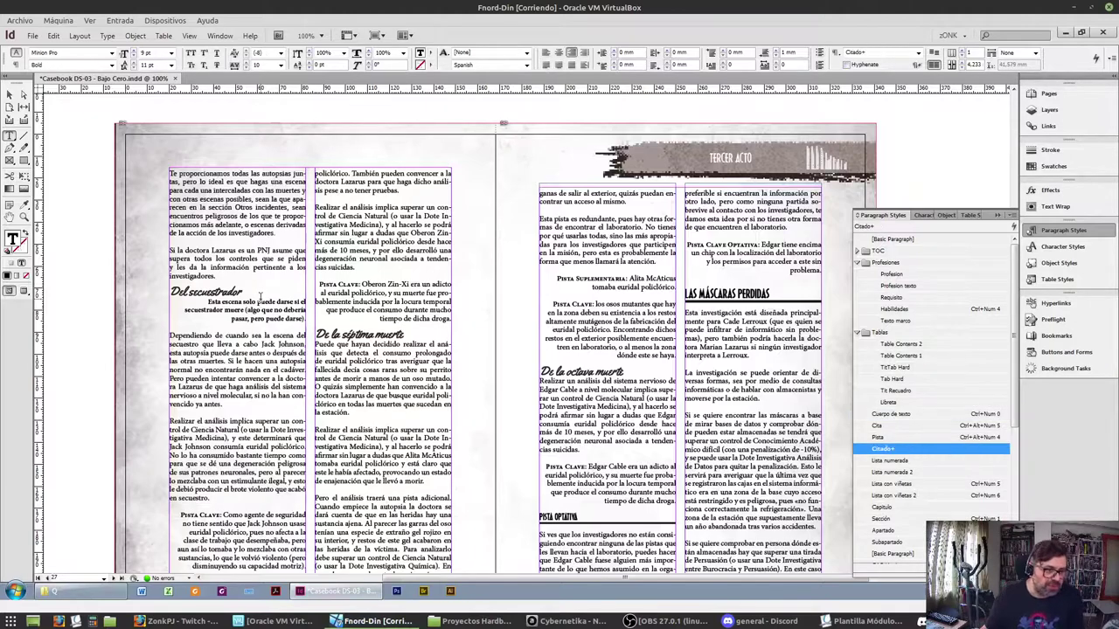
pyautogui.press('ctrl+KP_0')
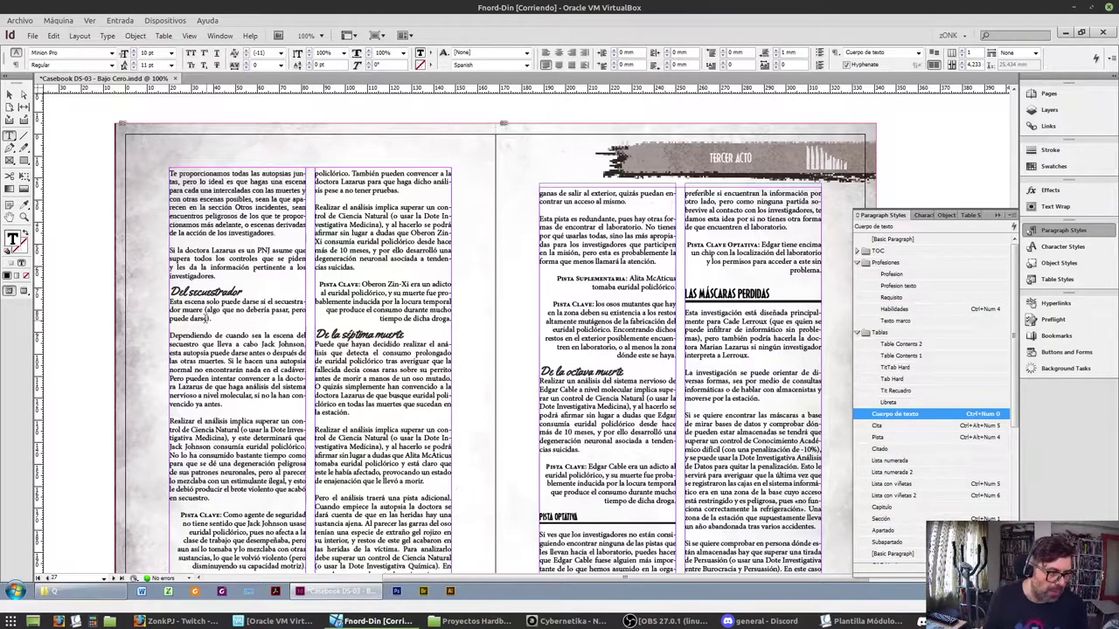
# Reword the parenthetical below "Del secuestrador" to read "algo que no tiene porqué pasar" instead of "debería pasar"
pyautogui.tripleClick(211, 354)
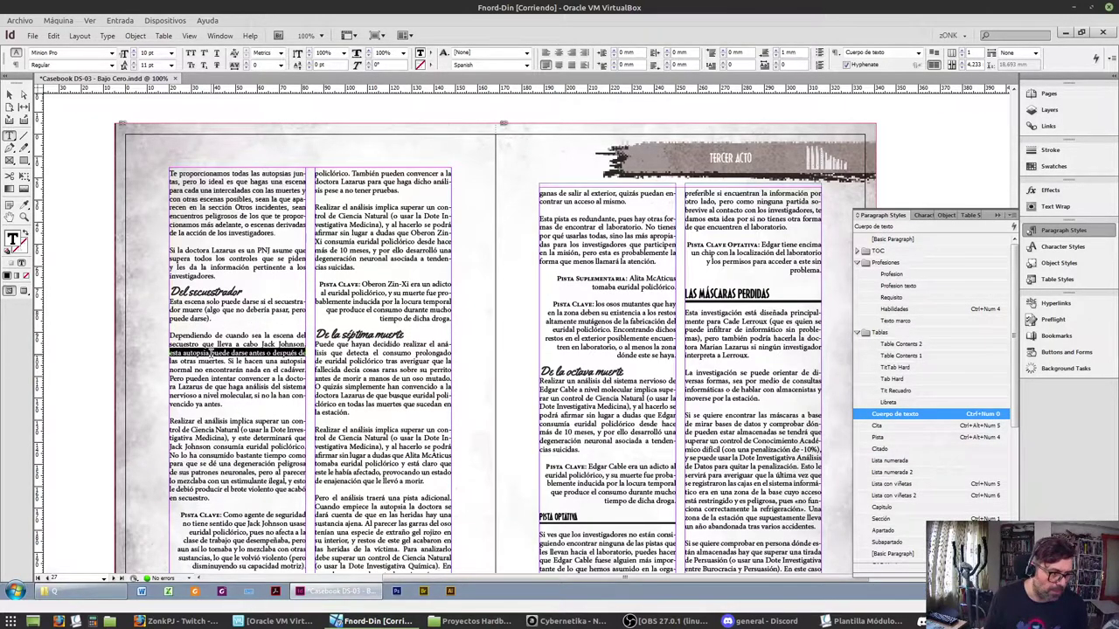
pyautogui.doubleClick(249, 310)
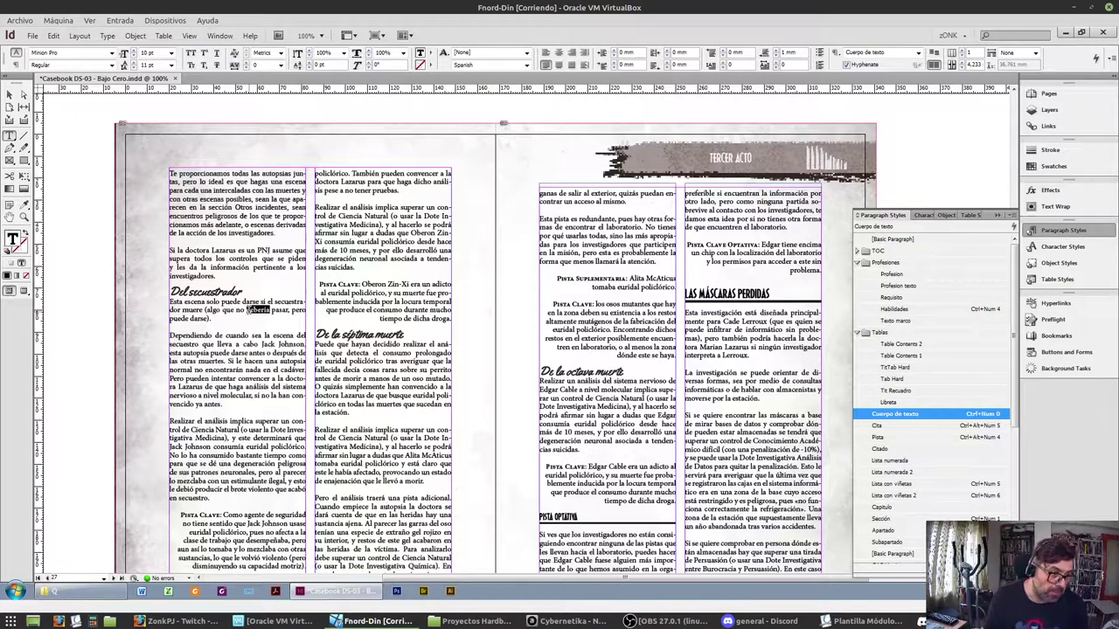
pyautogui.write('tiene por')
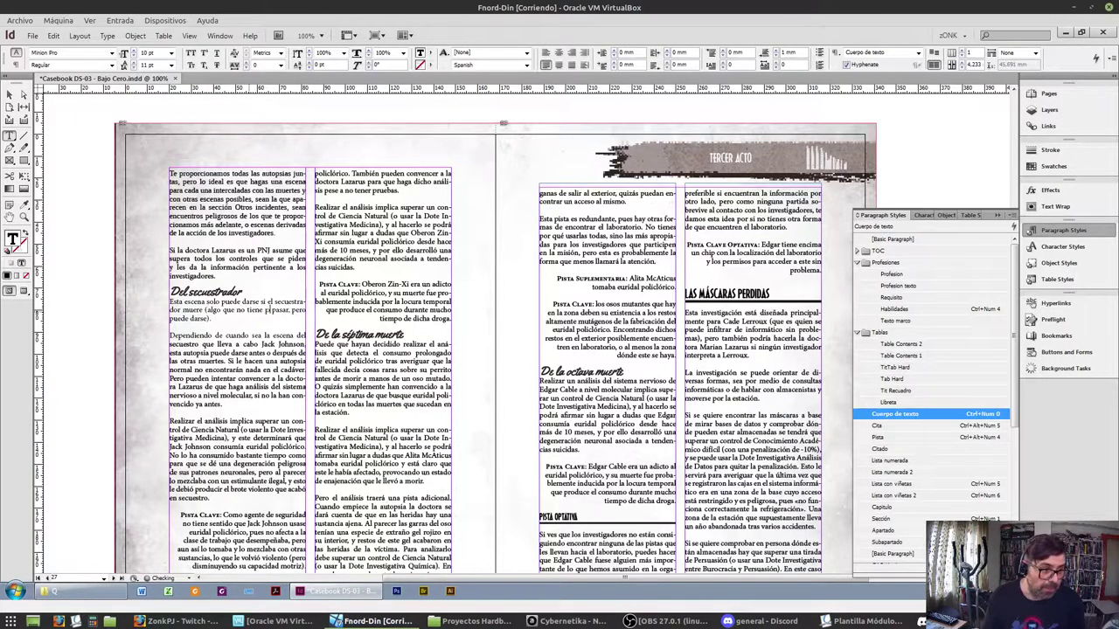
pyautogui.click(274, 309)
pyautogui.write('qué p')
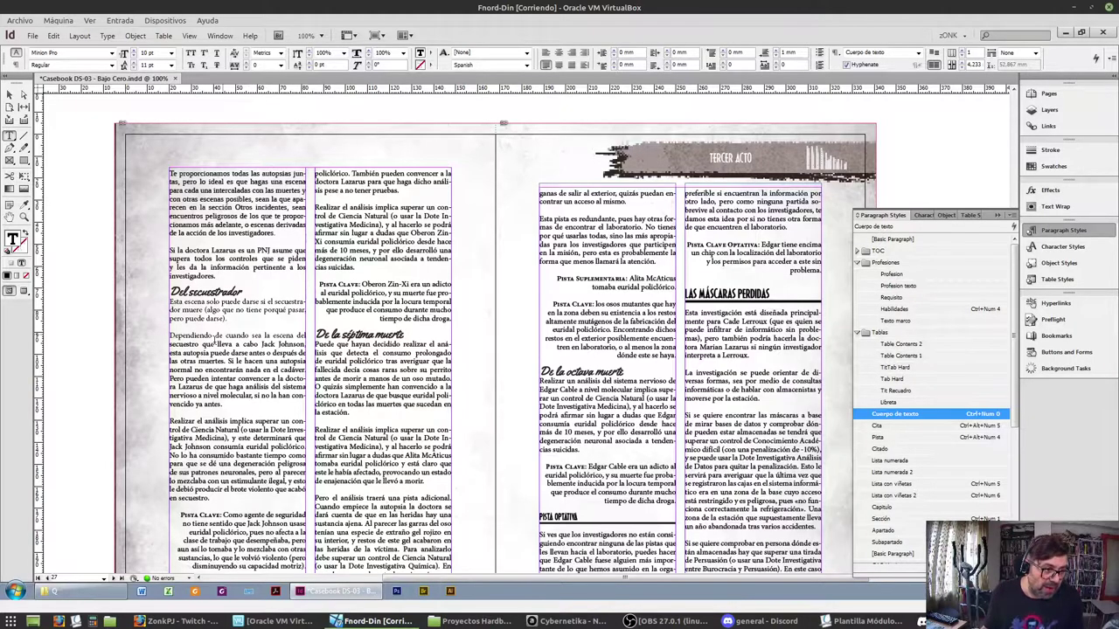
# Set the tracking of the "Realizar el análisis" paragraph in page 26's first column to 10, and check the text flow
pyautogui.scroll(-3, 254, 385)
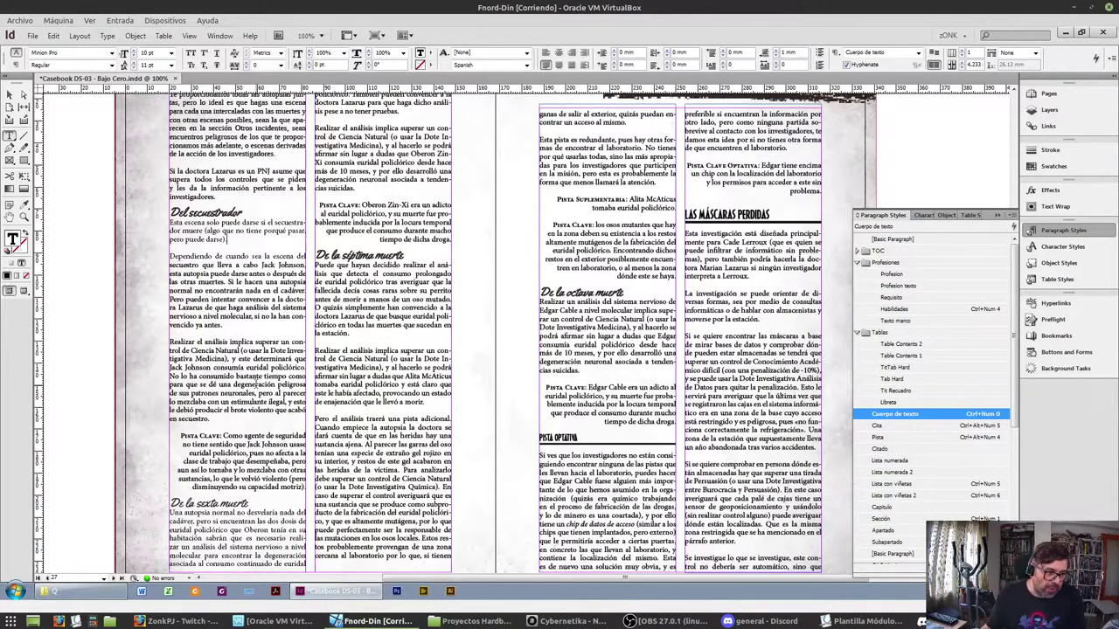
pyautogui.tripleClick(248, 383)
pyautogui.scroll(5, 249, 380)
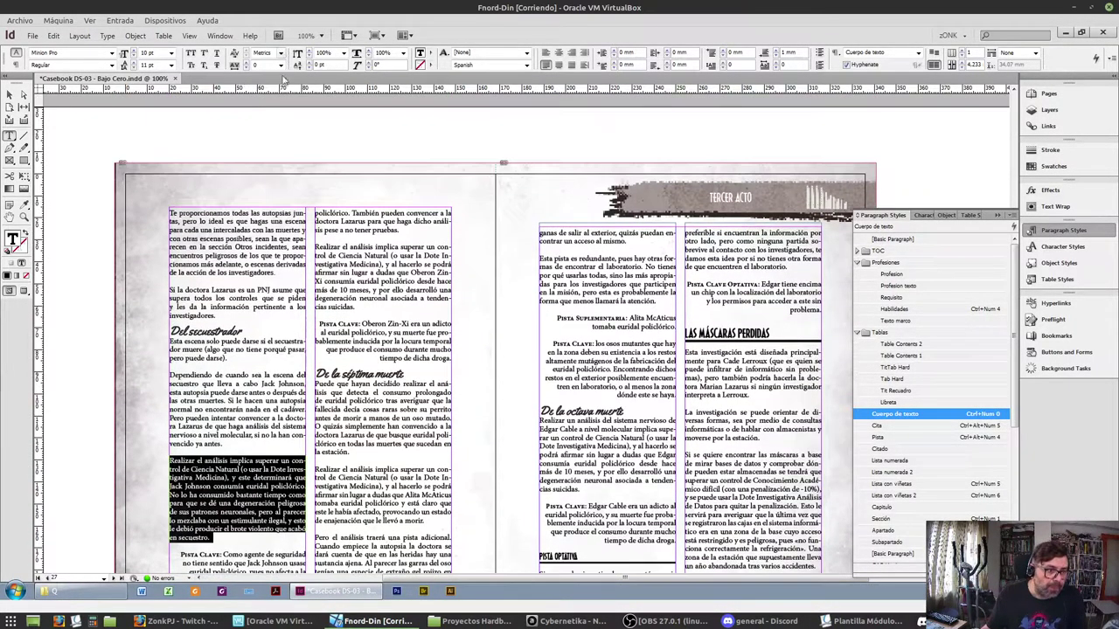
pyautogui.click(247, 70)
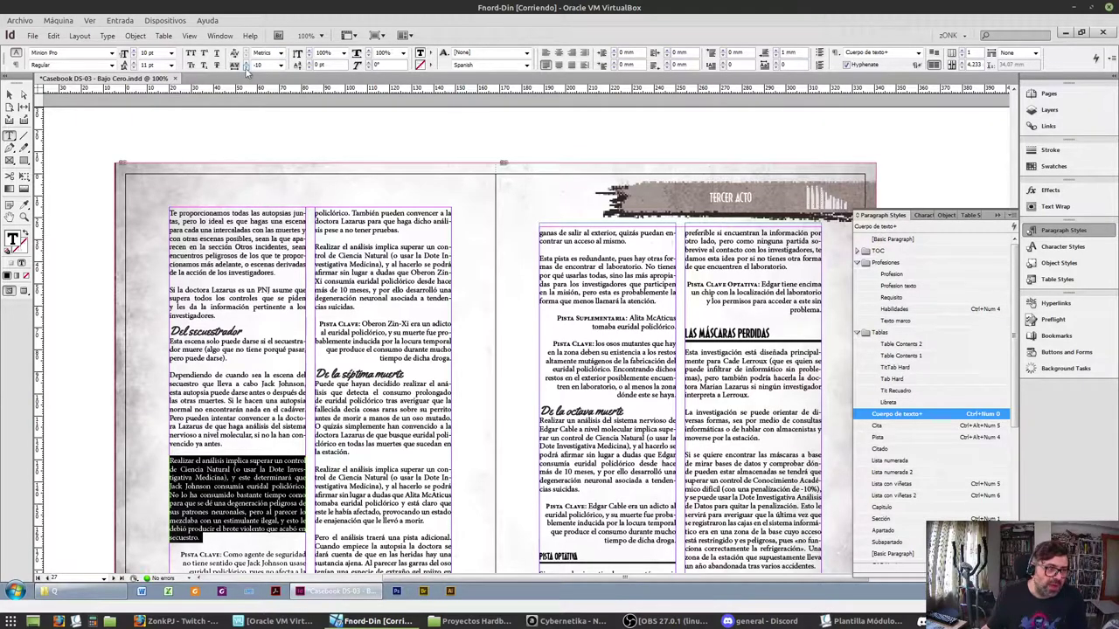
pyautogui.click(248, 70)
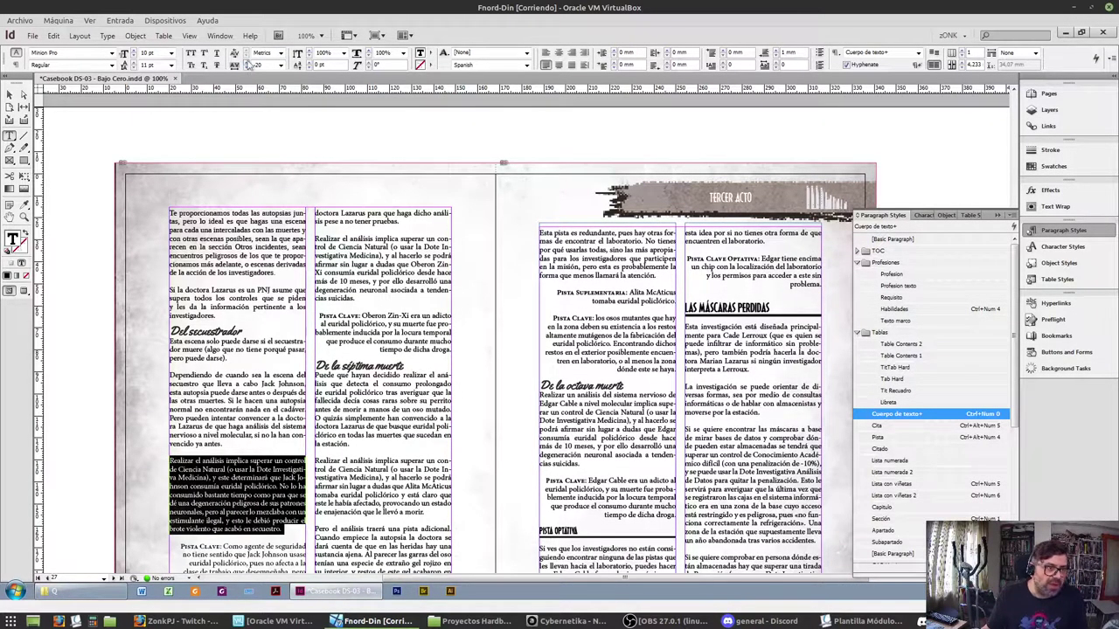
pyautogui.click(247, 62)
pyautogui.click(247, 62)
pyautogui.click(247, 62)
pyautogui.scroll(-6, 257, 337)
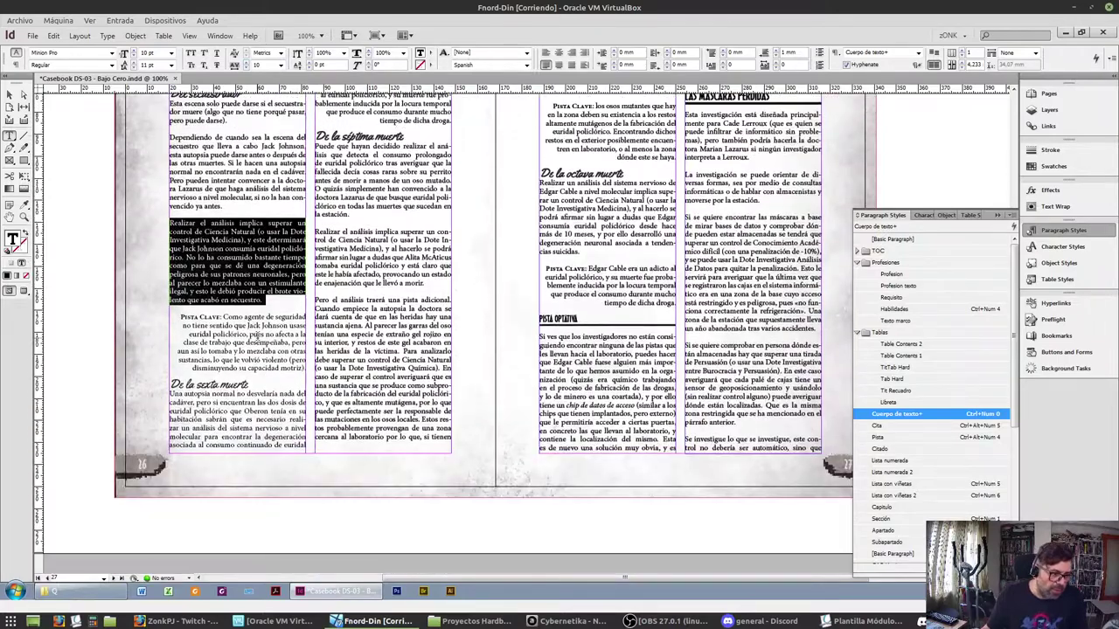
pyautogui.scroll(3, 591, 264)
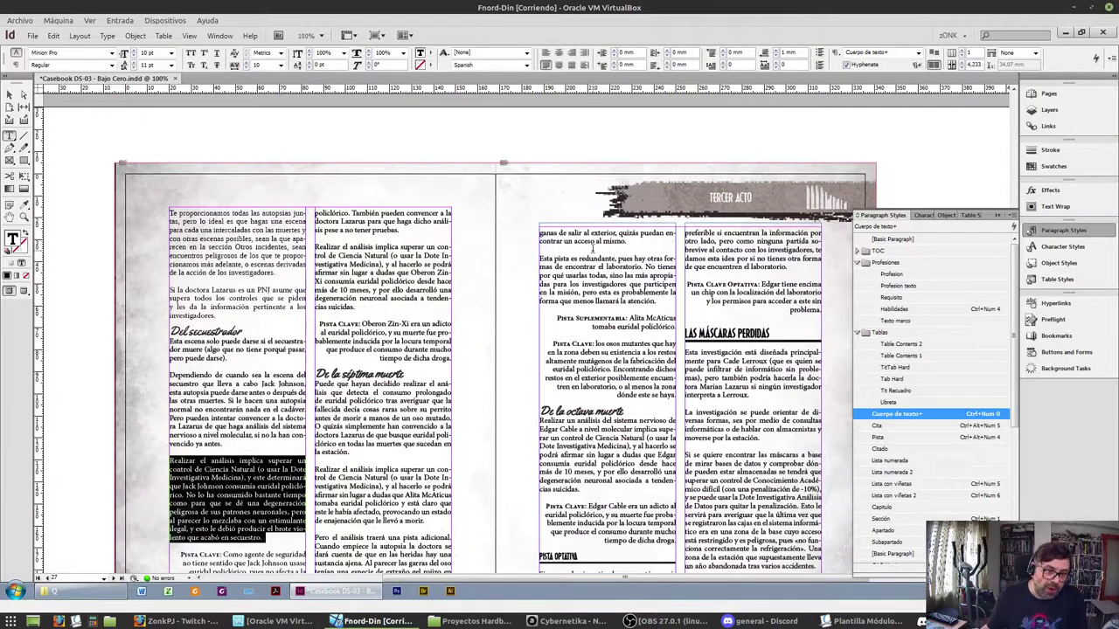
# Set tracking to -10 on the first "Realizar el análisis" paragraph in page 26's second column and the paragraph directly below "De la séptima muerte"
pyautogui.tripleClick(405, 258)
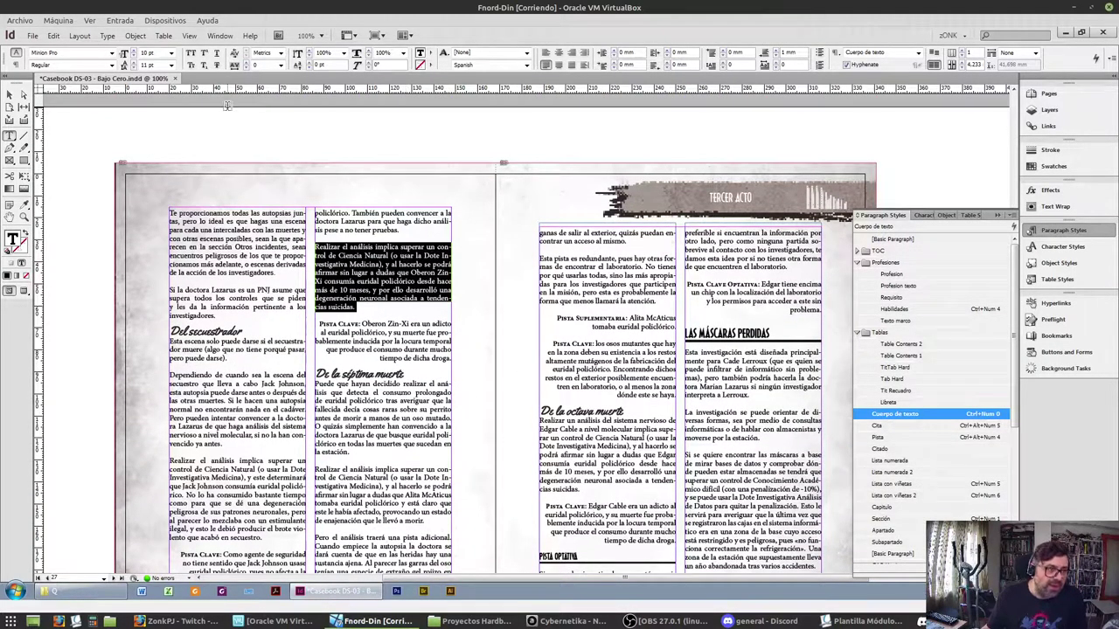
pyautogui.scroll(-4, 327, 191)
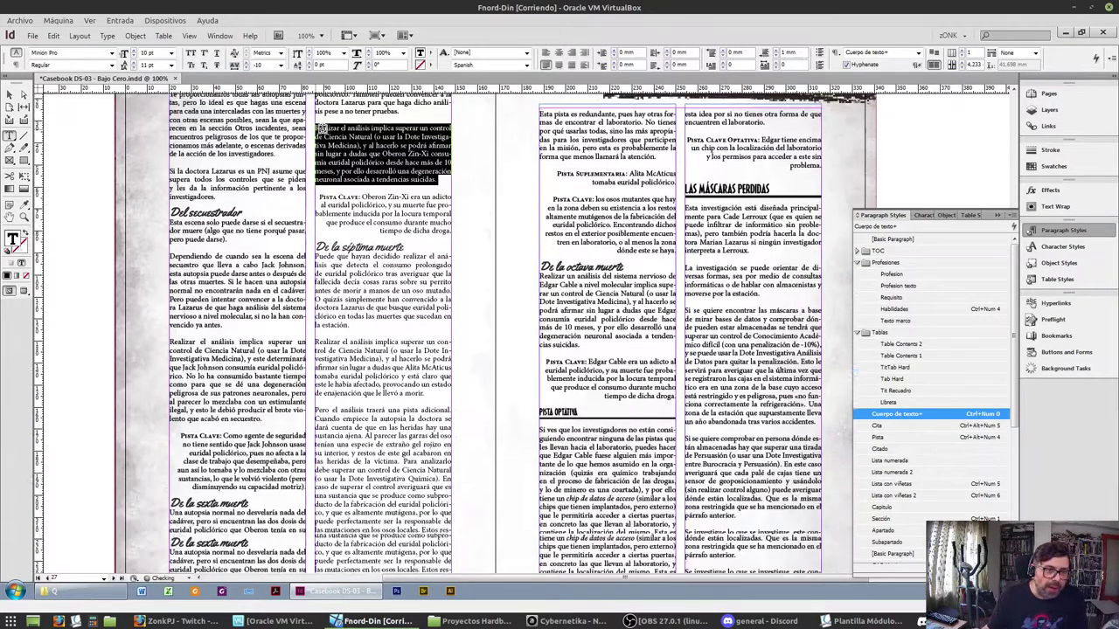
pyautogui.click(337, 263)
pyautogui.tripleClick(338, 264)
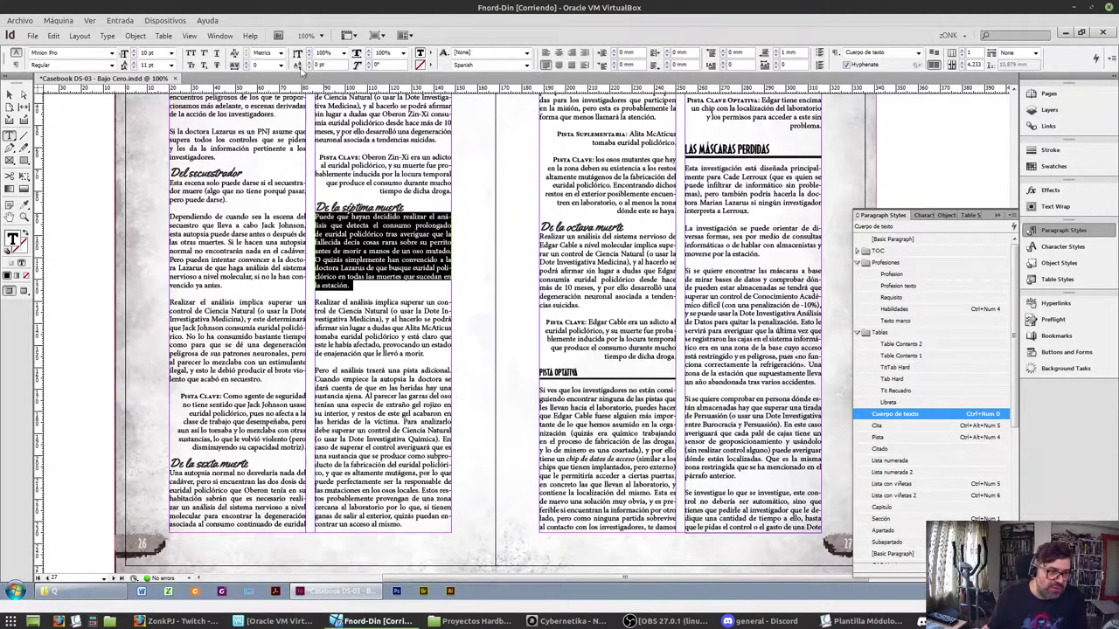
pyautogui.click(246, 68)
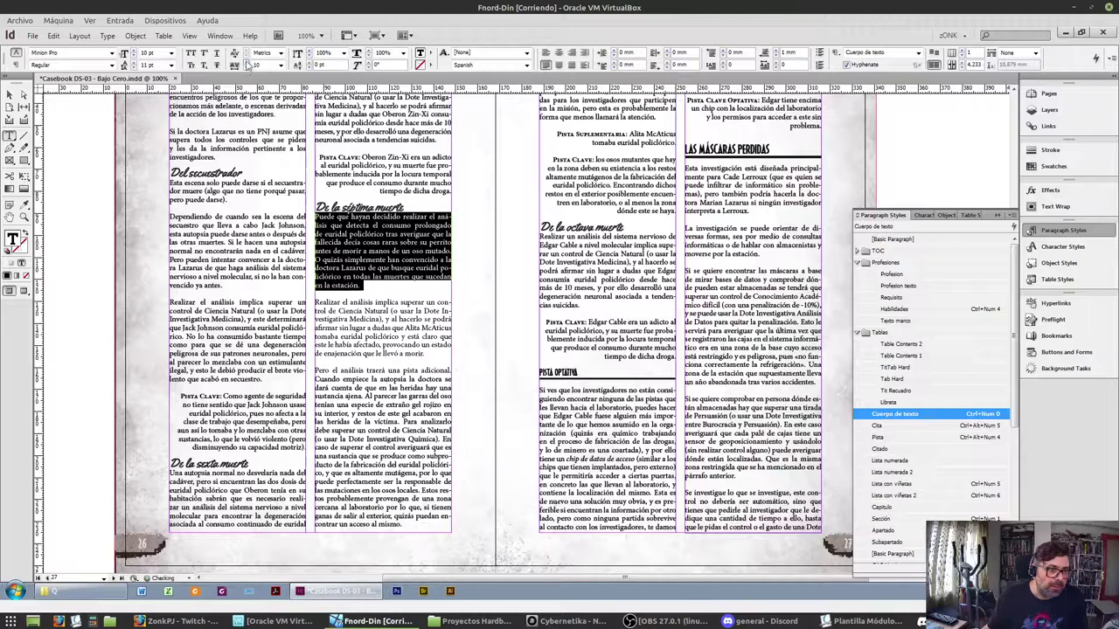
pyautogui.click(246, 68)
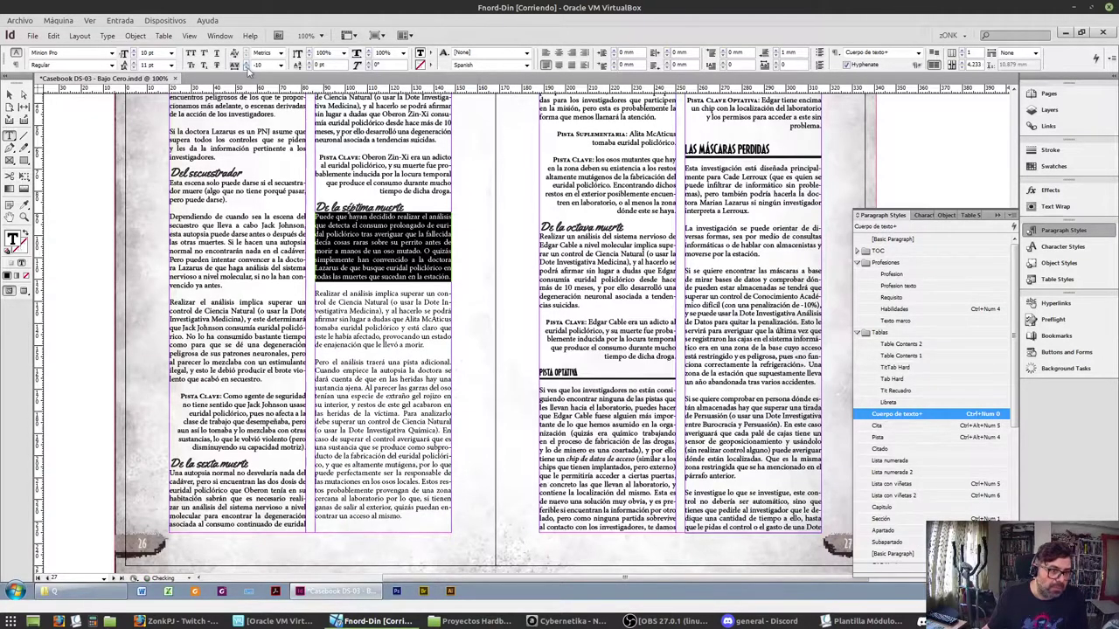
pyautogui.scroll(2, 250, 472)
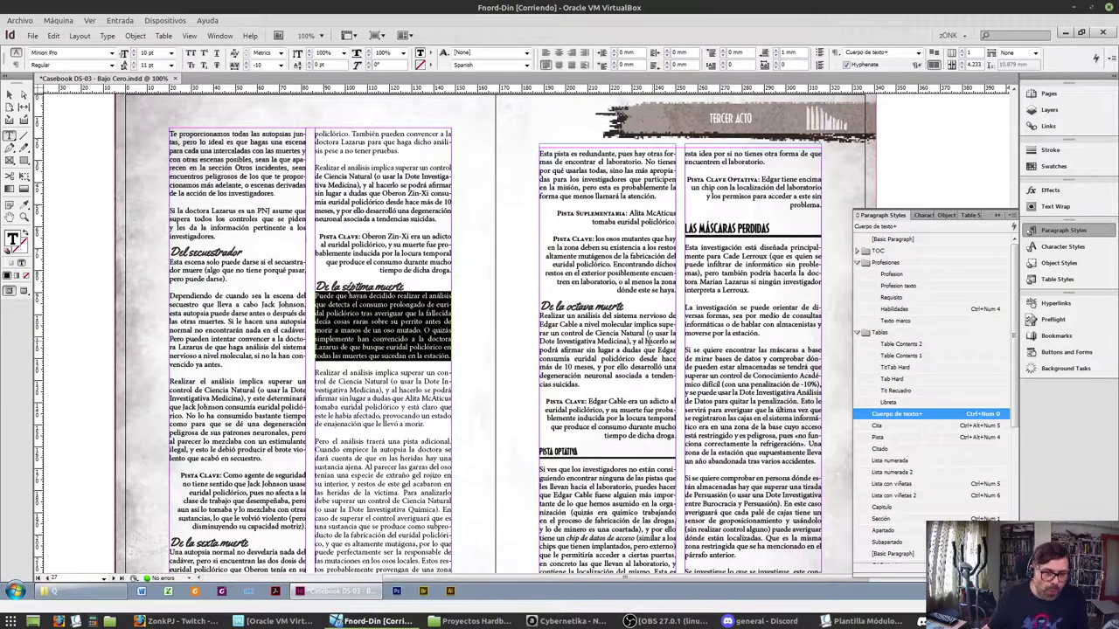
# Set the tracking of the paragraph directly below "De la octava muerte" on page 27 to -15
pyautogui.click(630, 349)
pyautogui.tripleClick(630, 349)
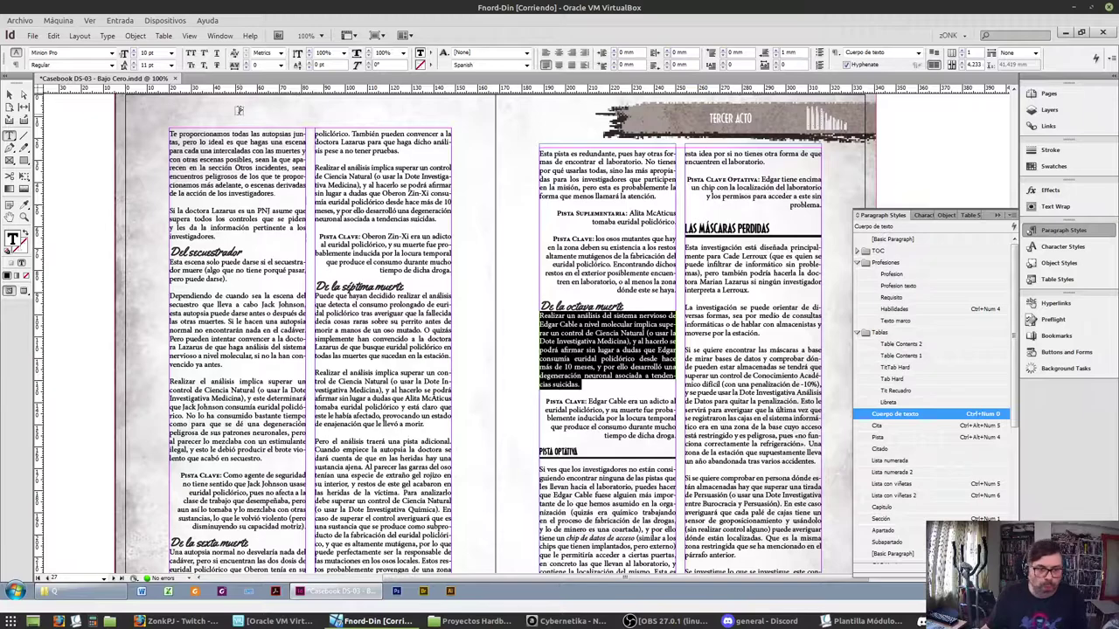
pyautogui.click(249, 68)
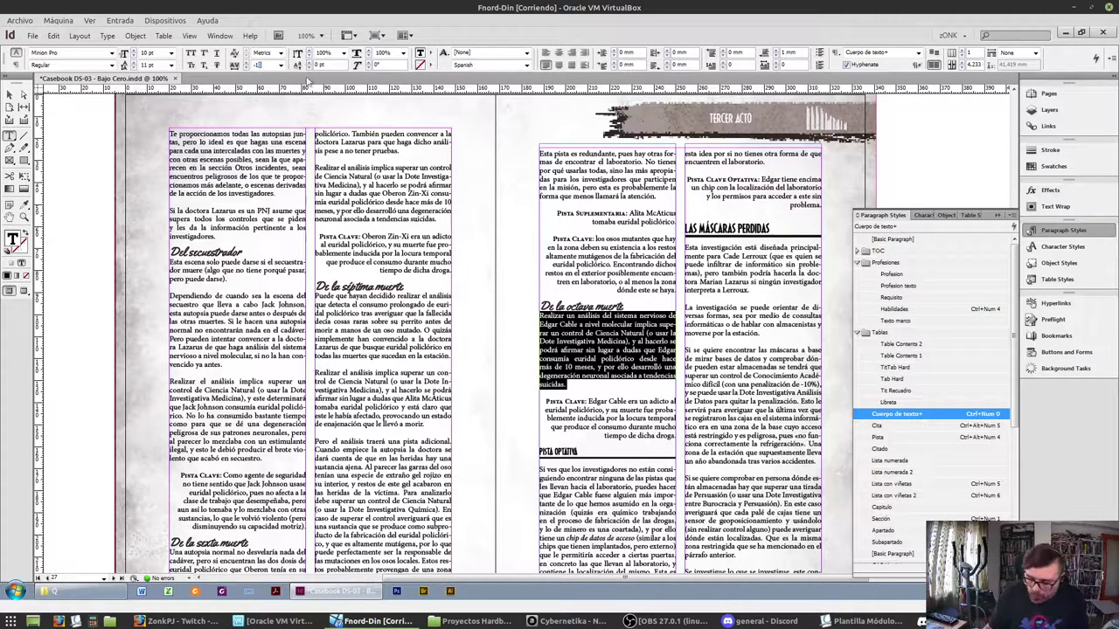
pyautogui.write('5')
pyautogui.press('Return')
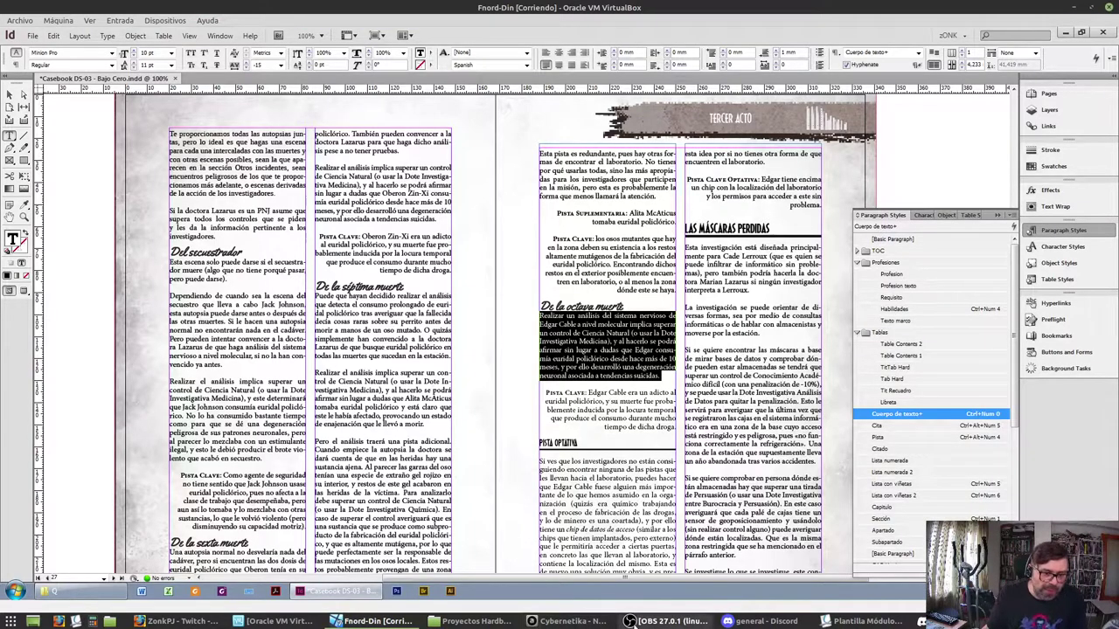
# Shorten page 27's first-column text frame to about 133 mm high so that "Pista optativa" starts the second column
pyautogui.moveTo(568, 621)
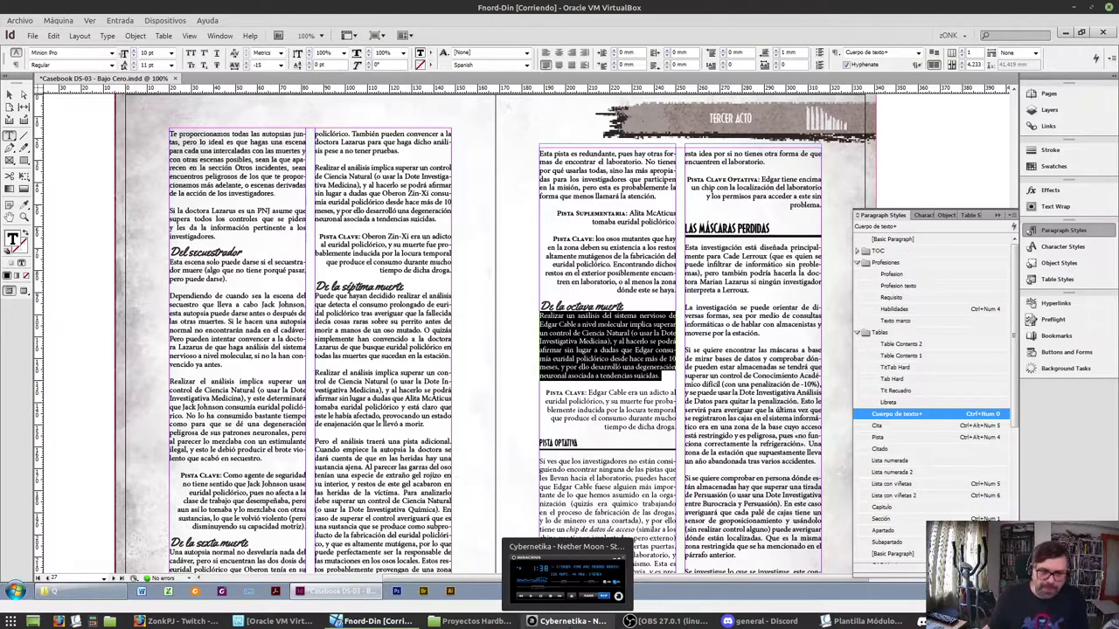
pyautogui.scroll(-3, 654, 342)
pyautogui.scroll(4, 654, 342)
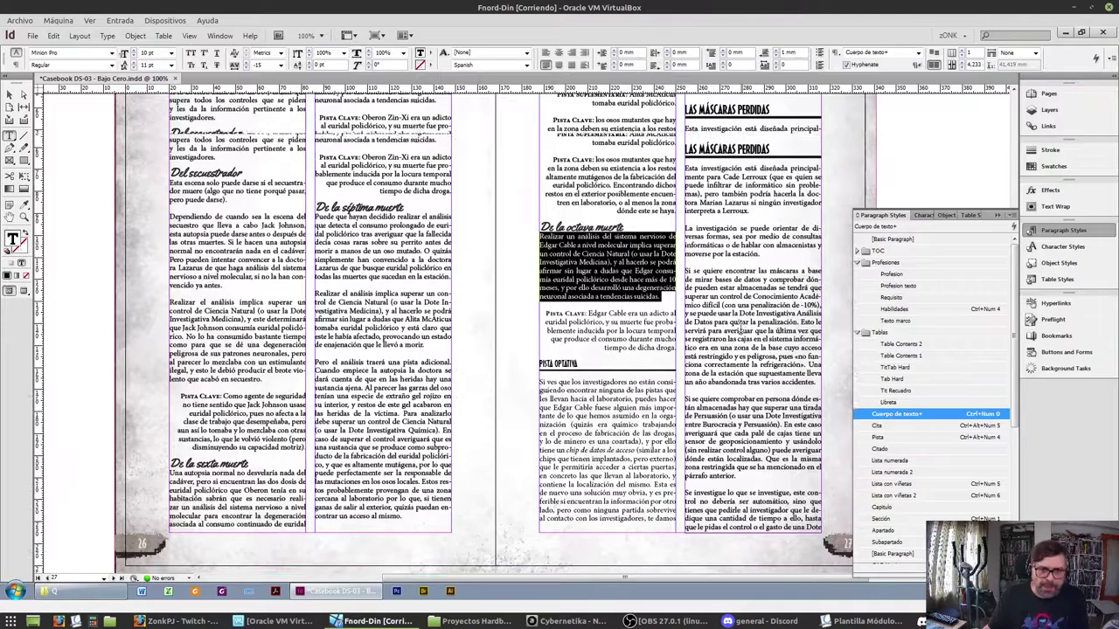
pyautogui.scroll(-3, 681, 249)
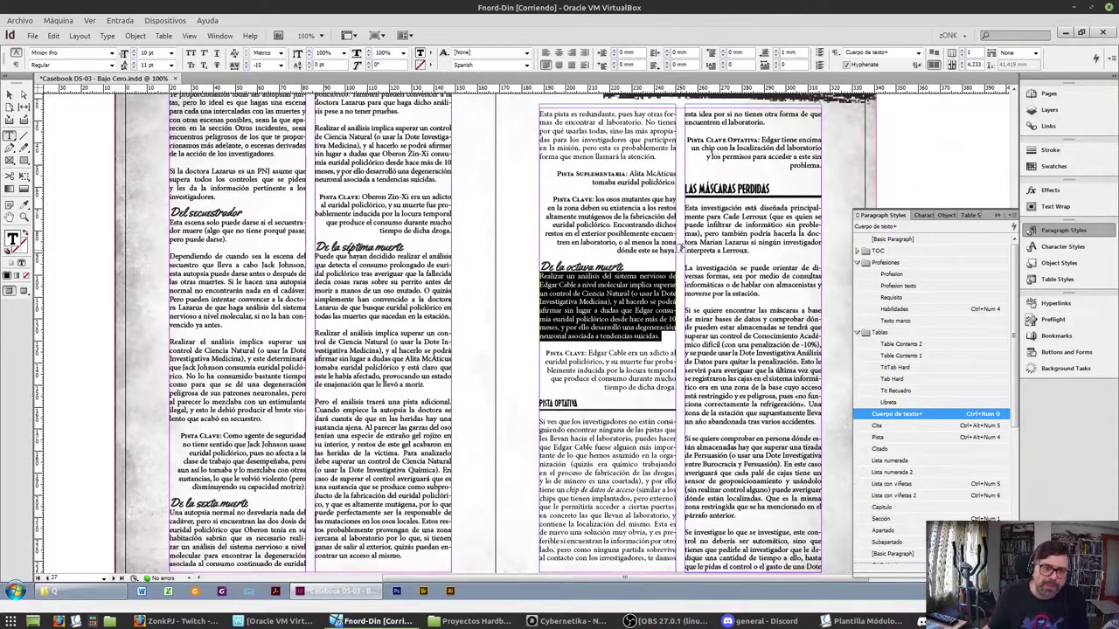
pyautogui.scroll(4, 668, 295)
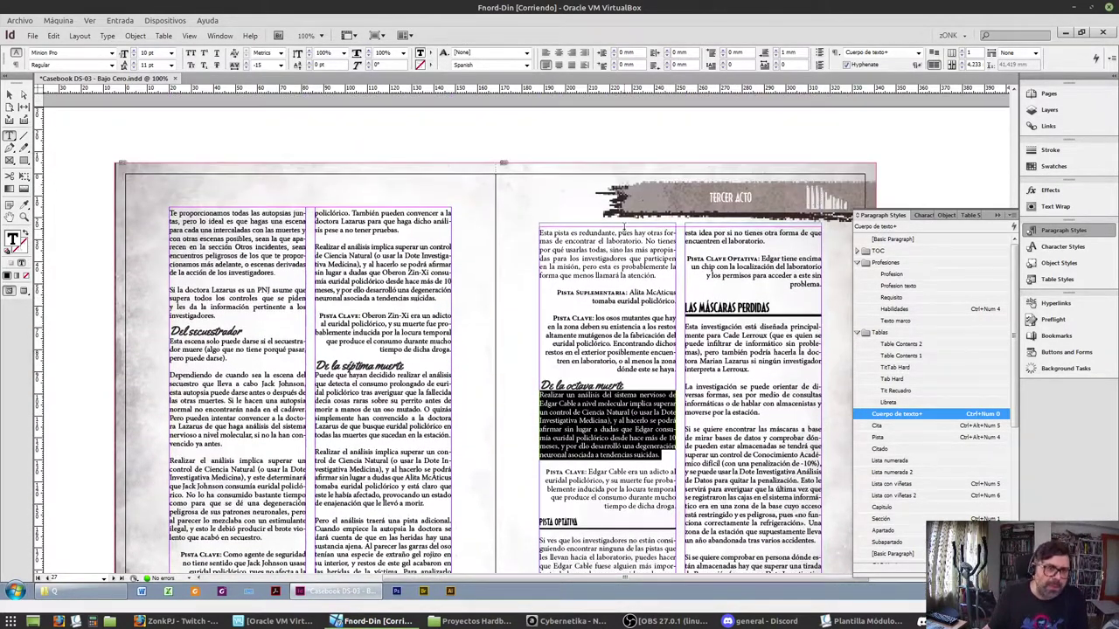
pyautogui.scroll(2, 629, 234)
pyautogui.scroll(-5, 781, 340)
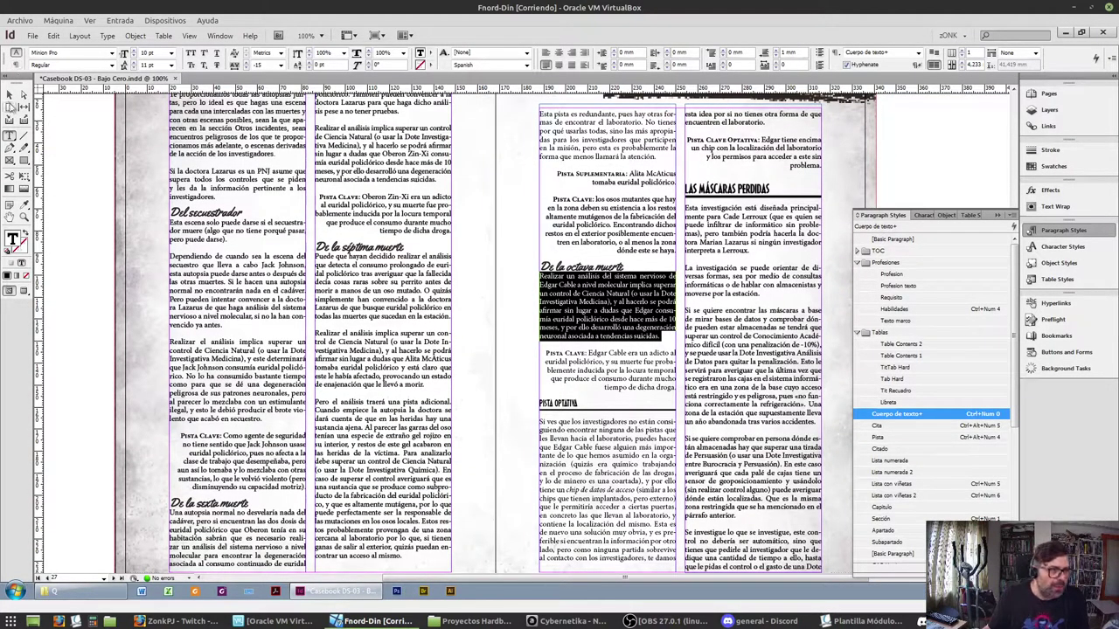
pyautogui.click(9, 94)
pyautogui.scroll(-3, 507, 246)
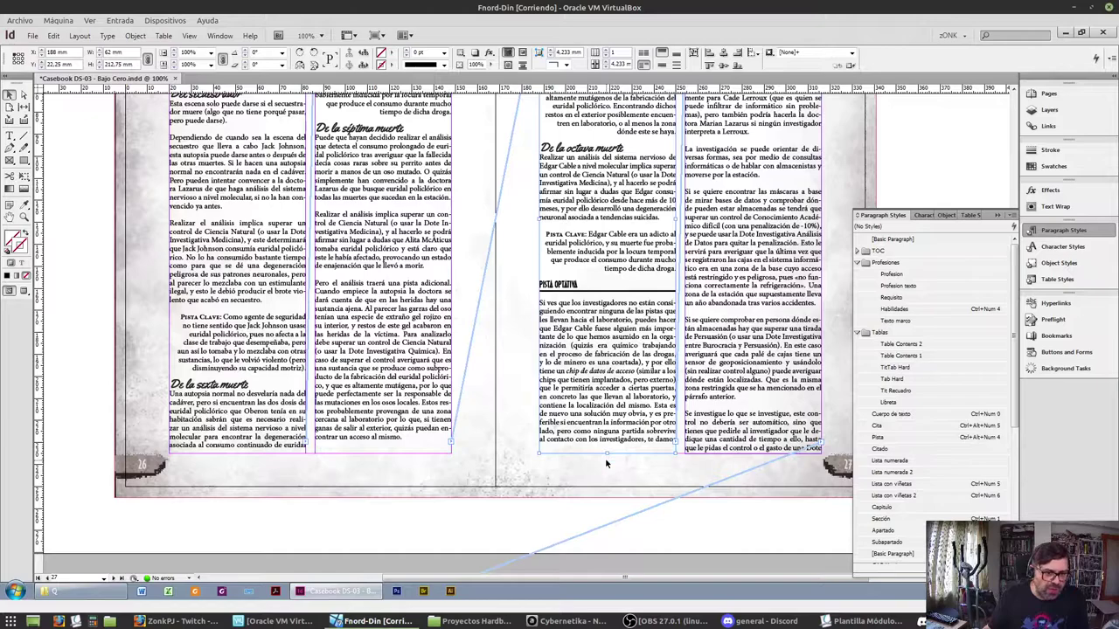
pyautogui.moveTo(606, 452); pyautogui.dragTo(607, 278)
pyautogui.scroll(6, 612, 284)
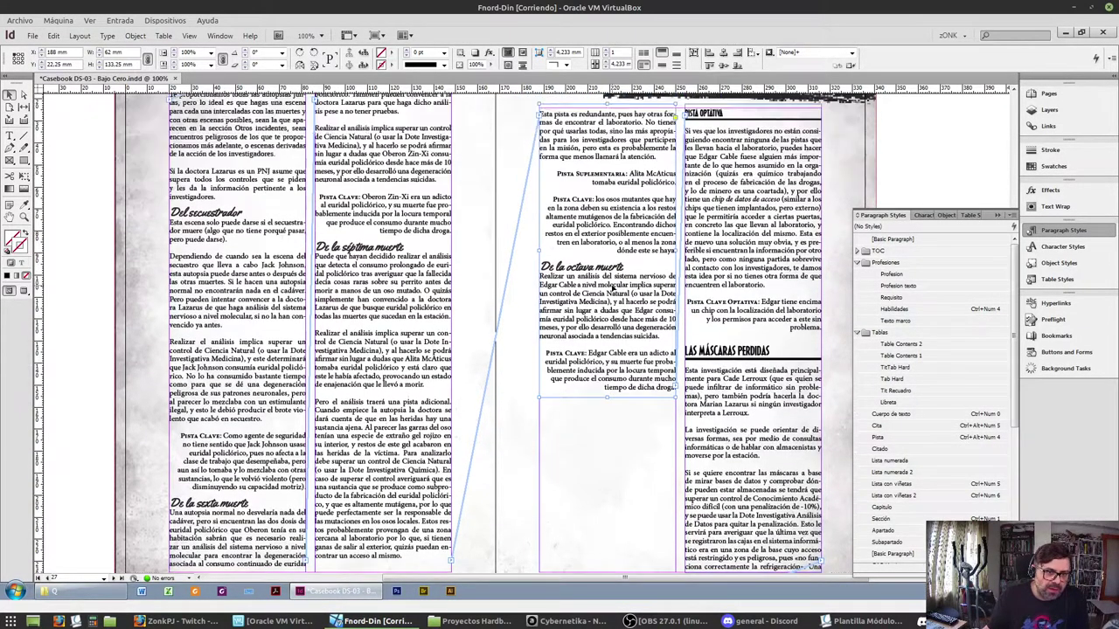
pyautogui.scroll(-4, 649, 428)
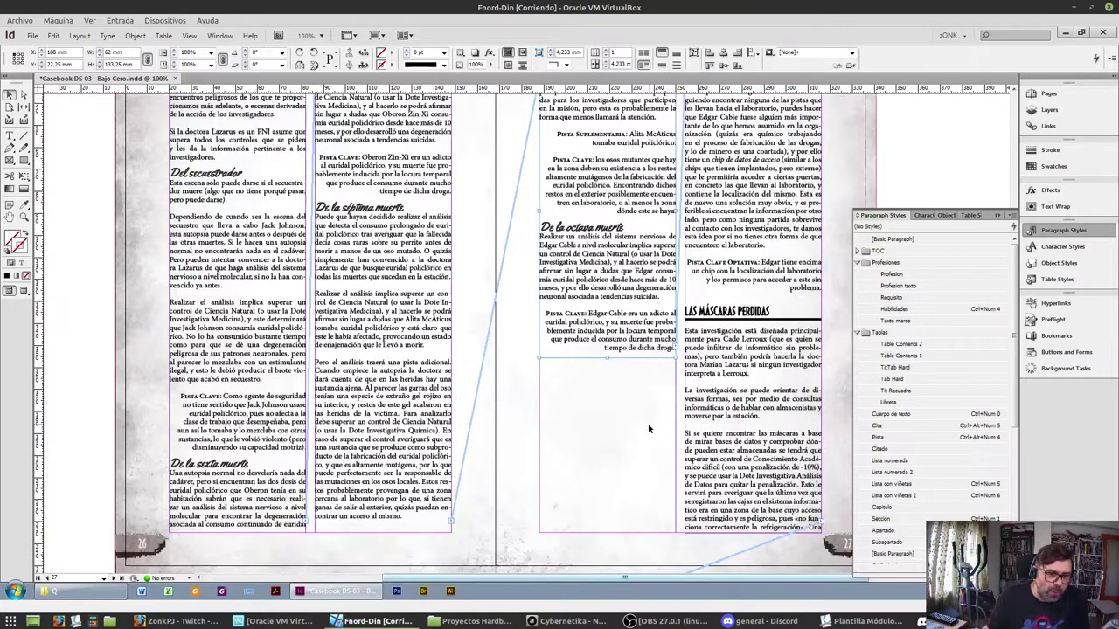
# Place the Hypospray image from the Links folder Q in the empty space below page 27's first-column text
pyautogui.click(46, 592)
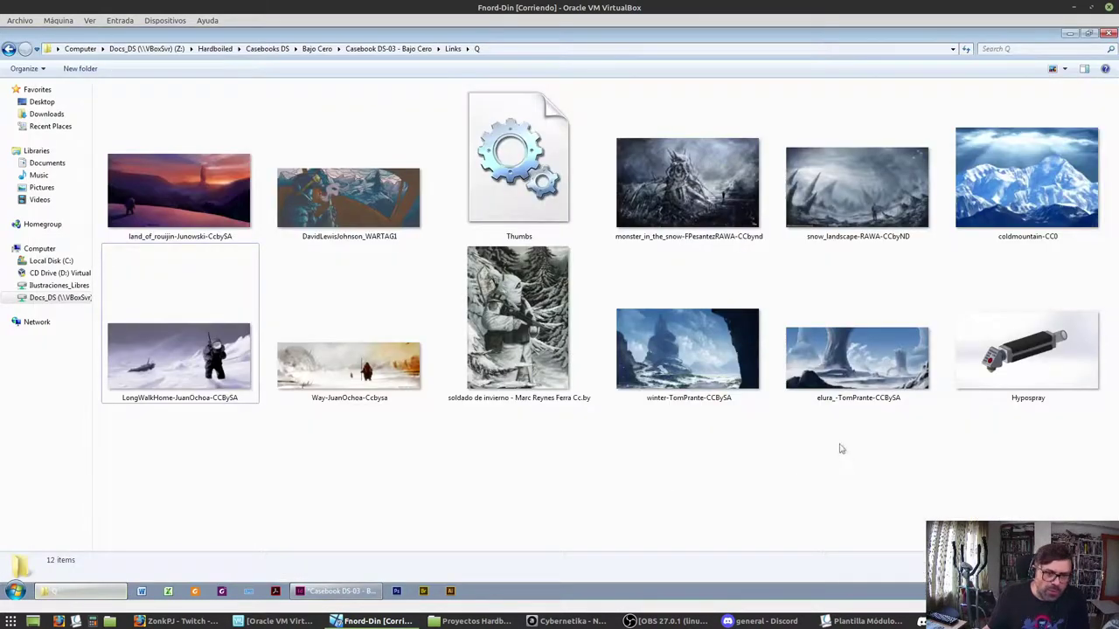
pyautogui.click(1014, 368)
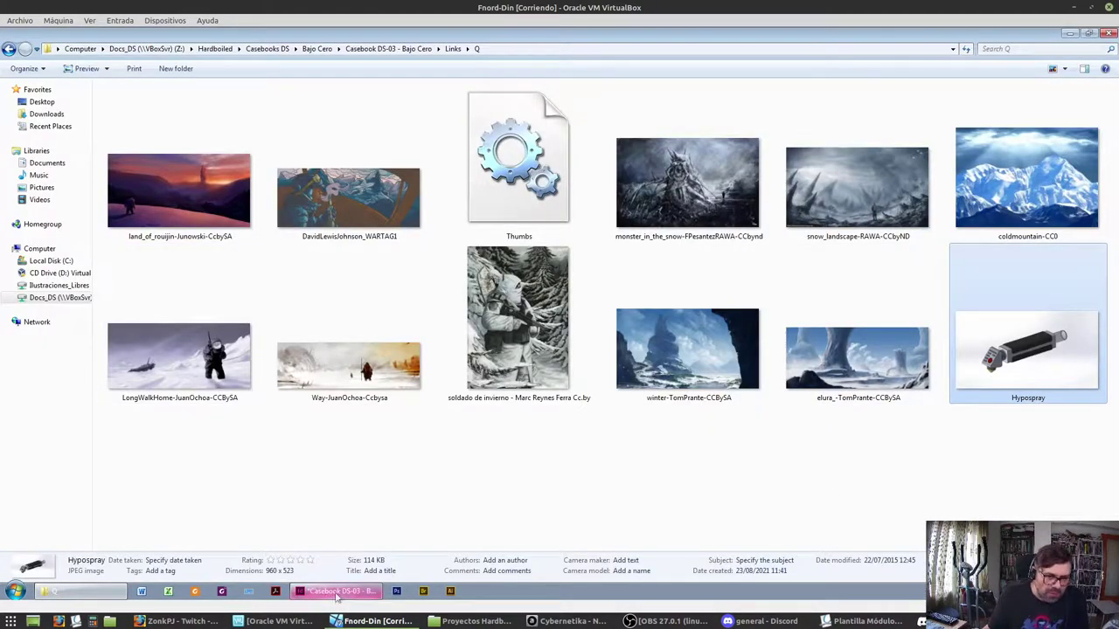
pyautogui.click(350, 592)
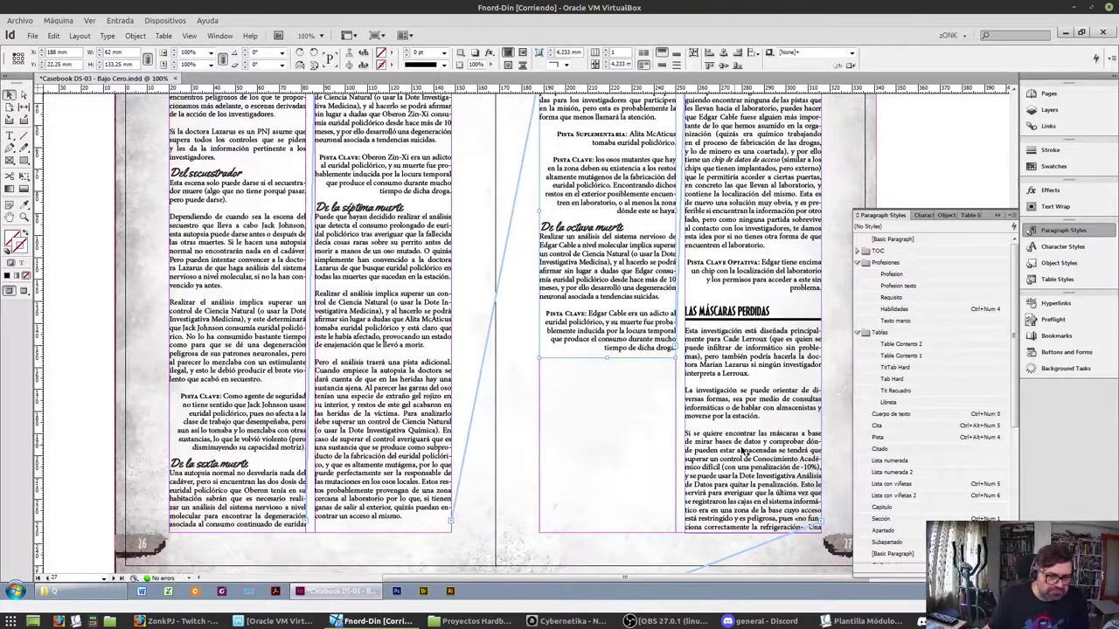
pyautogui.click(79, 592)
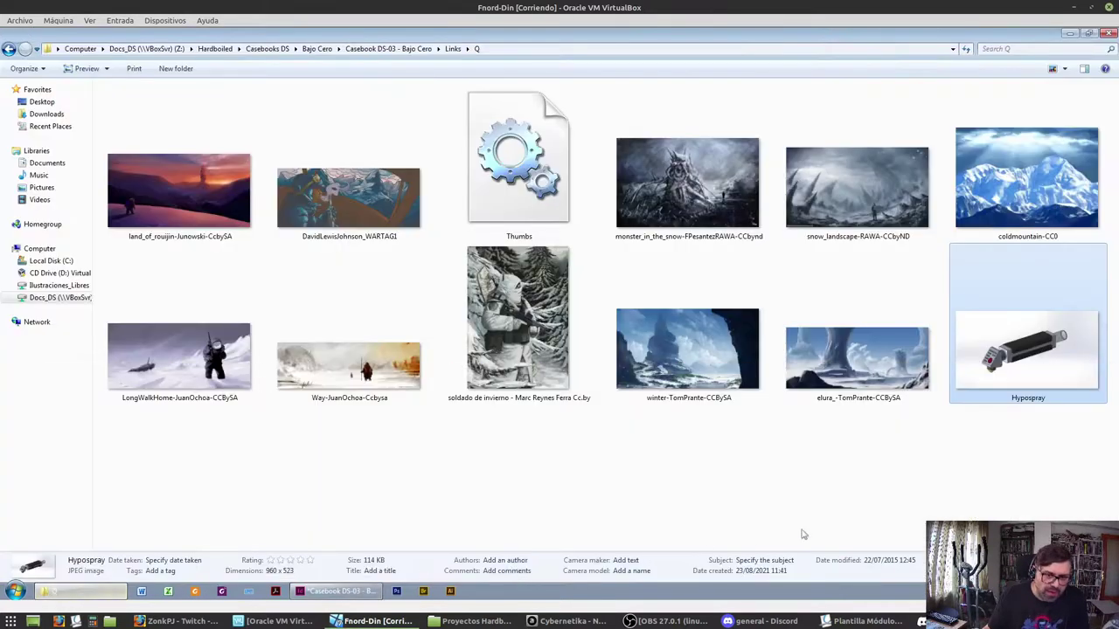
pyautogui.click(337, 592)
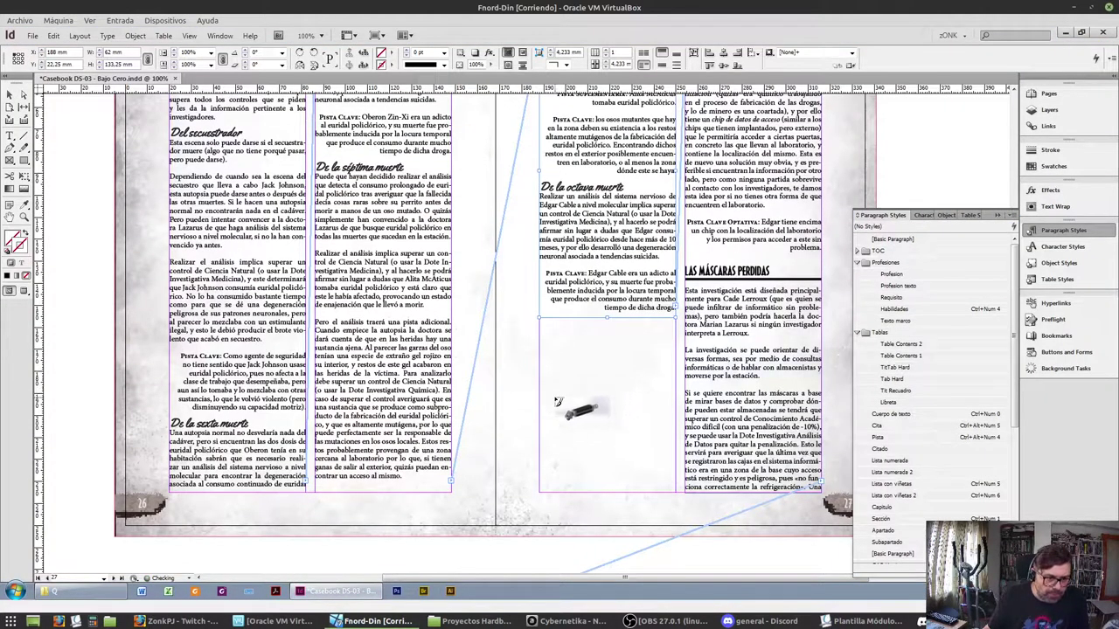
pyautogui.click(536, 382)
# Rotate the placed Hypospray image 90° clockwise
pyautogui.hotkey('ctrl', '-')
pyautogui.hotkey('ctrl', '-')
pyautogui.hotkey('ctrl', '-')
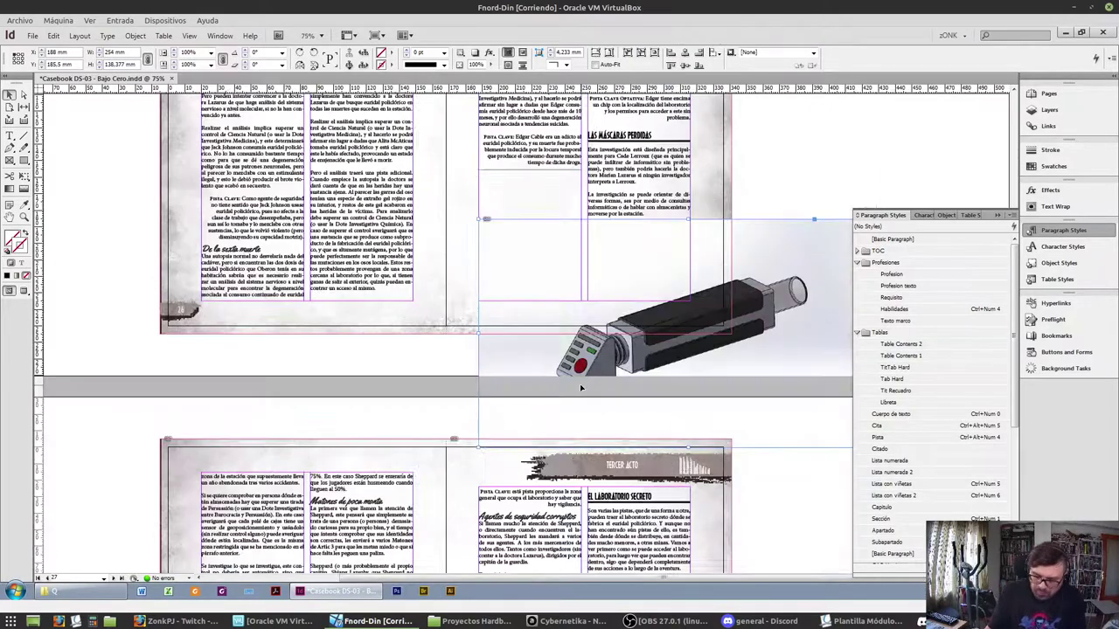
pyautogui.click(615, 356)
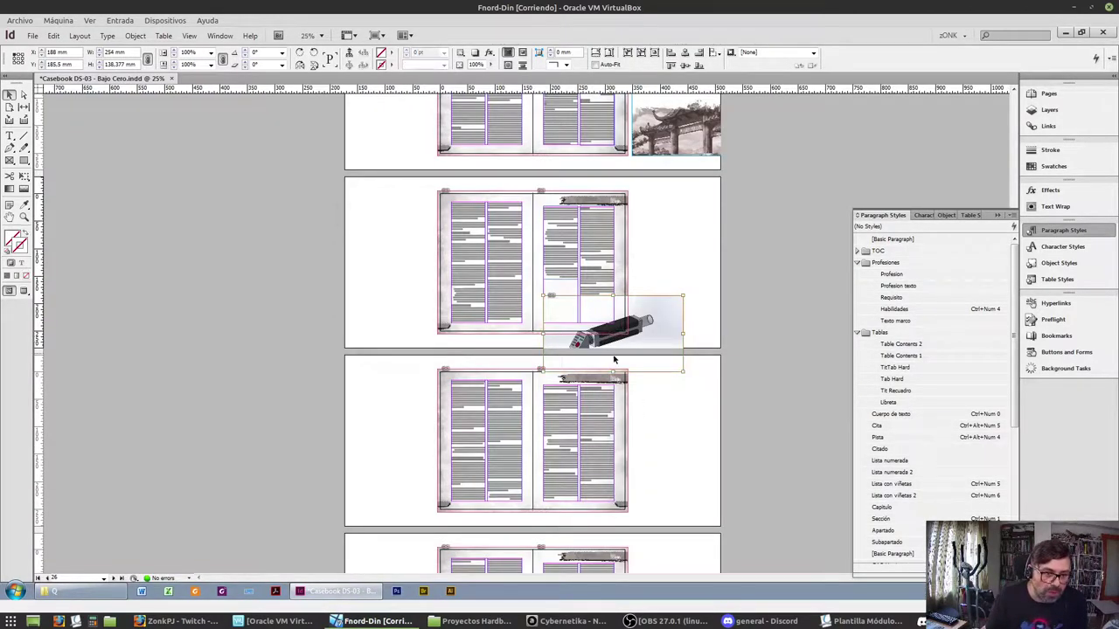
pyautogui.click(600, 347)
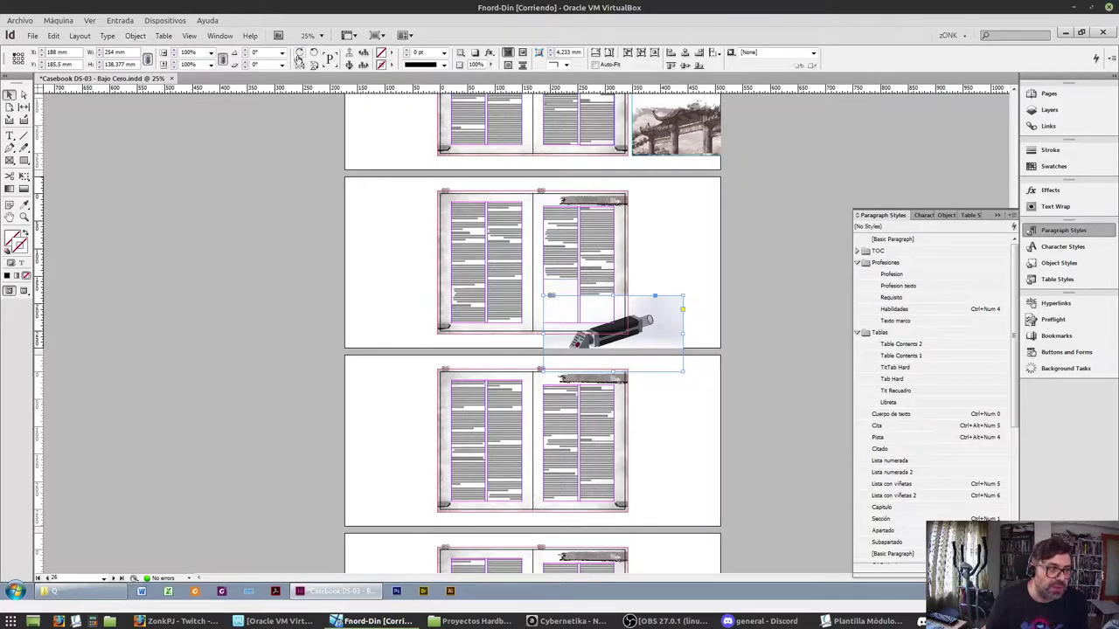
pyautogui.click(300, 53)
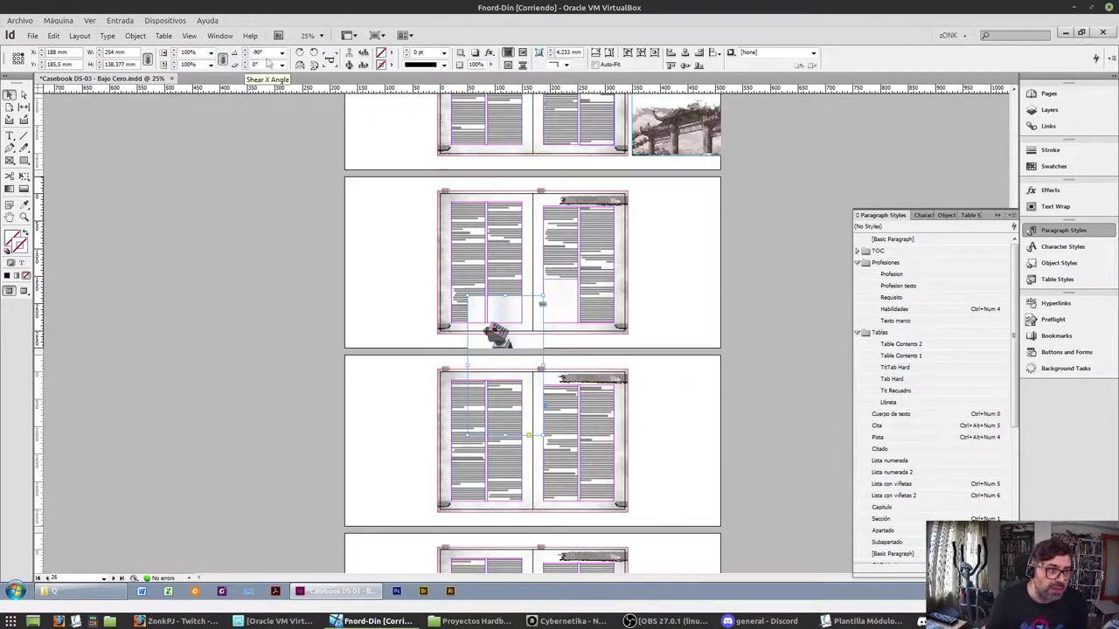
# Scale the rotated Hypospray image proportionally to 50%
pyautogui.click(507, 366)
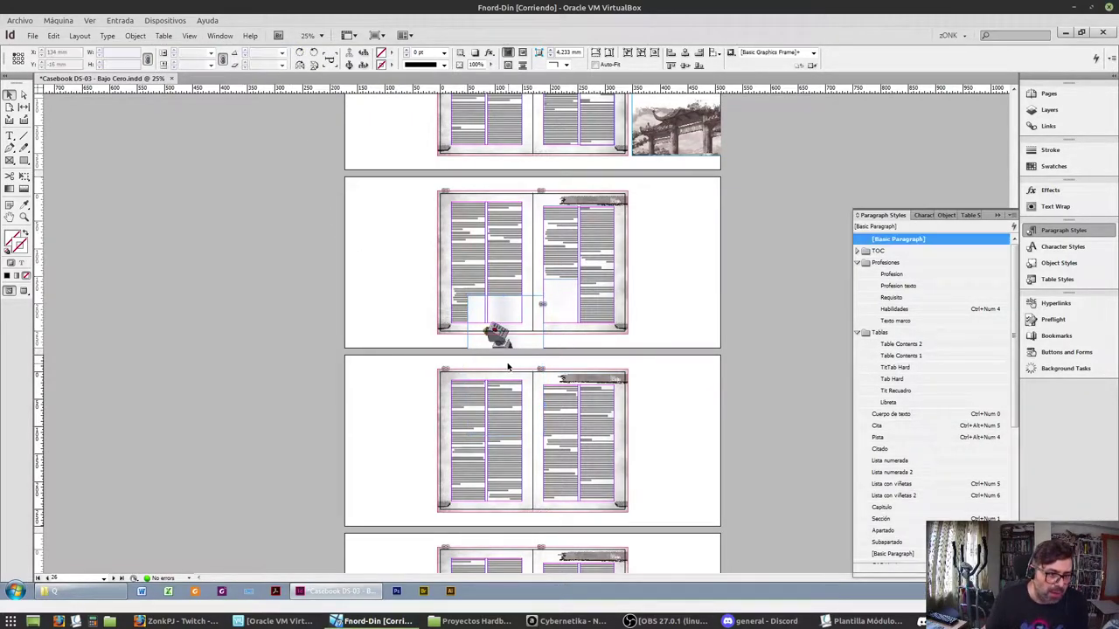
pyautogui.click(500, 336)
pyautogui.click(499, 340)
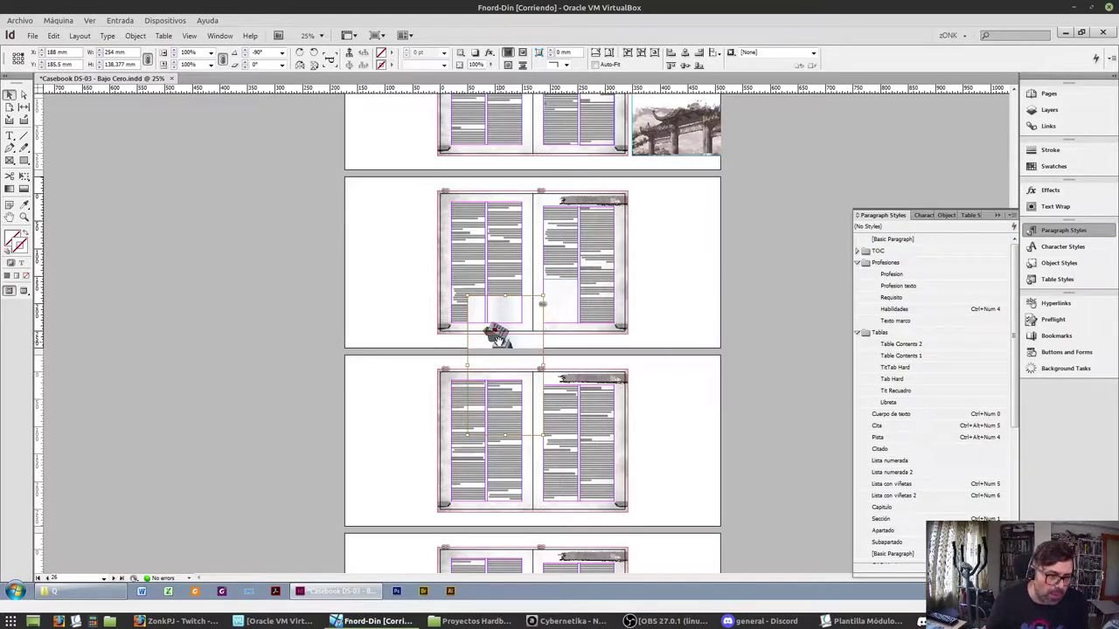
pyautogui.click(211, 64)
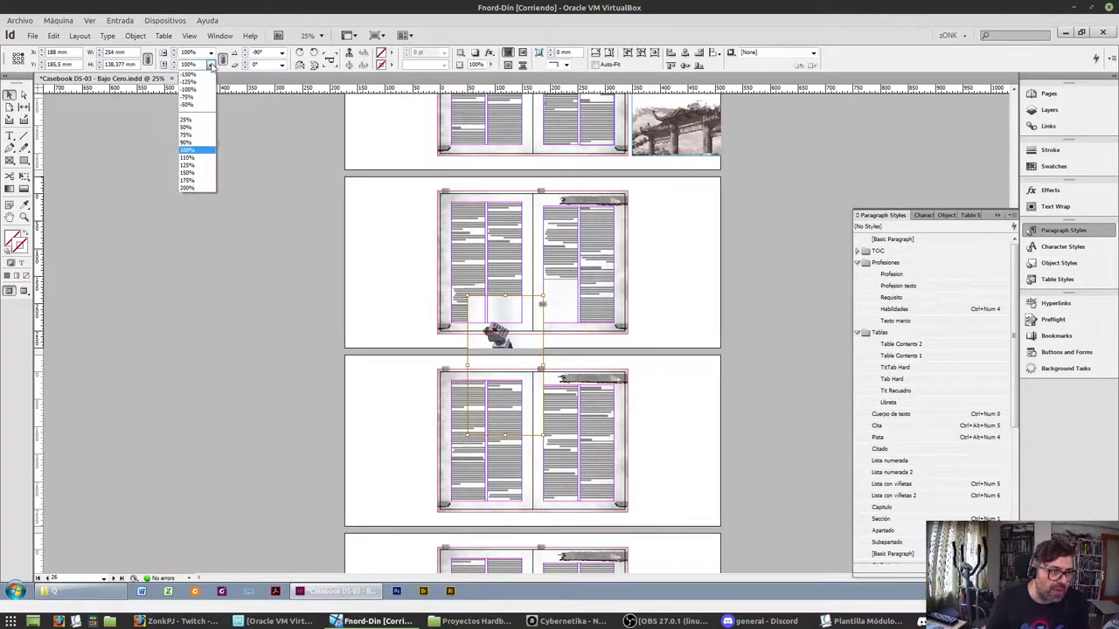
pyautogui.click(187, 127)
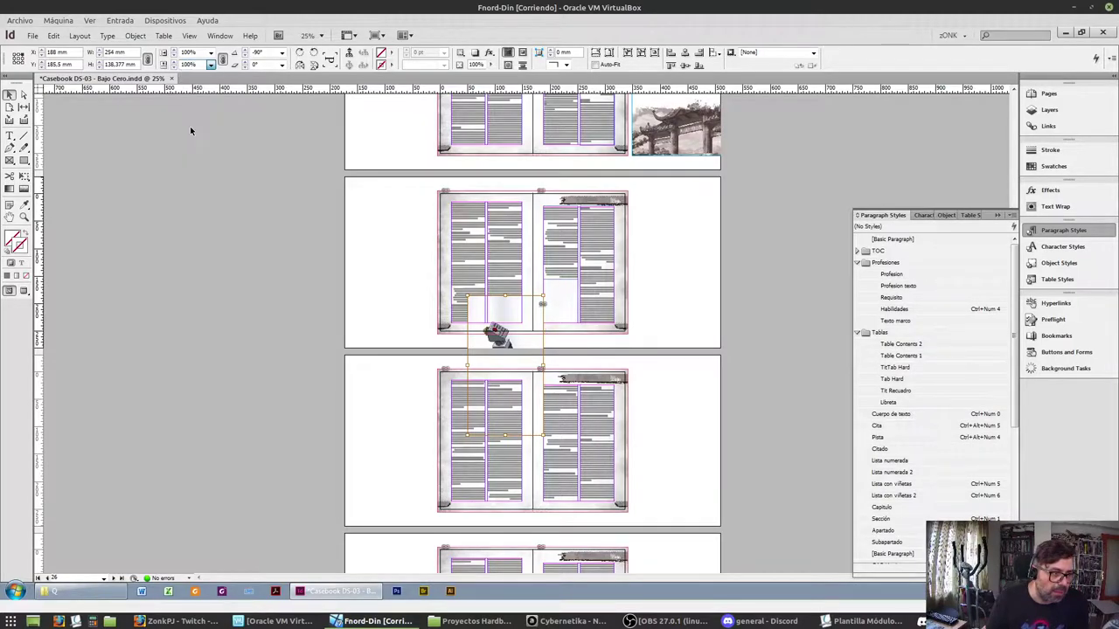
pyautogui.click(255, 266)
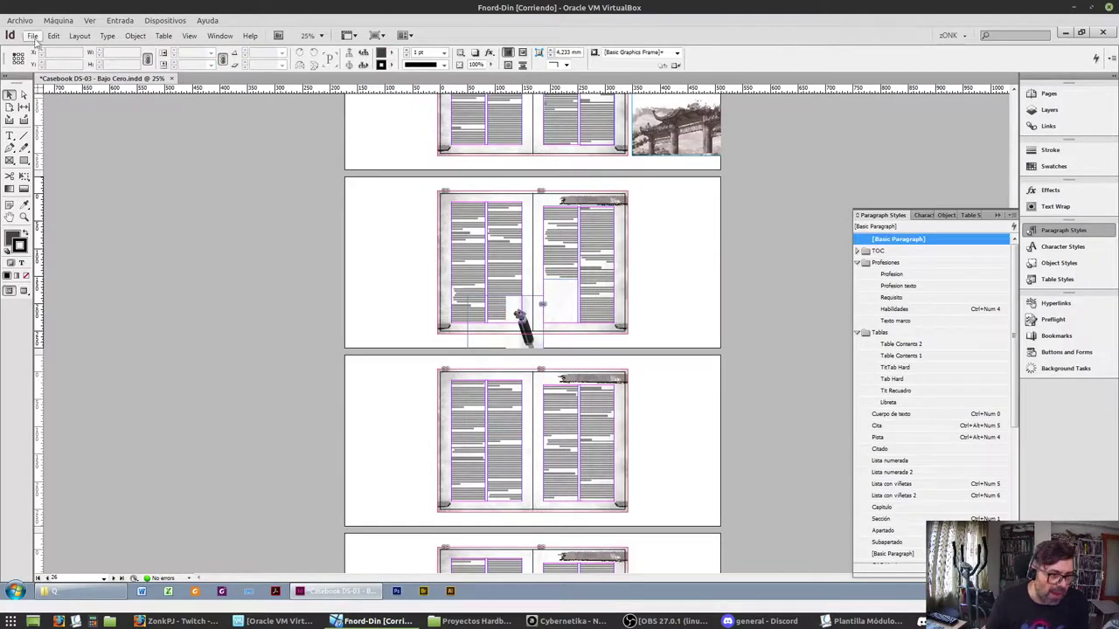
# Move the Hypospray image into the gap below page 27's first-column text, at X 252 mm and Y 155.5 mm
pyautogui.click(513, 322)
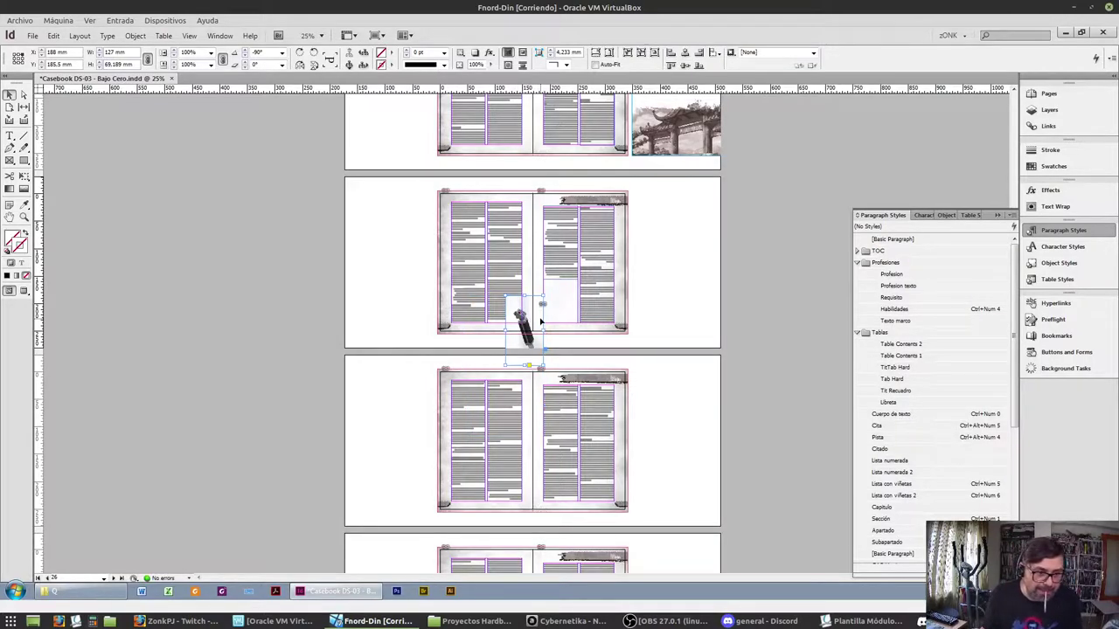
pyautogui.moveTo(541, 322); pyautogui.dragTo(575, 306)
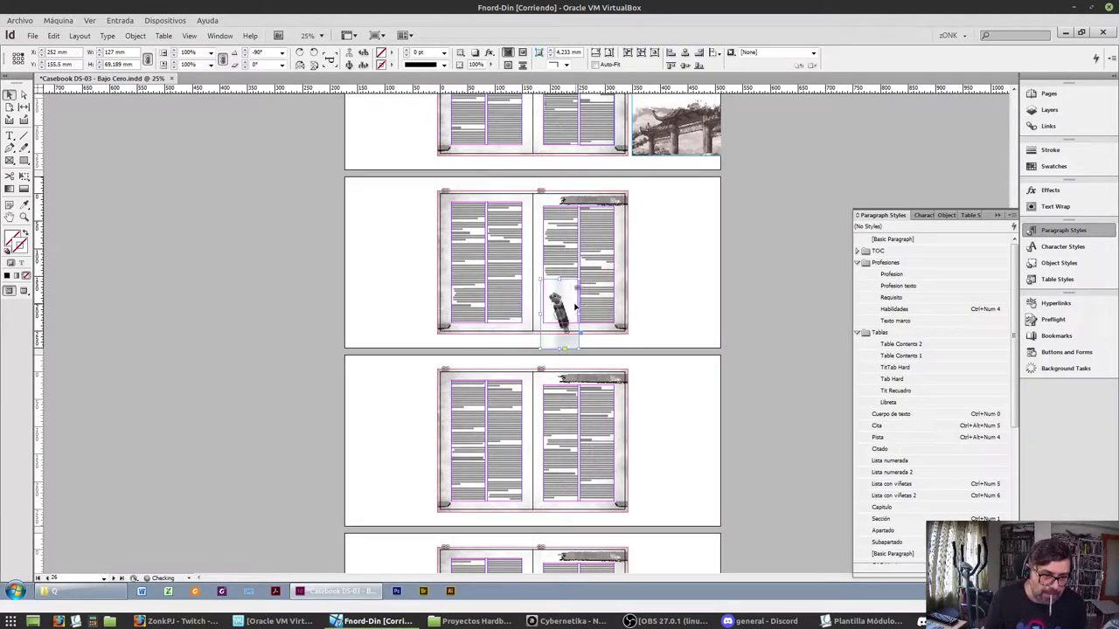
pyautogui.scroll(3, 575, 306)
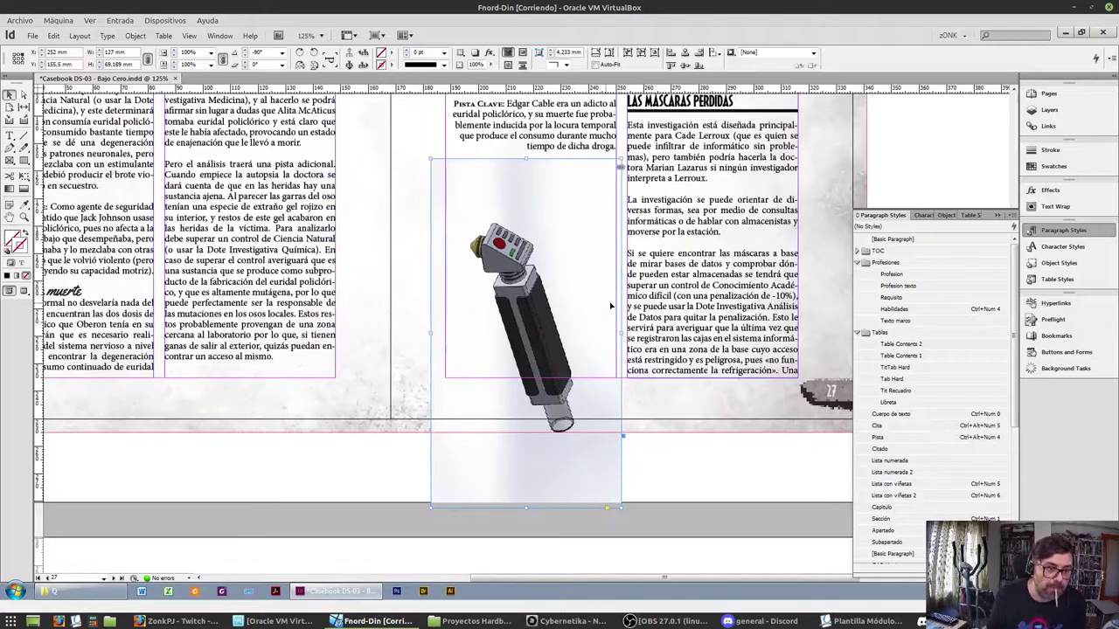
# Trim about 18 mm off the top of the Hypospray frame, move it back up to Y 155.5 mm and crop its bottom at the bleed edge
pyautogui.moveTo(525, 159); pyautogui.dragTo(526, 208)
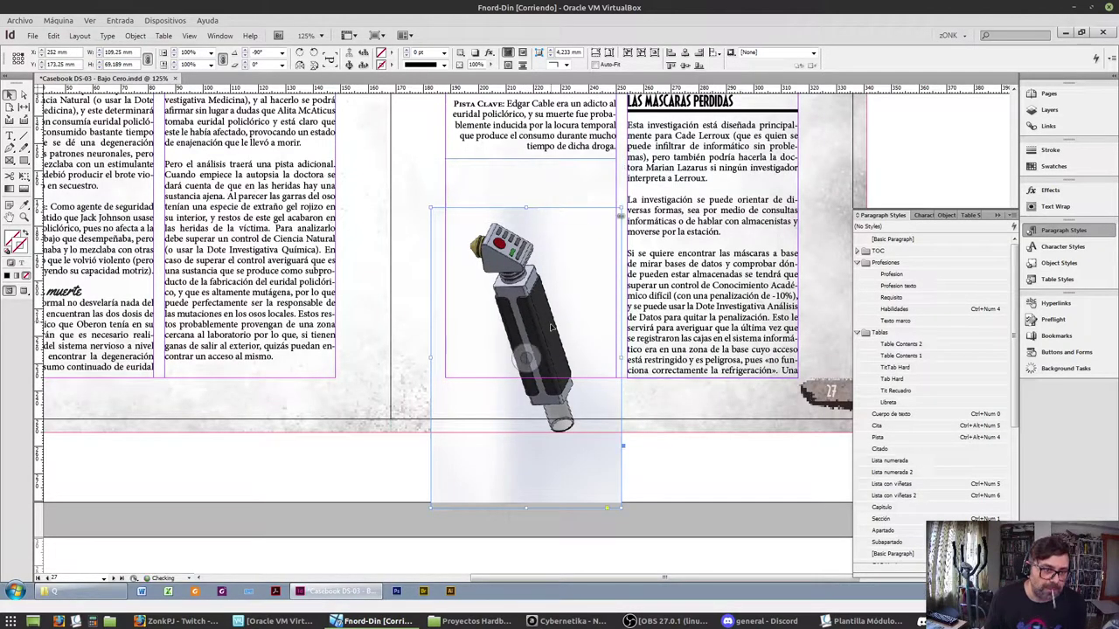
pyautogui.moveTo(527, 420); pyautogui.dragTo(528, 372)
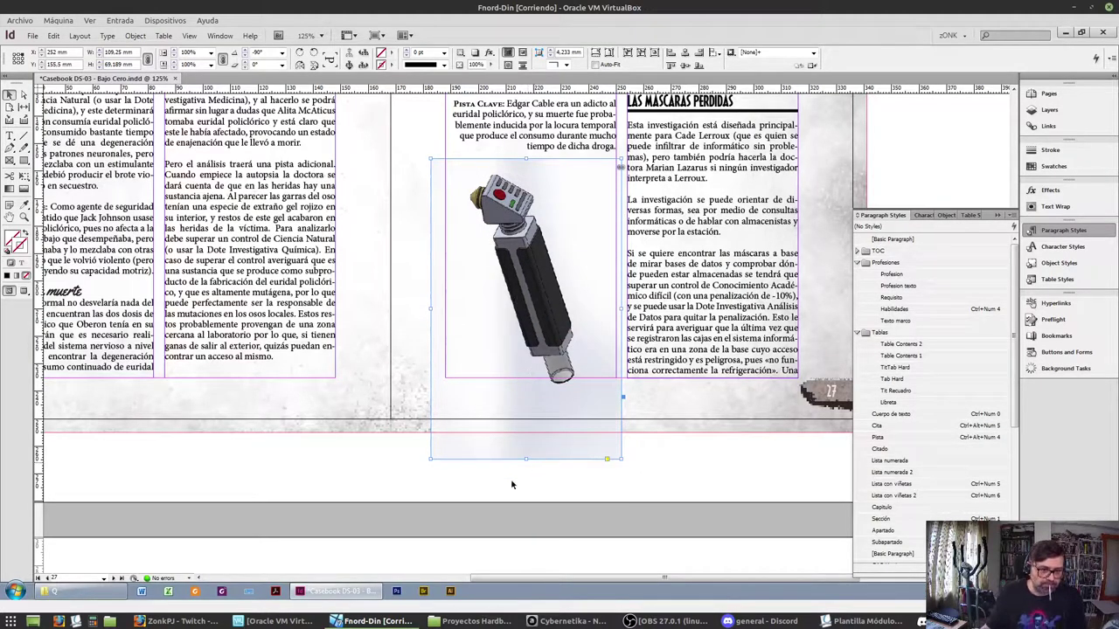
pyautogui.moveTo(533, 456); pyautogui.dragTo(542, 431)
pyautogui.click(539, 479)
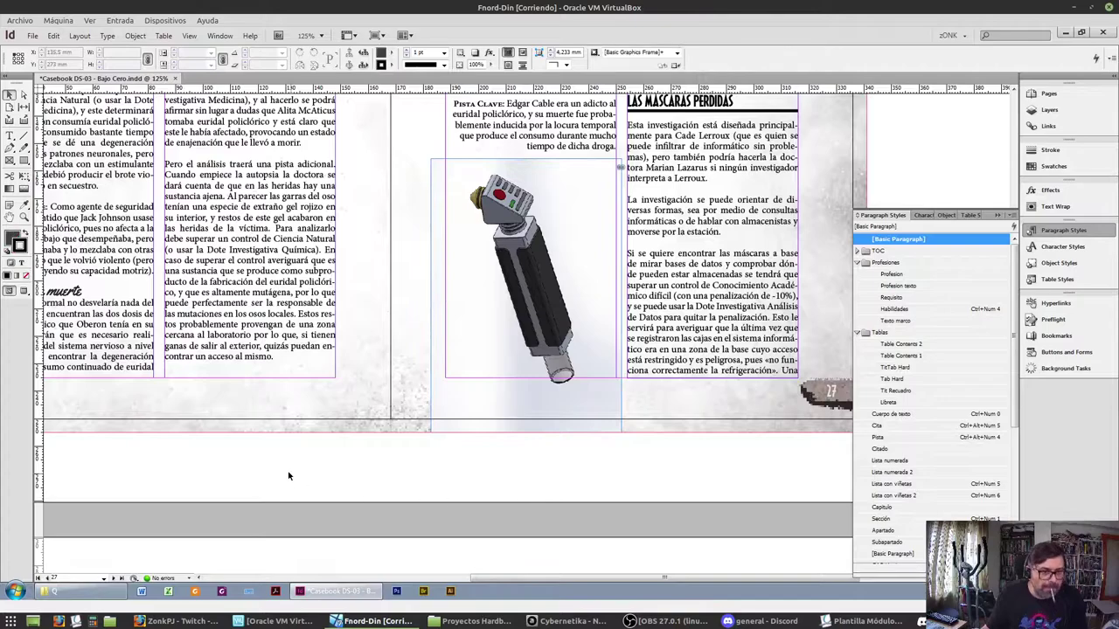
# Preview the Hypospray image on page 27 without guides and frame edges, and open the object styles list
pyautogui.press('w')
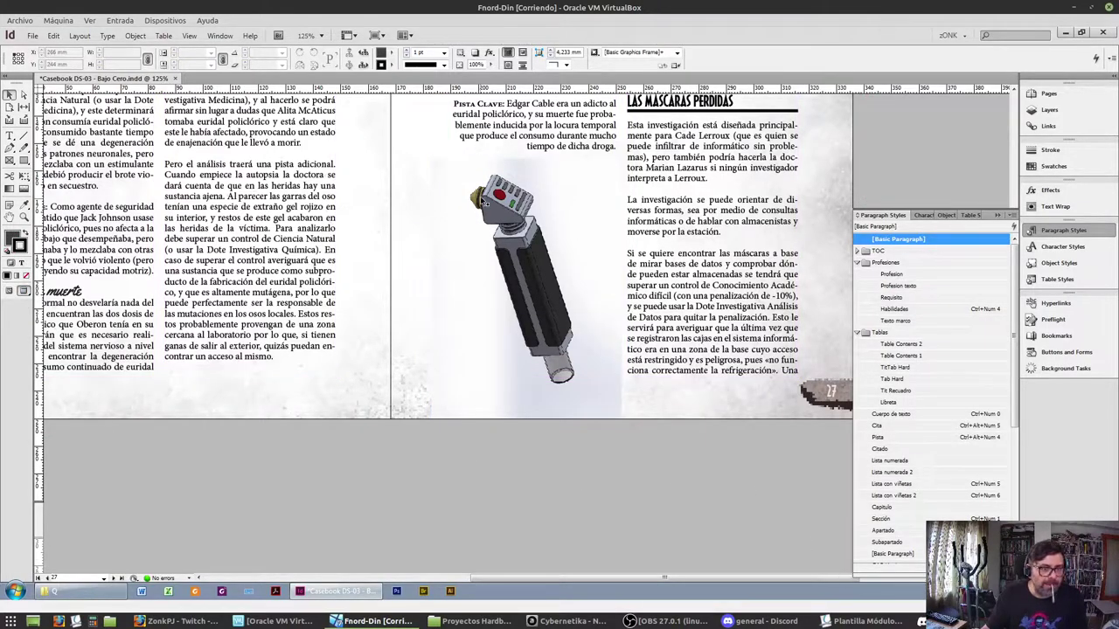
pyautogui.click(577, 323)
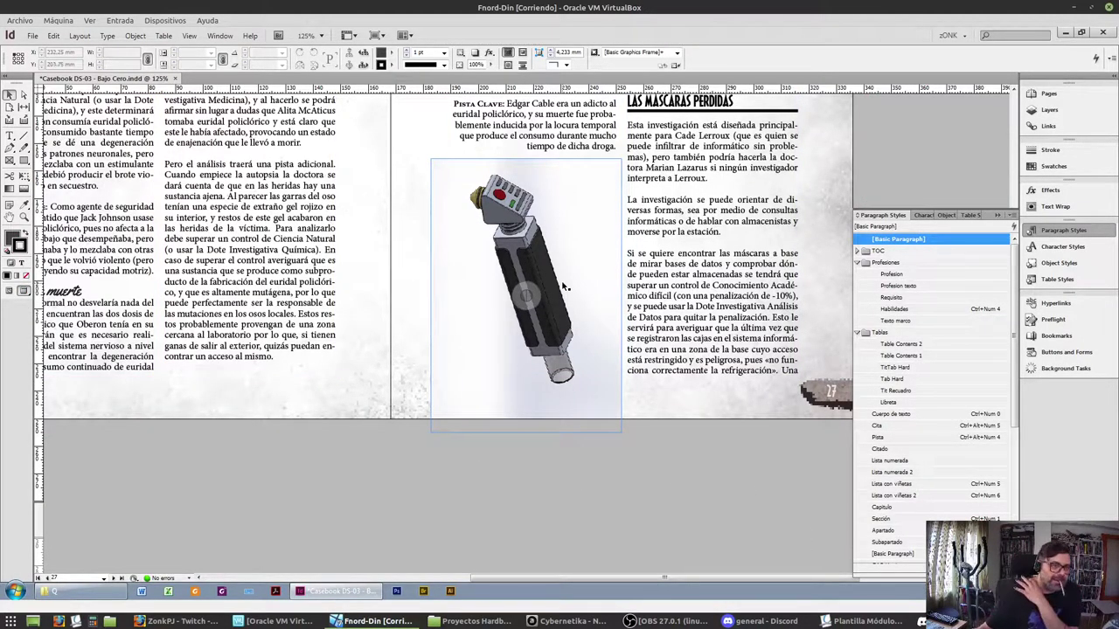
pyautogui.hotkey('ctrl', 'shift', 'a')
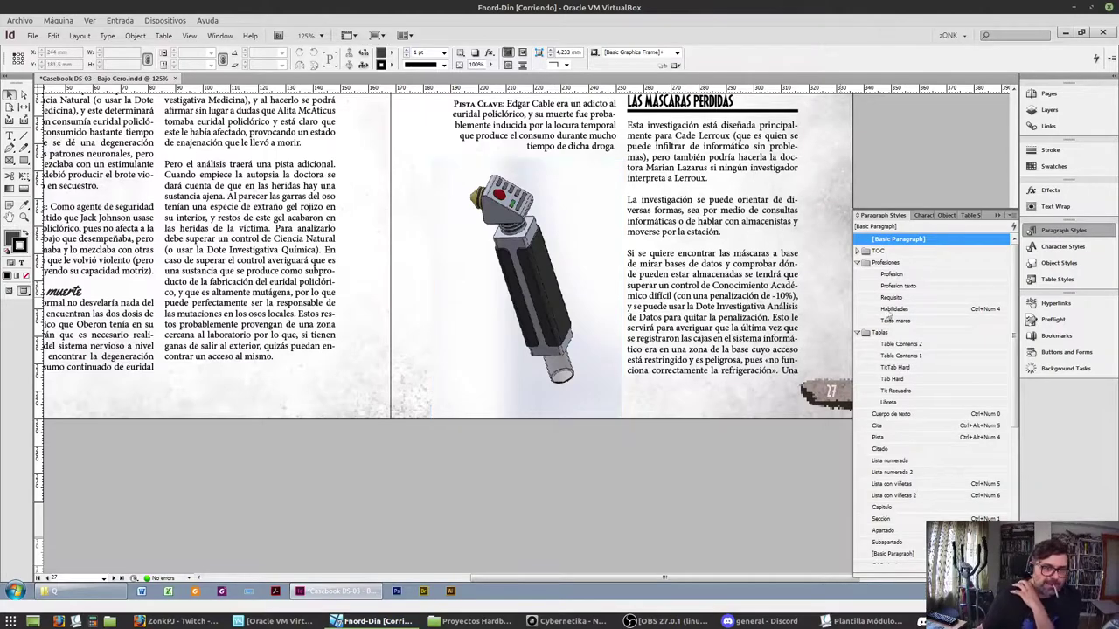
pyautogui.click(1059, 262)
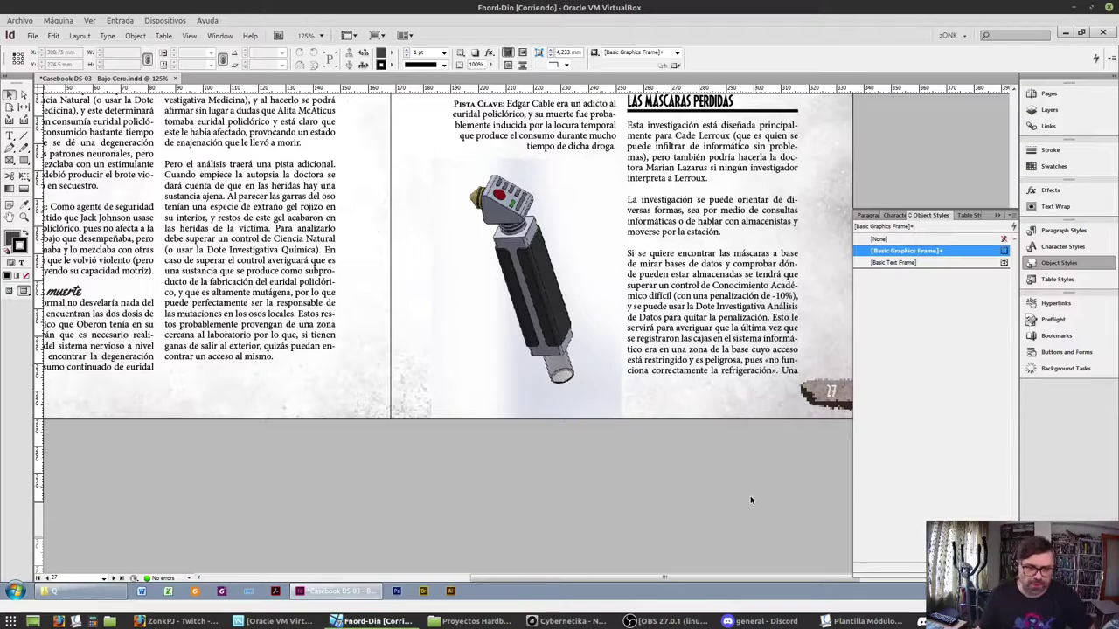
# Switch to Okular and review the page layouts of "Casebook DS-01 - Shareware Souls.pdf" from page 28 back to page 16, returning to InDesign
pyautogui.click(825, 621)
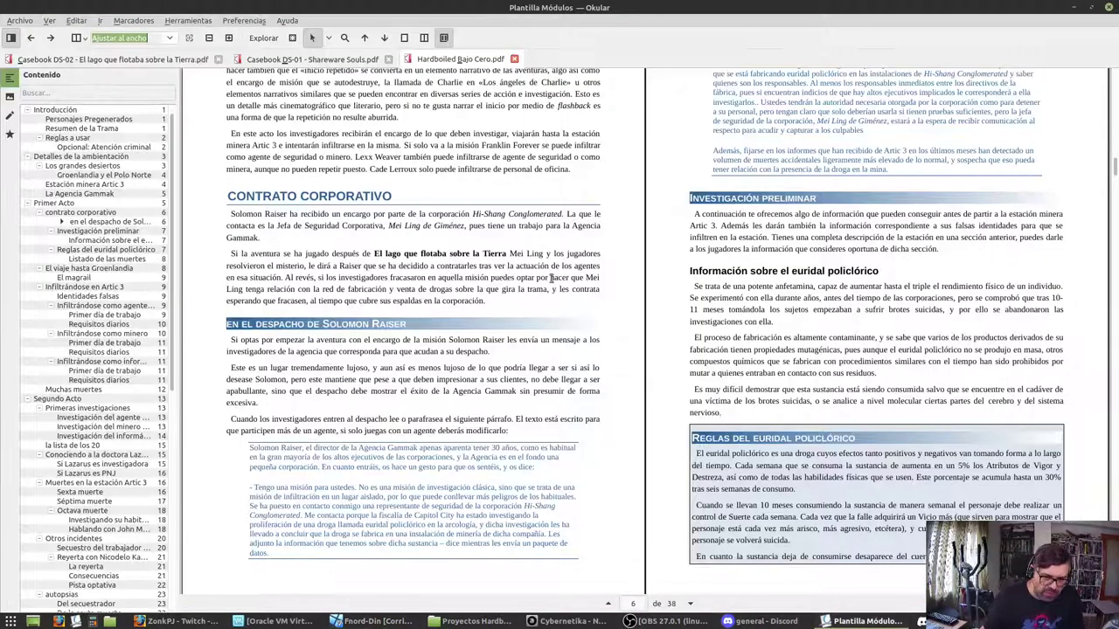
pyautogui.click(311, 58)
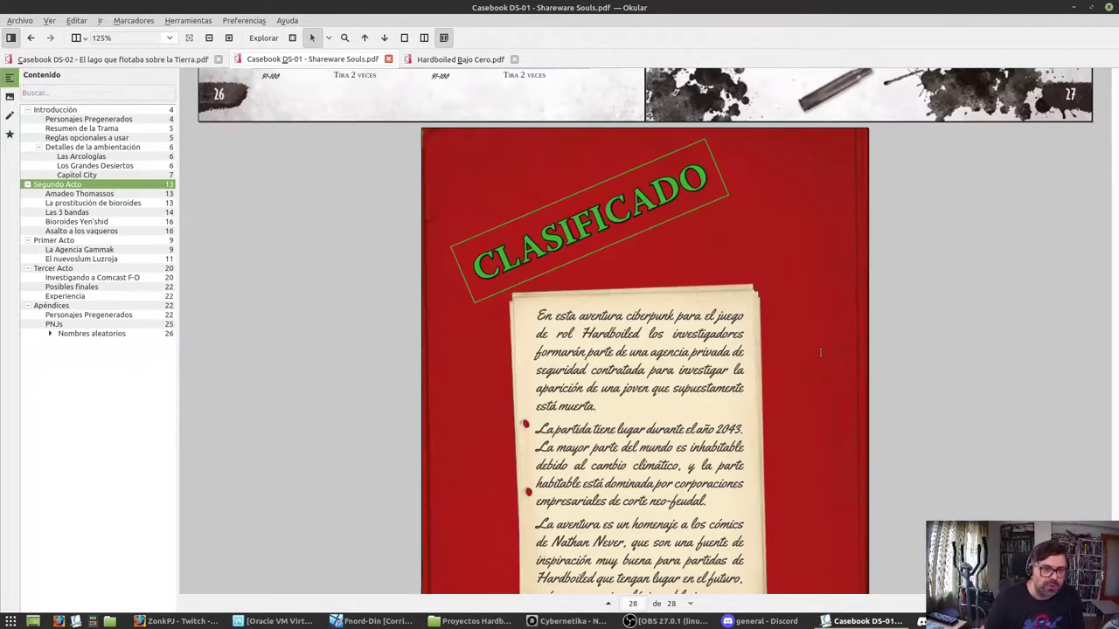
pyautogui.scroll(20, 820, 352)
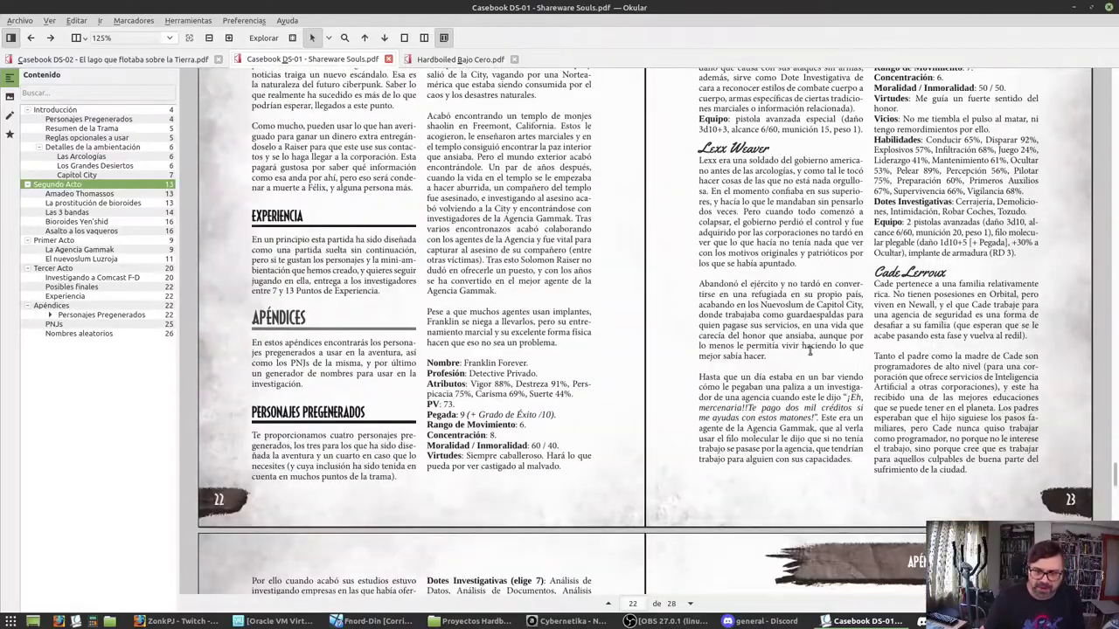
pyautogui.scroll(10, 810, 349)
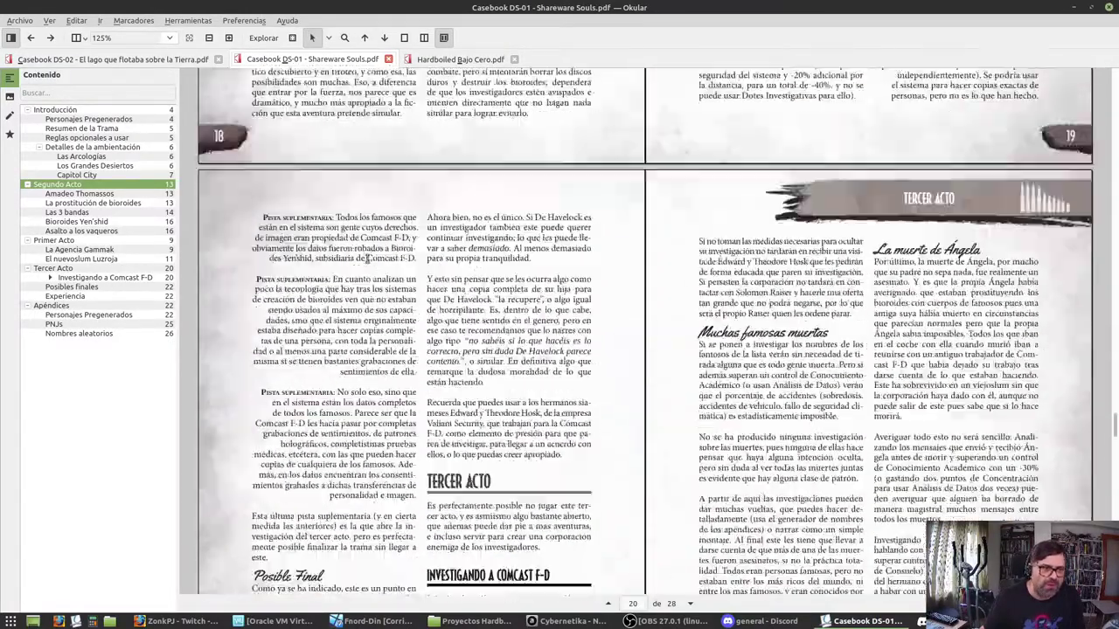
pyautogui.scroll(10, 367, 258)
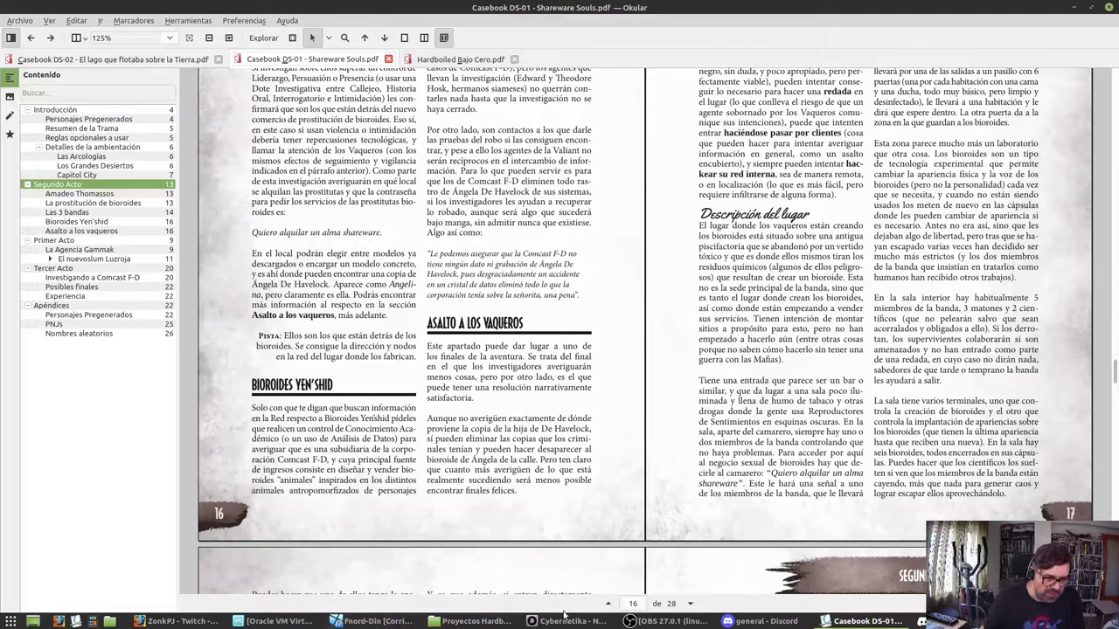
pyautogui.click(376, 621)
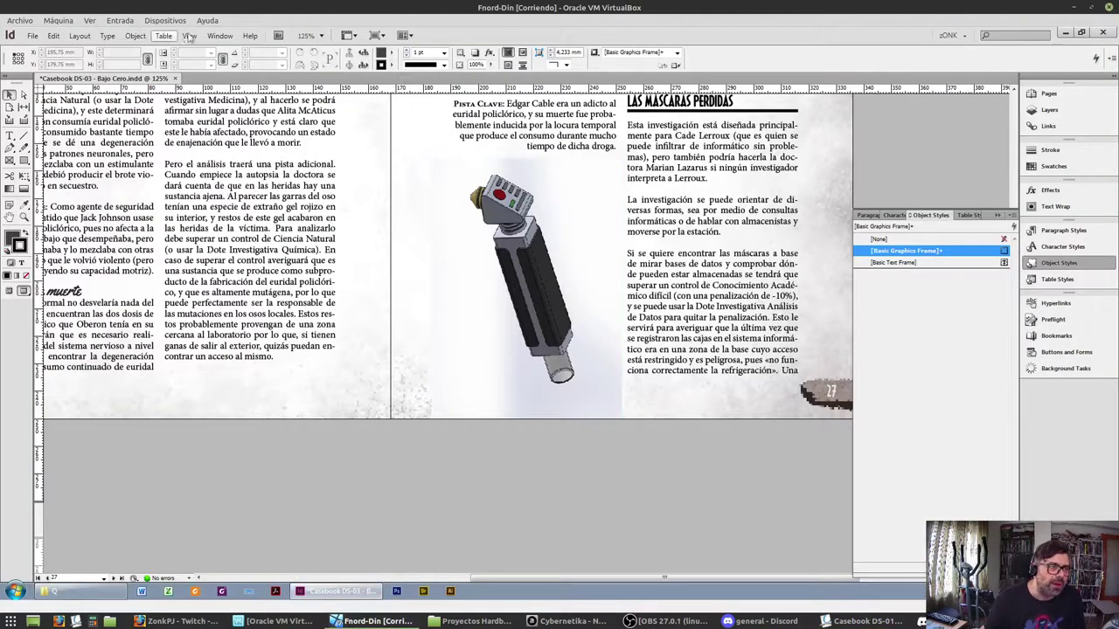
# Try a Detect Edges clipping path on the Hypospray image on page 27, with its settings dialog moved clear of the image
pyautogui.click(136, 36)
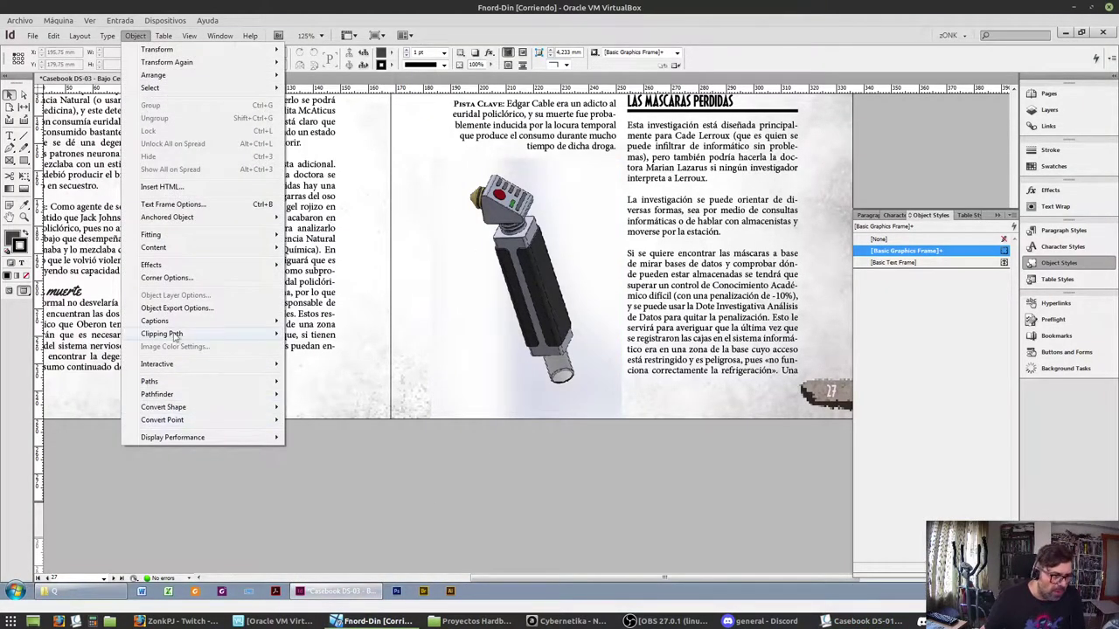
pyautogui.moveTo(175, 335)
pyautogui.click(500, 312)
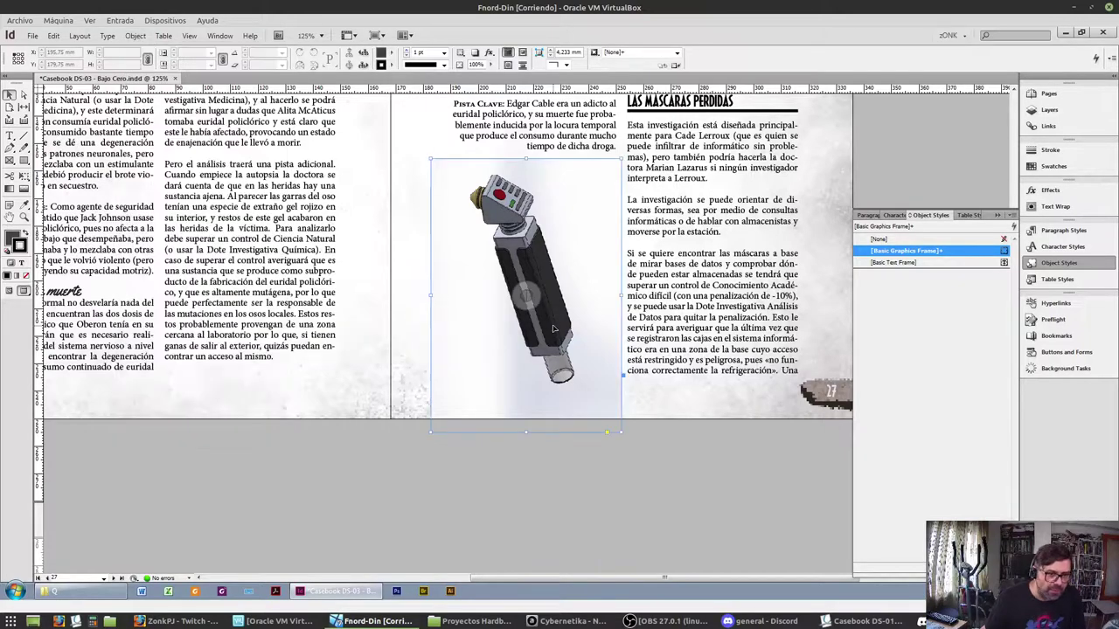
pyautogui.click(142, 37)
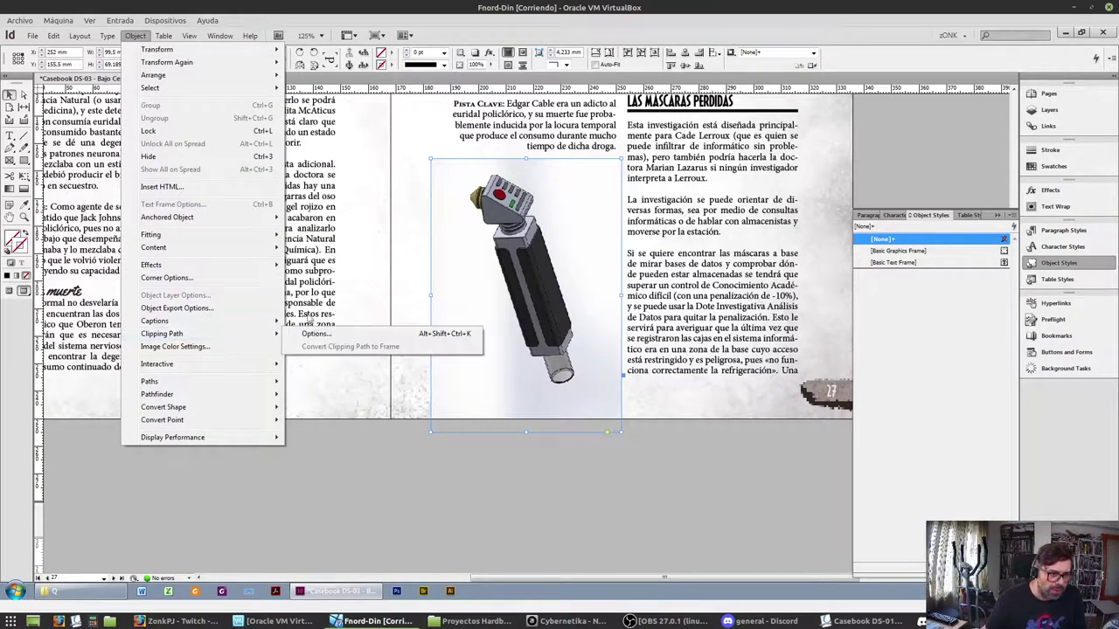
pyautogui.moveTo(273, 334)
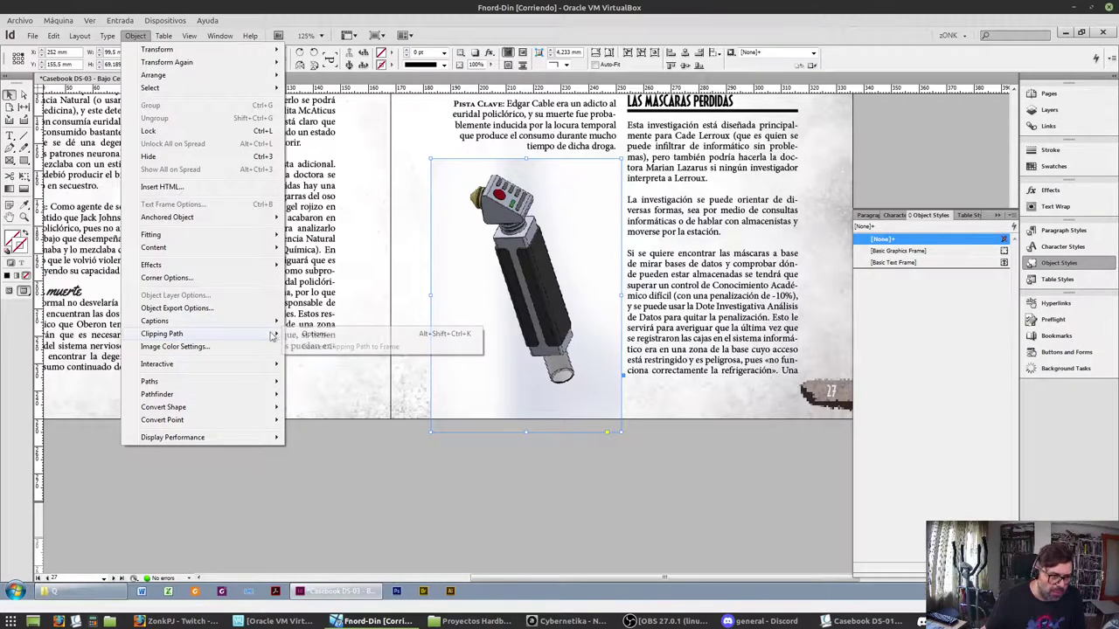
pyautogui.click(323, 334)
pyautogui.click(535, 242)
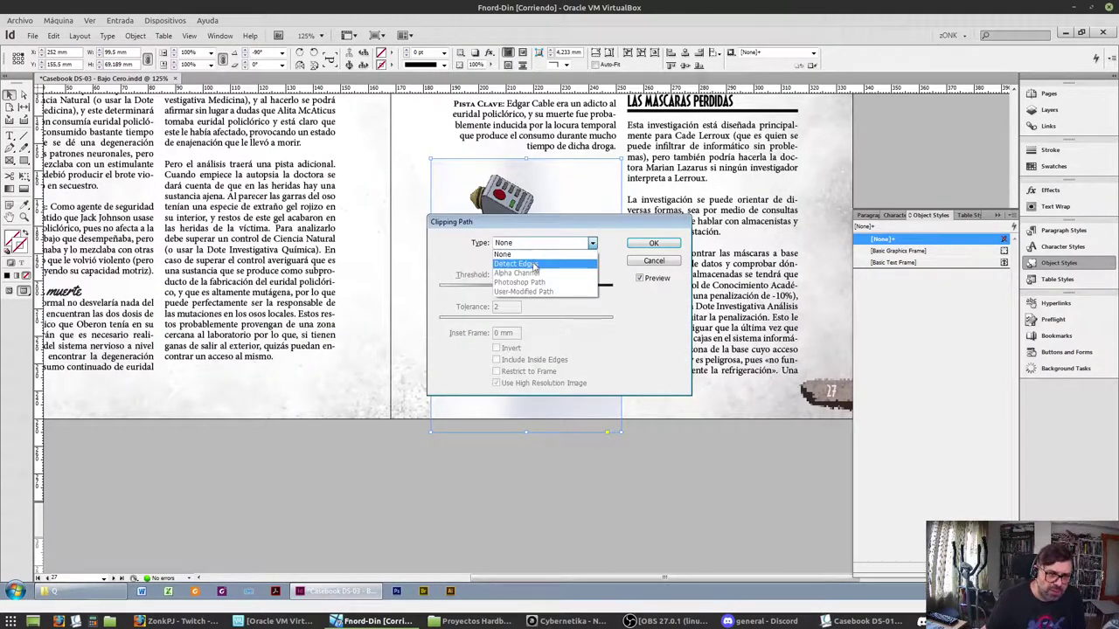
pyautogui.click(535, 263)
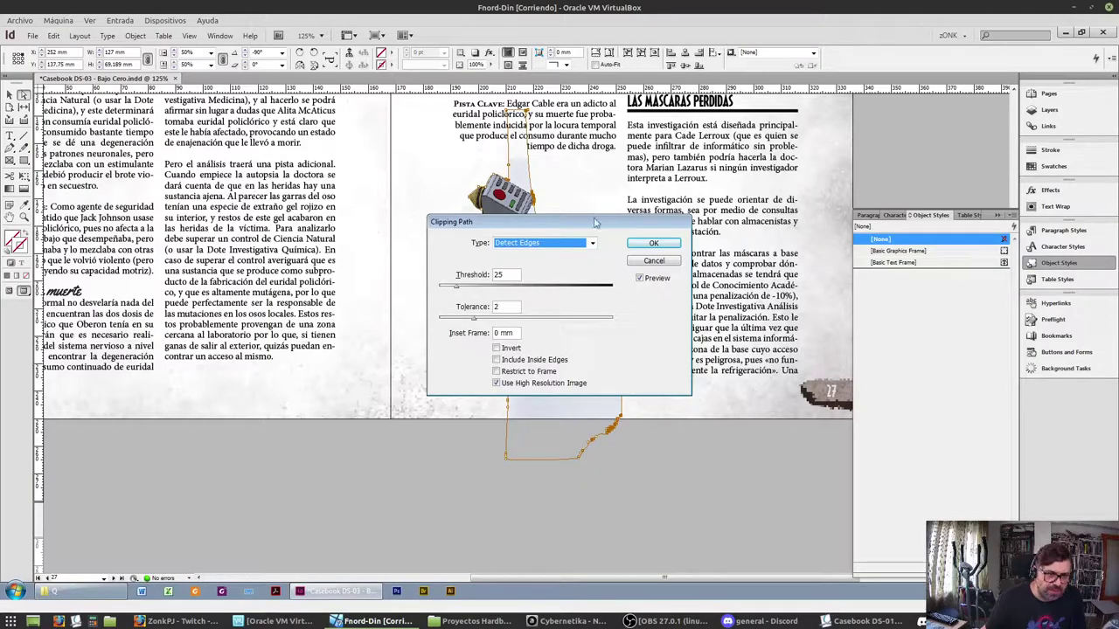
pyautogui.moveTo(595, 223)
pyautogui.mouseDown()
pyautogui.moveTo(212, 218)
pyautogui.moveTo(270, 186)
pyautogui.mouseUp()
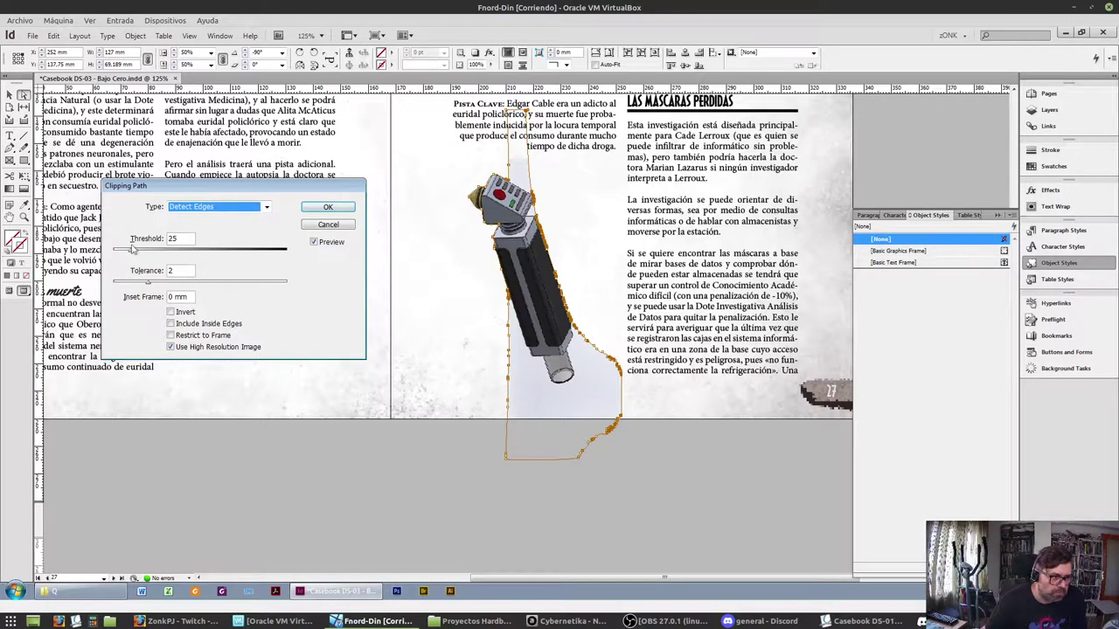
# Set the clipping path's threshold to 22, keep tolerance 2 without restricting it to the frame, and apply it
pyautogui.moveTo(131, 254); pyautogui.dragTo(118, 252)
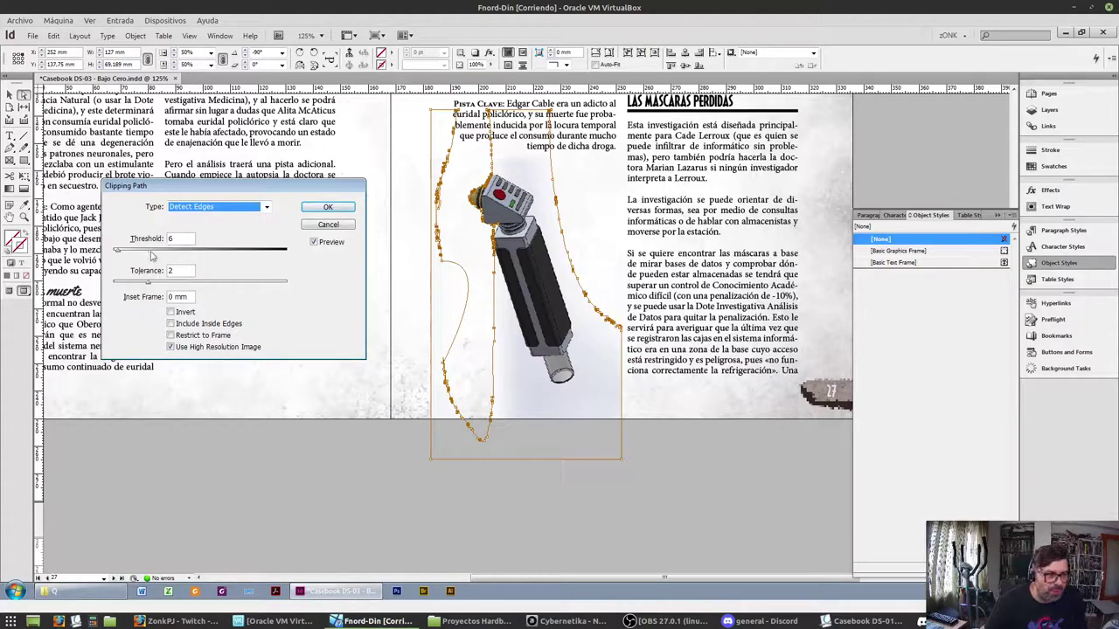
pyautogui.doubleClick(184, 242)
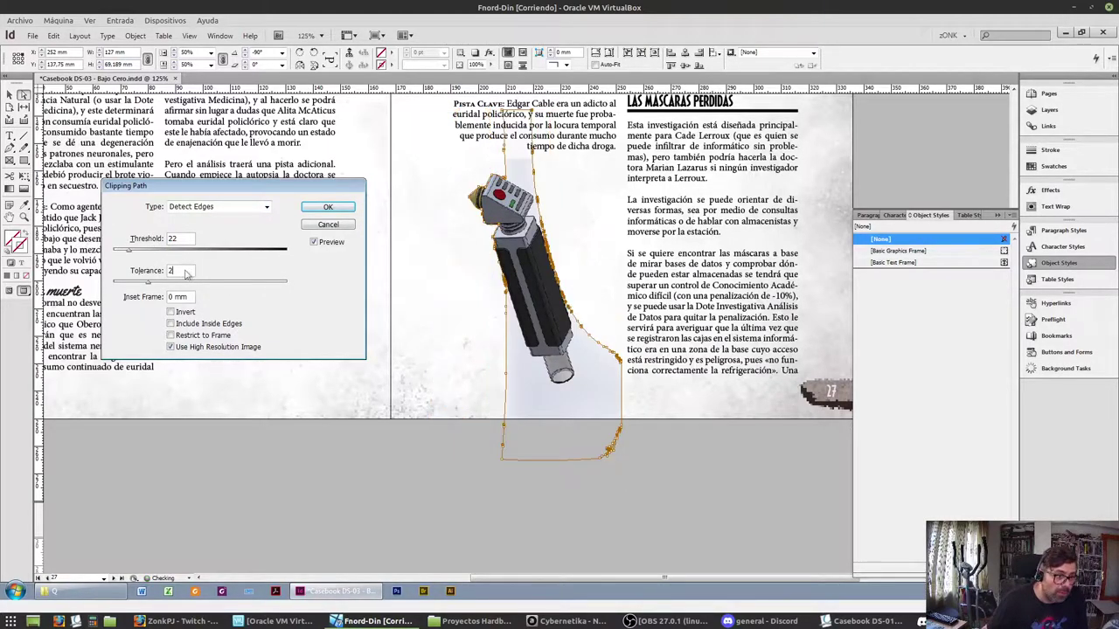
pyautogui.doubleClick(180, 272)
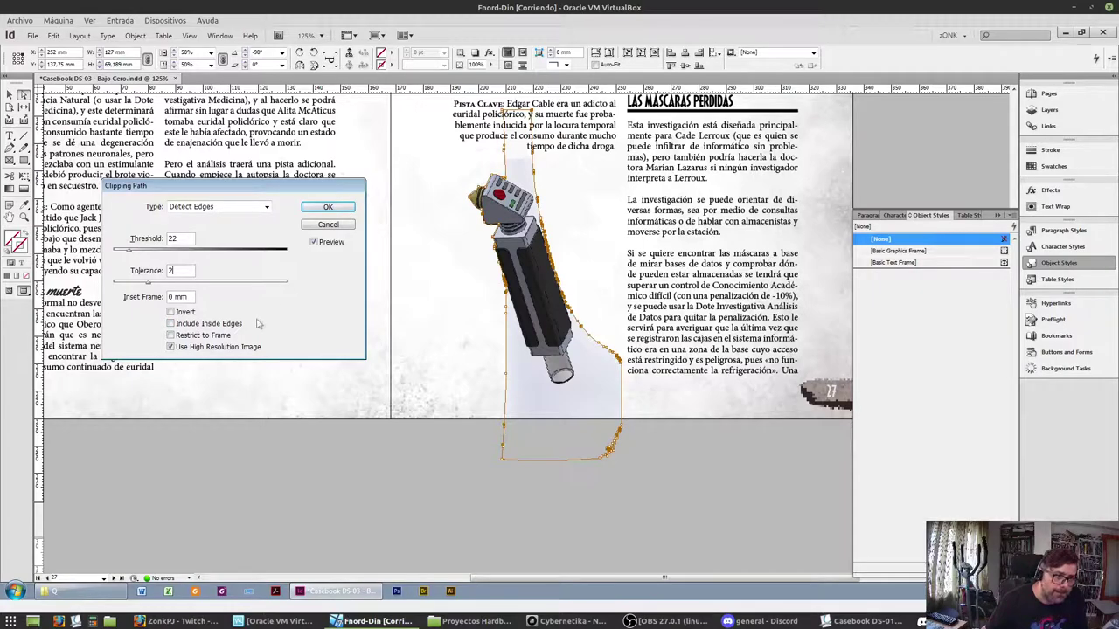
pyautogui.click(213, 339)
pyautogui.click(212, 338)
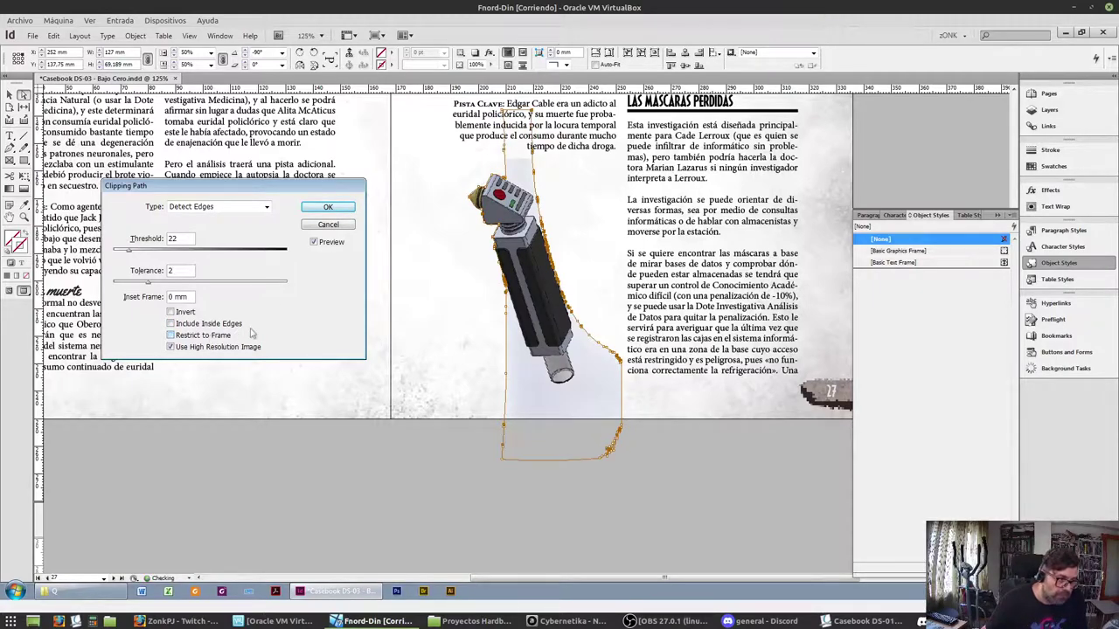
pyautogui.click(326, 206)
# Deselect the Hypospray image to check the clipping result and undo the clipping path
pyautogui.hotkey('ctrl', 'shift', 'a')
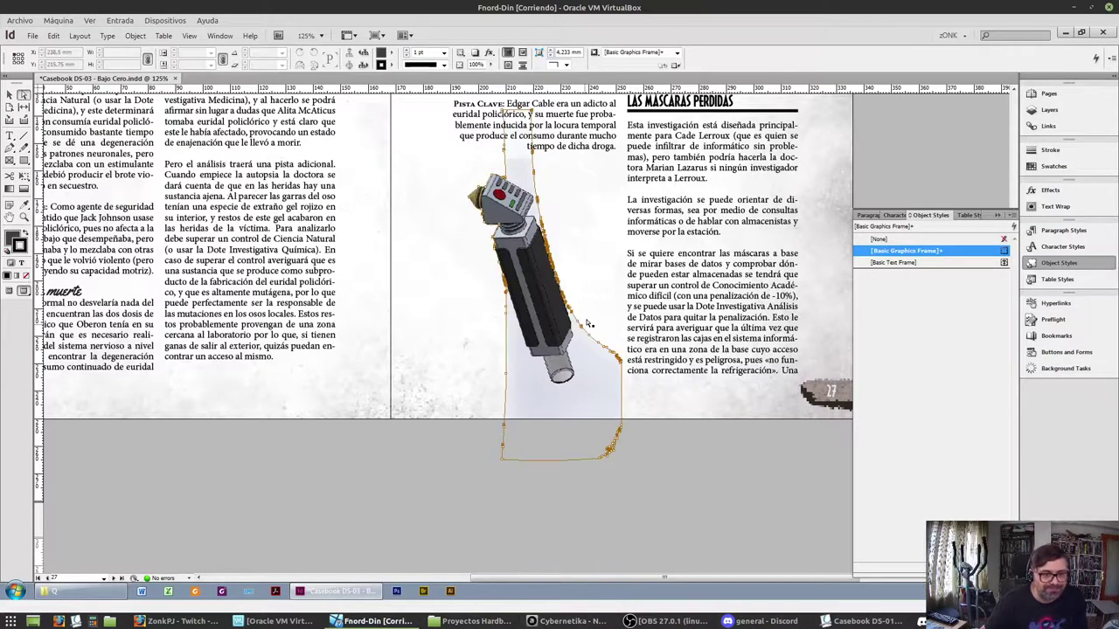
pyautogui.click(599, 282)
pyautogui.click(554, 338)
pyautogui.hotkey('ctrl', 'z')
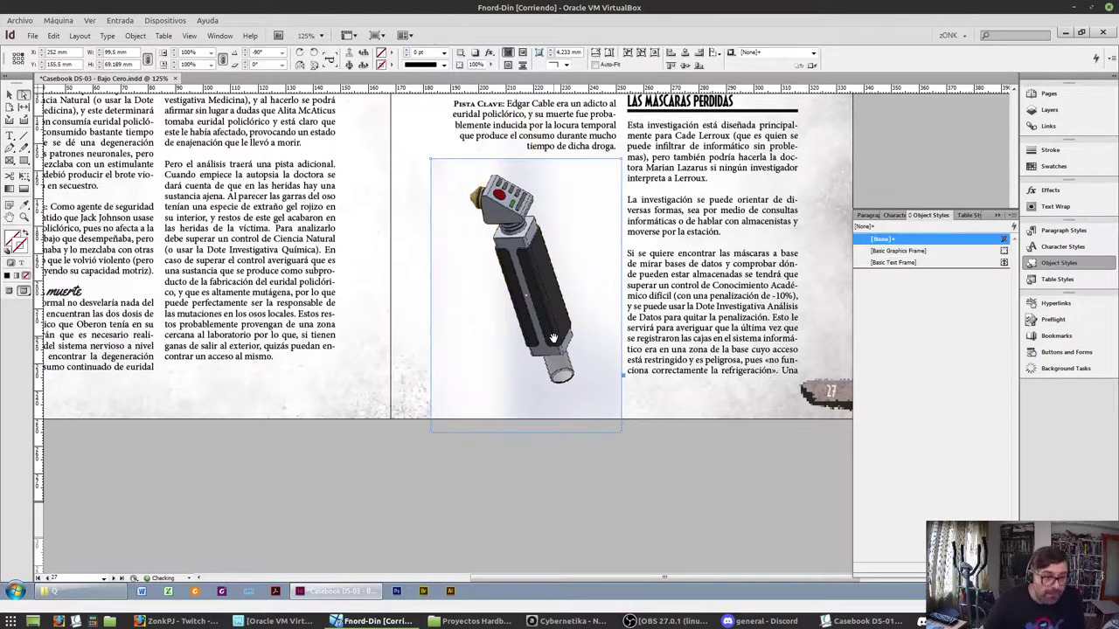
# Open the Hypospray image's original file from the layout, look at it in the photo viewer and close it
pyautogui.rightClick(553, 343)
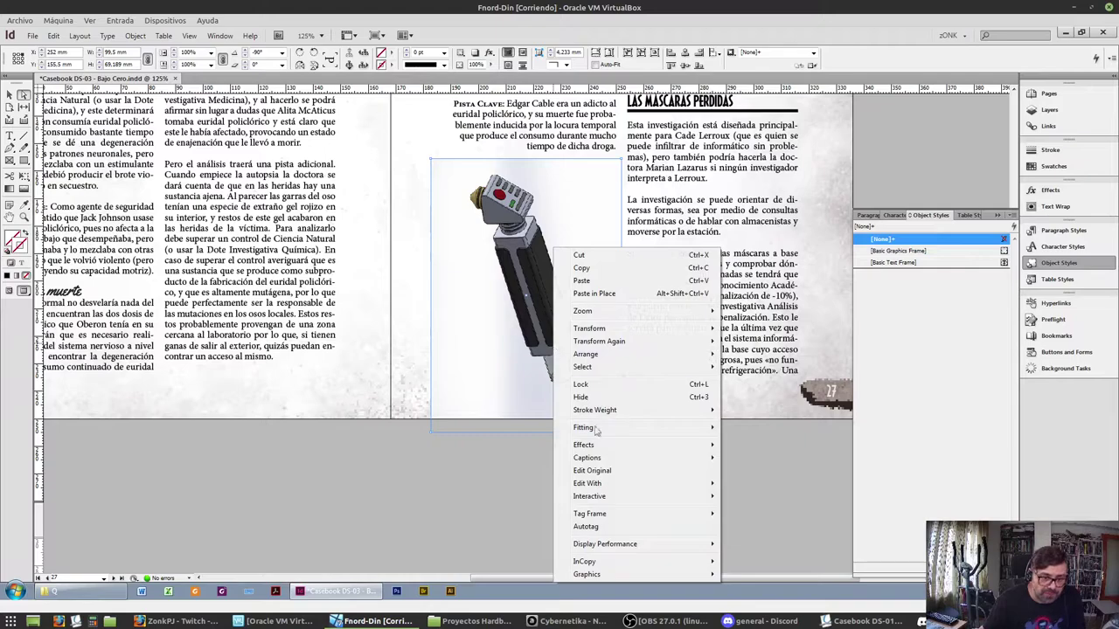
pyautogui.click(589, 471)
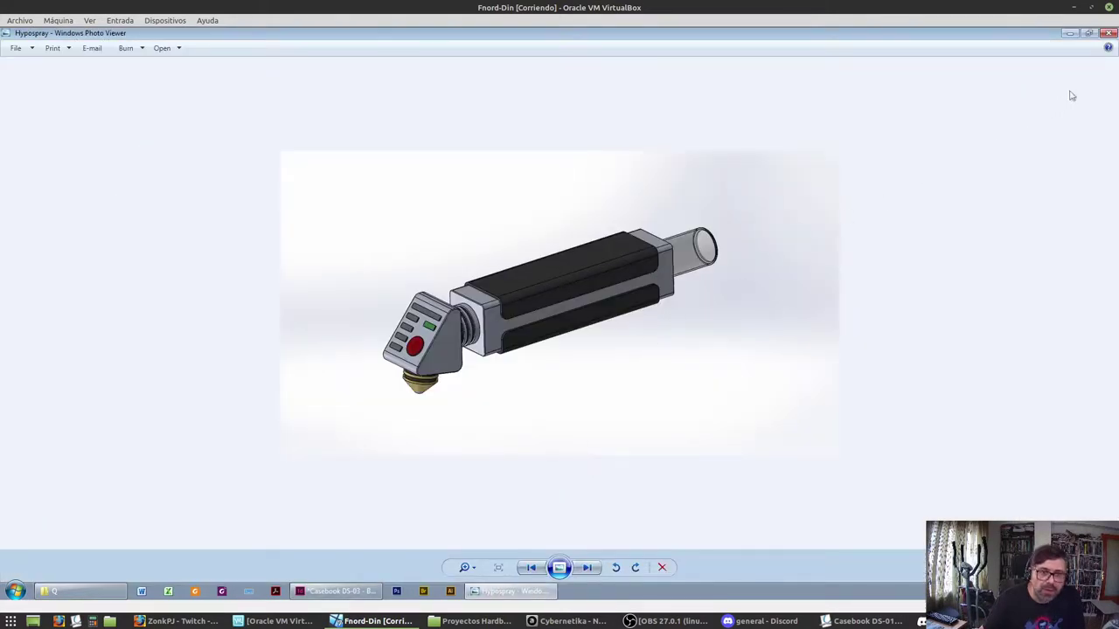
pyautogui.click(1110, 32)
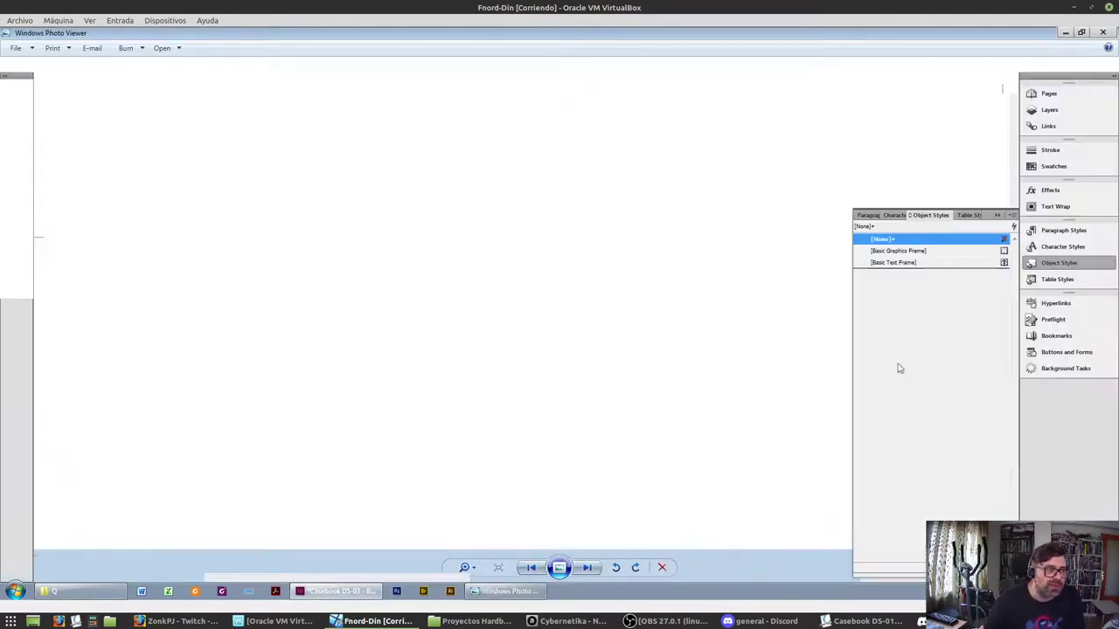
# Switch to the host file manager, open the Ilustraciones Libres folder and search it for "hipospray"
pyautogui.click(91, 595)
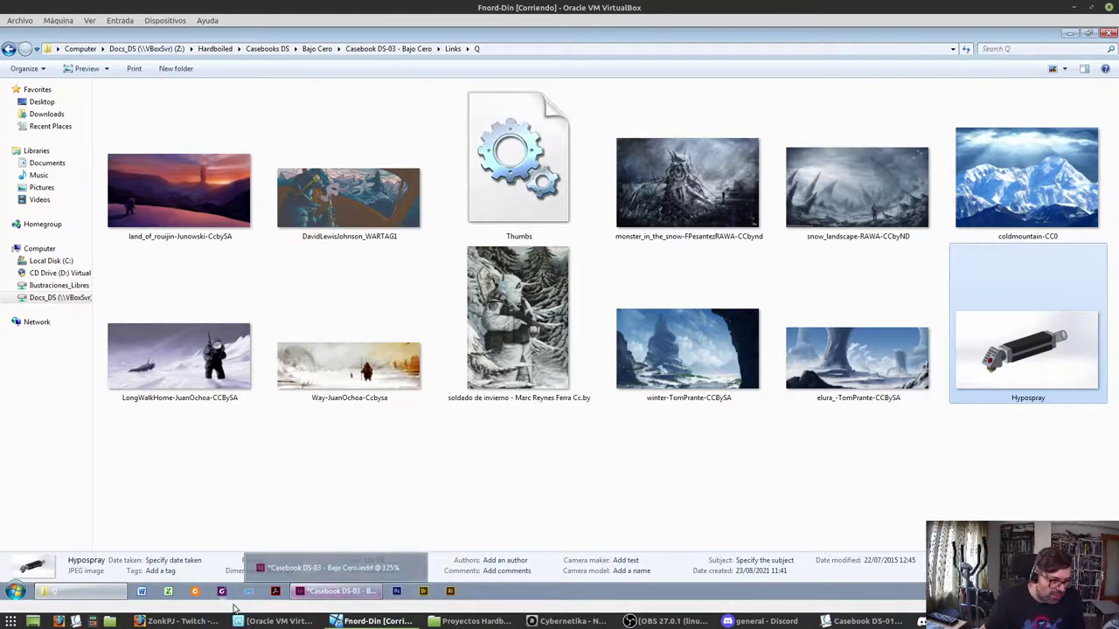
pyautogui.click(474, 621)
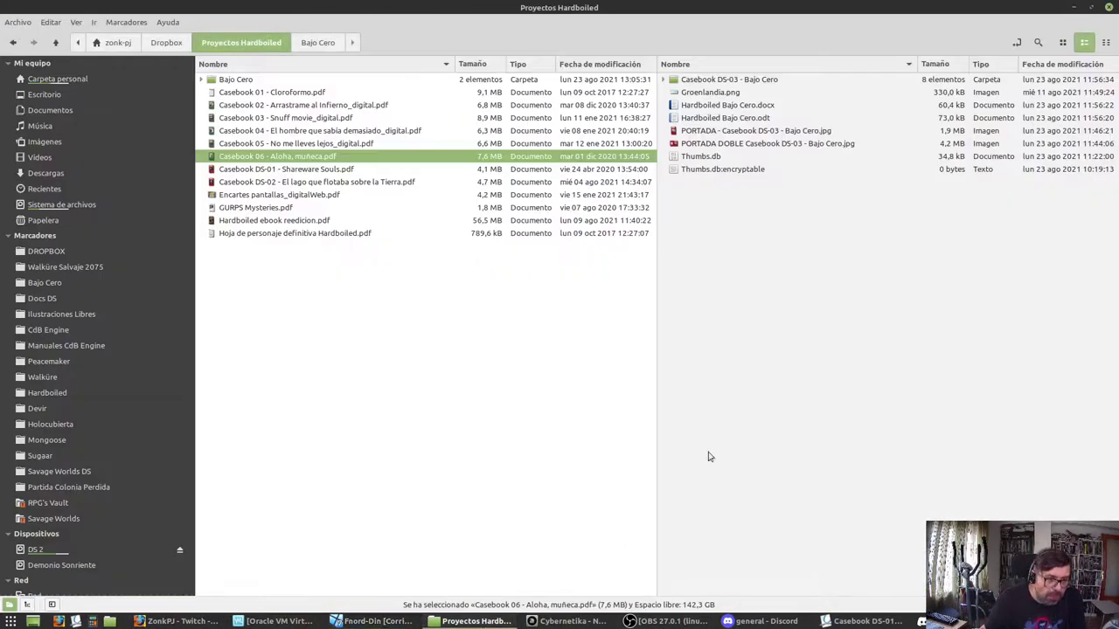
pyautogui.click(774, 398)
pyautogui.click(65, 313)
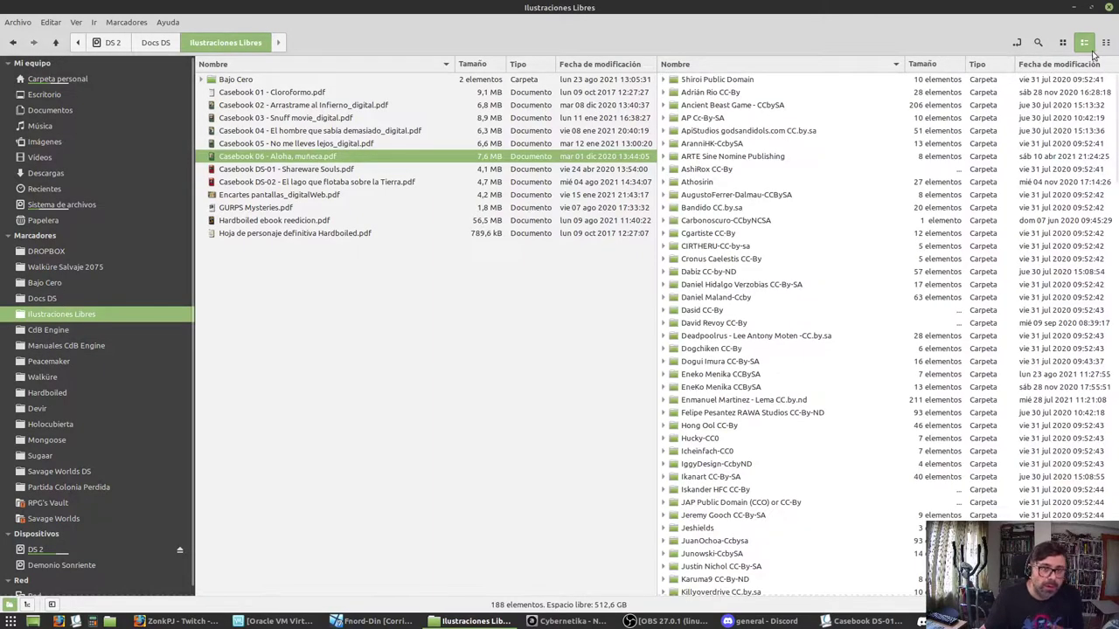
pyautogui.click(1038, 42)
pyautogui.write('hipo')
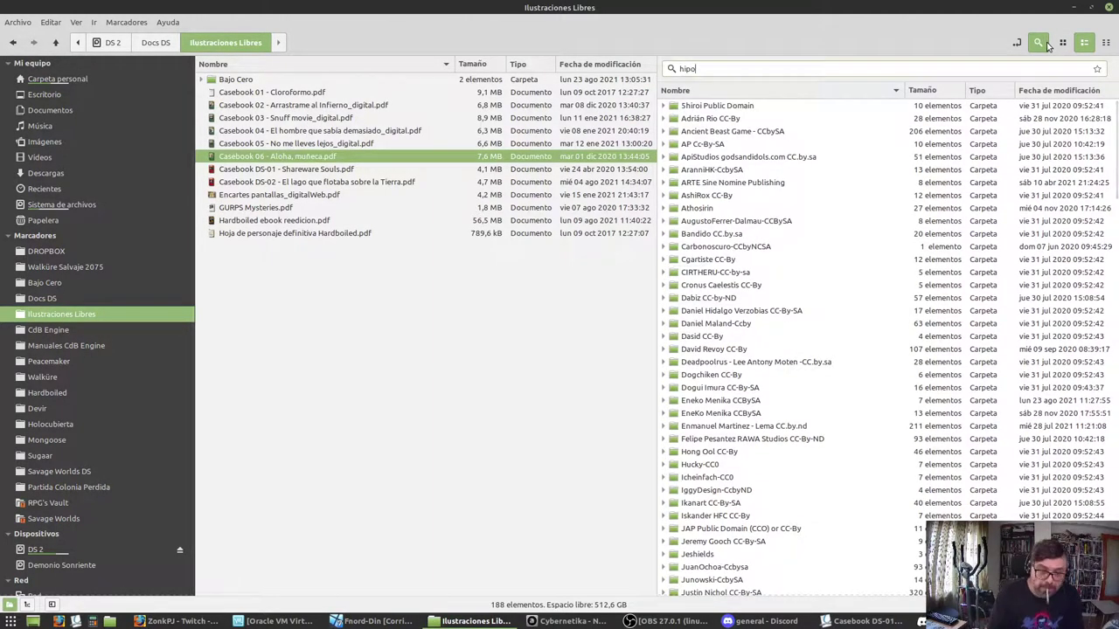
pyautogui.write('spray')
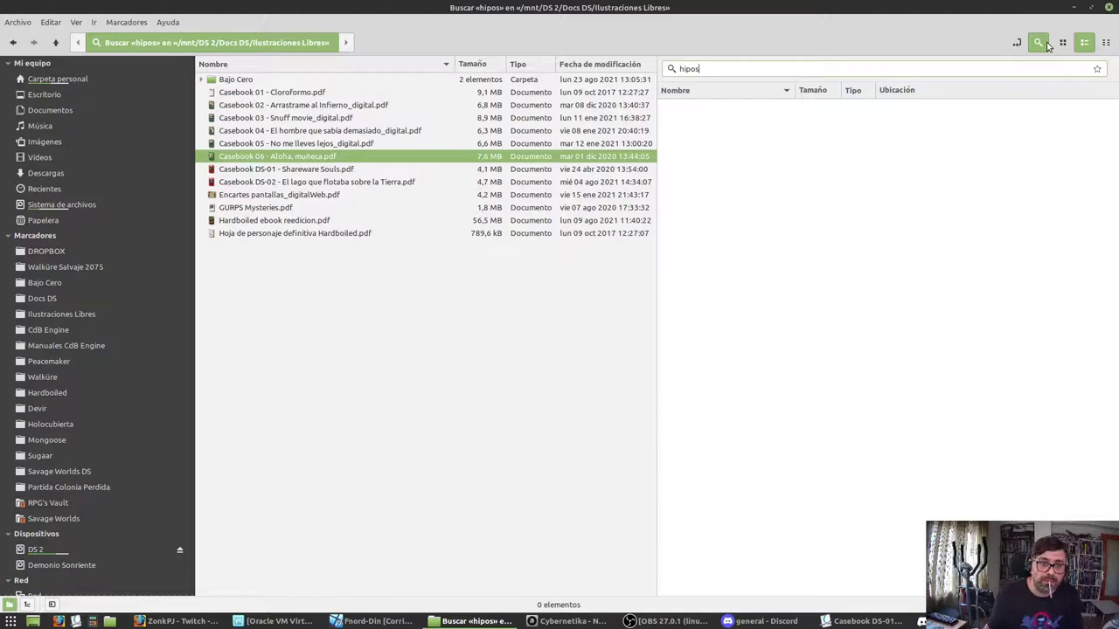
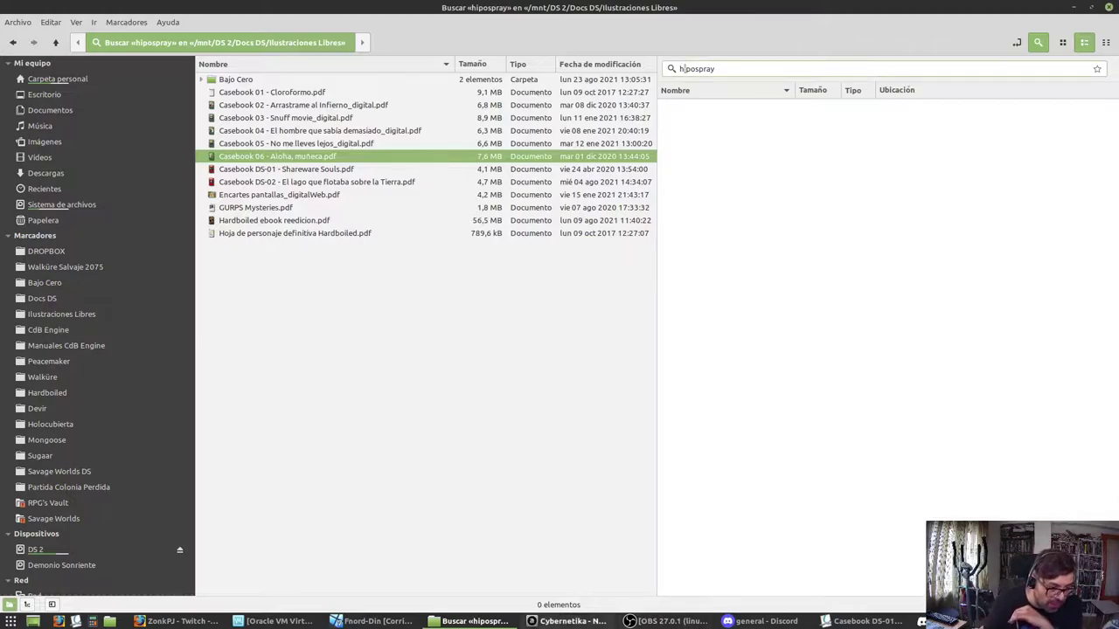
# Check the spelling of the Hypospray file name in the Q folder and correct the Ilustraciones Libres search to "hypospray"
pyautogui.click(392, 622)
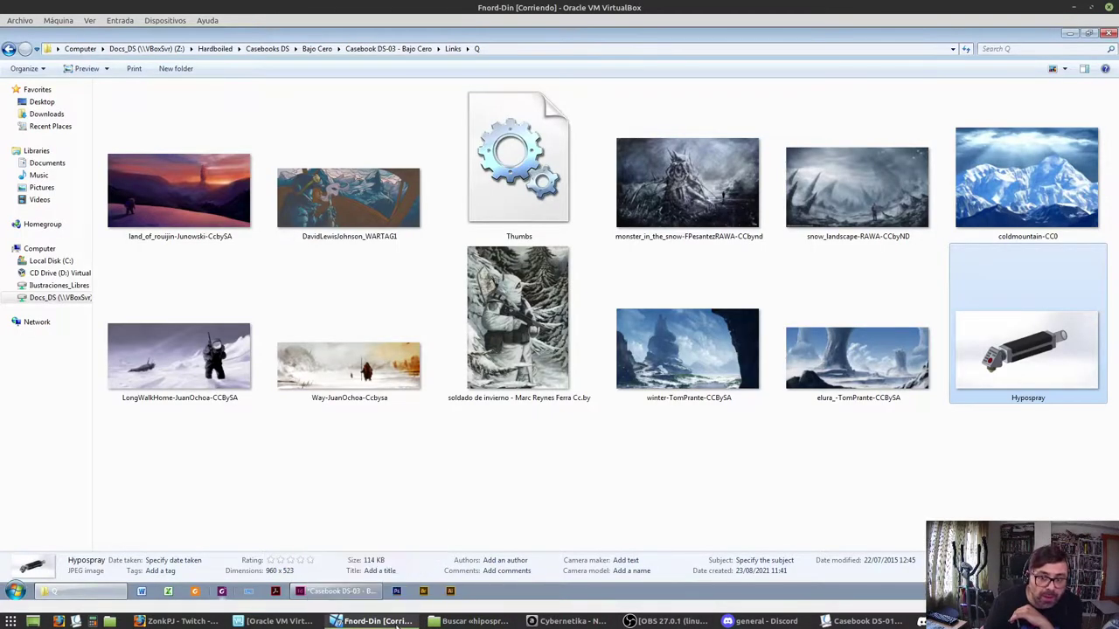
pyautogui.click(393, 623)
pyautogui.write('ypospray')
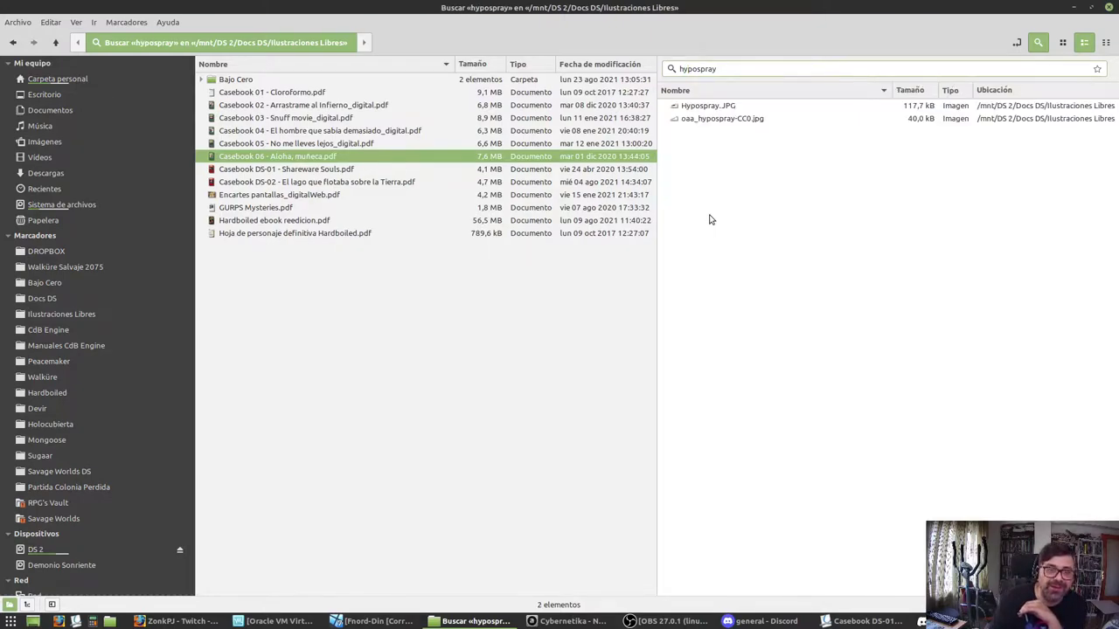
# Preview Hypospray.JPG and oaa_hypospray-CC0.jpg from the search results, closing each image after viewing
pyautogui.click(1035, 107)
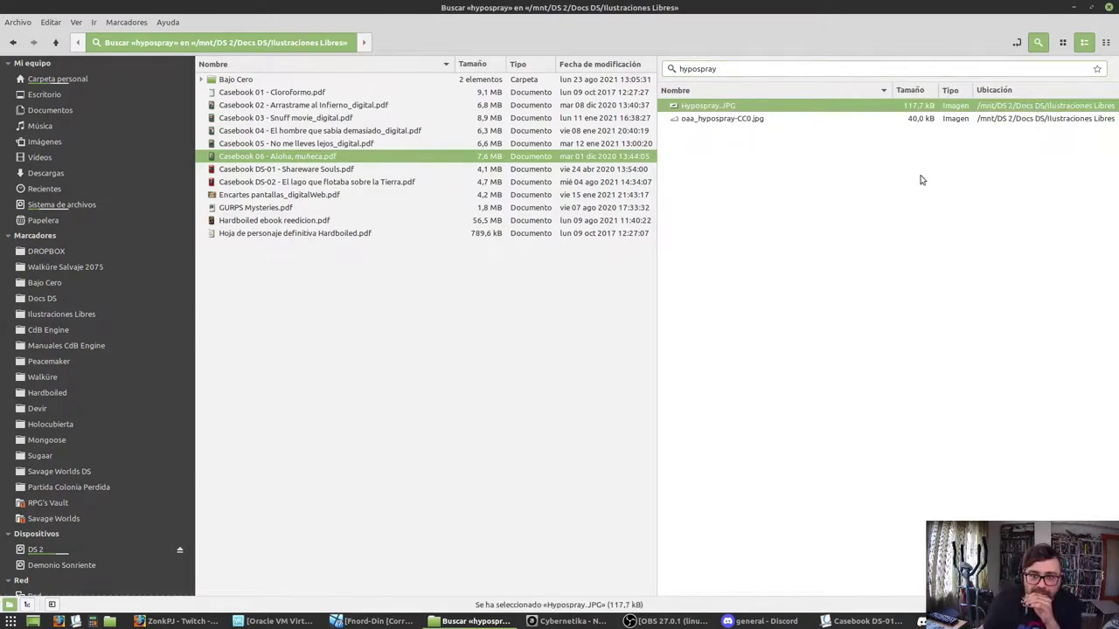
pyautogui.doubleClick(699, 105)
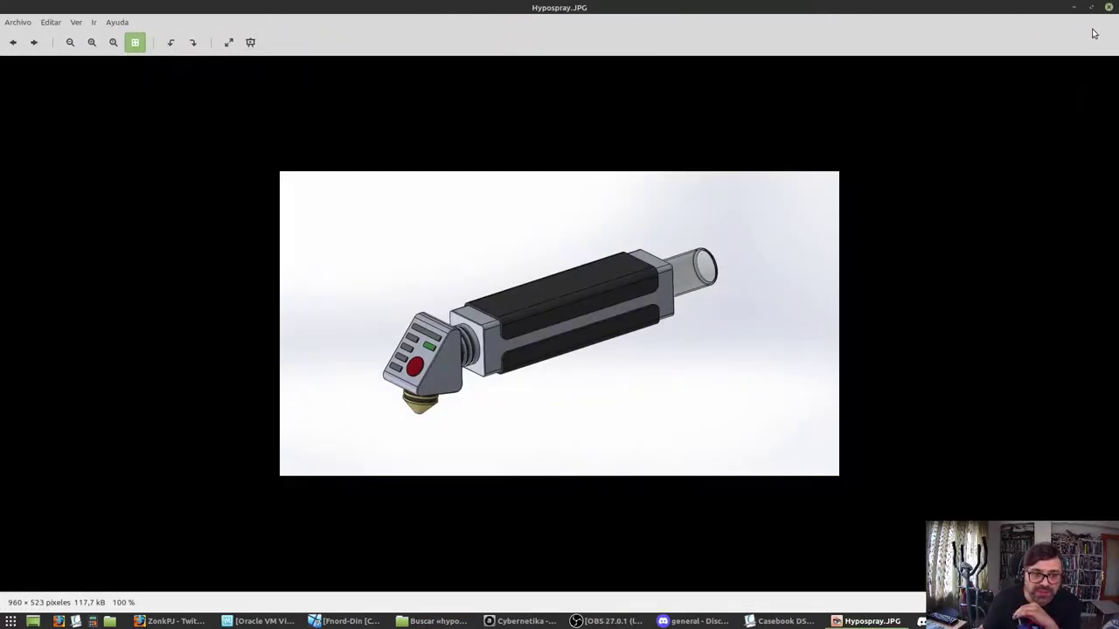
pyautogui.click(1110, 8)
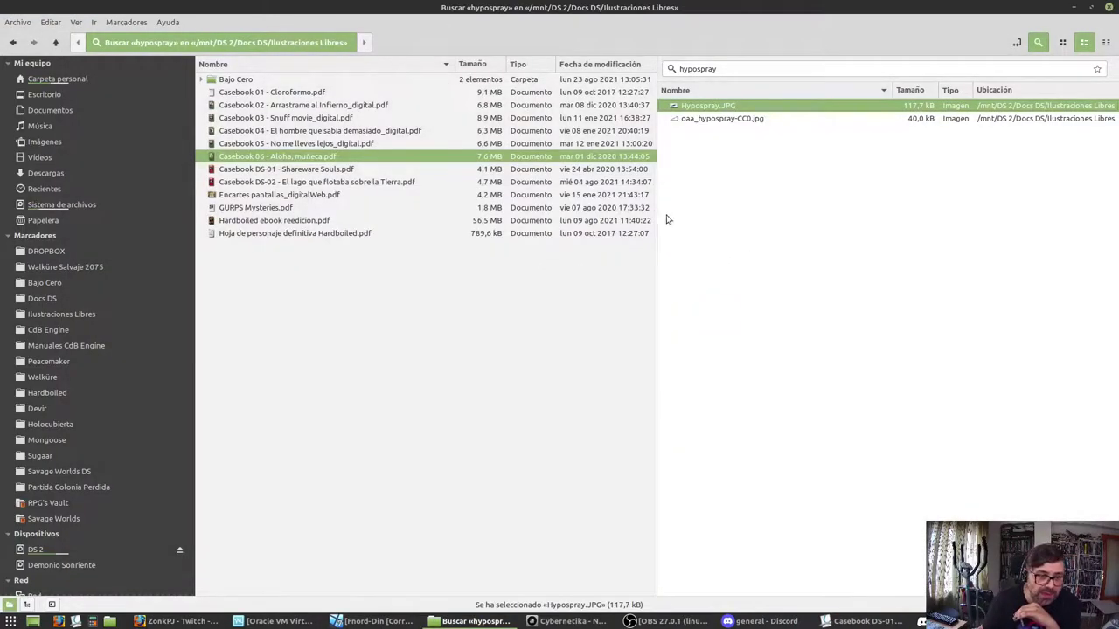
pyautogui.doubleClick(725, 118)
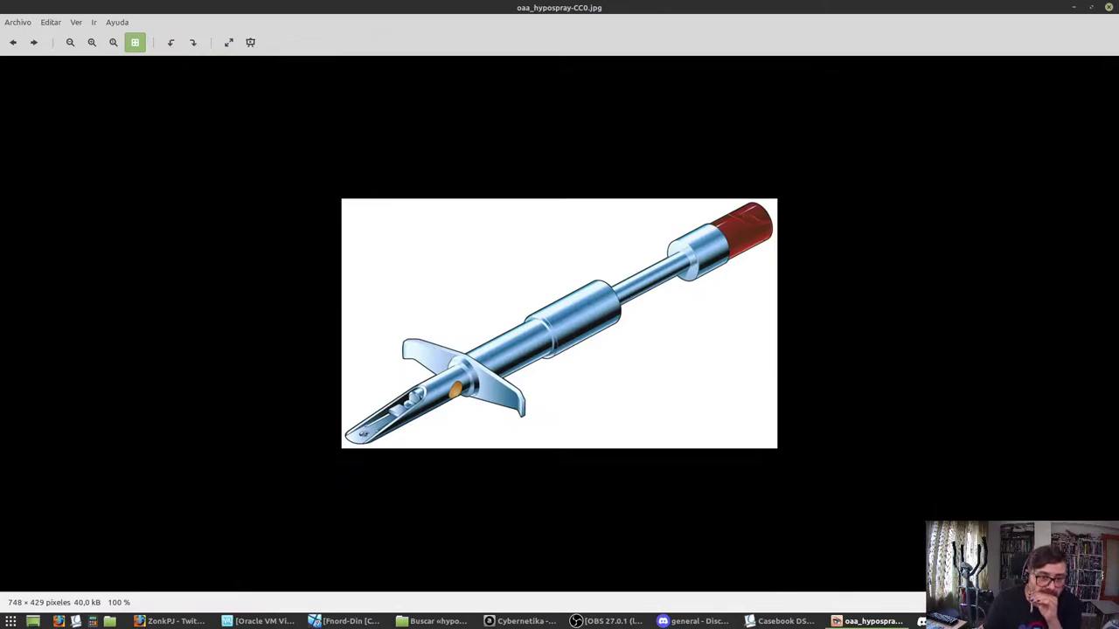
pyautogui.click(1108, 8)
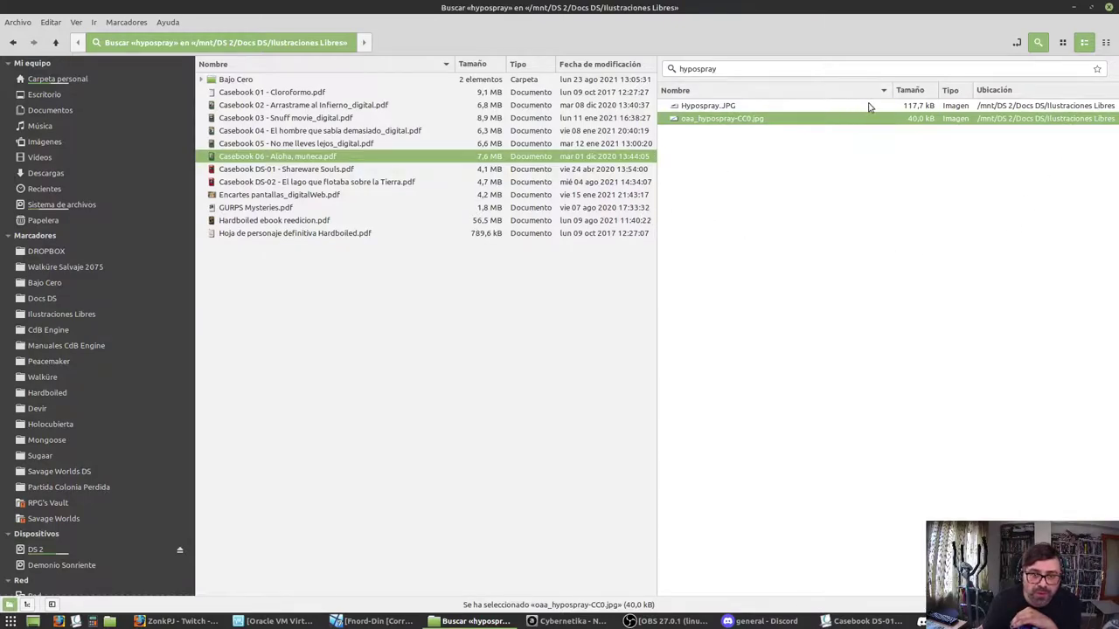
# Switch back to the Bajo Cero layout and open the linked Hypospray.JPG from page 27 in Photoshop
pyautogui.moveTo(891, 90)
pyautogui.mouseDown()
pyautogui.moveTo(794, 89)
pyautogui.moveTo(884, 91)
pyautogui.moveTo(872, 91)
pyautogui.mouseUp()
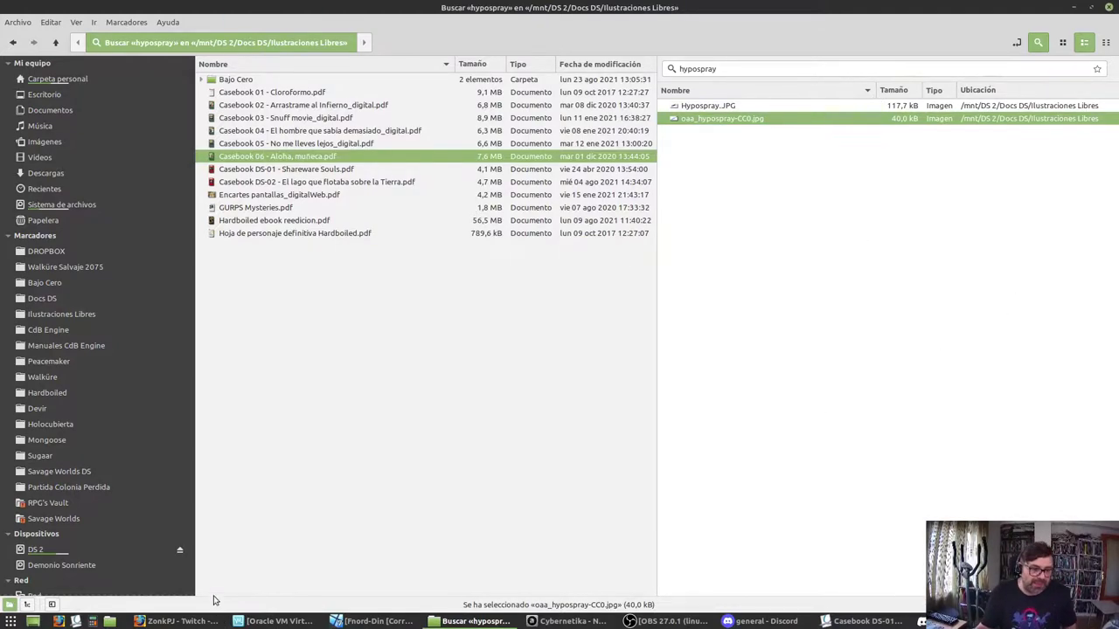
pyautogui.click(310, 622)
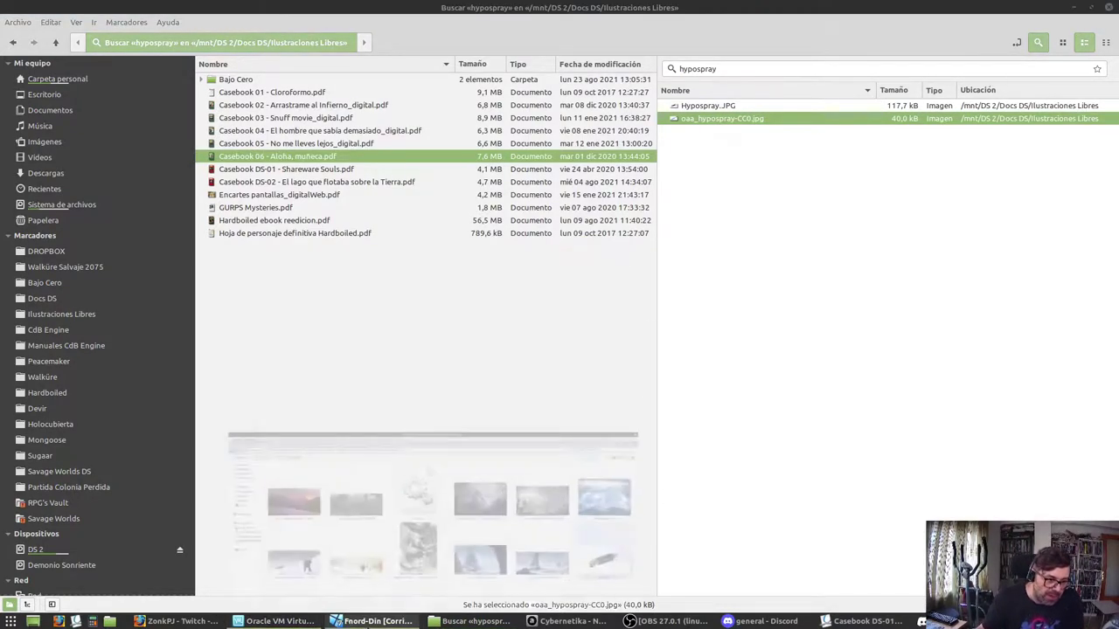
pyautogui.click(383, 621)
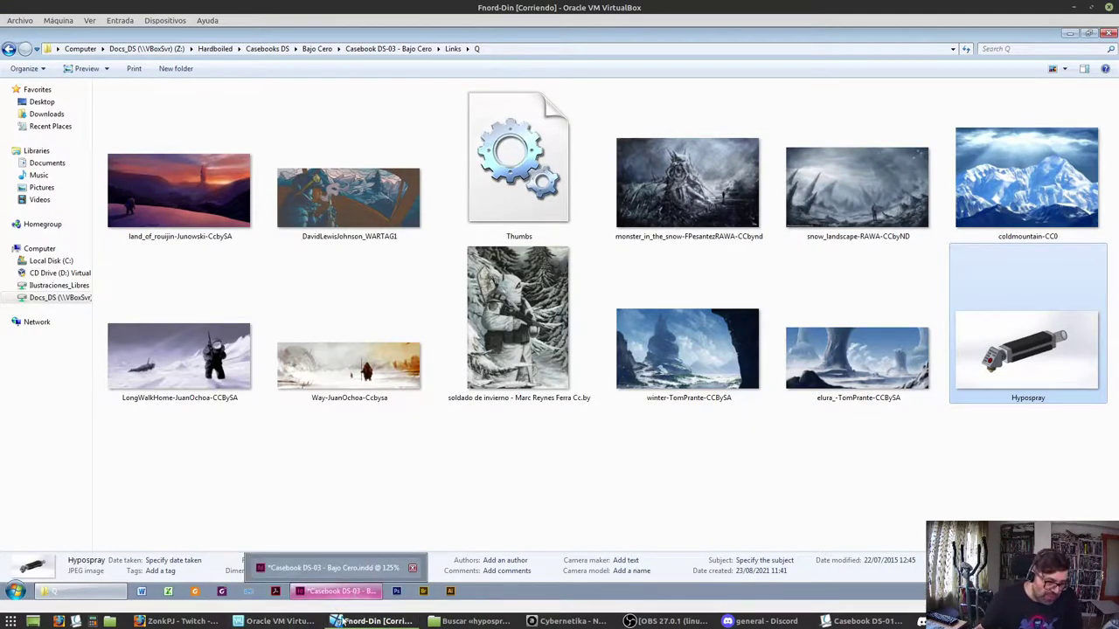
pyautogui.click(299, 591)
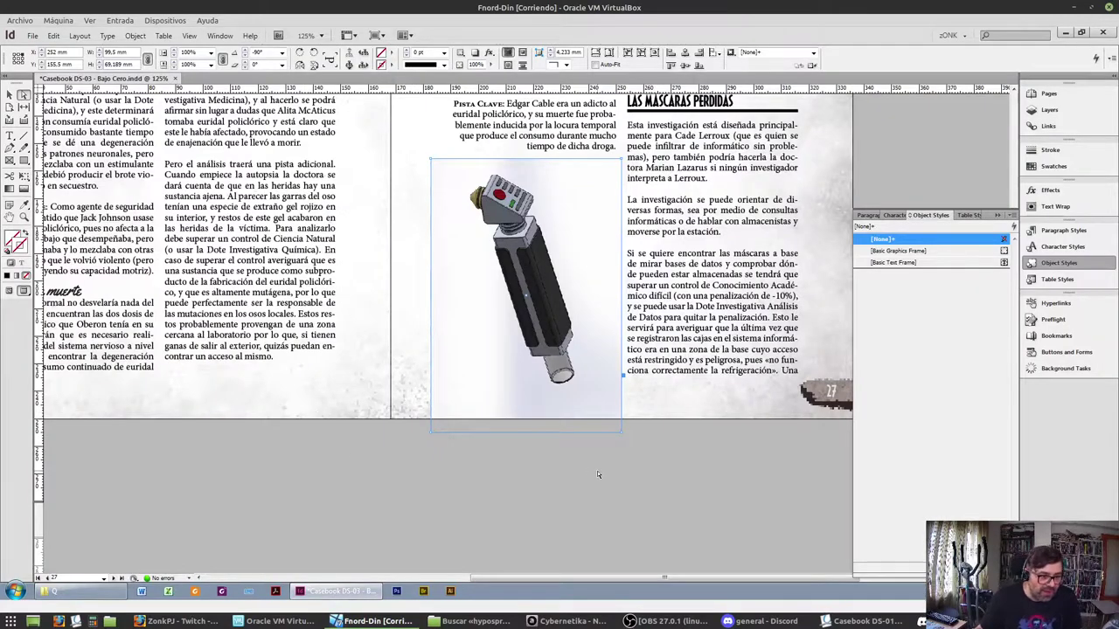
pyautogui.rightClick(523, 325)
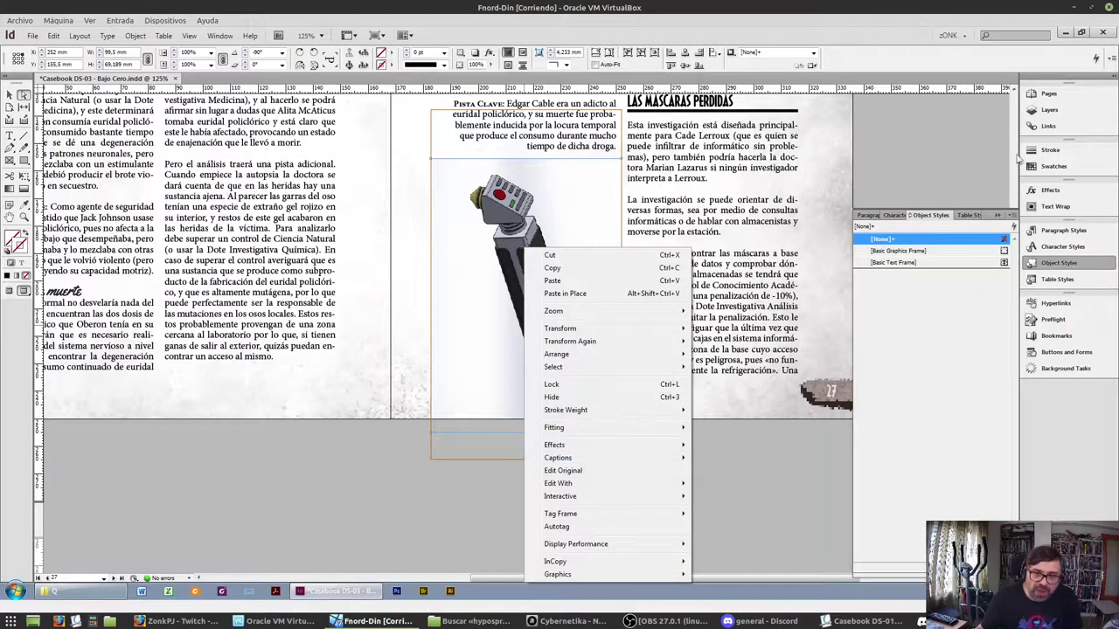
pyautogui.click(1048, 127)
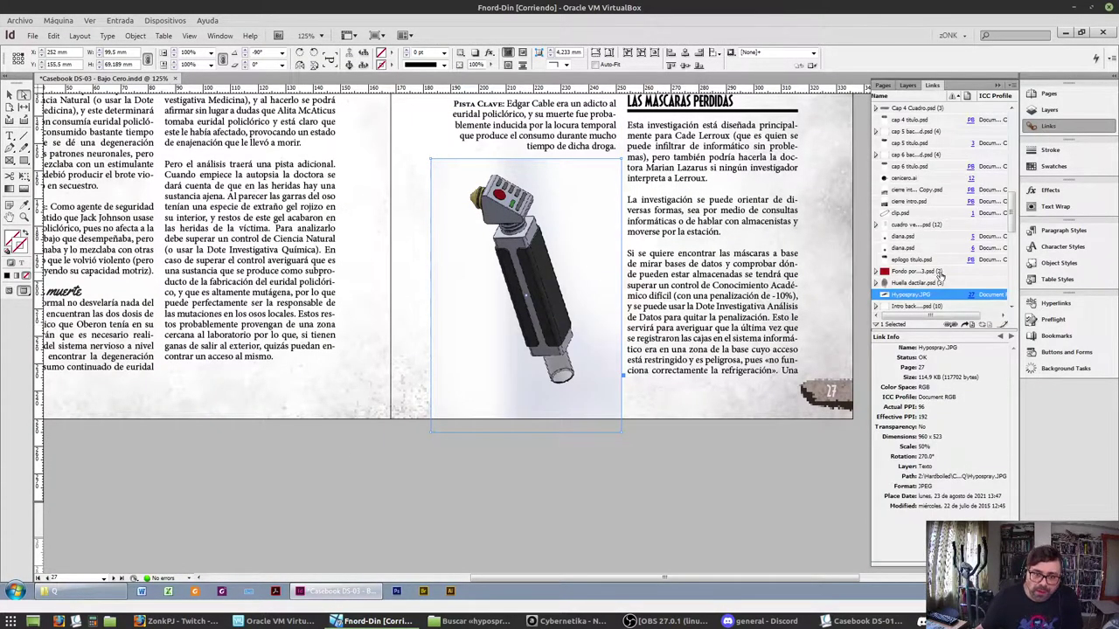
pyautogui.rightClick(918, 300)
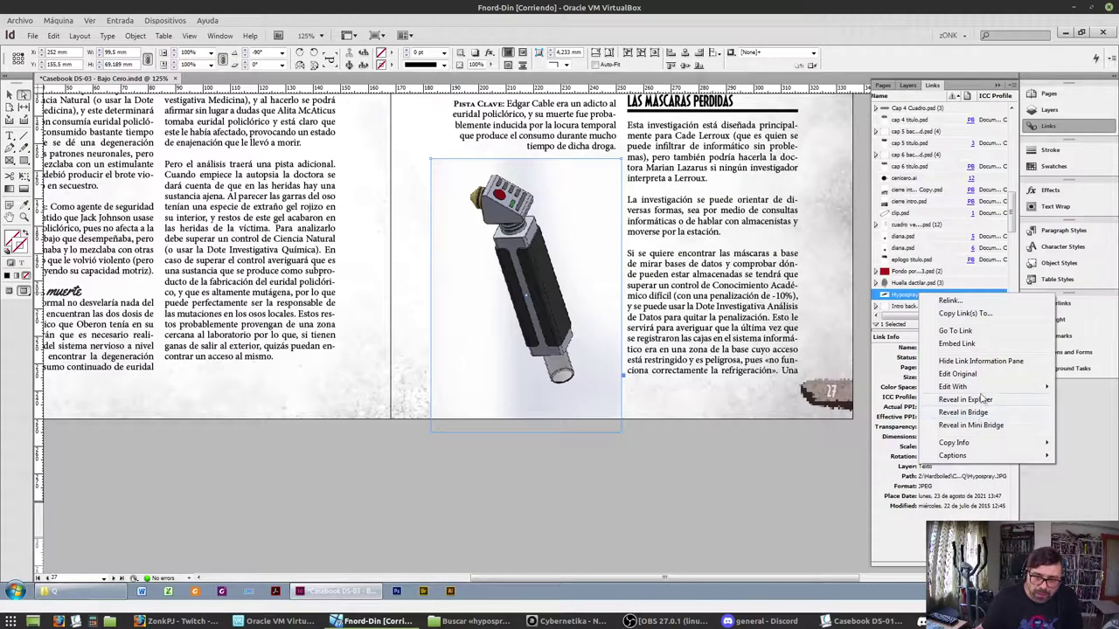
pyautogui.moveTo(982, 390)
pyautogui.click(805, 399)
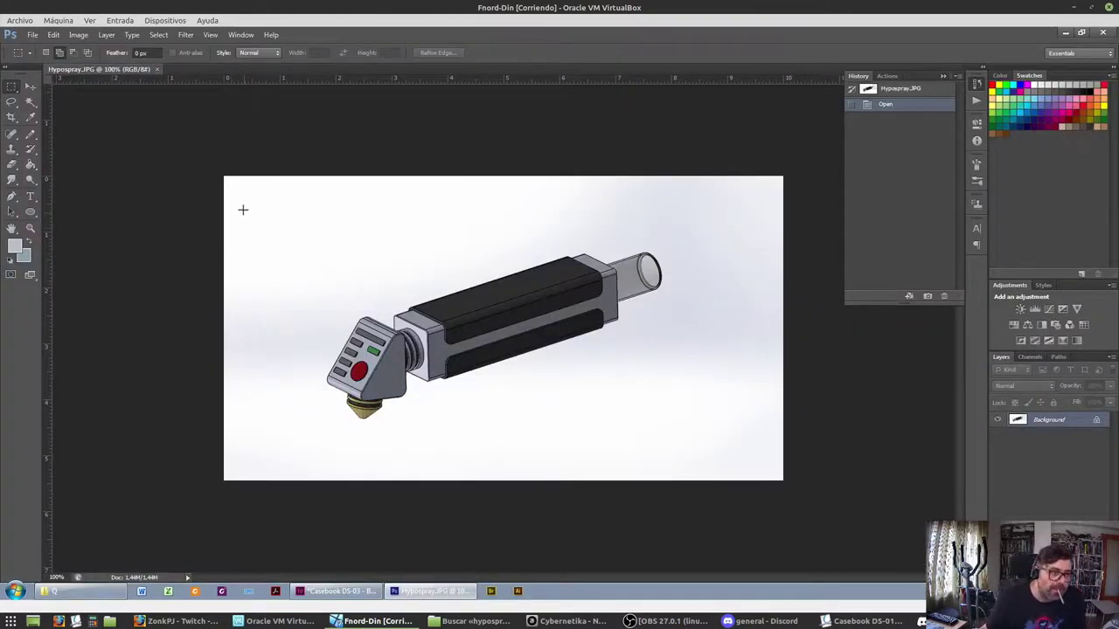
# Select the whole white and bluish background around the hypospray with the Magic Wand
pyautogui.click(30, 101)
pyautogui.click(294, 220)
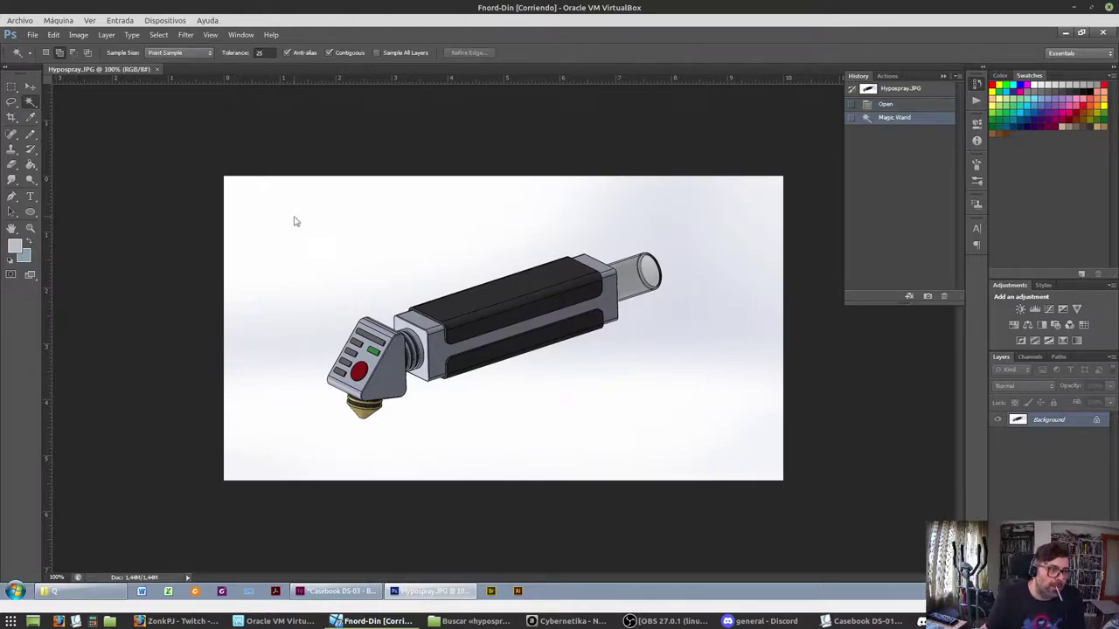
pyautogui.keyDown('shift'); pyautogui.click(683, 218); pyautogui.keyUp('shift')
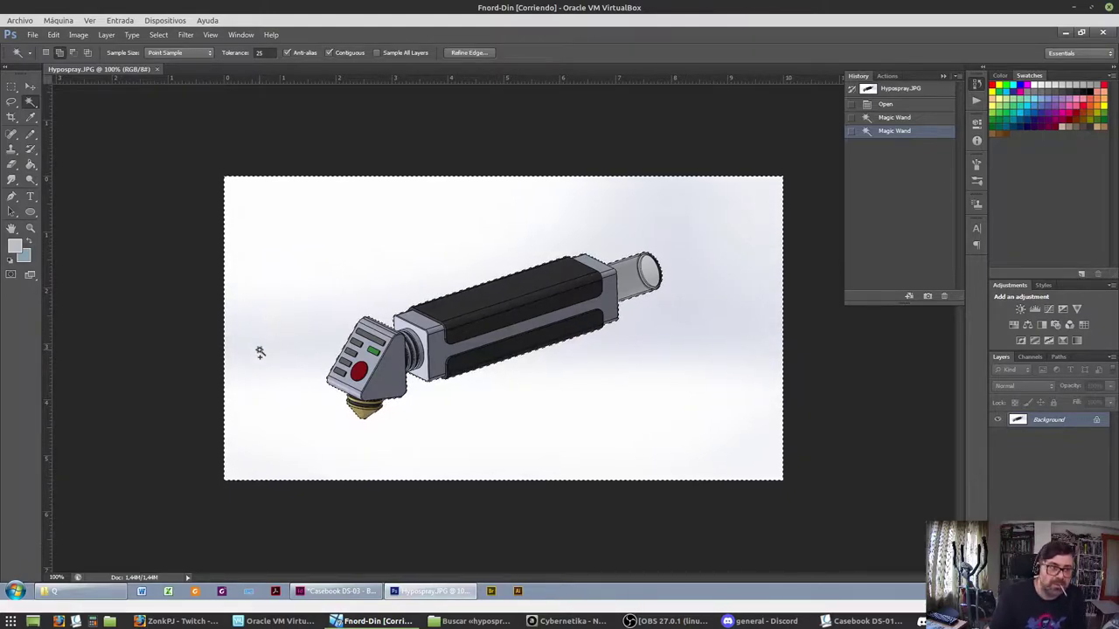
# Try a Content-Aware fill on the selected background and undo it
pyautogui.hotkey('shift', 'BackSpace')
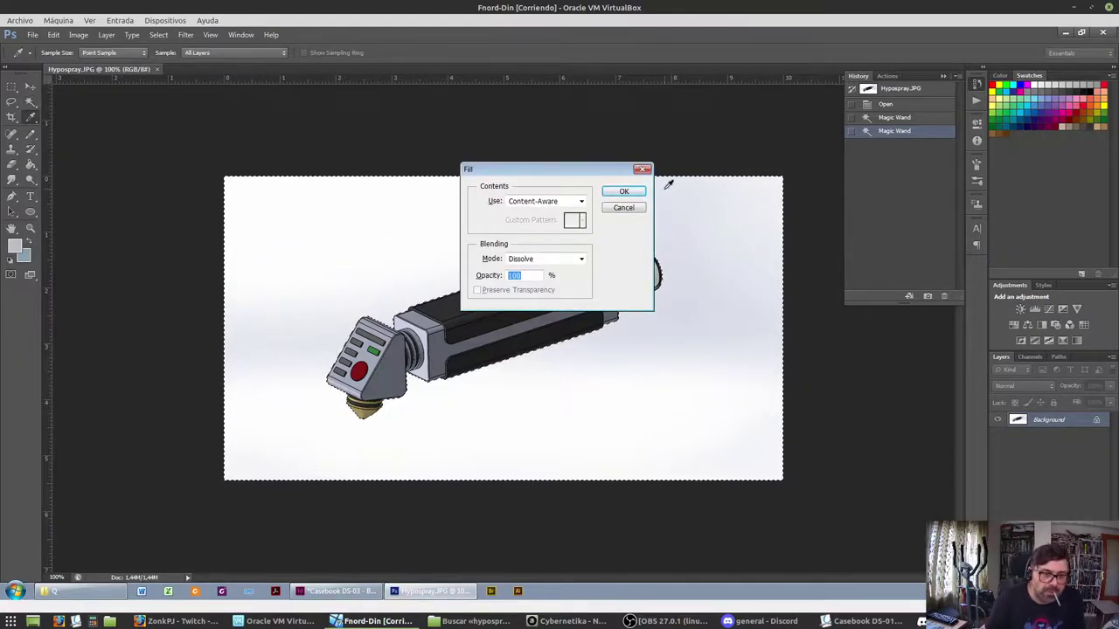
pyautogui.click(623, 190)
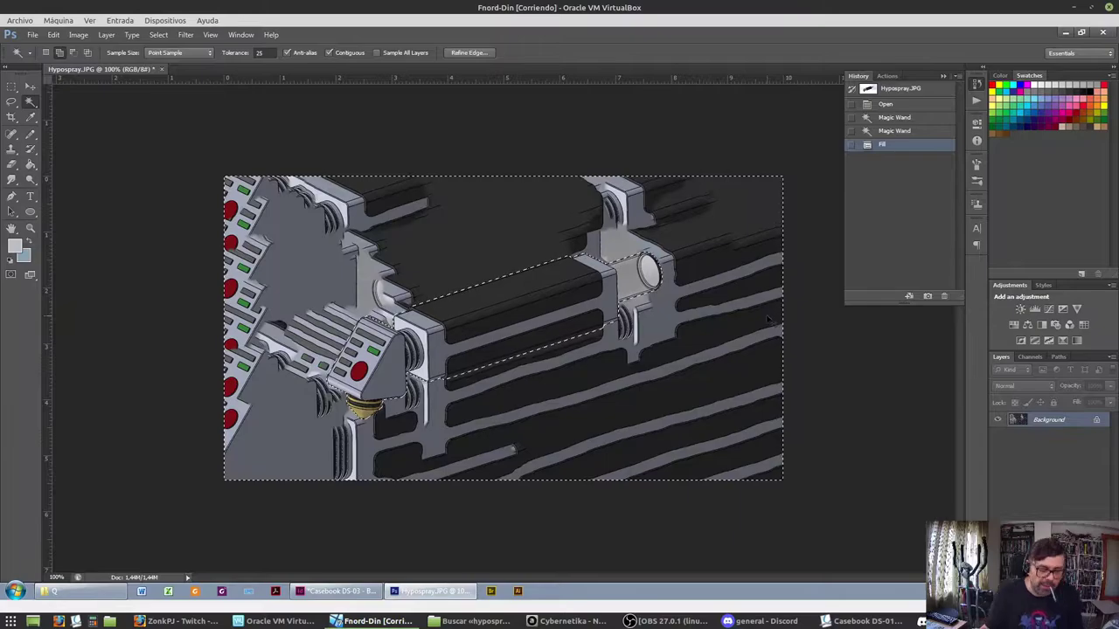
pyautogui.hotkey('ctrl', 'z')
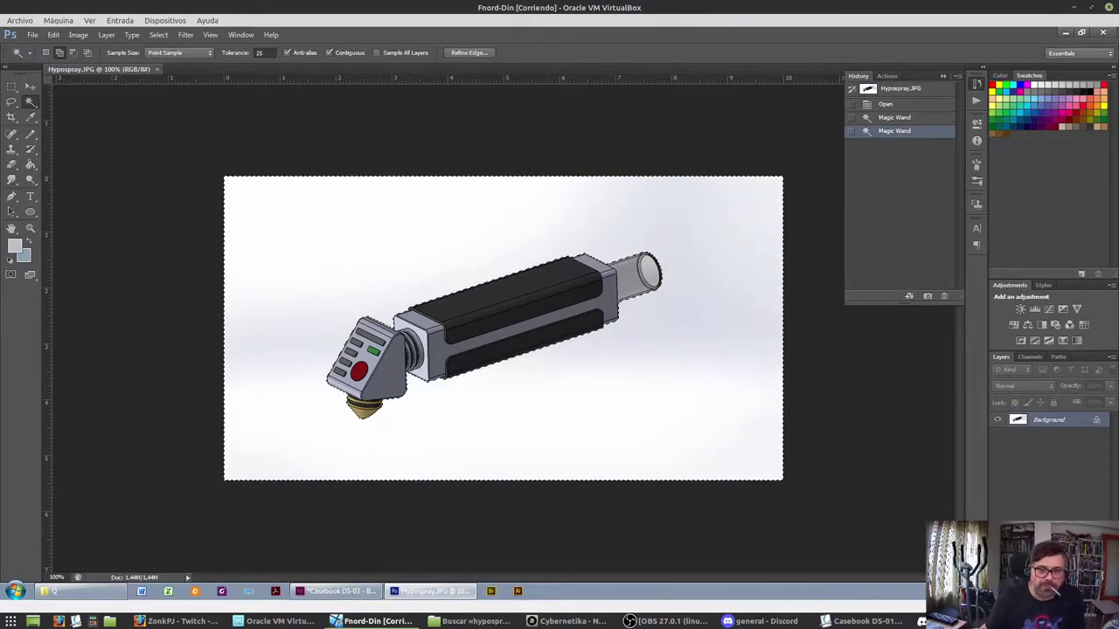
# Convert the Background into the regular layer Layer 0, delete the selected backdrop to transparency and deselect
pyautogui.doubleClick(1062, 420)
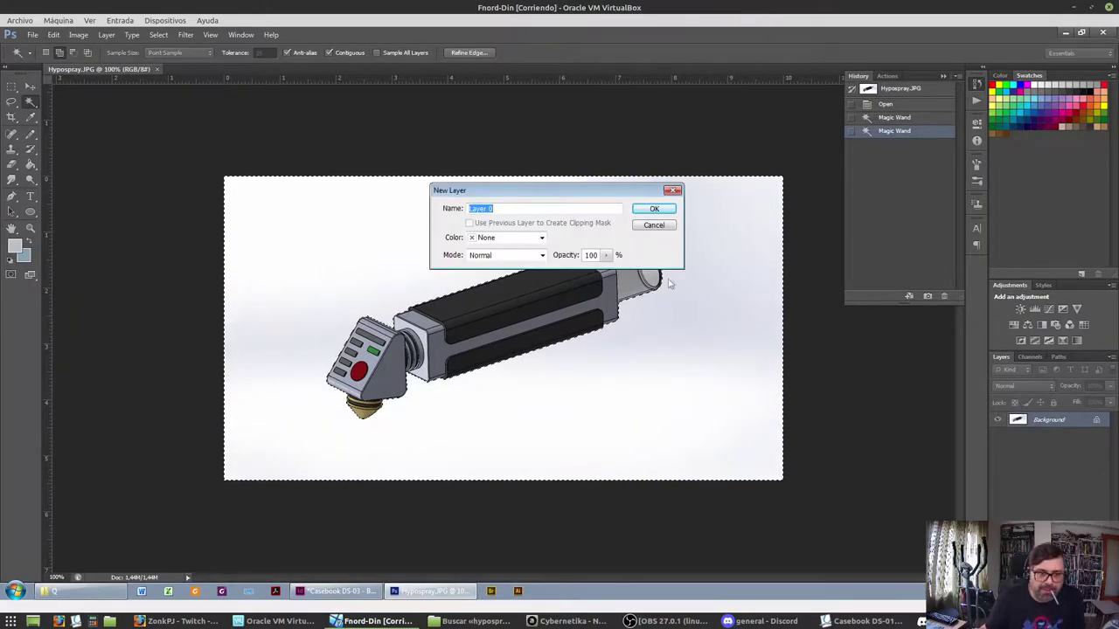
pyautogui.click(652, 212)
pyautogui.press('Delete')
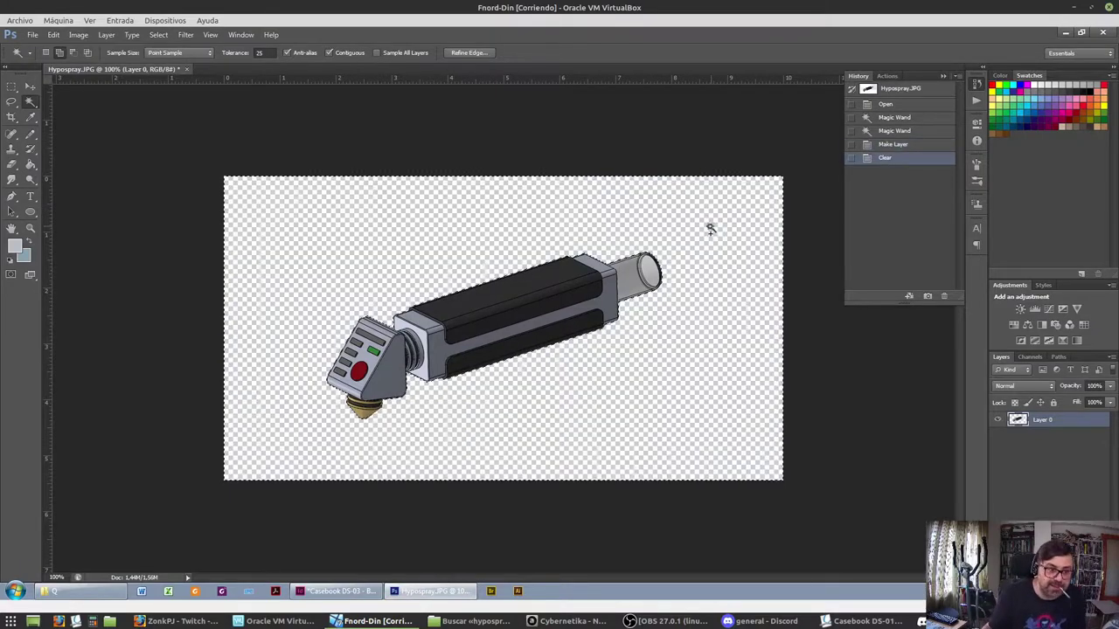
pyautogui.hotkey('ctrl', 'd')
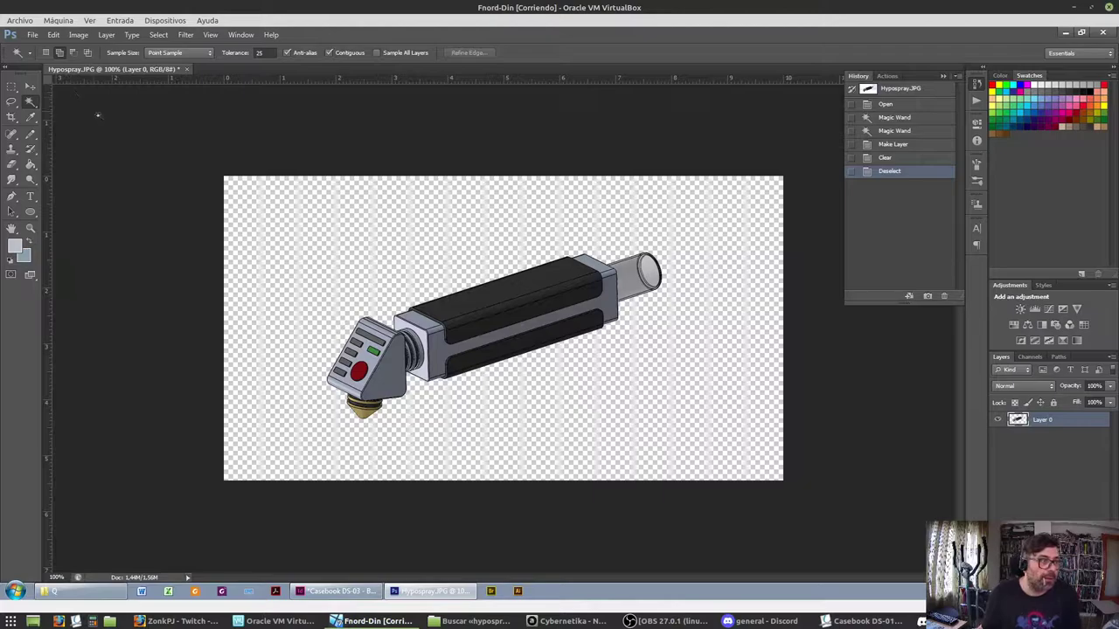
# Save the cut-out image as the Photoshop file Hypospray-cc0 in the Q folder and close it
pyautogui.click(35, 36)
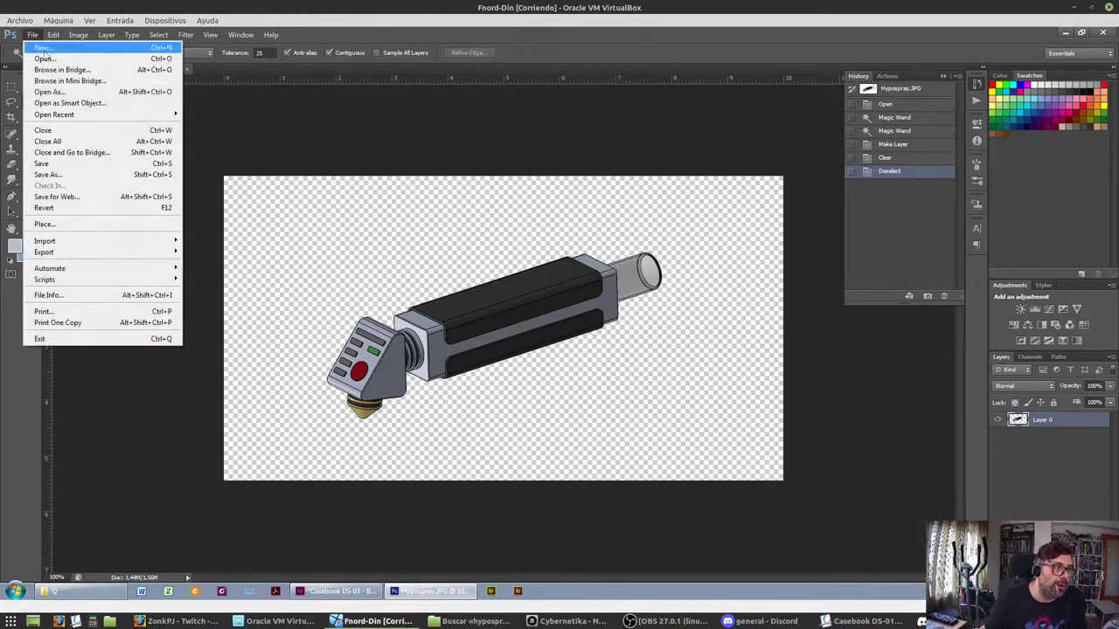
pyautogui.click(72, 174)
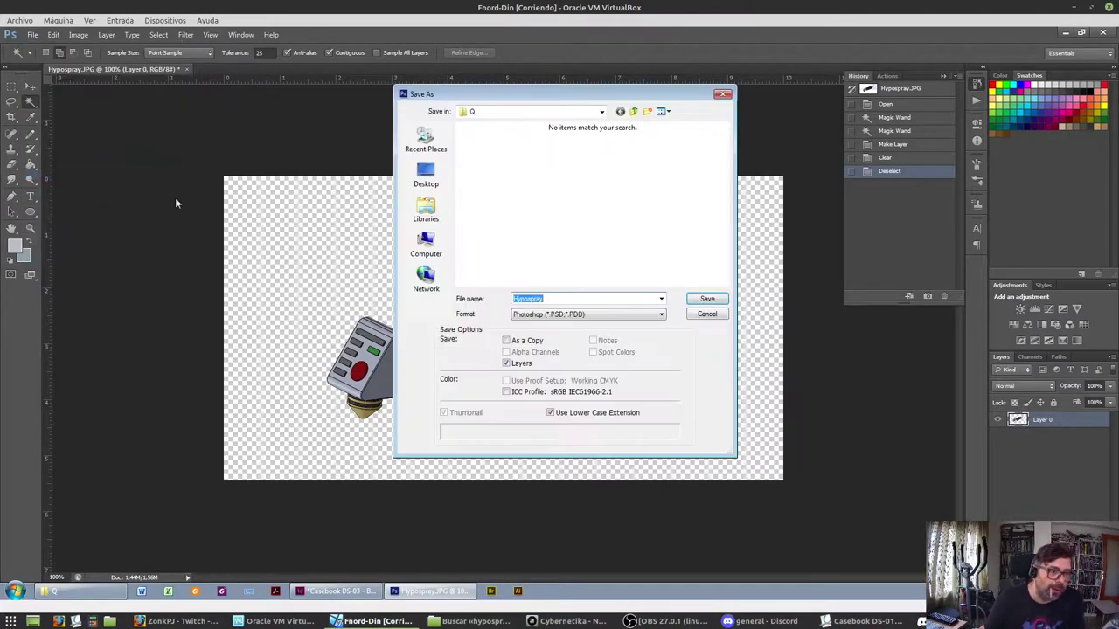
pyautogui.click(562, 298)
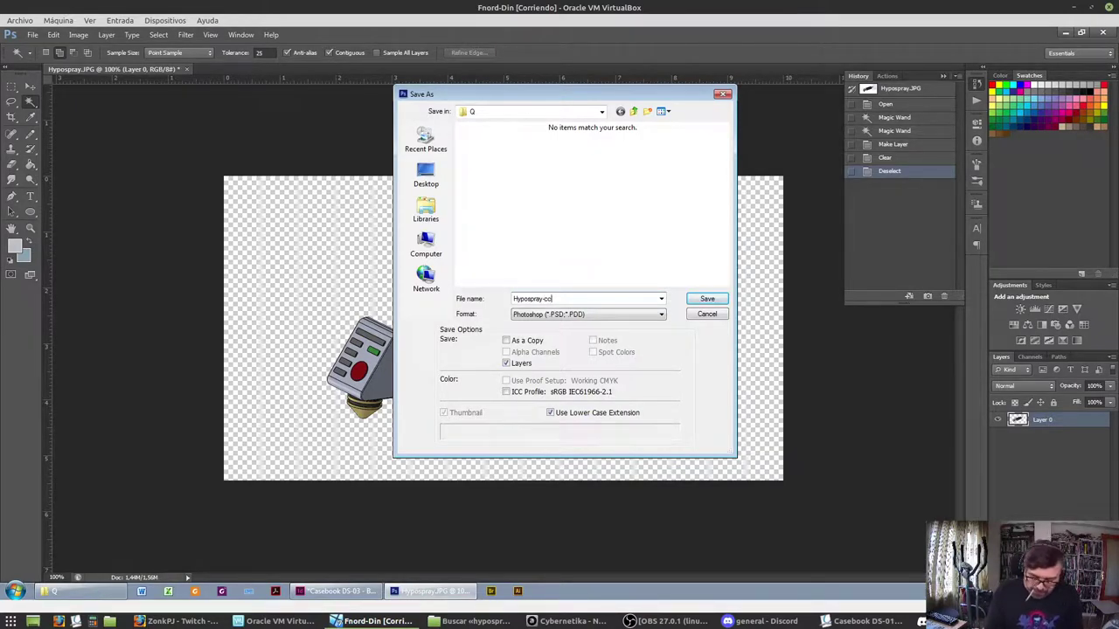
pyautogui.click(717, 300)
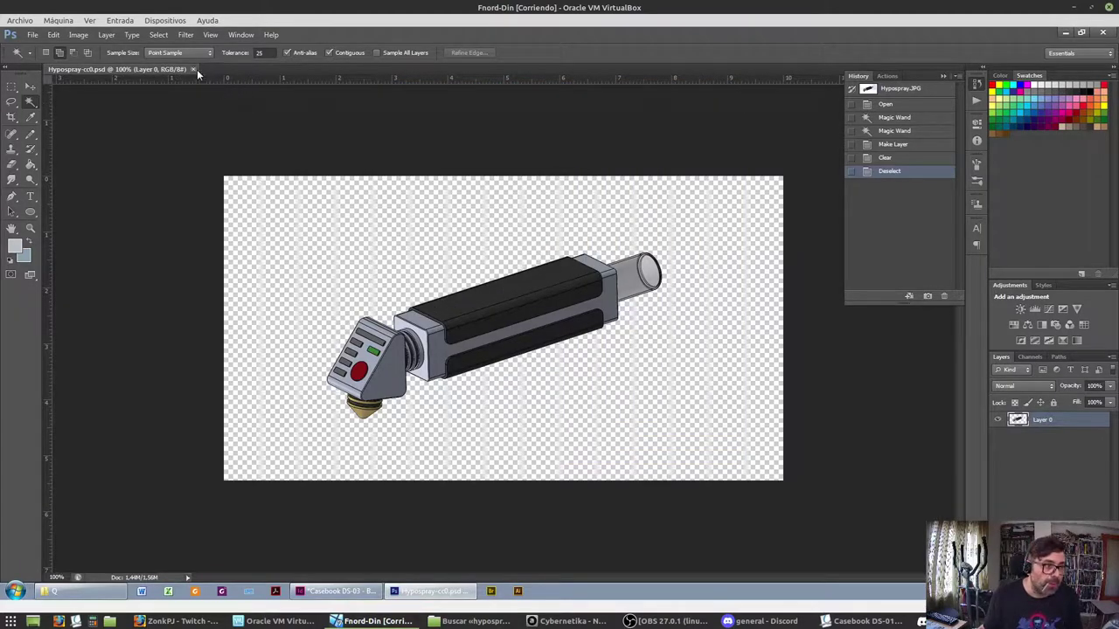
pyautogui.click(193, 69)
# Back in the InDesign layout, replace the selected hypospray image on page 27 with Hypospray-cc0.psd from the Links/Q folder
pyautogui.click(336, 591)
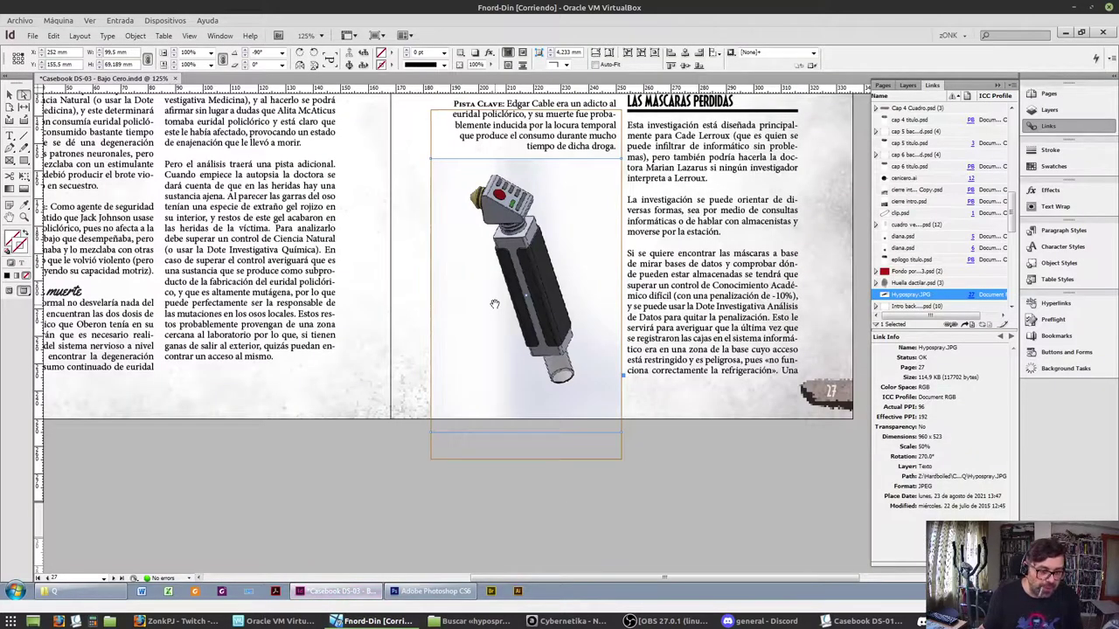
pyautogui.hotkey('ctrl', 'd')
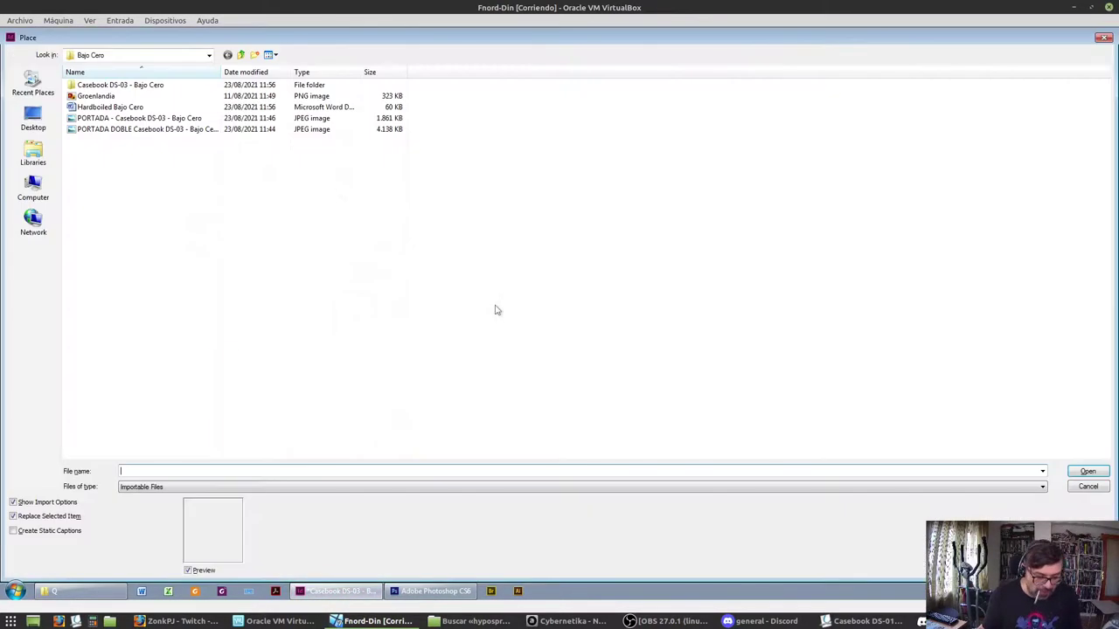
pyautogui.doubleClick(101, 86)
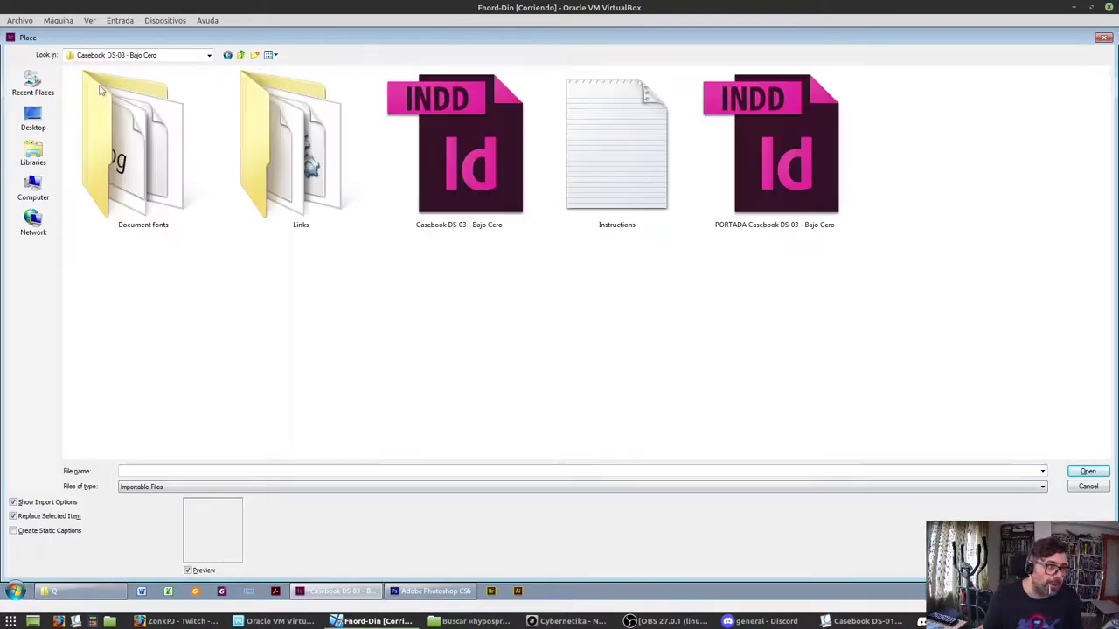
pyautogui.doubleClick(303, 151)
pyautogui.doubleClick(148, 105)
pyautogui.click(844, 188)
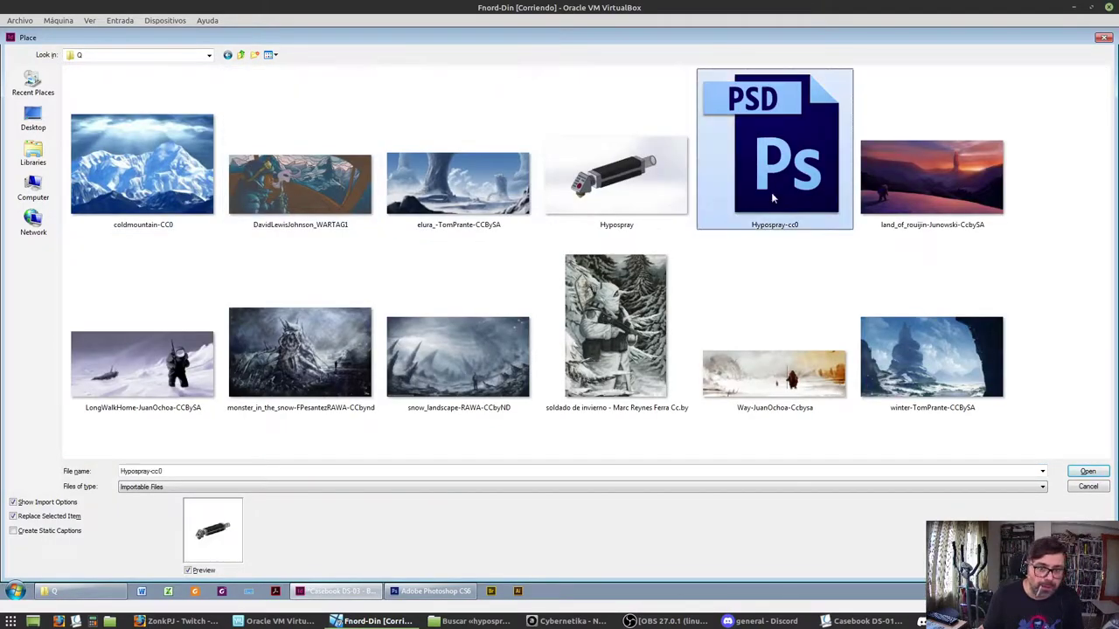
pyautogui.click(1085, 471)
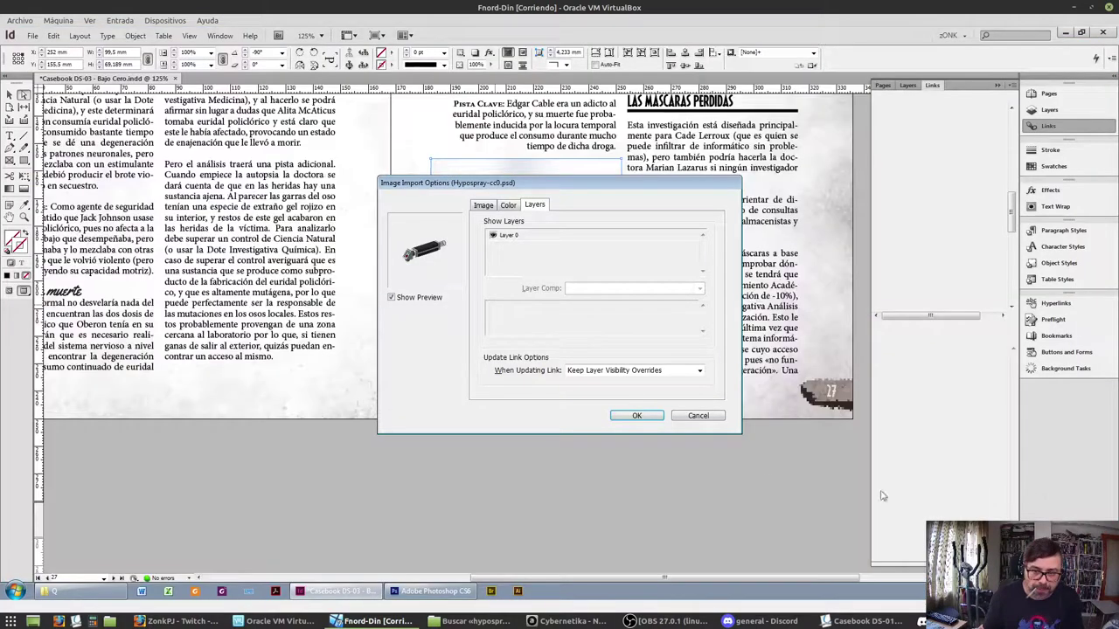
pyautogui.click(648, 416)
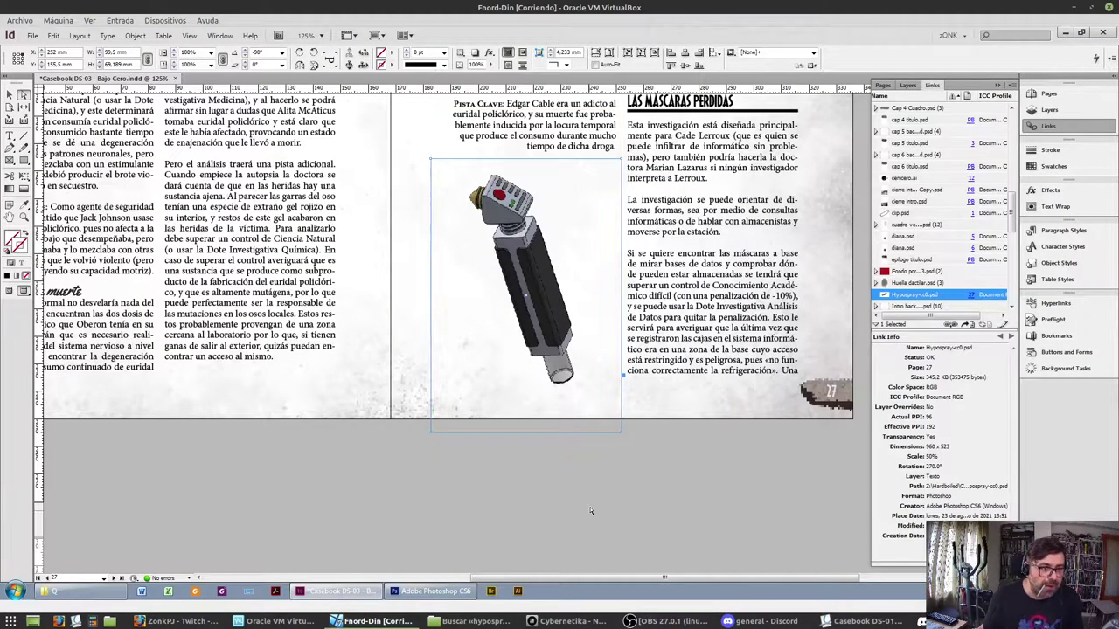
# Scale the hypospray image inside its frame on page 27 to 66%
pyautogui.click(325, 436)
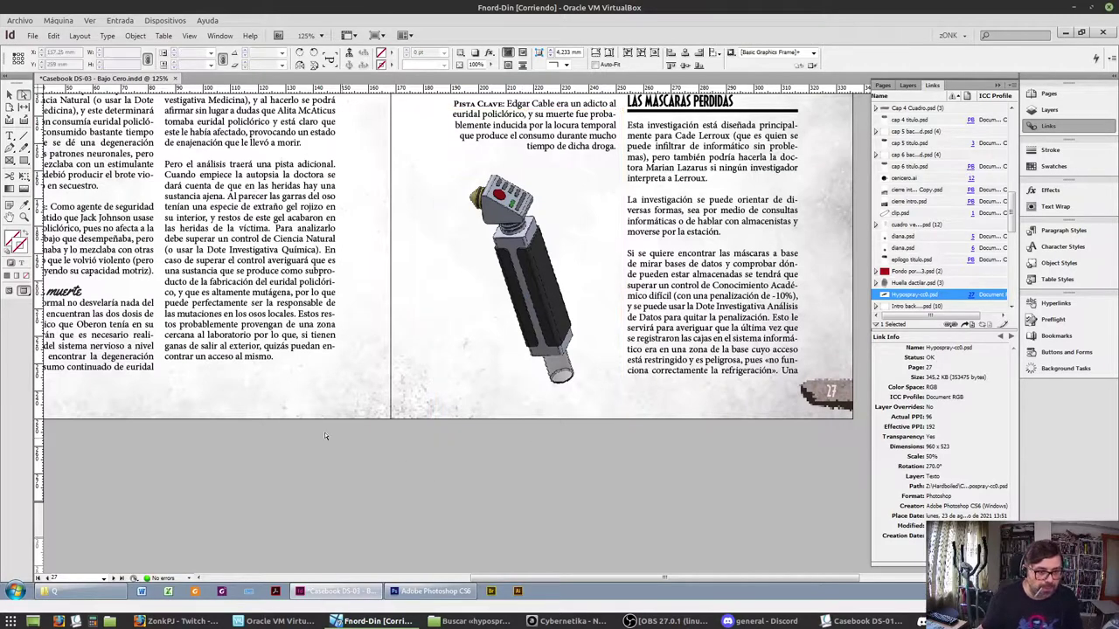
pyautogui.click(531, 294)
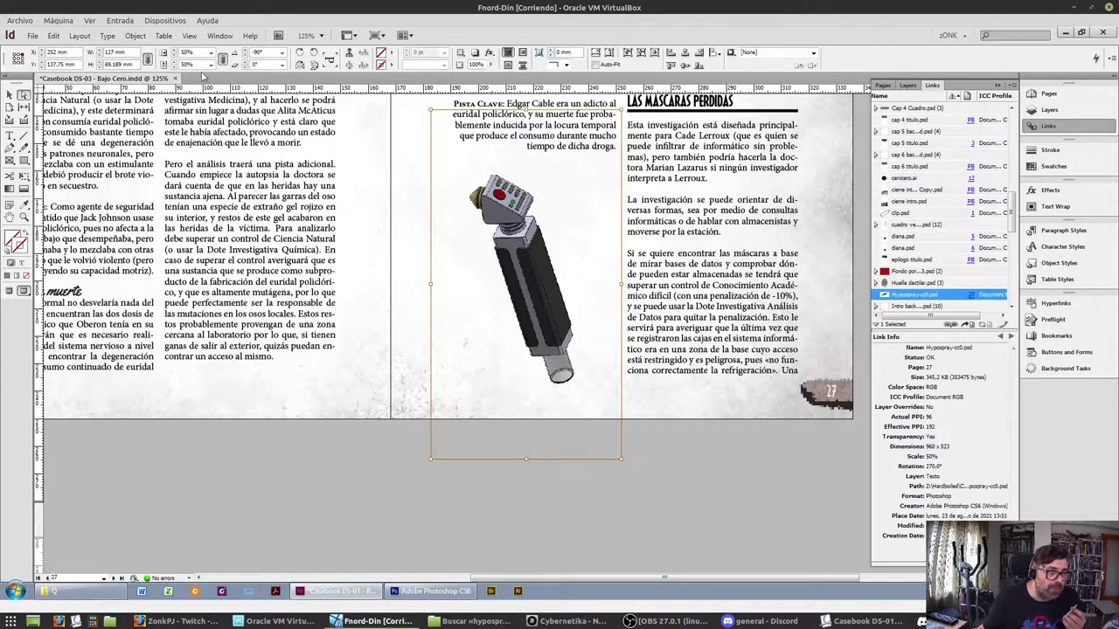
pyautogui.click(210, 54)
pyautogui.click(209, 55)
pyautogui.moveTo(194, 52); pyautogui.dragTo(135, 37)
pyautogui.write('66')
pyautogui.press('Return')
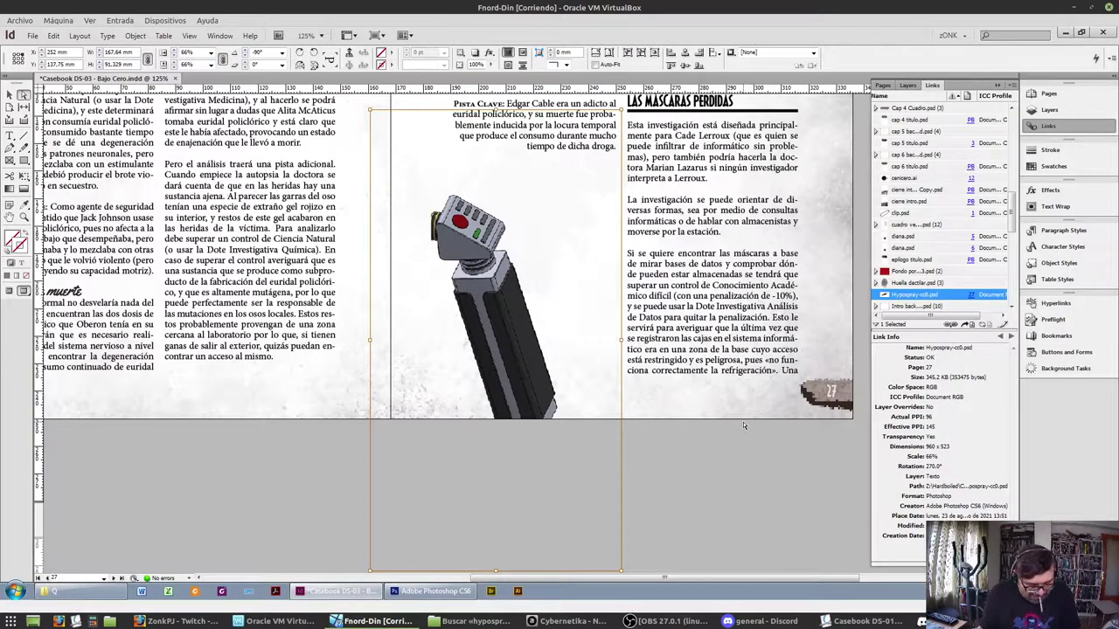
# Move the hypospray frame up and slightly left under the Pista Clave text, to about X 247.5 mm, Y 117.25 mm
pyautogui.click(11, 95)
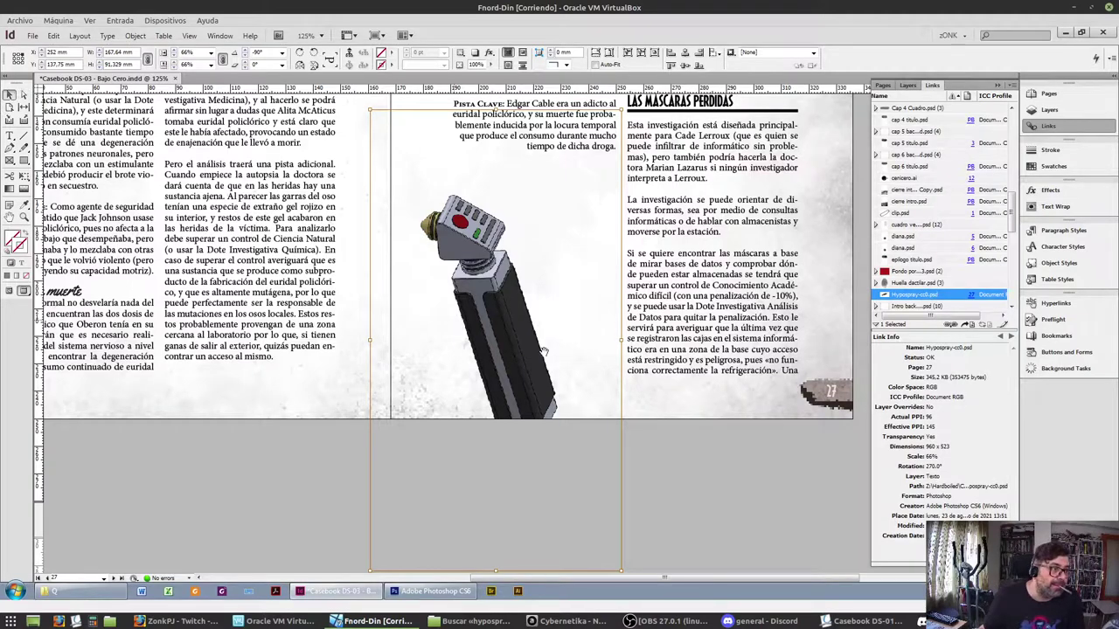
pyautogui.click(521, 340)
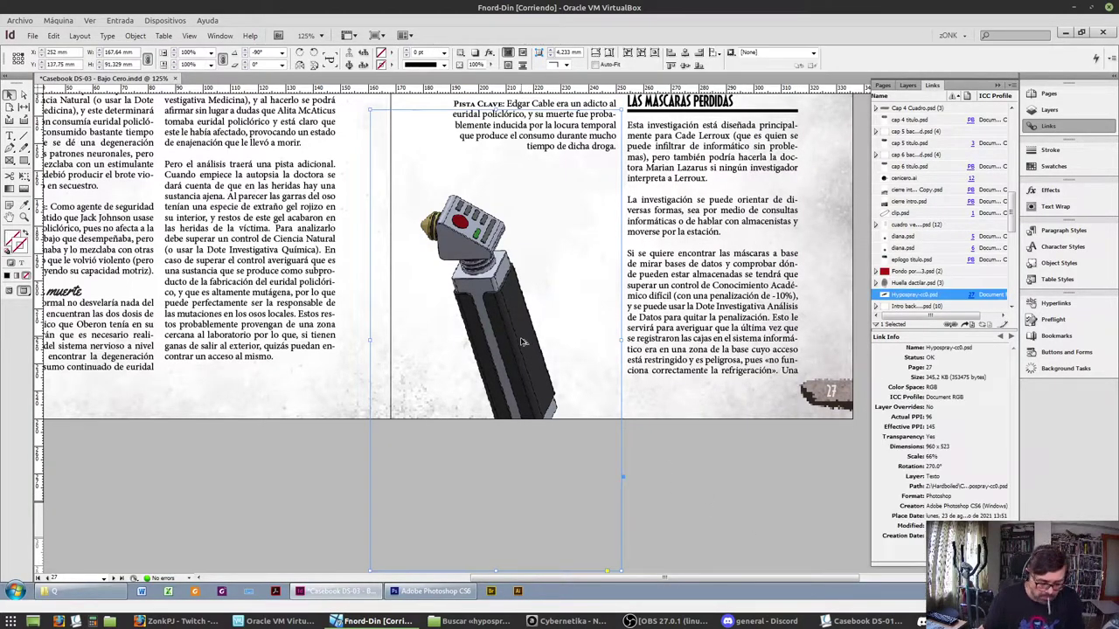
pyautogui.moveTo(521, 341); pyautogui.dragTo(526, 306)
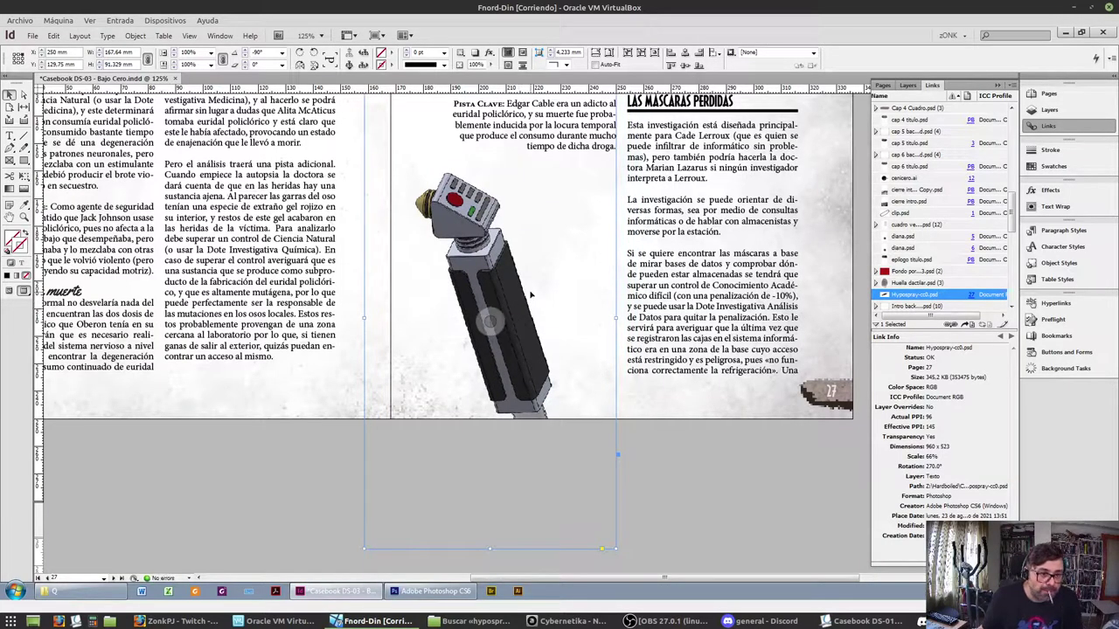
pyautogui.hotkey('shift', 'Up')
pyautogui.hotkey('shift', 'Up')
pyautogui.hotkey('shift', 'Up')
pyautogui.hotkey('shift', 'Up')
pyautogui.hotkey('shift', 'Left')
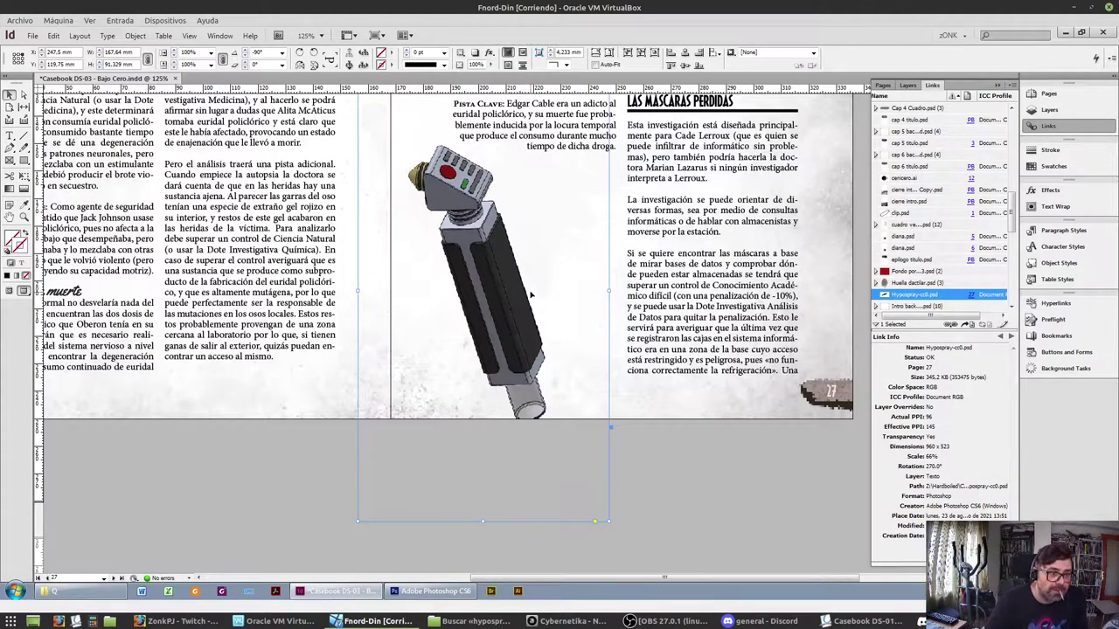
pyautogui.hotkey('shift', 'Right')
pyautogui.hotkey('shift', 'Up')
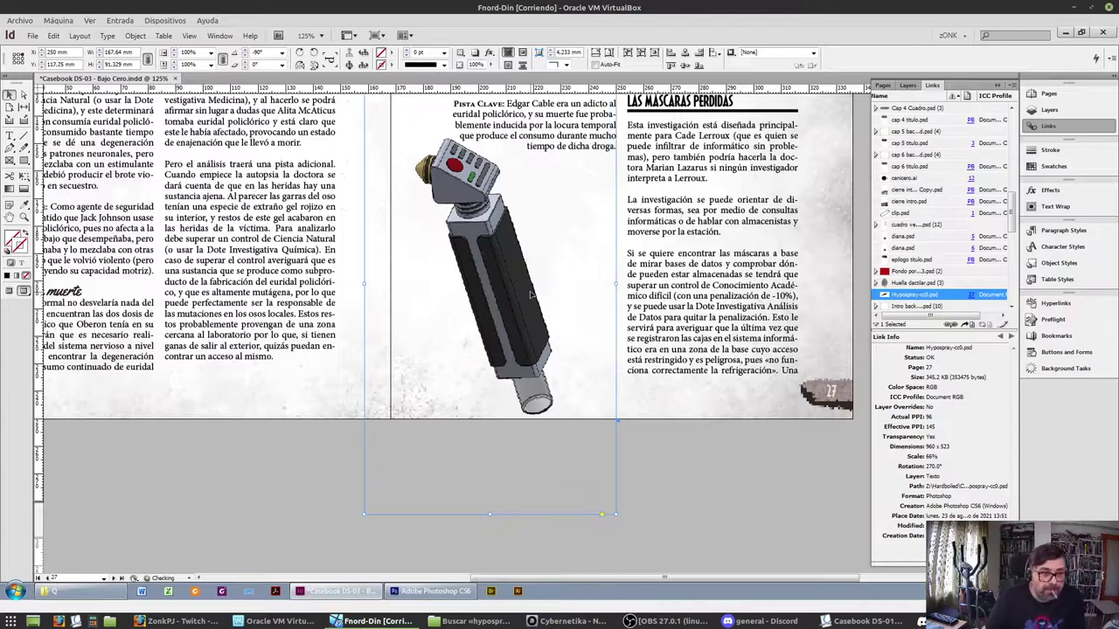
pyautogui.hotkey('shift', 'Right')
pyautogui.hotkey('shift', 'Left')
pyautogui.hotkey('shift', 'Left')
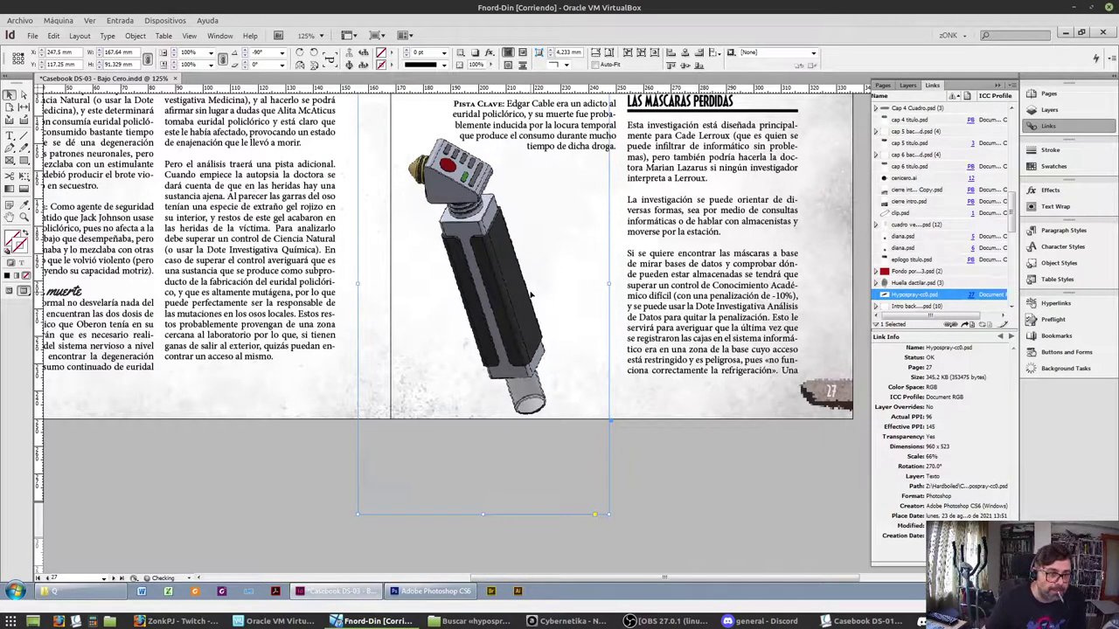
# Move the hypospray frame on page 27 right and slightly down to X 257.5 mm, Y 119.75 mm, using visible guides and frame edges
pyautogui.hotkey('shift', 'Right')
pyautogui.hotkey('shift', 'Right')
pyautogui.hotkey('shift', 'Right')
pyautogui.hotkey('shift', 'Right')
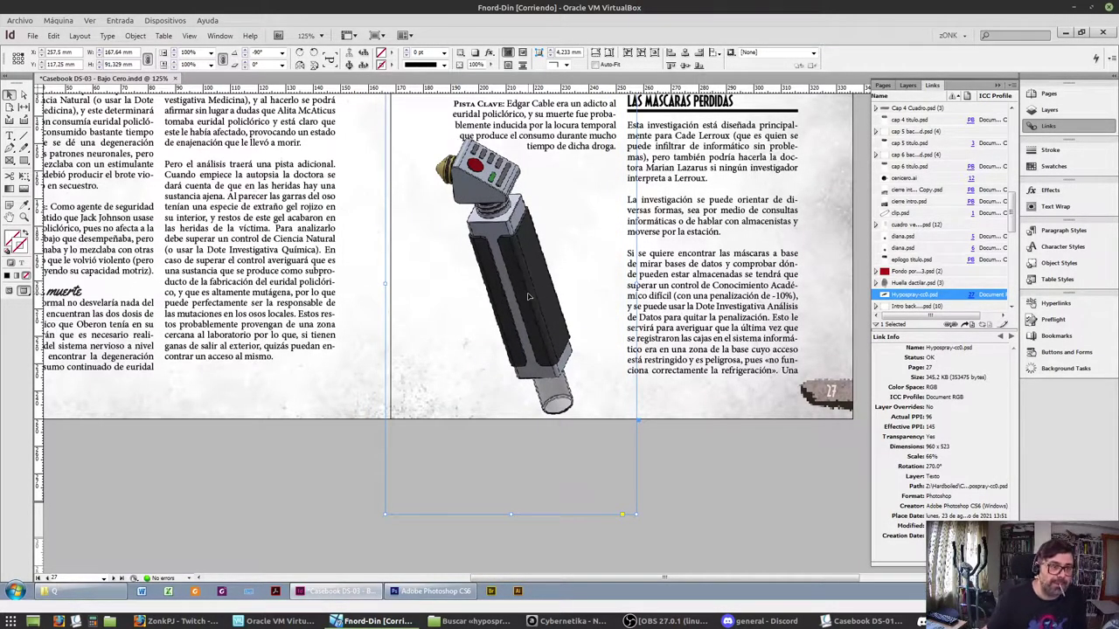
pyautogui.scroll(3, 528, 297)
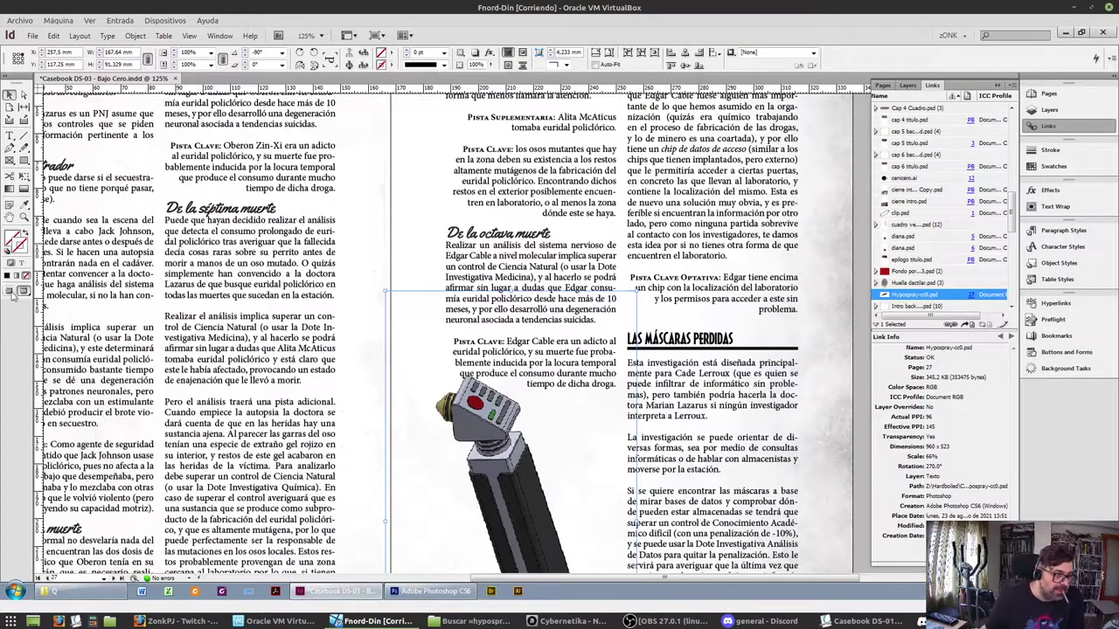
pyautogui.click(12, 294)
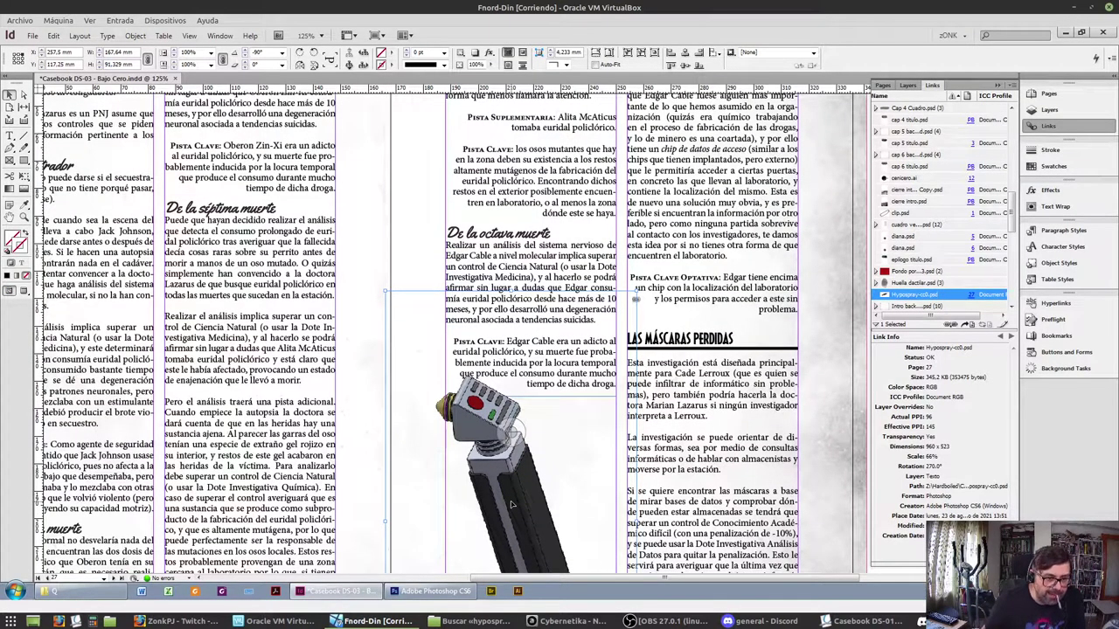
pyautogui.press('Down')
pyautogui.scroll(-2, 513, 504)
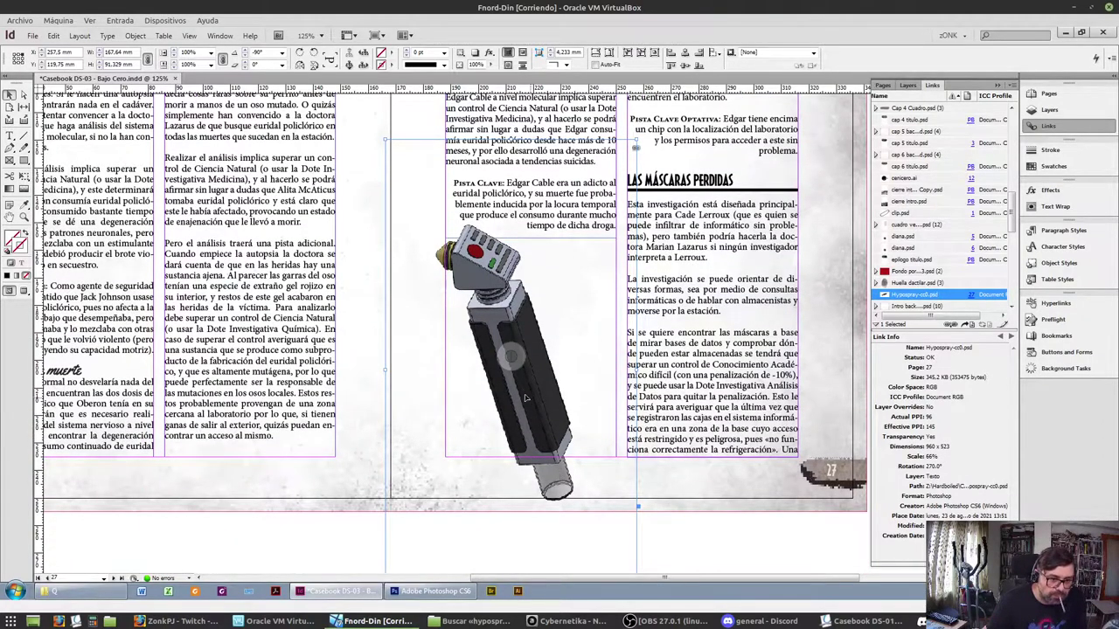
# Scale the hypospray image inside its frame on page 27 to 63%
pyautogui.click(511, 356)
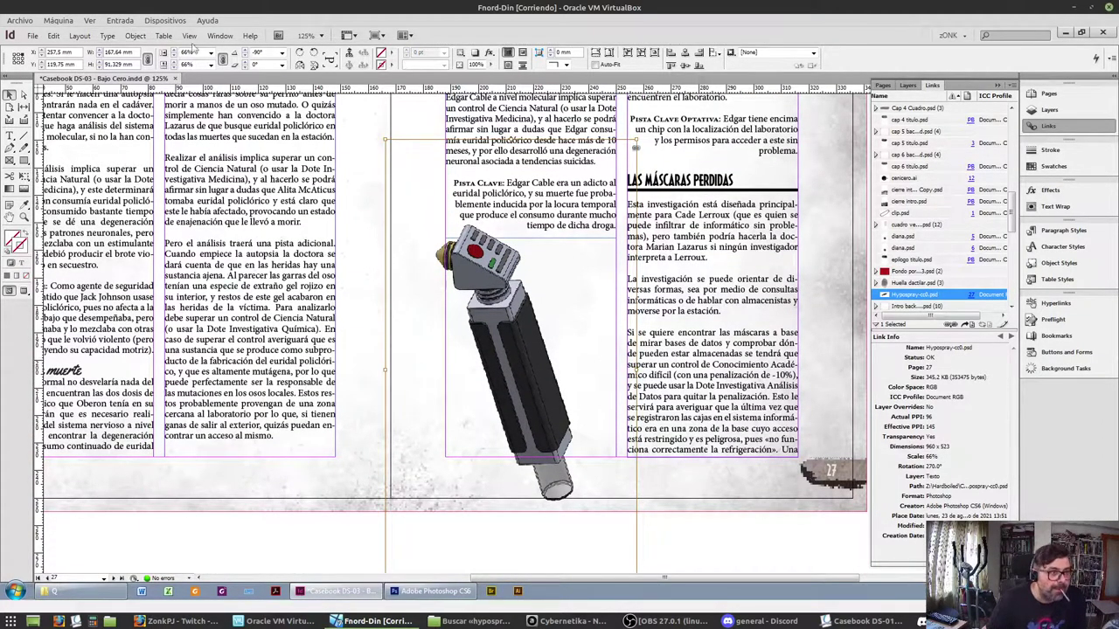
pyautogui.click(163, 48)
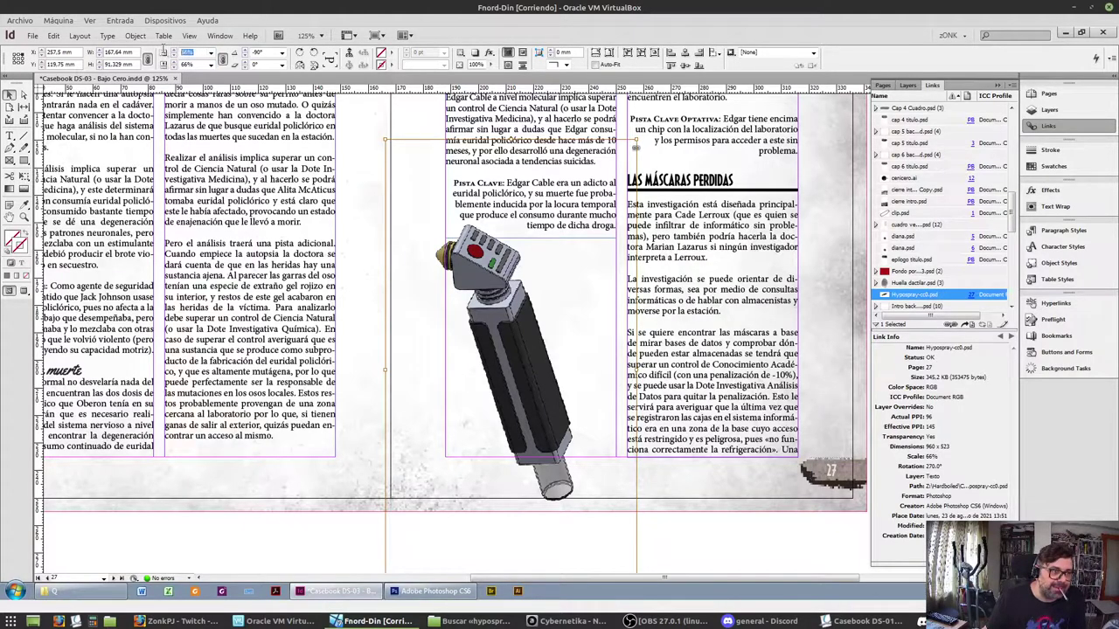
pyautogui.write('63')
pyautogui.press('Return')
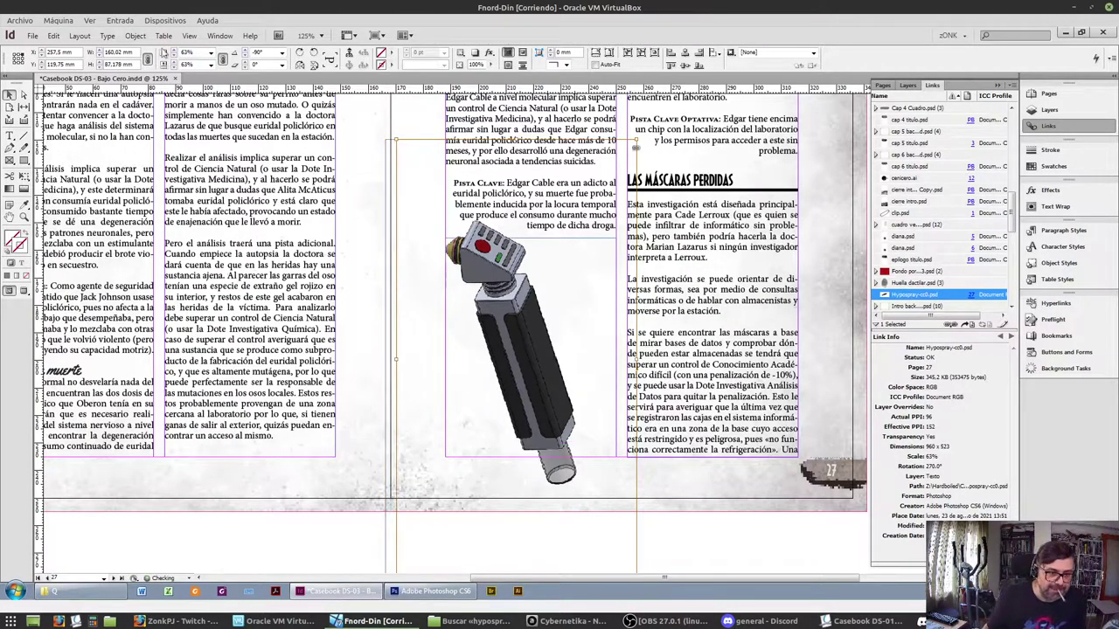
# Shift the hypospray image inside its frame to X 255 mm, Y 122.25 mm, then deselect it and preview the spread without guides
pyautogui.hotkey('shift', 'Down')
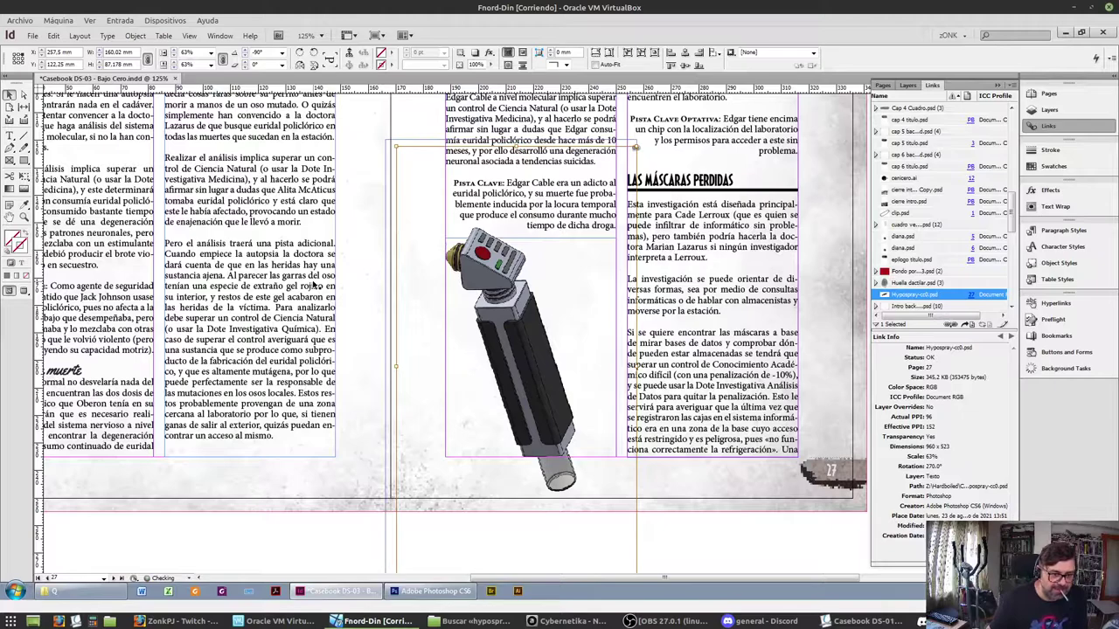
pyautogui.hotkey('shift', 'Left')
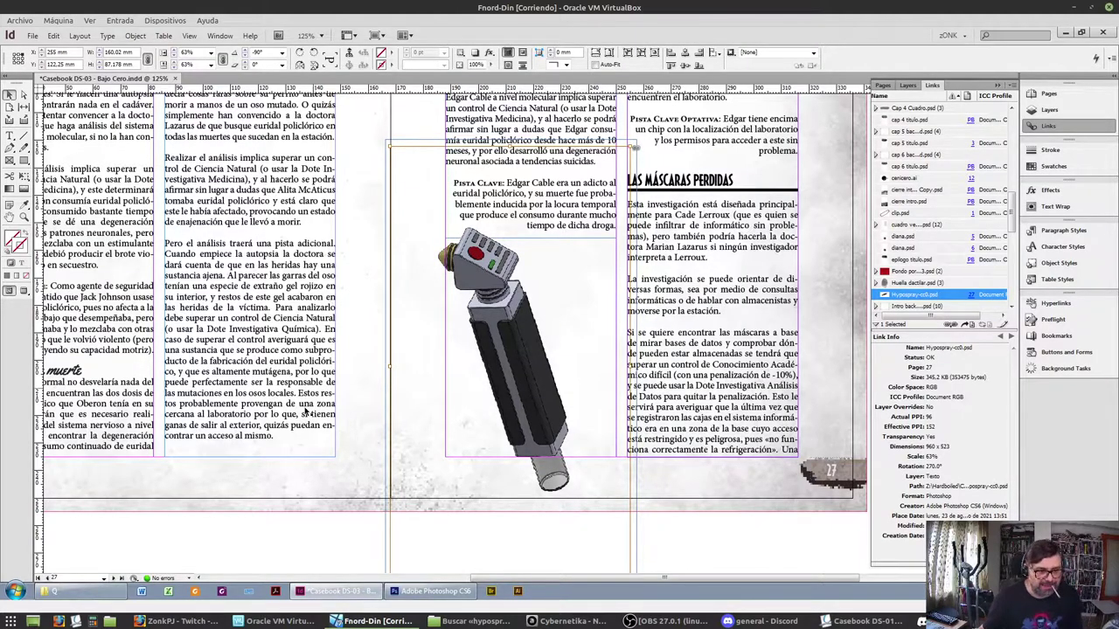
pyautogui.click(349, 542)
pyautogui.click(24, 291)
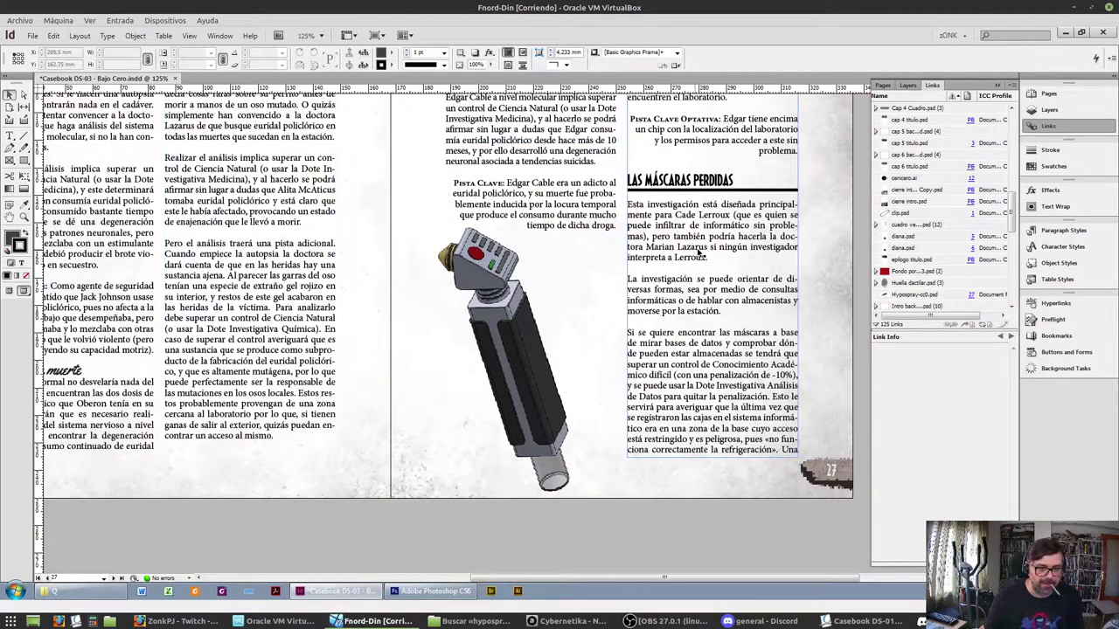
pyautogui.hscroll(2, 701, 255)
pyautogui.hotkey('ctrl', '-')
pyautogui.hotkey('ctrl', '-')
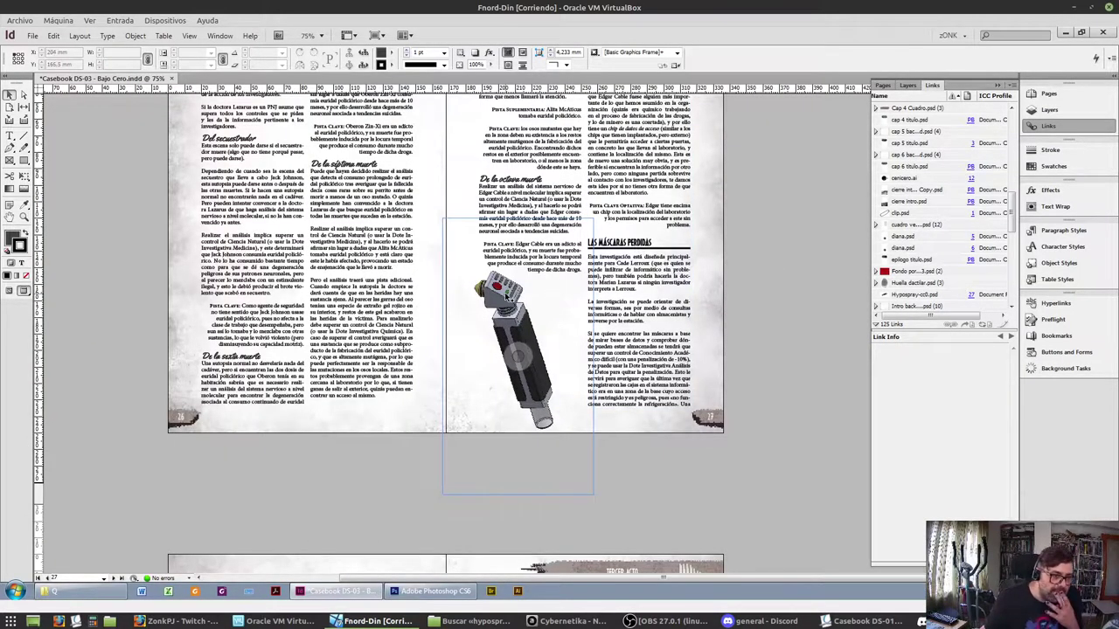
# Select the hypospray frame on page 27 and rotate it to -84°
pyautogui.click(505, 297)
pyautogui.click(245, 51)
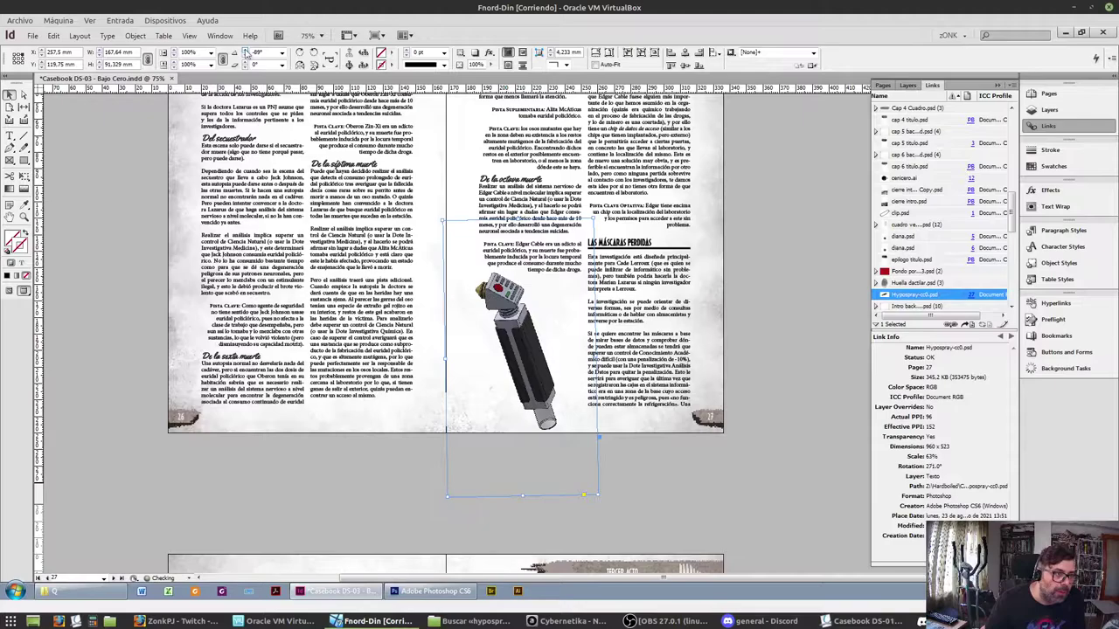
pyautogui.click(245, 51)
pyautogui.click(245, 51)
pyautogui.click(246, 51)
pyautogui.click(246, 50)
pyautogui.click(245, 51)
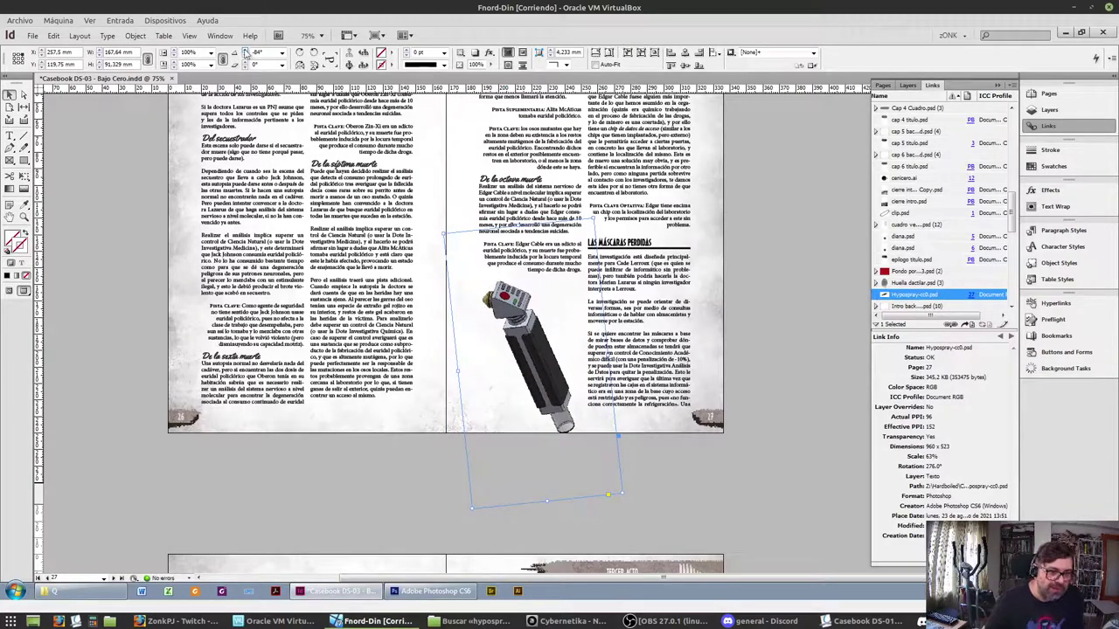
# Rotate the hypospray frame further to -77° and move it up and left to X 240 mm, Y 110 mm
pyautogui.scroll(-3, 247, 54)
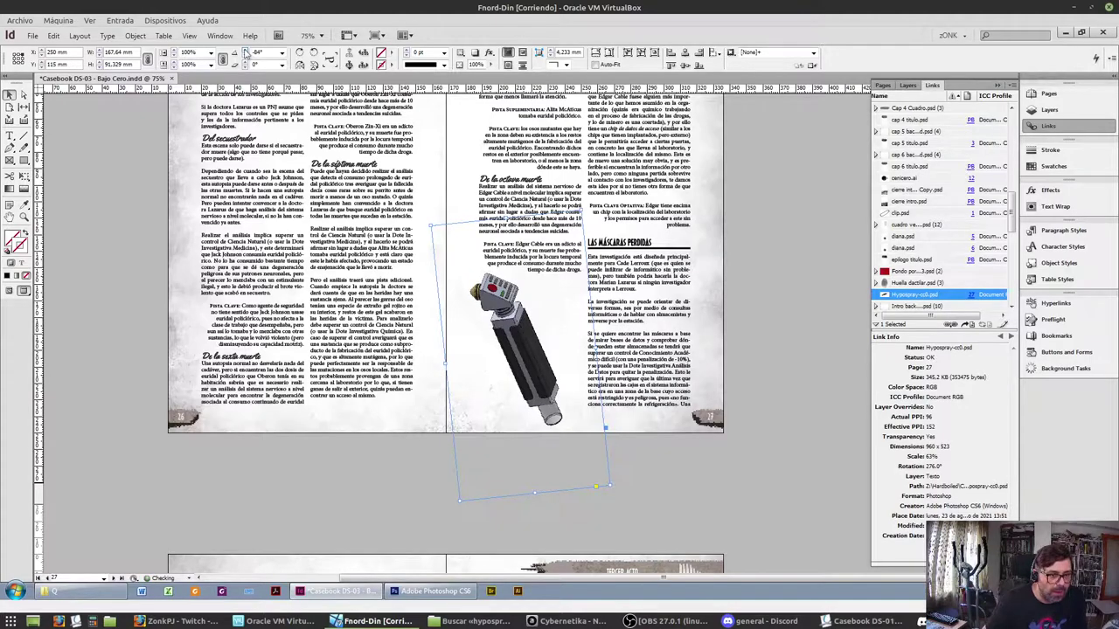
pyautogui.scroll(-2, 247, 54)
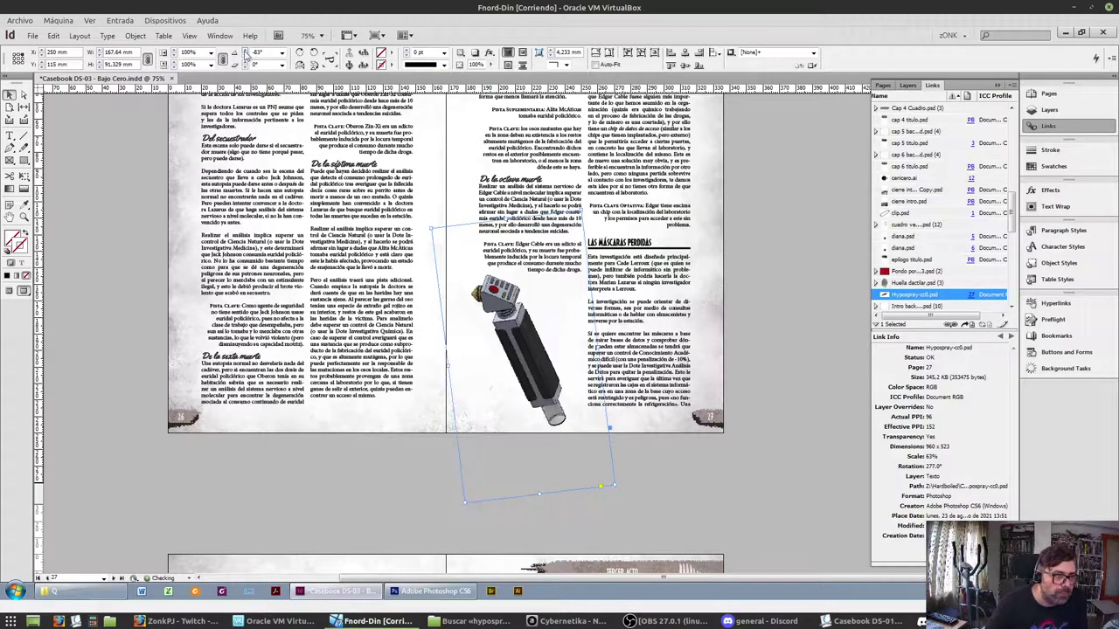
pyautogui.scroll(-1, 247, 54)
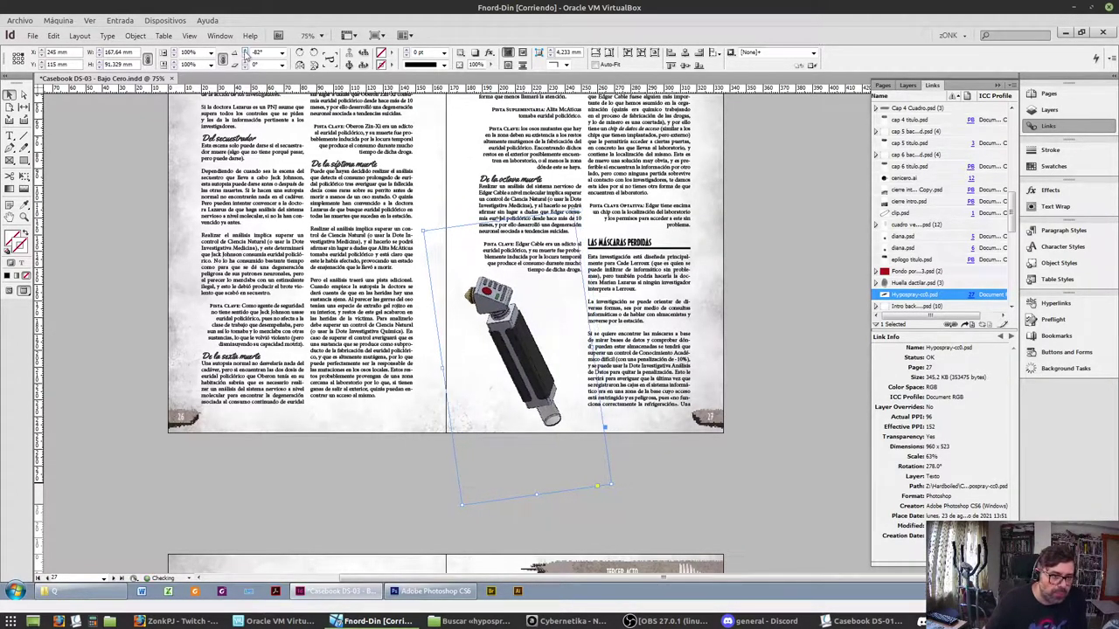
pyautogui.scroll(-1, 247, 54)
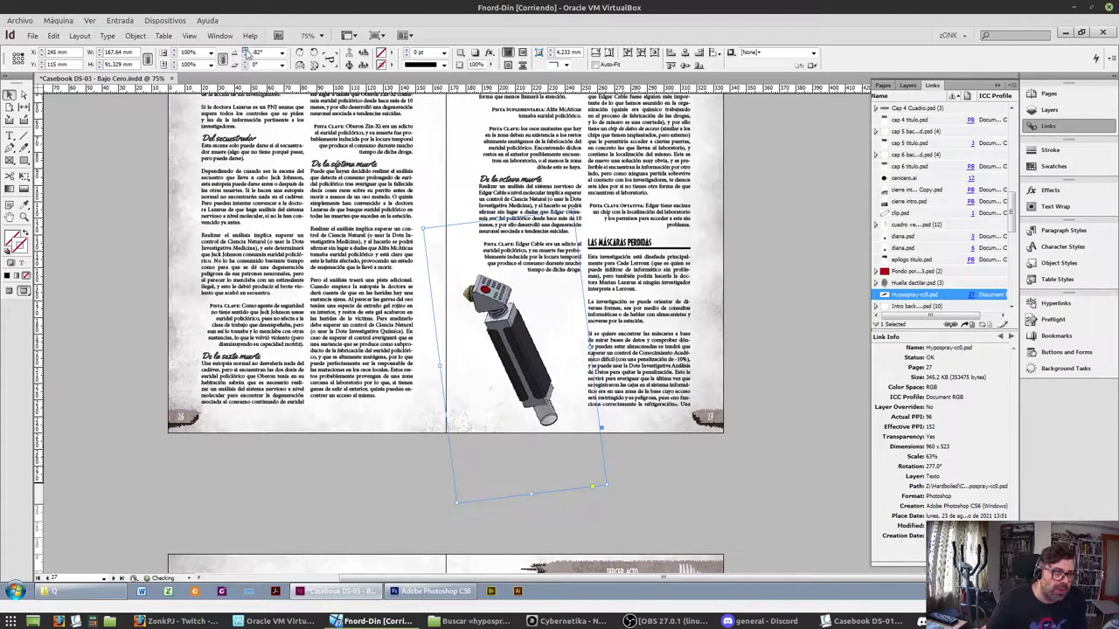
pyautogui.scroll(-5, 248, 54)
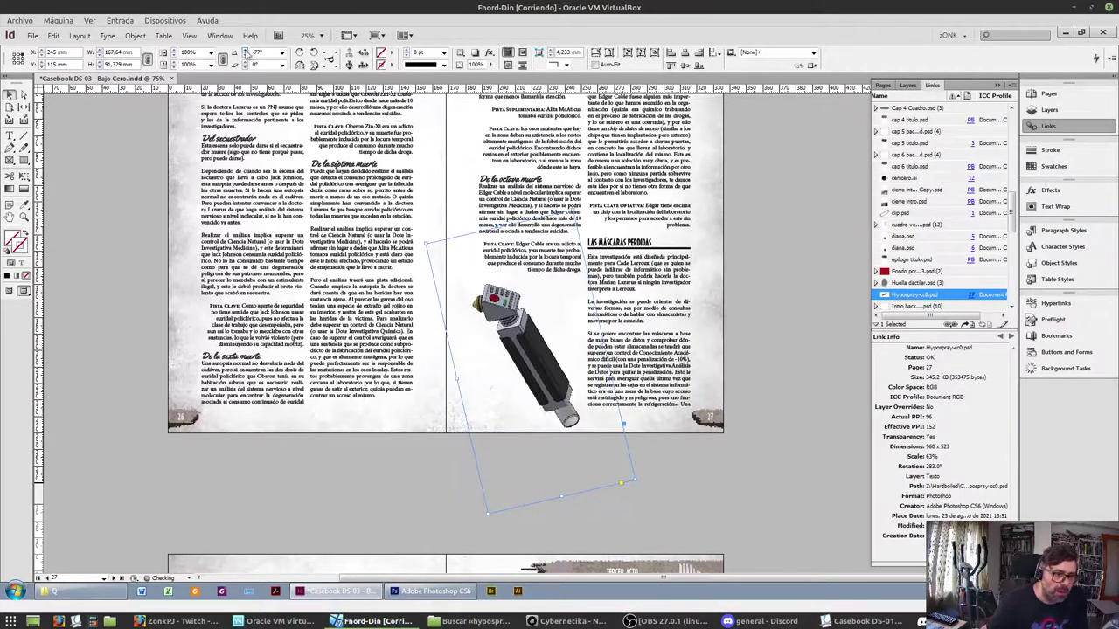
pyautogui.scroll(-2, 247, 54)
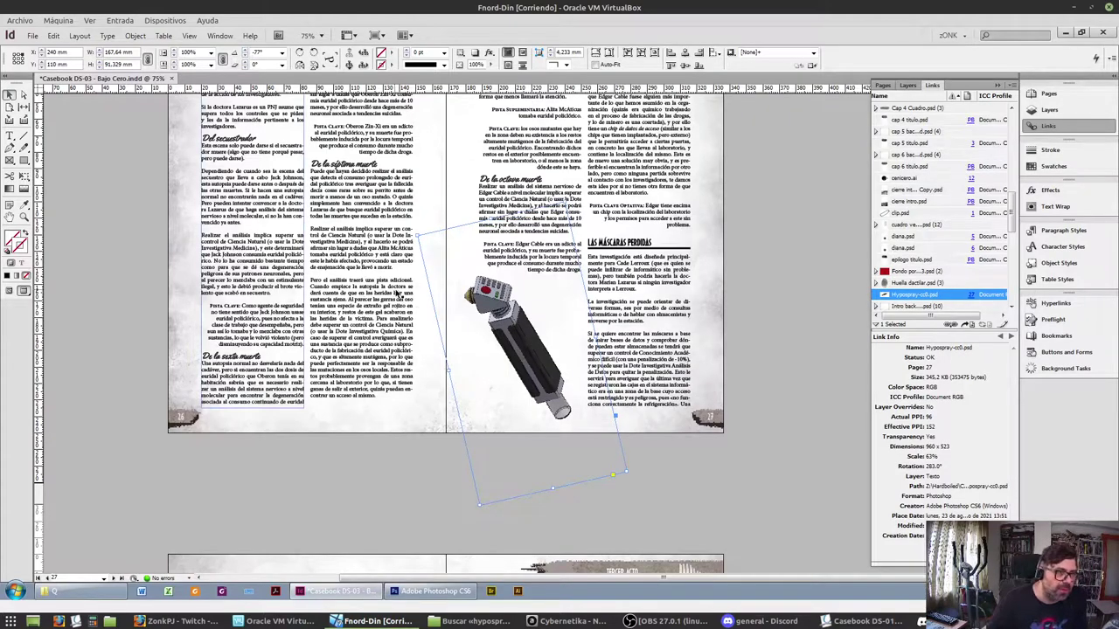
# Scale the rotated hypospray image inside its frame to 66%
pyautogui.click(521, 357)
pyautogui.moveTo(206, 52); pyautogui.dragTo(111, 53)
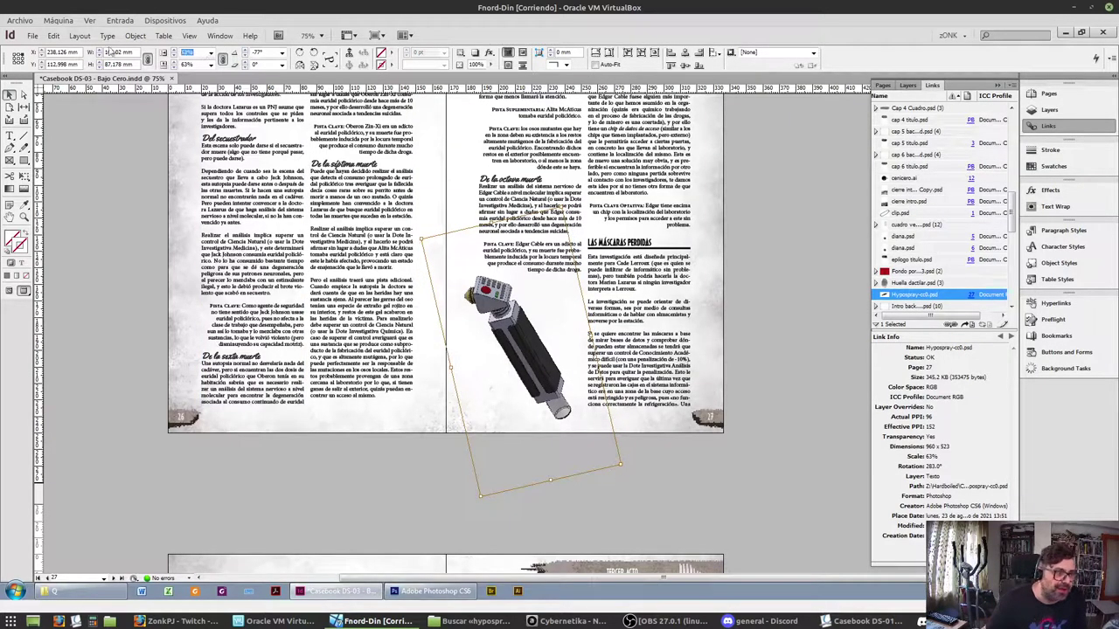
pyautogui.write('66')
pyautogui.press('Return')
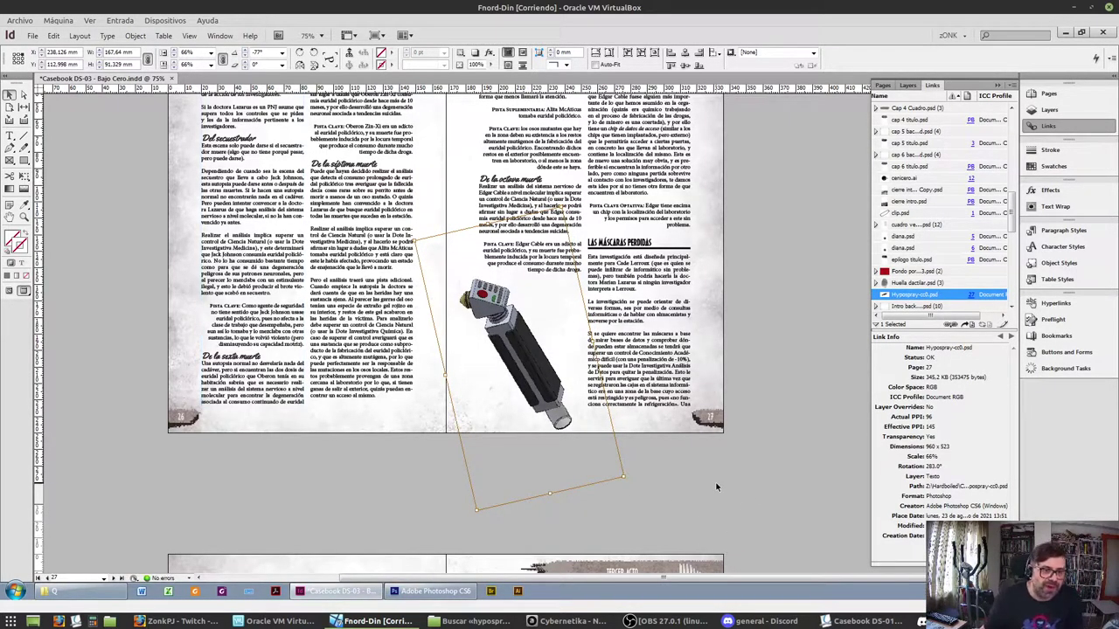
# Move the hypospray image up inside its frame to Y 107.998 mm and deselect it
pyautogui.click(716, 485)
pyautogui.click(527, 352)
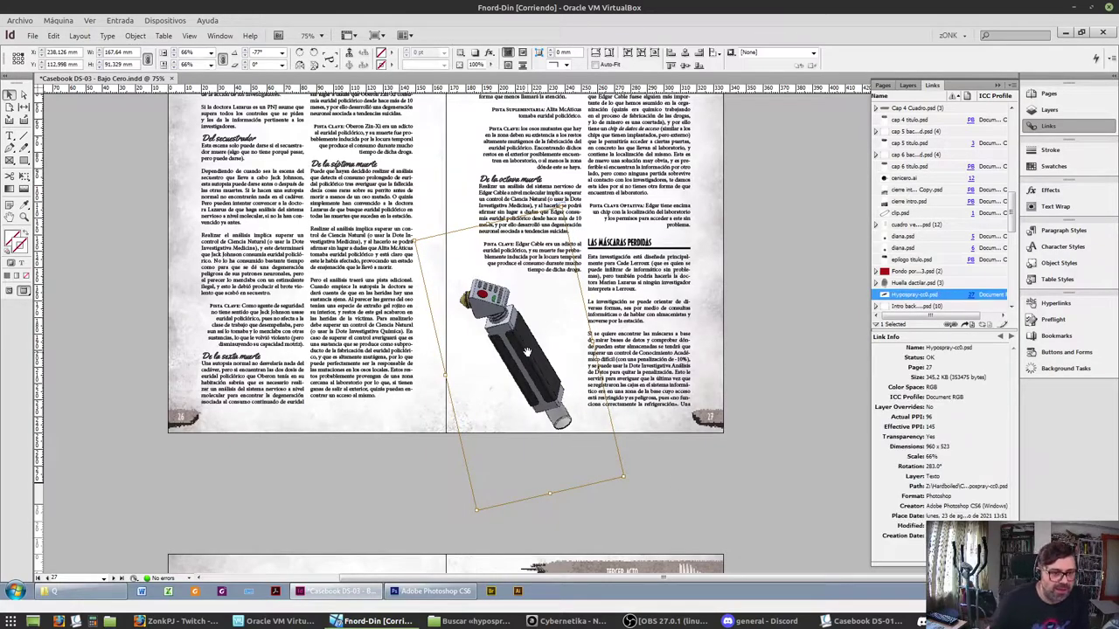
pyautogui.hotkey('shift', 'Up')
pyautogui.hotkey('shift', 'Up')
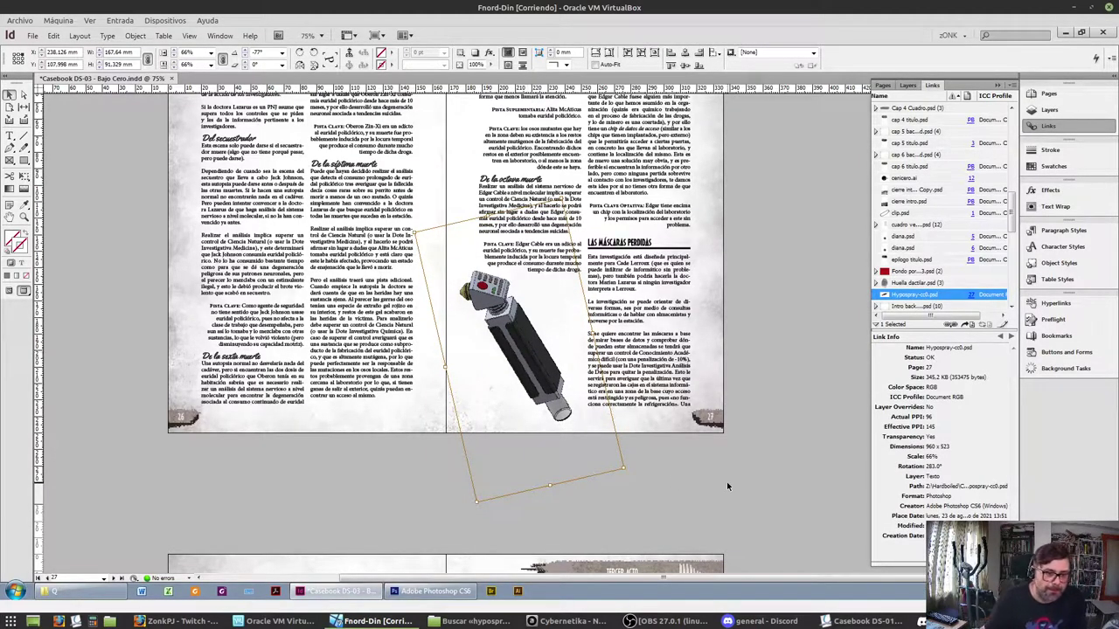
pyautogui.click(727, 486)
# Examine the spread of pages 26 and 27 to judge the hypospray's placement against the surrounding text columns
pyautogui.scroll(2, 726, 486)
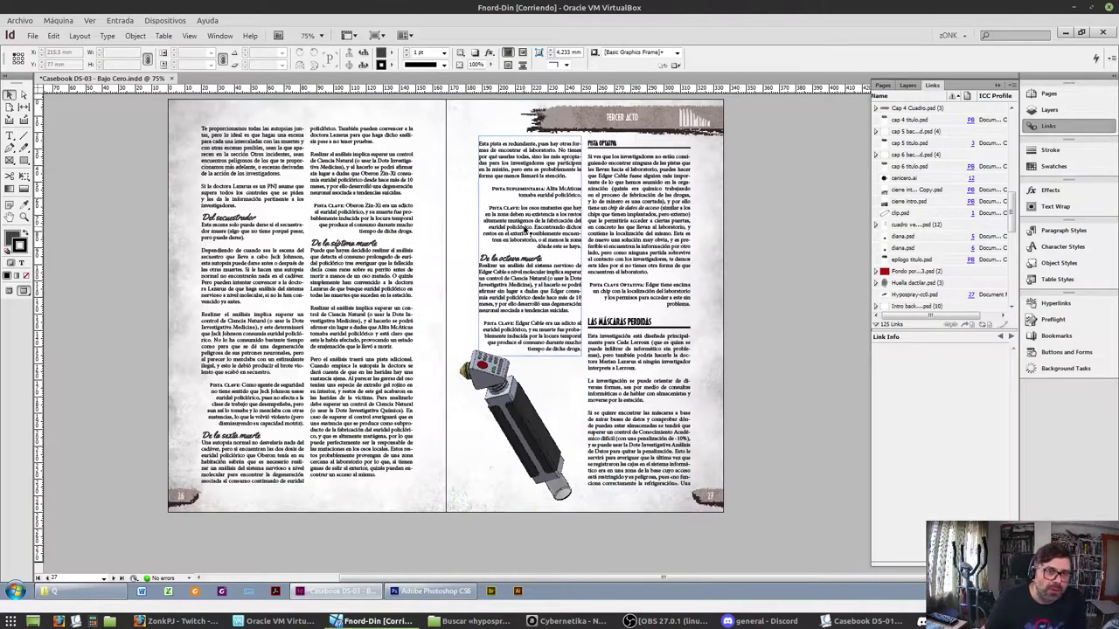
pyautogui.scroll(7, 564, 376)
pyautogui.scroll(-5, 622, 402)
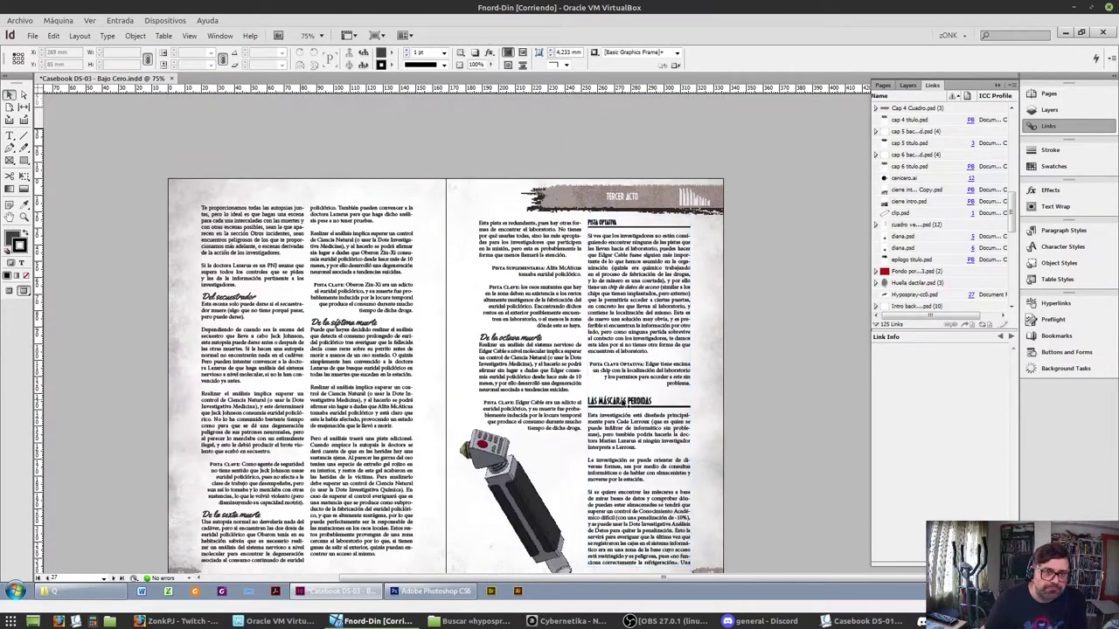
pyautogui.scroll(-3, 636, 404)
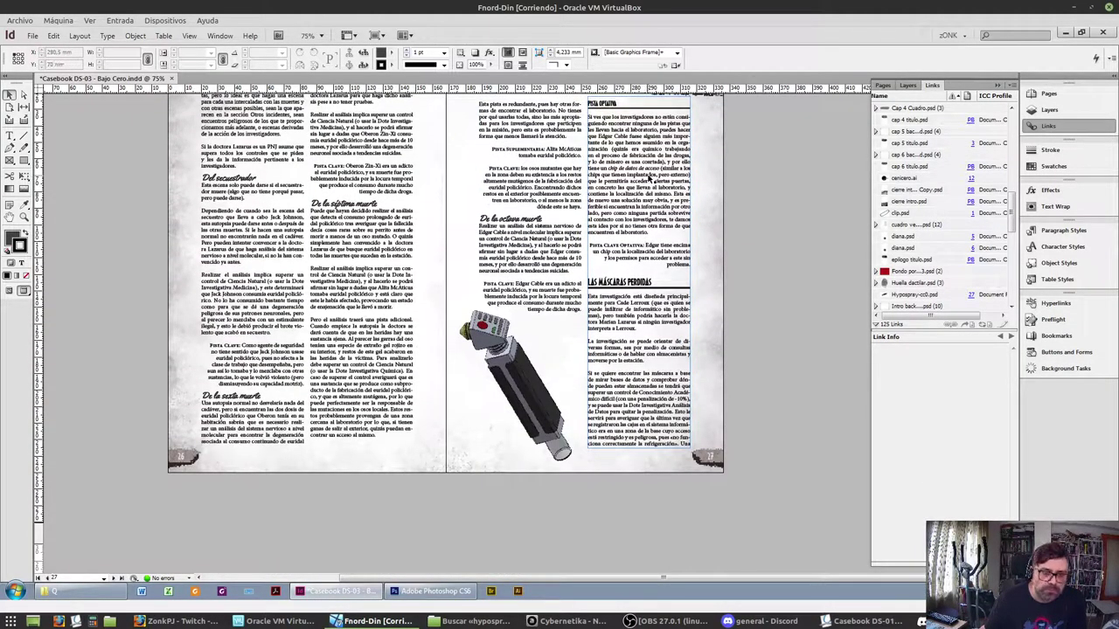
pyautogui.hotkey('ctrl', '=')
pyautogui.hotkey('ctrl', '=')
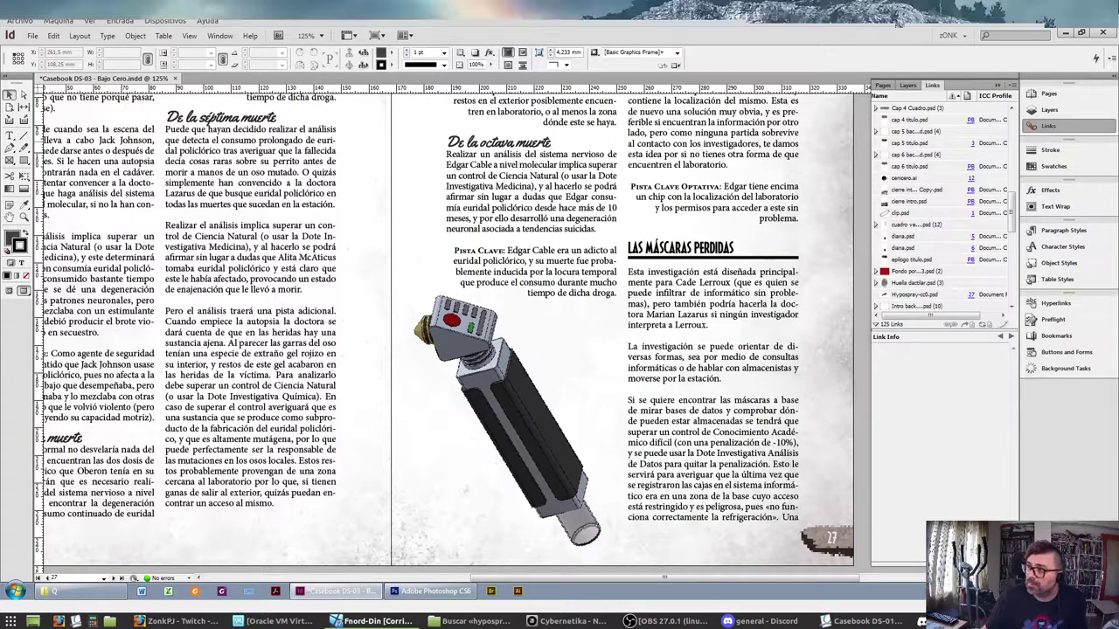
pyautogui.scroll(-10, 542, 351)
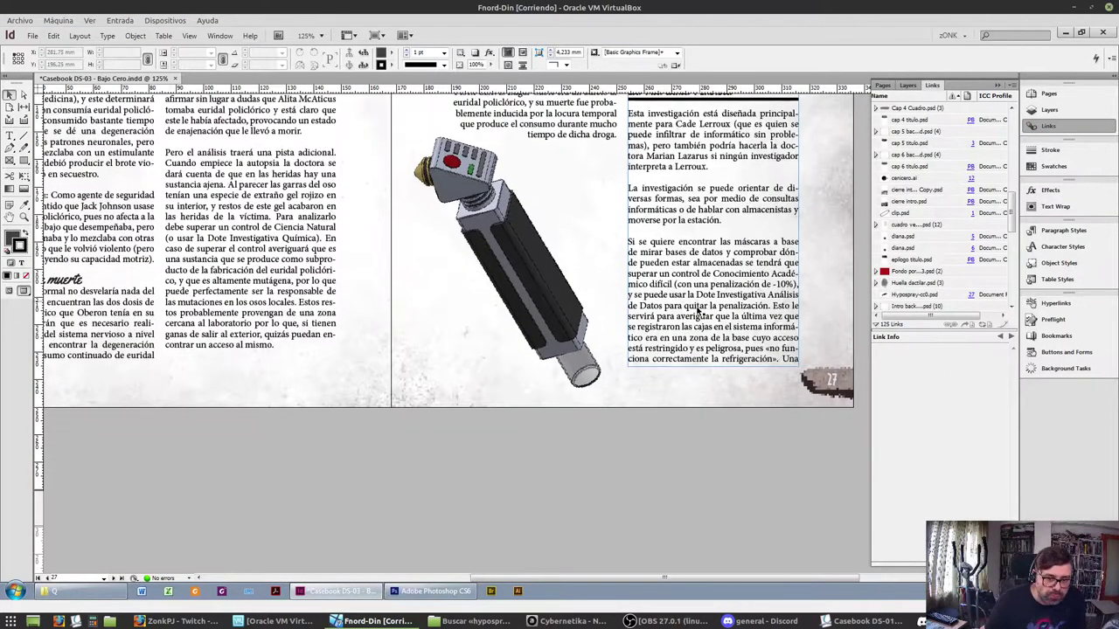
pyautogui.scroll(-2, 541, 355)
pyautogui.scroll(8, 547, 354)
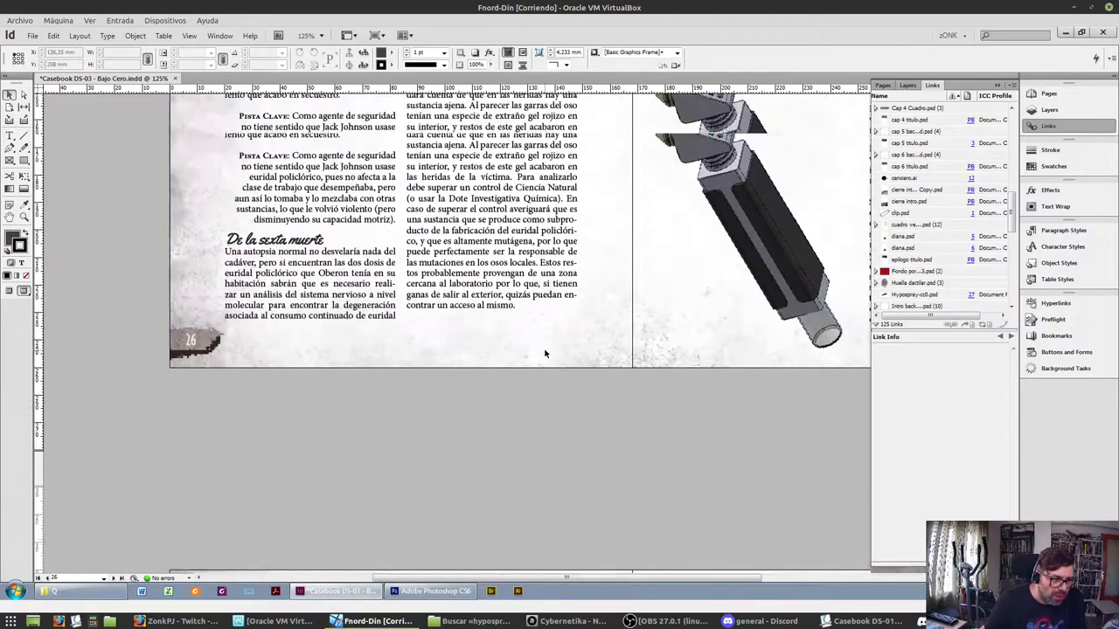
# Set the tracking of the "Pista Clave Optativa" paragraph on page 27 to -20
pyautogui.scroll(2, 554, 355)
pyautogui.hscroll(3, 554, 356)
pyautogui.scroll(3, 568, 356)
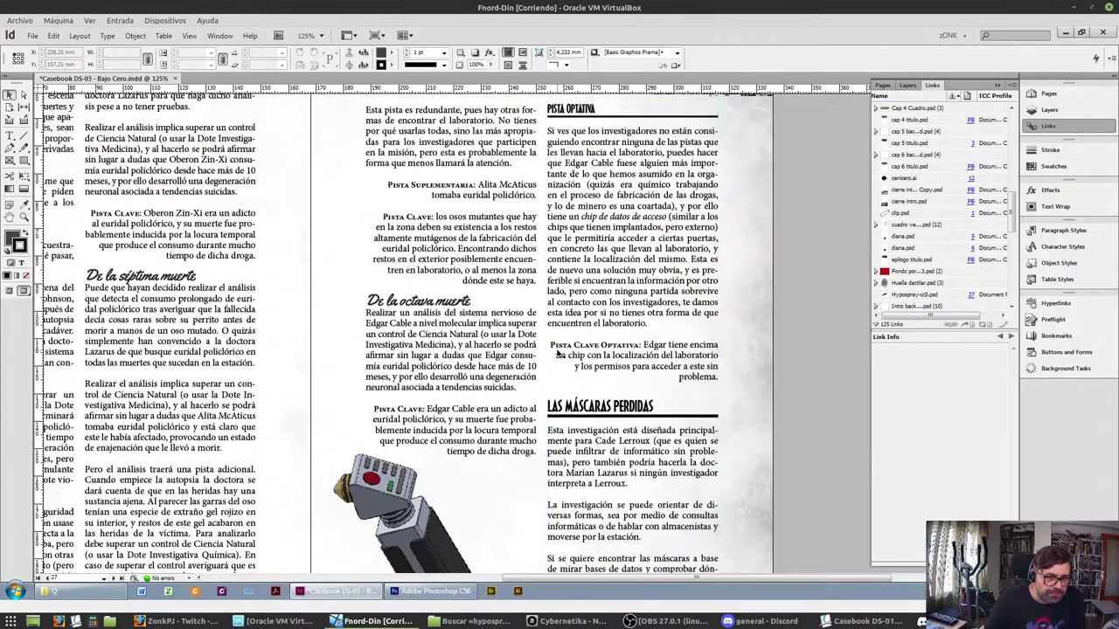
pyautogui.tripleClick(577, 356)
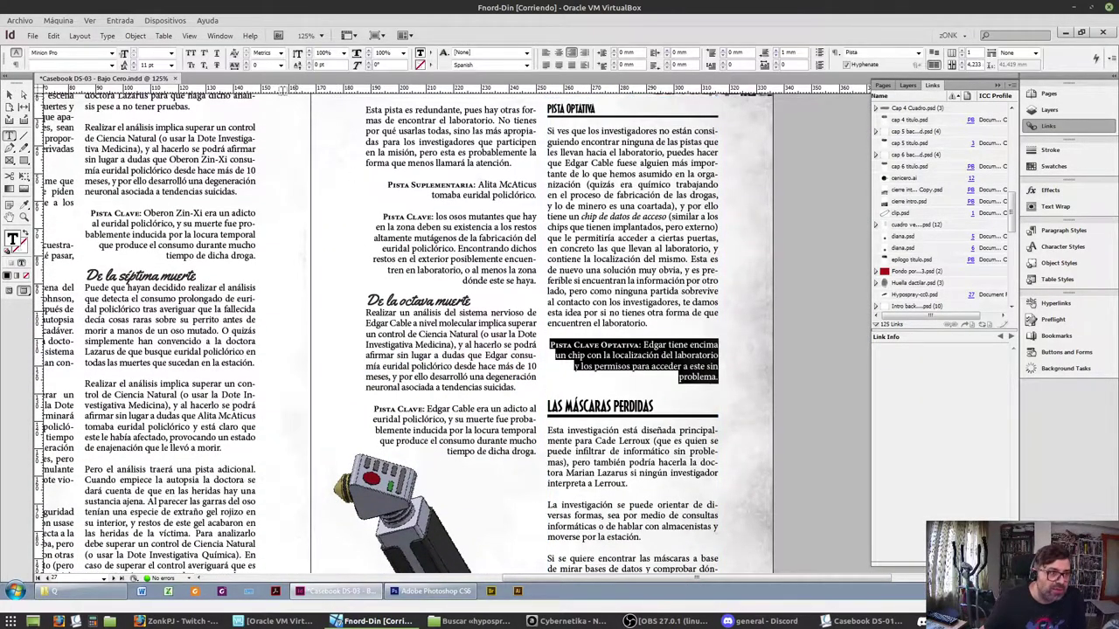
pyautogui.click(246, 70)
pyautogui.scroll(-5, 526, 437)
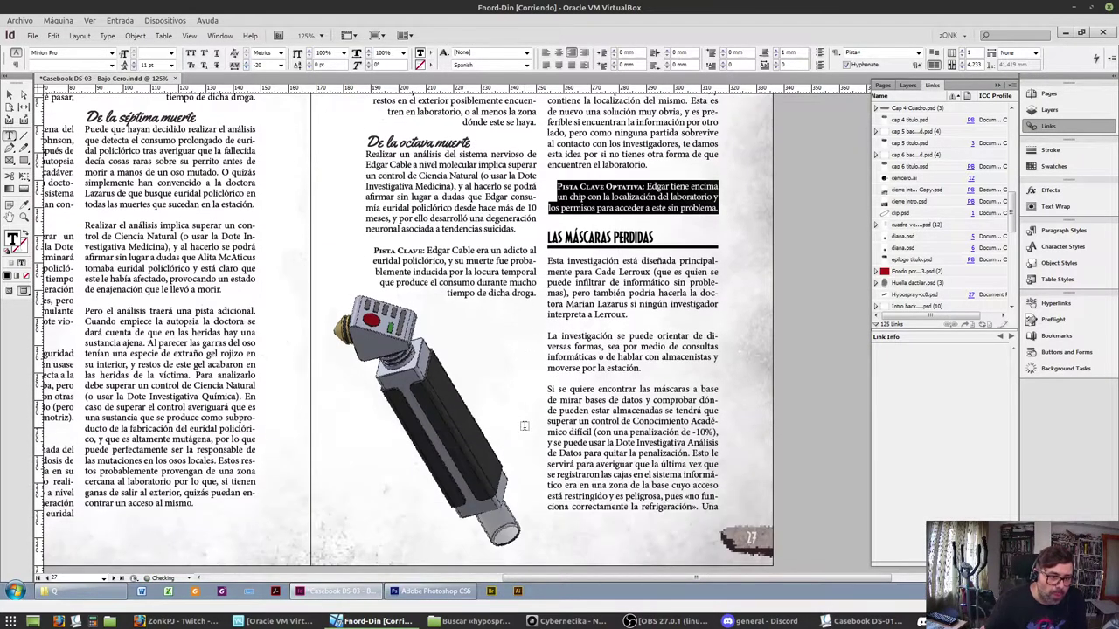
# Switch the layout display back to normal view, showing the frame edges around pages 26 to 29
pyautogui.hscroll(-2, 525, 420)
pyautogui.scroll(-2, 526, 416)
pyautogui.hscroll(-3, 522, 416)
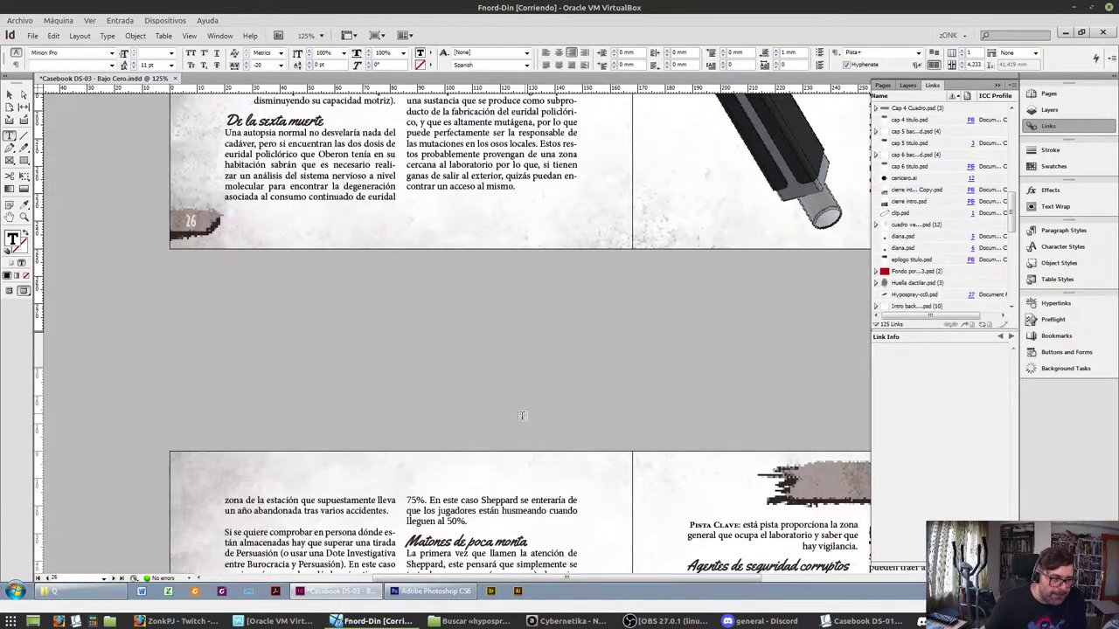
pyautogui.click(8, 291)
pyautogui.hscroll(6, 655, 433)
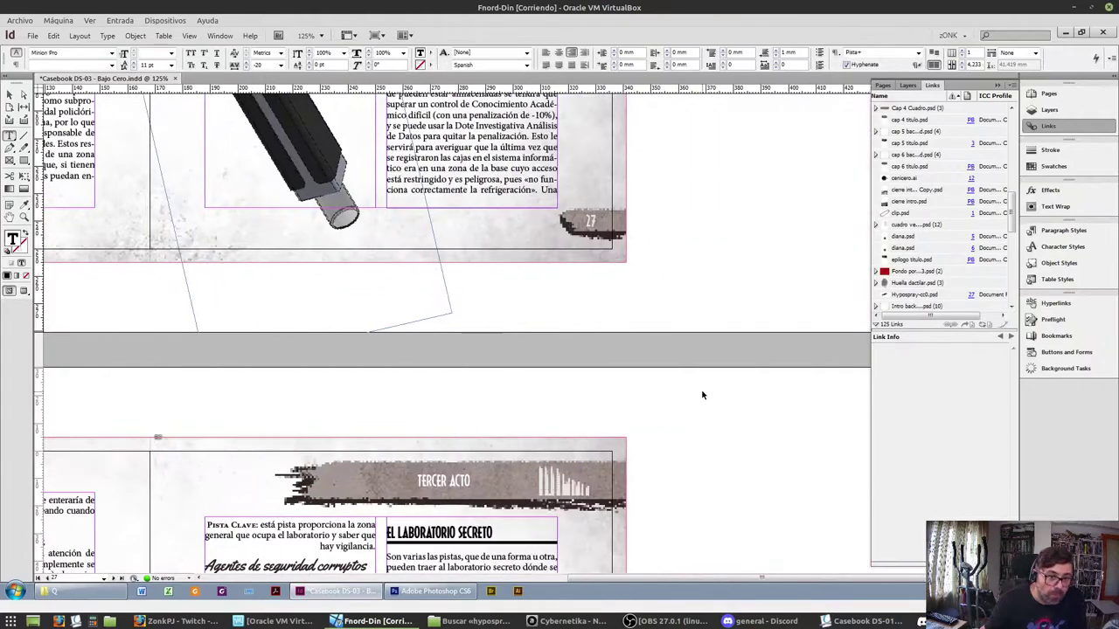
# Set the tracking of the body paragraph under the "Pista Optativa" heading on page 27 to -15
pyautogui.scroll(2, 690, 389)
pyautogui.scroll(8, 594, 381)
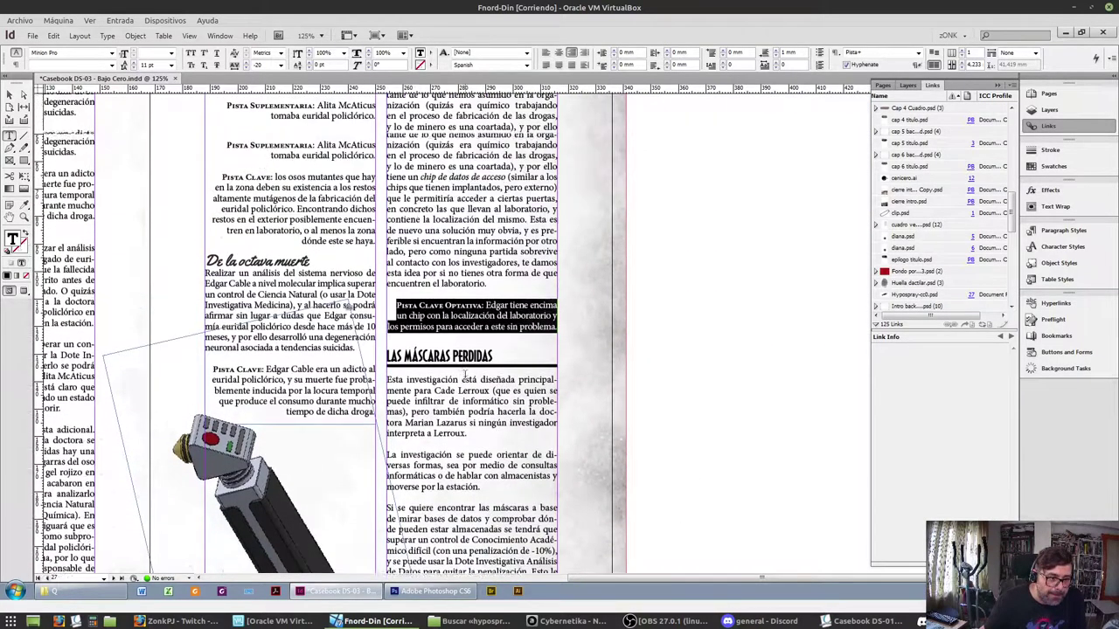
pyautogui.tripleClick(399, 189)
pyautogui.hotkey('ctrl', 'a')
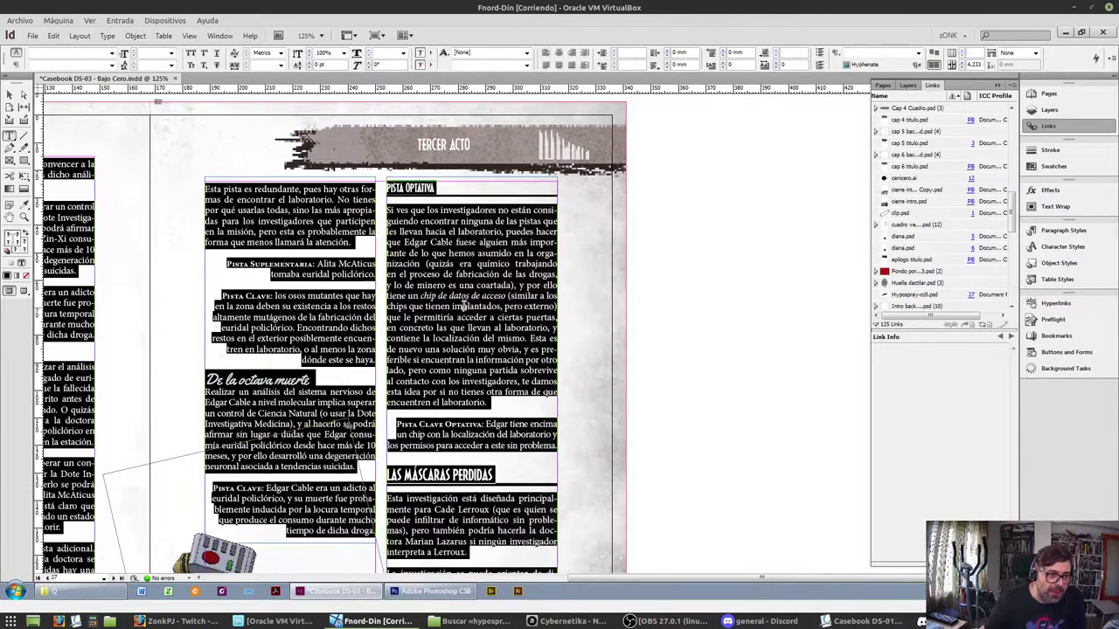
pyautogui.doubleClick(466, 295)
pyautogui.doubleClick(467, 296)
pyautogui.click(246, 68)
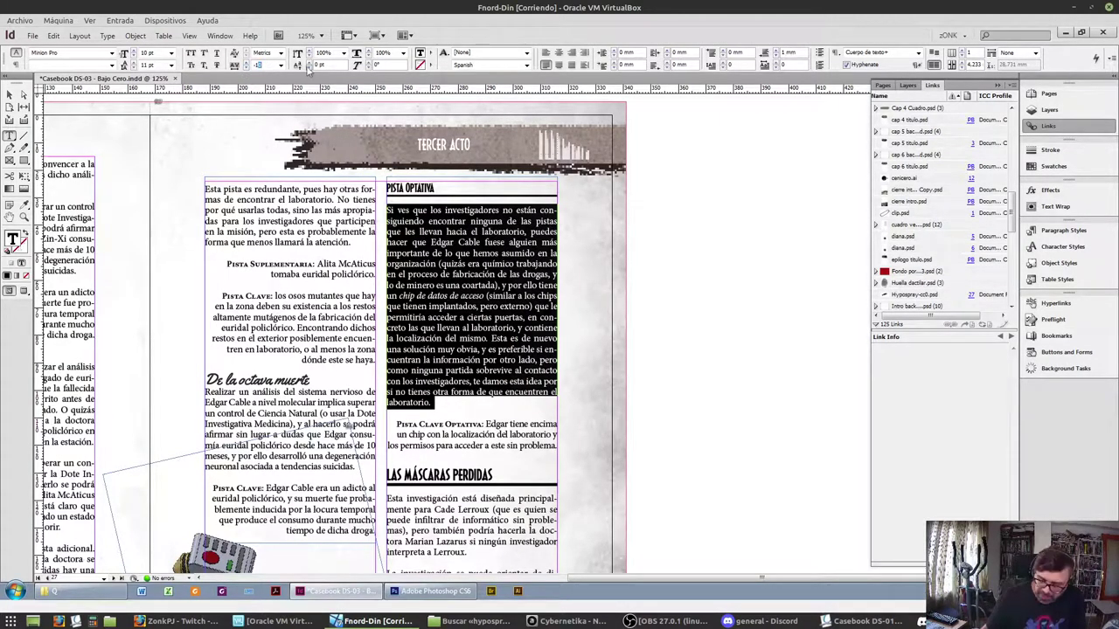
pyautogui.write('15')
pyautogui.press('Return')
# Set the tracking of the first paragraph under "Peligros durante la investigación" on page 28 to -10
pyautogui.scroll(-7, 452, 424)
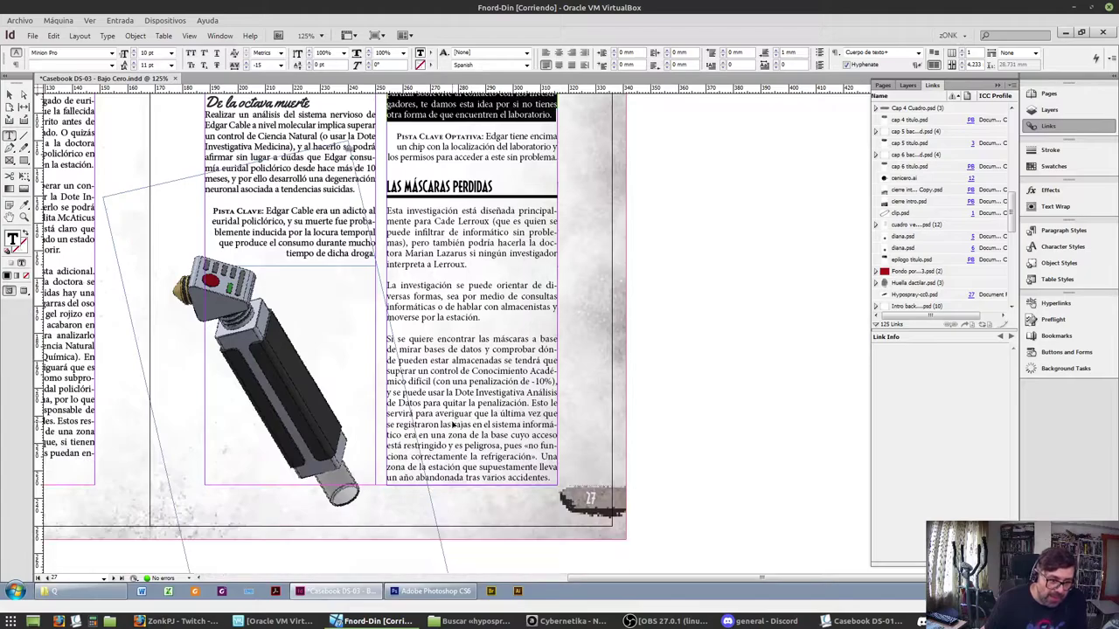
pyautogui.hscroll(-4, 453, 424)
pyautogui.scroll(-2, 455, 417)
pyautogui.scroll(-5, 440, 387)
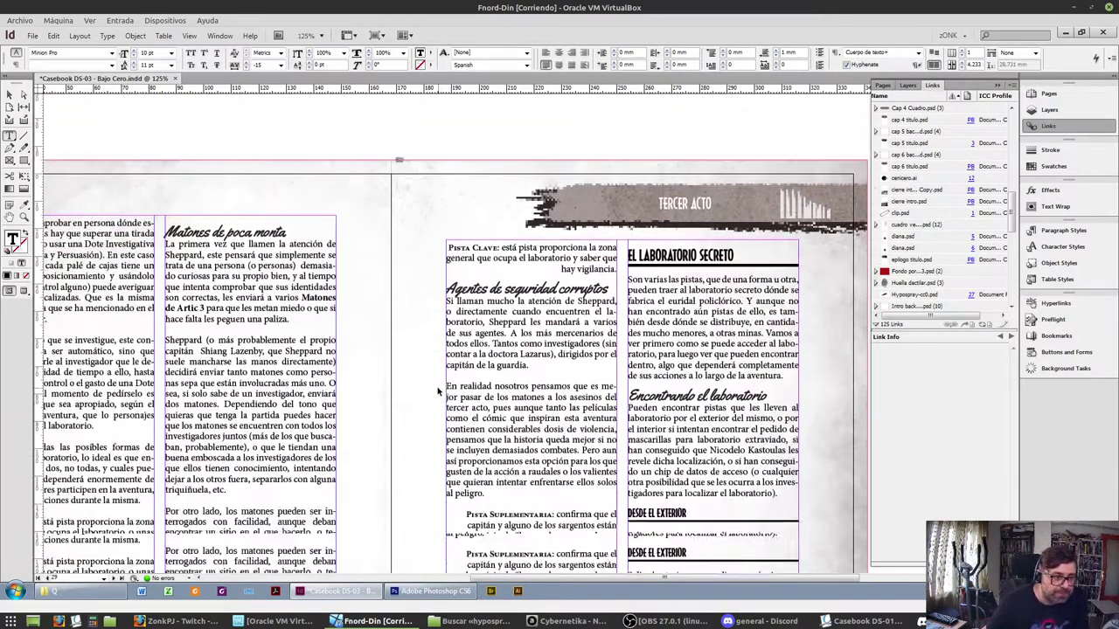
pyautogui.hscroll(-5, 440, 376)
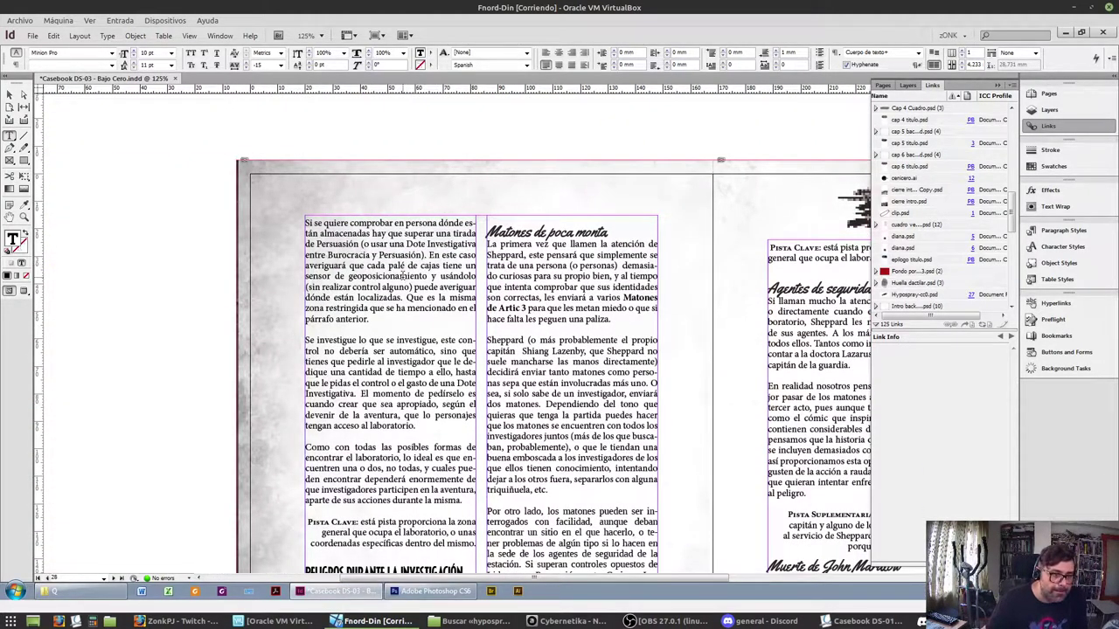
pyautogui.scroll(-6, 405, 275)
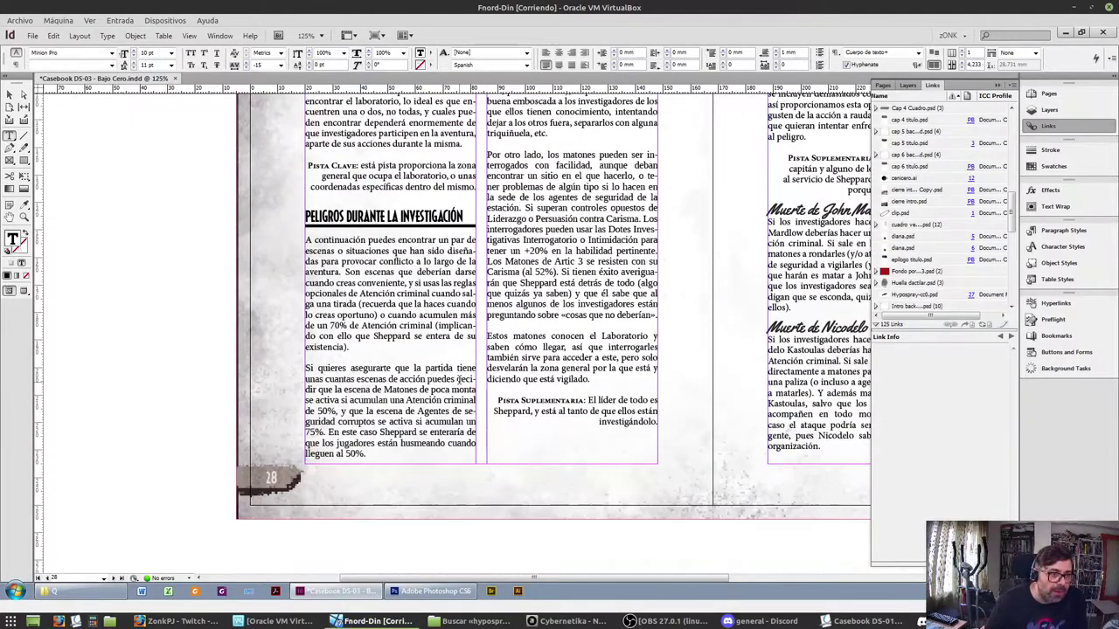
pyautogui.tripleClick(402, 302)
pyautogui.click(402, 301)
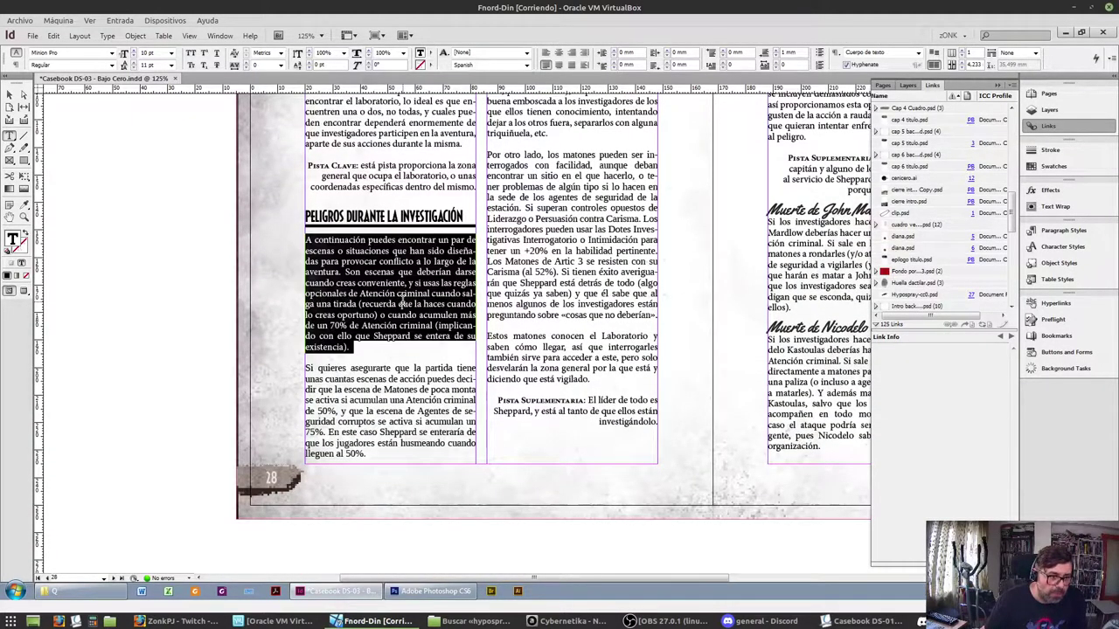
pyautogui.click(1063, 230)
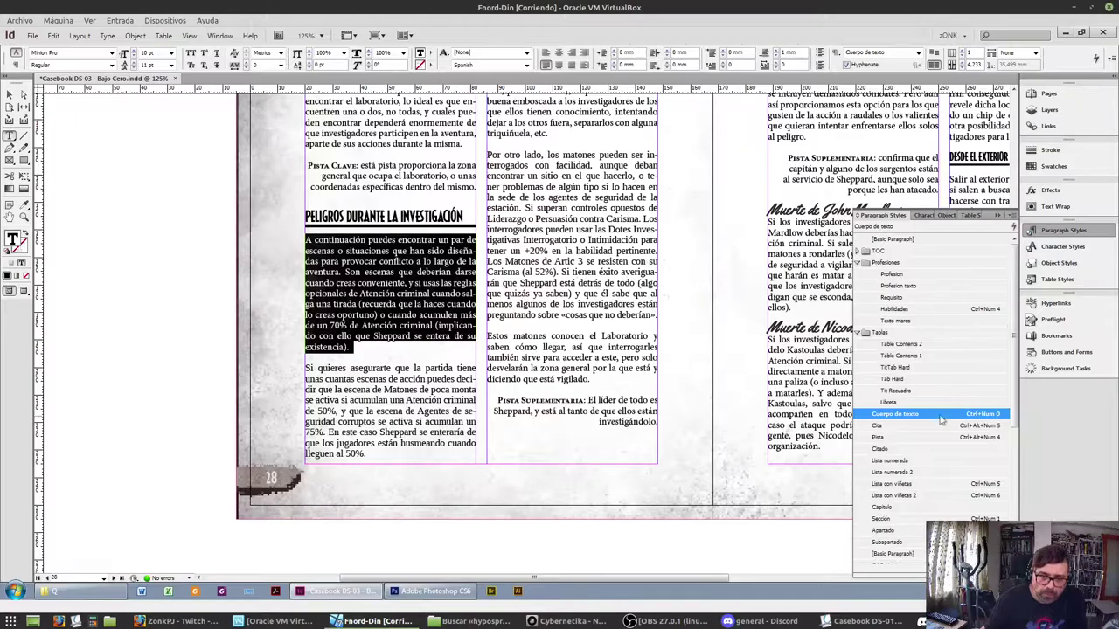
pyautogui.click(246, 68)
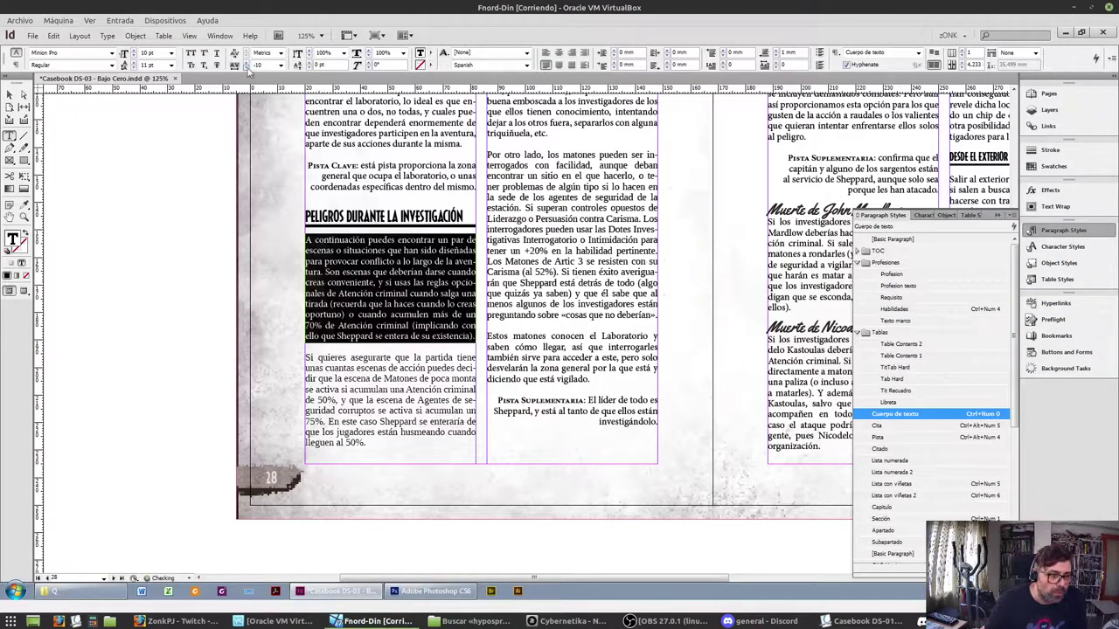
# Apply "Cuerpo de texto" with overrides cleared to the second paragraph under "Peligros durante la investigación" and set its tracking to -10
pyautogui.tripleClick(419, 405)
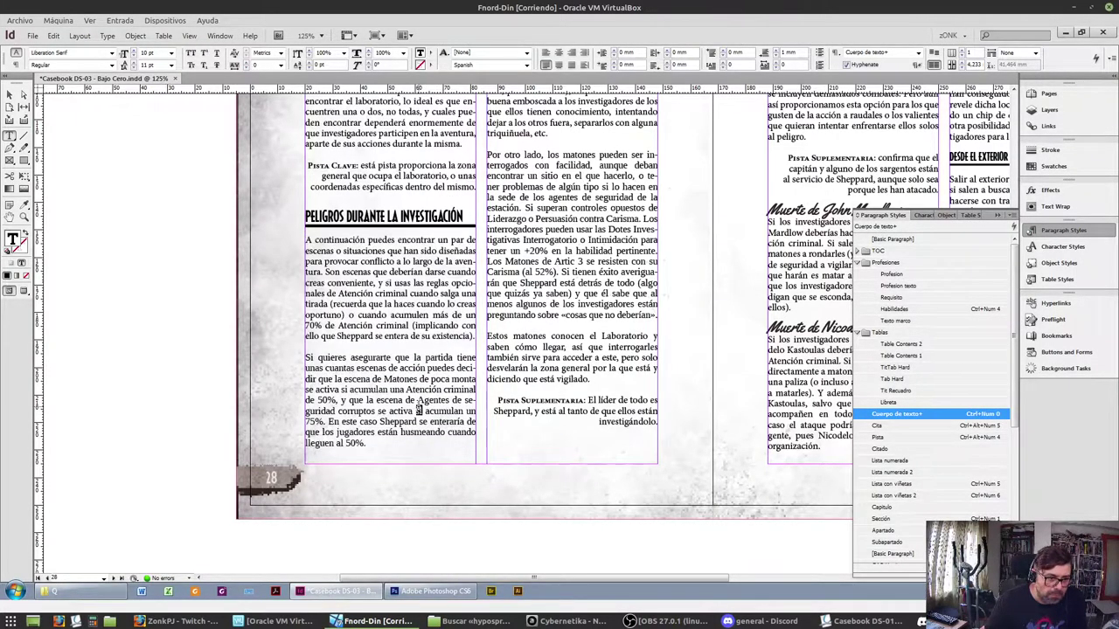
pyautogui.click(420, 405)
pyautogui.rightClick(918, 416)
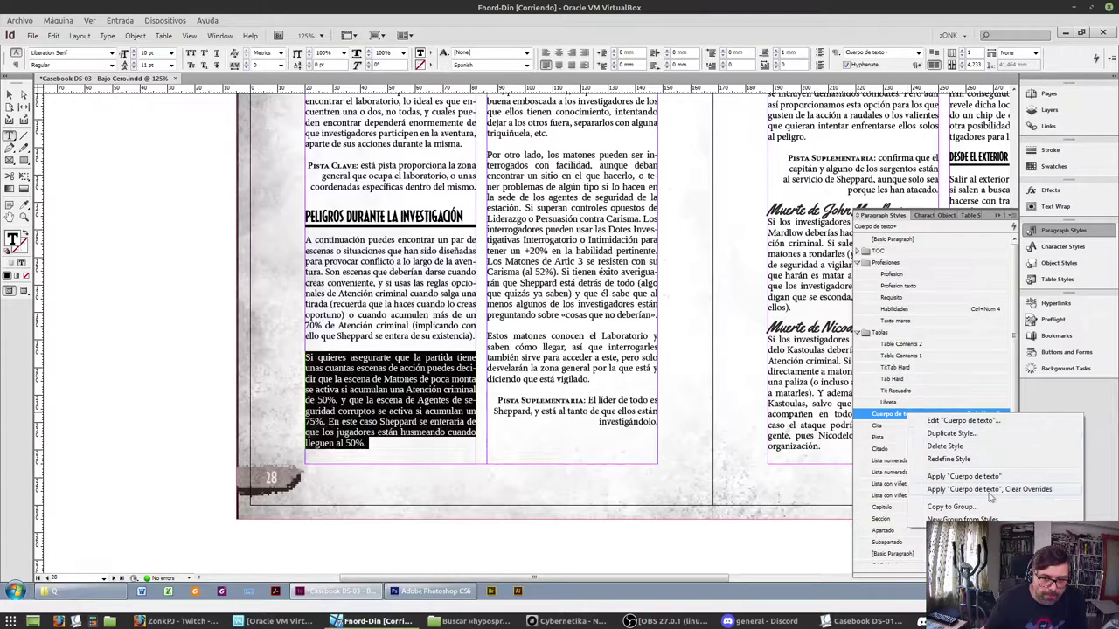
pyautogui.click(961, 495)
pyautogui.click(247, 68)
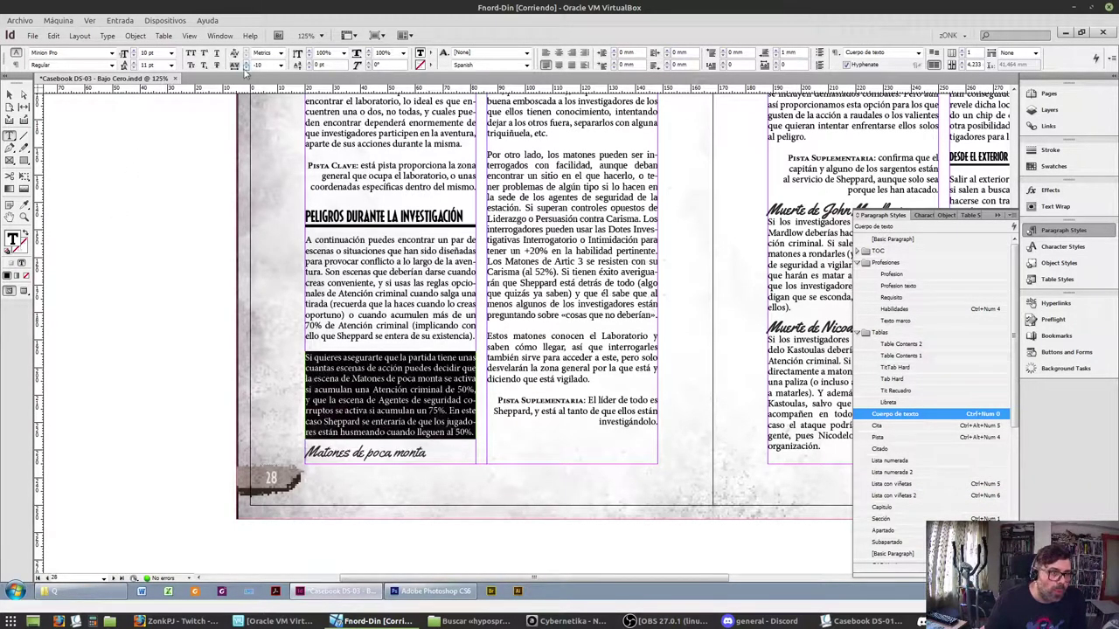
# Shorten page 28's first-column text frame to a height of 212.95 mm, pushing the "Matones de poca monta" heading into the second column
pyautogui.click(10, 95)
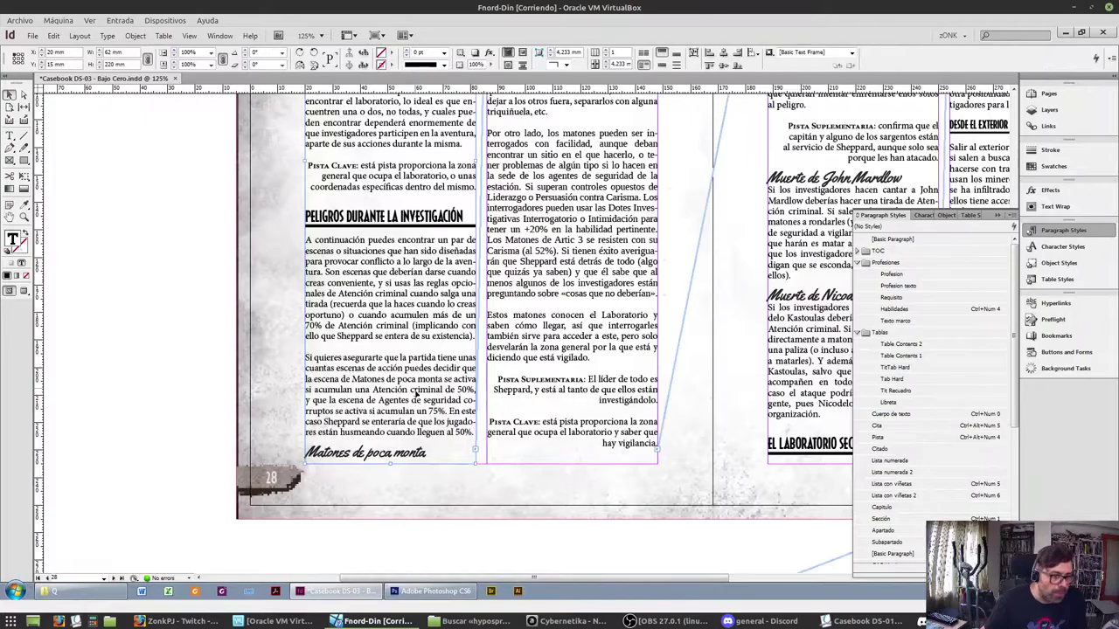
pyautogui.moveTo(392, 463); pyautogui.dragTo(392, 444)
pyautogui.scroll(3, 665, 444)
pyautogui.scroll(3, 649, 409)
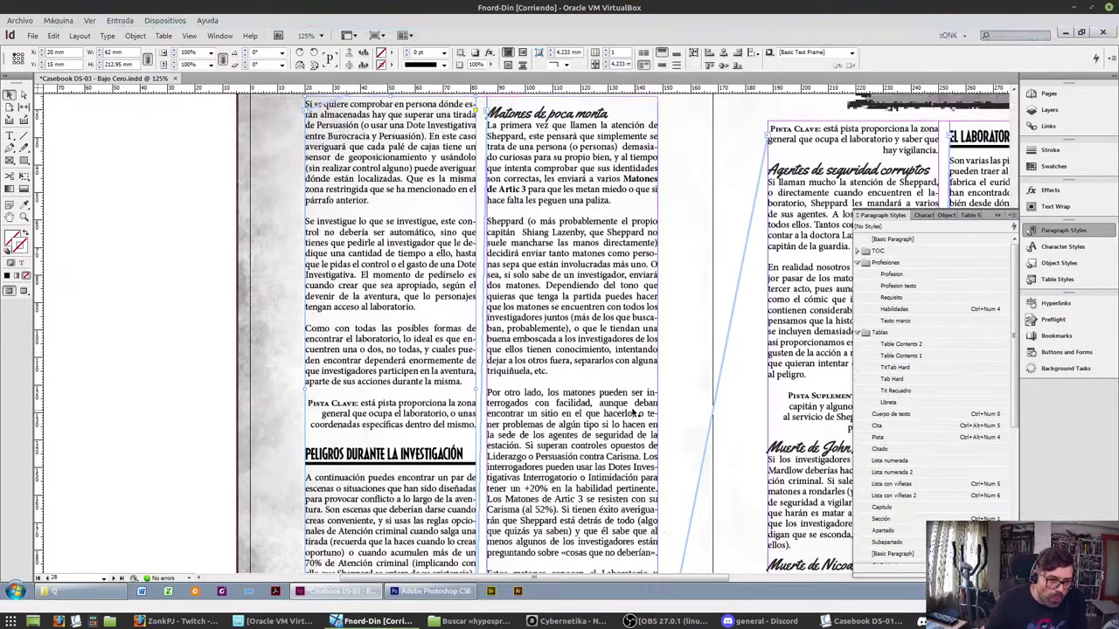
# Set the tracking of the second paragraph under "Matones de poca monta" on page 28 to -10
pyautogui.doubleClick(587, 349)
pyautogui.tripleClick(588, 349)
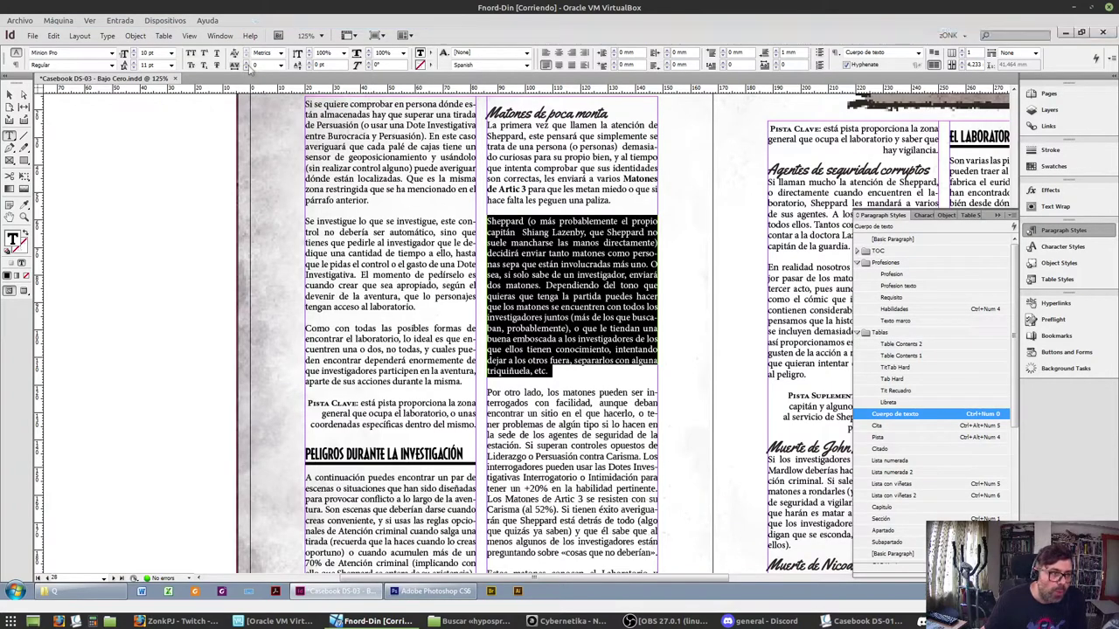
pyautogui.click(248, 66)
pyautogui.scroll(-7, 599, 410)
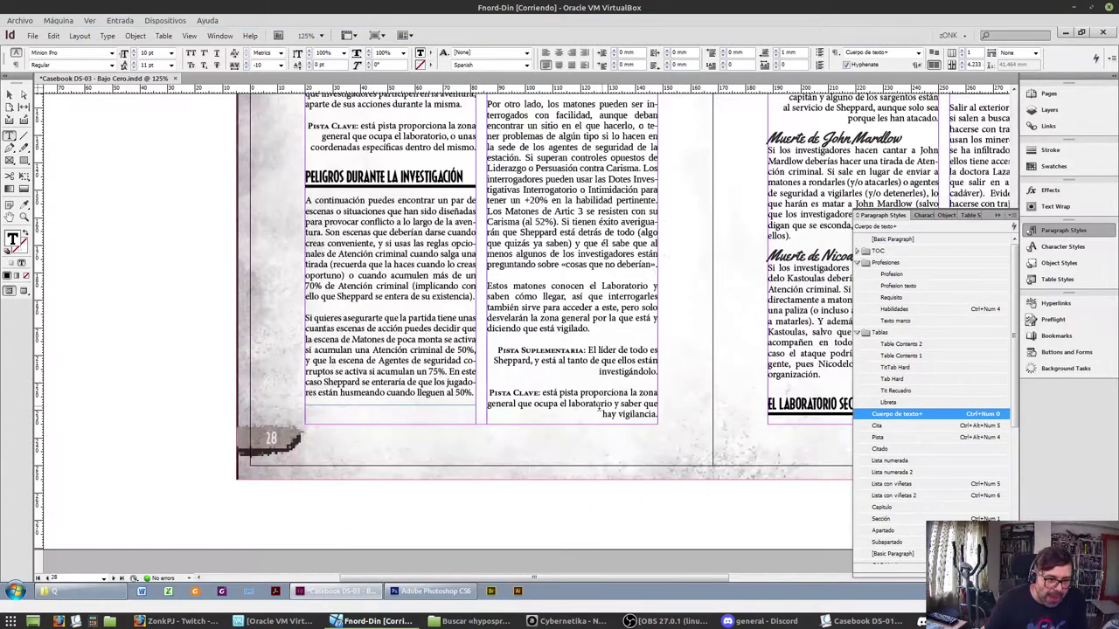
# Try a tracking of -20 on the closing "Pista Suplementaria" and "Pista Clave" paragraphs of page 28, and reset it to 0
pyautogui.tripleClick(599, 361)
pyautogui.click(600, 360)
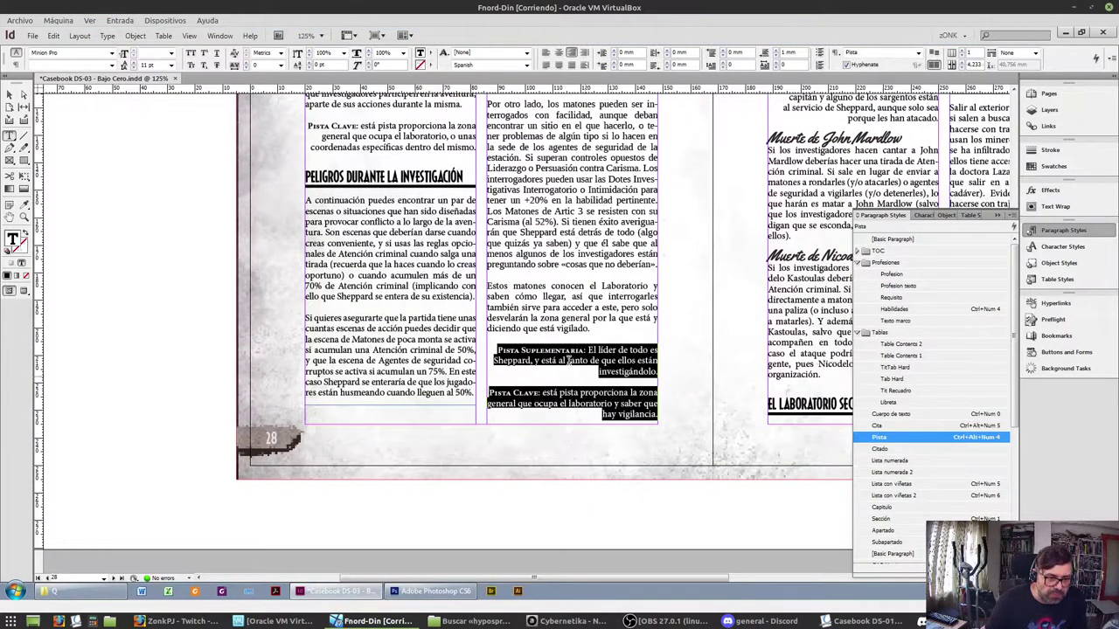
pyautogui.click(248, 67)
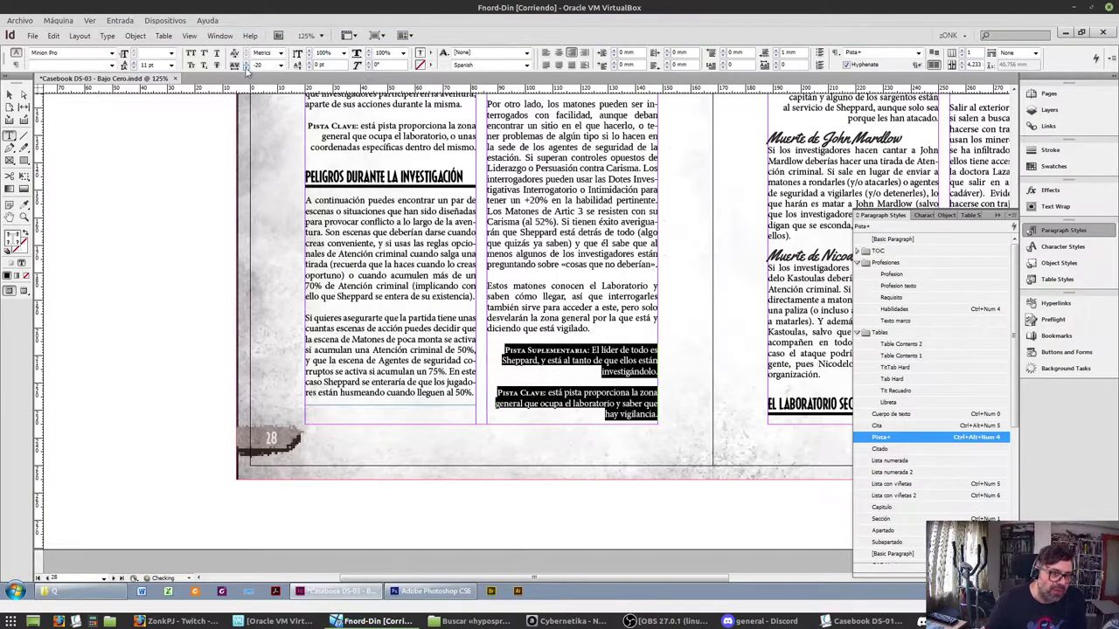
pyautogui.click(247, 63)
# Set the tracking of the second paragraph under "Agentes de seguridad corruptos" on page 29 to -10
pyautogui.scroll(7, 535, 393)
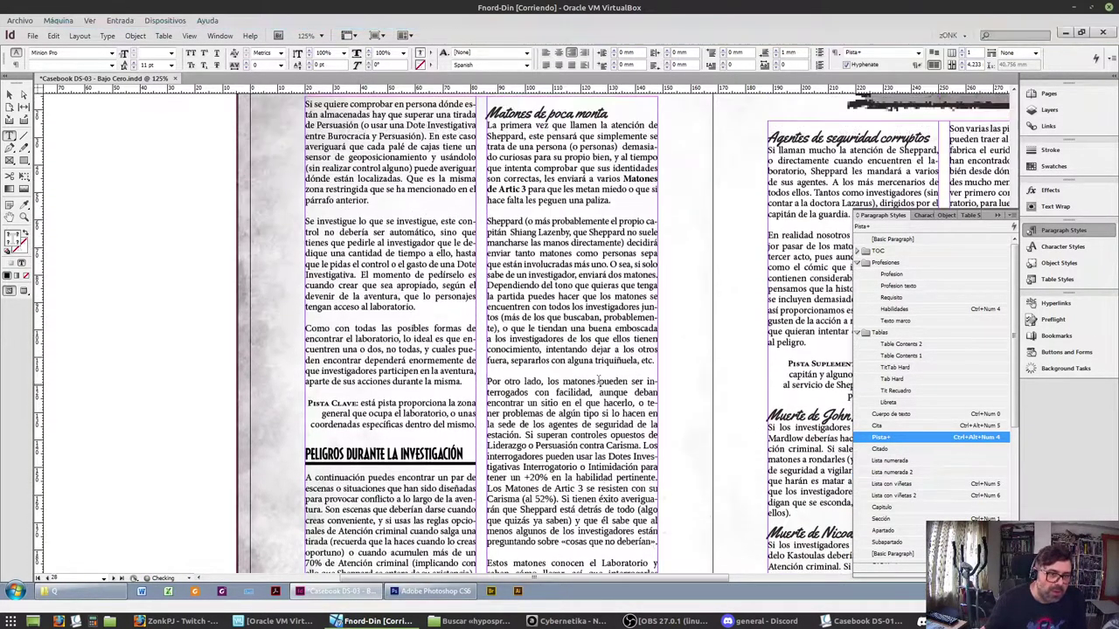
pyautogui.hscroll(6, 534, 393)
pyautogui.hscroll(2, 535, 395)
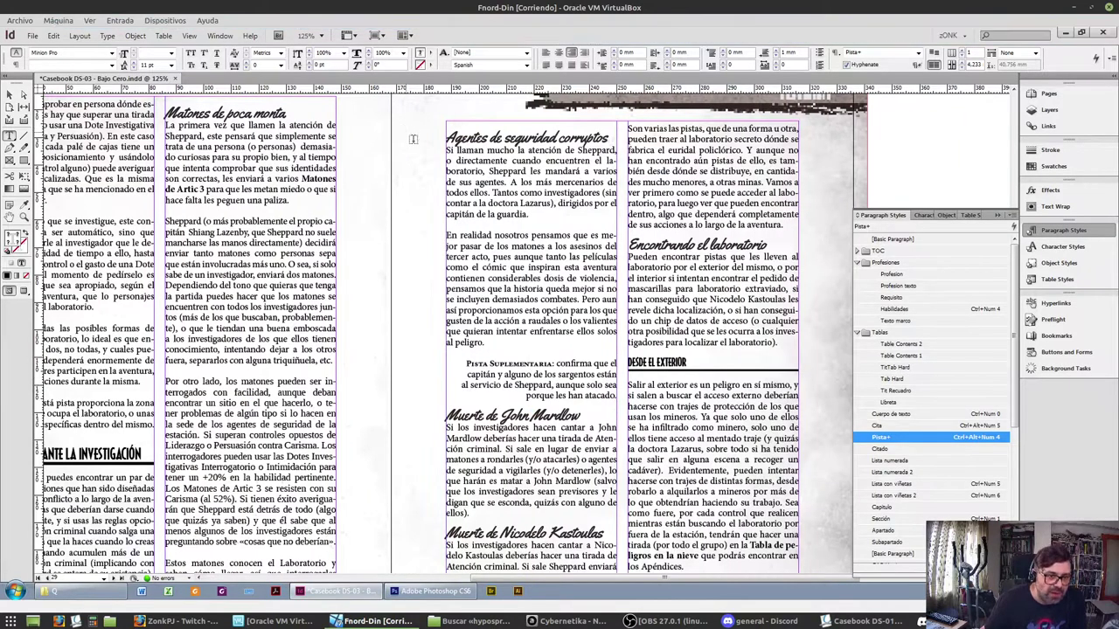
pyautogui.tripleClick(463, 245)
pyautogui.hotkey('alt', 'Left')
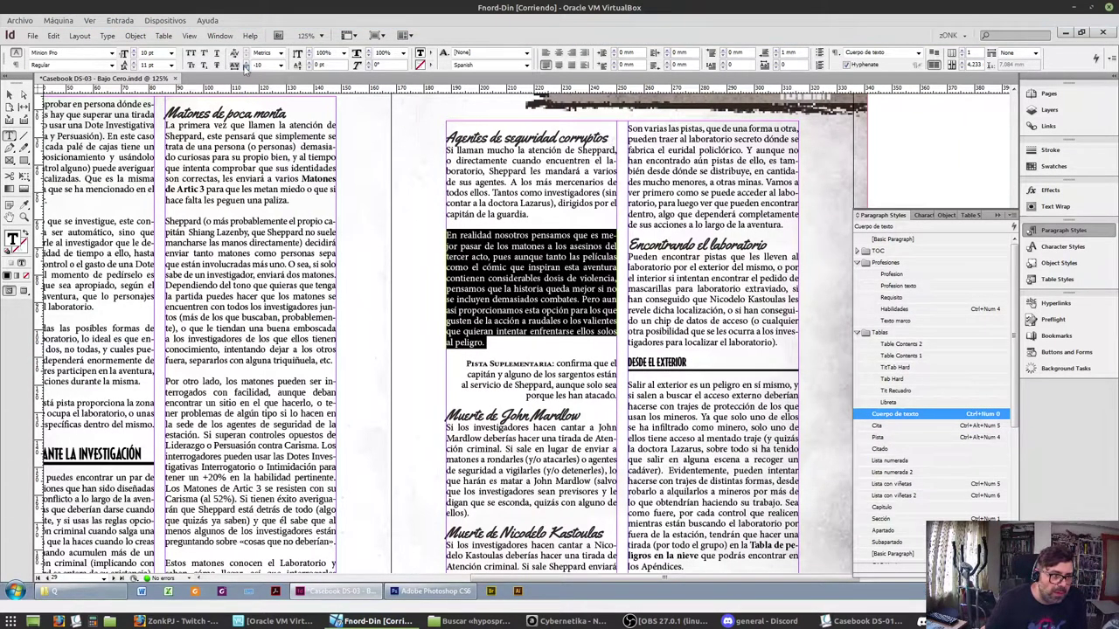
pyautogui.scroll(-5, 484, 267)
pyautogui.scroll(-1, 483, 272)
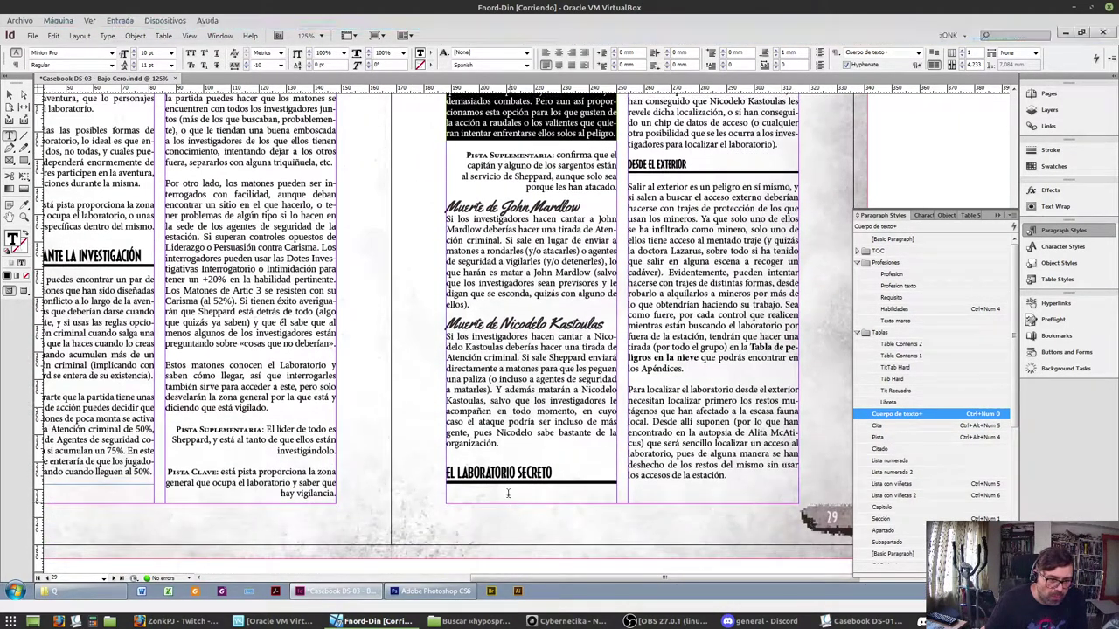
# Tighten the paragraph under the first "Muerte de" heading on page 29, trying a tracking of -10 and settling on -5
pyautogui.tripleClick(505, 443)
pyautogui.tripleClick(461, 251)
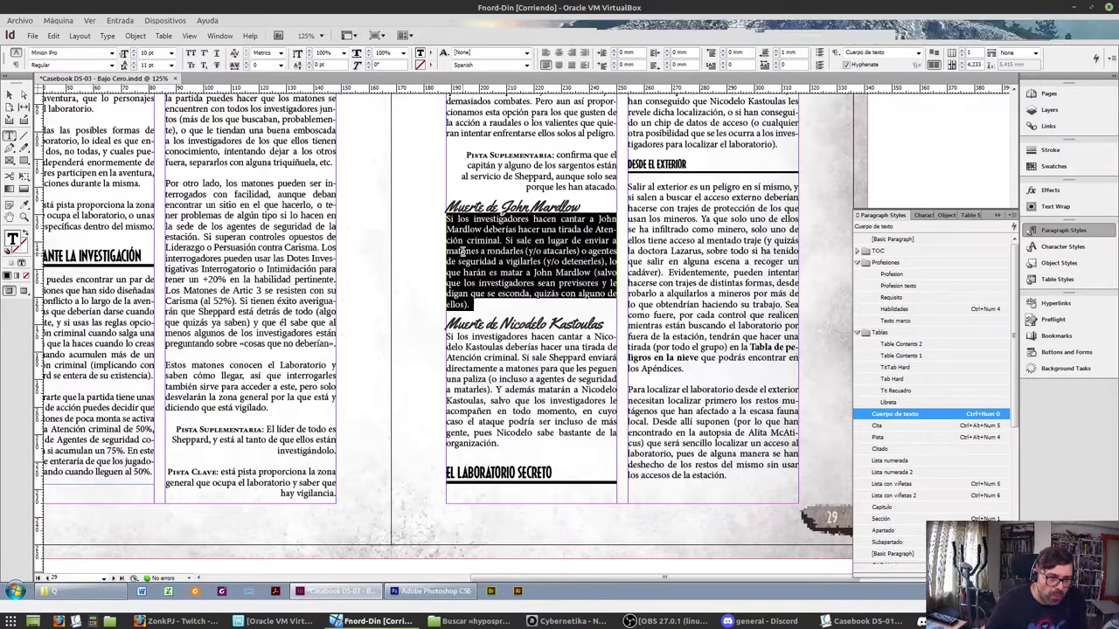
pyautogui.hotkey('alt', 'Left')
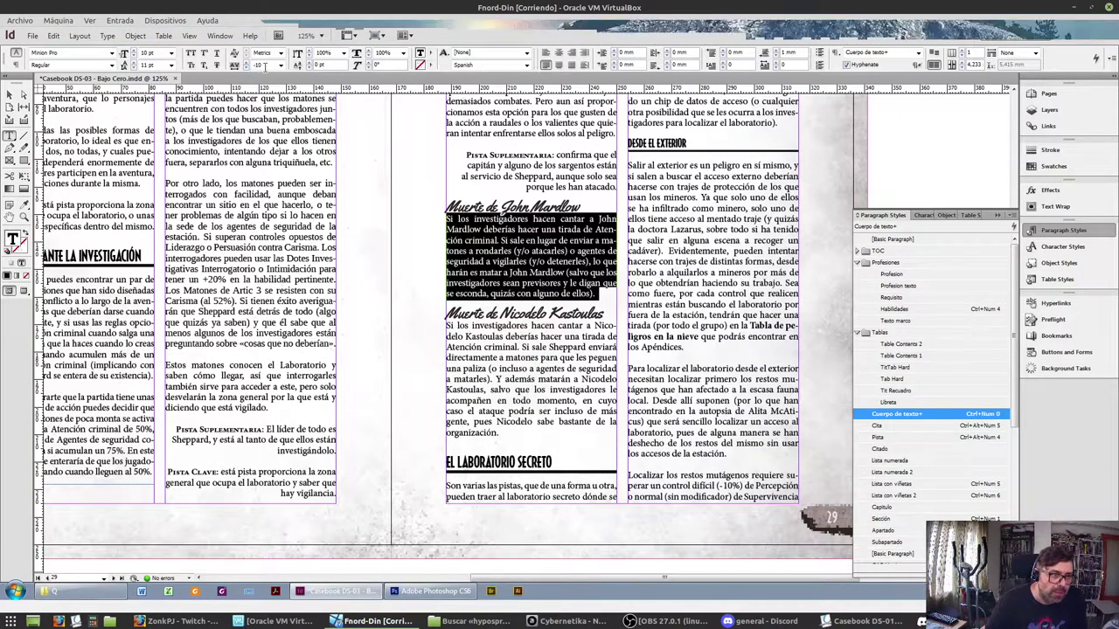
pyautogui.click(281, 65)
pyautogui.click(276, 112)
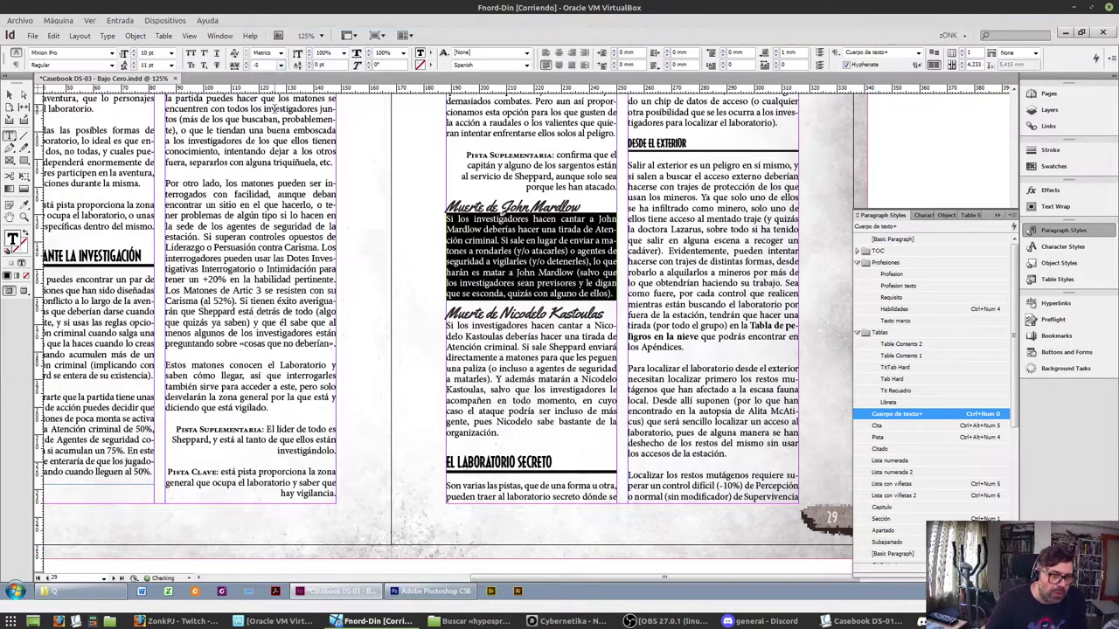
# Set the tracking of the paragraph under the second "Muerte de" heading on page 29 to -10, comparing it with -5
pyautogui.tripleClick(473, 434)
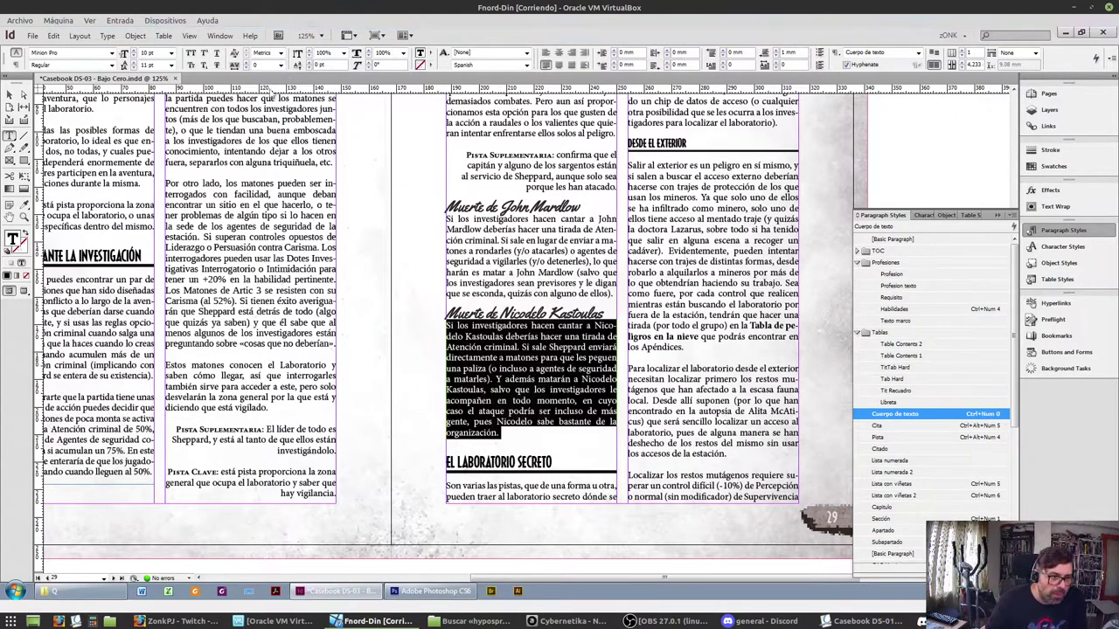
pyautogui.click(246, 70)
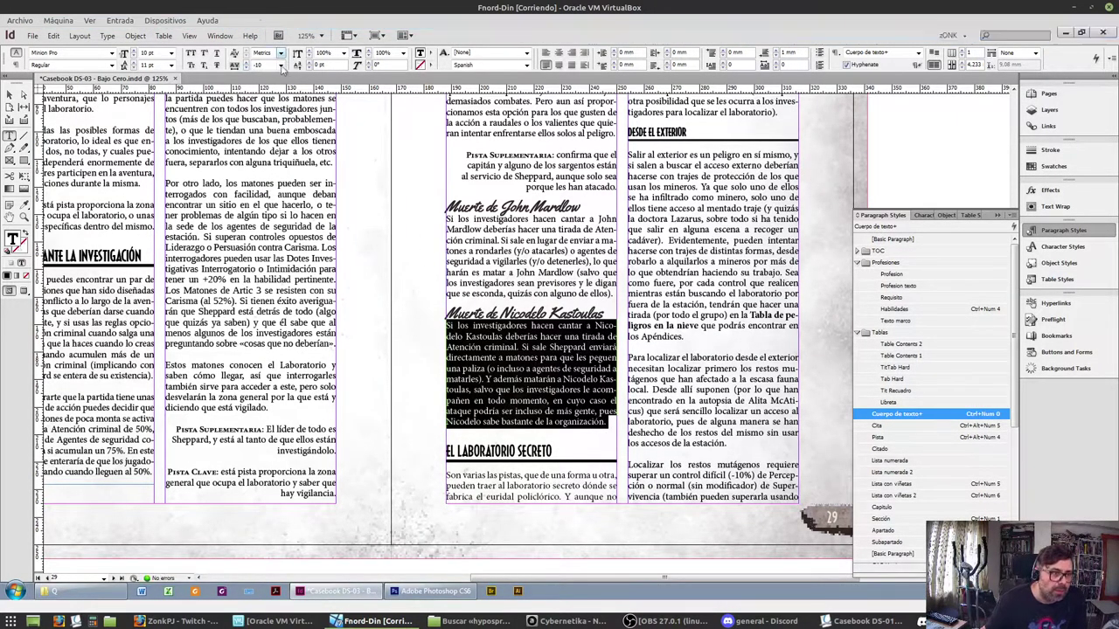
pyautogui.click(280, 66)
pyautogui.click(260, 113)
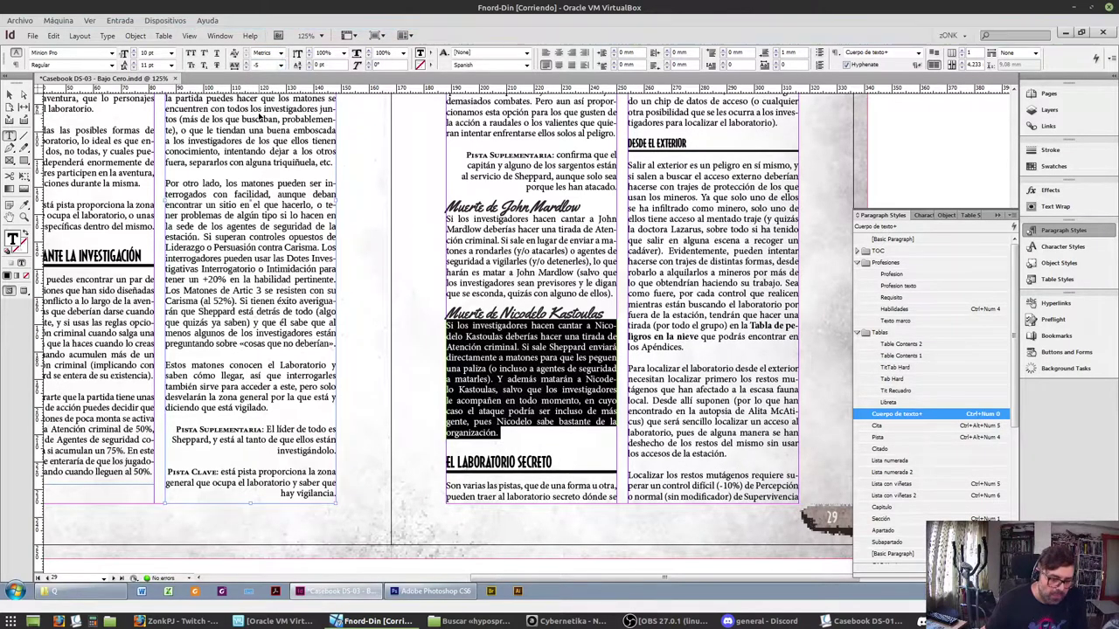
pyautogui.press('Escape')
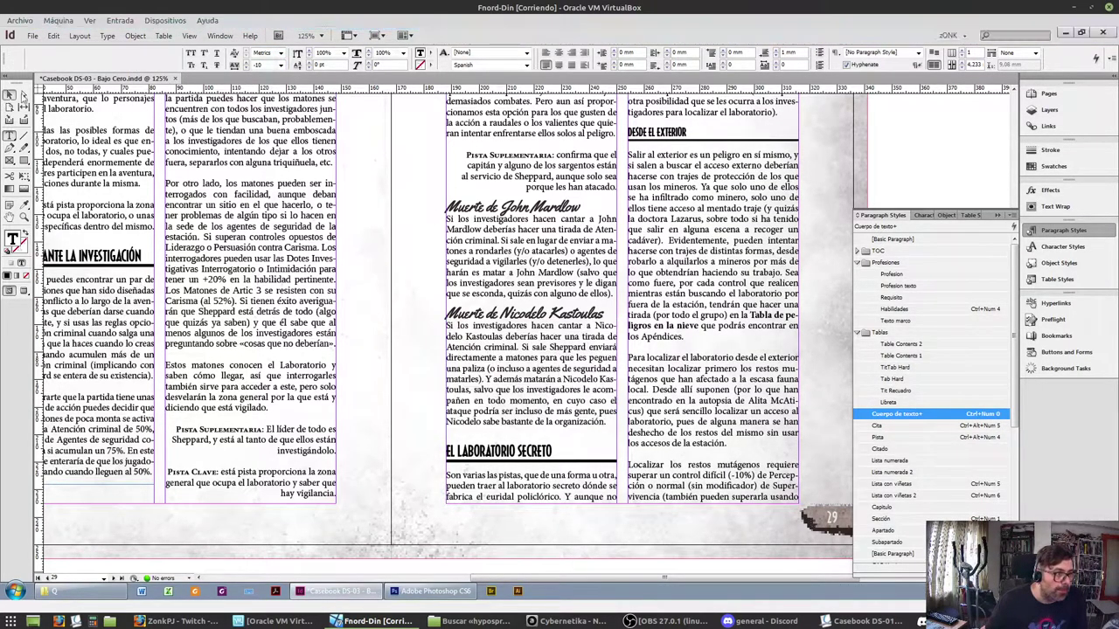
# Set the tracking of the first paragraph under "Desde el exterior" on page 29 to -10
pyautogui.scroll(3, 551, 408)
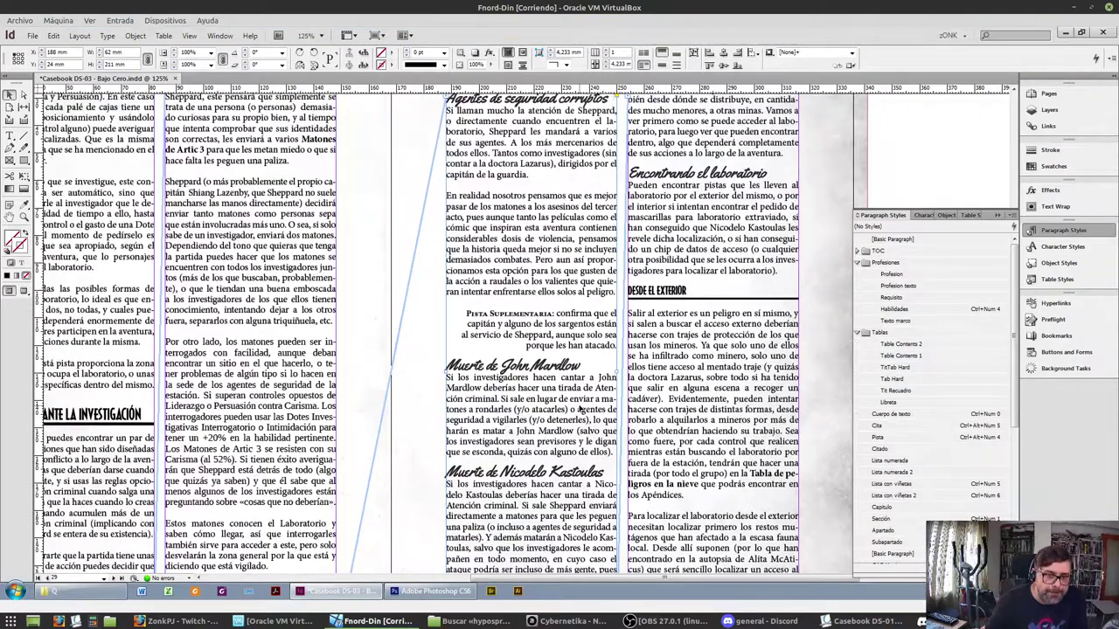
pyautogui.tripleClick(700, 414)
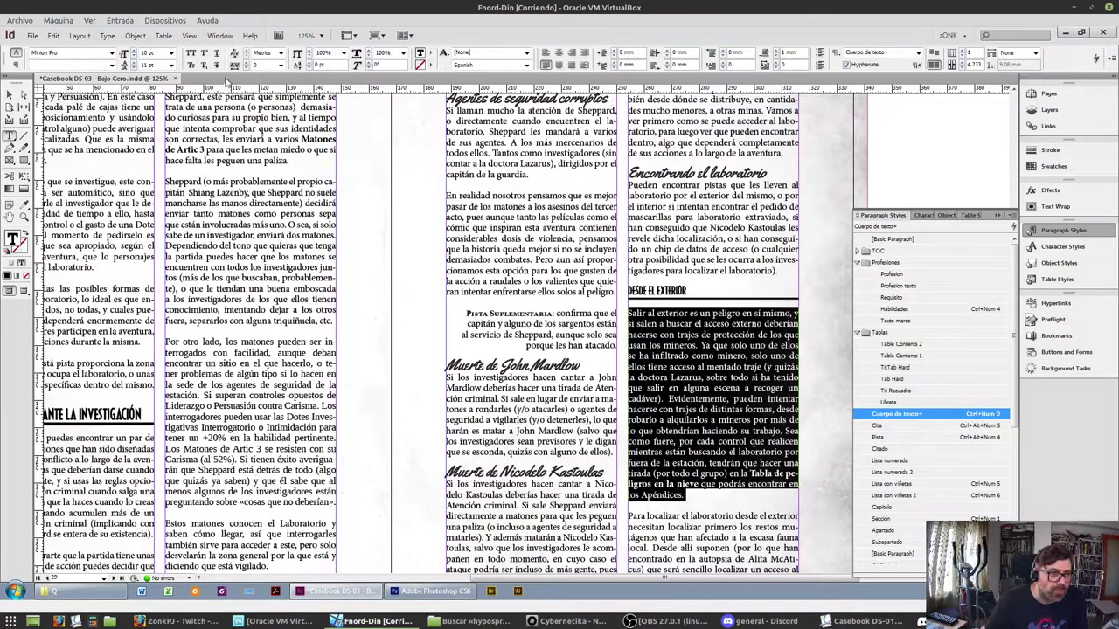
pyautogui.click(248, 69)
pyautogui.scroll(5, 609, 341)
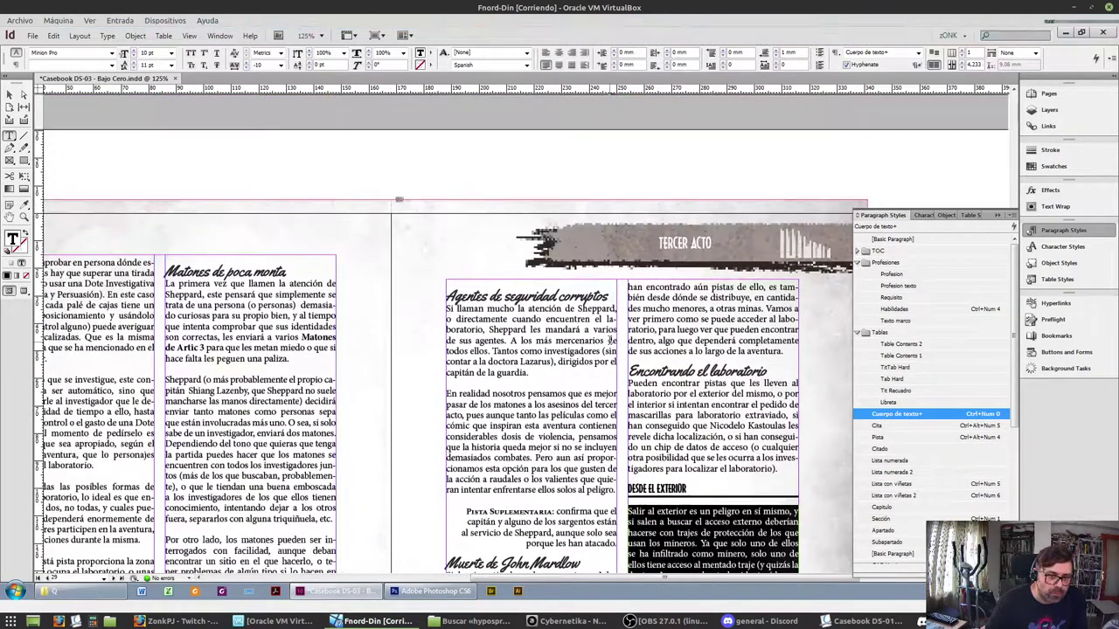
# Shorten page 29's first text column to about 188 mm high, ending it before "El laboratorio secreto", and fit the frame to its content
pyautogui.scroll(-9, 593, 365)
pyautogui.scroll(-1, 362, 315)
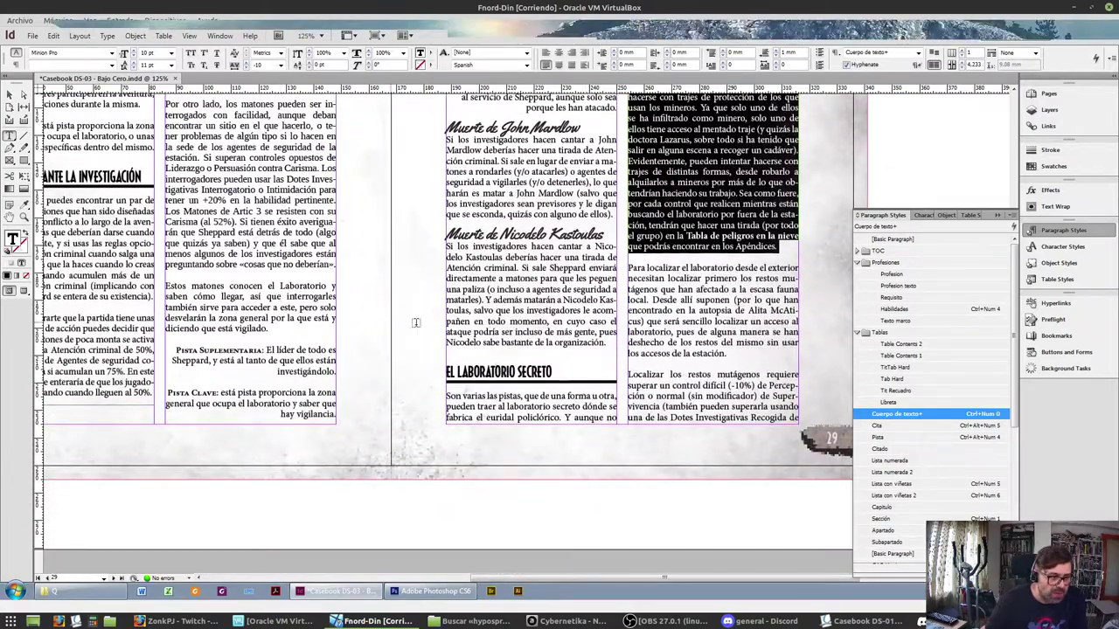
pyautogui.scroll(-4, 525, 333)
pyautogui.scroll(-10, 575, 337)
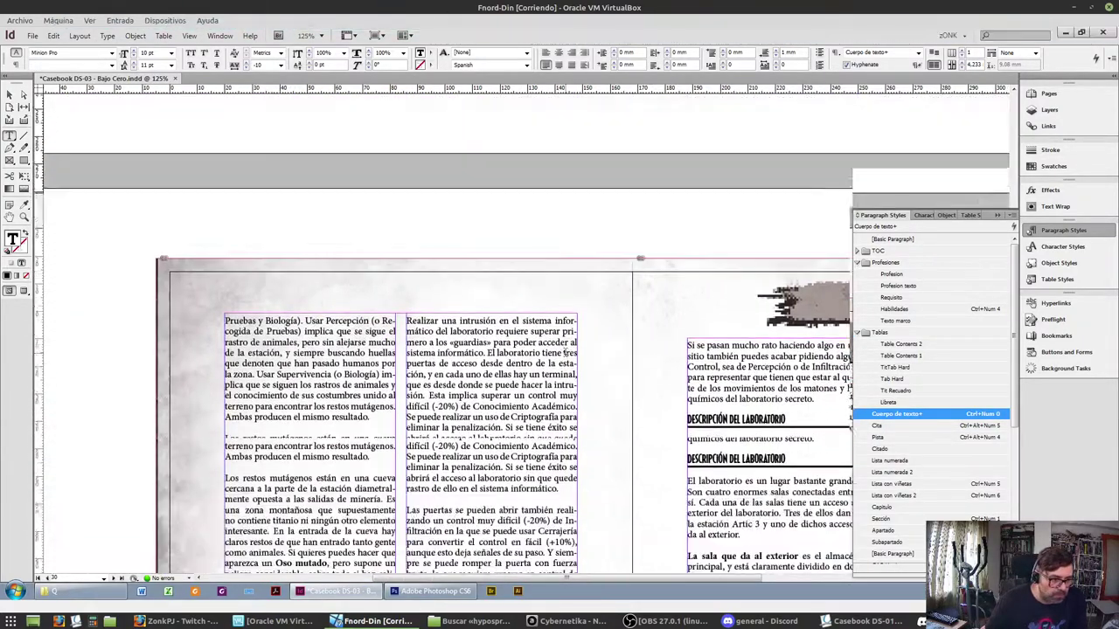
pyautogui.scroll(3, 560, 356)
pyautogui.hotkey('ctrl', '-')
pyautogui.hotkey('ctrl', '-')
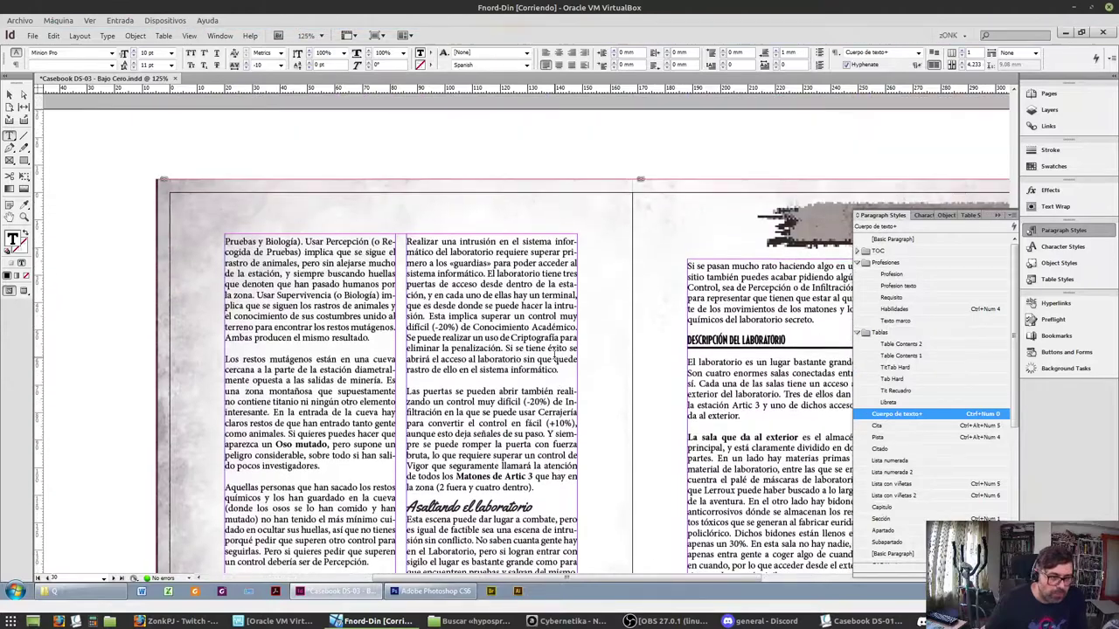
pyautogui.scroll(1, 554, 359)
pyautogui.scroll(4, 554, 358)
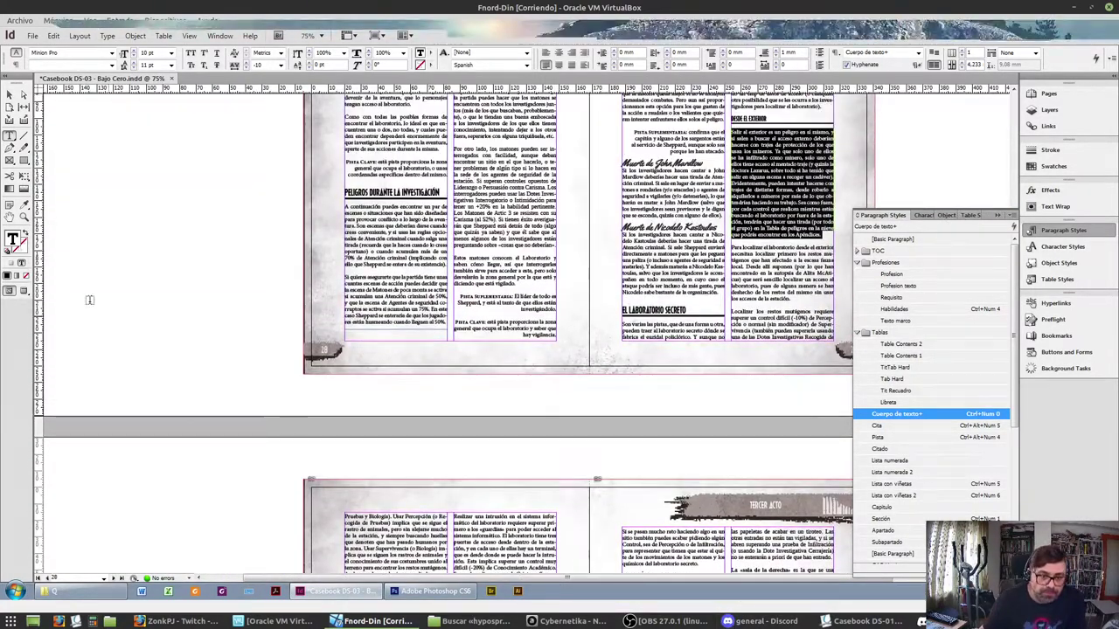
pyautogui.click(10, 94)
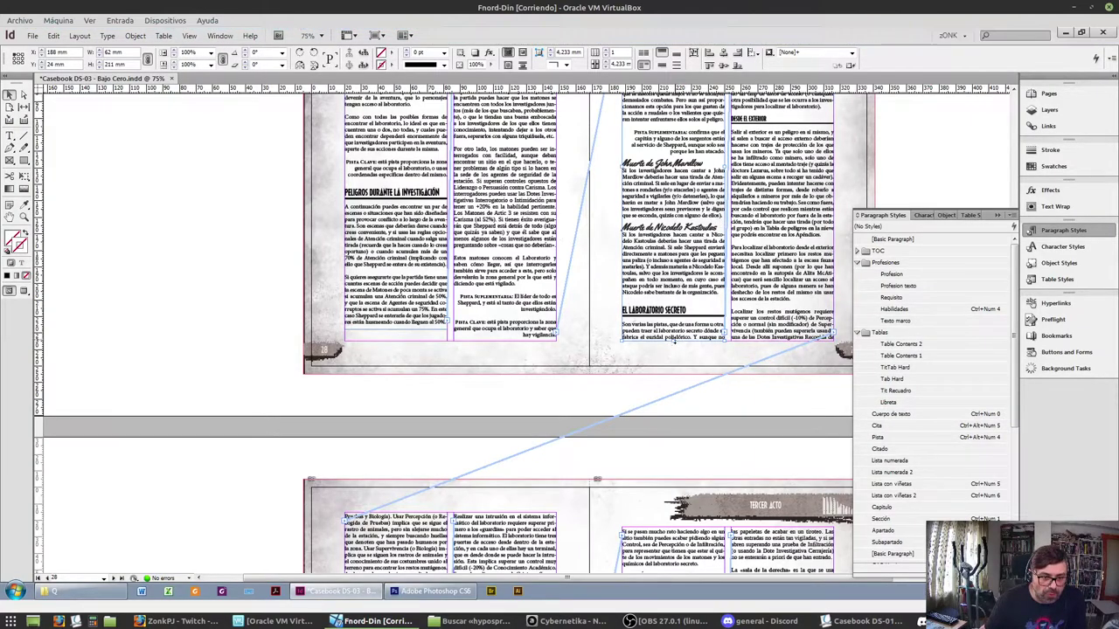
pyautogui.moveTo(672, 342); pyautogui.dragTo(674, 304)
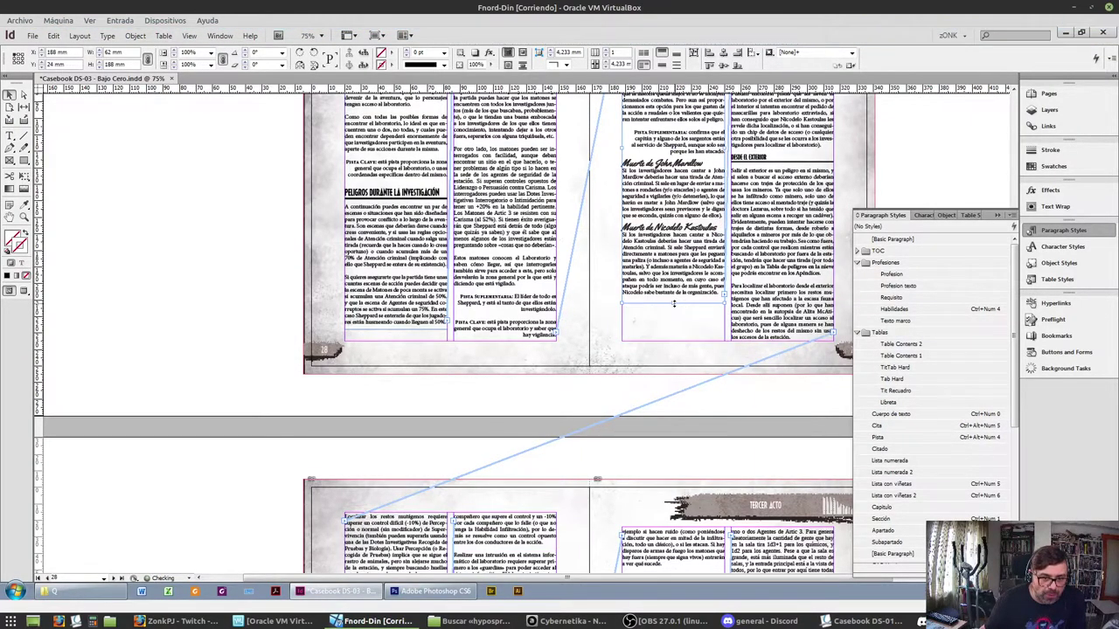
pyautogui.hscroll(2, 674, 304)
pyautogui.scroll(4, 471, 511)
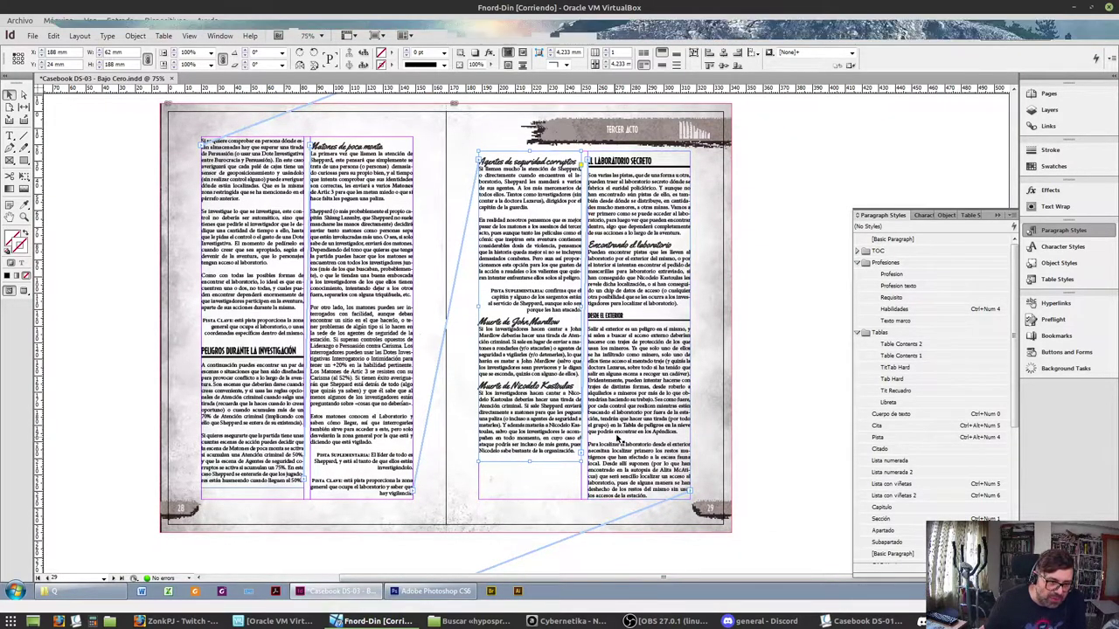
pyautogui.hotkey('ctrl', 'alt', 'c')
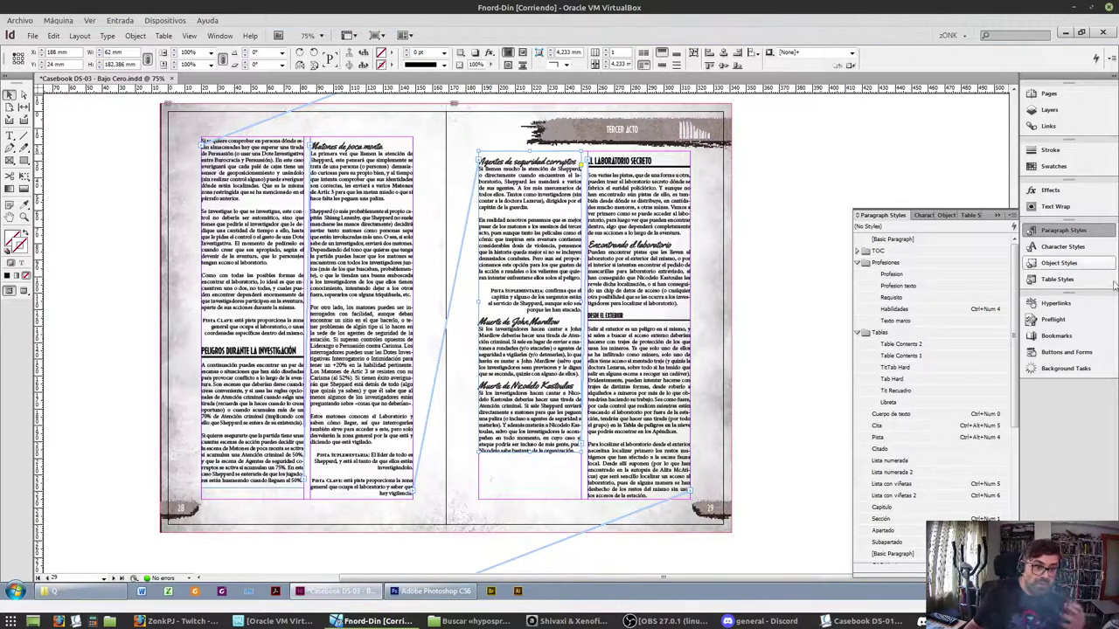
# Look over the available illustrations in the Q links folder and return to the layout
pyautogui.scroll(-5, 242, 249)
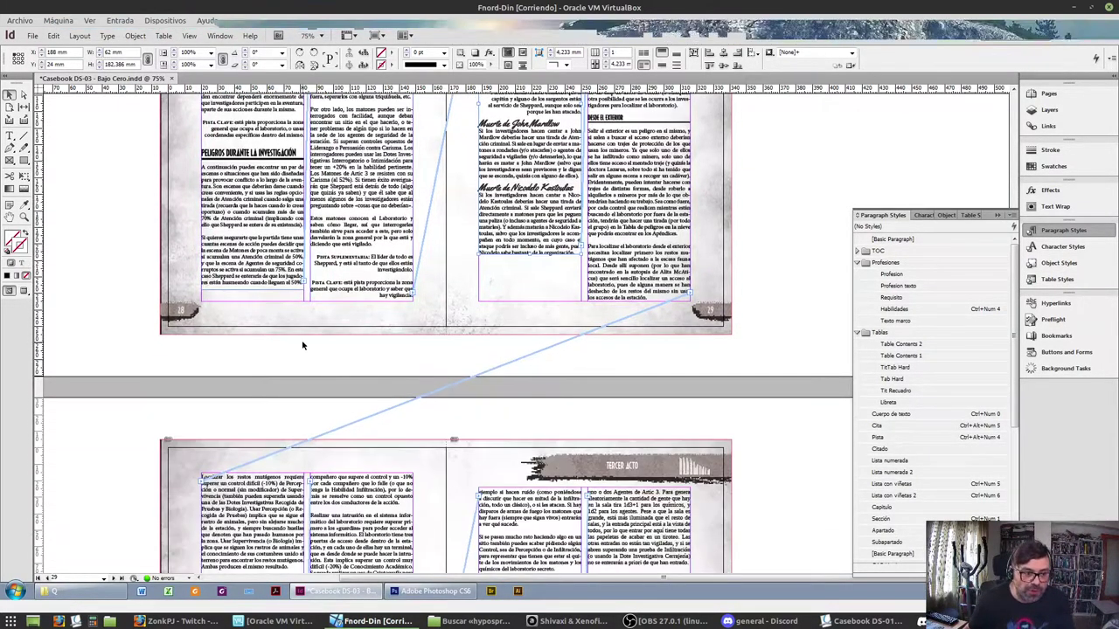
pyautogui.click(103, 597)
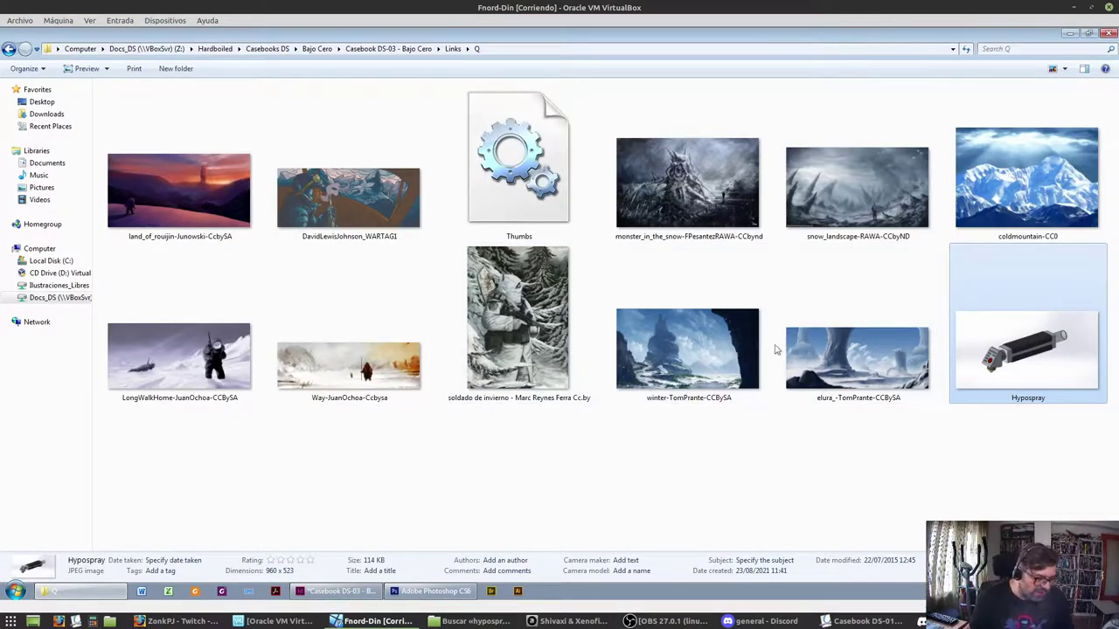
pyautogui.click(317, 591)
# Review the text flow and free space from page 30 through the appendices and the closing spread, returning to page 29
pyautogui.scroll(-5, 449, 280)
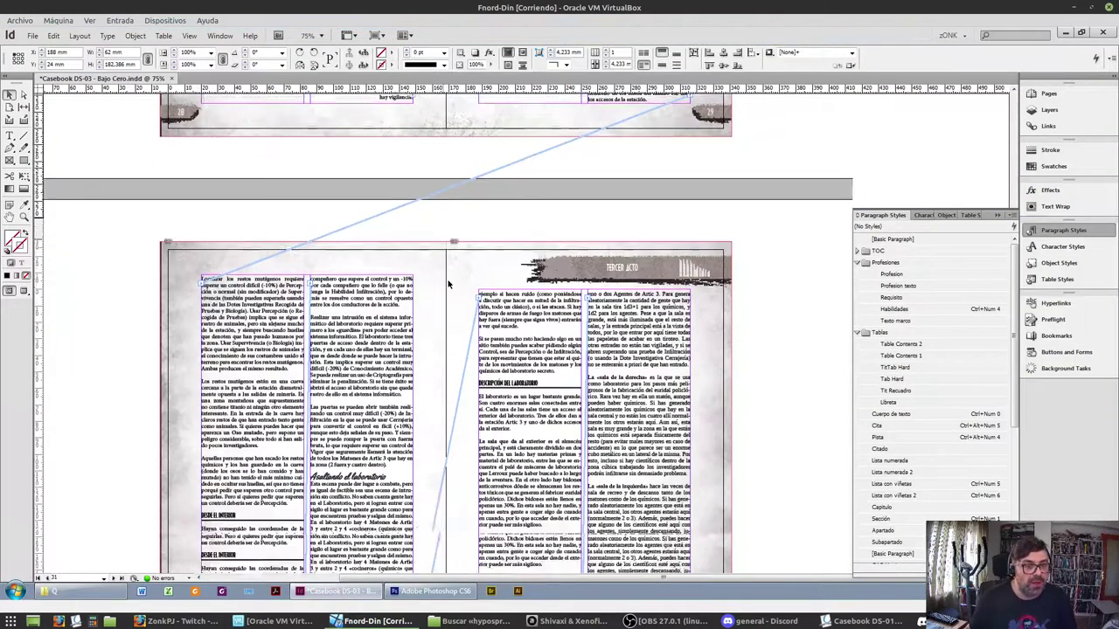
pyautogui.scroll(-5, 445, 222)
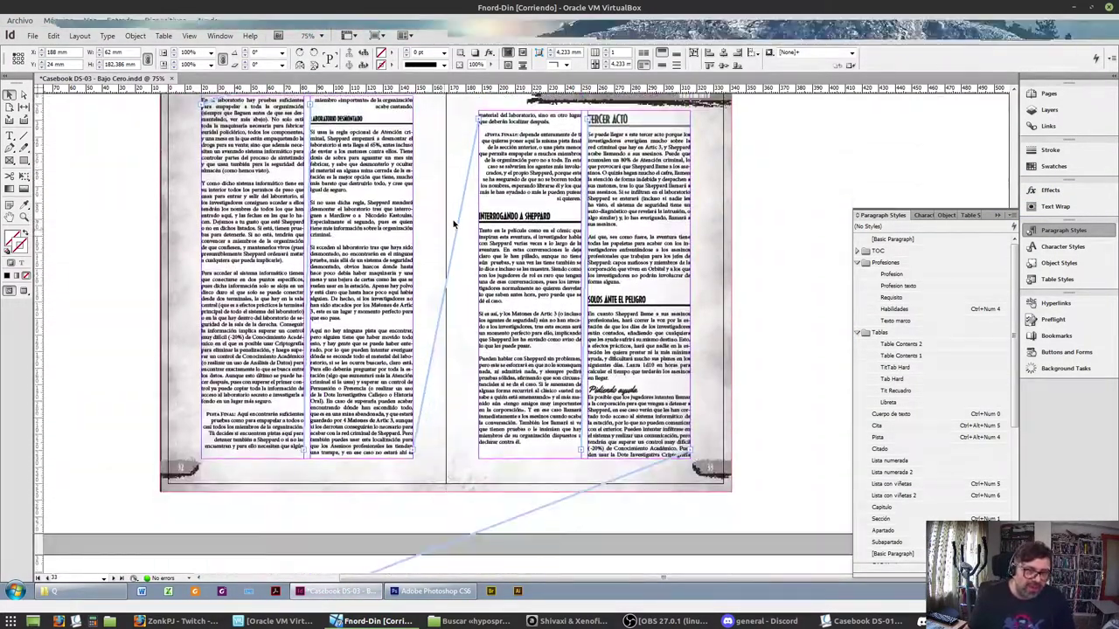
pyautogui.scroll(-5, 678, 172)
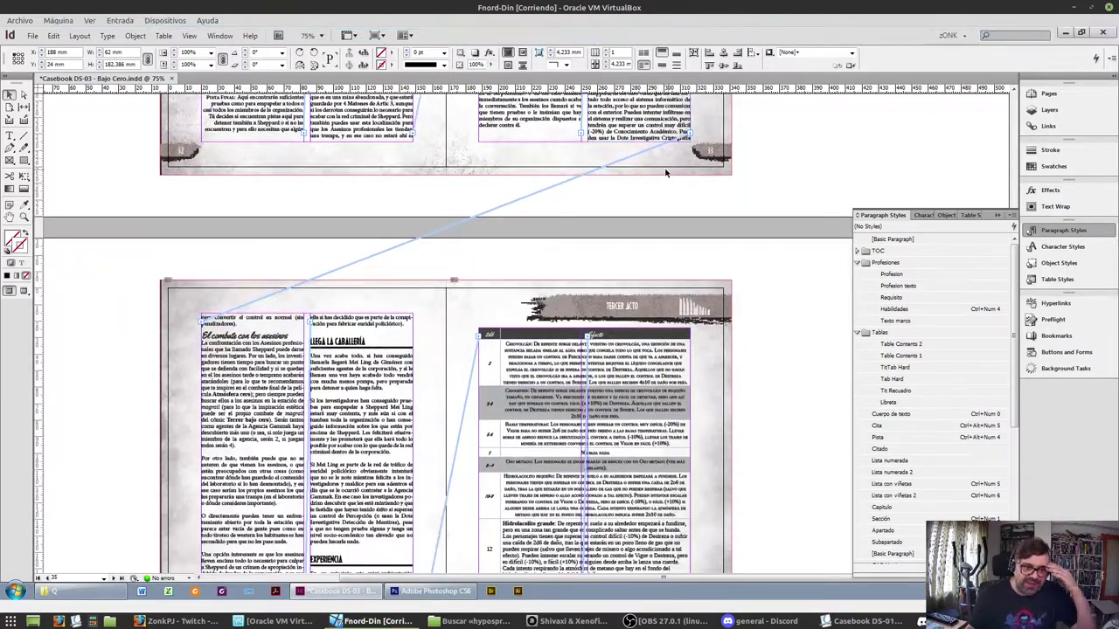
pyautogui.scroll(-5, 562, 258)
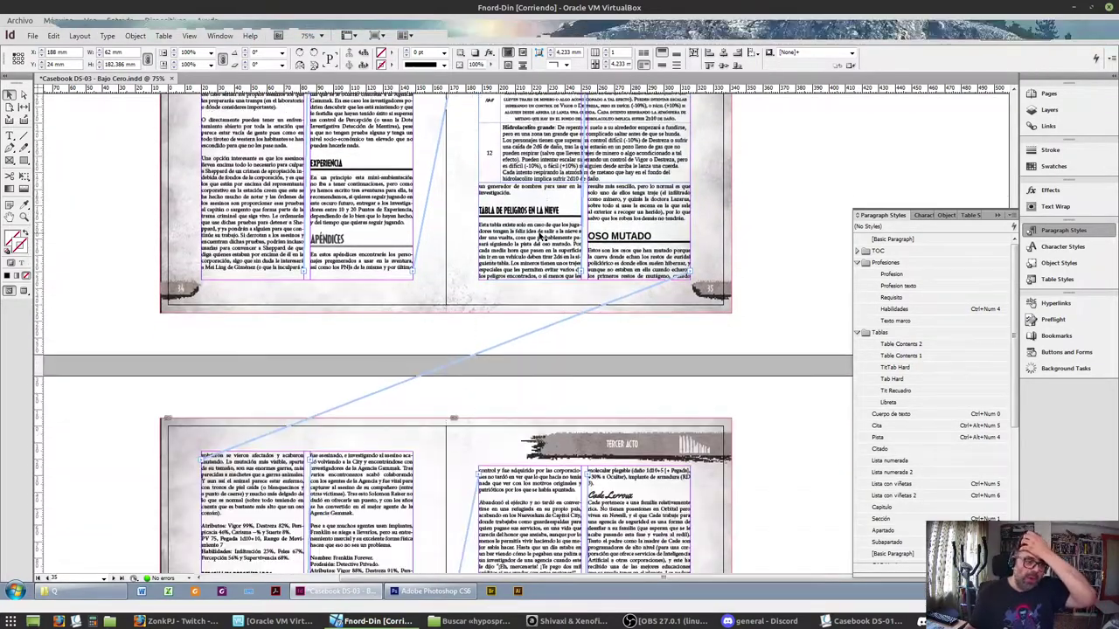
pyautogui.scroll(-5, 540, 237)
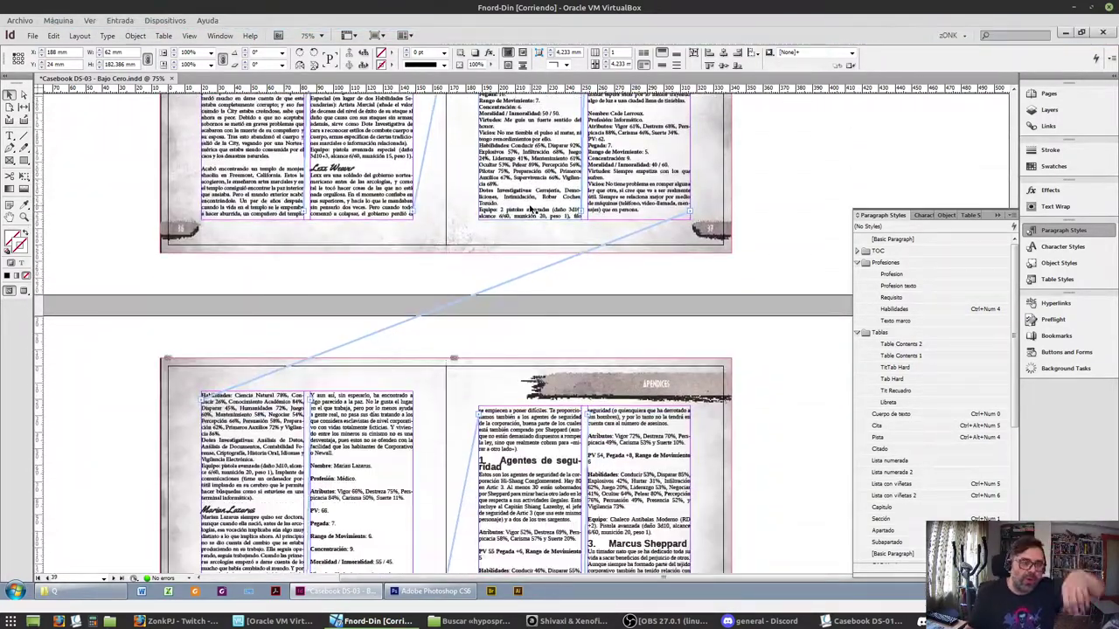
pyautogui.scroll(-5, 533, 234)
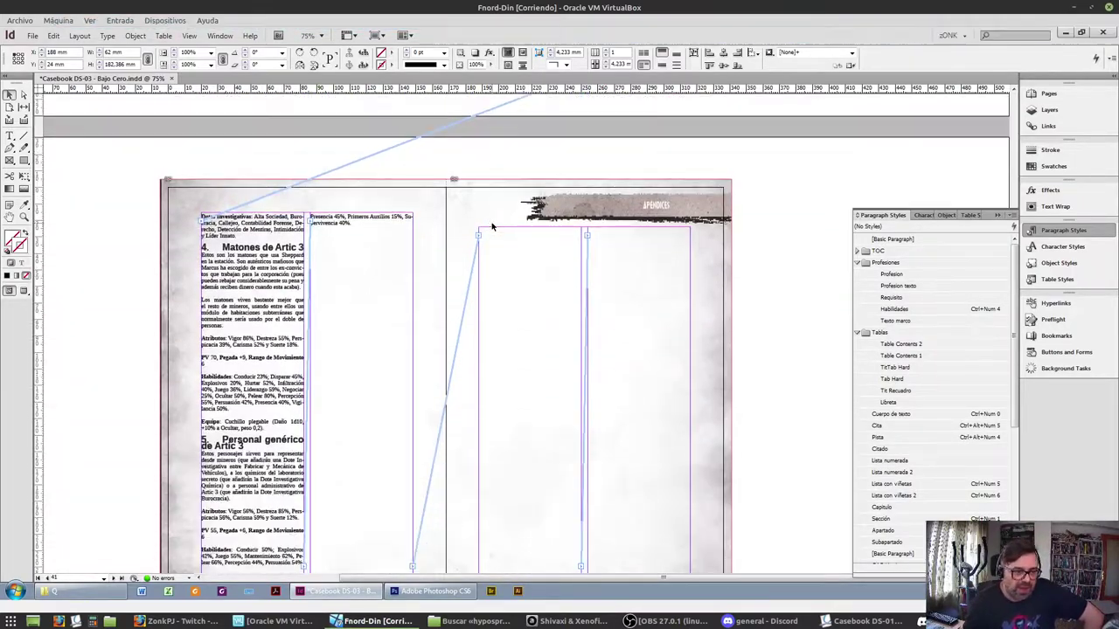
pyautogui.scroll(-5, 390, 300)
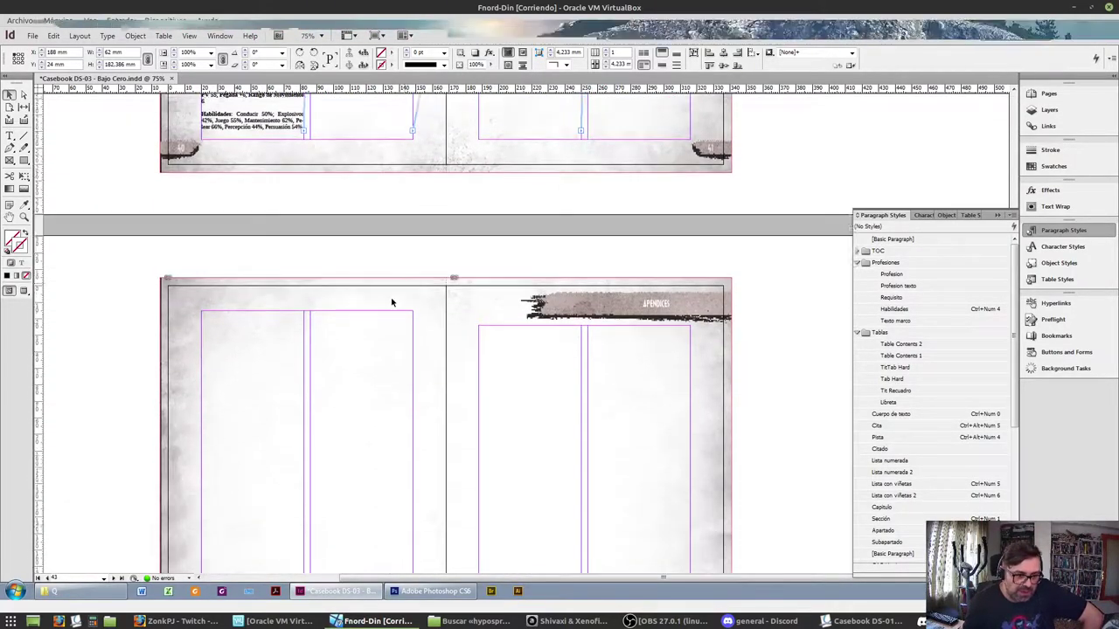
pyautogui.scroll(-3, 443, 297)
pyautogui.scroll(3, 375, 297)
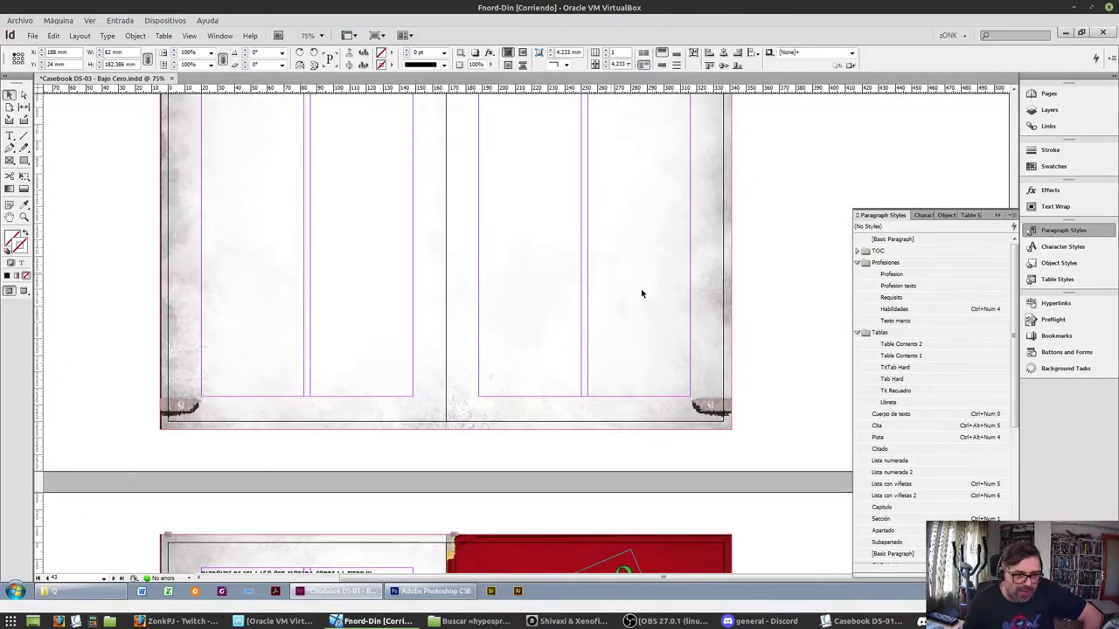
pyautogui.scroll(-4, 315, 380)
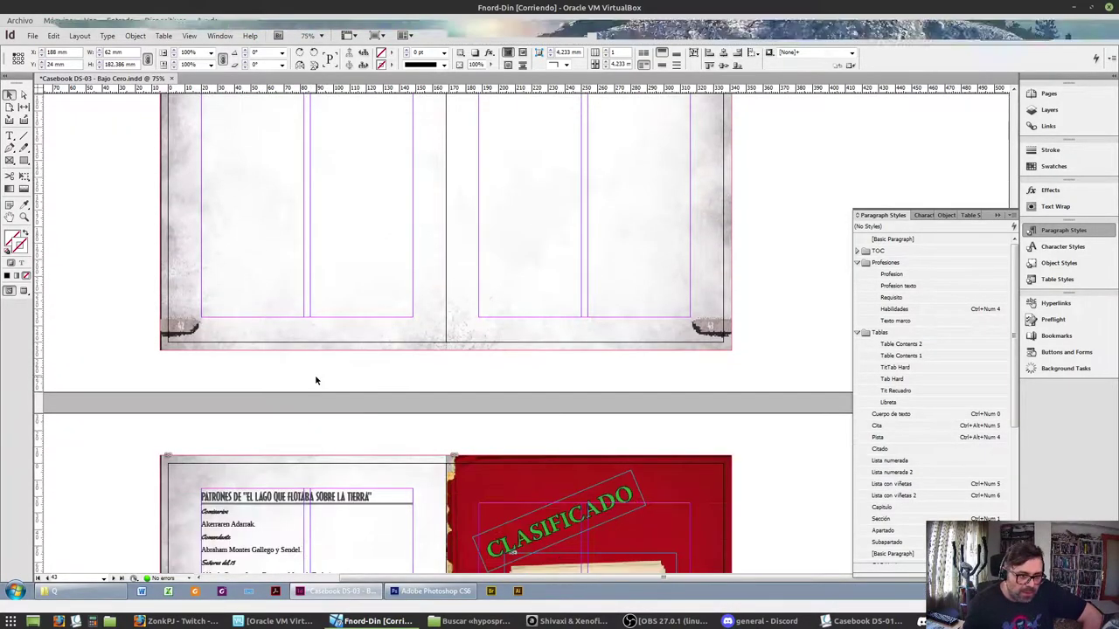
pyautogui.scroll(8, 192, 519)
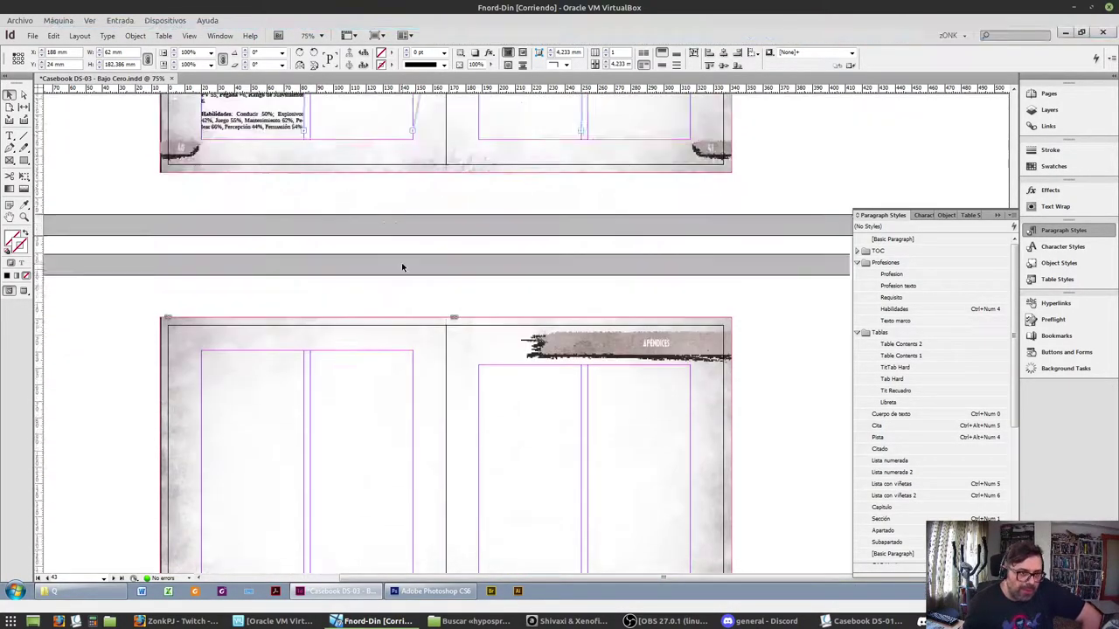
pyautogui.scroll(-3, 471, 212)
pyautogui.scroll(8, 340, 292)
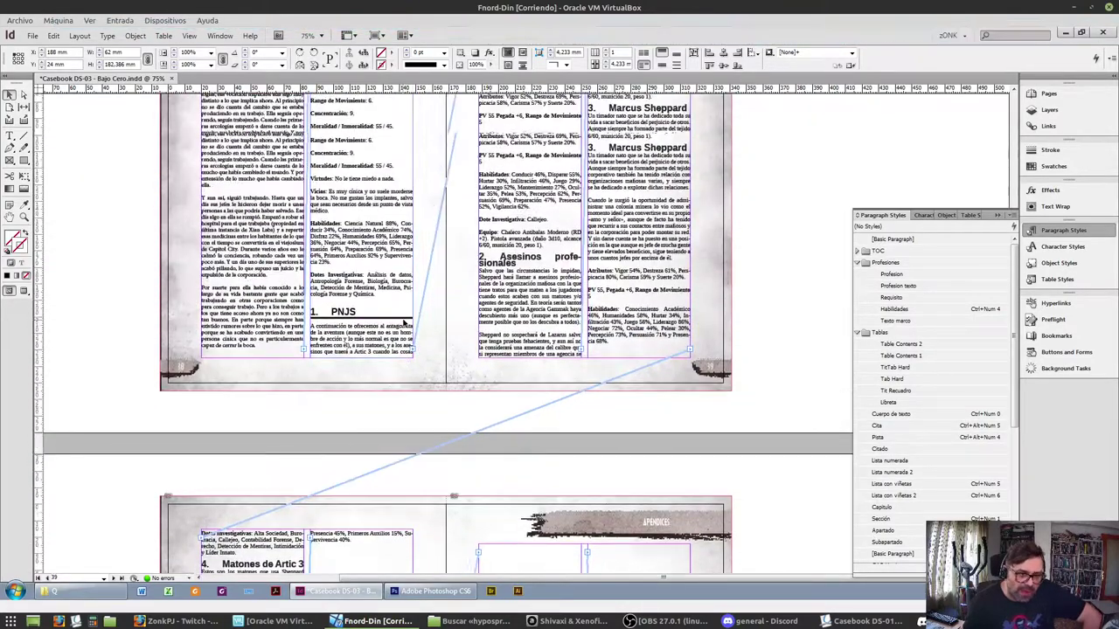
pyautogui.scroll(6, 486, 341)
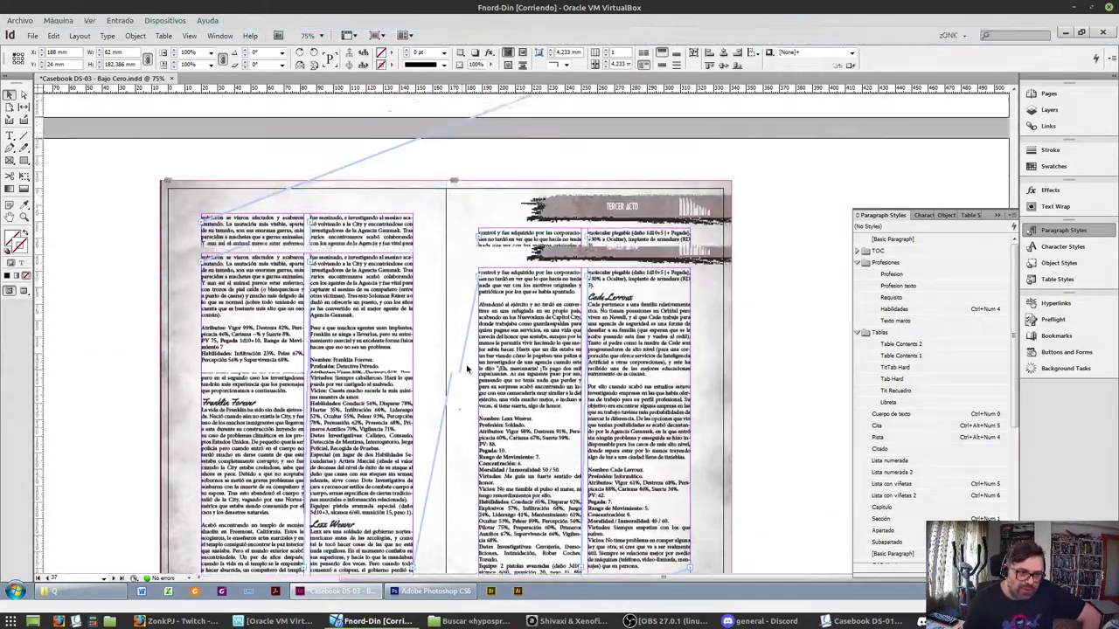
pyautogui.scroll(10, 495, 360)
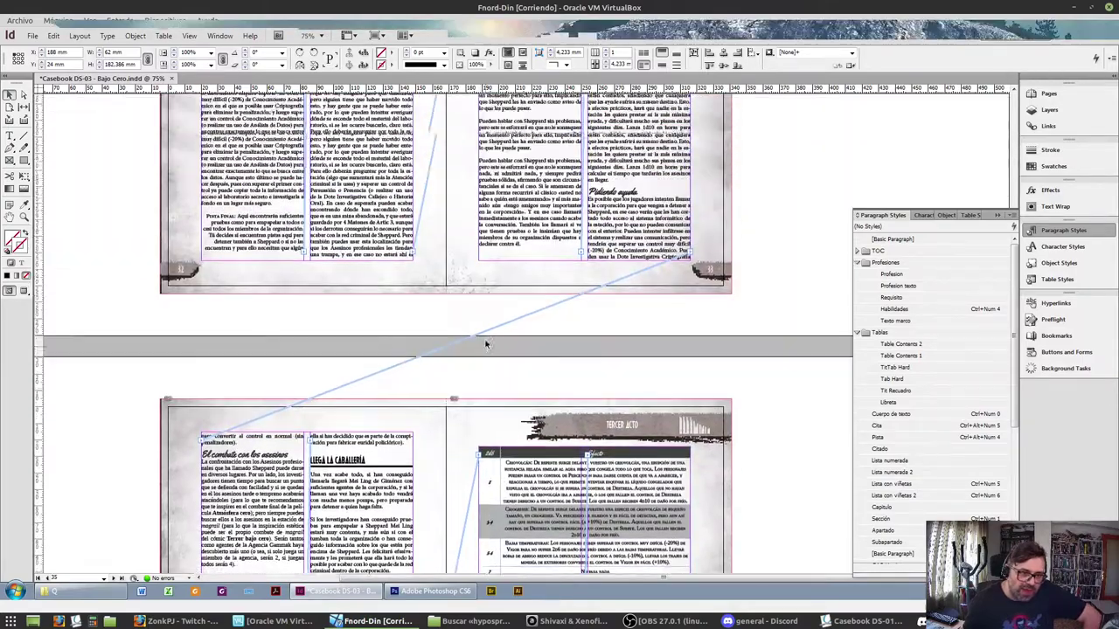
pyautogui.scroll(8, 481, 330)
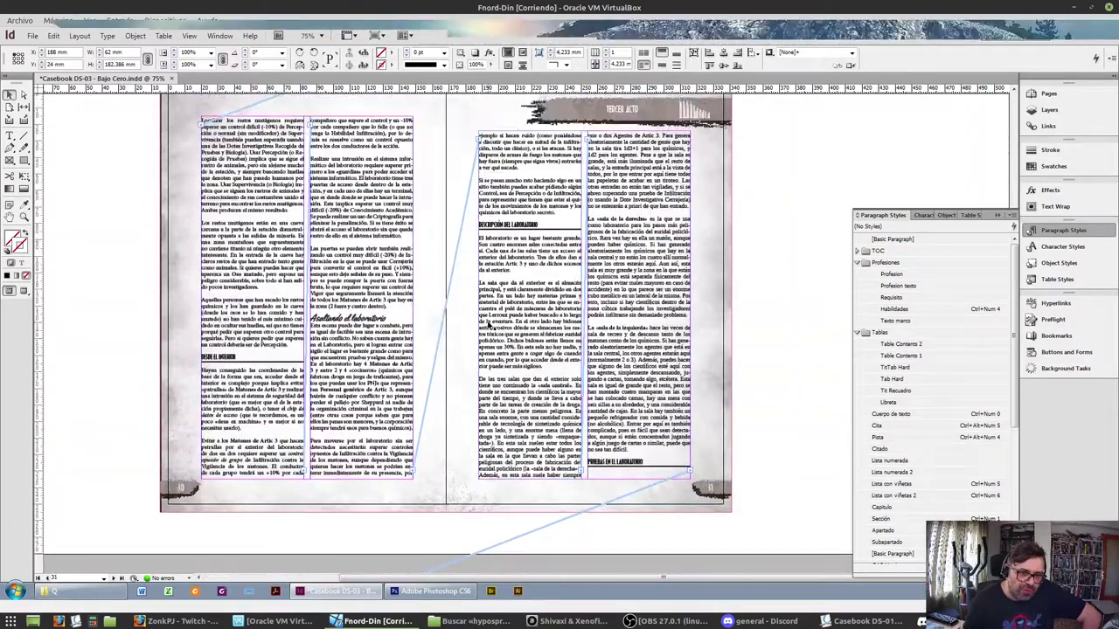
pyautogui.scroll(4, 498, 326)
pyautogui.scroll(10, 497, 321)
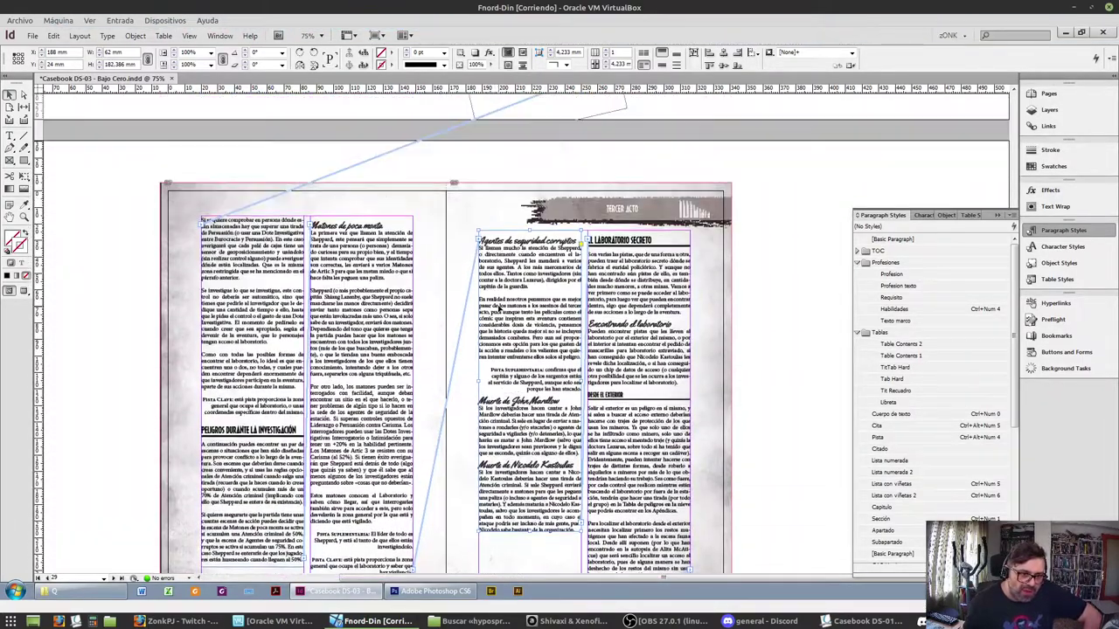
# Shorten page 30's text columns to 143 mm and 152 mm high, ending the first before "Desde el interior" and freeing space below both
pyautogui.scroll(-10, 541, 343)
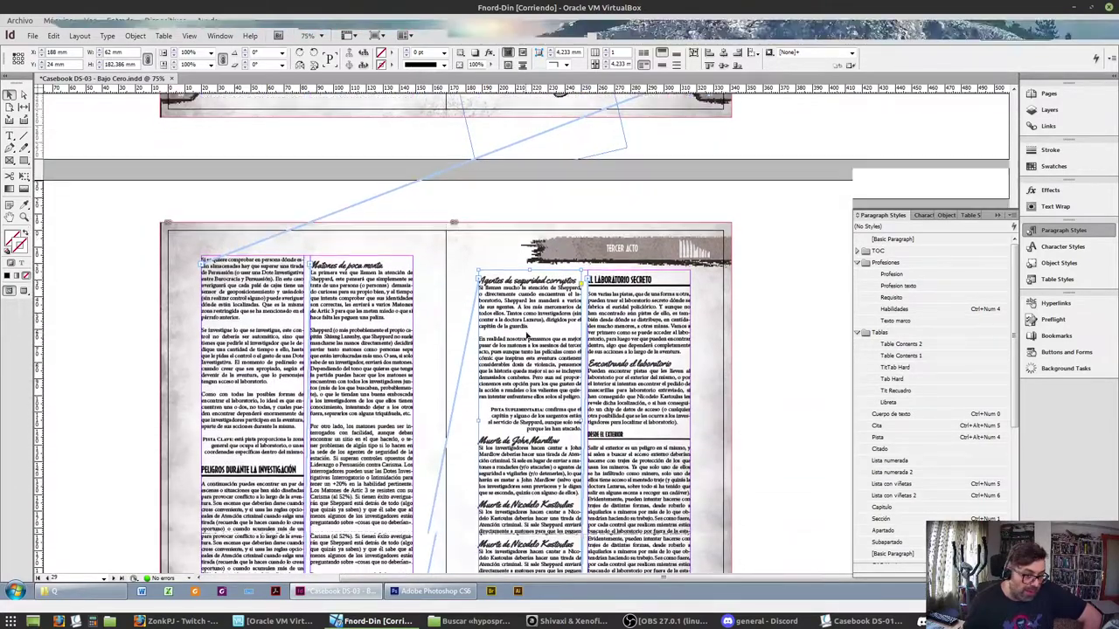
pyautogui.scroll(-10, 524, 320)
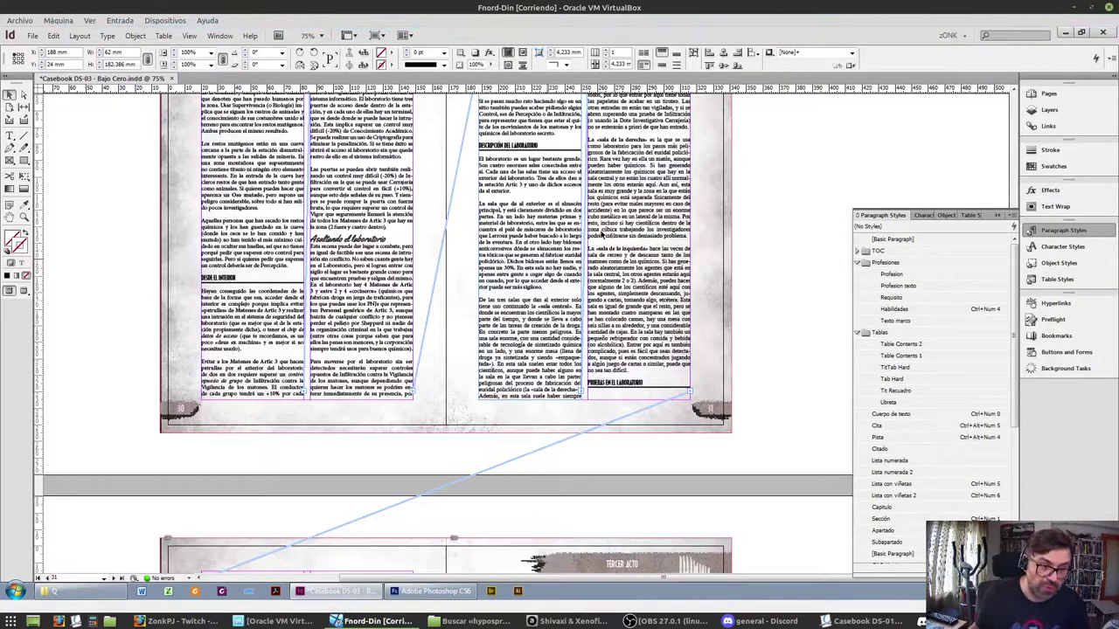
pyautogui.scroll(-2, 568, 305)
pyautogui.scroll(2, 568, 306)
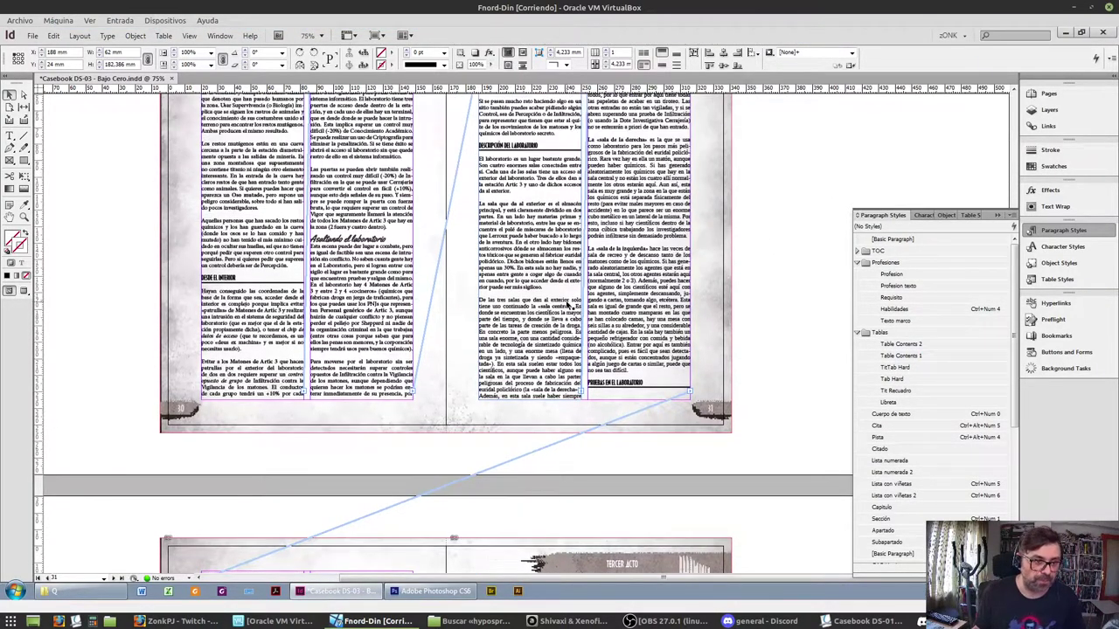
pyautogui.scroll(2, 556, 263)
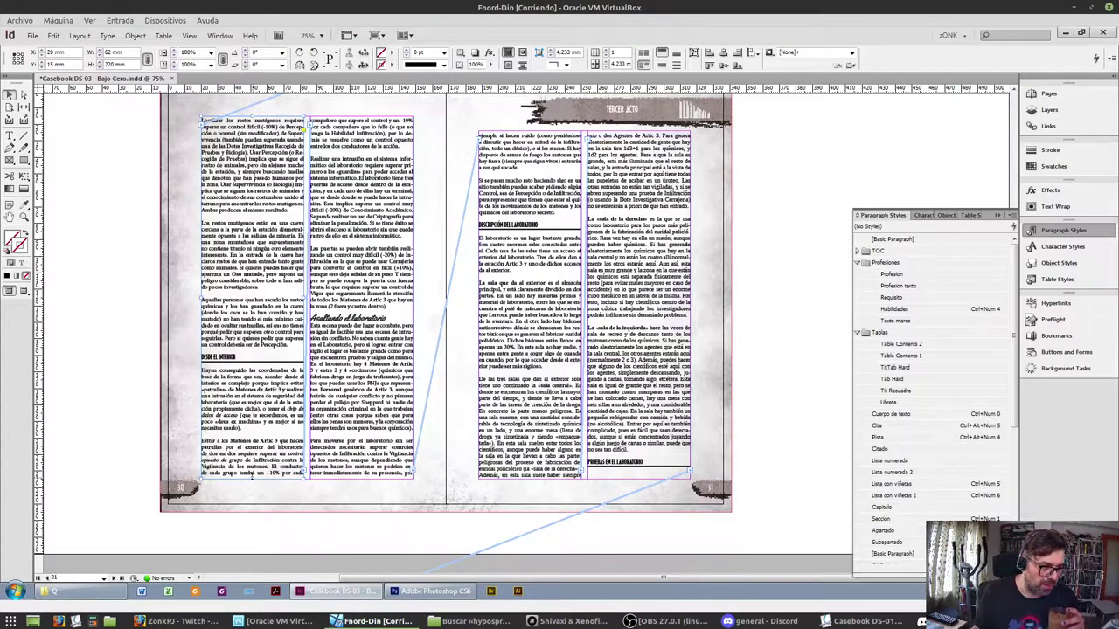
pyautogui.moveTo(253, 477); pyautogui.dragTo(253, 346)
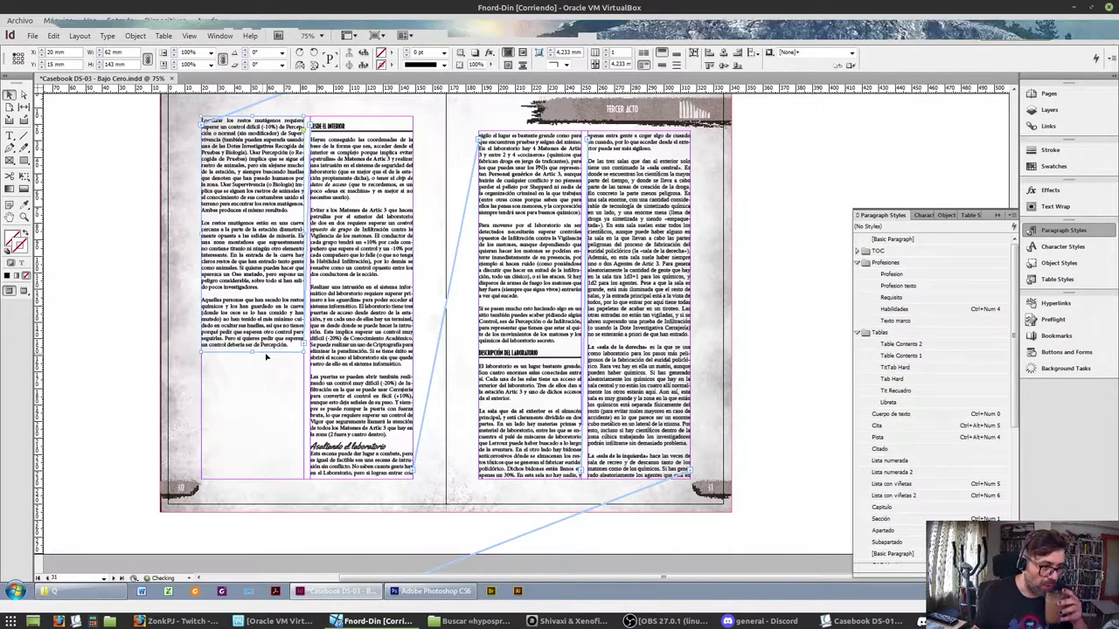
pyautogui.click(342, 375)
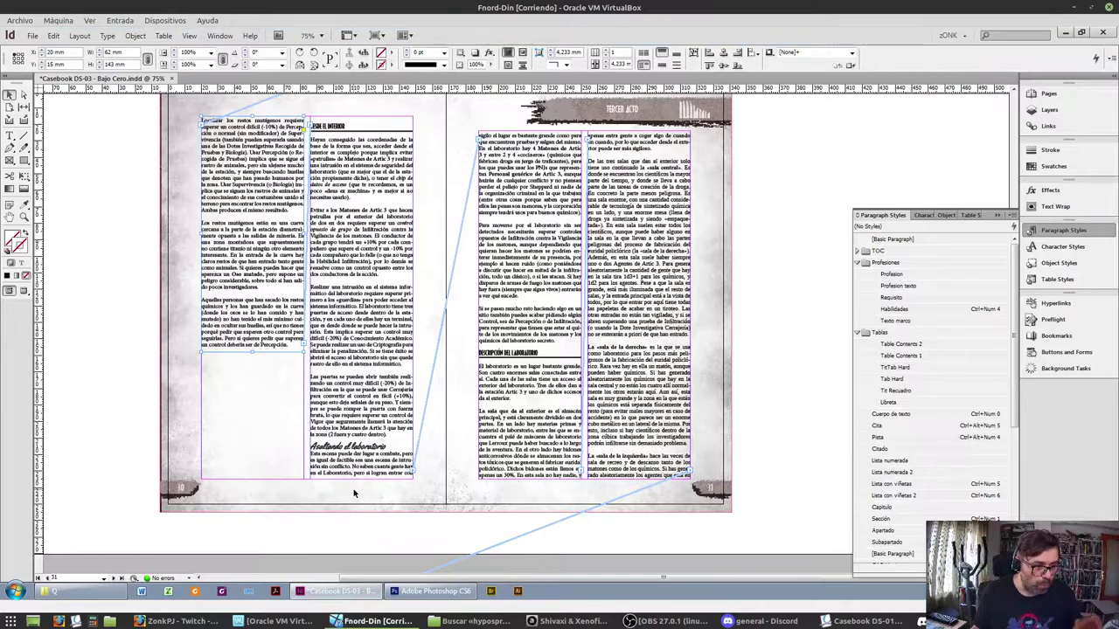
pyautogui.moveTo(359, 478); pyautogui.dragTo(365, 367)
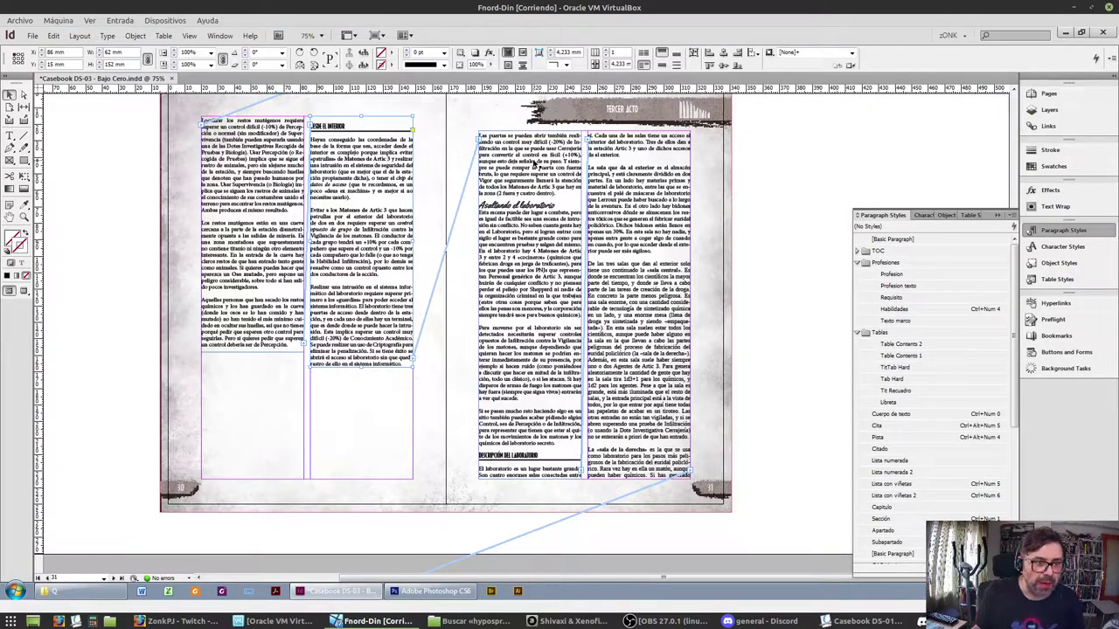
# Shorten page 31's first text column to 191.5 mm high, ending it before "Descripción del laboratorio", and check the flow onto pages 32 and 33
pyautogui.click(535, 165)
pyautogui.moveTo(530, 479); pyautogui.dragTo(530, 447)
pyautogui.scroll(-5, 422, 397)
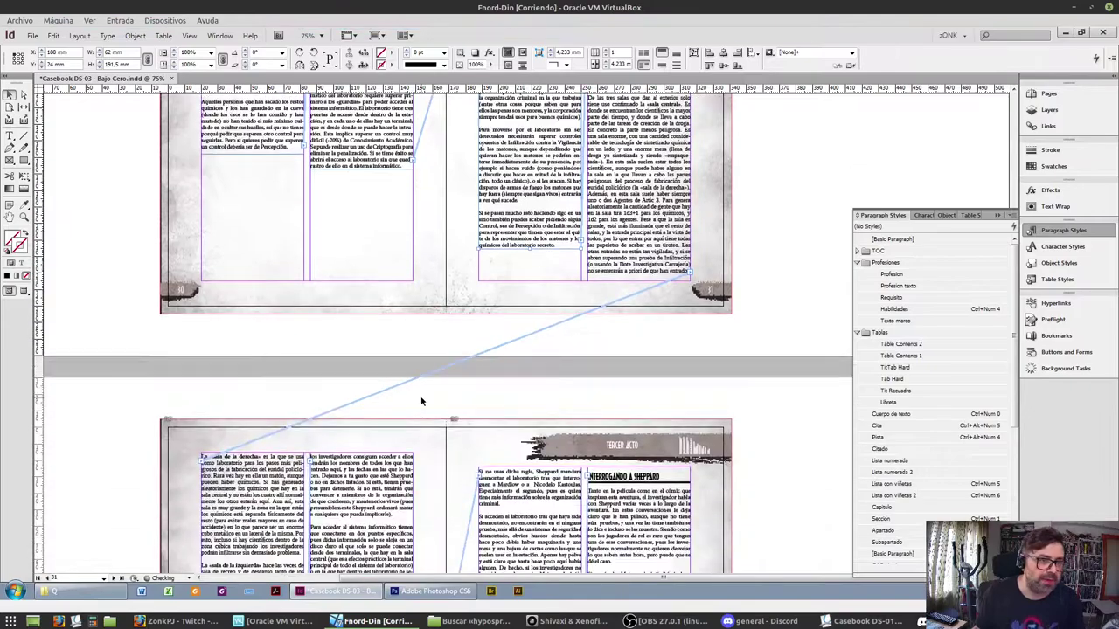
pyautogui.scroll(4, 422, 397)
pyautogui.scroll(-5, 428, 392)
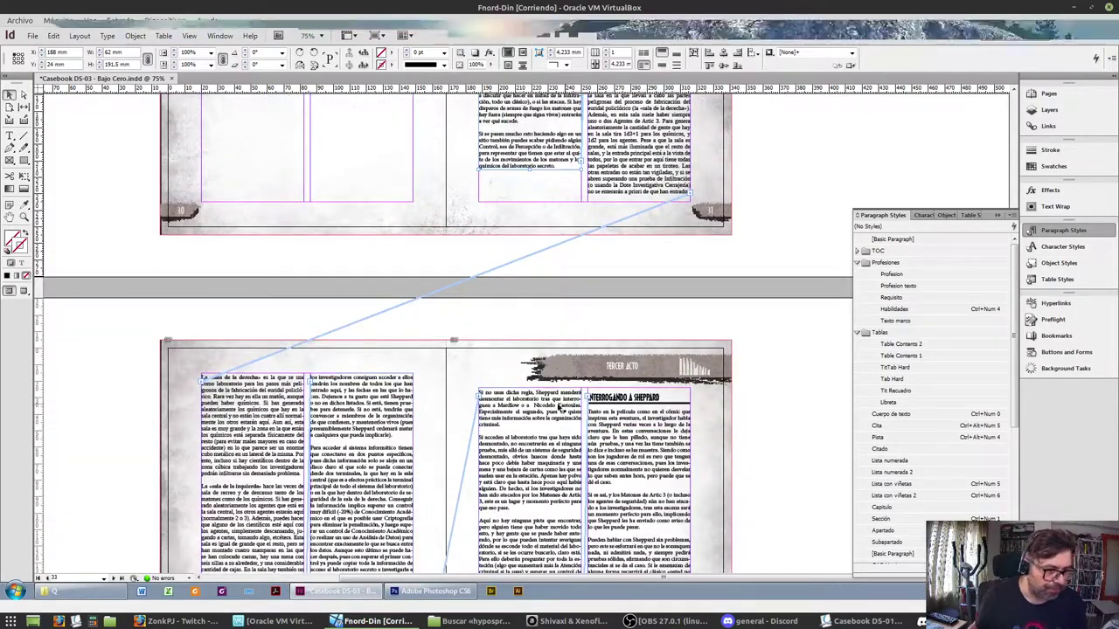
pyautogui.scroll(4, 536, 408)
pyautogui.scroll(3, 230, 305)
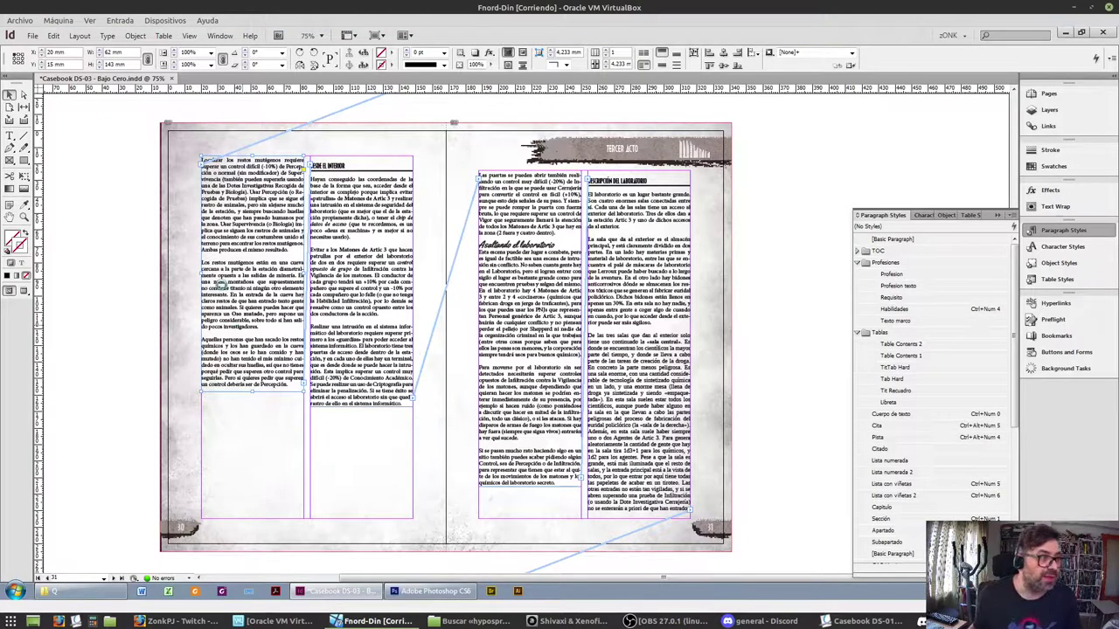
# Close the Bajo Cero layout and the programs open in the virtual machine: InDesign, the Q folder window and Photoshop
pyautogui.click(170, 79)
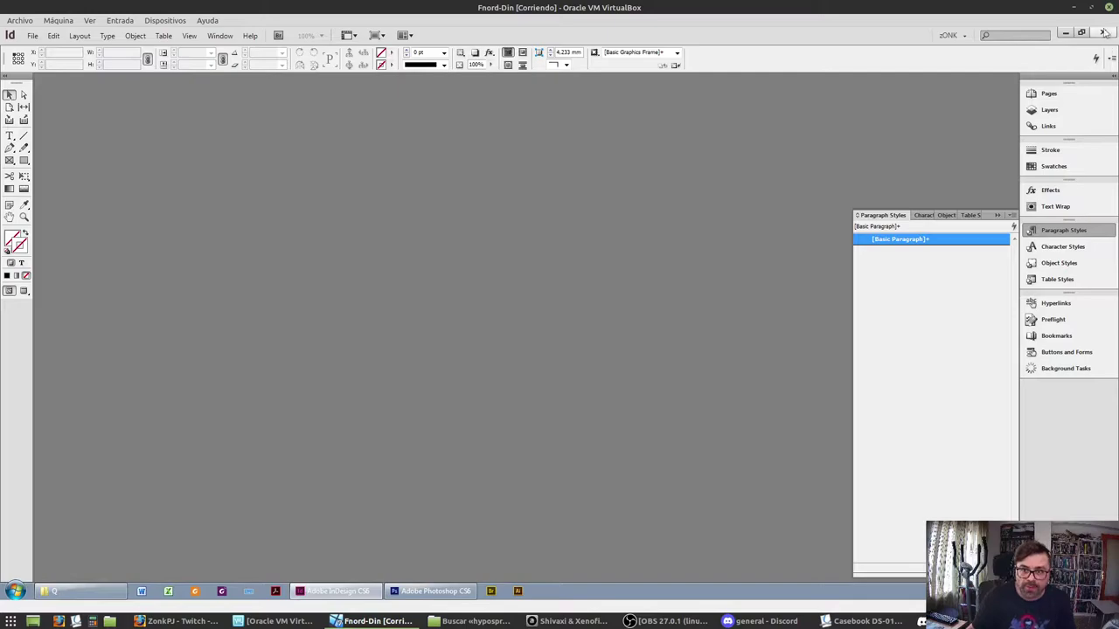
pyautogui.click(12, 621)
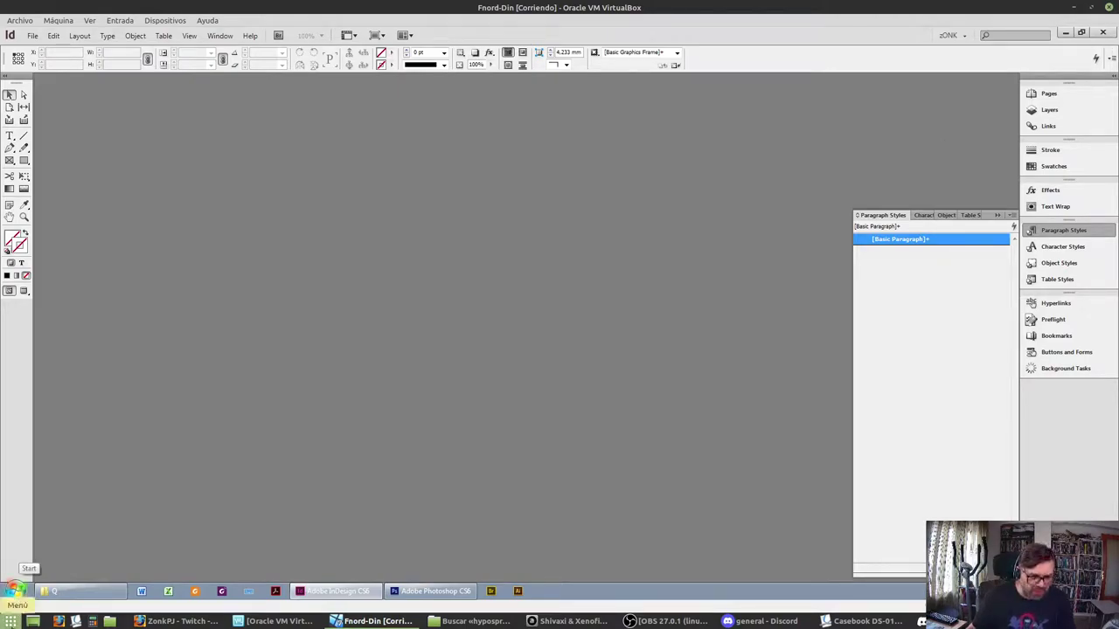
pyautogui.click(11, 621)
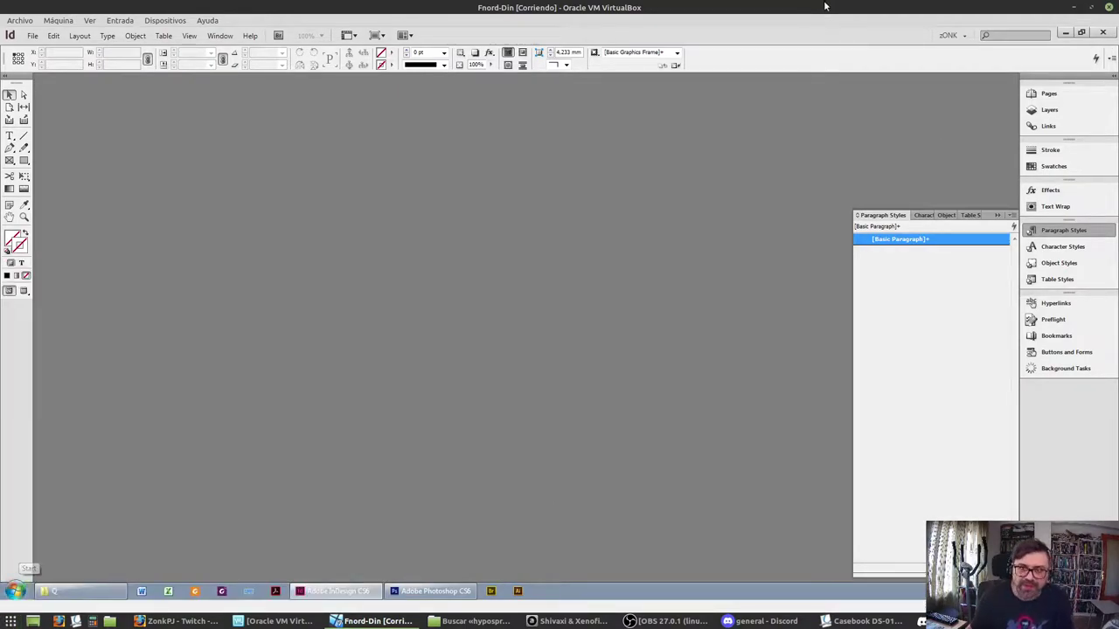
pyautogui.click(1102, 33)
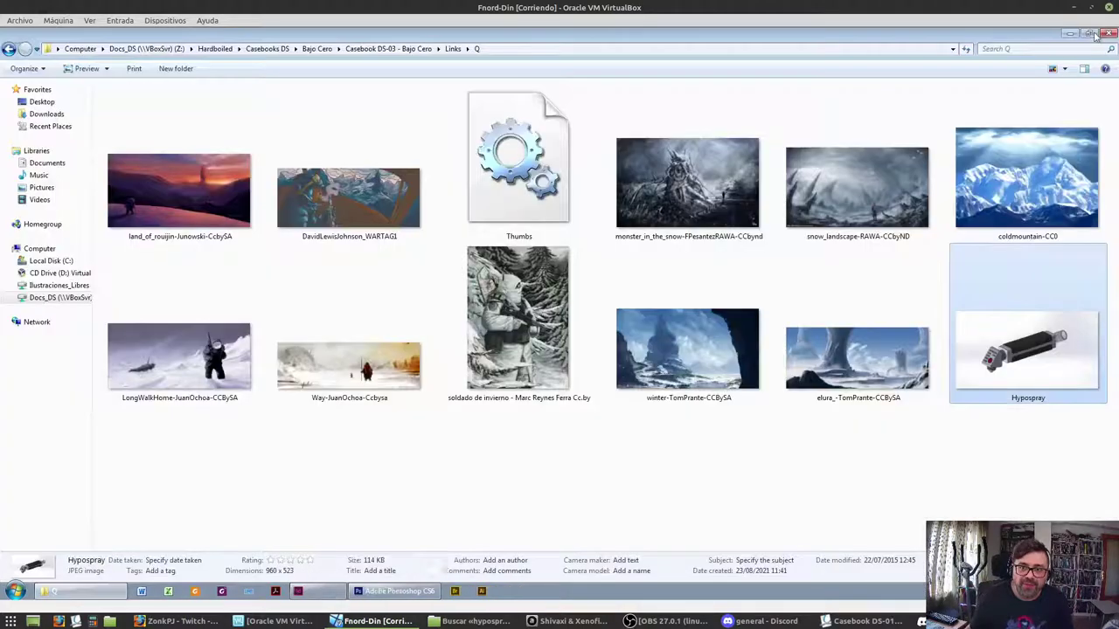
pyautogui.click(1104, 33)
pyautogui.click(1104, 33)
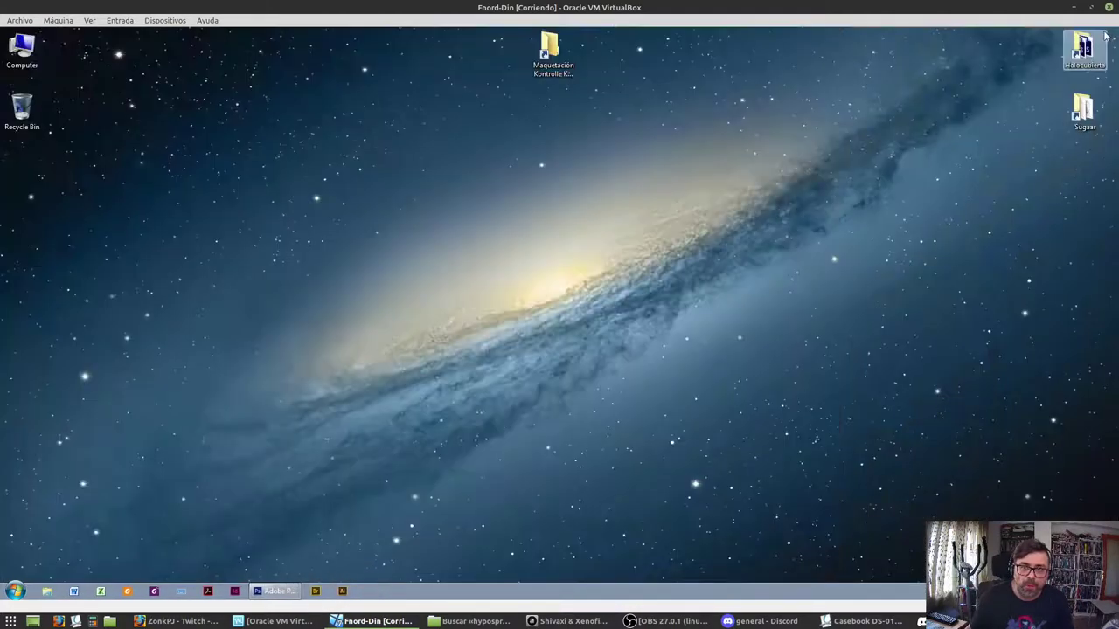
# Shut down Windows in the Fnord-Din virtual machine and close the VirtualBox manager
pyautogui.click(12, 593)
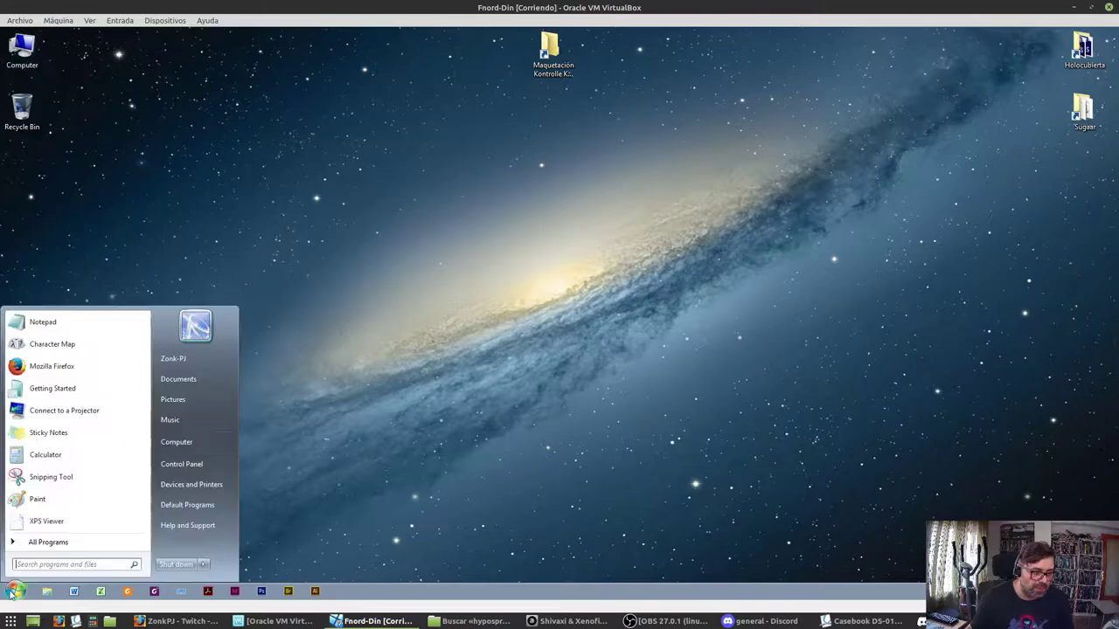
pyautogui.click(175, 563)
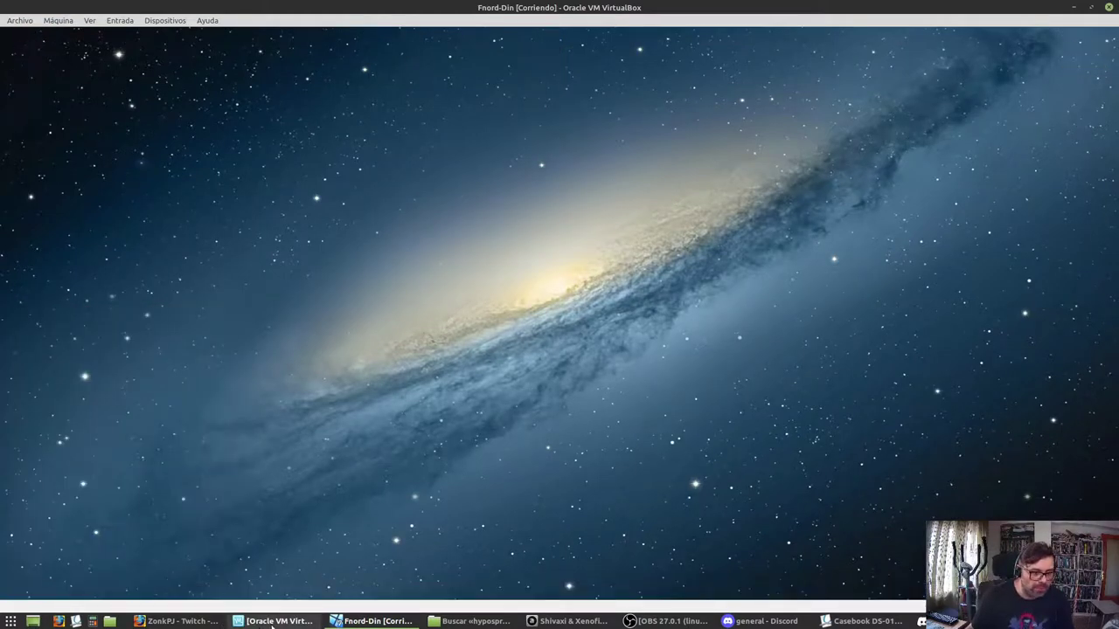
pyautogui.moveTo(255, 624)
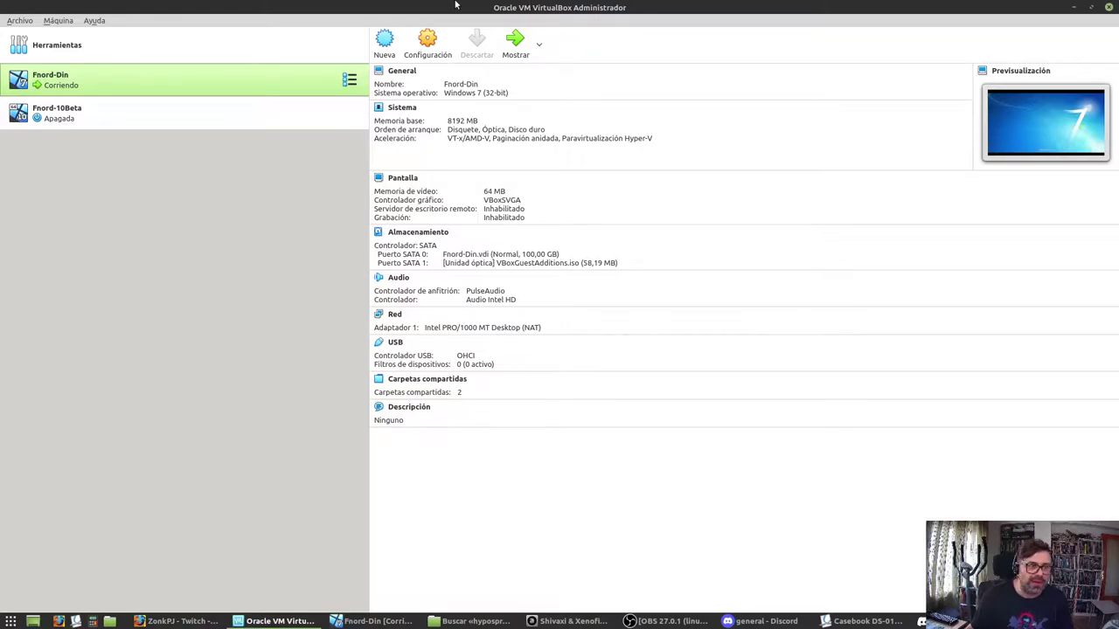
pyautogui.moveTo(455, 5); pyautogui.dragTo(0, 4)
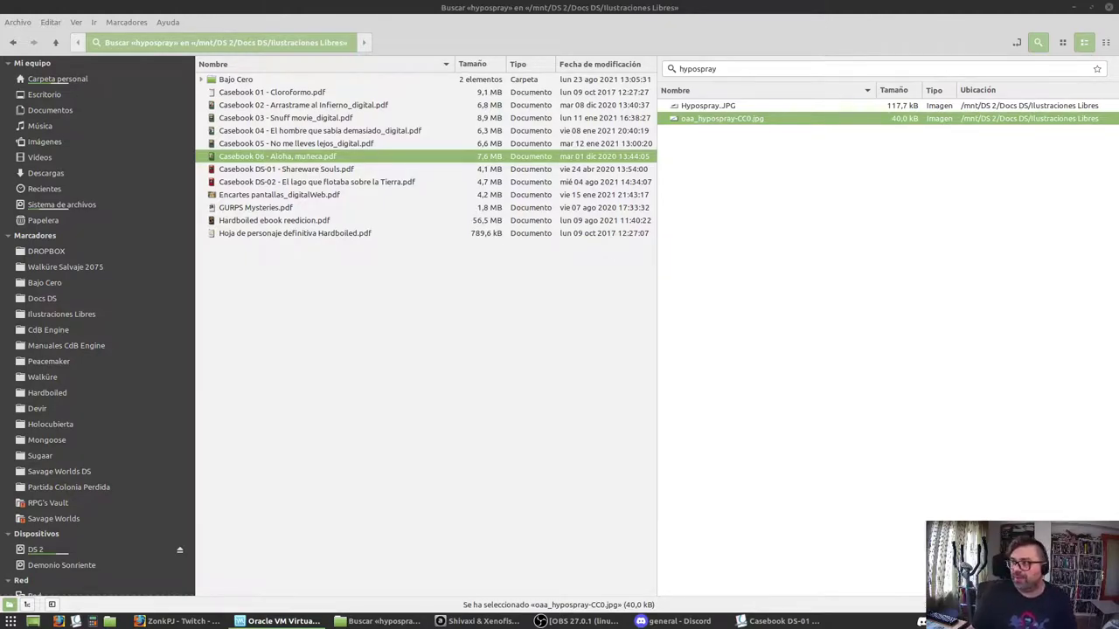
pyautogui.hotkey('alt', 'F4')
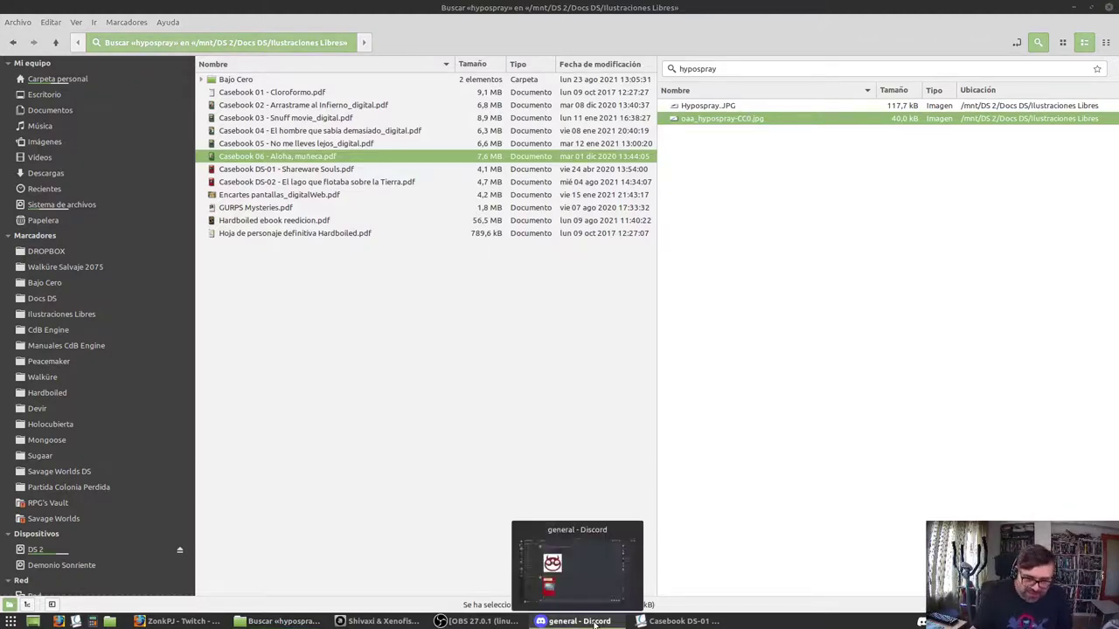
# Switch to Okular with the Casebook DS-01 - Shareware Souls PDF
pyautogui.click(680, 621)
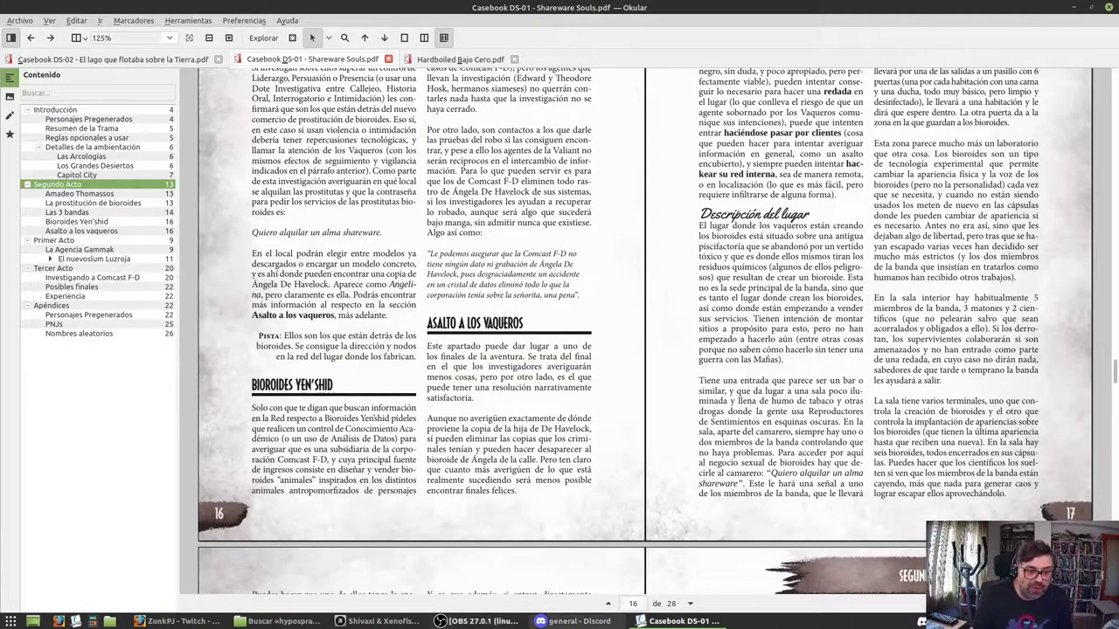